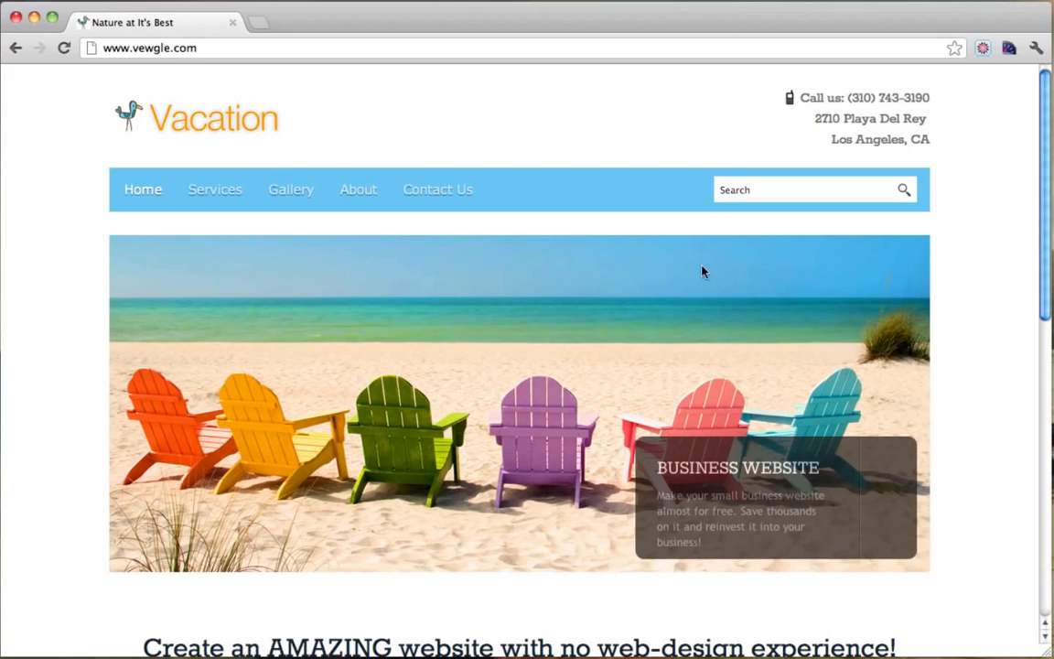
Step: Examine the home page from the header search field through the headline and the three feature sections to the footer columns
left_click(762, 195)
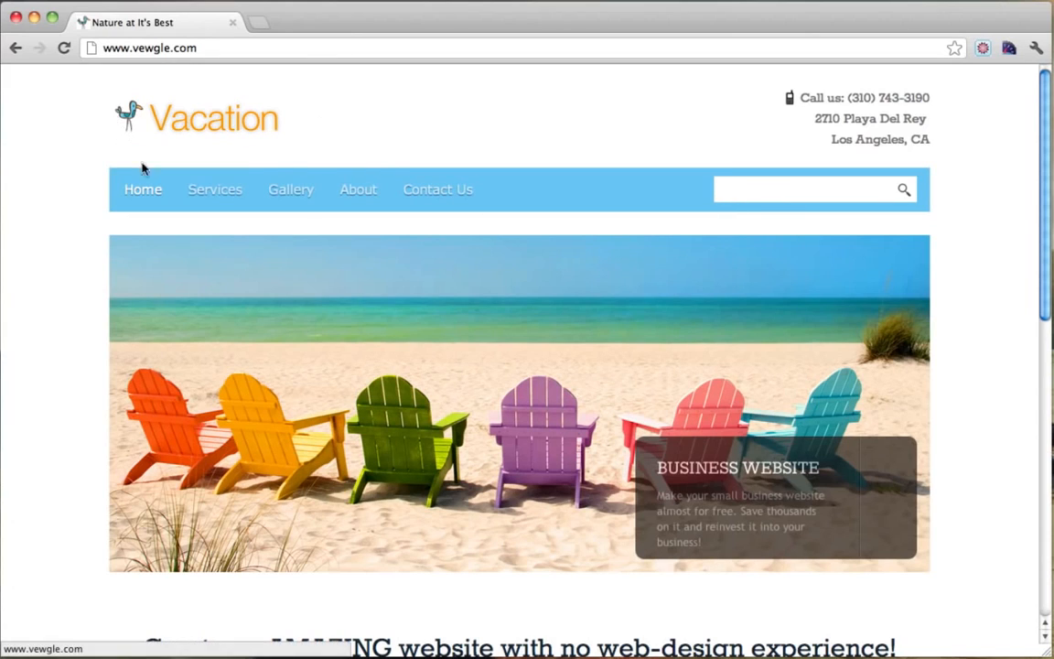
scroll(454, 211, "down", 5)
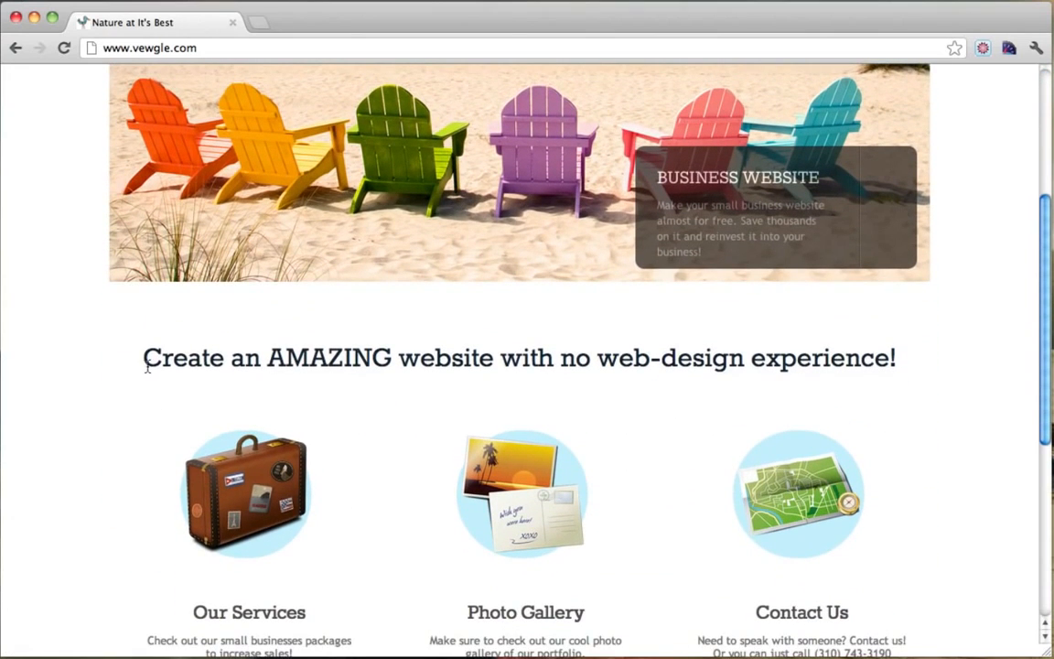
left_click_drag(143, 357, 527, 366)
scroll(527, 367, "down", 2)
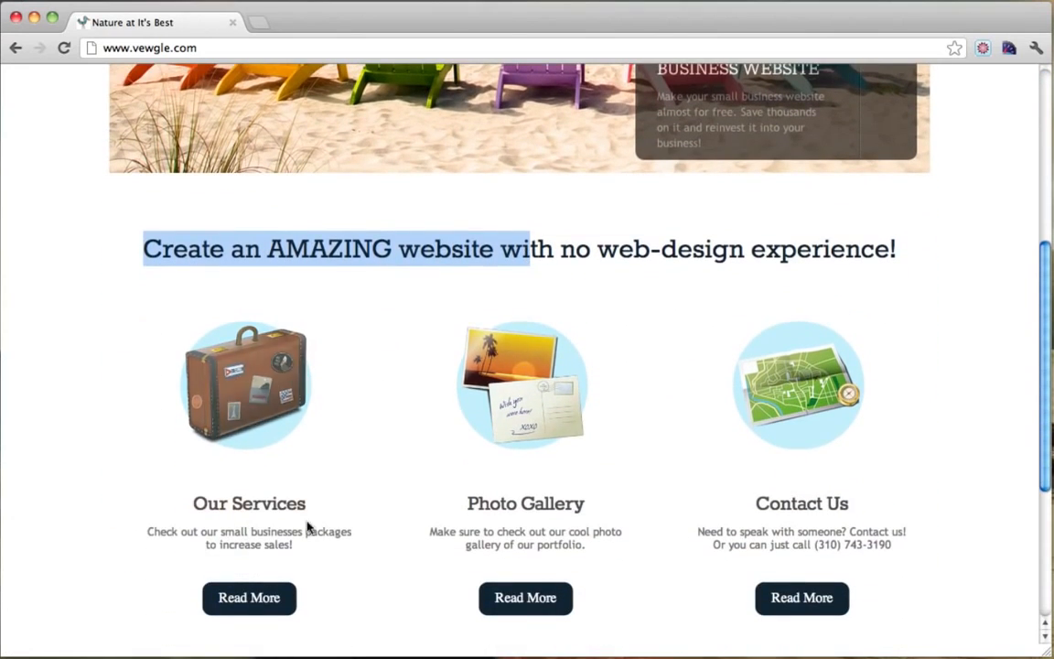
scroll(641, 402, "down", 2)
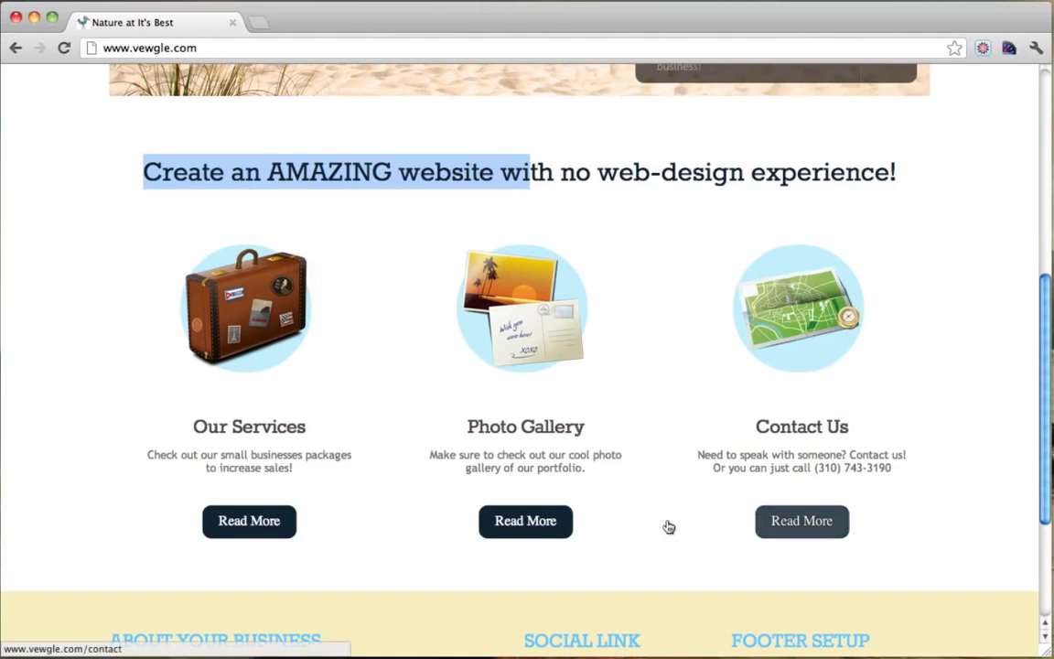
scroll(647, 423, "down", 4)
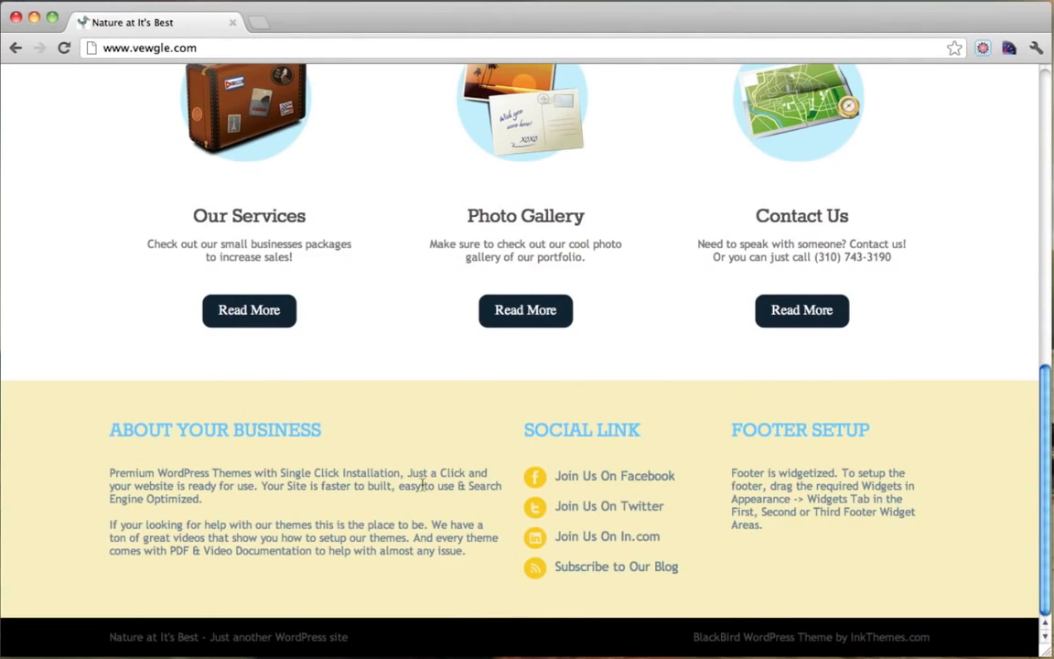
left_click_drag(175, 477, 295, 531)
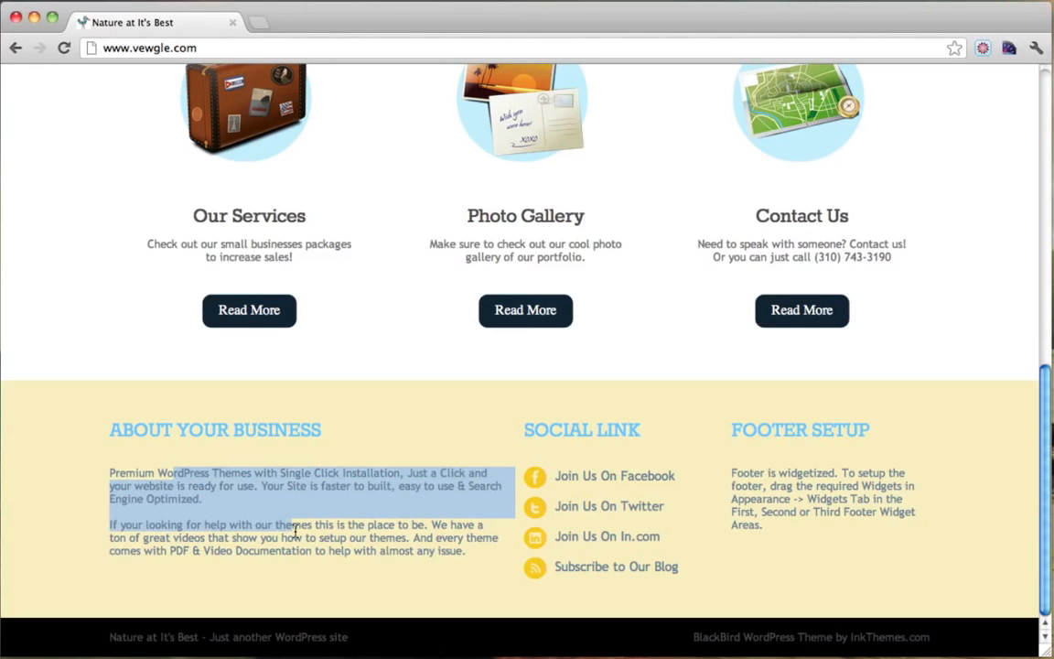
left_click_drag(765, 474, 776, 499)
scroll(776, 504, "up", 10)
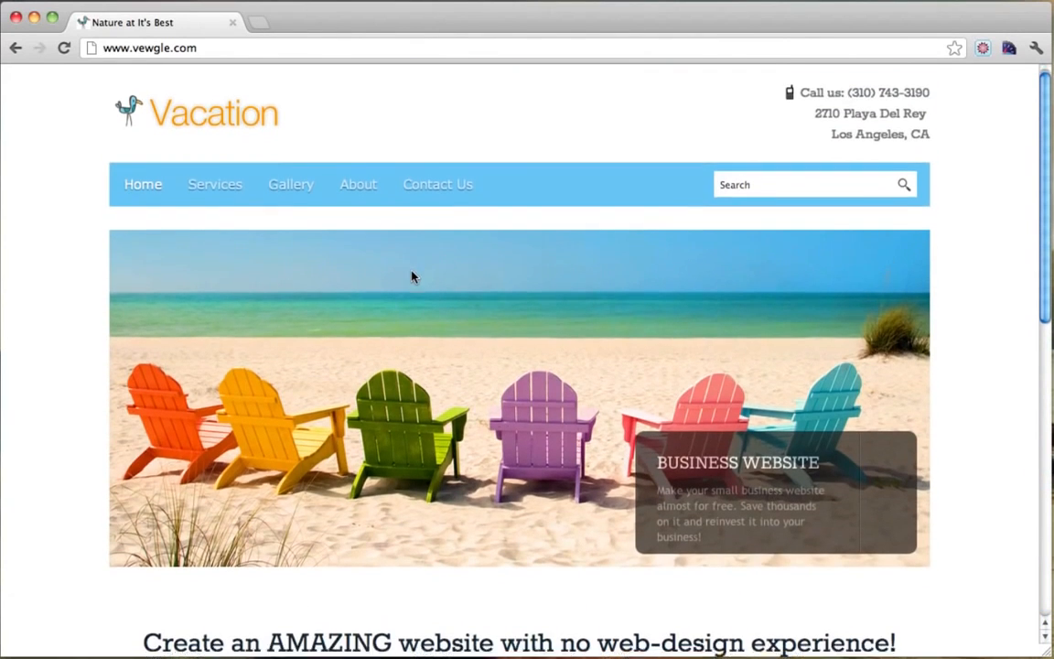
Step: Open the Services page from the home page's Our Services section and review its pricing packages and profile sidebar
scroll(412, 278, "down", 10)
left_click(260, 412)
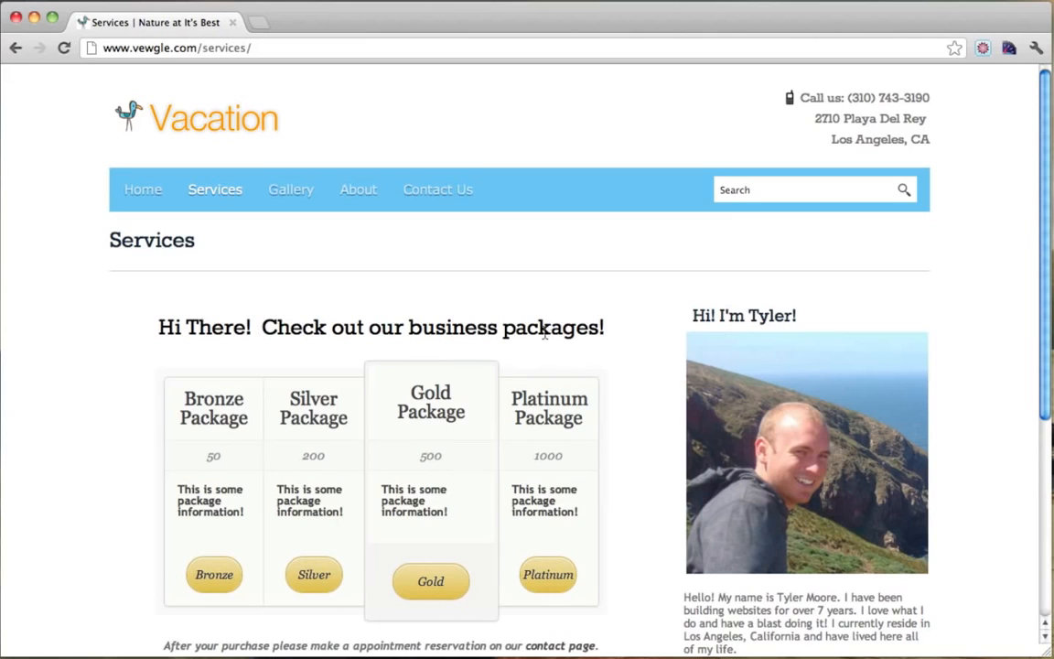
scroll(595, 332, "down", 1)
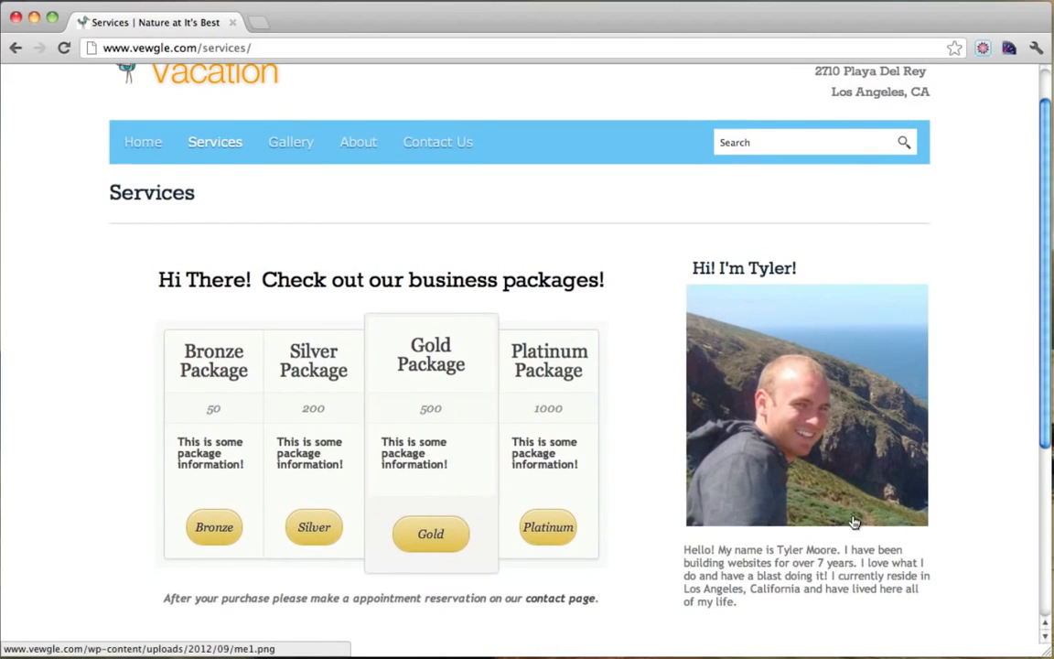
scroll(854, 523, "down", 2)
scroll(854, 527, "up", 1)
scroll(849, 523, "down", 1)
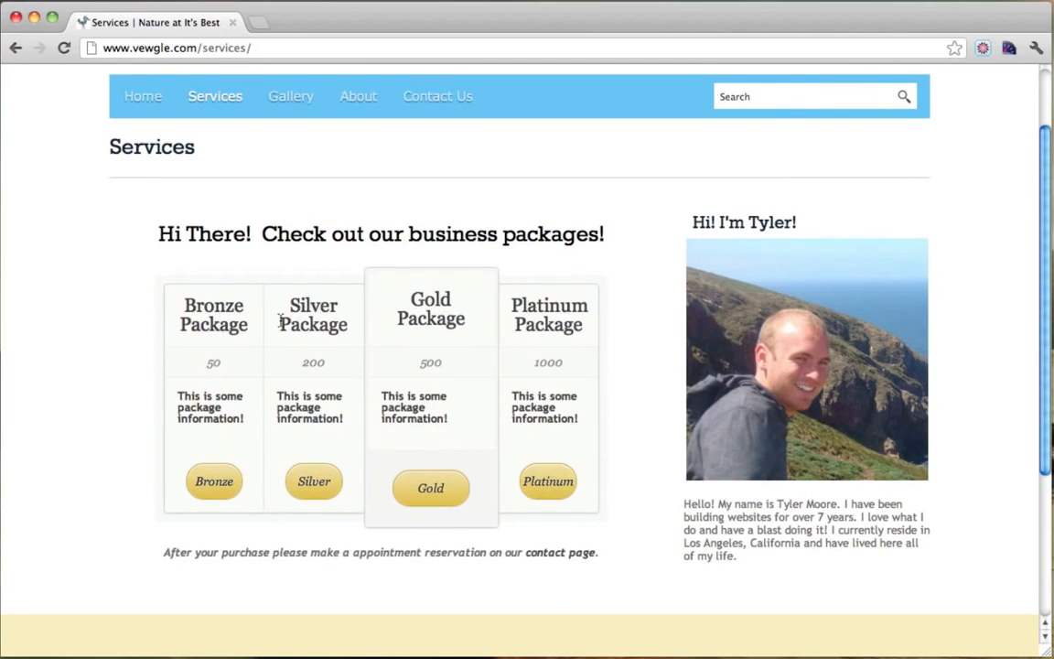
scroll(281, 318, "down", 3)
scroll(281, 316, "up", 6)
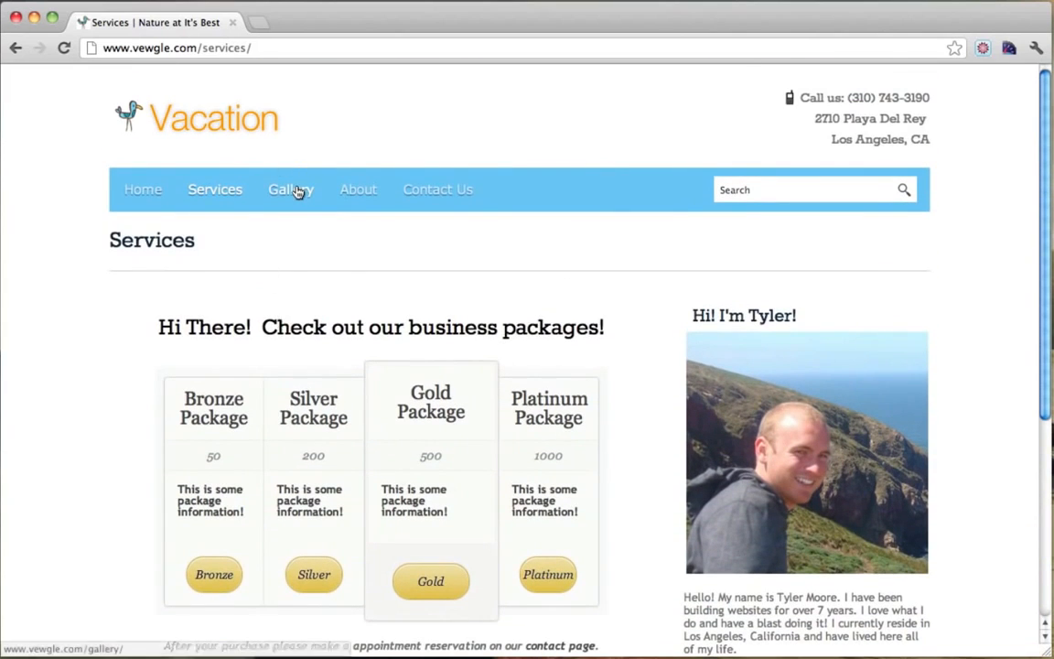
Step: Open the Gallery page and look over its photo grid and the Animals and Beaches slideshows
left_click(296, 191)
scroll(529, 288, "down", 1)
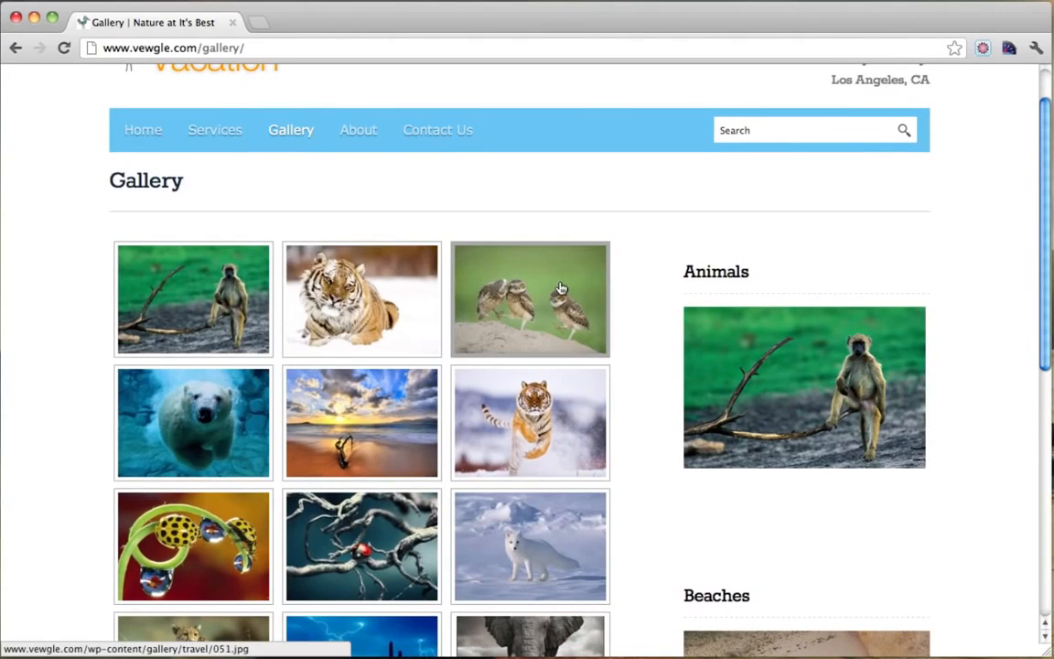
scroll(540, 285, "down", 1)
scroll(586, 274, "down", 4)
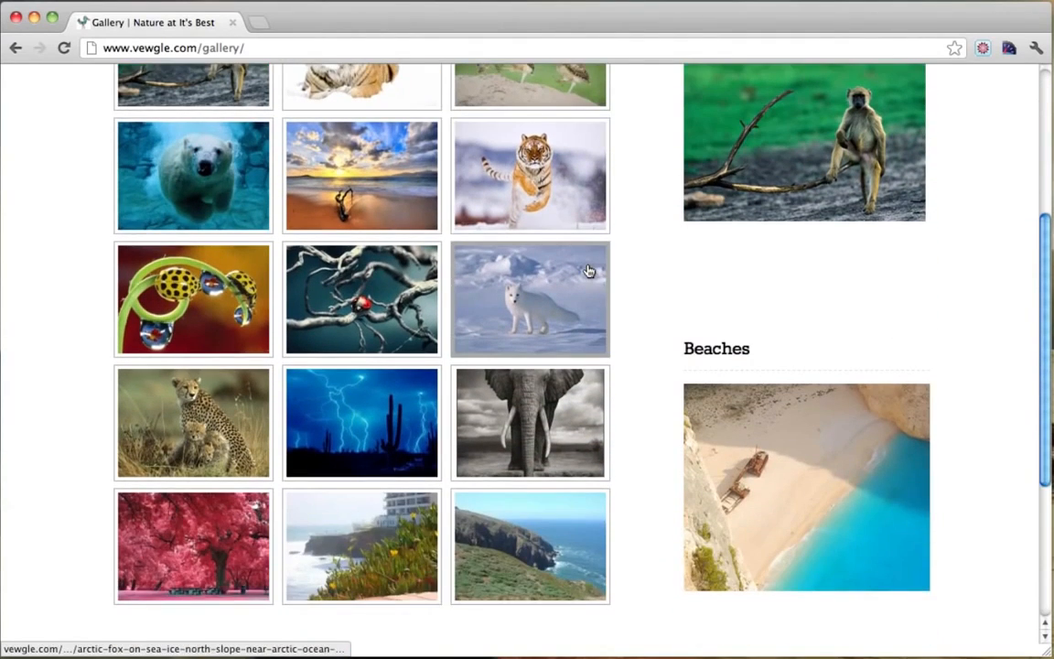
scroll(589, 271, "up", 2)
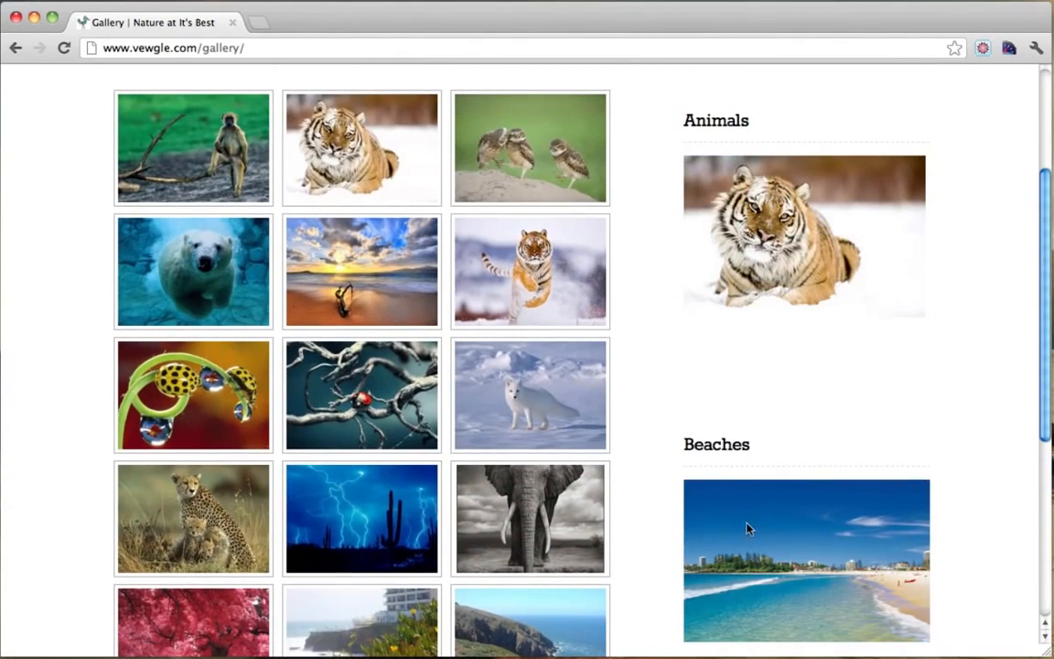
scroll(728, 388, "up", 4)
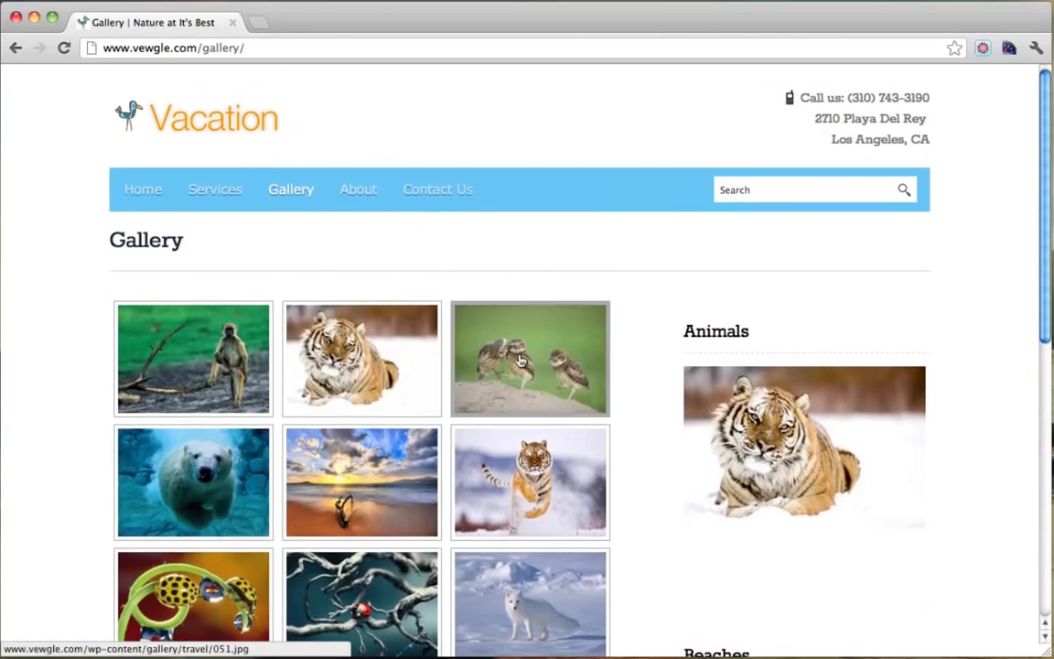
Step: View the gallery photos enlarged one after another, from the monkey photo to the final coastal cliff photo, and close the viewer
left_click(195, 350)
left_click(911, 632)
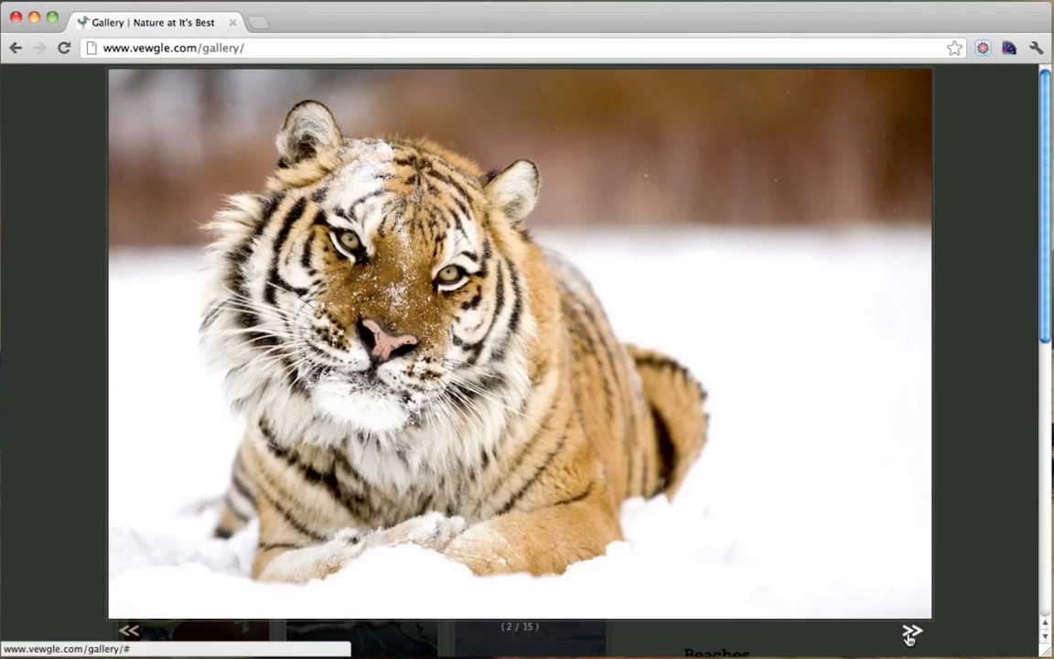
left_click(910, 634)
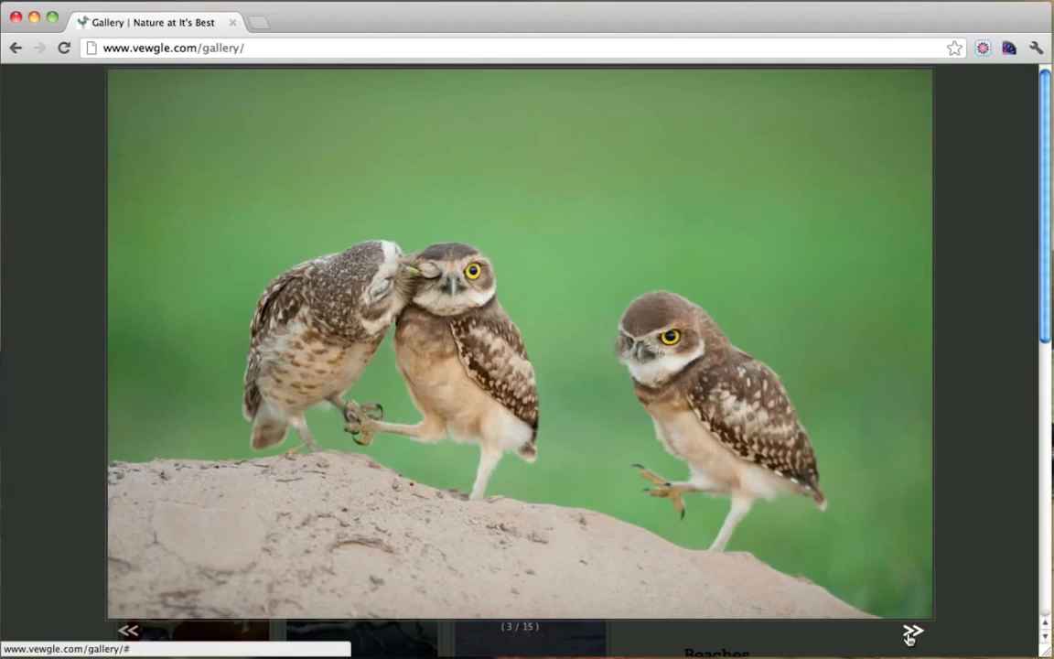
left_click(912, 634)
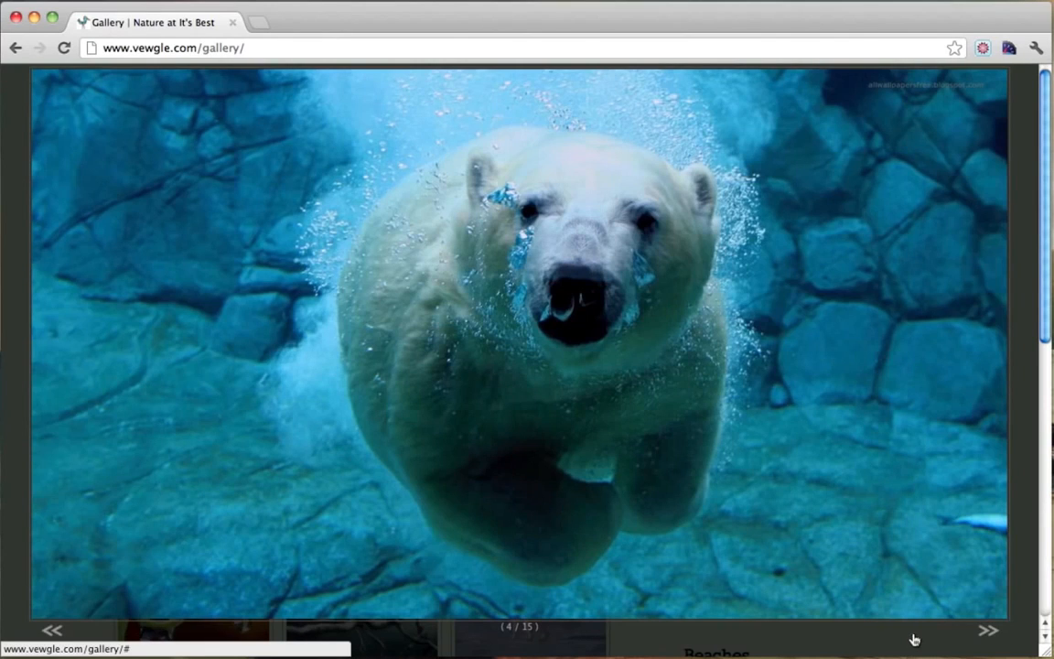
left_click(987, 634)
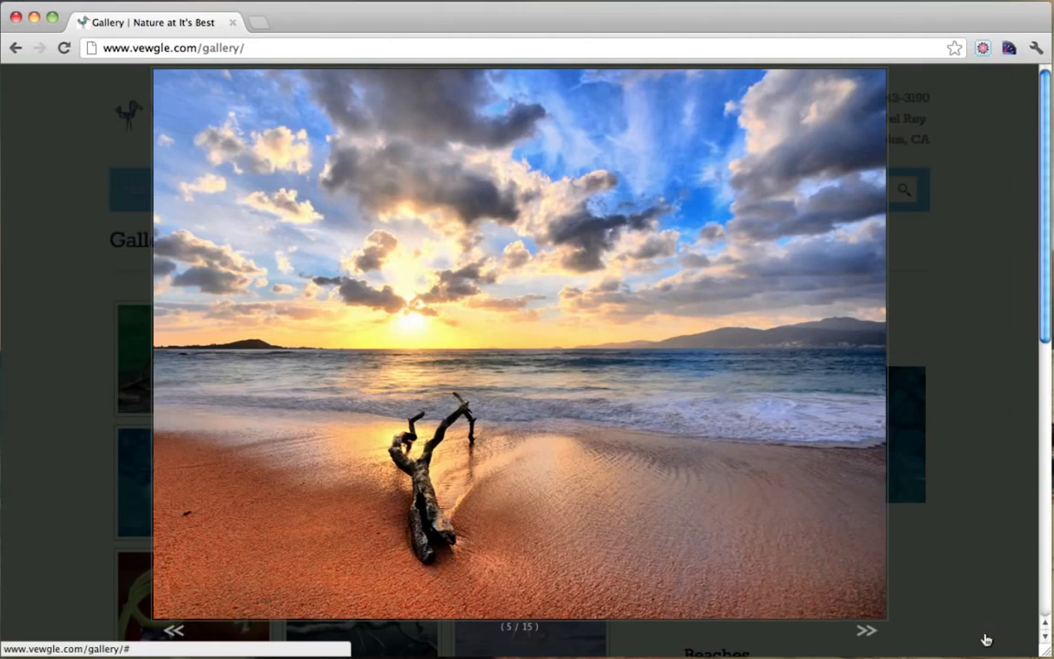
left_click(866, 630)
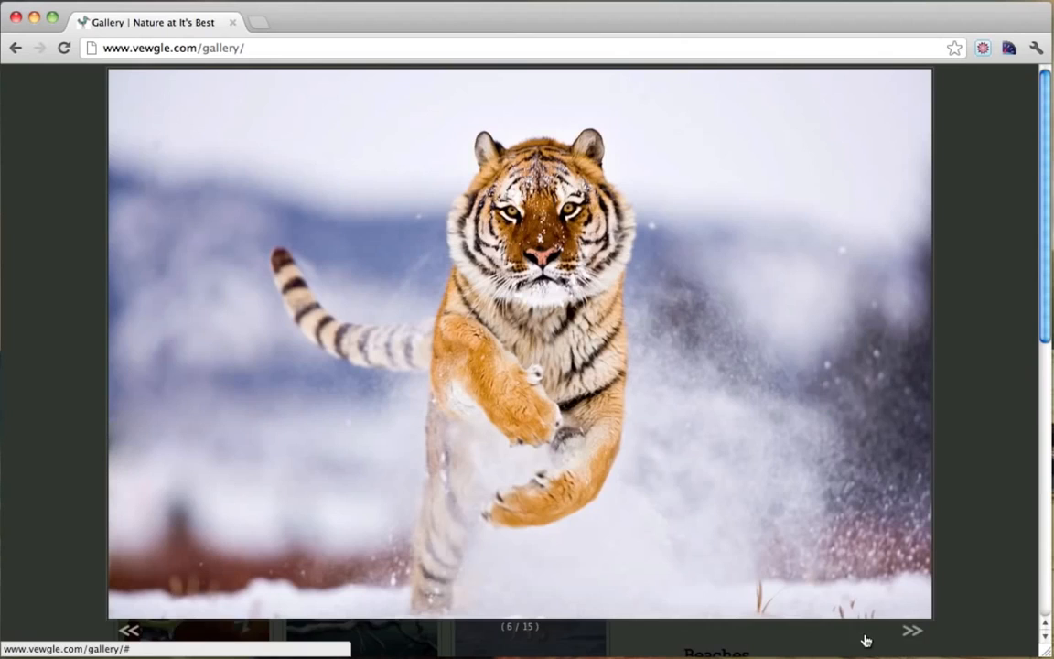
left_click(912, 634)
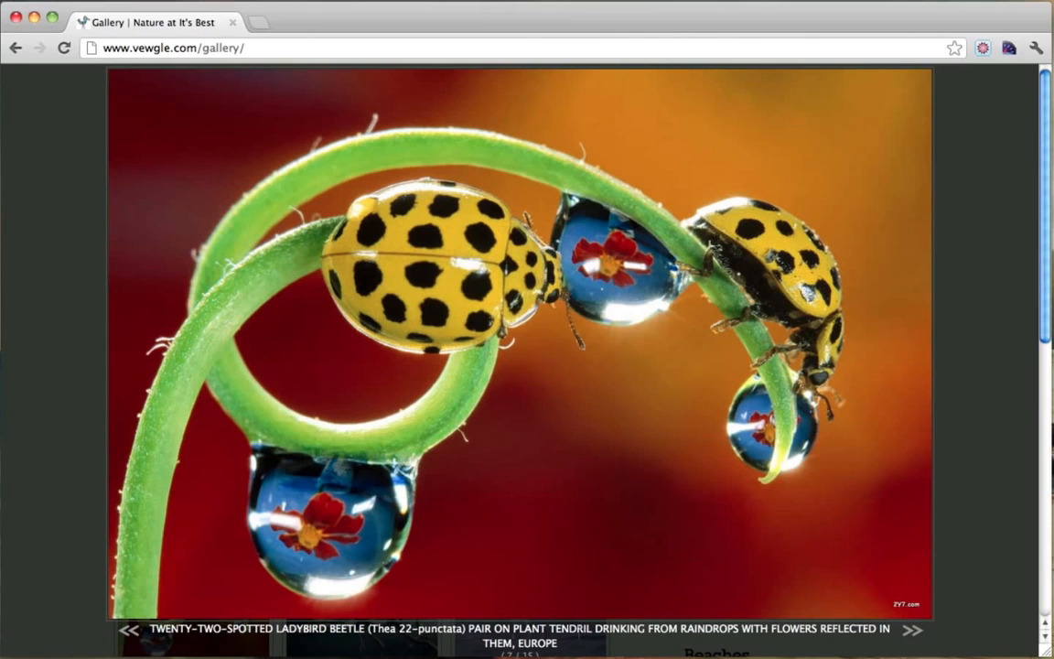
left_click(917, 632)
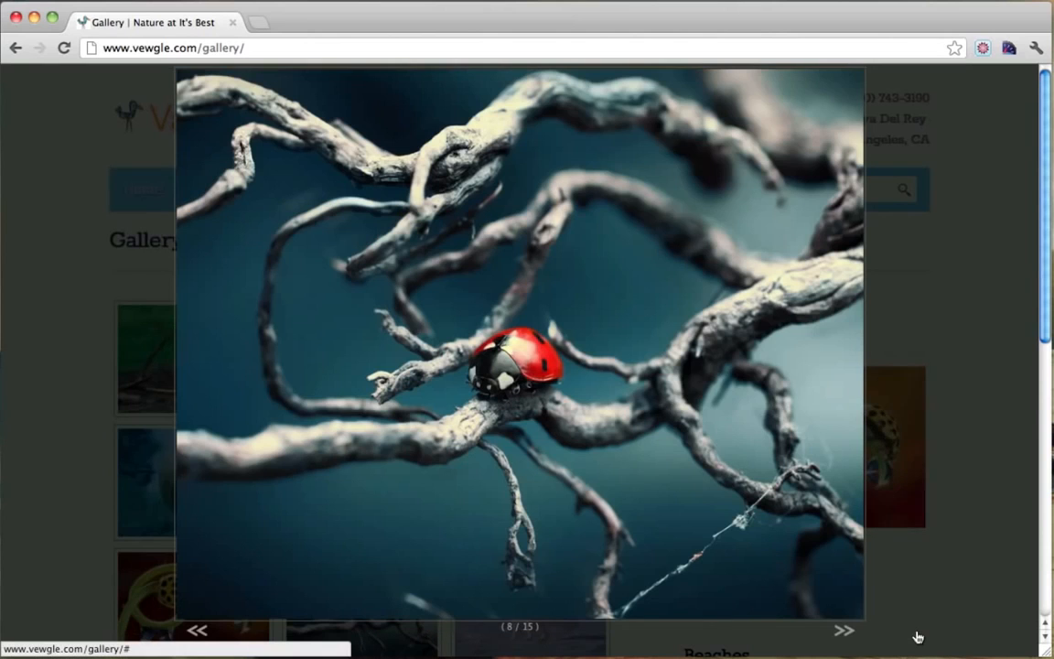
left_click(843, 631)
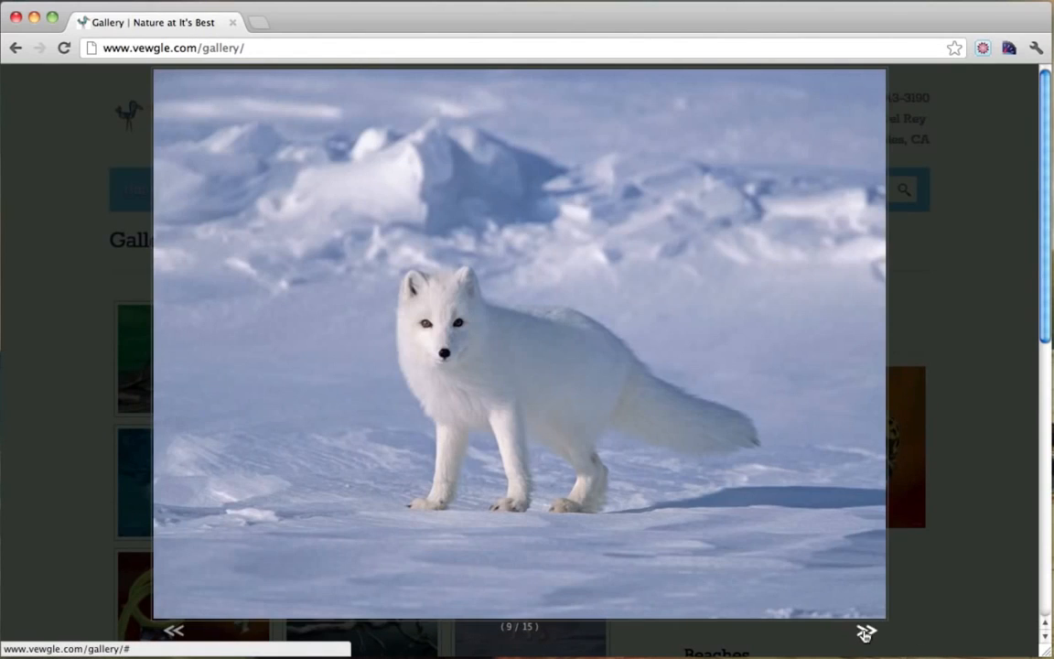
left_click(865, 633)
left_click(865, 633)
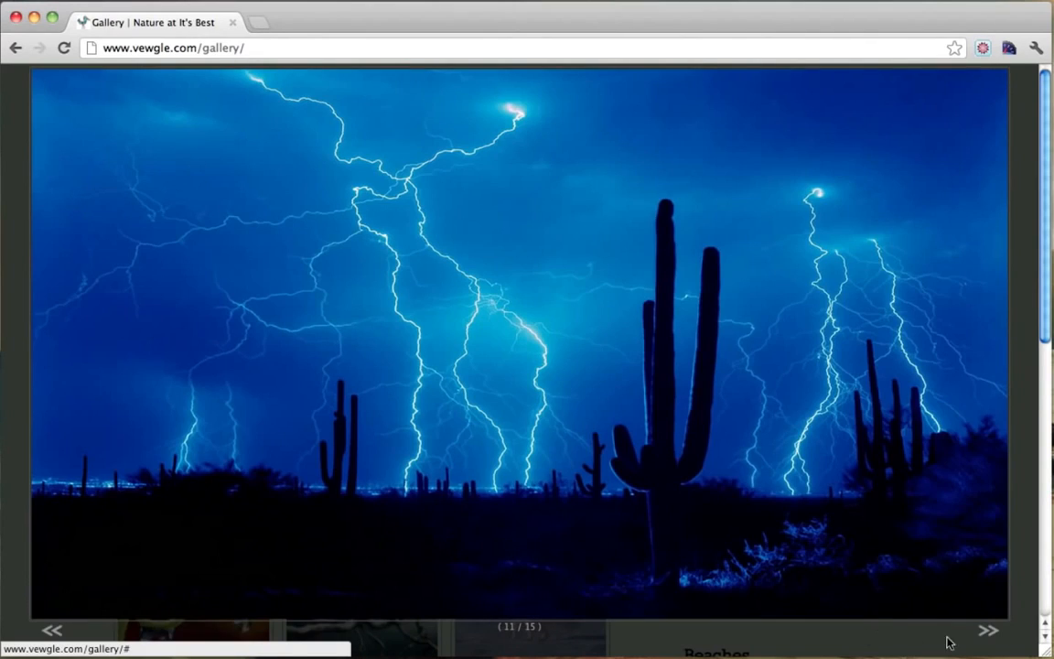
left_click(988, 630)
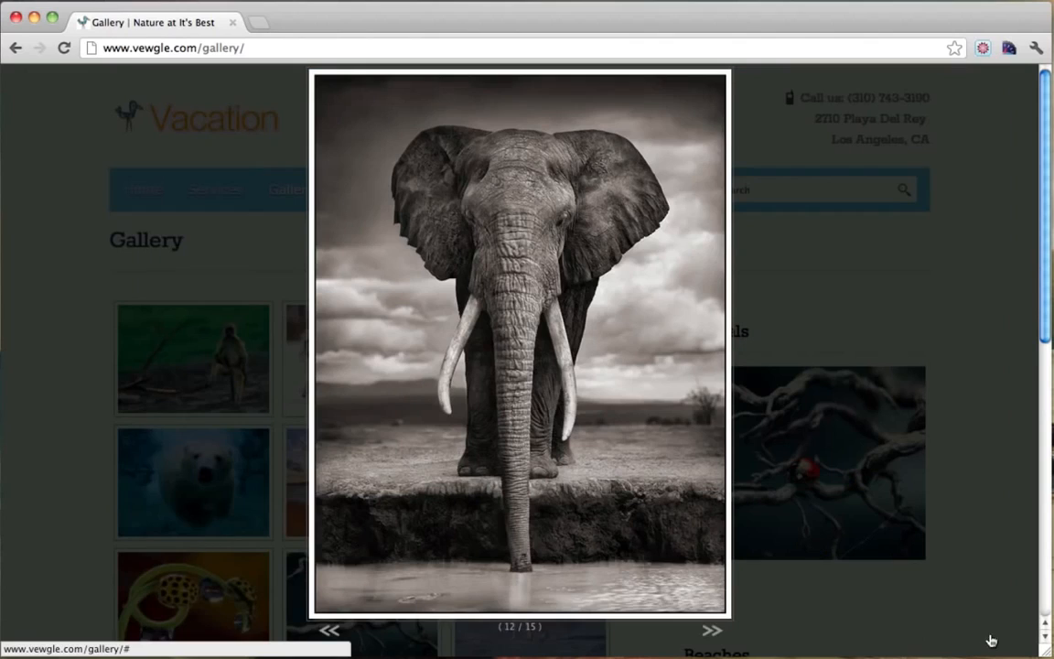
left_click(713, 634)
left_click(866, 633)
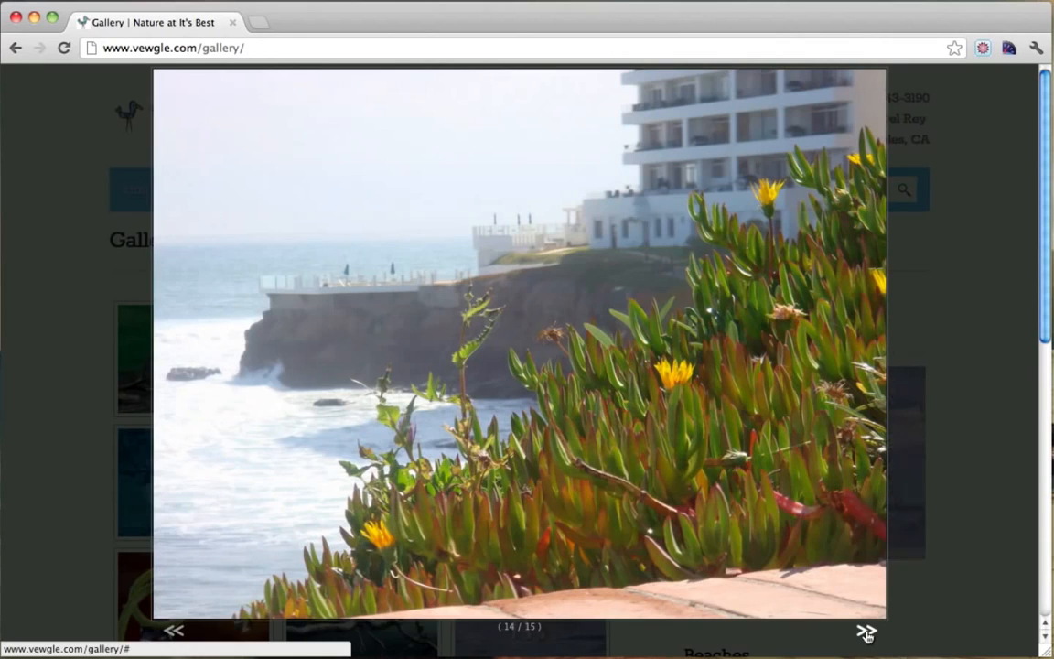
left_click(866, 633)
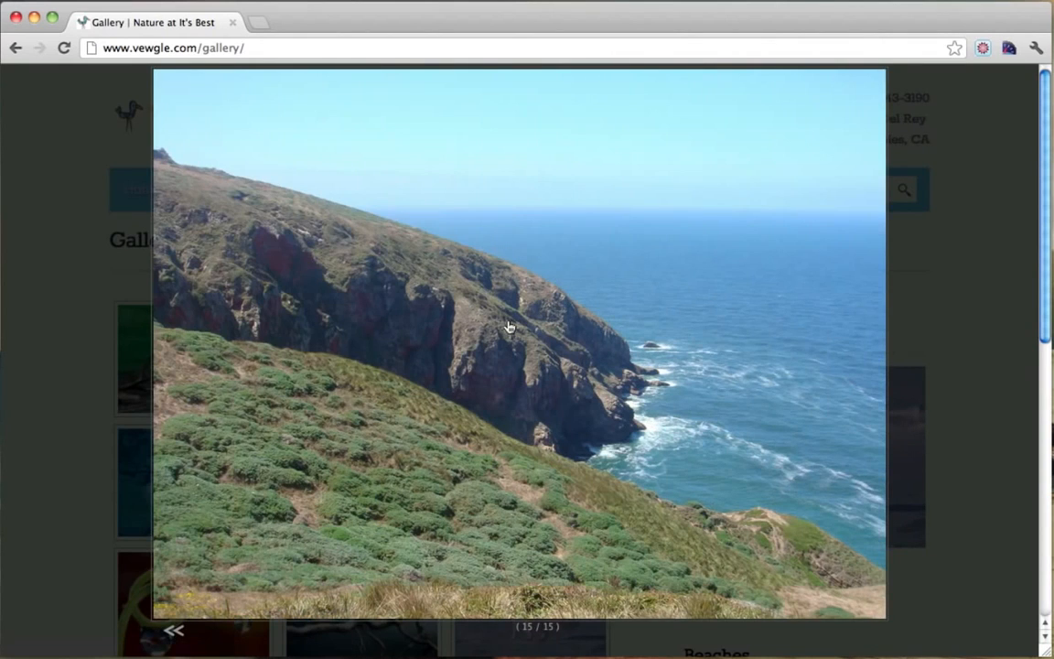
left_click(615, 339)
Step: Check the gallery's sidebar slideshows, and open the About page to review its embedded beach video, map, text and services button
scroll(619, 325, "down", 2)
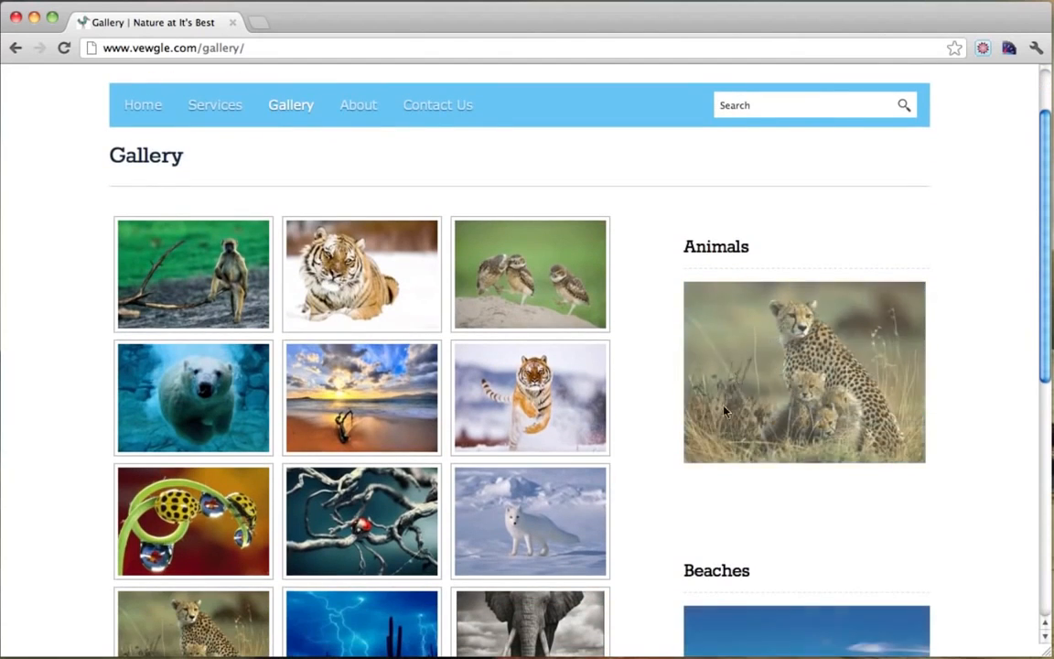
scroll(732, 403, "up", 2)
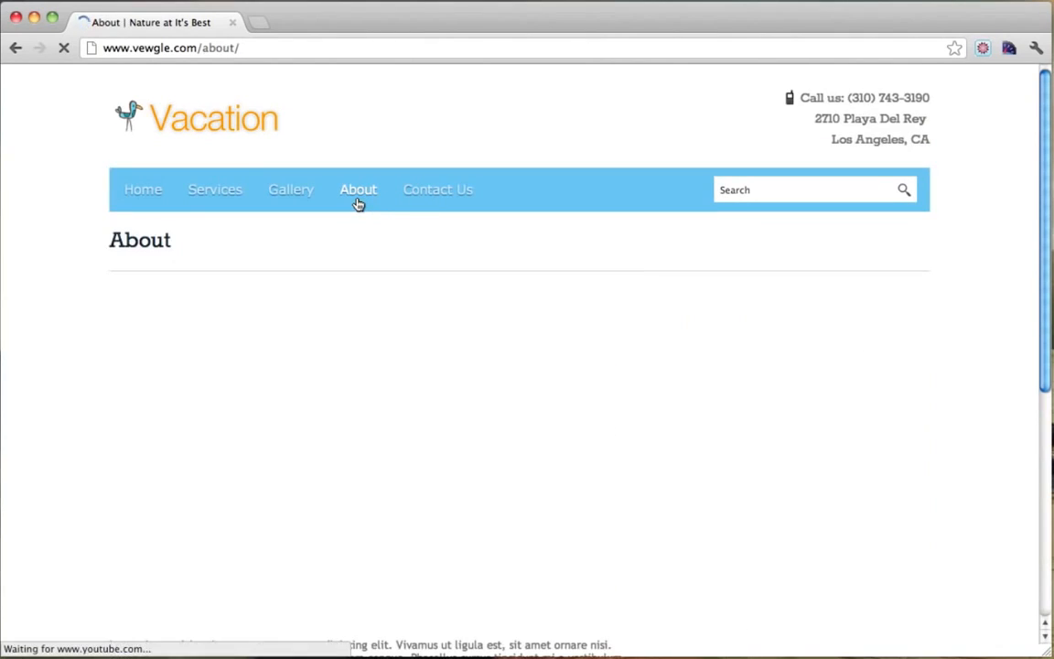
scroll(688, 252, "down", 1)
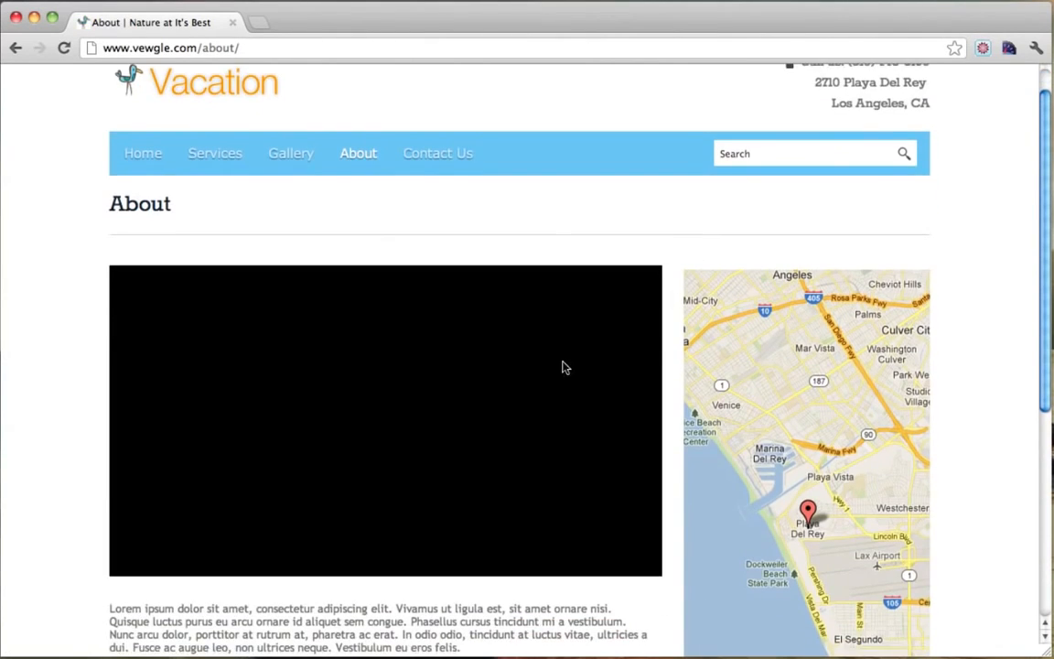
scroll(640, 411, "down", 2)
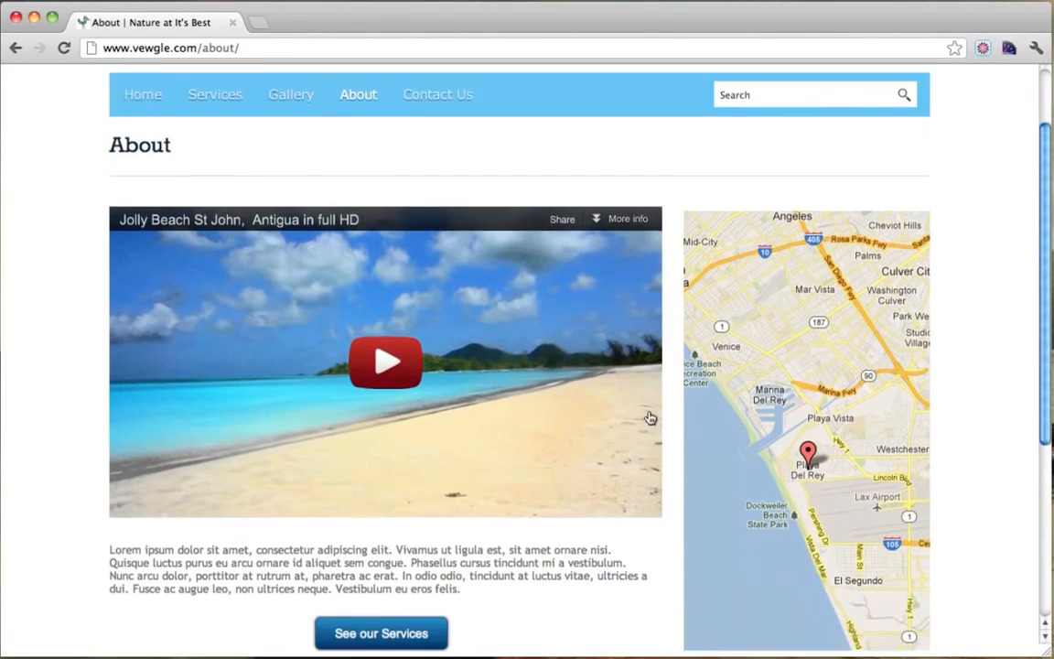
scroll(369, 478, "down", 3)
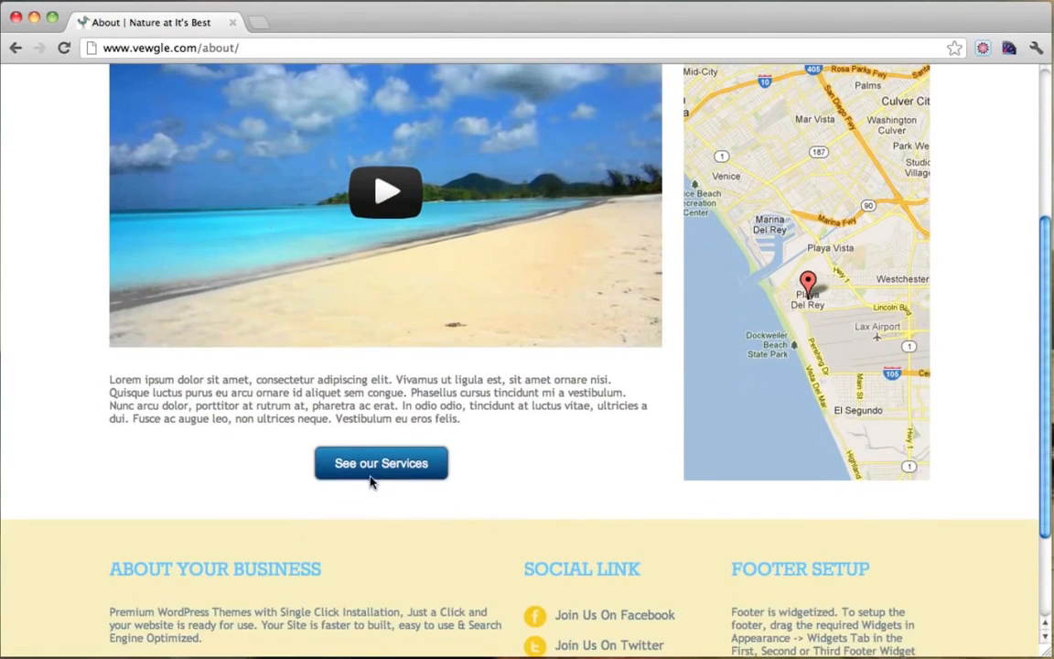
scroll(513, 462, "up", 3)
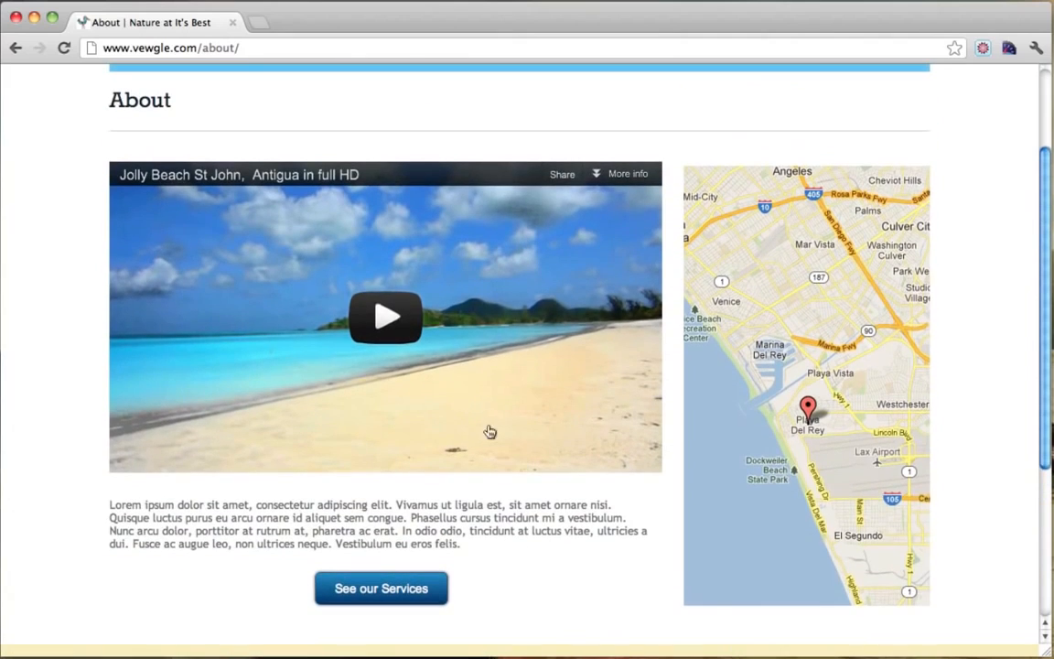
scroll(442, 363, "up", 3)
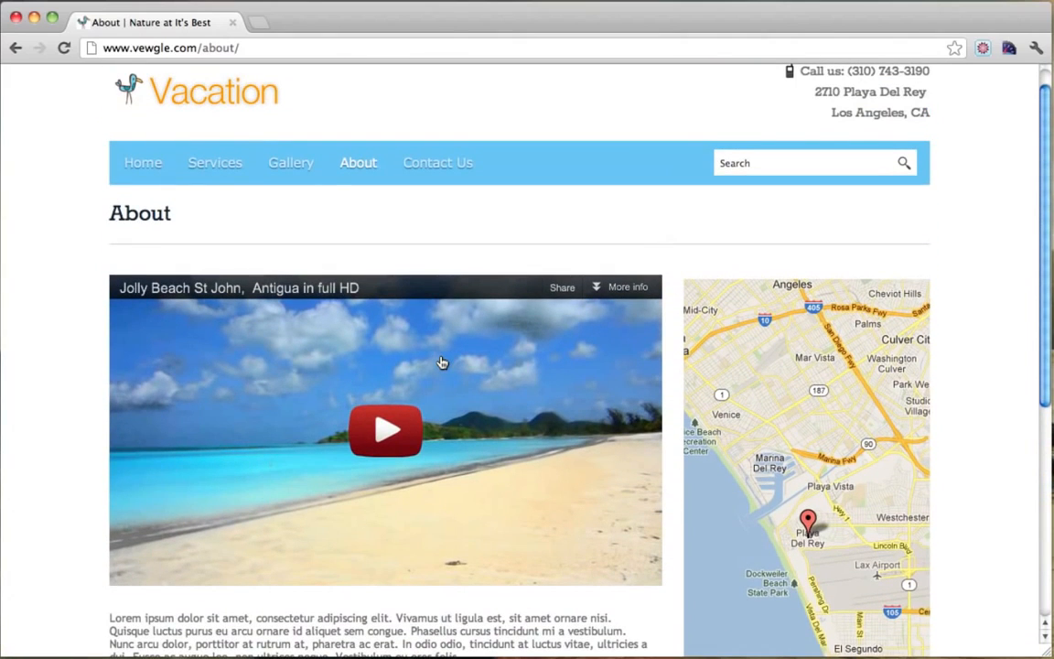
scroll(396, 365, "down", 1)
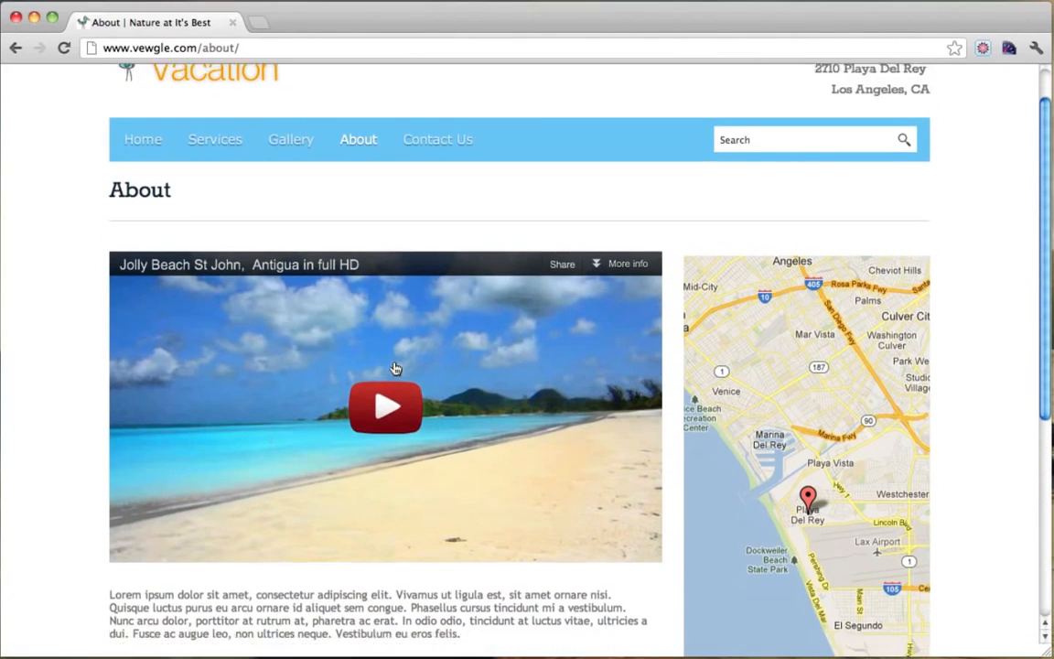
Step: Play the embedded Jolly Beach video on the About page briefly and pause it
left_click(379, 373)
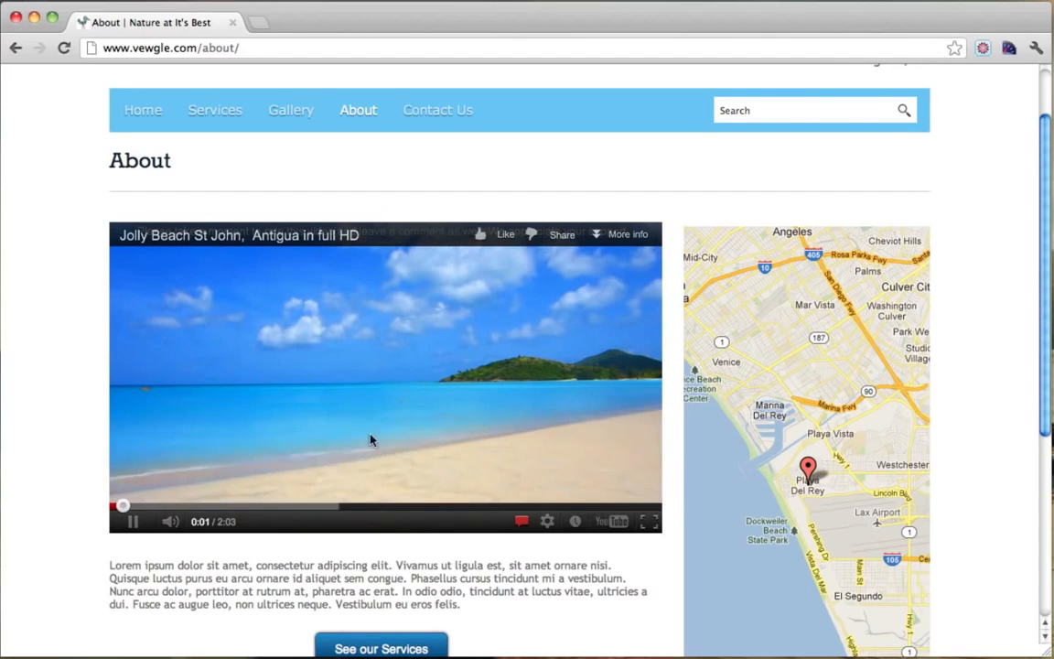
left_click(133, 525)
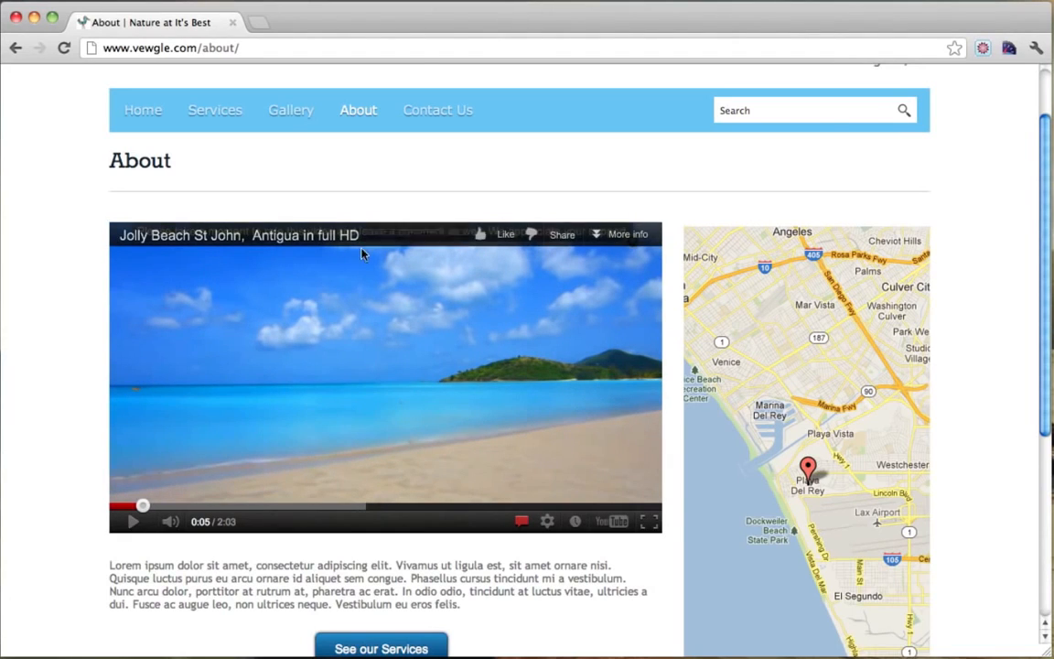
Step: Open the Contact Us page and review its email form, appointment calendar and Facebook box
left_click(427, 117)
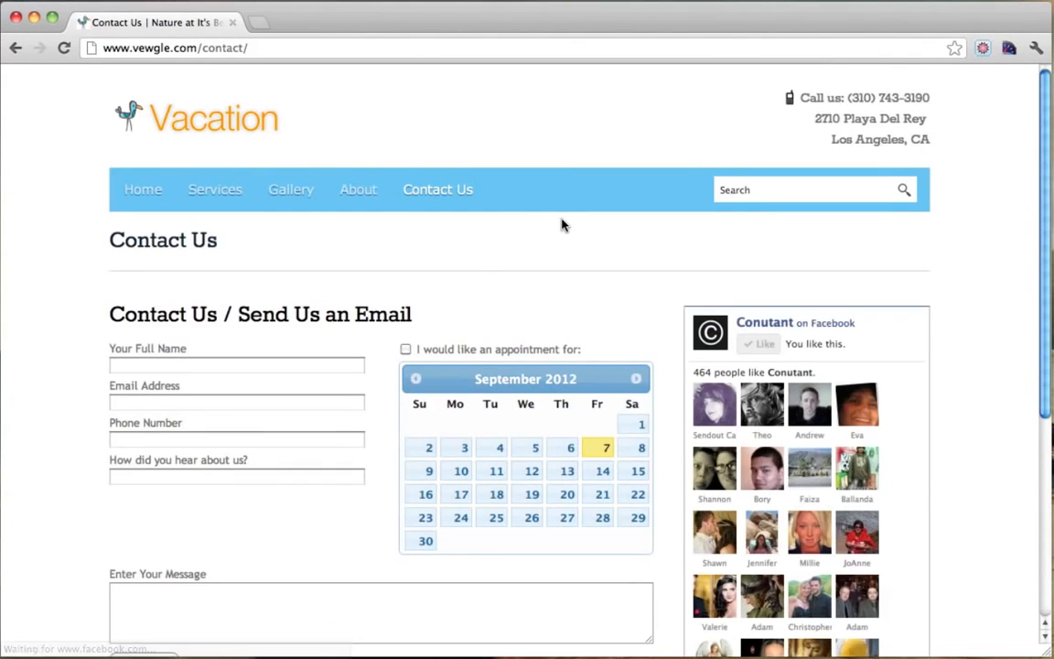
scroll(563, 223, "down", 1)
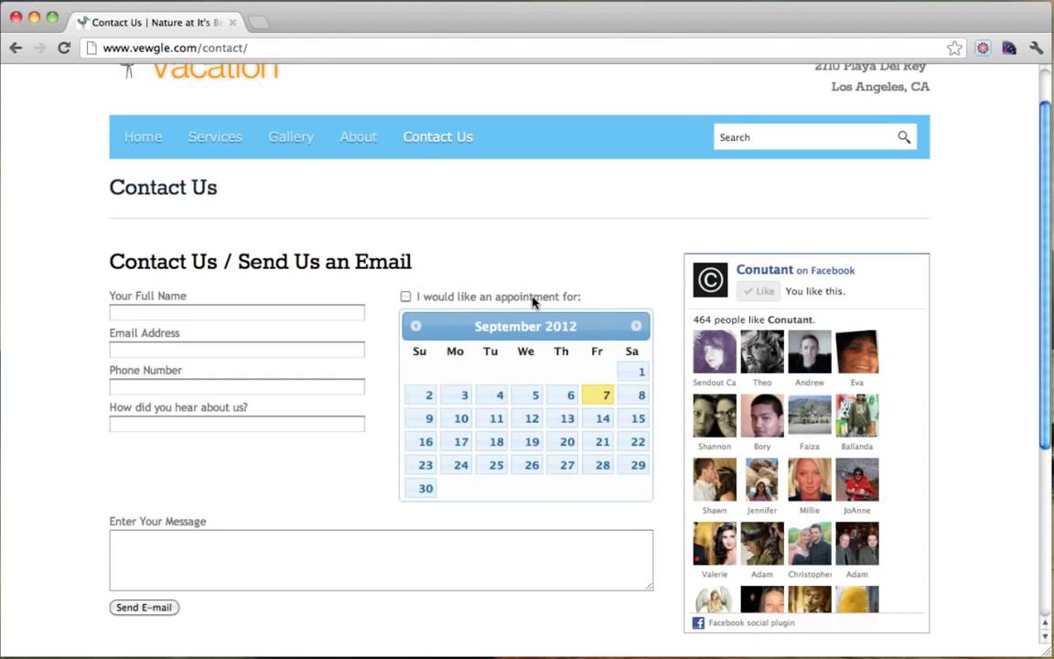
scroll(549, 297, "down", 2)
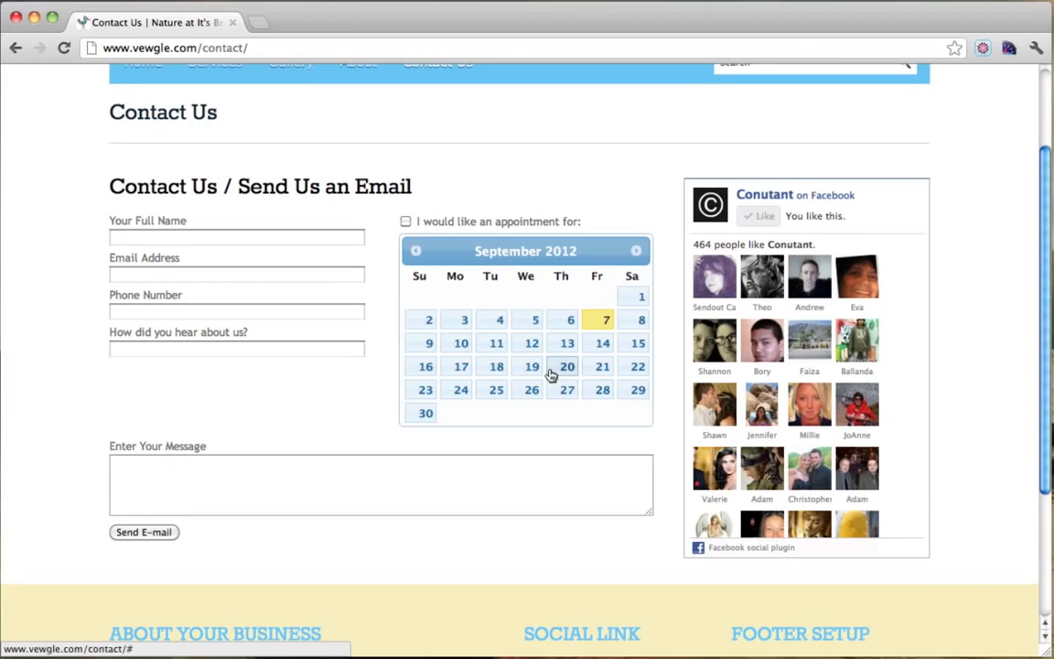
scroll(552, 375, "up", 3)
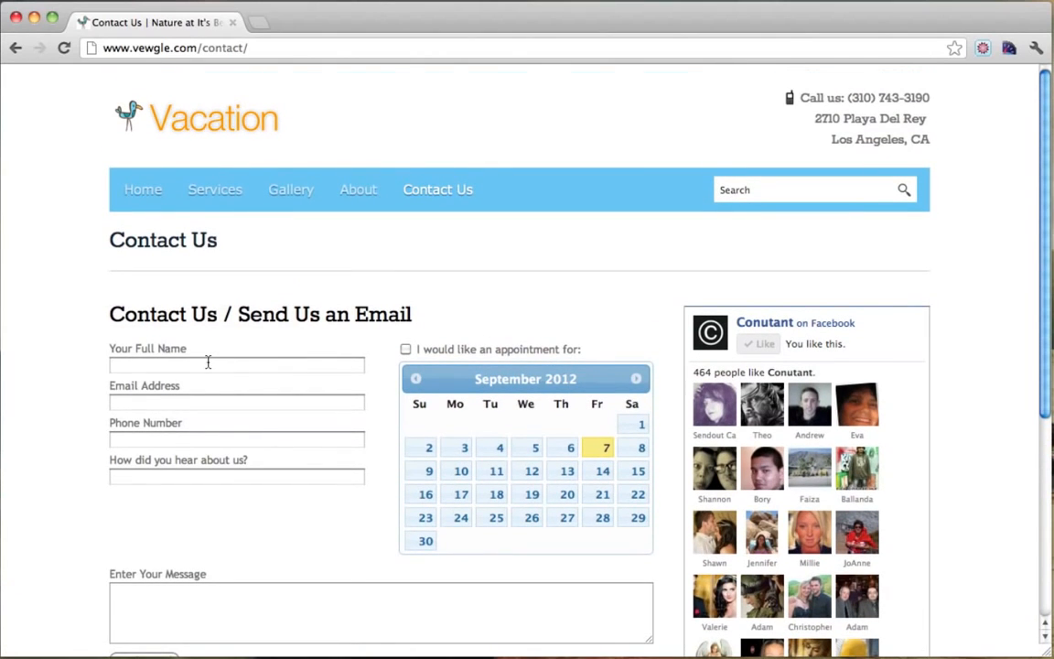
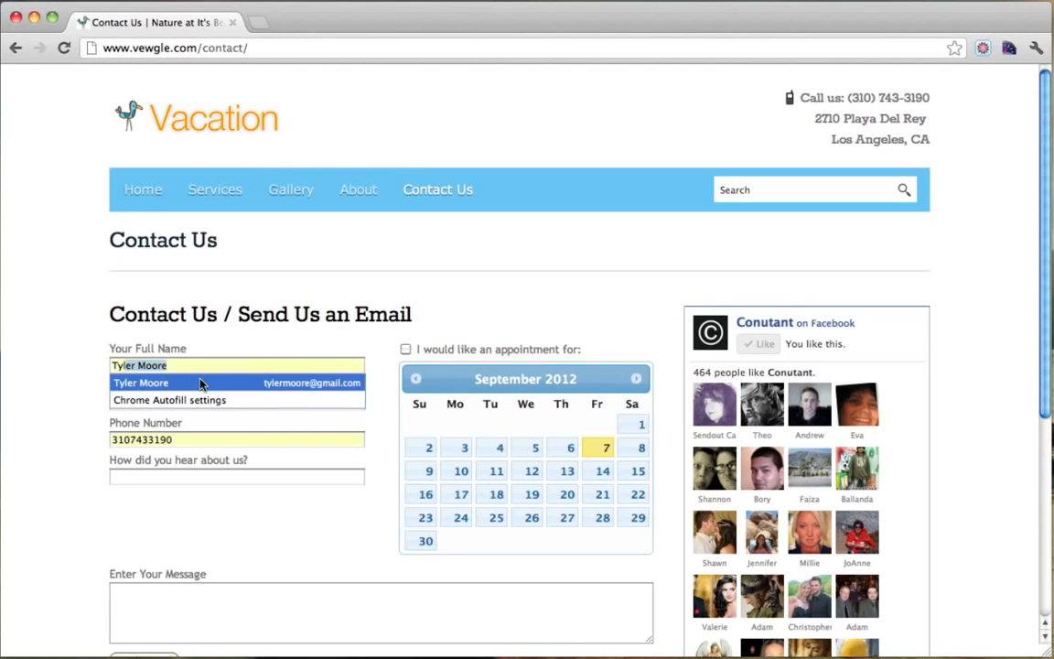
Step: Fill in the contact form with the autofilled full name, e-mail and phone number, Youtube as the referral source, and the message "Great video!"
left_click(202, 383)
scroll(290, 436, "down", 1)
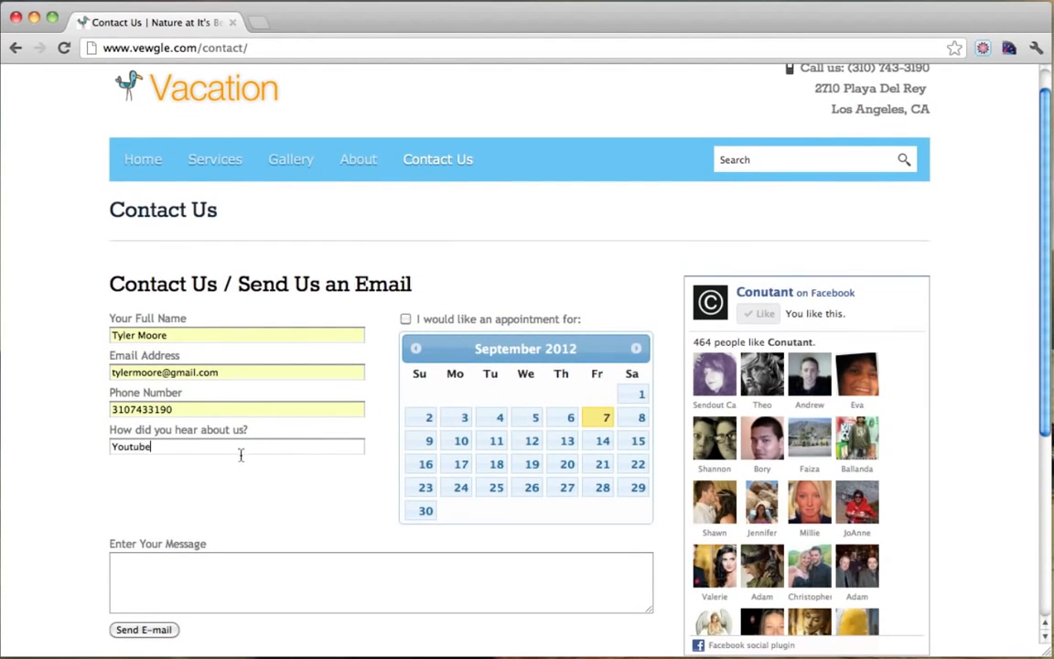
scroll(306, 507, "down", 1)
left_click(231, 545)
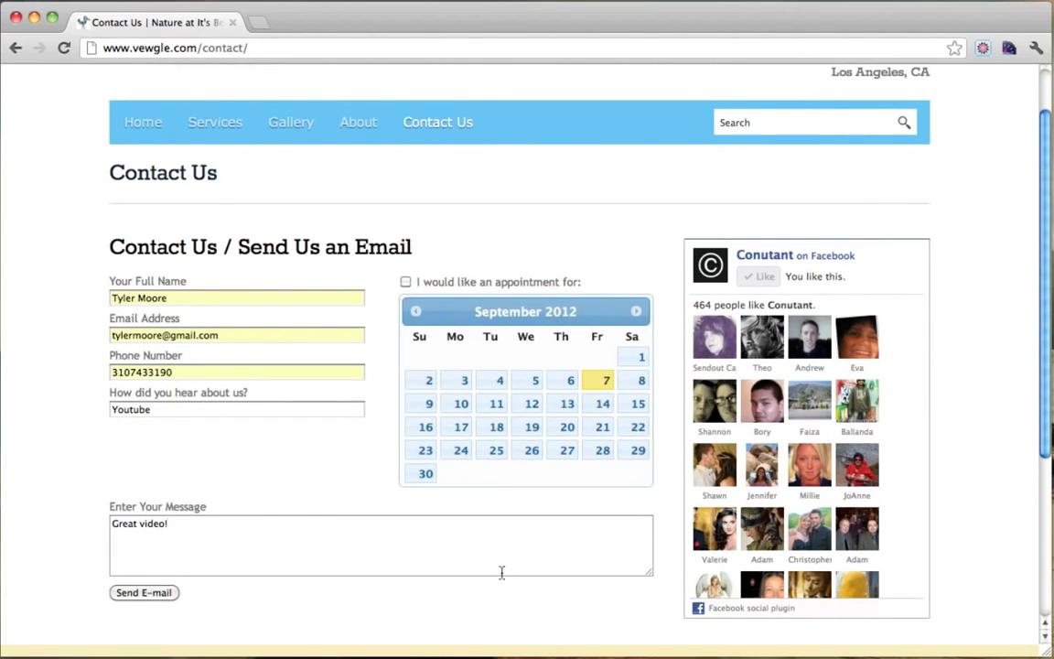
Step: Request an appointment for September 8, 2012 and send the contact form
left_click(637, 385)
scroll(277, 492, "down", 1)
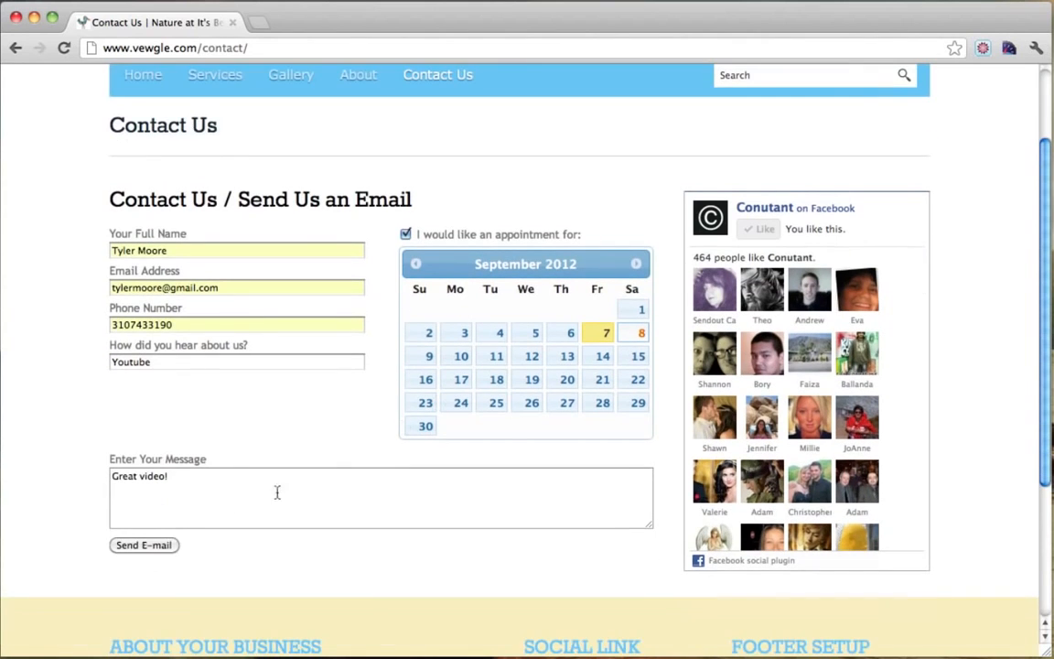
left_click(147, 545)
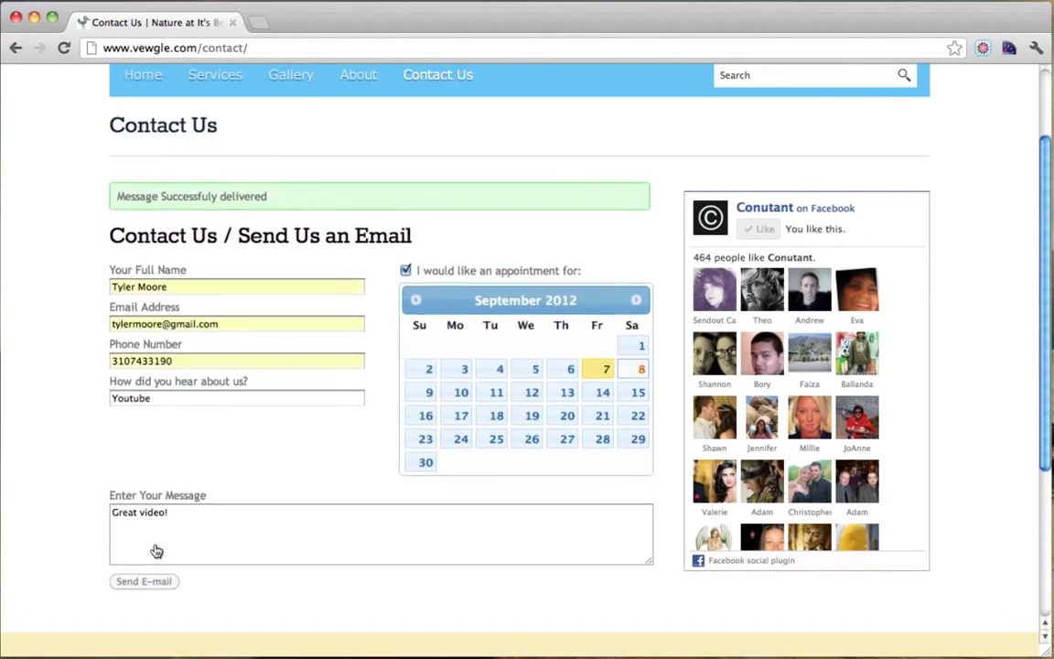
left_click(259, 23)
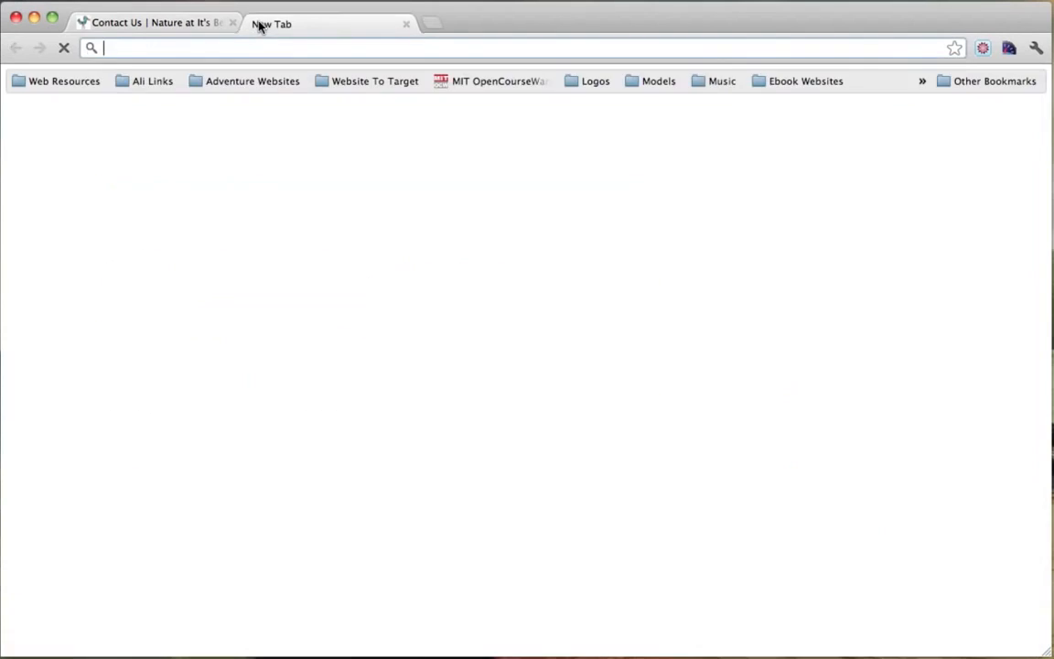
type("www.gmail.com")
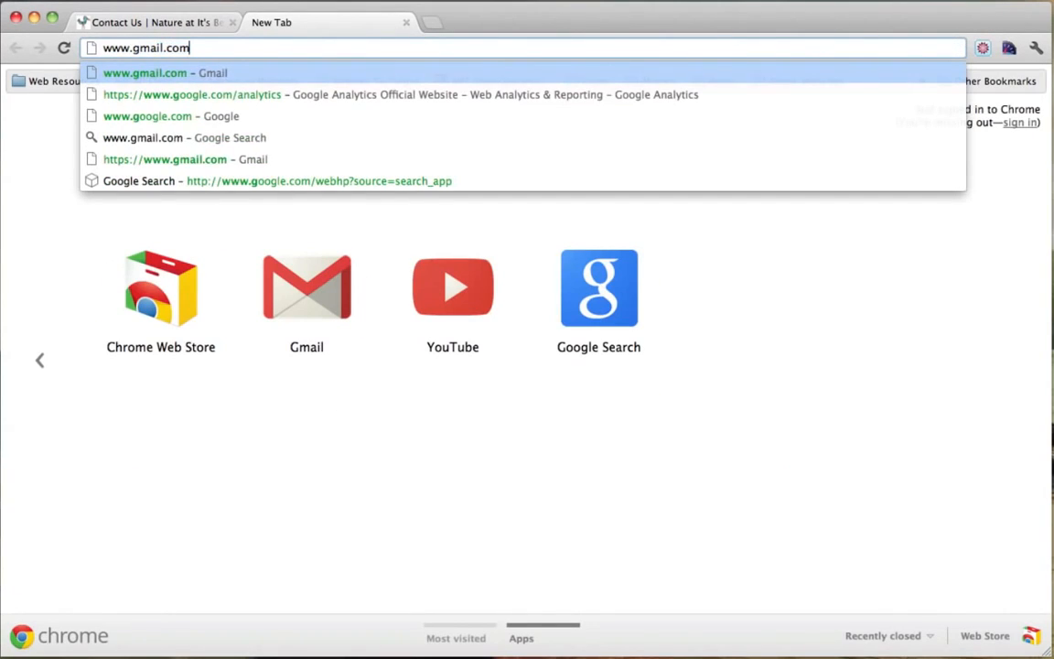
key("Return")
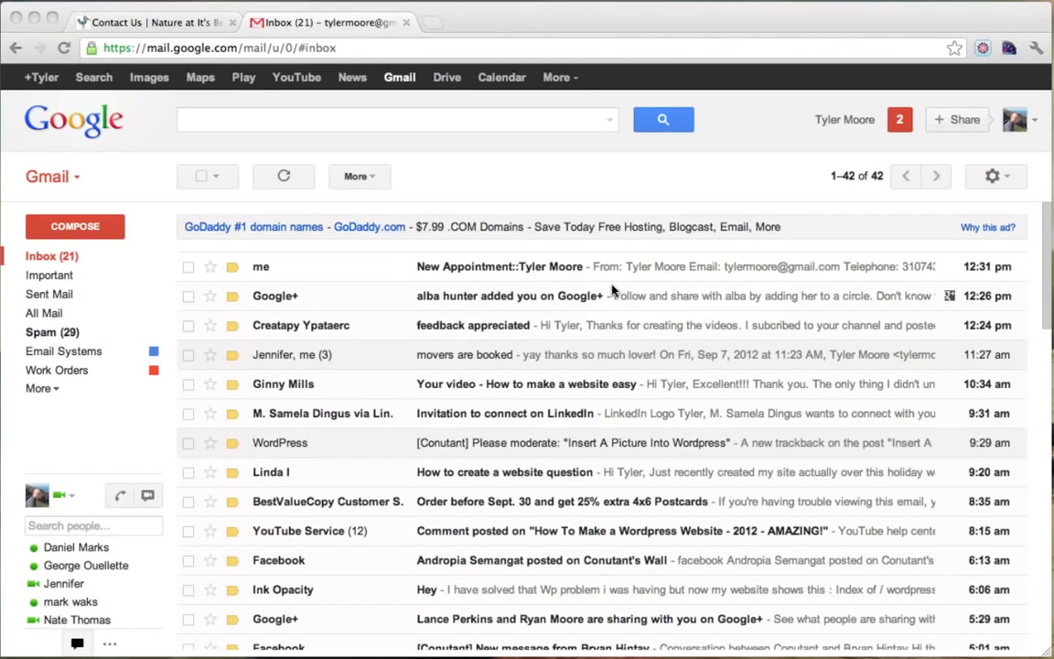
left_click(441, 271)
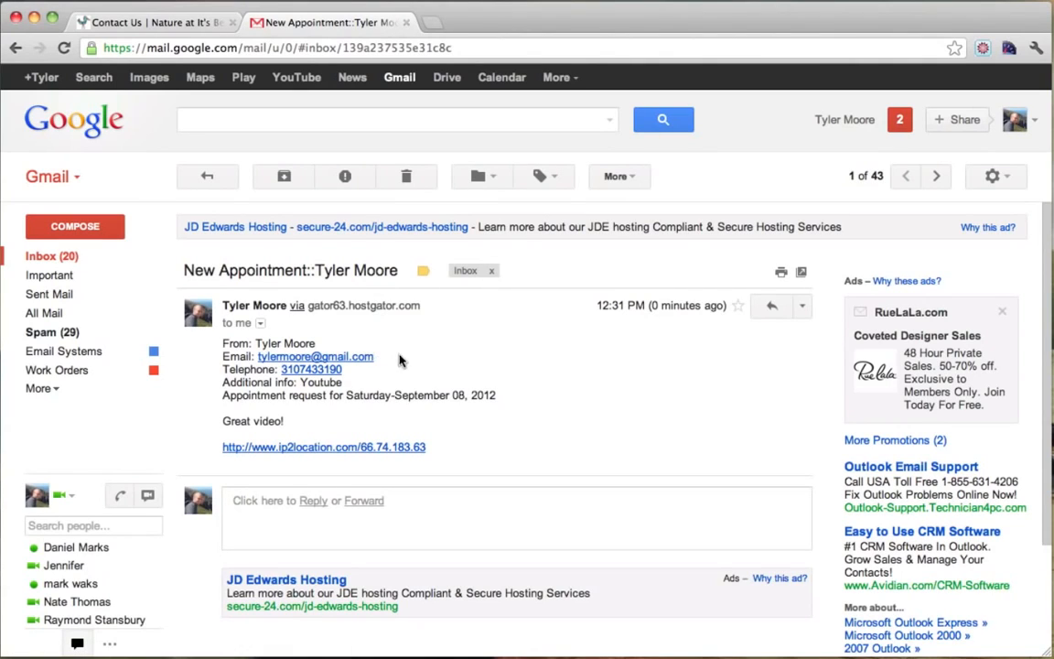
Step: Highlight the e-mail's appointment date, message and additional info for review, and close Gmail
left_click_drag(289, 396, 503, 395)
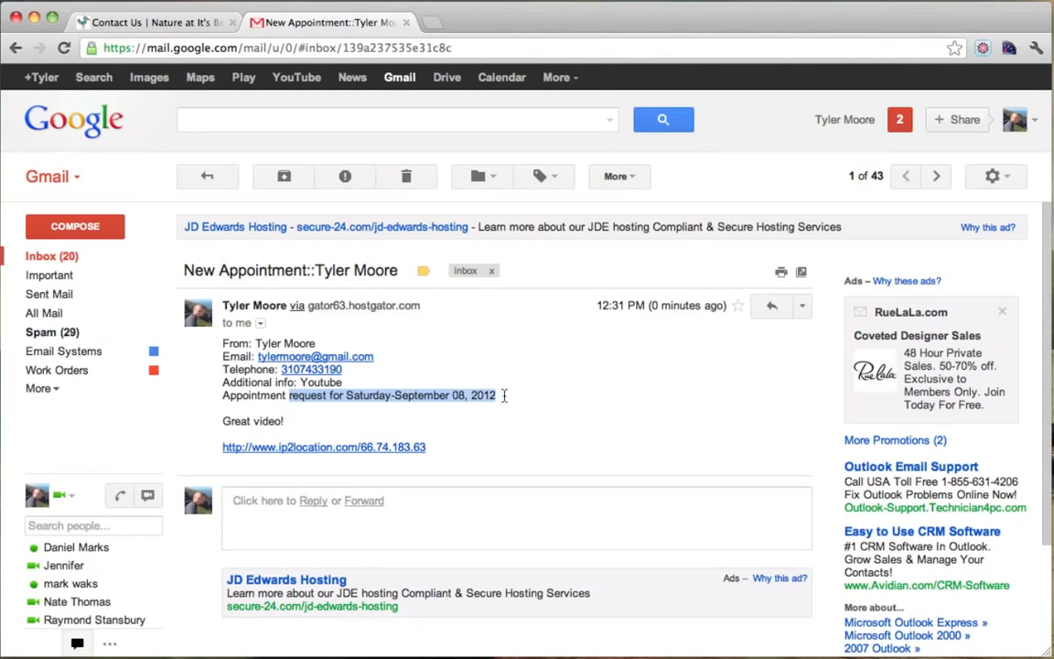
left_click(248, 403)
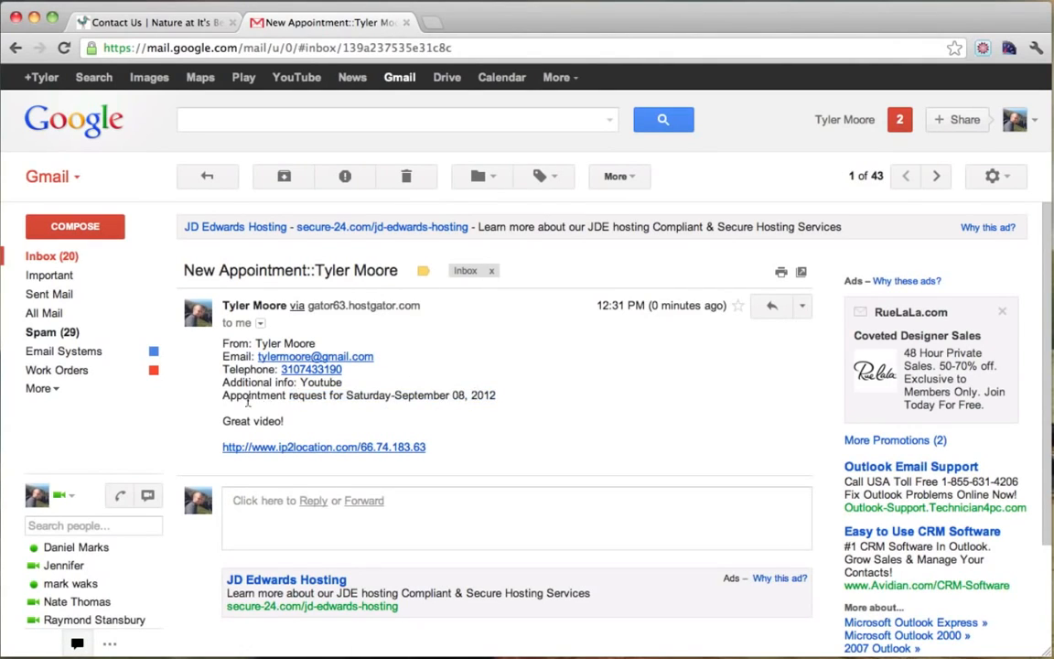
left_click_drag(222, 422, 314, 420)
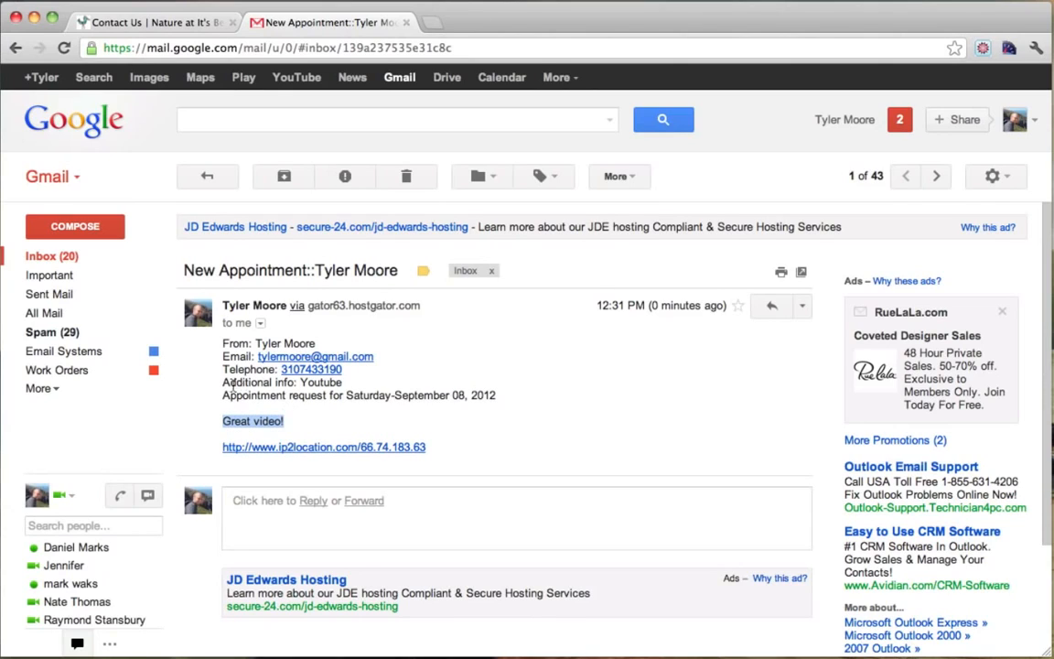
left_click_drag(224, 382, 362, 380)
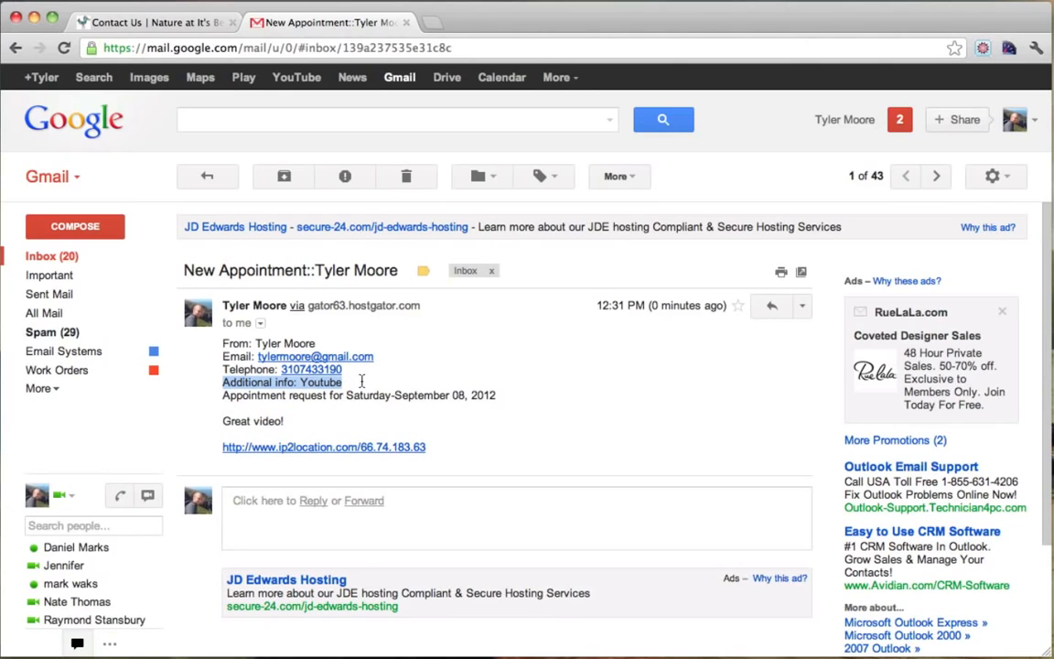
left_click(362, 382)
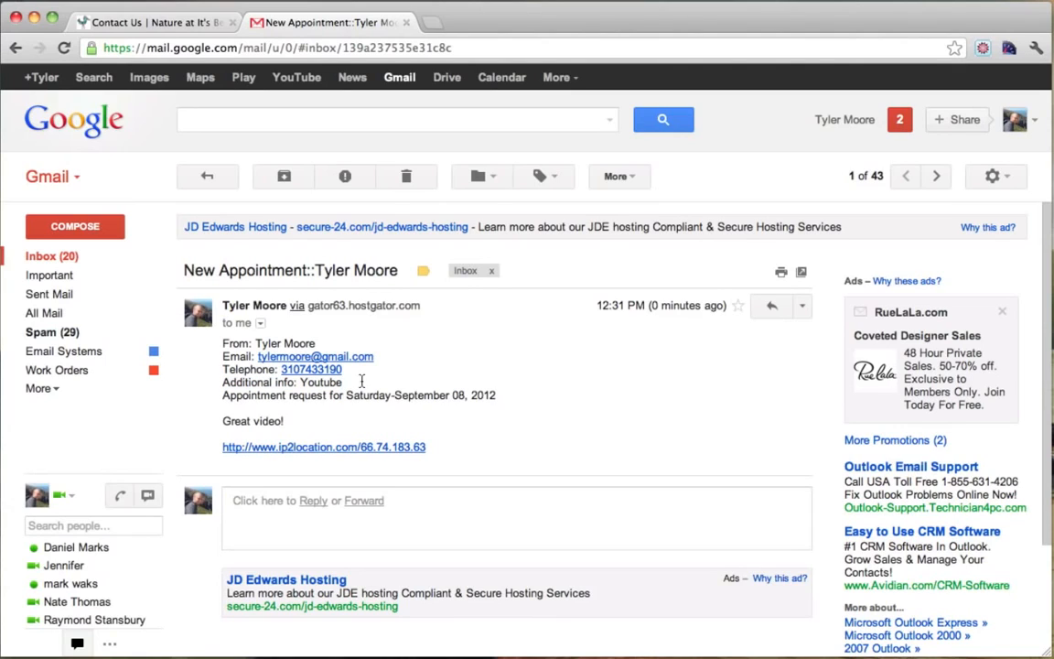
left_click(407, 23)
Step: Open the site's Services page and look over its Bronze, Silver, Gold and Platinum packages
scroll(421, 431, "up", 2)
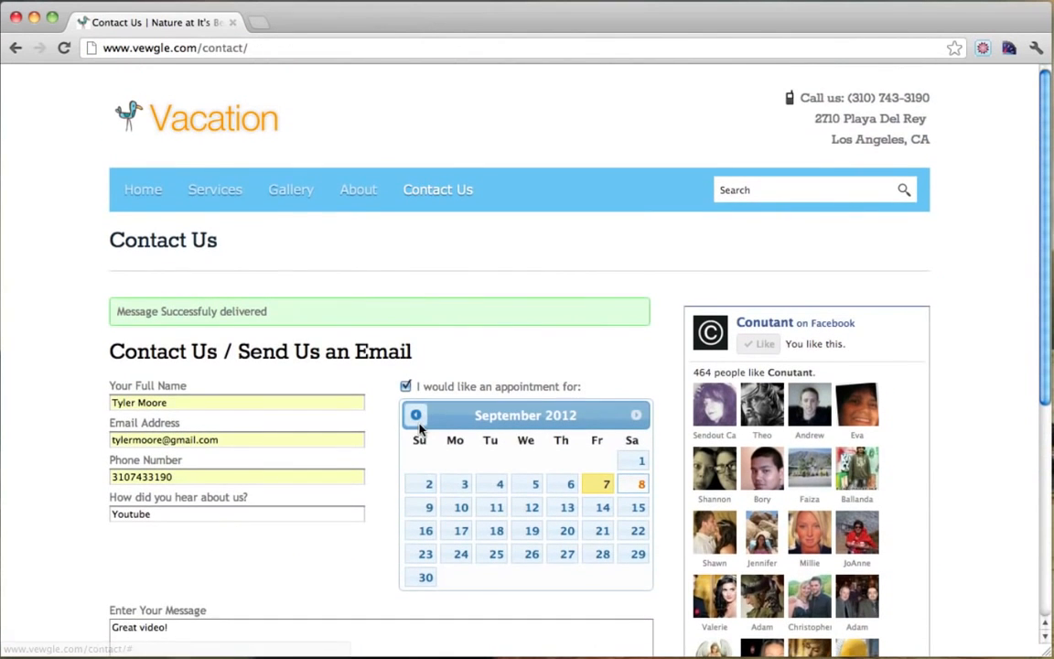
left_click(229, 192)
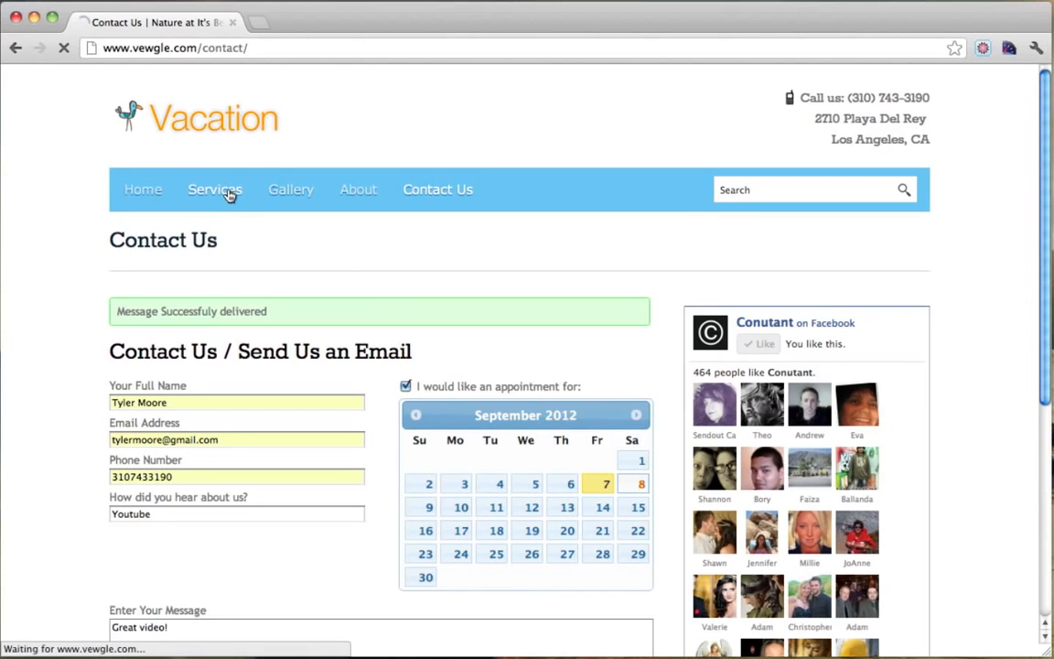
scroll(424, 261, "down", 3)
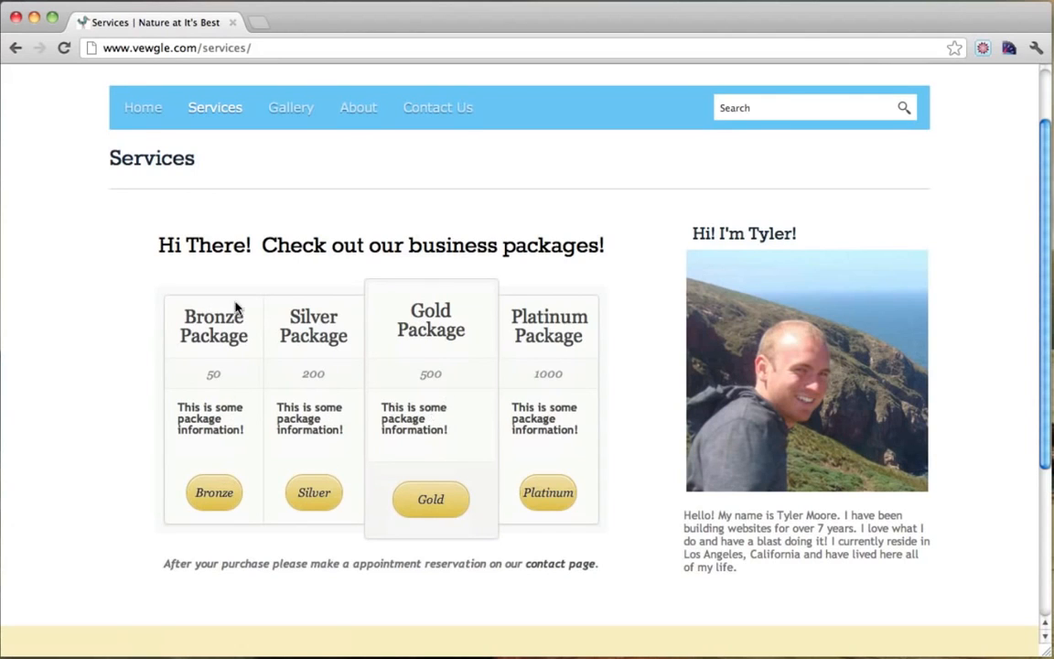
scroll(399, 404, "down", 1)
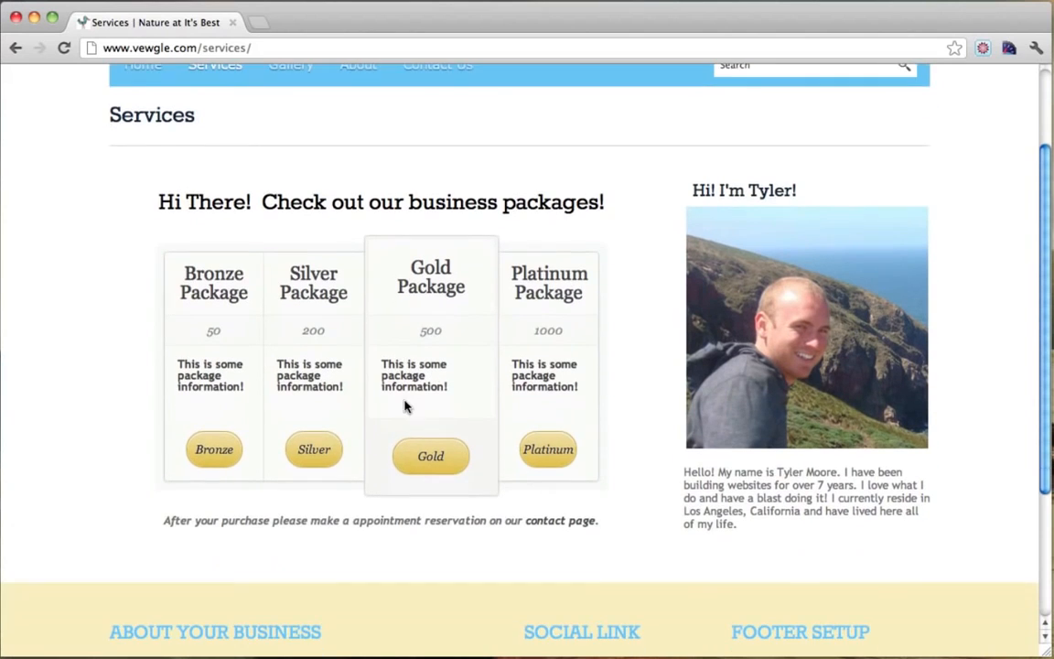
Step: Open the Gold Package's PayPal checkout and review its order summary and guest payment form
left_click(431, 456)
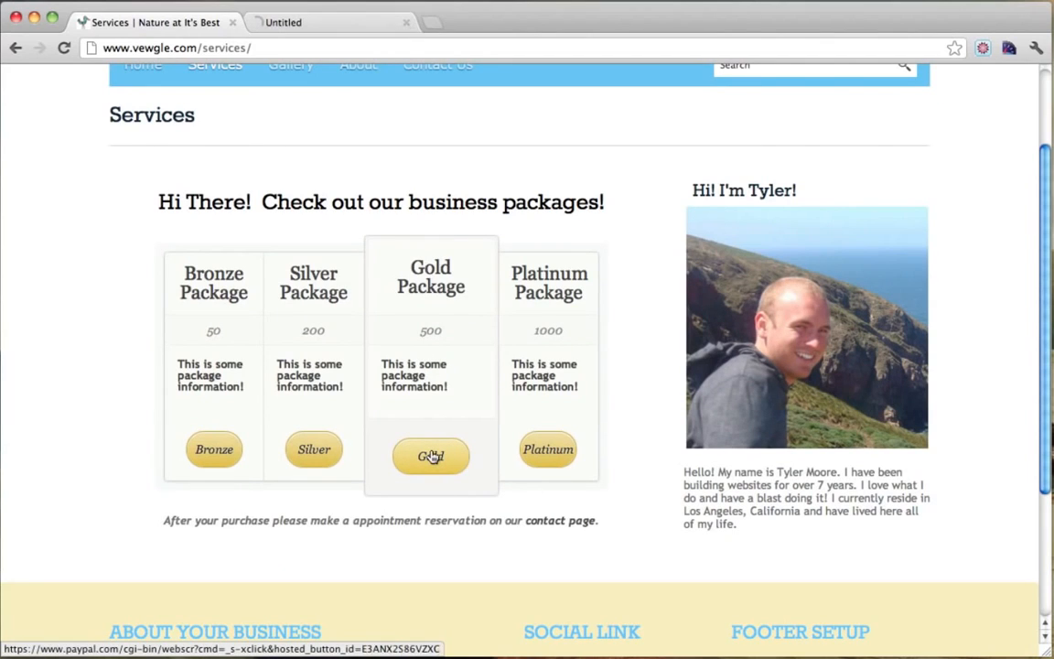
left_click(302, 25)
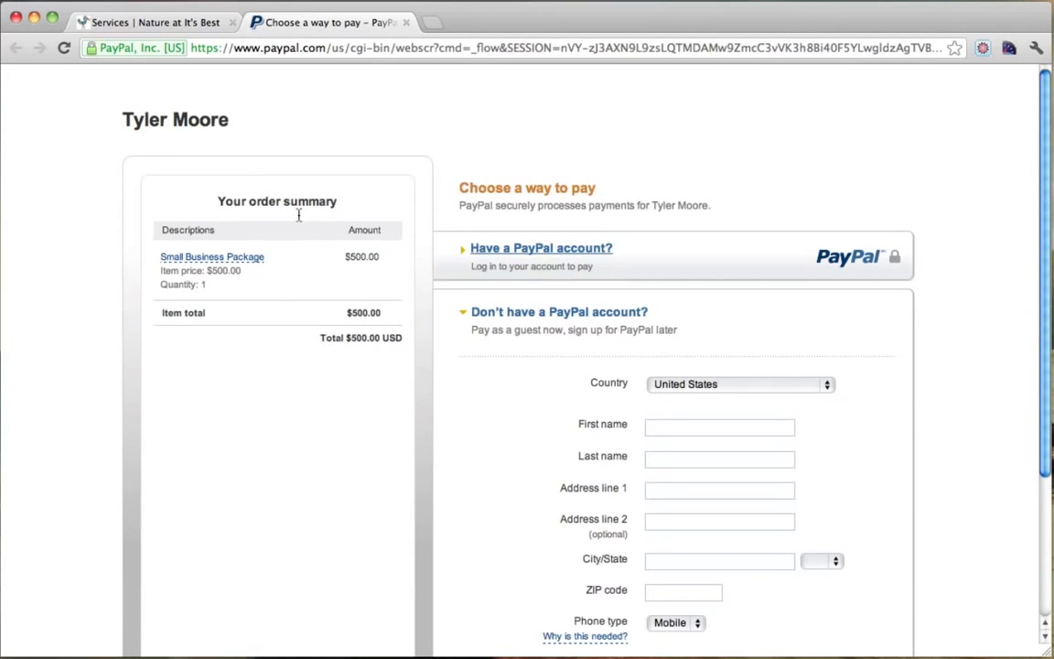
scroll(447, 418, "down", 3)
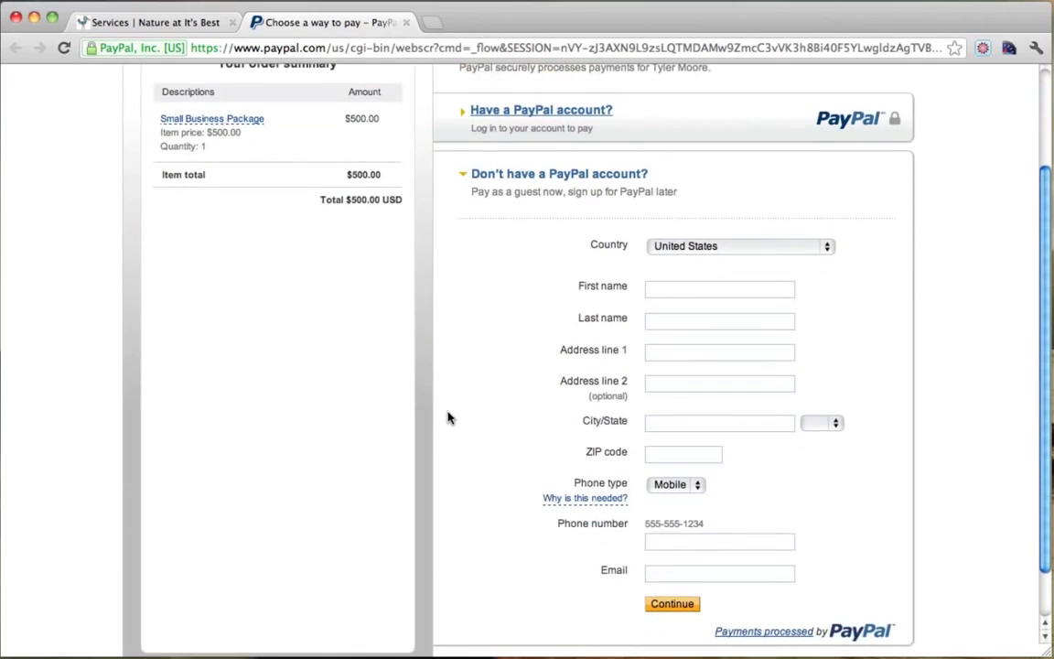
scroll(604, 376, "up", 1)
scroll(604, 375, "up", 1)
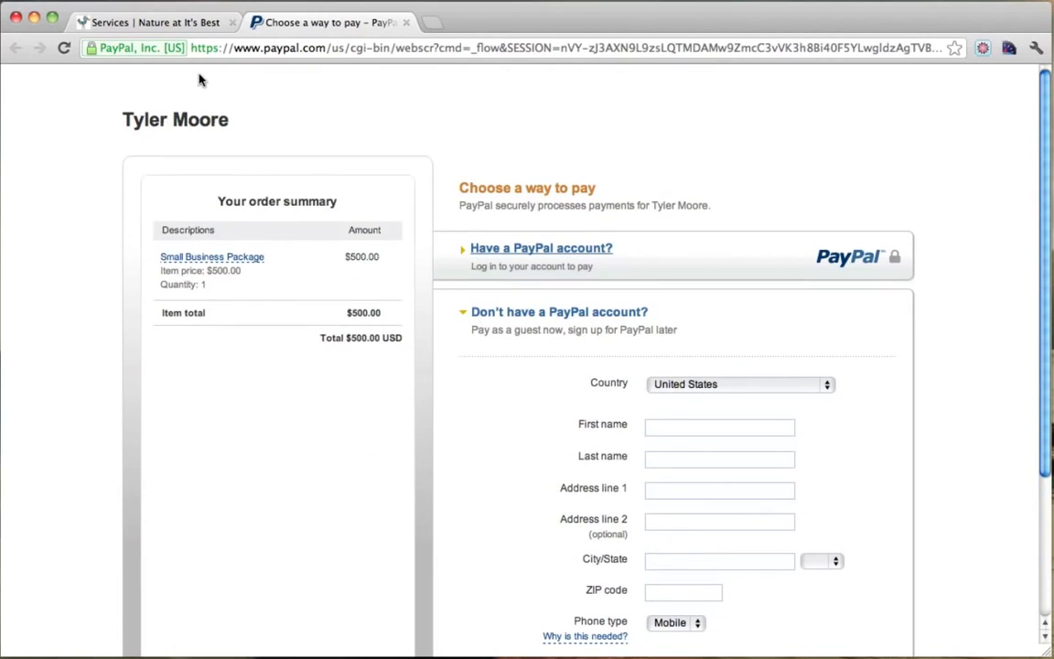
Step: Go back to the Services page, highlight the appointment reservation note, and follow its contact page link to review the form and calendar
left_click(172, 25)
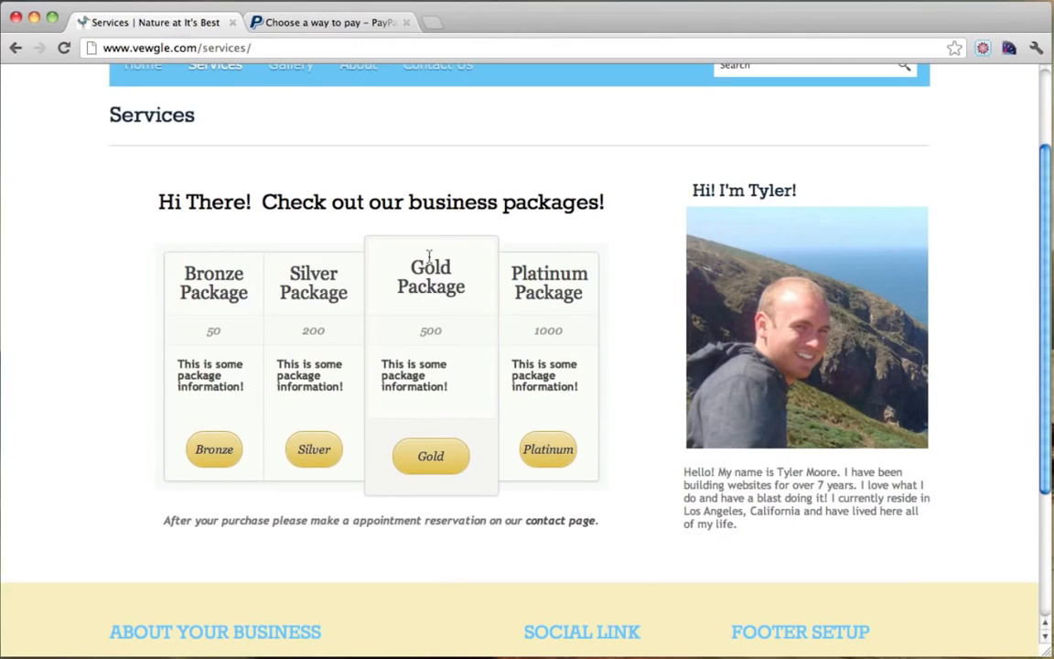
left_click_drag(212, 520, 527, 527)
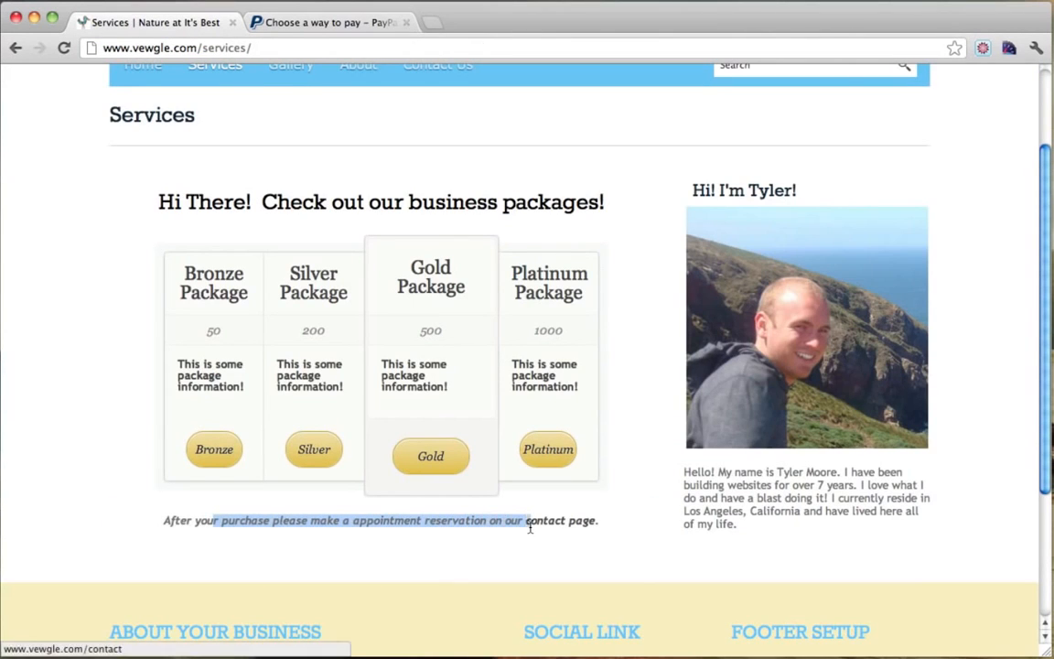
left_click(526, 527)
left_click(566, 528)
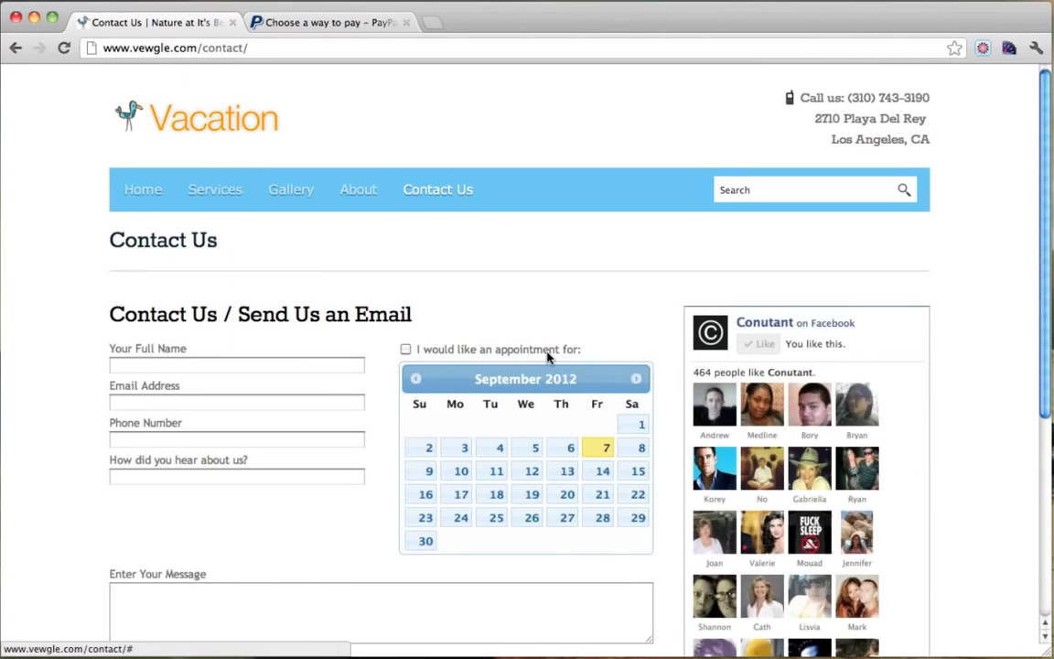
scroll(546, 358, "down", 3)
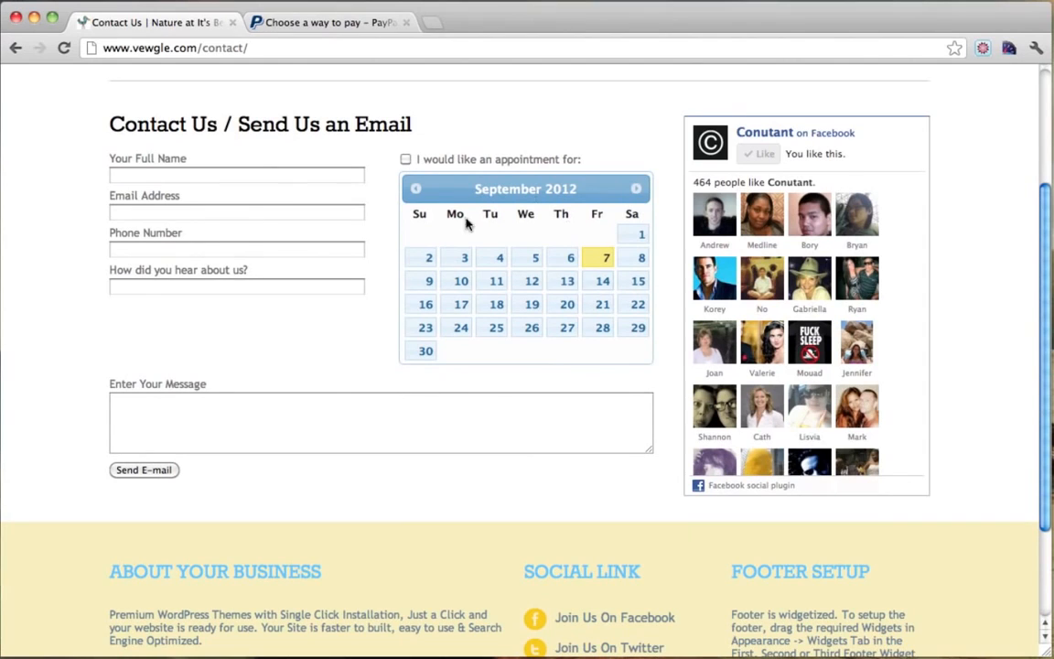
Step: Return to the PayPal checkout and examine the payment options and guest billing fields again
left_click(349, 30)
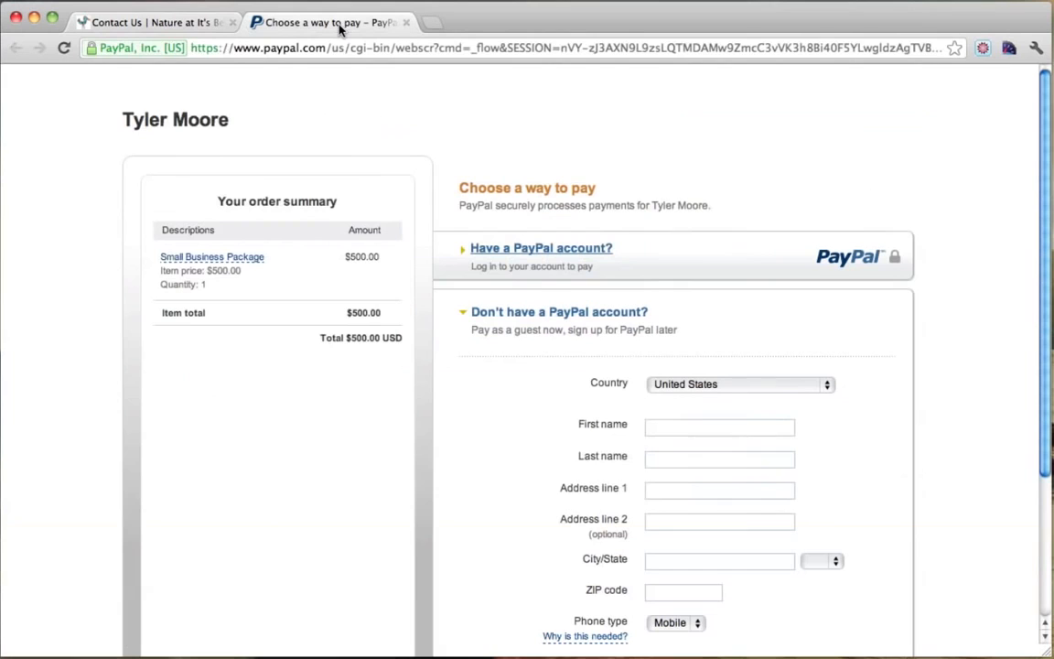
scroll(512, 403, "down", 2)
scroll(562, 434, "down", 1)
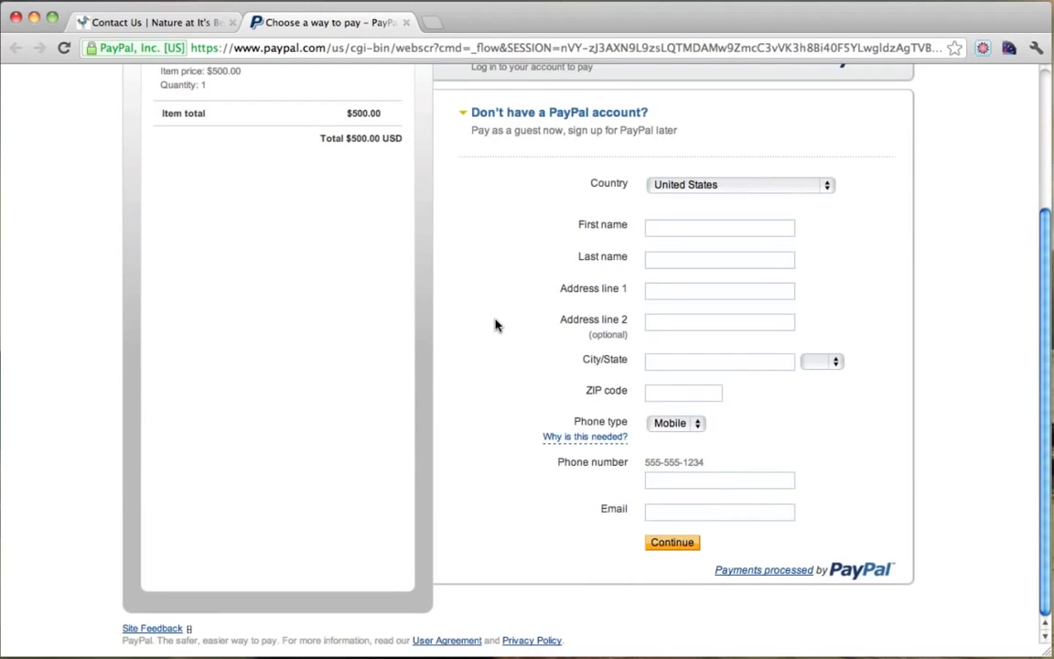
scroll(495, 327, "up", 3)
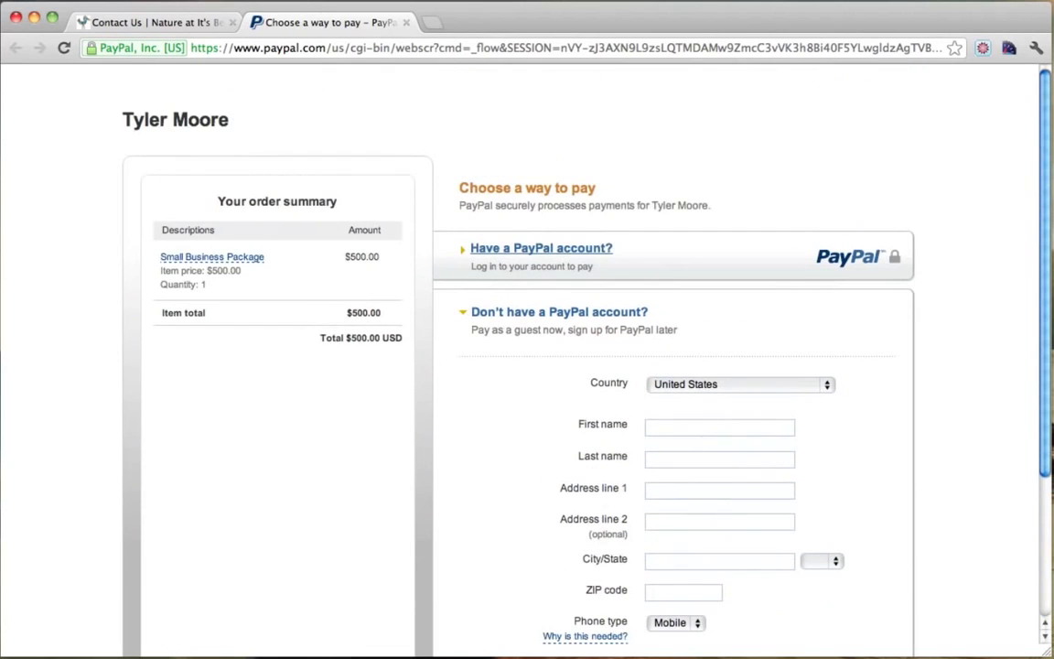
Step: Switch back to the Vacation site, open its home page, and look over the banner image and the three feature sections
left_click(151, 28)
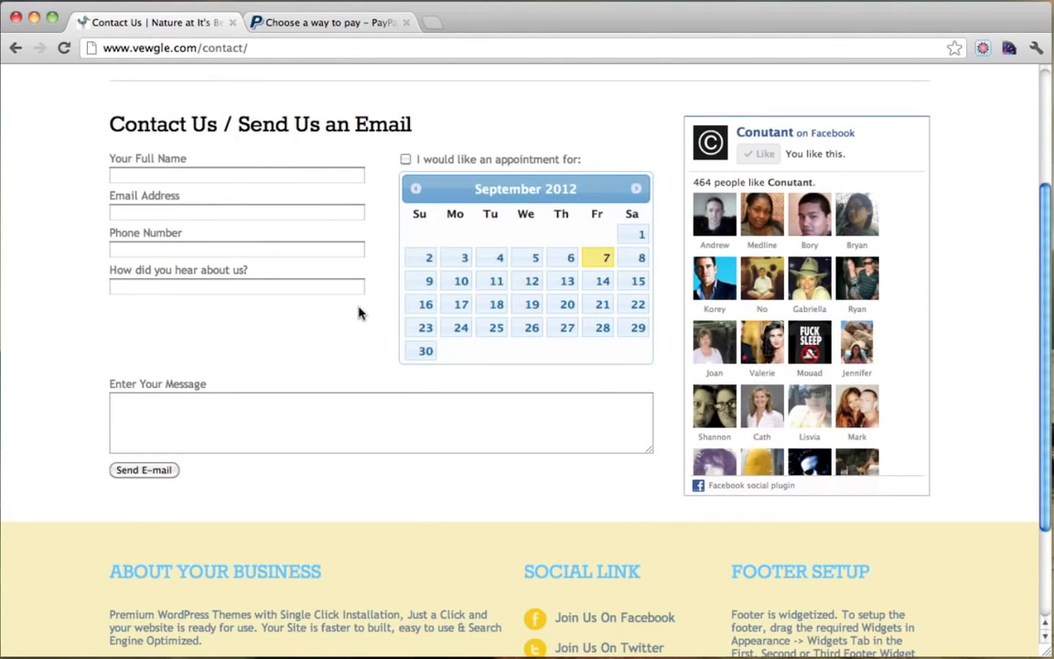
scroll(359, 313, "up", 3)
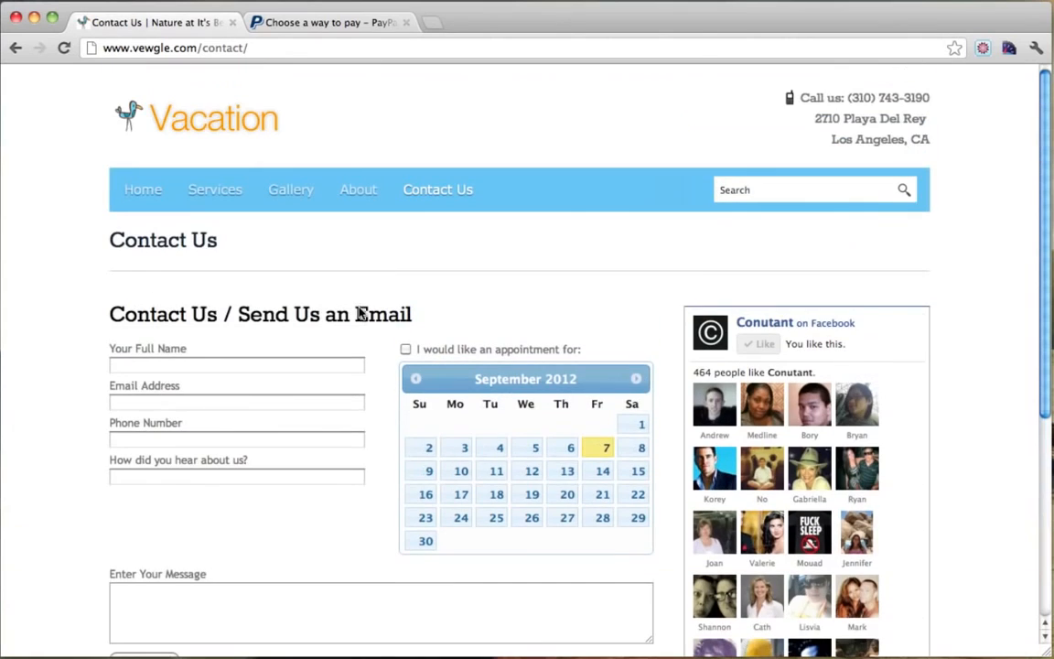
left_click(200, 118)
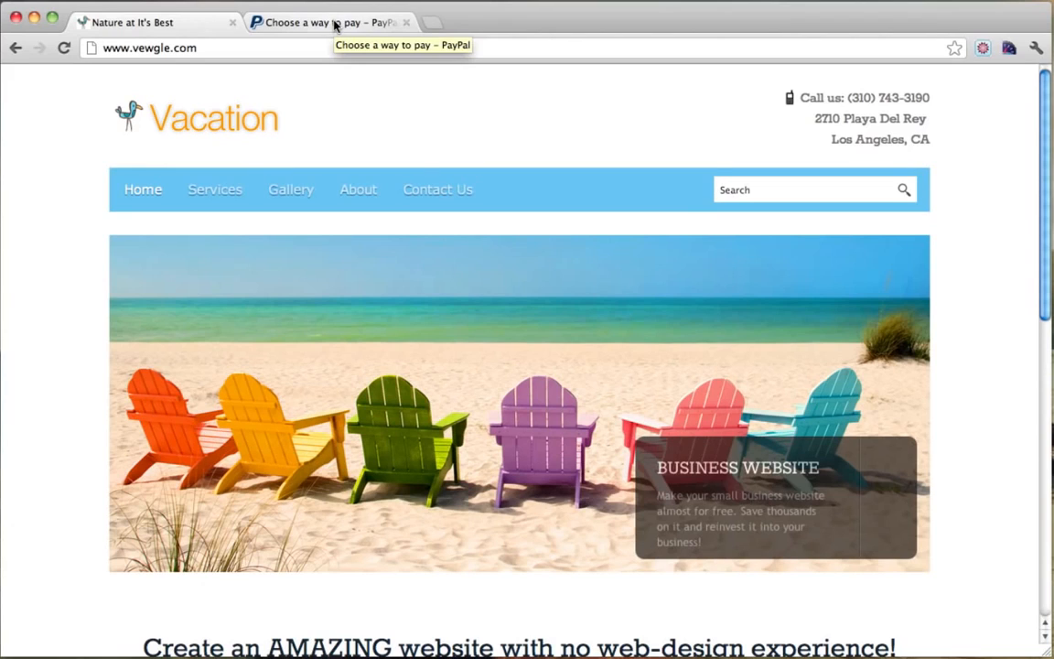
scroll(497, 189, "down", 5)
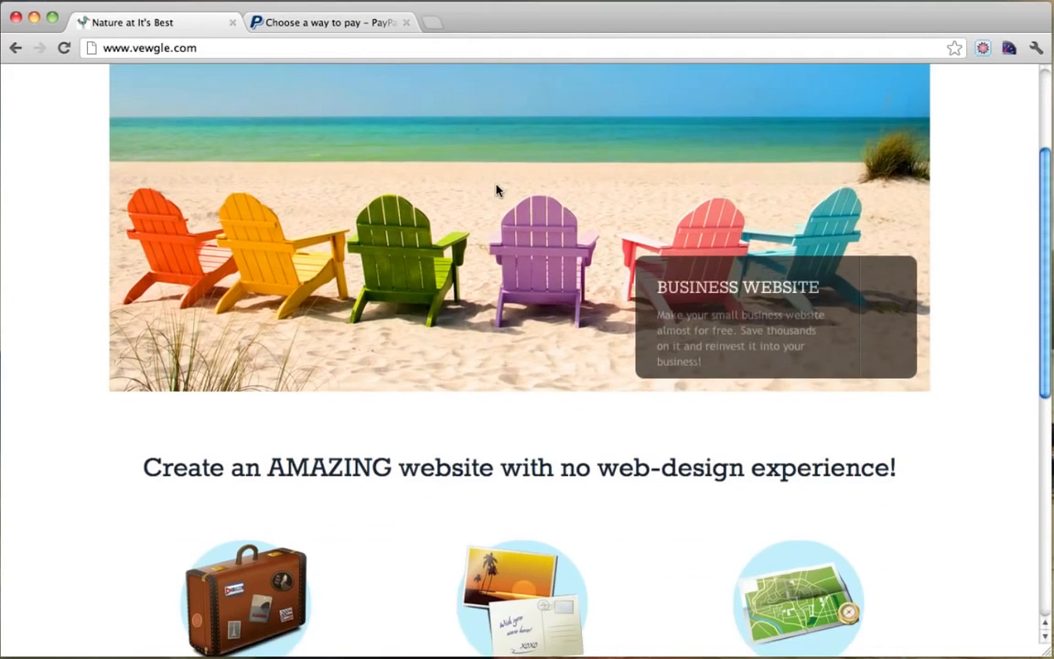
scroll(497, 190, "up", 2)
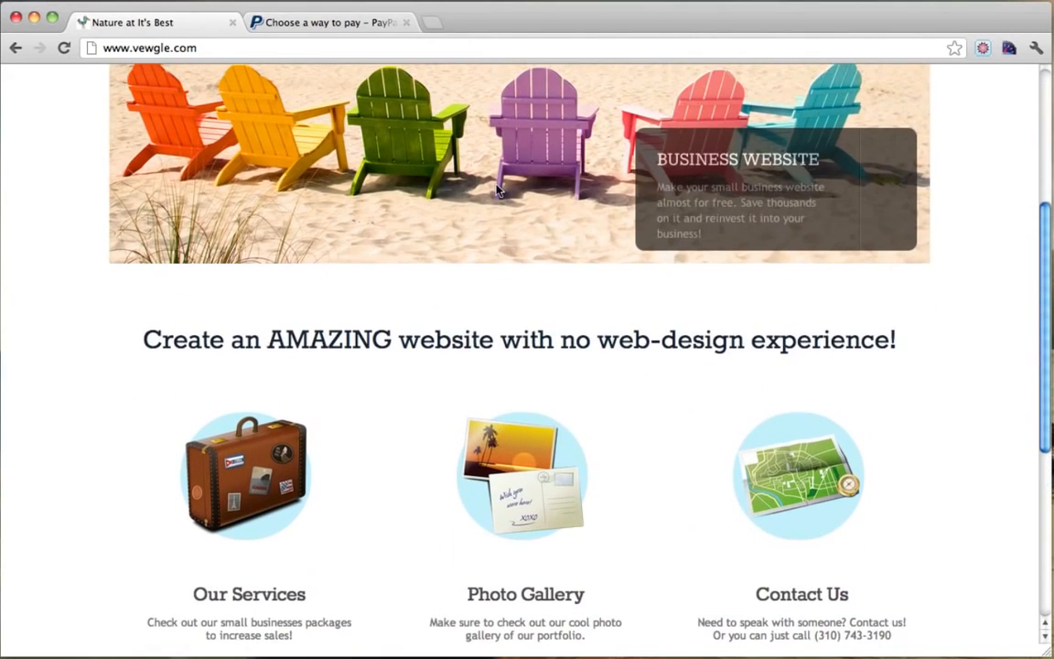
scroll(497, 189, "up", 3)
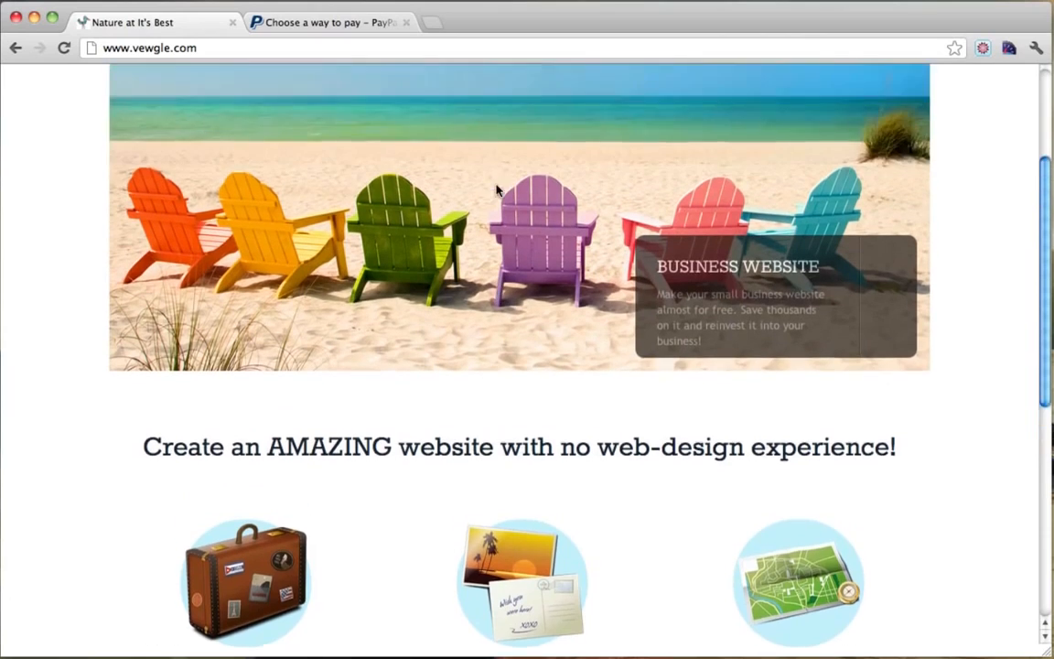
scroll(497, 189, "down", 3)
scroll(497, 190, "up", 2)
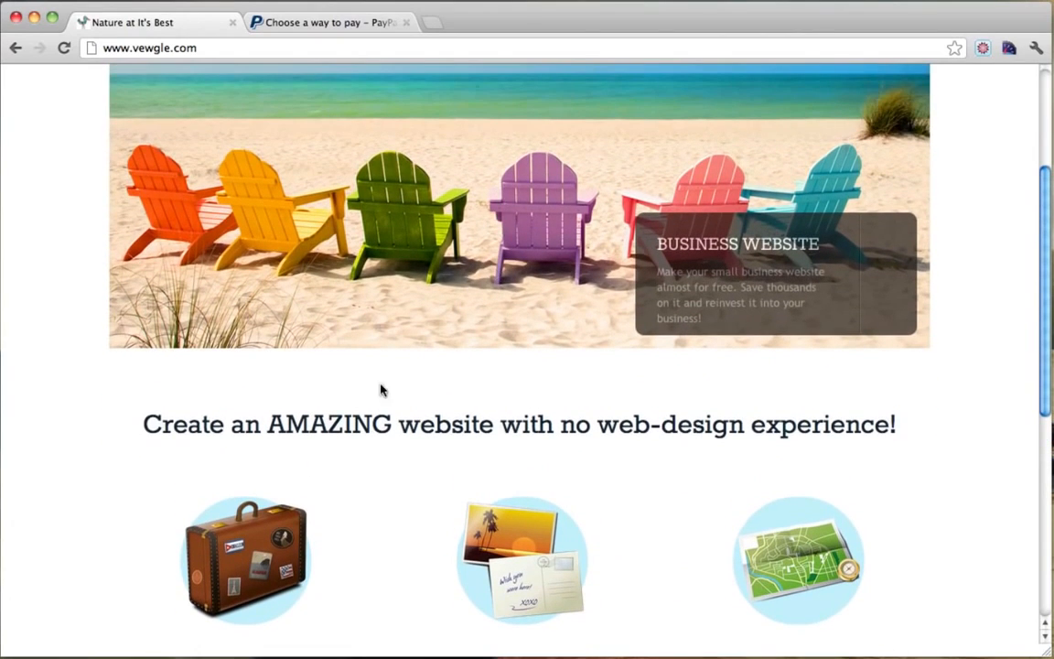
Step: Highlight the home page headline "Create an AMAZING website with no web-design experience!" and return to the page's banner
left_click_drag(145, 425, 897, 430)
left_click(897, 435)
scroll(650, 433, "down", 5)
scroll(650, 433, "up", 5)
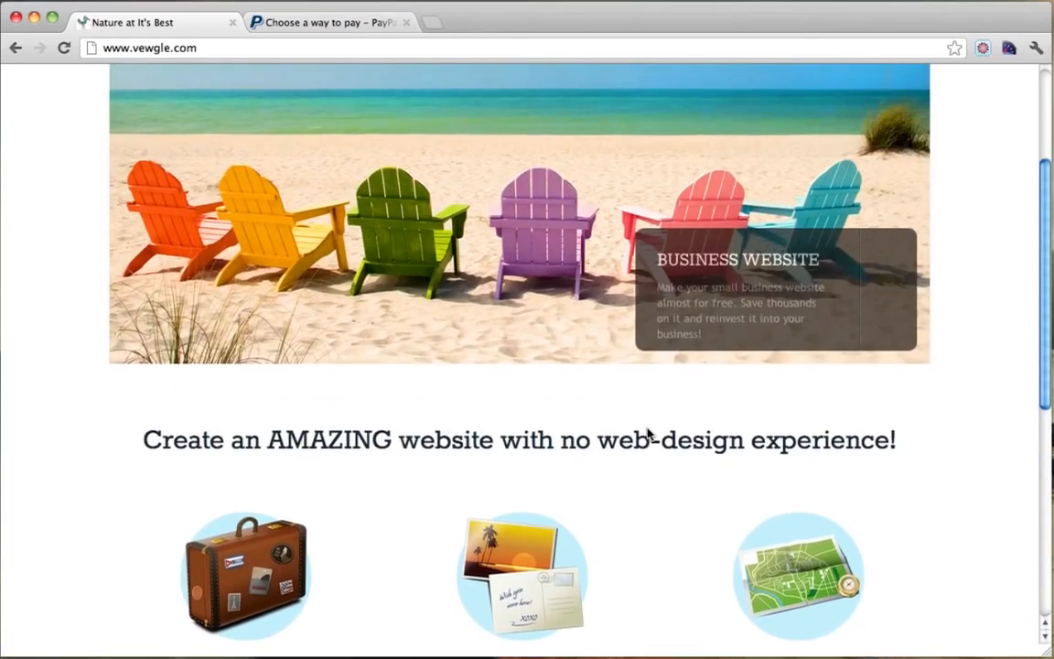
scroll(650, 329, "up", 3)
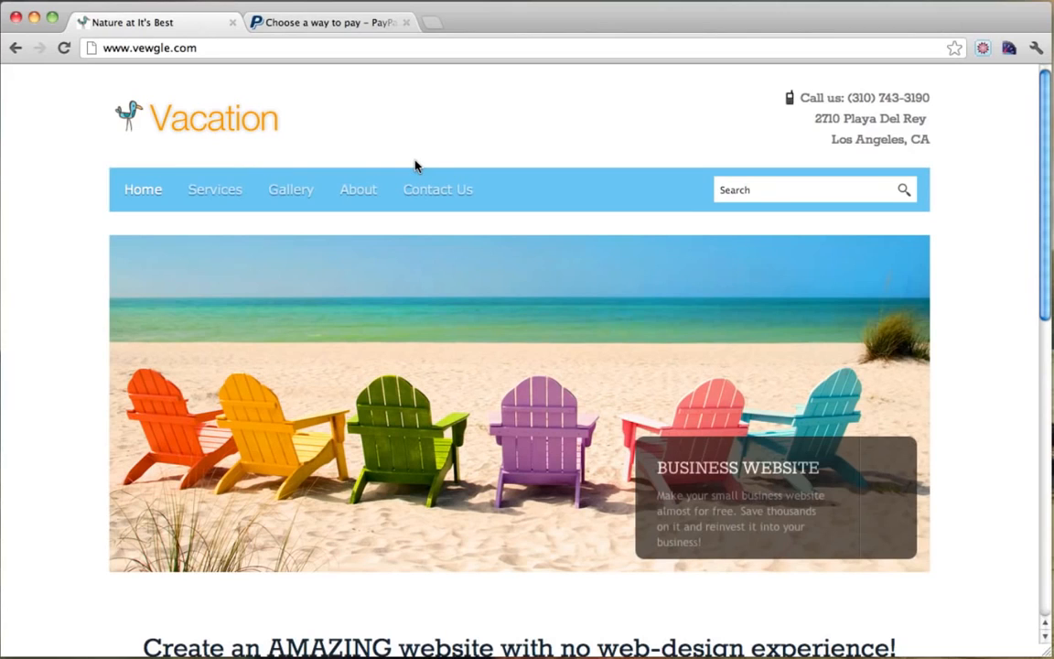
Step: Load en.wordpress.com/notable-users/ in place of the PayPal checkout and look over the Famous Blogs and News sections
left_click(329, 22)
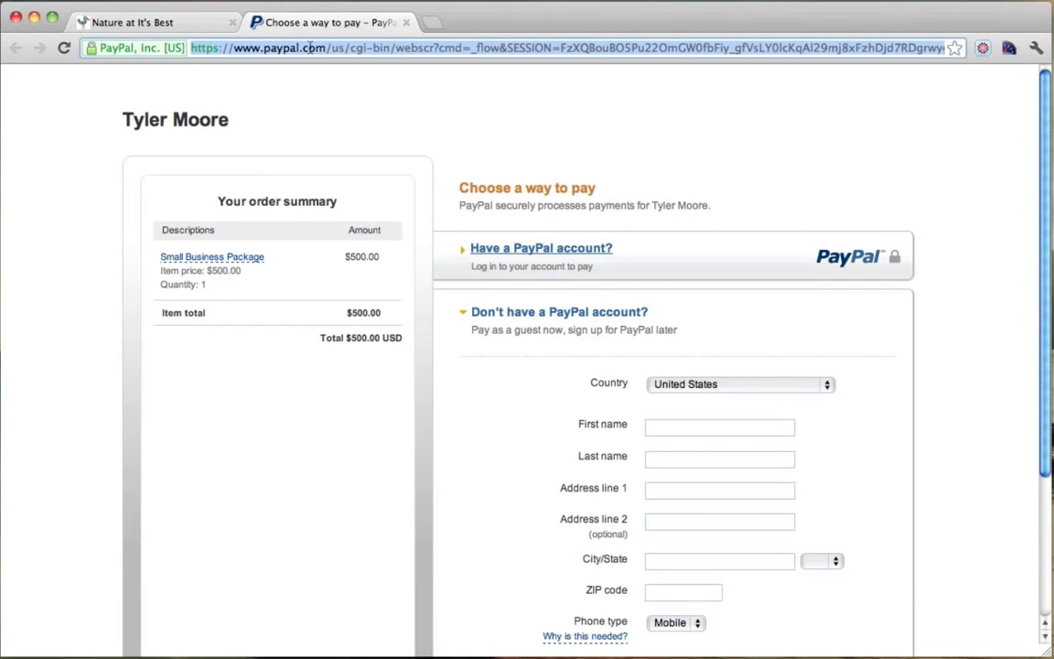
type("http://en.wordpress.com/notable-users/")
key("Return")
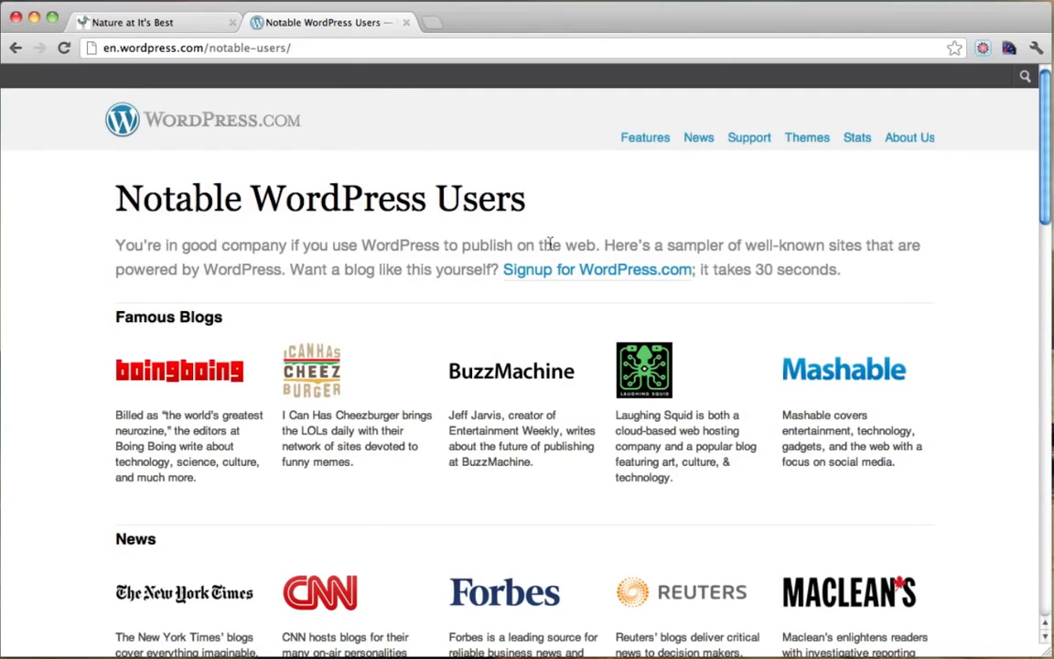
scroll(550, 243, "down", 2)
scroll(550, 243, "up", 2)
scroll(355, 328, "down", 2)
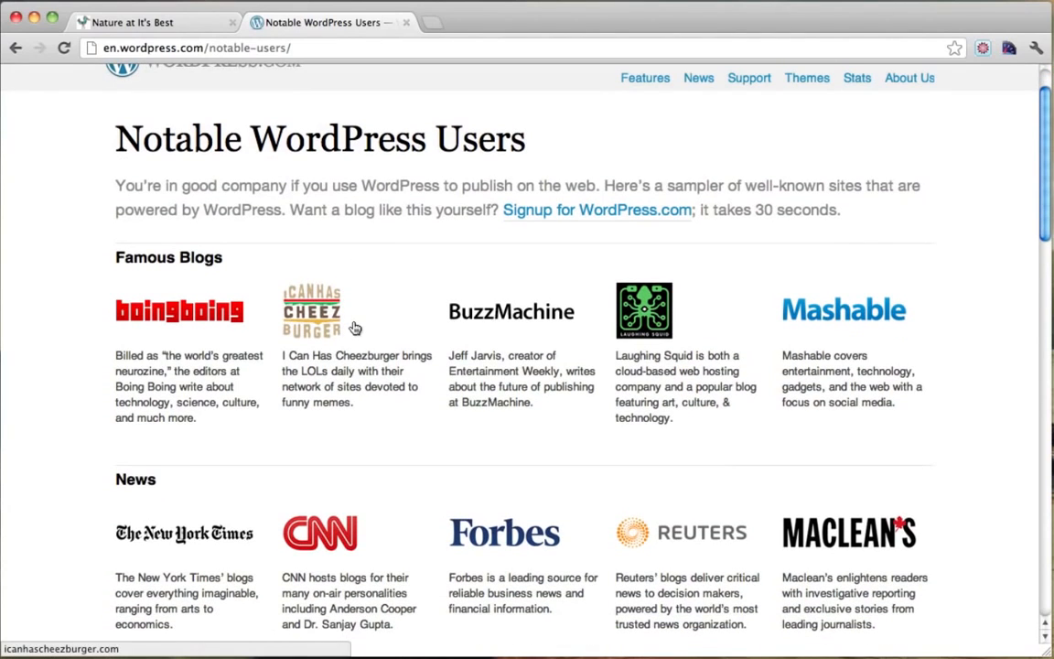
scroll(355, 328, "down", 2)
scroll(353, 329, "up", 3)
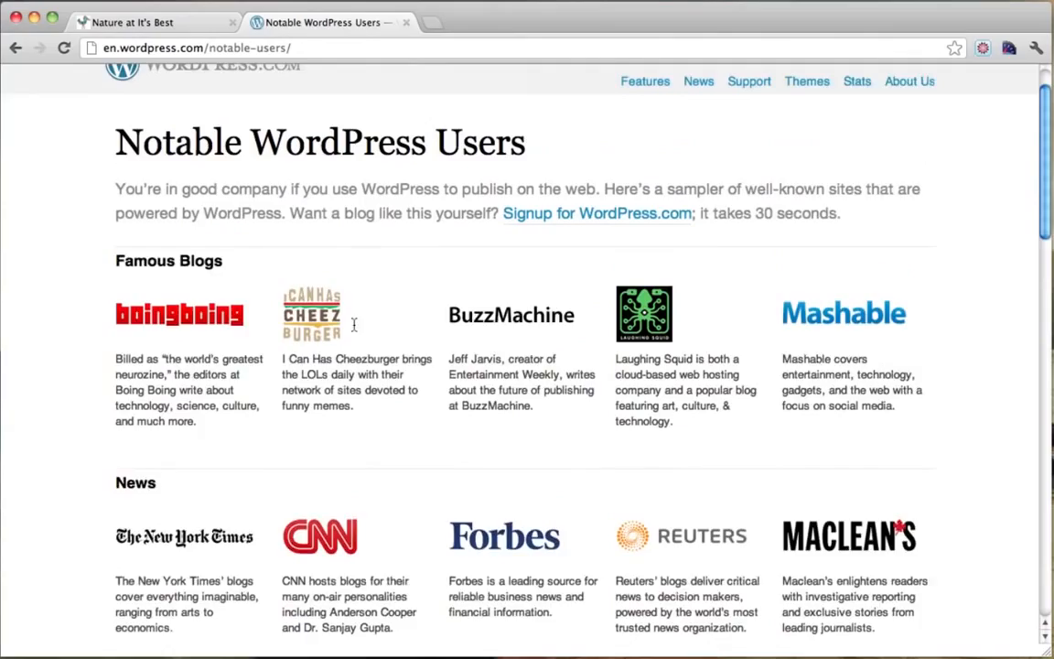
Step: Switch back and forth between the Vacation home page and the Notable WordPress Users page to compare them
left_click(171, 24)
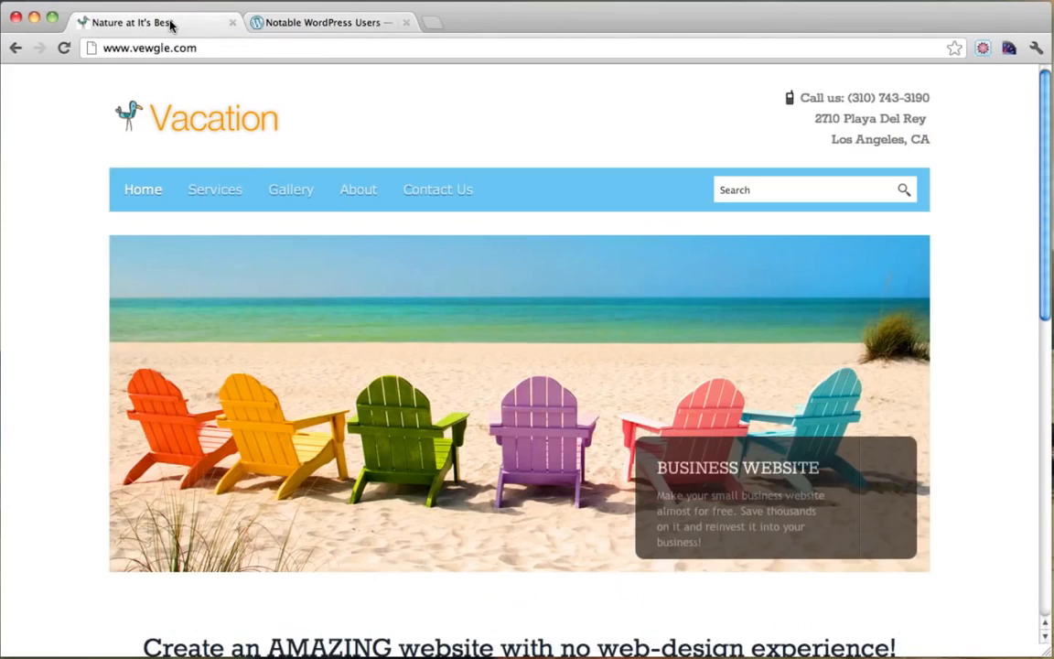
left_click(327, 31)
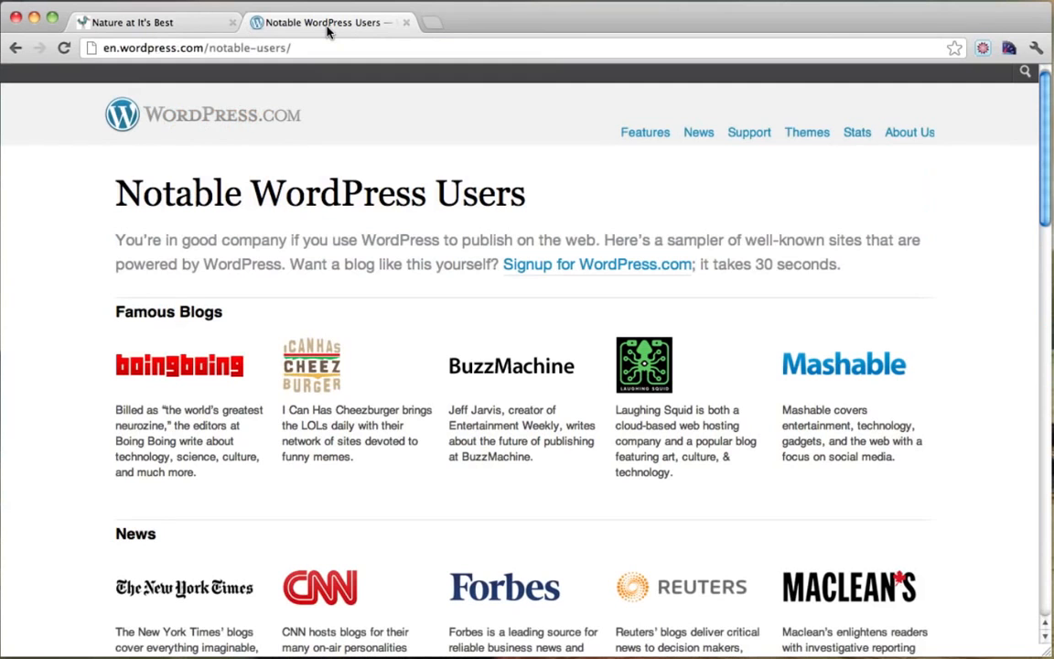
left_click(208, 22)
left_click(291, 26)
Step: Examine the notable WordPress sites by category, from News and Music down to Politics and Fortune 500 Companies
scroll(502, 316, "down", 5)
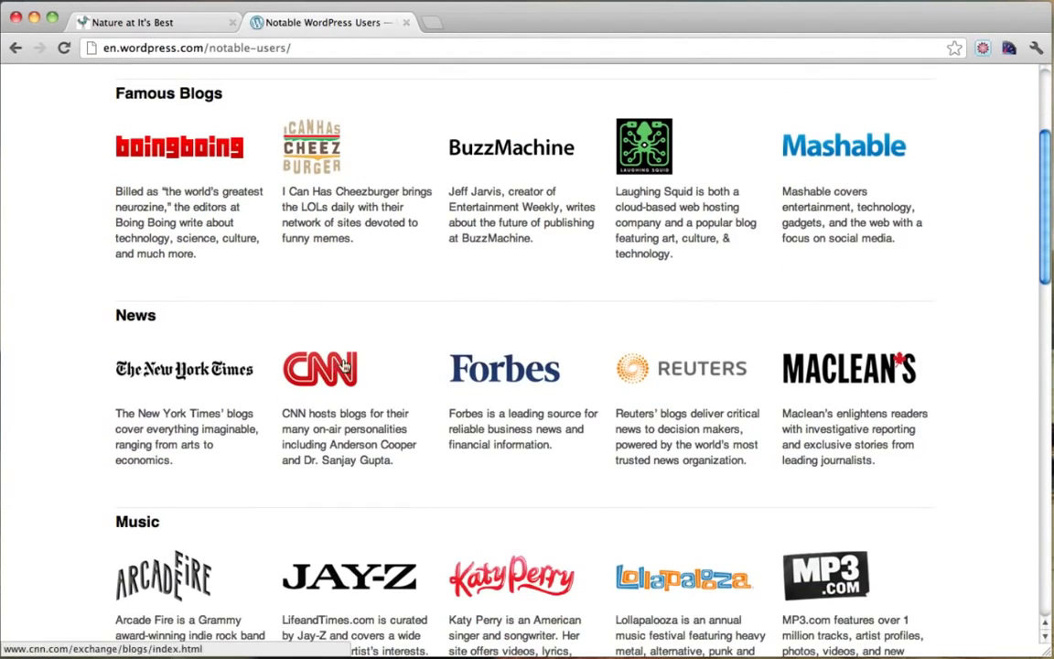
scroll(544, 400, "down", 3)
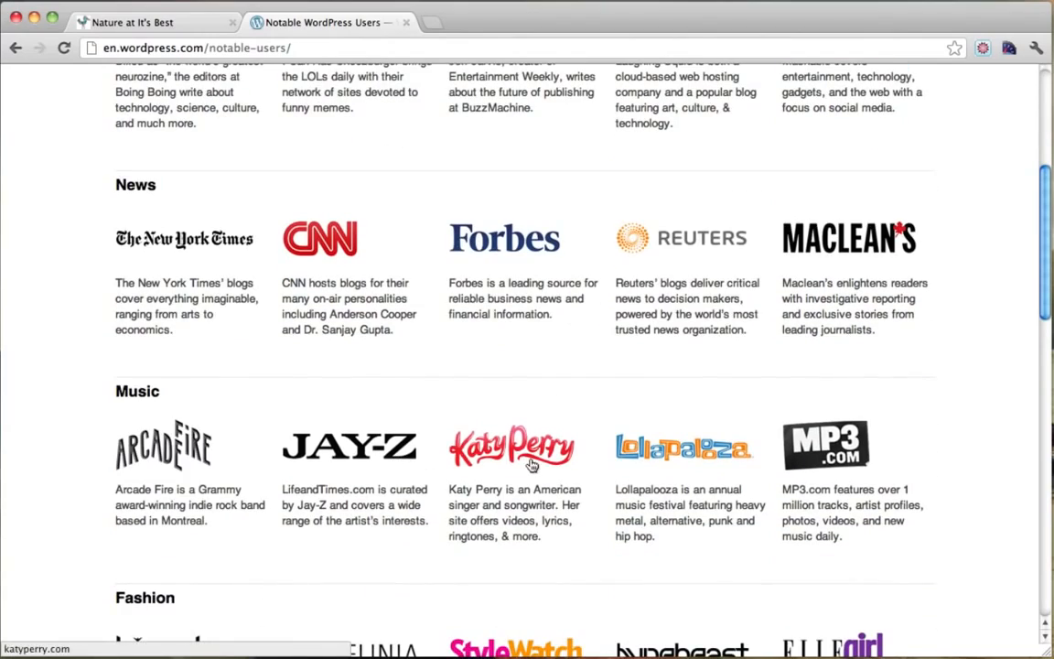
scroll(458, 448, "down", 1)
scroll(364, 440, "down", 12)
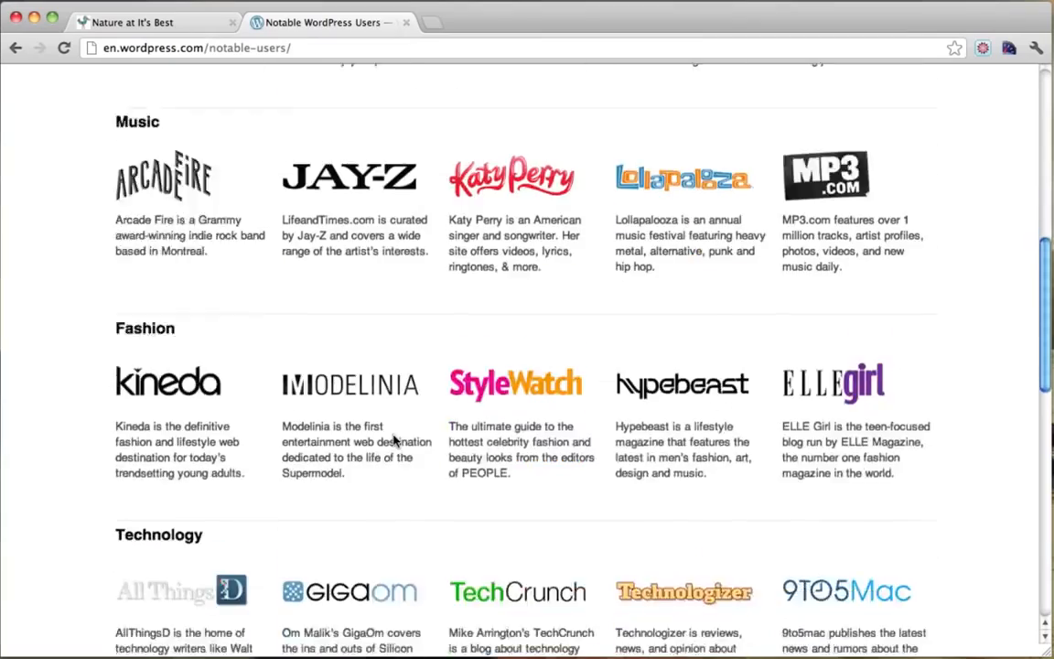
scroll(394, 441, "down", 6)
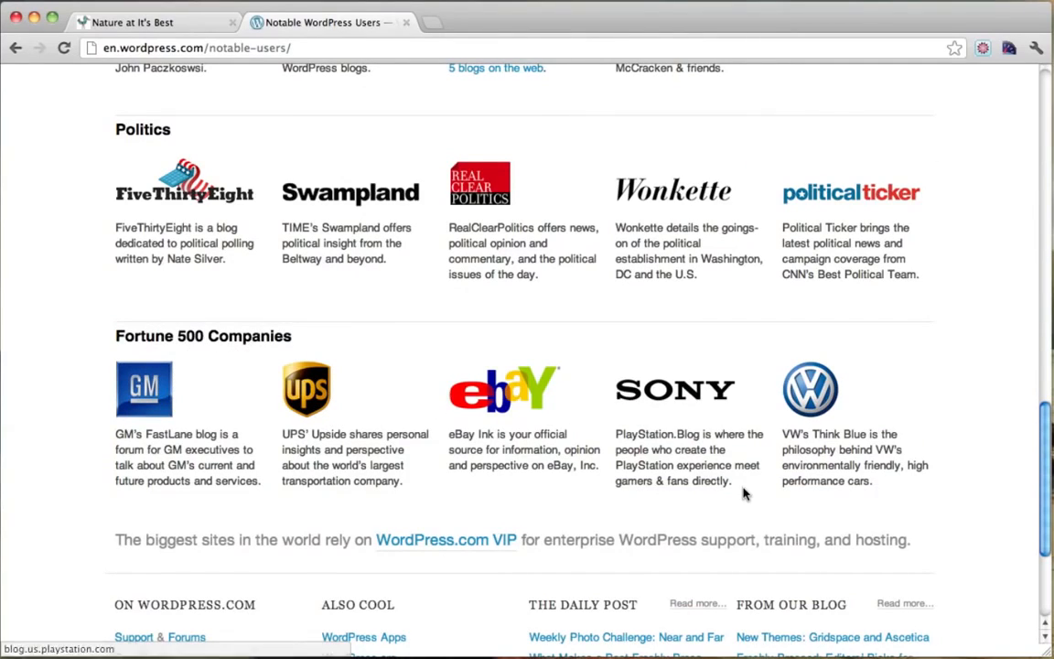
scroll(743, 494, "down", 4)
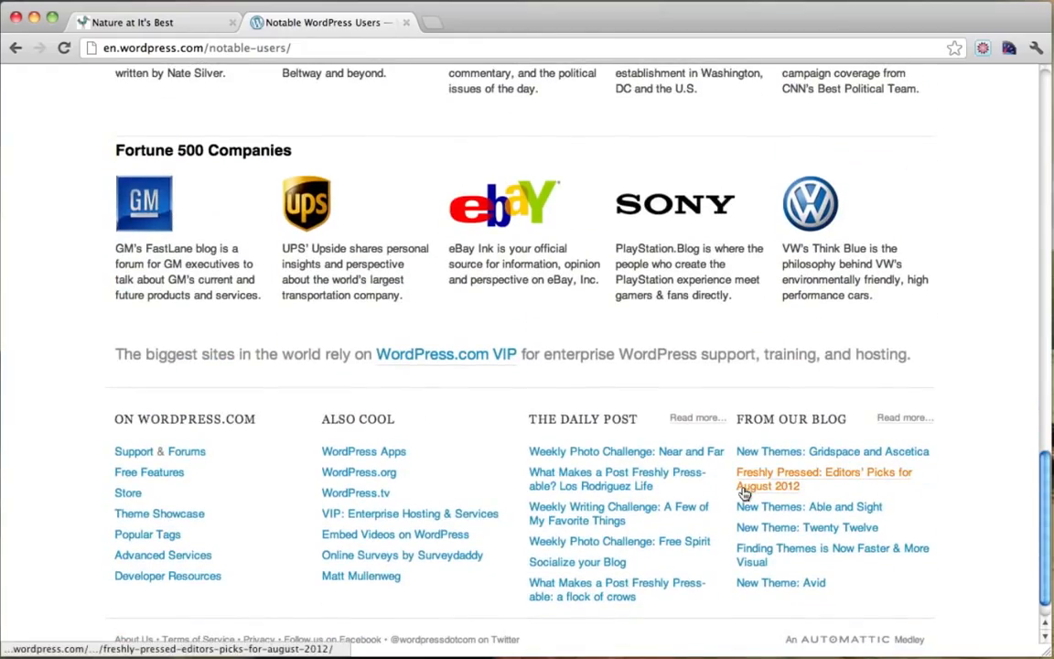
scroll(743, 494, "up", 10)
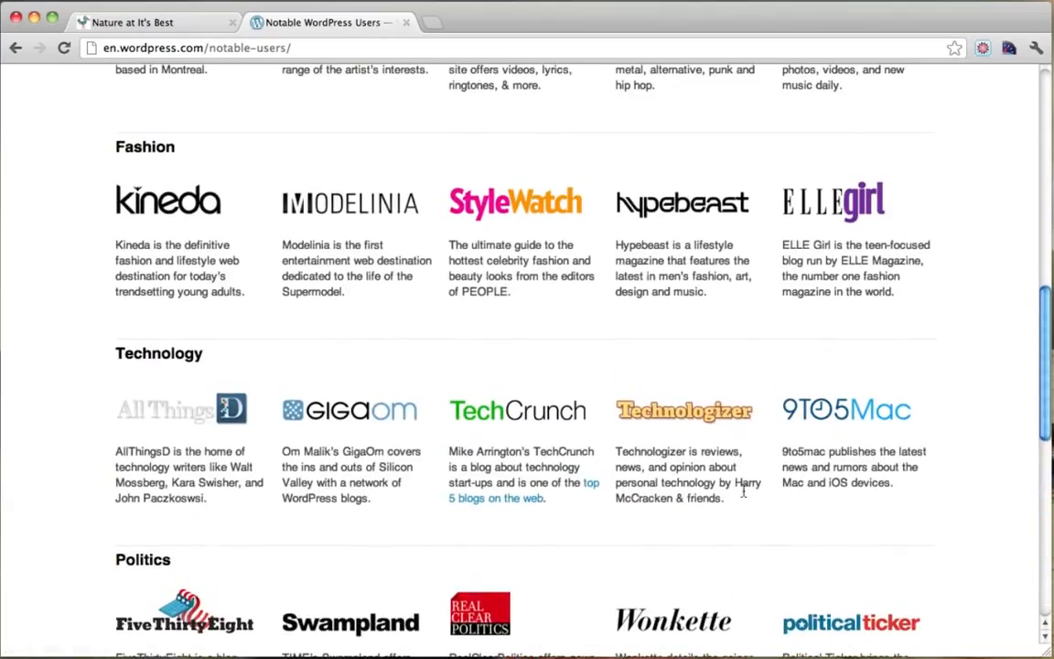
scroll(743, 494, "up", 10)
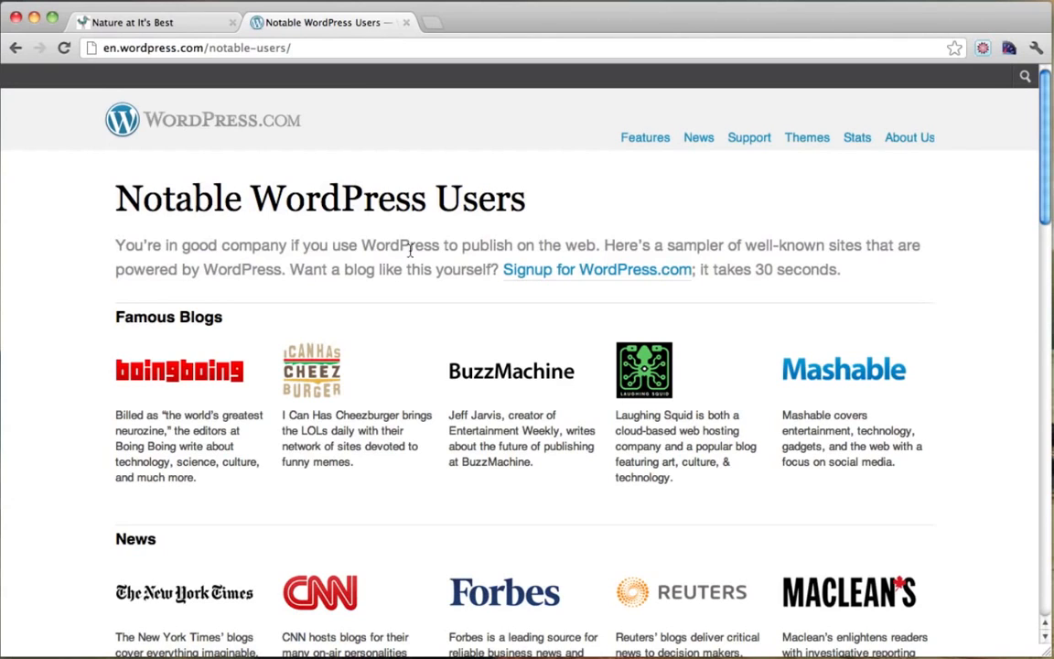
Step: Return to the Vacation site and open its Contact Us page to review the e-mail form and appointment calendar
left_click(169, 23)
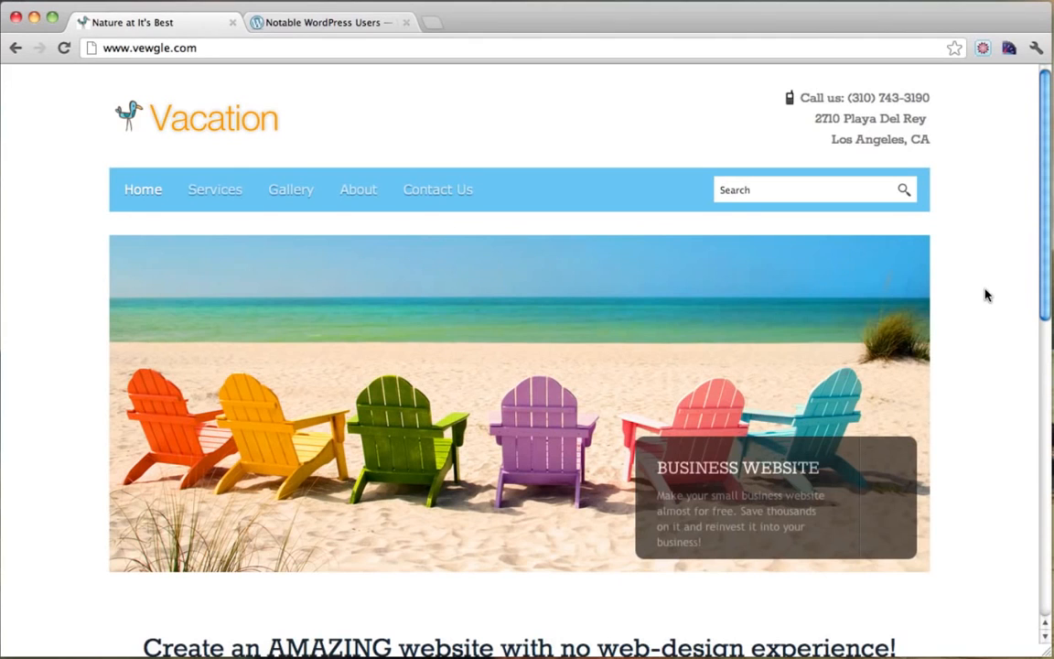
scroll(988, 295, "down", 3)
scroll(988, 295, "up", 3)
left_click(443, 194)
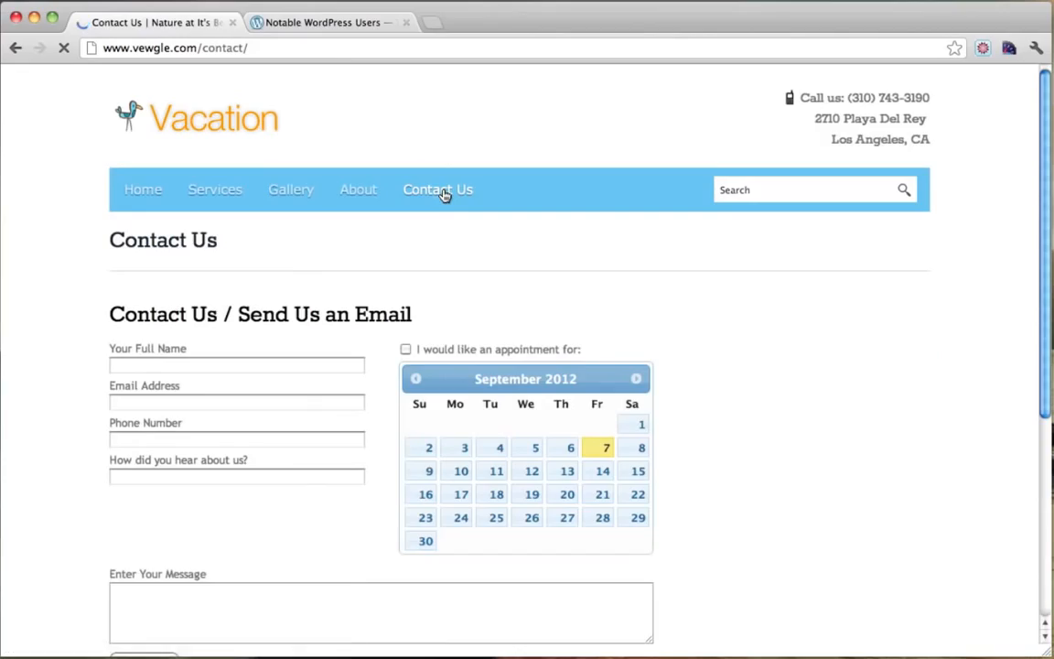
scroll(499, 292, "down", 3)
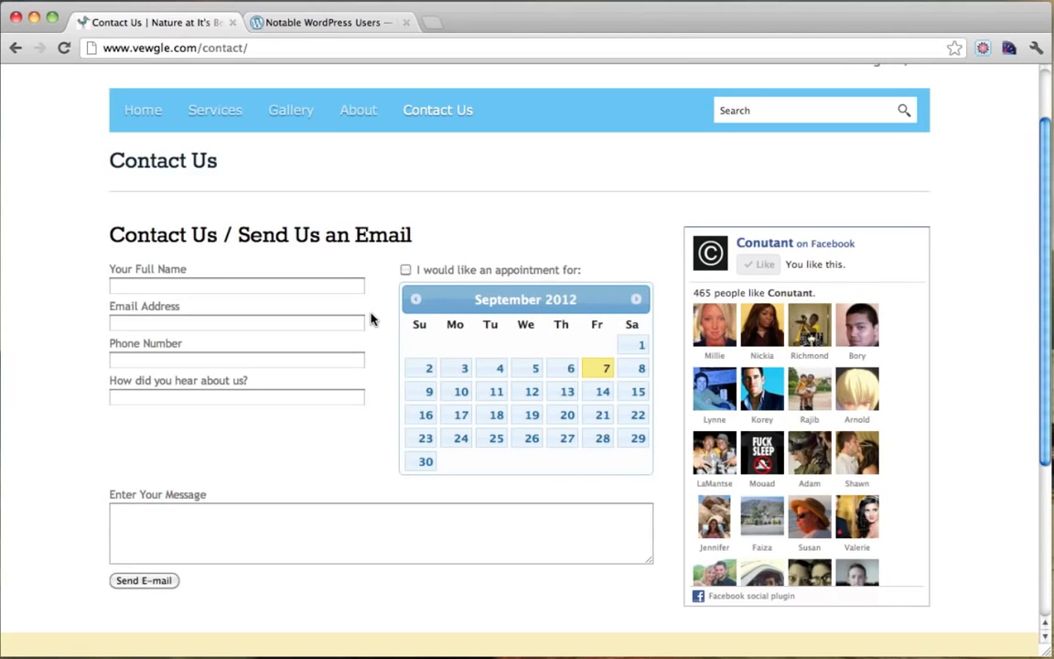
scroll(371, 319, "up", 2)
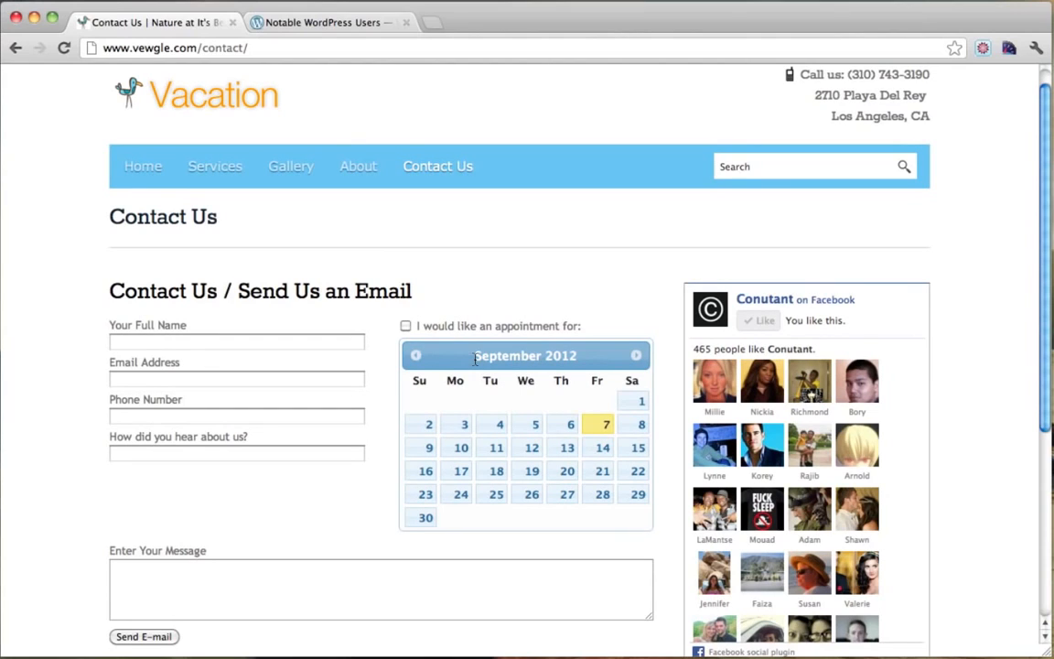
left_click(143, 170)
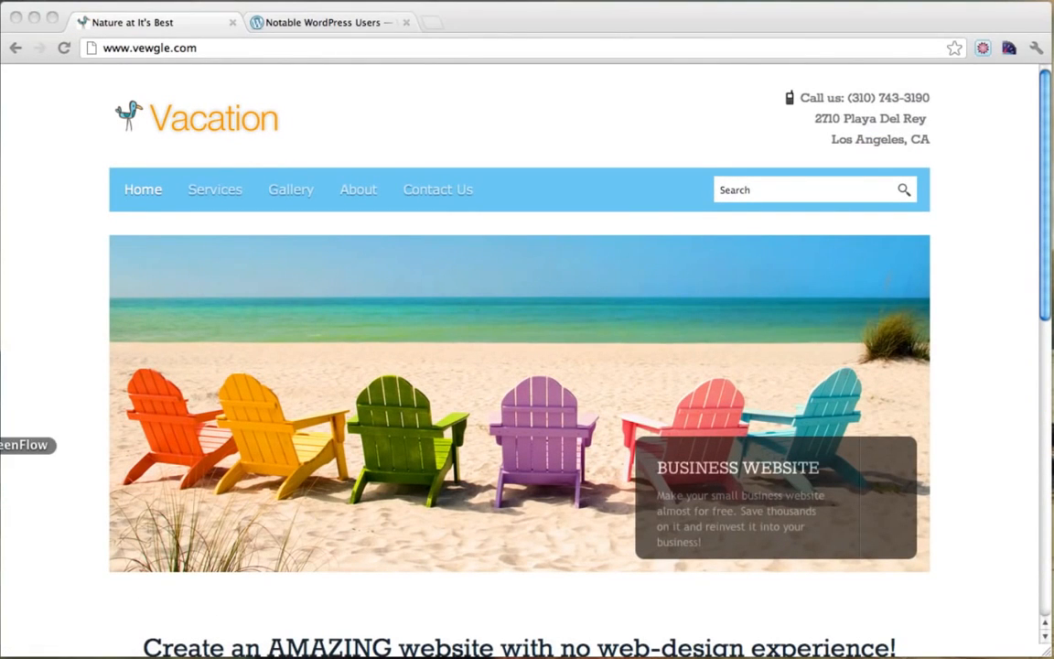
left_click(225, 47)
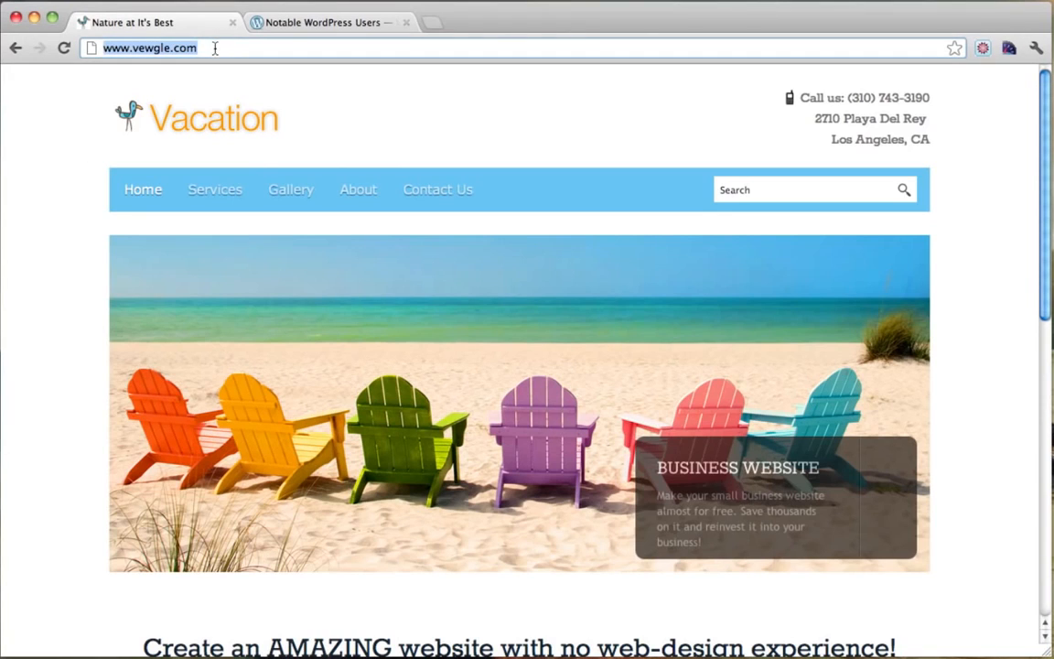
left_click_drag(198, 48, 76, 48)
left_click(217, 47)
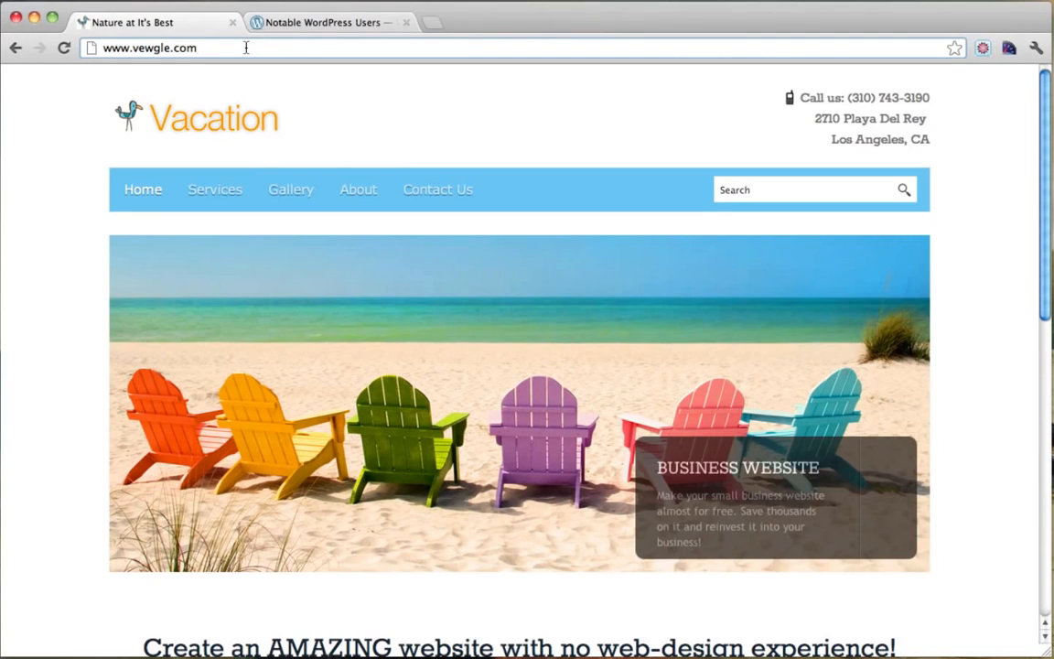
Step: Switch to a blank TextEdit document and list "Domain Name" and "Hosting" on separate lines in enlarged text
left_click(5, 474)
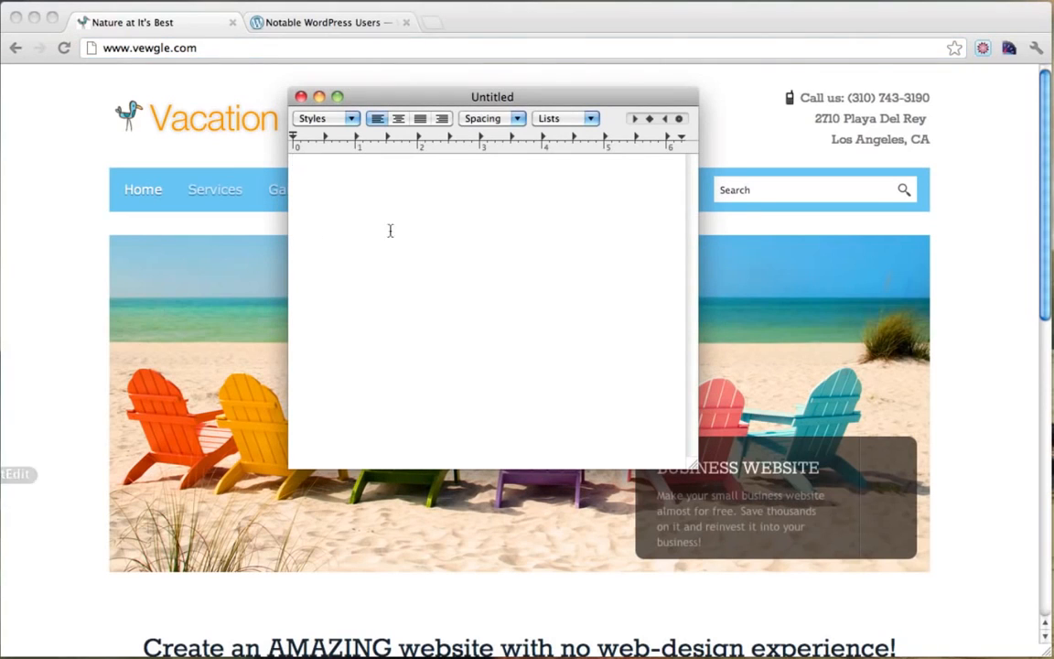
type("Dom")
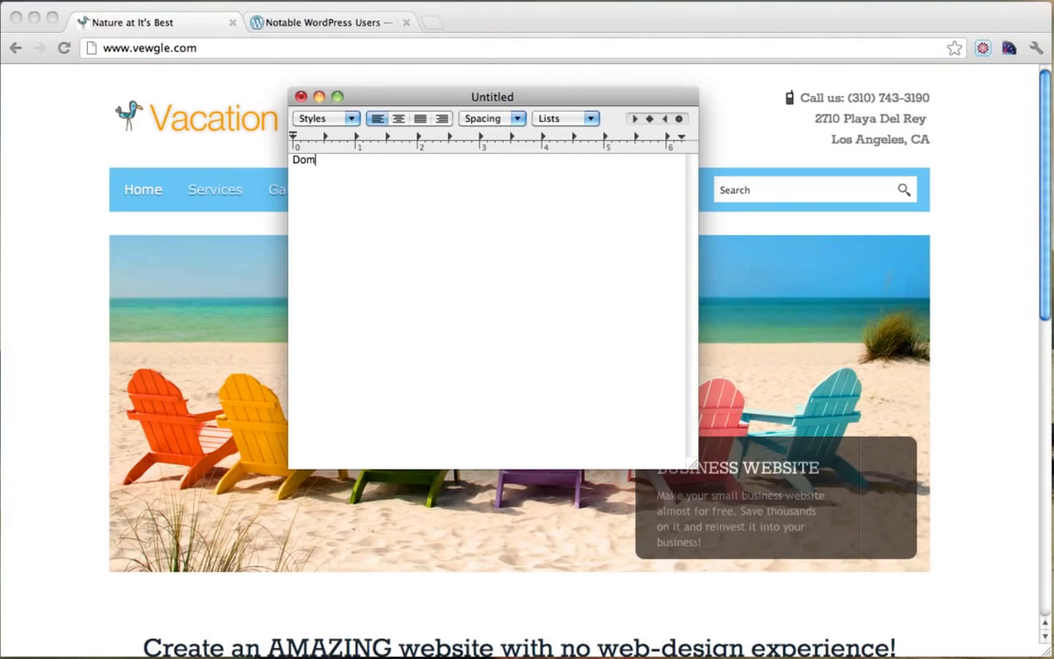
type("ain Name")
left_click_drag(363, 160, 294, 159)
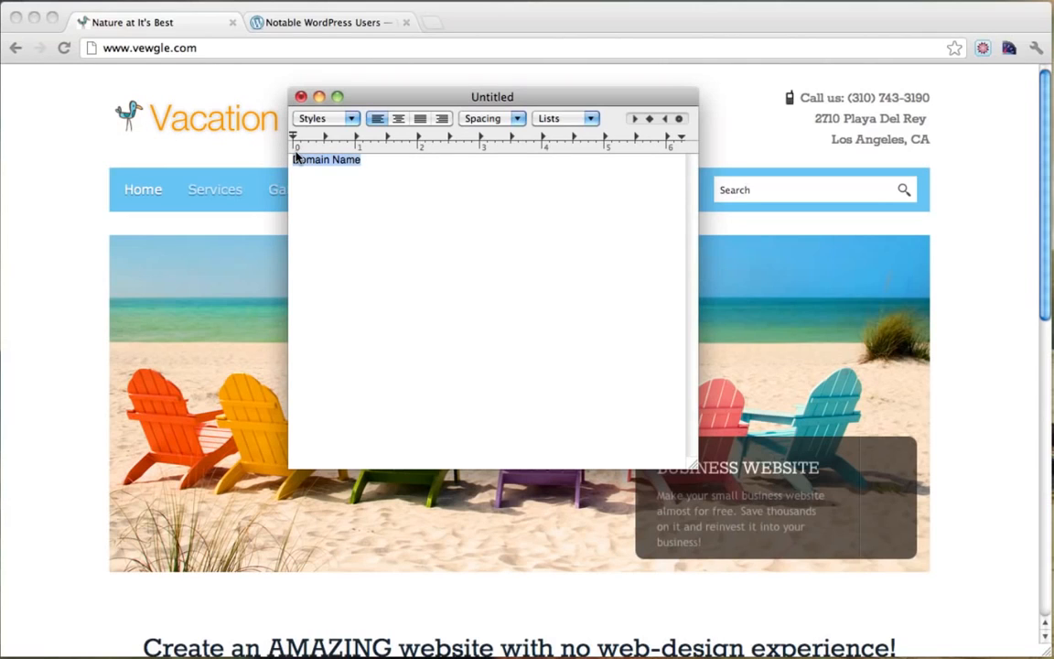
key("super+plus")
key("super+plus")
key("super+plus")
key("super+plus")
key("super+plus")
key("super+plus")
key("super+plus")
key("super+plus")
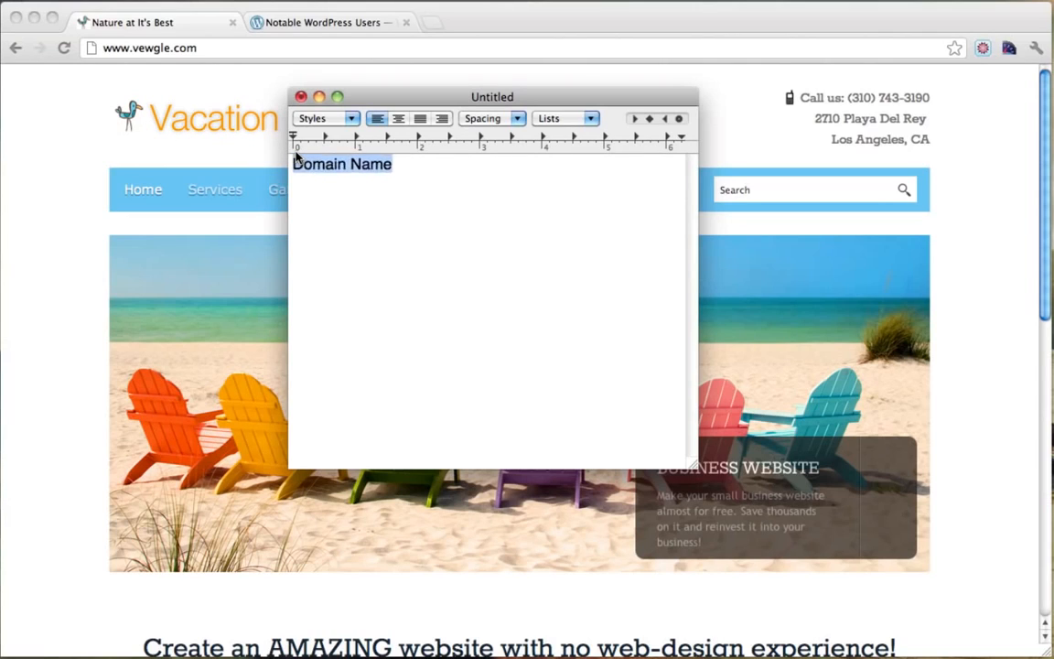
left_click(501, 181)
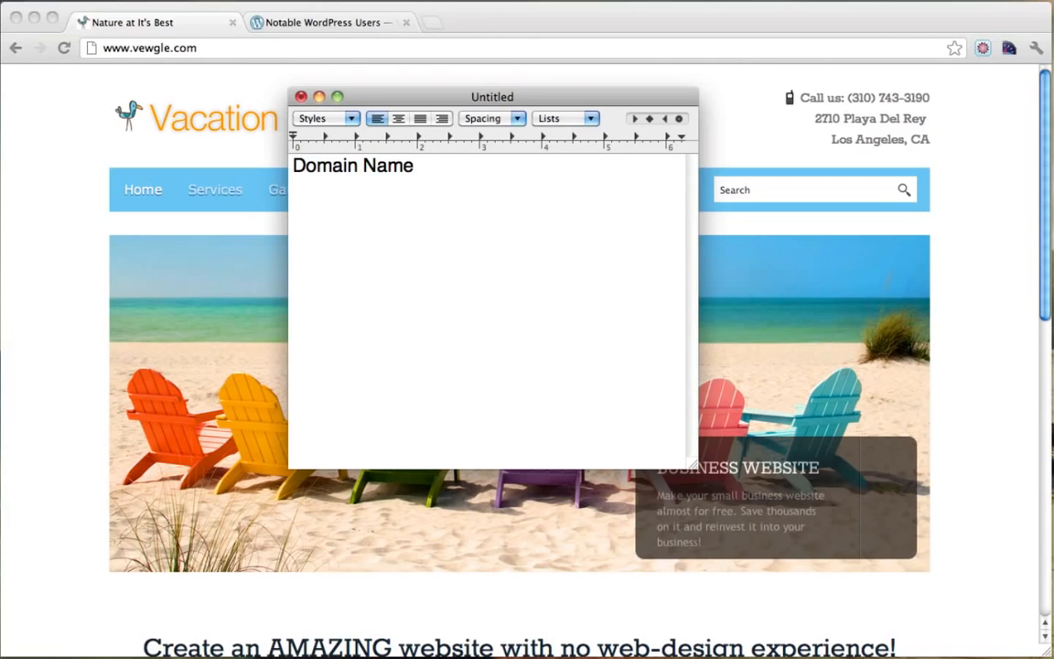
type("Hosting")
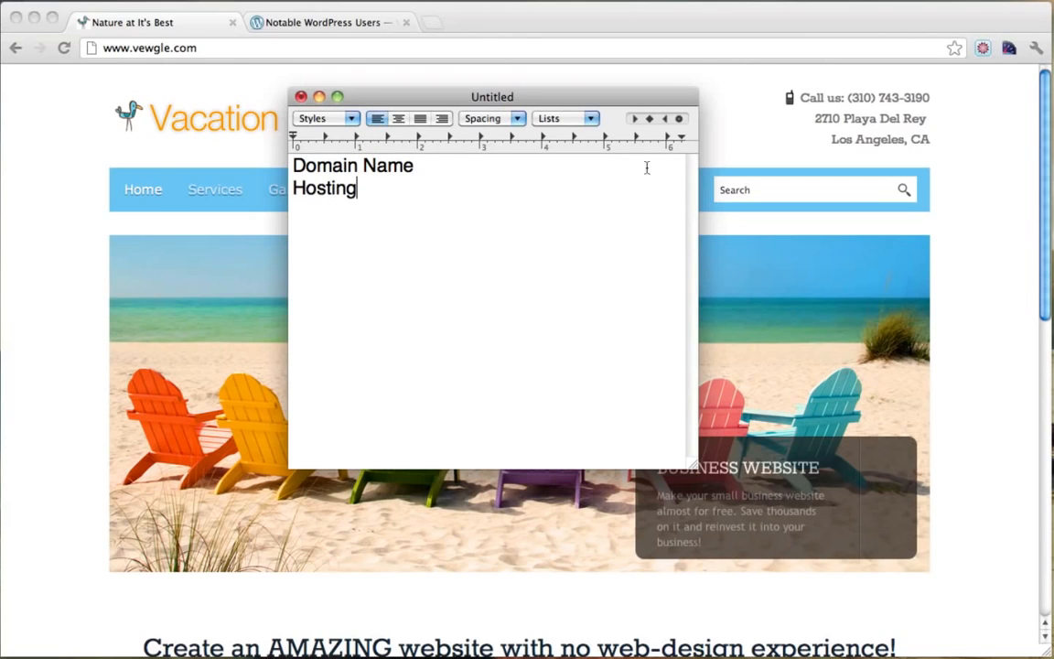
Step: Add "(YourWebsite.com)" after "Domain Name" in the list
left_click(492, 162)
type("(YourWebsite.com")
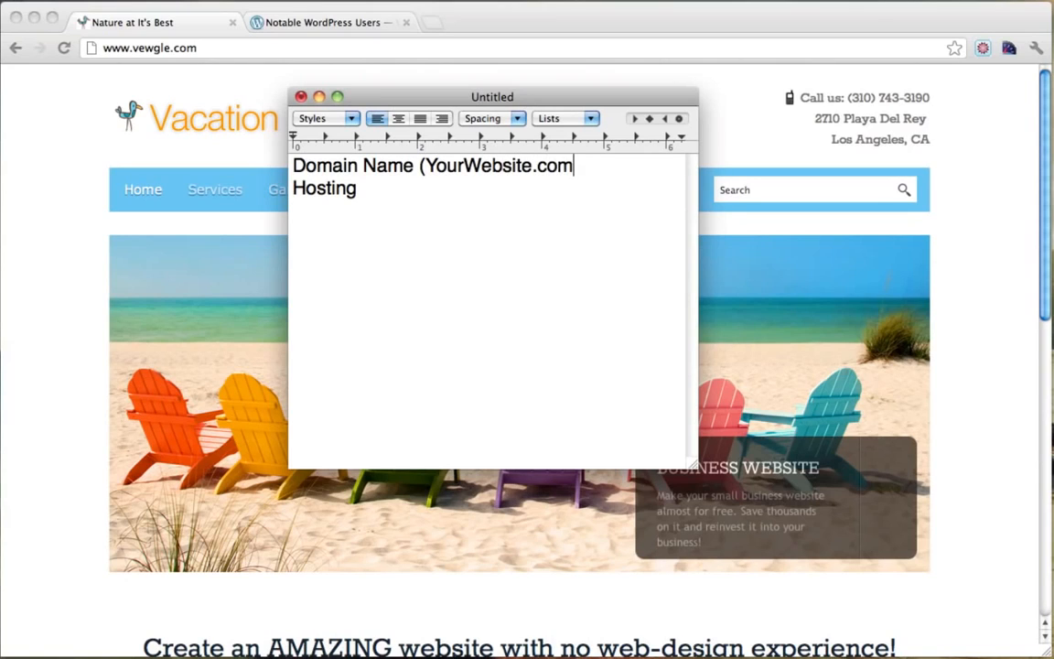
type("_)")
Step: Return to the Vacation home page in the browser and look over its banner and the "Create an AMAZING website" headline
left_click(48, 281)
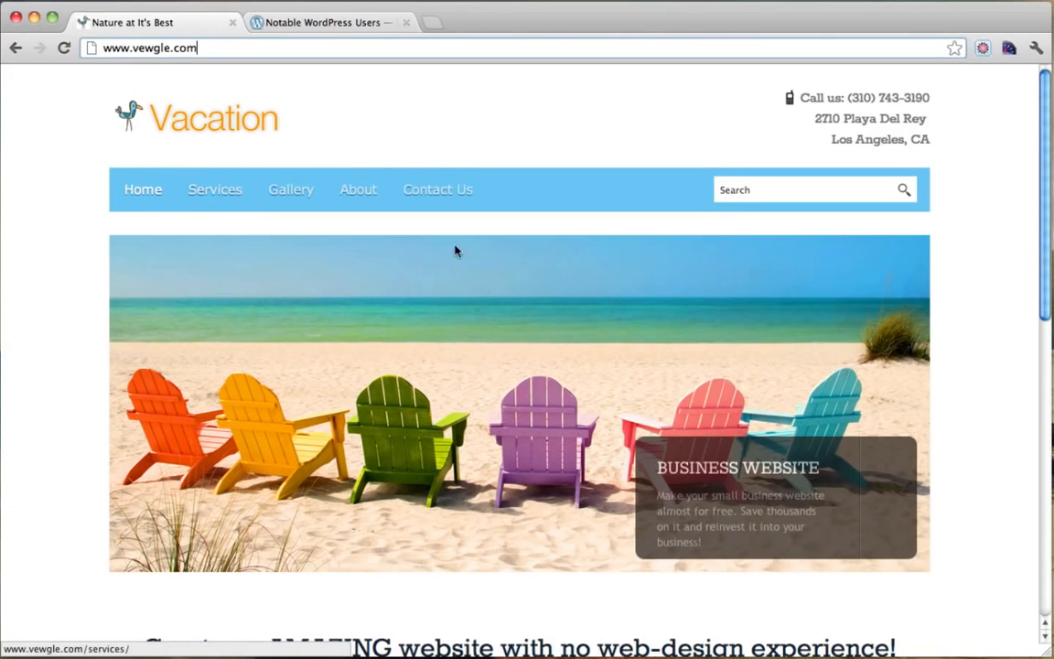
scroll(659, 341, "down", 1)
scroll(659, 341, "up", 1)
scroll(659, 341, "down", 5)
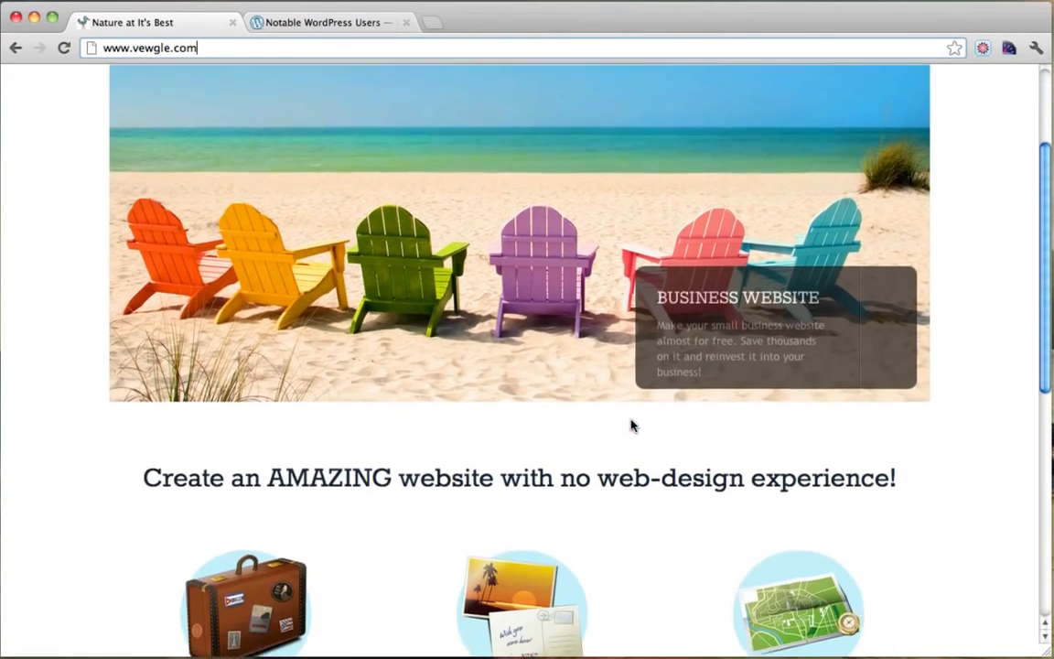
left_click_drag(365, 462, 556, 454)
left_click(556, 455)
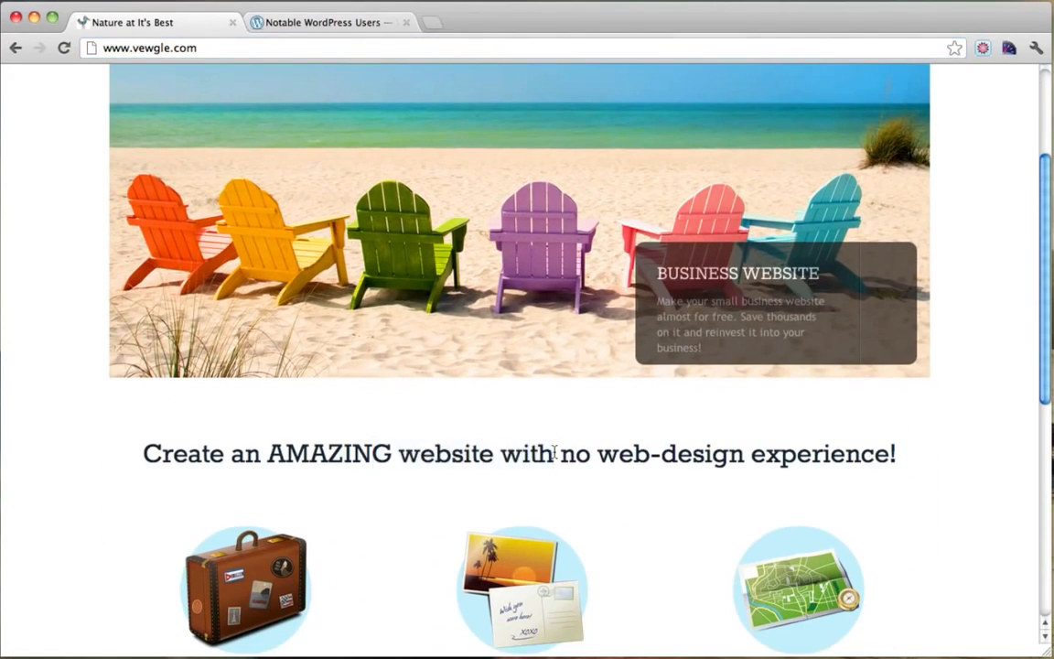
scroll(553, 455, "up", 5)
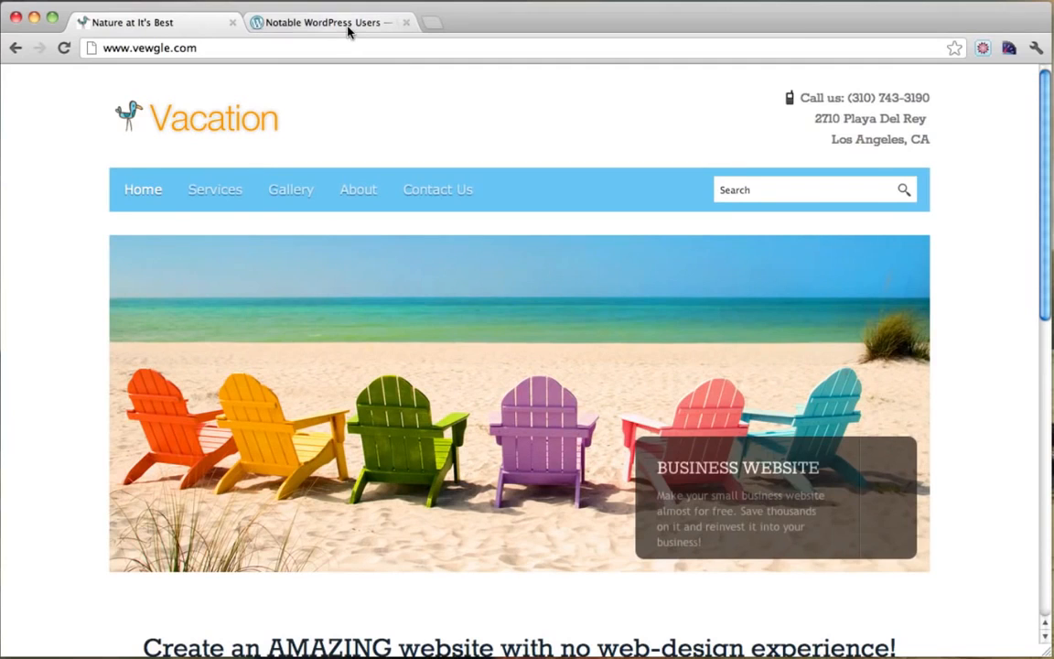
left_click(316, 25)
left_click(317, 47)
type("www.google.co")
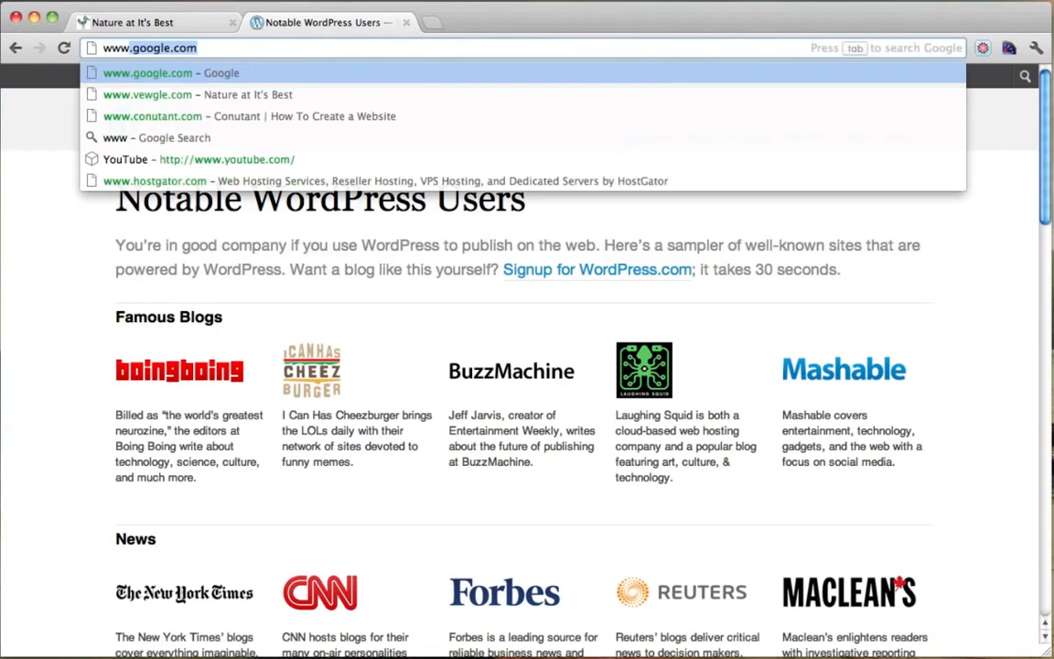
key("Return")
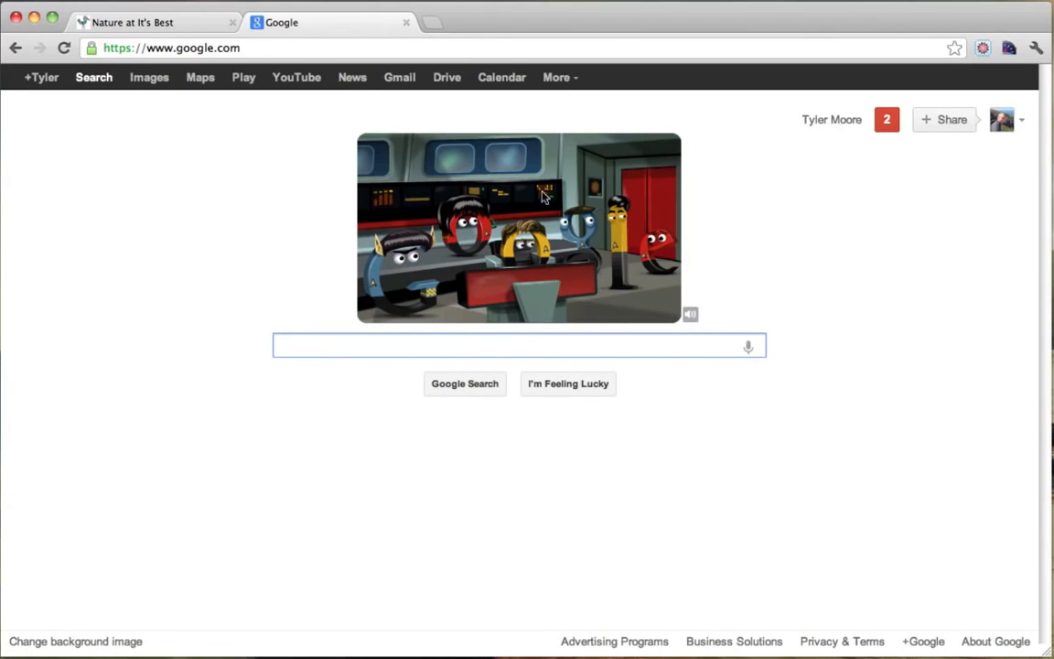
left_click(256, 48)
left_click(257, 48)
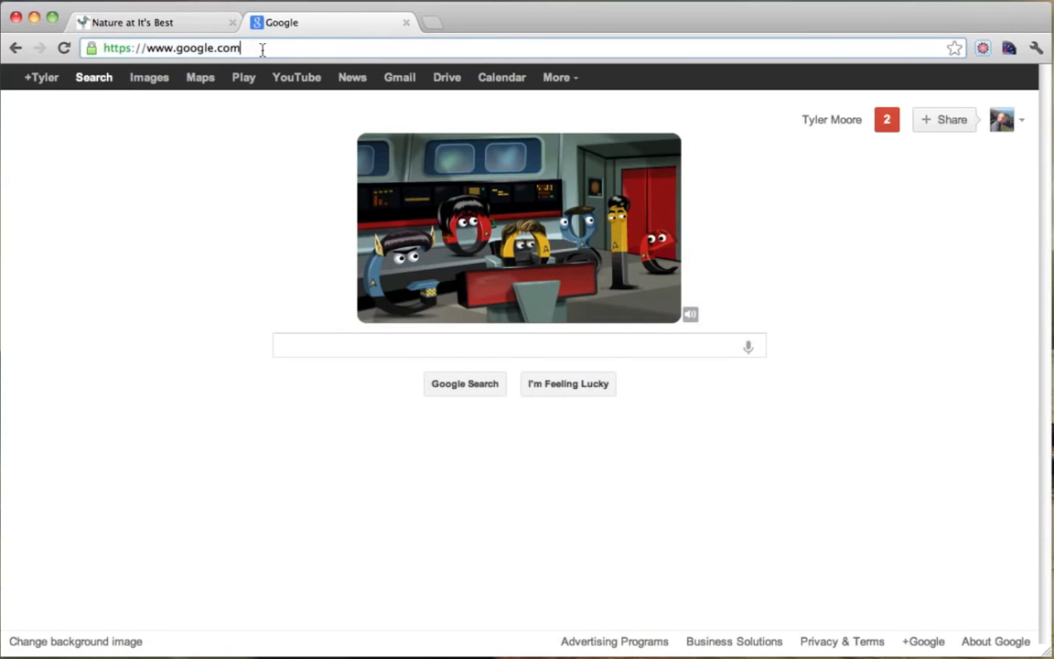
left_click_drag(262, 49, 86, 43)
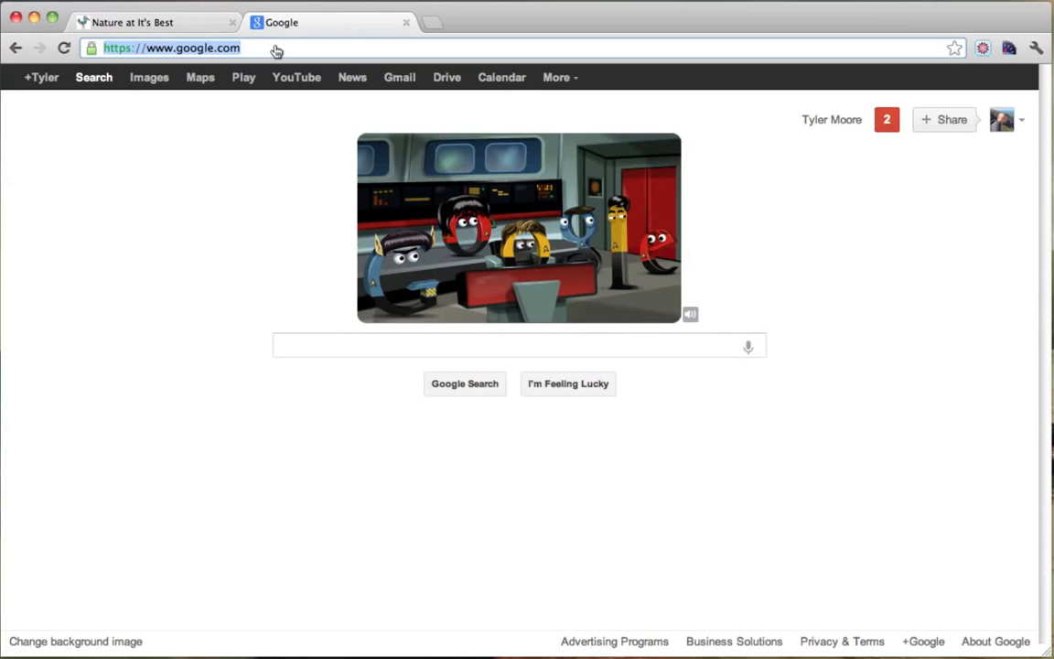
Step: Go back to the Vacation site and look over its home page content
left_click(151, 21)
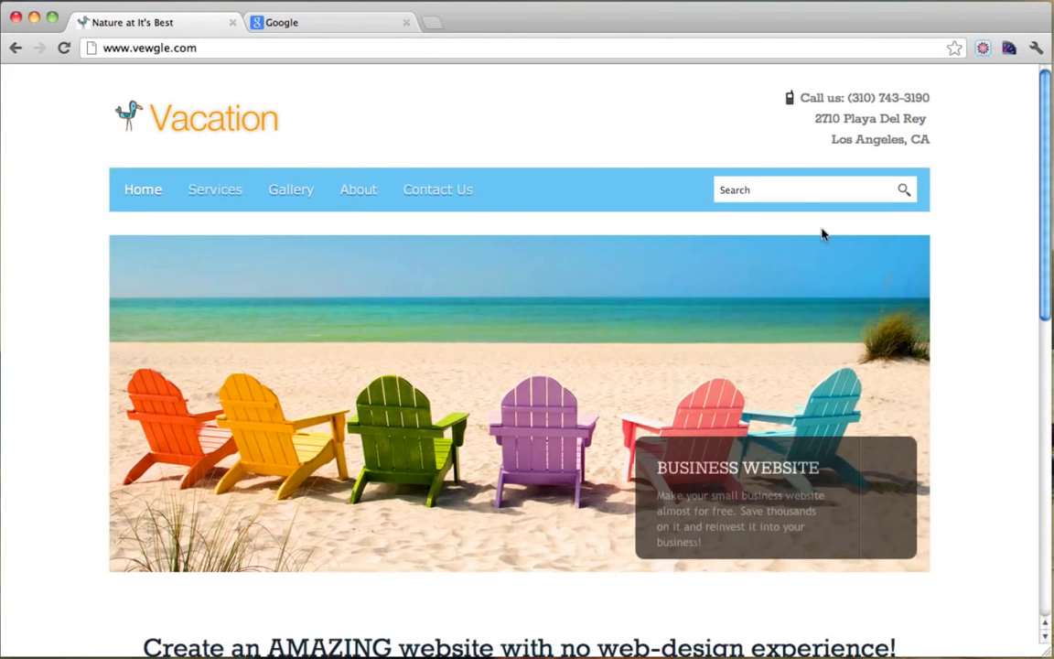
scroll(906, 305, "down", 5)
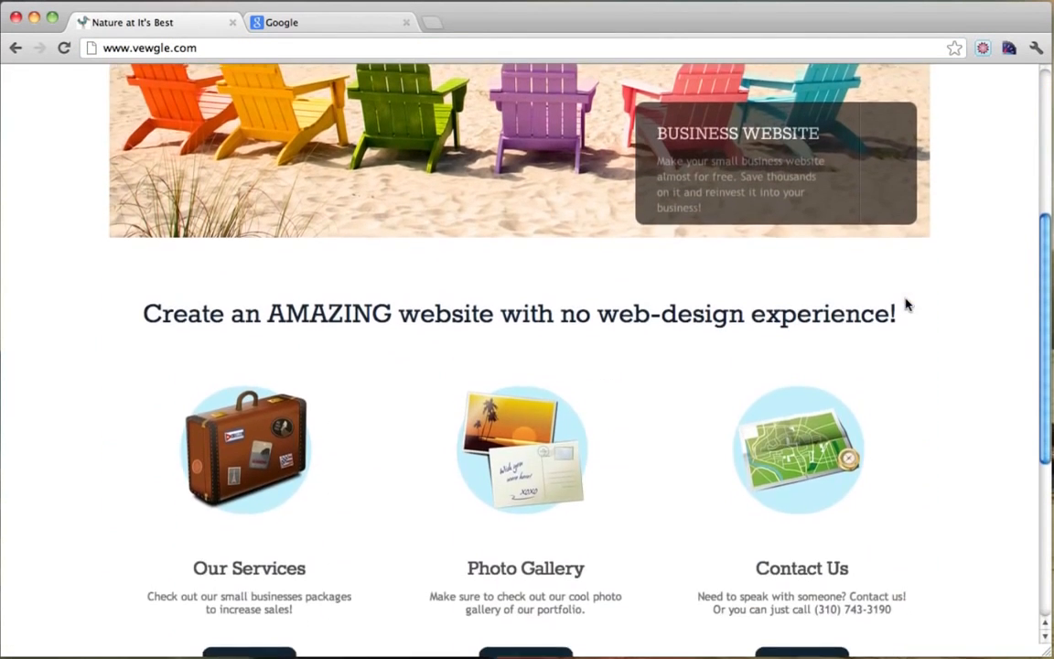
scroll(906, 304, "up", 5)
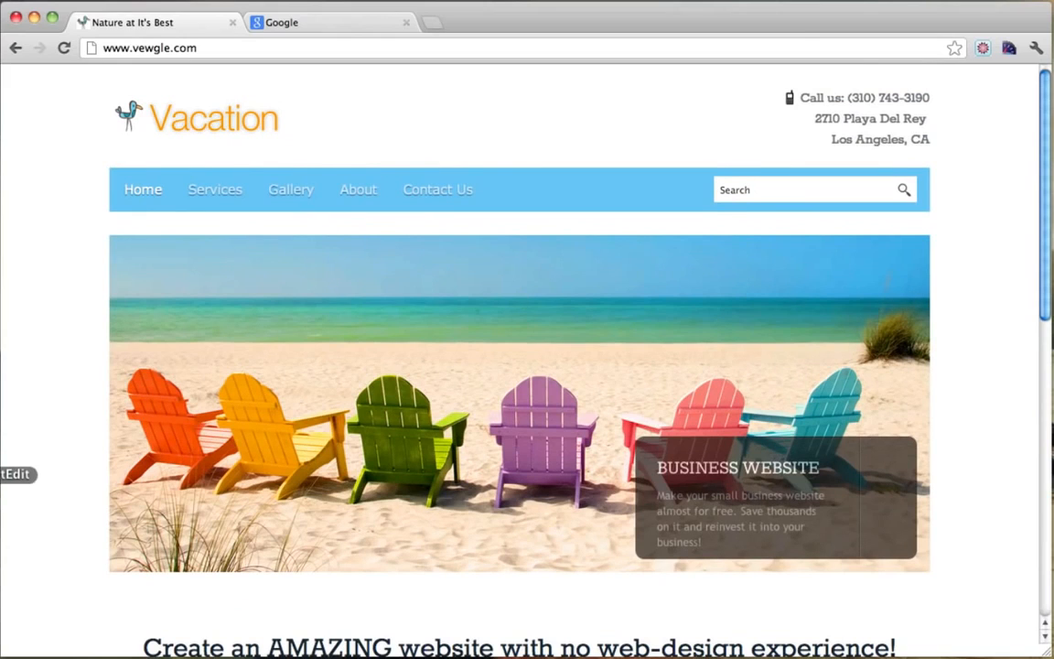
Step: Switch to the TextEdit list and highlight the Domain Name and Hosting lines in turn
left_click(2, 476)
left_click_drag(348, 166, 591, 162)
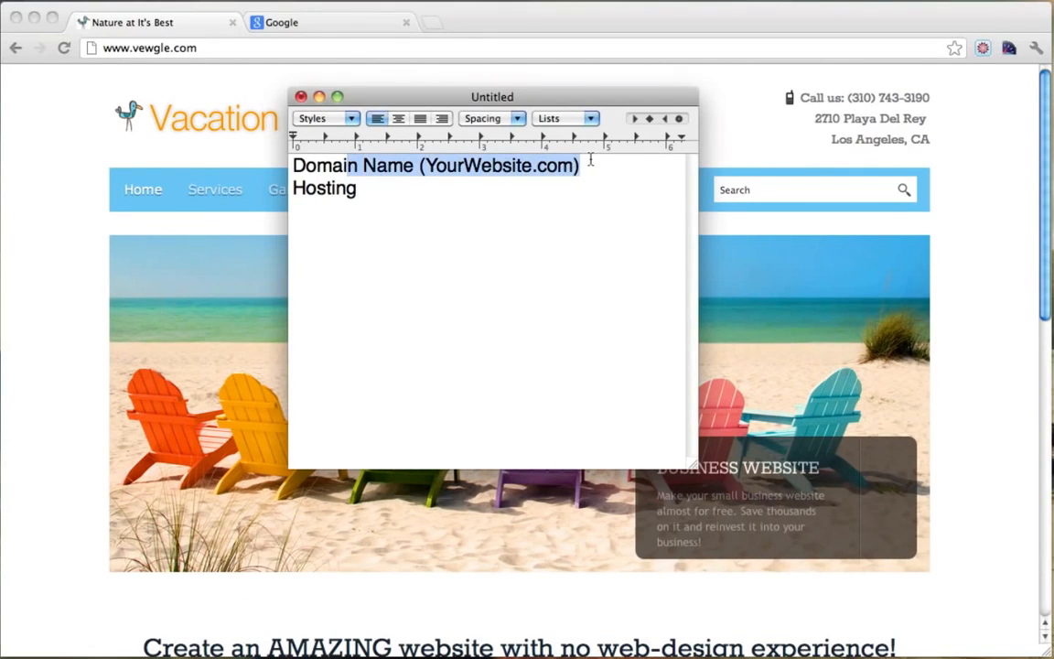
left_click_drag(367, 190, 253, 197)
left_click(426, 197)
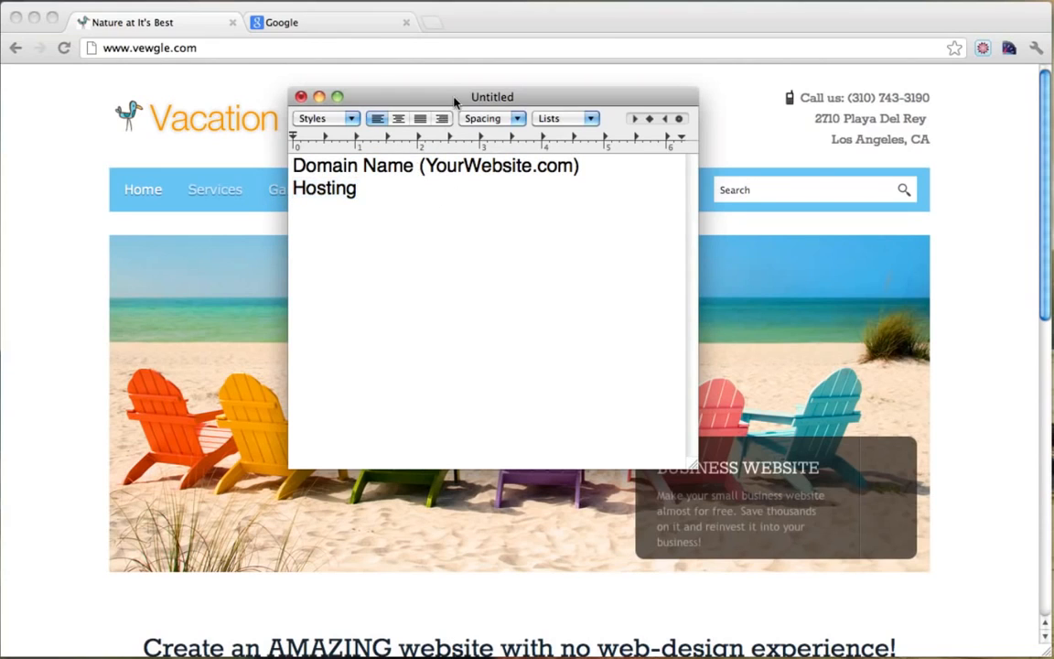
Step: Move the note window aside and add "Install Wordpress" and "Setup Website" as separate lines below Hosting
left_click_drag(454, 102, 737, 210)
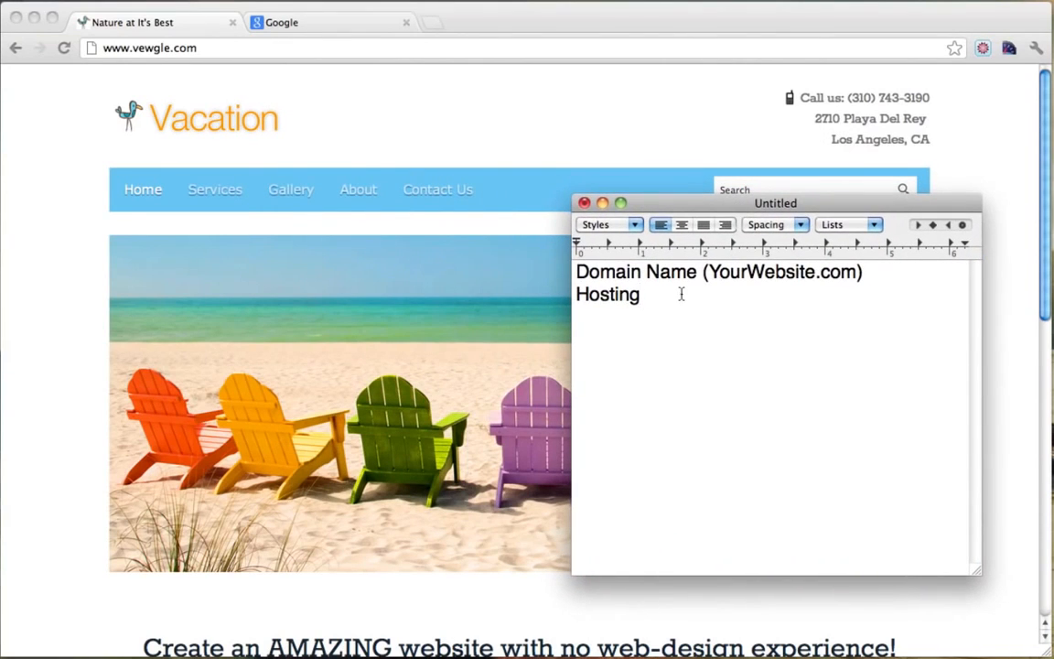
key("Return")
type("Install Wordpress")
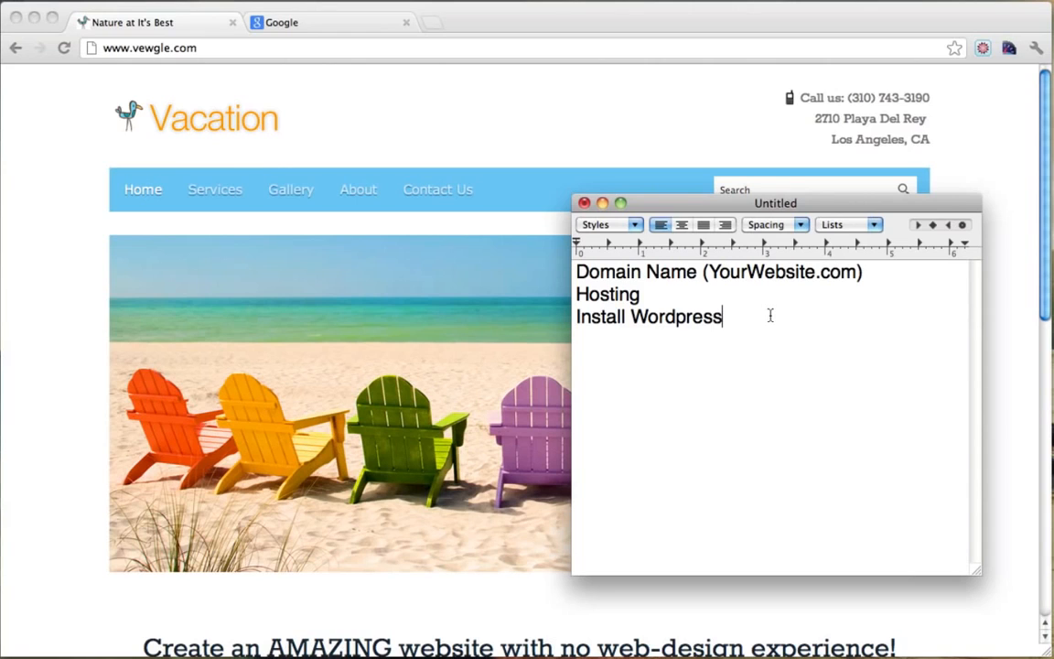
key("Return")
type("Setup")
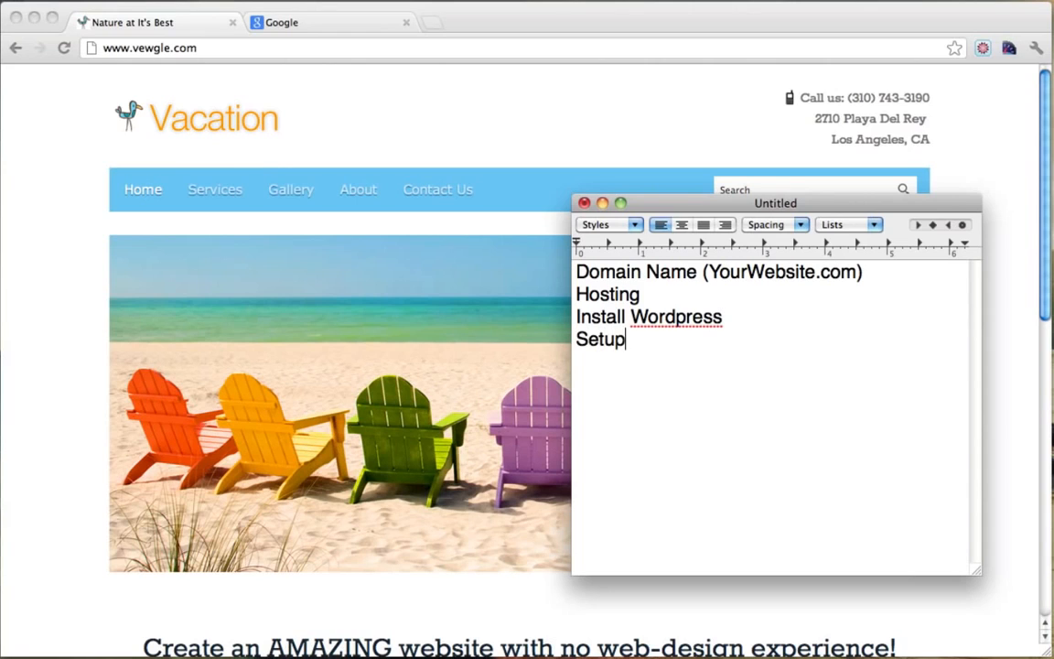
type(" Website")
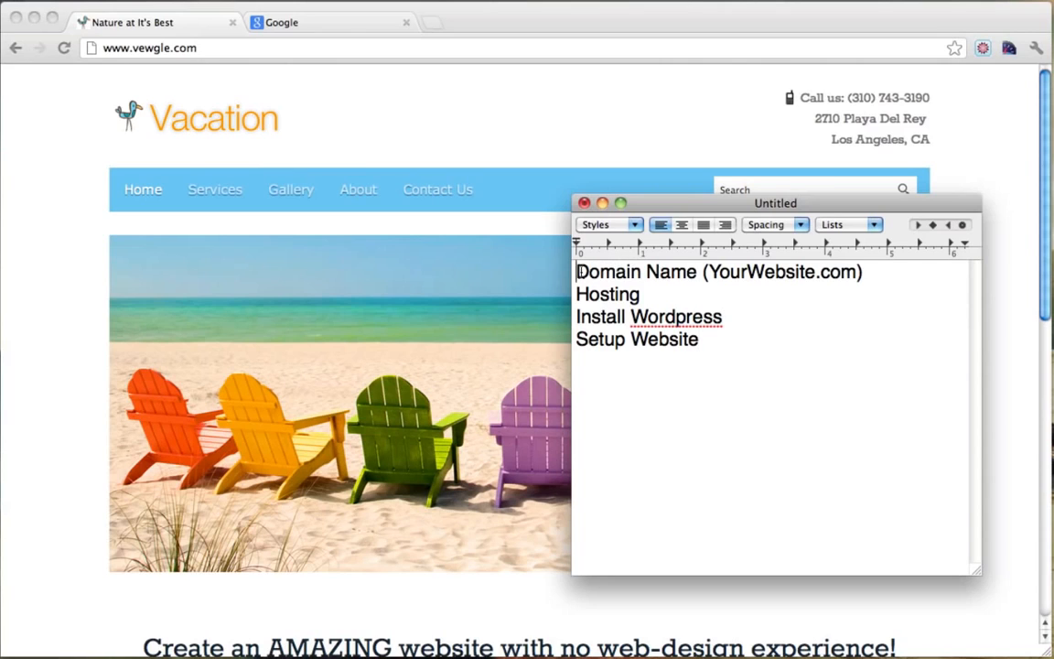
Step: Highlight each line of the list in turn, from Domain Name to Setup Website
left_click_drag(577, 272, 675, 273)
left_click(607, 307)
triple_click(606, 302)
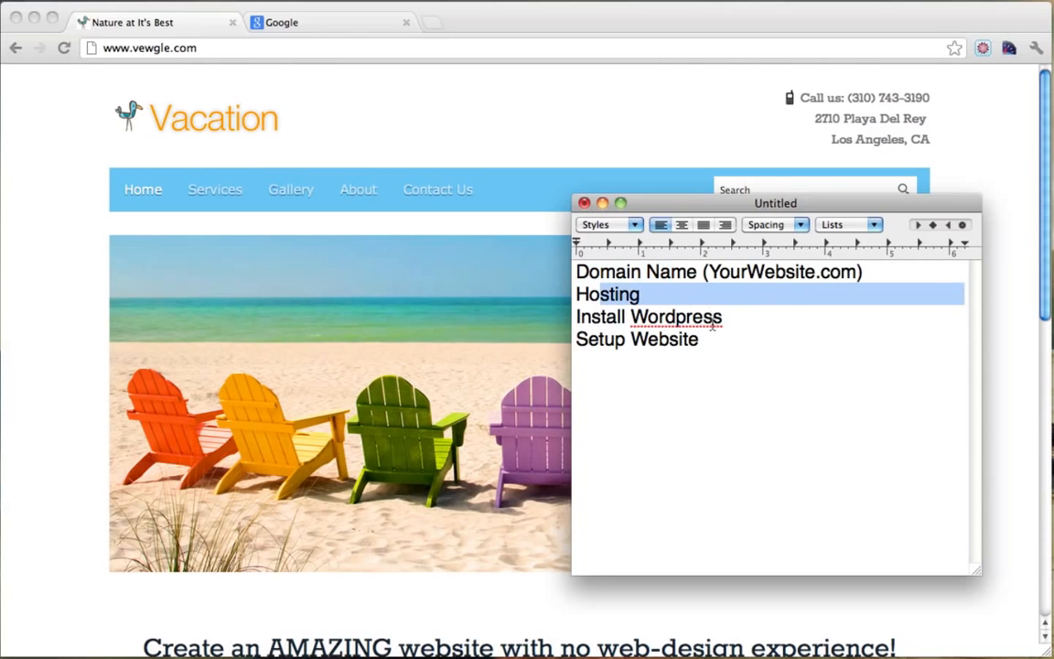
left_click_drag(723, 318, 562, 319)
left_click_drag(750, 340, 567, 342)
Step: Add "Advanced Tips" on a new line below Setup Website
left_click(734, 340)
key("Return")
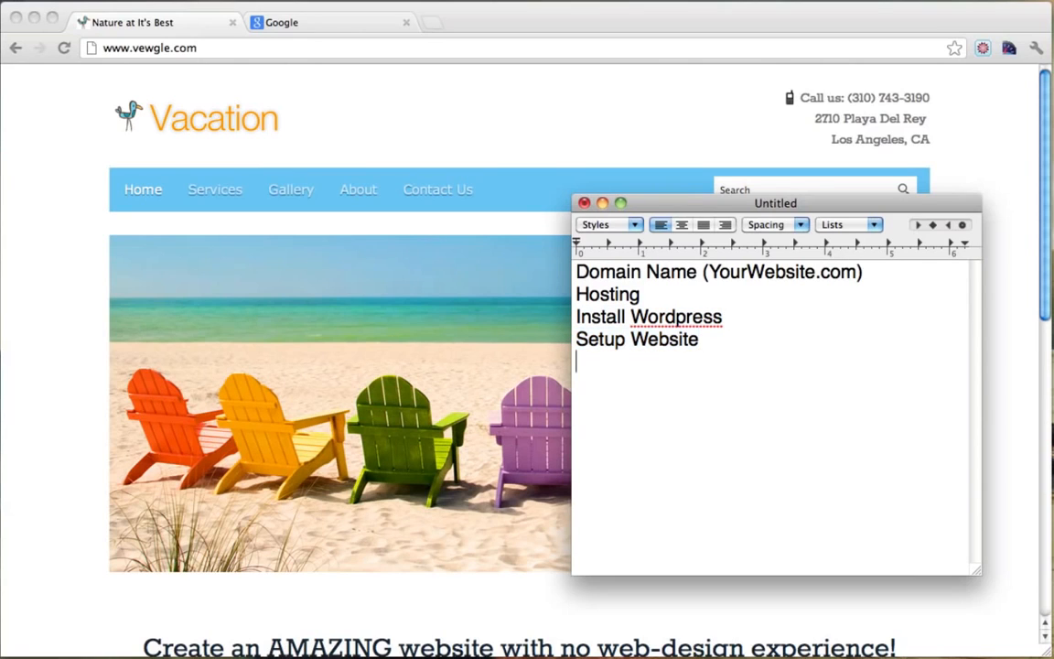
type("Advanced Tips")
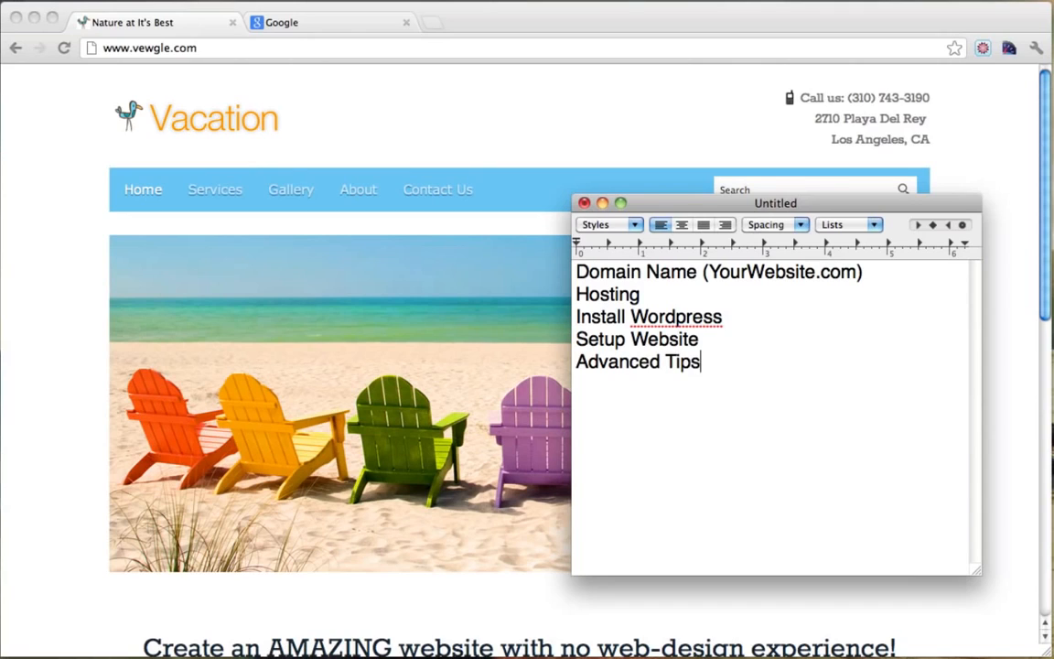
Step: Highlight the Advanced Tips line, then clear the selection
triple_click(723, 359)
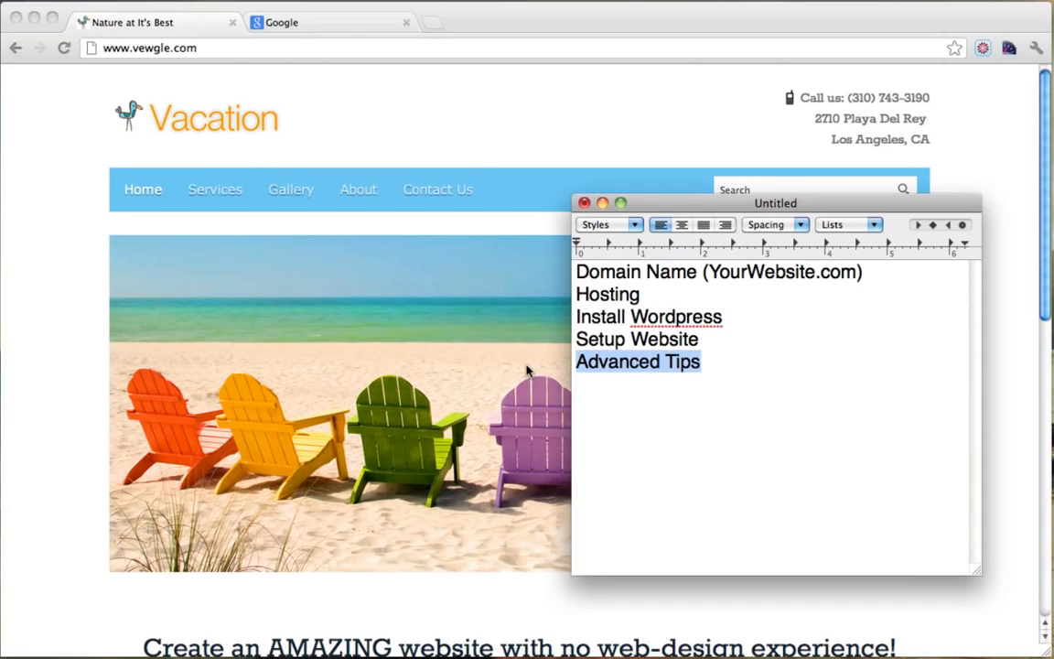
left_click(725, 374)
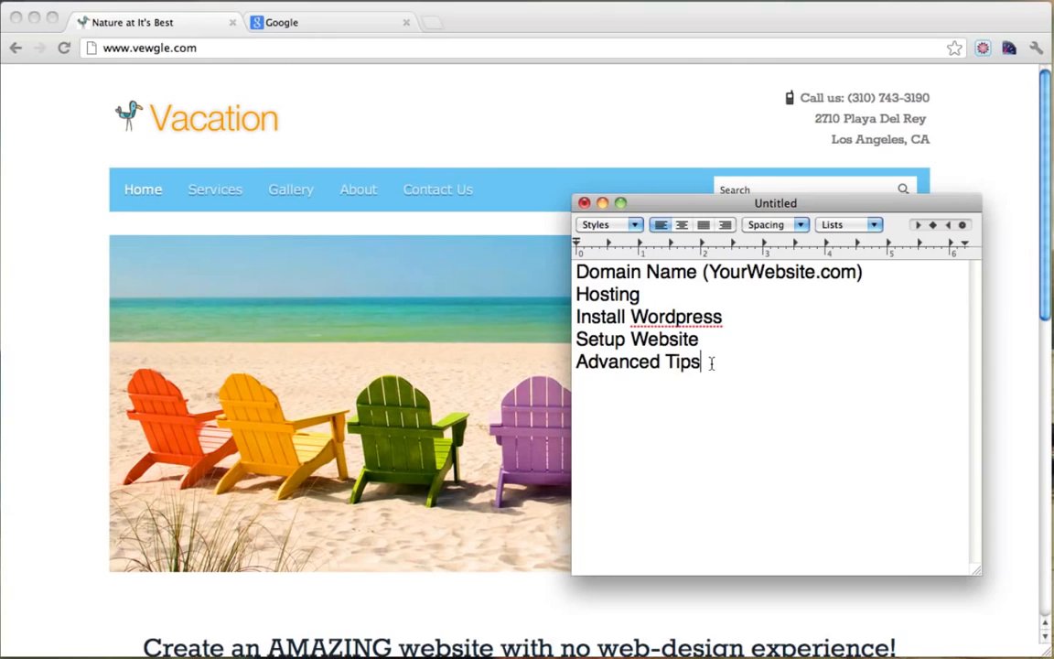
key("shift+alt+Left")
key("shift+alt+Left")
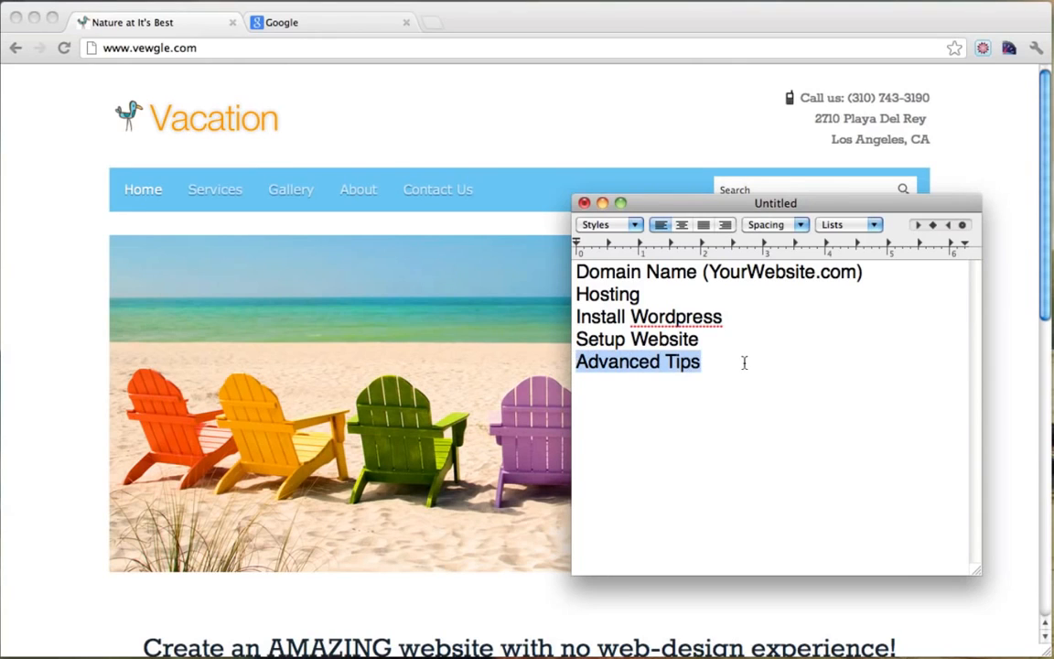
left_click(745, 363)
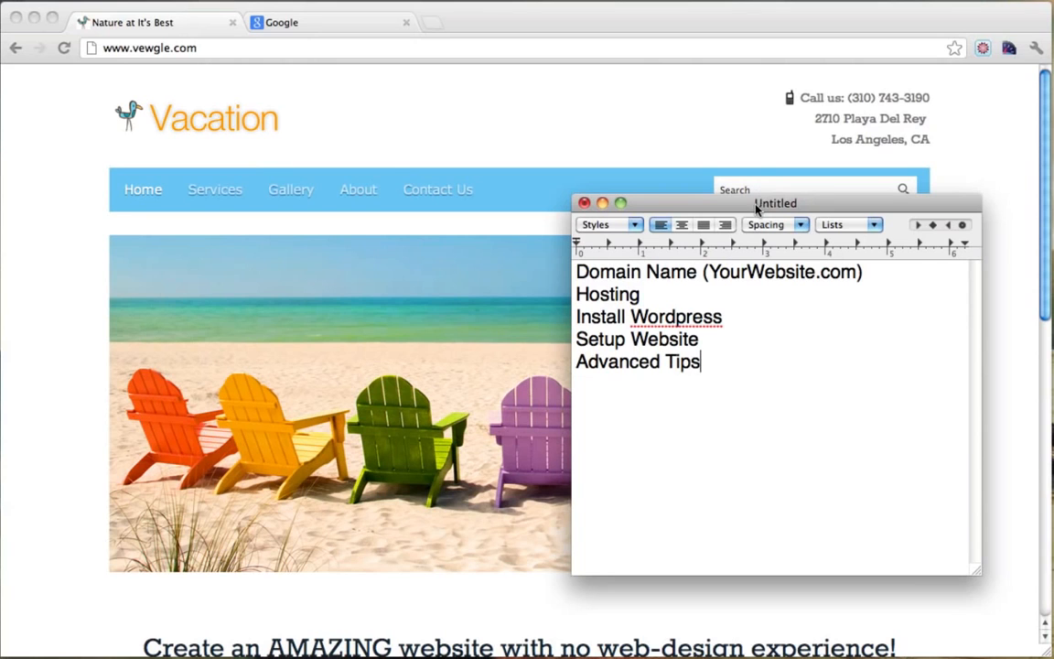
Step: Reposition the note window over the web page and highlight the whole five-line list
left_click_drag(756, 209, 486, 128)
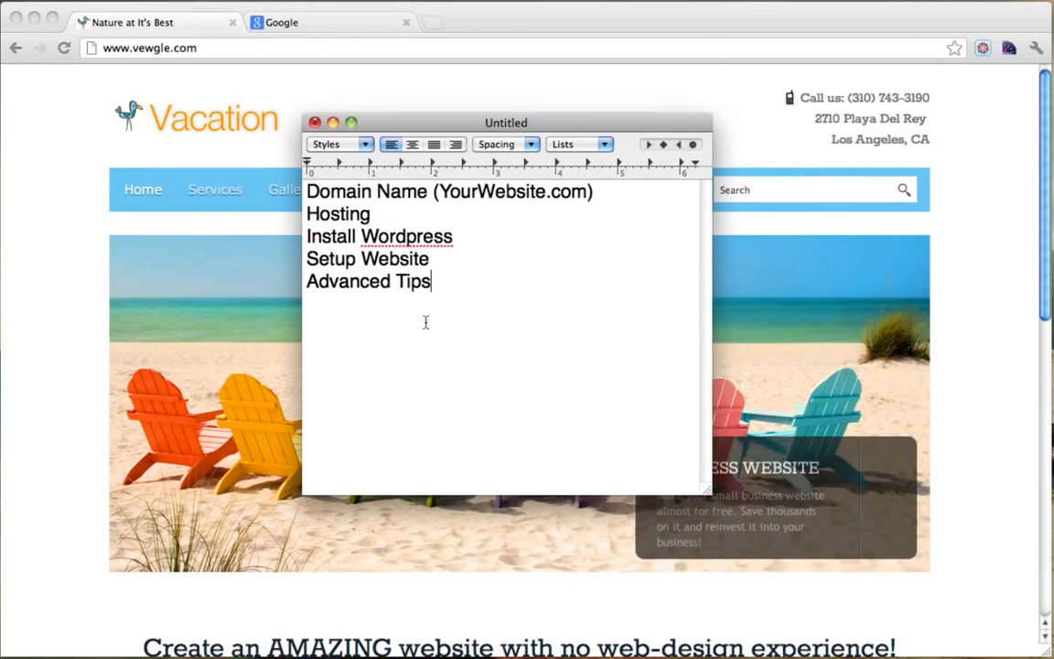
left_click_drag(480, 285, 244, 196)
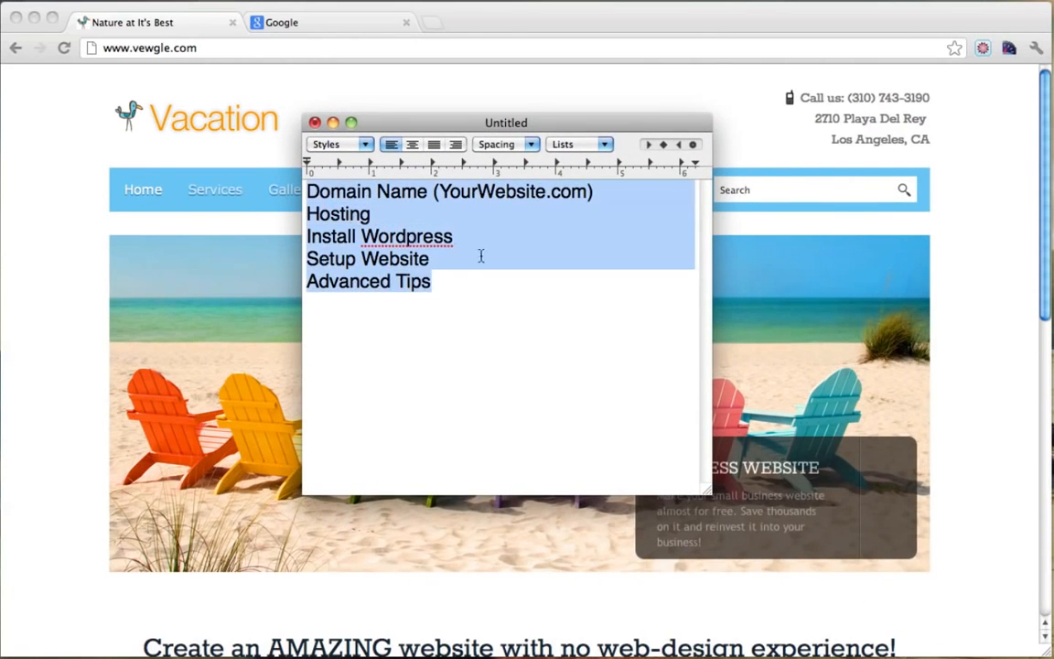
left_click(478, 284)
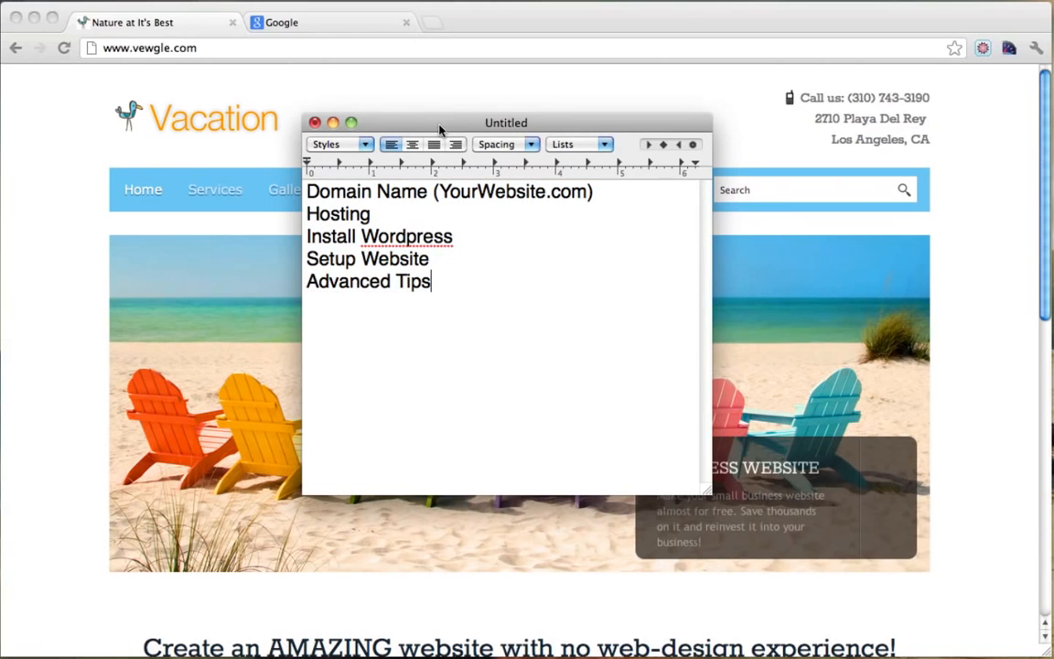
left_click_drag(440, 130, 615, 149)
Step: Switch to the browser and view the Vacation site's Services, Gallery, Contact Us and About pages in turn
left_click(357, 137)
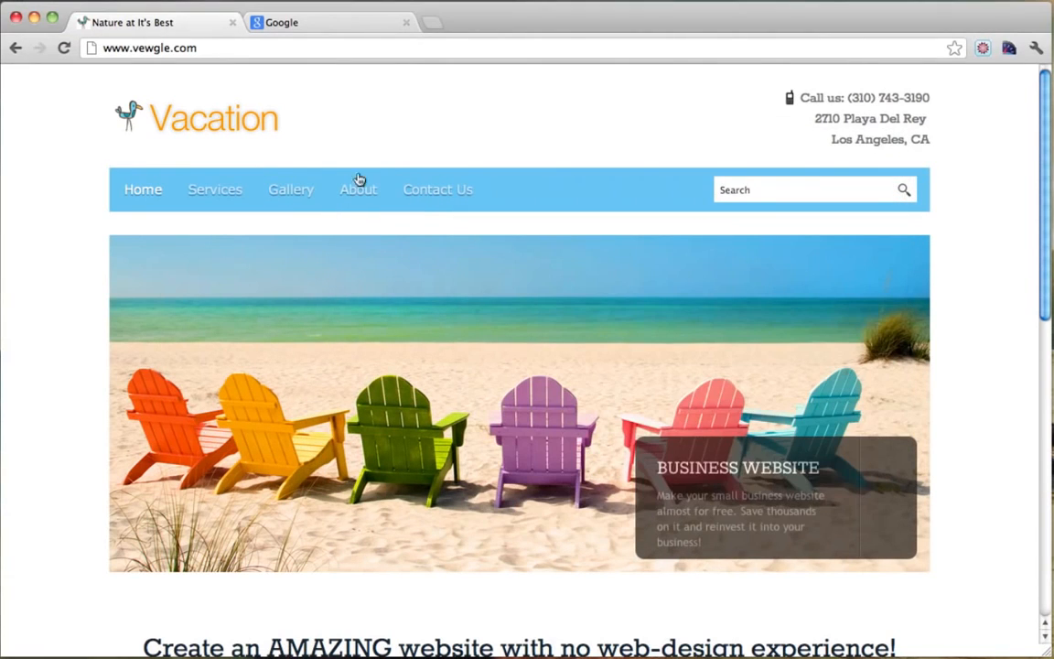
left_click(216, 192)
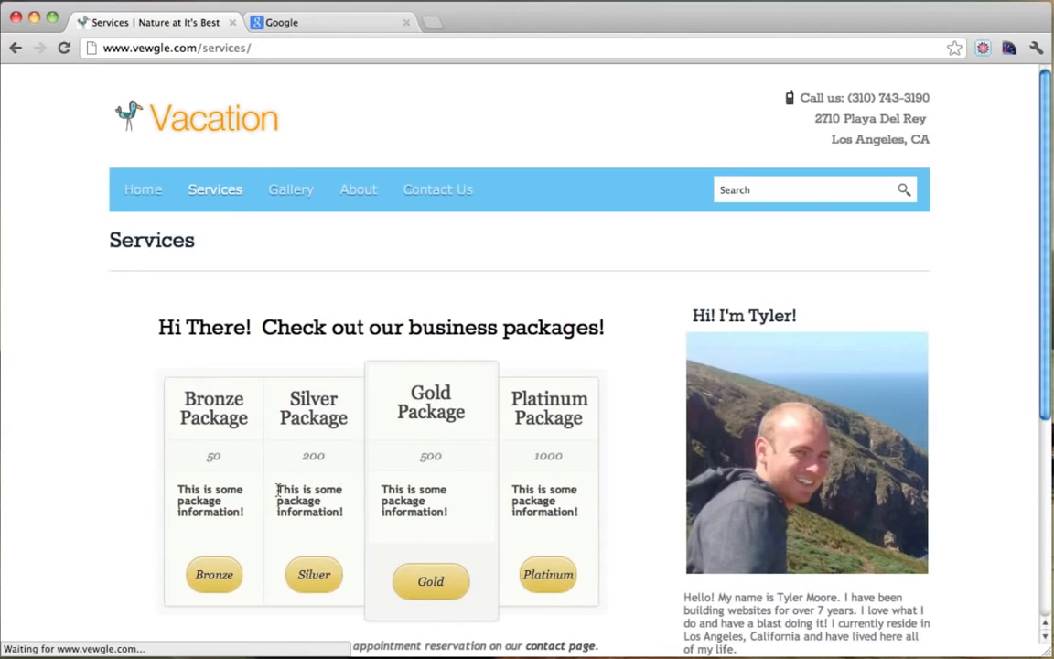
left_click(291, 197)
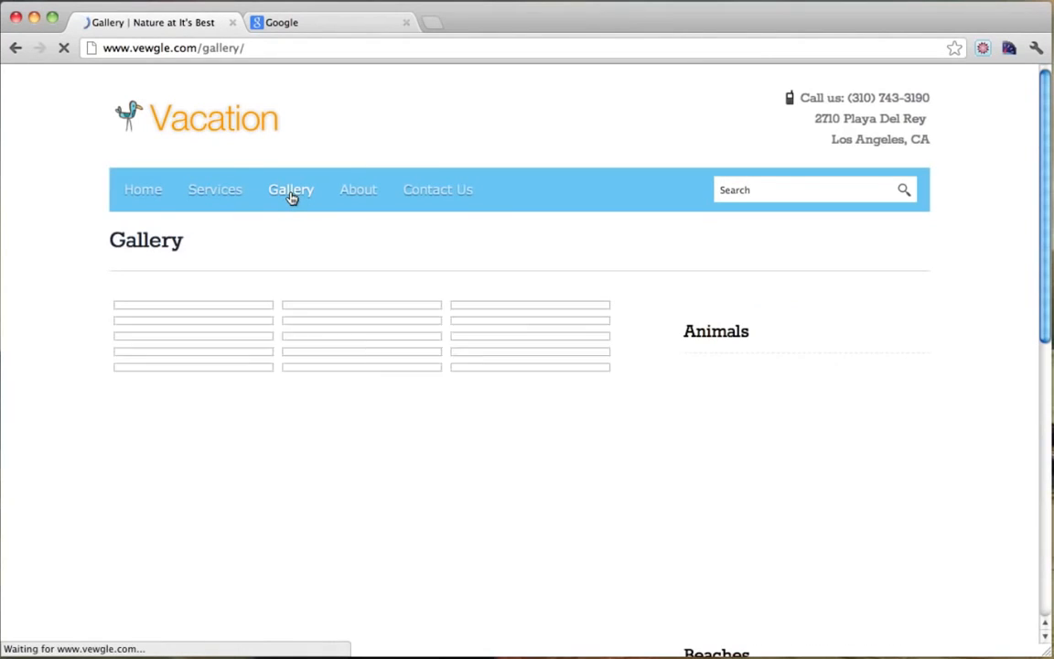
left_click(445, 203)
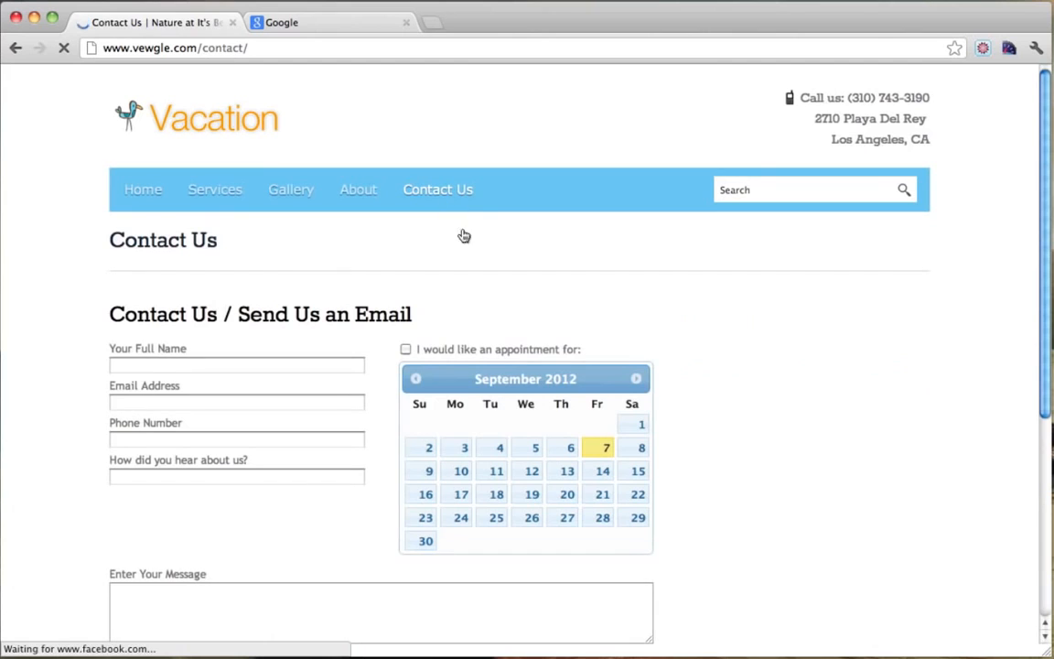
left_click(361, 193)
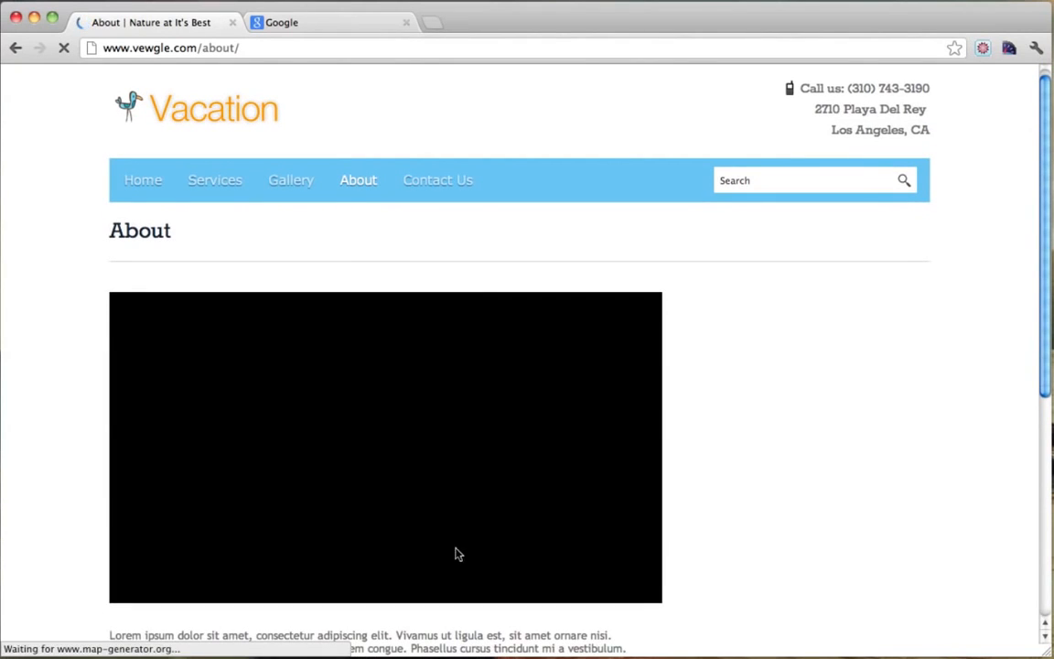
scroll(407, 617, "down", 1)
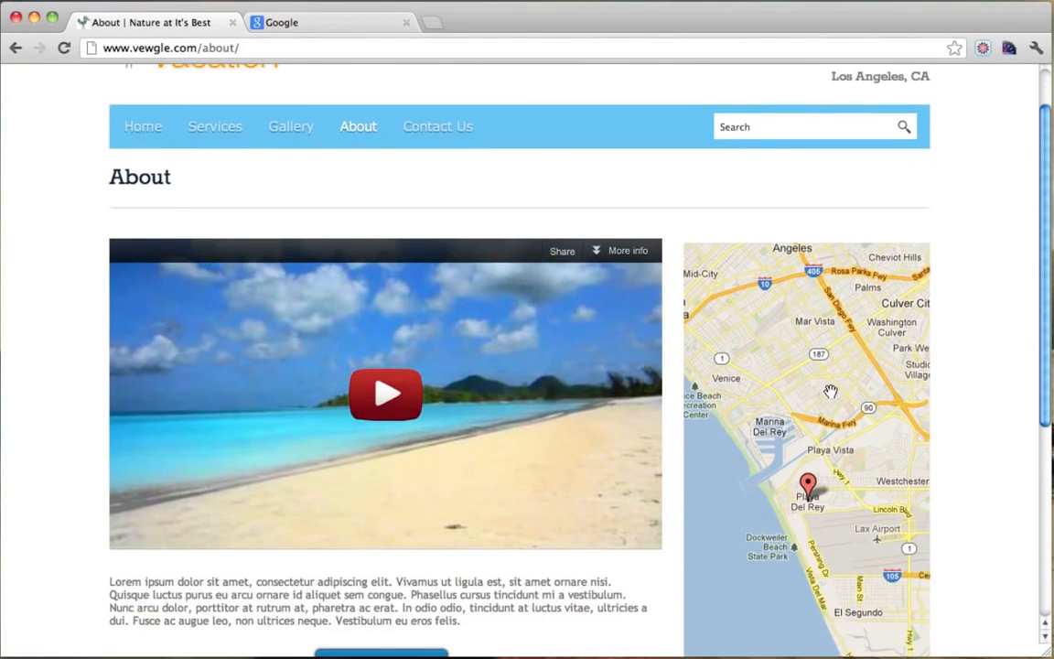
scroll(464, 271, "up", 1)
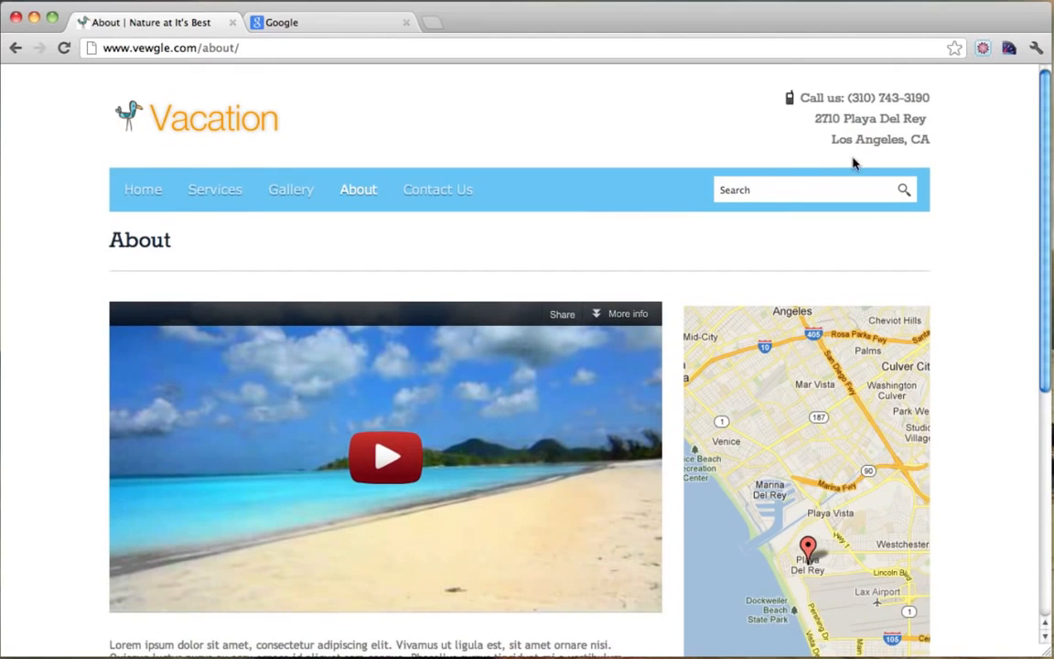
Step: Return to the Vacation site's Home page and look over its full length down to the footer
left_click(142, 178)
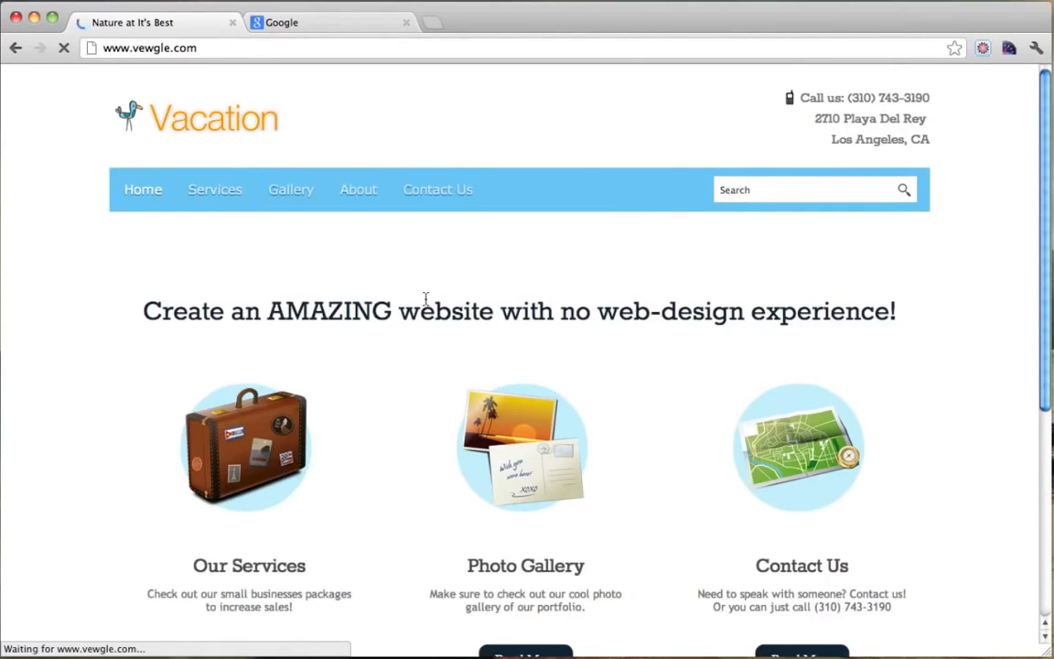
scroll(426, 300, "down", 10)
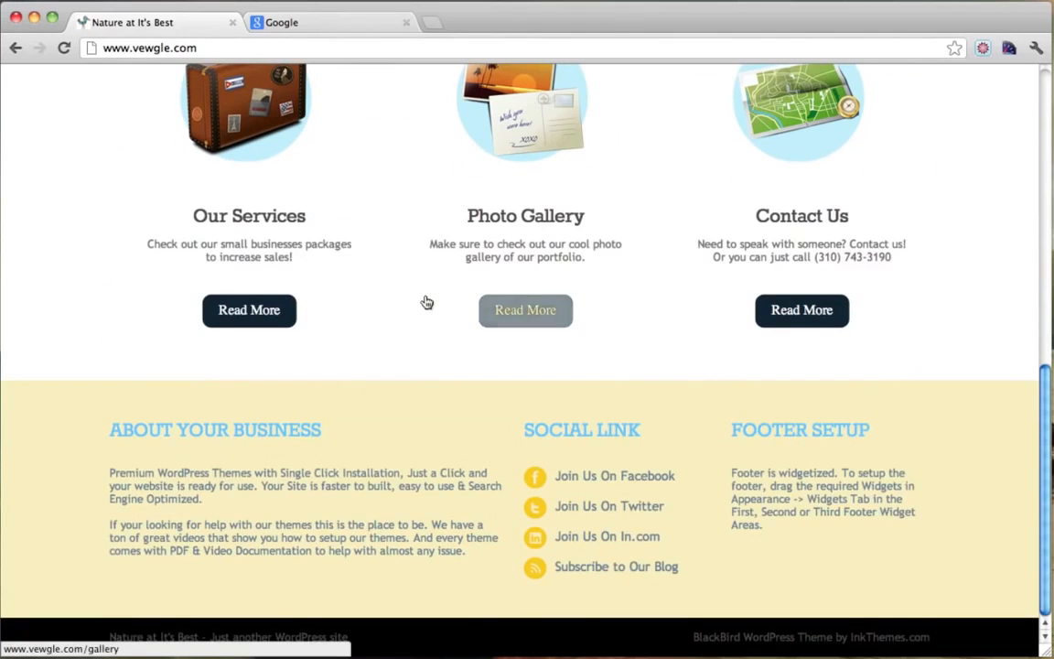
scroll(426, 302, "up", 1)
scroll(426, 302, "up", 10)
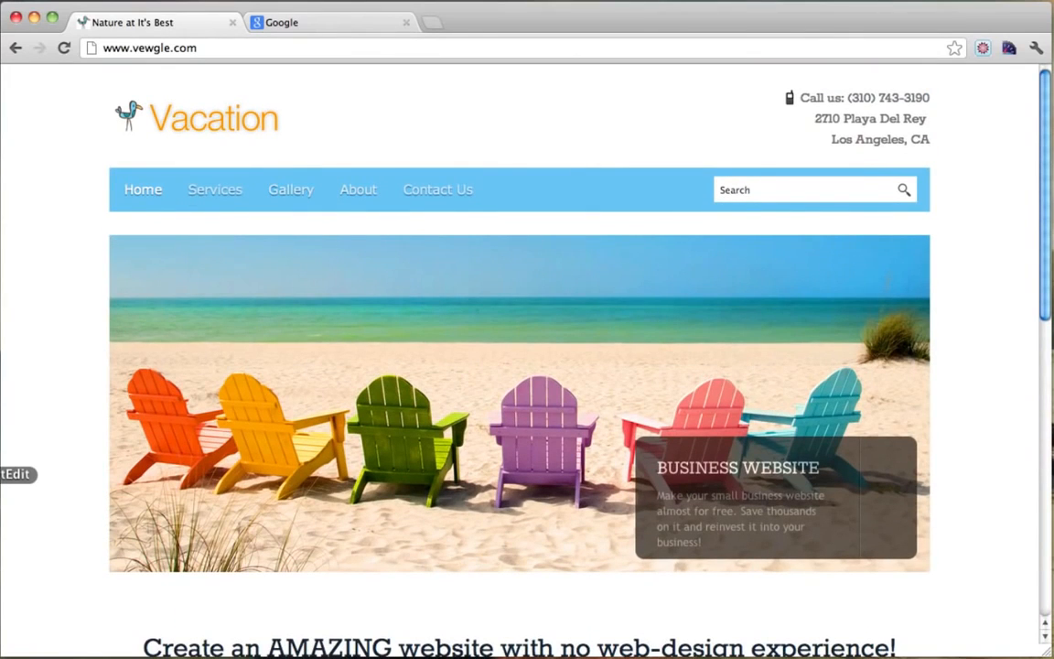
Step: Switch to the TextEdit note, move its window to the middle of the web page and widen it
left_click(1, 474)
left_click_drag(695, 147, 567, 174)
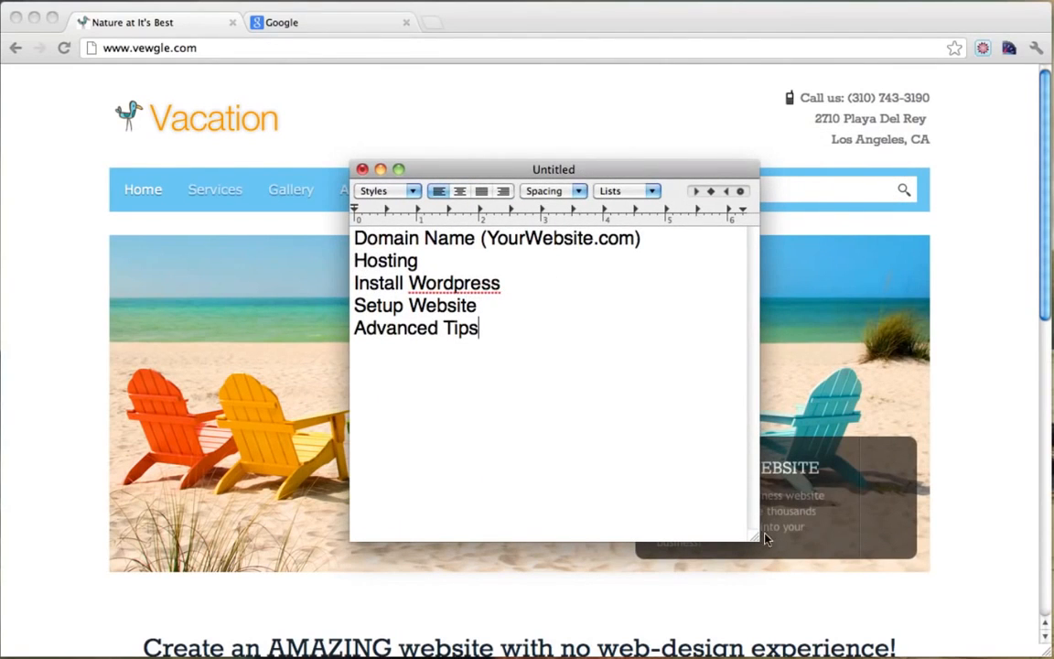
left_click_drag(759, 544, 863, 540)
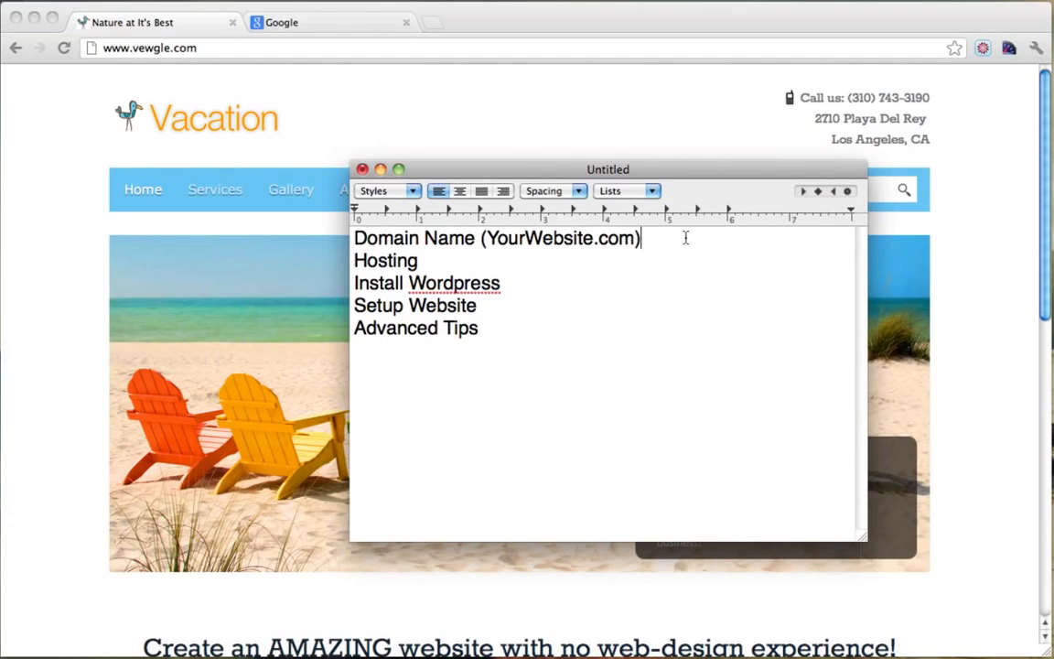
Step: Append "- $15 Yearly" to the Domain Name line and "- $10" to the Hosting line, with spacing around the dashes
type("$15")
left_click(642, 238)
key("Tab")
left_click(498, 266)
type("-")
key("Tab")
type("-")
type(" Yearly")
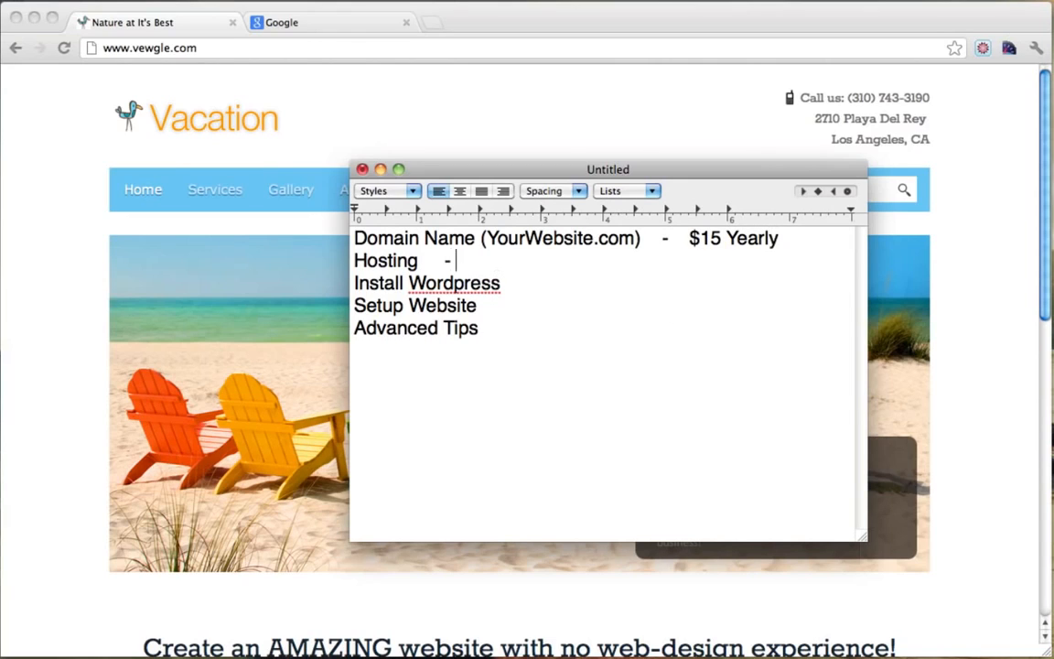
type(" $10")
Step: Highlight the Hosting line, the Domain Name line and the YourWebsite.com text in turn
left_click_drag(527, 266, 322, 268)
left_click(527, 266)
left_click_drag(527, 266, 344, 268)
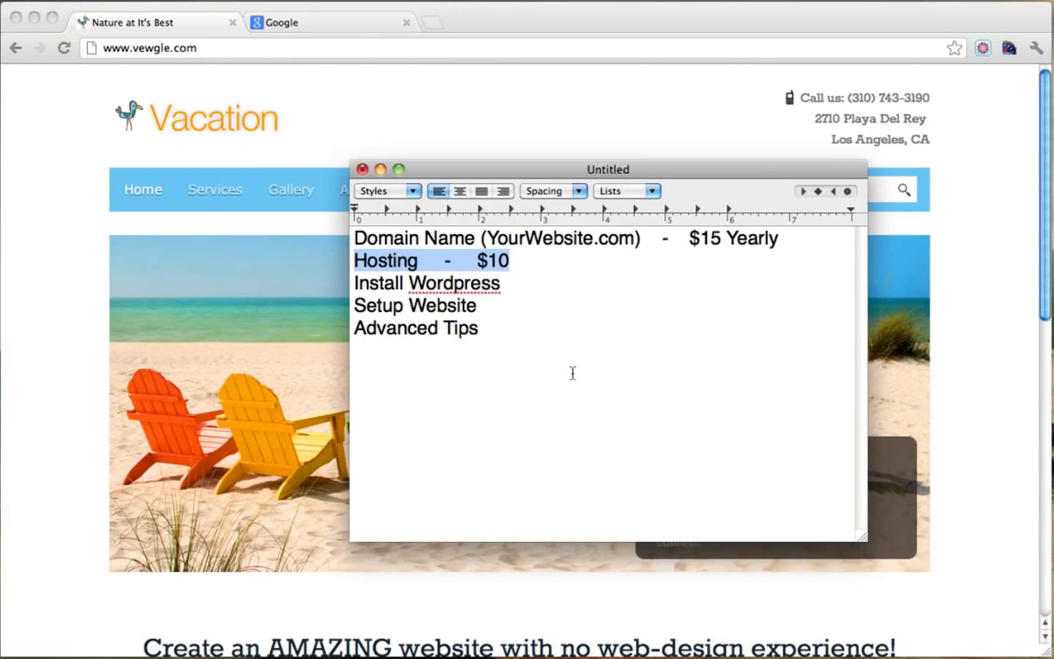
left_click(535, 289)
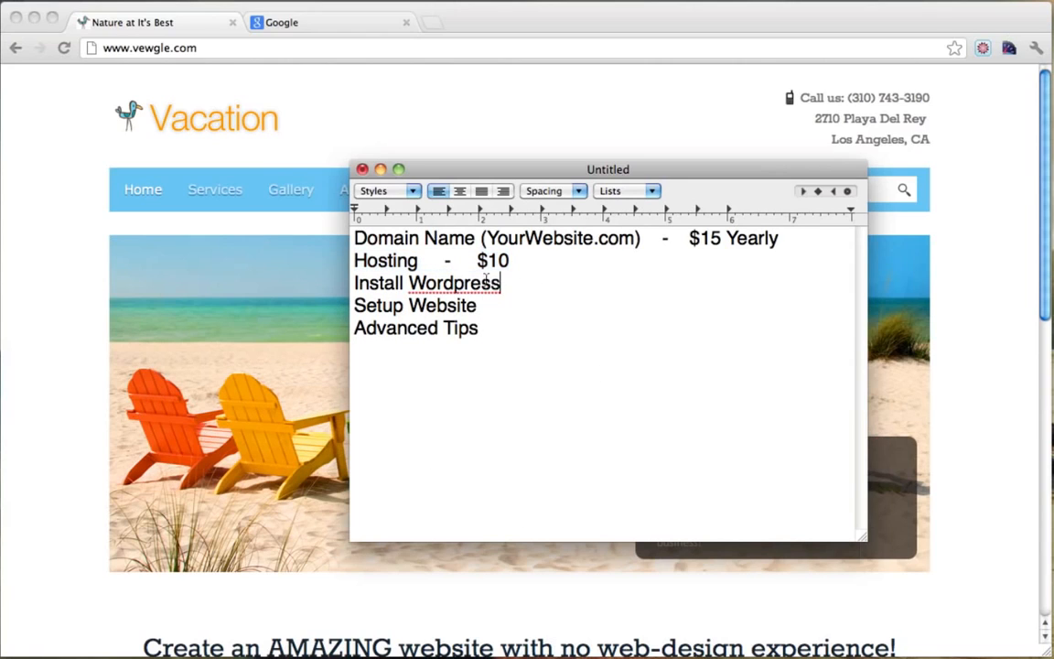
mouse_move(549, 260)
left_mouse_down()
mouse_move(357, 260)
mouse_move(543, 283)
mouse_move(553, 265)
mouse_move(532, 262)
left_mouse_up()
left_click_drag(354, 237, 780, 236)
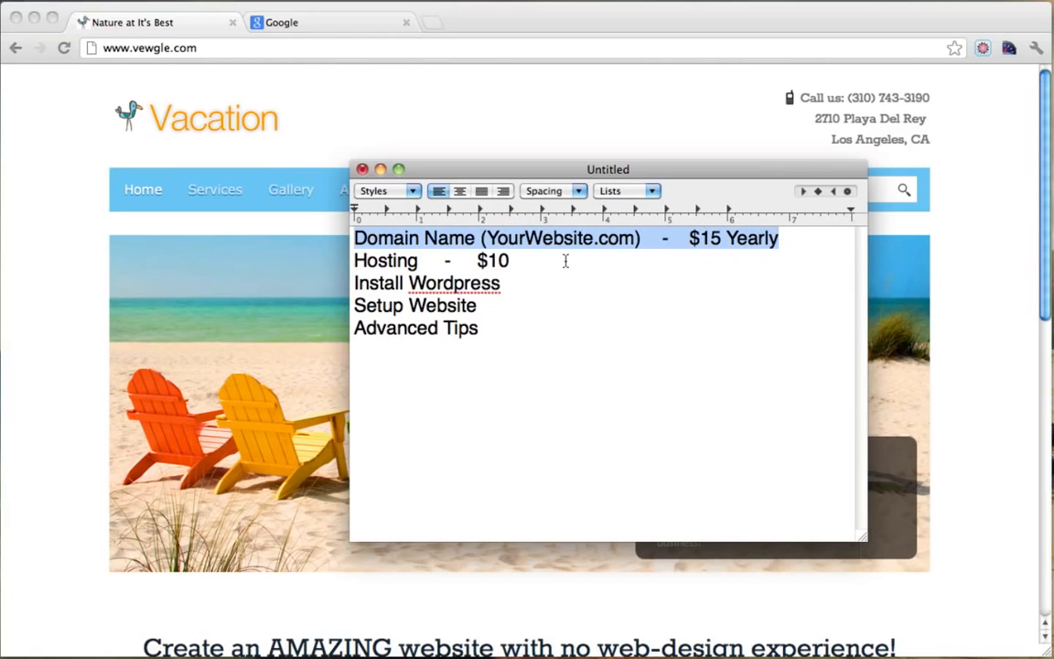
left_click(527, 261)
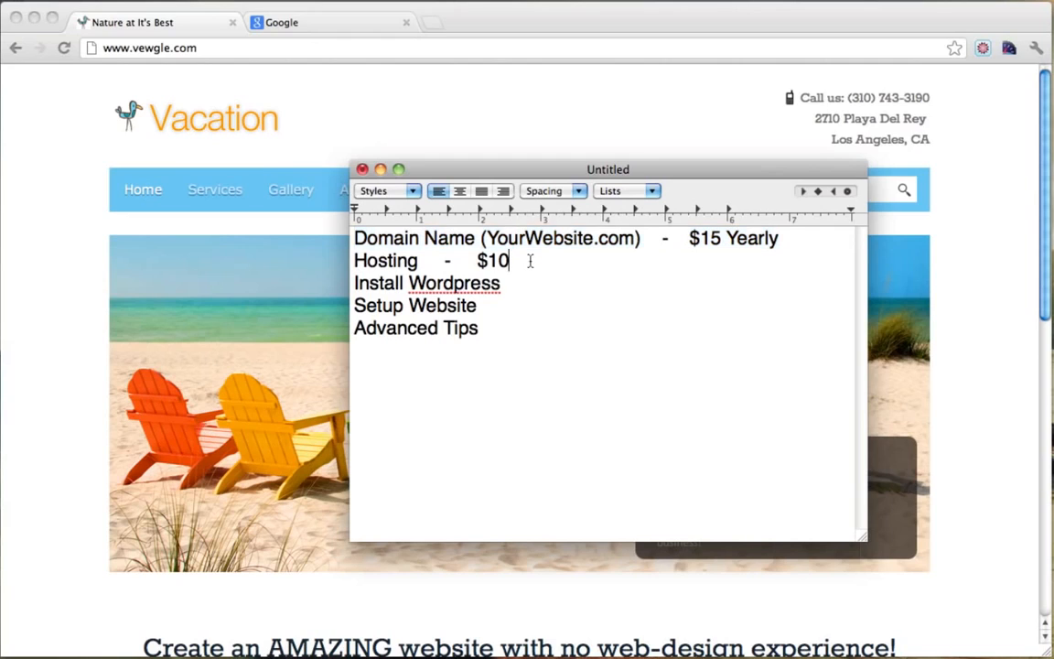
left_click_drag(487, 238, 622, 240)
Step: Add "Monthly" after the $10 price on the Hosting line
left_click(552, 267)
type("Month;y")
key("BackSpace")
key("BackSpace")
type("ly")
Step: Highlight the priced Domain Name and Hosting lines alternately
left_click_drag(354, 240, 772, 243)
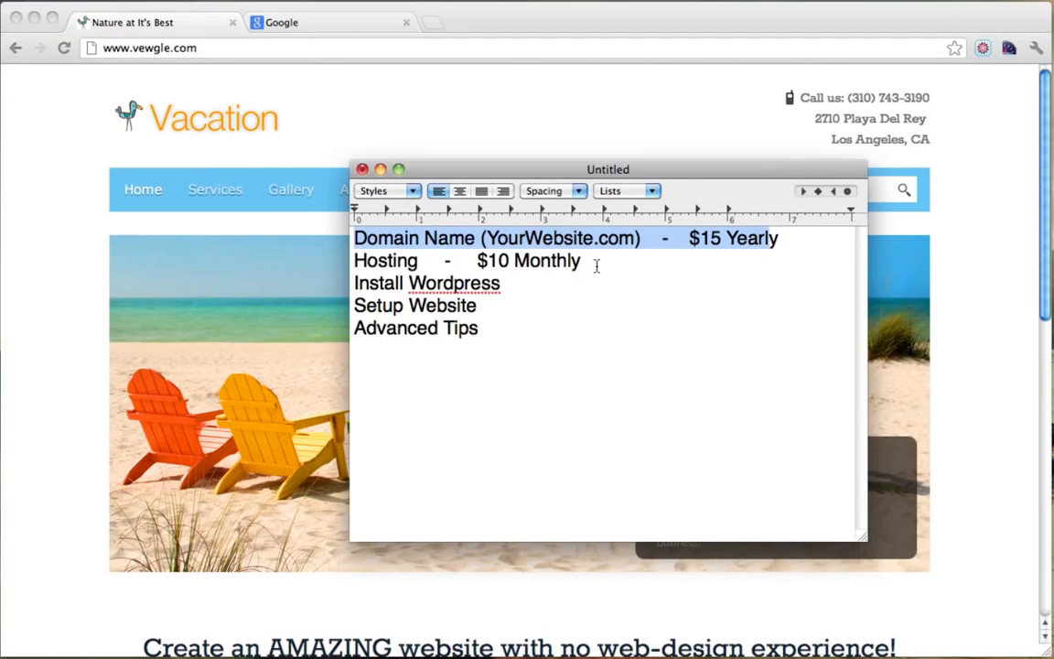
left_click_drag(596, 265, 354, 263)
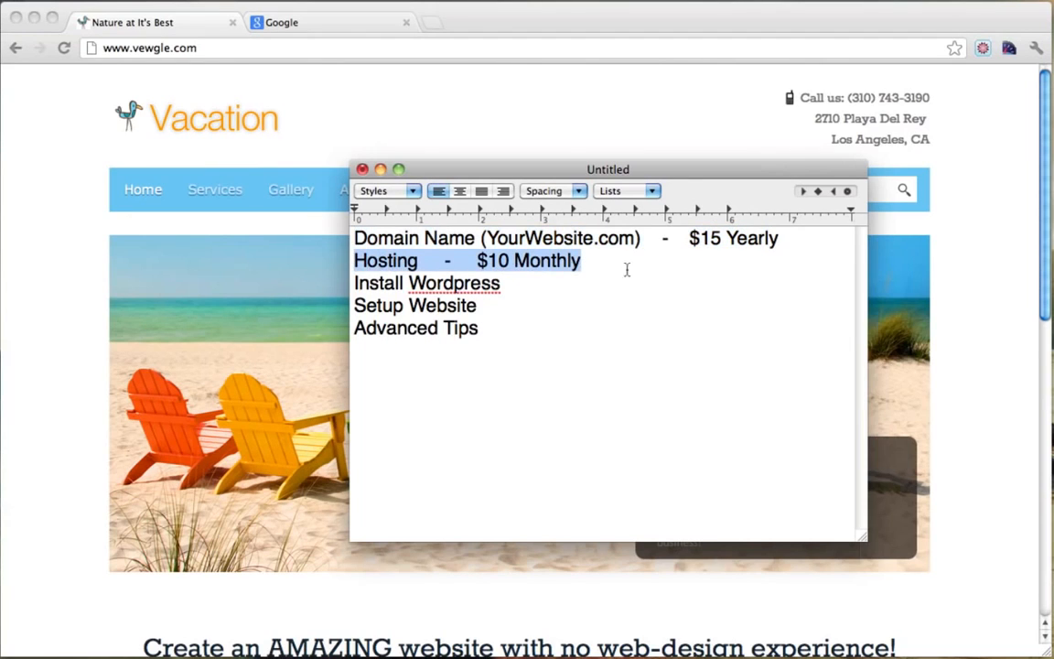
left_click(590, 263)
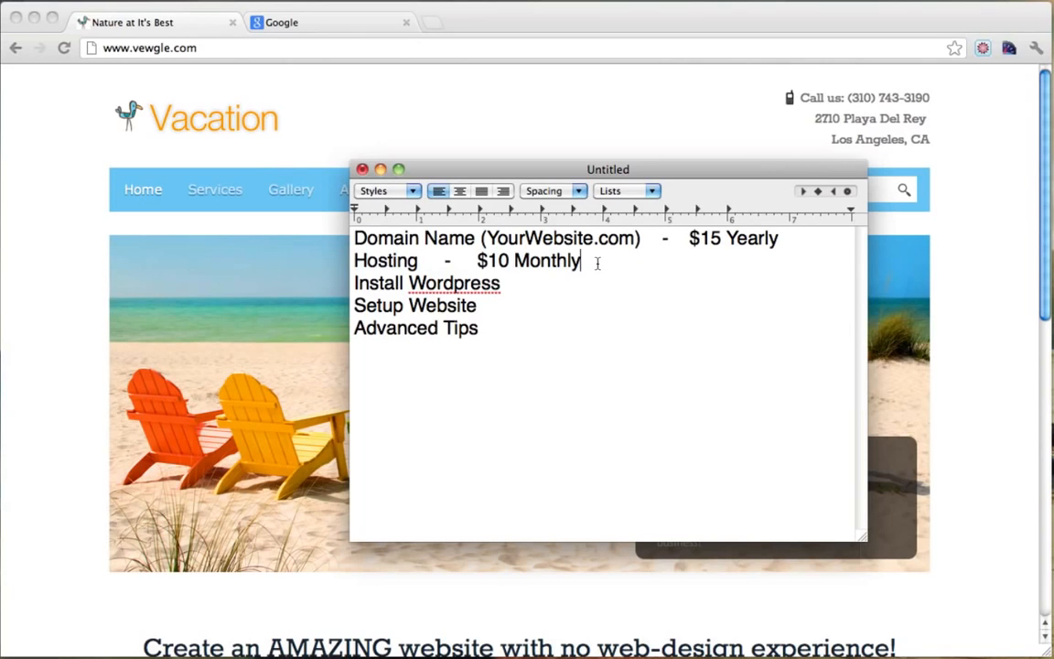
left_click_drag(597, 264, 791, 234)
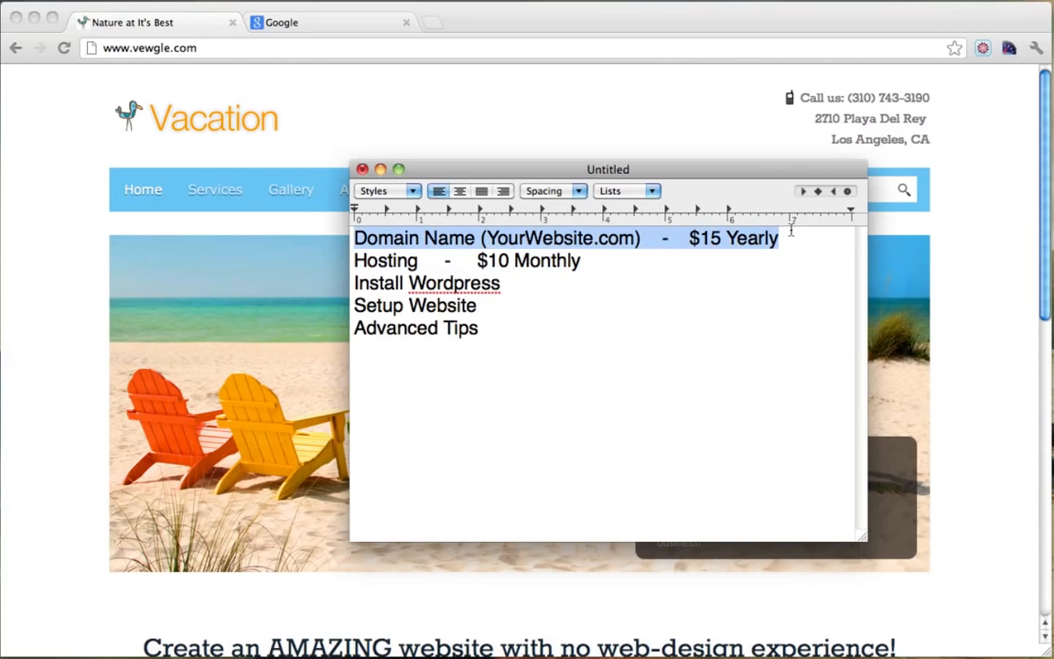
left_click(664, 260)
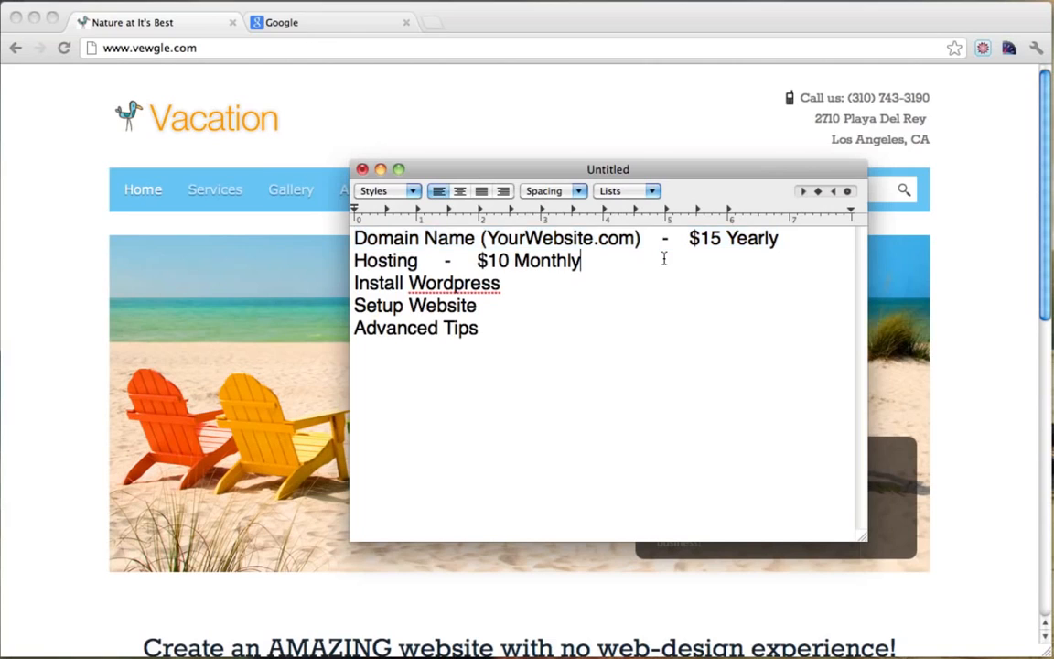
left_click_drag(665, 260, 354, 259)
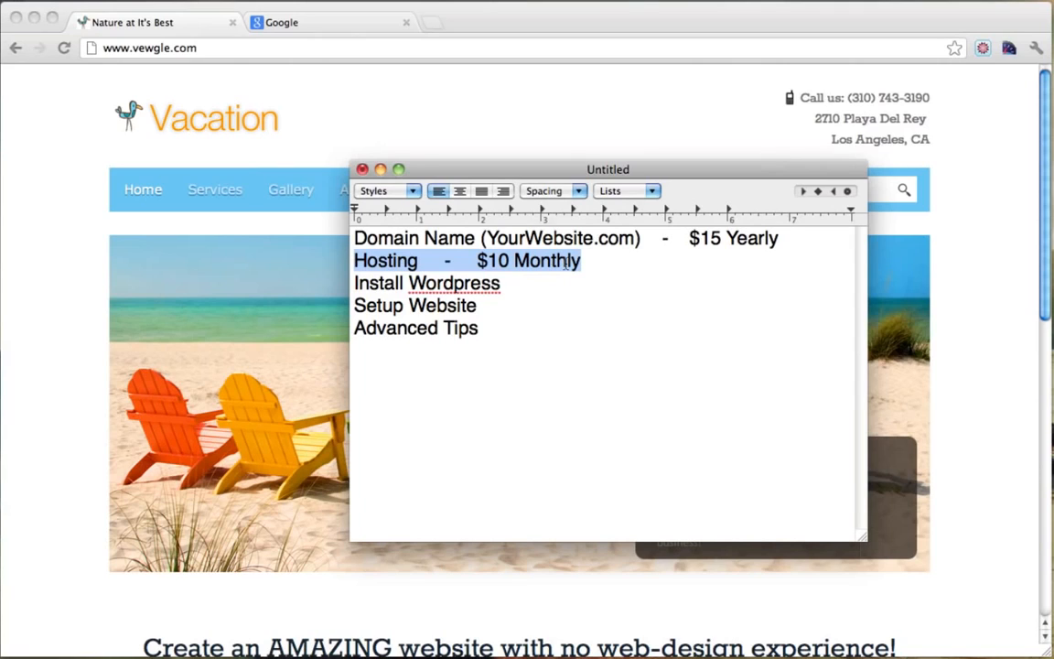
Step: Add the line "Under $25 - 25% Off" below the list, separated by a blank line
left_click(534, 358)
key("Return")
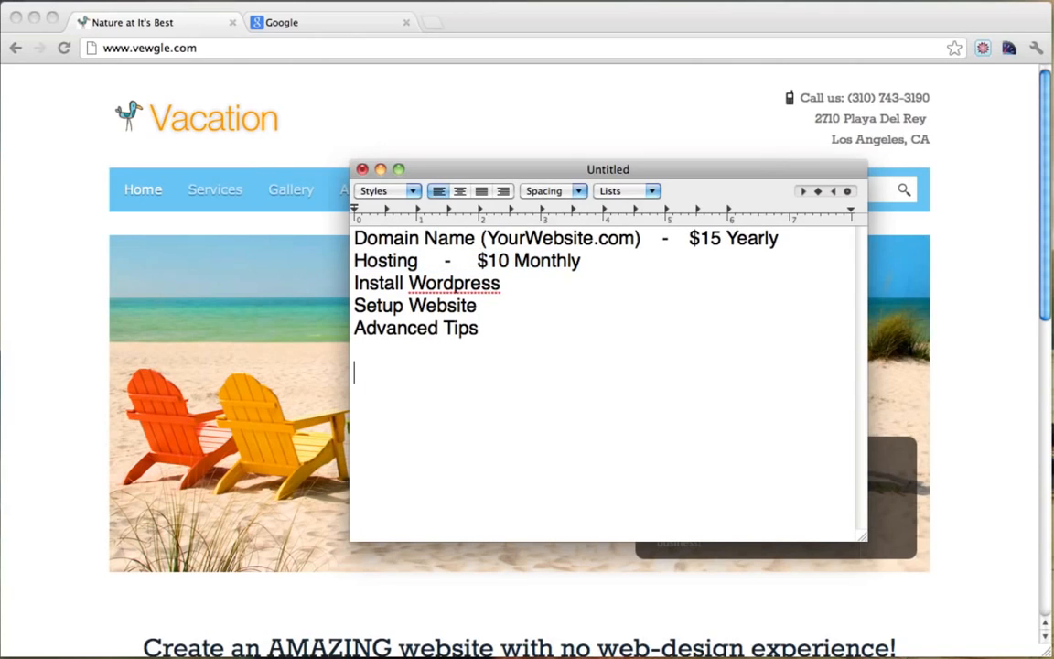
type("Under $25")
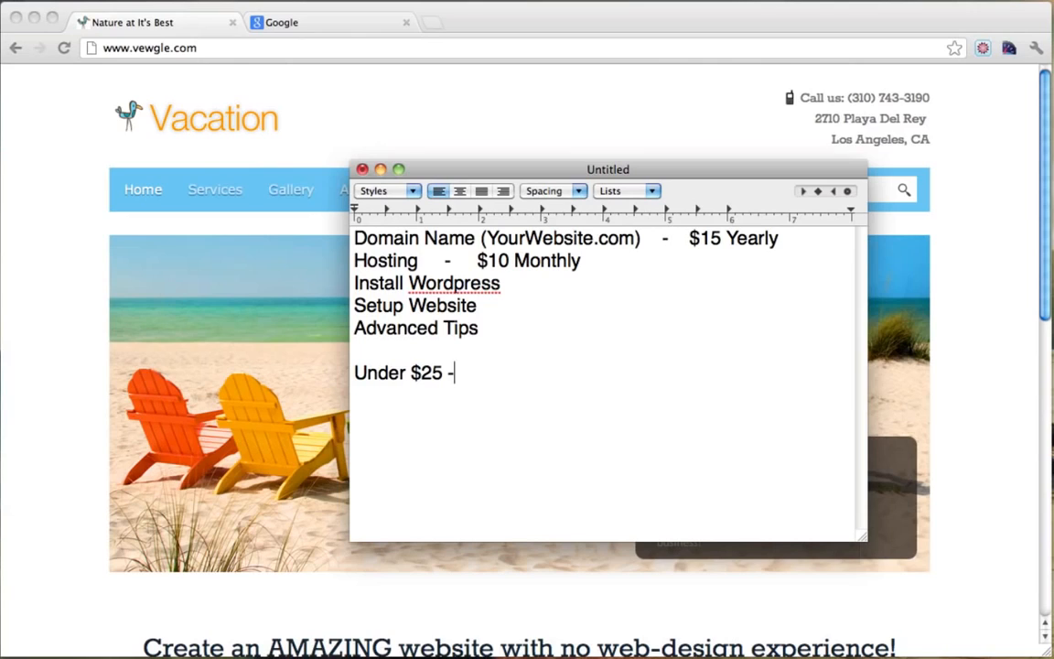
type("- @5%")
key("BackSpace")
key("BackSpace")
key("BackSpace")
type("25% Off")
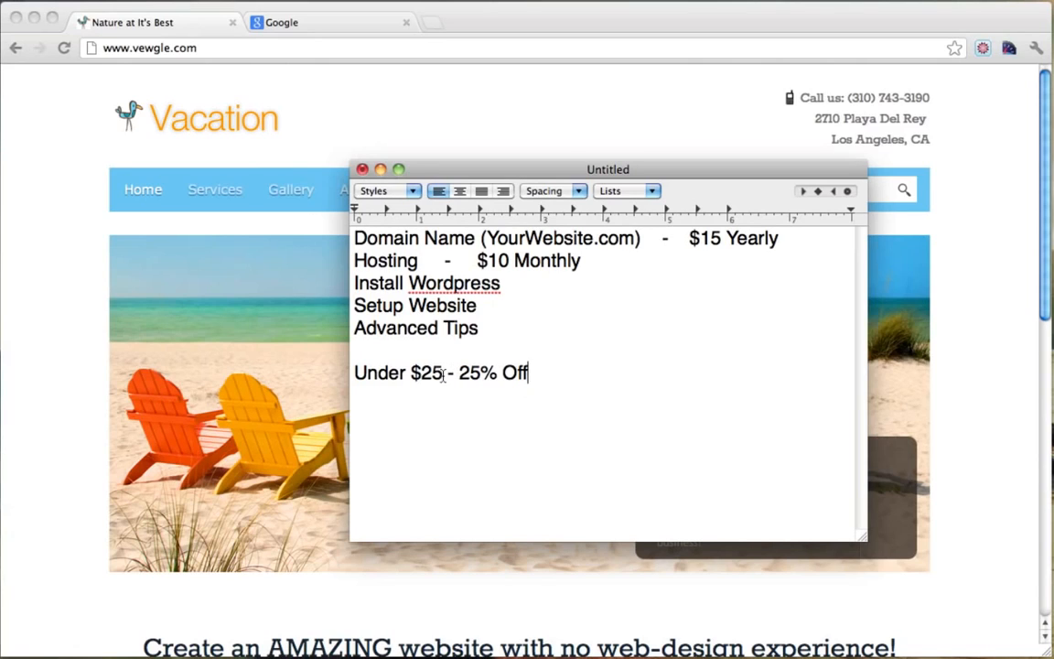
Step: Highlight parts of the "Under $25 - 25% Off" line, and delete the whole line
left_click_drag(443, 375, 354, 375)
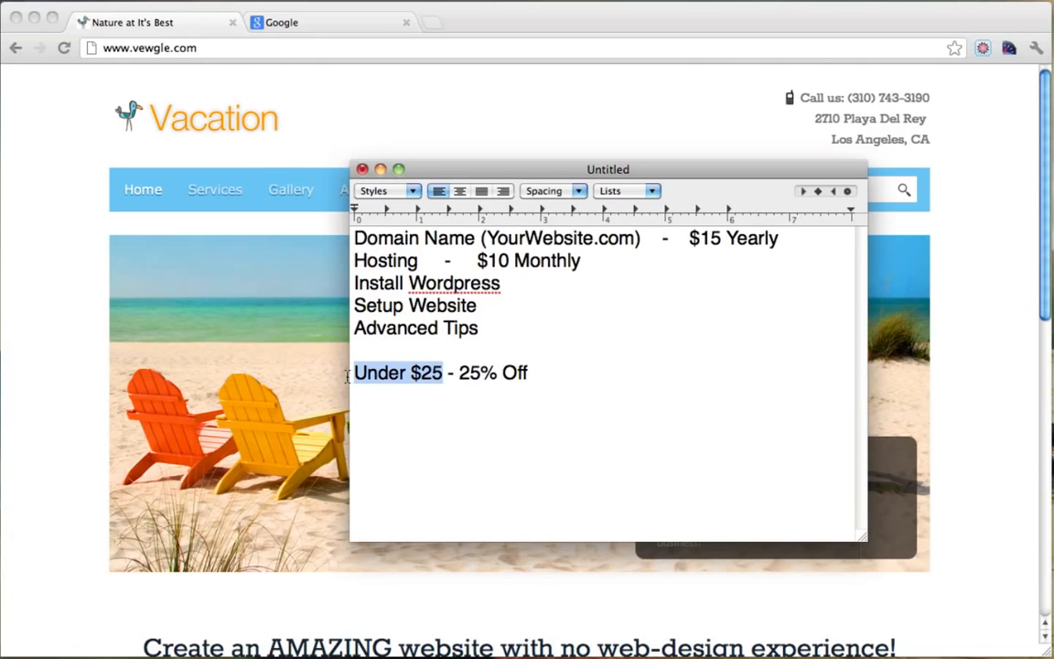
left_click(577, 369)
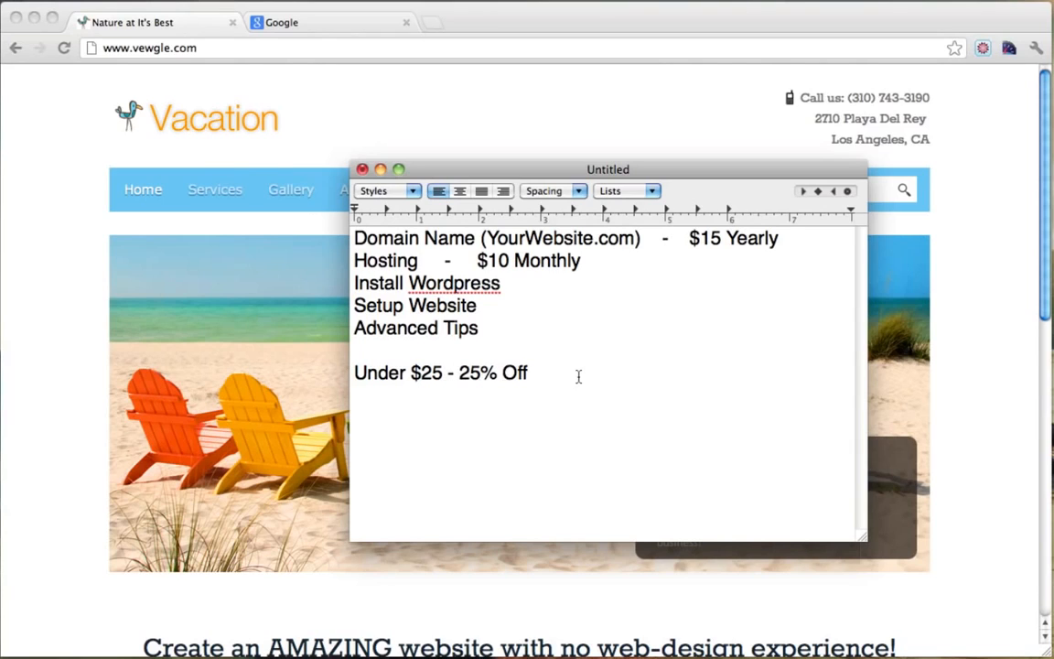
left_click_drag(536, 372, 410, 373)
left_click(531, 376)
left_click_drag(533, 375, 355, 374)
key("BackSpace")
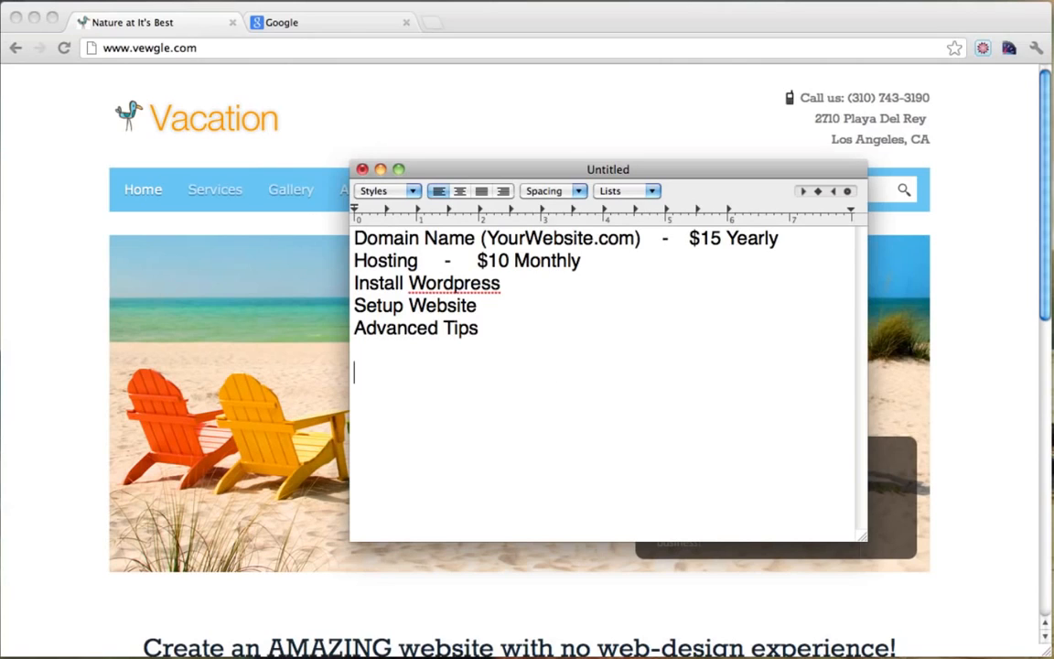
Step: Highlight the two priced lines, Install Wordpress, Setup Website and Advanced Tips in turn, and clear the selection
left_click_drag(354, 238, 720, 256)
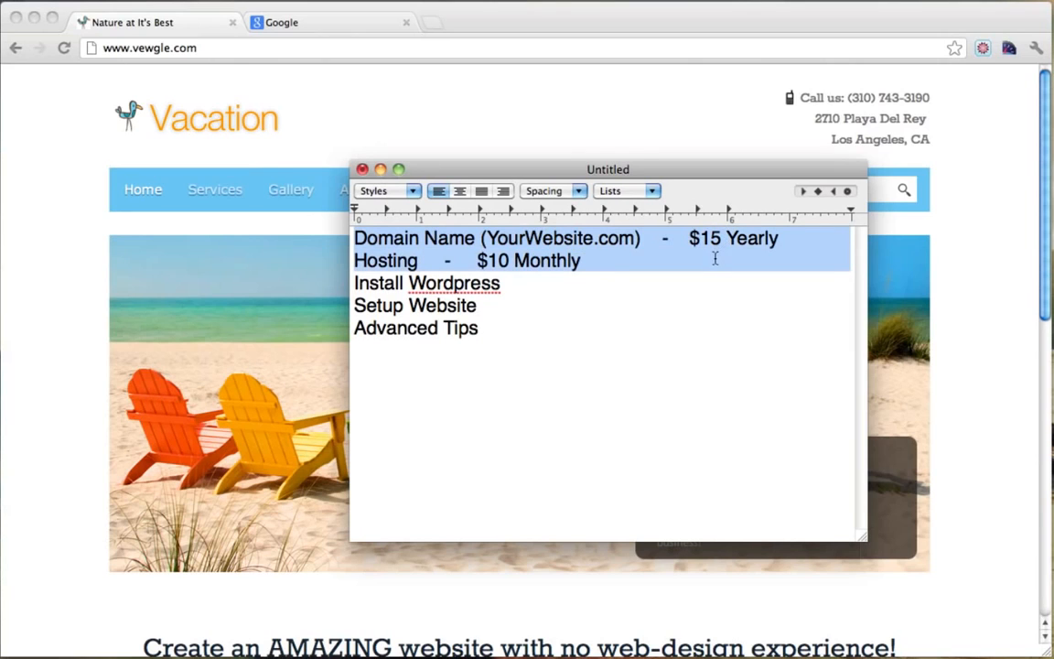
left_click(536, 283)
key("shift+alt+Left")
key("shift+alt+Left")
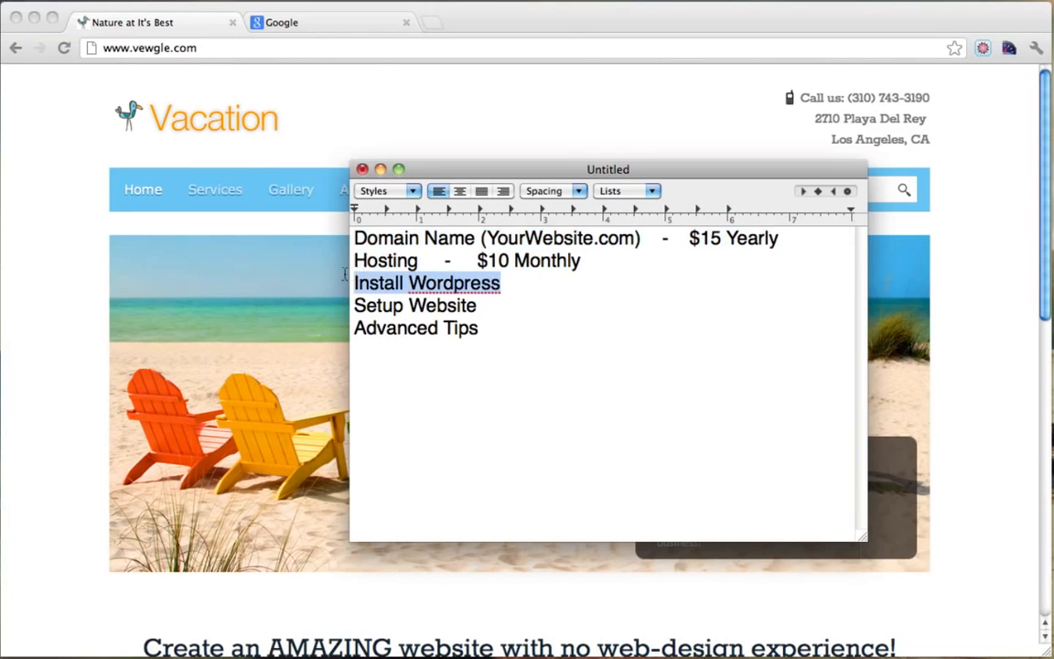
left_click(529, 312)
left_click_drag(529, 312, 335, 312)
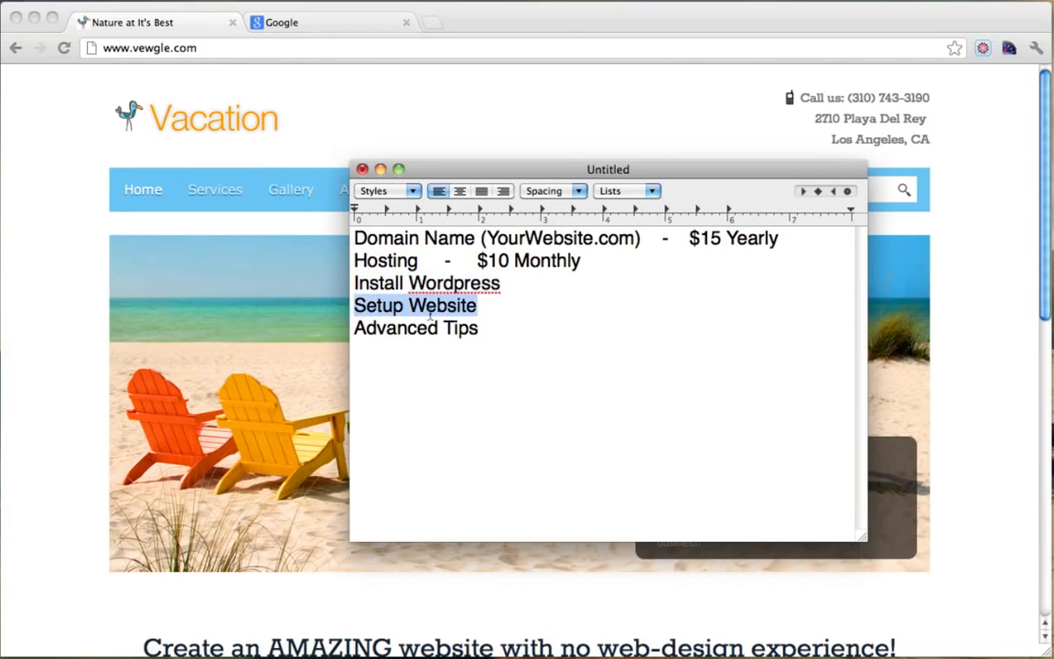
left_click_drag(508, 330, 350, 332)
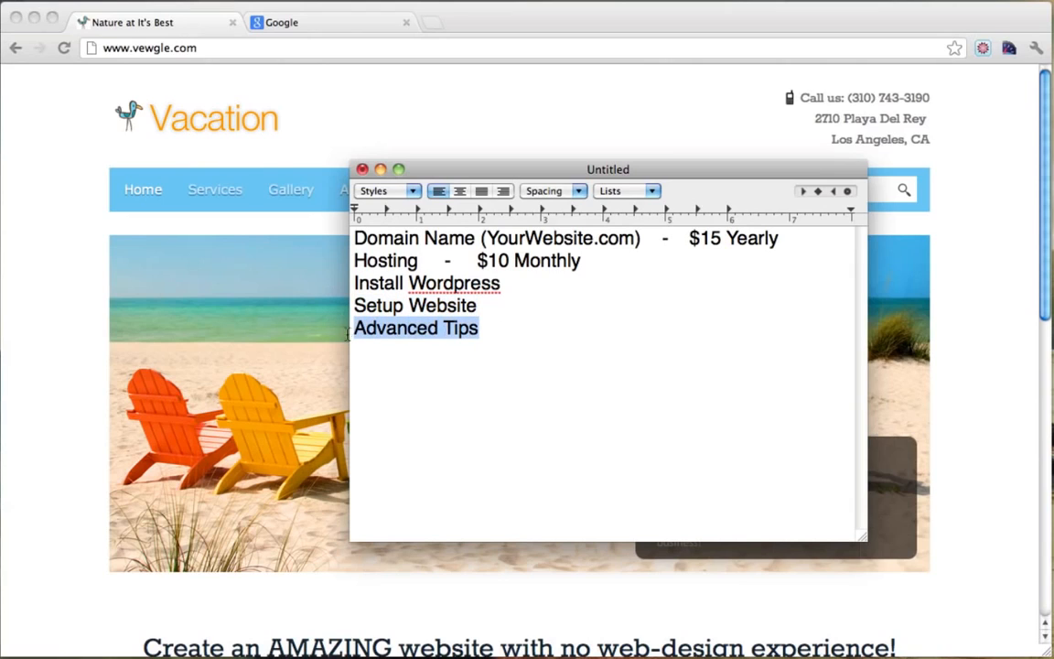
left_click(506, 331)
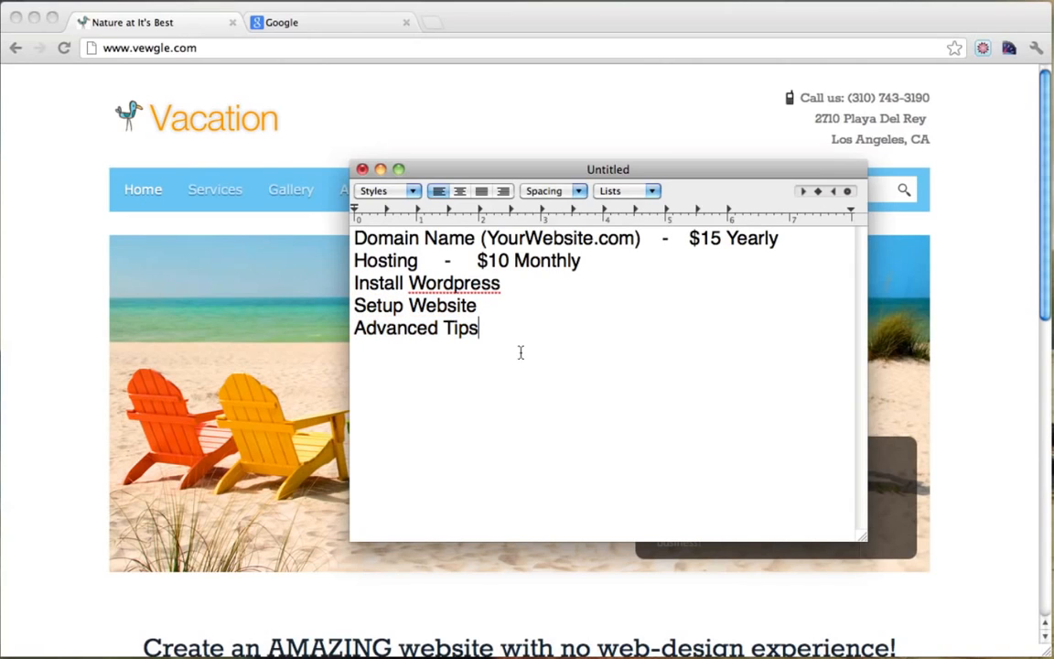
key("Return")
left_click(381, 170)
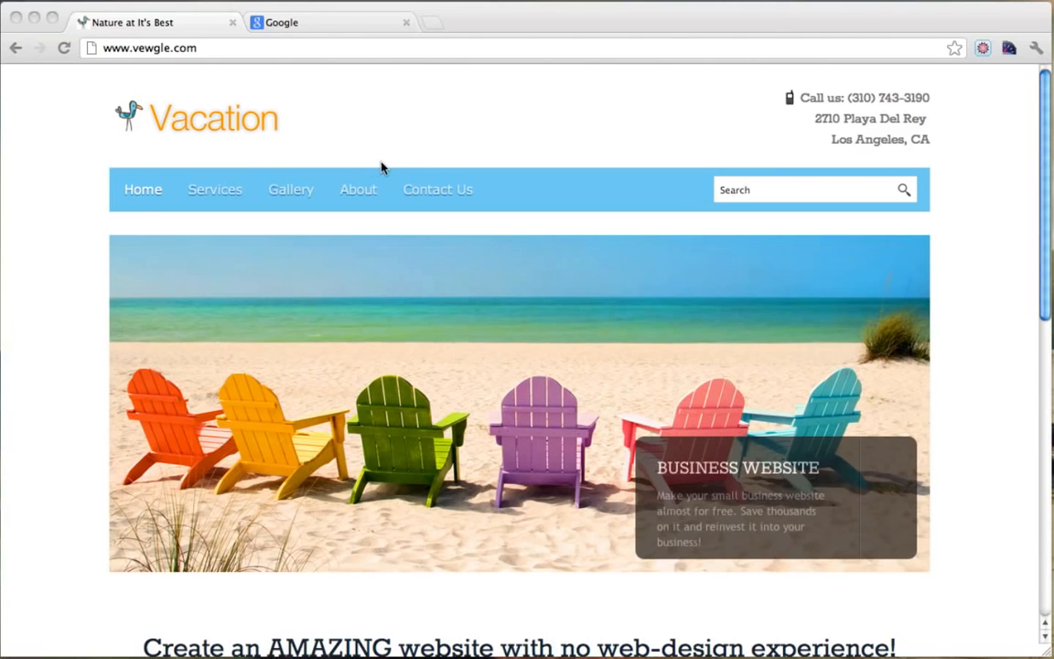
left_click(294, 26)
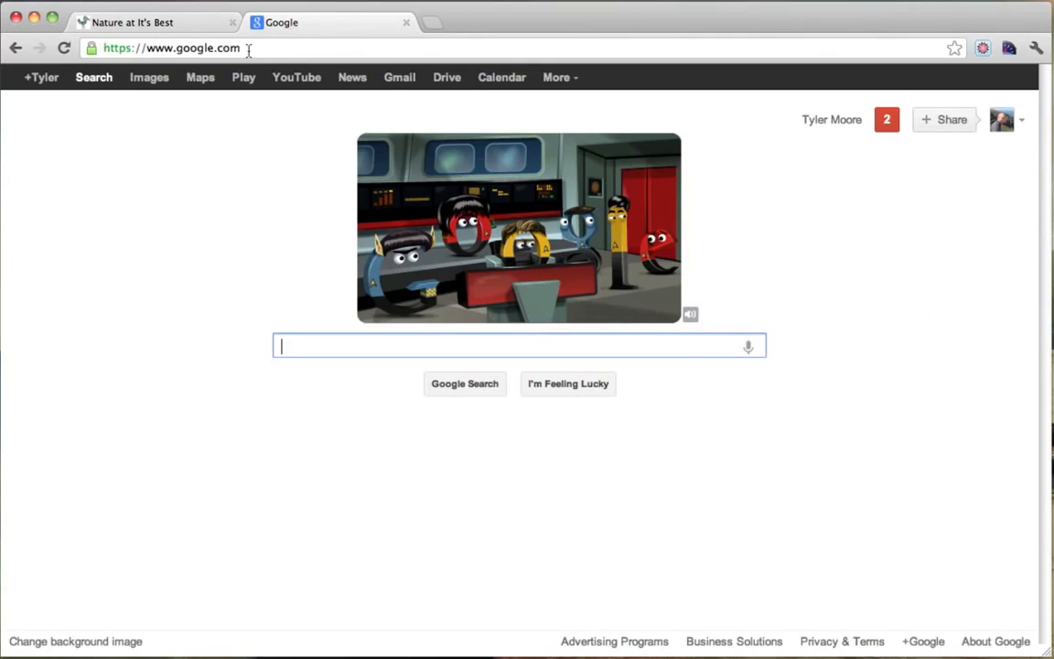
left_click(248, 50)
type("www.hostgator")
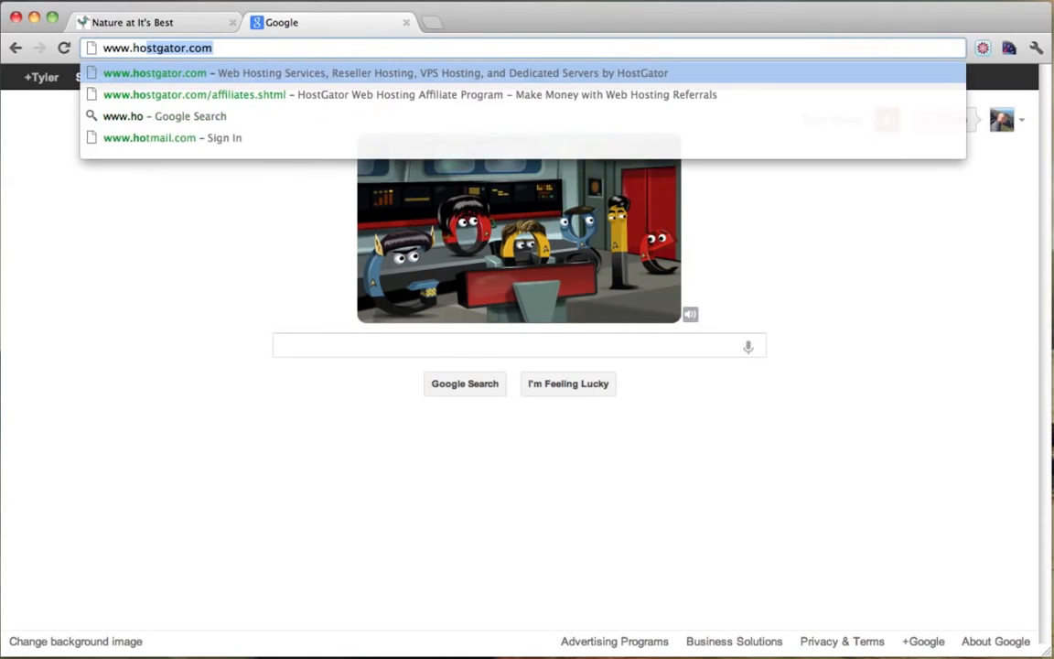
key("Return")
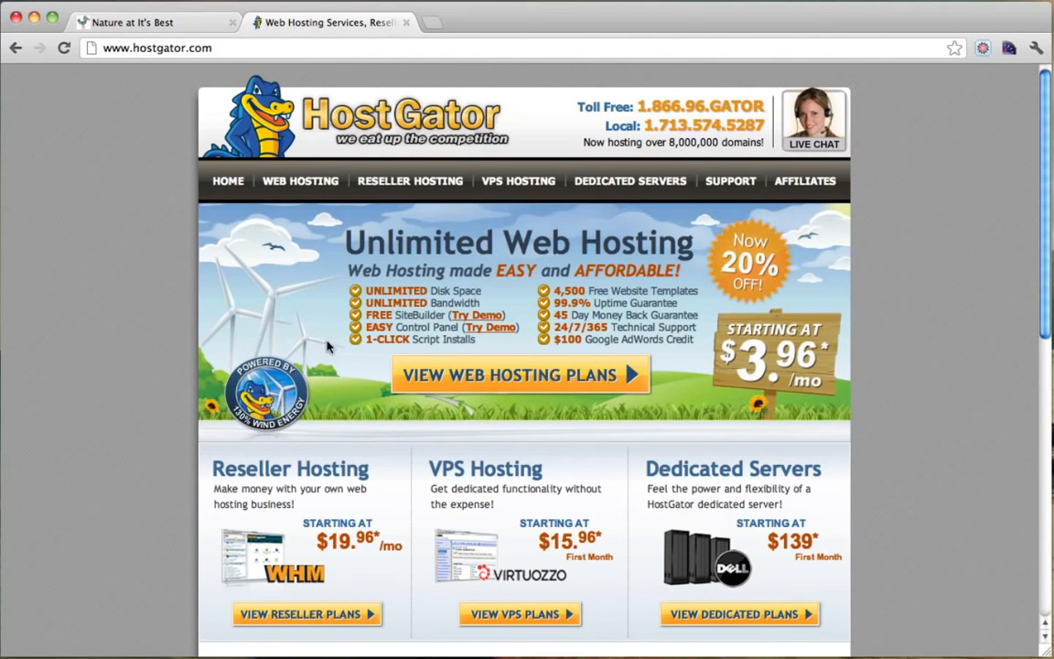
Step: Open HostGator's Web Hosting page and examine the Hatchling, Baby and Business plans
left_click(304, 182)
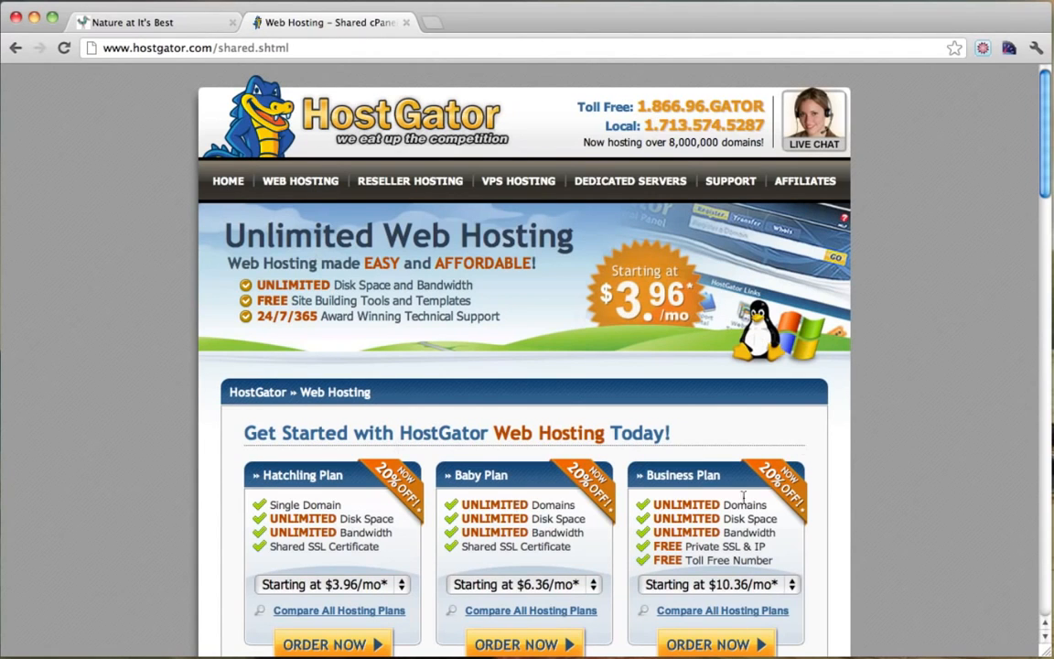
scroll(927, 265, "down", 7)
scroll(926, 265, "up", 7)
scroll(913, 255, "down", 2)
scroll(912, 256, "up", 2)
Step: View HostGator's live chat form, close it and return to the site's home page
left_click(807, 128)
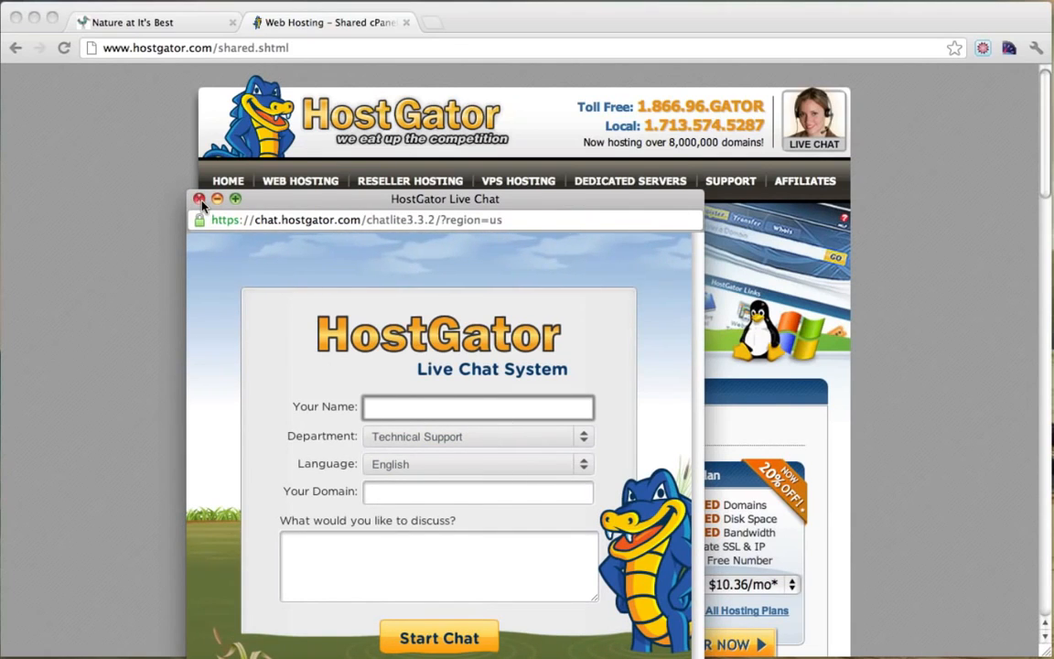
left_click(200, 200)
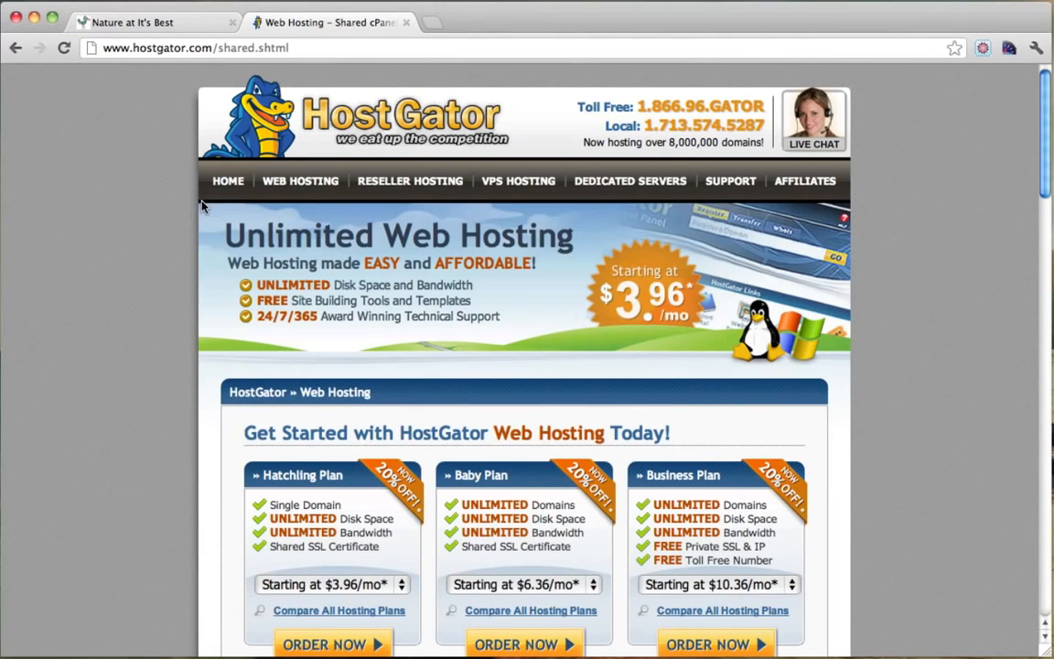
left_click(230, 182)
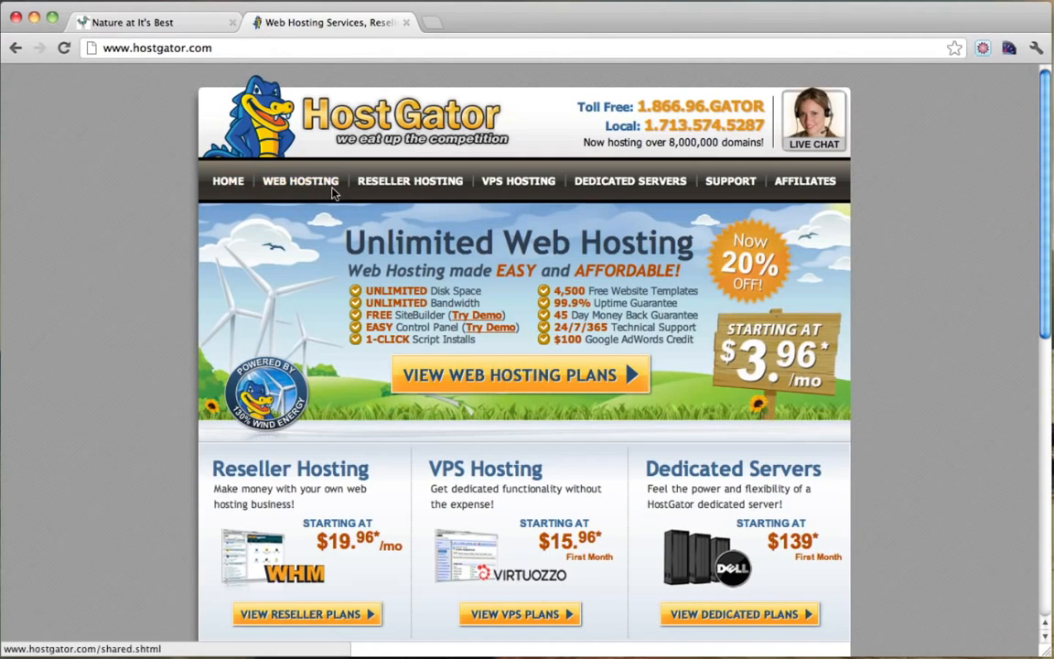
Step: Open the Web Hosting page again and compare the Hatchling, Baby and Business plans
scroll(320, 311, "down", 3)
scroll(311, 275, "up", 3)
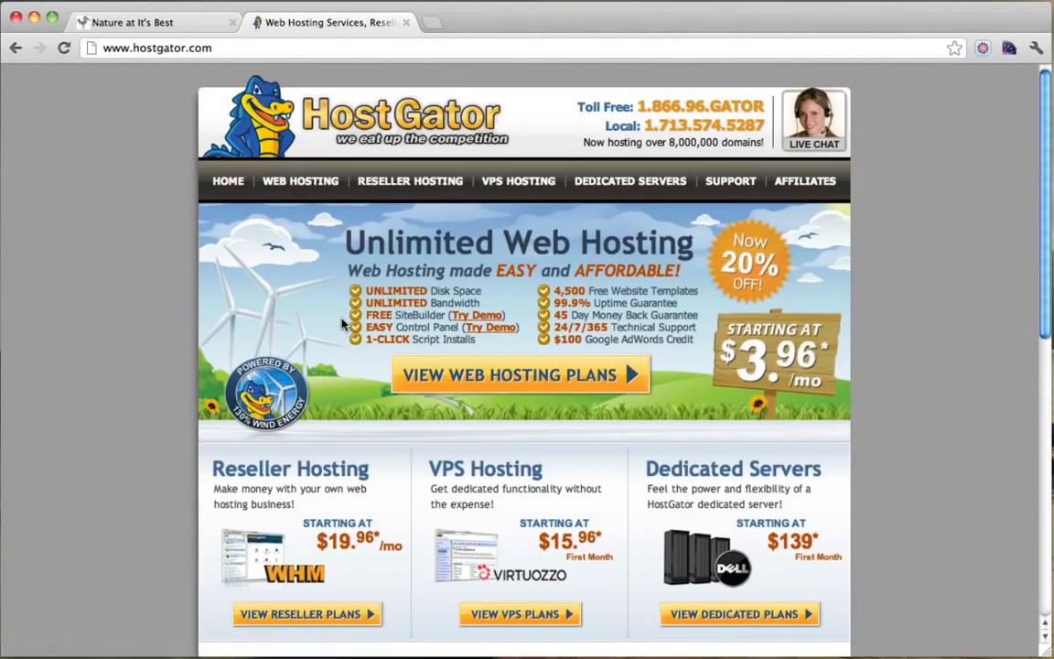
left_click(303, 186)
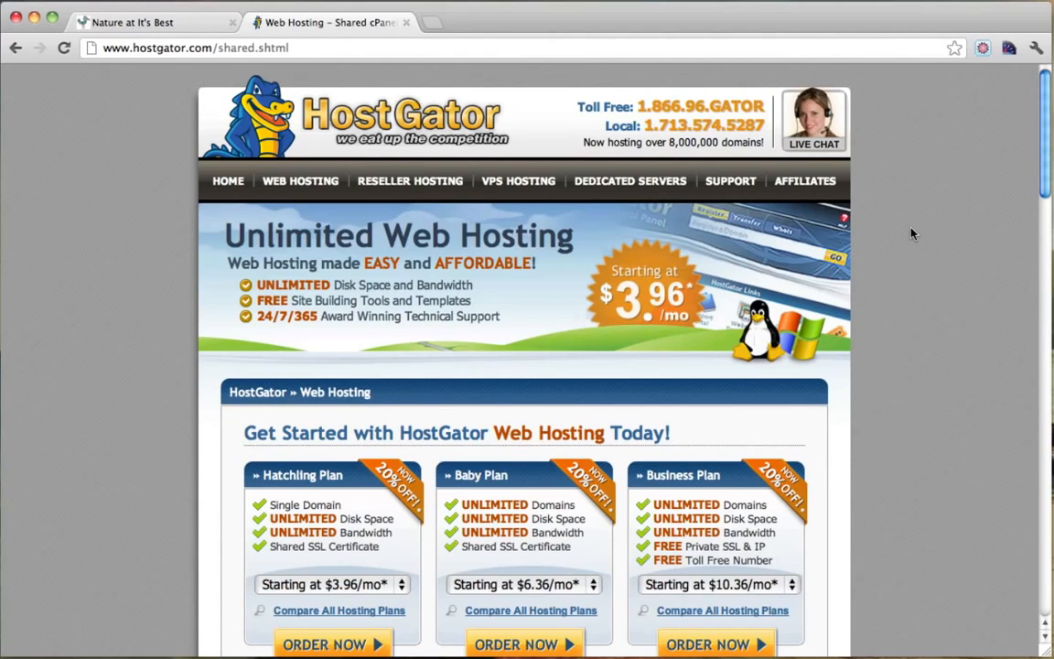
scroll(912, 233, "down", 3)
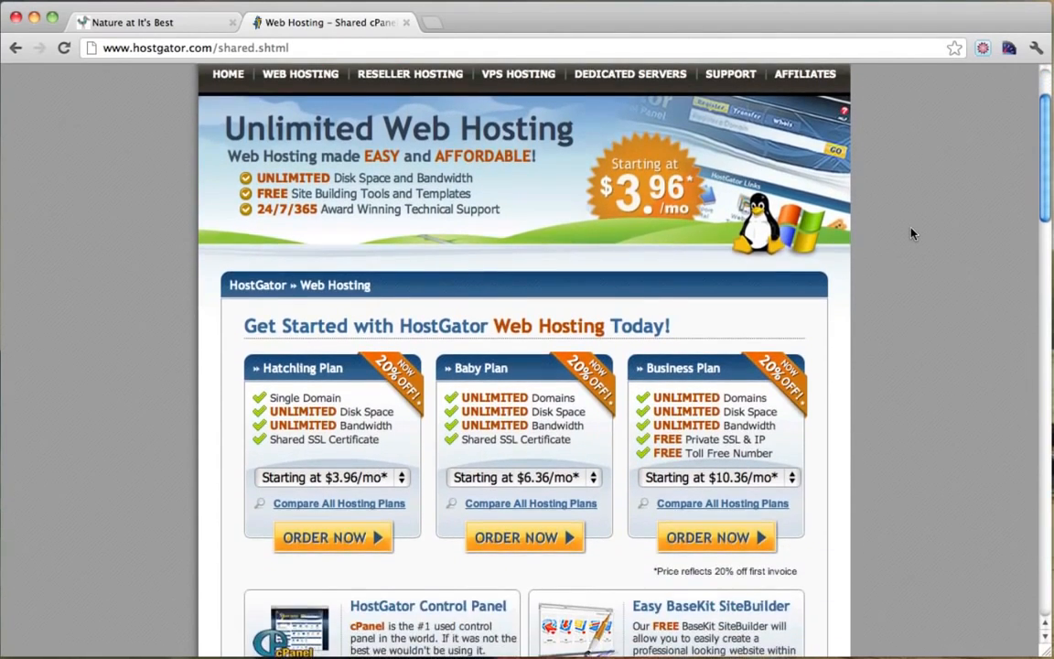
scroll(912, 234, "up", 3)
scroll(912, 233, "down", 3)
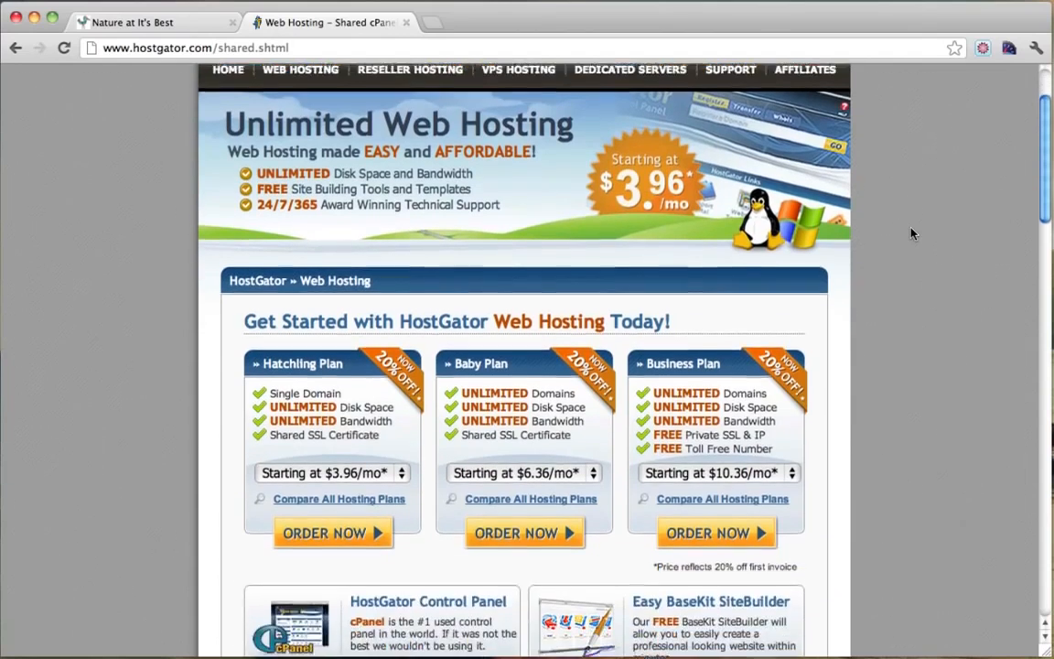
scroll(912, 234, "up", 3)
scroll(912, 233, "down", 3)
scroll(911, 233, "down", 1)
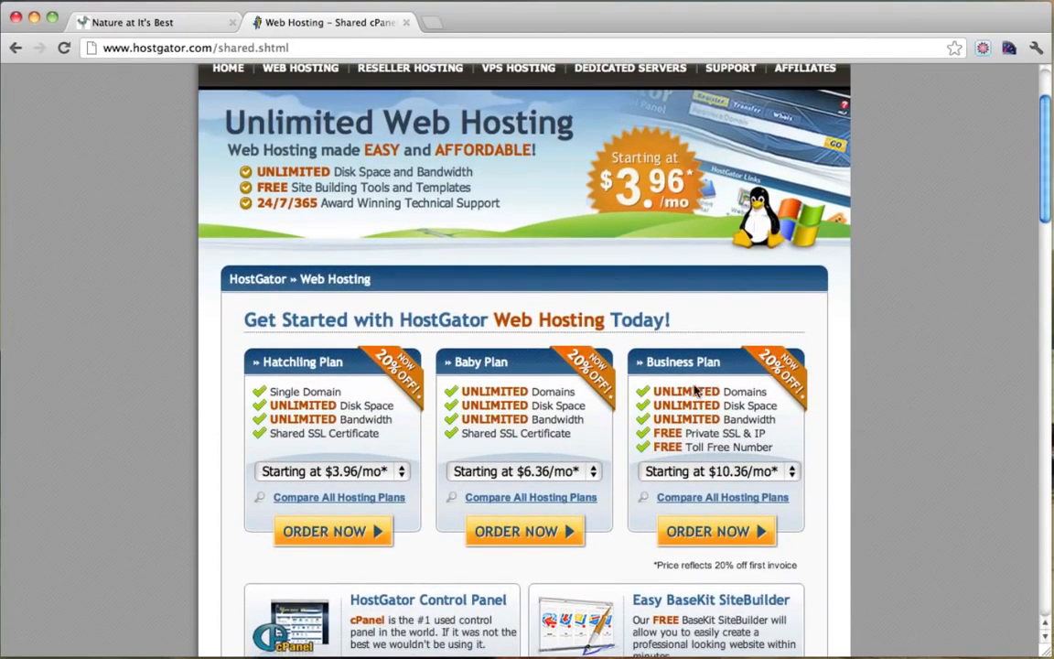
scroll(693, 388, "down", 1)
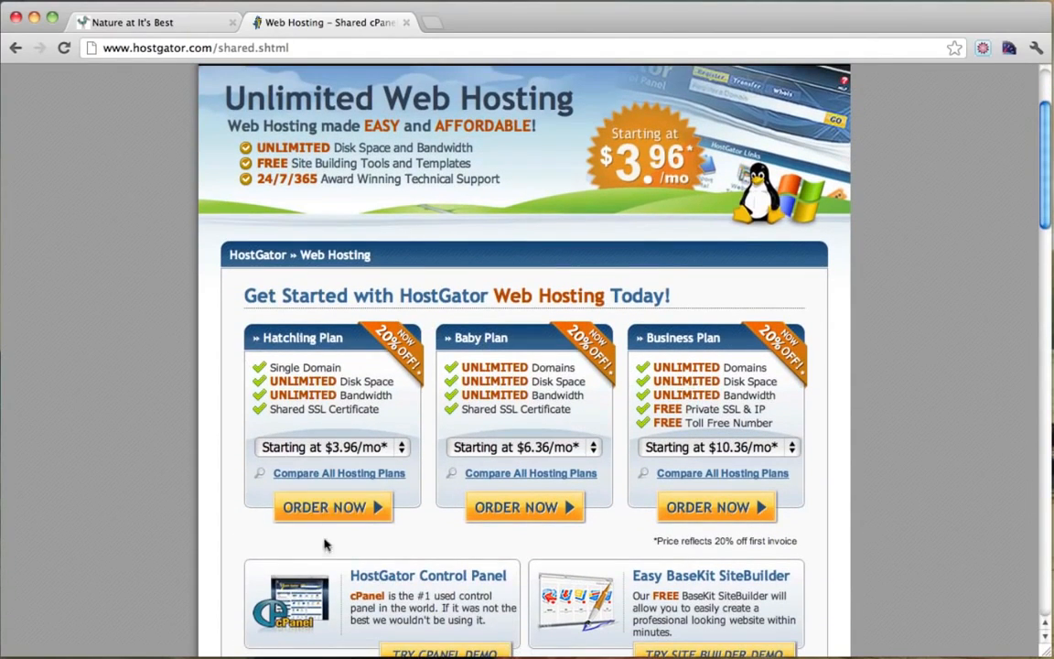
scroll(407, 507, "up", 4)
scroll(404, 459, "down", 4)
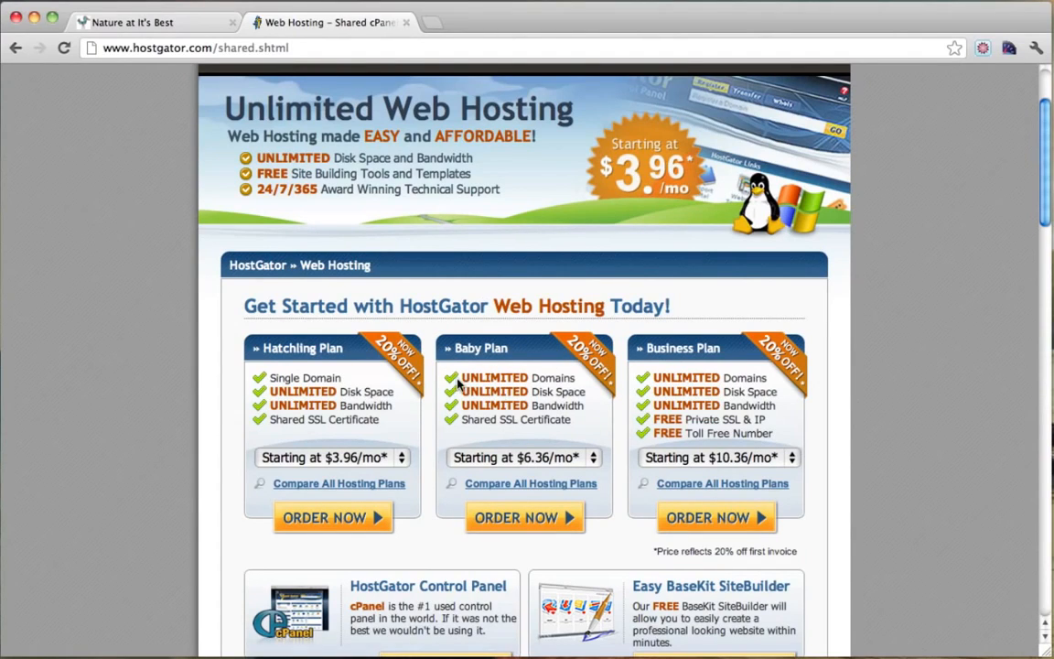
Step: Highlight the unlimited domains feature of the Baby Plan and clear the selection
left_click_drag(463, 377, 567, 377)
left_click(568, 382)
scroll(556, 348, "up", 3)
scroll(556, 348, "down", 3)
scroll(556, 347, "up", 3)
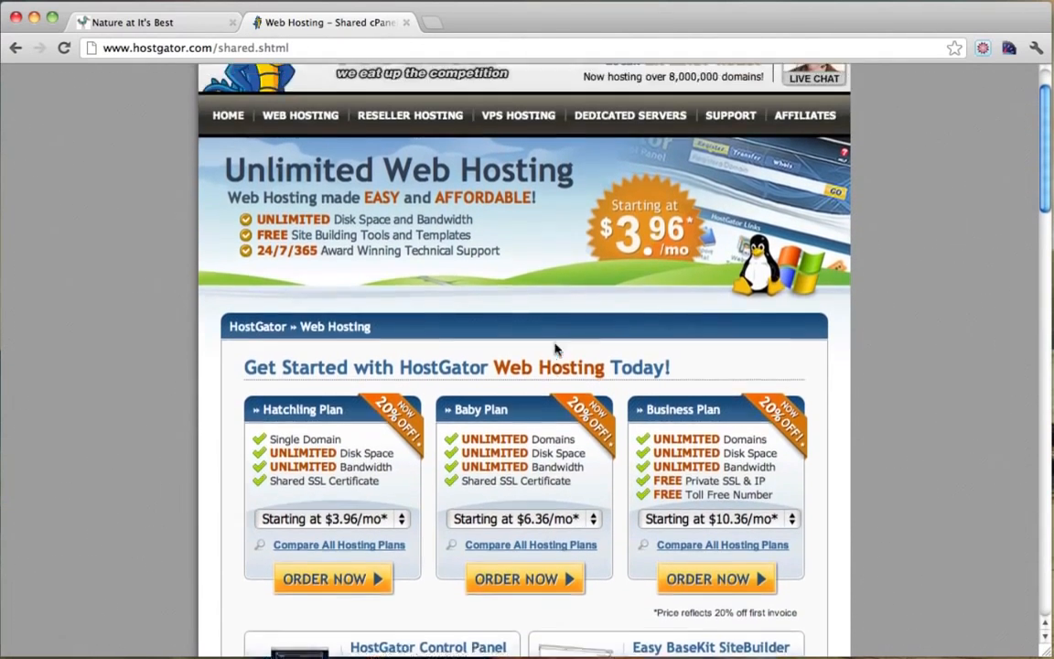
scroll(557, 348, "down", 4)
Step: Set the Baby Plan's billing term to Monthly - $7.96/mo and order that plan
left_click(595, 427)
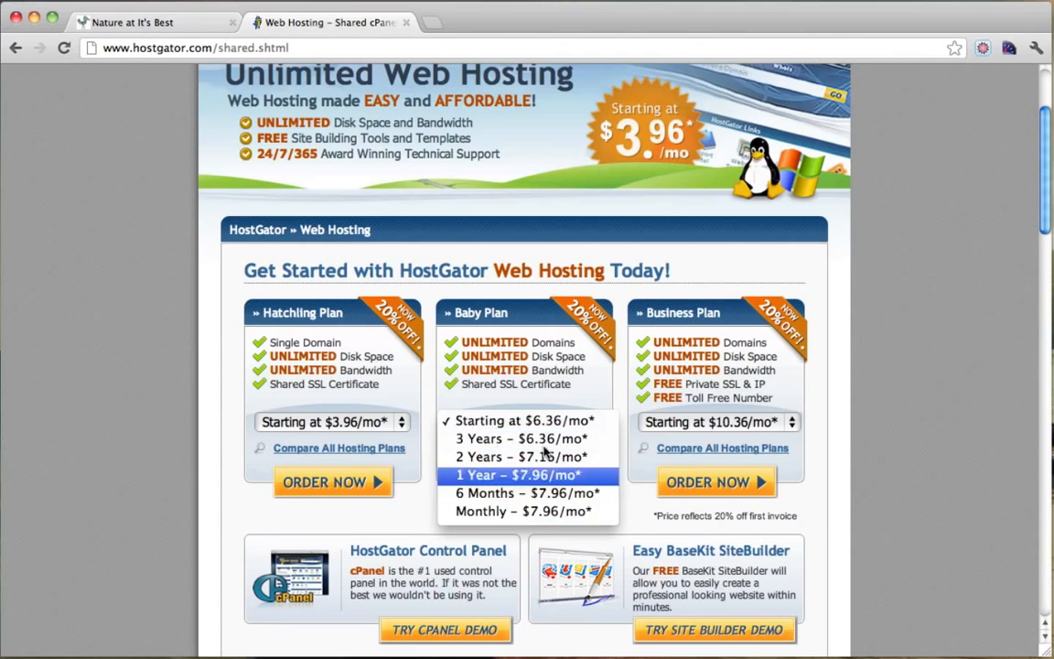
left_click(554, 266)
scroll(552, 292, "down", 1)
left_click(517, 394)
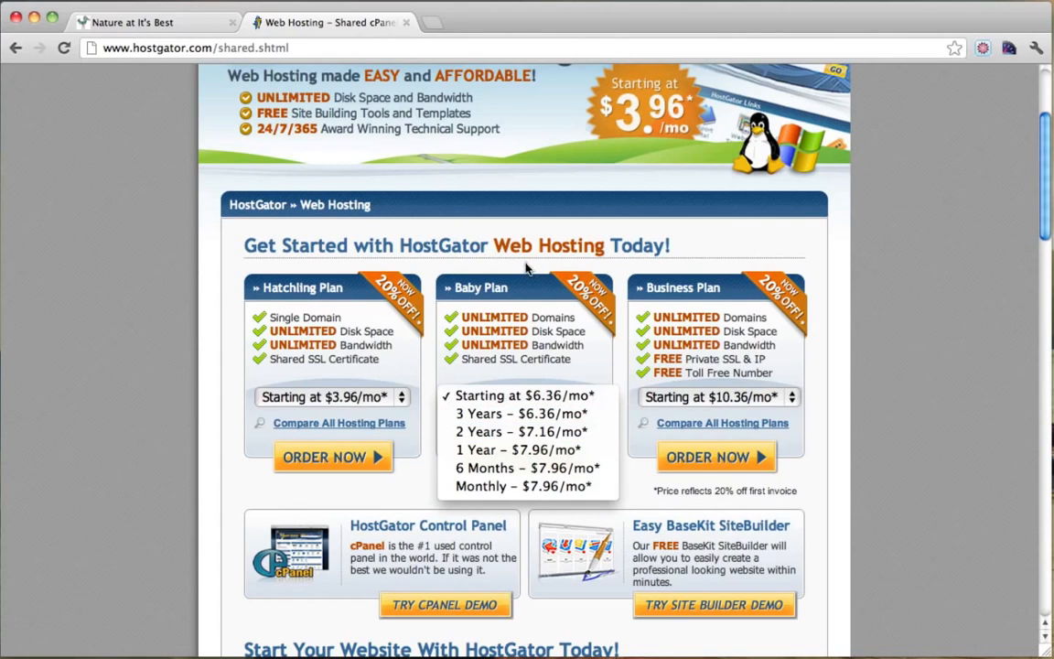
left_click(513, 486)
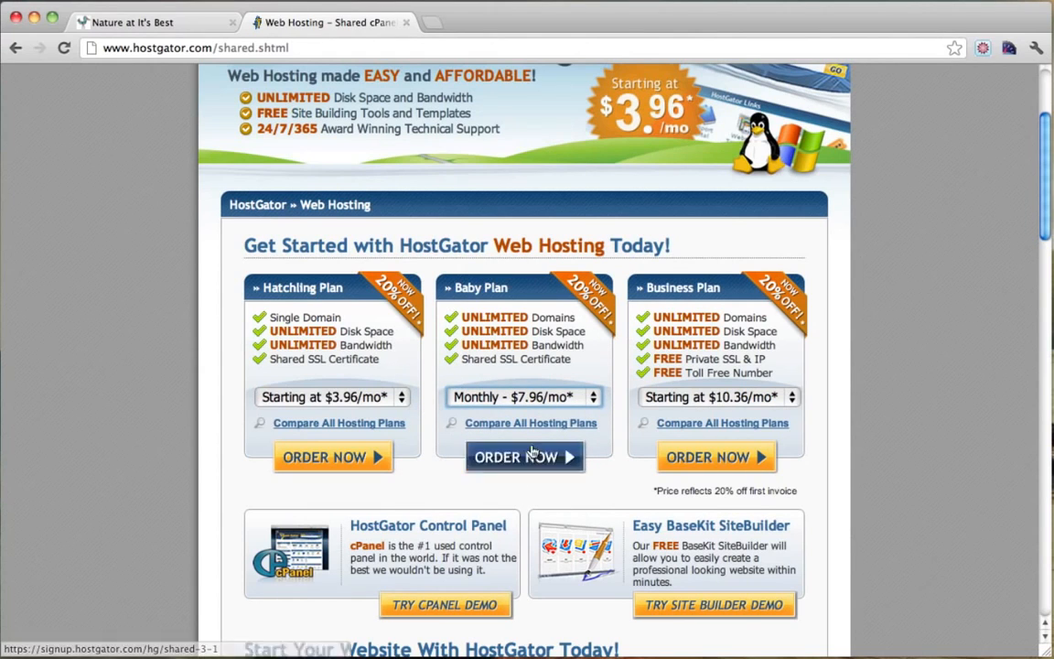
scroll(591, 423, "up", 3)
scroll(591, 423, "down", 2)
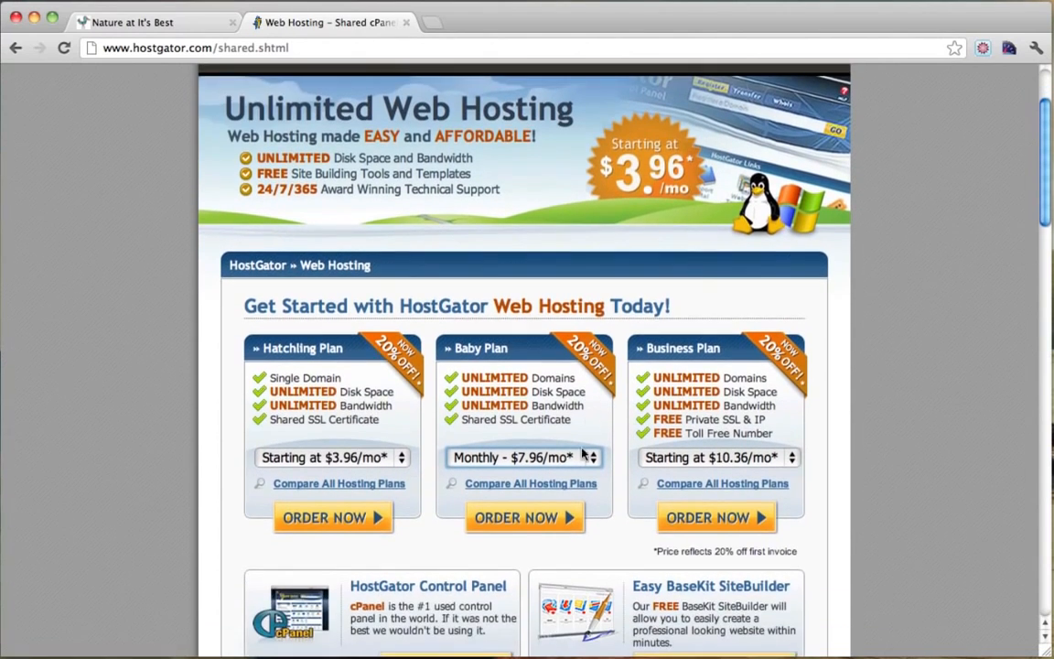
left_click(540, 518)
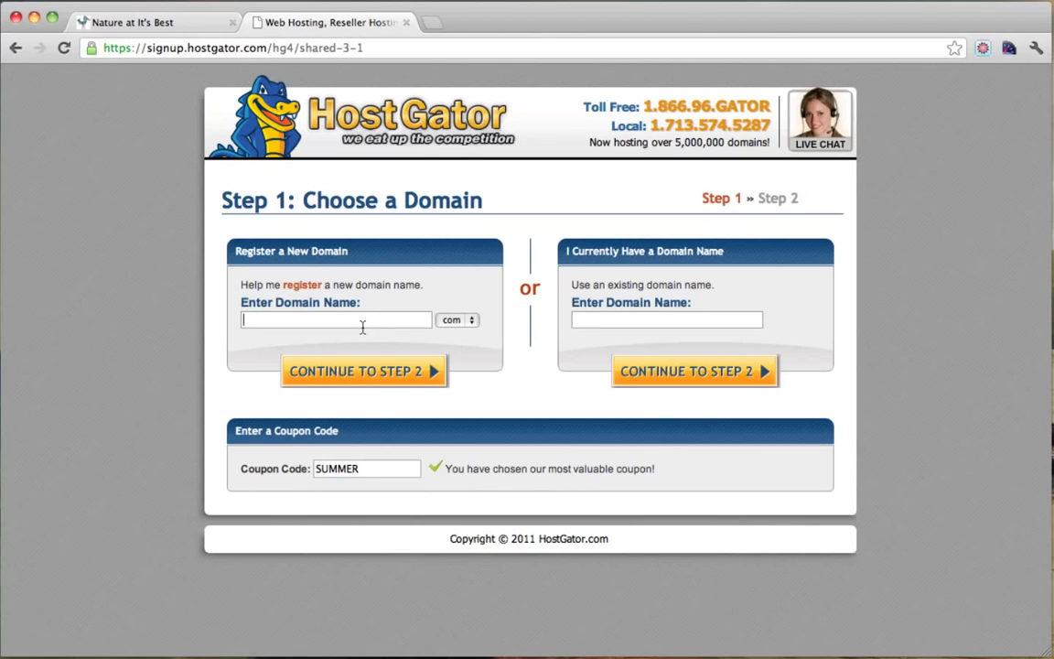
Step: Enter simpleiskey as the new .com domain to register and replace the coupon code with vacation25
type("simpleiskey")
left_click_drag(386, 472, 289, 473)
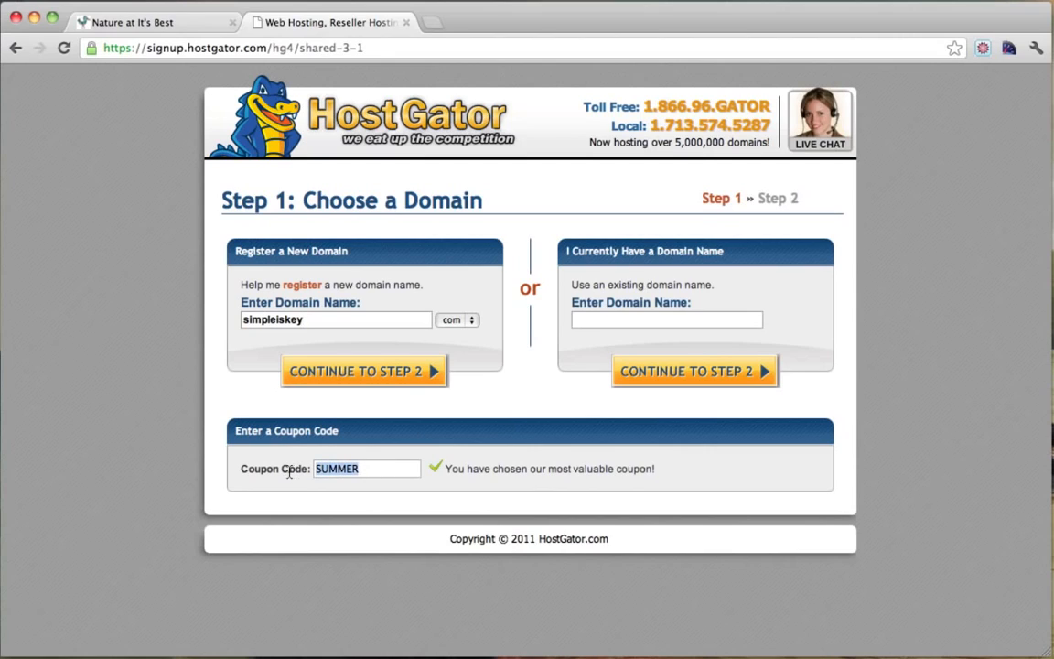
type("vacation25")
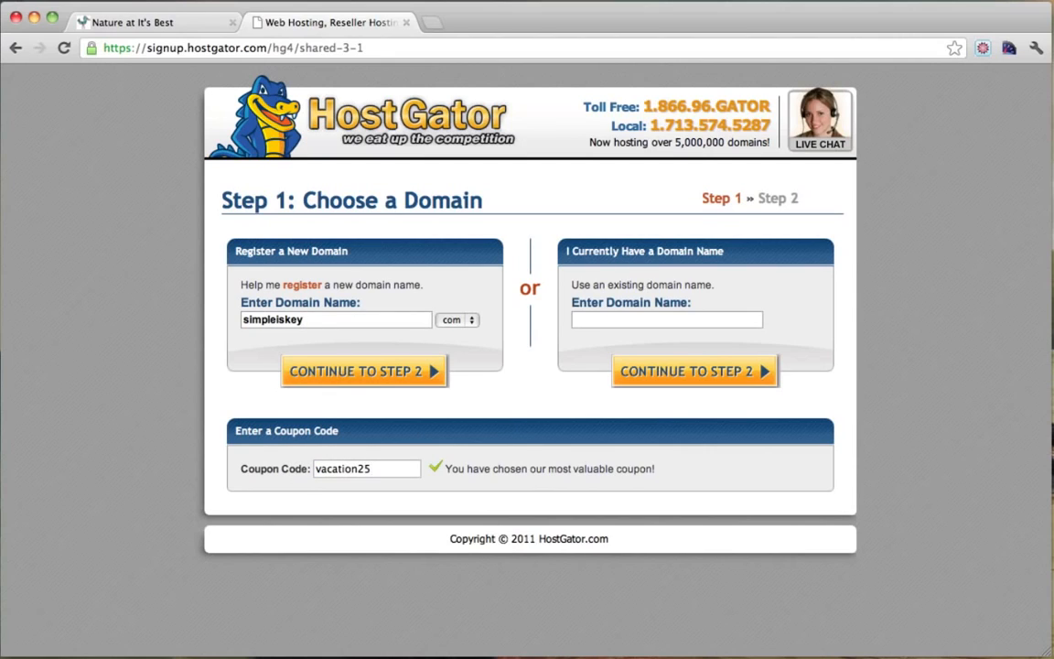
Step: Highlight the coupon code for checking, clear the selection and continue to Step 2 with the new domain
left_click_drag(384, 473, 297, 473)
left_click(392, 477)
left_click_drag(388, 469, 308, 464)
left_click(392, 469)
left_click(396, 474)
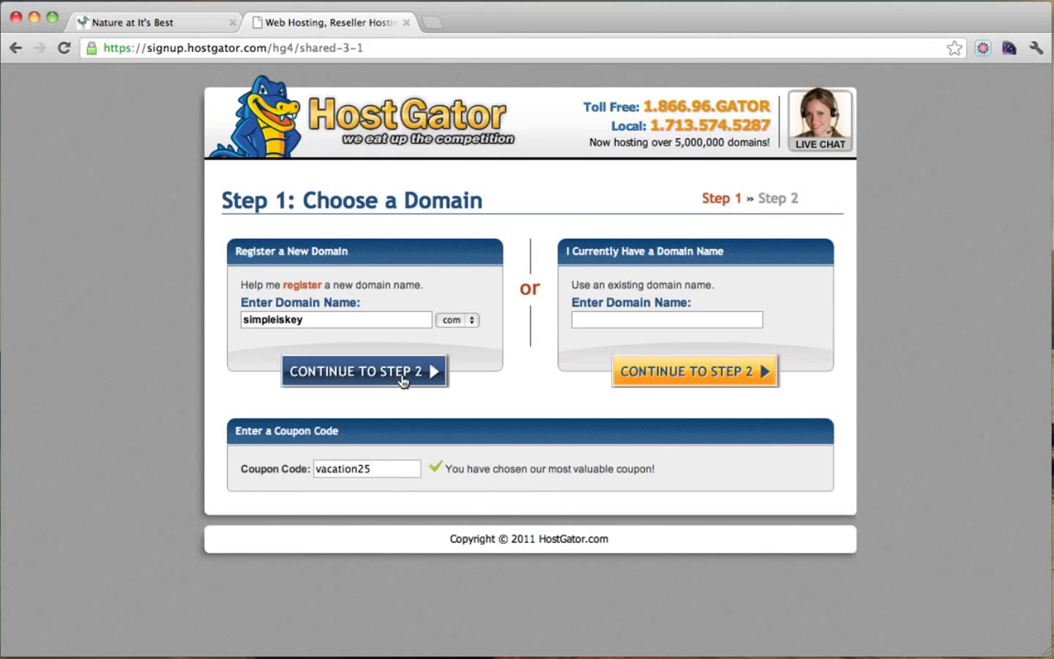
left_click(370, 379)
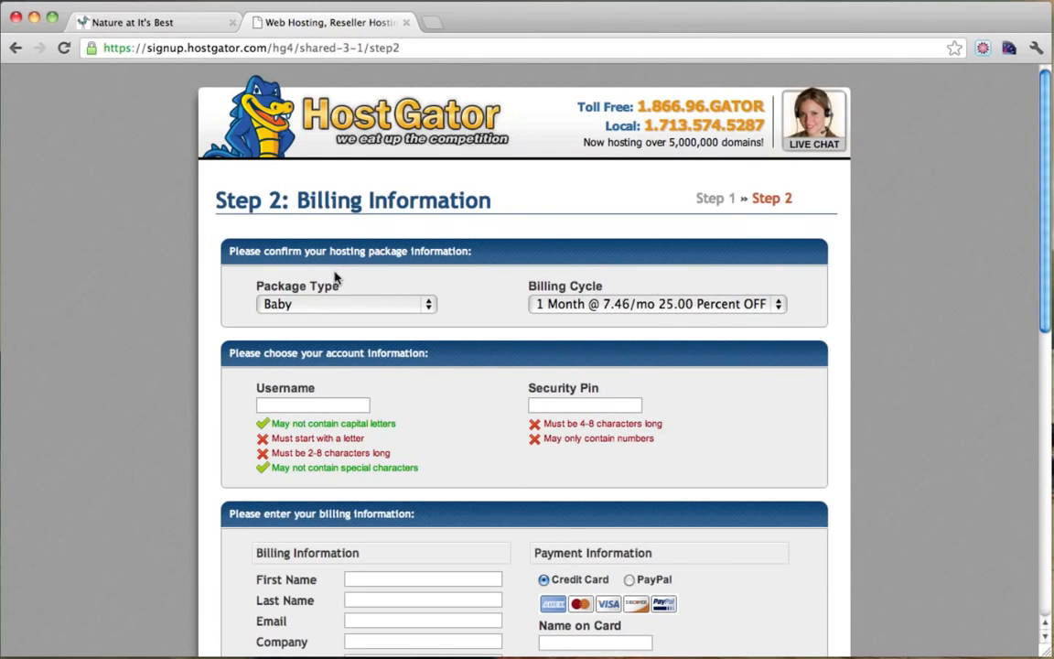
Step: Enter a username and a numeric security PIN in the account information section
left_click(312, 408)
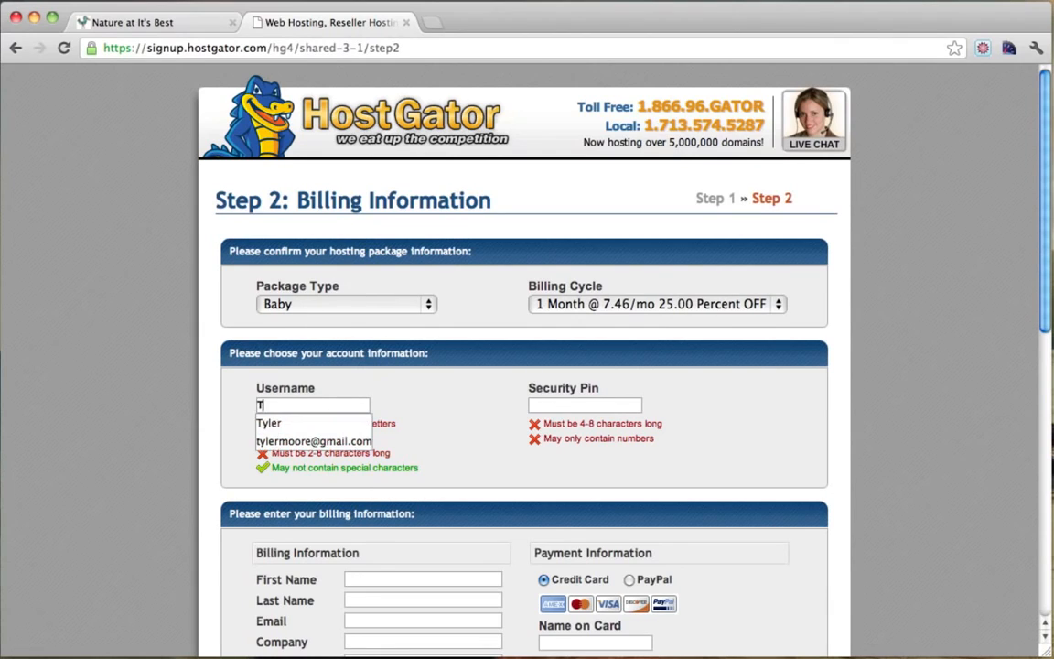
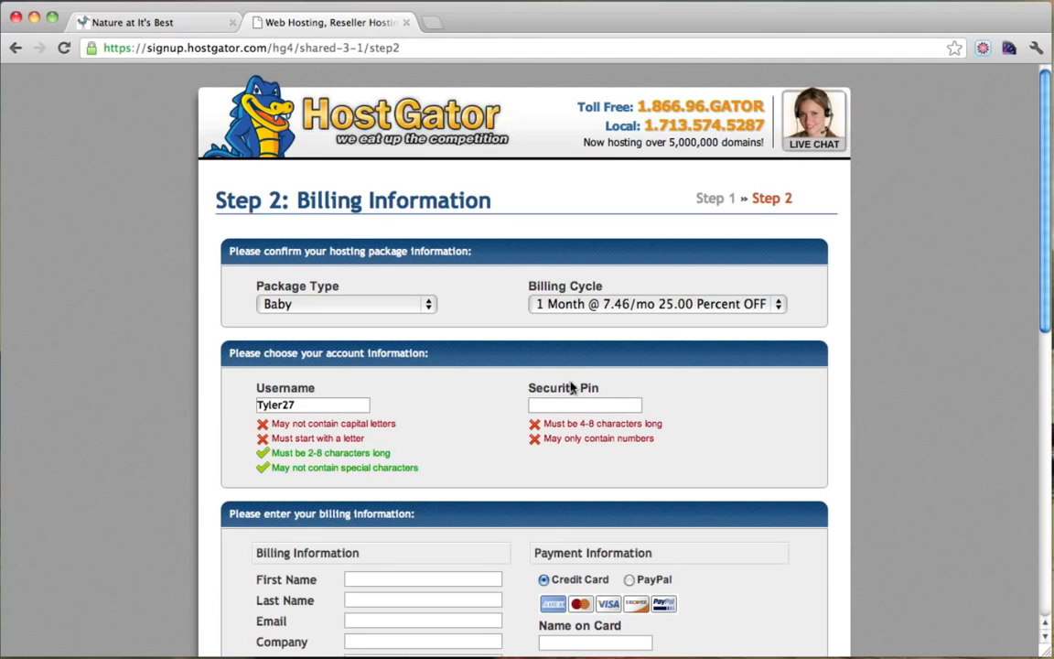
Step: Fill in the billing contact details by starting the first name and accepting the saved autofill profile
scroll(623, 412, "down", 3)
left_click(376, 454)
type("Tyler")
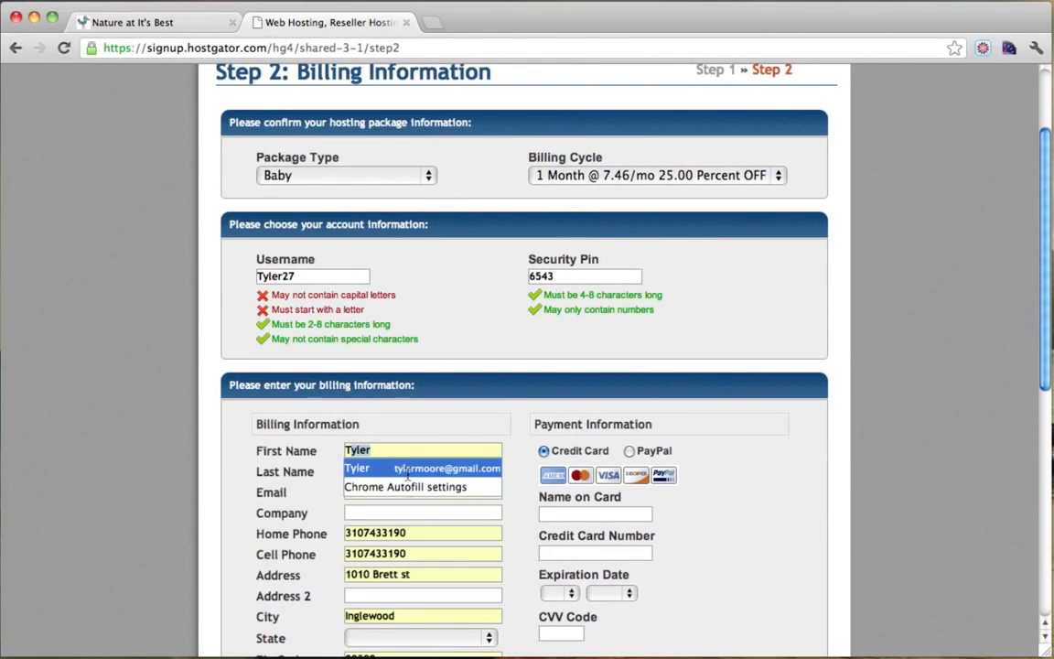
left_click(393, 468)
scroll(544, 478, "down", 3)
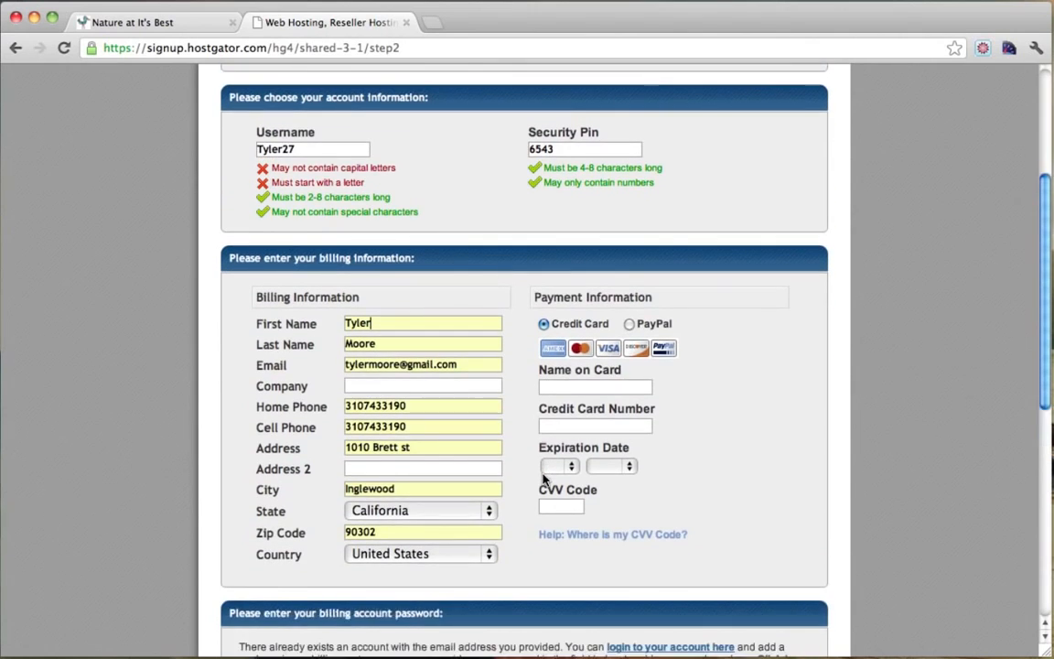
Step: Switch the payment method to PayPal and back to Credit Card
scroll(545, 478, "down", 2)
scroll(543, 477, "up", 3)
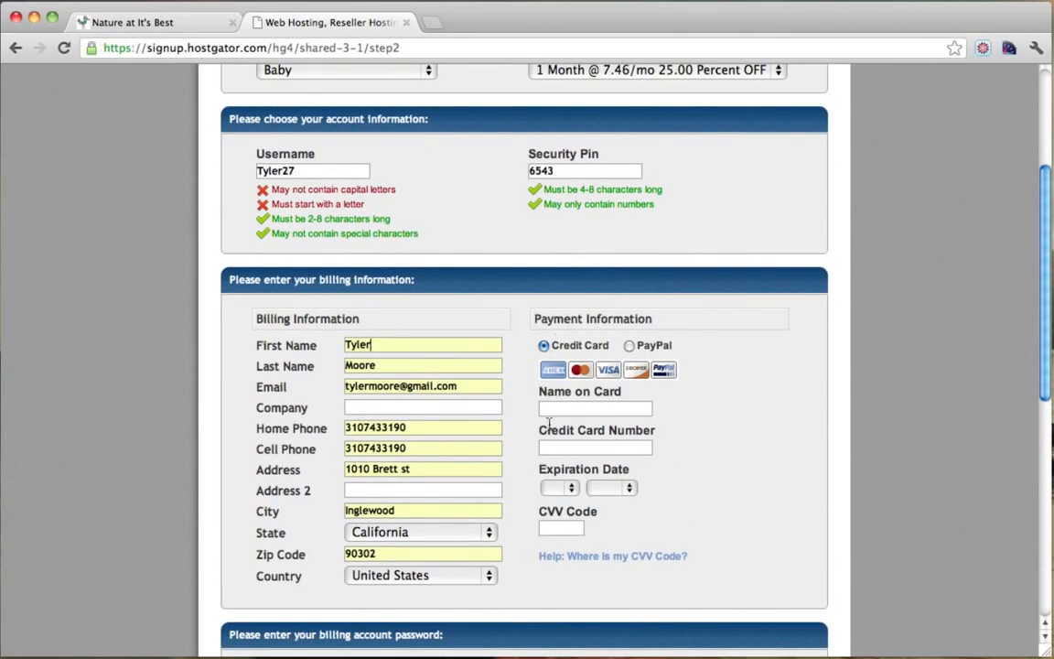
left_click(630, 346)
left_click(544, 346)
scroll(546, 353, "down", 1)
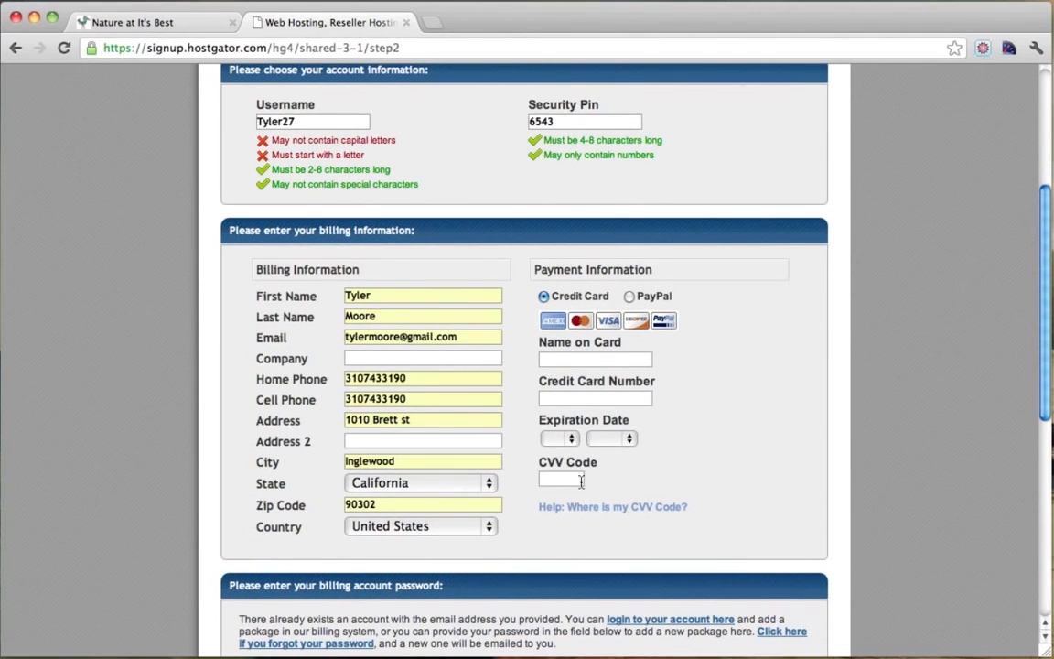
Step: Review the order details, highlighting the Money Back Guarantee and support lines and clearing each selection
scroll(605, 476, "down", 5)
scroll(614, 474, "down", 5)
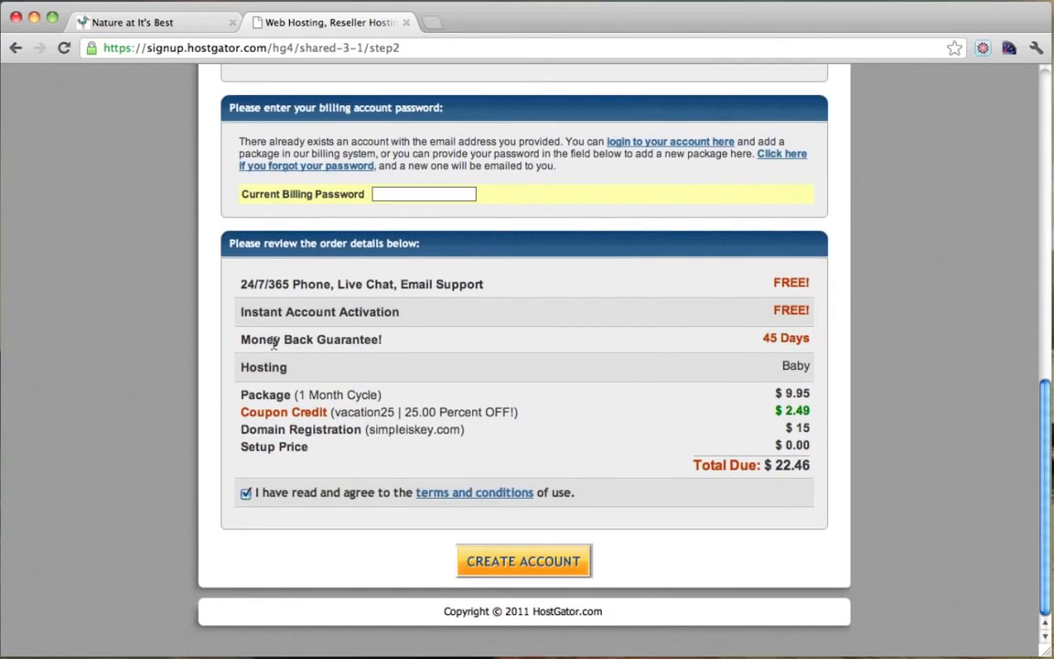
left_click_drag(252, 340, 868, 333)
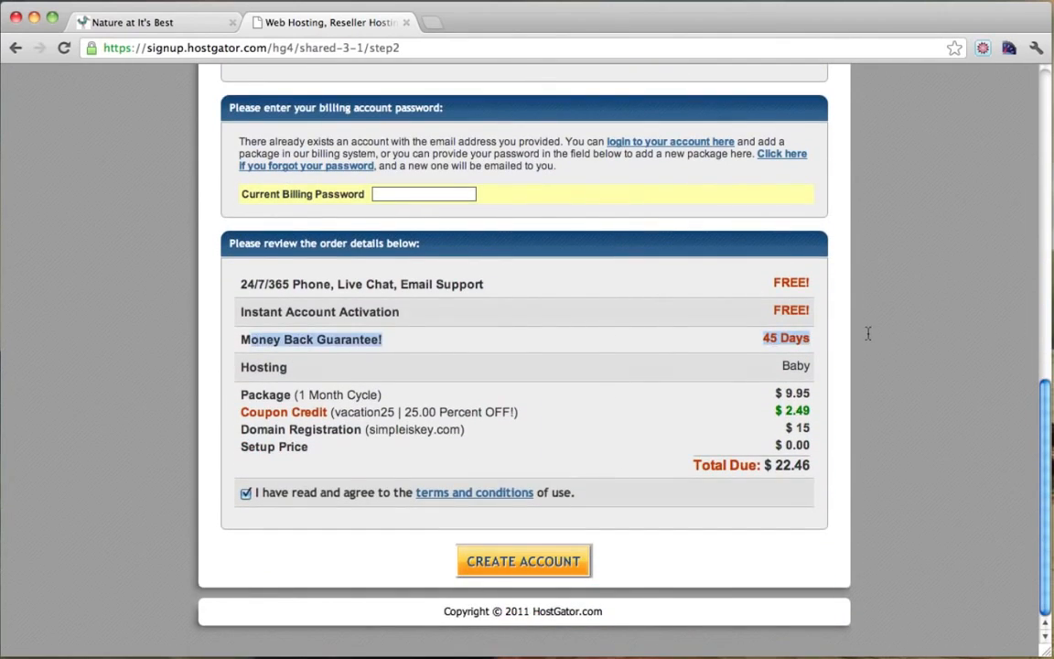
left_click(794, 337)
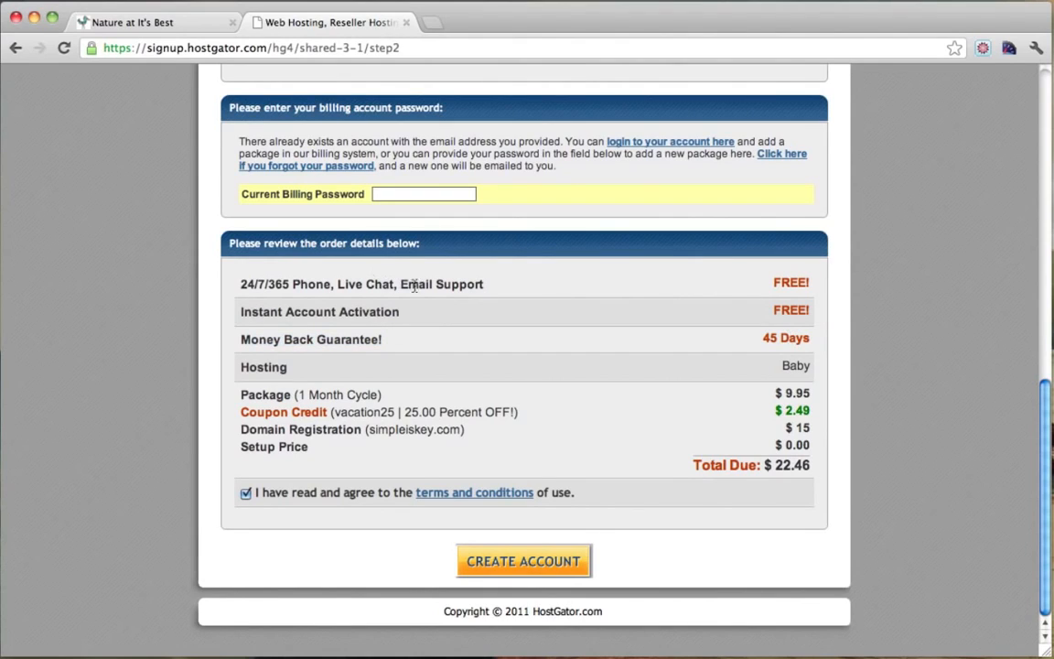
left_click_drag(344, 288, 500, 286)
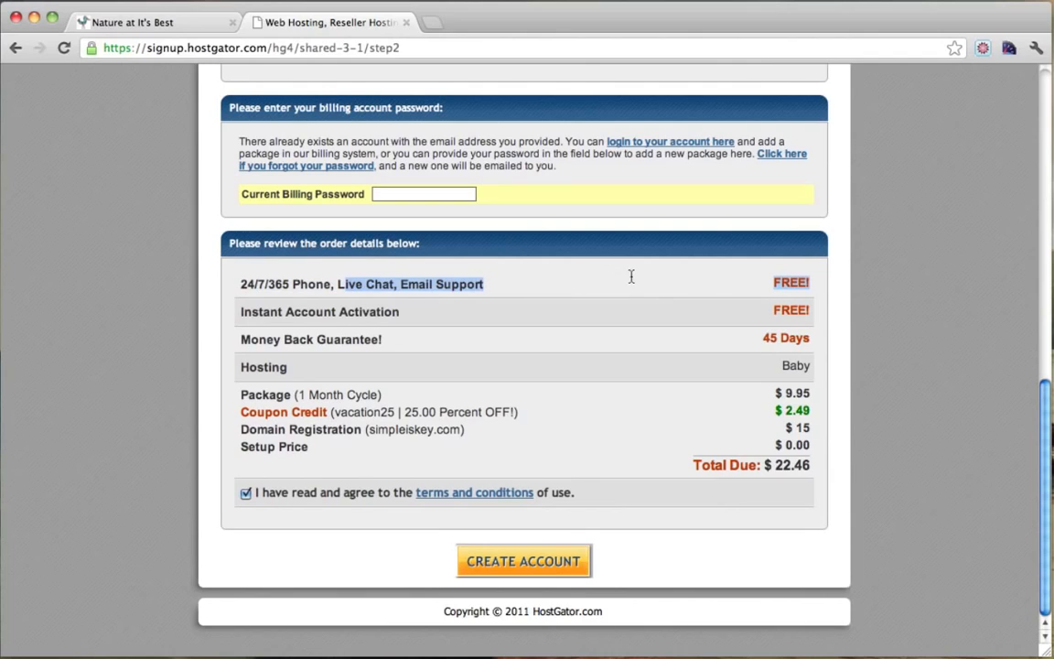
left_click(313, 311)
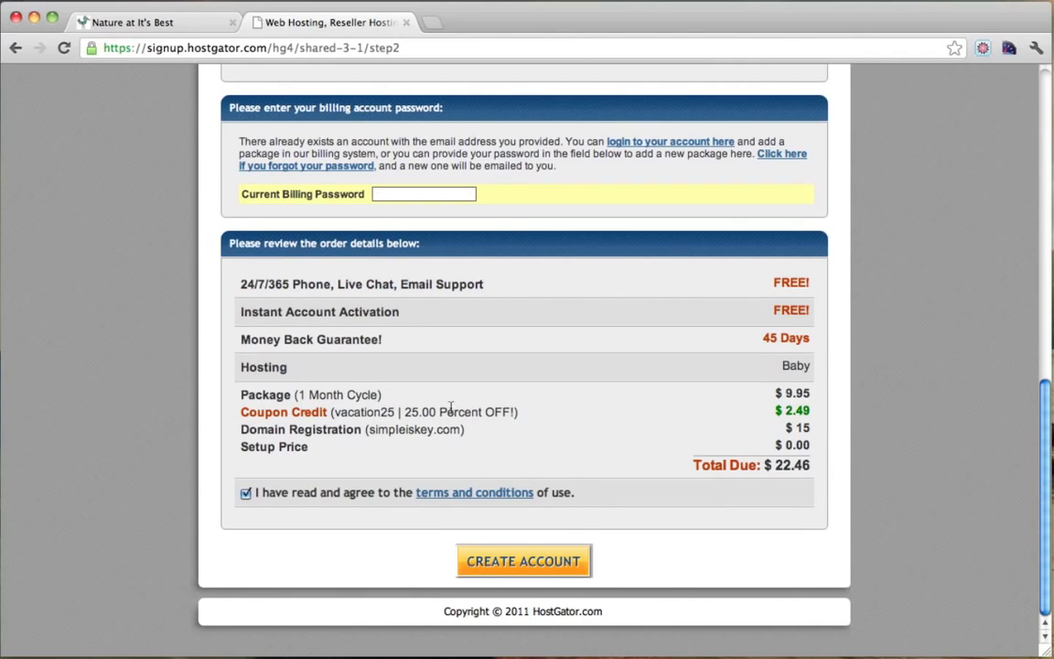
Step: Highlight the coupon's percentage discount and the Total Due amount in the order details, clearing each selection
left_click_drag(405, 412, 497, 414)
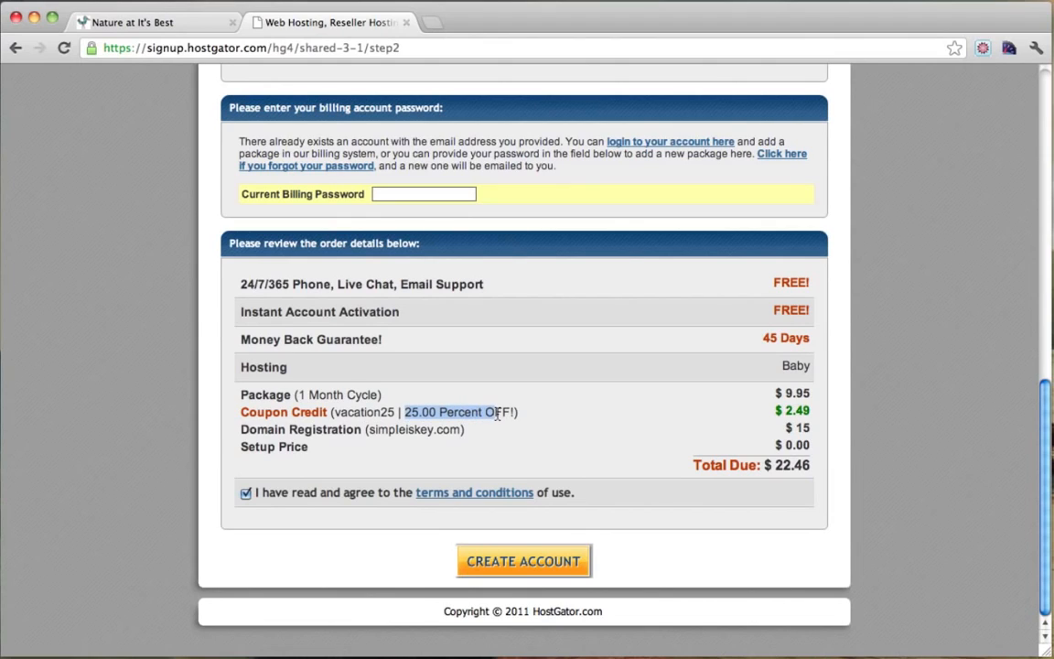
left_click(497, 415)
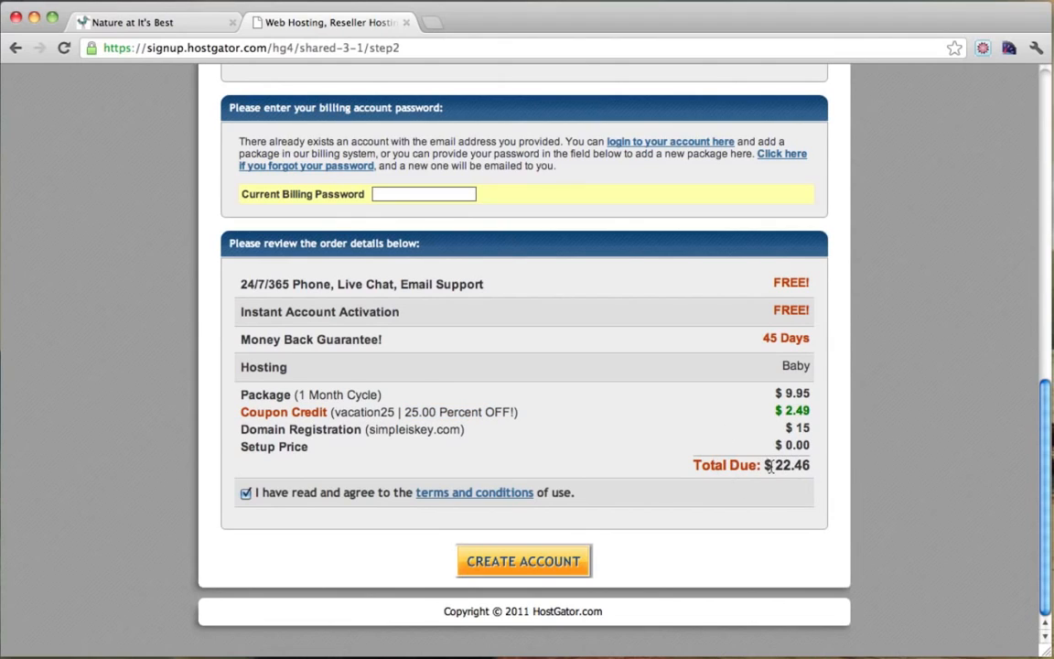
left_click_drag(771, 466, 819, 465)
left_click(806, 467)
Step: Submit the hosting order by creating the account
scroll(765, 462, "up", 2)
scroll(765, 463, "down", 2)
left_click(528, 567)
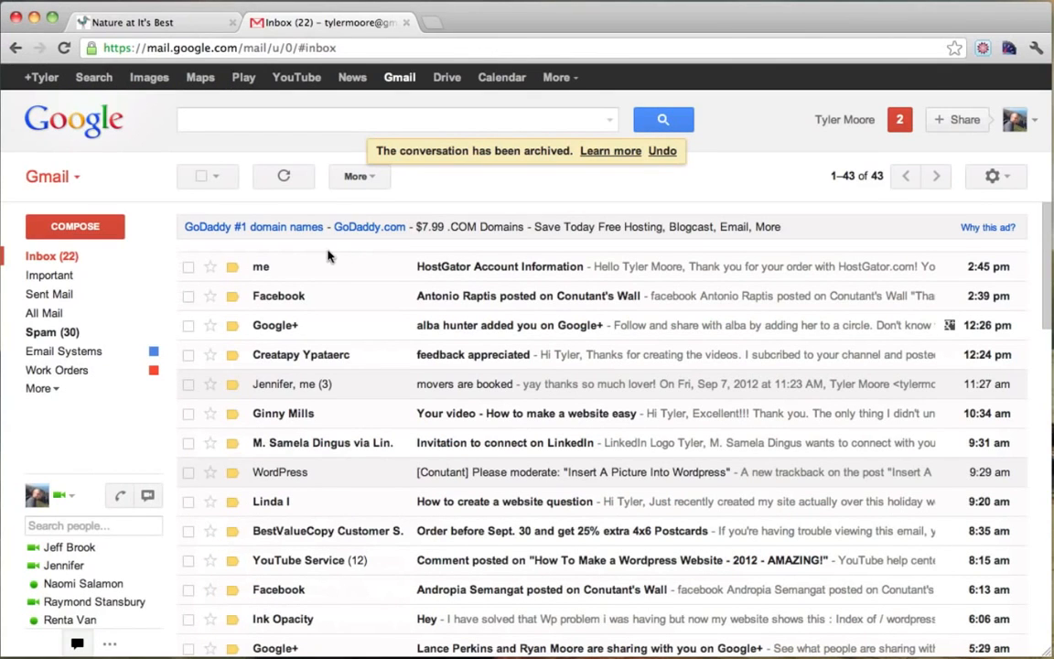
Step: Open the HostGator Account Information e-mail in the Gmail inbox and read through the account details
left_click(403, 266)
scroll(593, 427, "down", 2)
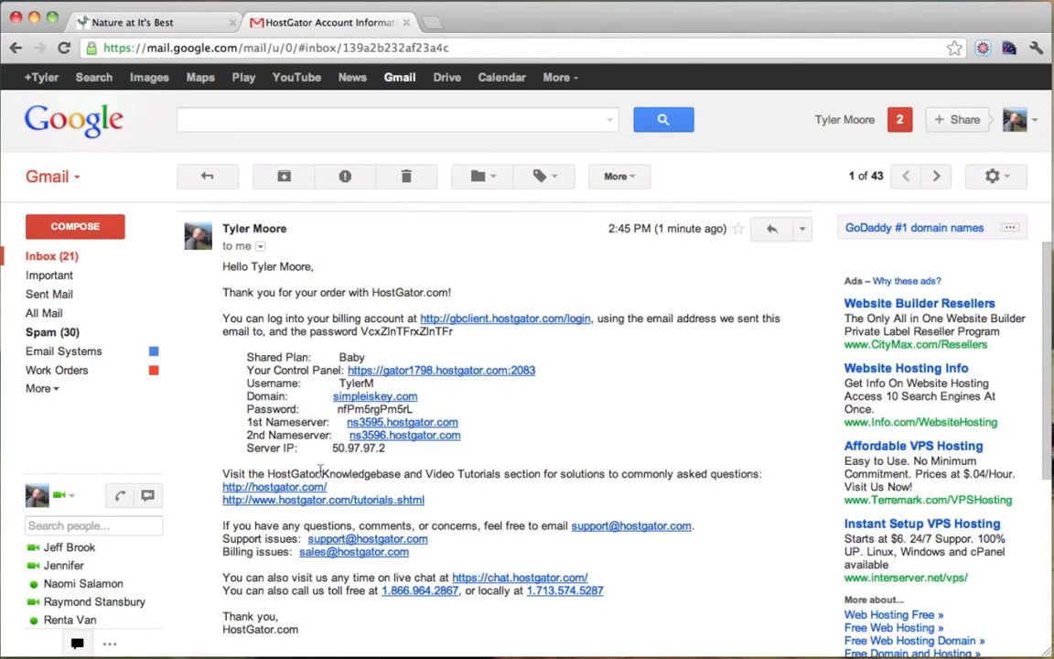
scroll(659, 416, "down", 3)
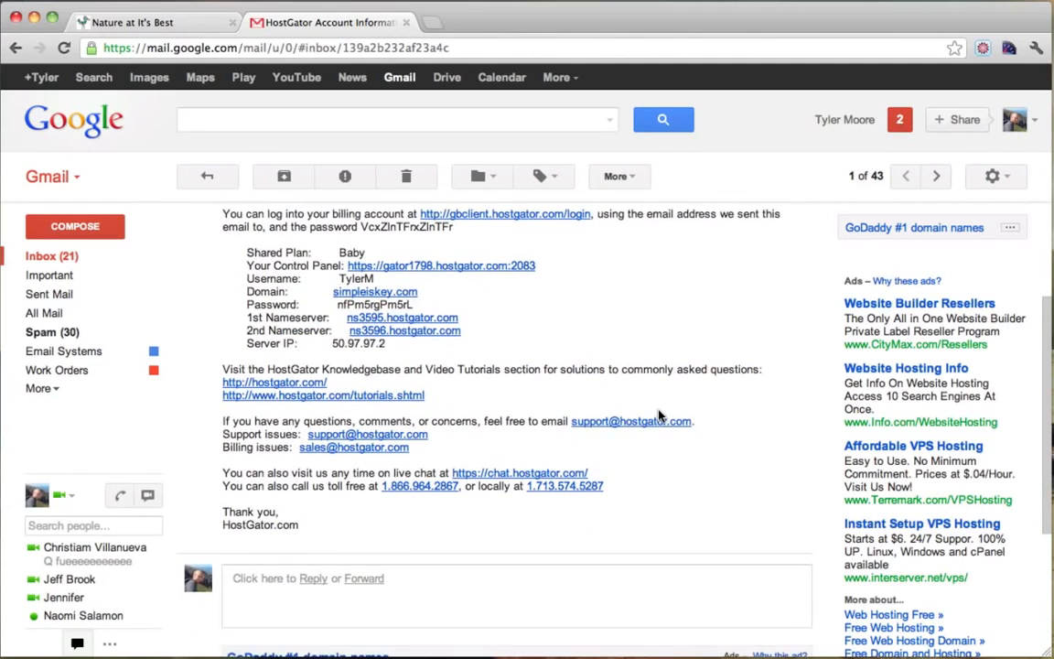
scroll(659, 417, "up", 3)
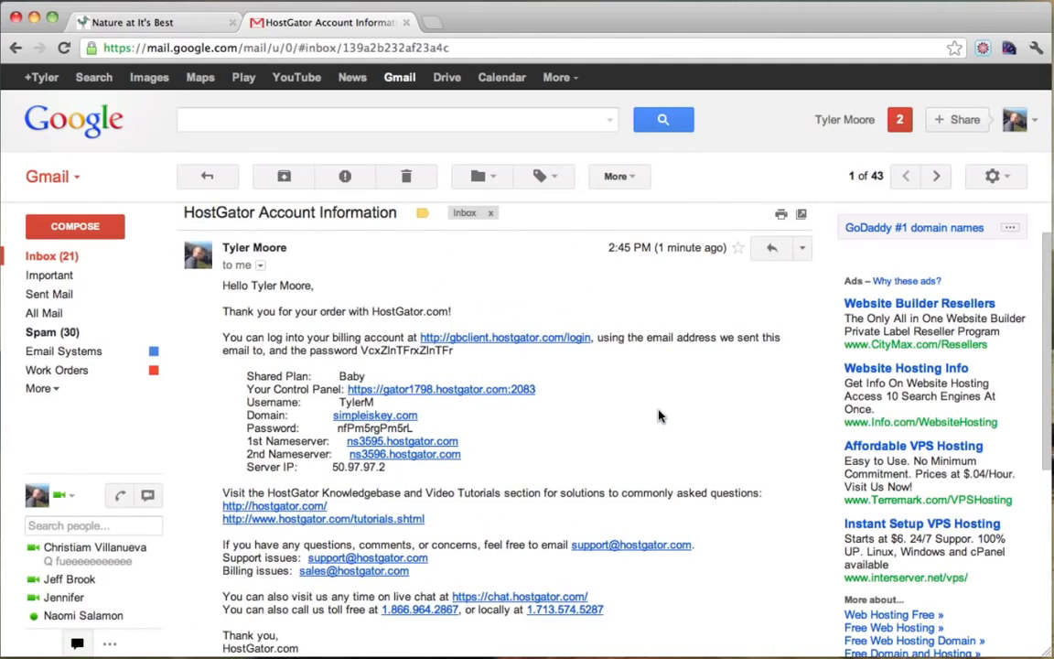
Step: Review the rest of the HostGator account e-mail, highlighting the 1st Nameserver line and clearing the selection
scroll(659, 416, "down", 1)
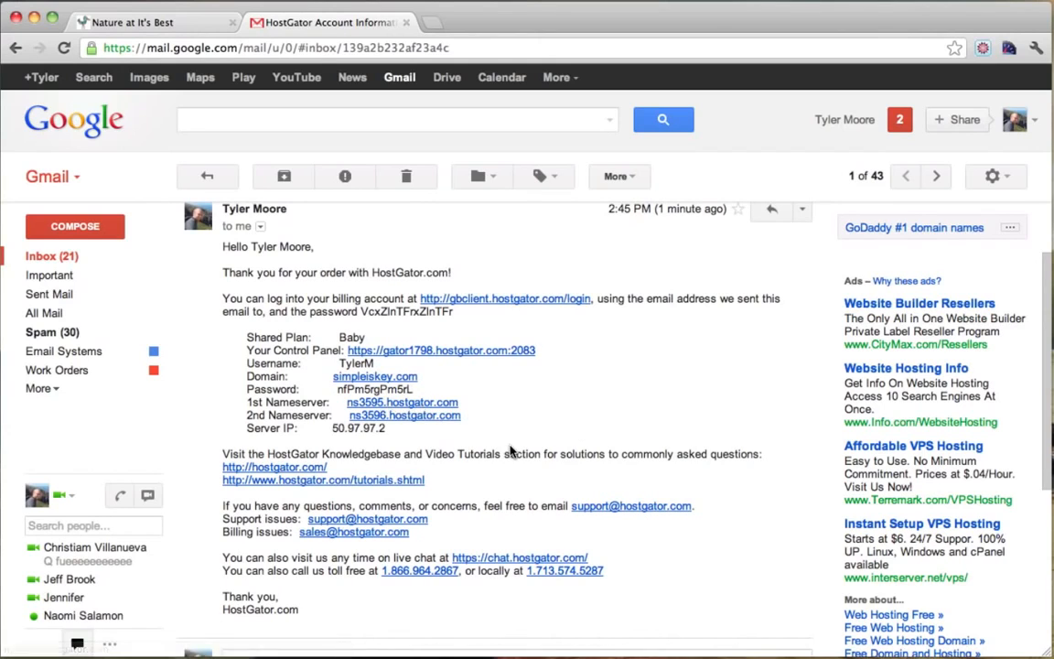
scroll(440, 412, "down", 1)
left_click_drag(490, 385, 240, 366)
left_click(241, 366)
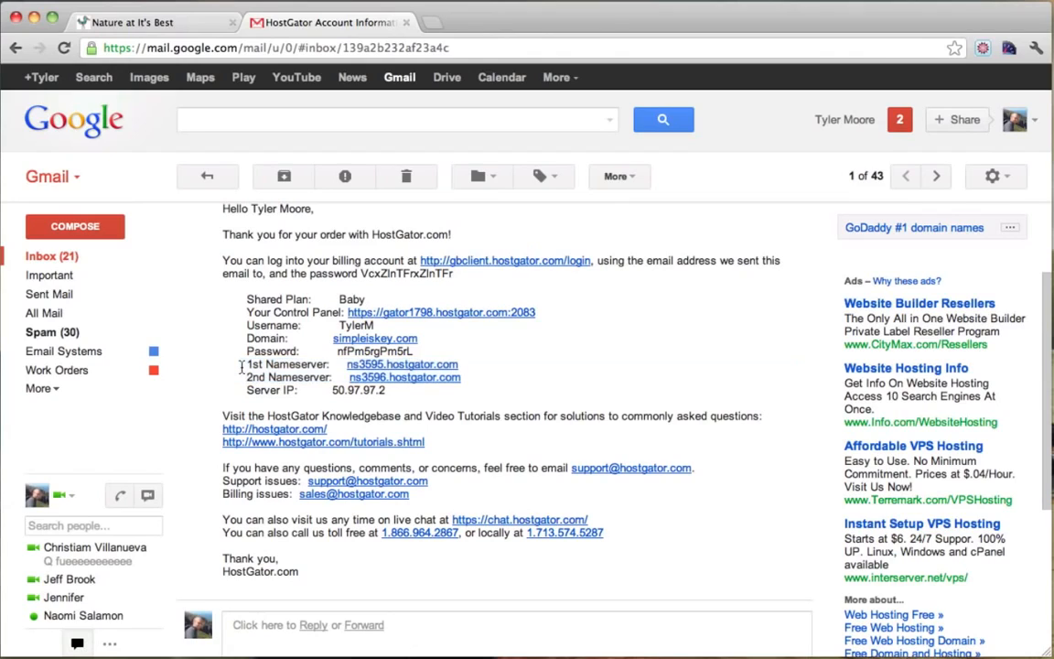
left_click_drag(240, 367, 491, 370)
left_click(494, 369)
Step: Highlight the Your Control Panel label in the e-mail's account details and open the control panel link beside it
scroll(413, 369, "up", 3)
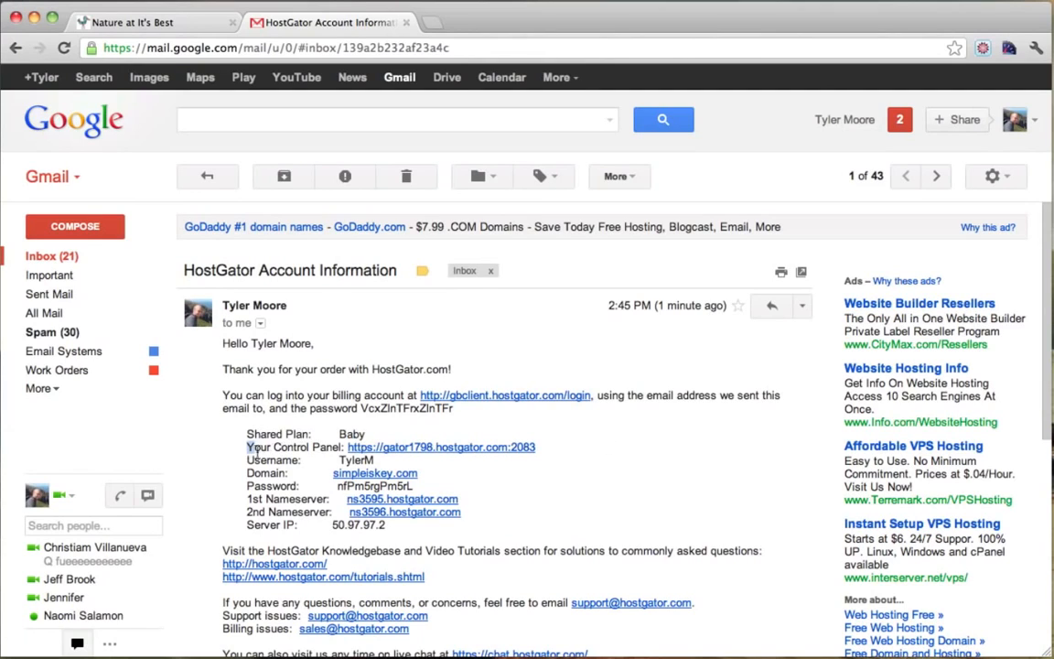
left_click_drag(246, 448, 336, 450)
left_click_drag(241, 447, 327, 447)
left_click(589, 490)
left_click(435, 450)
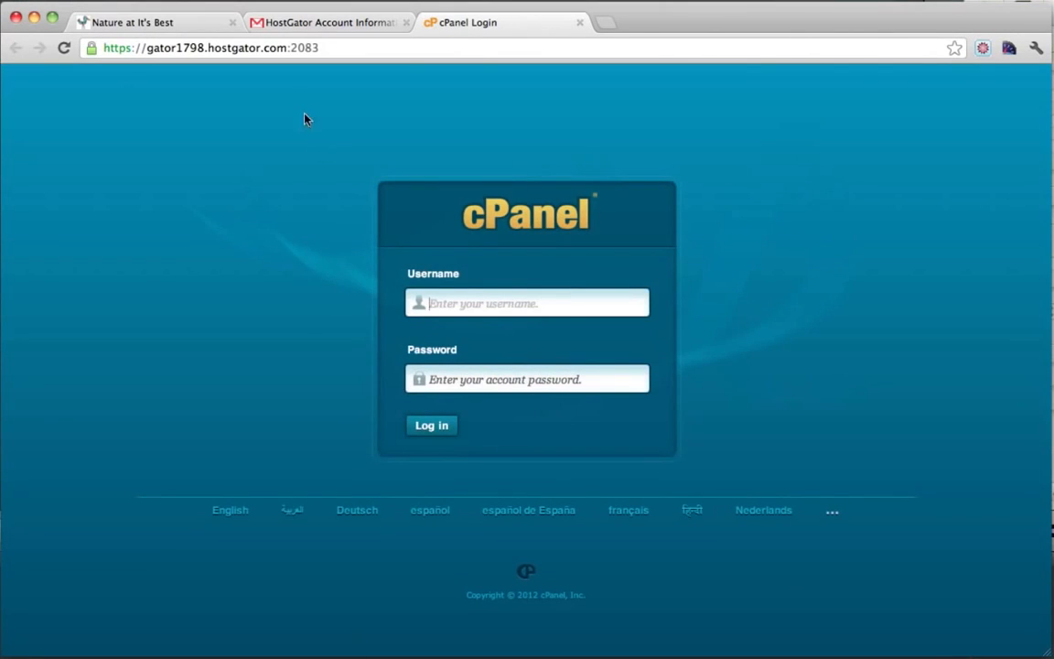
Step: Copy the account username from the HostGator e-mail into the Username field of the cPanel login page
left_click(318, 25)
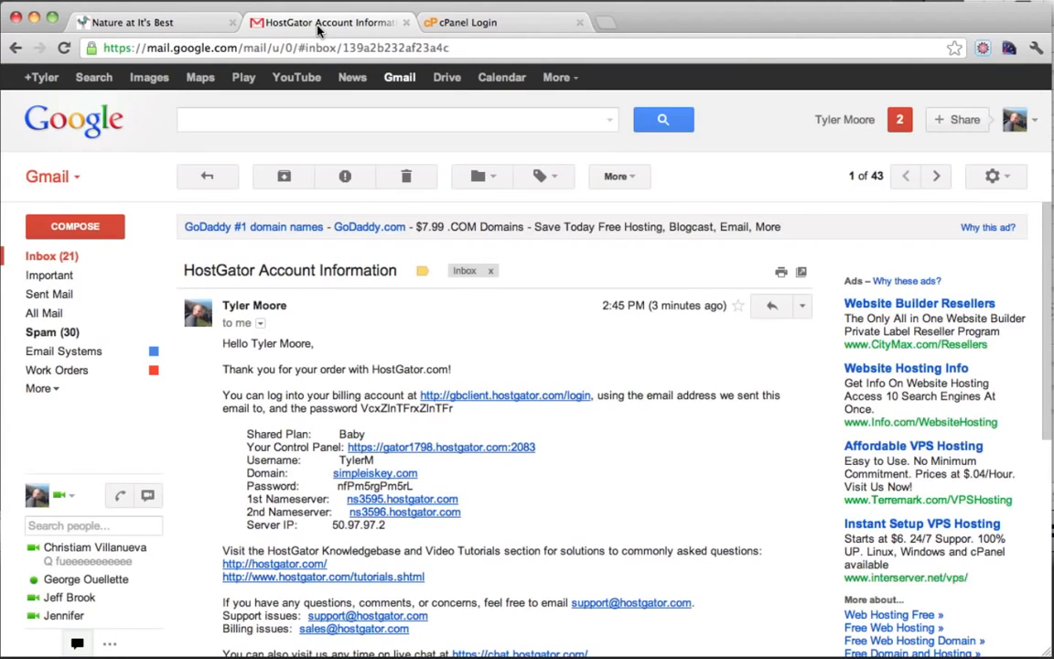
double_click(348, 461)
right_click(363, 461)
left_click(389, 470)
left_click(449, 22)
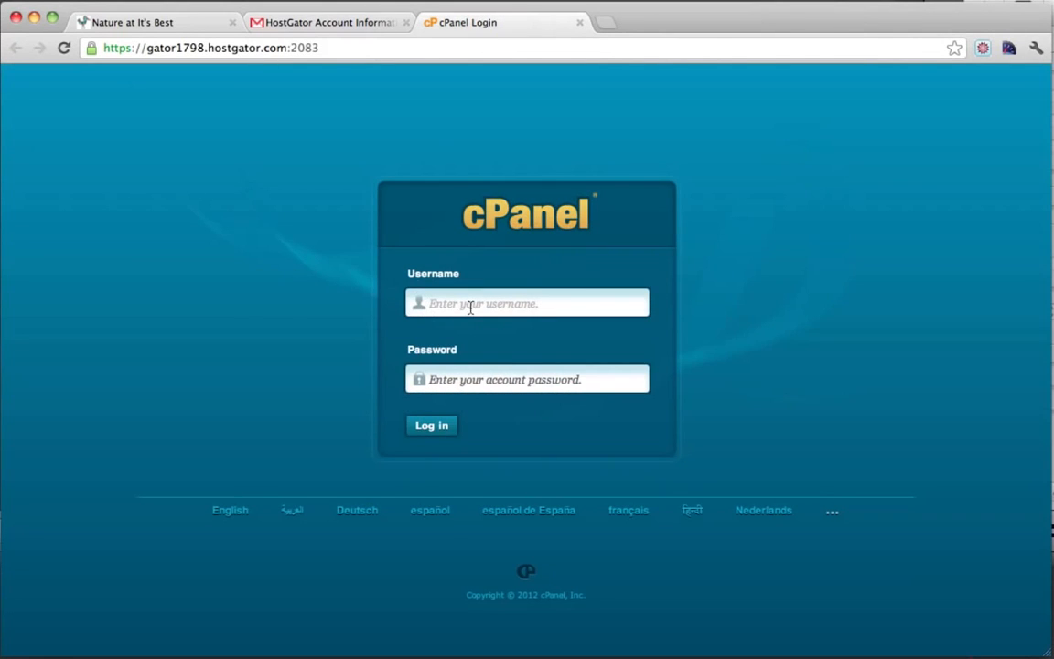
key("super+v")
Step: Copy the account password from the HostGator e-mail into the cPanel Password field and log in
left_click(349, 20)
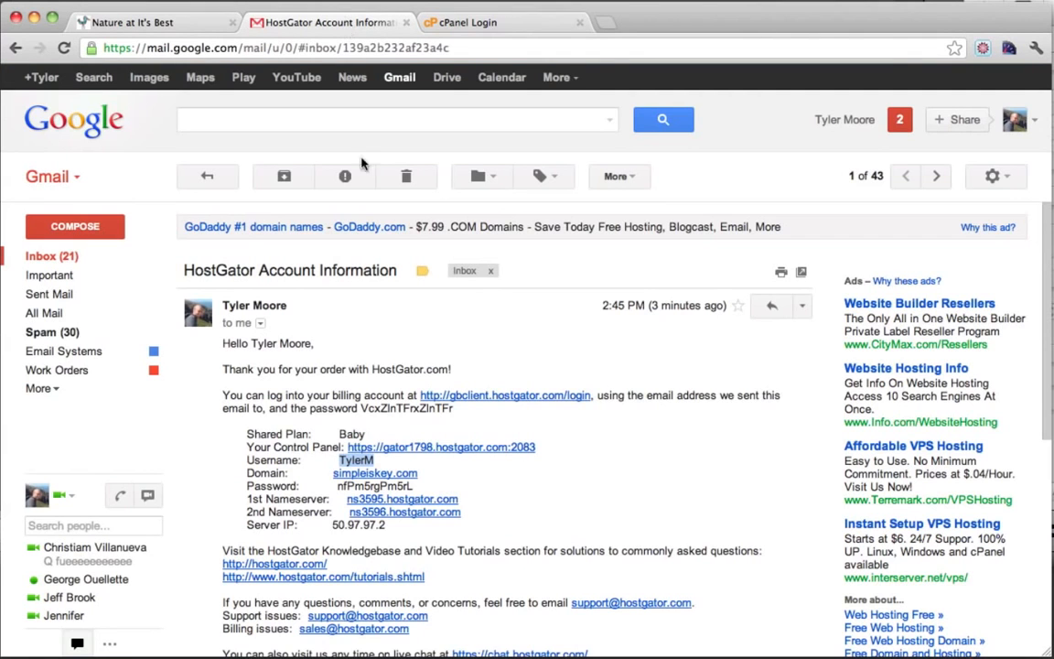
double_click(366, 487)
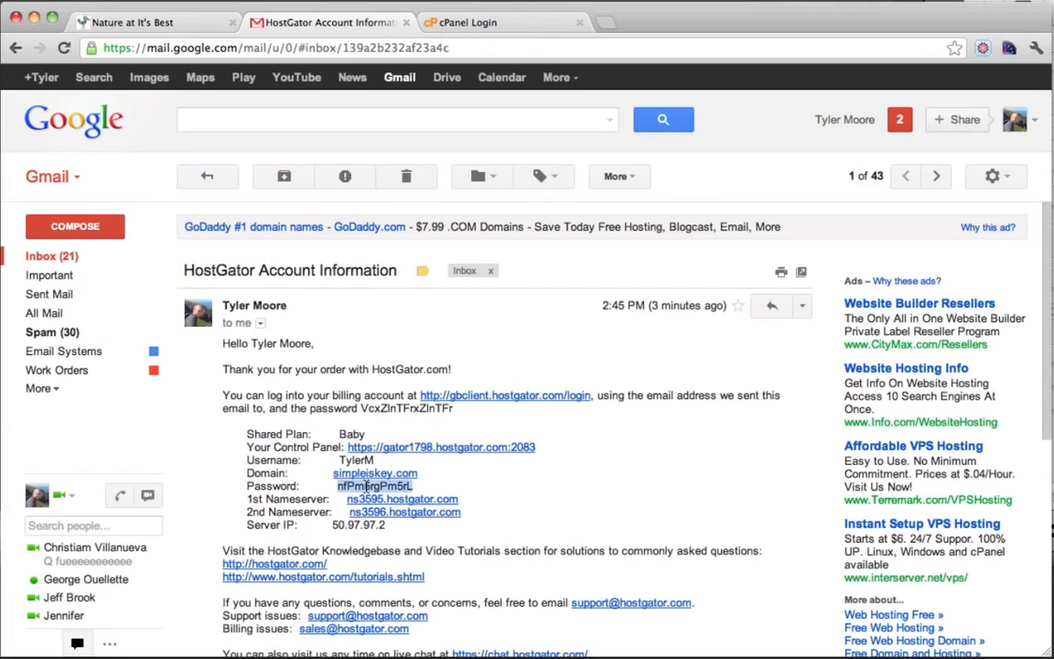
key("super+c")
left_click(468, 22)
left_click(473, 379)
key("super+v")
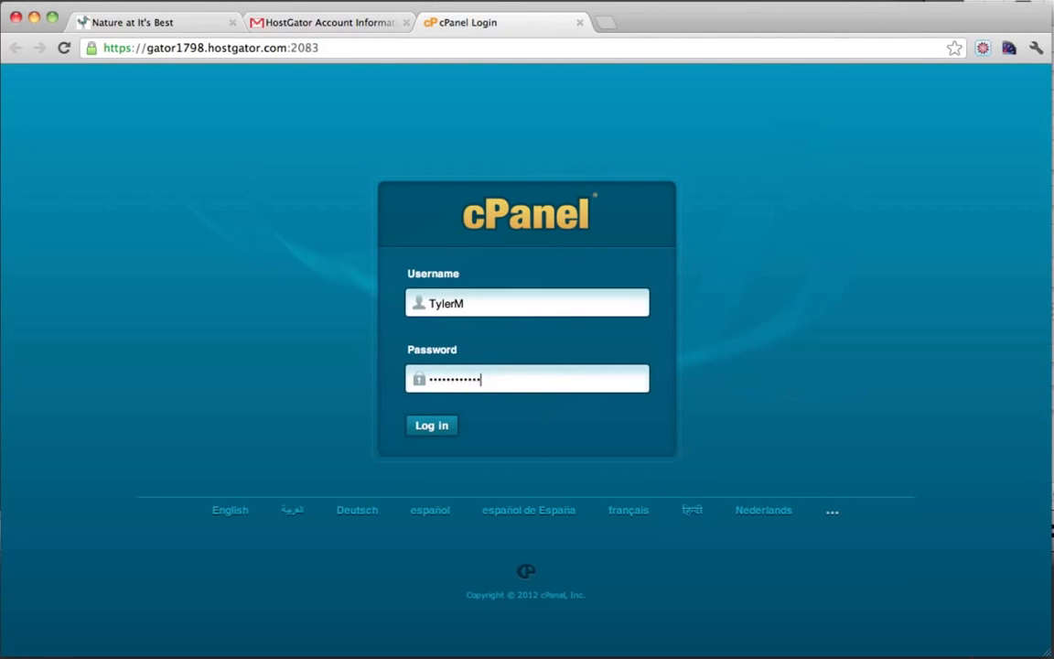
left_click(432, 426)
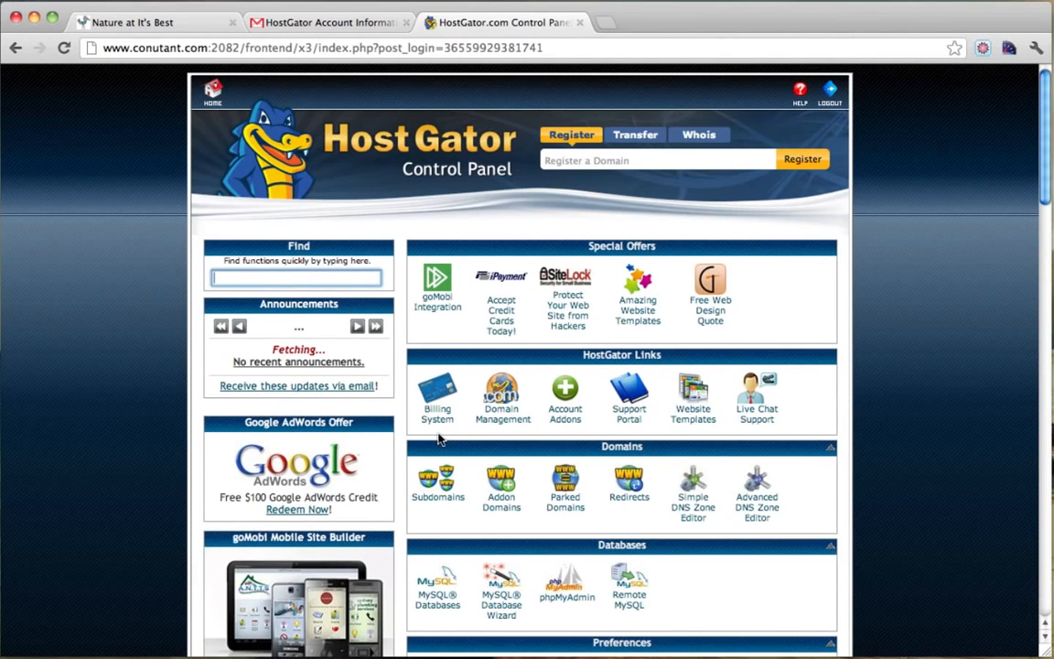
Step: Open QuickInstall from the control panel's Software/Services section and choose WordPress under Blog Software
scroll(725, 359, "down", 9)
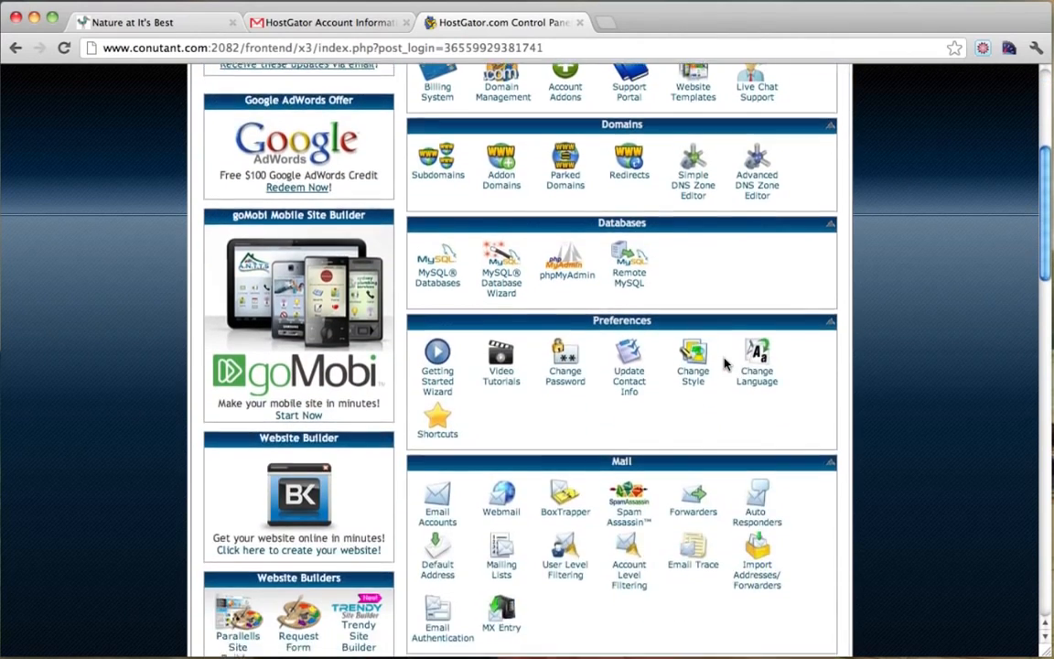
scroll(725, 361, "down", 6)
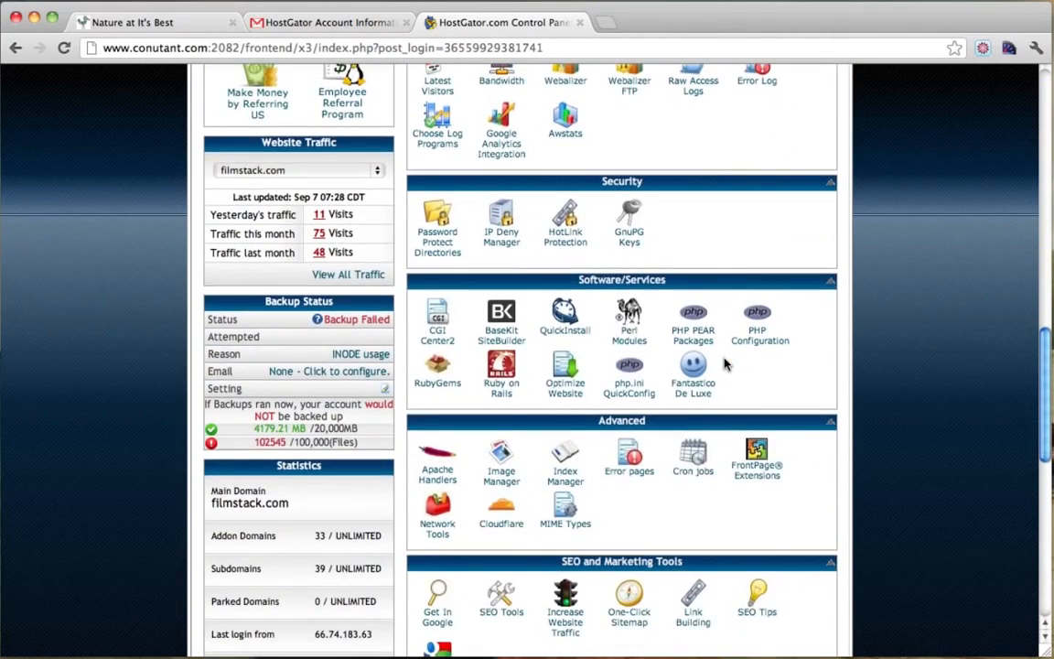
scroll(814, 384, "down", 3)
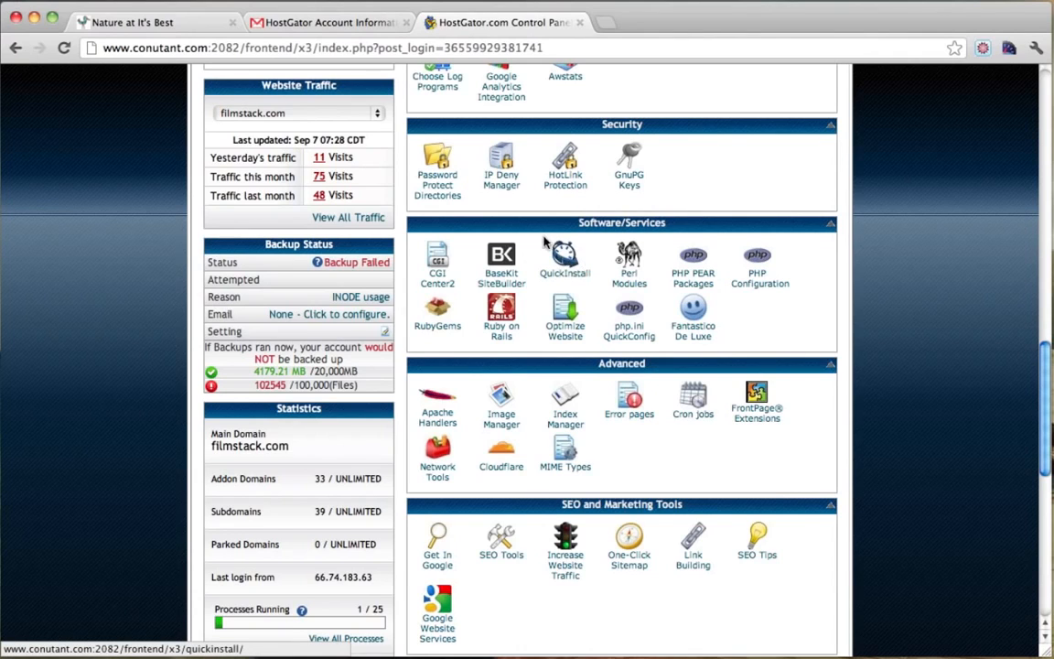
left_click(563, 262)
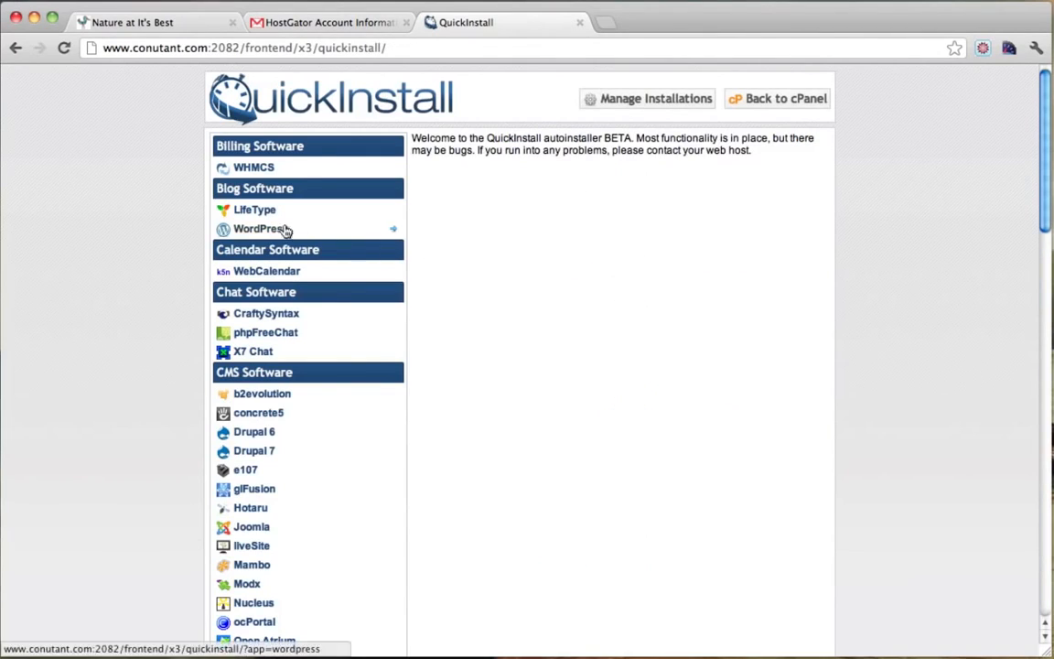
left_click(271, 232)
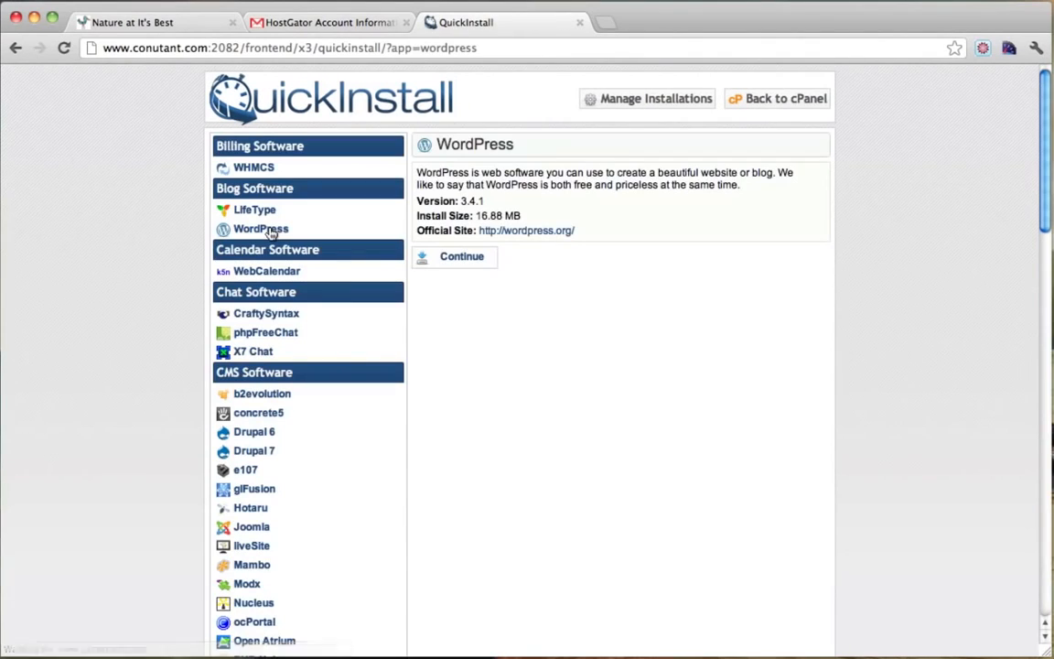
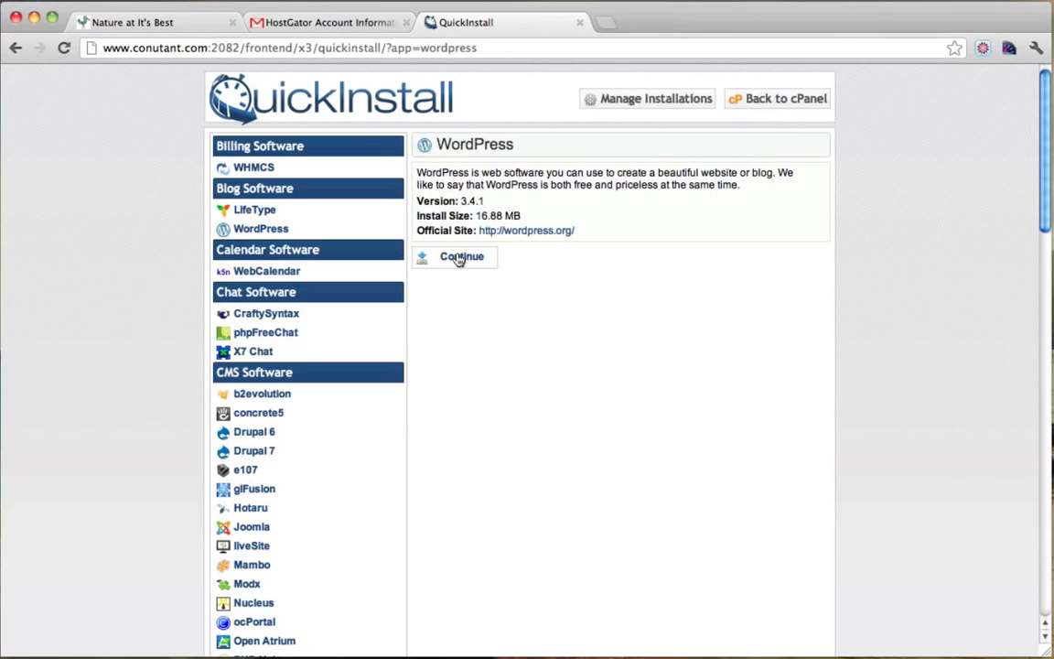
Step: Continue to the WordPress installation form and choose simpleiskey.com as the application URL, leaving the subdirectory blank
left_click(460, 260)
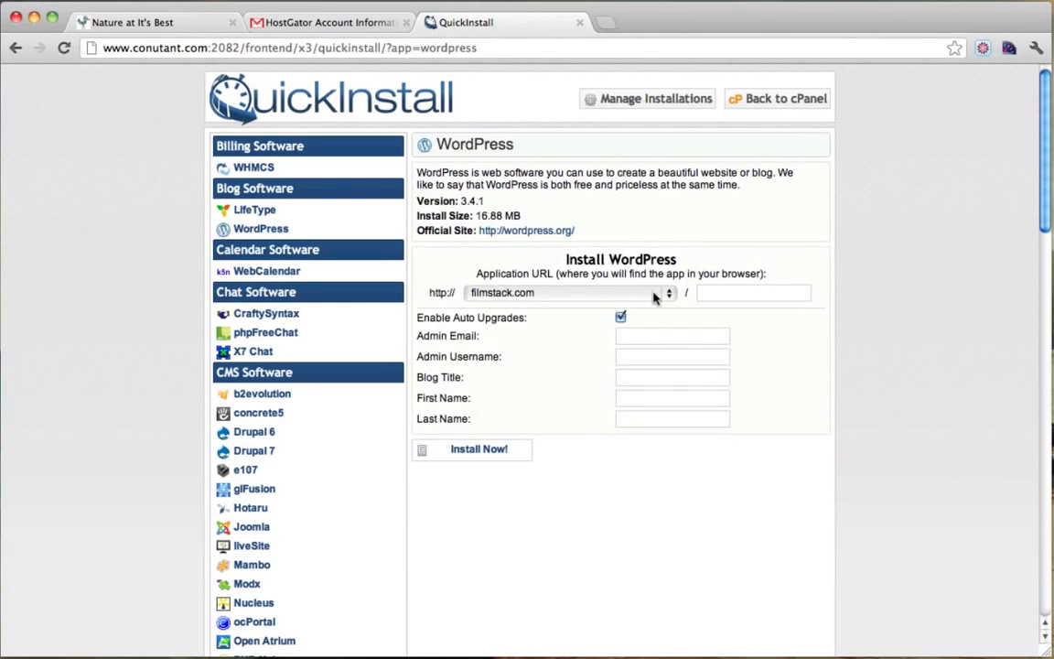
left_click(644, 294)
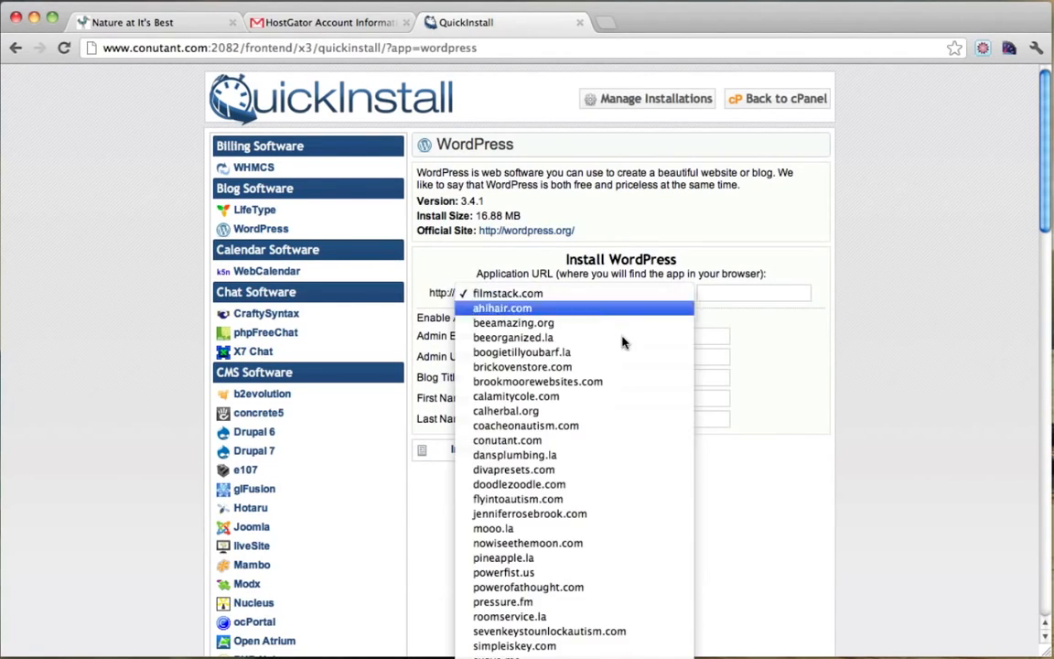
scroll(575, 490, "down", 8)
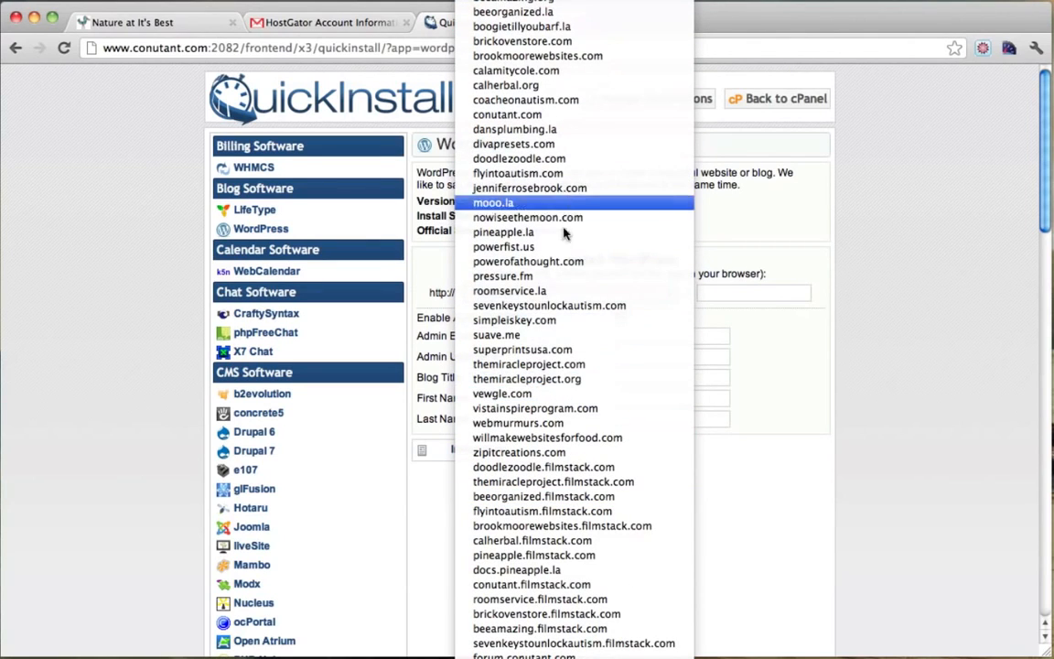
left_click(545, 321)
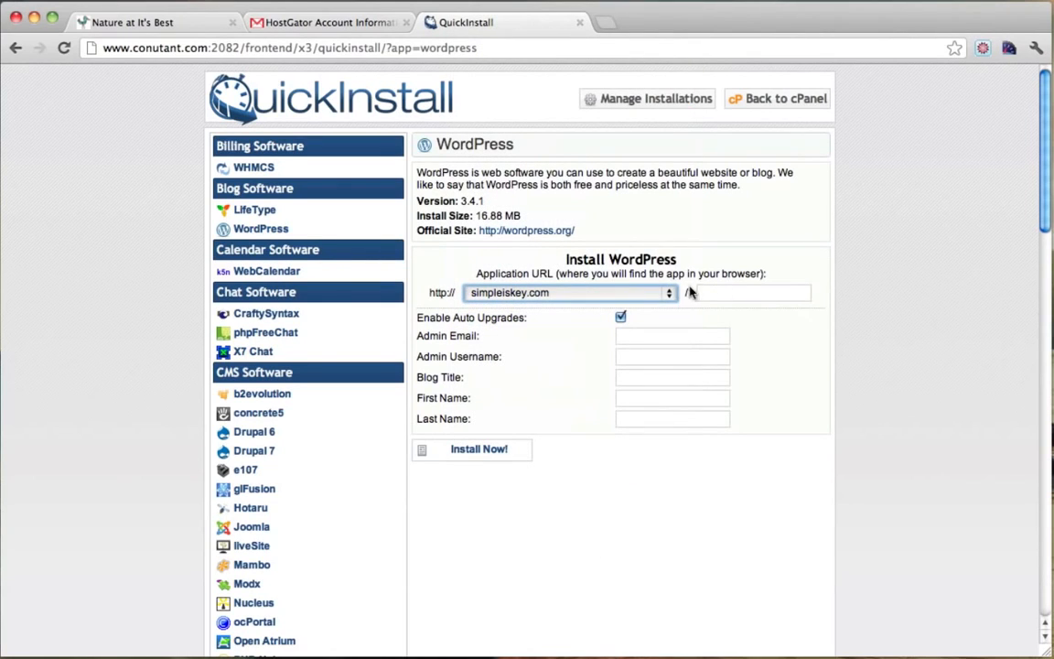
left_click(725, 293)
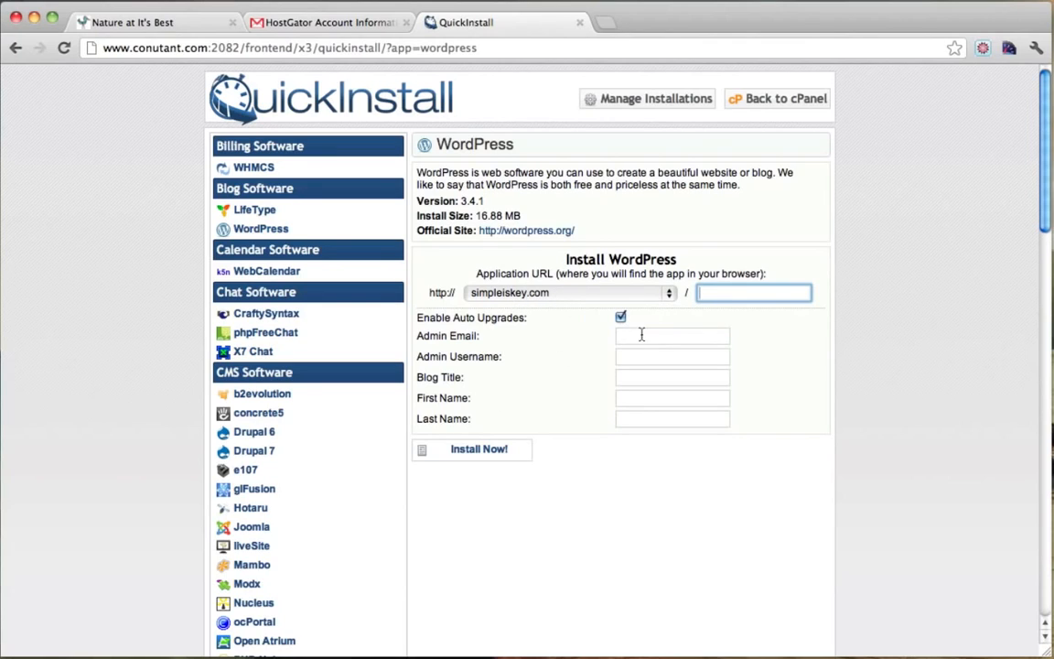
Step: Disable auto upgrades and fill in the admin e-mail, first name and last name of the WordPress installation
left_click(621, 316)
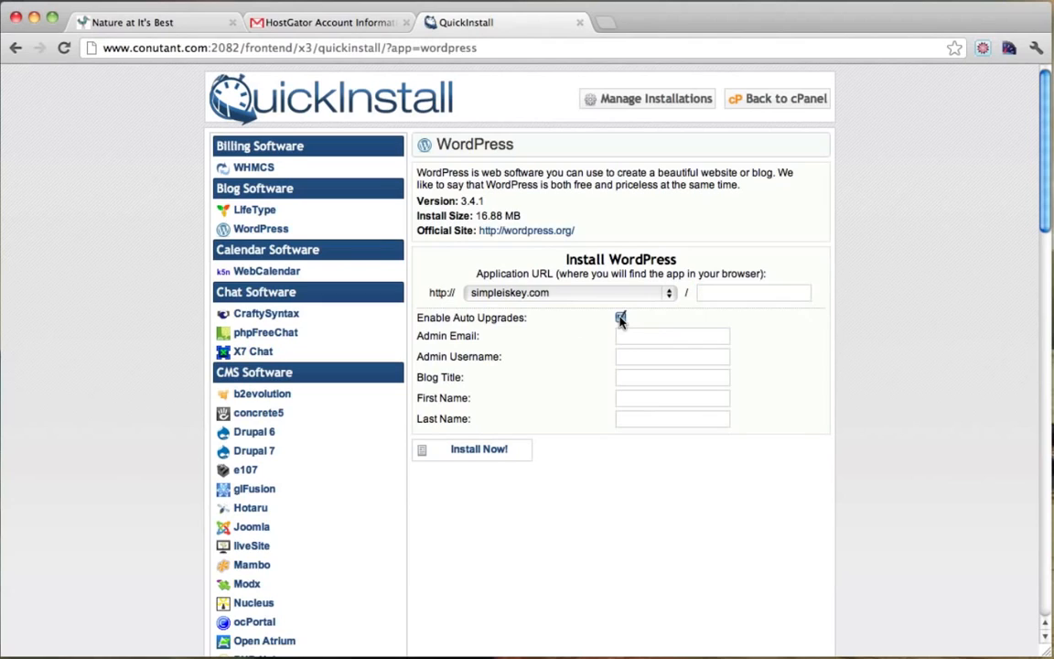
left_click(649, 335)
left_click(664, 354)
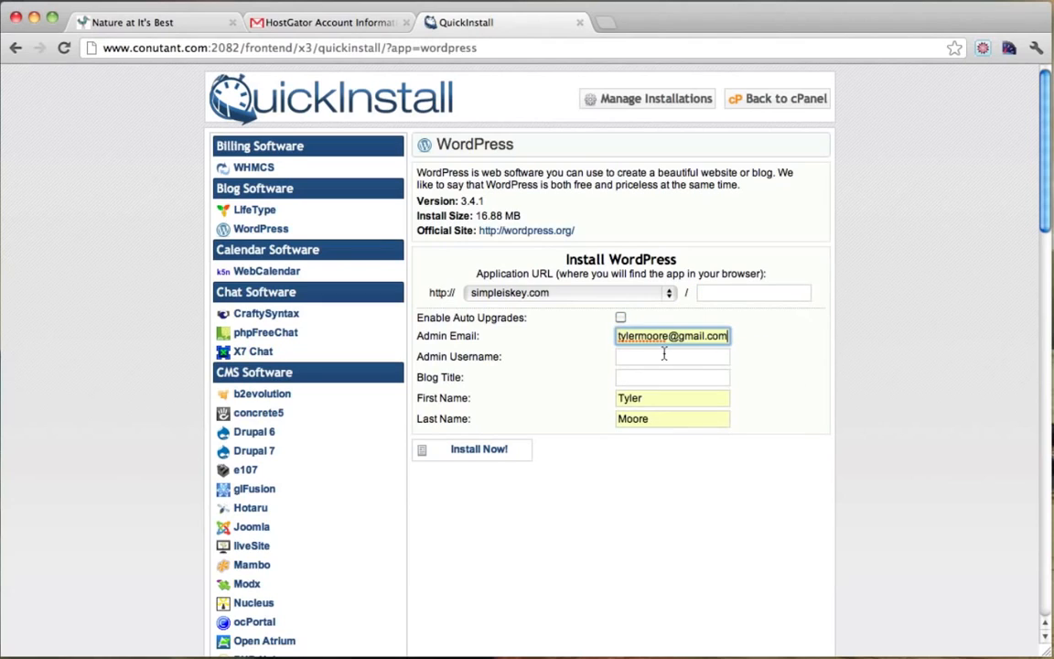
left_click(638, 338)
left_click(777, 343)
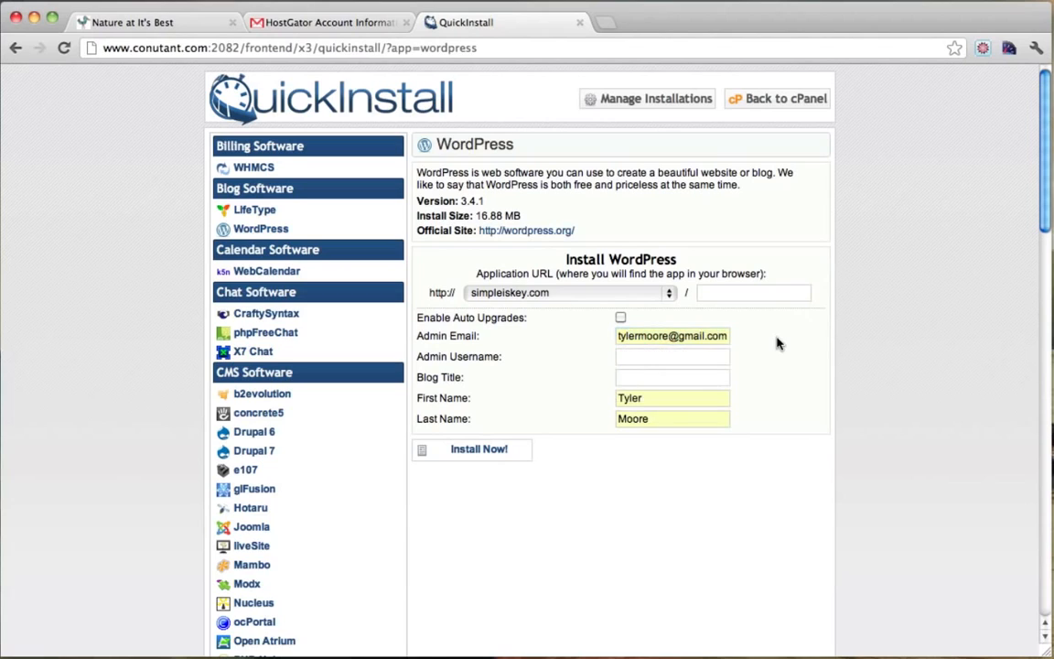
Step: Set the admin username to admin and the blog title to Vacation, and run the WordPress installation
left_click(659, 354)
type("admin")
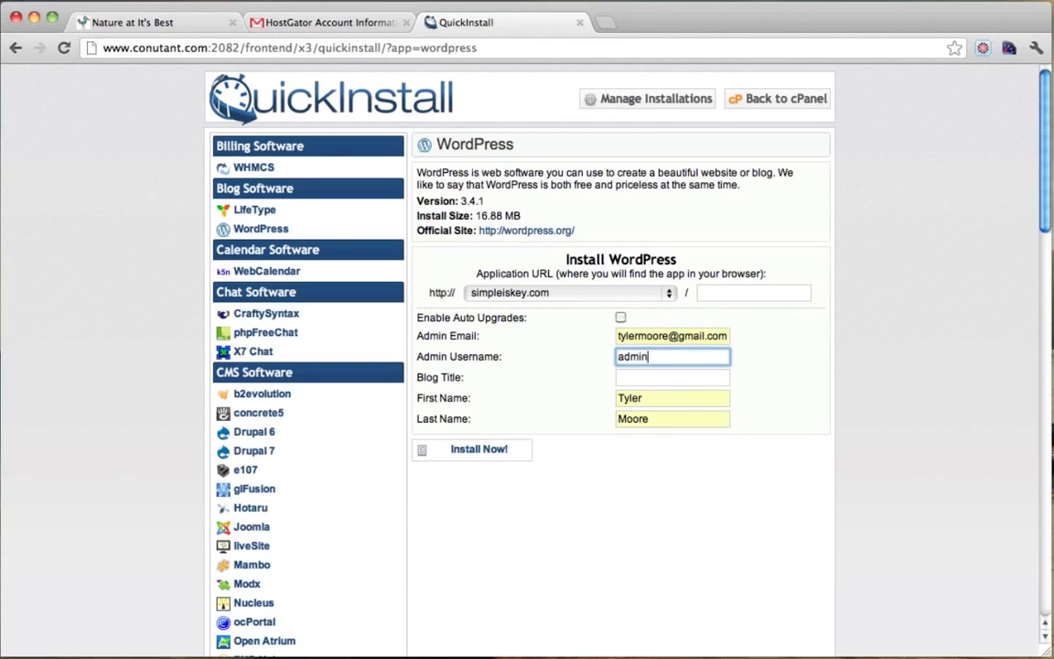
key("Tab")
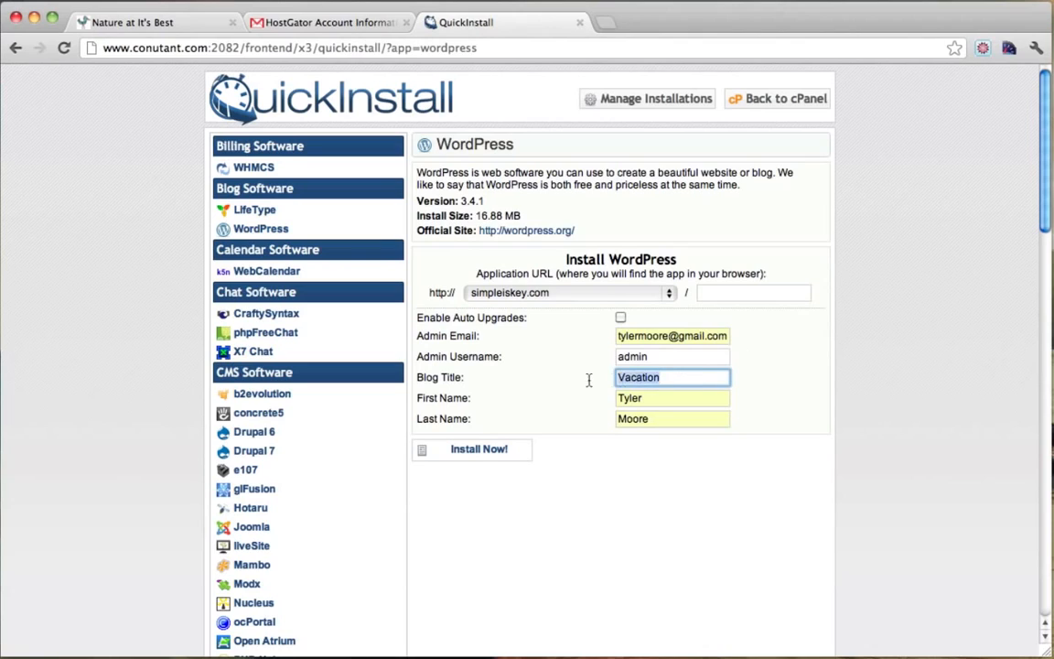
left_click_drag(683, 379, 600, 378)
left_click(665, 380)
left_click_drag(671, 359, 611, 361)
left_click(697, 364)
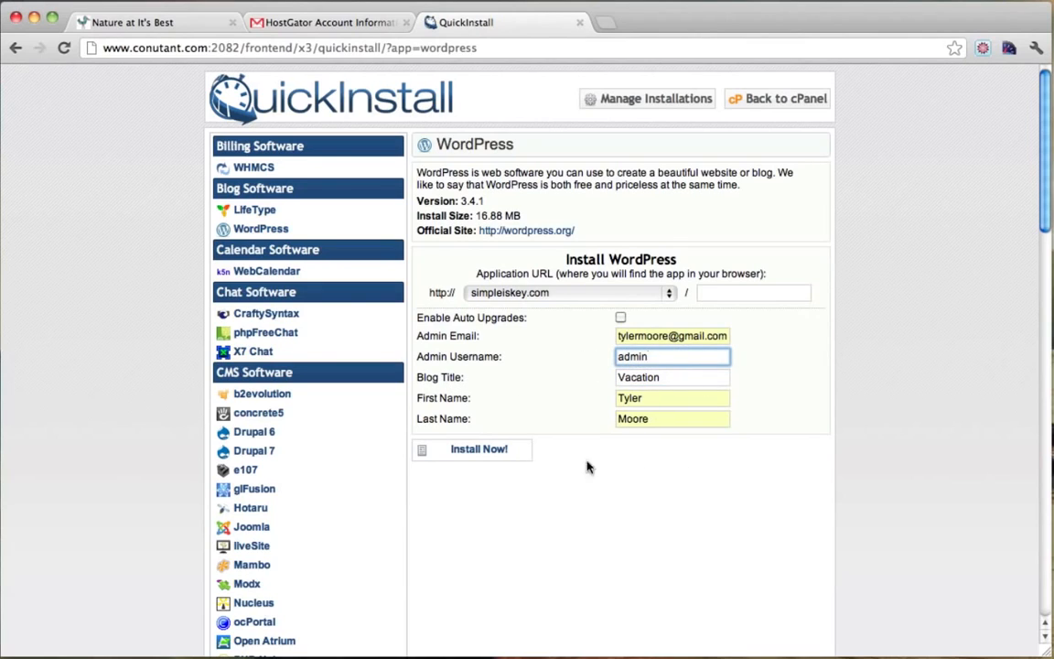
left_click(467, 451)
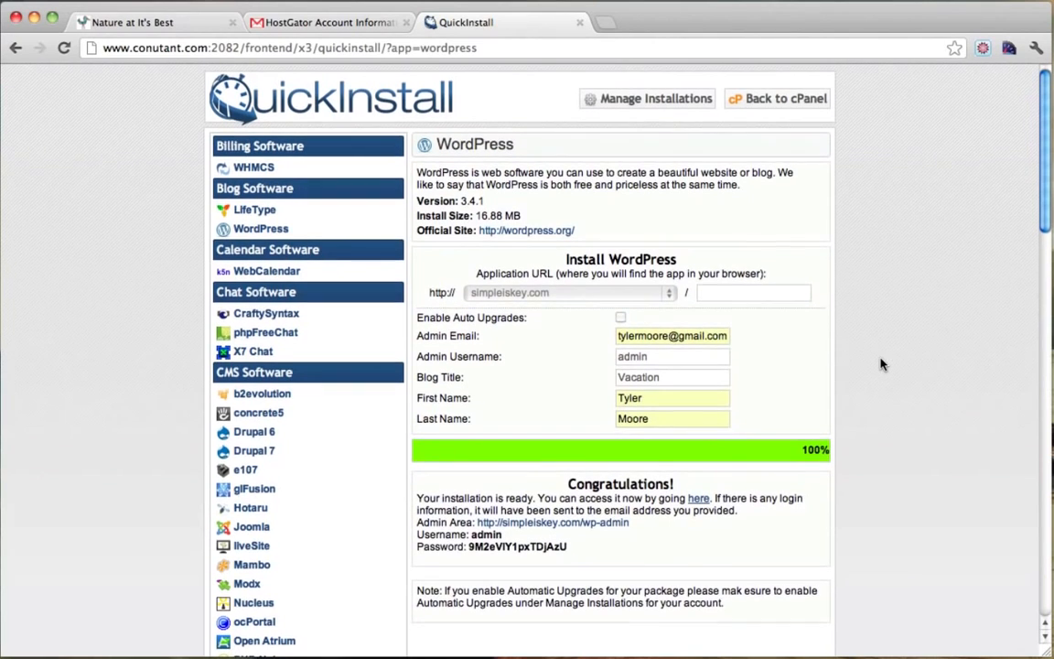
Step: Examine the completed installation's admin area address and its login username and password
scroll(882, 364, "down", 1)
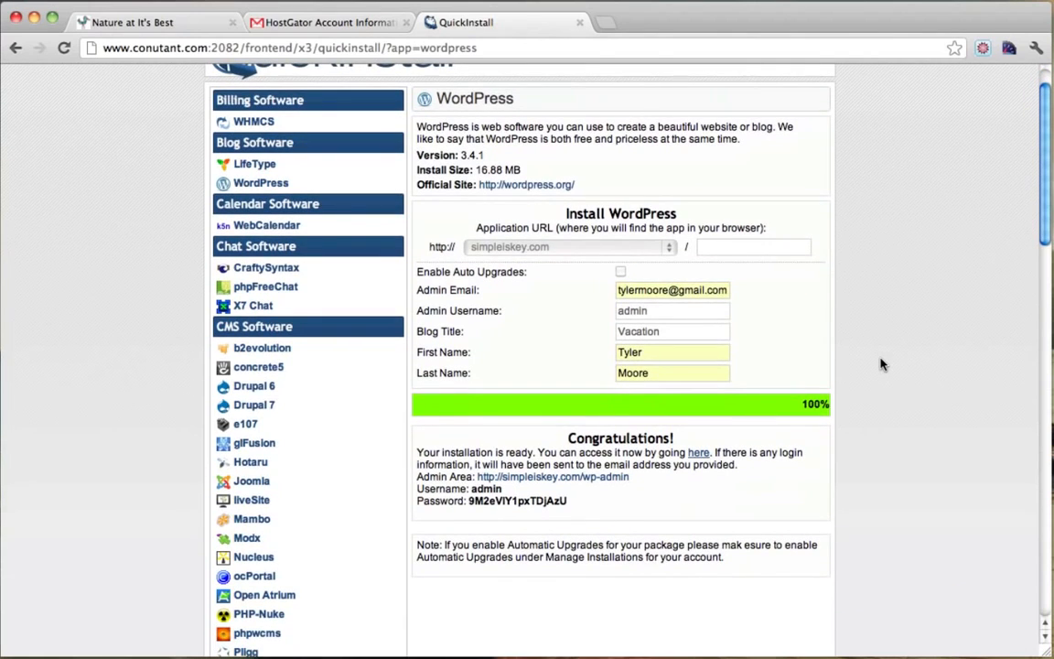
left_click_drag(417, 492, 594, 503)
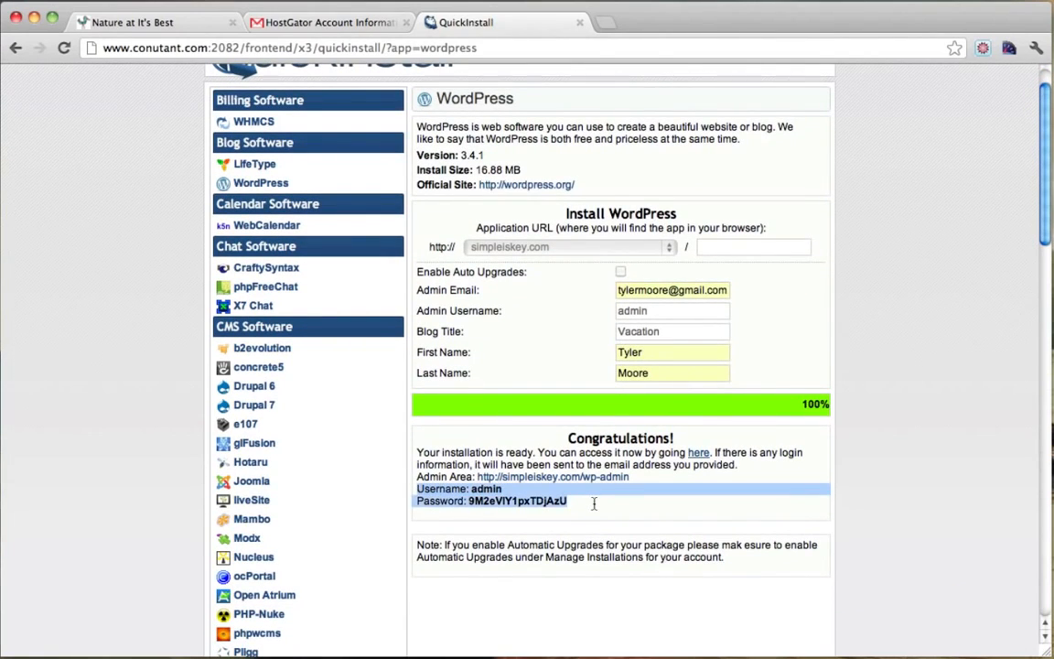
left_click(577, 502)
left_click_drag(578, 506, 414, 492)
left_click(418, 493)
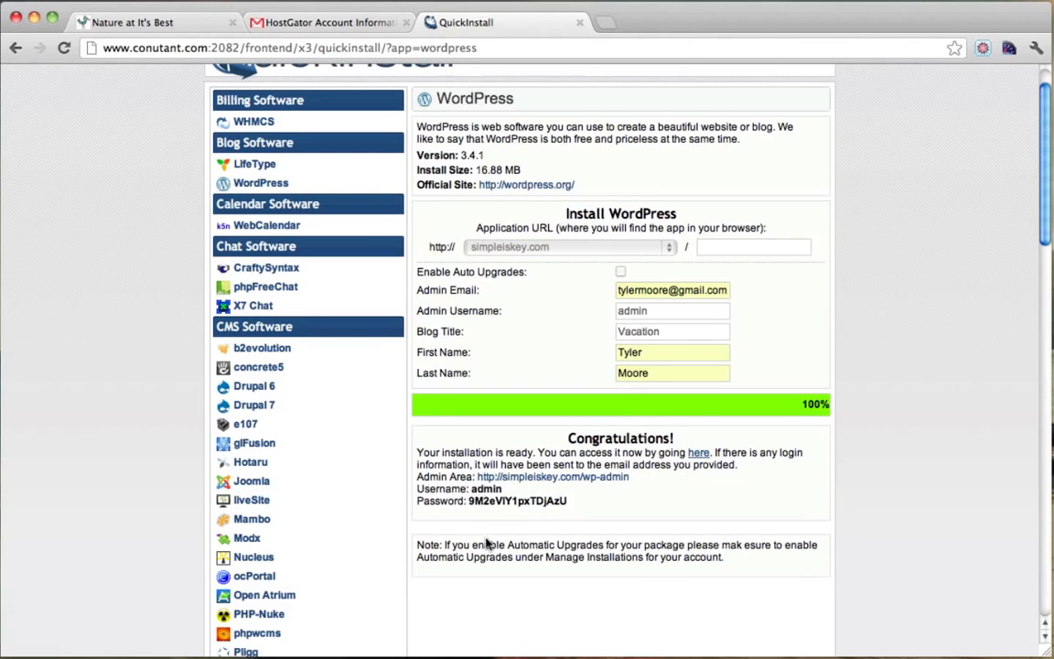
scroll(675, 529, "down", 3)
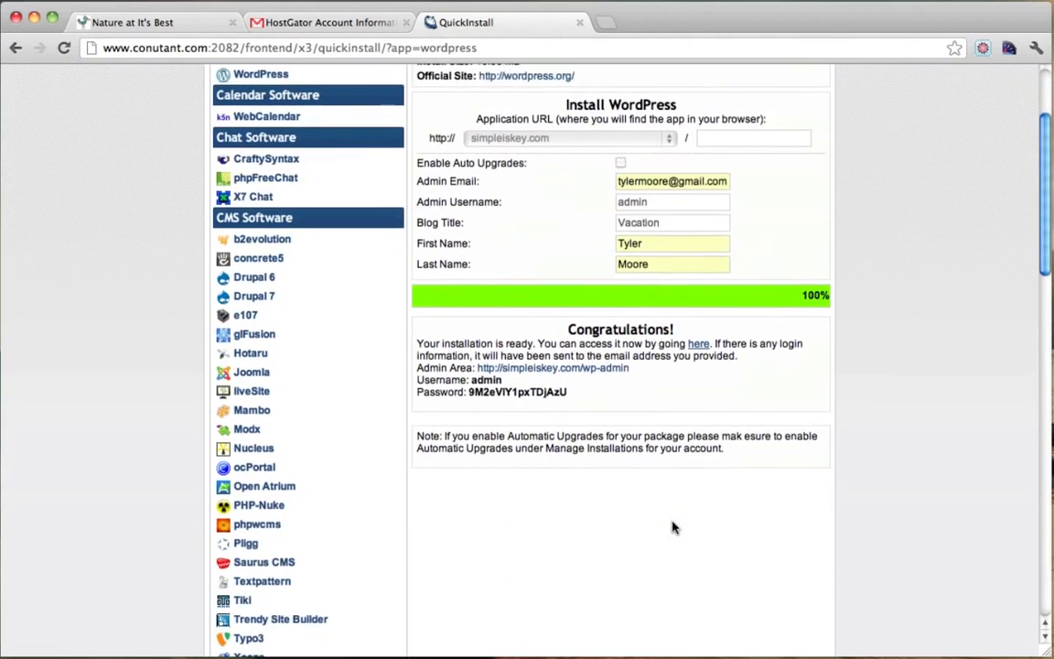
scroll(666, 376, "up", 2)
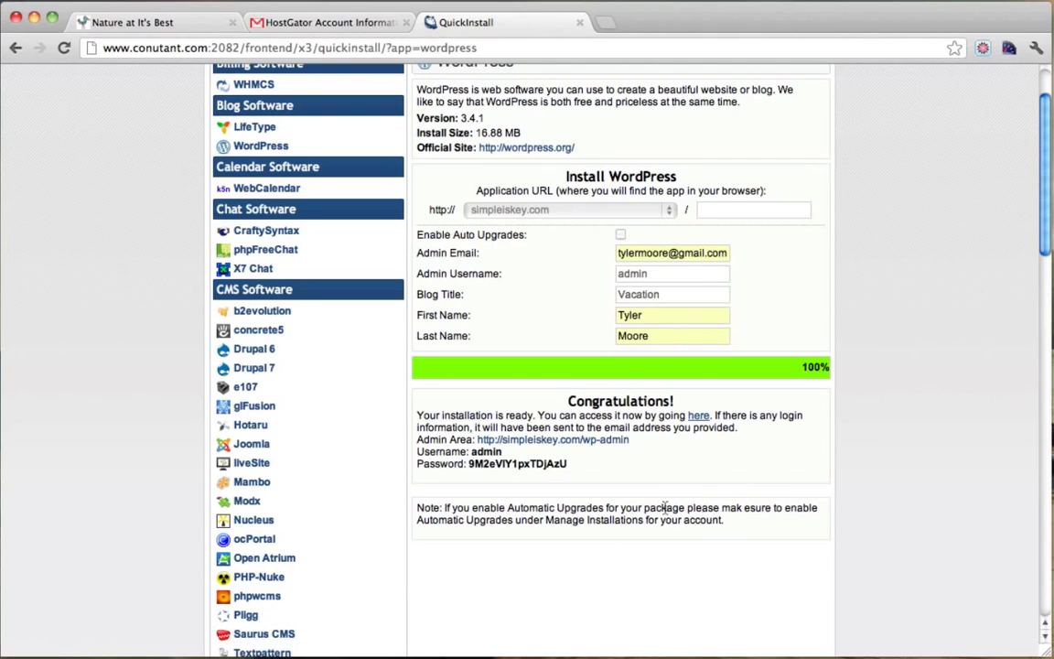
scroll(683, 444, "down", 3)
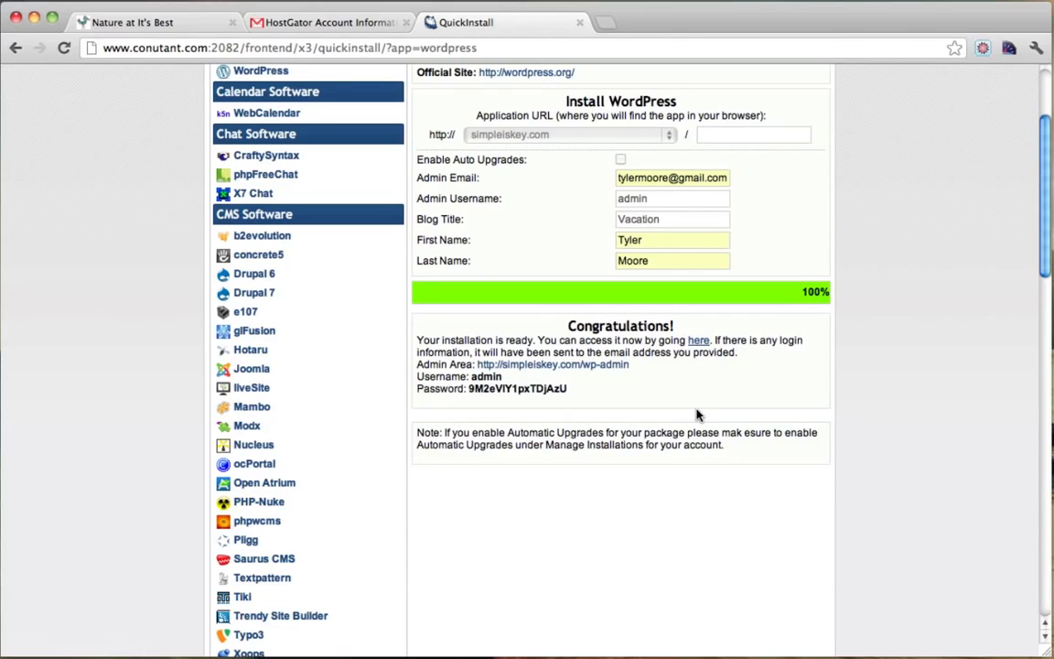
scroll(709, 449, "down", 1)
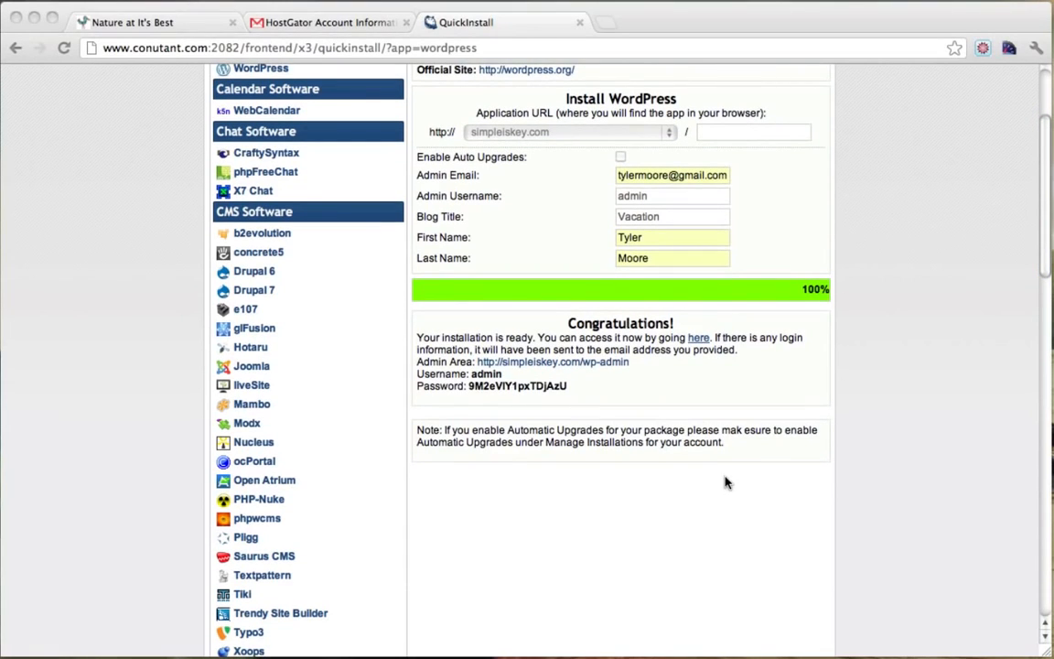
left_click(688, 392)
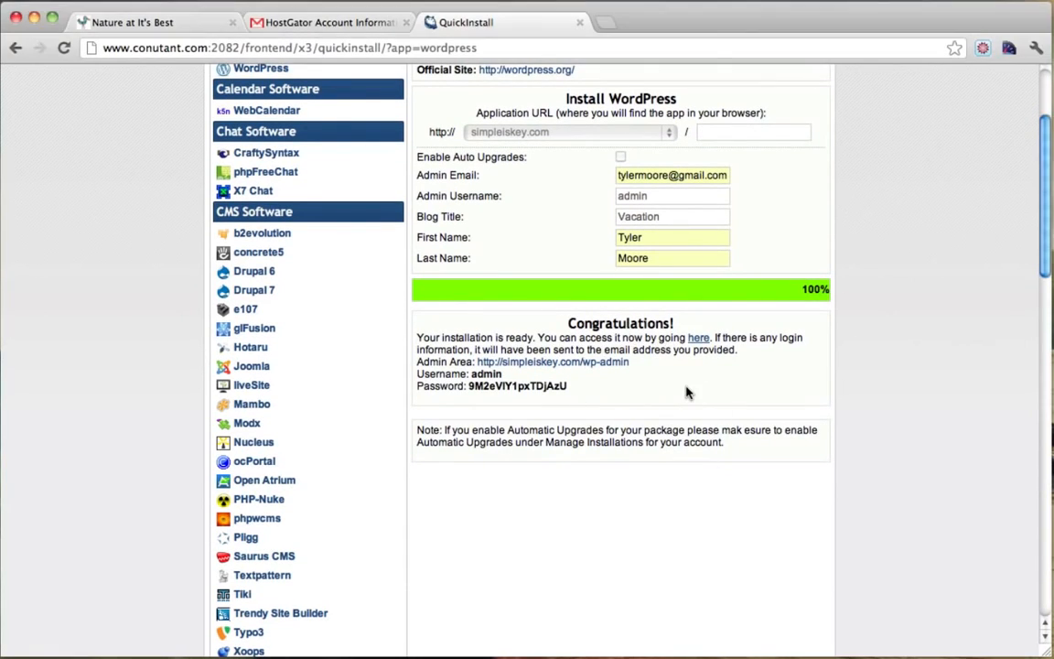
Step: Copy the generated WordPress admin password from the installation confirmation
double_click(518, 385)
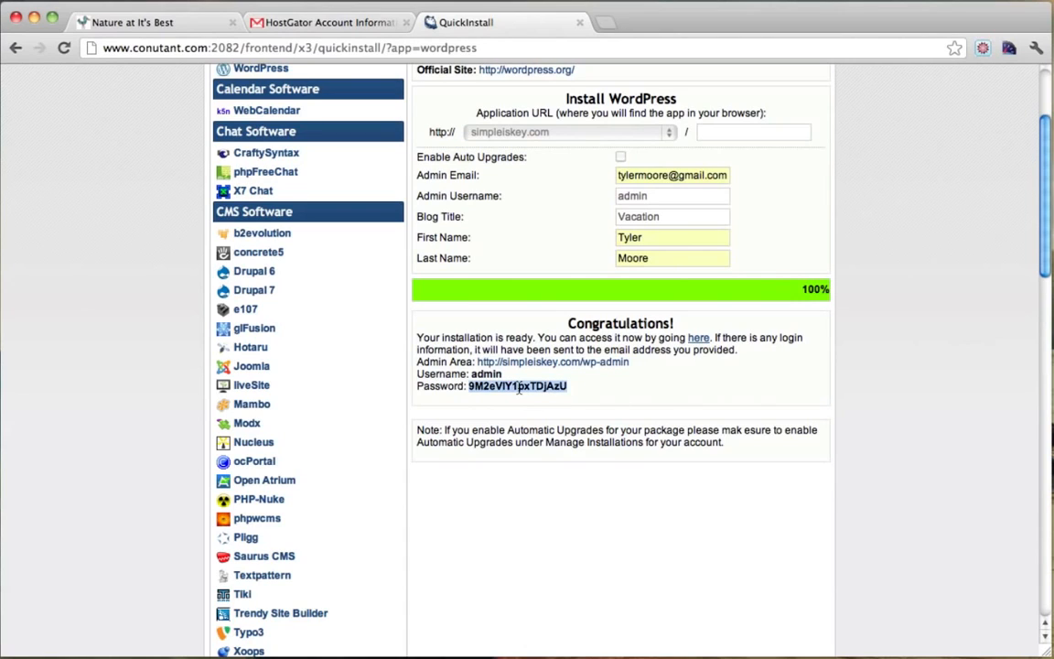
right_click(518, 386)
left_click(573, 397)
left_click(672, 393)
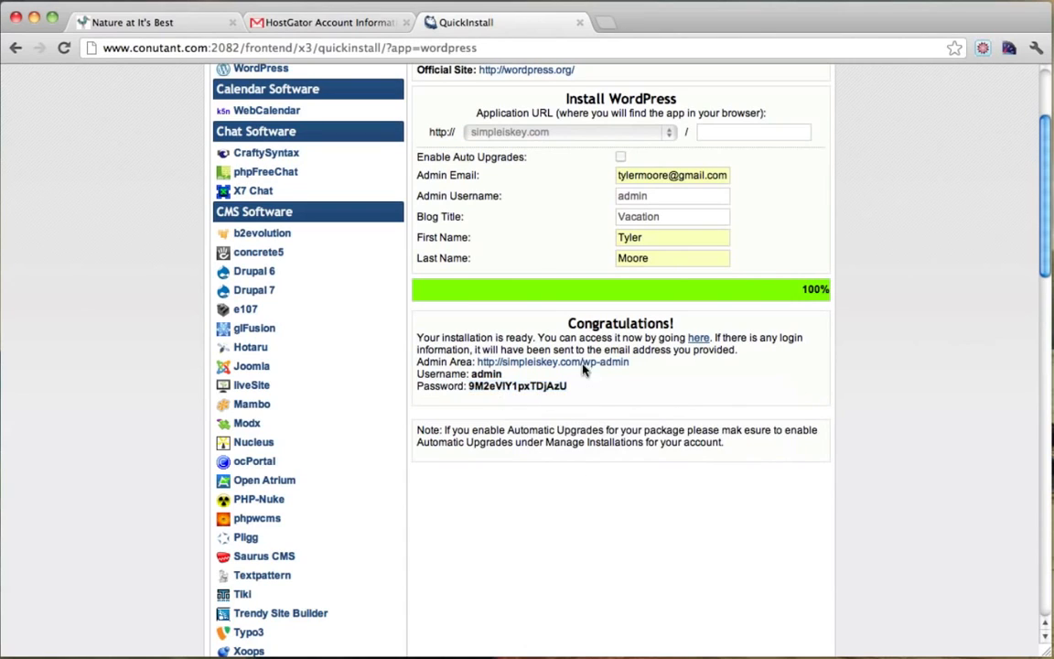
Step: Open the newly installed website through the access link in the installation confirmation
left_click(699, 338)
left_click(230, 48)
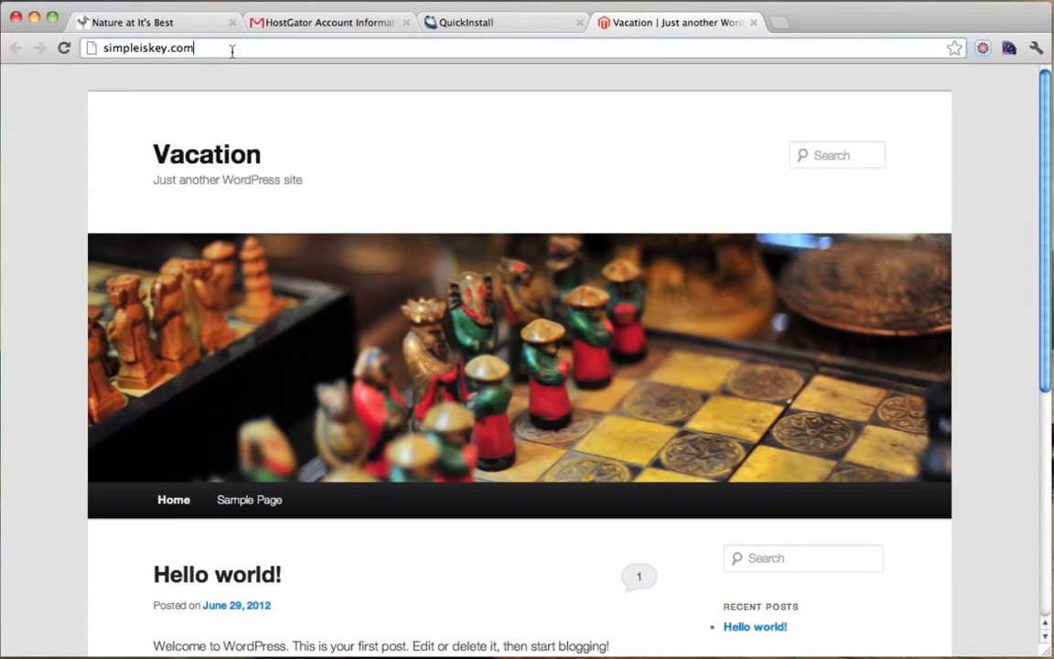
left_click(241, 48)
Step: Look over the new site's home page, including its header image, navigation bar, first post and sidebar
scroll(470, 195, "down", 5)
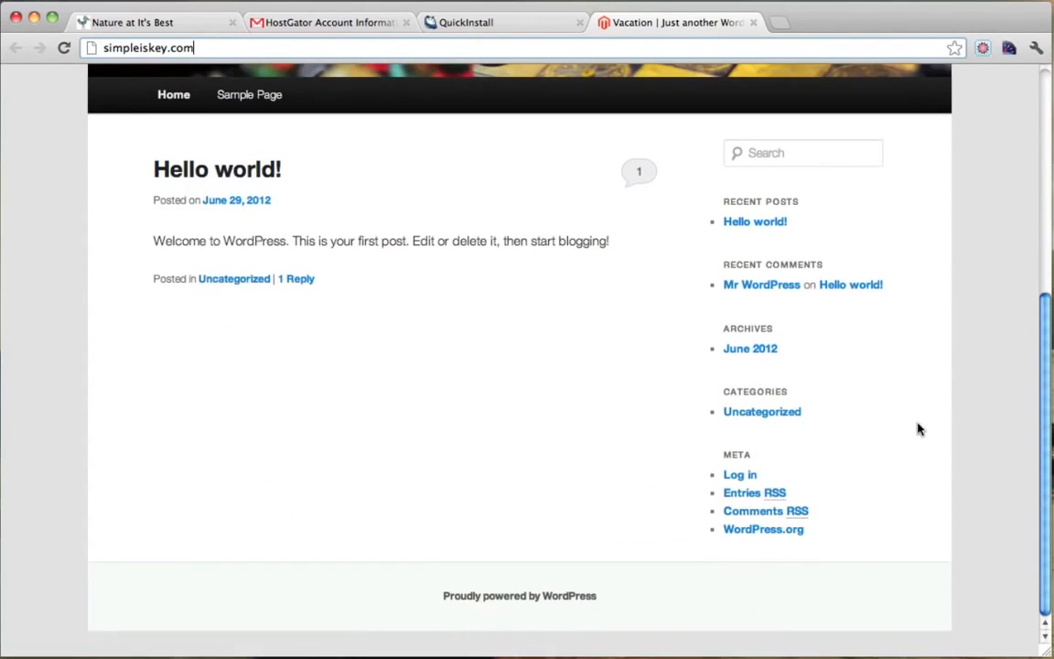
scroll(919, 429, "up", 10)
scroll(836, 341, "down", 1)
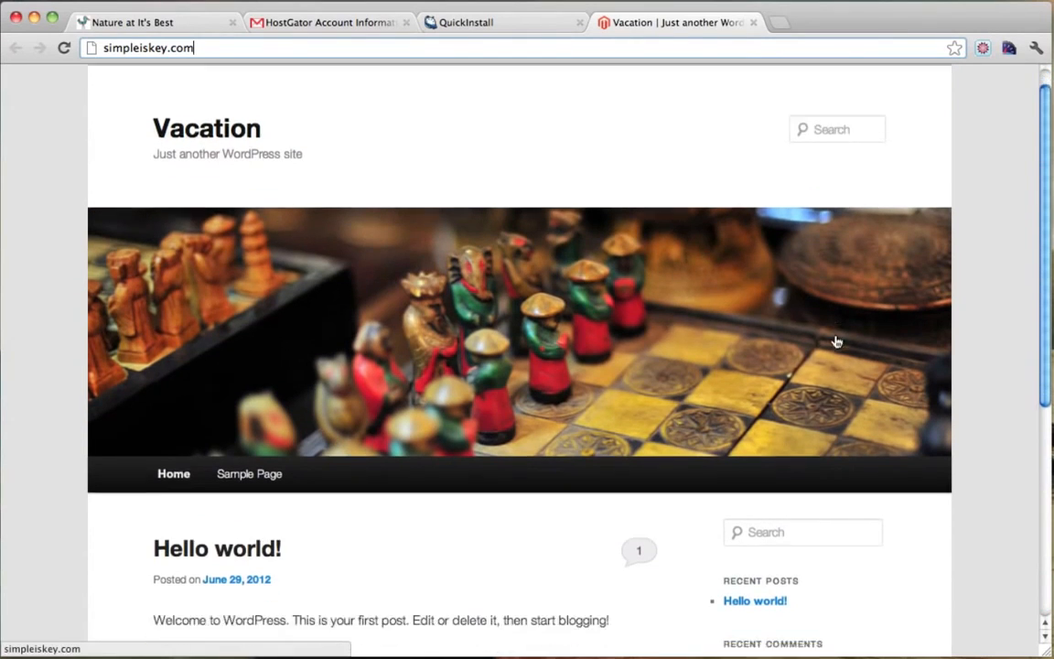
scroll(835, 341, "down", 5)
scroll(836, 341, "up", 5)
scroll(835, 340, "down", 3)
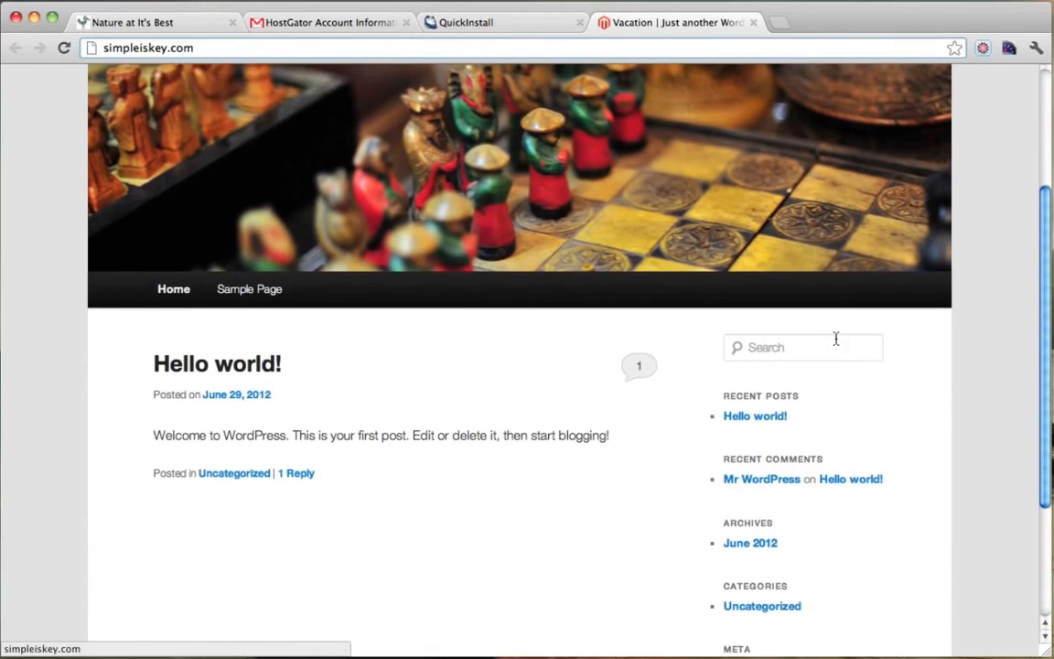
scroll(694, 407, "up", 1)
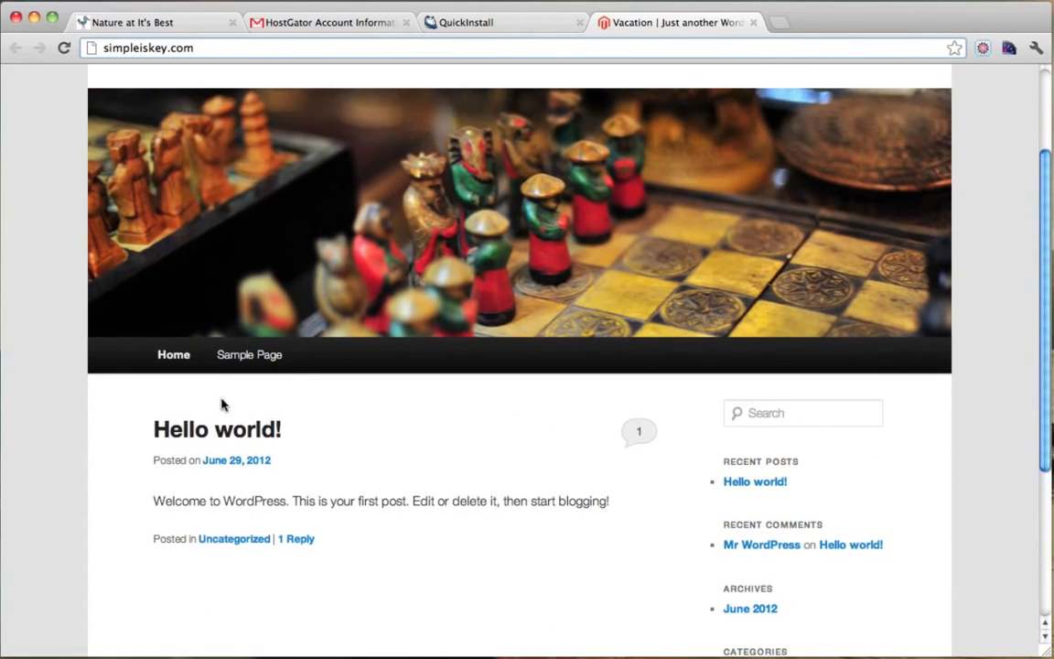
scroll(310, 370, "up", 2)
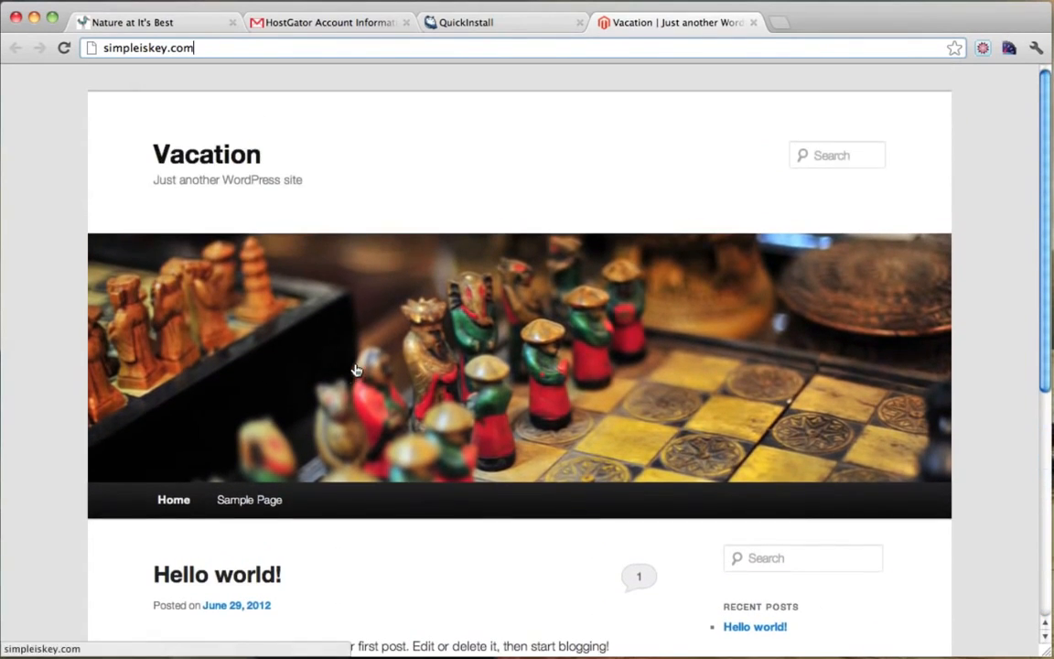
scroll(357, 370, "down", 1)
scroll(357, 370, "up", 1)
scroll(361, 348, "down", 1)
scroll(366, 346, "up", 1)
scroll(294, 280, "down", 2)
Step: View the site's Sample Page and return to the home page
left_click(252, 405)
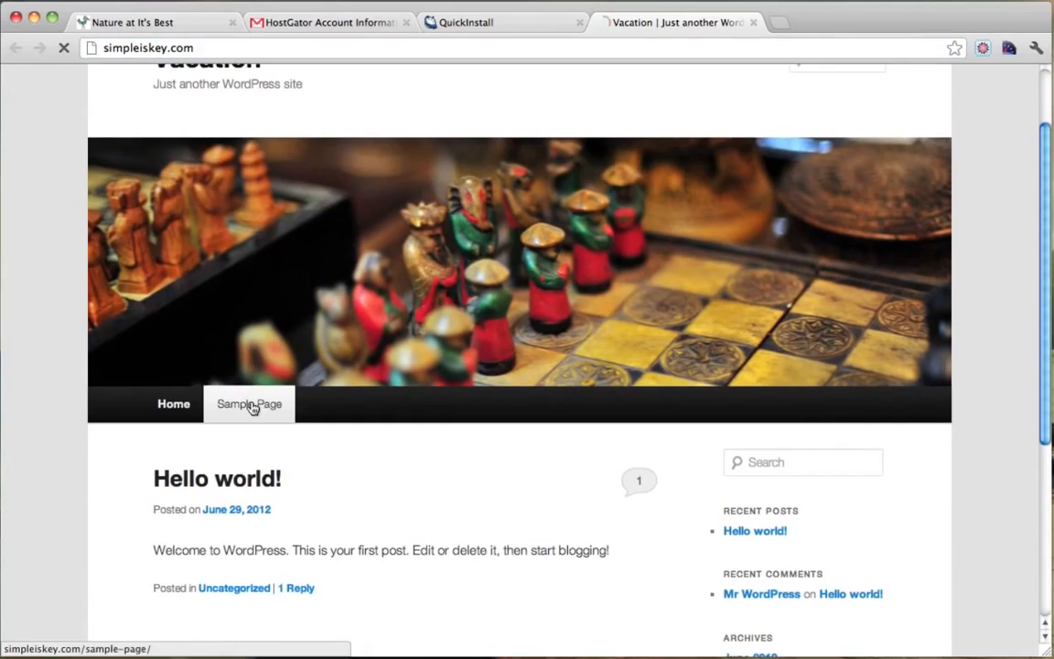
scroll(421, 399, "down", 8)
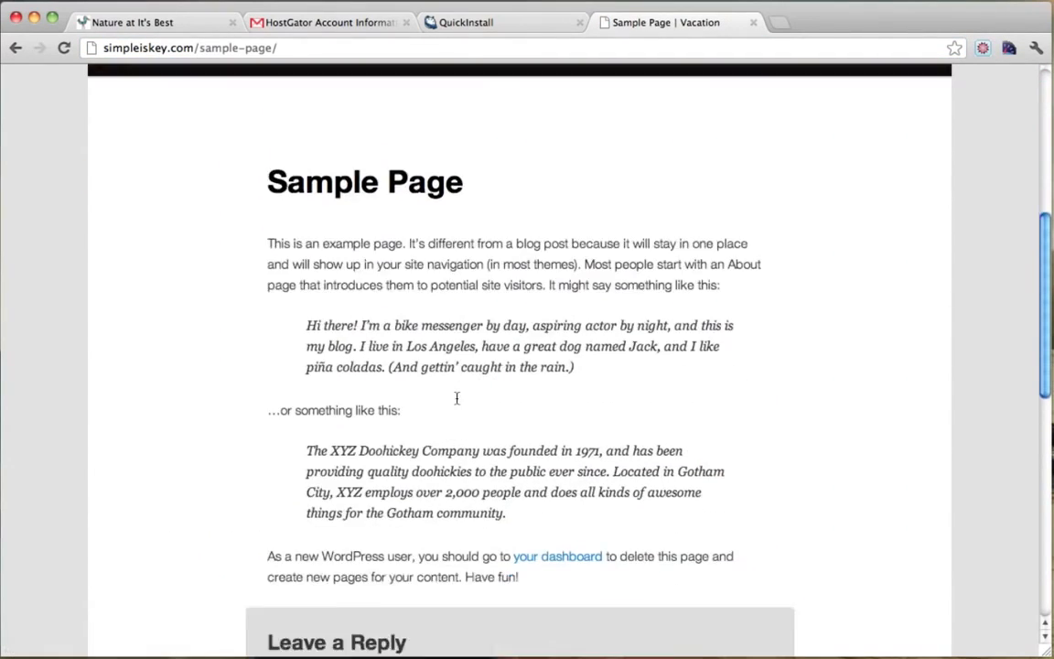
scroll(457, 398, "down", 15)
scroll(456, 398, "up", 20)
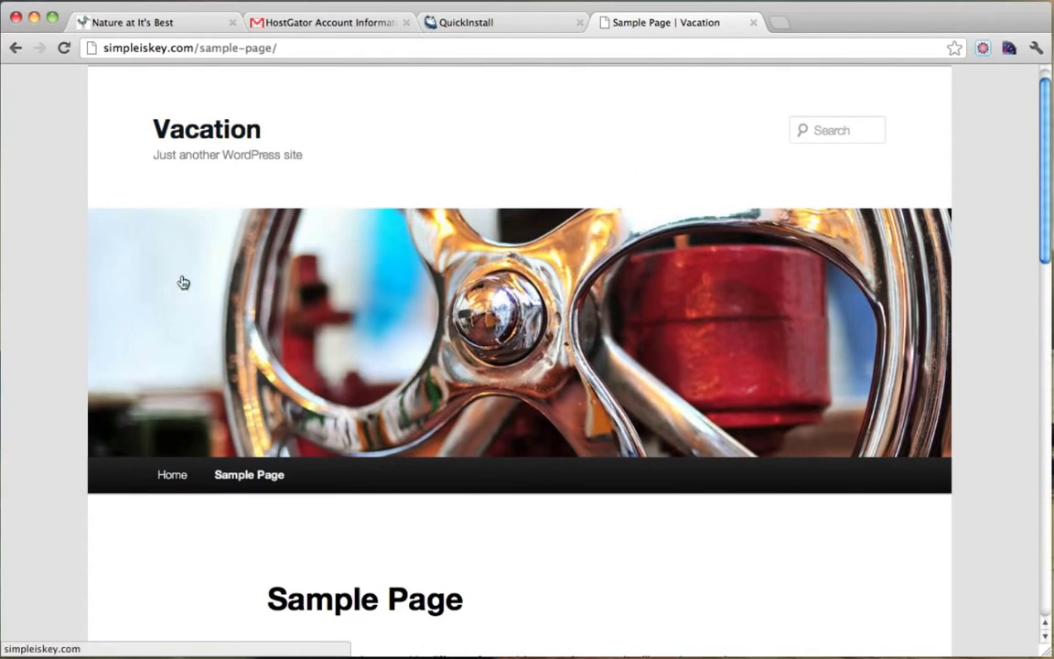
left_click(173, 476)
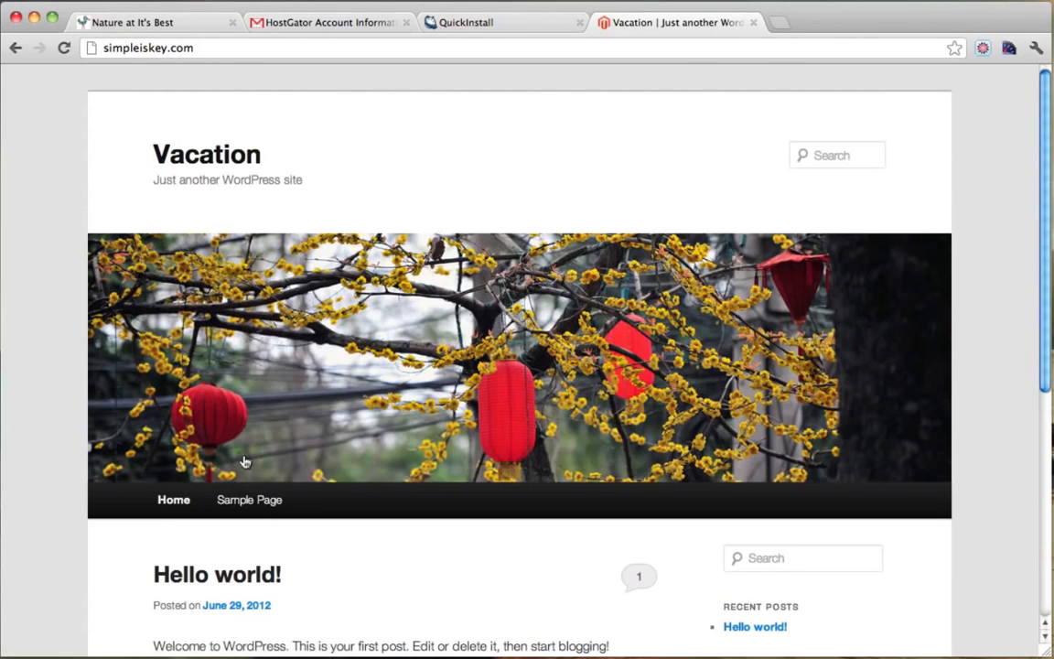
scroll(591, 421, "down", 5)
scroll(590, 421, "up", 5)
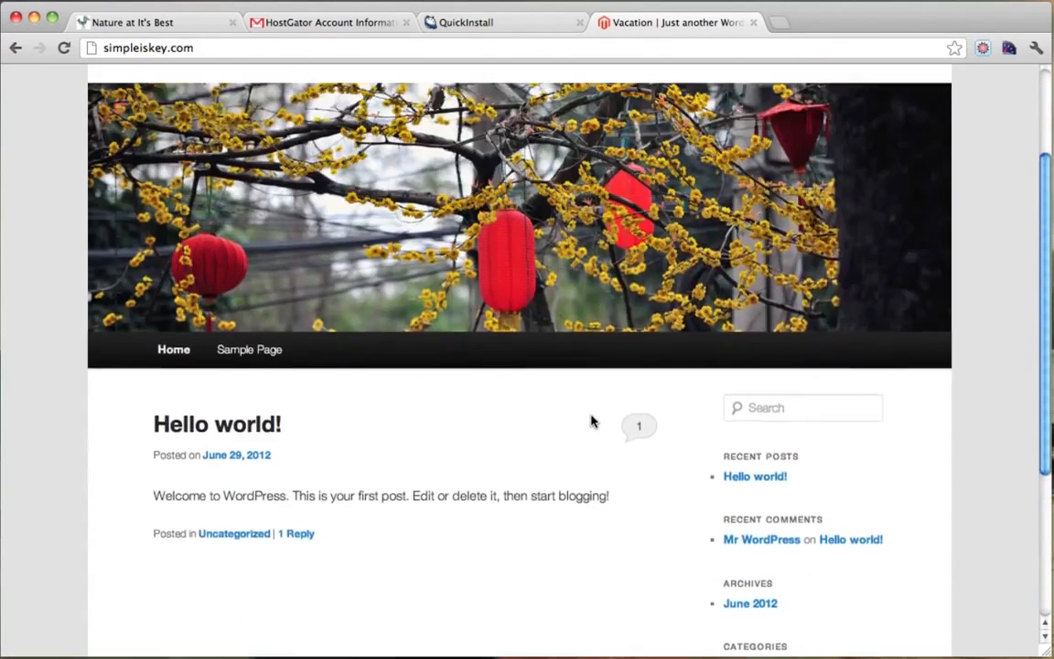
Step: Go to the WordPress login page at simpleiskey.com/wp-admin
left_click(216, 47)
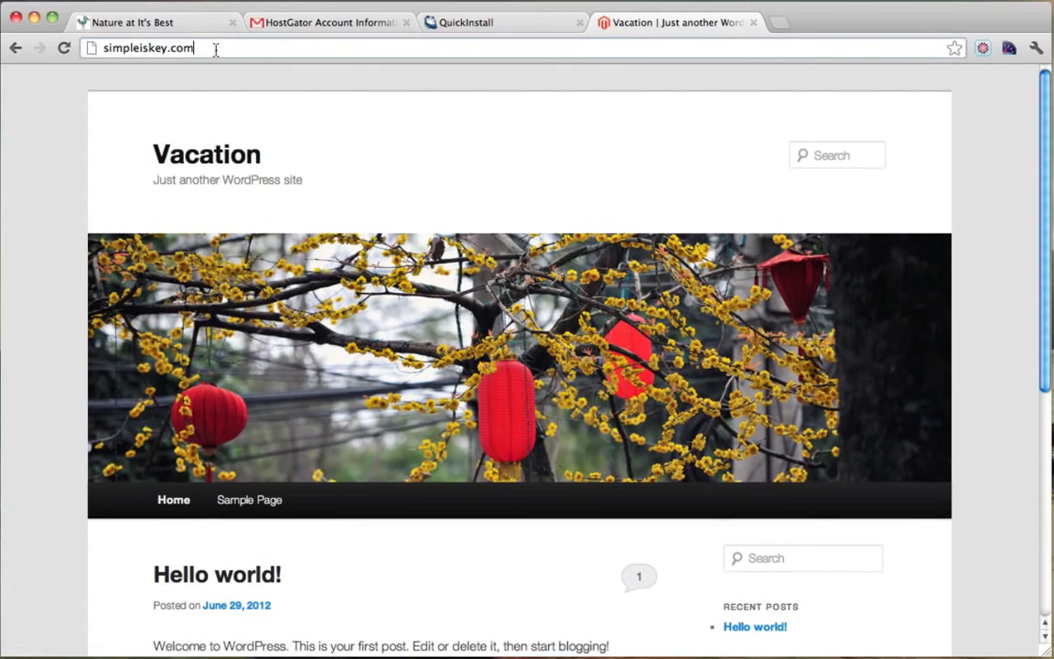
left_click(223, 48)
type("/wp-admin")
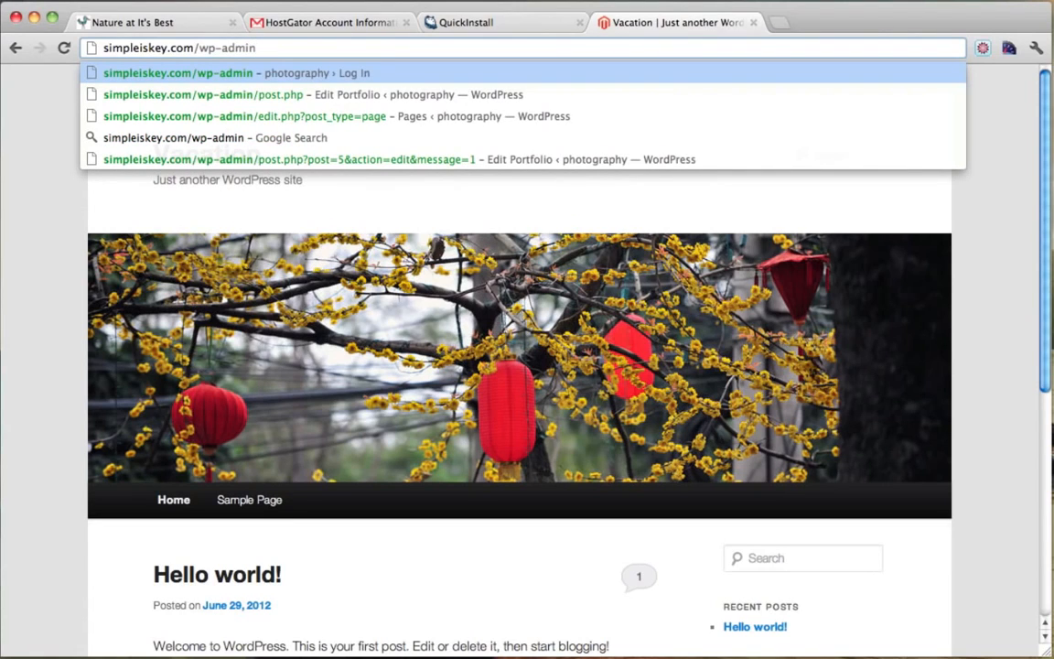
left_click_drag(194, 48, 275, 50)
key("BackSpace")
type("wp-admin")
key("Return")
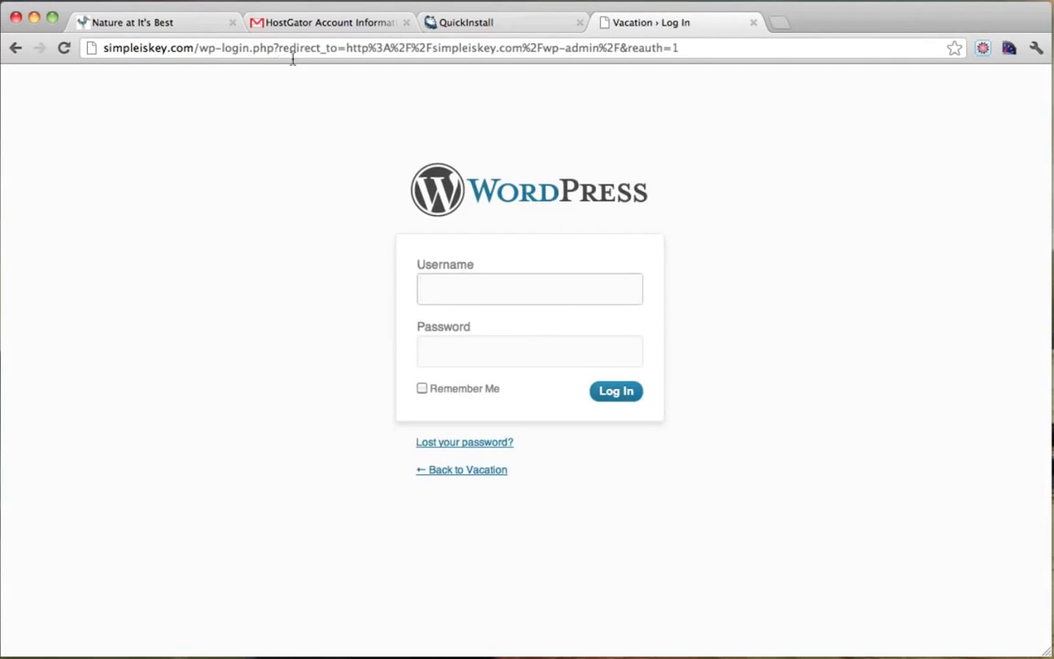
Step: Enter admin as the username on the WordPress login form
type("admin")
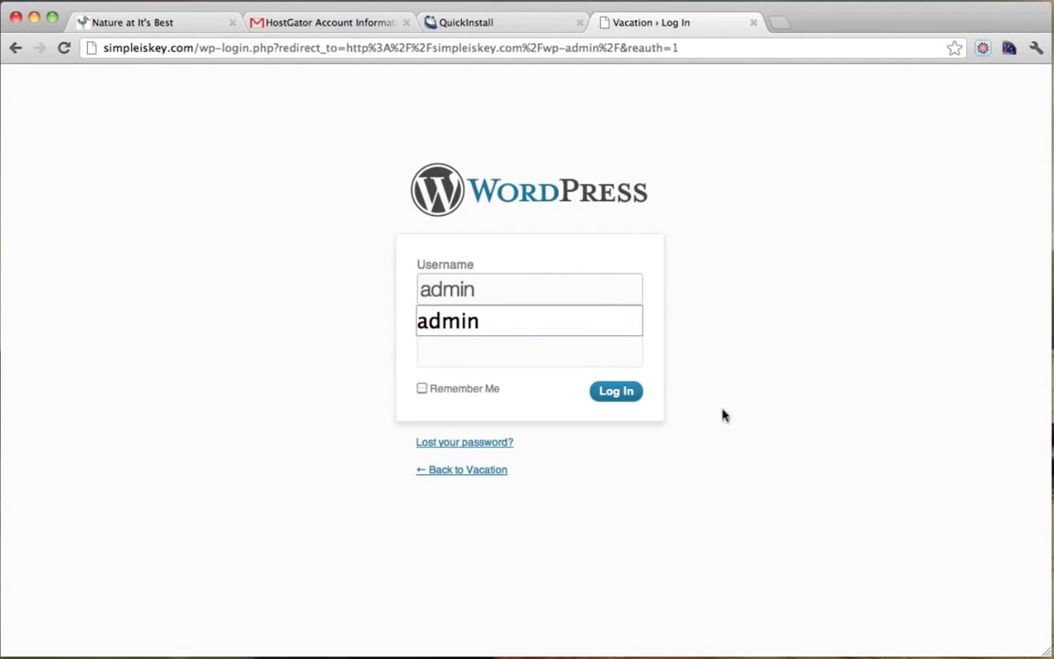
key("Down")
key("Return")
Step: Copy the generated admin password again from the QuickInstall installation confirmation
left_click(515, 24)
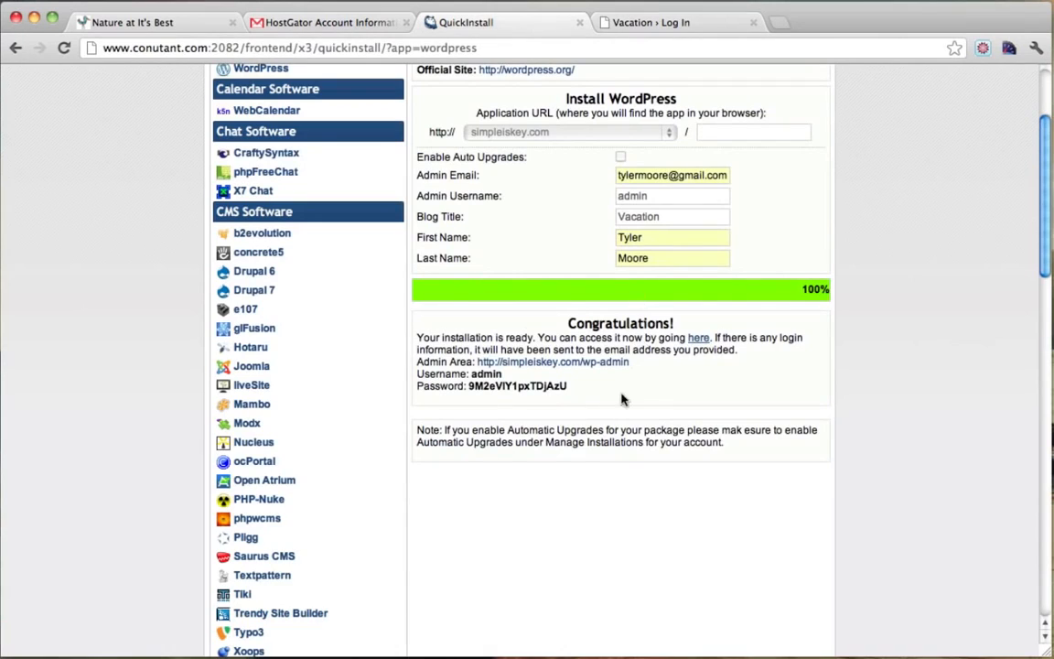
double_click(510, 387)
right_click(510, 387)
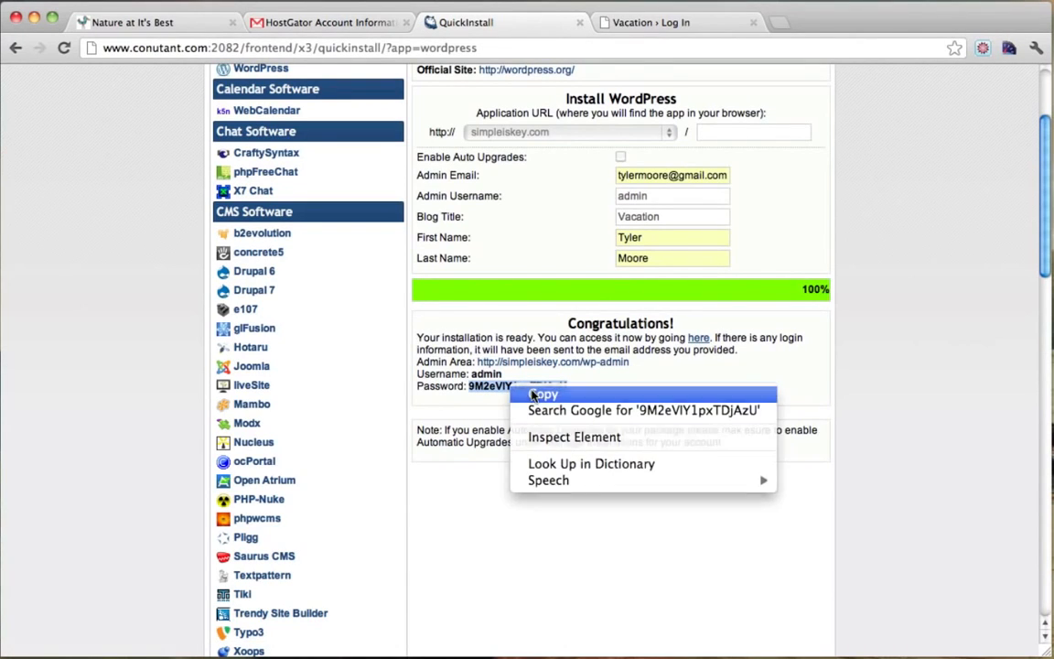
left_click(540, 393)
Step: Paste the copied admin password into the WordPress login form's password field and log in
left_click(663, 24)
left_click(433, 357)
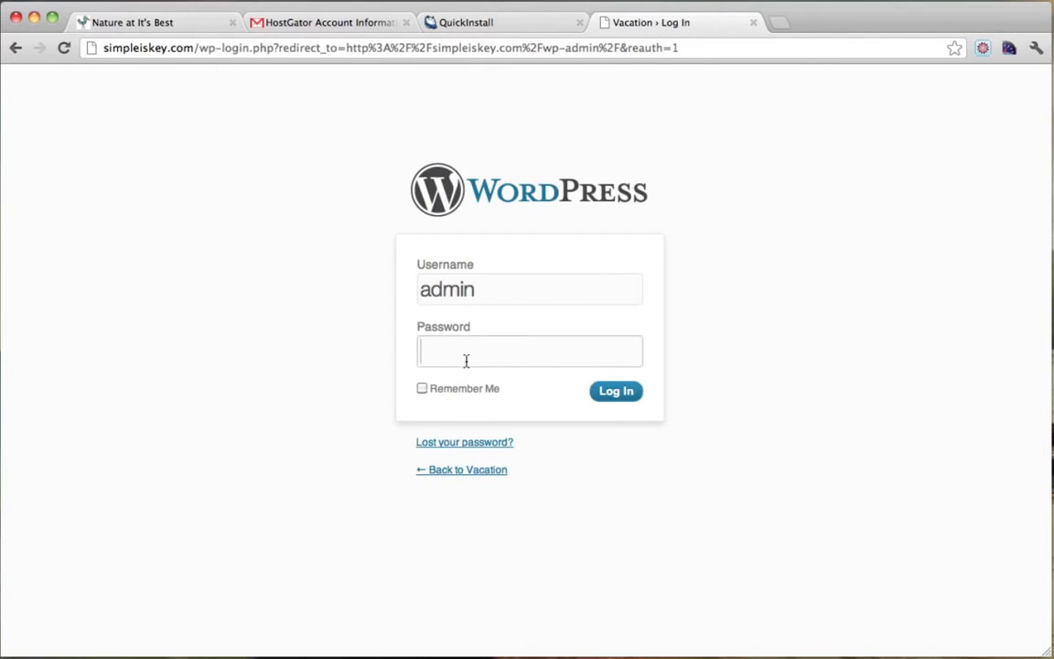
right_click(468, 356)
left_click(521, 444)
left_click(616, 392)
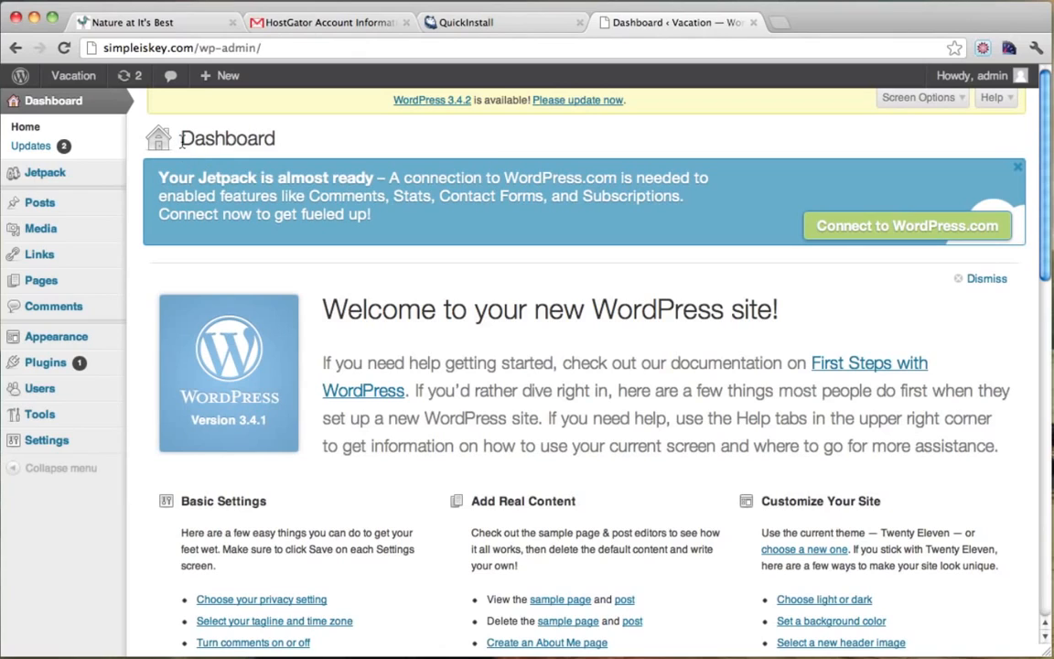
Step: Look at the Dashboard heading, check the generated password in the QuickInstall confirmation, and return to the dashboard
left_click_drag(180, 137, 279, 140)
left_click(282, 140)
left_click(460, 22)
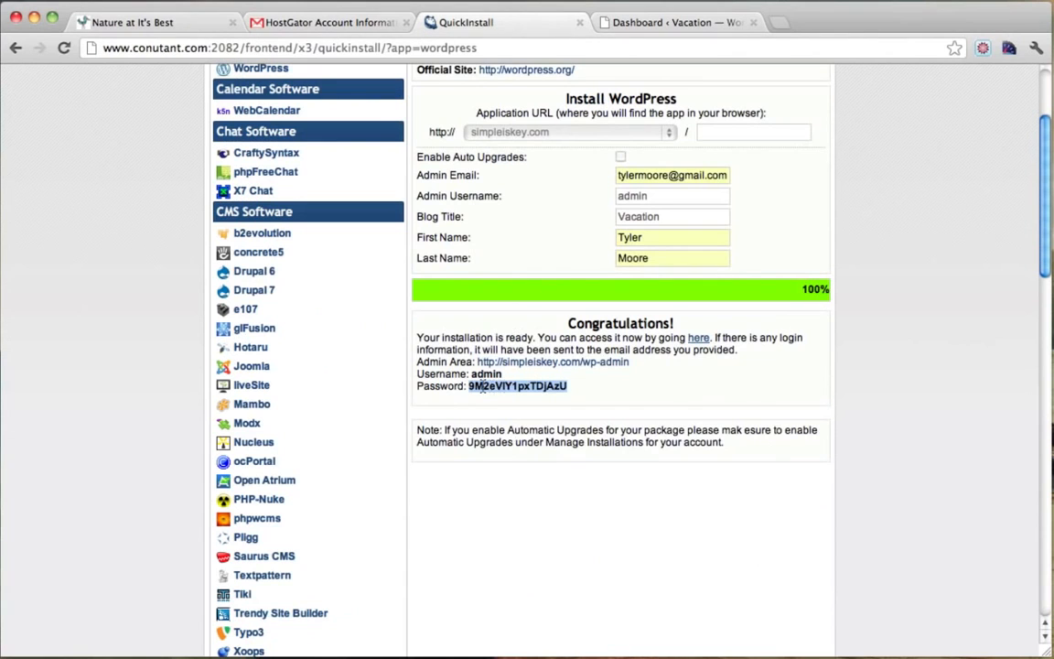
left_click(591, 22)
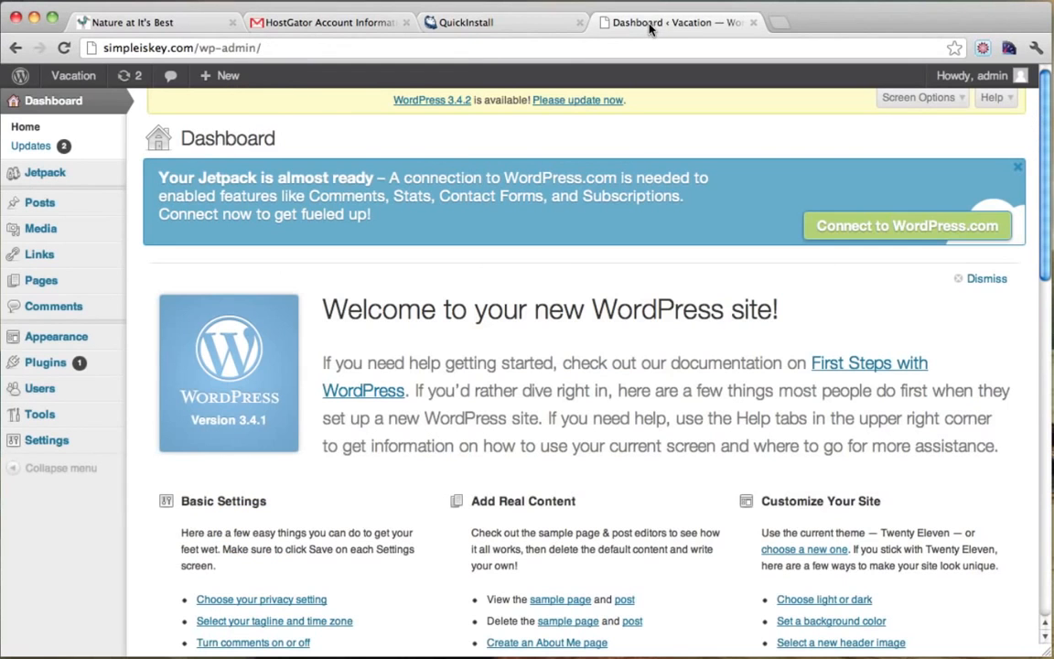
Step: Change the admin user's password by entering and confirming a new password in the user profile, and update the profile
left_click(69, 396)
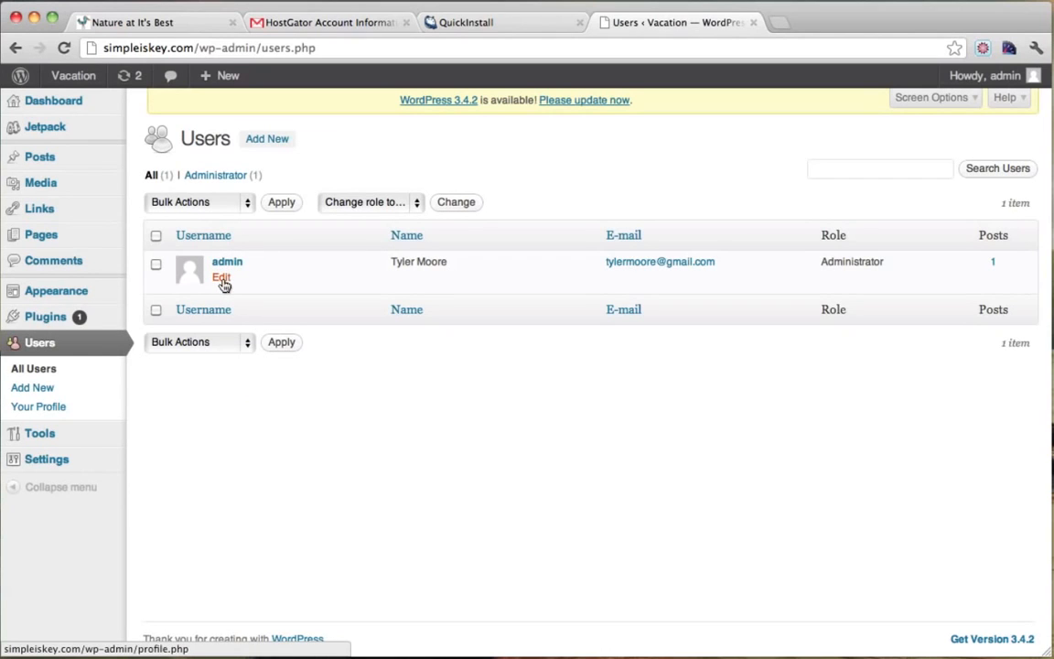
left_click(222, 278)
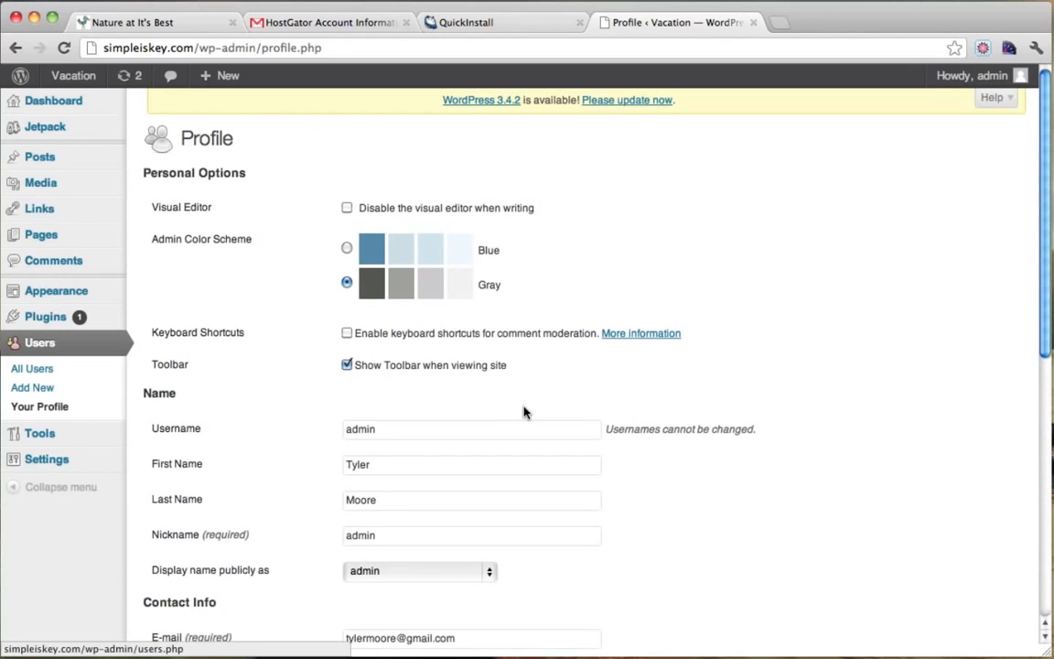
scroll(524, 412, "down", 10)
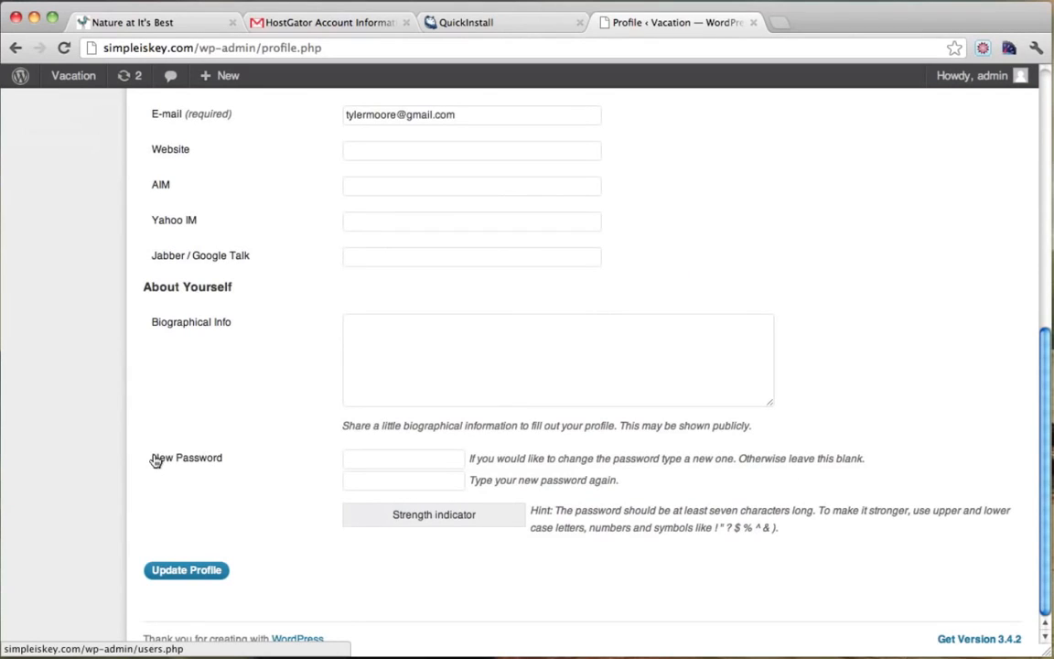
left_click(350, 459)
type("•••")
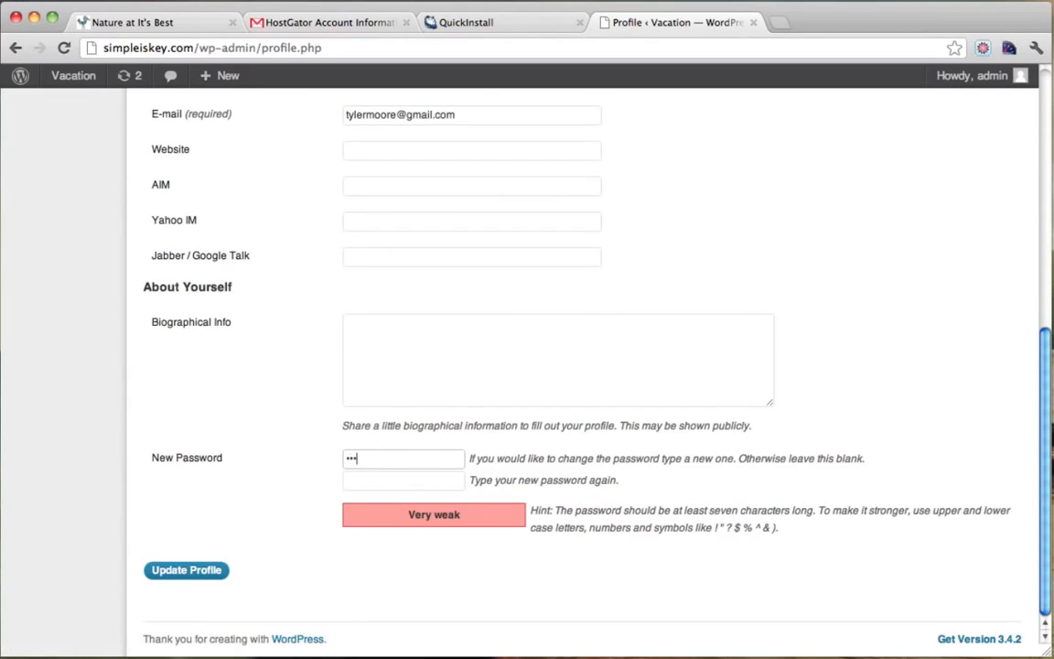
type("••••••••")
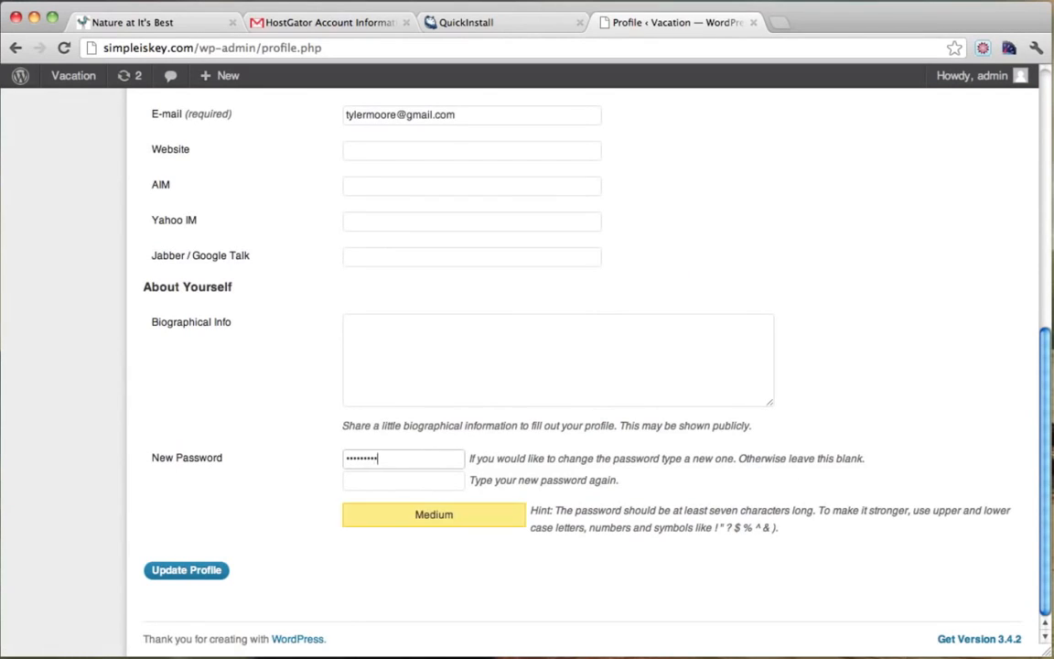
key("Tab")
type("•••")
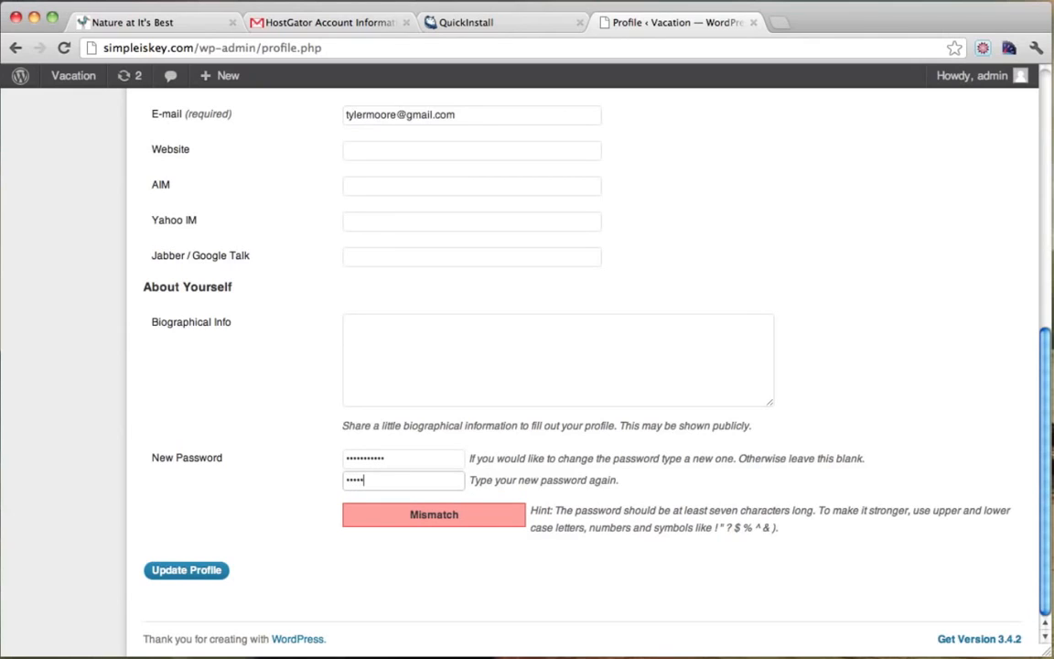
type("••••••••")
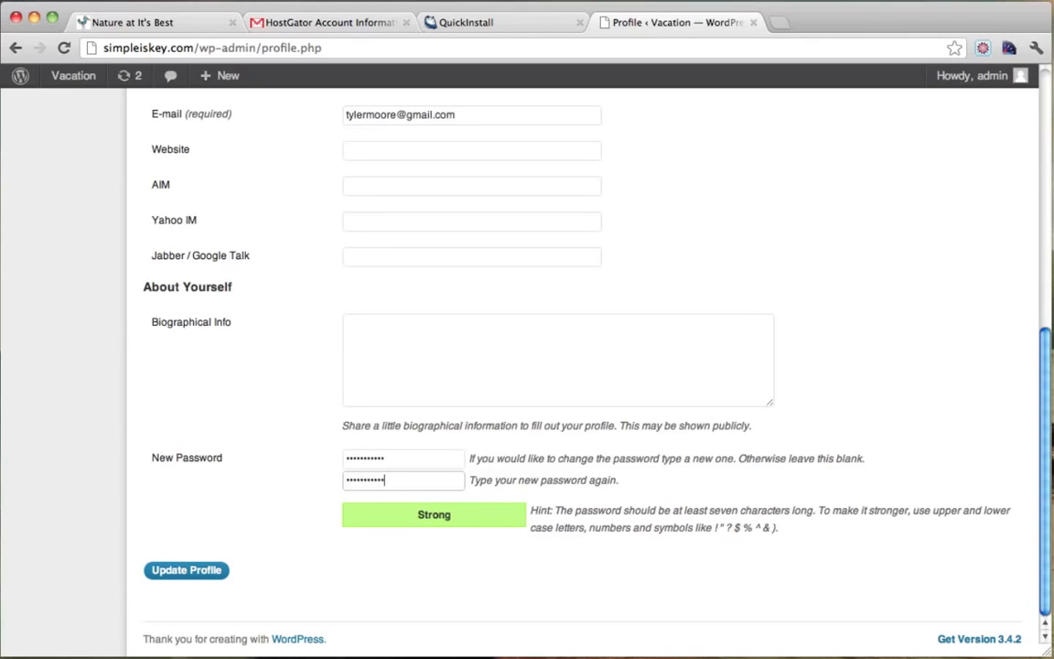
left_click(203, 571)
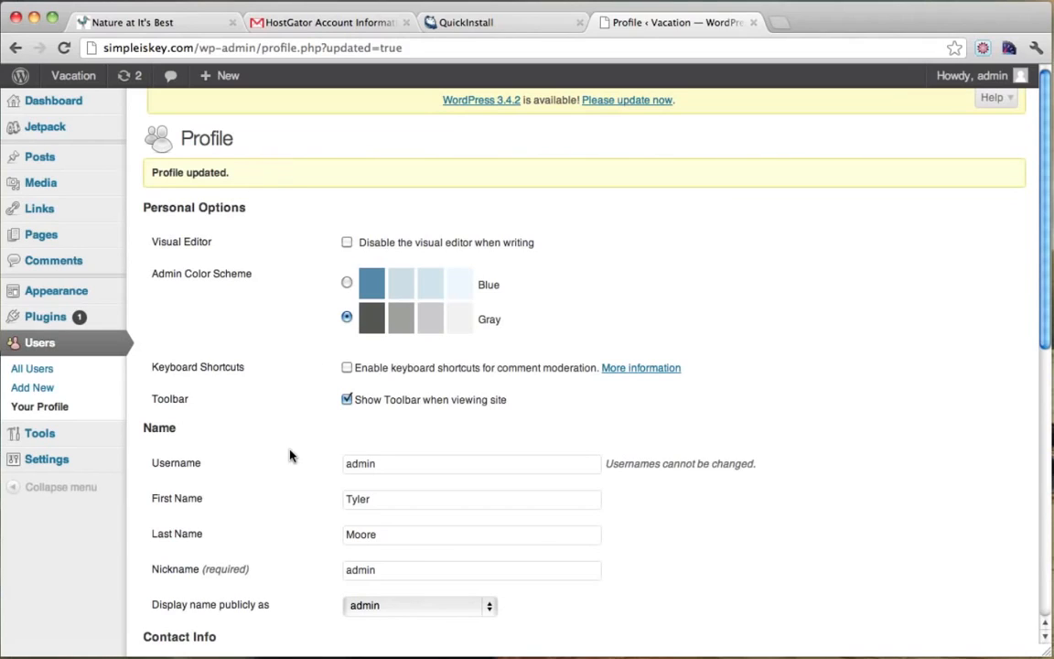
Step: Open the site's General Settings and review the Site Title and Tagline values
left_click(78, 465)
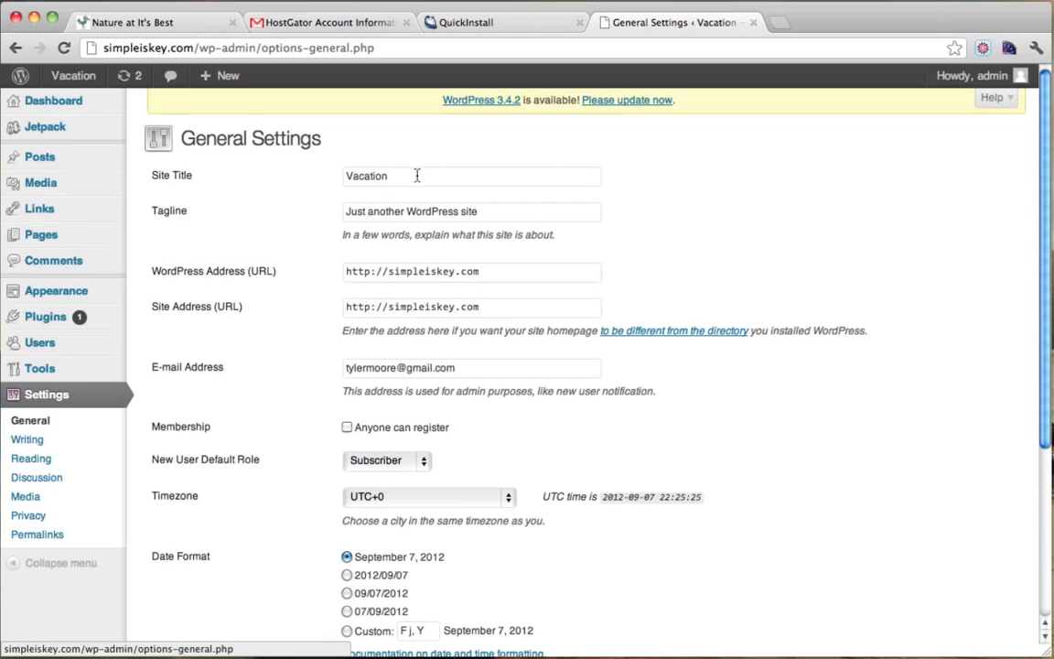
left_click_drag(416, 176, 297, 172)
left_click_drag(504, 208, 304, 202)
left_click_drag(419, 175, 301, 183)
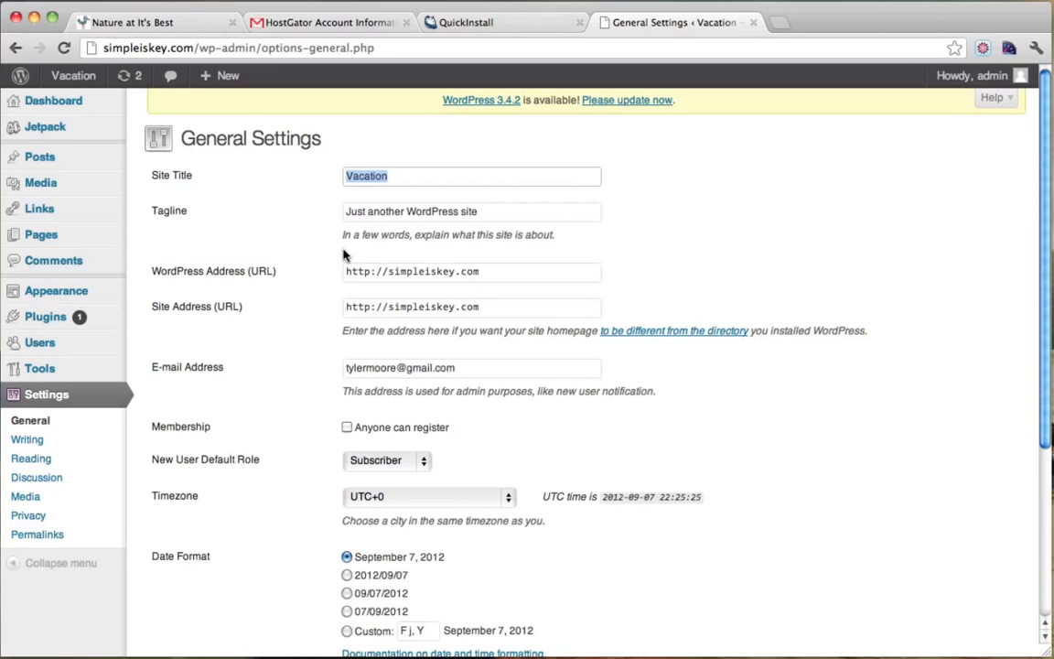
Step: Open google.com in a new tab and compare its www address with the address of the WordPress site
left_click_drag(104, 48, 181, 51)
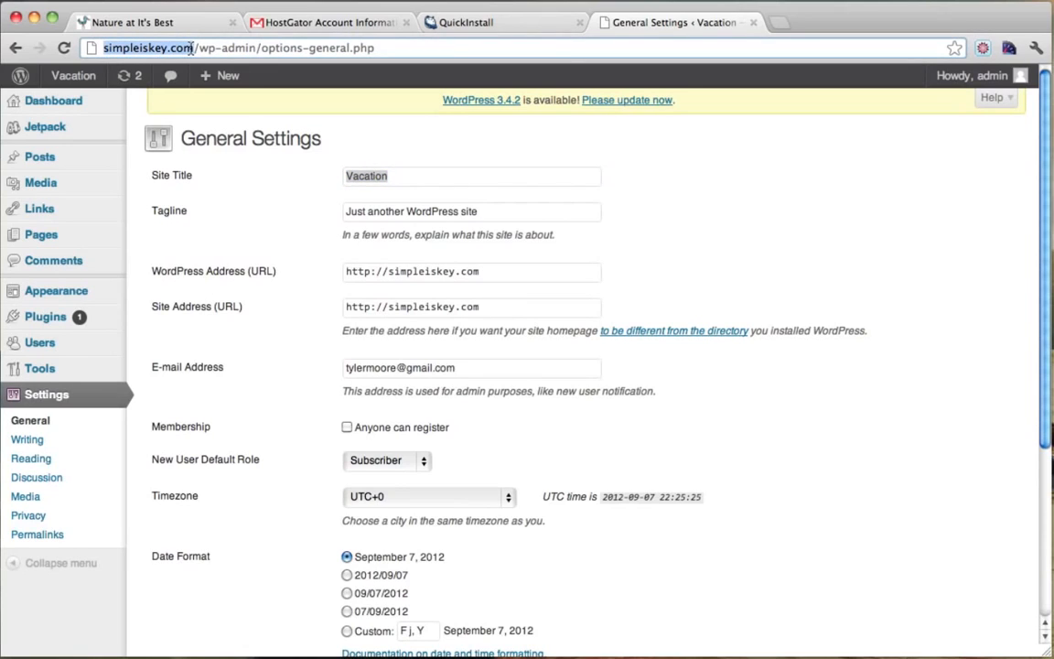
left_click(780, 22)
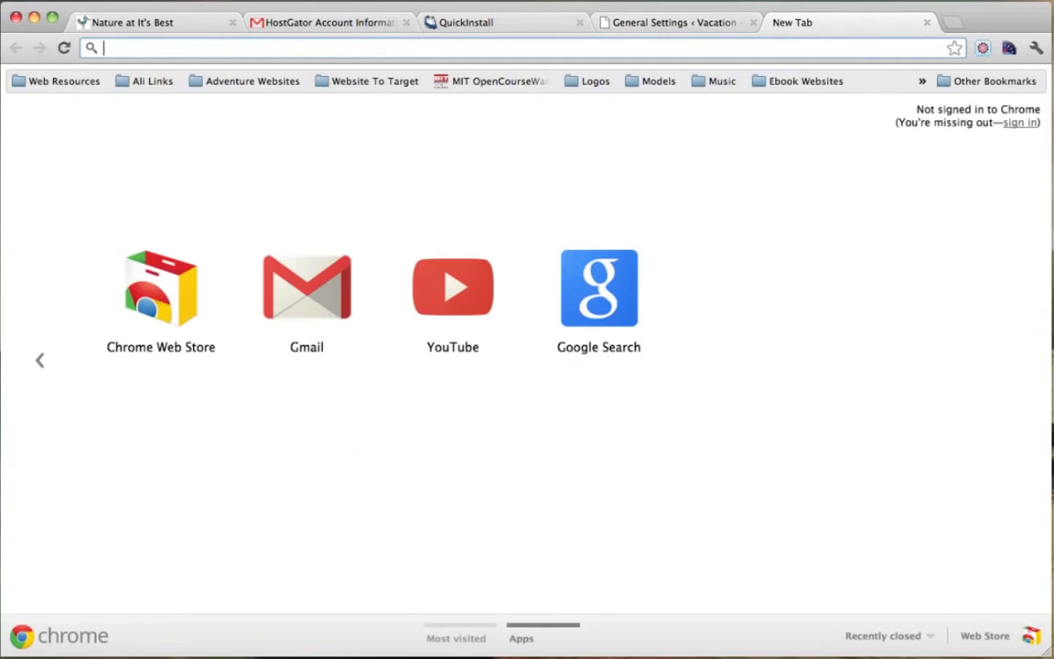
type("google.com")
key("Return")
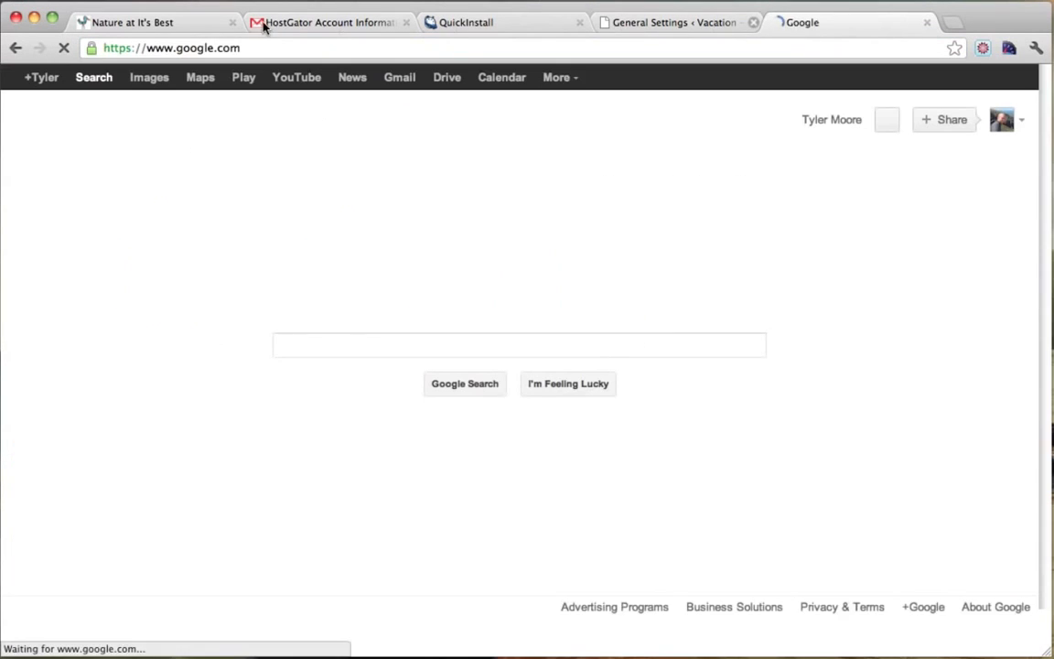
left_click_drag(147, 51, 274, 49)
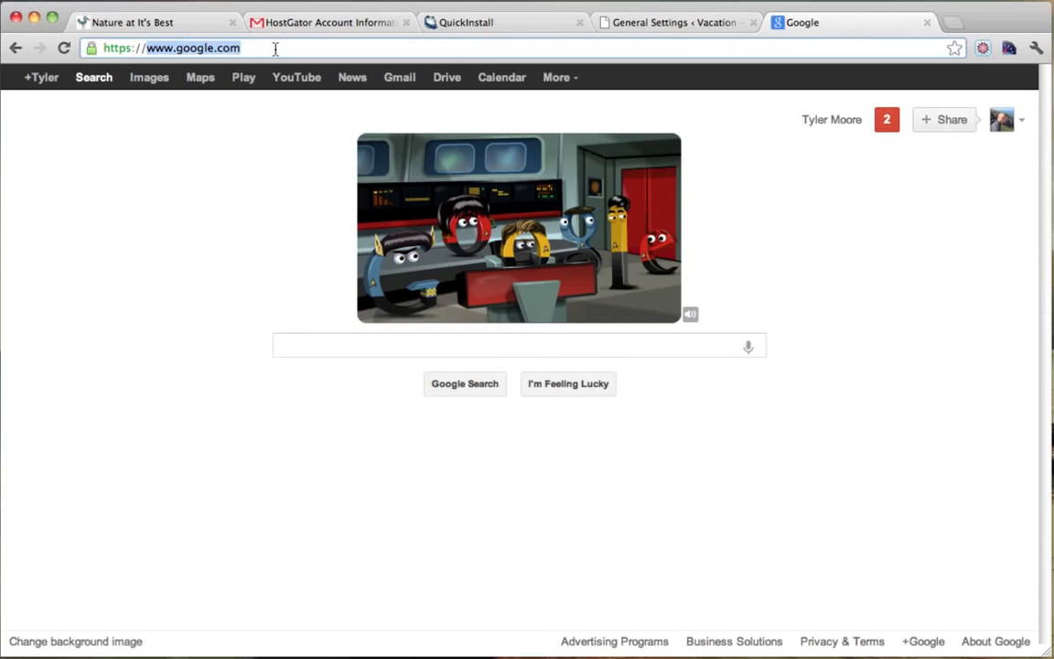
left_click(668, 24)
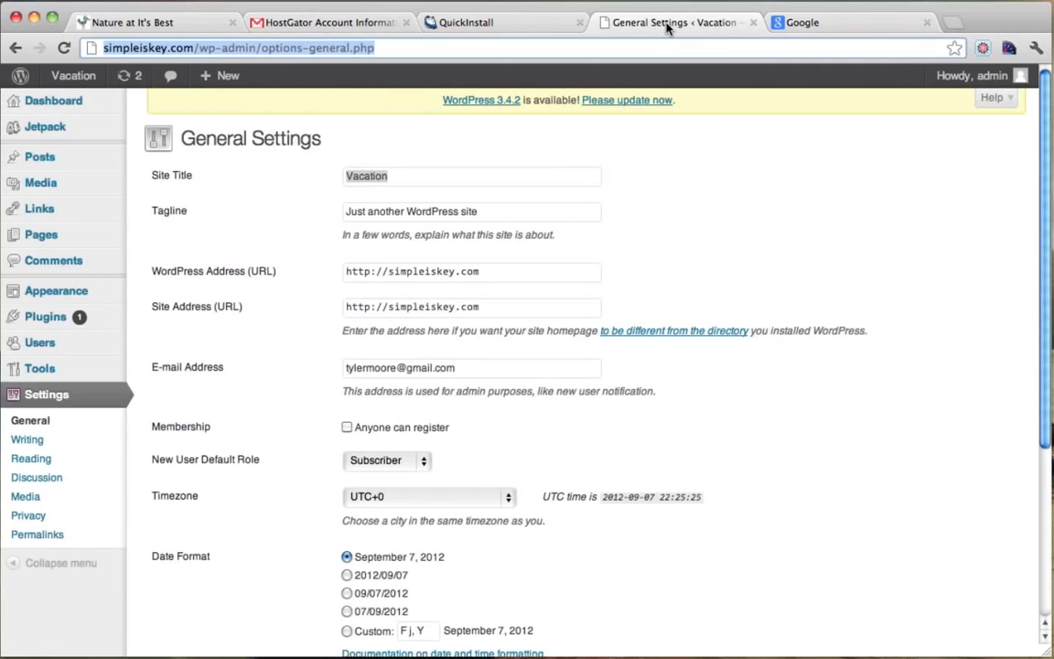
left_click(826, 24)
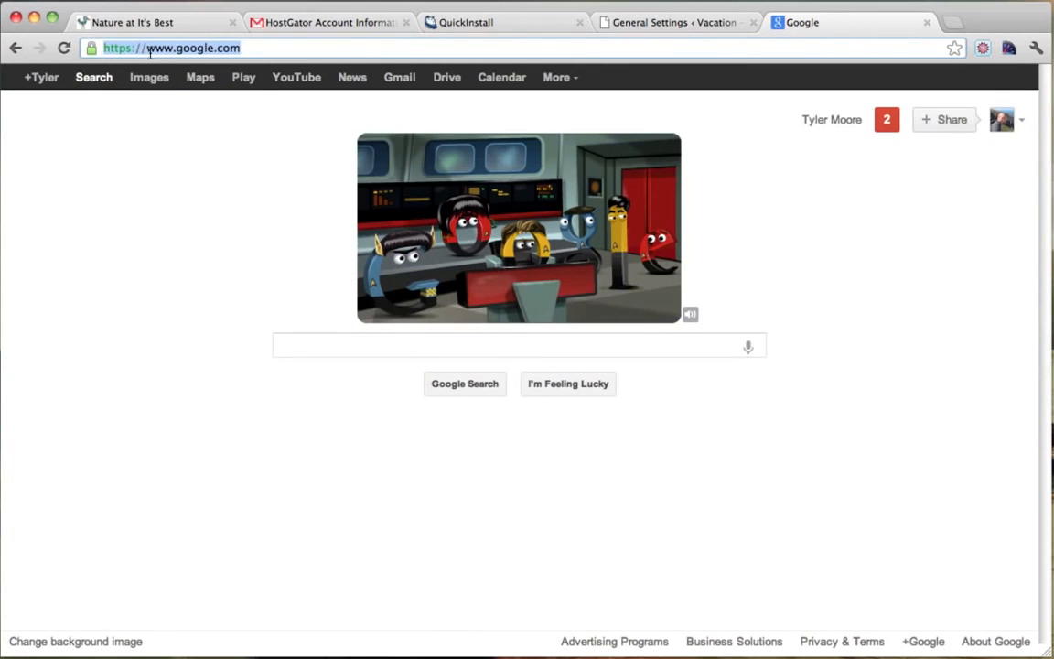
left_click_drag(147, 48, 269, 49)
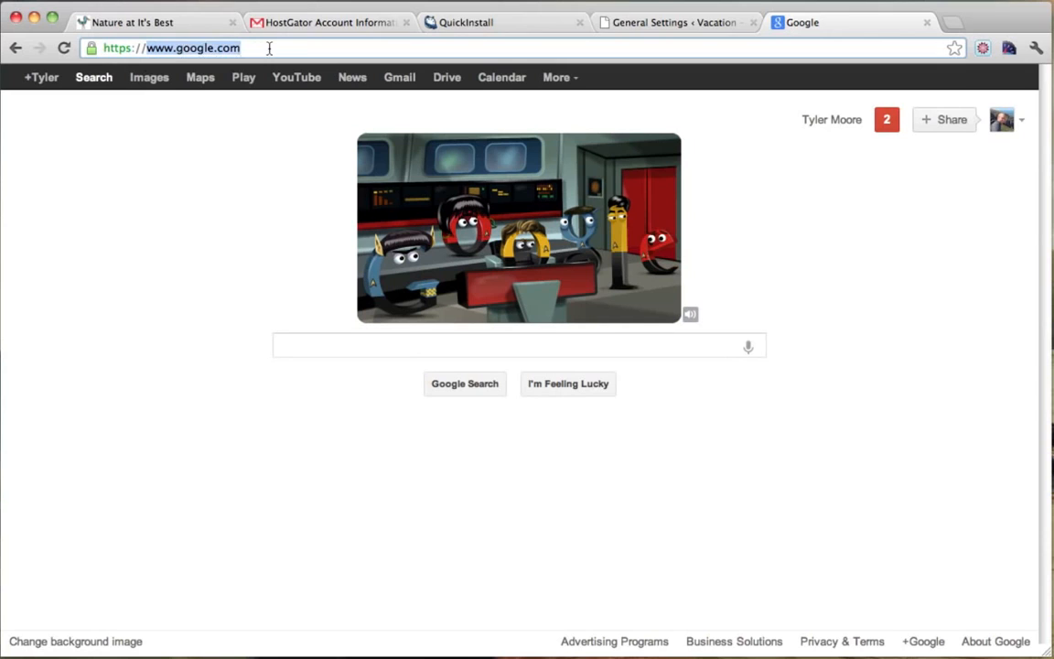
left_click(689, 24)
left_click(250, 49)
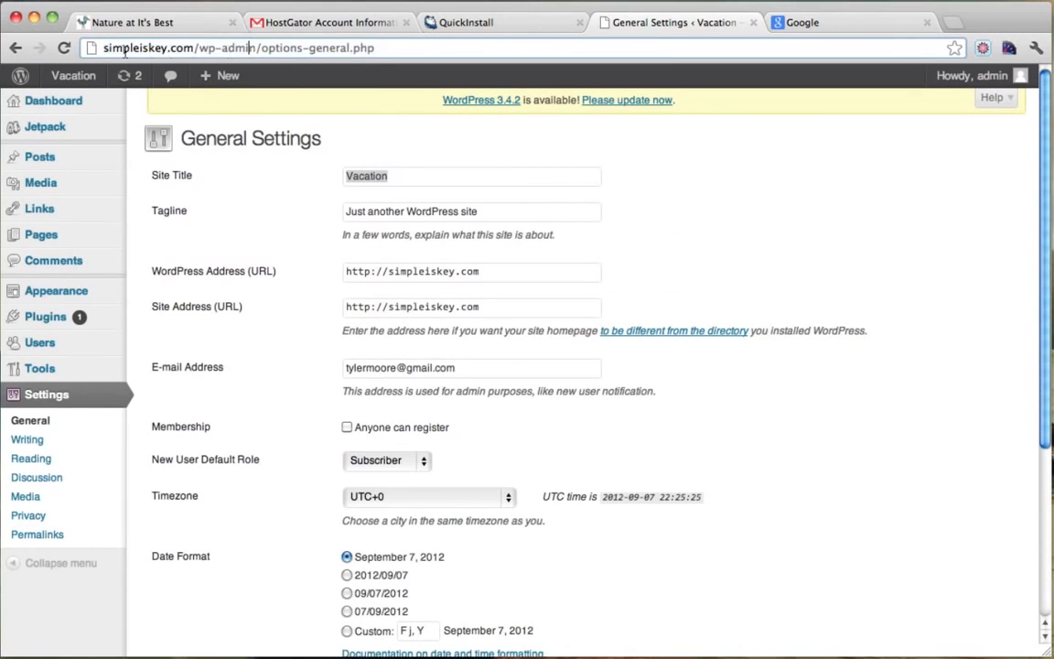
left_click_drag(104, 49, 409, 50)
left_click(409, 49)
left_click(389, 272)
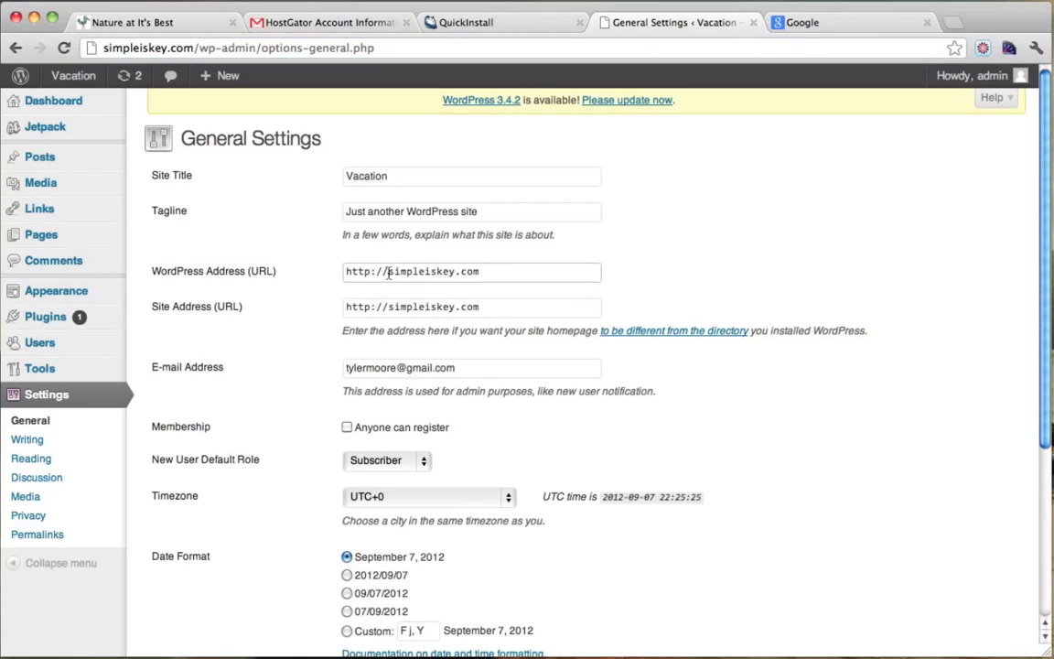
type("www.")
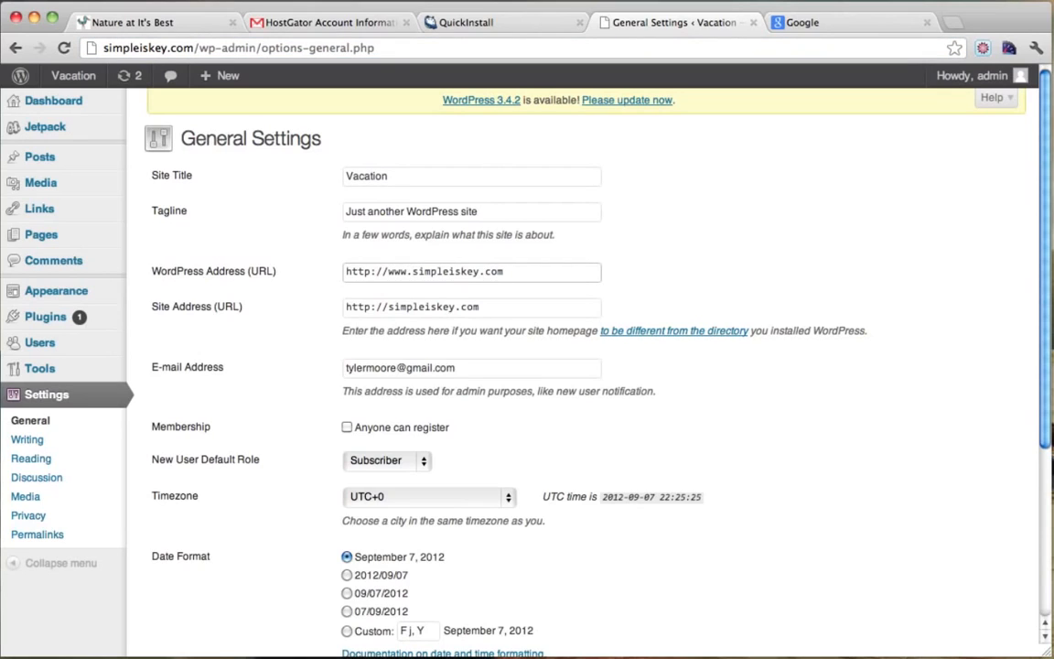
left_click(388, 309)
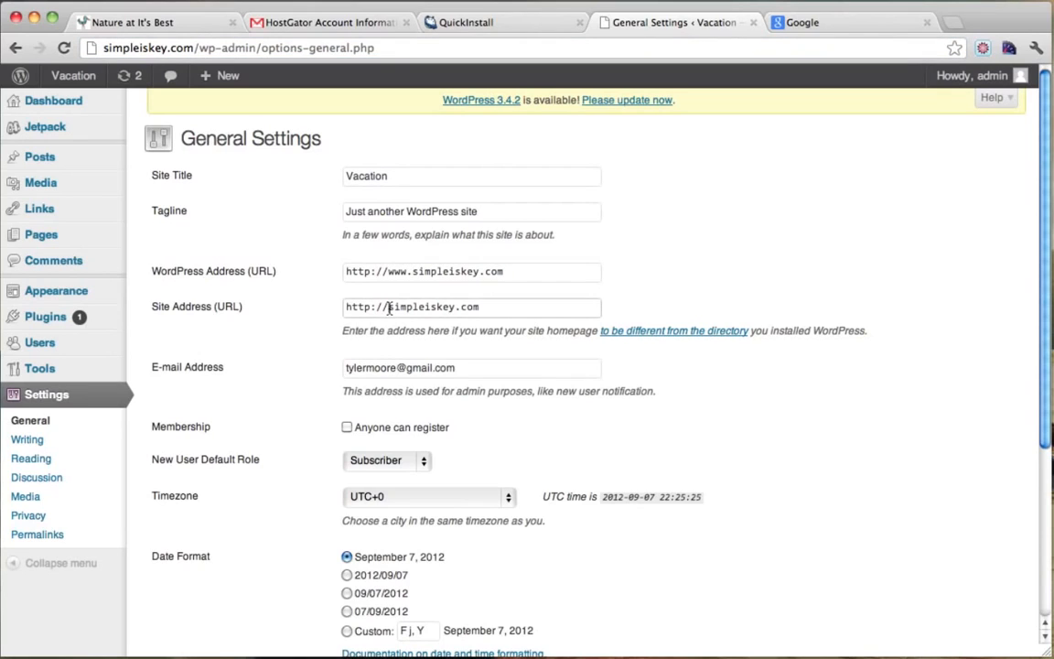
type("www.")
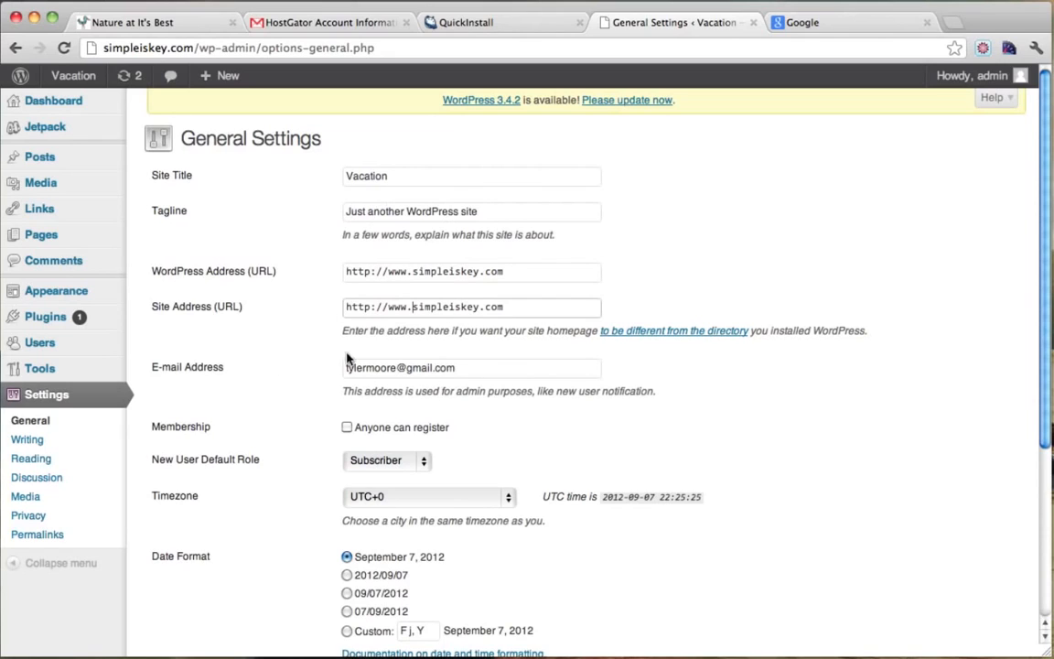
Step: Check the WordPress Address and Site Address for a trailing slash, comparing them with the current page's address
left_click(511, 272)
left_click_drag(511, 272, 412, 271)
left_click(412, 271)
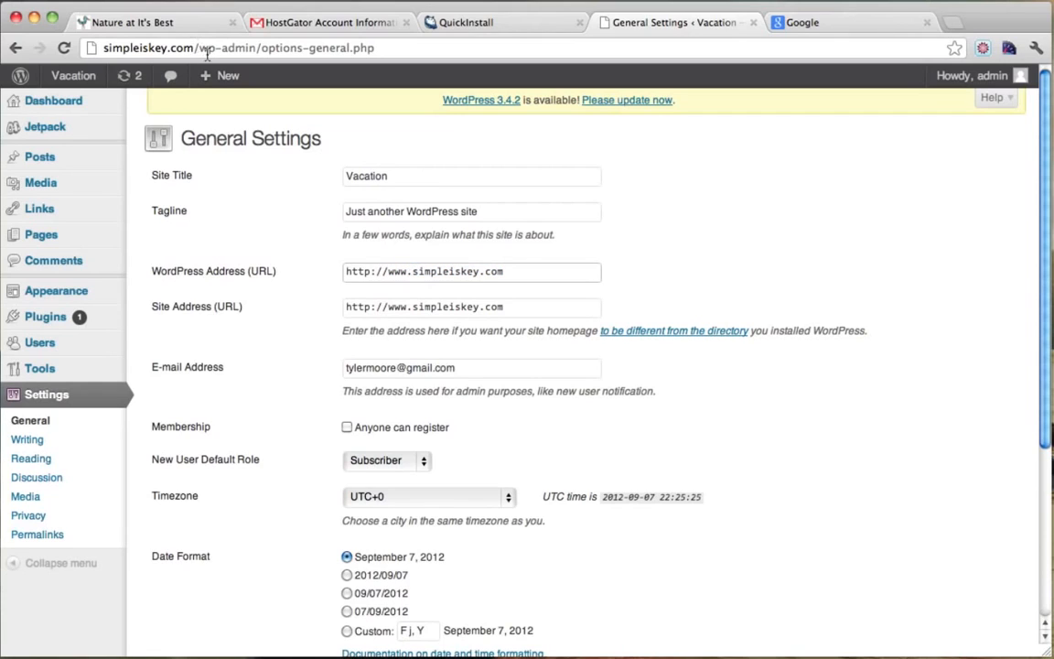
mouse_move(194, 50)
left_mouse_down()
mouse_move(110, 49)
mouse_move(199, 50)
left_mouse_up()
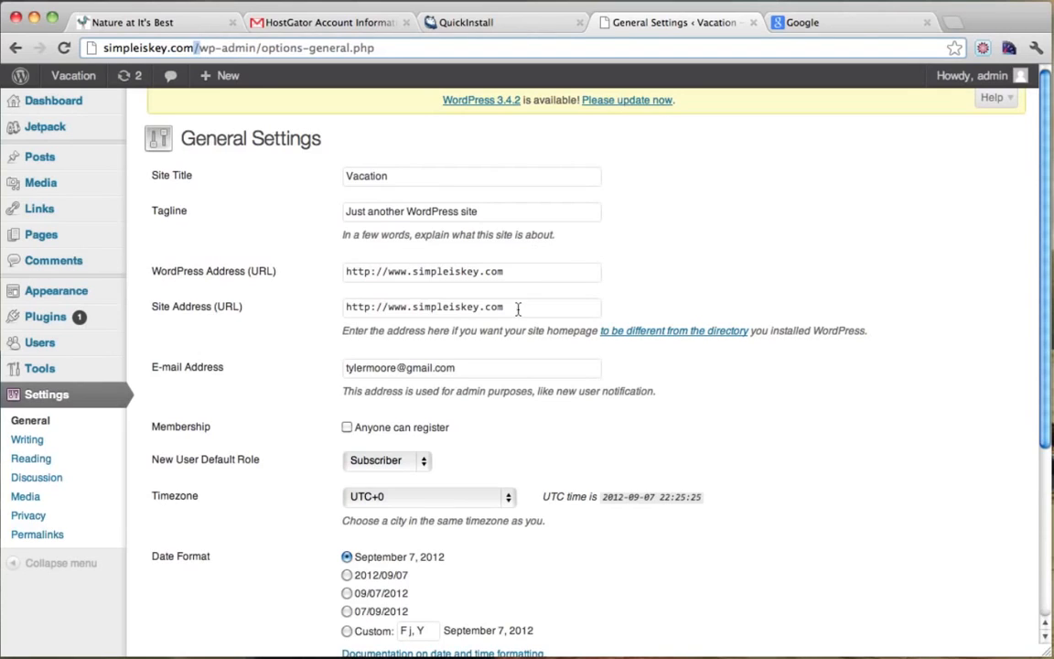
left_click_drag(518, 309, 316, 311)
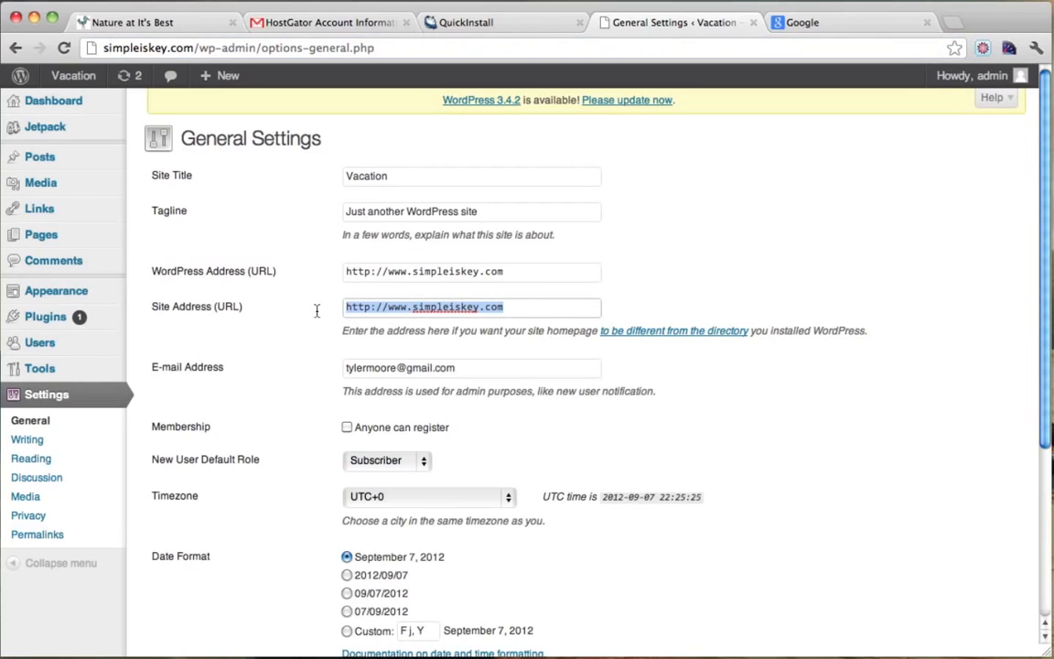
Step: Compare the www prefix in the WordPress Address and Site Address with the domain in the current page's address
left_click(569, 271)
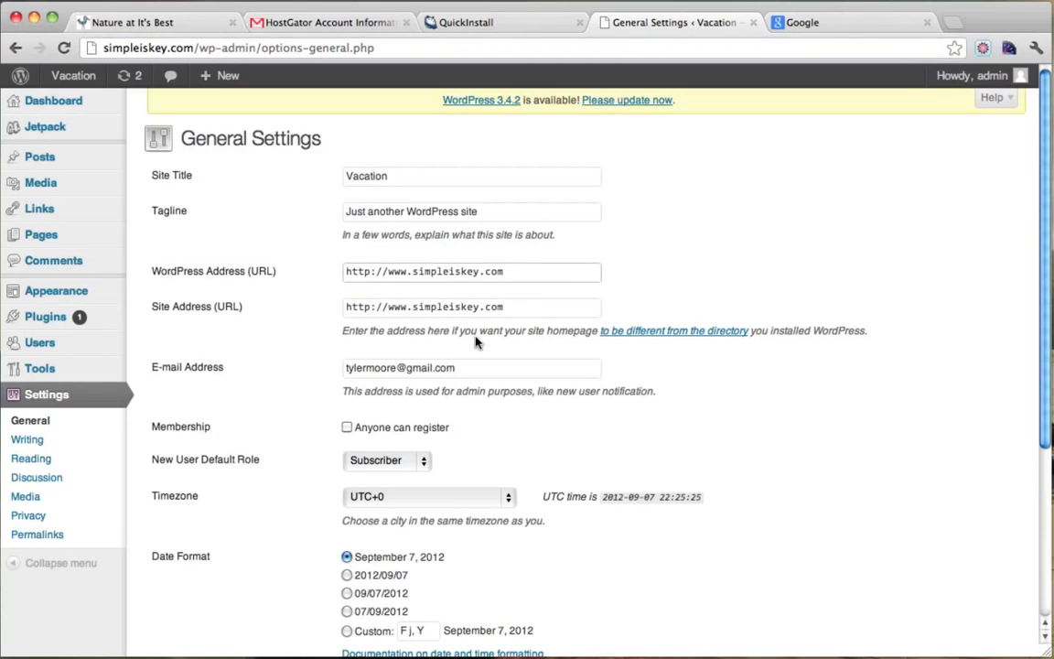
left_click_drag(386, 271, 412, 311)
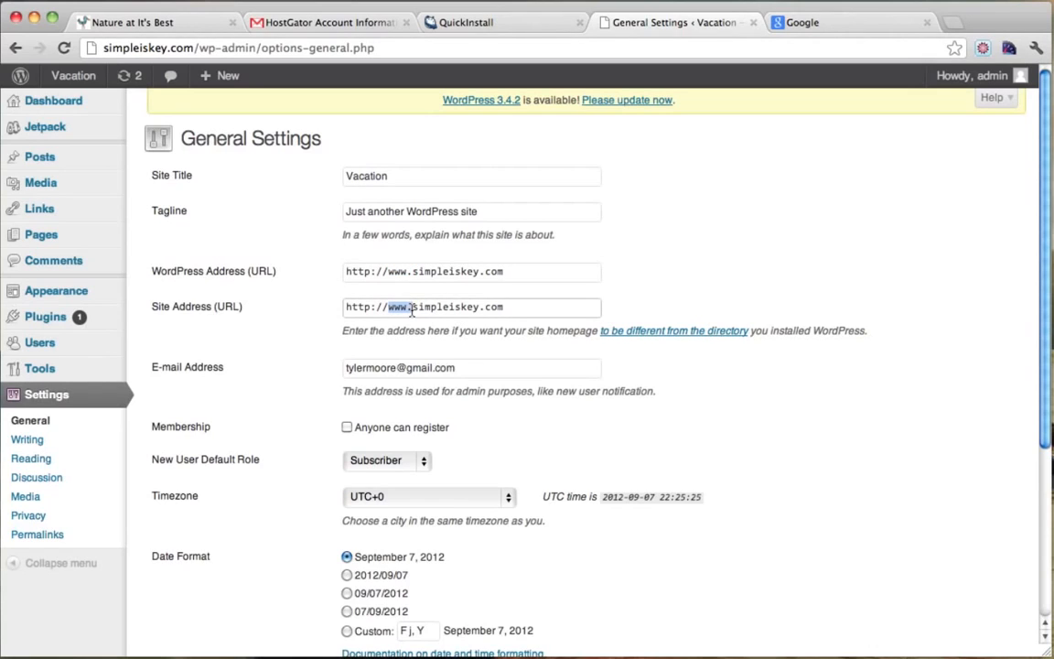
left_click(412, 309)
left_click_drag(192, 50, 94, 50)
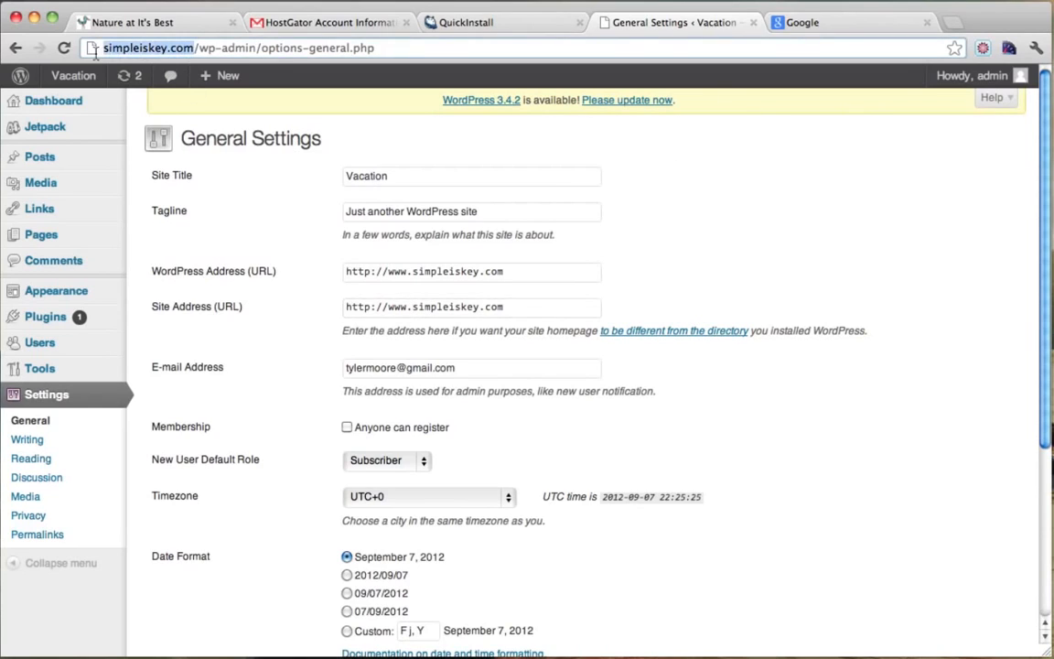
left_click(515, 270)
Step: Recheck the www part of the WordPress Address and save the General Settings changes
scroll(619, 447, "down", 3)
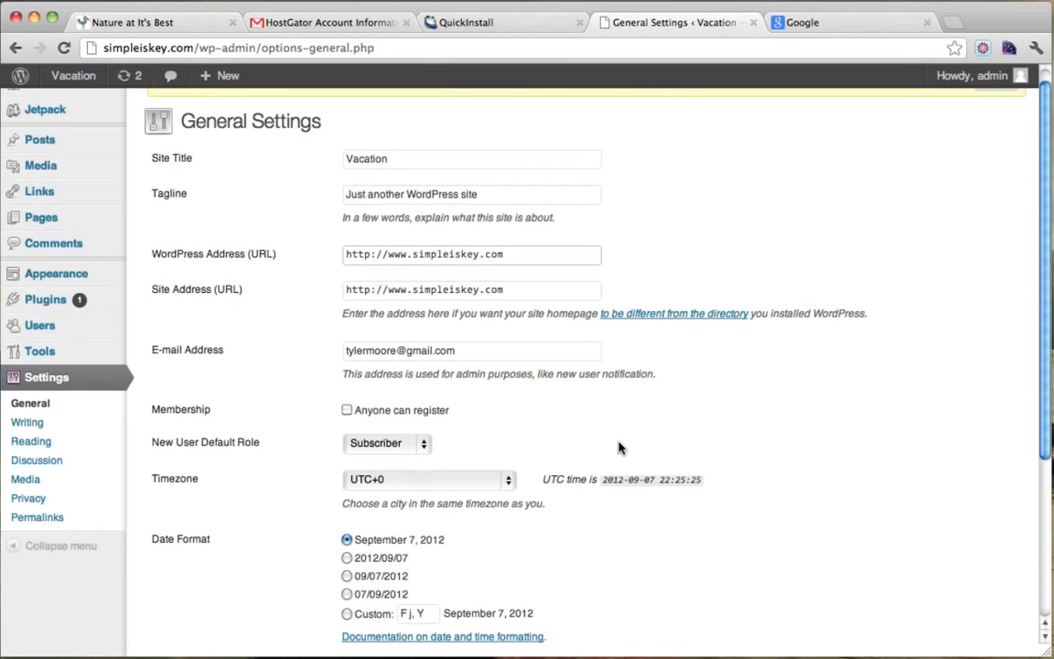
scroll(619, 447, "up", 2)
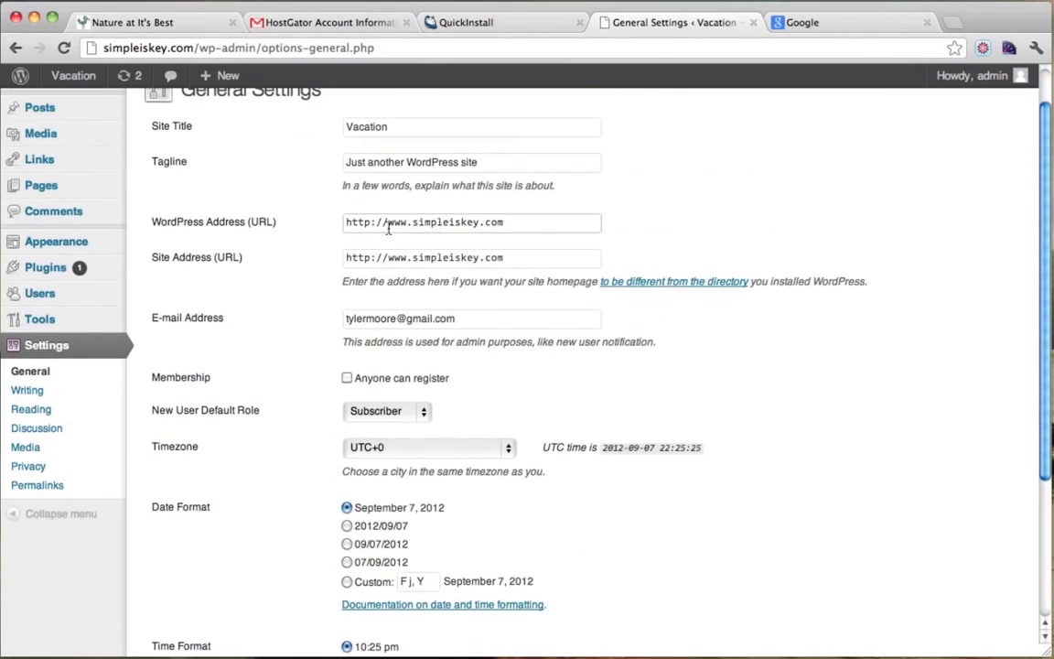
left_click_drag(389, 229, 417, 229)
scroll(619, 313, "down", 5)
left_click(188, 570)
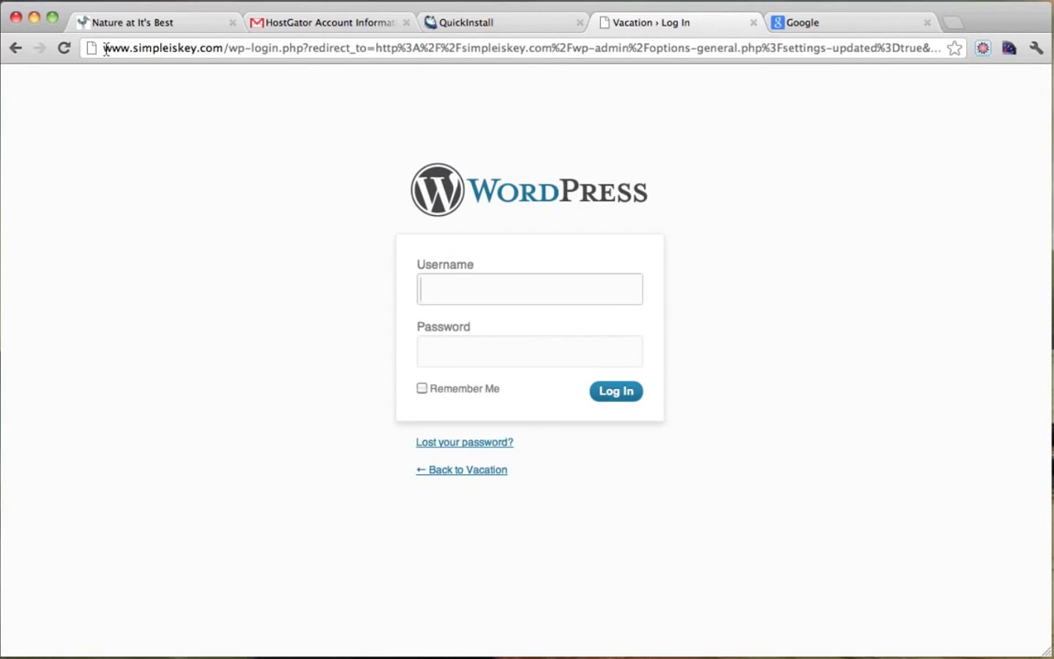
Step: Check the www address of the login page and log back in to WordPress as admin with the account password
left_click_drag(105, 50, 221, 44)
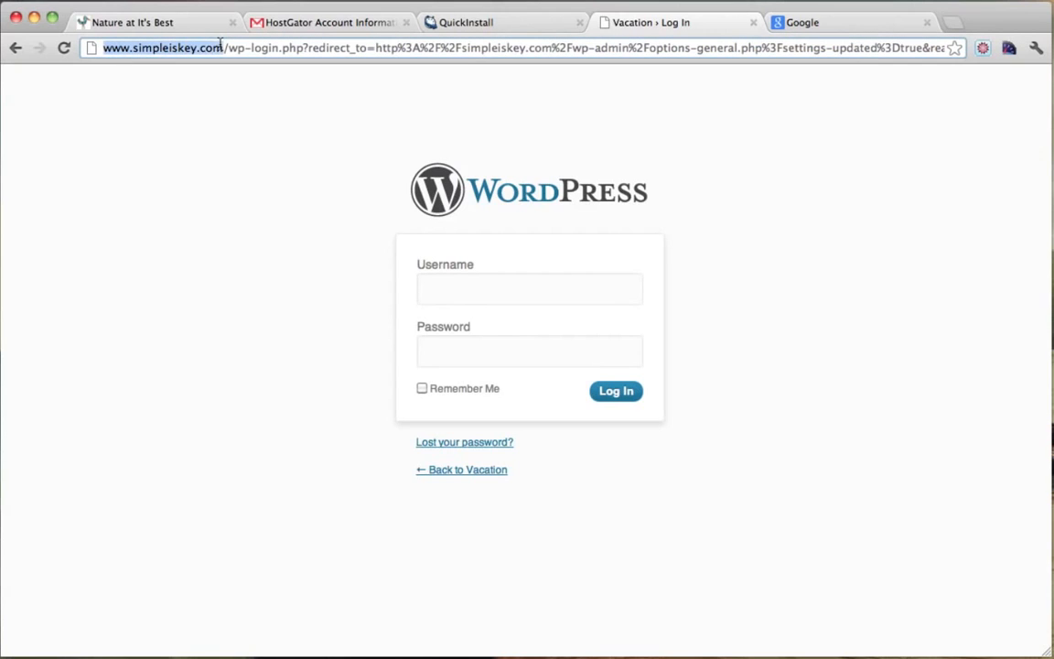
left_click(456, 288)
type("admin")
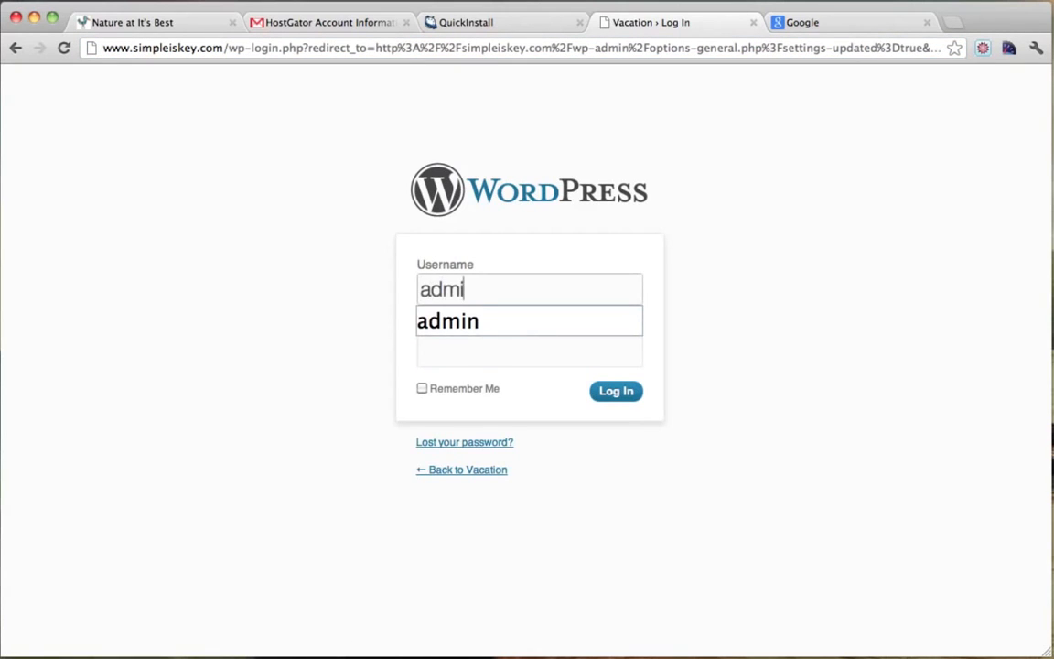
key("Tab")
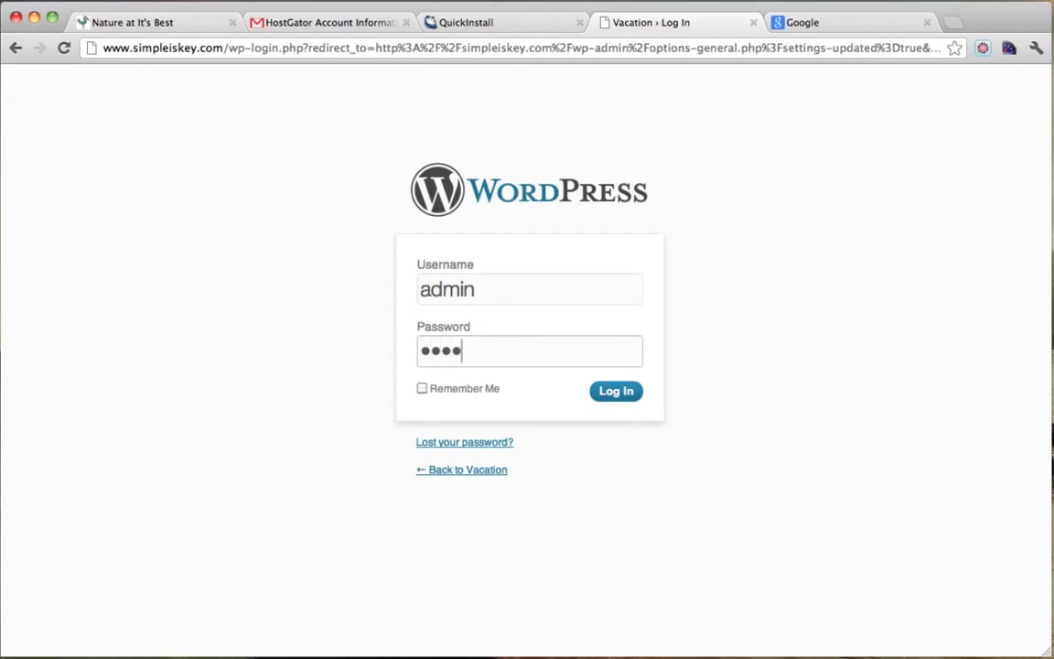
key("BackSpace")
key("BackSpace")
key("BackSpace")
key("BackSpace")
type("***********")
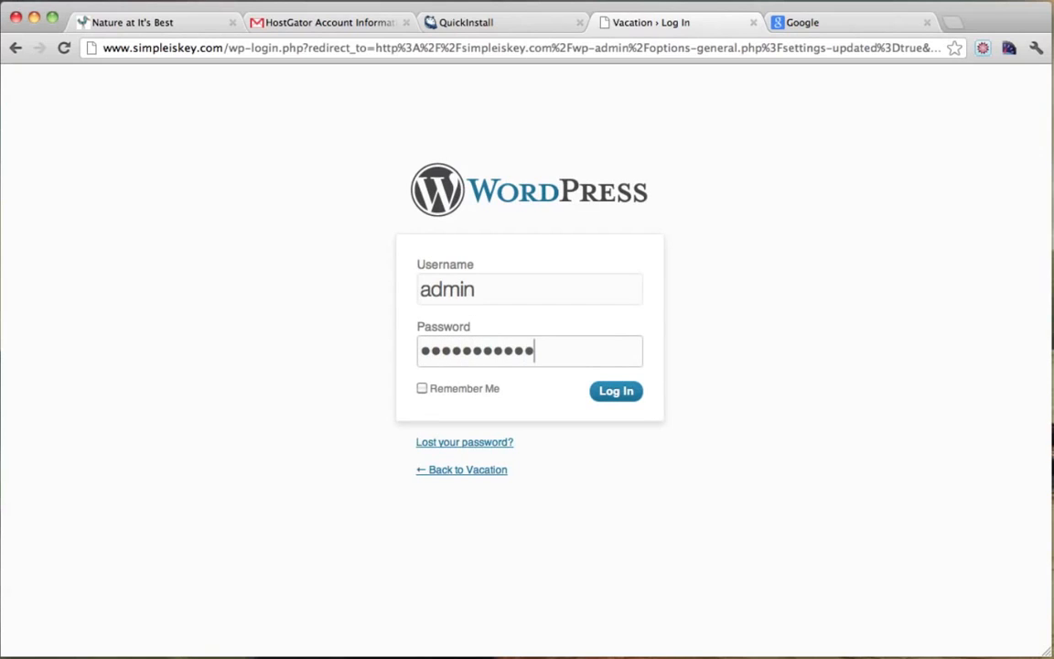
left_click(628, 392)
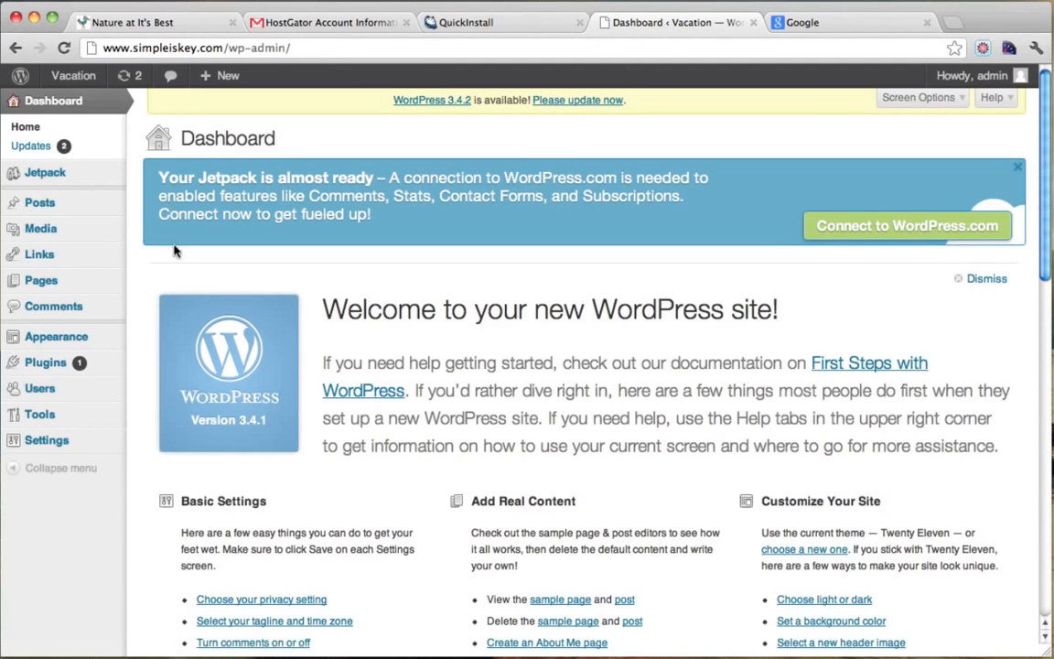
mouse_move(66, 77)
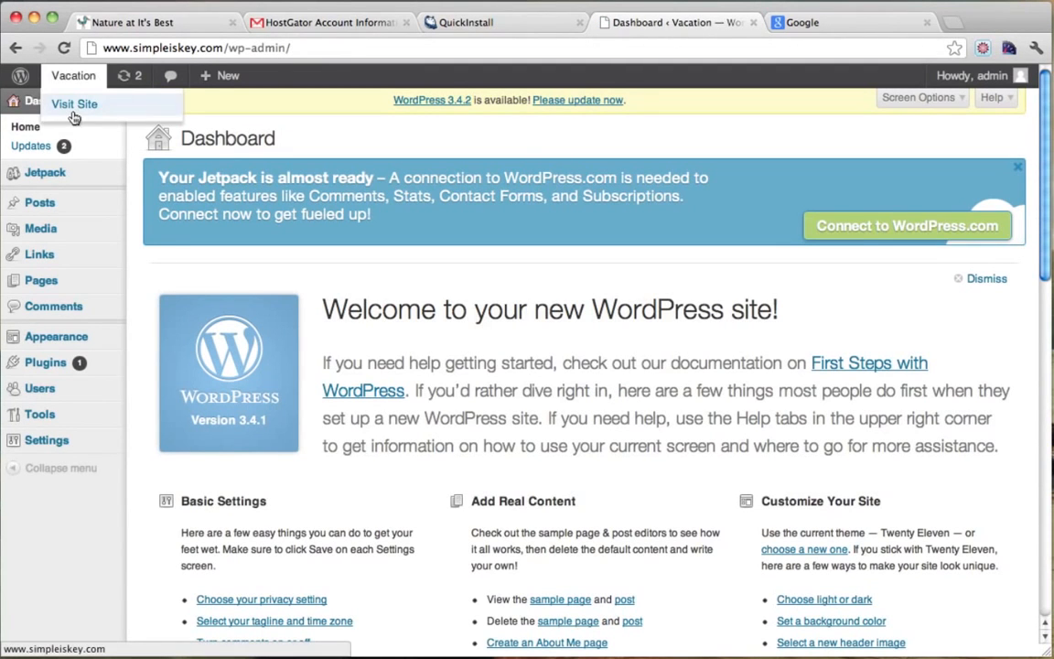
left_click(73, 108)
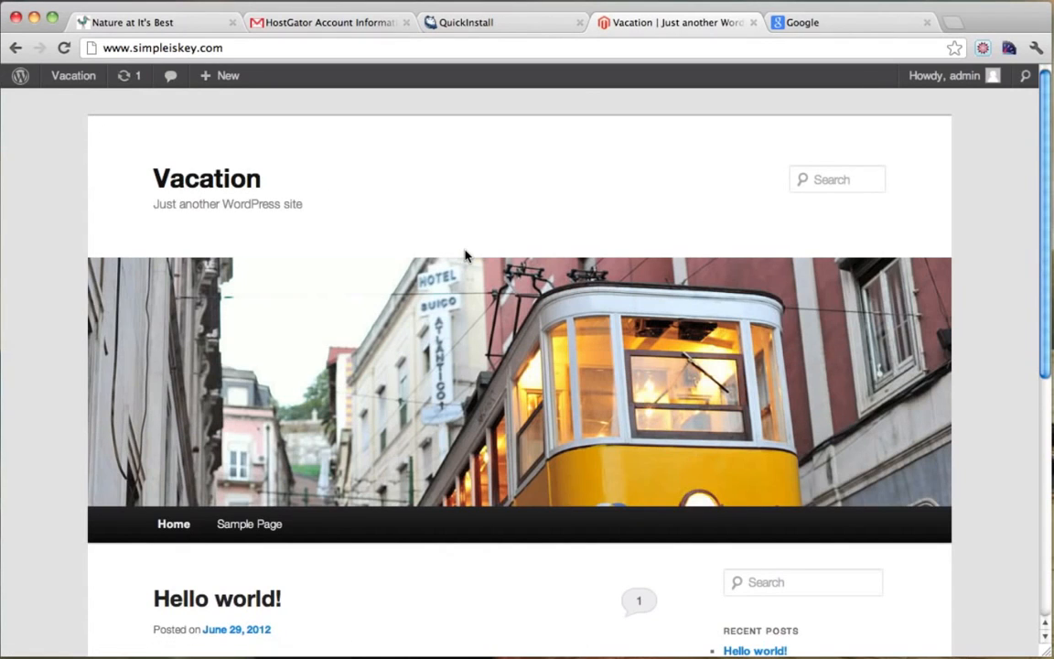
left_click(238, 48)
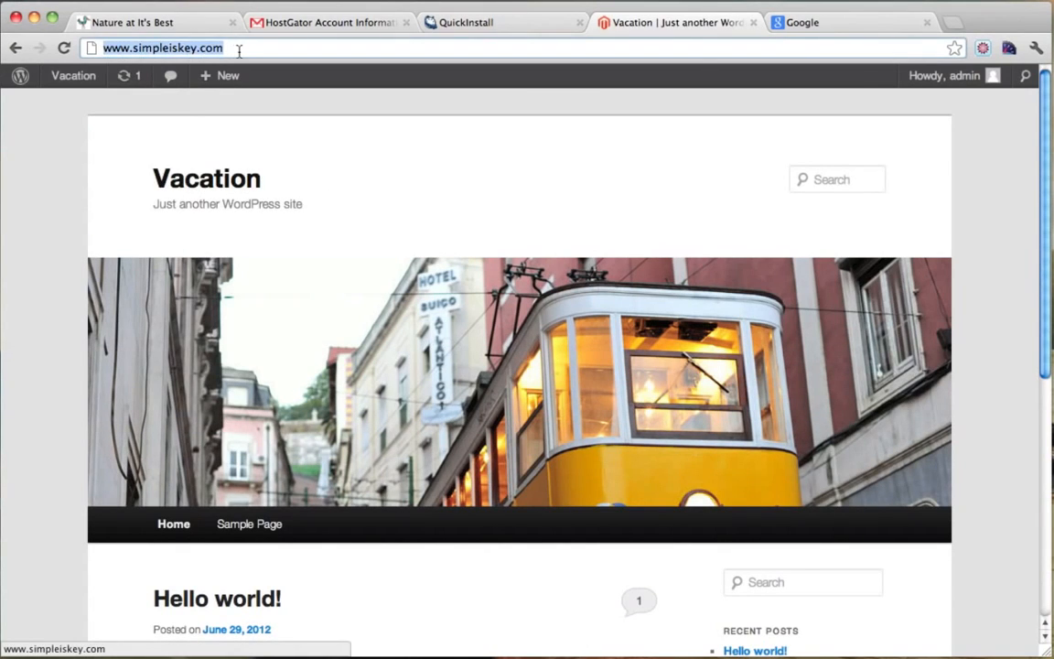
left_click(239, 50)
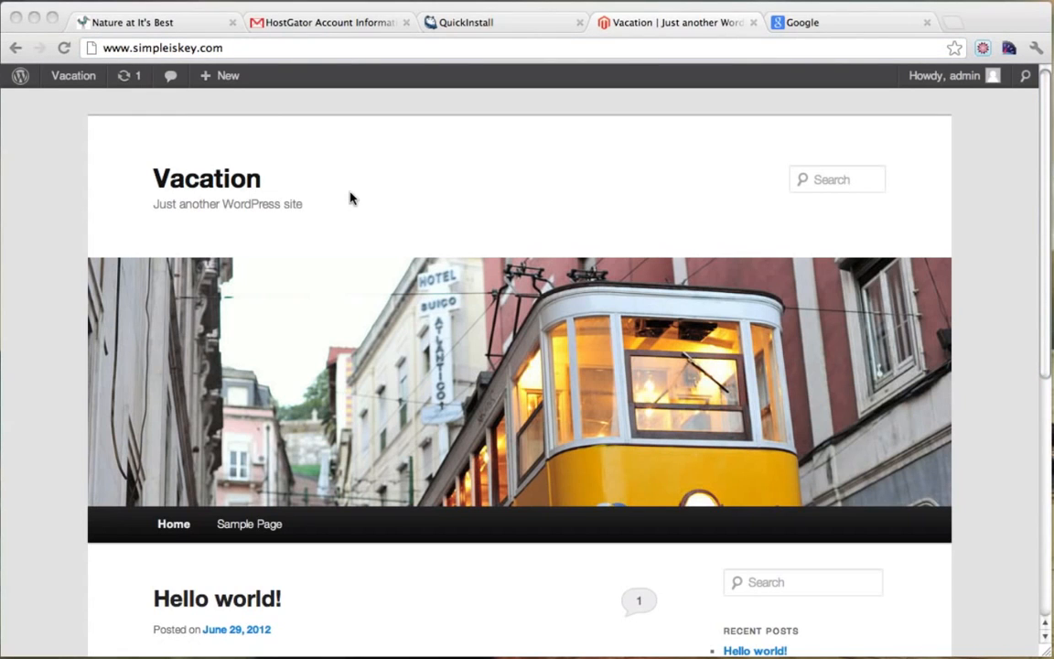
Step: Look over the default home page, from the header image to the Hello world! post and the sidebar
scroll(493, 227, "down", 5)
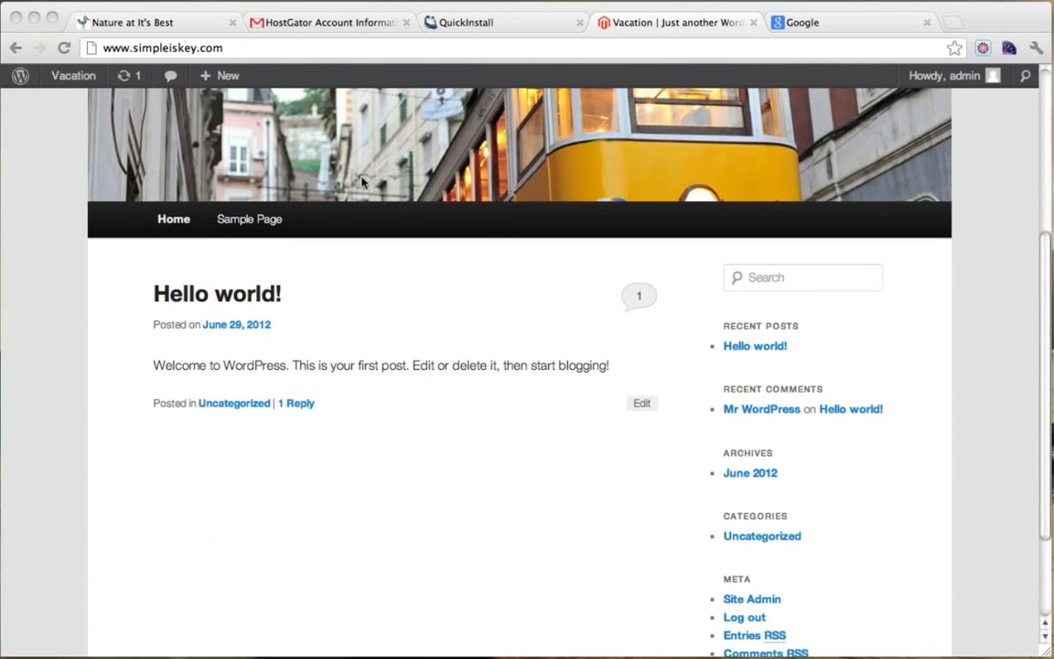
scroll(407, 324, "down", 3)
scroll(407, 322, "up", 8)
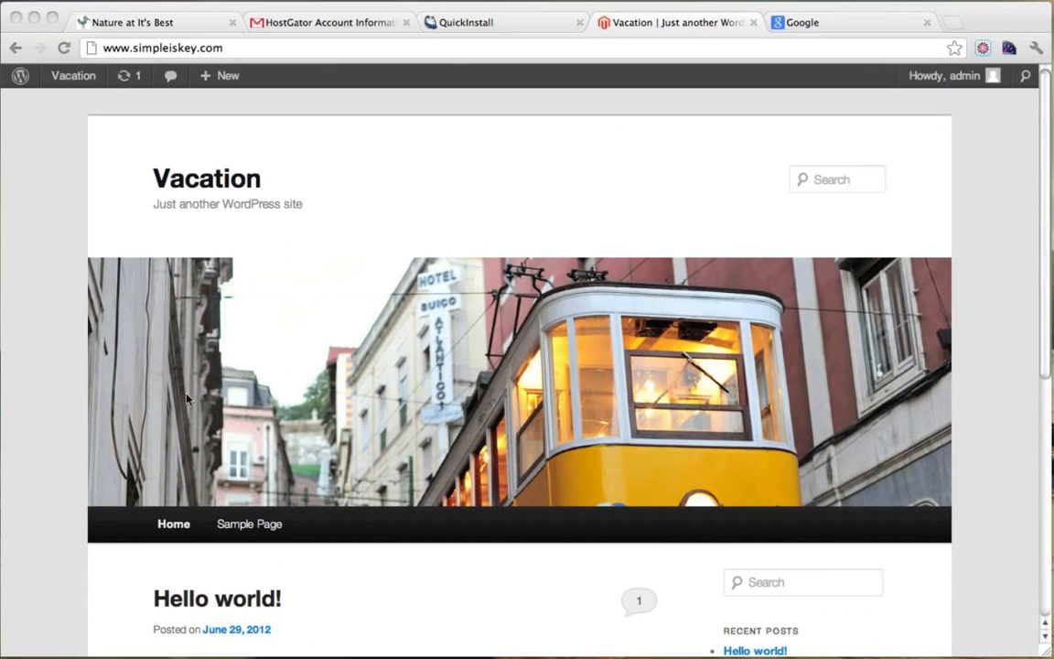
scroll(771, 355, "down", 3)
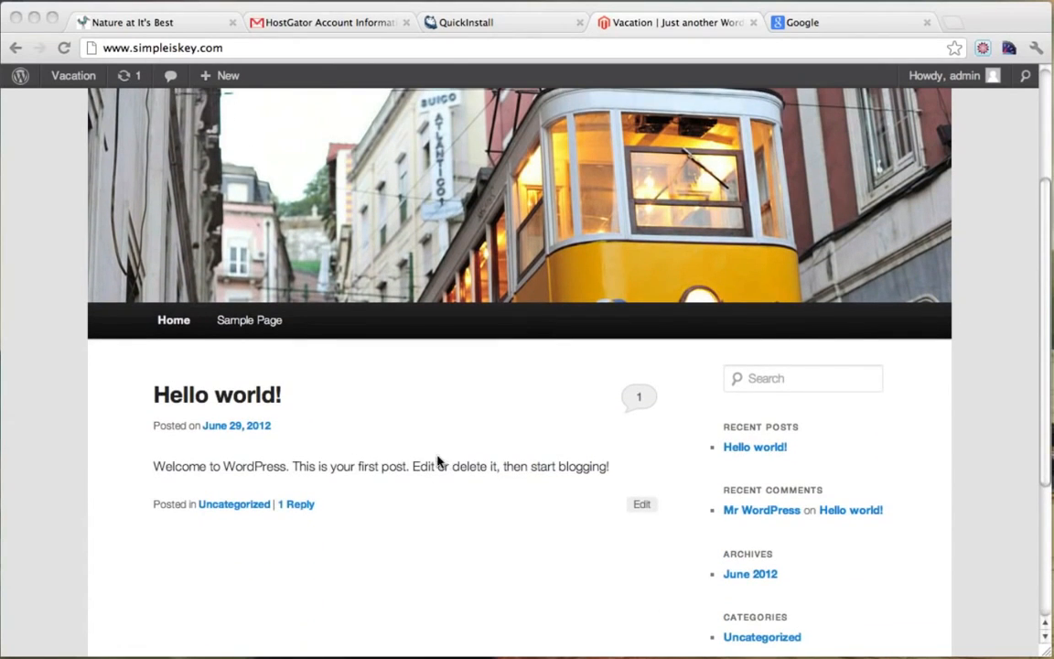
scroll(510, 420, "up", 1)
scroll(495, 409, "down", 2)
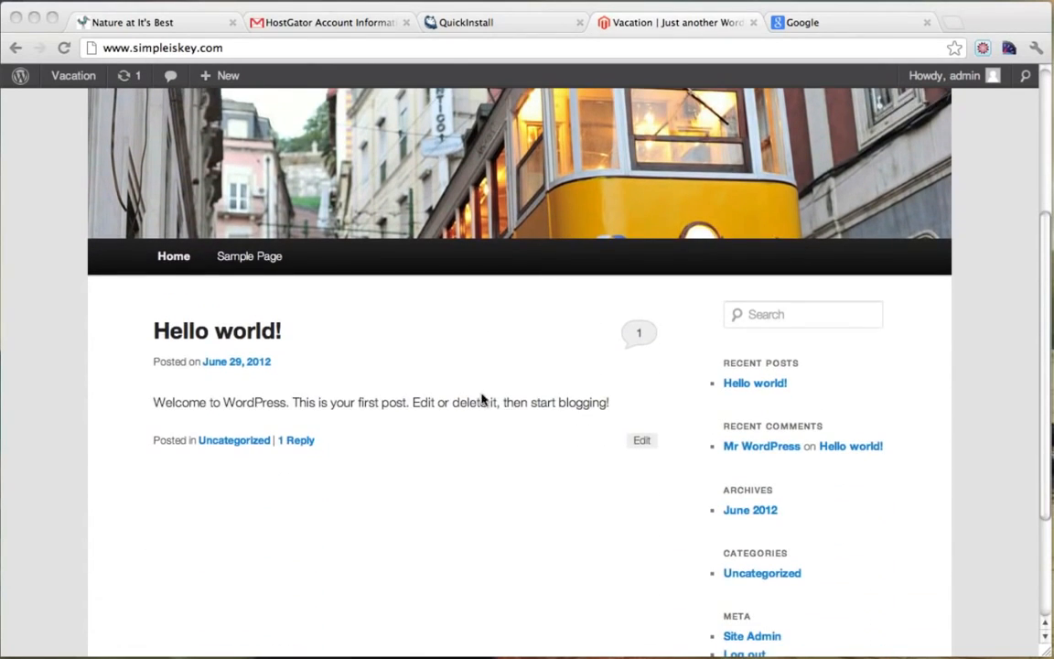
scroll(450, 331, "up", 4)
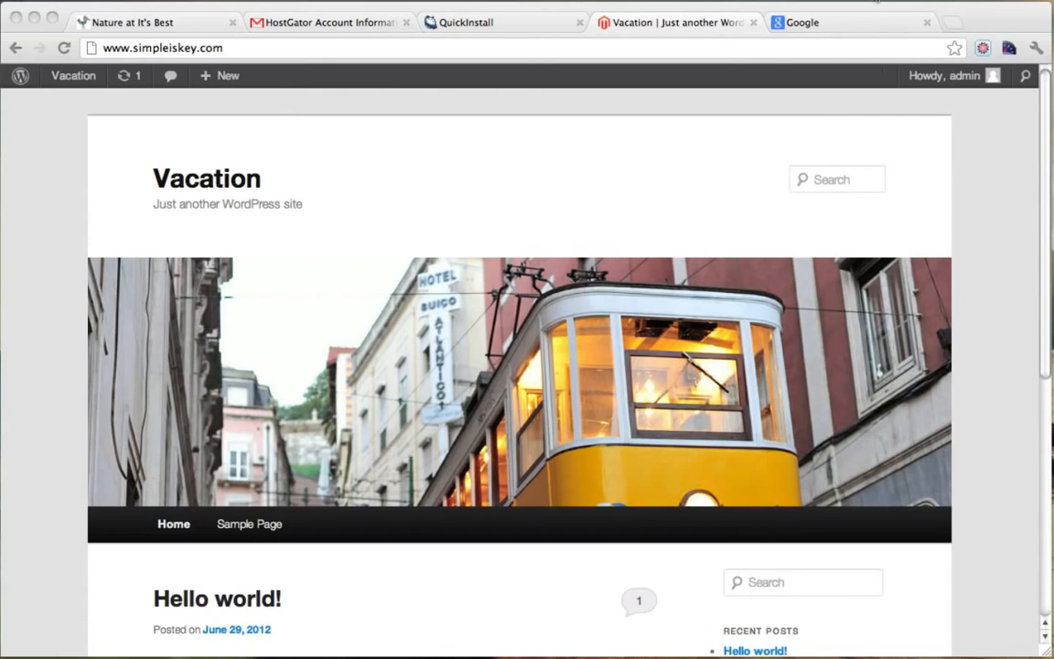
Step: Close the Google, QuickInstall, HostGator e-mail and Nature at It's Best tabs, keeping only the Vacation site open
left_click(817, 28)
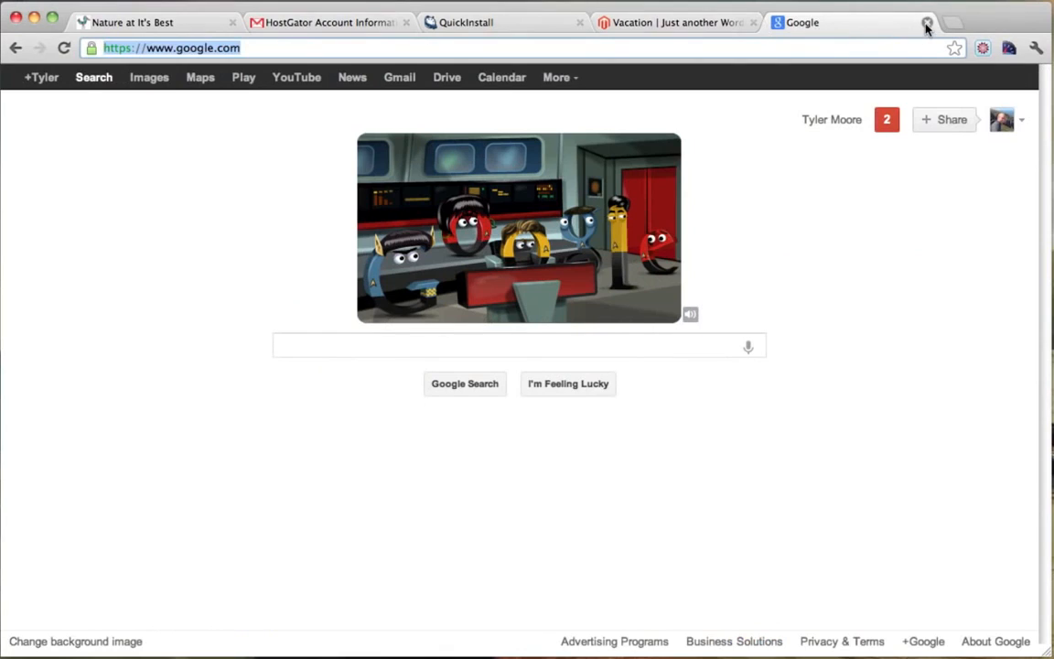
left_click(927, 22)
left_click(580, 22)
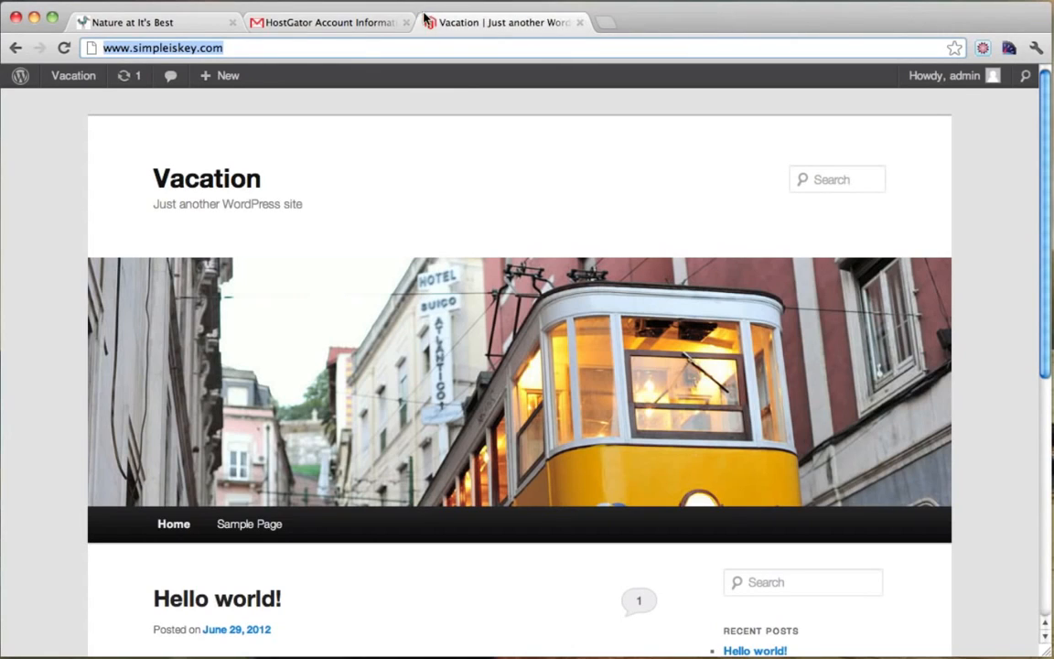
left_click(407, 23)
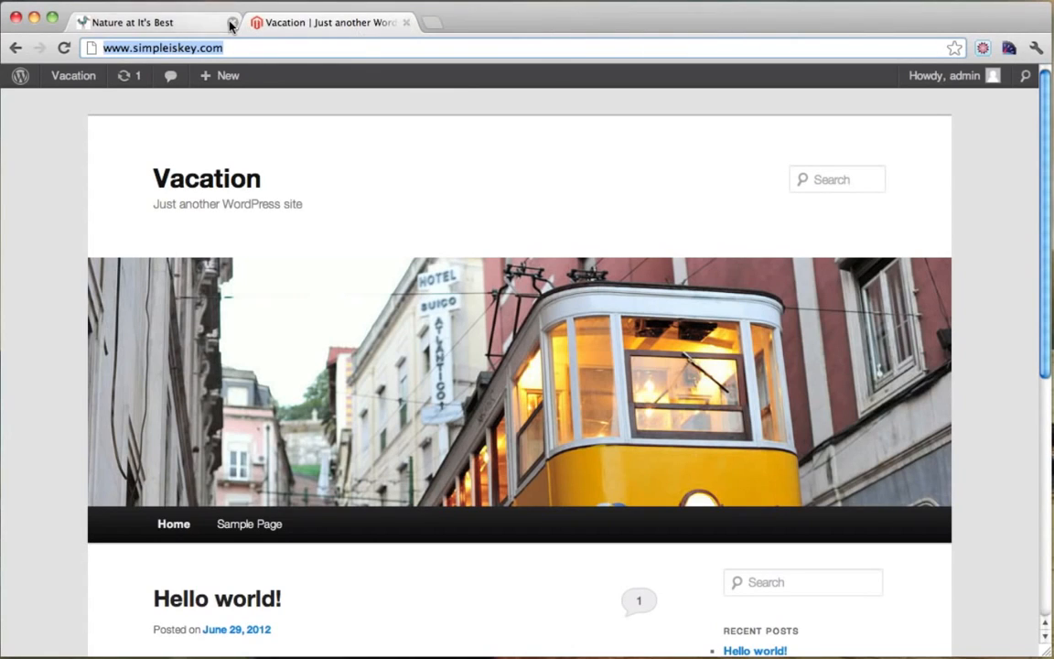
left_click(231, 22)
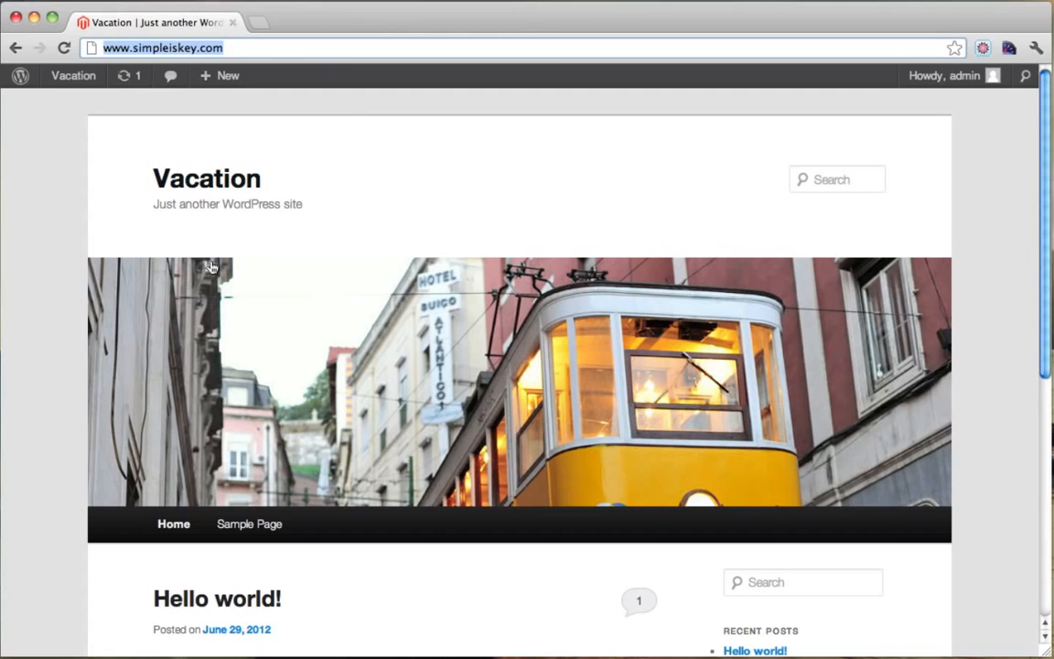
left_click(247, 51)
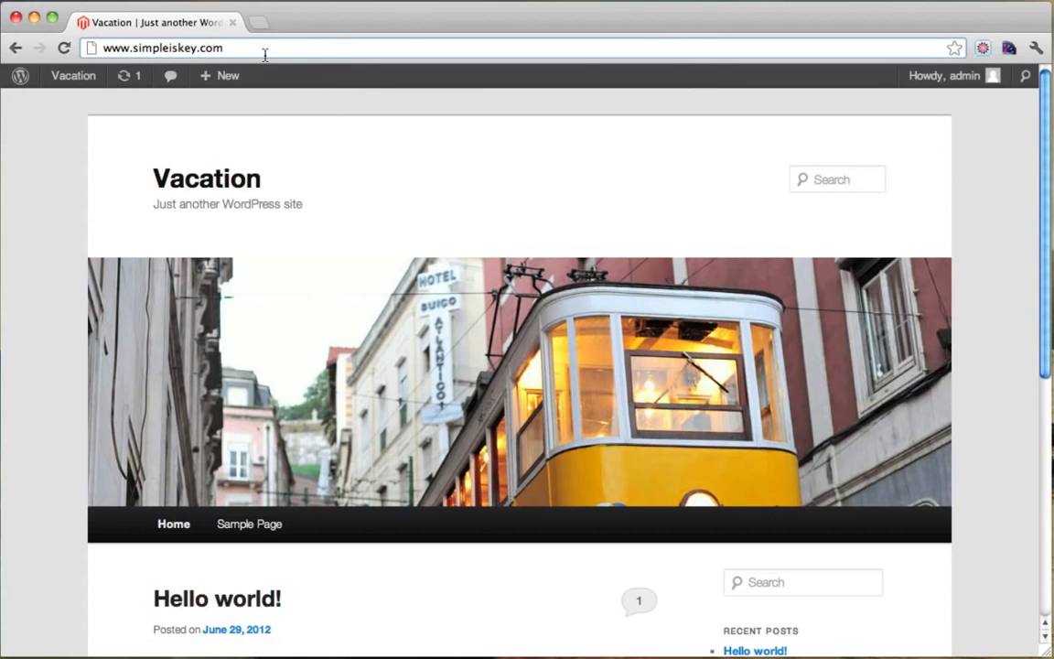
type("/wp-admin")
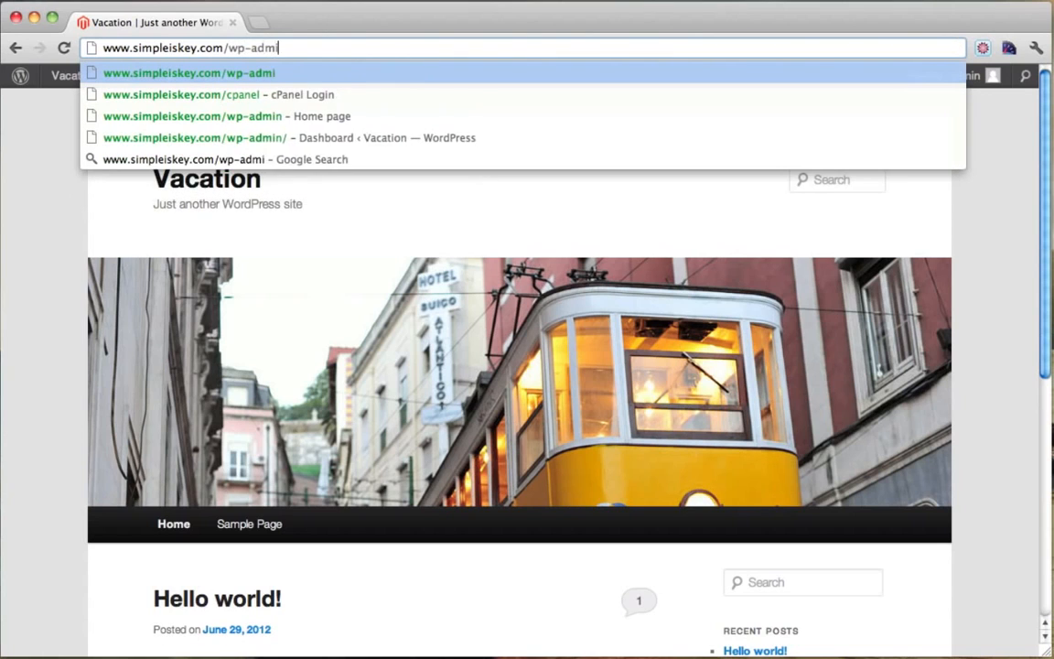
key("BackSpace")
key("BackSpace")
key("BackSpace")
key("BackSpace")
key("BackSpace")
key("BackSpace")
key("BackSpace")
key("BackSpace")
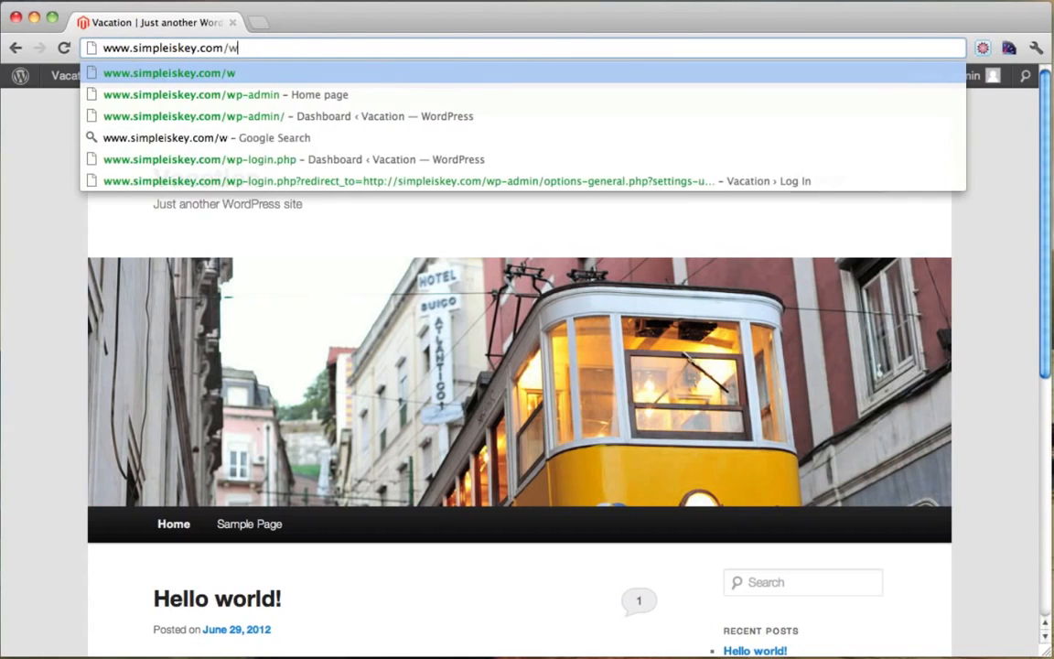
key("BackSpace")
key("Return")
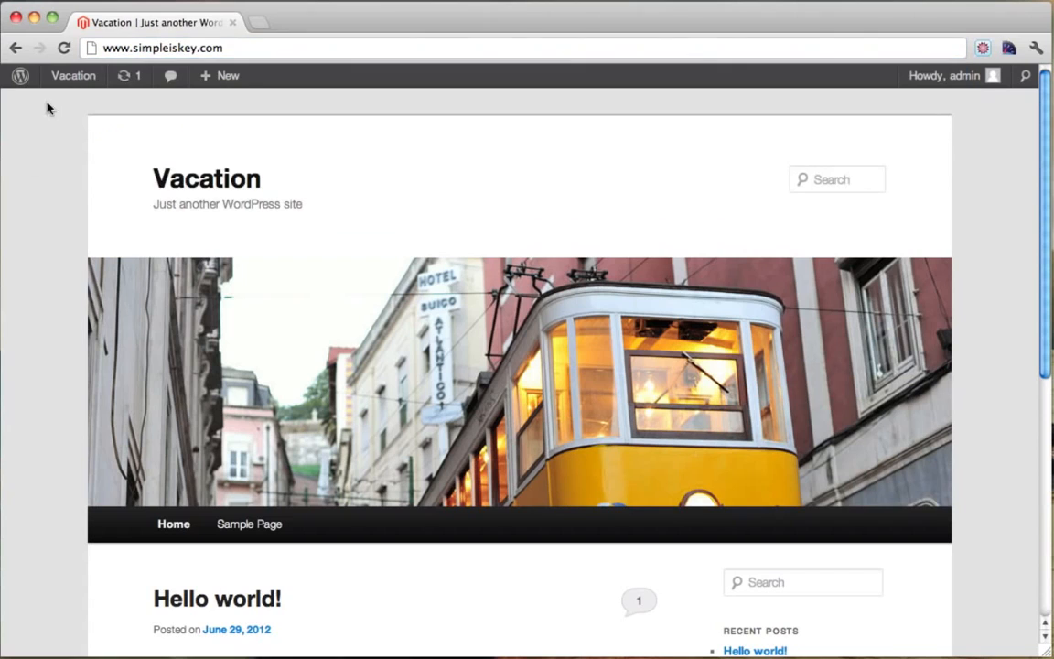
Step: Go to the site's Dashboard and update WordPress to version 3.4.2 automatically
mouse_move(66, 78)
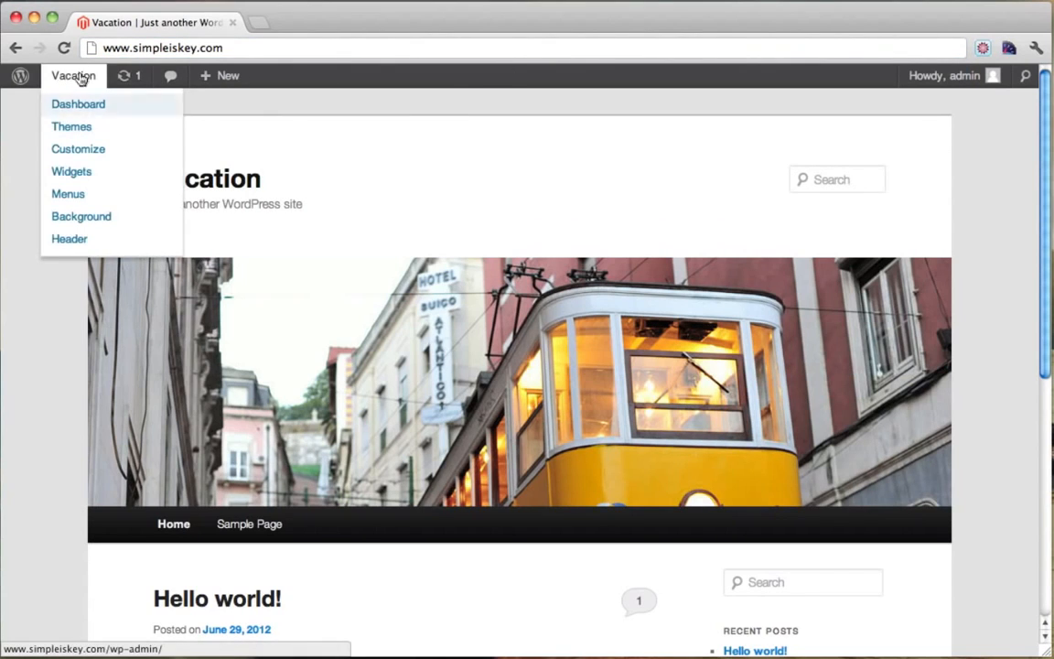
left_click(76, 108)
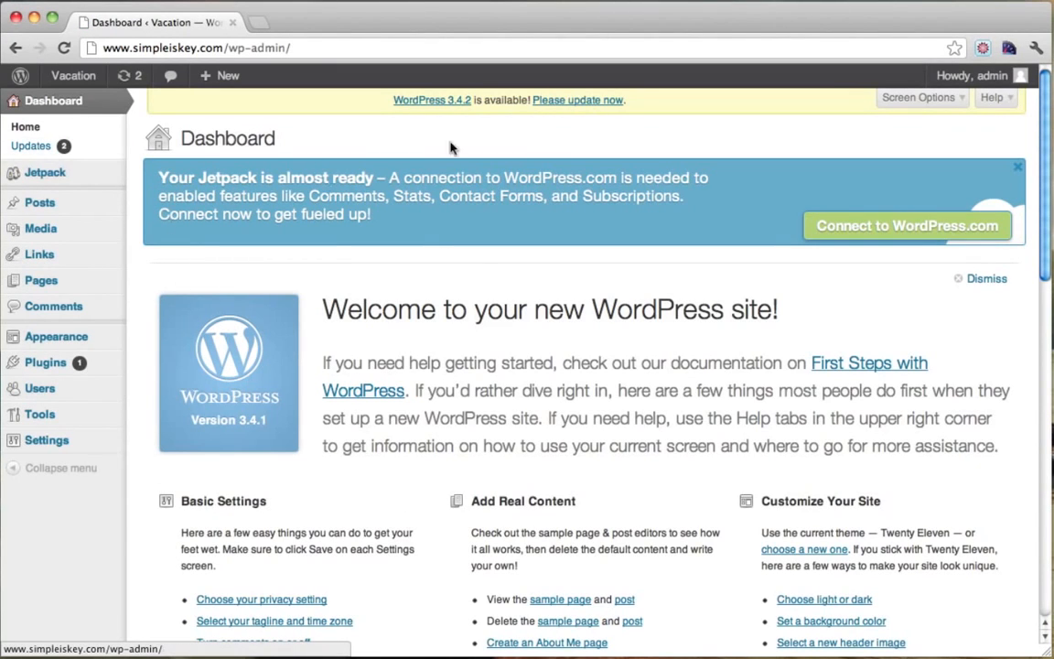
left_click(567, 103)
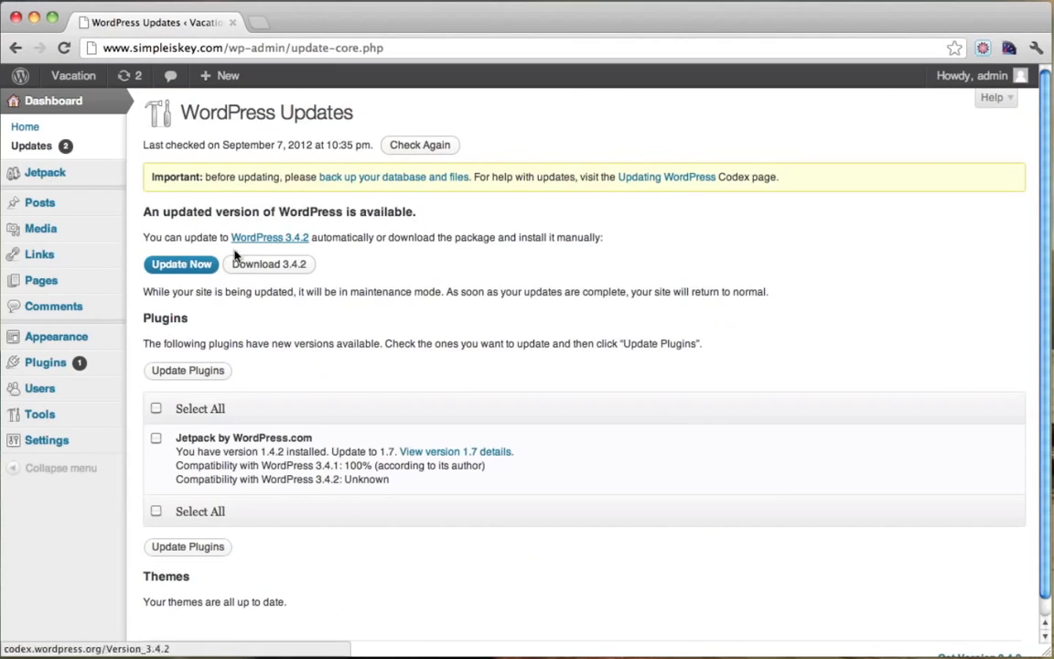
left_click(183, 265)
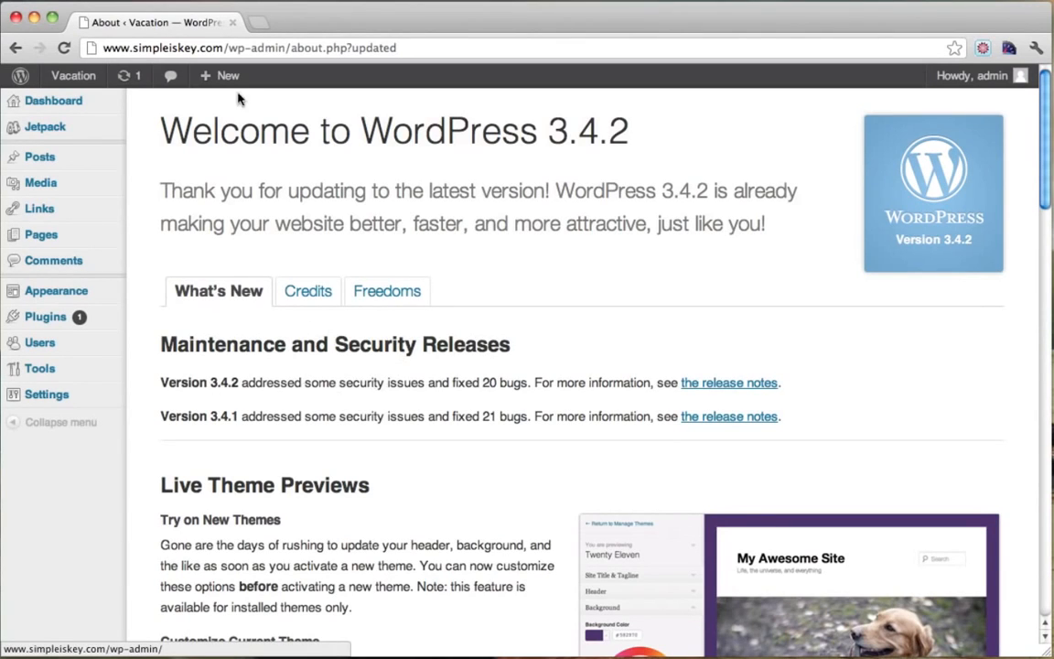
Step: Open the Vacation site in a separate tab, look over its home page and return to the WordPress admin tab
mouse_move(81, 82)
left_click(77, 105, "super")
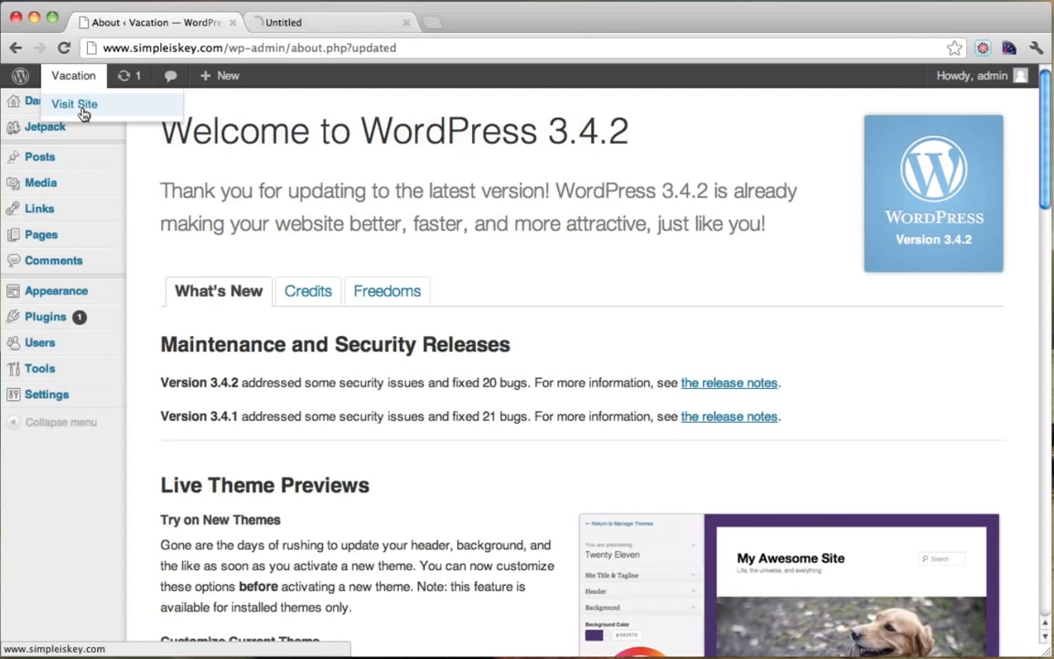
left_click(320, 24)
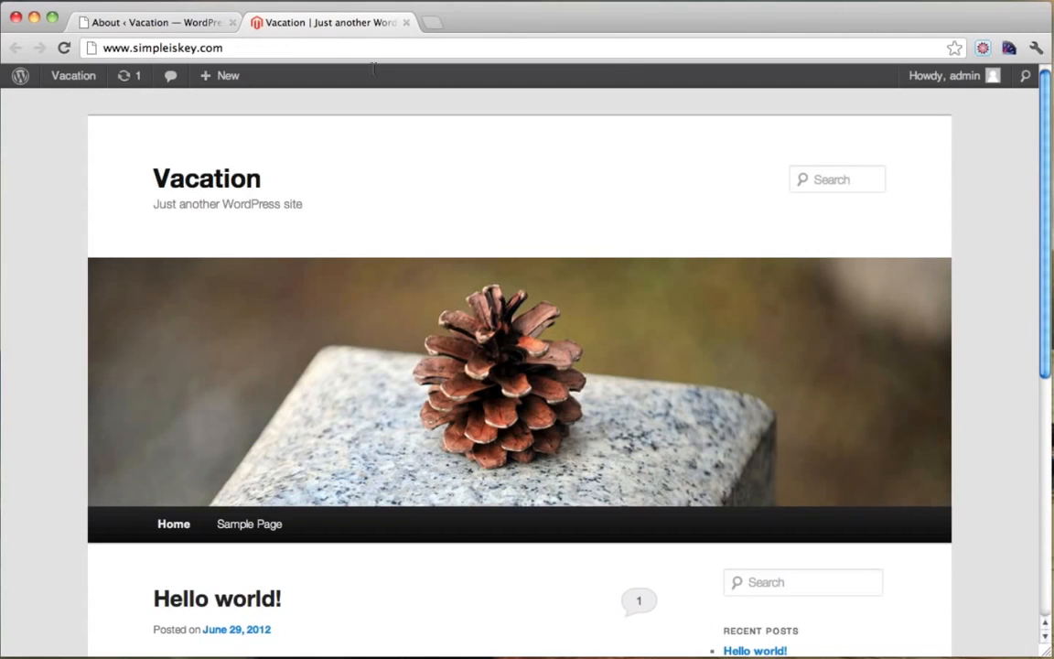
scroll(629, 236, "down", 3)
scroll(629, 236, "up", 3)
left_click(153, 24)
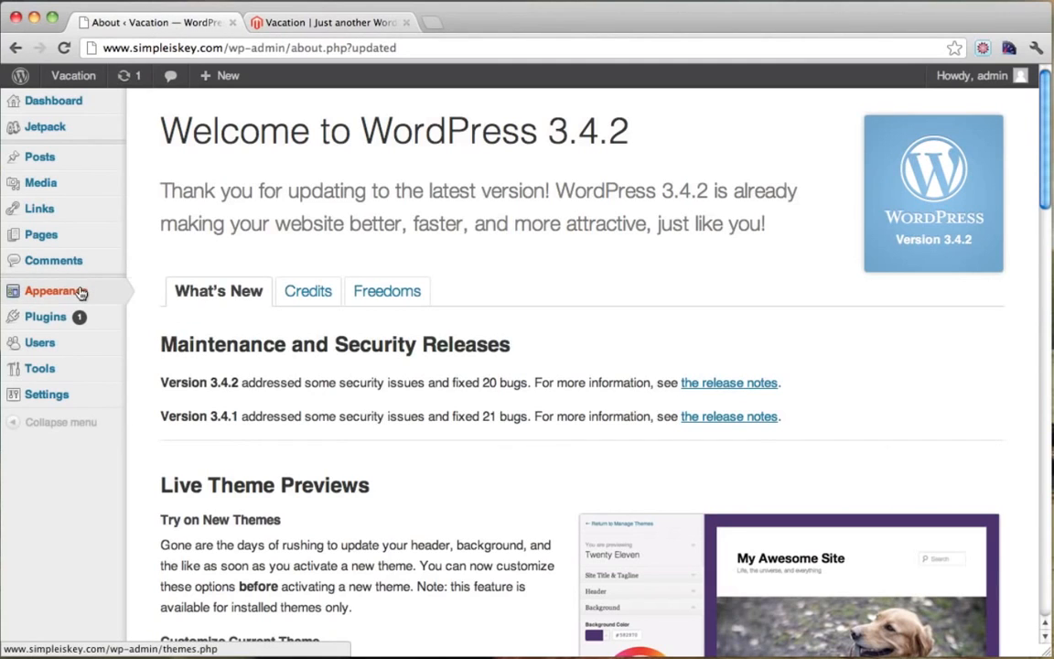
Step: Search the WordPress theme installer for blackbird, install the BlackBird 1.0 theme and activate it
mouse_move(83, 292)
left_click(176, 293)
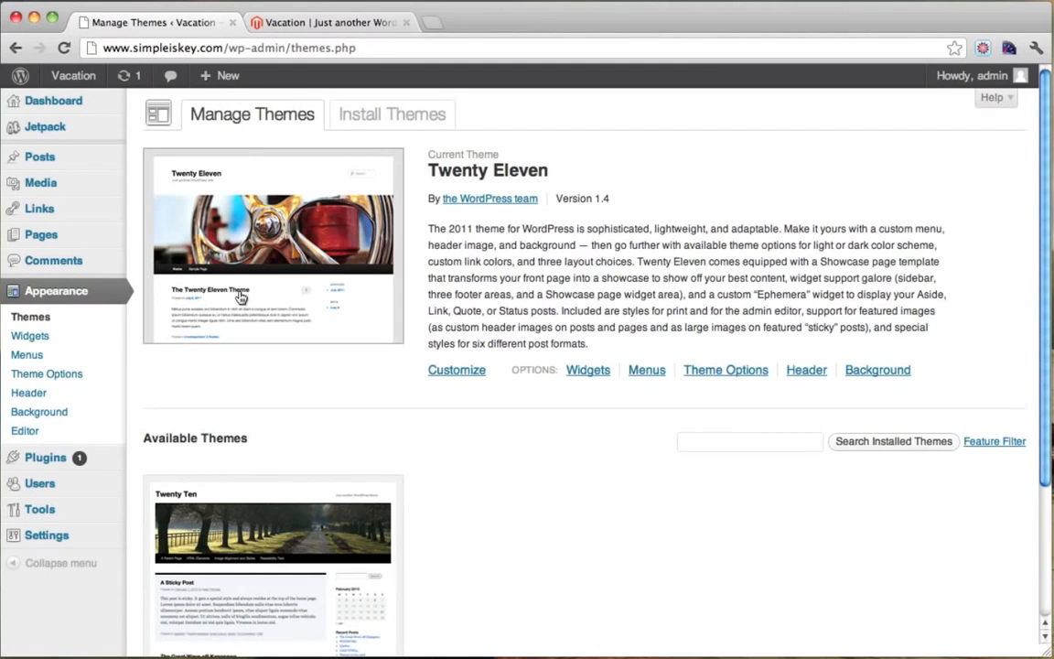
left_click(386, 118)
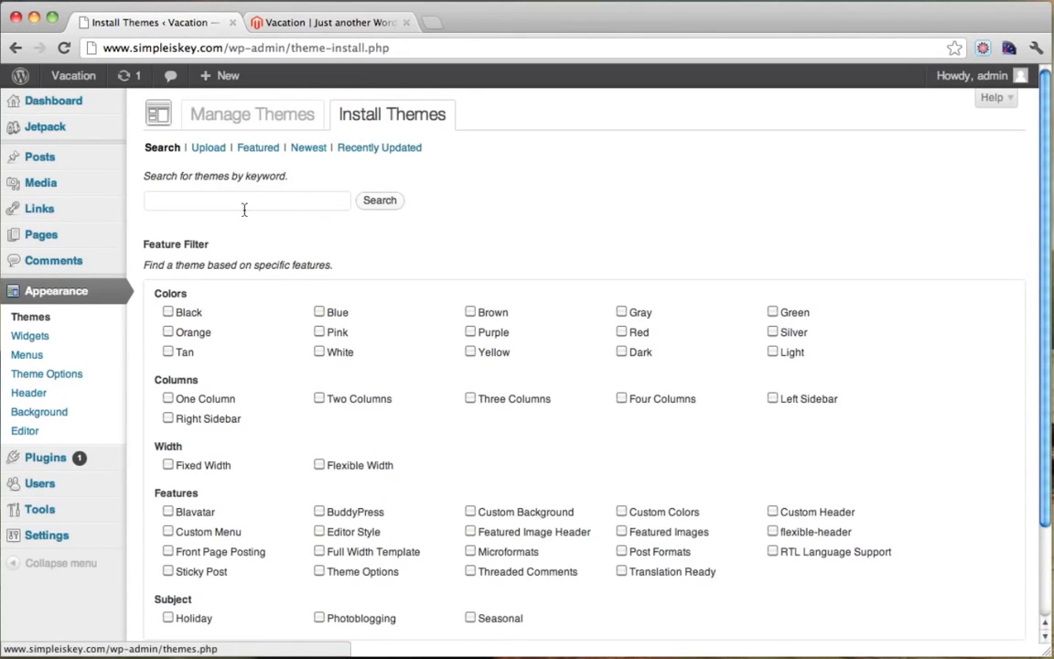
left_click(244, 207)
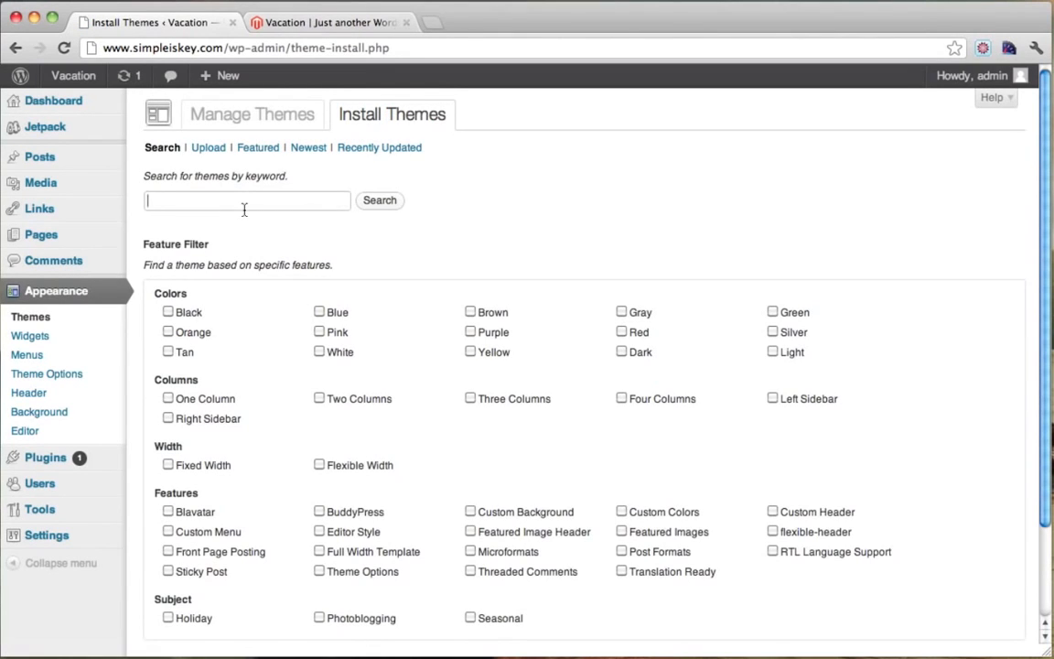
type("bl")
key("Down")
key("Down")
key("Return")
left_click(378, 201)
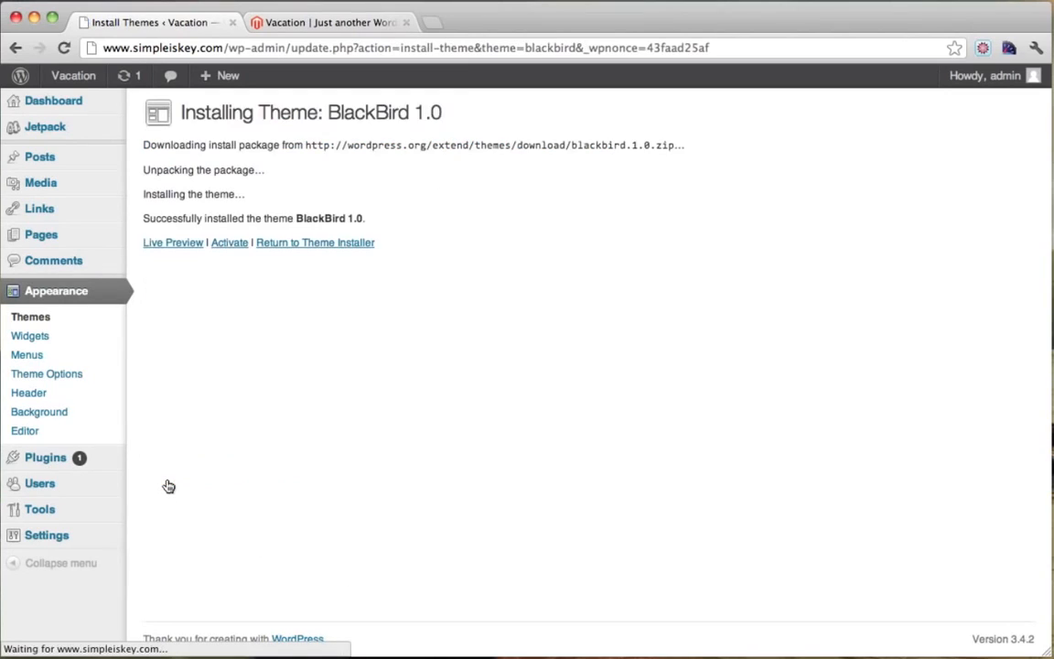
left_click(231, 245)
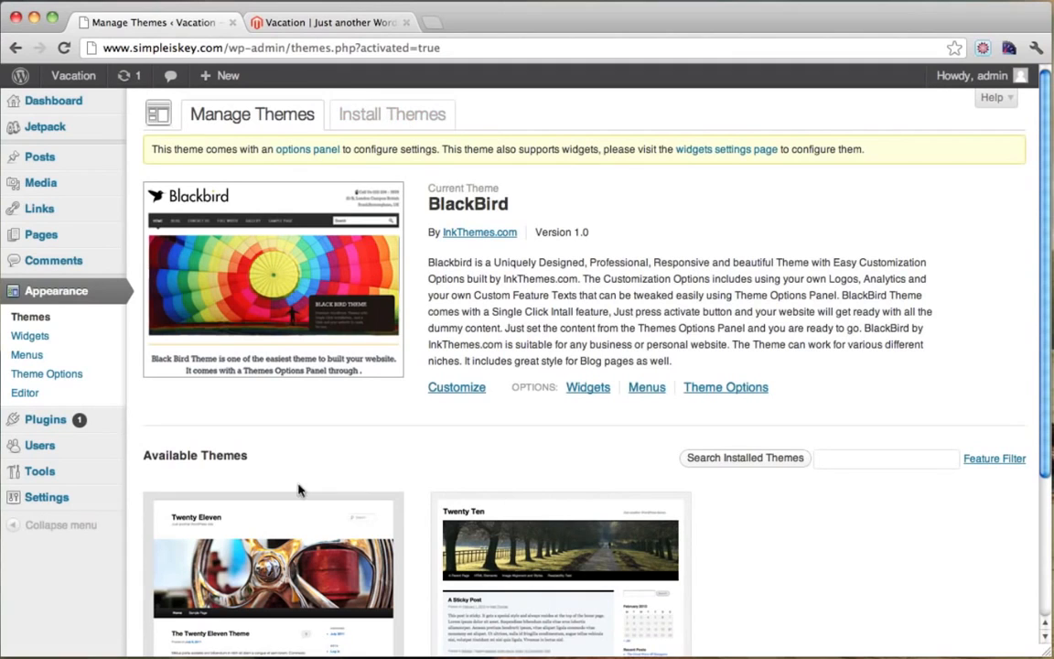
Step: Reload the Vacation site in its own tab and look over the home page from header to footer
left_click(335, 22)
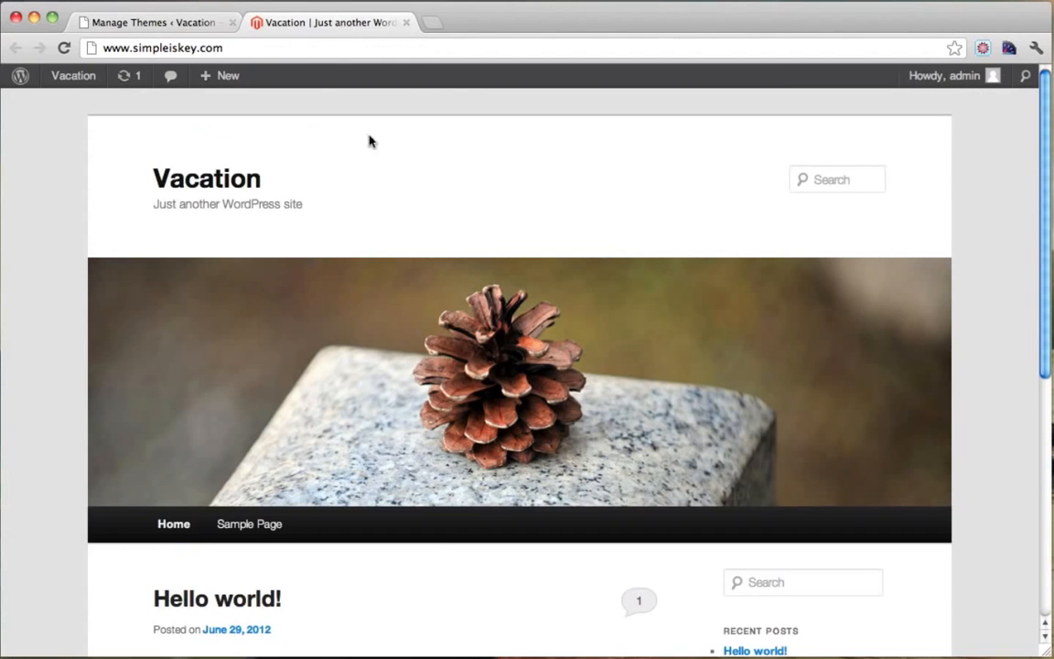
scroll(899, 259, "down", 5)
scroll(899, 259, "up", 5)
left_click(64, 48)
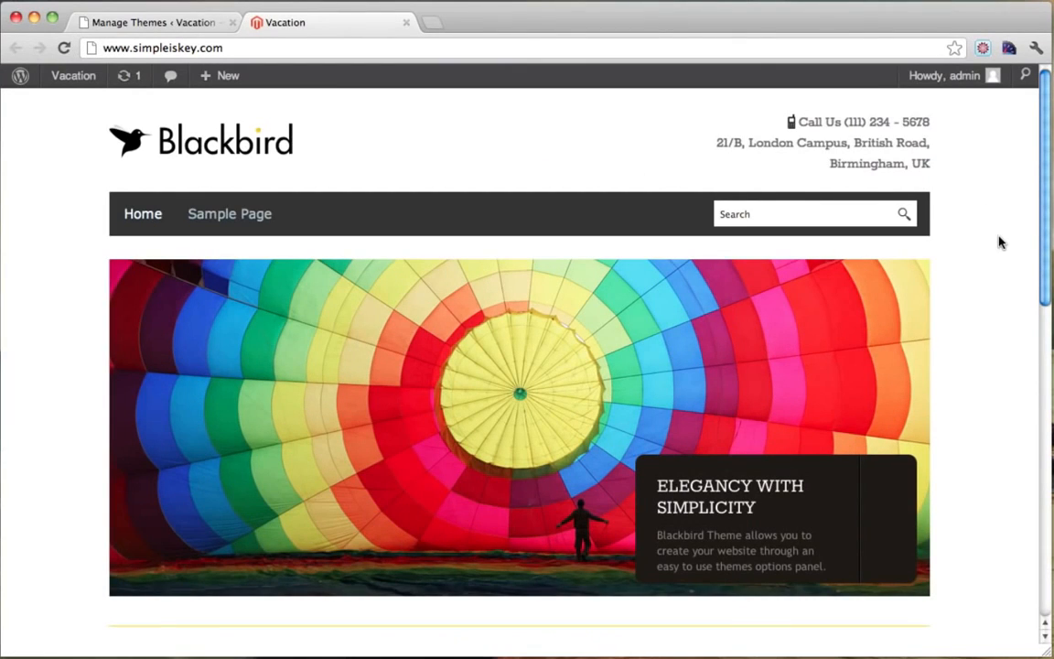
scroll(1001, 241, "down", 5)
scroll(1001, 241, "down", 5)
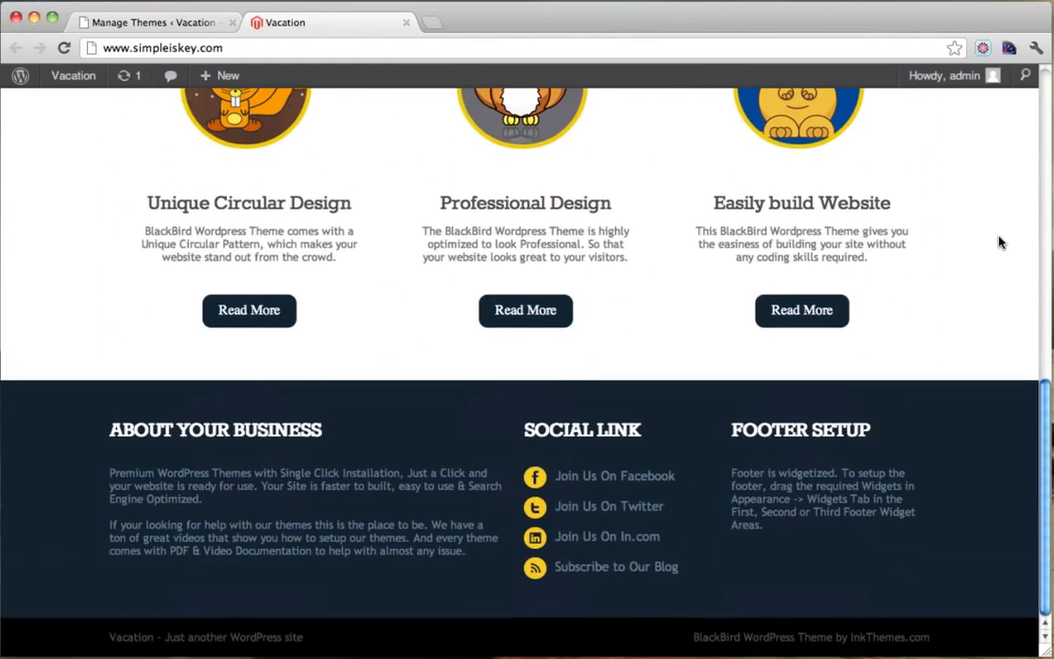
scroll(1000, 241, "up", 4)
scroll(1000, 241, "up", 5)
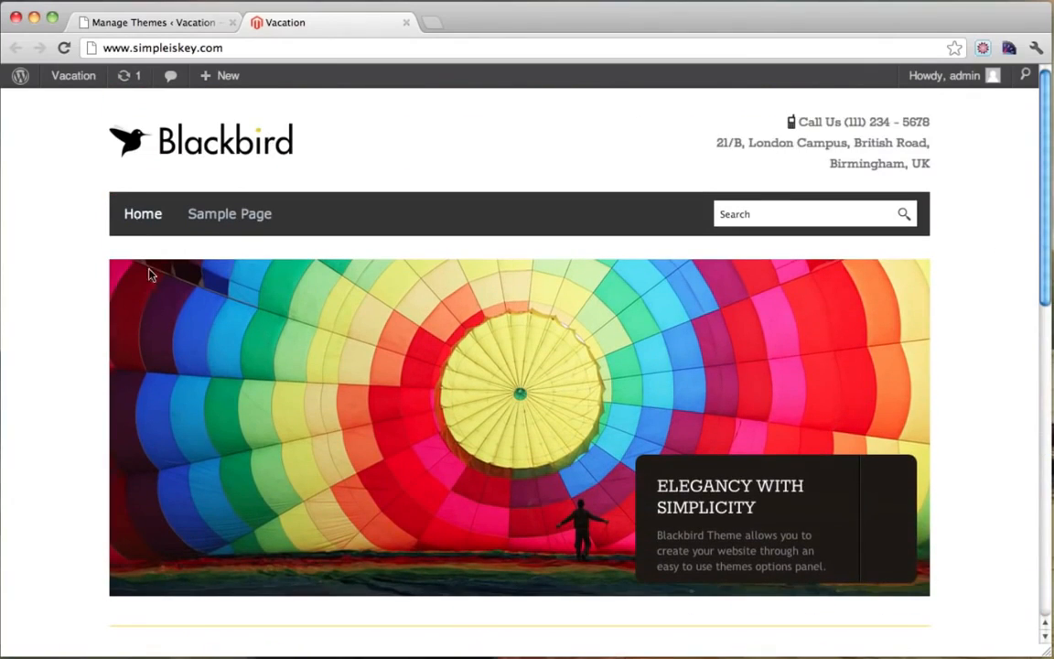
scroll(1000, 332, "down", 10)
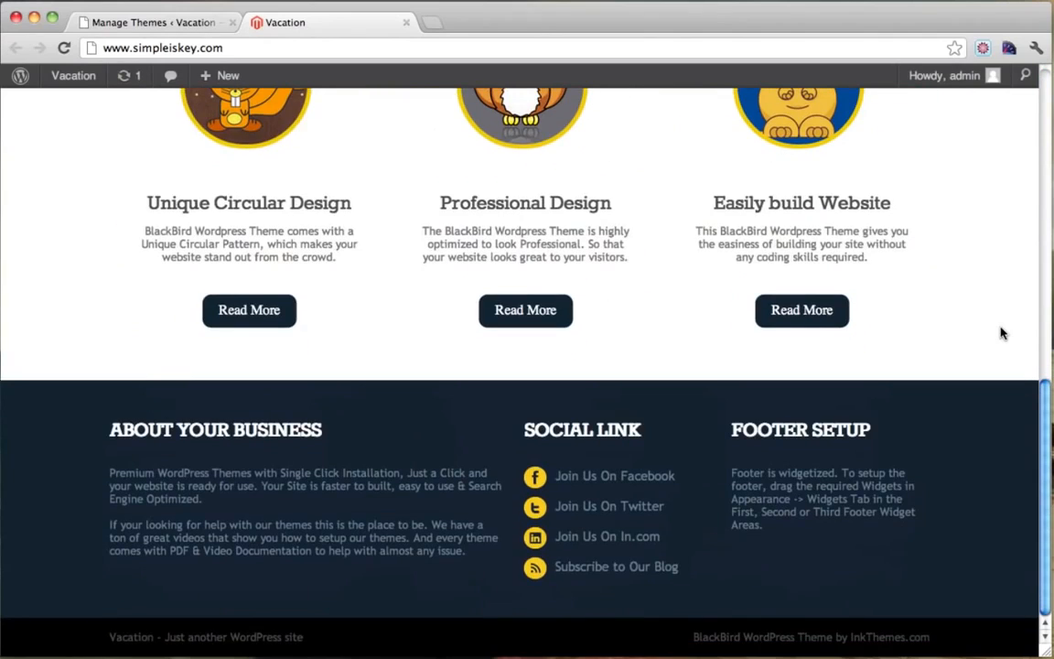
scroll(1000, 333, "up", 3)
scroll(776, 343, "up", 5)
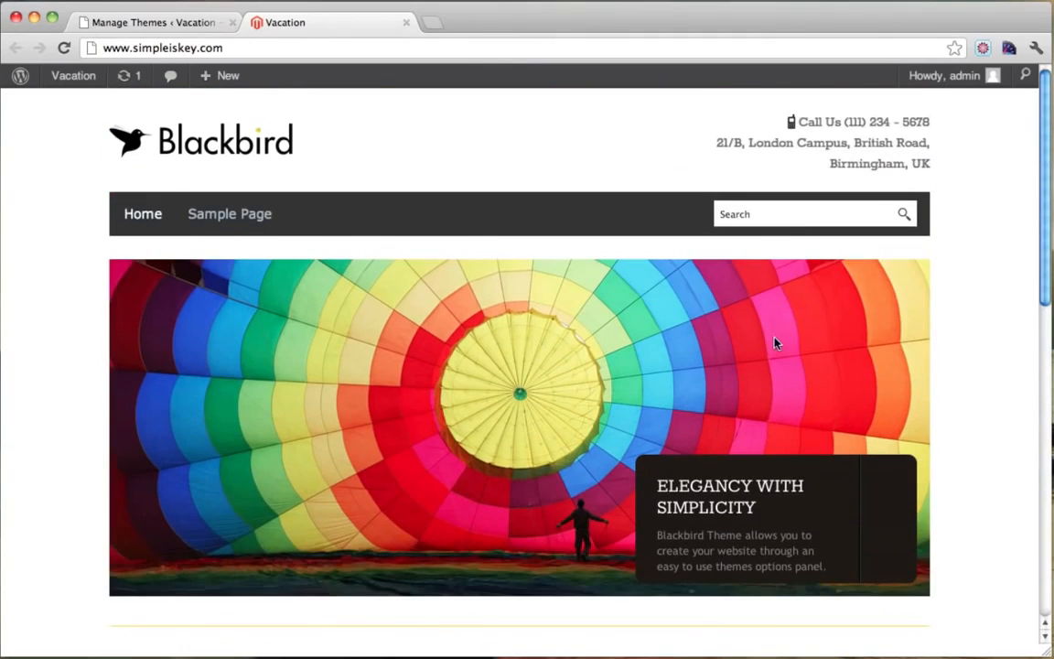
Step: View the site's Sample Page, read through its example text and return to the home page
left_click(207, 216)
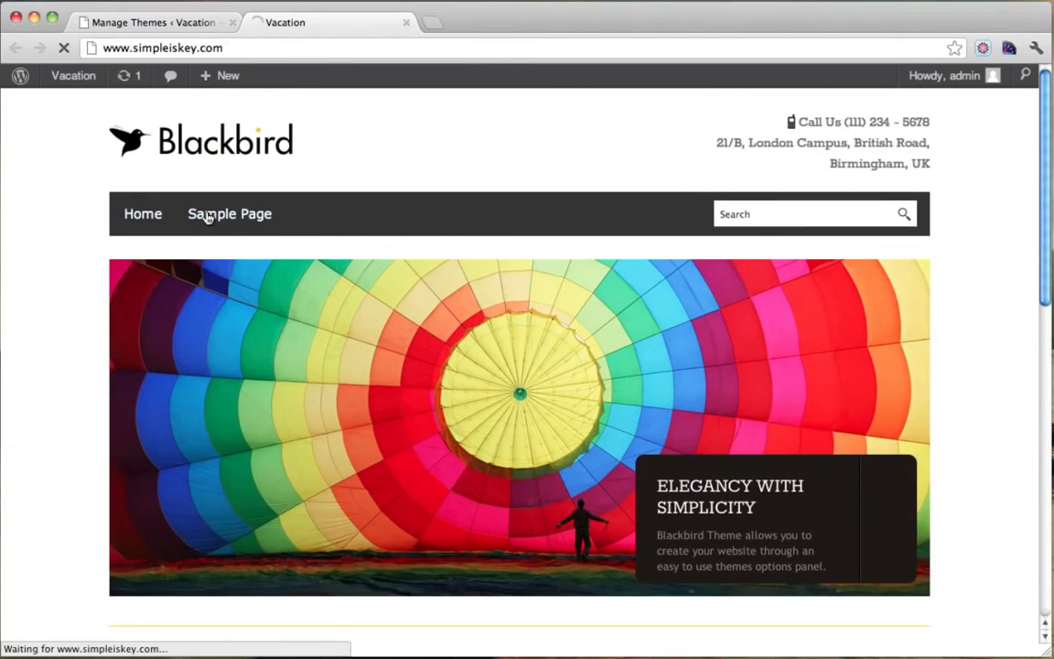
scroll(593, 343, "down", 2)
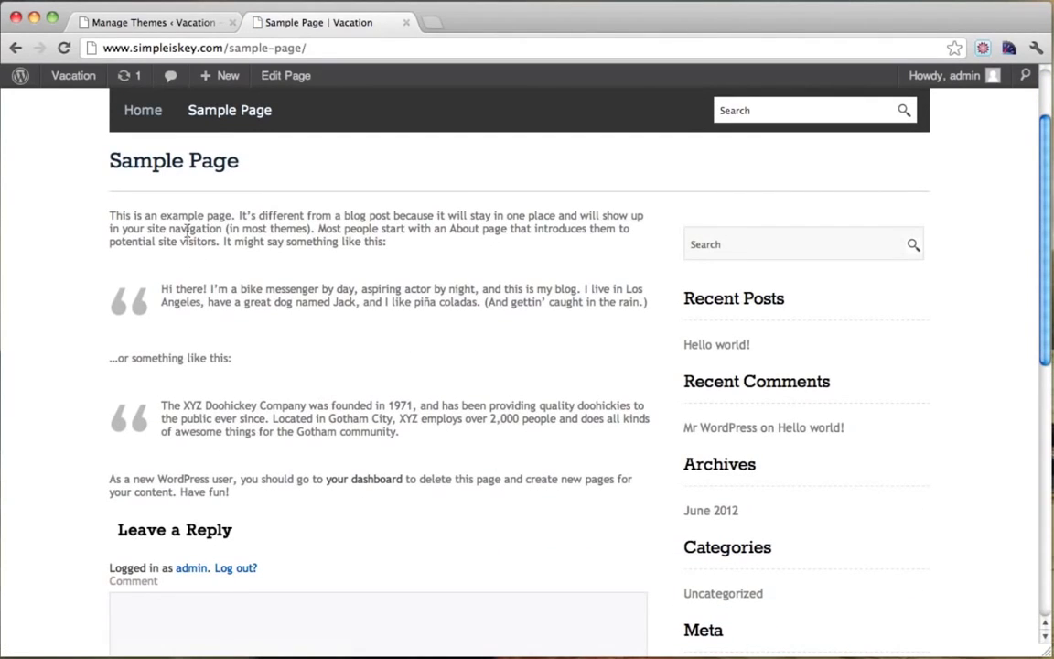
left_click_drag(187, 231, 402, 487)
left_click(402, 487)
scroll(403, 487, "up", 2)
left_click(144, 216)
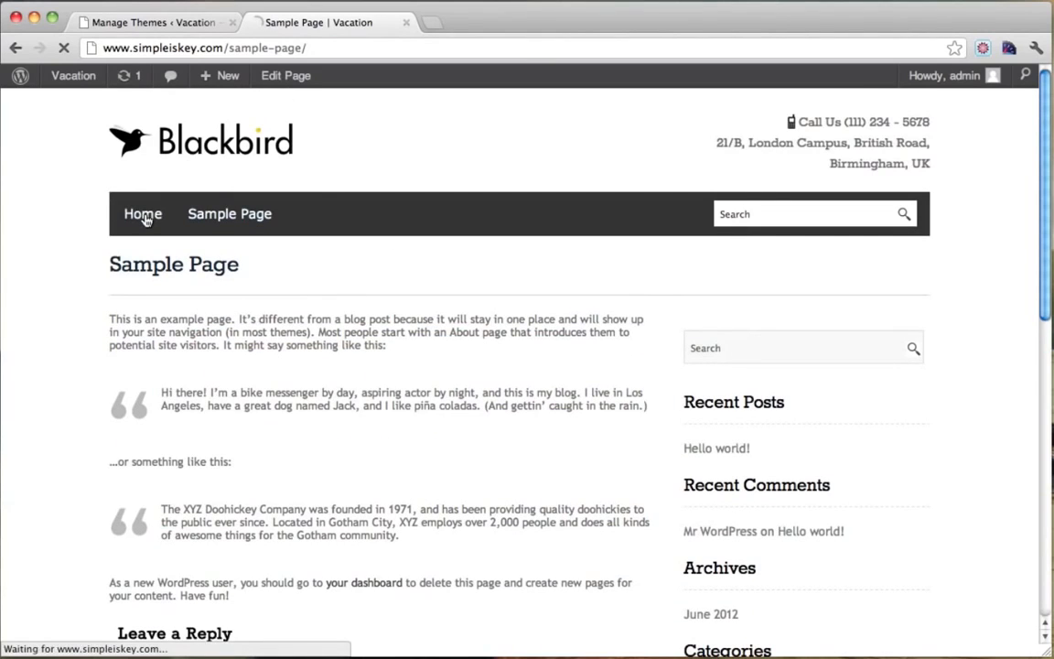
Step: Examine the home page's balloon banner, the three circular feature sections, the footer columns and the navigation bar
scroll(590, 305, "down", 5)
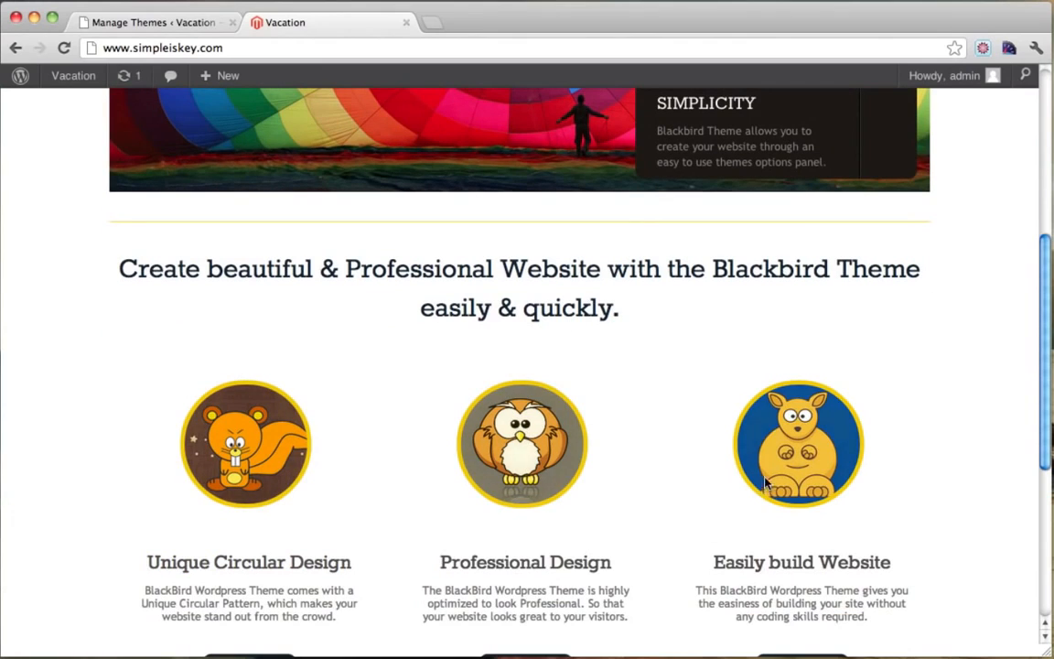
scroll(779, 472, "down", 5)
scroll(779, 472, "up", 5)
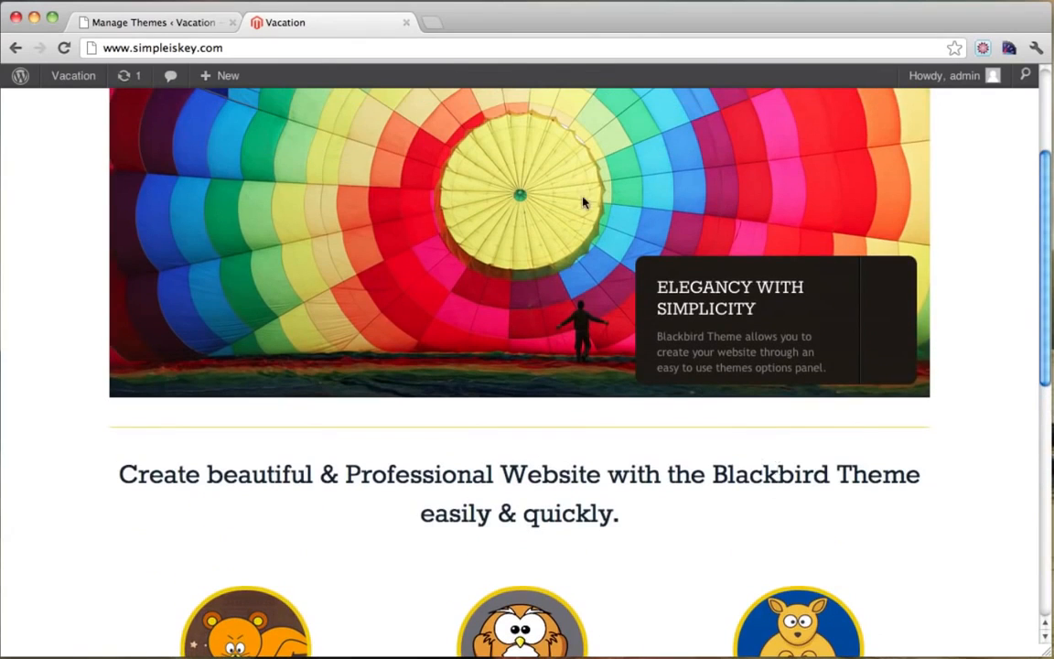
scroll(476, 334, "up", 3)
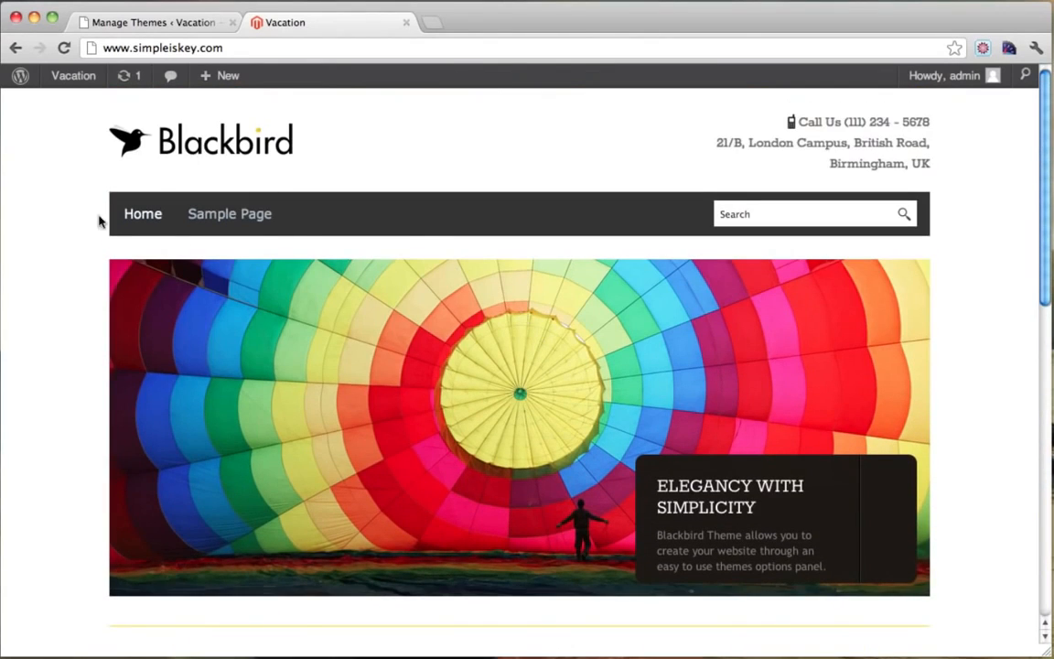
scroll(669, 222, "down", 6)
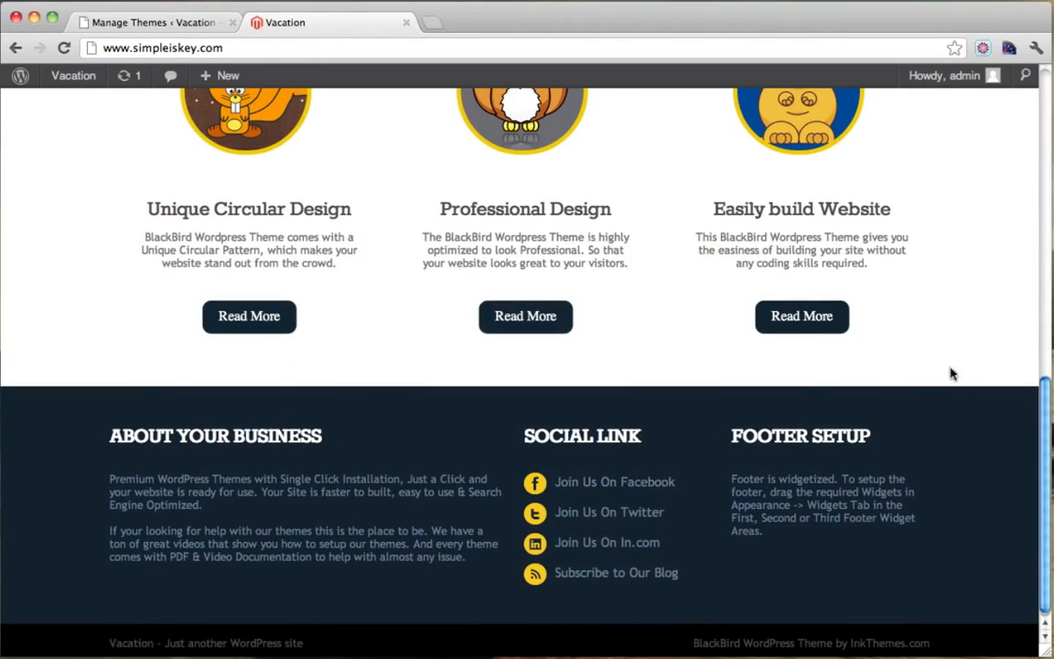
scroll(489, 614, "up", 5)
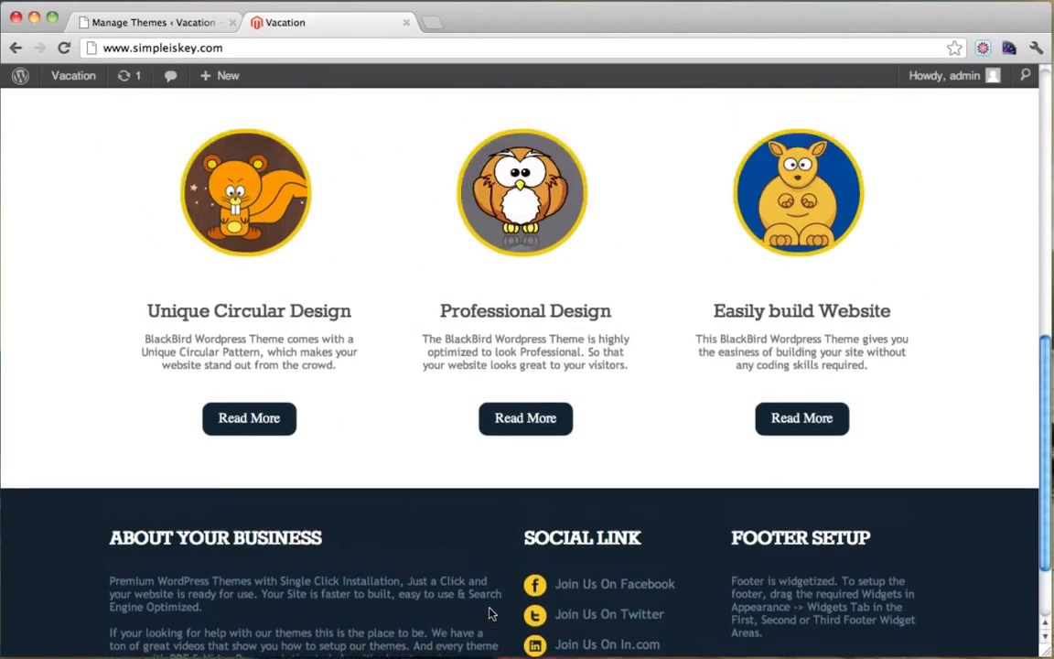
scroll(485, 613, "up", 3)
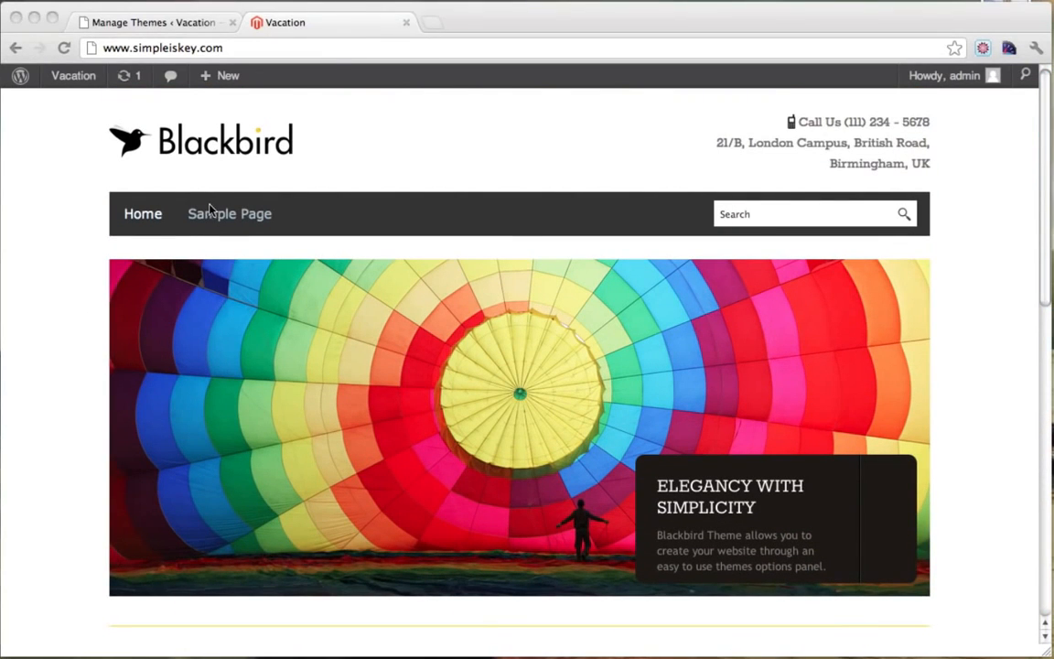
left_click(76, 238)
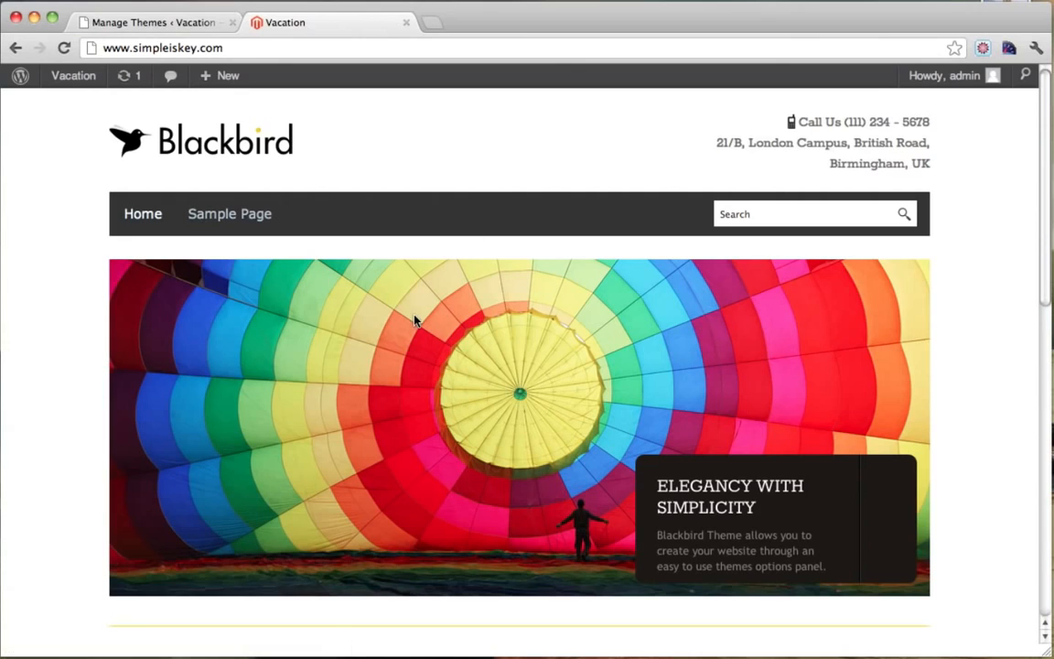
Step: Close the Manage Themes tab and go to the Dashboard from the Vacation site
left_click(199, 25)
left_click(232, 23)
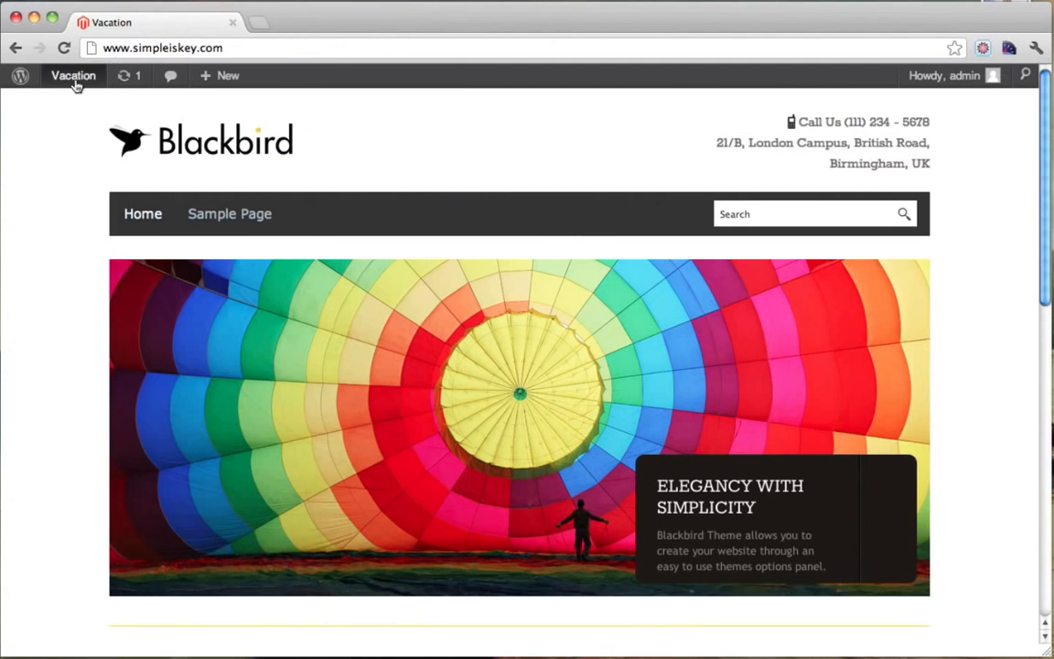
mouse_move(74, 77)
left_click(89, 111)
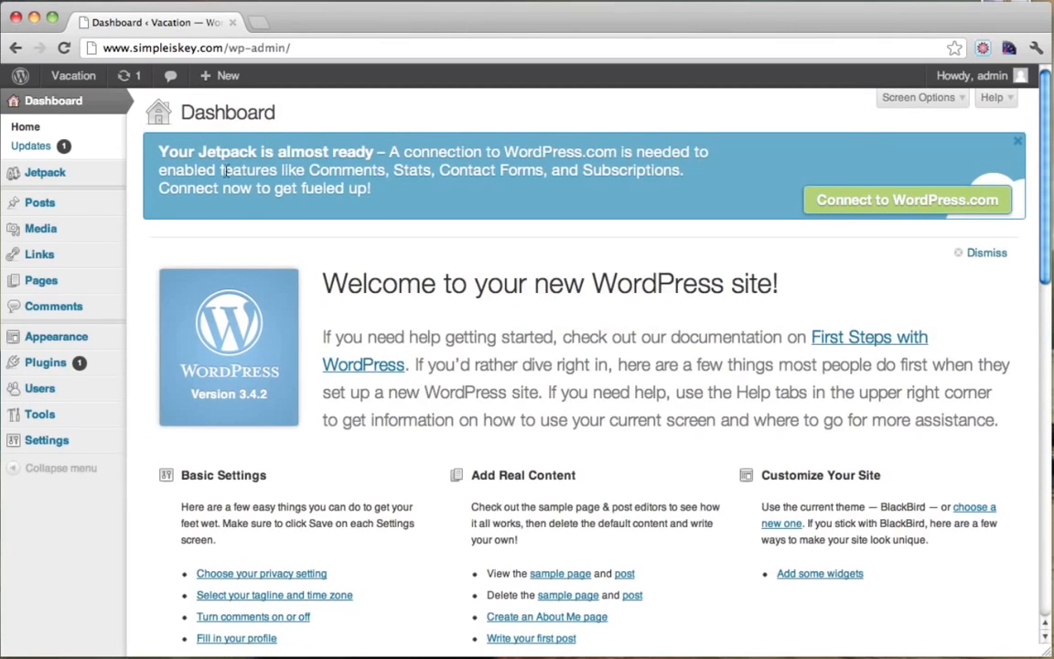
Step: Add a new page titled About with the body text "This is our about page."
mouse_move(55, 282)
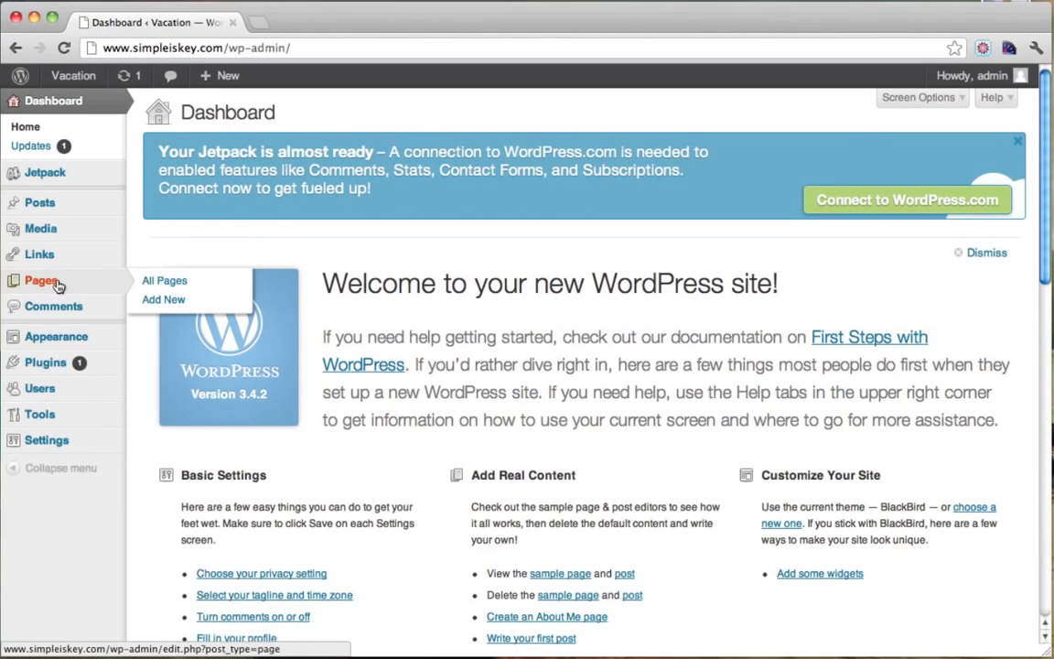
left_click(178, 311)
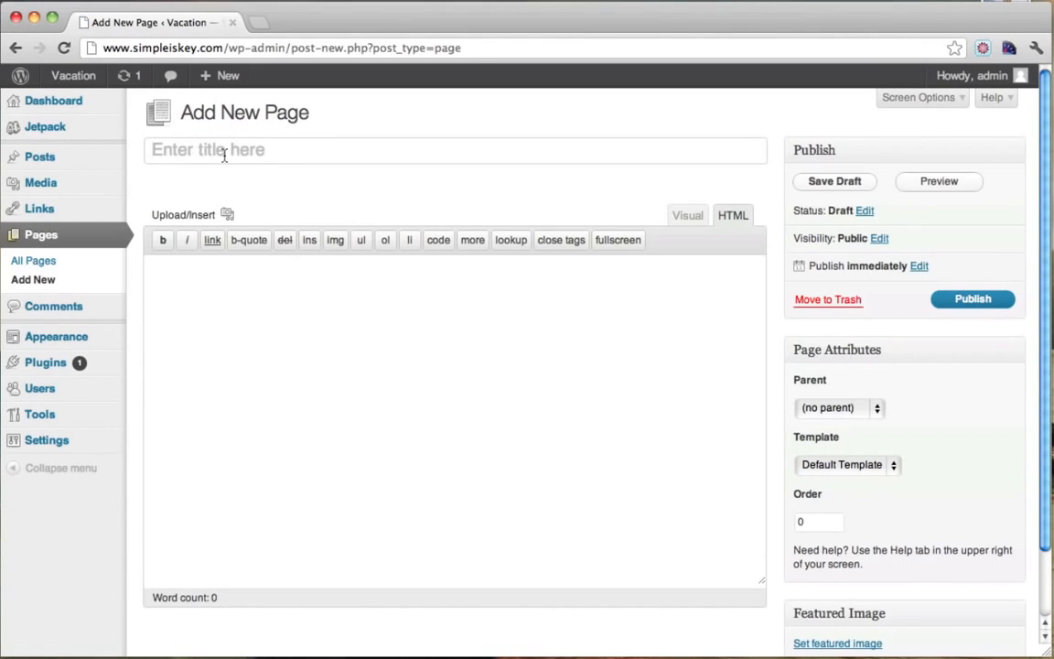
left_click(224, 155)
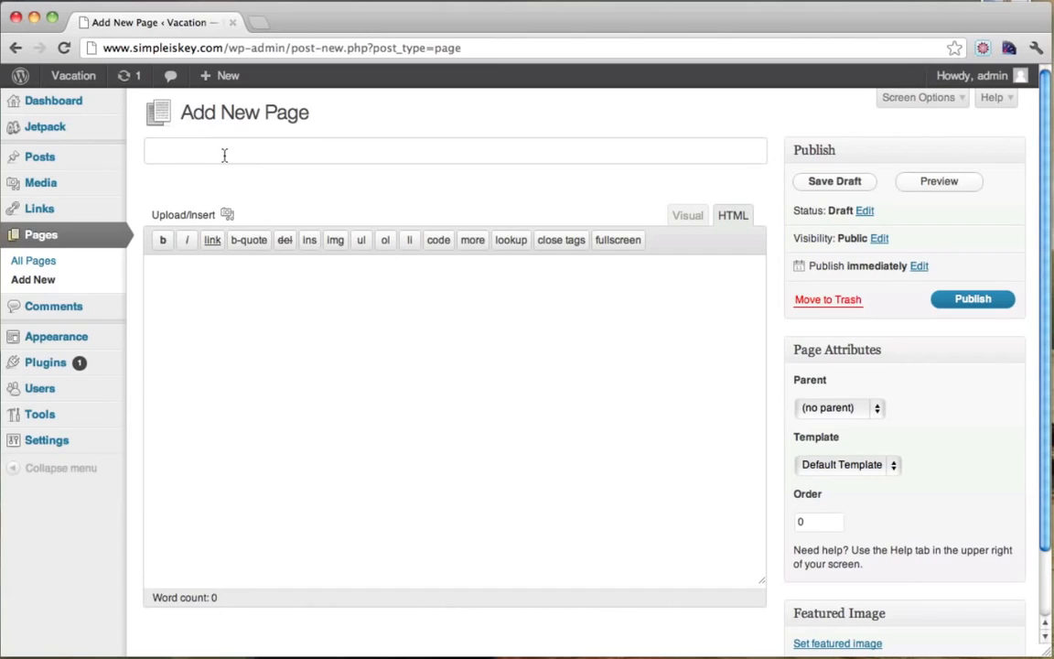
type("About")
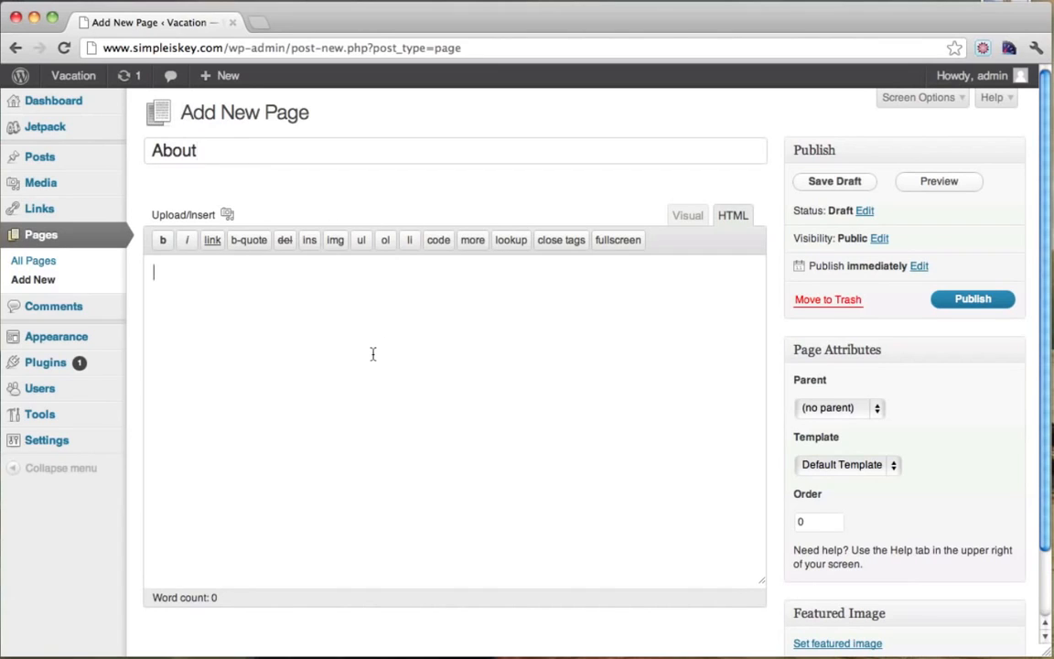
type("Thi s")
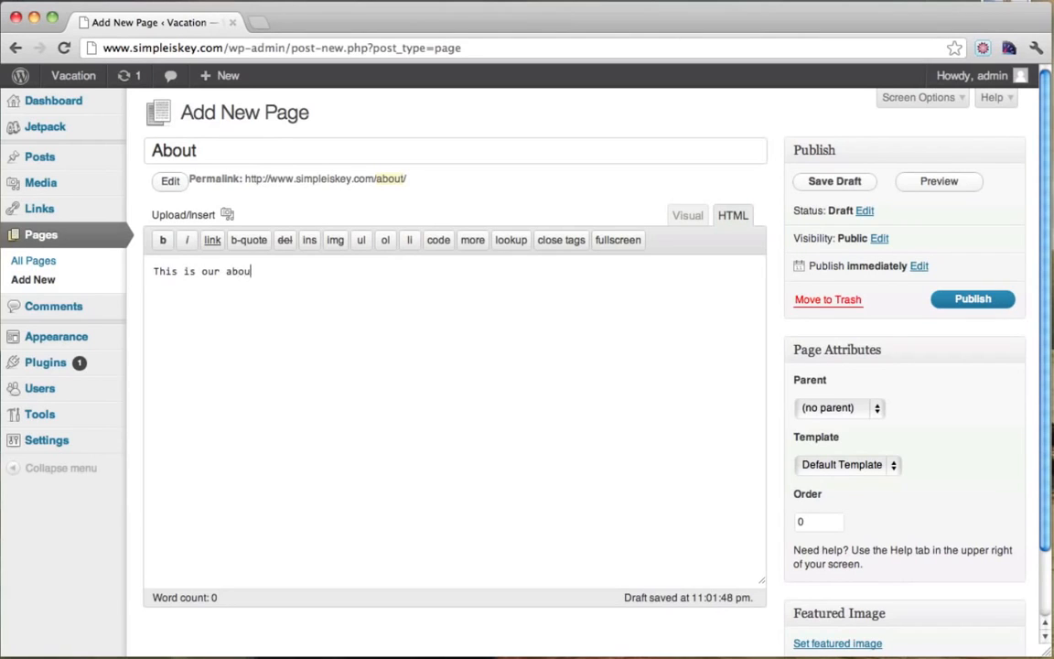
Step: Switch the page editor to Visual mode and show its Kitchen Sink formatting options
left_click(688, 216)
left_click_drag(143, 280, 102, 278)
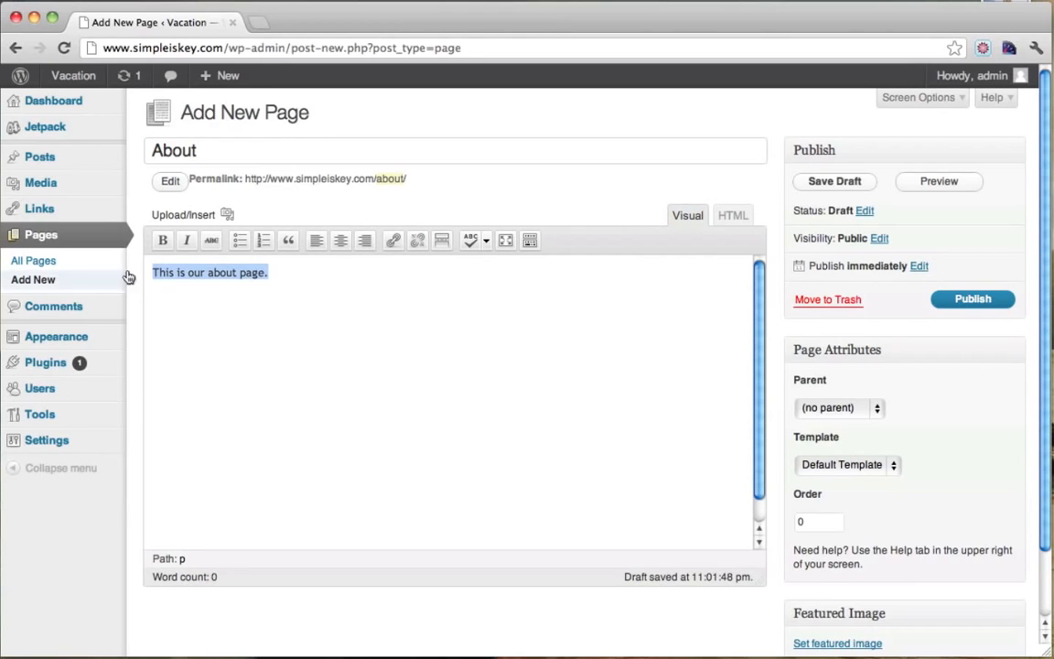
left_click(286, 276)
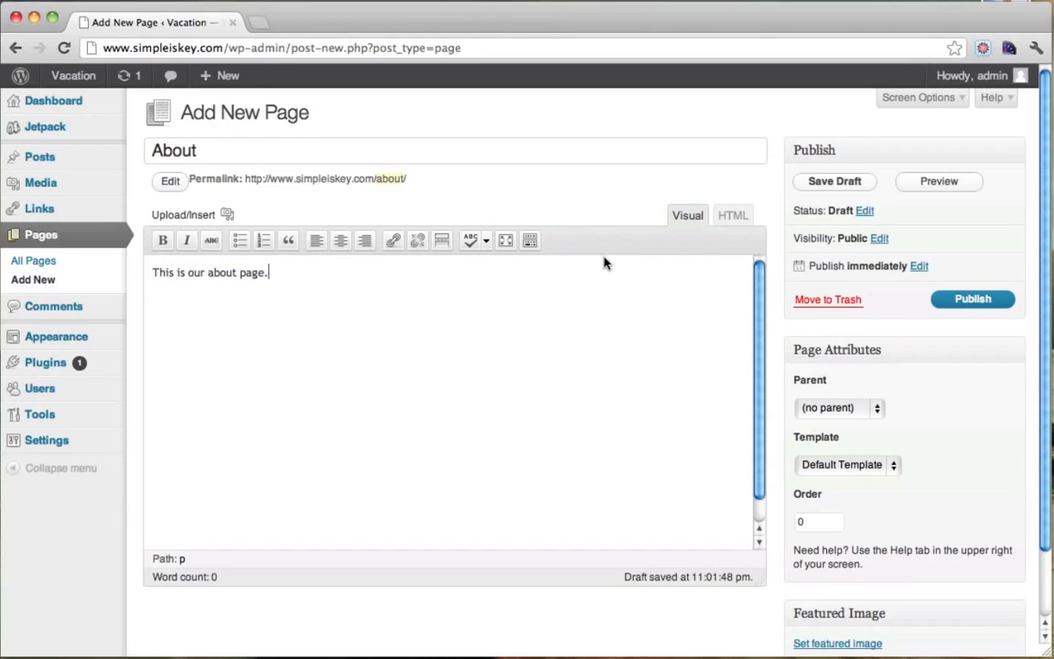
left_click(531, 242)
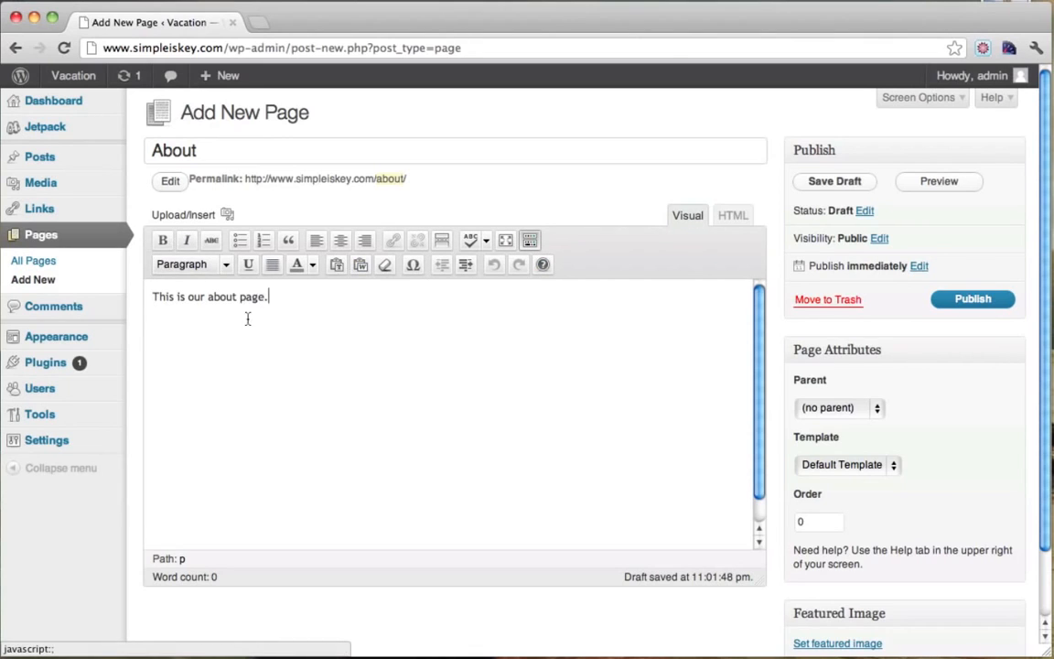
Step: Make the word "This" bold and add the line "Title Here!" above the sentence
double_click(162, 296)
left_click(163, 240)
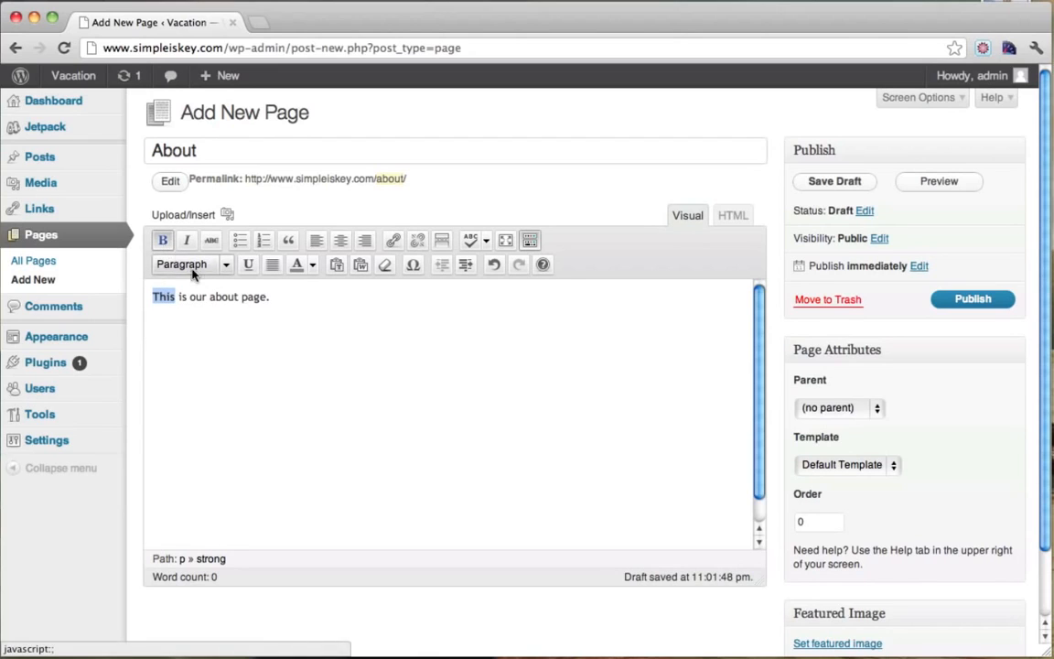
key("Left")
key("Return")
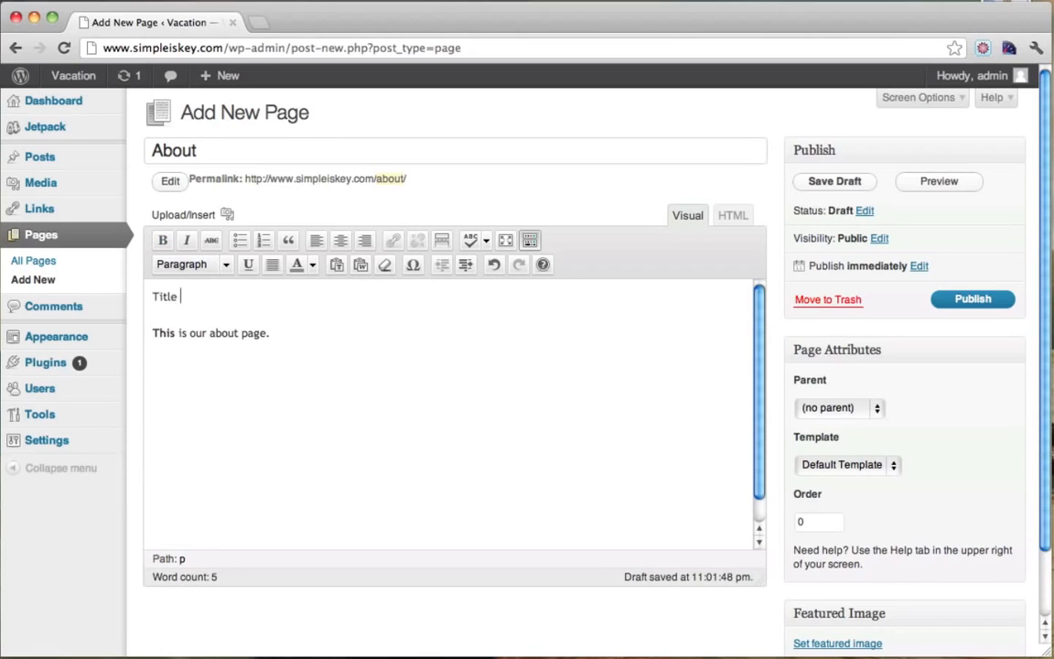
Step: Apply the Heading 1 format to the "Title Here!" line
triple_click(231, 308)
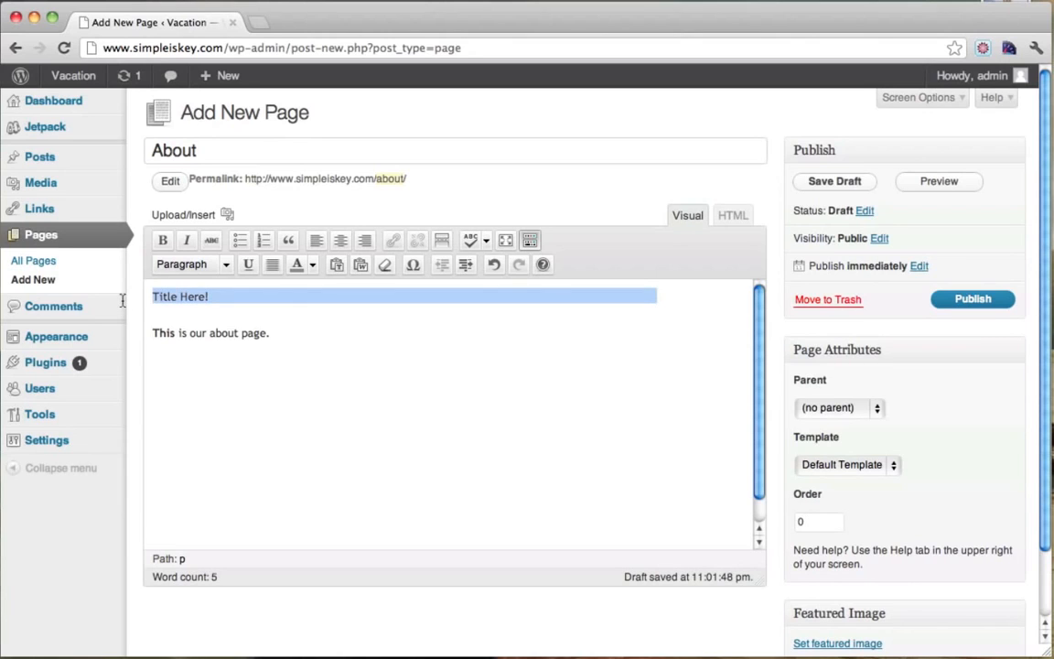
left_click(226, 266)
left_click(219, 366)
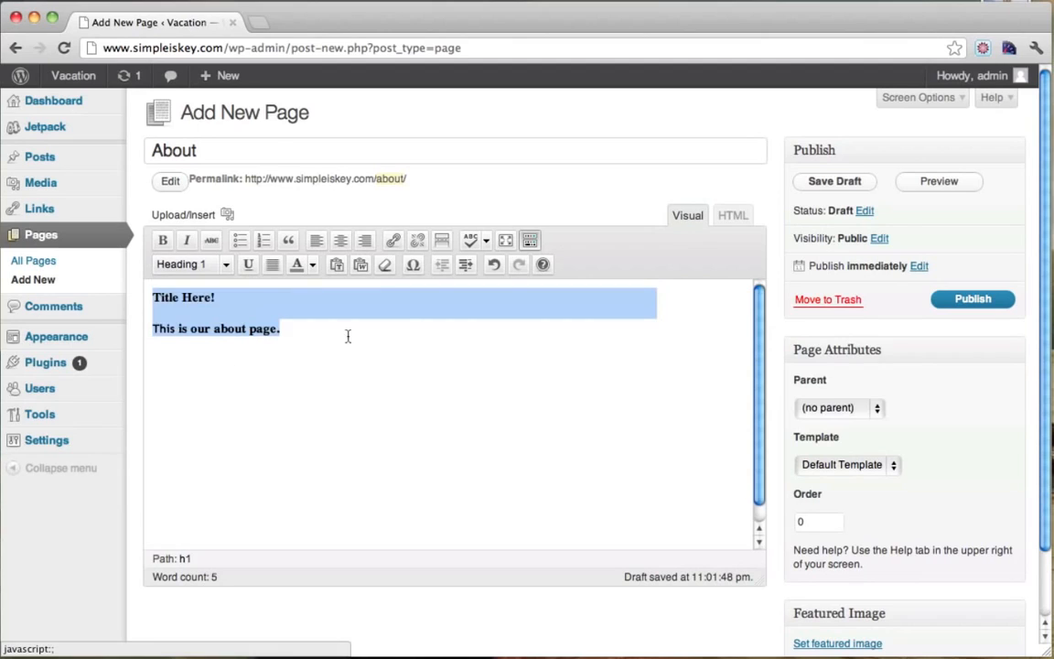
Step: Add a blank line between the "Title Here!" heading and the sentence, and make the whole sentence "This is our about page." bold
left_click(253, 312)
key("Return")
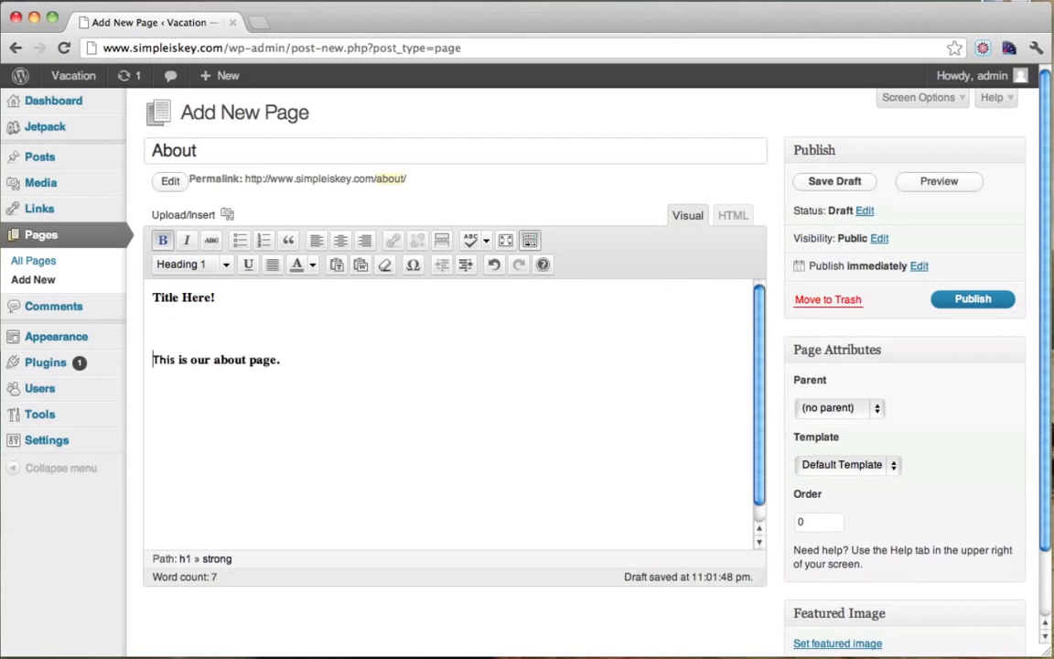
left_click_drag(325, 364, 128, 364)
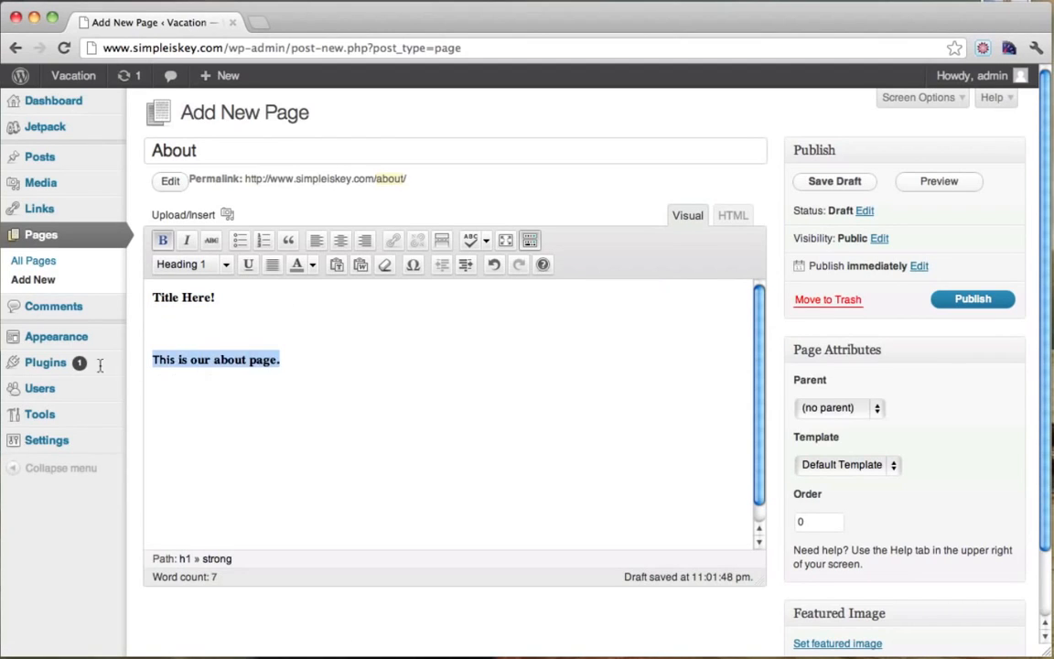
left_click(162, 241)
left_click(162, 242)
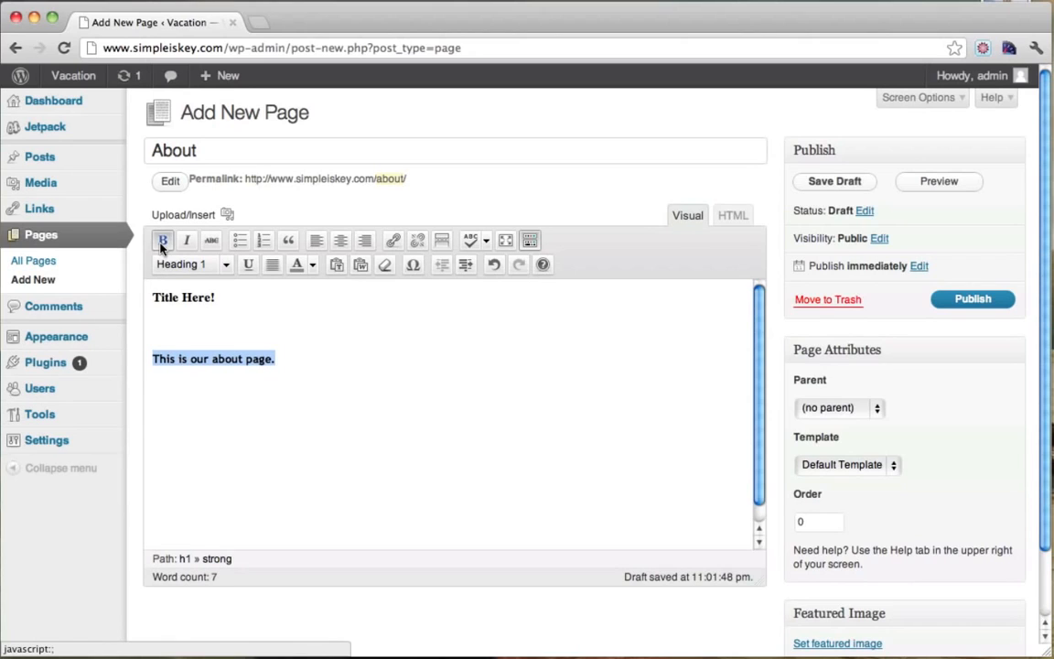
left_click(378, 362)
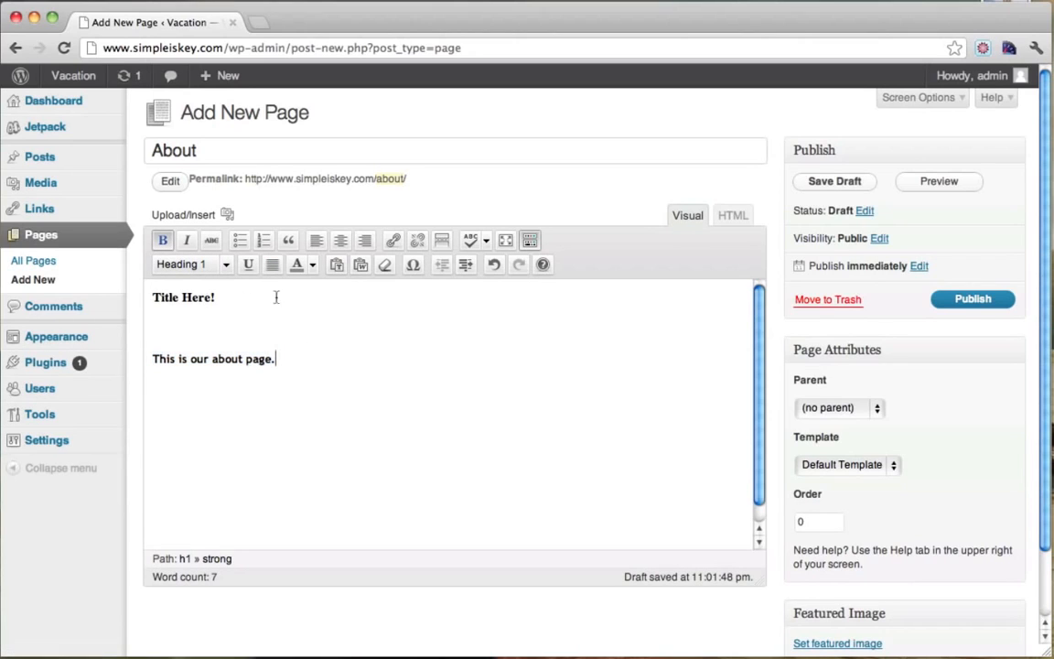
Step: Insert the seaside portrait photo from the Desktop at Medium size on the blank line below the title, and publish the About page
left_click(146, 312)
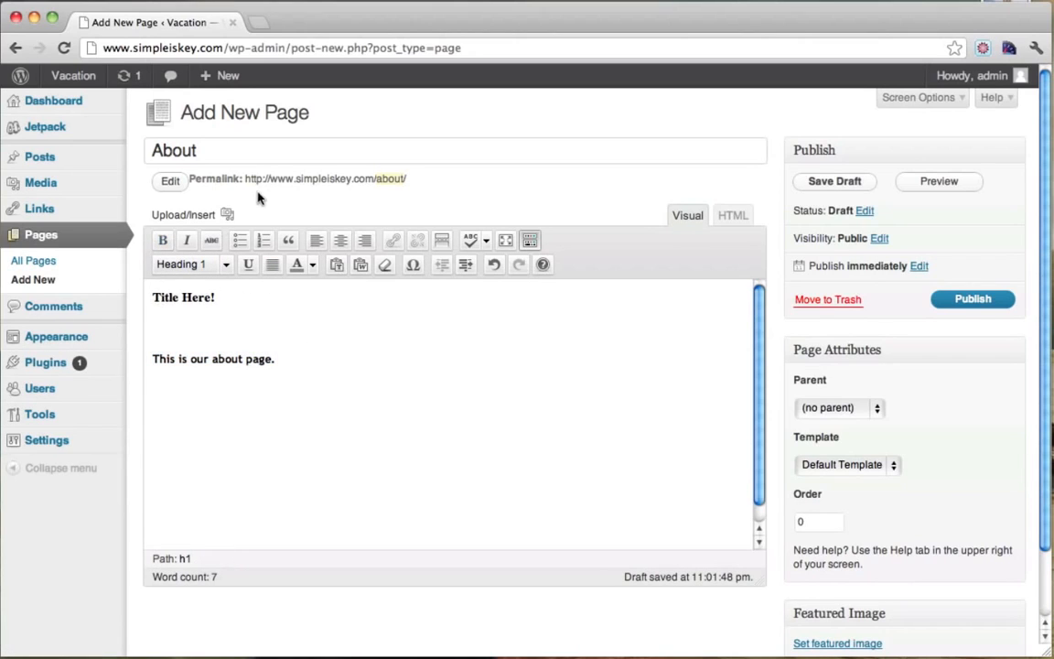
left_click(228, 215)
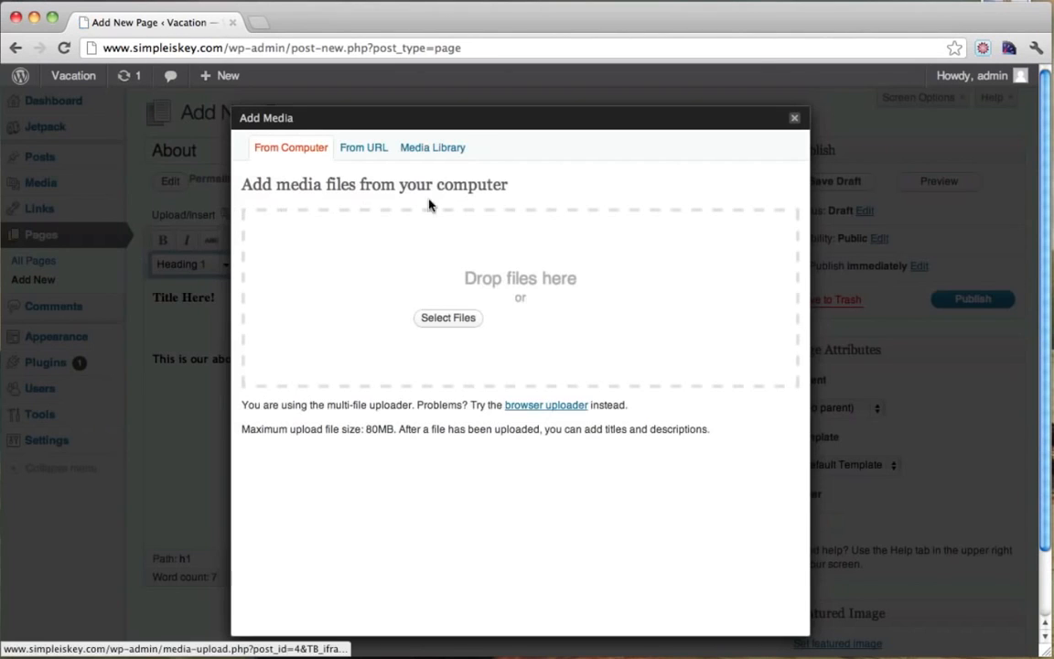
left_click(452, 320)
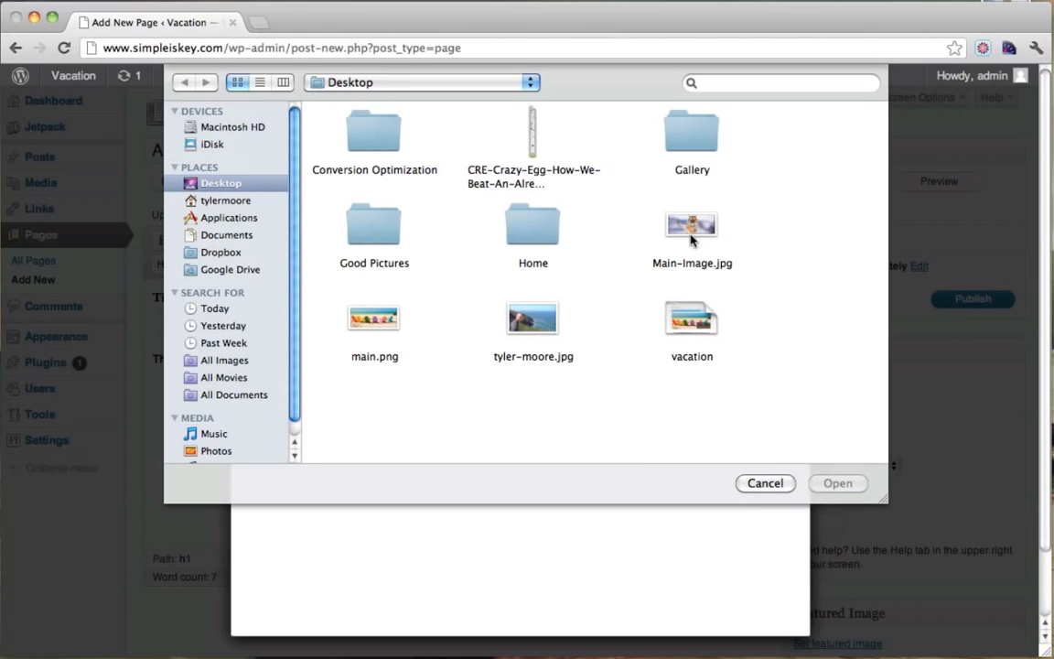
left_click(547, 321)
left_click(850, 484)
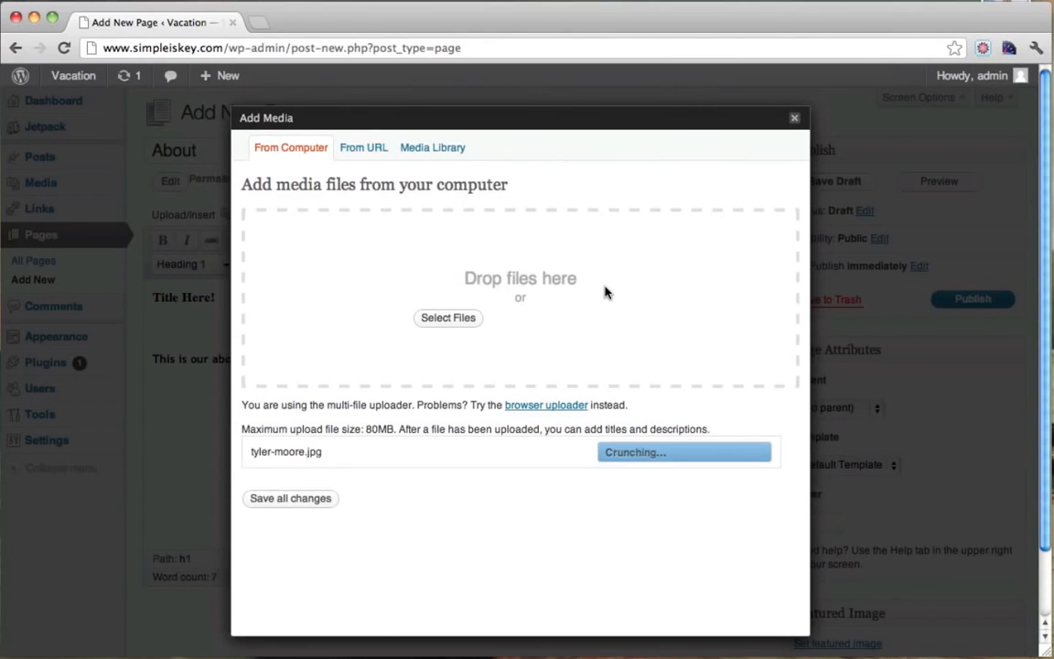
scroll(604, 292, "down", 5)
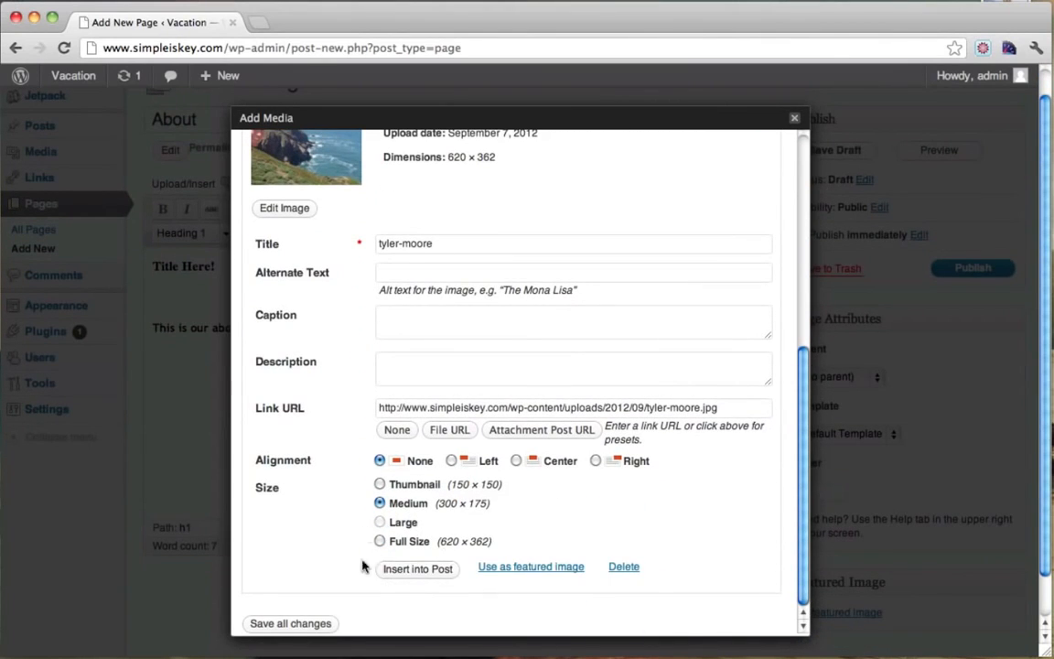
left_click(411, 570)
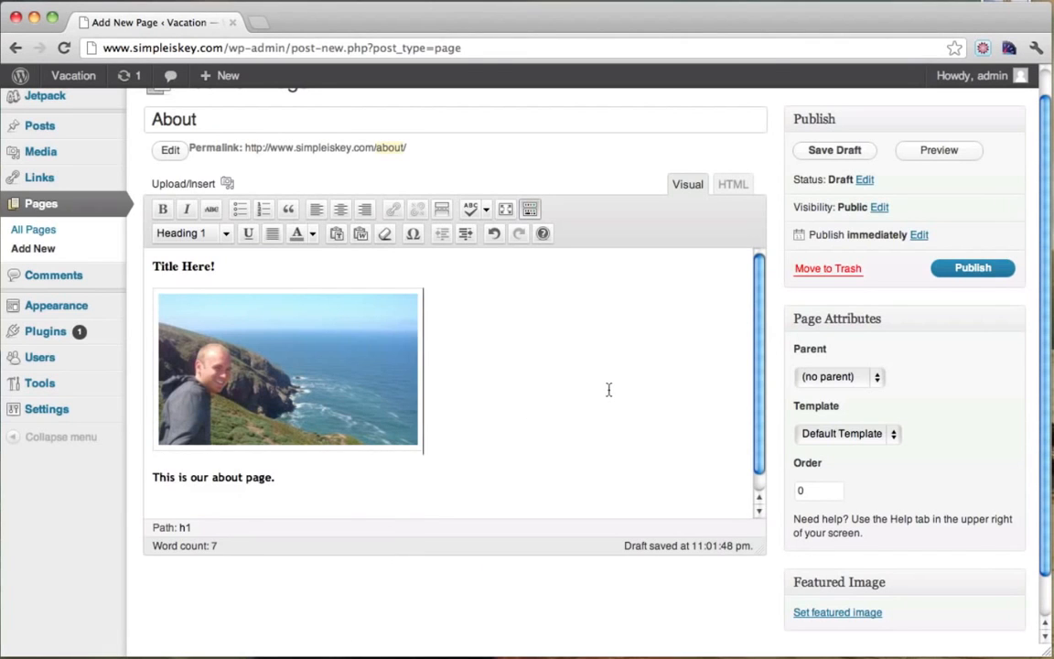
scroll(609, 390, "up", 1)
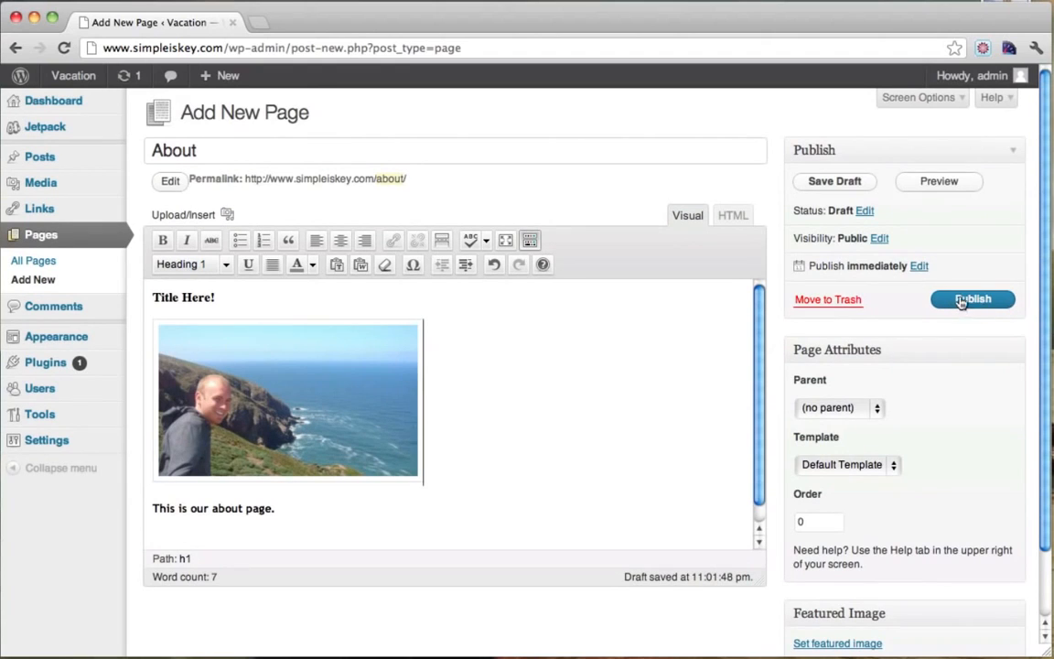
left_click(980, 302)
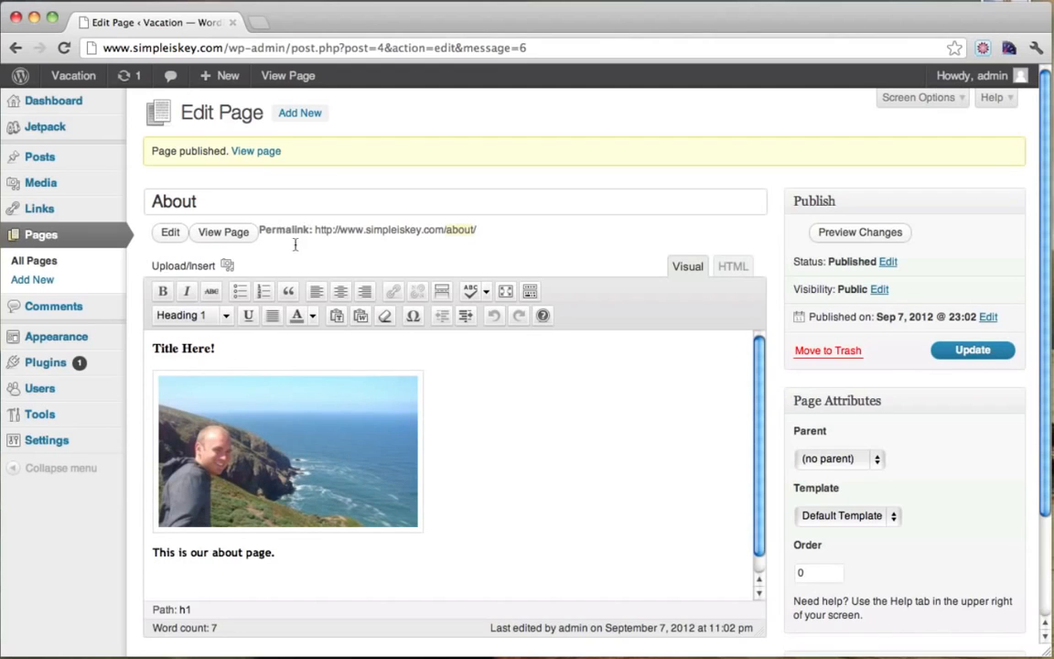
Step: Open the live site in a new browser tab and check how the About page looks there
mouse_move(75, 80)
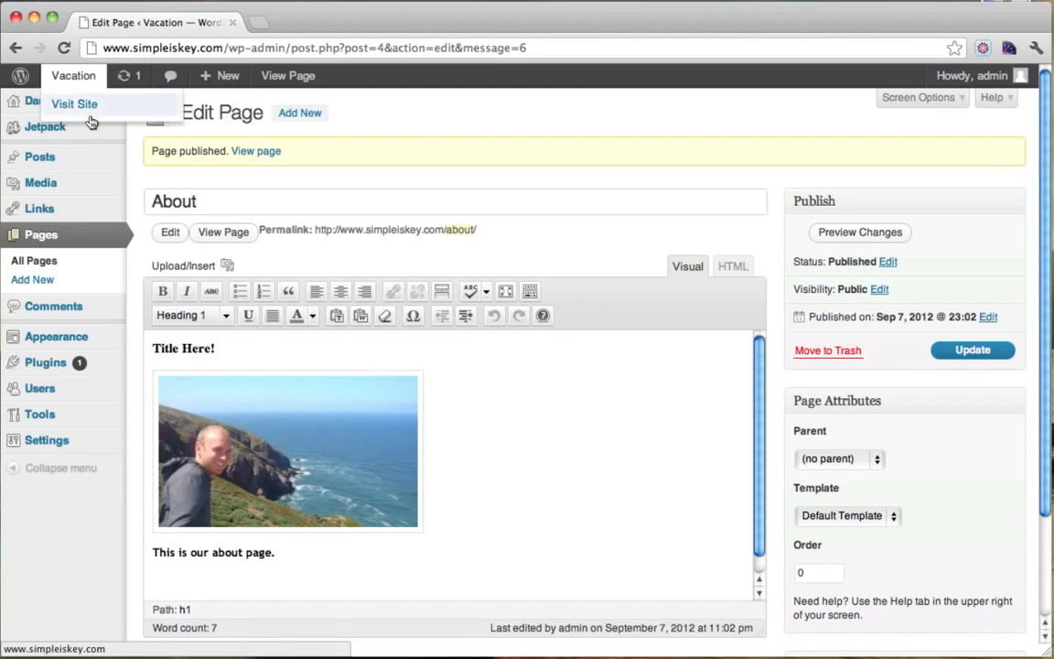
left_click(91, 110, "super")
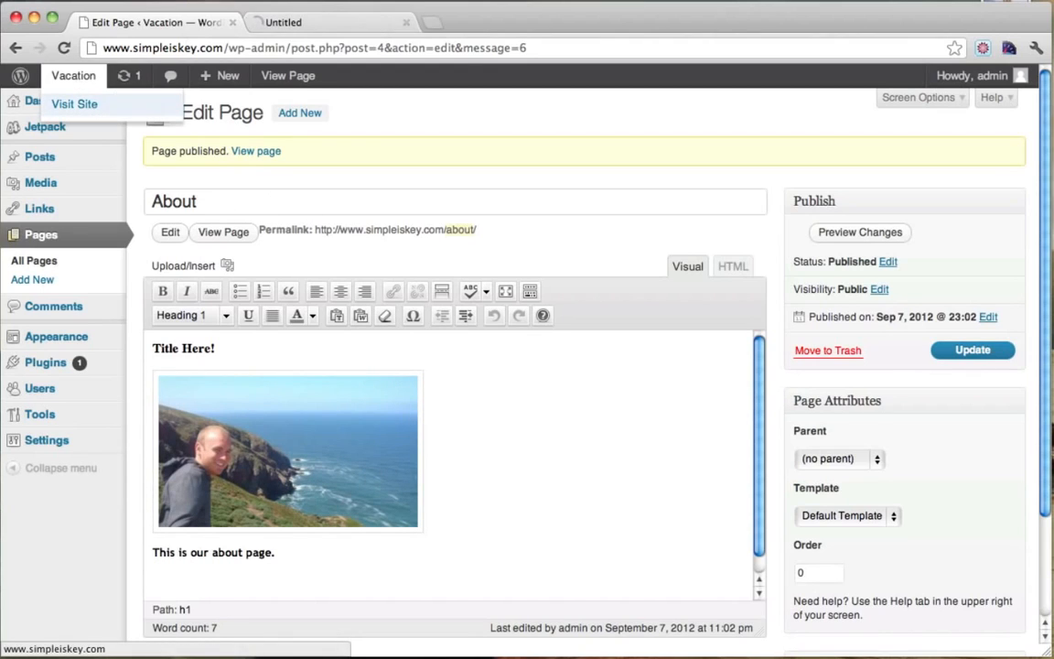
left_click(315, 28)
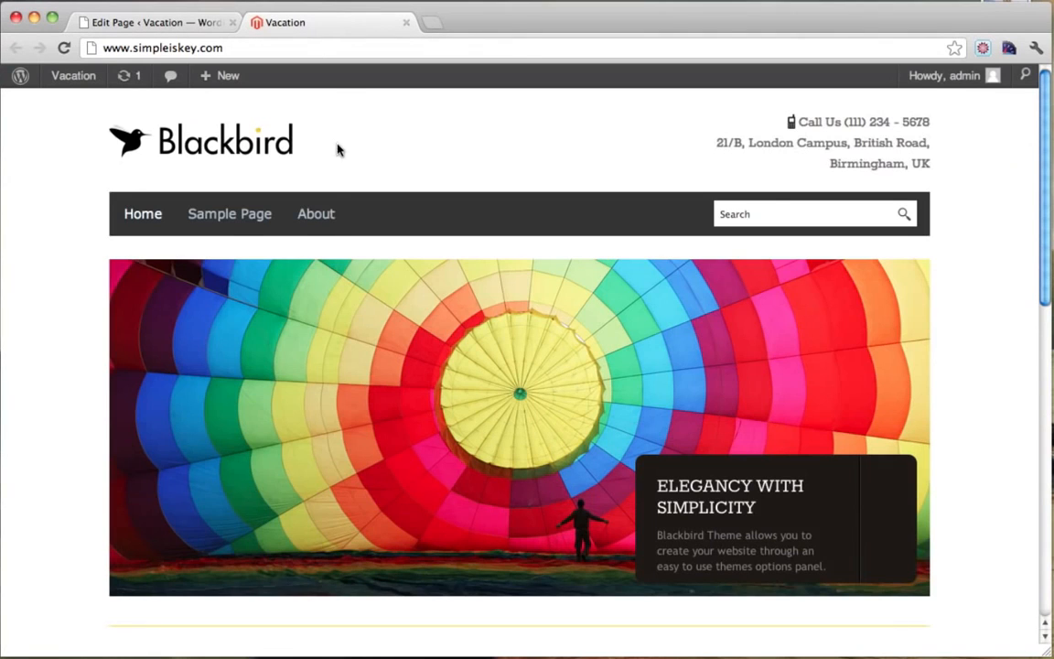
left_click(314, 225)
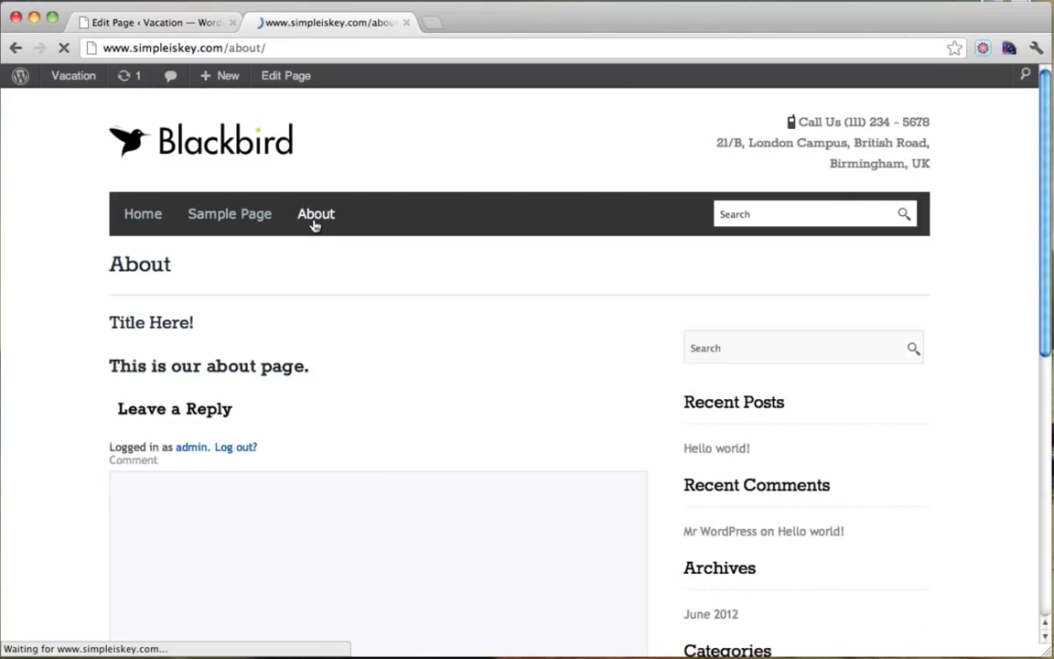
scroll(587, 312, "down", 3)
scroll(587, 312, "down", 1)
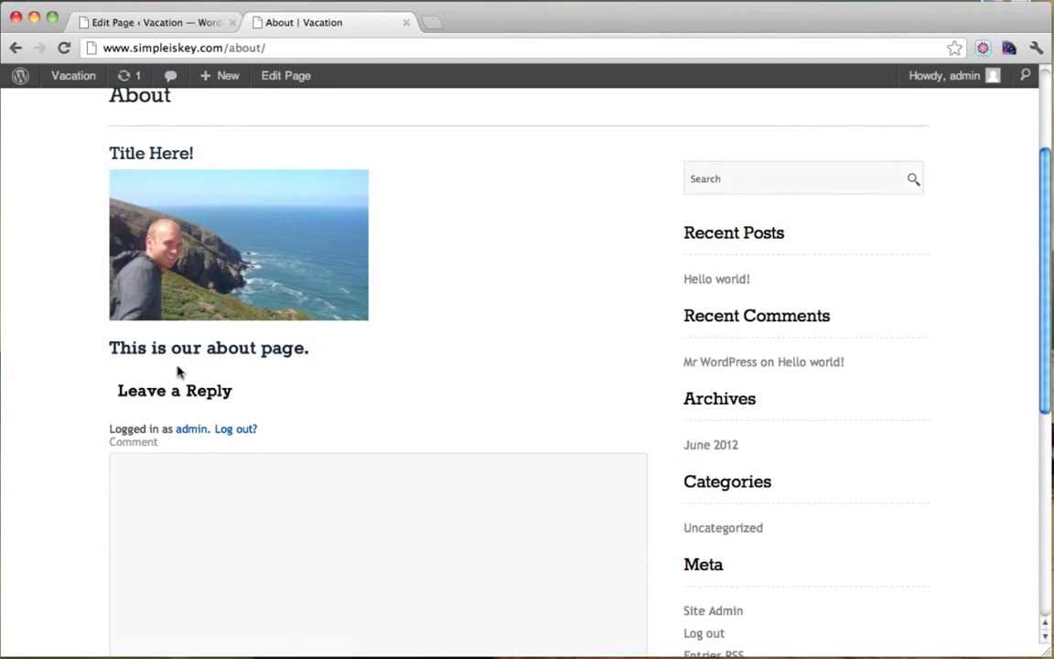
Step: Add the filler line "dfsdfsdfdsffsdfdsf" below the sentence on the About page and update the page
left_click(181, 22)
left_click(318, 572)
key("Return")
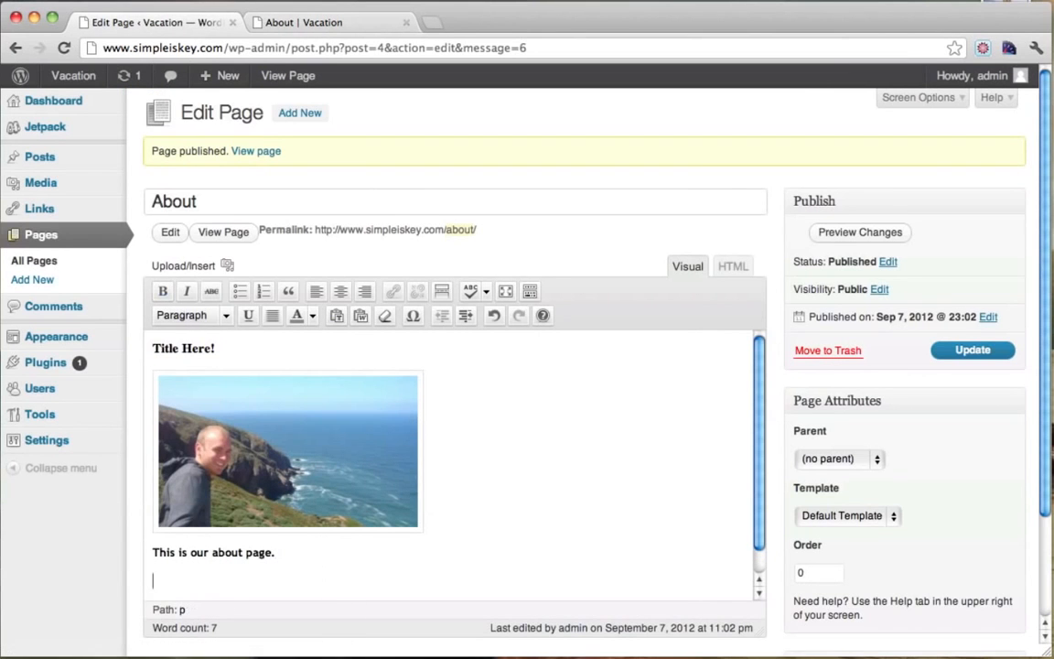
type("dfsdfsdfdsffsdfdsf")
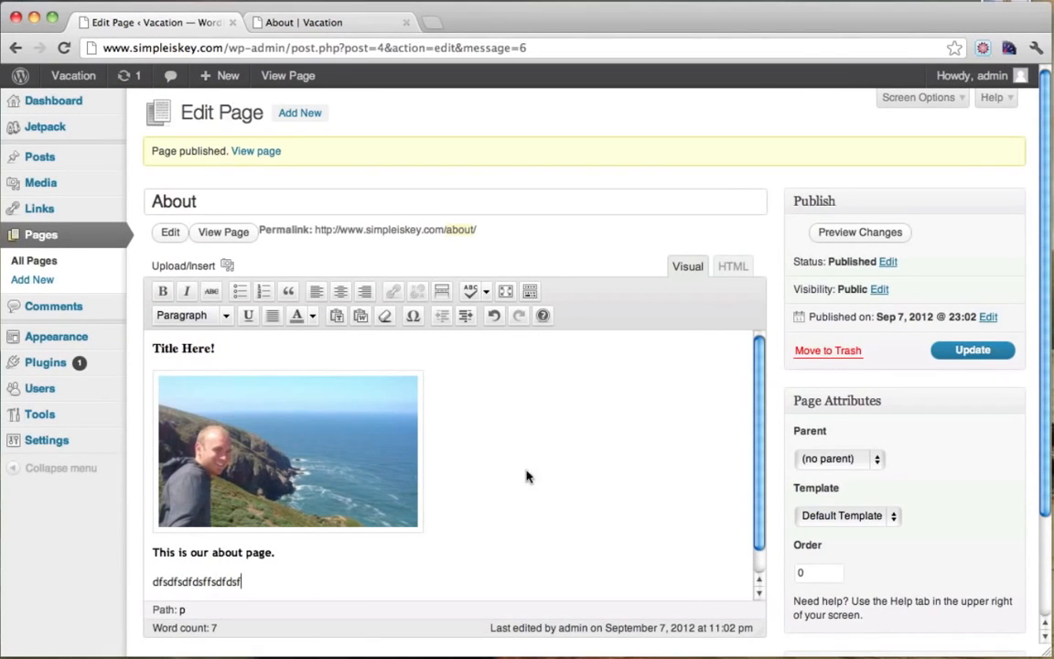
left_click(970, 351)
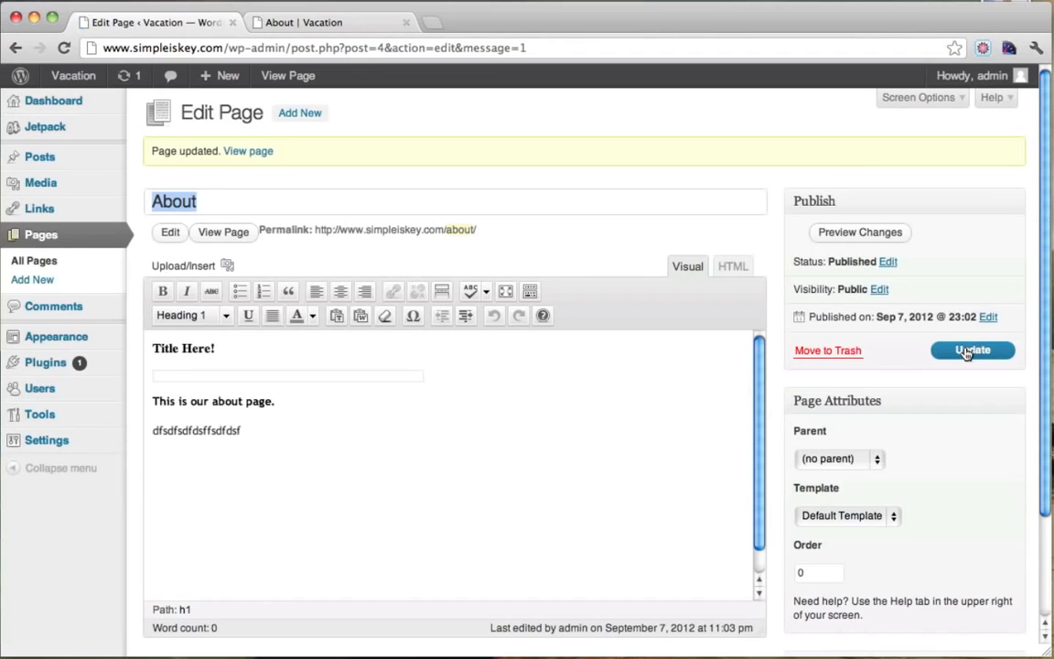
Step: Reload the live About page, compare the filler line with the bold sentence above it, and close the live site
left_click(351, 27)
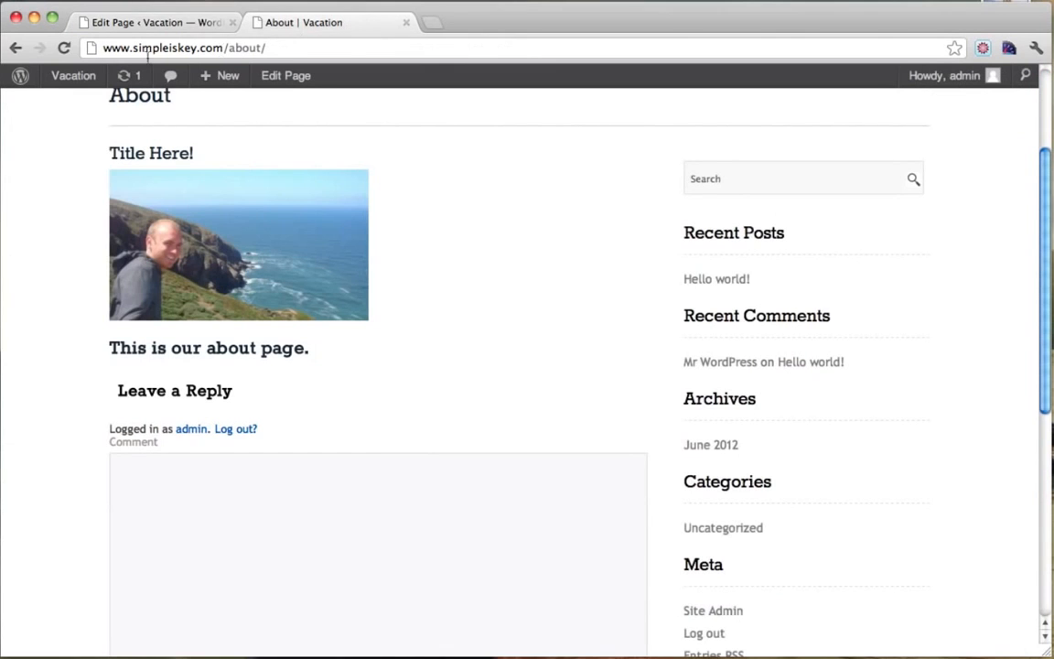
left_click(62, 51)
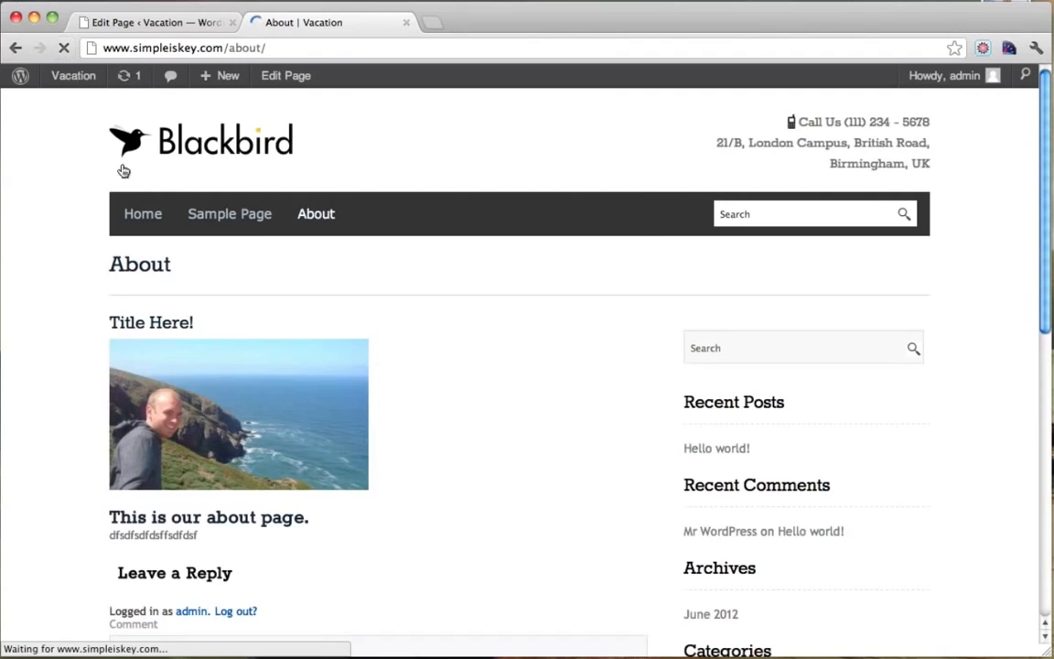
left_click_drag(163, 474, 101, 460)
left_click(219, 483)
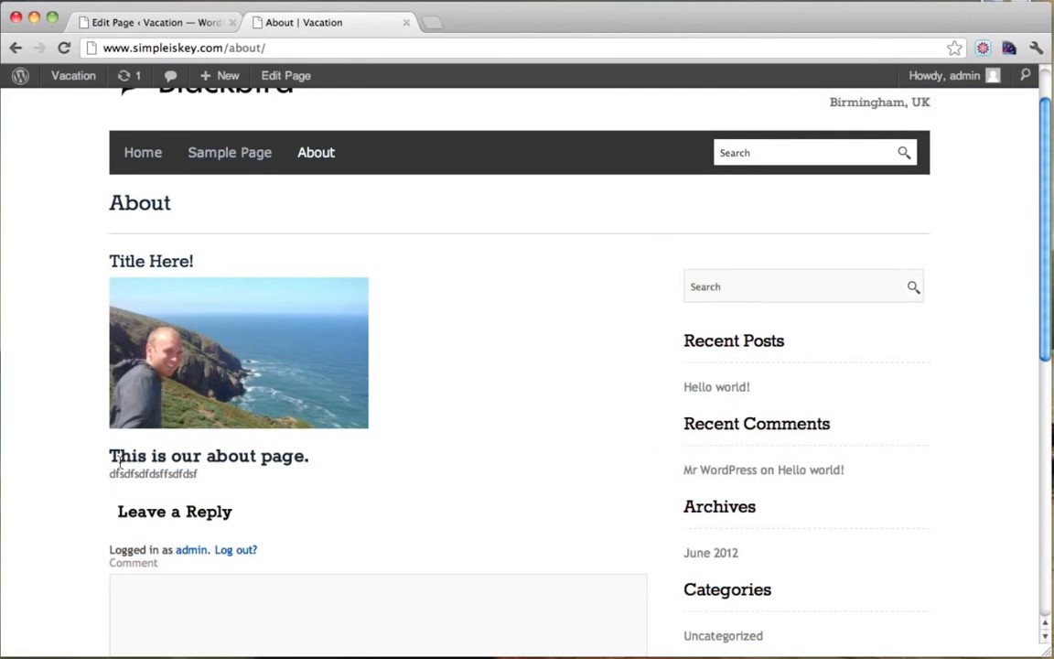
left_click_drag(194, 474, 107, 455)
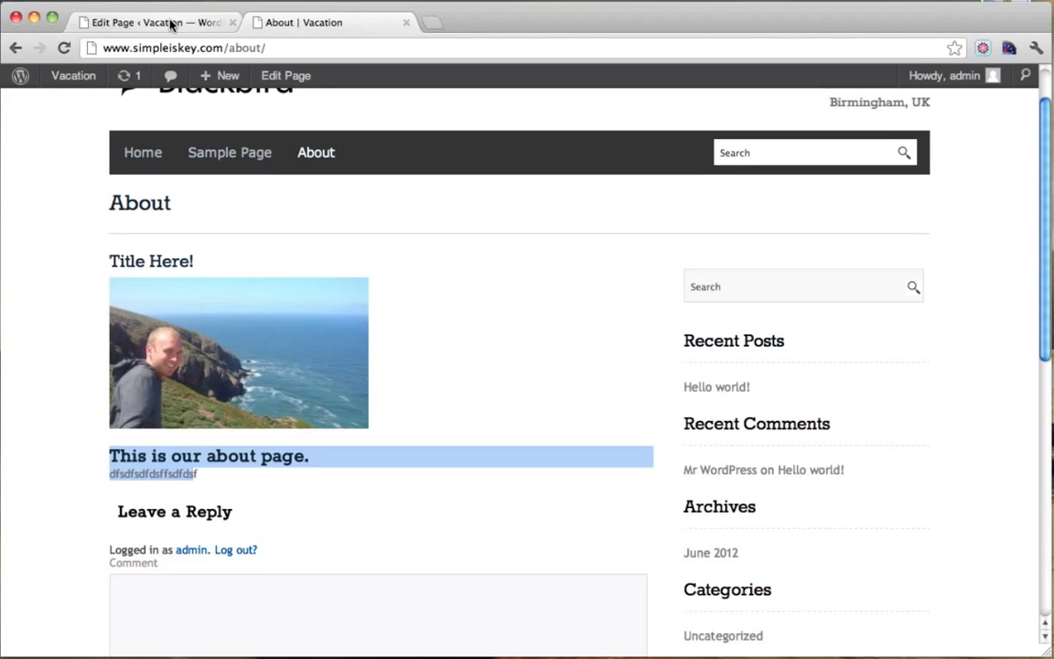
left_click(405, 23)
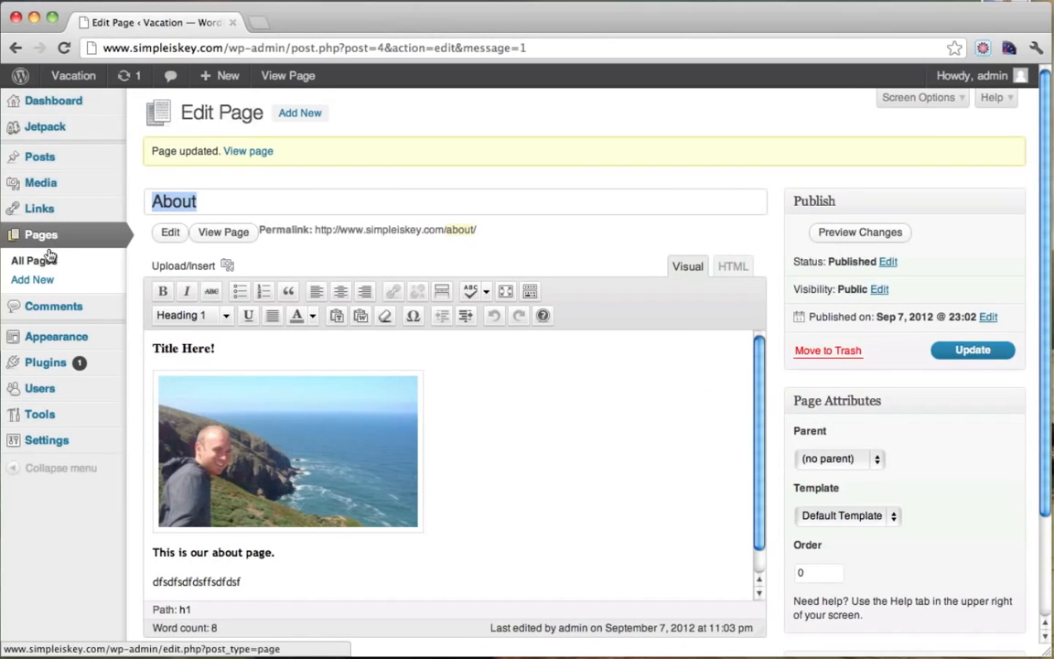
Step: Add a new page titled Services with the body text "Services" and publish it
left_click(41, 282)
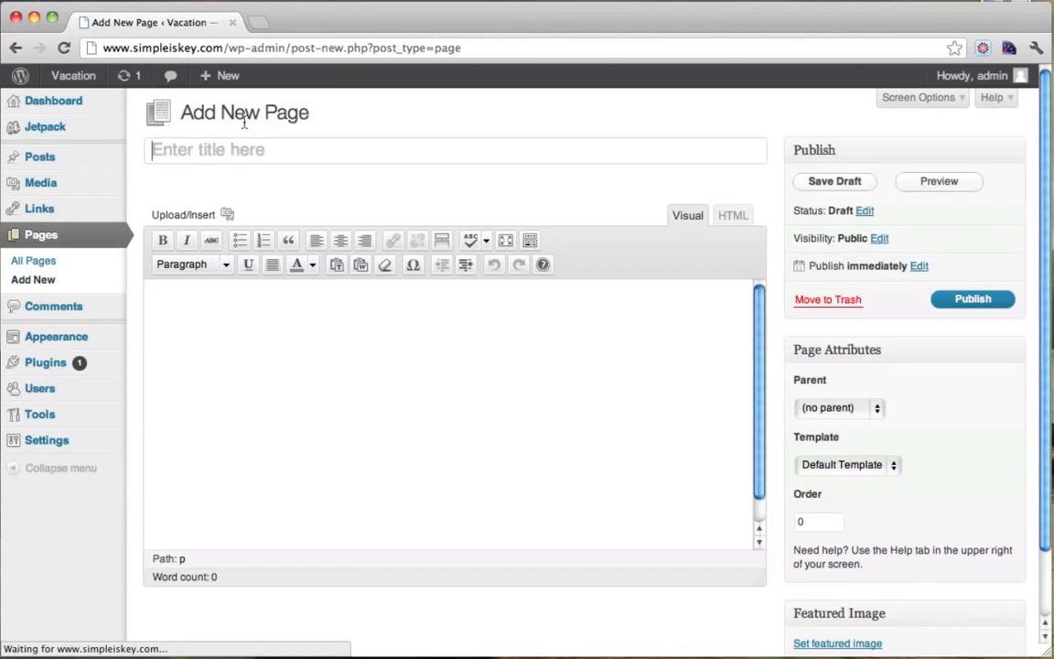
left_click(227, 162)
type("Servic")
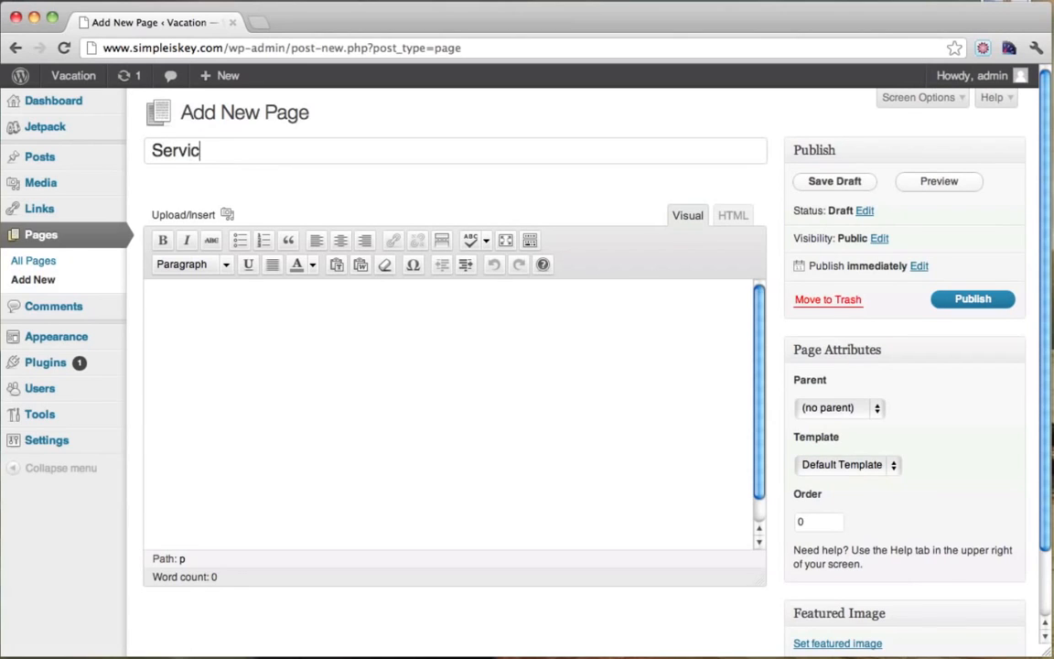
type("es")
type("Serv")
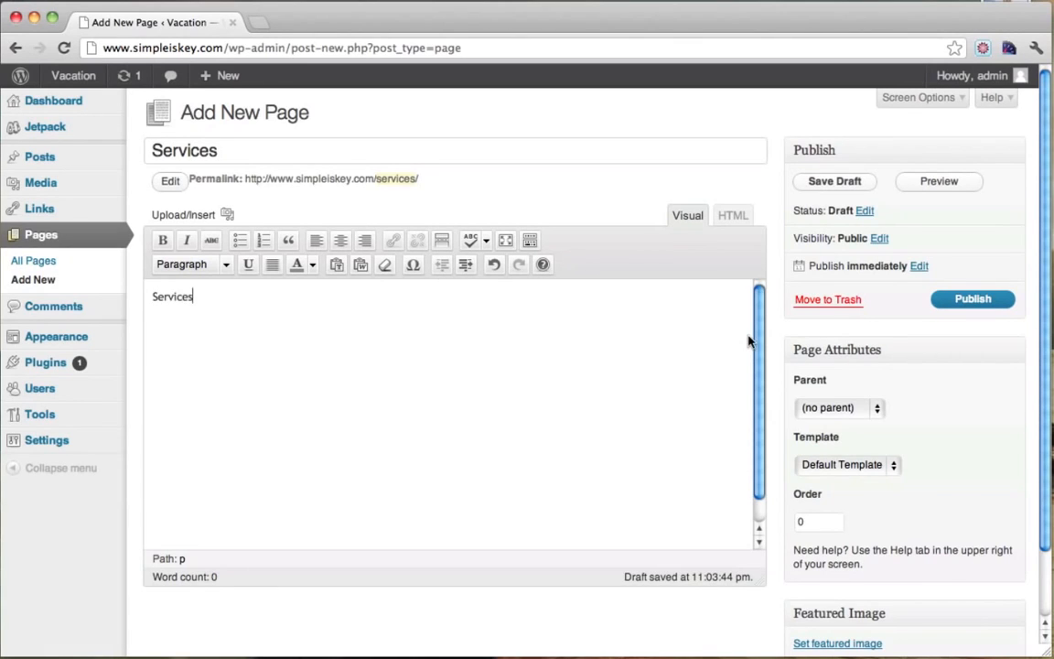
left_click(964, 306)
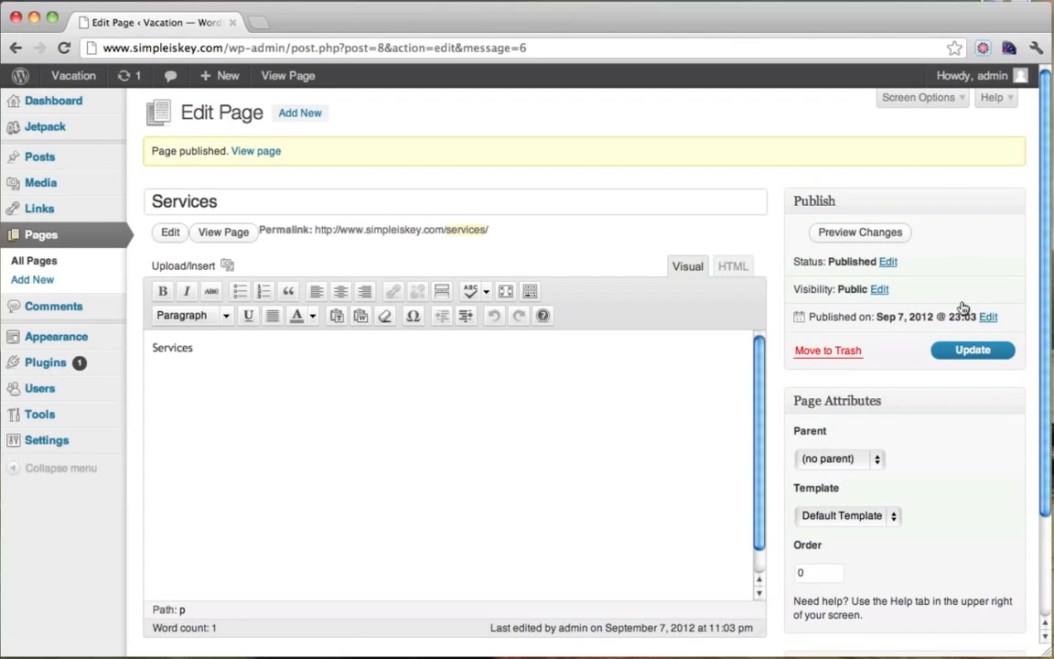
Step: Add a new page titled Gallery with the body text "Gallery Here" and publish it
left_click(54, 240)
left_click(49, 279)
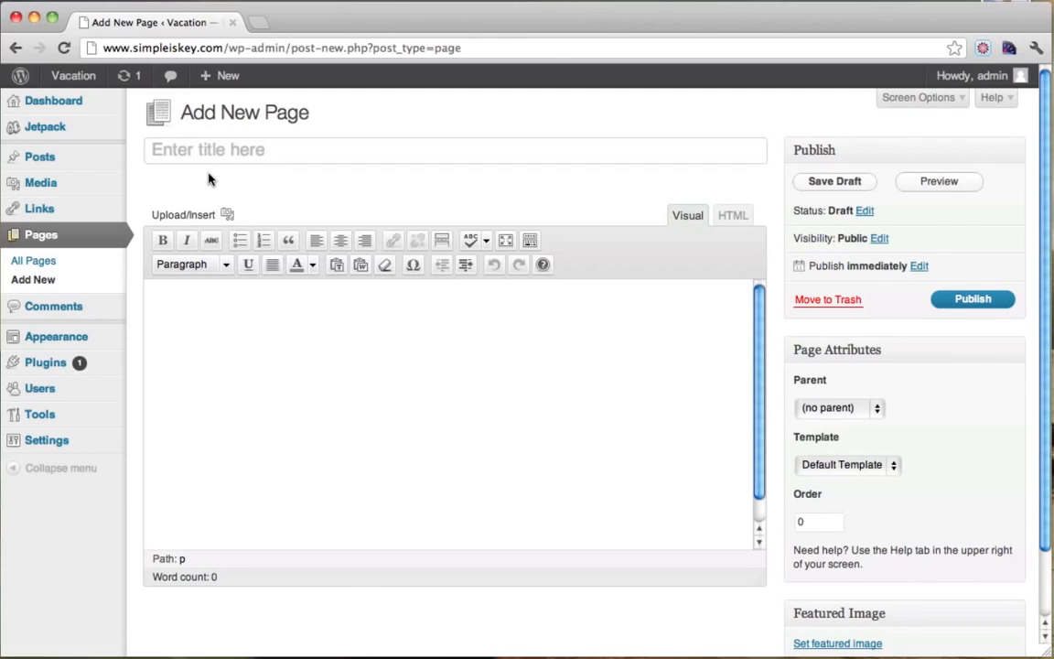
type("Gallery")
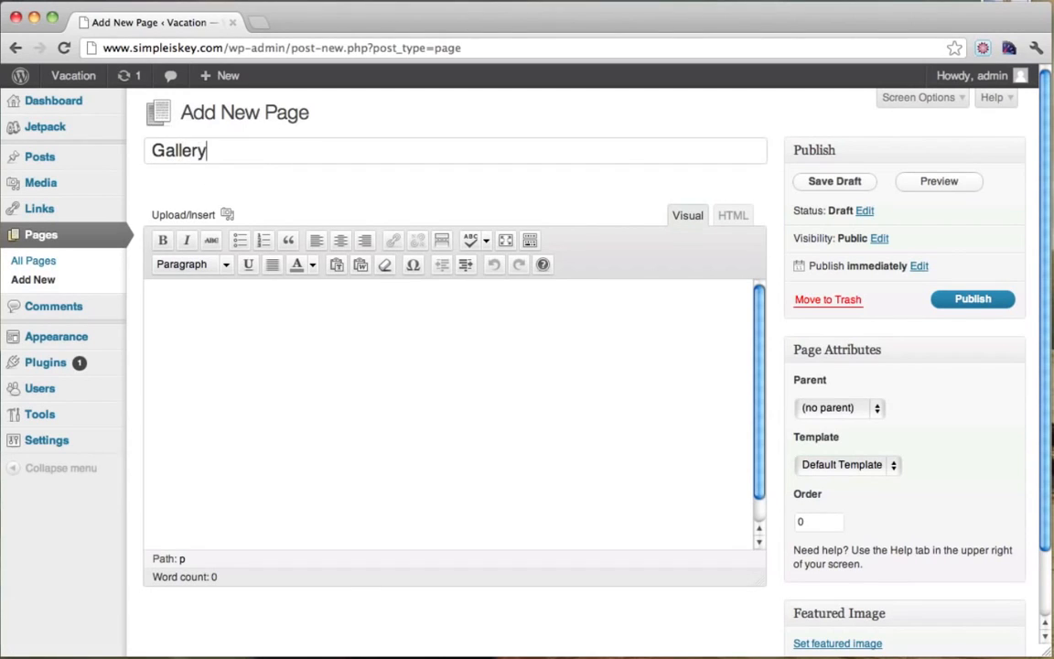
left_click(325, 345)
type("Gallery Here")
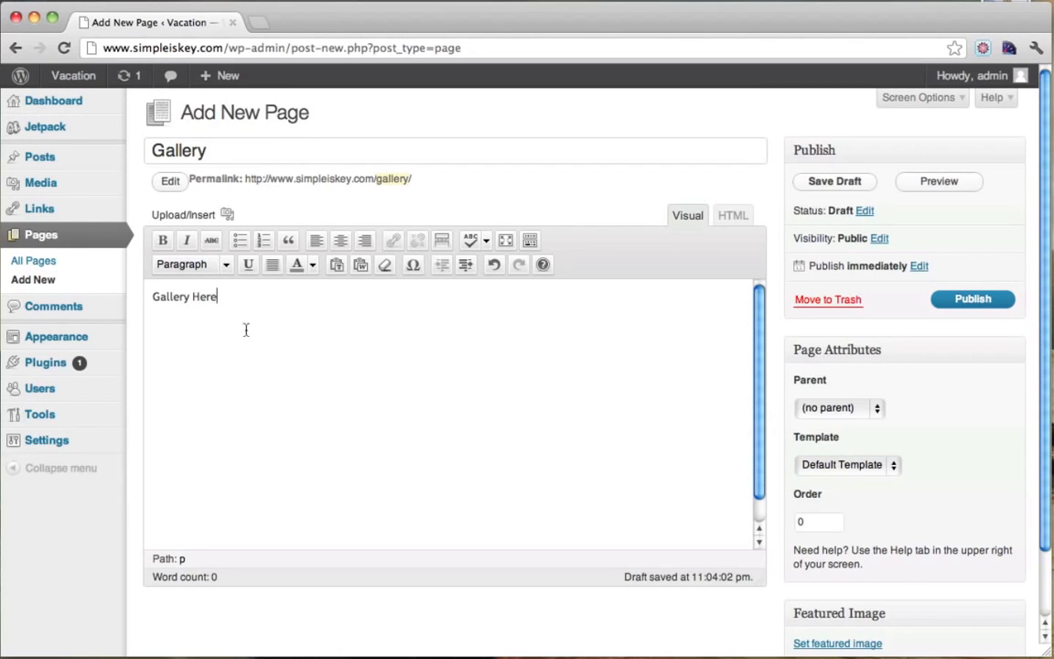
left_click(964, 308)
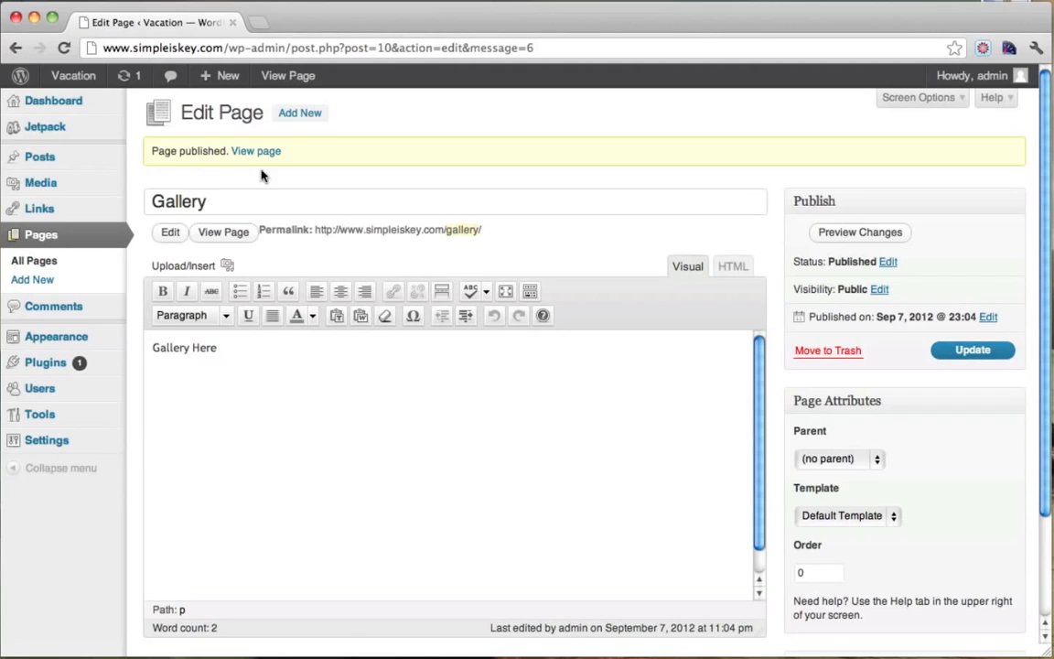
Step: Open the live site in a new browser tab and check its navigation menu for the new pages
mouse_move(46, 81)
left_click(87, 108, "super")
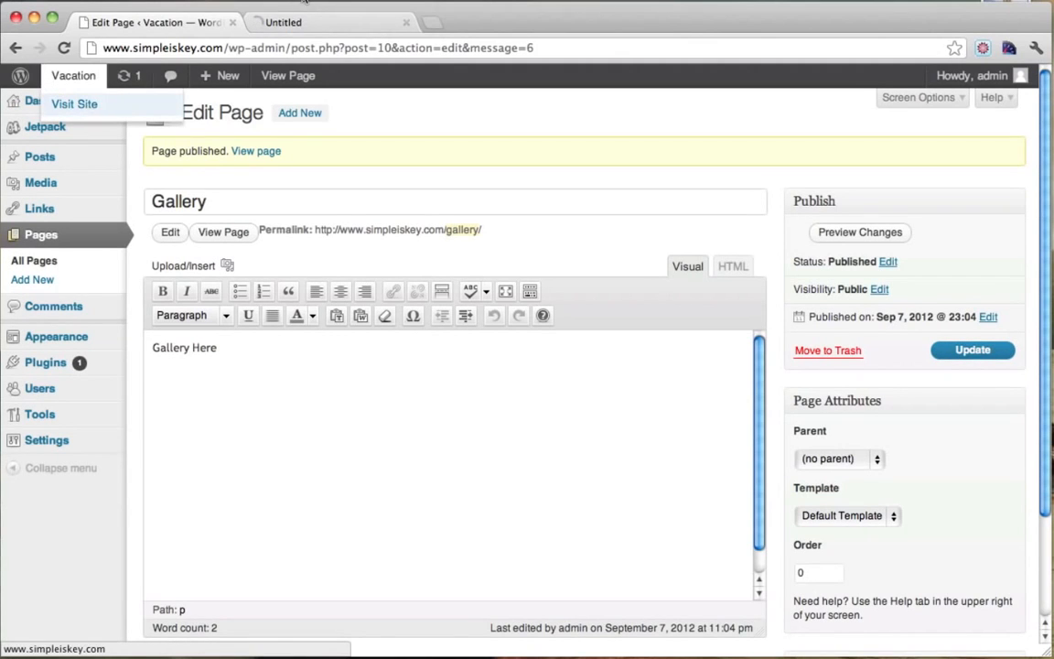
left_click(316, 20)
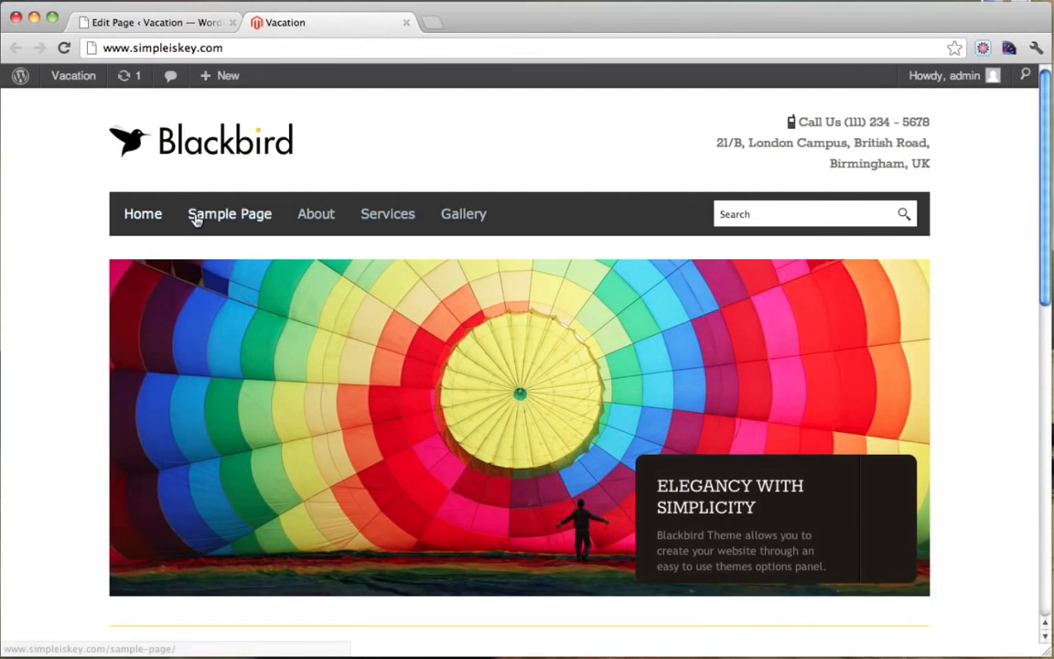
Step: View the Services and Gallery pages on the live site and check their body text
left_click(403, 216)
left_click_drag(110, 319, 161, 318)
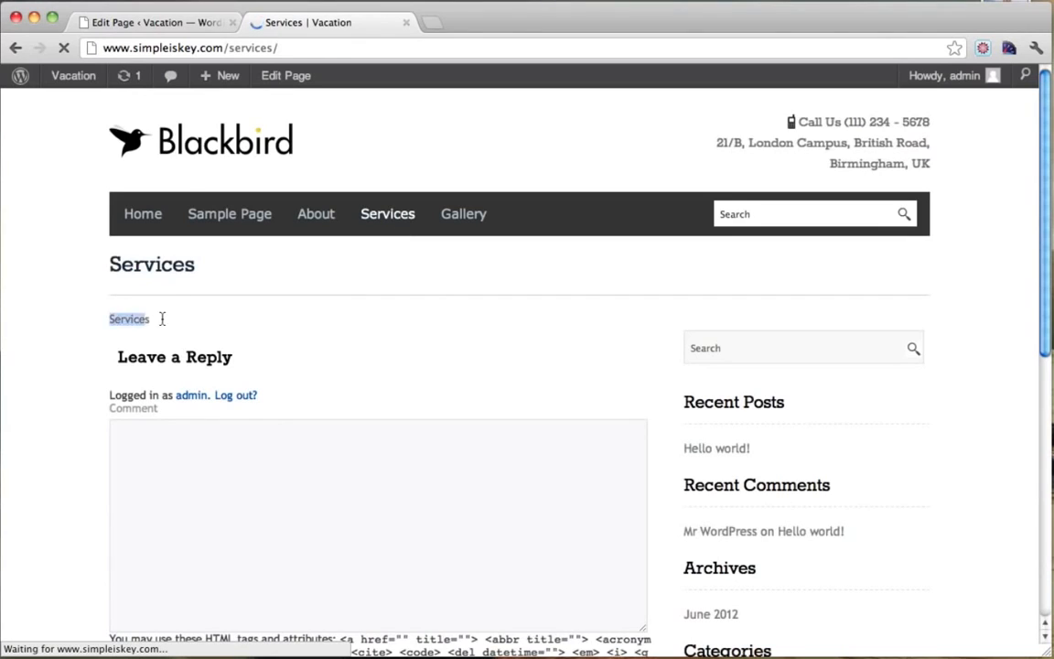
left_click(462, 216)
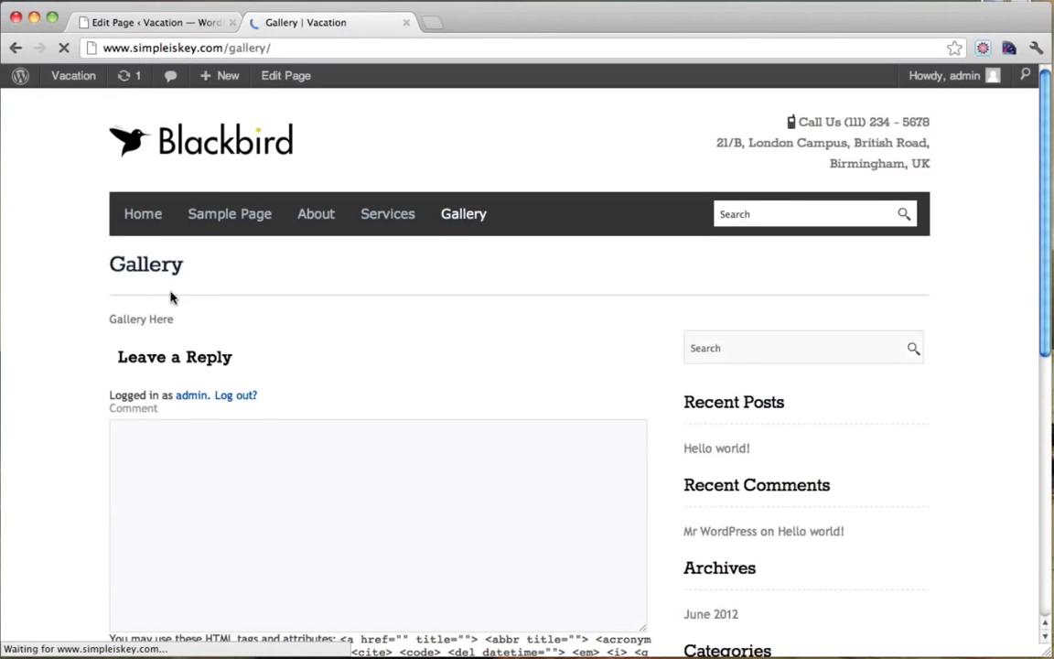
left_click_drag(109, 318, 199, 318)
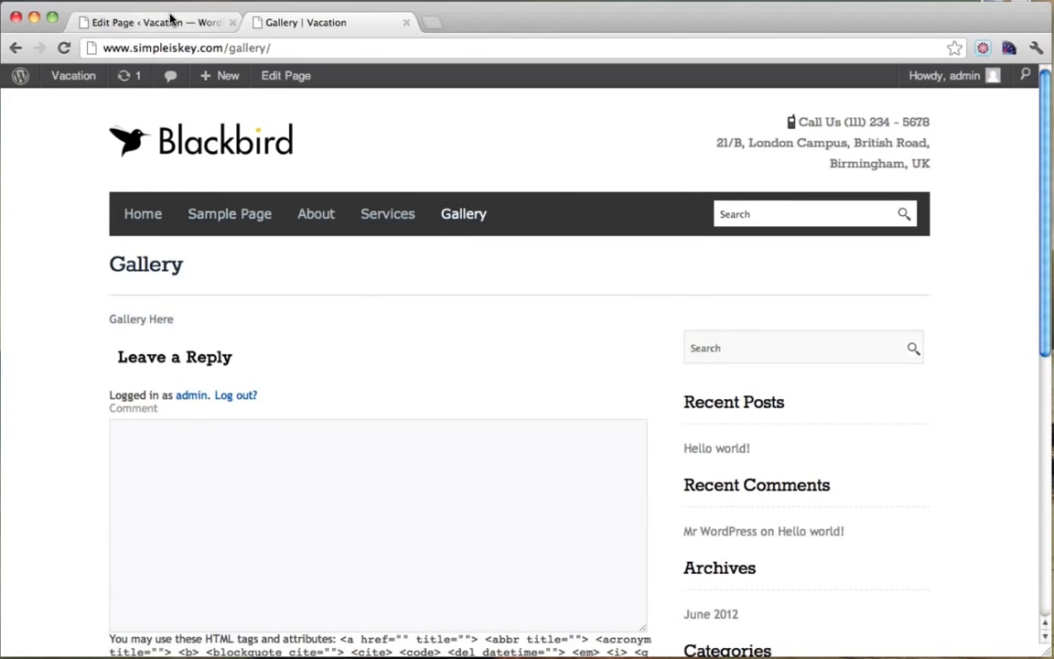
Step: Add a new page titled Contact with the body text "Contact Us!" and publish it
left_click(170, 19)
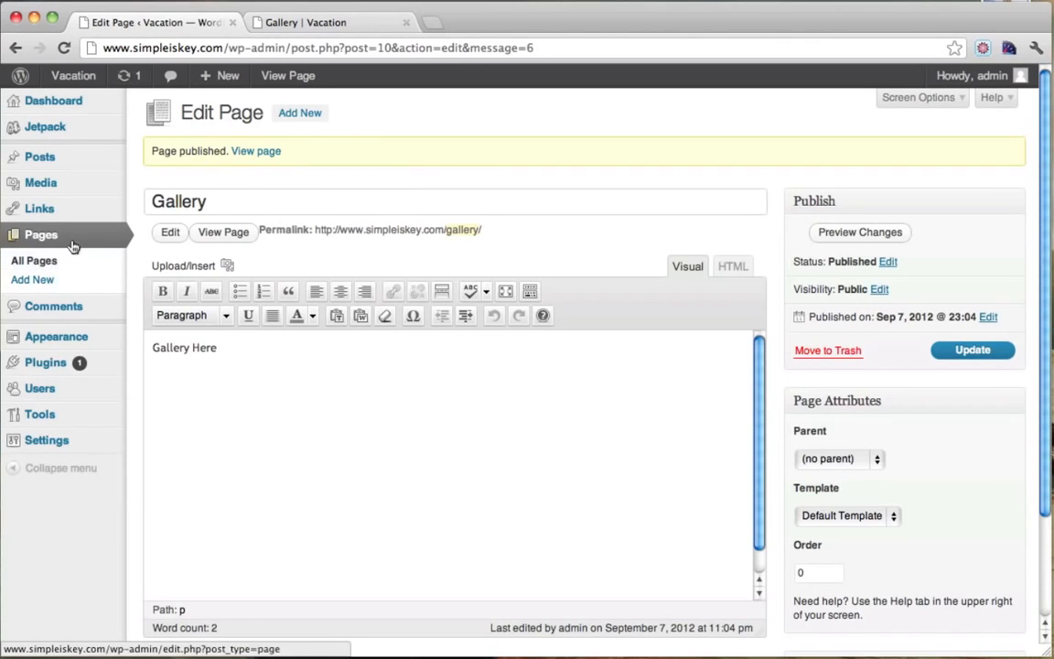
left_click(46, 282)
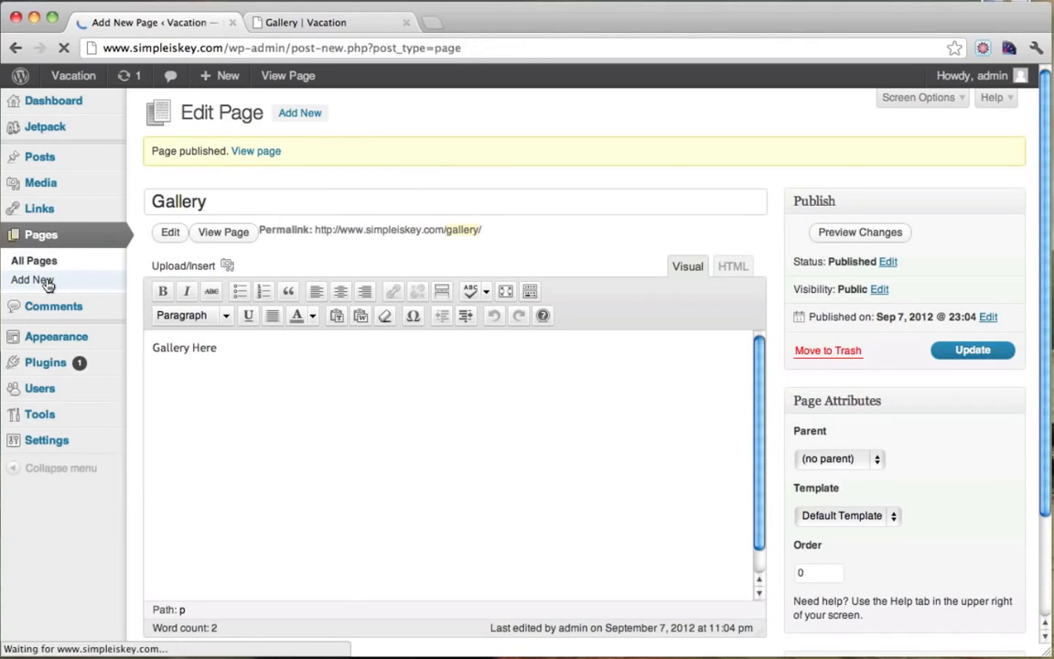
left_click(244, 156)
type("Conta")
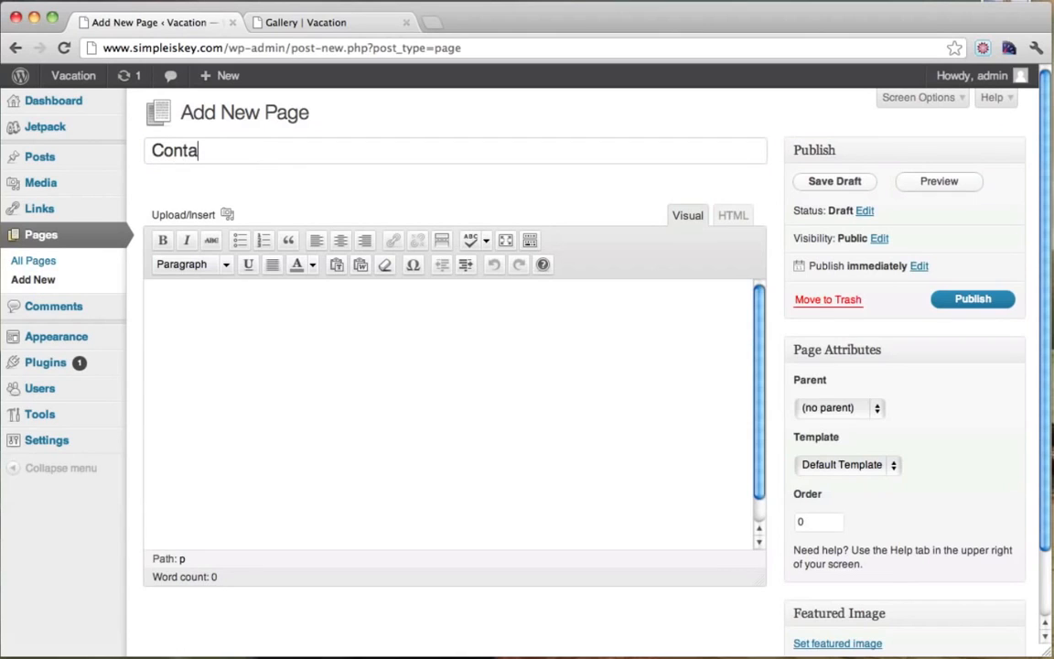
type("ct")
key("Tab")
type("Cont")
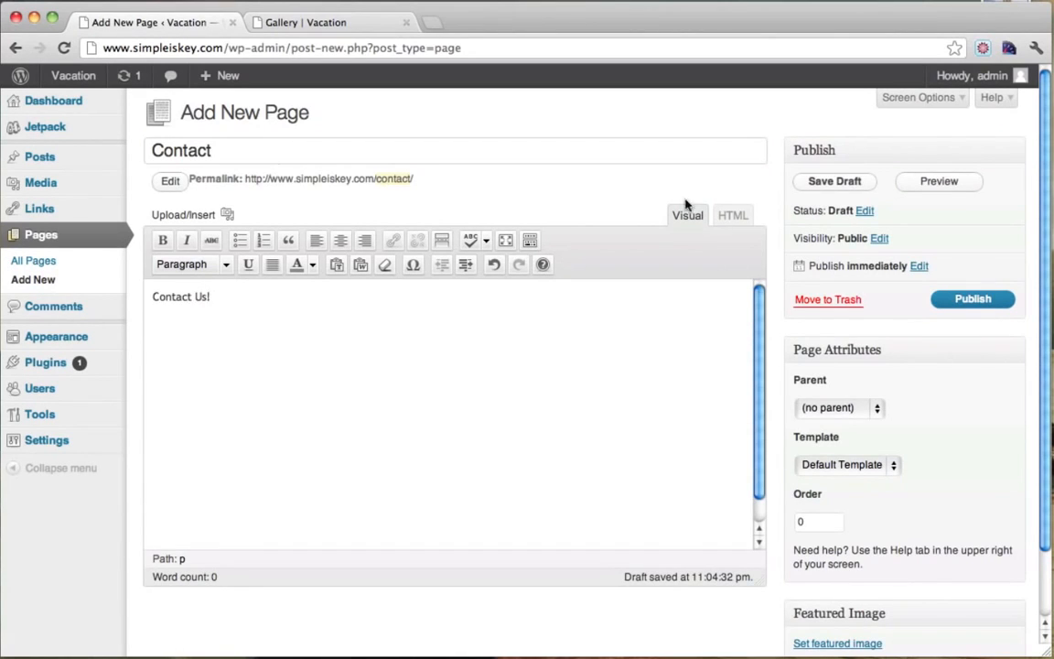
left_click(965, 302)
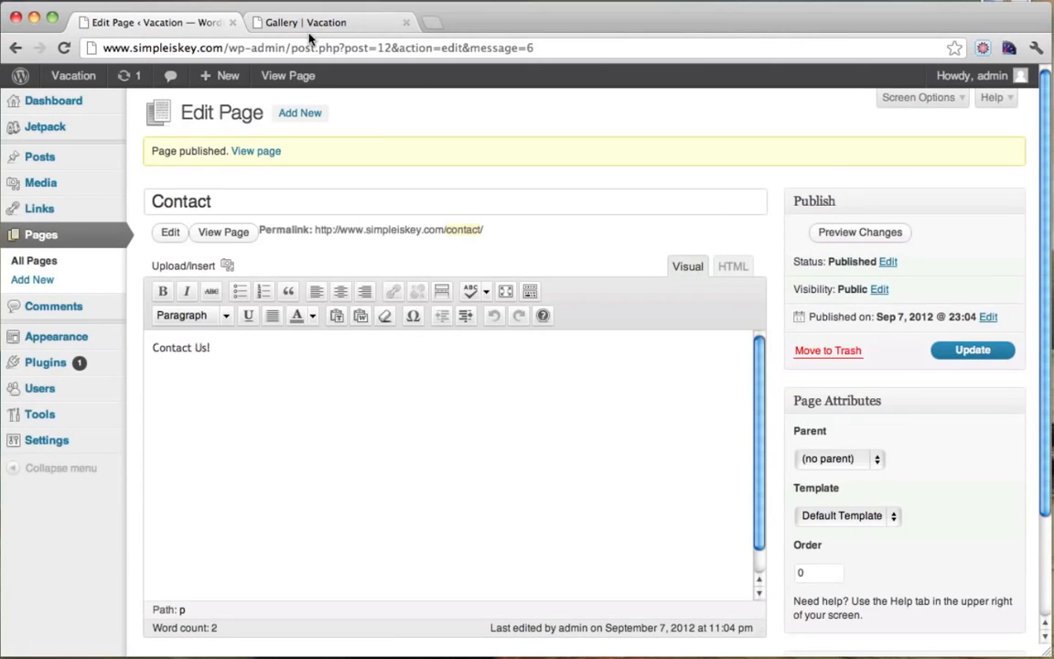
Step: Reload the live site and view the new Contact page and the navigation entries
left_click(312, 32)
left_click(64, 48)
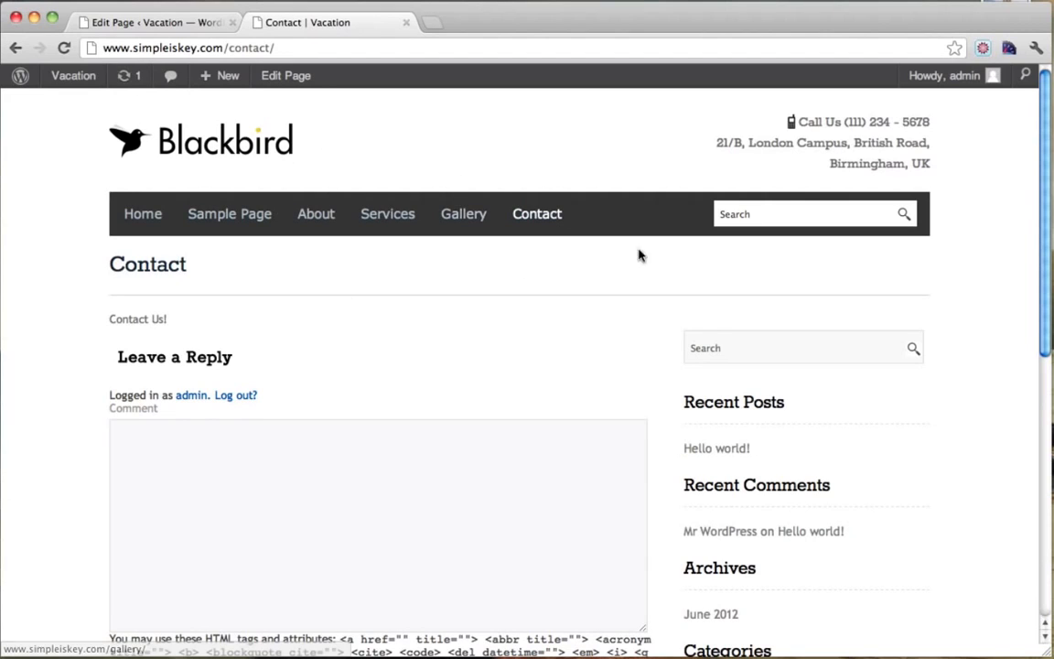
left_click(168, 26)
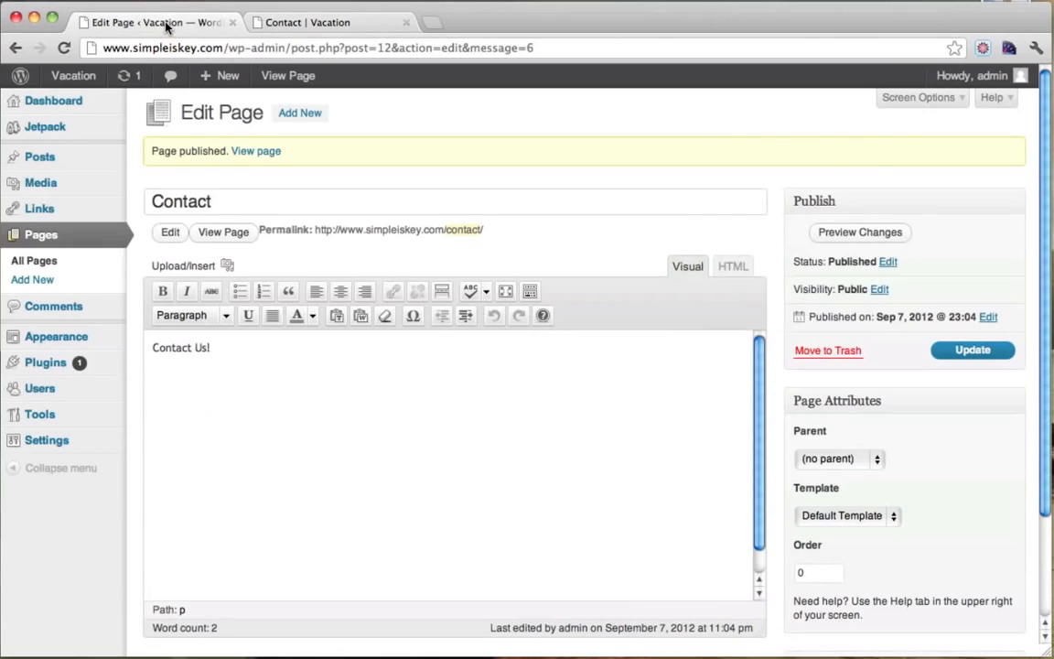
left_click(350, 26)
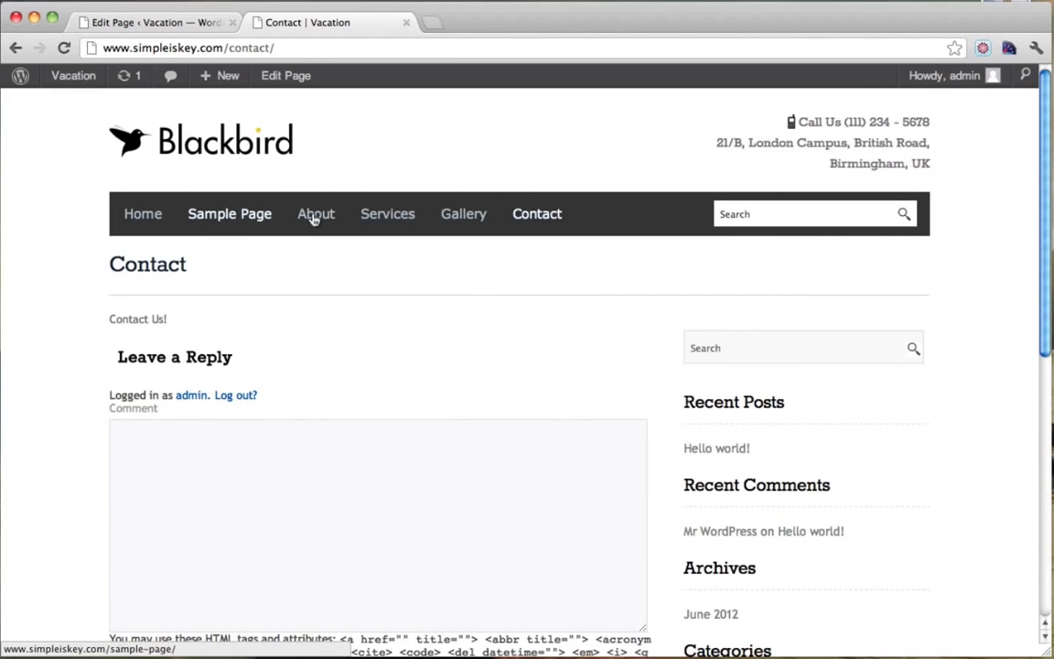
Step: Move Sample Page to the trash and reload the live Contact page to check the navigation
left_click(182, 22)
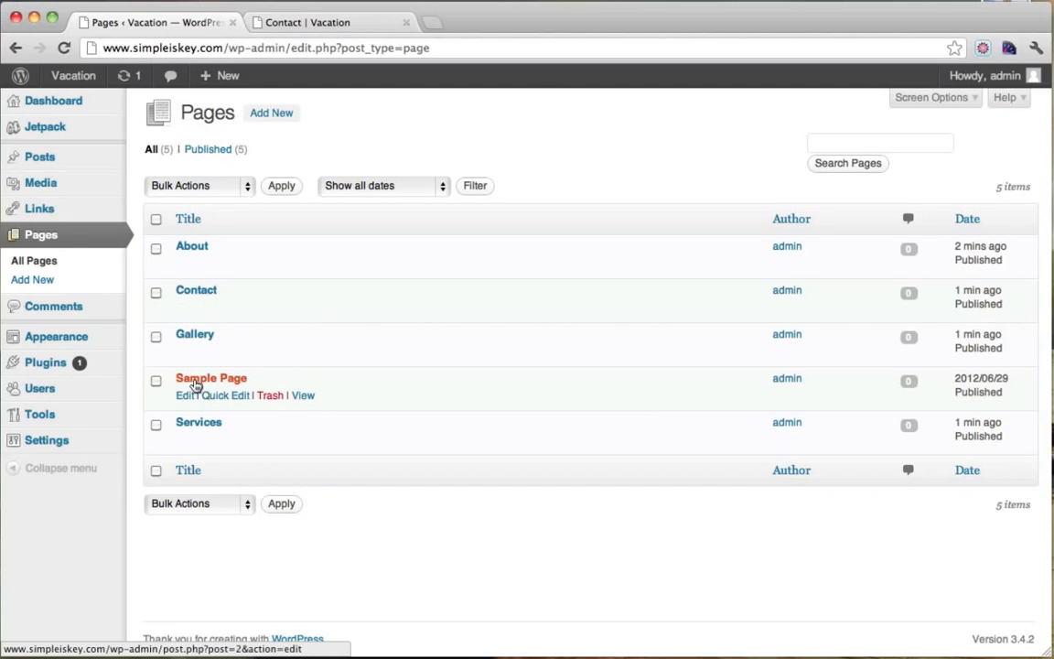
left_click(271, 396)
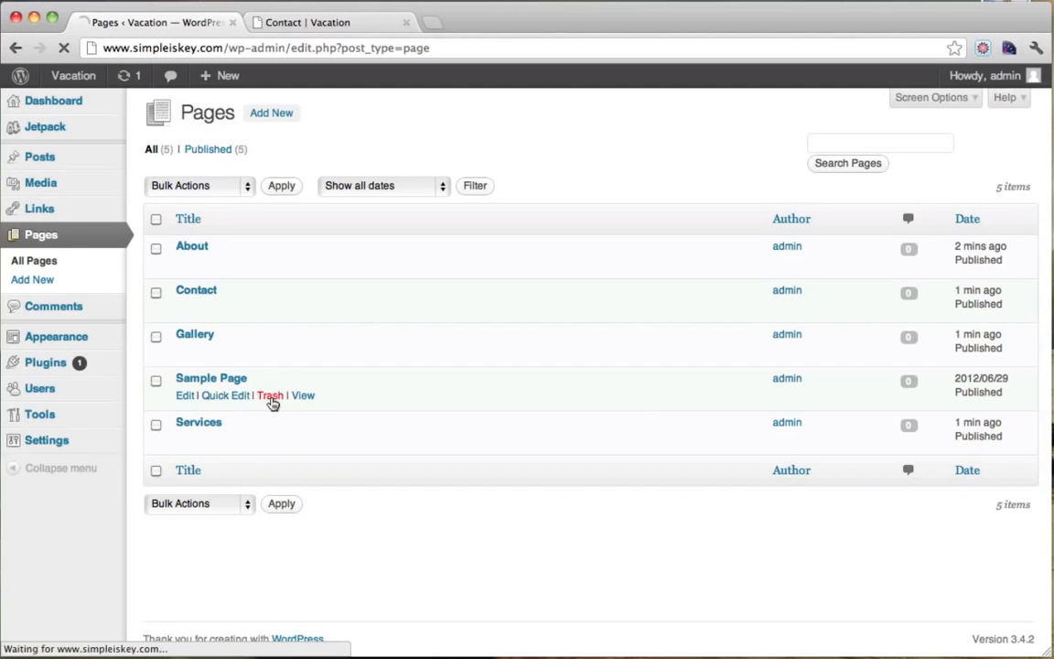
left_click(335, 22)
left_click(56, 44)
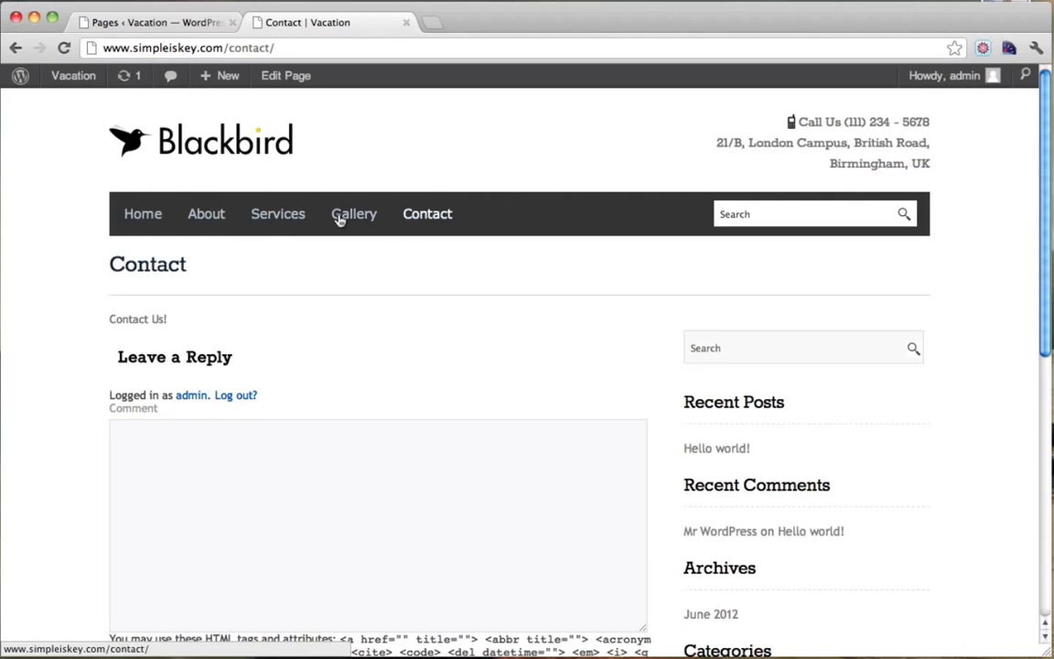
Step: Create a custom navigation menu named "Menu" in the WordPress admin
left_click(167, 20)
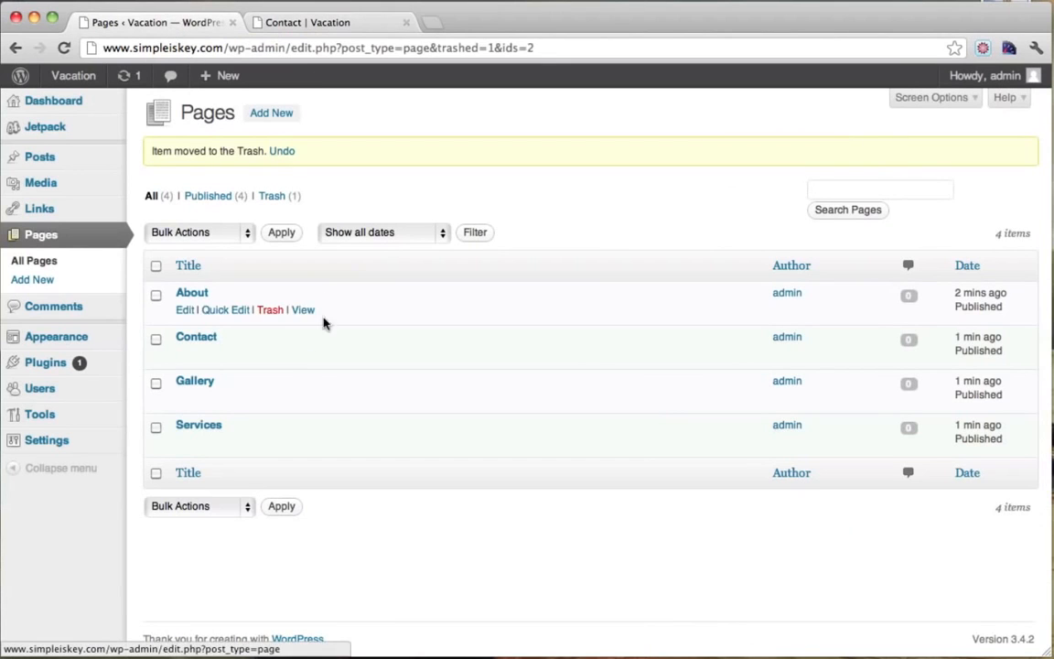
mouse_move(64, 340)
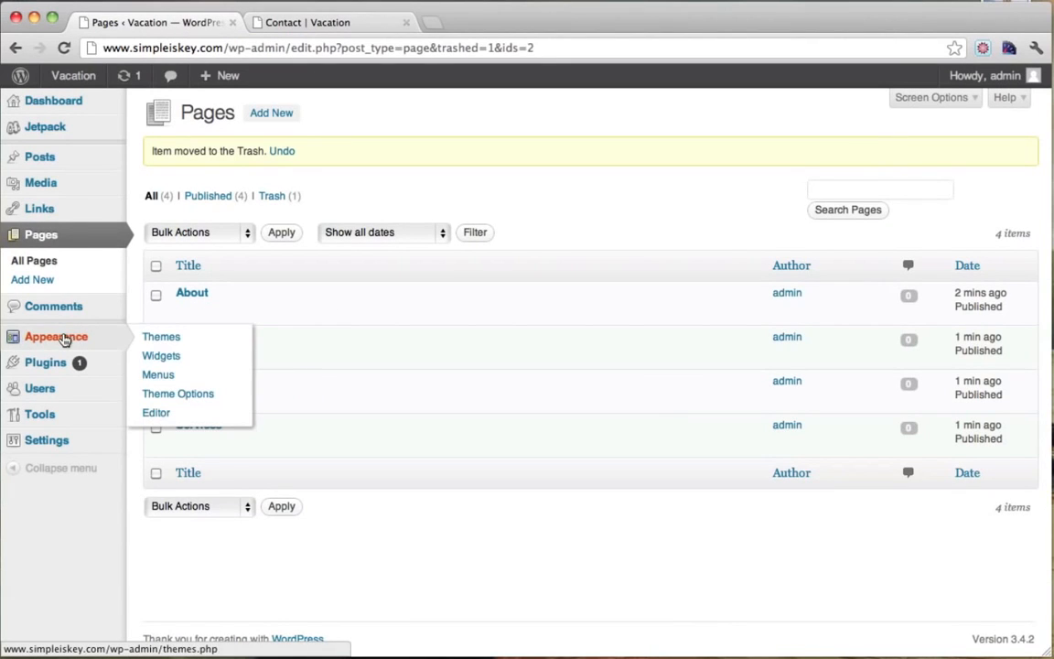
left_click(162, 376)
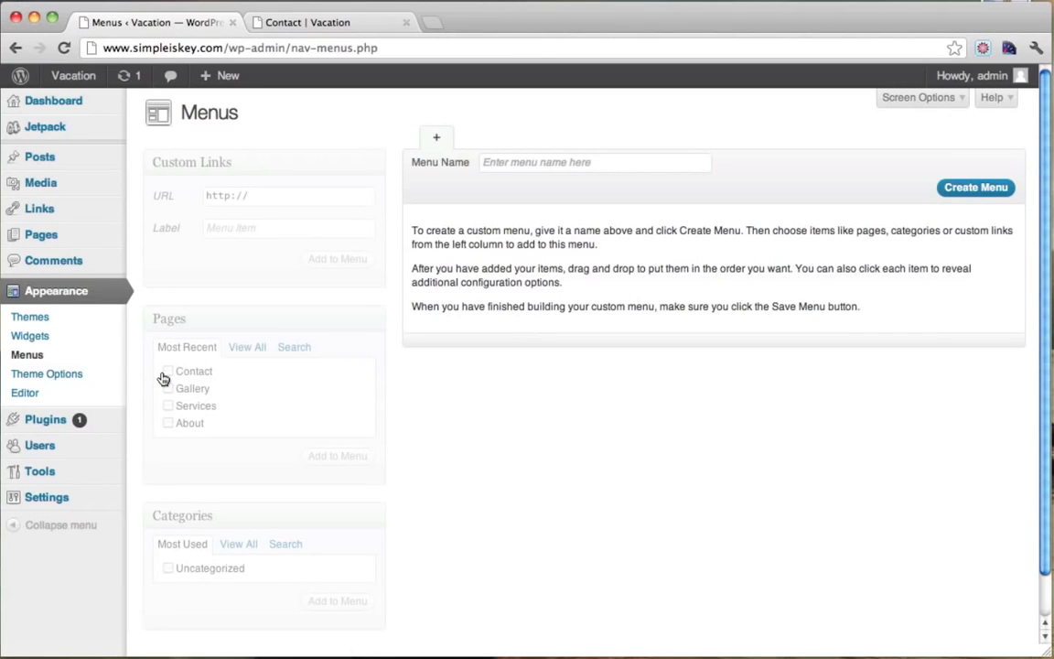
left_click(541, 166)
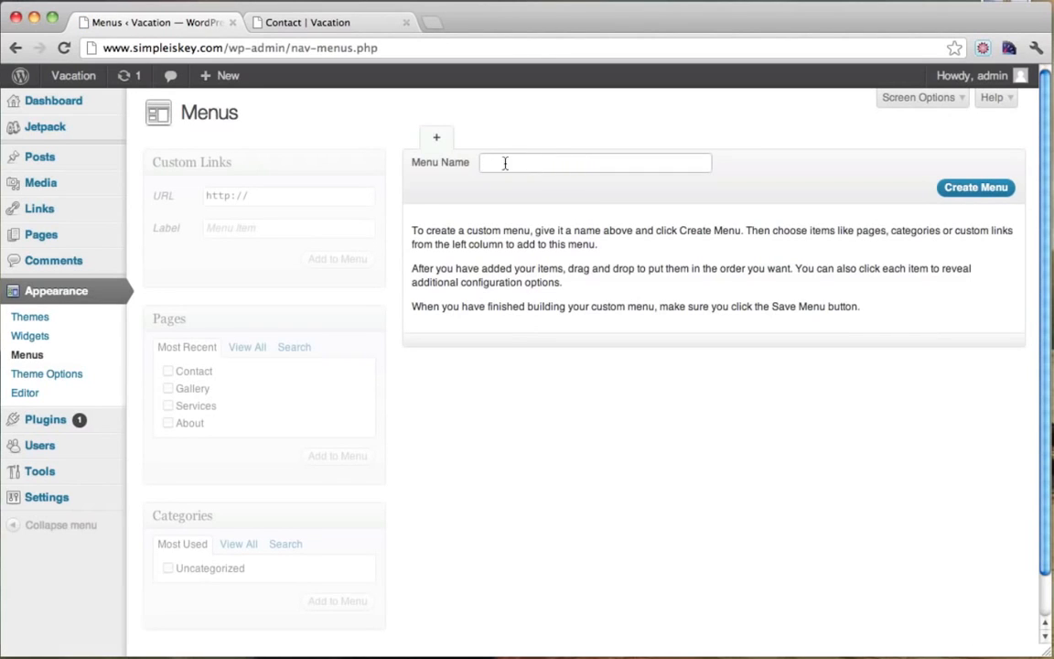
type("Menu")
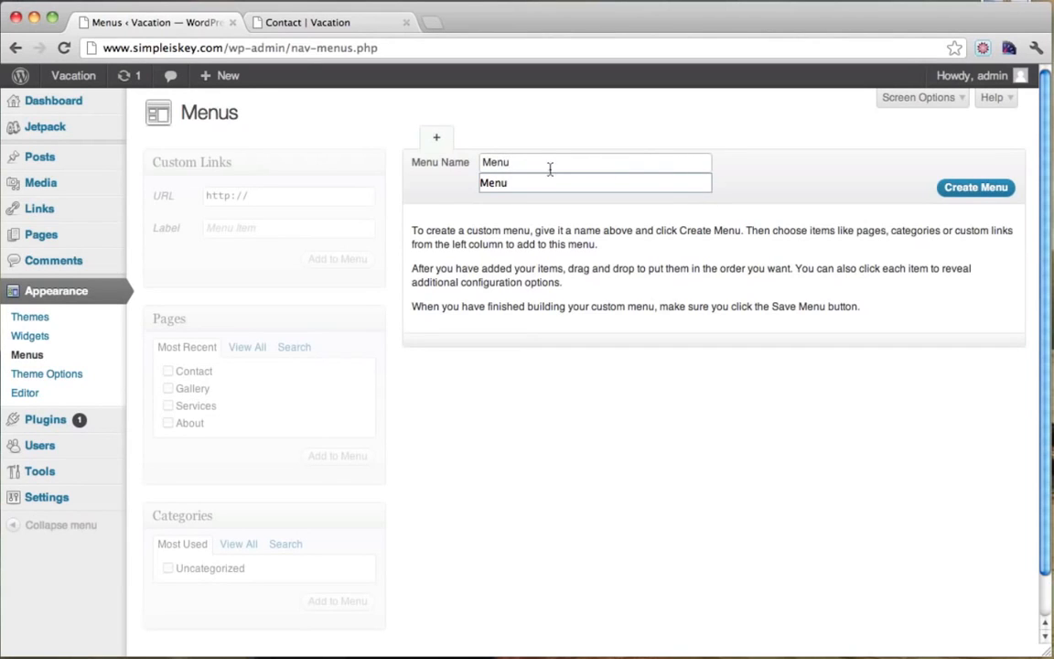
key("Down")
left_click(954, 190)
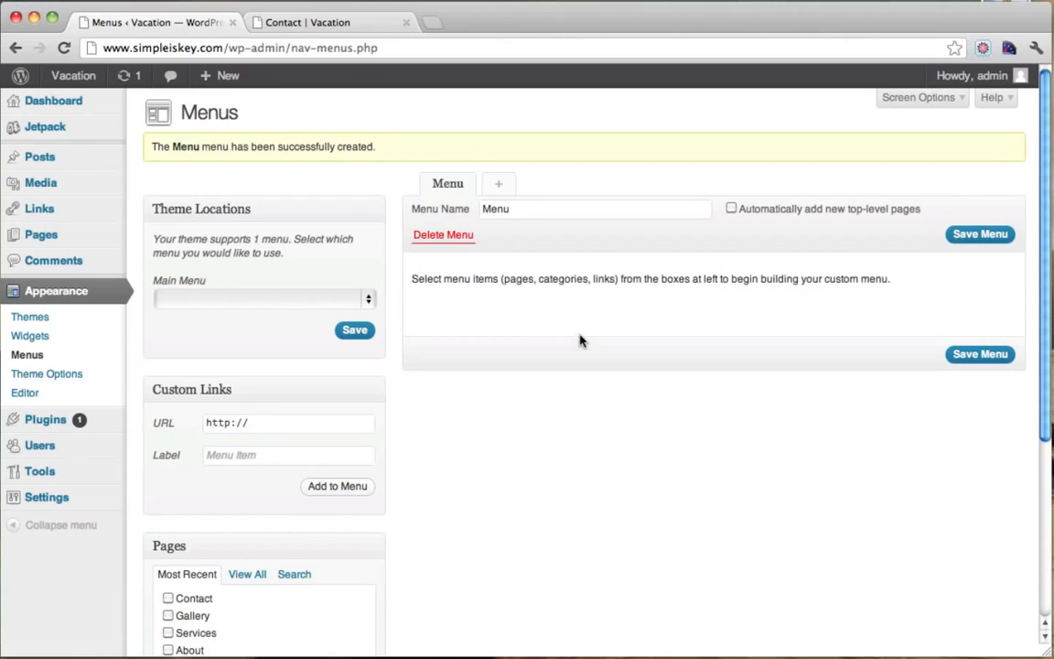
Step: Add the Contact, Gallery, Services and About pages to the custom menu
scroll(570, 407, "down", 3)
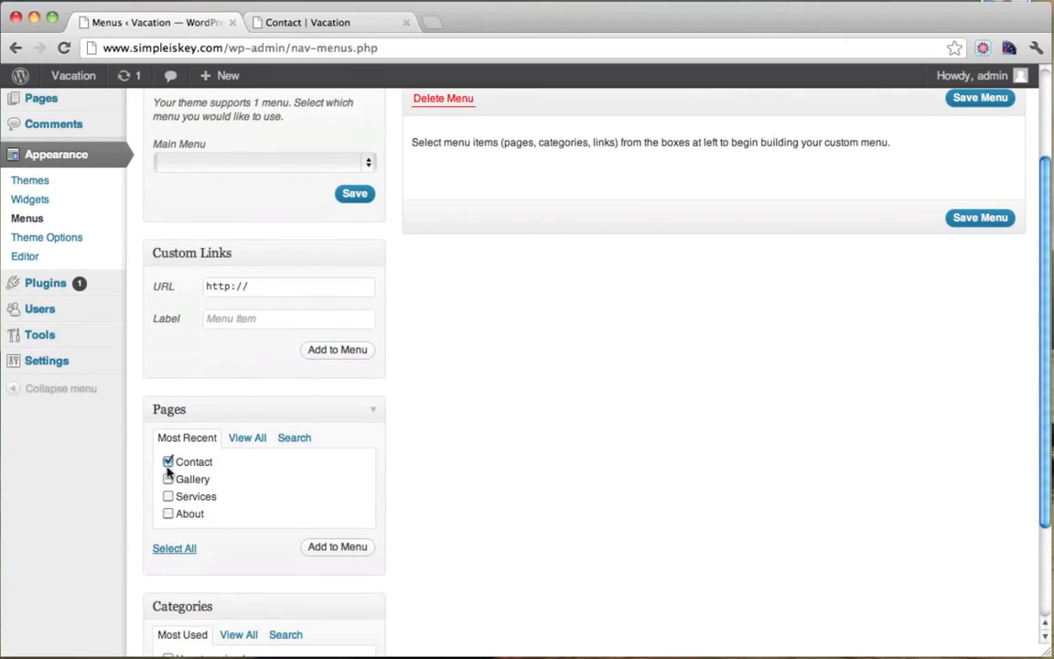
left_click(168, 514)
scroll(359, 477, "down", 1)
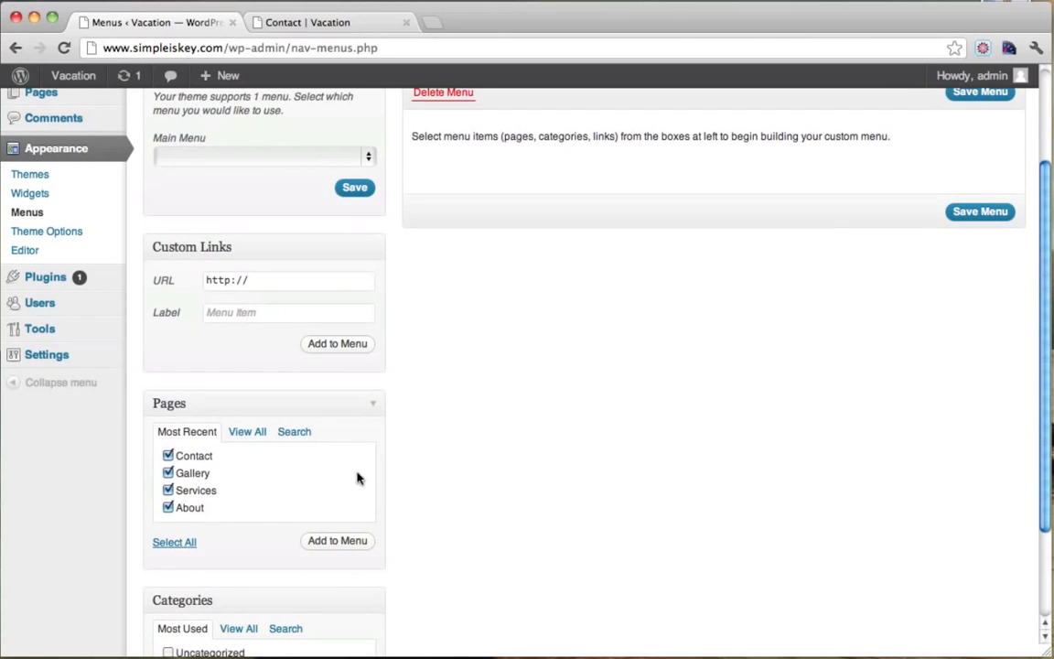
left_click(347, 541)
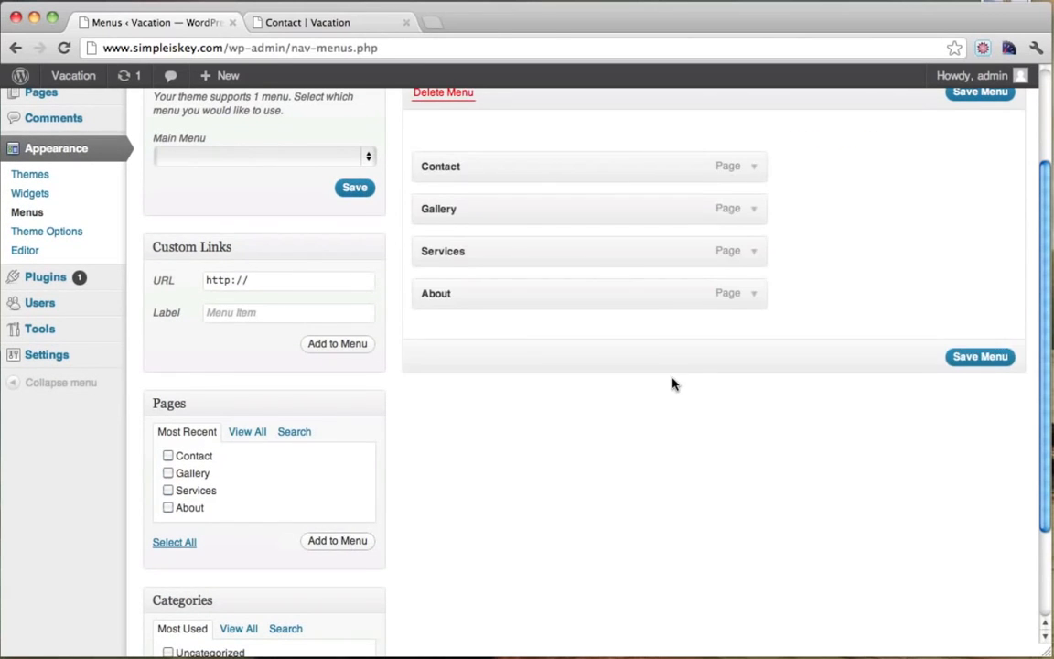
Step: Reorder the menu items to Services, Gallery, About, Contact and save the menu
scroll(673, 385, "up", 3)
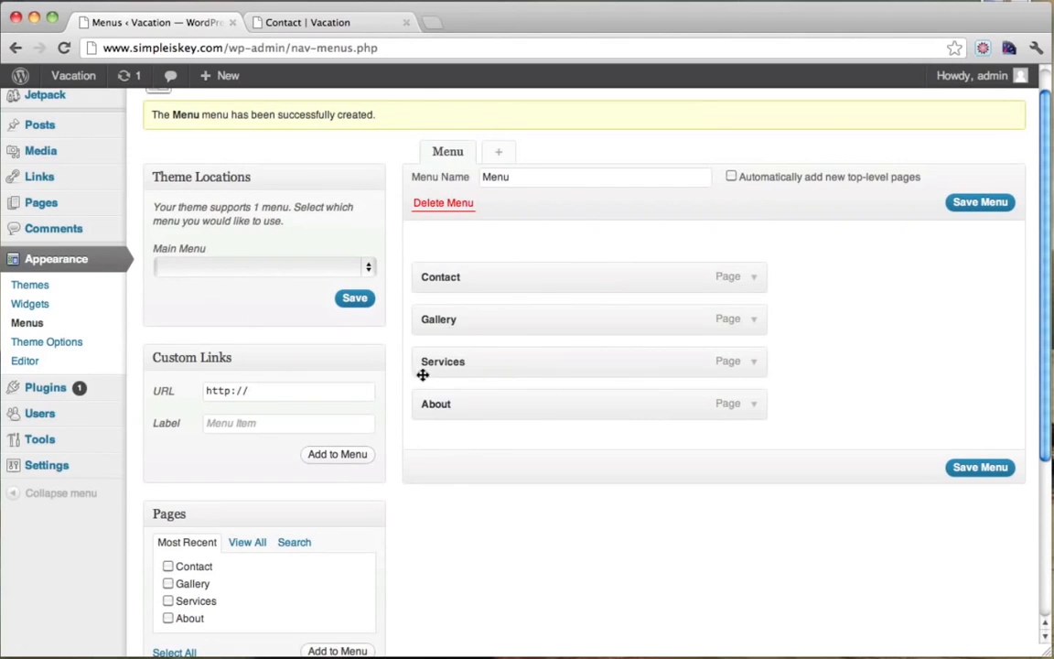
left_click_drag(448, 280, 447, 404)
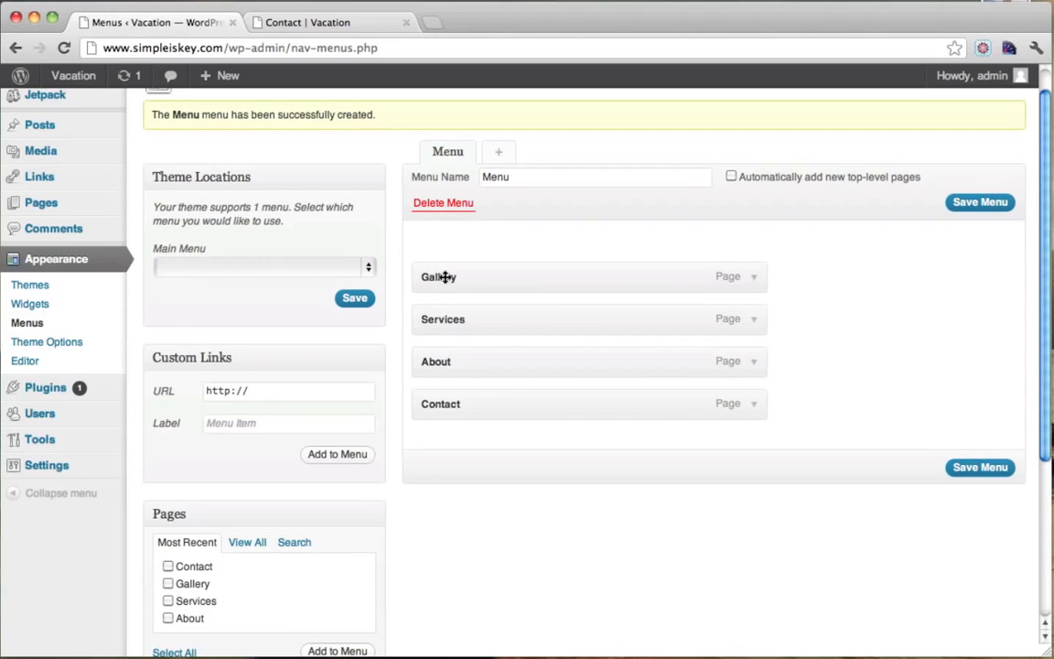
left_click_drag(451, 322, 475, 279)
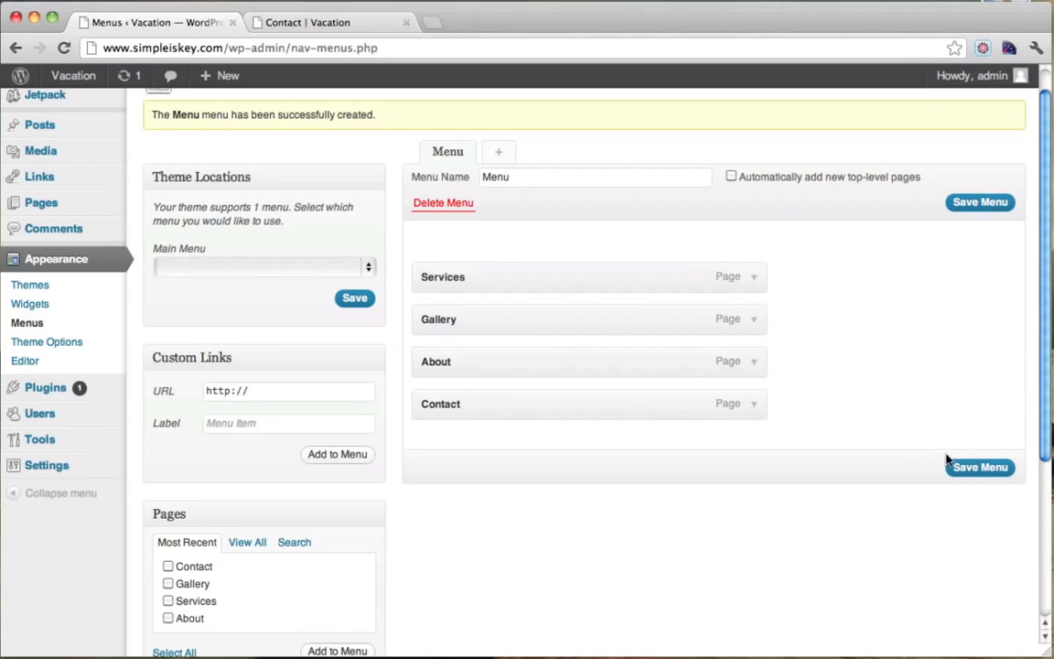
left_click(972, 468)
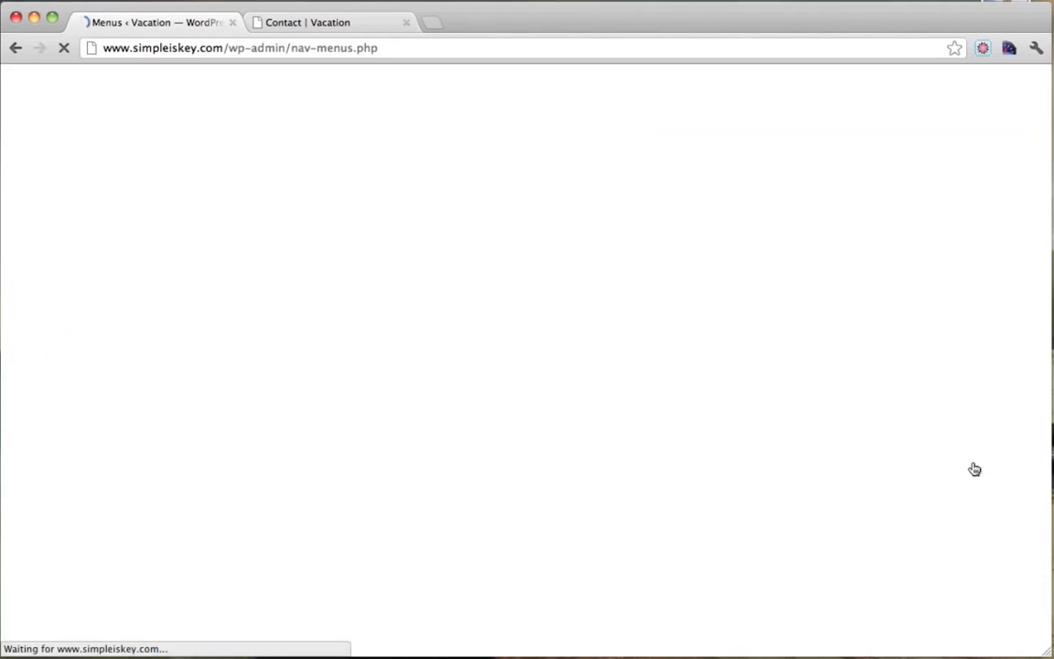
Step: Reload the live Contact page to check whether its navigation follows the custom menu's order
left_click(327, 24)
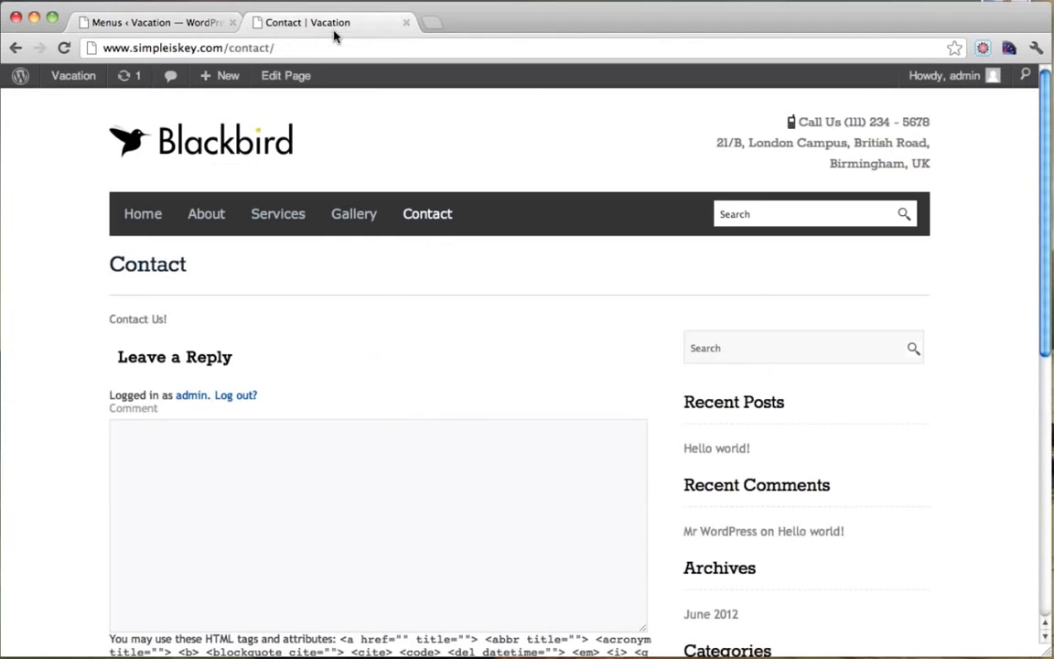
left_click(64, 48)
left_click(154, 24)
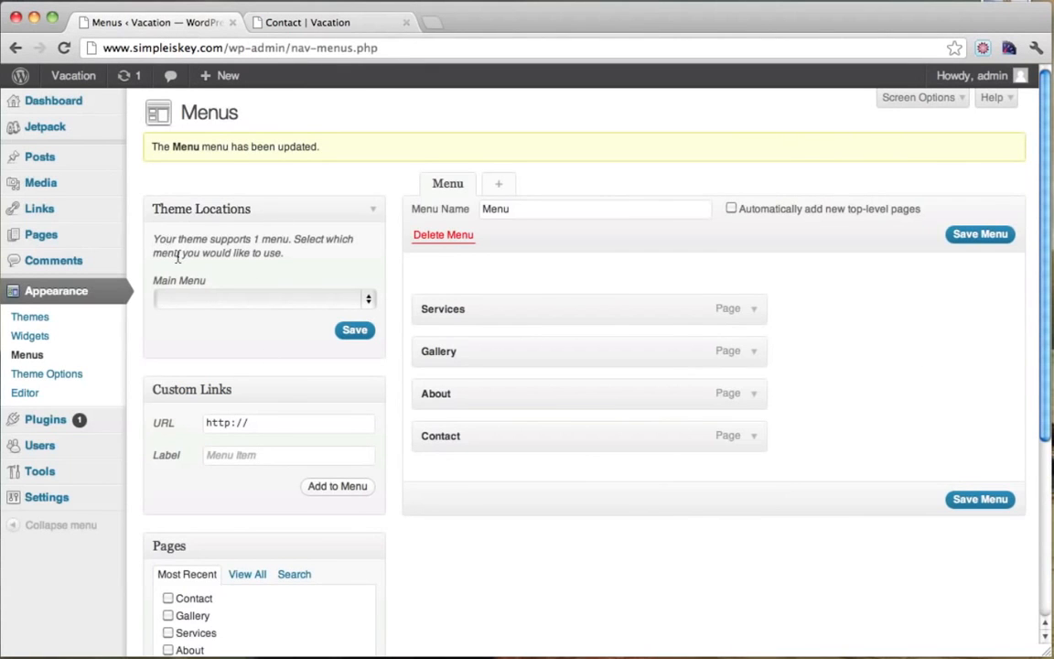
Step: Assign the custom menu "Menu" to the theme's Main Menu location and save the assignment
left_click(367, 300)
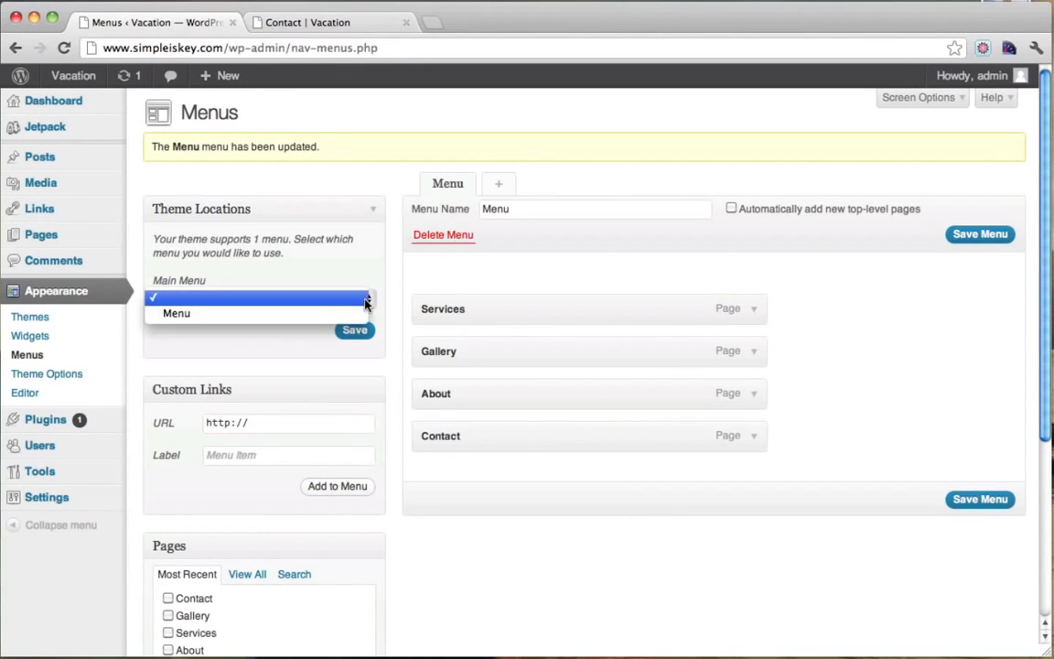
left_click(293, 314)
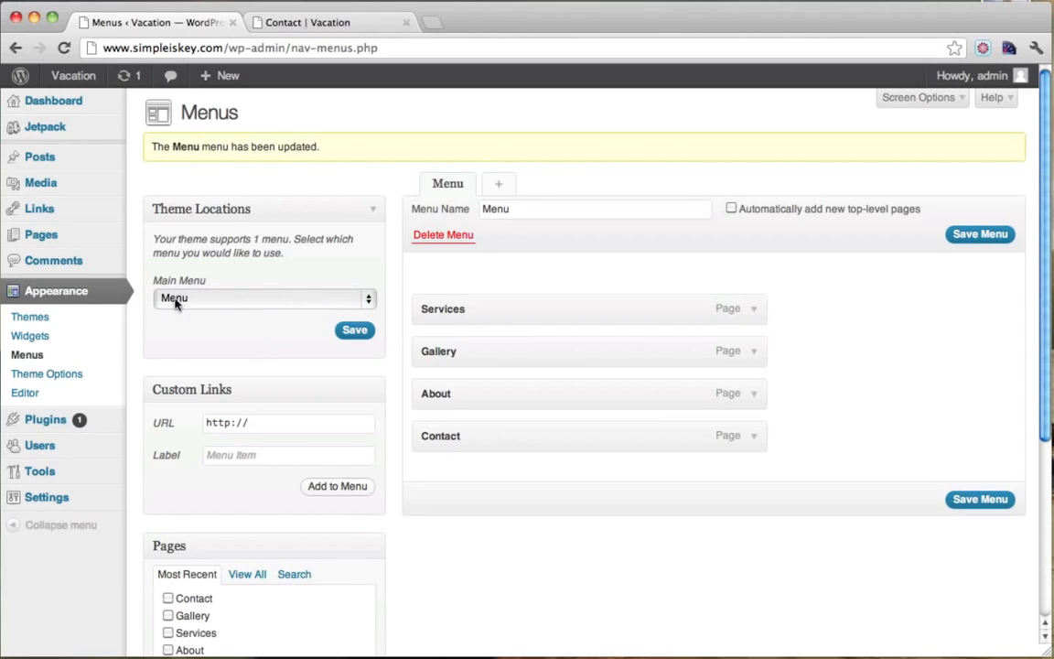
left_click(351, 331)
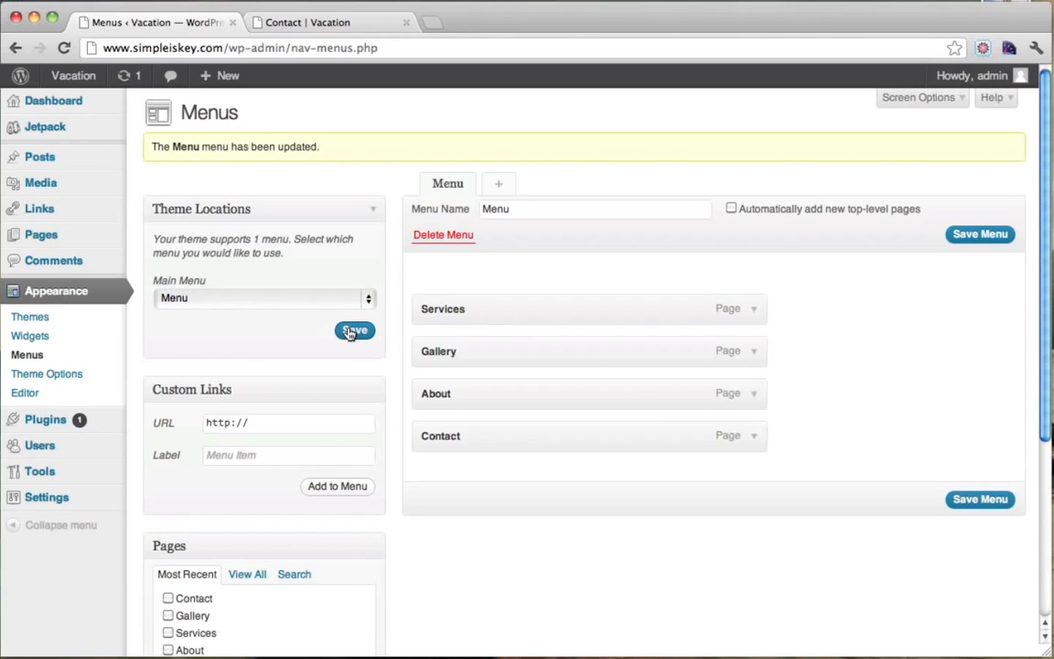
Step: Reload the live Contact page, check its navigation again, and return to the menu editor
left_click(302, 22)
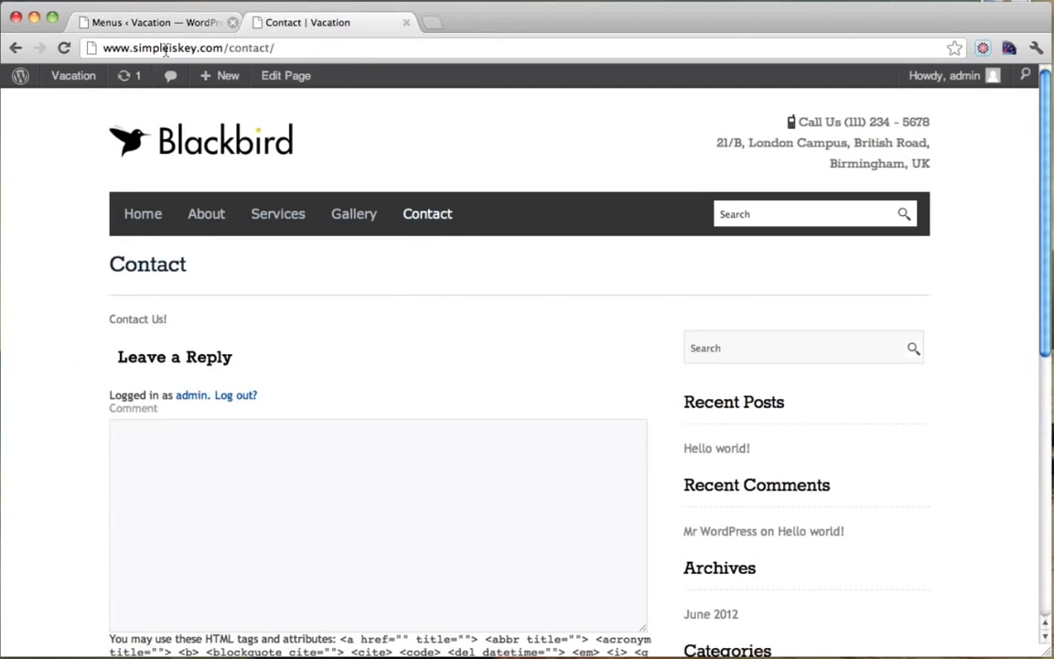
left_click(64, 48)
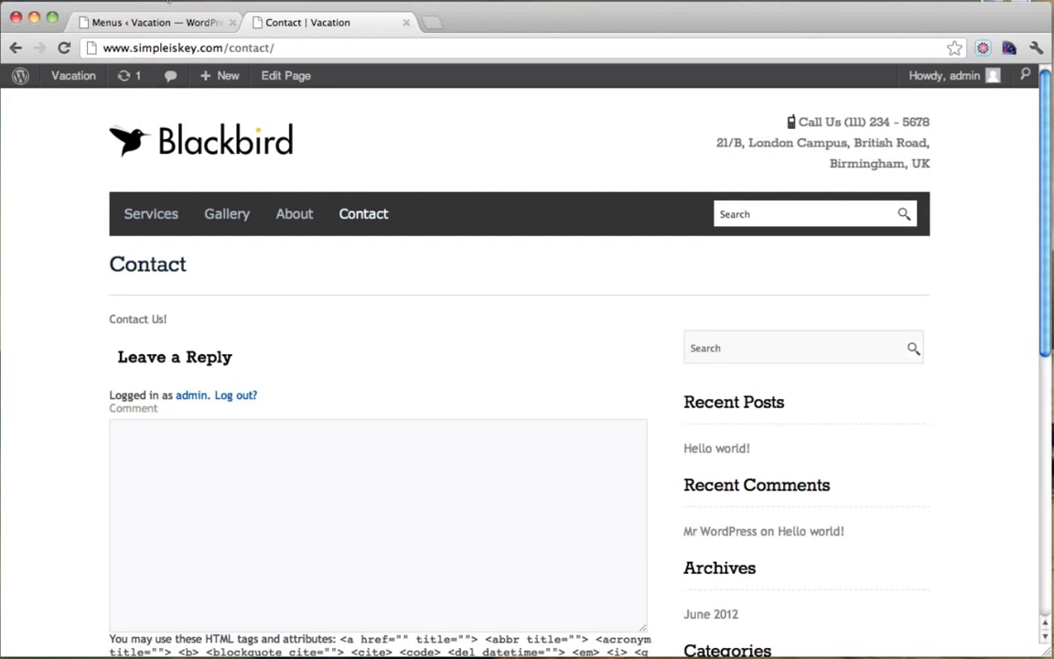
left_click(136, 21)
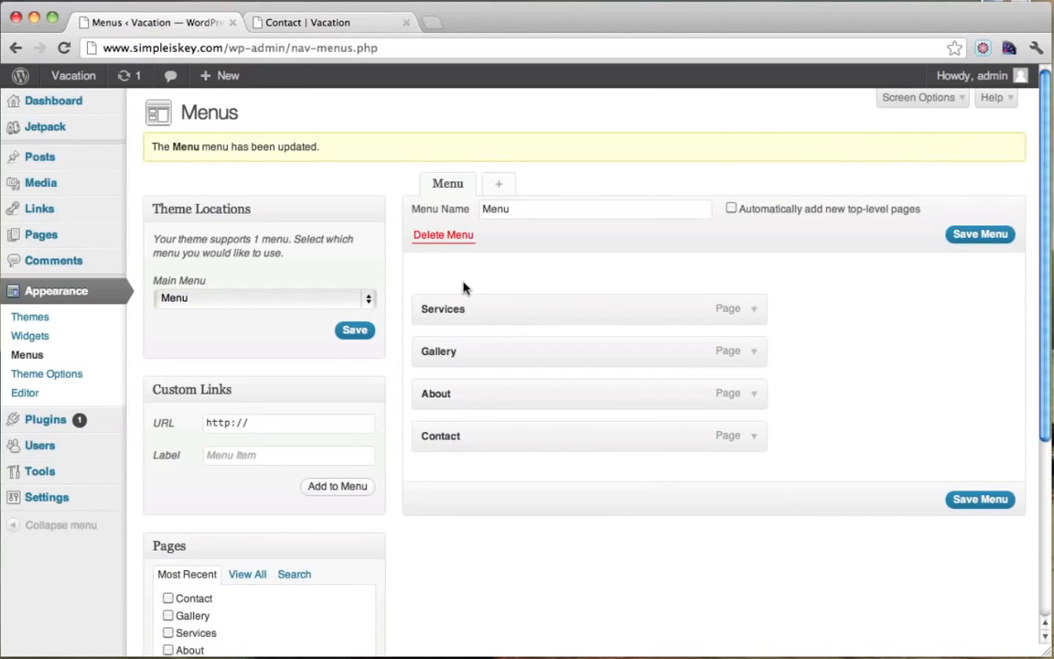
scroll(282, 275, "down", 2)
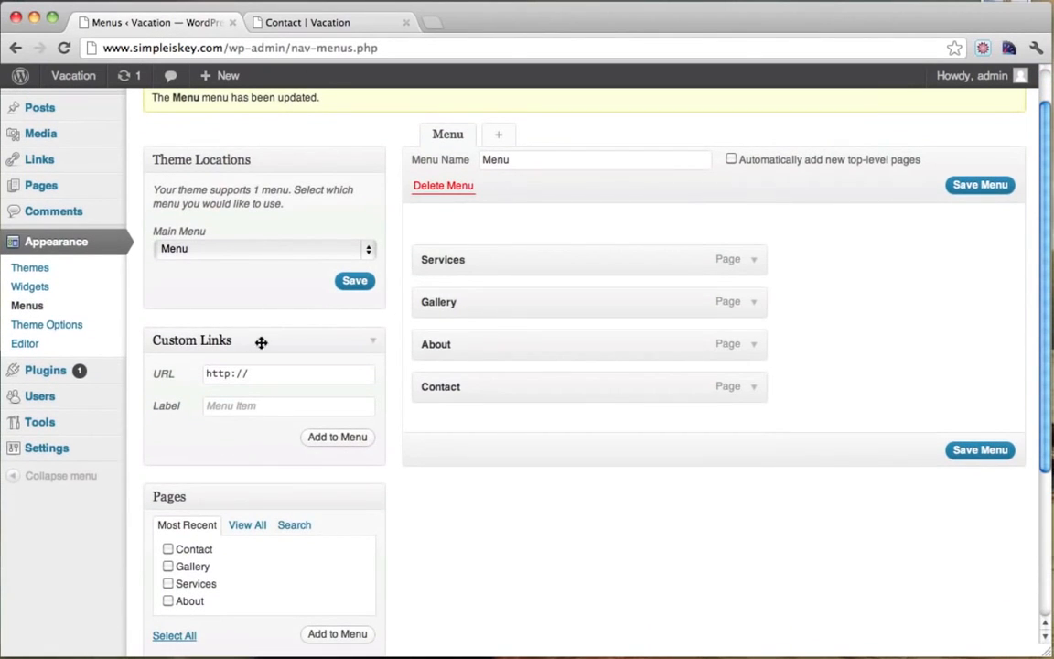
left_click(280, 372)
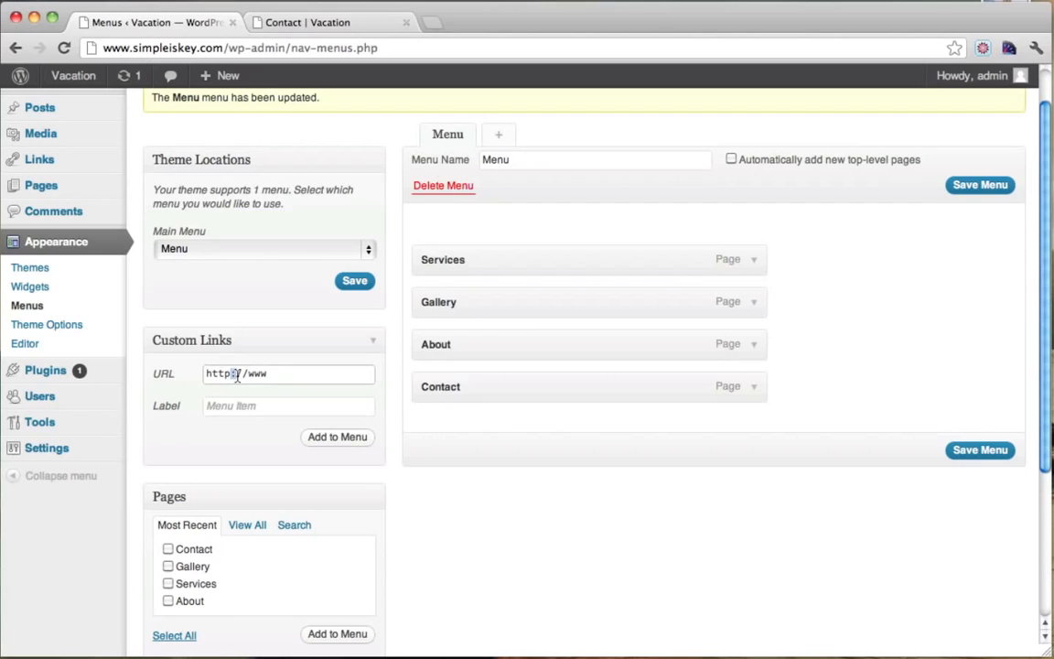
left_click_drag(248, 376, 277, 374)
left_click(277, 375)
type(".simpleiskey.com")
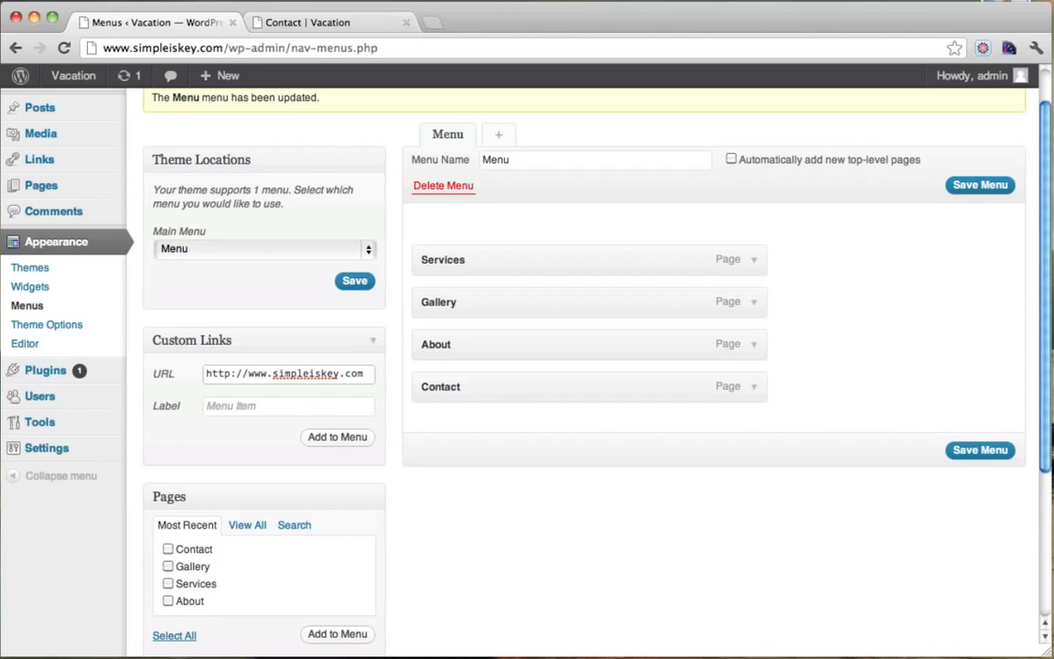
left_click(289, 406)
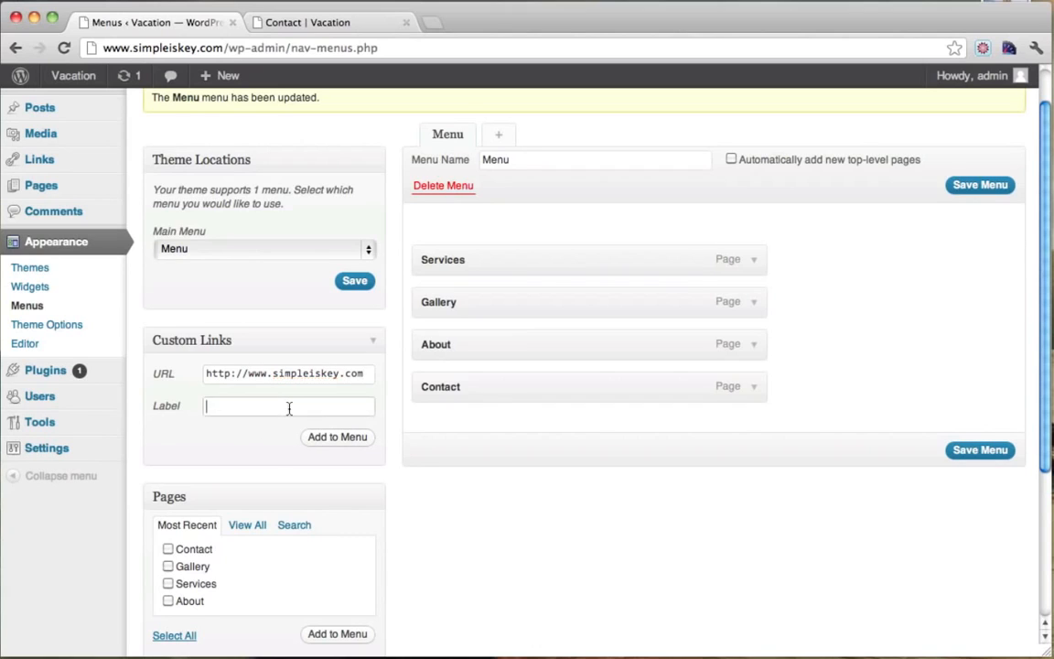
left_click(337, 437)
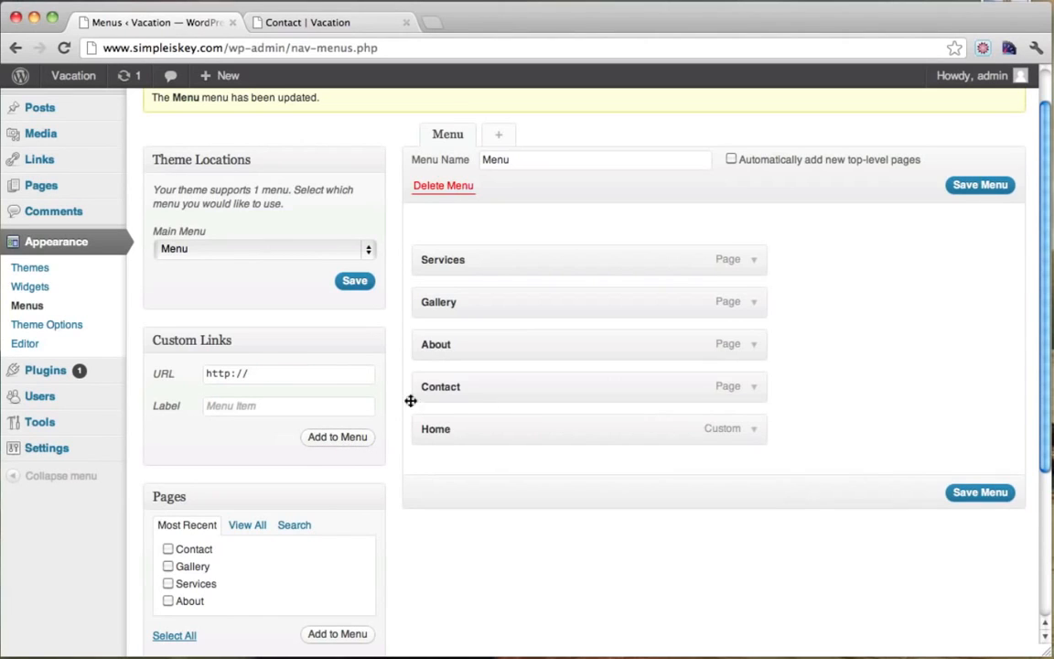
left_click_drag(446, 428, 440, 207)
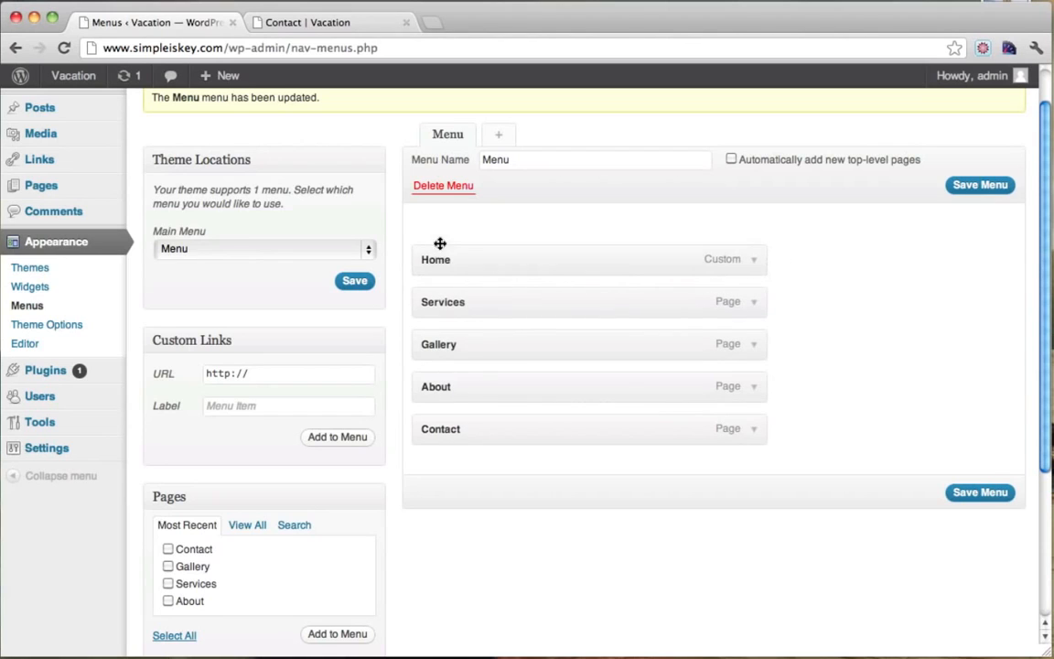
left_click(976, 494)
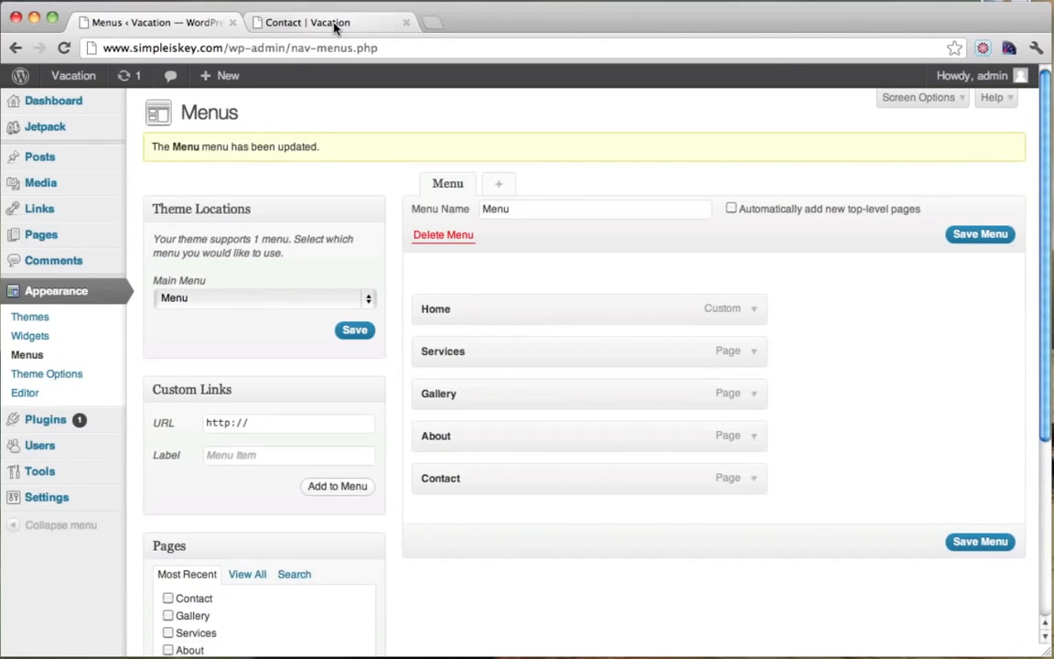
Step: Reload the live Contact page, try the Services and Home links in its navigation, view the homepage, and return to the menu editor
left_click(331, 22)
left_click(65, 48)
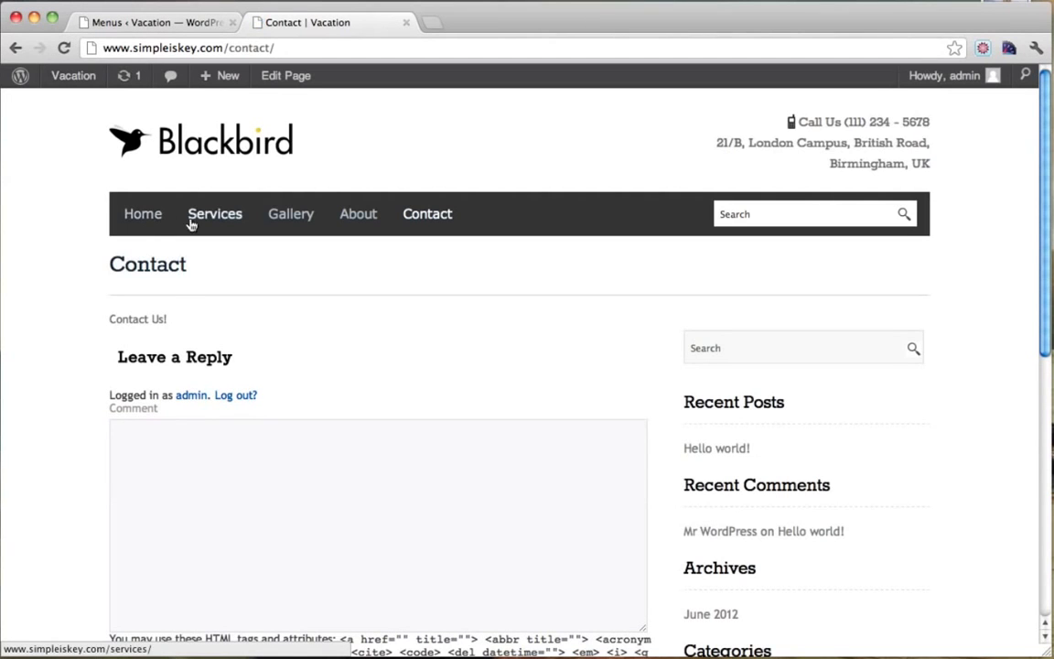
left_click(220, 223)
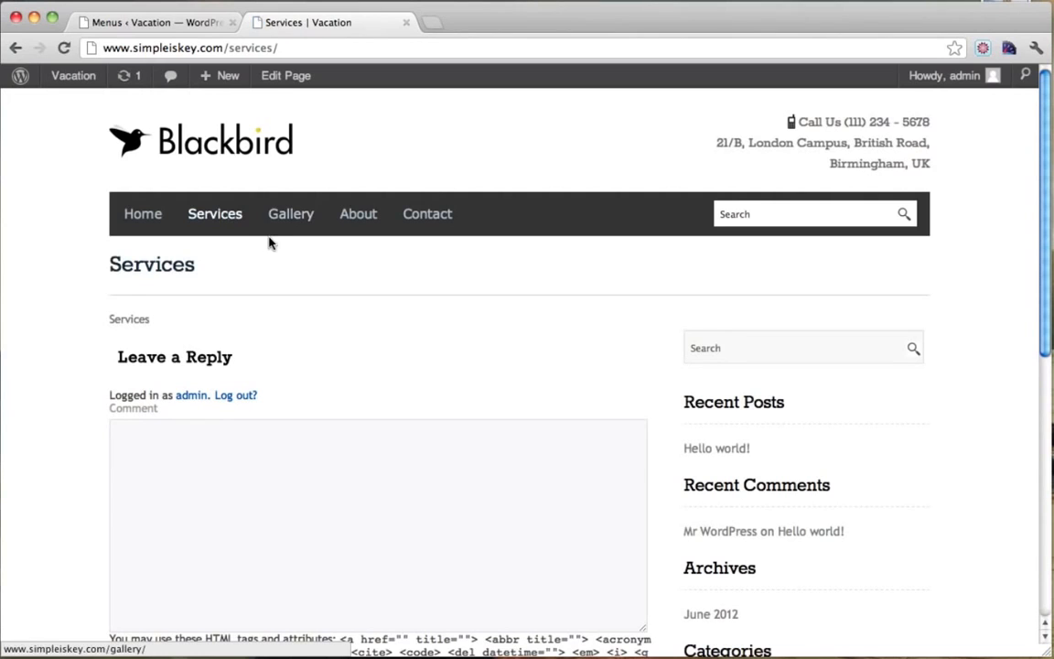
left_click(142, 216)
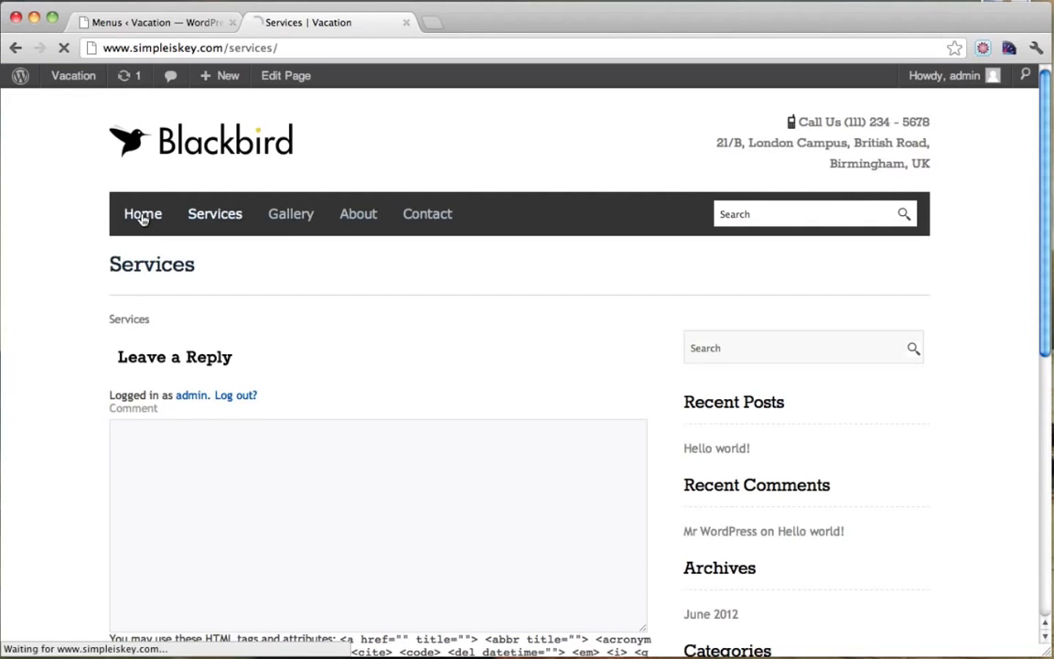
scroll(591, 334, "down", 10)
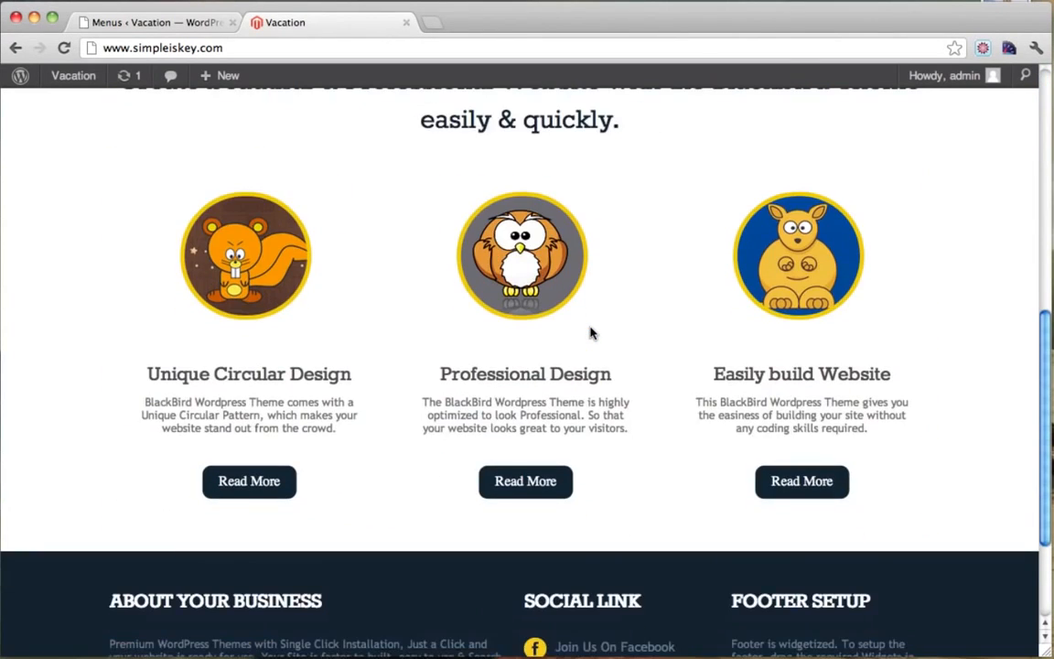
scroll(590, 332, "up", 10)
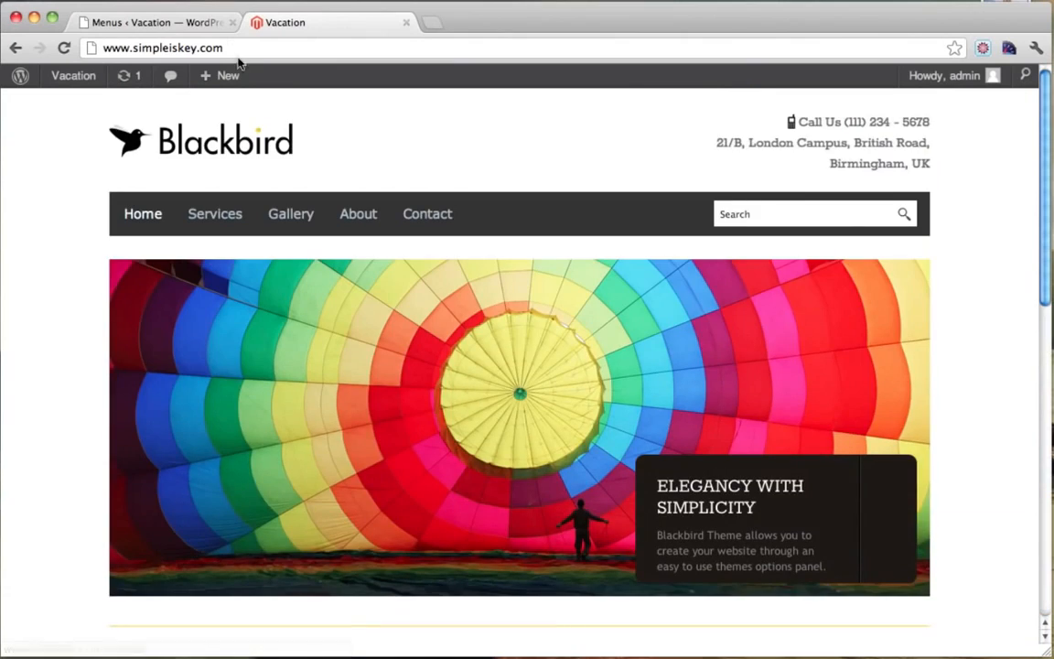
left_click(165, 27)
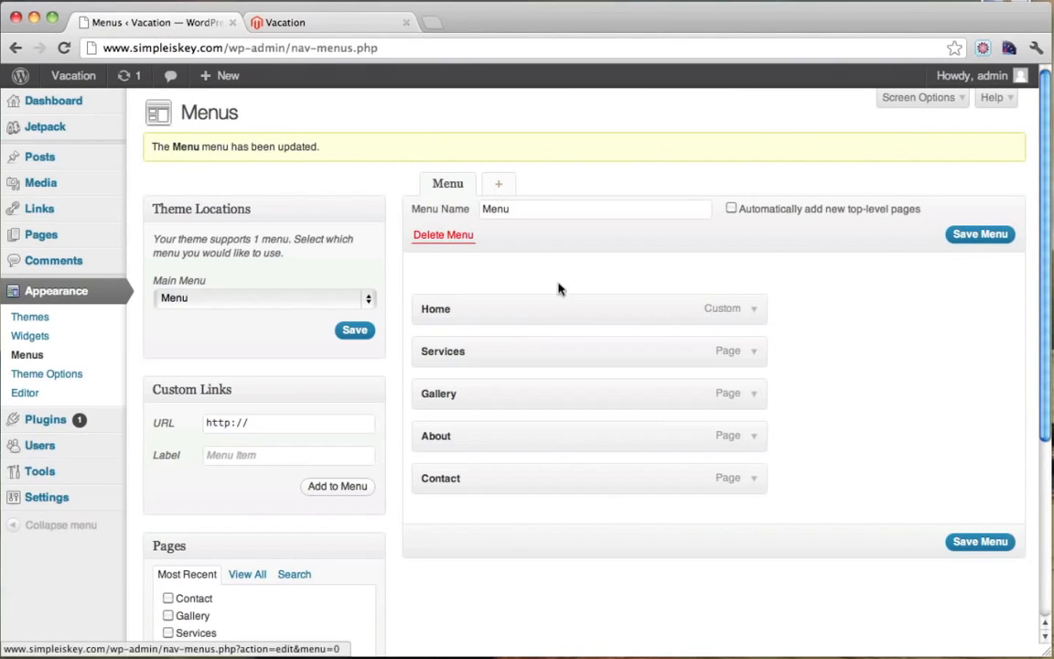
left_click(311, 26)
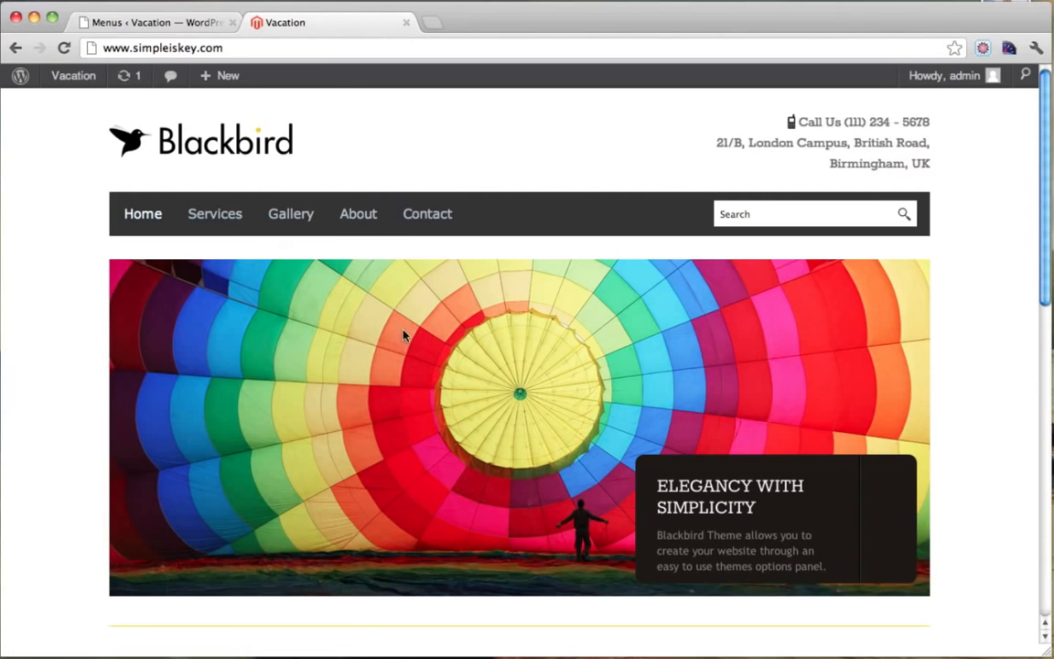
left_click(161, 24)
Step: Add a second Contact page item to the menu, nest it under Services, and save the menu
scroll(506, 273, "down", 3)
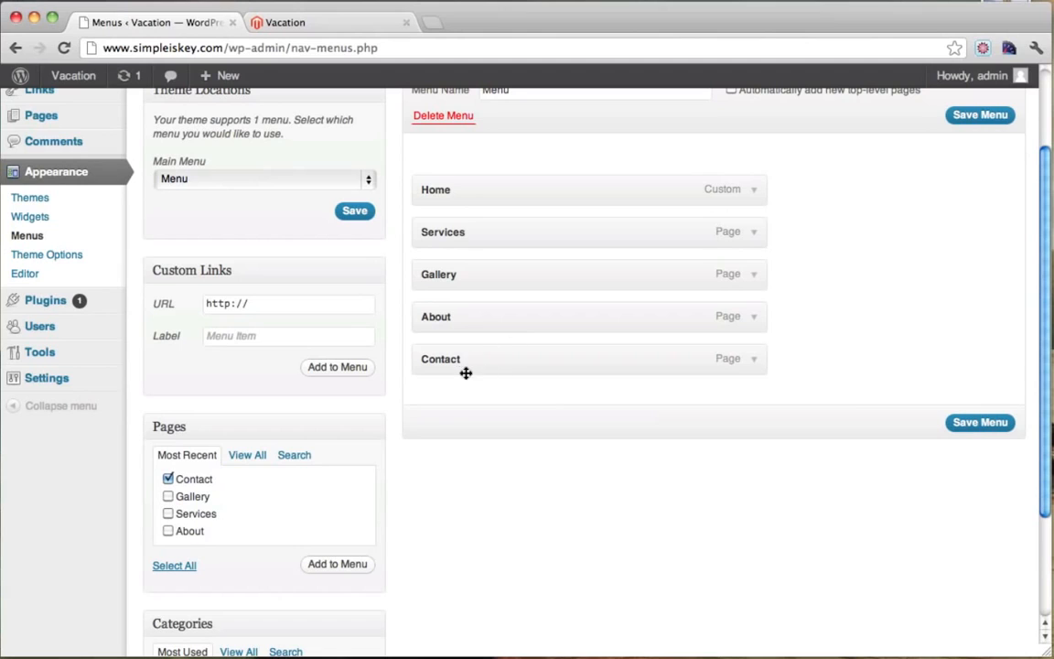
left_click(980, 428)
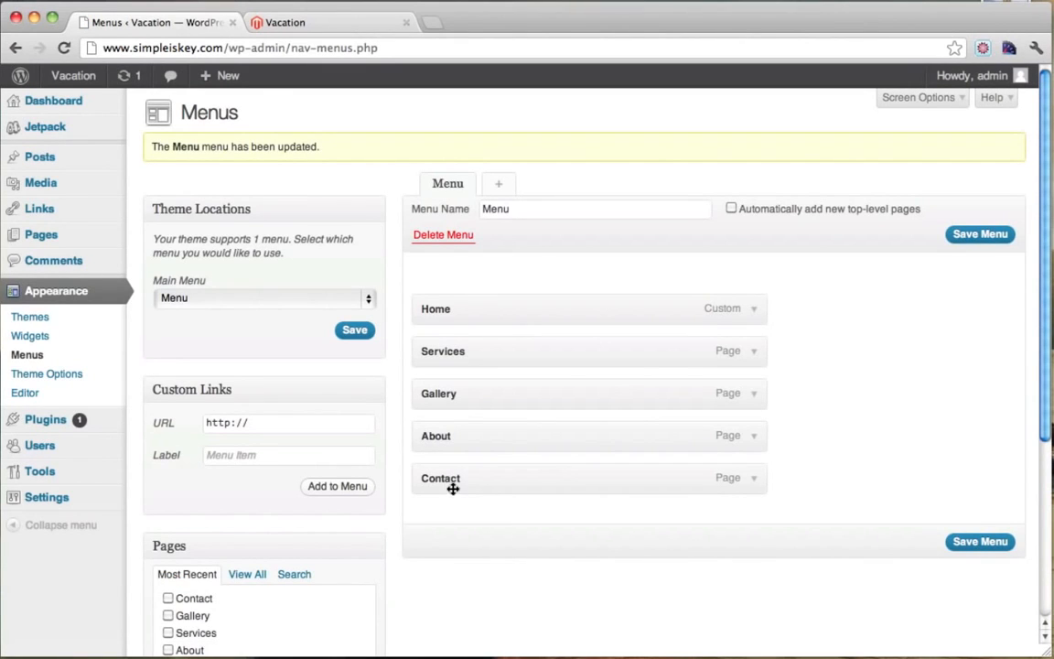
scroll(462, 480, "down", 3)
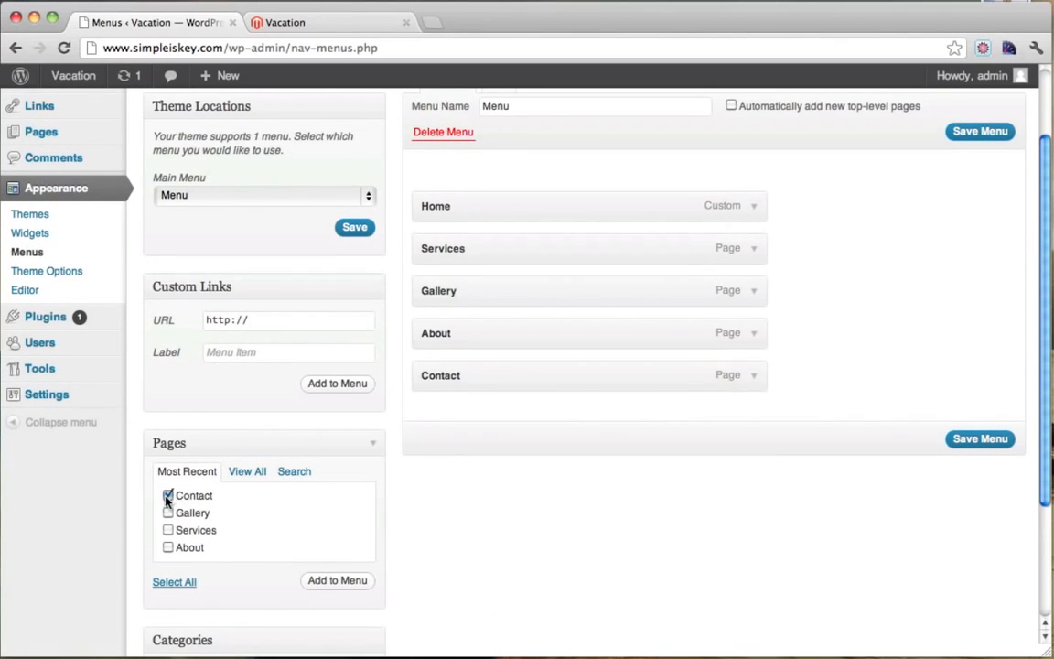
left_click(353, 583)
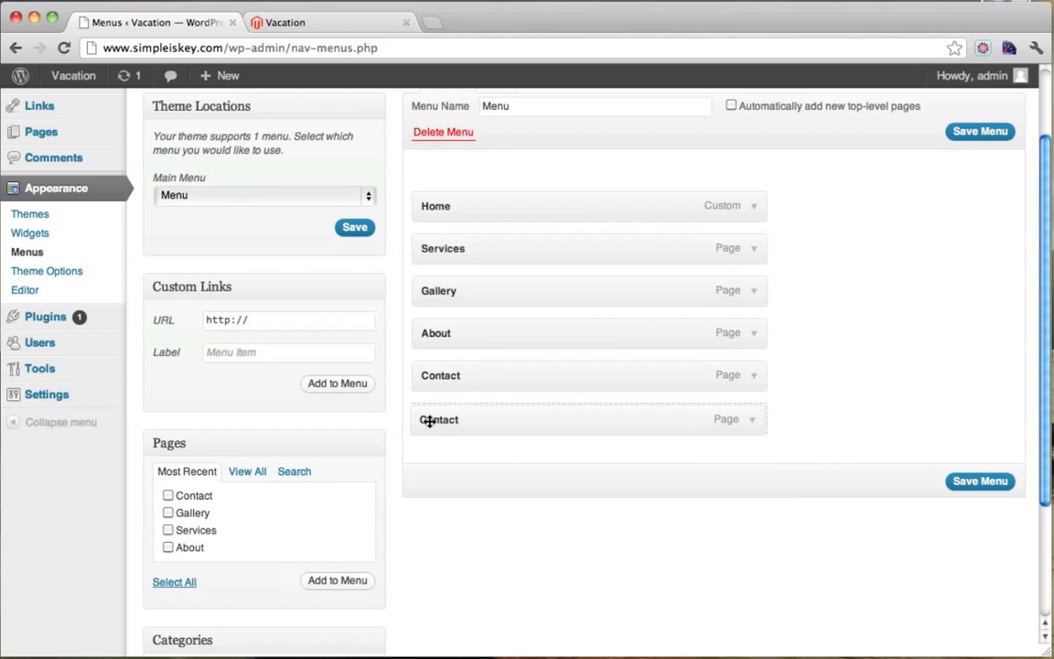
left_click_drag(431, 422, 463, 291)
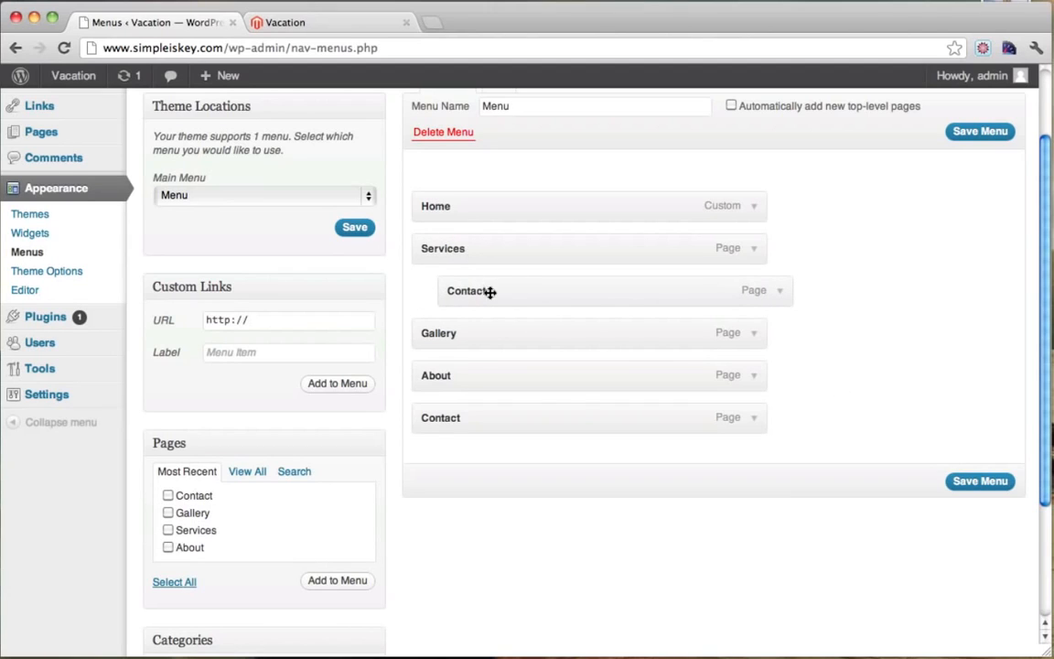
left_click(979, 486)
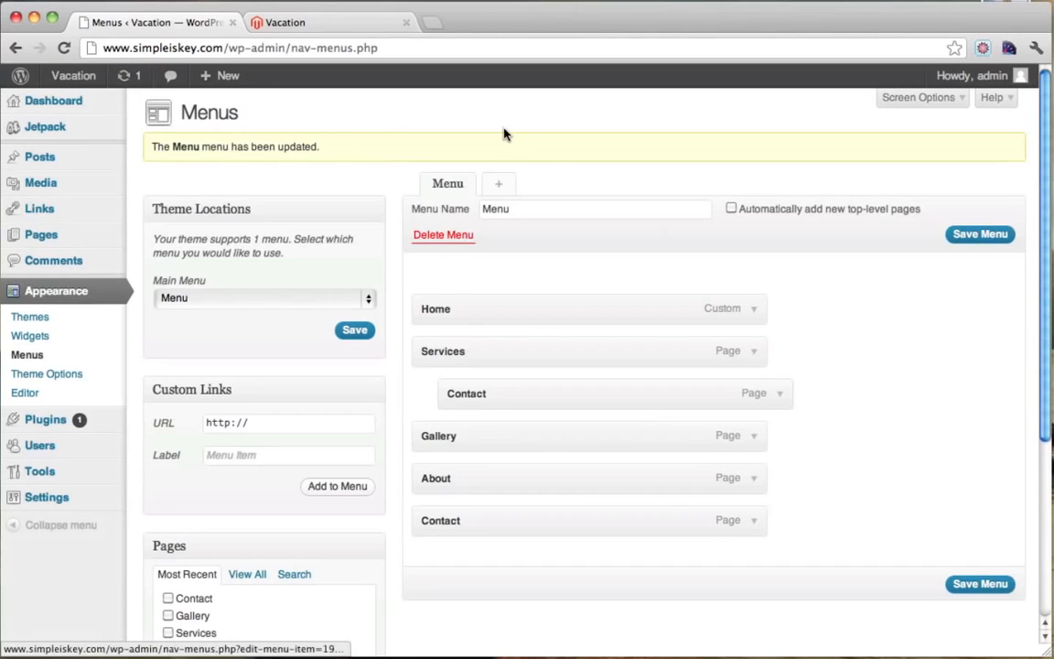
Step: Reload the live homepage, check the submenu under Services, and return to the menu editor
left_click(320, 20)
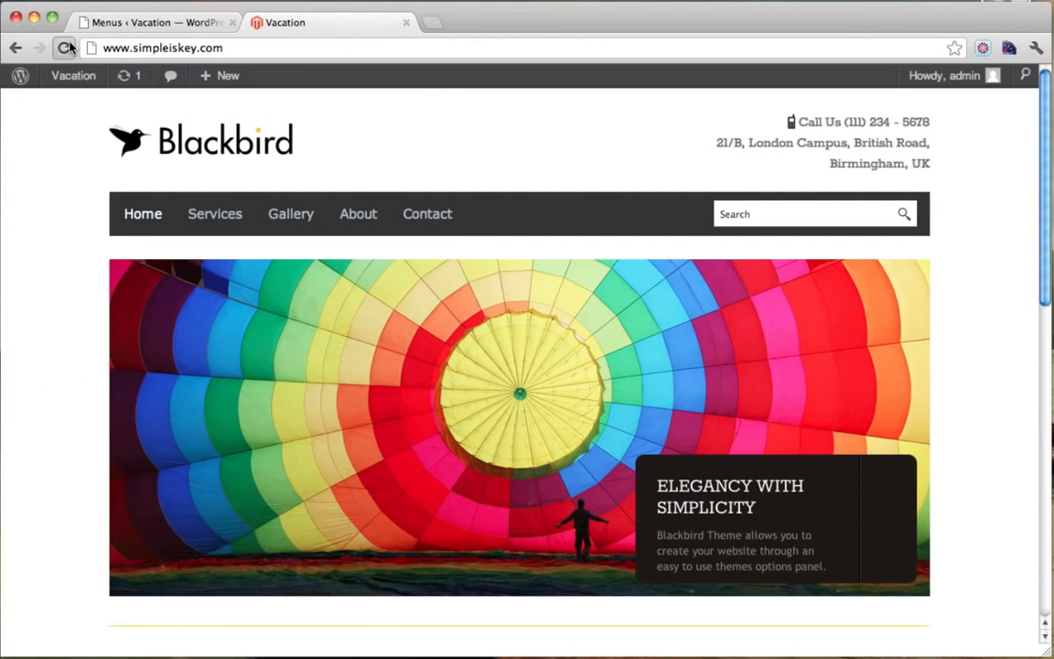
left_click(67, 47)
mouse_move(224, 215)
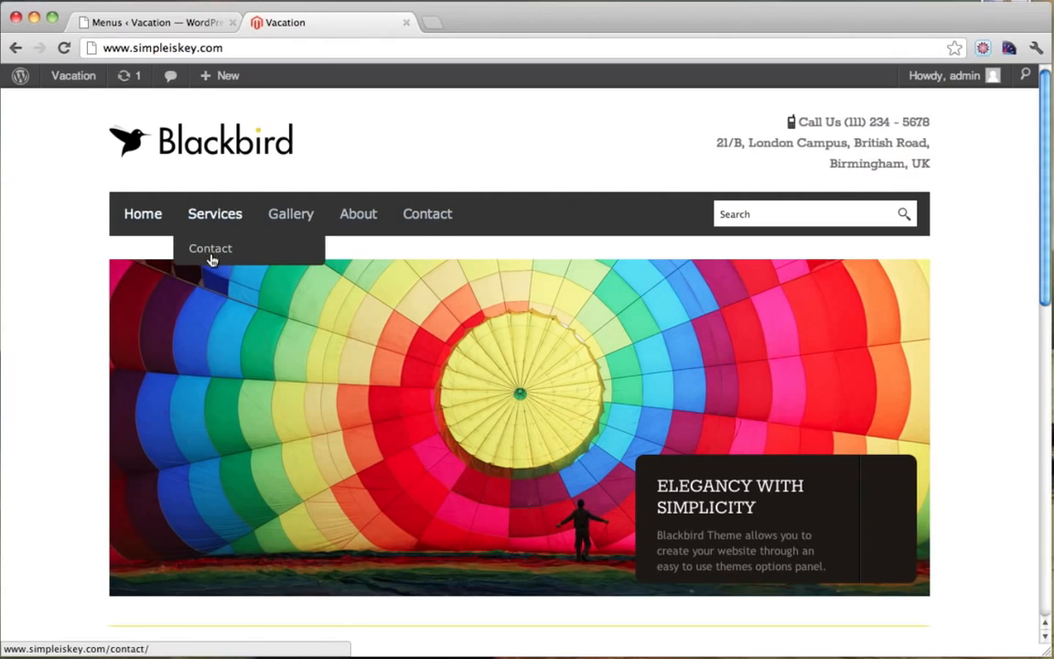
left_click(165, 24)
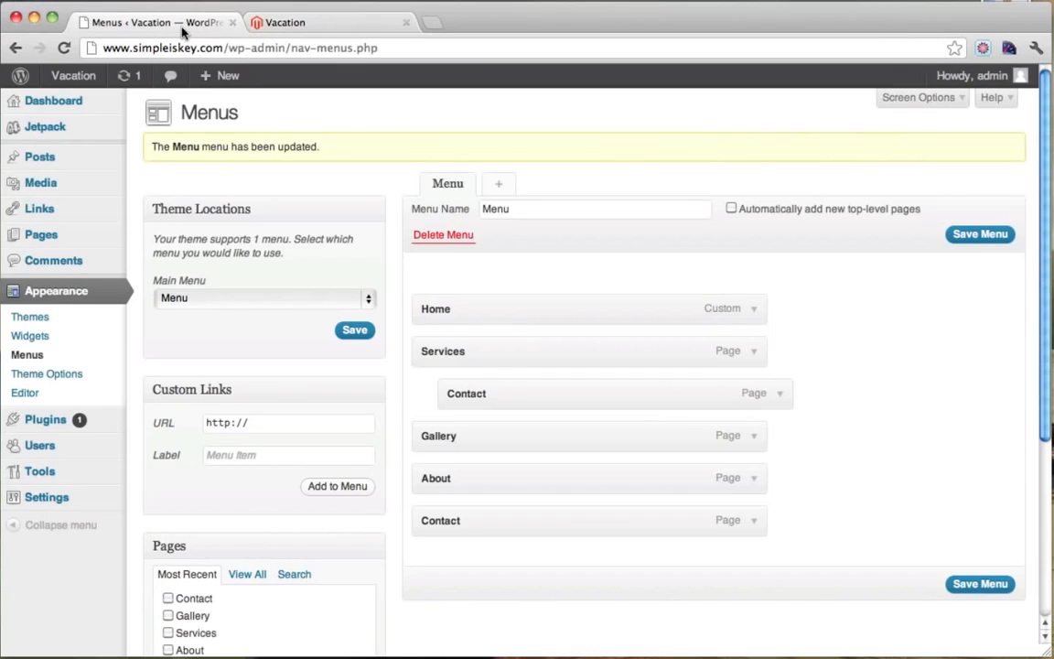
Step: Remove the nested Contact item under Services from the menu and save the menu
left_click(779, 397)
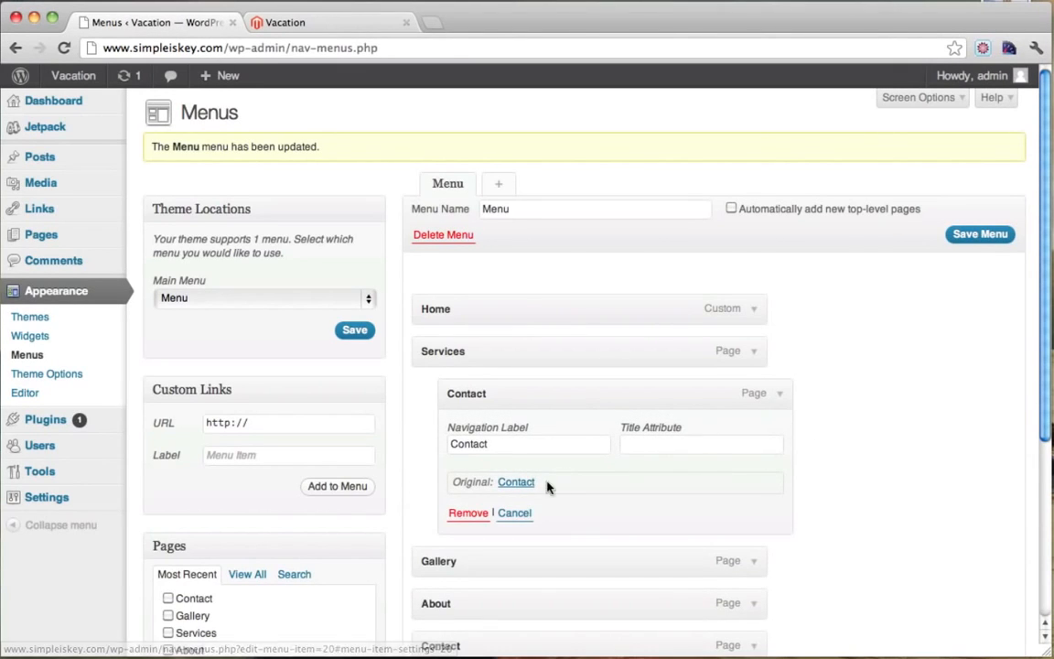
left_click(474, 515)
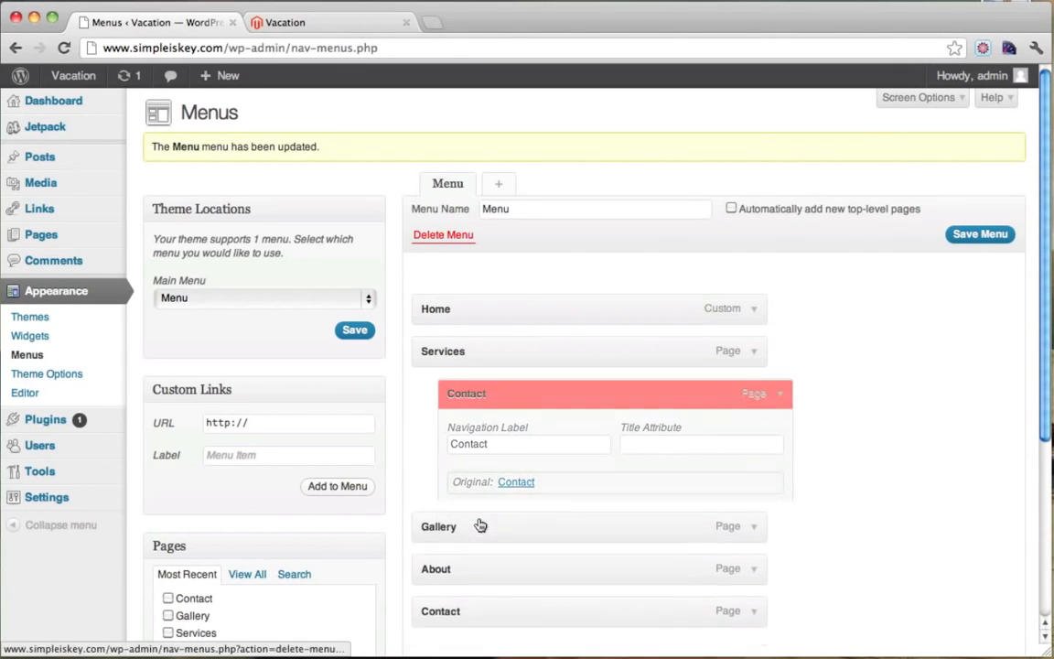
left_click(958, 542)
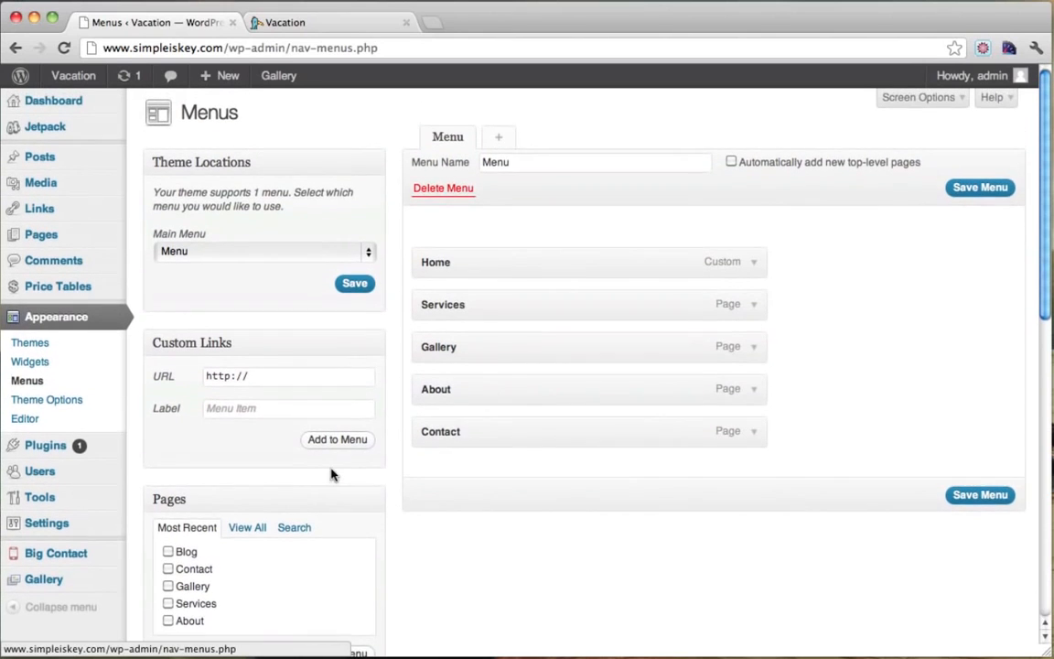
Step: Open the Permalink settings and compare the example URLs of the Post name and Default structures
mouse_move(76, 531)
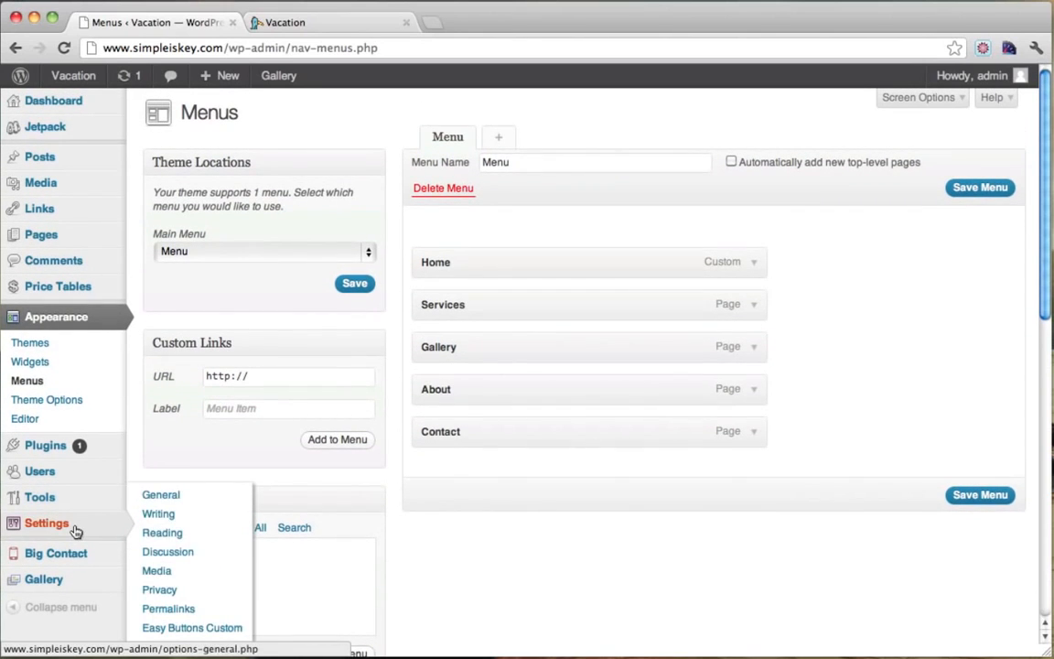
left_click(184, 612)
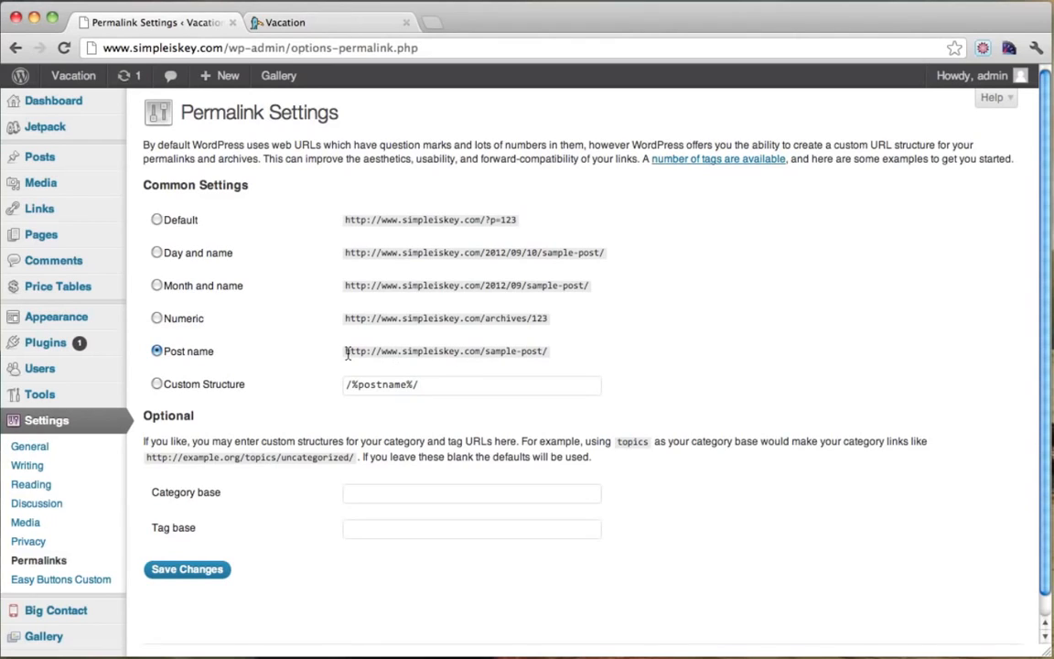
left_click_drag(347, 355, 486, 357)
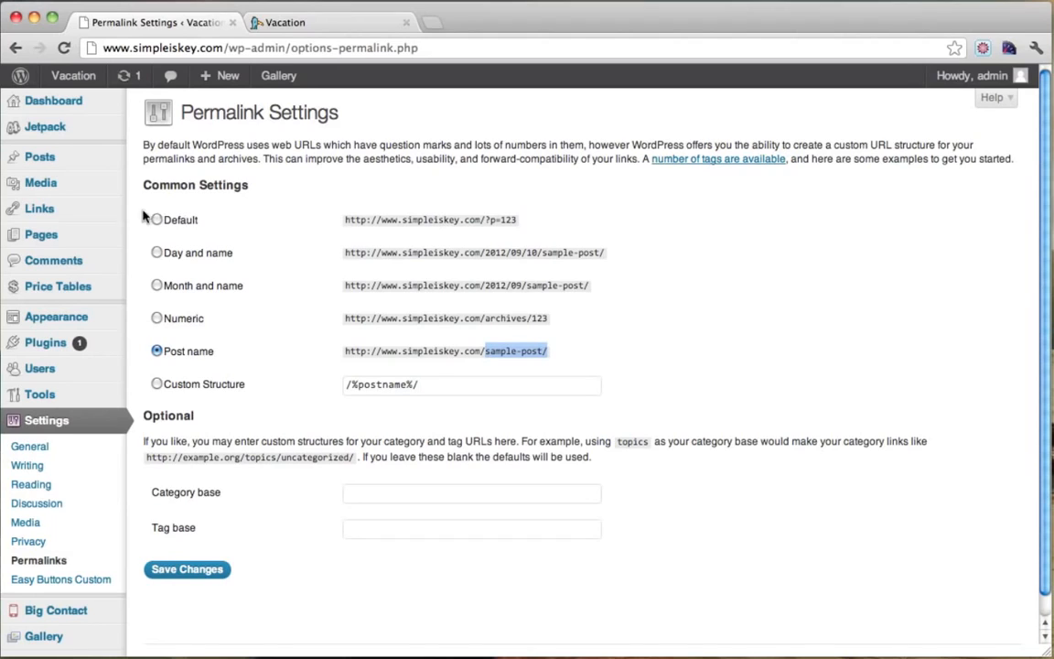
left_click_drag(379, 222, 487, 219)
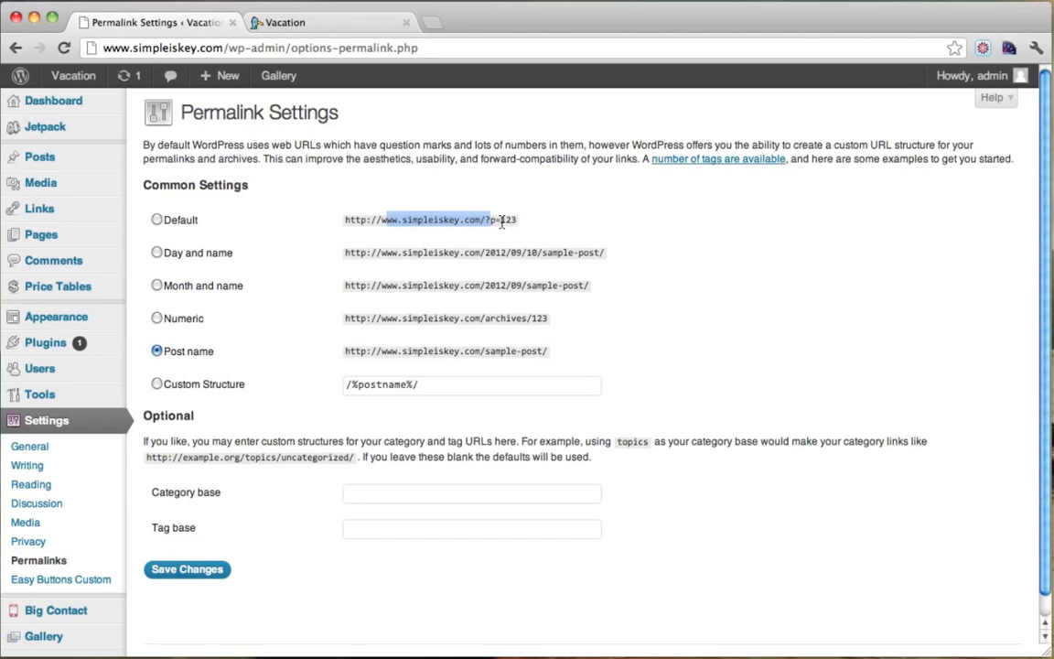
left_click(489, 222)
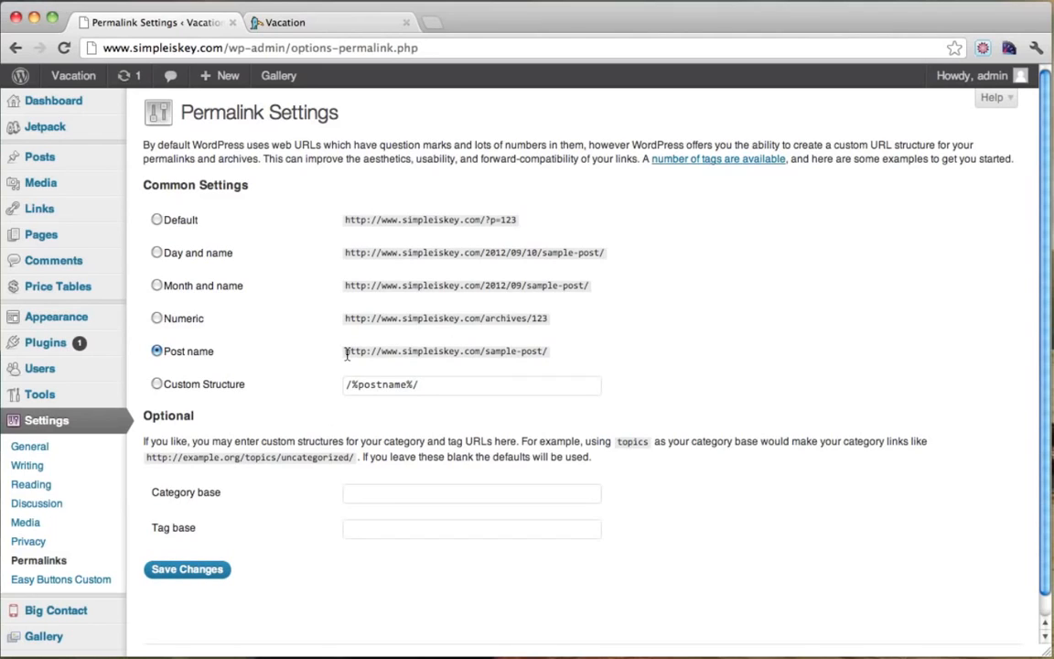
Step: Compare the Post name and Default example URLs, keep Post name as the permalink structure, and save the changes
left_click_drag(347, 355, 553, 356)
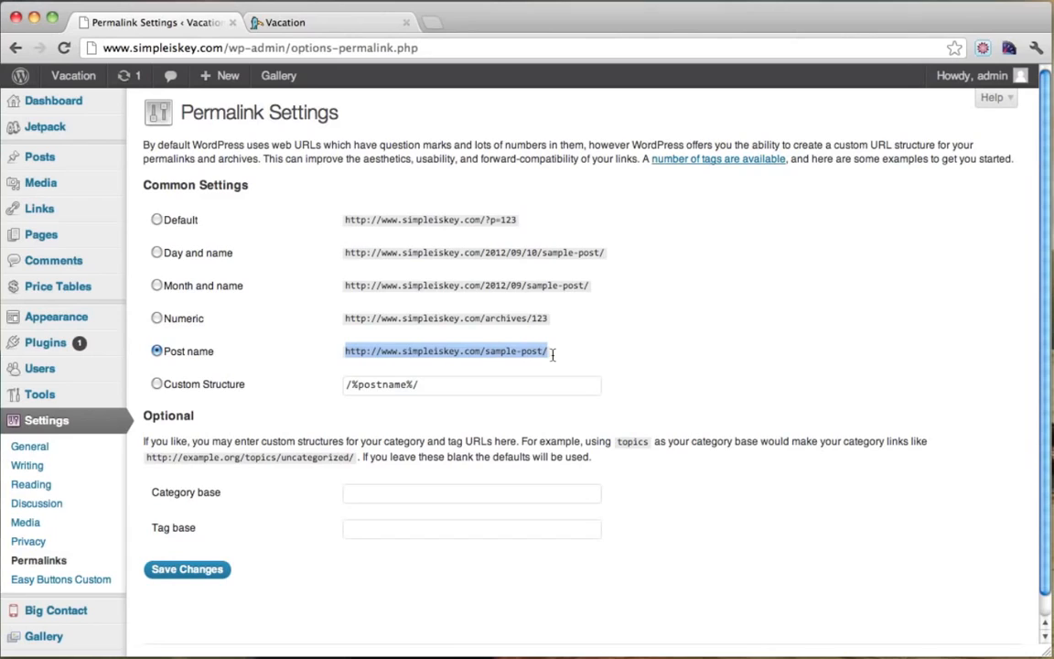
left_click(536, 354)
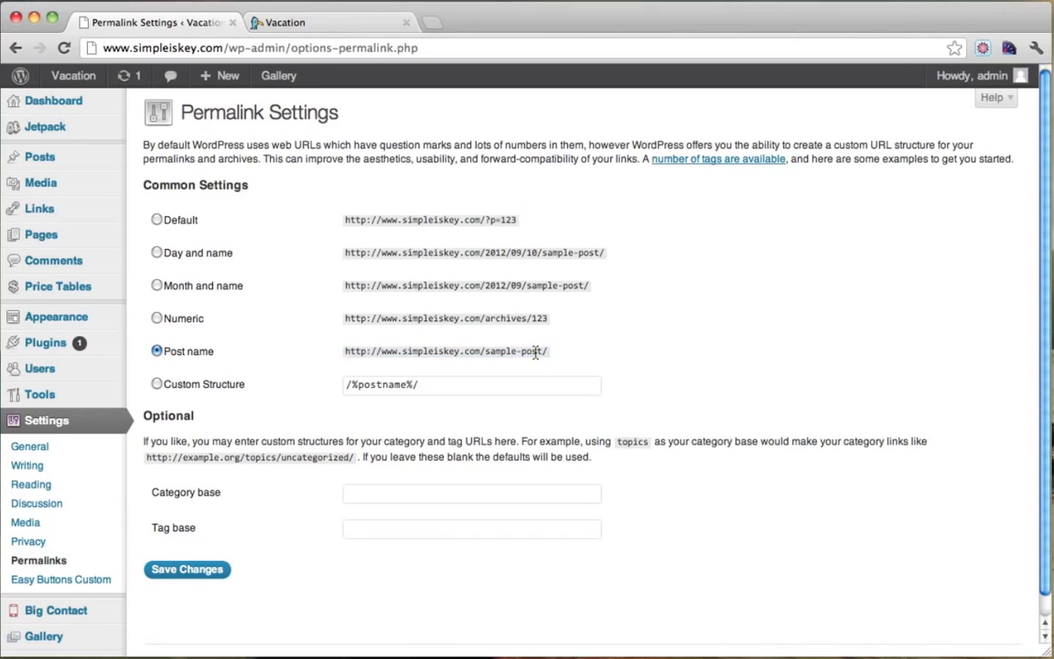
left_click_drag(484, 222, 508, 220)
left_click(509, 220)
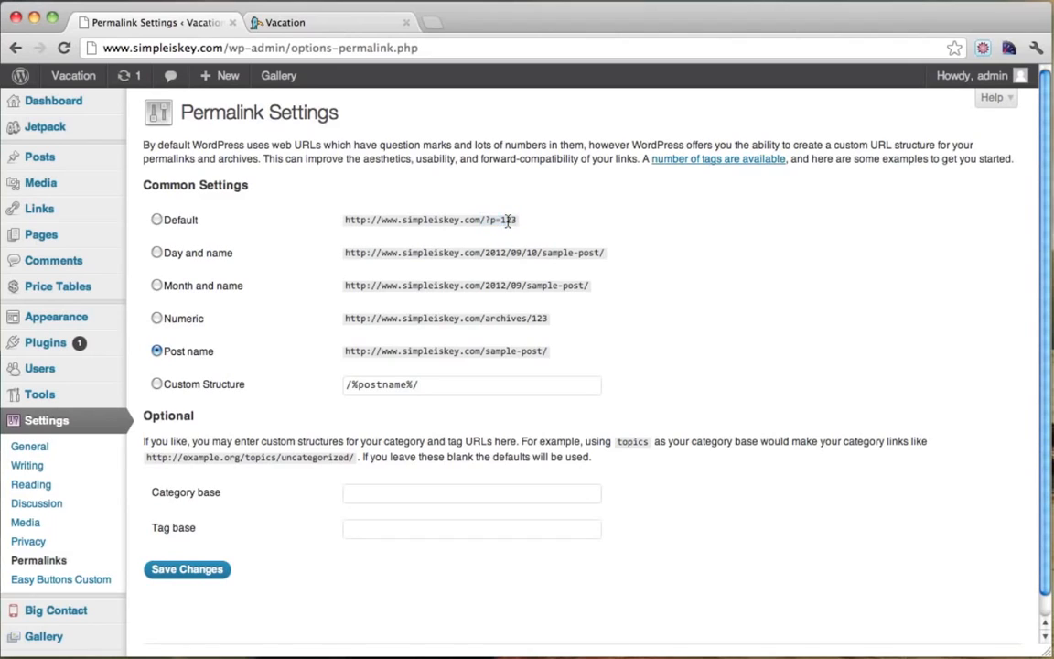
left_click(157, 353)
left_click(185, 570)
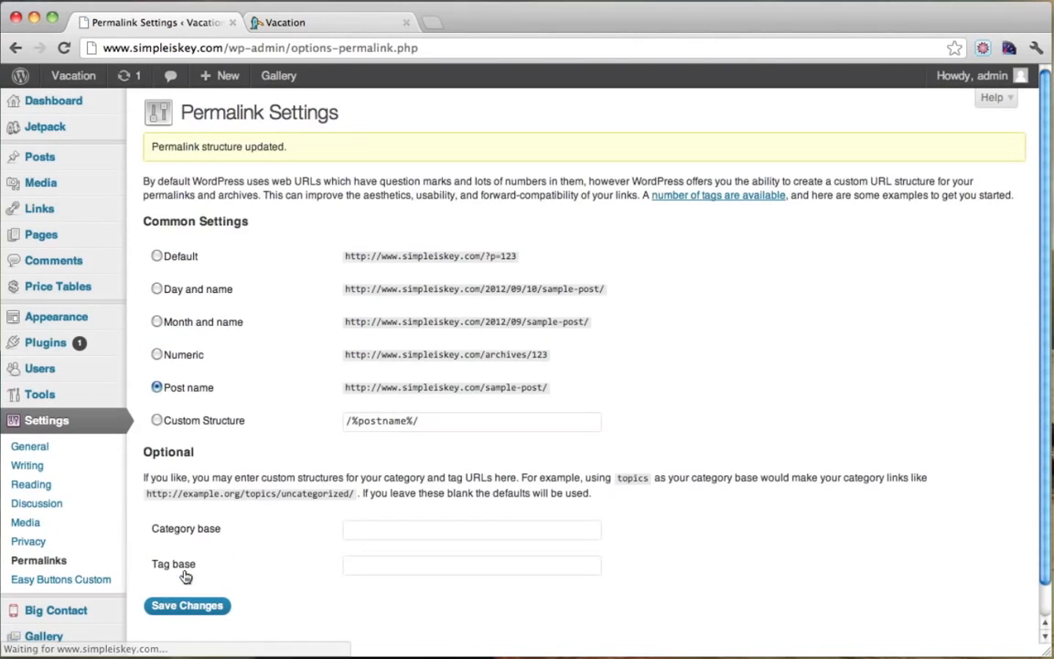
Step: Open the menu editor and look over the live homepage from its navigation menu down to the footer
mouse_move(90, 320)
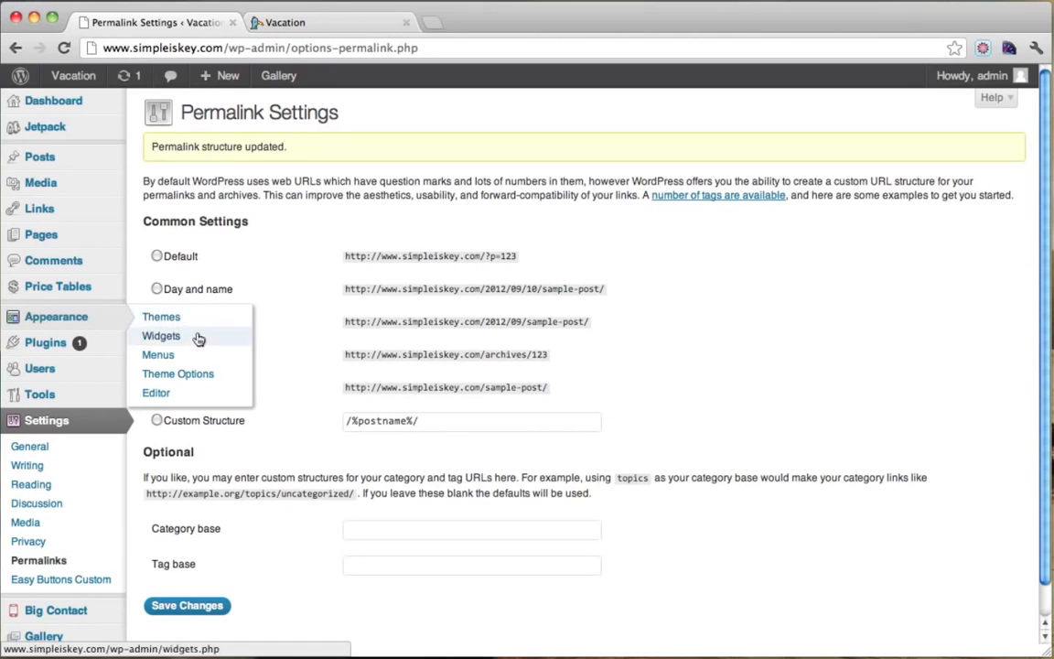
left_click(157, 355)
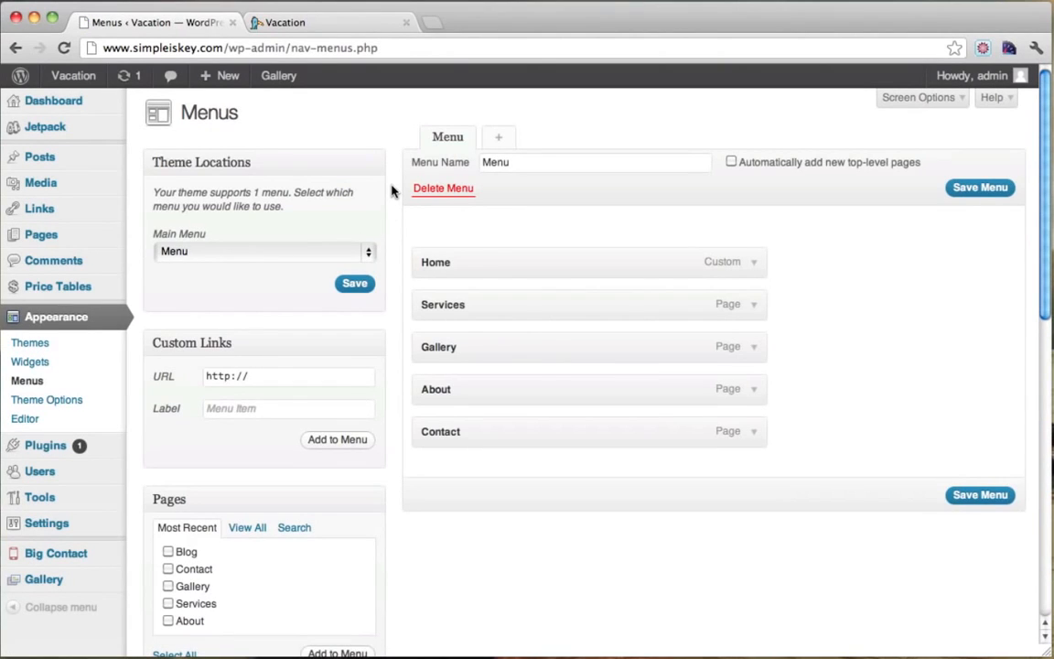
left_click(301, 24)
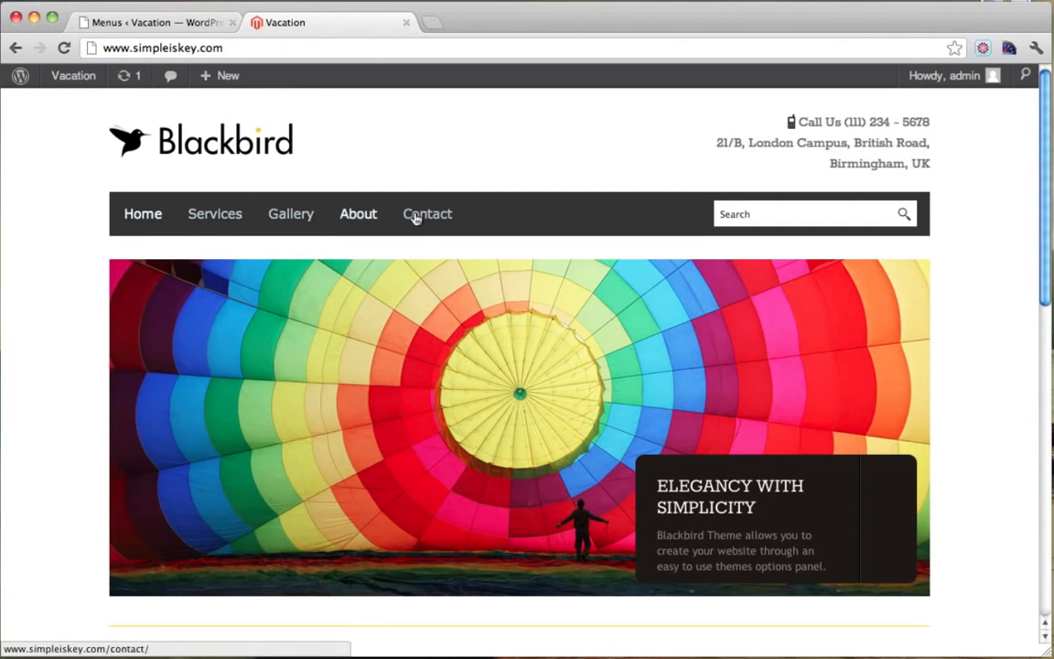
scroll(100, 335, "down", 10)
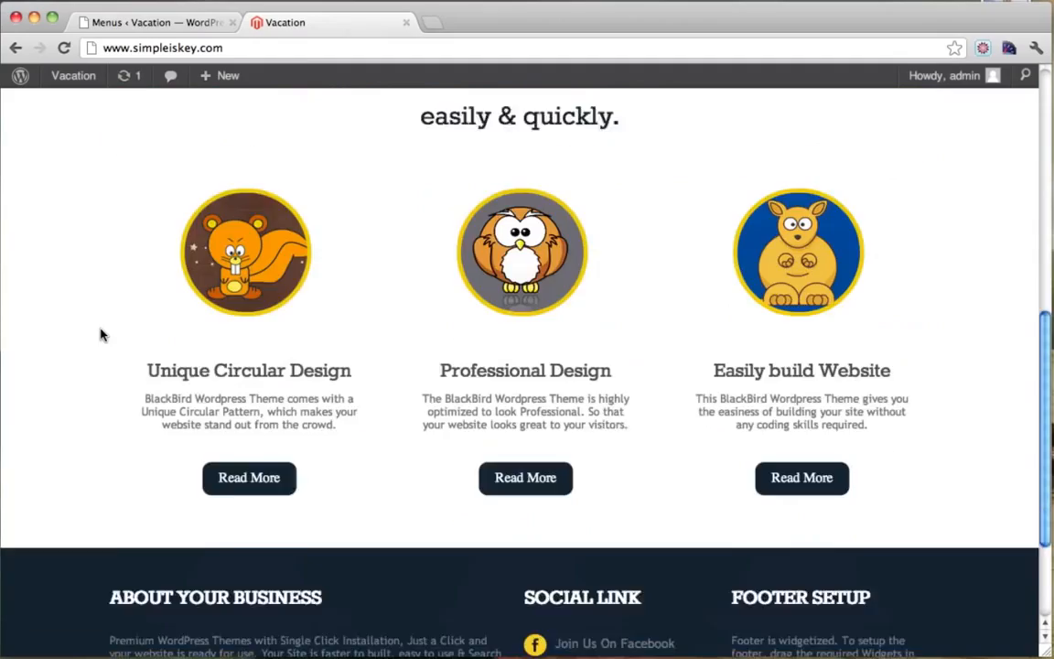
scroll(100, 335, "up", 4)
scroll(100, 335, "up", 5)
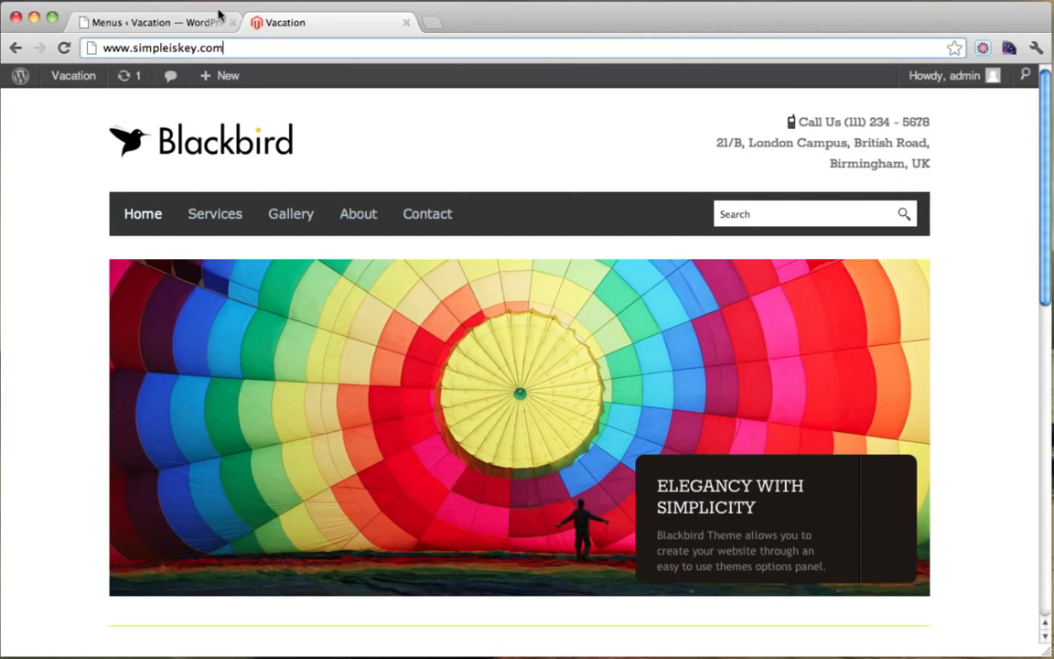
Step: Return to the WordPress admin and open the Home Top Feature section of the BlackBird theme options
left_click(168, 25)
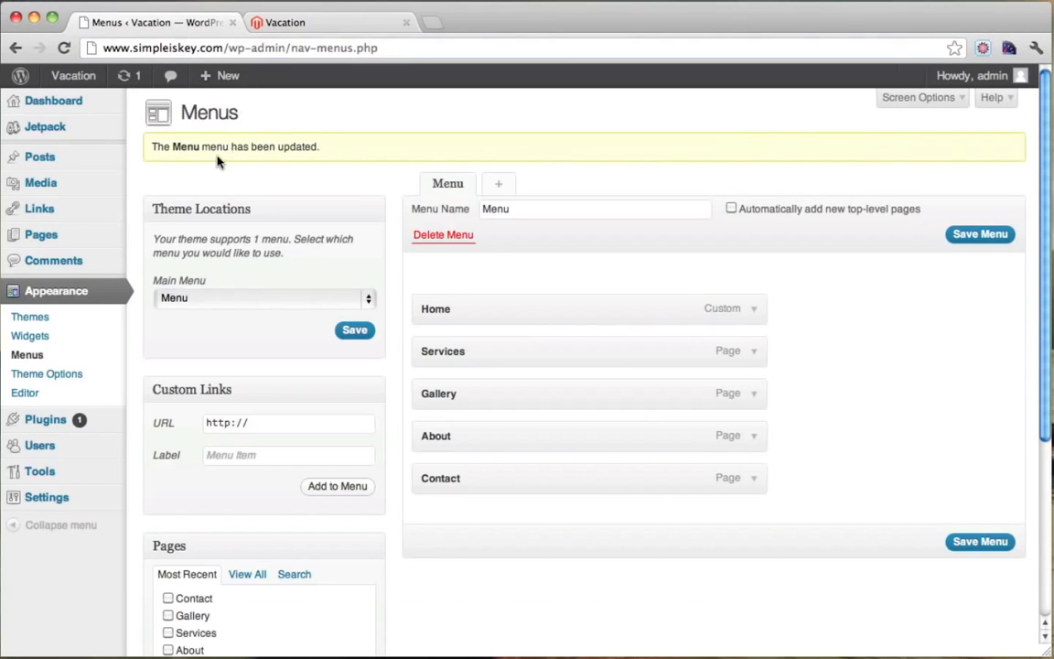
left_click(69, 295)
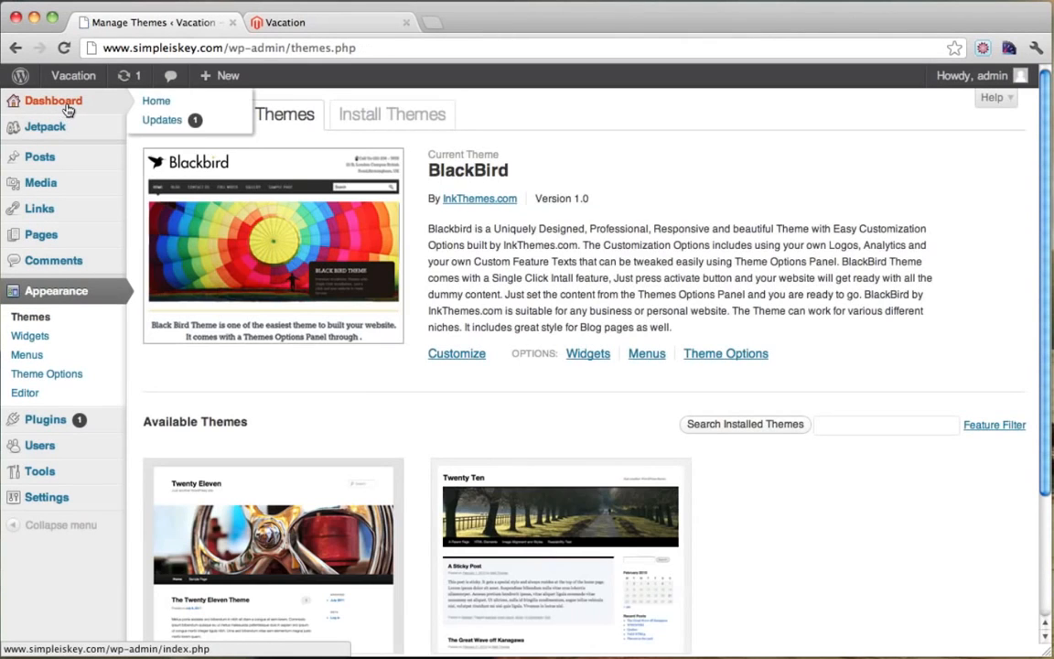
left_click(66, 109)
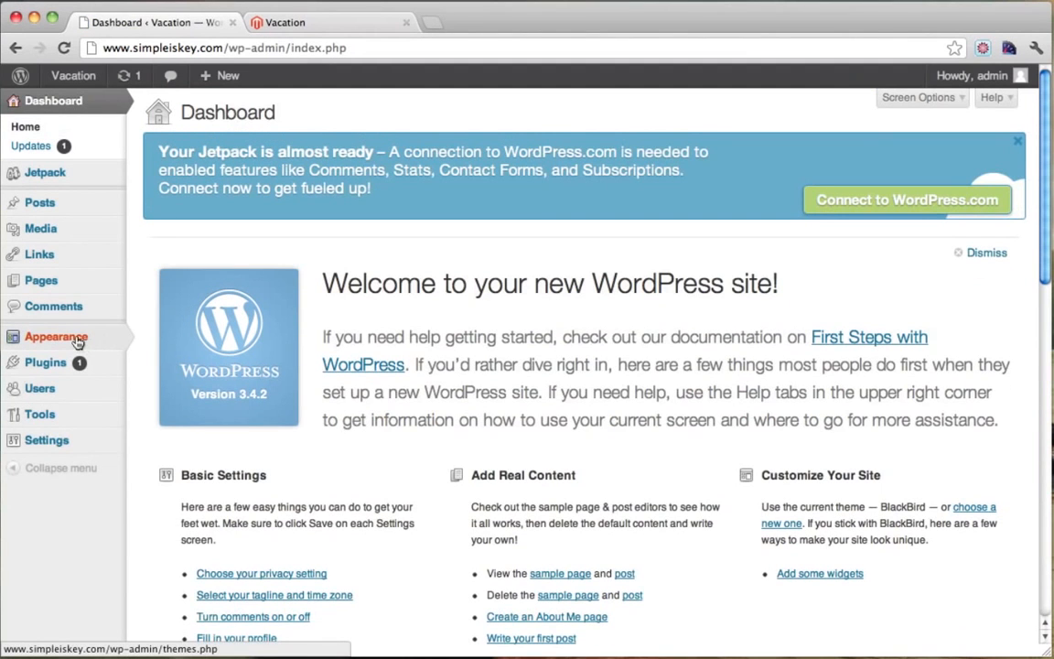
mouse_move(78, 340)
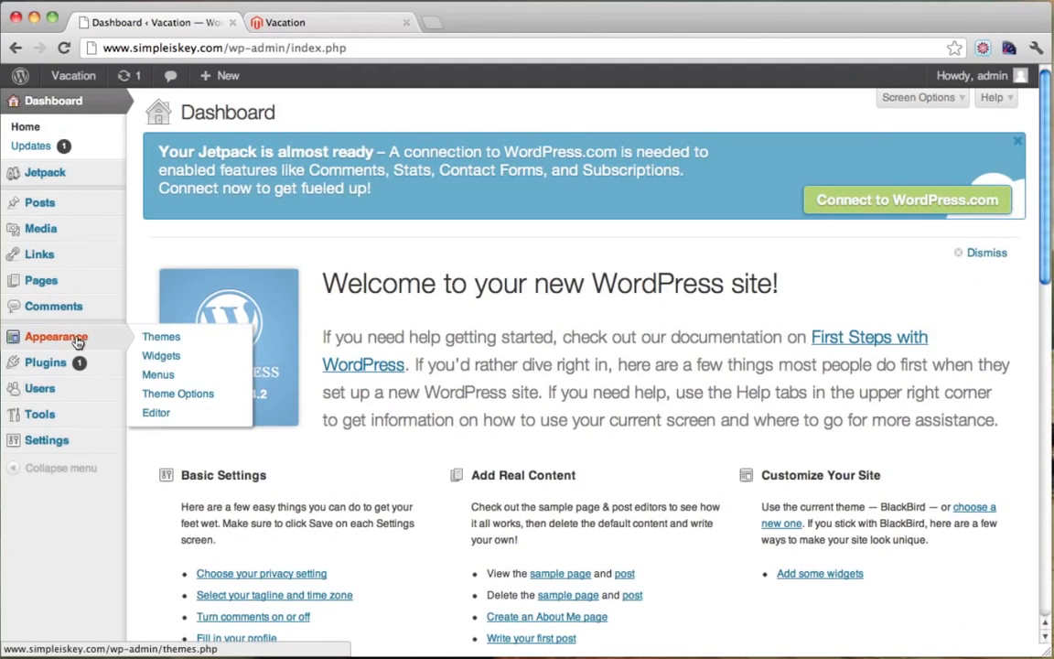
left_click(190, 400)
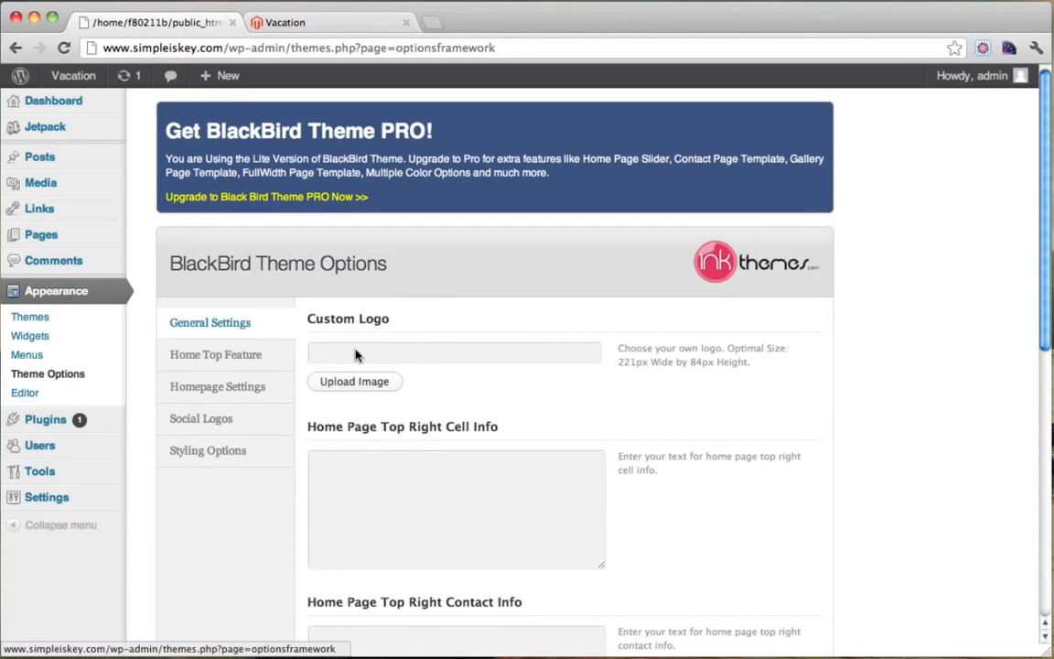
scroll(384, 289, "down", 1)
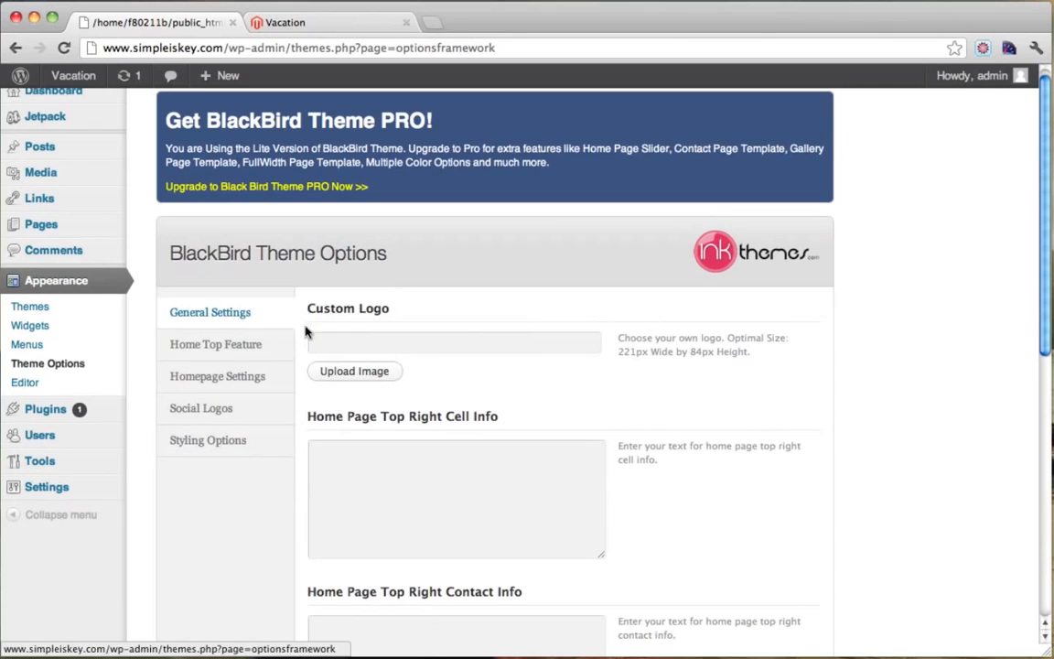
left_click(228, 354)
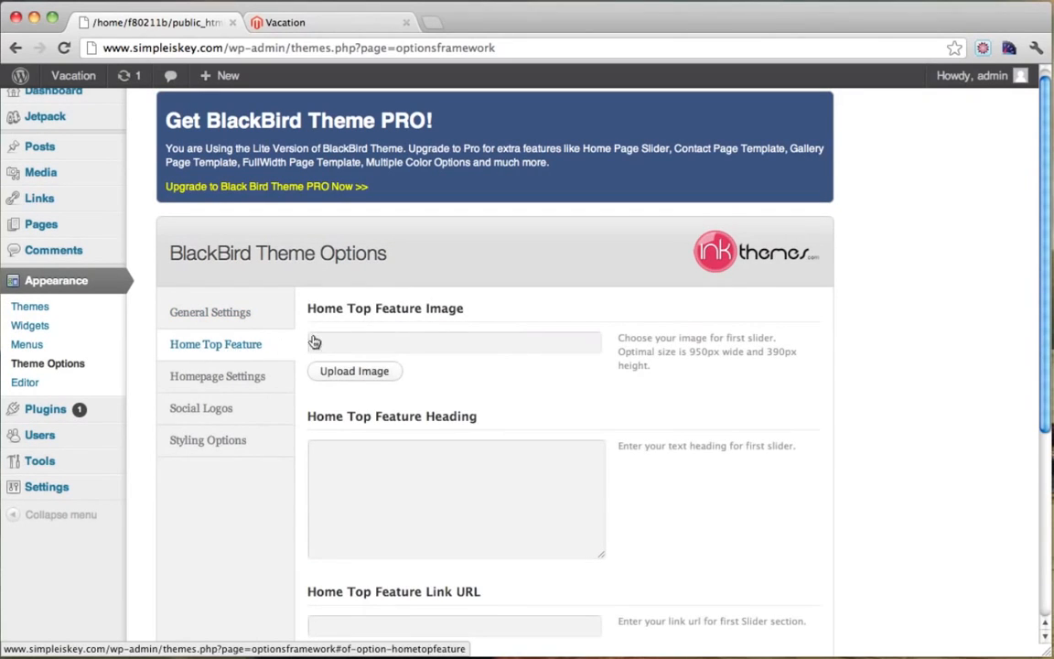
Step: Examine the Home Top Feature Image setting and its recommended image width and height
left_click_drag(312, 313, 475, 310)
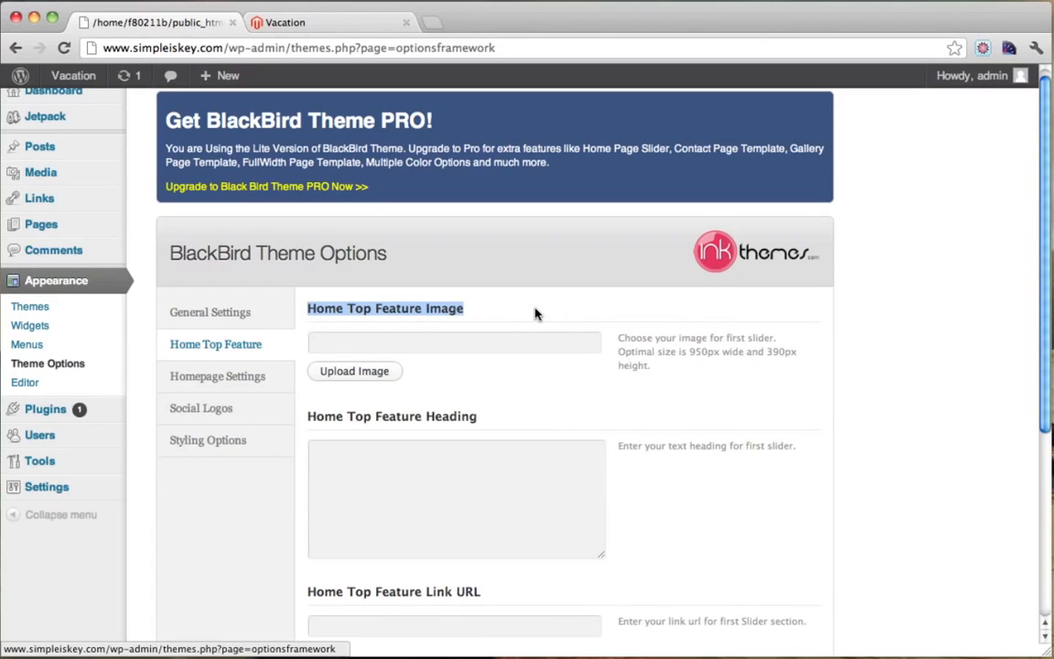
scroll(485, 307, "down", 1)
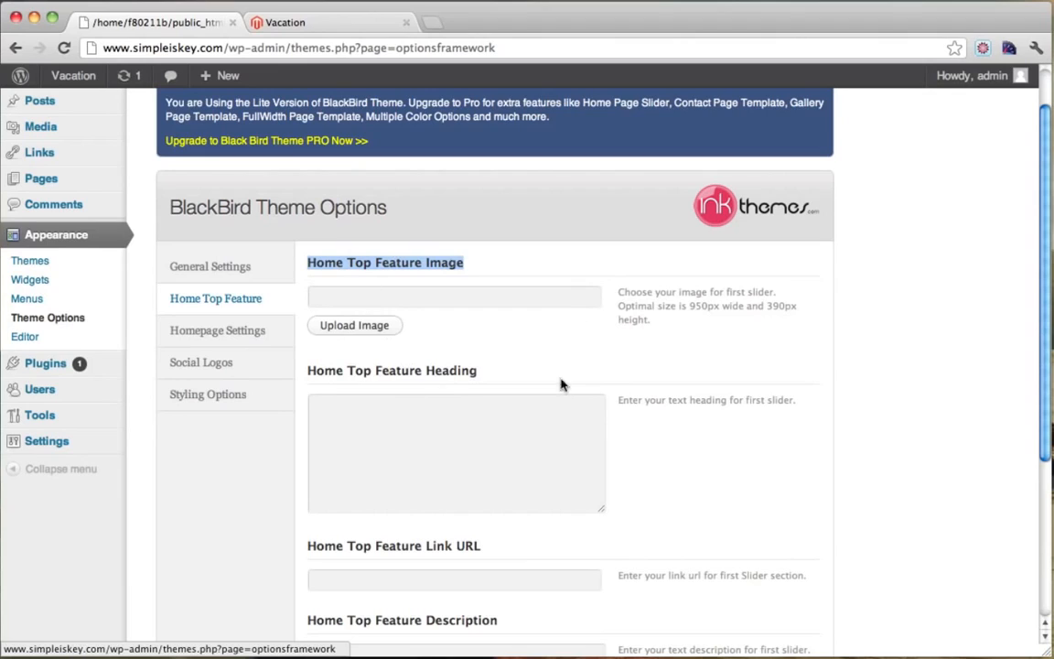
left_click(424, 298)
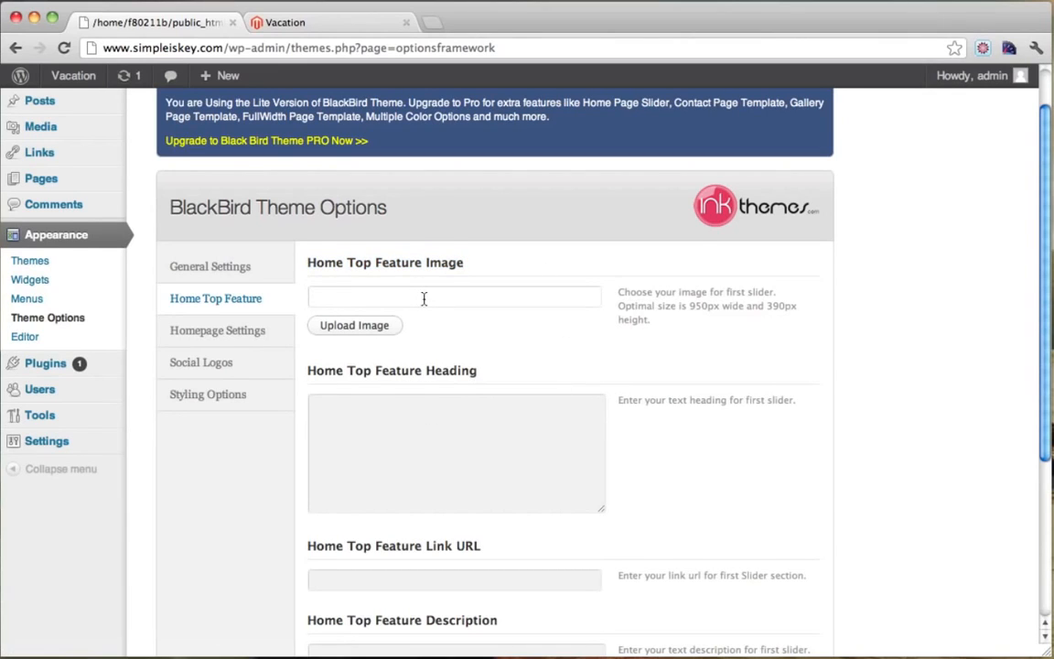
double_click(620, 292)
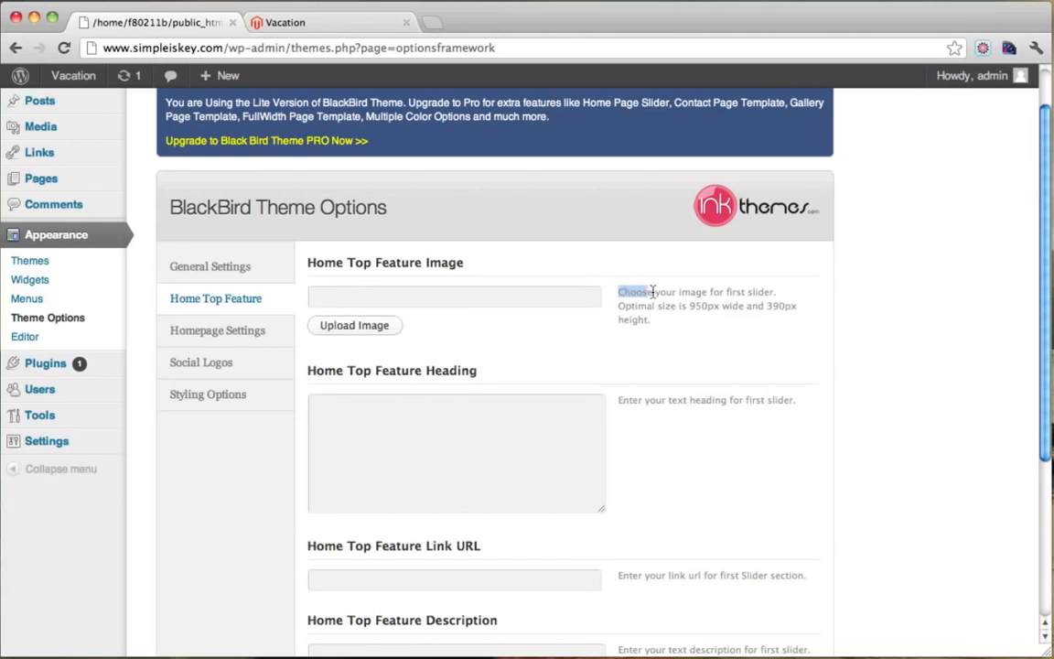
left_click(677, 306)
left_click_drag(691, 307, 716, 308)
left_click(767, 307)
left_click_drag(772, 310, 770, 321)
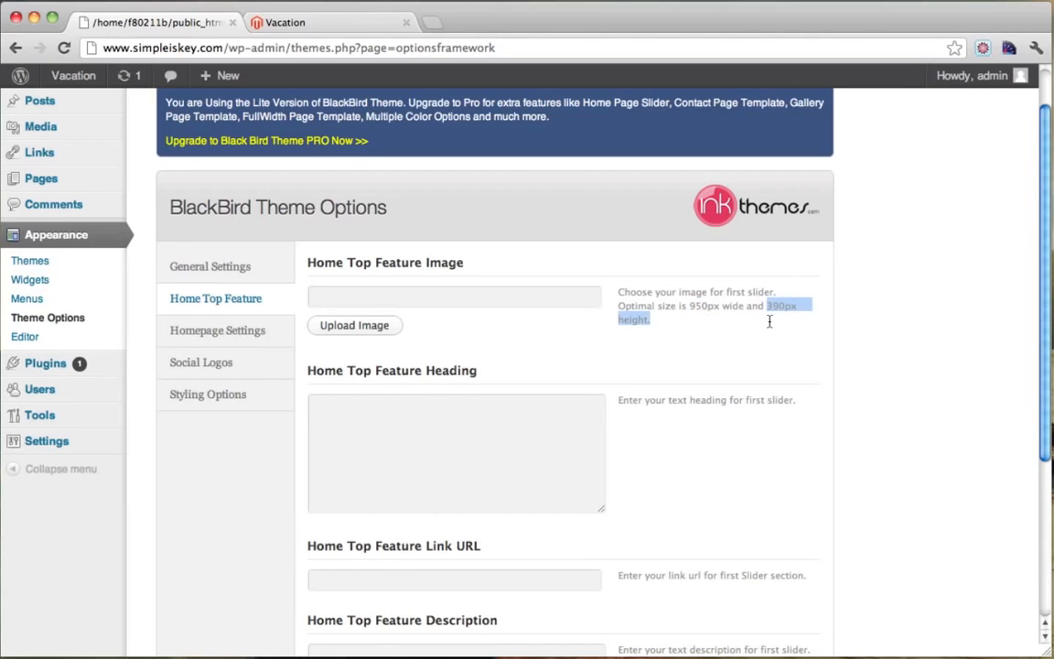
left_click(770, 320)
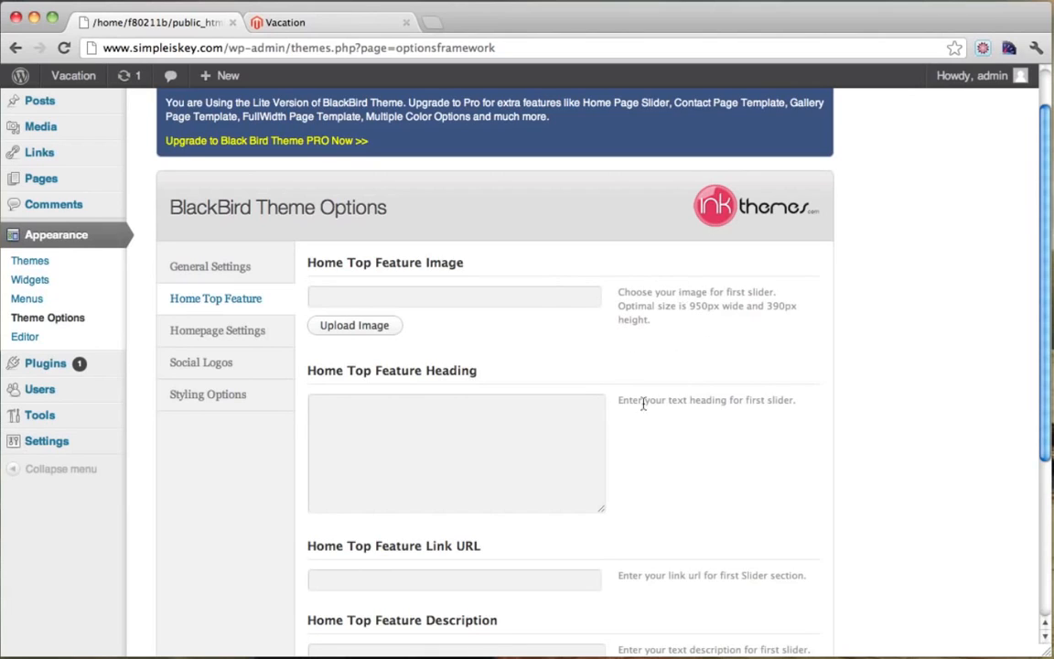
left_click_drag(689, 306, 788, 309)
left_click(697, 313)
Step: Upload "Amazing beach Wallpaper__yvt2.jpg" from the Desktop's Gallery folder as the Home Top Feature image and save all theme options
left_click(353, 327)
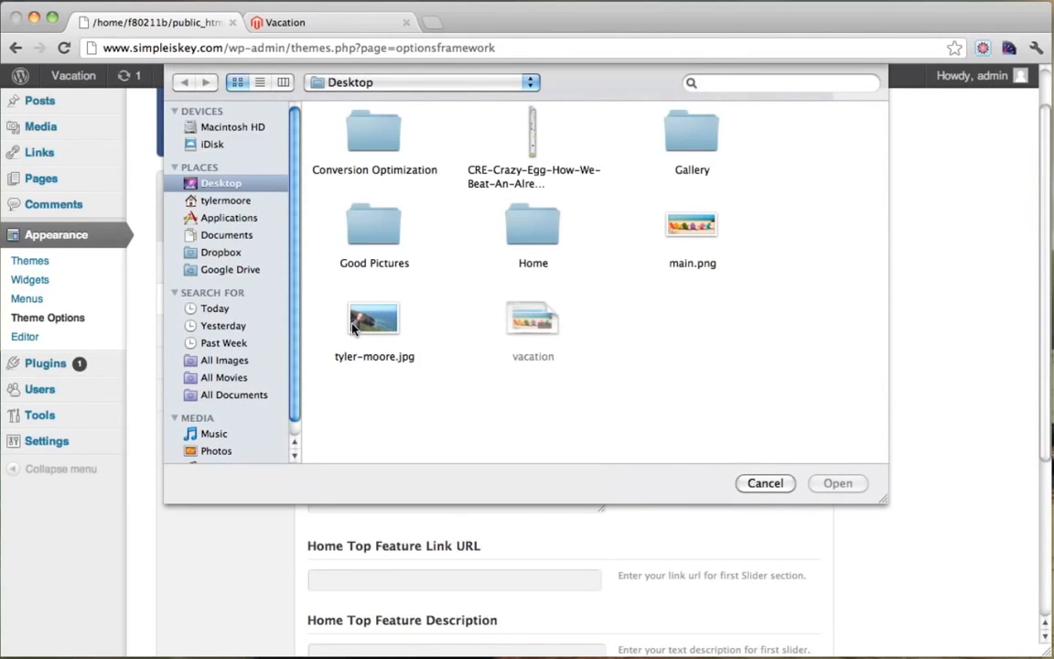
double_click(356, 244)
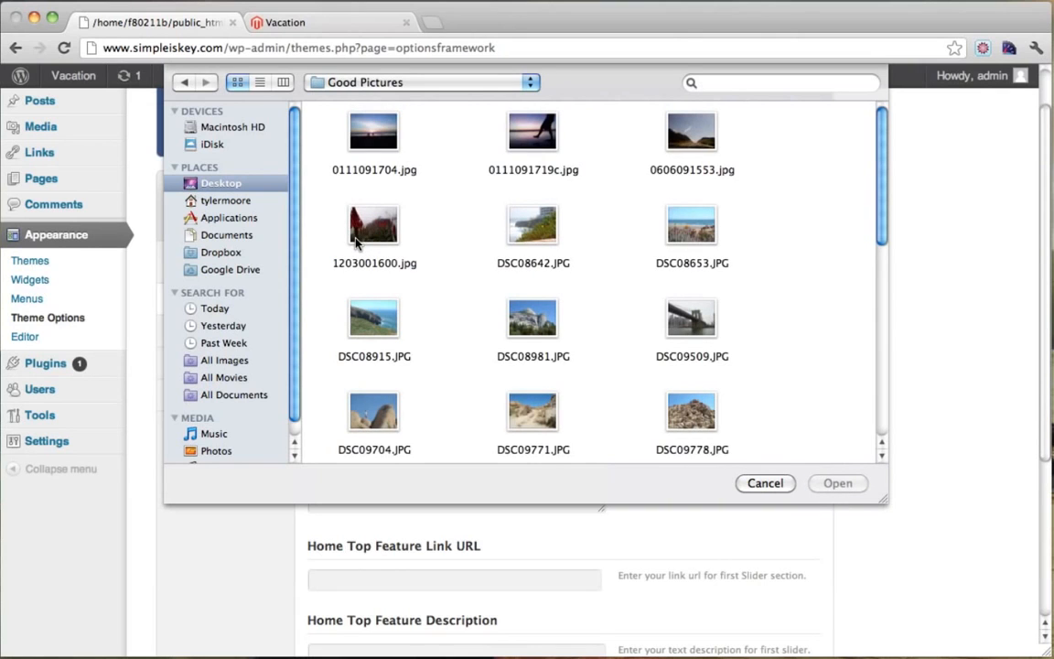
scroll(669, 222, "down", 3)
scroll(669, 223, "down", 2)
scroll(669, 223, "up", 5)
left_click(380, 83)
left_click(379, 101)
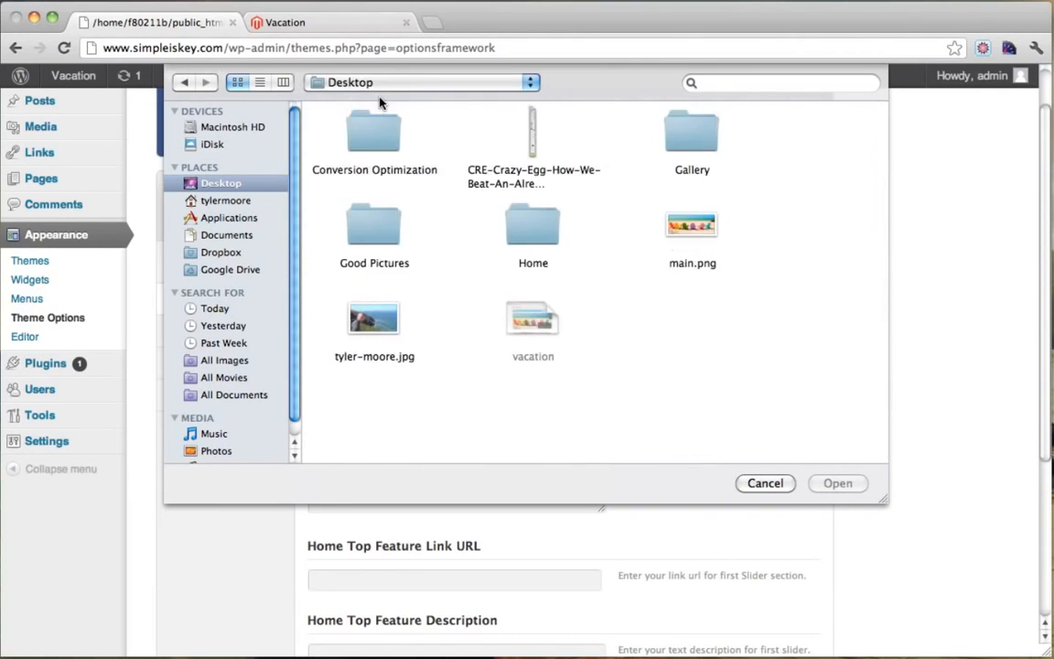
double_click(695, 135)
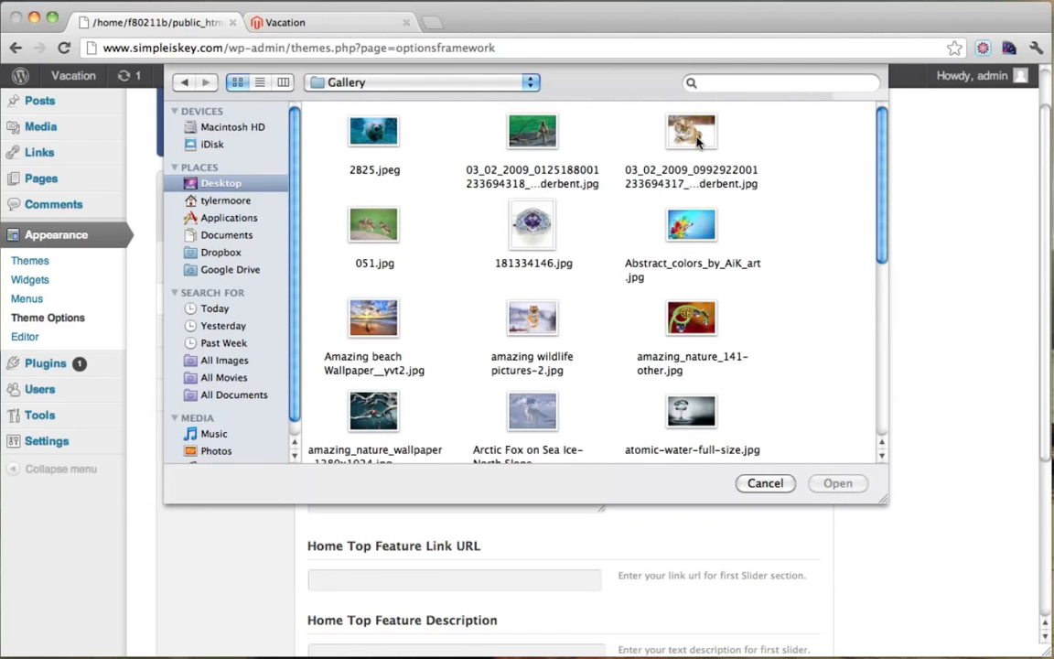
scroll(668, 279, "down", 3)
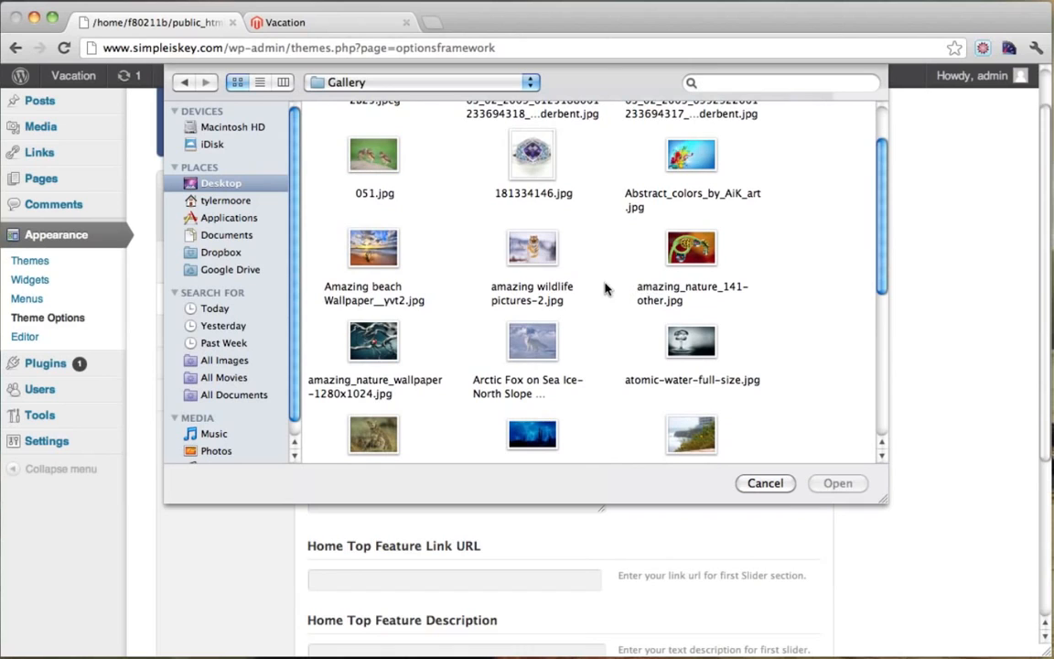
left_click(421, 285)
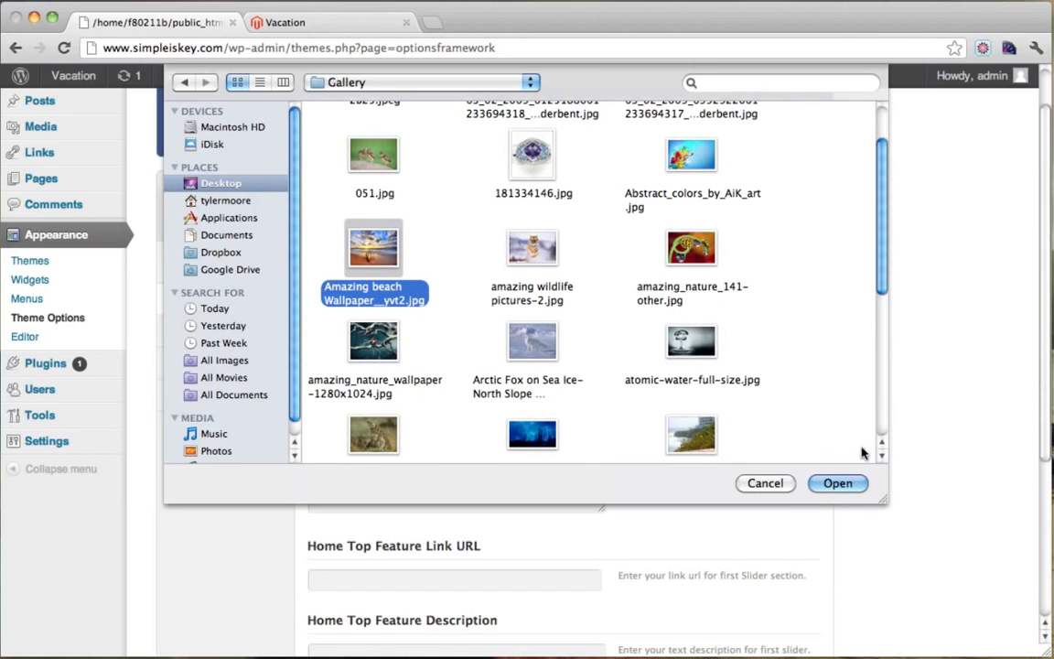
left_click(850, 482)
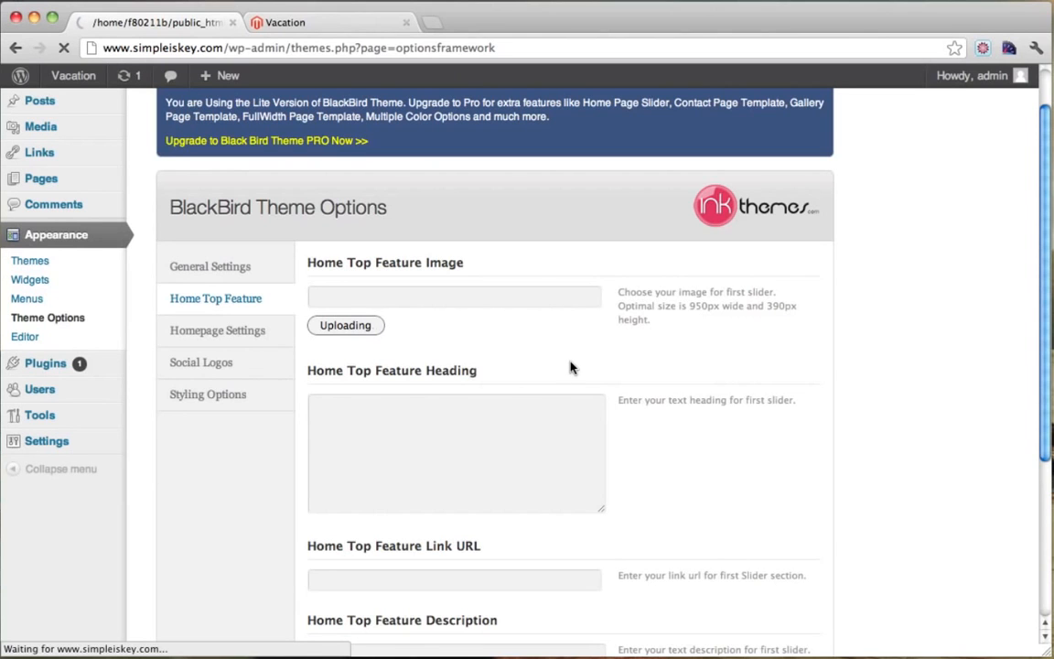
scroll(727, 367, "down", 10)
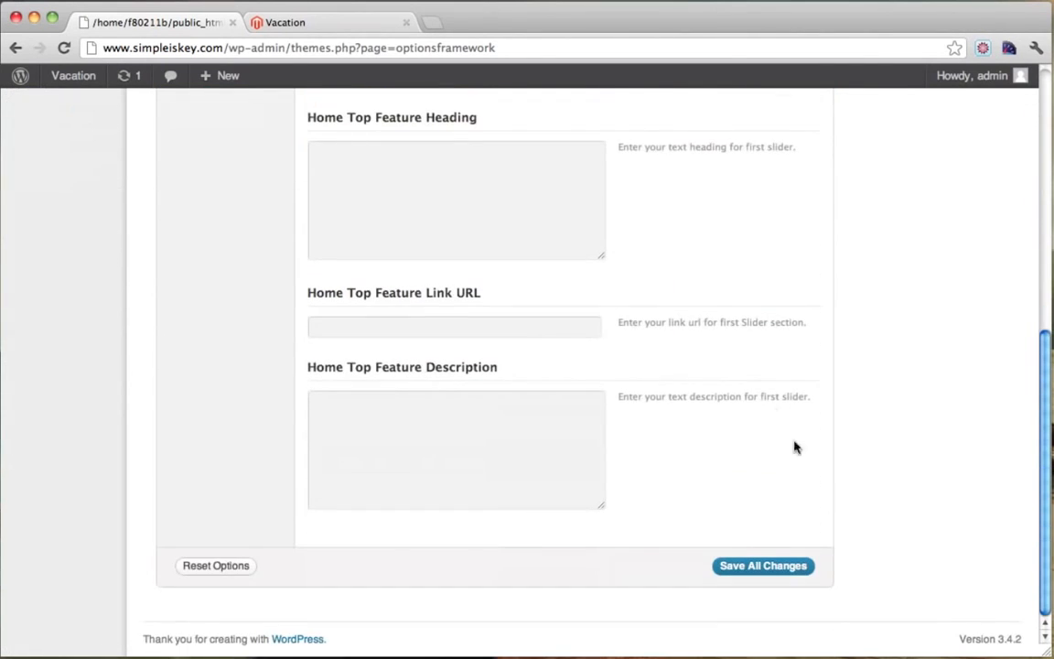
left_click(734, 569)
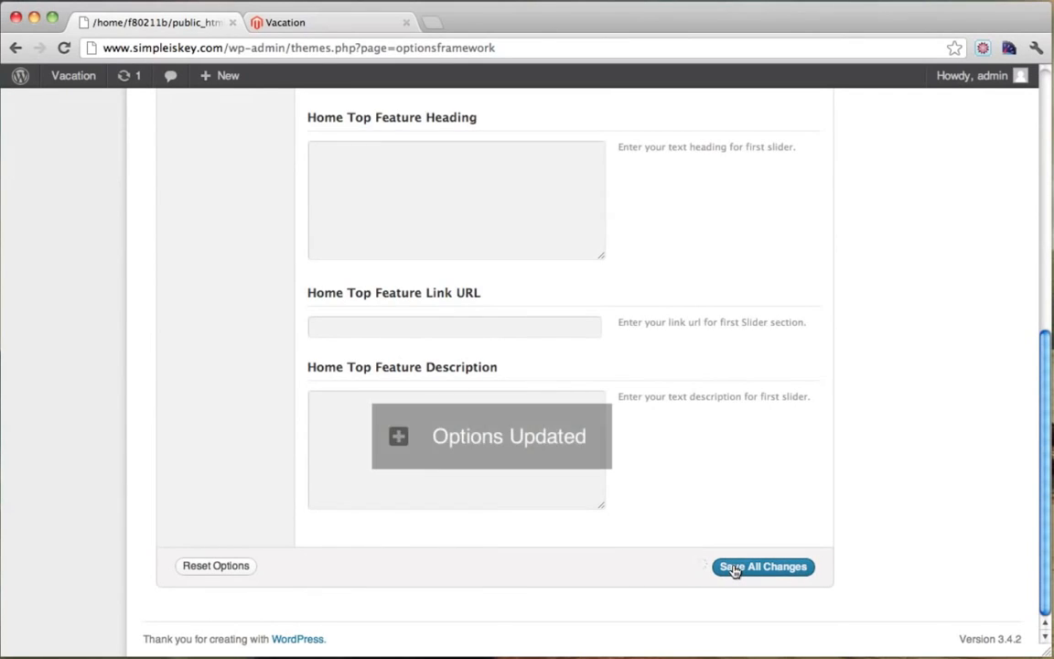
Step: Reload the live homepage, check its top feature image, and return to the Home Top Feature Image setting in the theme options
left_click(256, 22)
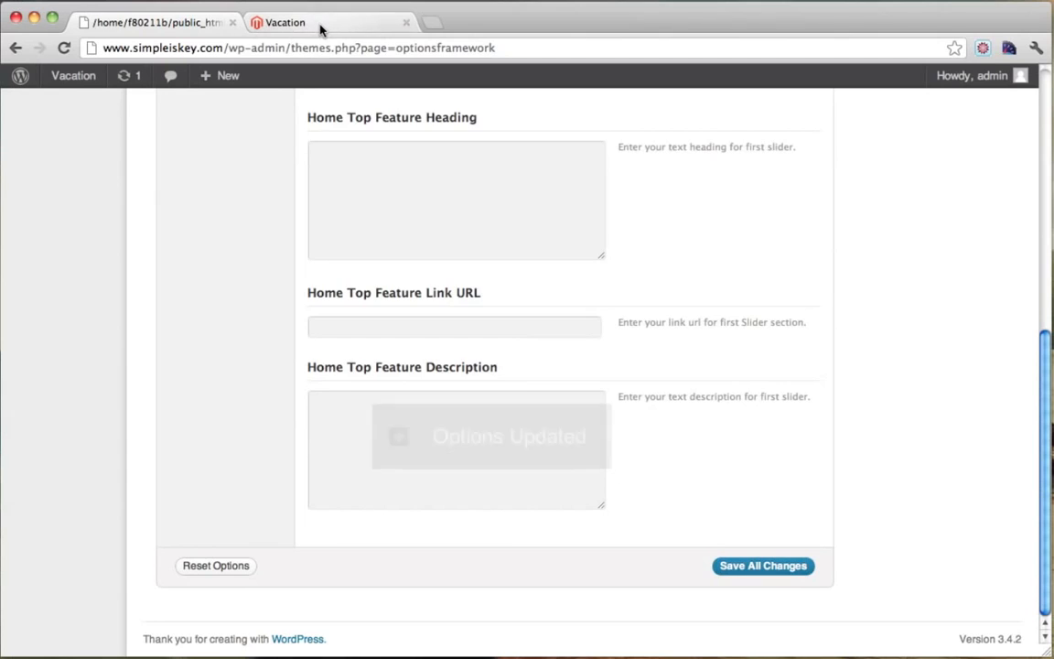
left_click(57, 53)
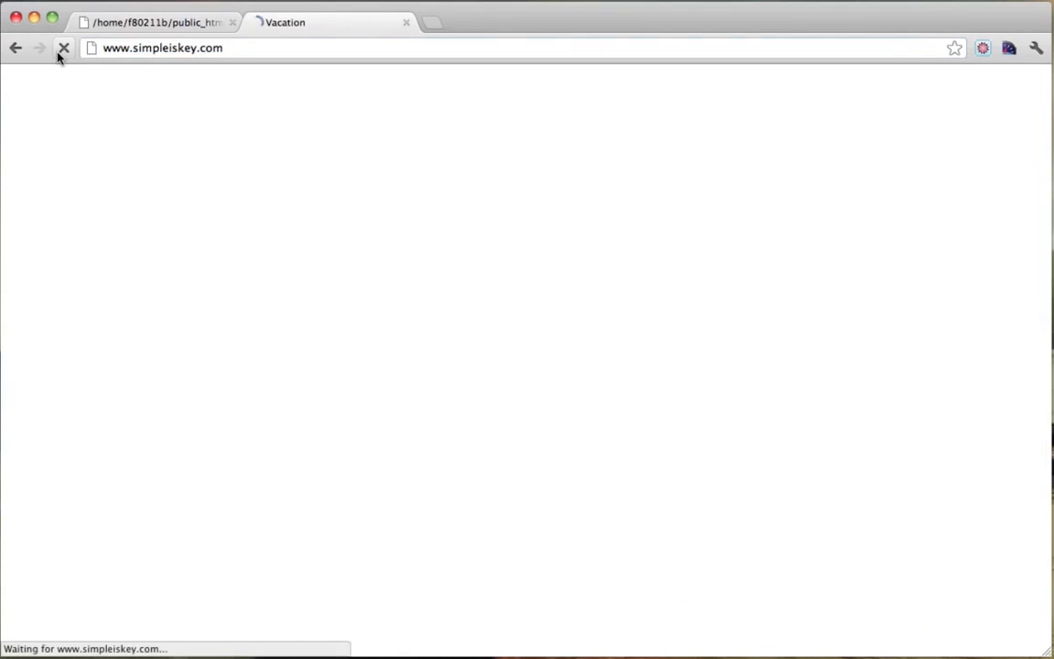
scroll(367, 151, "down", 3)
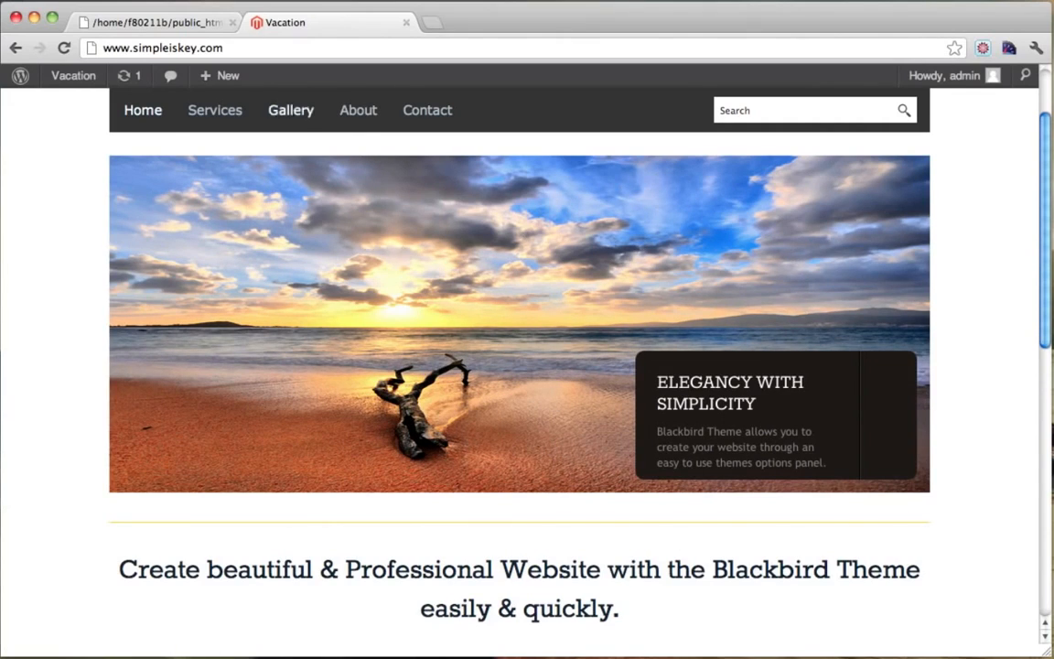
left_click(147, 23)
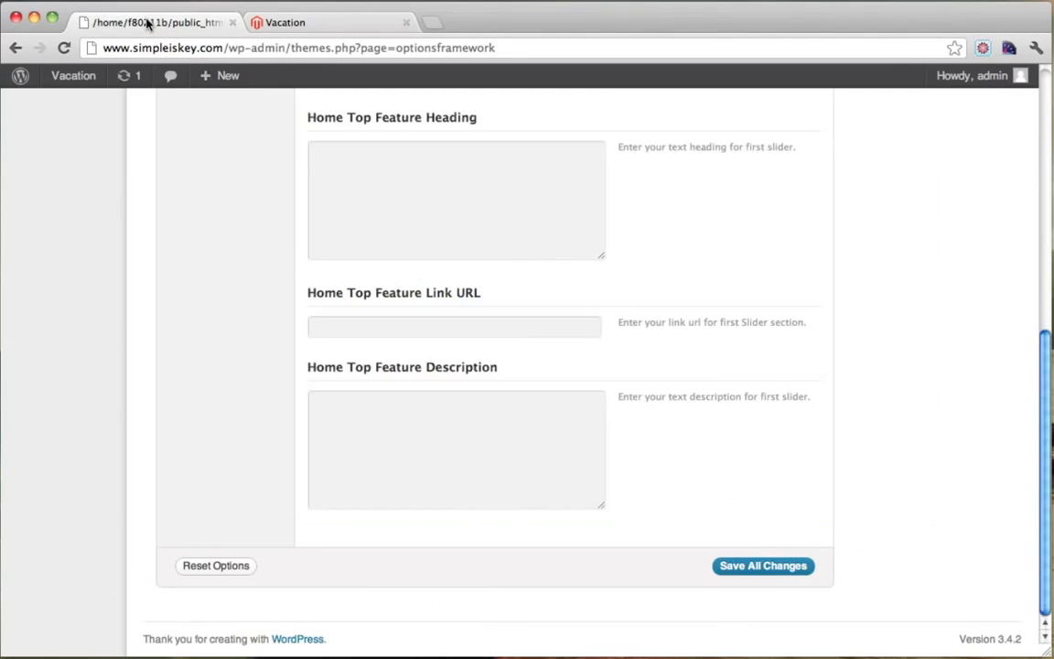
scroll(577, 254, "up", 10)
scroll(680, 389, "down", 2)
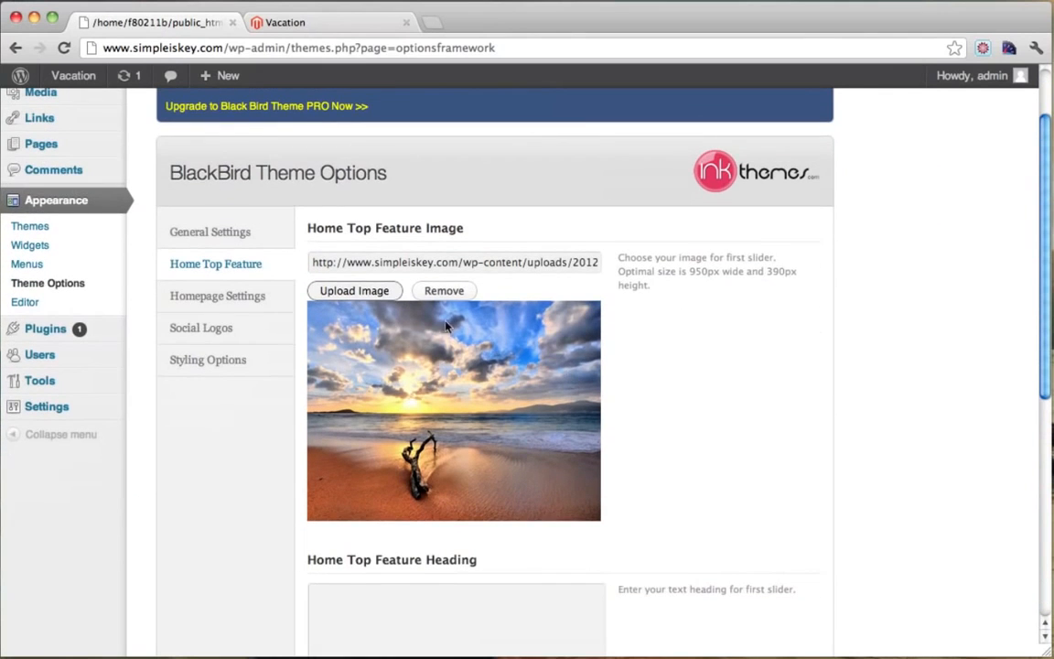
Step: Replace the Home Top Feature image with "amazing wildlife pictures-2.jpg" from the Gallery folder, save all theme options, and reload the live homepage
left_click(375, 291)
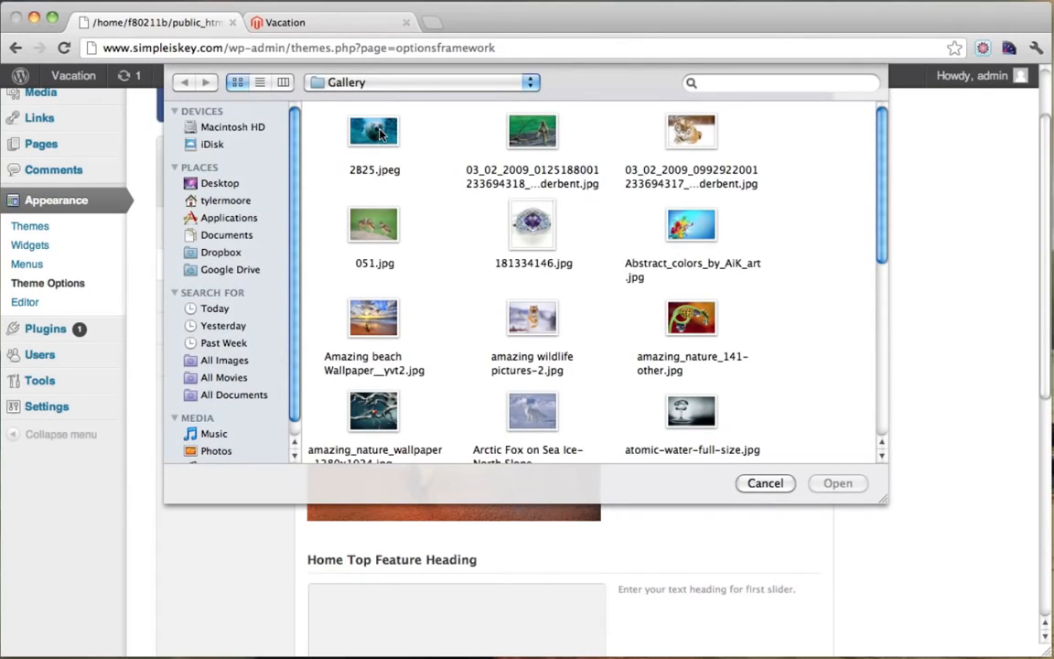
left_click(508, 341)
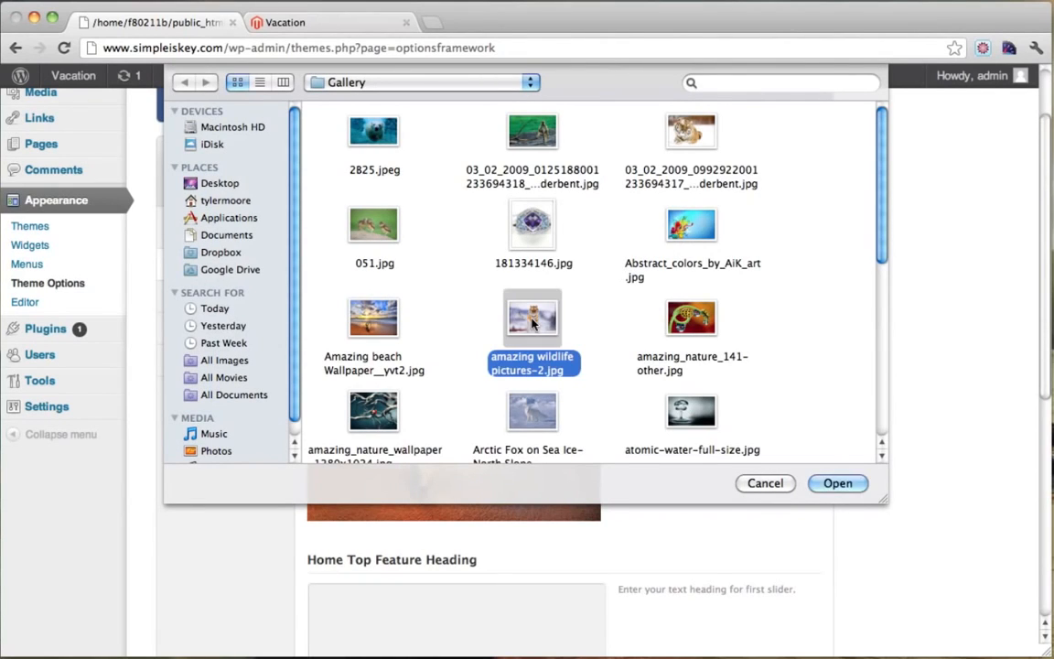
left_click(845, 484)
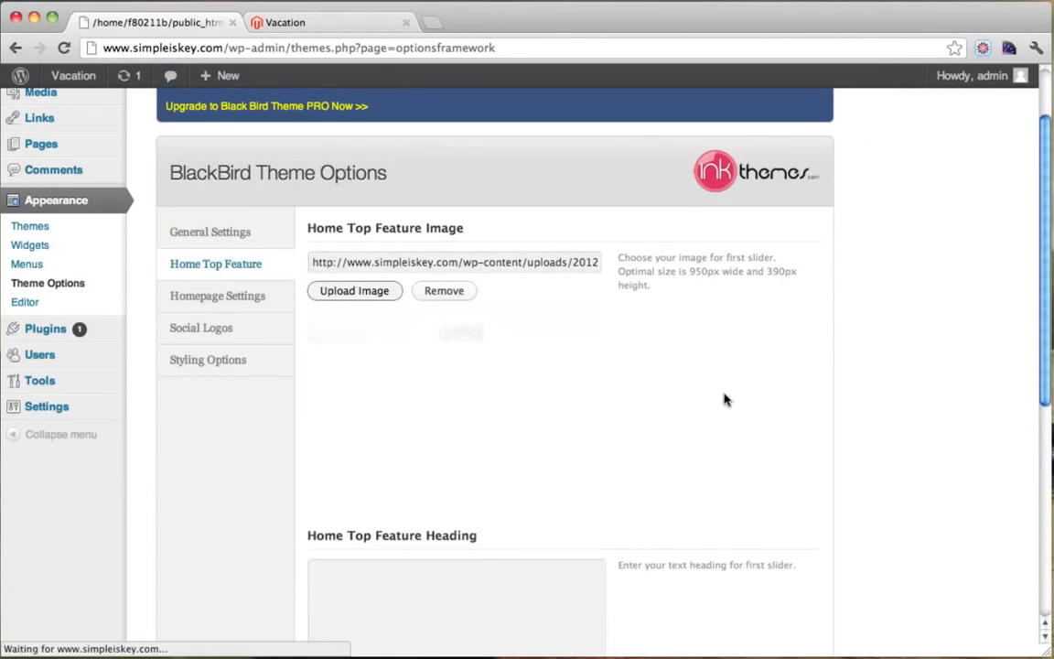
scroll(701, 334, "down", 5)
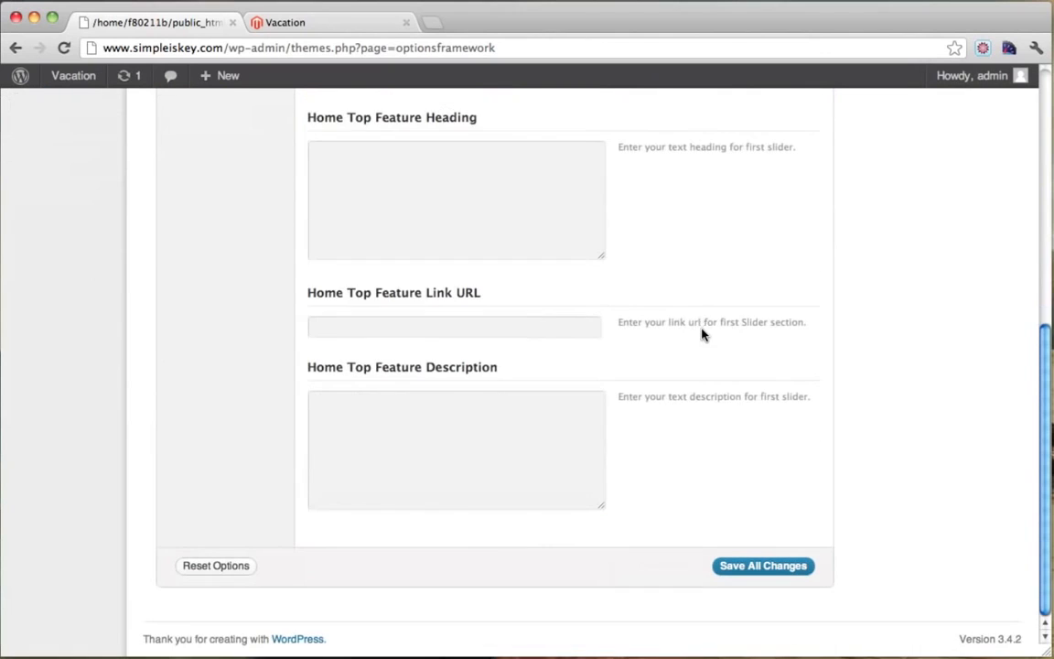
left_click(753, 567)
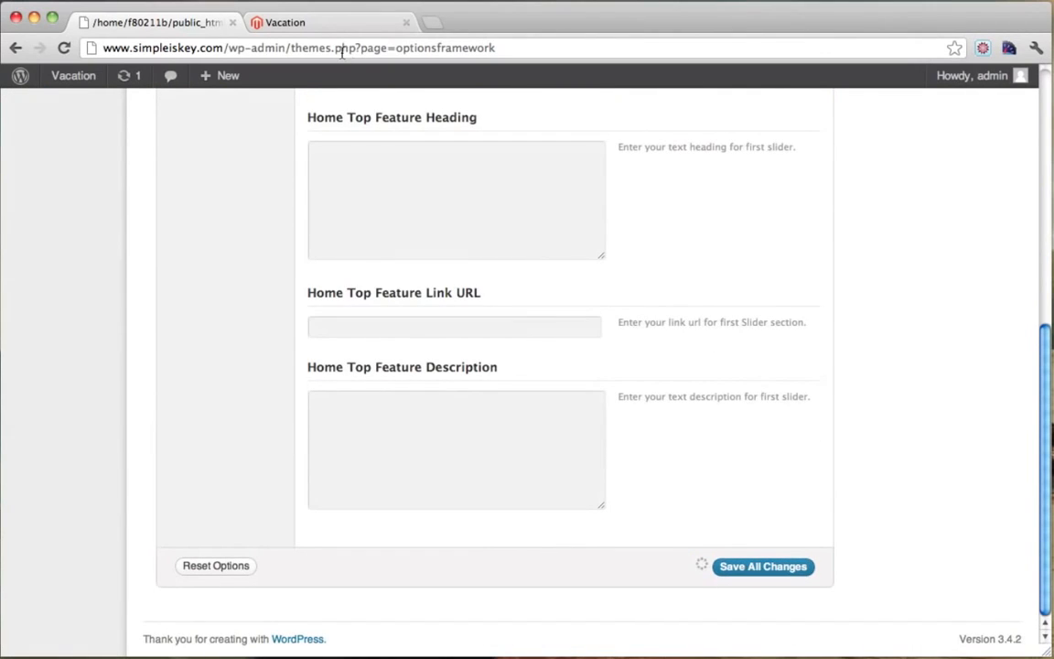
left_click(66, 48)
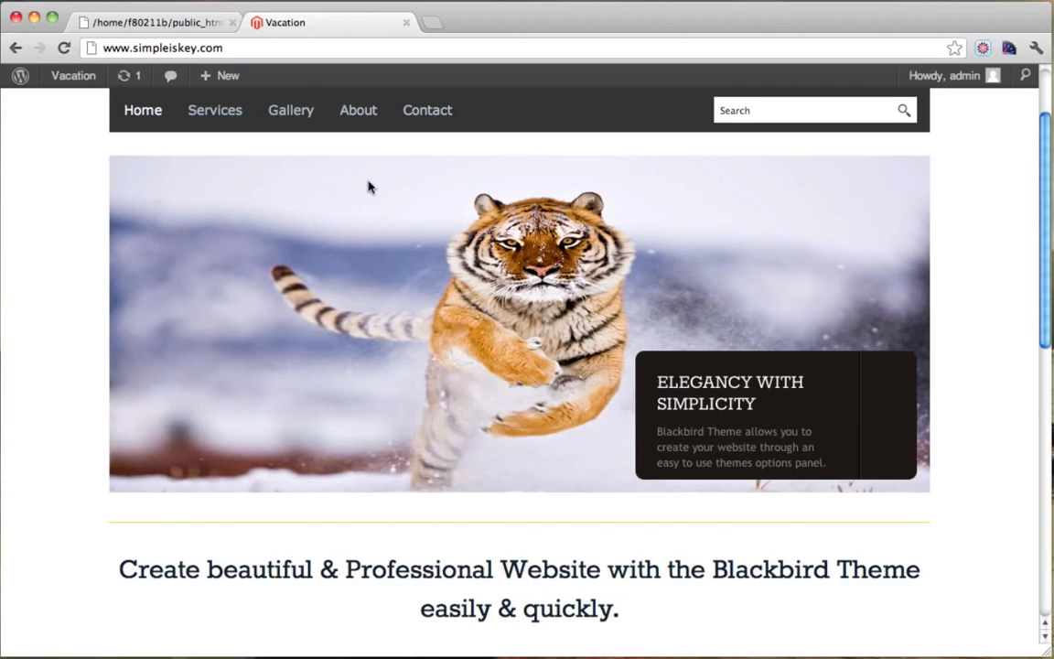
scroll(367, 183, "up", 2)
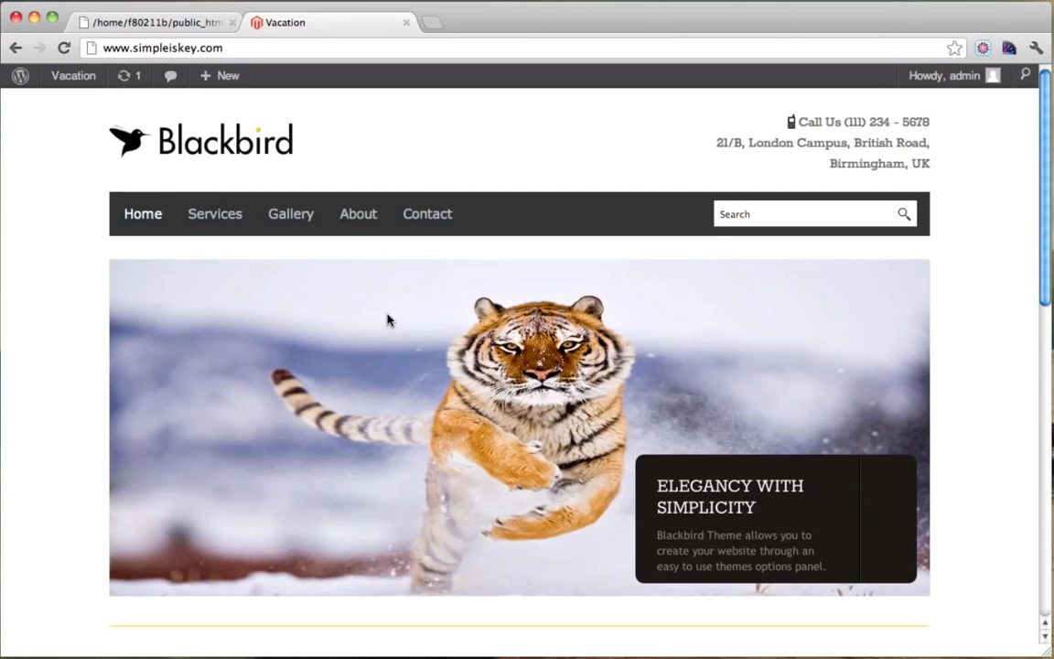
left_click(436, 26)
type("ww")
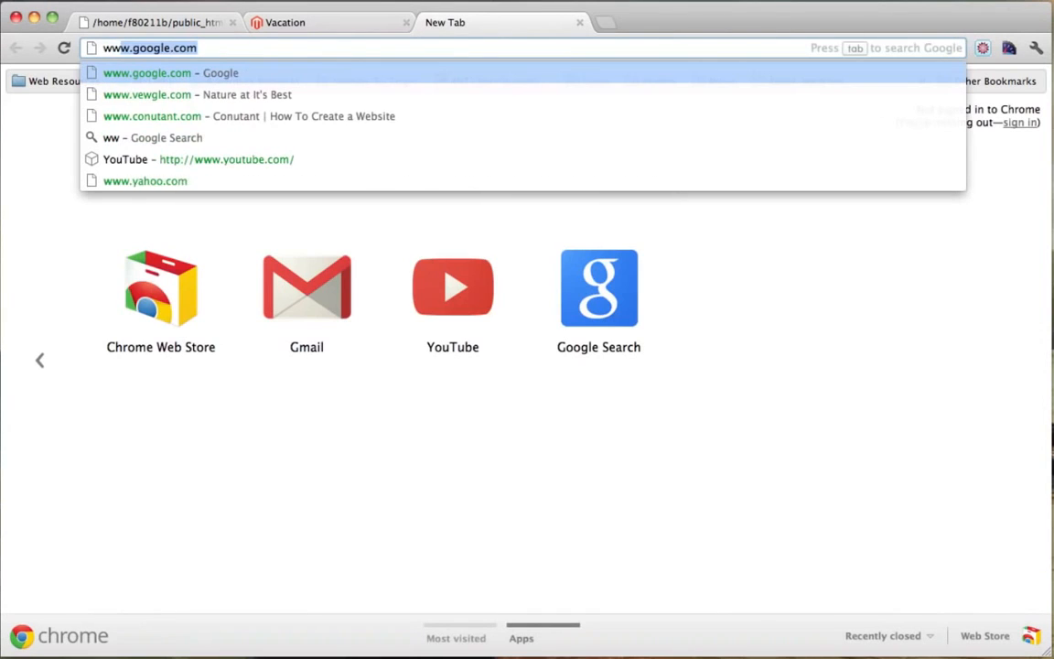
type("w.pixlr")
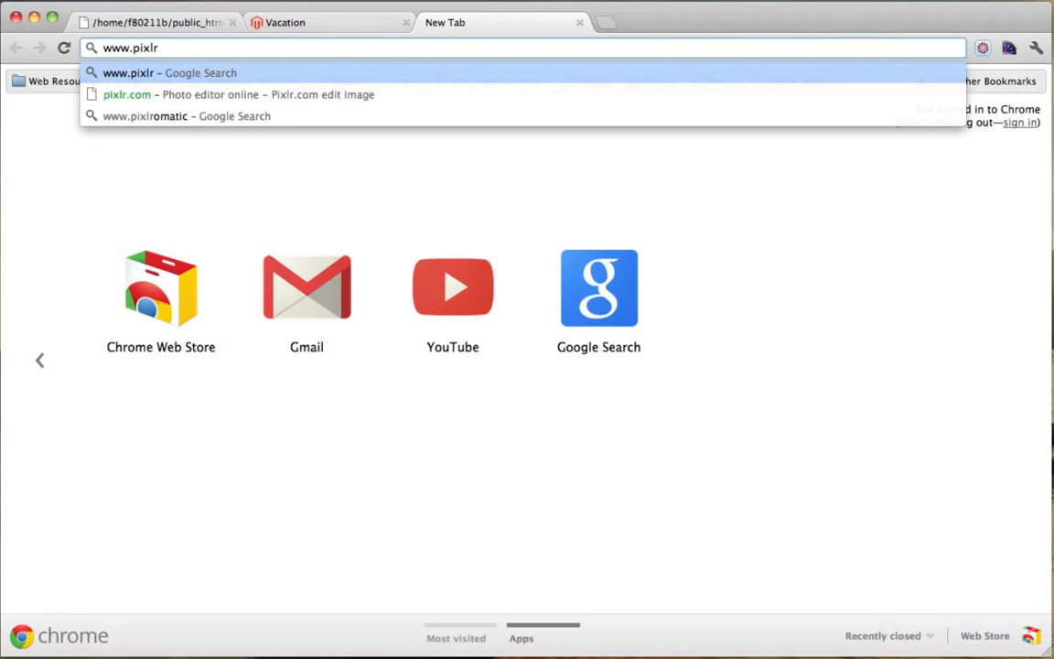
type(".com")
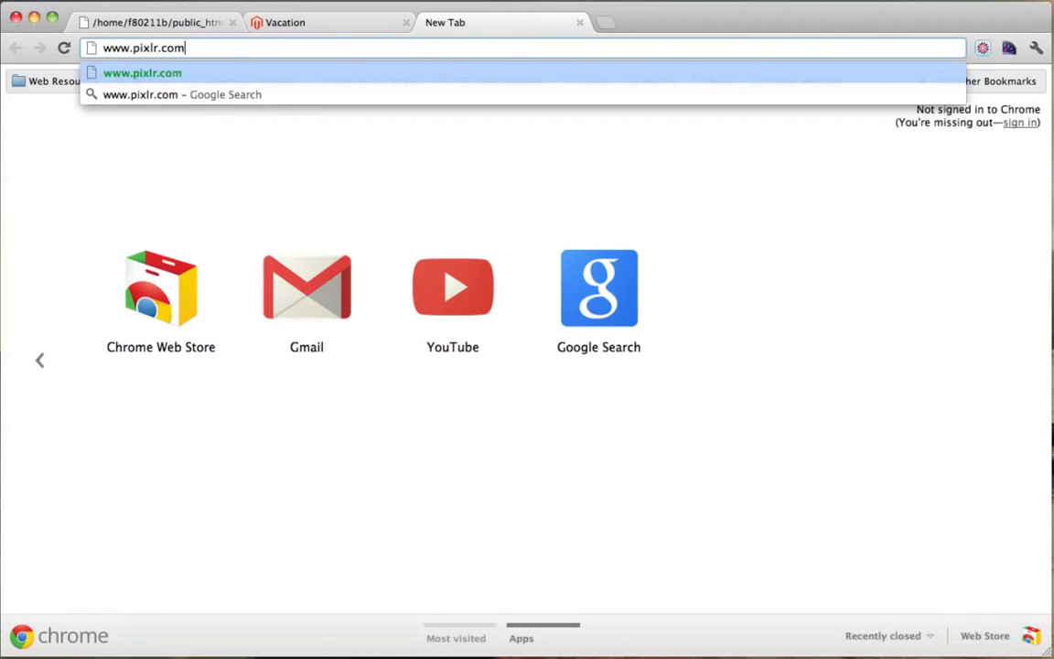
key("Return")
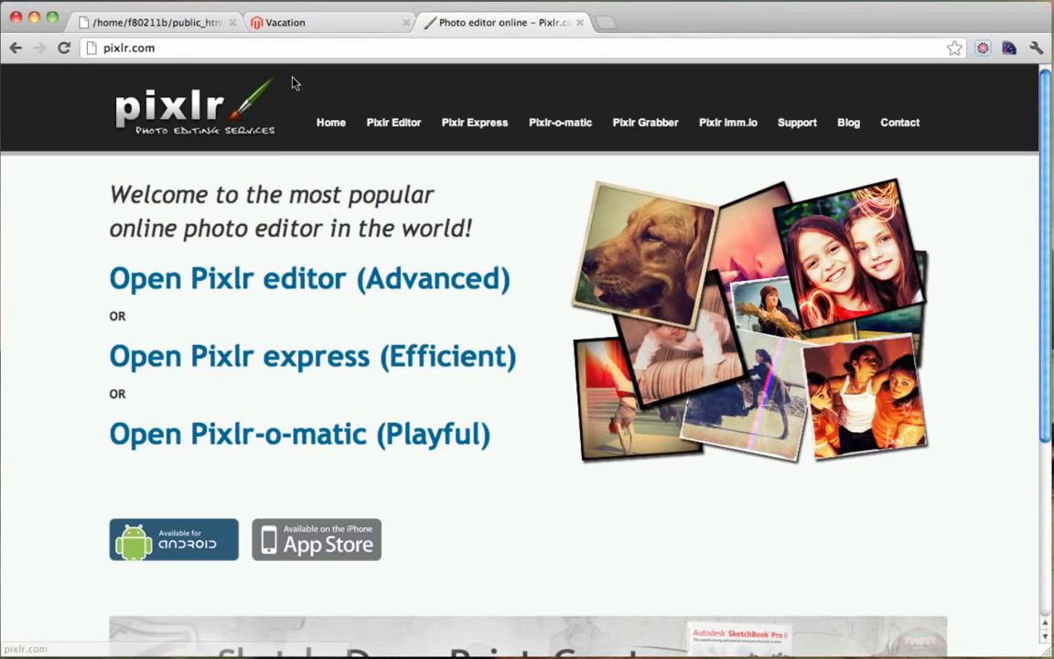
triple_click(211, 288)
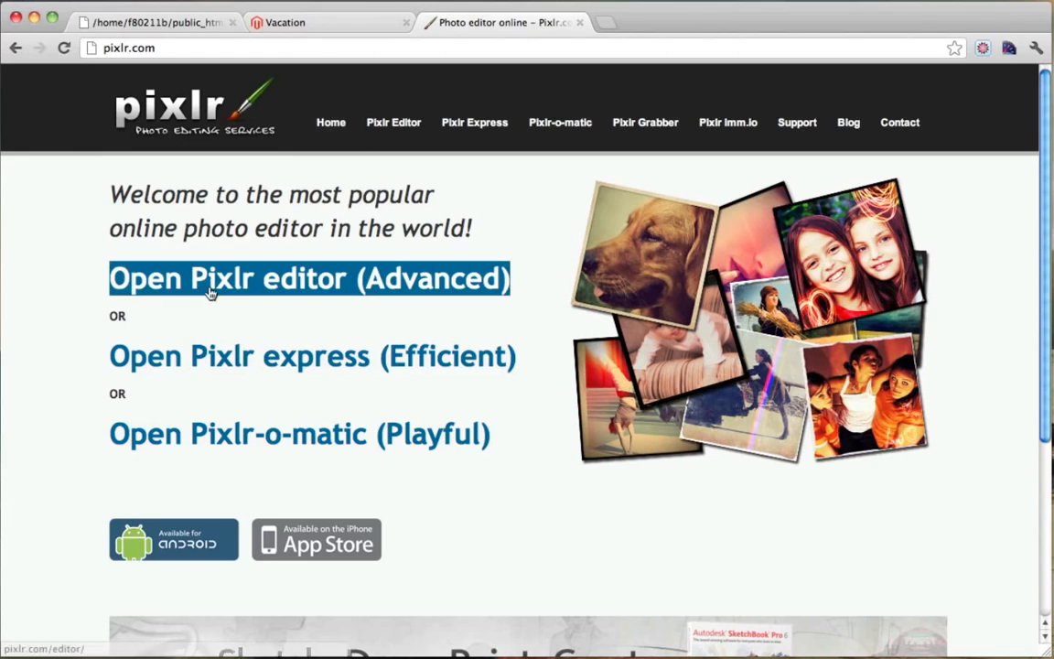
left_click(325, 290)
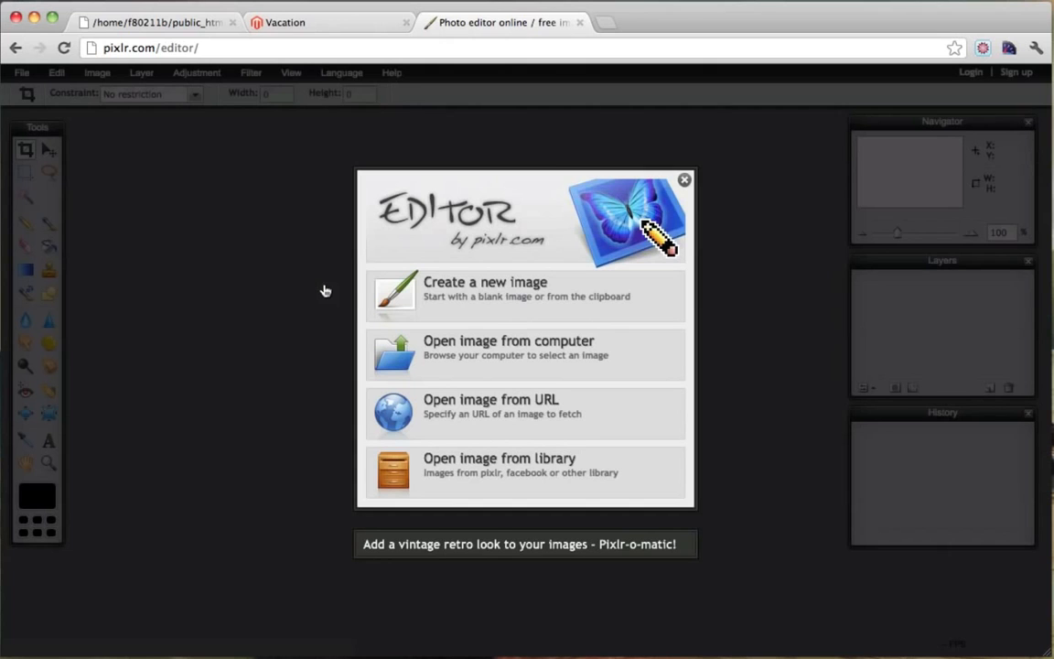
Step: Start a new blank image in Pixlr and set its width to the theme's recommended 950 px, checking the BlackBird theme options
left_click(436, 297)
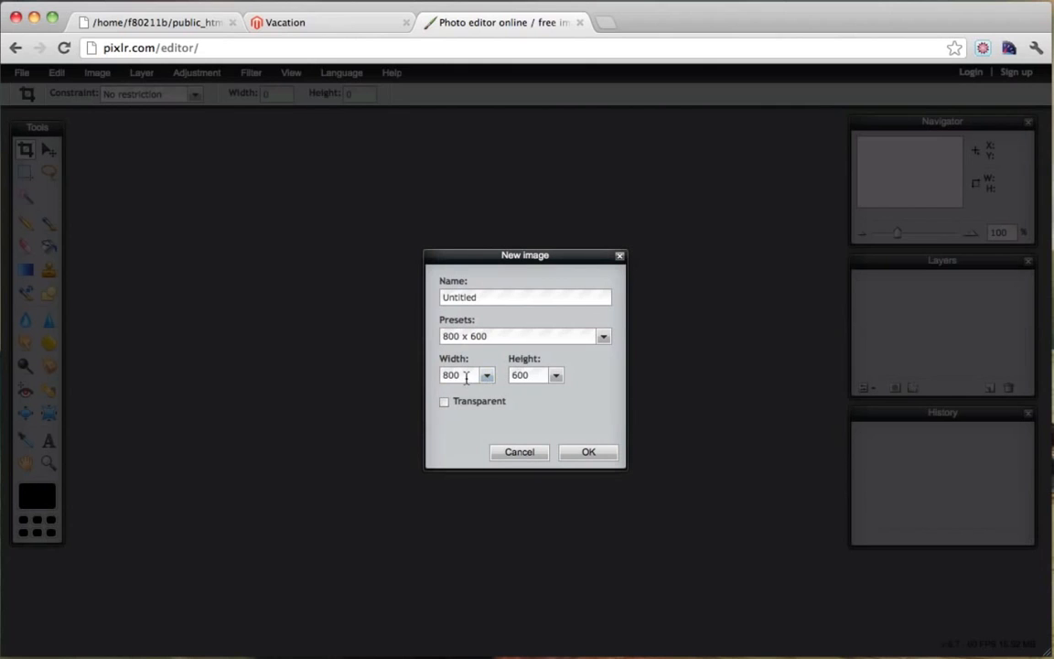
left_click_drag(468, 376, 431, 377)
left_click(165, 20)
scroll(532, 266, "up", 10)
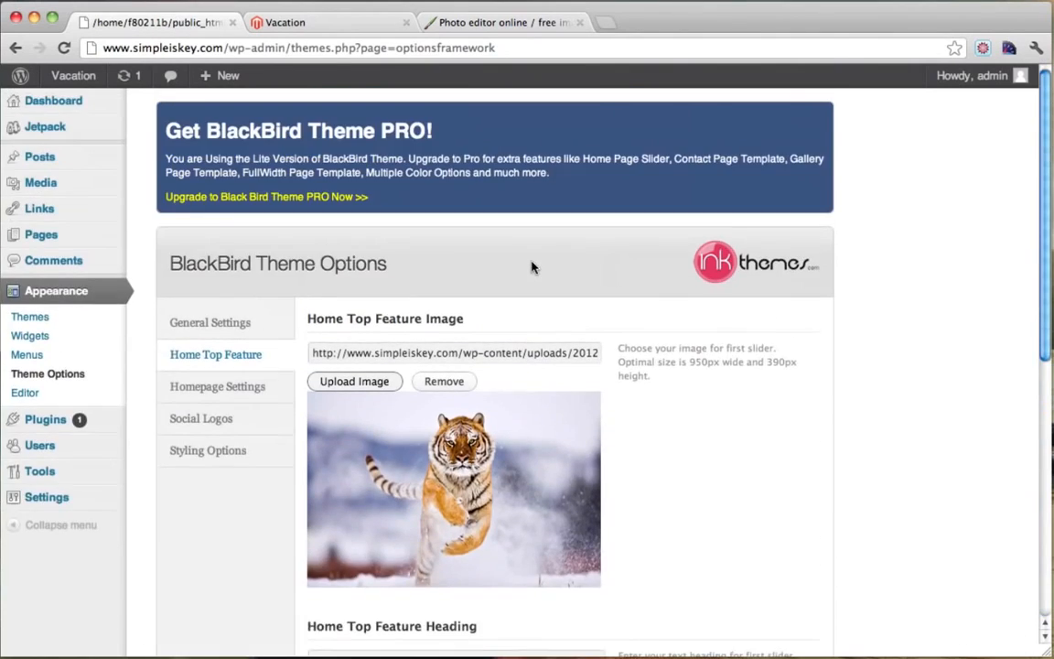
left_click_drag(689, 365, 711, 366)
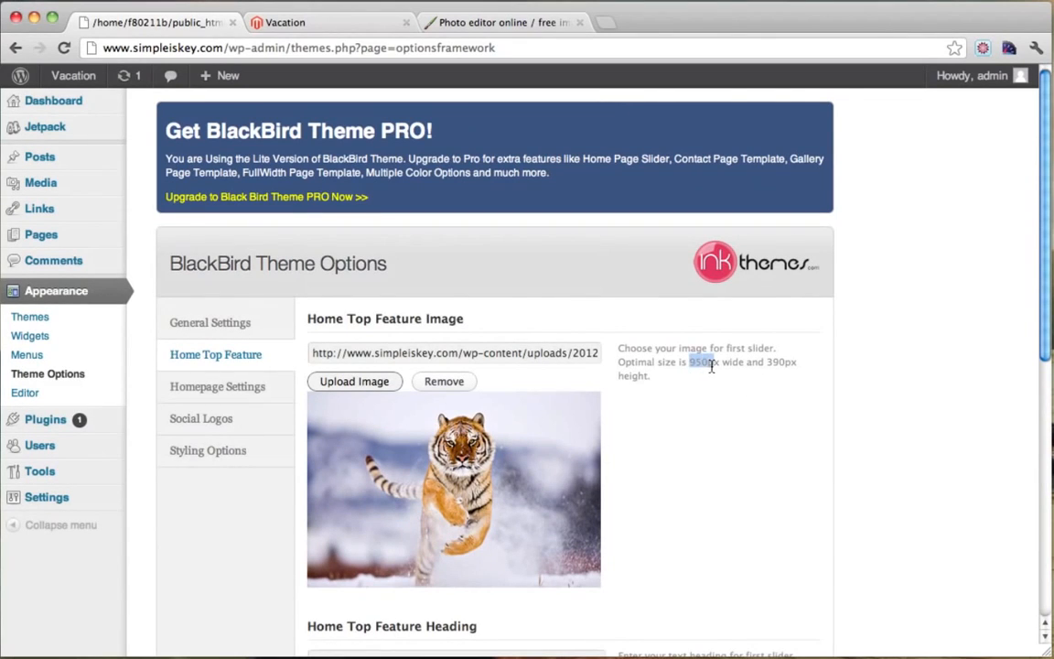
left_click(486, 23)
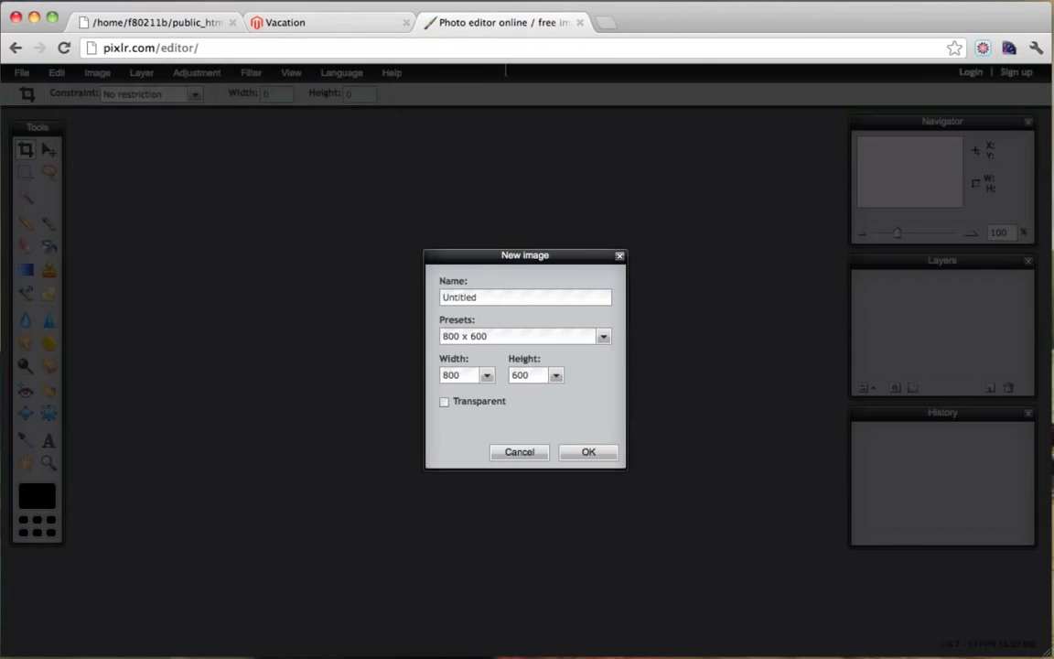
double_click(437, 374)
type("950")
Step: Check the theme's recommended image height, set the new Pixlr image's height to 390 px, and create the image
left_click(180, 19)
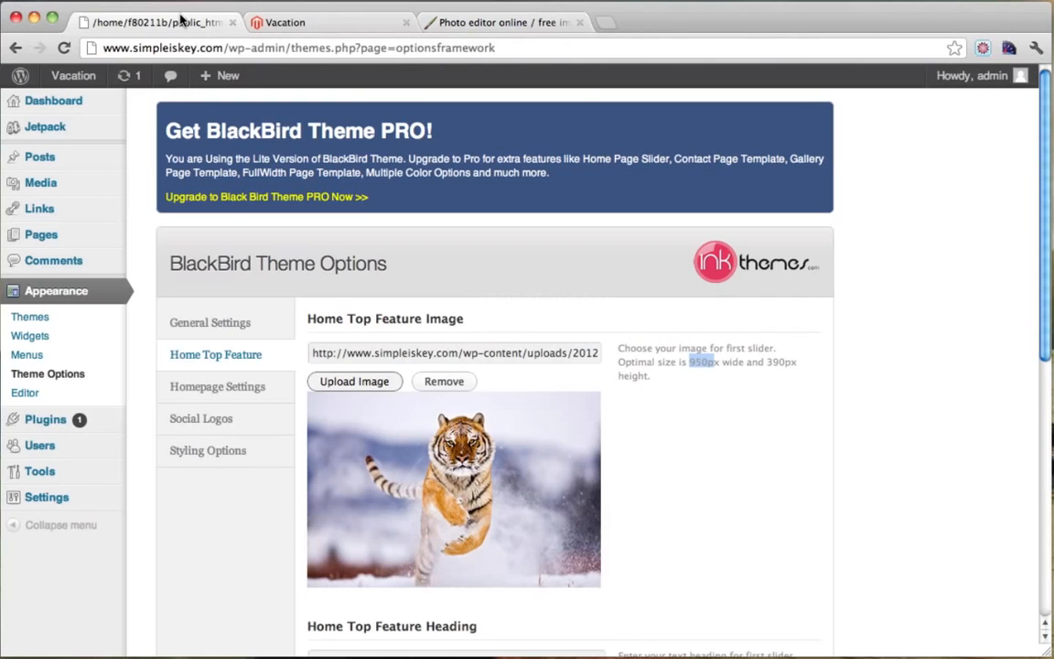
left_click_drag(765, 363, 786, 364)
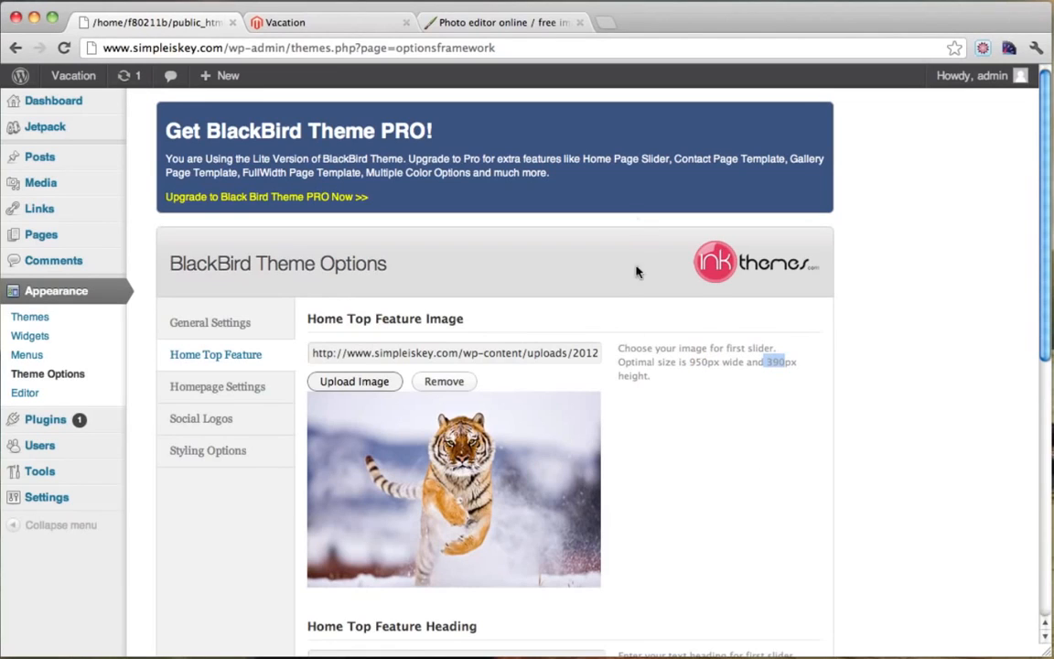
left_click(320, 24)
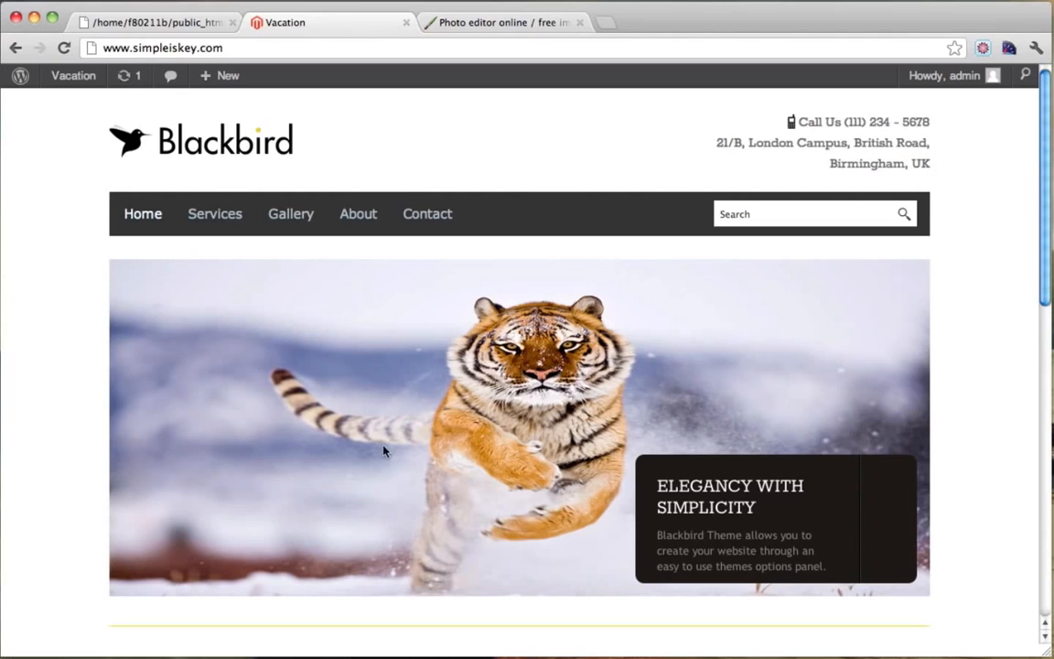
left_click(490, 20)
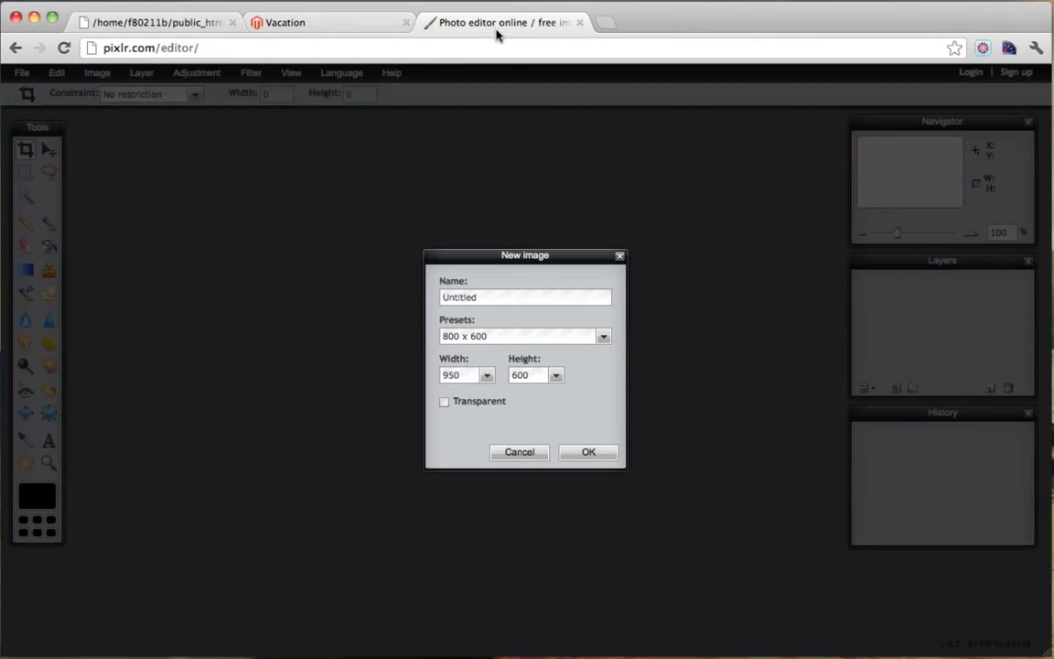
double_click(518, 377)
type("390")
left_click(600, 454)
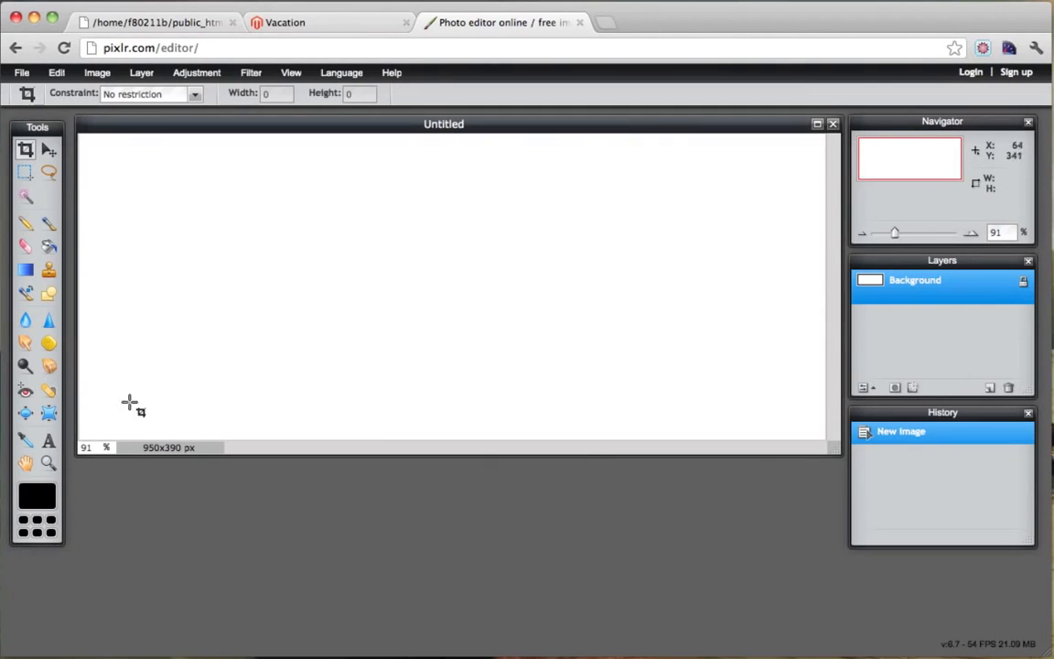
Step: Glance at the live homepage, then open "amazing wildlife pictures-2.jpg" from the Desktop's Gallery folder in the Pixlr editor
left_click(295, 26)
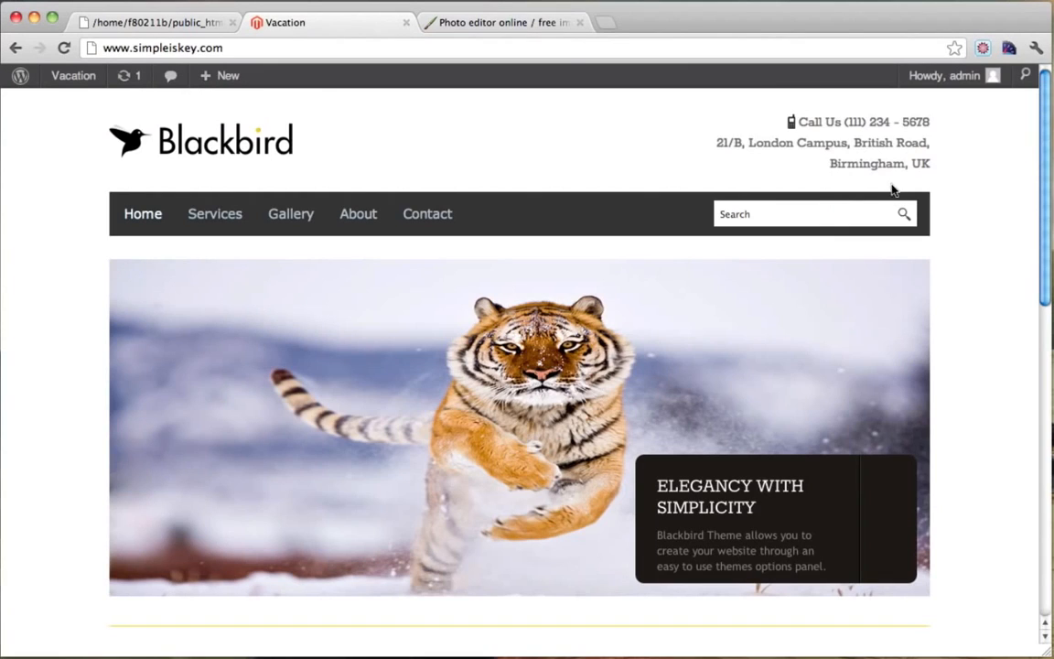
left_click(459, 27)
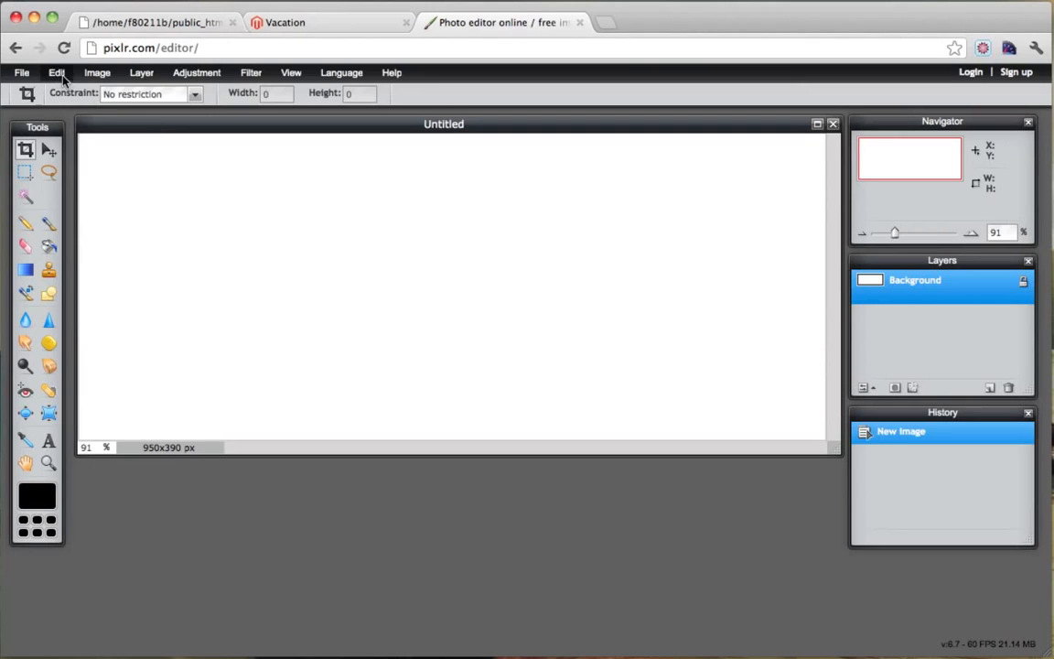
left_click(23, 78)
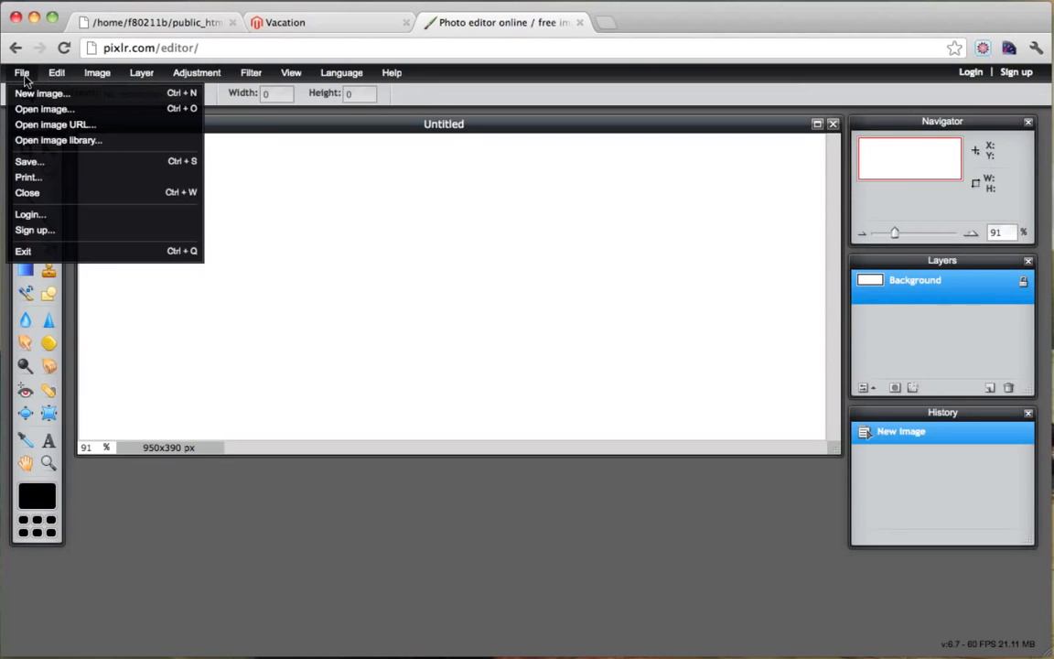
left_click(72, 114)
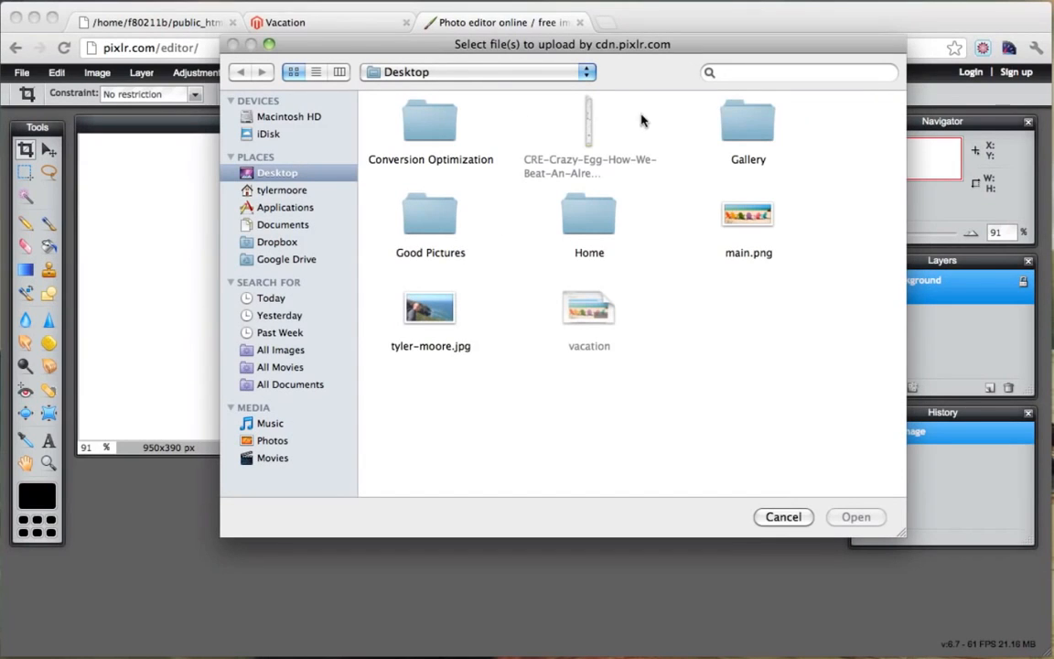
double_click(744, 128)
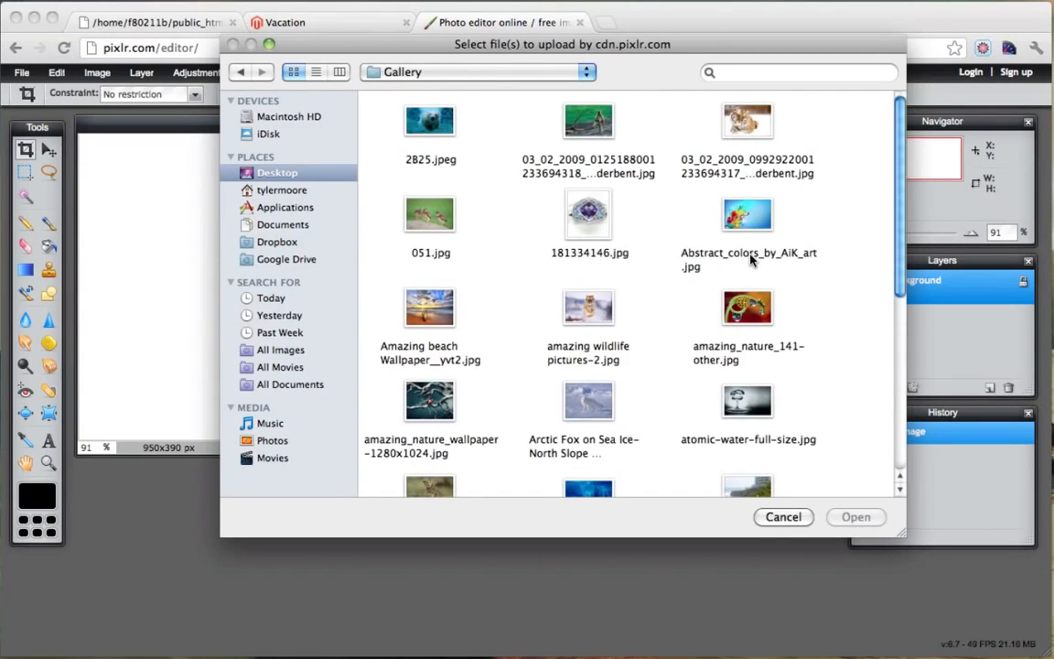
left_click(572, 295)
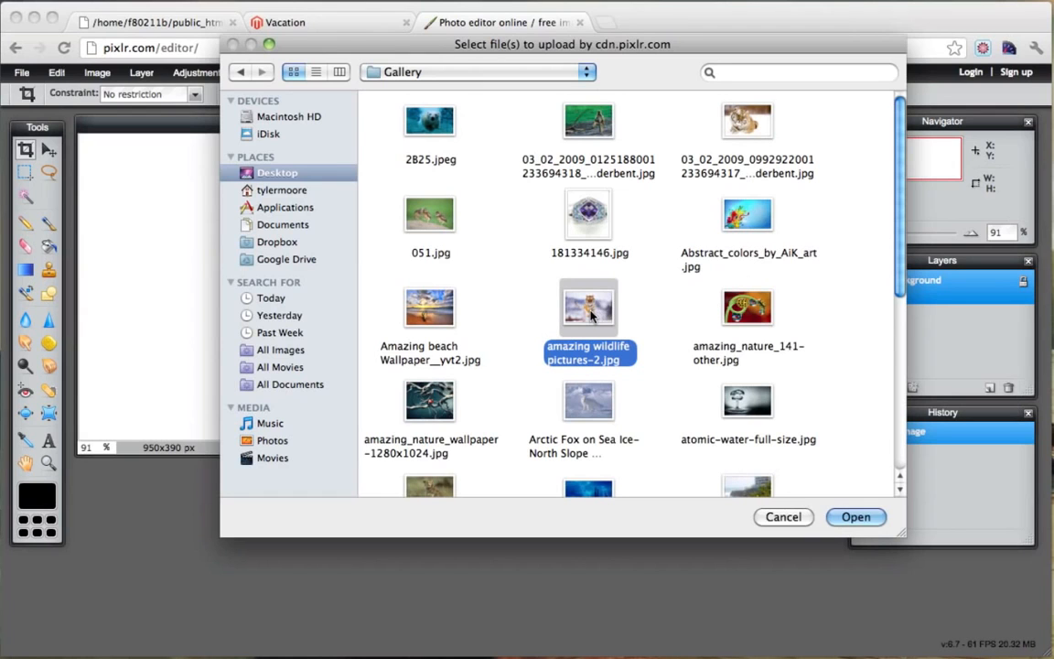
left_click(858, 518)
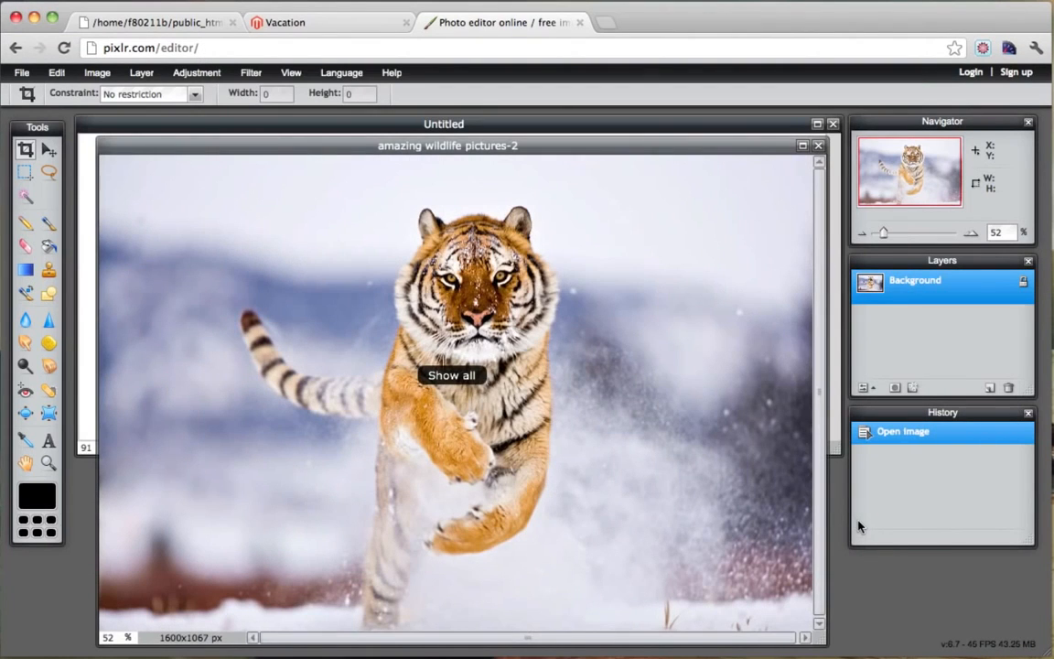
left_click_drag(458, 151, 409, 163)
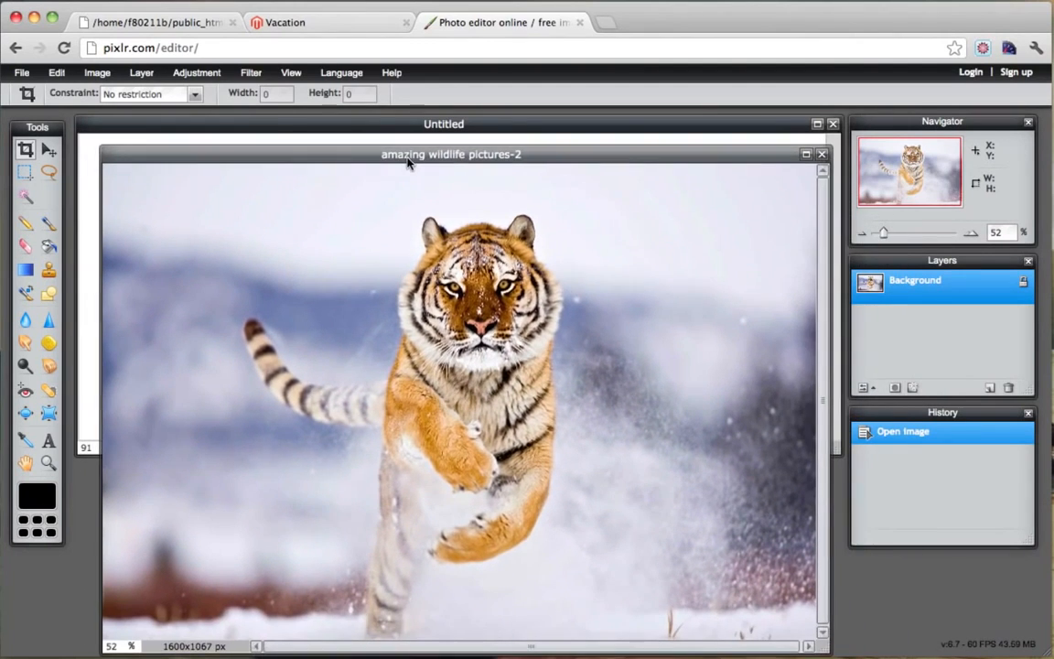
Step: Select and copy the whole tiger picture, and bring the blank Untitled image to the front
left_click(58, 77)
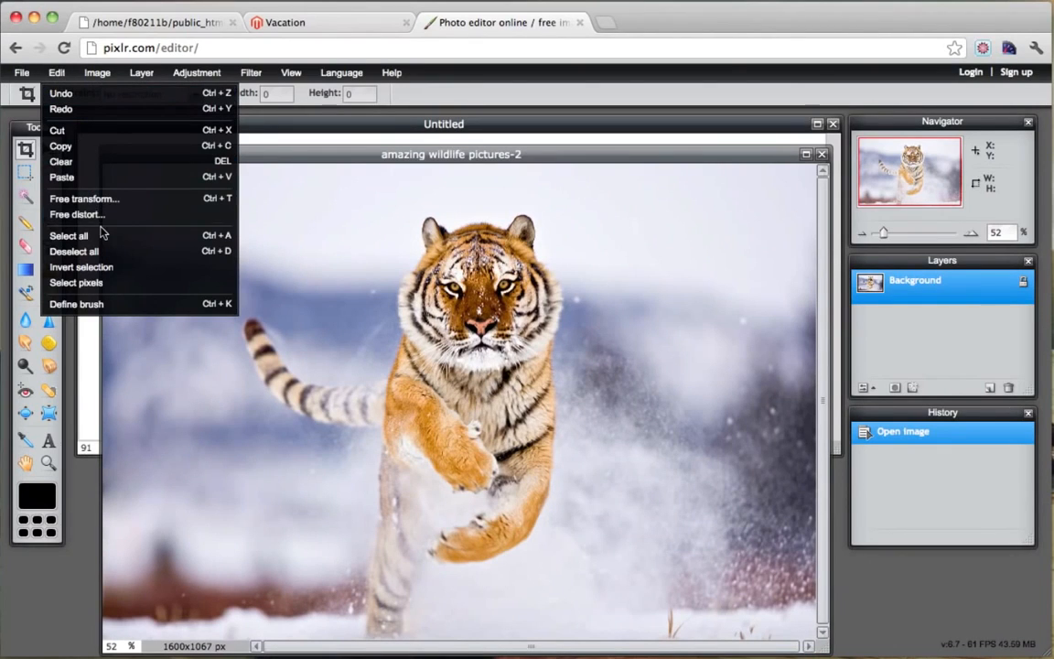
left_click(103, 237)
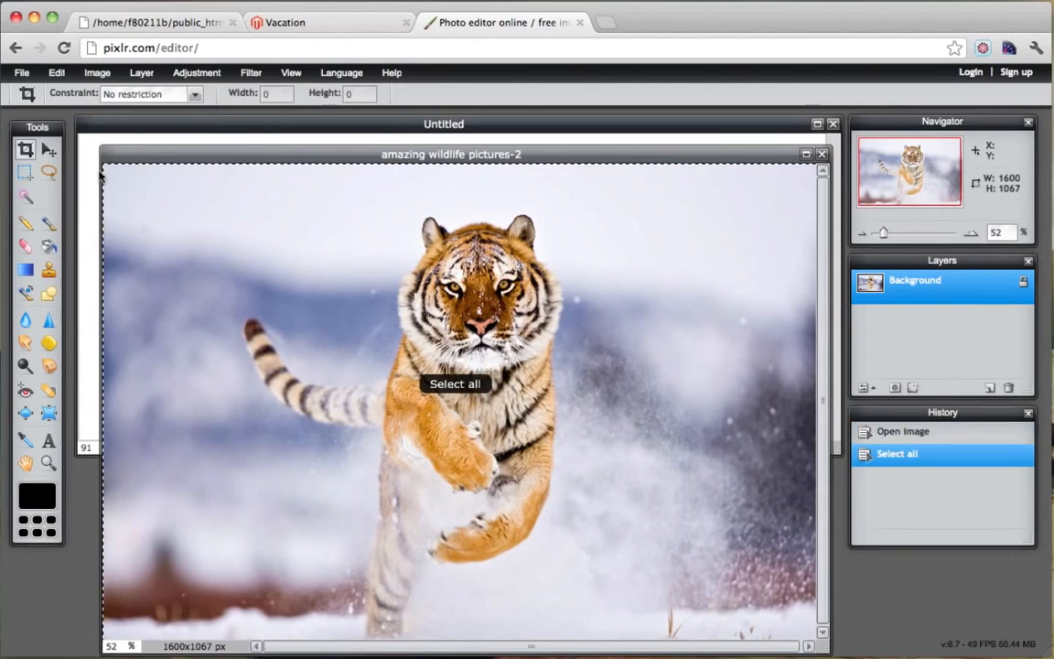
left_click(57, 77)
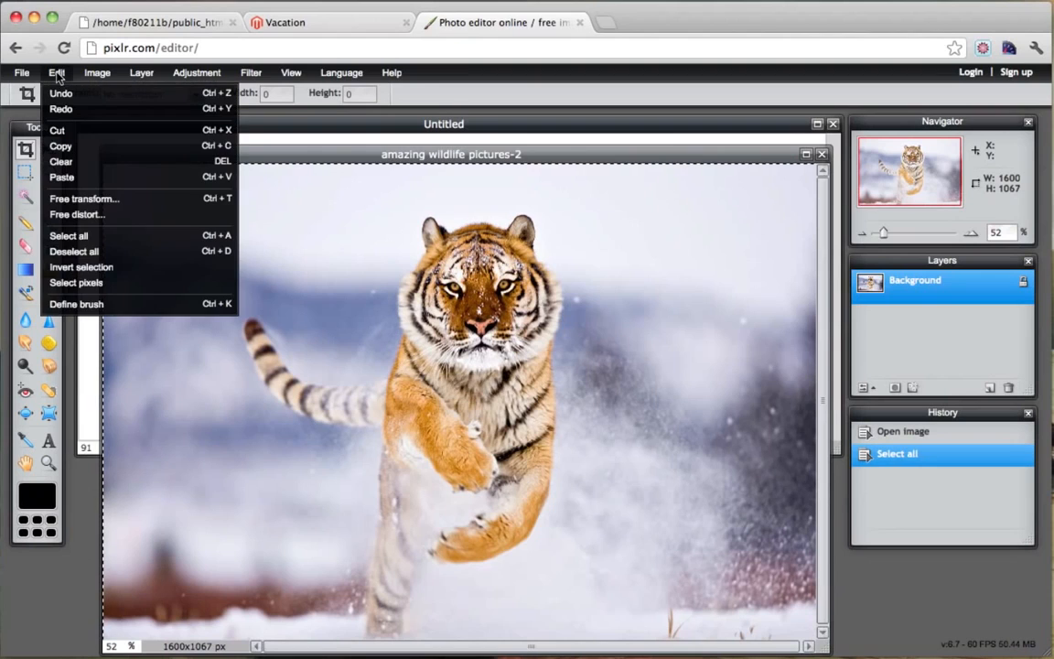
left_click(80, 144)
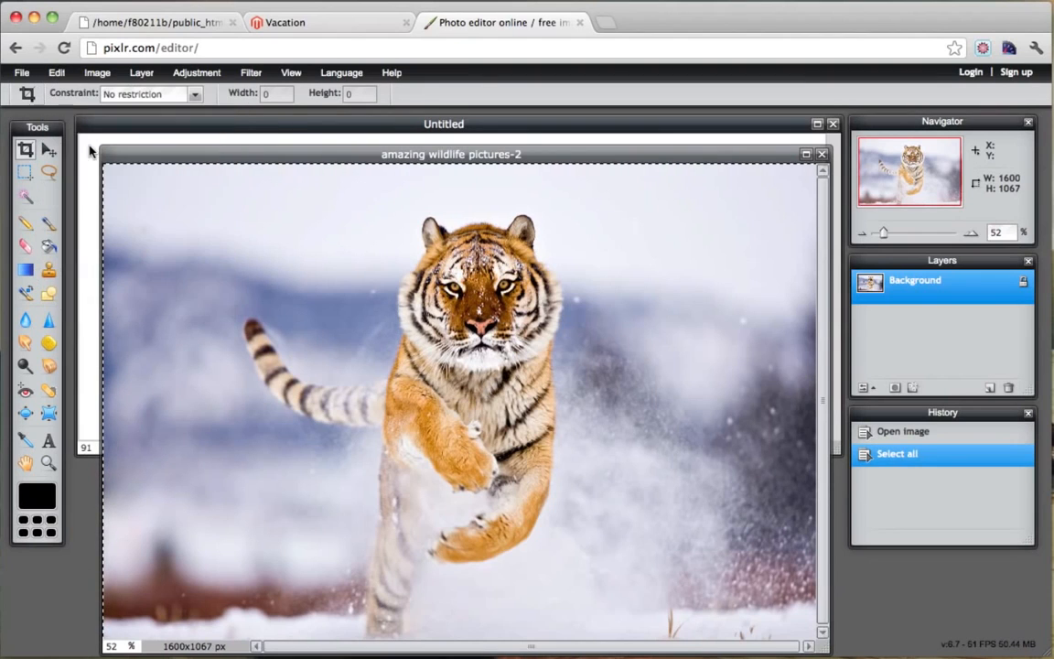
left_click(435, 128)
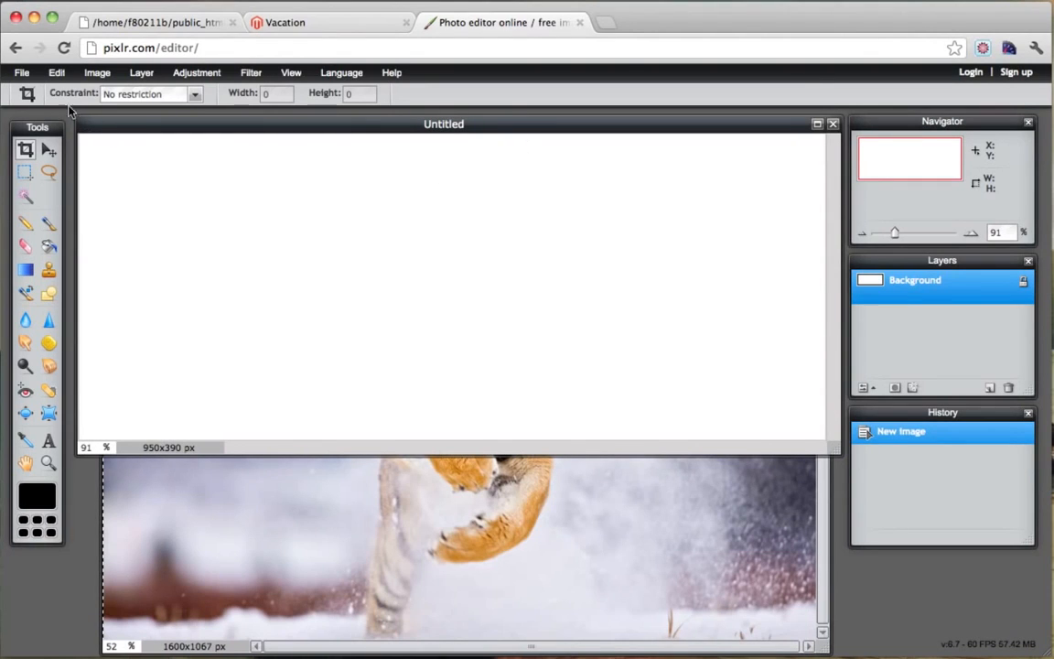
Step: Paste the copied tiger picture into the blank Untitled image as a new layer
left_click(55, 77)
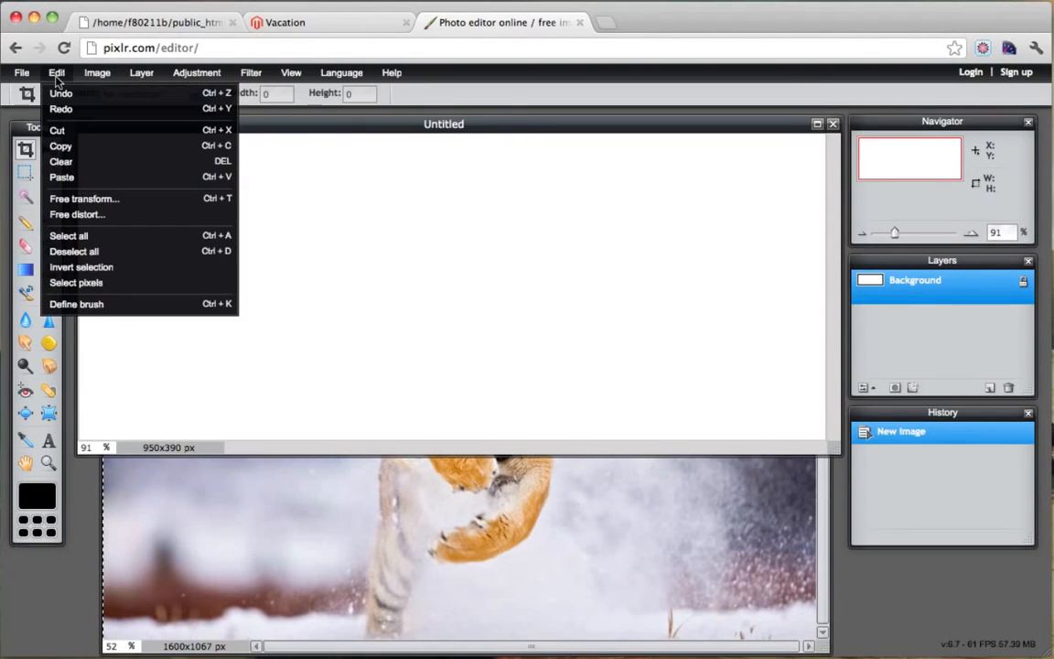
left_click(89, 176)
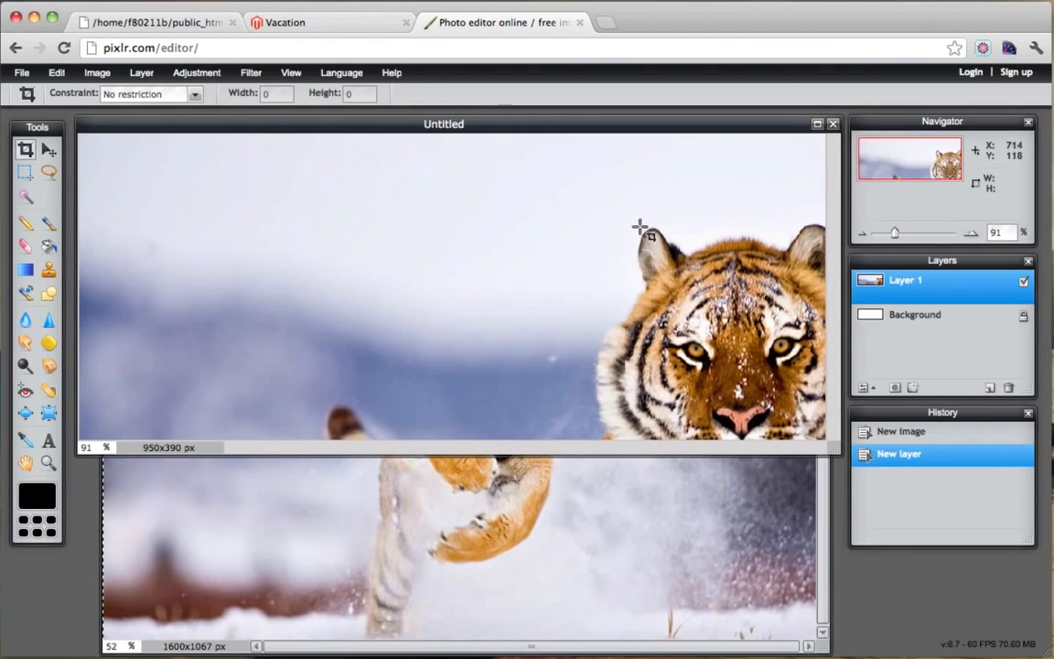
left_click_drag(946, 128, 947, 131)
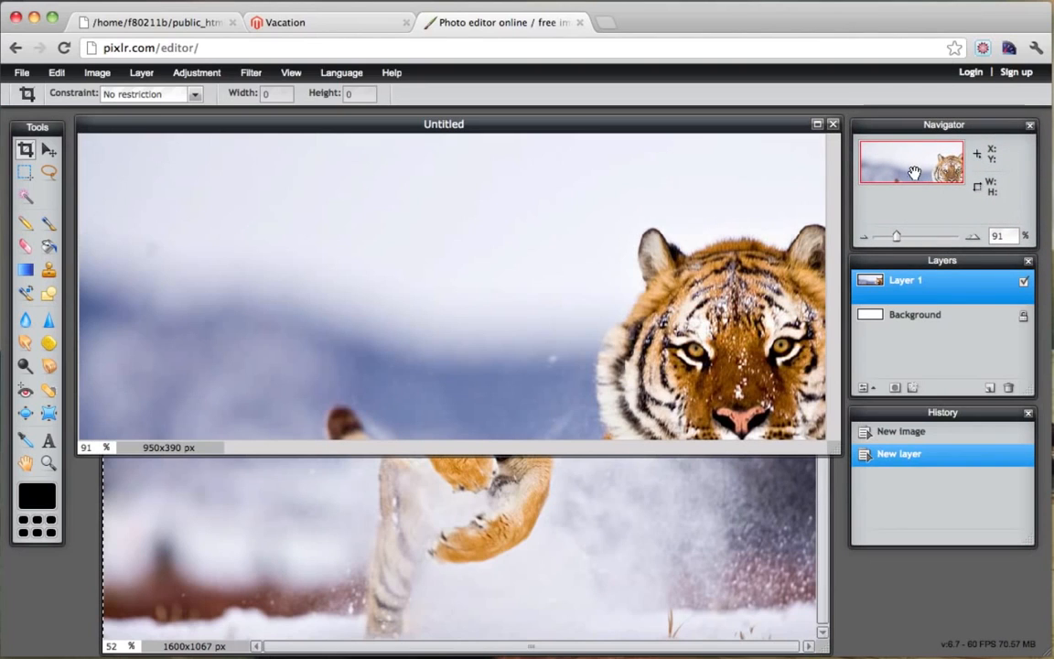
Step: Hide the Navigator palette and show it again
left_click(291, 75)
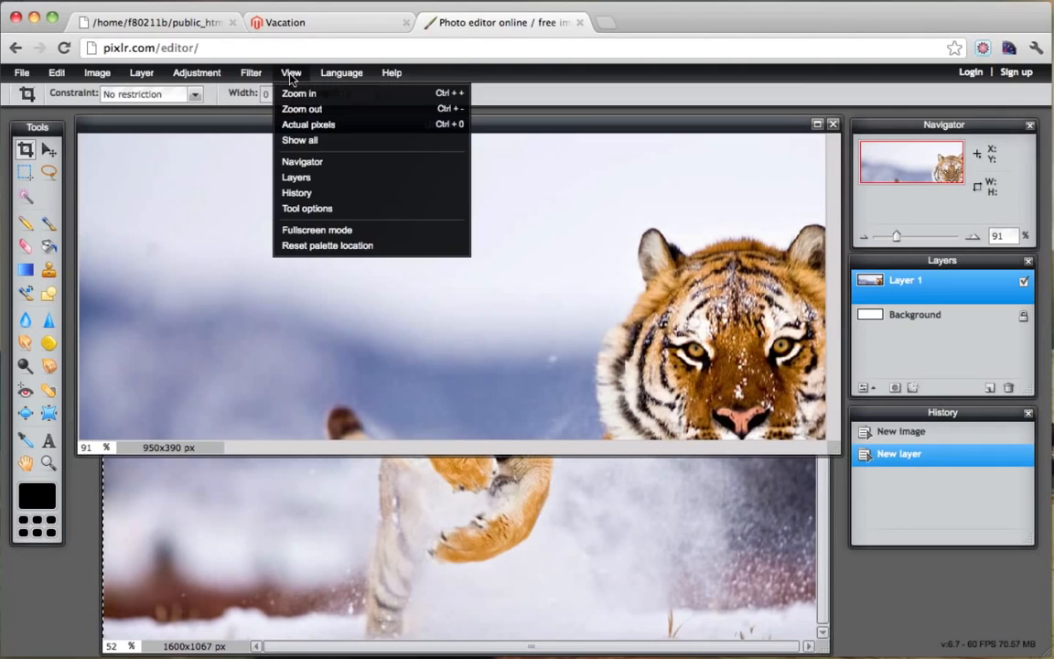
left_click(330, 162)
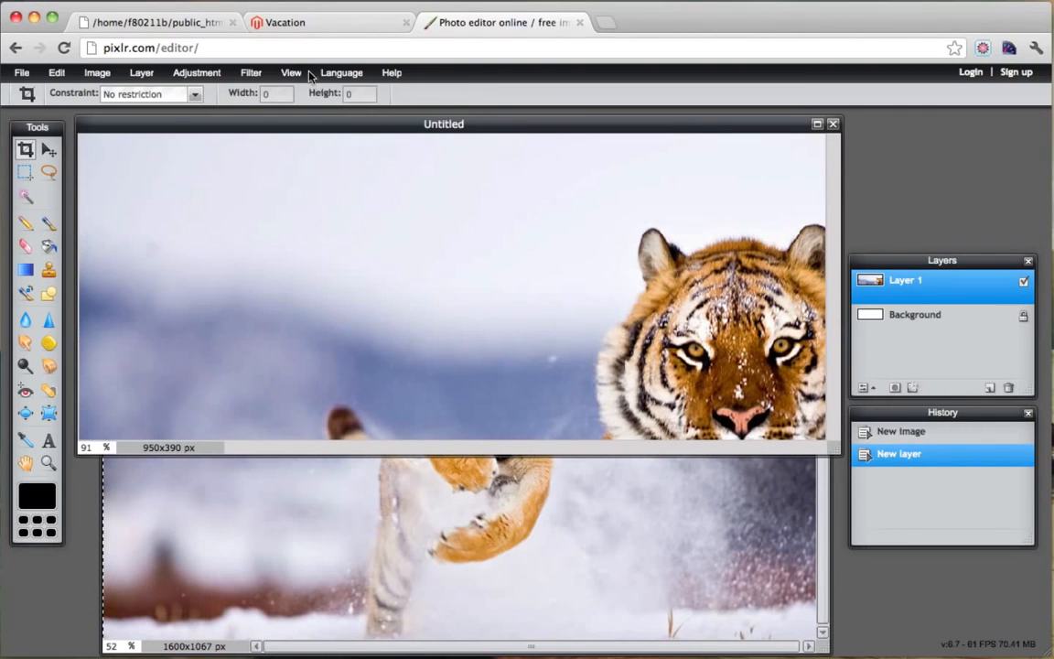
left_click(292, 74)
left_click(331, 162)
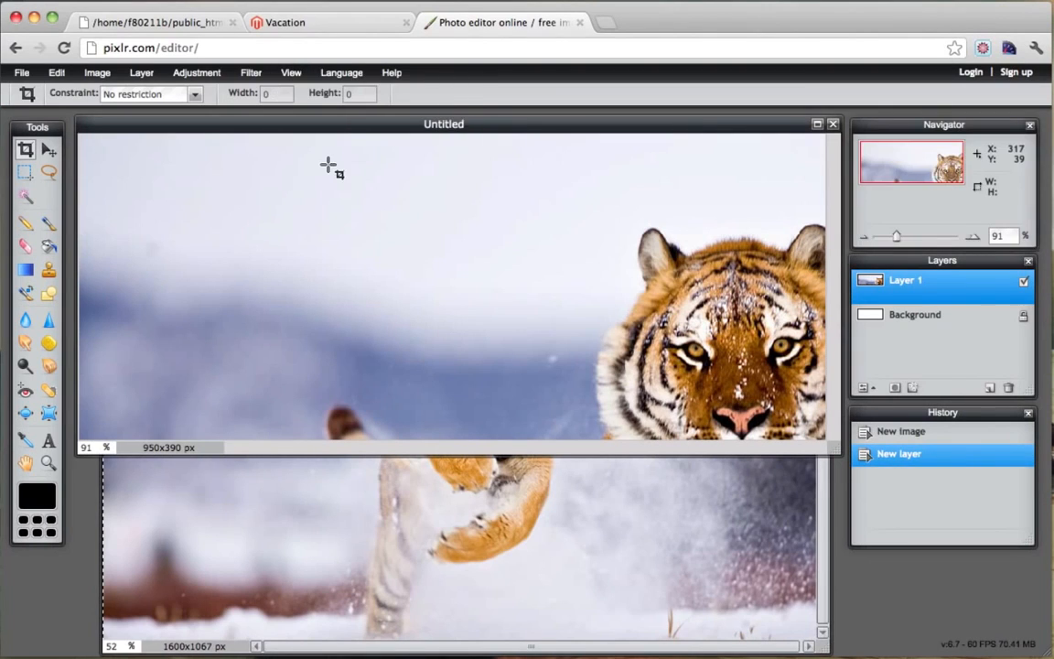
Step: Free transform the pasted tiger layer, scaling it down proportionally about its center to roughly the canvas width
left_click_drag(897, 237, 885, 243)
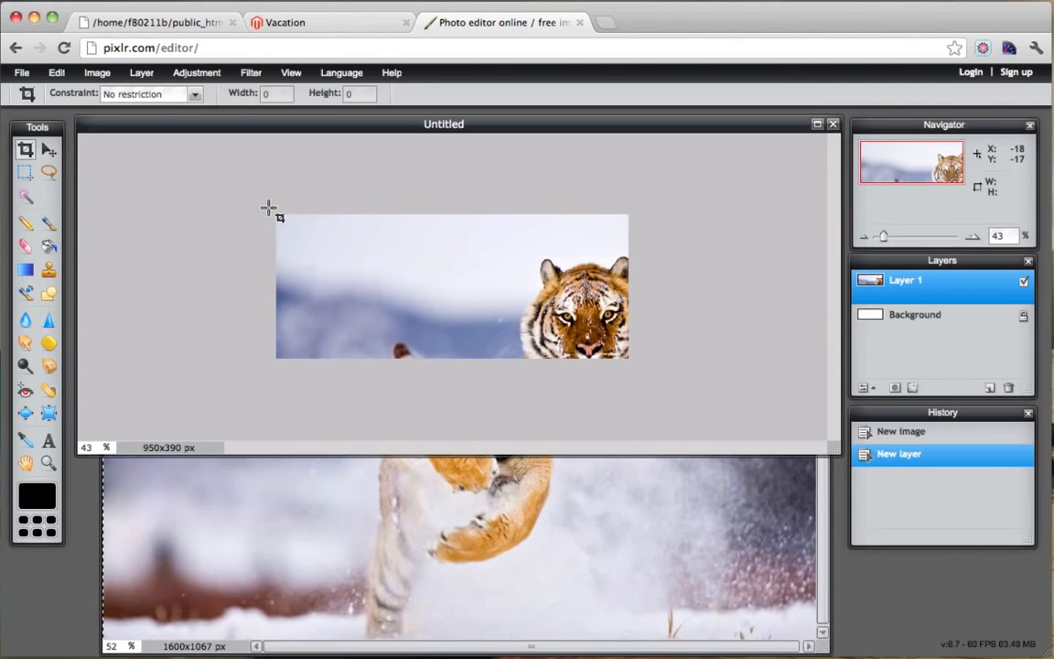
left_click(47, 151)
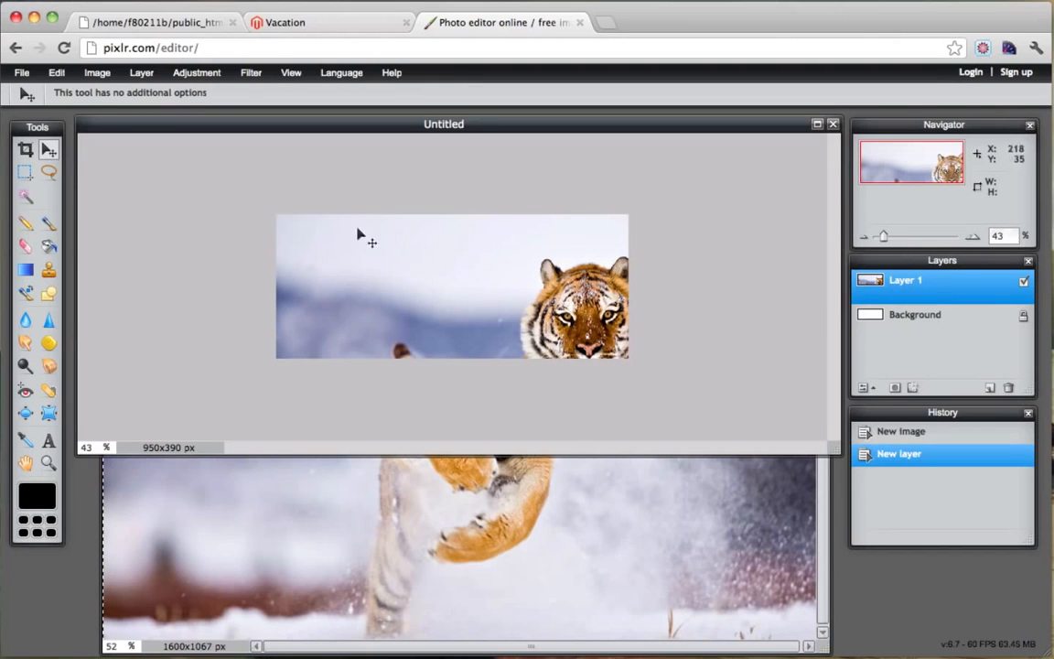
left_click(96, 75)
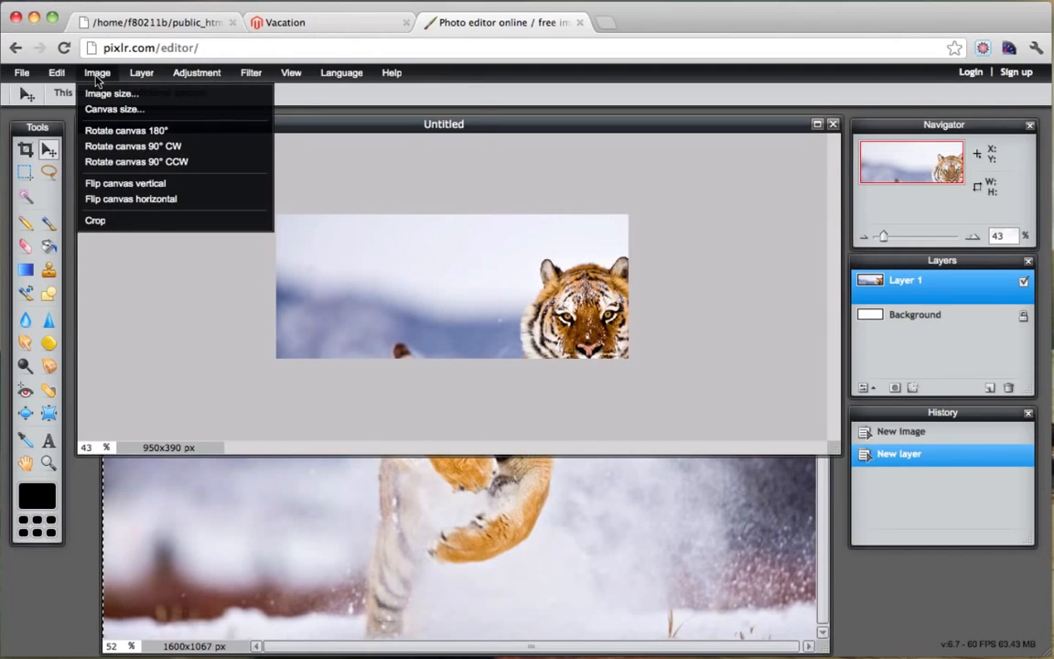
mouse_move(56, 80)
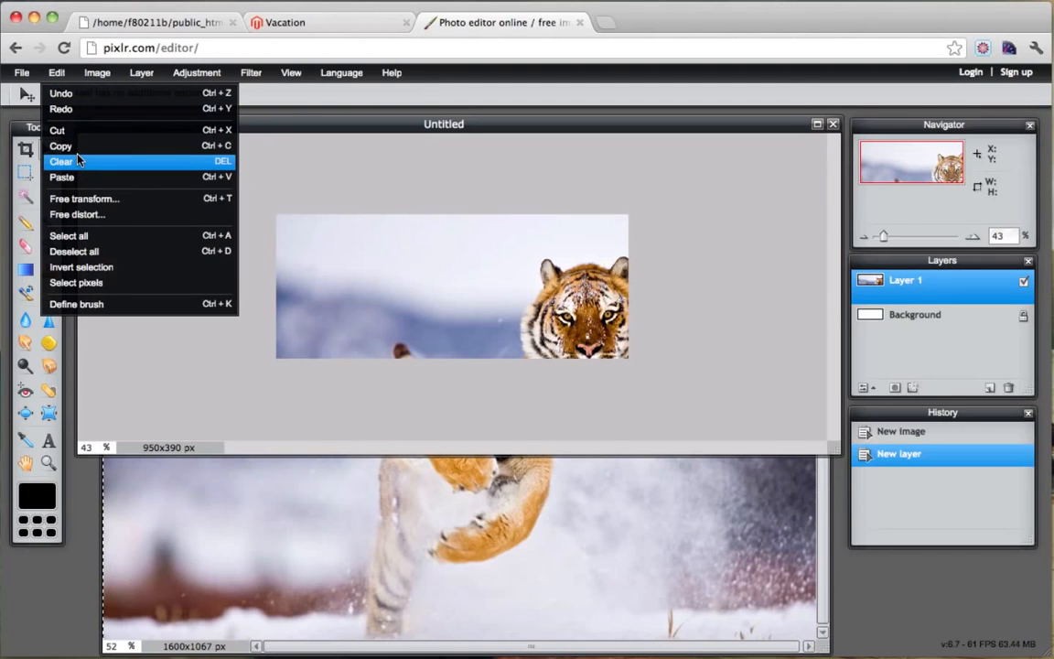
left_click(102, 200)
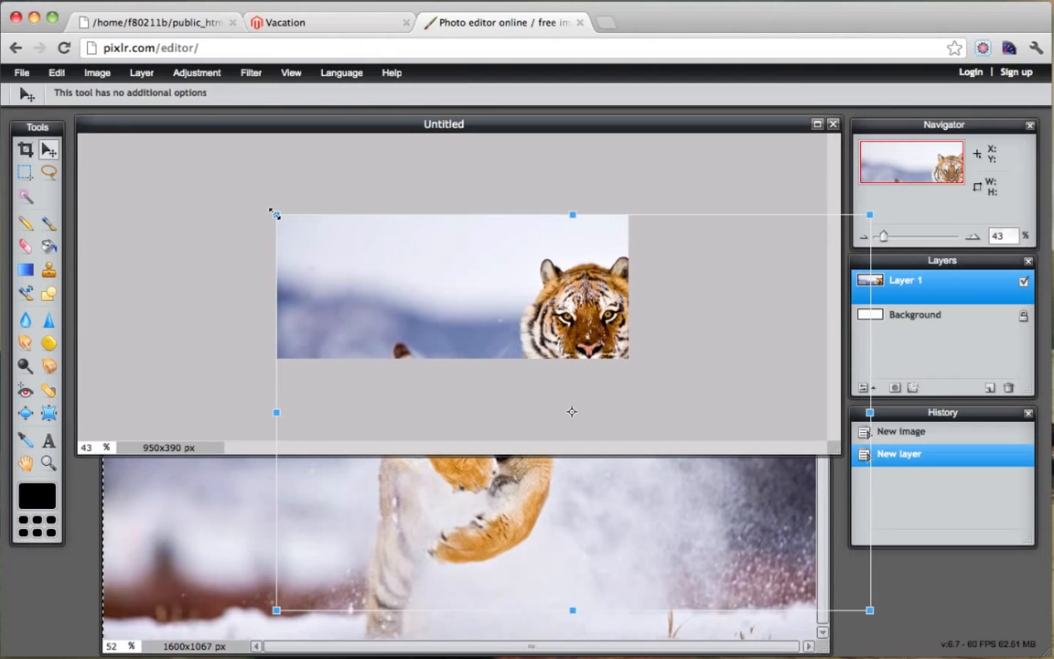
left_click_drag(276, 214, 396, 292)
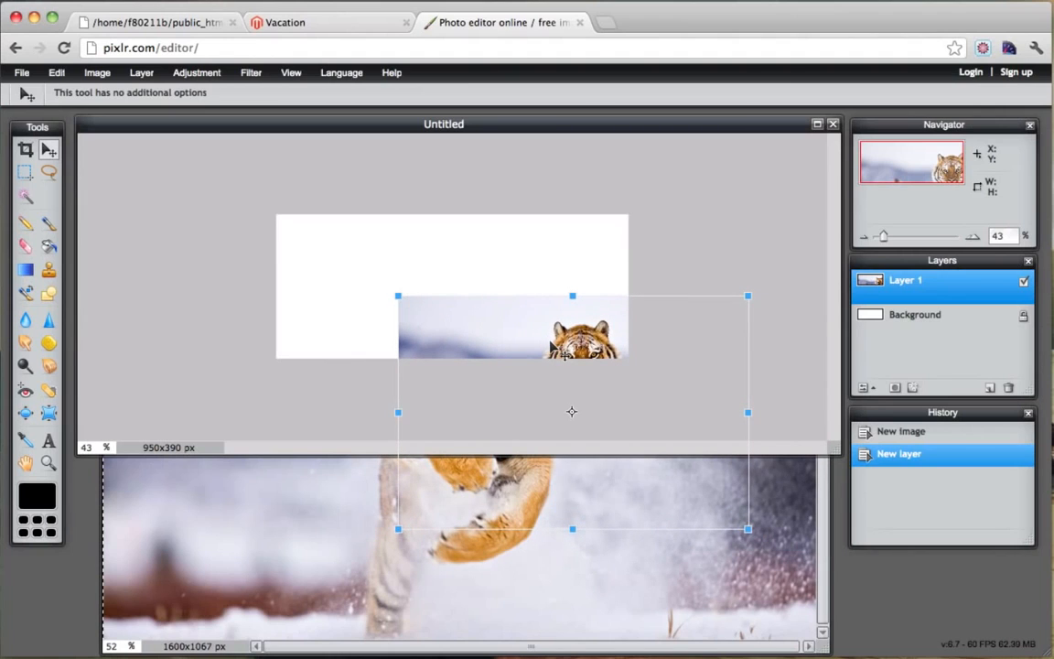
Step: Position the tiger's head and upper body within the canvas, enlarge the layer slightly past both side edges, and apply the transform
left_click_drag(535, 320, 460, 254)
left_click_drag(524, 291, 478, 265)
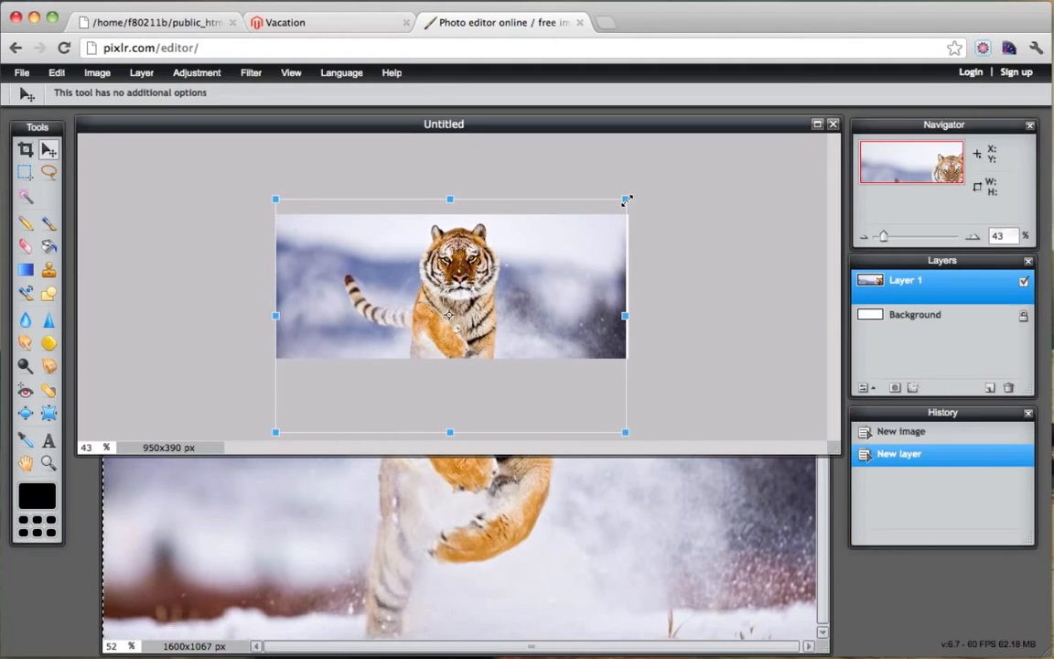
left_click_drag(626, 200, 637, 194)
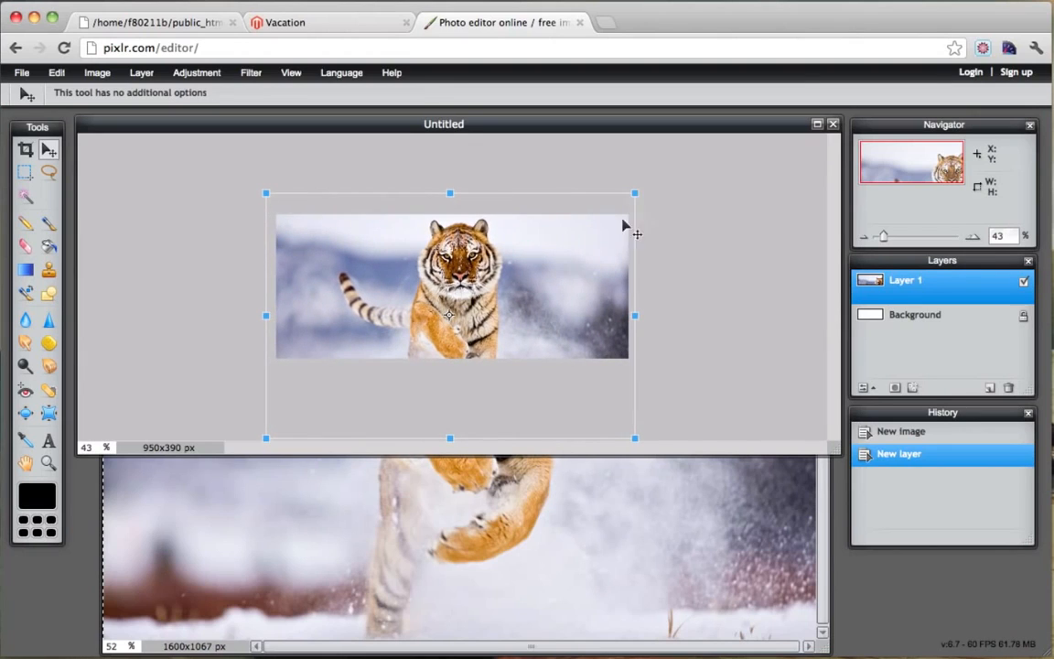
left_click_drag(552, 297, 554, 299)
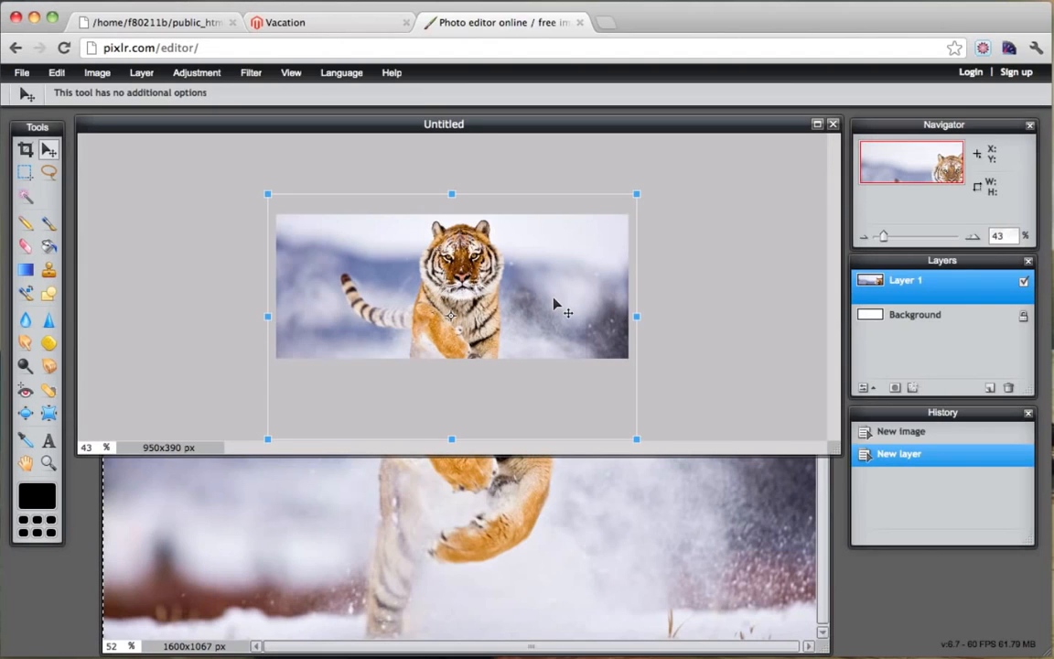
key("Return")
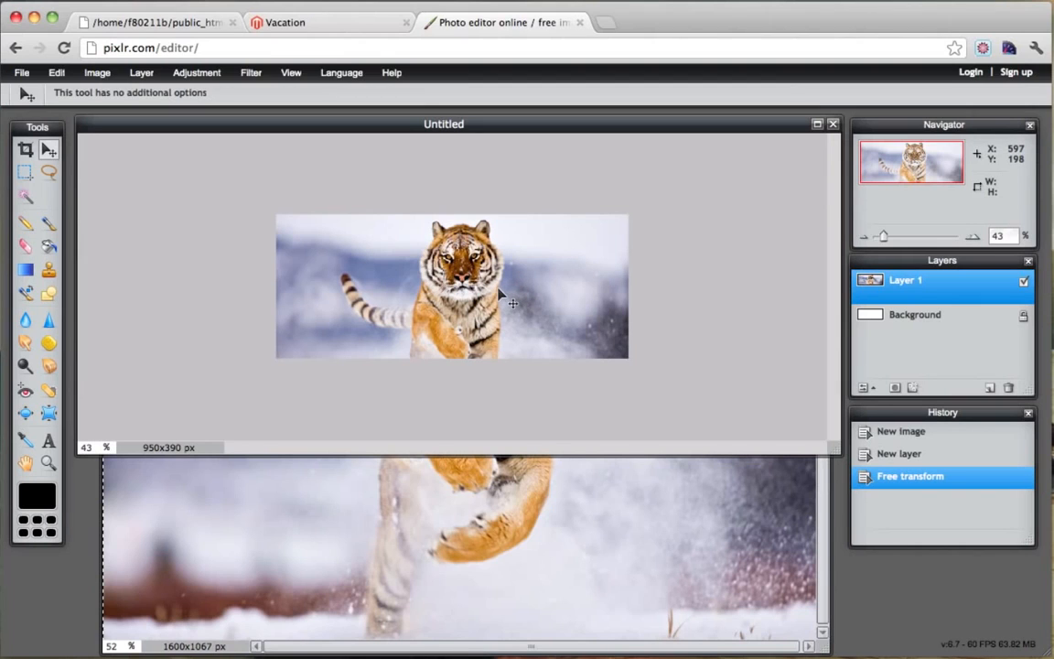
left_click_drag(499, 288, 499, 291)
Step: Save the finished 950x390 px image to the Desktop as a JPEG named "tiger"
left_click(972, 238)
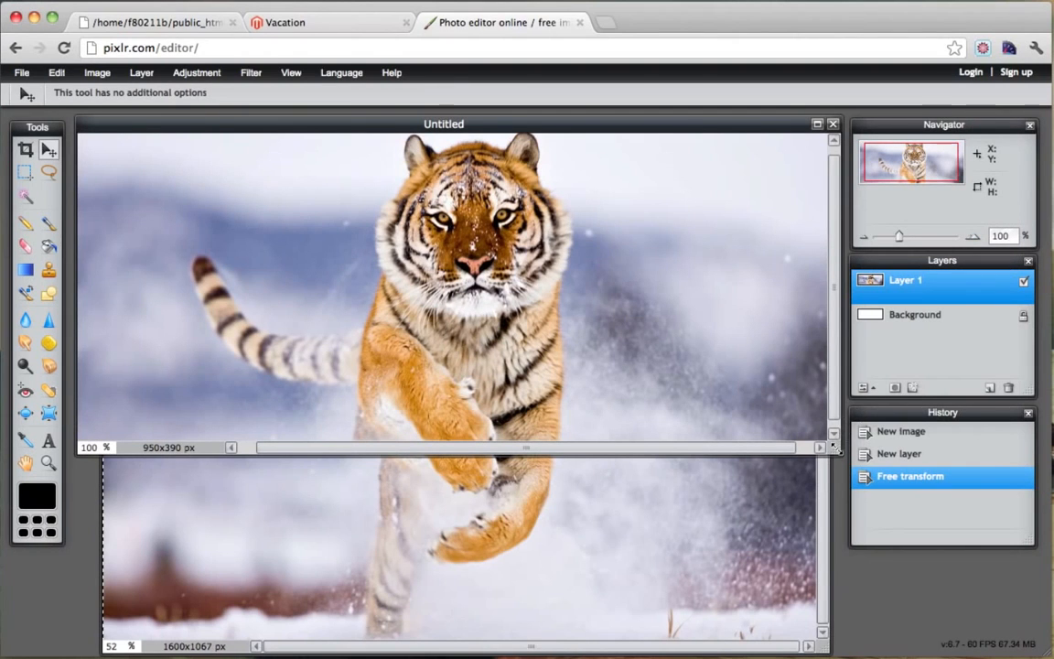
left_click_drag(838, 453, 858, 546)
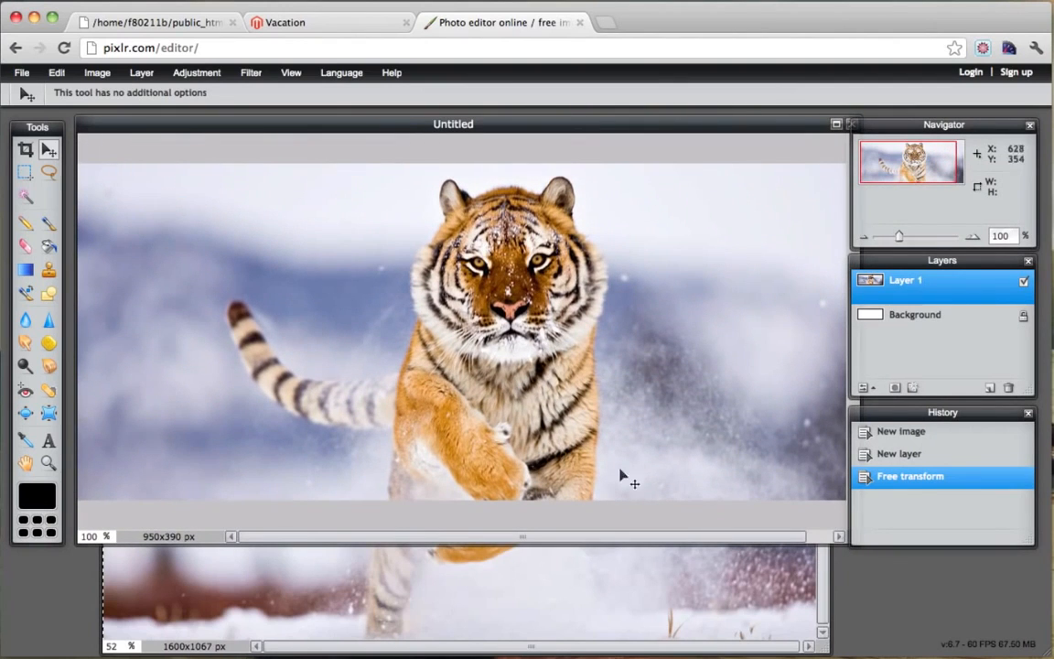
left_click(23, 77)
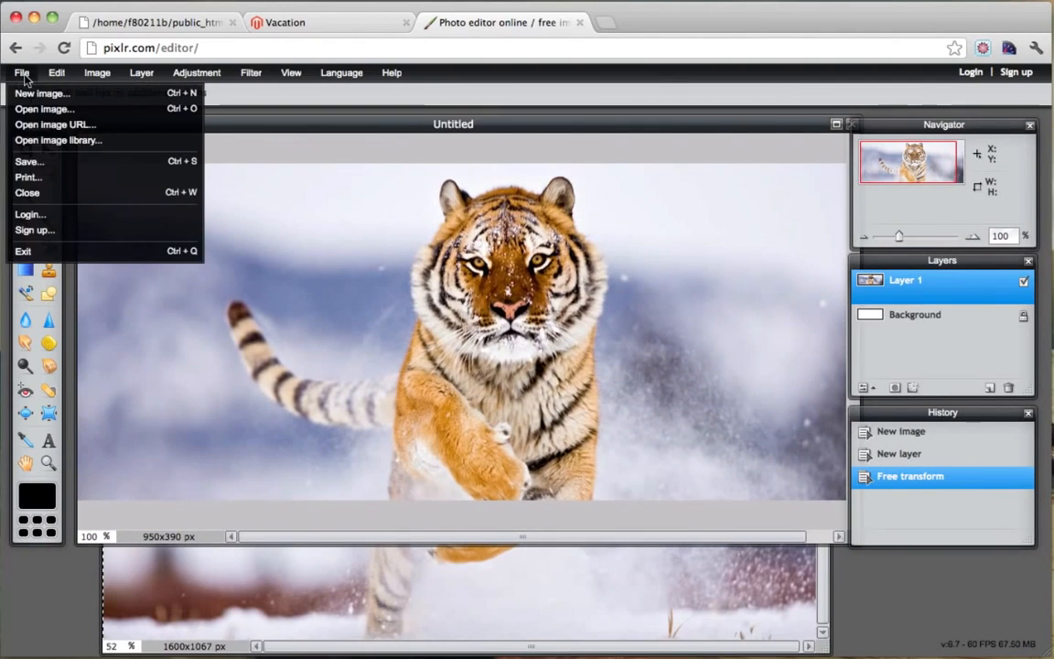
left_click(63, 162)
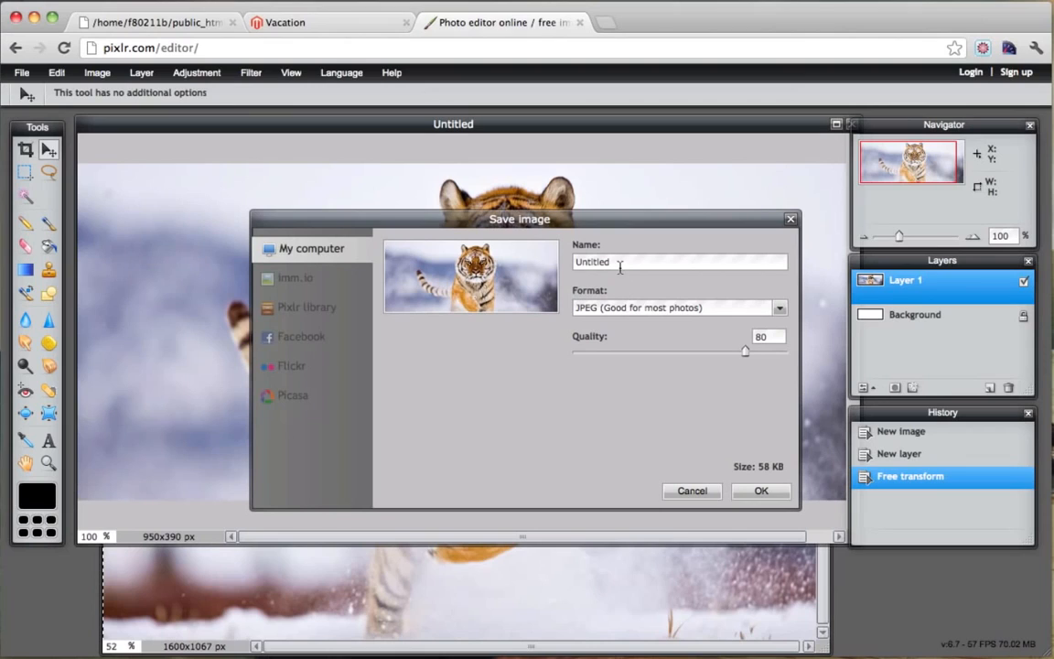
left_click_drag(619, 262, 575, 263)
type("tiger")
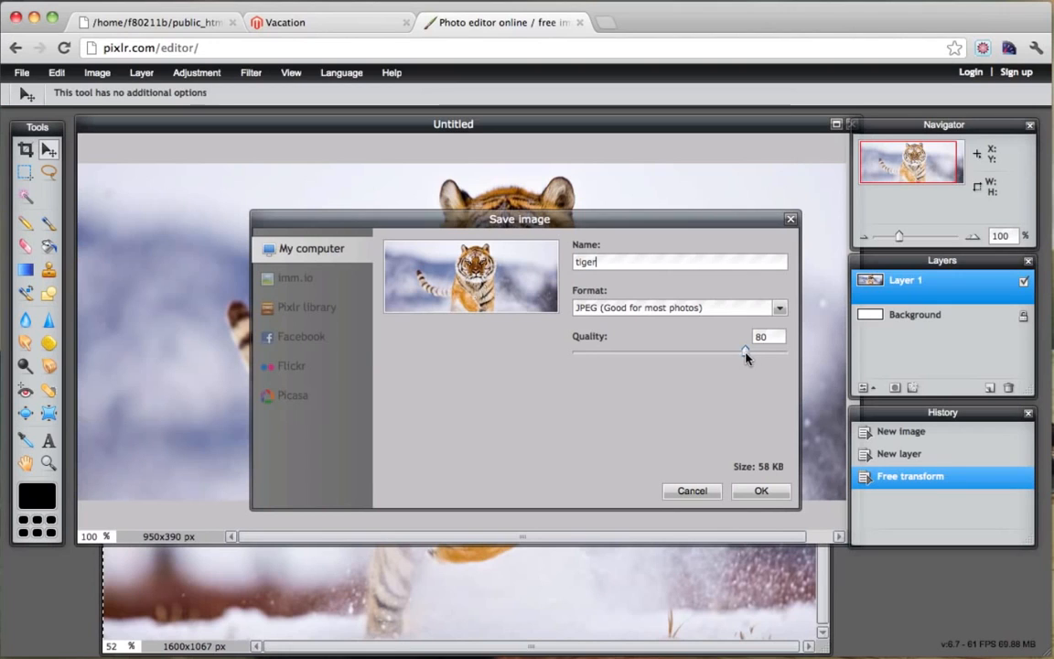
left_click(757, 493)
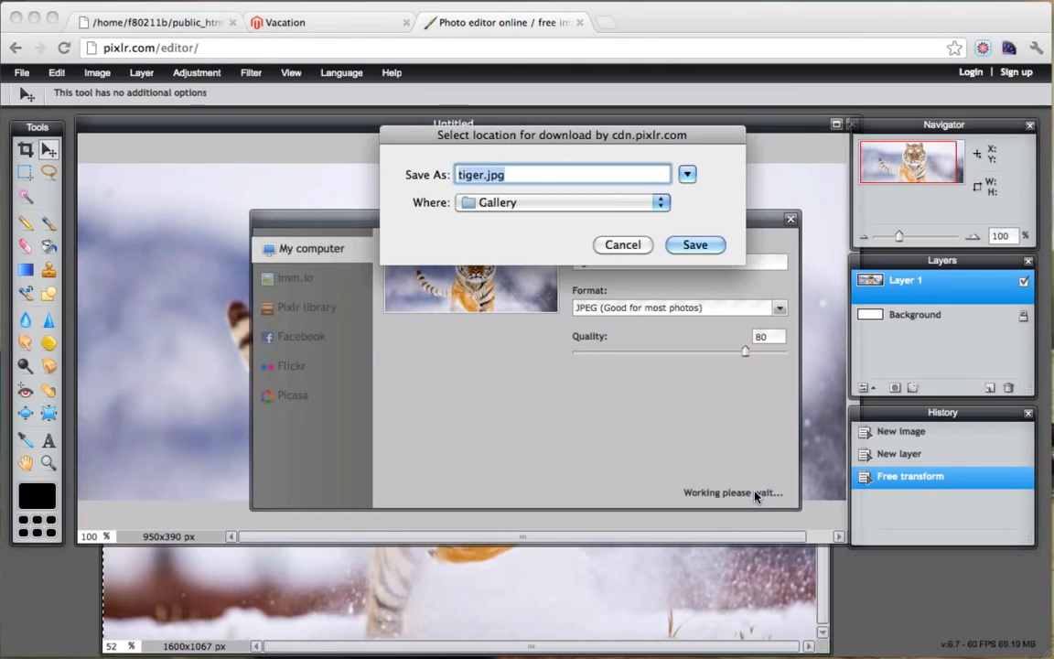
left_click(537, 206)
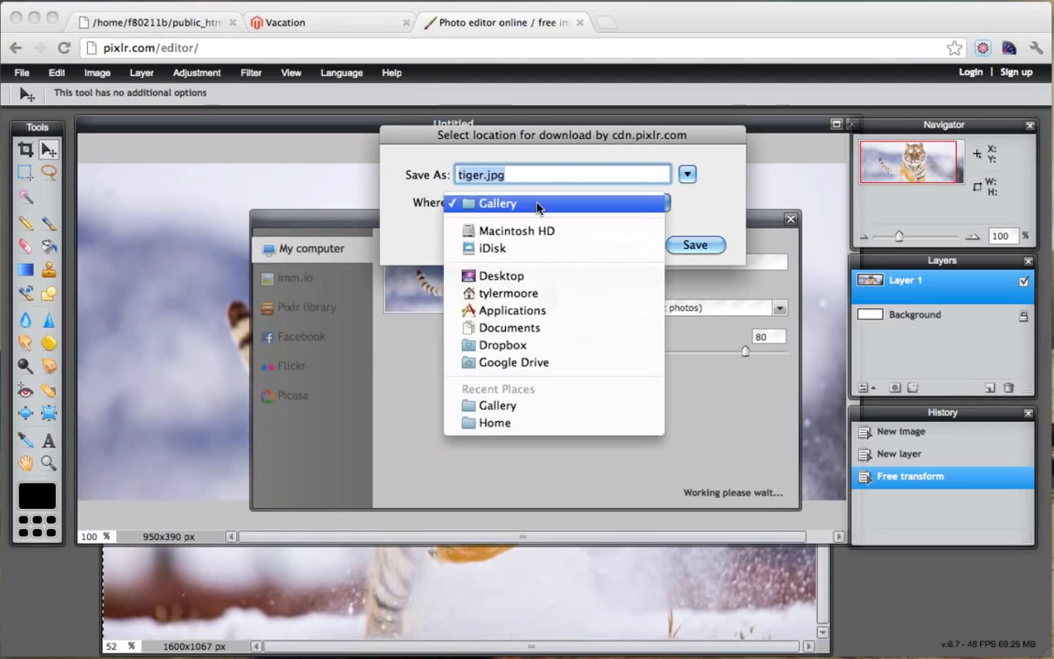
left_click(540, 275)
left_click(713, 246)
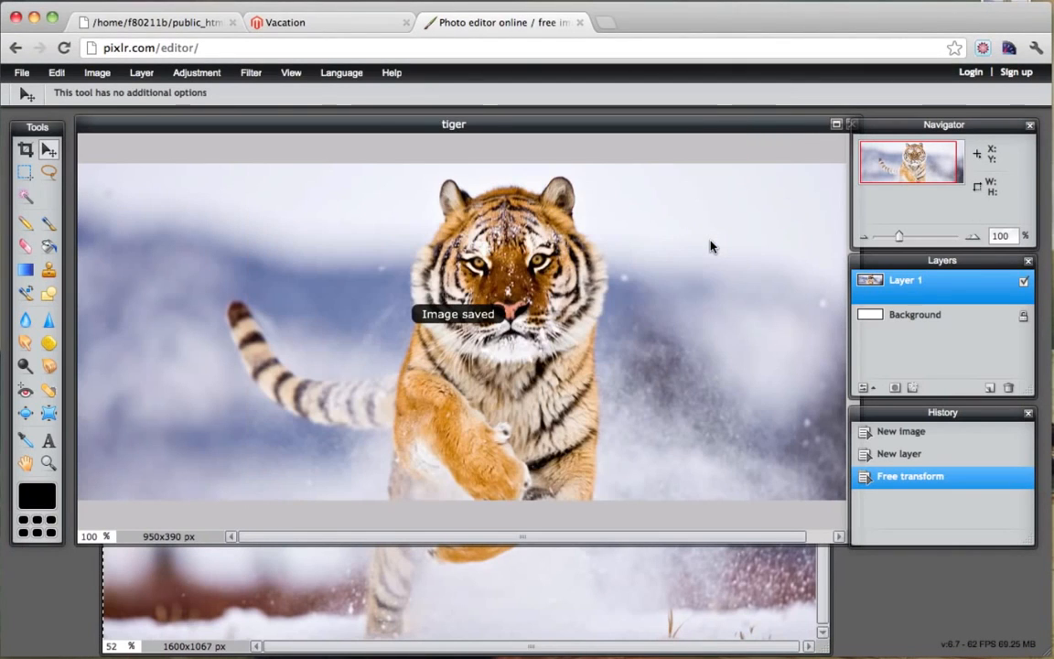
Step: In the BlackBird theme options, remove the current Home Top Feature Image and upload tiger.jpg from the Desktop in its place
left_click(359, 28)
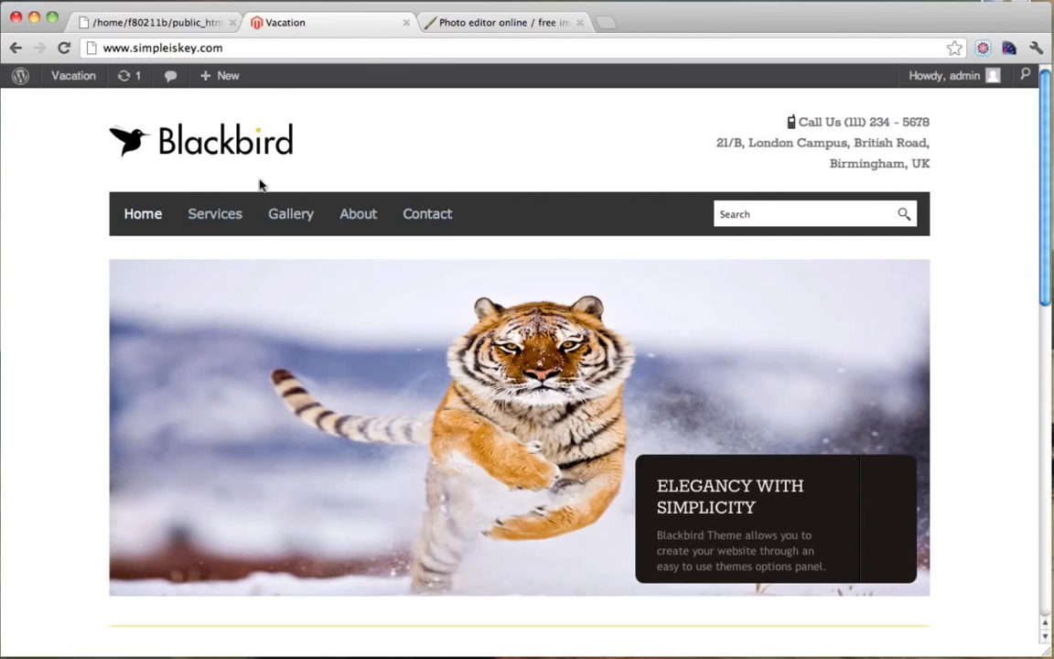
left_click(176, 29)
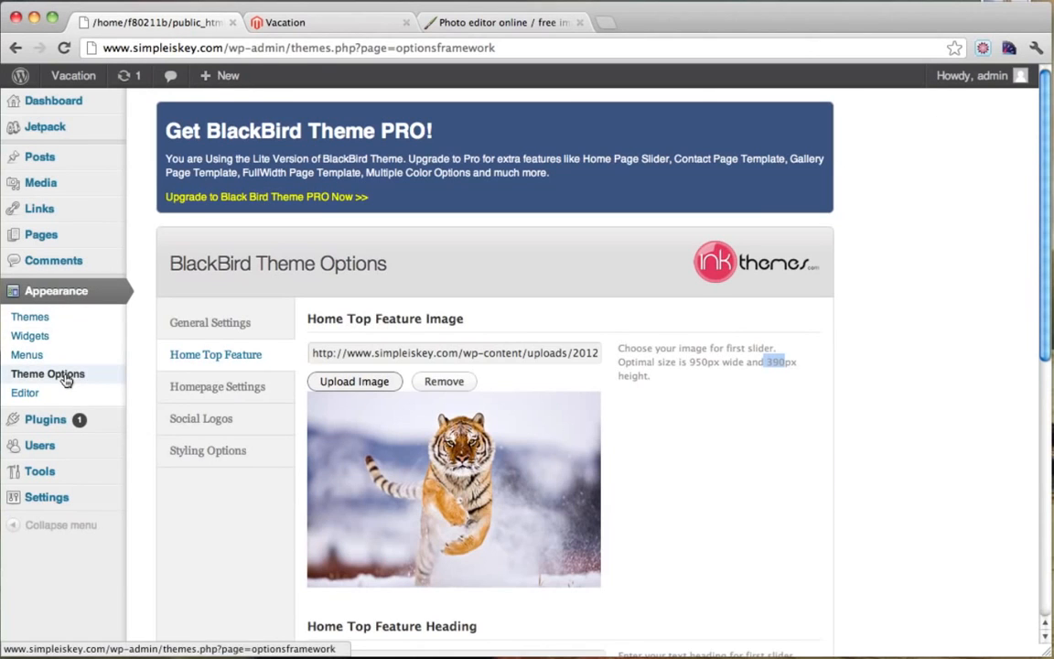
left_click(448, 383)
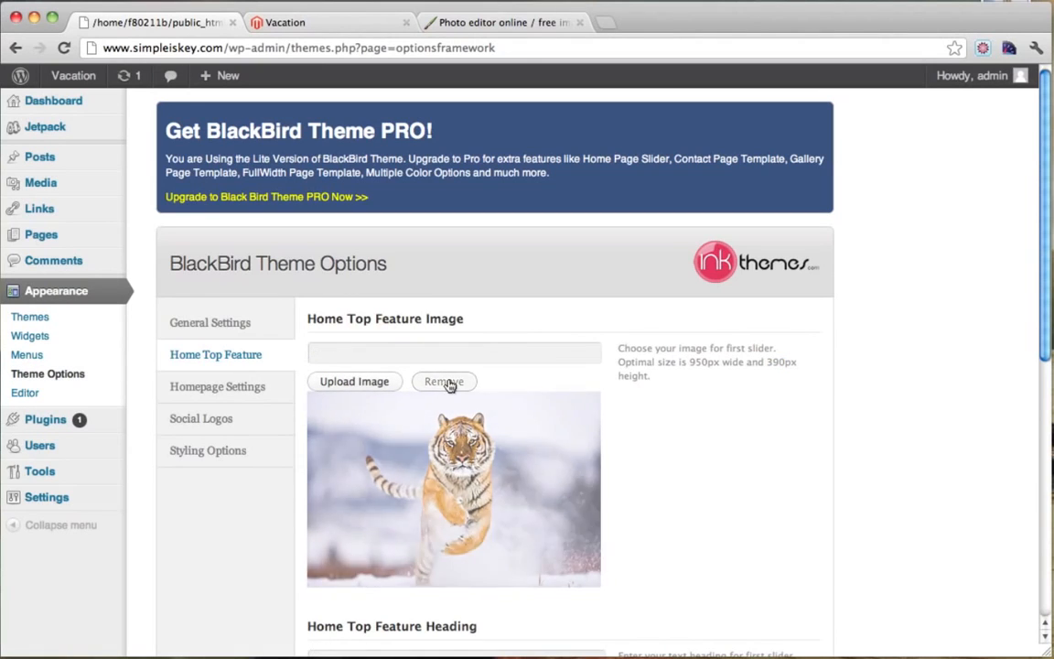
left_click(359, 383)
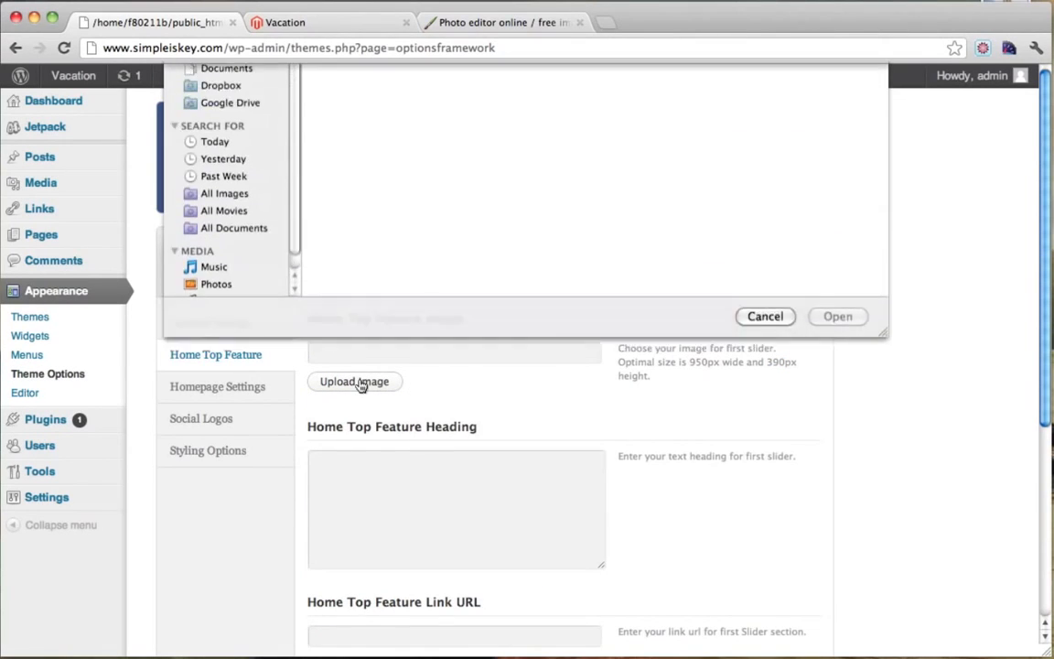
left_click(223, 186)
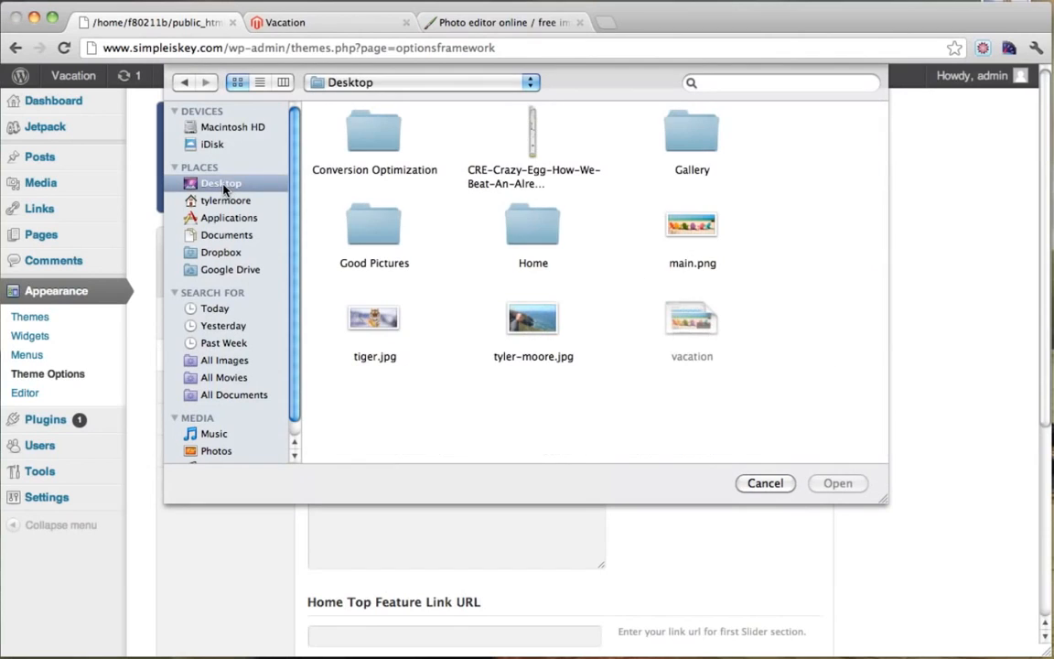
left_click(371, 321)
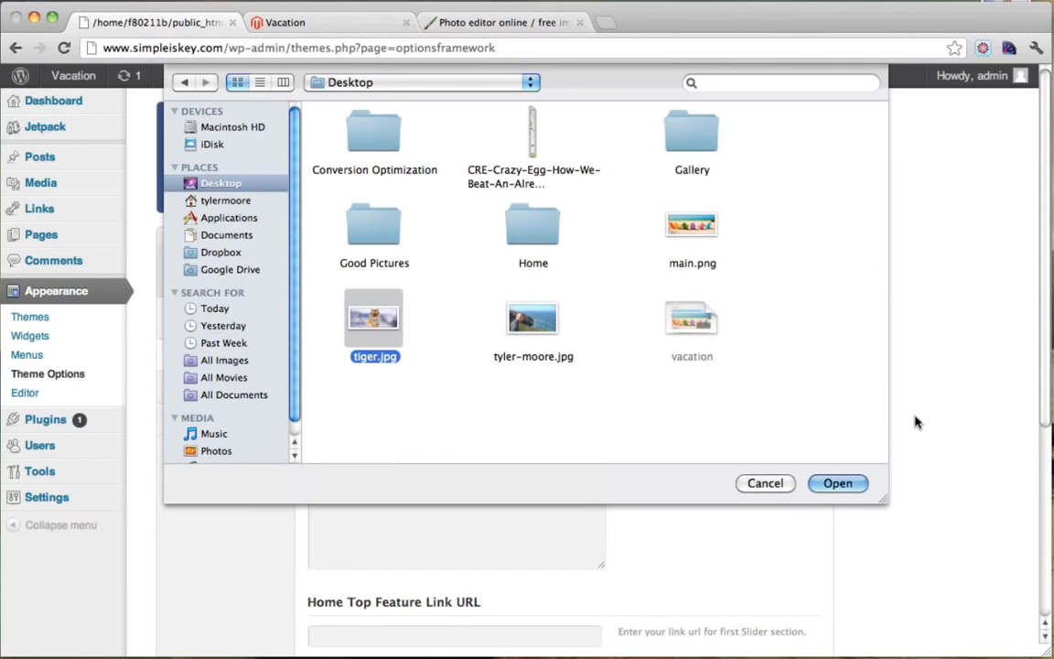
left_click(840, 483)
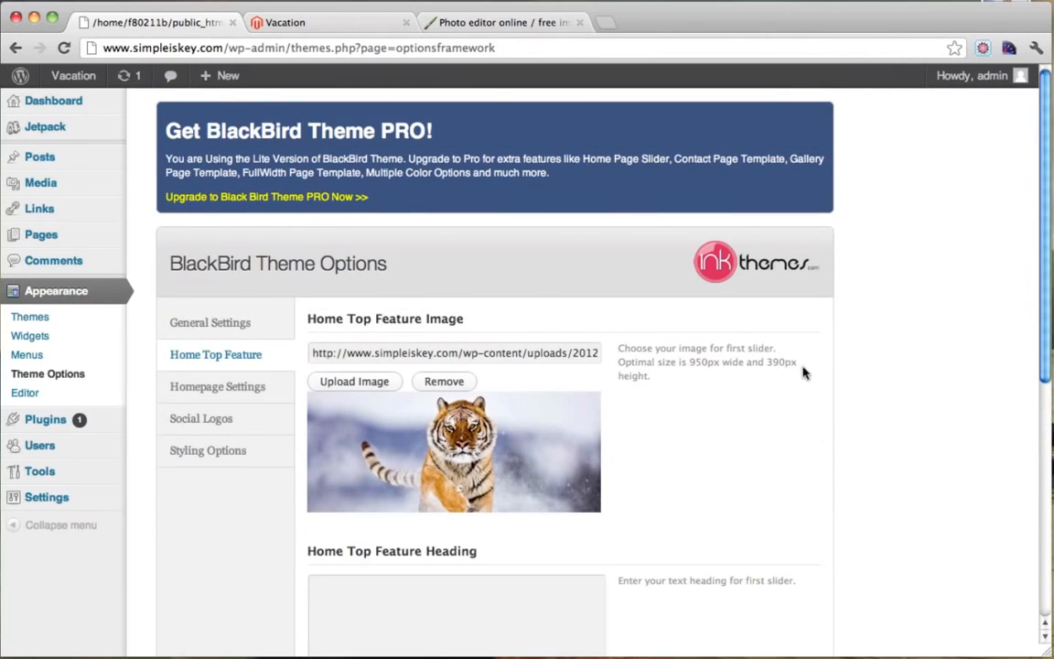
Step: Save all theme option changes and reload the live homepage to check the new feature image
scroll(788, 377, "down", 10)
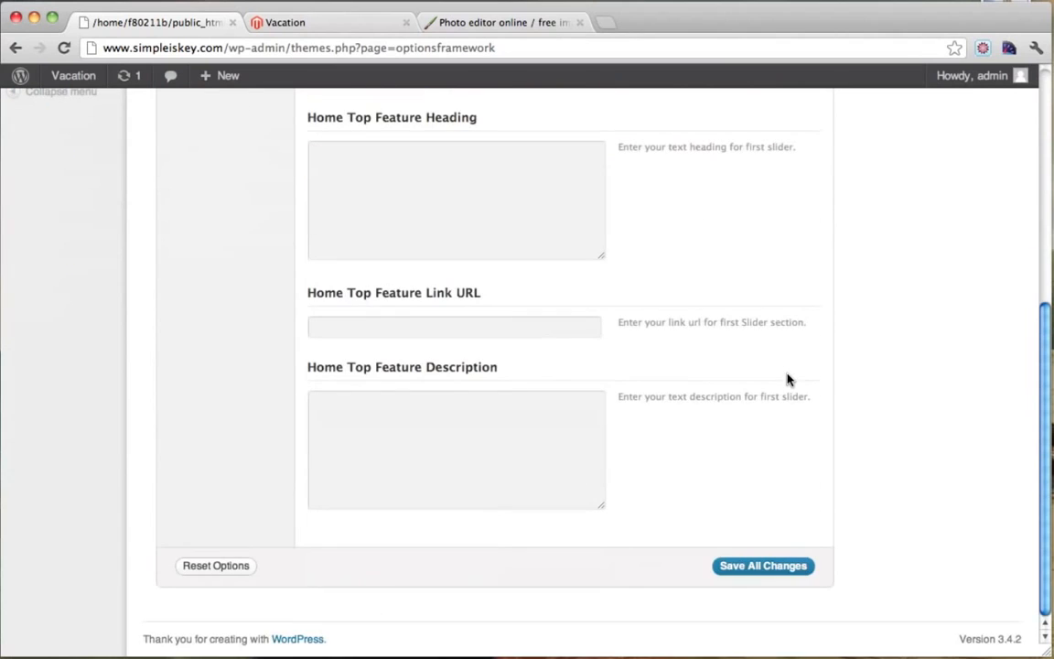
left_click(733, 569)
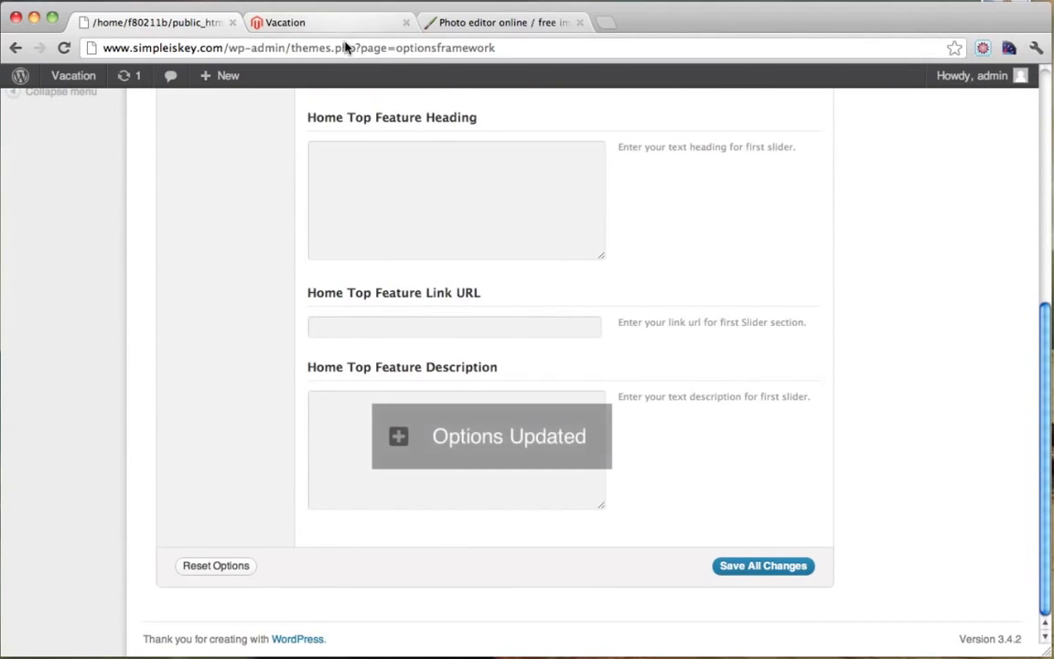
left_click(322, 25)
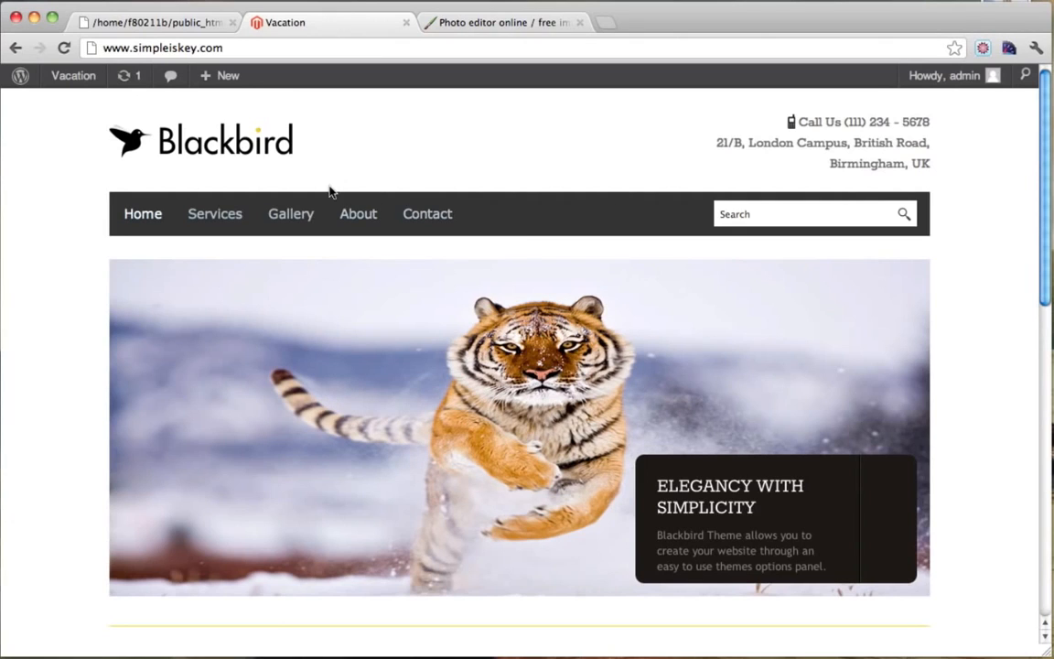
left_click(64, 48)
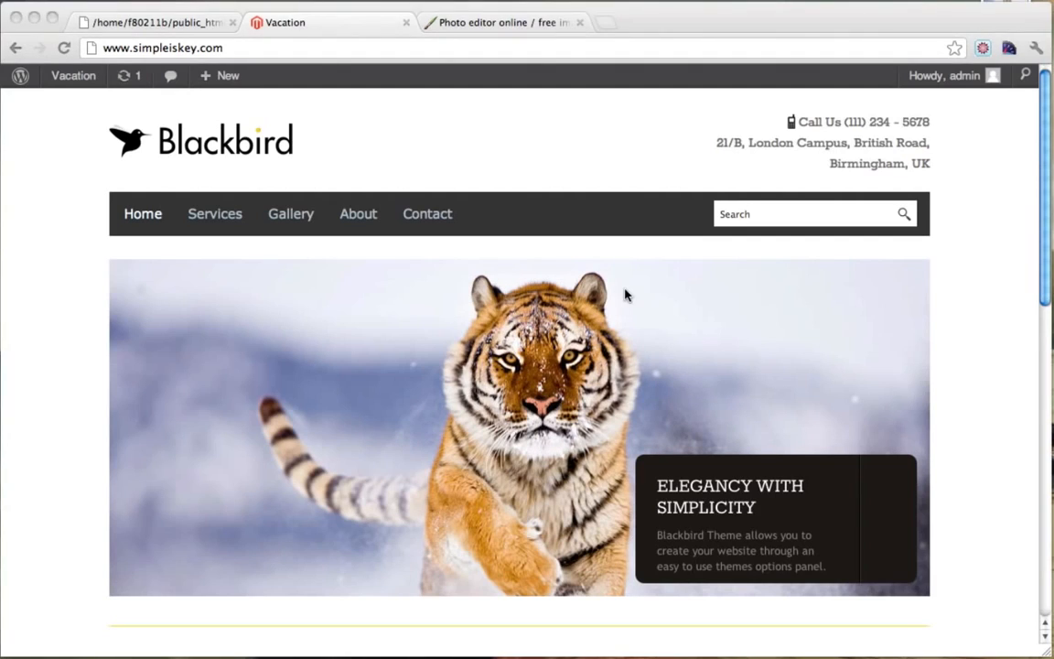
Step: In the BlackBird theme options, replace the tiger Home Top Feature Image with main.png from the Desktop
left_click(179, 25)
scroll(536, 276, "up", 15)
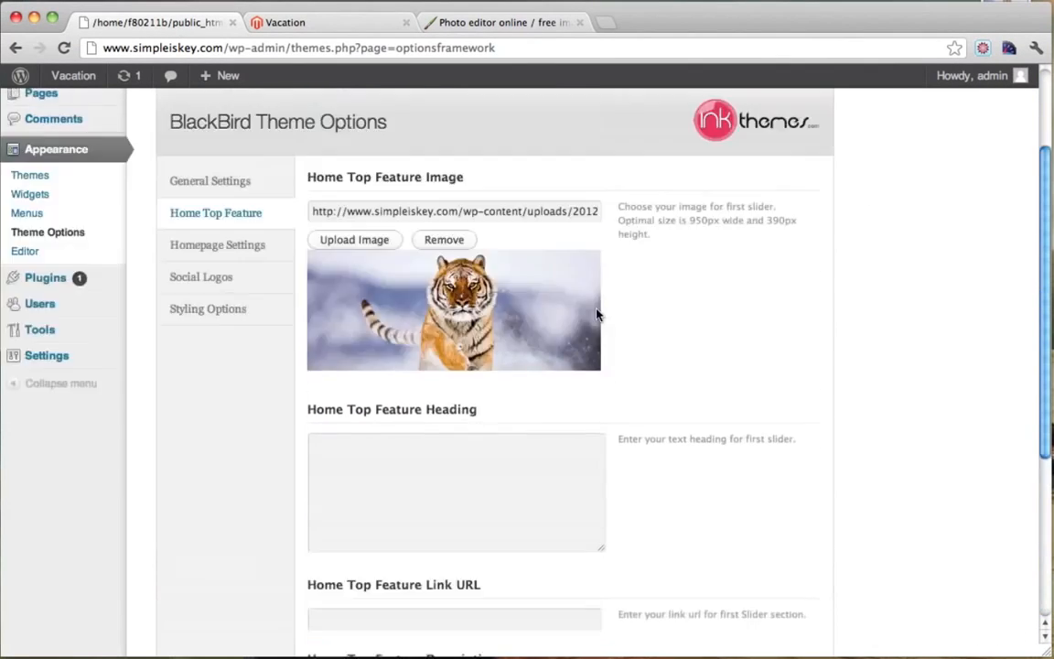
left_click(350, 382)
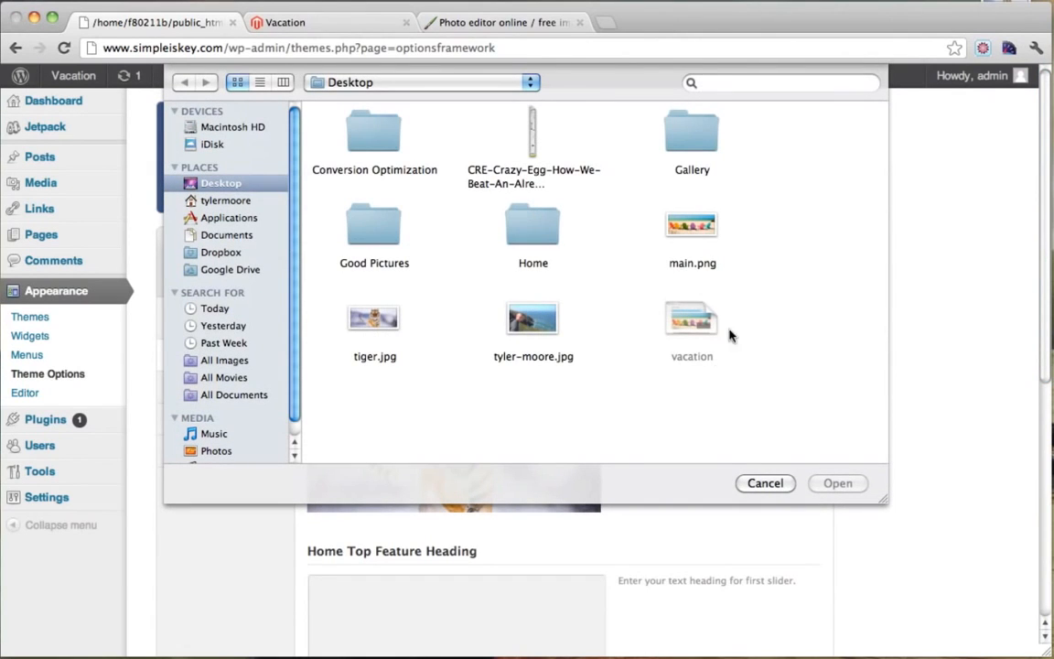
left_click(693, 226)
left_click(840, 485)
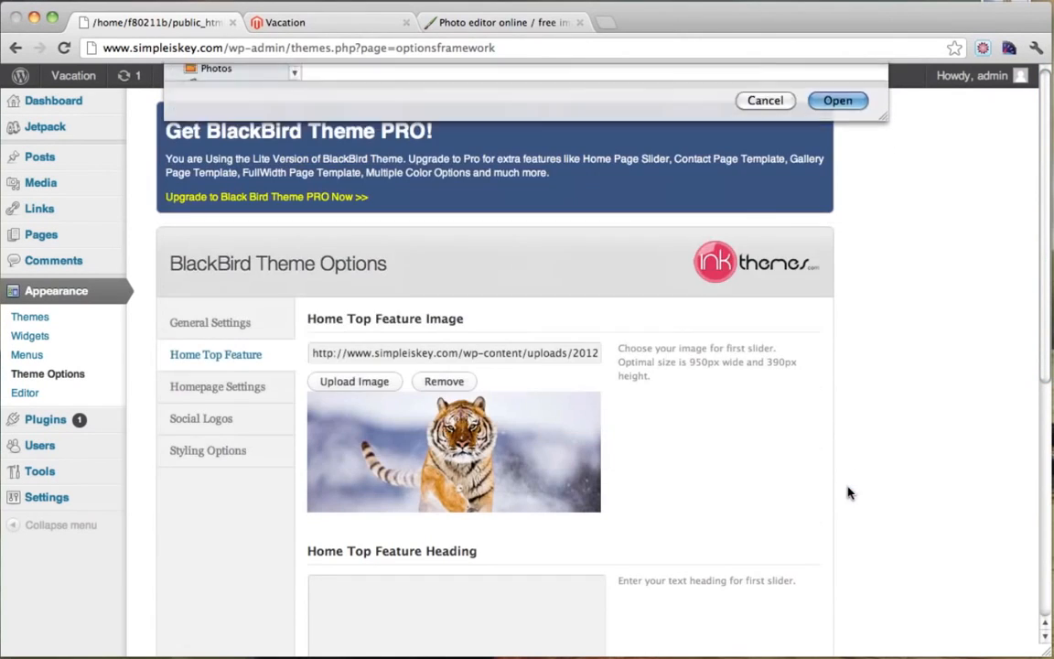
Step: Save all theme option changes and reload the live homepage to check the beach chairs feature image
scroll(771, 376, "down", 1)
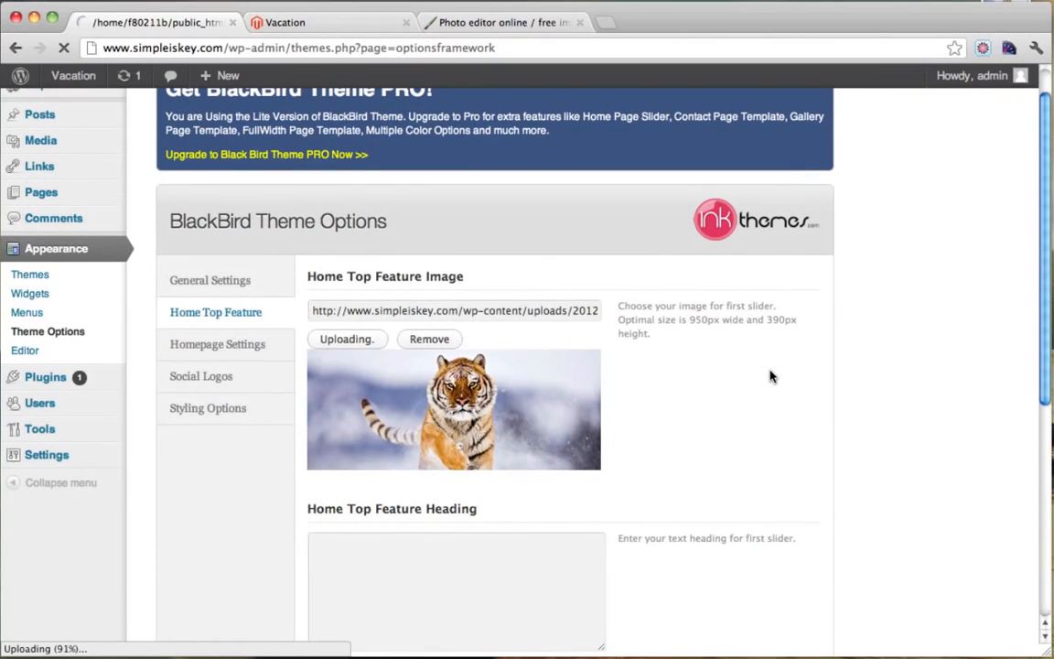
scroll(771, 376, "down", 5)
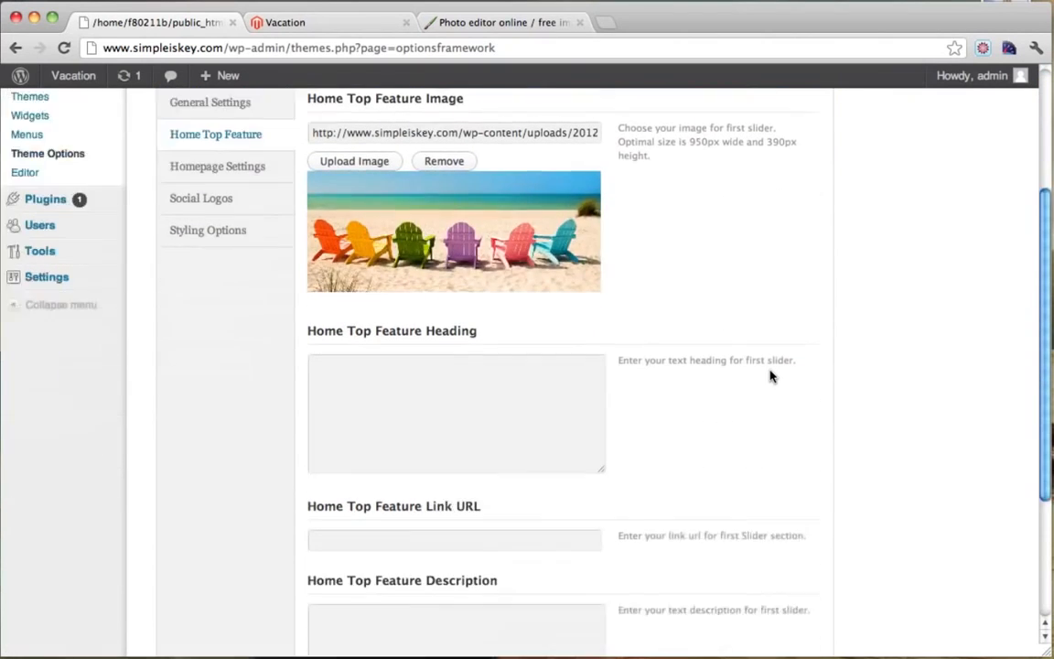
left_click(749, 570)
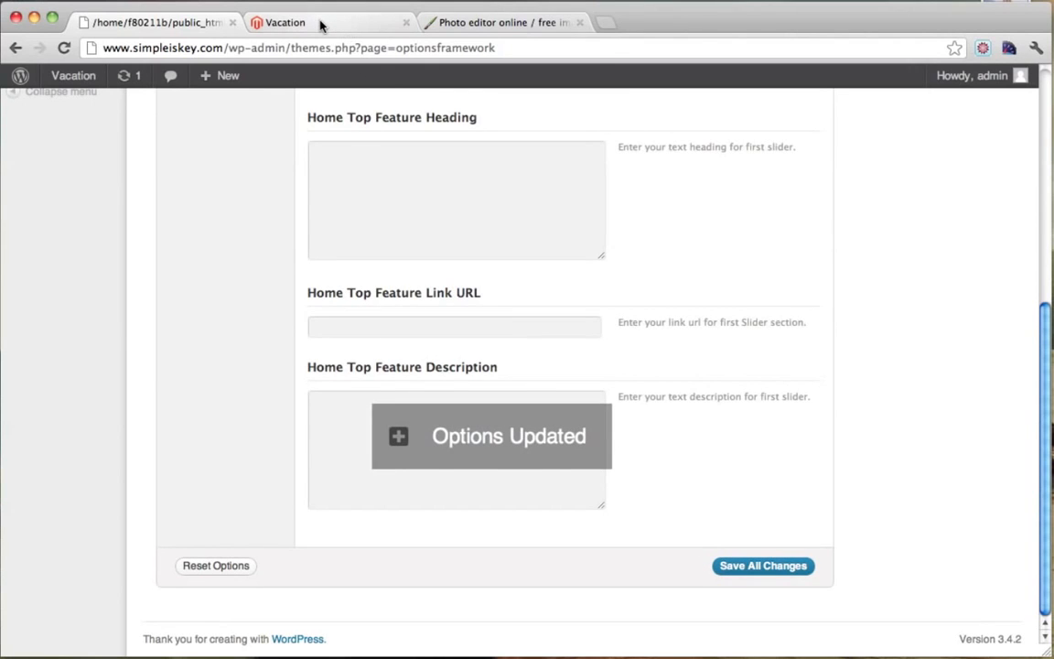
scroll(431, 277, "up", 5)
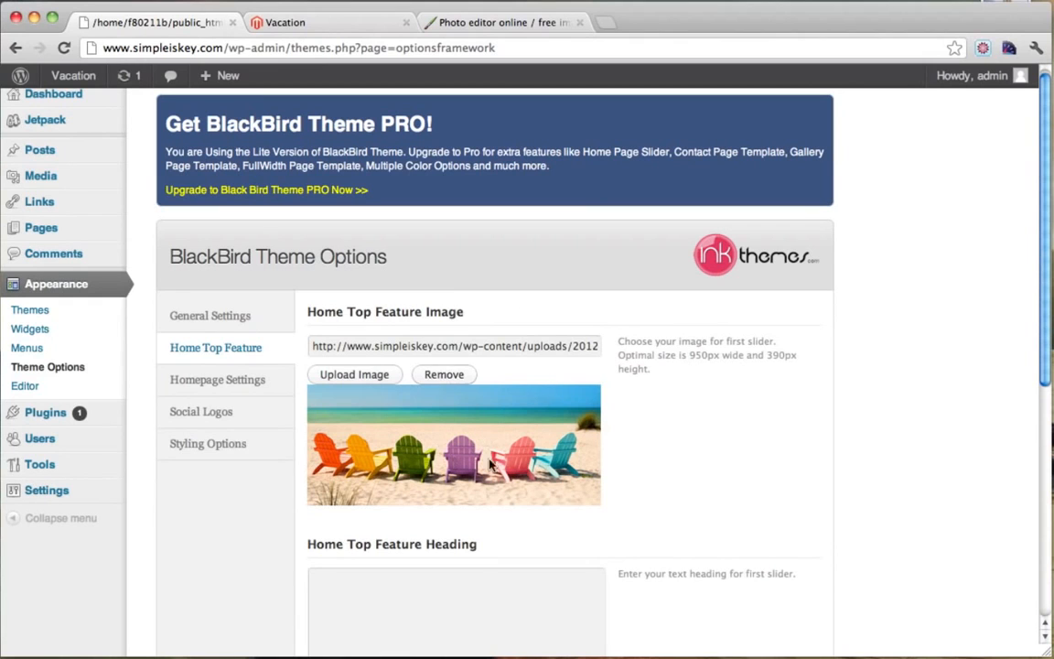
left_click(318, 22)
left_click(65, 51)
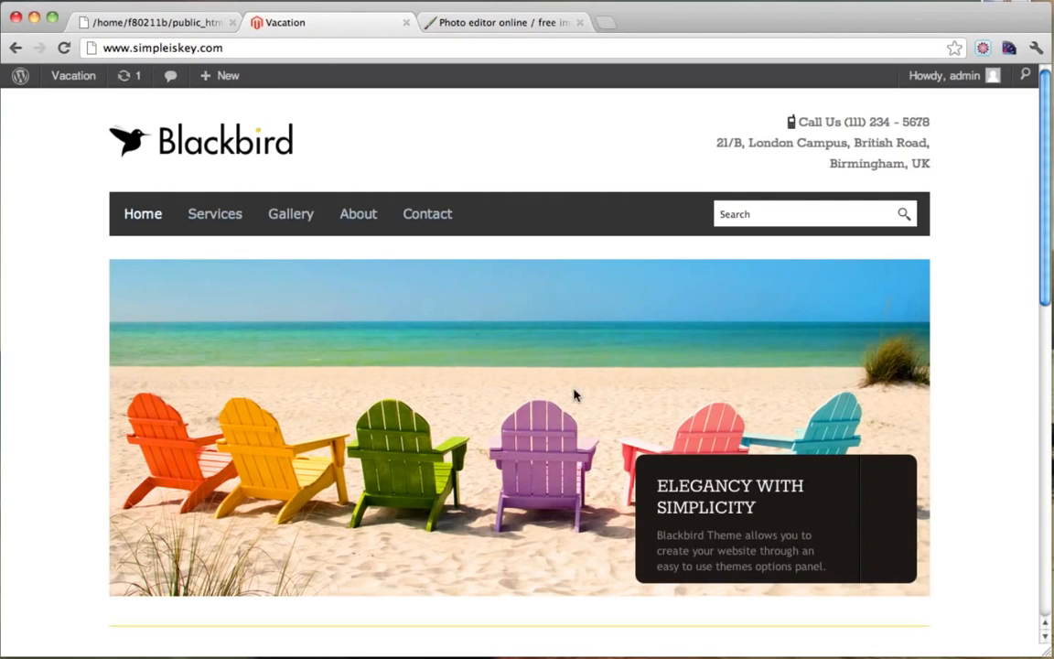
key("super+Tab")
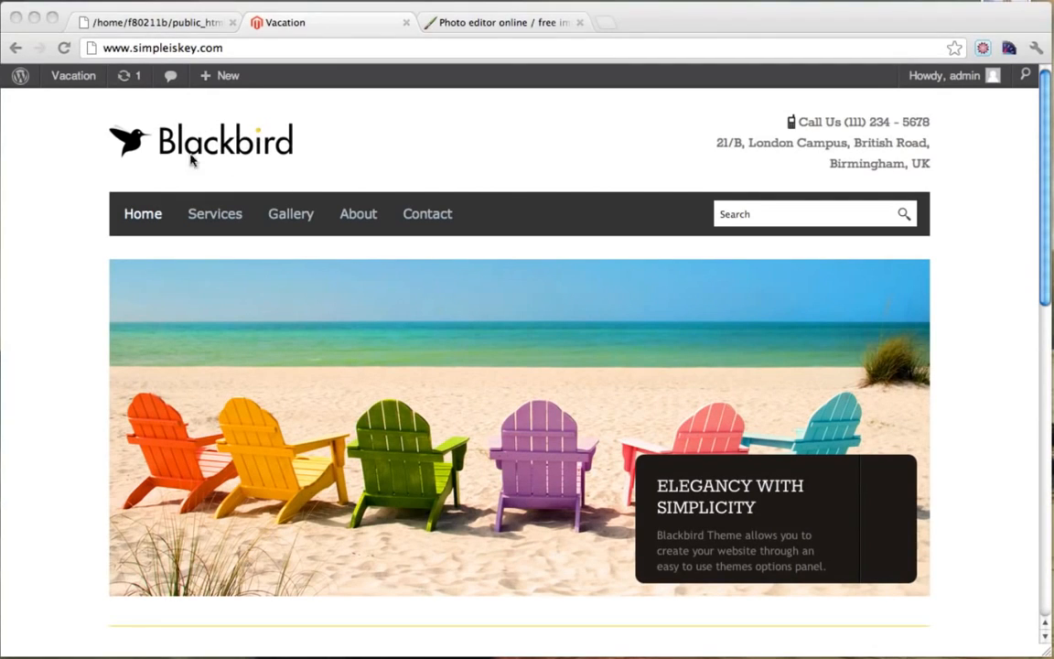
Step: In Pixlr, close both tiger images without saving and open the settings for a new image
left_click(481, 24)
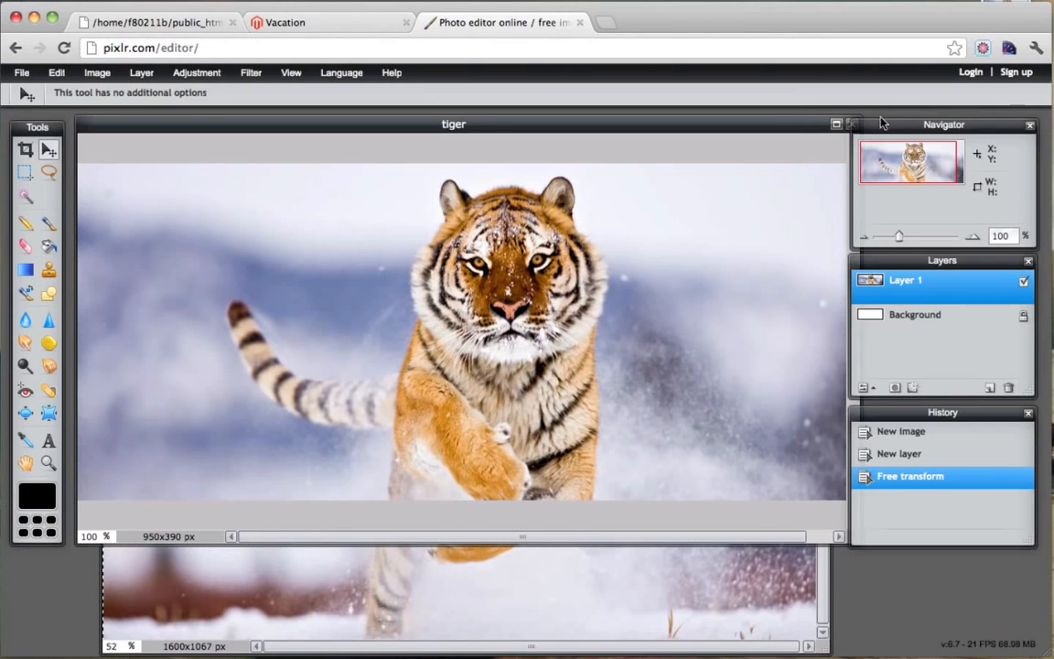
left_click_drag(803, 128, 777, 129)
left_click(824, 125)
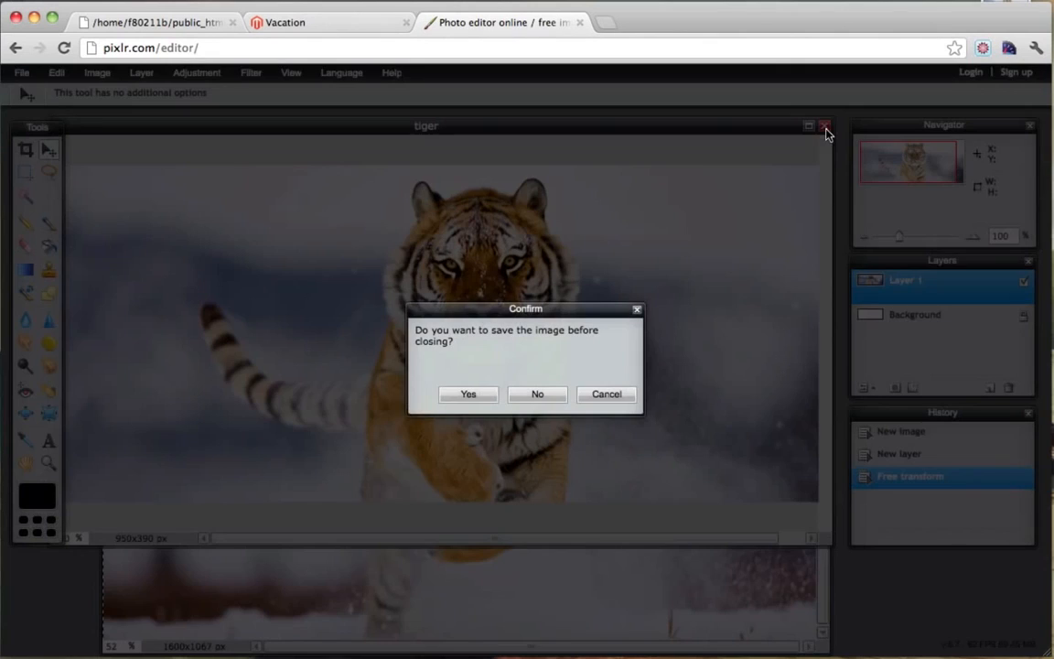
left_click(547, 394)
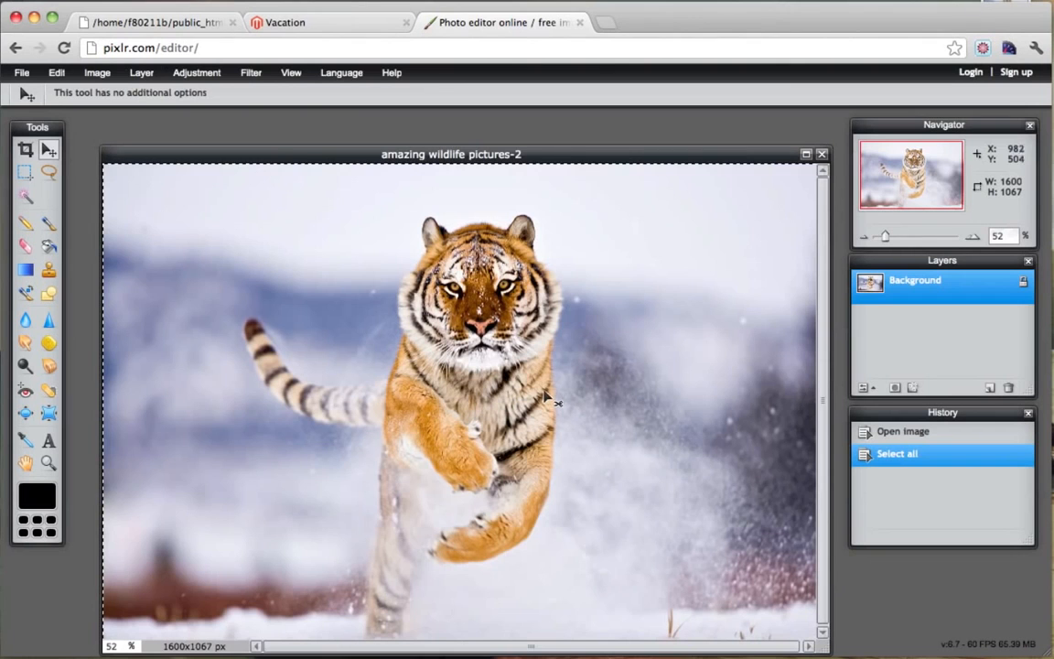
left_click(821, 154)
left_click(555, 394)
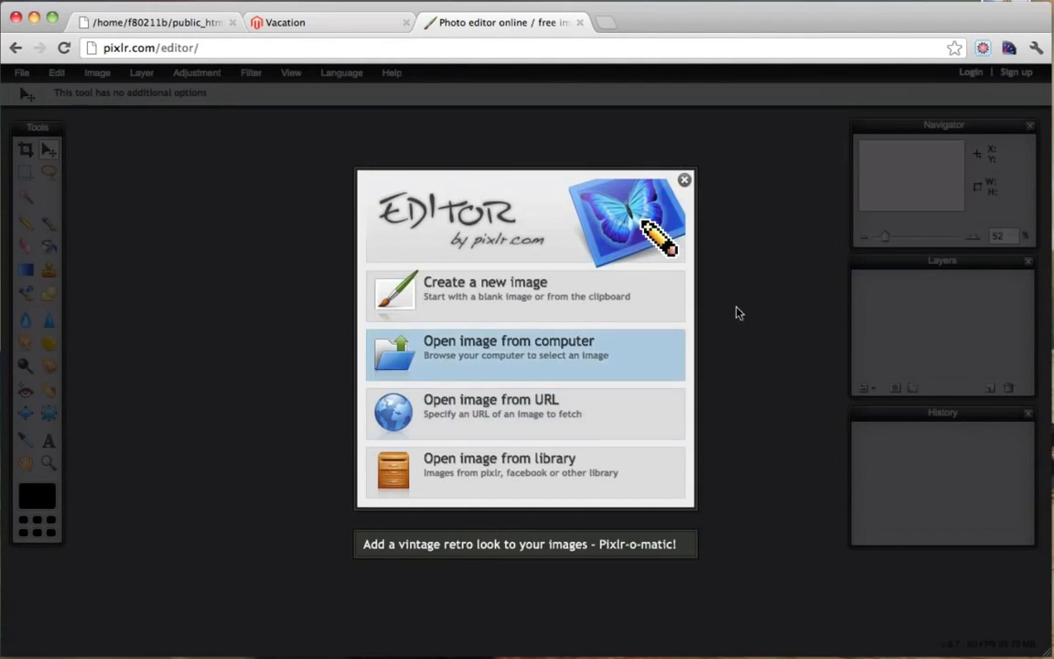
left_click(458, 303)
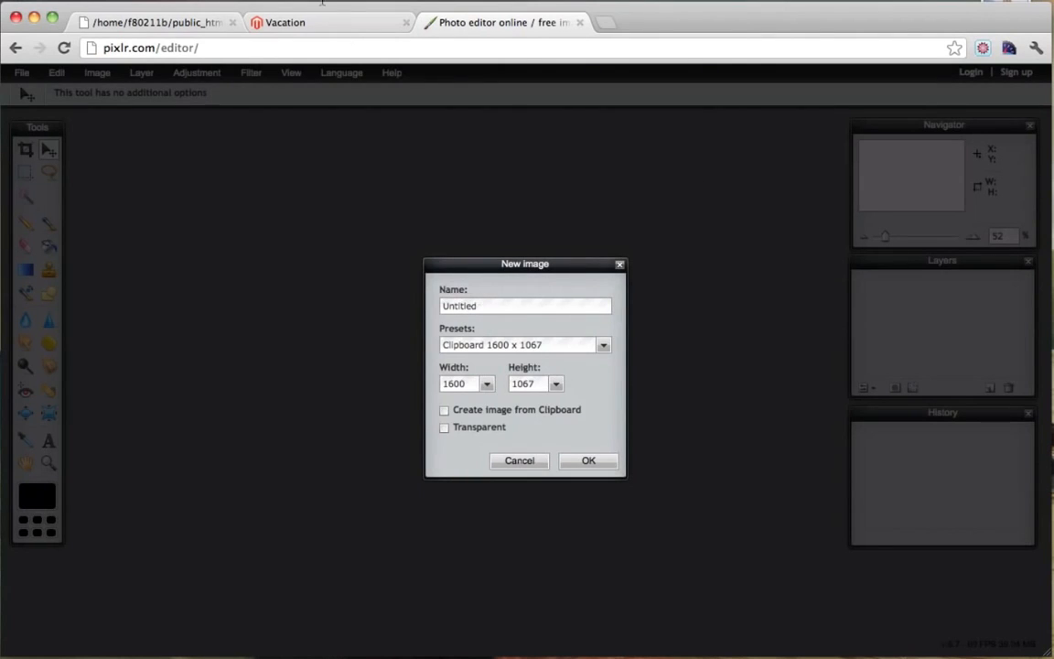
Step: Check the optimal Custom Logo size in the General Settings of the BlackBird theme options
left_click(156, 26)
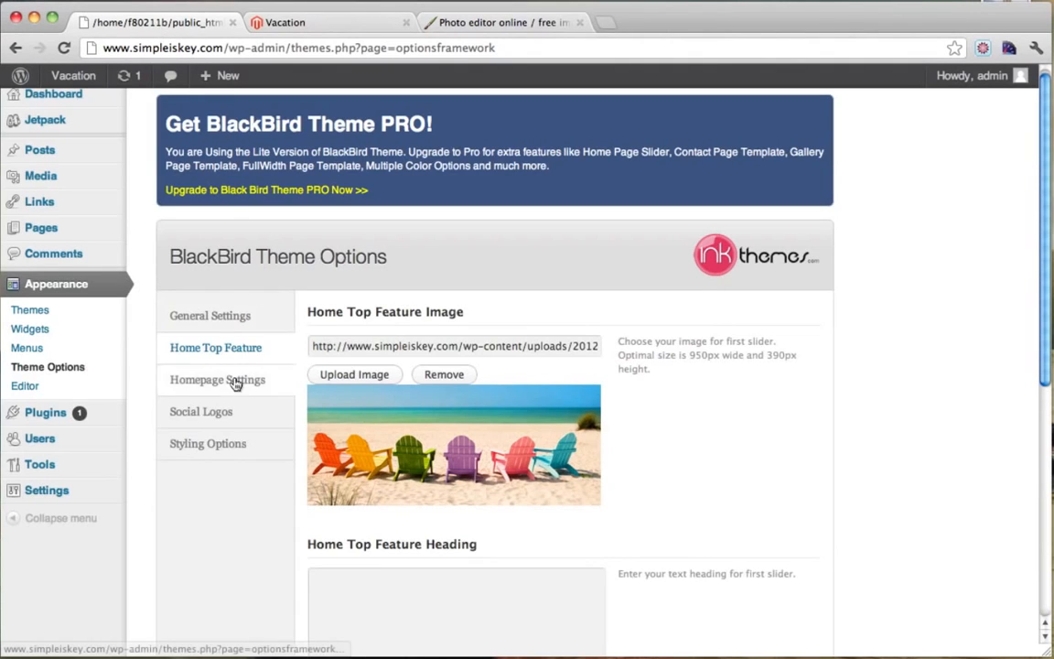
left_click(230, 323)
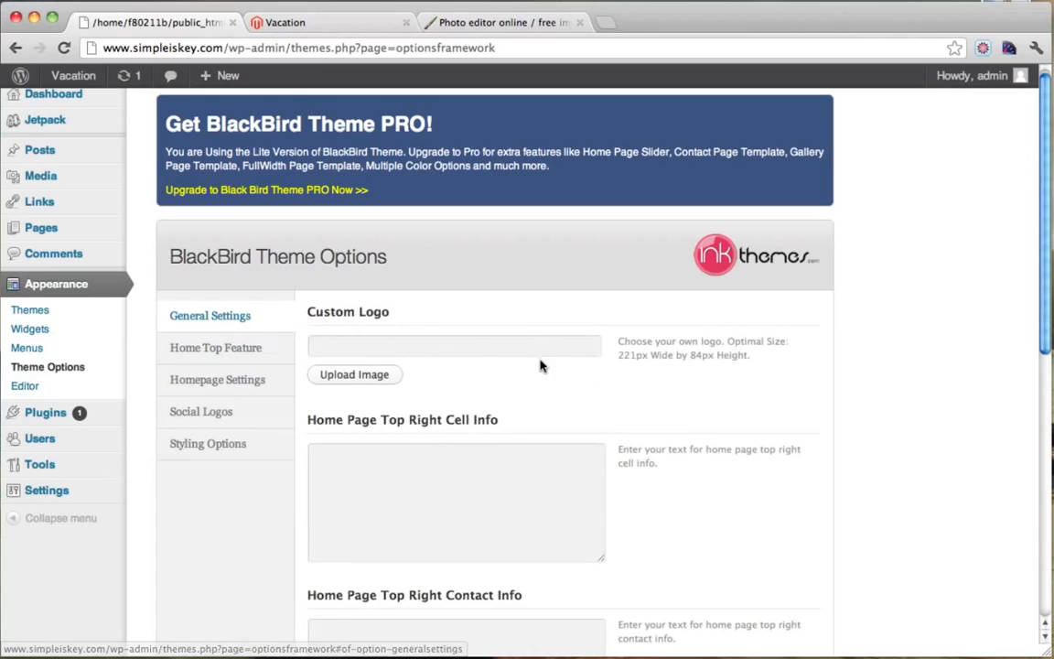
left_click_drag(309, 312, 403, 312)
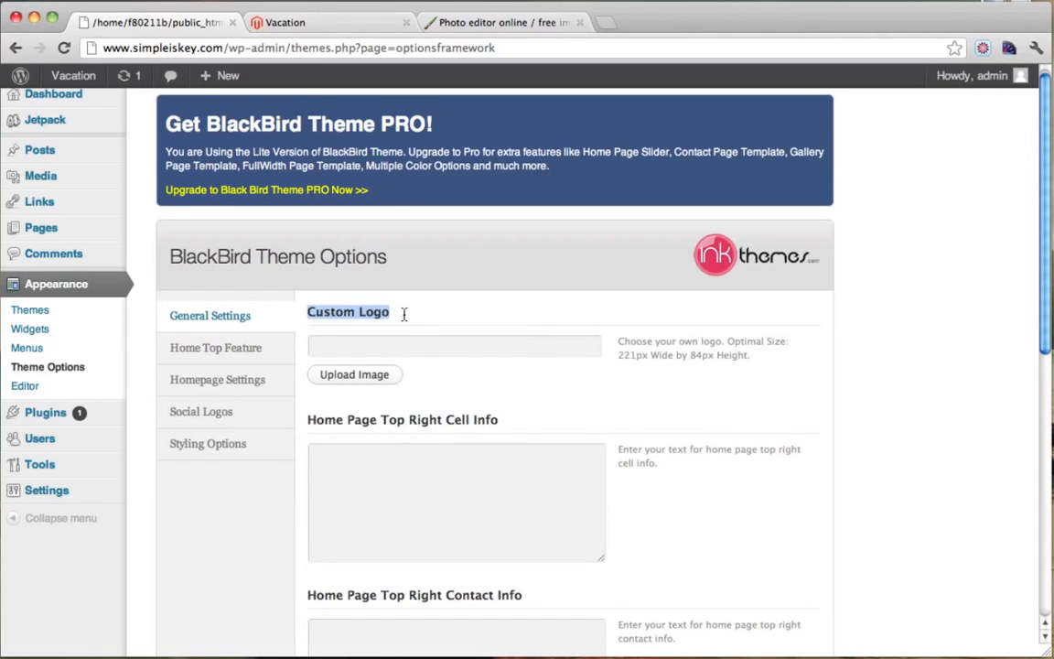
left_click(708, 345)
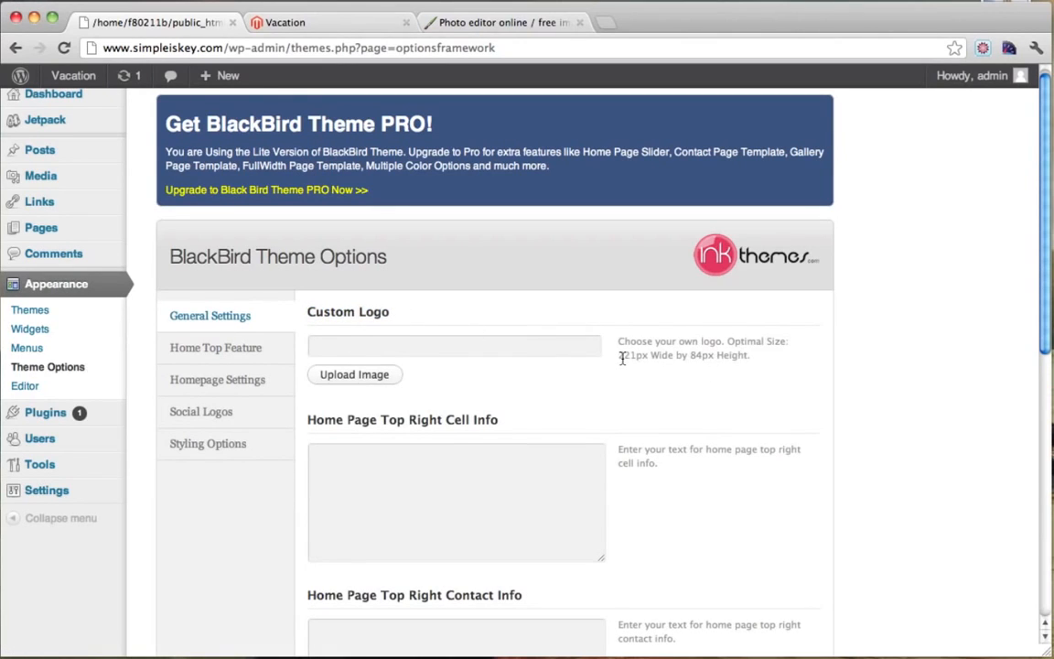
left_click_drag(619, 358, 703, 359)
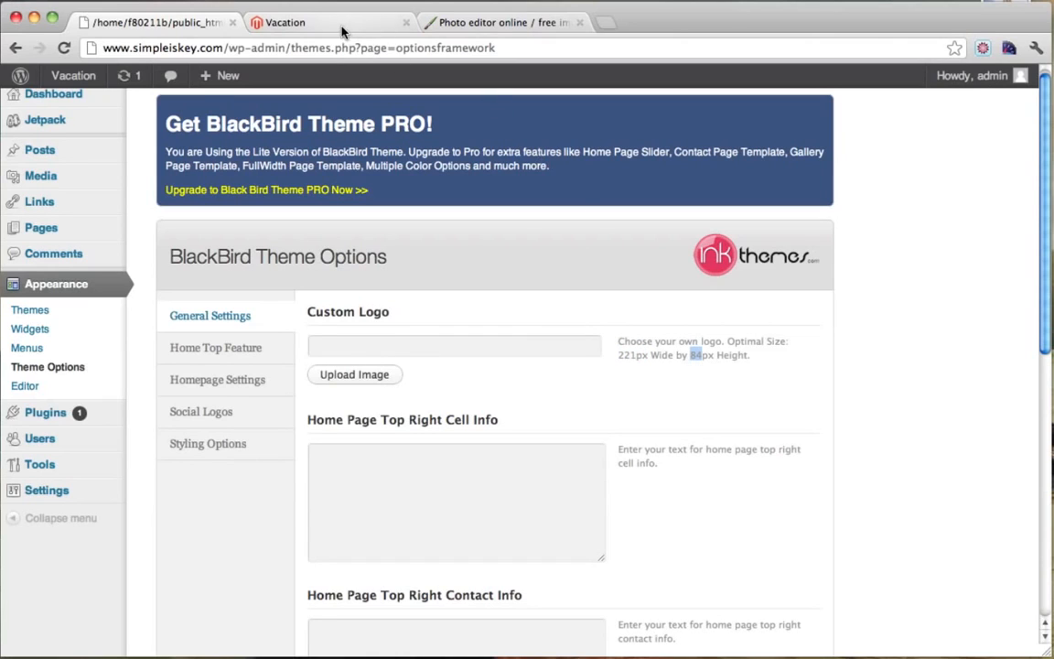
Step: Back in Pixlr, create a new 221x84 px image named "logo" and move its window clear of the tools
left_click(485, 28)
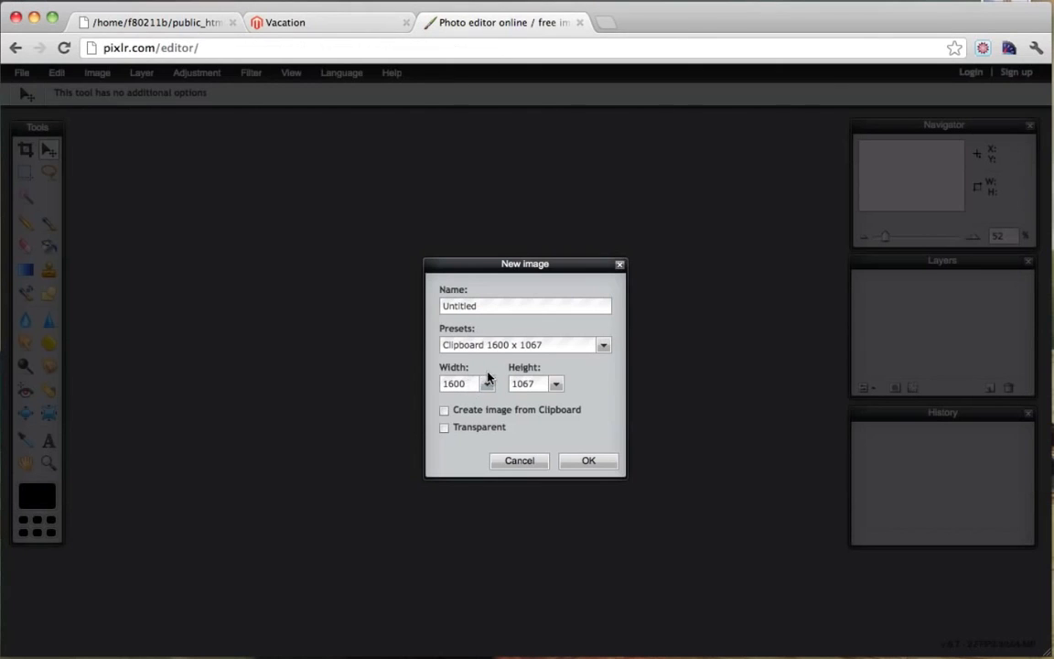
left_click_drag(475, 384, 433, 384)
type("221")
key("Tab")
type("8")
left_click_drag(504, 306, 391, 305)
key("BackSpace")
left_click(589, 460)
left_click_drag(176, 119, 258, 158)
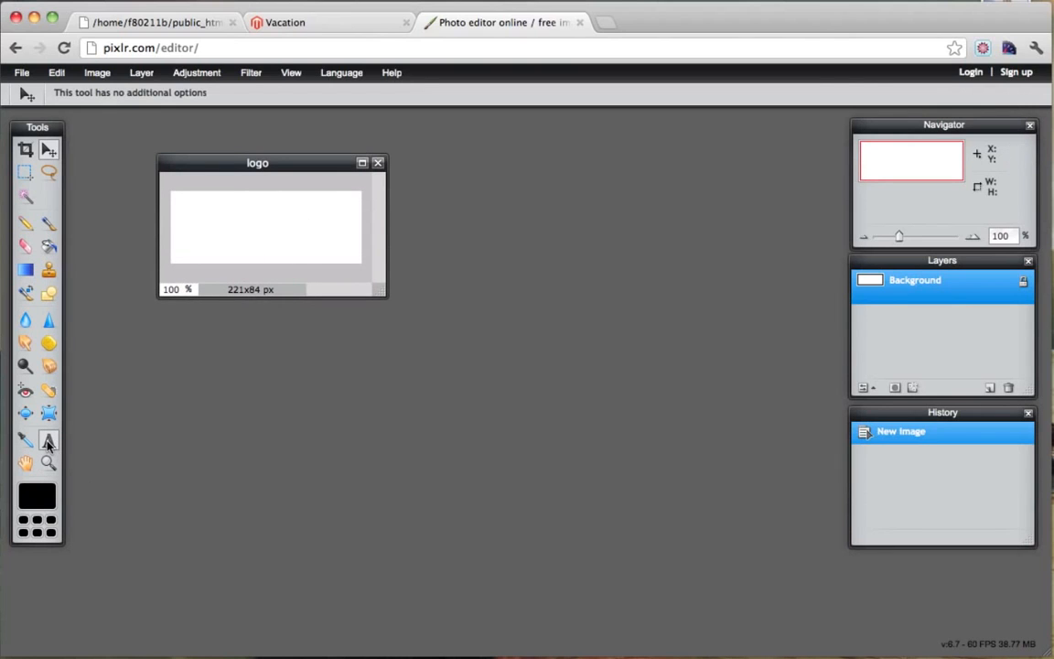
Step: Add the text "Vacation" to the logo canvas and set its font to Trajan Pro
key("t")
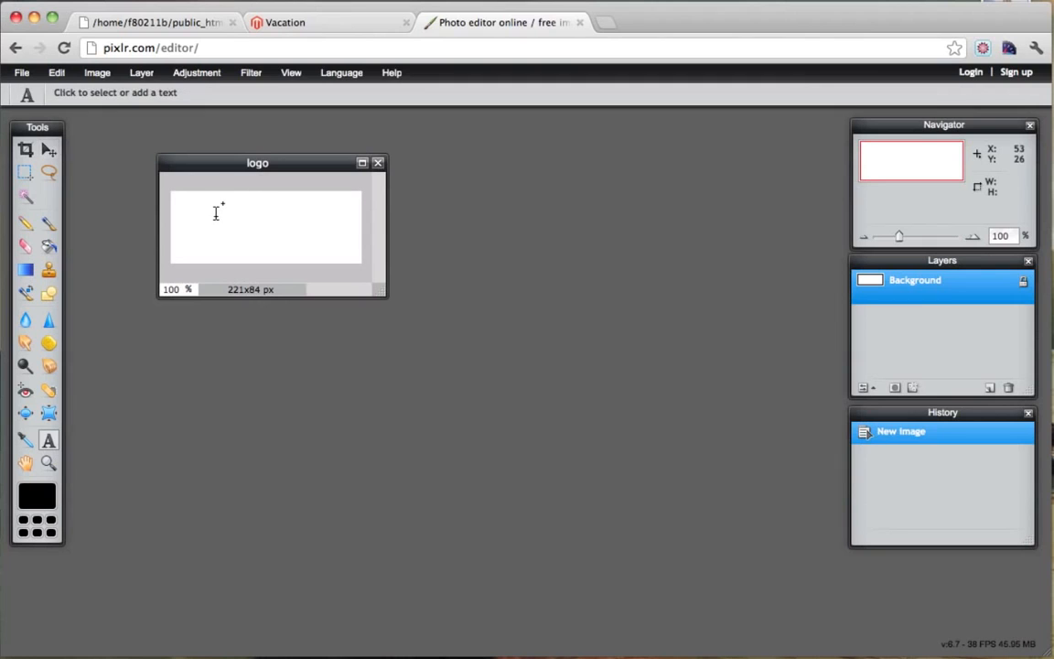
left_click(196, 220)
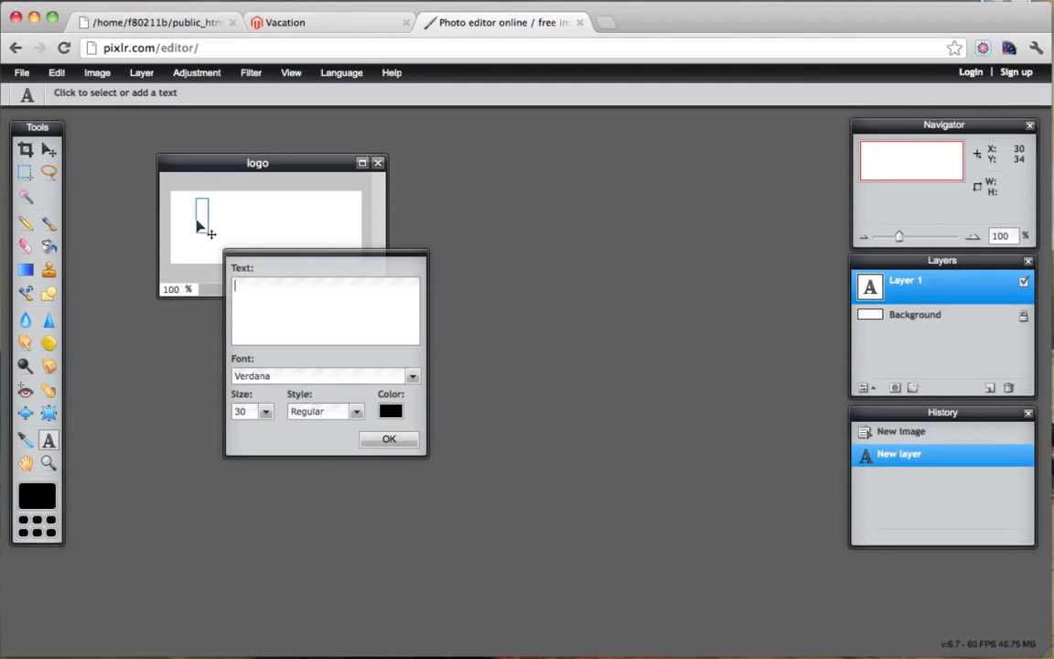
type("Vacation")
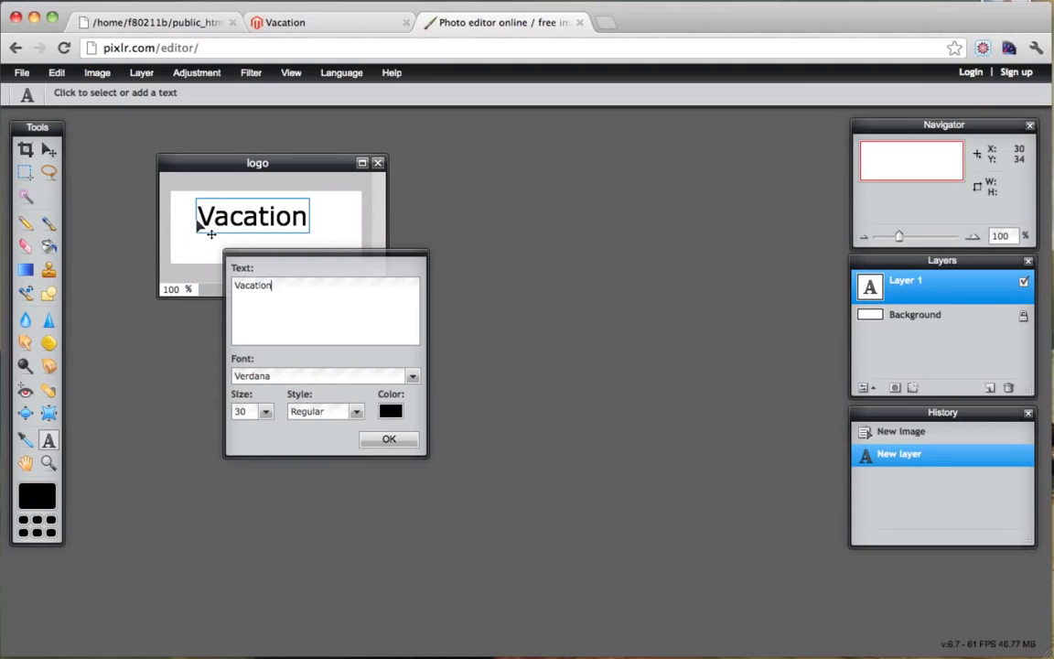
left_click(411, 377)
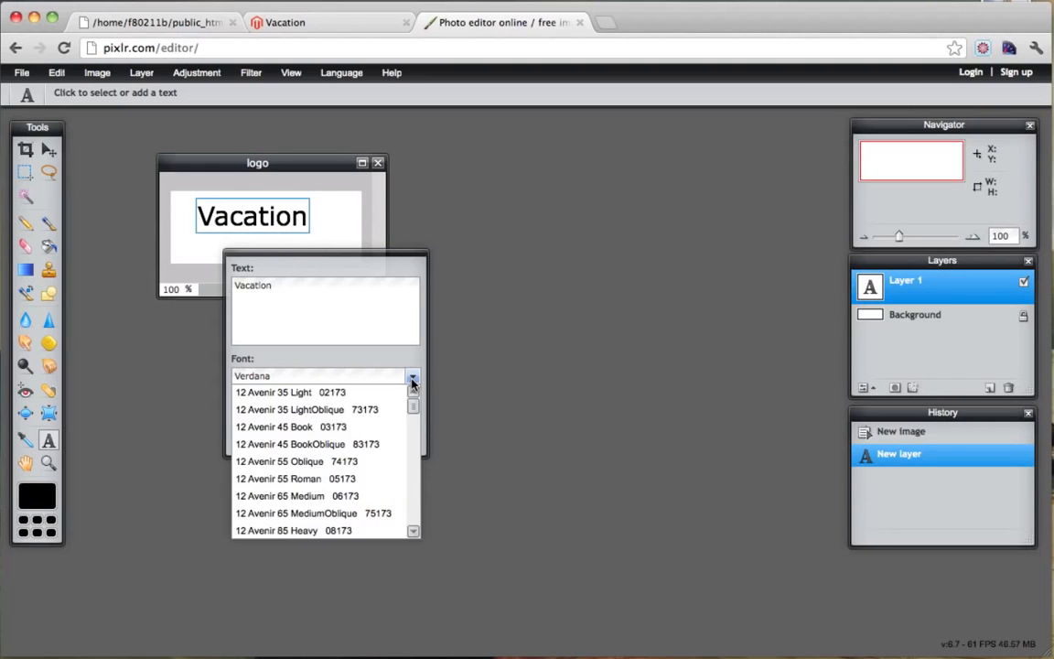
scroll(373, 447, "down", 15)
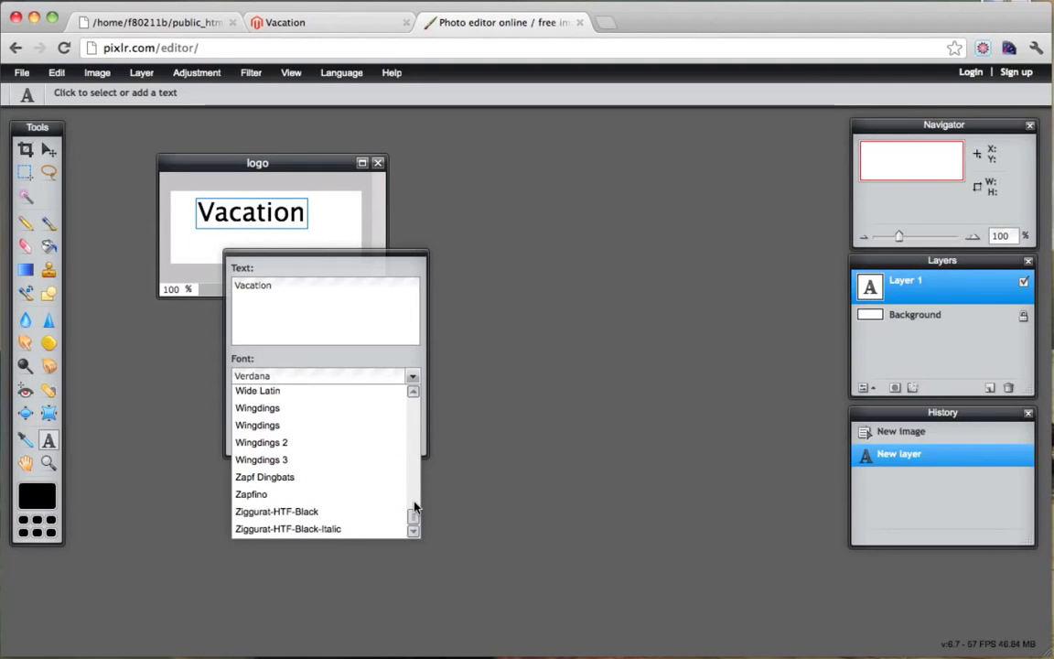
mouse_move(412, 518)
left_mouse_down()
mouse_move(412, 480)
mouse_move(413, 514)
left_mouse_up()
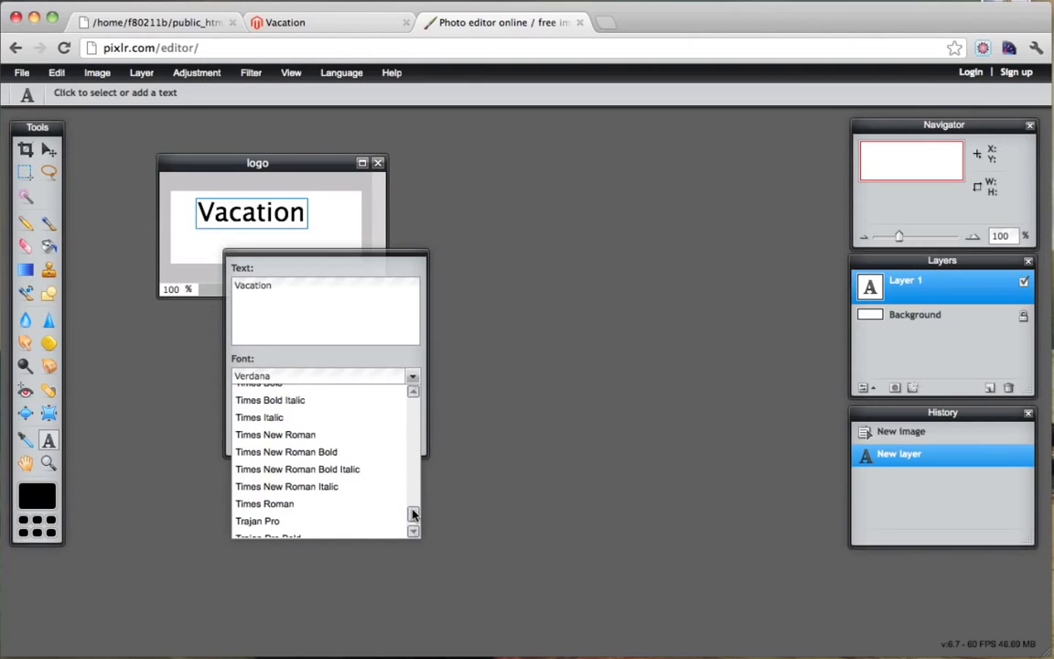
left_click(318, 524)
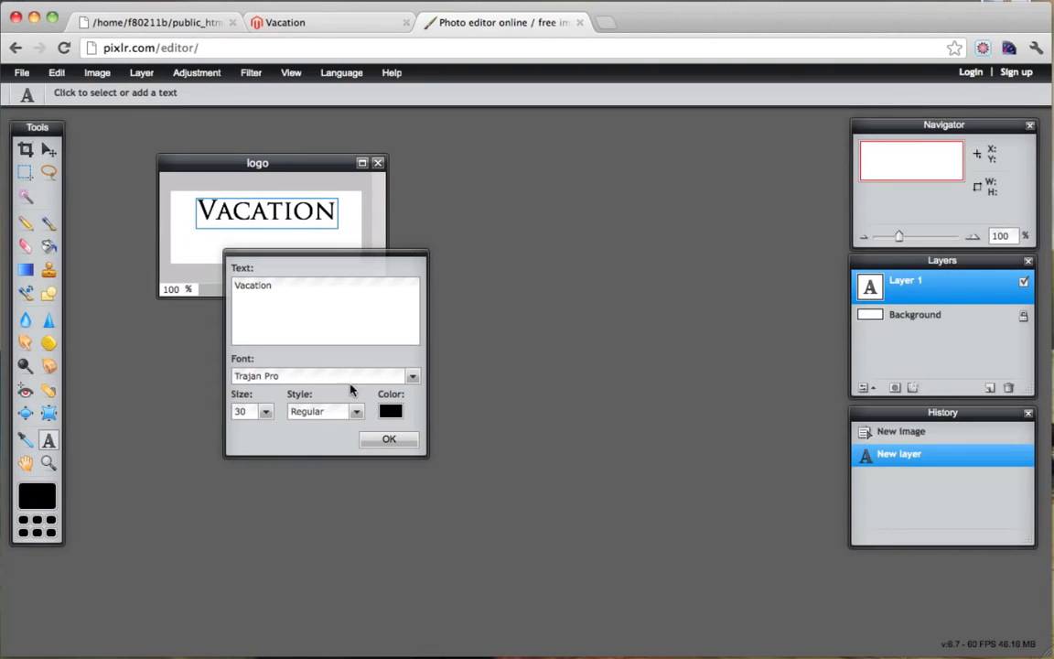
Step: Set the Vacation text's size to 34 and its style to Bold
left_click(265, 414)
left_click(233, 411)
type("34")
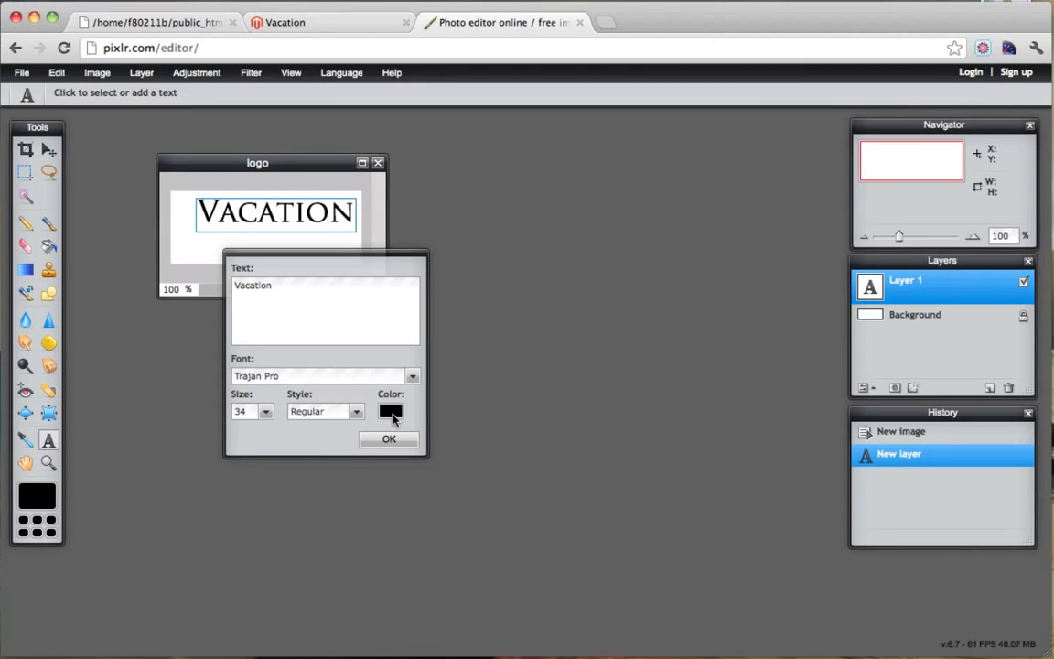
left_click(357, 414)
left_click(334, 441)
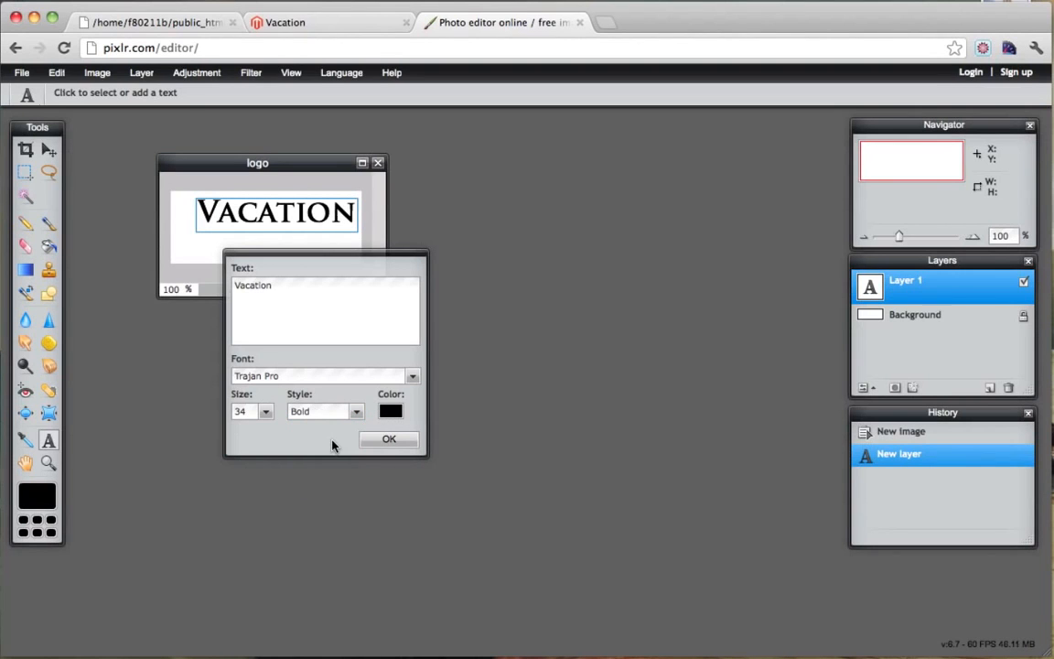
Step: Colour the Vacation text orange (ff9924) and apply the text settings
left_click(390, 413)
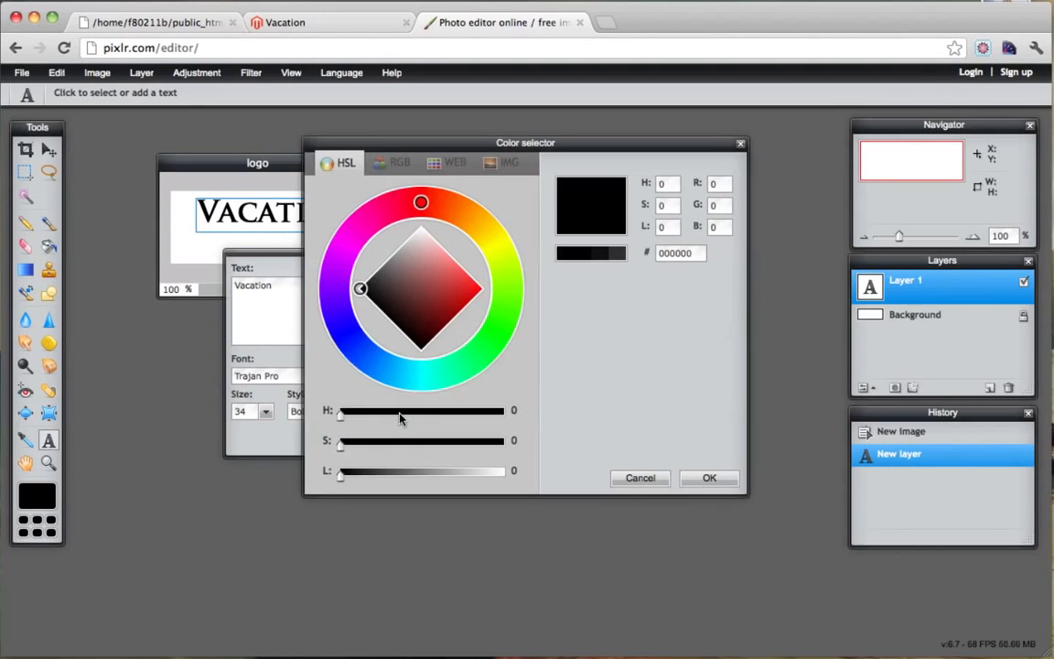
left_click_drag(421, 203, 470, 216)
left_click_drag(462, 293, 474, 285)
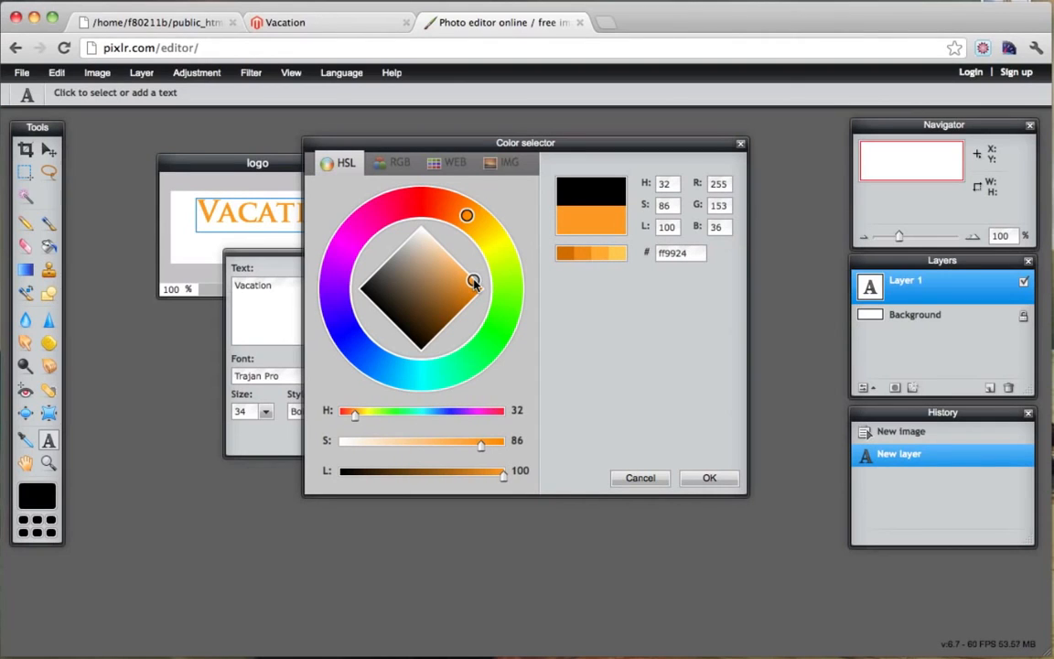
left_click(711, 479)
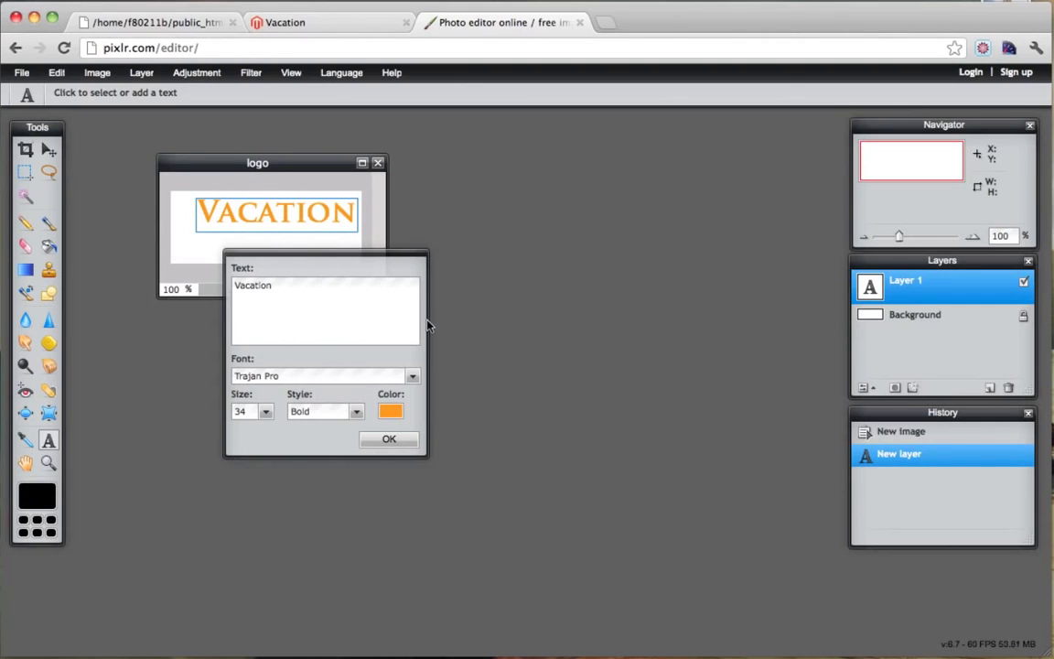
left_click(389, 441)
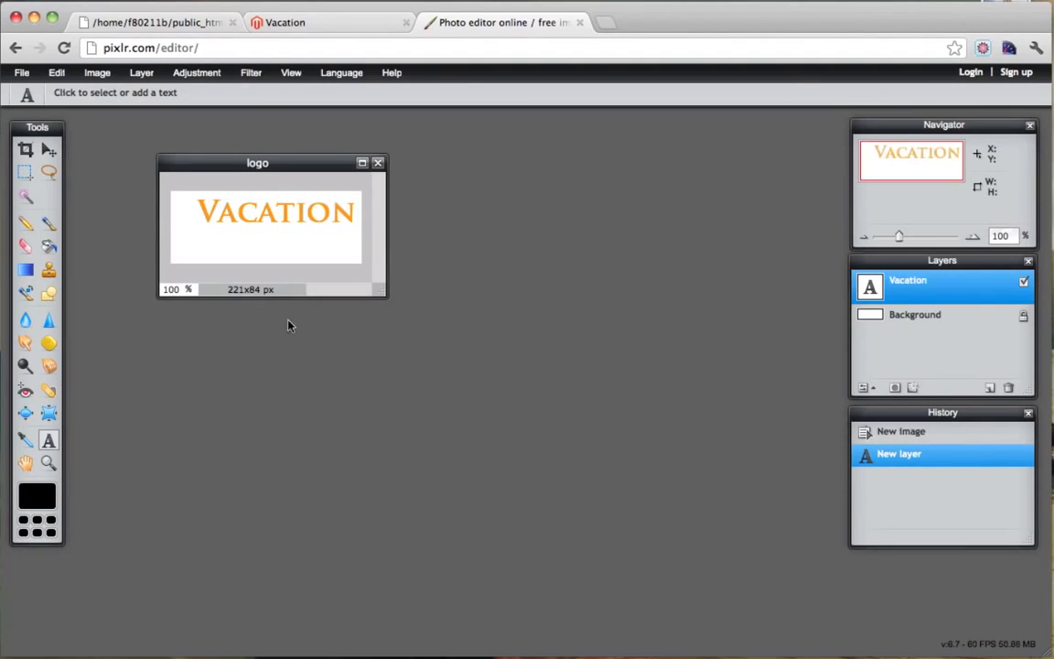
Step: Move the Vacation text to the logo canvas's right edge, roughly centred vertically, and nudge it into final position
left_click(49, 150)
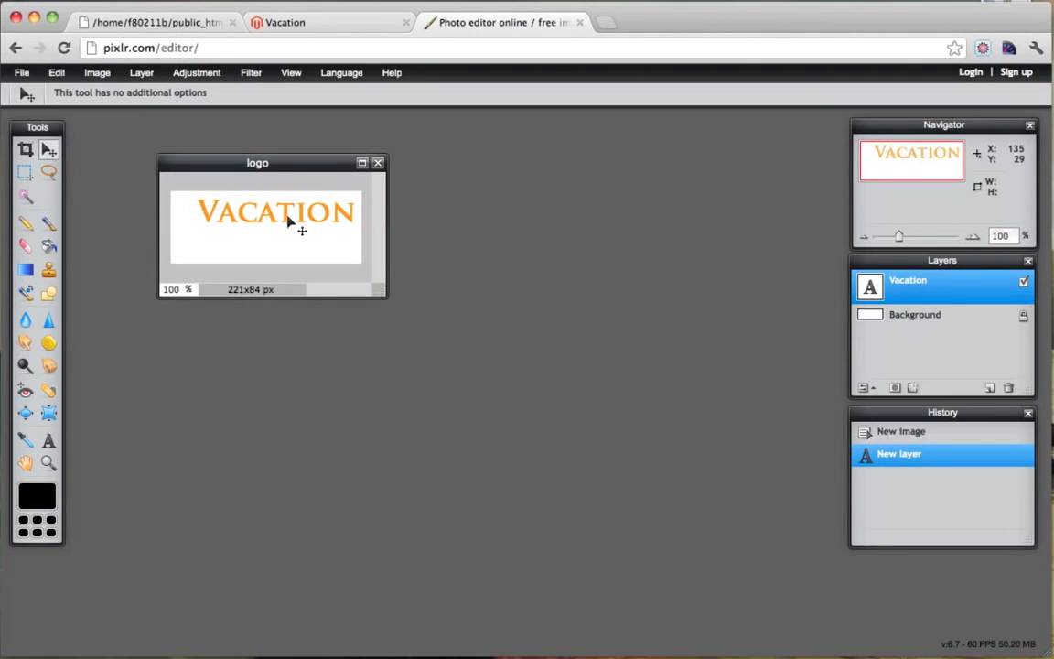
left_click_drag(283, 219, 291, 241)
key("Up")
key("Up")
key("Up")
key("Up")
key("Up")
key("Up")
key("Up")
key("Up")
key("Up")
key("Up")
key("Up")
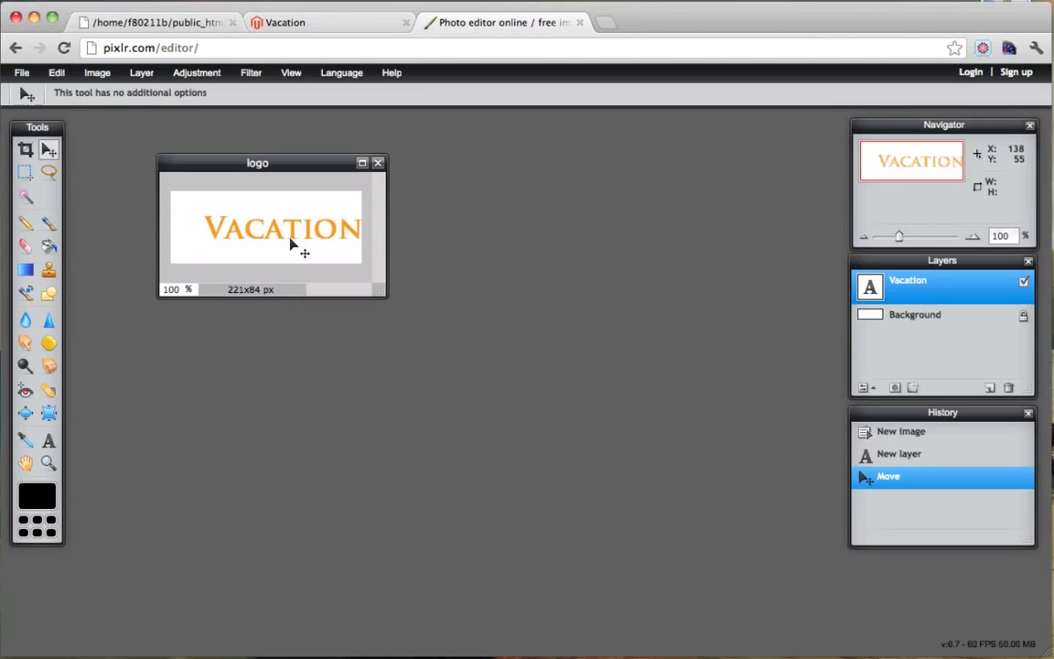
key("Down")
key("Down")
key("Left")
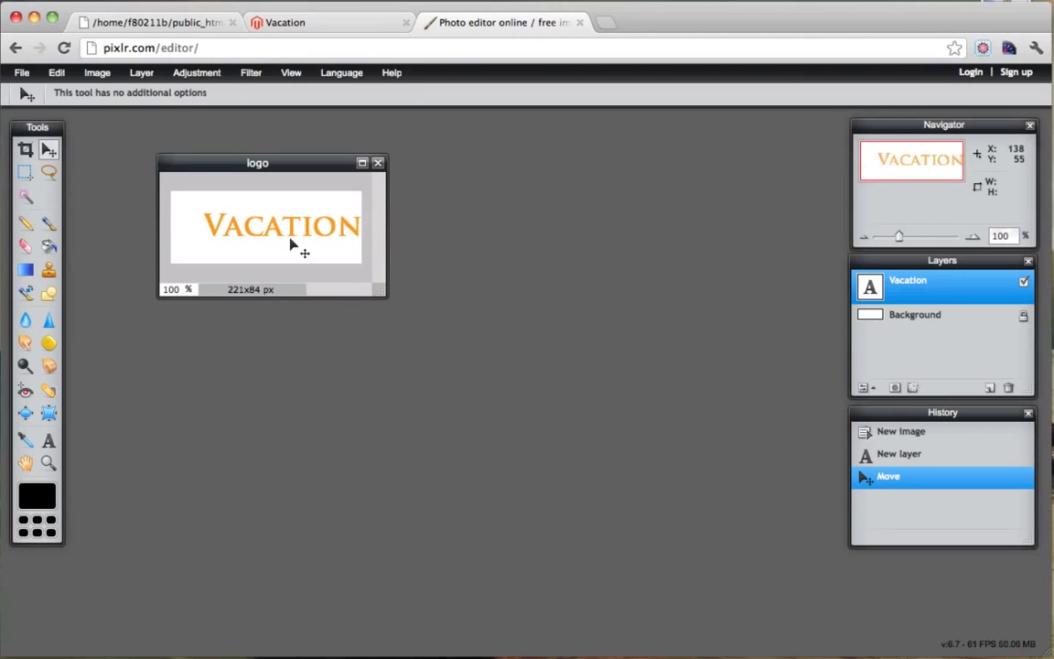
key("Down")
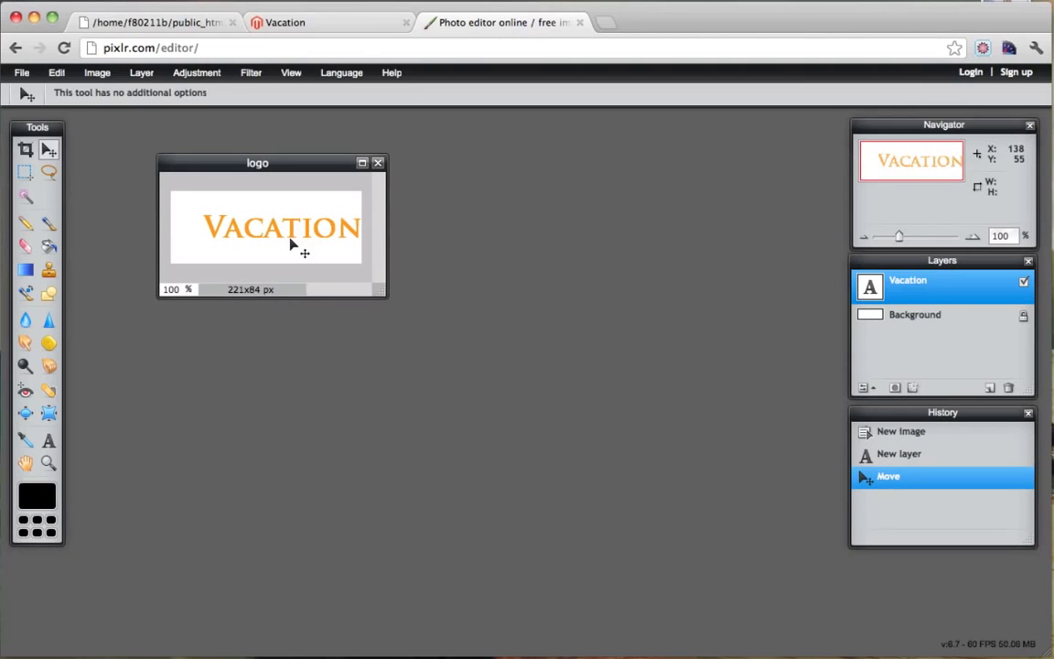
left_click(604, 26)
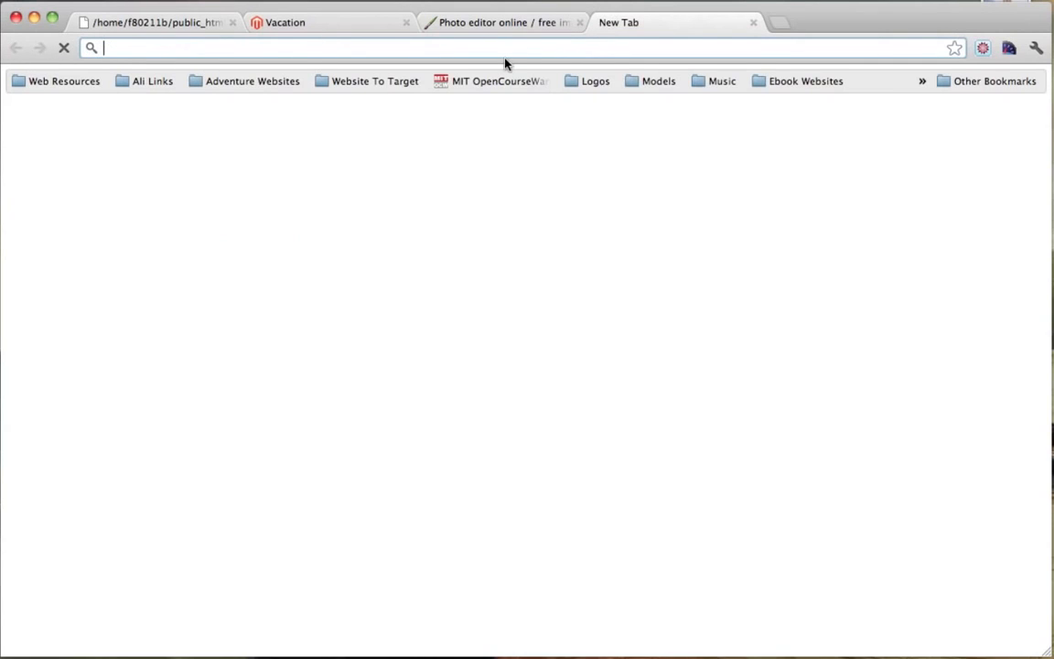
type("www.google.com")
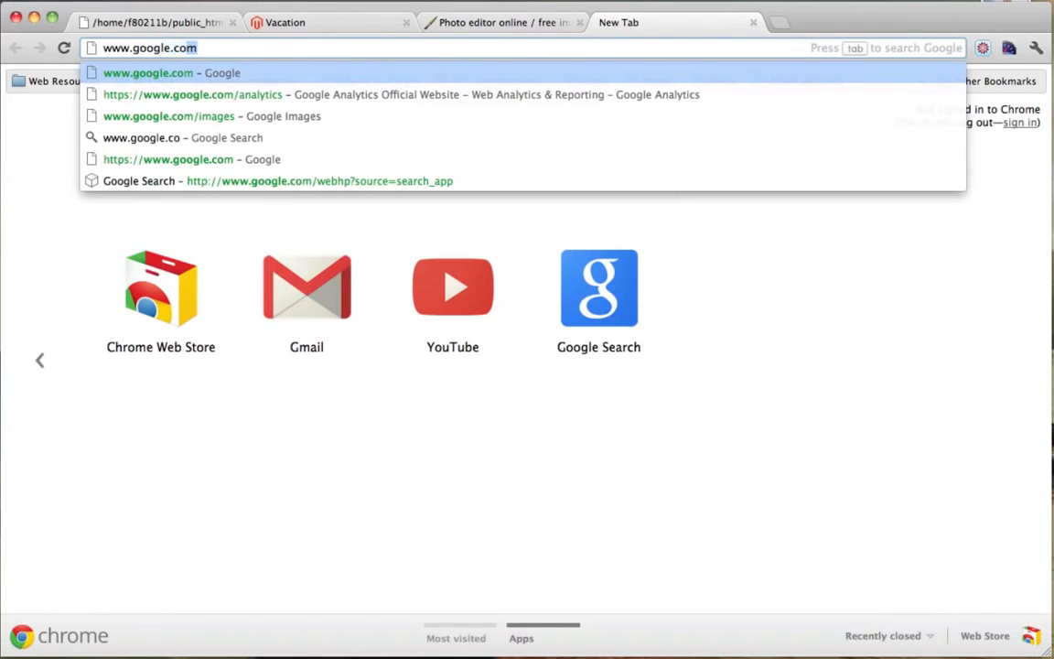
key("Return")
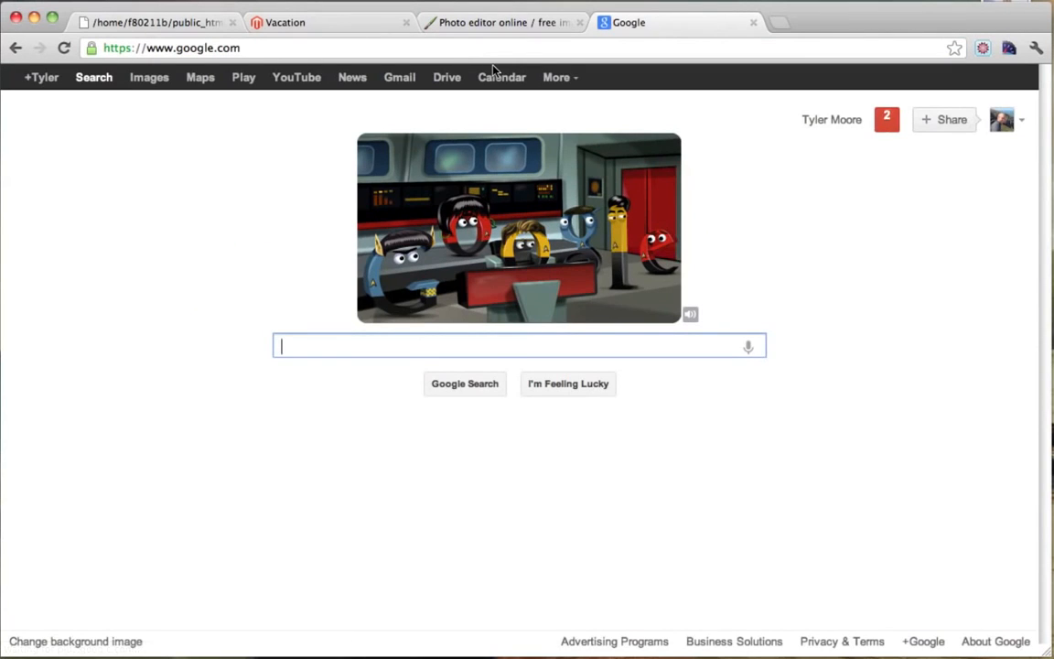
type("bird")
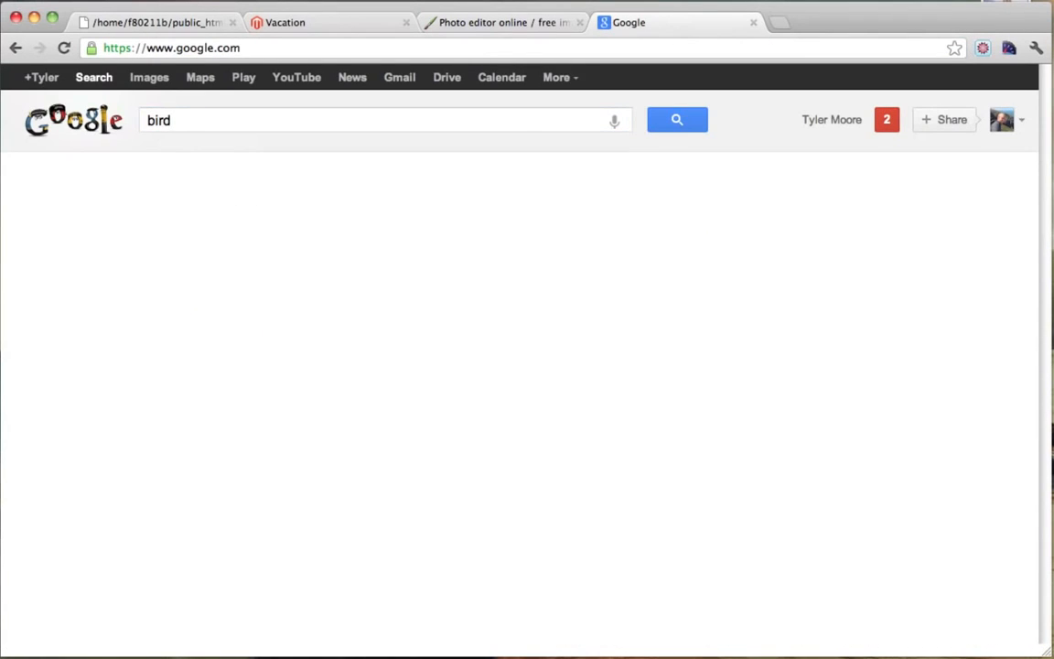
left_click(243, 125)
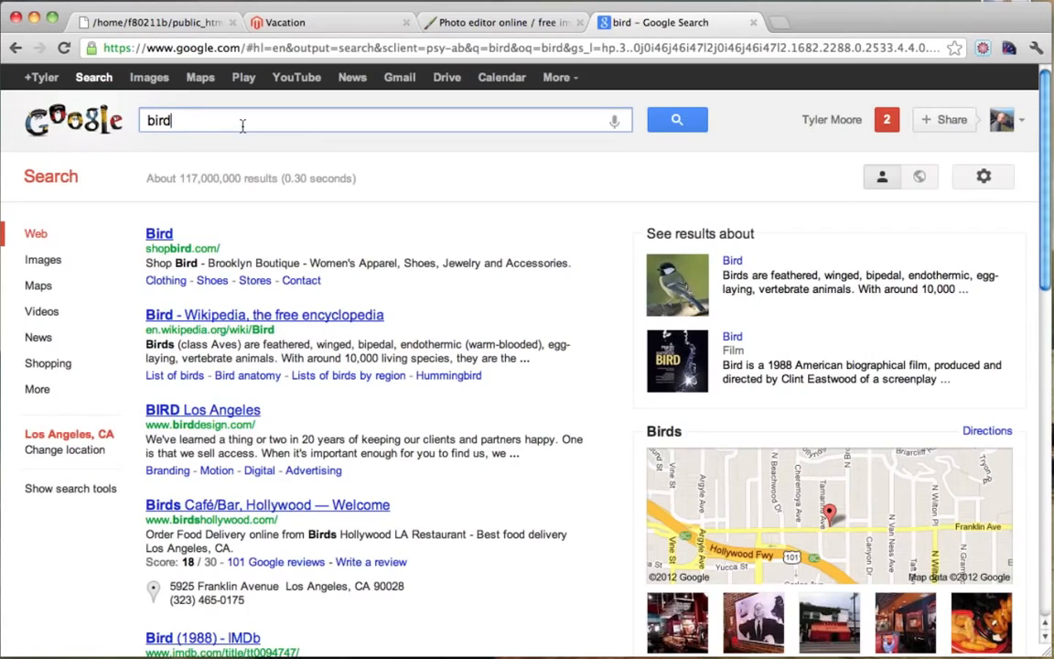
left_click(139, 80)
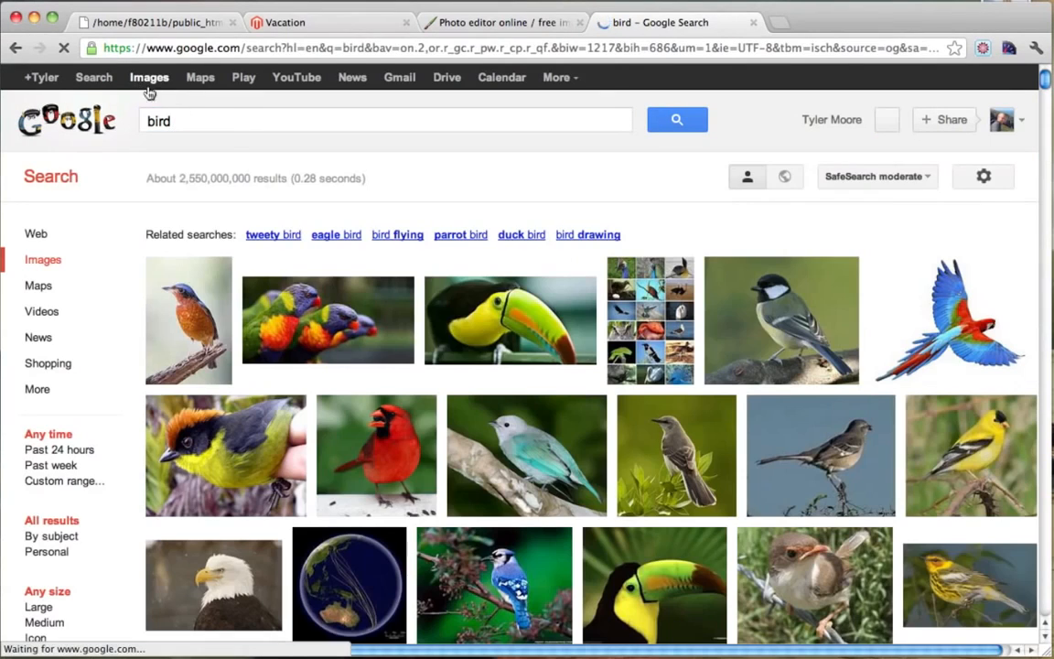
Step: Refine the image search to "bird icon" and open the result showing a blue long-legged bird with a yellow beak
left_click(206, 126)
type("icon")
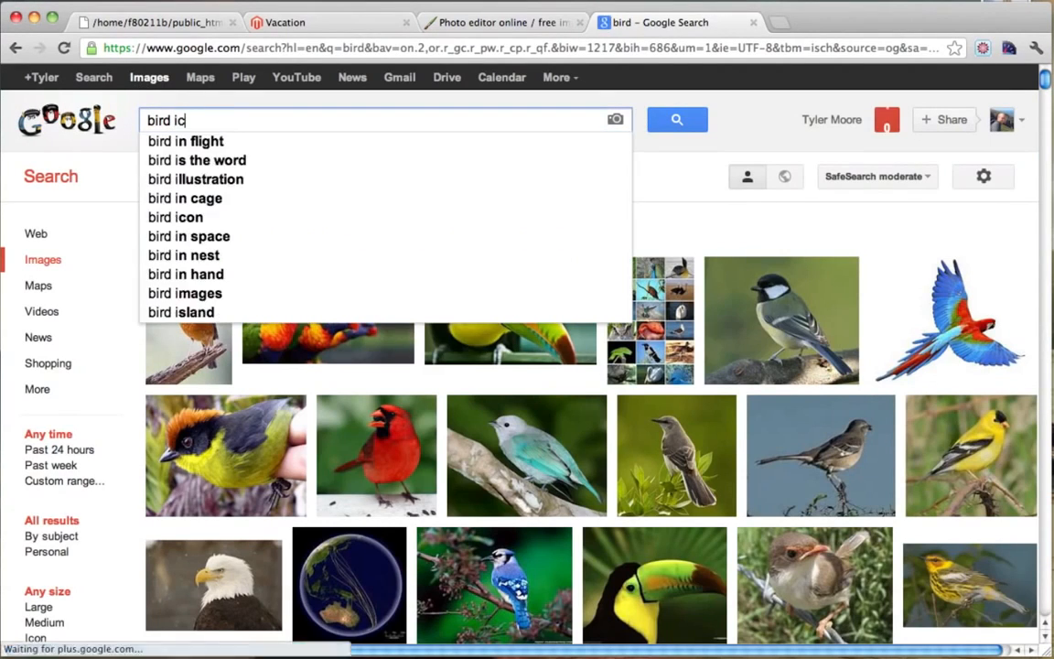
key("Return")
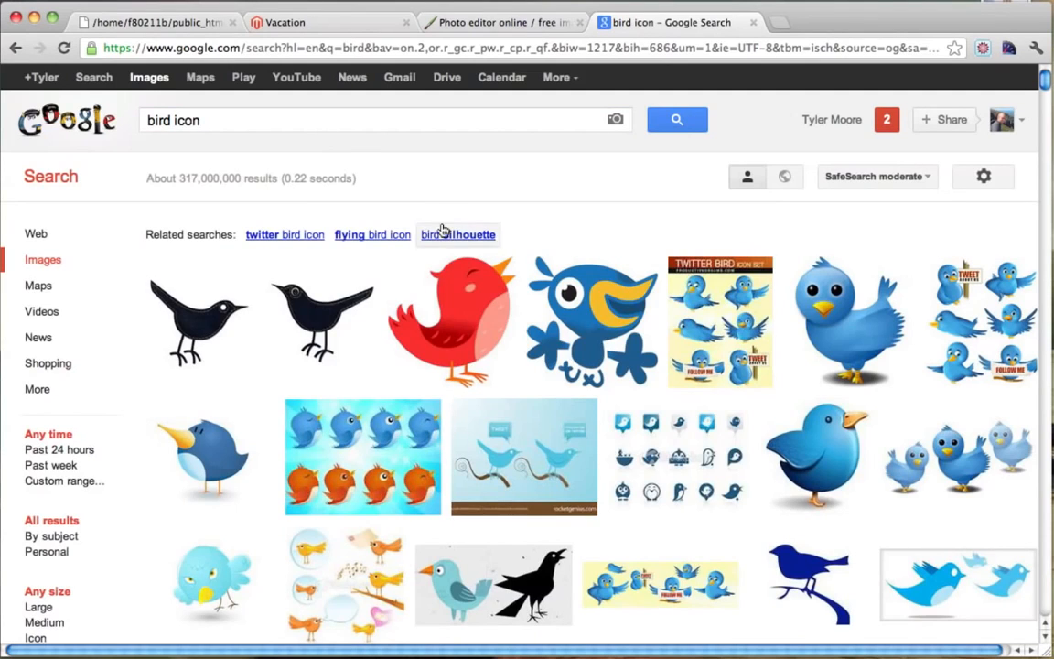
scroll(584, 111, "down", 2)
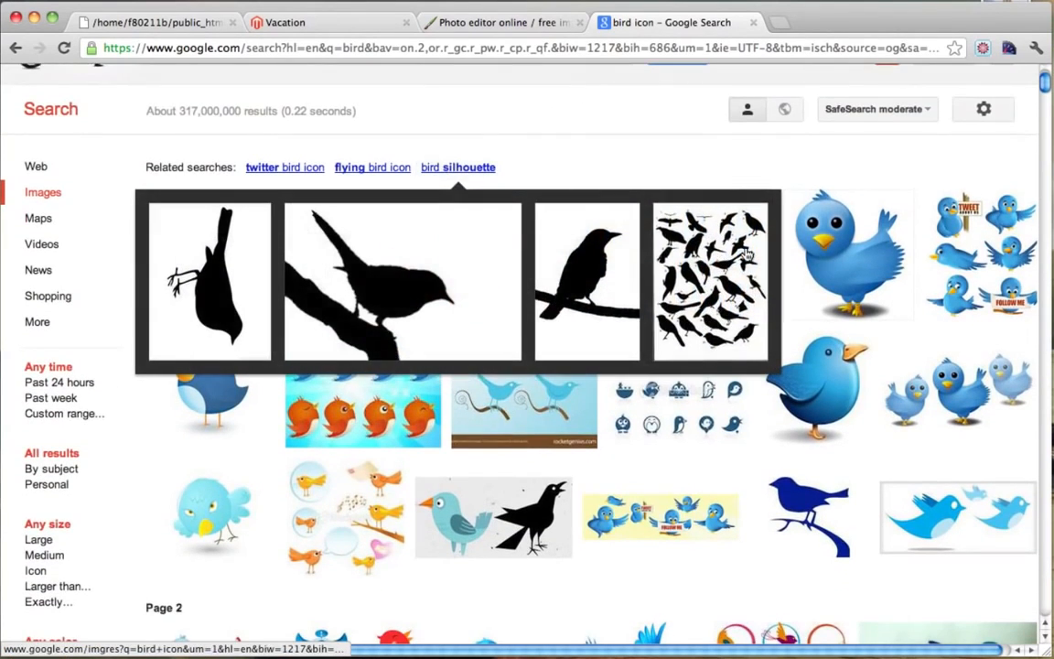
scroll(584, 111, "down", 10)
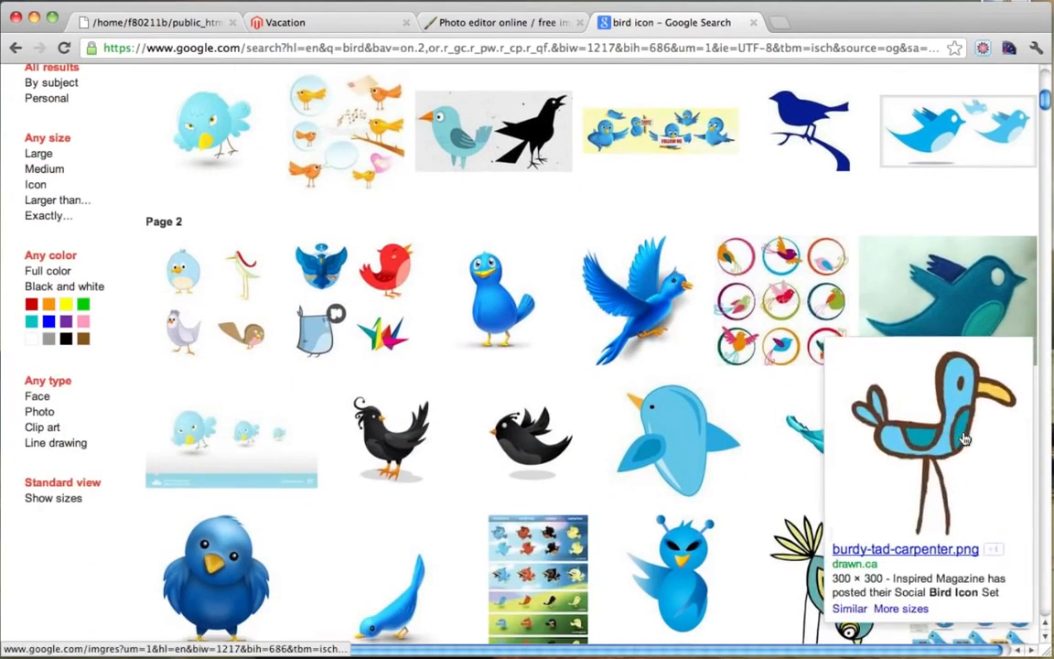
left_click(943, 440)
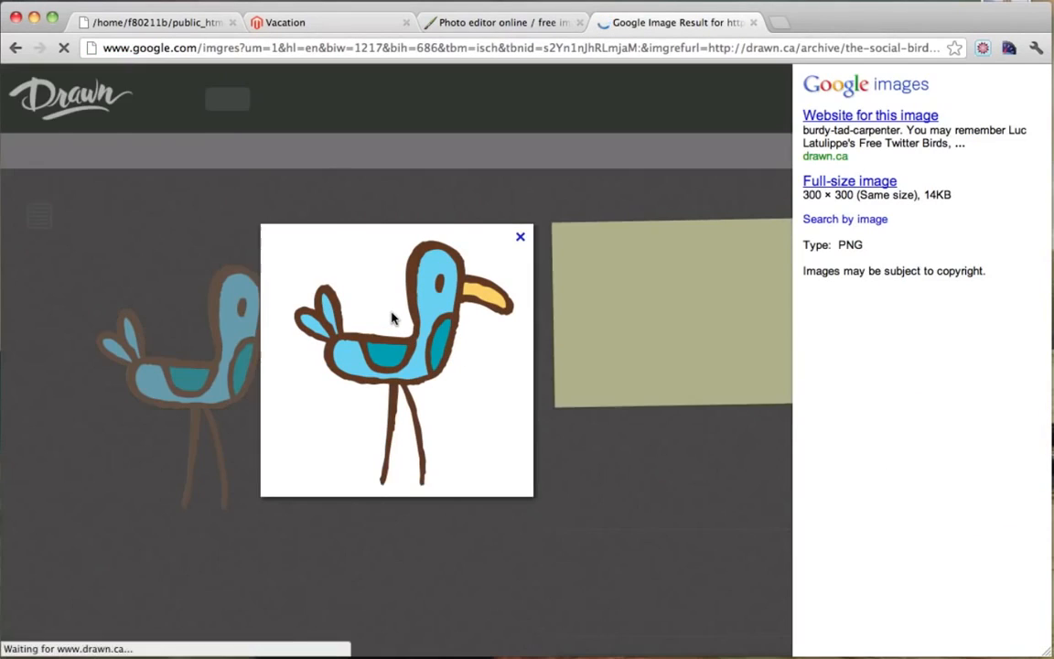
Step: Save the blue bird image to the Desktop as "burdy-tad-carpenter (1)"
right_click(392, 314)
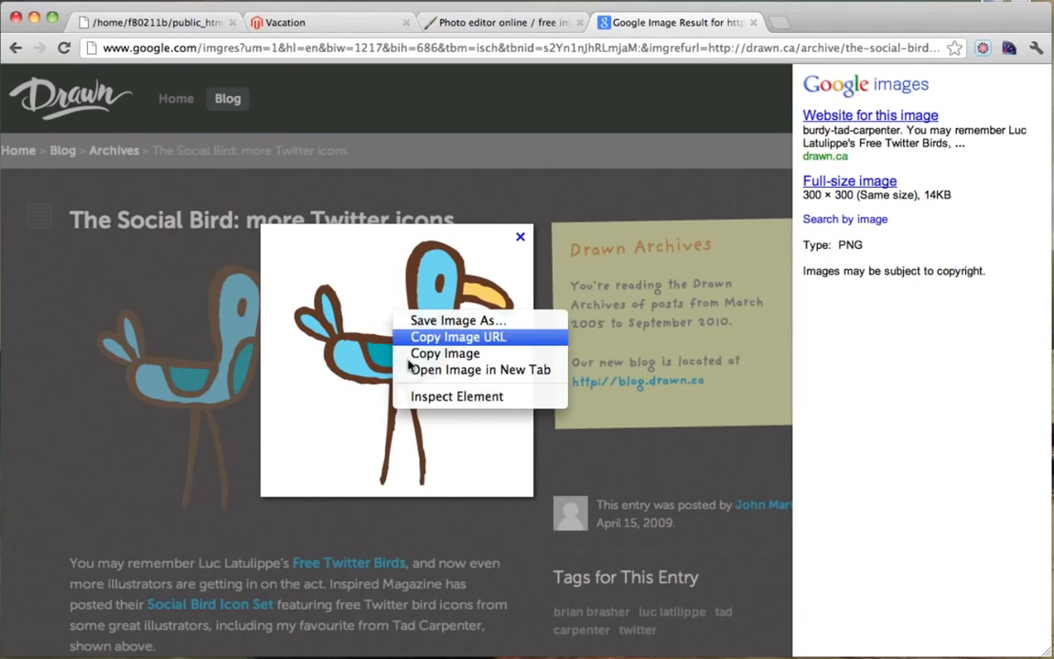
right_click(369, 313)
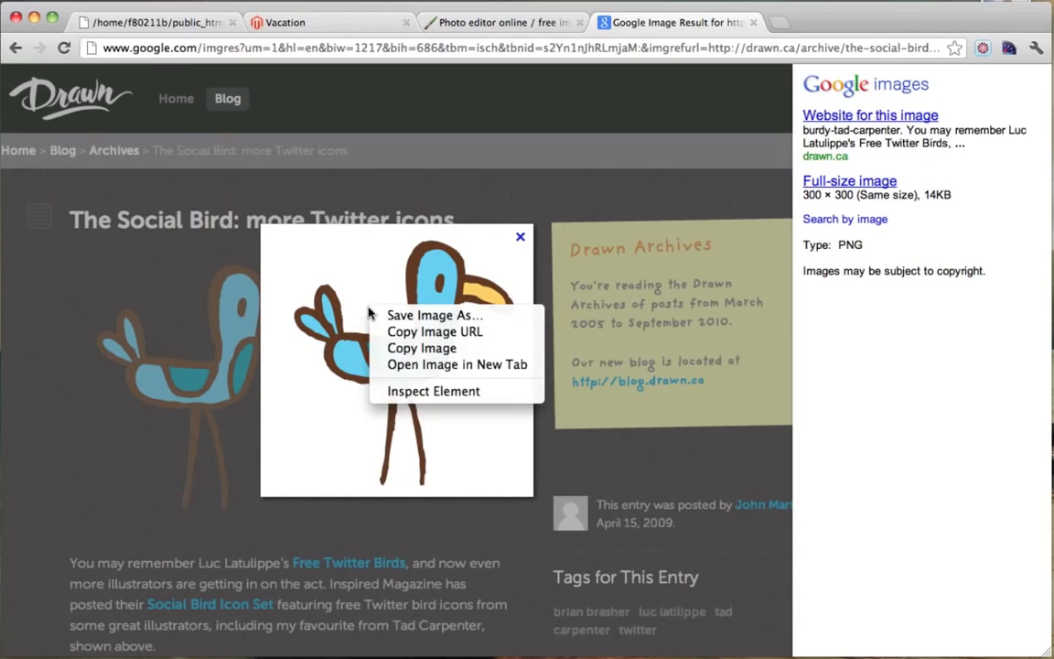
left_click(436, 315)
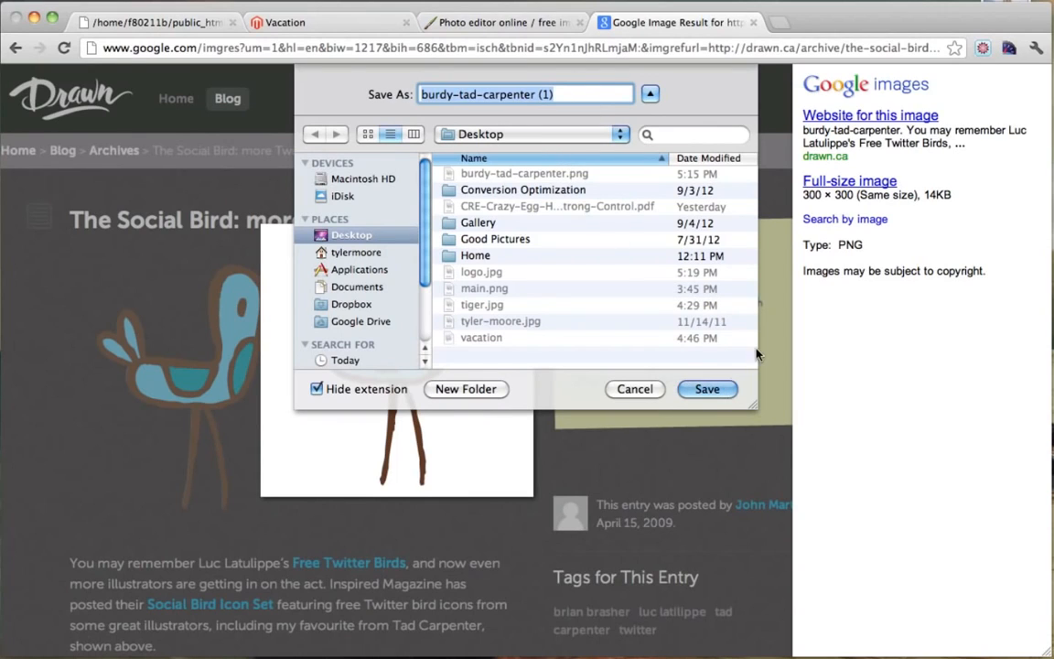
left_click(708, 389)
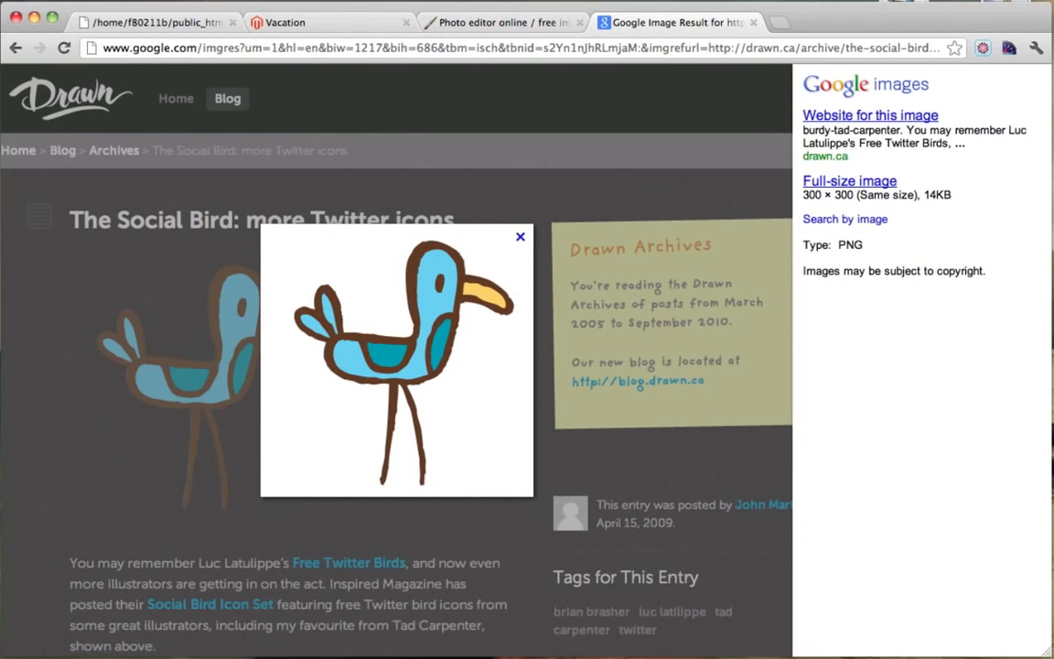
Step: Switch back to Pixlr and open burdy-tad-carpenter (1).png from the Desktop
left_click(511, 20)
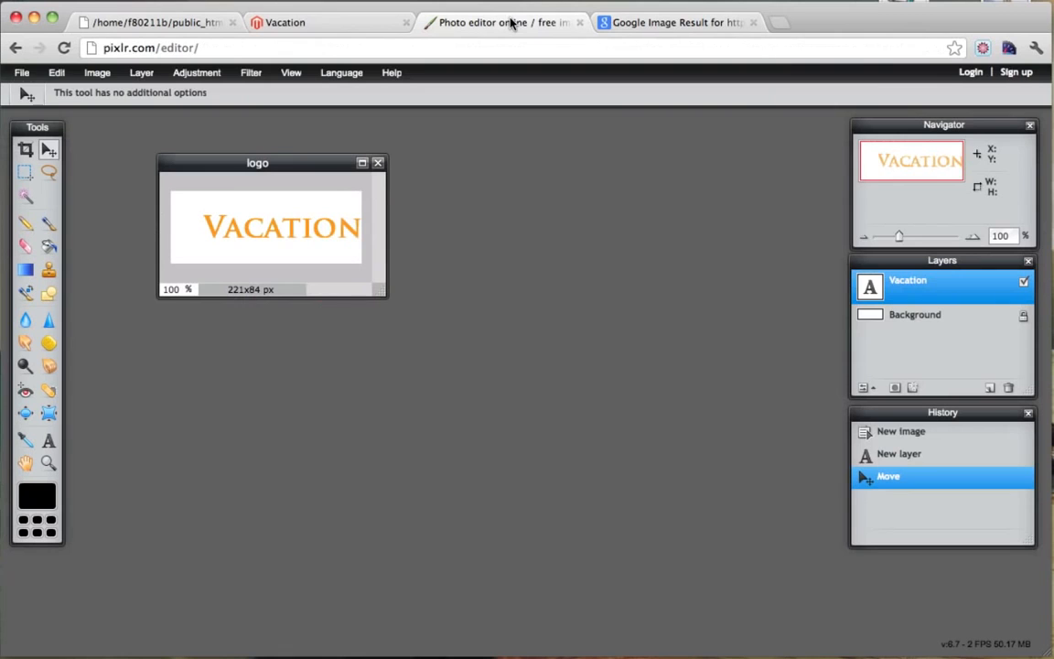
left_click(21, 73)
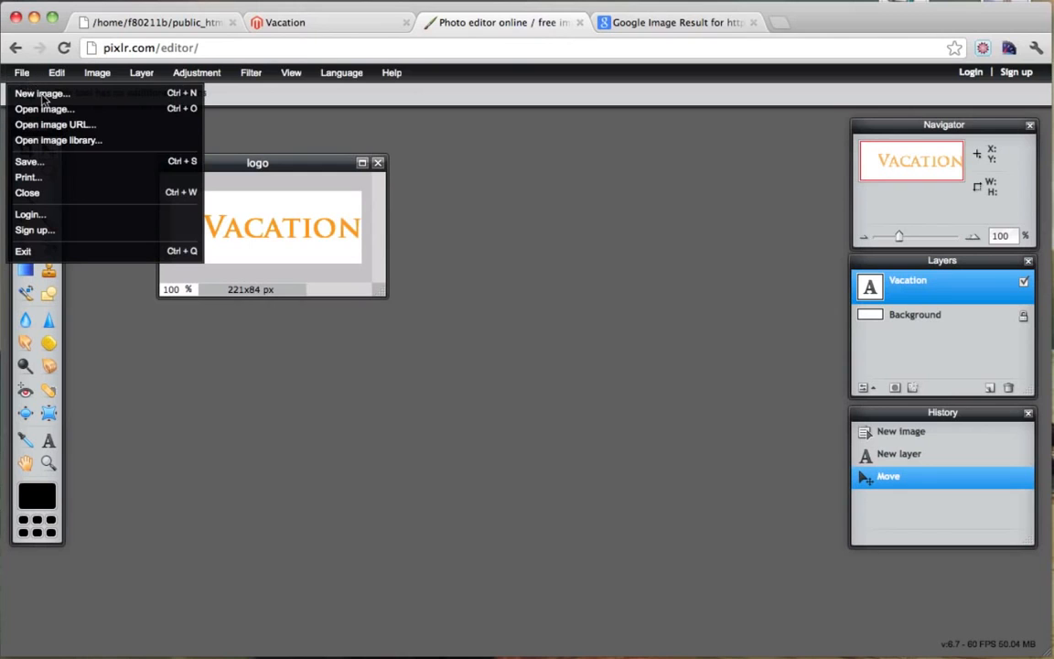
left_click(44, 109)
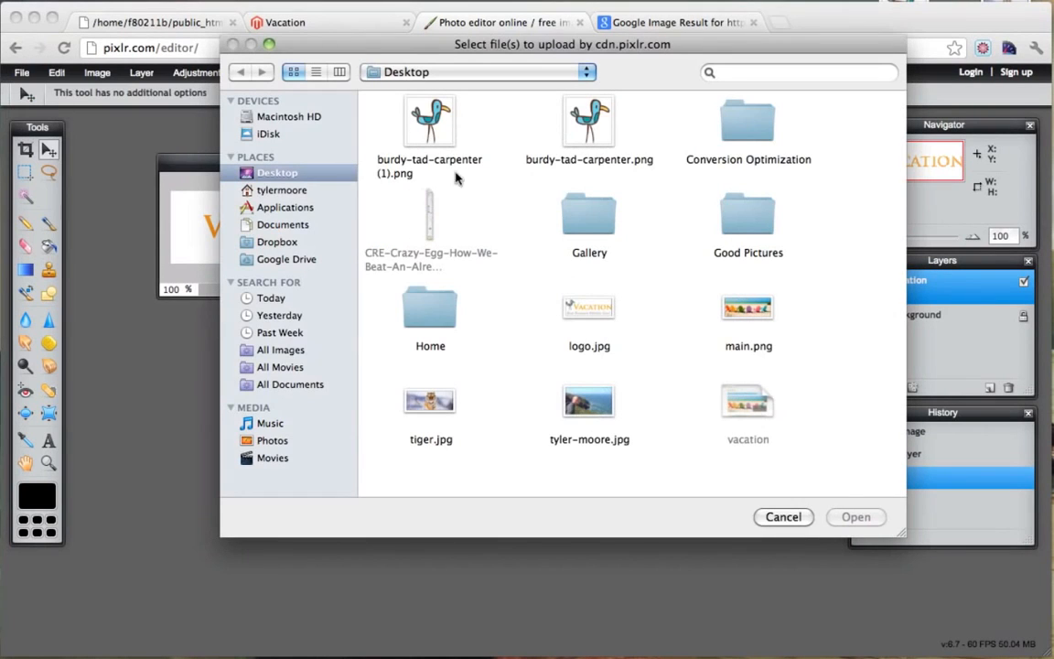
left_click(427, 129)
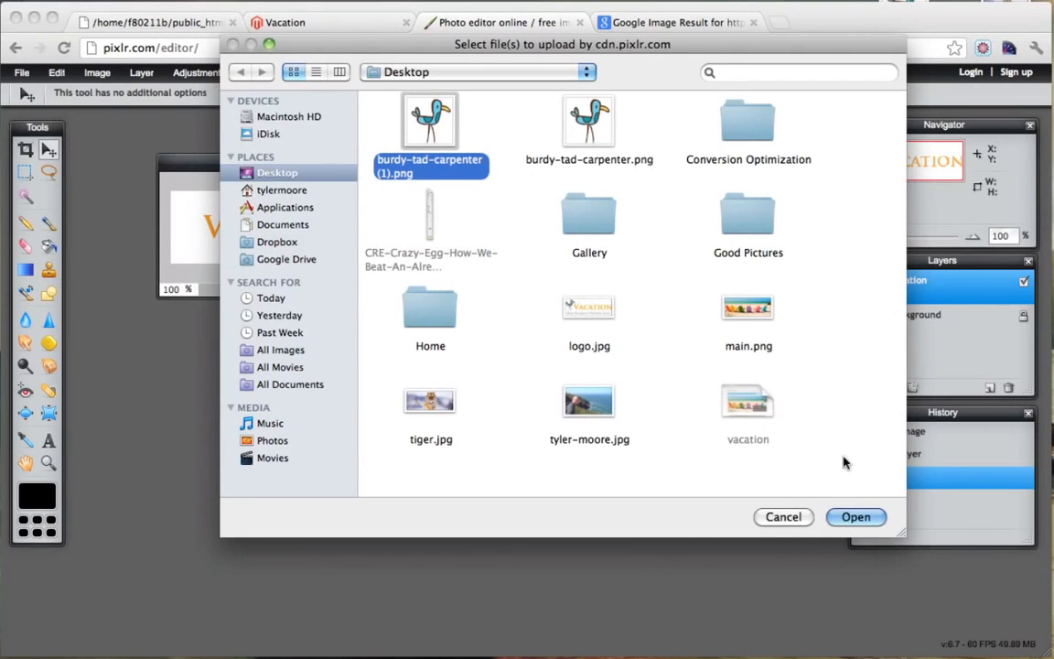
left_click(857, 517)
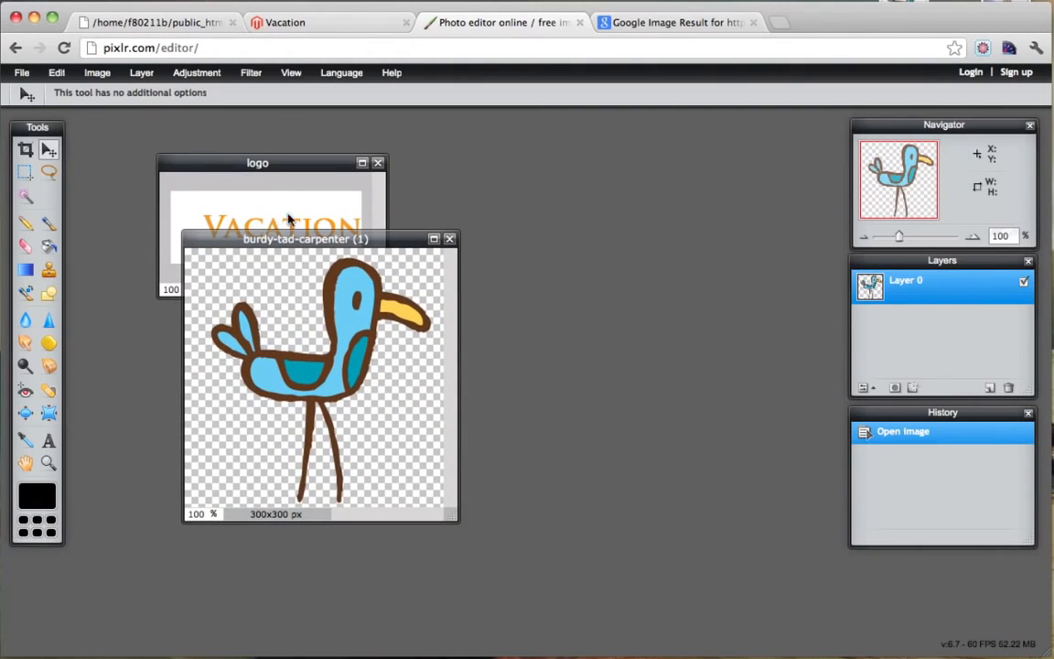
Step: Select and copy the whole bird image, and paste it into the logo image as a new layer
left_click(57, 72)
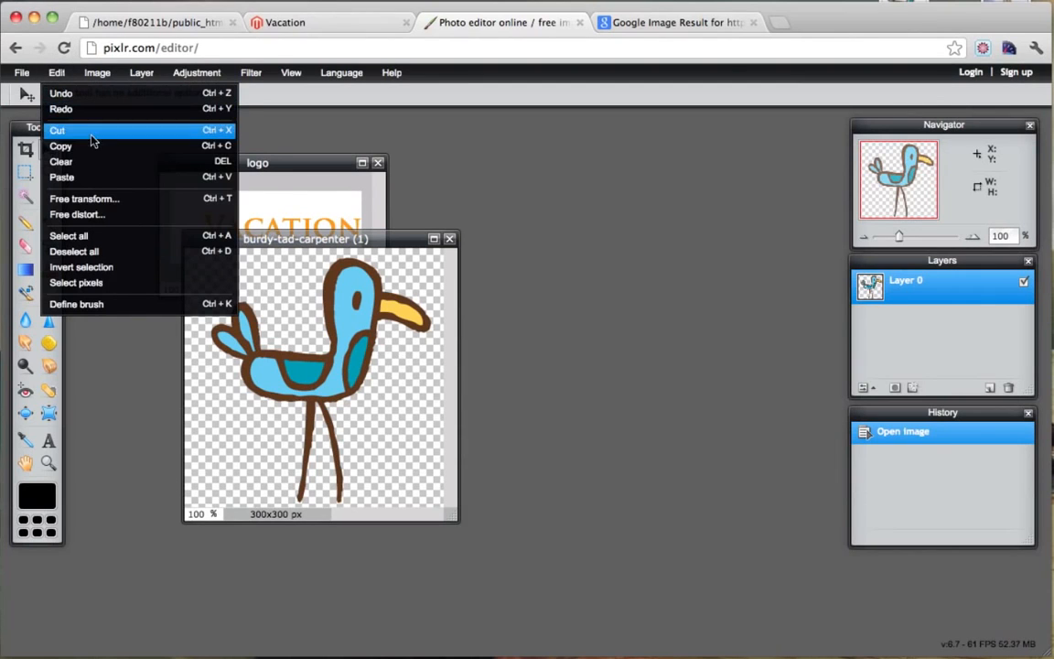
left_click(73, 235)
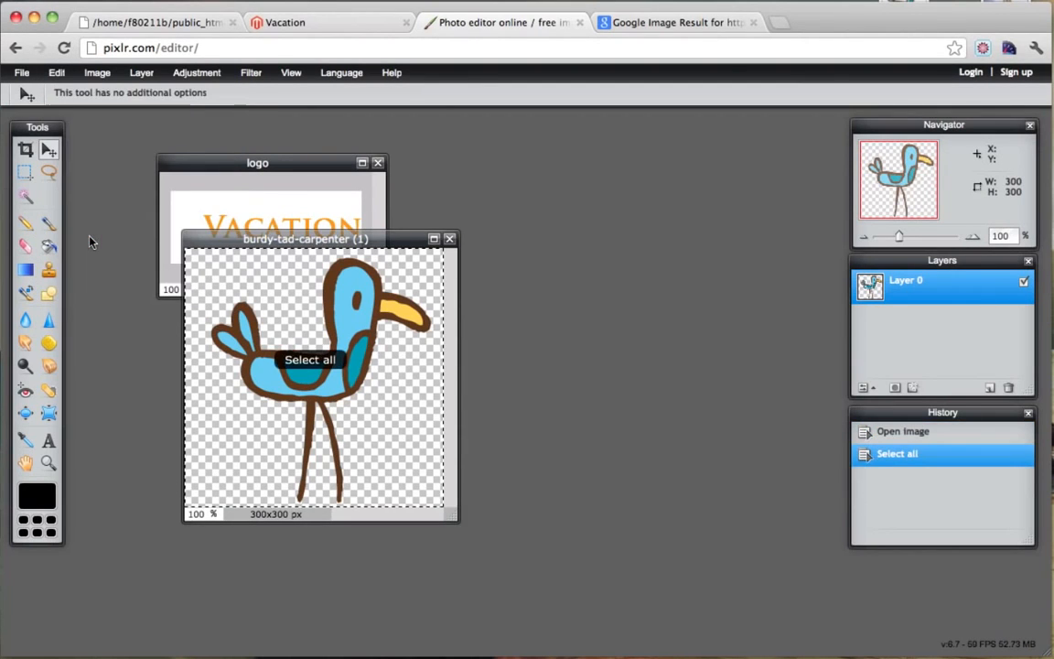
left_click(57, 72)
left_click(79, 138)
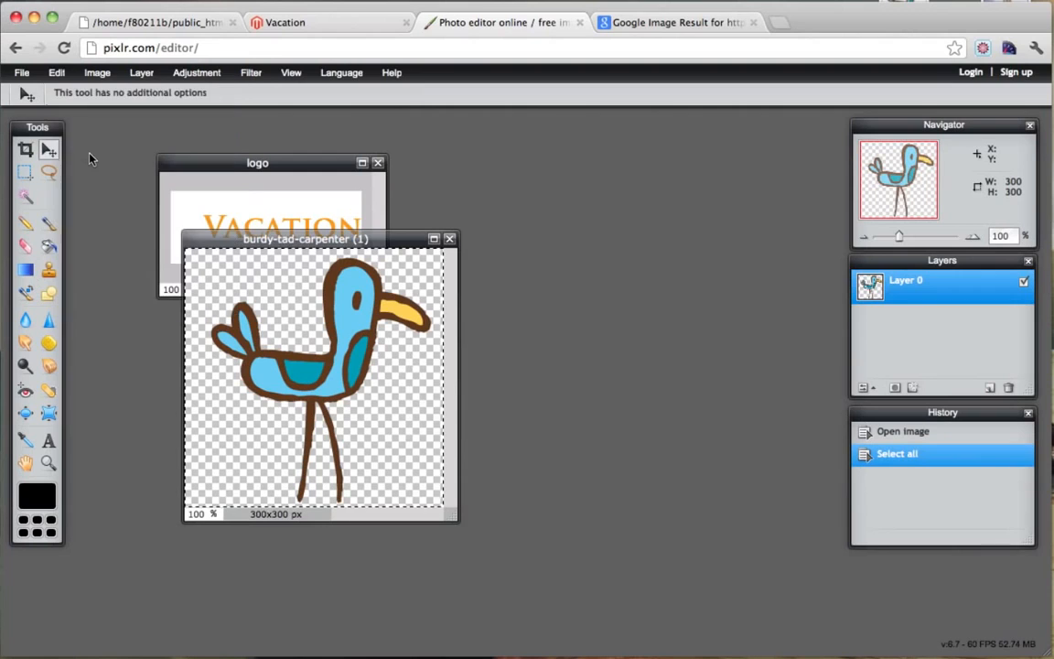
left_click(251, 164)
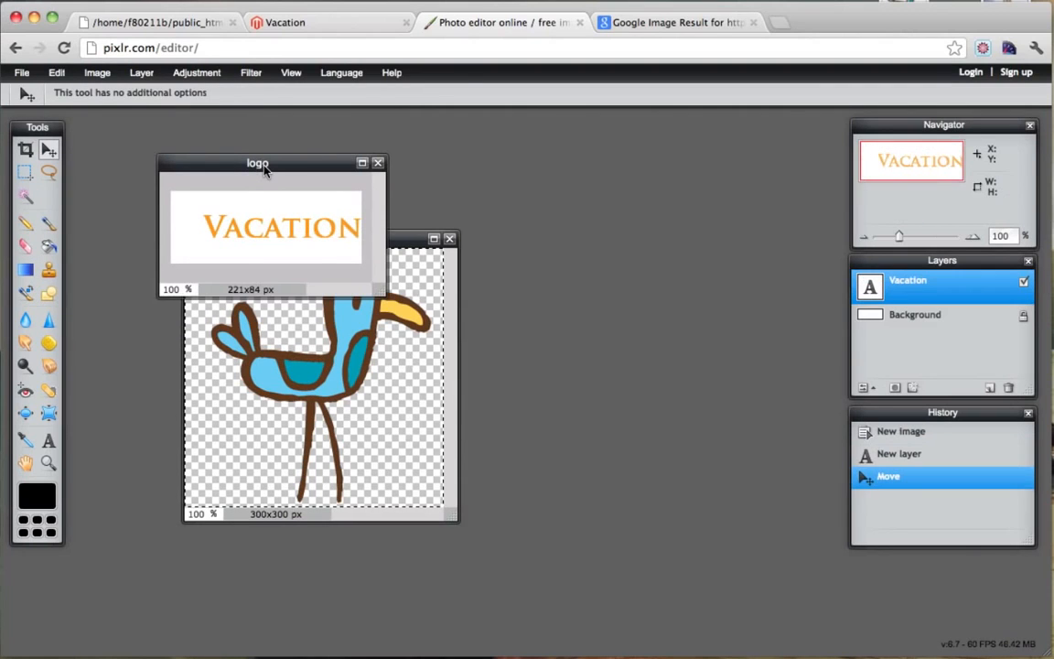
left_click(57, 72)
left_click(62, 177)
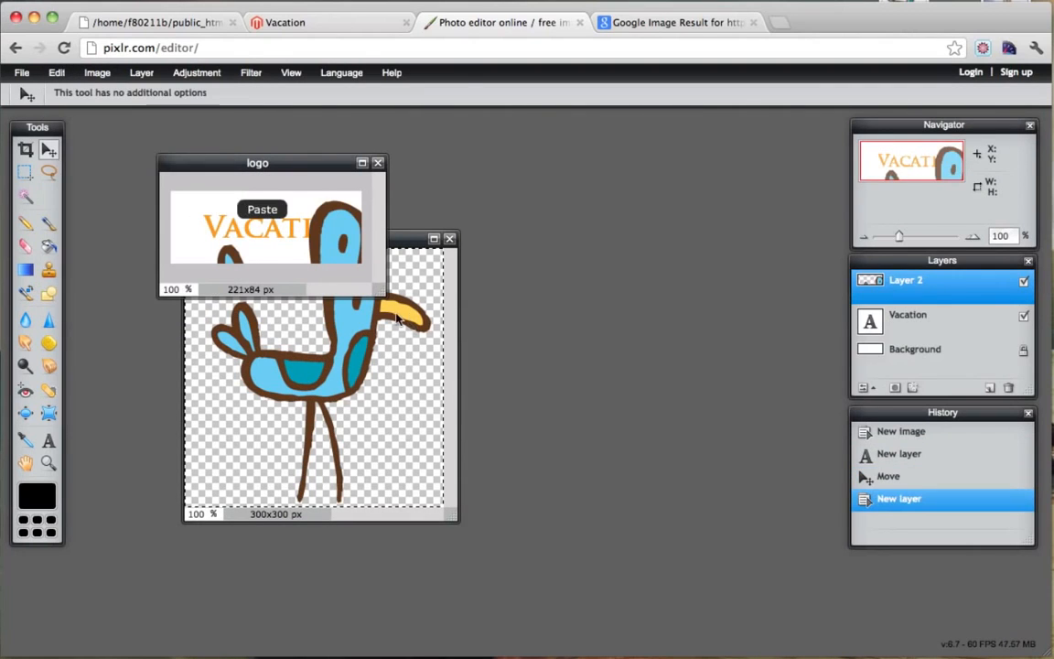
Step: Enlarge the logo image window and scale the pasted bird layer down somewhat with Free transform, keeping its centre in place
left_click_drag(378, 292, 638, 451)
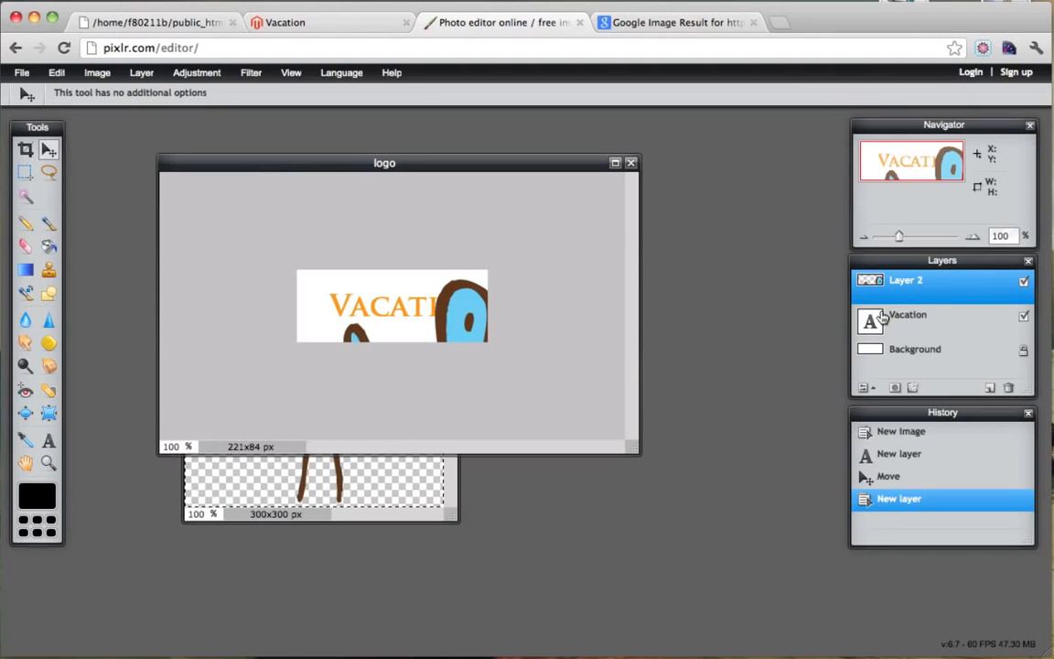
left_click(102, 77)
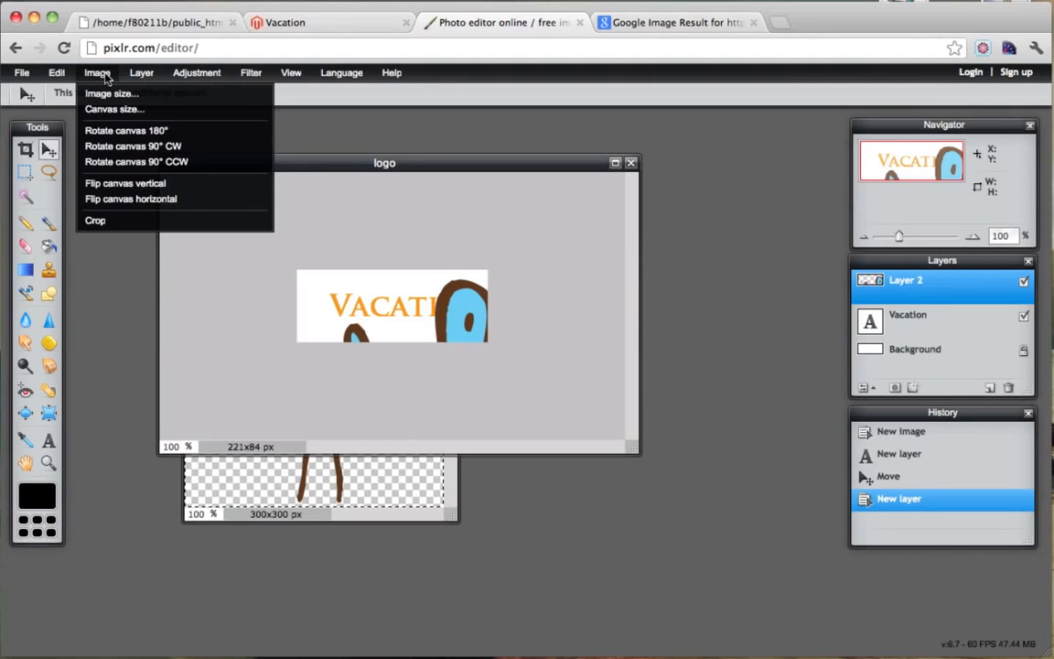
mouse_move(57, 73)
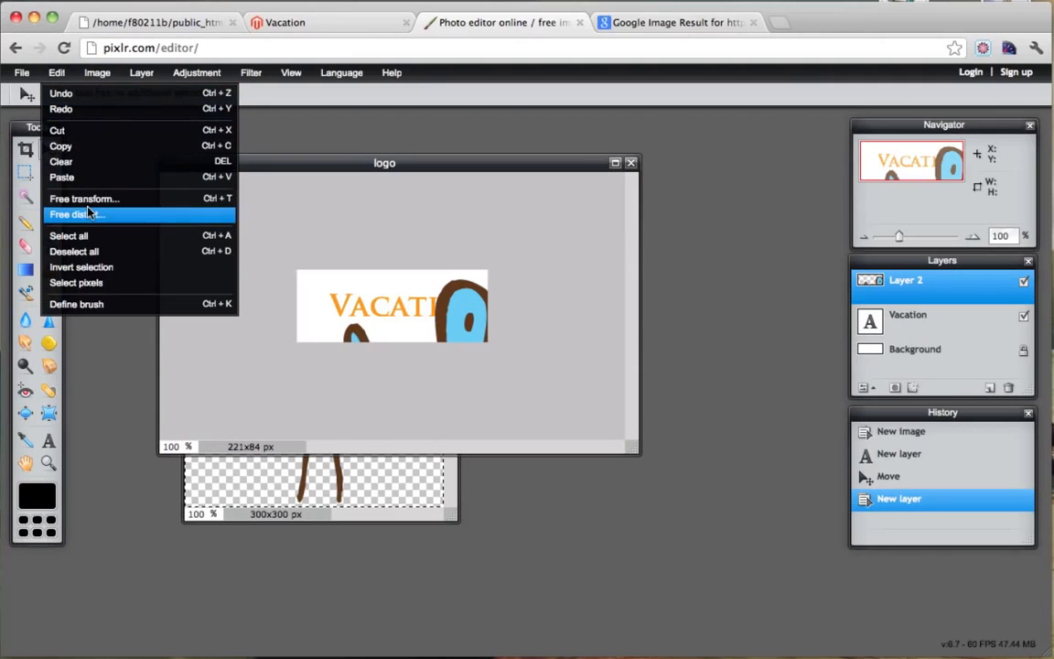
left_click(84, 199)
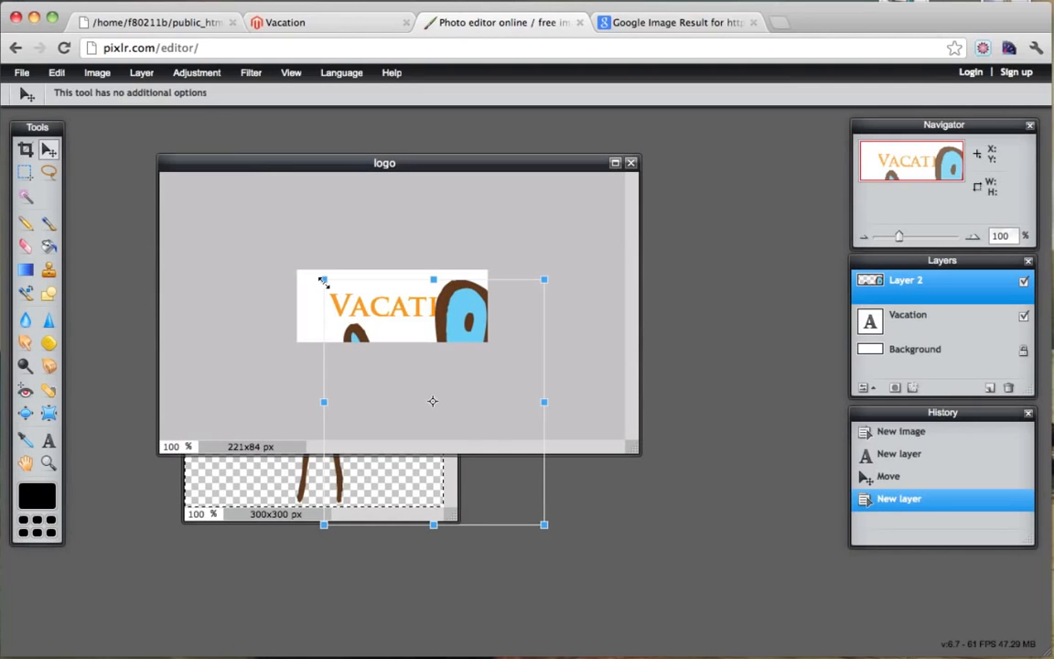
left_click_drag(323, 281, 341, 306)
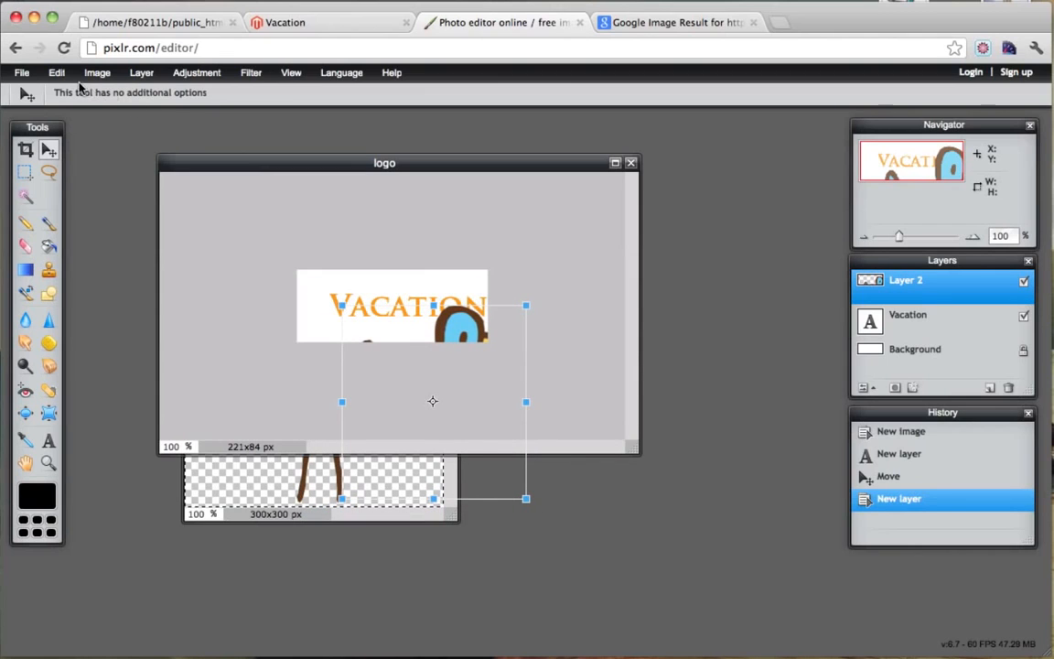
key("Return")
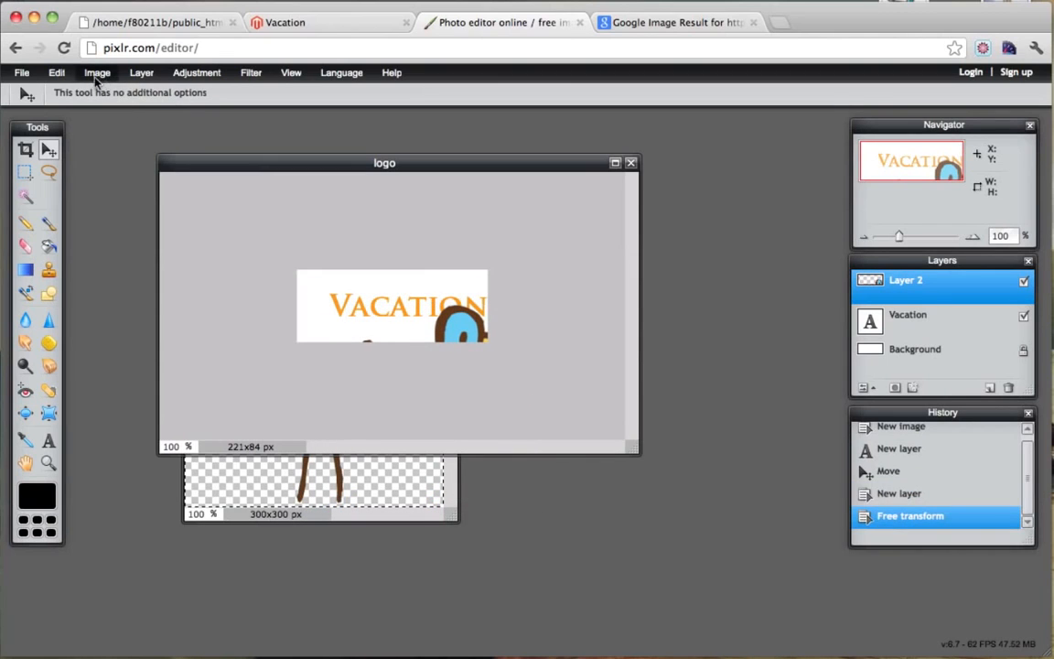
Step: Undo the last free transform of the bird layer, shrink it with Free transform to logo height, and place it just left of "Vacation"
left_click(57, 73)
left_click(61, 94)
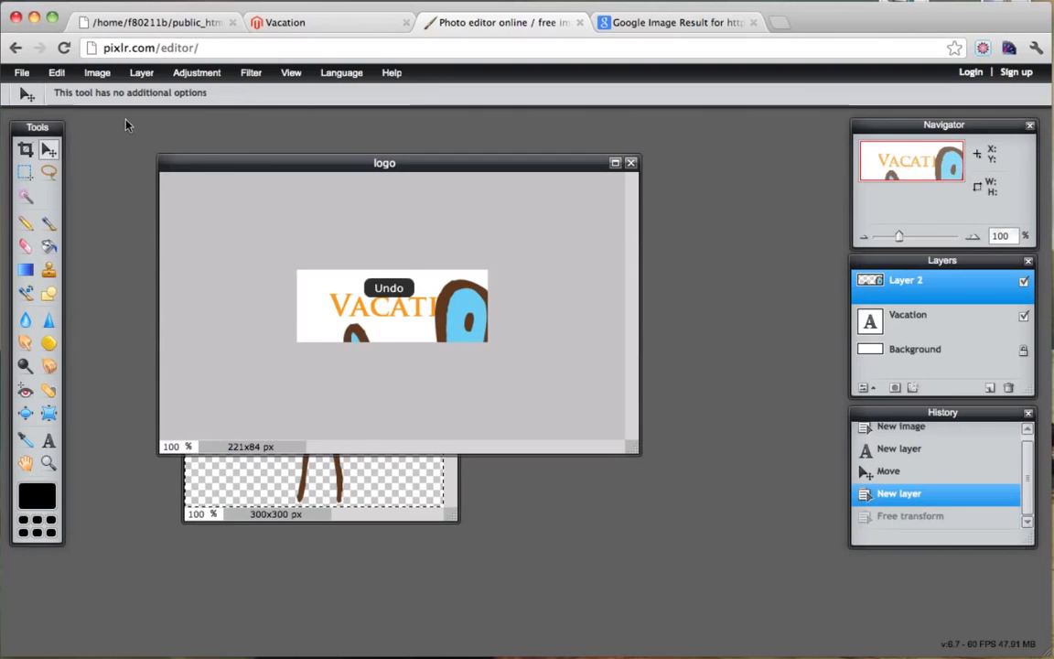
left_click(57, 73)
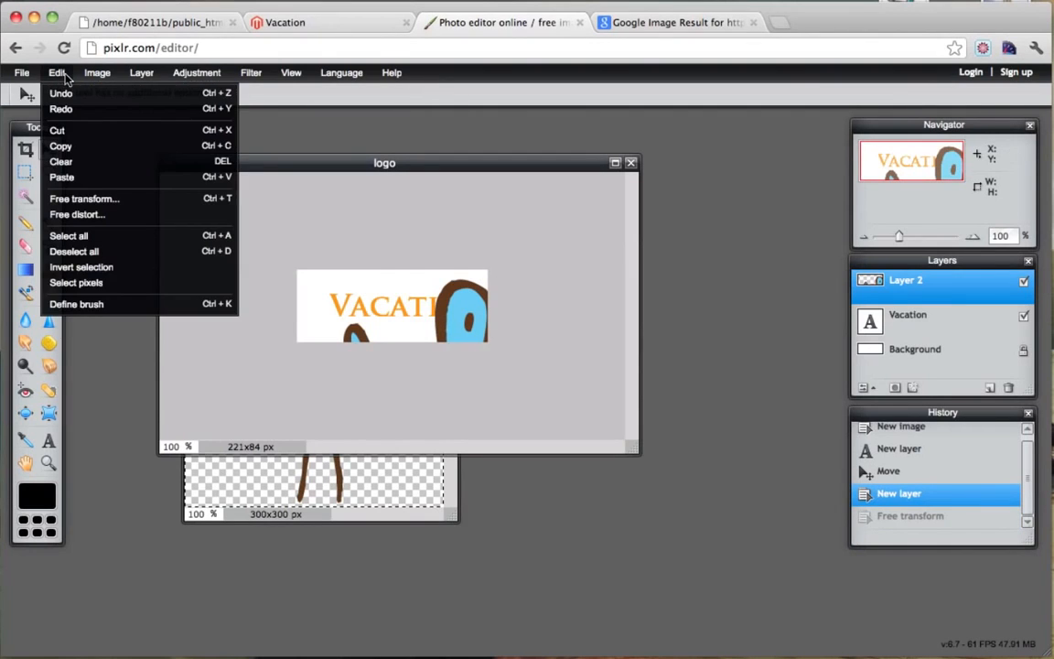
left_click(118, 199)
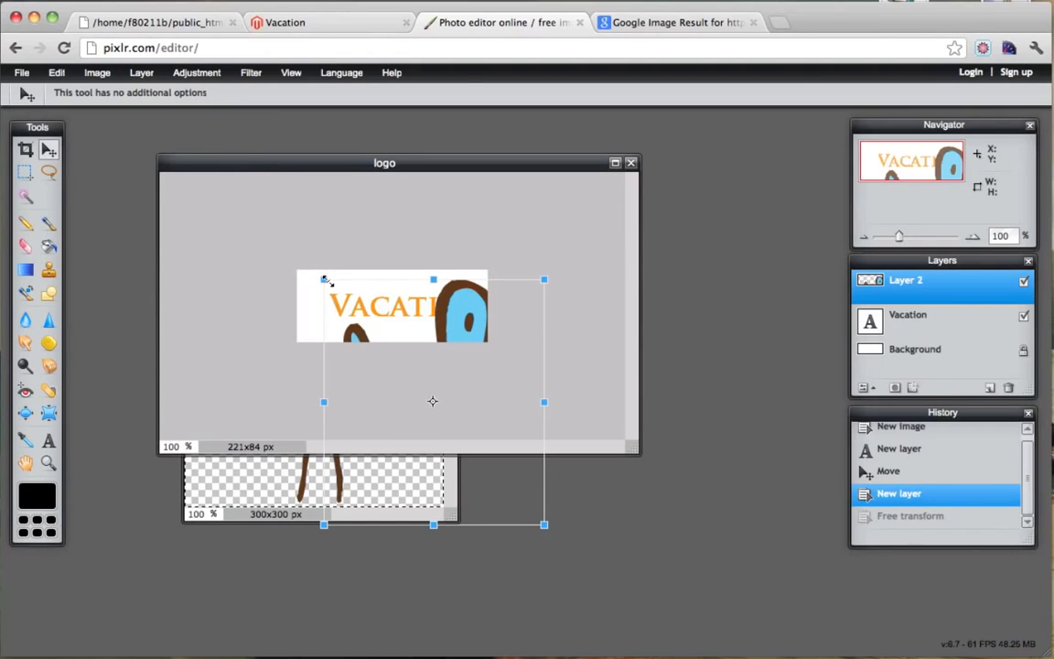
left_click_drag(327, 280, 399, 352)
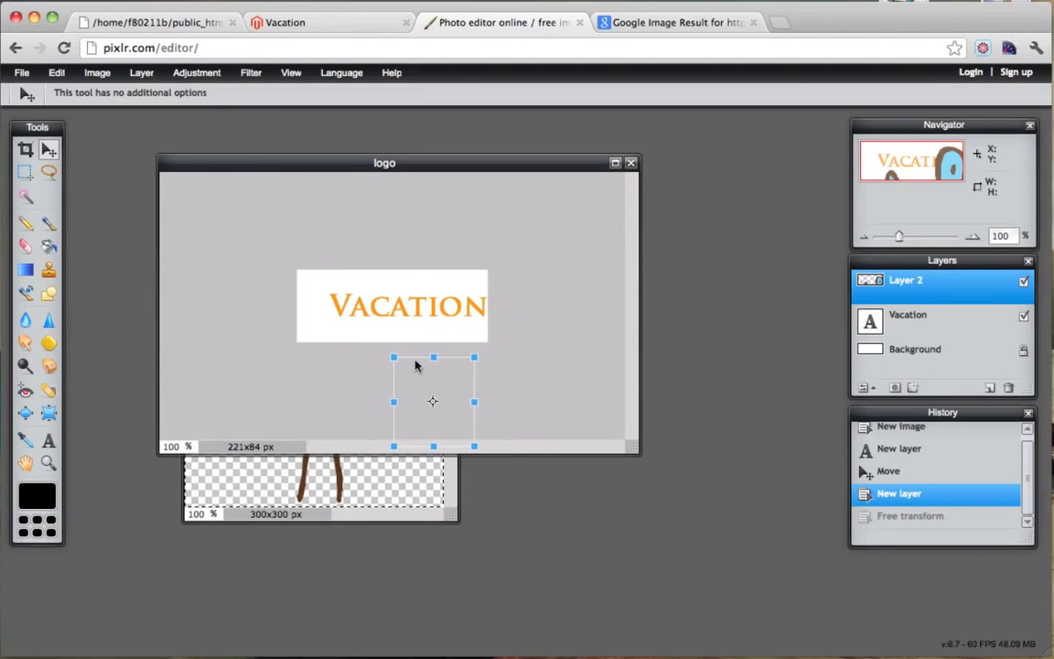
left_click_drag(443, 386, 307, 265)
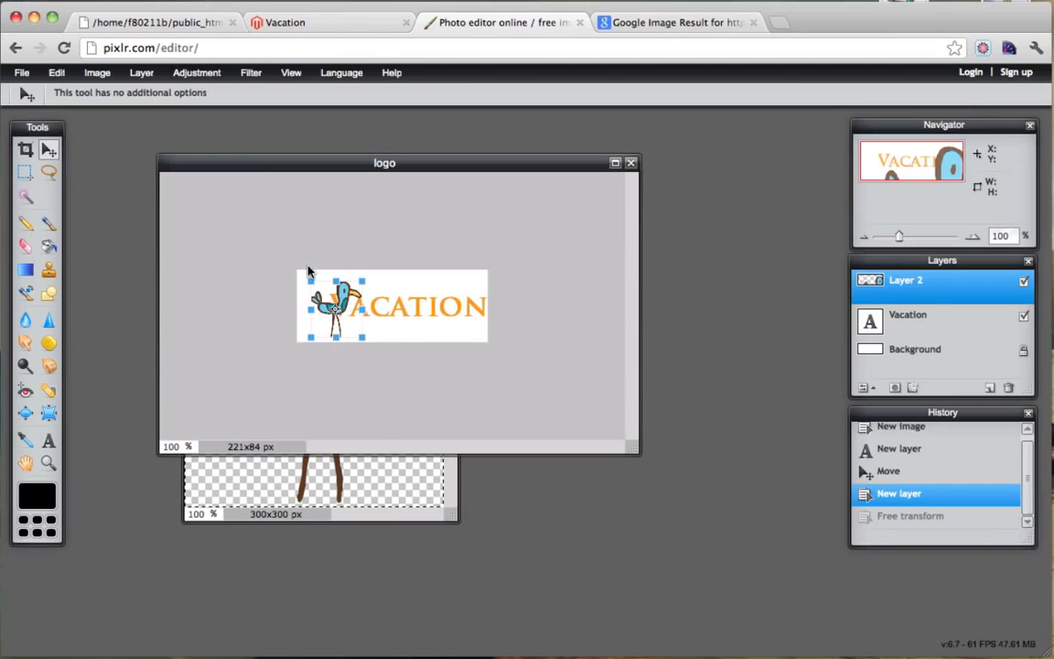
left_click_drag(359, 315, 320, 286)
key("Return")
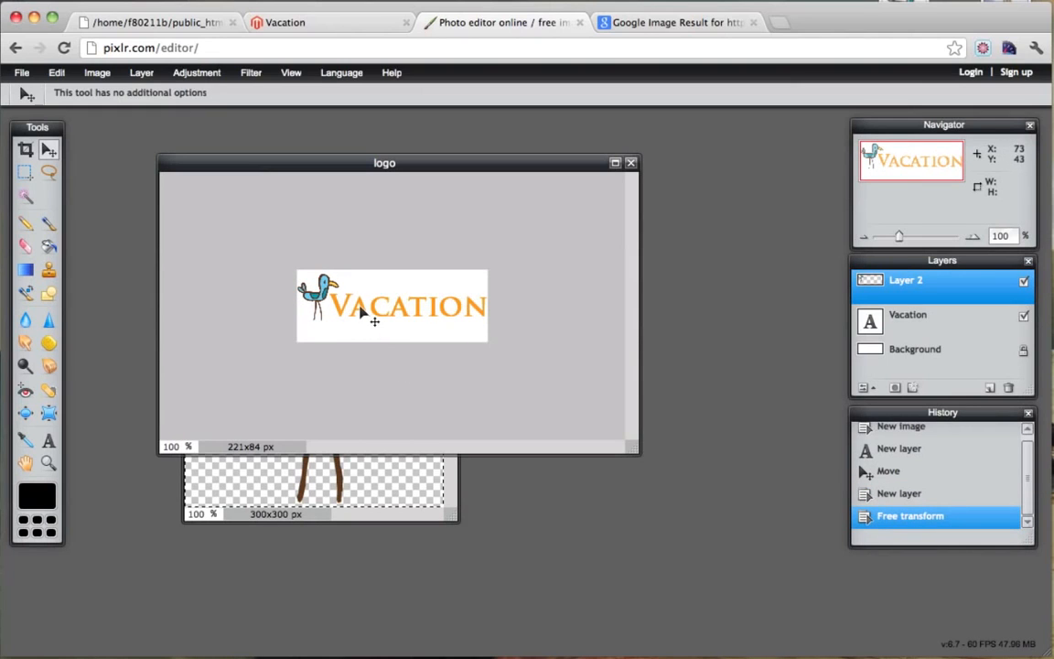
Step: Add a new text layer reading "Amazing Business Website!" below the word "Vacation" in the logo
left_click(902, 329)
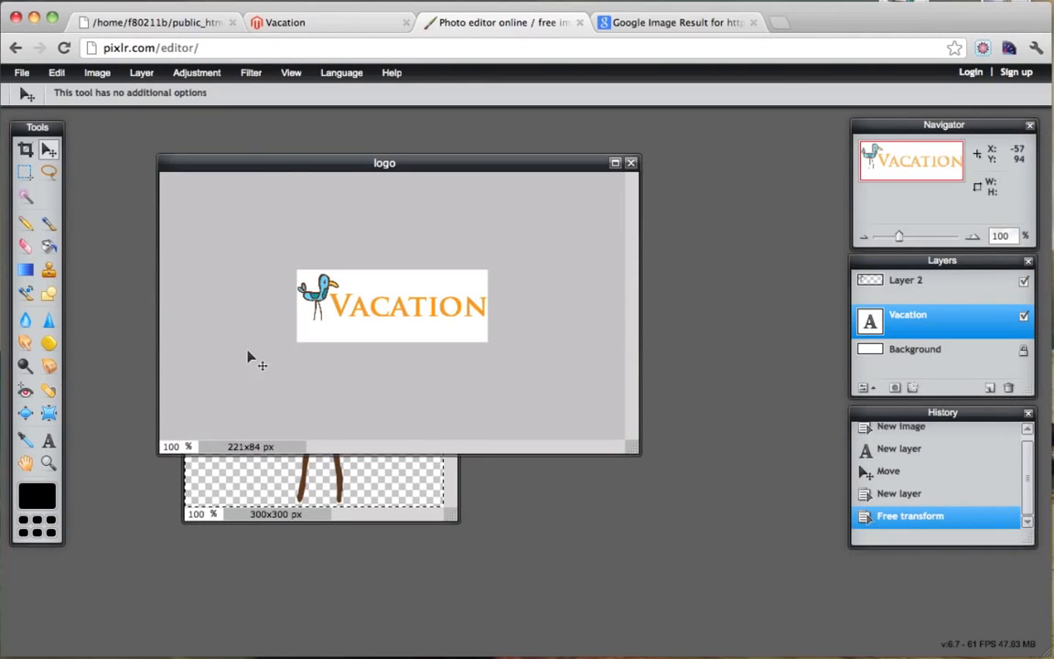
left_click(49, 444)
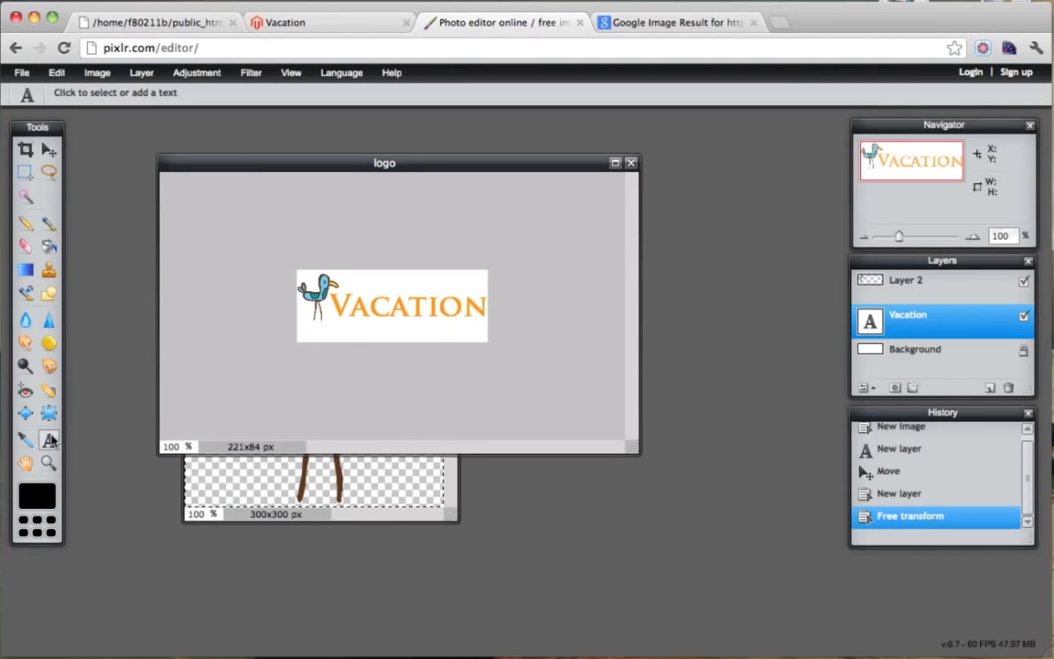
left_click(334, 338)
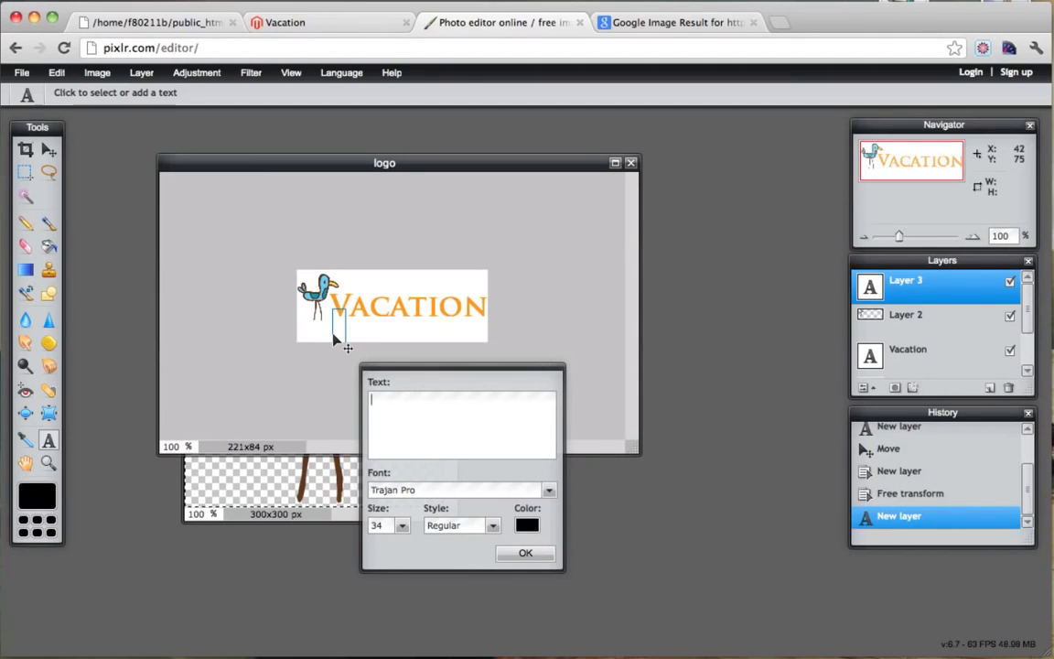
type("Amaz")
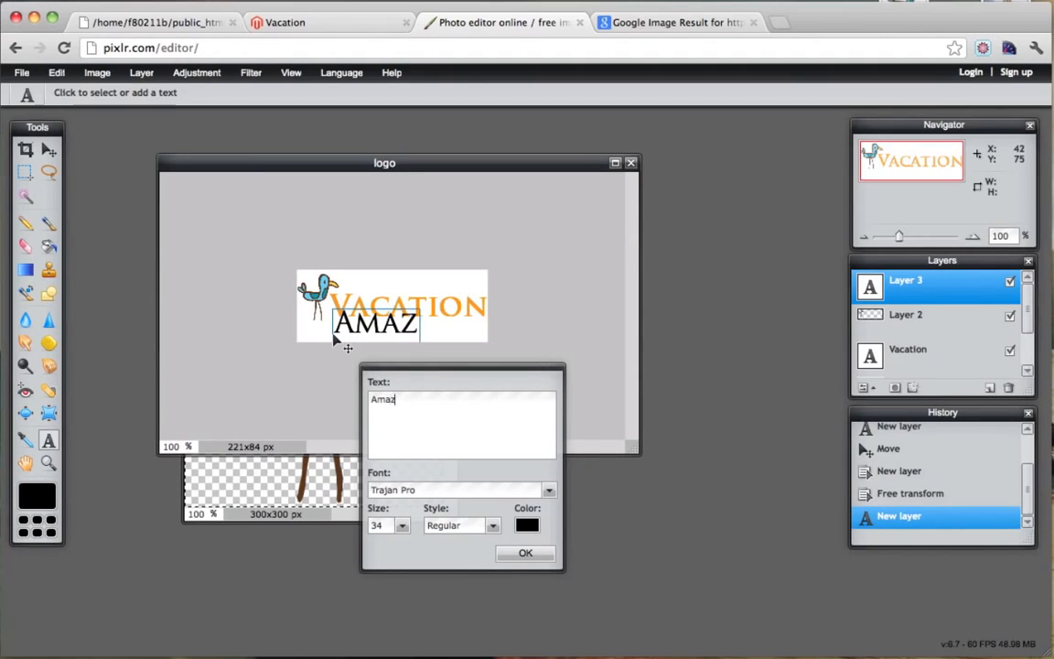
type("ing Business Website!")
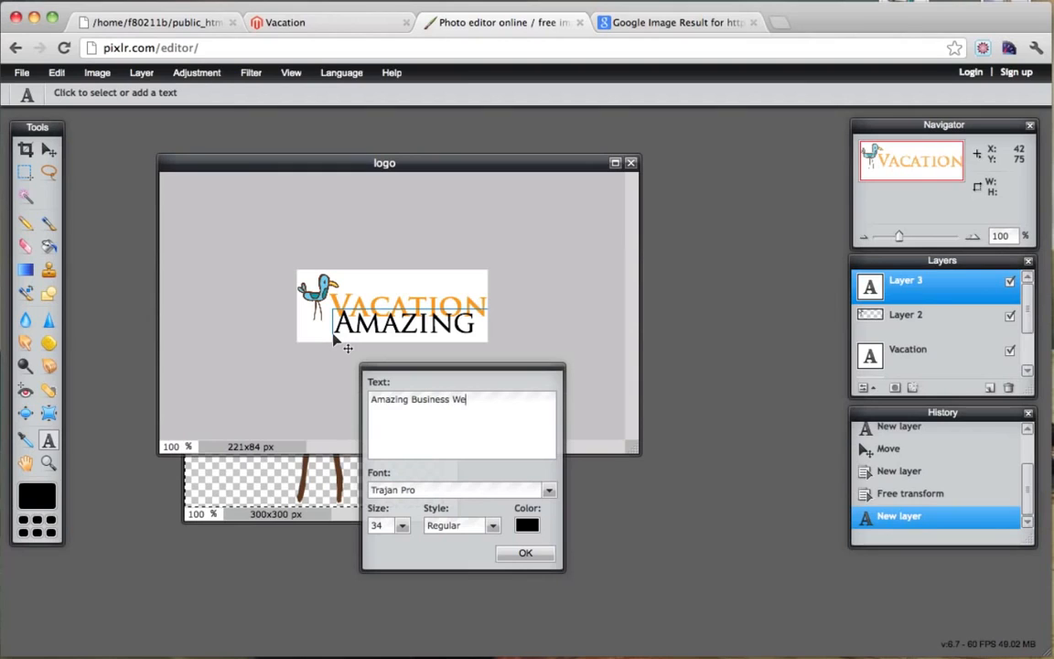
Step: Set the font of the "Amazing Business Website!" text to Modern No. 20
left_click(547, 492)
scroll(515, 550, "up", 20)
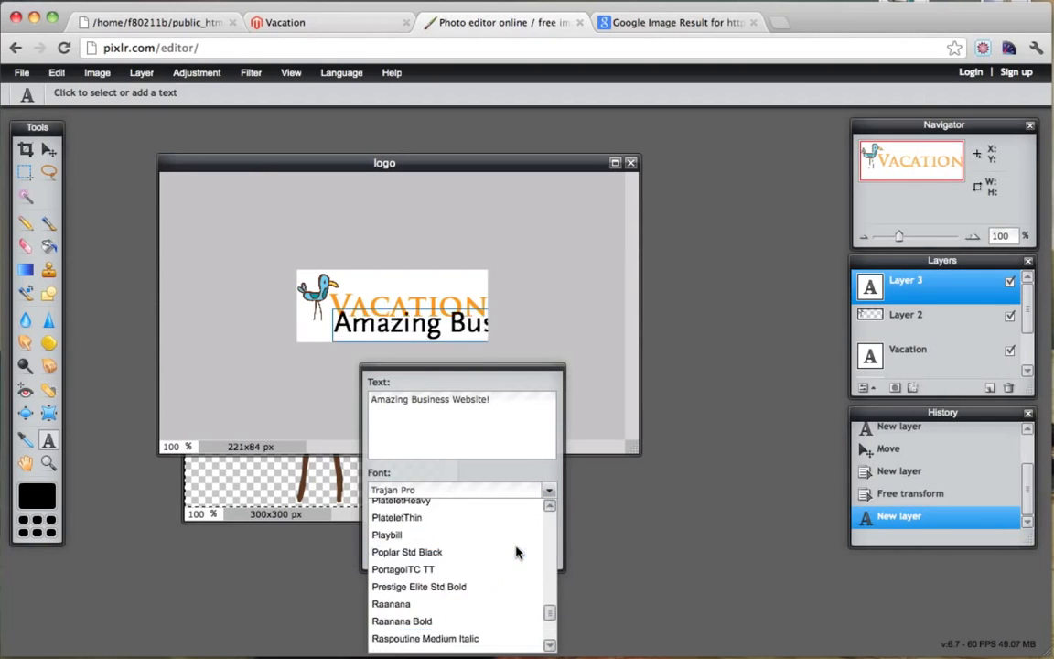
scroll(516, 550, "down", 20)
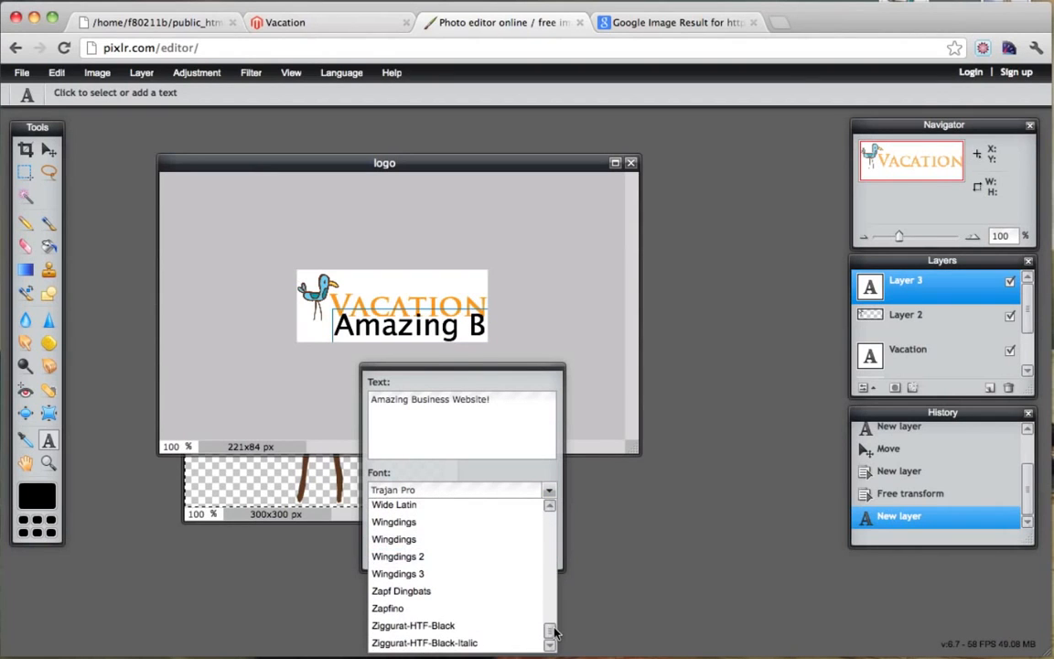
left_click_drag(550, 630, 550, 593)
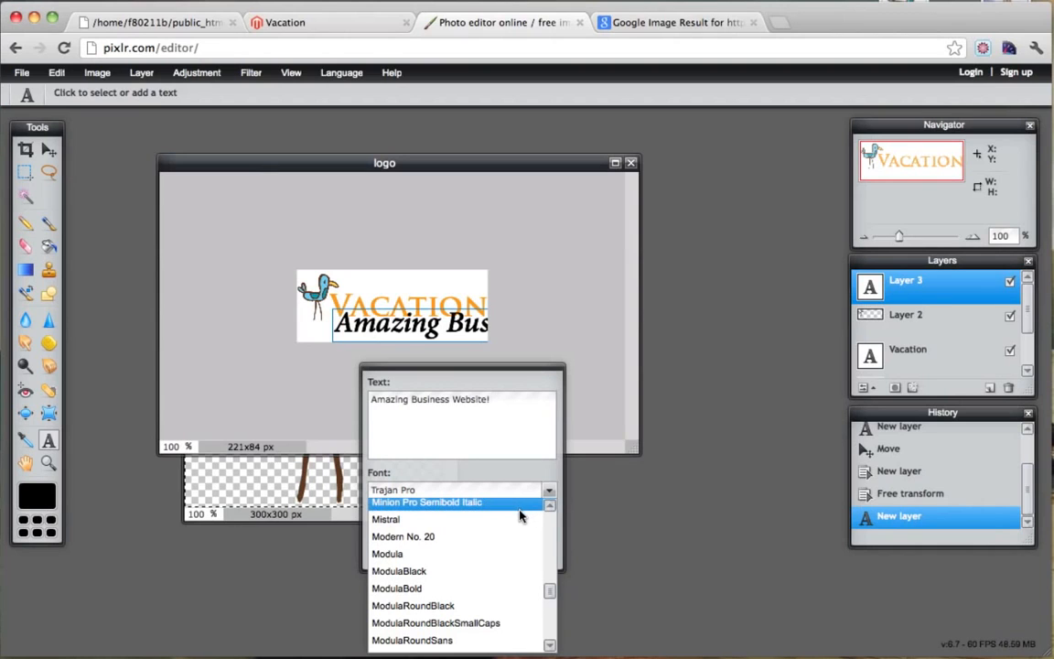
left_click(549, 506)
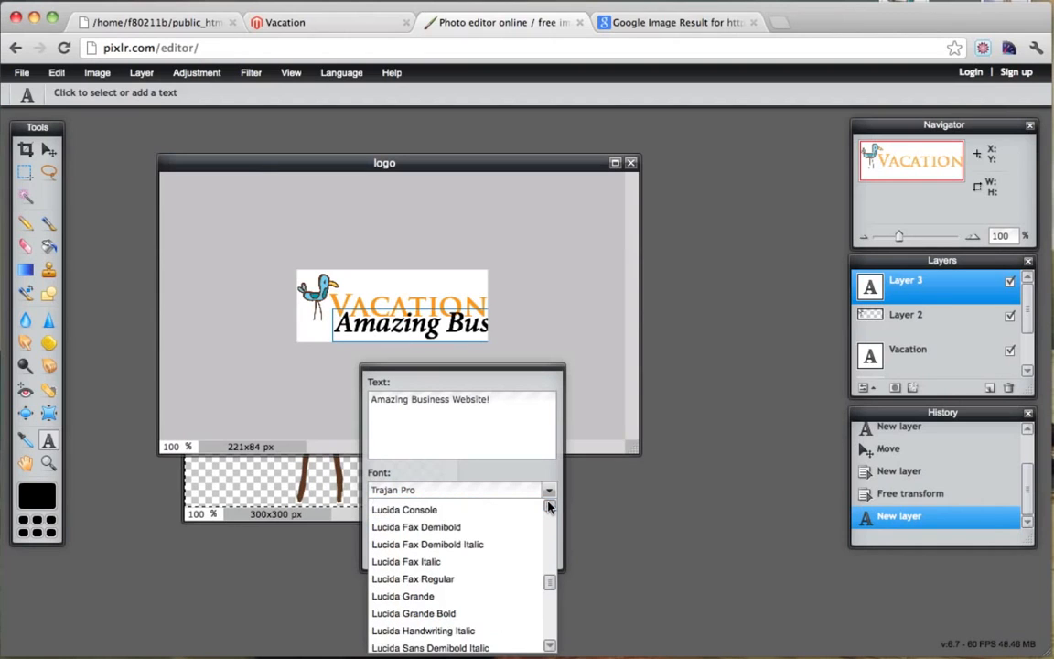
left_click(549, 647)
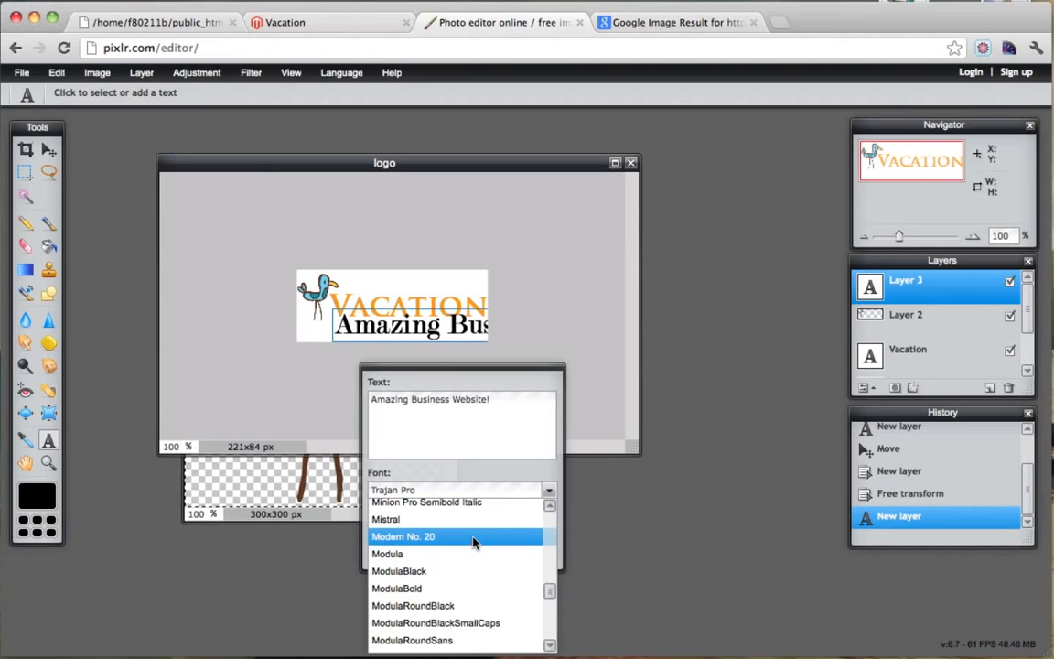
left_click(473, 538)
left_click(549, 491)
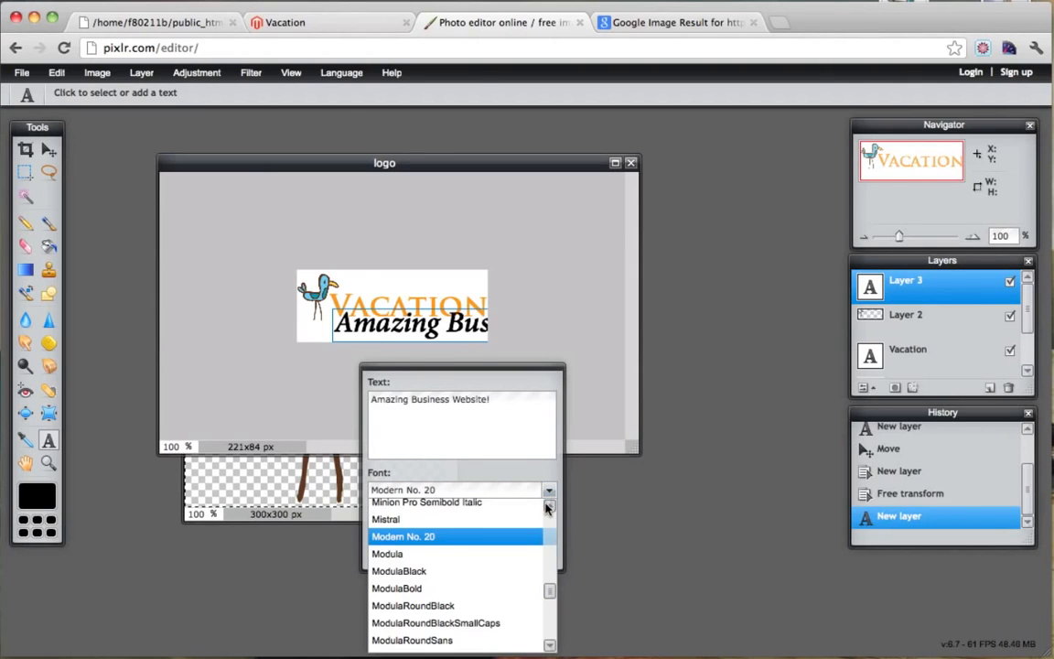
scroll(548, 506, "up", 5)
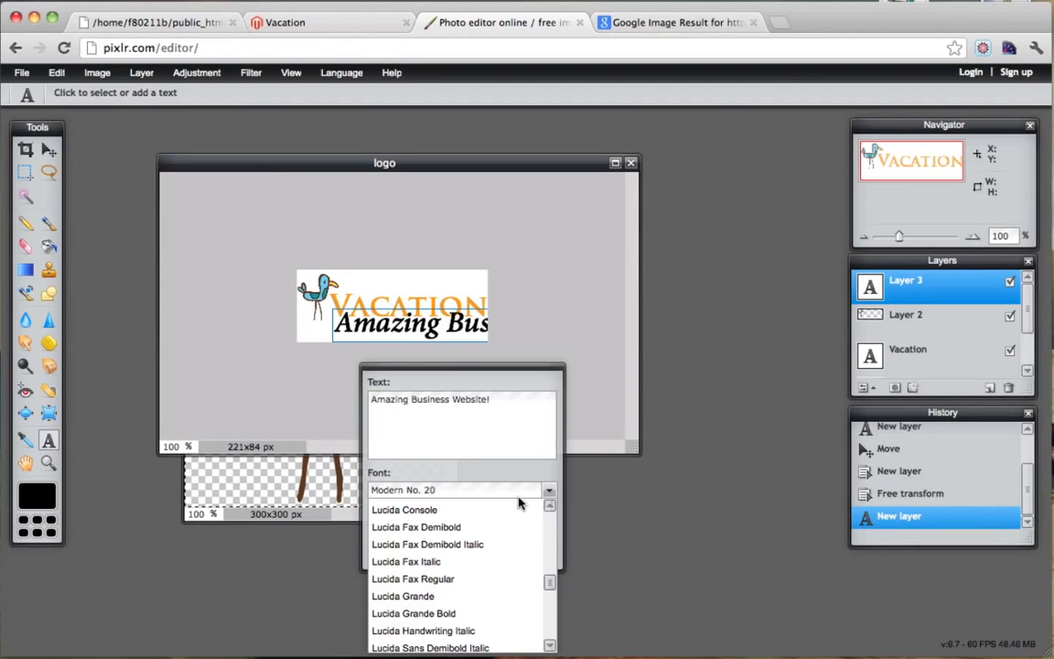
scroll(502, 559, "down", 10)
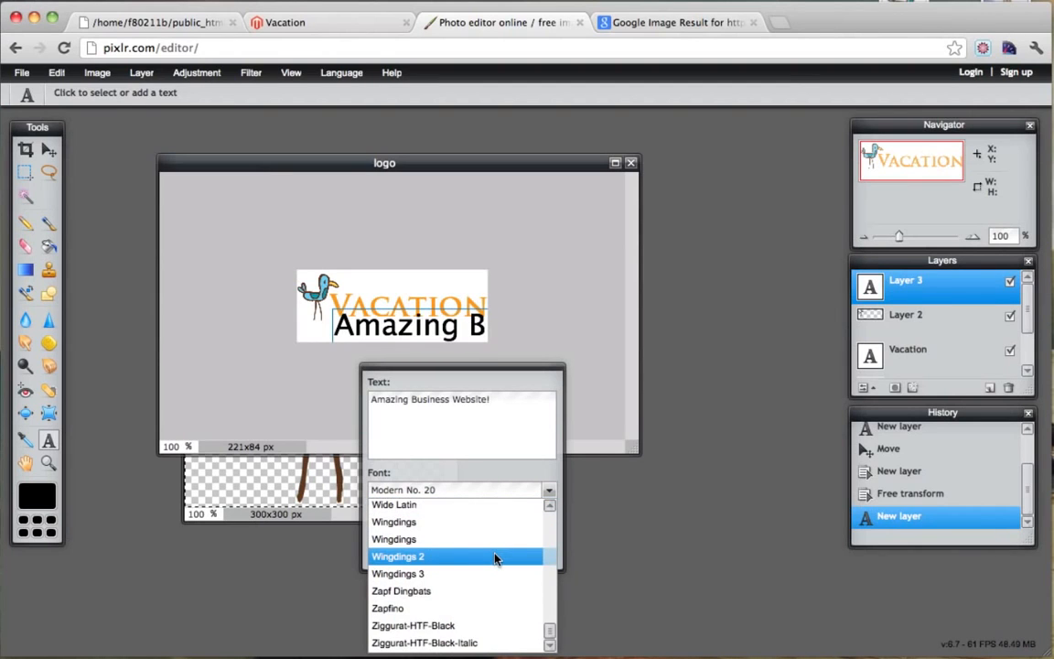
scroll(499, 563, "up", 8)
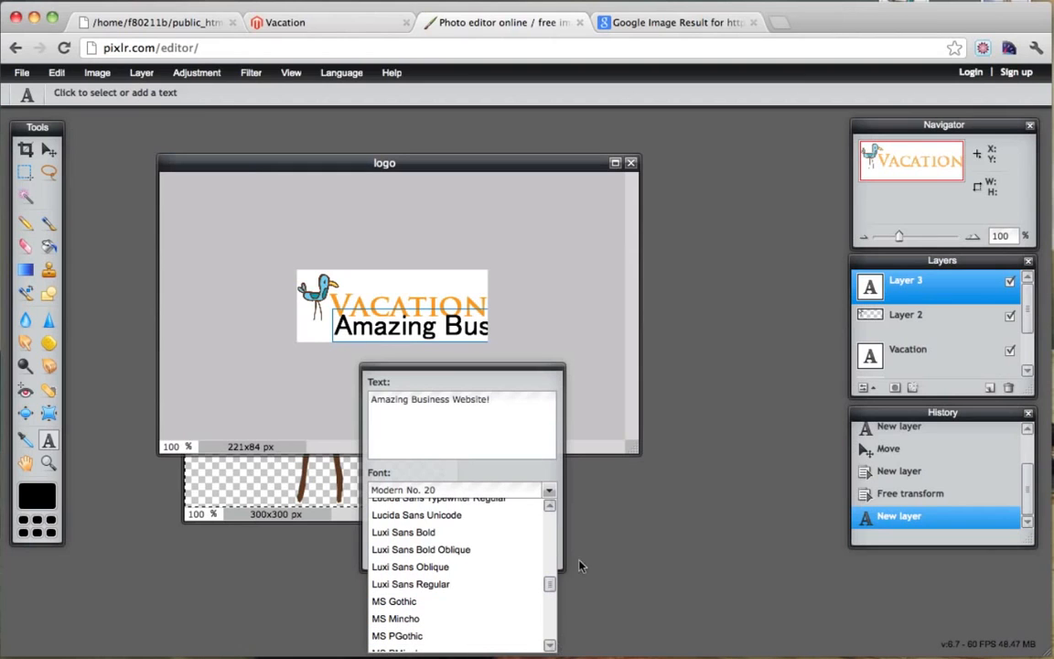
left_click(602, 512)
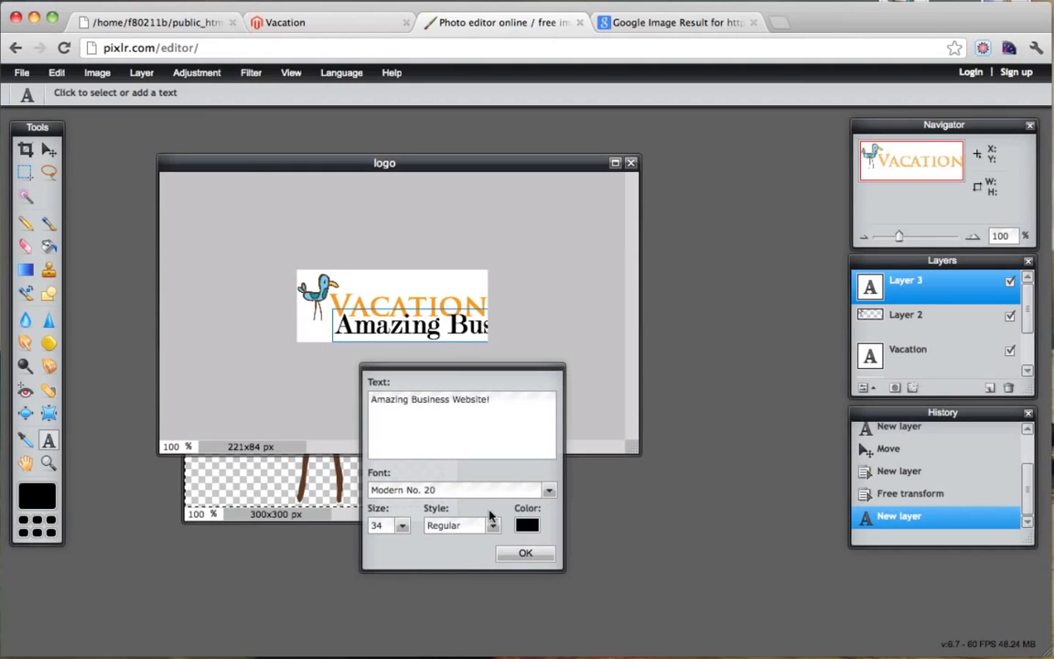
Step: Set the tagline text size to 19 and move the tagline so it fits fully beneath the bird and "Vacation"
left_click(402, 525)
left_click(384, 529)
type("19")
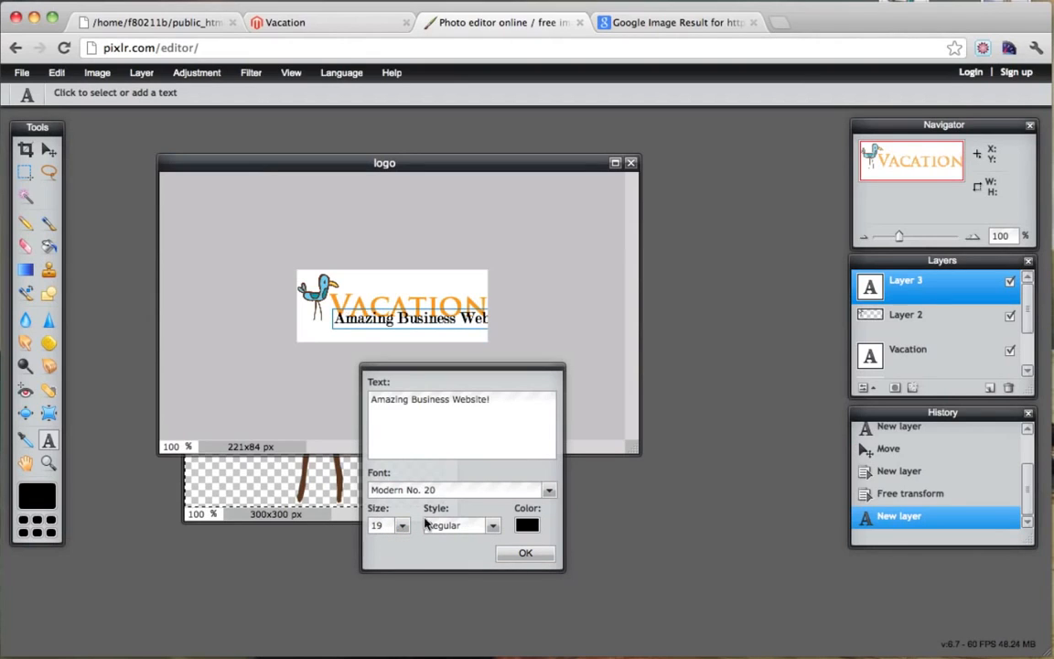
left_click(527, 554)
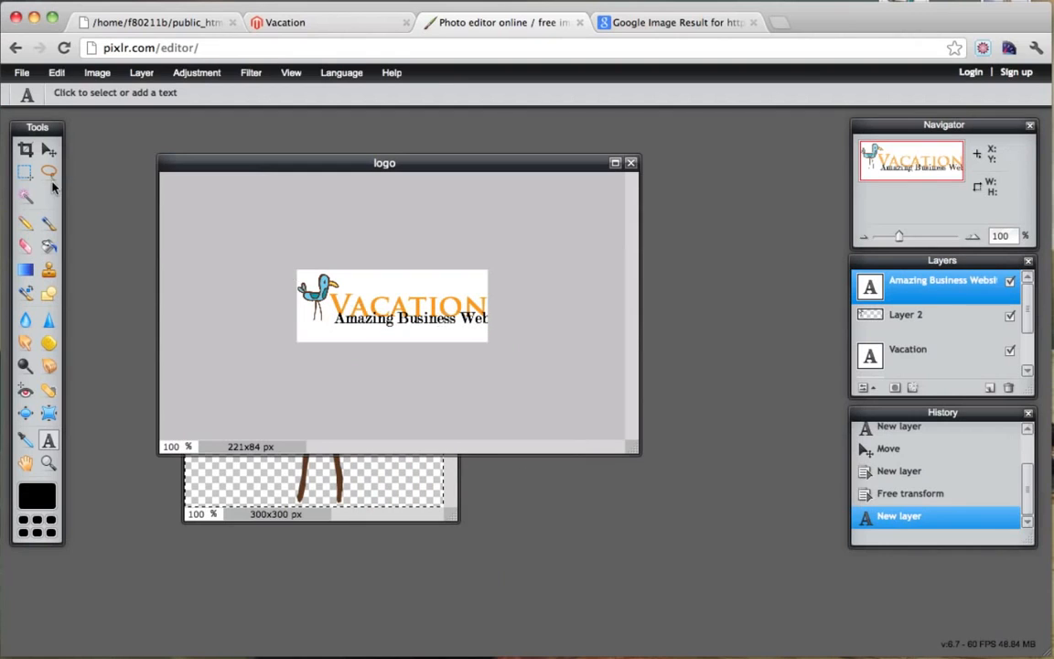
left_click(48, 149)
left_click_drag(429, 326, 404, 337)
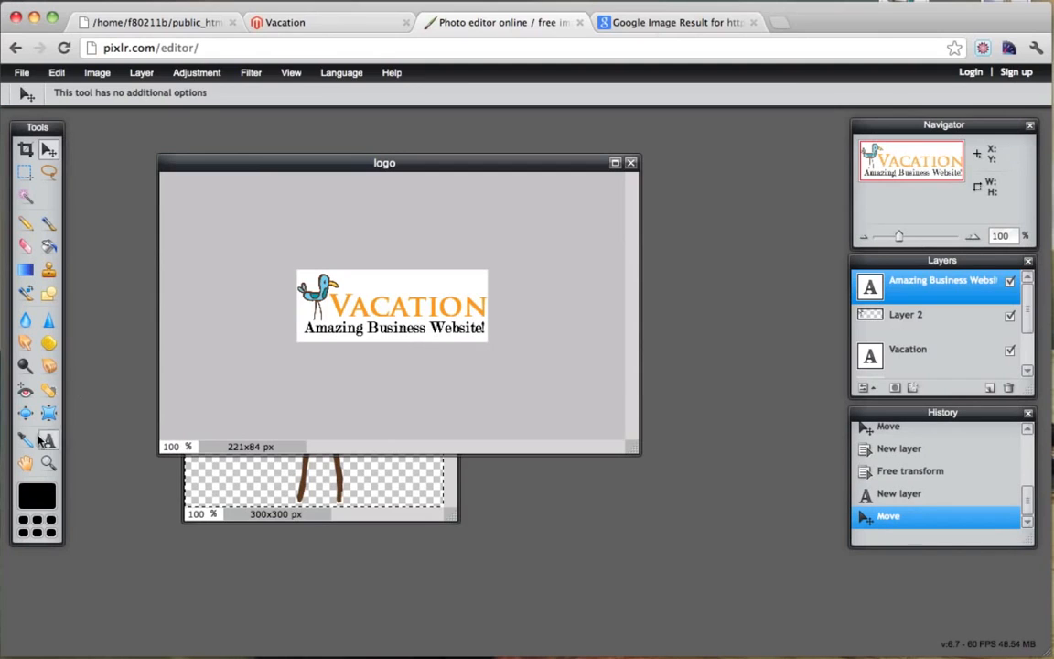
Step: Change the colour of the "Amazing Business Website!" text to grey 9e9e9e
left_click(47, 441)
left_click(376, 336)
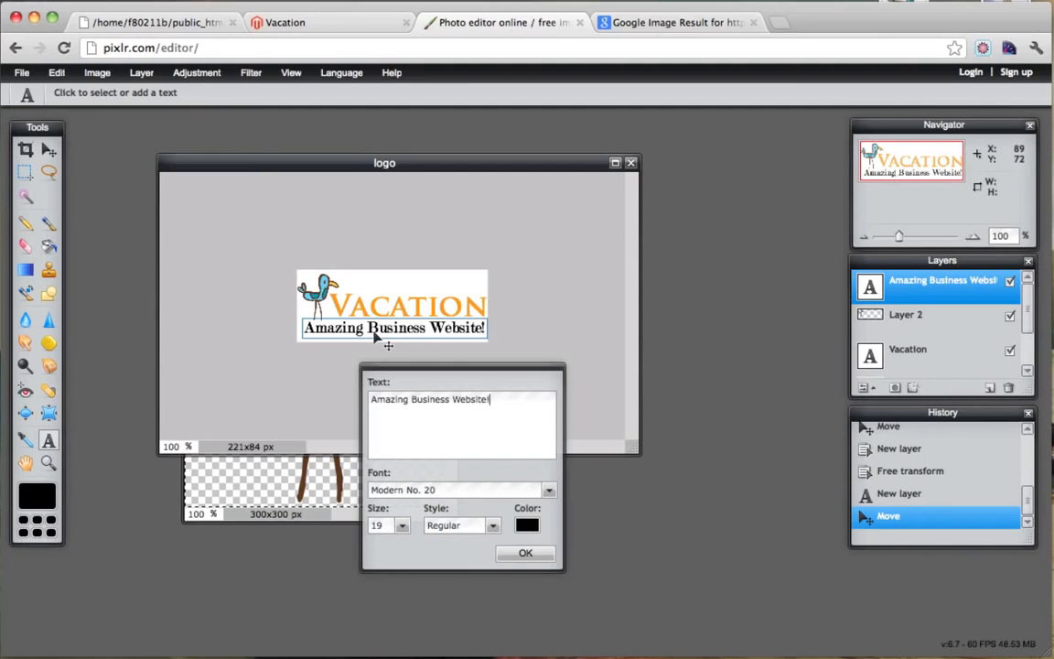
left_click(527, 525)
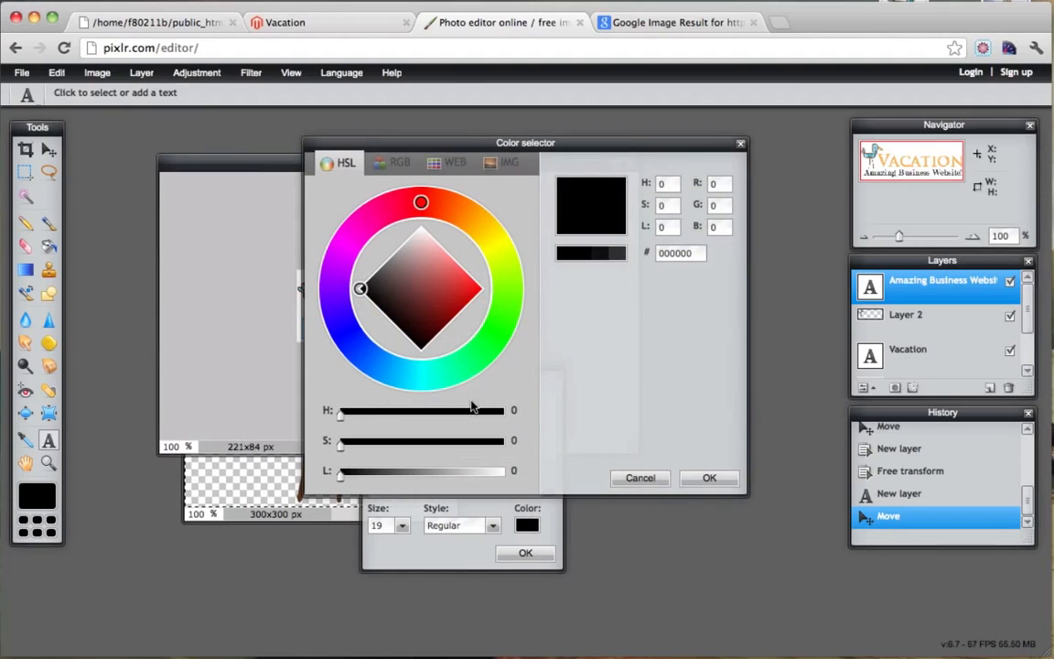
mouse_move(400, 266)
left_mouse_down()
mouse_move(409, 243)
mouse_move(384, 235)
mouse_move(398, 234)
mouse_move(390, 242)
left_mouse_up()
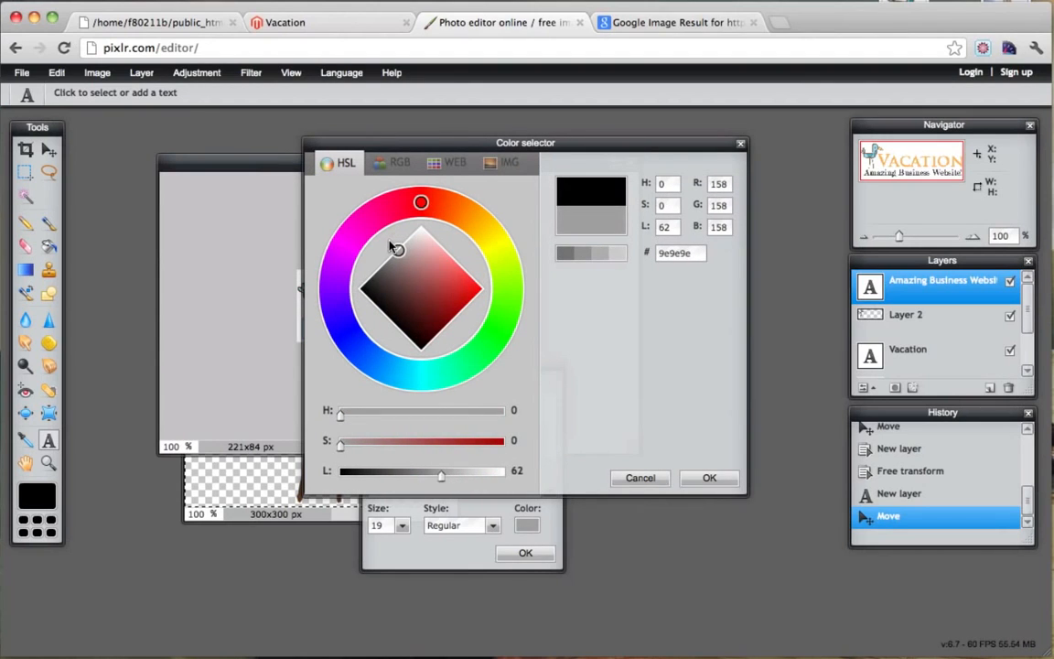
left_click(718, 471)
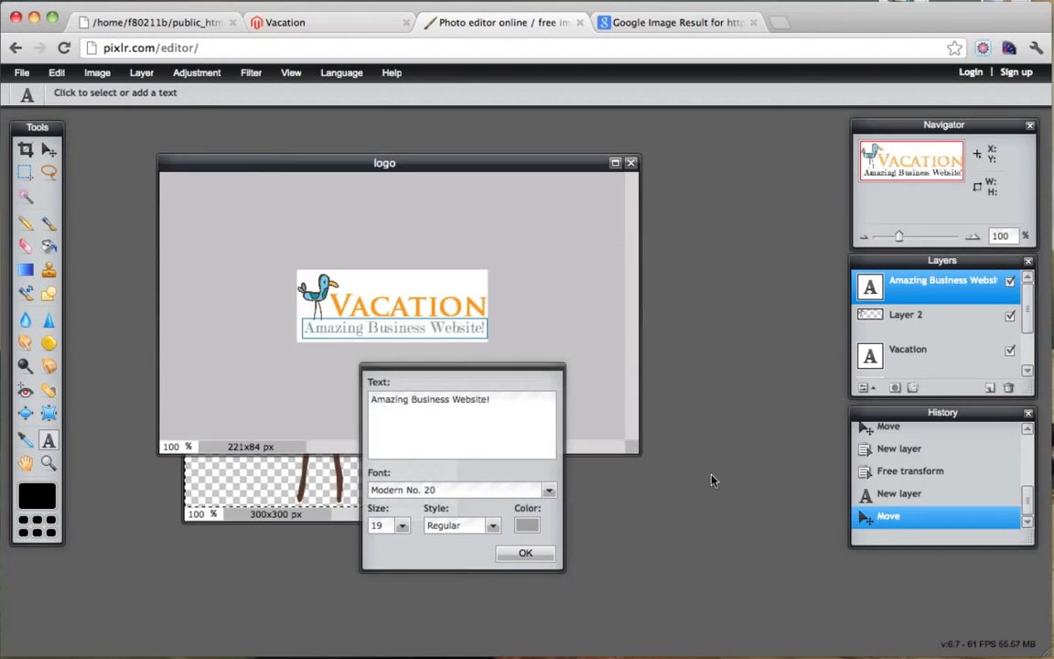
left_click(526, 554)
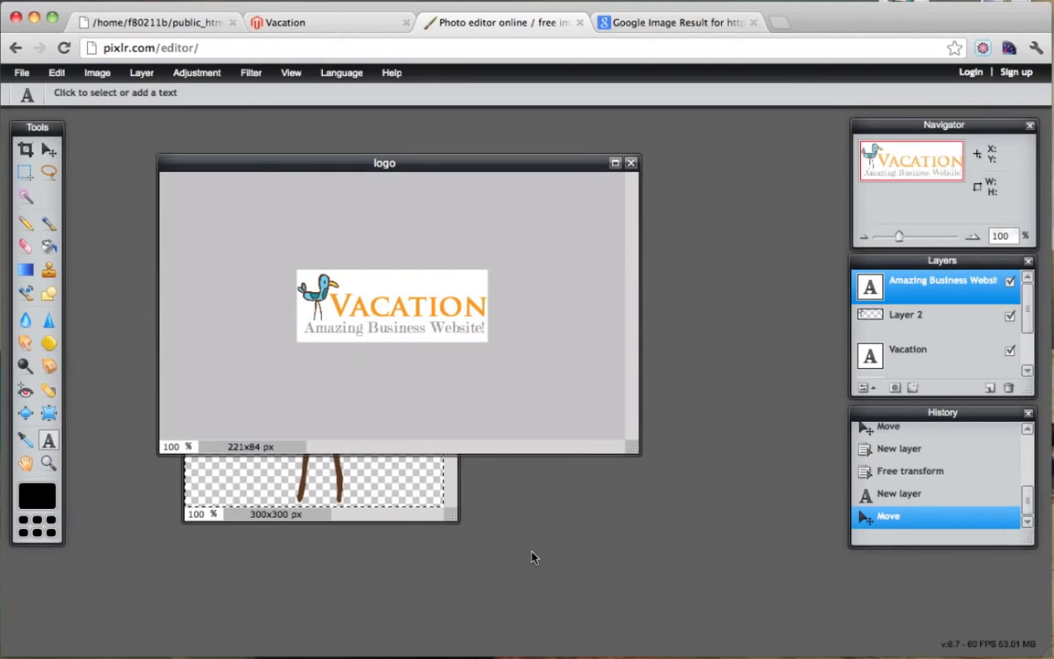
Step: Try a different font style and a slightly smaller size for the tagline text
left_click(381, 334)
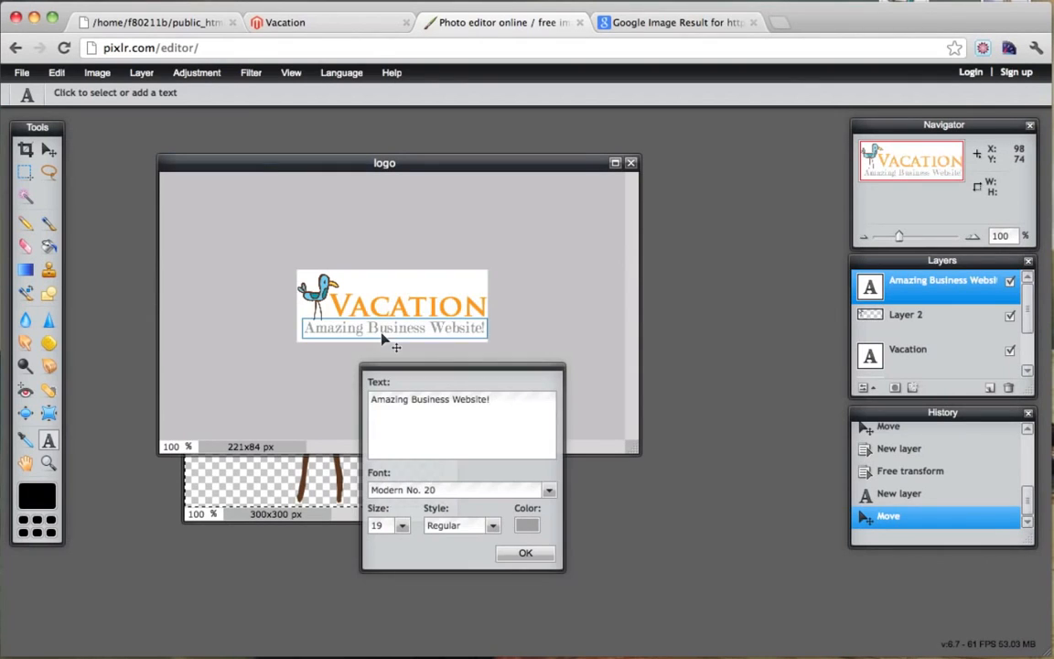
left_click(487, 527)
left_click(471, 558)
left_click(494, 529)
left_click(476, 544)
left_click(403, 525)
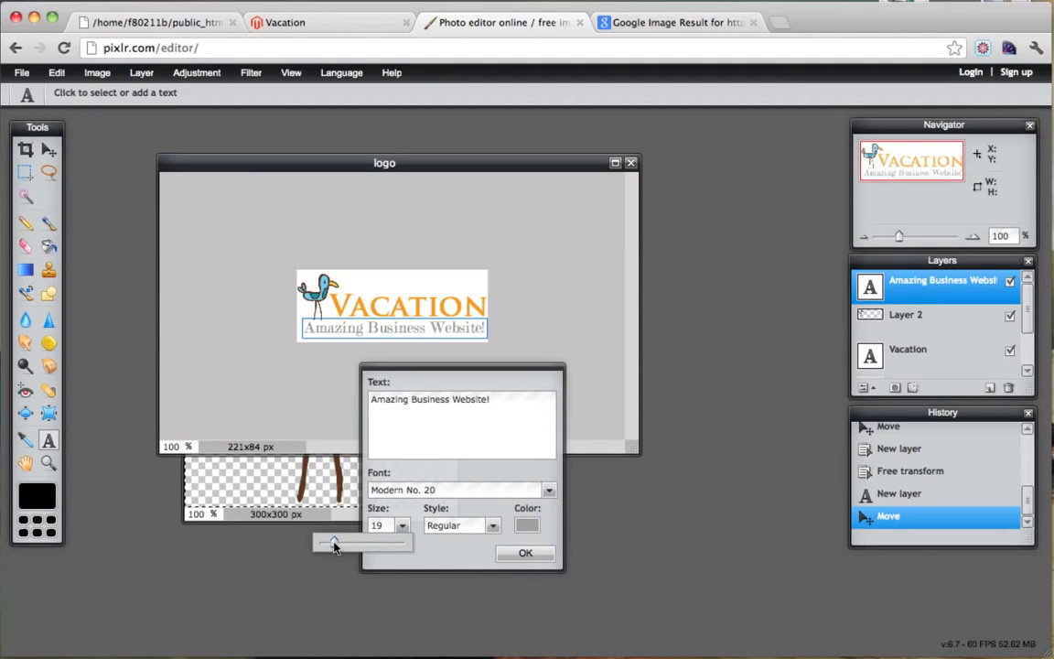
left_click(333, 546)
left_click_drag(333, 546, 329, 546)
left_click(529, 554)
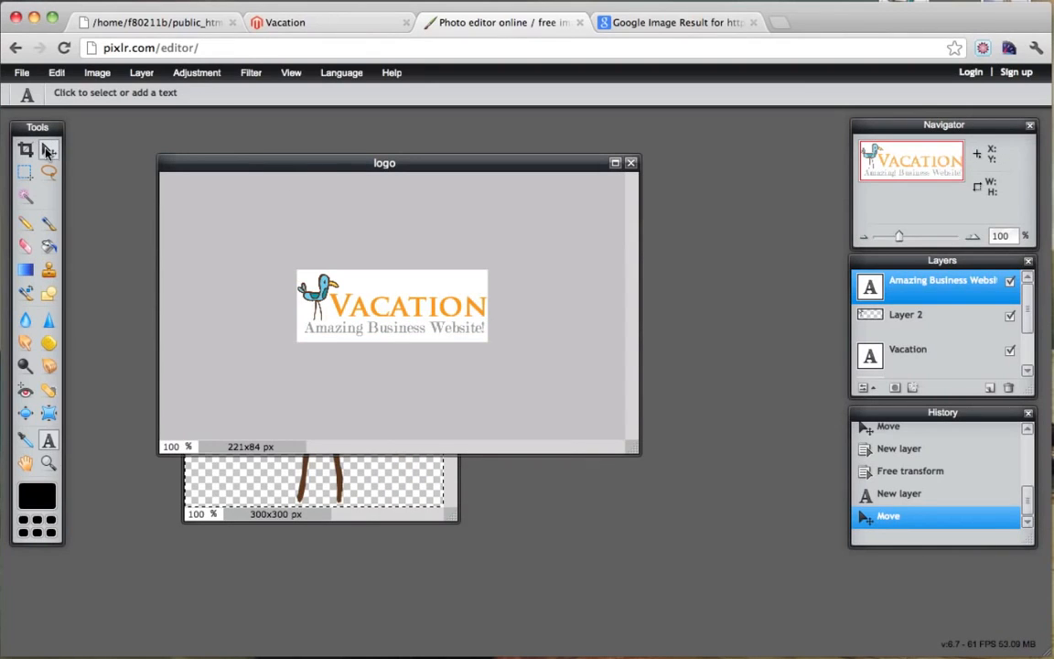
Step: Nudge the tagline layer slightly down with the Move tool, by two small increments
left_click(49, 151)
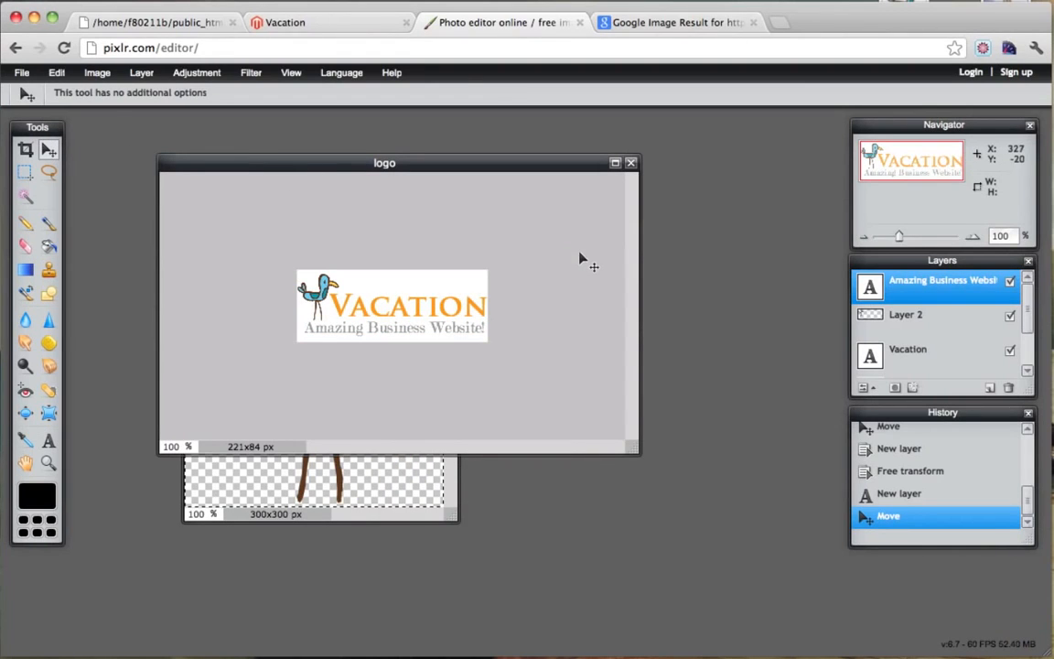
key("Down")
key("Down")
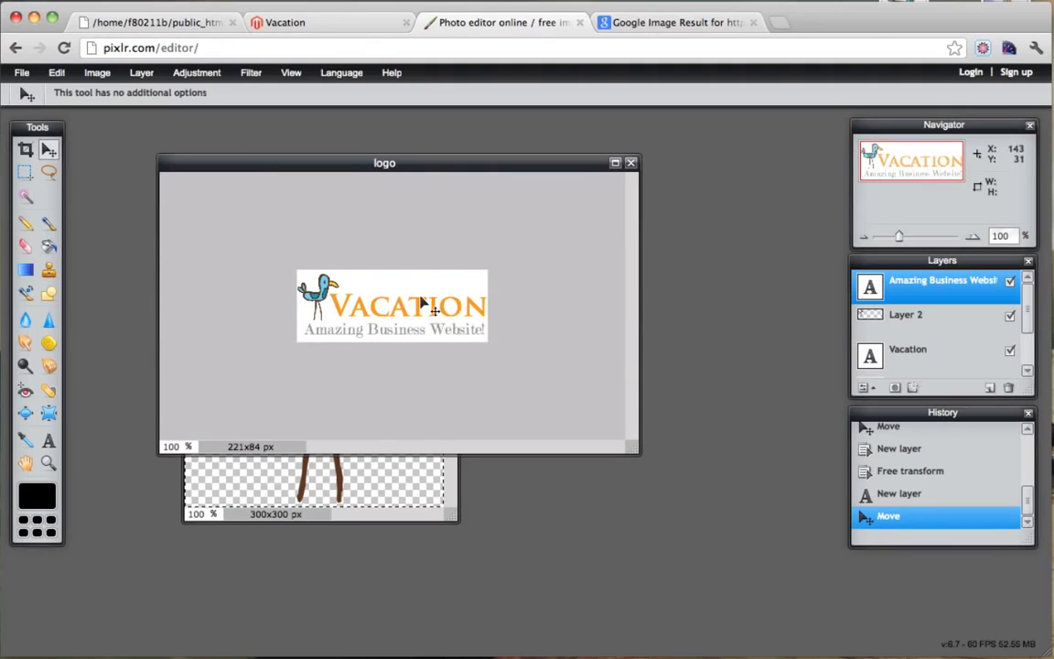
Step: Save the finished logo to the Desktop as logo2.jpg in JPEG format at quality 80
left_click(22, 74)
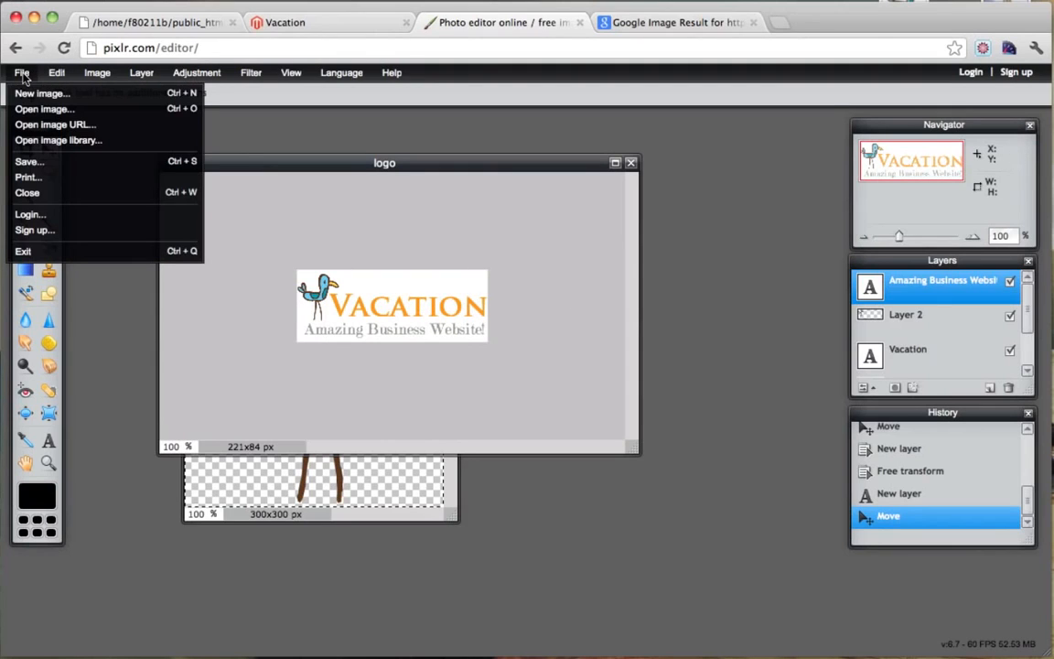
left_click(46, 162)
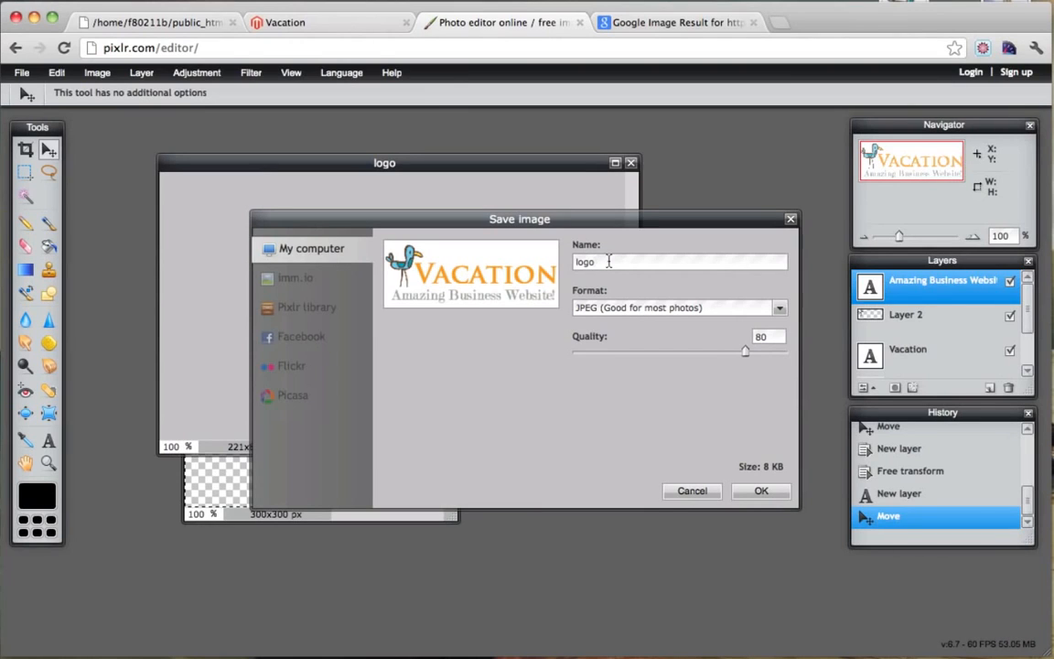
left_click(762, 492)
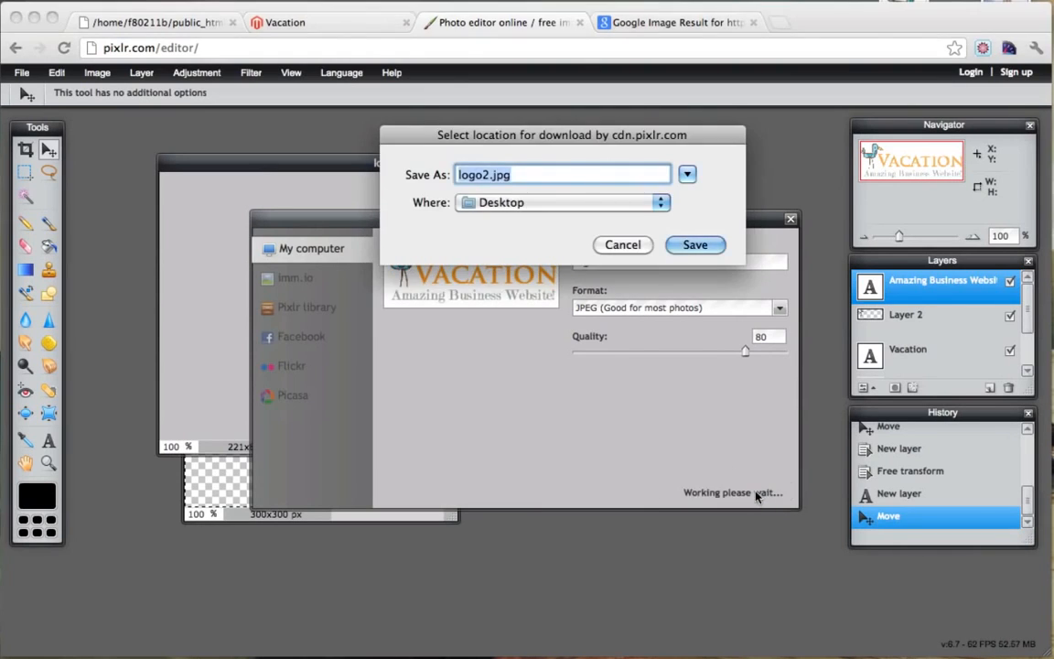
left_click(695, 245)
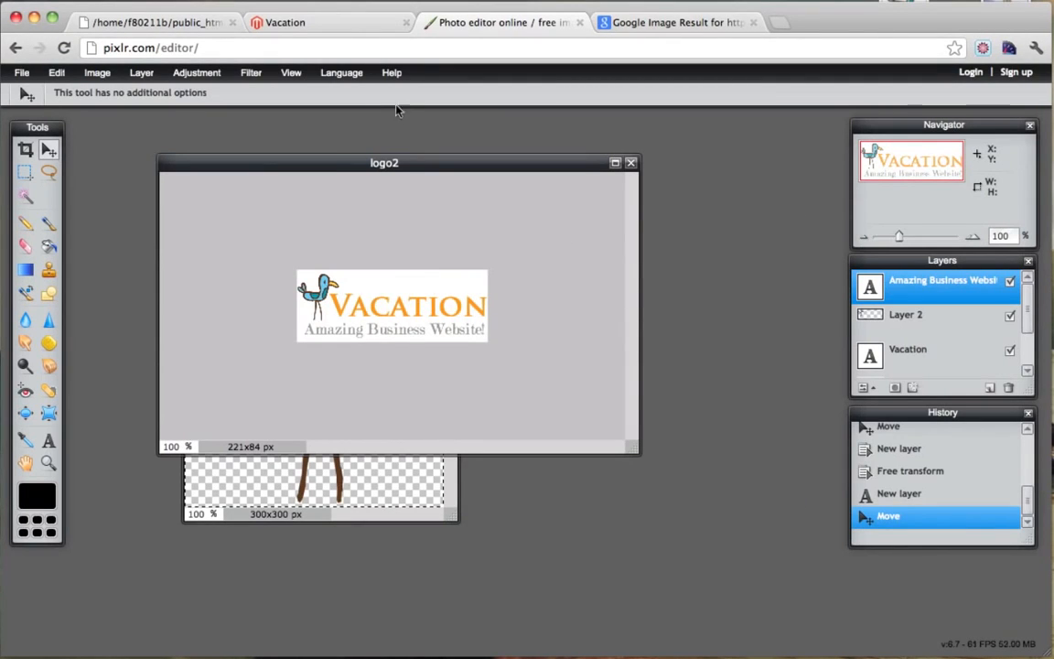
Step: Switch to the WordPress admin, reopen the BlackBird Theme Options and check the optimal size given for the custom logo
left_click(297, 26)
left_click(167, 25)
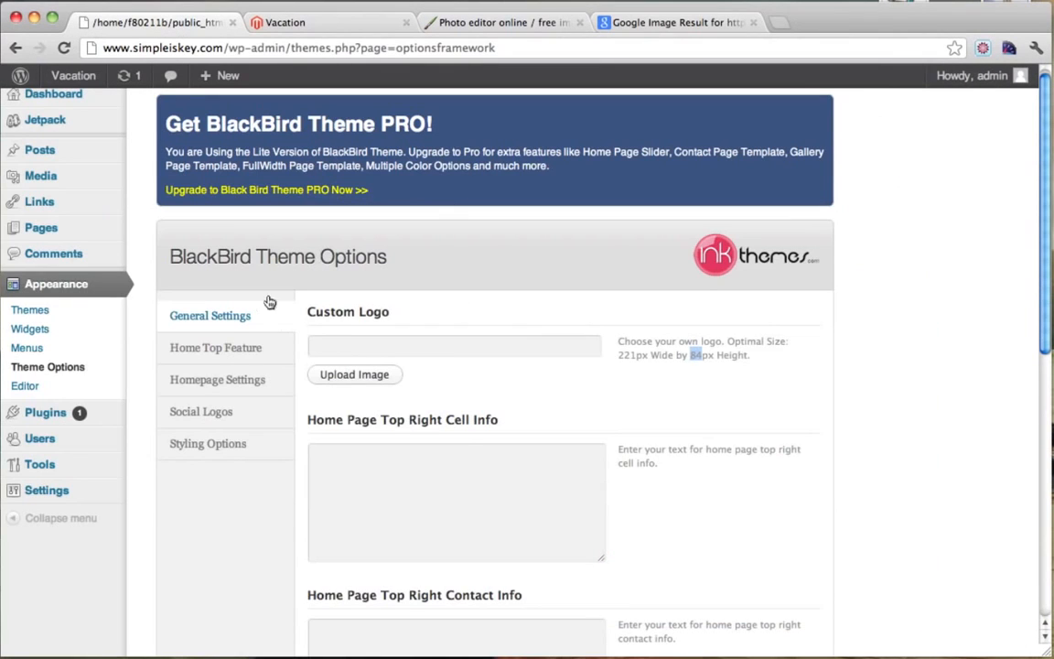
left_click(70, 292)
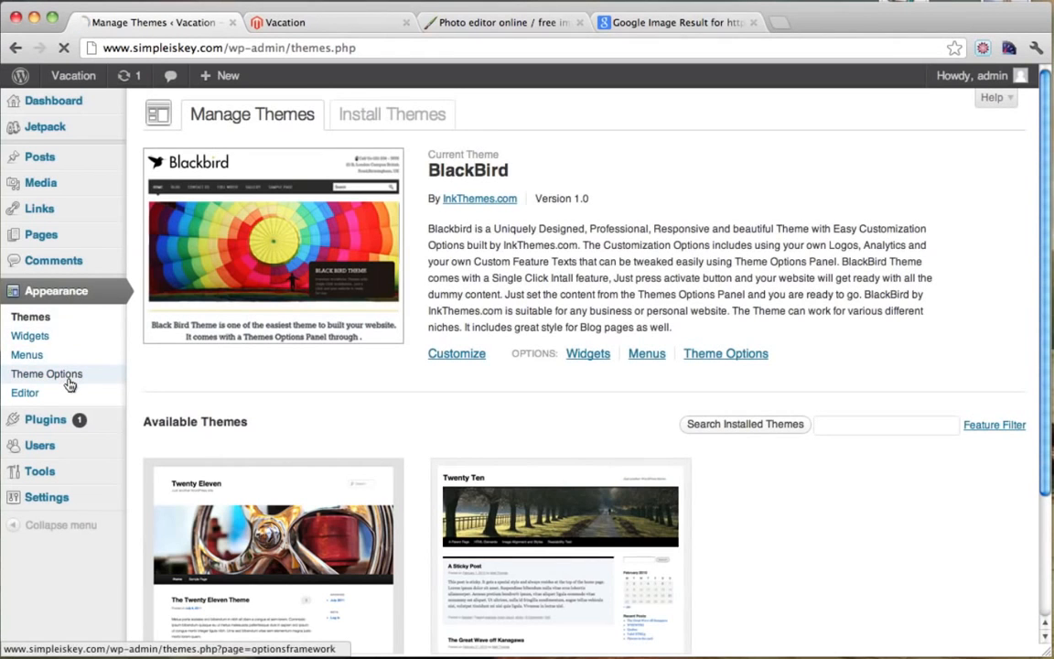
left_click(68, 379)
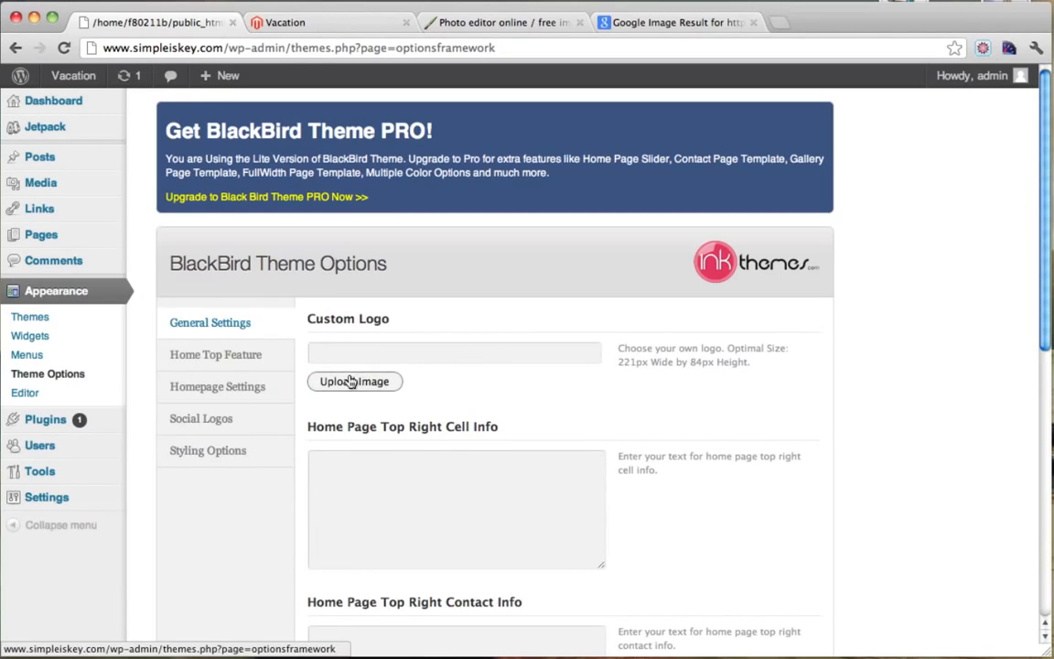
left_click_drag(619, 365, 707, 364)
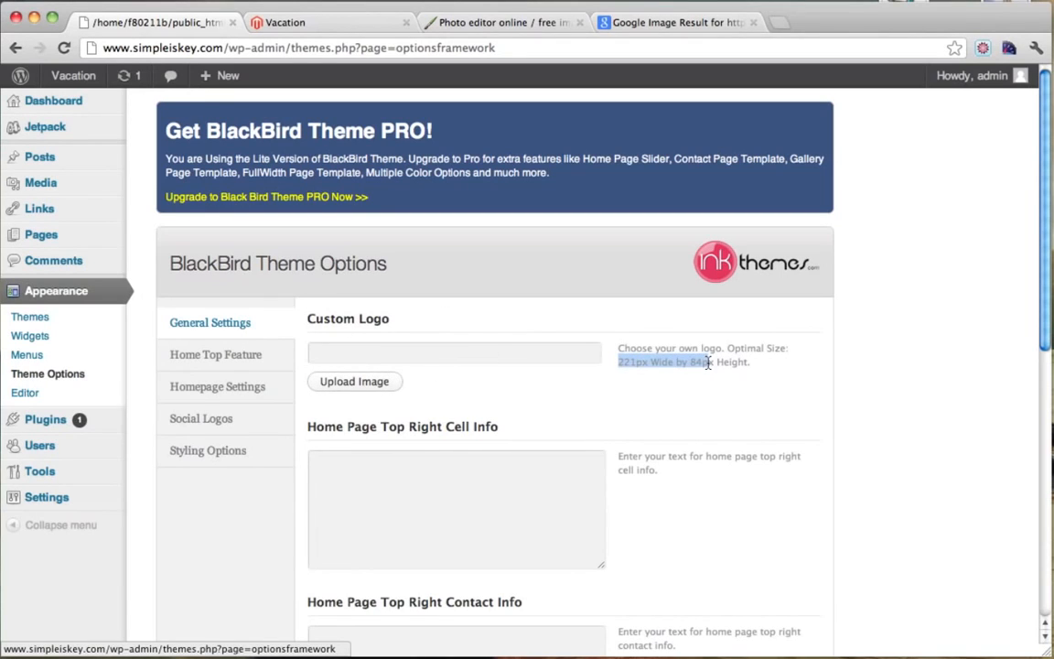
Step: Upload logo2.jpg from the Desktop as the theme's custom logo
left_click(360, 381)
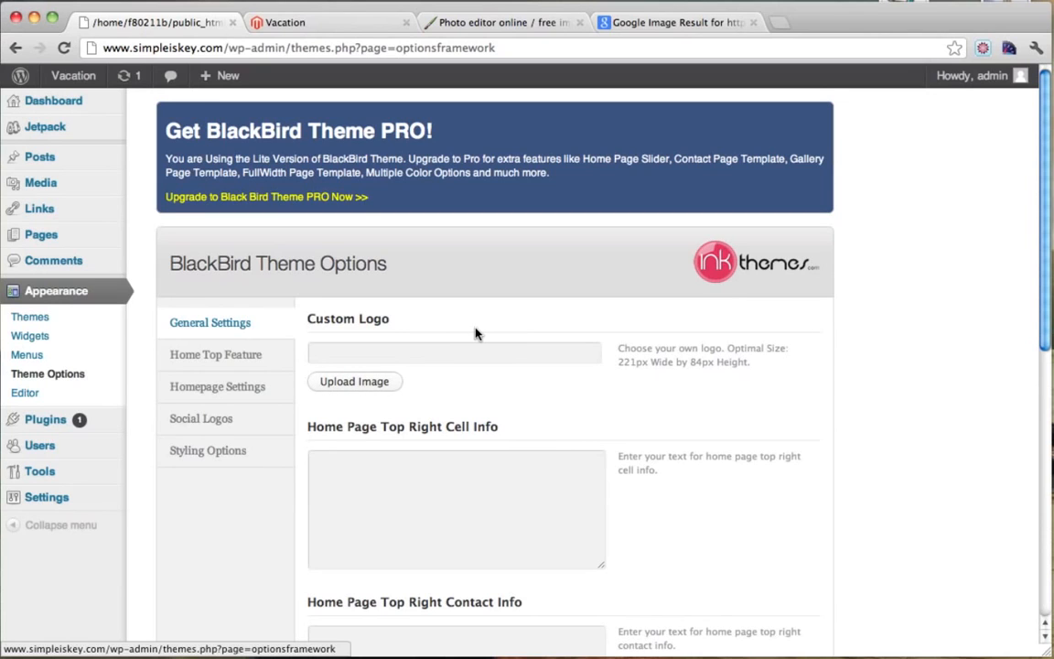
left_click(403, 352)
scroll(403, 353, "down", 3)
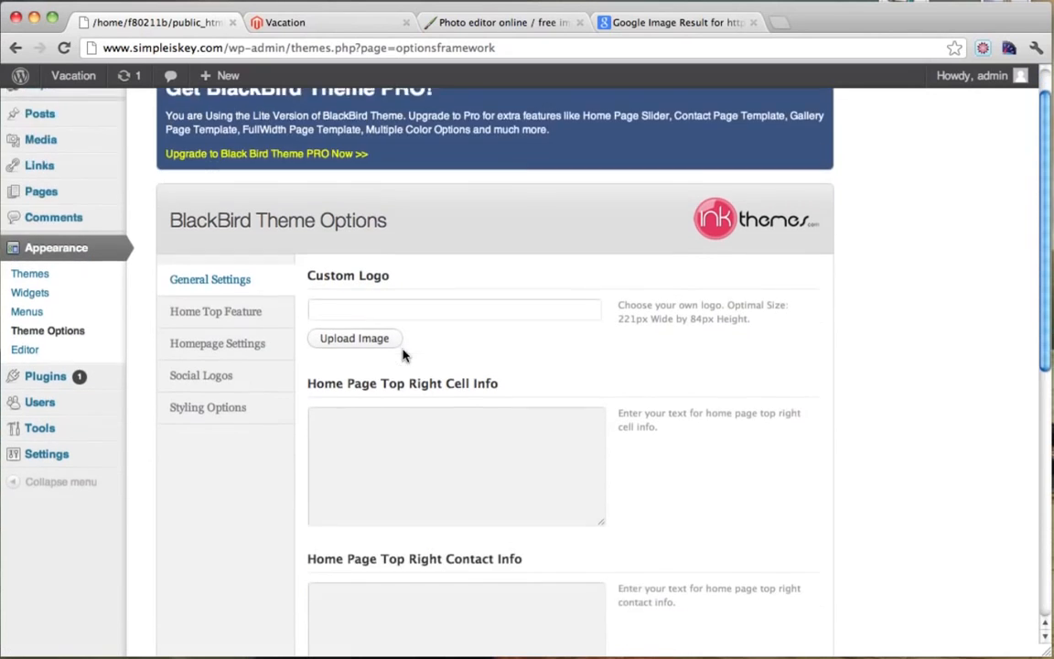
scroll(403, 353, "up", 3)
left_click(354, 385)
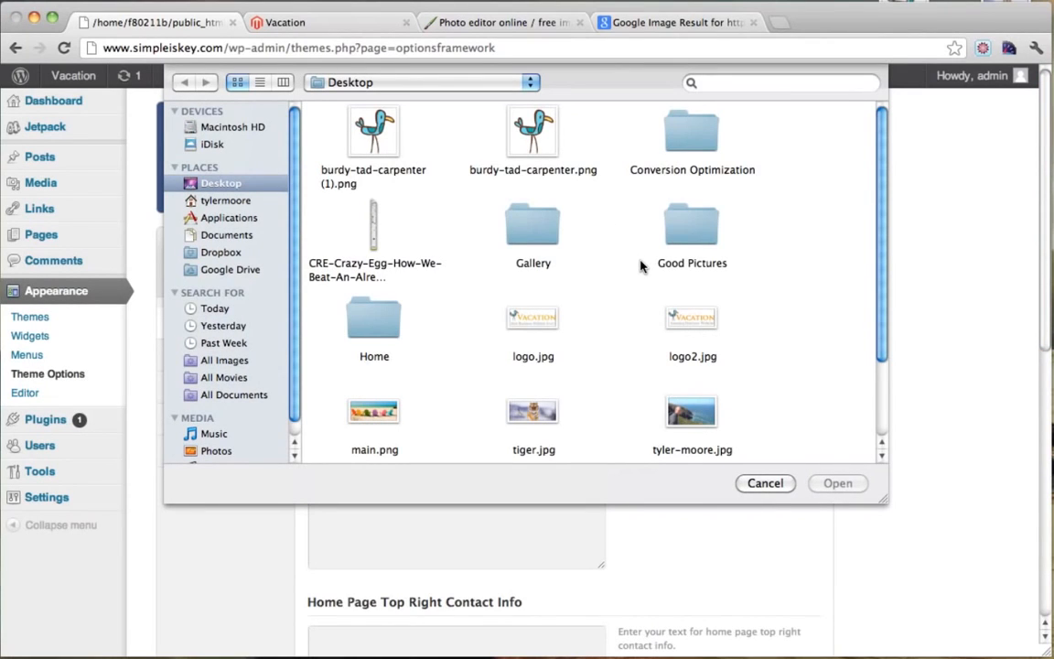
left_click(692, 321)
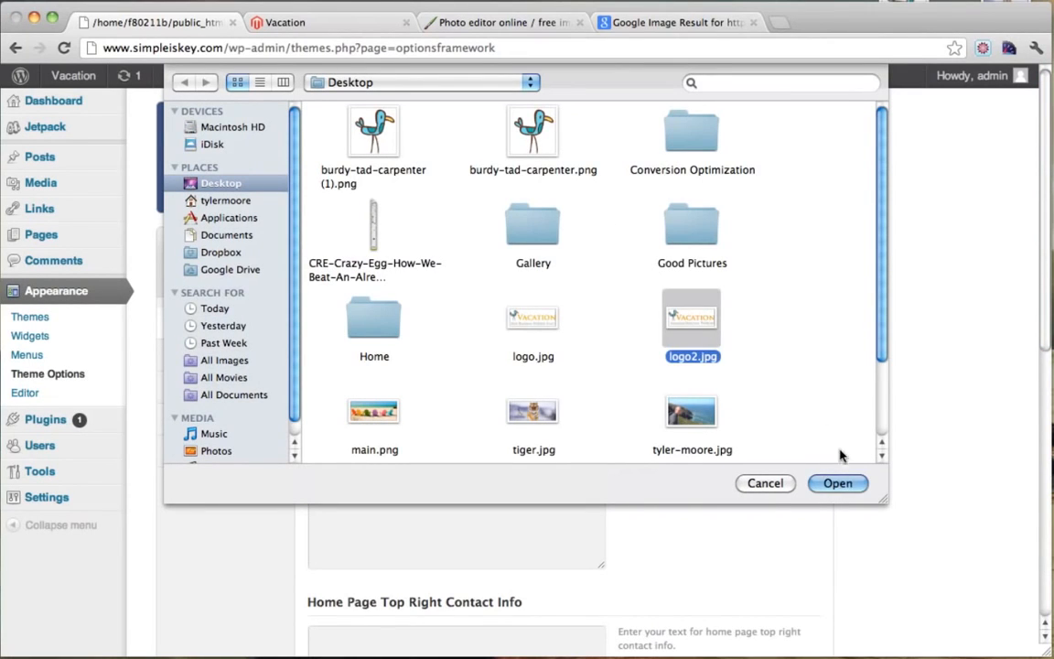
left_click(842, 486)
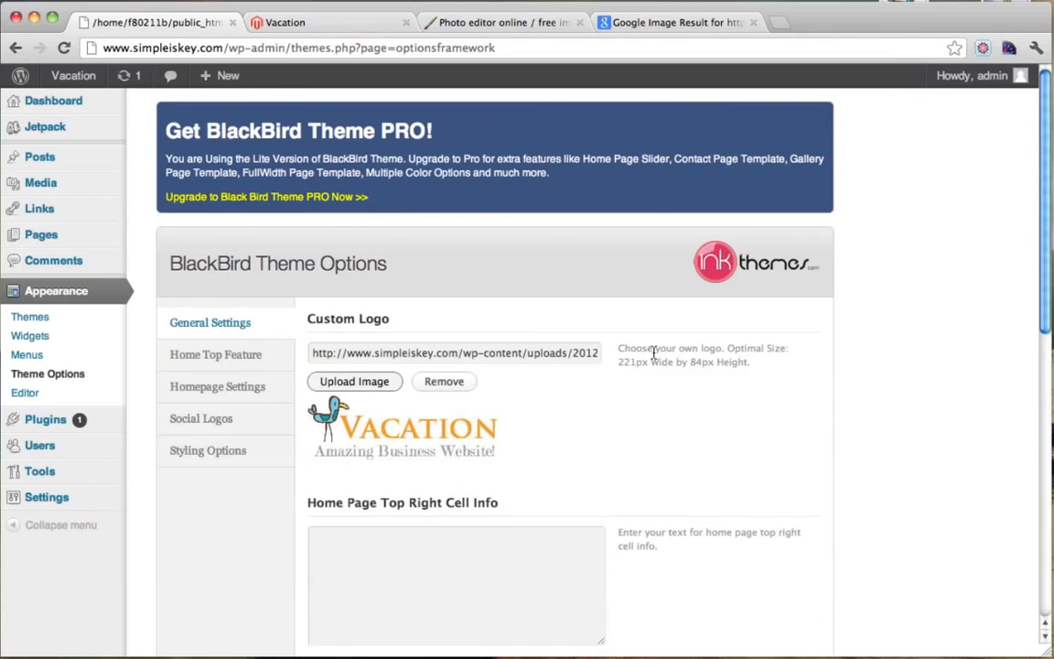
Step: Save all theme option changes and reload the simpleiskey.com home page to check the logo
scroll(654, 355, "down", 10)
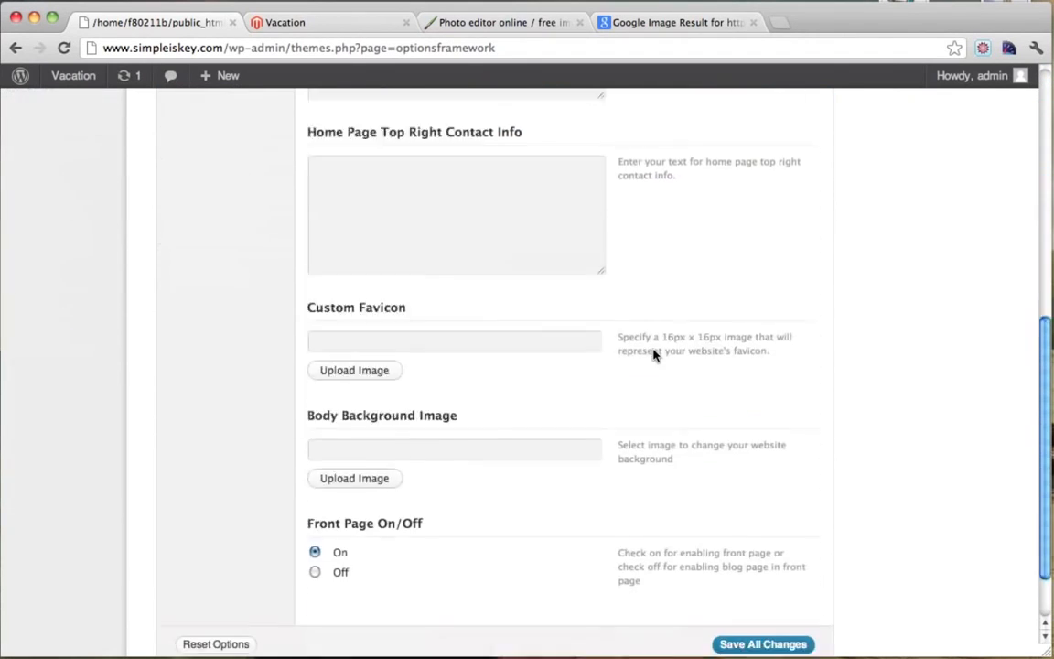
left_click(750, 567)
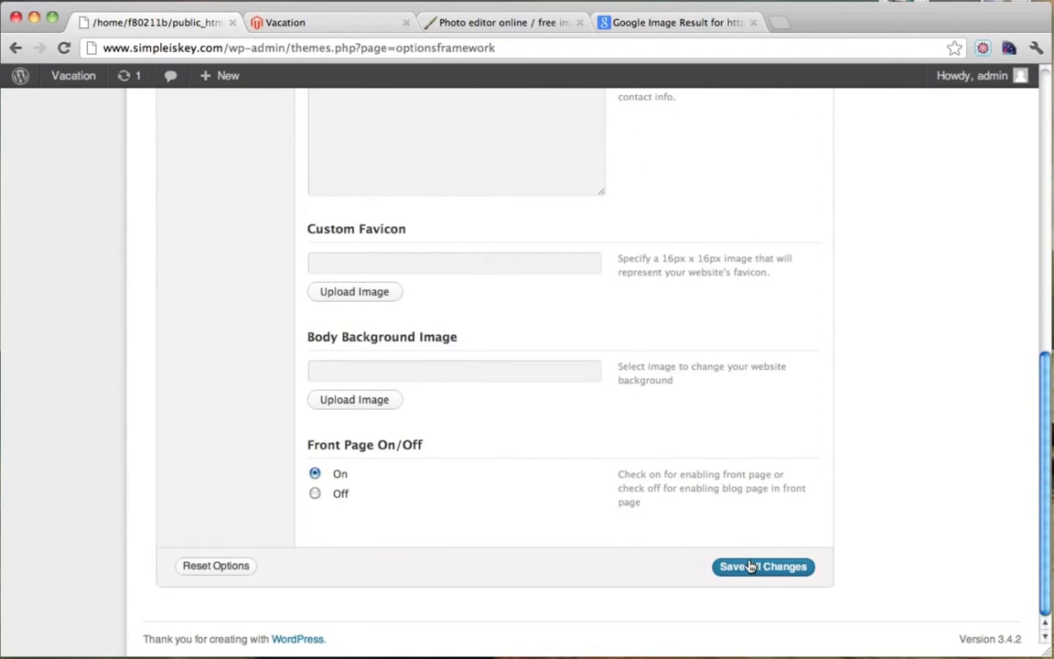
scroll(438, 355, "up", 10)
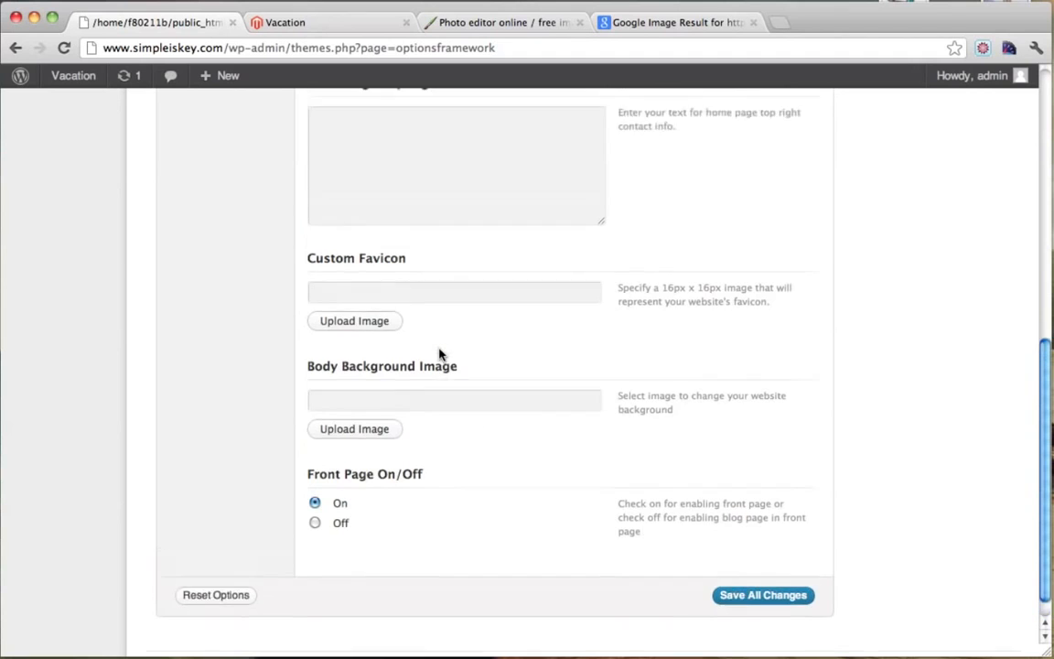
scroll(440, 355, "up", 2)
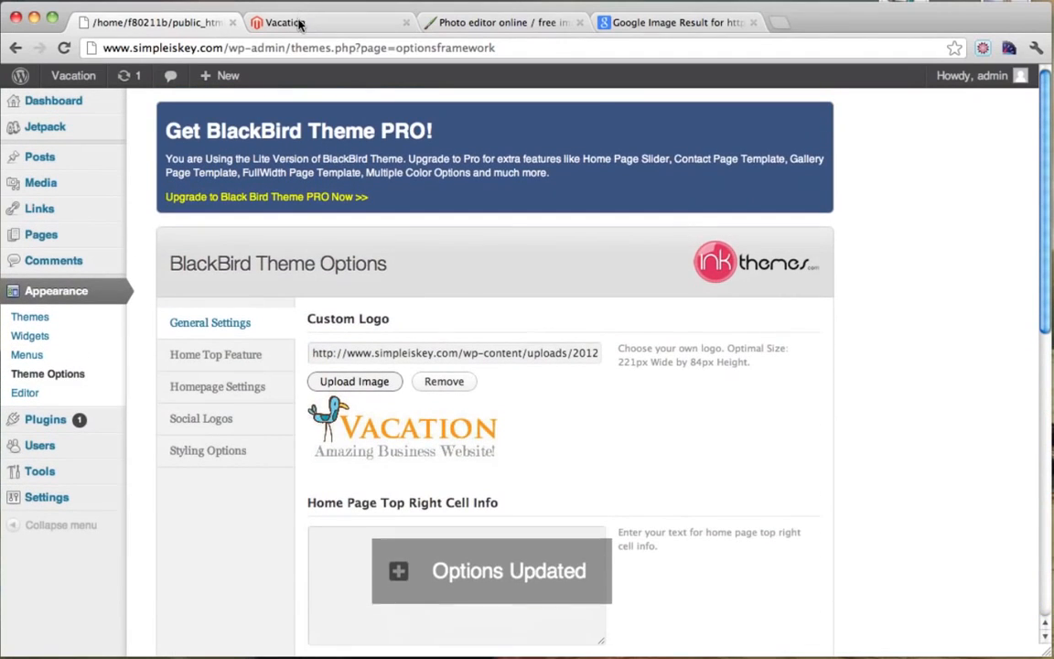
left_click(293, 23)
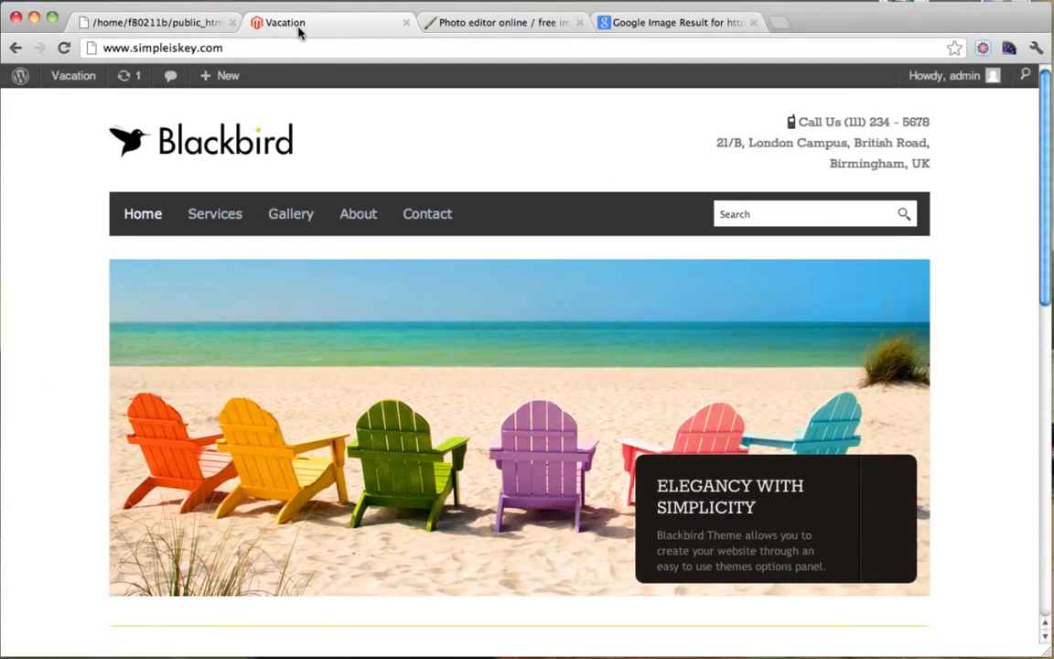
left_click(64, 47)
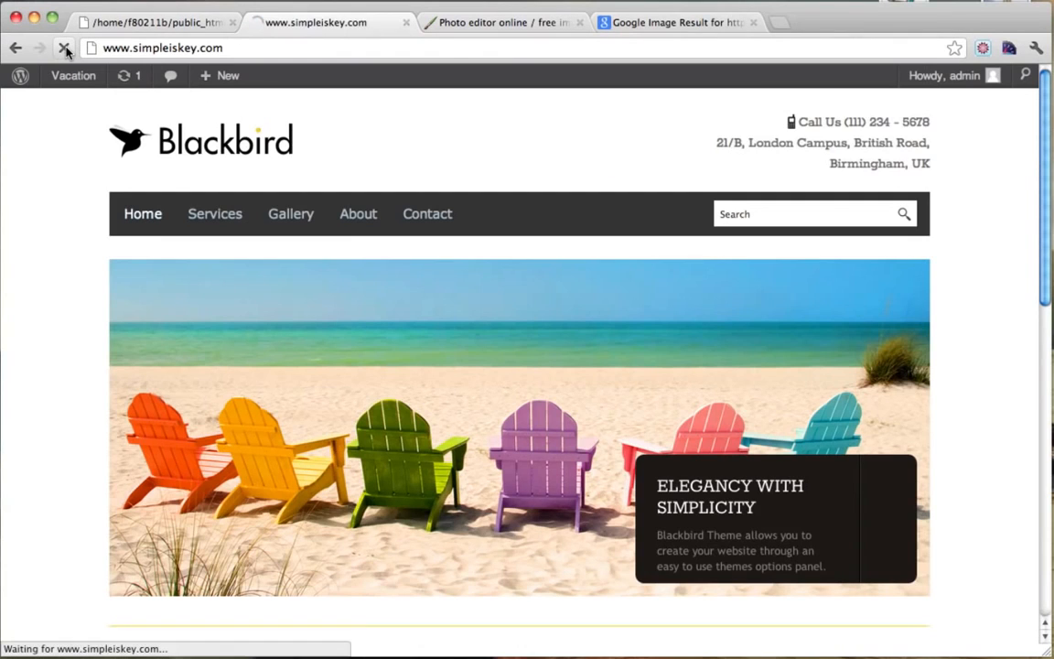
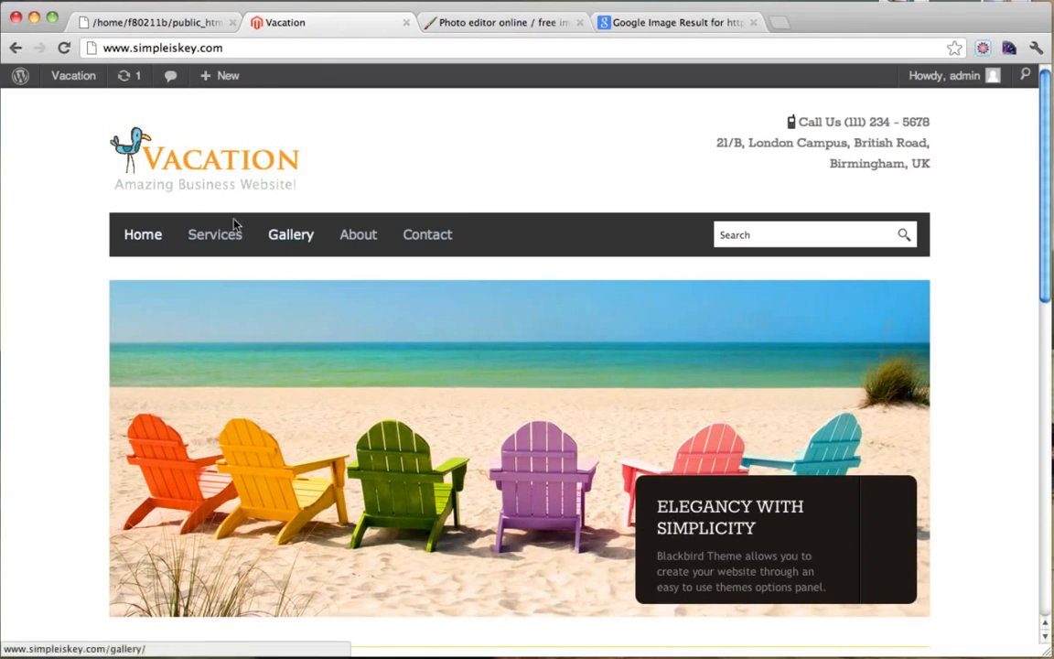
Step: Close the theme options, photo editor and Google image result tabs, keeping only the Vacation site open
left_click(232, 22)
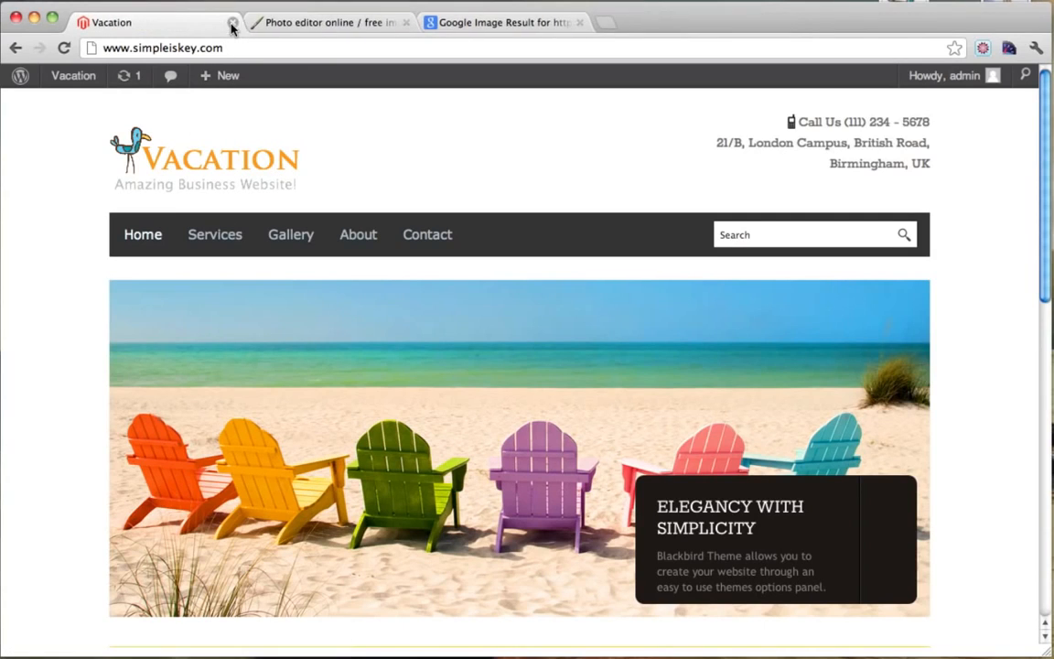
left_click(406, 23)
left_click(407, 23)
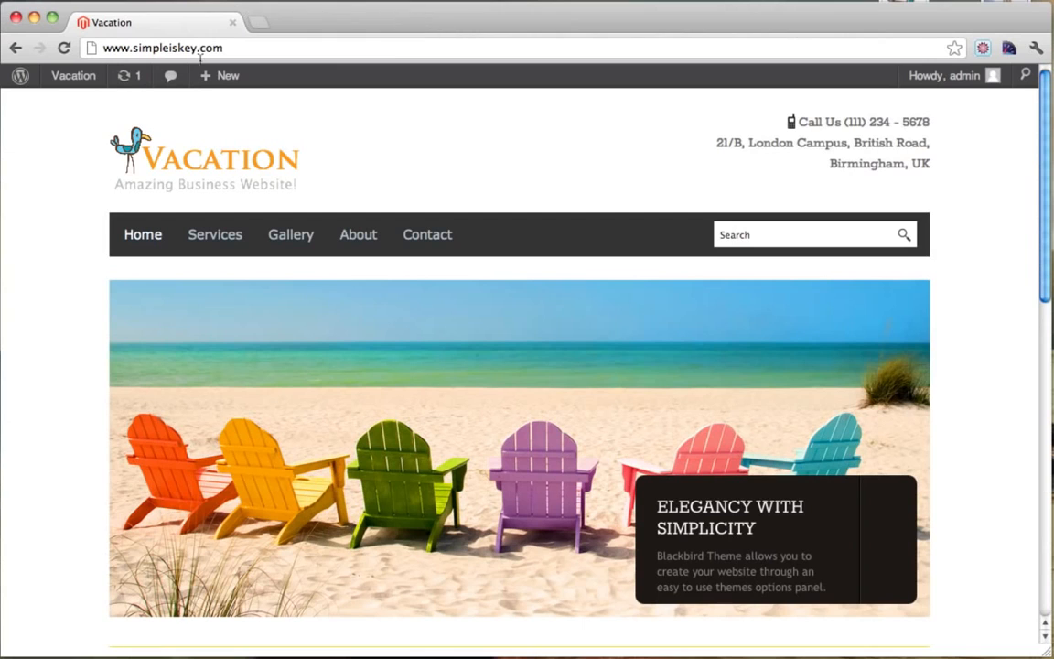
Step: Go to the site's dashboard and open the Home Top Feature section of the BlackBird Theme Options
mouse_move(73, 78)
left_click(73, 108)
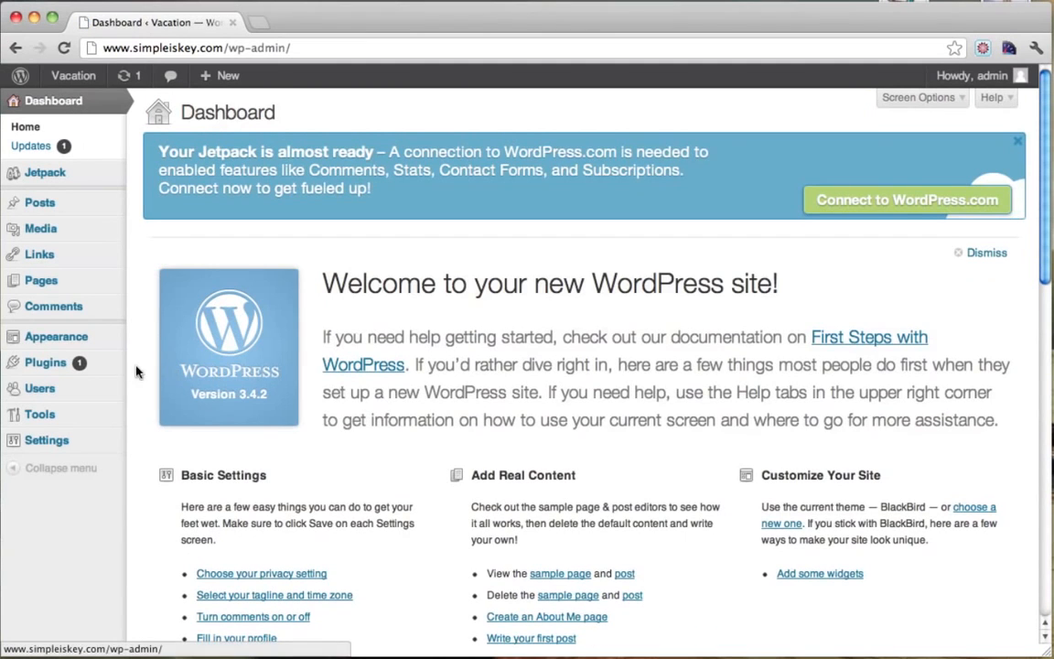
mouse_move(73, 348)
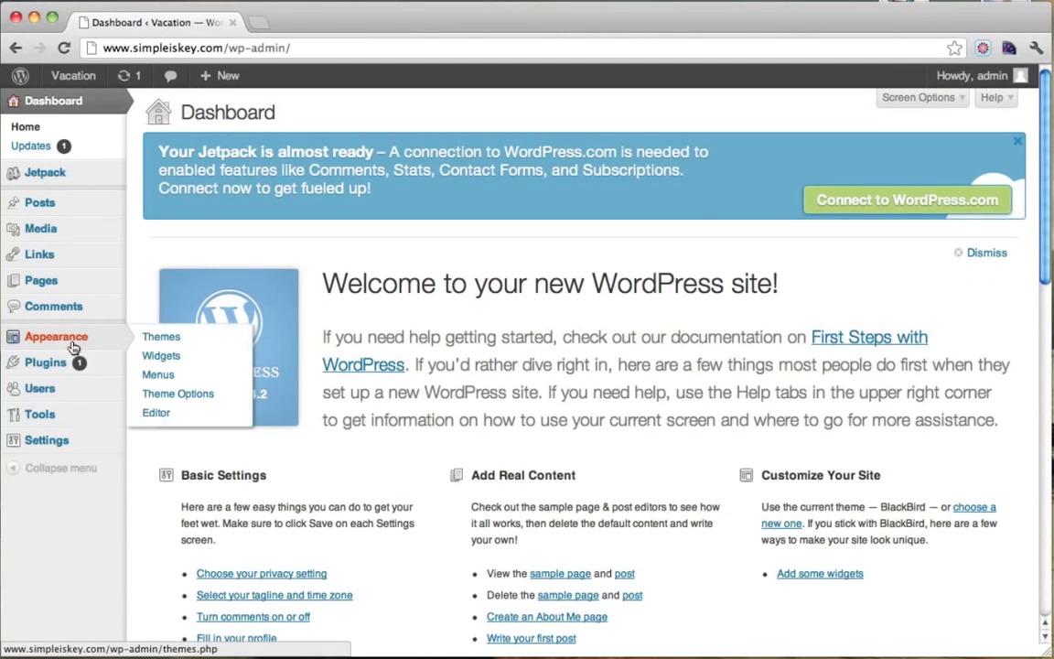
left_click(180, 393)
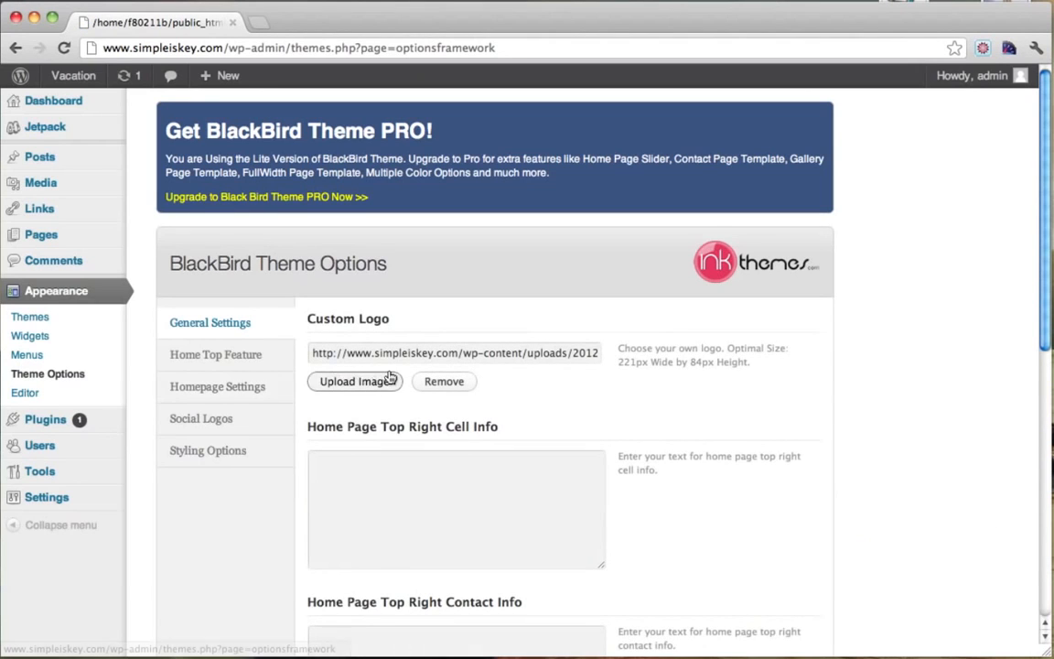
left_click(220, 357)
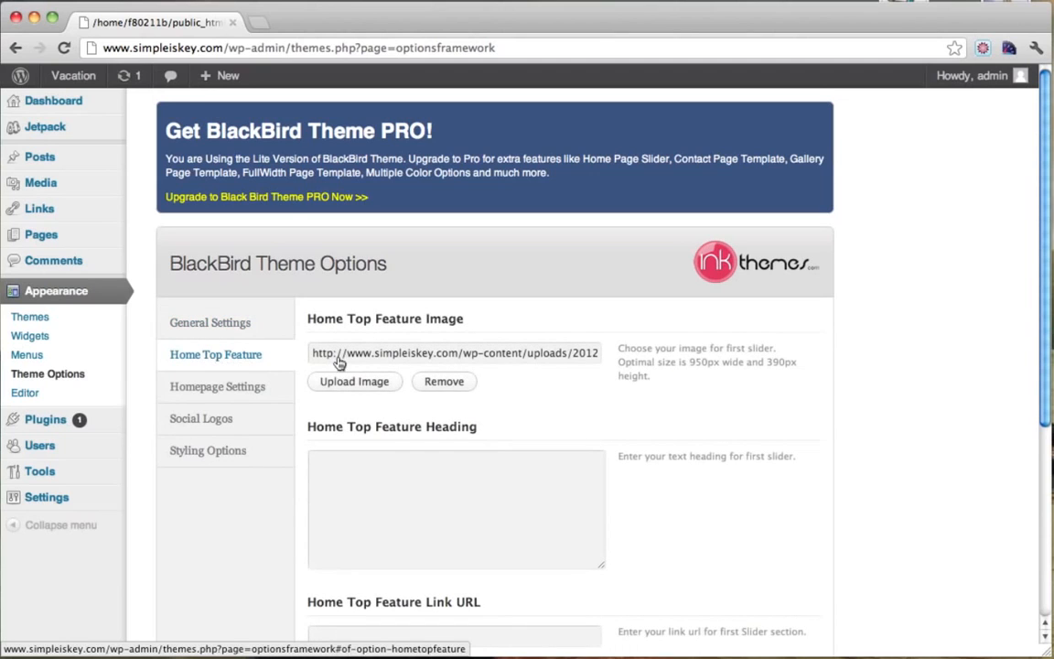
Step: Enter "Business Website" as the Home Top Feature Heading
scroll(454, 348, "down", 3)
scroll(455, 361, "down", 2)
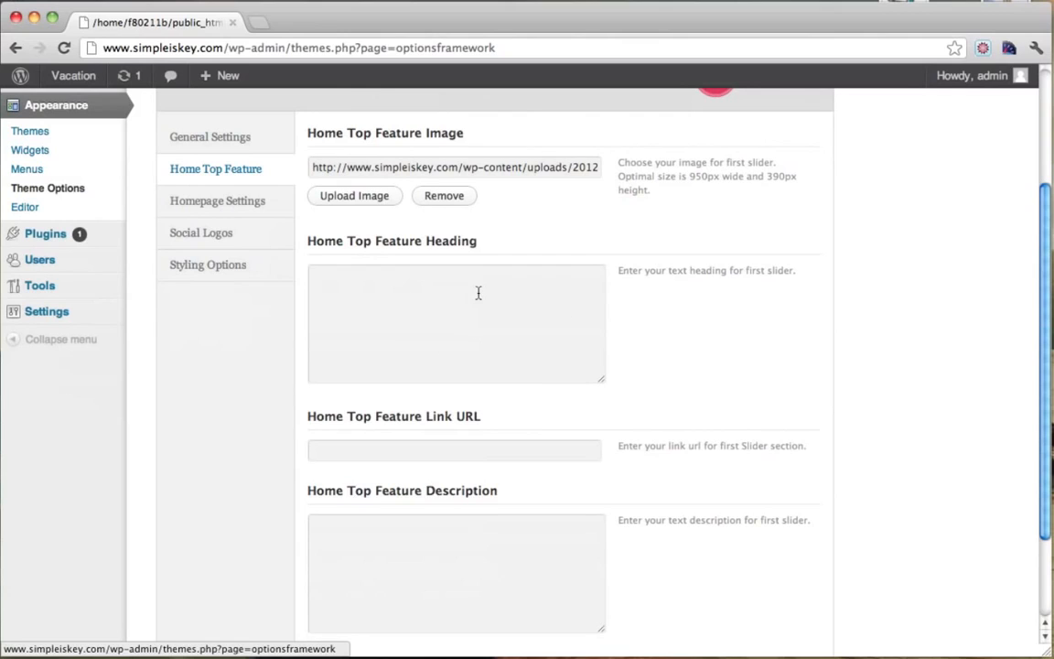
left_click(383, 292)
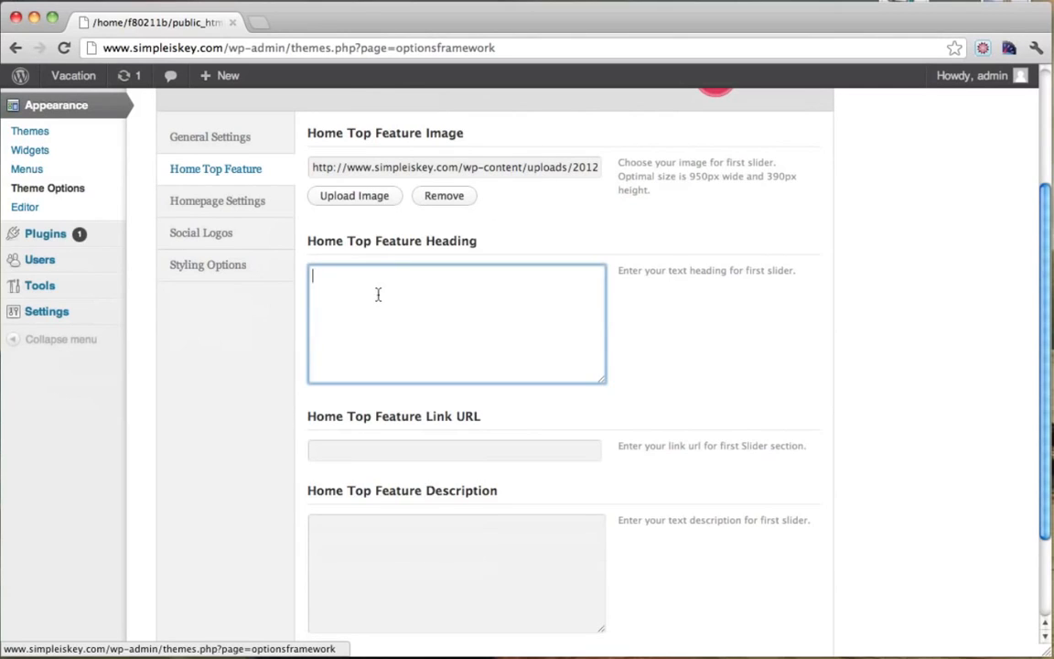
type("Busine")
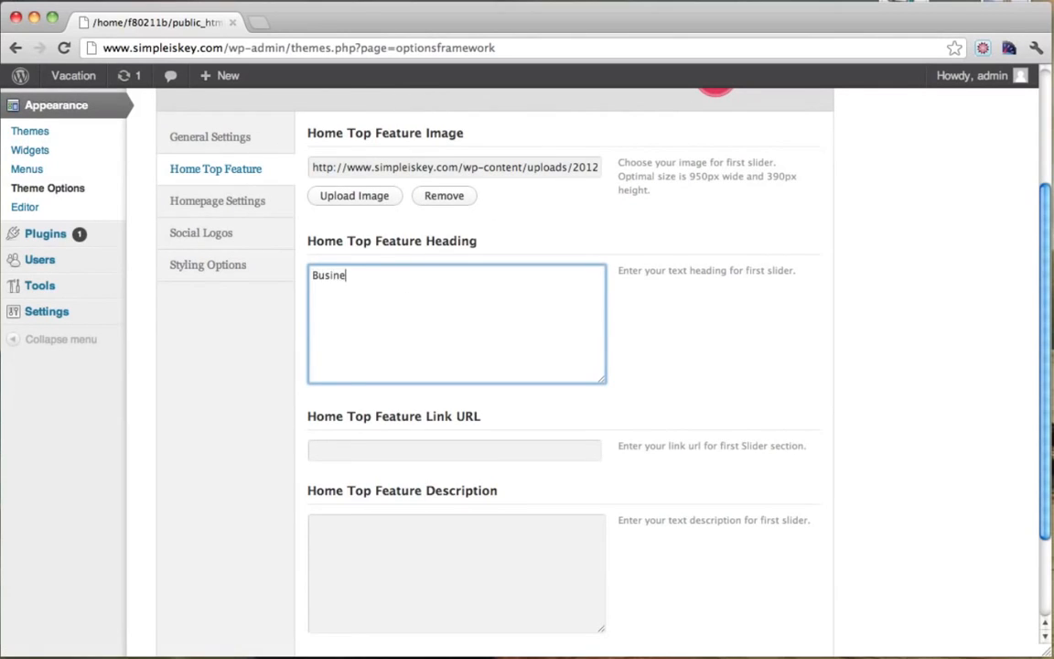
type("ss Website")
Step: Paste "Make your small business website almost for free. Save thousands on it and reinvest it into your business!" as the Home Top Feature Description
scroll(553, 396, "down", 3)
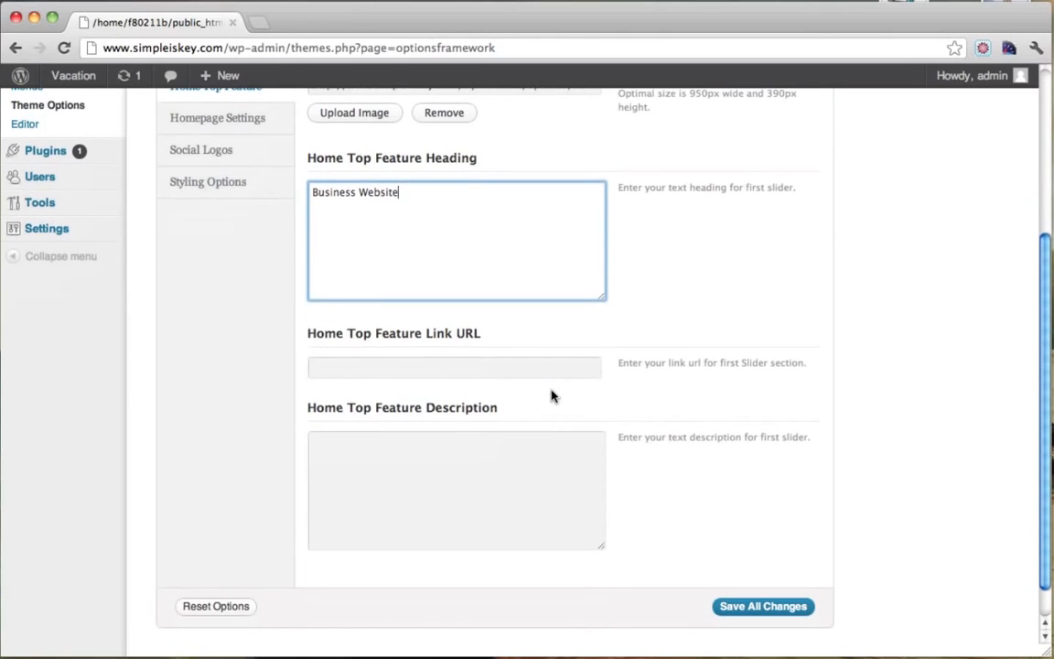
left_click(406, 485)
type("Make your small business website almost for free. Save thousands on it and reinvest it into your business!")
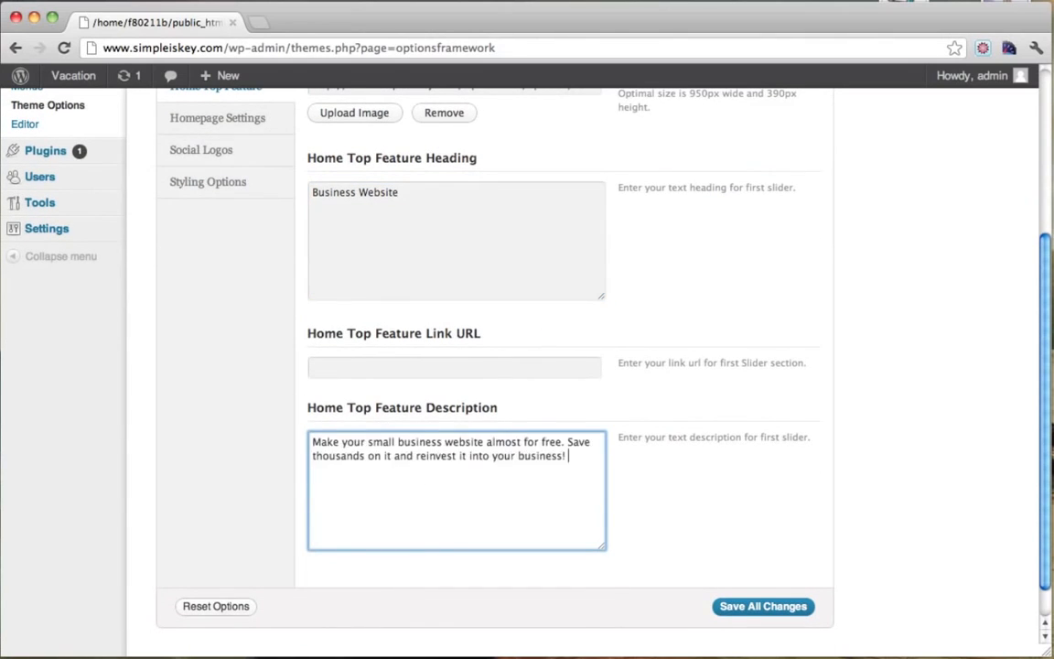
key("super+a")
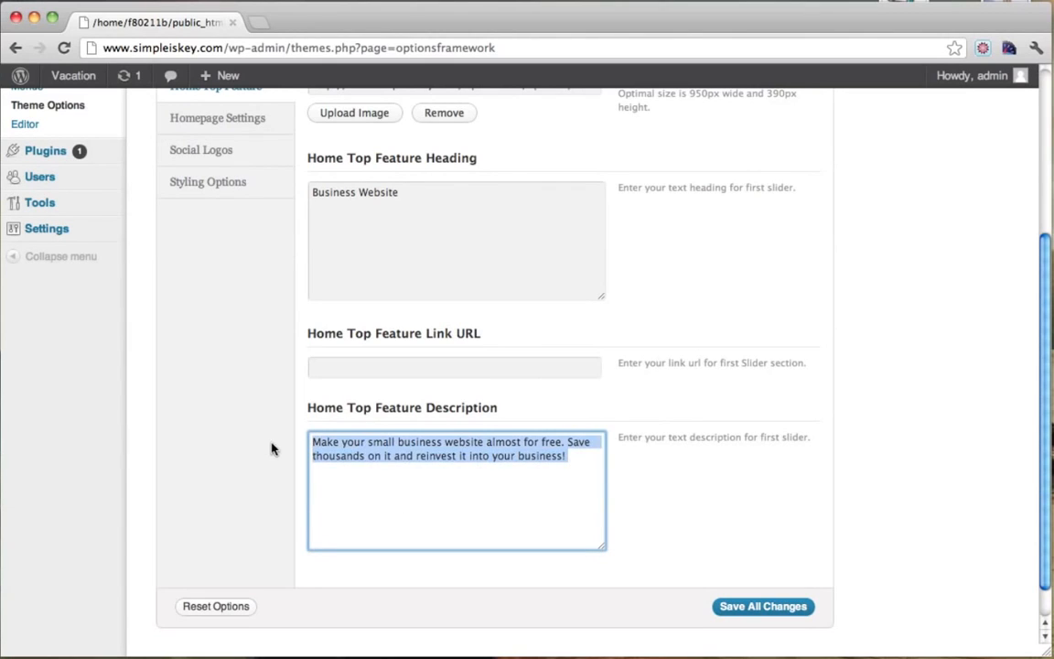
left_click(463, 494)
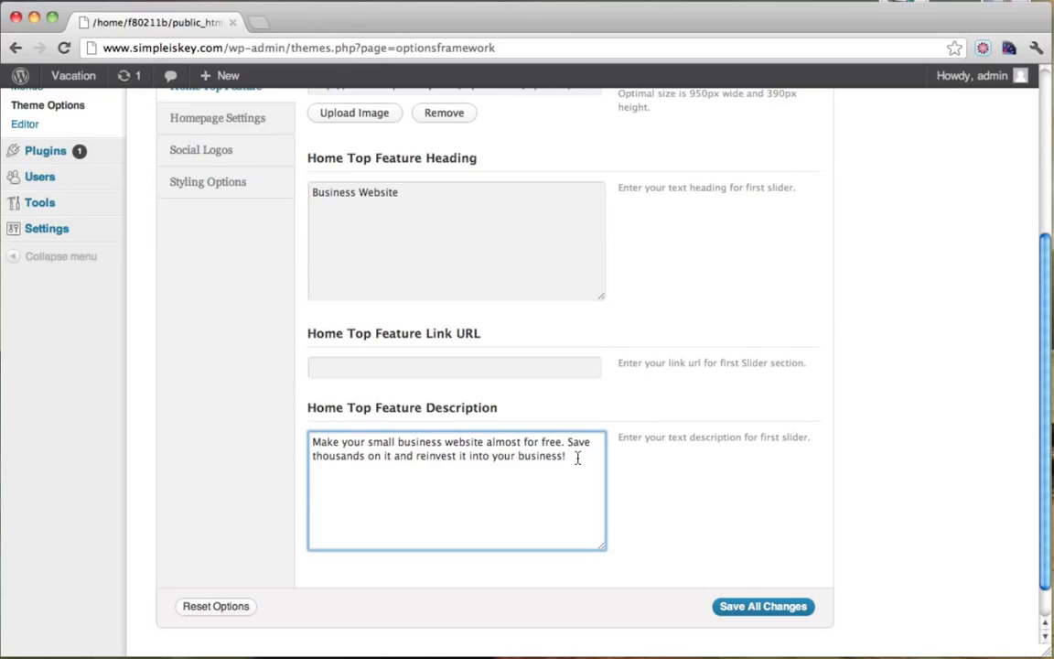
left_click_drag(581, 459, 267, 424)
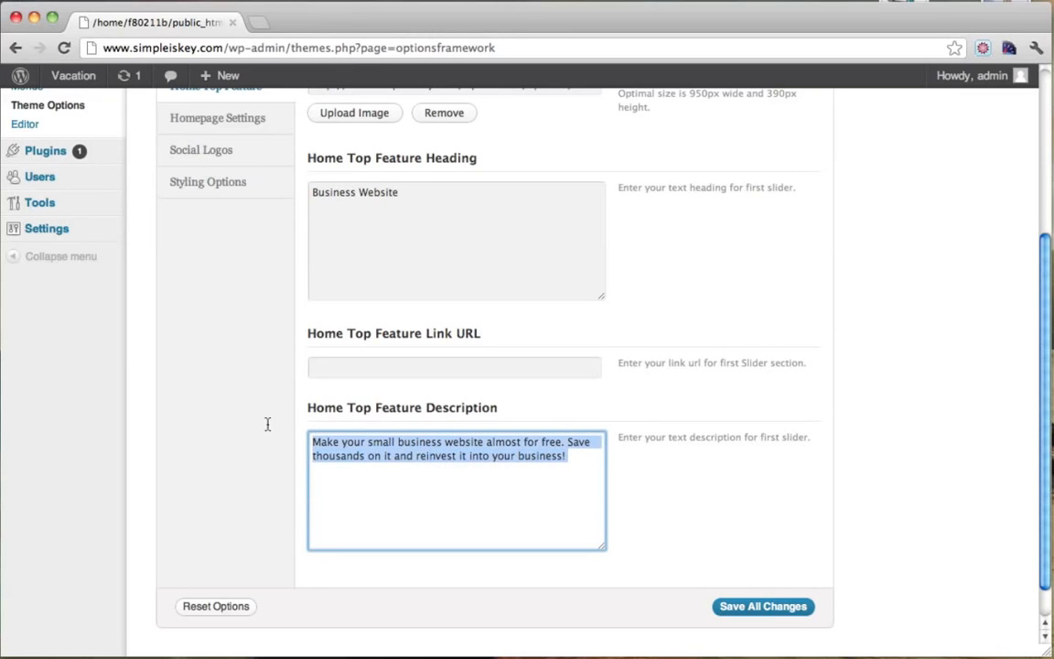
left_click(473, 487)
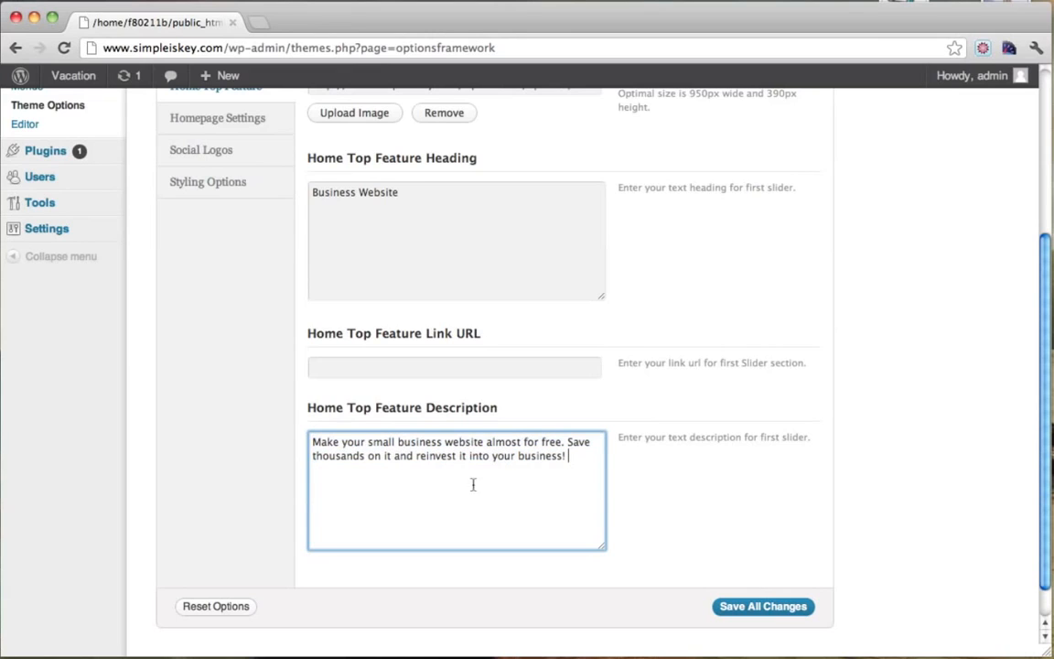
left_click(393, 370)
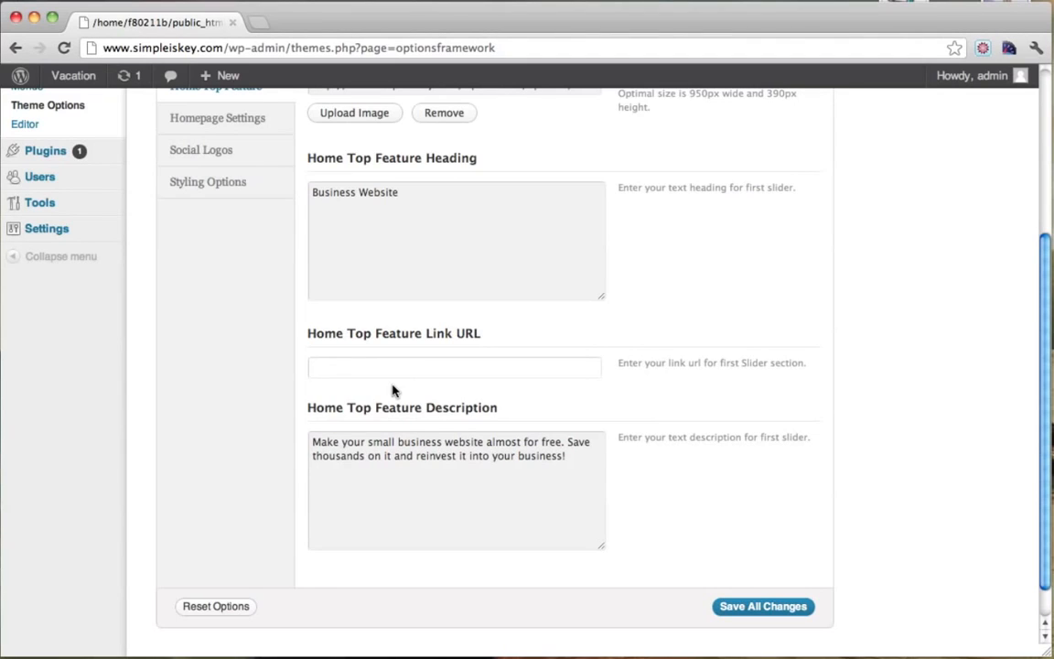
type("http://www.simpleiskey.com/services")
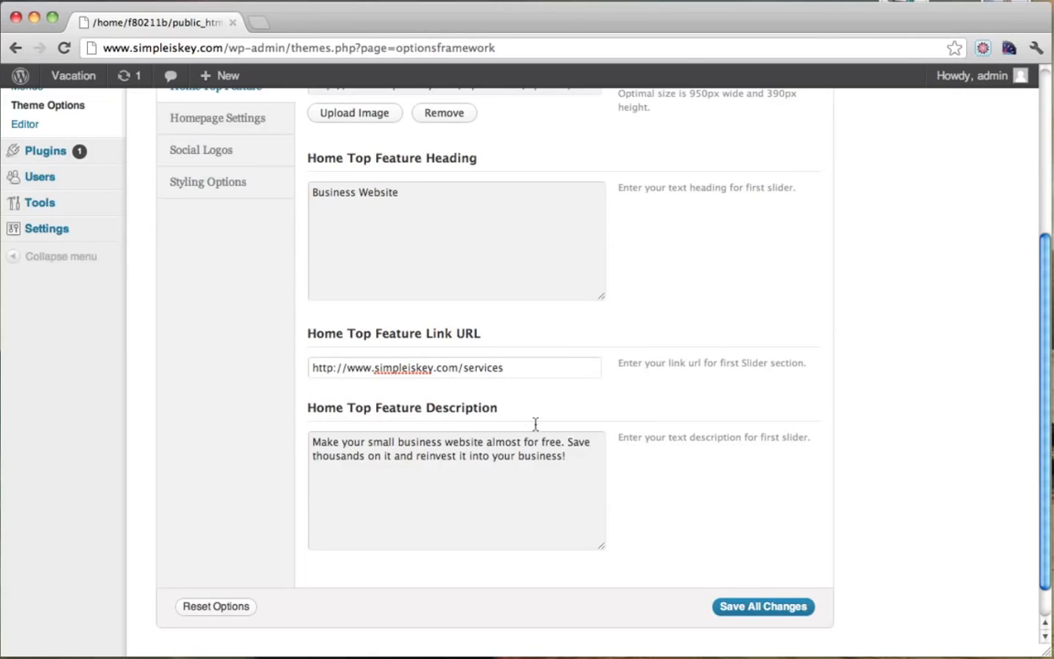
Step: Save all theme option changes and visit the live home page
left_click(762, 609)
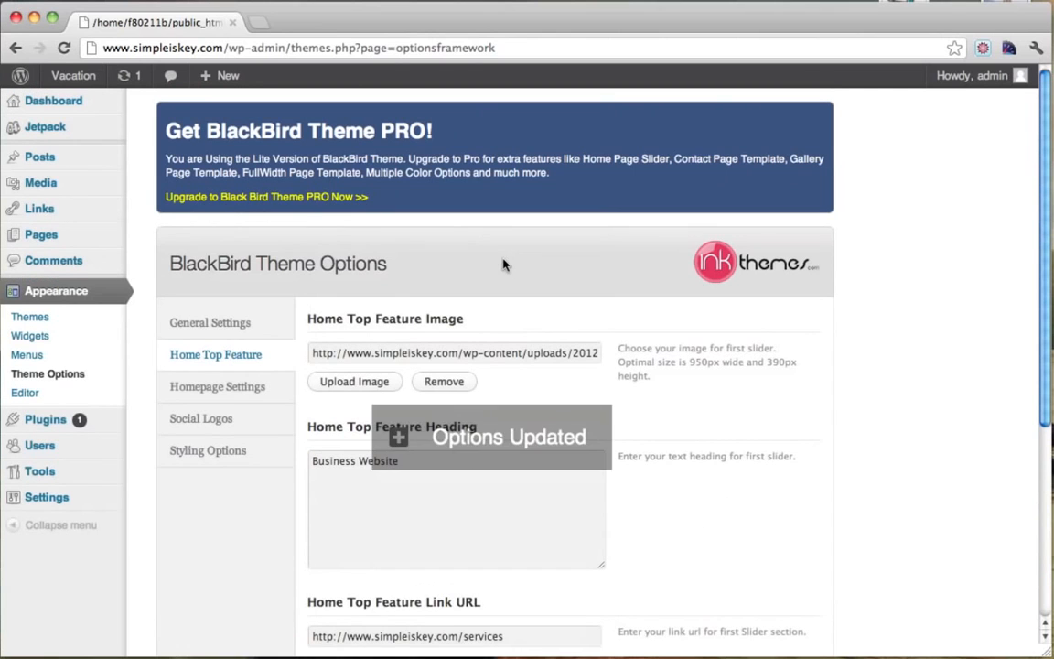
mouse_move(73, 77)
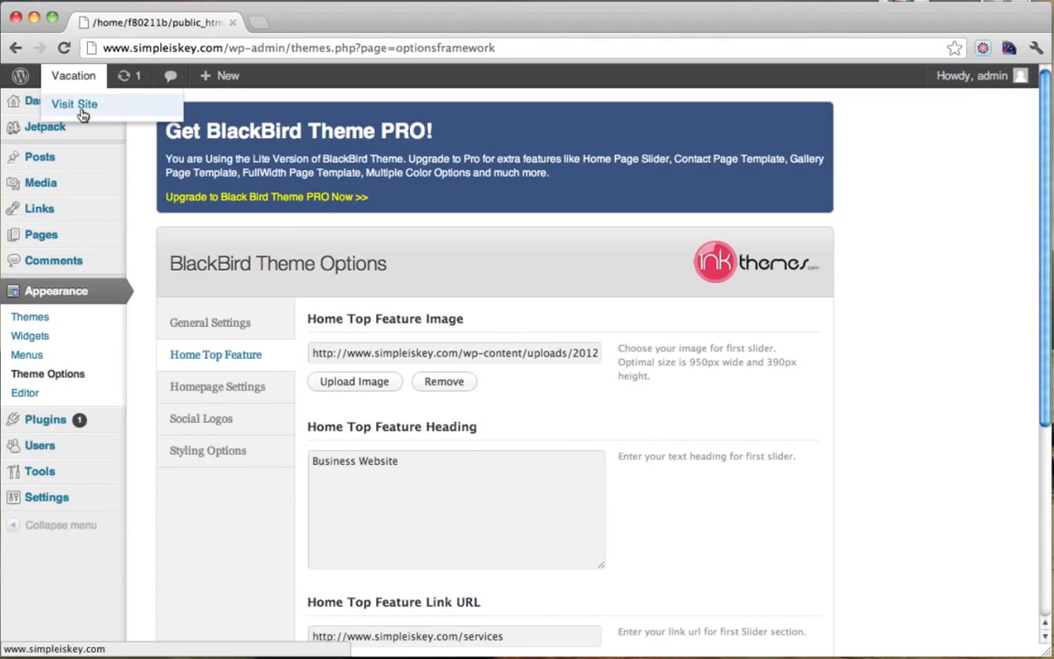
left_click(81, 111)
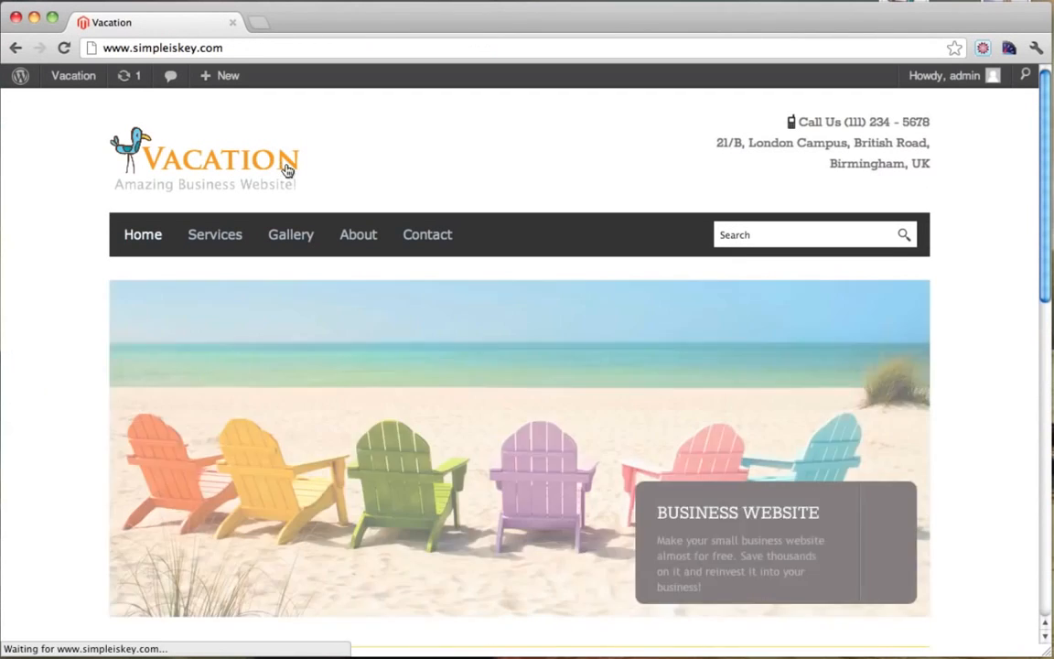
Step: Check the feature box's heading and description, follow its heading link to test the target page, and return to the home page
scroll(288, 171, "down", 1)
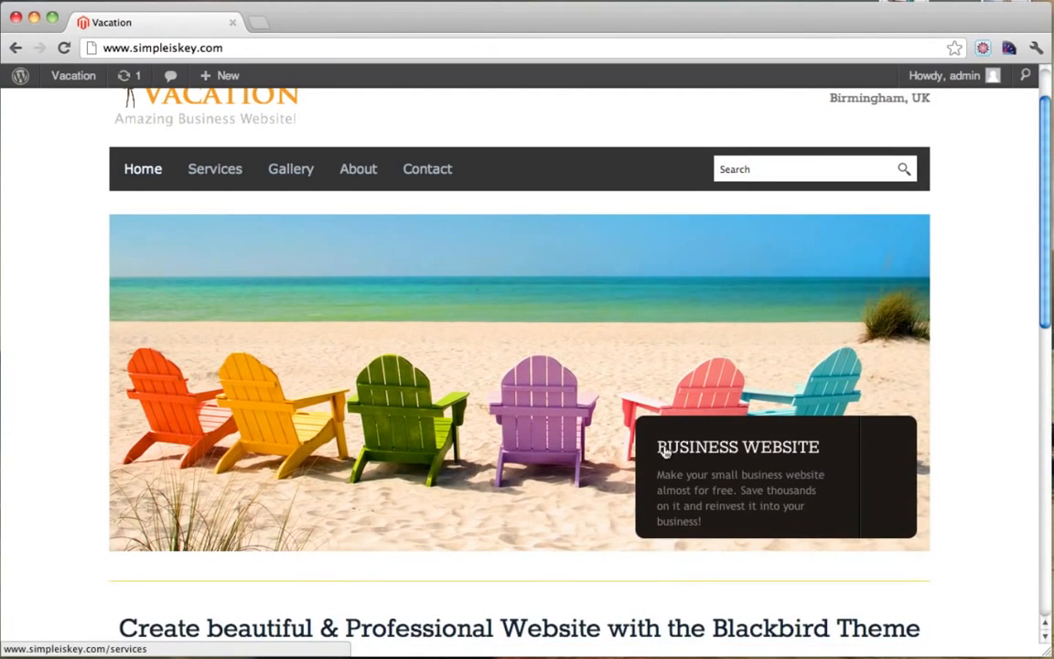
left_click_drag(665, 474, 758, 521)
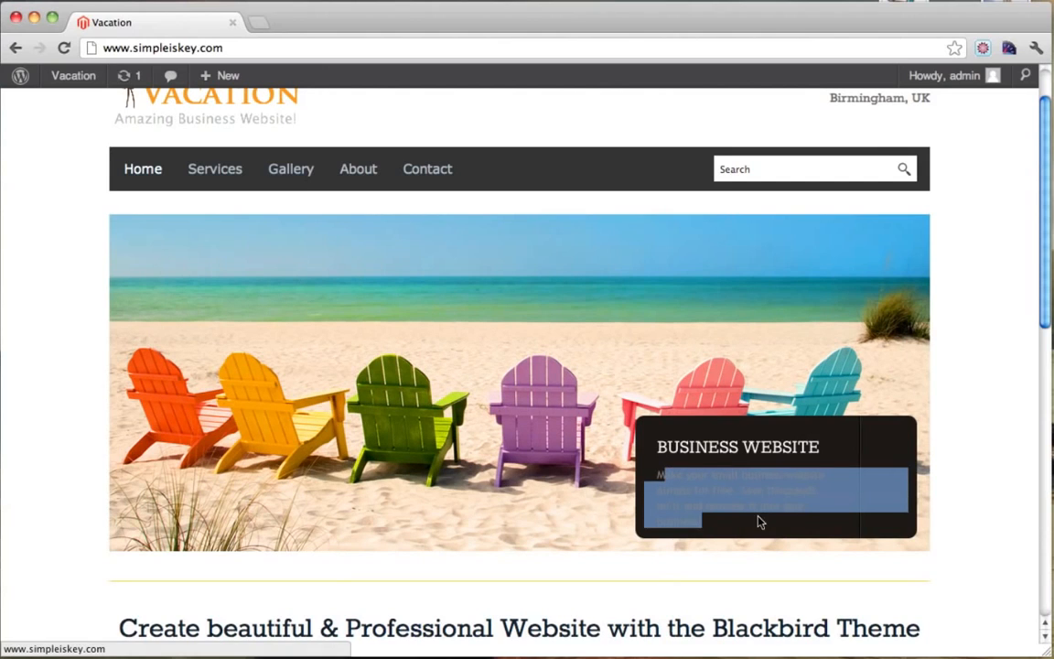
left_click(782, 458)
scroll(743, 474, "up", 1)
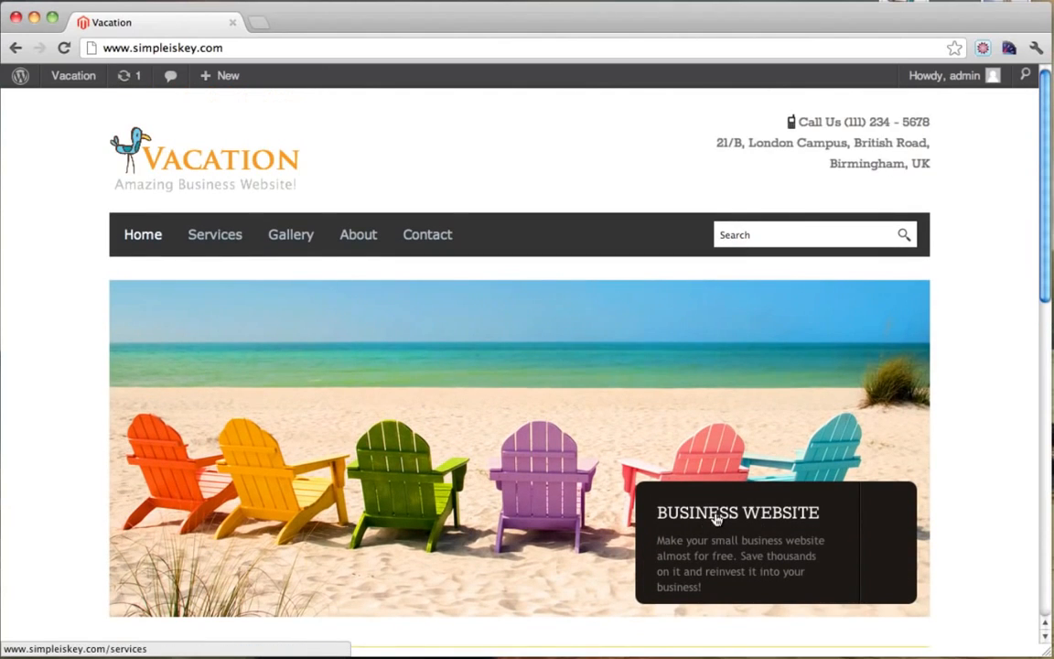
left_click(718, 518)
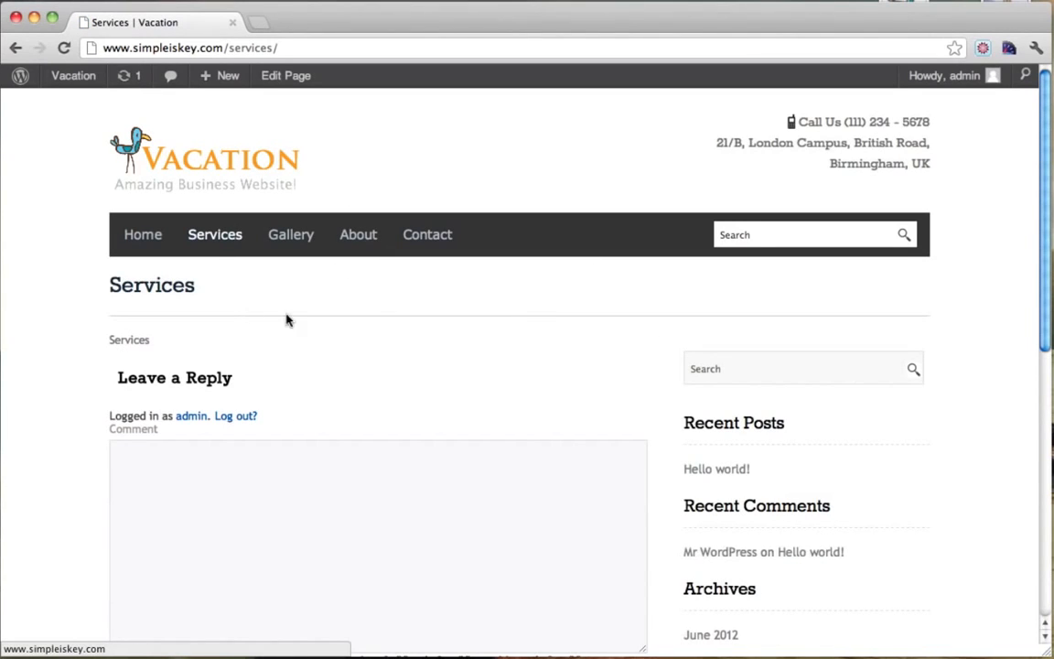
left_click(143, 236)
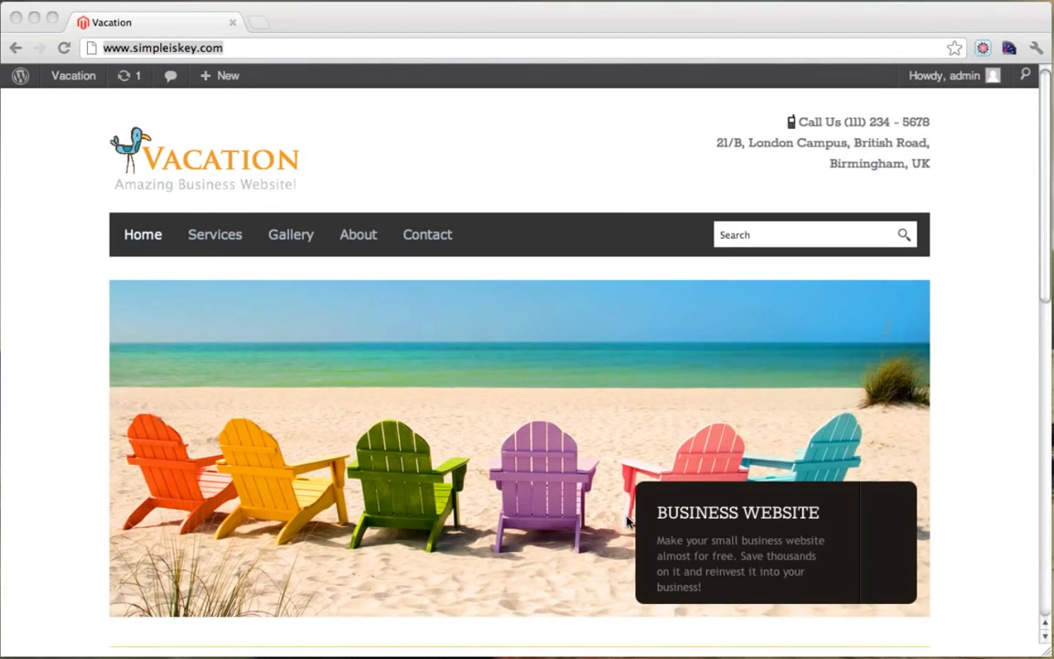
Step: Examine the large heading text between the beach feature image and the three circular feature images on the home page
scroll(628, 522, "down", 4)
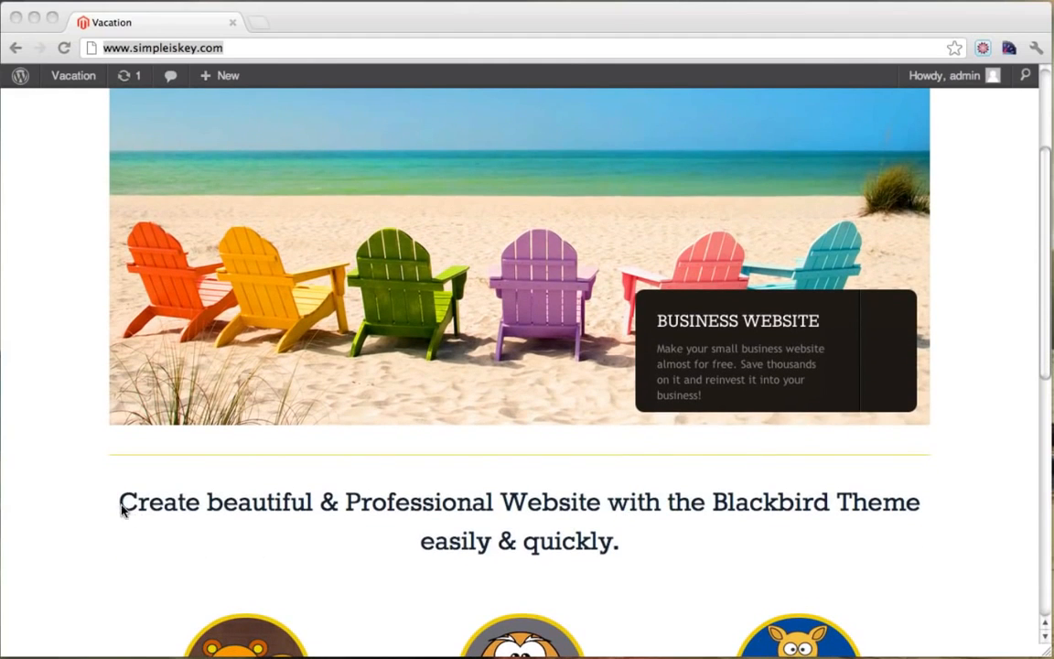
left_click(125, 508)
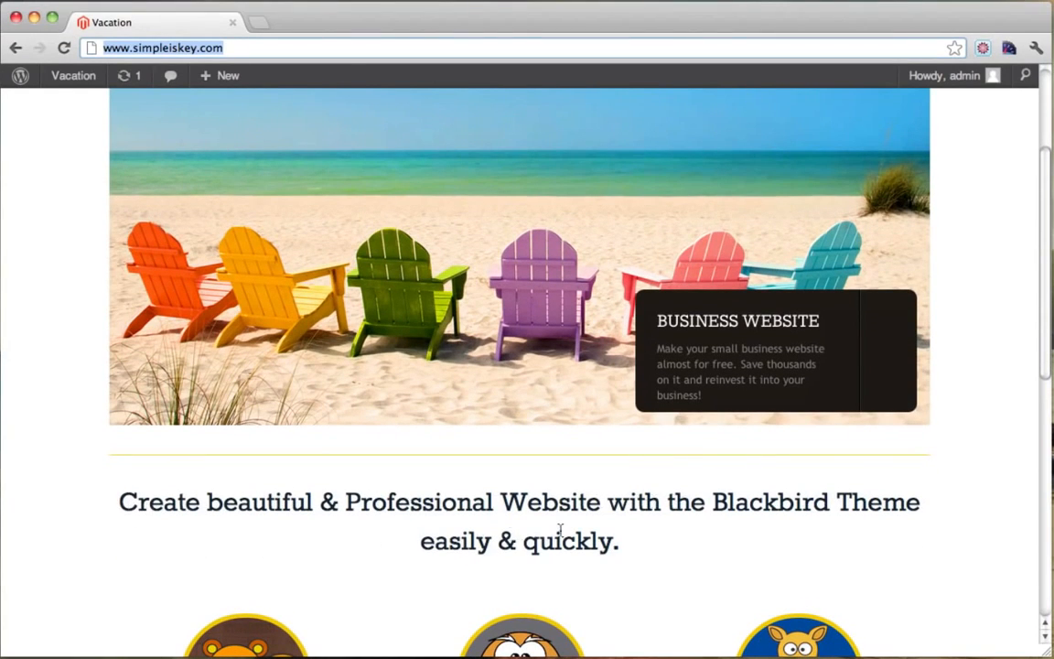
scroll(561, 532, "down", 2)
left_click_drag(627, 496, 135, 444)
left_click(153, 443)
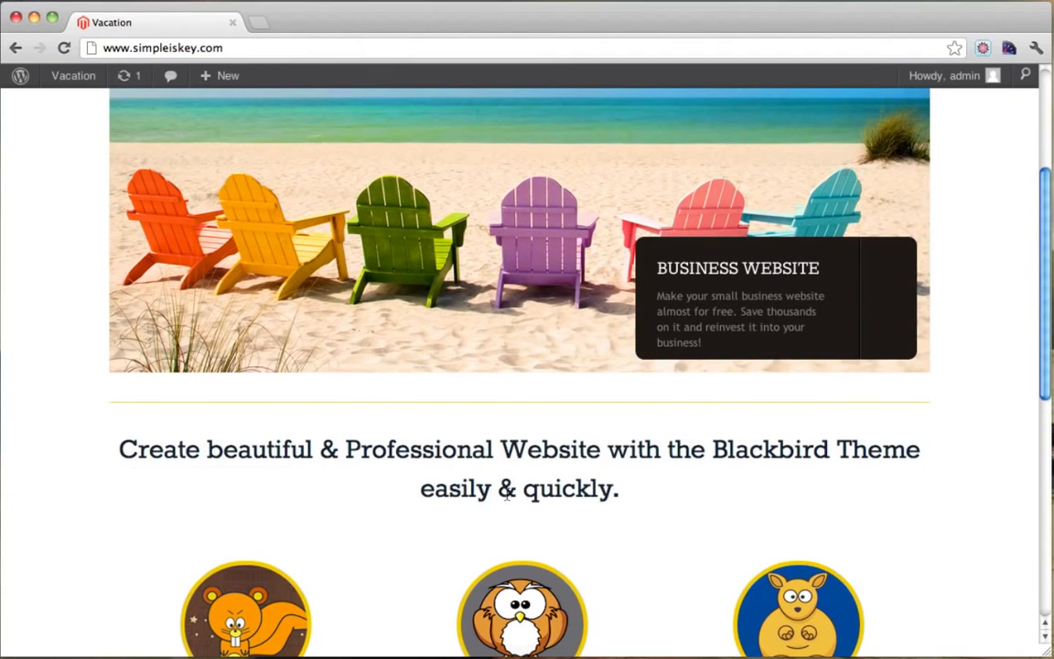
scroll(508, 493, "up", 5)
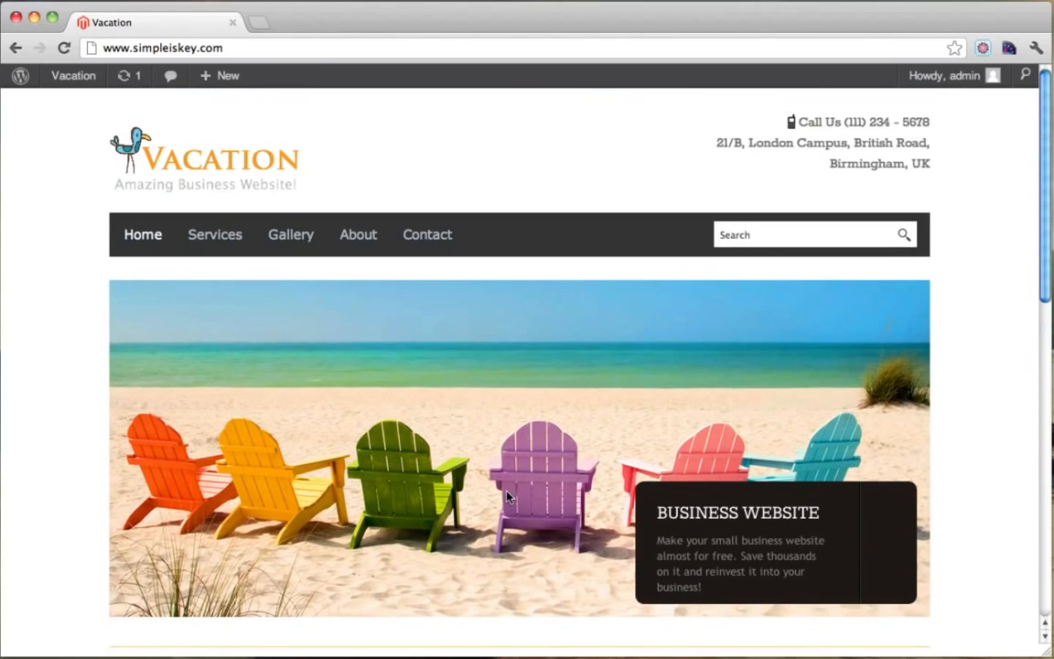
Step: Open the dashboard in a new tab and bring up the Homepage Settings section of the BlackBird Theme Options
mouse_move(60, 82)
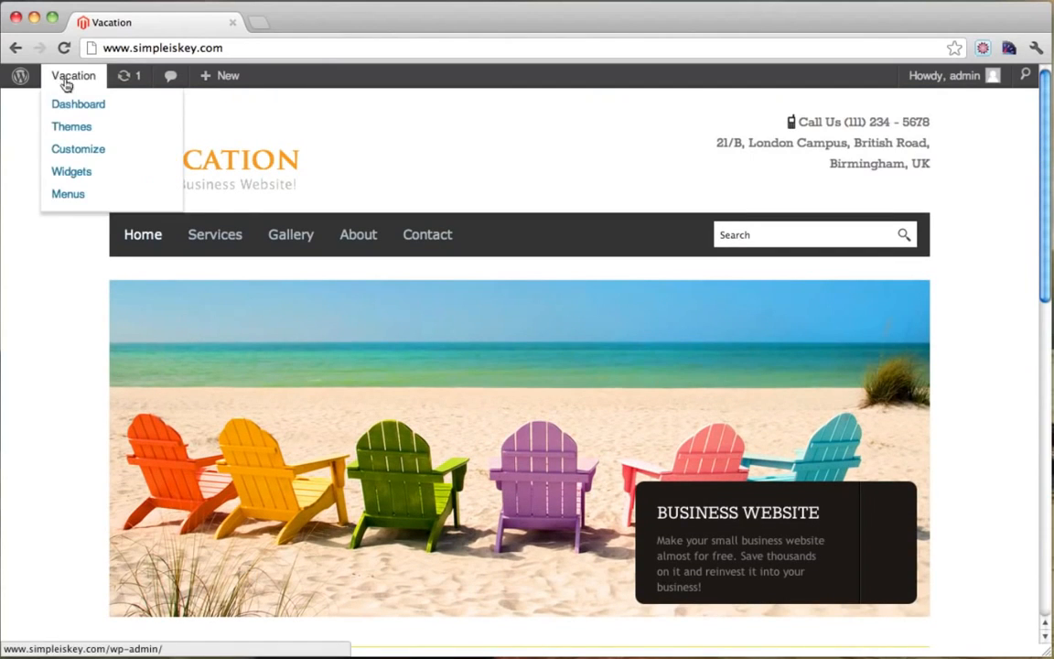
left_click(87, 108, "super")
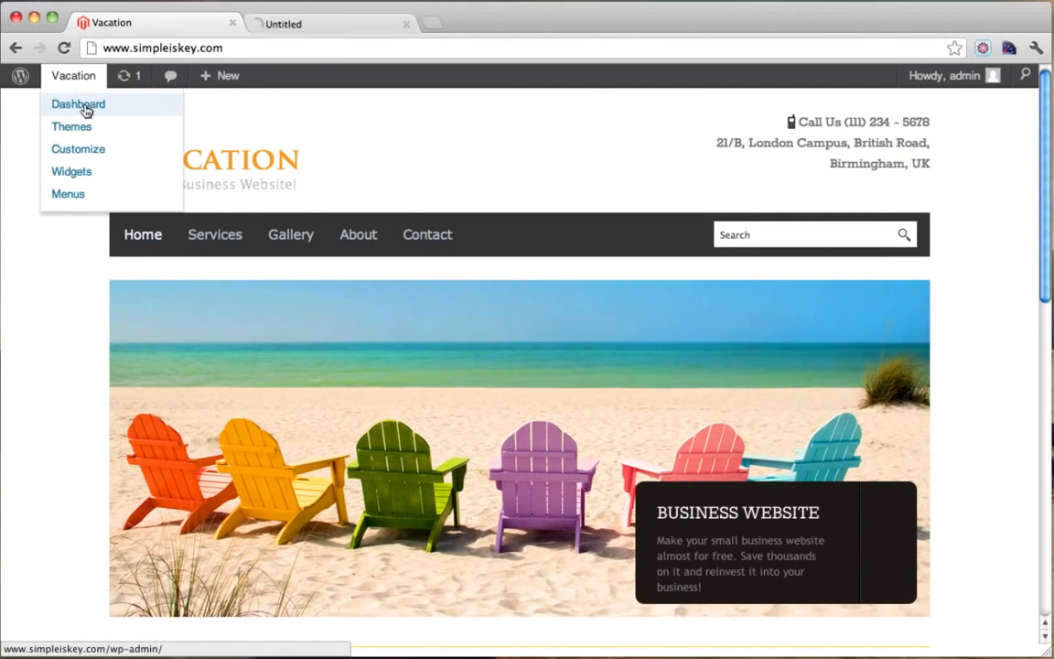
left_click(346, 21)
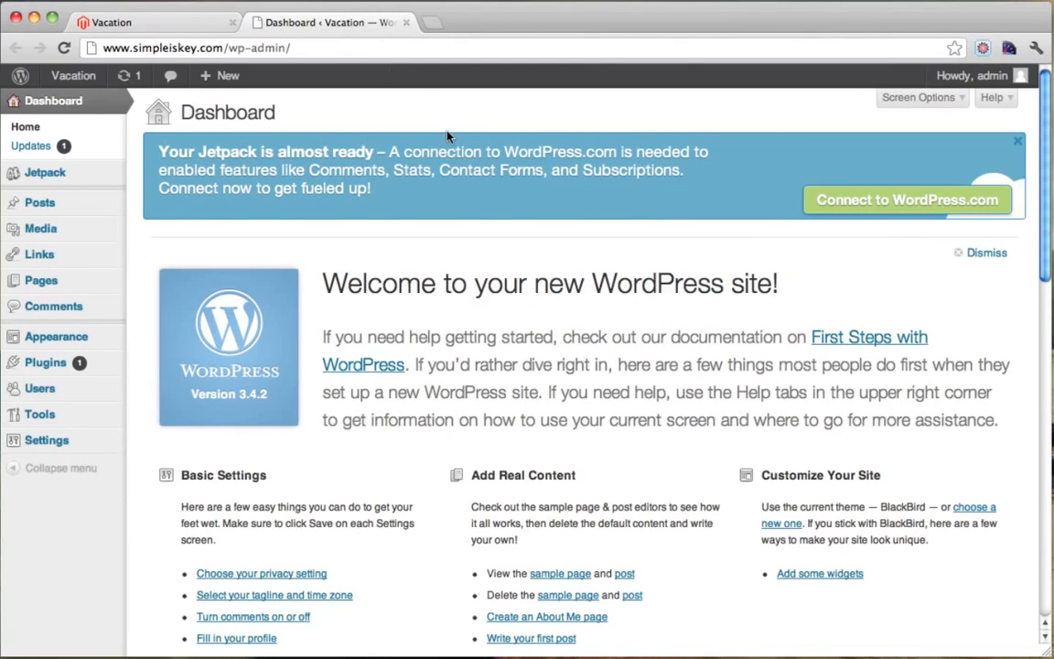
mouse_move(55, 339)
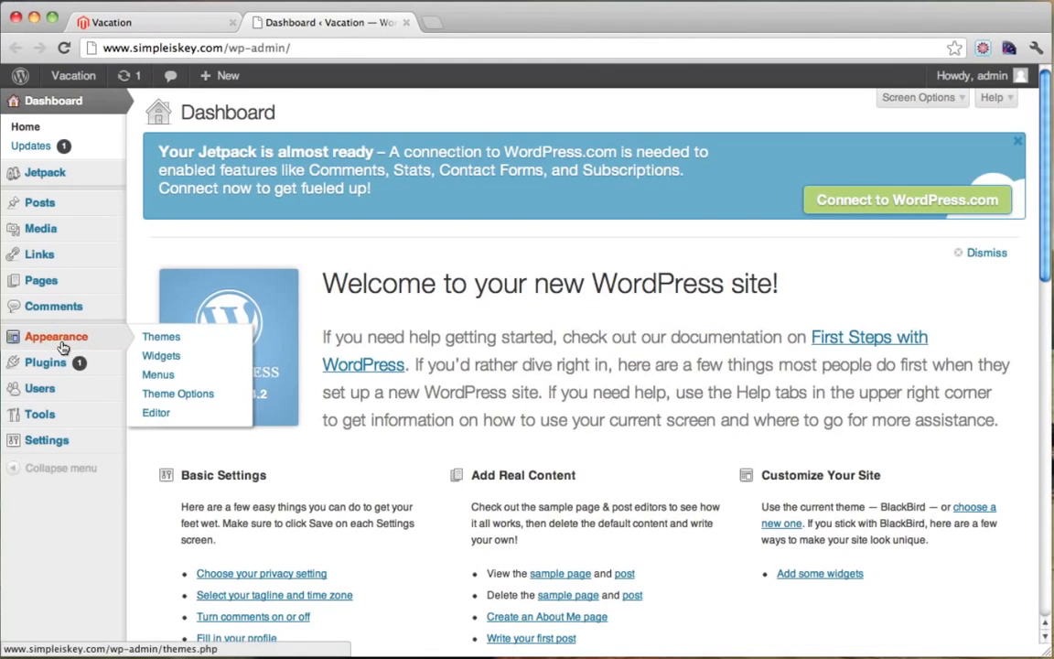
left_click(180, 394)
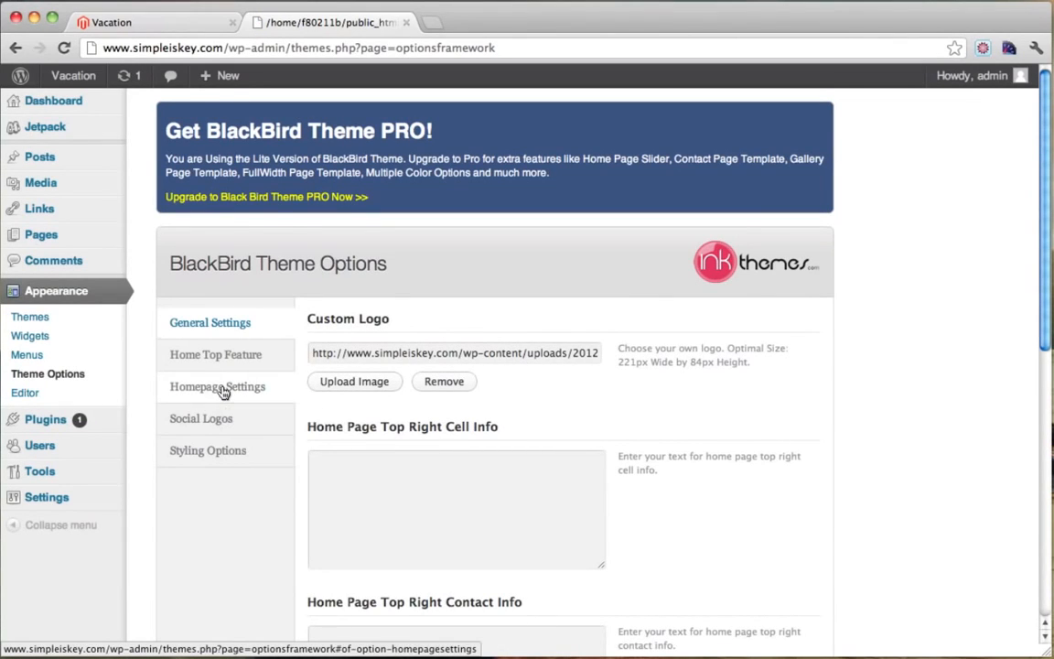
left_click(223, 389)
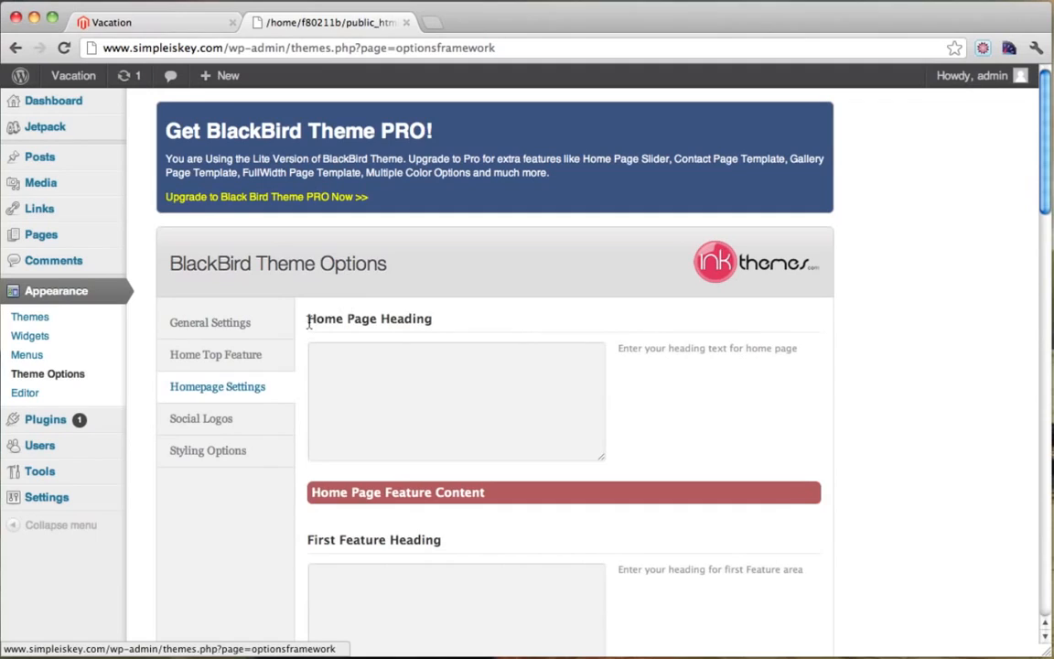
Step: Set the Home Page Heading text to "Create an AMAZING website with no web-design experience!"
left_click_drag(307, 320, 457, 323)
left_click(440, 403)
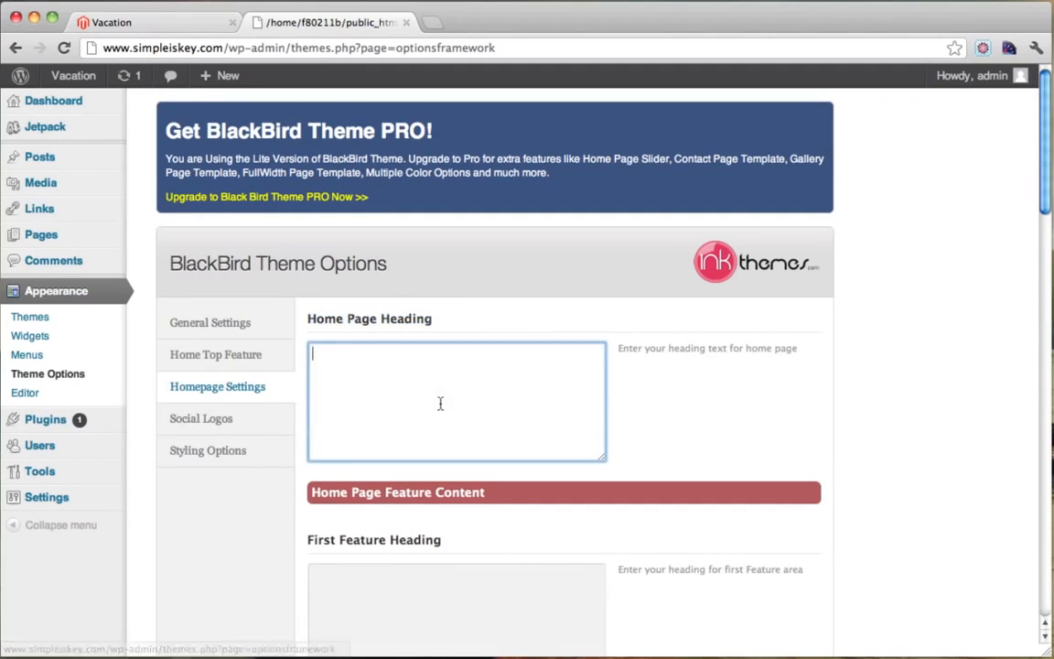
type("Create an AMAZING website with no web-design experience!")
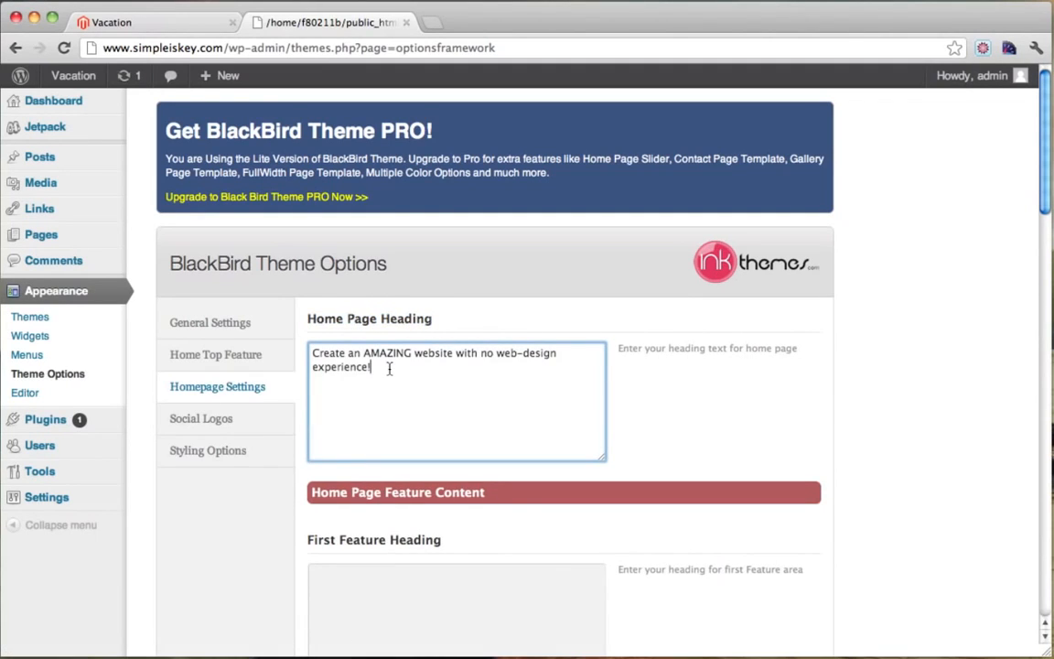
left_click_drag(389, 368, 417, 363)
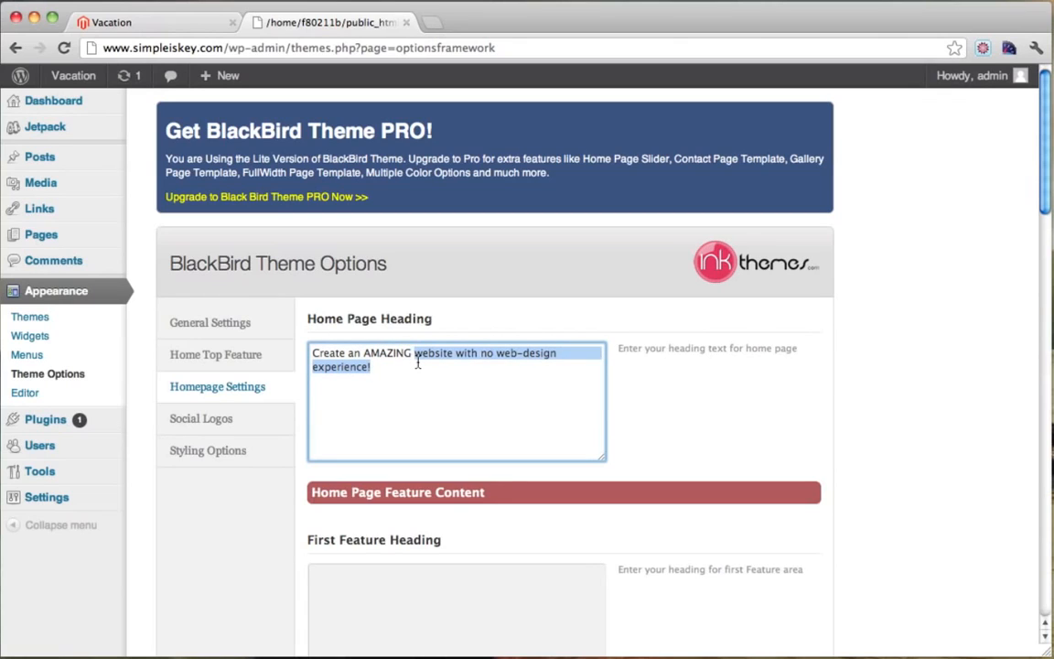
left_click(399, 368)
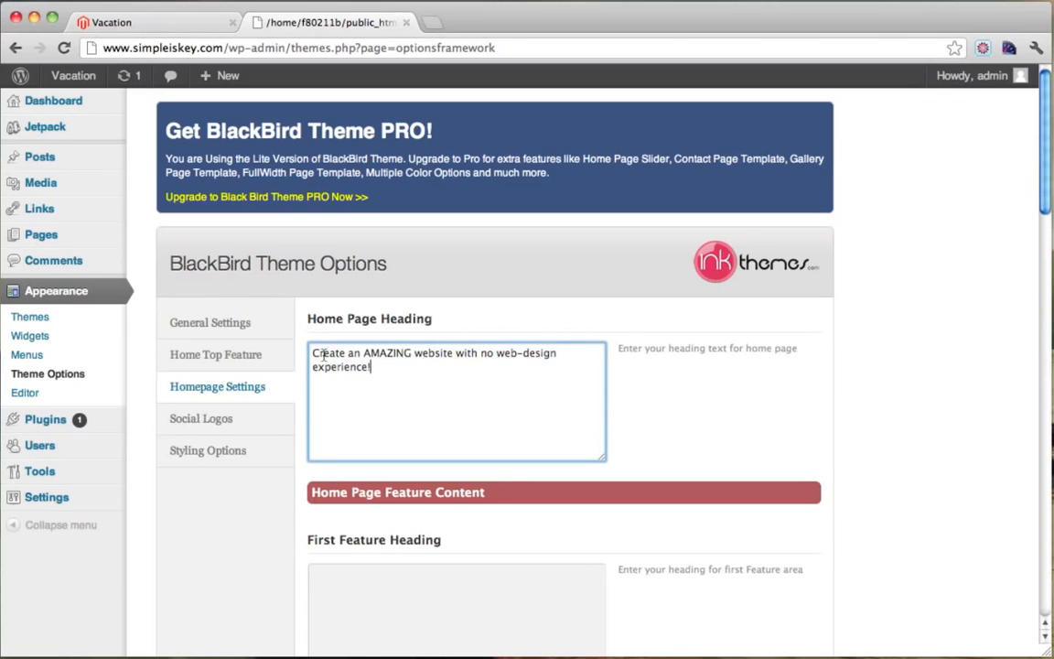
left_click(312, 353, "shift")
left_click(435, 378)
left_click(312, 353, "shift")
left_click(449, 392)
Step: Save all changes to the homepage settings
scroll(426, 360, "down", 1)
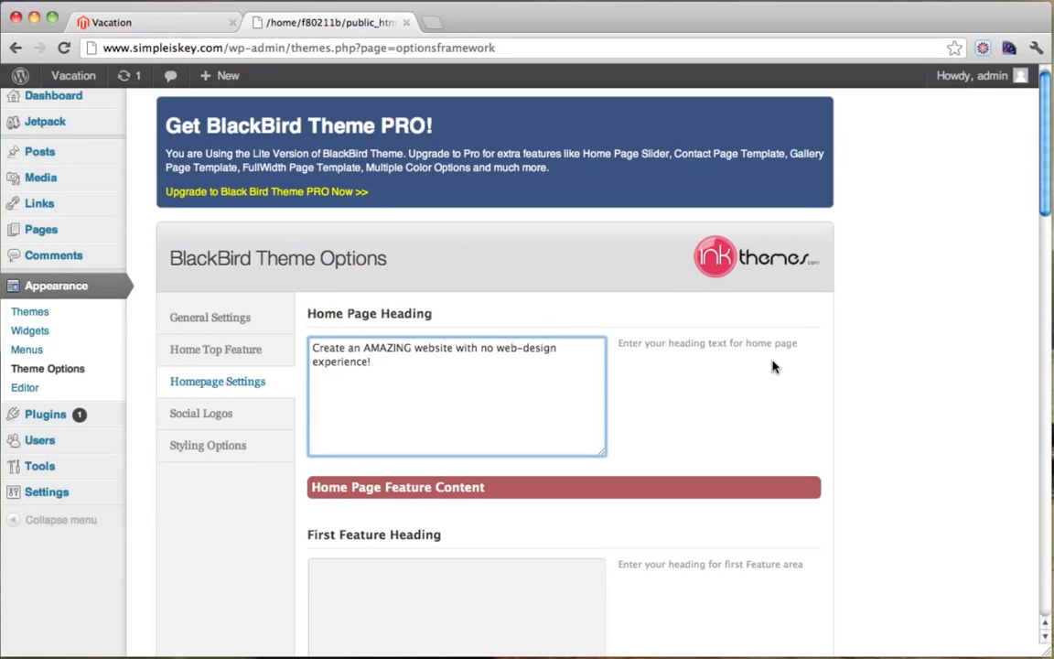
scroll(773, 366, "down", 15)
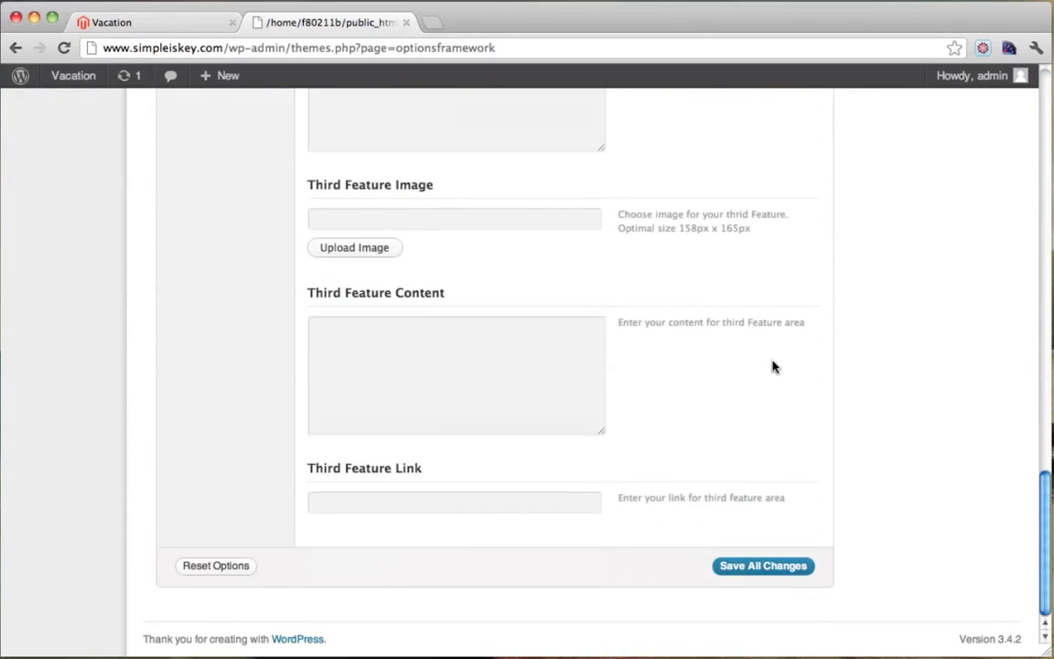
left_click(747, 567)
scroll(227, 142, "up", 15)
Step: Reload the live home page and check the heading below the beach feature image
left_click(147, 22)
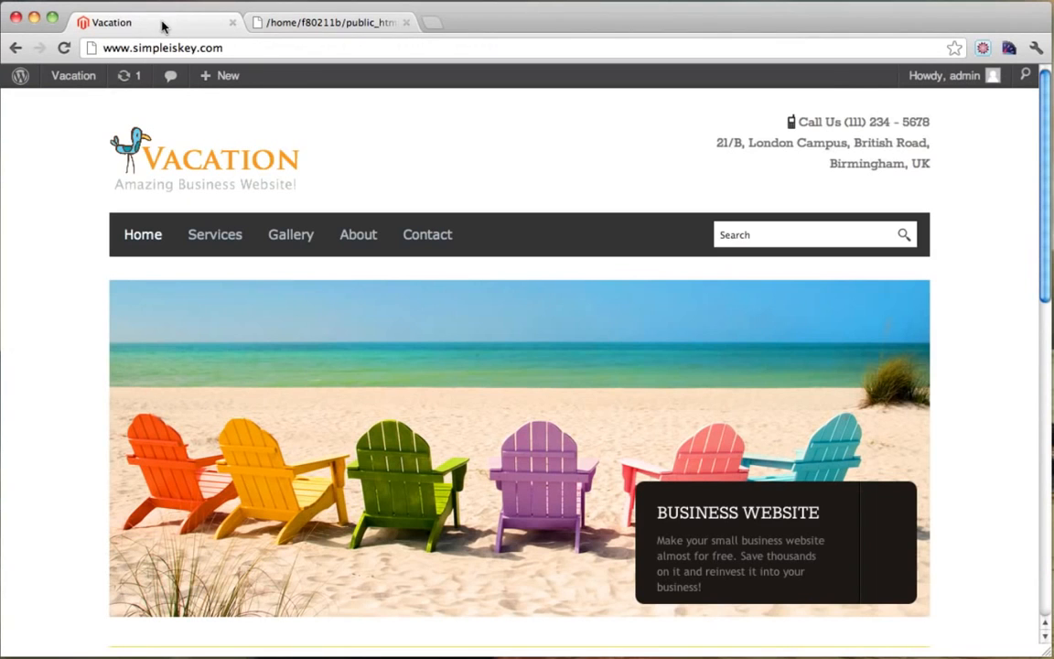
left_click(64, 47)
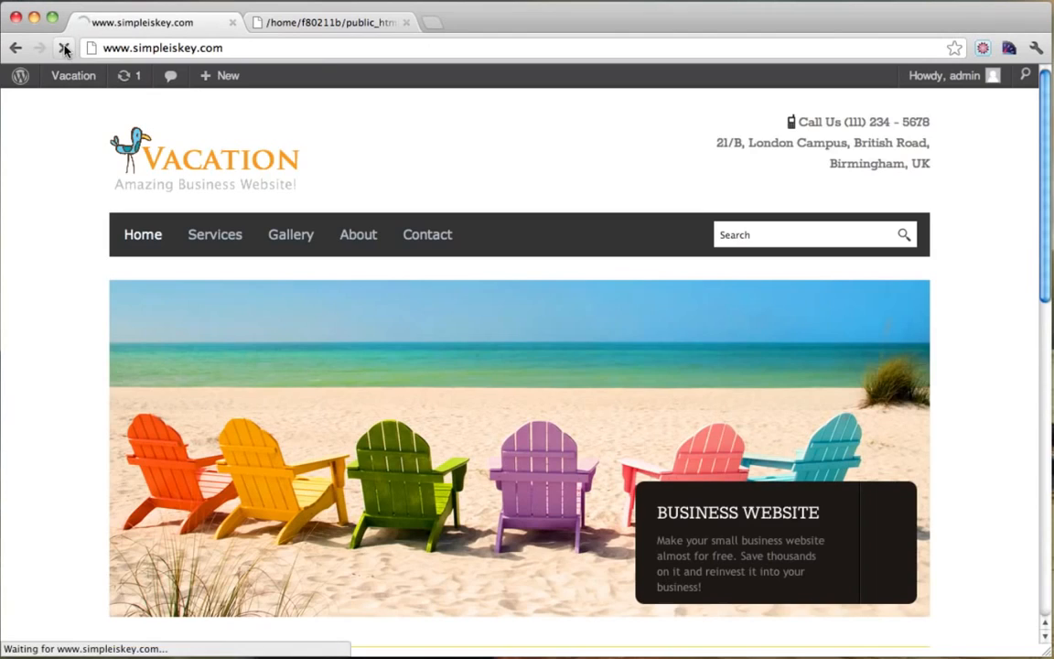
scroll(510, 232, "down", 5)
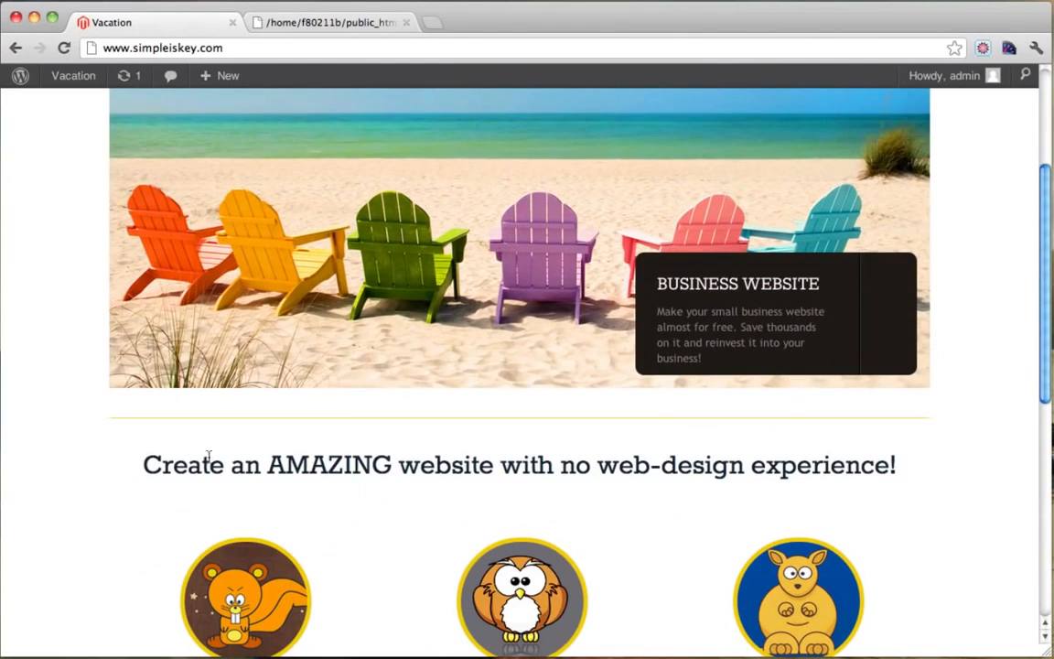
left_click_drag(147, 465, 911, 478)
left_click(864, 476)
Step: Examine the three circular feature areas on the live home page and compare them with the First Feature fields in the theme options
scroll(865, 476, "up", 5)
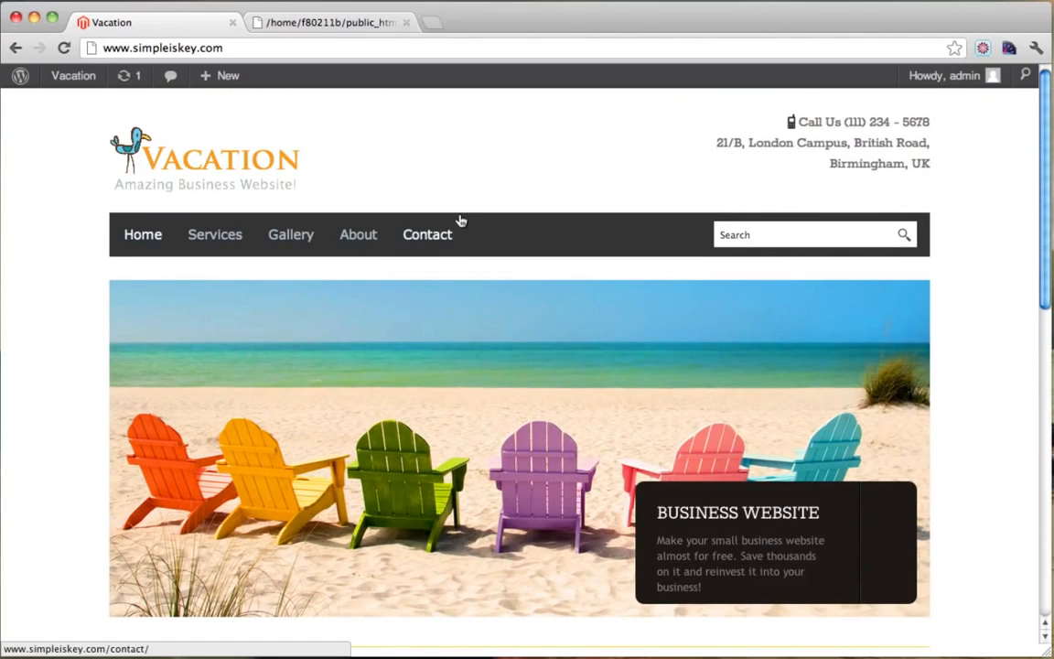
scroll(334, 283, "down", 6)
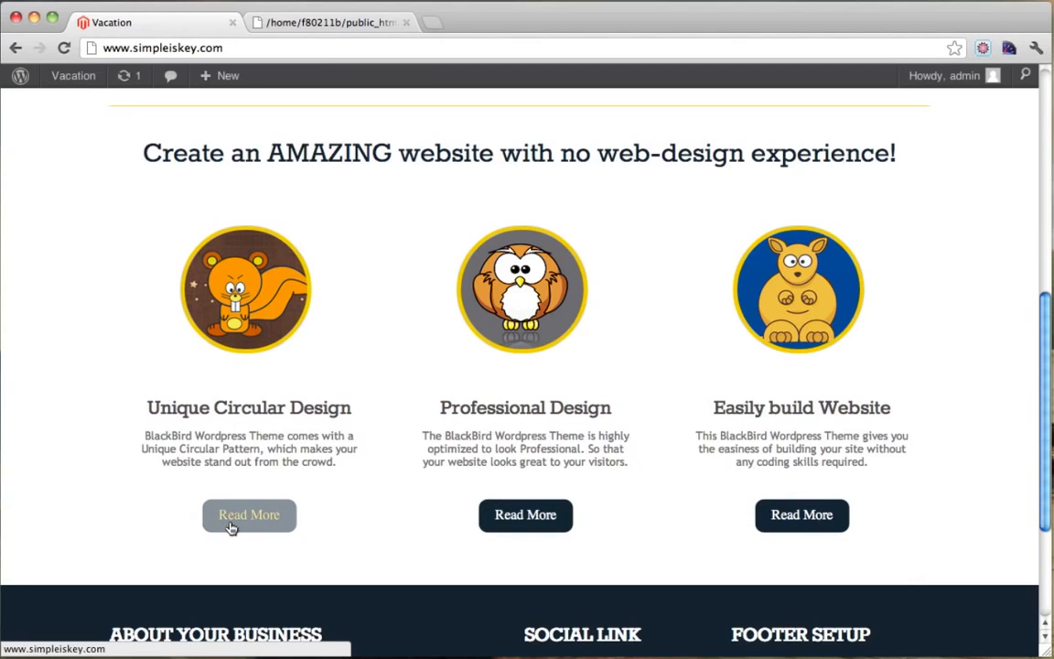
scroll(854, 503, "up", 5)
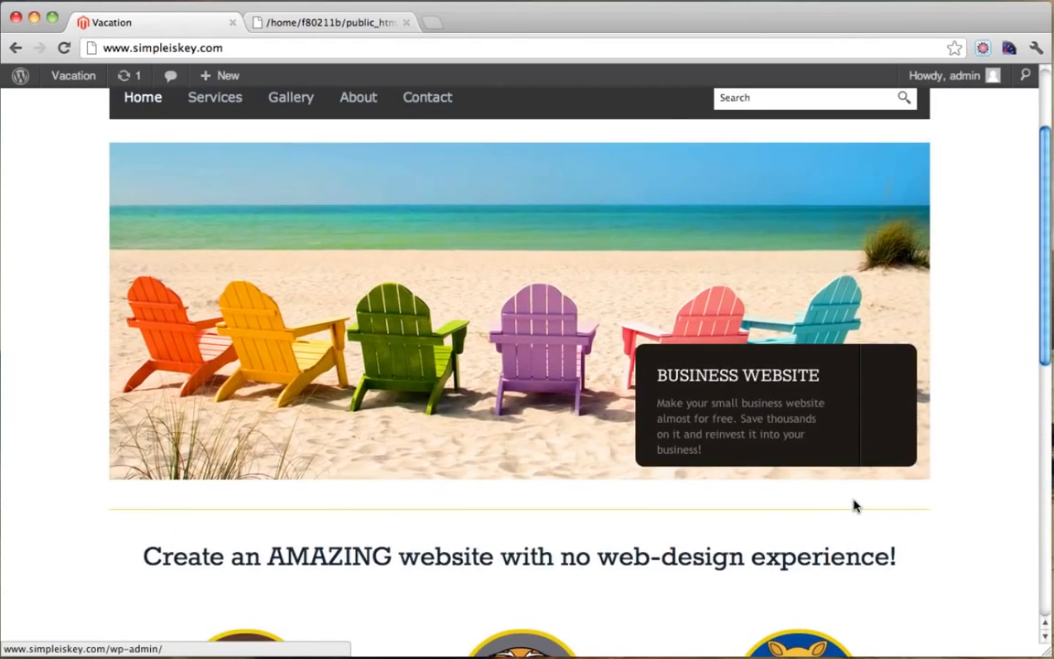
scroll(854, 503, "up", 3)
scroll(854, 504, "down", 7)
scroll(854, 503, "up", 3)
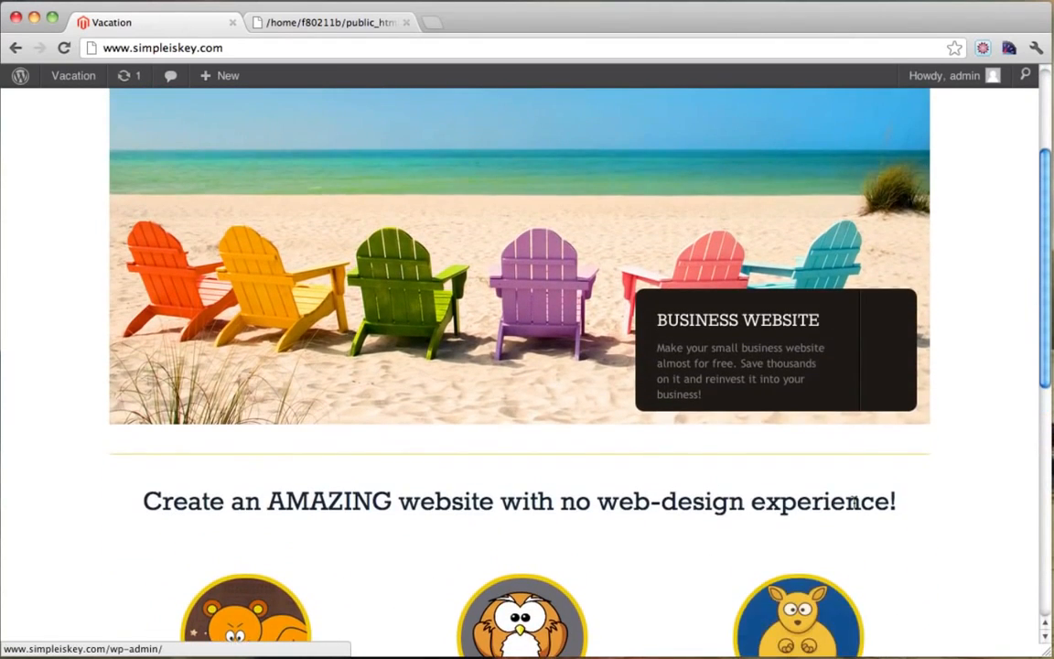
scroll(854, 504, "up", 4)
left_click(314, 31)
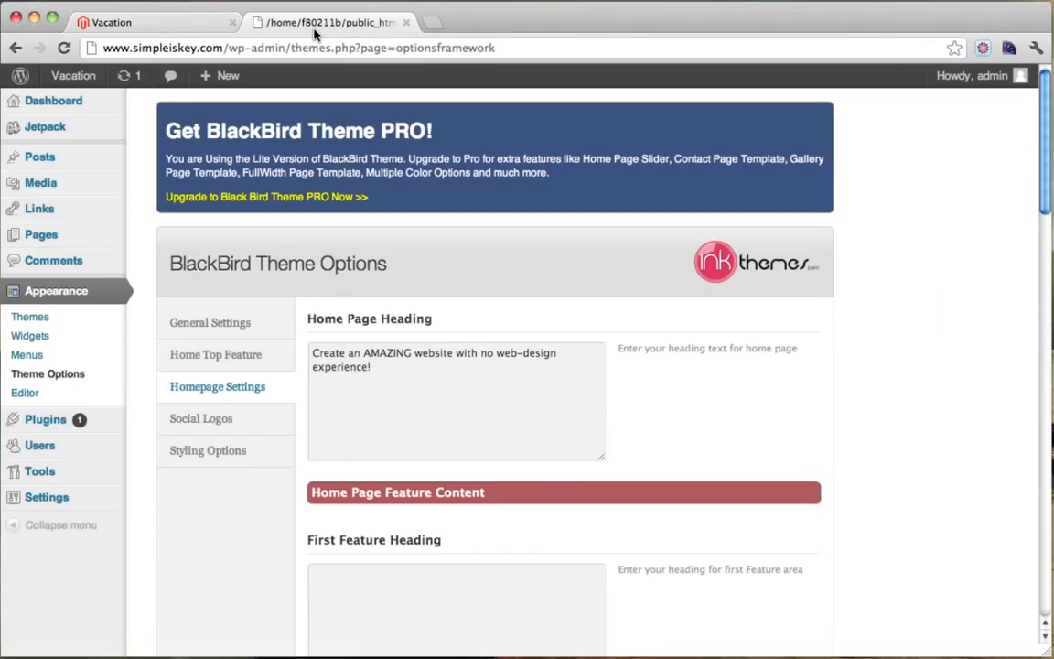
scroll(574, 272, "down", 2)
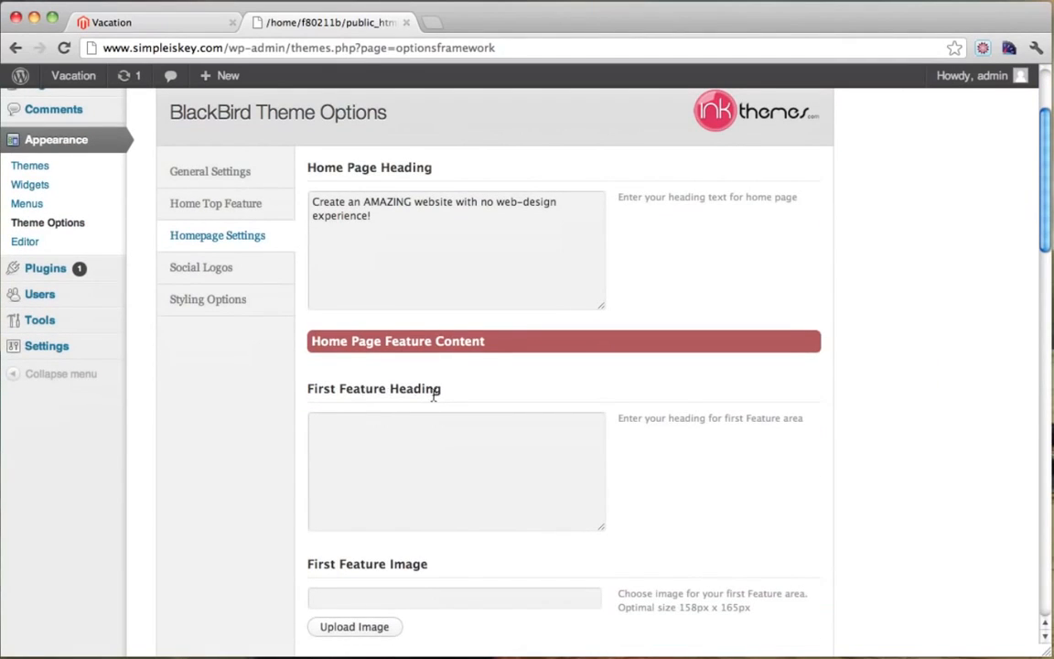
left_click(156, 24)
scroll(400, 266, "down", 10)
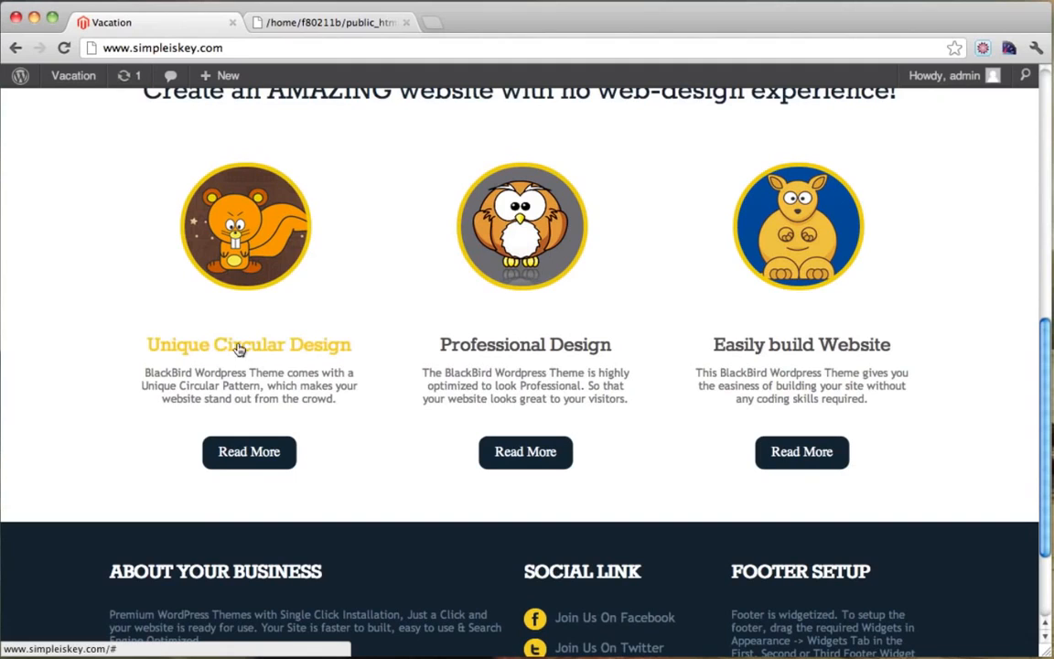
Step: Return to the theme options and set the First Feature Heading to "Our Services"
left_click(293, 20)
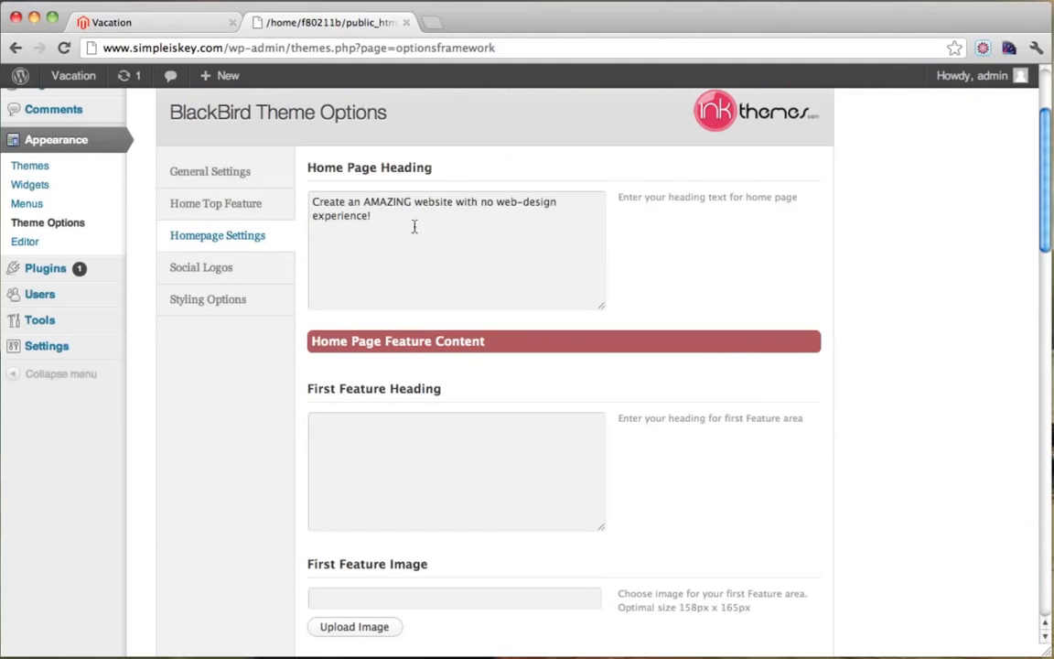
left_click(389, 502)
type("Our Services")
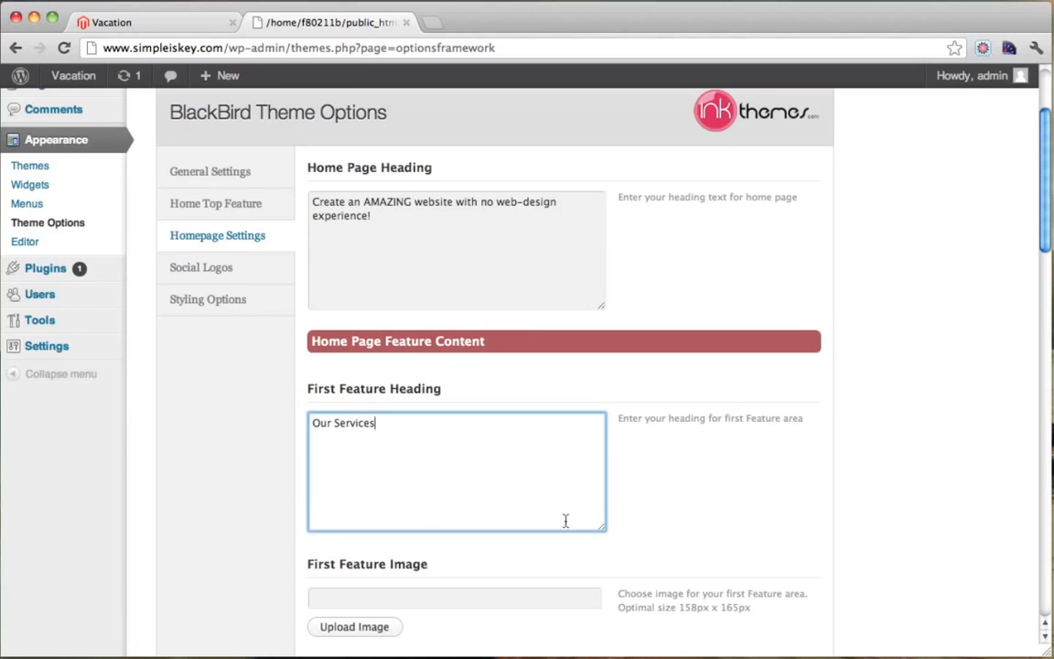
scroll(566, 521, "down", 5)
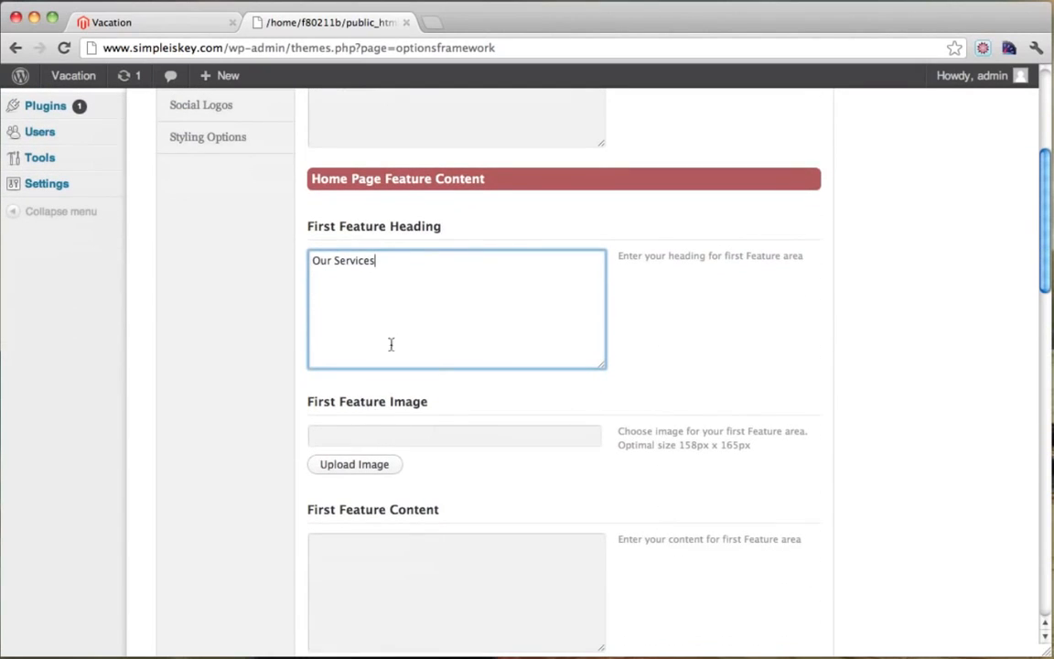
Step: Set the First Feature Content to "Check out our small business packages to increase sales!"
scroll(390, 544, "down", 3)
left_click(424, 492)
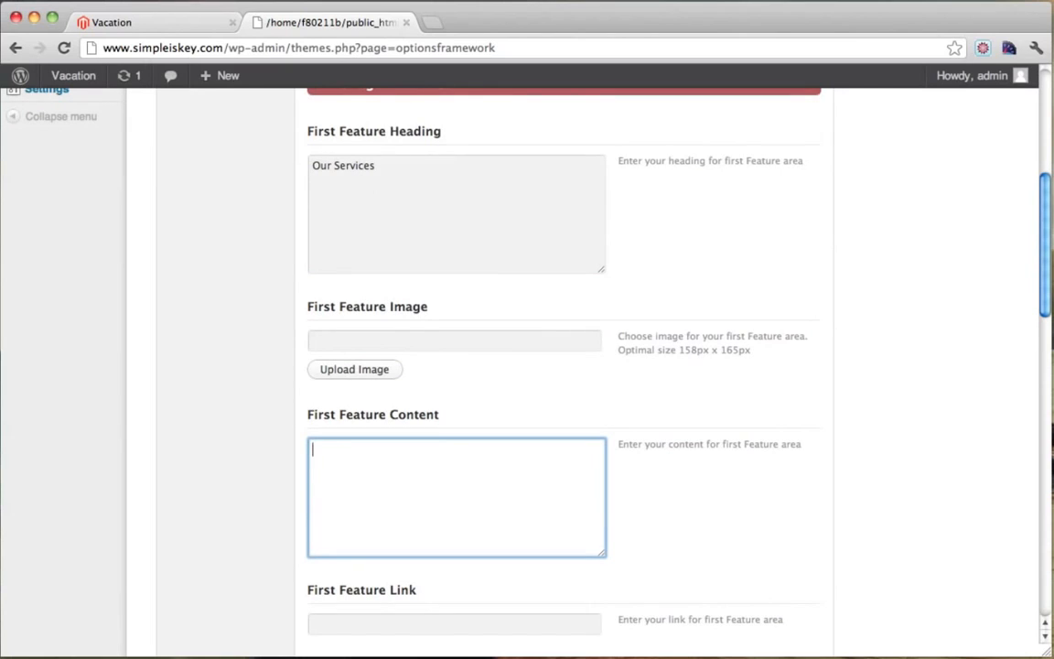
type("Check")
type(" out ouir ")
type(" small b")
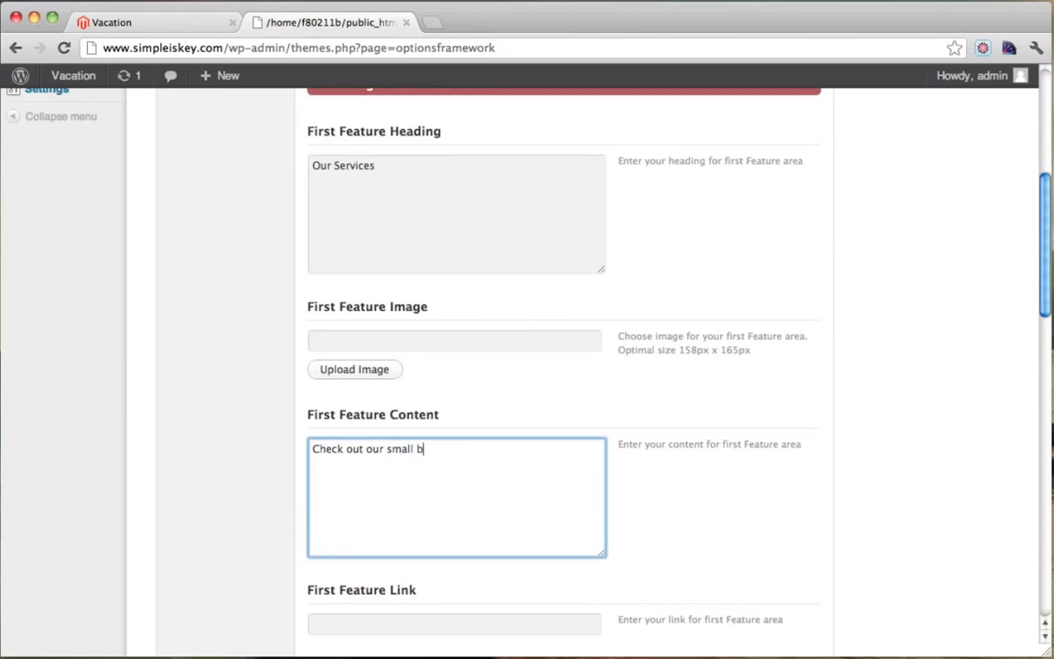
type("usiness packages to")
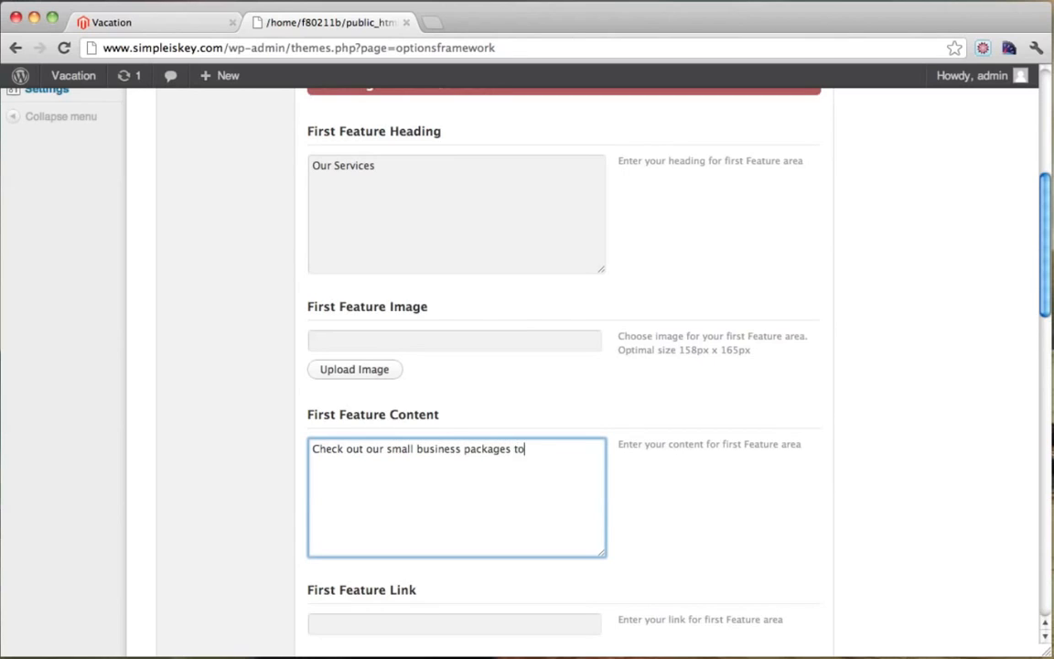
type("ase sales!")
Step: Set the First Feature Link to /services
scroll(840, 406, "down", 6)
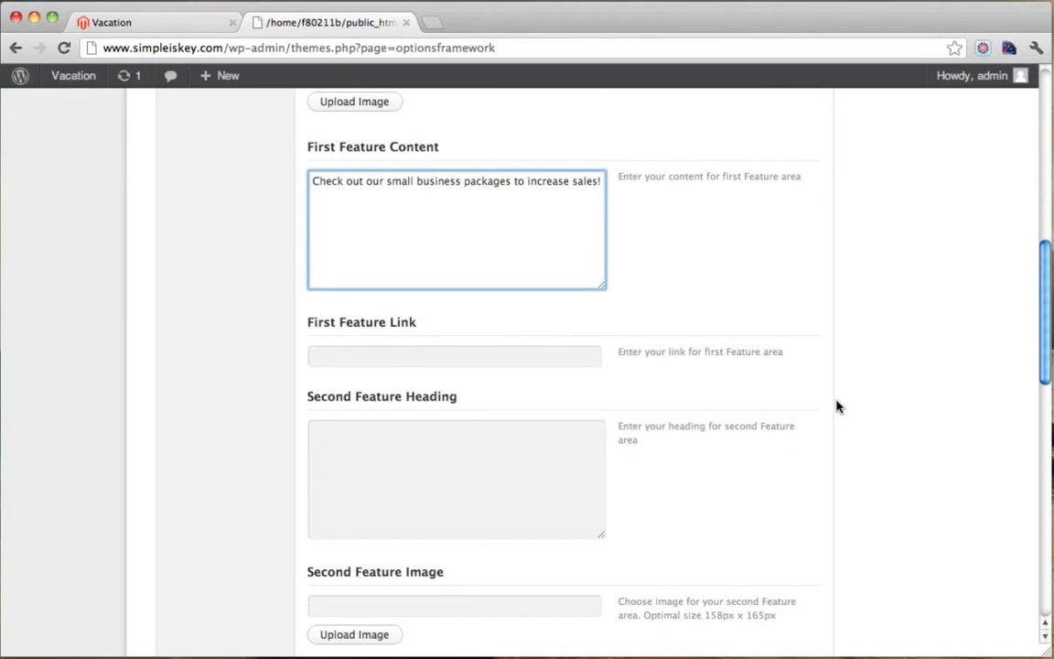
left_click(418, 360)
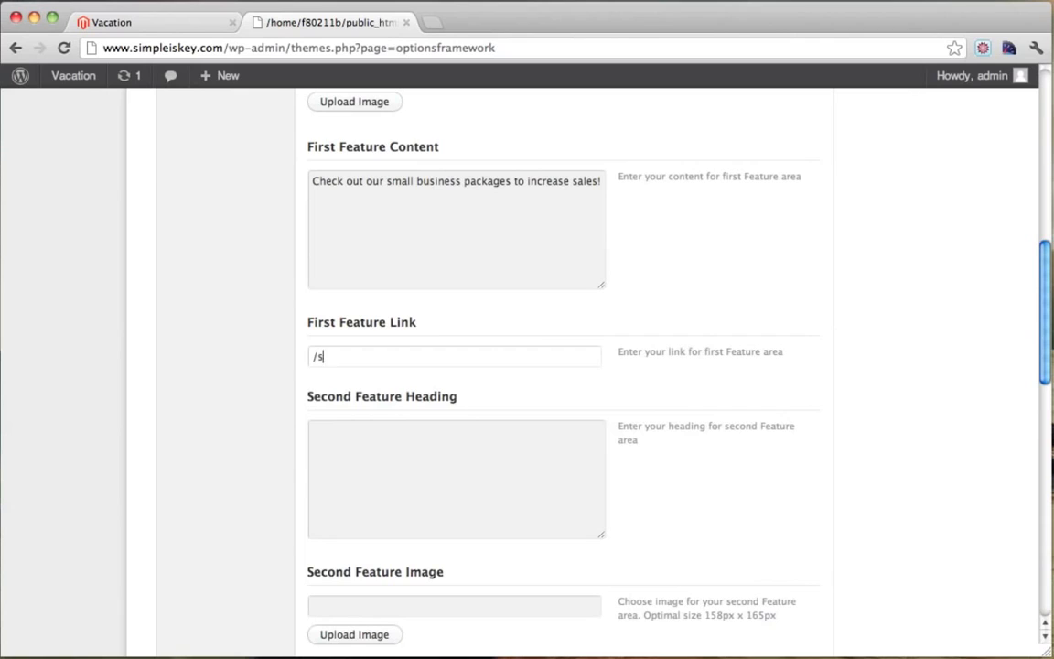
type("ices")
Step: Set the Second Feature Heading to "Photo Gallery" and its content to "Make sure to view our photo gallery of our portfolio."
left_click(398, 475)
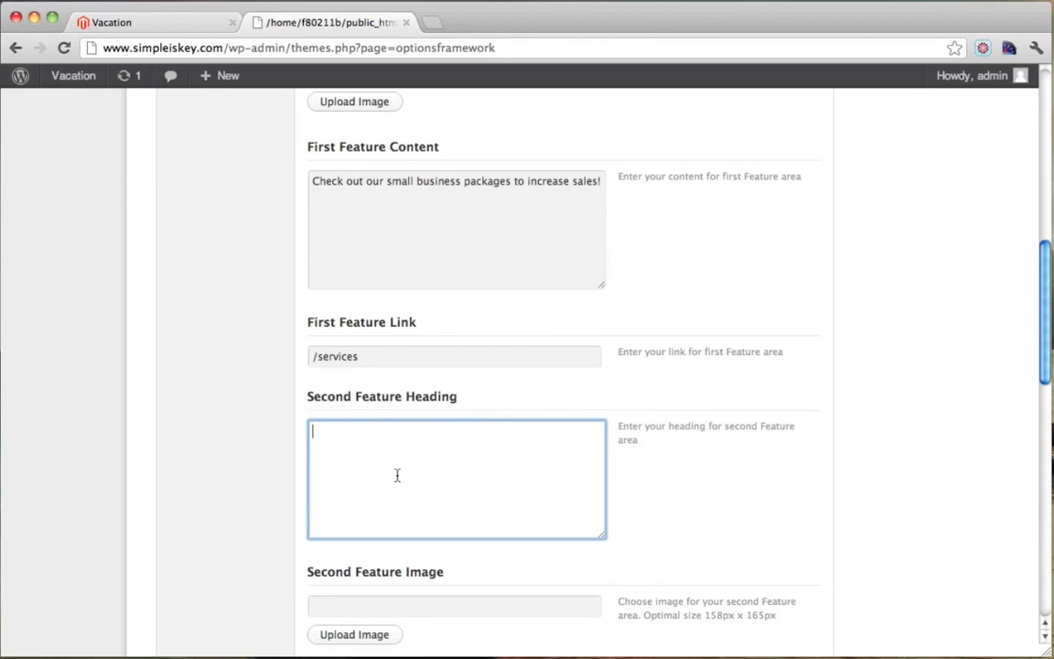
type("Photo Gallery")
scroll(758, 454, "down", 5)
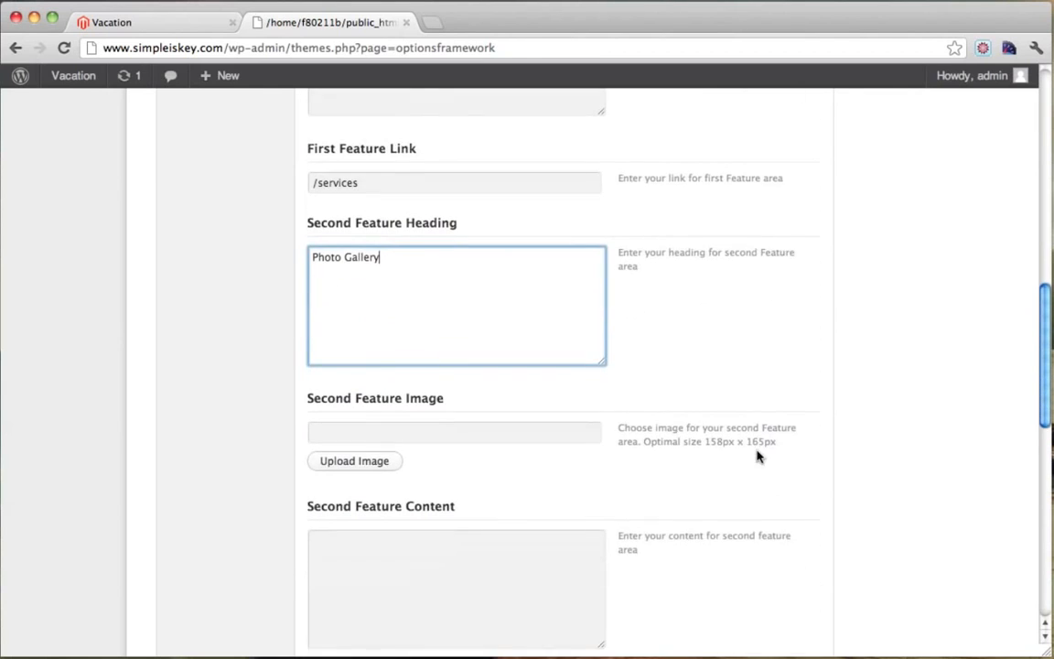
left_click(405, 497)
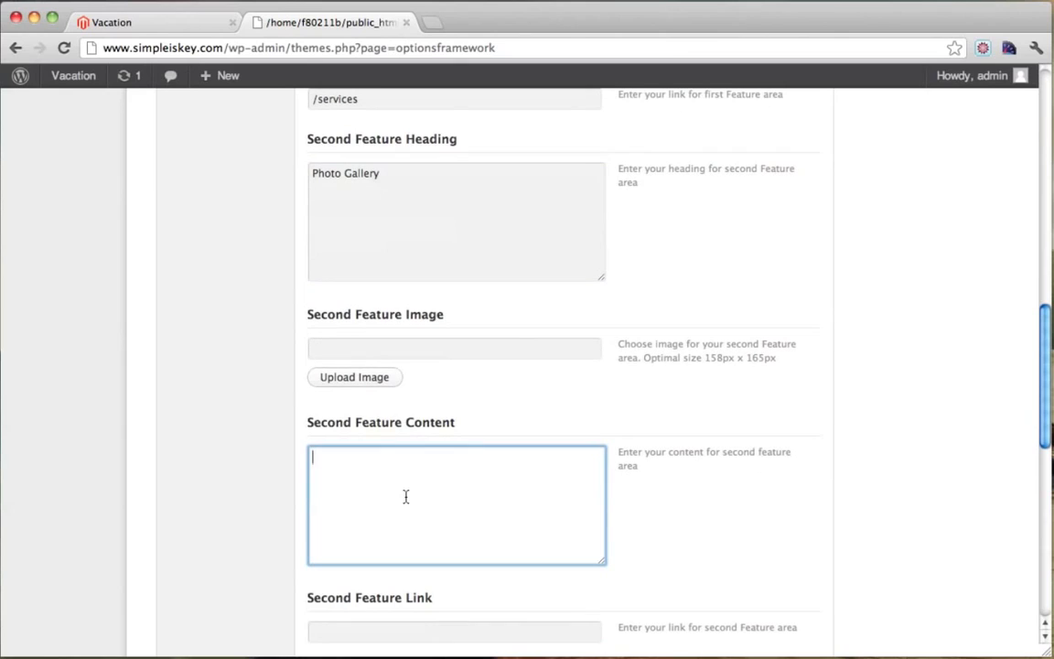
type("Make sure to cvi")
key("BackSpace")
key("BackSpace")
type("view our ")
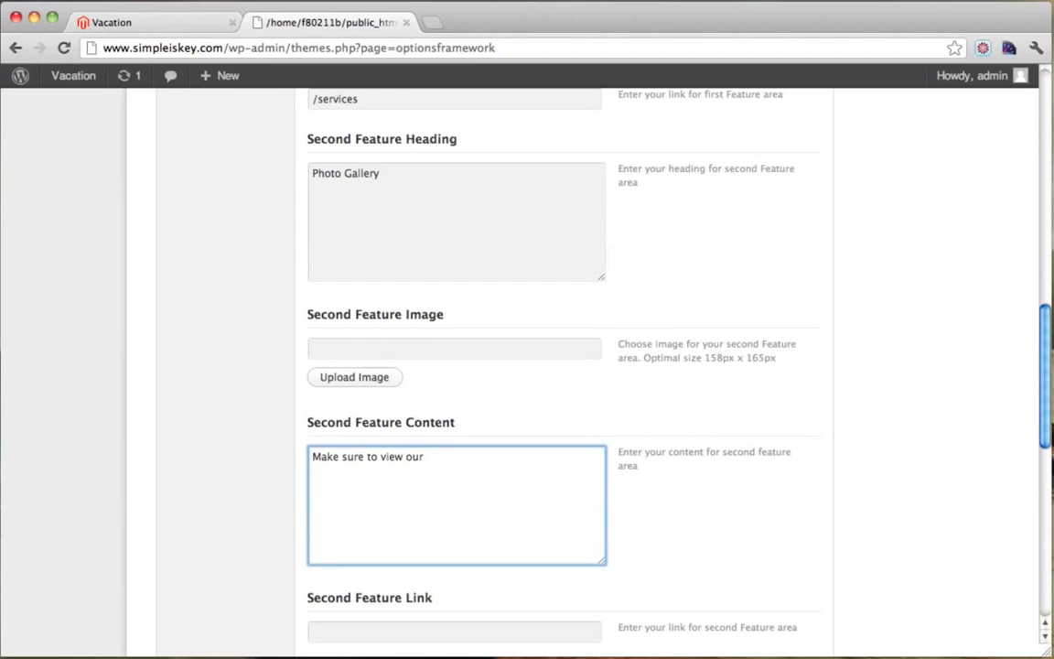
type("oho")
type("hoto gallery")
type(" of our portfolio.")
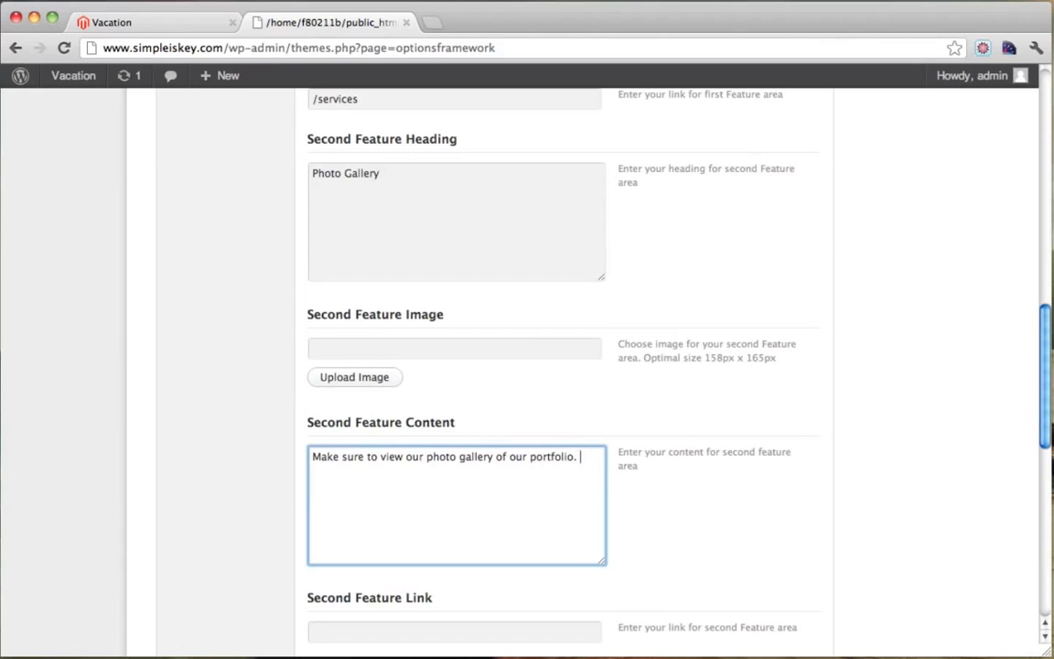
Step: Set the Third Feature Heading to "Contact Us"
scroll(560, 360, "down", 5)
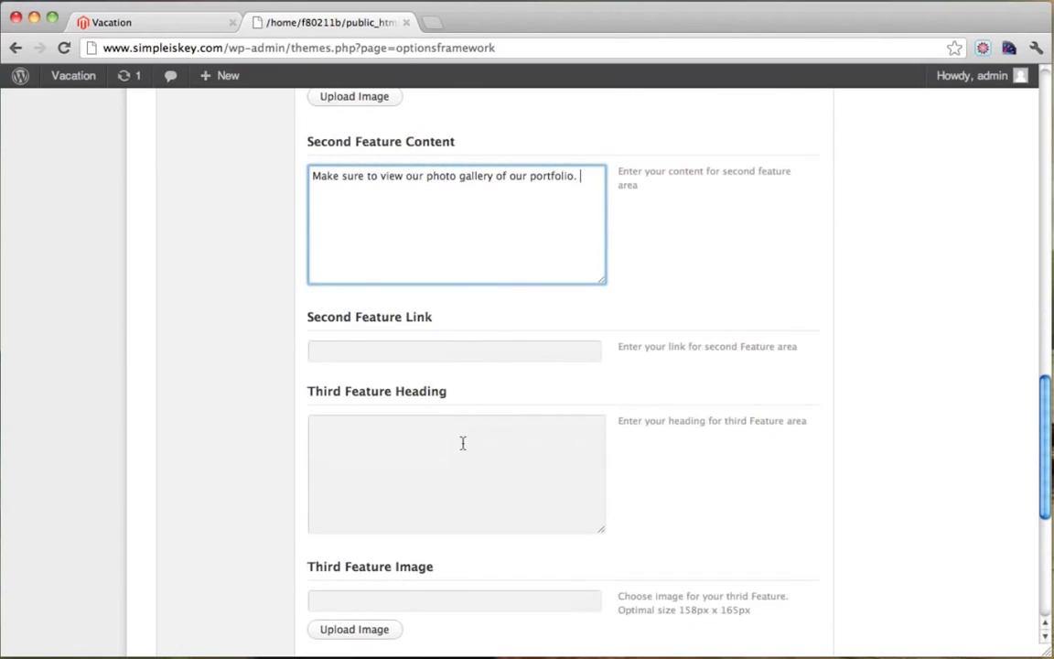
left_click(414, 449)
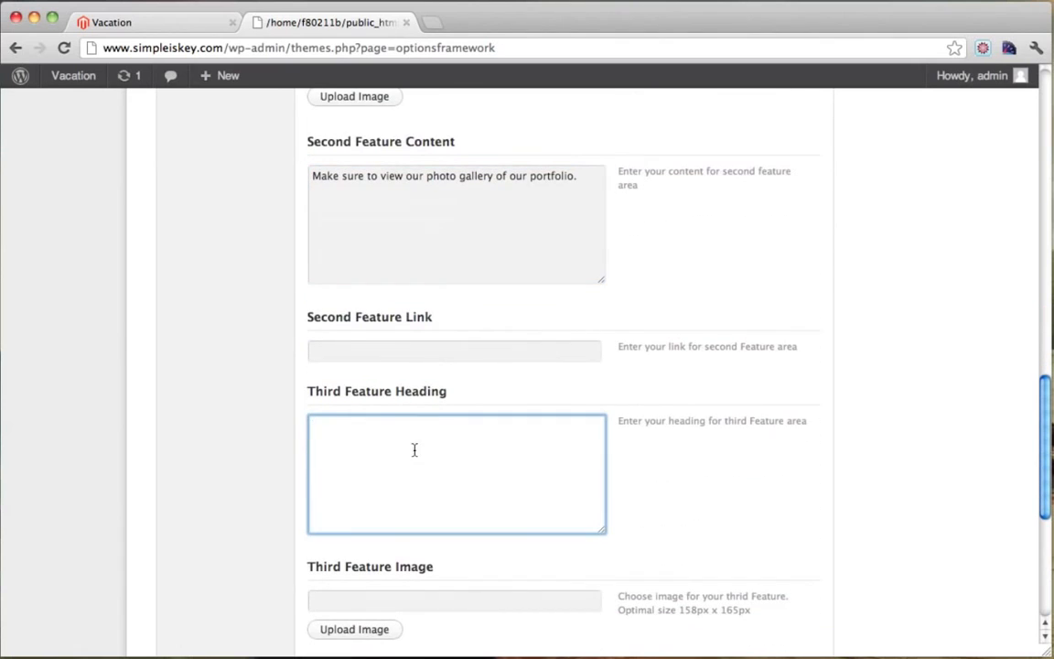
type("Contact Us")
Step: Set the Third Feature Content to "Need to speak with someone? Contact us! Call" followed by the business phone number
scroll(560, 462, "down", 4)
left_click(467, 554)
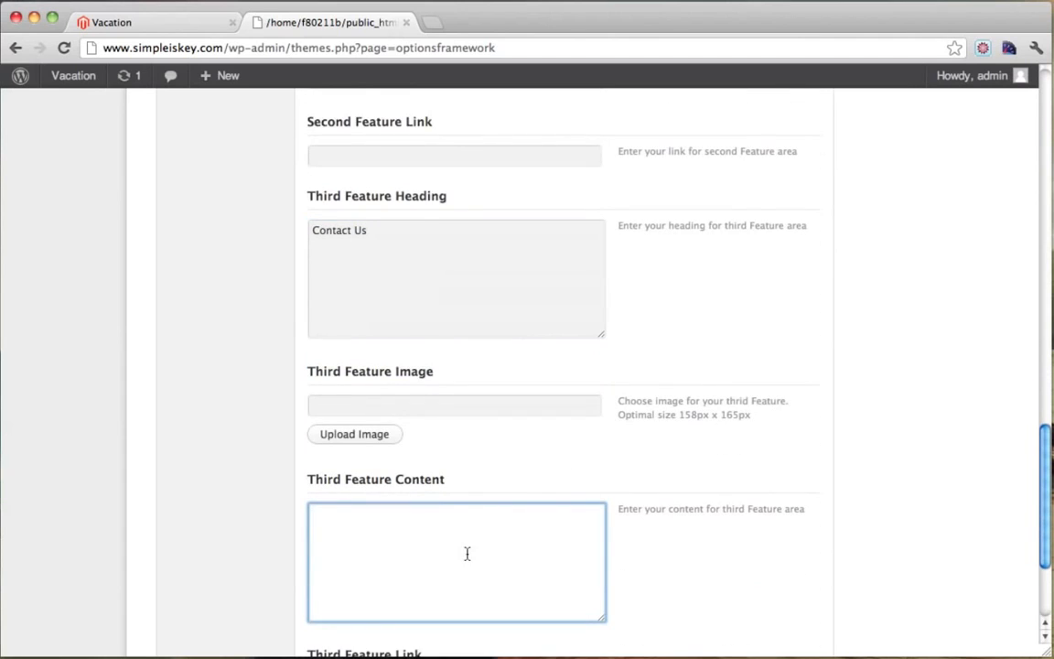
type("Need to speak with someone?")
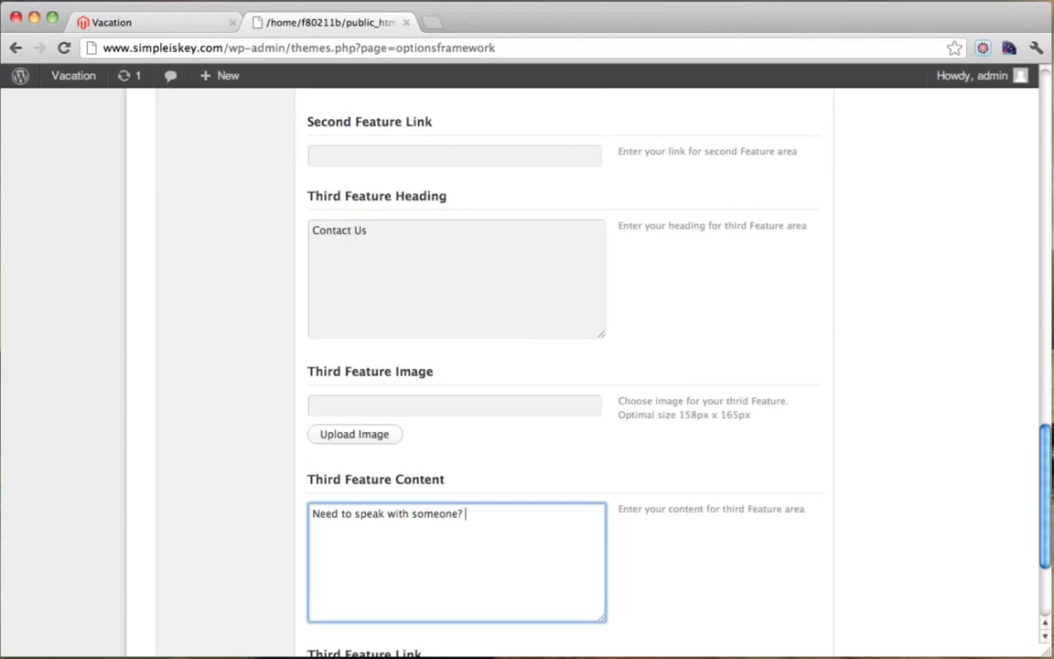
type("  Contact us!  Call ")
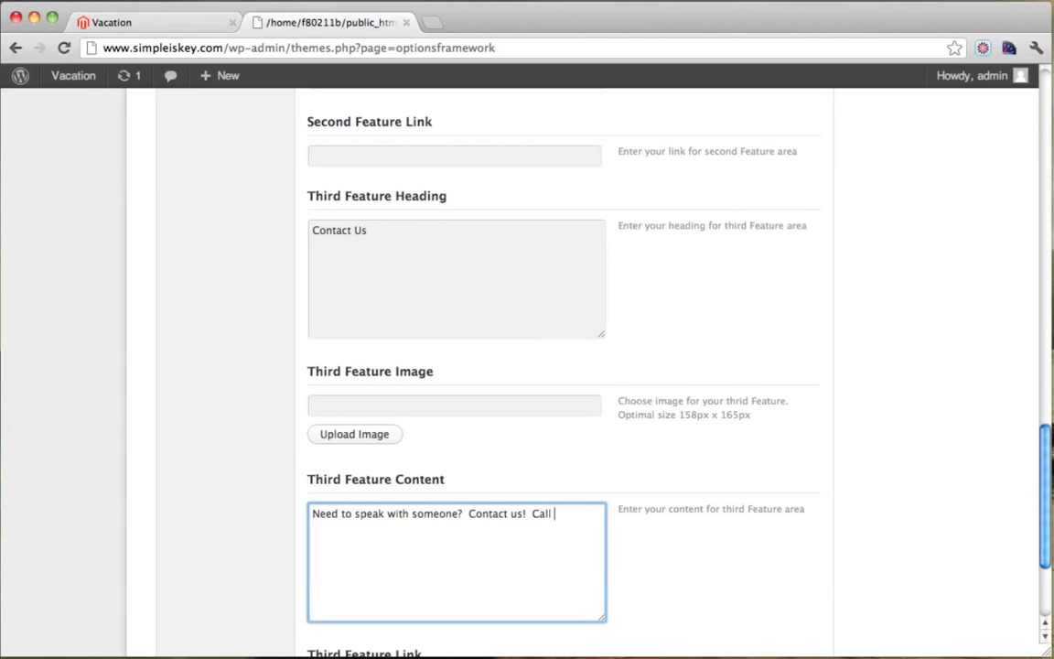
scroll(775, 423, "down", 3)
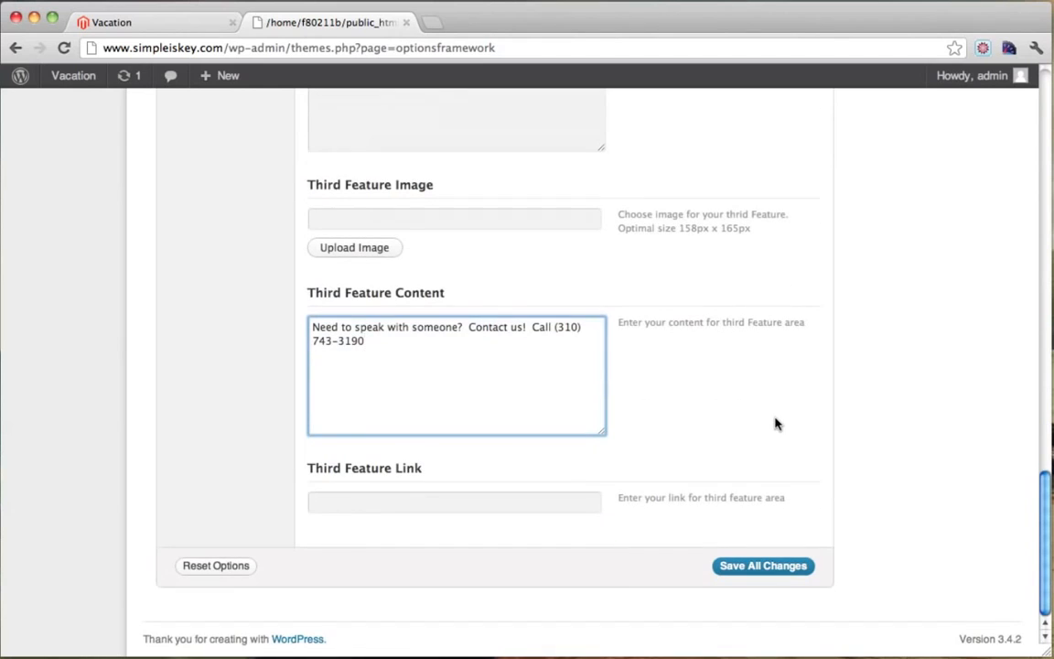
Step: Set the Second Feature Link to /gallery
left_click(409, 502)
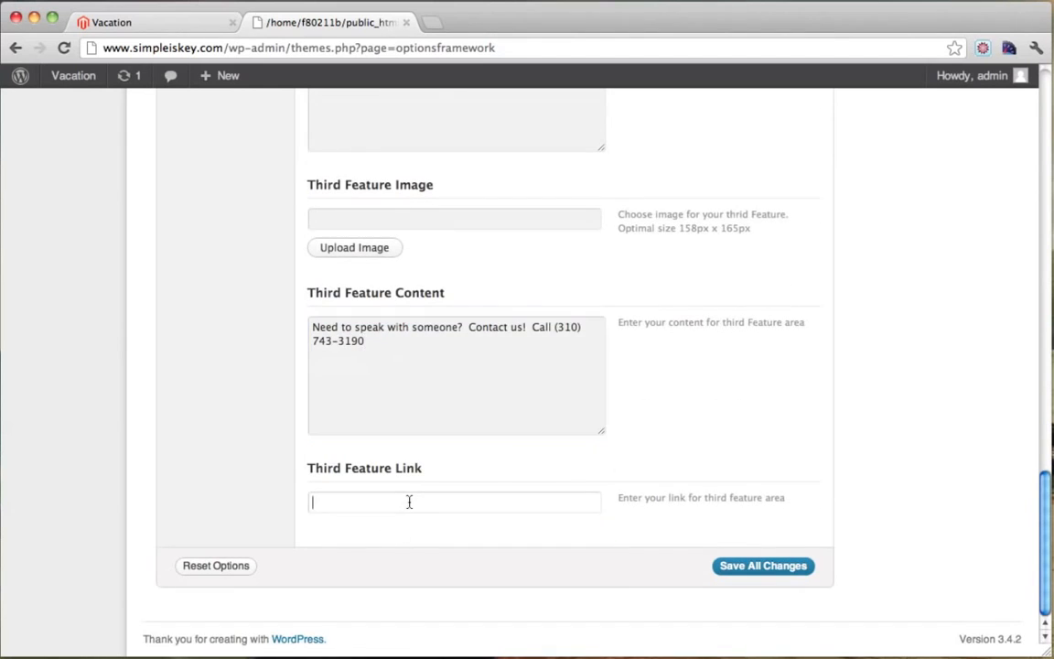
scroll(409, 503, "up", 4)
scroll(409, 504, "up", 5)
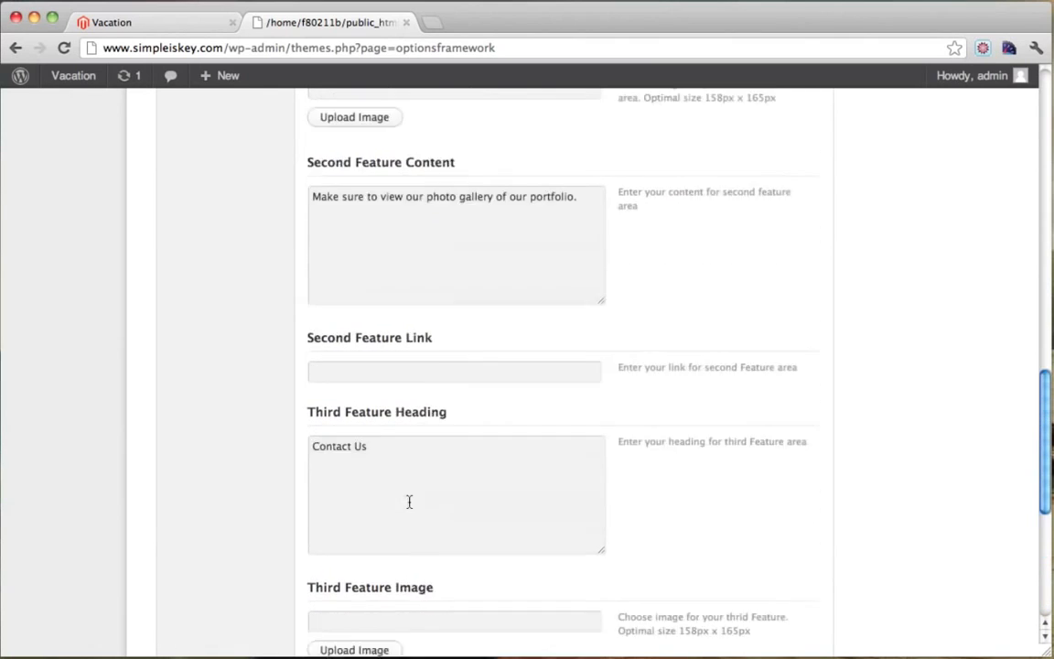
scroll(445, 373, "down", 1)
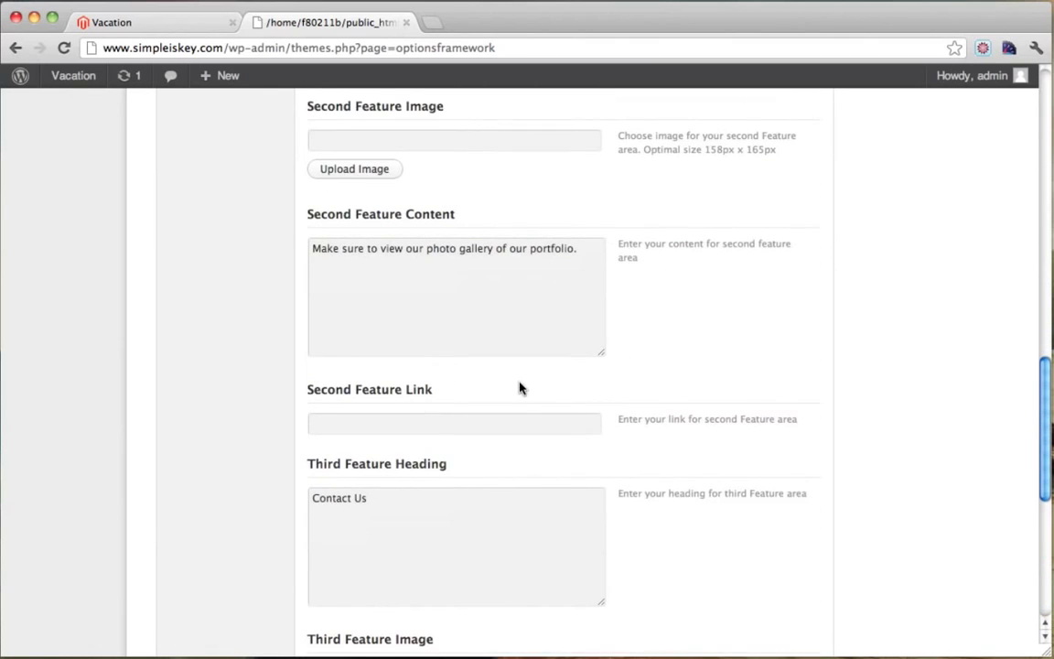
scroll(401, 434, "up", 1)
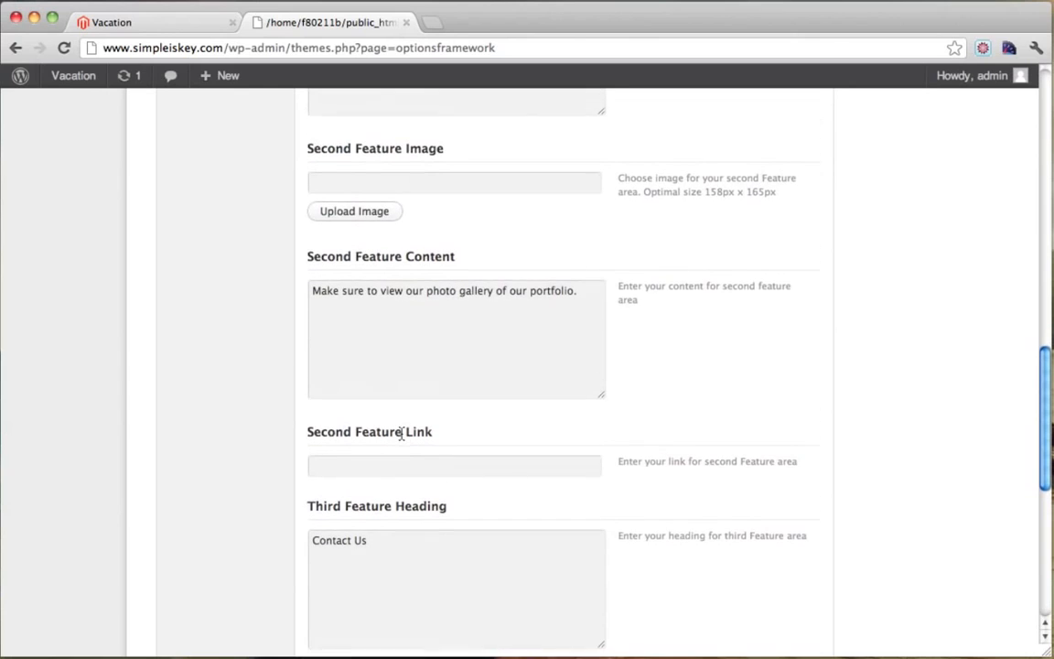
scroll(401, 440, "down", 1)
left_click(396, 445)
type("/ga")
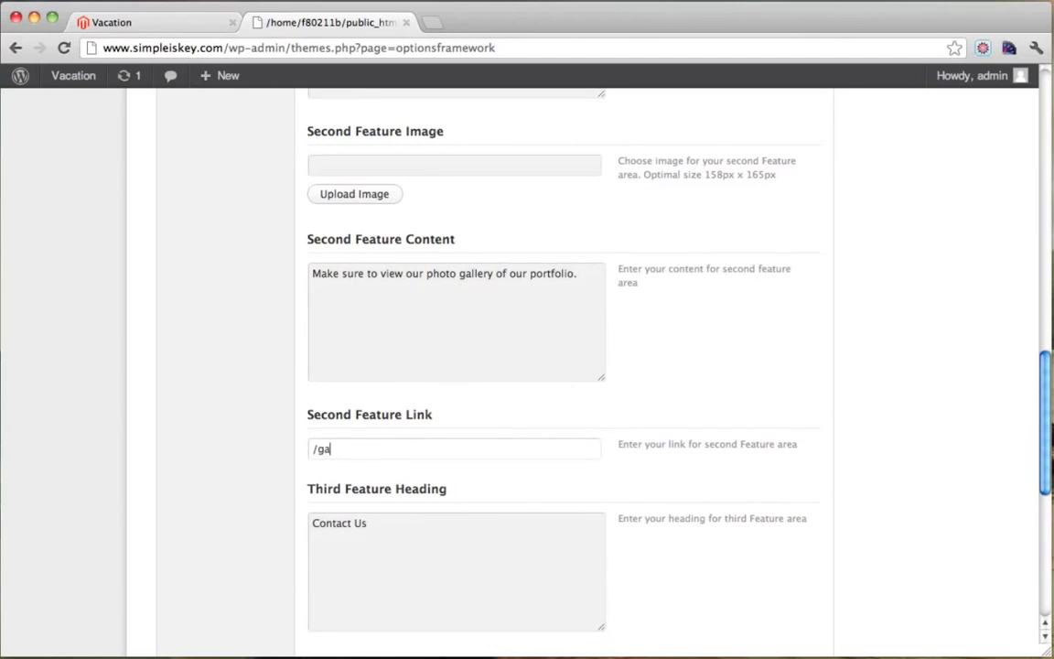
key("BackSpace")
key("BackSpace")
Step: Set the Third Feature Link to /contact and save all theme option changes
scroll(575, 437, "down", 10)
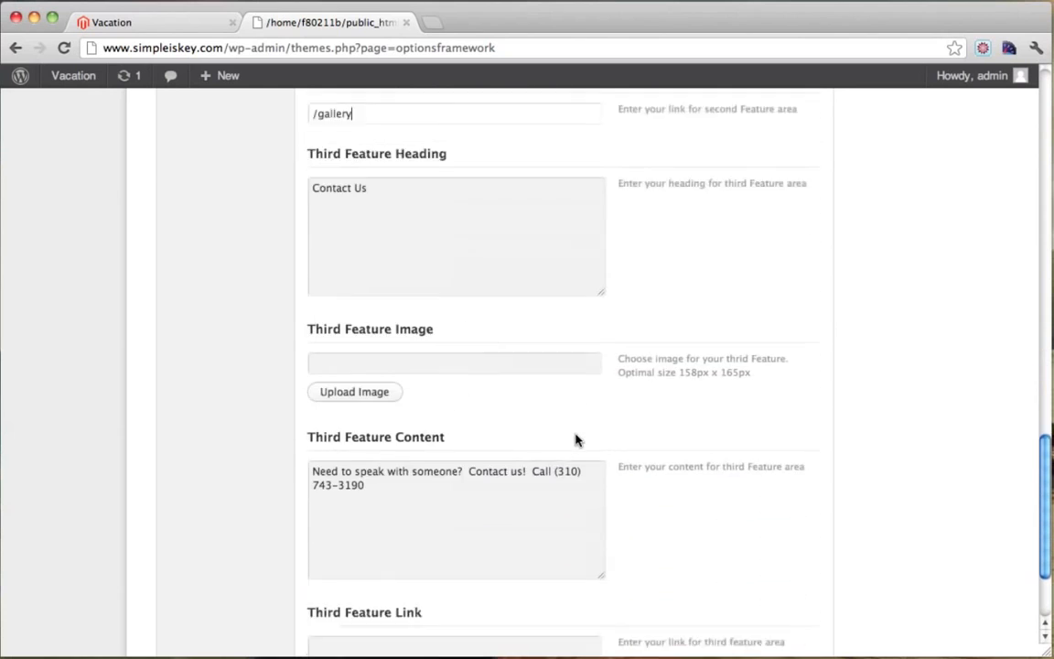
left_click(372, 510)
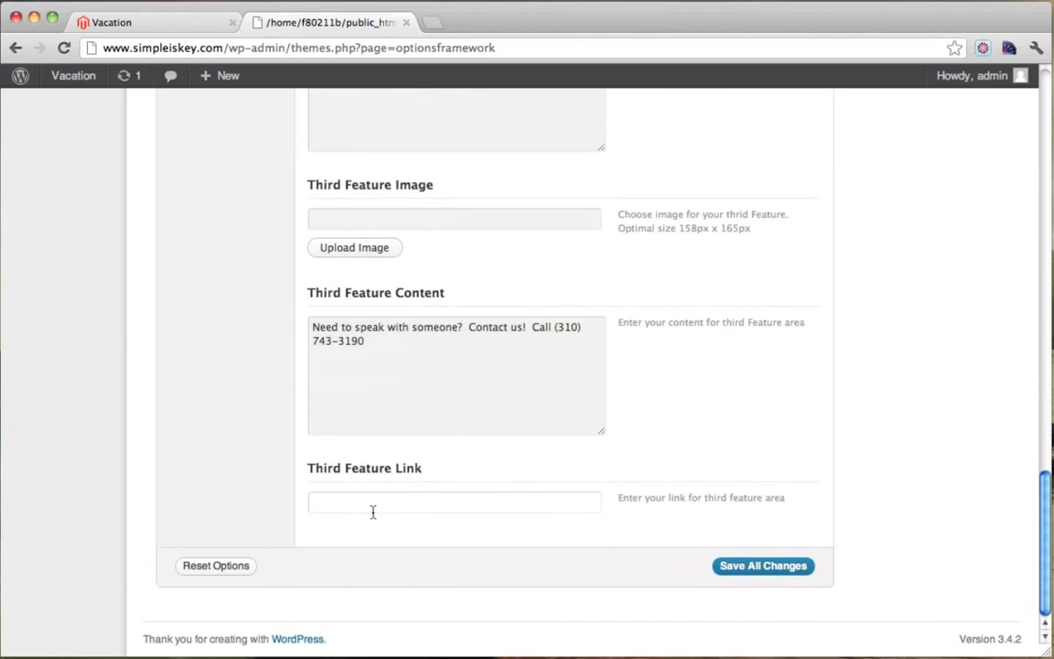
type("/contact")
left_click(764, 568)
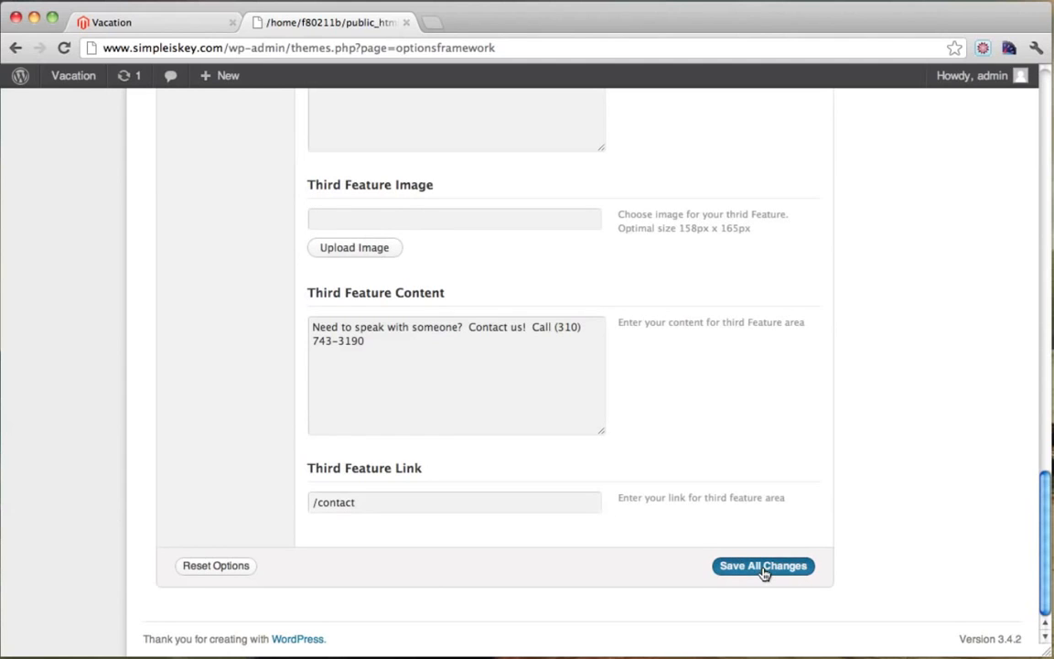
Step: Reload the site's home page and check the updated headings and text of the three feature areas
left_click(139, 21)
scroll(320, 285, "up", 5)
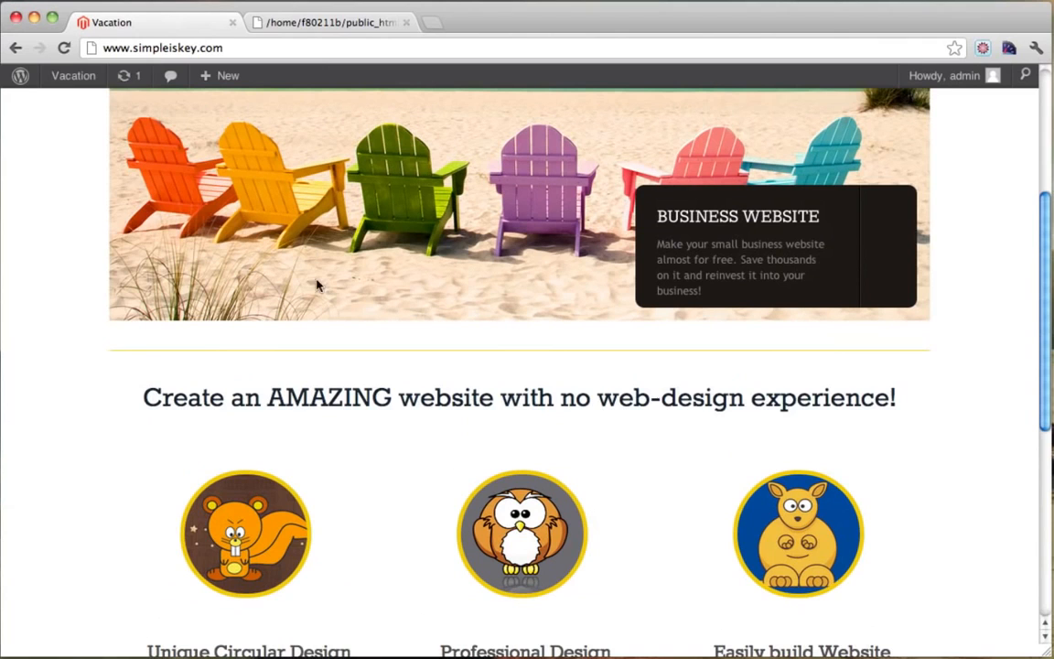
left_click(62, 48)
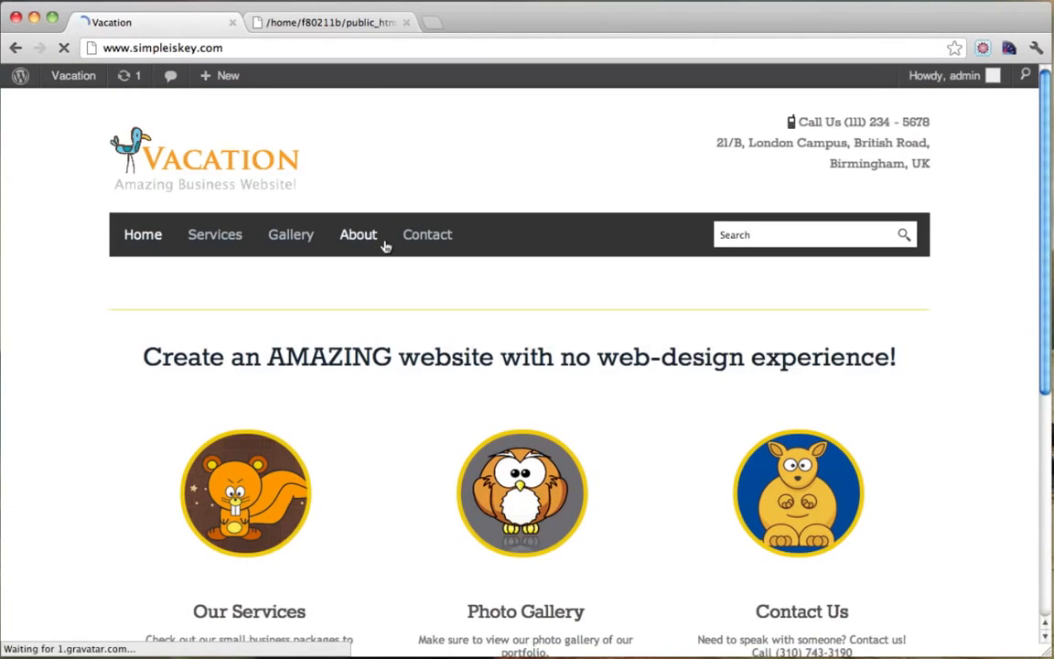
scroll(383, 245, "down", 3)
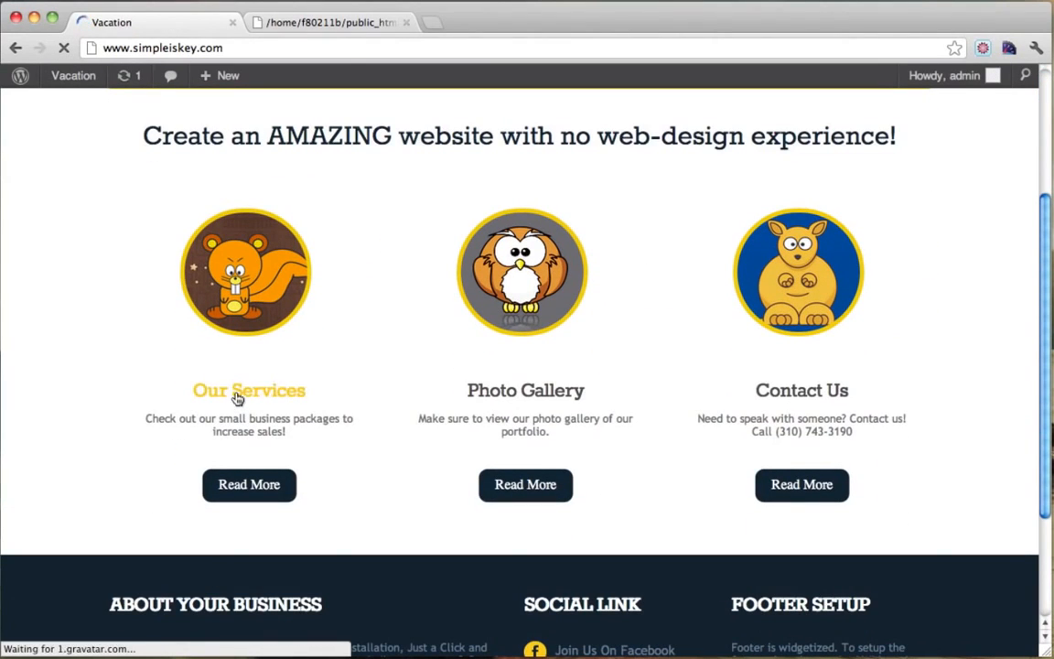
scroll(337, 447, "down", 5)
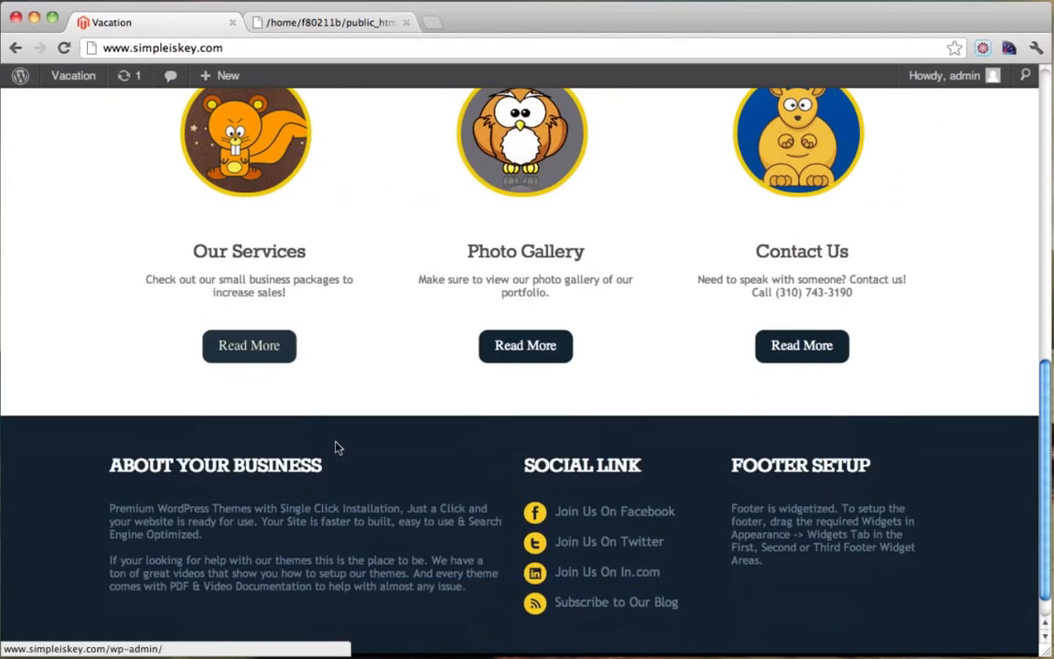
Step: Test the Read More links of Our Services, Photo Gallery and Contact Us, returning to the home page after each
left_click(249, 352)
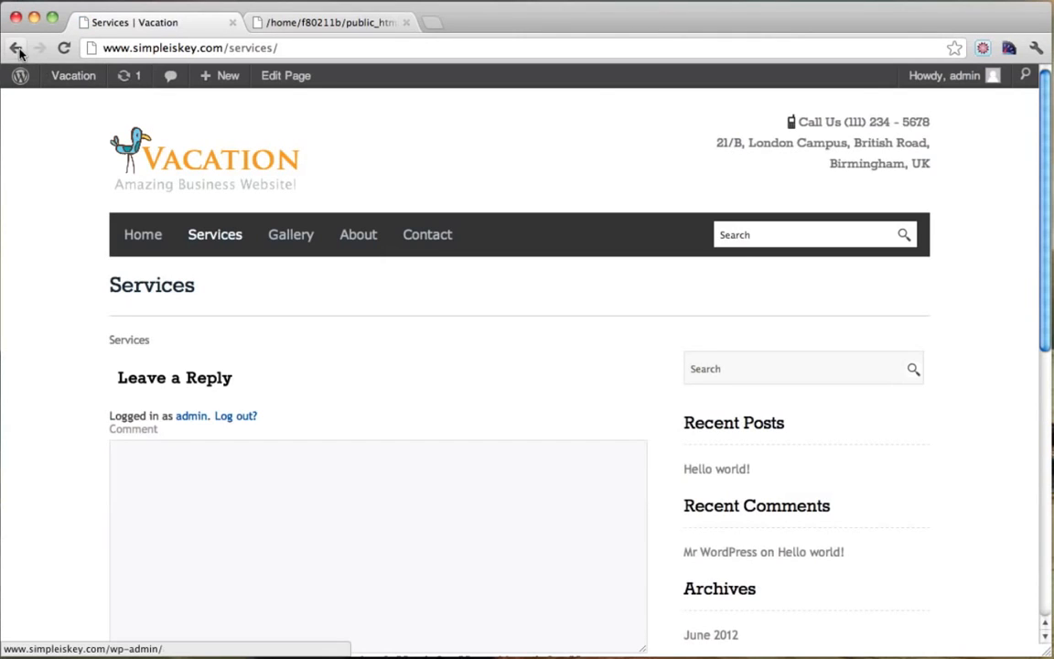
left_click(15, 47)
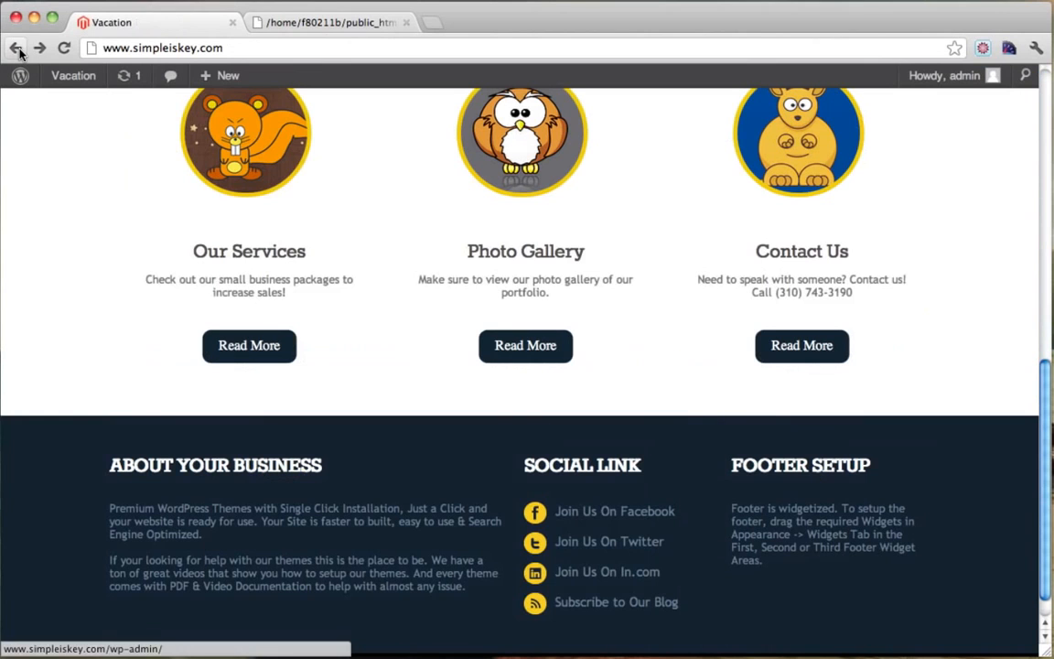
left_click(535, 354)
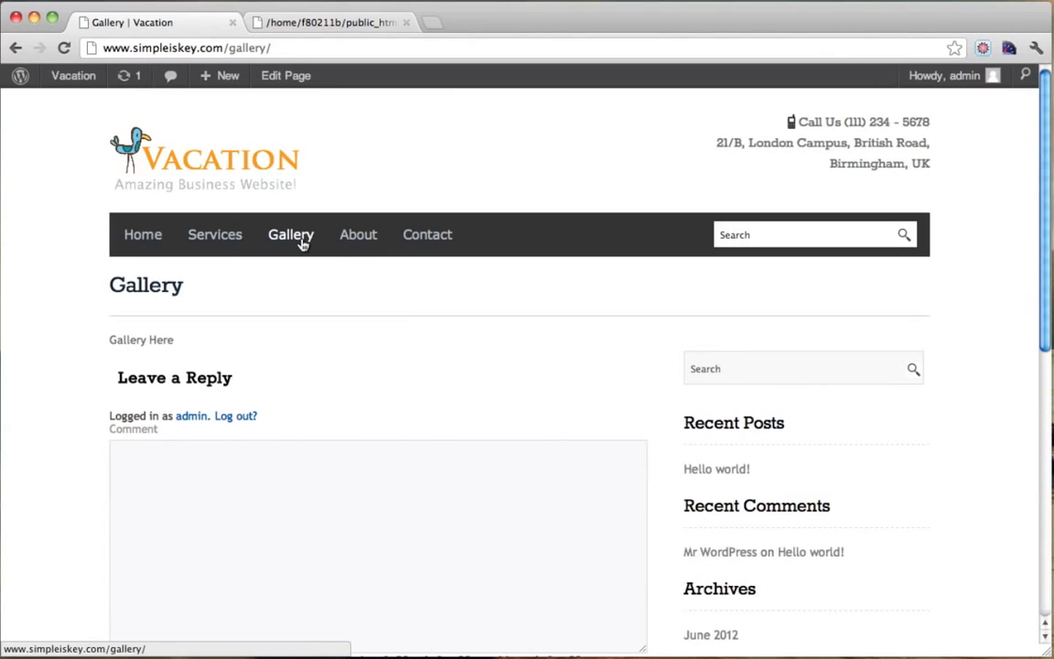
left_click(15, 50)
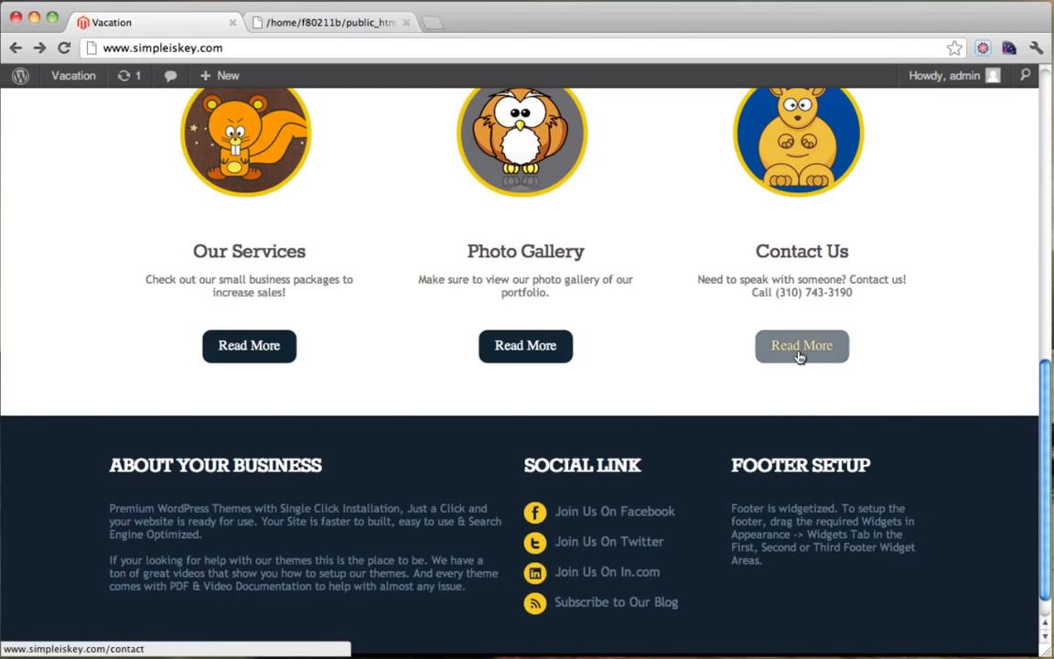
left_click(800, 356)
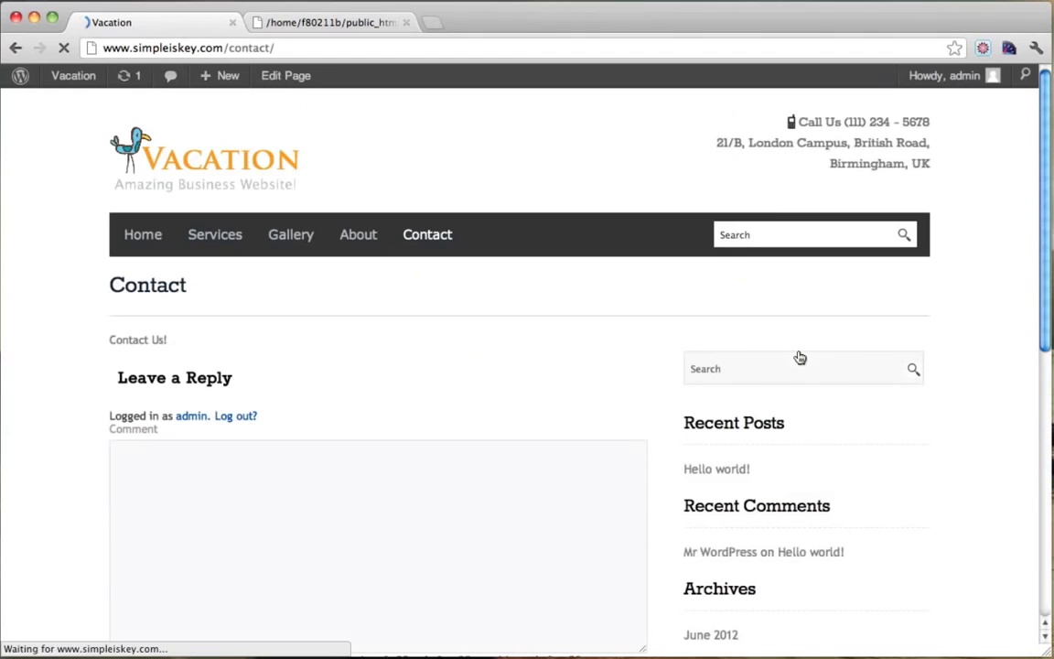
left_click(15, 48)
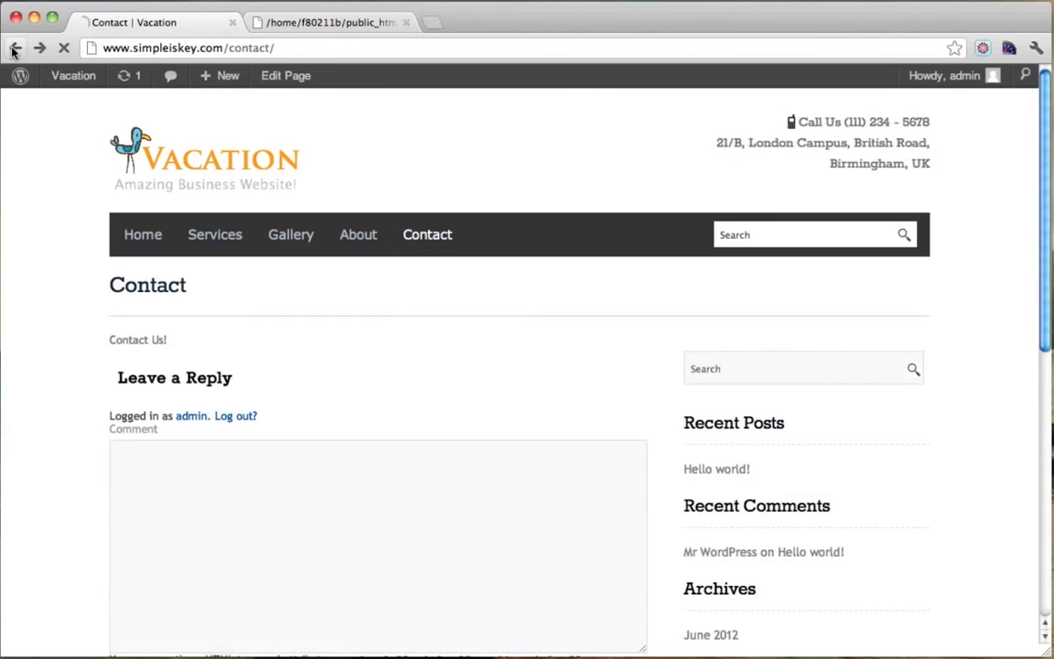
Step: Compare the feature images on the home page with the First, Second and Third Feature Image settings in the theme options
scroll(573, 229, "up", 1)
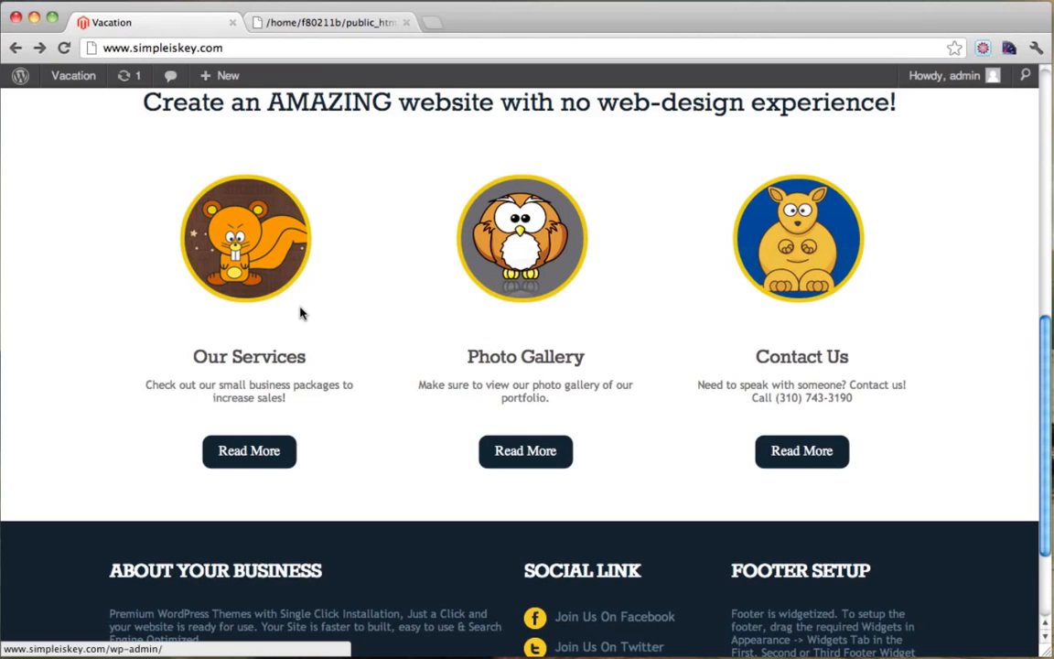
scroll(337, 224, "up", 5)
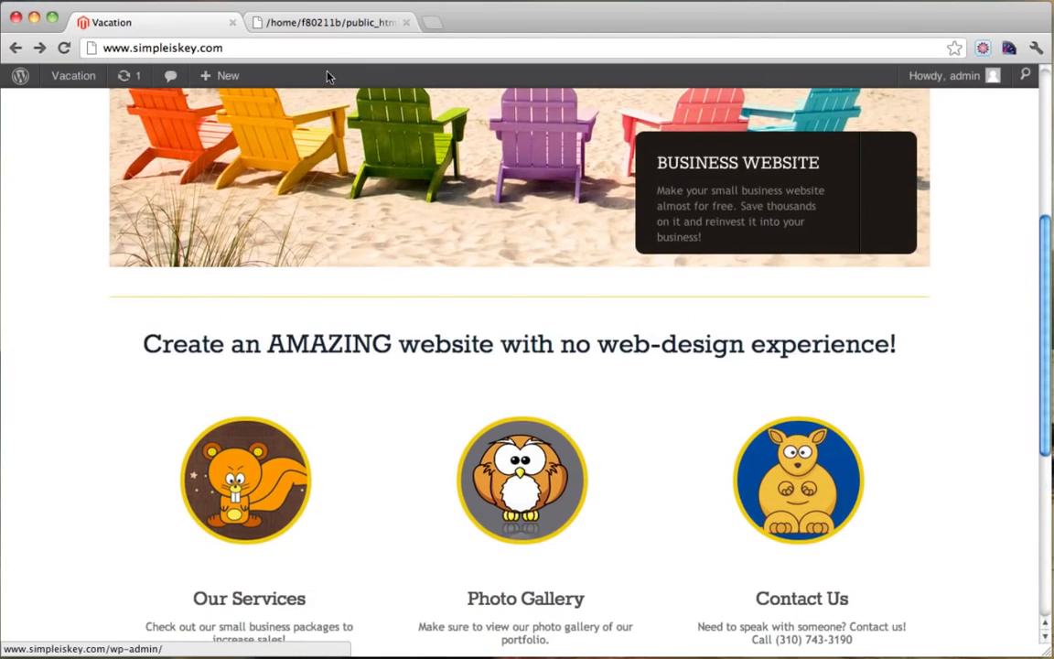
left_click(334, 24)
scroll(532, 330, "up", 2)
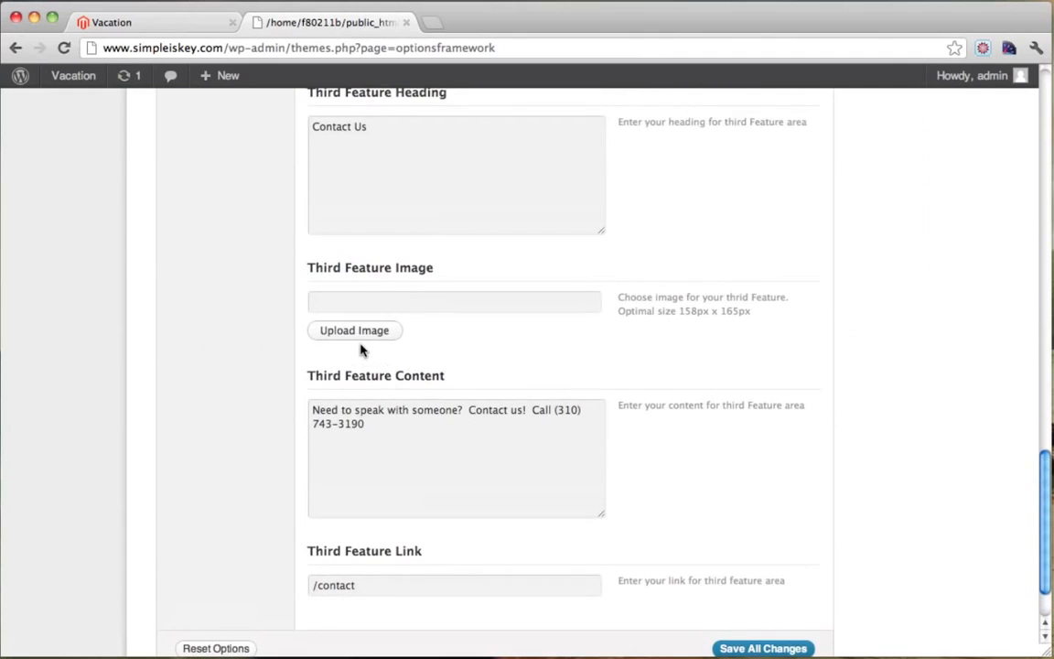
scroll(365, 339, "up", 10)
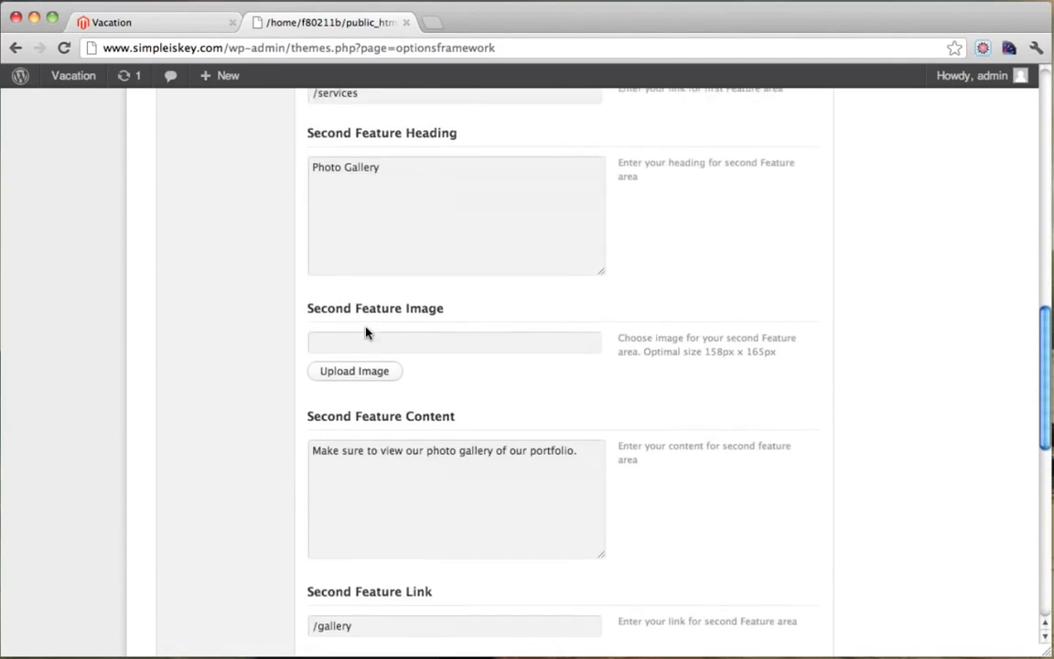
scroll(365, 333, "up", 10)
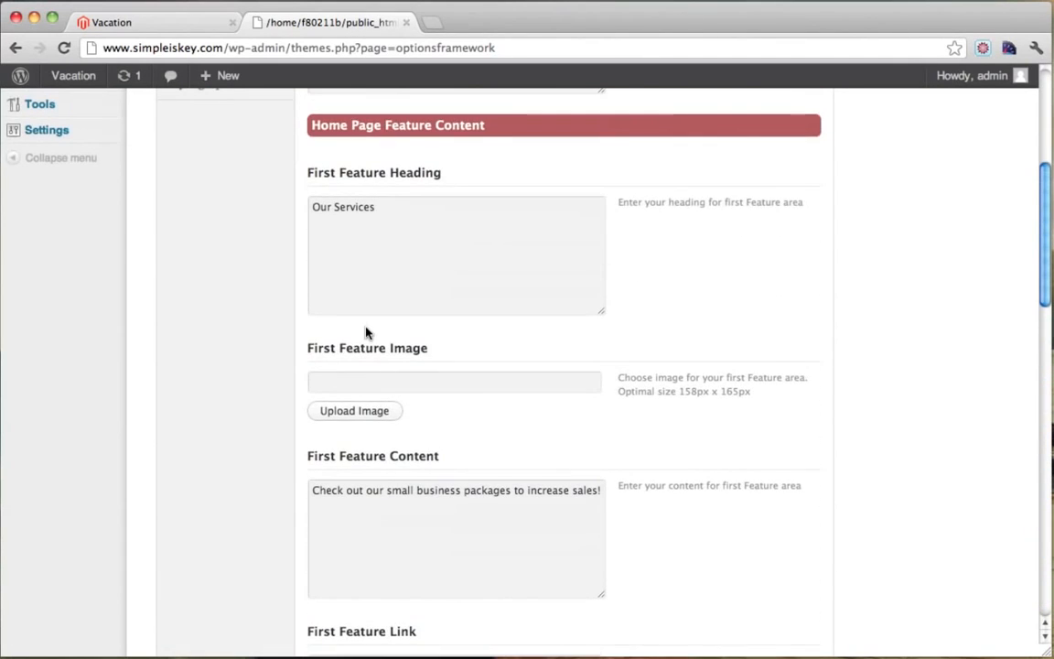
scroll(360, 313, "down", 1)
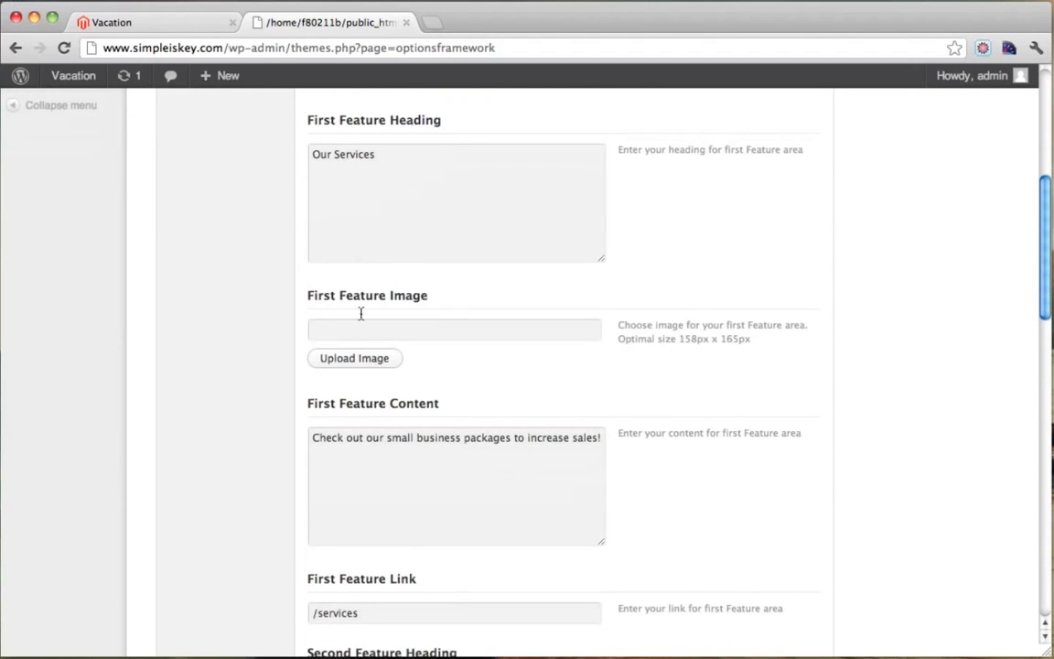
left_click(130, 28)
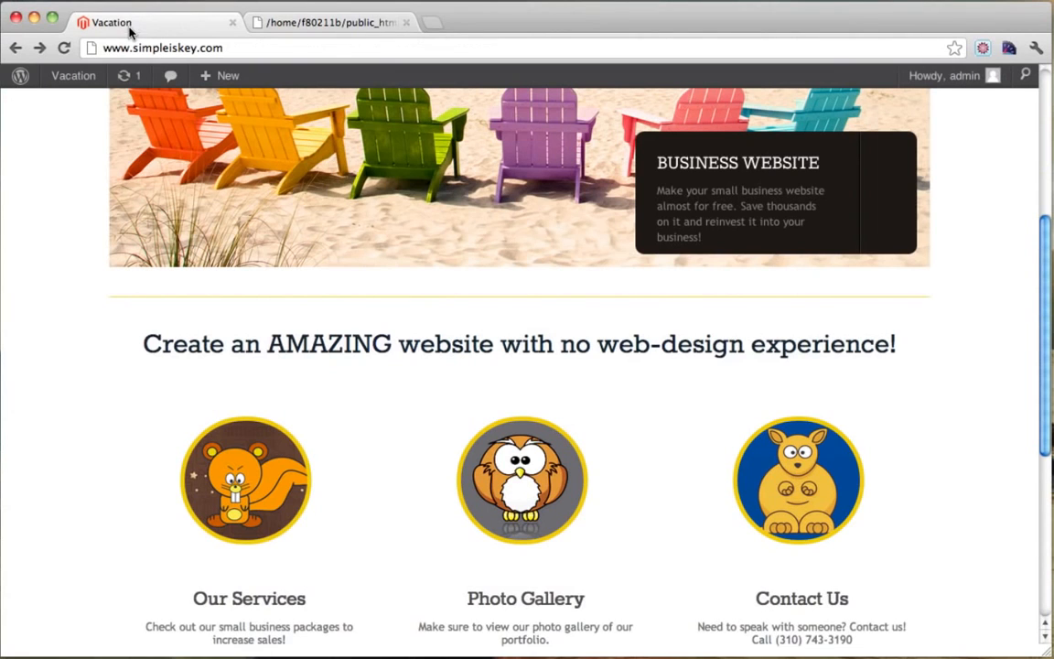
Step: Open dryicons.com in a new browser tab and go to its Free Icons section
left_click(434, 23)
type("www.d")
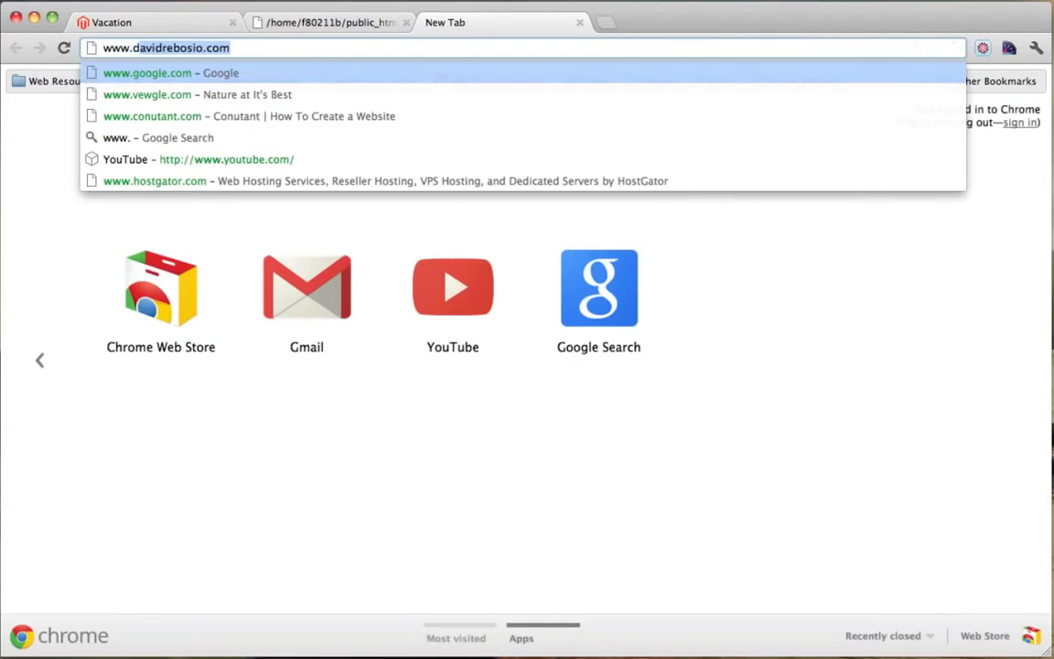
type("ryi")
key("Return")
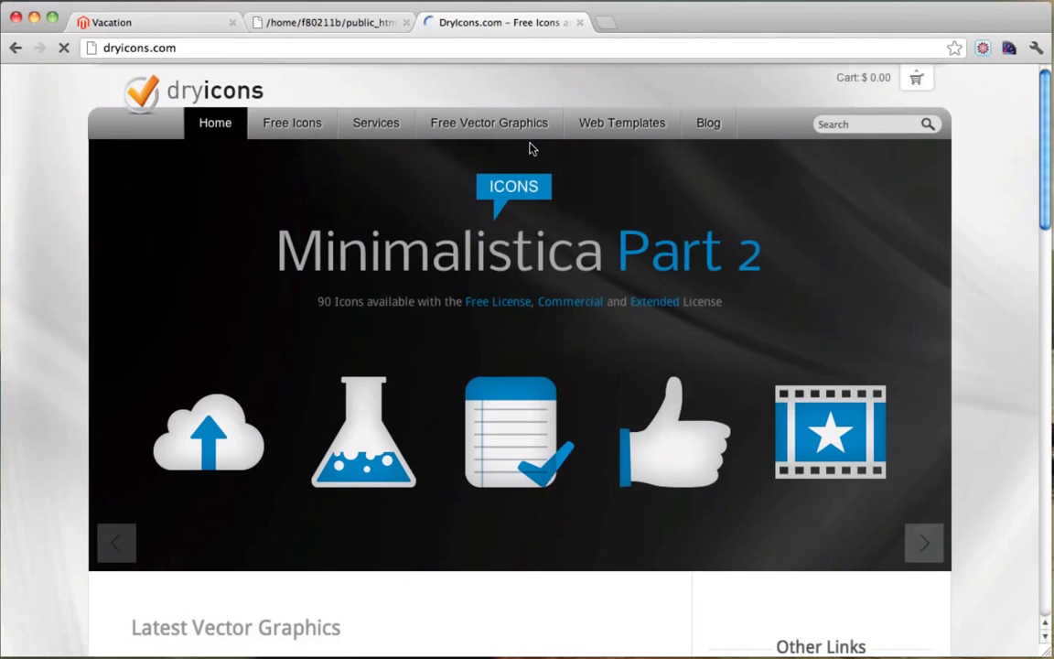
left_click(294, 129)
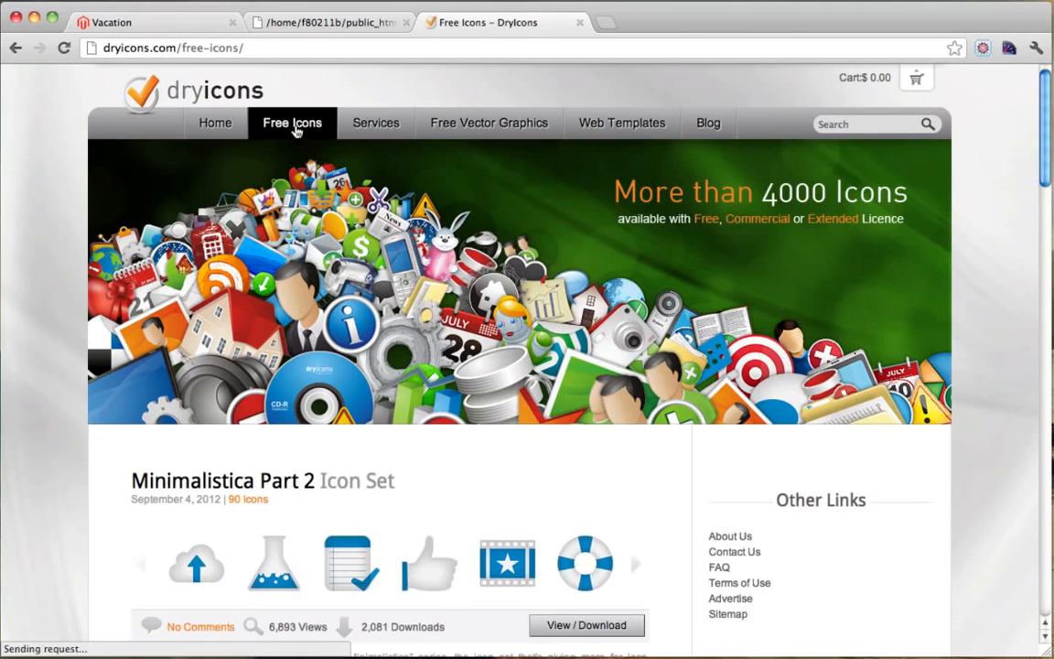
Step: Download the Travel and Tourism - Part 1 icon set in PNG format and minimize the browser to reach the desktop
scroll(543, 322, "down", 3)
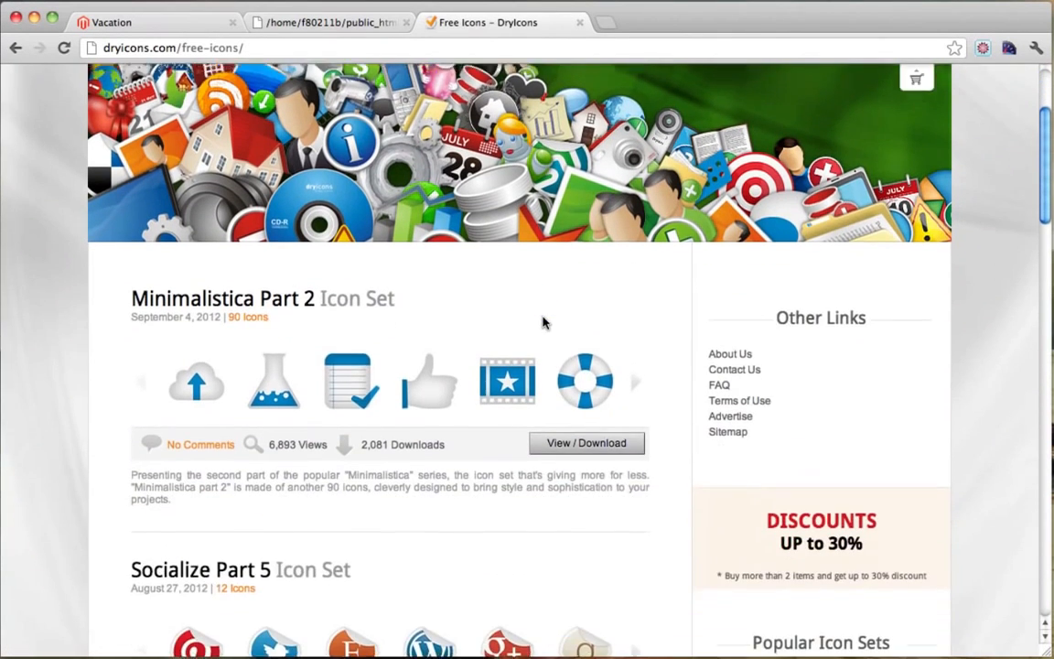
scroll(543, 322, "down", 9)
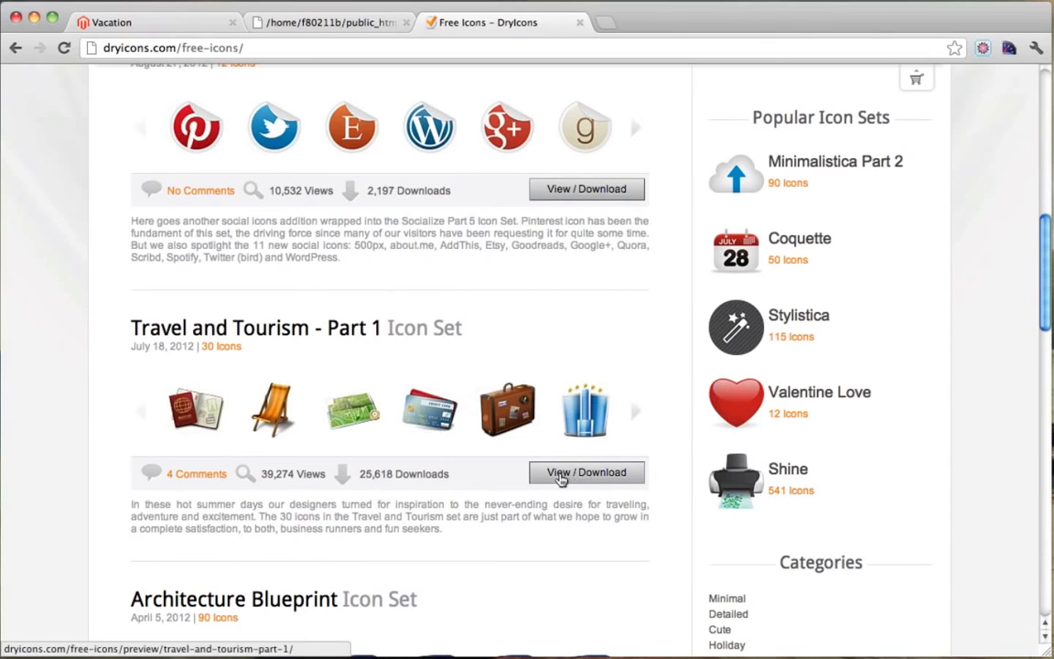
left_click(561, 476)
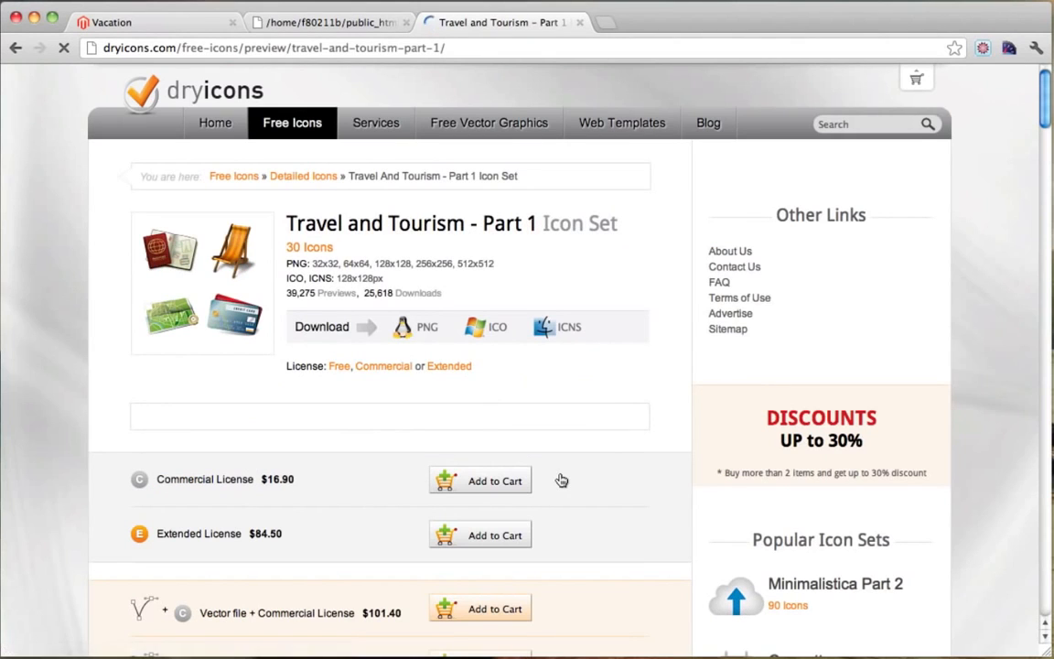
scroll(593, 405, "down", 3)
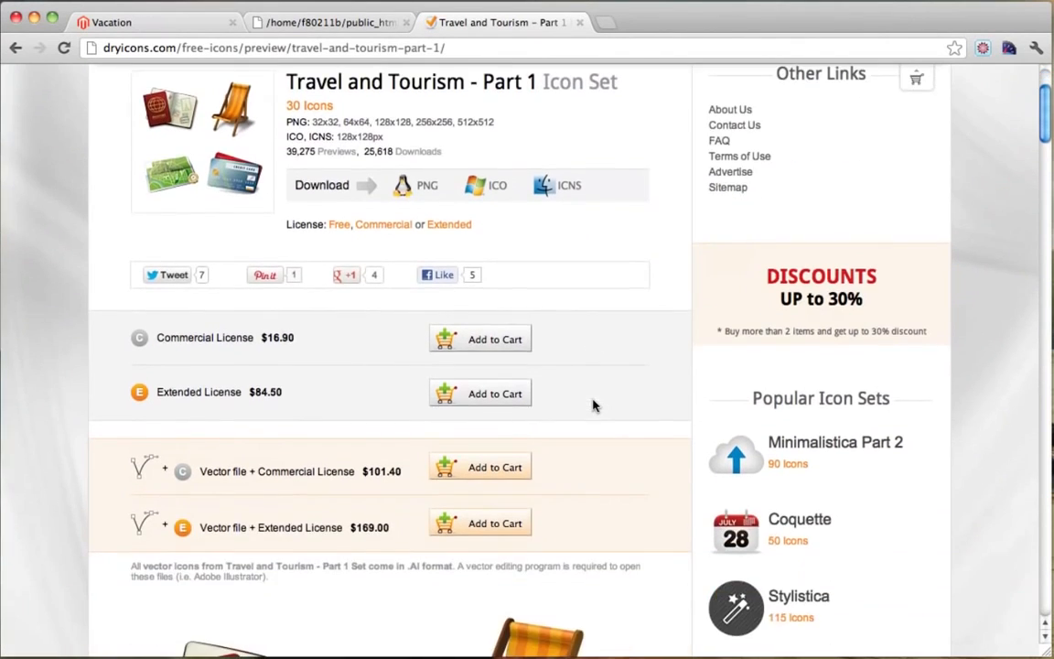
scroll(593, 405, "up", 2)
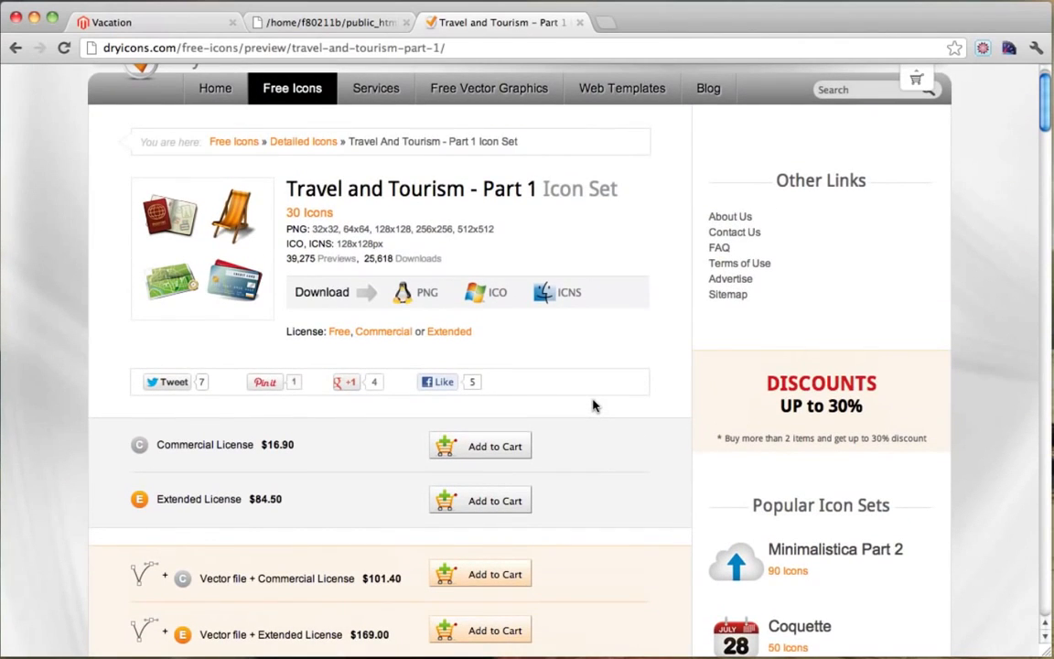
left_click(424, 302)
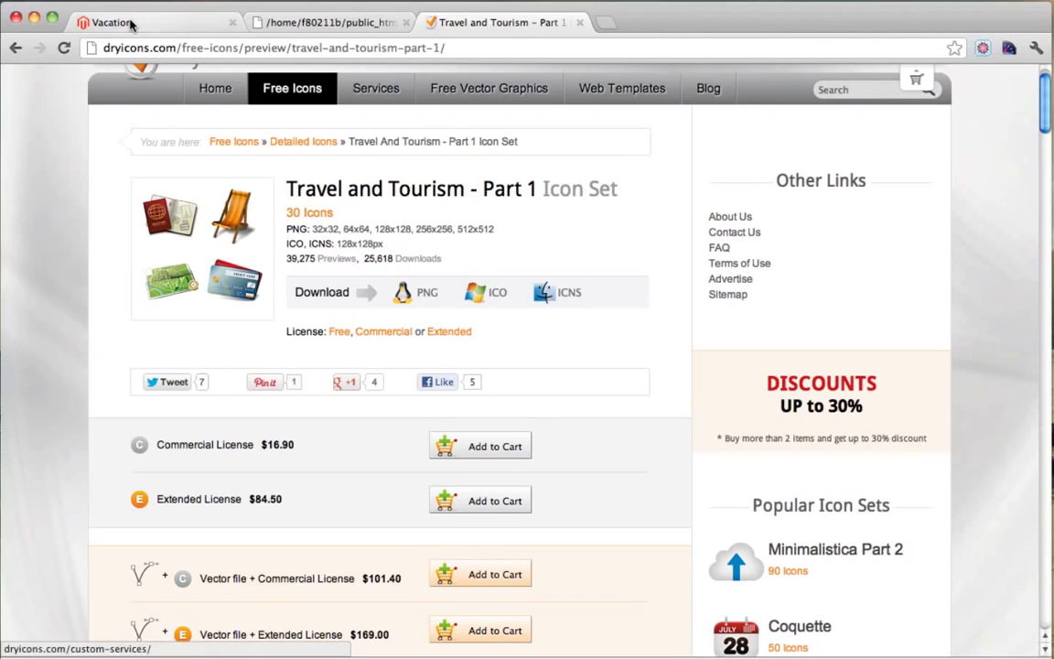
left_click(34, 18)
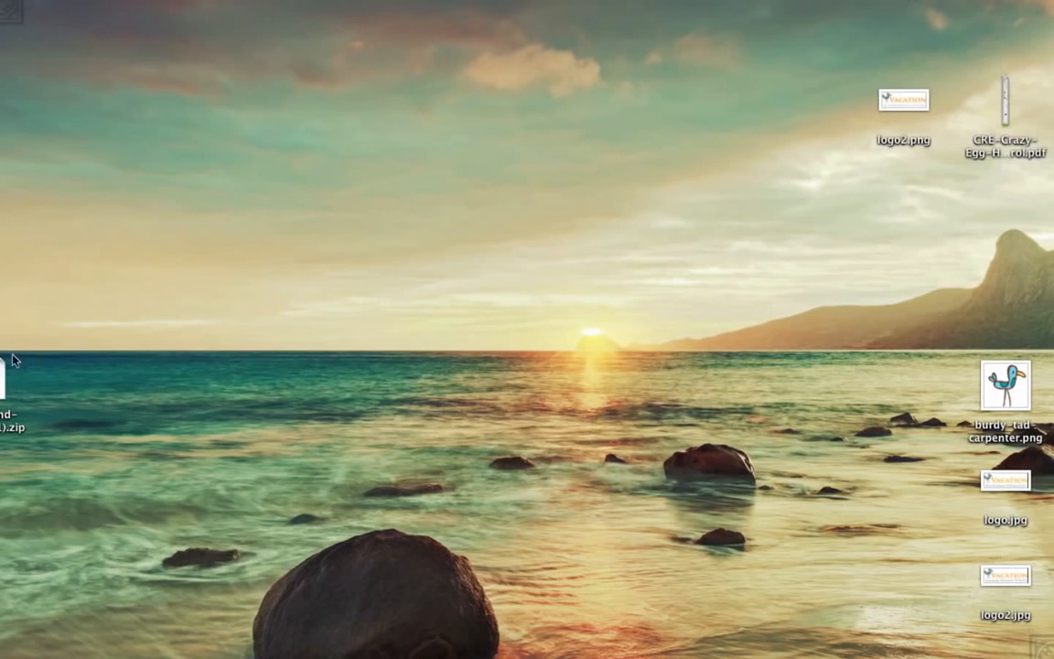
Step: Extract the downloaded travel-and-tourism icon archive on the desktop and open the extracted folder
left_click_drag(9, 370, 318, 321)
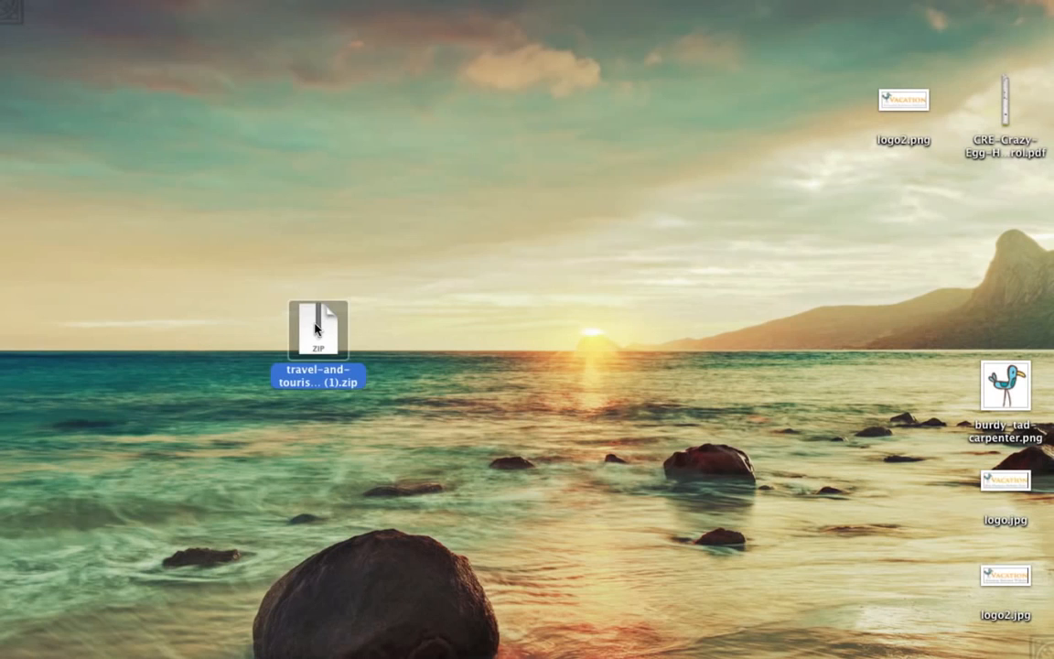
double_click(316, 329)
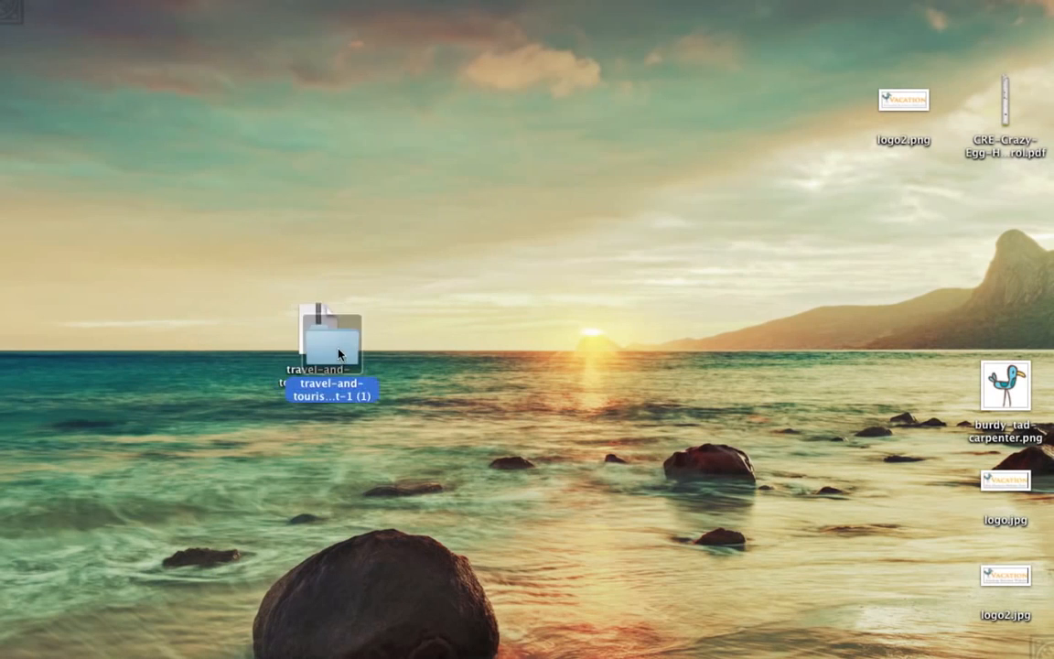
left_click_drag(338, 355, 389, 271)
double_click(371, 269)
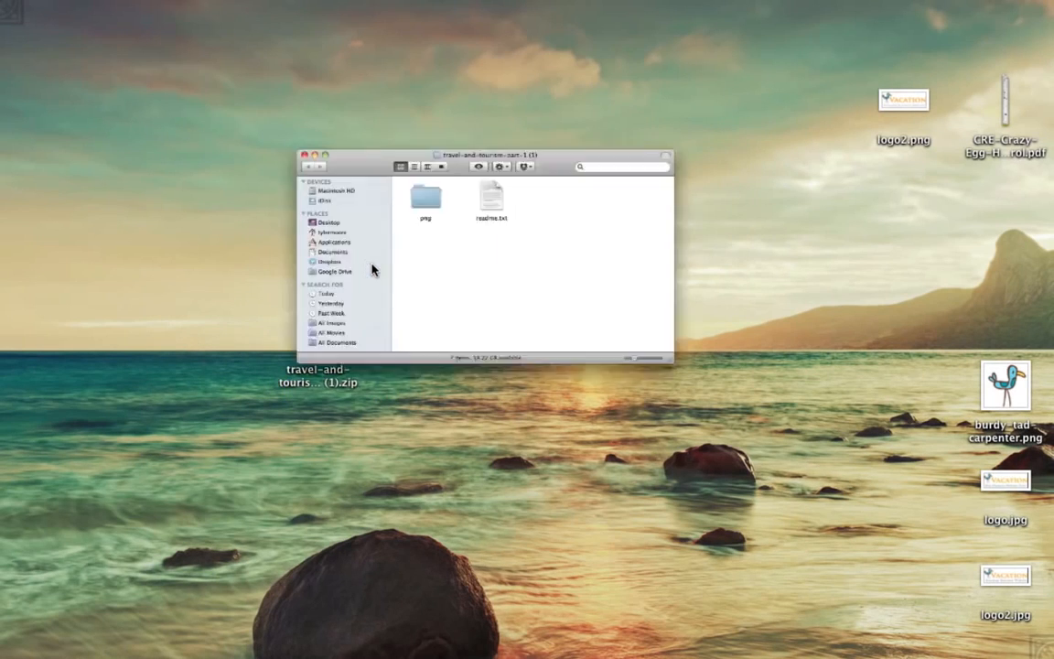
Step: Examine the icons in the 256x256 folder inside the png folder, and return to the png folder
double_click(467, 151)
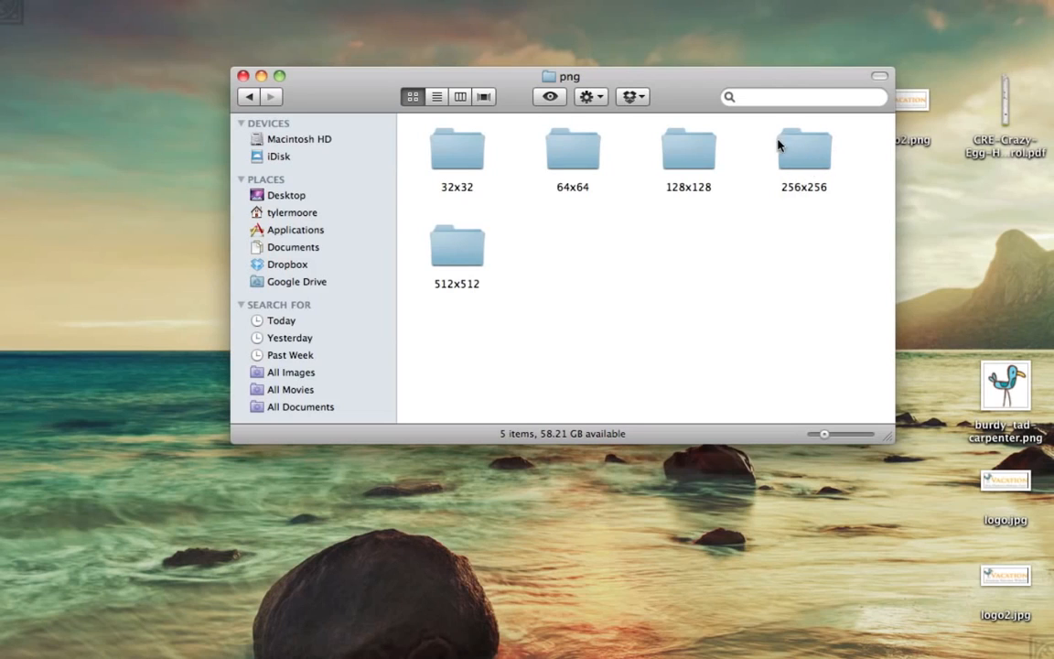
double_click(797, 162)
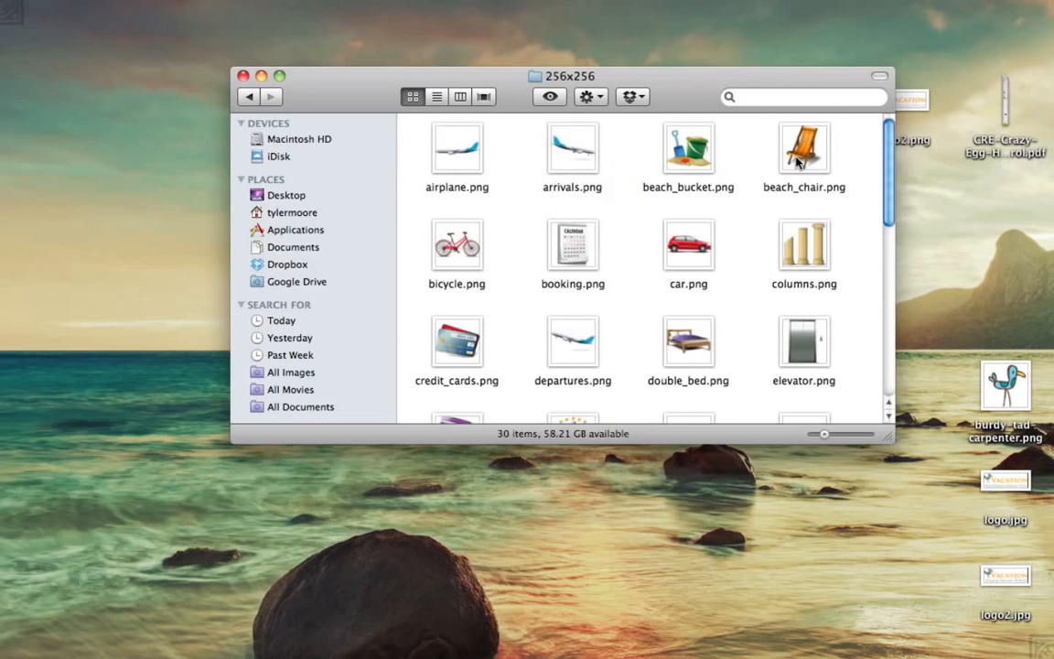
scroll(689, 191, "down", 5)
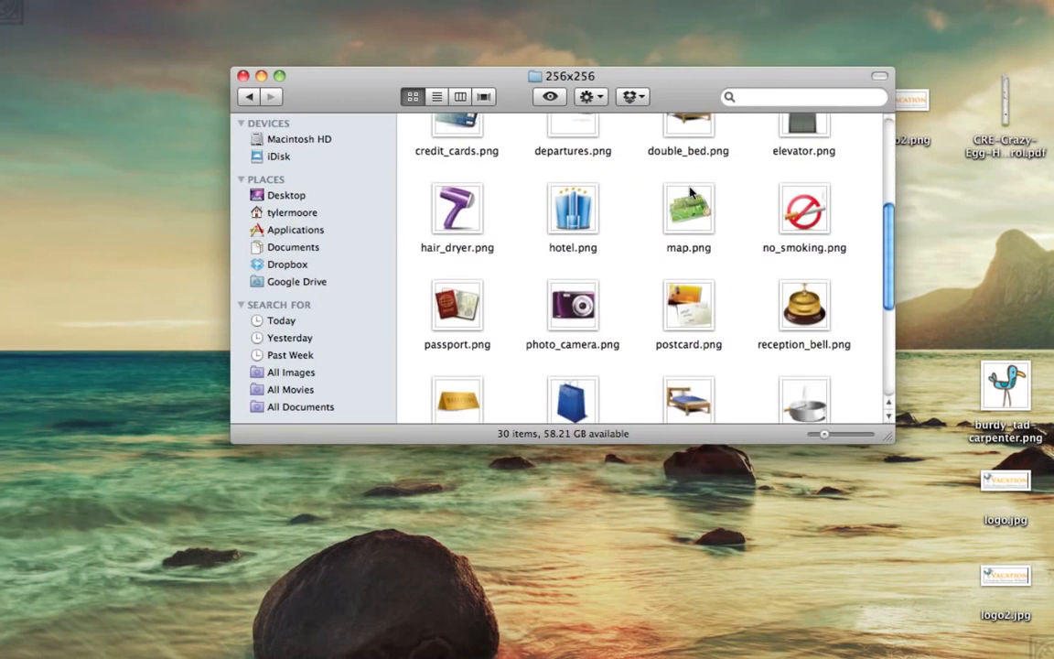
scroll(696, 194, "up", 5)
scroll(604, 220, "down", 10)
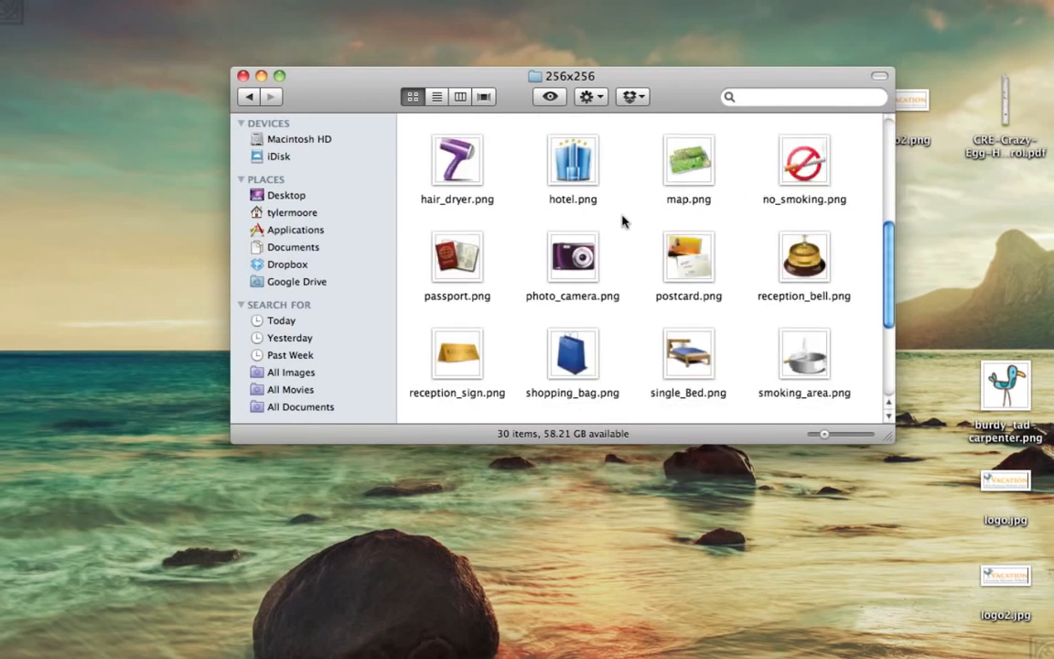
scroll(623, 223, "up", 10)
left_click(247, 97)
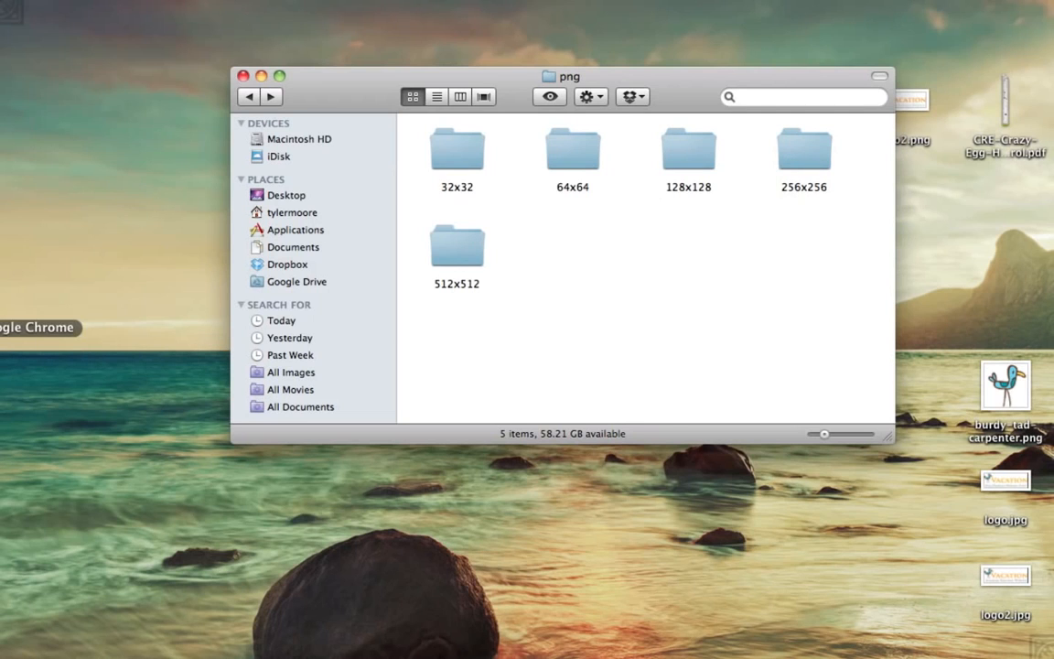
Step: Switch back to the theme options in Chrome and start an image upload for the First Feature Image
left_click(9, 327)
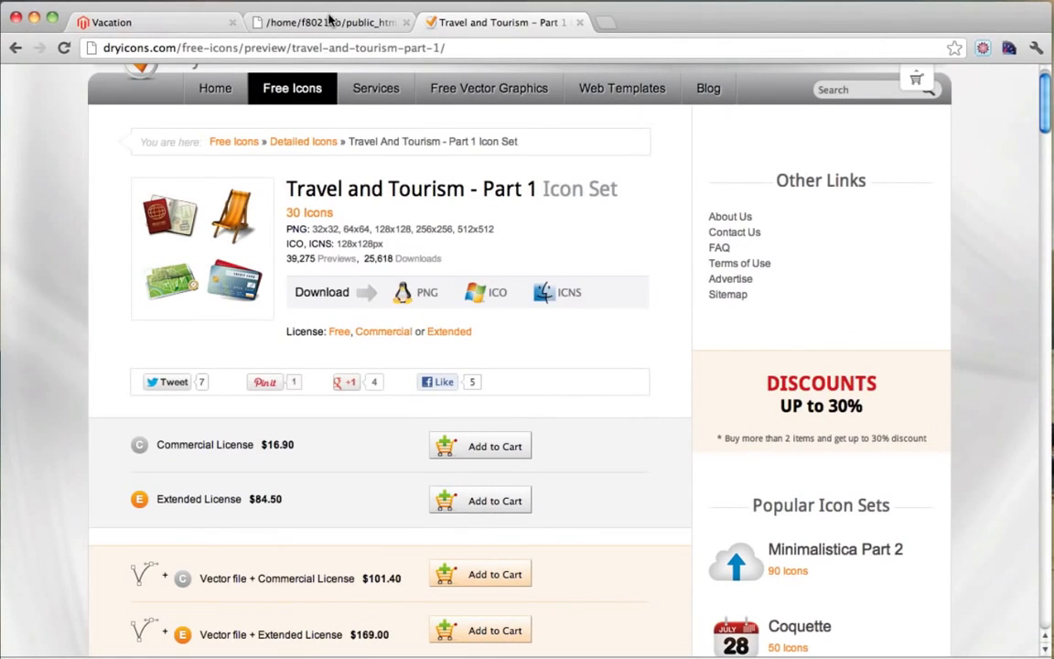
left_click(295, 20)
scroll(590, 284, "up", 3)
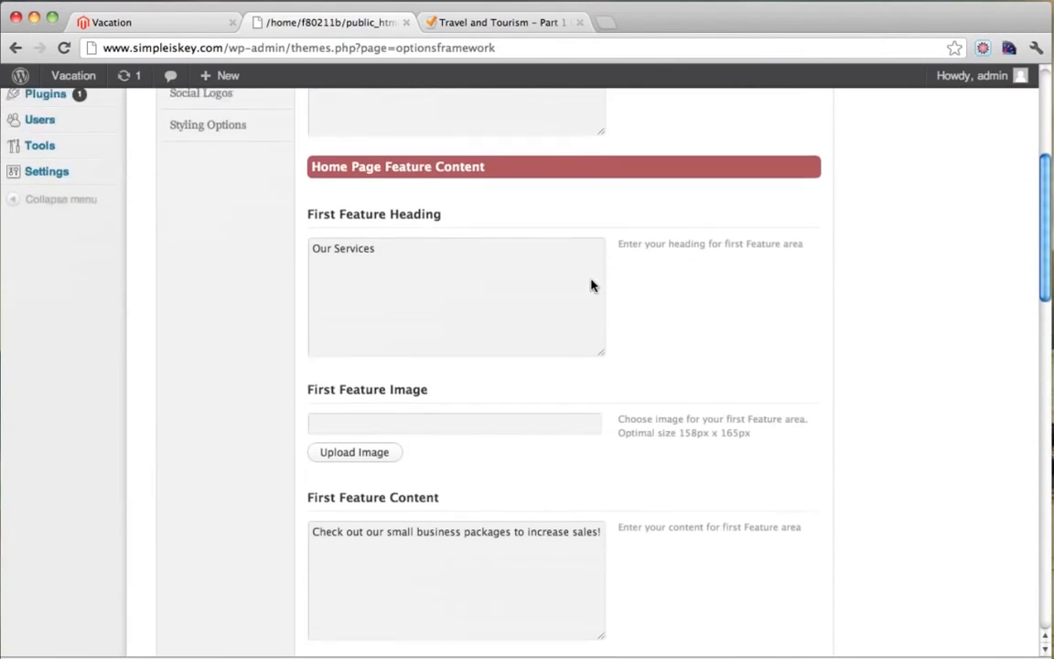
scroll(590, 285, "down", 2)
left_click_drag(308, 329, 422, 332)
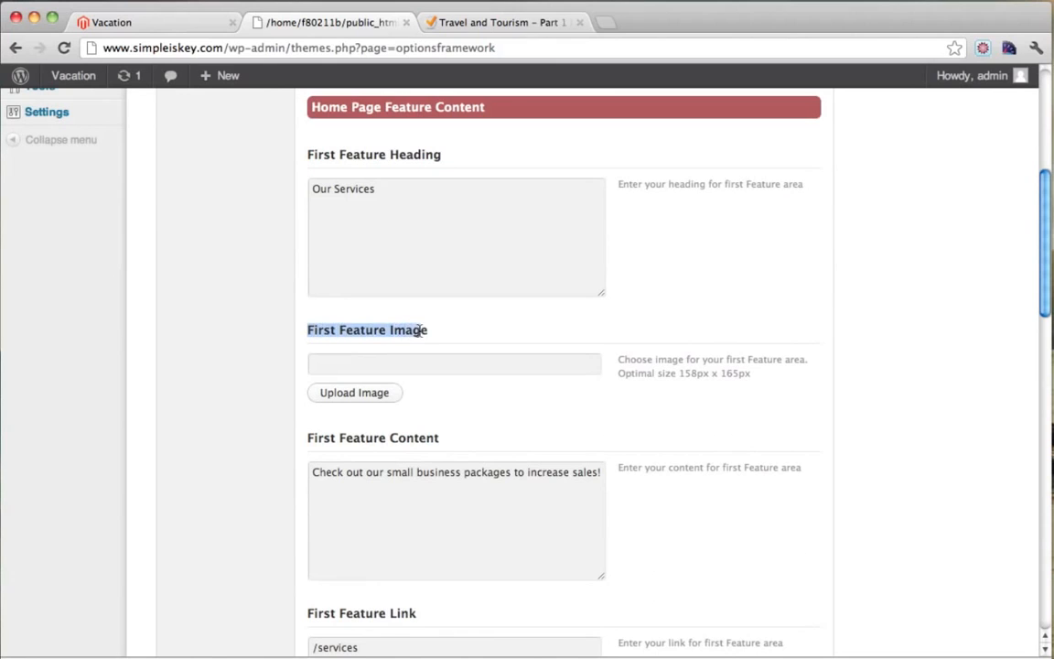
left_click(364, 394)
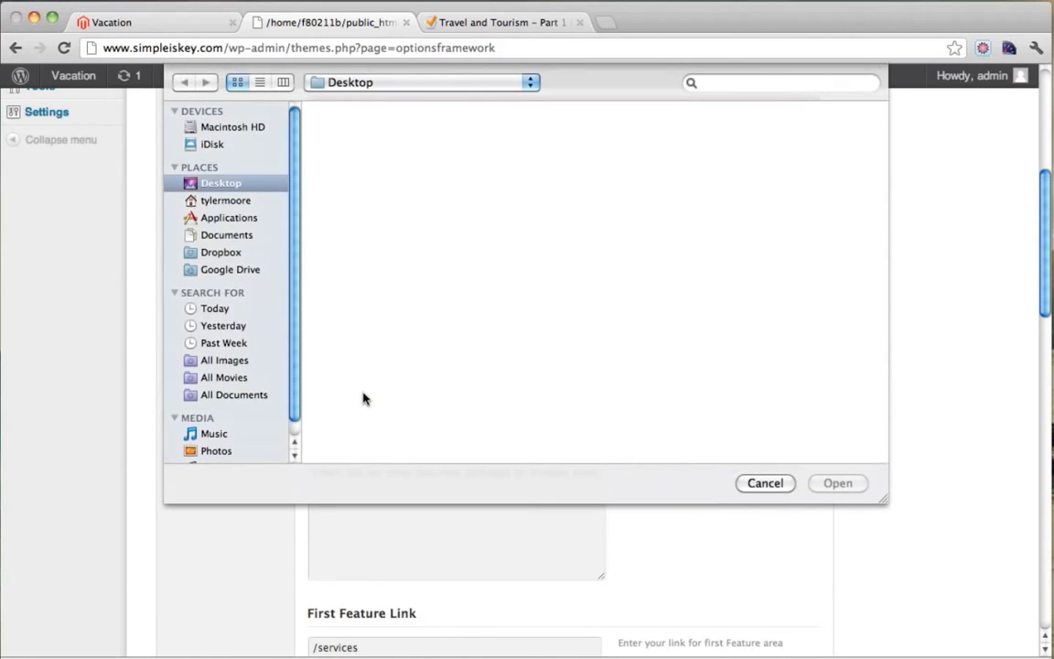
Step: Upload vintage_suitcase.png from the extracted icon set's png/256x256 folder as the First Feature Image
scroll(511, 252, "down", 5)
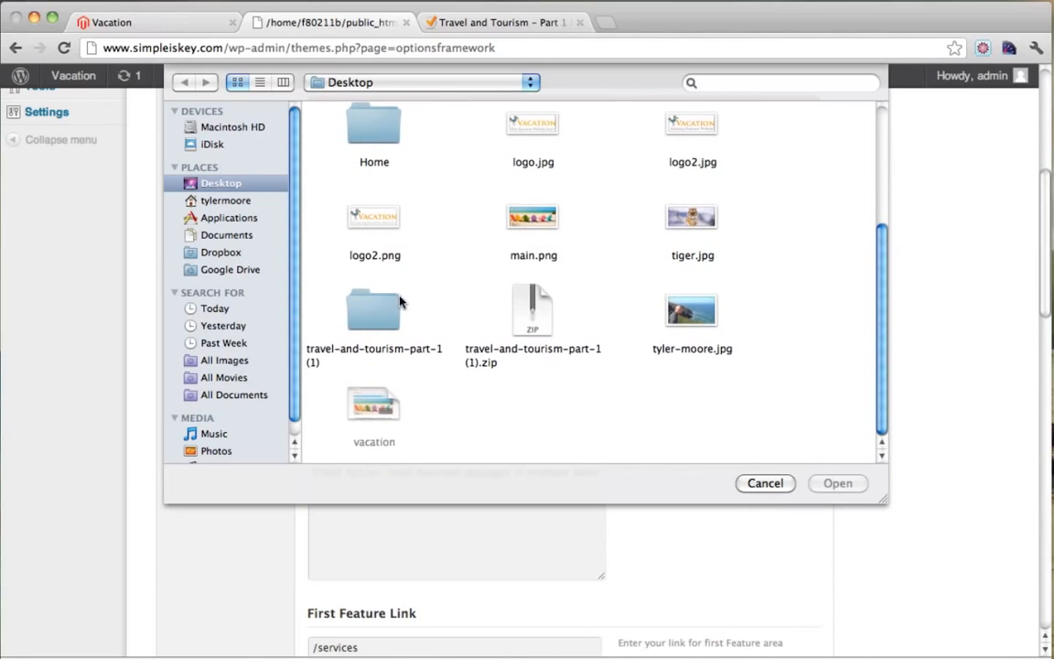
double_click(381, 316)
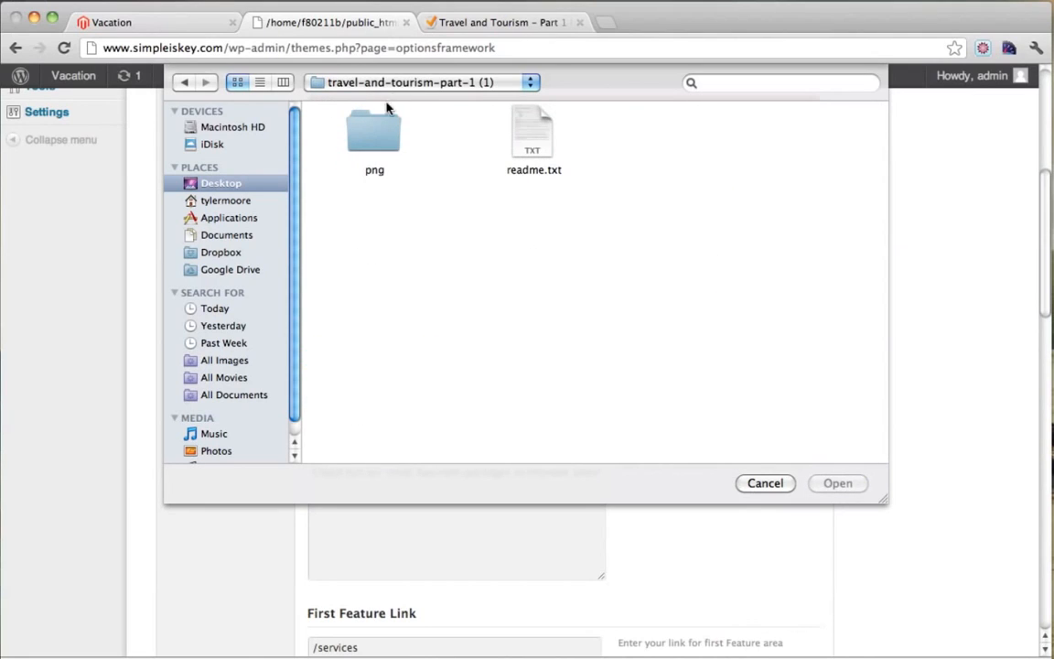
left_click(380, 135)
double_click(381, 135)
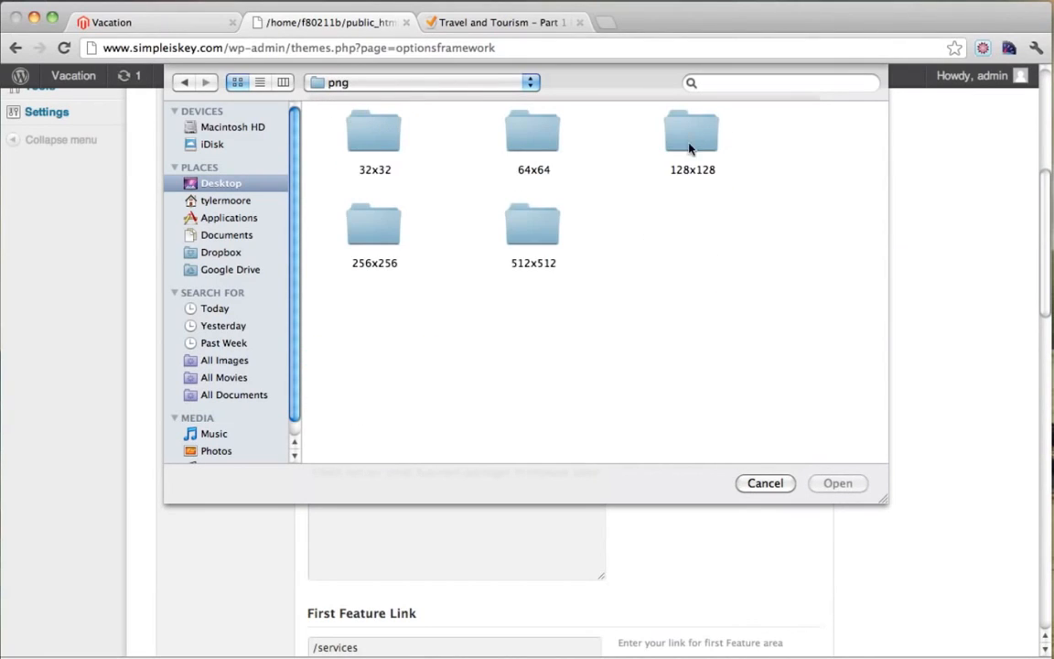
double_click(381, 229)
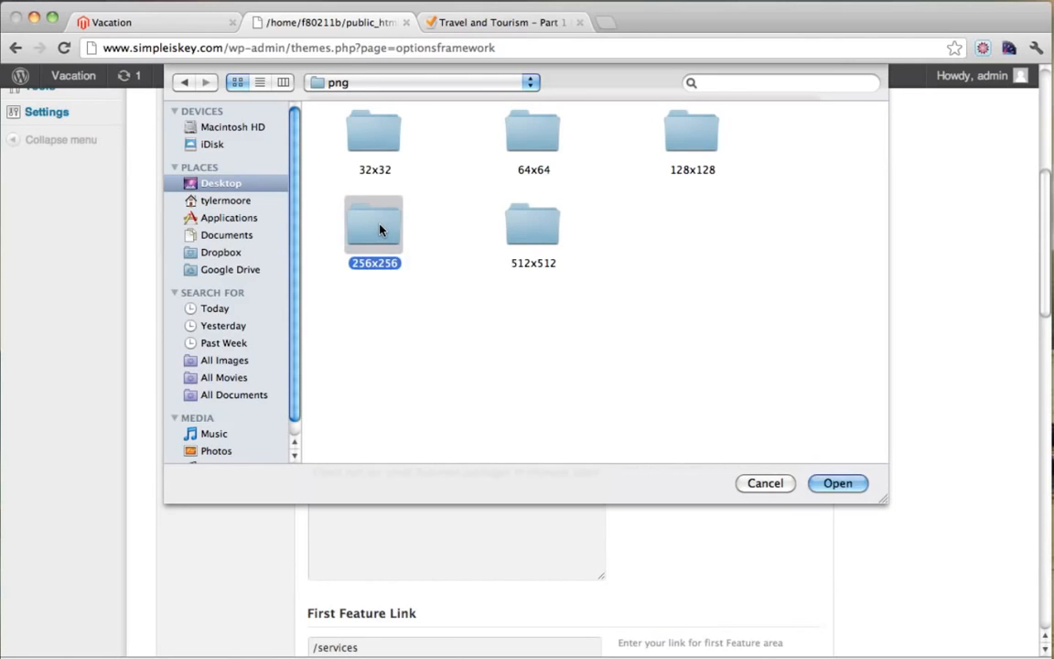
scroll(665, 209, "down", 5)
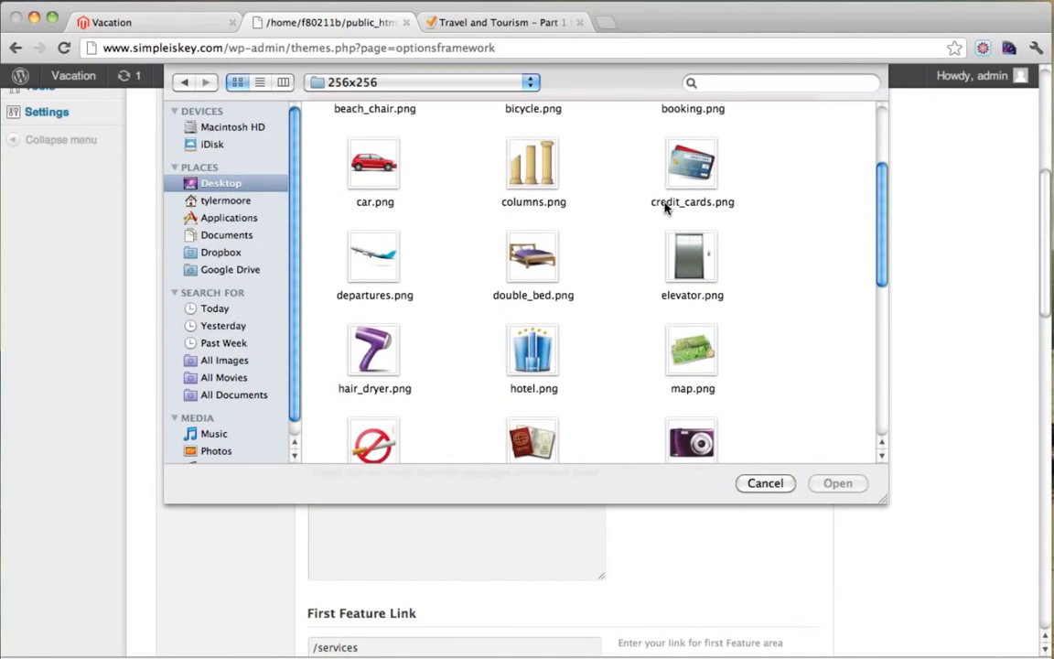
scroll(665, 209, "down", 10)
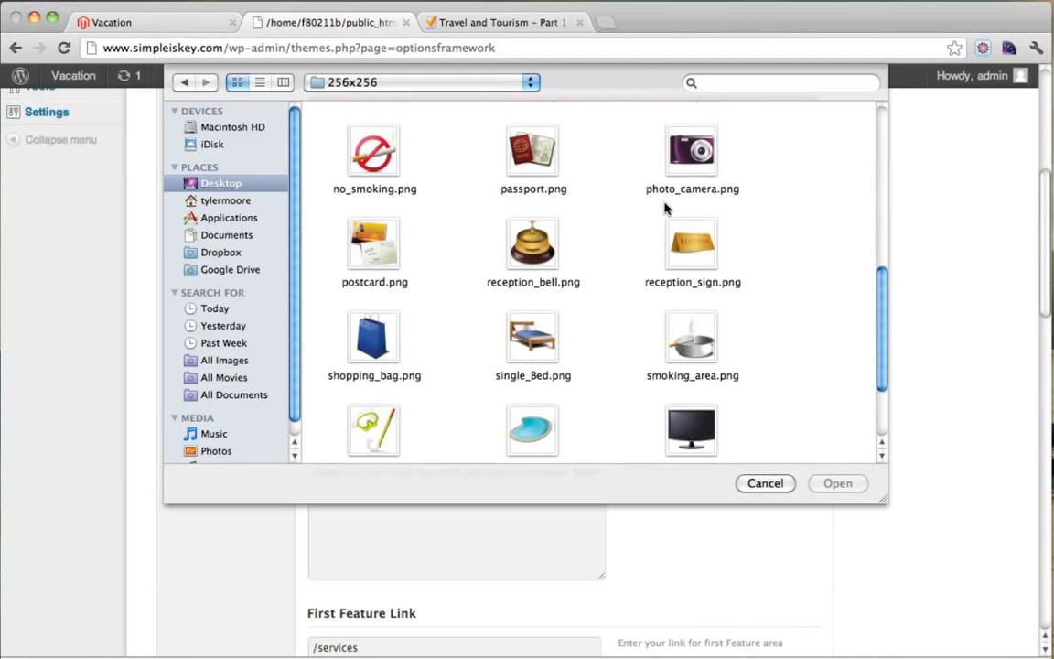
scroll(666, 208, "down", 2)
left_click(691, 389)
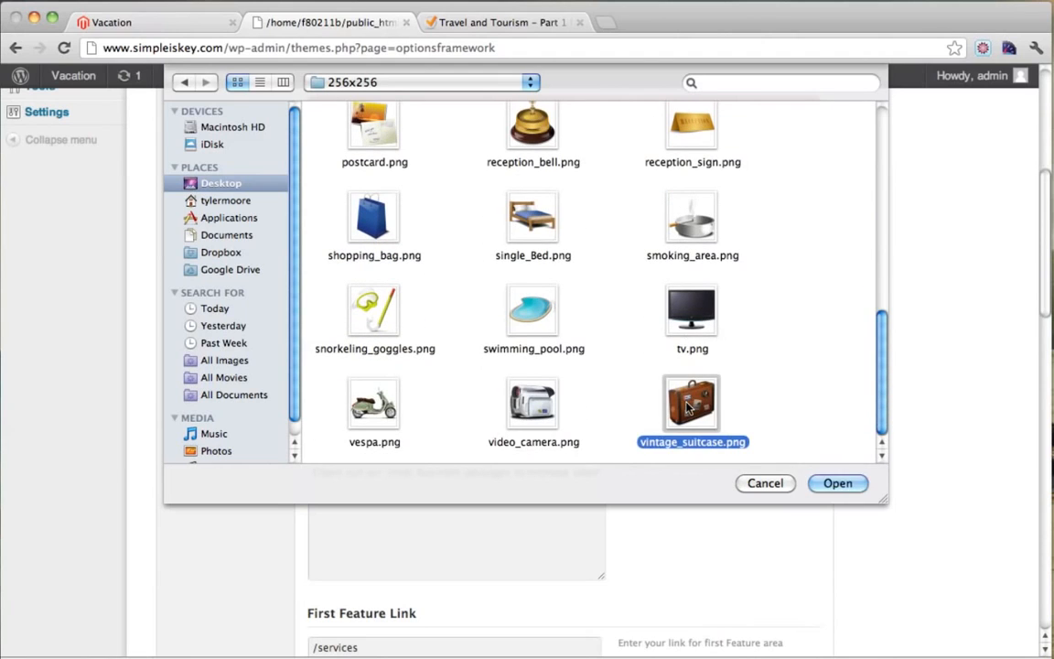
left_click(858, 485)
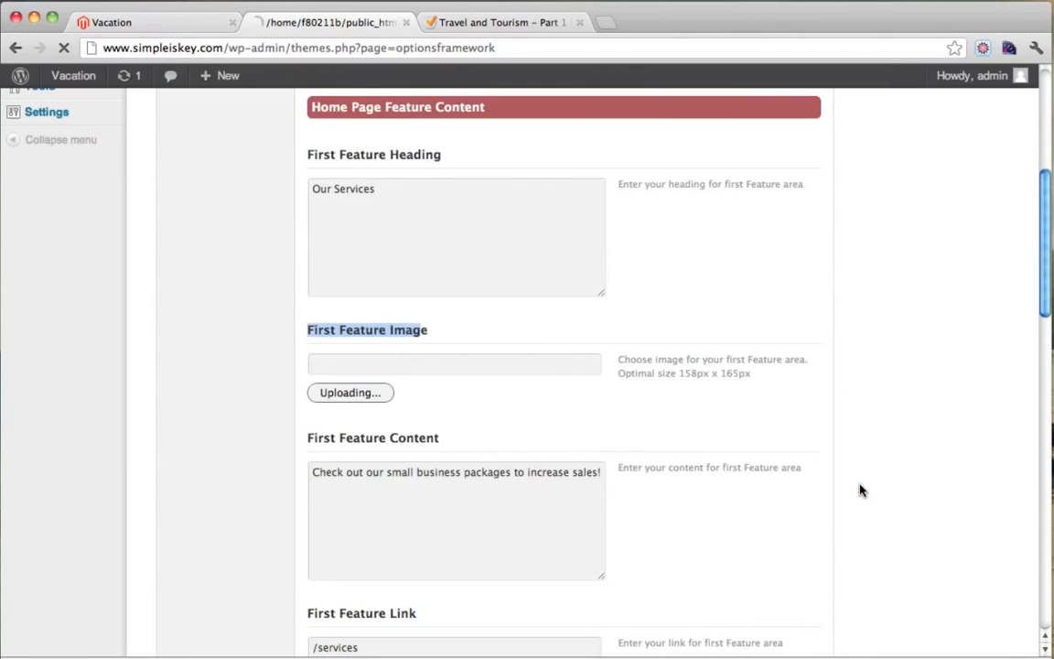
Step: Upload postcard.png from the 256x256 folder as the Second Feature Image for Photo Gallery
scroll(757, 364, "down", 1)
scroll(757, 364, "down", 10)
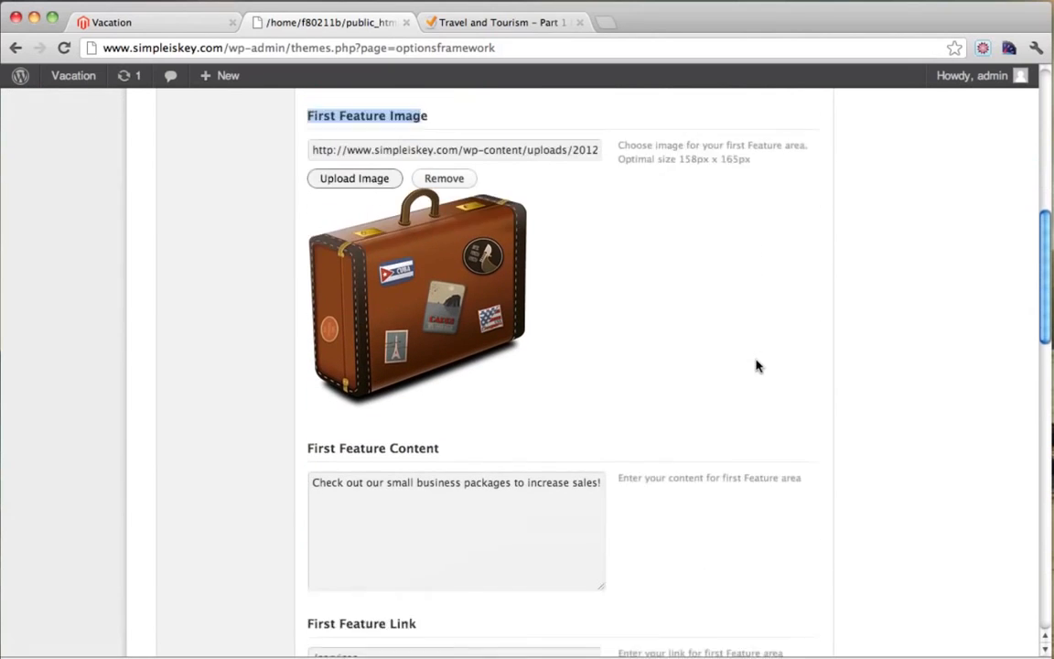
scroll(757, 364, "up", 6)
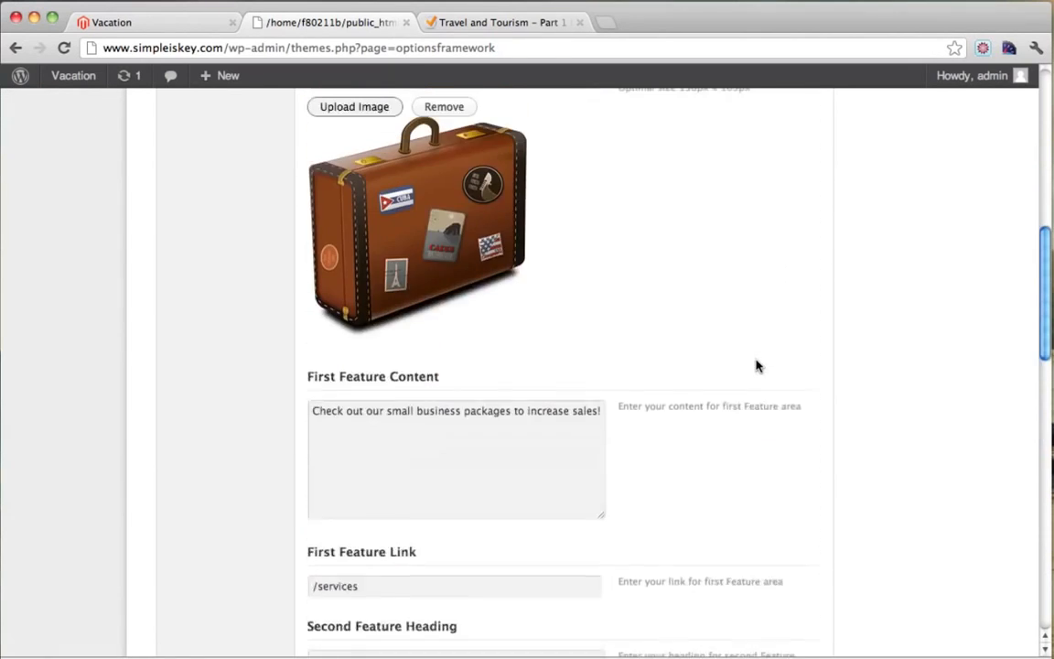
scroll(757, 364, "down", 6)
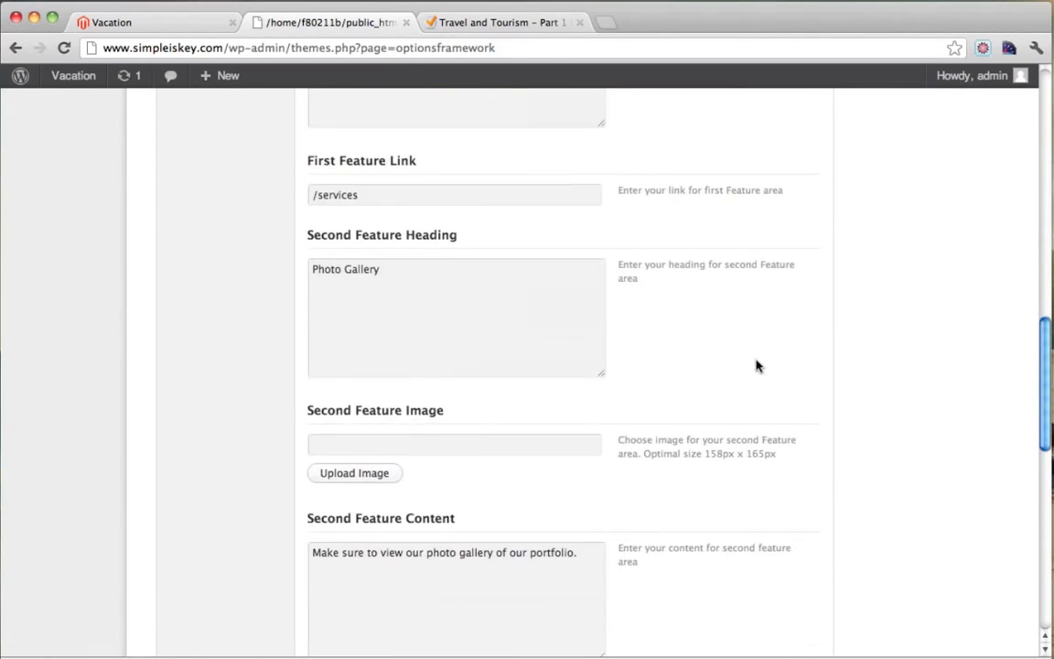
left_click(337, 474)
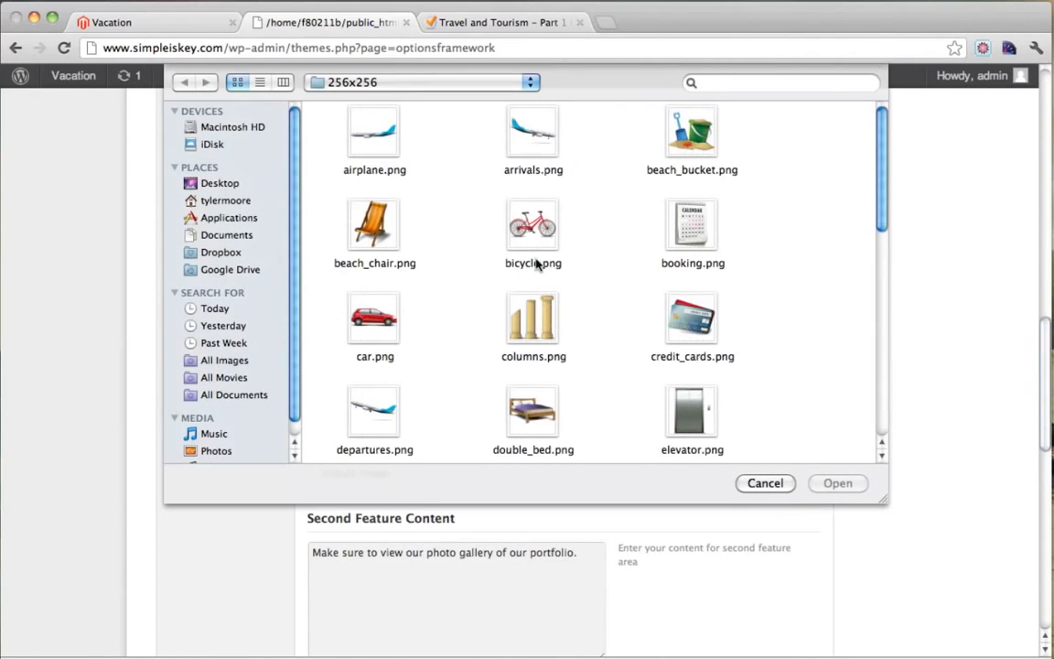
scroll(652, 209, "down", 8)
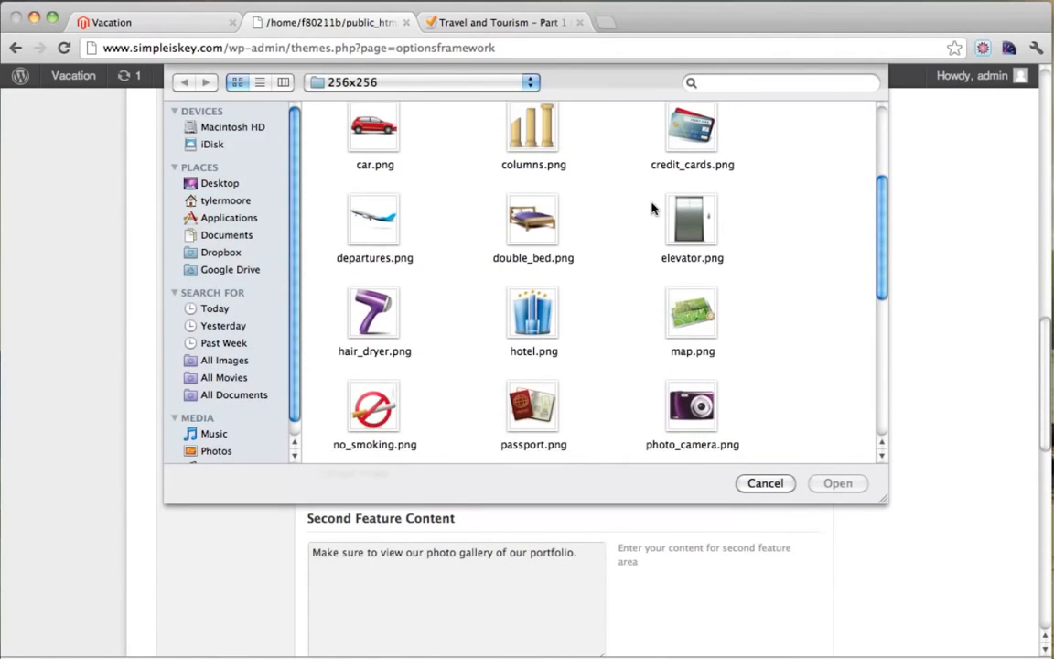
scroll(653, 208, "down", 1)
left_click(366, 252)
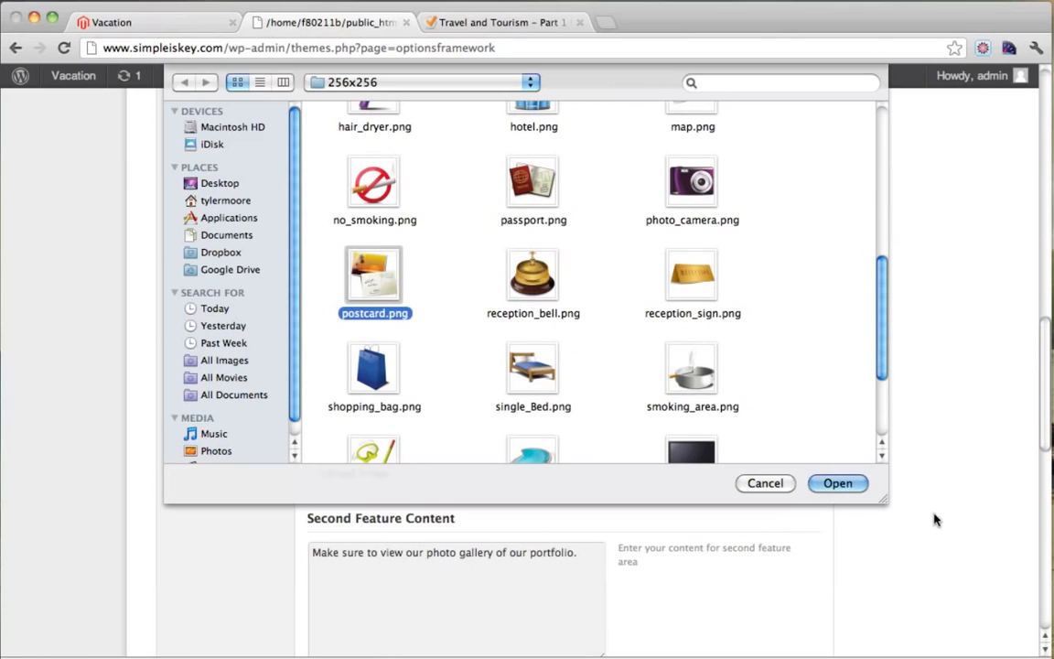
left_click(839, 492)
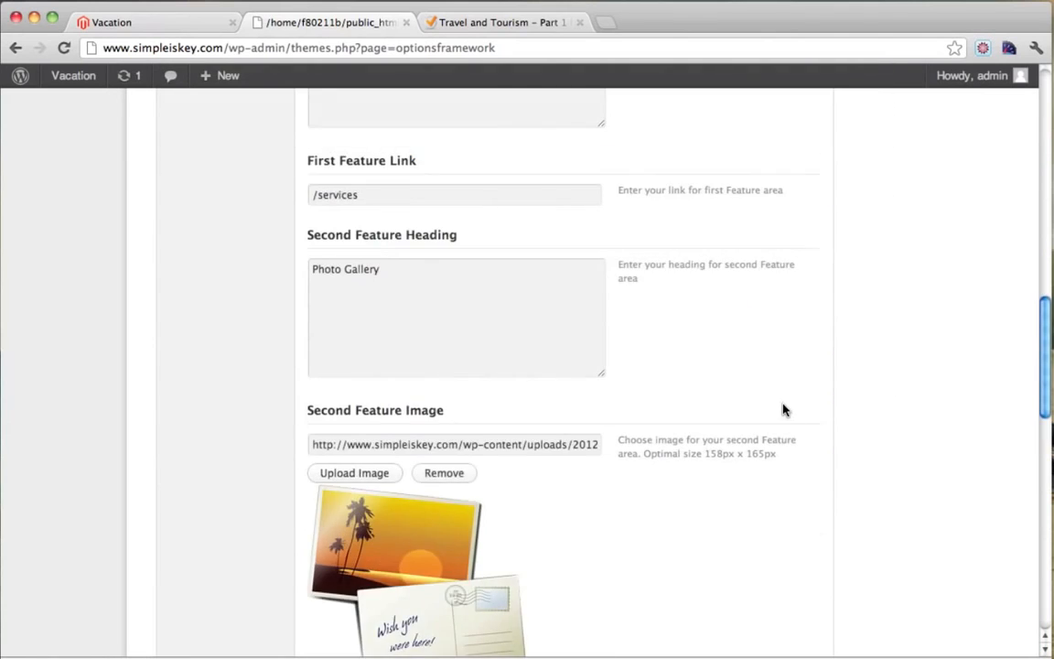
Step: Upload map.png from the 256x256 folder as the Third Feature Image for Contact Us
scroll(784, 409, "down", 8)
scroll(783, 408, "down", 9)
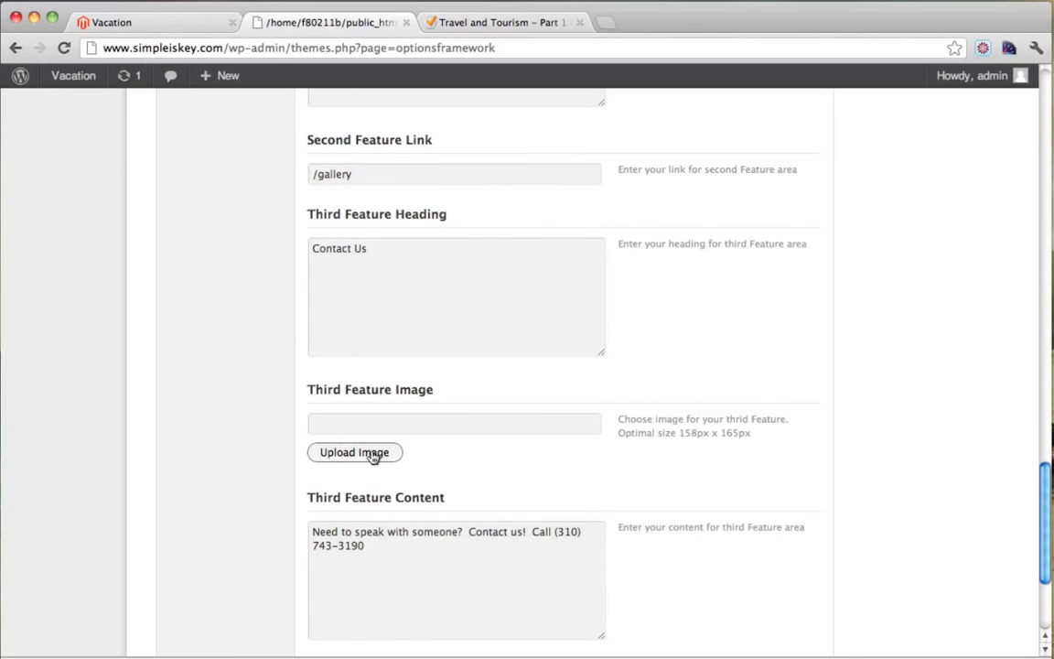
left_click_drag(365, 456, 309, 457)
left_click(311, 456)
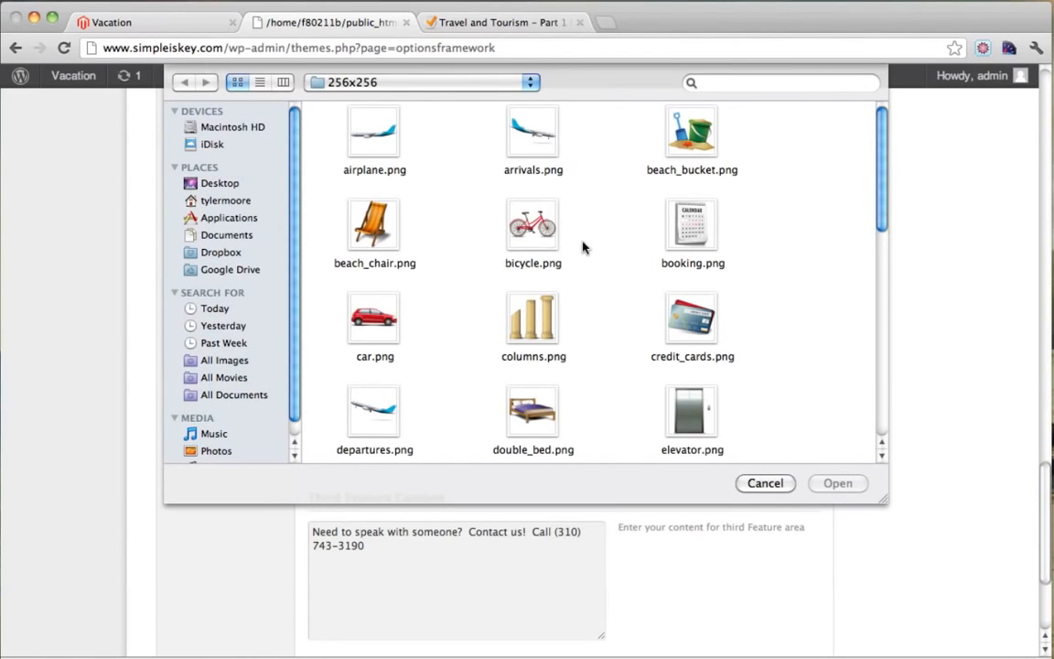
scroll(585, 247, "down", 10)
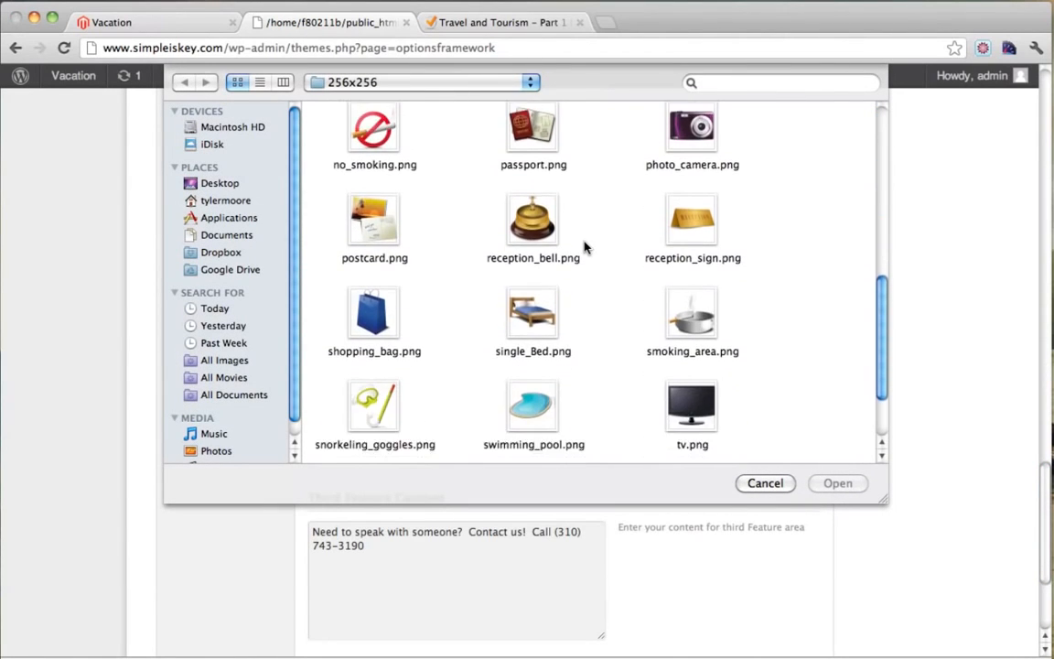
scroll(586, 247, "up", 5)
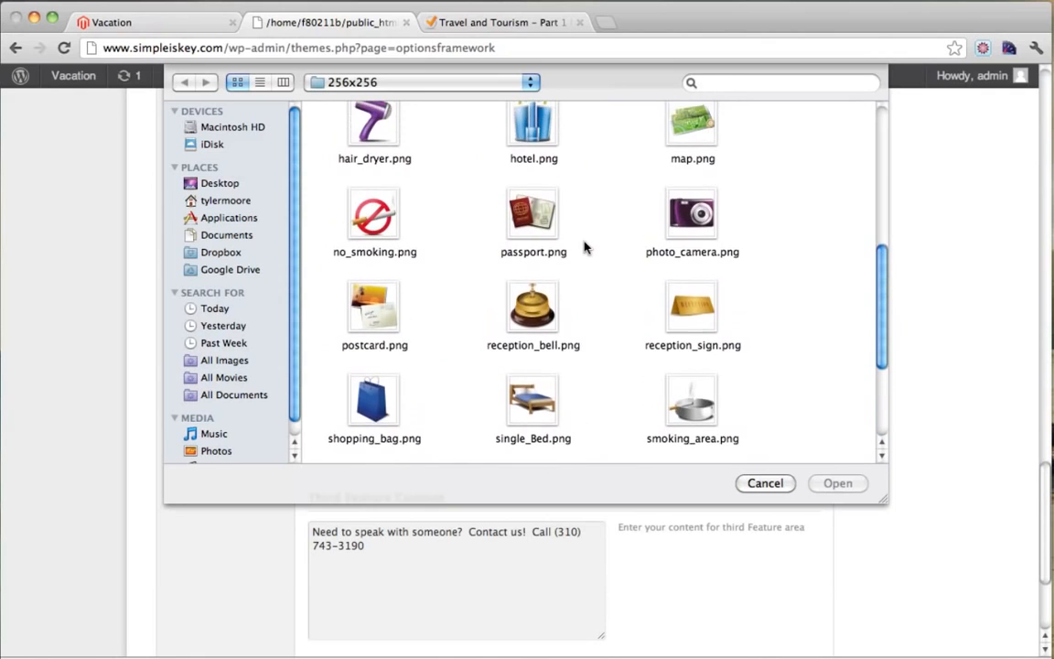
left_click(693, 240)
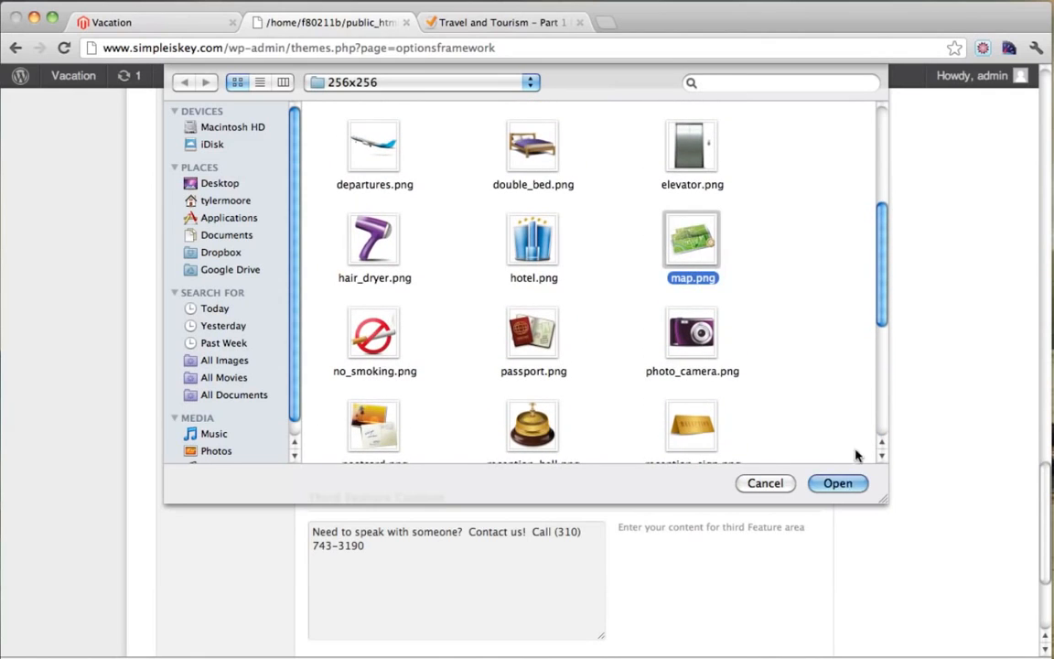
left_click(838, 483)
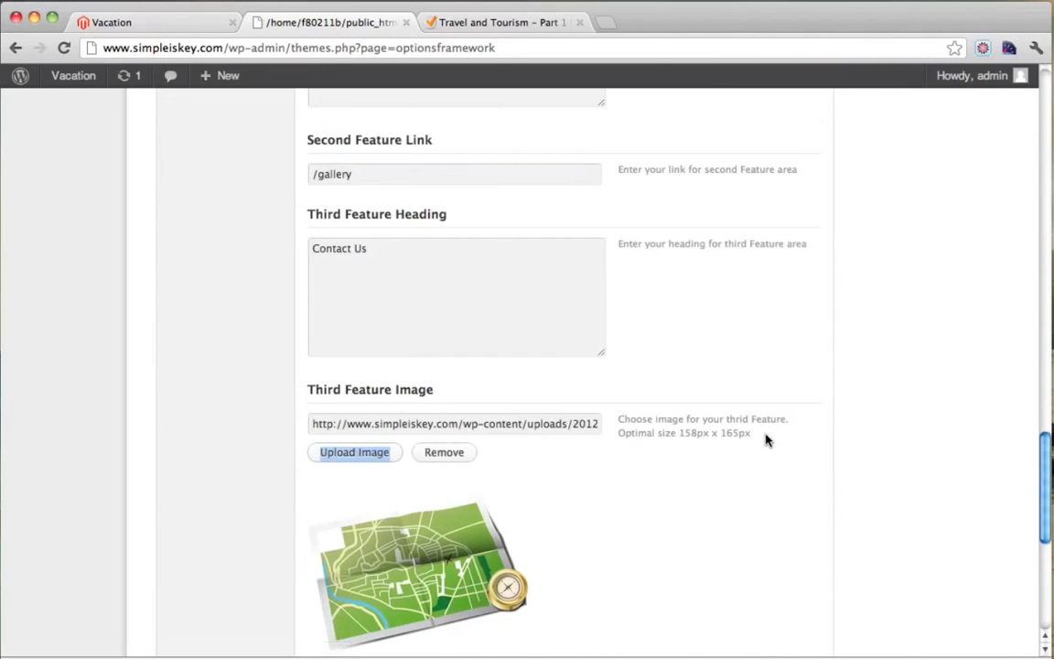
Step: Save all changes to the theme options
scroll(765, 440, "down", 5)
scroll(767, 440, "down", 4)
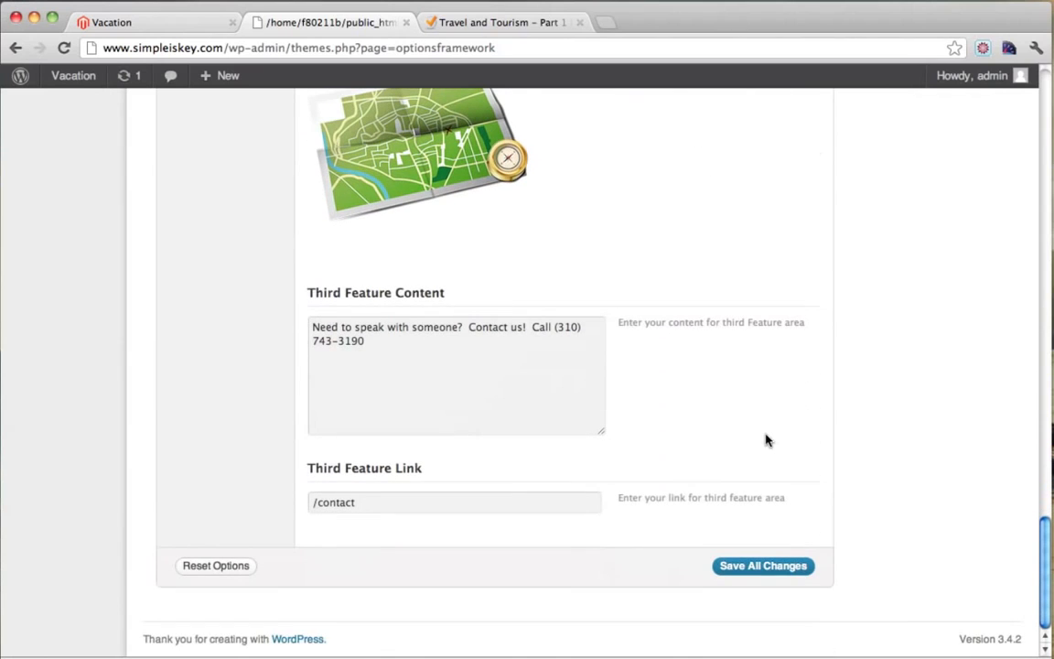
left_click(736, 568)
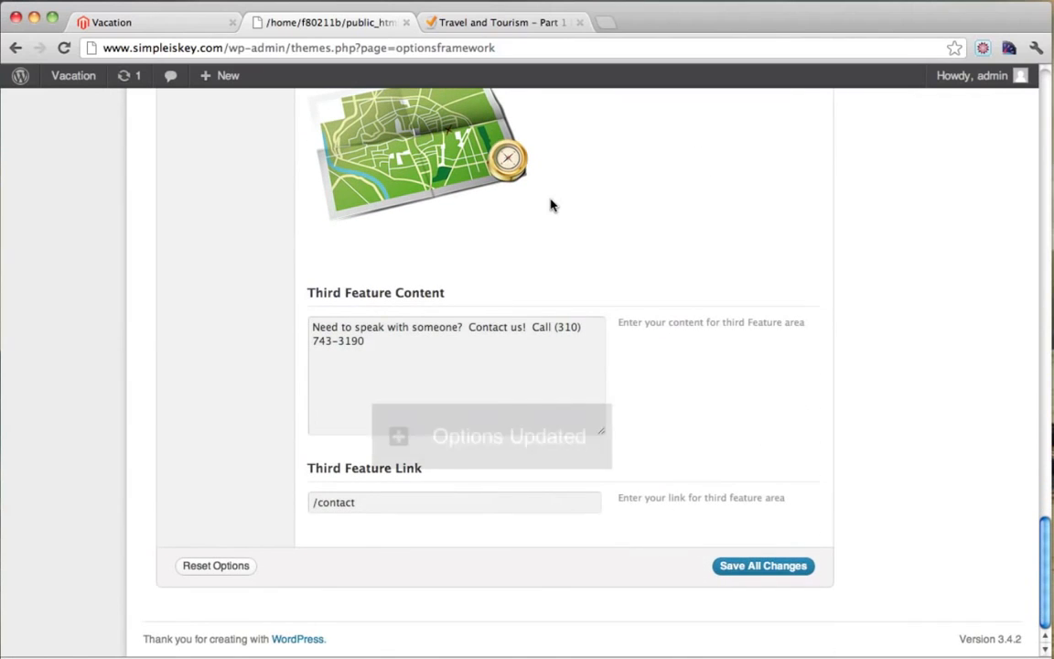
Step: Close the icon set page, reload the site's front page and check the icons in the three feature areas
left_click(492, 25)
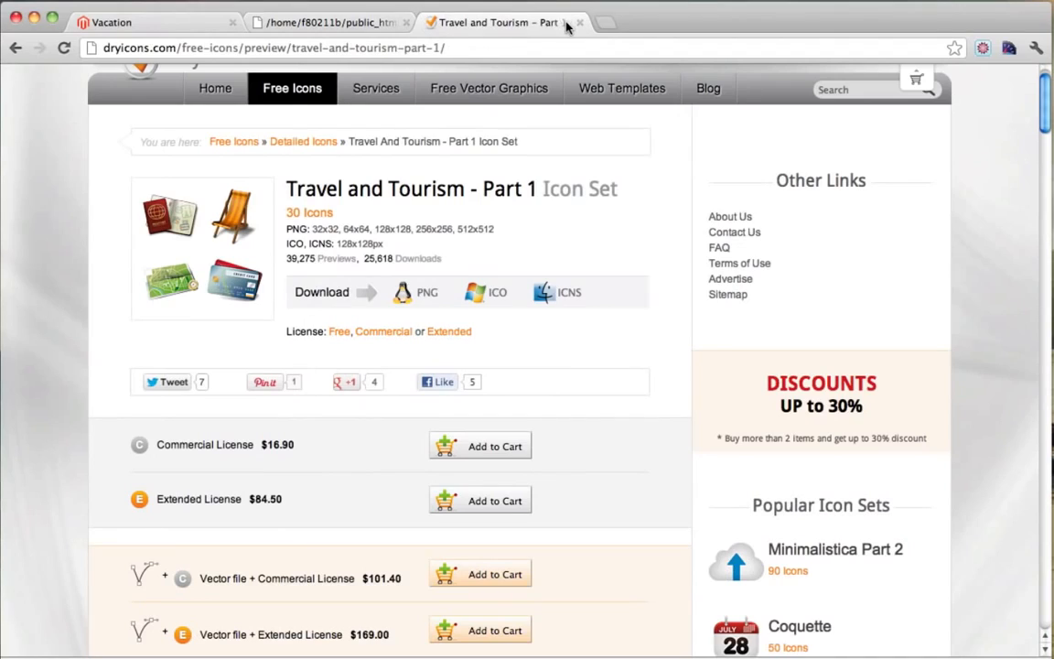
left_click(580, 22)
left_click(165, 22)
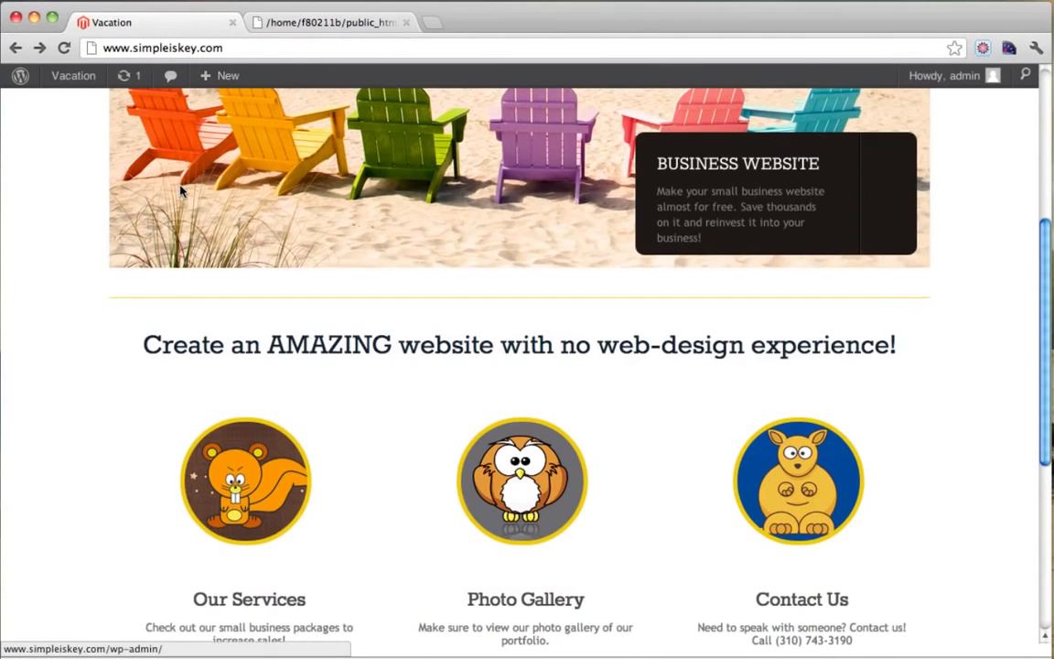
scroll(161, 166, "up", 5)
left_click(63, 48)
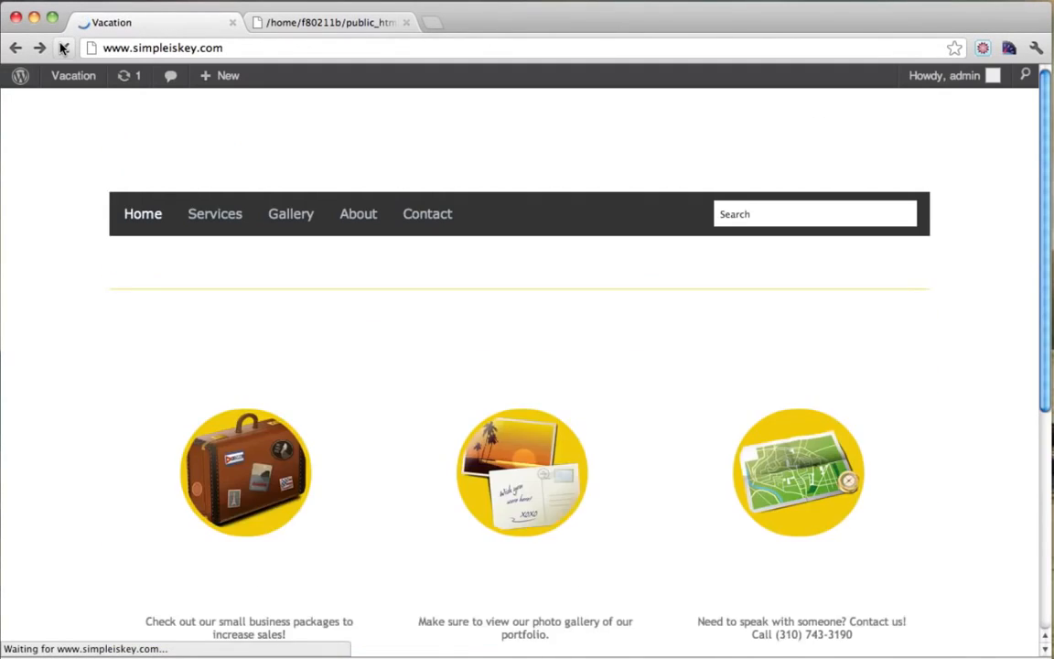
scroll(552, 318, "down", 5)
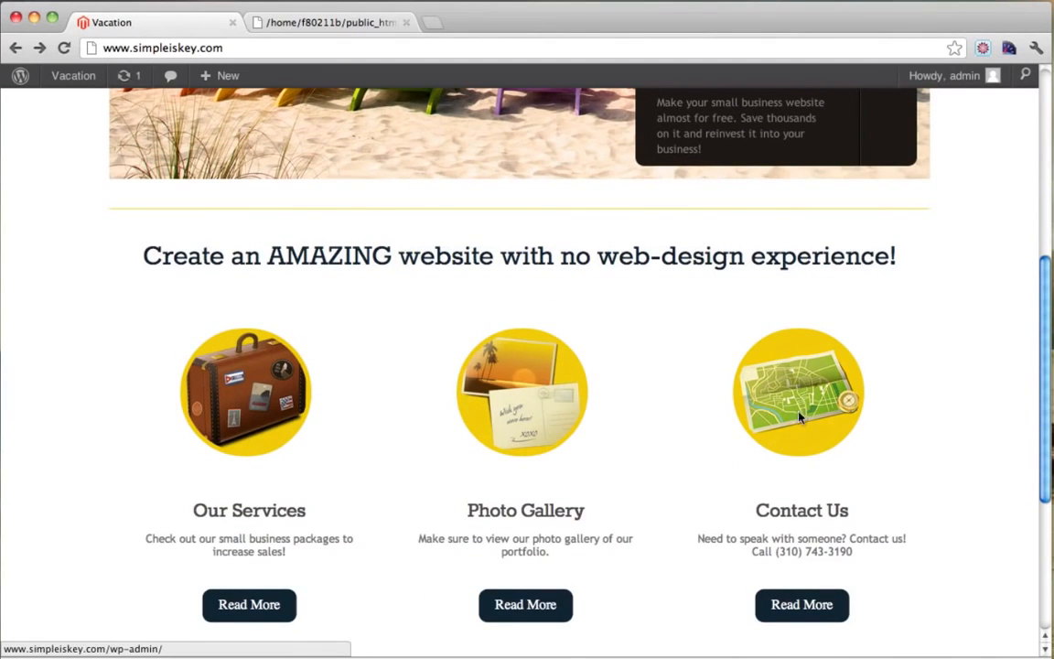
scroll(678, 426, "down", 2)
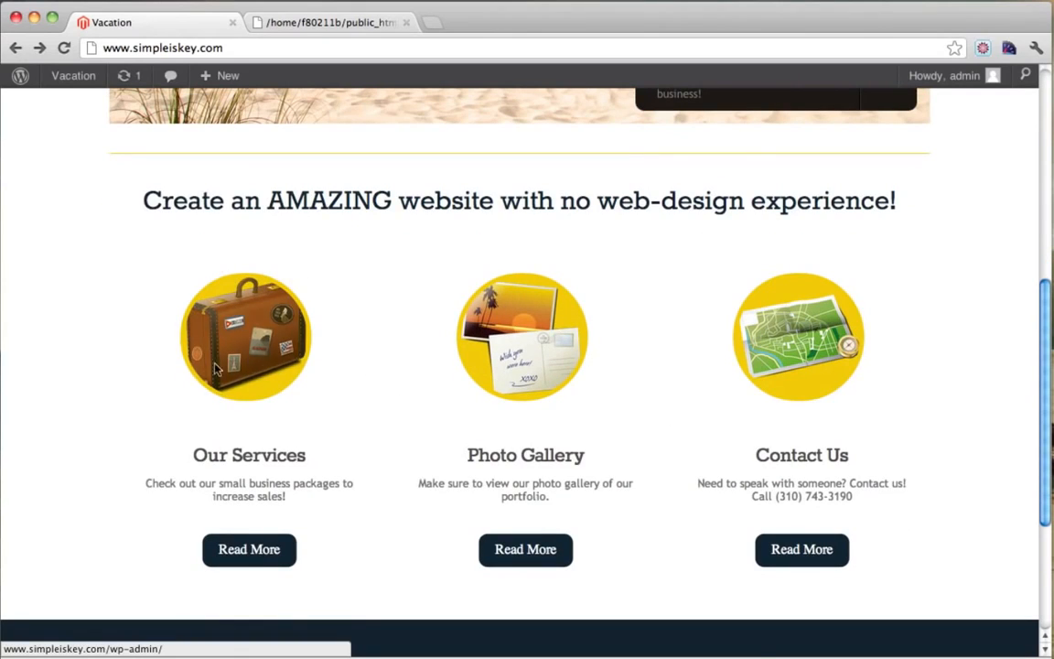
scroll(793, 432, "up", 5)
scroll(794, 432, "up", 2)
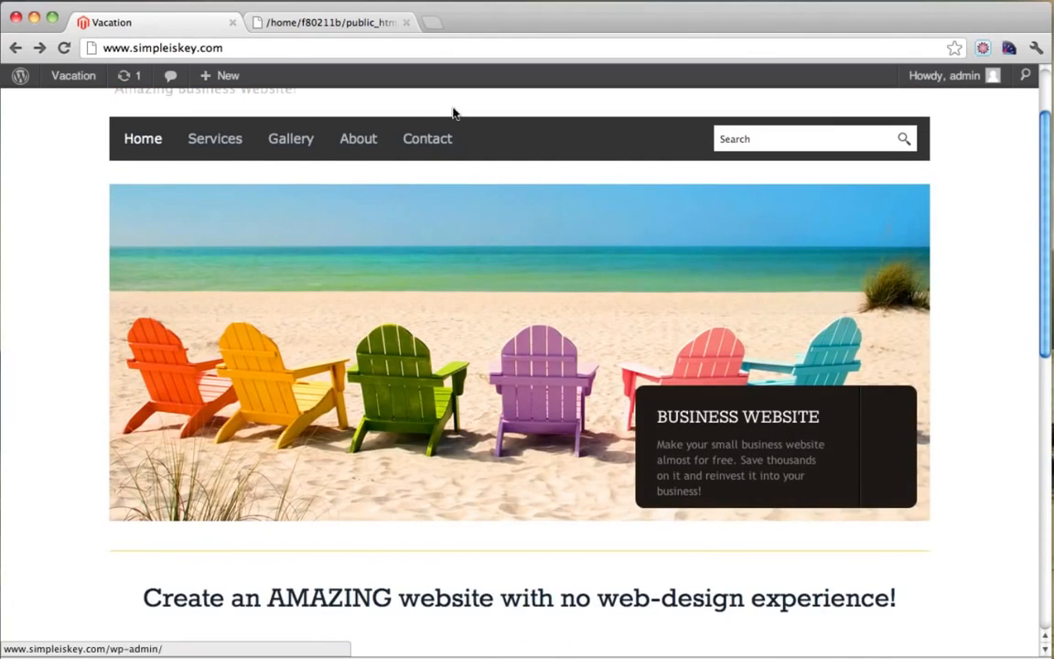
scroll(690, 376, "down", 5)
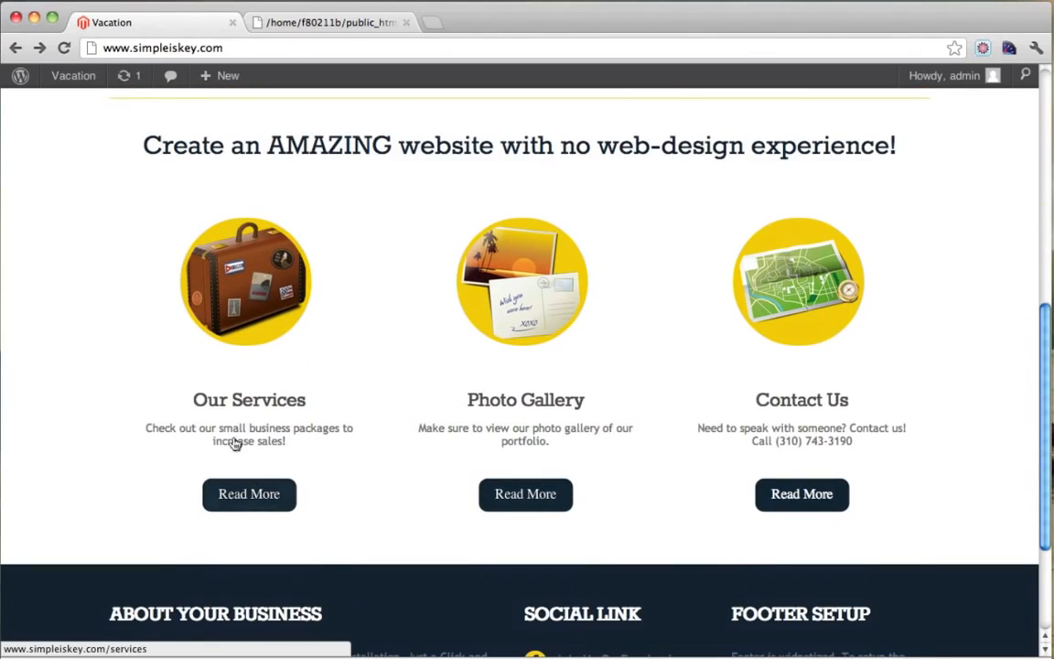
scroll(565, 452, "up", 7)
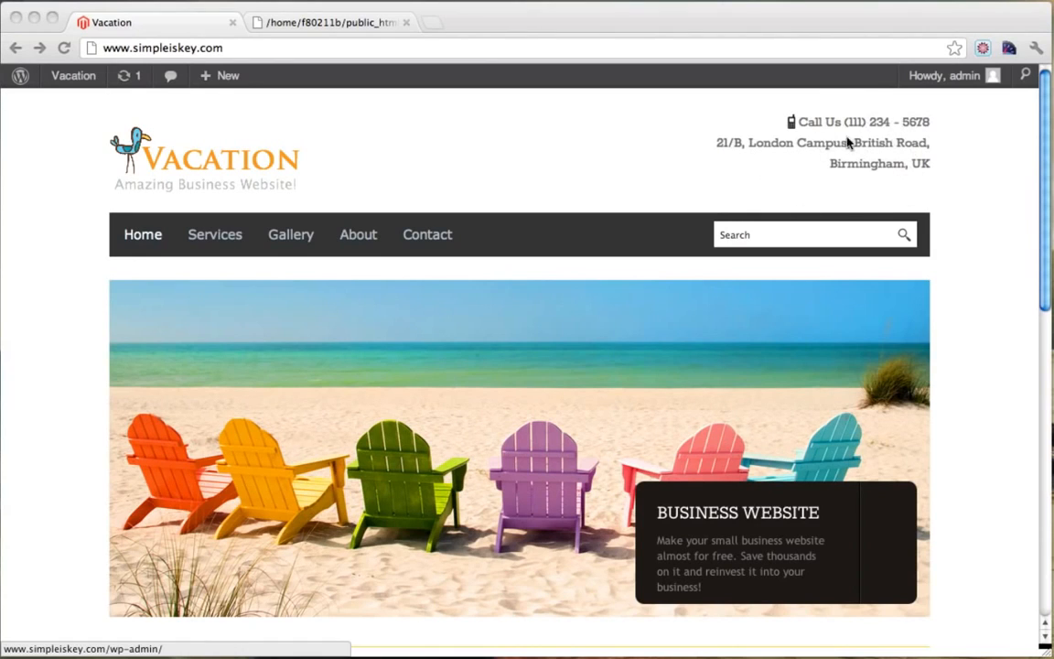
Step: In the theme's General Settings, fill in Home Page Top Right Cell Info with "Call Us:" and the business phone number
left_click(327, 25)
scroll(257, 335, "up", 15)
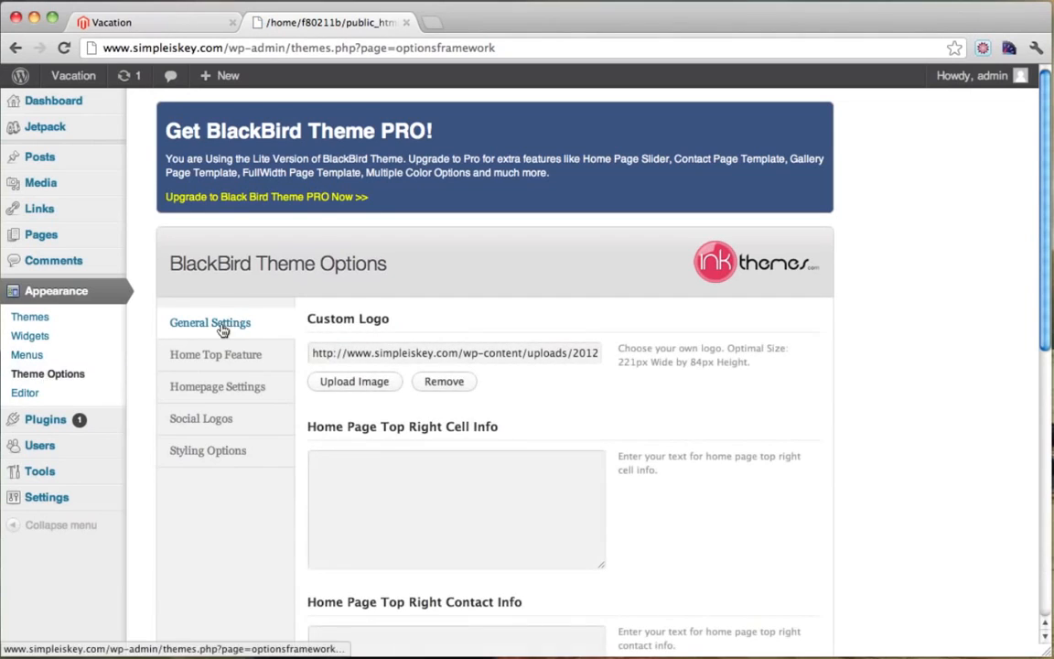
scroll(480, 277, "down", 2)
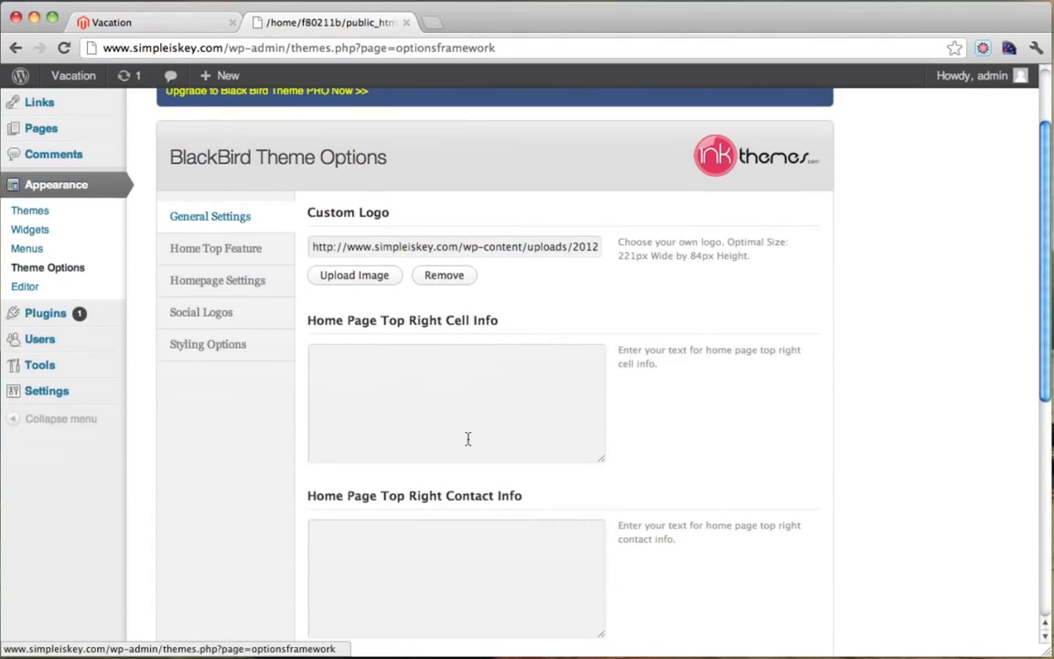
left_click(464, 439)
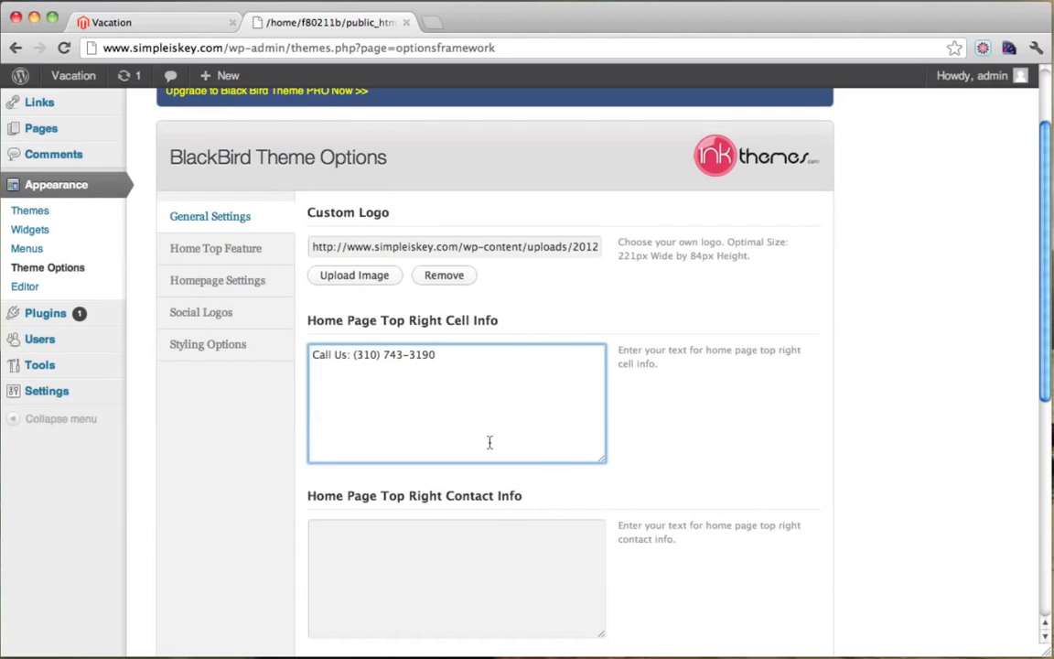
Step: Enter "Los Angeles, CA" as the Home Page Top Right Contact Info and save all theme option changes
scroll(490, 444, "down", 3)
left_click(441, 530)
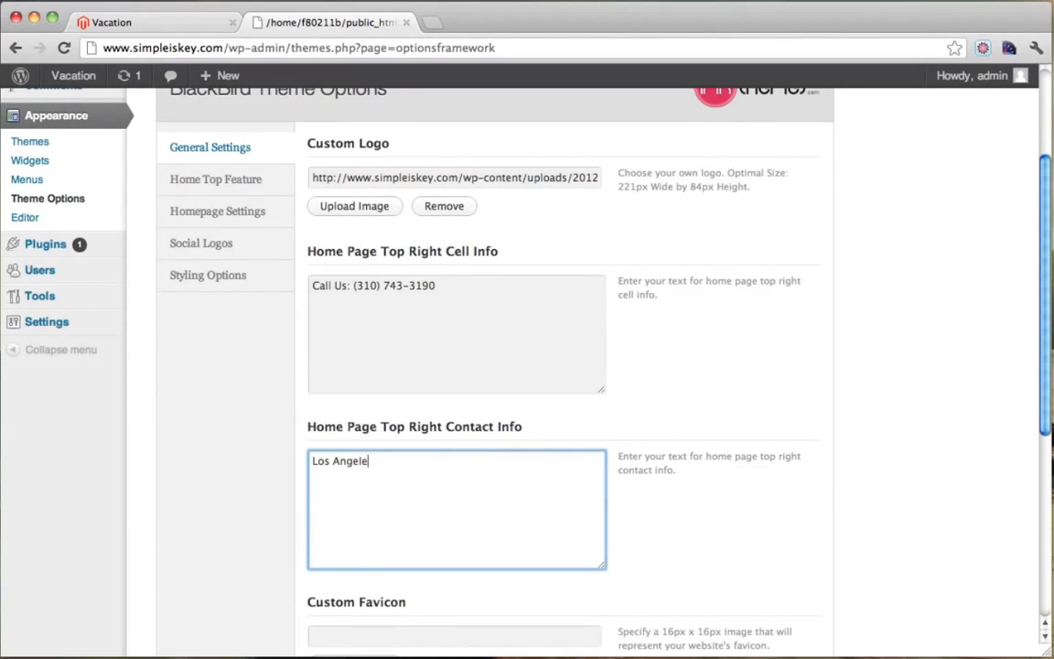
scroll(846, 414, "down", 10)
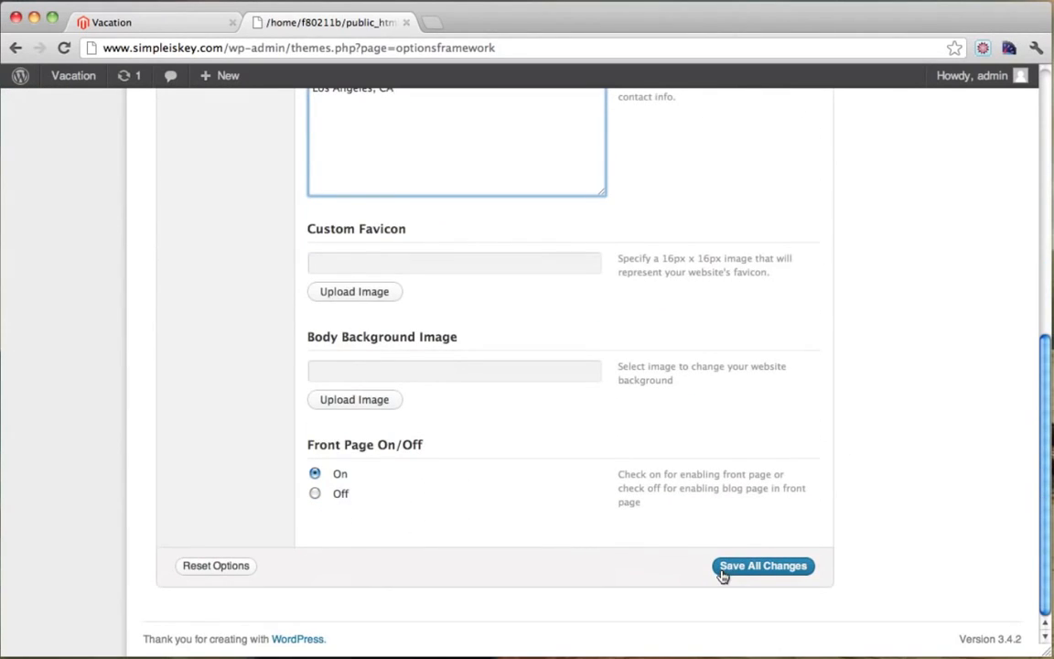
left_click(723, 571)
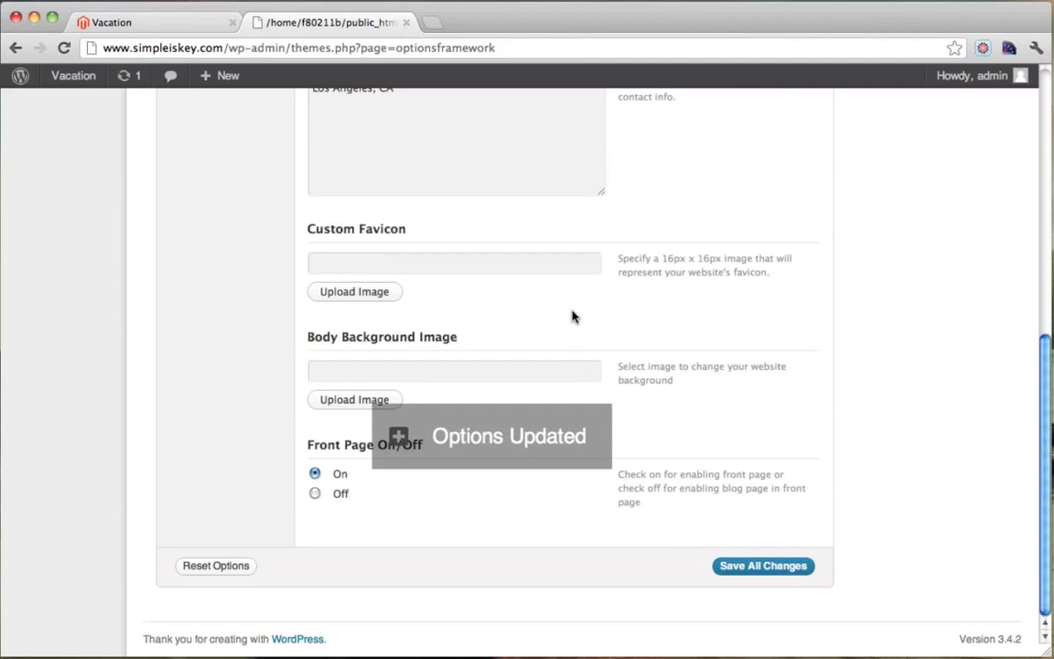
Step: Reload the front page to check the header contact details, and view the Services, Gallery, About and Contact pages
left_click(152, 21)
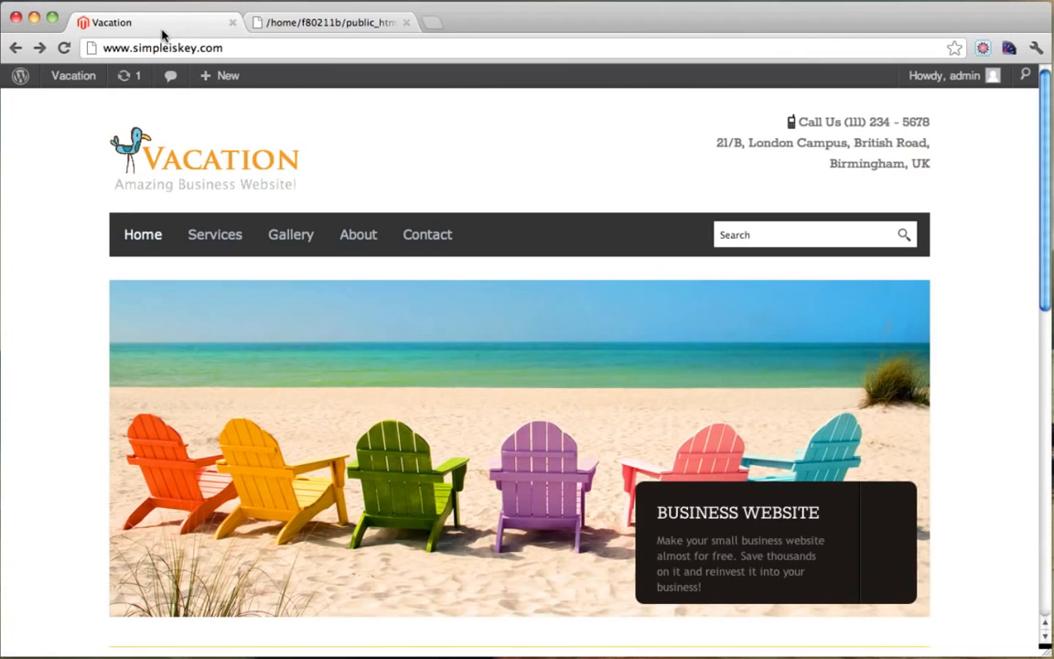
left_click(62, 49)
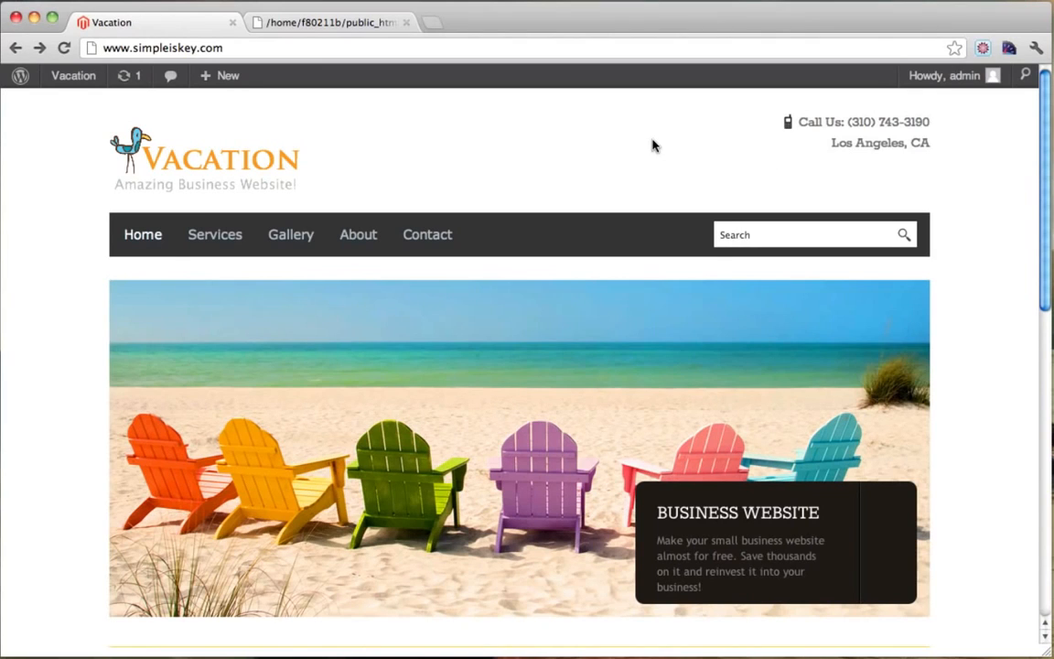
left_click(213, 246)
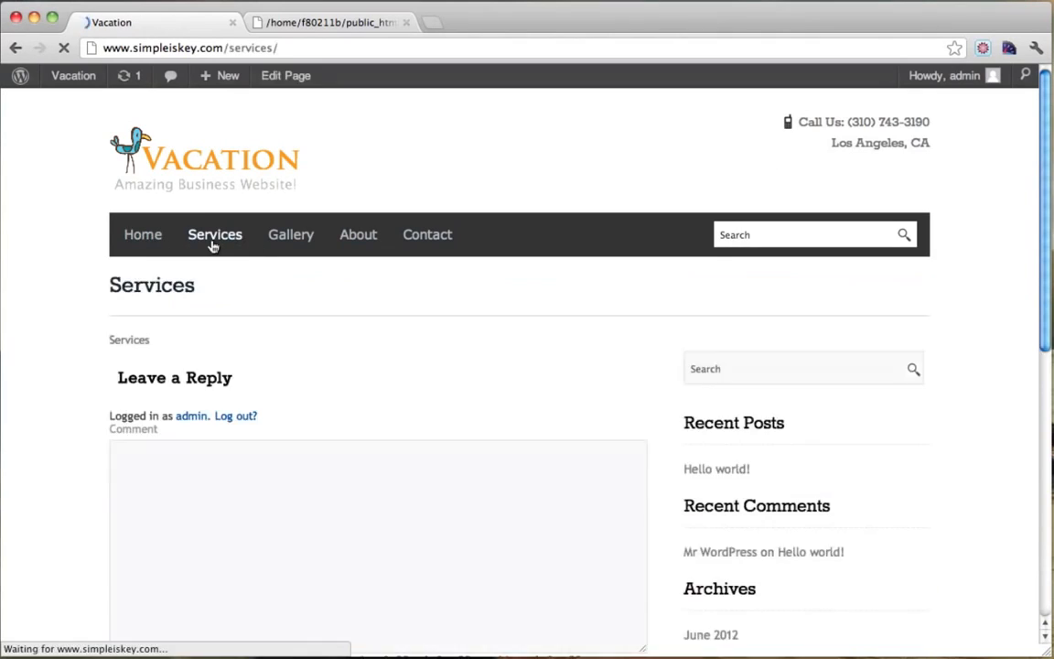
left_click(289, 243)
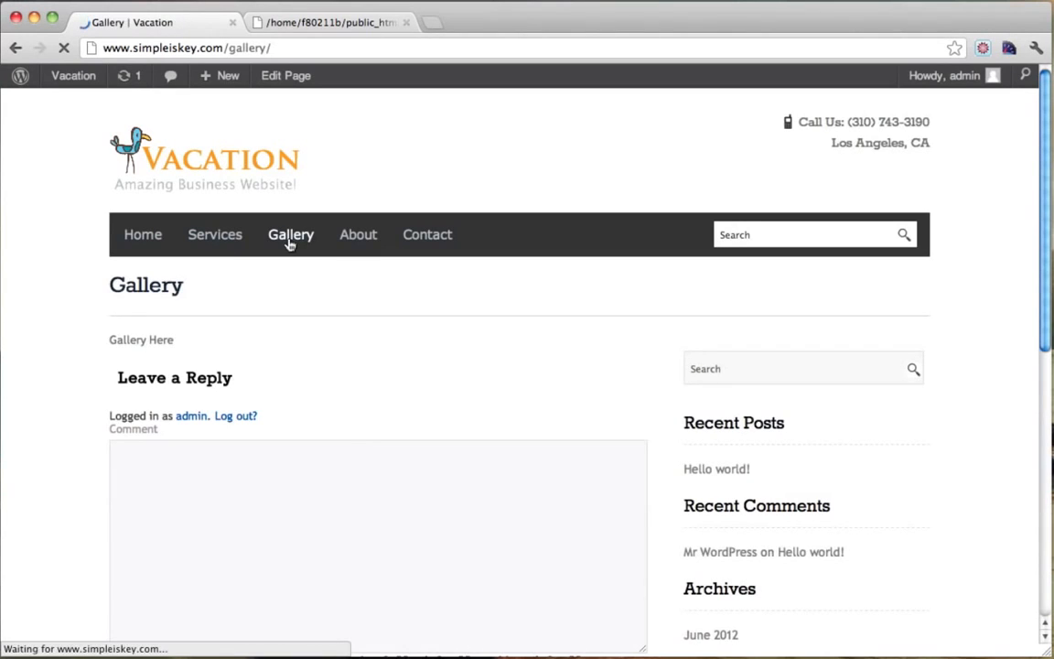
left_click(372, 238)
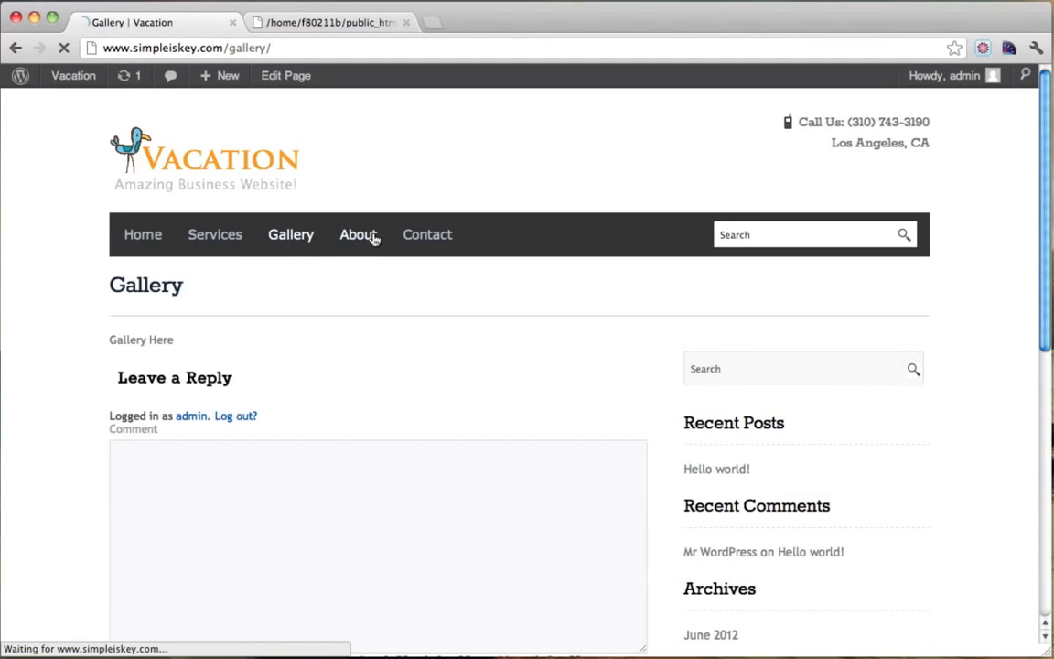
left_click(442, 236)
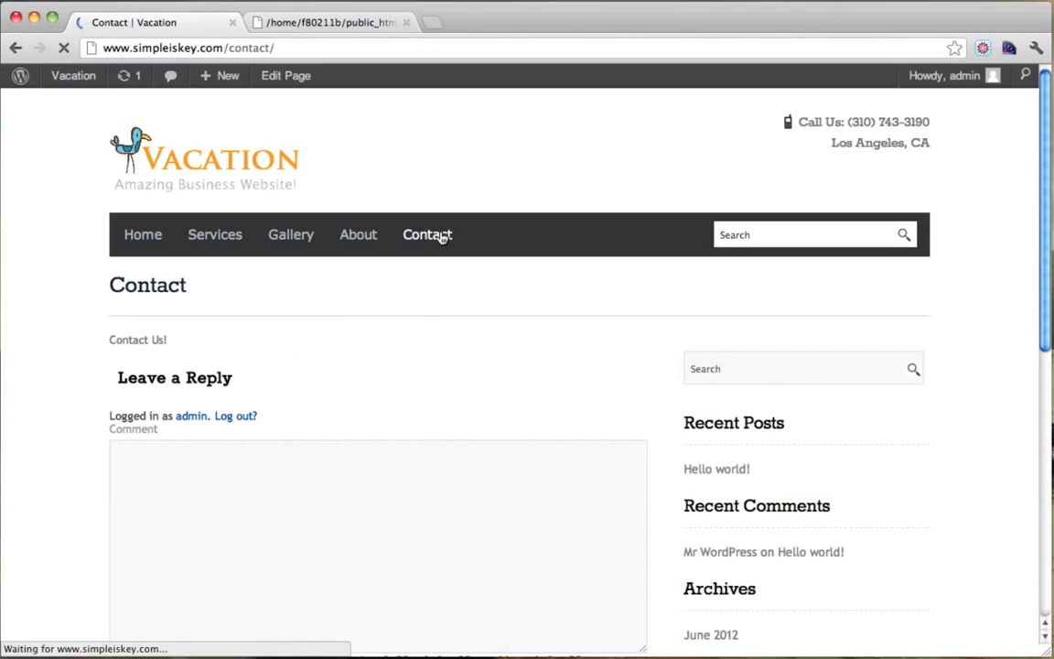
Step: Open the About page for editing and delete all of its existing content, including the photo
left_click(358, 238)
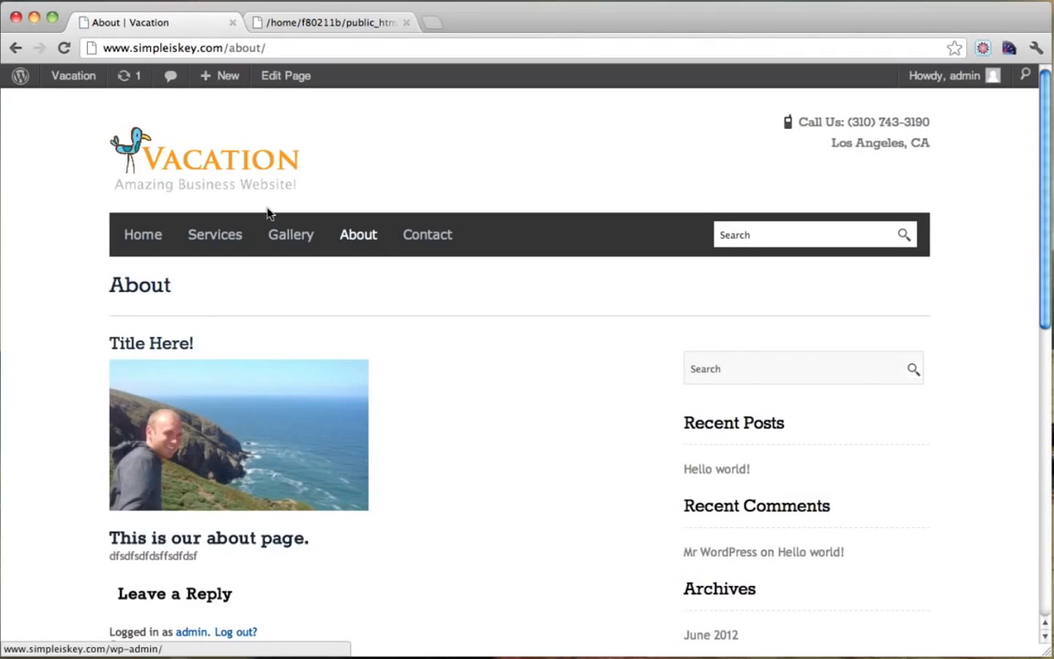
left_click(284, 78)
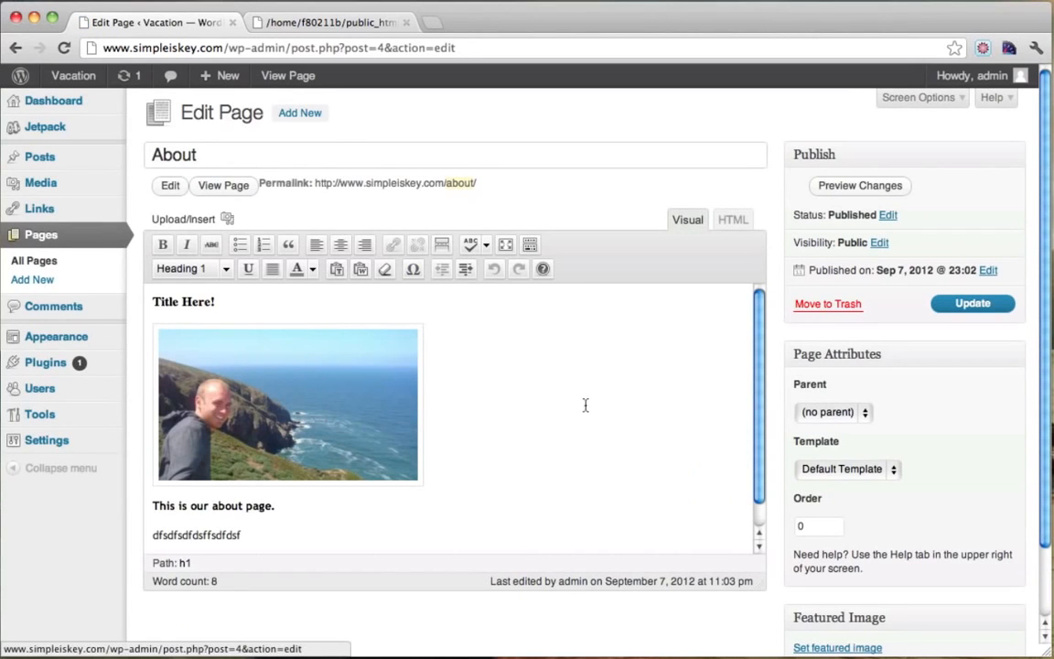
left_click(270, 410)
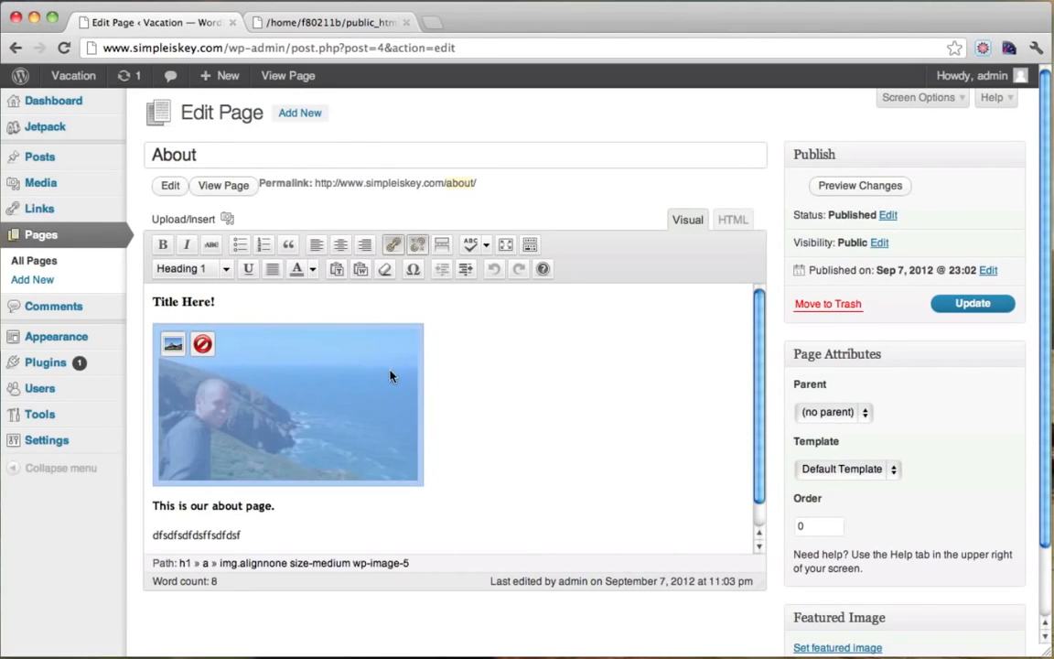
left_click(459, 494)
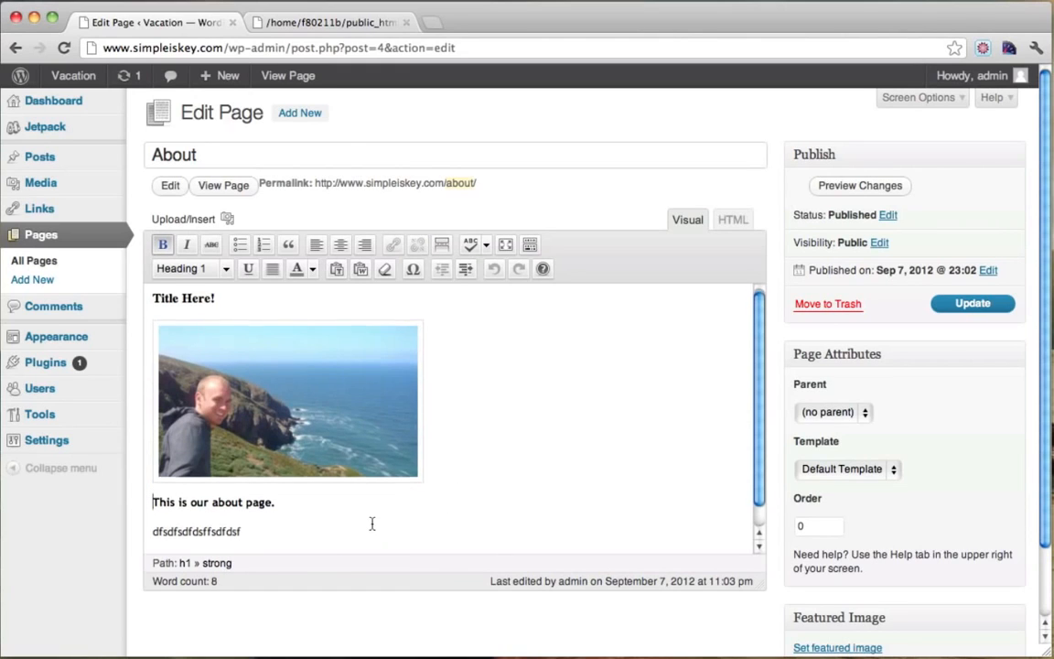
scroll(372, 524, "down", 1)
key("super+a")
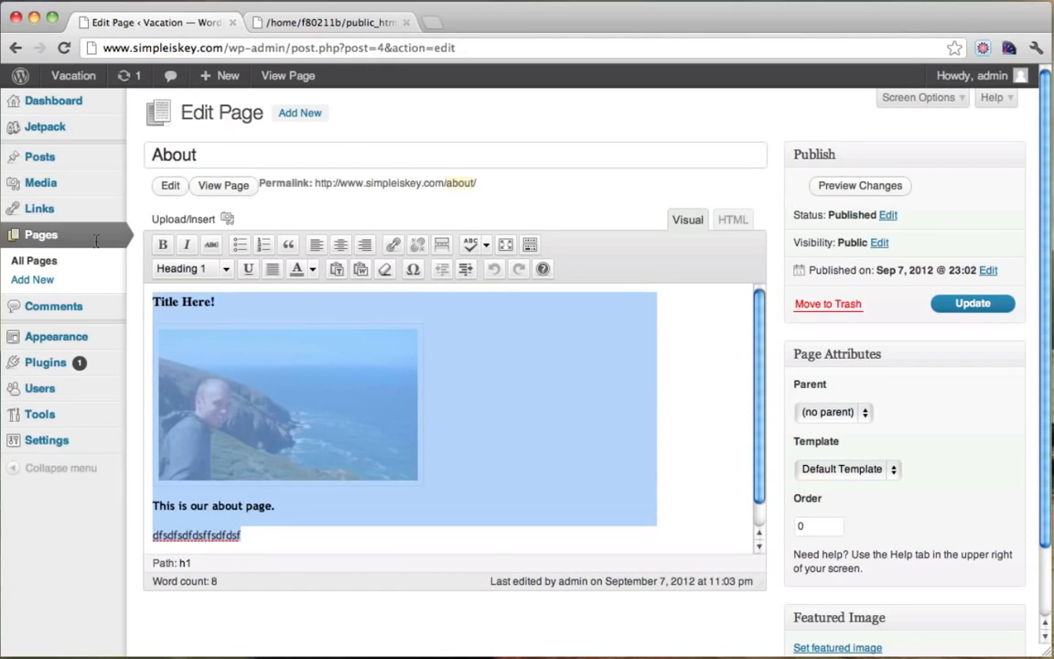
key("BackSpace")
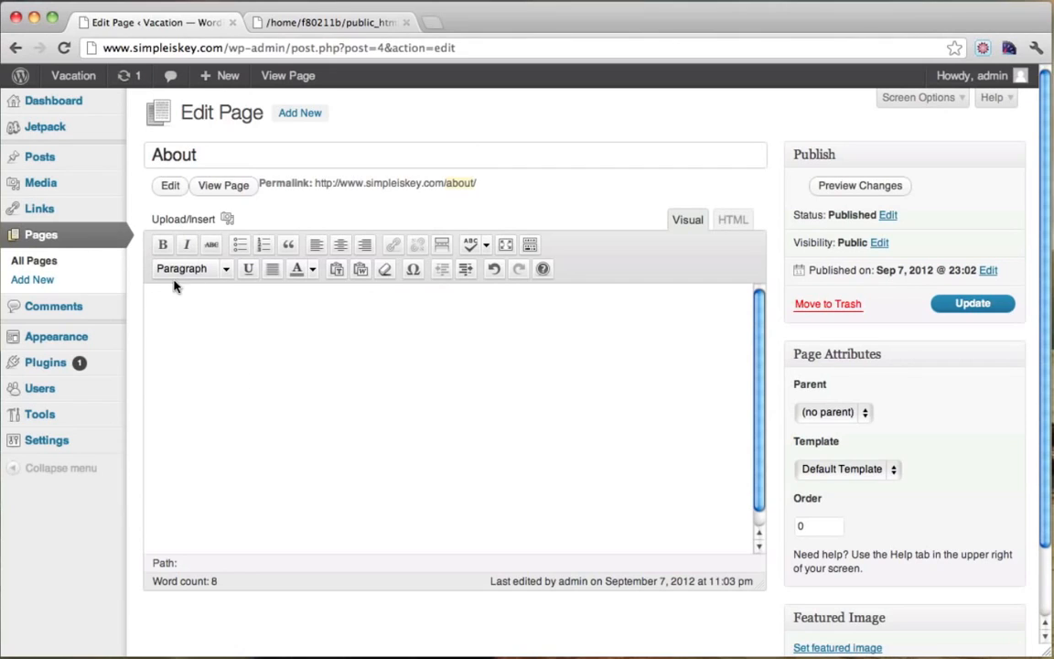
Step: Upload beach_chair.png from the 256x256 folder and insert it at full size into the About page
left_click(225, 221)
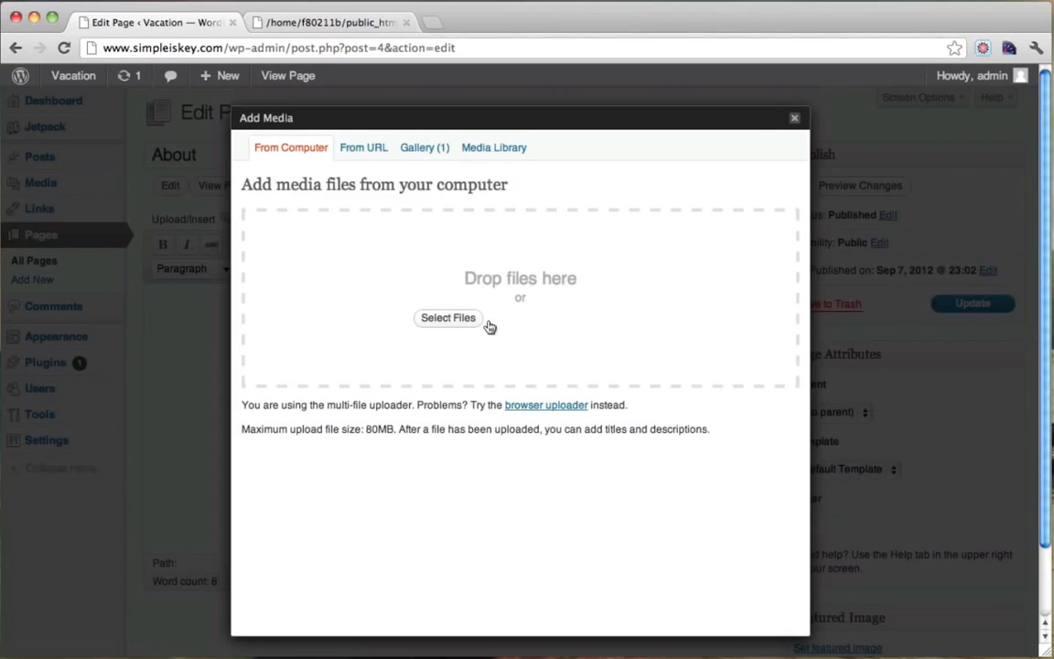
left_click(438, 319)
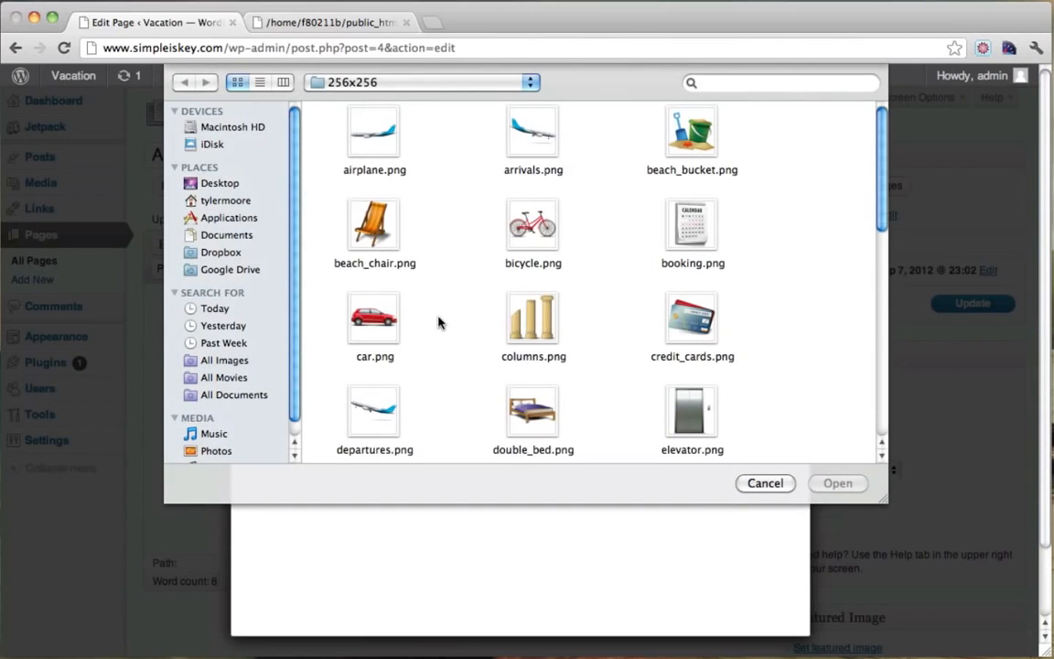
left_click(373, 221)
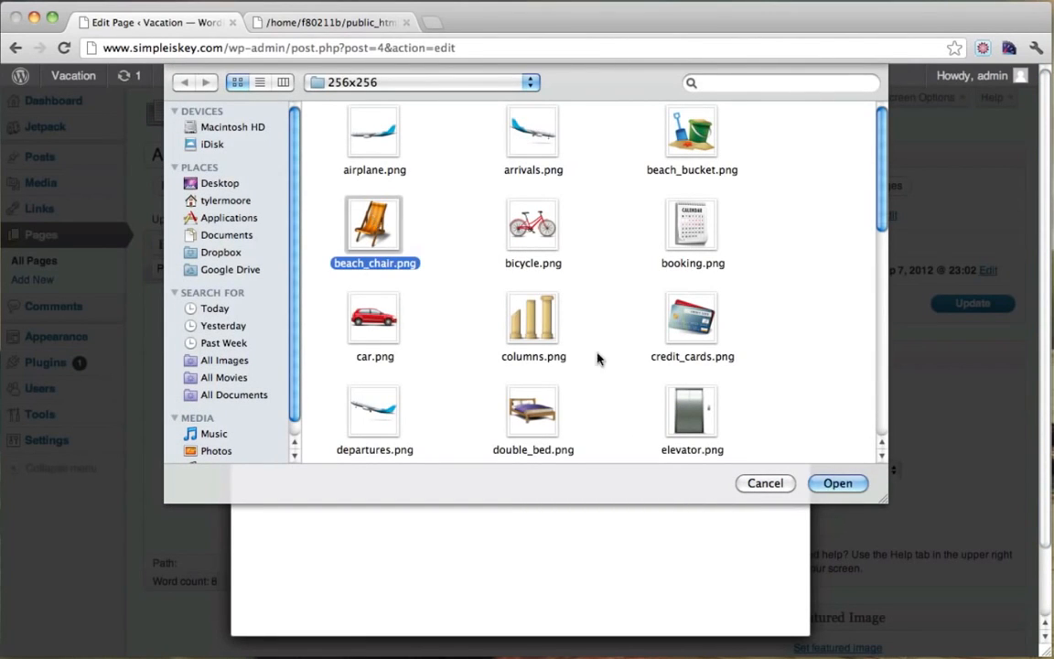
left_click(838, 483)
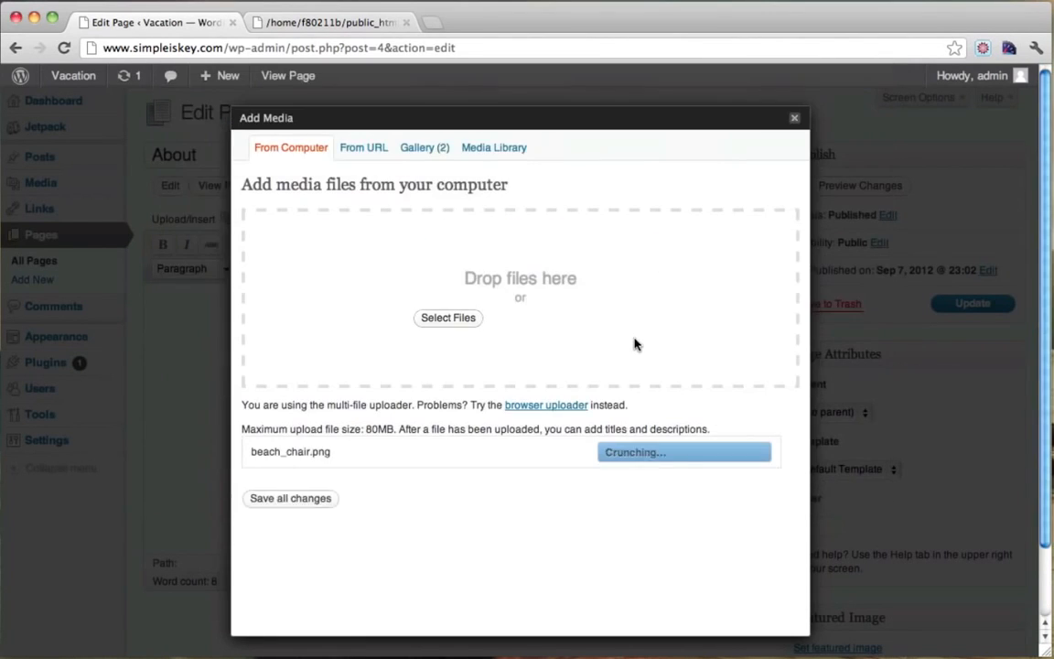
scroll(635, 343, "down", 10)
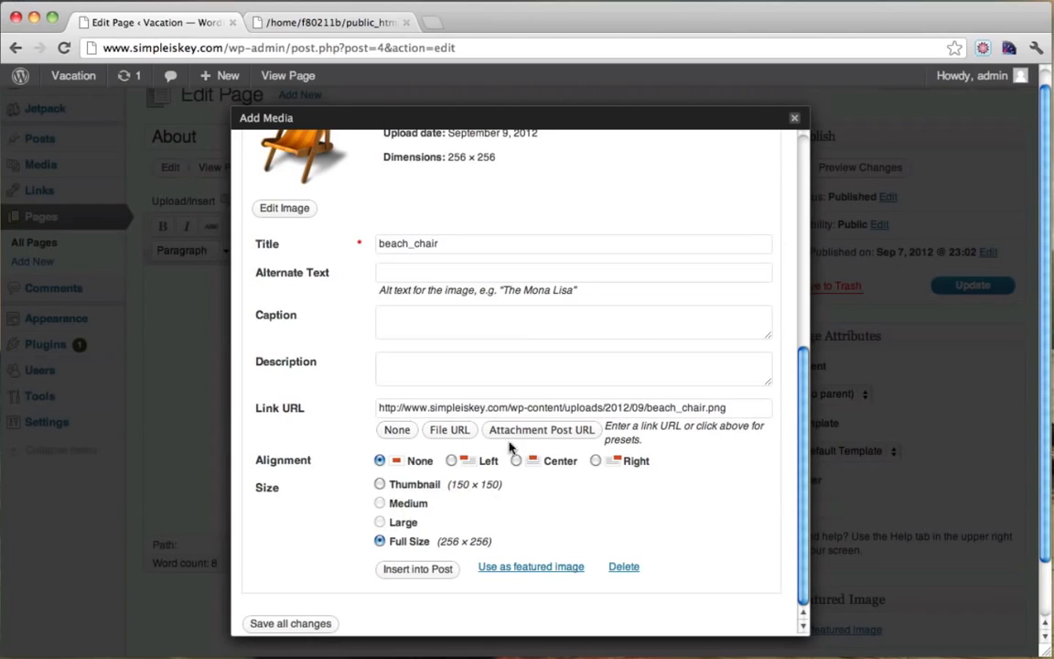
left_click(424, 577)
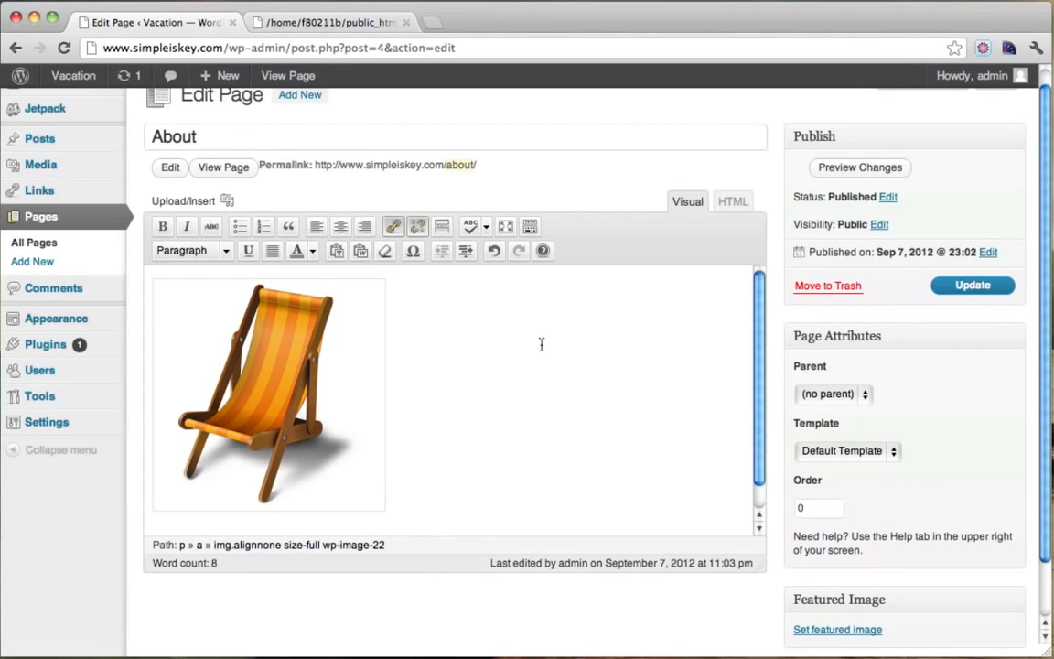
Step: Delete the beach chair image from the About page's content
scroll(541, 344, "down", 2)
scroll(541, 344, "down", 1)
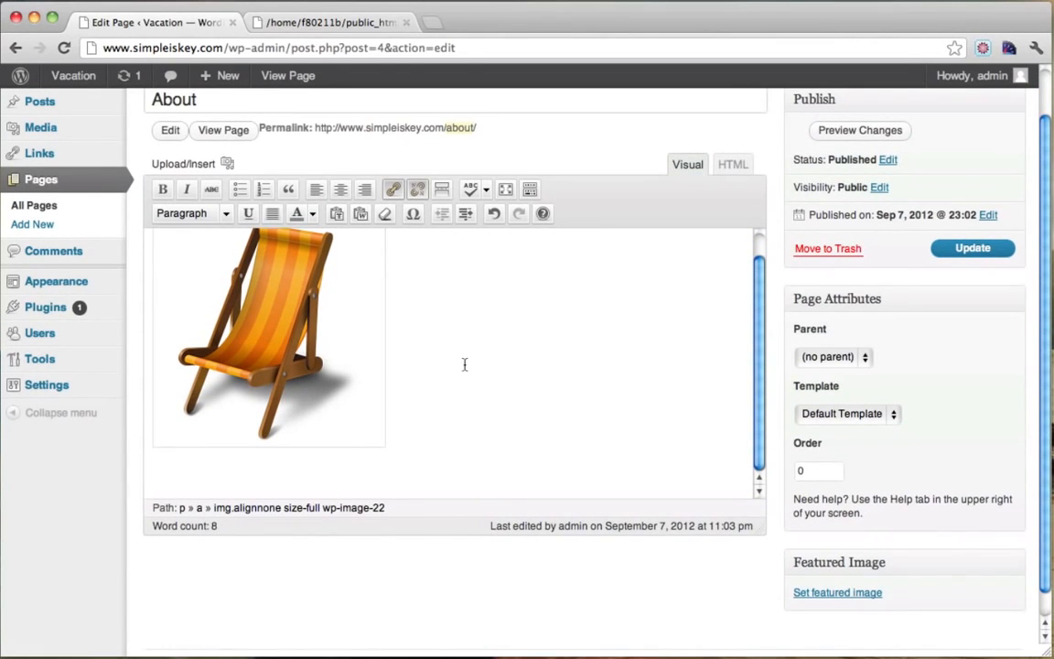
left_click_drag(452, 364, 135, 276)
key("BackSpace")
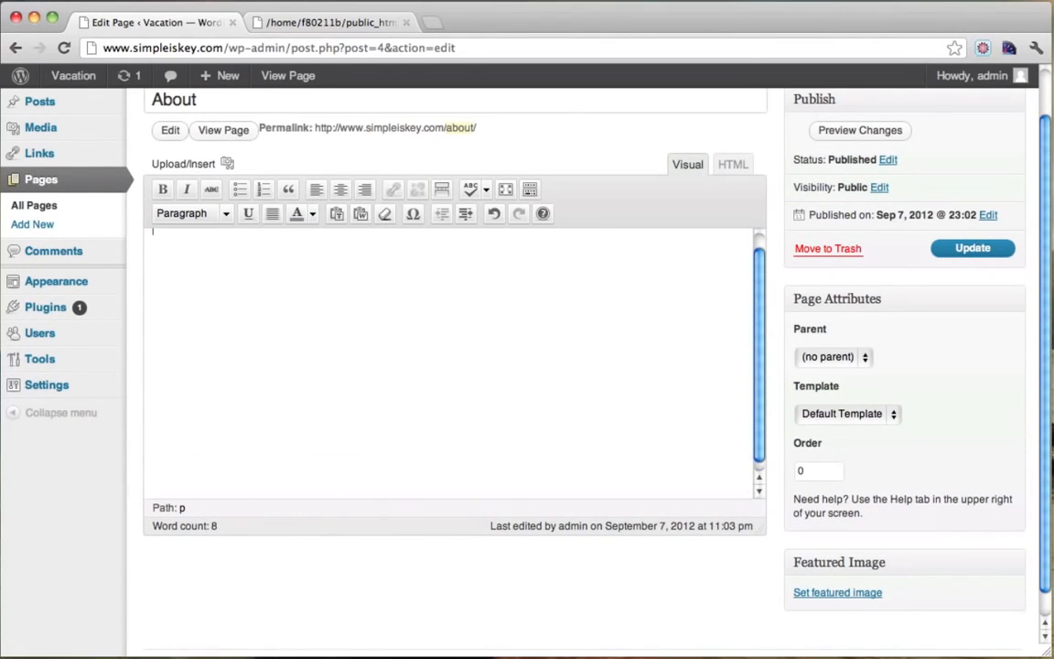
scroll(679, 331, "up", 2)
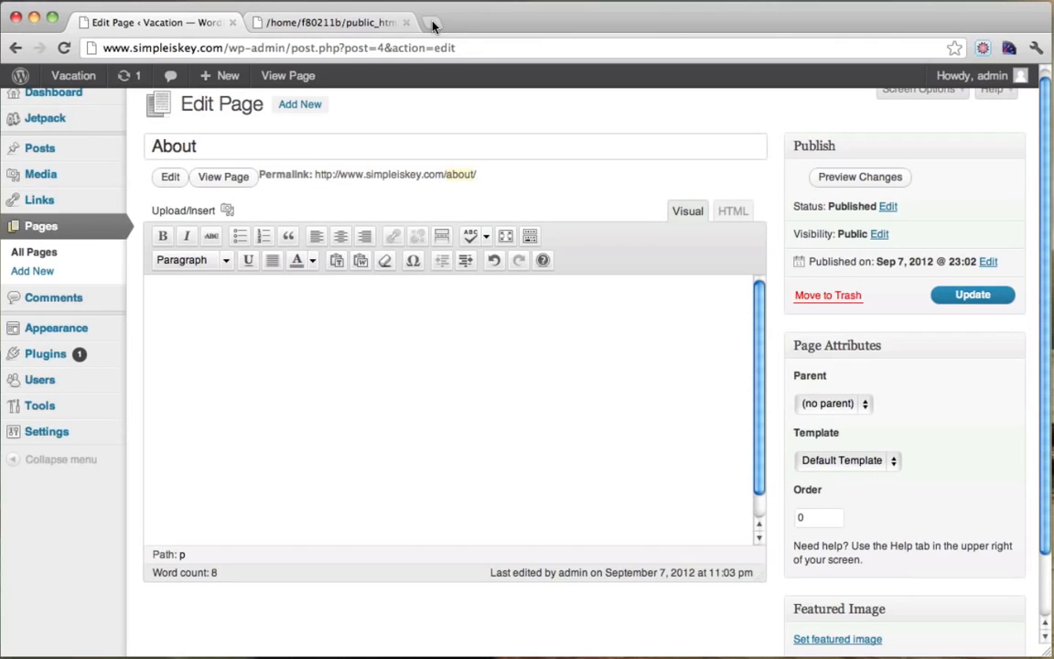
left_click(346, 23)
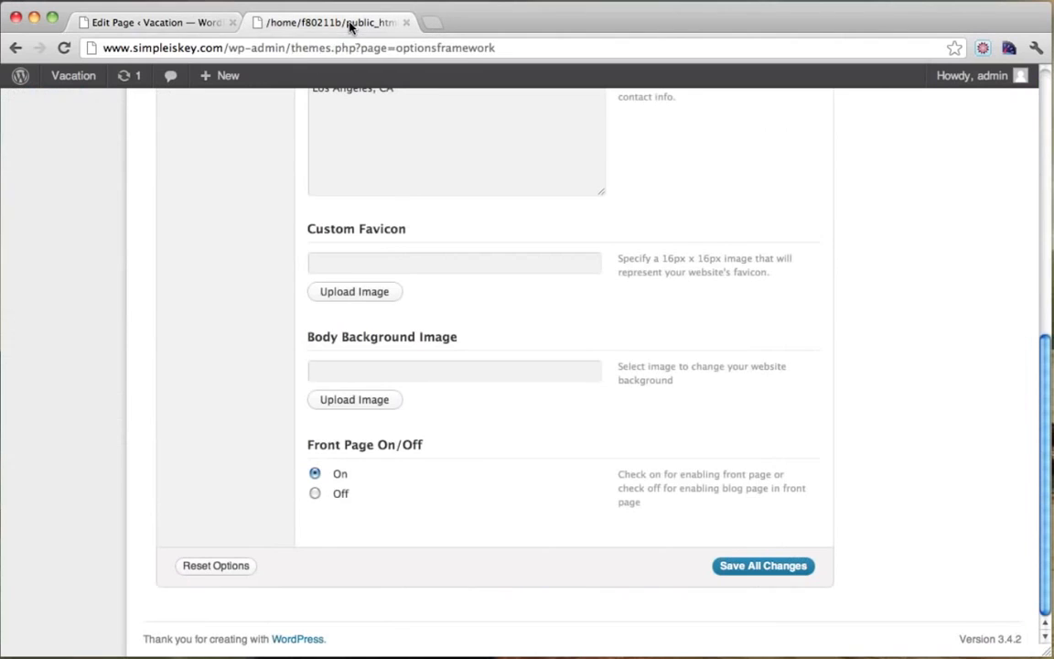
left_click(310, 48)
type("www.youtube.com")
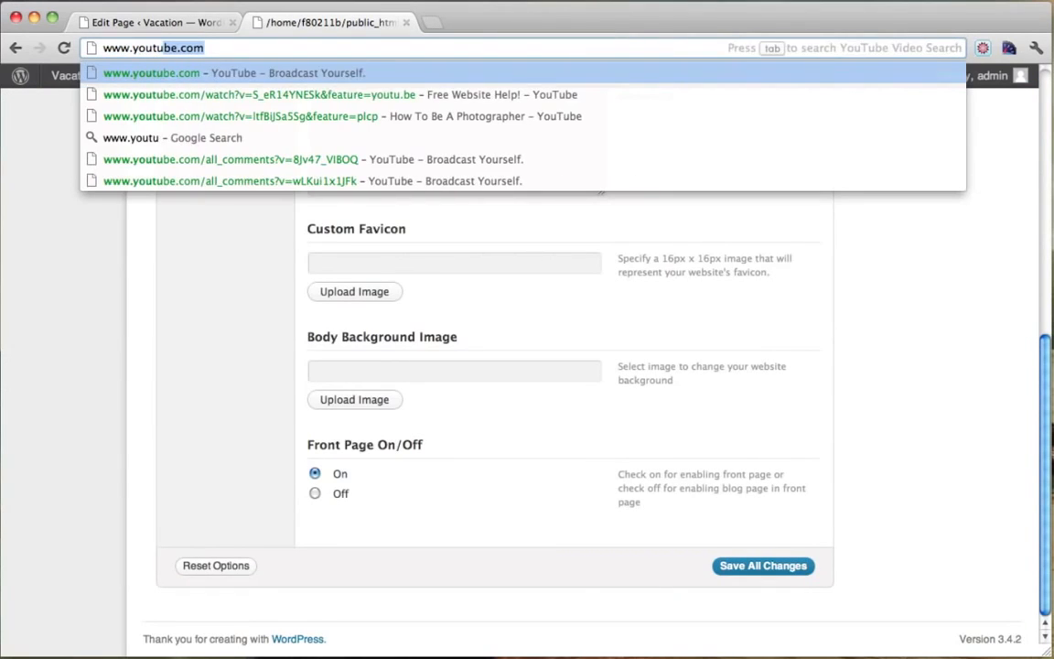
key("Return")
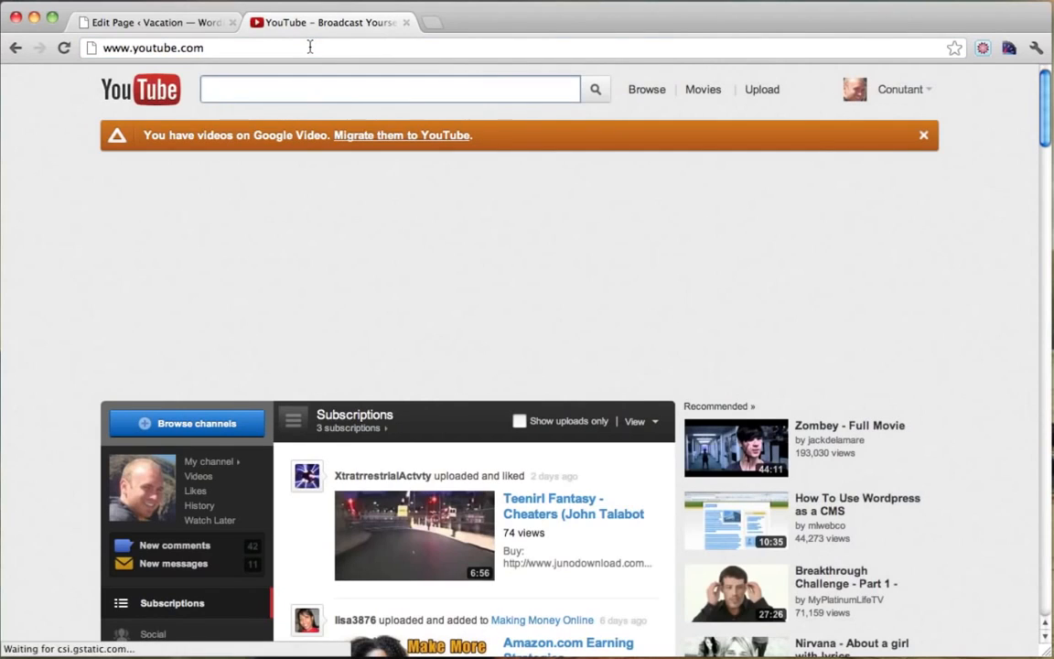
type("jolly")
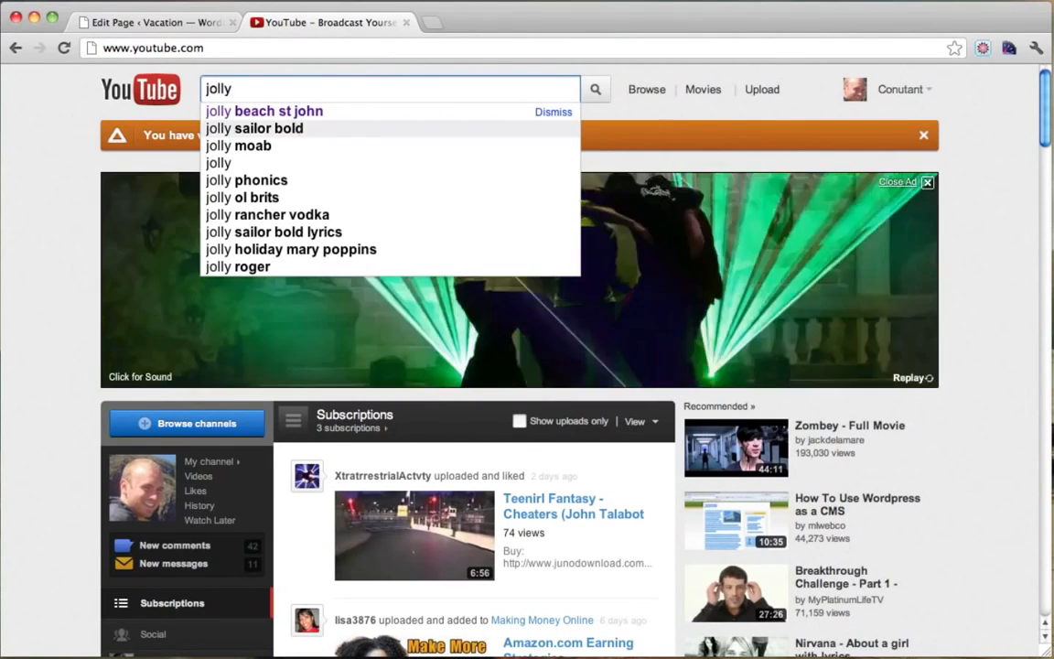
key("Down")
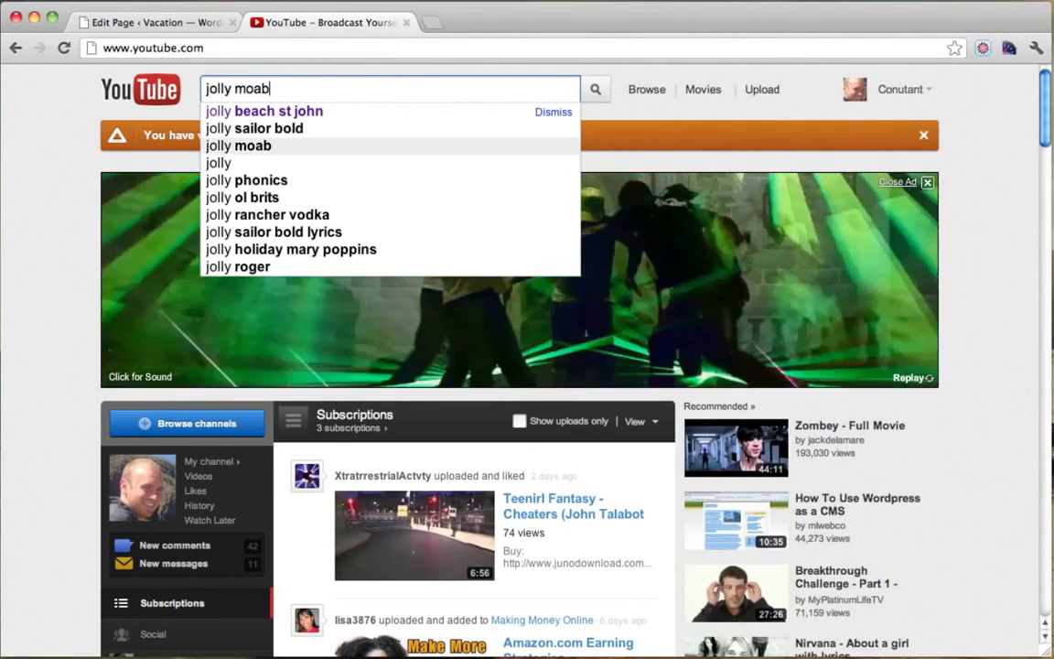
key("Up")
key("Up")
key("Return")
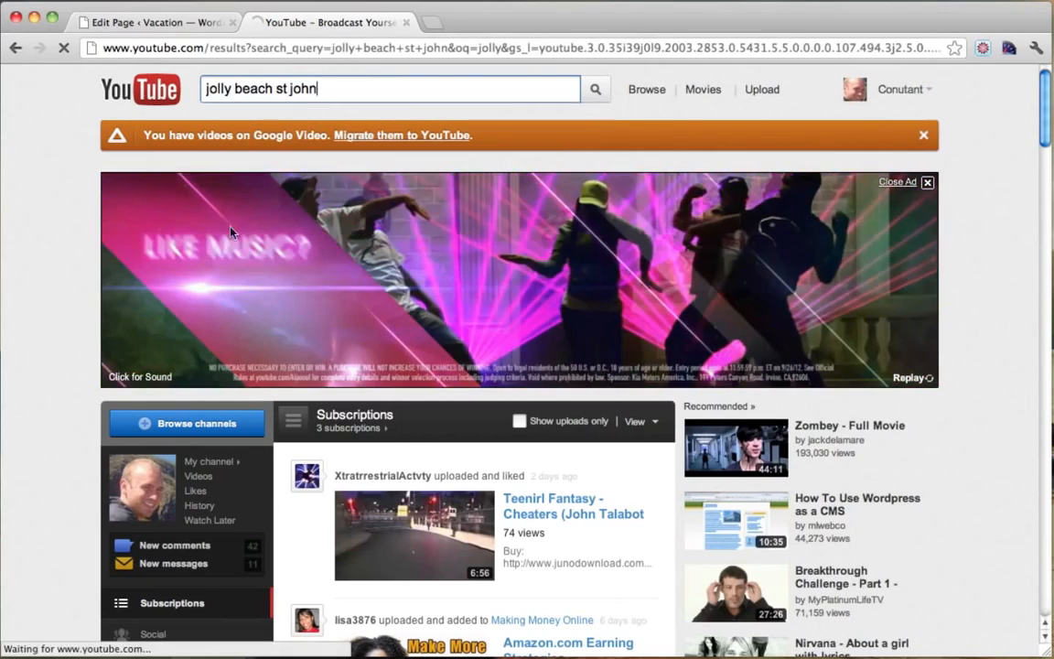
Step: Open the video "Jolly Beach St John, Antigua in full HD" from the search results and pause its playback
scroll(386, 332, "down", 1)
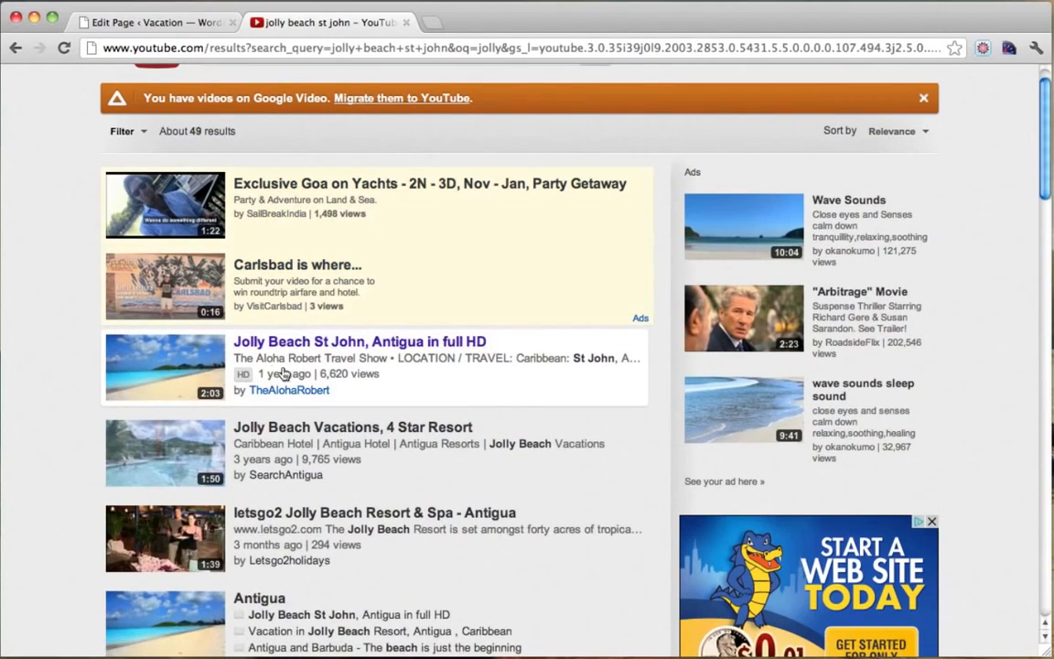
left_click(312, 348)
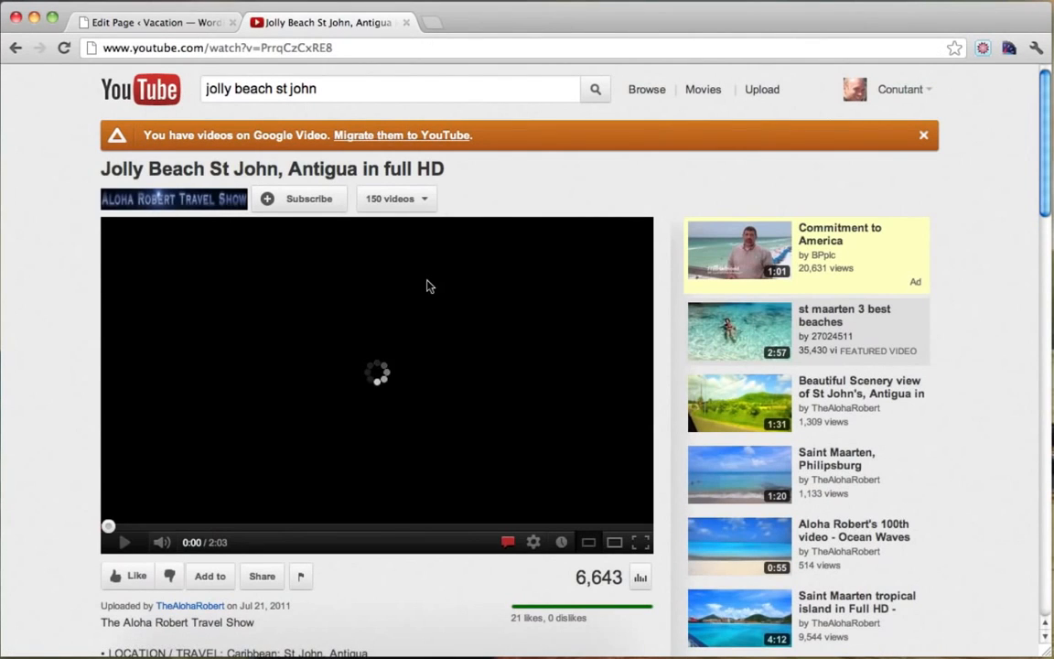
left_click(124, 542)
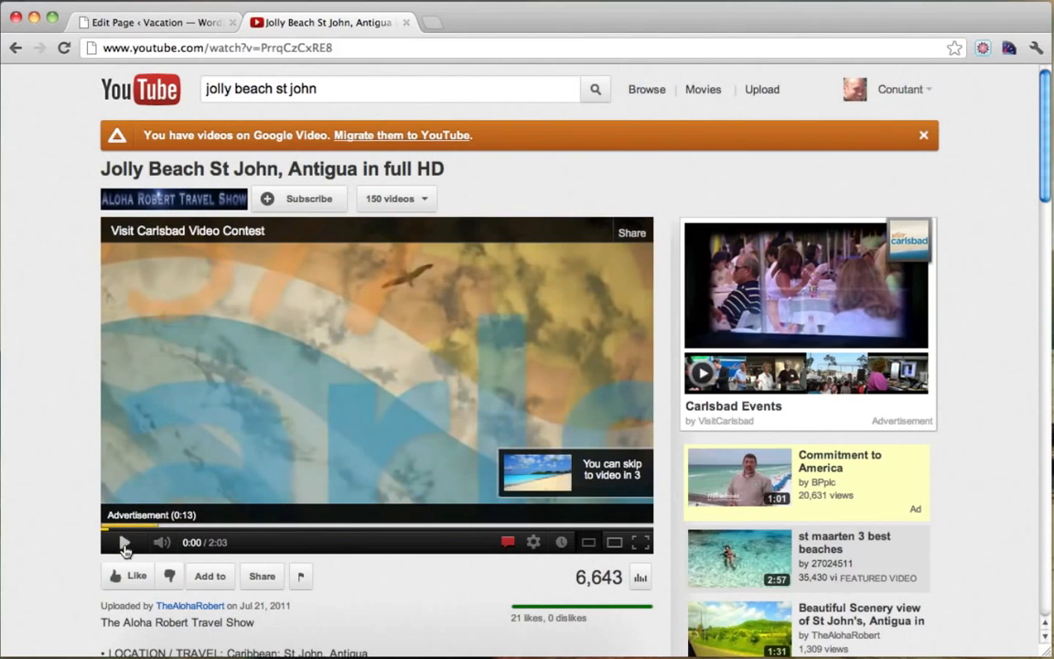
Step: Copy the full web address of the Jolly Beach video
left_click(351, 49)
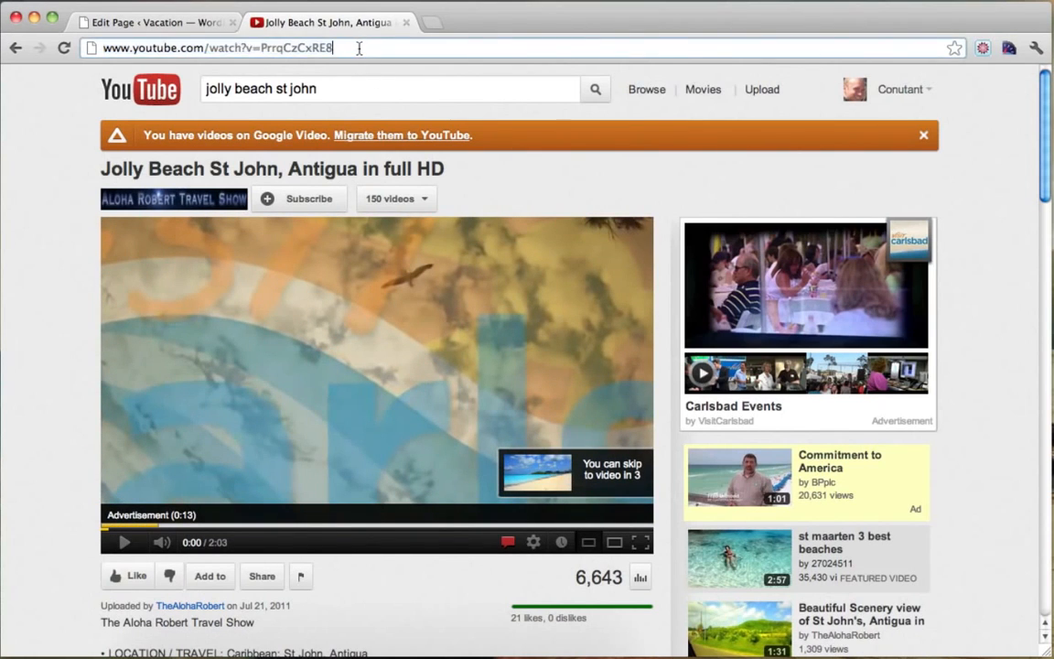
double_click(359, 48)
left_click_drag(359, 49, 109, 58)
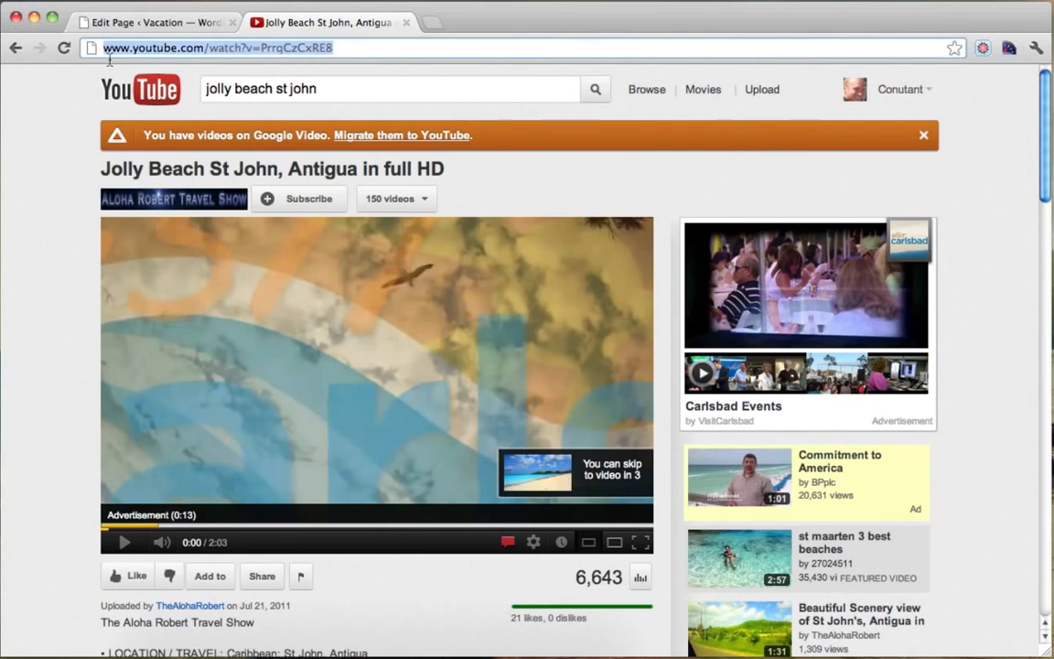
right_click(186, 51)
left_click(235, 70)
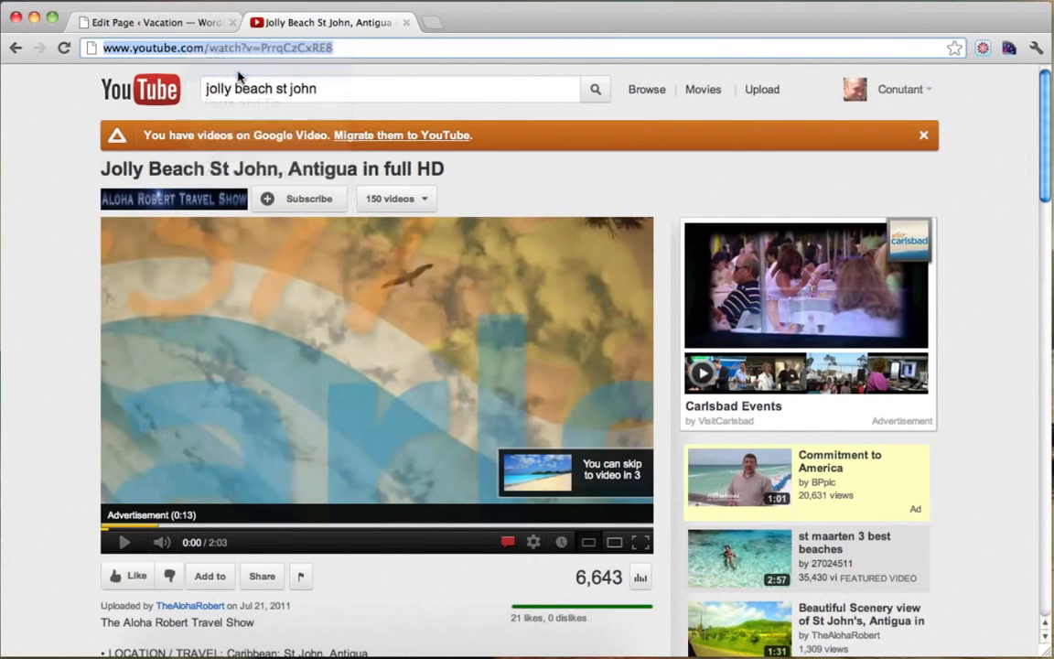
left_click(155, 22)
left_click(308, 347)
key("super+v")
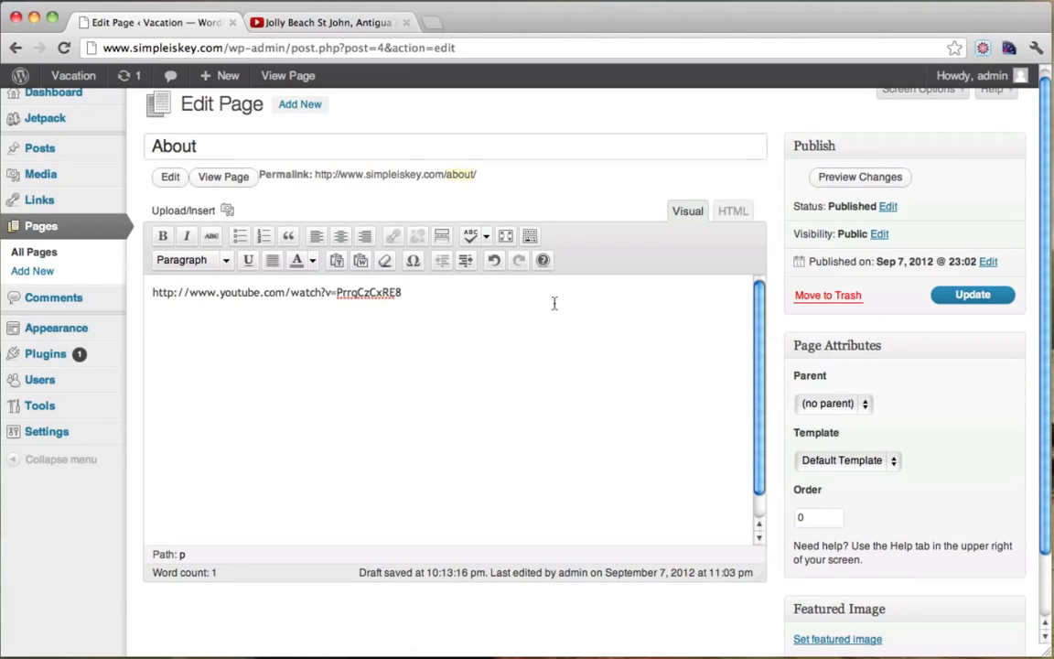
left_click(965, 302)
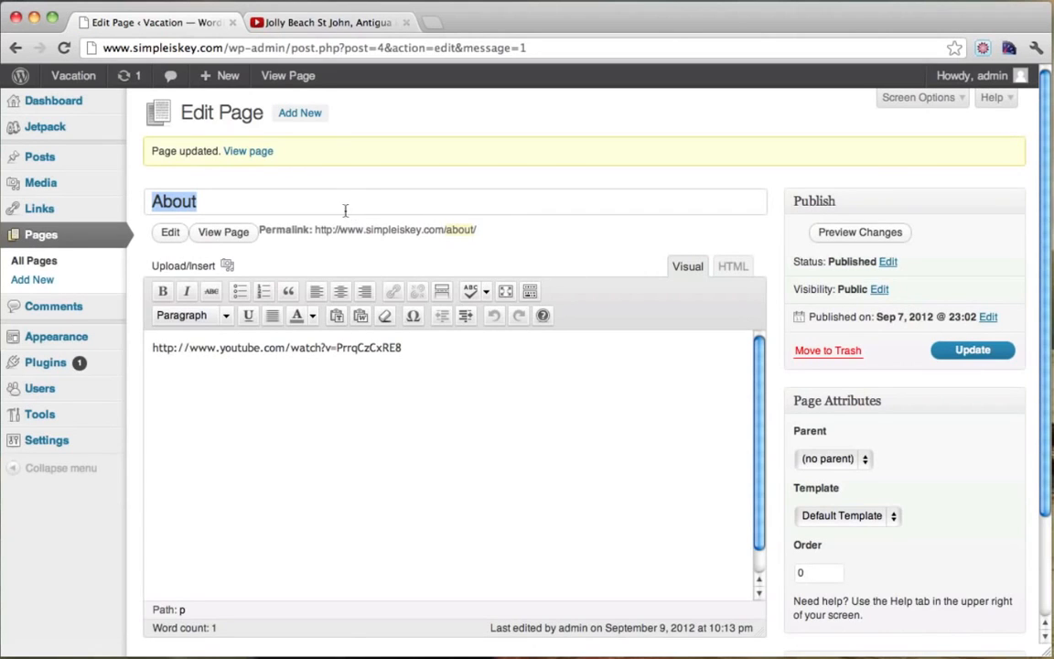
Step: View the live About page, briefly play the embedded video, and examine how it fits the content column
left_click(226, 233)
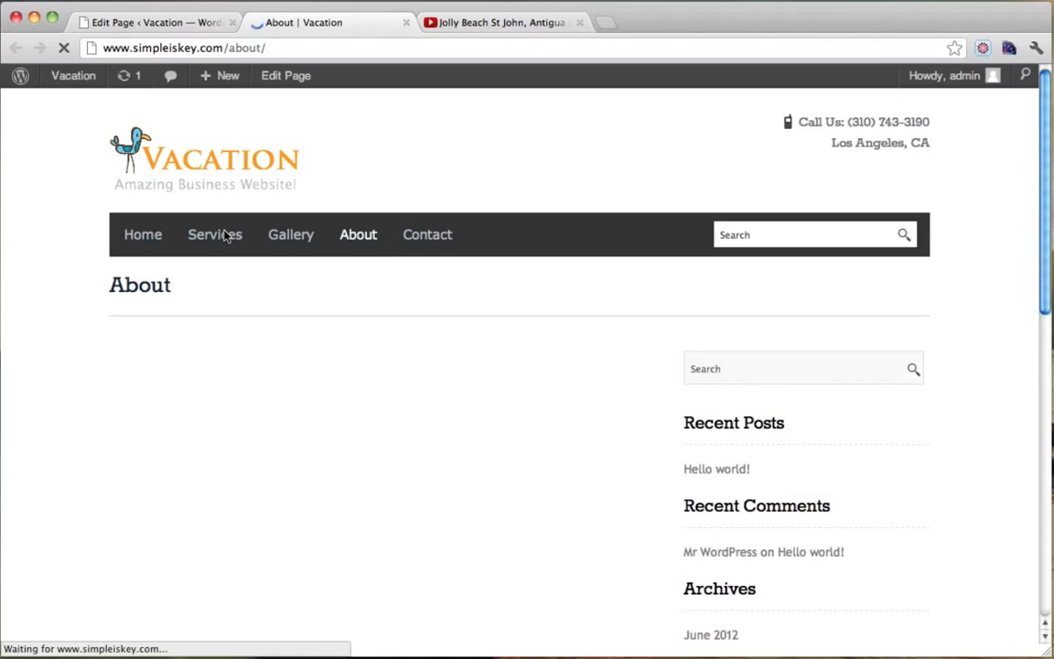
scroll(680, 266, "down", 1)
scroll(680, 267, "down", 2)
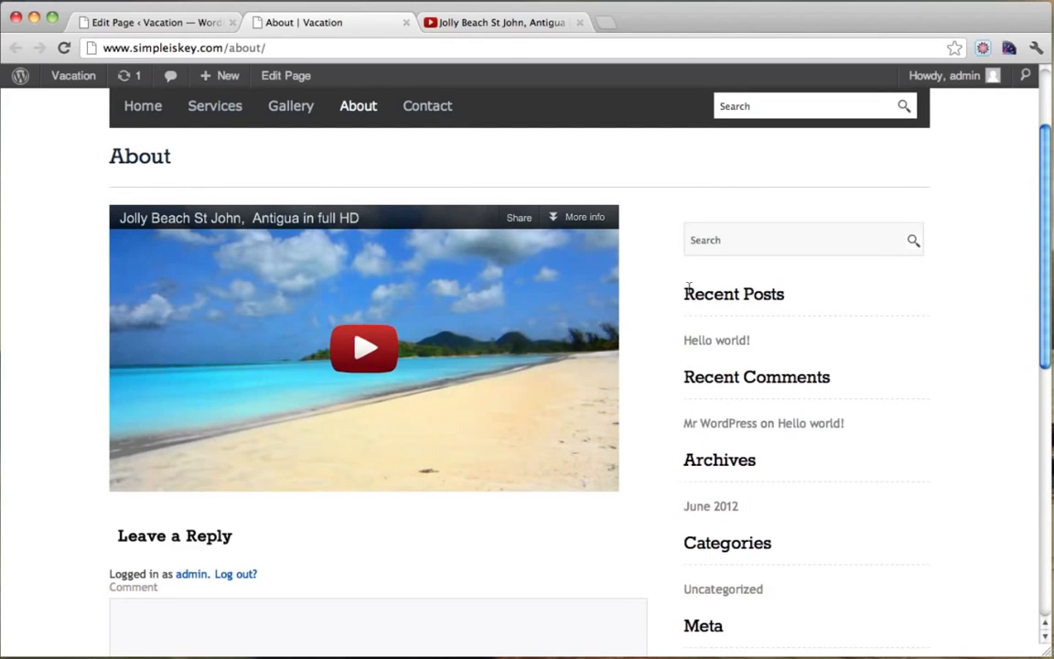
scroll(631, 288, "up", 3)
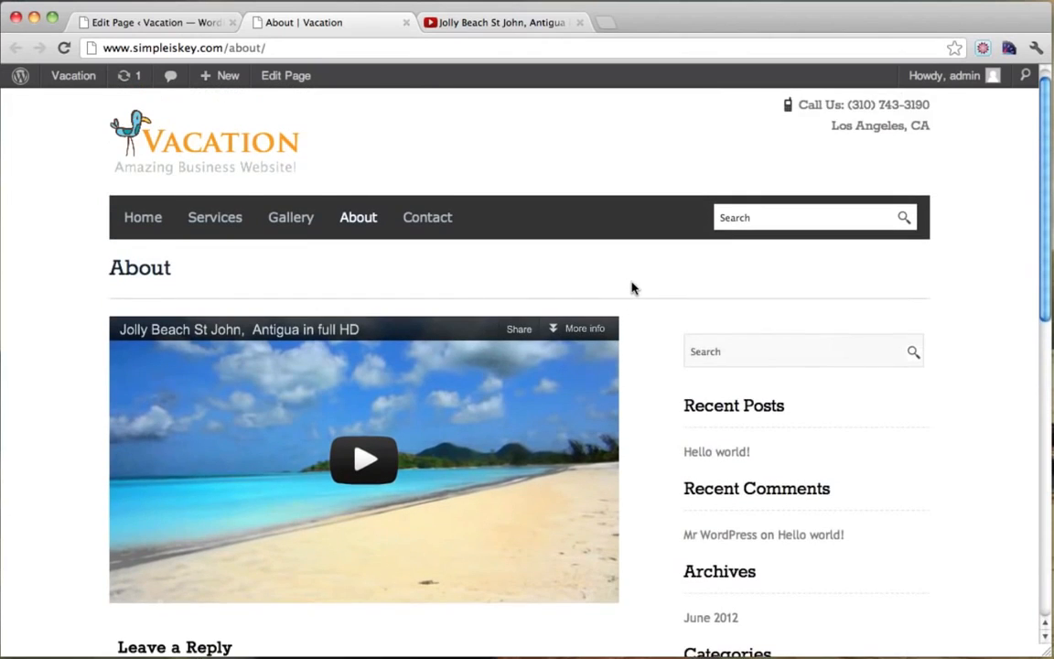
scroll(632, 288, "down", 2)
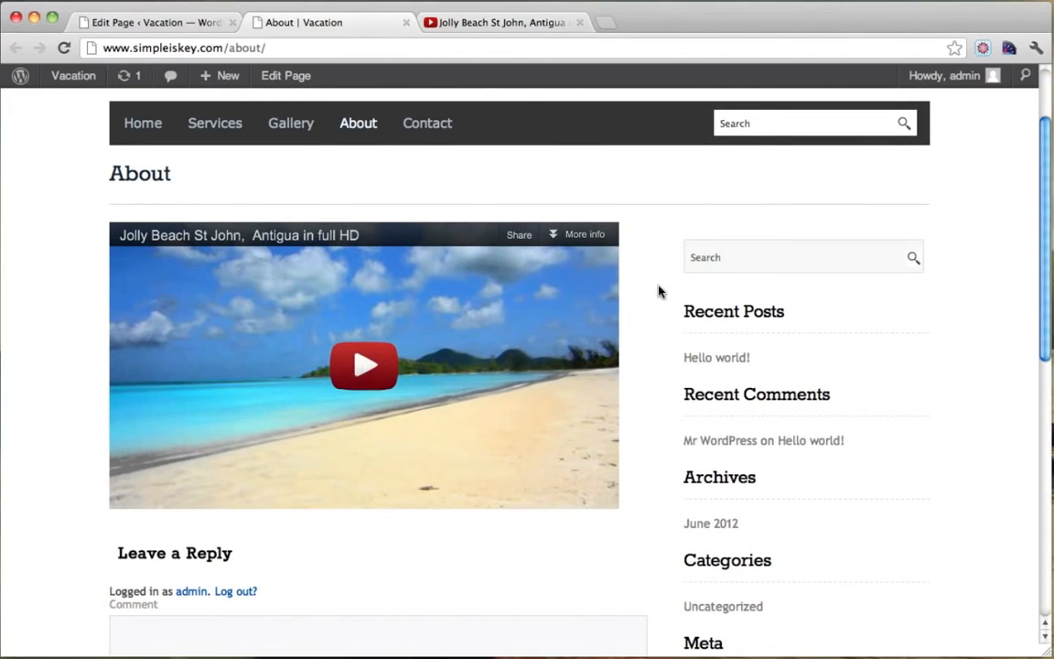
scroll(660, 292, "down", 2)
left_click(361, 282)
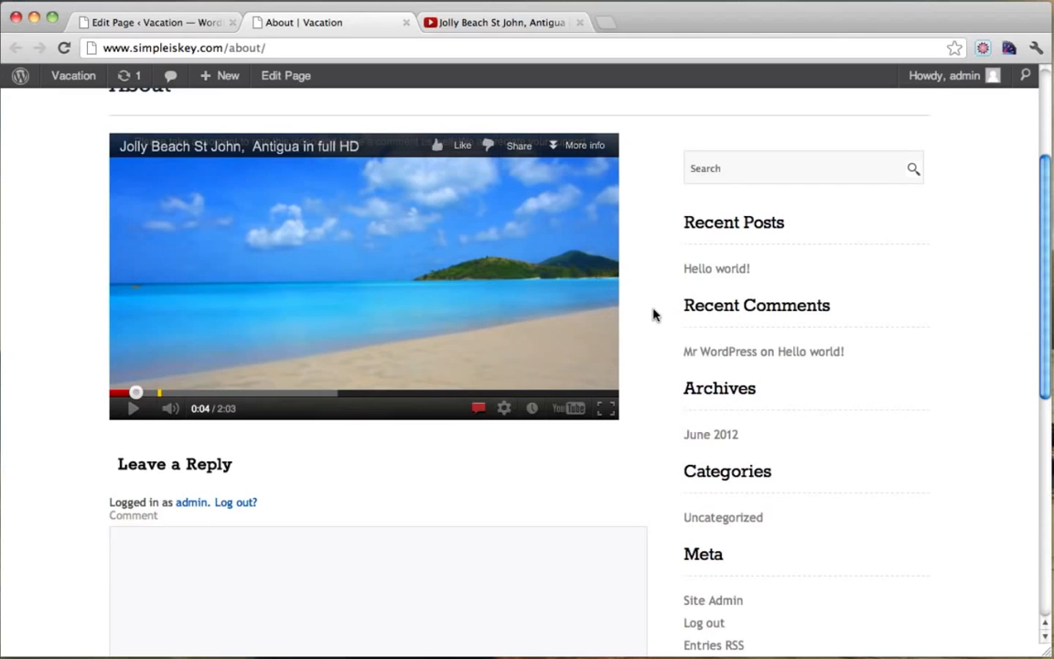
scroll(632, 348, "down", 1)
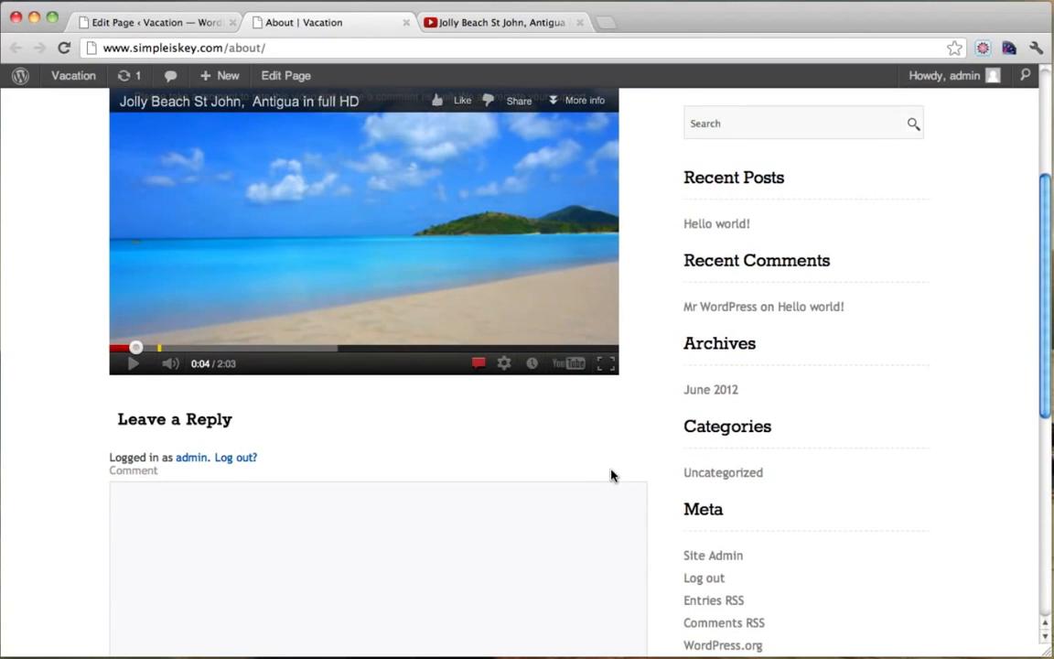
scroll(611, 475, "up", 3)
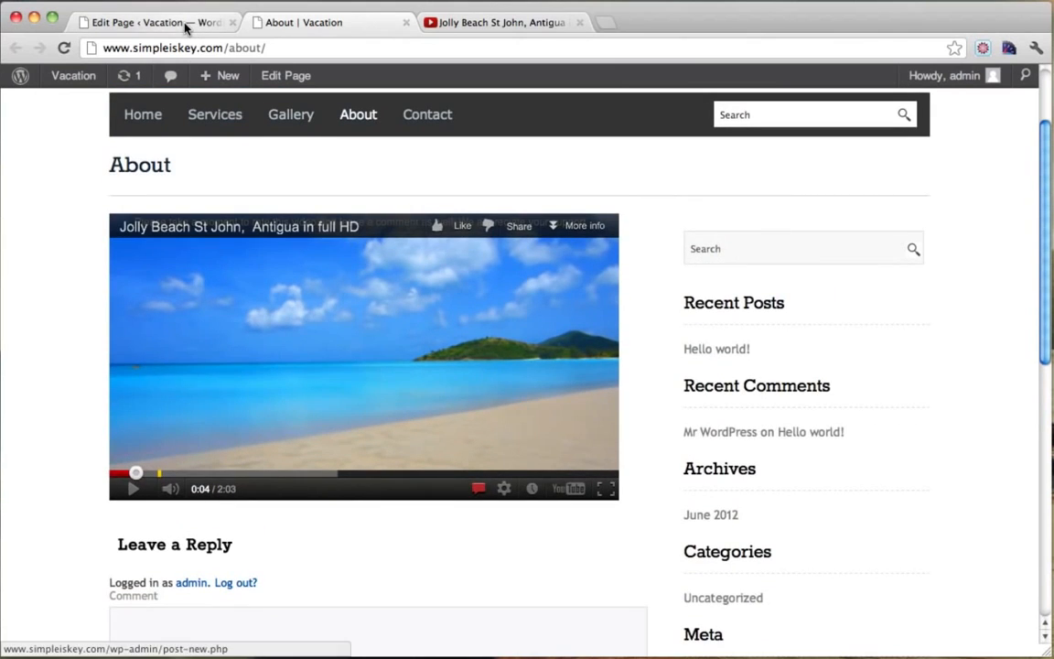
Step: In the site's Media settings, set the maximum embed width to 630 and clear the maximum embed height
left_click(185, 25)
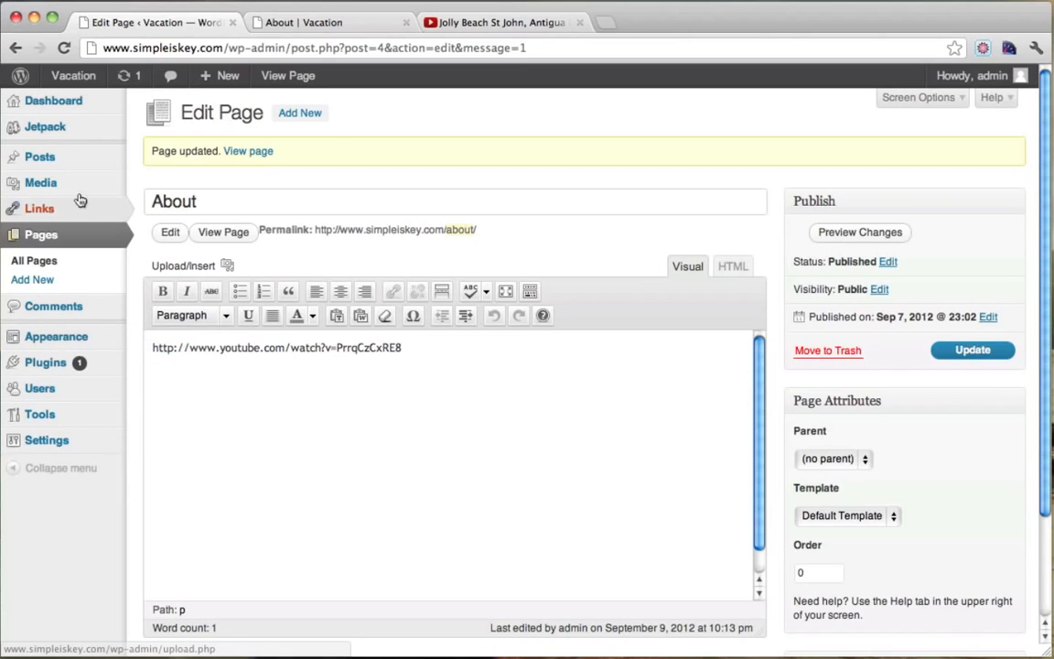
mouse_move(73, 445)
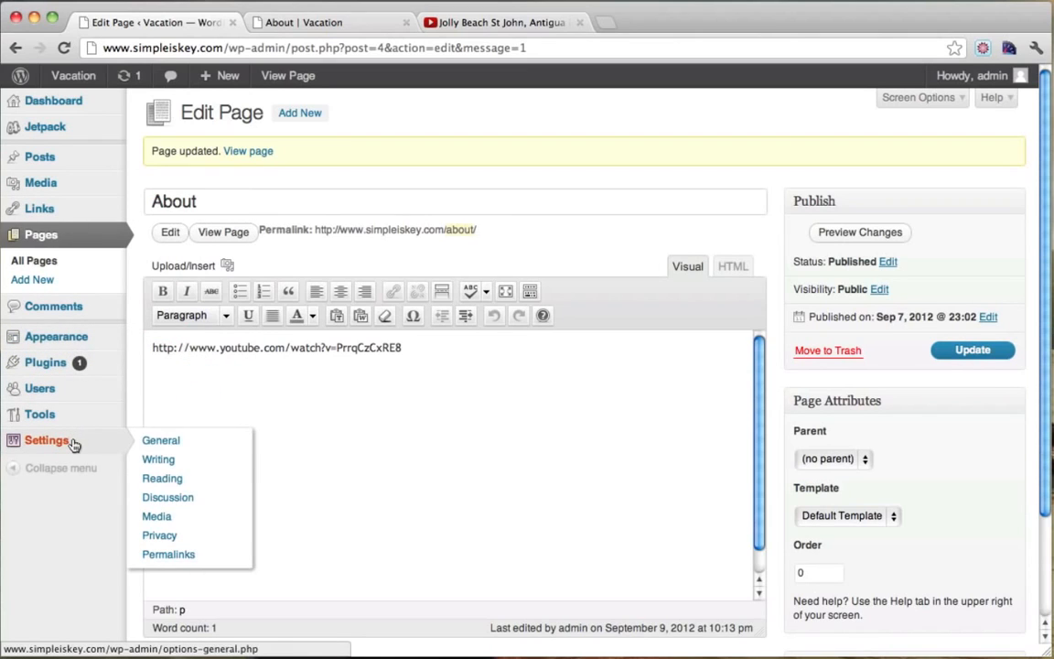
left_click(181, 520)
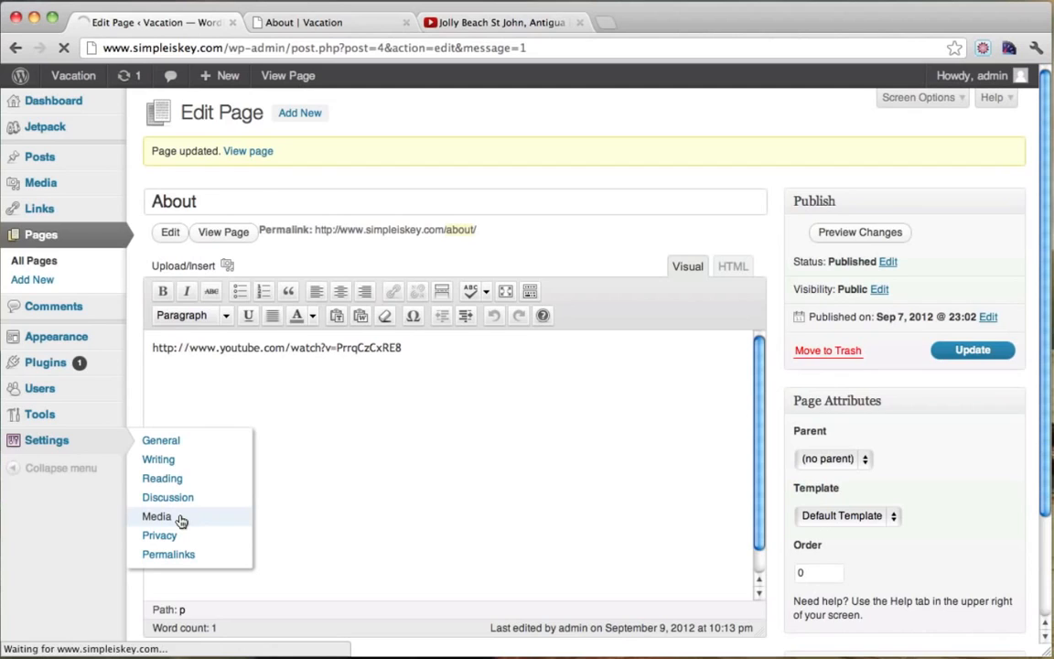
scroll(375, 346, "down", 2)
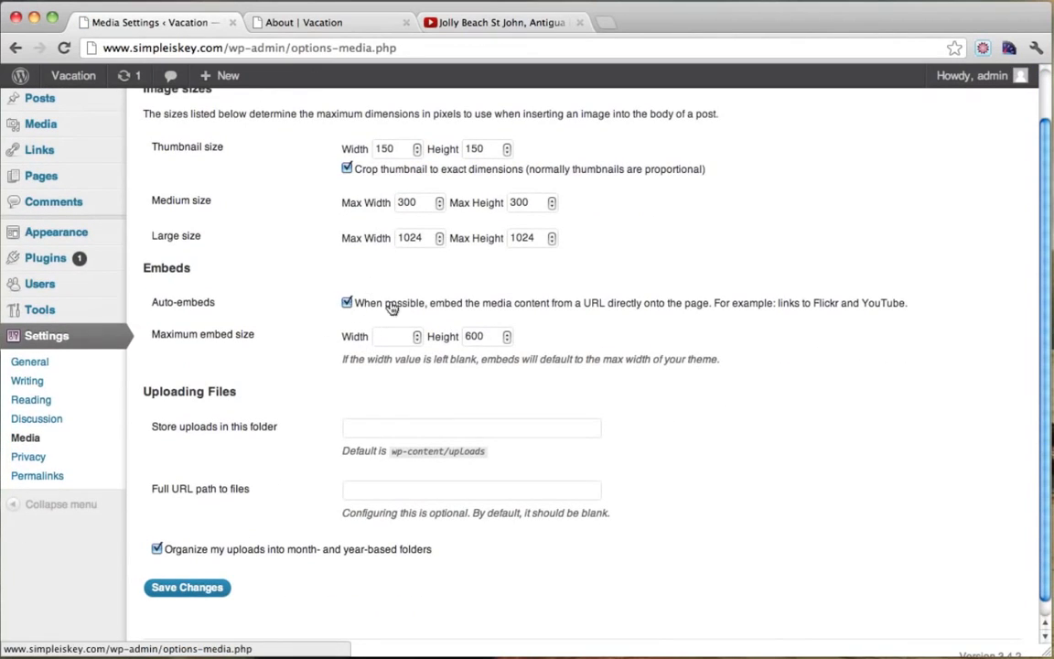
left_click_drag(180, 337, 232, 337)
left_click(236, 337)
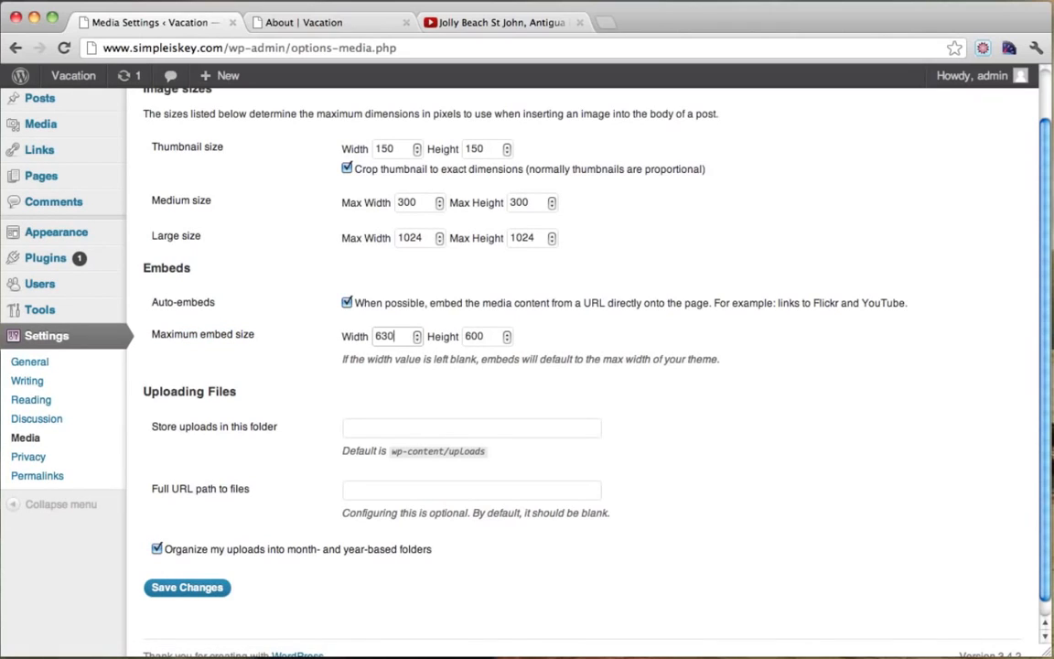
double_click(490, 338)
key("BackSpace")
Step: Check the embedded video's current size on the About page and save the changed media settings
left_click(343, 27)
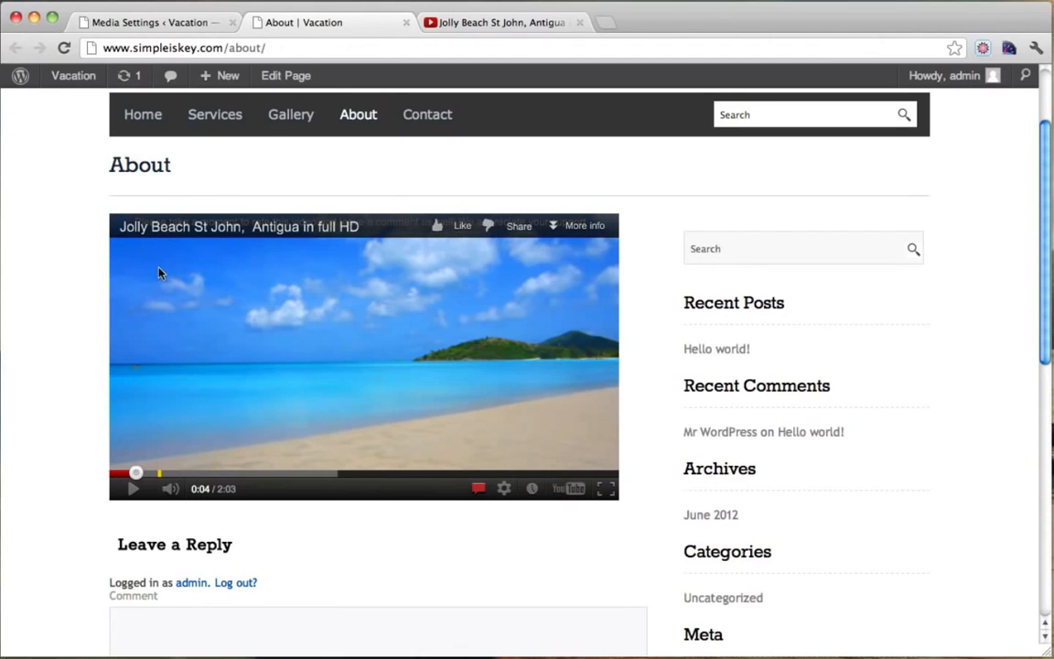
scroll(380, 445, "down", 4)
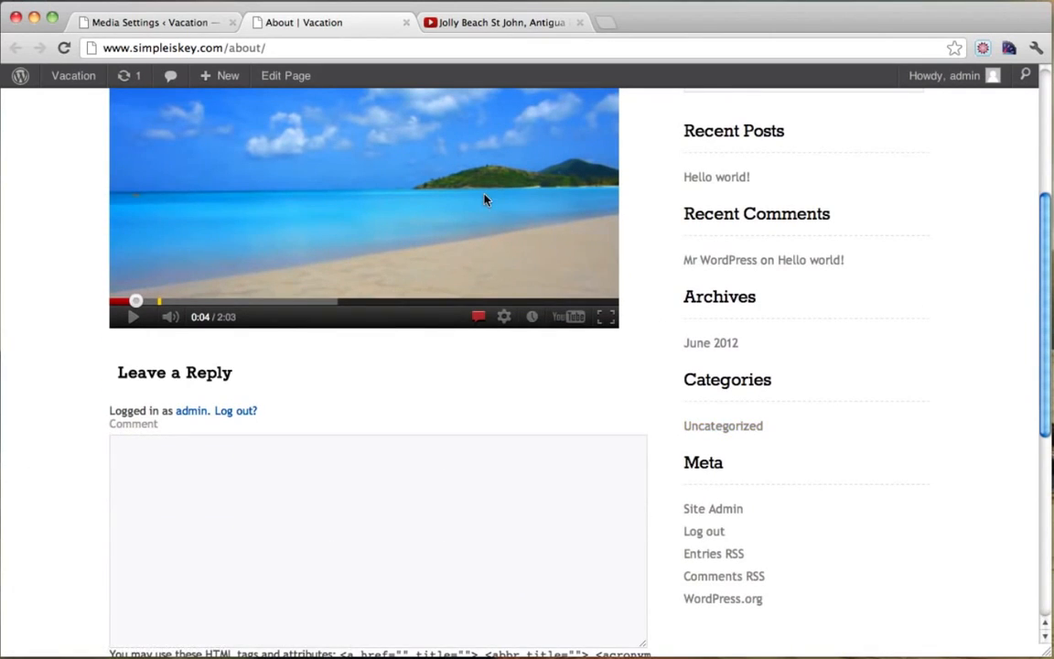
scroll(436, 174, "up", 4)
left_click(192, 28)
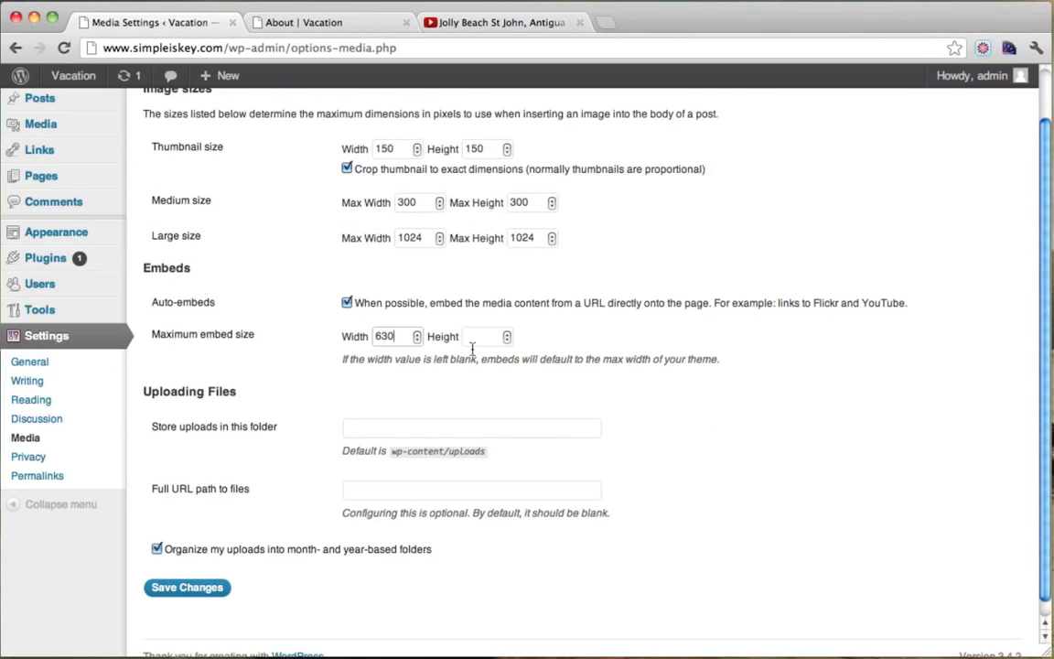
scroll(472, 348, "down", 1)
left_click(184, 569)
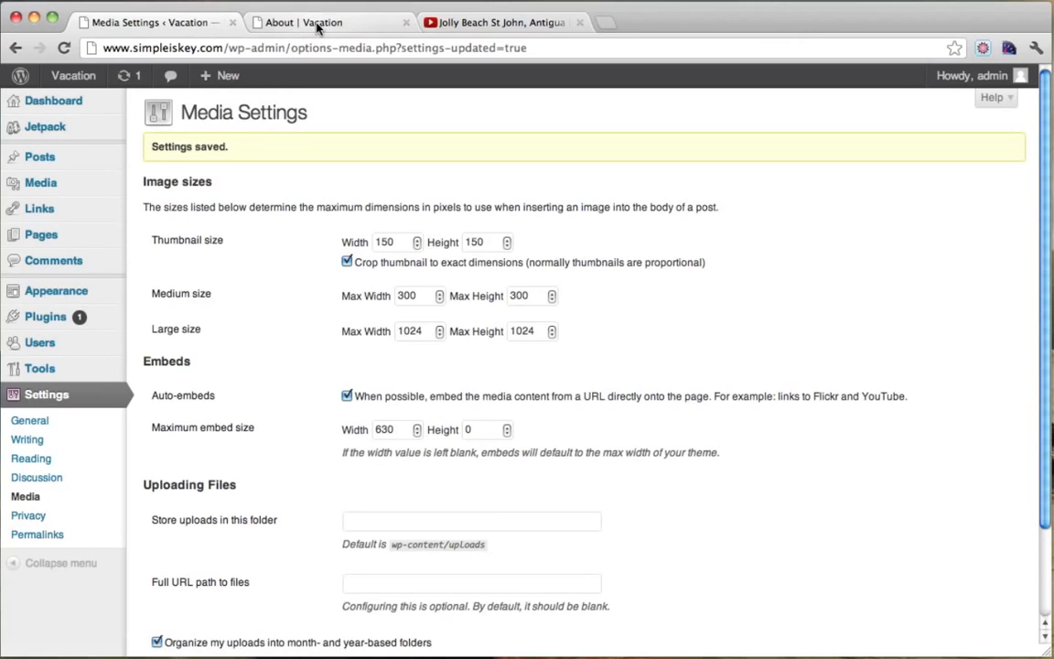
Step: Reload the live About page, examine the embedded video's new width, and briefly play and pause it
left_click(316, 25)
scroll(450, 264, "up", 2)
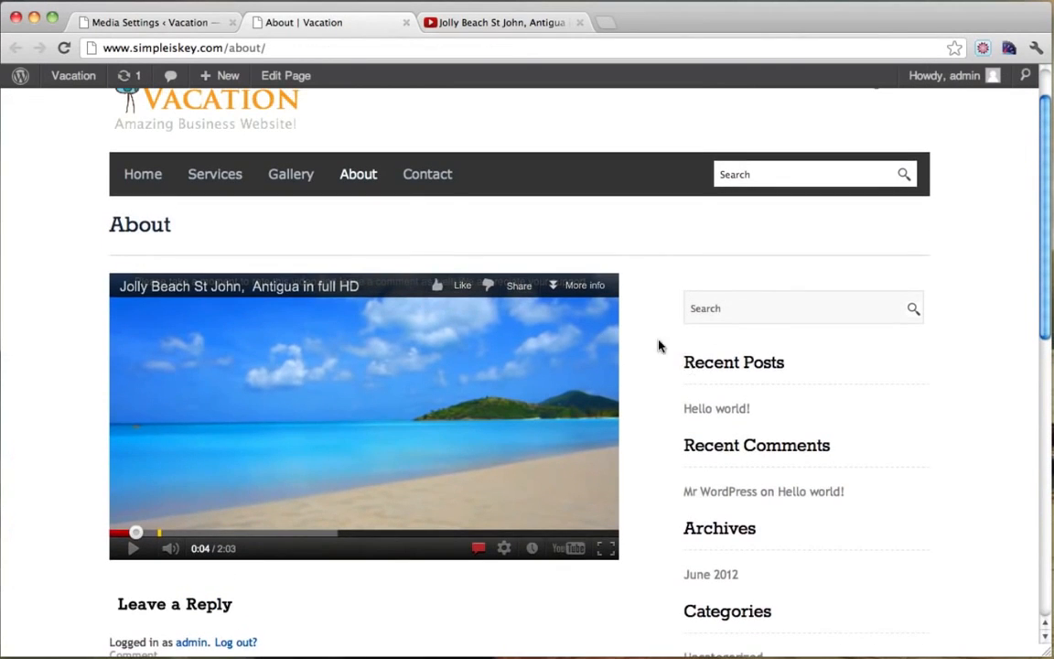
scroll(657, 353, "down", 5)
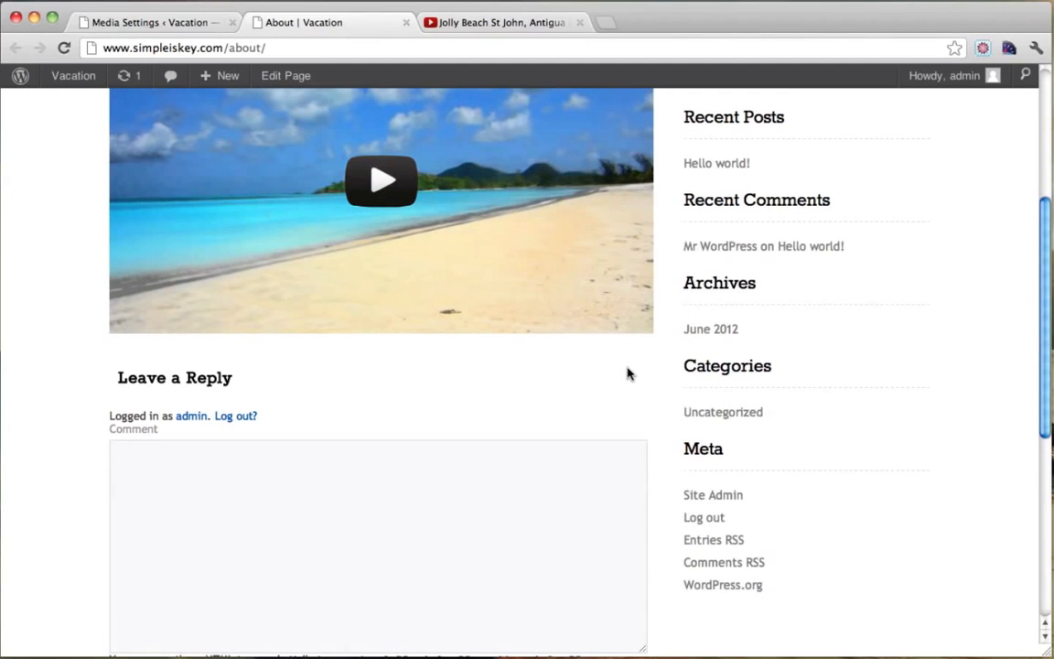
scroll(628, 373, "up", 3)
left_click(371, 331)
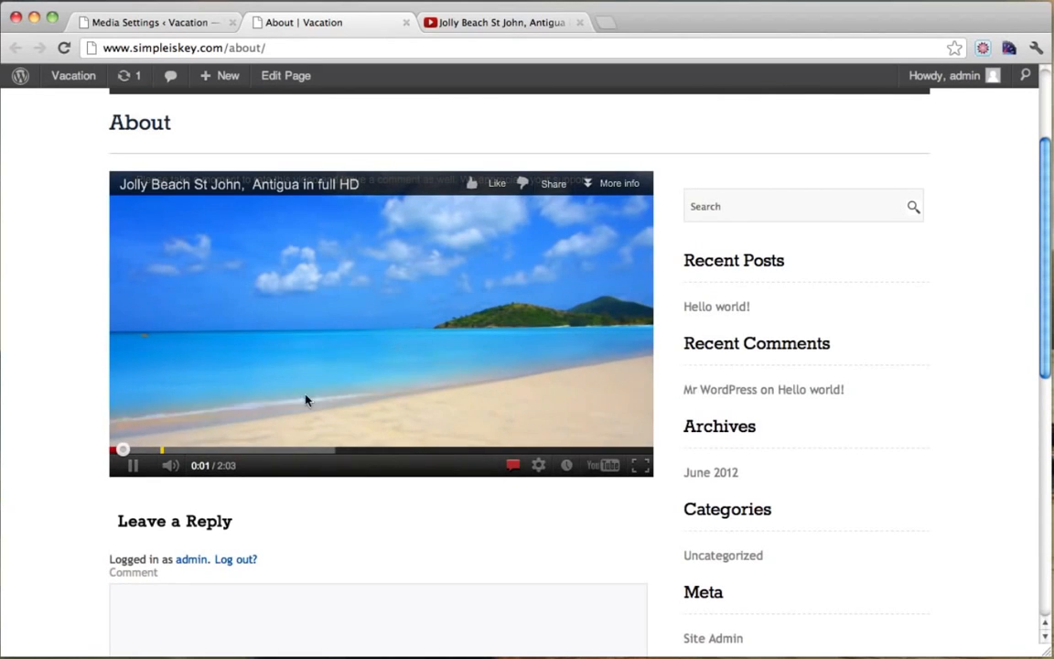
left_click(133, 465)
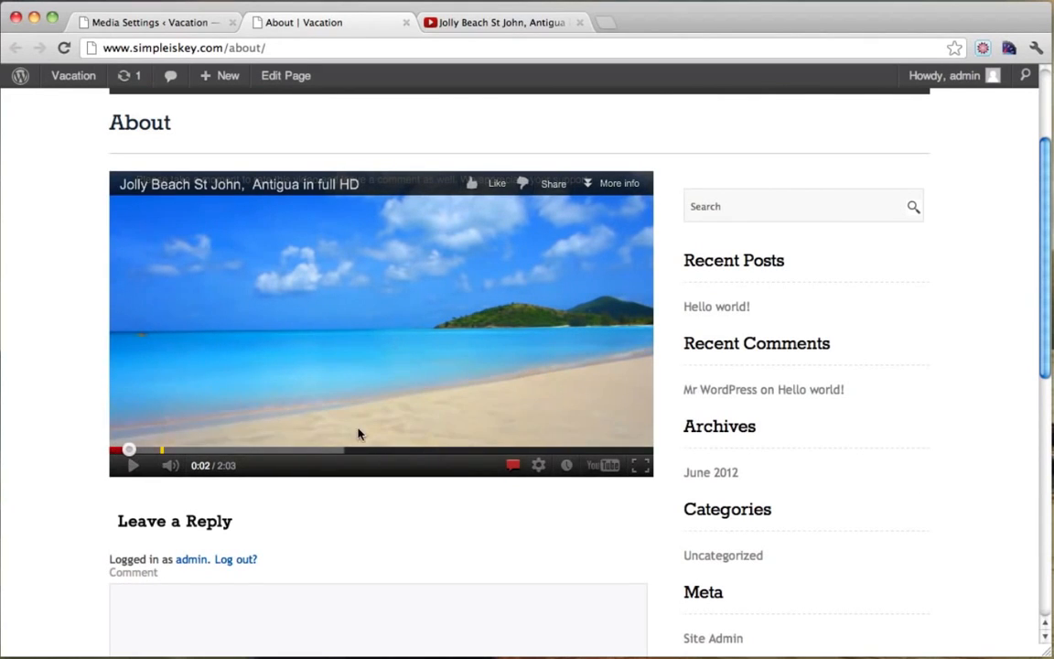
scroll(358, 434, "up", 3)
scroll(437, 452, "down", 1)
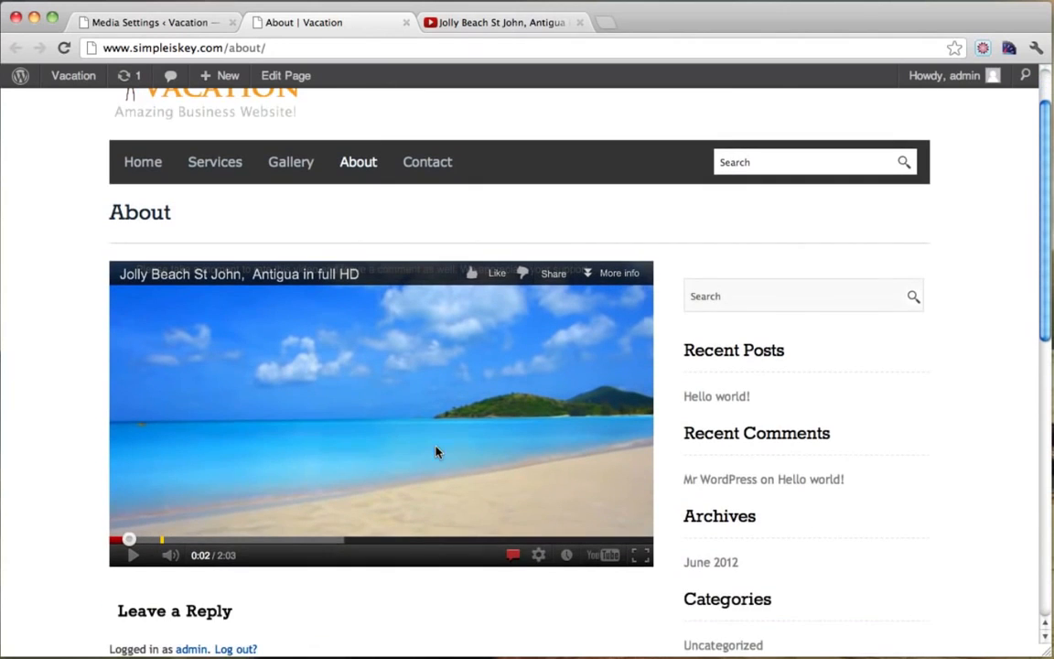
Step: Search Google for "dummy text generator" and open the Blind Text Generator site from the results
scroll(467, 521, "down", 2)
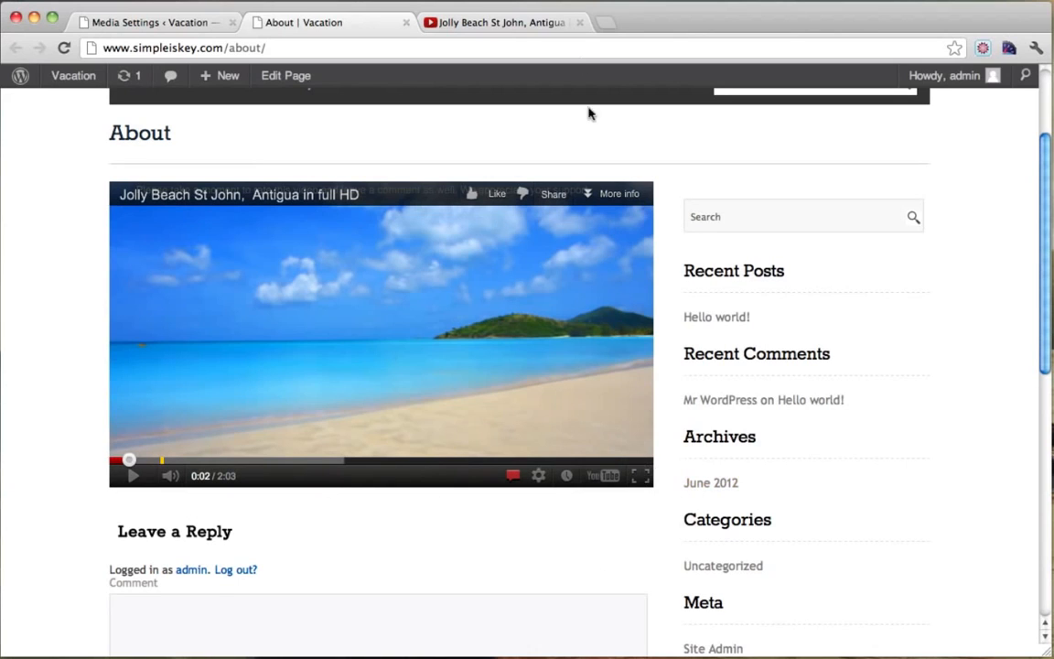
left_click(509, 26)
left_click(454, 44)
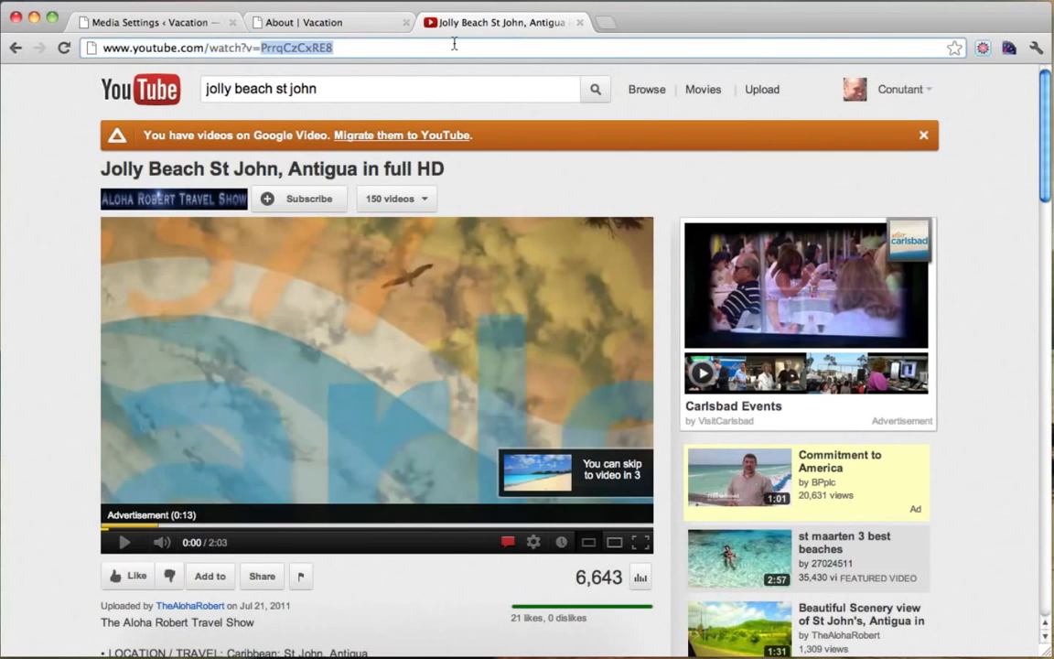
type("www.google.com")
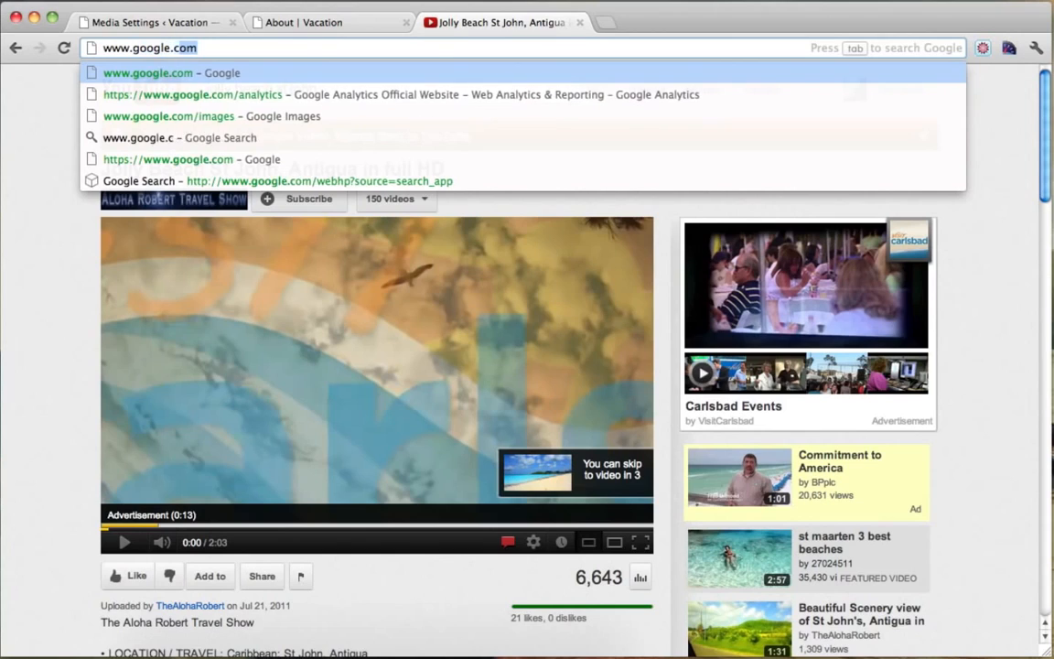
key("Return")
type("dummy")
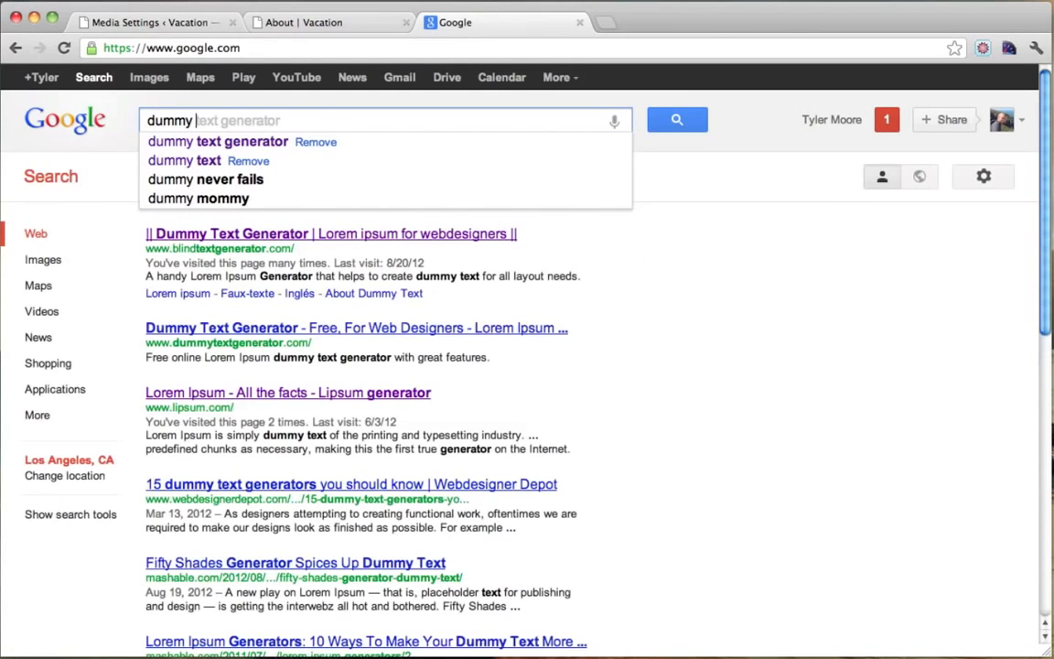
key("Down")
key("Return")
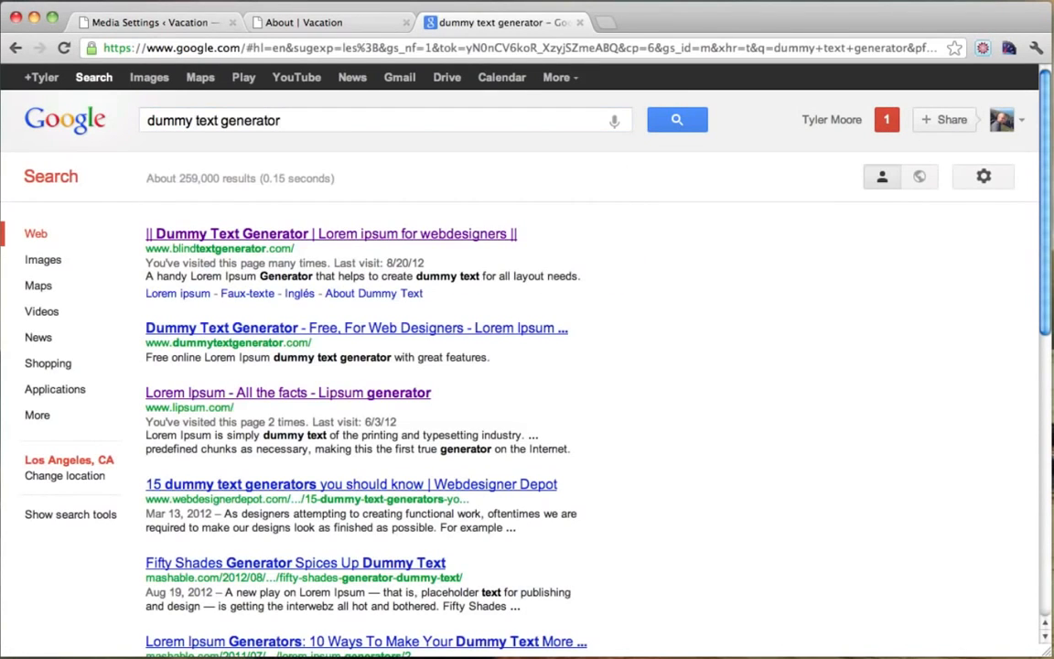
left_click(357, 236)
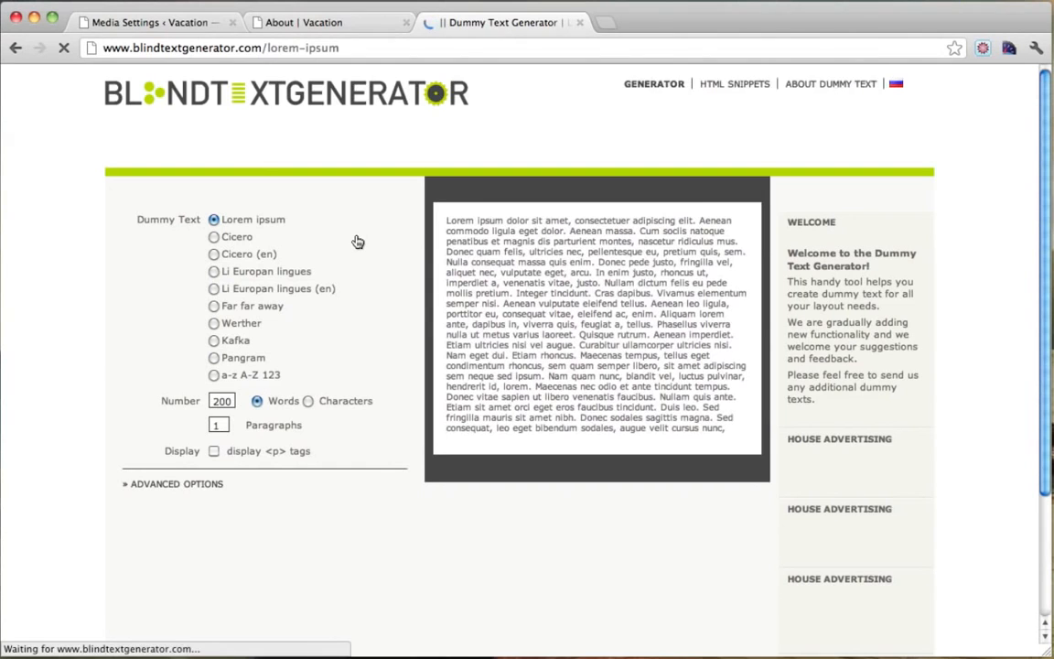
Step: Set the generated Lorem ipsum text to 50 words and copy it to the clipboard
double_click(227, 403)
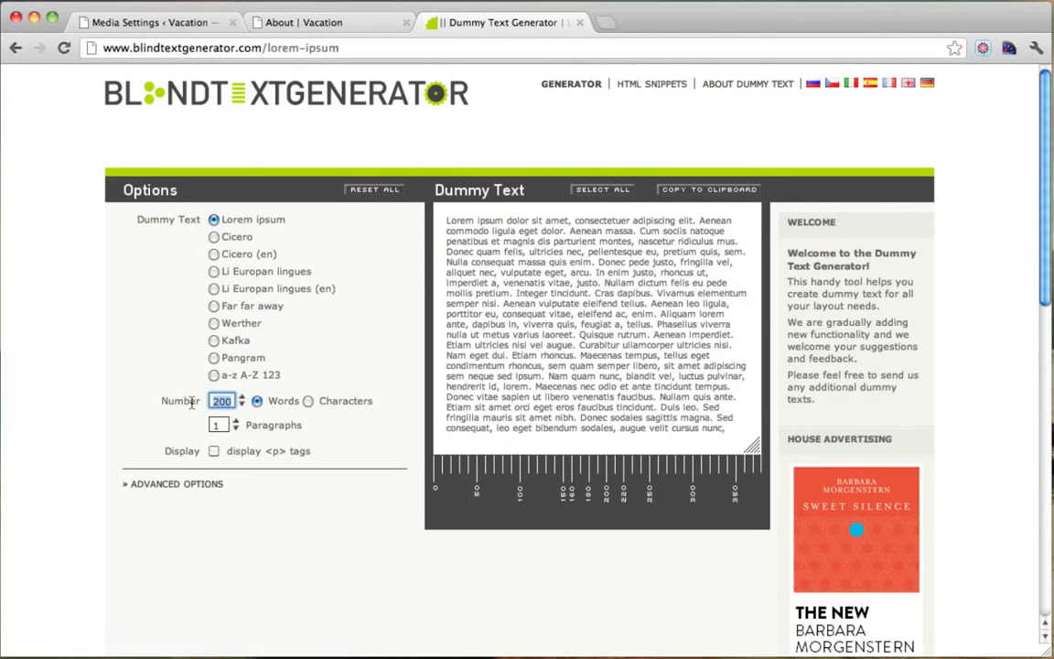
type("50")
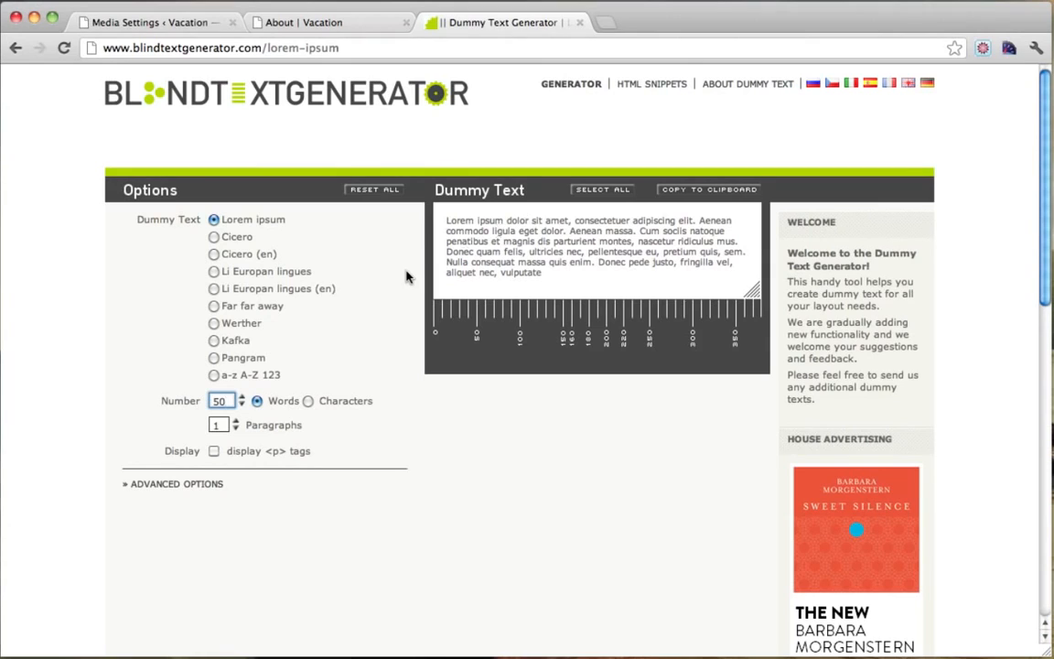
left_click_drag(446, 220, 576, 273)
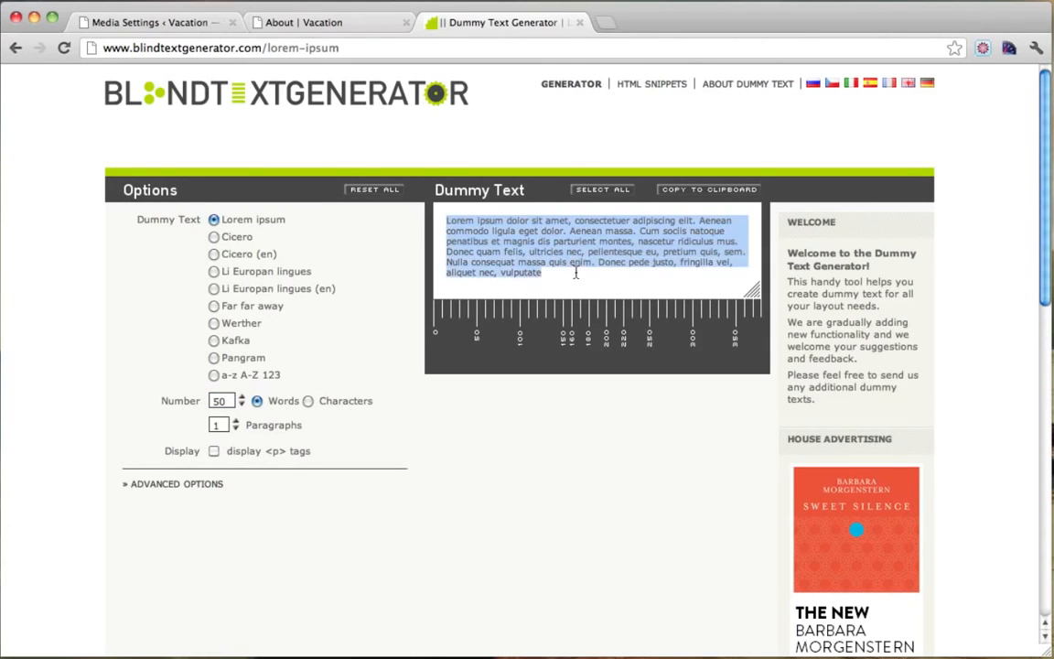
left_click(667, 191)
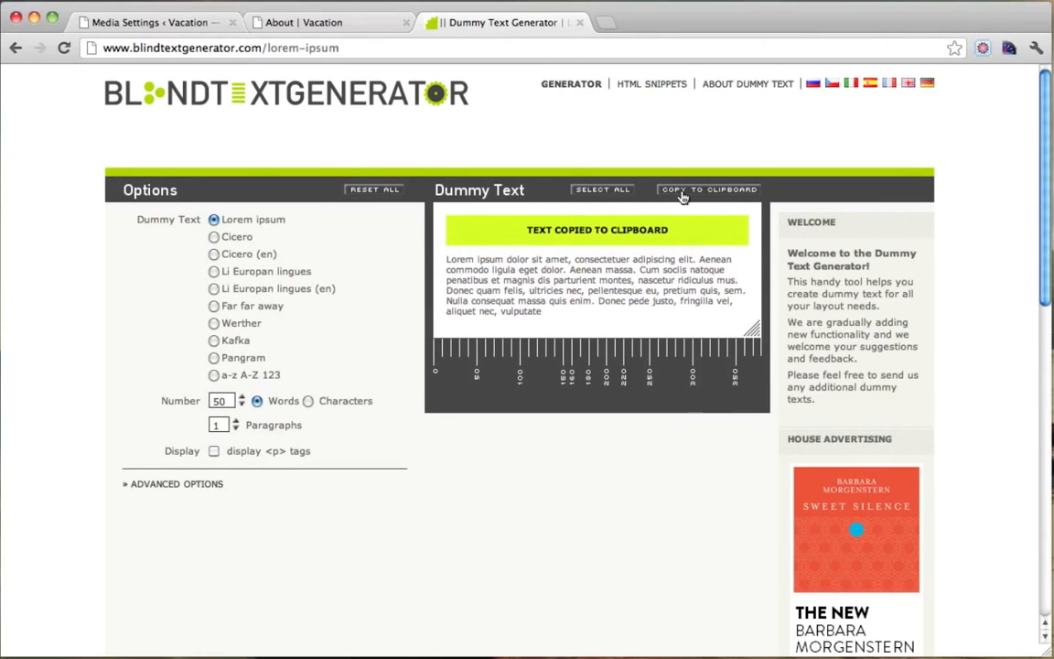
Step: Open the site's About page for editing and paste the copied dummy text below the YouTube link
left_click(331, 24)
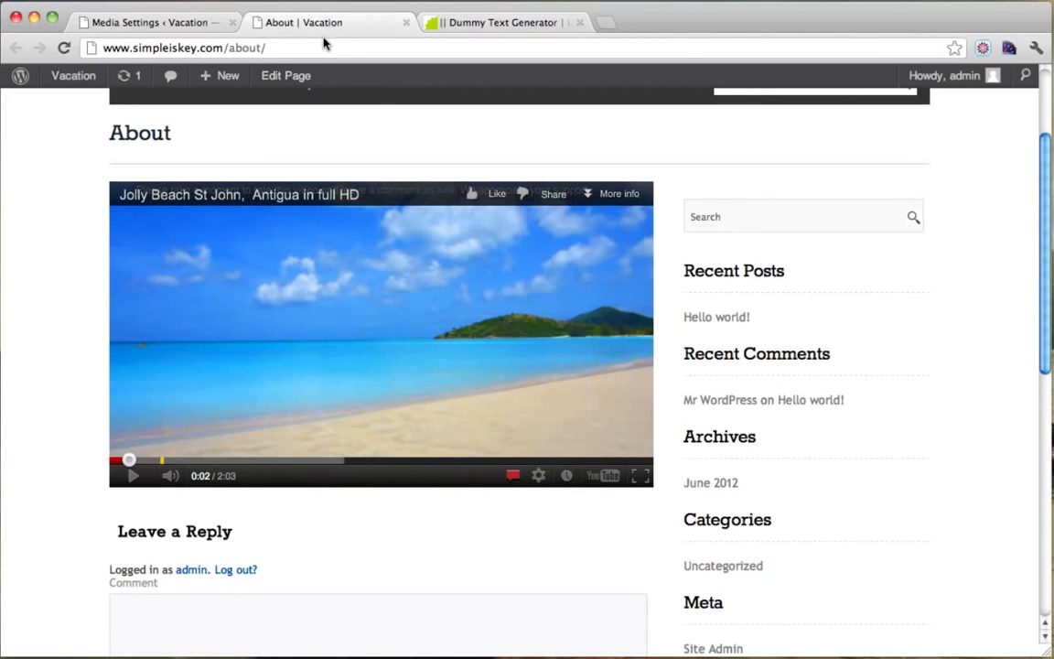
scroll(273, 87, "up", 4)
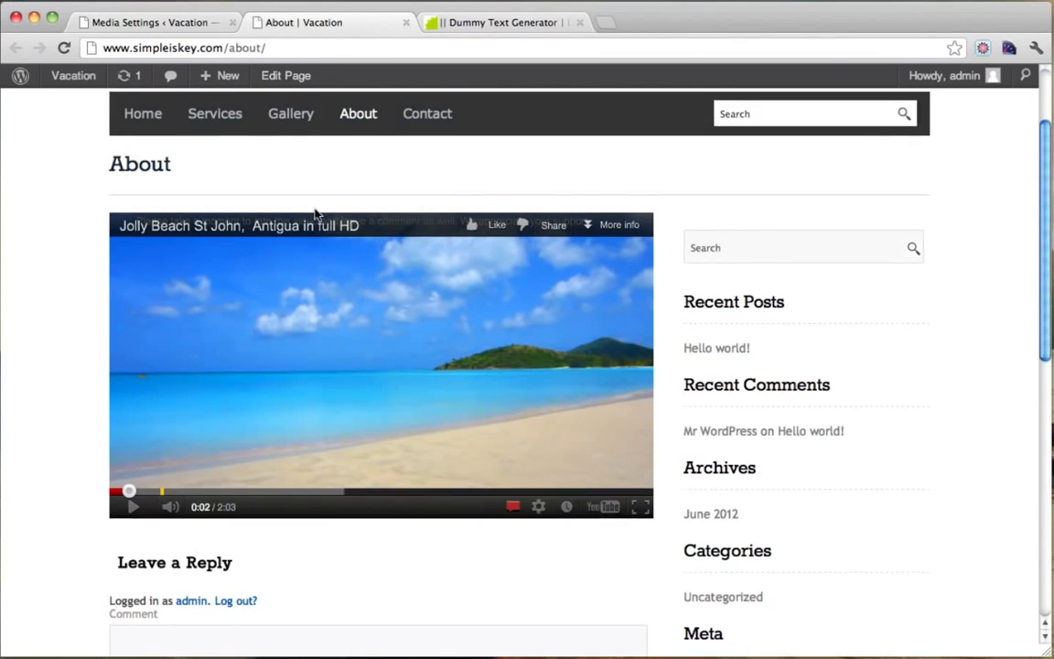
left_click(287, 76)
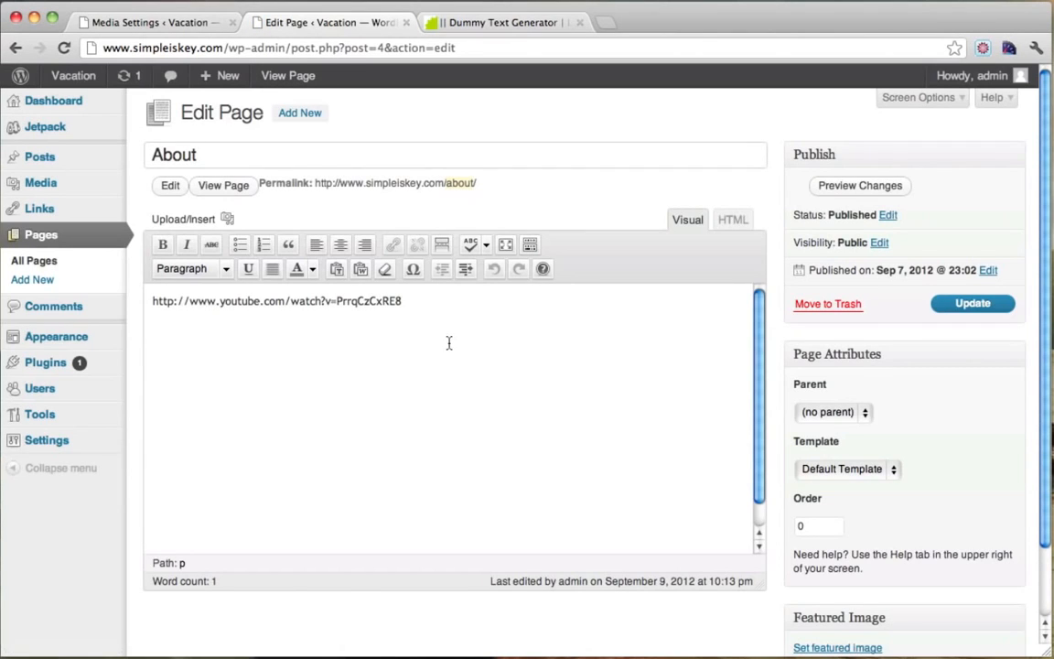
right_click(195, 350)
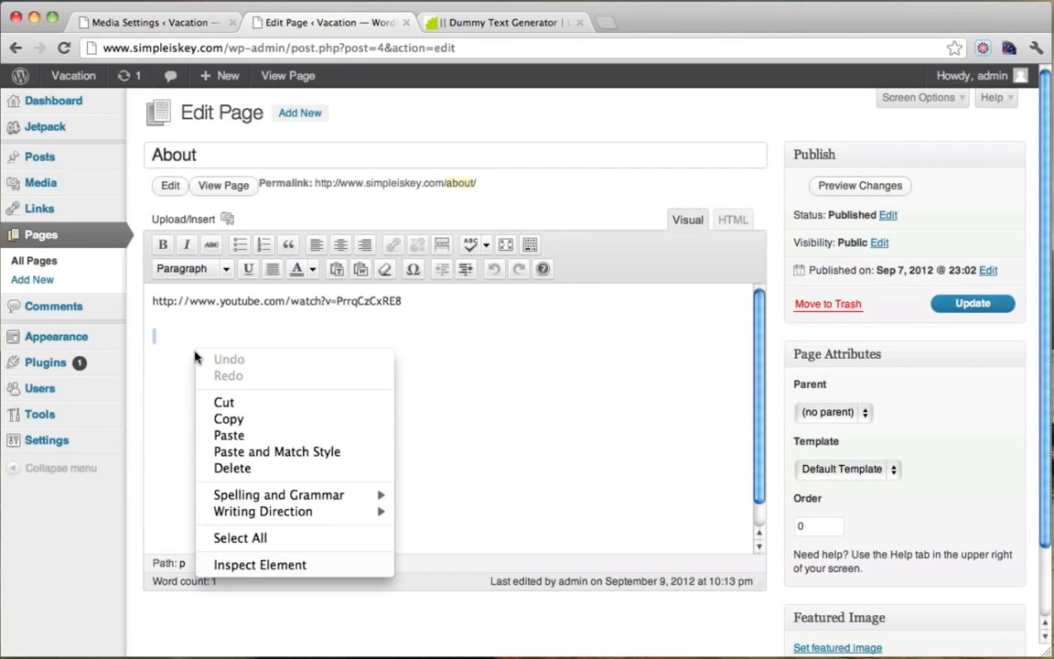
left_click(255, 435)
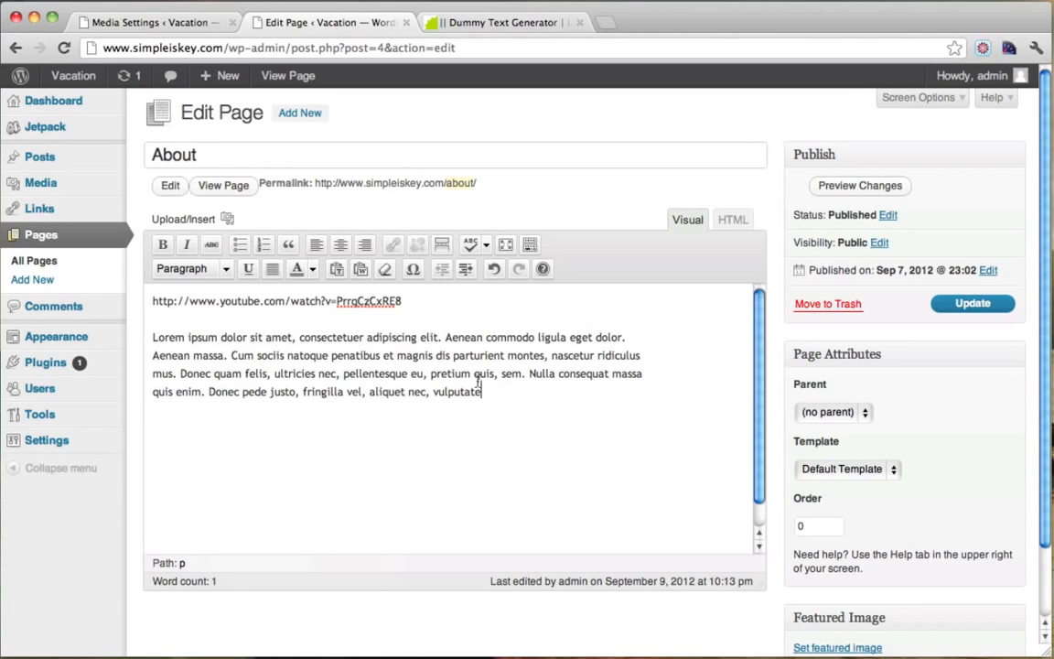
Step: Update the About page and view the live page down to the text beneath the video
left_click(963, 308)
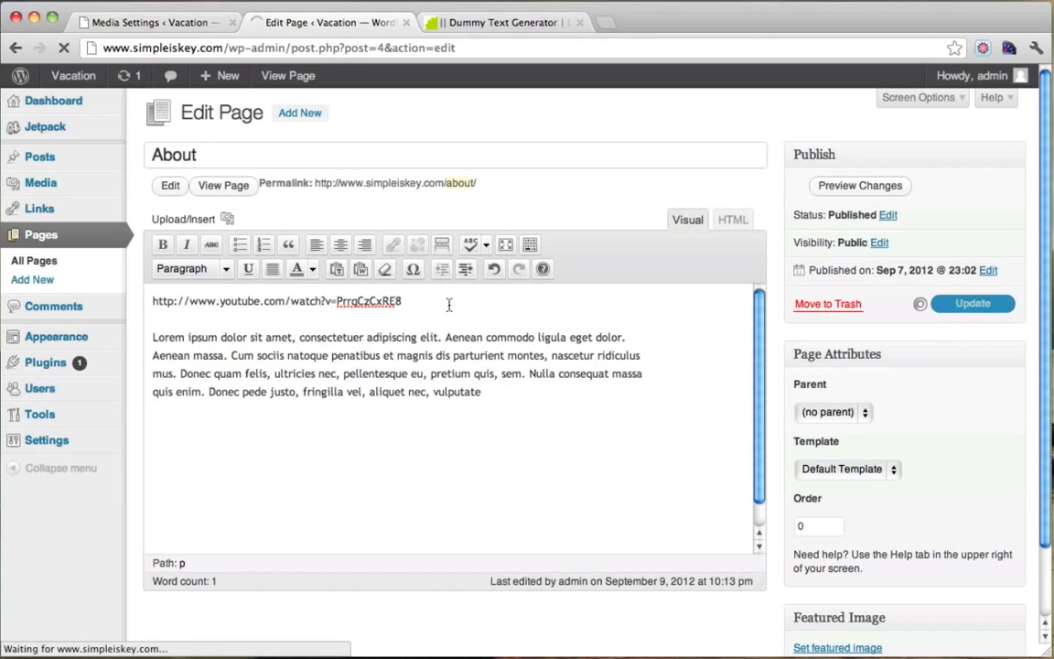
left_click_drag(448, 353, 150, 349)
left_click(416, 350)
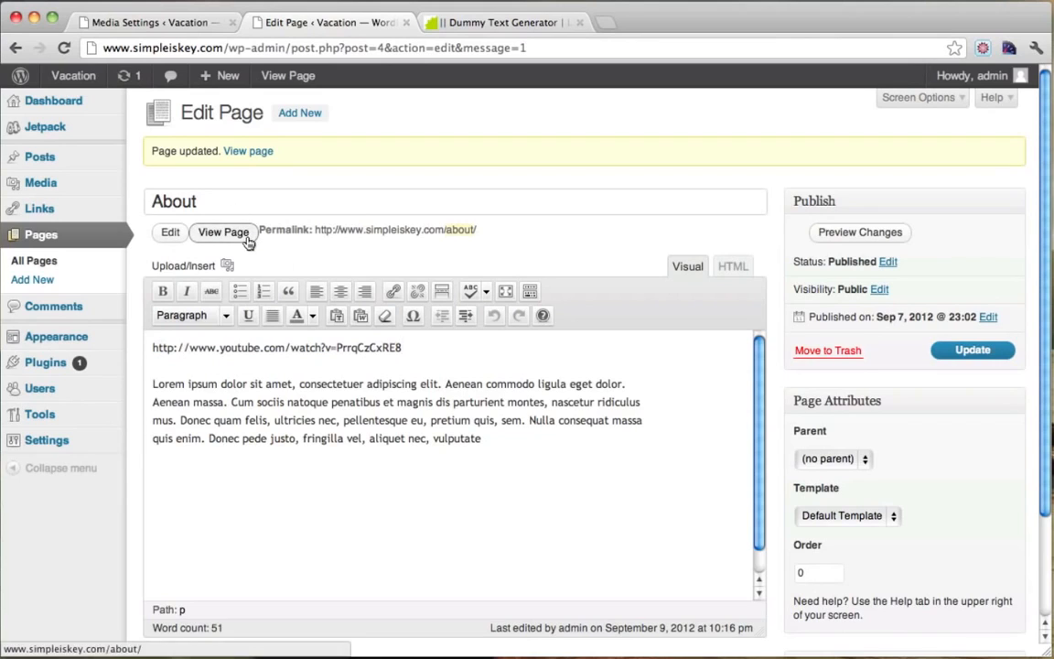
left_click(244, 239)
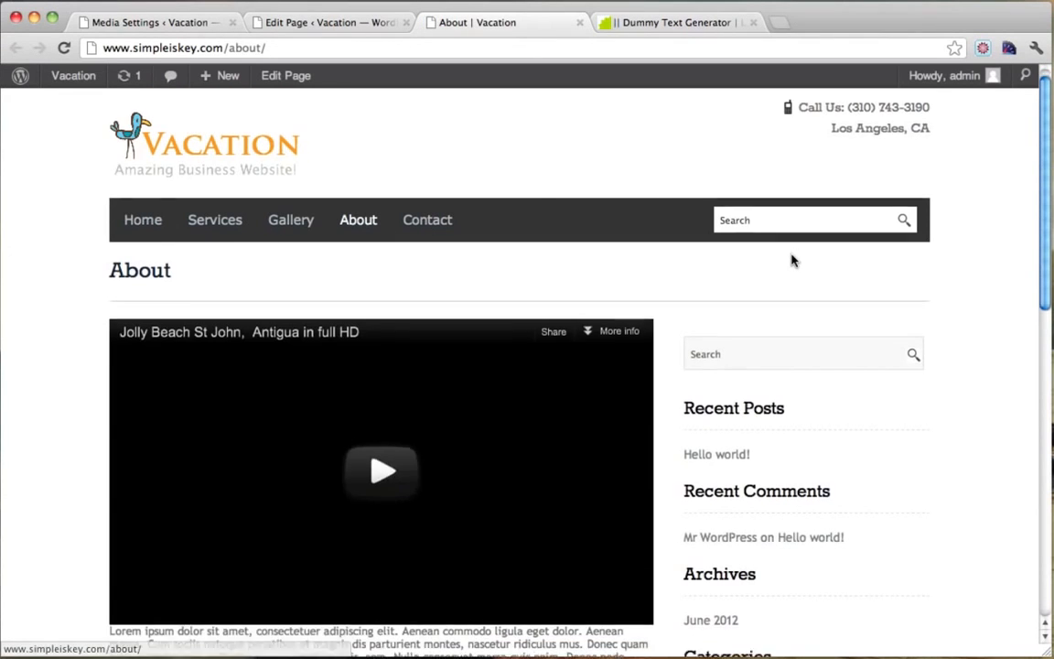
scroll(790, 259, "down", 5)
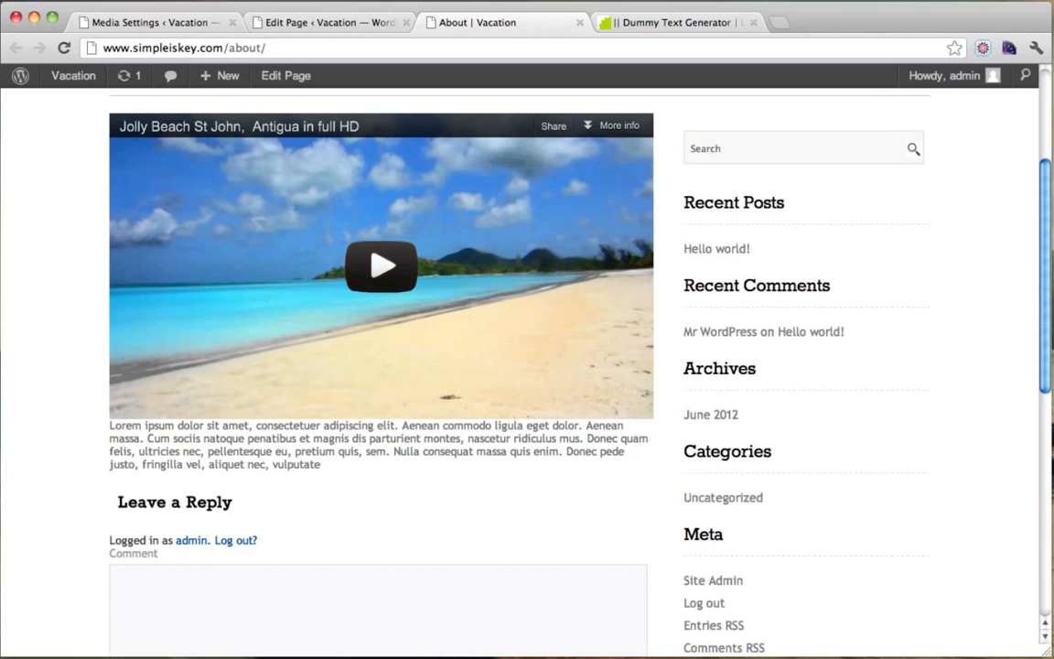
Step: In the About page editor, try to add two blank lines between the YouTube link and the dummy text, and update the page
left_click(316, 20)
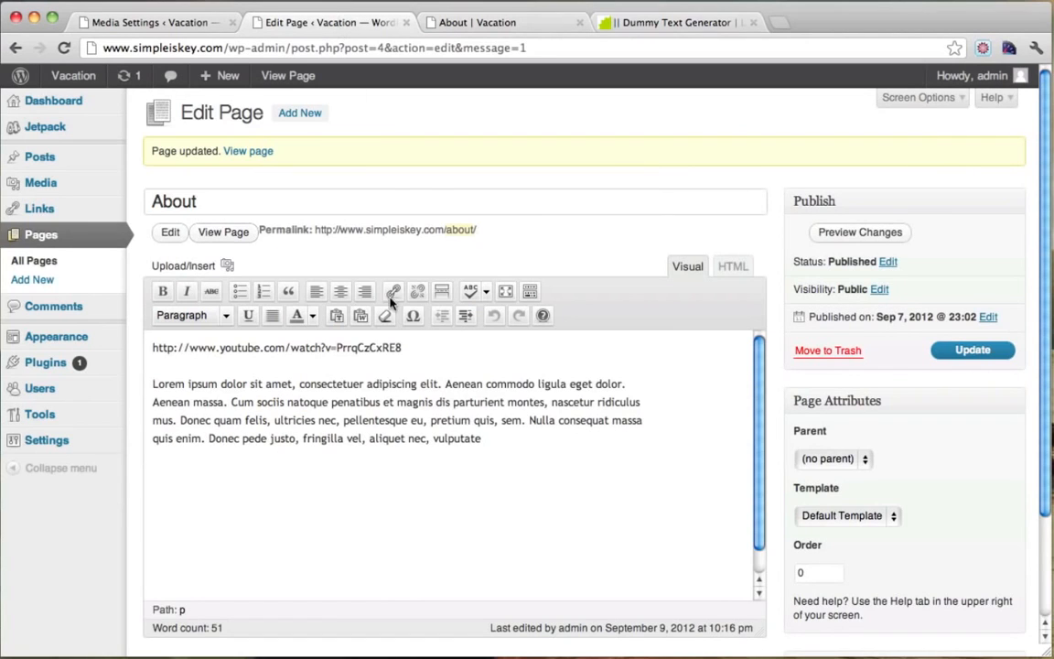
left_click(191, 371)
key("Return")
key("Return")
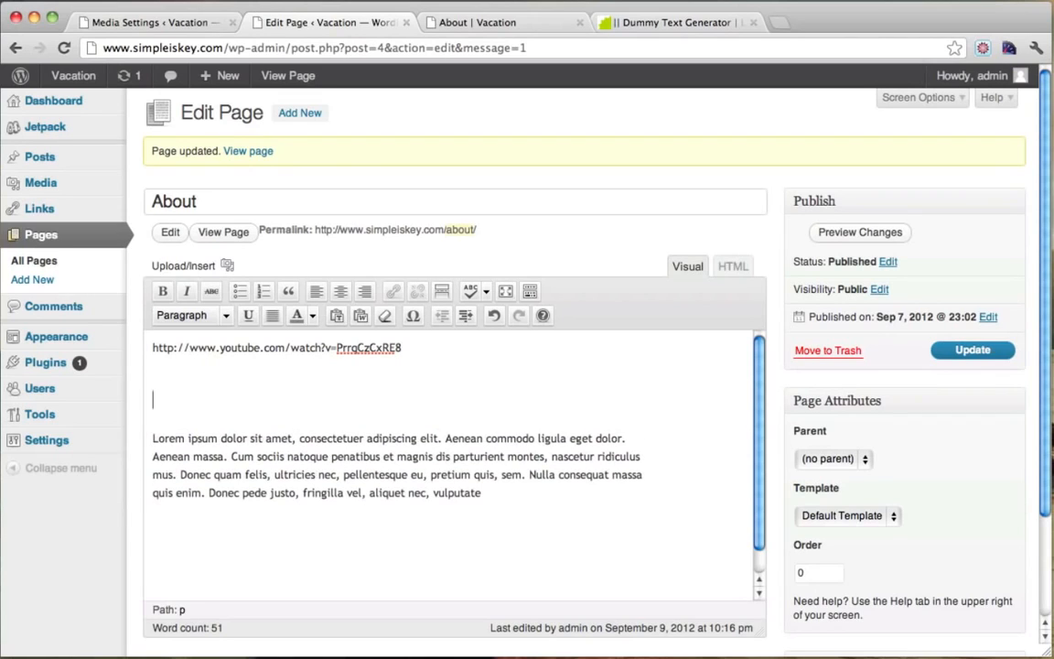
left_click(973, 350)
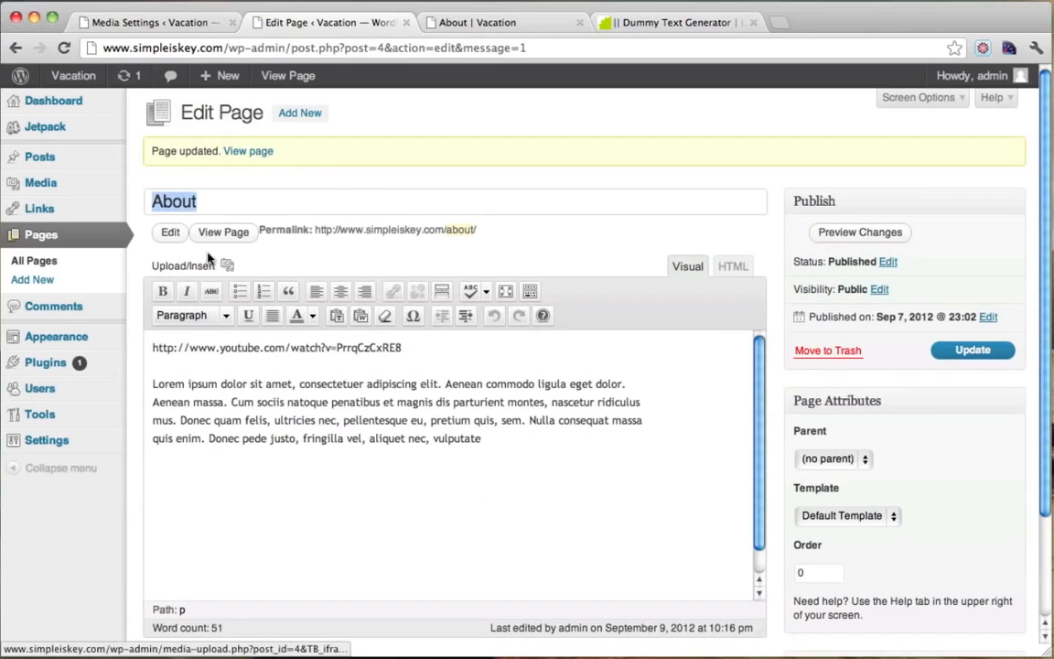
Step: Reload the live About page, check the spacing between the video and the text, and close the page
left_click(495, 20)
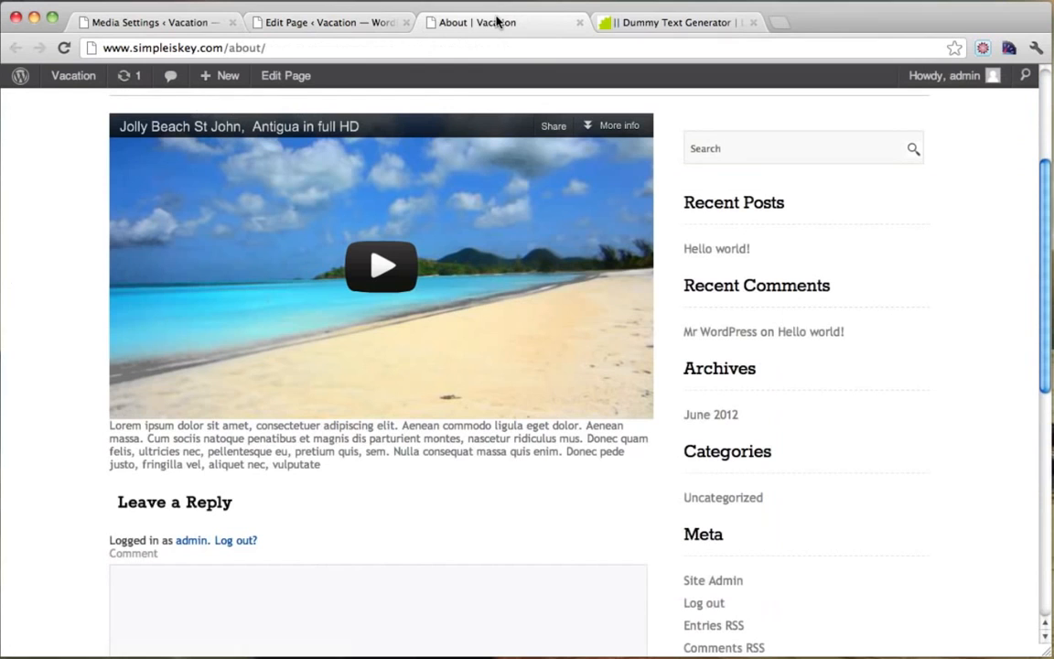
left_click(65, 47)
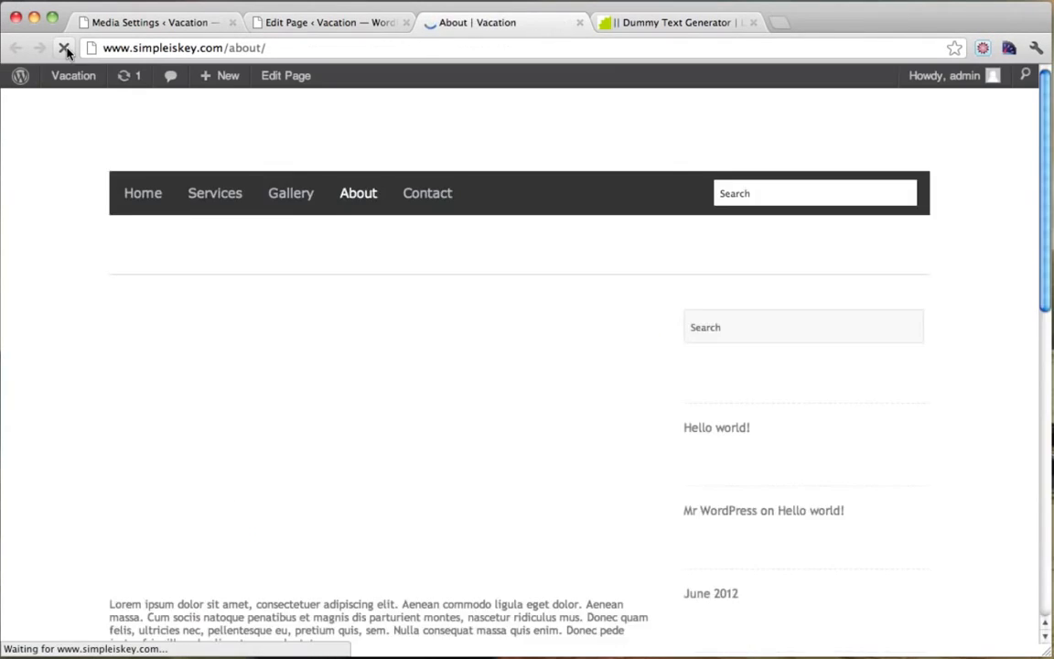
scroll(323, 244, "down", 4)
scroll(323, 244, "up", 4)
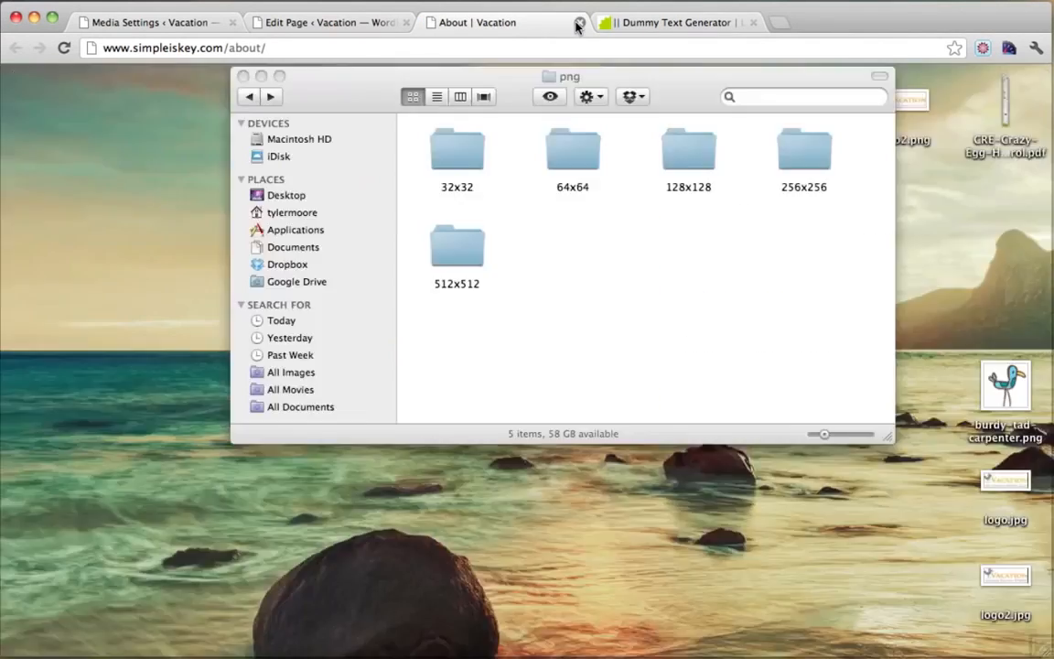
left_click(580, 22)
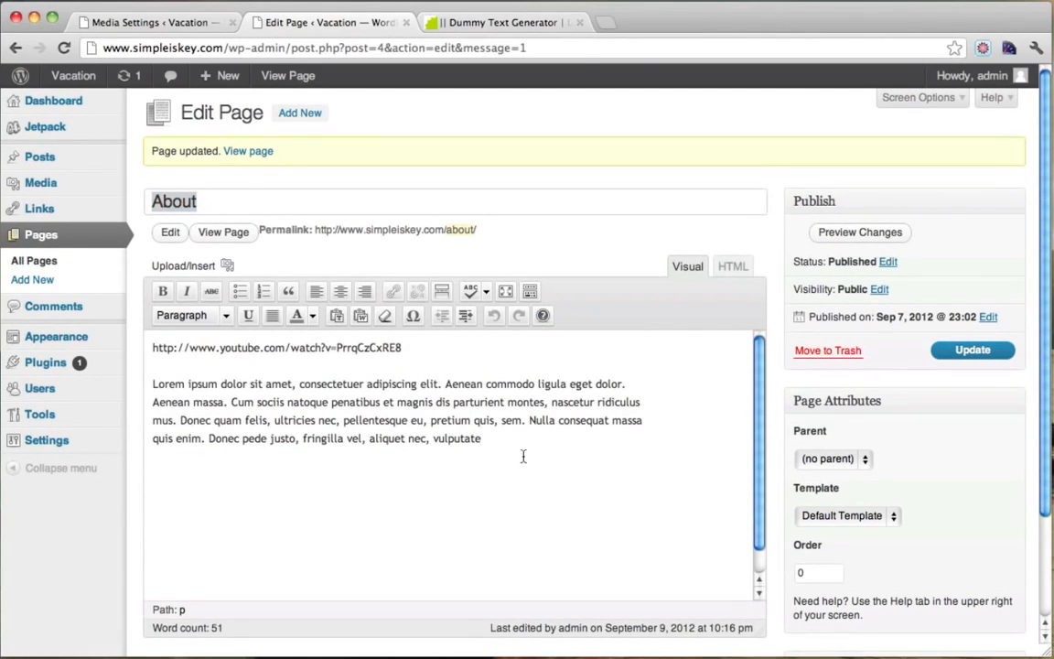
Step: View the live About page again from the editor and examine the layout of its header, video and text
left_click(523, 455)
key("Return")
left_click(232, 231)
scroll(513, 348, "down", 2)
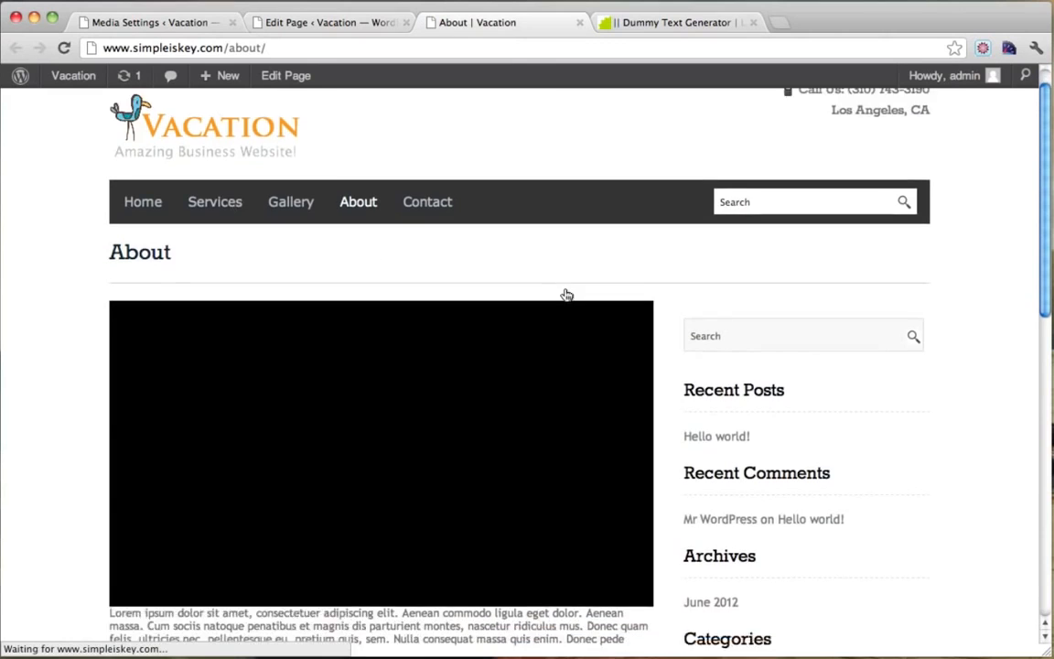
scroll(523, 348, "down", 3)
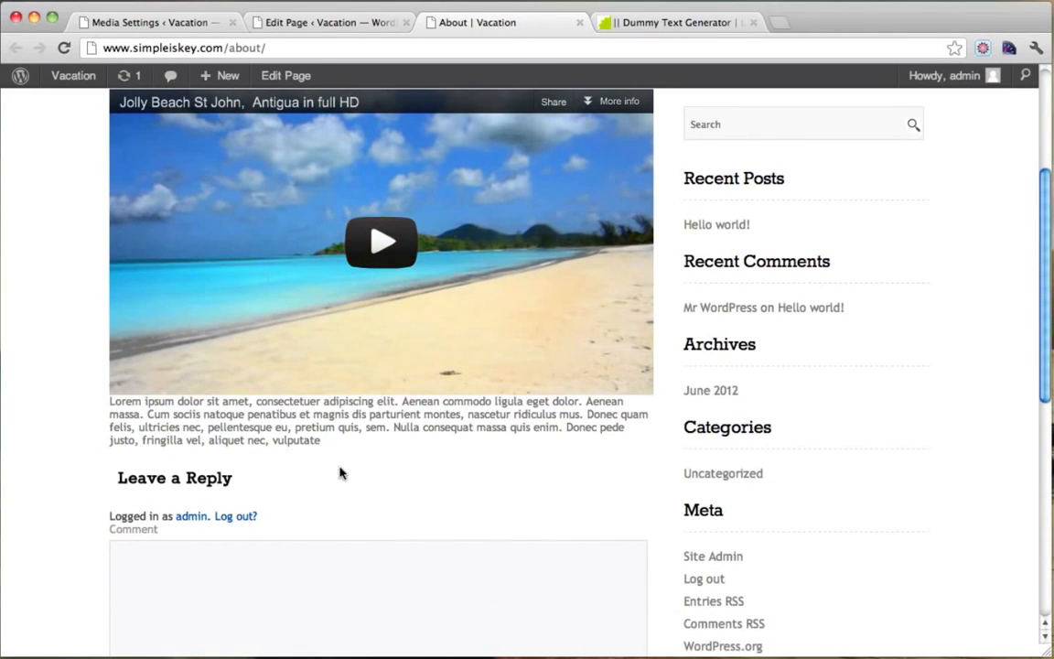
scroll(384, 426, "up", 5)
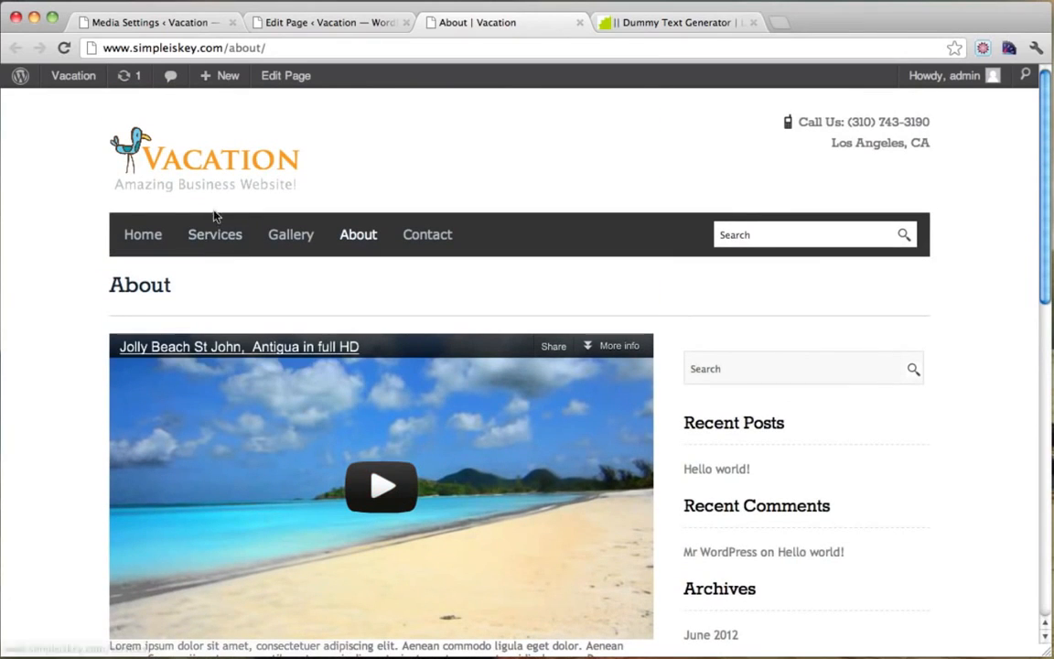
scroll(302, 293, "down", 2)
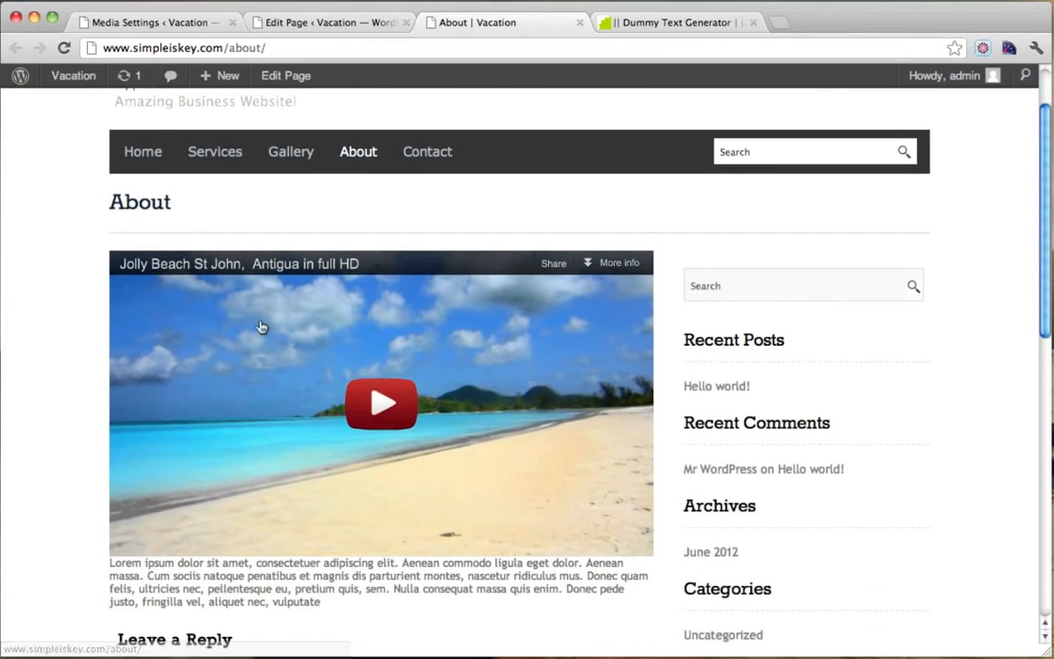
scroll(445, 540, "down", 3)
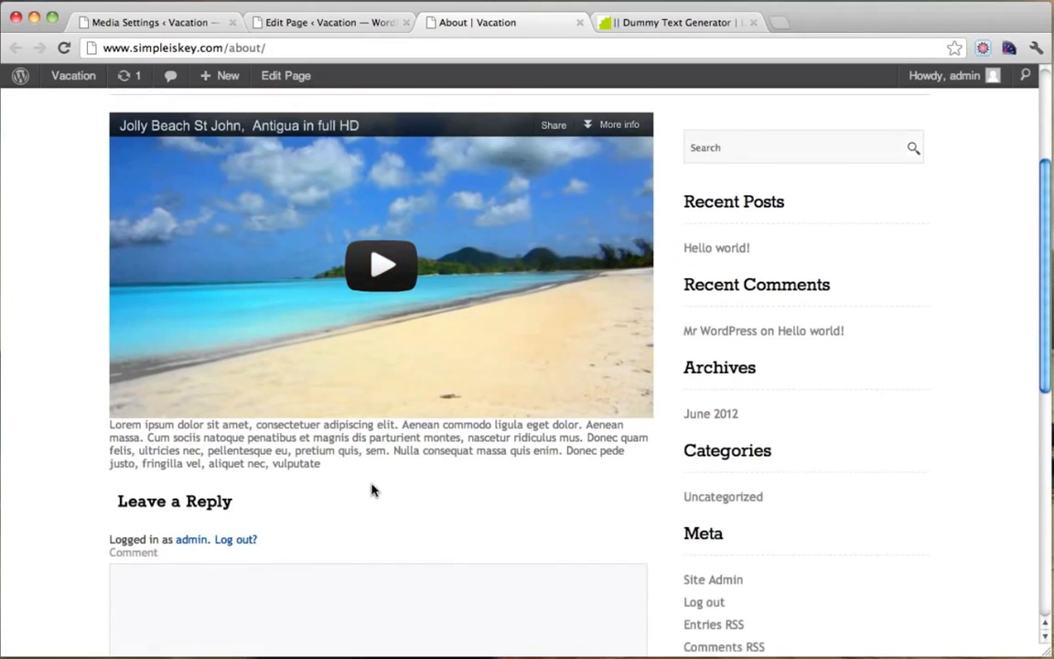
scroll(372, 497, "up", 4)
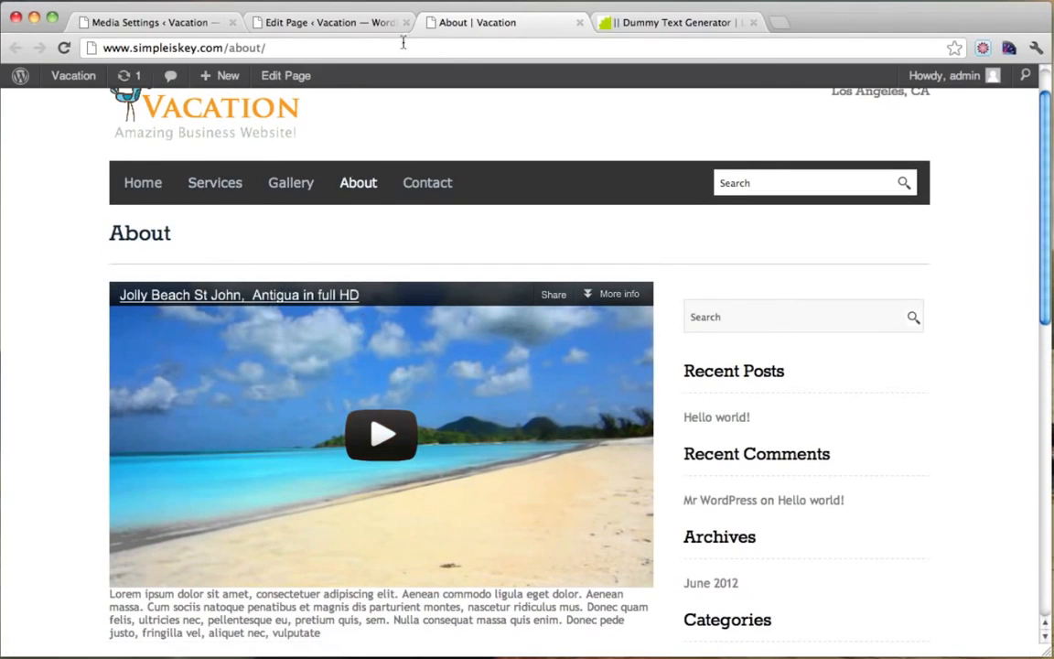
scroll(431, 264, "up", 1)
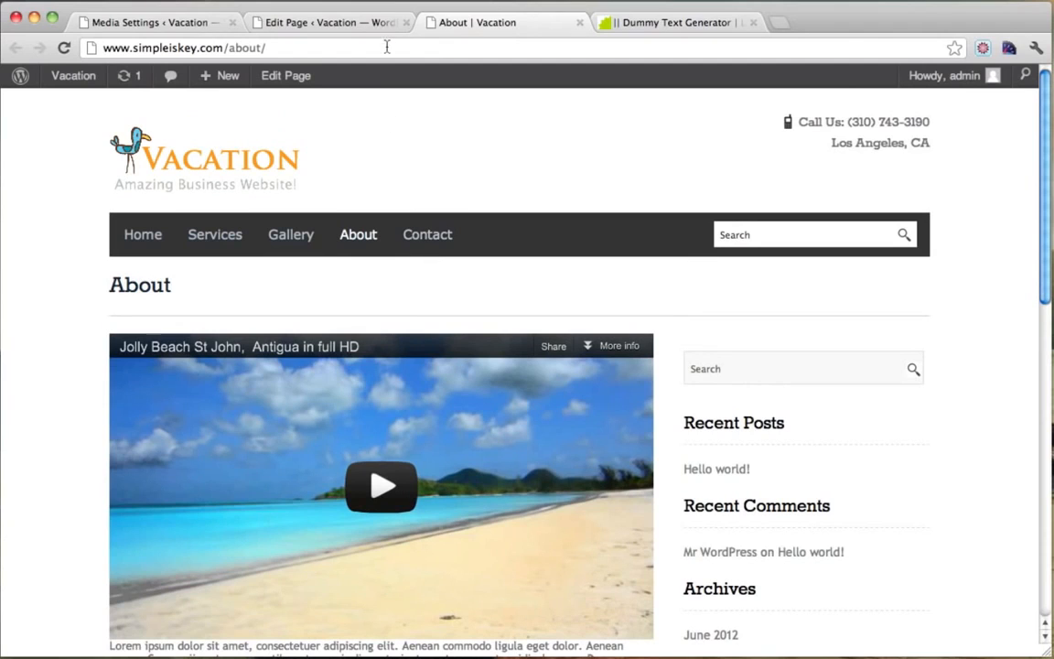
Step: Return to the About page editor and bring up the plugin management options
left_click(334, 26)
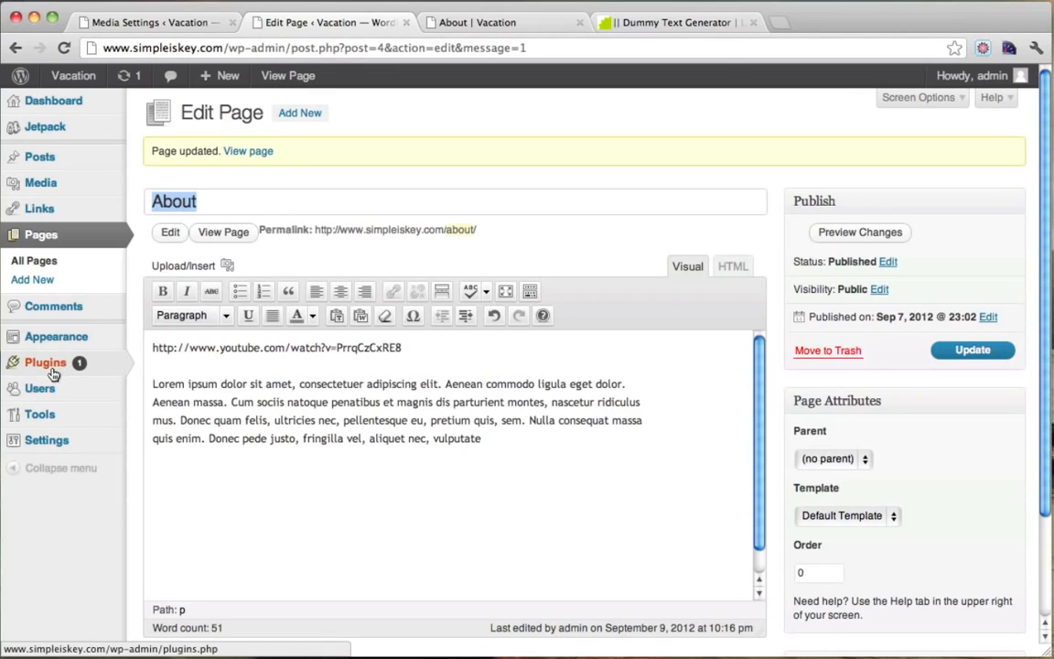
mouse_move(53, 375)
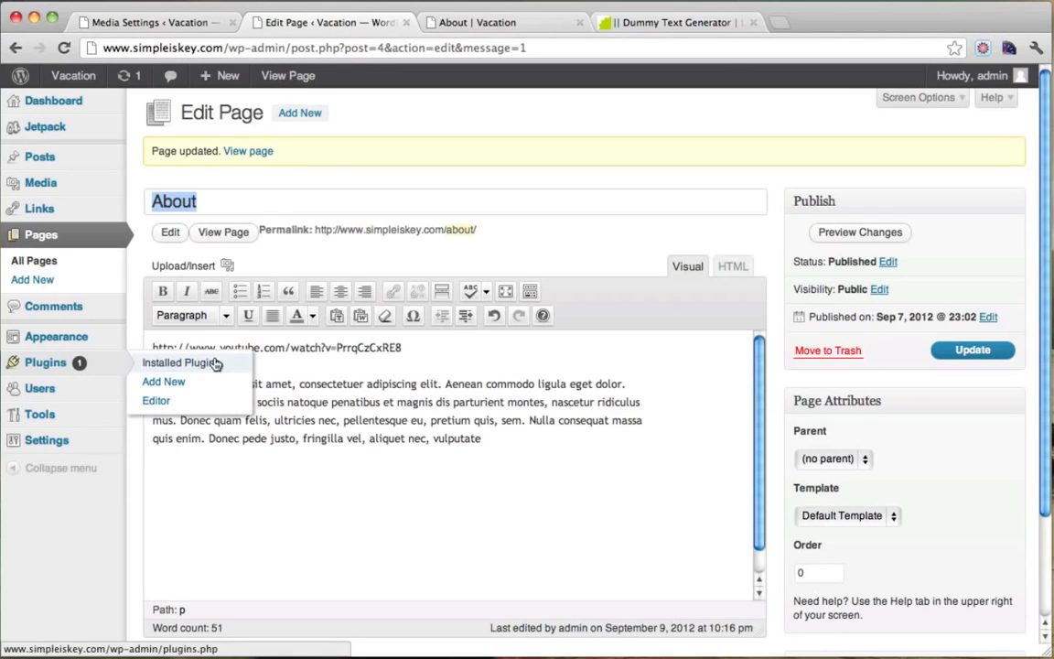
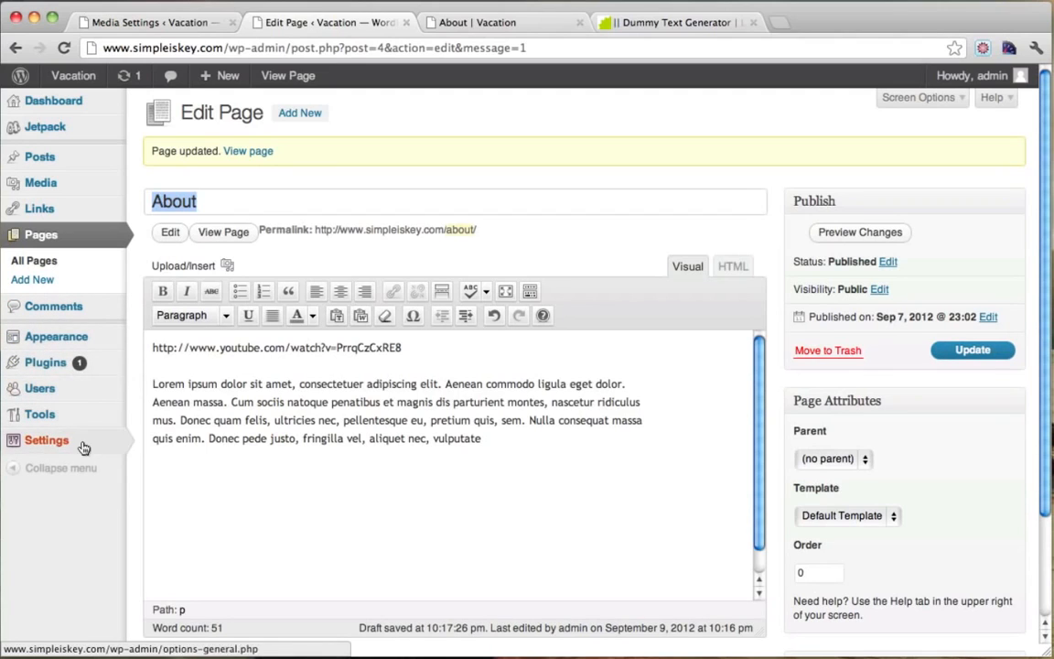
Step: Open the plugin installer from the Media Settings browser tab and search the plugin directory for "easy shortcode buttons"
mouse_move(83, 426)
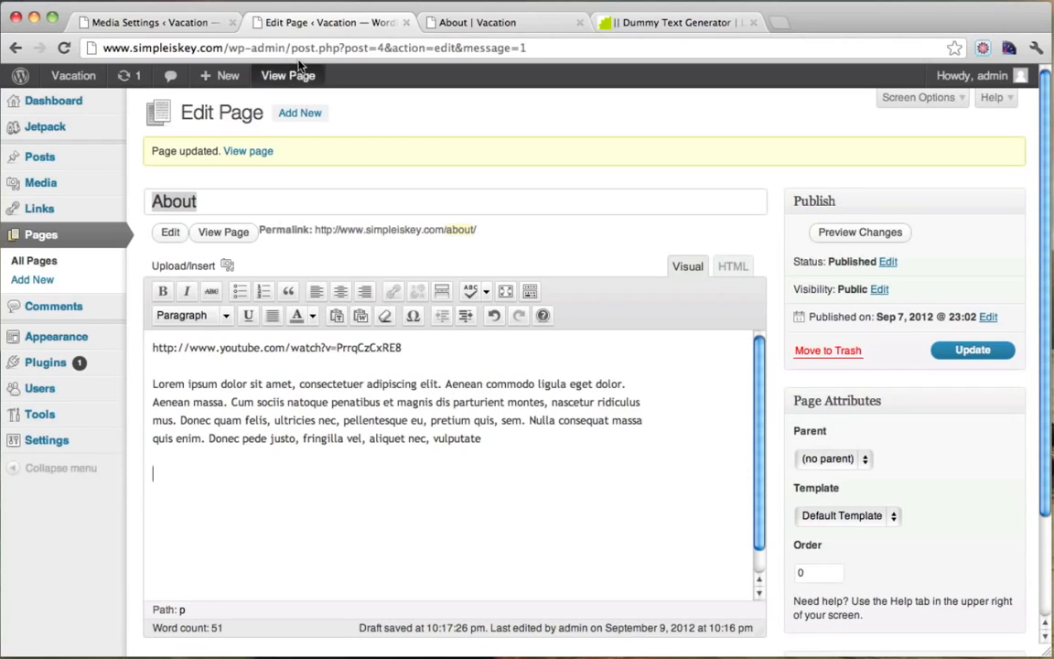
left_click(171, 23)
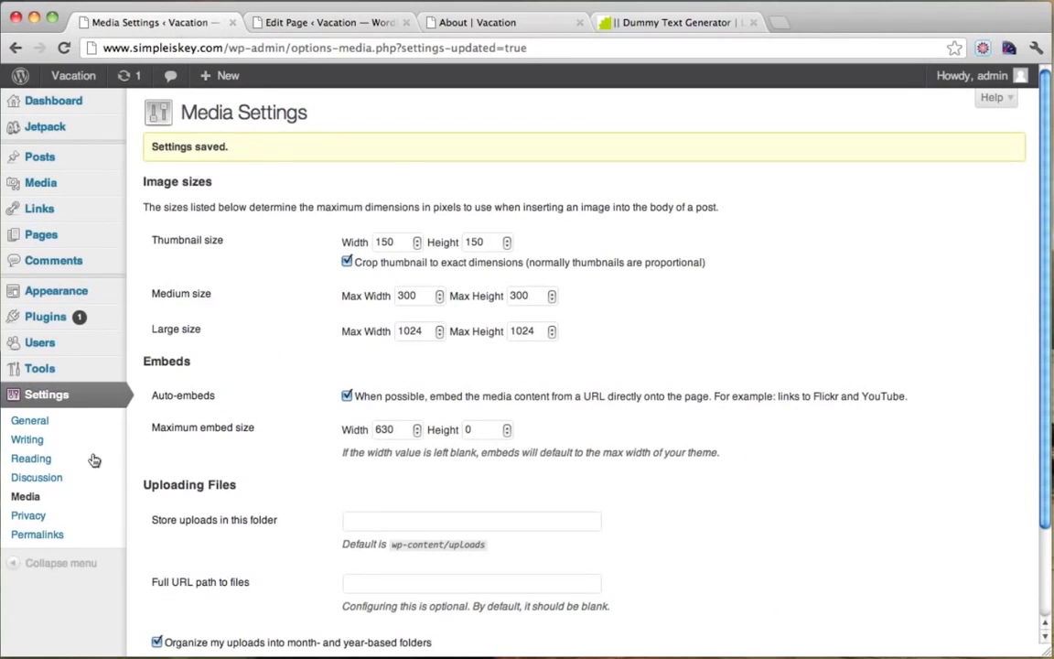
left_click(46, 318)
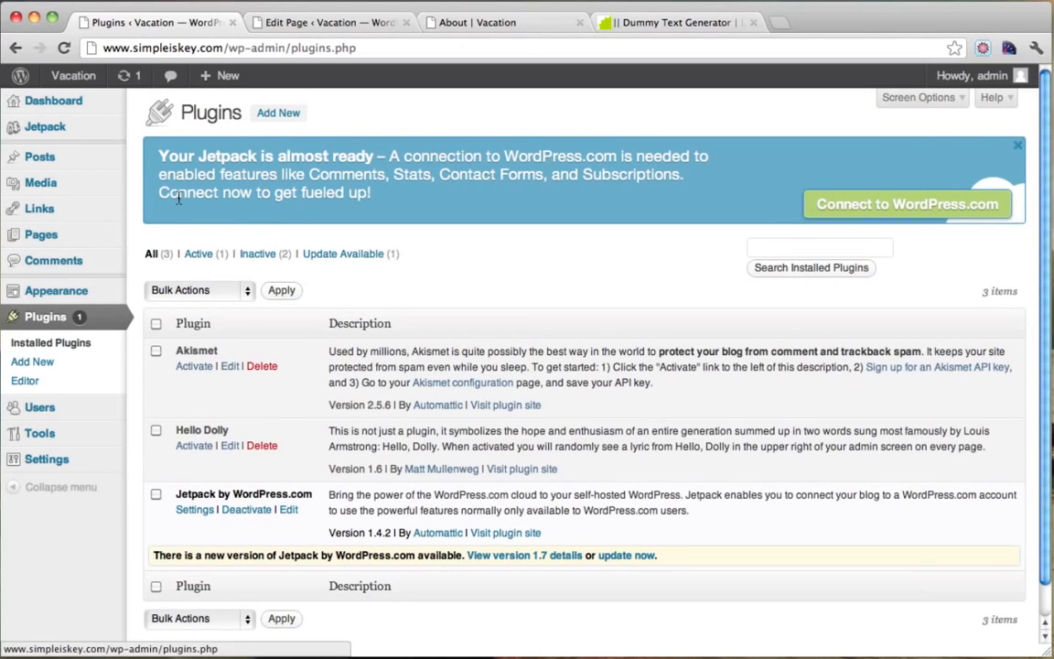
left_click(276, 111)
left_click(280, 246)
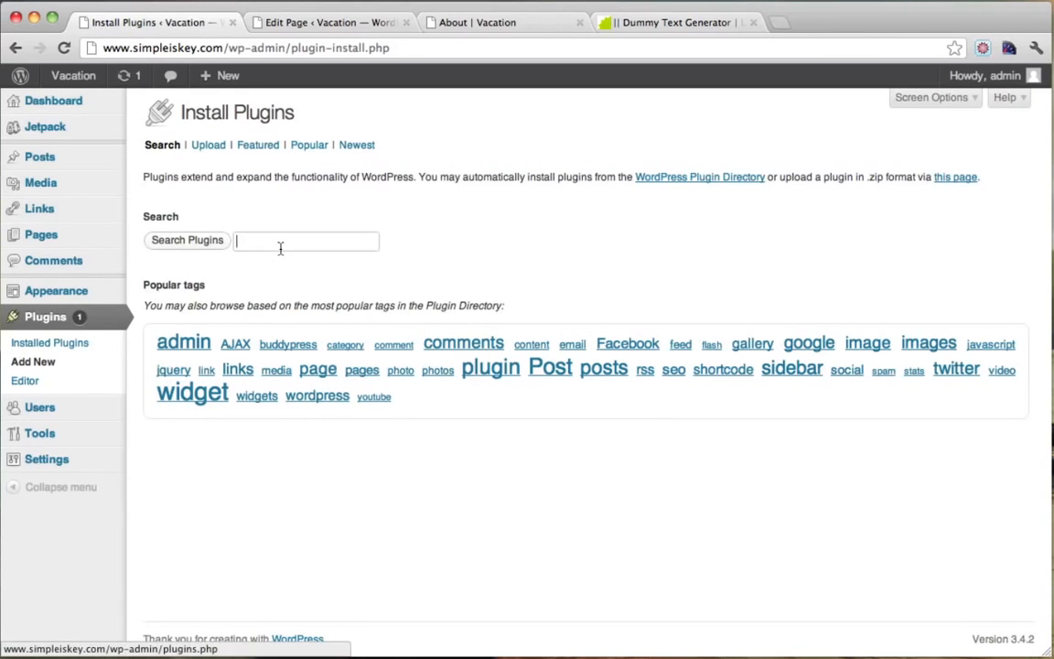
type("easy sh")
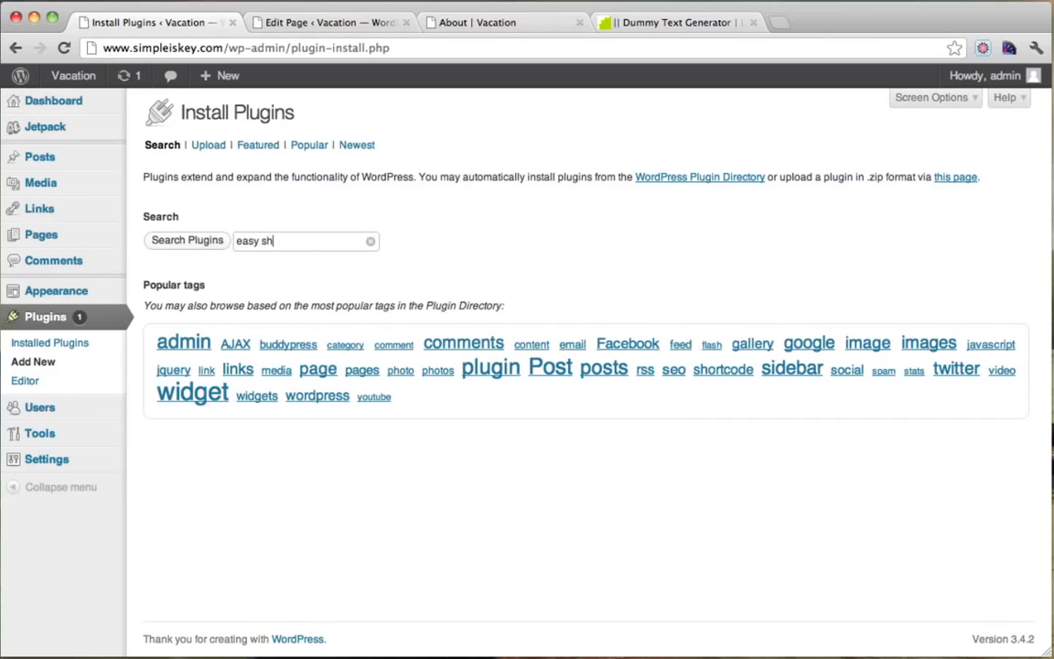
type("ortcode buttons")
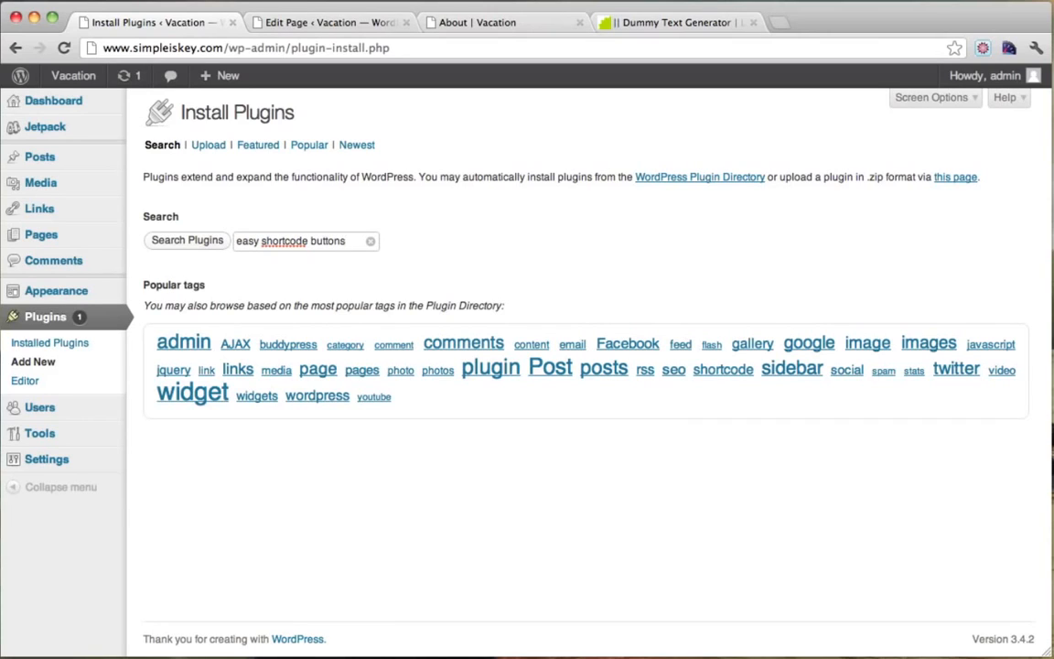
left_click(211, 239)
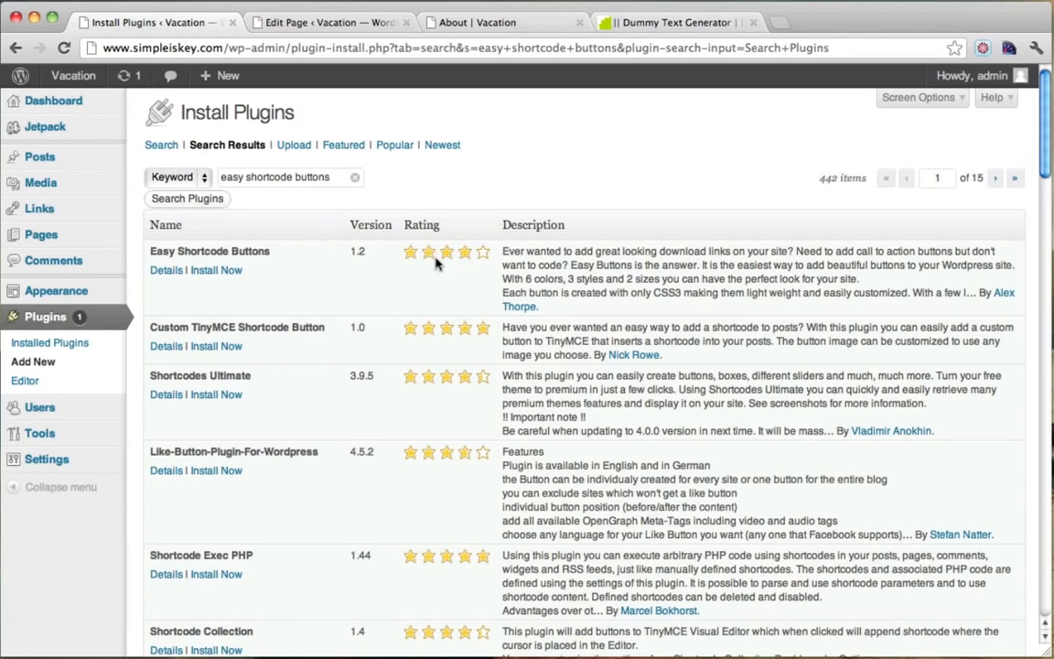
Step: Review the details, screenshots and description of the Easy Shortcode Buttons plugin
left_click(157, 272)
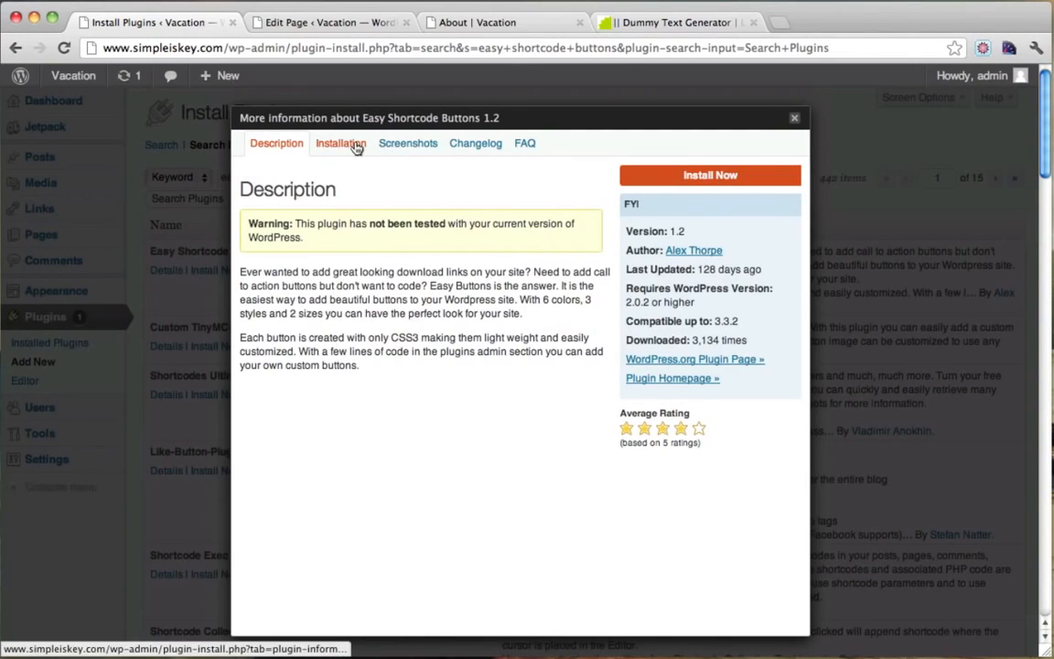
left_click(395, 146)
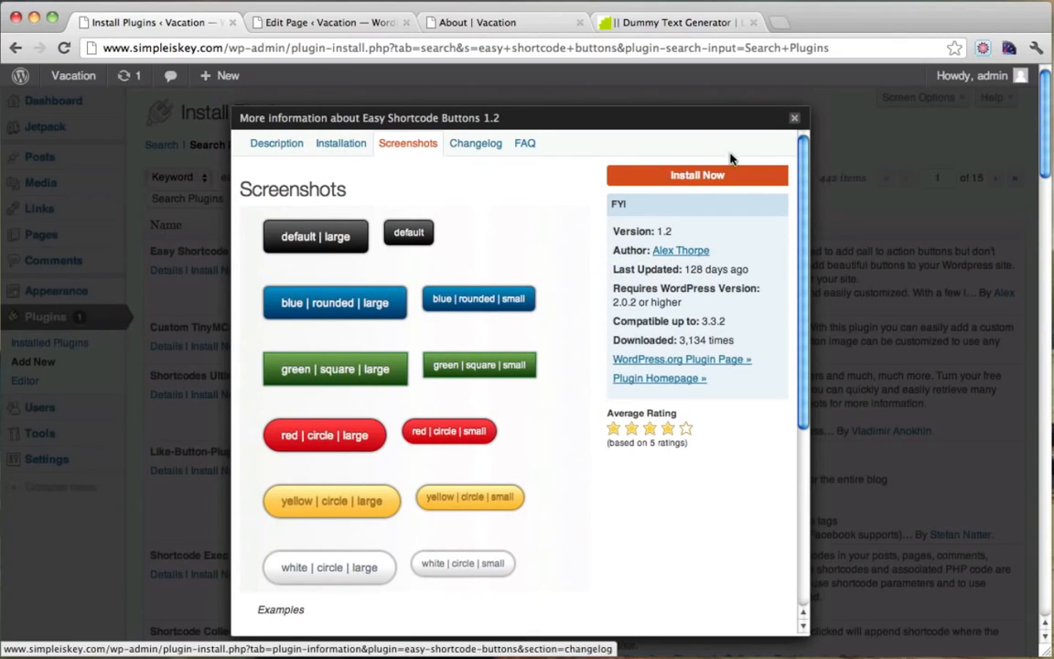
left_click(271, 146)
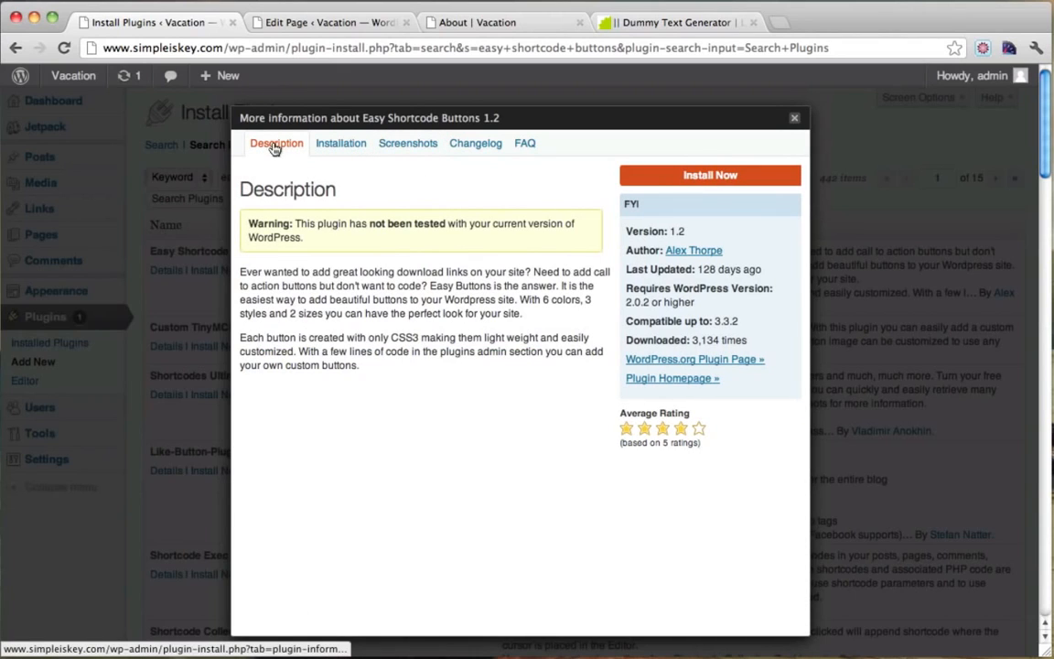
Step: Install and activate the Easy Shortcode Buttons 1.2 plugin
left_click(706, 178)
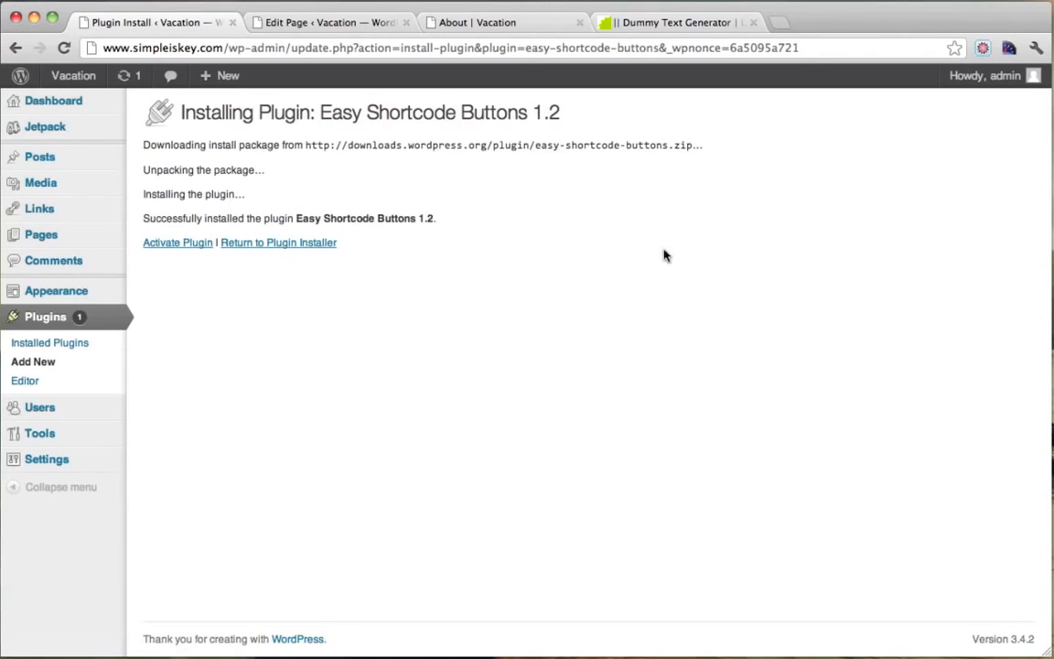
left_click(174, 244)
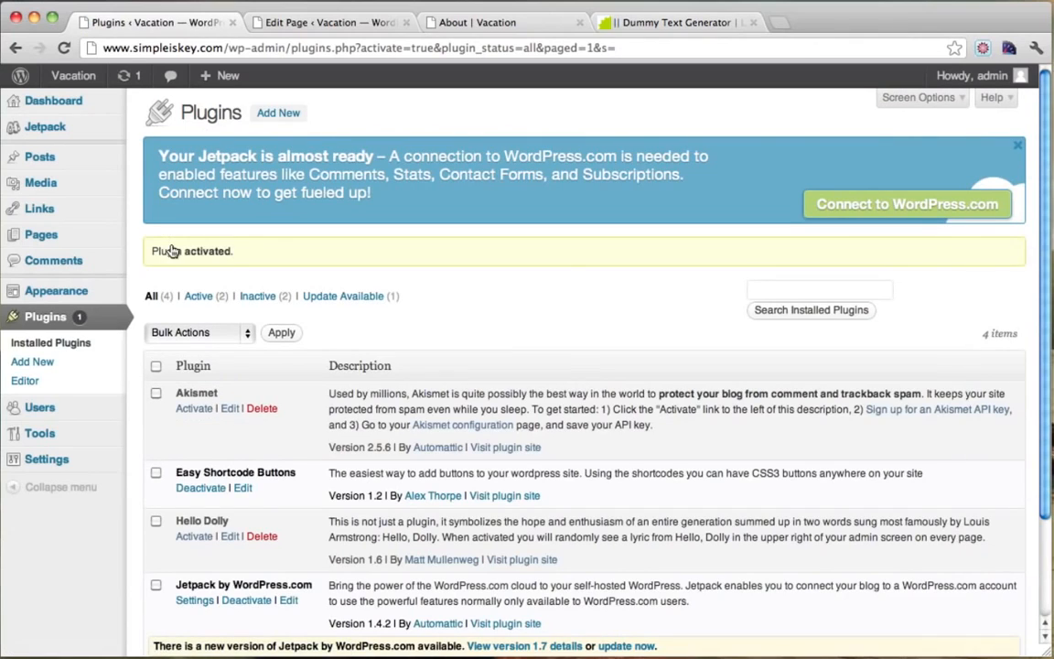
scroll(568, 259, "down", 3)
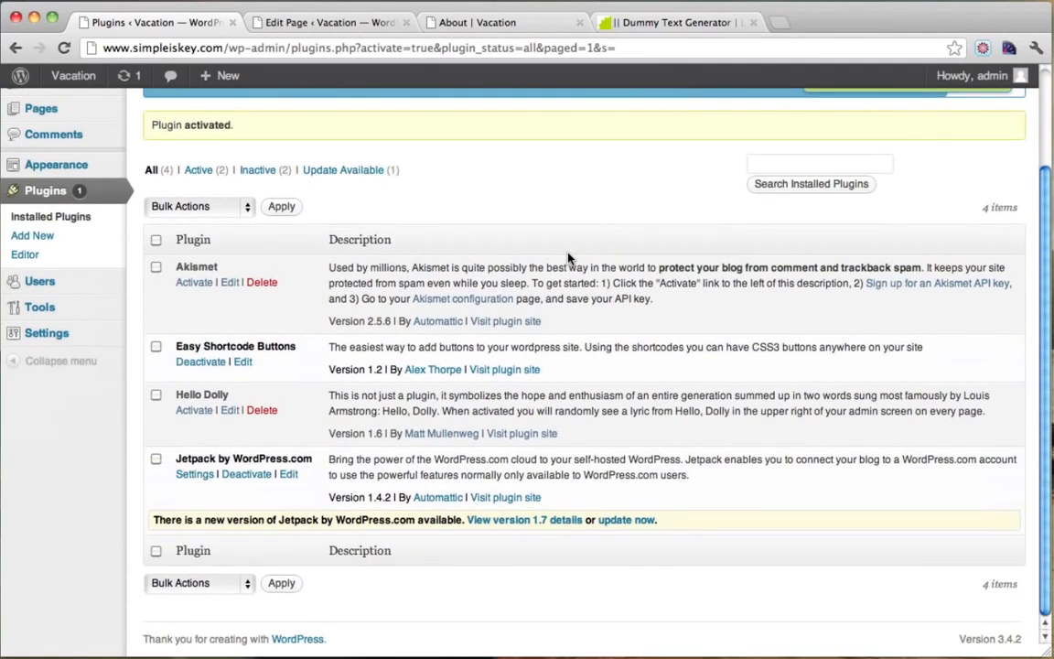
scroll(568, 259, "up", 3)
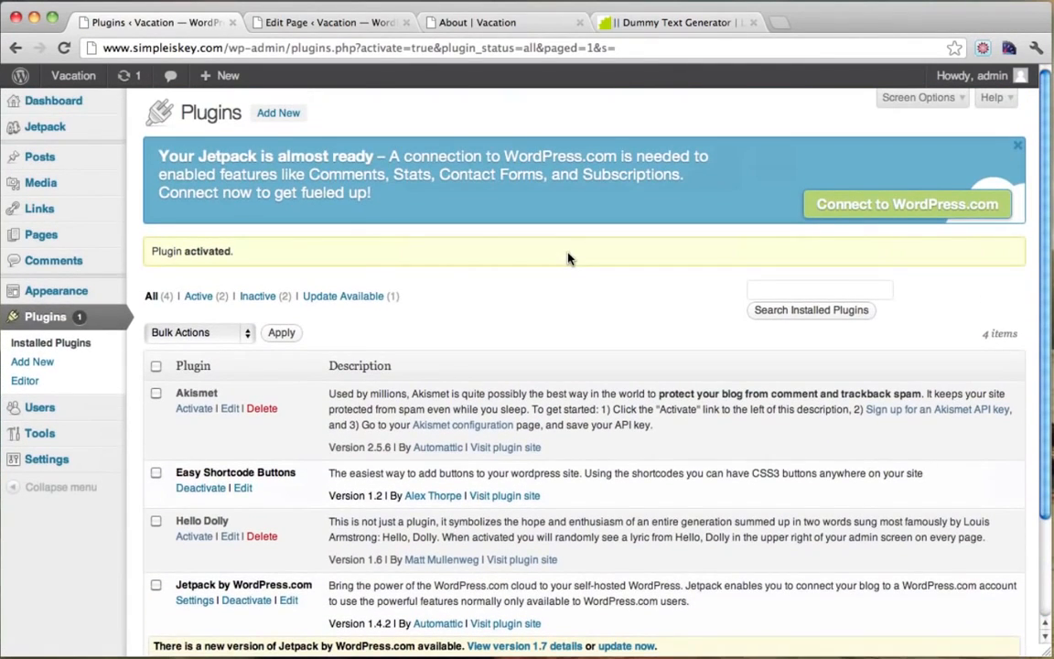
Step: Reload the About page editor, discarding unsaved changes, and insert a button shortcode on a new line below the lorem ipsum paragraph
left_click(321, 23)
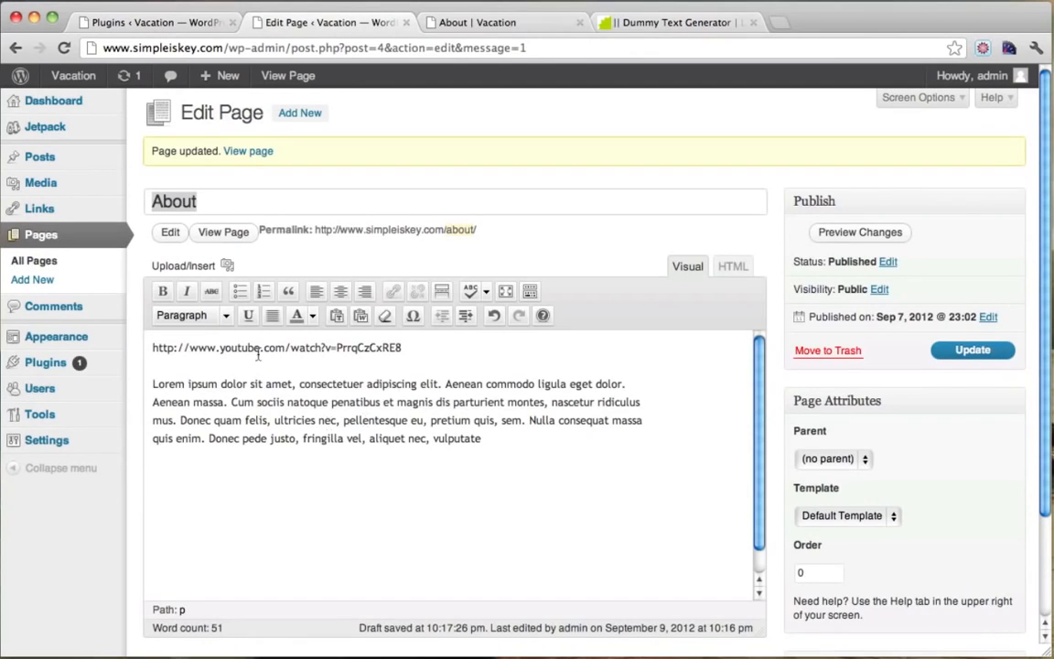
left_click(64, 49)
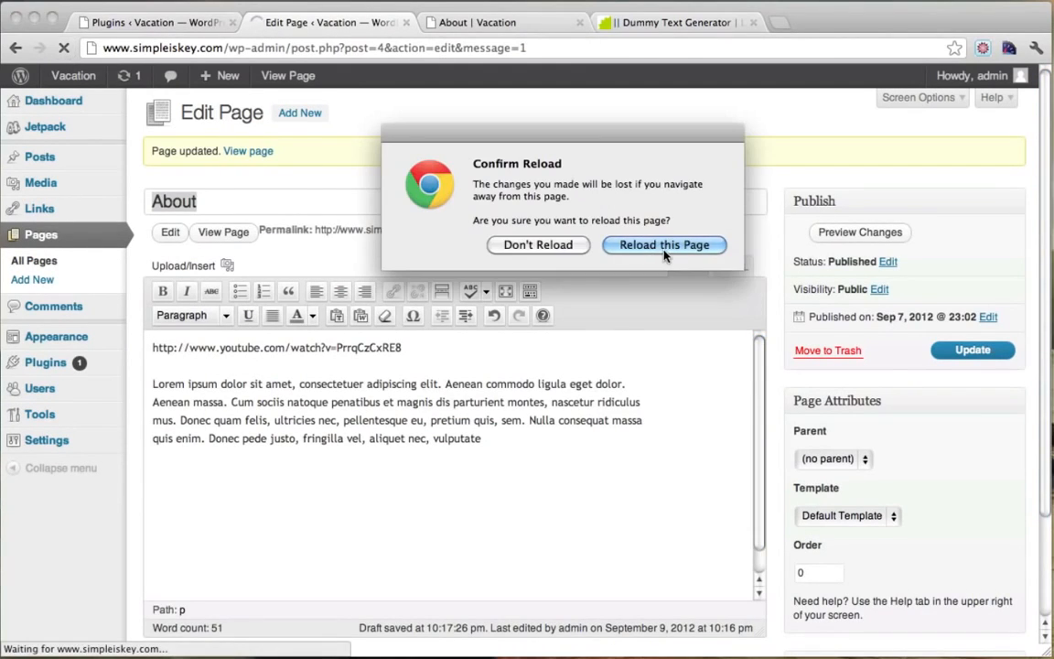
left_click(632, 245)
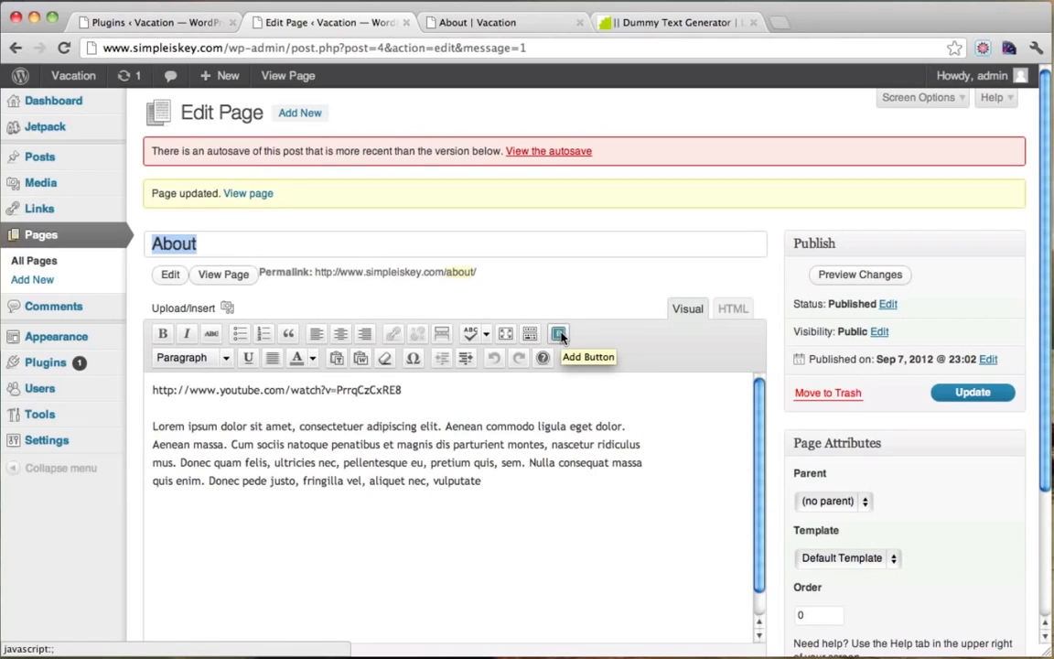
left_click(527, 497)
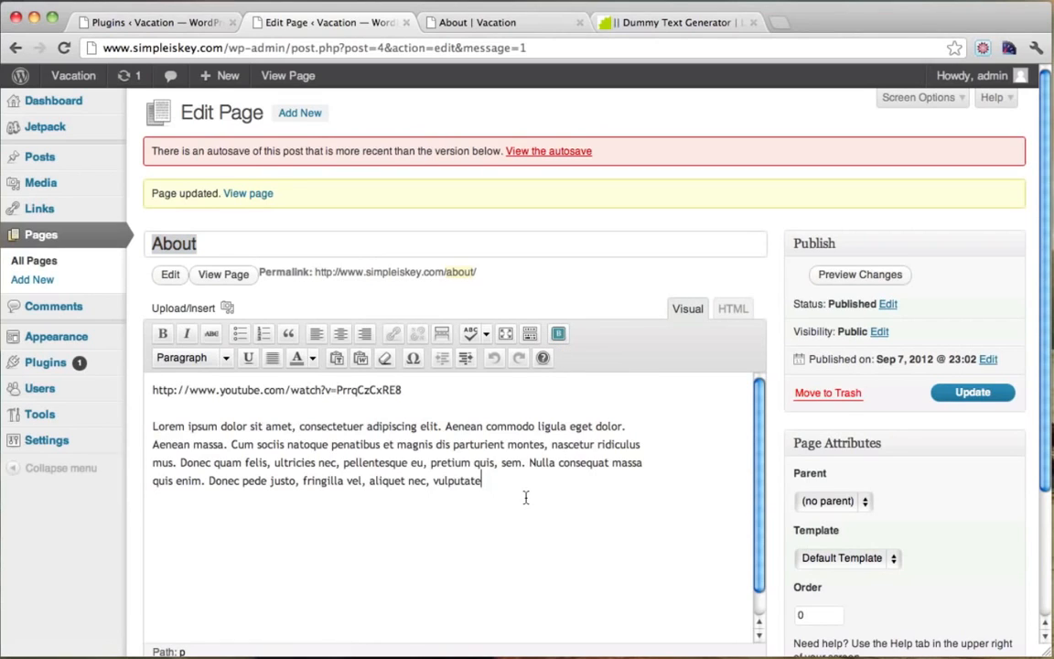
left_click(557, 335)
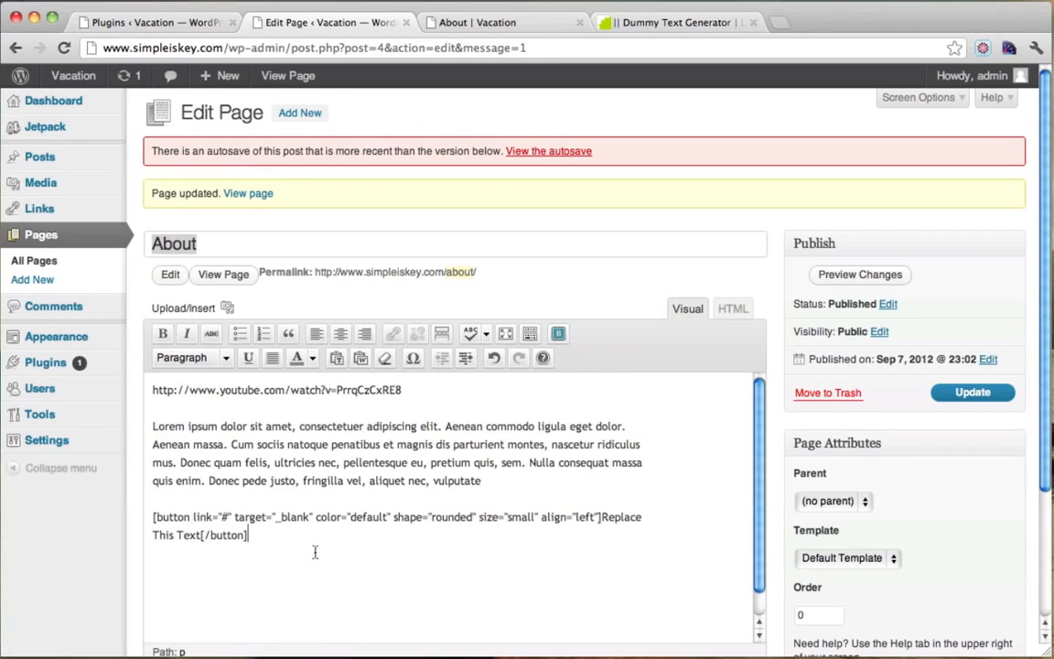
Step: Examine the parts of the inserted button shortcode: its opening tag with attributes, placeholder text and closing tag
left_click_drag(287, 535, 152, 514)
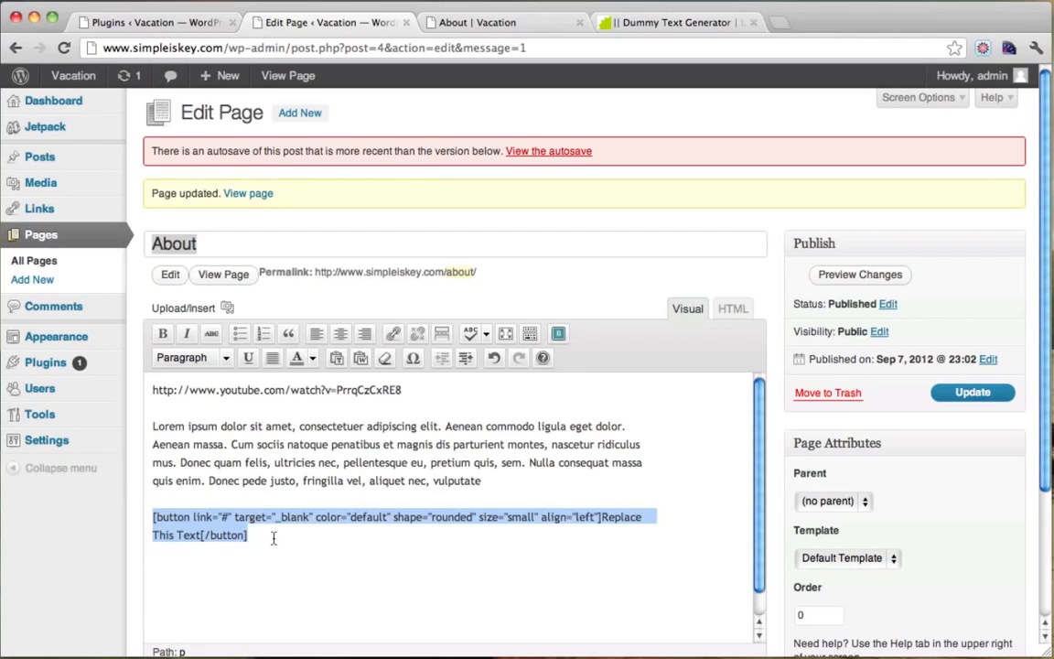
left_click(292, 540)
left_click_drag(292, 539, 141, 523)
left_click(302, 539)
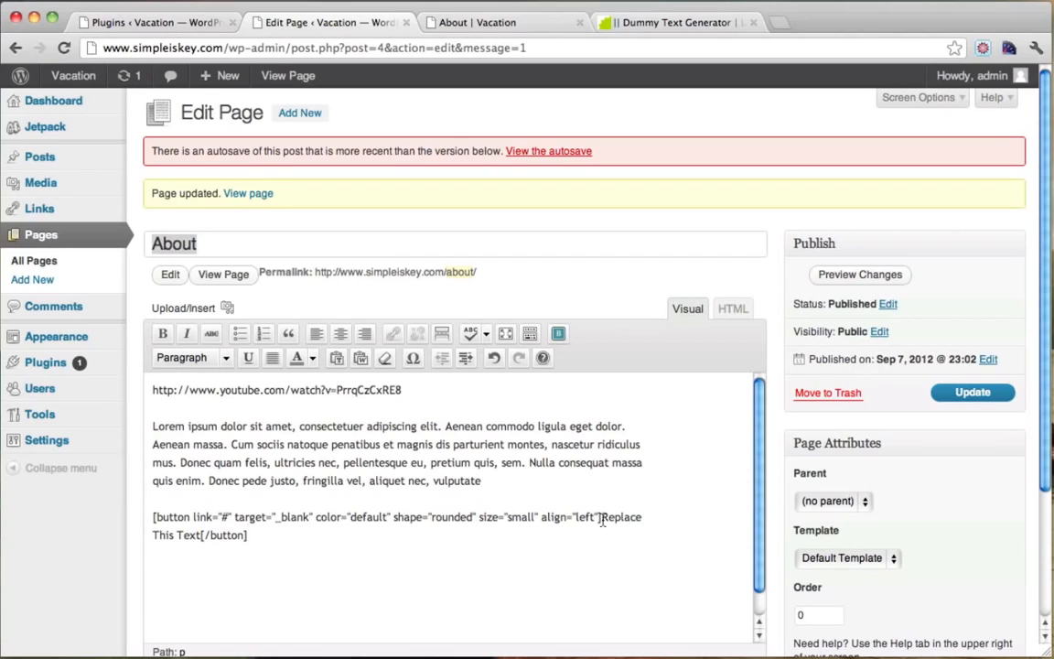
left_click_drag(603, 520, 210, 538)
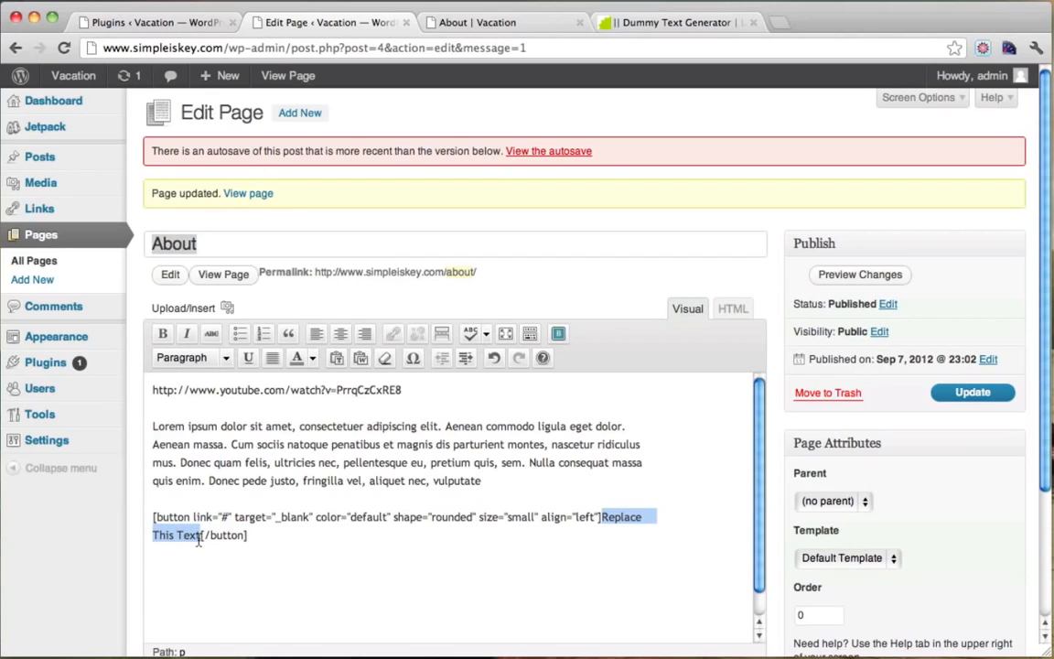
left_click(309, 531)
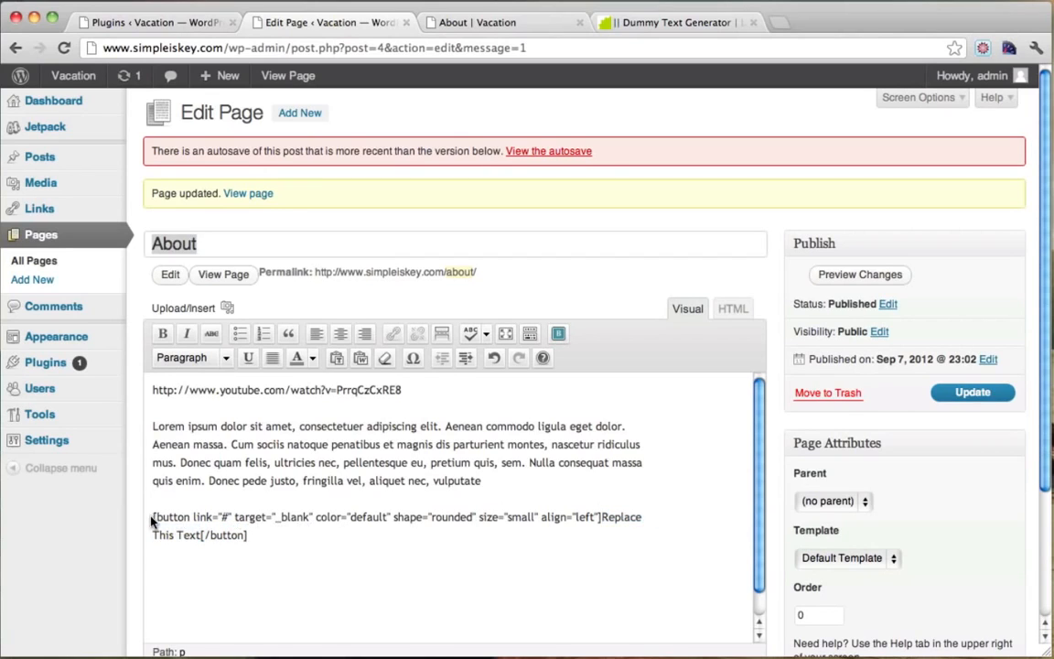
left_click_drag(154, 520, 602, 524)
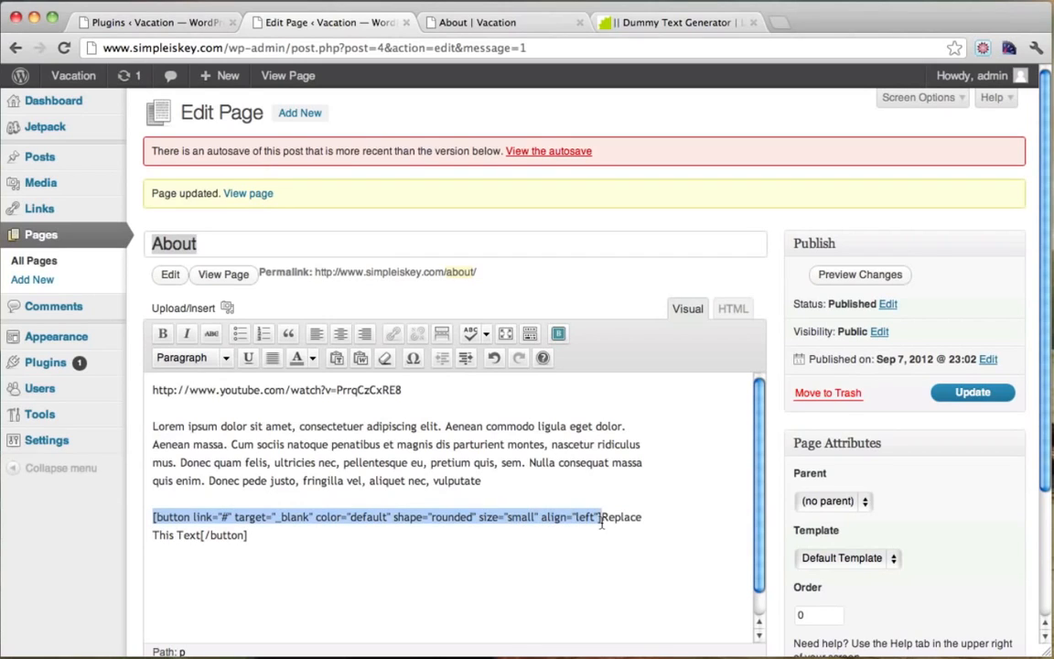
left_click_drag(201, 539, 264, 540)
left_click(463, 565)
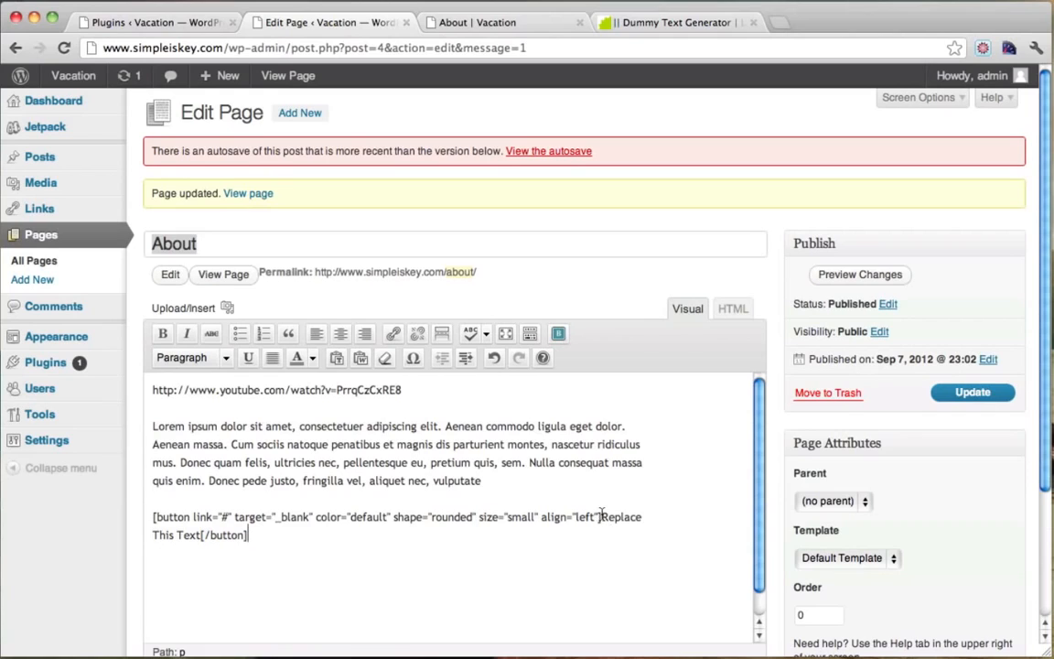
Step: Replace the shortcode's placeholder label with "View Our Services" and update the About page
left_click_drag(601, 517, 203, 540)
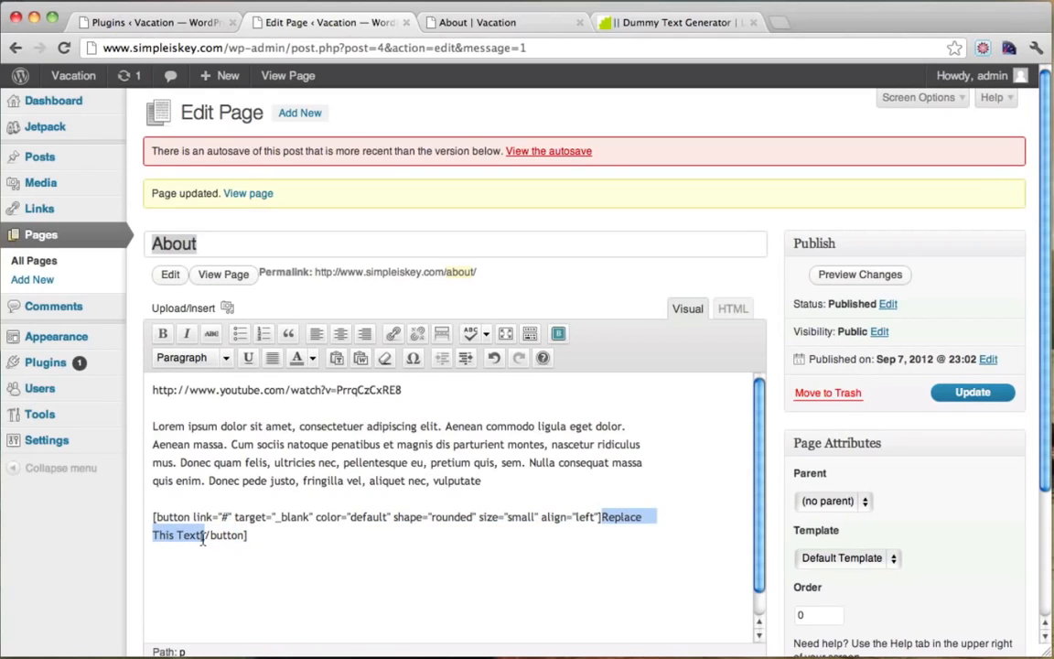
type("View Our S")
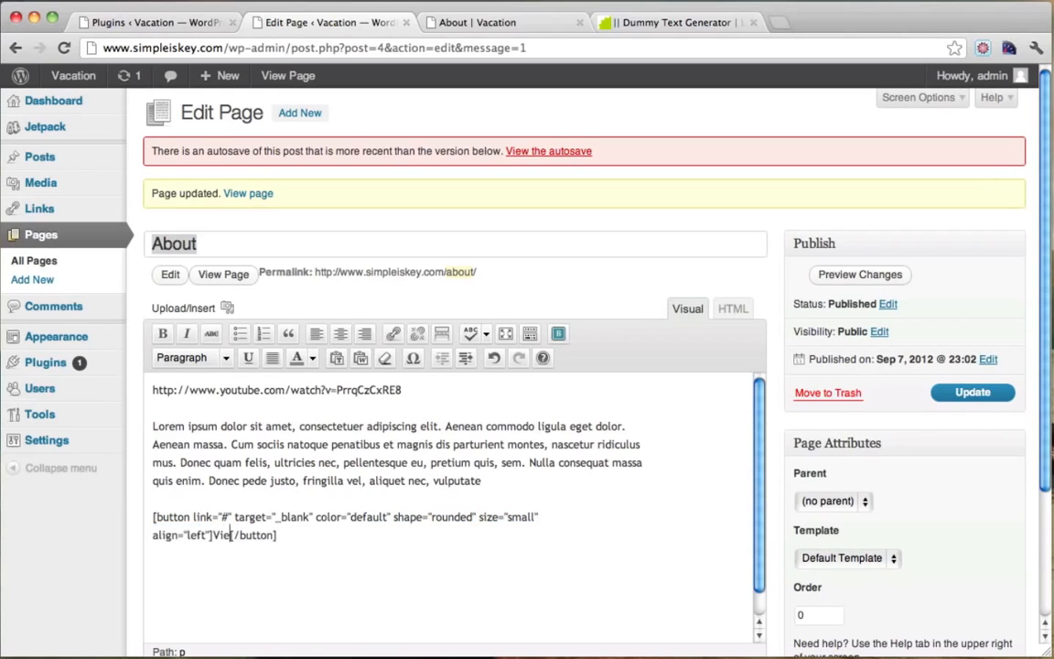
type("ervices")
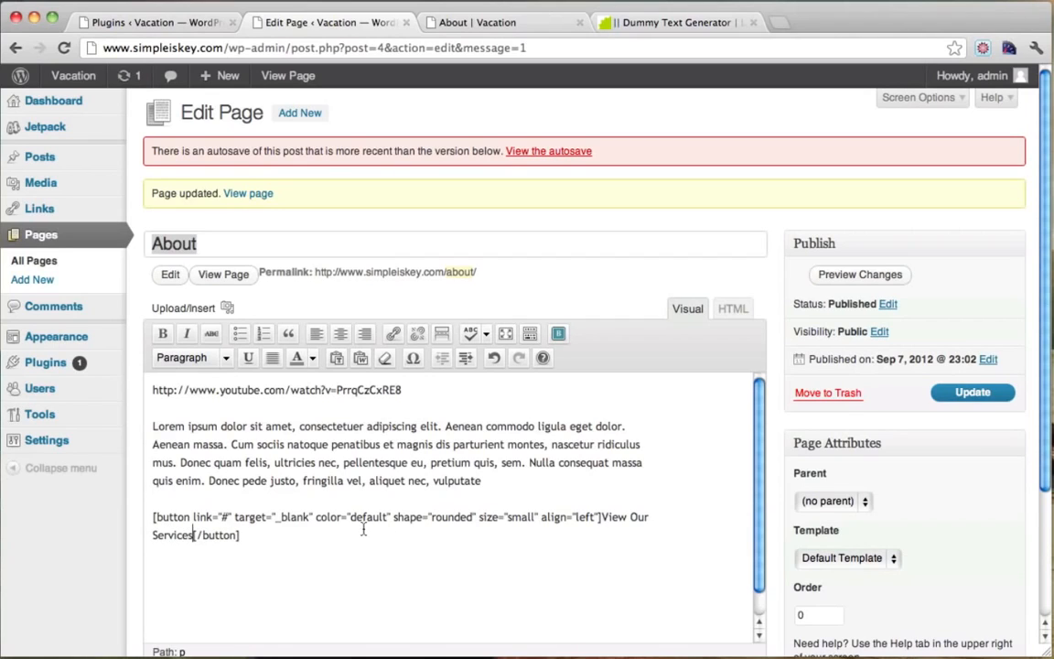
left_click(327, 543)
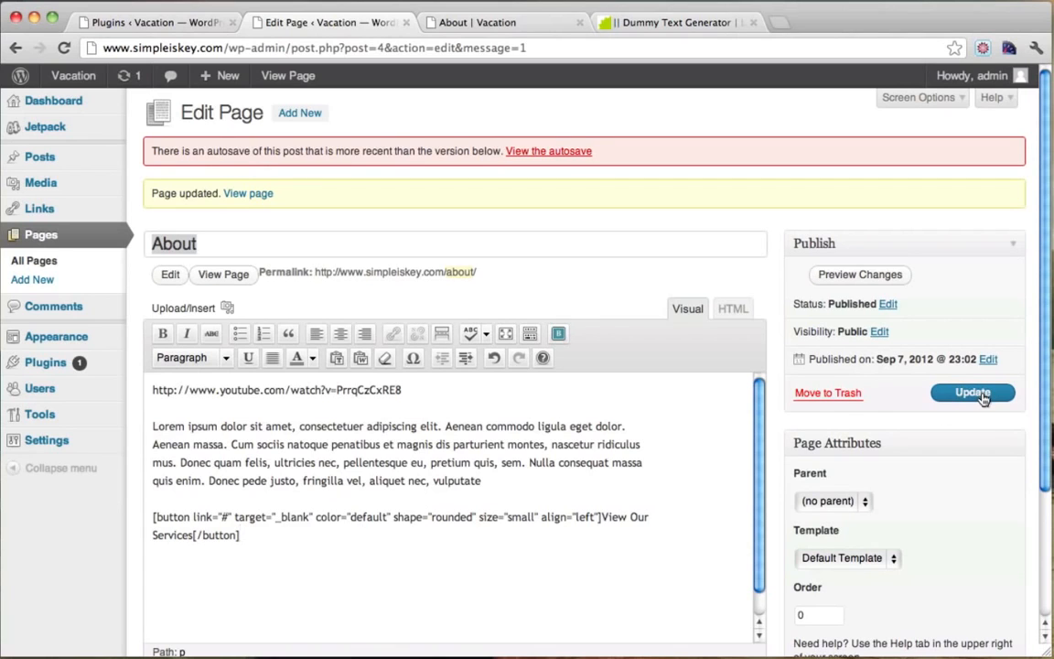
left_click(973, 392)
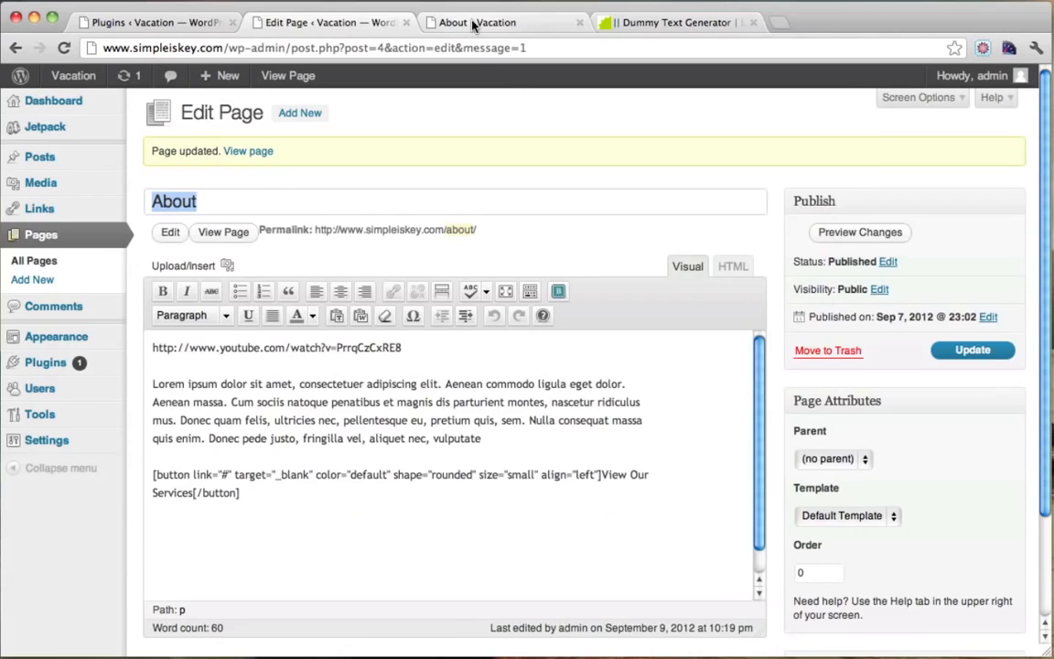
Step: Reload the live About page, test the View Our Services button, and close the browser tab it opens
left_click(473, 24)
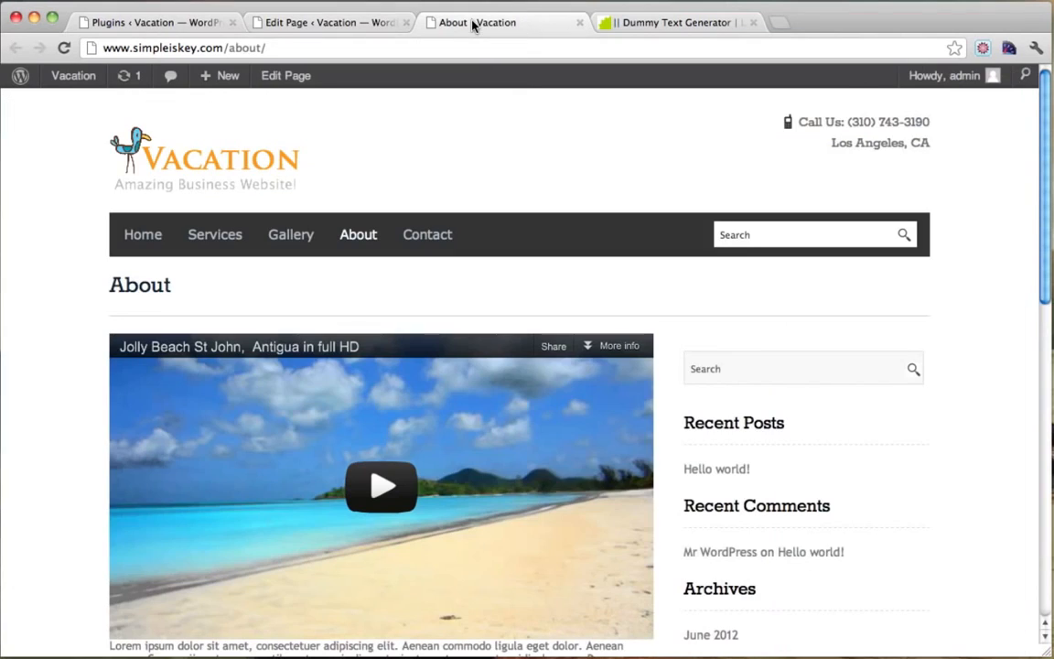
left_click(63, 48)
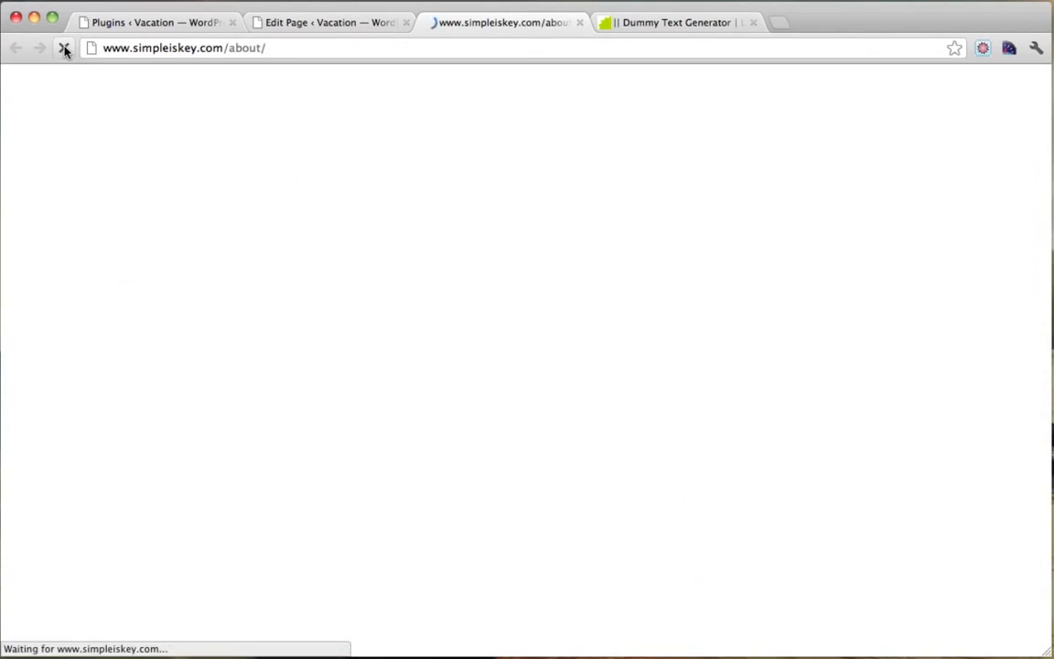
scroll(189, 164, "down", 5)
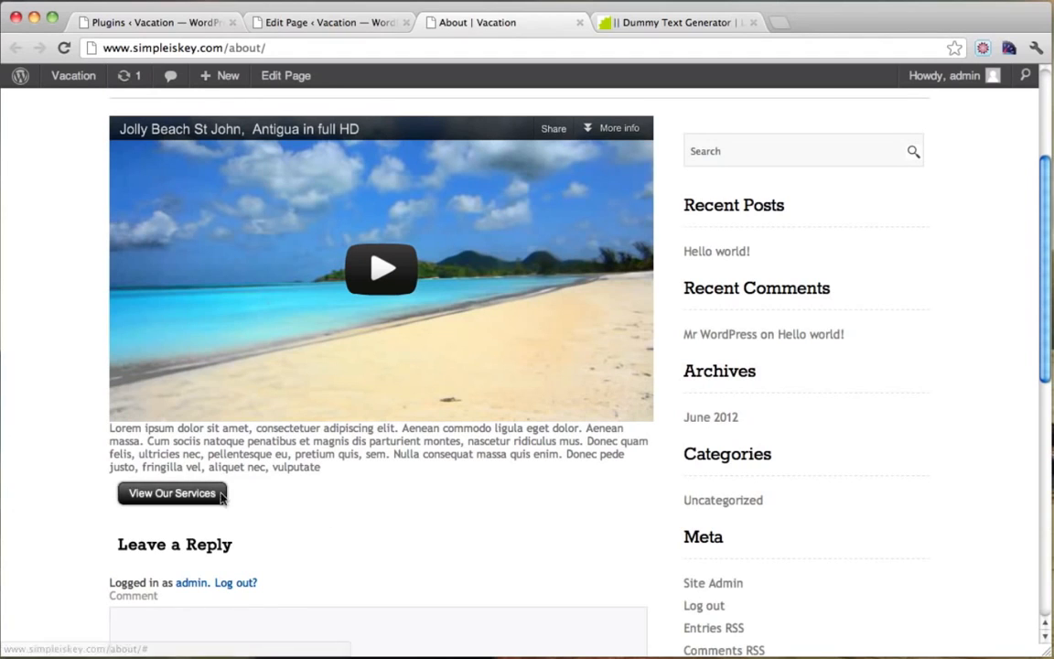
left_click(172, 495)
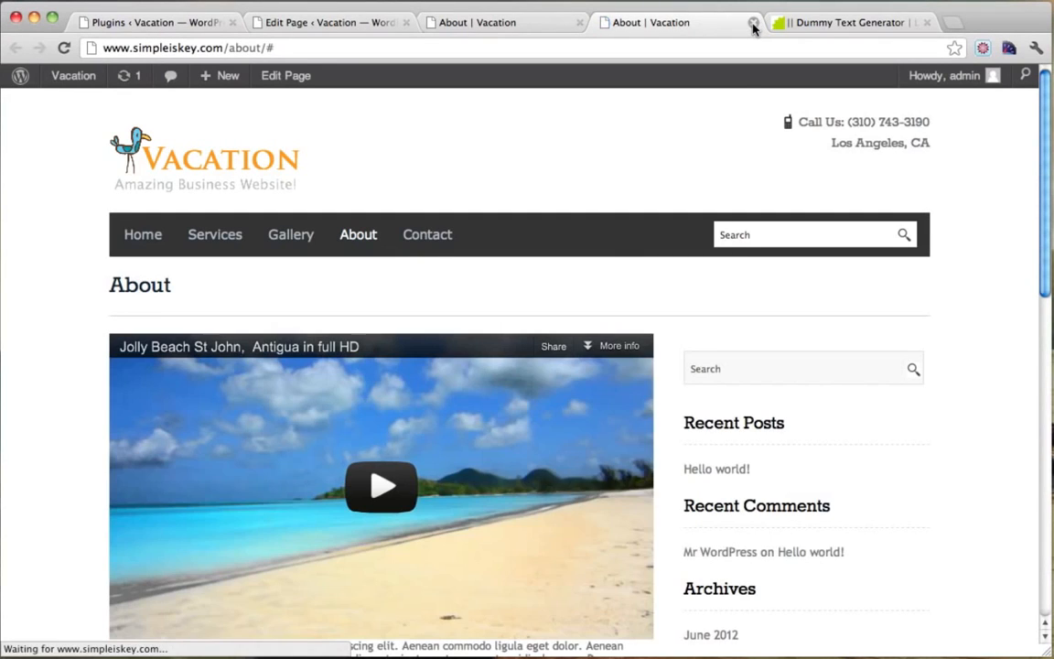
left_click(753, 25)
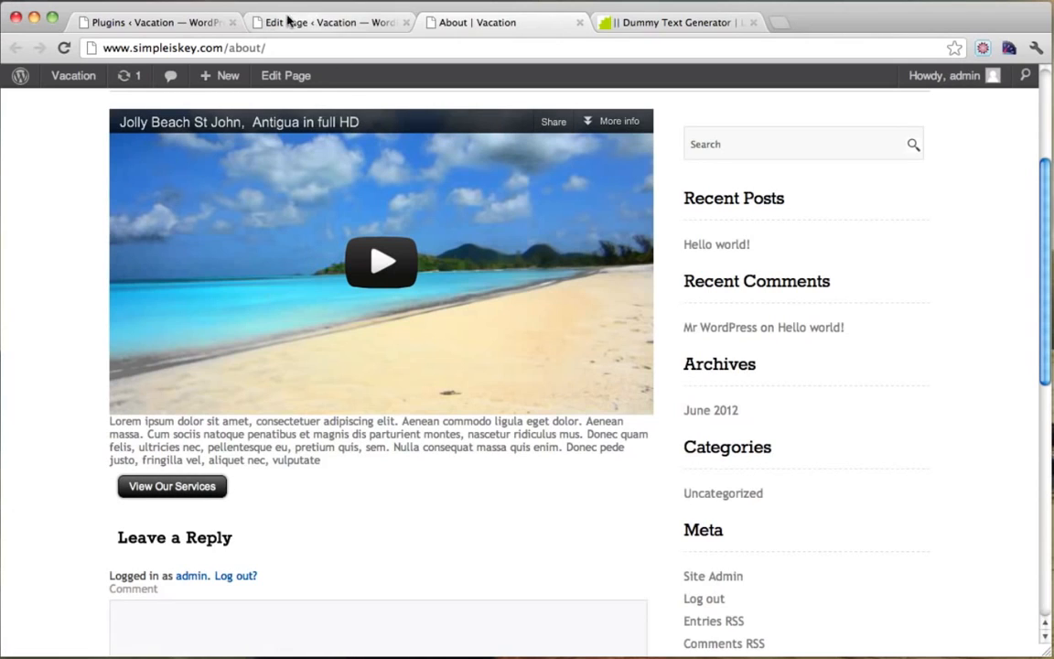
Step: Find Easy Shortcode Buttons among the installed plugins and open its plugin site
left_click(217, 27)
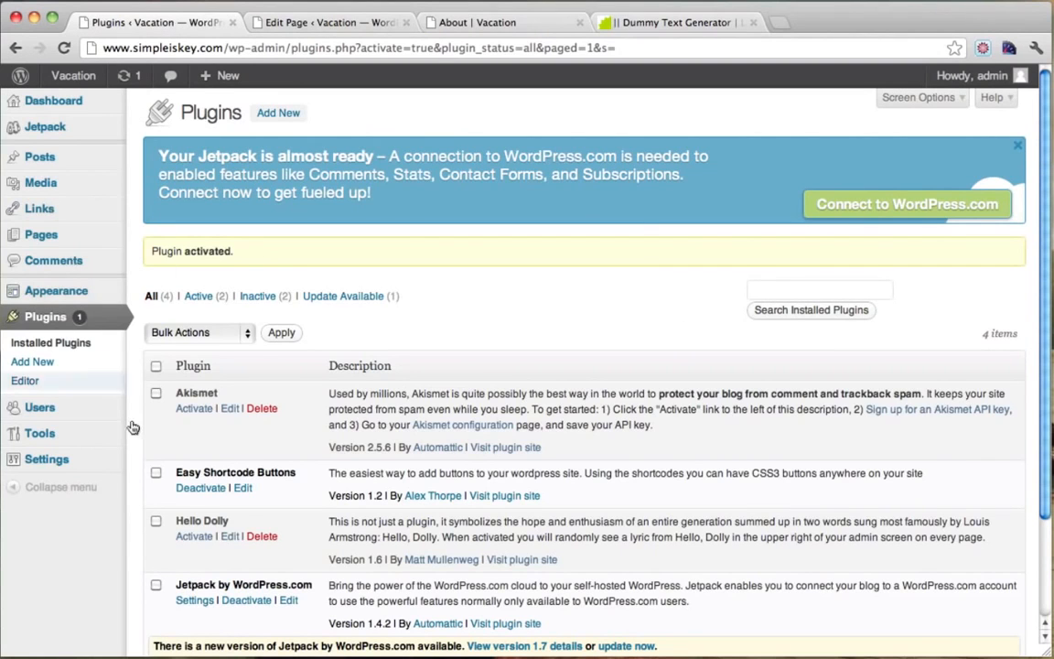
left_click(51, 320)
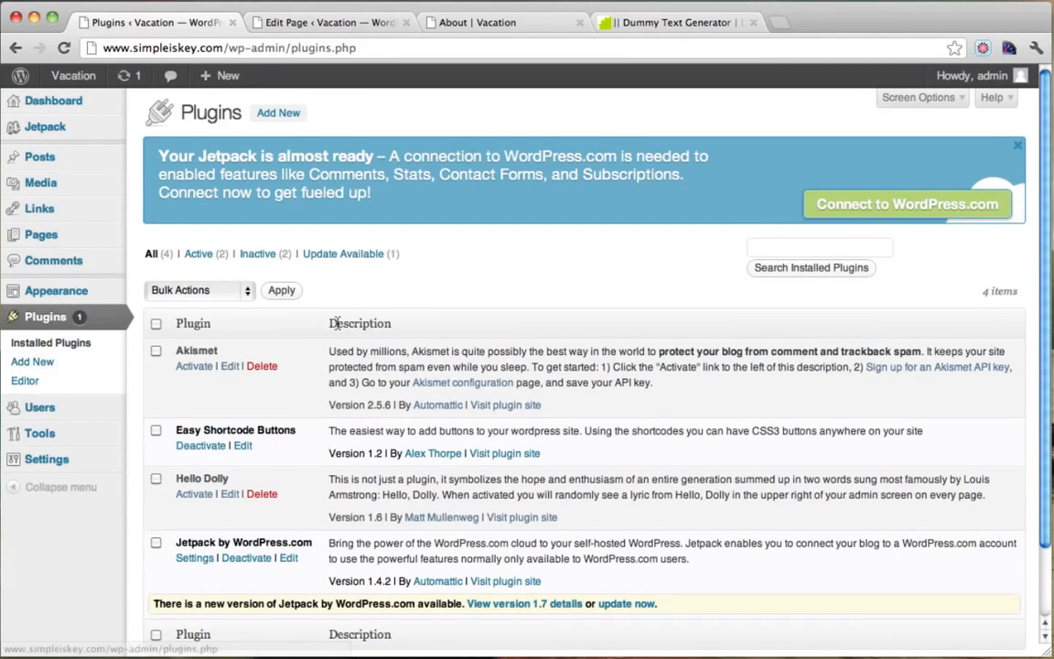
scroll(334, 323, "down", 2)
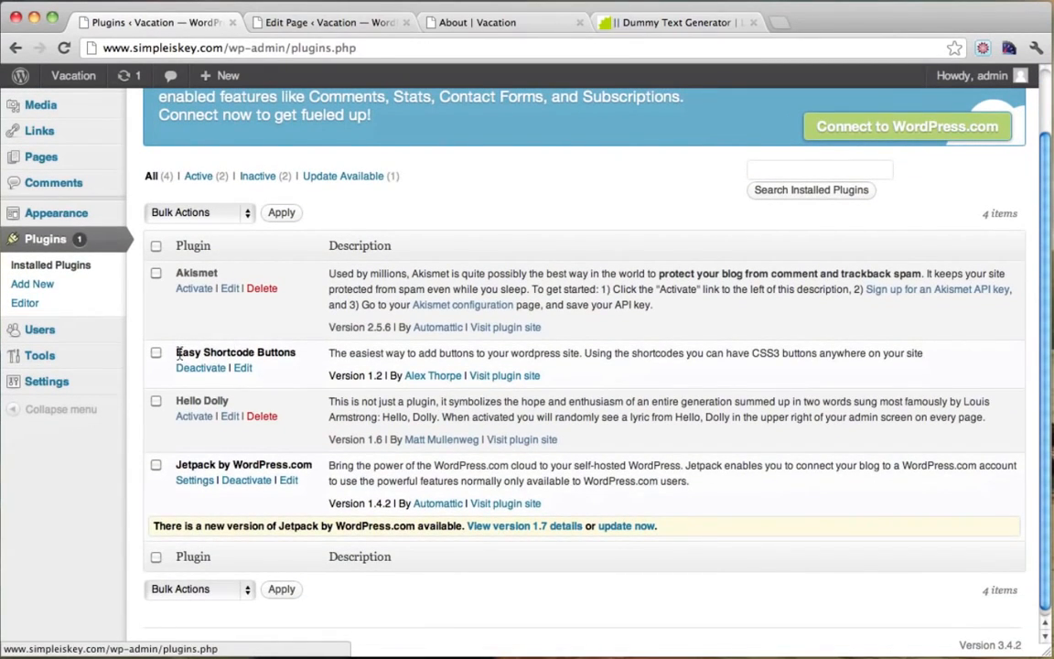
left_click_drag(176, 352, 288, 353)
left_click(293, 357)
left_click(510, 378)
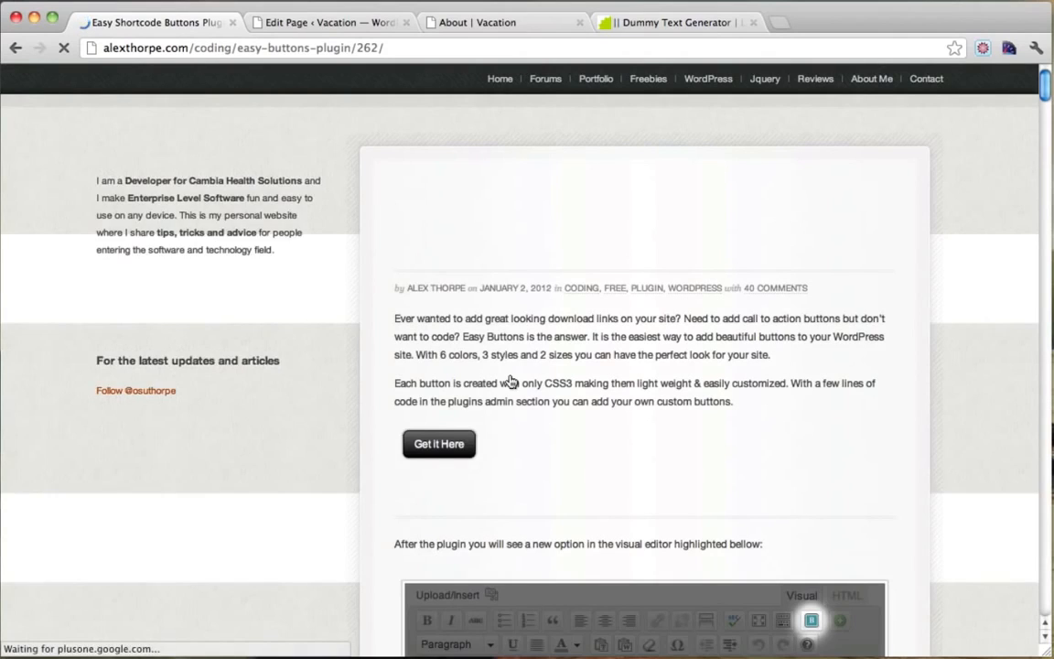
Step: Examine the plugin's configuration instructions and list of shortcode options, focusing on the link option
scroll(660, 356, "down", 2)
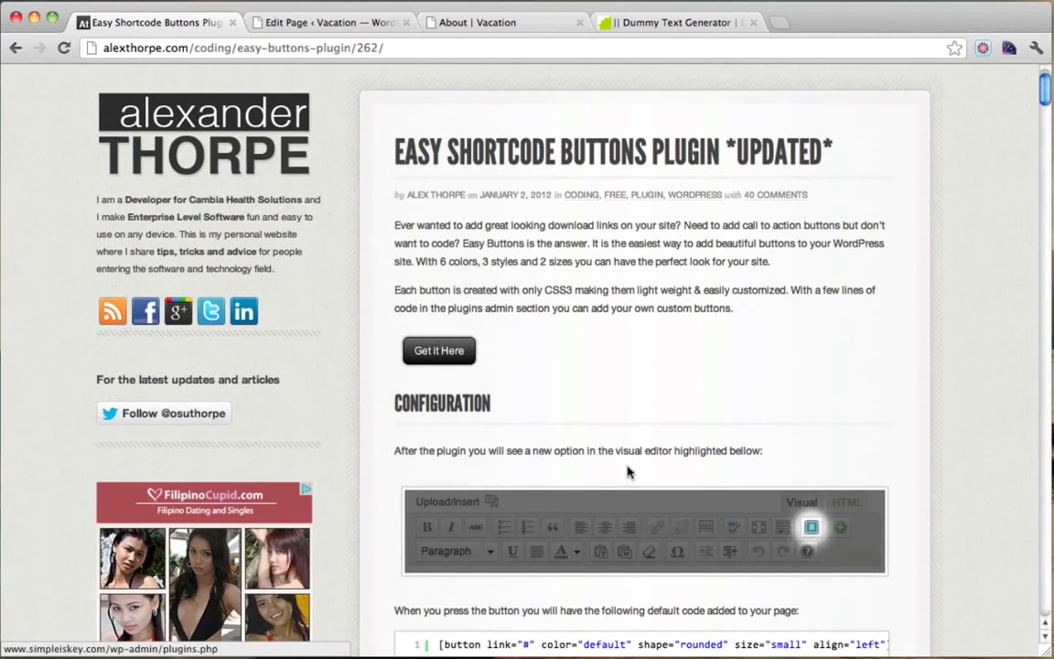
scroll(630, 298, "down", 3)
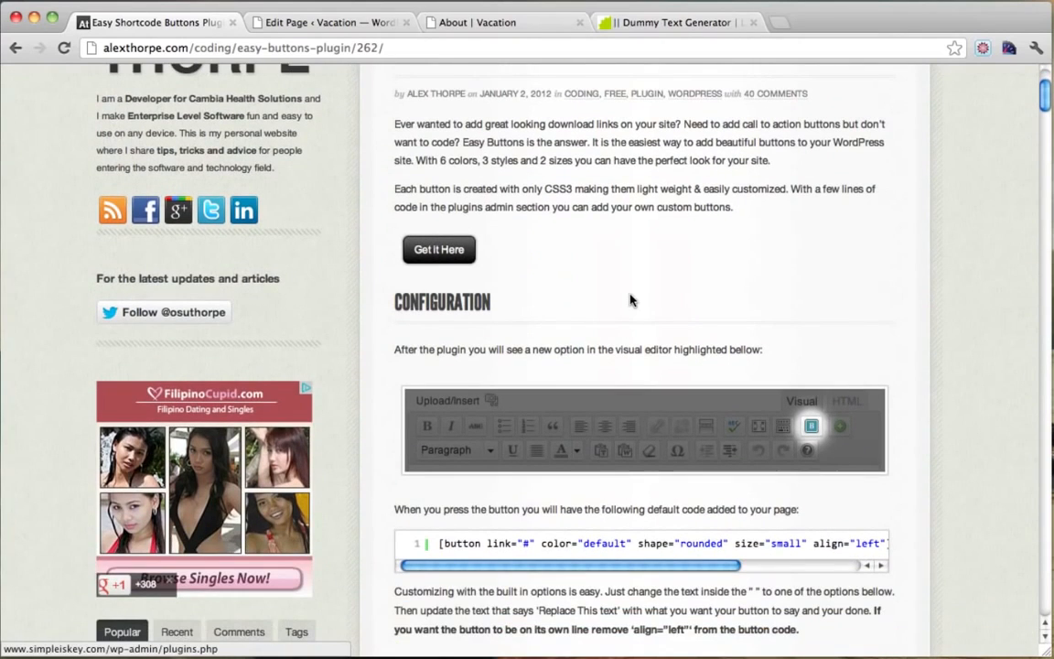
scroll(629, 301, "down", 5)
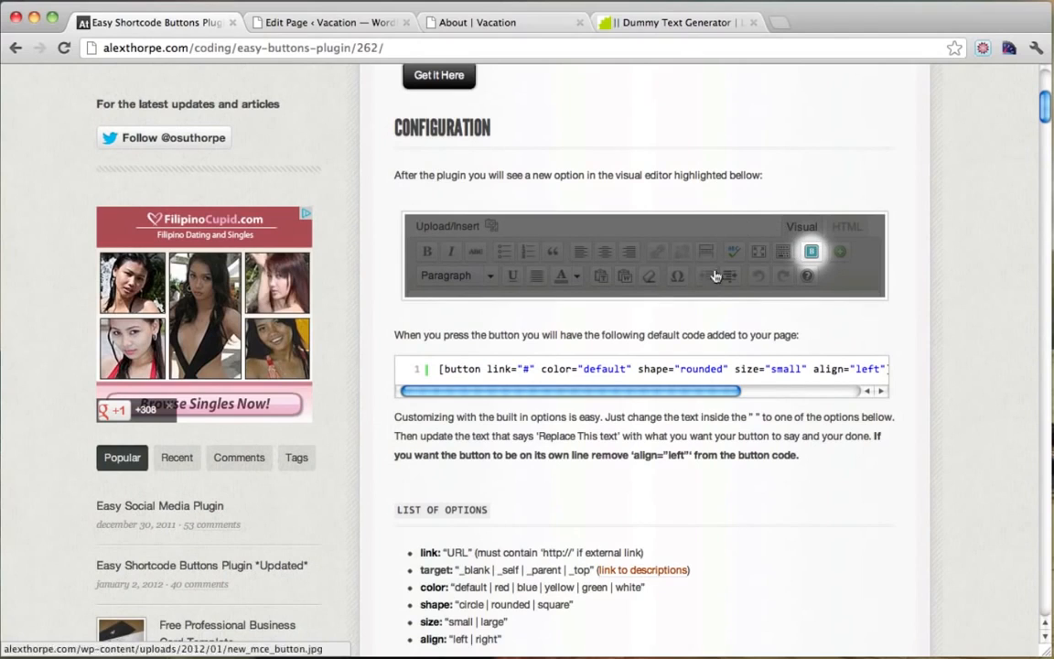
scroll(717, 363, "down", 1)
scroll(717, 364, "down", 3)
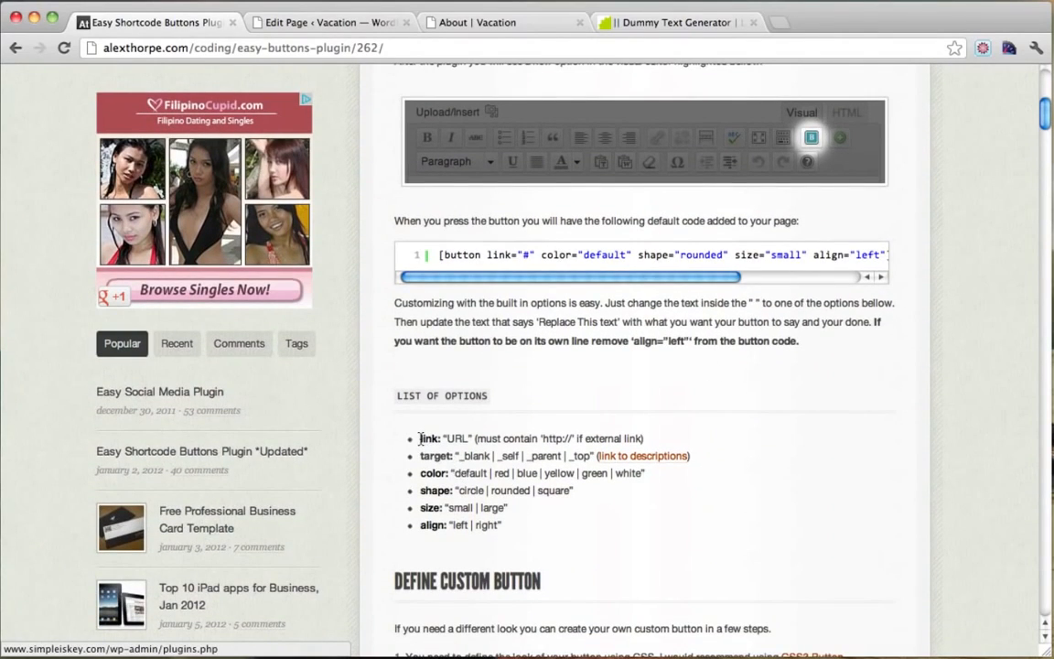
left_click_drag(420, 440, 546, 441)
left_click(574, 443)
left_click_drag(422, 440, 458, 440)
Step: Set the button shortcode's link attribute to /services in the About page editor and update the page
left_click(478, 21)
left_click(335, 24)
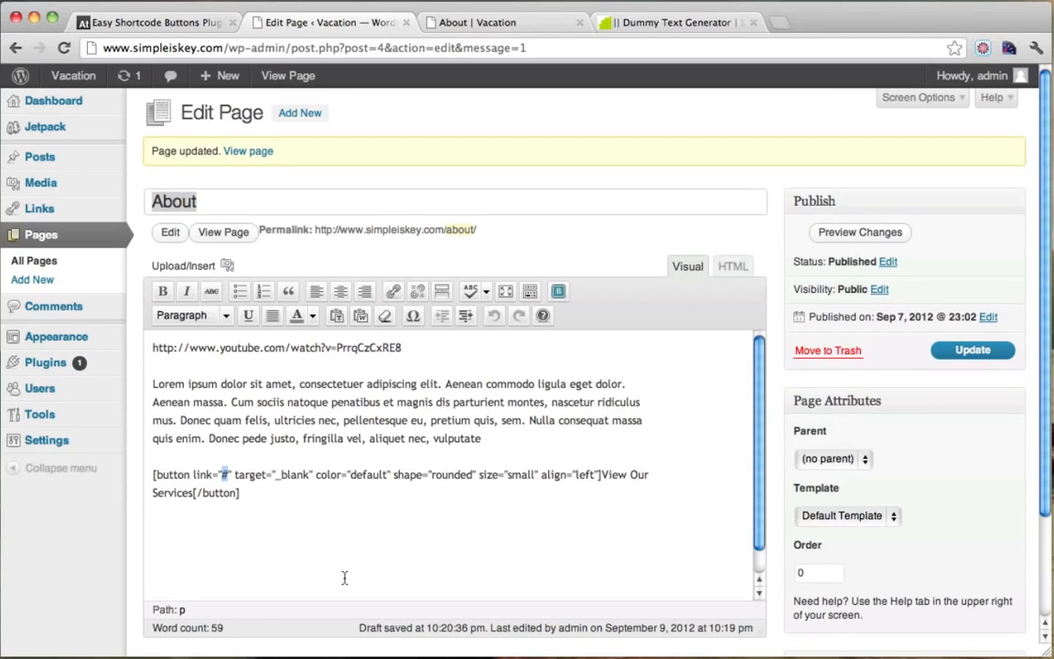
type("/services")
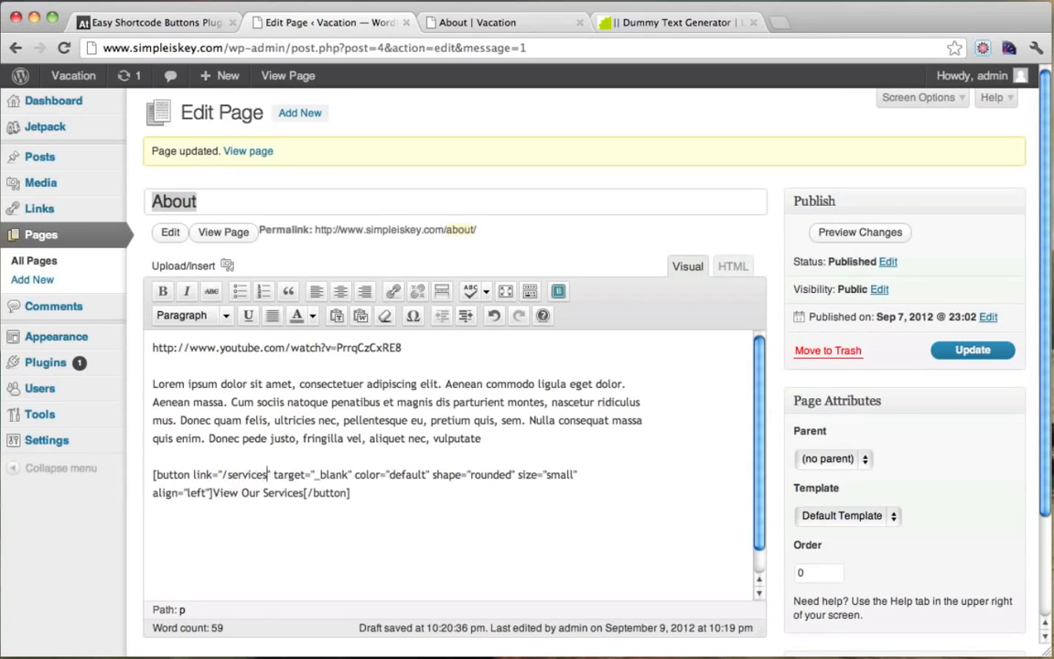
left_click(970, 349)
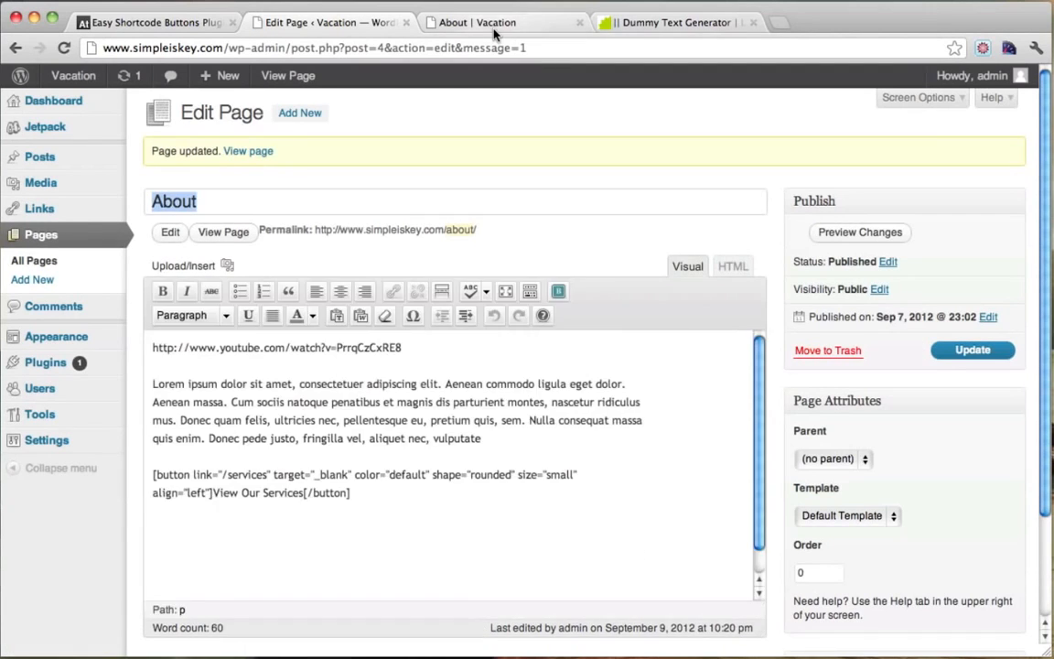
Step: Reload the live About page, check where the View Our Services button leads, and close the Services tab
left_click(492, 27)
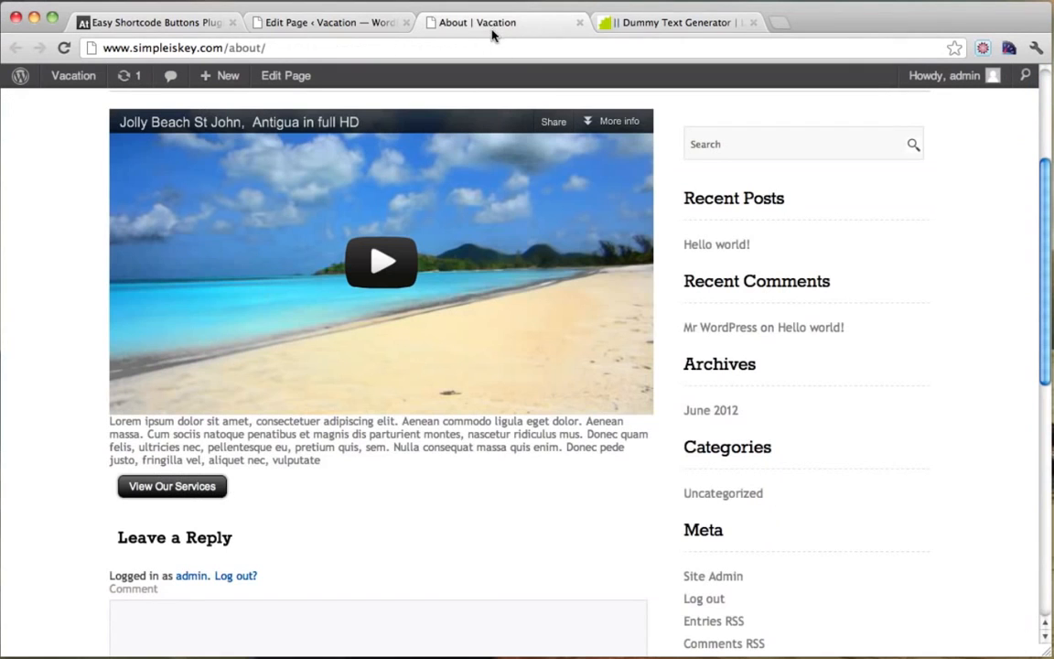
left_click(64, 50)
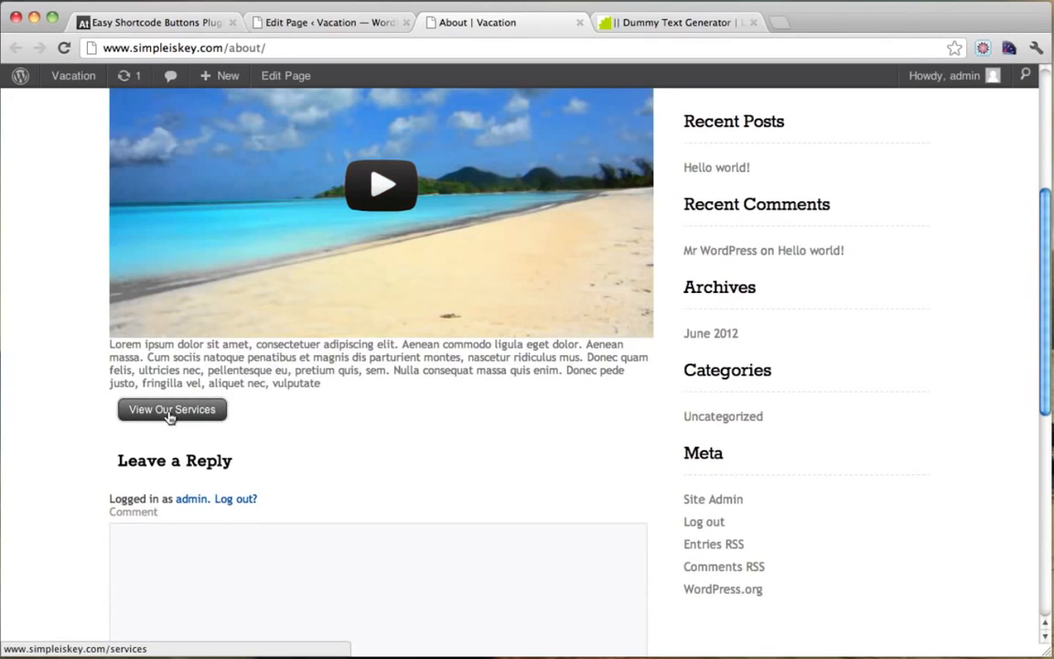
left_click(169, 412)
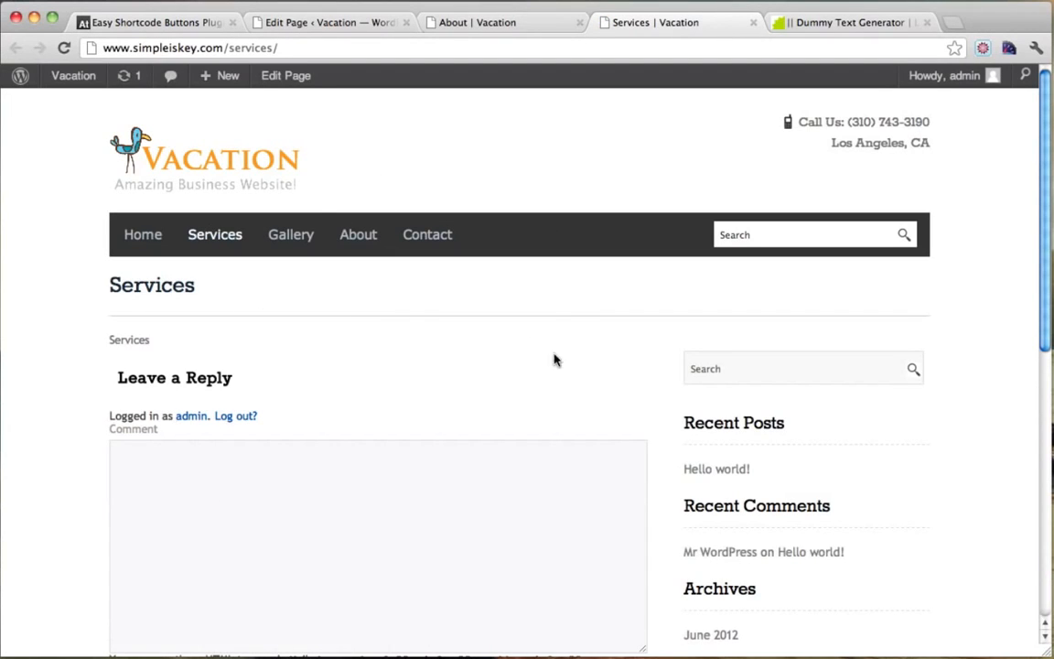
left_click(753, 25)
Step: Review the target options in the plugin documentation and copy the value _self
left_click(163, 30)
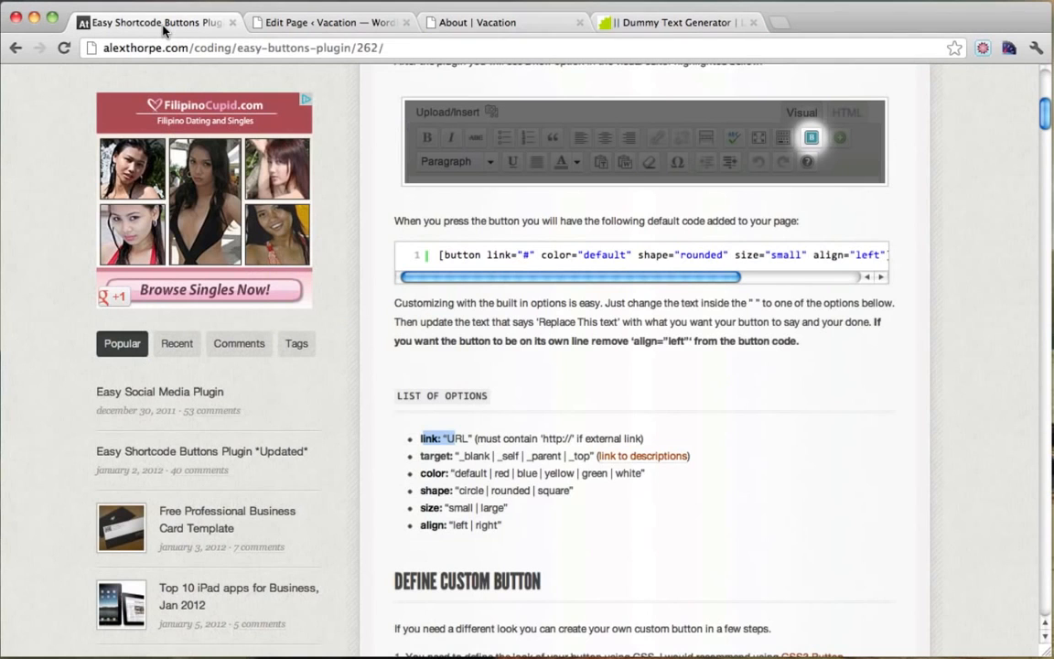
scroll(472, 428, "down", 1)
left_click_drag(421, 417, 505, 416)
left_click(486, 416)
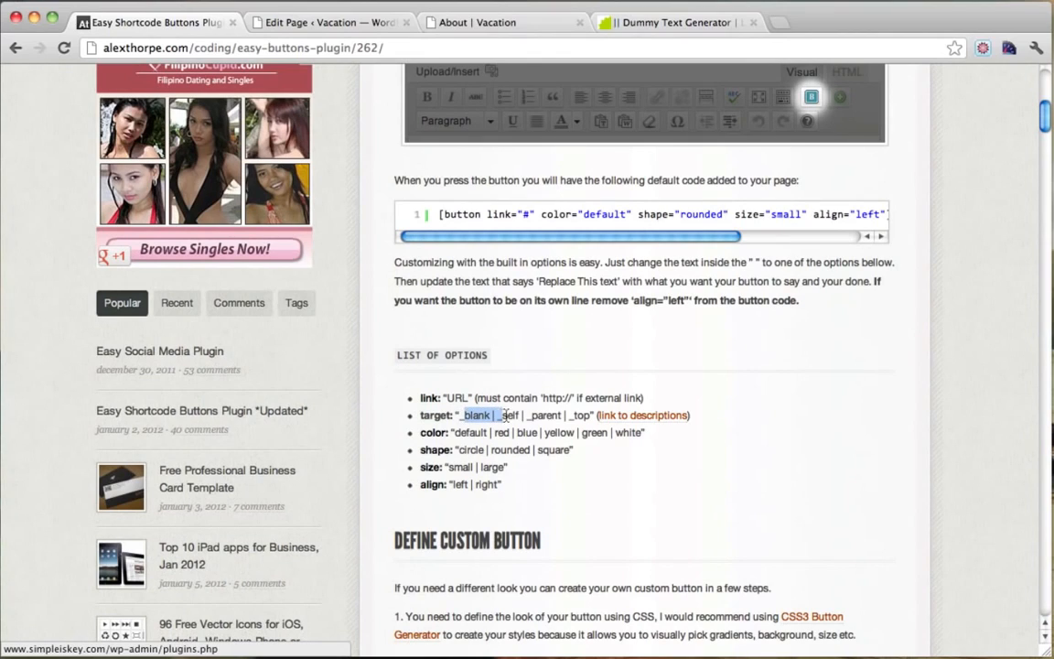
left_click(444, 422)
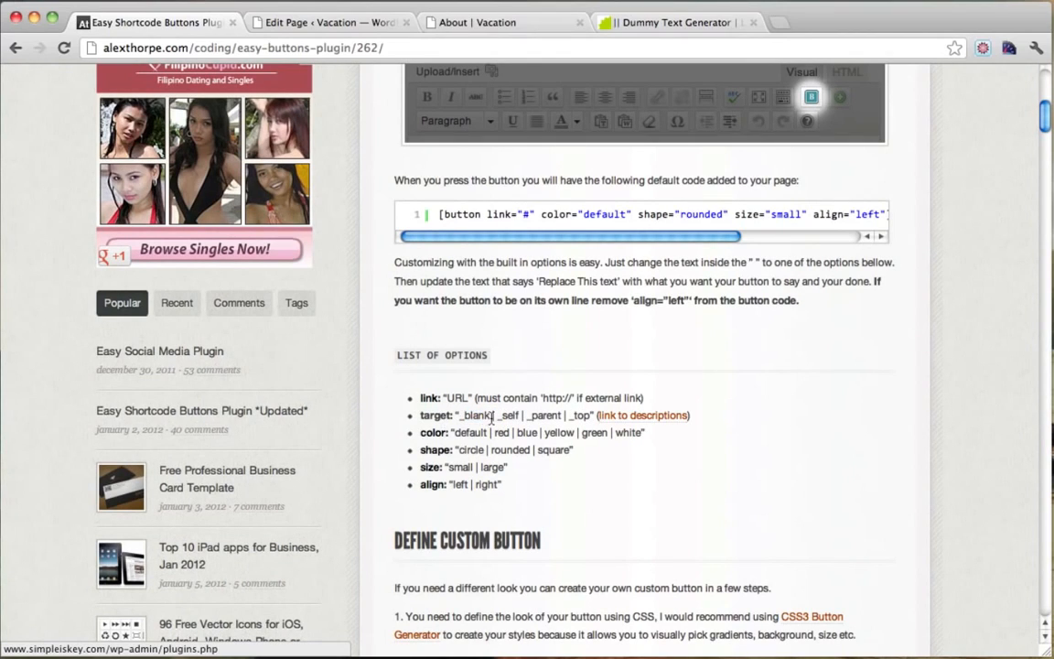
left_click_drag(492, 417, 464, 417)
double_click(509, 417)
right_click(510, 415)
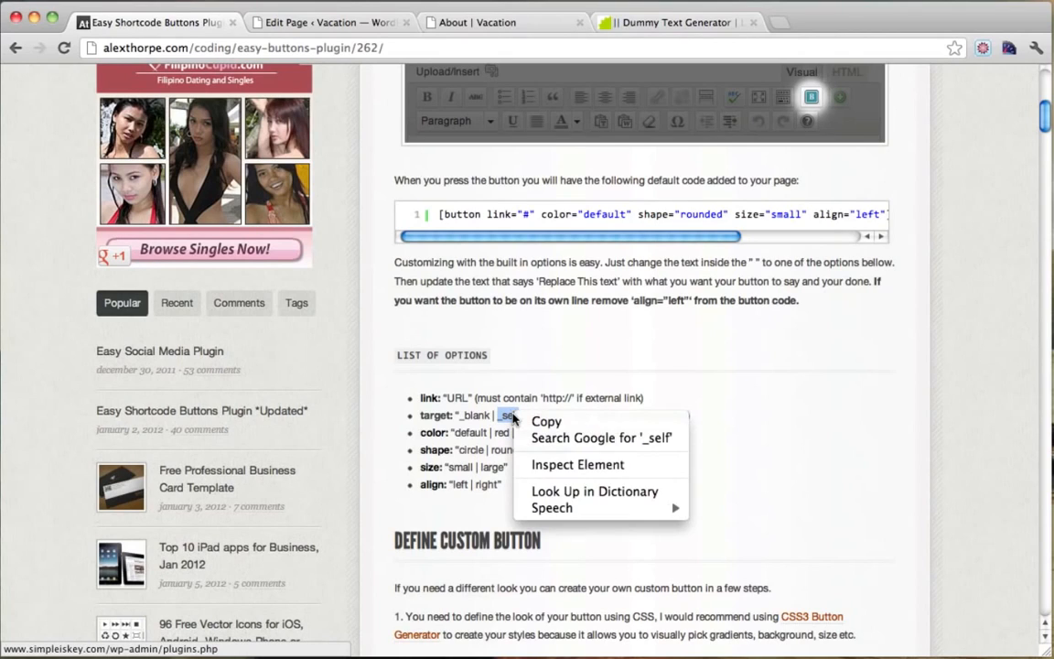
left_click(546, 422)
Step: Check how the live View Our Services button opens its link with the current target, and close the resulting tab
left_click(440, 21)
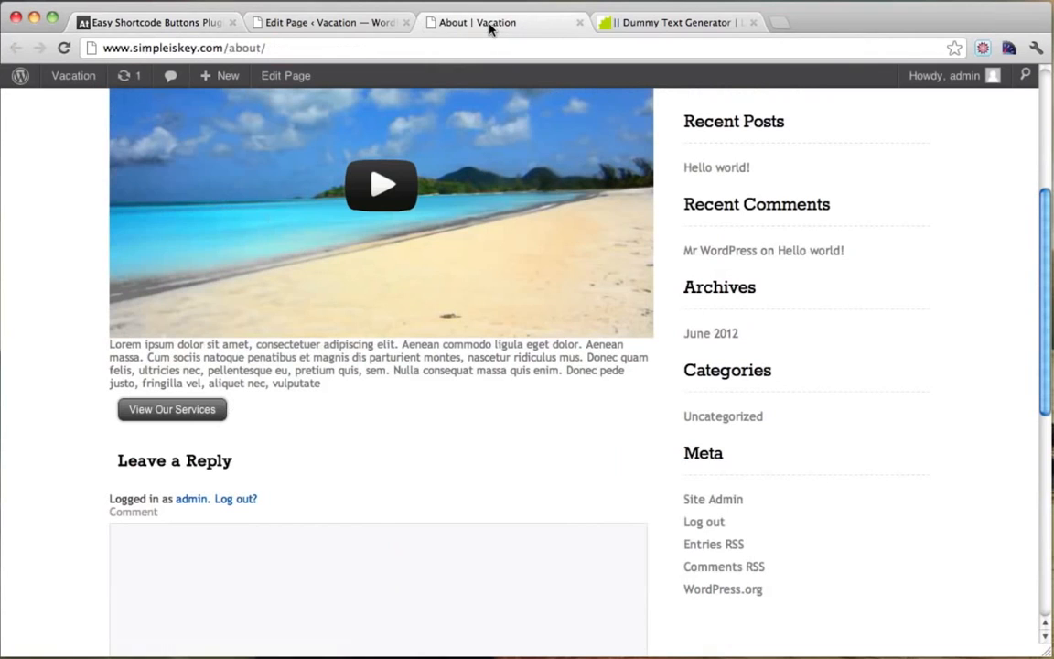
left_click(188, 419)
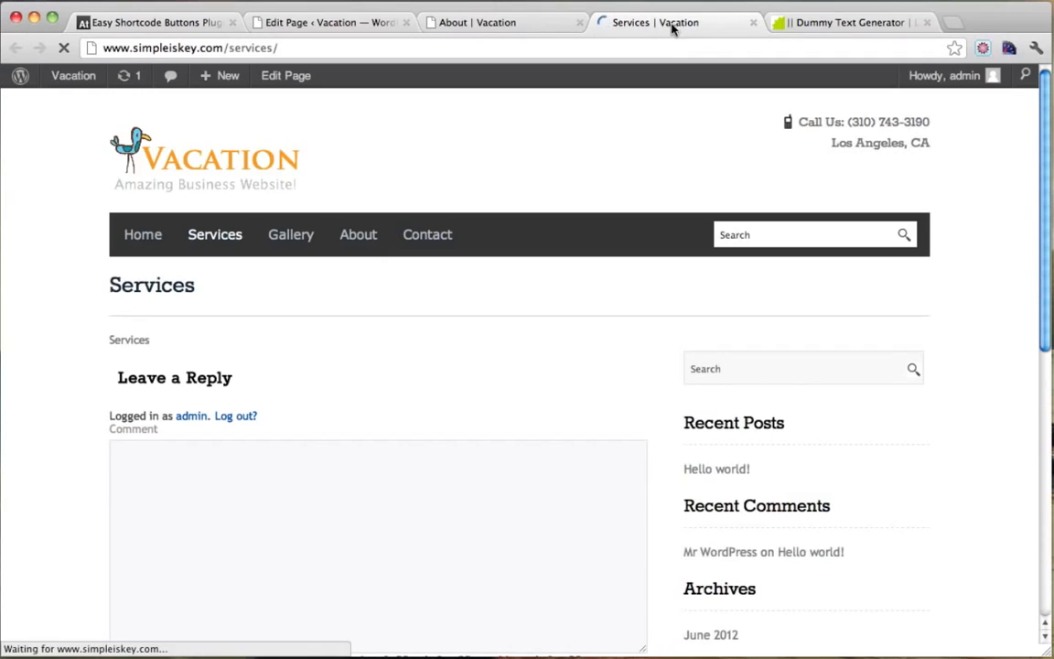
left_click(754, 22)
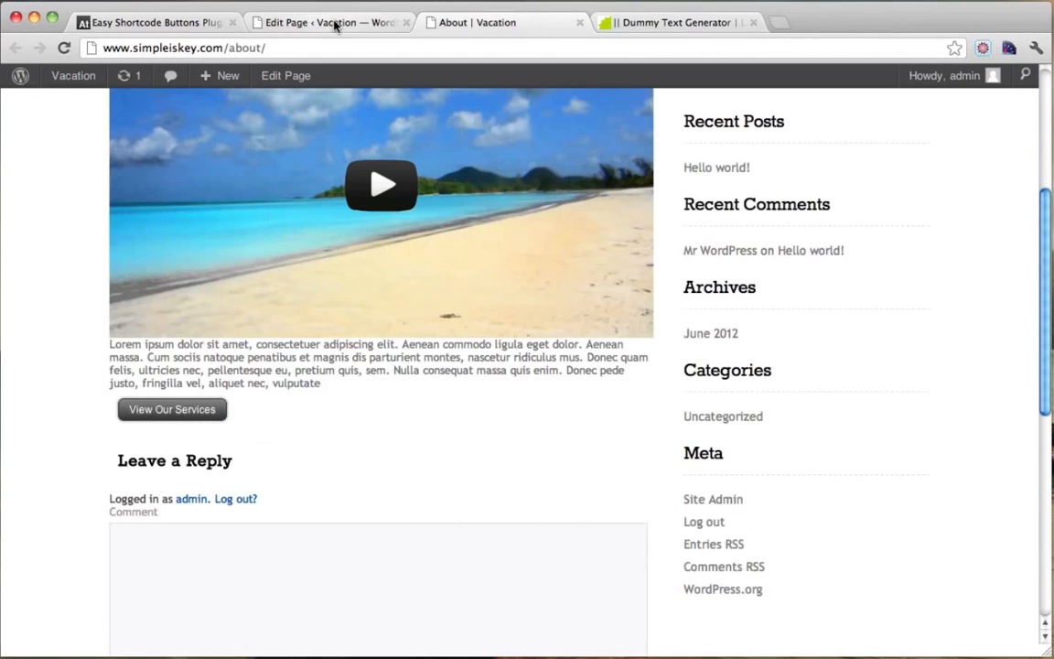
Step: Set the button shortcode's target attribute to _self and update the About page
left_click(335, 23)
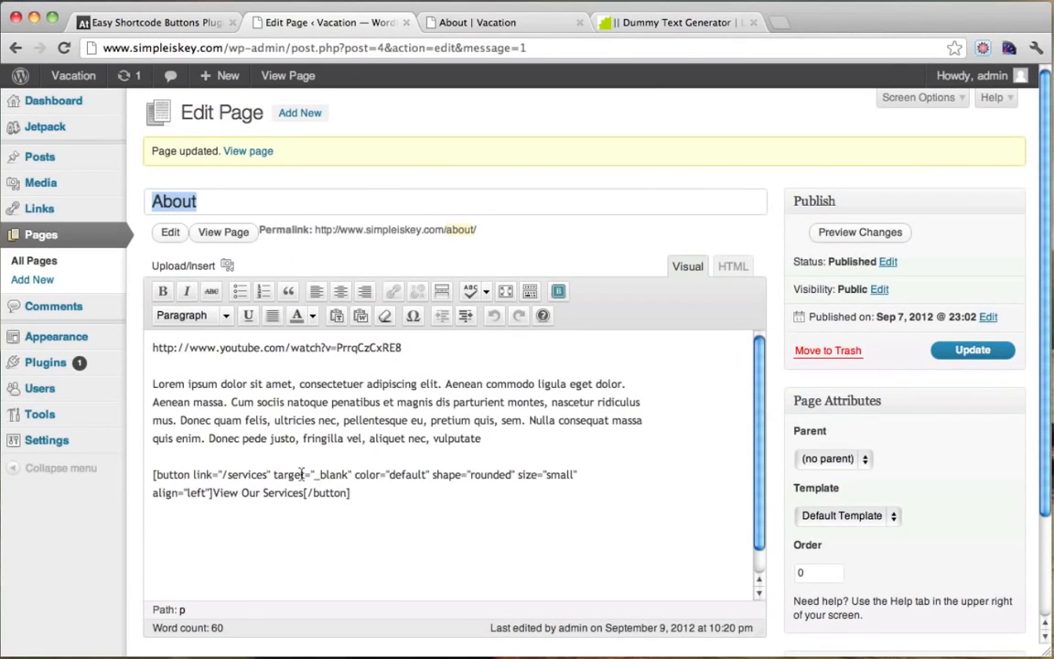
left_click_drag(316, 477, 347, 477)
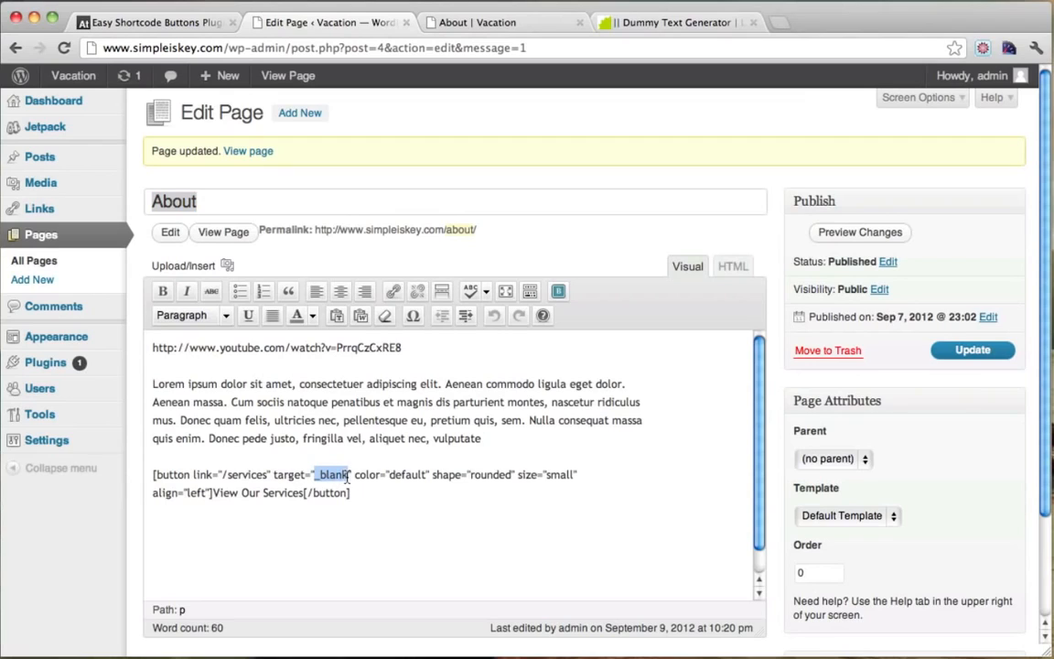
type("_self")
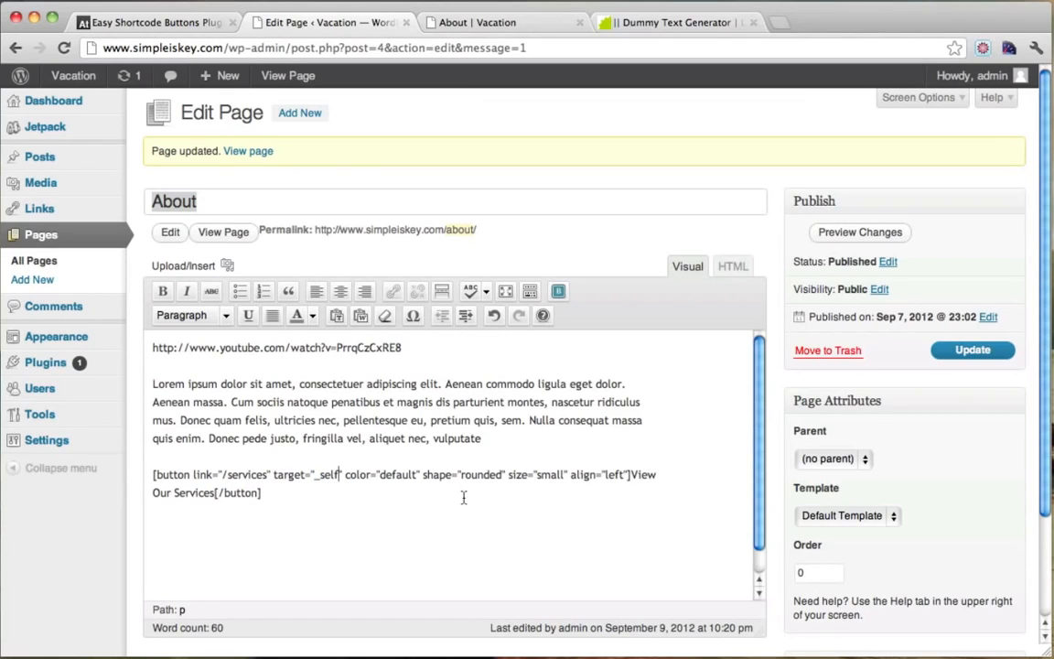
left_click(975, 350)
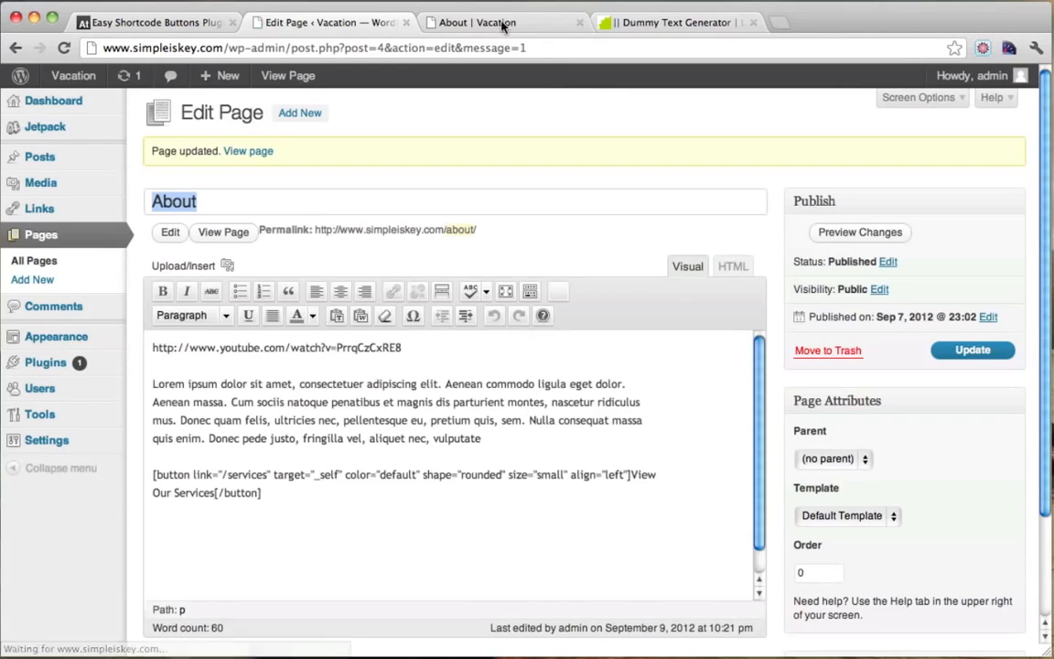
Step: Reload the live About page and test the View Our Services button with its _self target
left_click(494, 22)
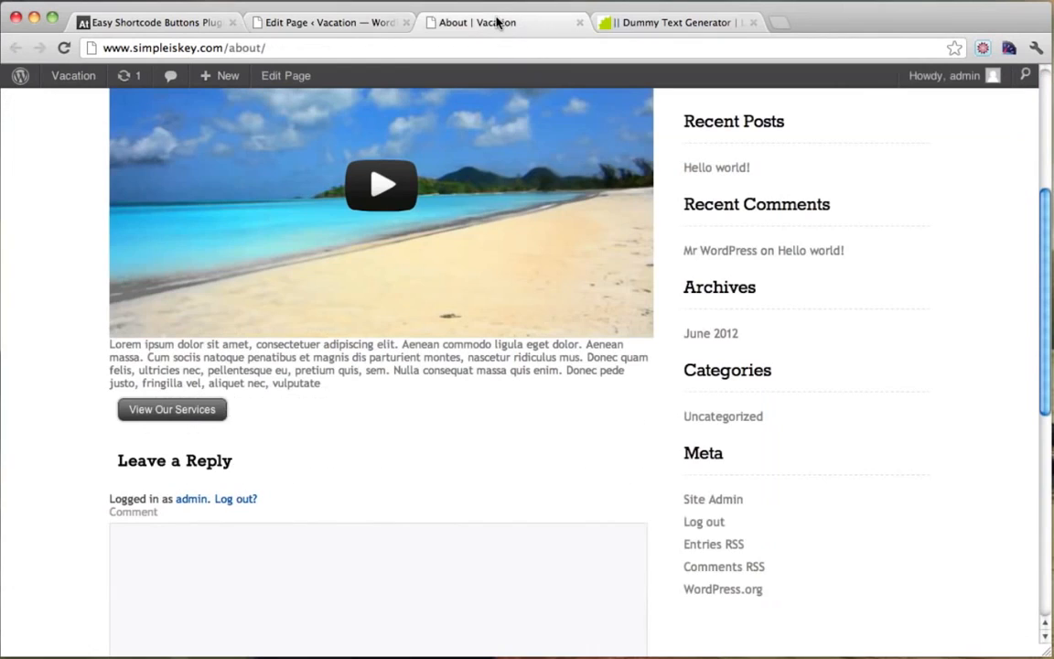
left_click(63, 48)
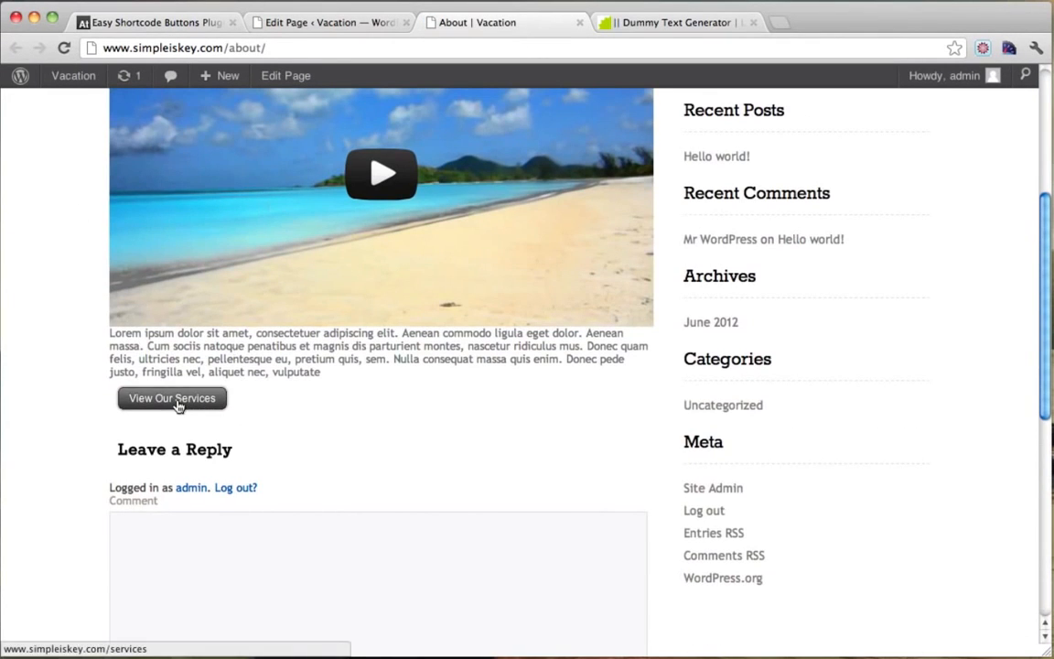
left_click(176, 406)
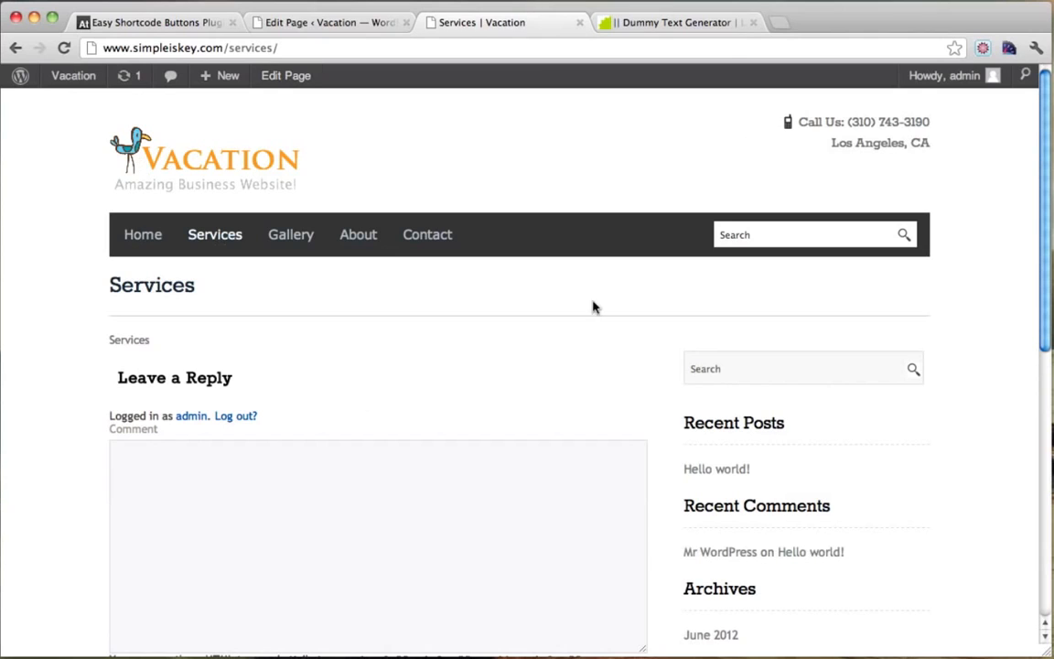
Step: Copy blue from the plugin documentation's color options and set the button shortcode's color attribute to it
left_click(147, 23)
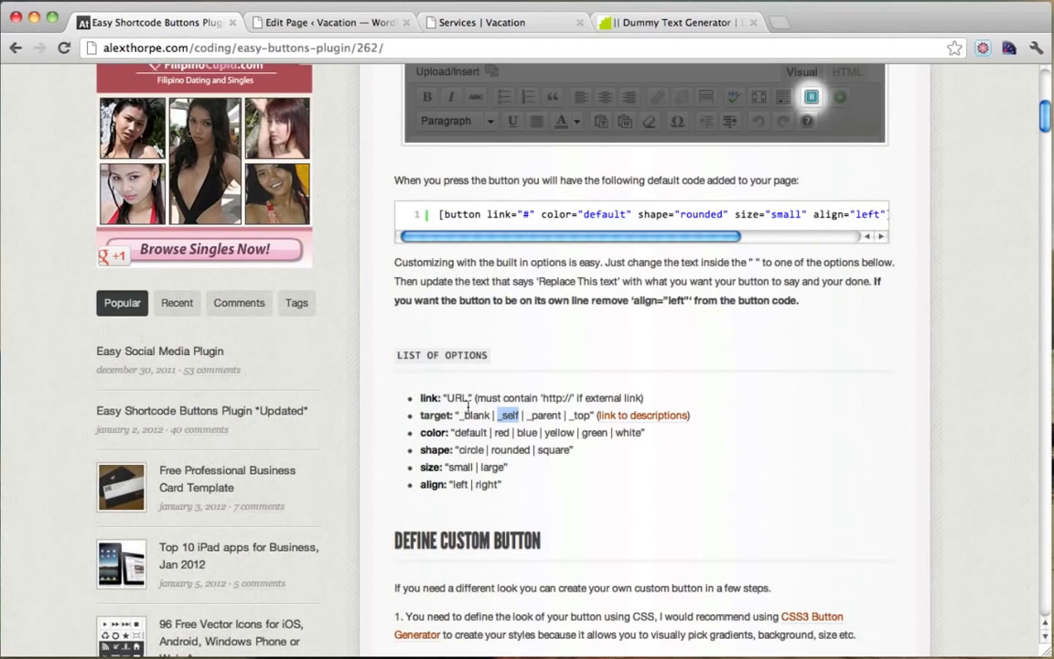
double_click(434, 434)
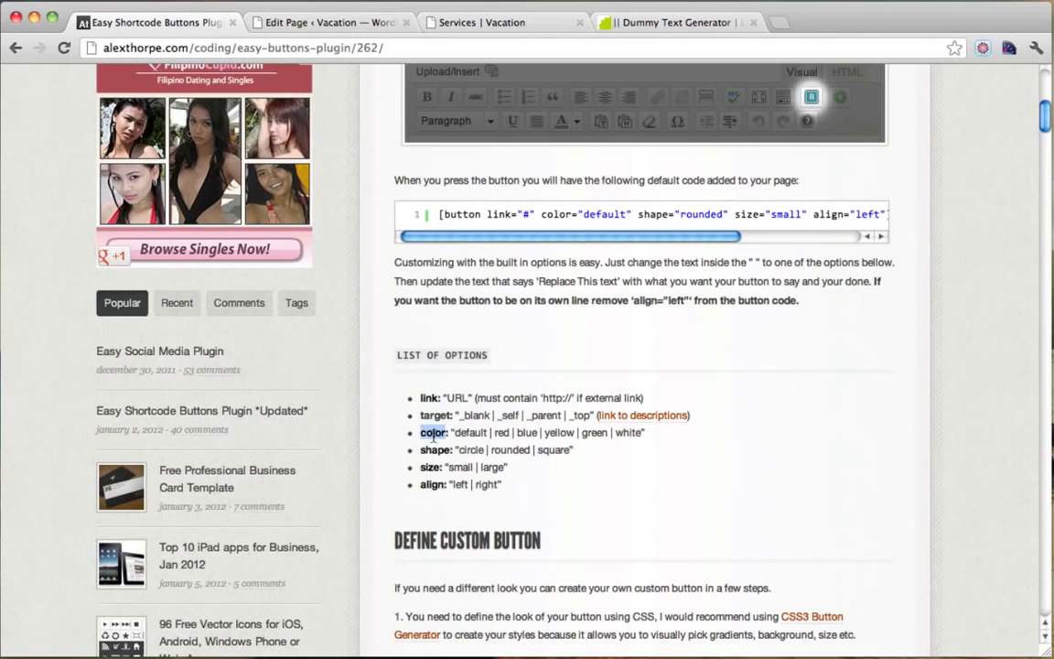
left_click(506, 436)
double_click(524, 435)
right_click(523, 437)
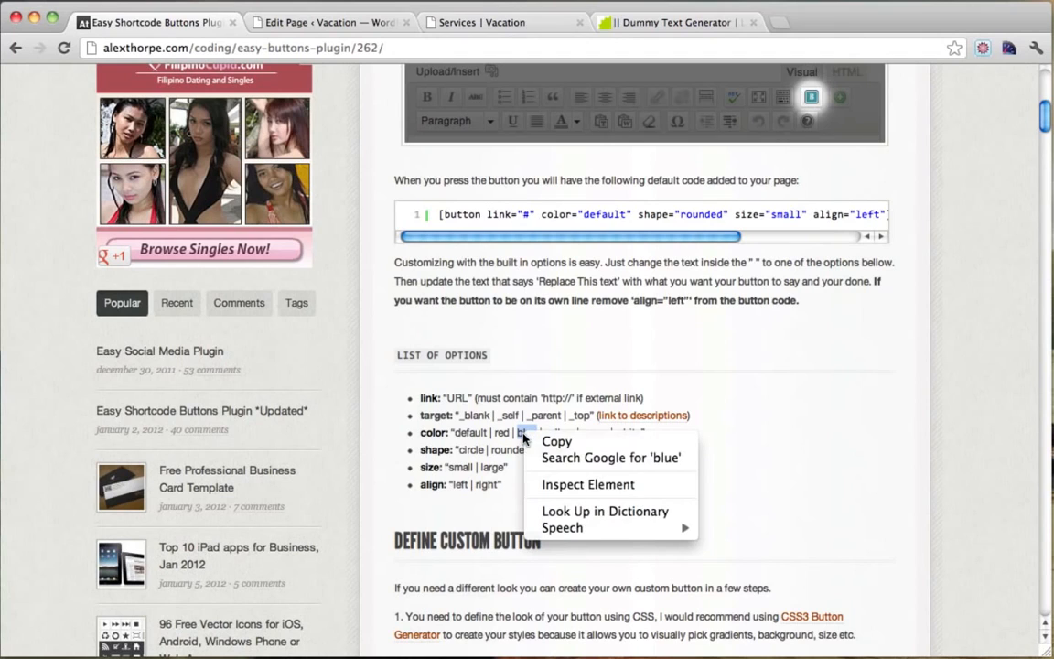
left_click(551, 438)
left_click(341, 24)
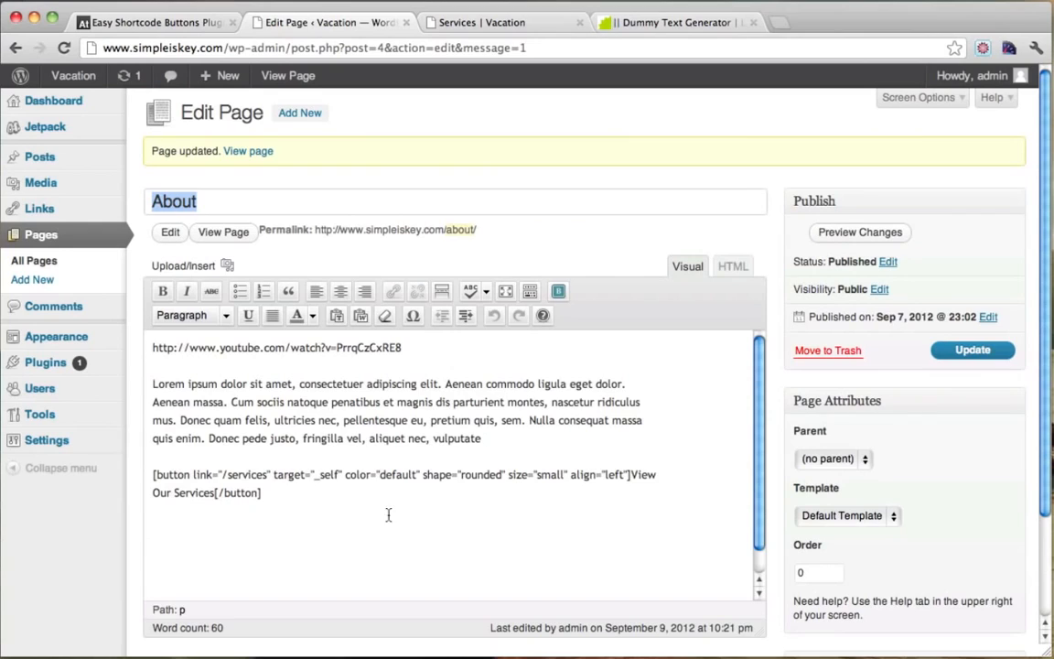
double_click(396, 475)
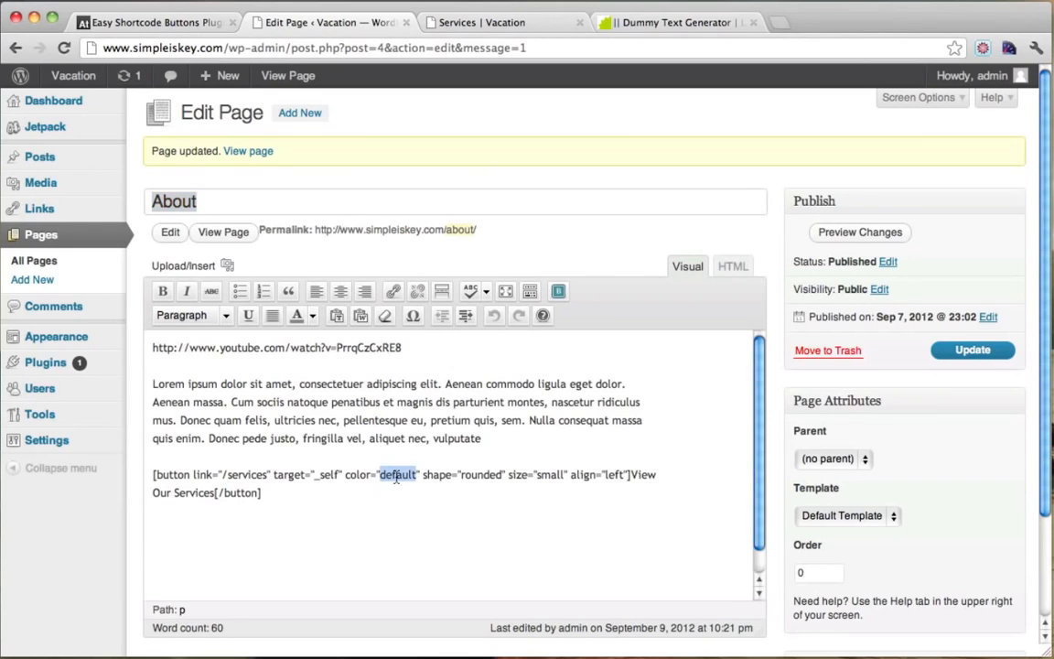
key("super+v")
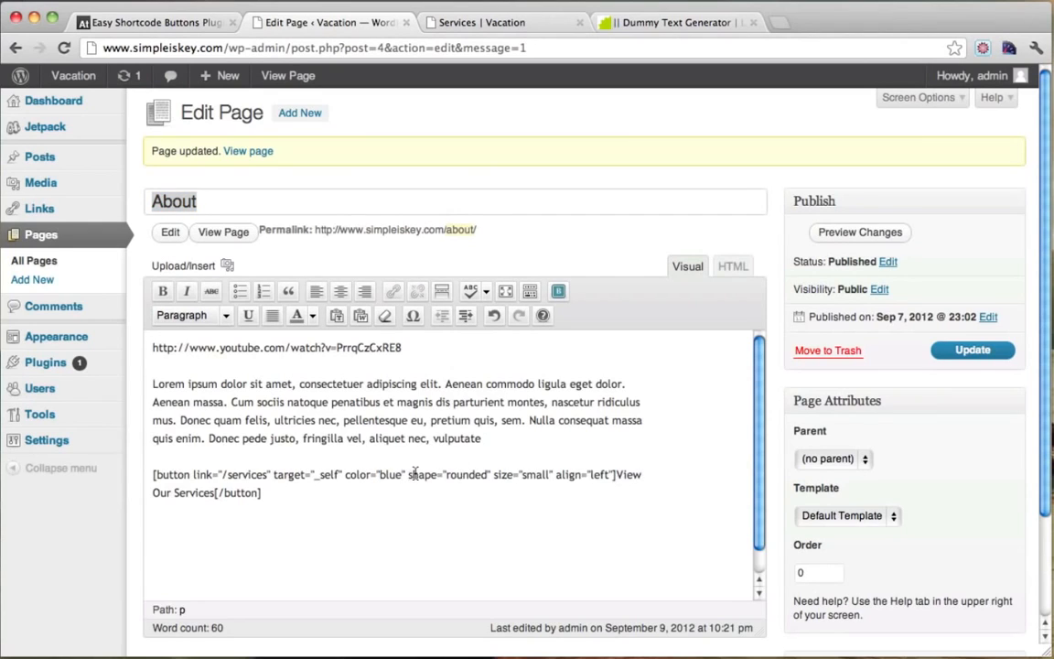
Step: Update the About page with the blue button color and check the View Our Services button on the live page
left_click(963, 350)
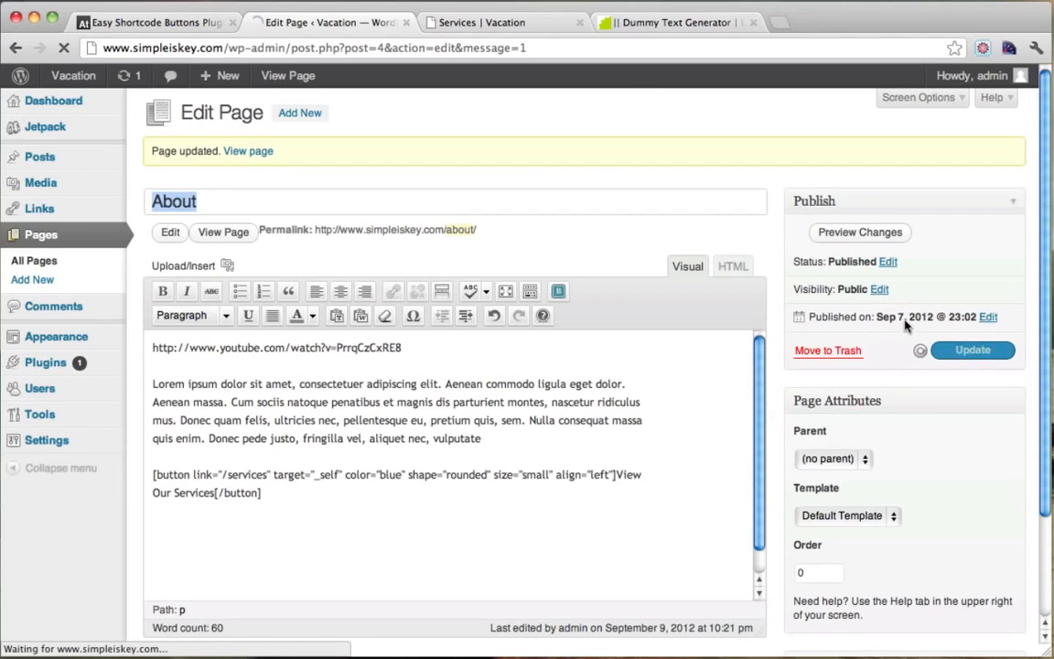
left_click(441, 20)
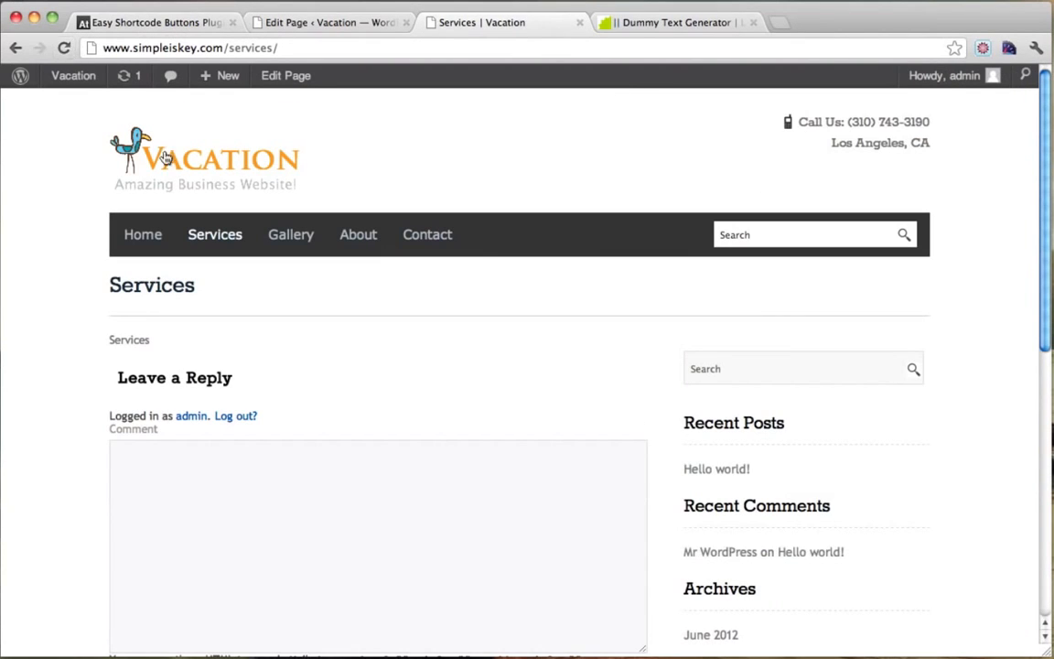
left_click(15, 50)
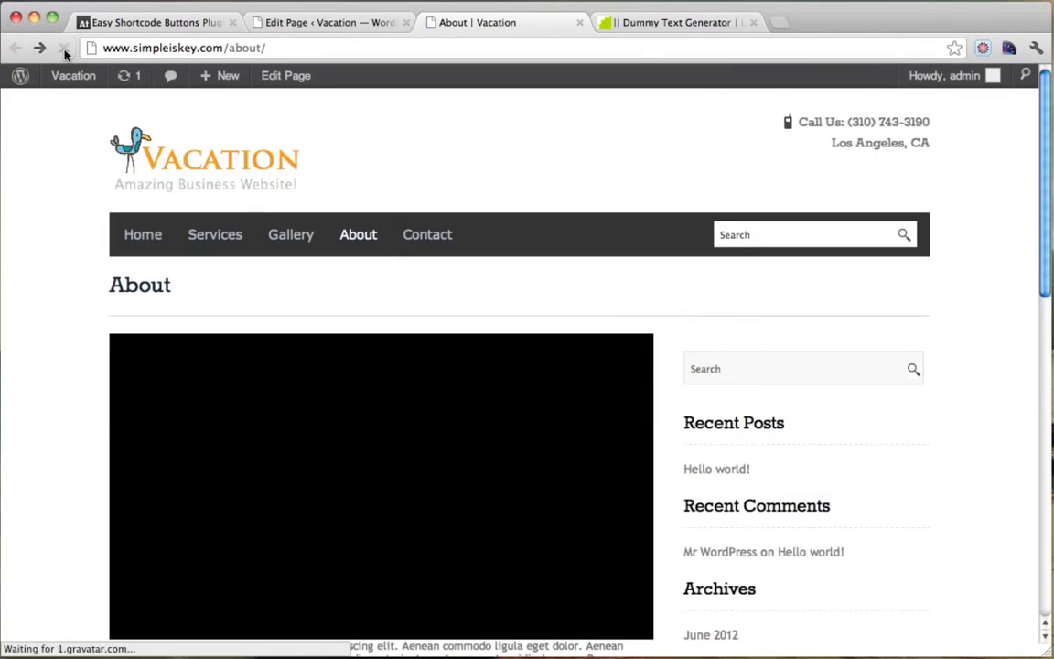
scroll(395, 244, "down", 1)
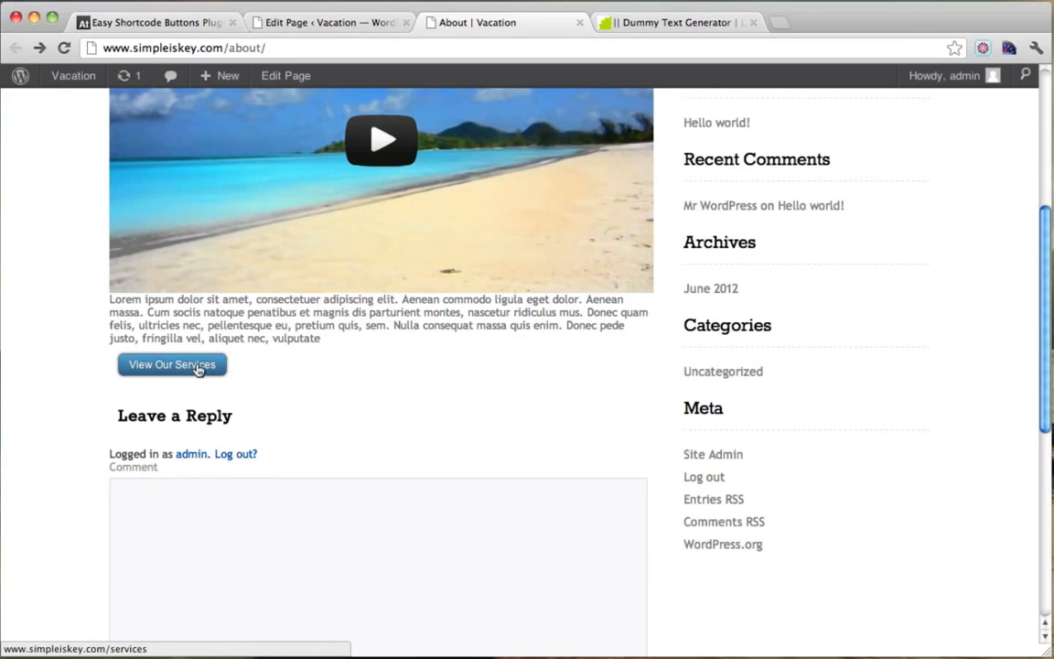
Step: Review the shape options in the plugin documentation and compare them with the shape value in the button shortcode
left_click(176, 22)
scroll(504, 338, "down", 1)
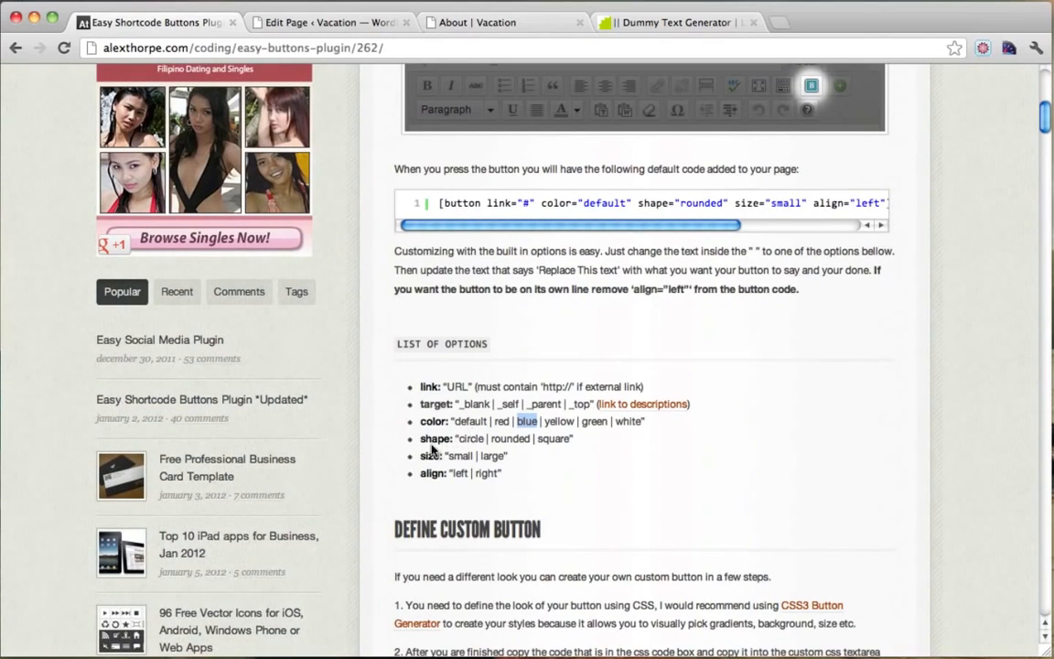
left_click_drag(423, 440, 473, 442)
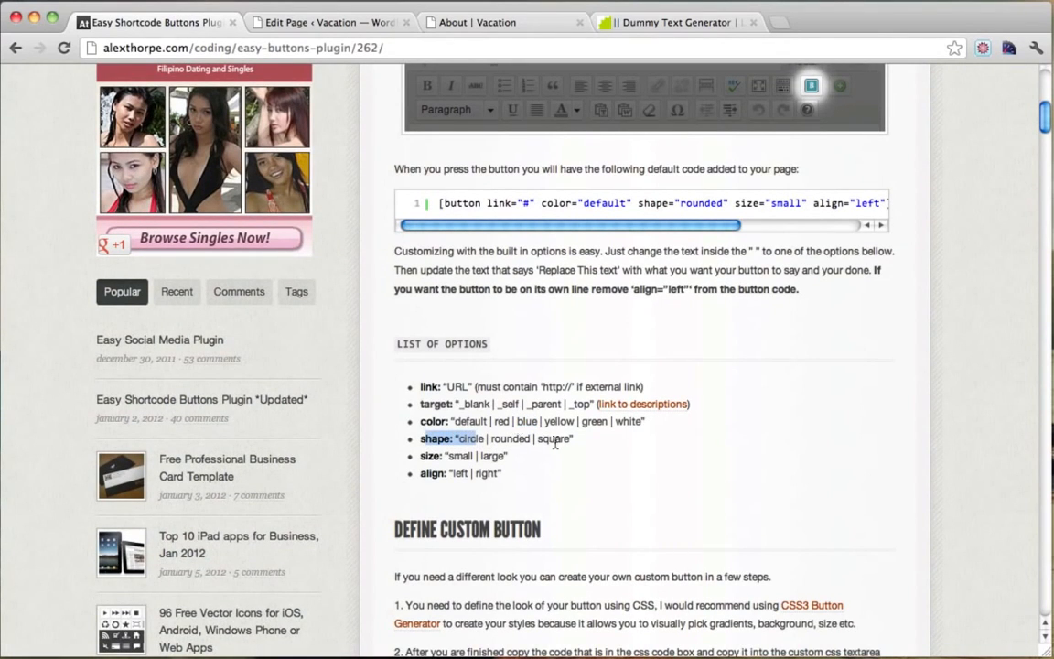
left_click(331, 26)
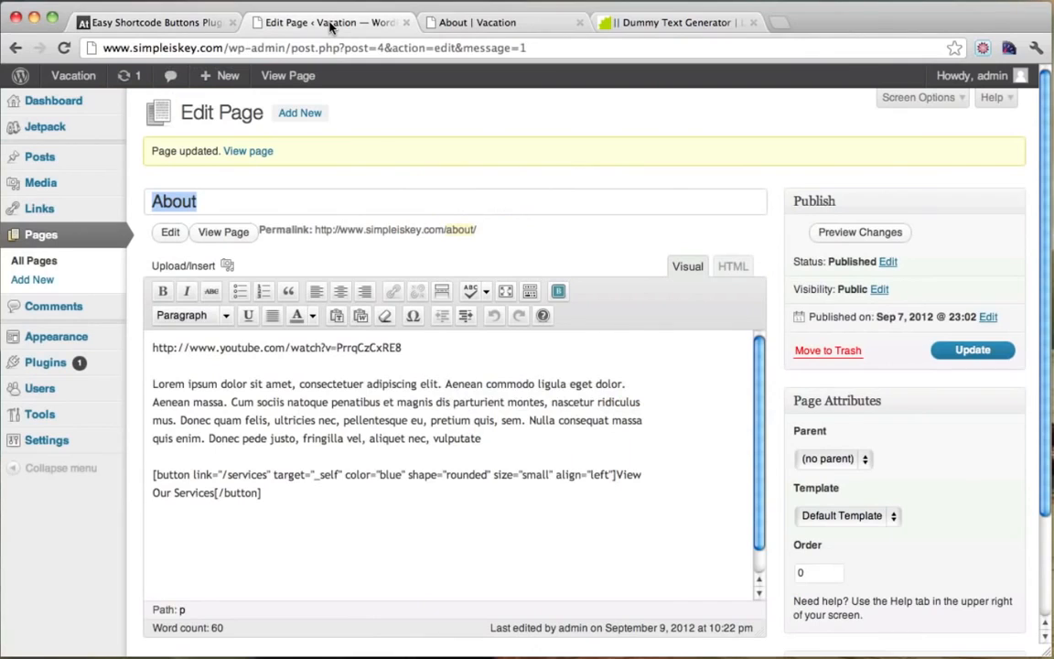
double_click(471, 474)
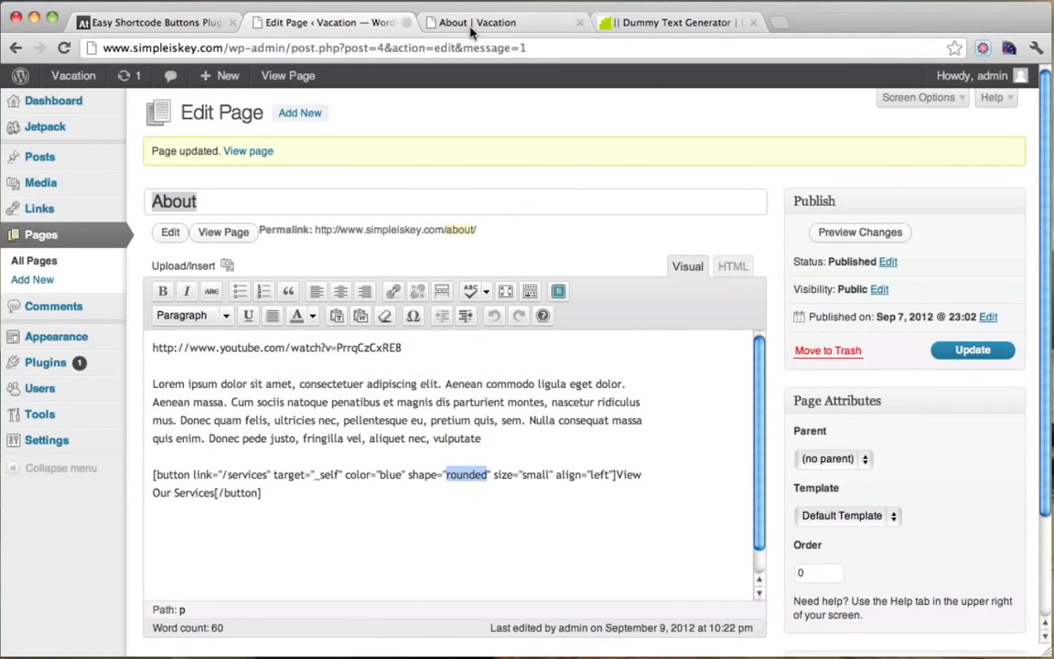
left_click(121, 20)
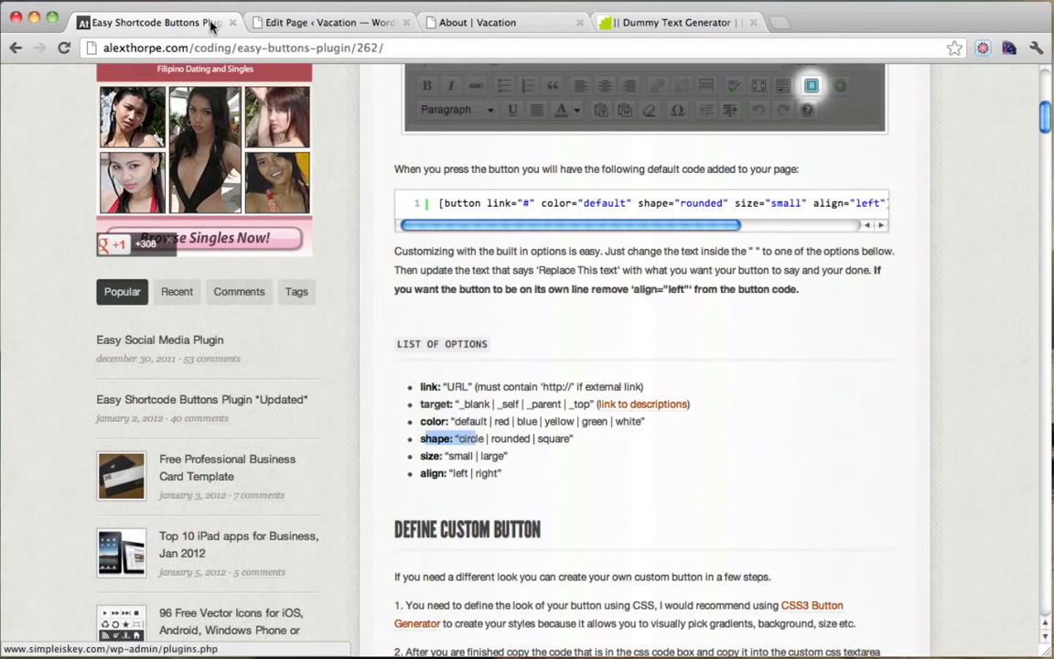
Step: Set the button shortcode's size attribute to large and update the About page
left_click(298, 29)
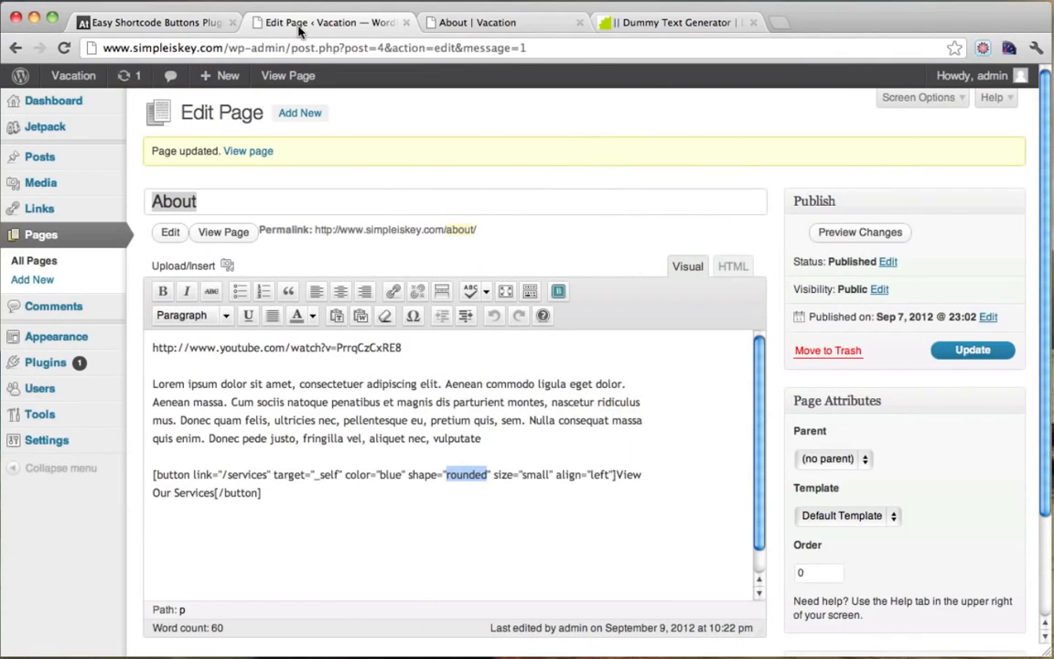
double_click(535, 475)
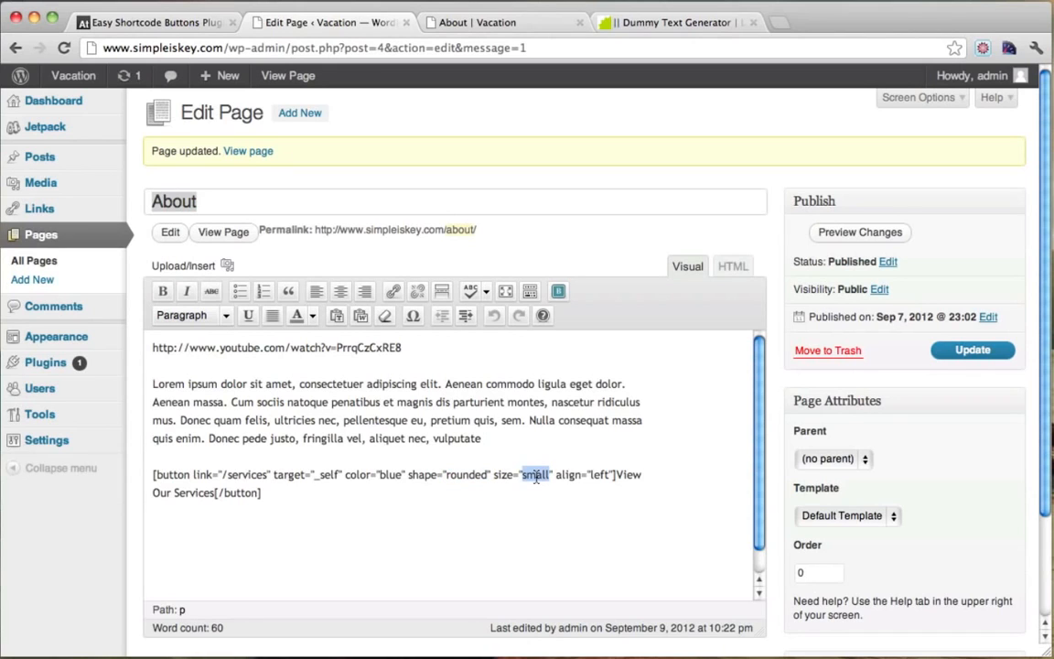
type("large")
left_click(970, 350)
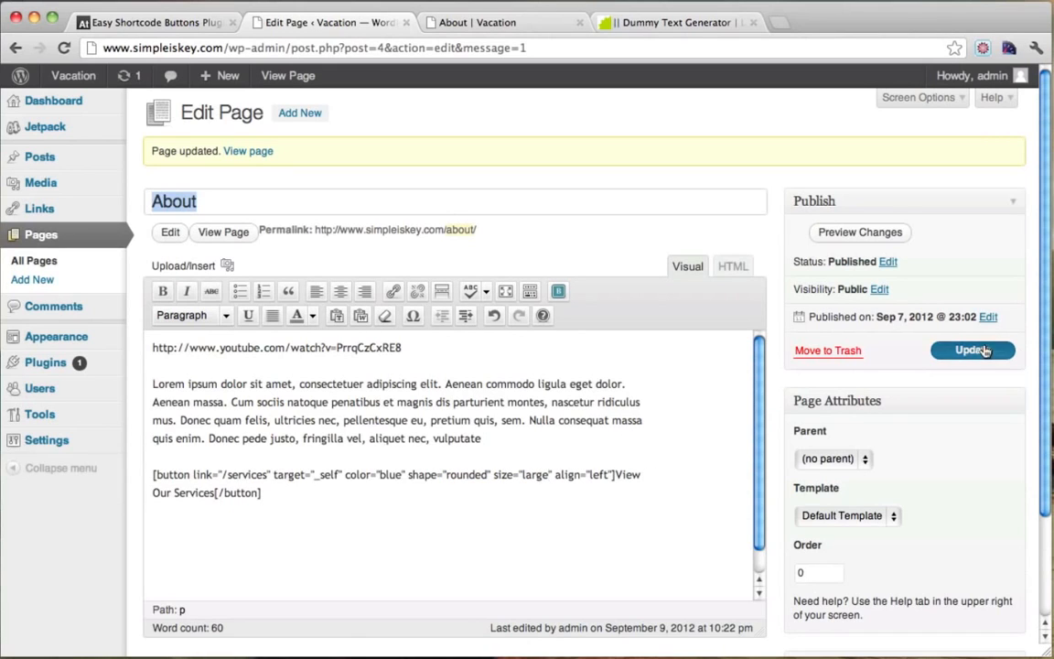
Step: Reload the live About page and check the size of the View Our Services button
left_click(512, 20)
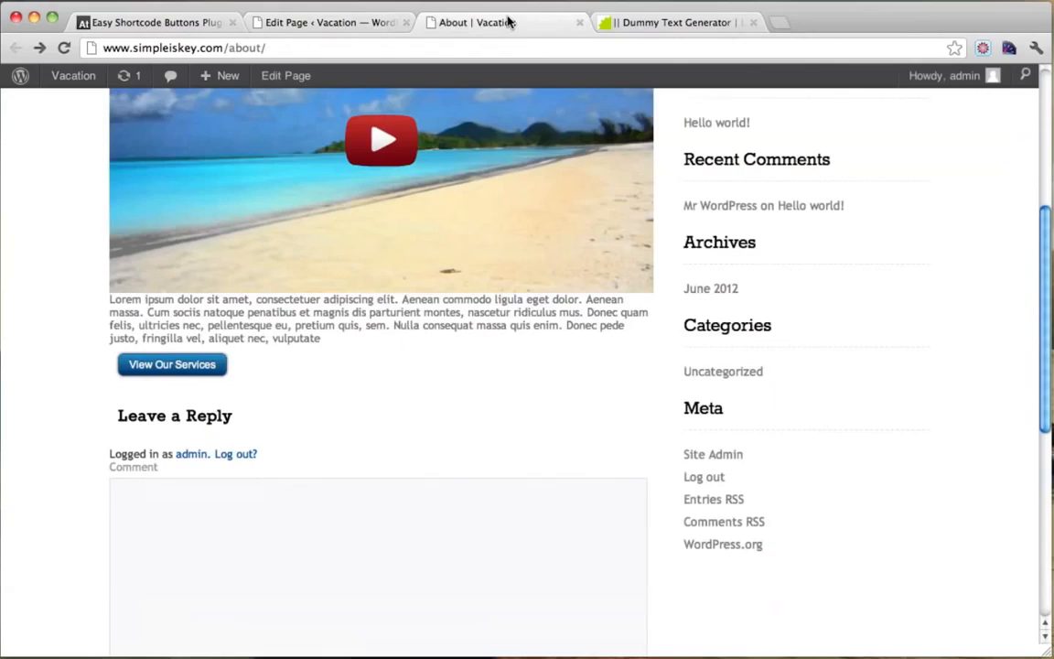
left_click(64, 48)
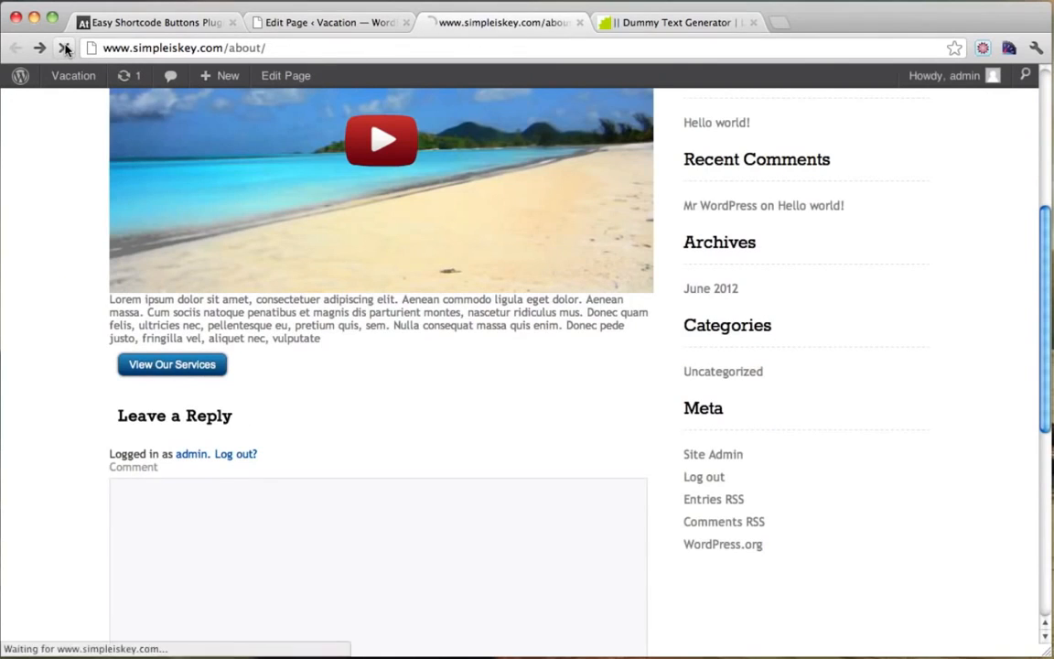
scroll(249, 180, "down", 3)
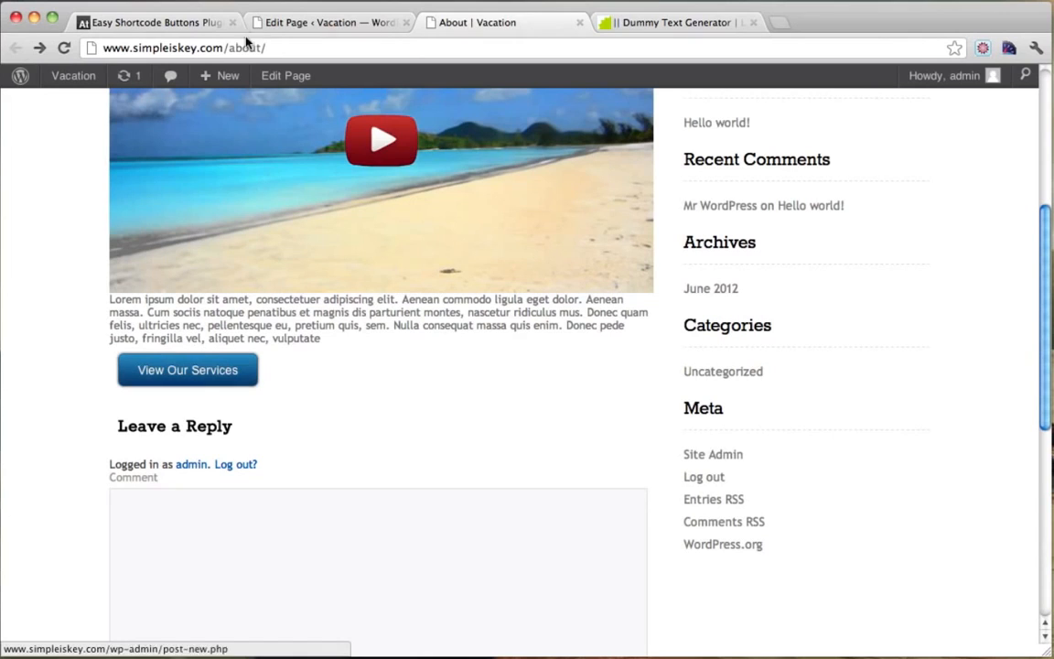
Step: Review the align options for the button shortcode in the plugin documentation
left_click(288, 20)
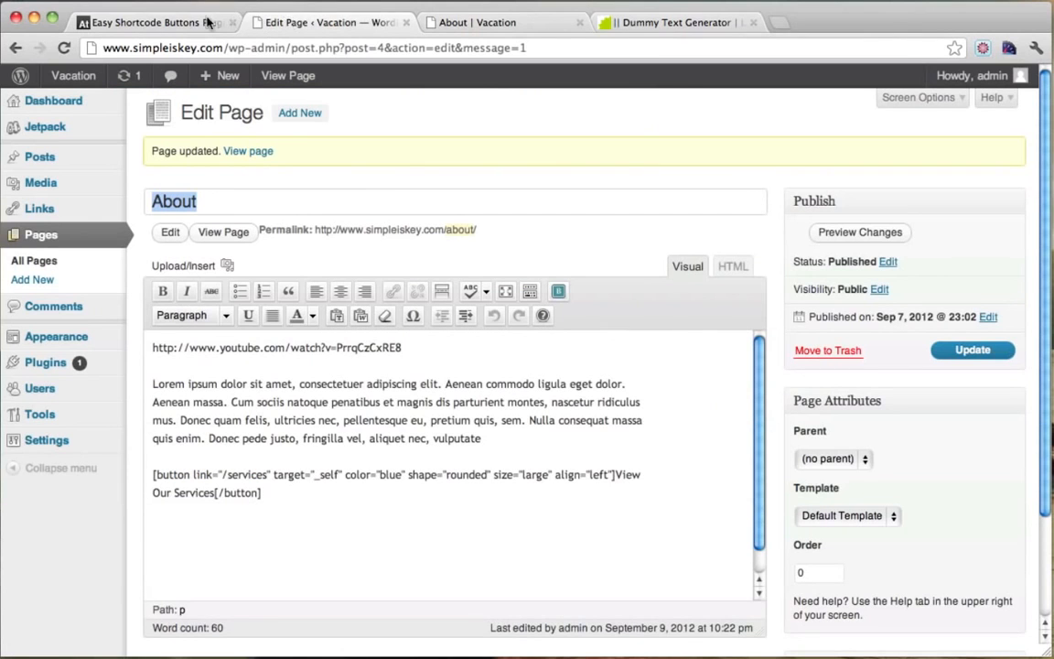
left_click(150, 26)
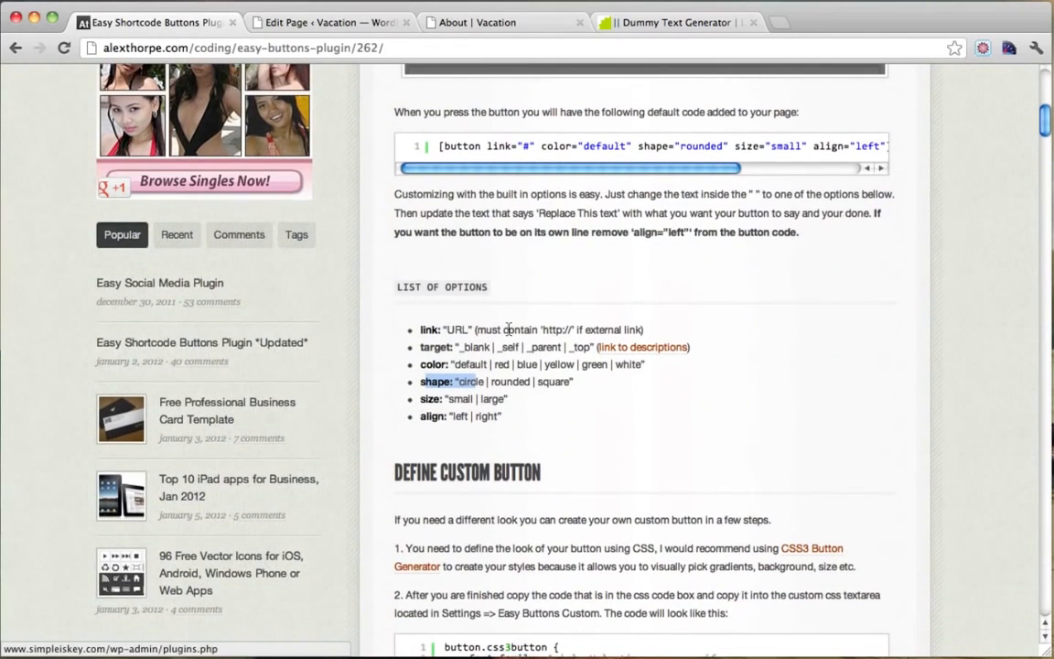
left_click_drag(429, 419, 497, 421)
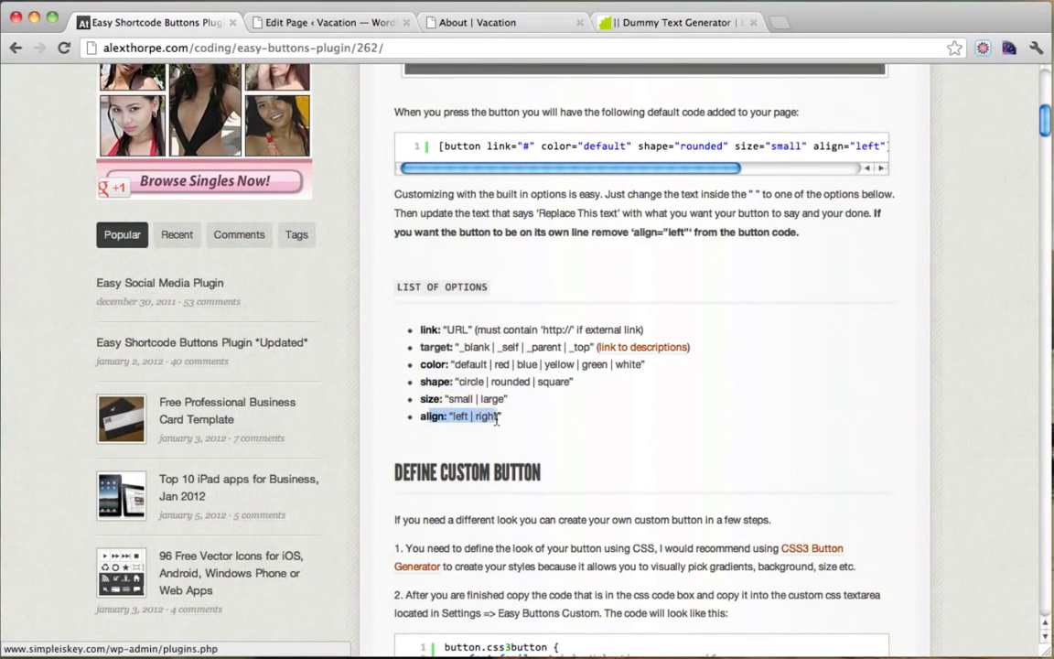
left_click(497, 420)
scroll(527, 419, "down", 2)
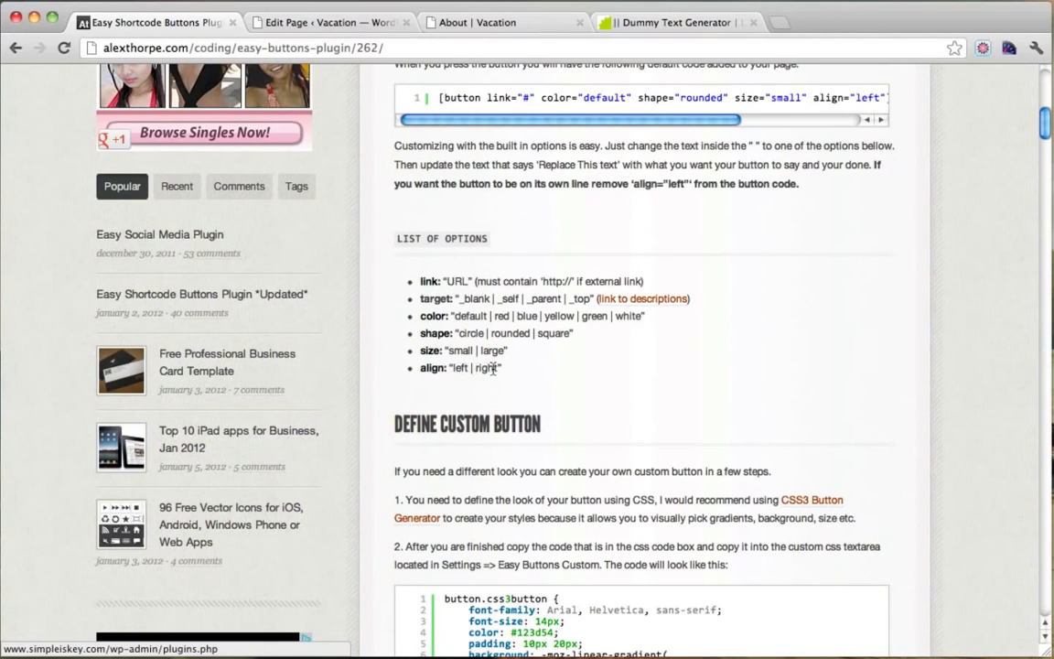
Step: Set the button shortcode's align attribute to center, update the About page and check the button's position live
left_click(329, 22)
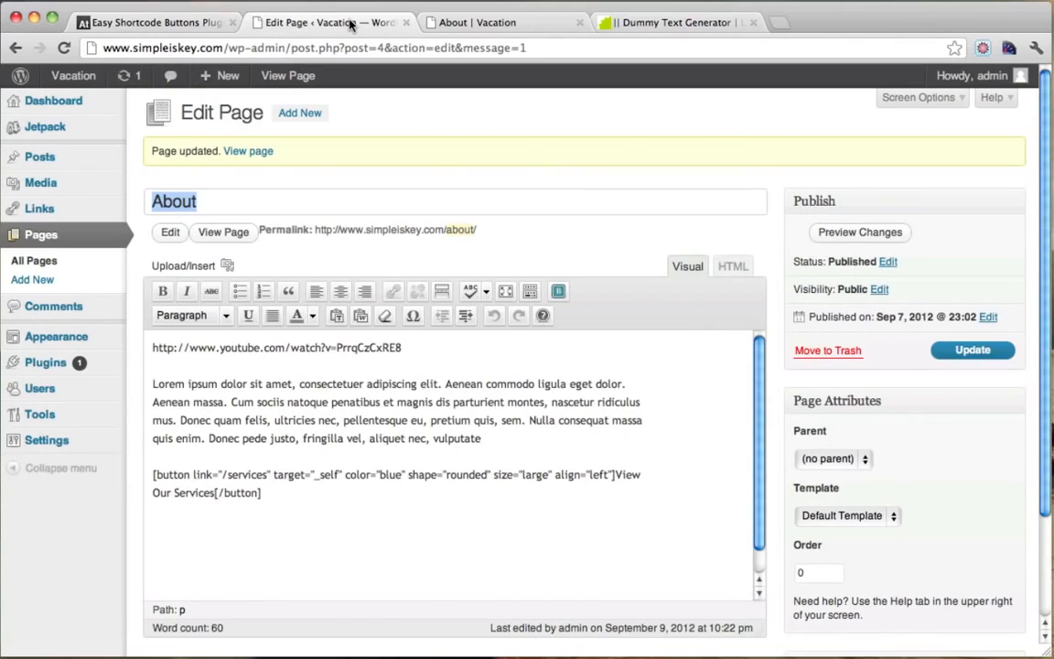
double_click(600, 475)
type("center")
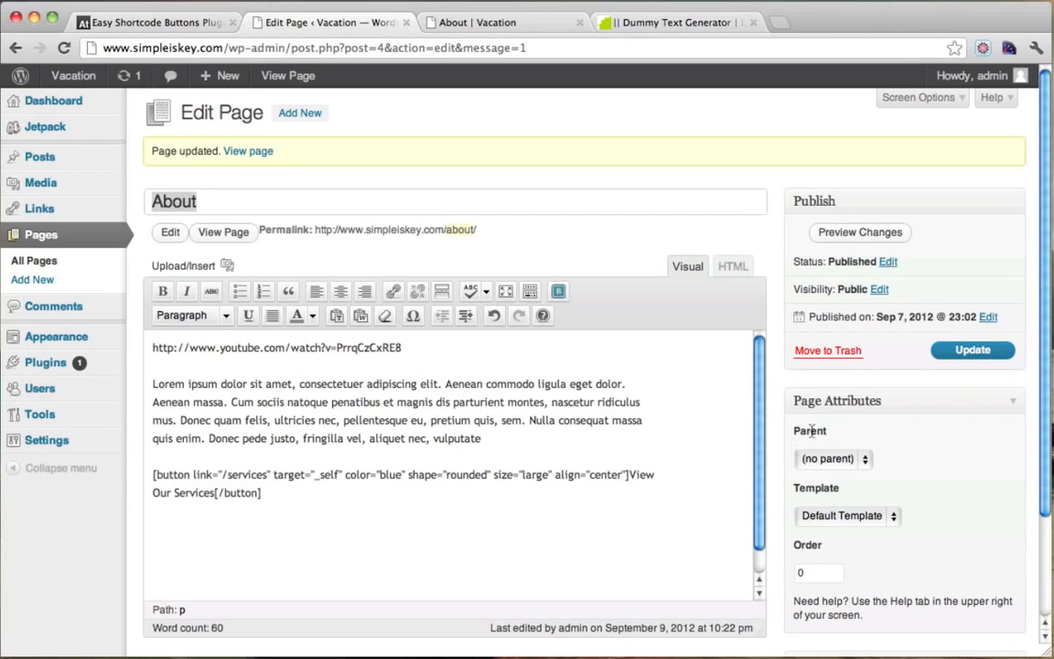
left_click(959, 357)
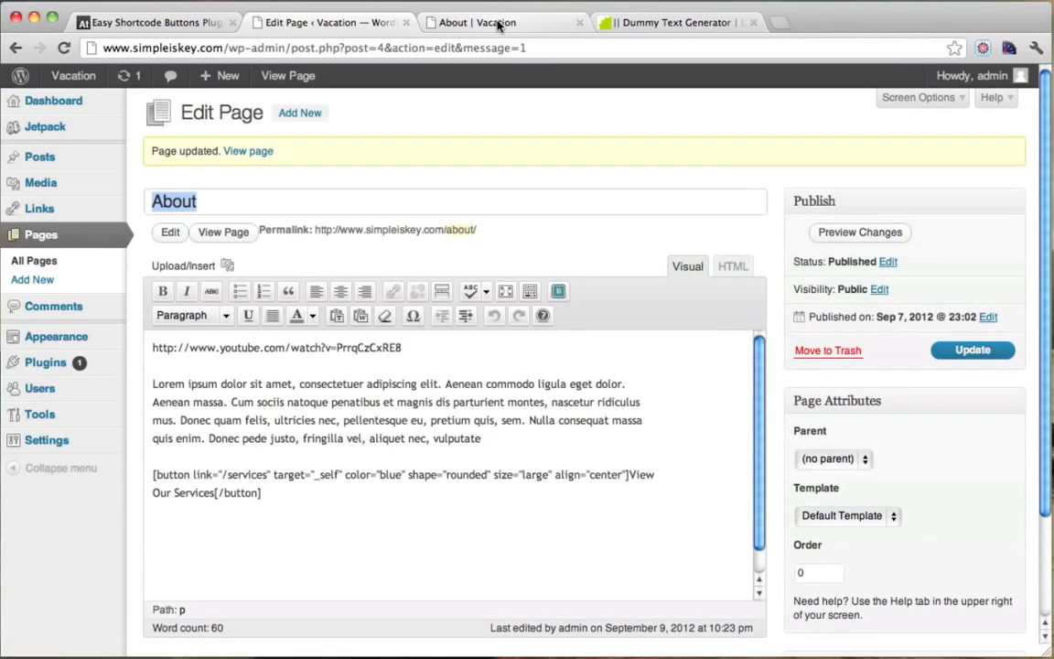
left_click(495, 22)
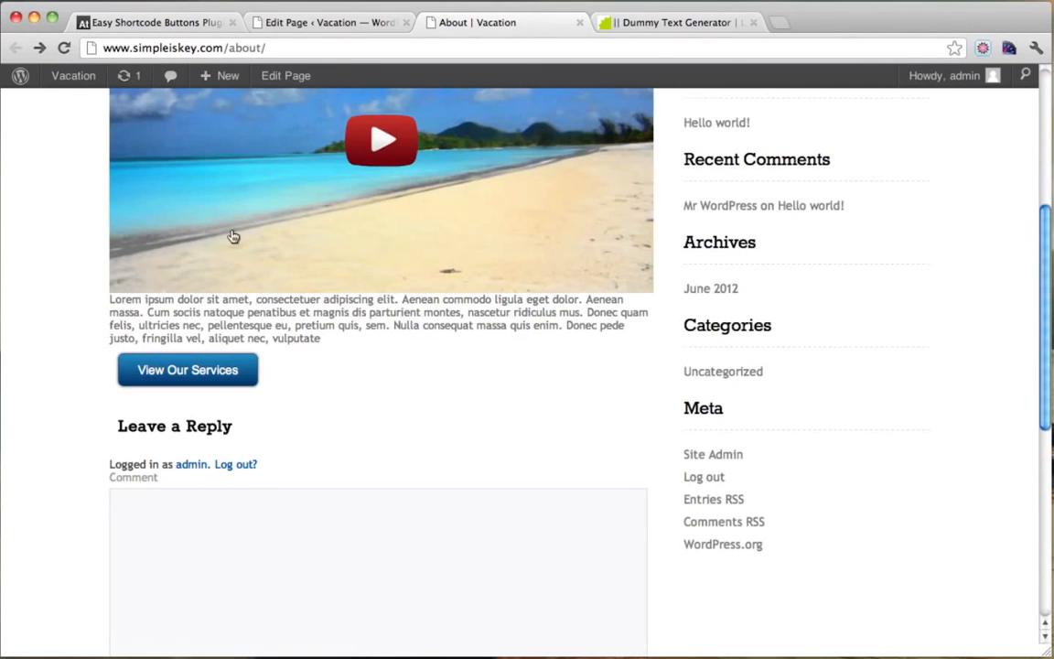
Step: Center-align the whole button shortcode paragraph in the editor, update the About page and check the live result
left_click(336, 22)
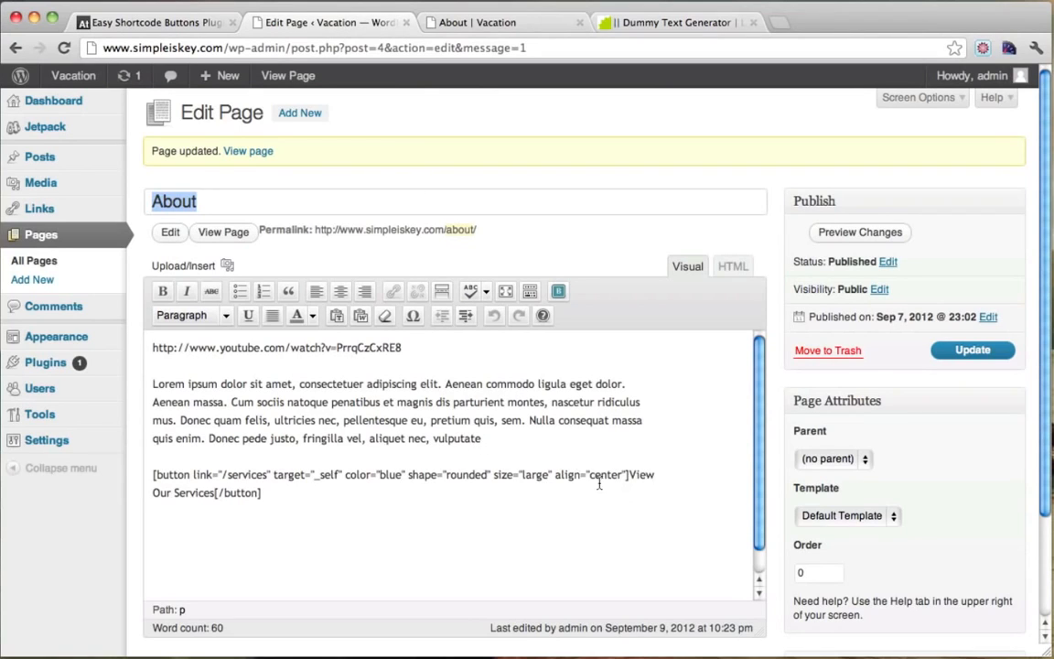
left_click_drag(293, 497, 140, 477)
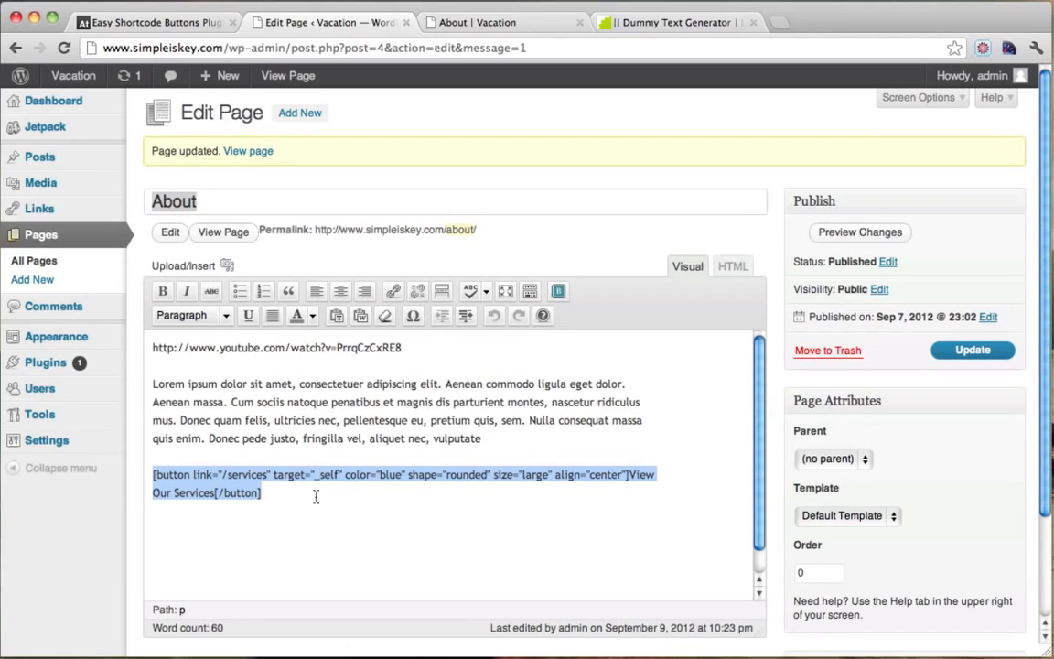
left_click(375, 501)
left_click_drag(308, 497, 103, 481)
left_click(341, 291)
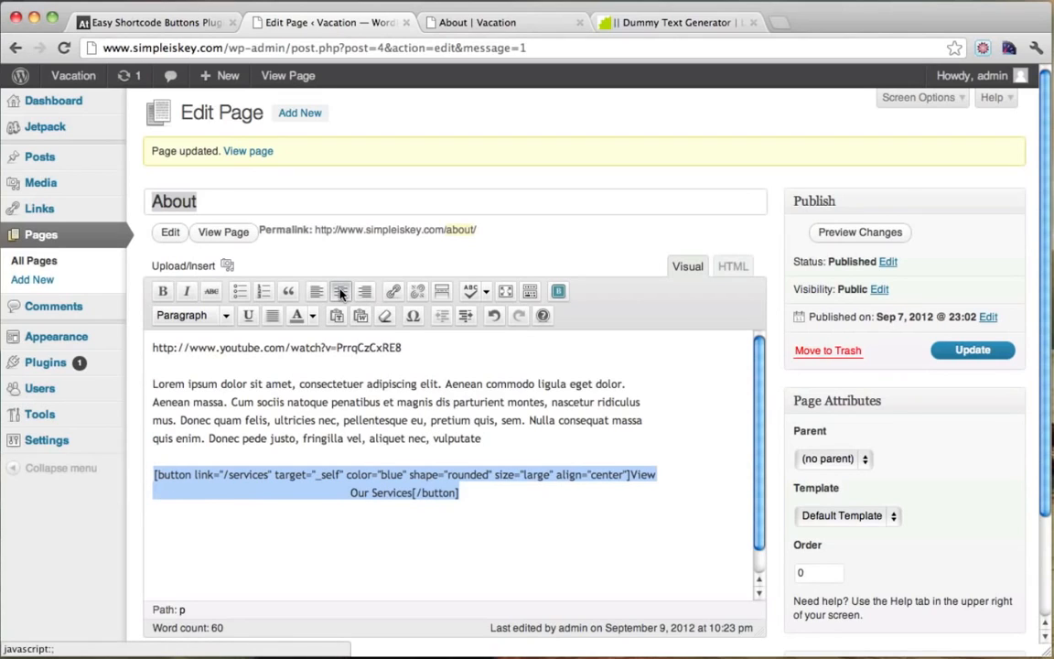
left_click(538, 505)
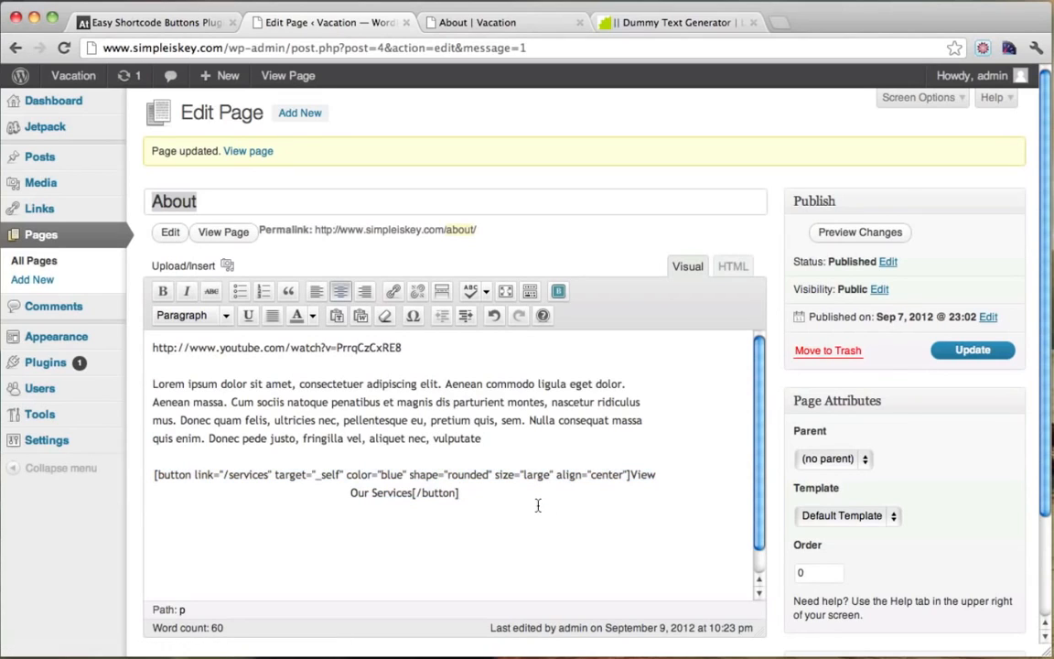
left_click(940, 350)
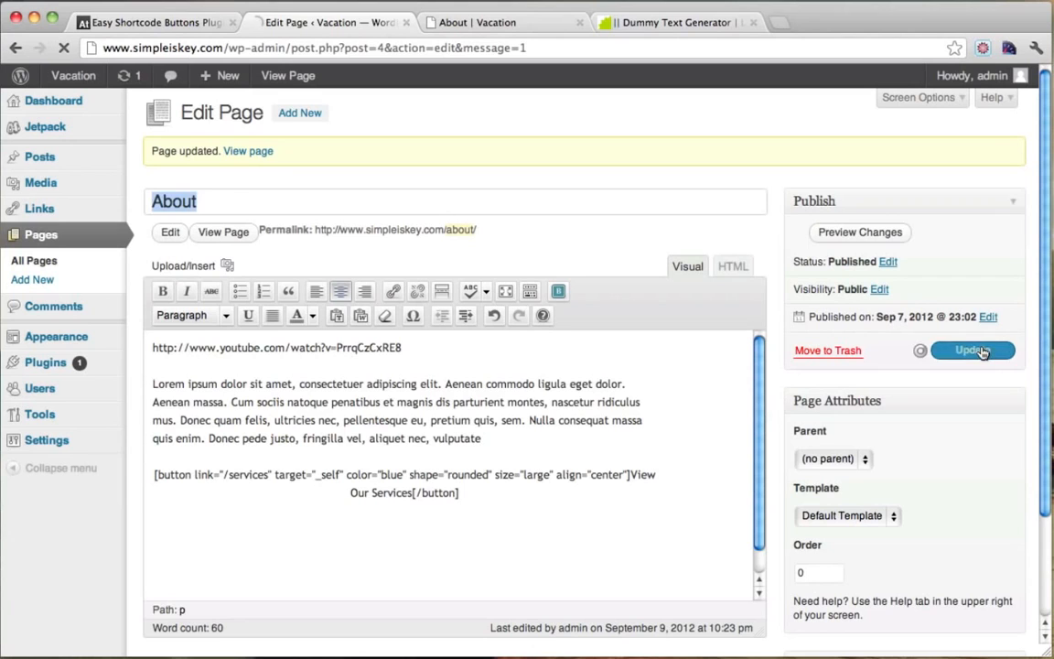
left_click(487, 21)
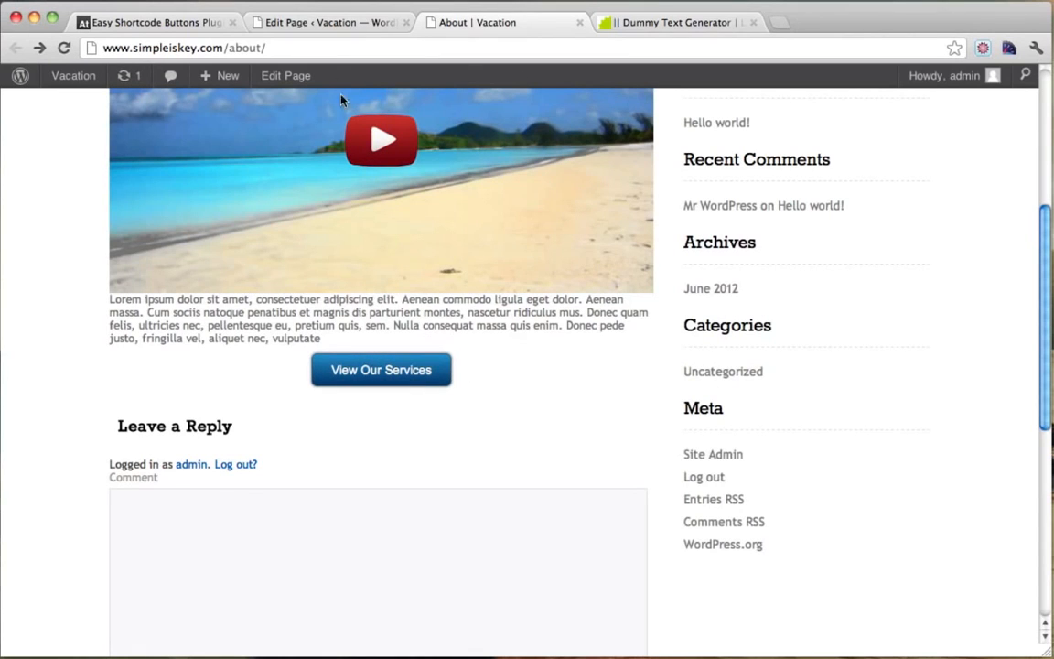
Step: Compare the documentation's list of options with the complete button shortcode in the About page editor
left_click(156, 22)
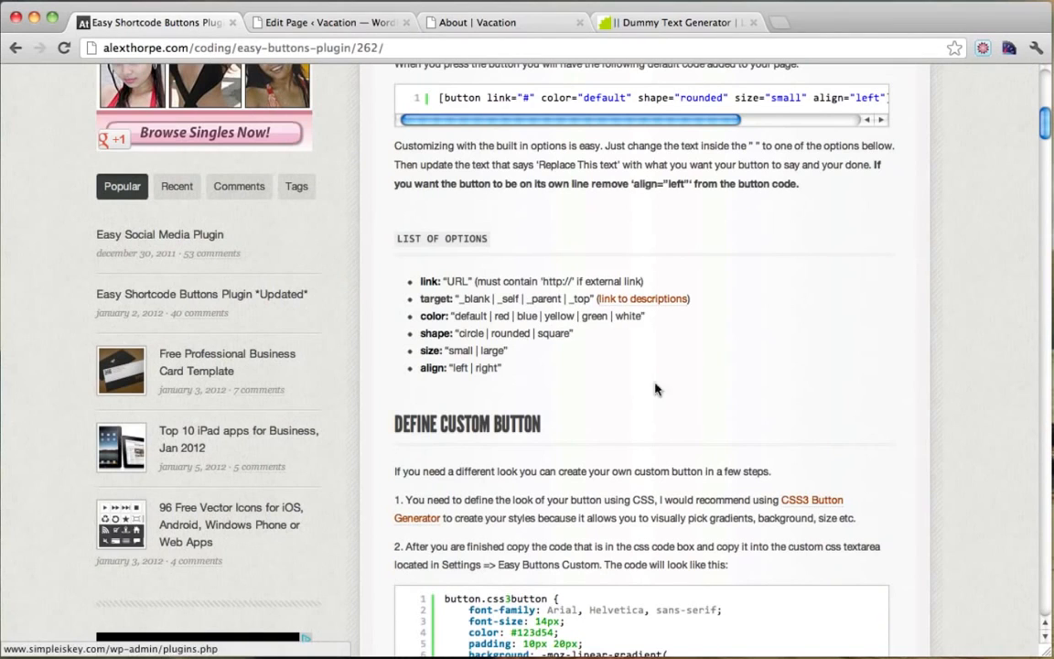
left_click(351, 26)
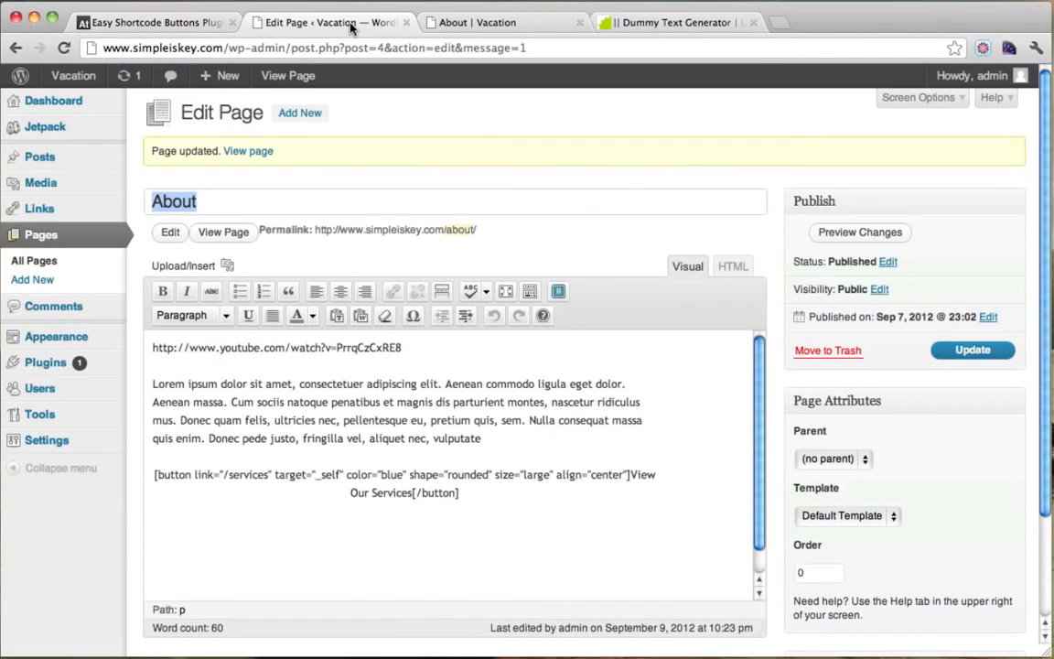
left_click_drag(474, 494, 152, 476)
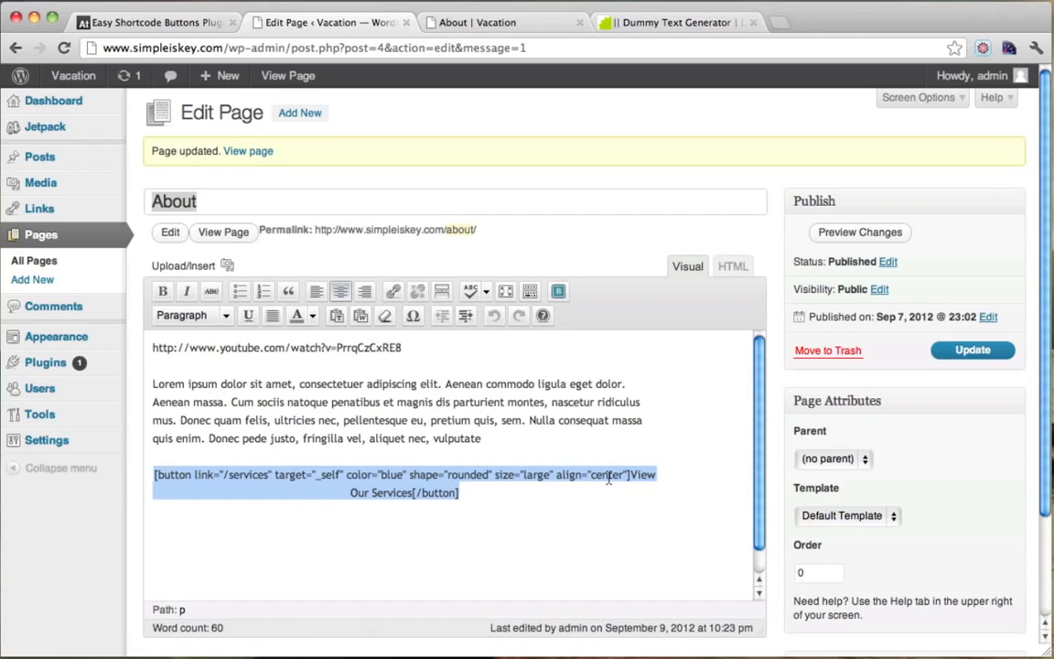
left_click(564, 497)
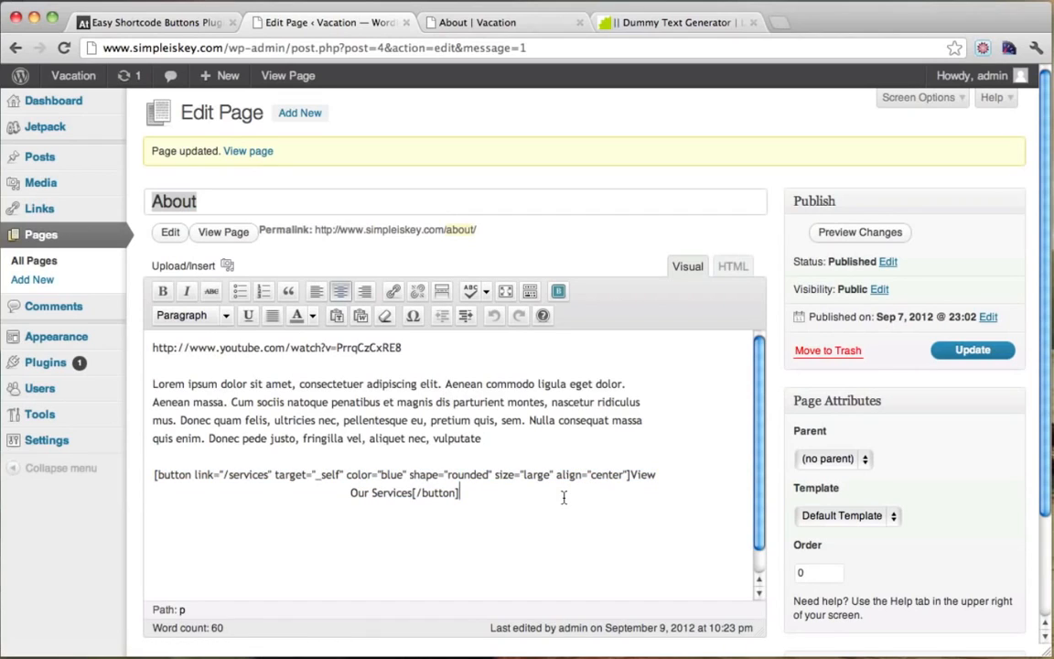
Step: View the published About page from the editor and look over the video, text and View Our Services button
left_click(224, 233)
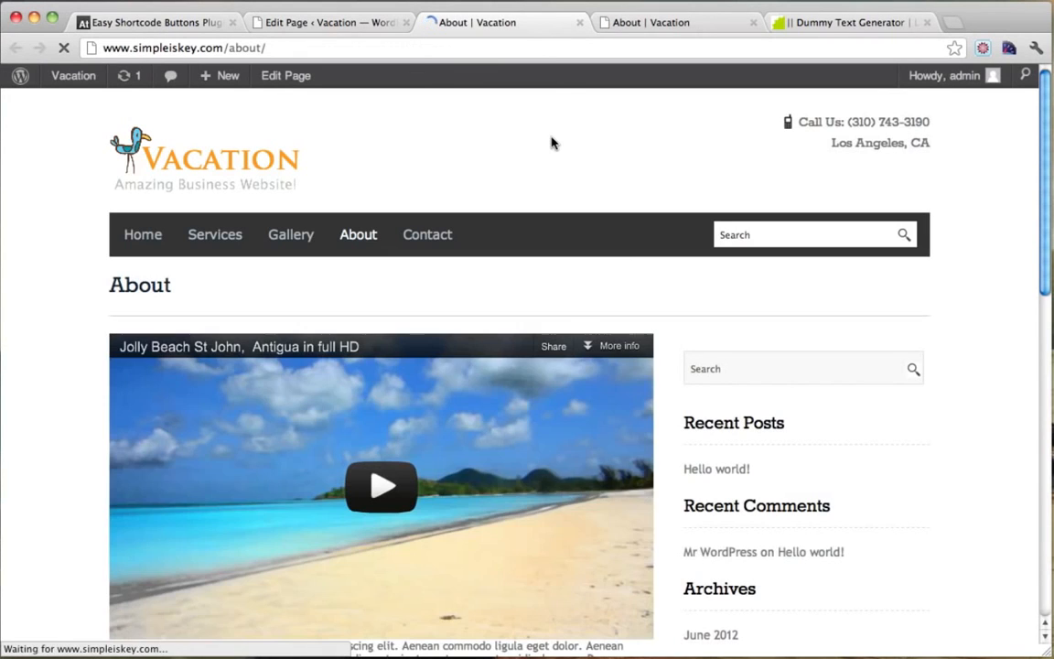
scroll(664, 311, "down", 5)
scroll(403, 453, "up", 4)
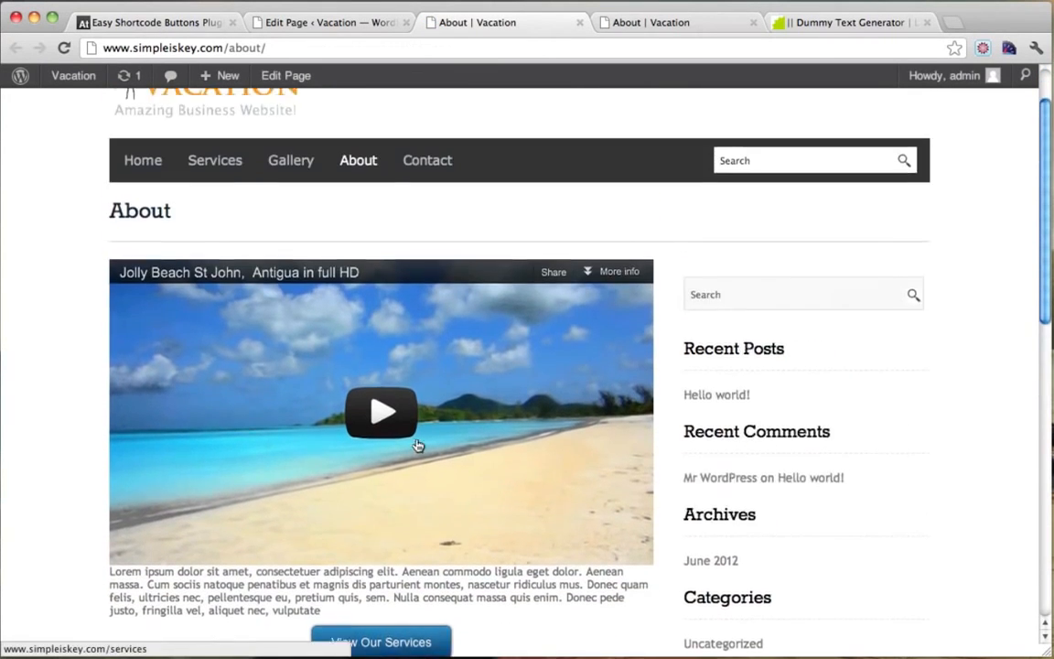
Step: Check the dummy paragraph placed above the View Our Services button on the live About page
scroll(414, 426, "down", 2)
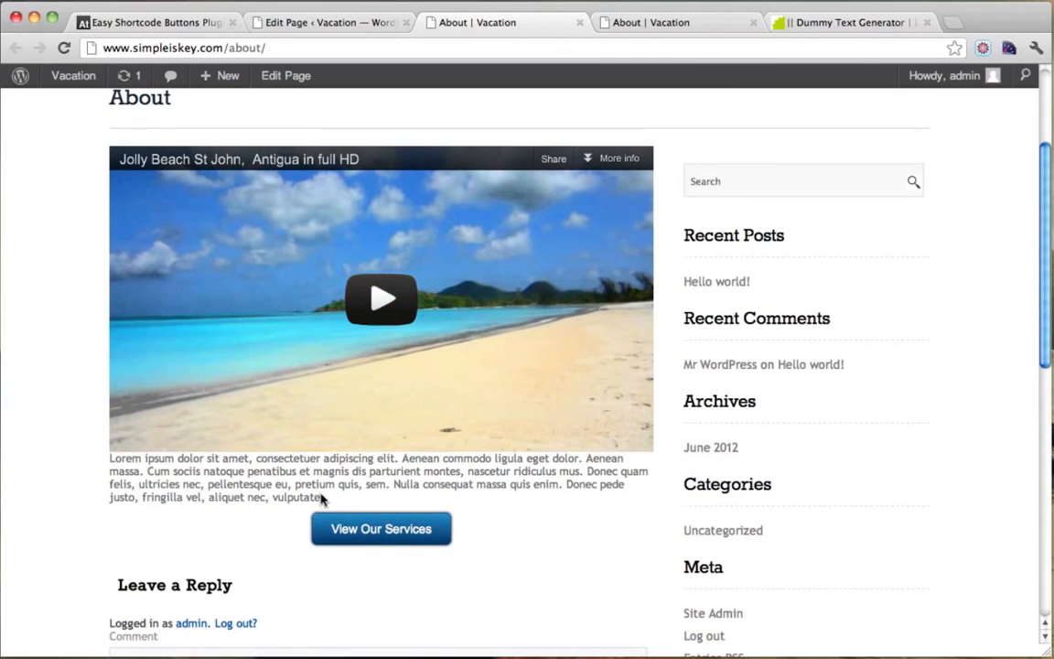
left_click_drag(333, 500, 108, 454)
left_click(117, 465)
Step: Close the browser tabs holding the live About pages, the dummy text generator and the page editor
left_click(579, 22)
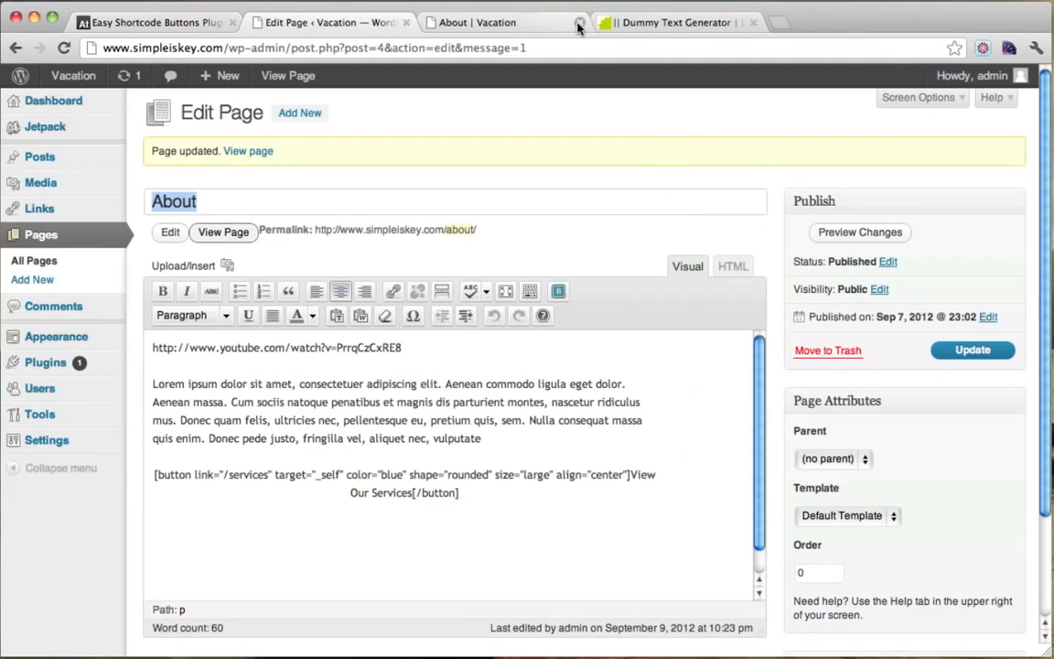
left_click(550, 27)
left_click(579, 25)
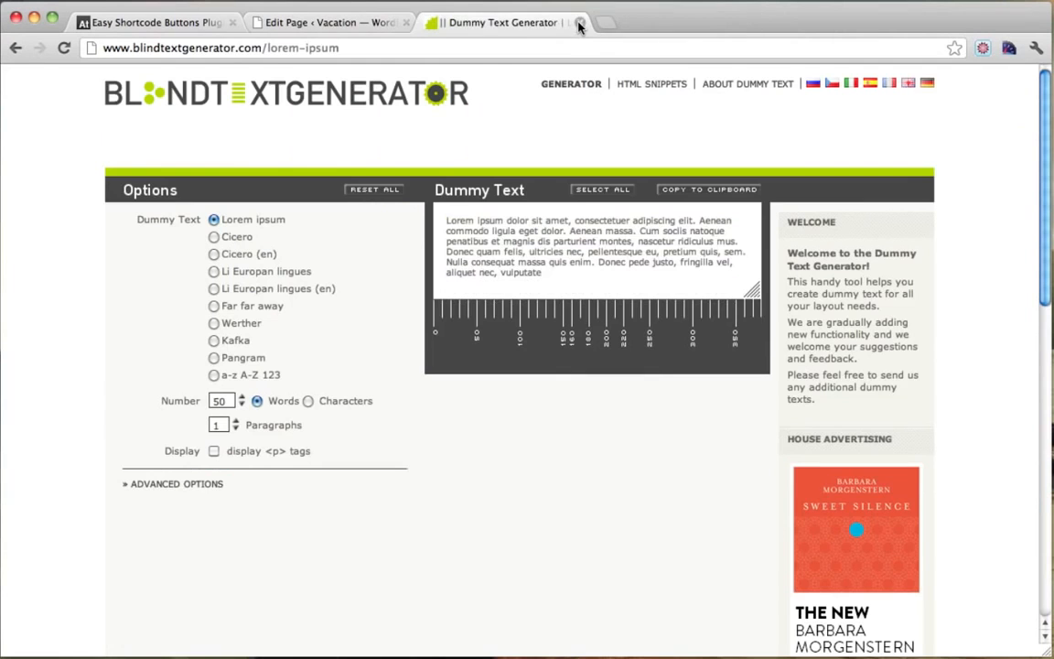
left_click(579, 25)
left_click(580, 24)
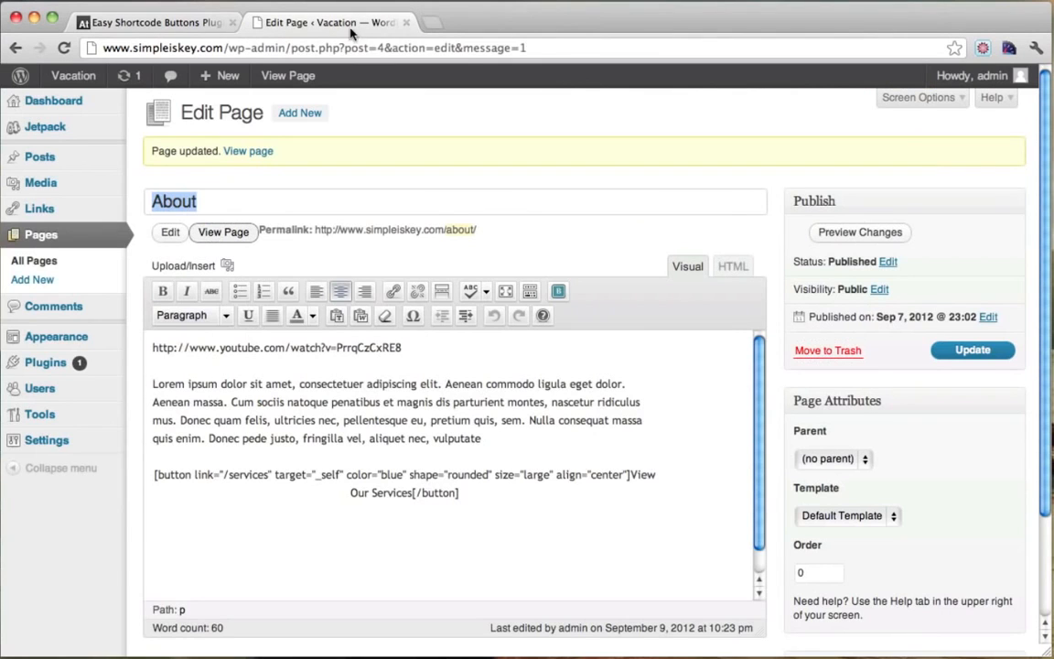
left_click(407, 23)
left_click(241, 53)
type("www.simpleiskey.com")
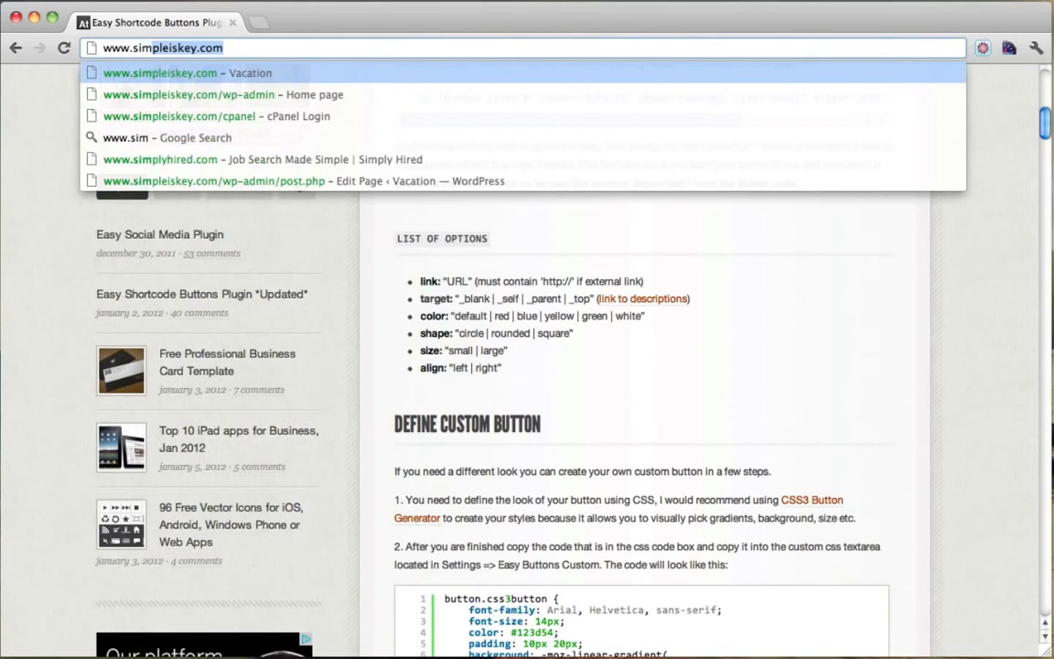
key("Return")
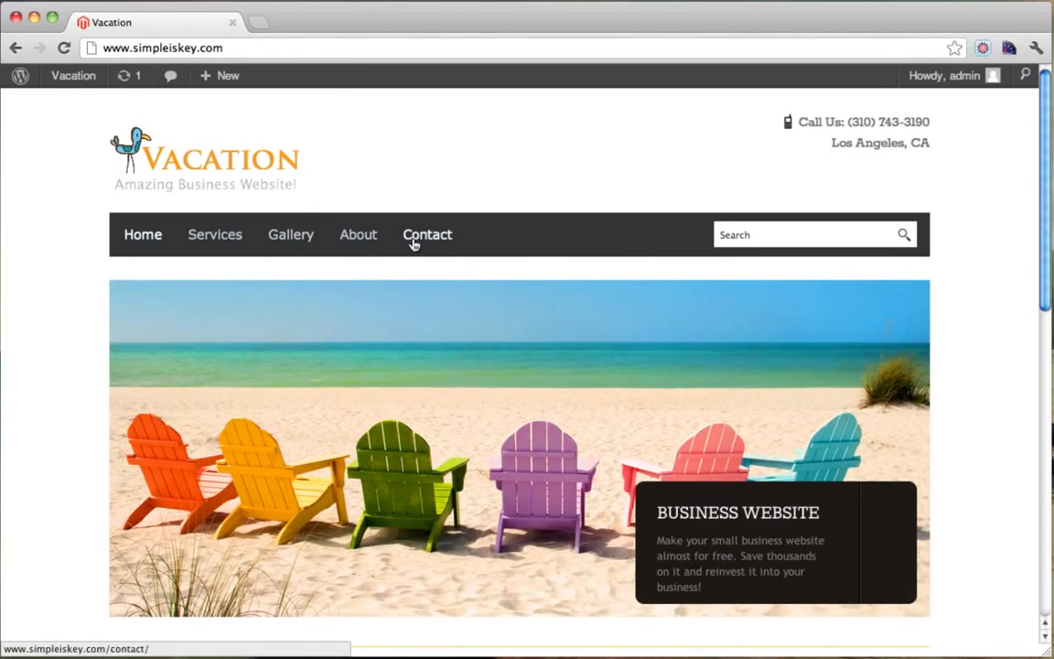
left_click(357, 243)
scroll(529, 266, "down", 5)
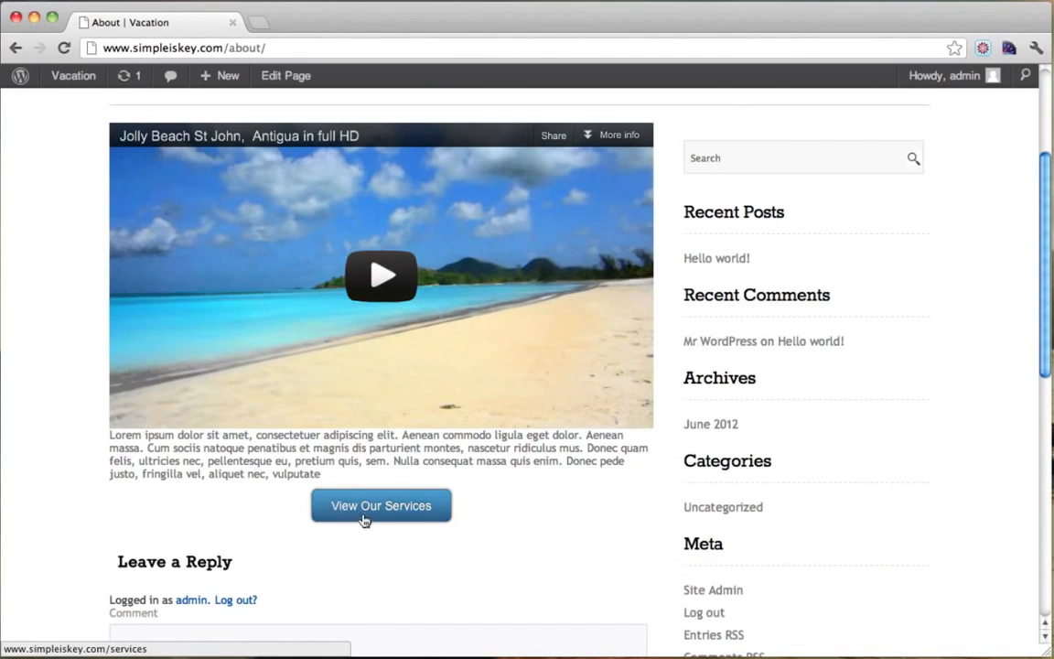
Step: Examine the Leave a Reply comment form beneath the View Our Services button on the About page
scroll(357, 515, "up", 5)
scroll(353, 517, "down", 5)
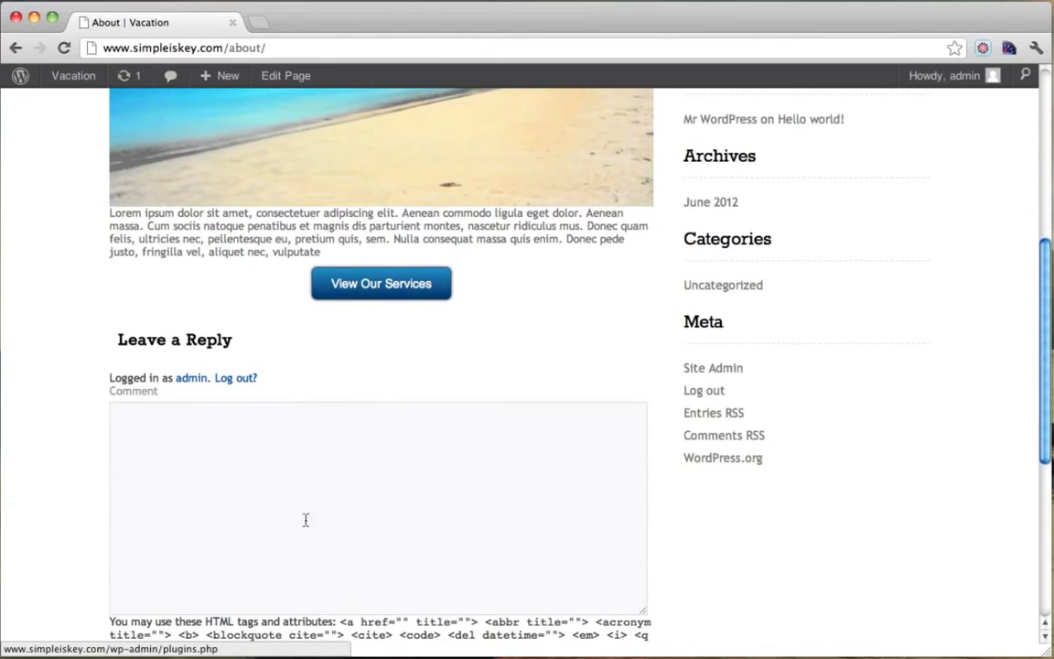
scroll(374, 476, "down", 2)
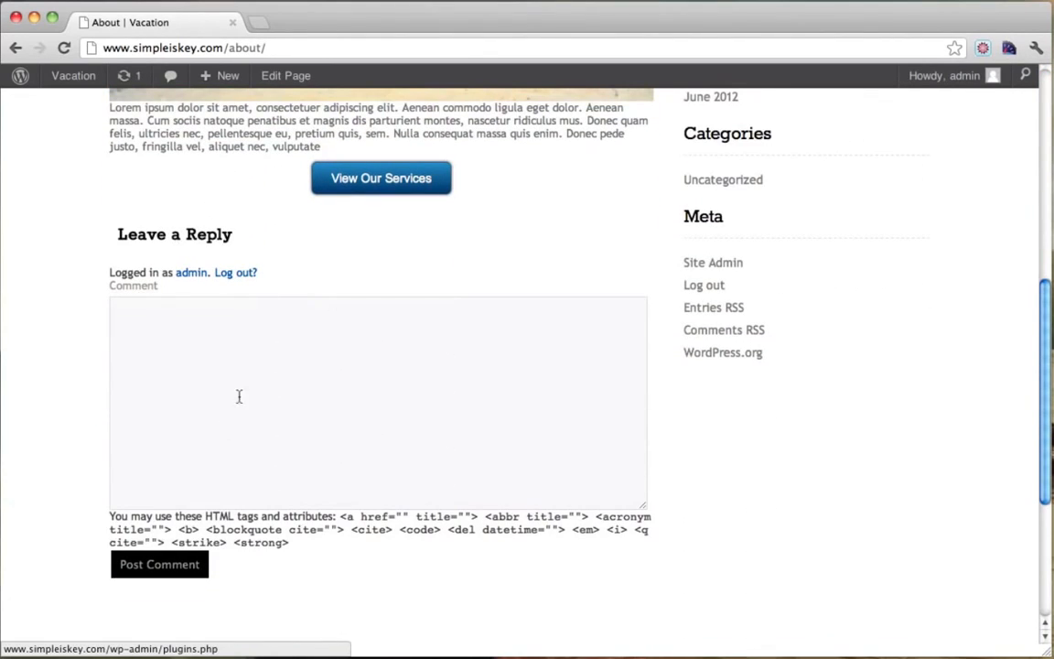
left_click(268, 436)
scroll(268, 435, "up", 8)
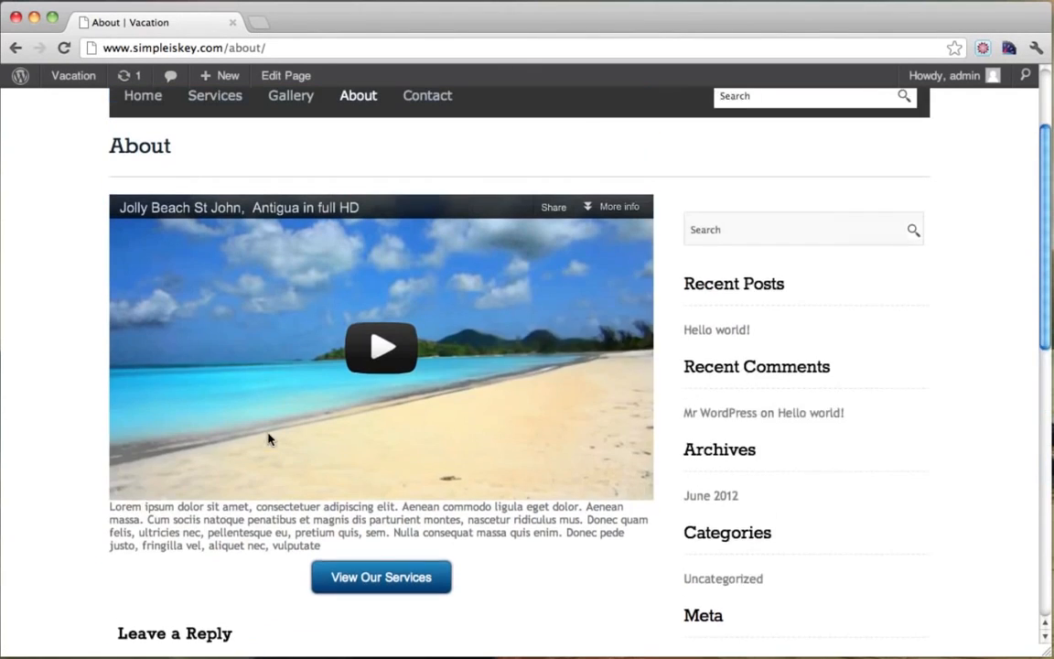
scroll(274, 495, "down", 2)
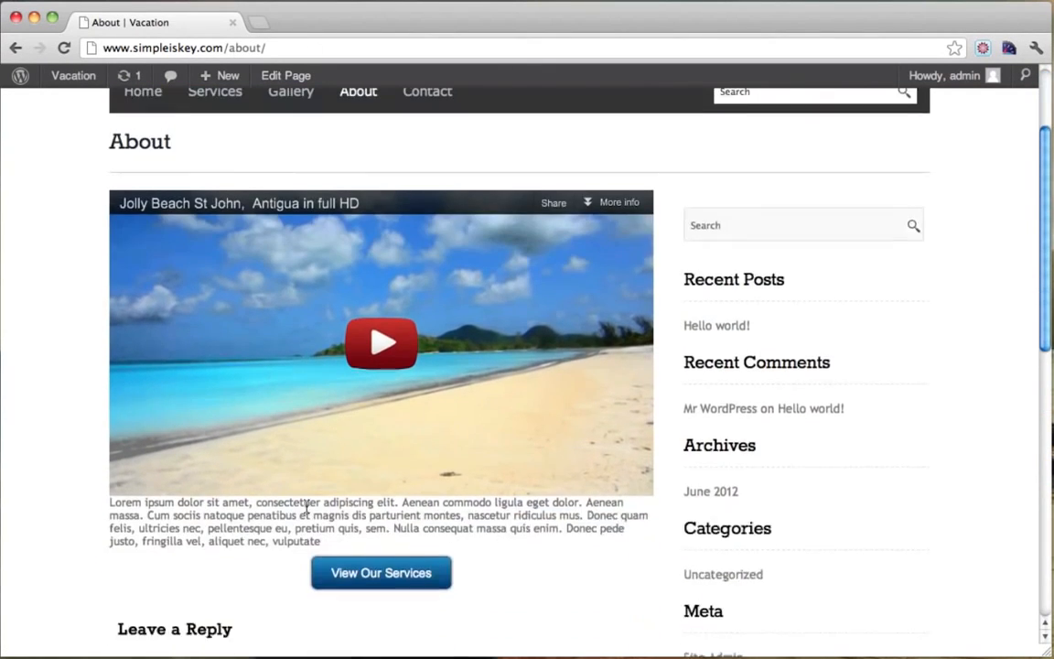
Step: Open the About page for editing and enable Discussion in its screen options
scroll(308, 499, "up", 2)
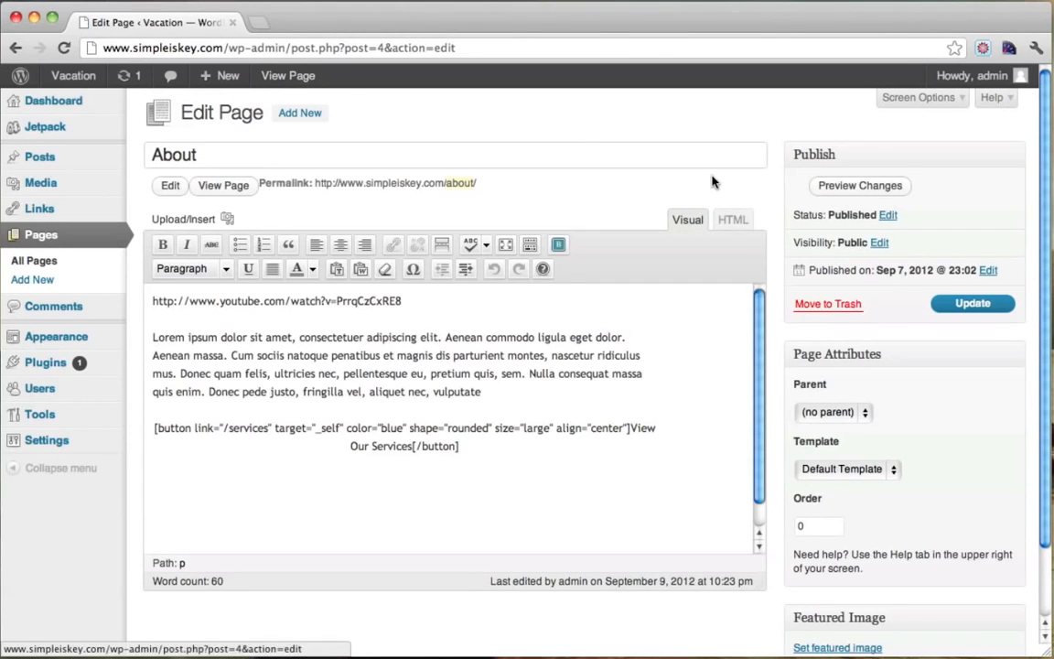
left_click(920, 97)
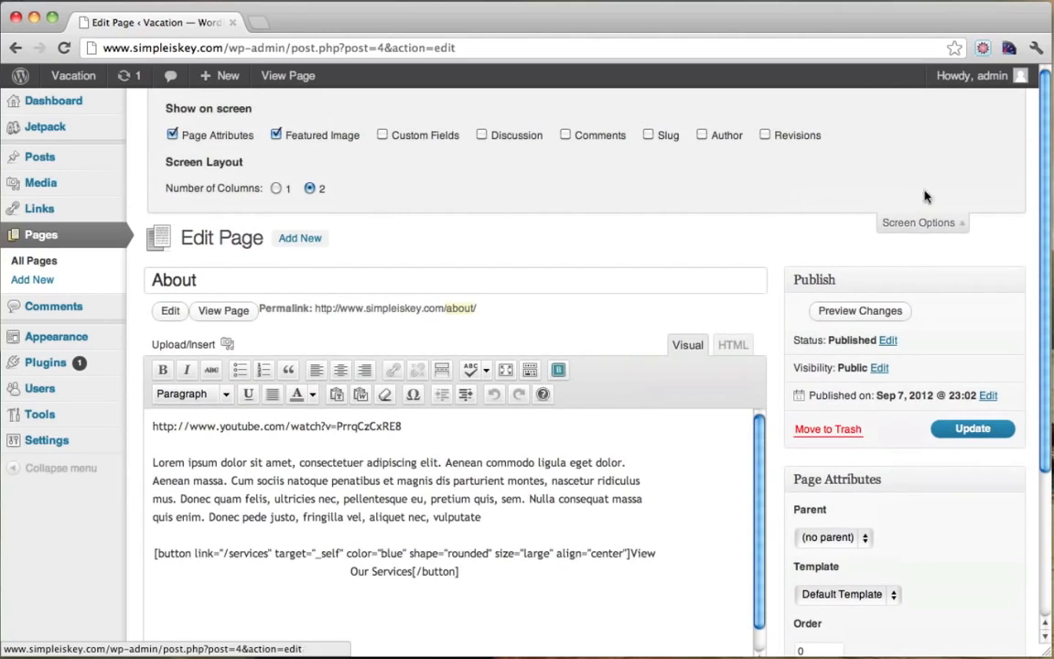
left_click(481, 135)
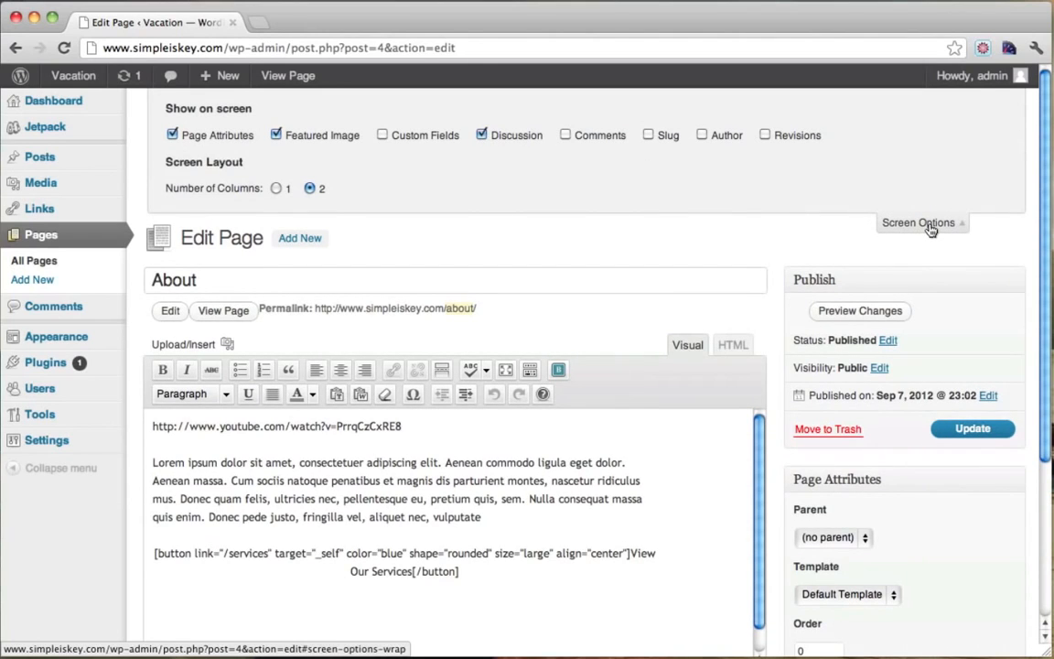
Step: Disallow comments, trackbacks and pingbacks for the About page and update it
scroll(930, 229, "down", 5)
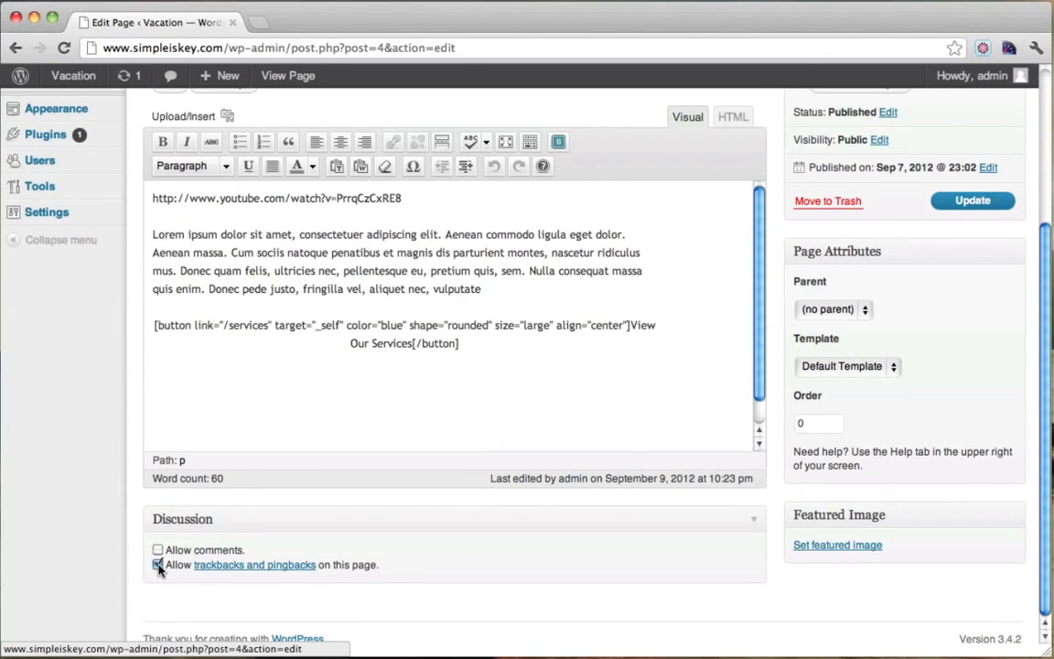
scroll(788, 388, "up", 4)
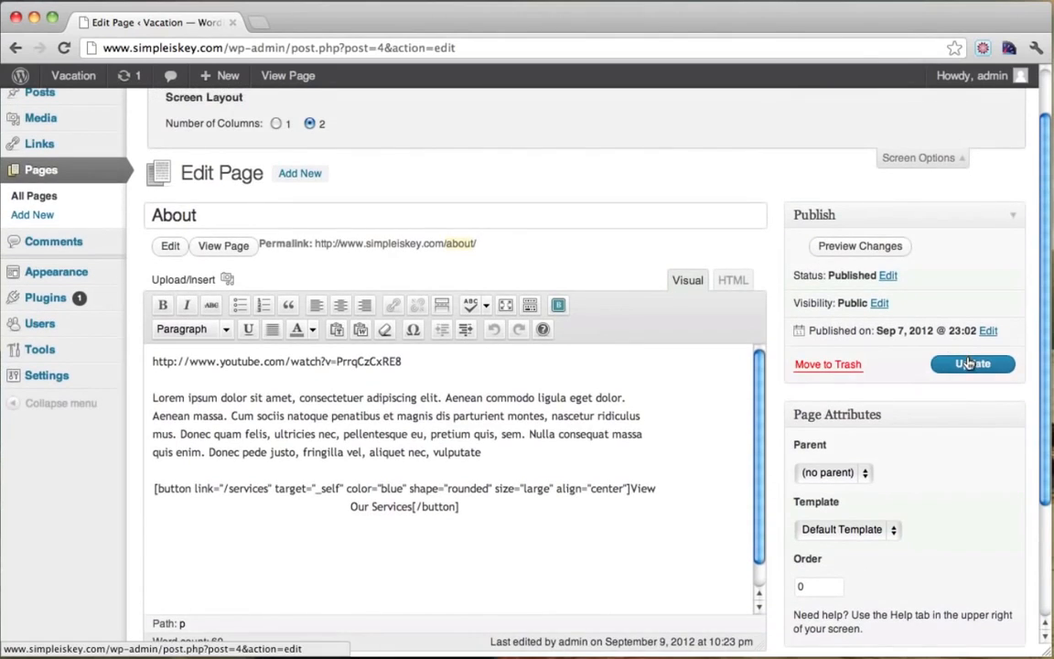
left_click(970, 364)
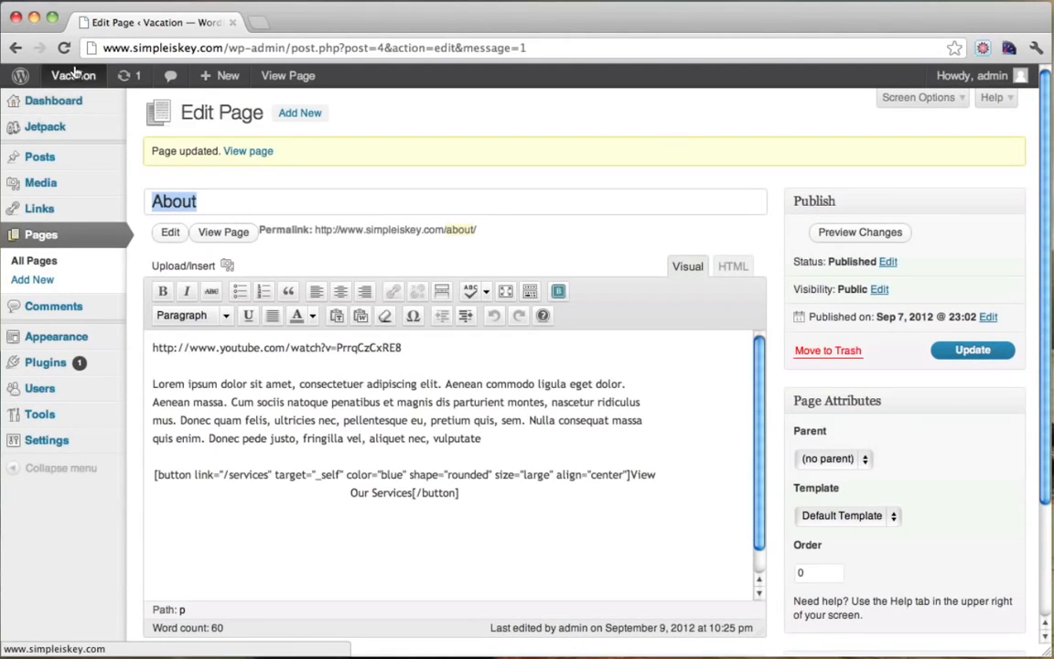
Step: Visit the live site's About page and check the area below the View Our Services button for the comment form
mouse_move(63, 85)
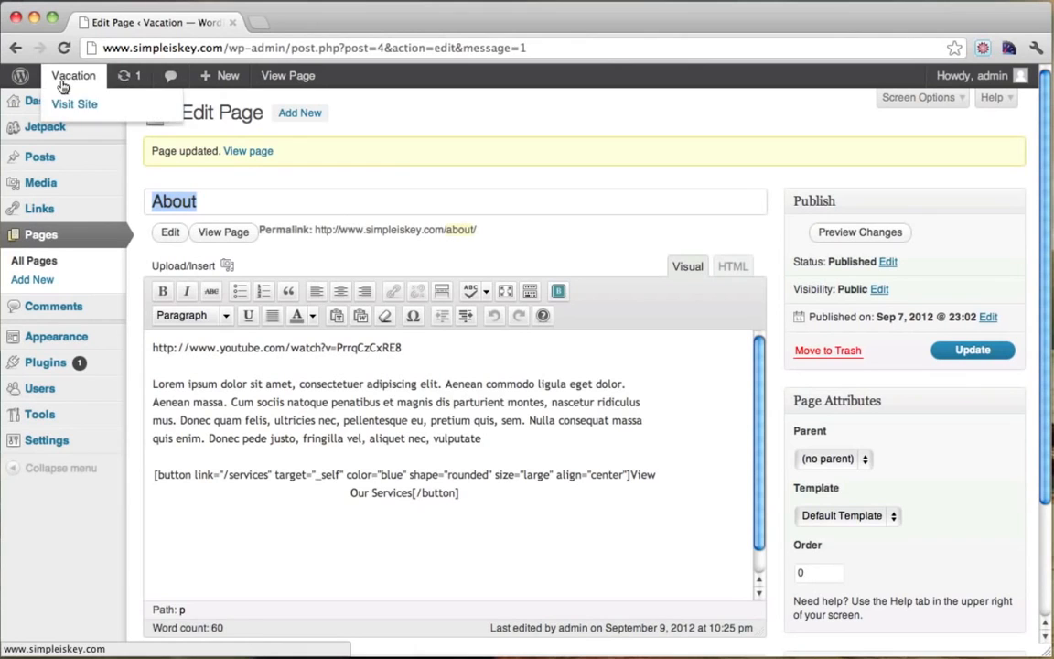
left_click(70, 106)
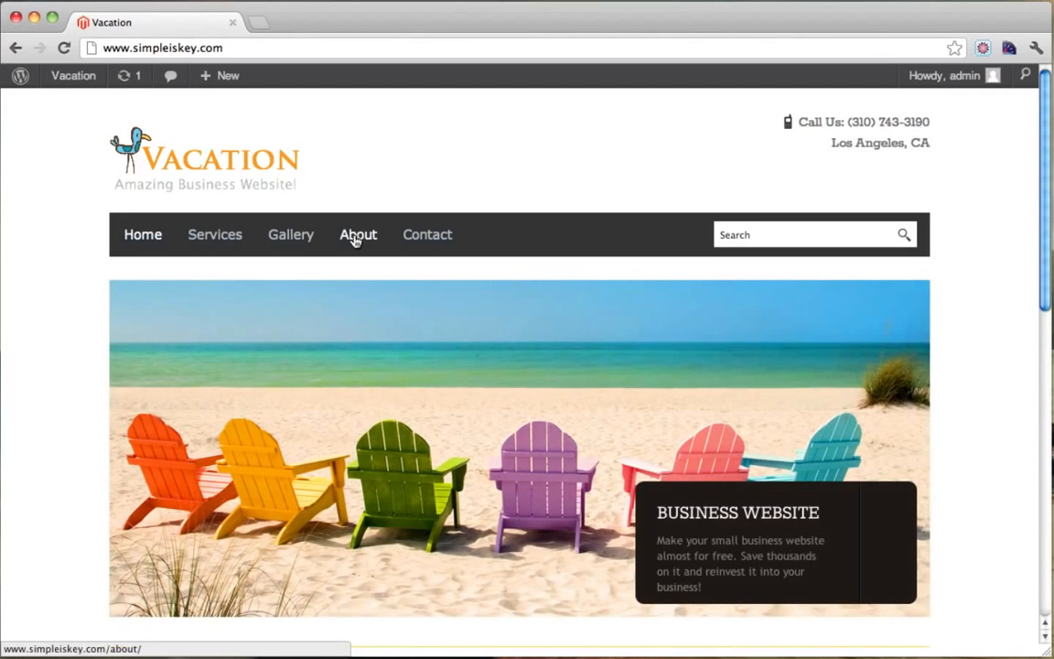
left_click(356, 239)
scroll(448, 308, "down", 5)
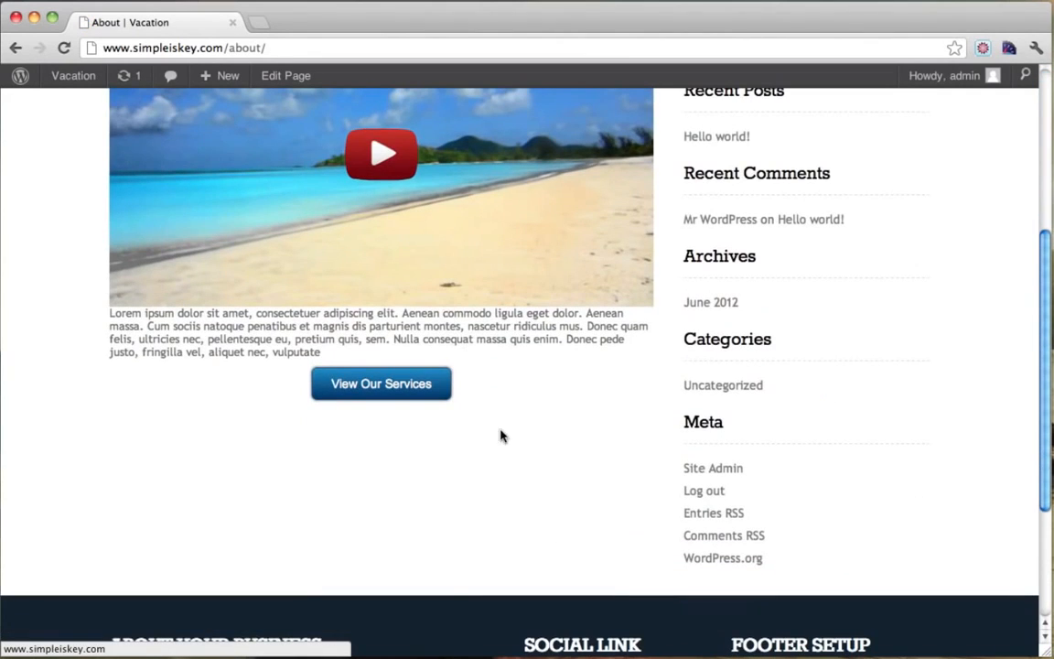
scroll(482, 455, "up", 1)
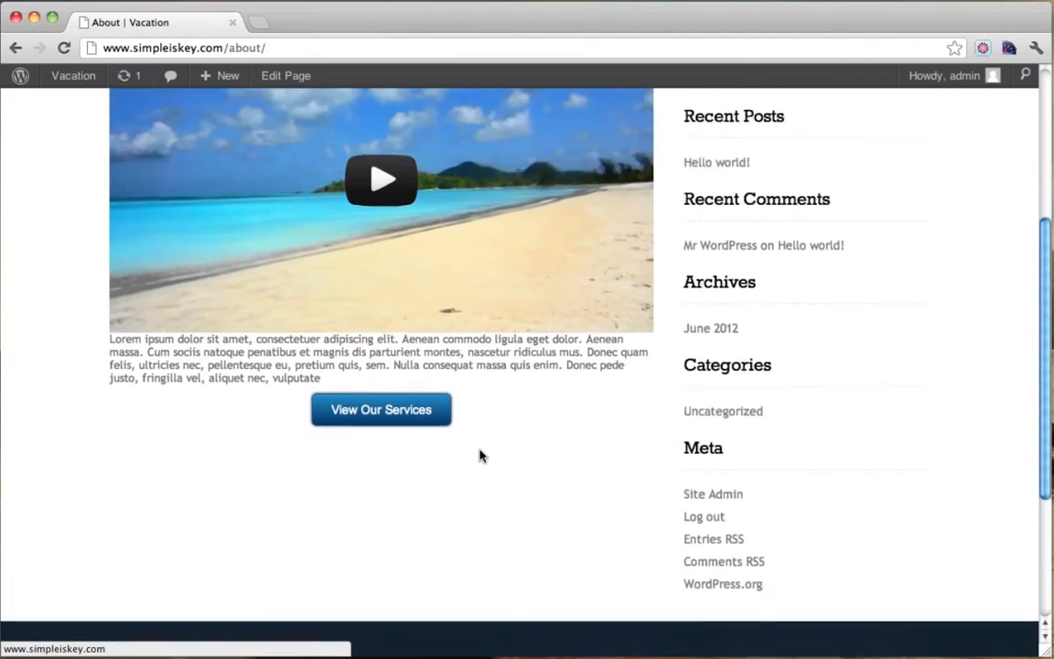
scroll(483, 455, "up", 6)
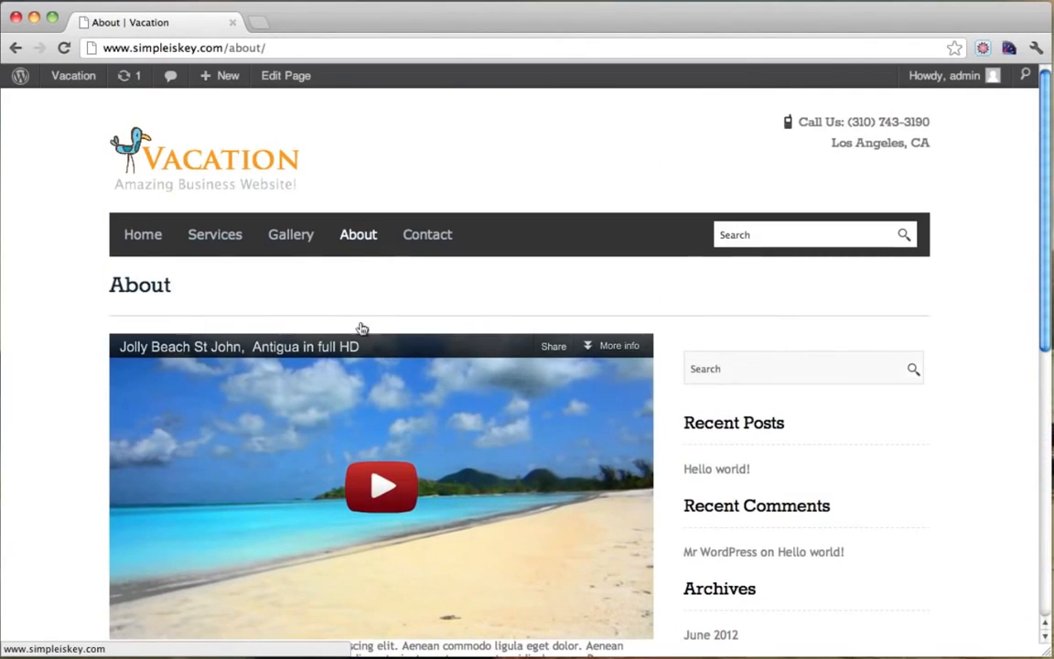
mouse_move(106, 290)
left_mouse_down()
mouse_move(179, 287)
mouse_move(116, 285)
left_mouse_up()
left_click(116, 285)
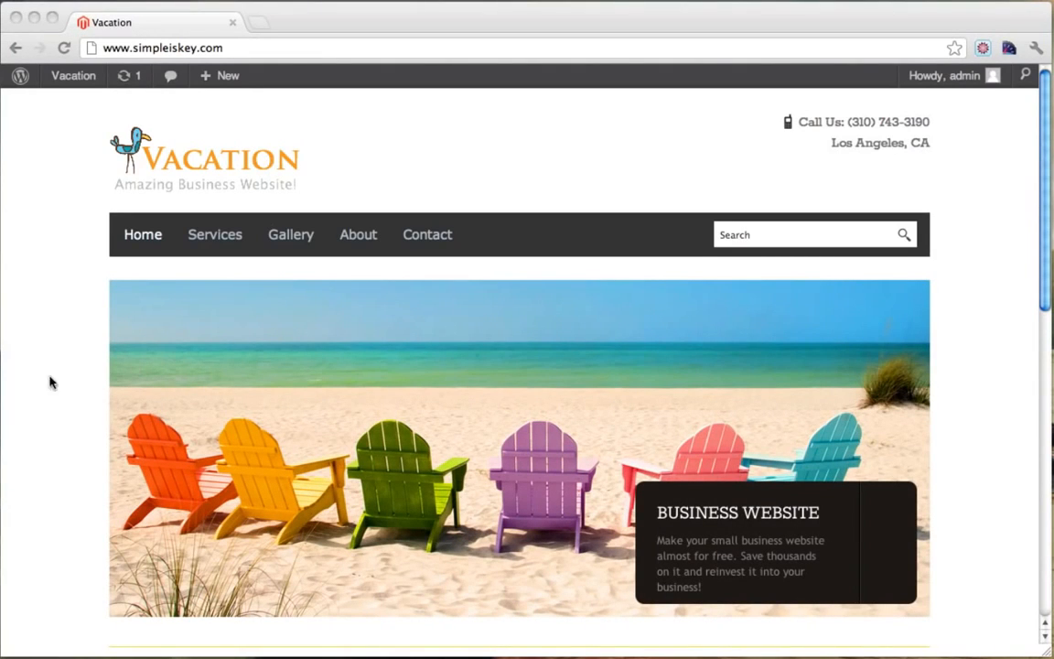
Step: Look over the live Contact page and its Leave a Reply form, and return to the home page
left_click(428, 245)
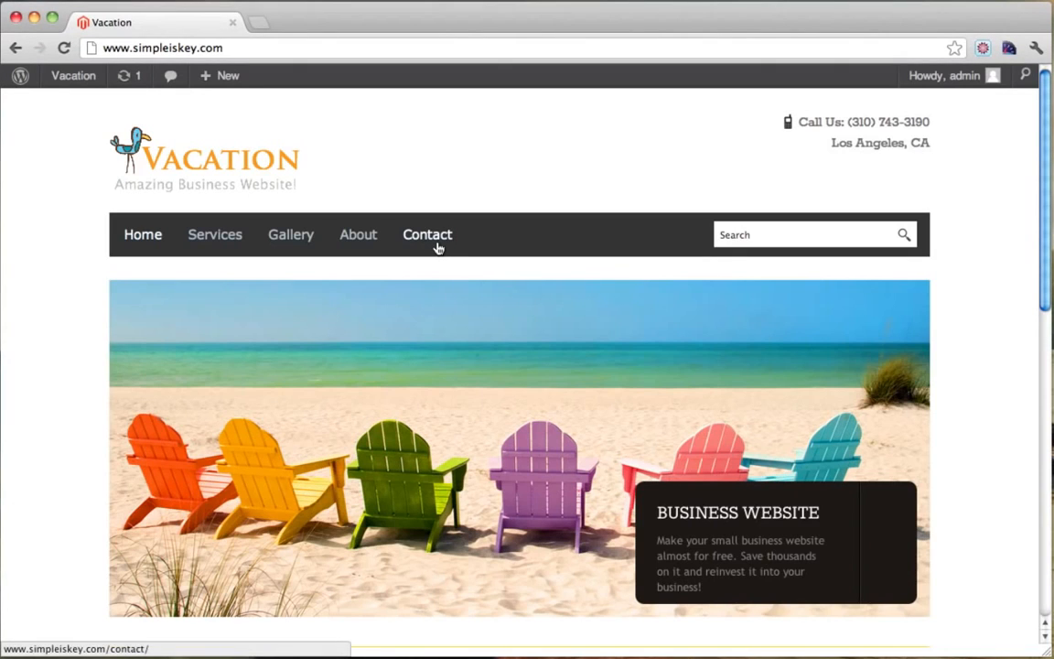
left_click(438, 248)
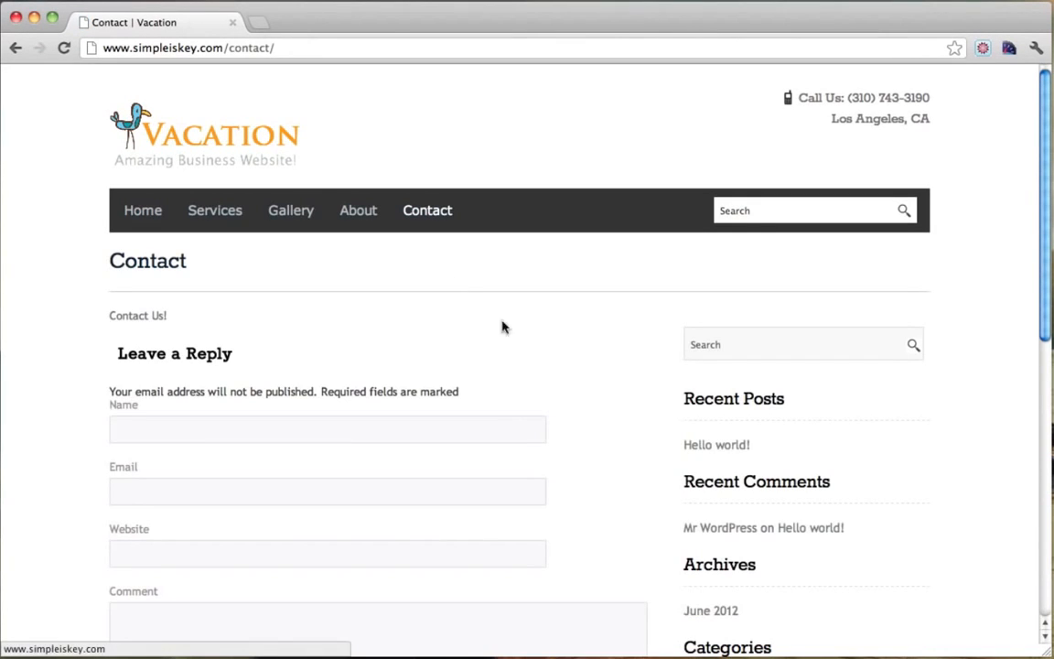
scroll(289, 454, "down", 3)
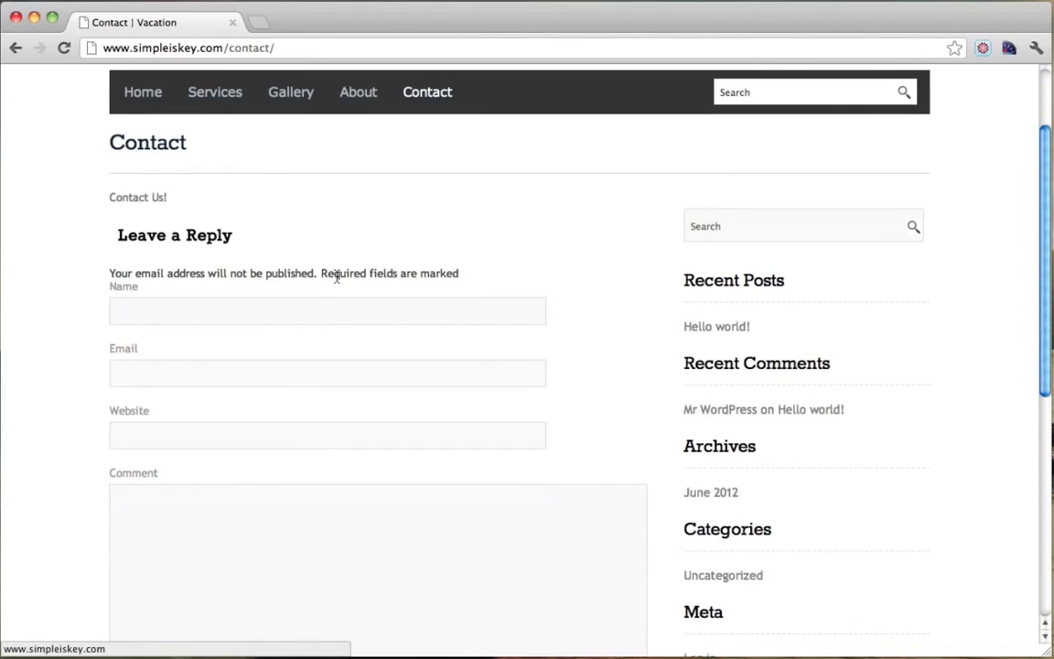
scroll(436, 344, "up", 3)
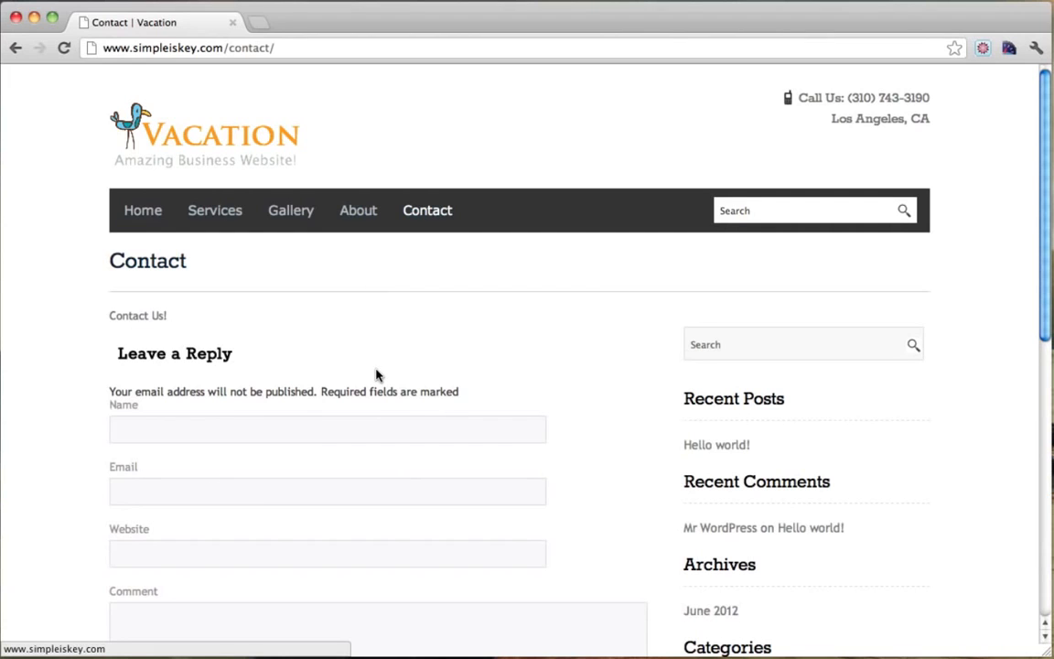
scroll(375, 376, "down", 1)
scroll(242, 284, "up", 1)
left_click(153, 215)
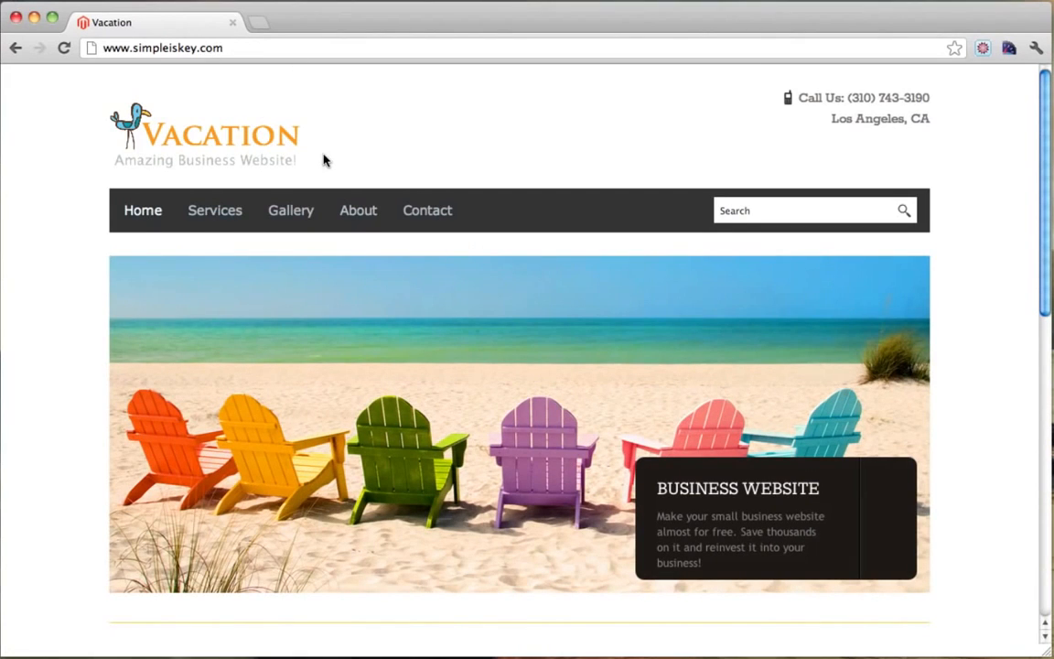
scroll(302, 147, "down", 3)
scroll(279, 110, "up", 3)
left_click(247, 49)
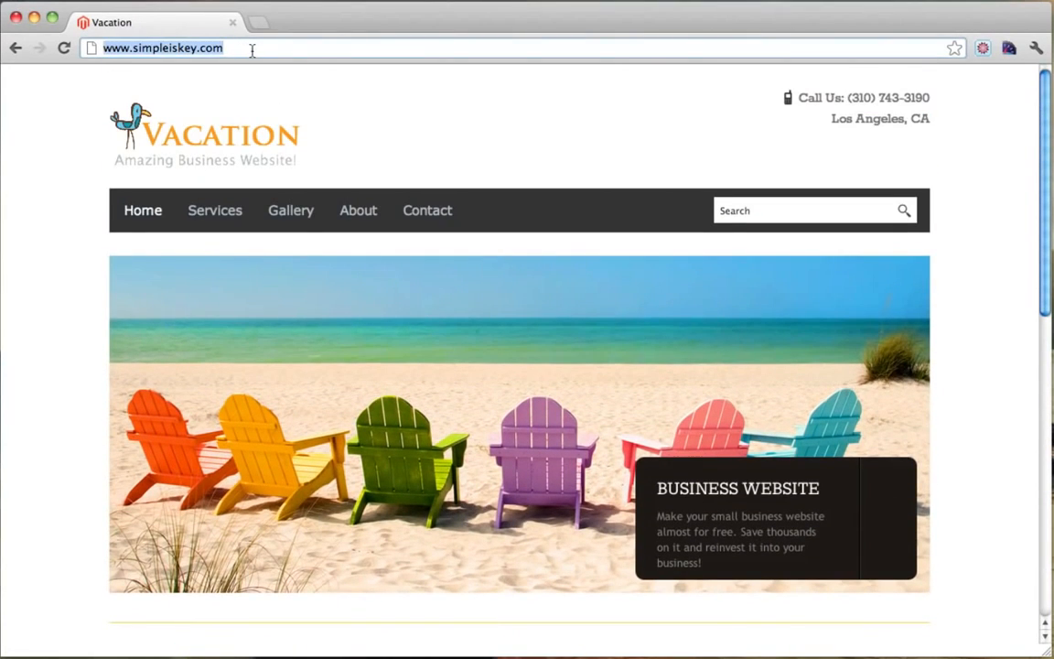
left_click(253, 51)
type("/wp-admin")
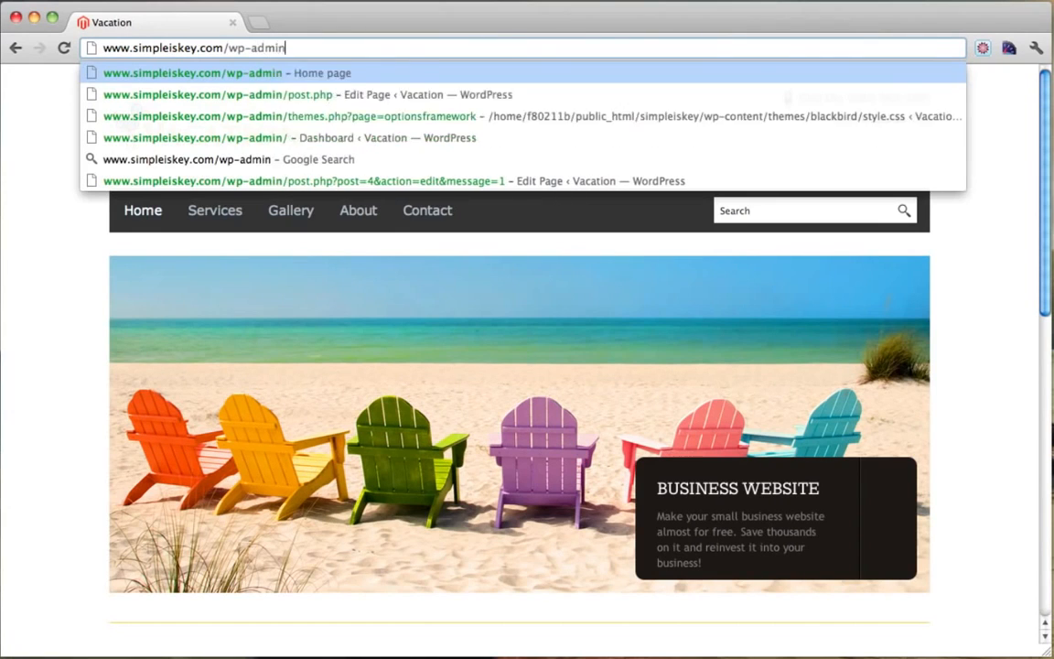
key("Return")
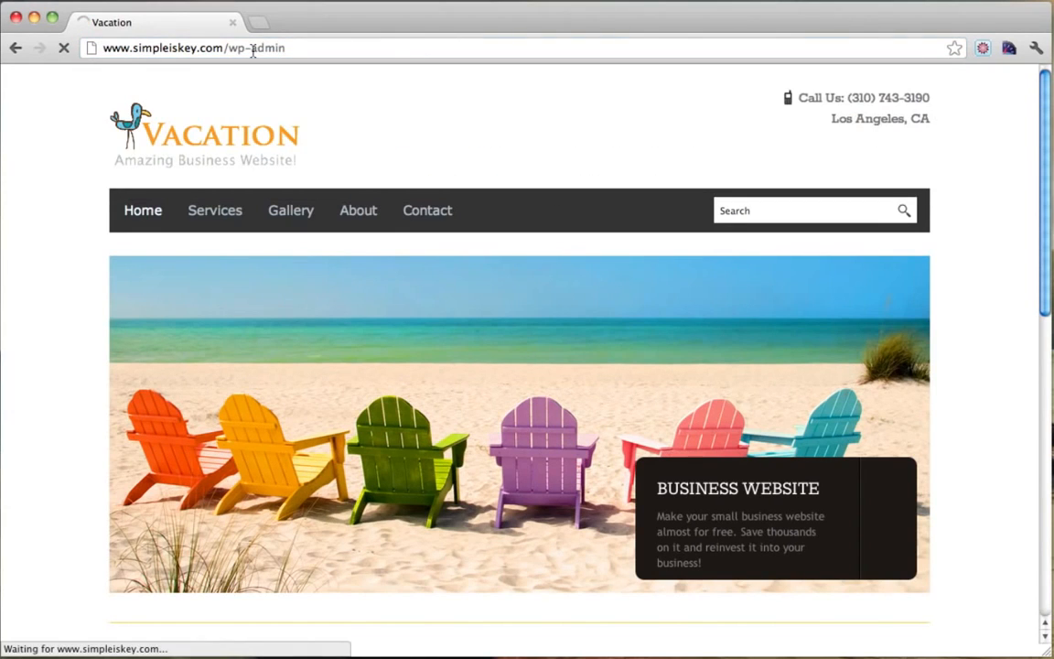
type("adm")
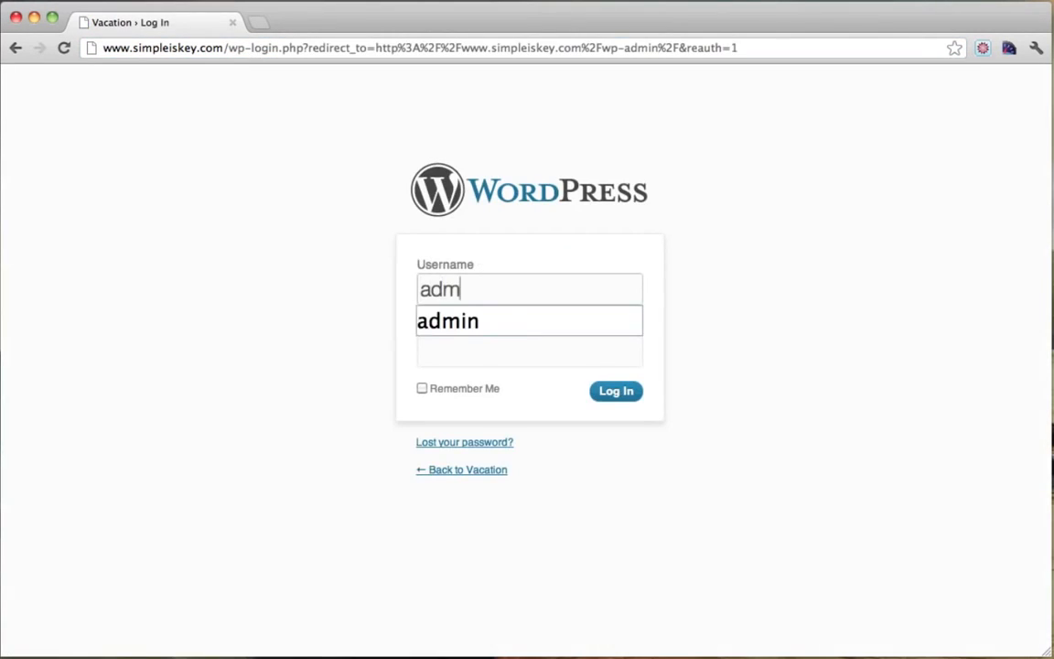
type("in")
key("Tab")
type("•••••••••••")
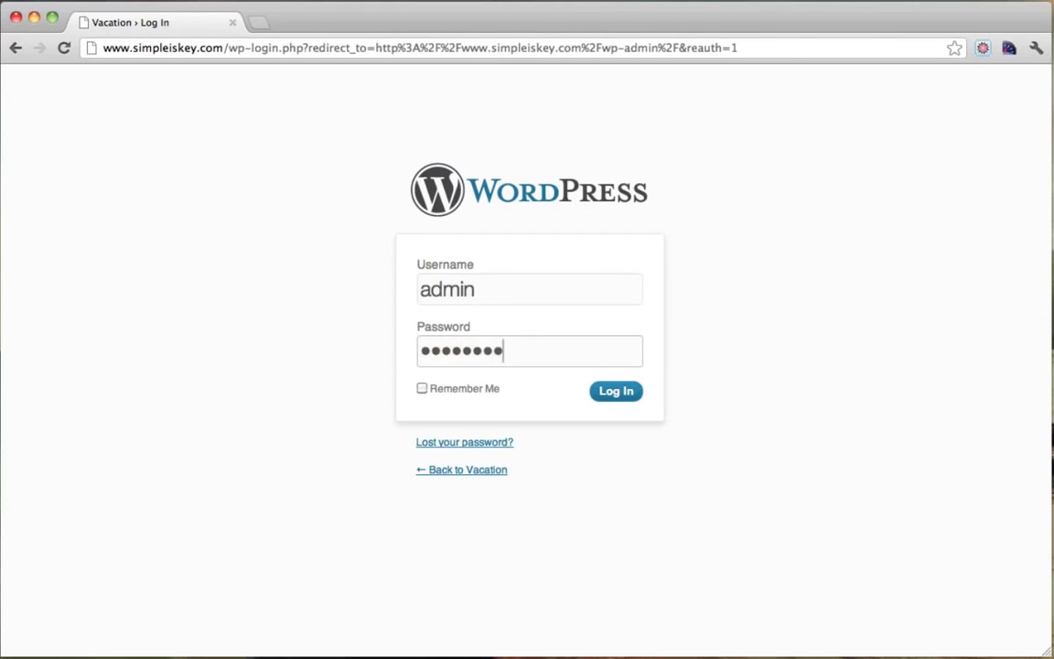
key("Return")
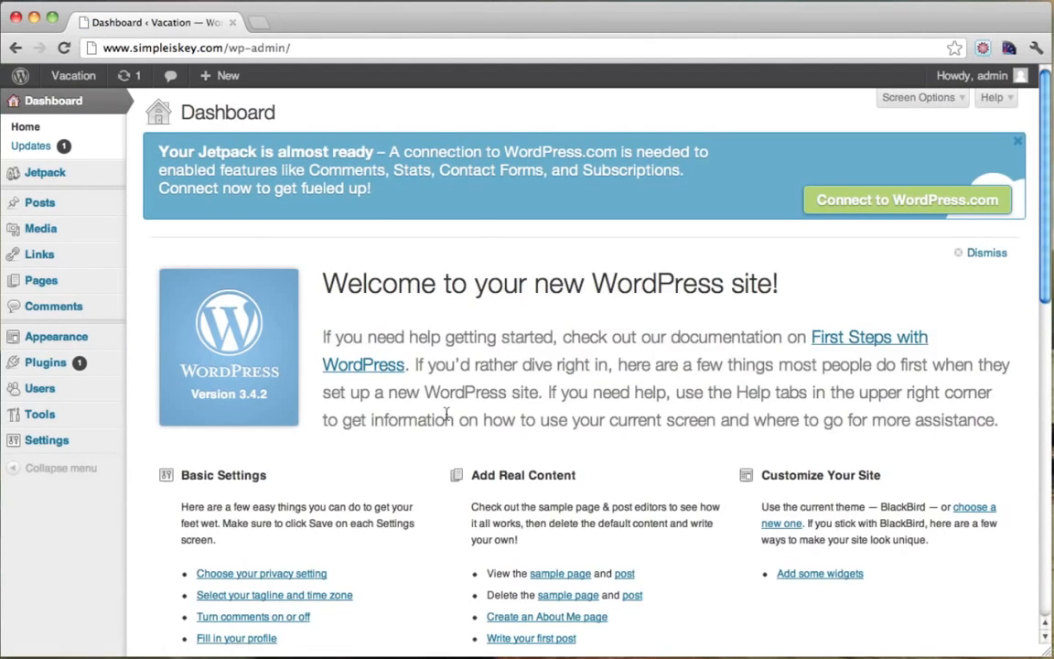
Step: Open the Contact page for editing from the site's list of pages
mouse_move(47, 288)
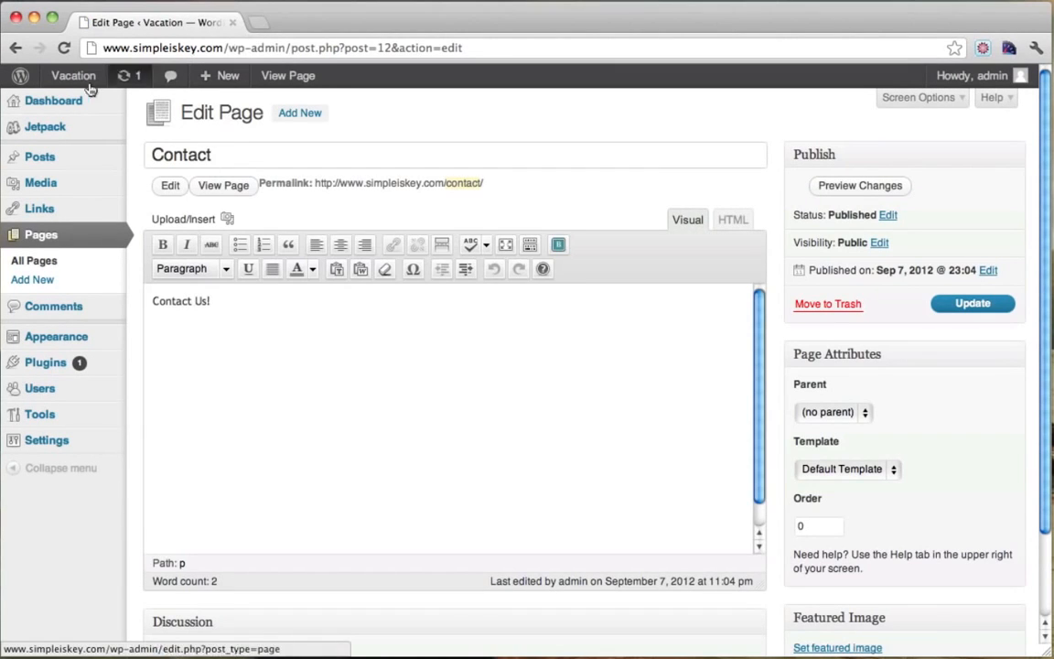
Step: Open the live site in a separate browser tab, view its Contact page, and close that tab
left_click(73, 104, "super")
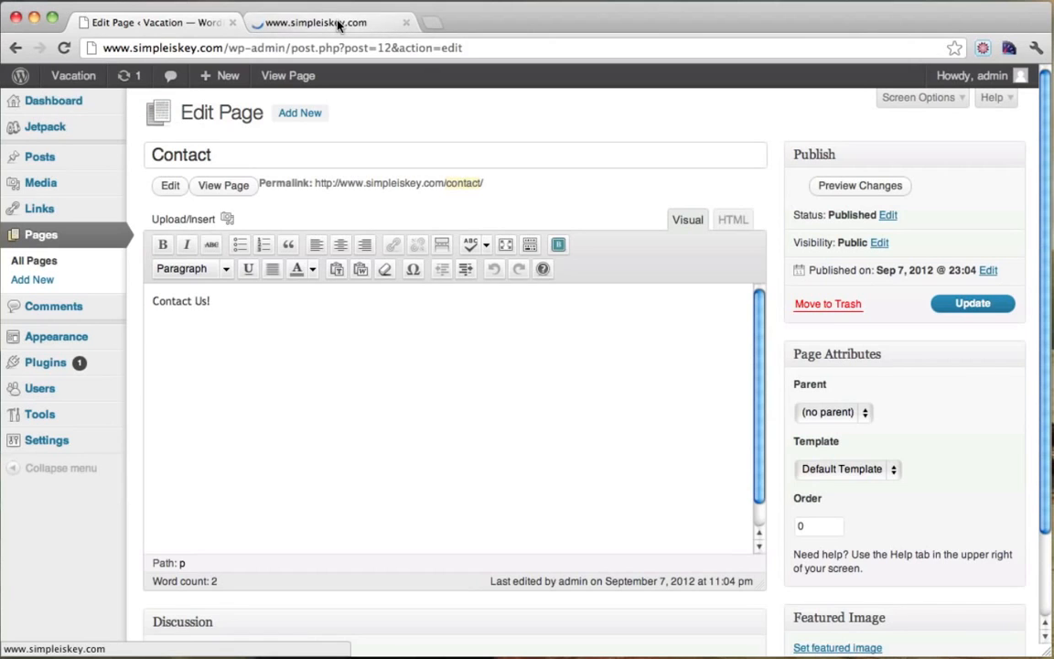
left_click(337, 25)
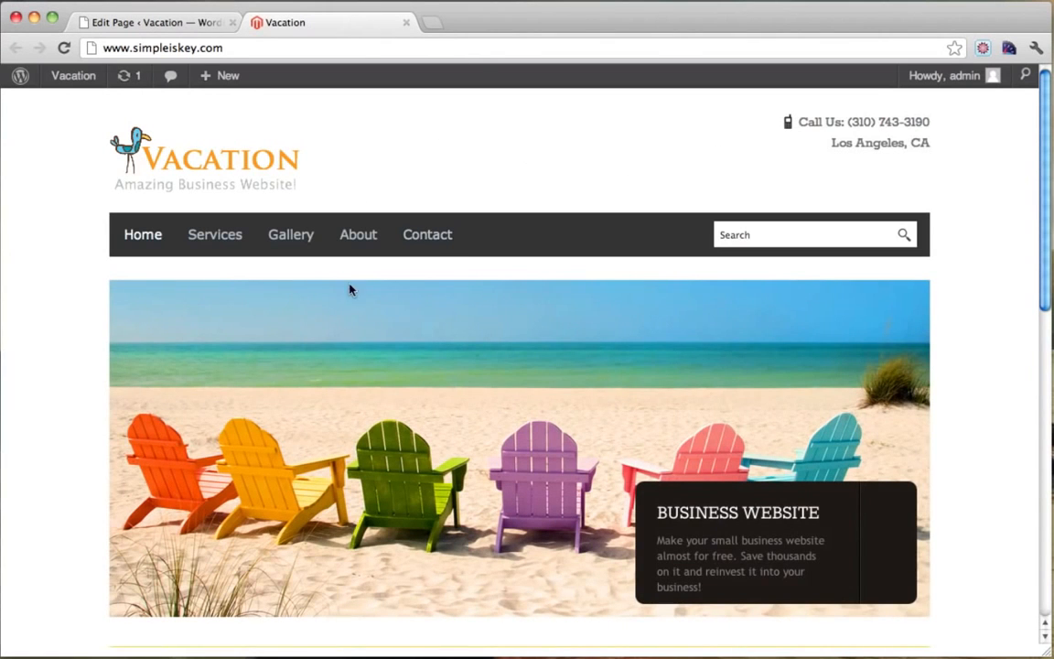
left_click(435, 240)
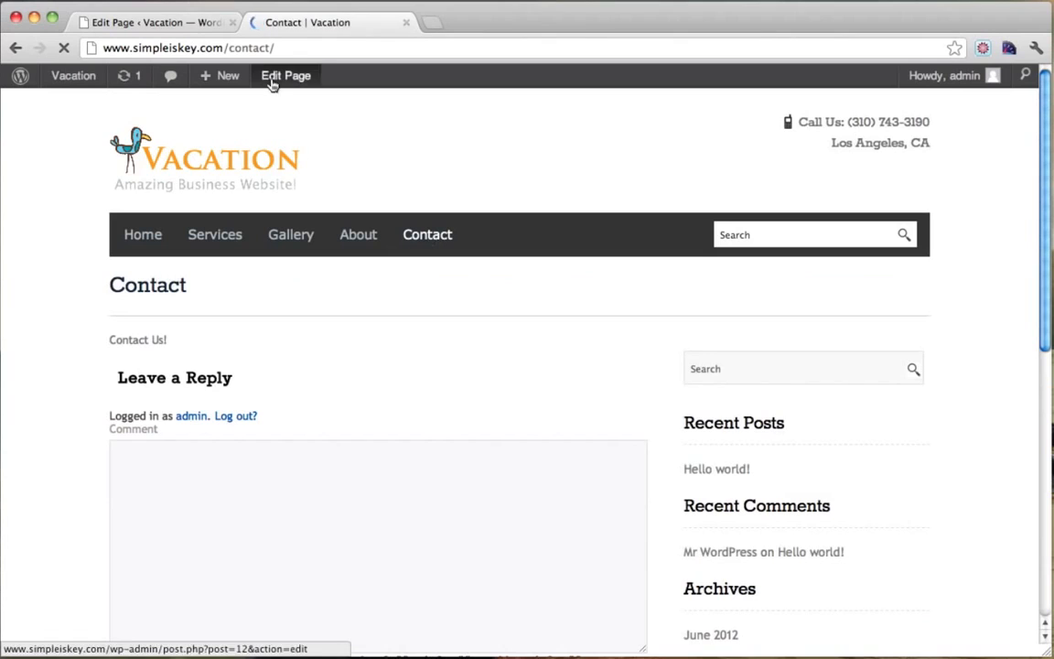
left_click(406, 22)
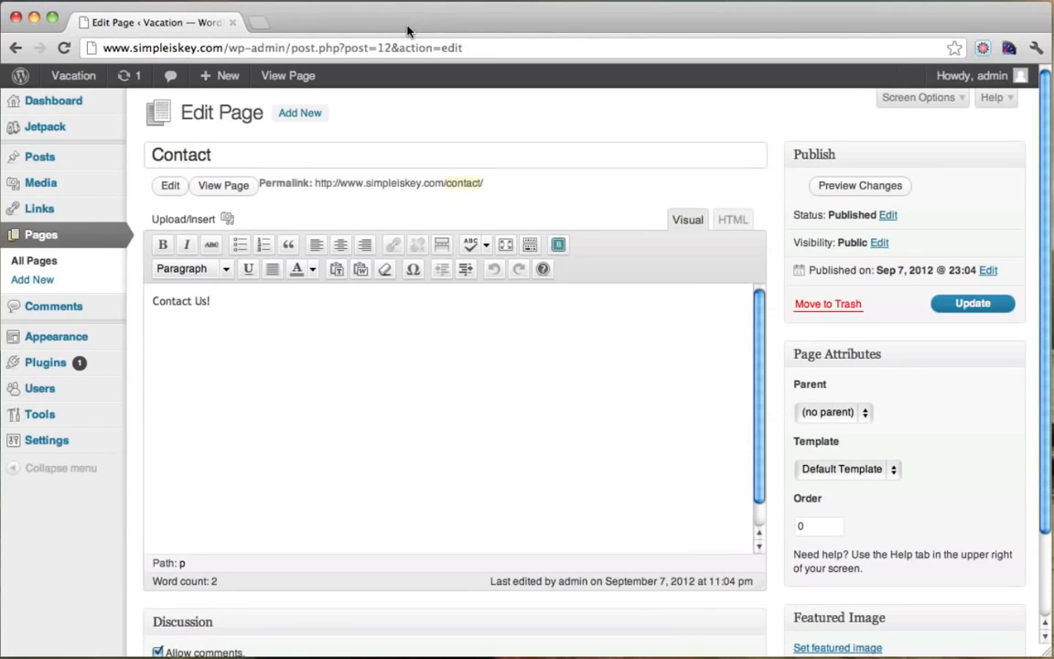
left_click_drag(326, 302, 123, 301)
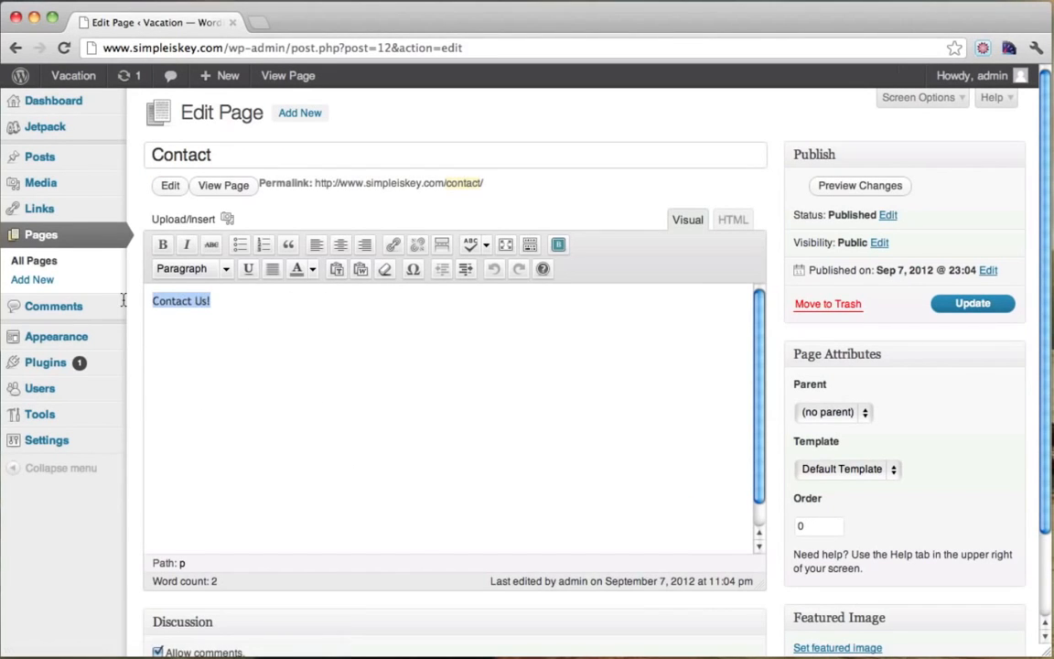
left_click(262, 310)
scroll(461, 372, "down", 1)
scroll(461, 372, "up", 1)
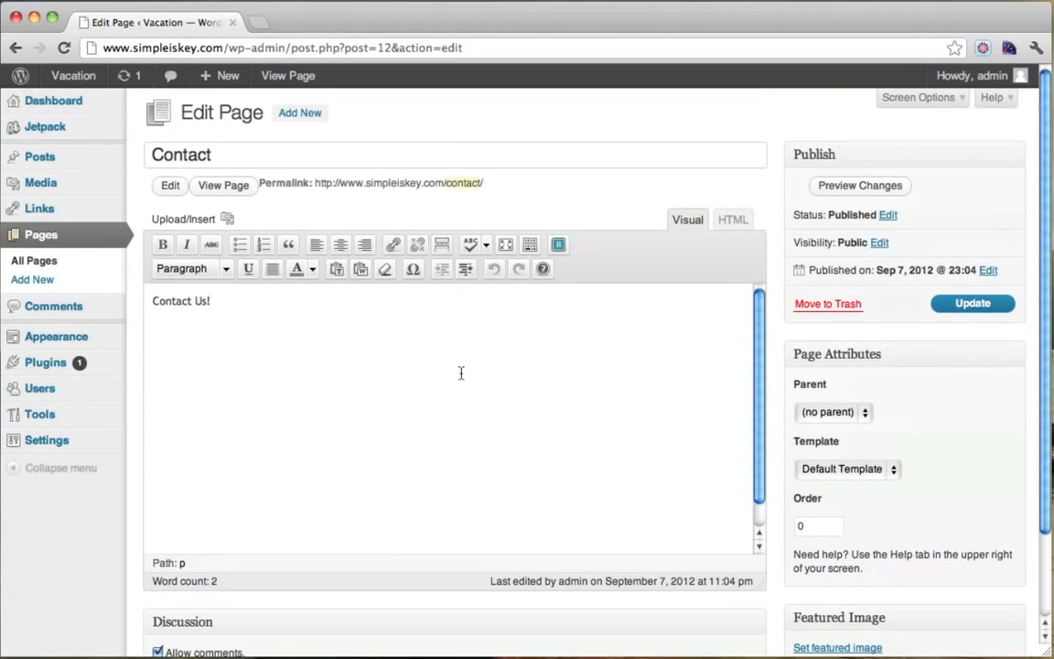
scroll(462, 373, "down", 3)
scroll(462, 373, "up", 3)
left_click_drag(236, 316, 128, 300)
left_click(293, 313)
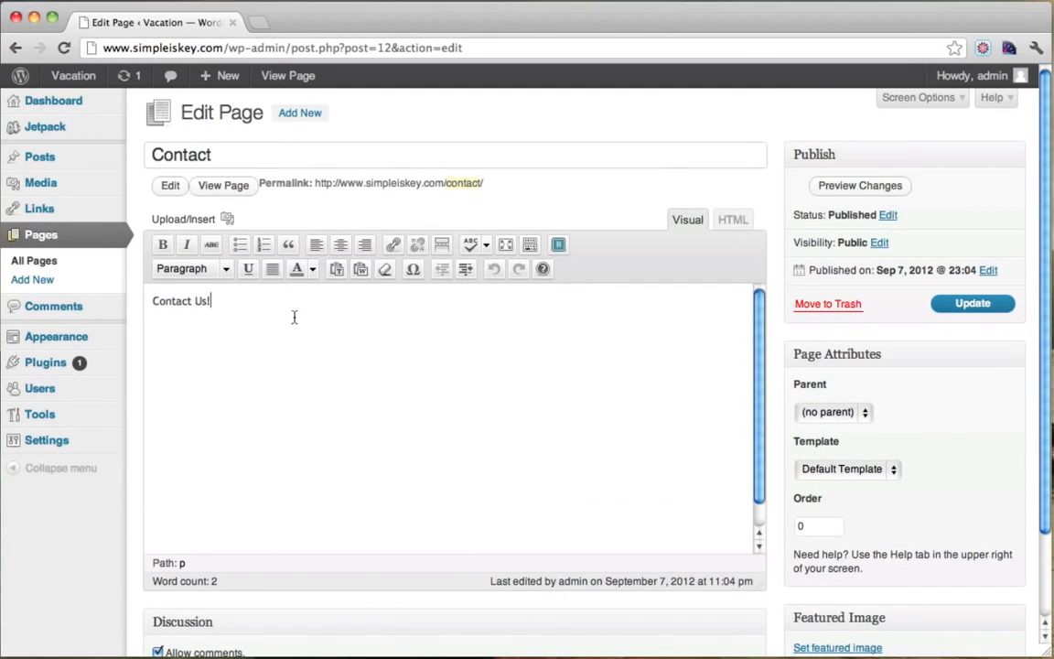
Step: Open the live Contact page in a new browser tab, look over its comment form, and return to the page editor
left_click(229, 187, "super")
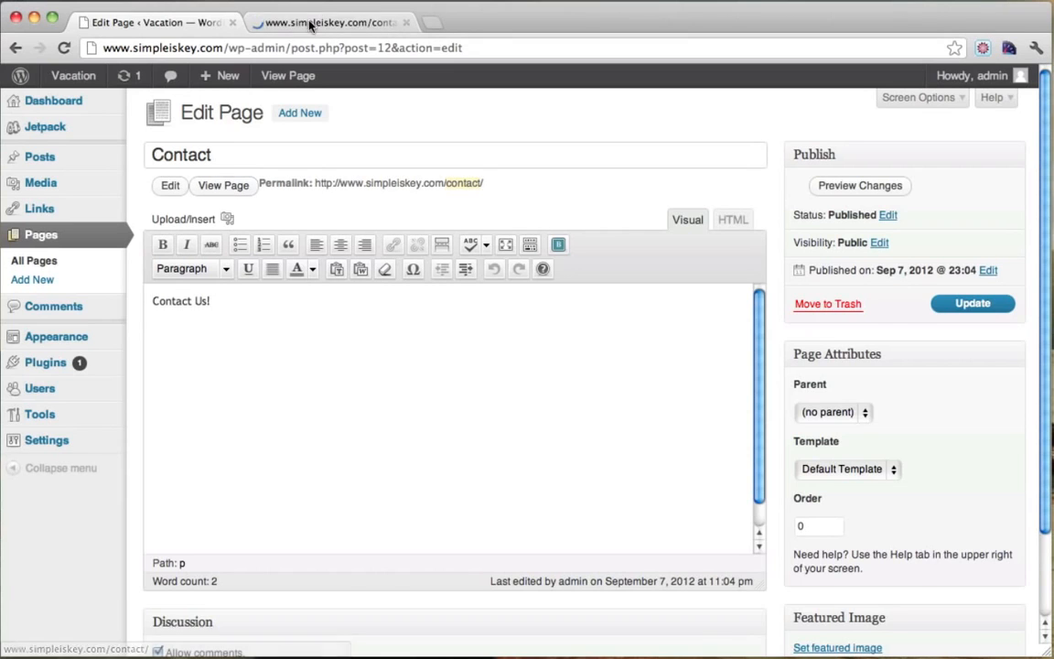
left_click(305, 24)
scroll(201, 315, "down", 1)
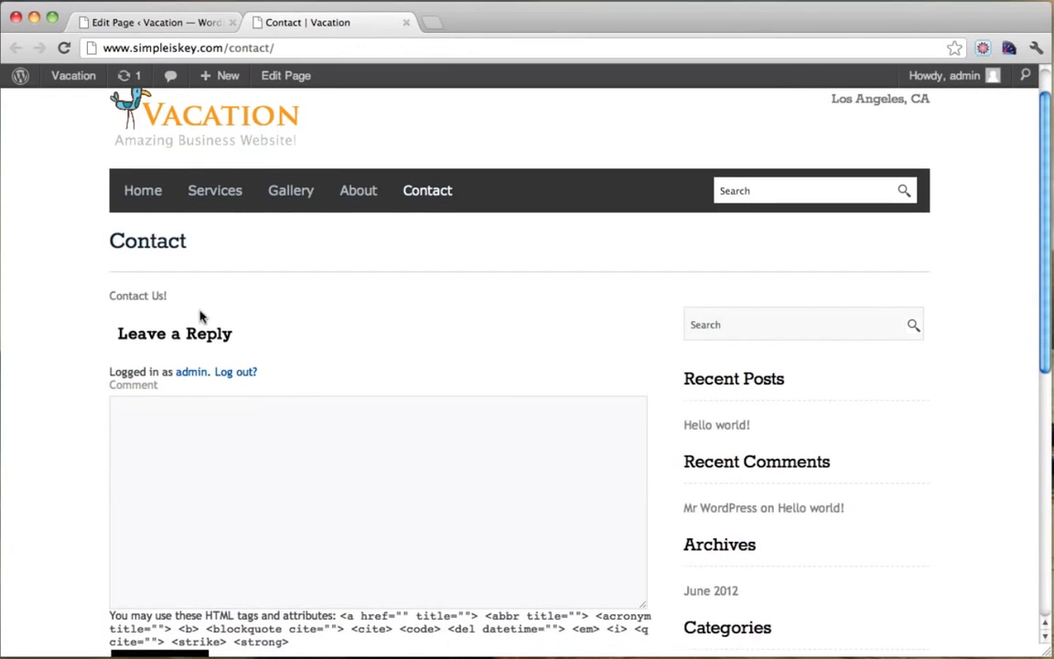
left_click(170, 23)
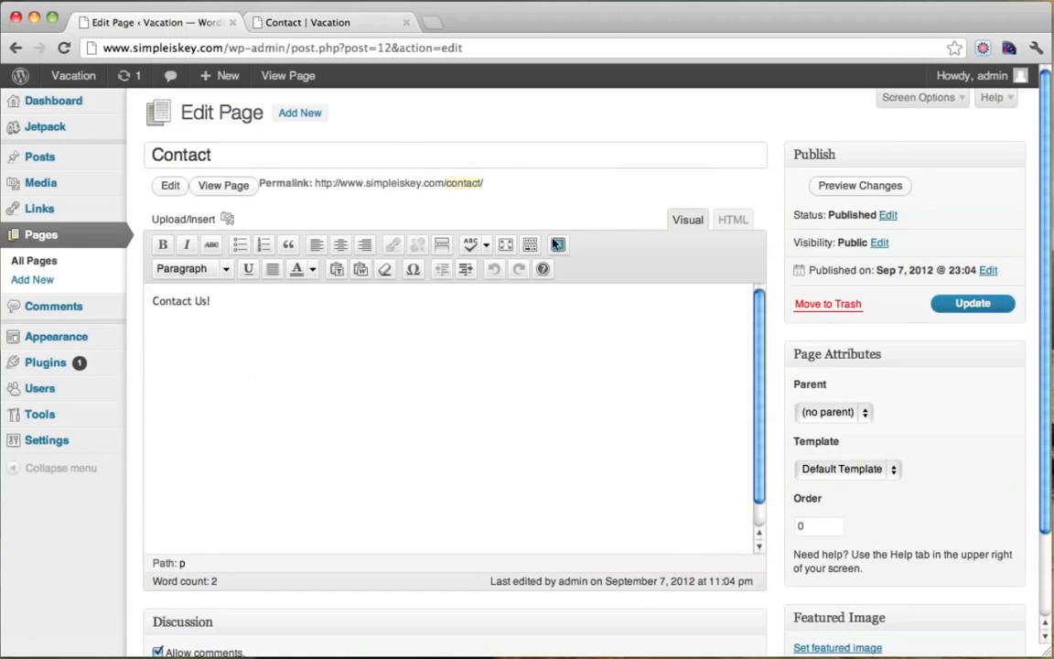
Step: Disallow comments as well as trackbacks and pingbacks on the Contact page, and update the page
left_click(953, 100)
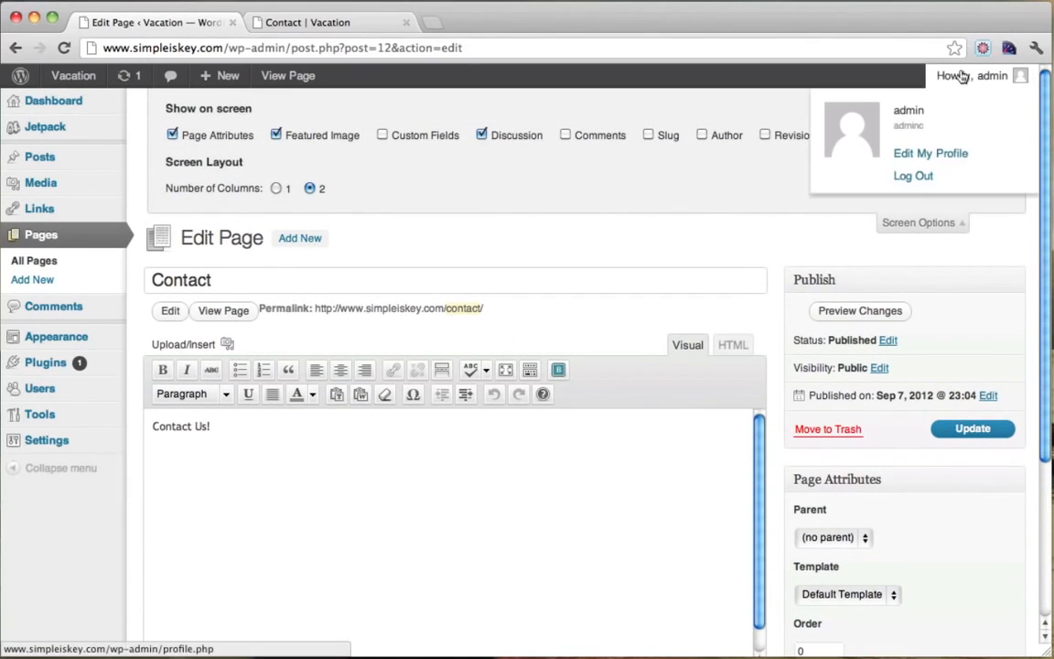
left_click(902, 225)
scroll(902, 229, "down", 3)
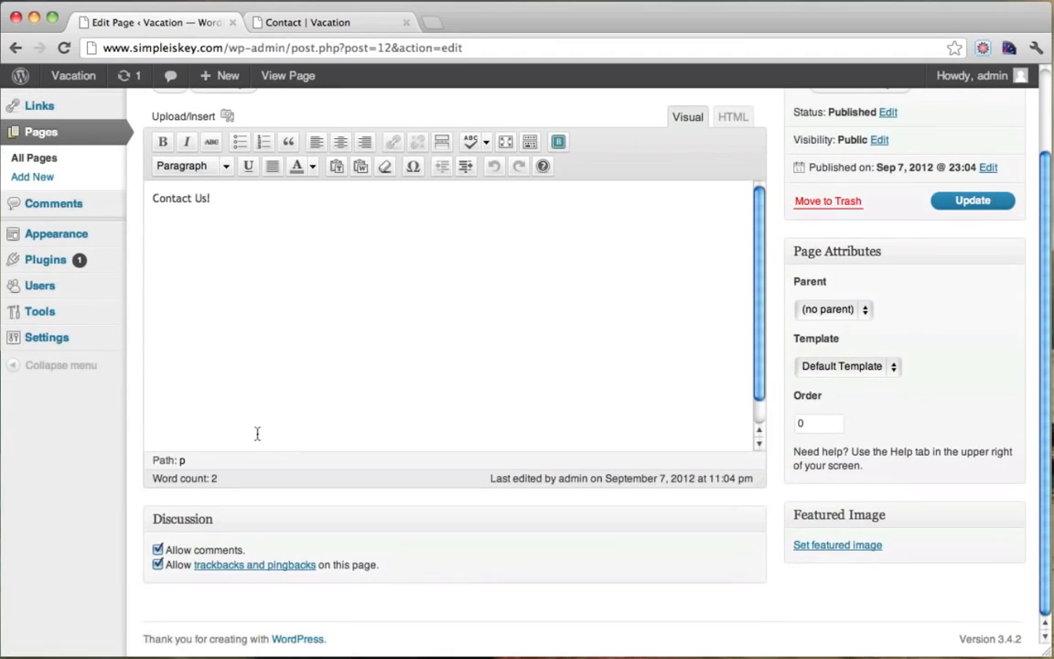
left_click(158, 564)
left_click(972, 203)
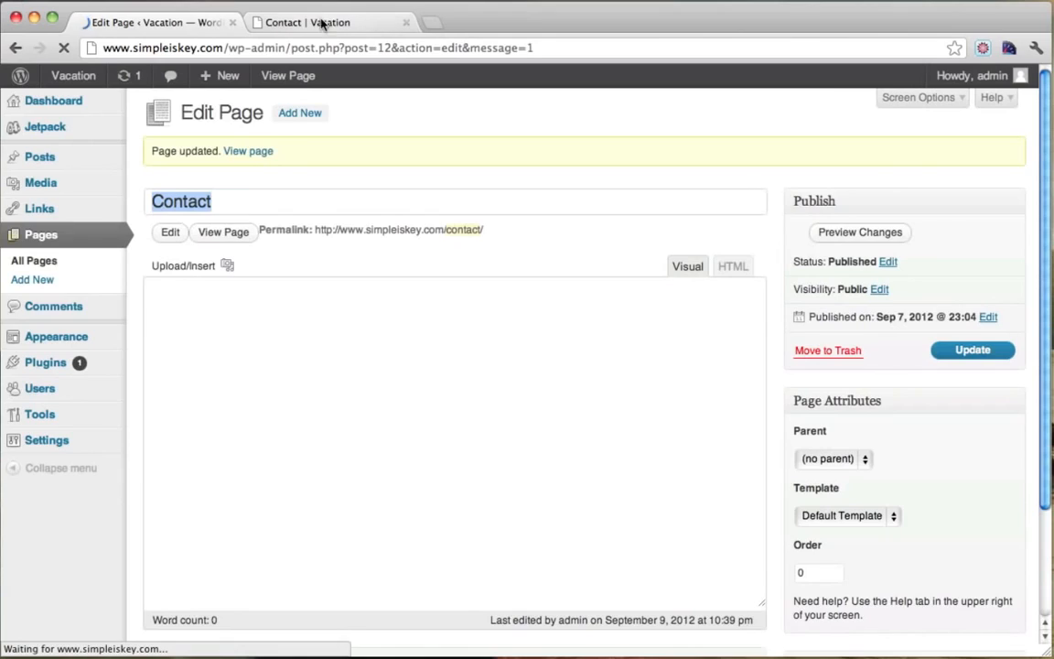
Step: Reload the live Contact page and check the area below the Contact Us! text for the comment form
left_click(312, 23)
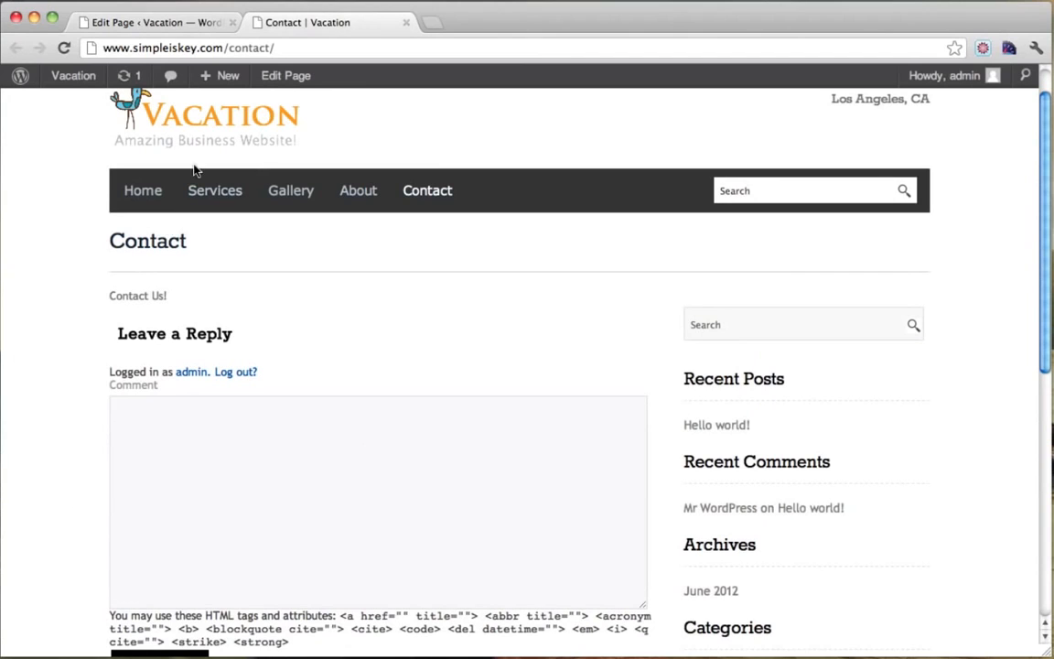
left_click(64, 48)
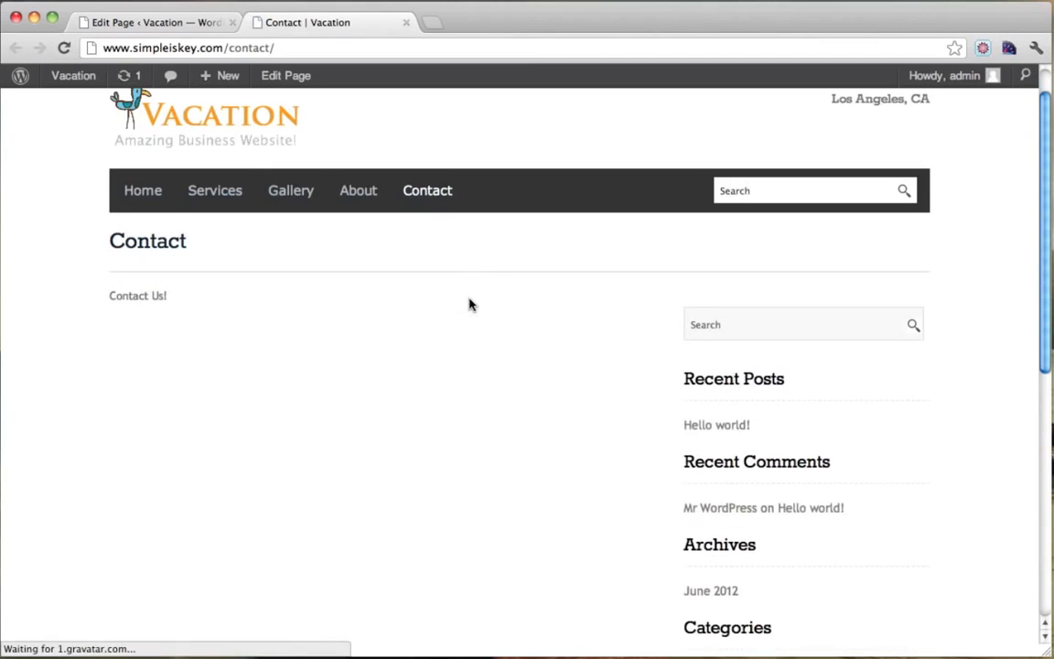
scroll(384, 394, "down", 1)
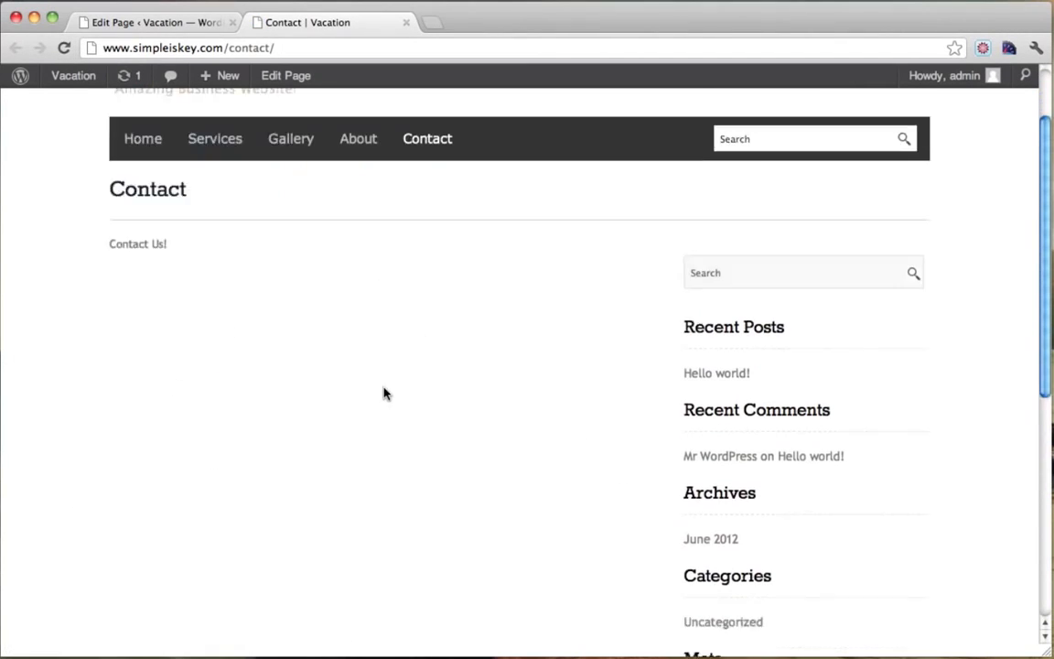
scroll(403, 306, "down", 3)
scroll(403, 306, "up", 5)
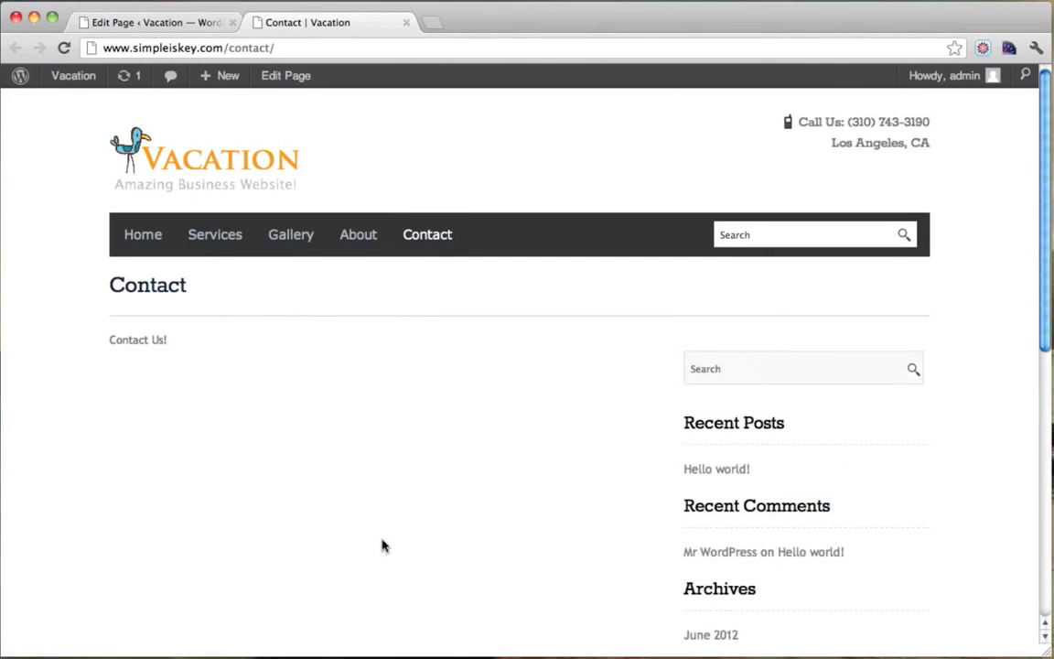
scroll(403, 522, "down", 3)
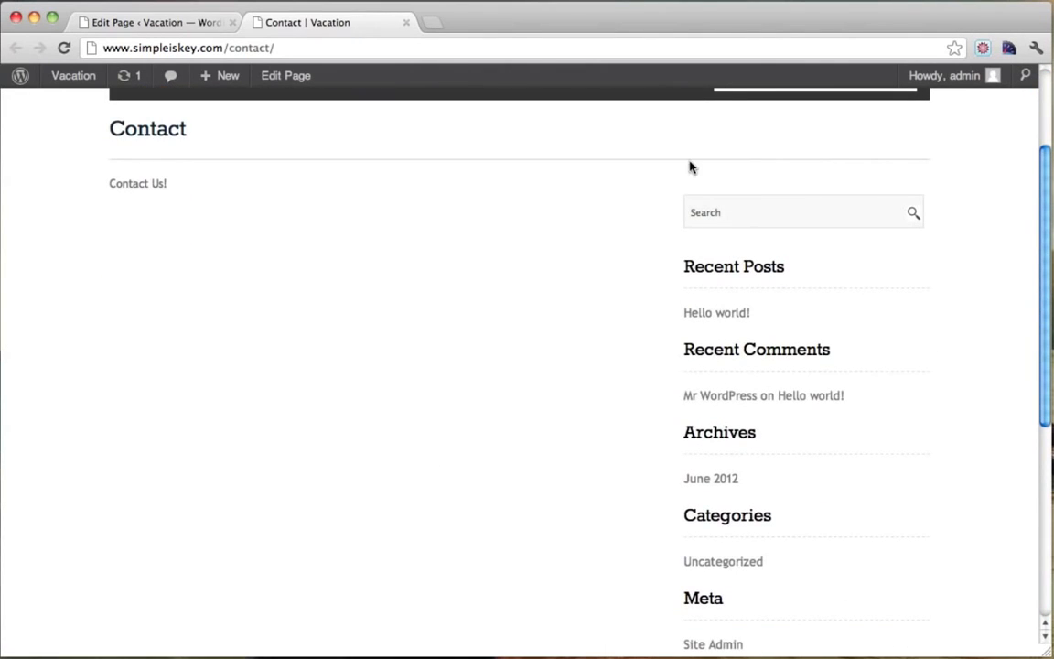
scroll(750, 499, "up", 3)
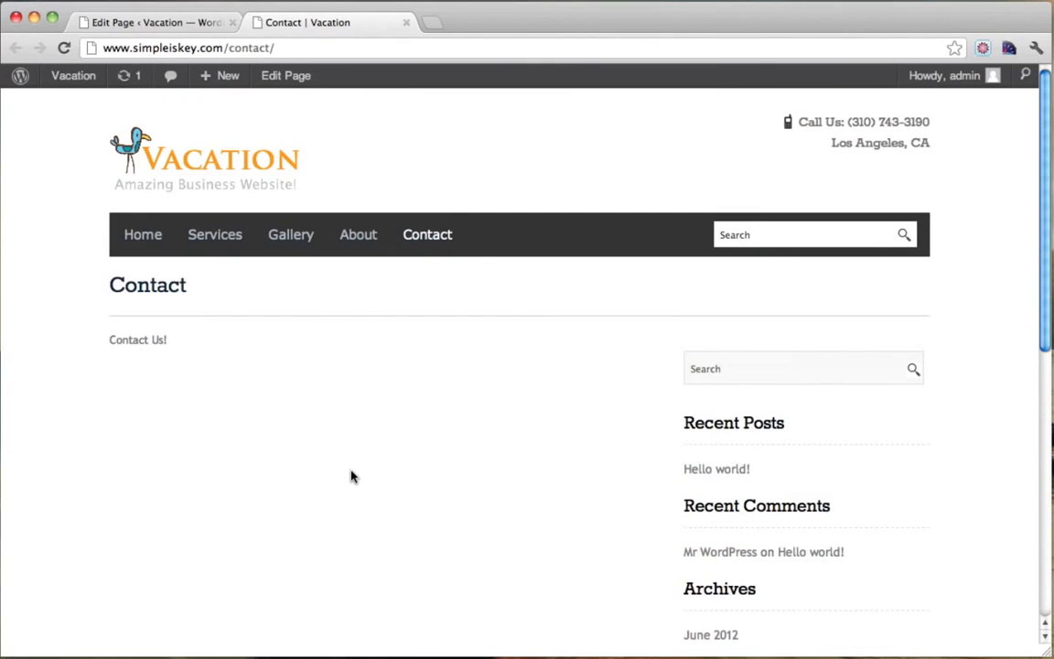
left_click(183, 27)
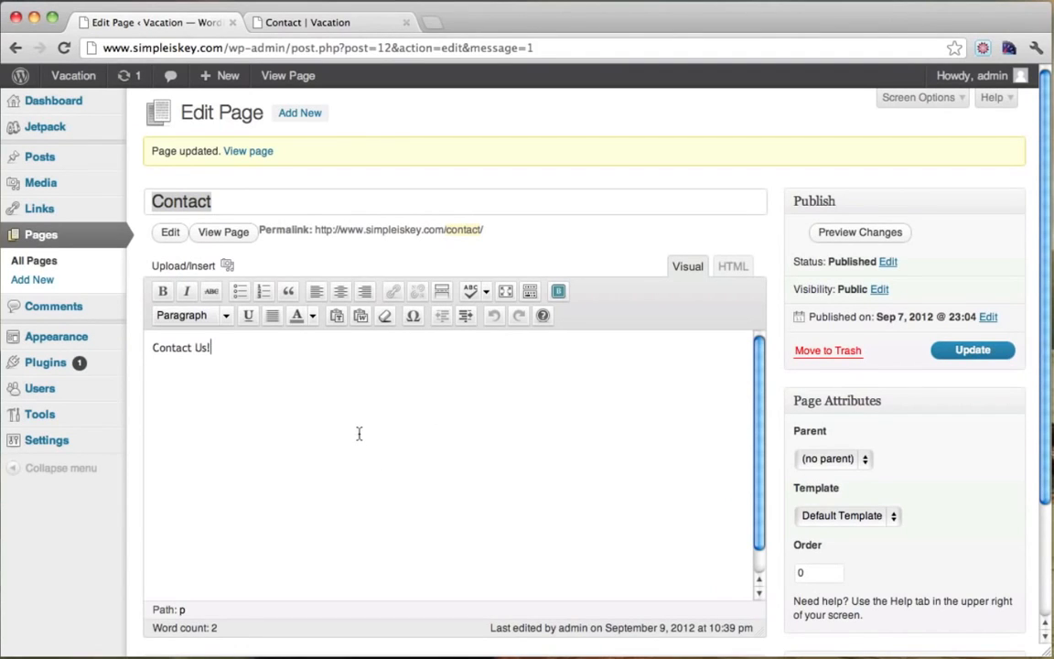
left_click(334, 23)
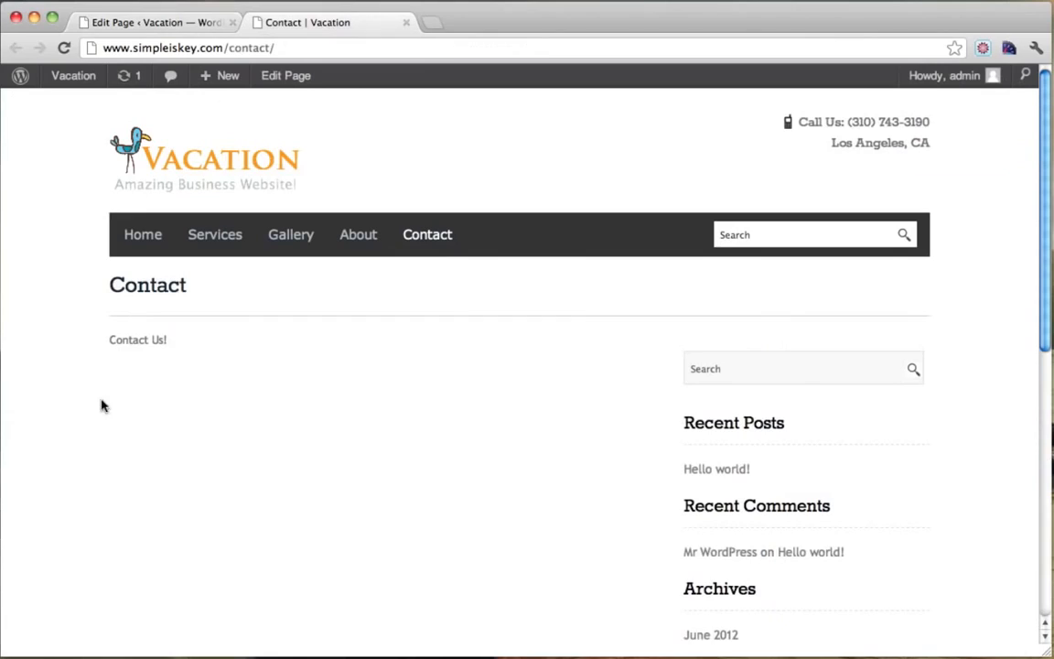
Step: Go to the site's plugin installation page and search the plugin directory for "contact"
left_click(165, 23)
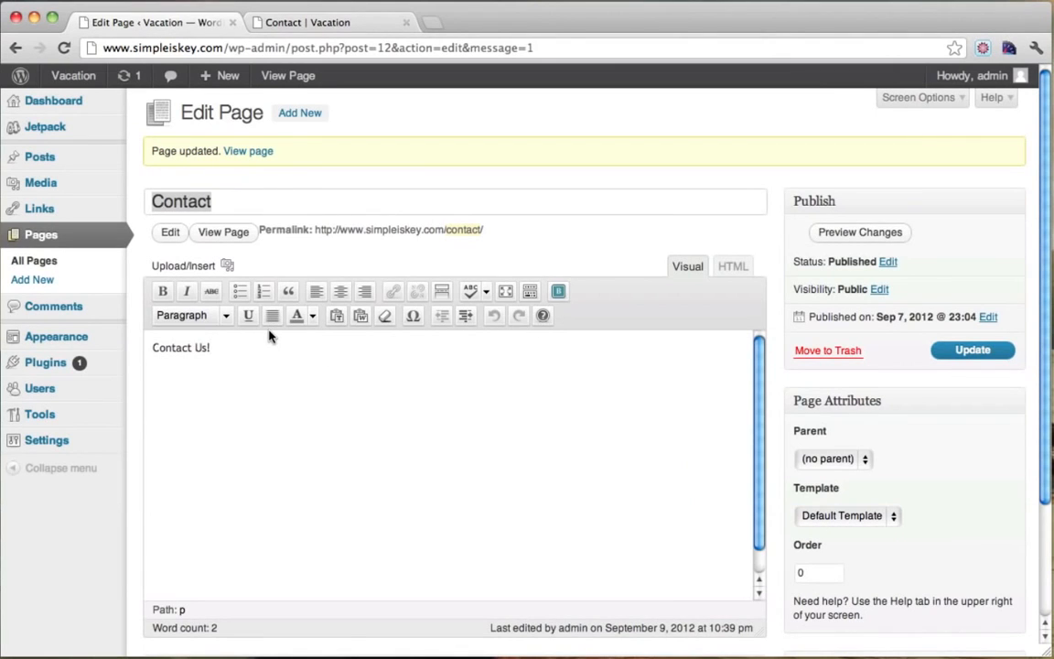
left_click(52, 373)
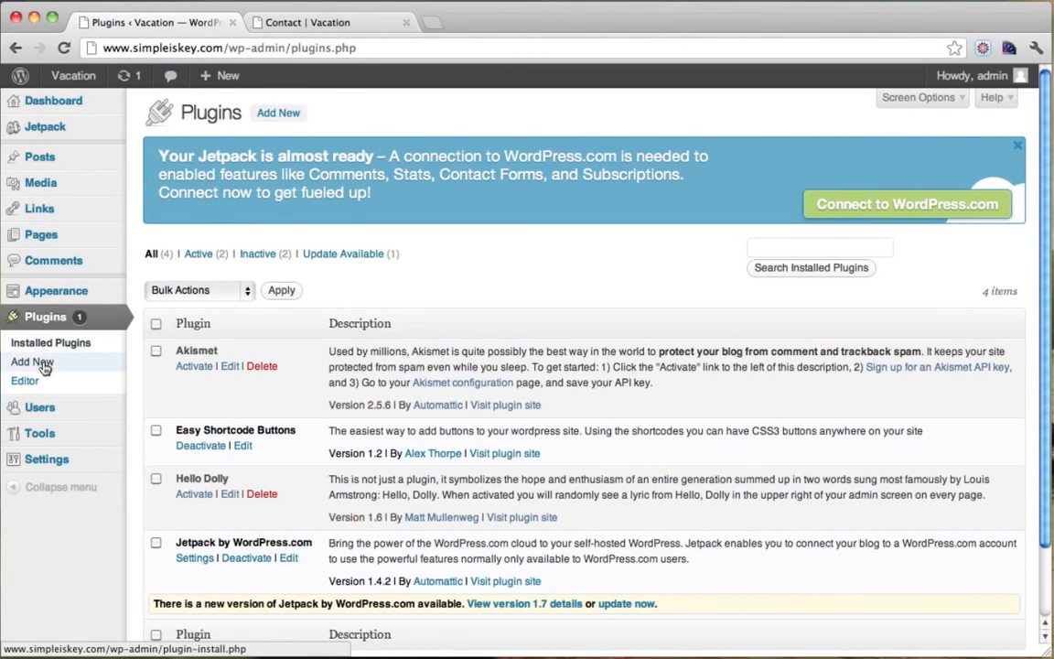
left_click(265, 111)
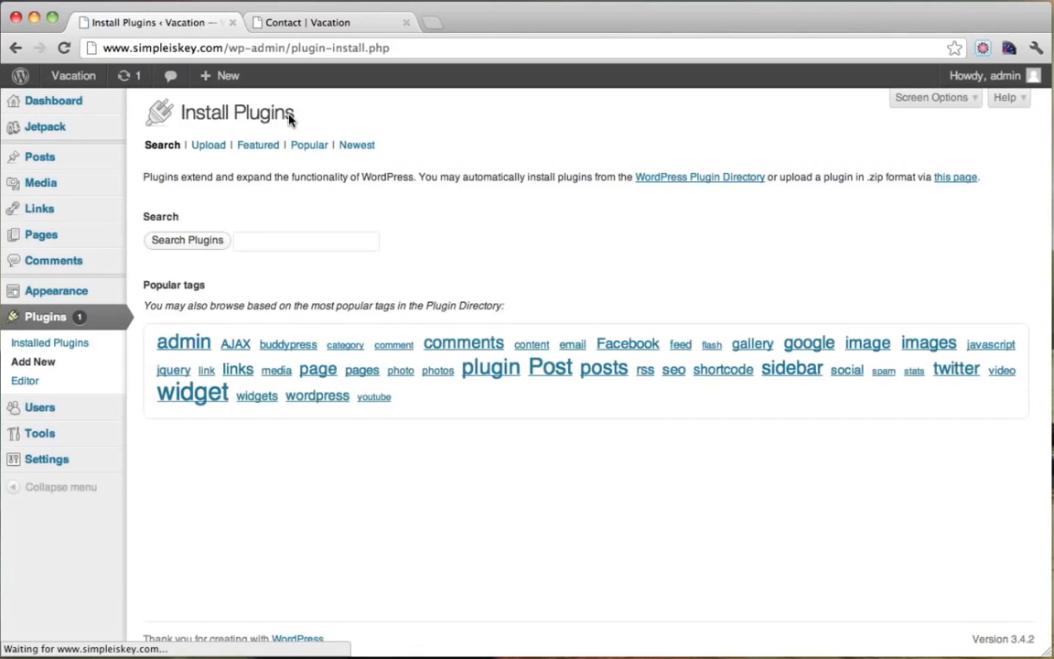
left_click(294, 240)
type("contact")
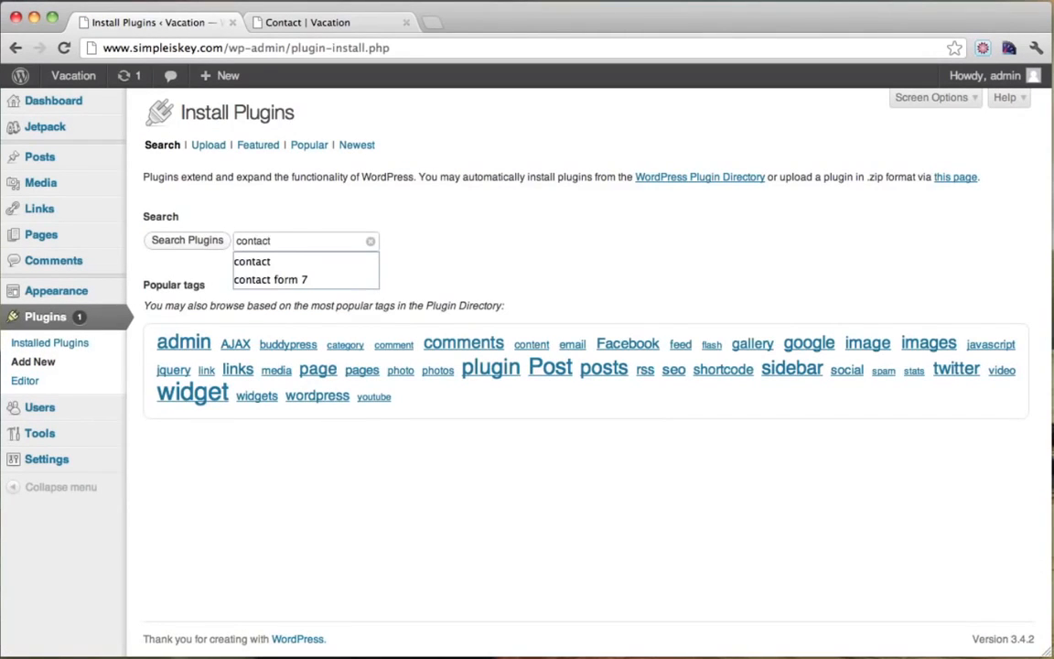
key("Return")
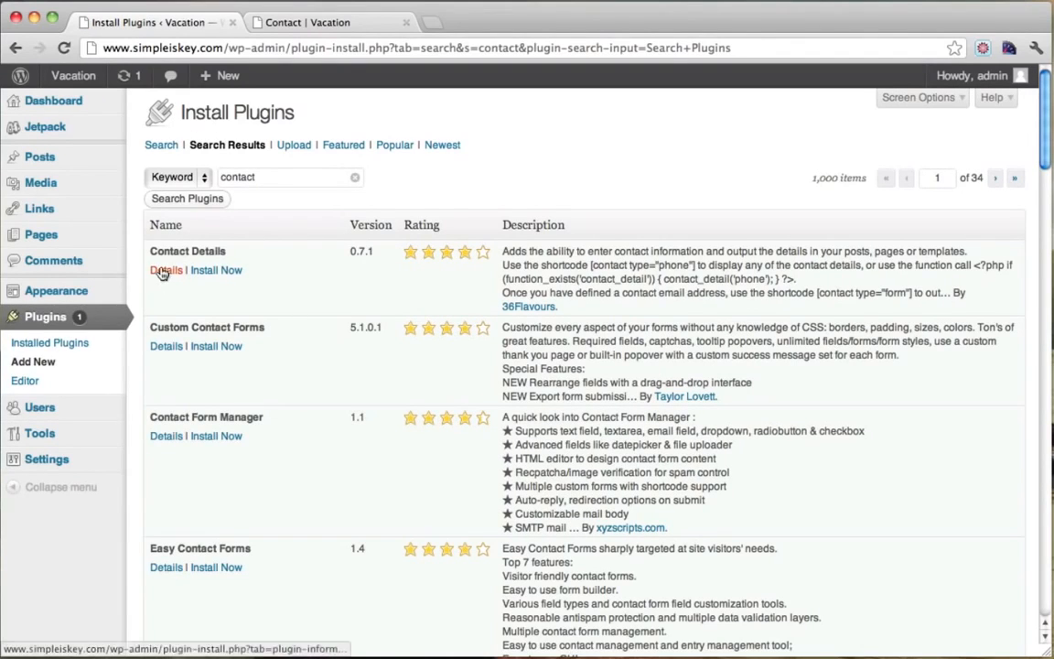
Step: Browse the plugin search results for a suitable contact form plugin, comparing names, ratings and descriptions
scroll(277, 357, "down", 3)
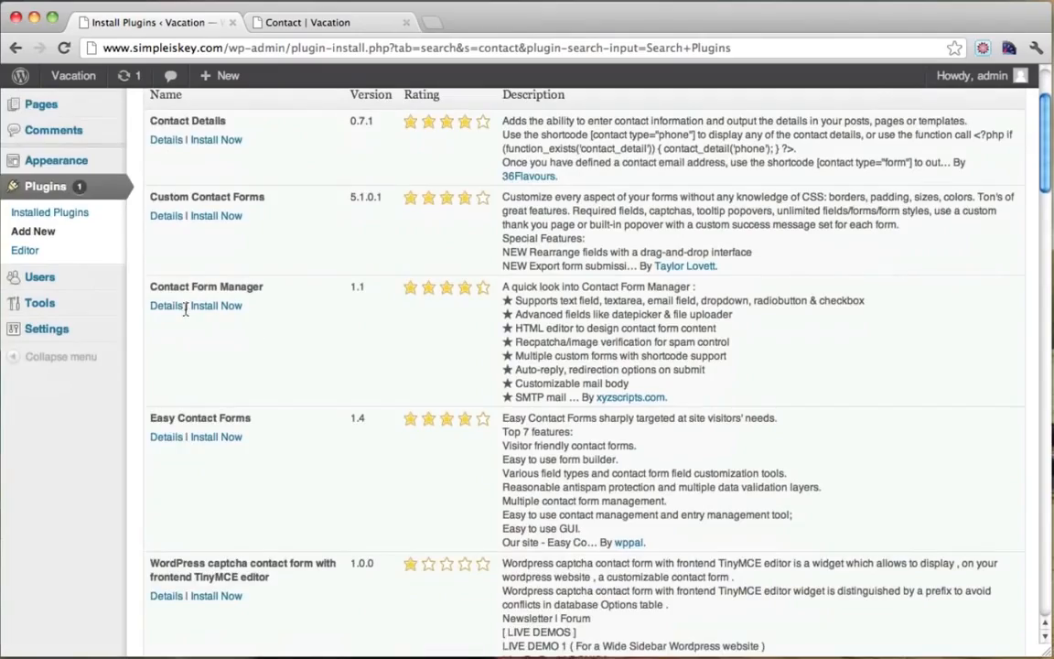
scroll(160, 316, "down", 3)
scroll(266, 327, "down", 10)
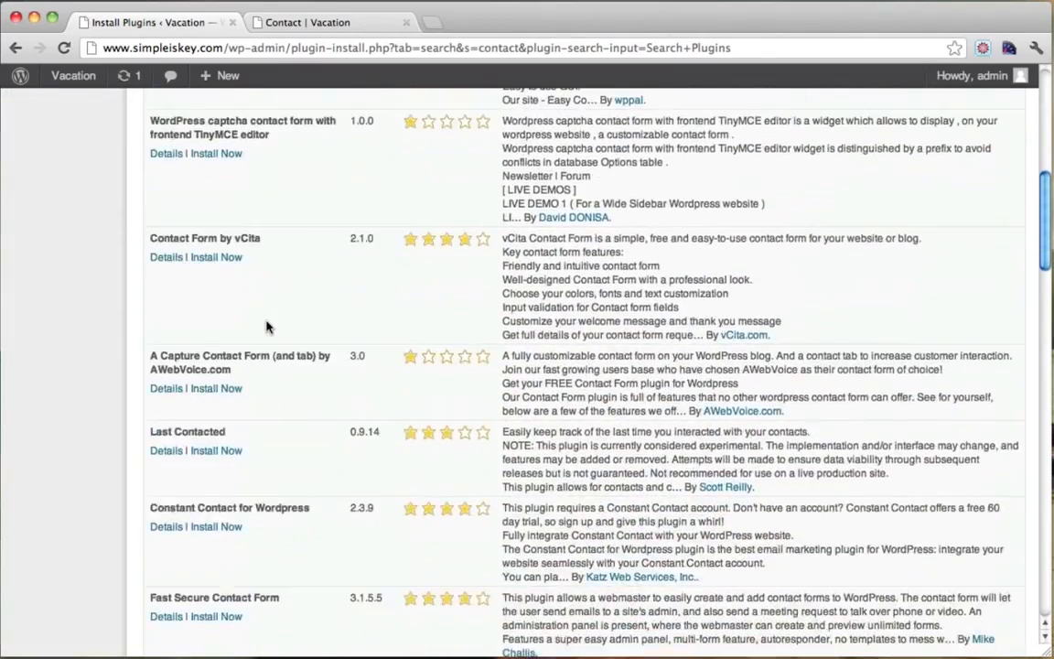
scroll(267, 327, "down", 6)
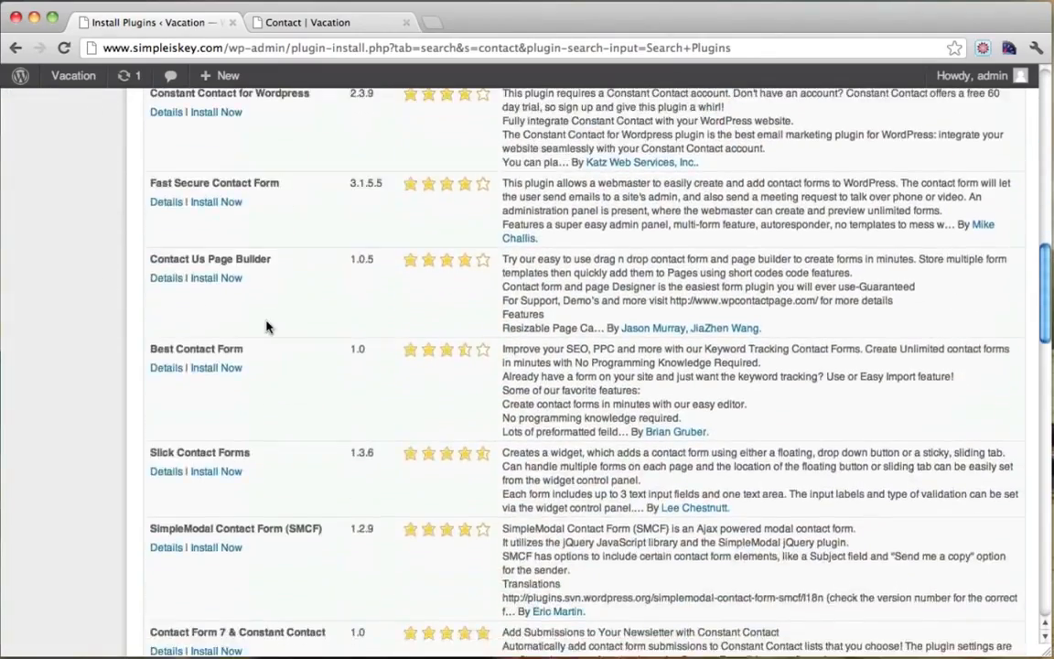
scroll(266, 326, "down", 9)
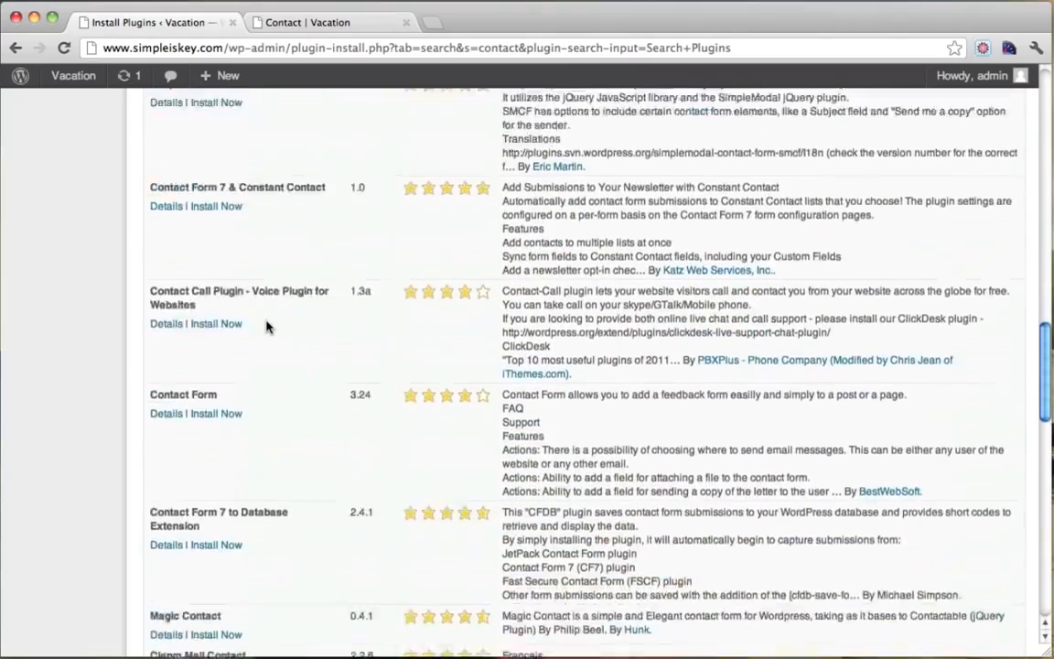
scroll(266, 327, "down", 10)
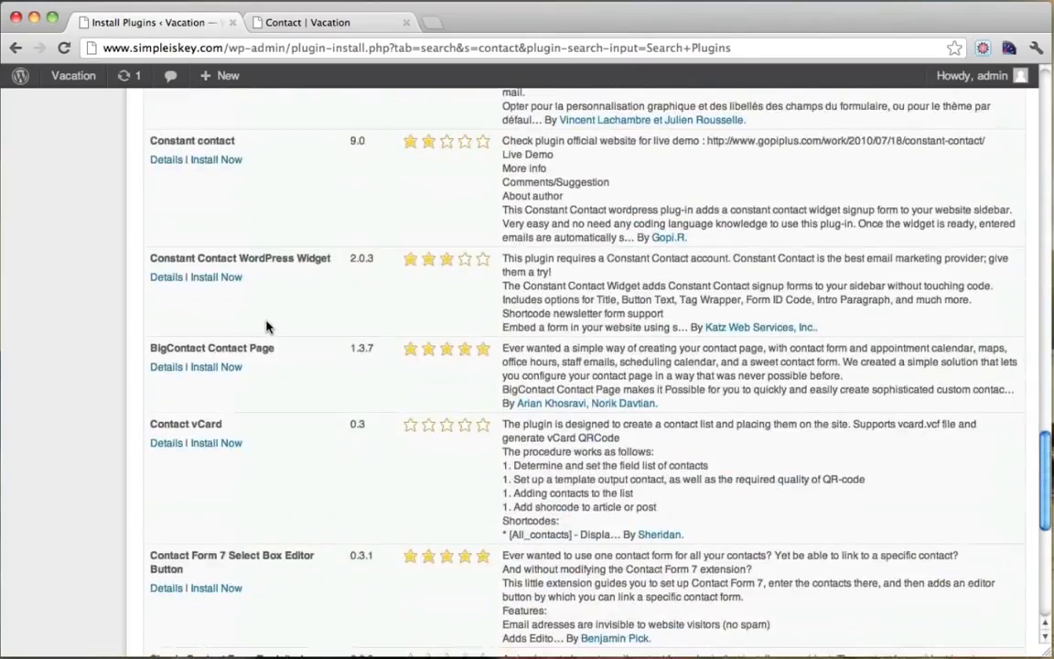
scroll(266, 327, "down", 5)
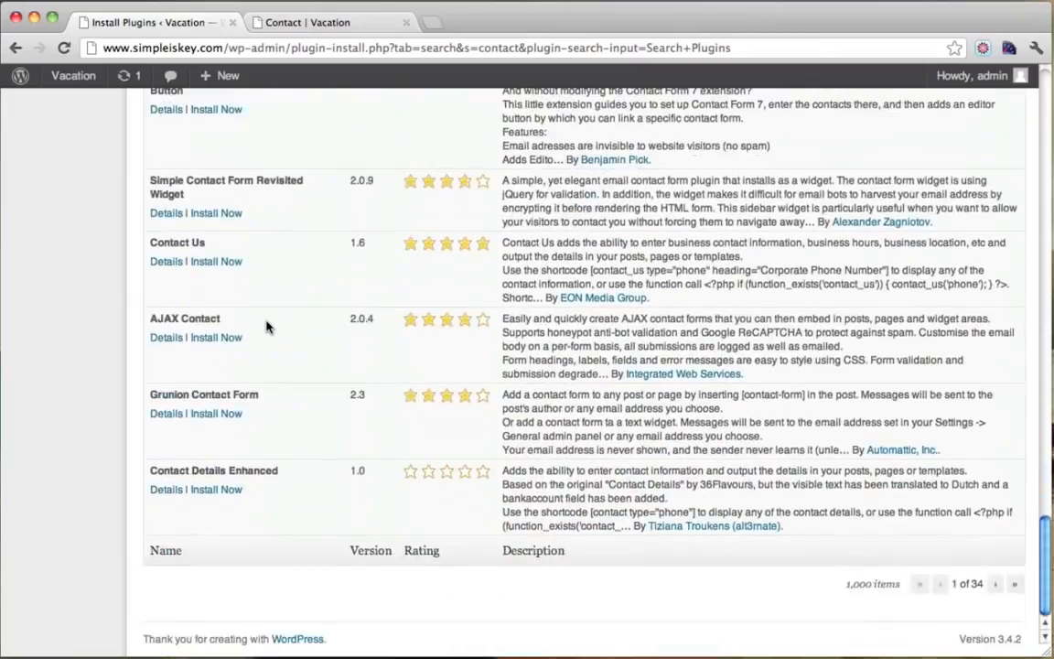
scroll(267, 326, "up", 20)
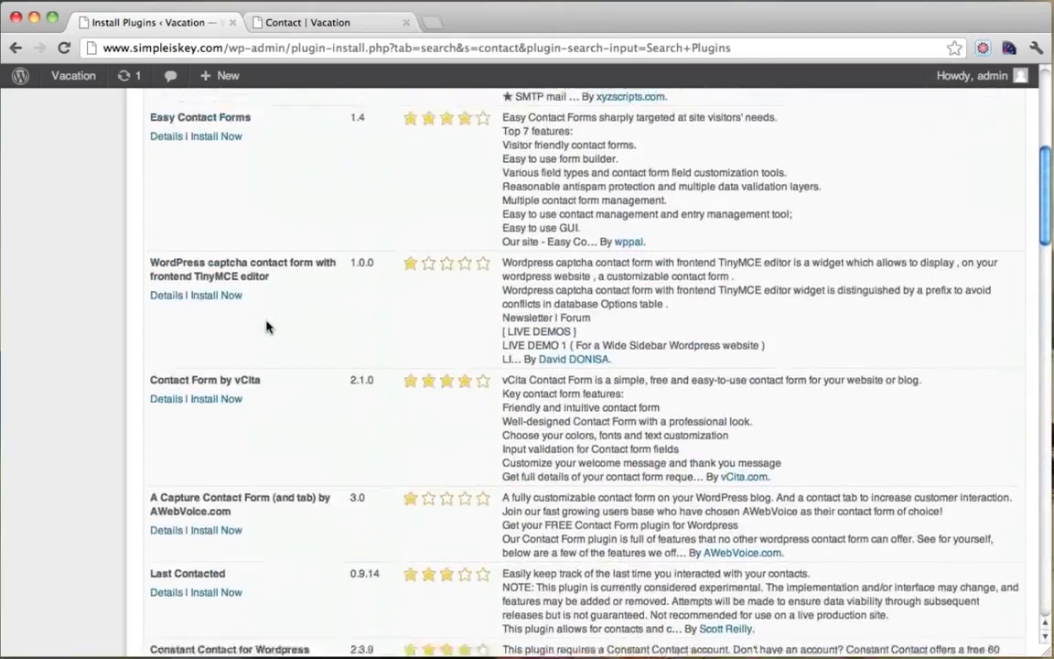
scroll(266, 327, "up", 2)
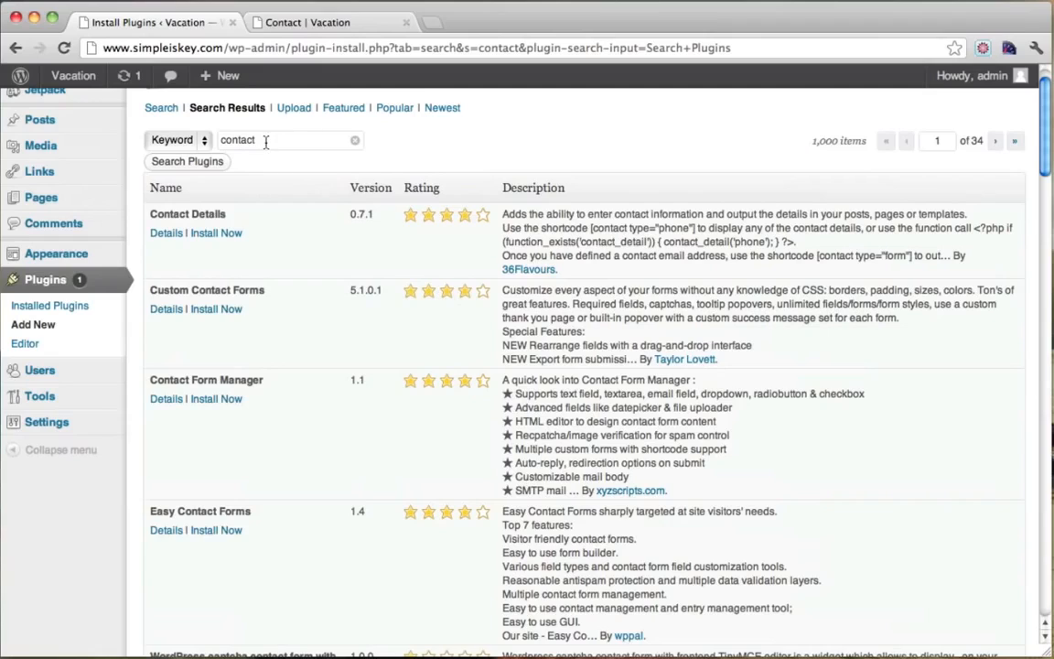
Step: Search the plugin directory for "bigcontact"
left_click_drag(265, 141, 195, 140)
type("big")
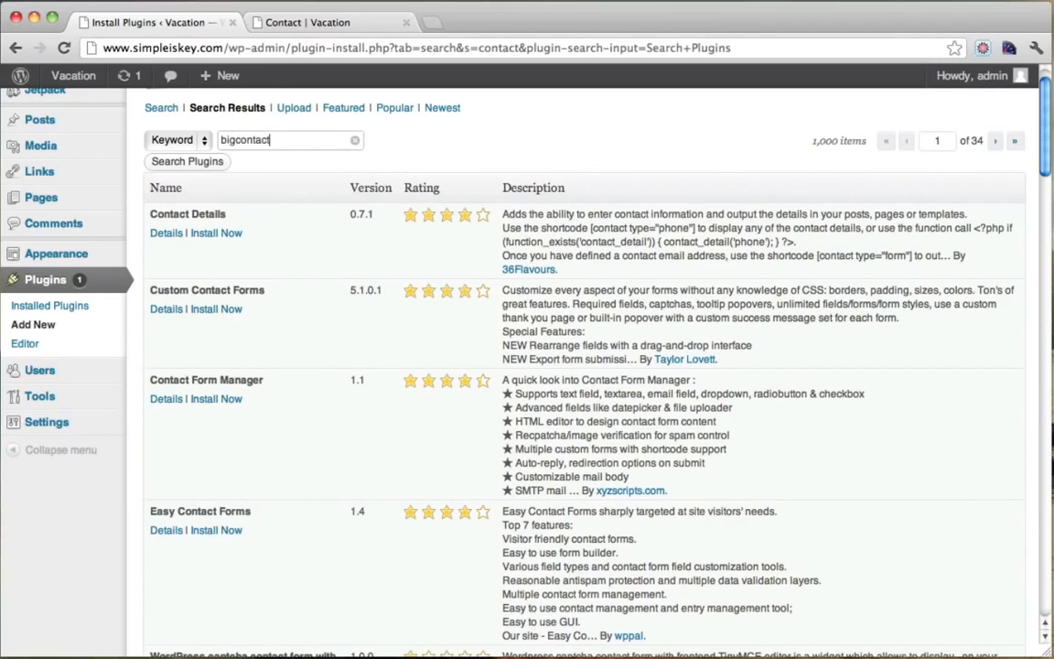
left_click(210, 164)
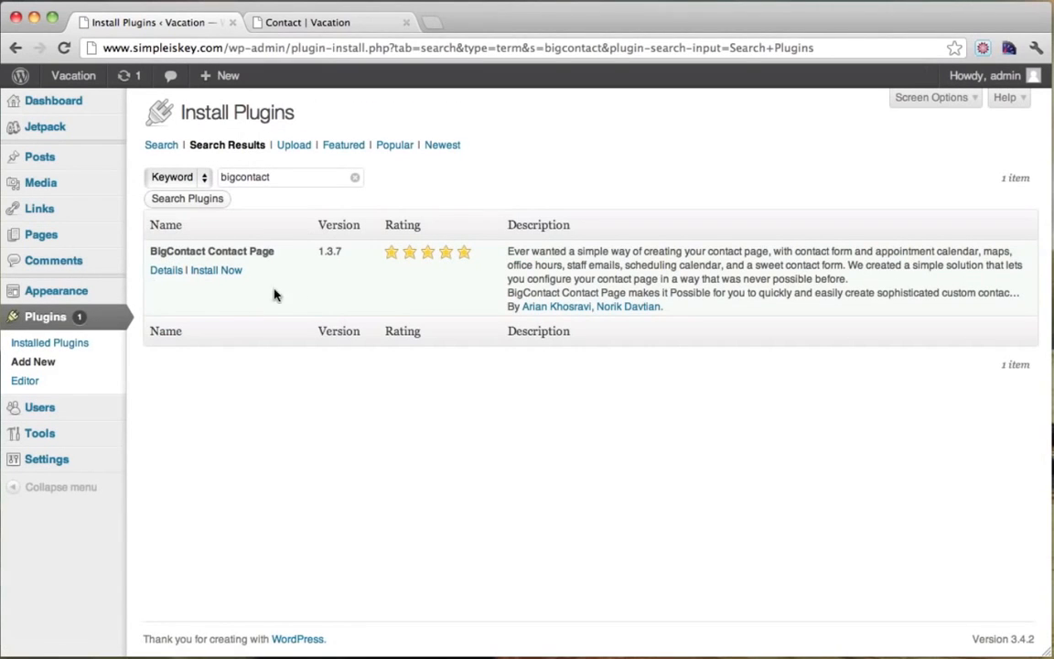
Step: Open the BigContact Contact Page plugin's details and read its description and installation instructions
left_click_drag(285, 177, 192, 182)
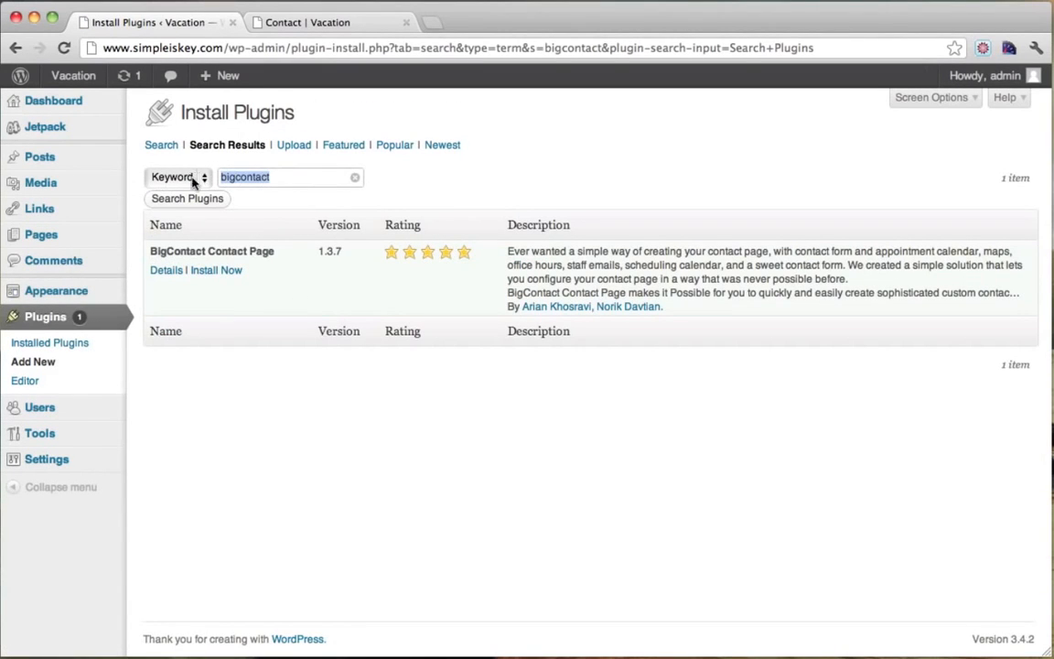
left_click(158, 271)
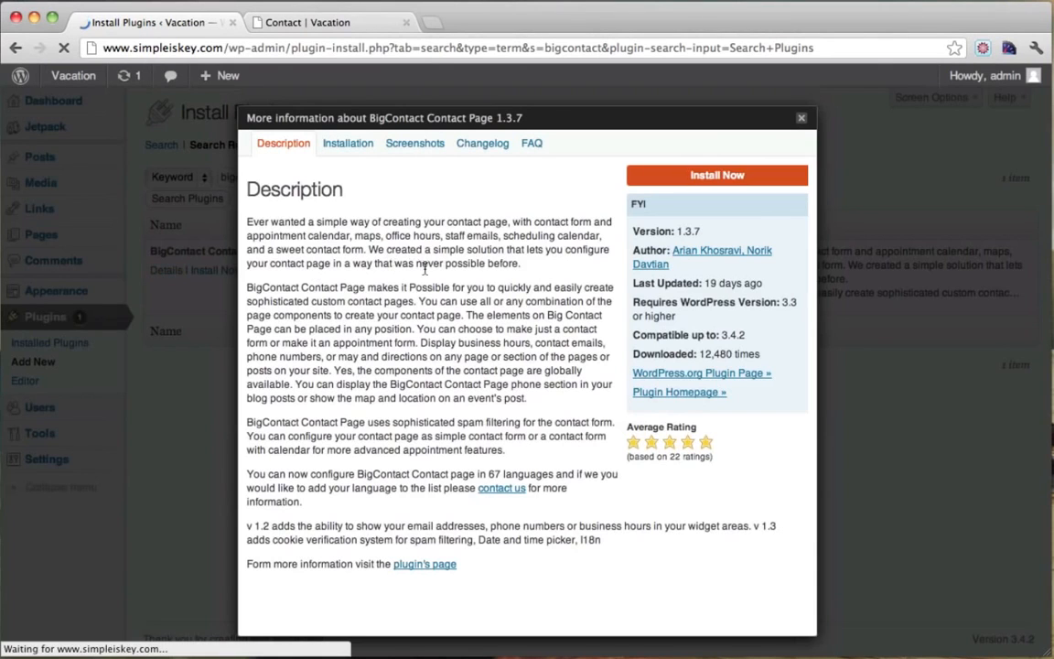
left_click(348, 148)
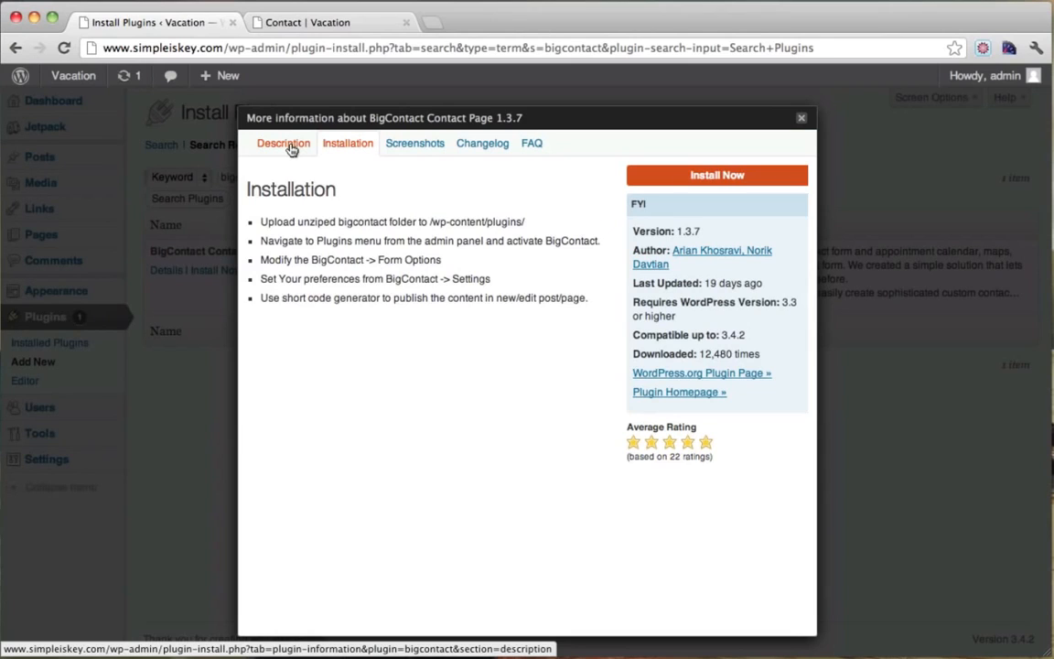
left_click(291, 148)
left_click(330, 143)
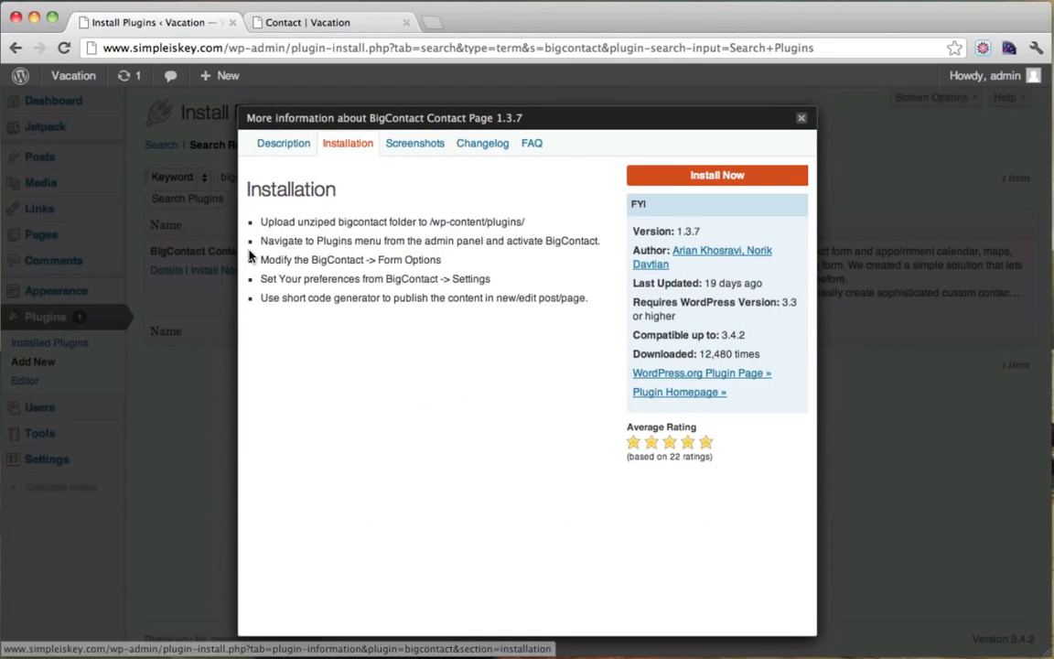
left_click_drag(263, 221, 546, 281)
left_click(546, 281)
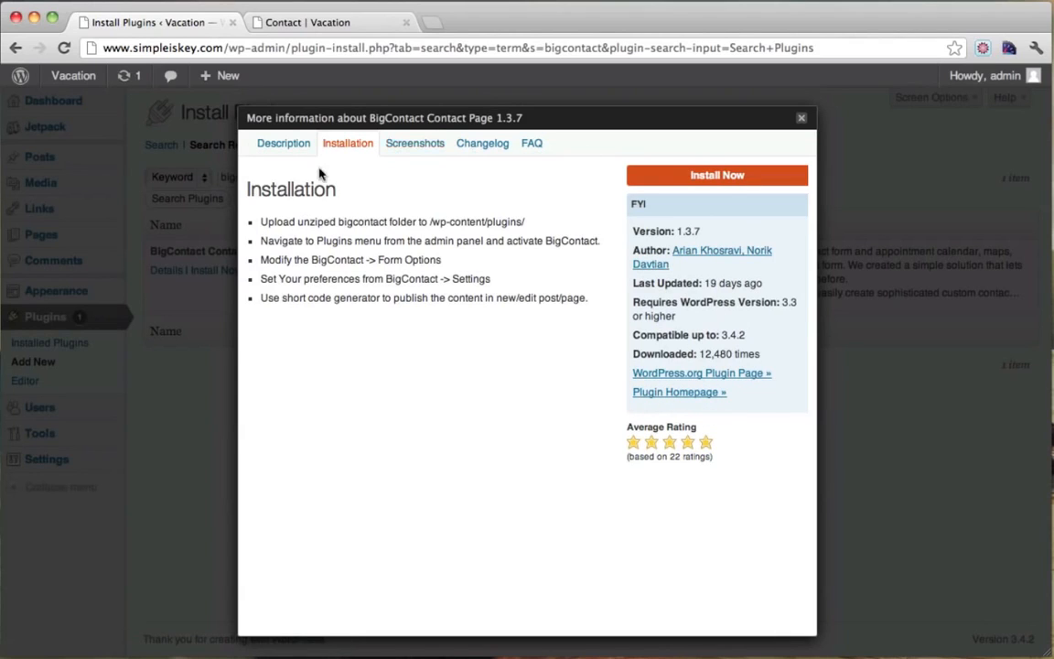
left_click(276, 145)
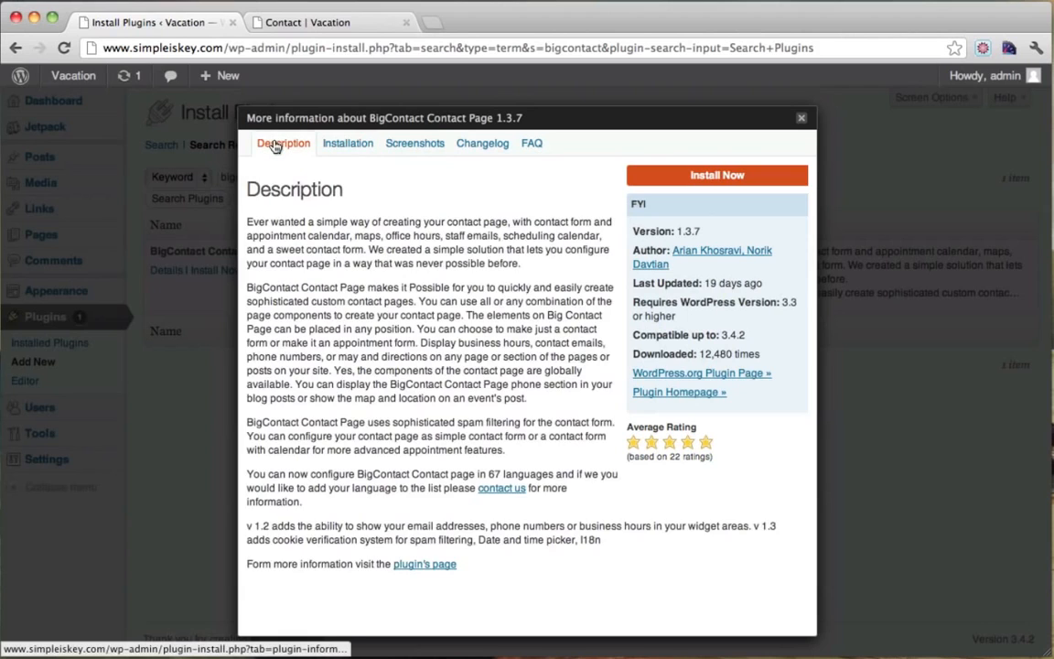
Step: Install the BigContact Contact Page plugin from its details window and activate it on the site
left_click(711, 177)
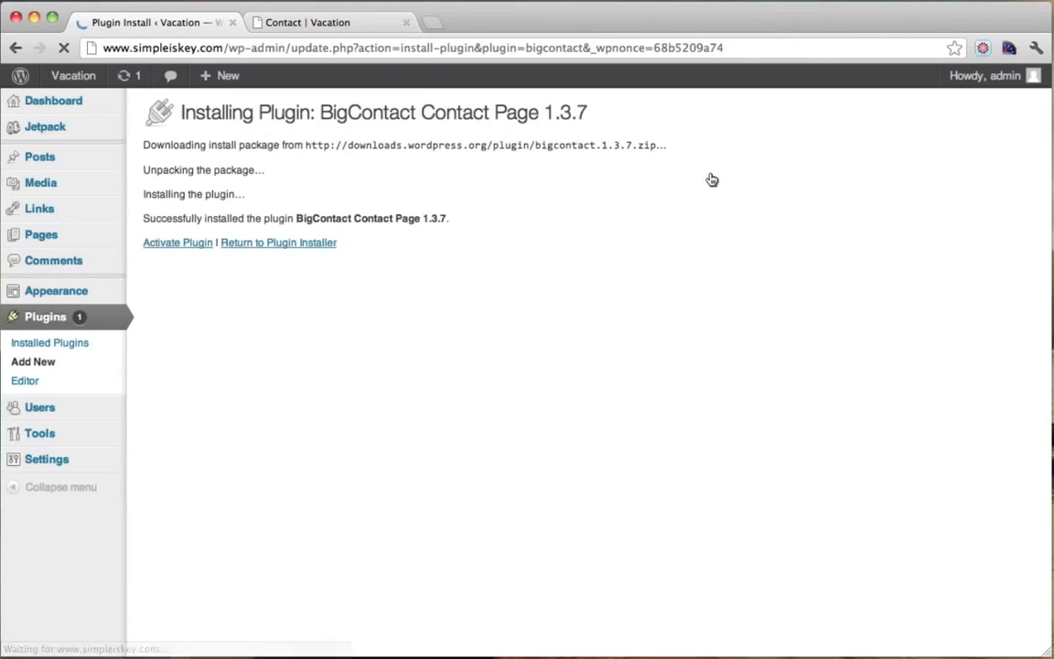
left_click(179, 247)
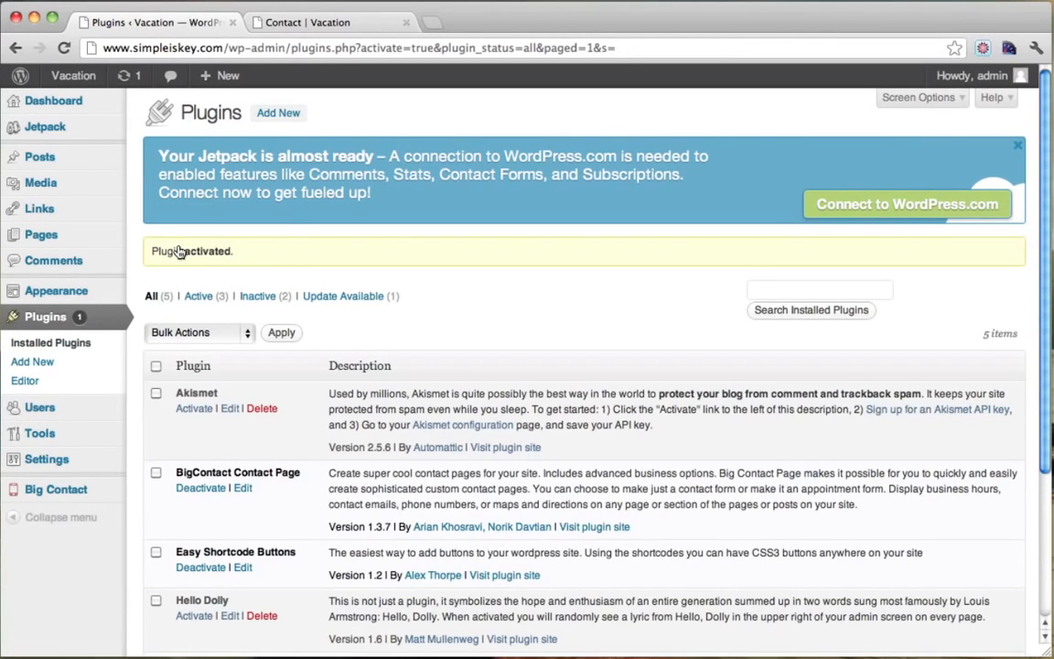
Step: Open the Big Contact form options and review the email form, appointment calendar, phone, e-mail, office hours and map sections
mouse_move(56, 492)
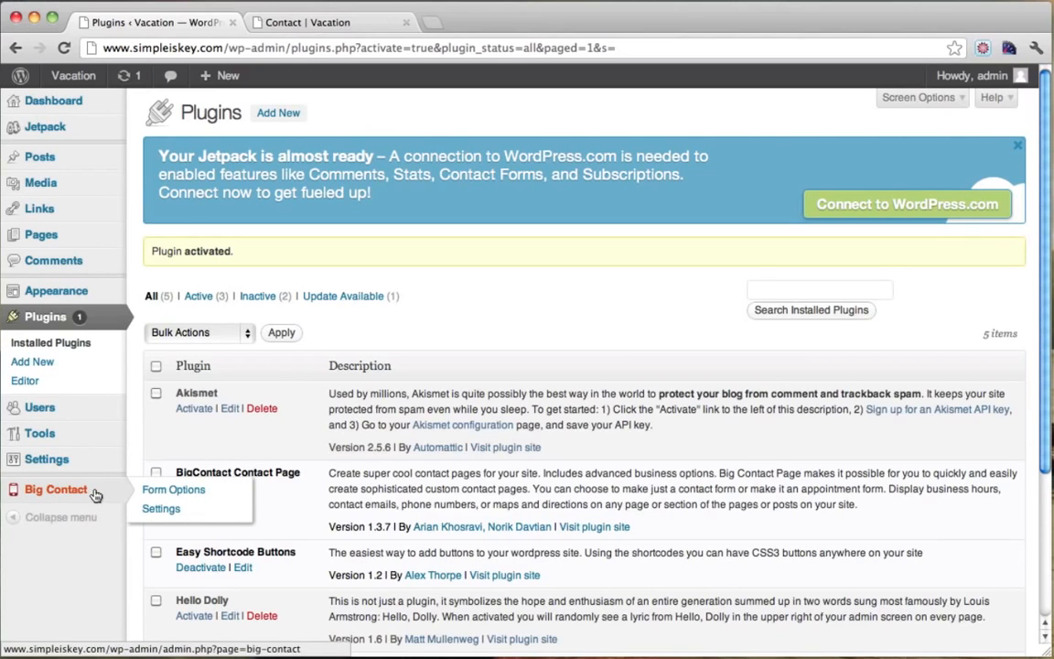
left_click(95, 495)
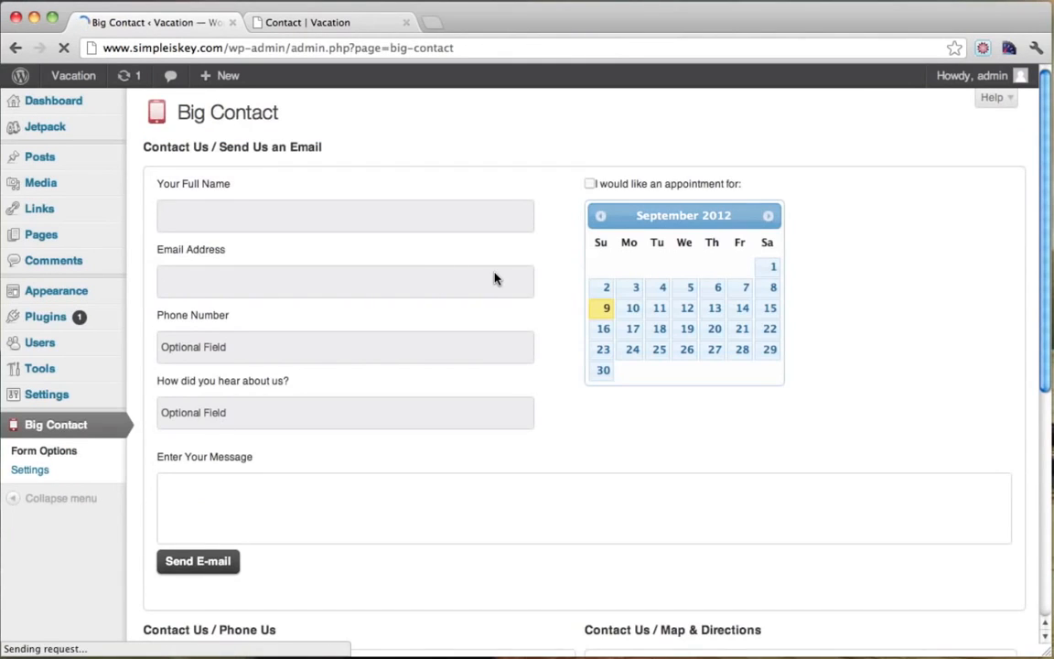
scroll(494, 279, "down", 1)
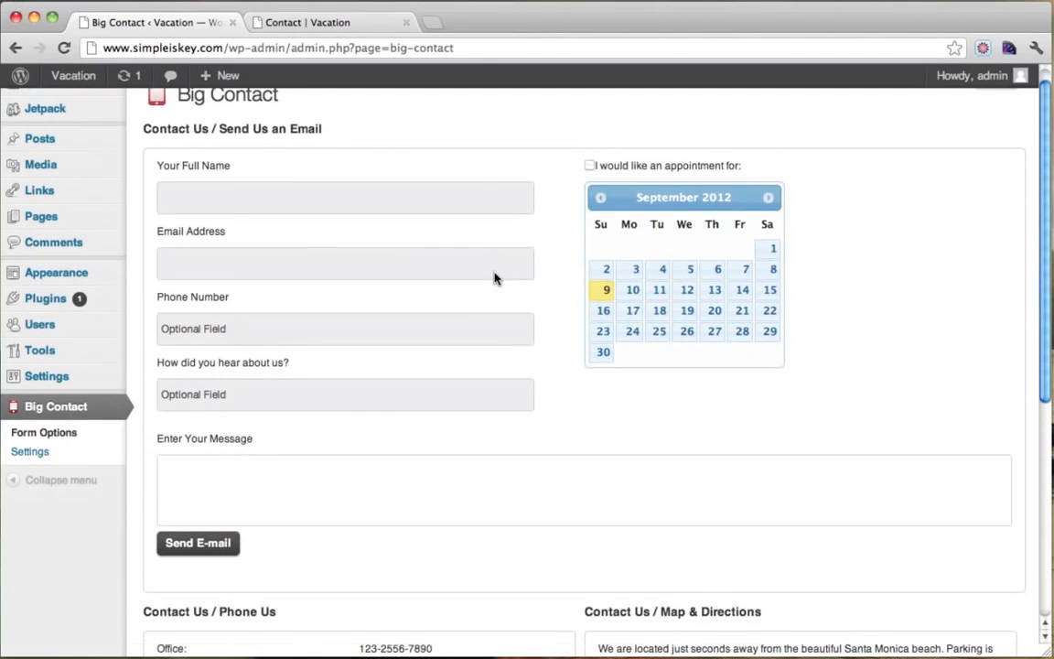
scroll(593, 294, "down", 5)
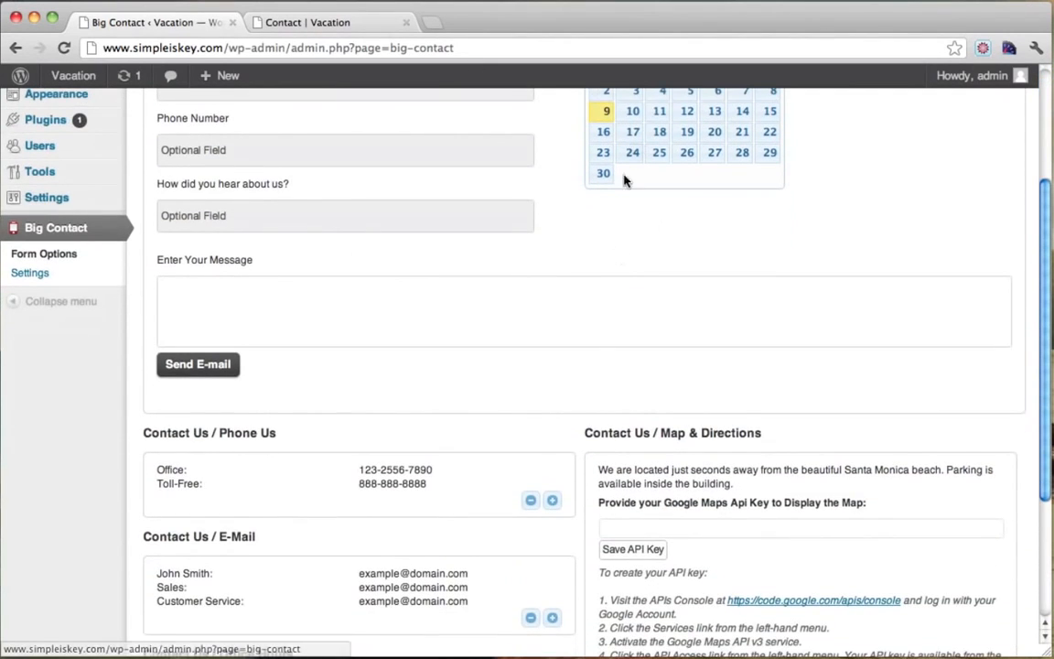
scroll(631, 251, "down", 5)
scroll(631, 249, "up", 4)
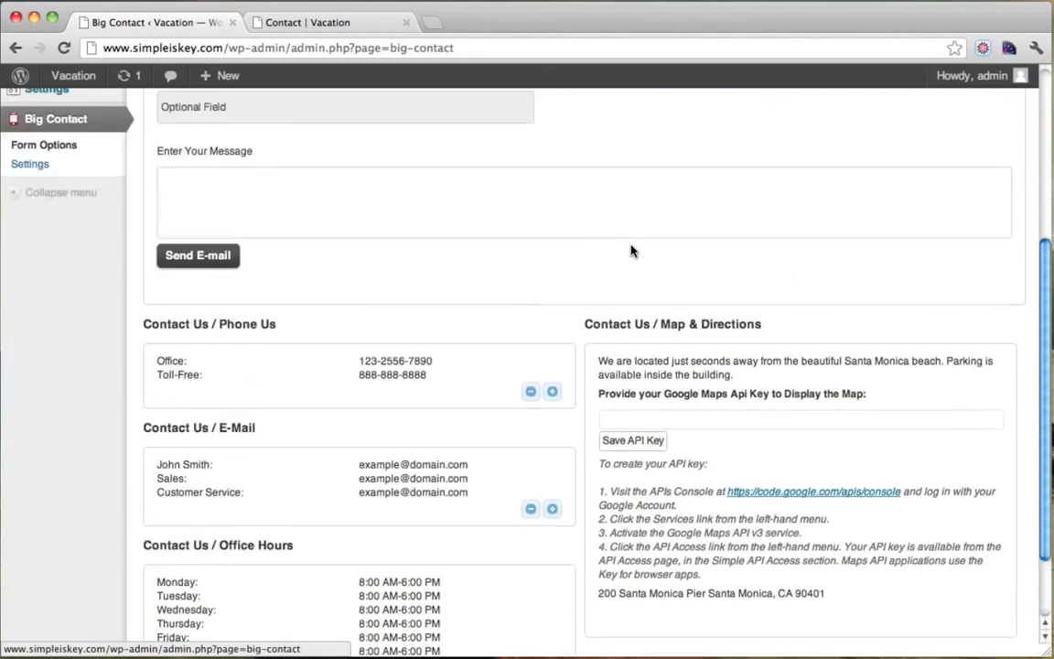
scroll(631, 249, "down", 2)
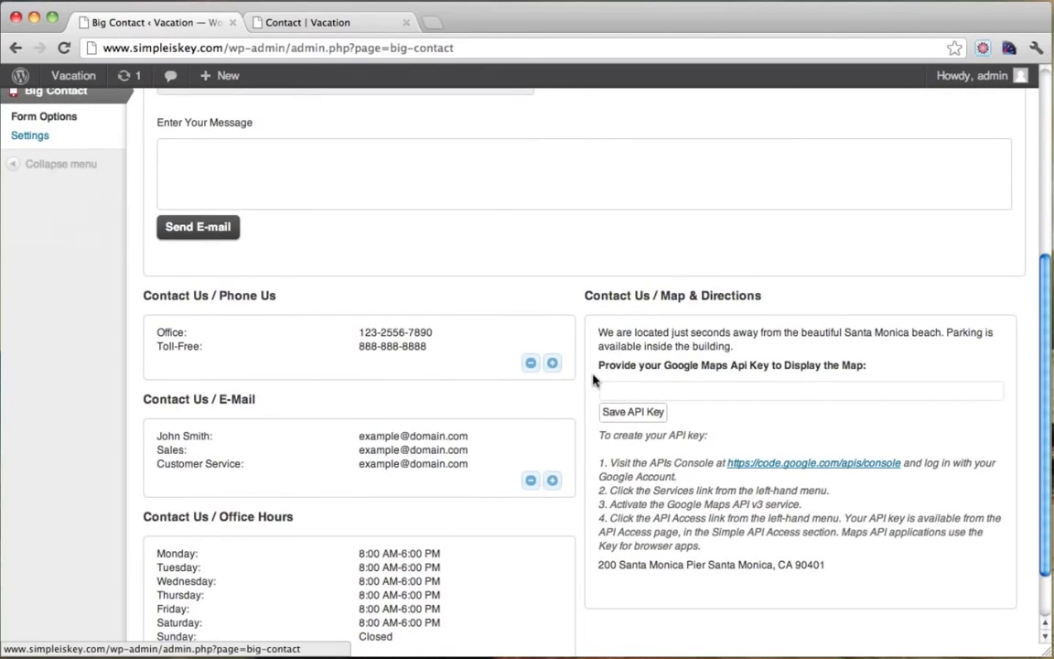
scroll(642, 437, "down", 2)
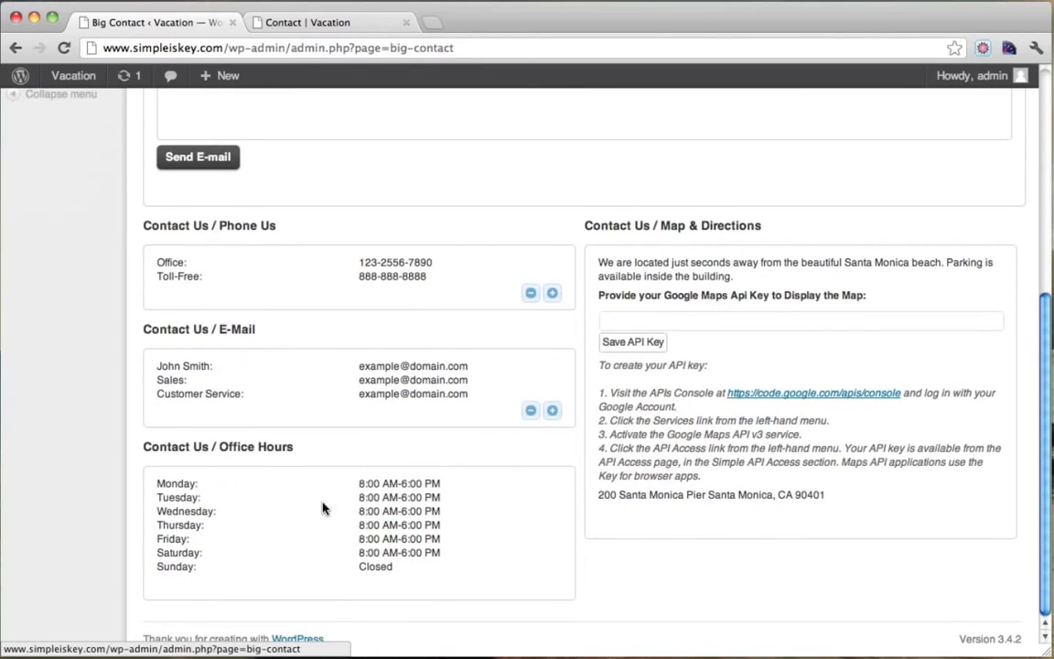
scroll(727, 425, "up", 10)
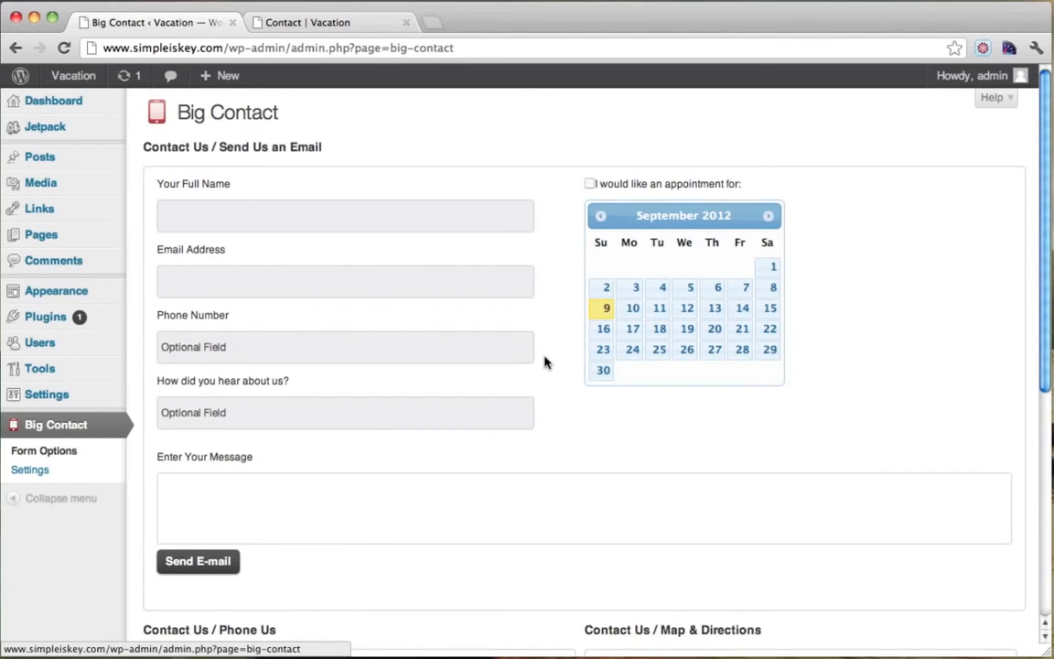
Step: Go to the Big Contact settings and enter the recipient's e-mail address for general e-mails
left_click(60, 471)
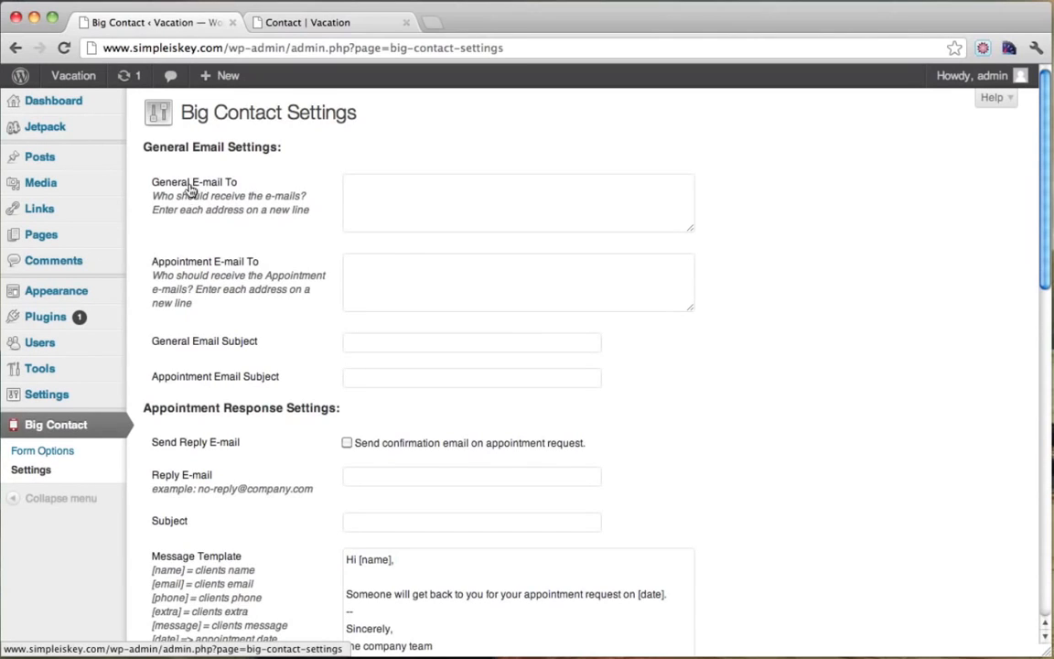
left_click_drag(169, 200, 290, 210)
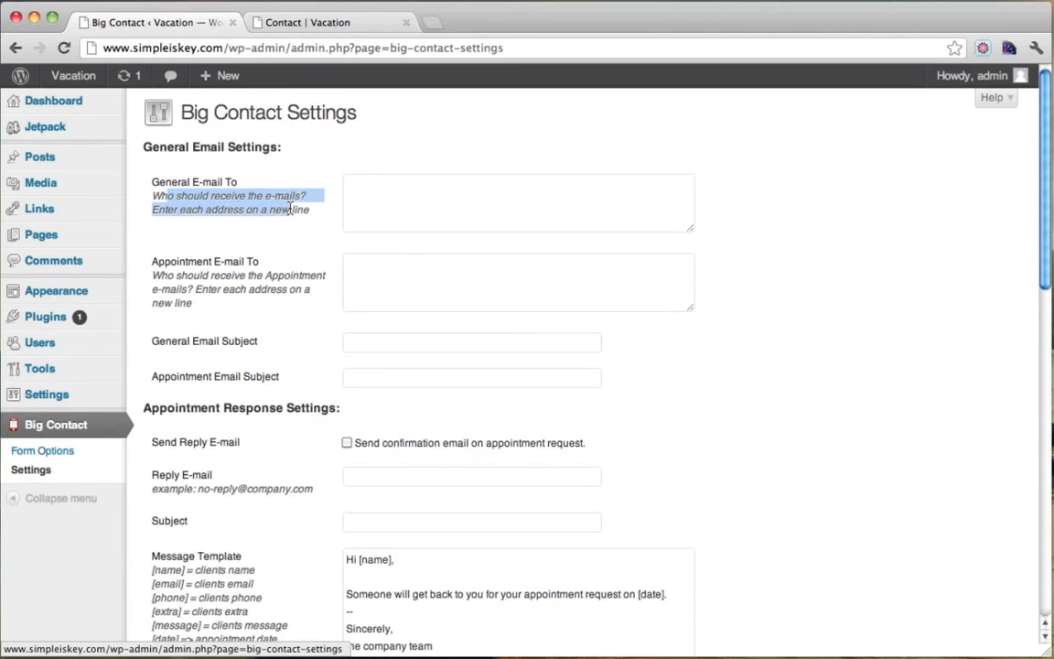
left_click(433, 208)
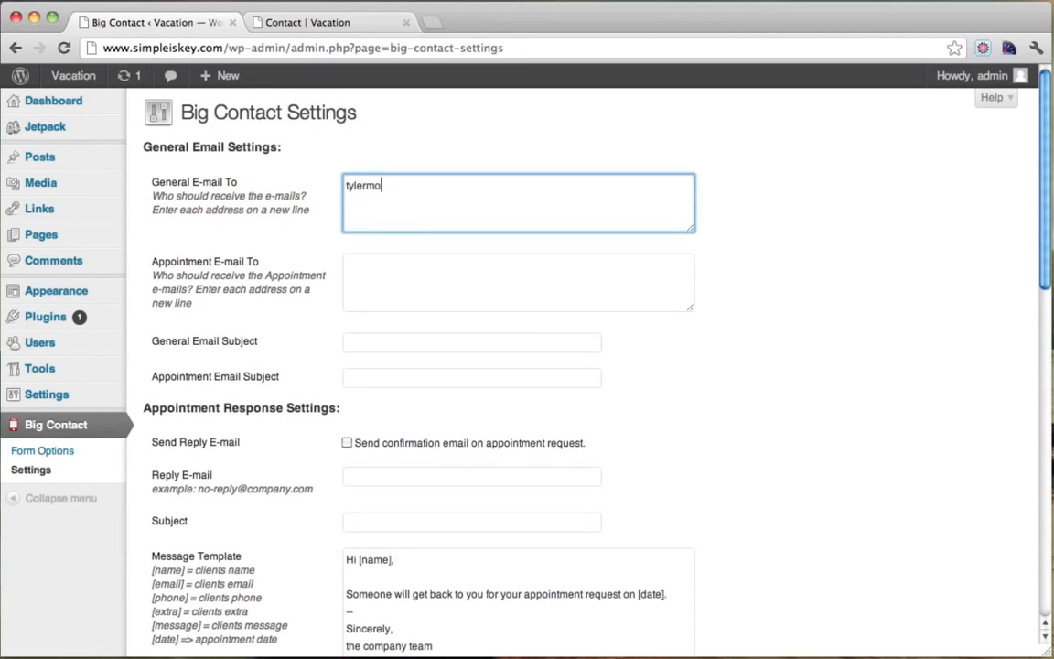
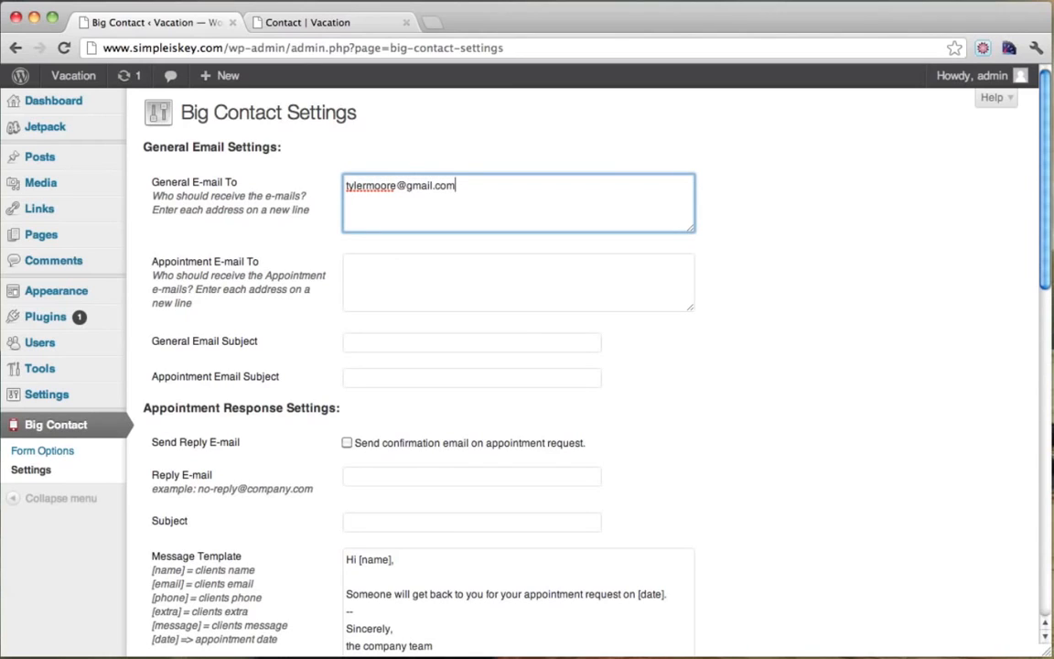
type(" adsjflkasdjk@aol.co")
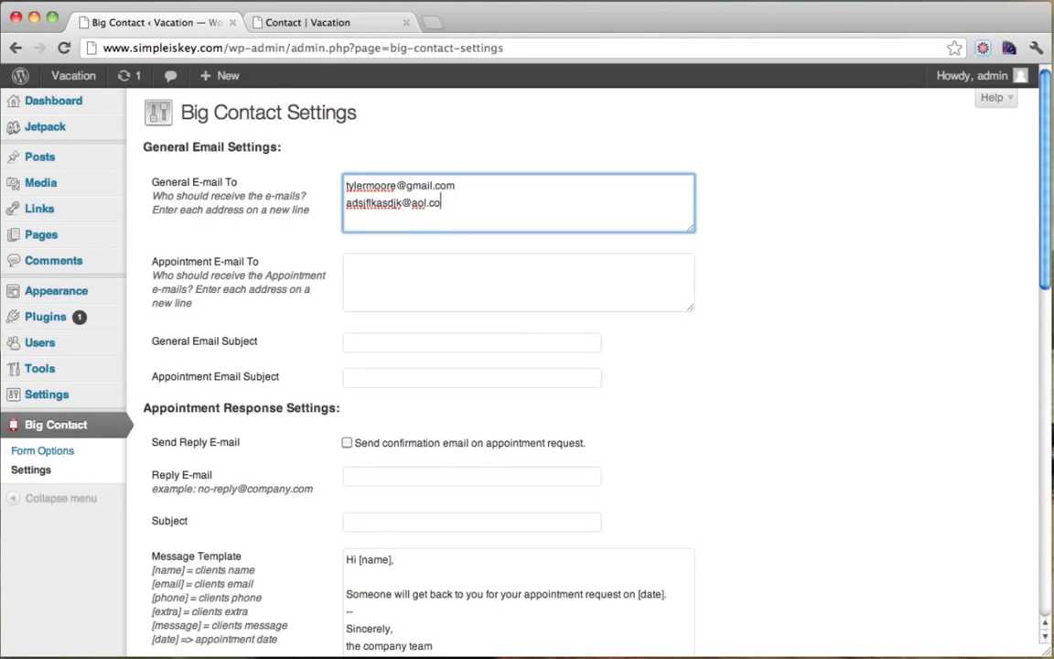
key("BackSpace")
key("BackSpace")
key("BackSpace")
key("BackSpace")
key("BackSpace")
key("BackSpace")
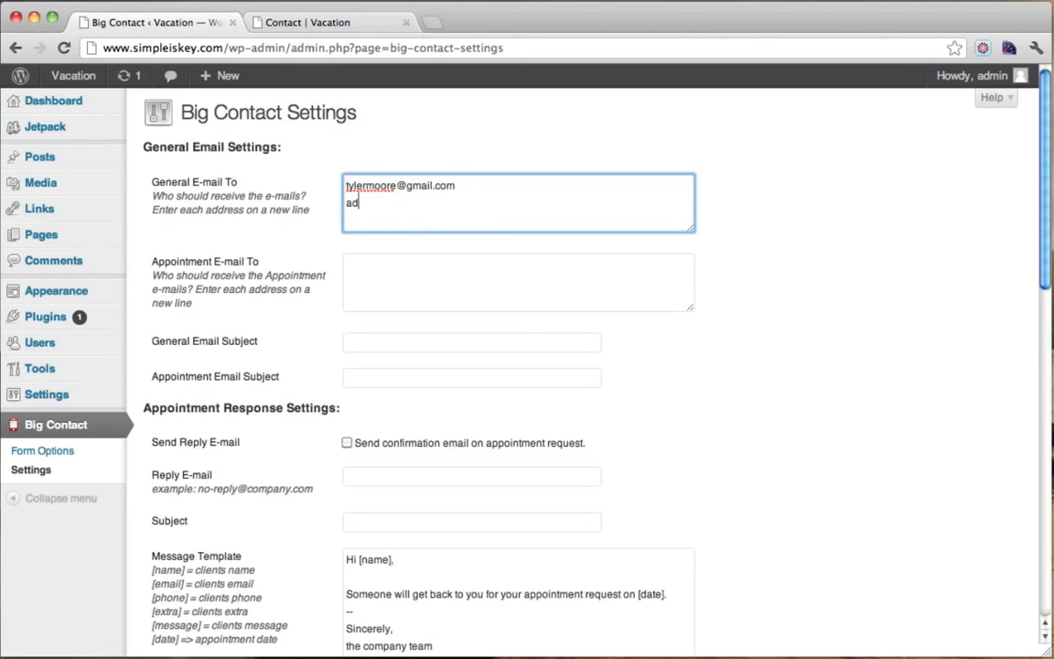
Step: Enter the recipient's e-mail address for appointment e-mails and set the general email subject to "New Contact"
left_click(408, 273)
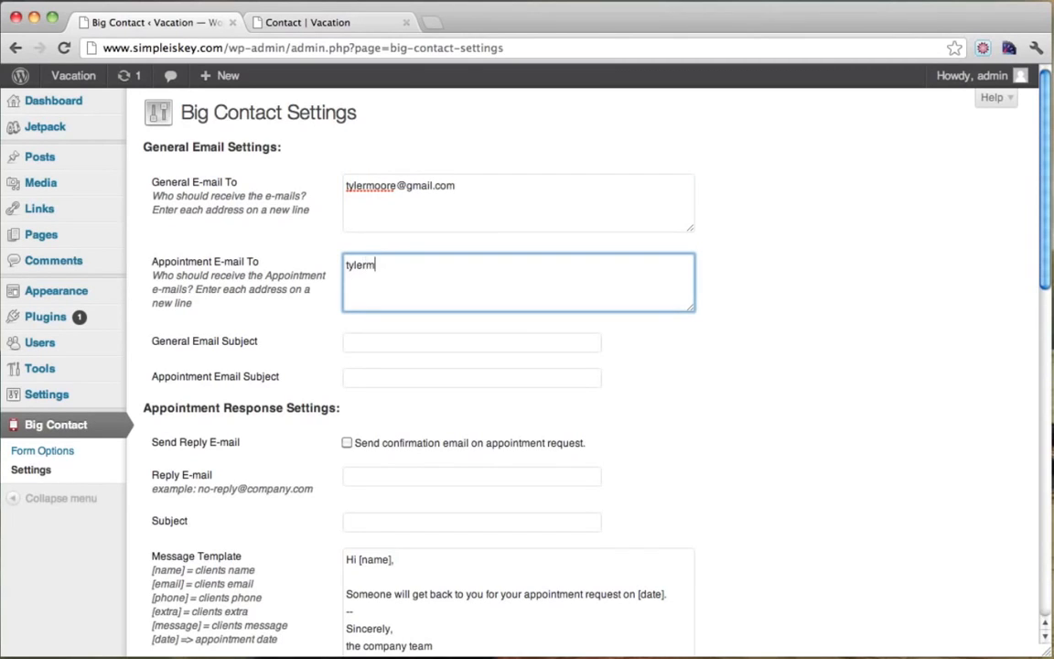
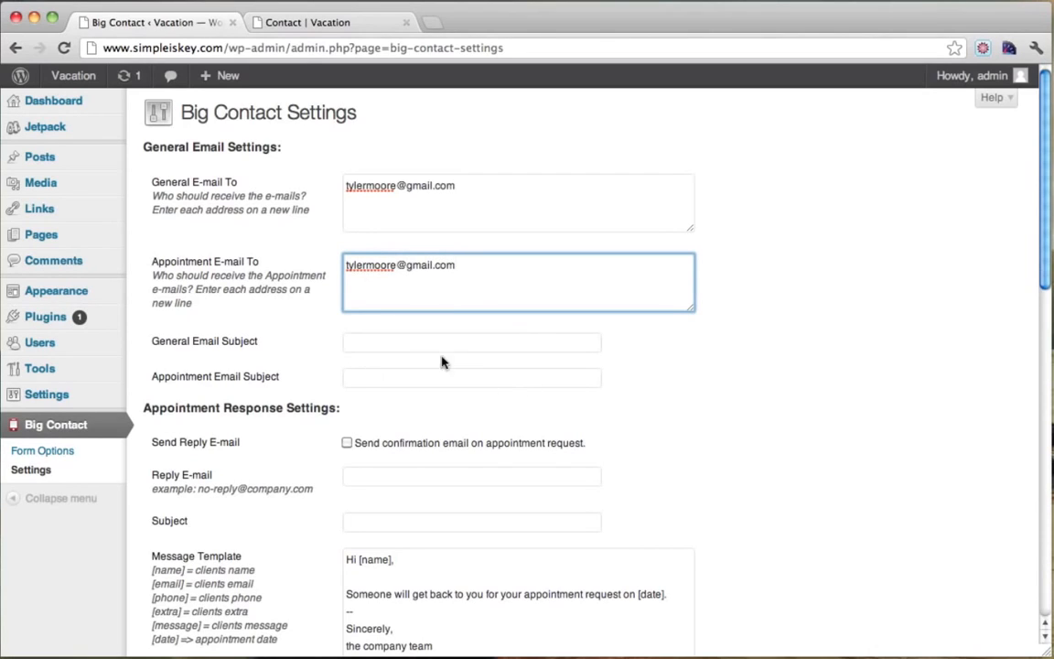
left_click(369, 344)
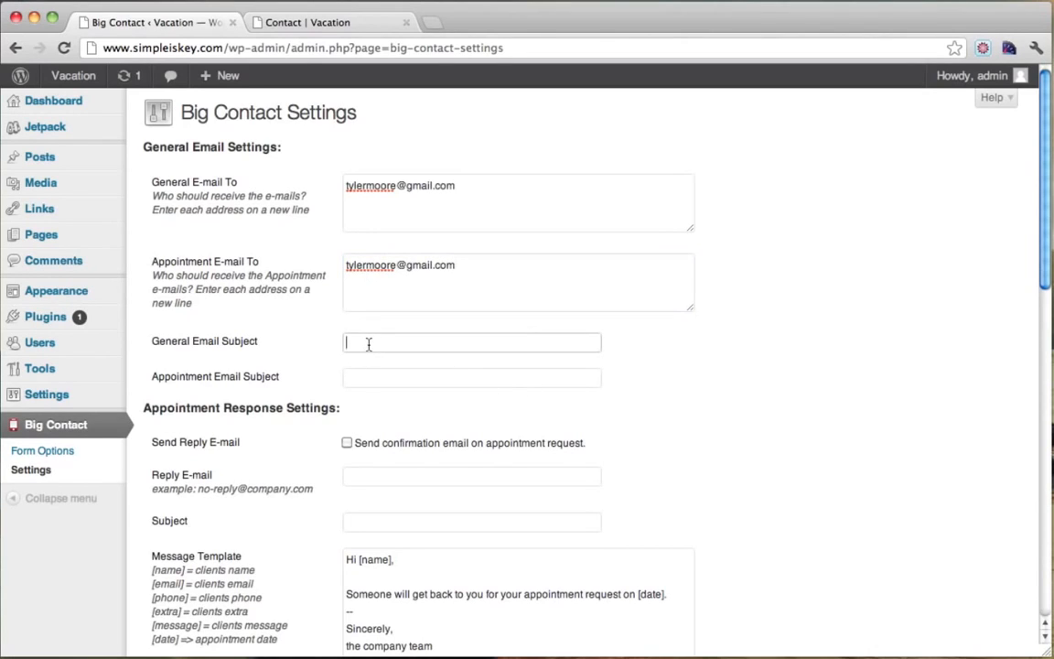
type("New Contact")
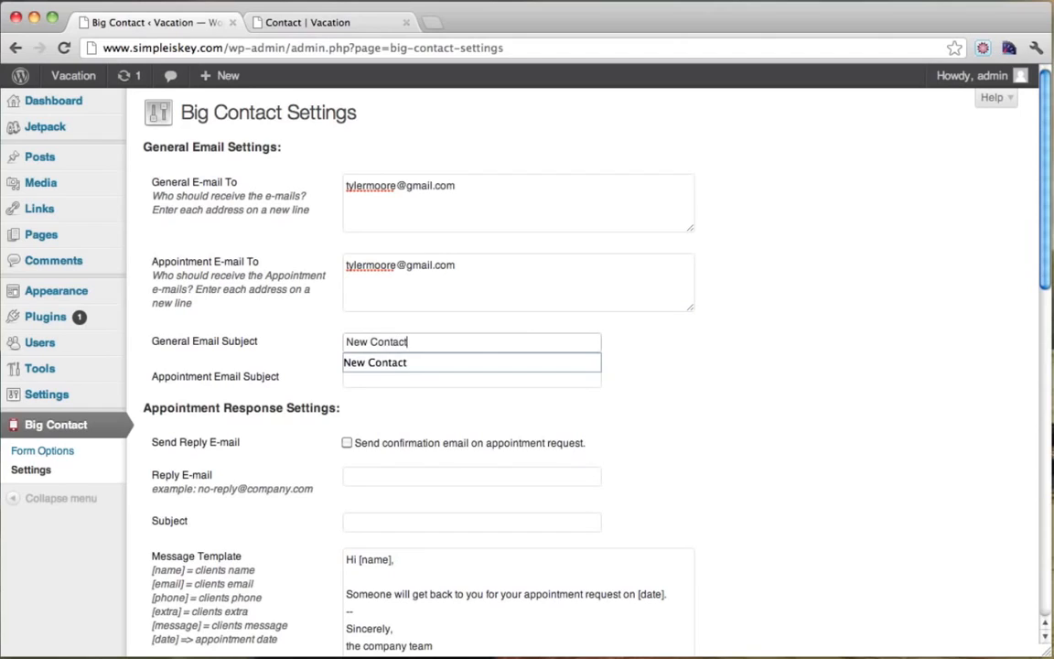
key("Return")
Step: Set the appointment email subject to "New Appointment"
left_click(346, 381)
left_click(361, 380)
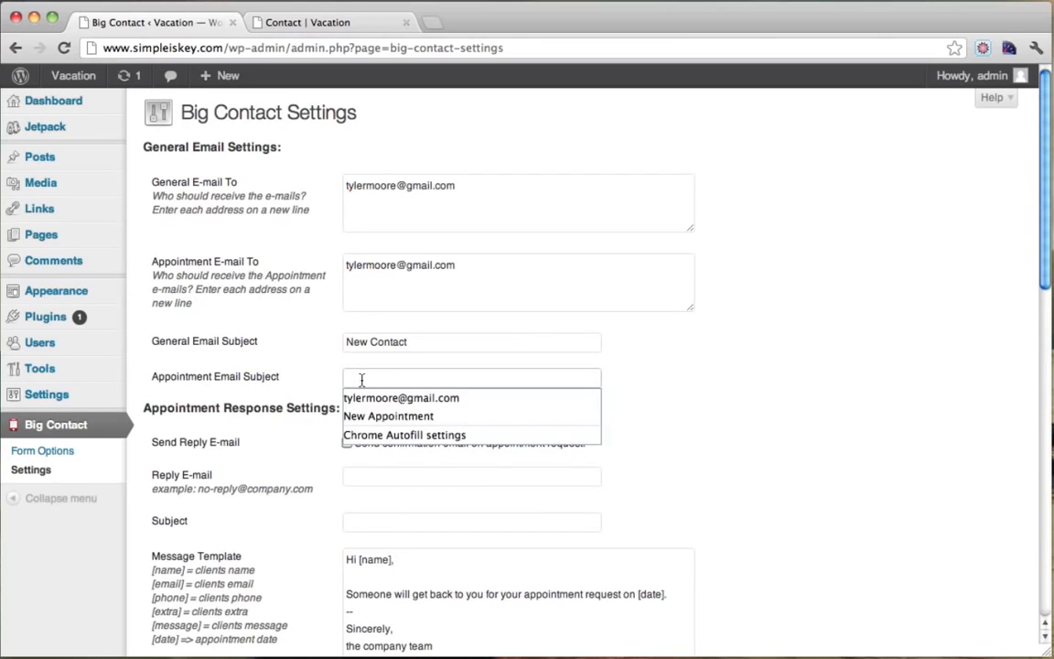
type("New App")
key("Down")
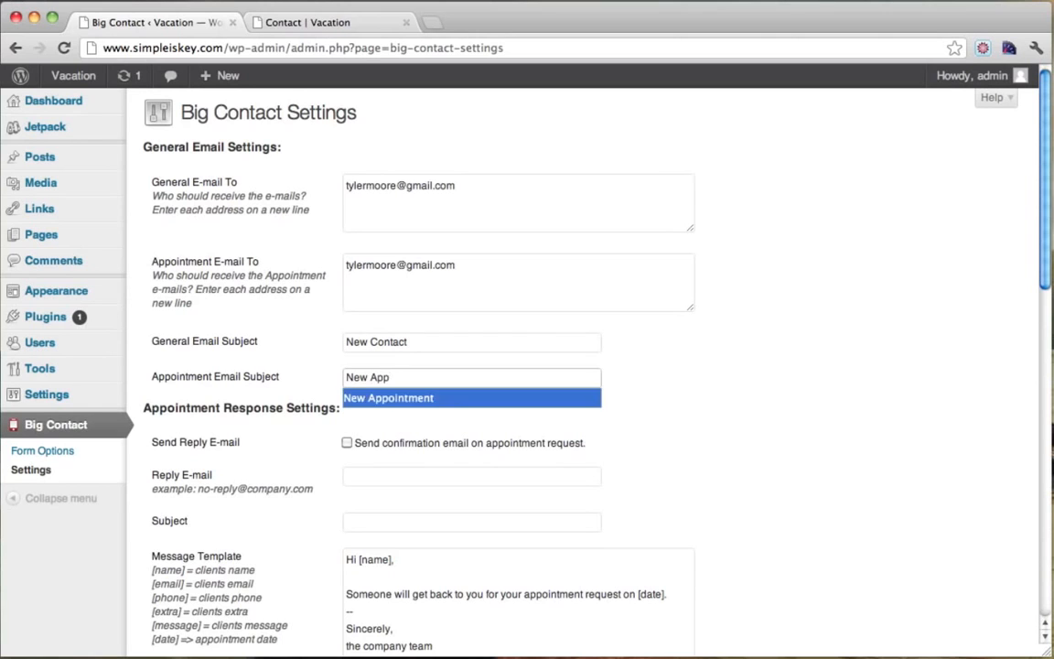
key("Return")
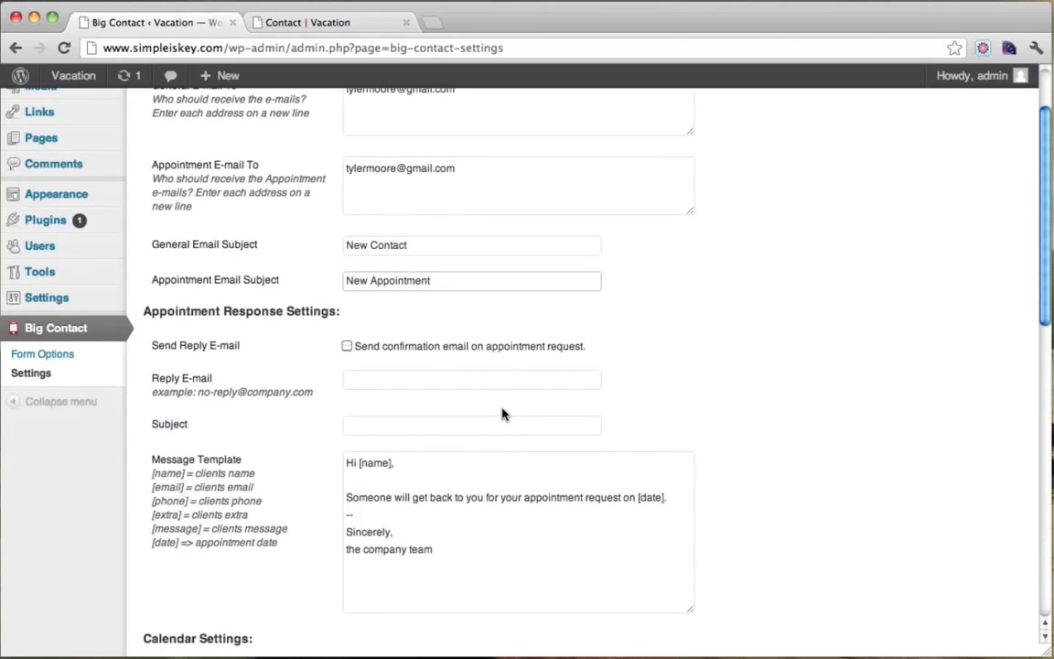
Step: Save the changed Big Contact settings and close the browser tab with the live Contact page
scroll(503, 416, "down", 1)
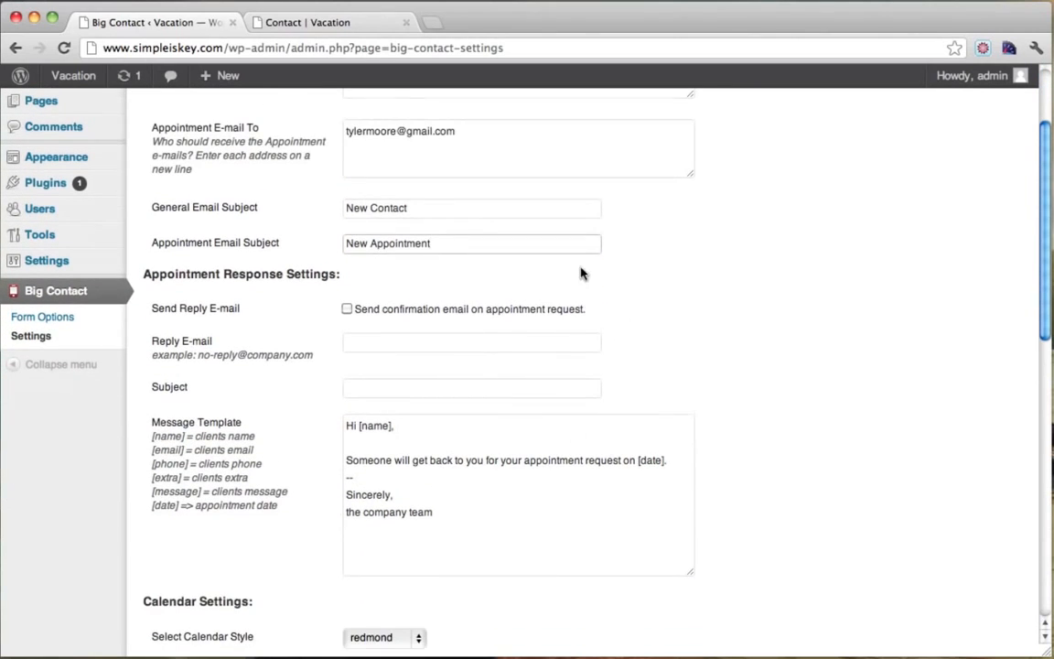
scroll(581, 272, "down", 15)
scroll(580, 272, "up", 5)
scroll(581, 272, "down", 5)
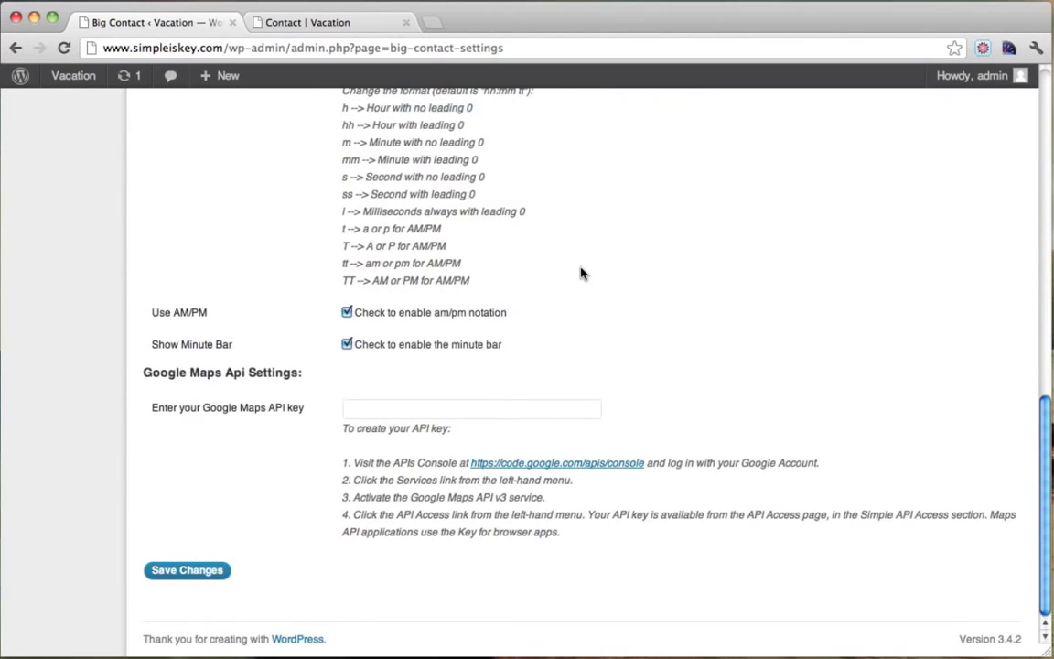
left_click(195, 574)
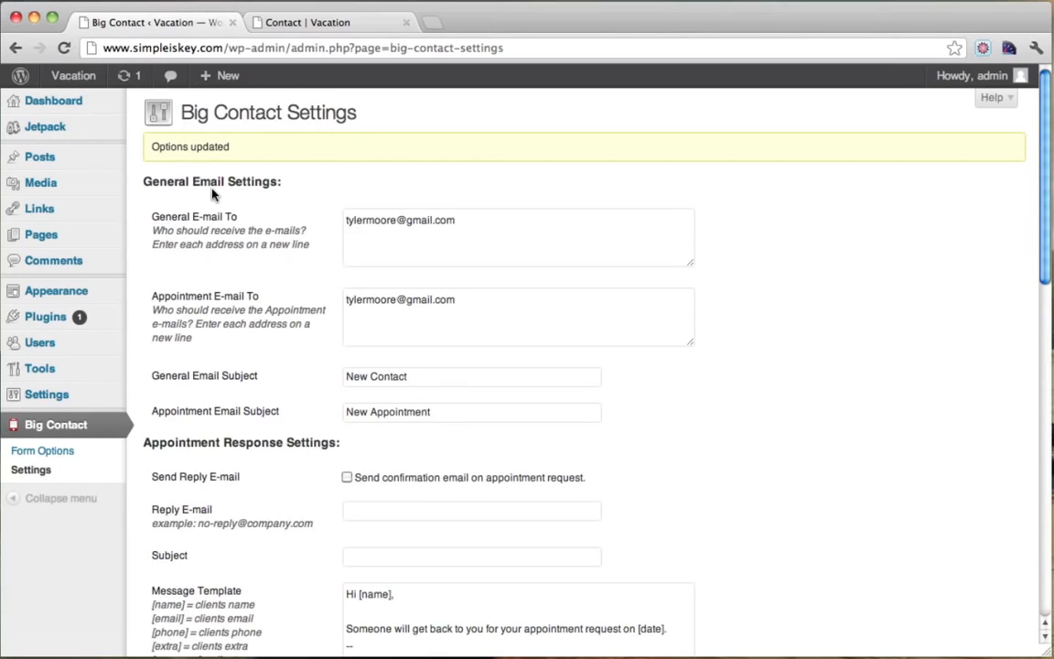
left_click(407, 22)
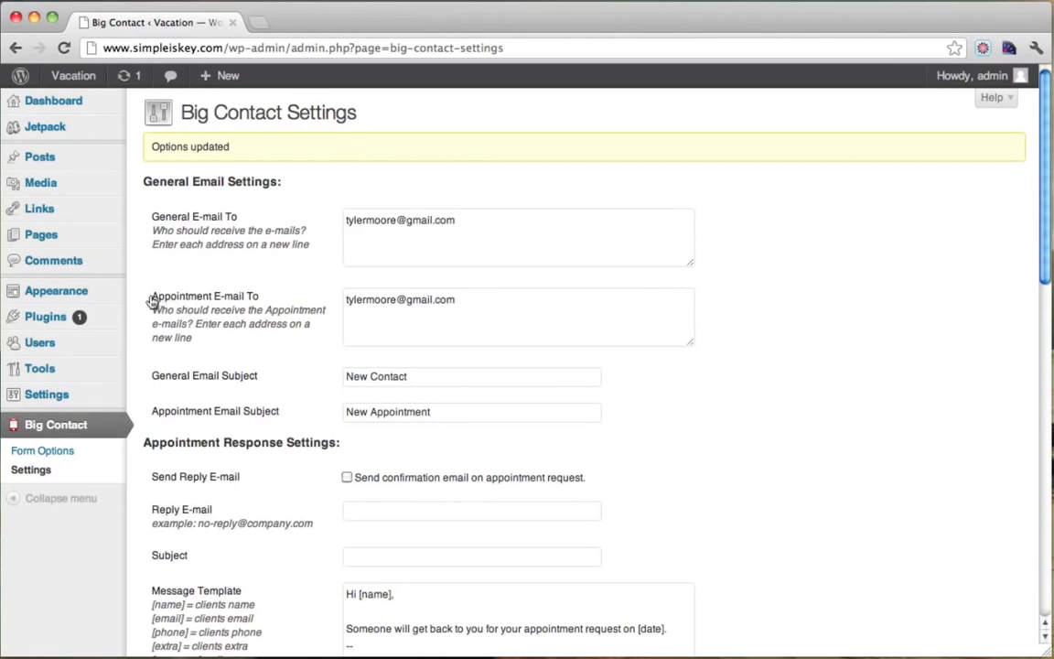
Step: Open the site's Contact page for editing and delete its "Contact Us!" text
left_click(66, 241)
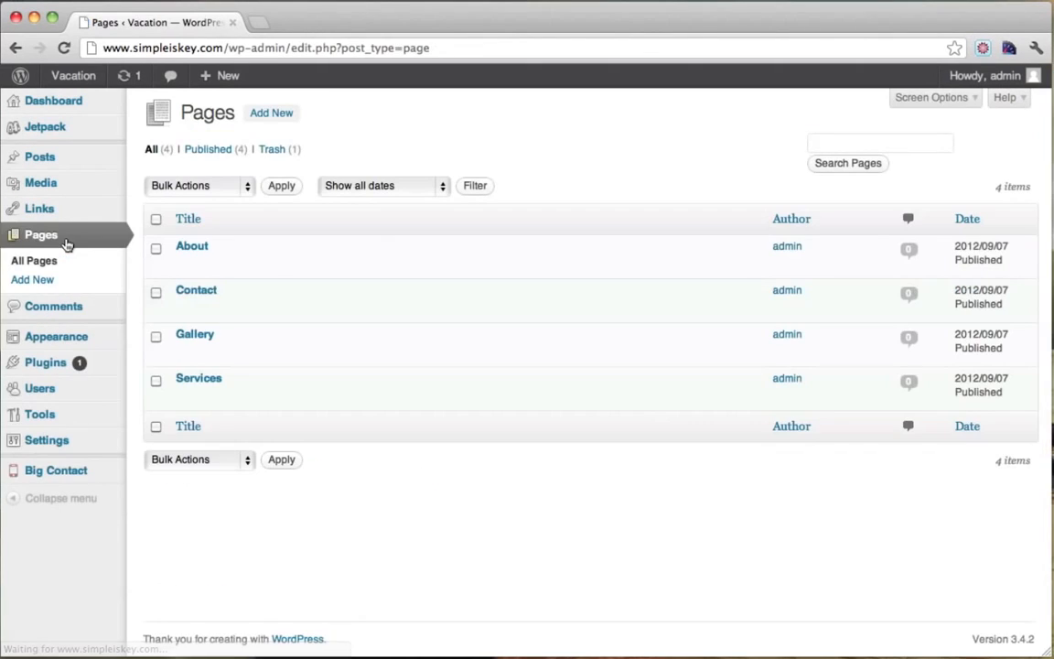
mouse_move(177, 300)
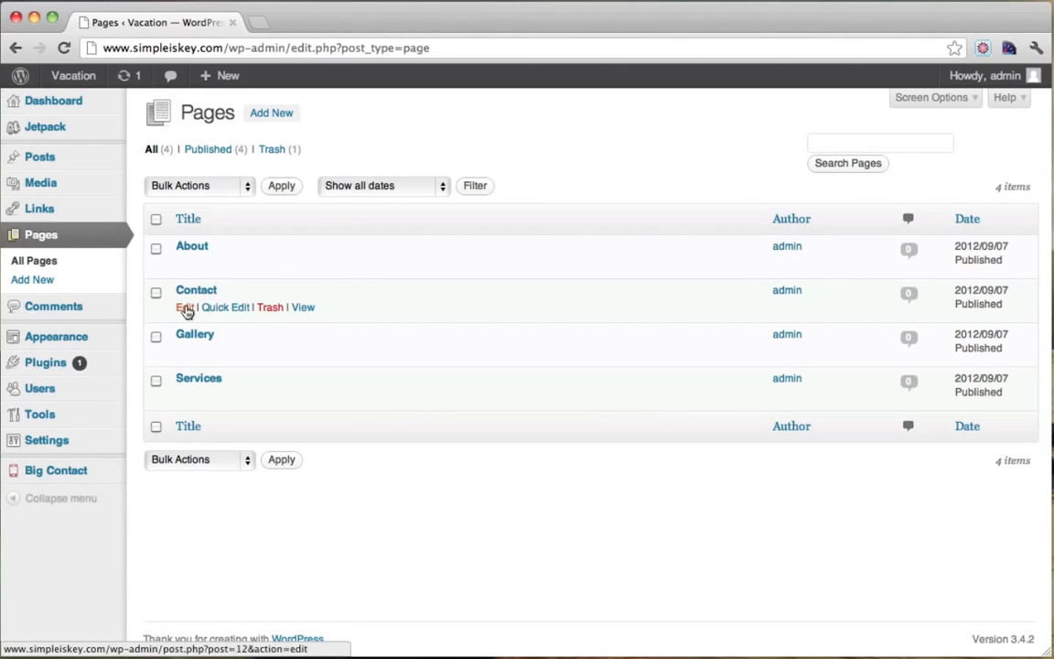
left_click(185, 309)
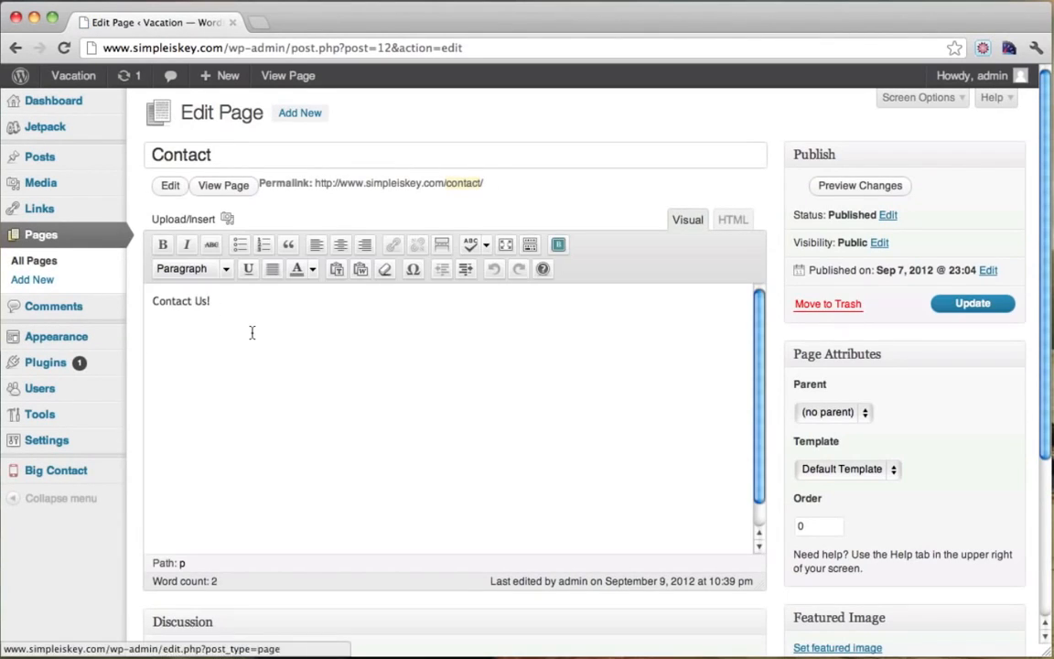
left_click_drag(309, 300, 45, 280)
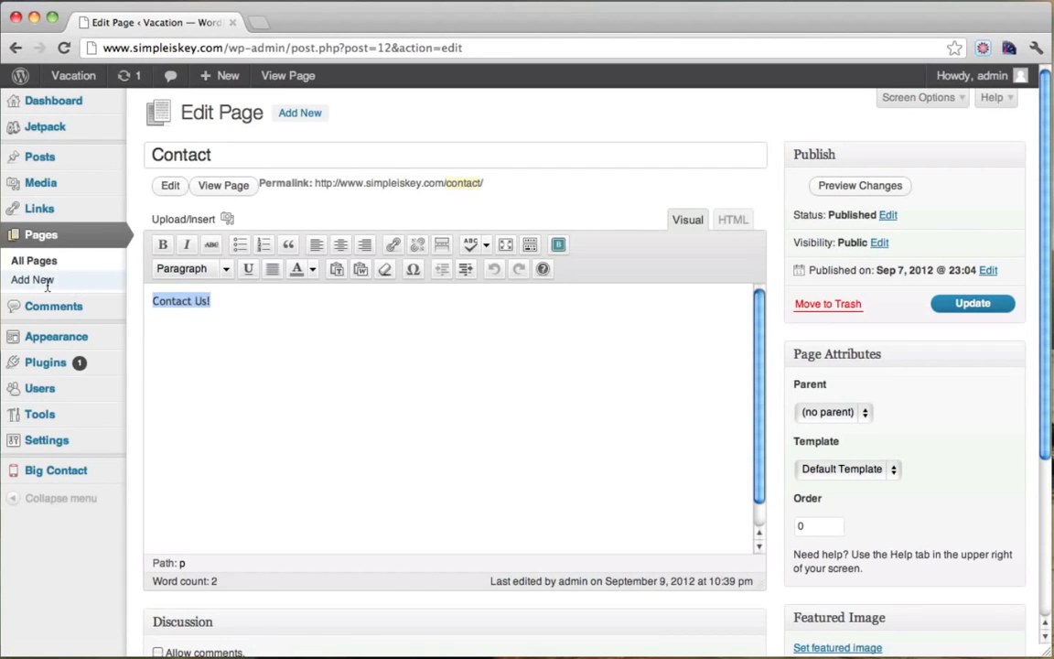
key("BackSpace")
Step: Locate the Big Contacts section below the Contact page's editor and review the items it can include on the page
scroll(787, 297, "down", 5)
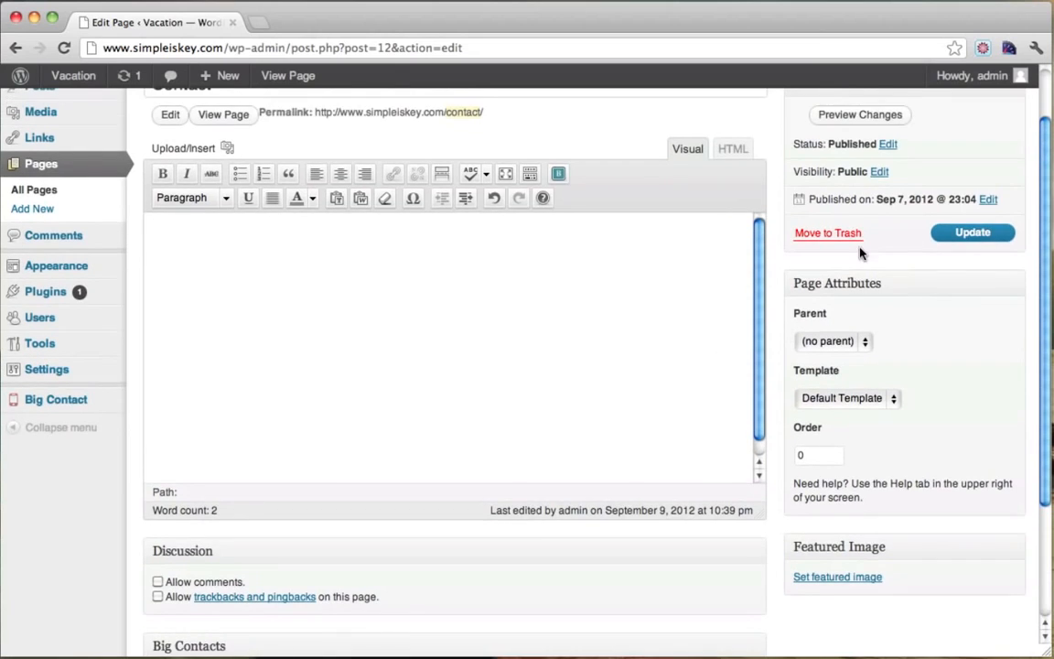
scroll(860, 252, "down", 3)
scroll(860, 251, "down", 1)
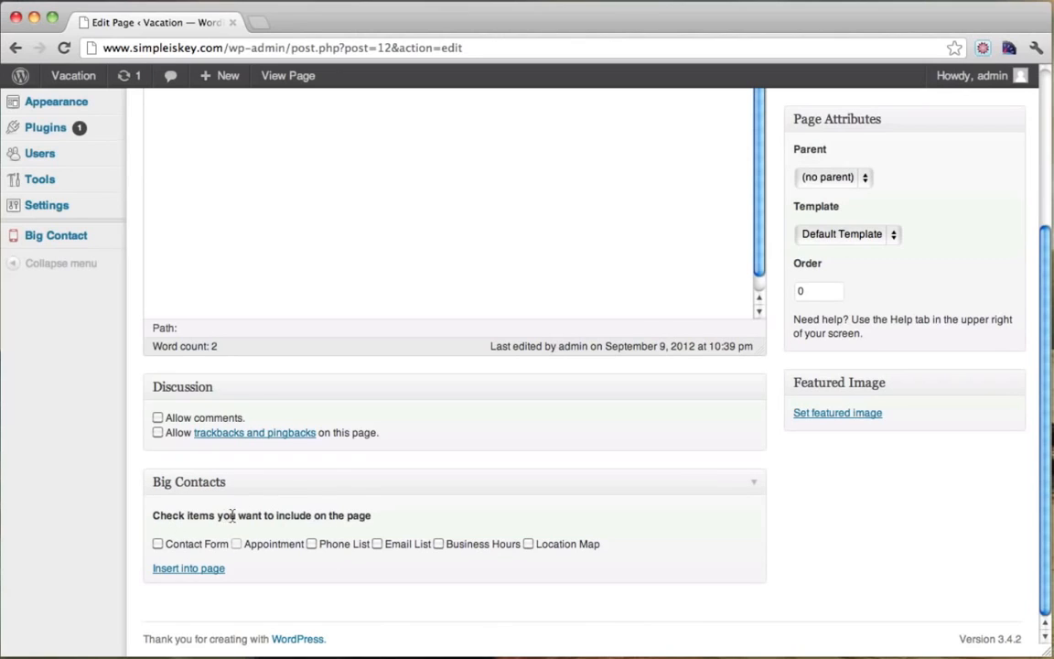
left_click_drag(220, 516, 366, 515)
left_click(360, 515)
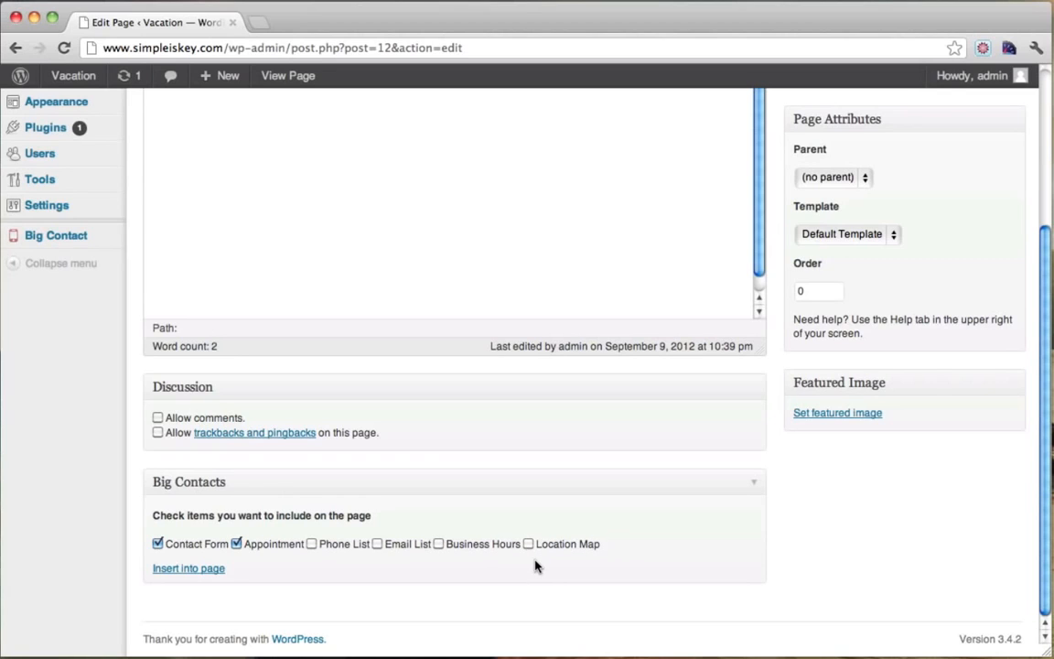
mouse_move(94, 243)
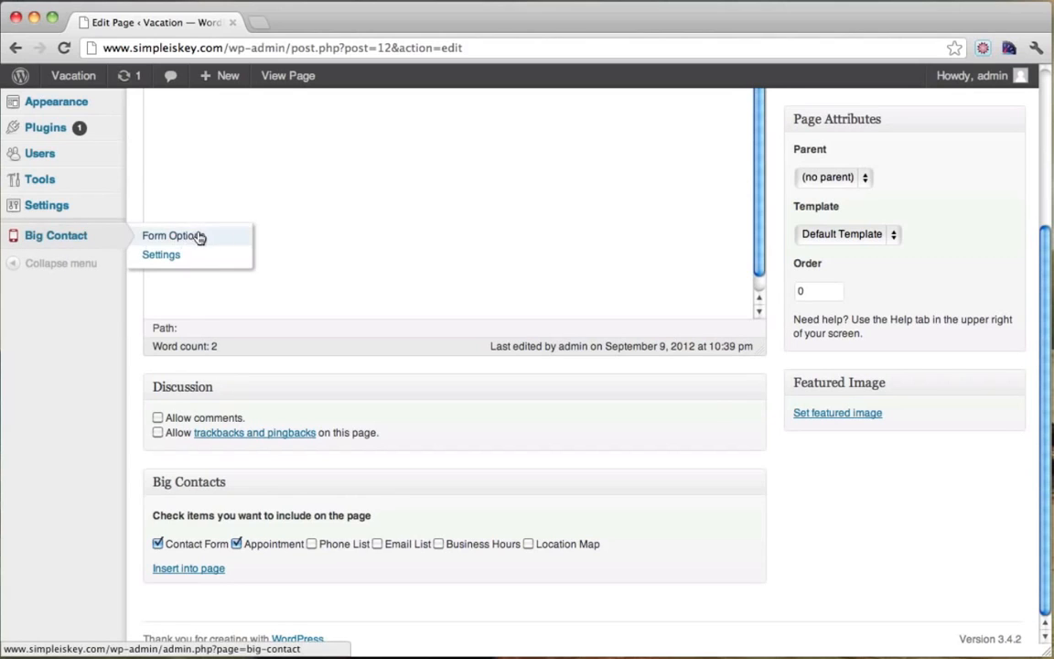
left_click(202, 571)
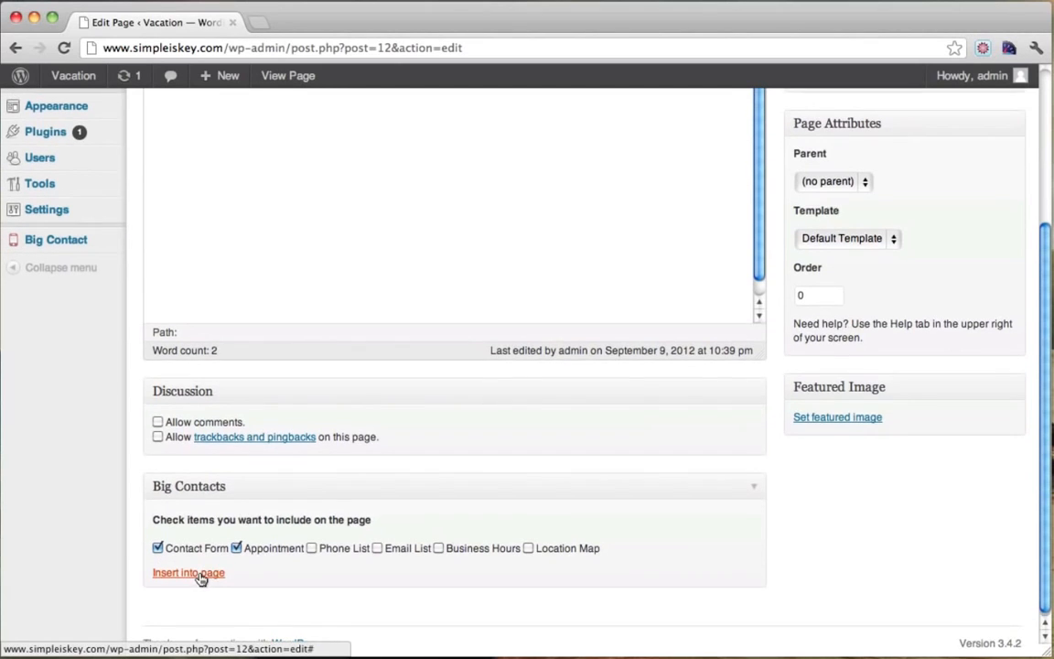
scroll(226, 464, "up", 5)
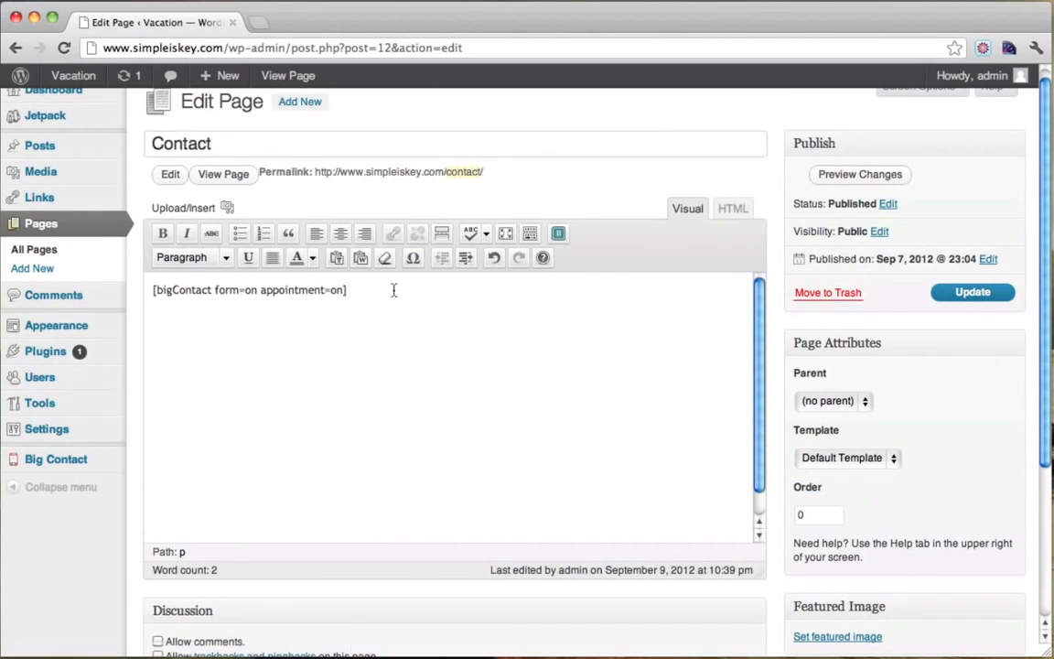
left_click_drag(394, 290, 145, 293)
left_click_drag(419, 284, 131, 287)
key("BackSpace")
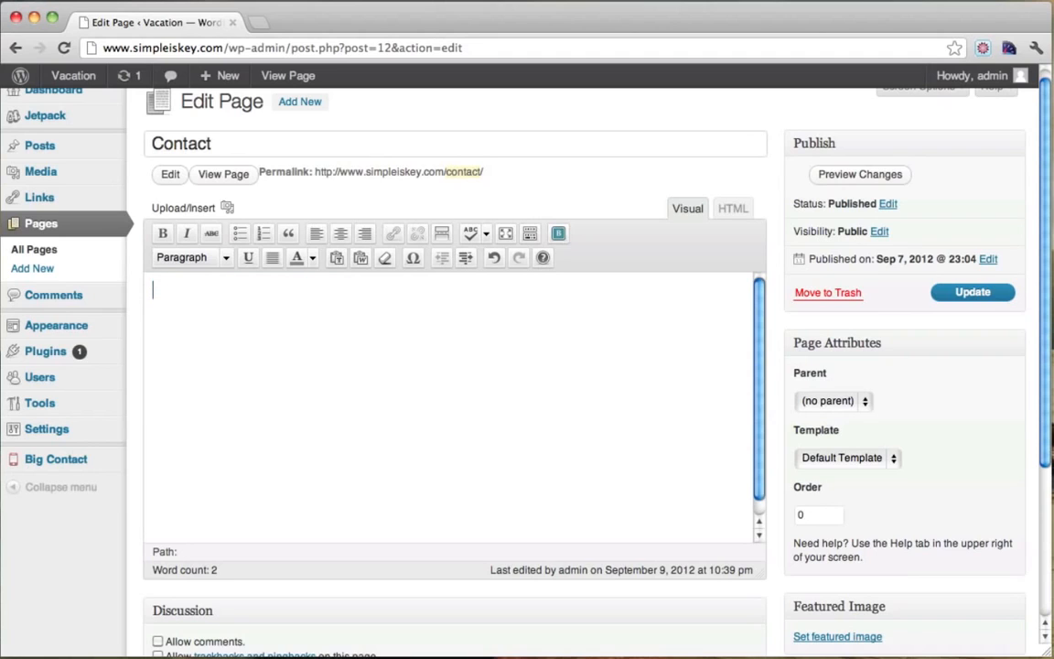
Step: Insert the Big Contacts shortcode for the Contact Form and Appointment items into the emptied Contact page and update the page
scroll(357, 346, "down", 5)
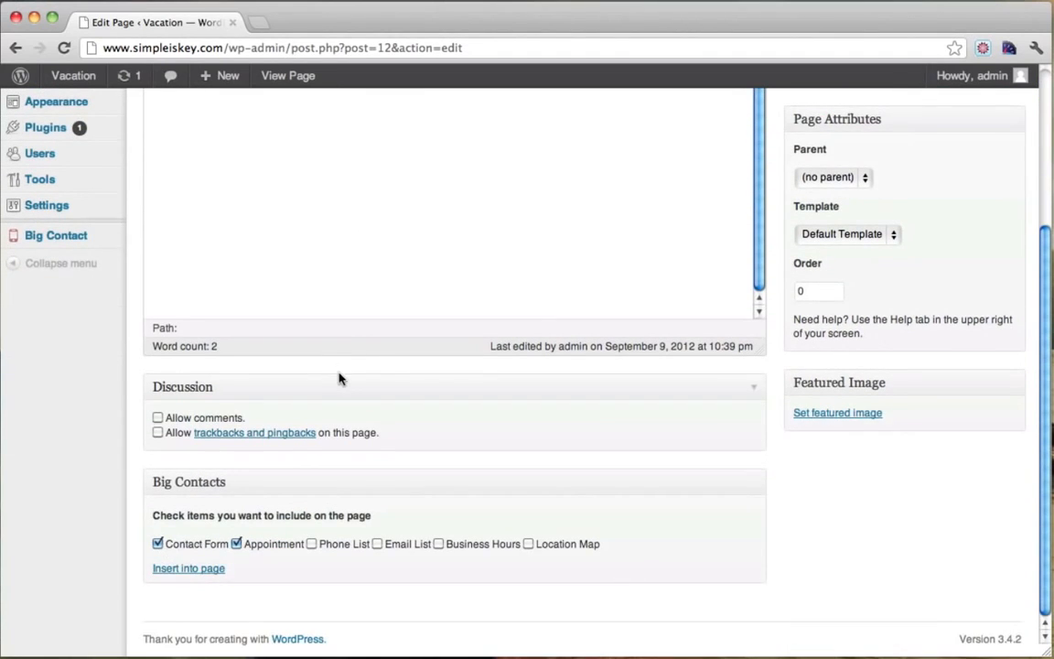
scroll(338, 376, "up", 3)
scroll(339, 376, "down", 3)
scroll(235, 533, "up", 2)
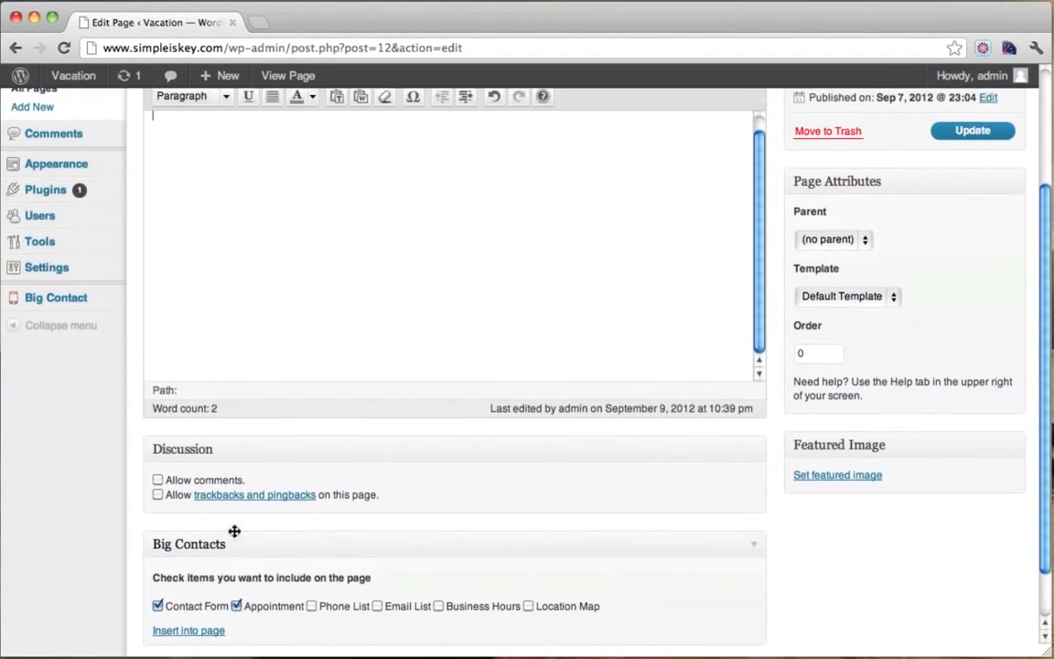
left_click(174, 633)
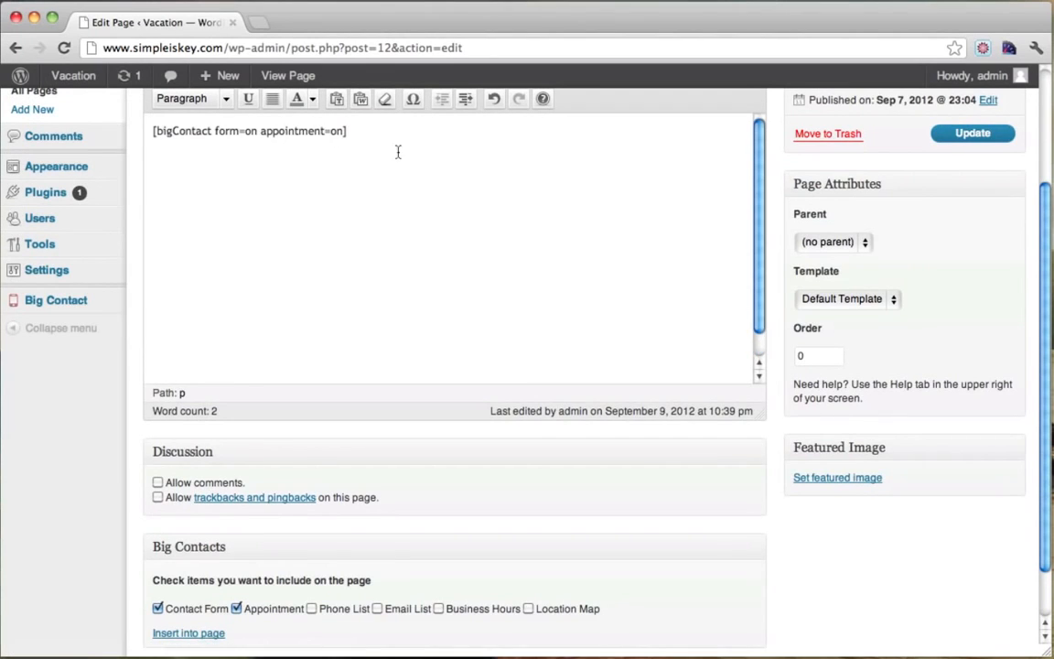
scroll(398, 152, "up", 3)
left_click(974, 228)
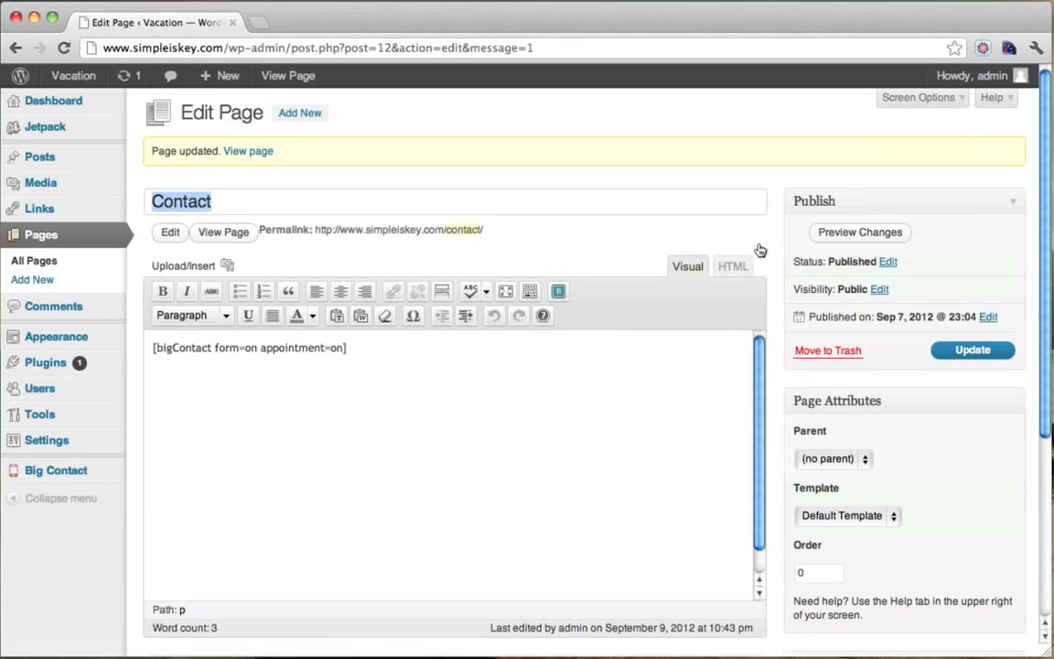
Step: View the live Contact page and examine its contact form and appointment calendar
left_click(224, 232)
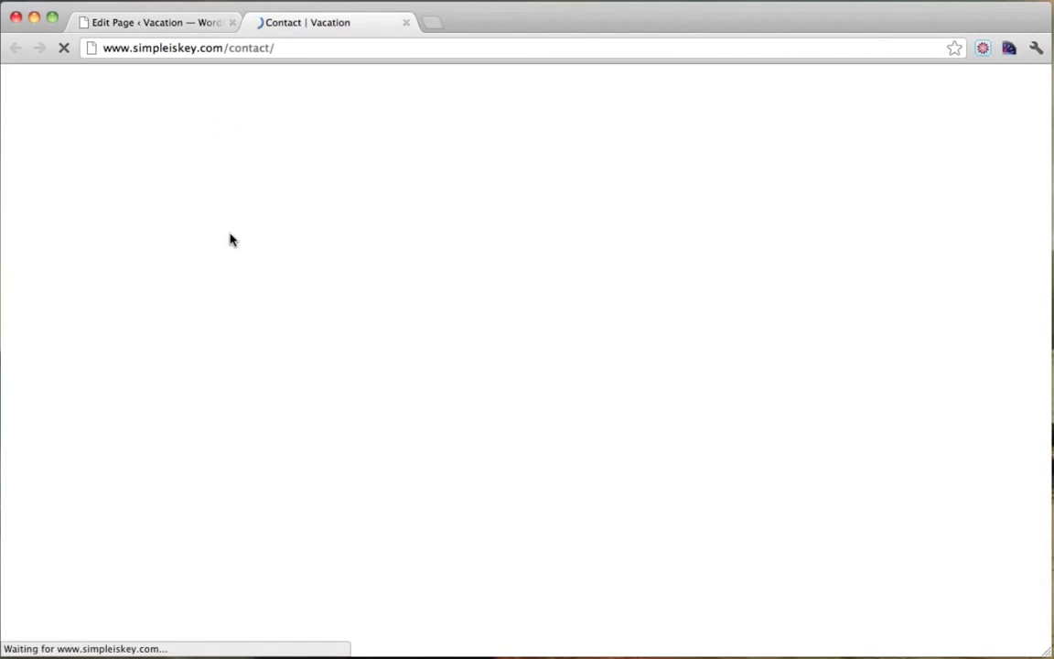
scroll(462, 277, "down", 2)
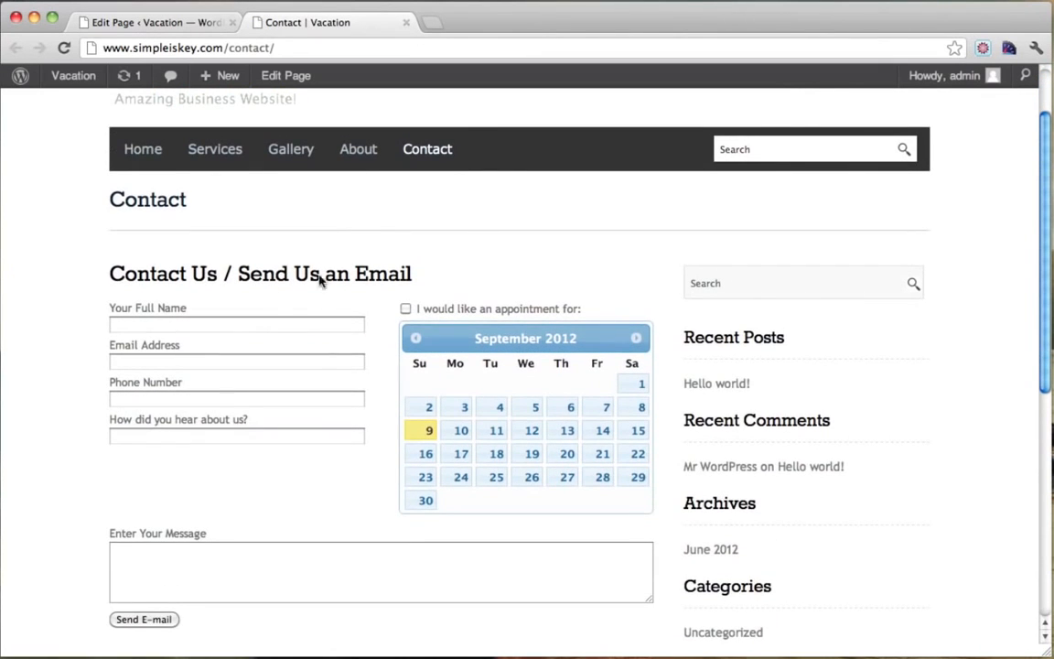
scroll(494, 393, "down", 1)
scroll(495, 394, "up", 2)
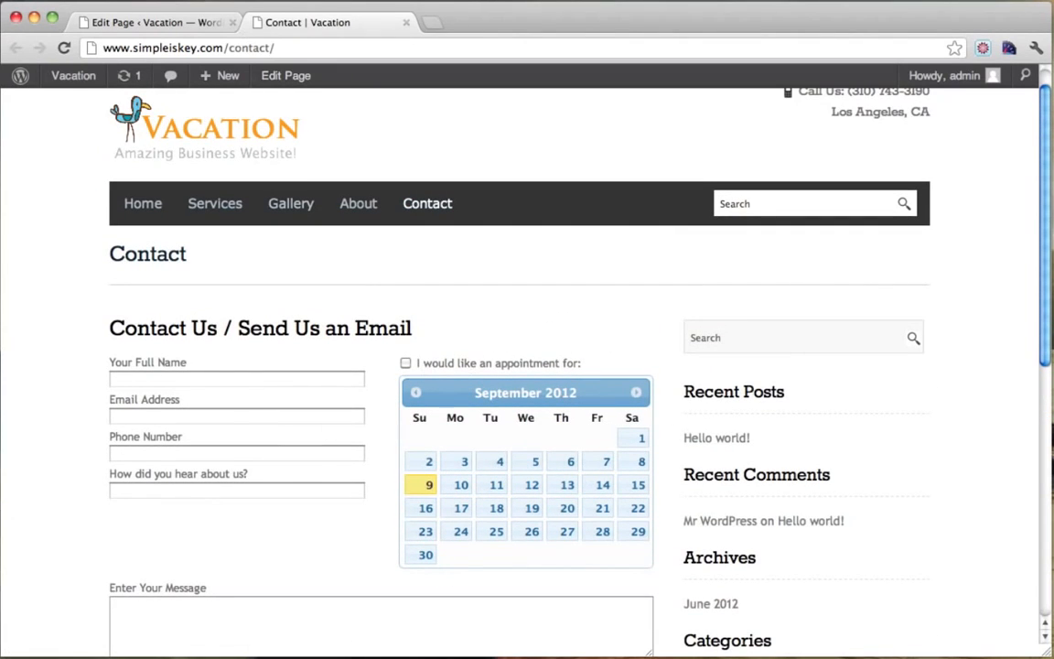
Step: Return to the Contact page editor, check its Big Contacts items and update the page again
left_click(166, 24)
scroll(485, 370, "down", 5)
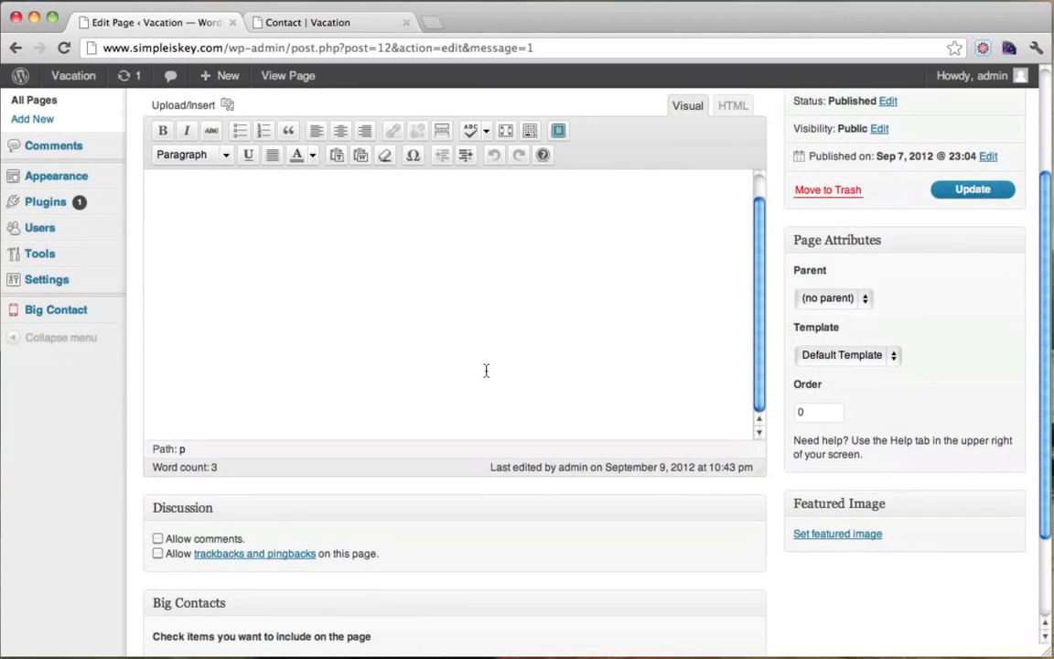
scroll(485, 423, "down", 2)
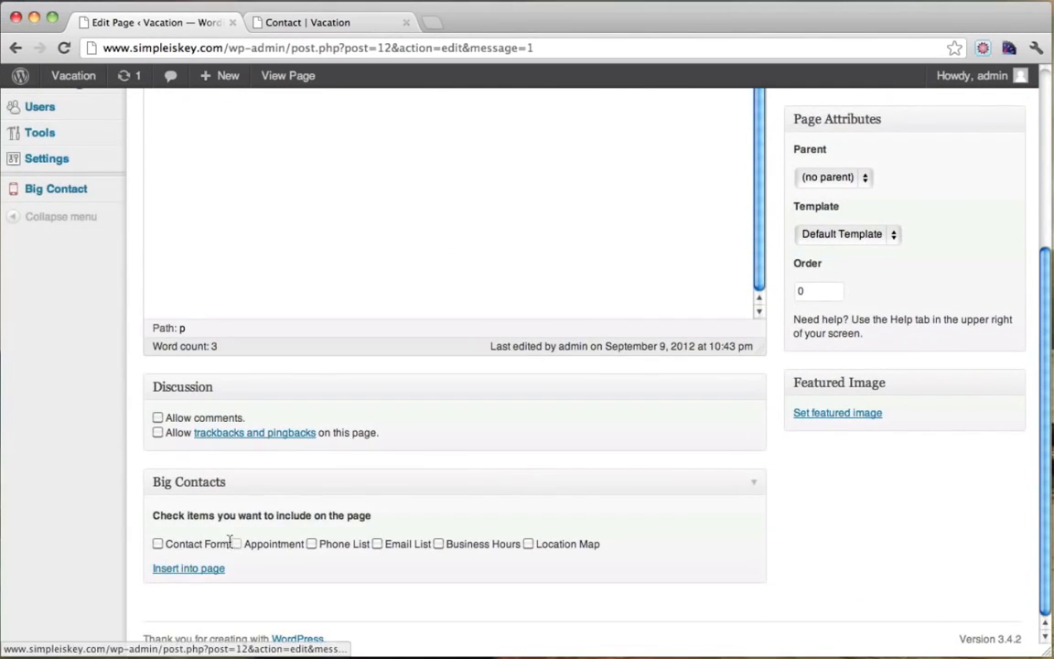
scroll(513, 521, "up", 5)
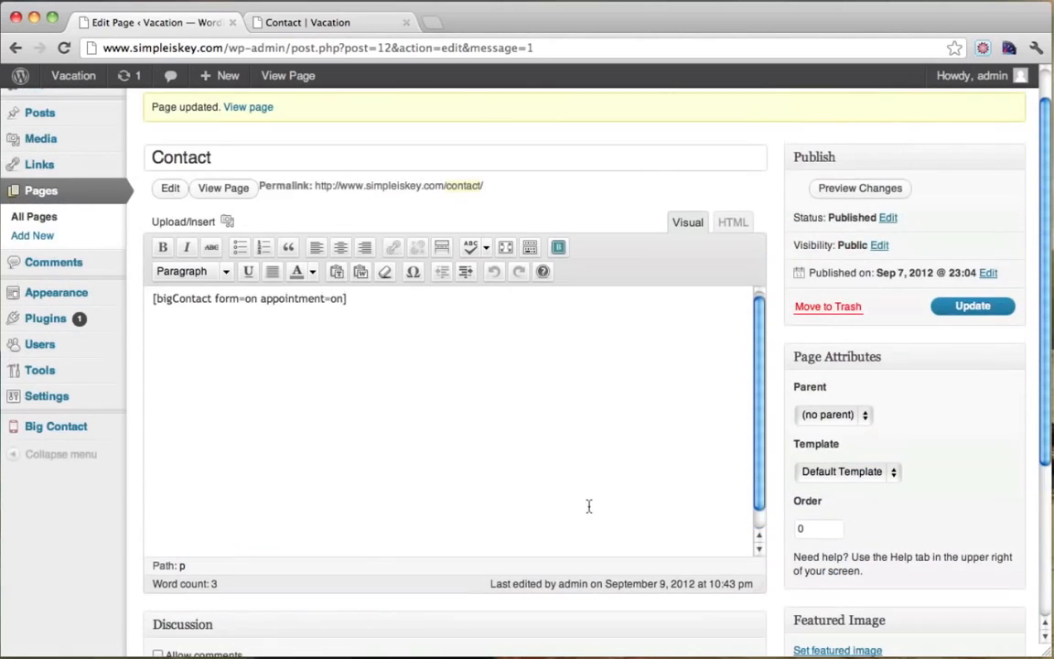
left_click(973, 306)
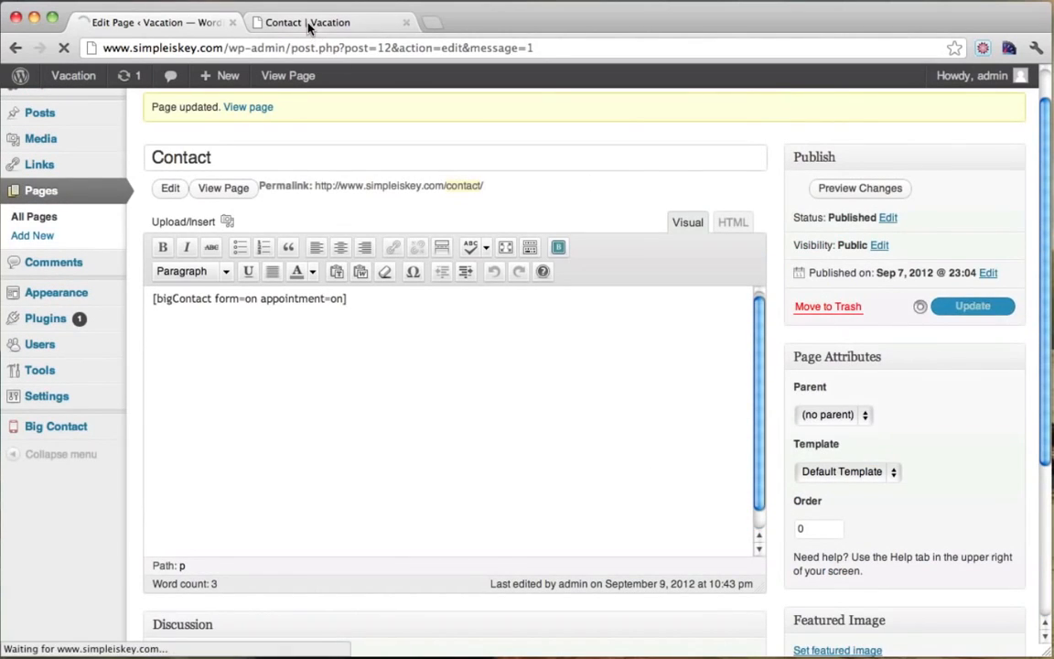
Step: Fill in the live contact form with name, e-mail, phone number, referral source "Youtube" and message "Hey There!!!", and send it
left_click(277, 21)
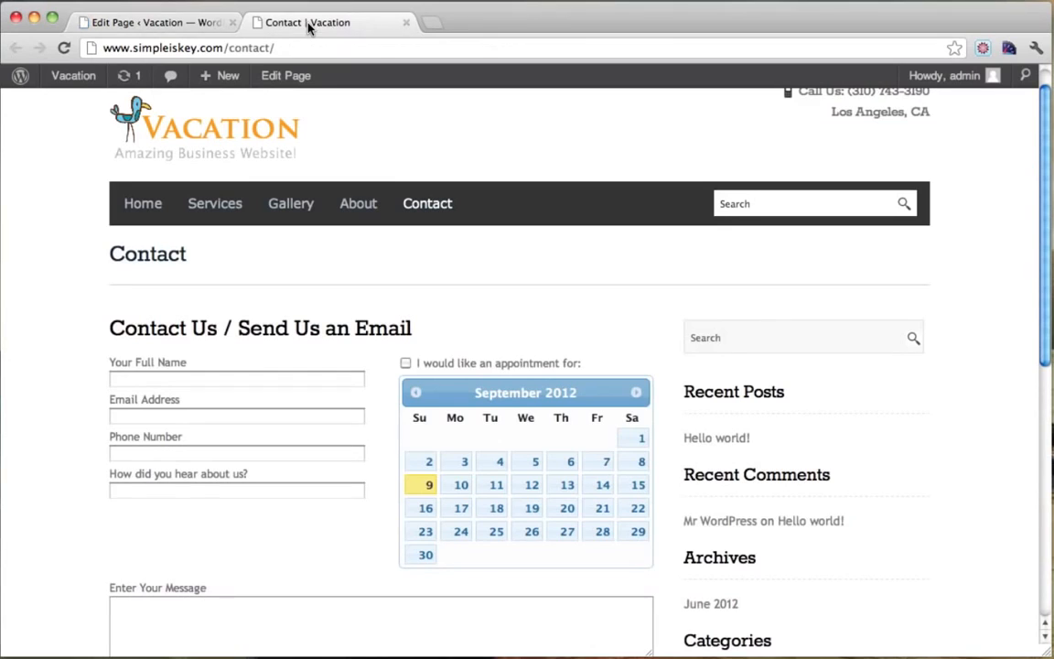
left_click(184, 395)
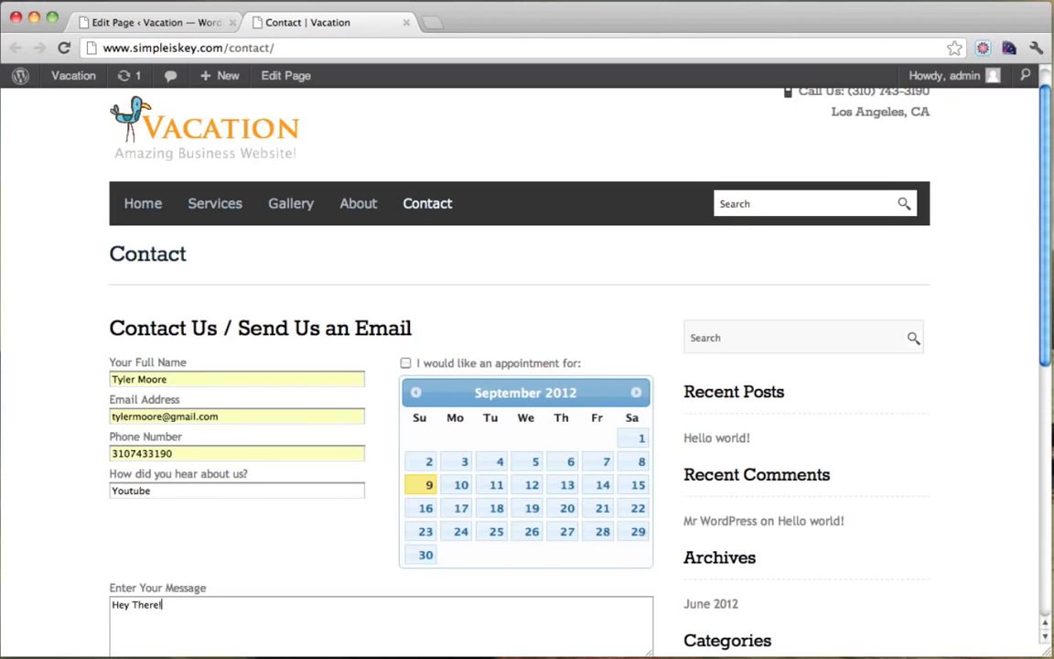
scroll(687, 429, "down", 3)
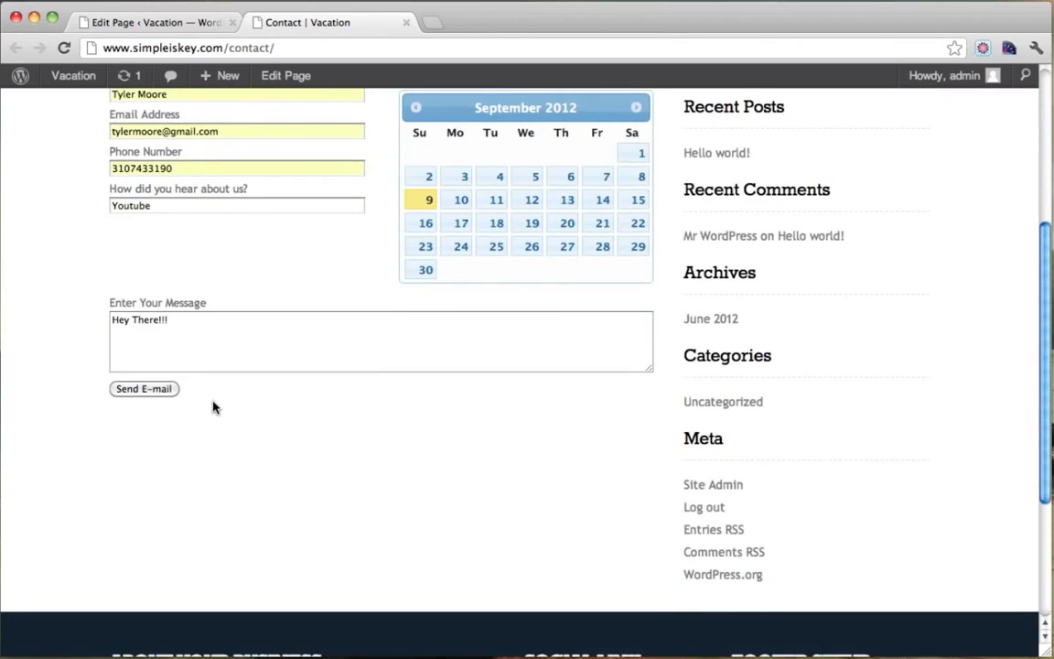
left_click(160, 389)
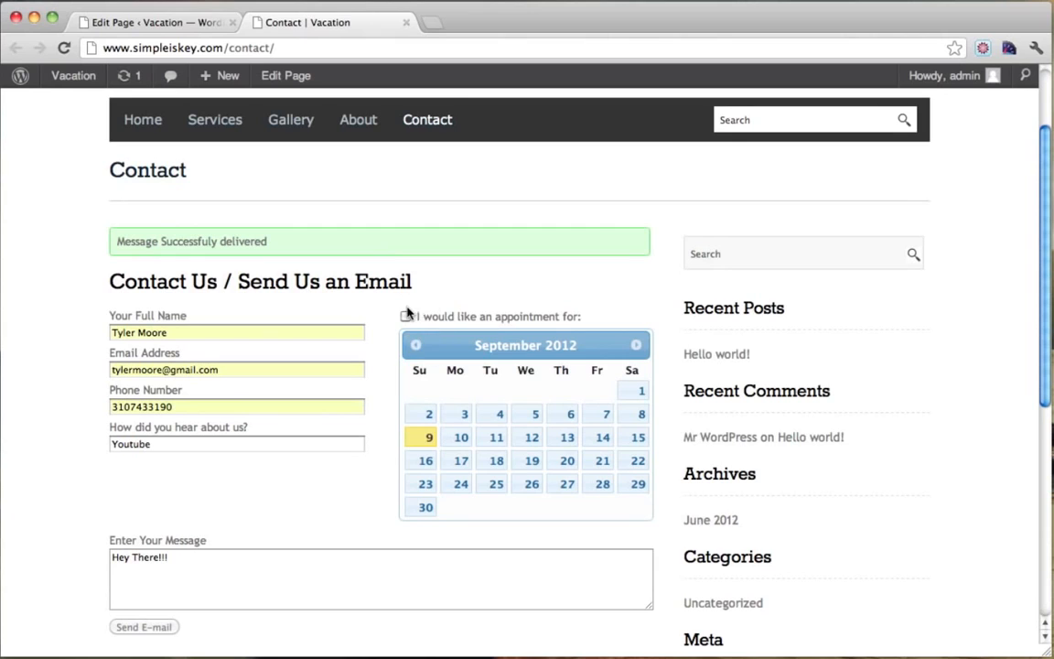
Step: Try requesting an appointment for September 11, 2012 on the submitted form, and reload the Contact page
left_click(490, 437)
scroll(490, 454, "down", 3)
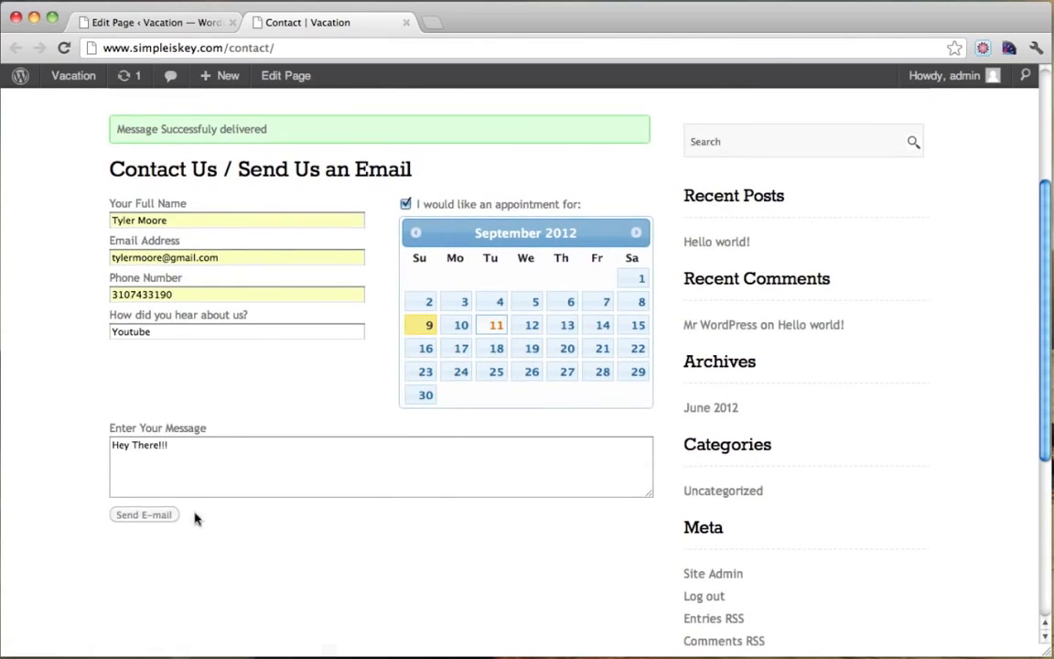
scroll(309, 471, "up", 5)
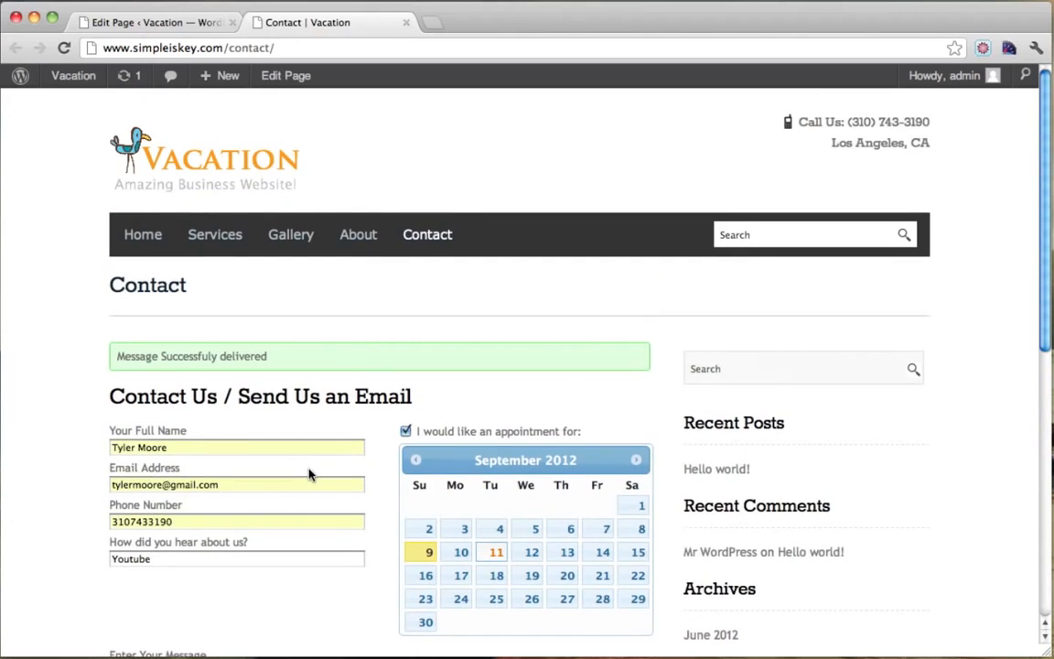
left_click(64, 48)
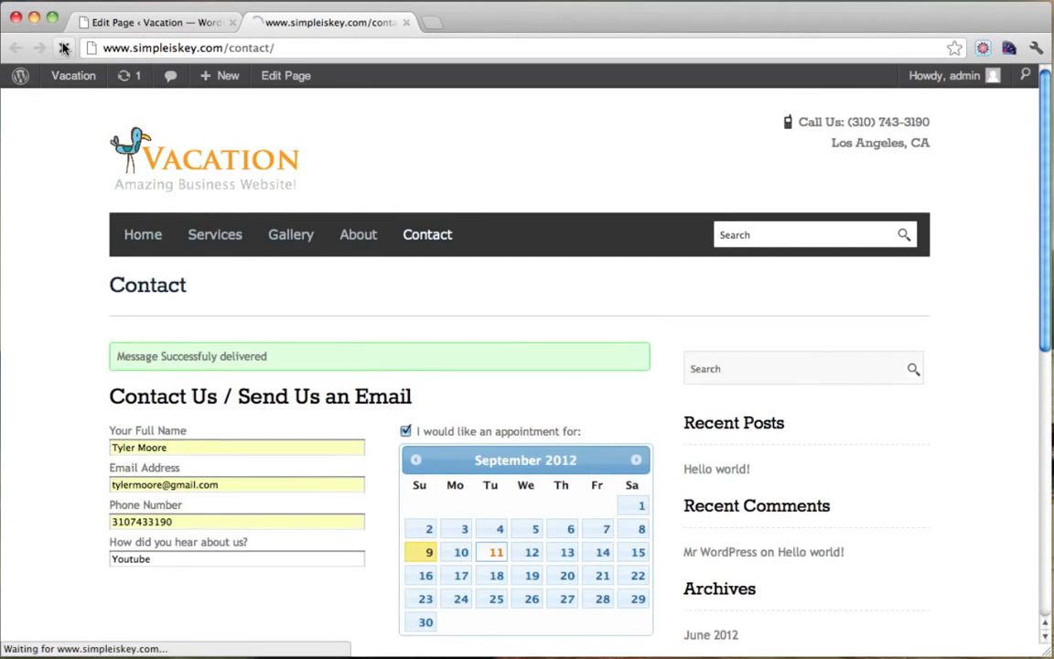
Step: Tick the appointment request on the reloaded contact form and examine its calendar, message field and send option
scroll(458, 325, "down", 1)
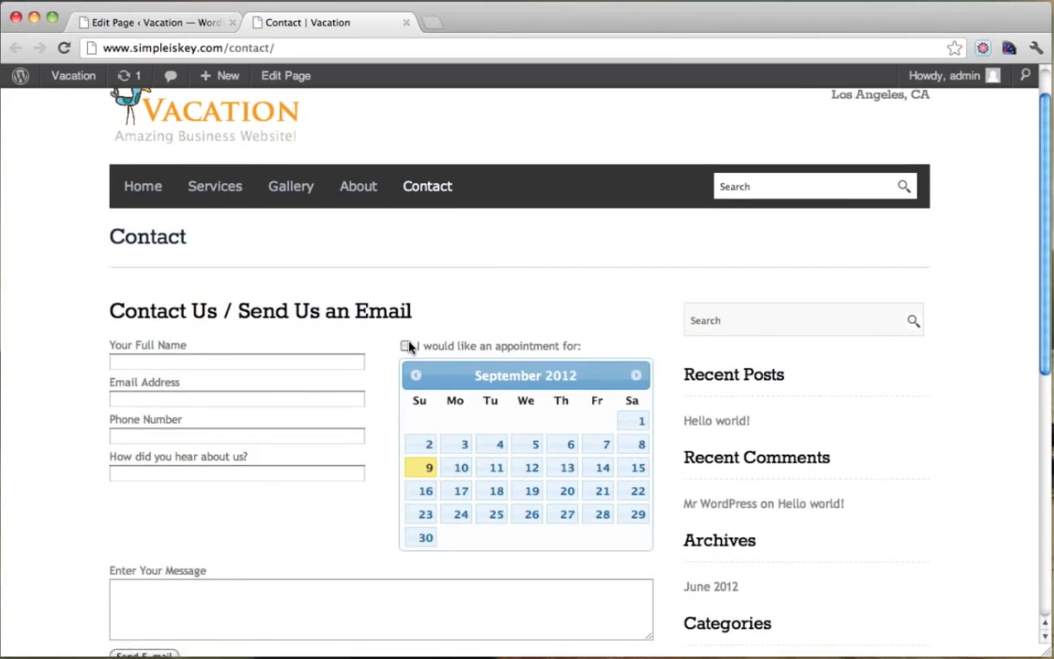
scroll(302, 302, "down", 3)
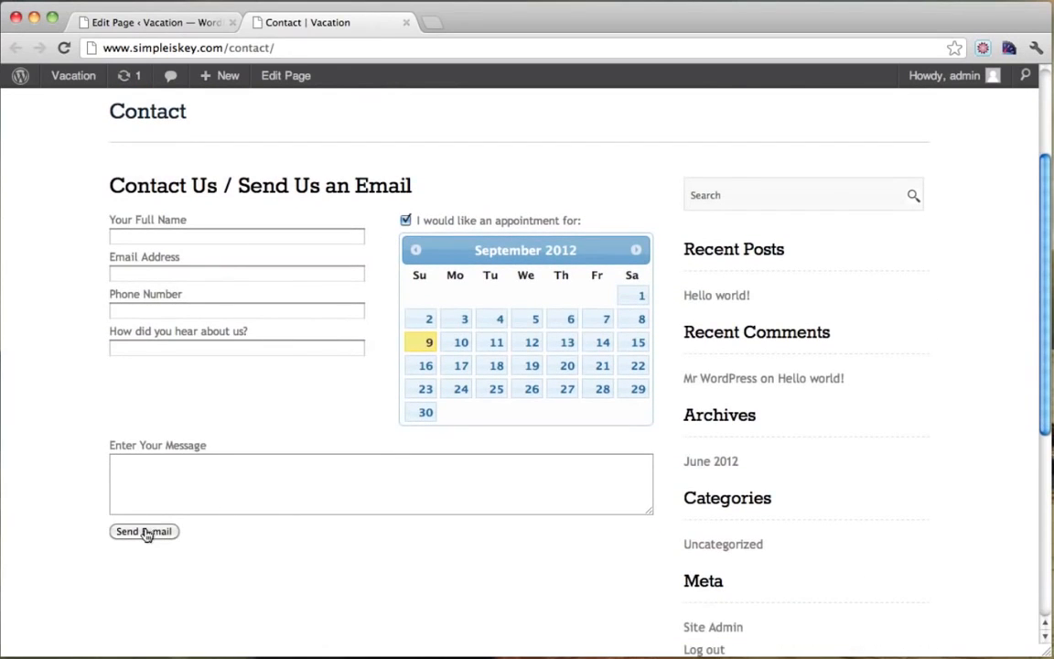
scroll(275, 508, "up", 1)
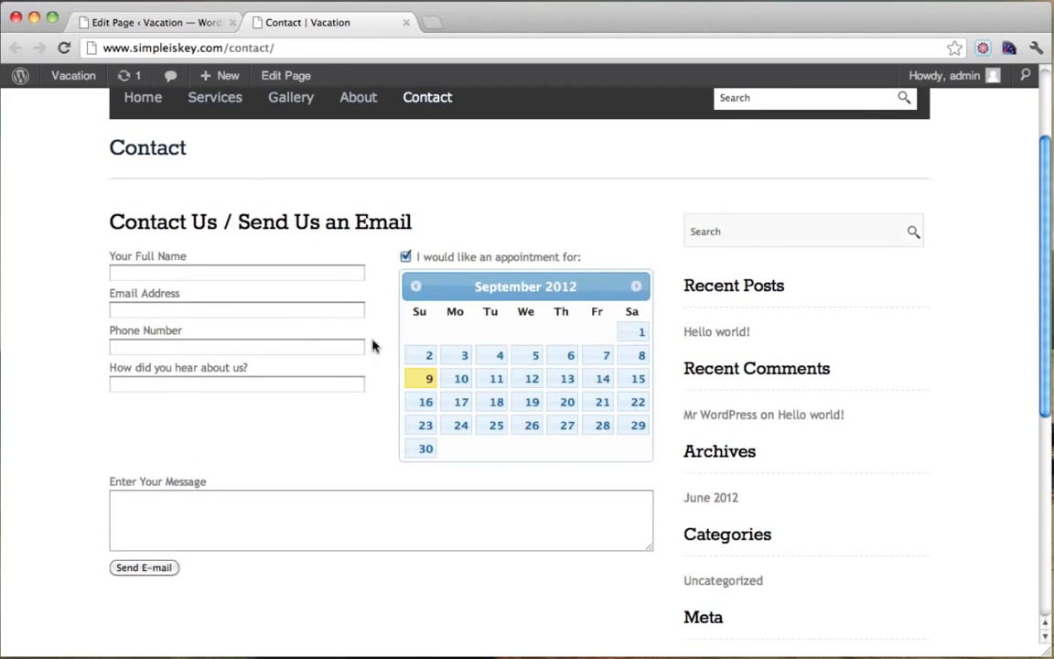
scroll(434, 378, "up", 3)
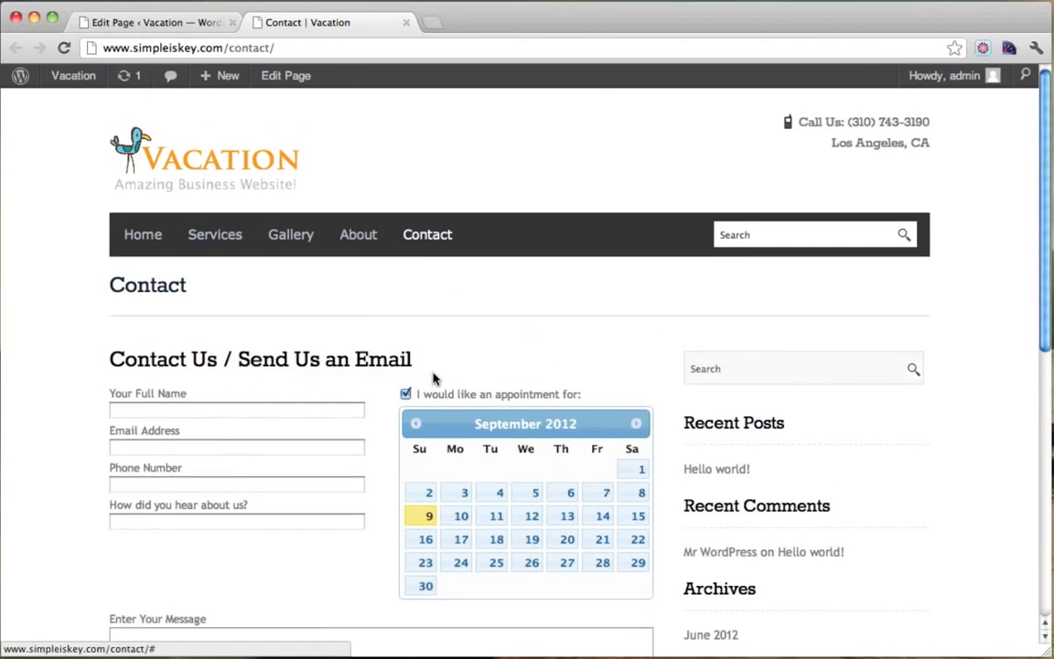
scroll(433, 378, "down", 1)
scroll(434, 378, "down", 5)
scroll(434, 378, "up", 6)
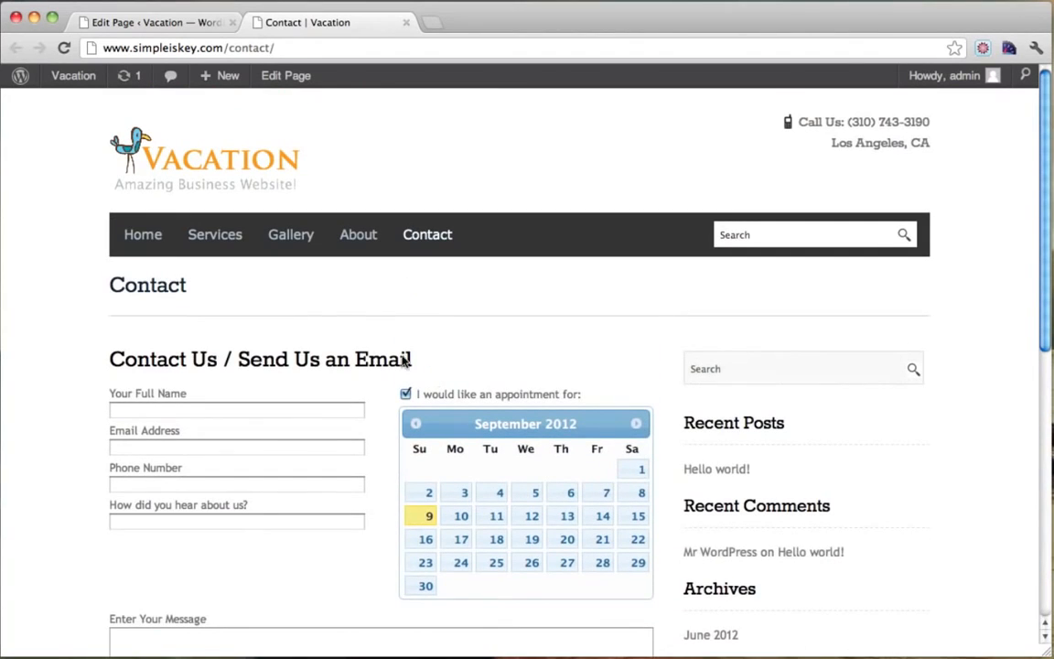
Step: Open the live home page, close its browser tab, and visit the site from the Contact page editor
left_click(142, 234)
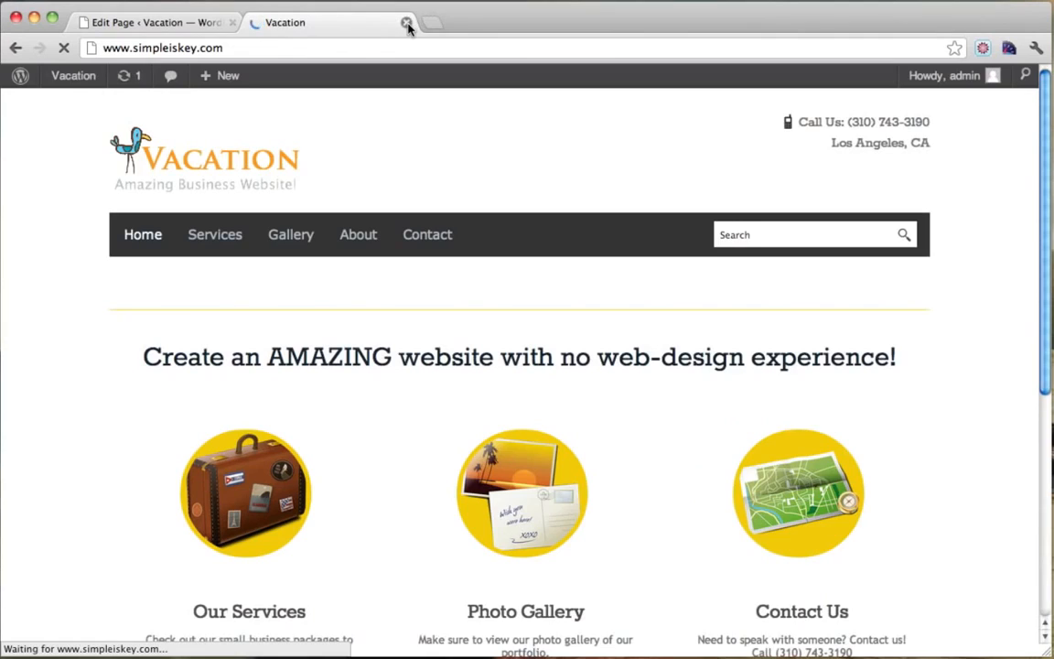
left_click(407, 24)
mouse_move(73, 75)
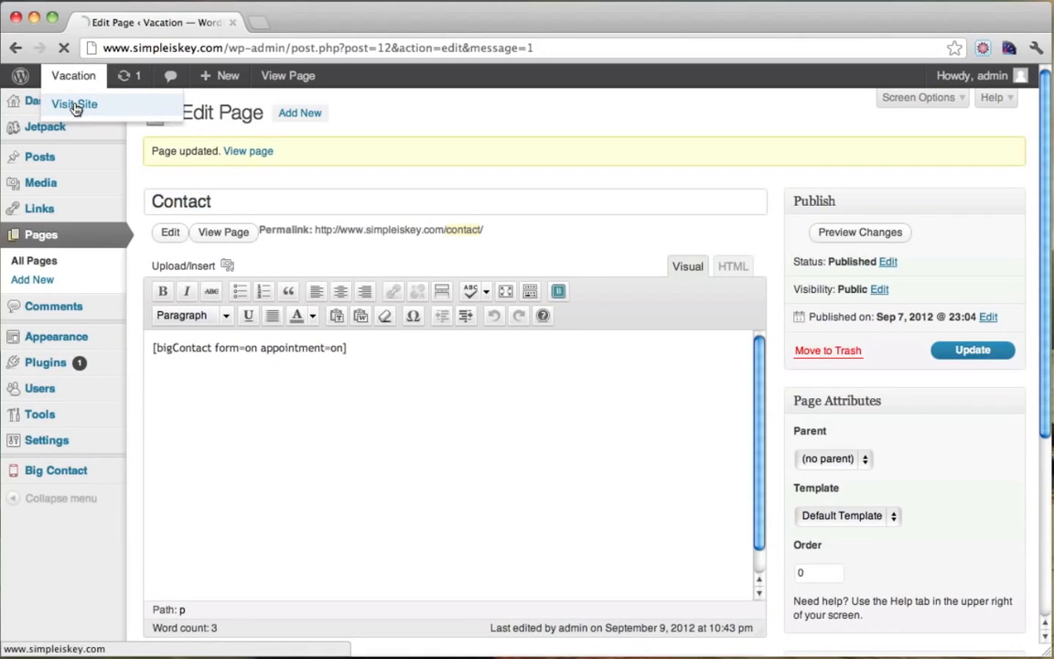
left_click(75, 106)
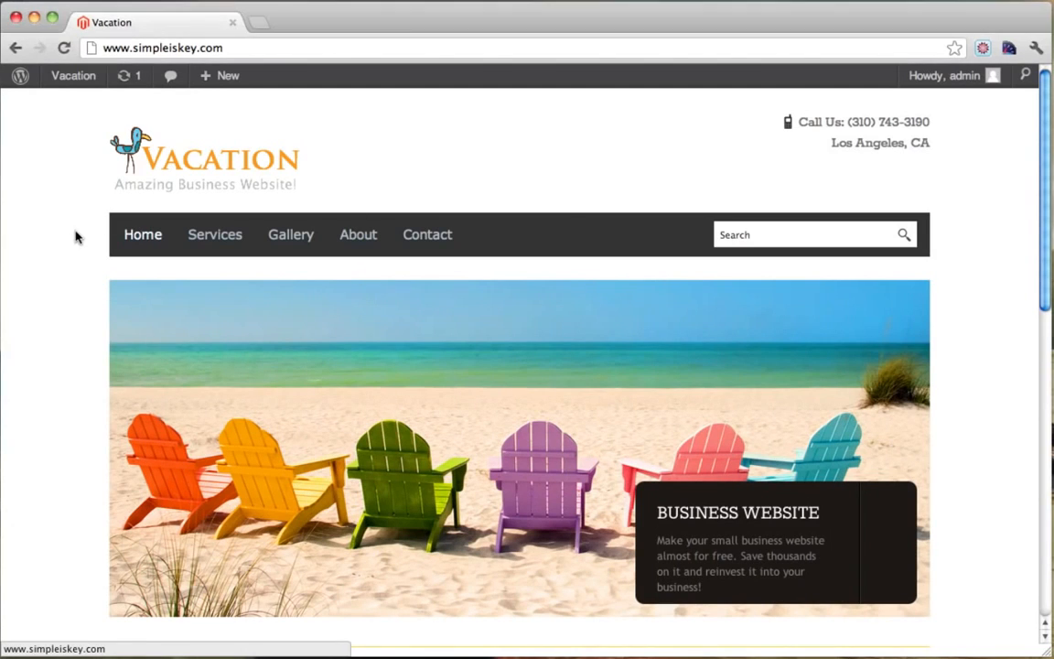
Step: Look over the site's Gallery page, open it for editing and show the editor's screen options
left_click(295, 236)
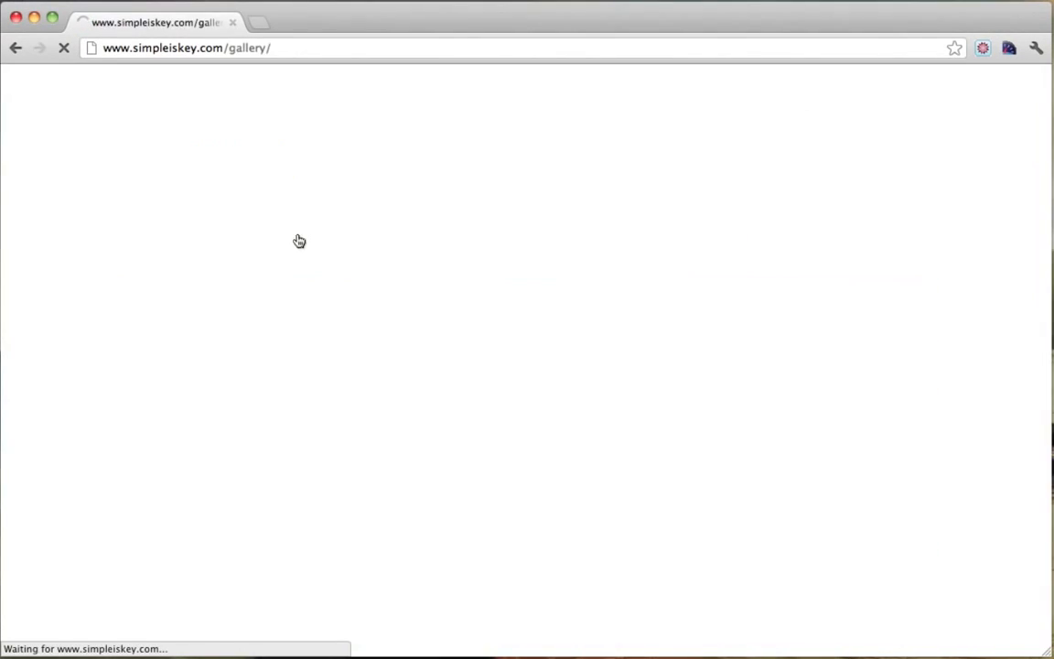
scroll(484, 306, "down", 2)
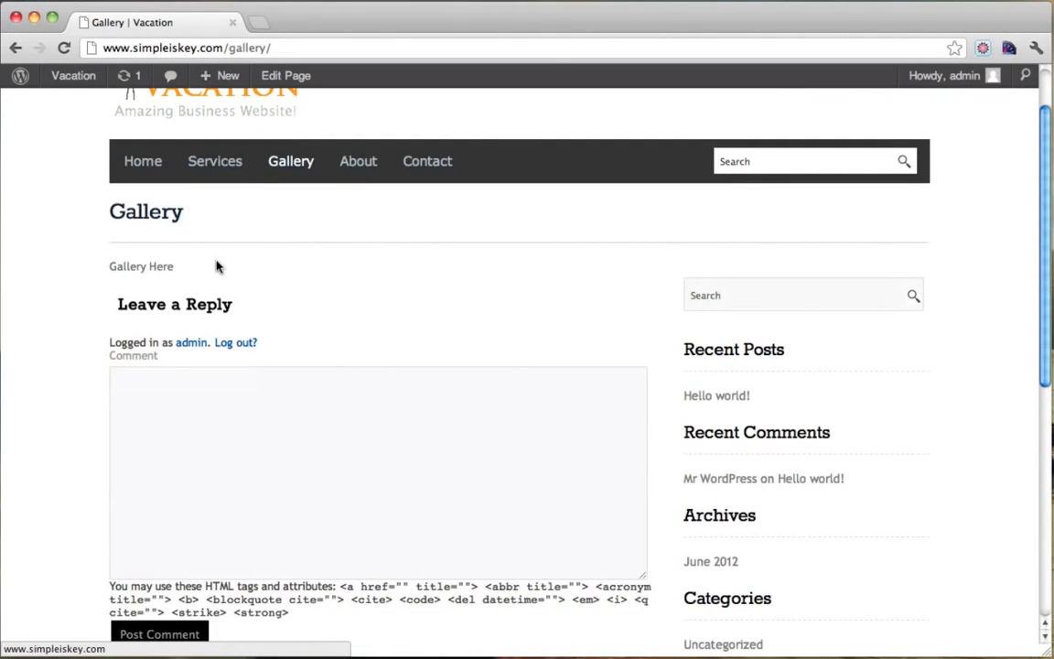
scroll(340, 398, "up", 2)
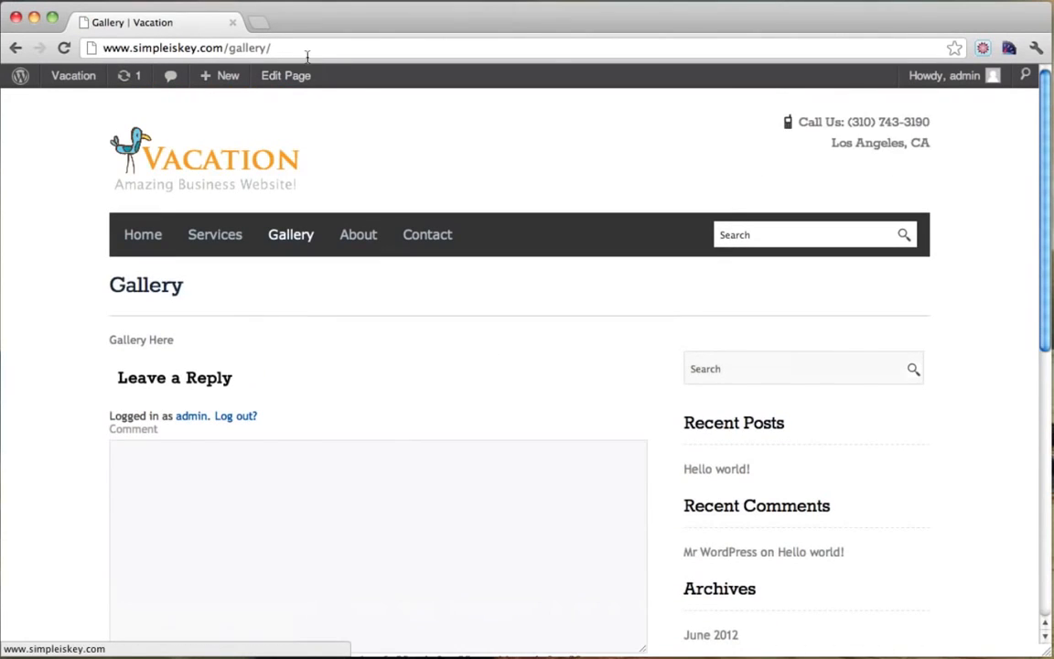
left_click(283, 86)
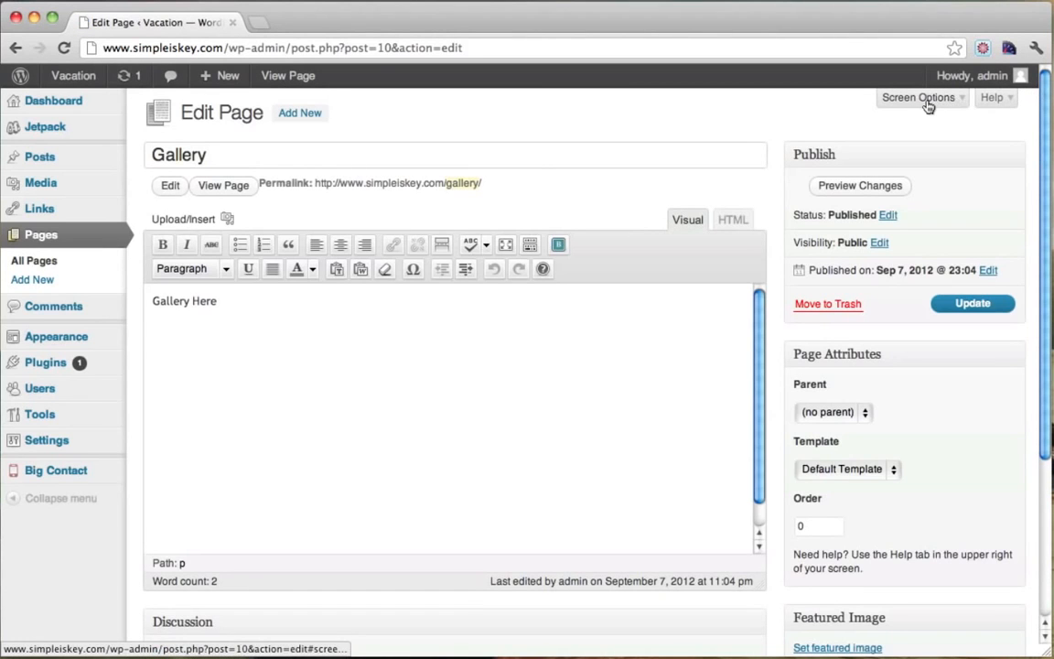
left_click(922, 98)
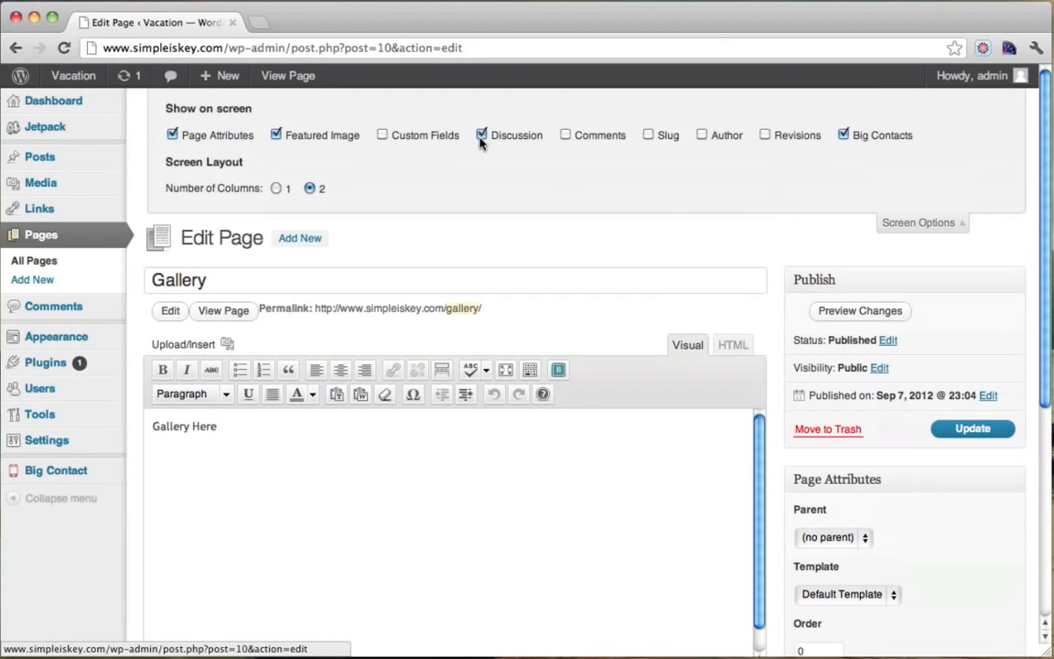
Step: Update the Gallery page with comments and trackbacks disallowed in its discussion settings
scroll(700, 258, "down", 5)
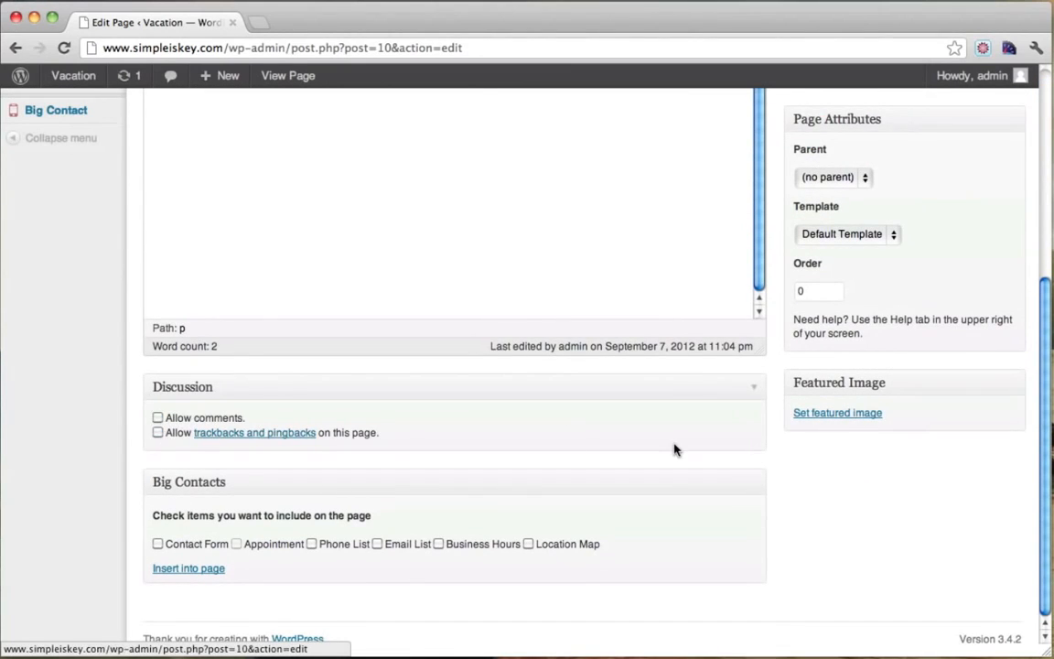
scroll(674, 449, "up", 5)
left_click(976, 348)
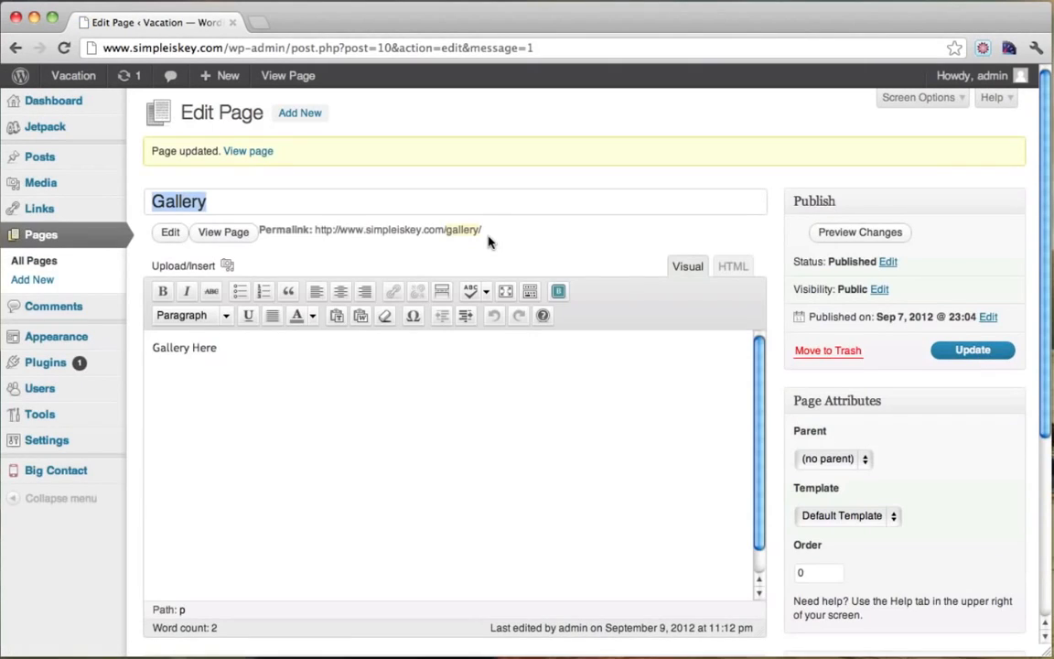
Step: View the updated Gallery page on the live site and look it over down to the footer
left_click(224, 232)
scroll(503, 351, "down", 3)
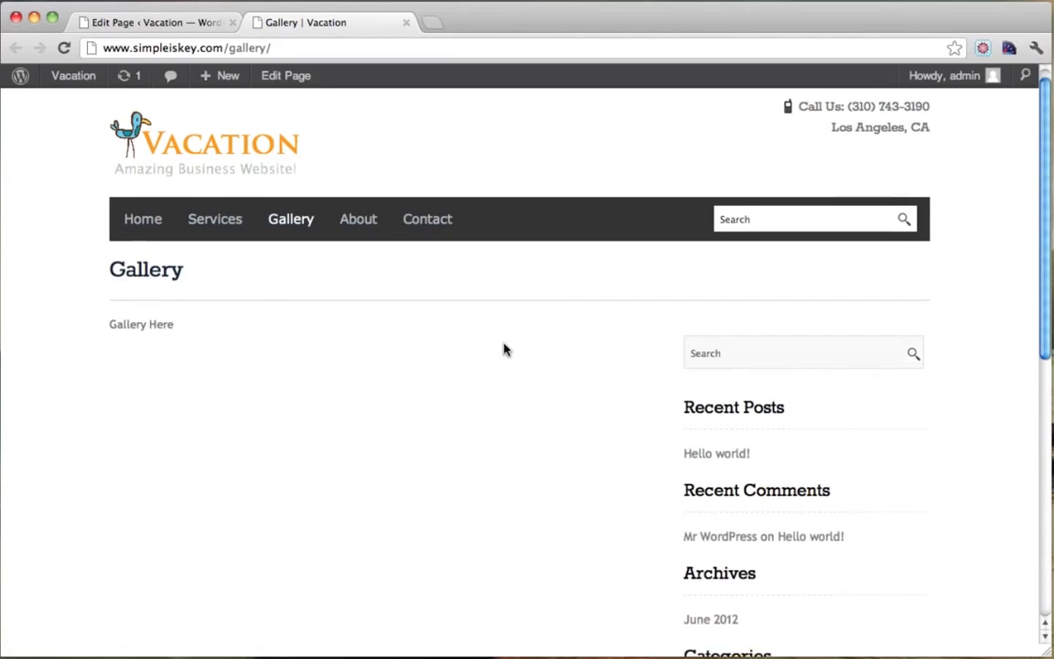
scroll(288, 280, "down", 6)
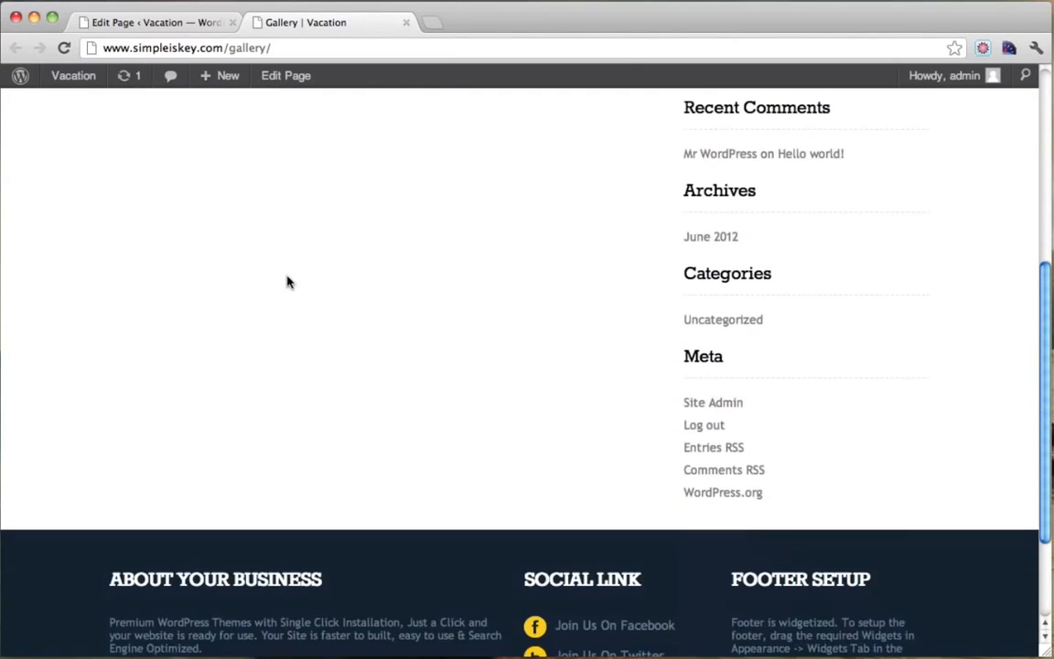
scroll(457, 278, "up", 9)
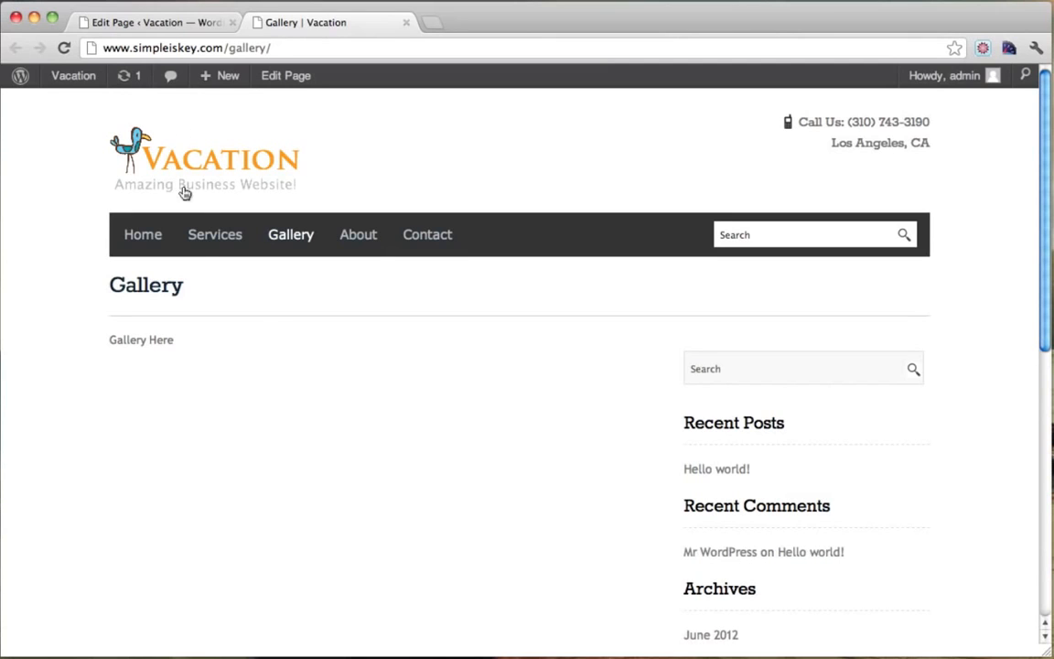
Step: Go from the live Gallery page to the site's admin dashboard and close the browser tab holding the page editor
left_click(152, 24)
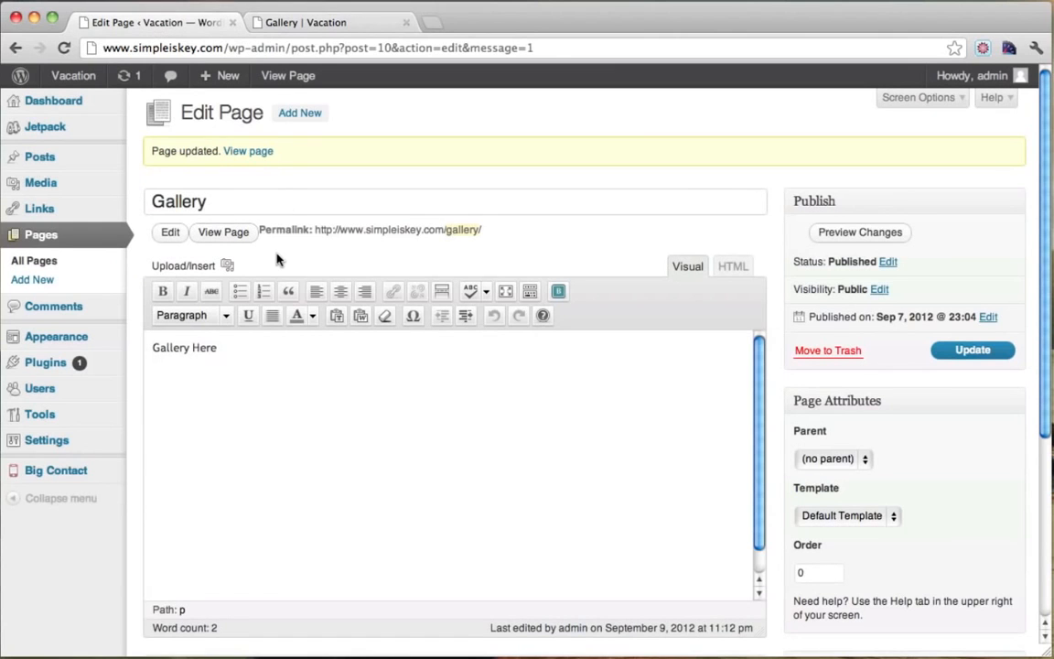
left_click(313, 23)
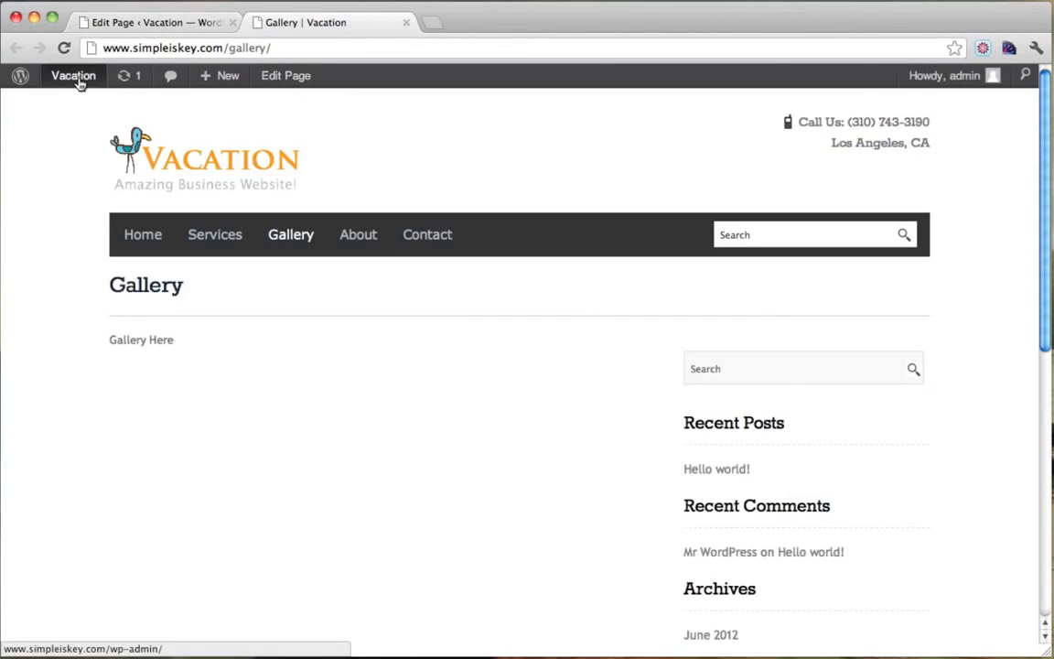
mouse_move(81, 94)
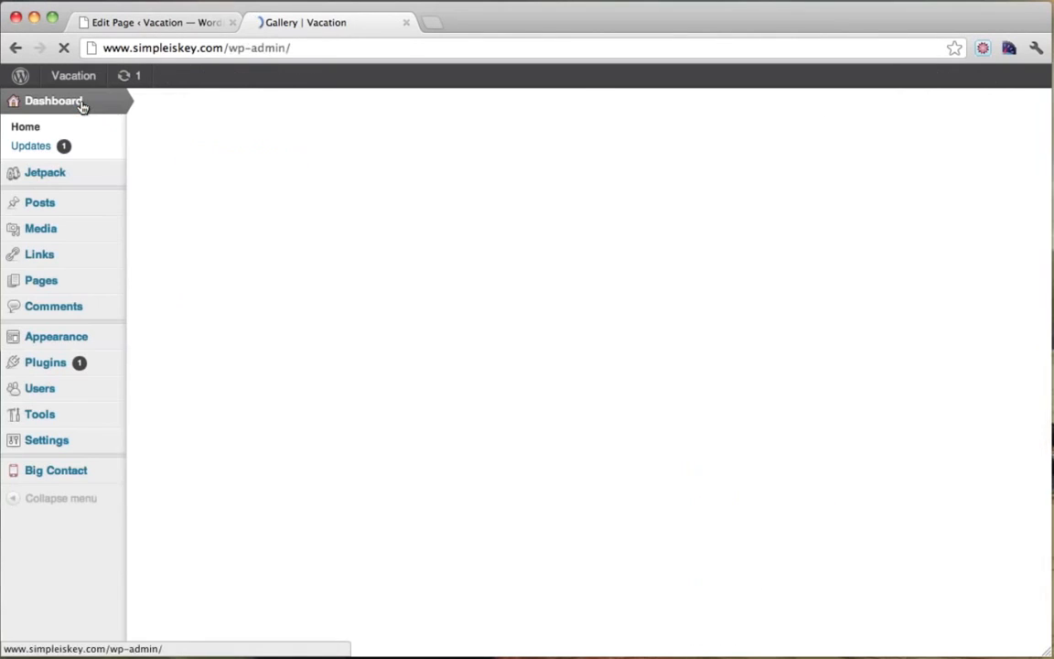
left_click(233, 23)
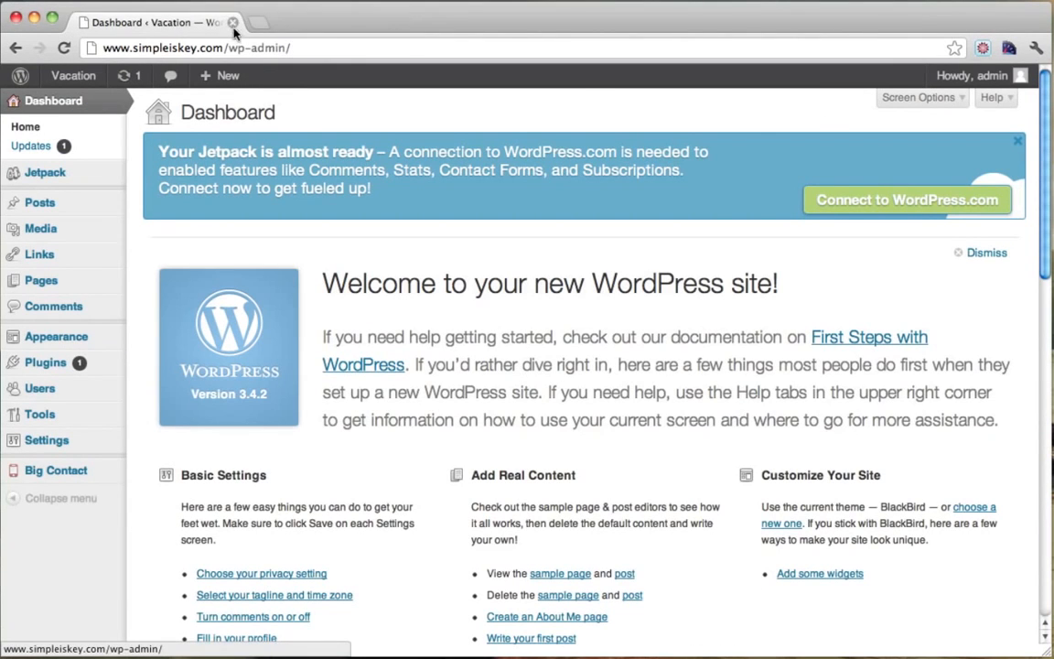
Step: Search for new plugins to install with the keyword "gallery"
left_click(48, 366)
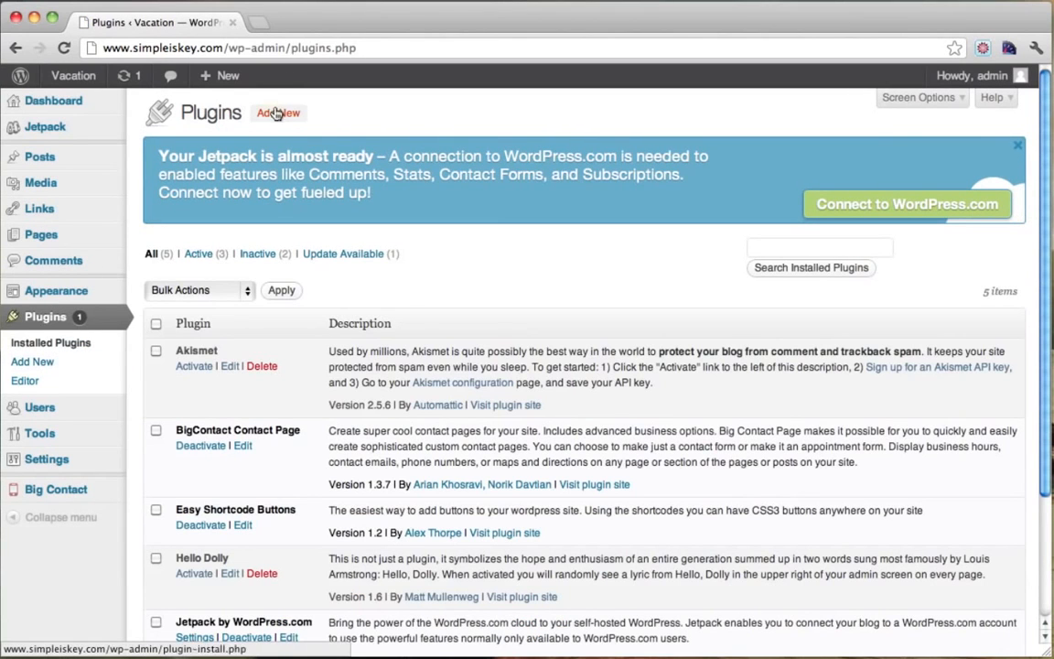
left_click(272, 114)
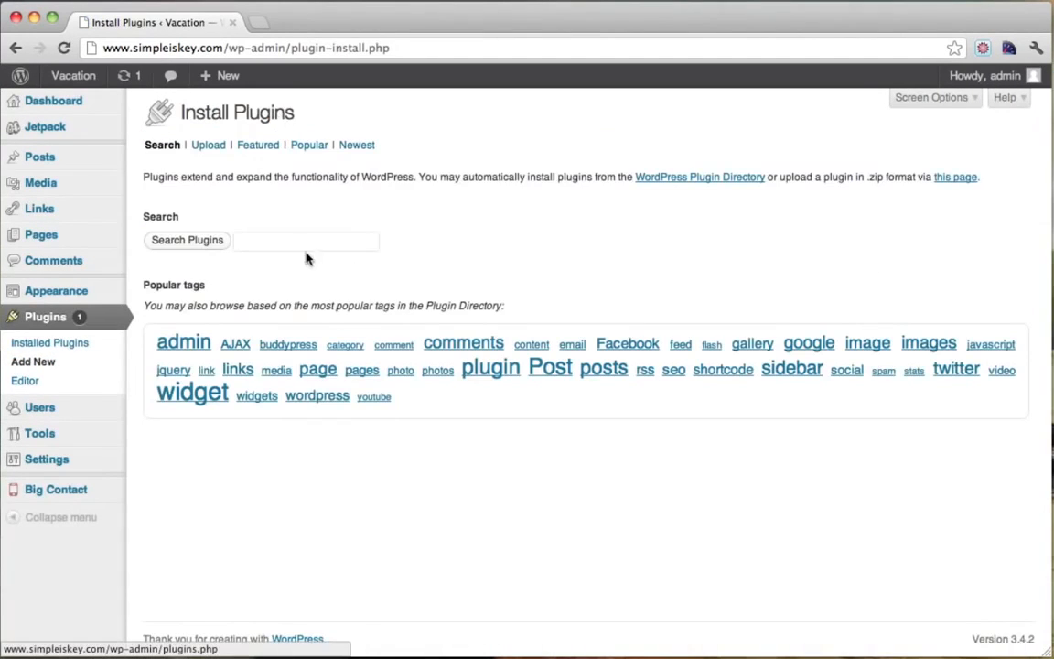
left_click(293, 242)
type("galler")
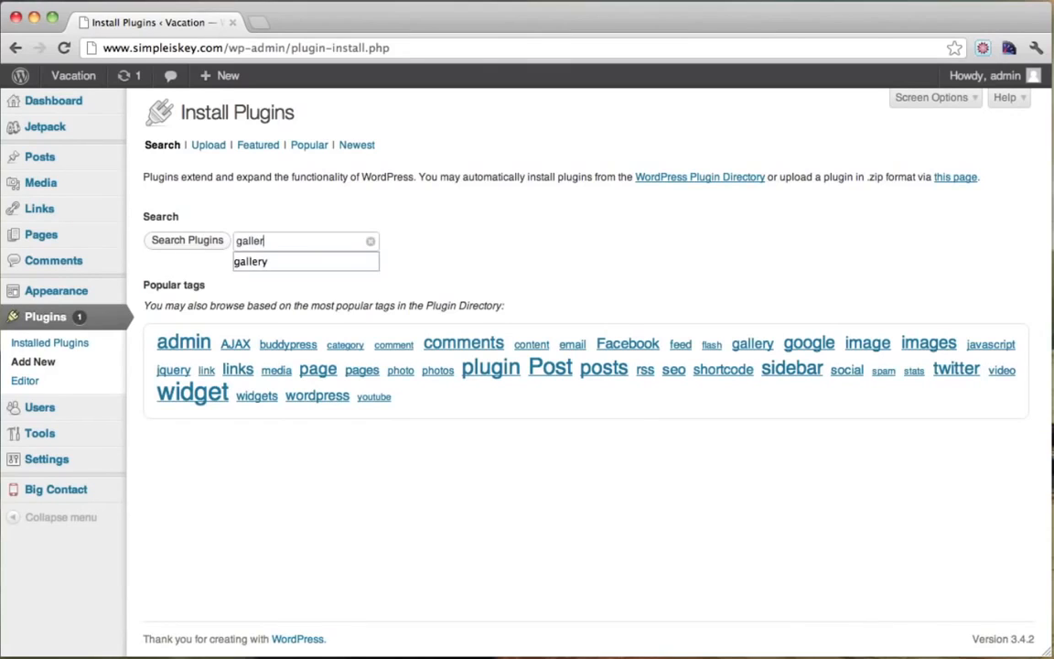
type("y")
key("Return")
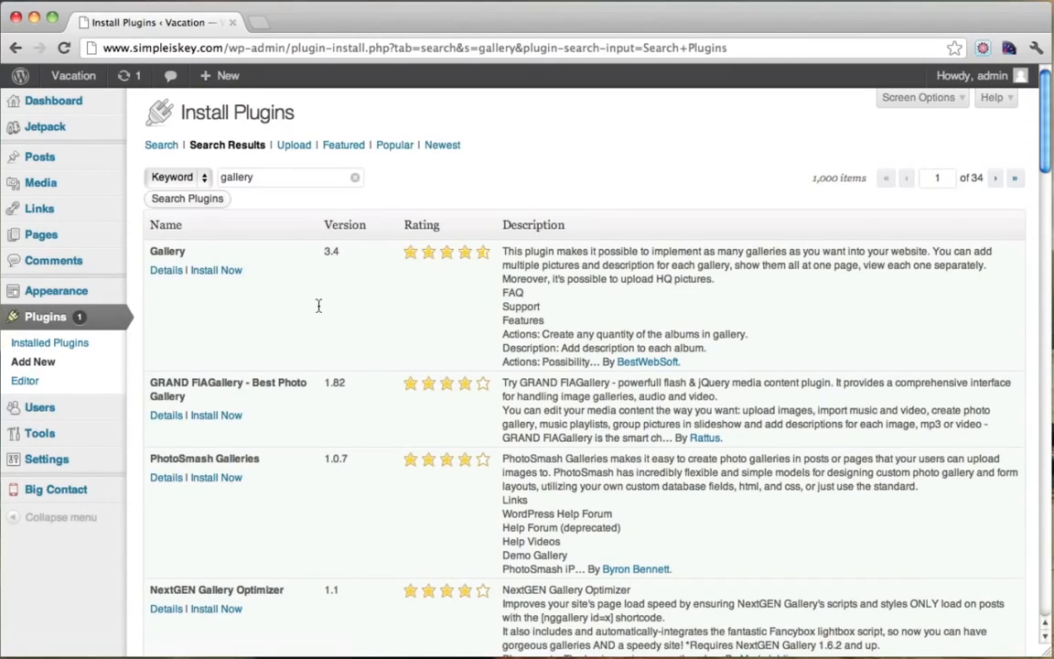
Step: Look through the gallery plugin results, find NextGEN Gallery and read its detailed description and features
scroll(319, 307, "down", 15)
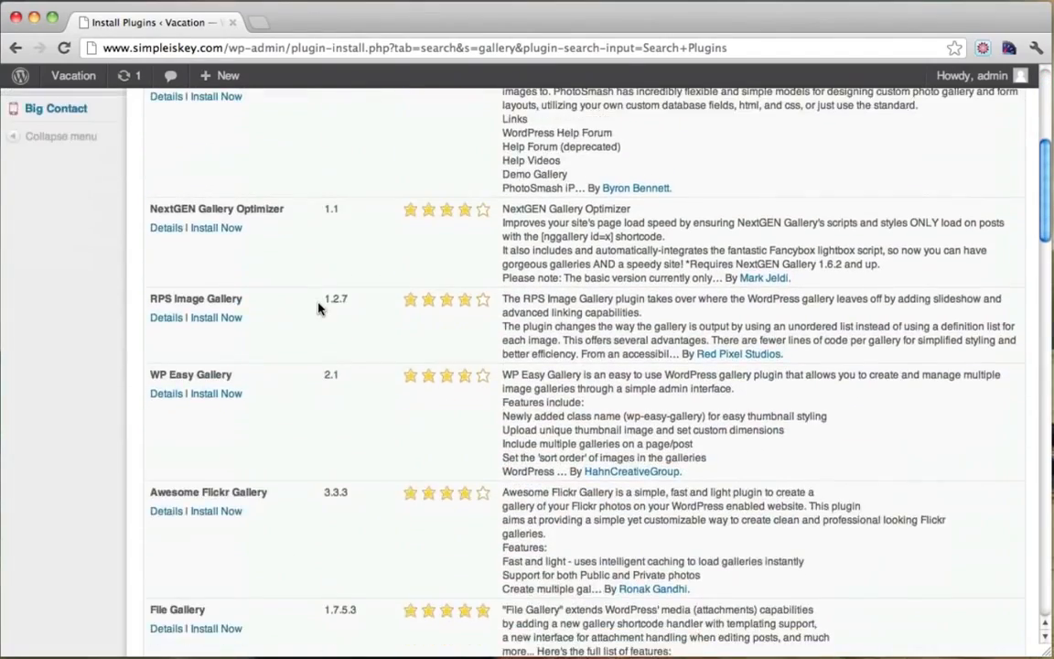
scroll(318, 309, "down", 5)
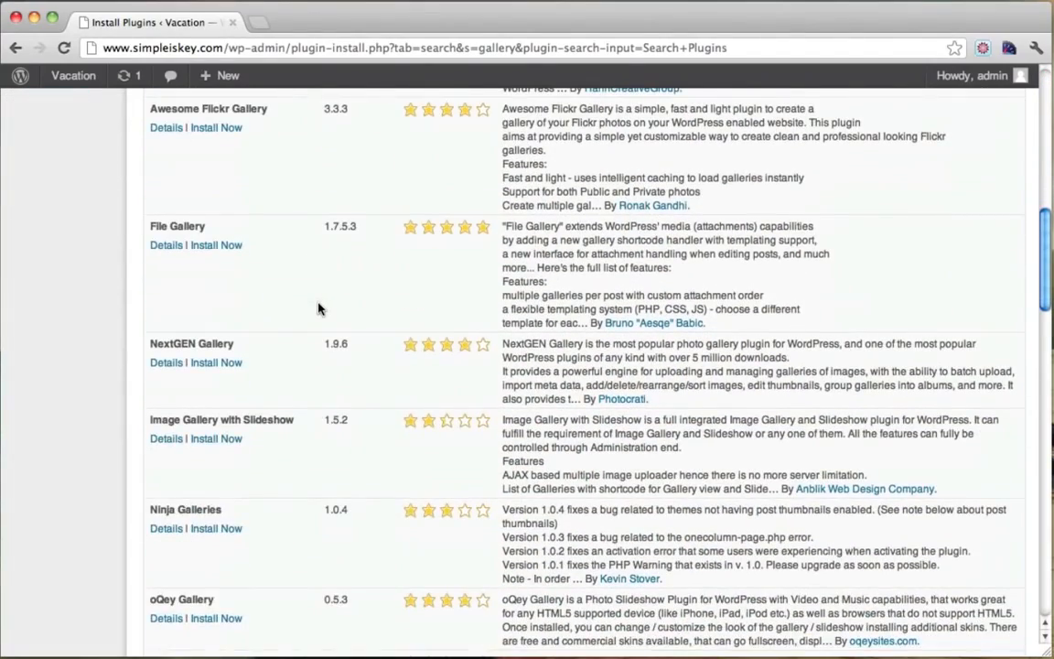
scroll(319, 308, "up", 2)
scroll(376, 332, "up", 5)
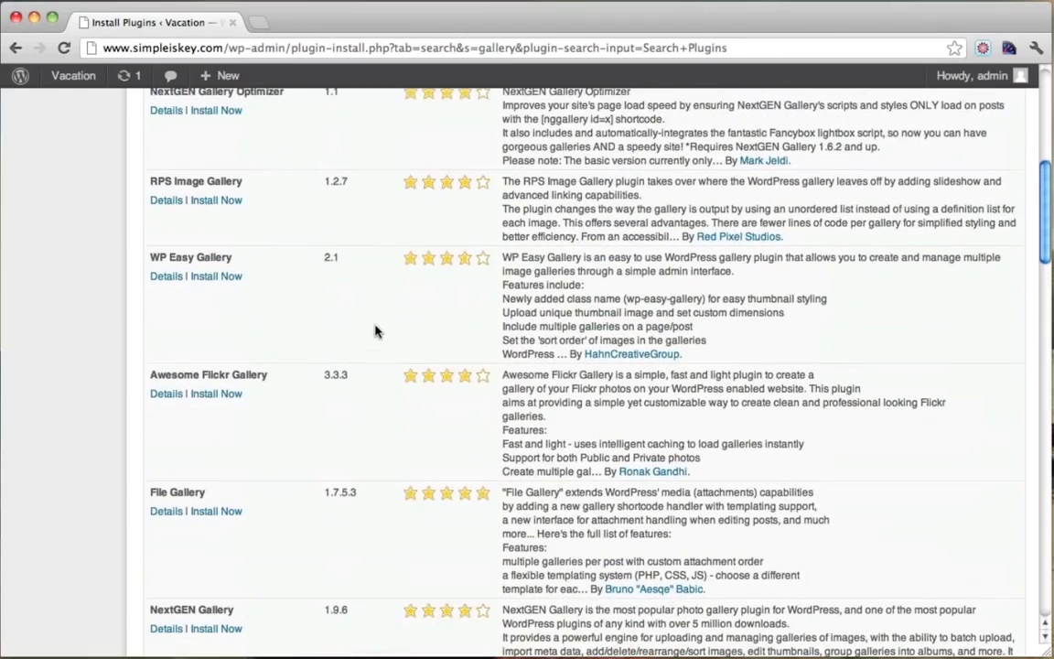
scroll(429, 447, "down", 4)
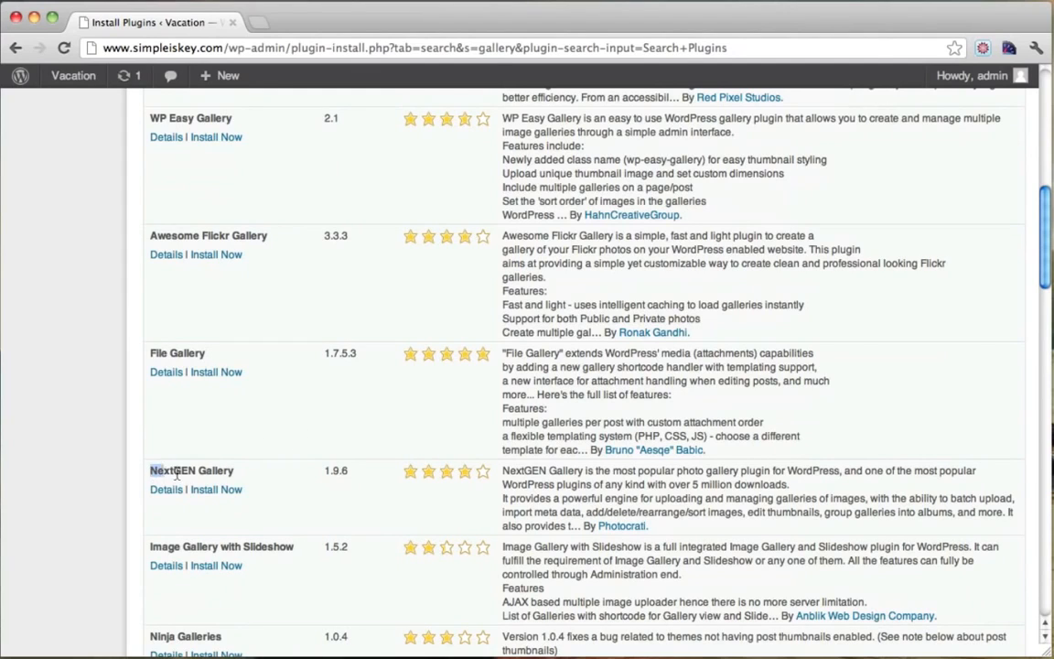
left_click_drag(176, 473, 235, 471)
left_click(235, 470)
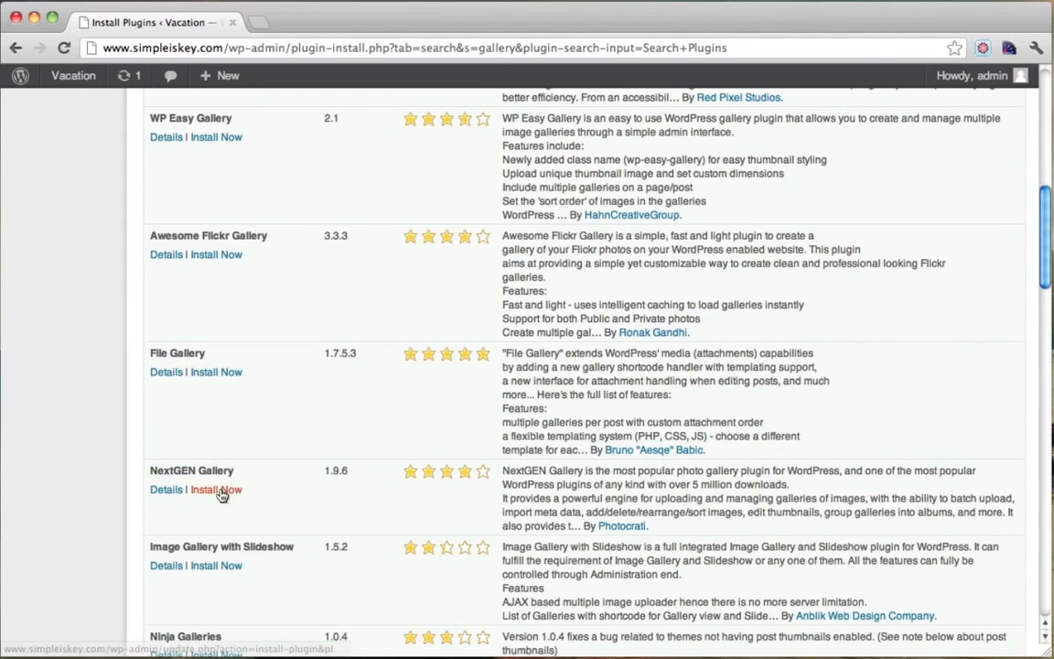
left_click(161, 490)
scroll(372, 282, "down", 5)
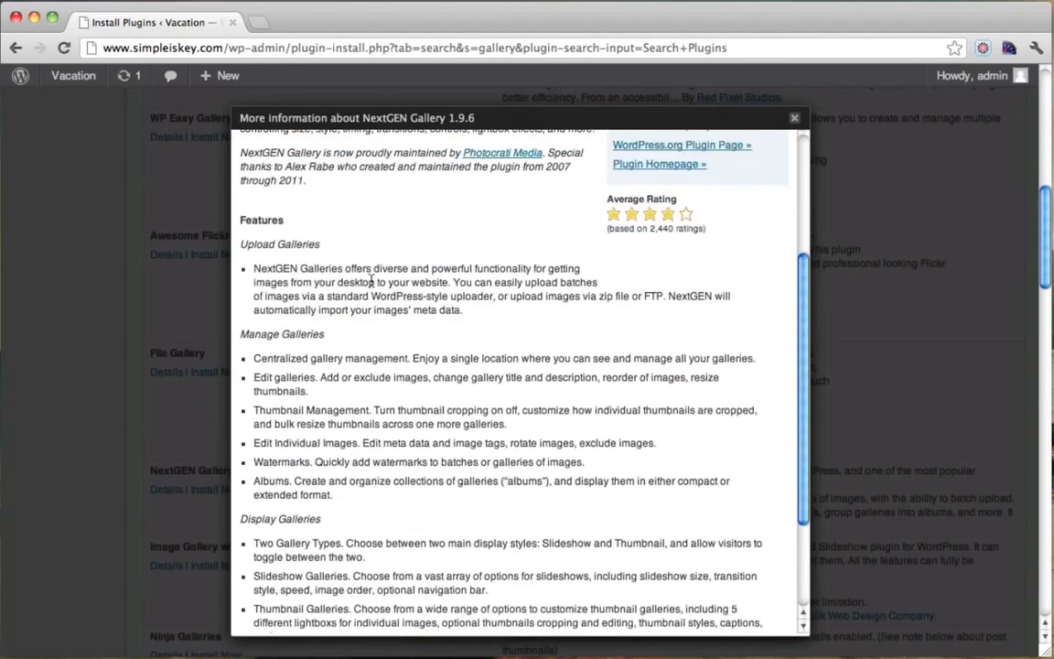
scroll(371, 282, "up", 8)
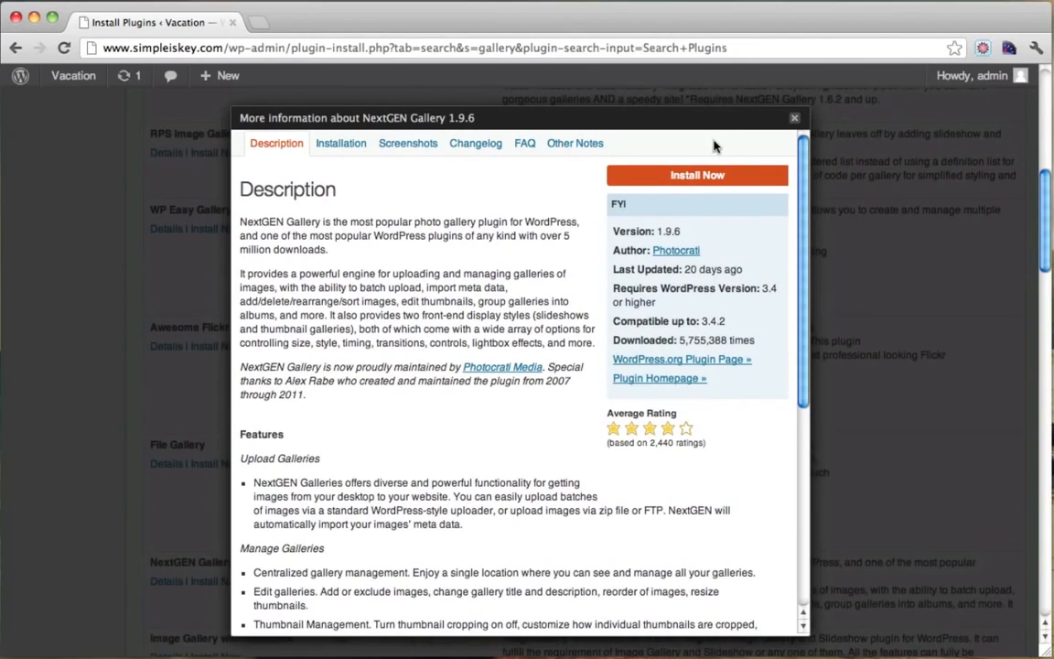
Step: Install and activate the NextGEN Gallery 1.9.6 plugin, and dismiss its announcement
left_click(670, 178)
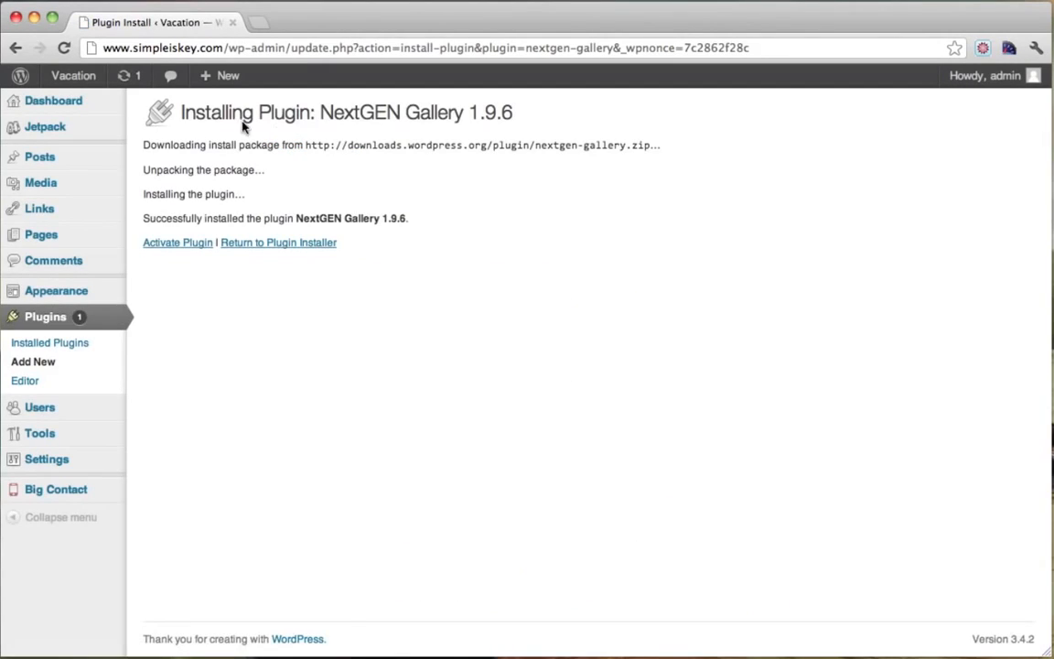
left_click(181, 244)
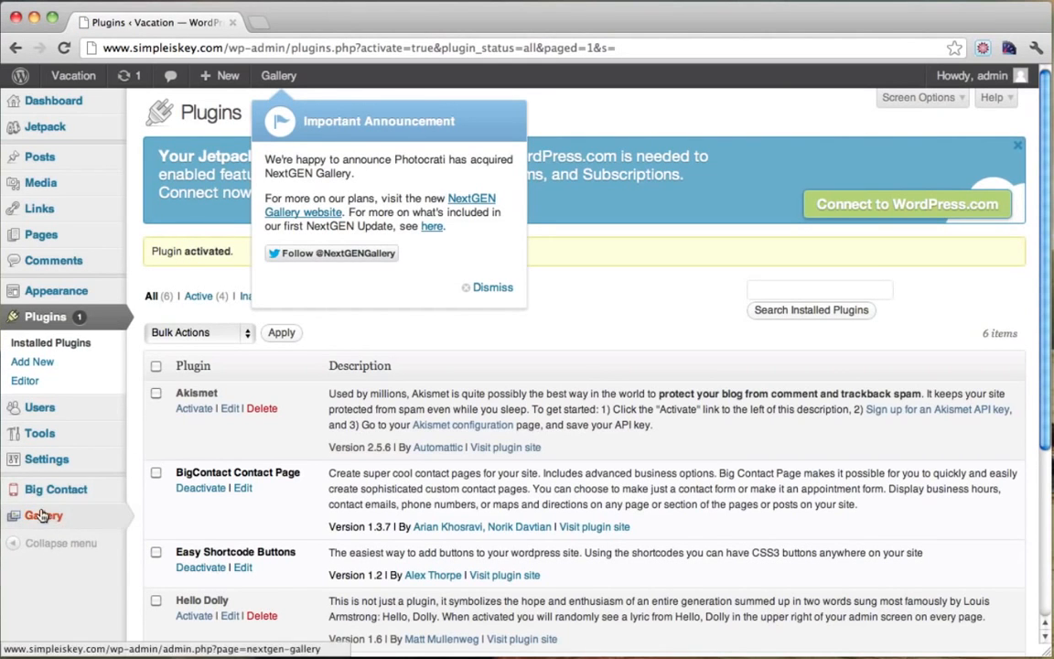
left_click(492, 287)
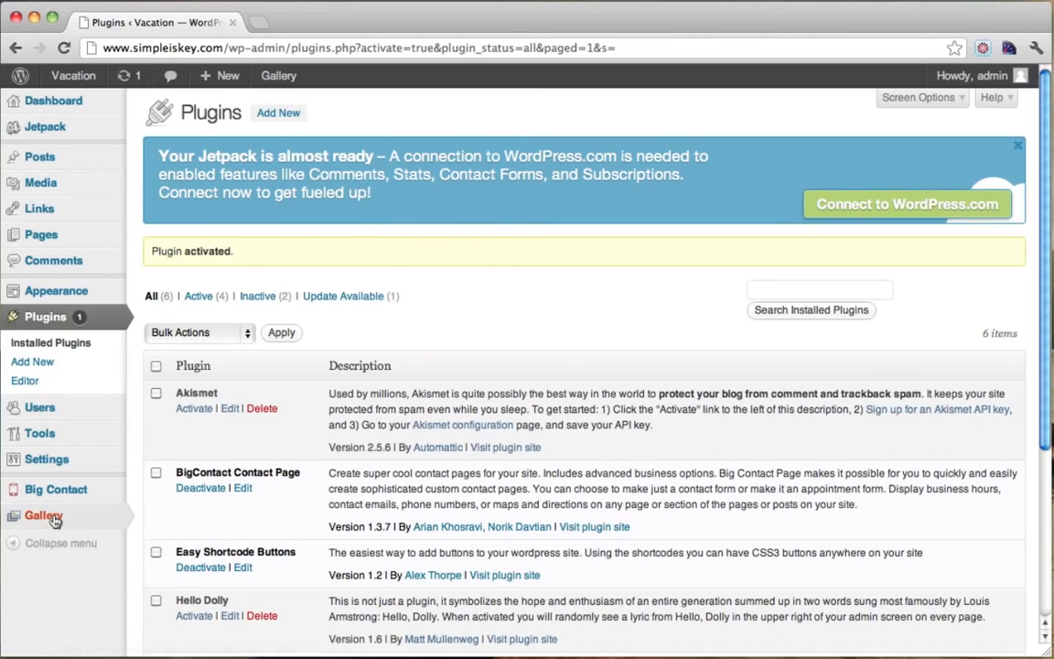
Step: Open the NextGEN Gallery overview and look over its contents
mouse_move(56, 519)
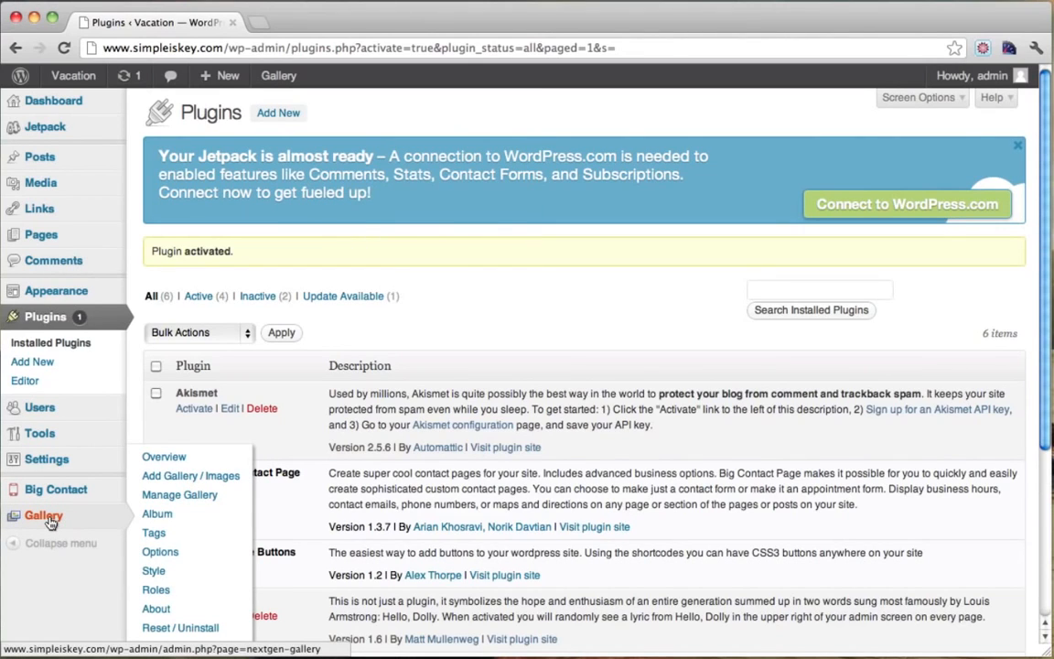
left_click(48, 517)
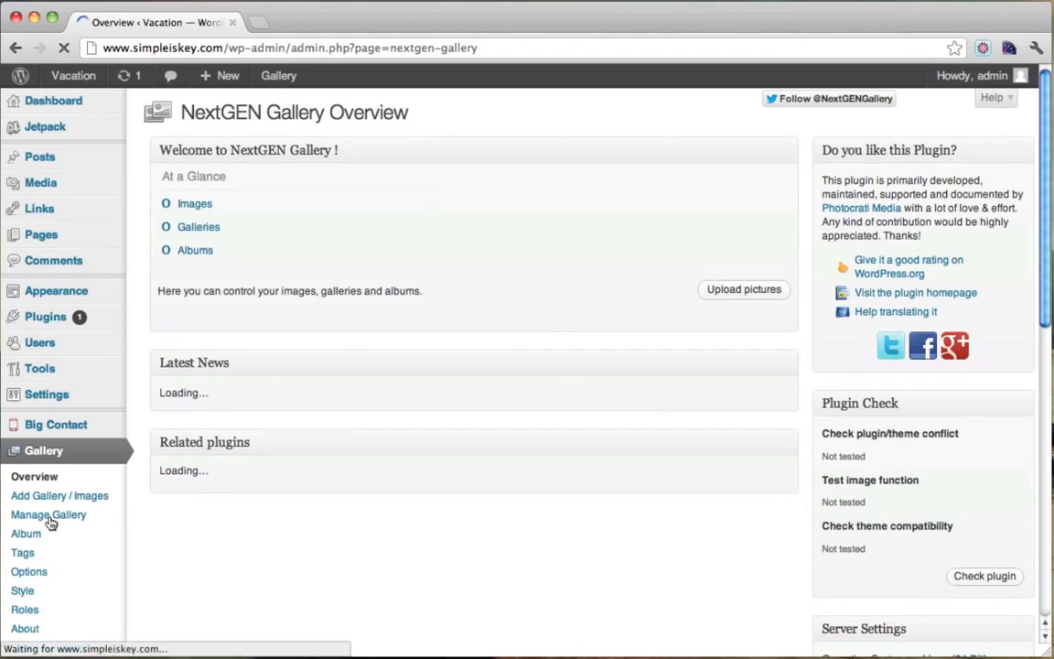
scroll(256, 339, "down", 2)
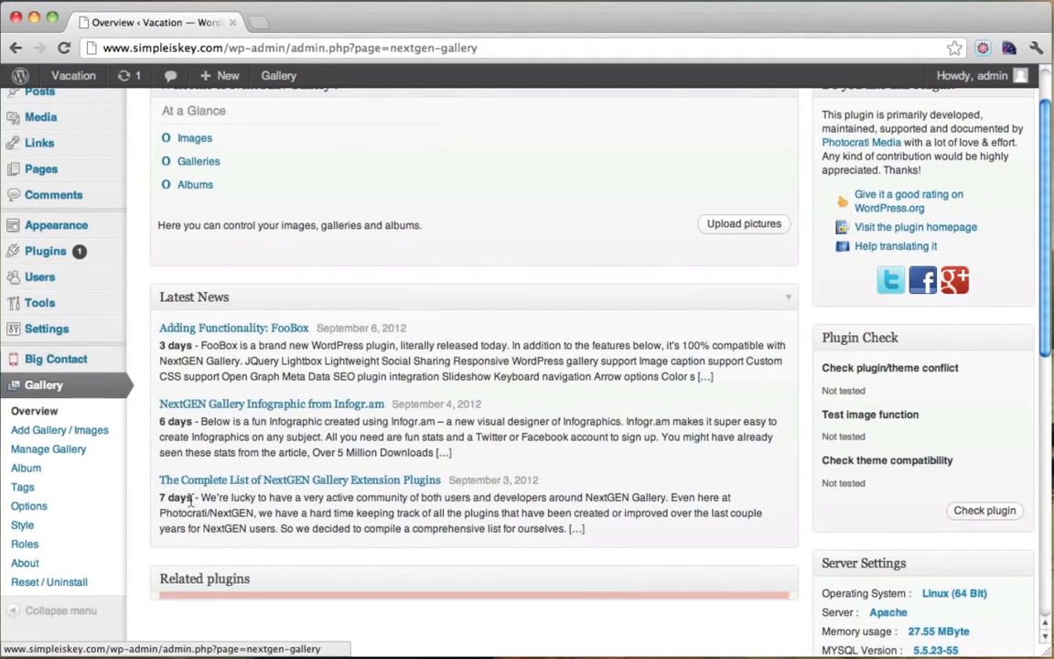
Step: Add a new NextGEN gallery named "Portfolio"
left_click(50, 432)
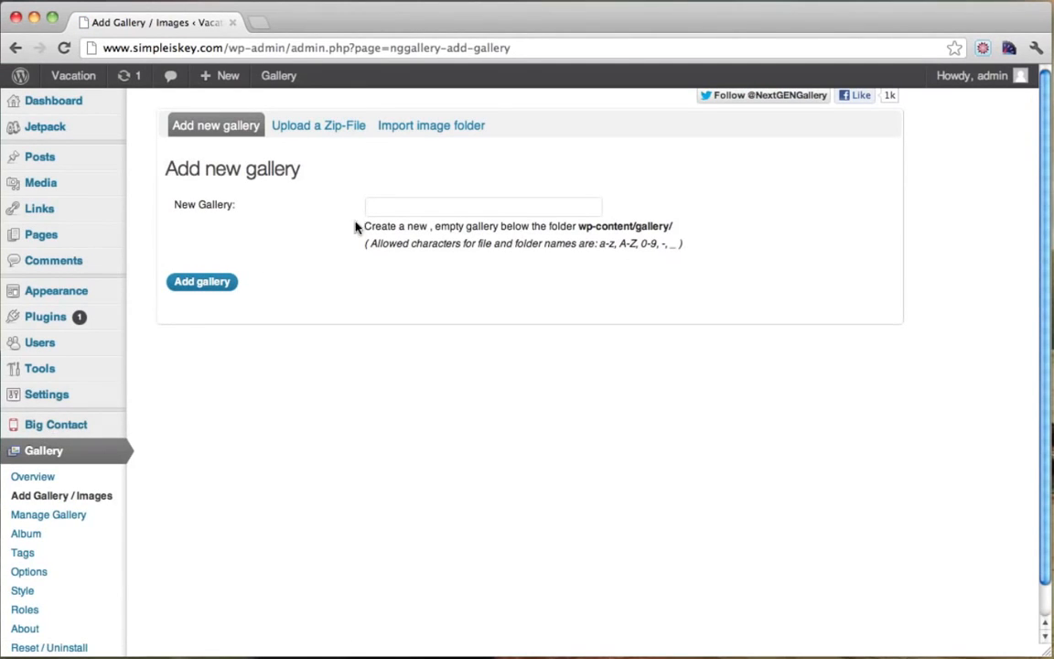
left_click(400, 205)
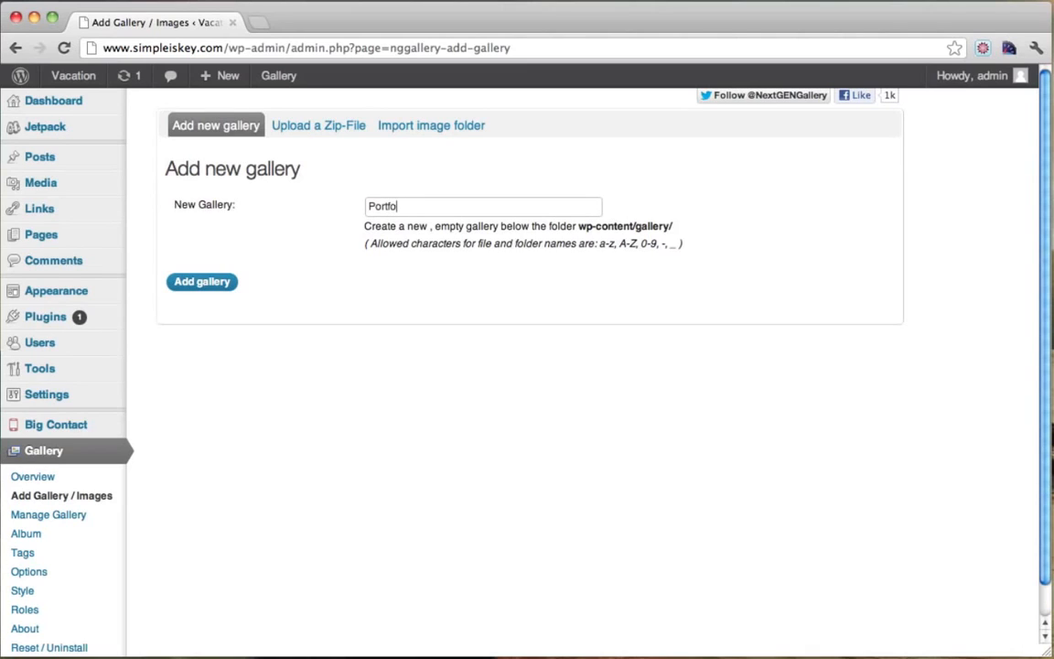
left_click_drag(437, 208, 351, 207)
left_click(426, 207)
left_click(203, 282)
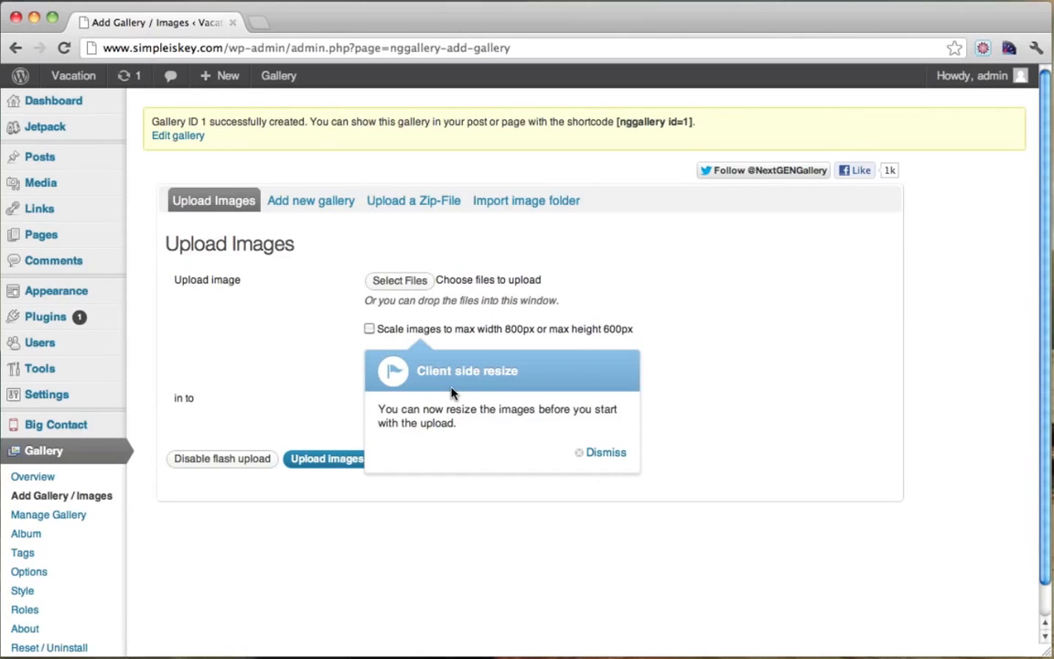
Step: Dismiss the client side resize tip and choose the images 2B25.jpeg through Pink.jpg from the Desktop's Gallery folder for upload
left_click(597, 453)
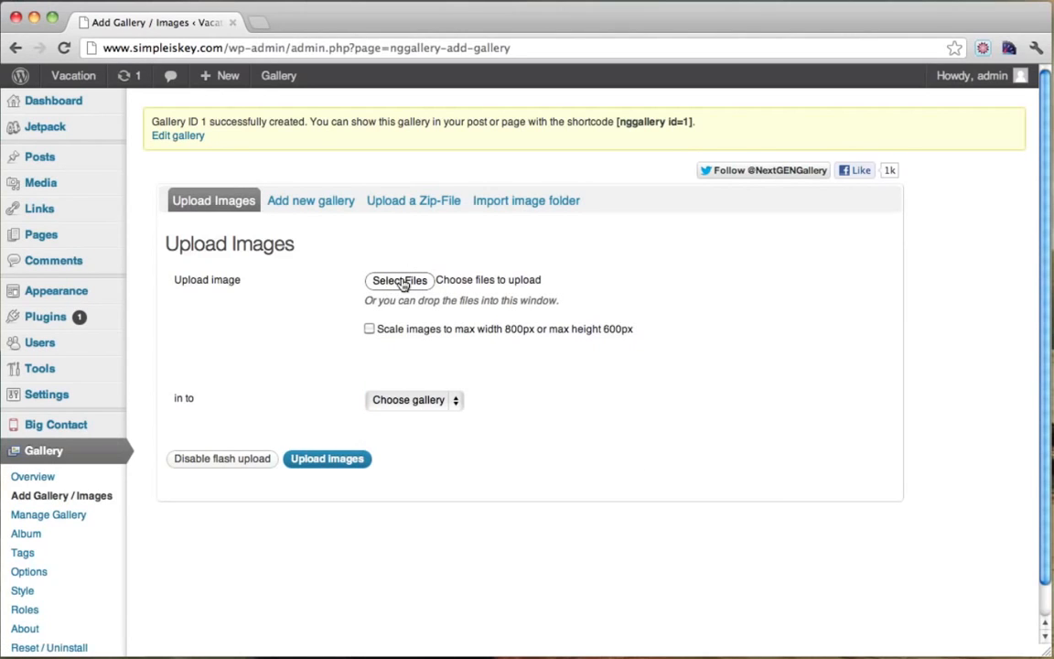
left_click(400, 281)
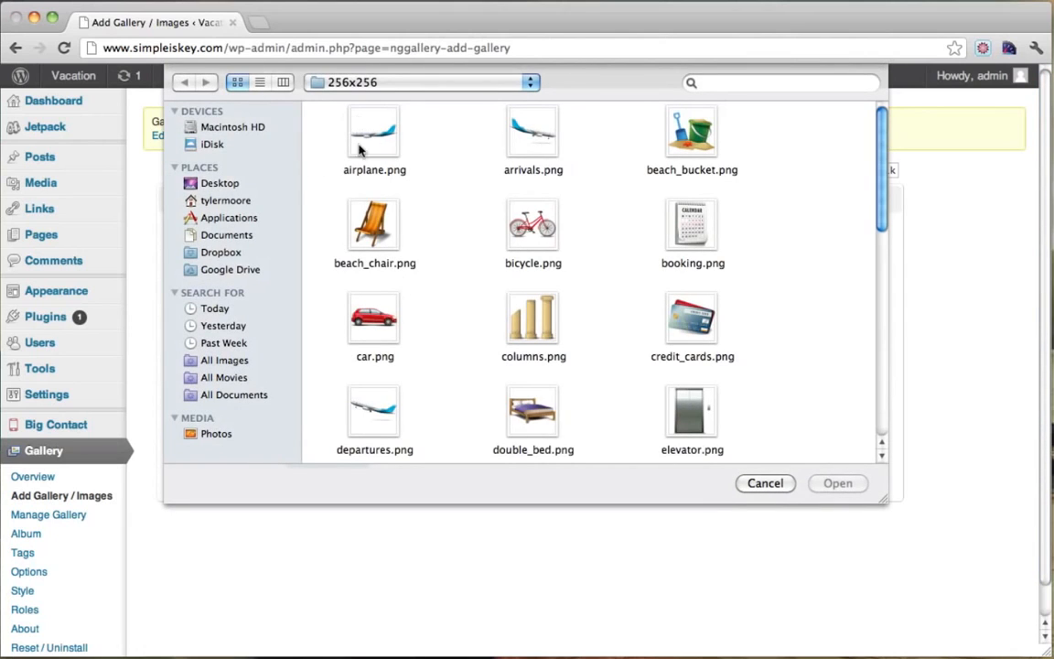
left_click(220, 187)
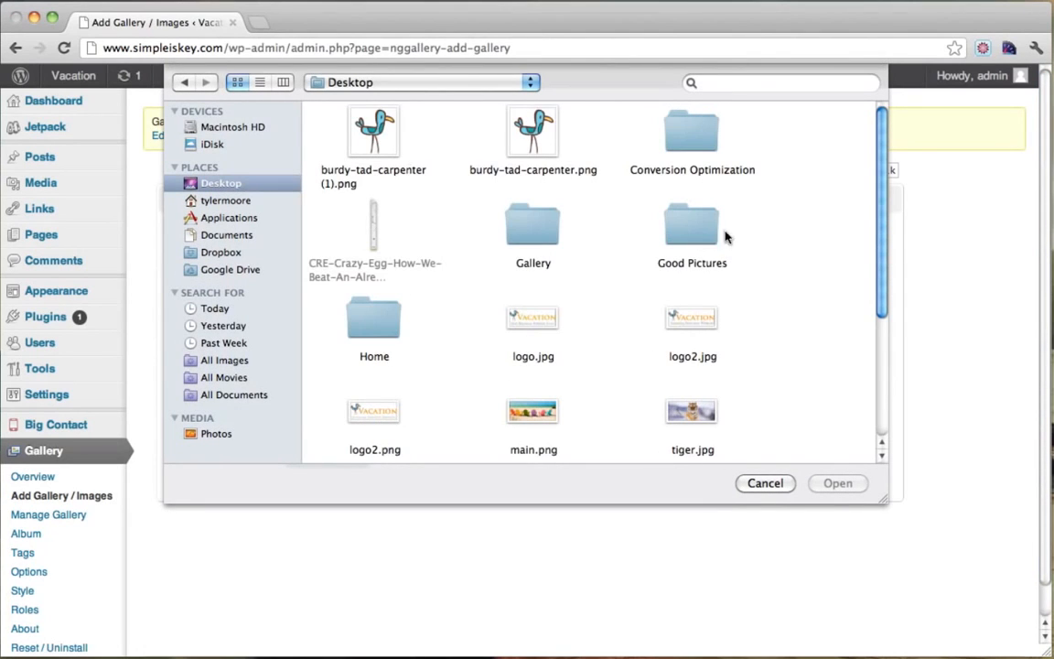
double_click(531, 228)
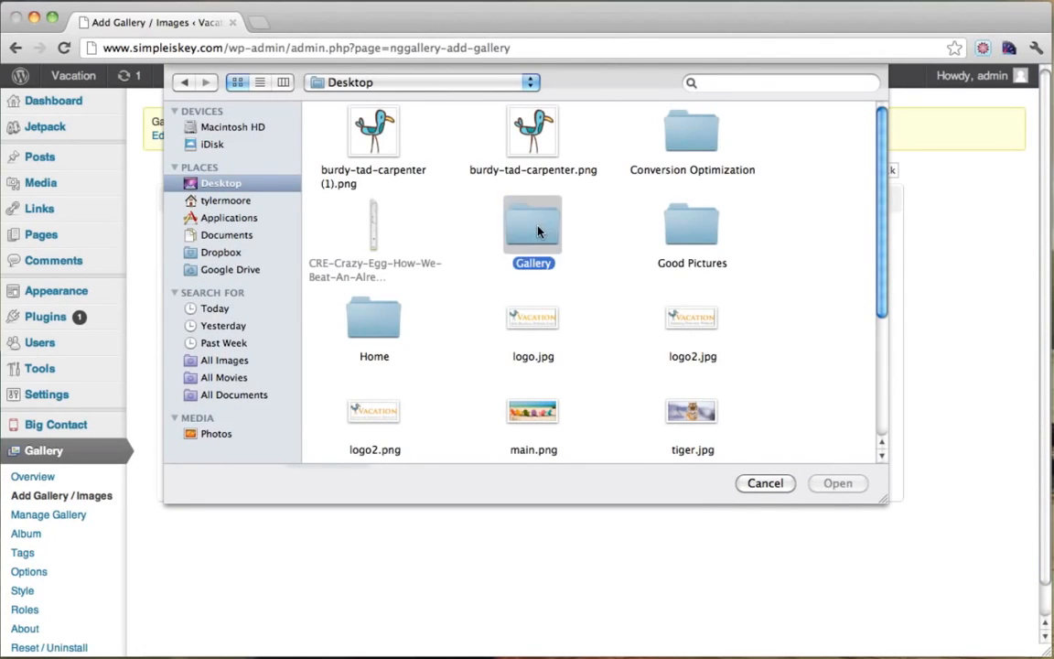
left_click(259, 82)
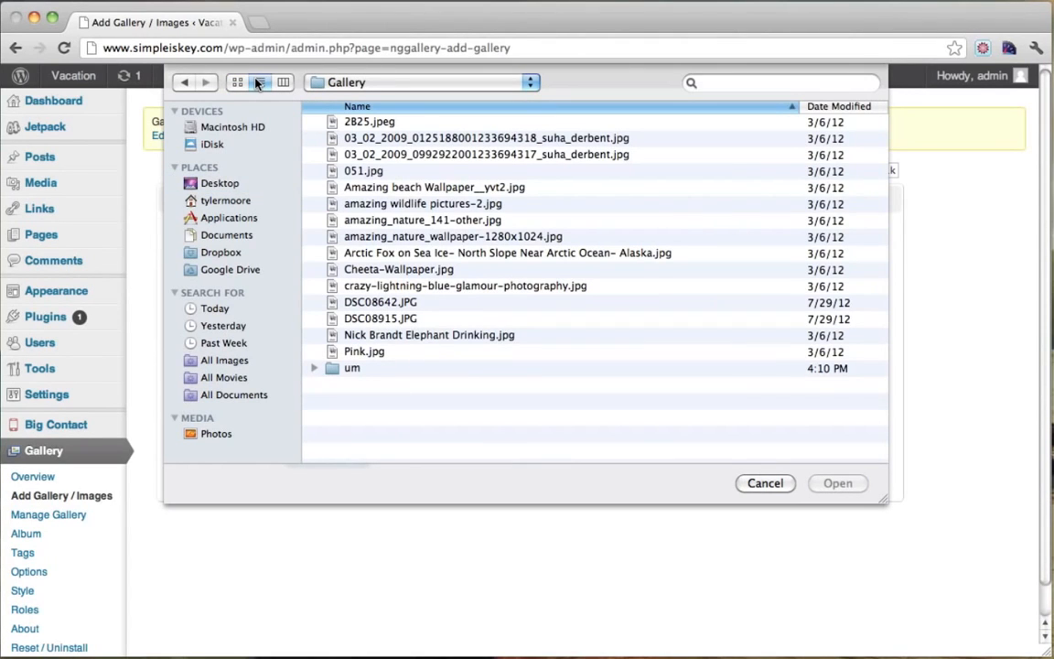
left_click(375, 128)
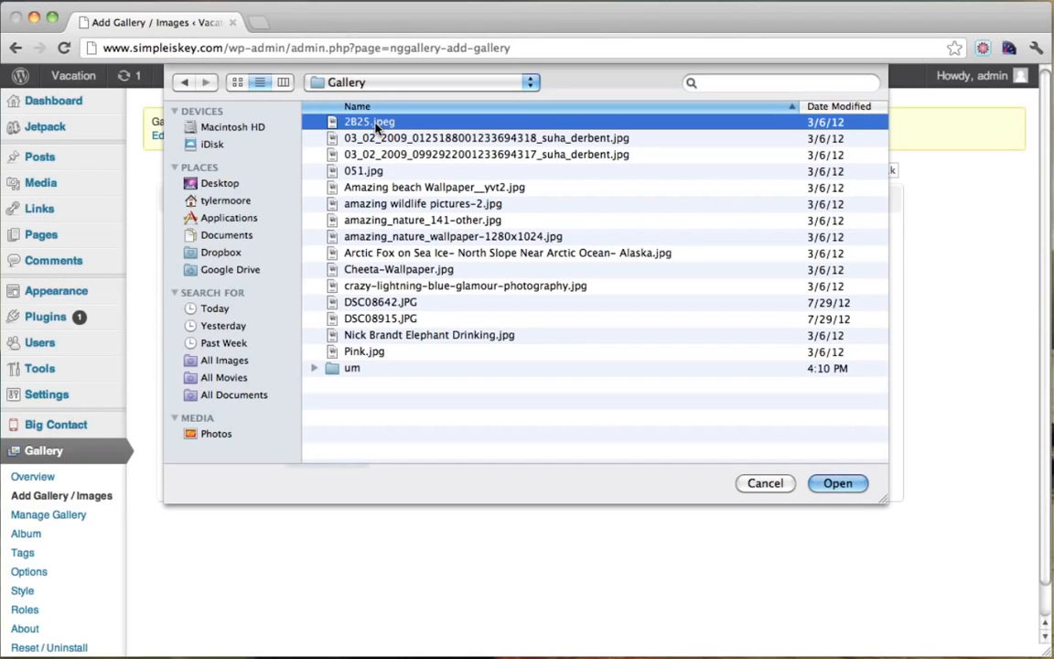
left_click(375, 354, "shift")
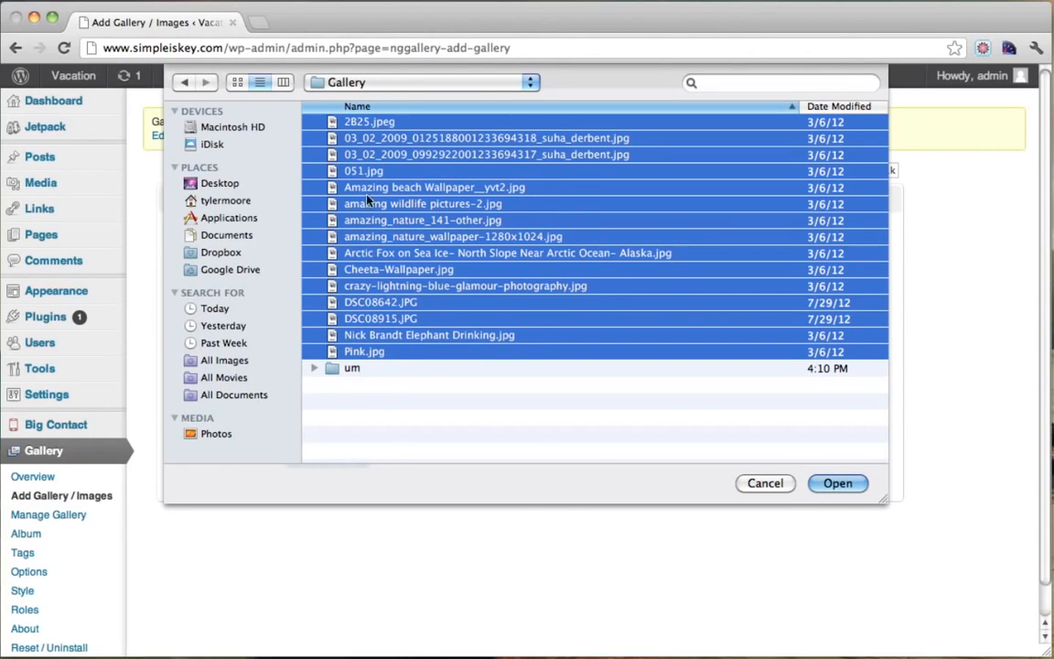
left_click(840, 488)
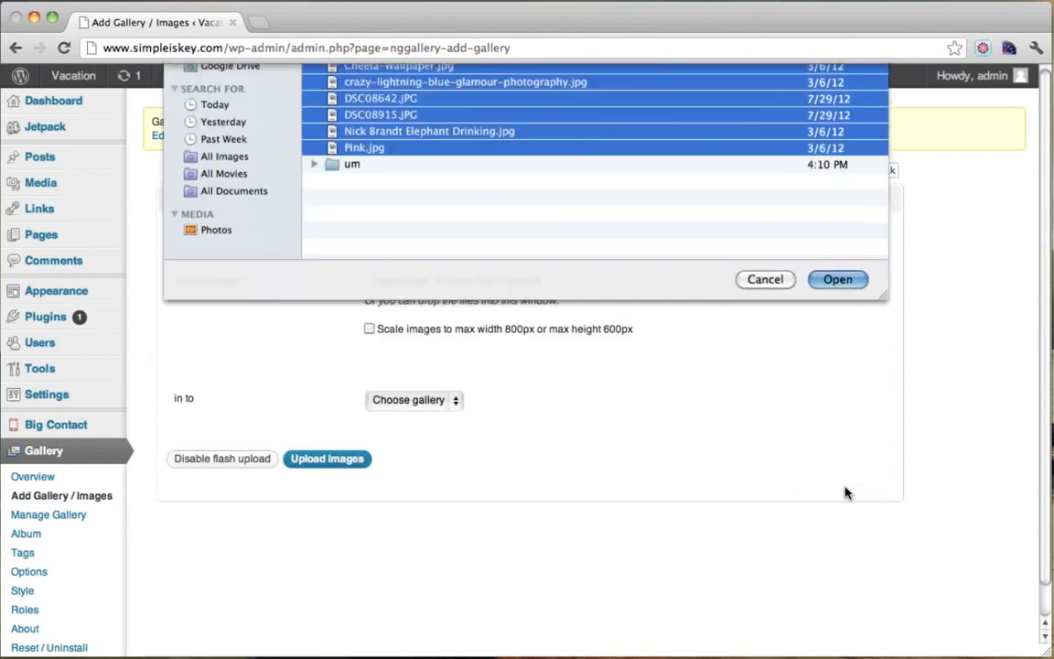
Step: Upload the chosen images into the "1 - Portfolio" gallery
scroll(840, 370, "down", 3)
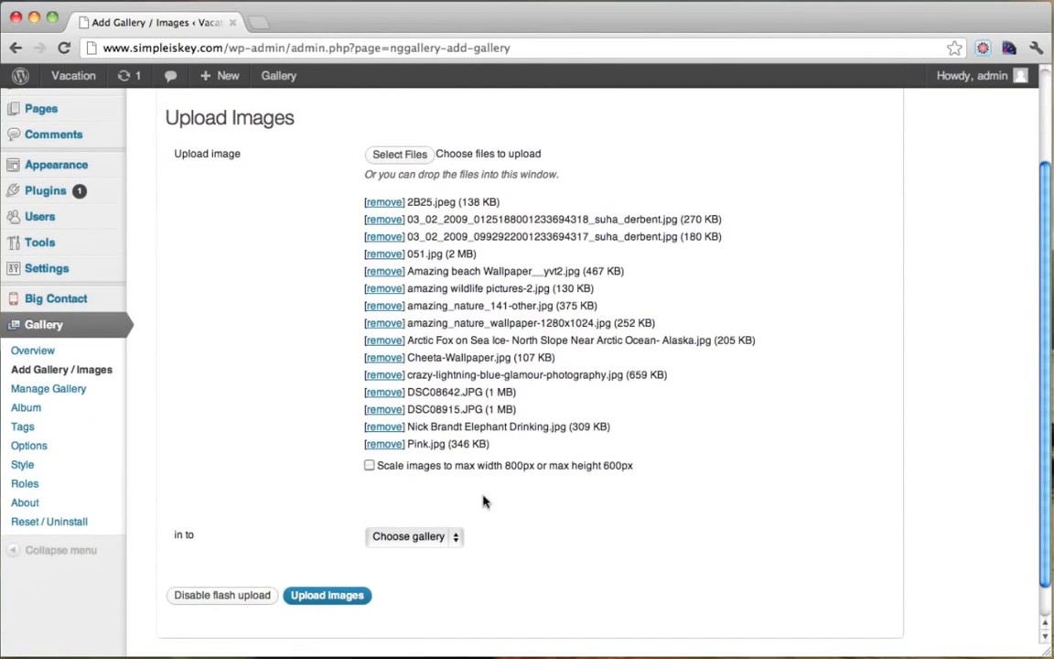
left_click(424, 541)
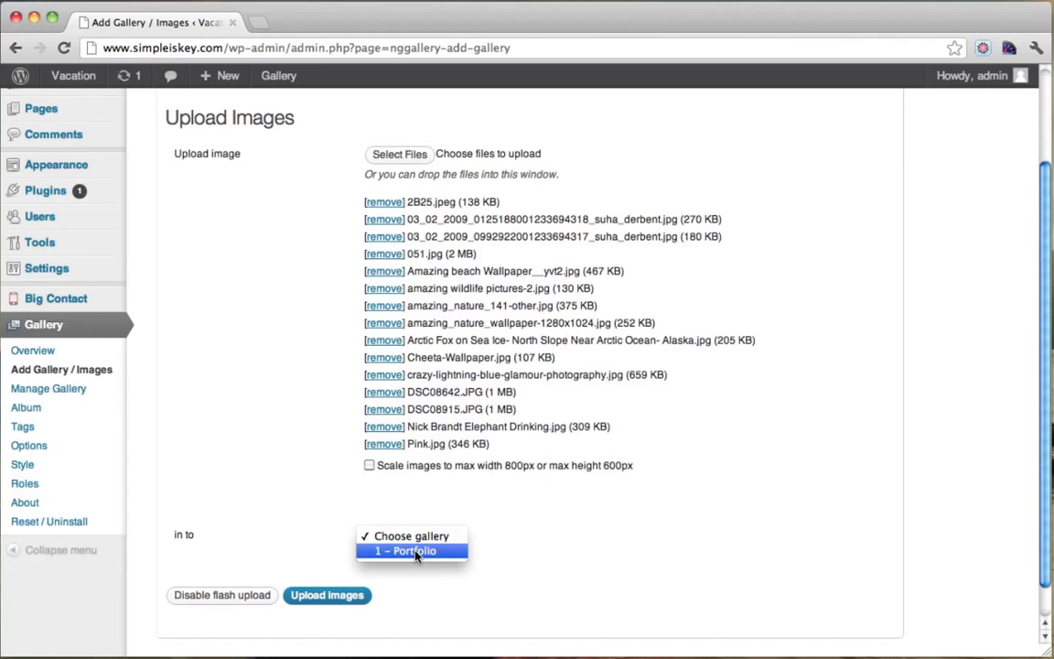
left_click(416, 552)
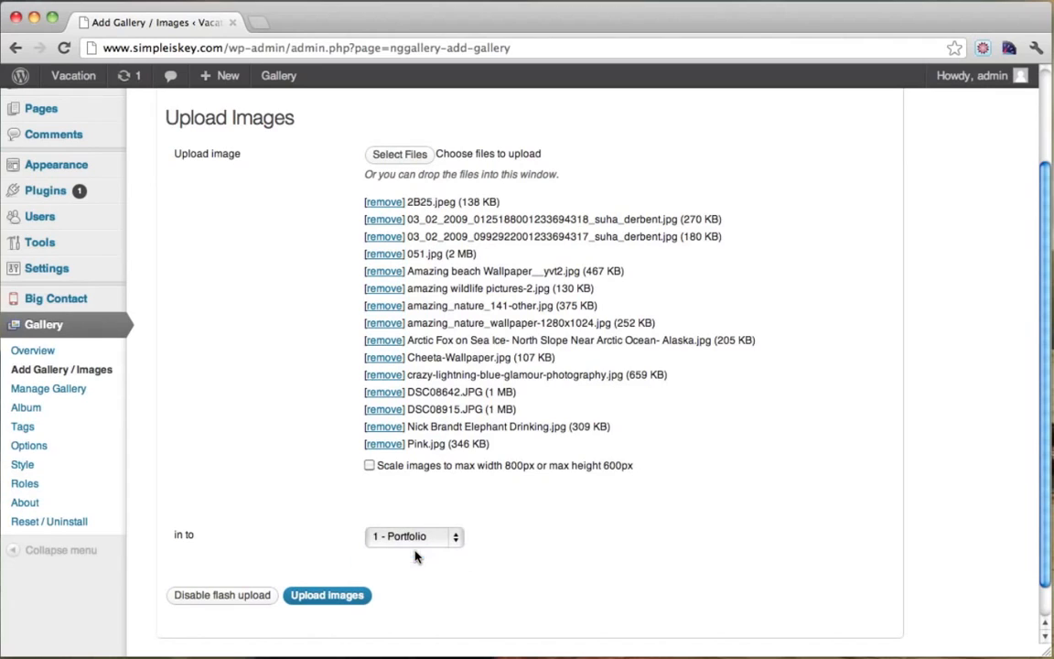
left_click(318, 597)
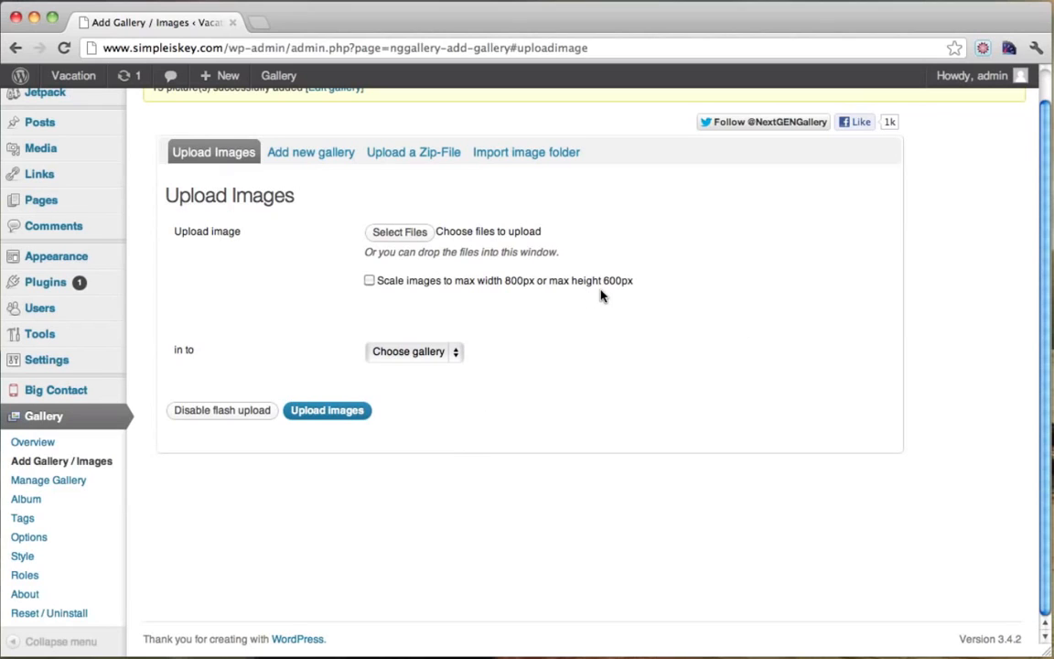
scroll(601, 295, "up", 1)
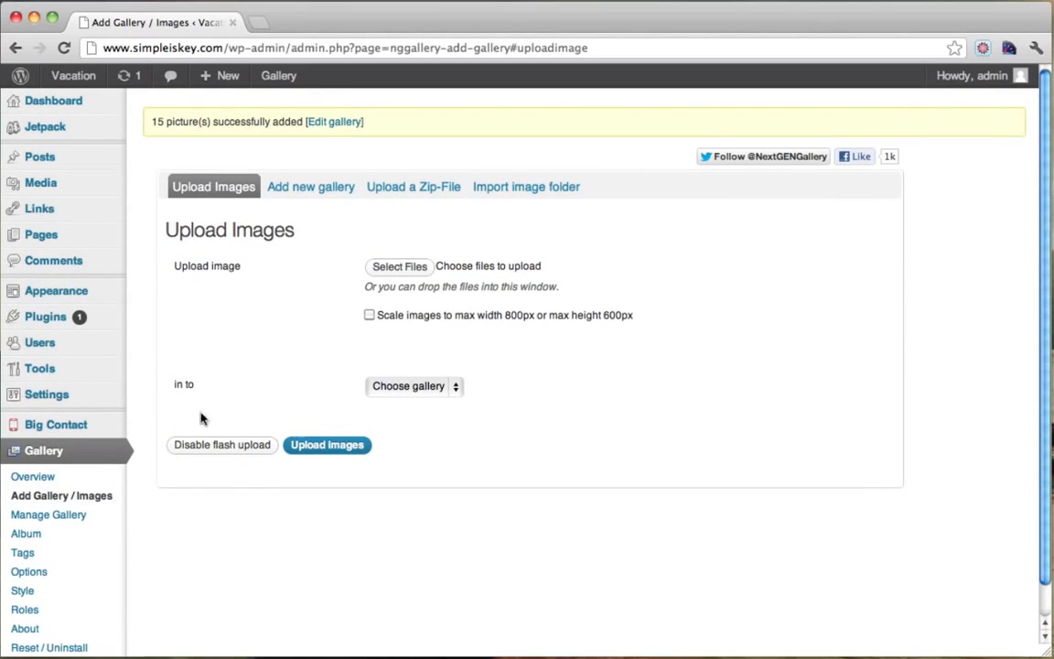
Step: Open the site's Gallery page for editing and delete its "Gallery Here" placeholder text
mouse_move(64, 241)
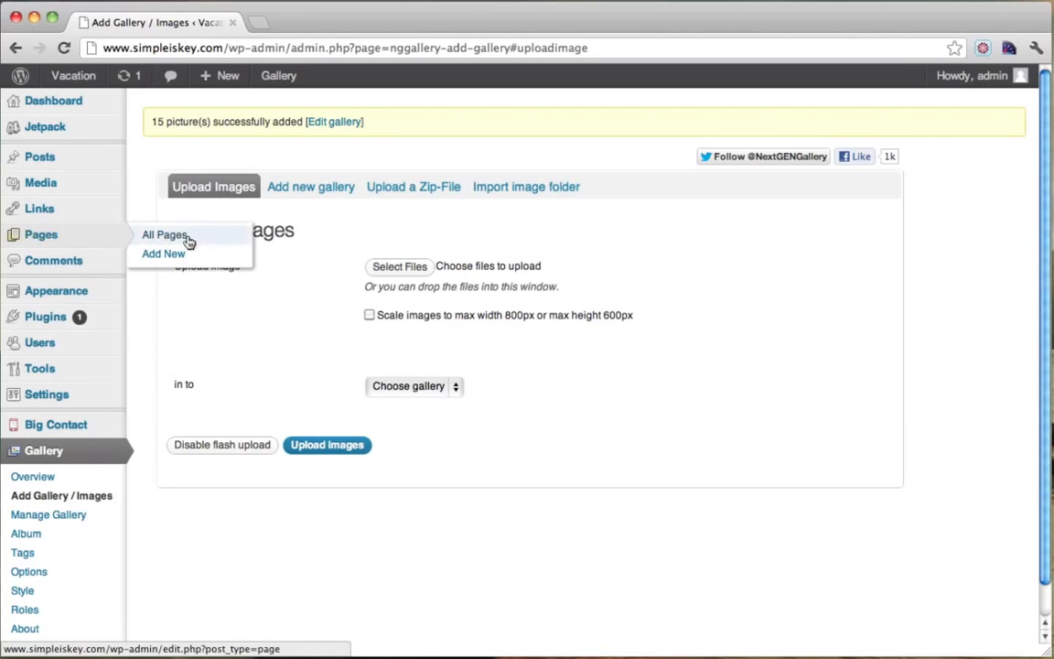
left_click(64, 241)
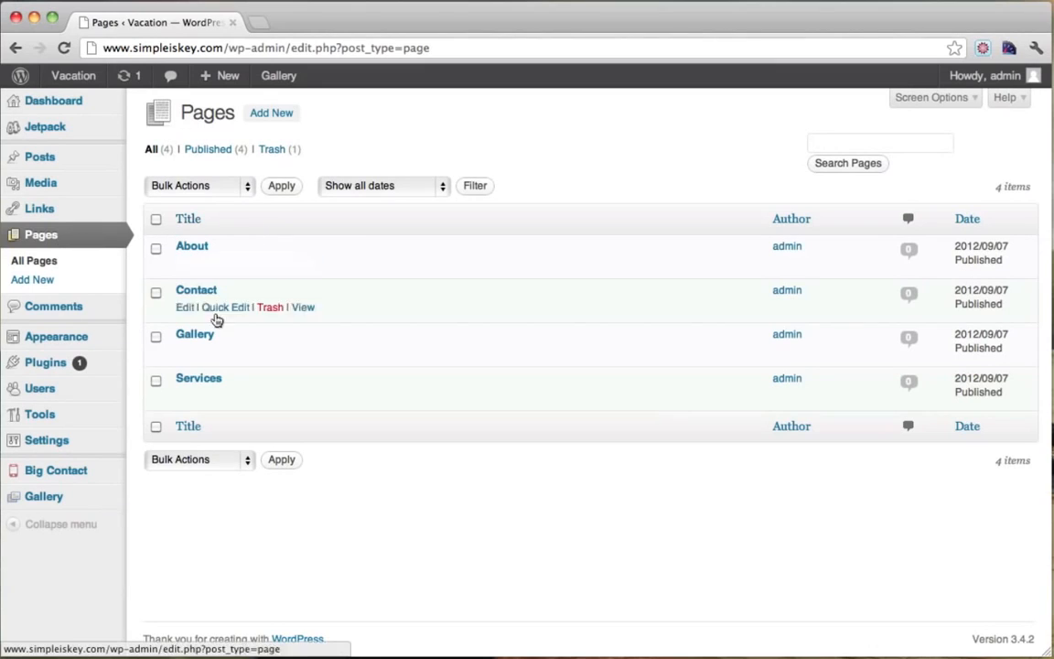
left_click(185, 353)
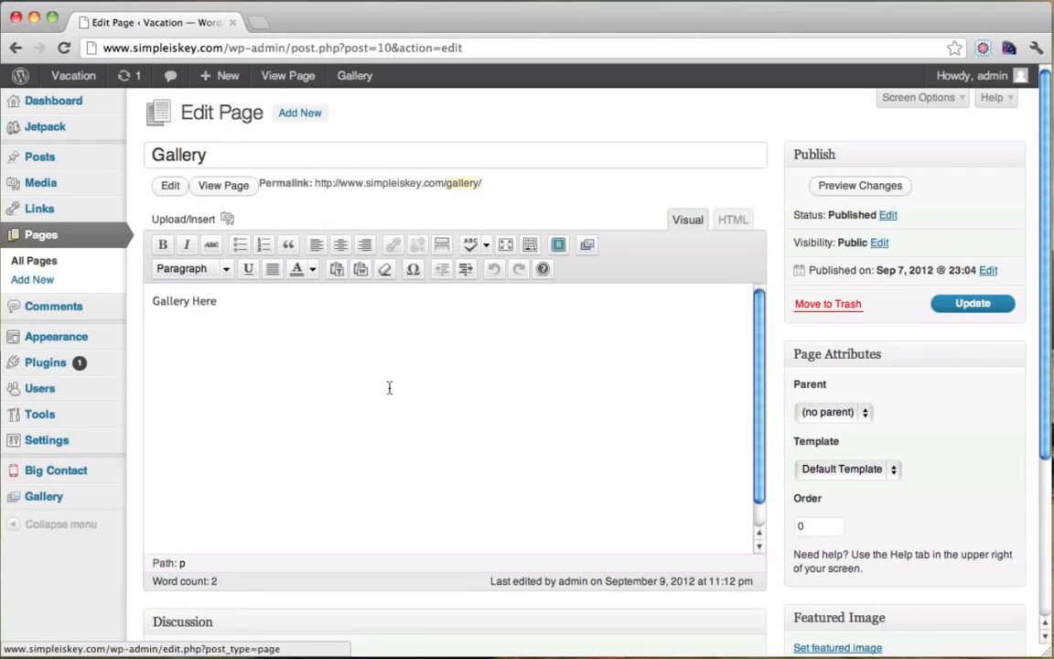
key("super+a")
key("BackSpace")
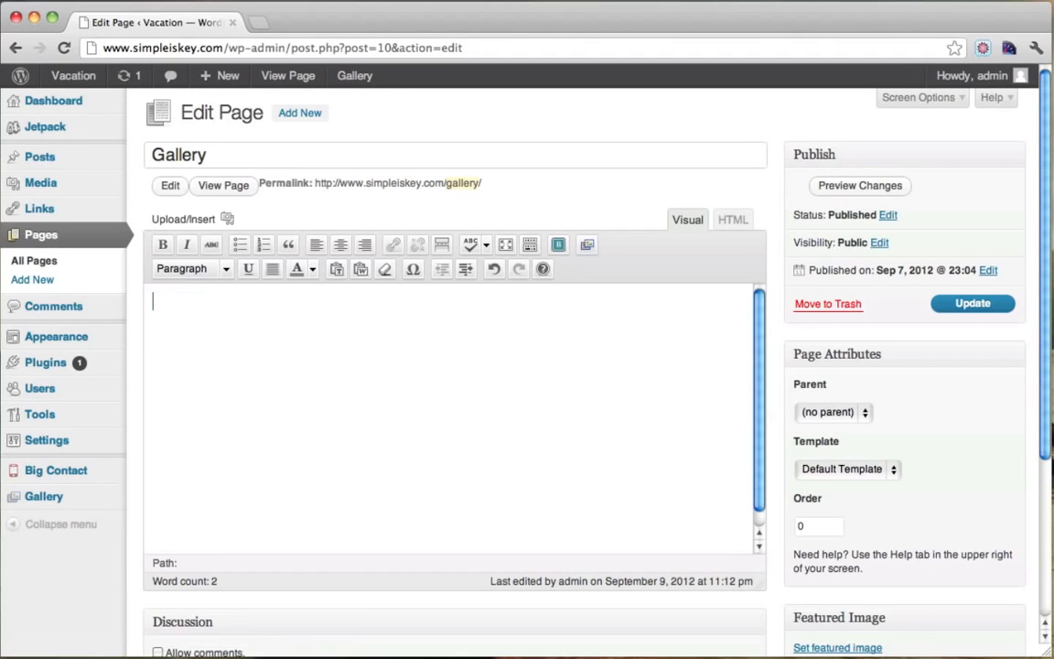
Step: Insert the Portfolio NextGEN gallery into the page body, shown as an image list
left_click(587, 247)
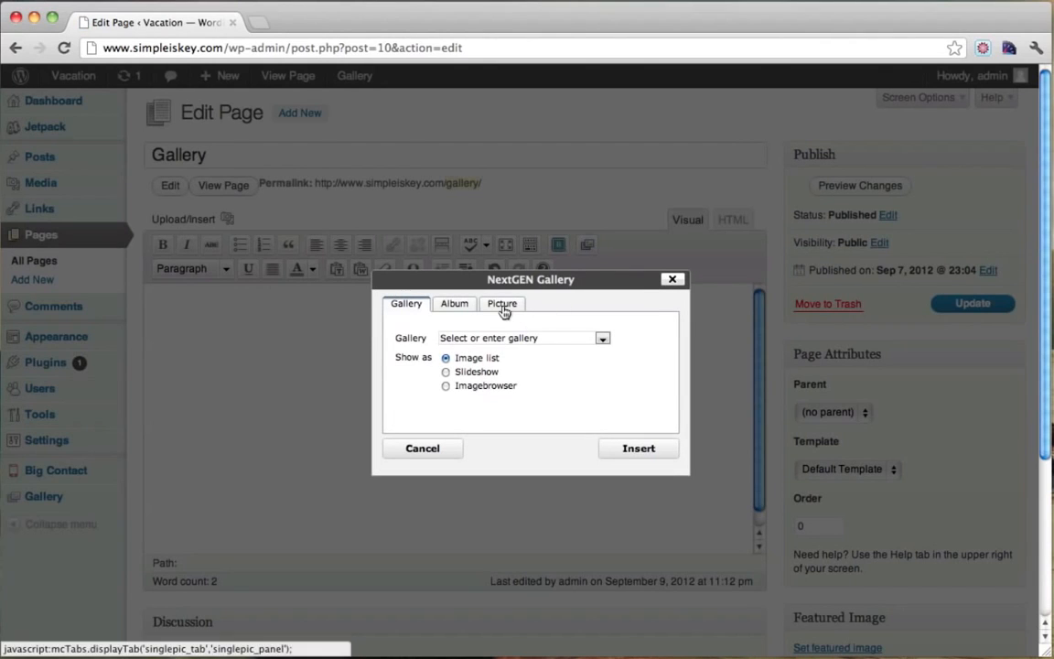
left_click(524, 339)
left_click(603, 339)
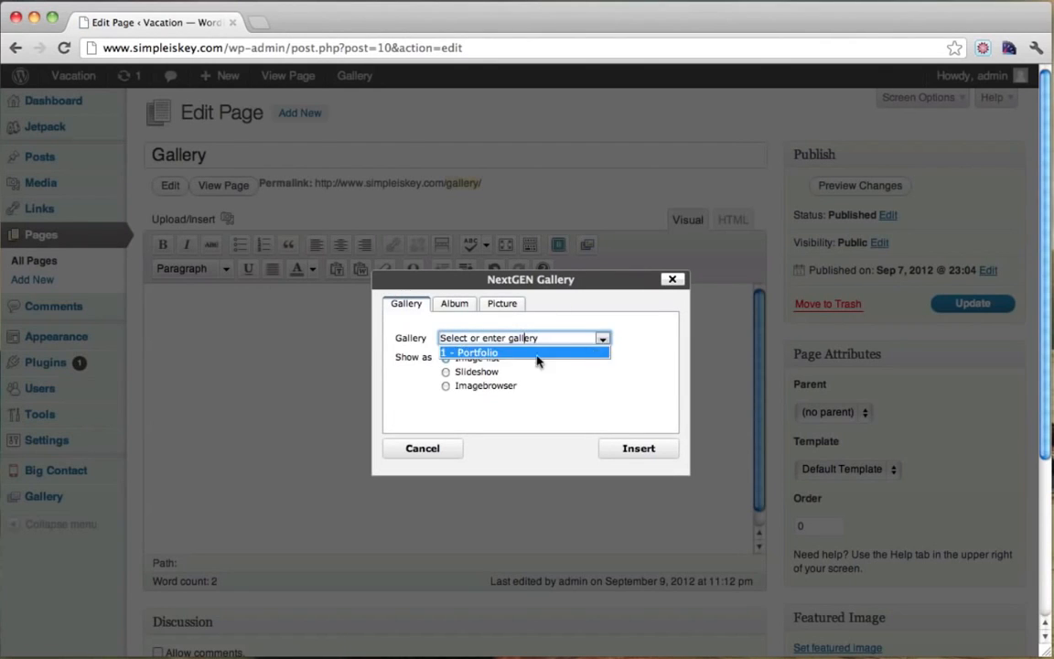
left_click(477, 358)
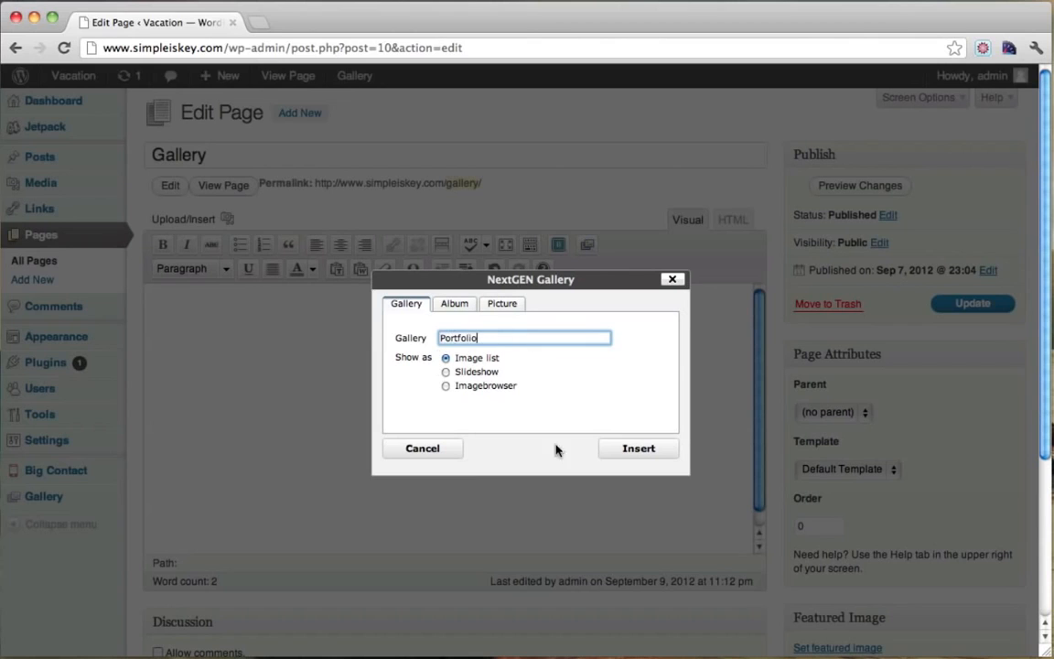
left_click(627, 455)
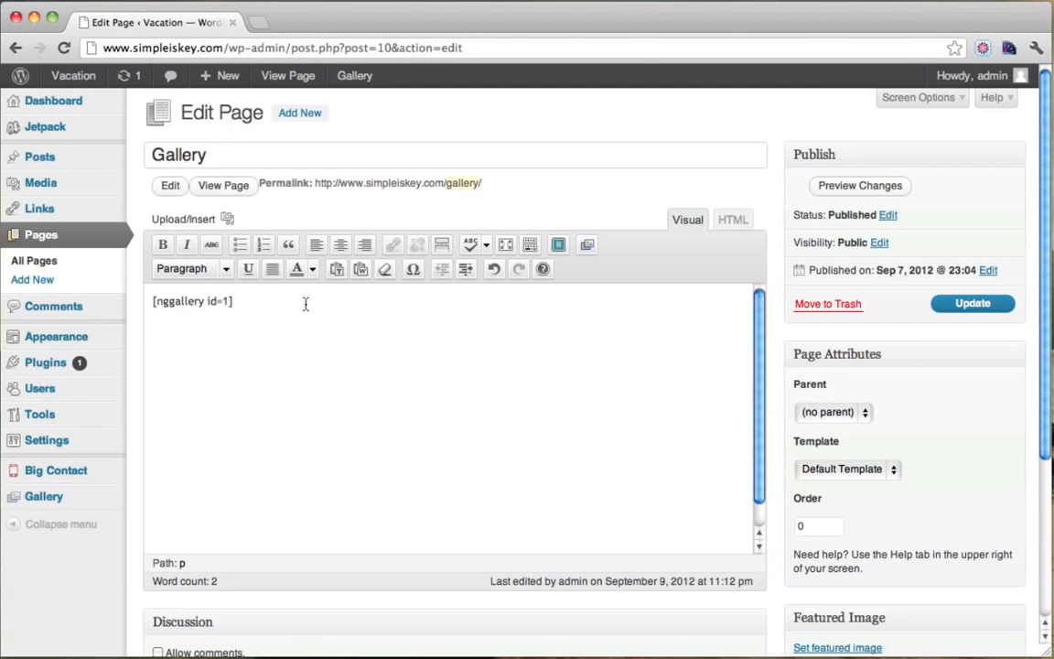
Step: Update the Gallery page with the inserted gallery shortcode
left_click_drag(306, 304, 148, 306)
left_click_drag(265, 316, 104, 298)
left_click(261, 308)
left_click(980, 305)
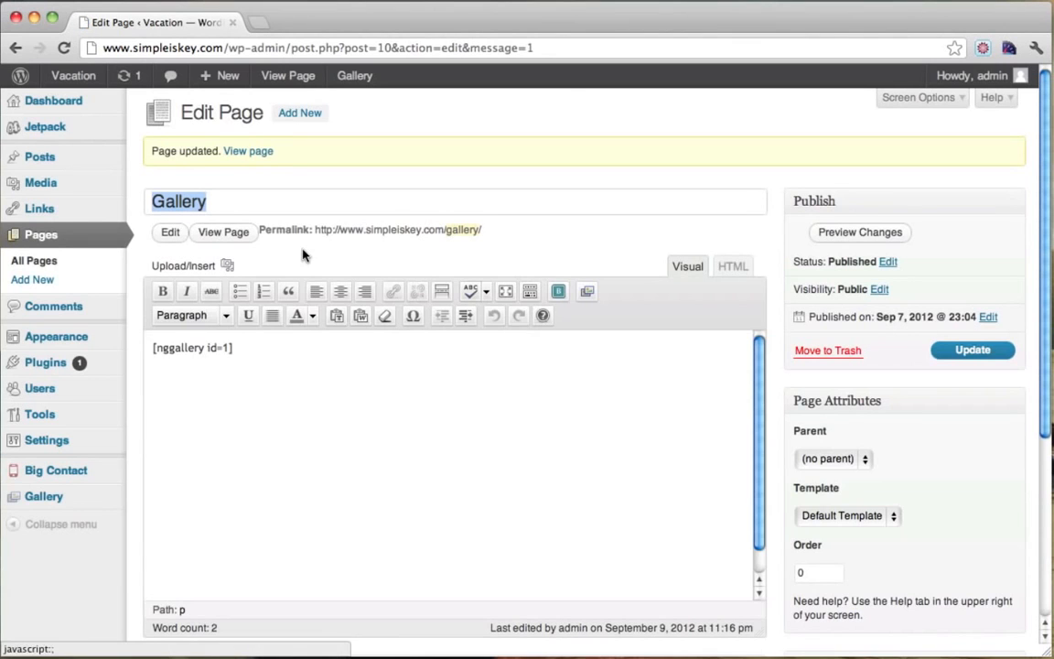
Step: View the published Gallery page, browse through the first six enlarged pictures, and close the image viewer
left_click(222, 233)
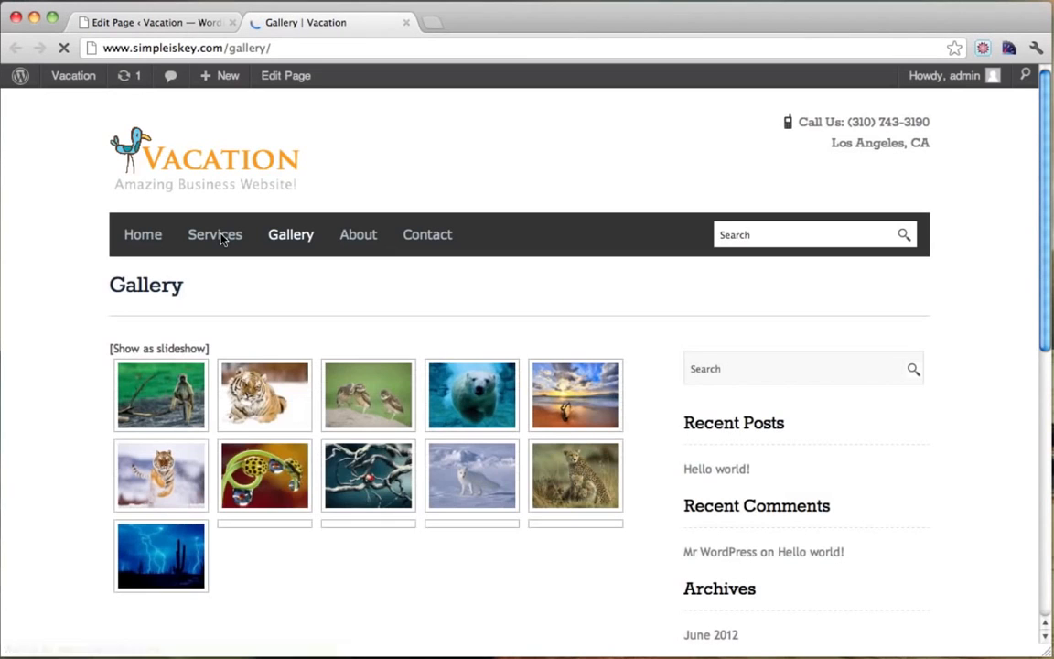
scroll(619, 282, "down", 2)
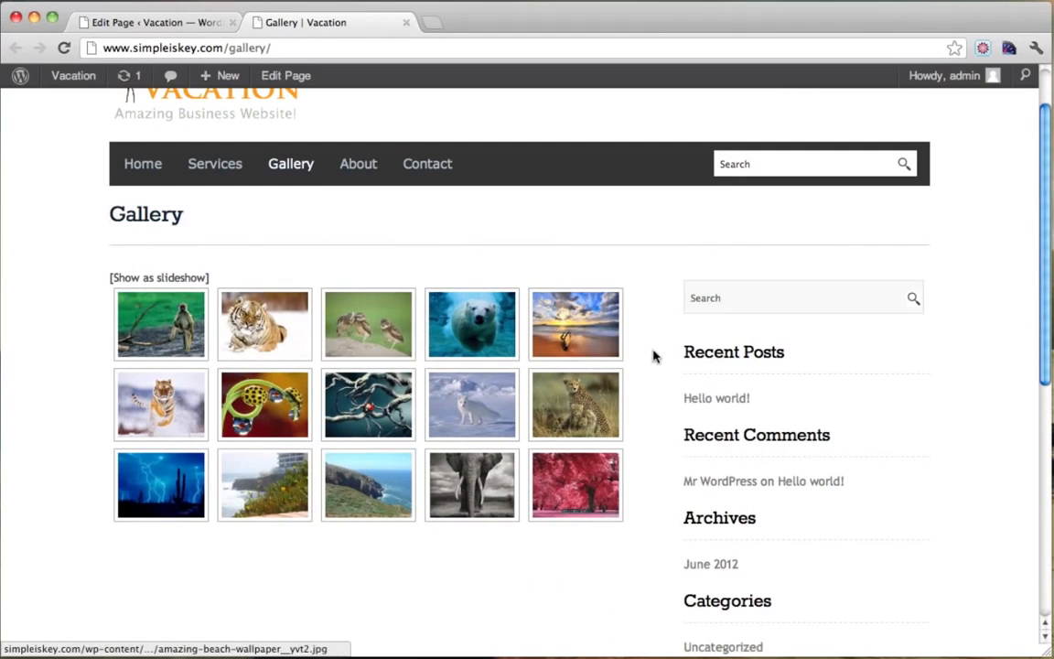
left_click(177, 337)
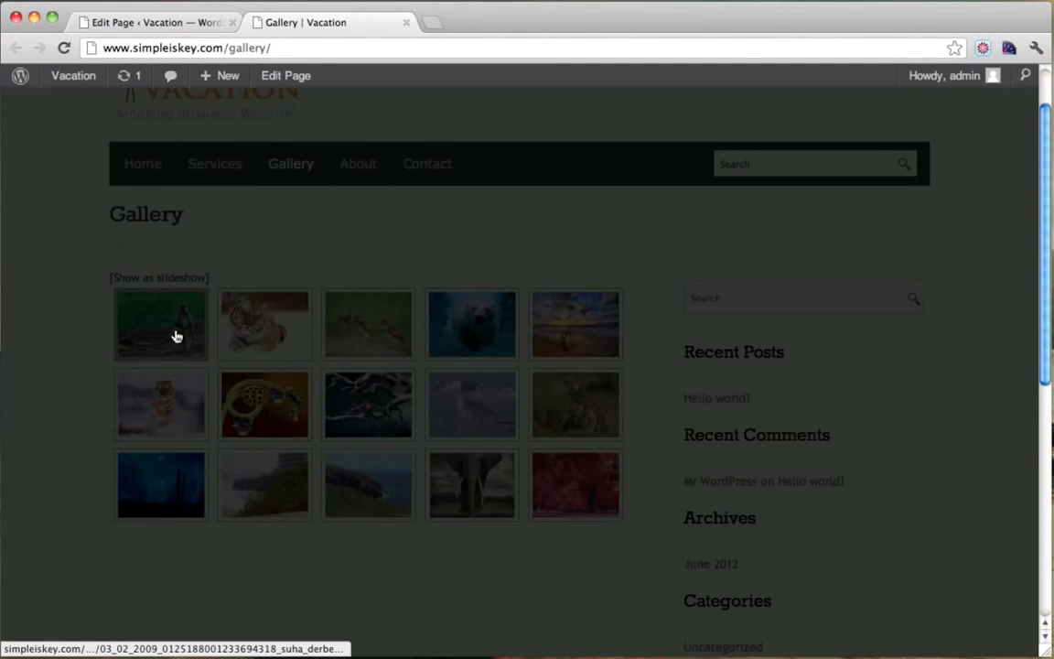
left_click(912, 630)
left_click(912, 631)
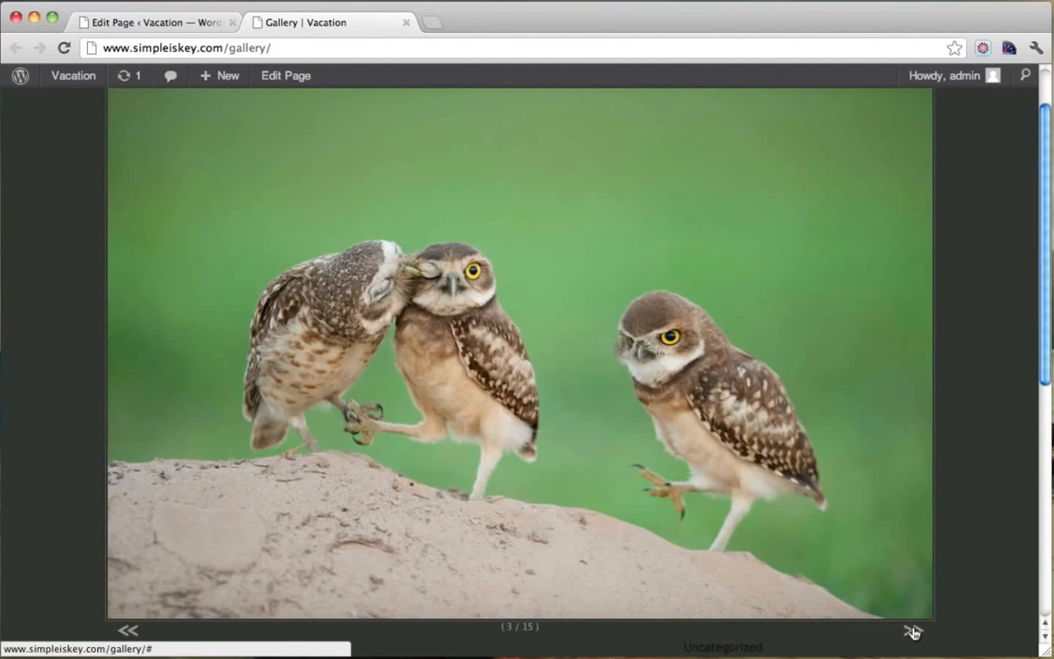
left_click(913, 631)
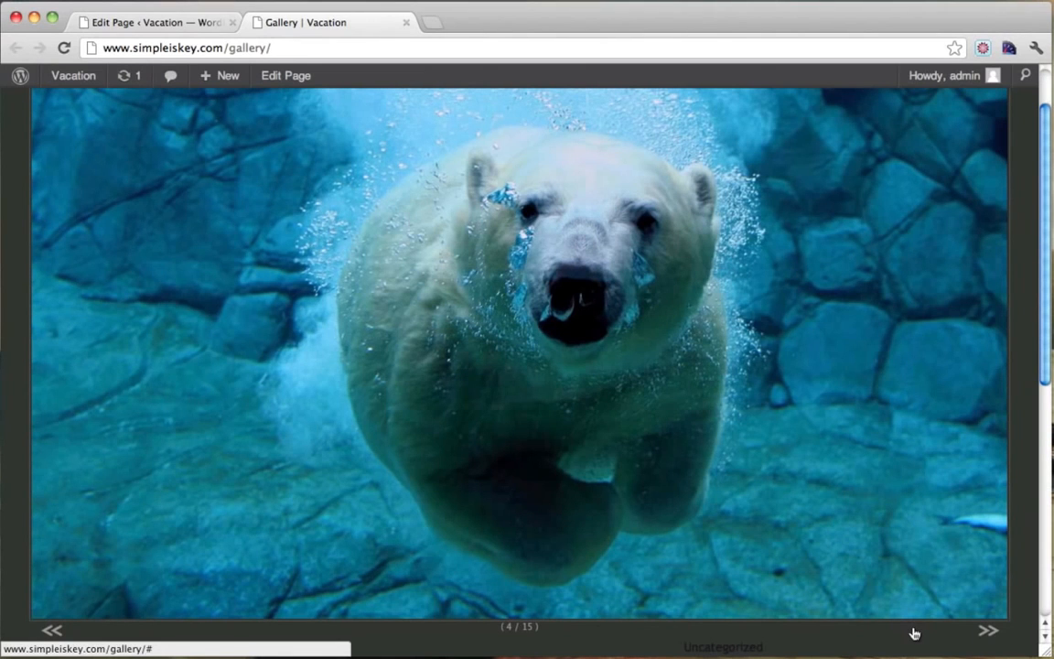
left_click(989, 630)
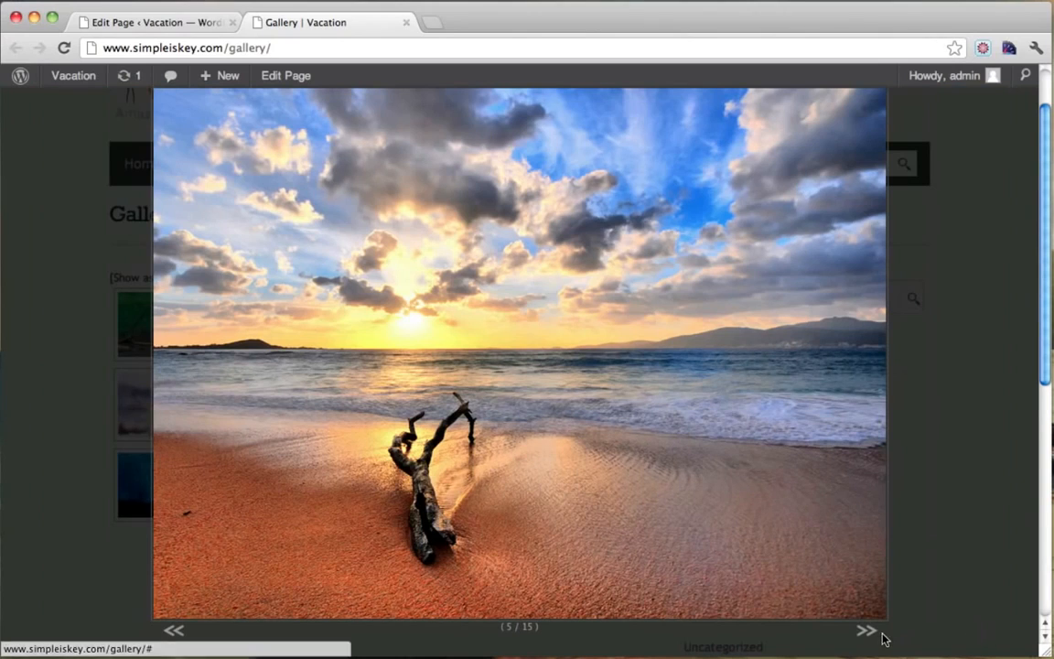
left_click(879, 637)
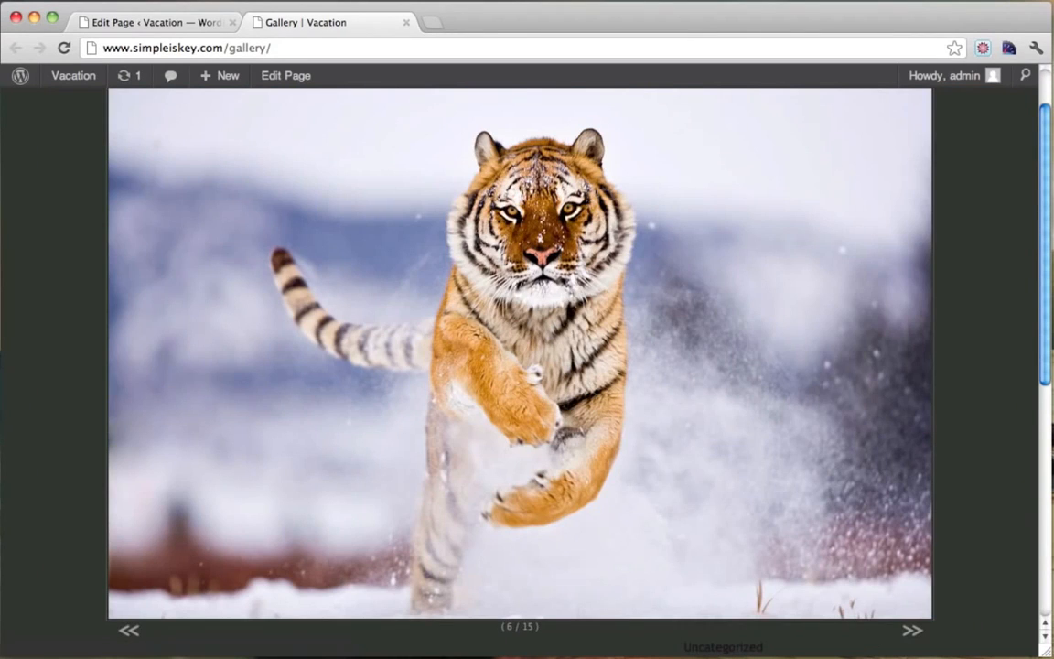
left_click(645, 356)
Step: Show the gallery as a slideshow, then return to the thumbnail picture list
scroll(668, 337, "down", 2)
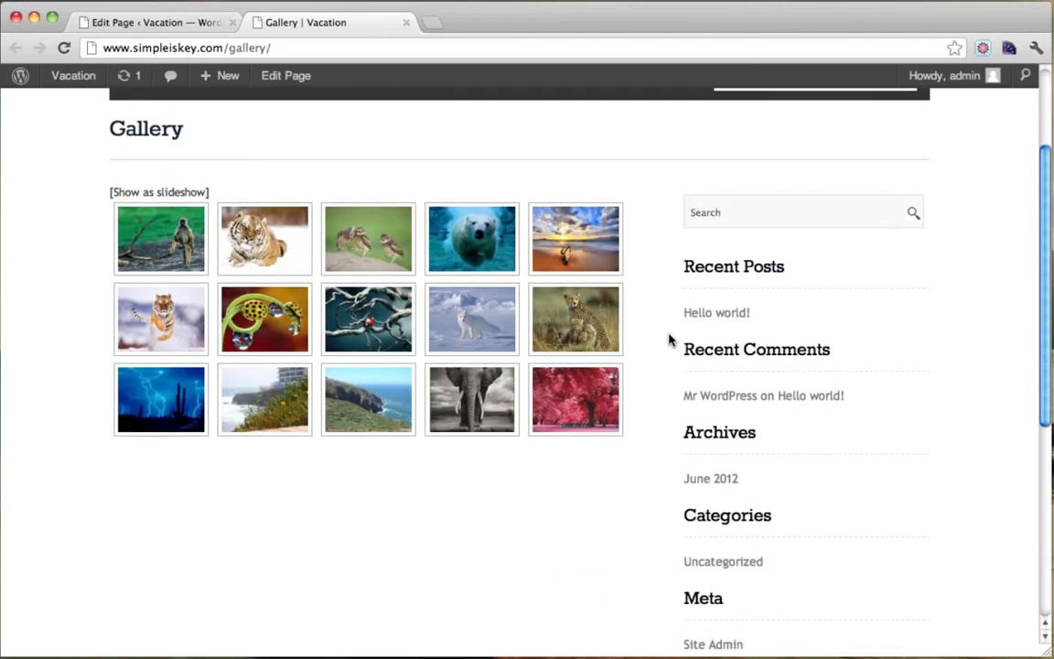
left_click(149, 194)
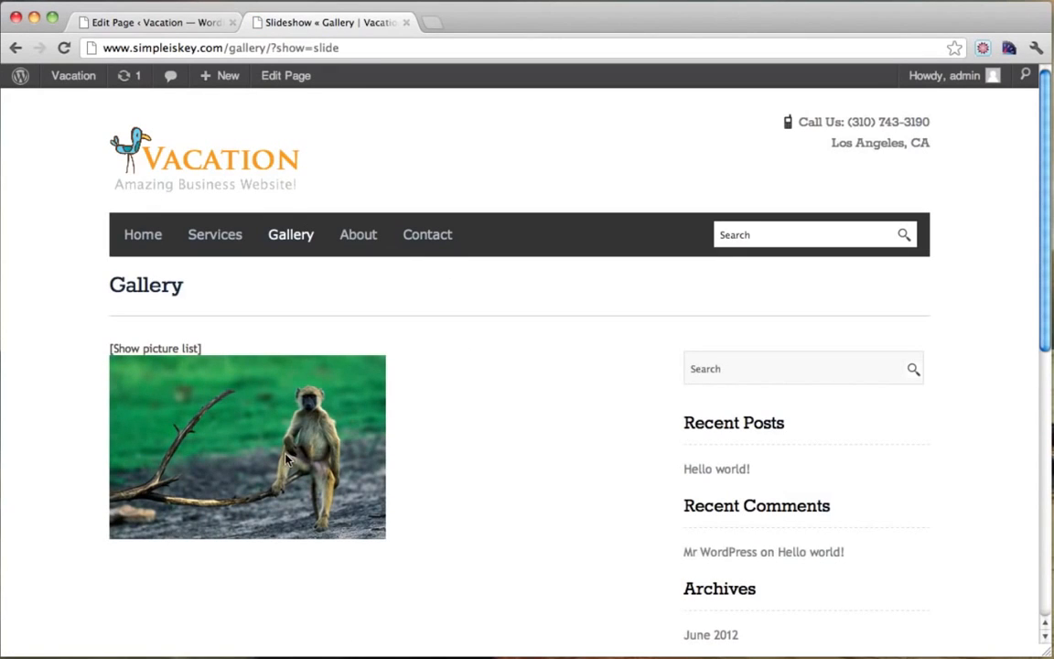
left_click(13, 49)
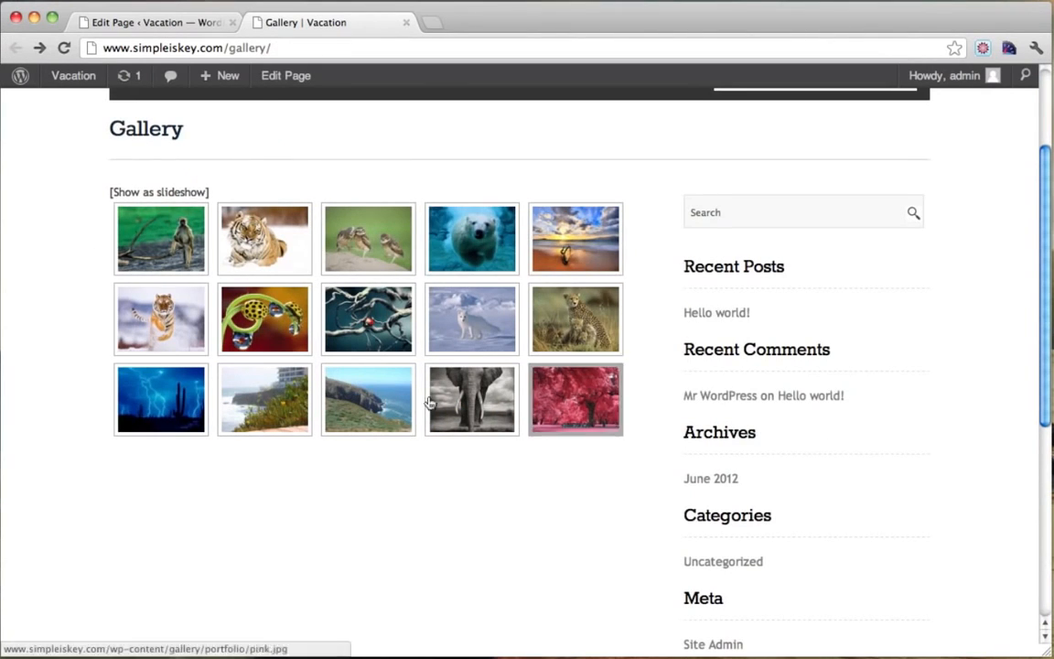
scroll(449, 394, "up", 3)
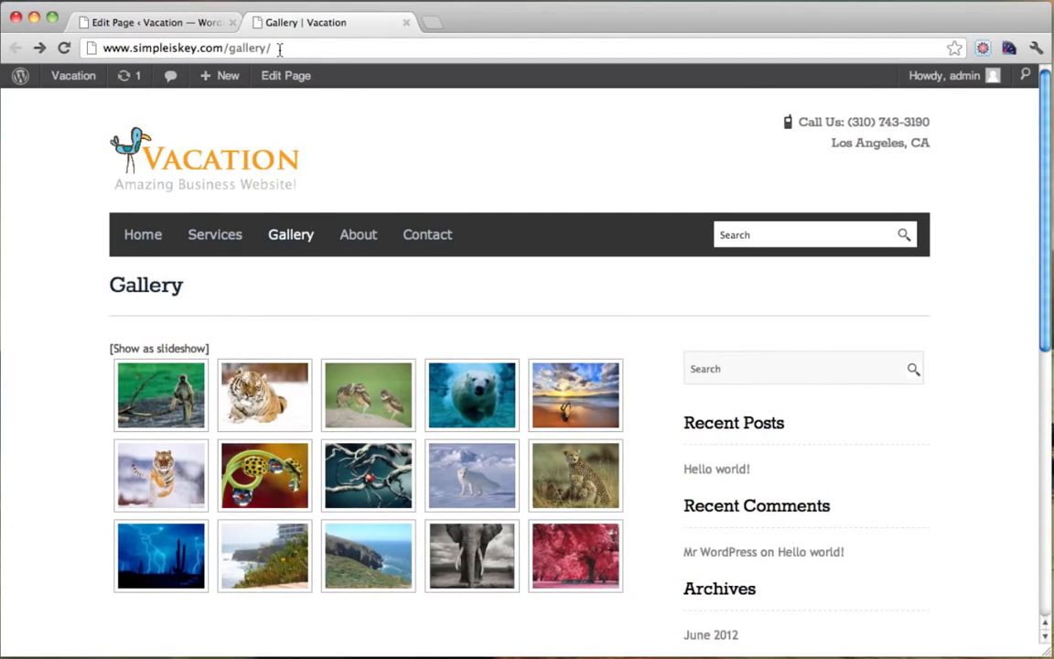
Step: Open the Portfolio gallery in NextGEN's gallery management and select all of its images
left_click(139, 25)
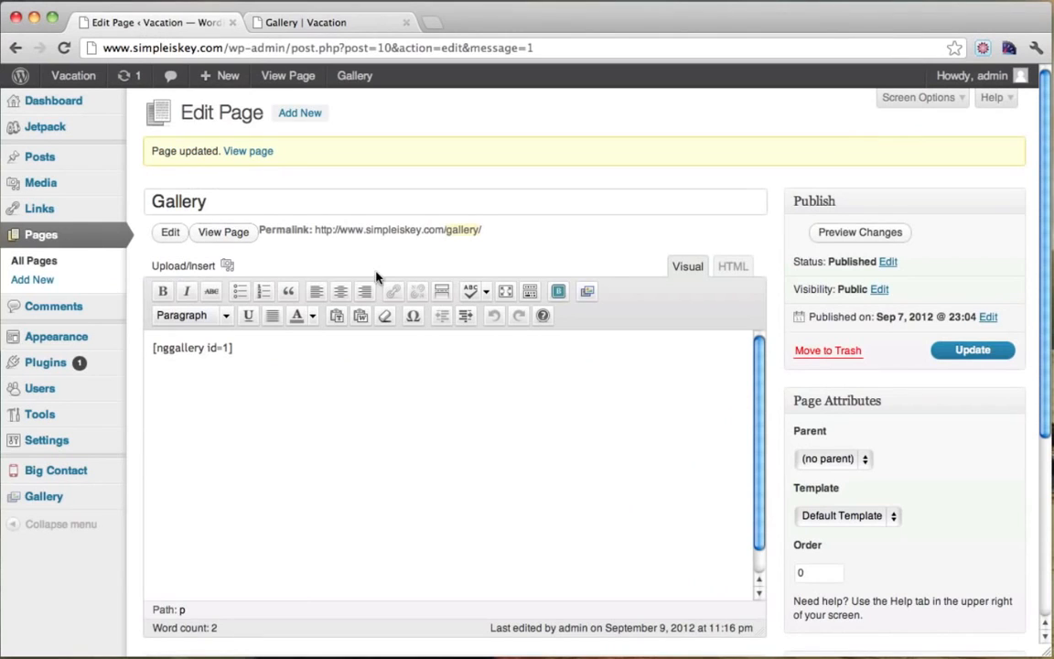
mouse_move(63, 506)
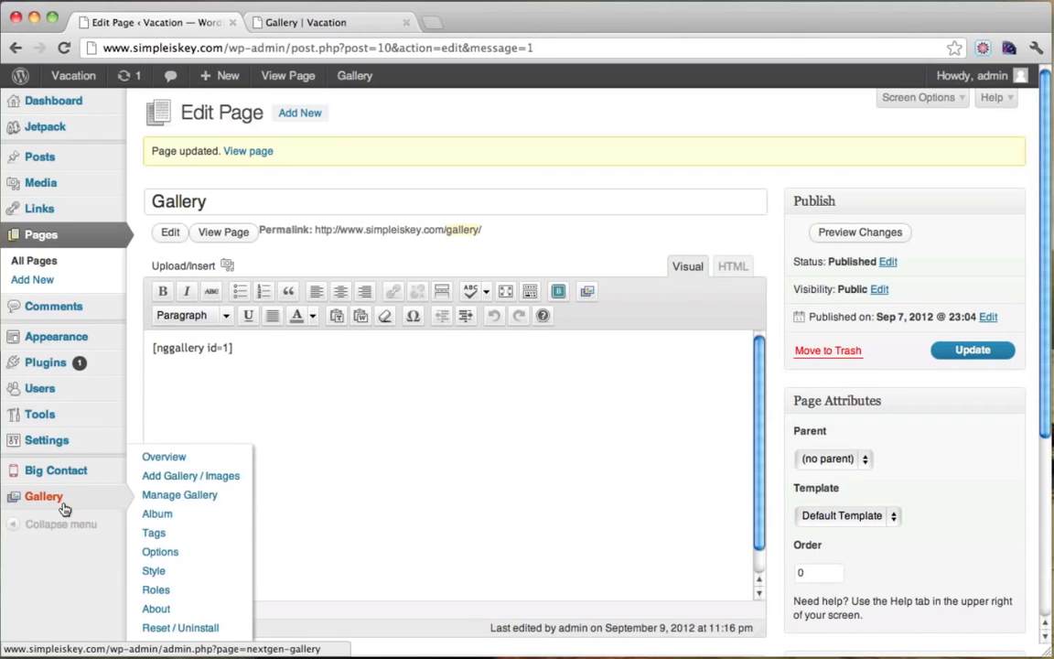
left_click(188, 496)
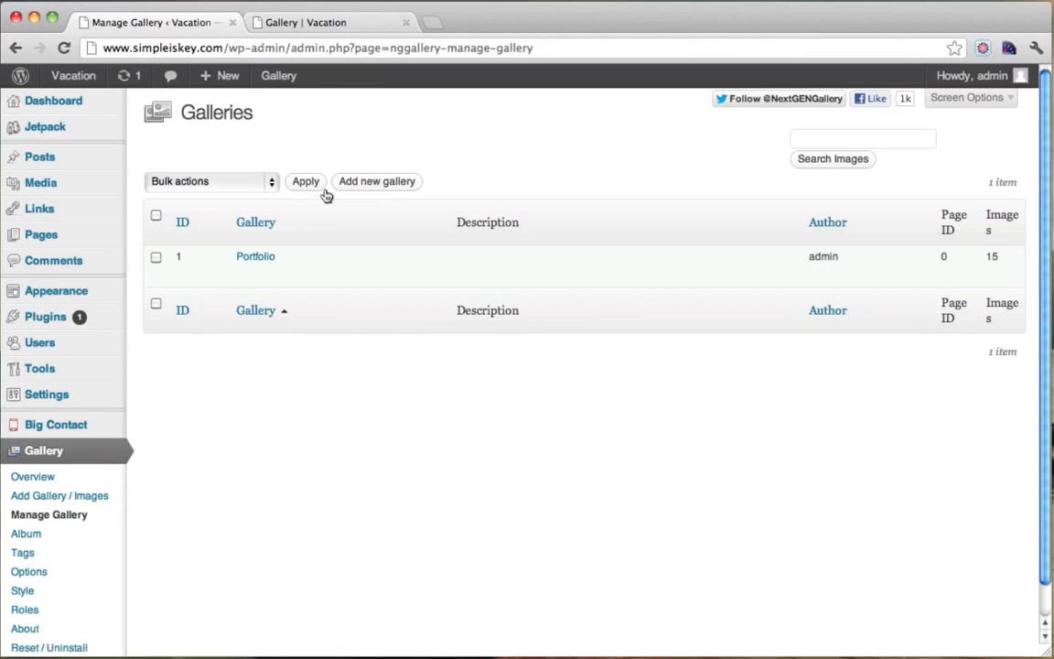
left_click(260, 259)
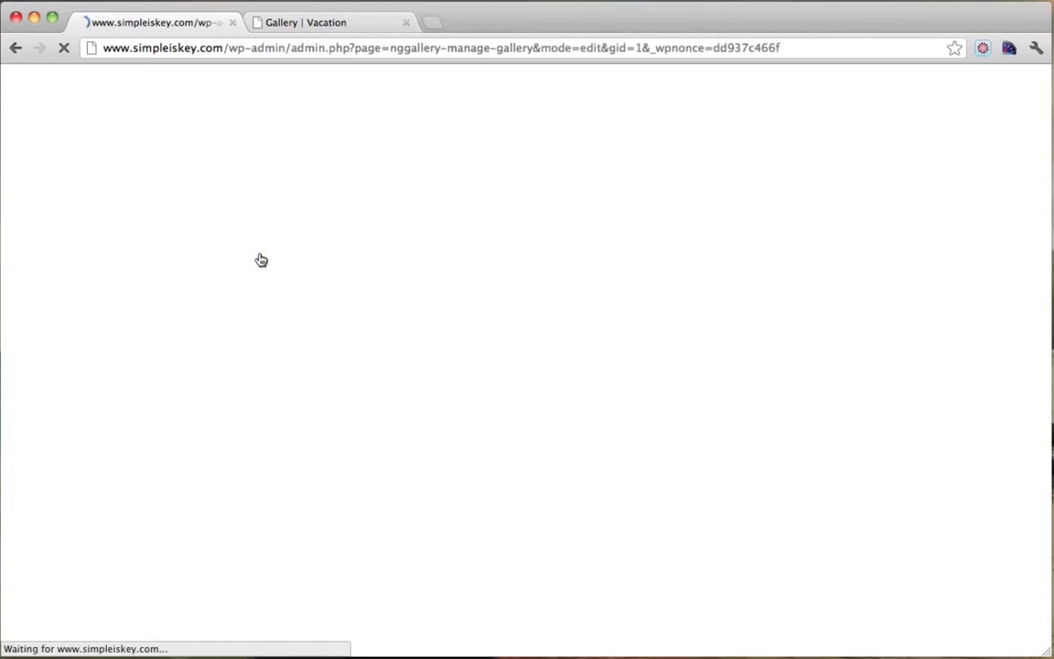
scroll(259, 259, "down", 3)
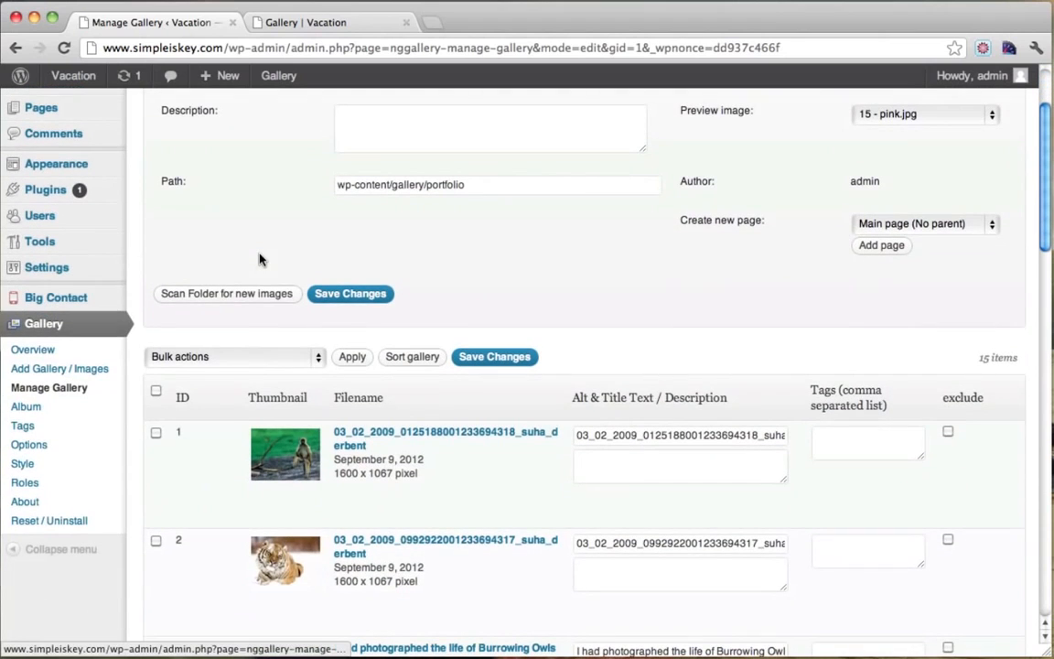
left_click(155, 392)
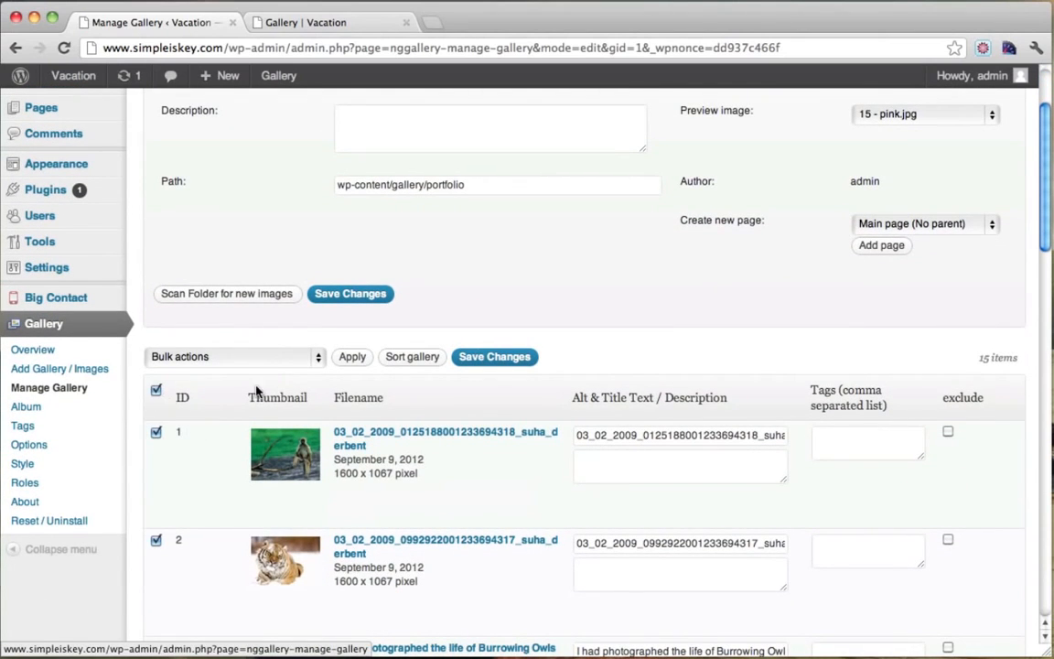
scroll(259, 388, "down", 5)
scroll(259, 388, "up", 6)
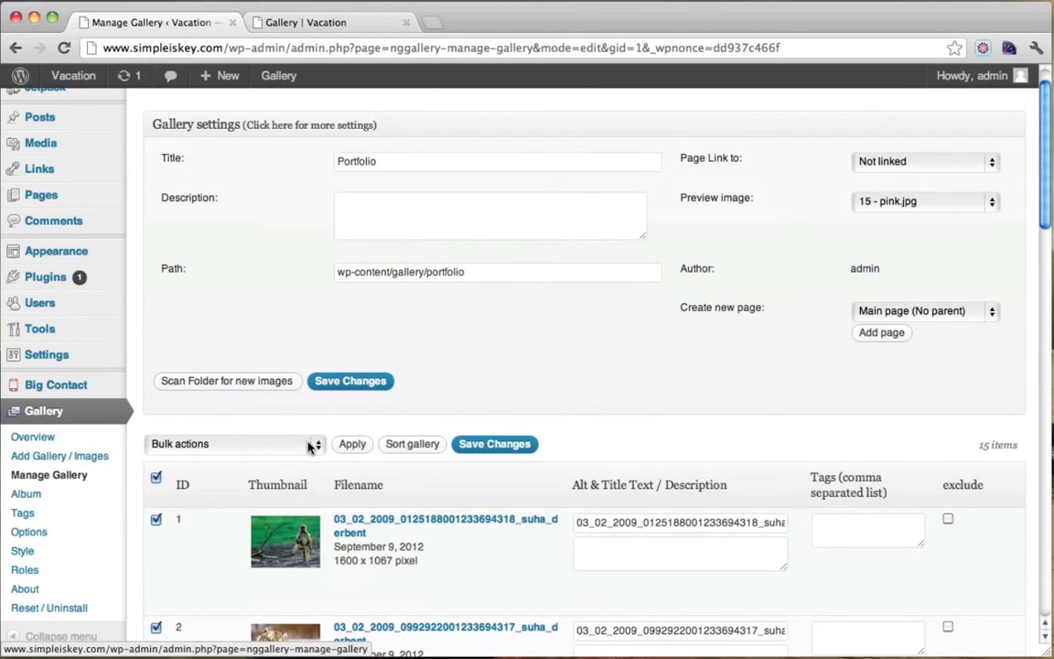
Step: Create new thumbnails for the selected images at 175 x 125 pixels, with fixed dimensions
left_click(309, 445)
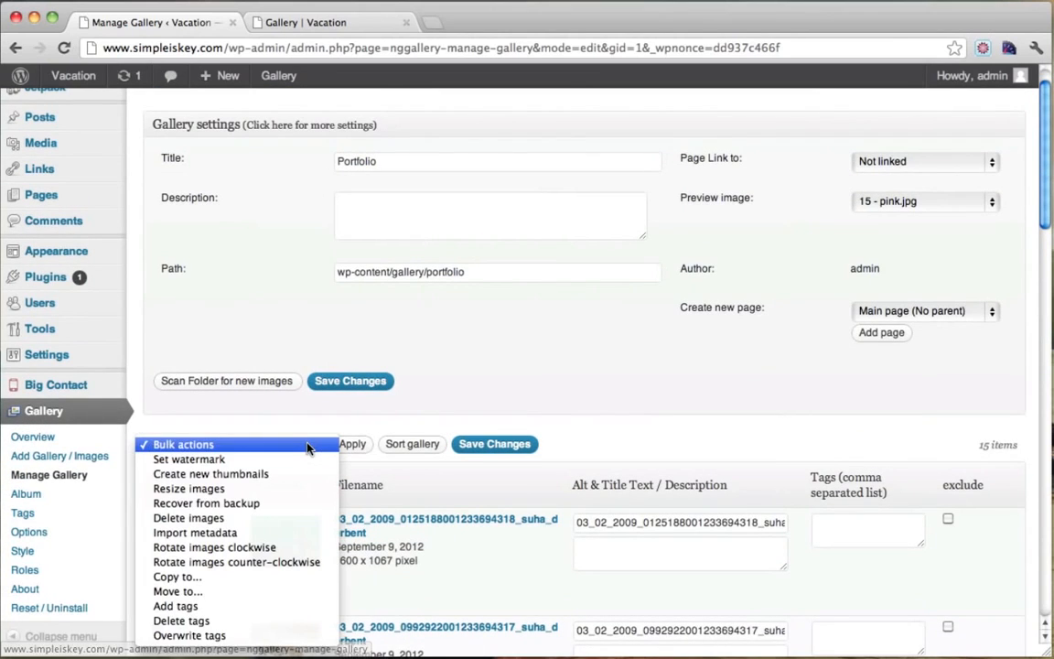
left_click(245, 474)
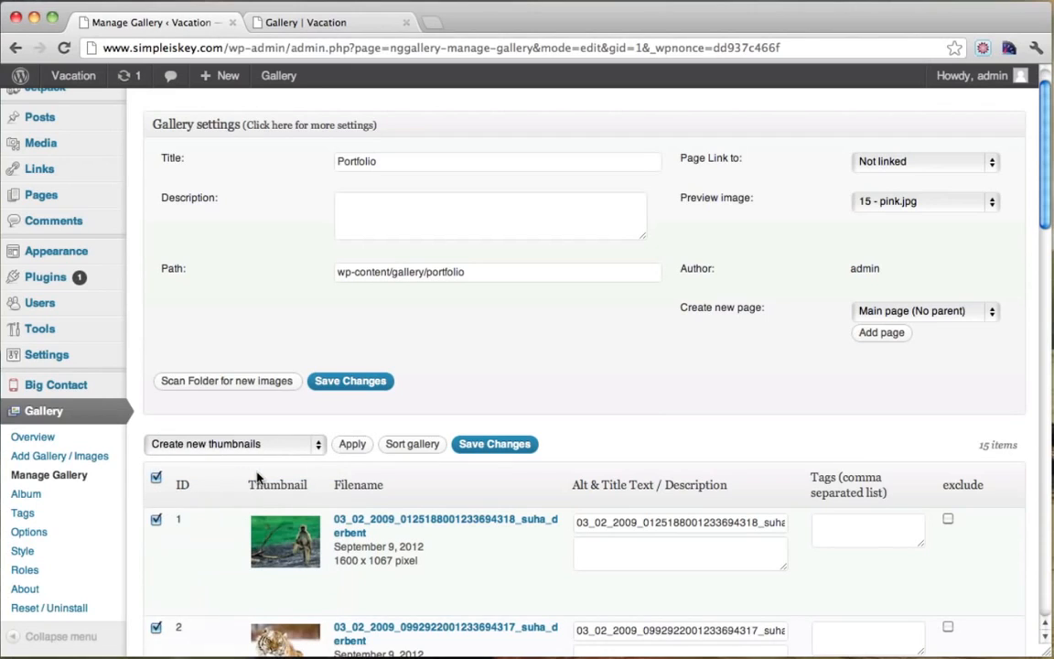
left_click(352, 444)
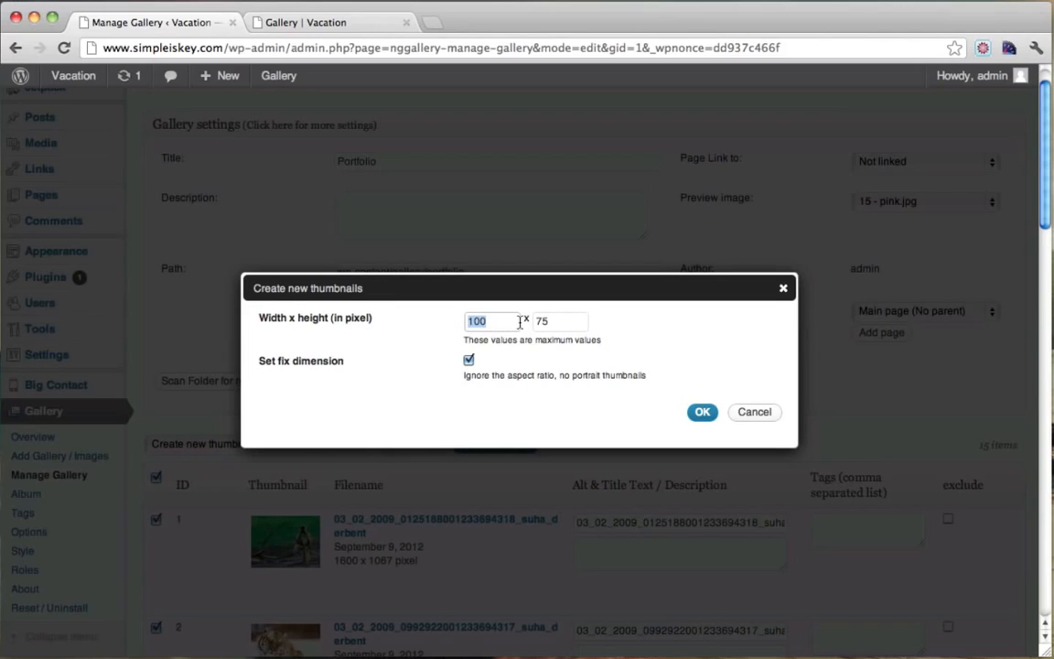
type("175")
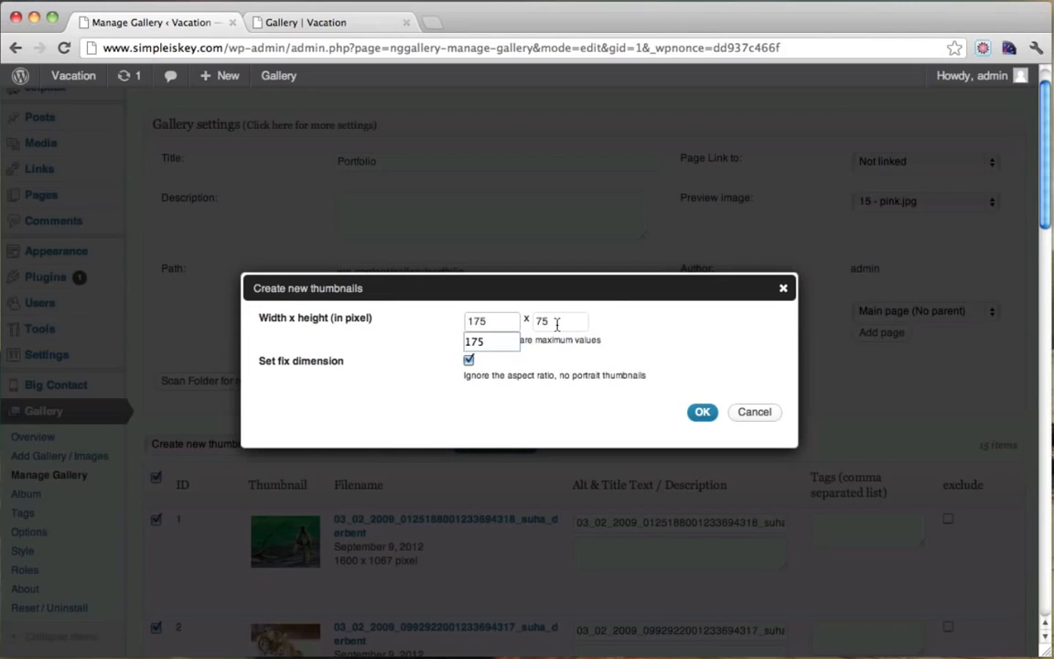
left_click(558, 322)
left_click_drag(558, 322, 502, 325)
type("125")
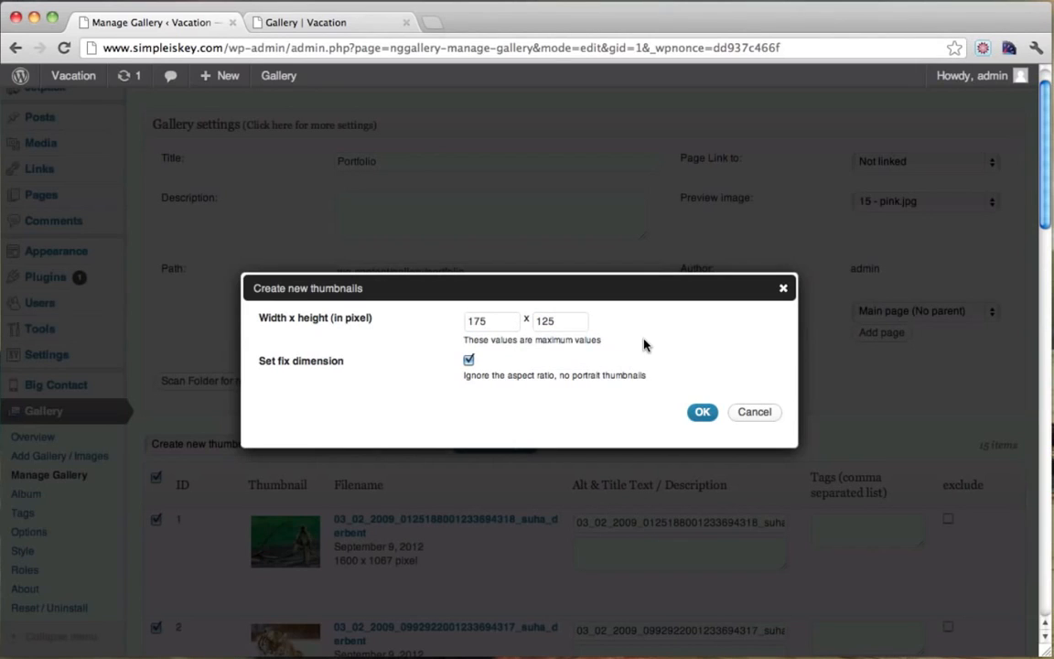
left_click(702, 414)
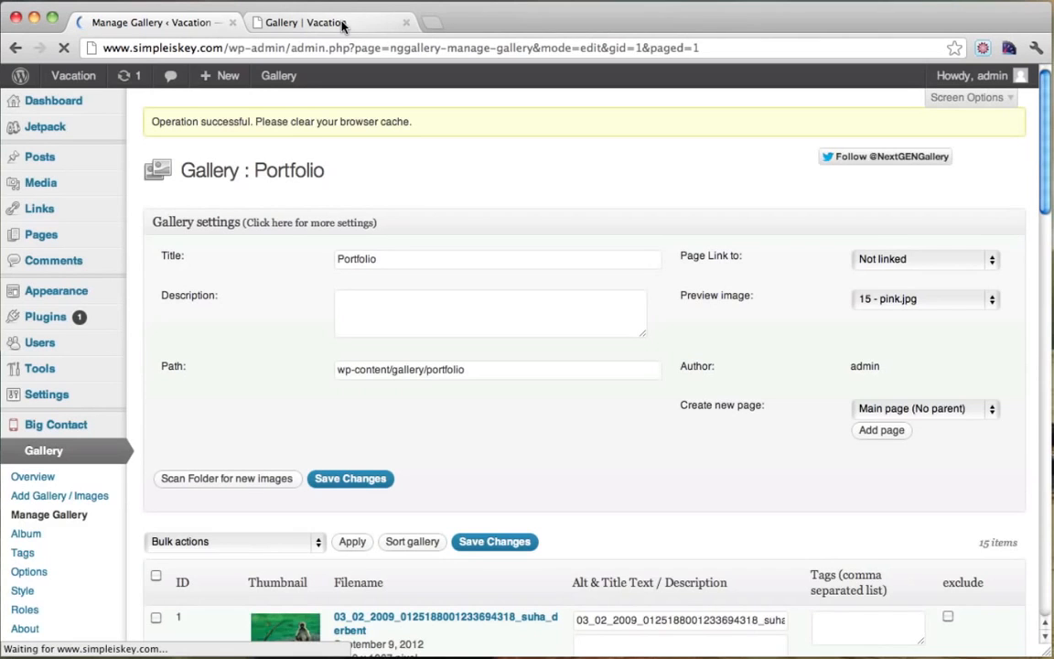
Step: Reload the published Gallery page, inspect the new thumbnails, and enlarge and close the ladybird beetle picture
left_click(344, 23)
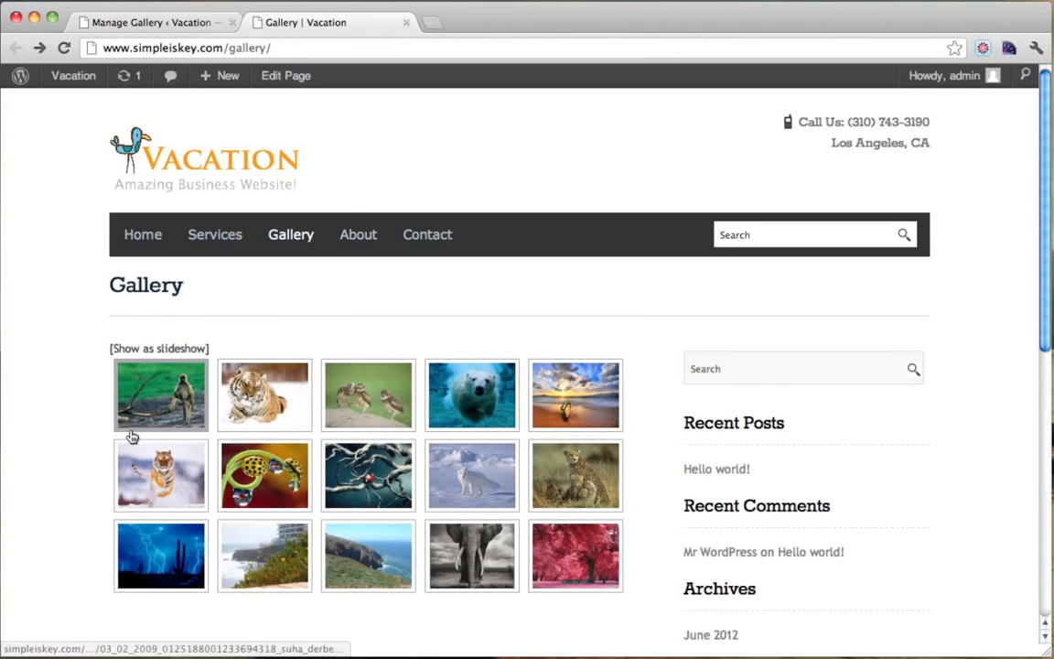
left_click(64, 51)
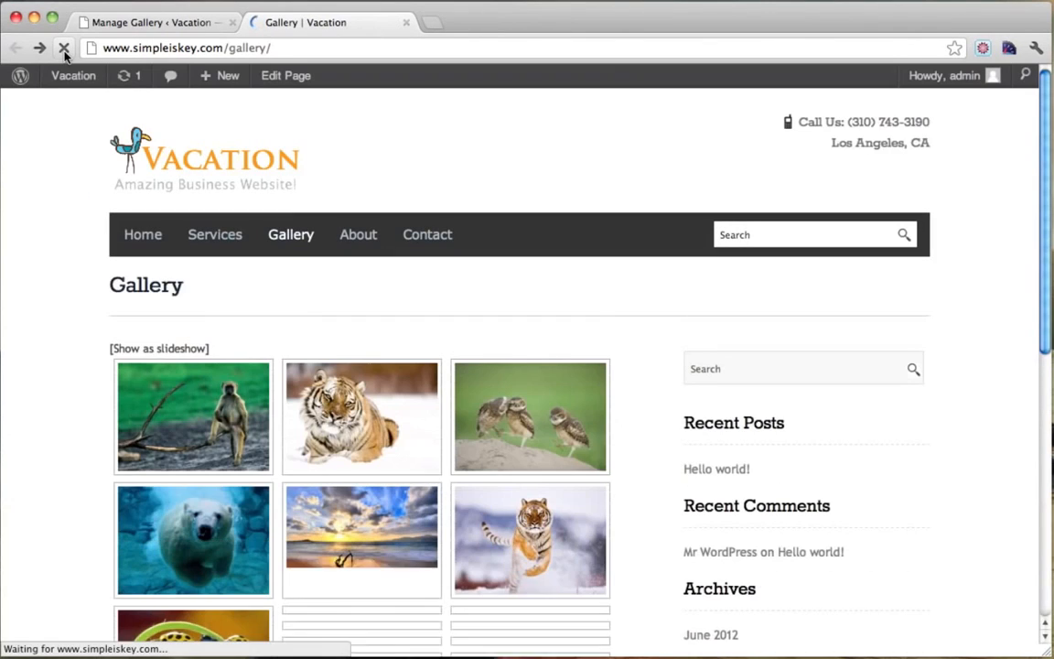
scroll(418, 192, "down", 3)
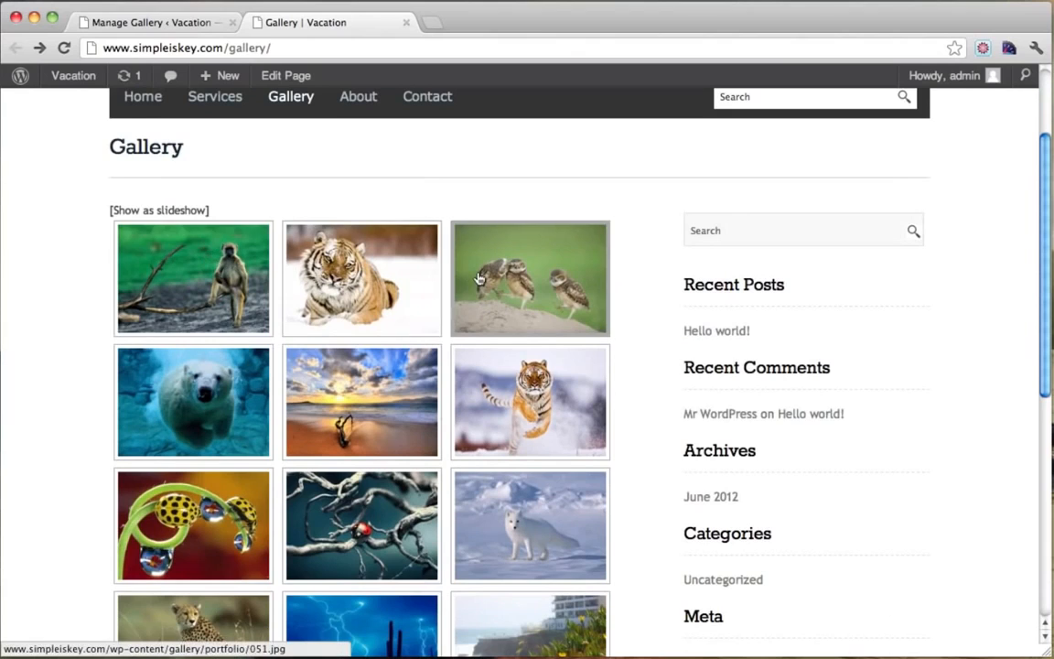
scroll(479, 278, "down", 2)
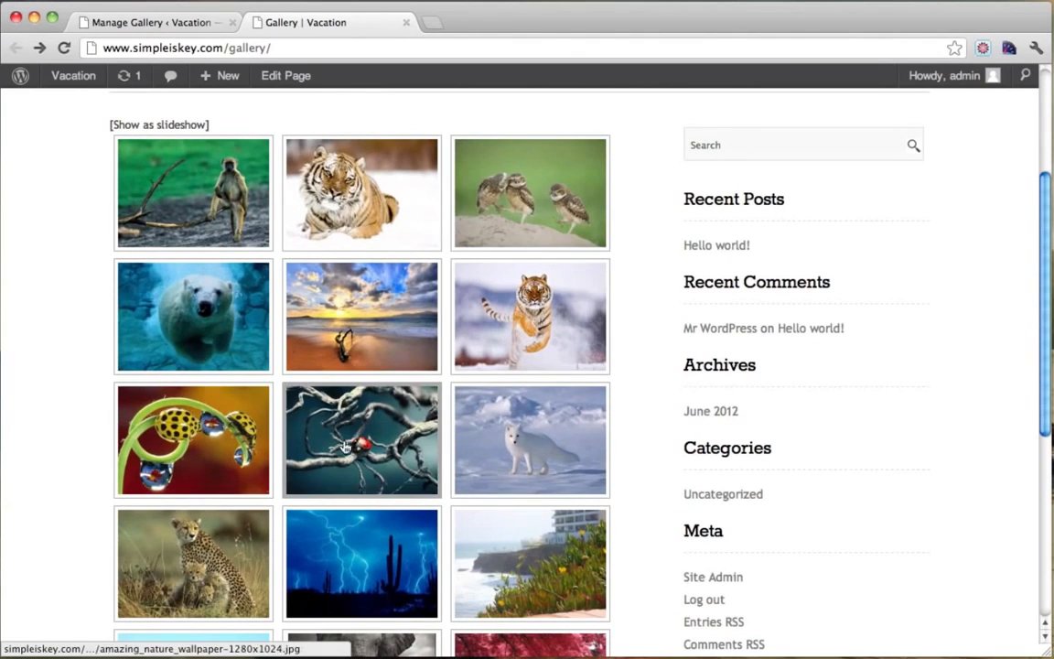
left_click(243, 438)
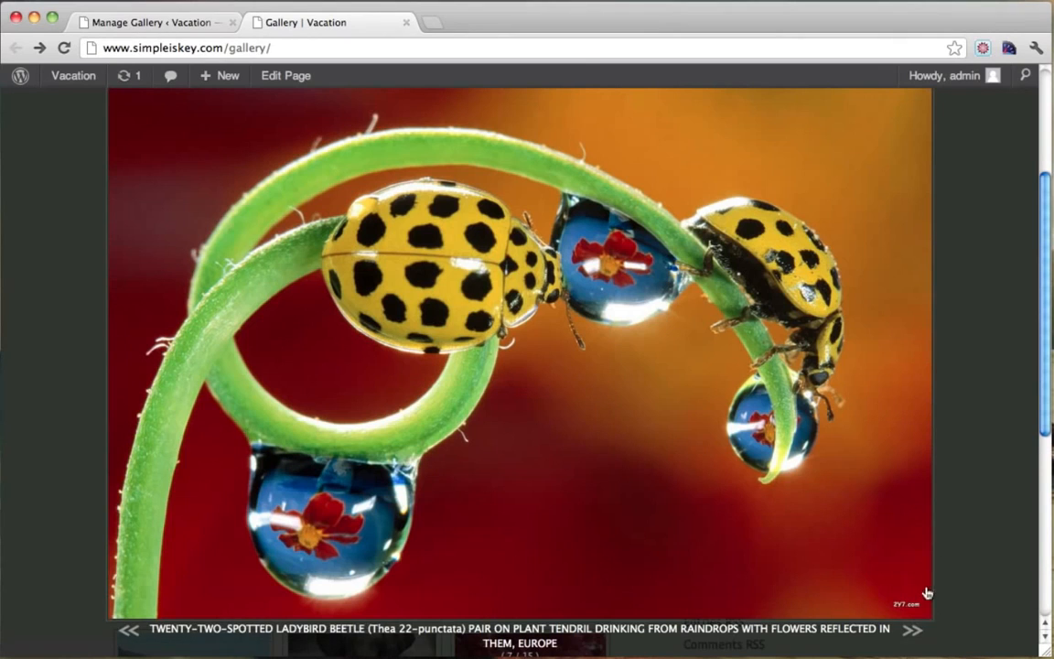
left_click(709, 490)
scroll(702, 490, "down", 3)
scroll(702, 490, "up", 5)
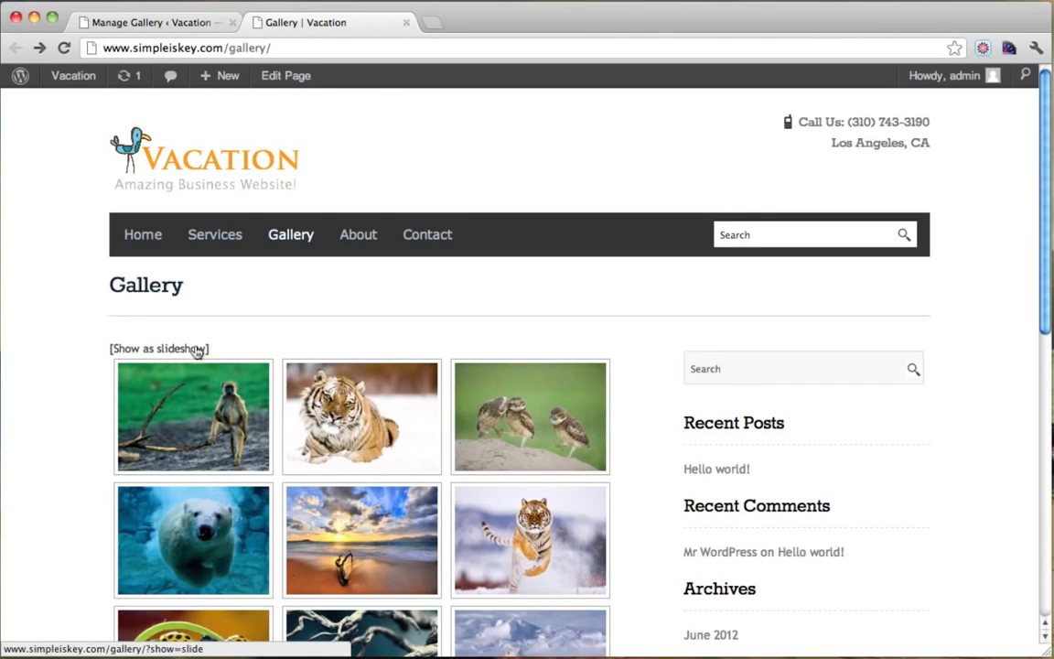
Step: Turn off Integrate slideshow in NextGEN's gallery options and save the changes
left_click(170, 28)
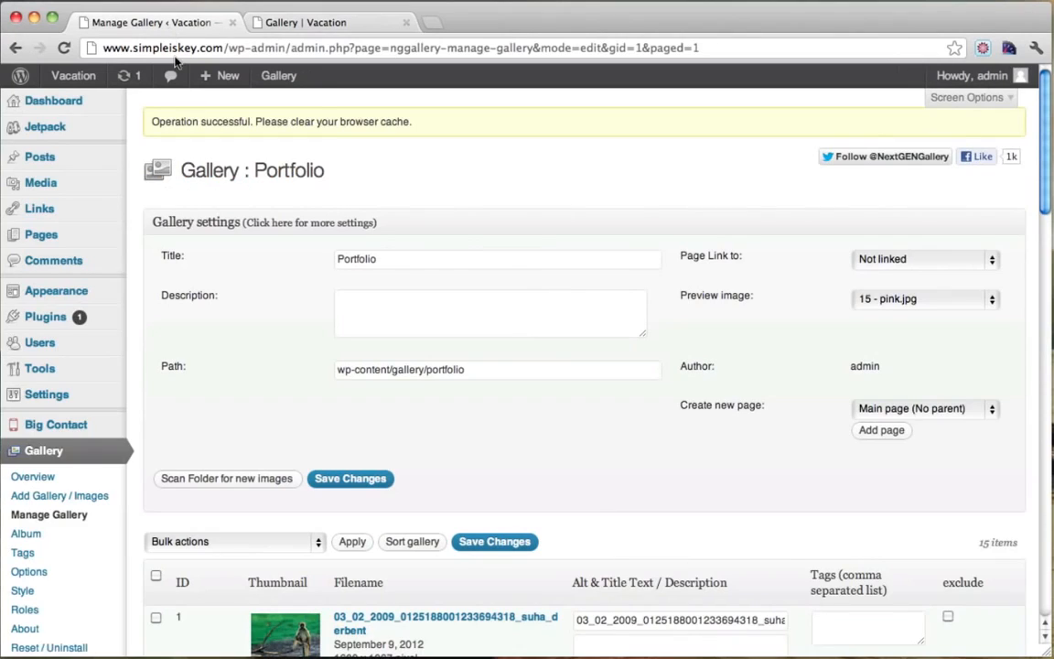
left_click(48, 452)
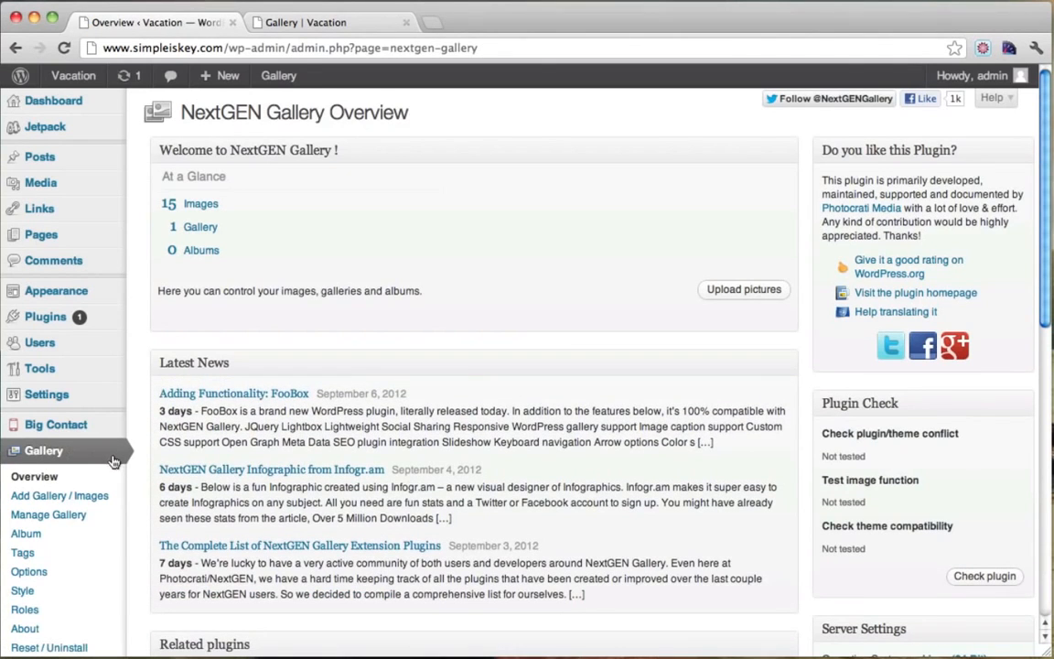
scroll(92, 512, "down", 1)
left_click(40, 560)
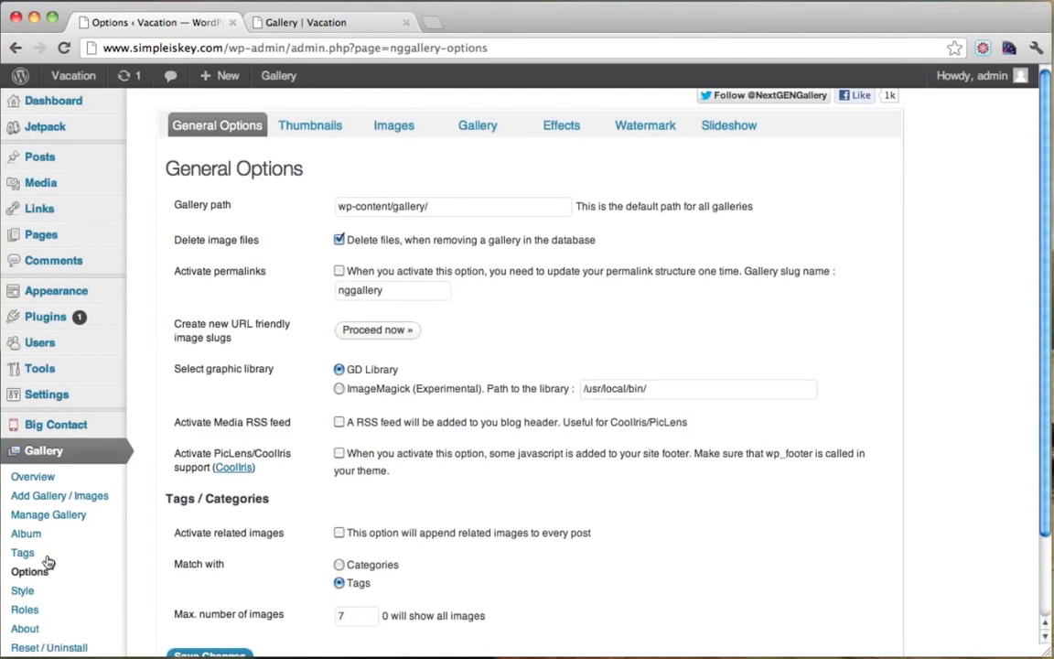
left_click(479, 130)
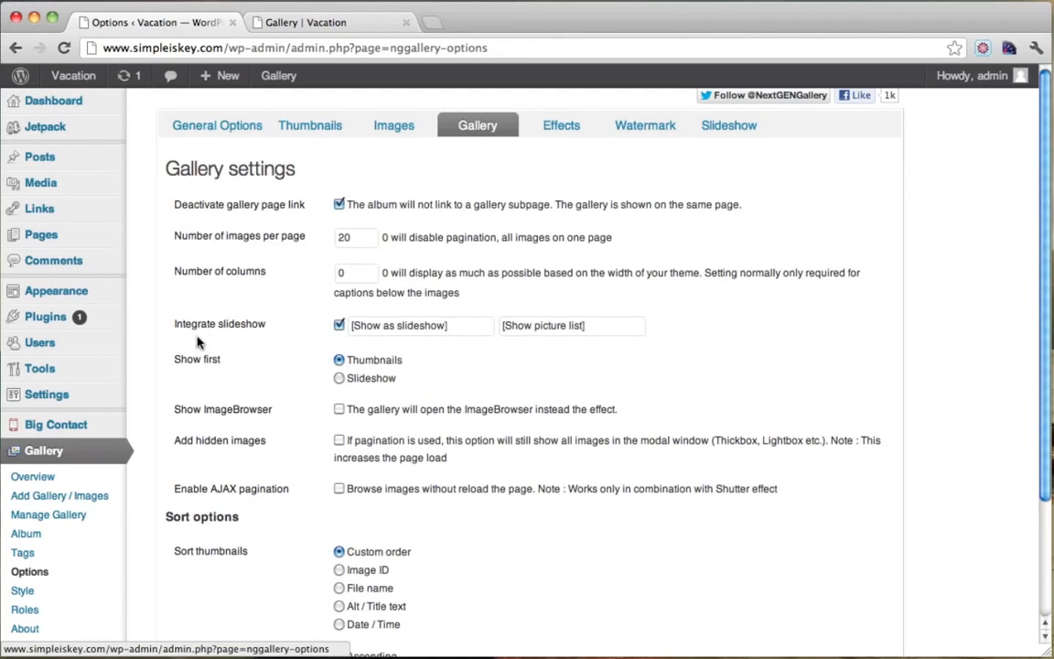
left_click_drag(176, 328, 285, 325)
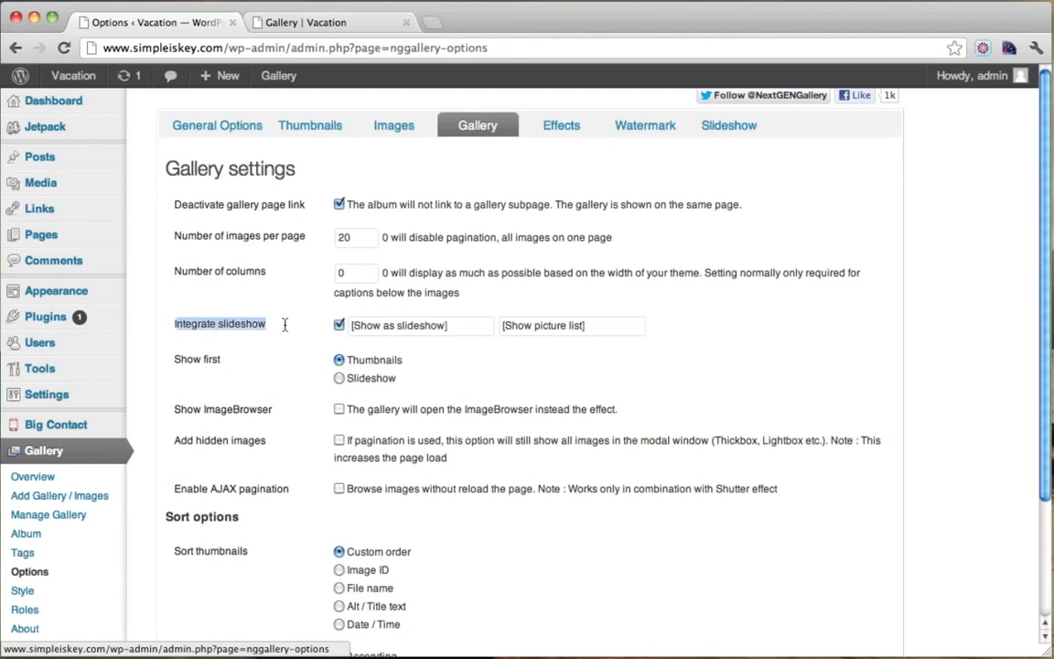
left_click(339, 326)
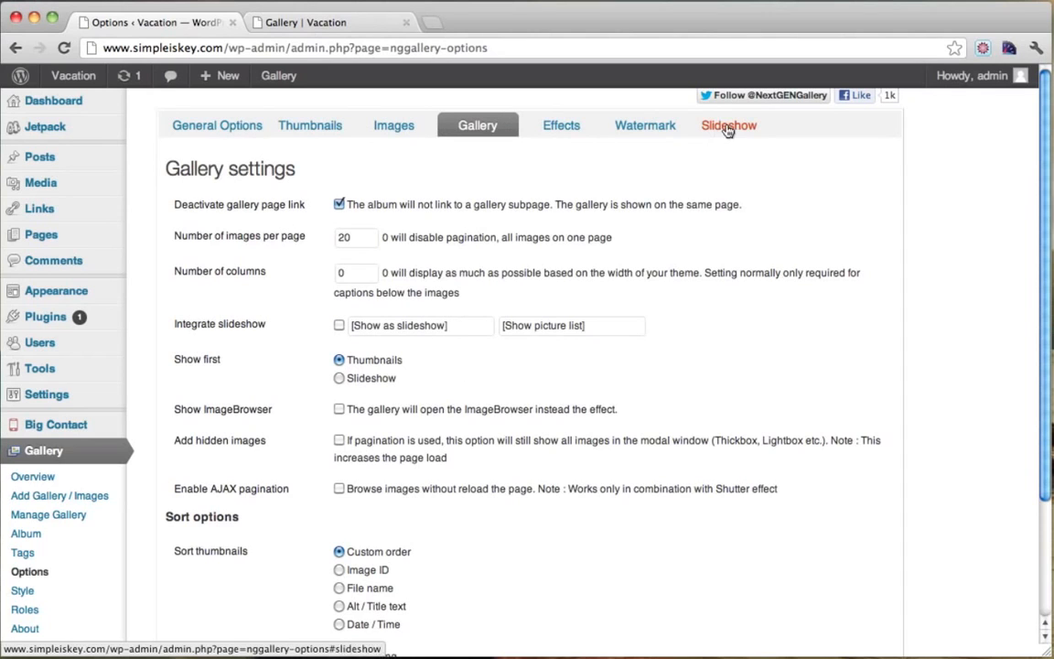
scroll(534, 325, "down", 4)
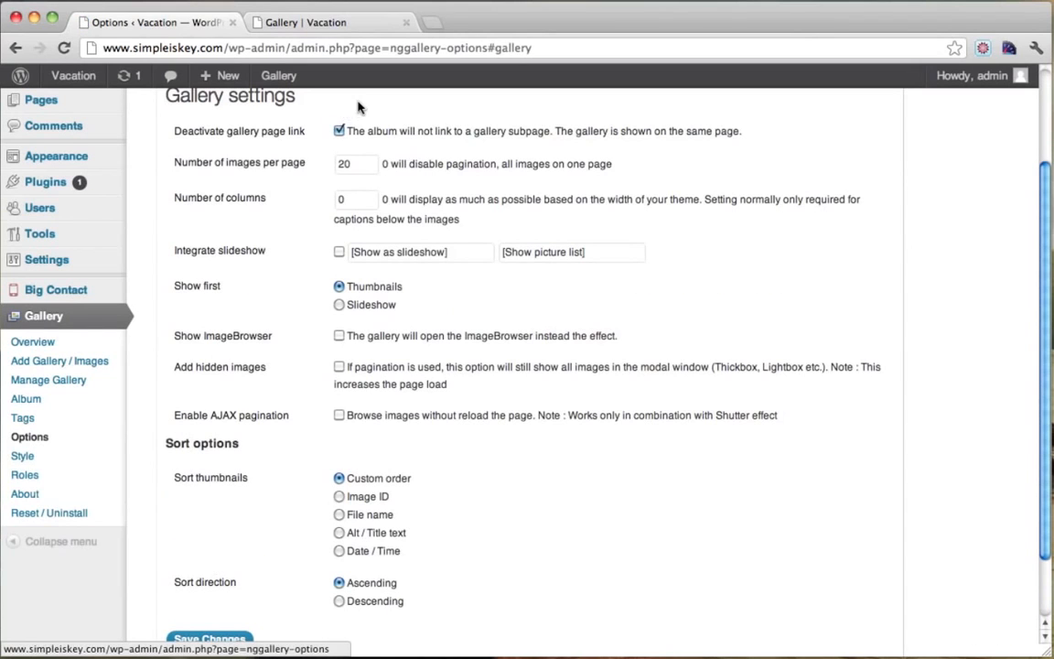
Step: Reload the published Gallery page and check how the picture list appears without the slideshow link
left_click(346, 27)
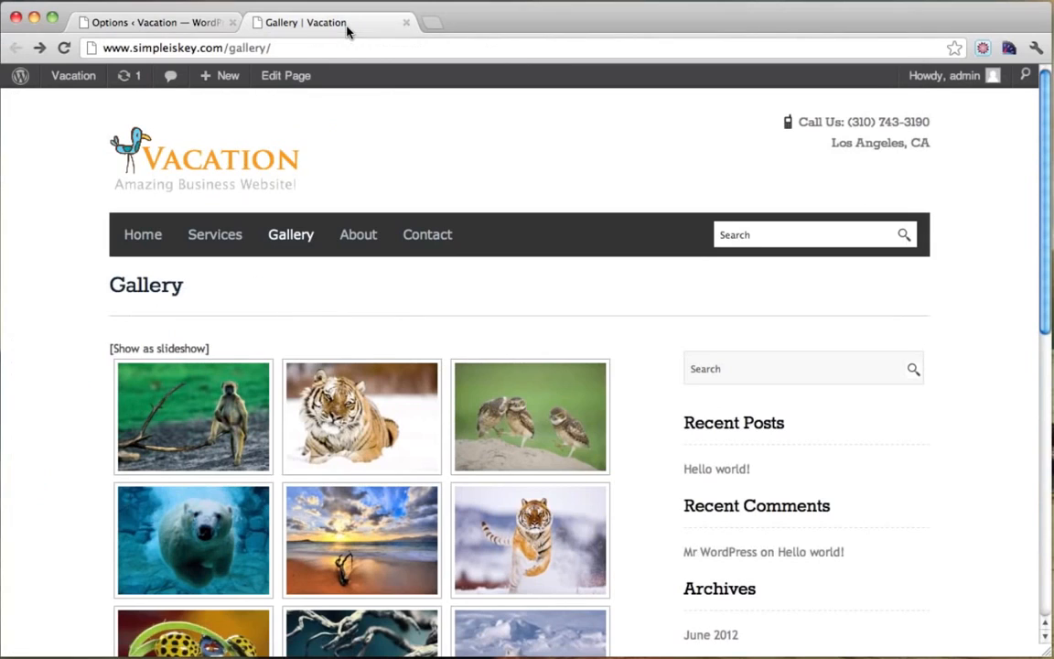
left_click(66, 49)
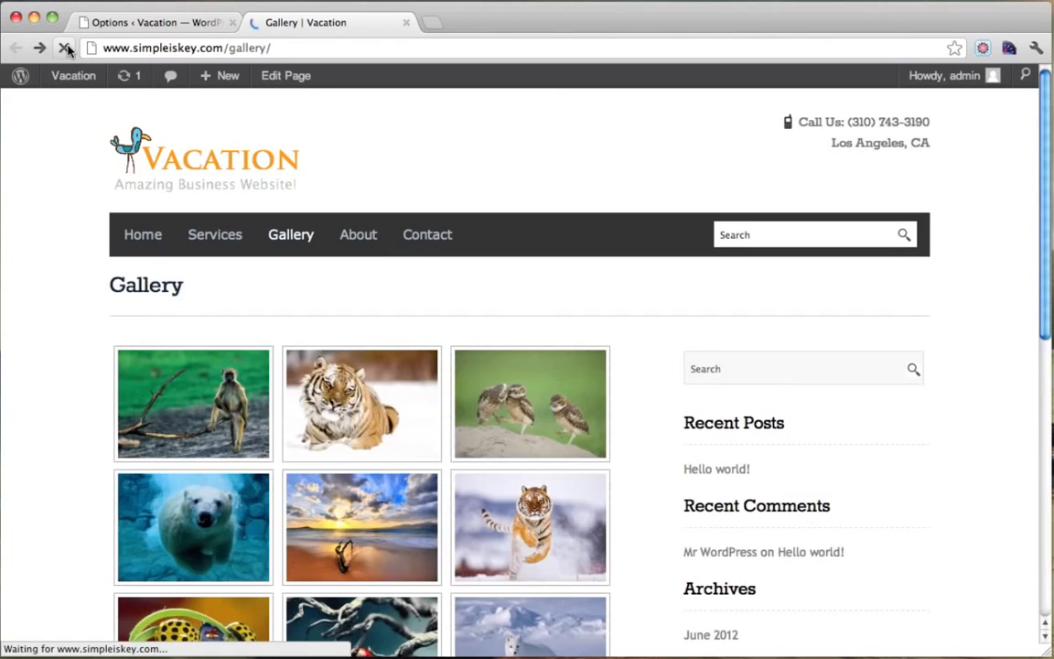
scroll(613, 442, "down", 3)
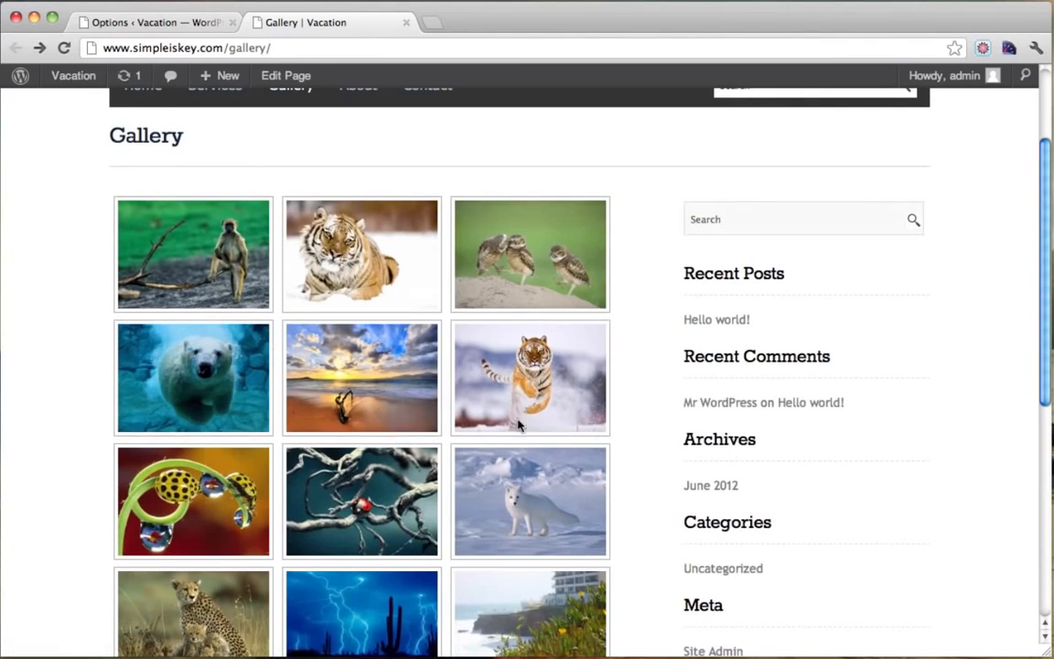
scroll(460, 450, "down", 5)
scroll(462, 444, "up", 8)
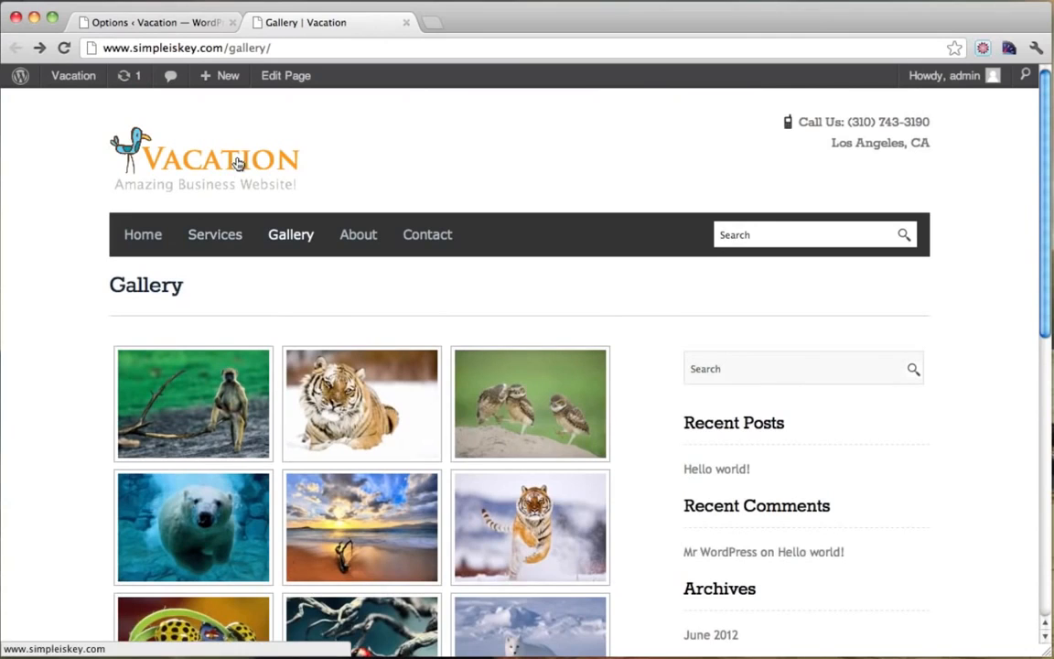
Step: Close the gallery options page and open the site's Services page for editing
left_click(142, 245)
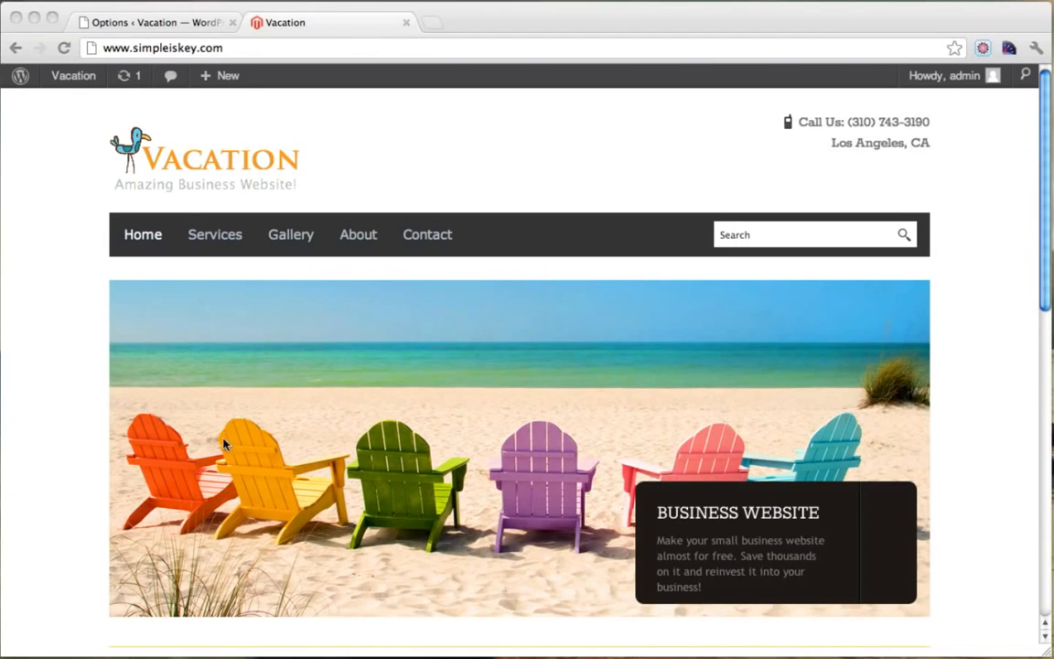
left_click(230, 22)
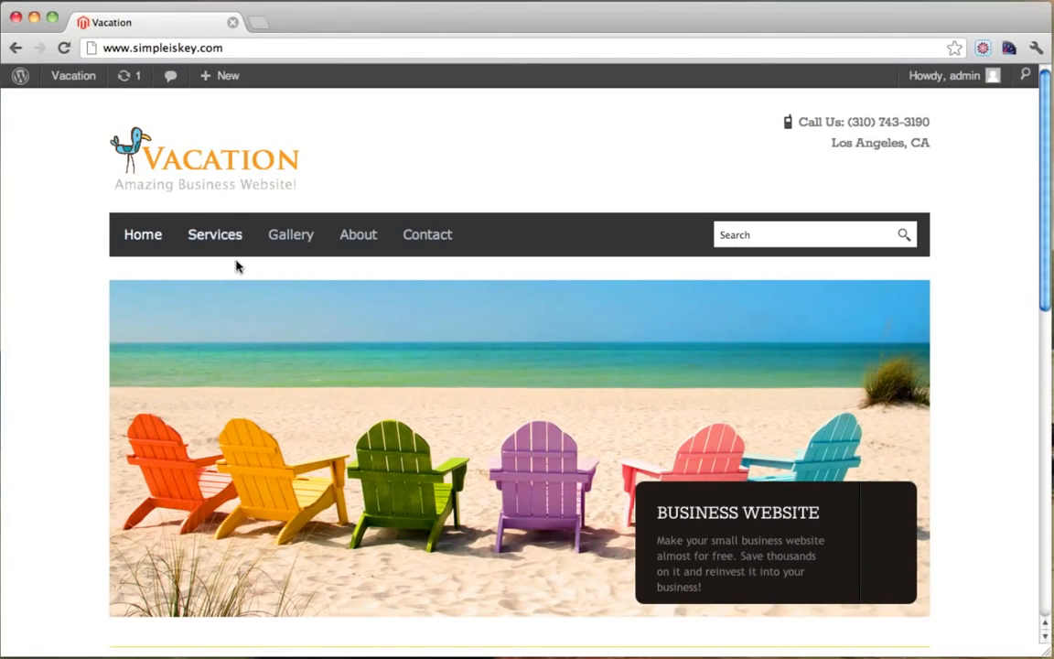
left_click(213, 236)
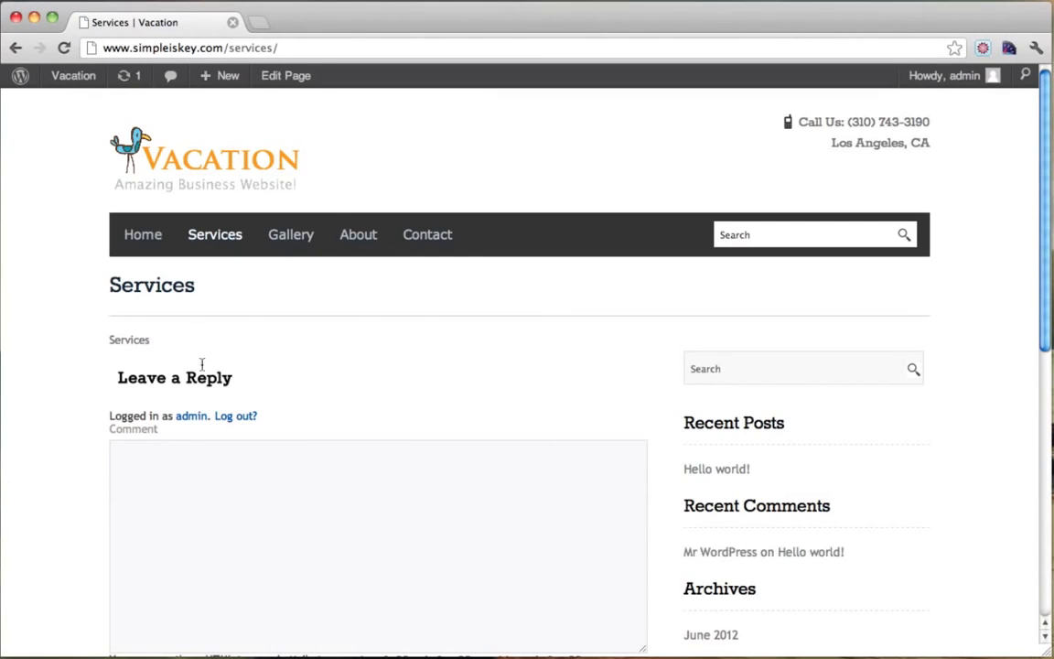
left_click(285, 83)
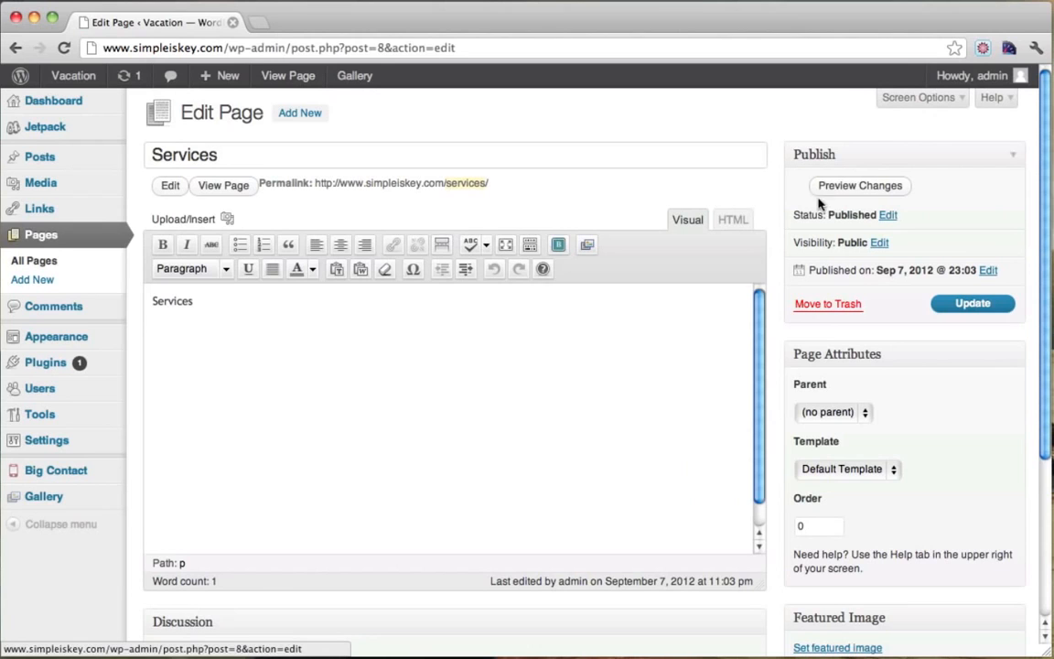
Step: Try to disallow comments and trackbacks and pingbacks on the Services page and save the update
left_click(925, 99)
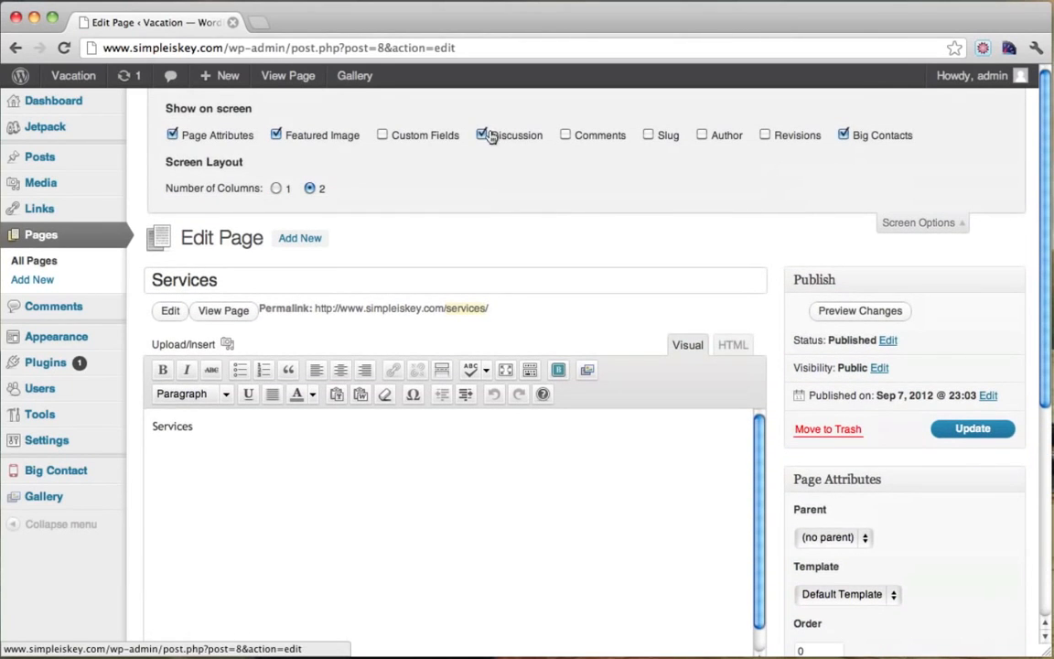
left_click(915, 225)
scroll(851, 279, "down", 5)
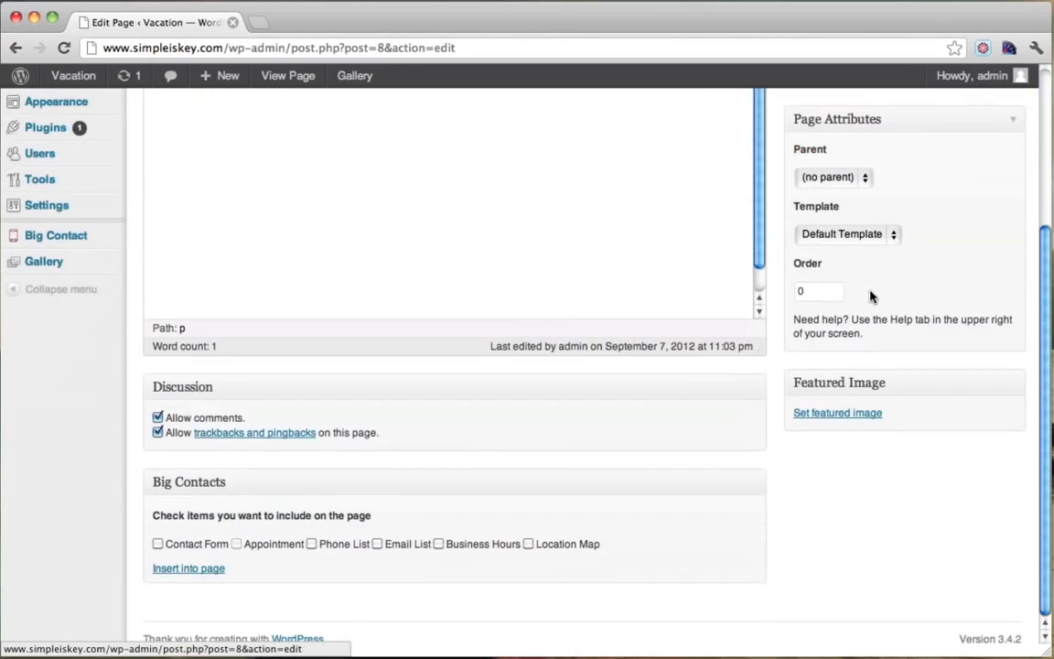
left_click(158, 417)
left_click(157, 432)
scroll(669, 439, "up", 4)
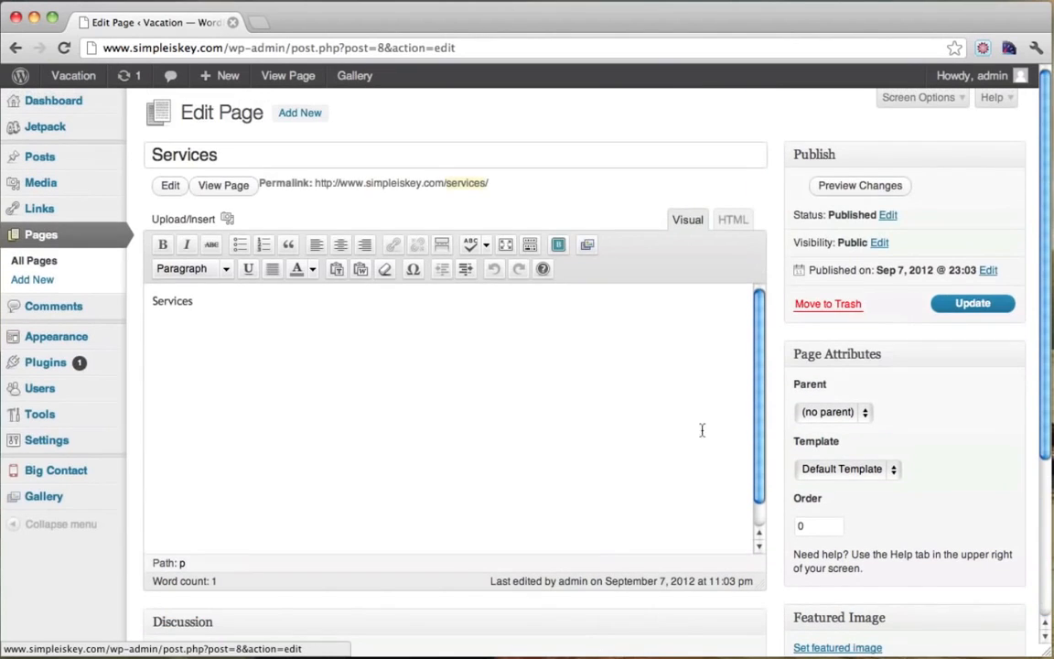
left_click(972, 304)
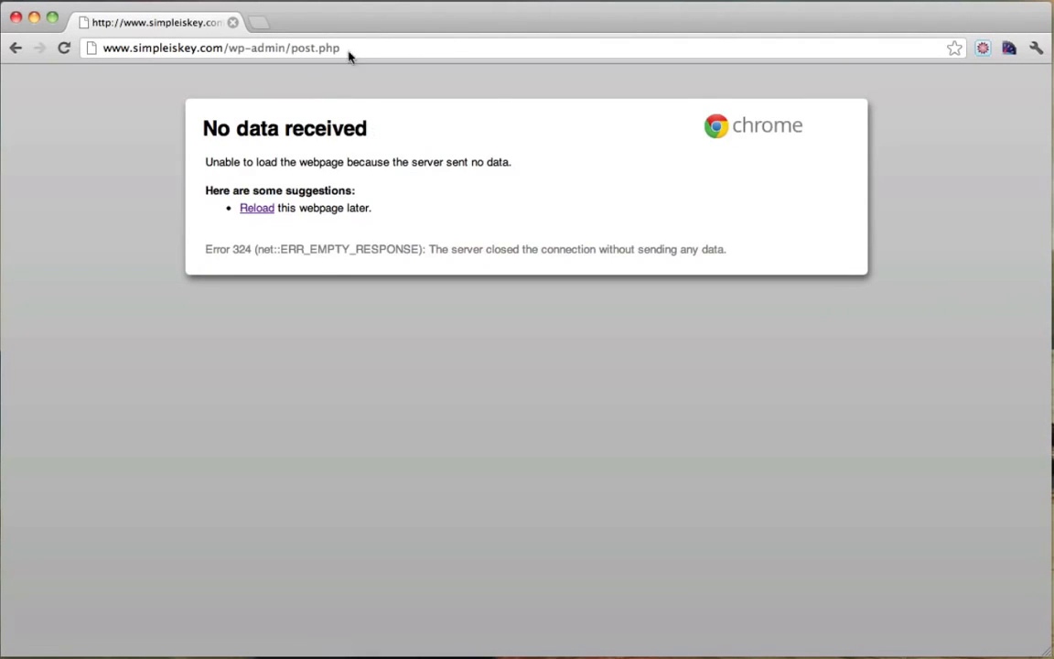
Step: Reload the failed page and reopen the Services page from the page list for editing
left_click(254, 210)
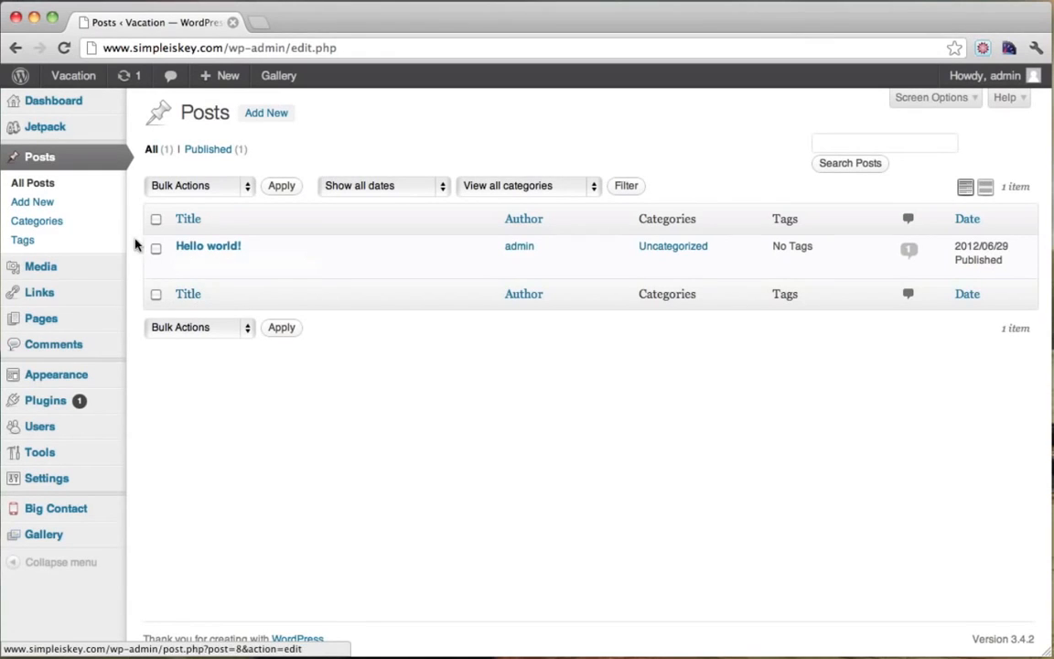
left_click(73, 325)
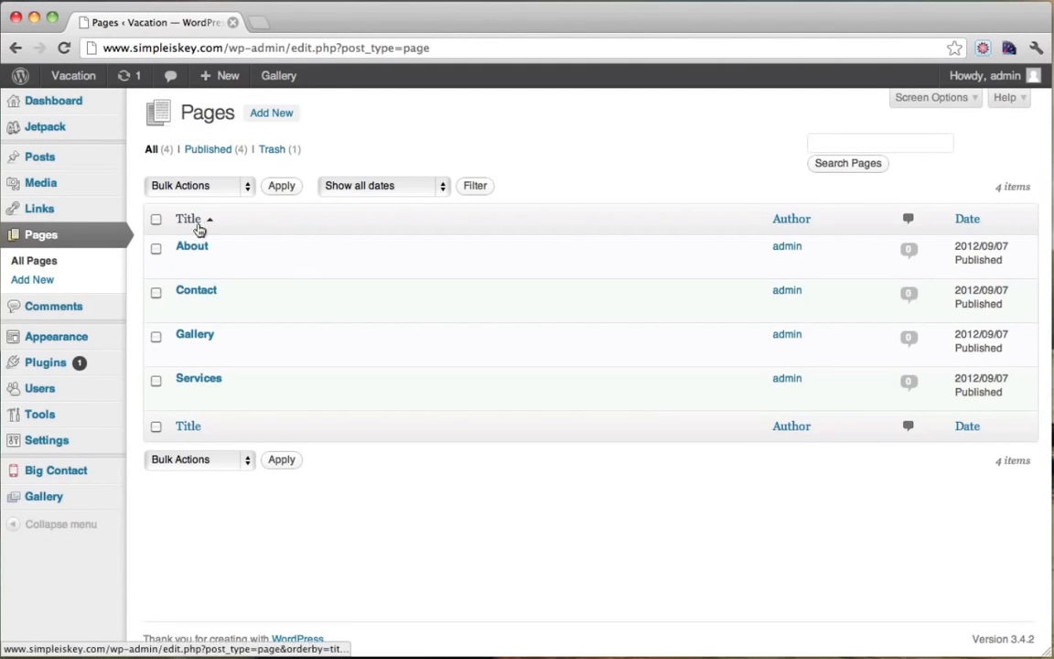
mouse_move(188, 275)
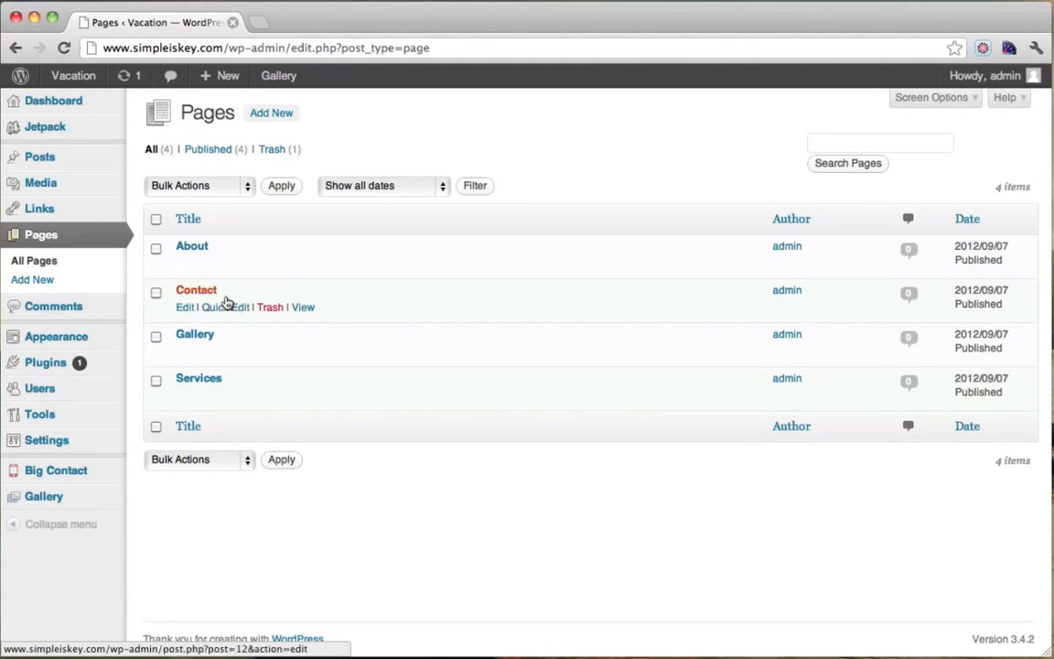
left_click(184, 400)
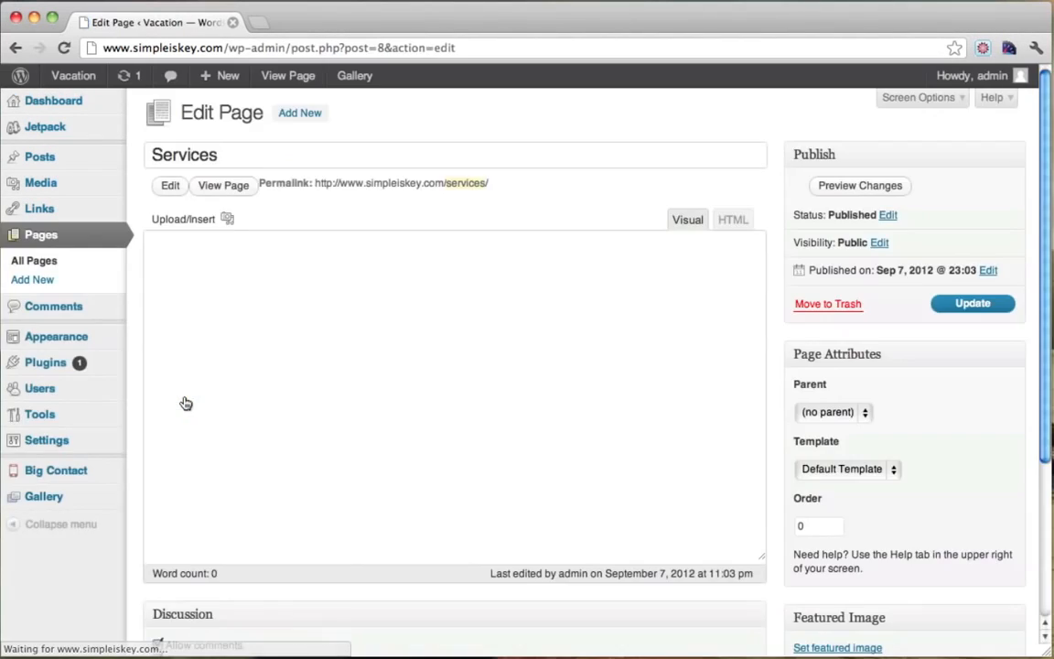
Step: Disallow comments and trackbacks and pingbacks on the Services page and update it
scroll(798, 365, "down", 5)
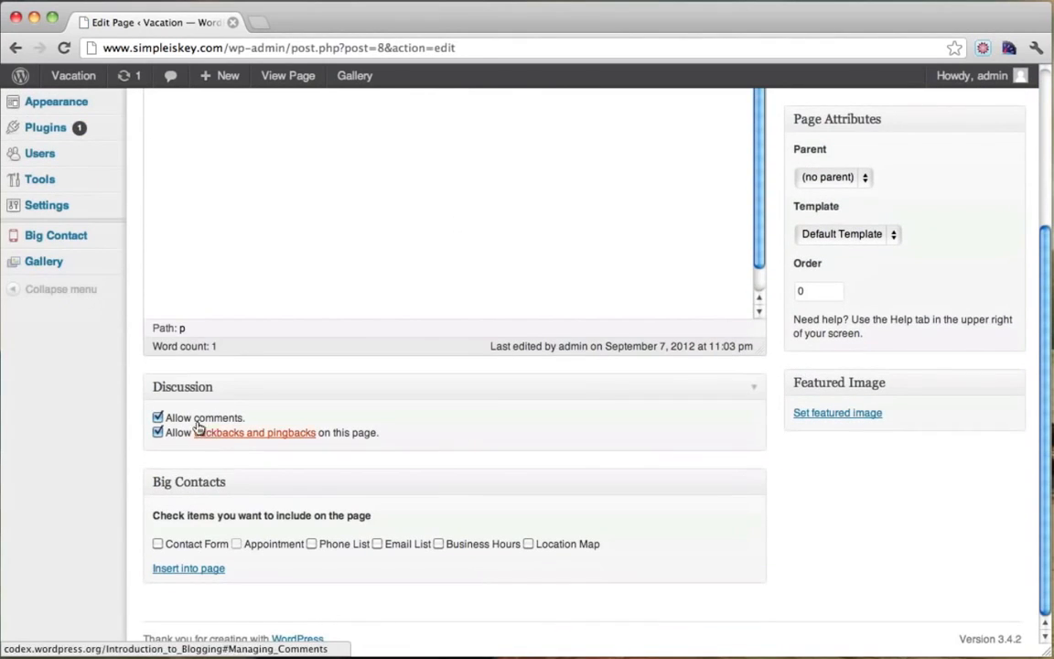
left_click(157, 433)
scroll(823, 409, "up", 5)
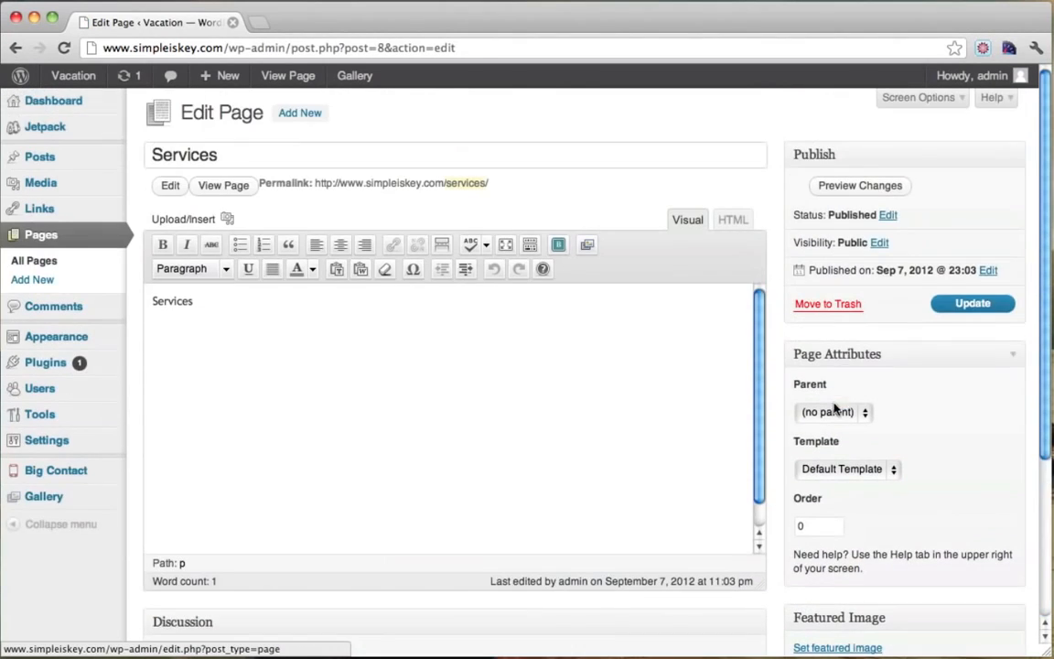
left_click(976, 304)
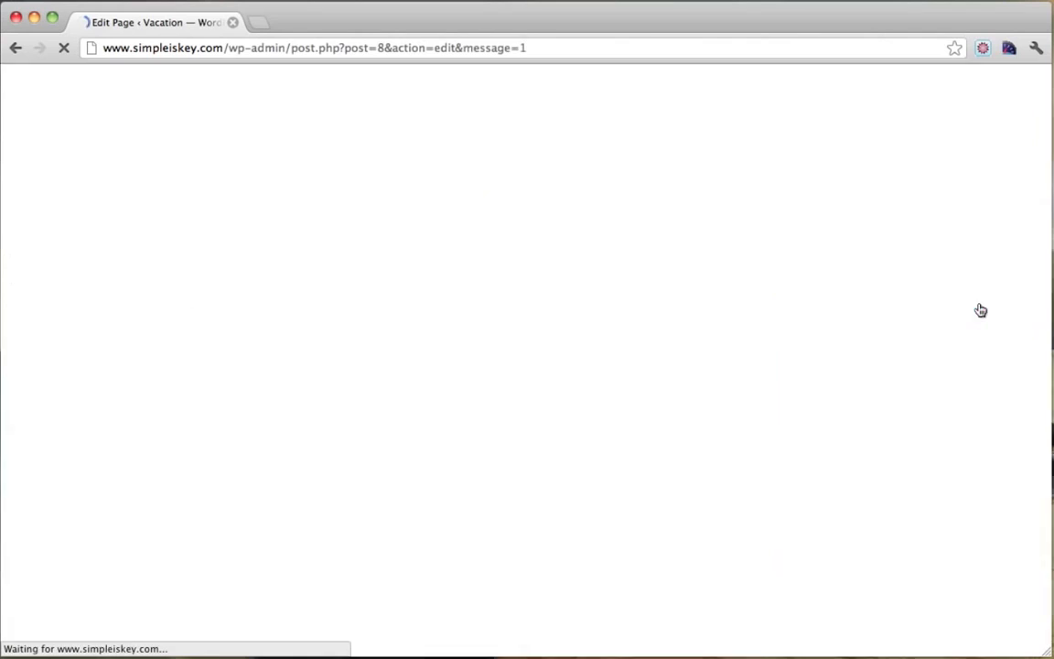
Step: View the published Services page in a separate tab and check the area below its content for comments
left_click(223, 231)
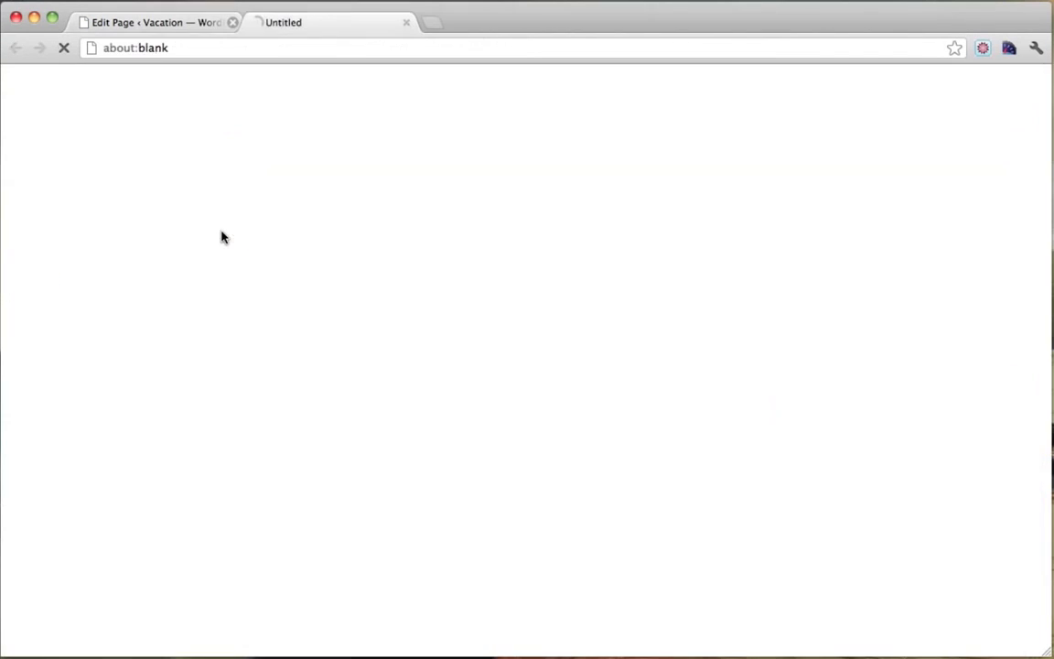
scroll(471, 287, "down", 5)
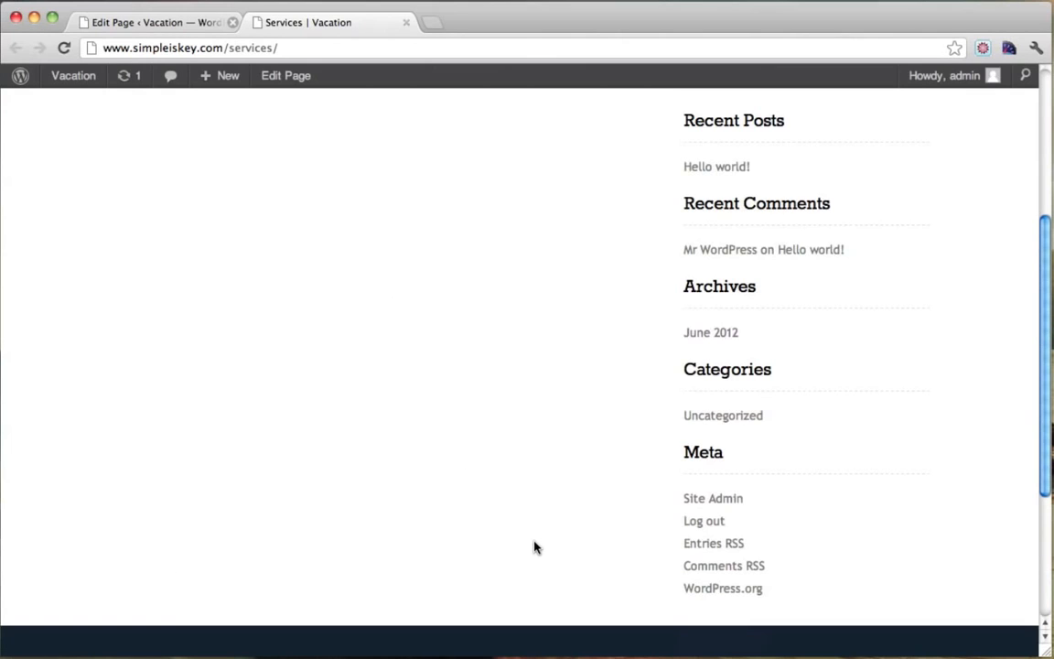
scroll(535, 547, "up", 5)
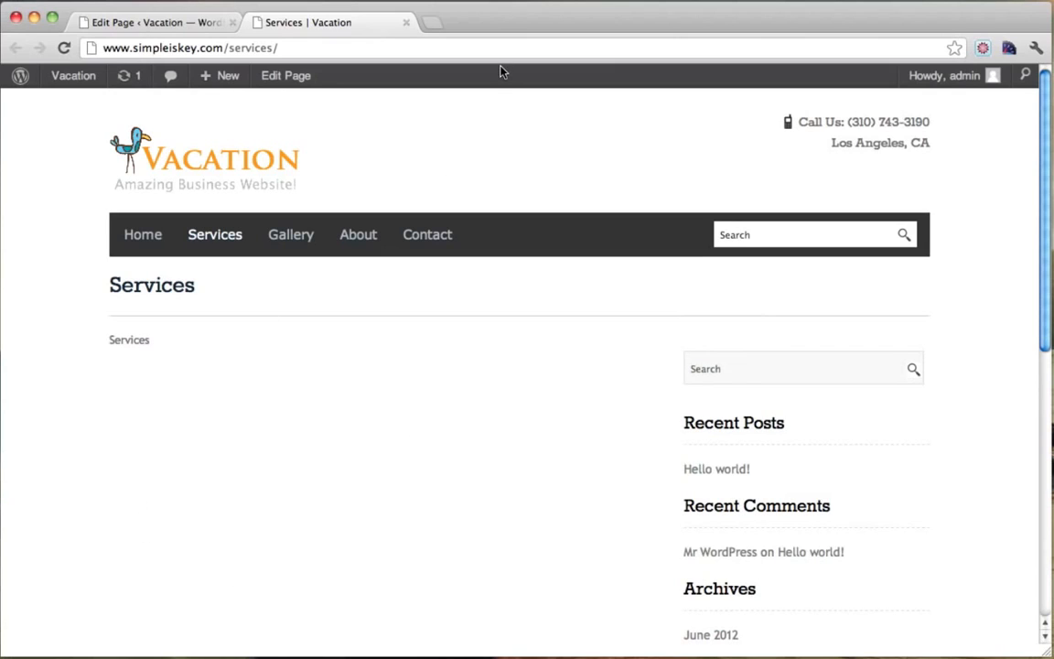
Step: Return to the site's admin area and search for new plugins with the keyword "price table"
left_click(175, 26)
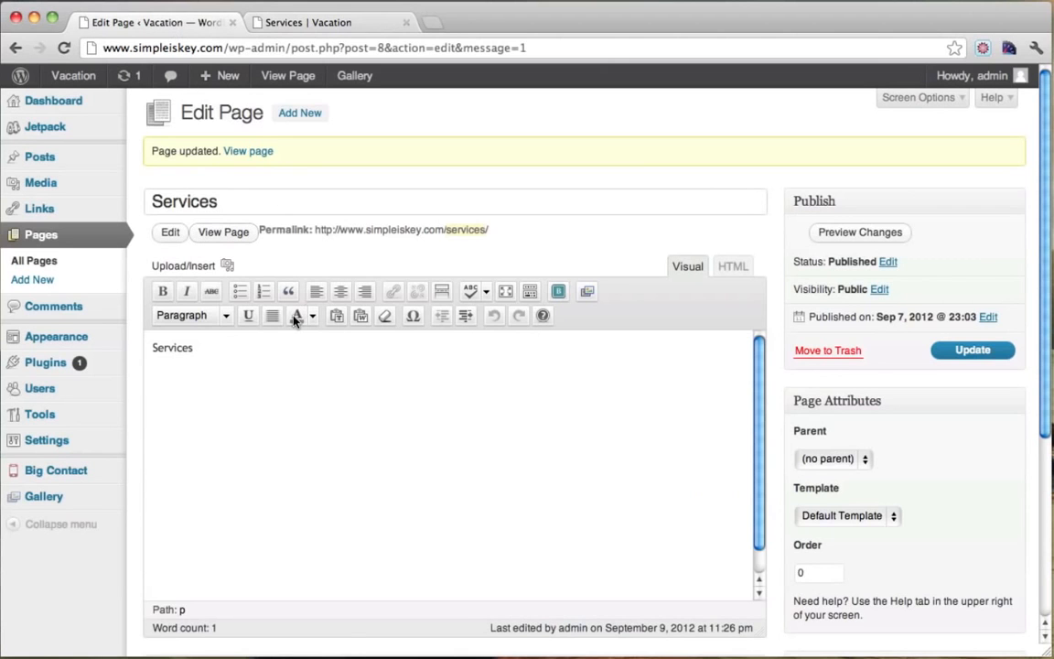
mouse_move(51, 371)
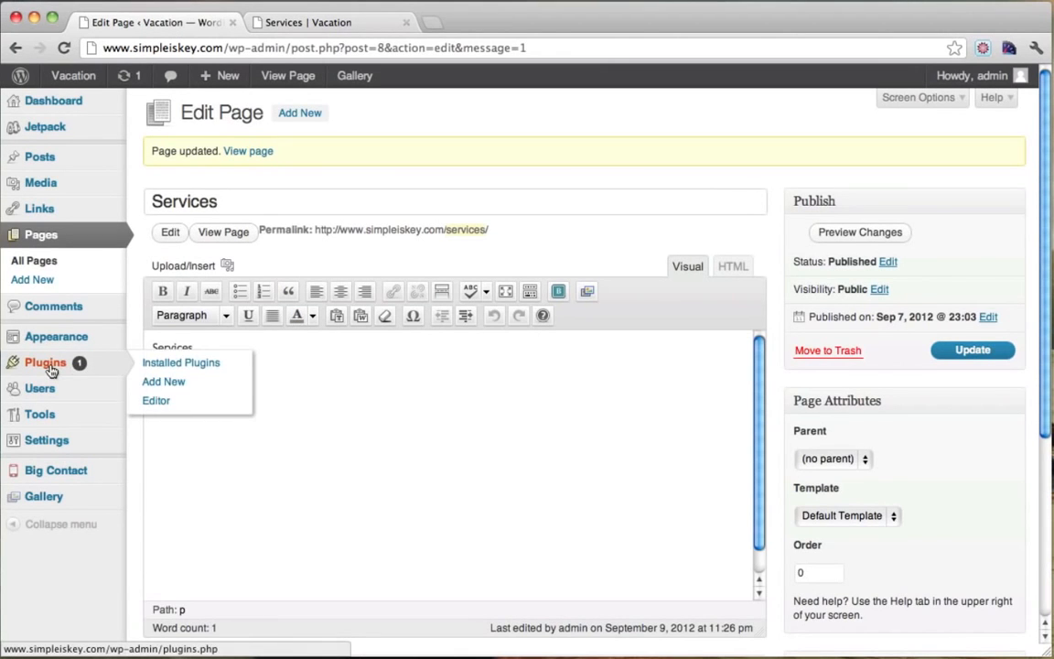
left_click(170, 390)
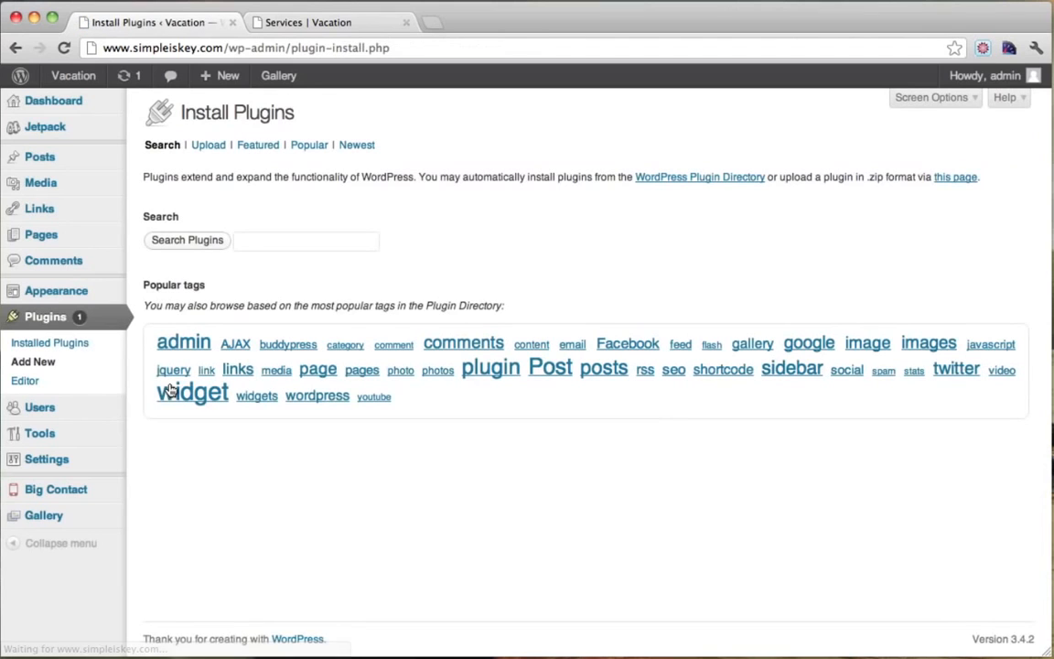
left_click(283, 239)
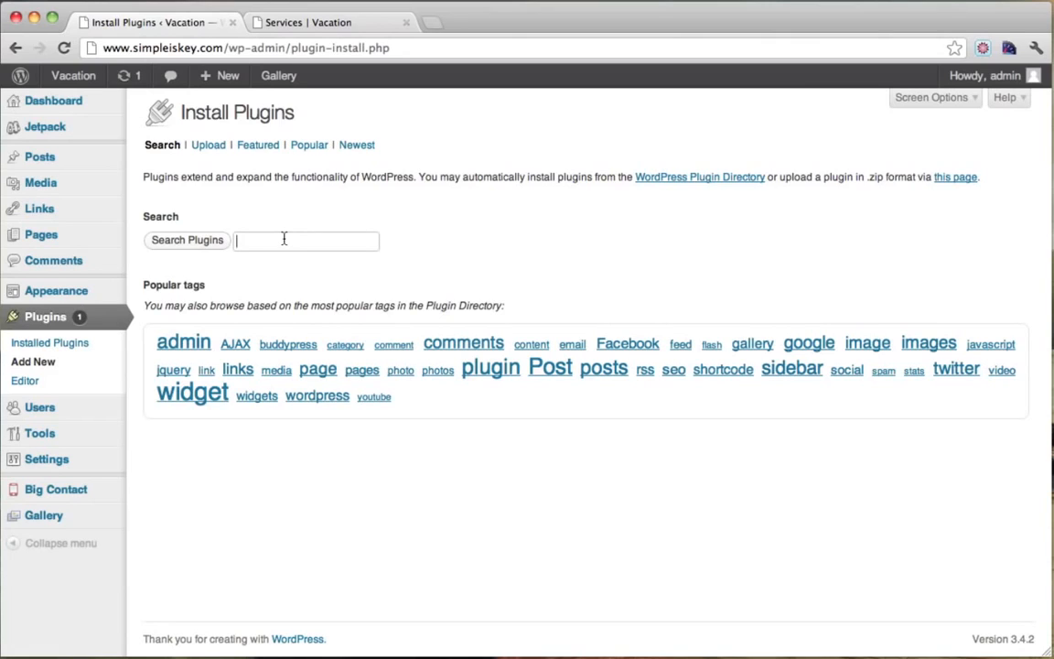
type("price table")
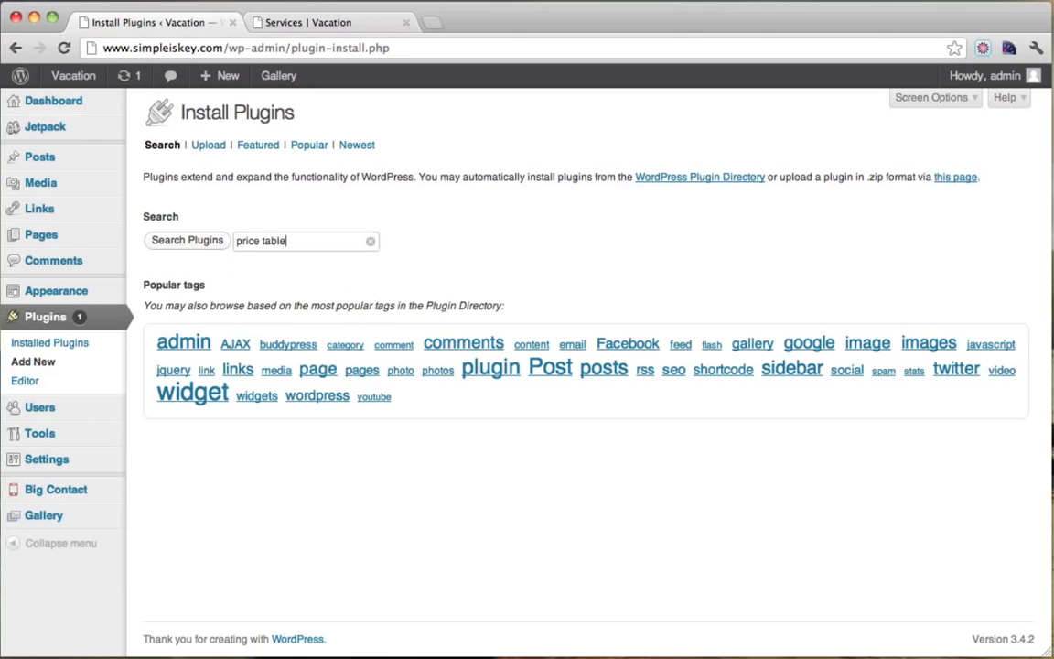
key("Return")
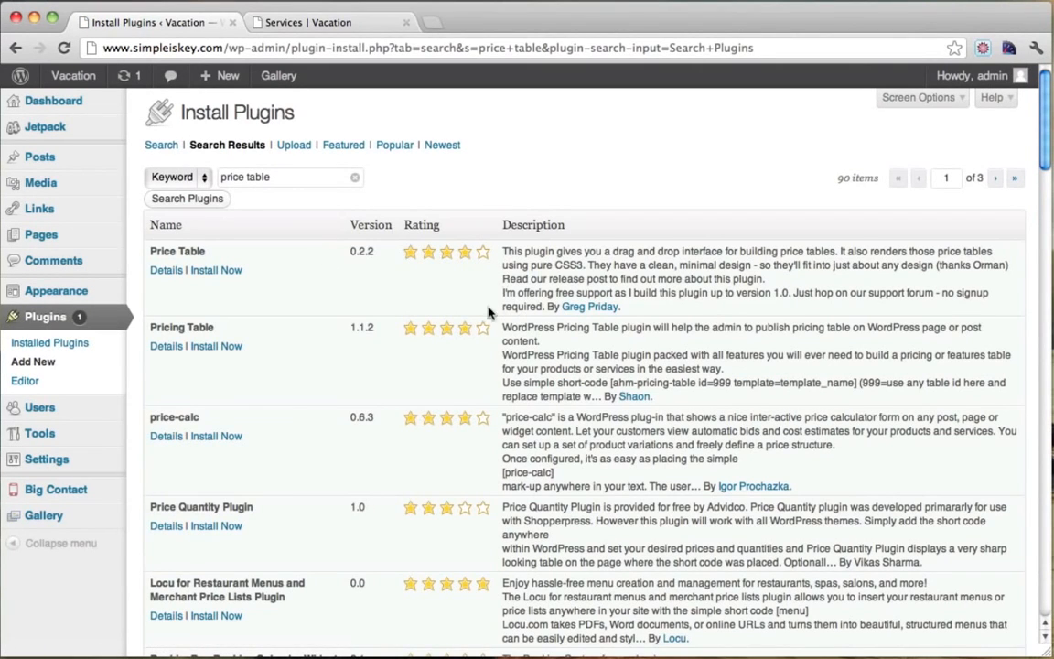
Step: Review the Price Table plugin's description and screenshots, and install and activate it
left_click(166, 272)
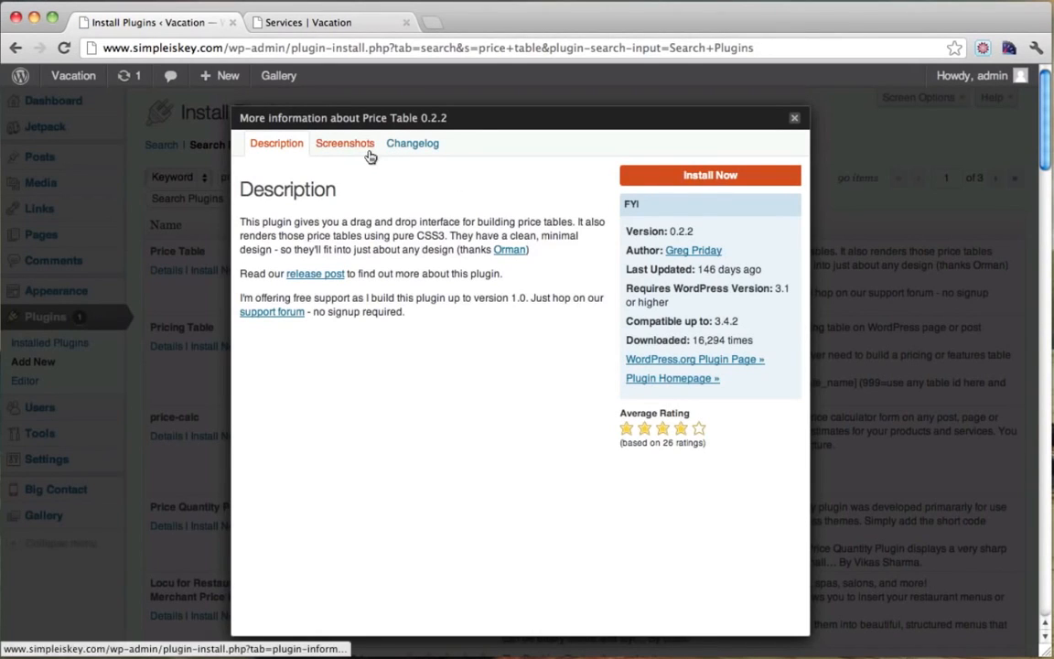
left_click(335, 144)
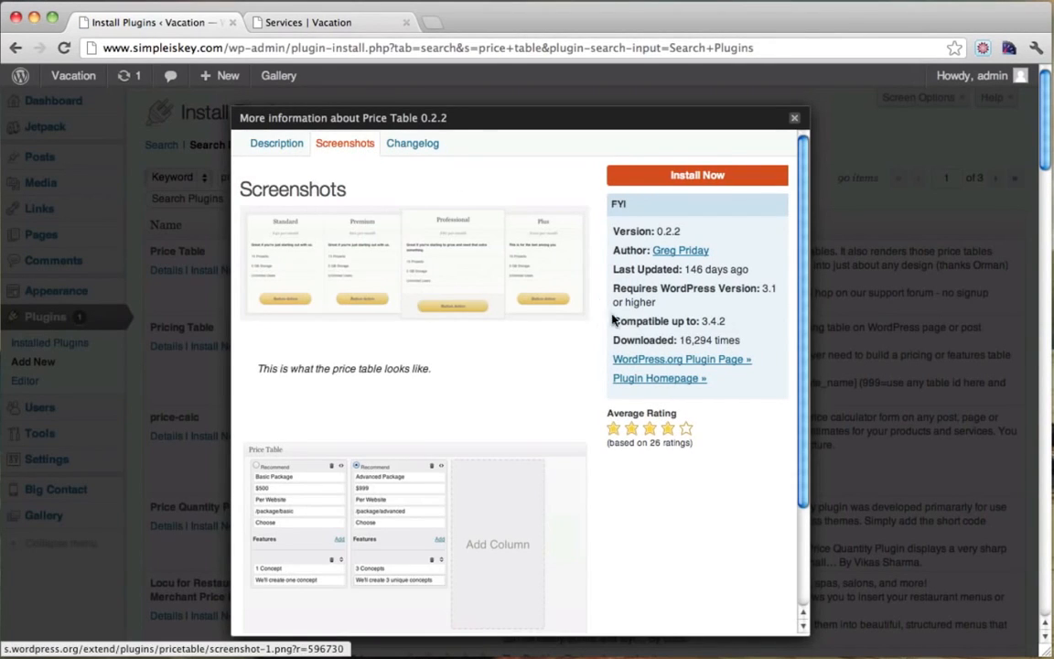
left_click(682, 183)
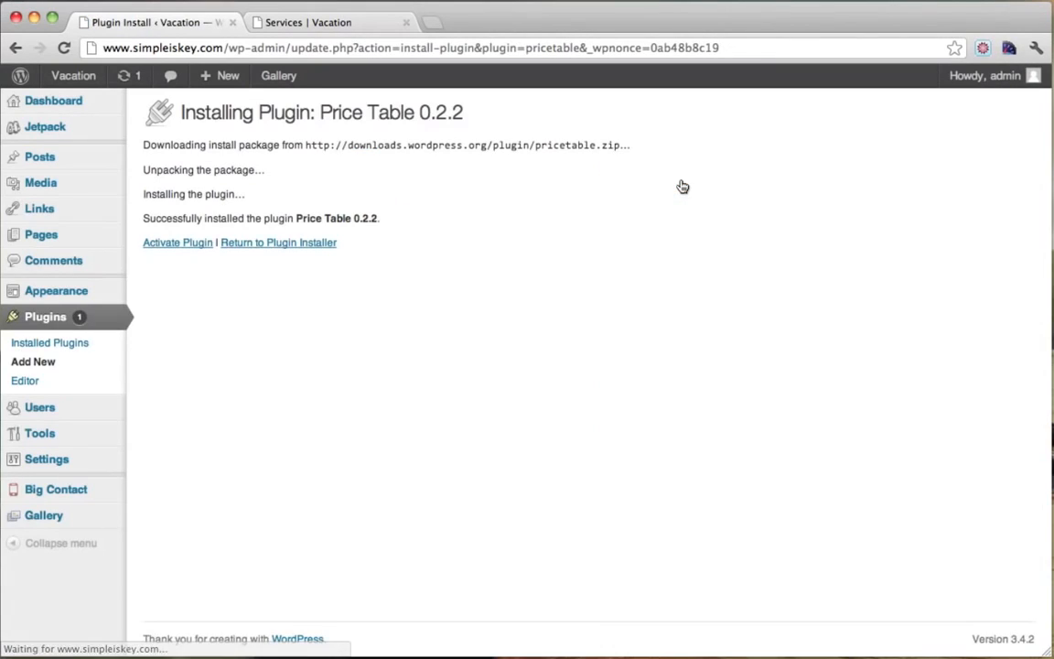
left_click(182, 250)
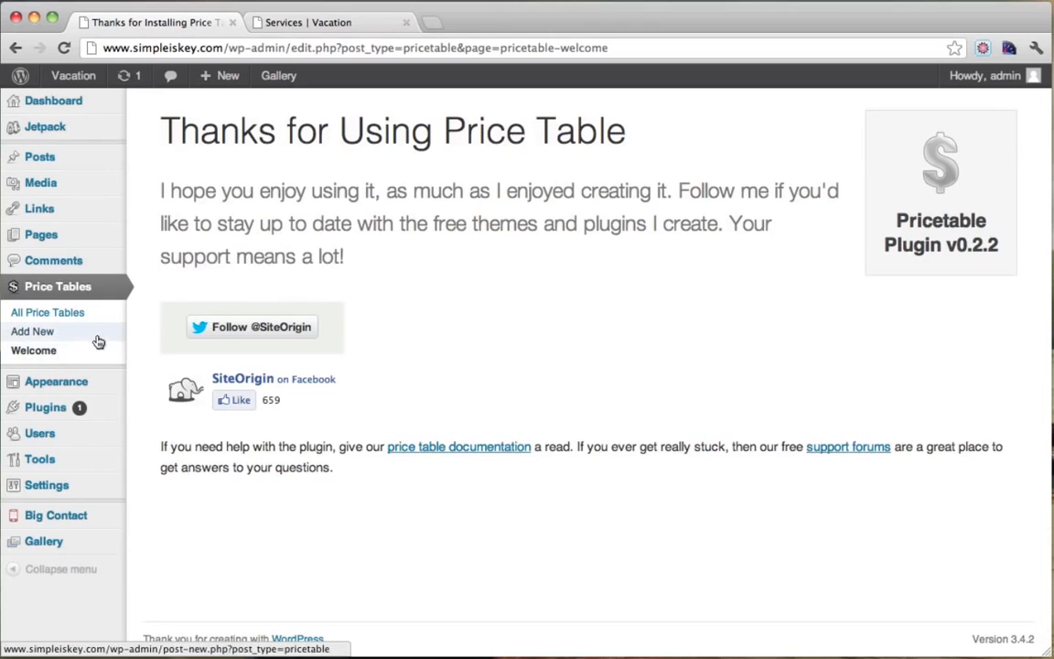
Step: Create a new price table titled "Business Packages"
left_click(48, 334)
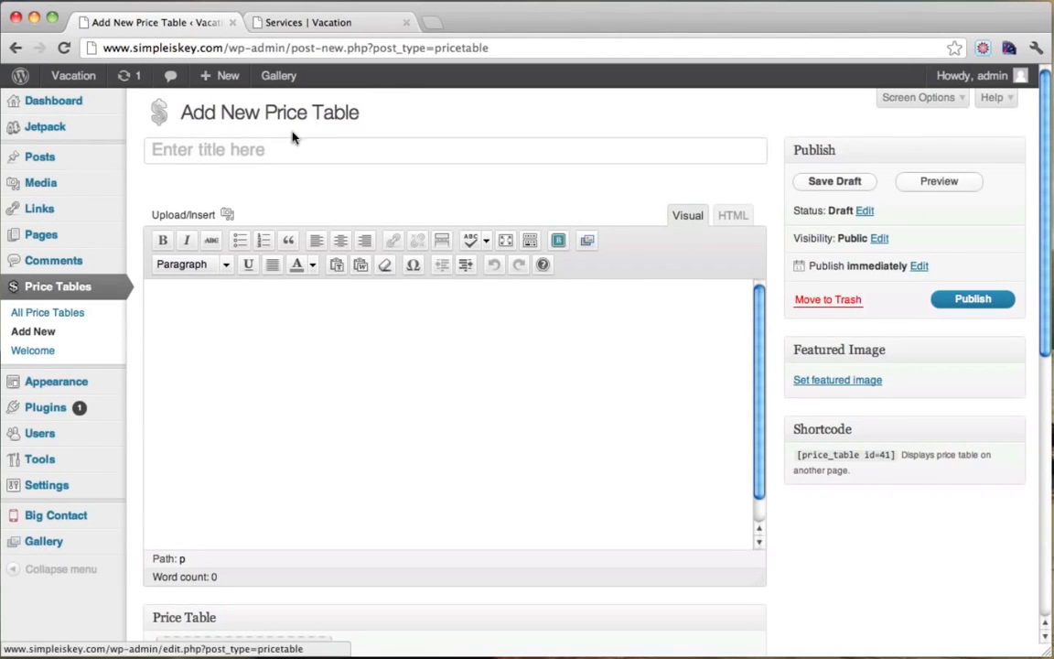
type("Bus")
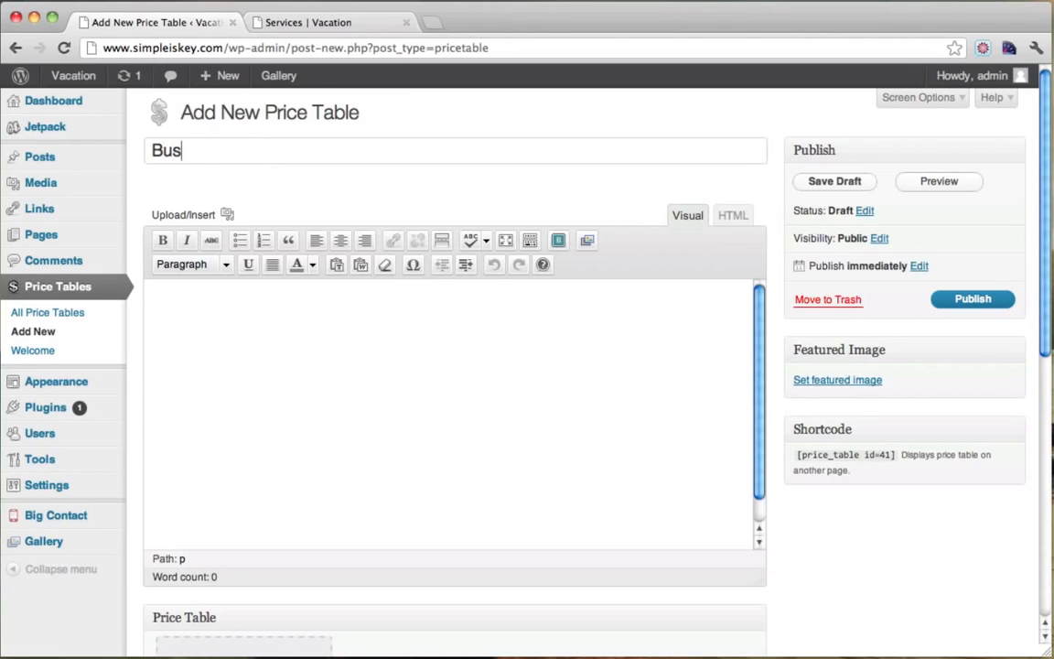
type("iness Pac")
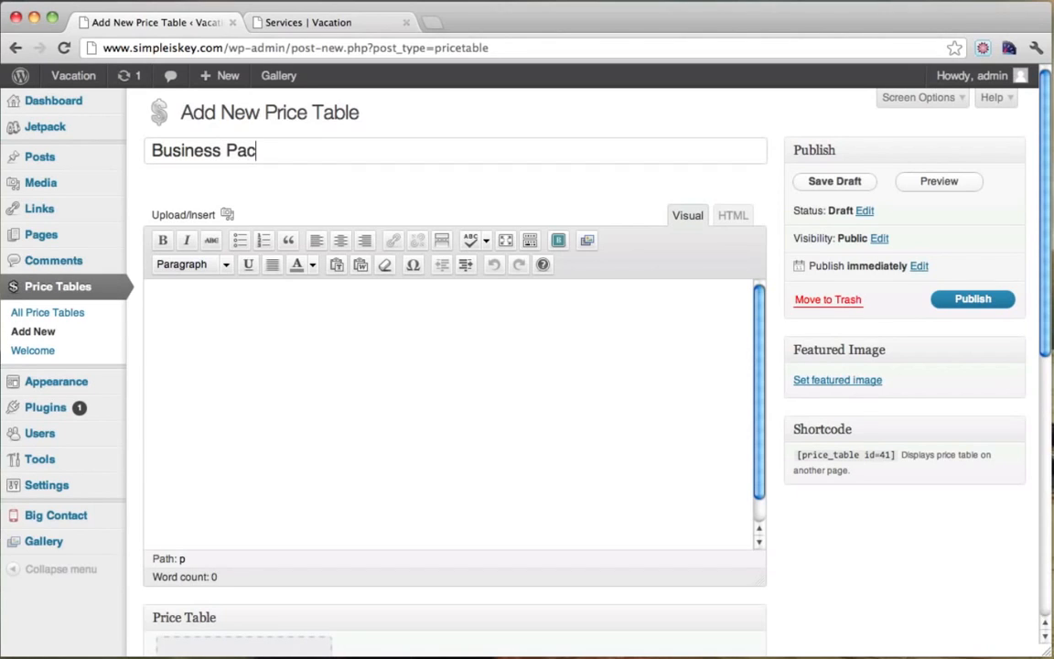
type("kages")
Step: Add a first column to the price table and title it "Bronze Package"
scroll(322, 359, "down", 1)
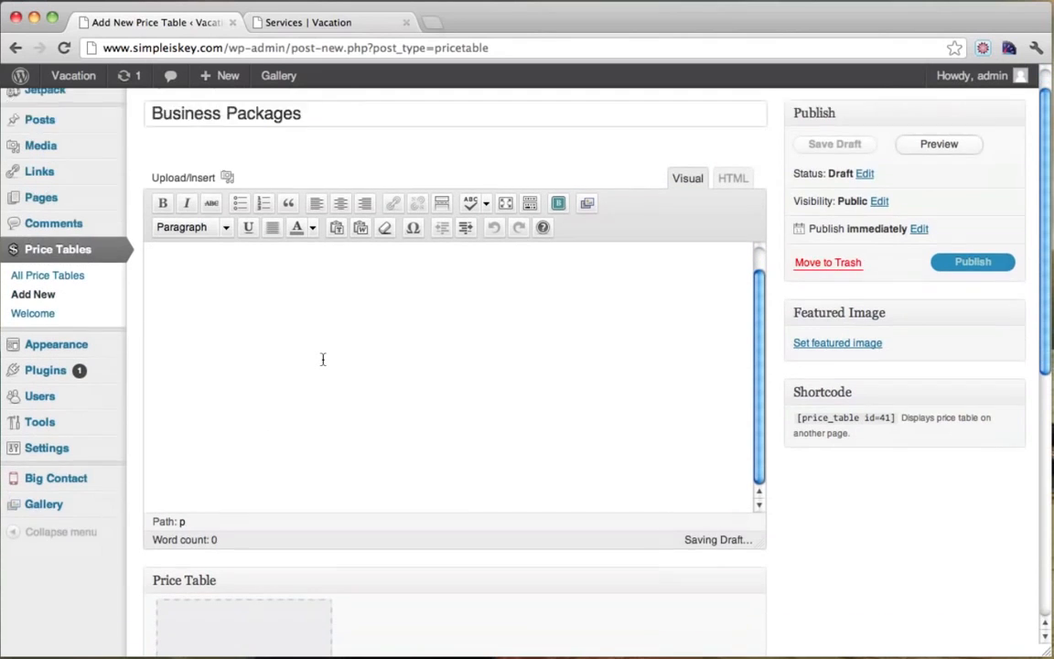
scroll(322, 359, "down", 4)
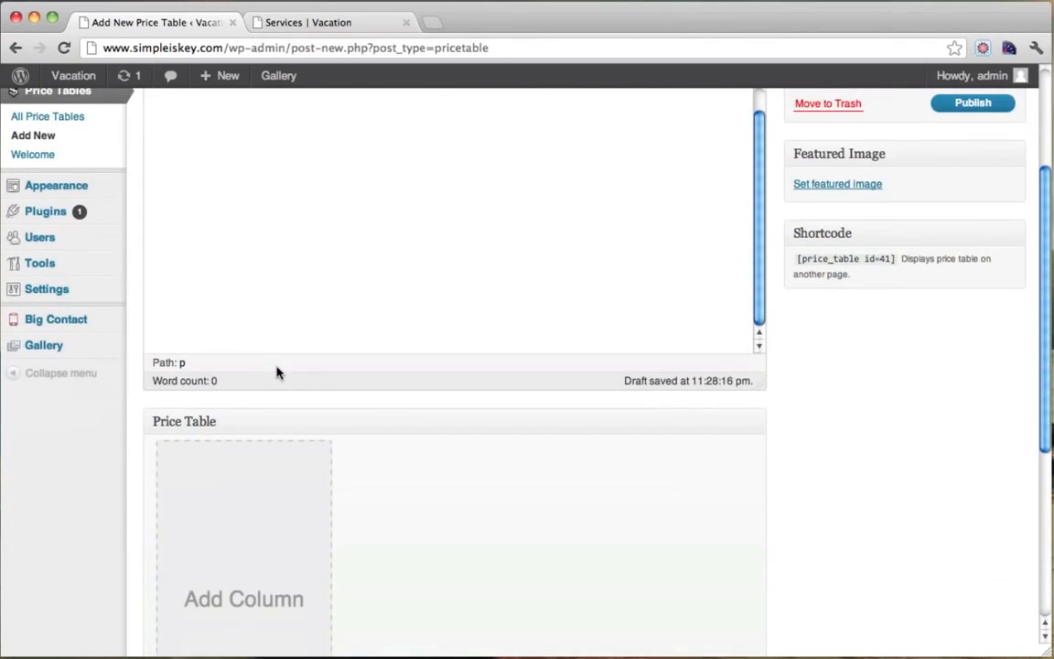
scroll(278, 373, "down", 5)
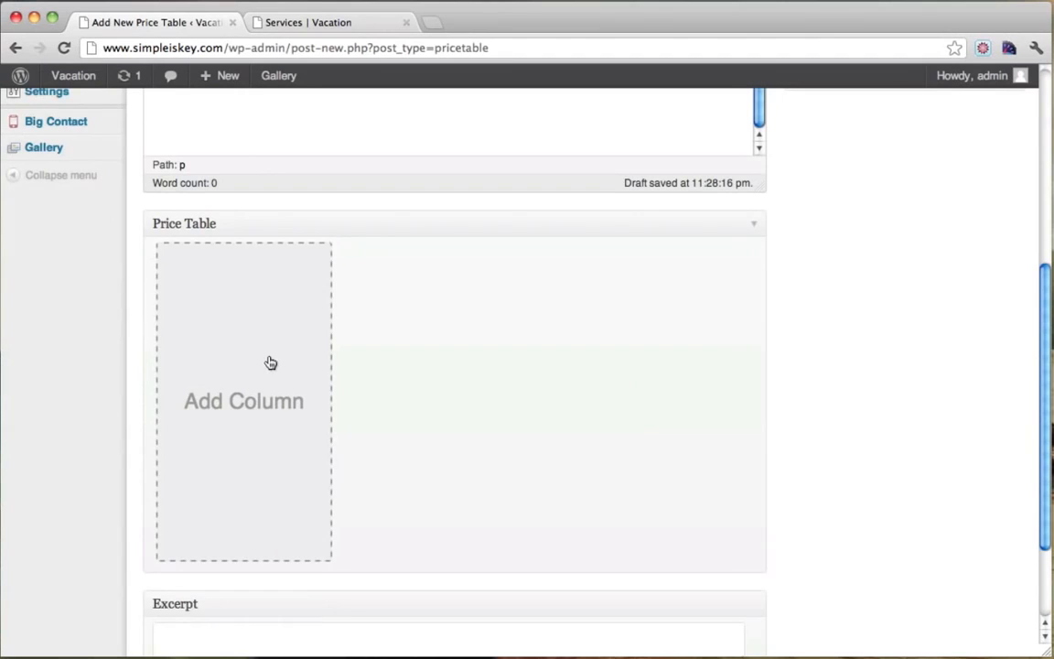
scroll(271, 364, "down", 2)
left_click(238, 341)
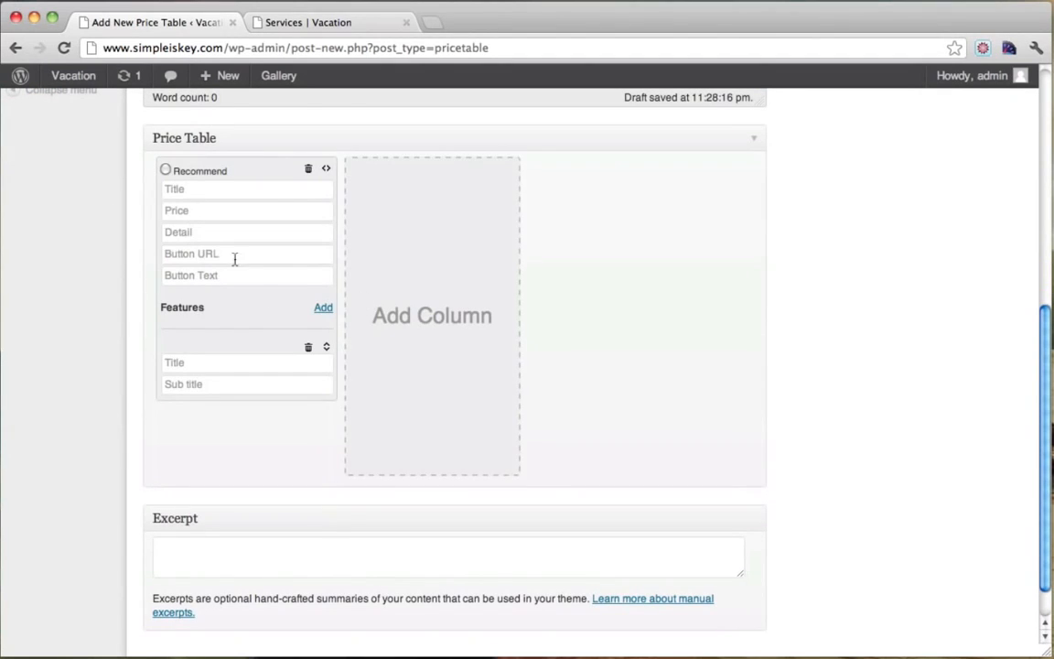
left_click(206, 193)
type("Bro")
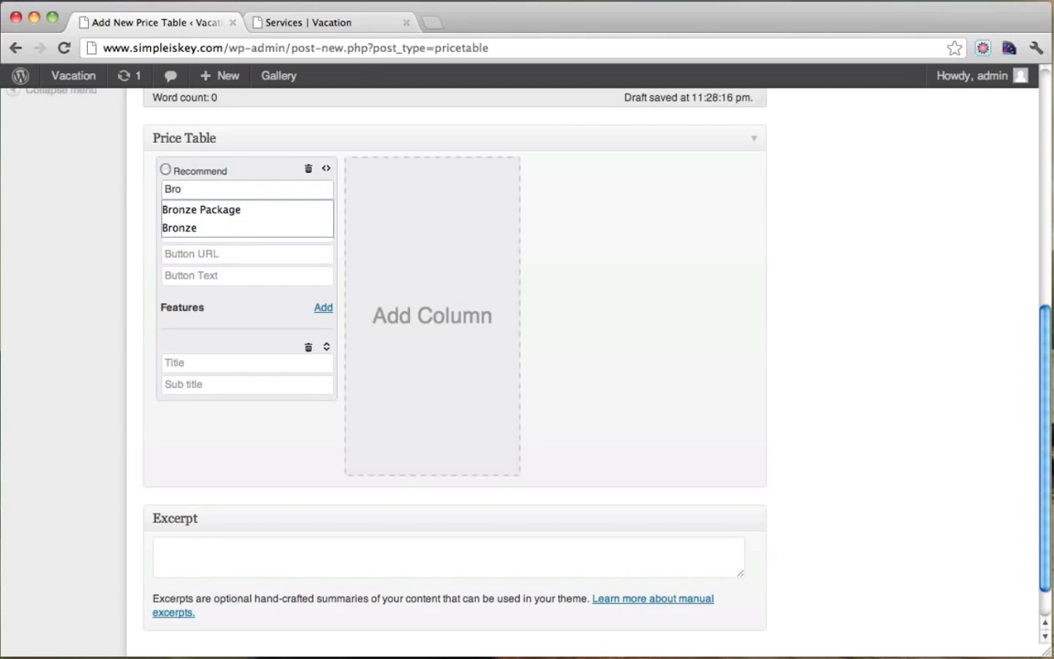
key("Down")
key("Return")
Step: Fill in the Bronze Package column with price 50, detail "This is some package information!" and button text "Bronze"
left_click(220, 212)
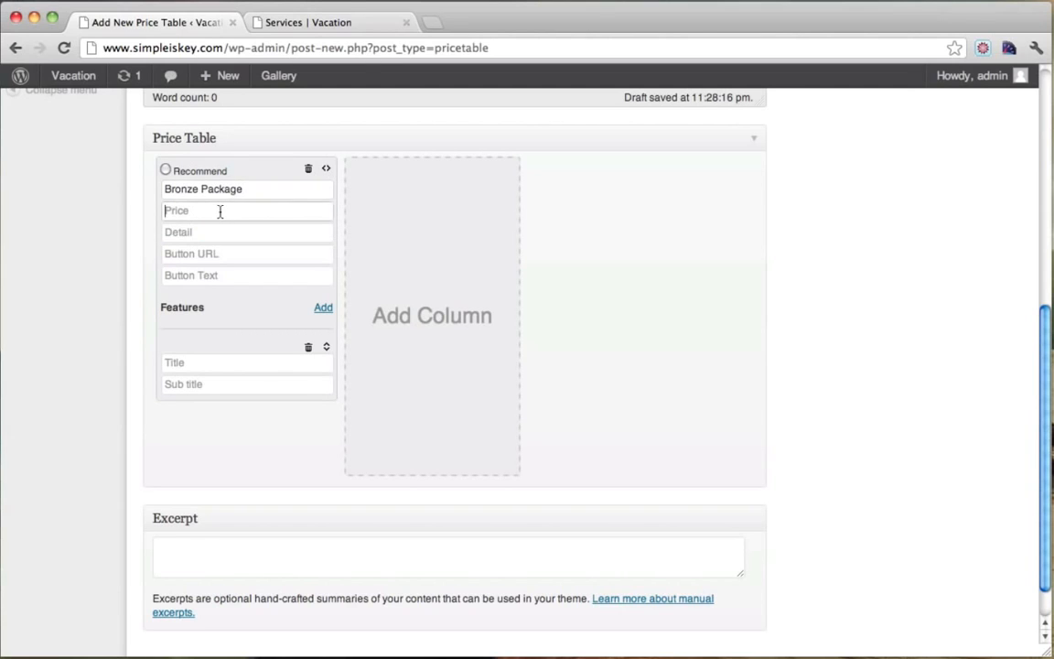
type("50")
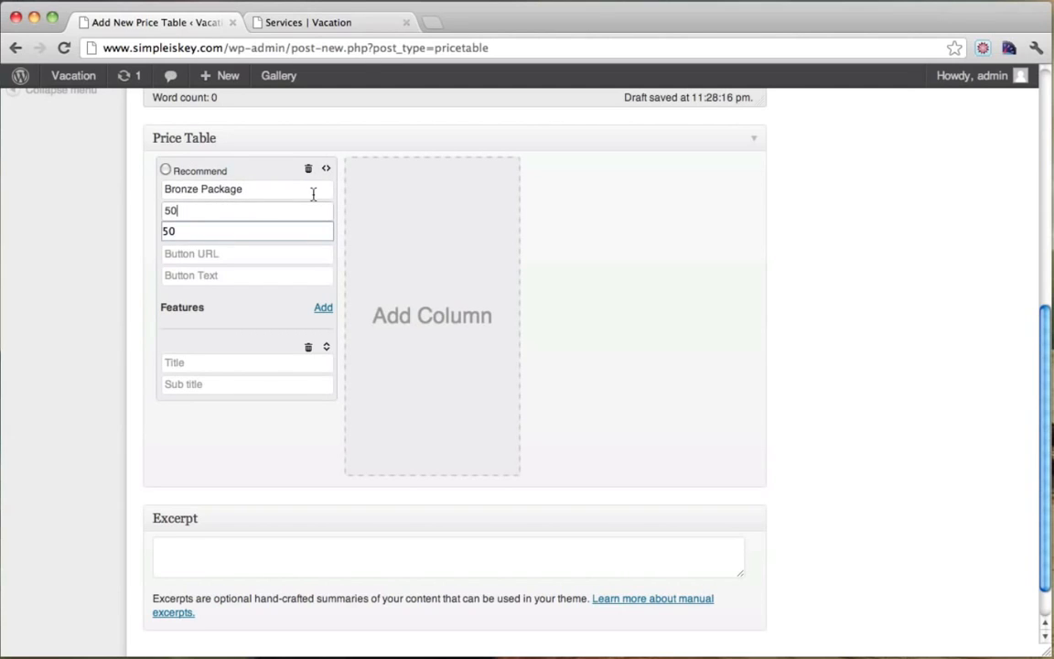
left_click(181, 231)
left_click(191, 236)
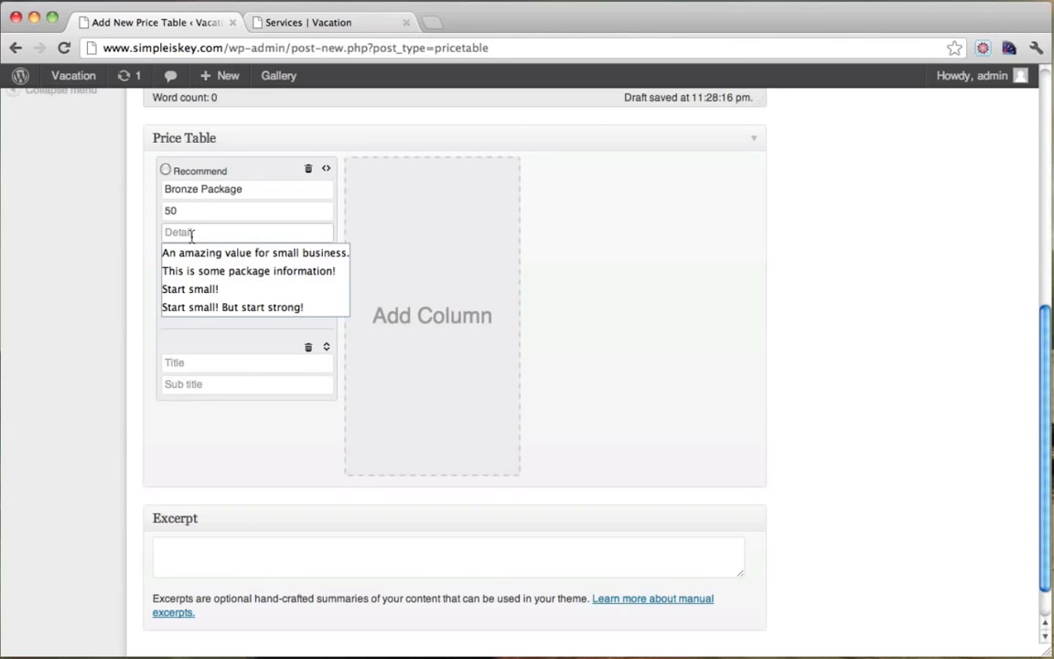
type("This i")
key("Down")
key("Return")
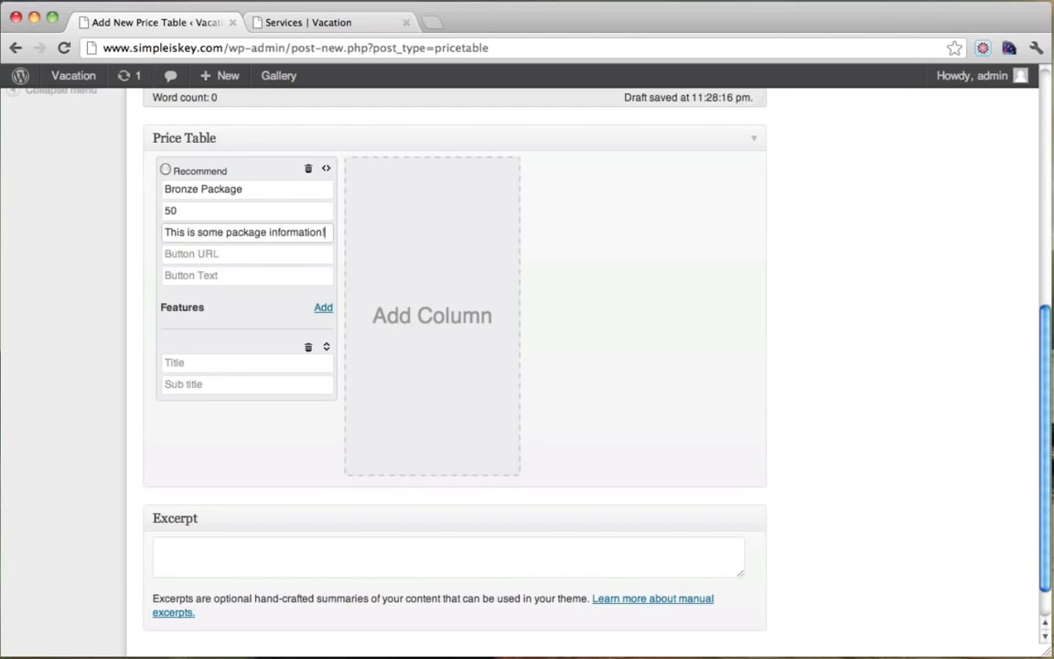
left_click(213, 260)
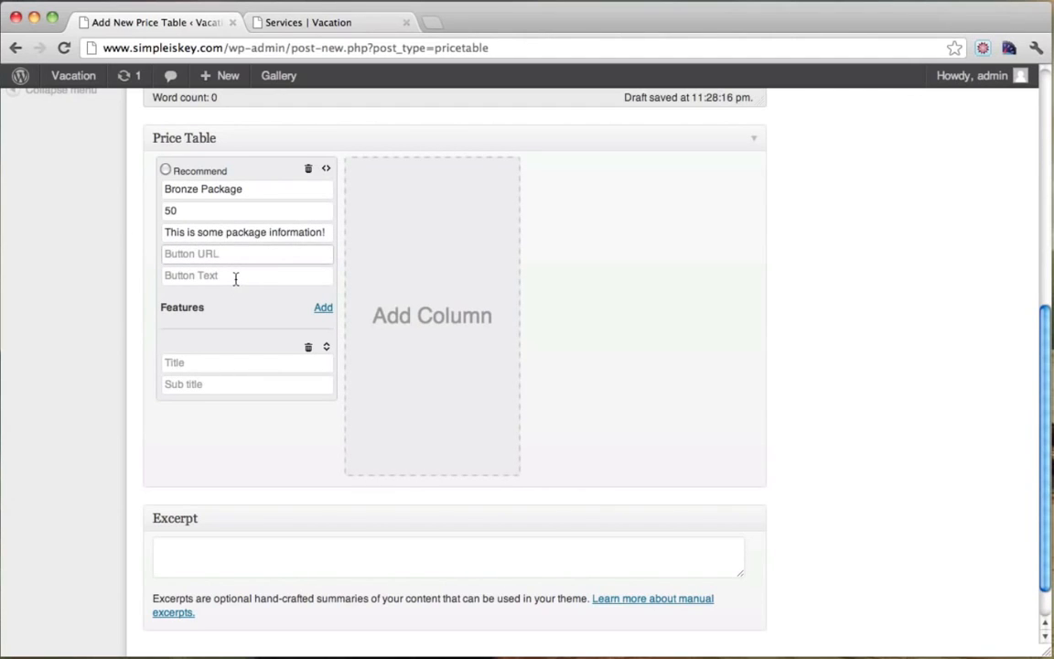
left_click(235, 277)
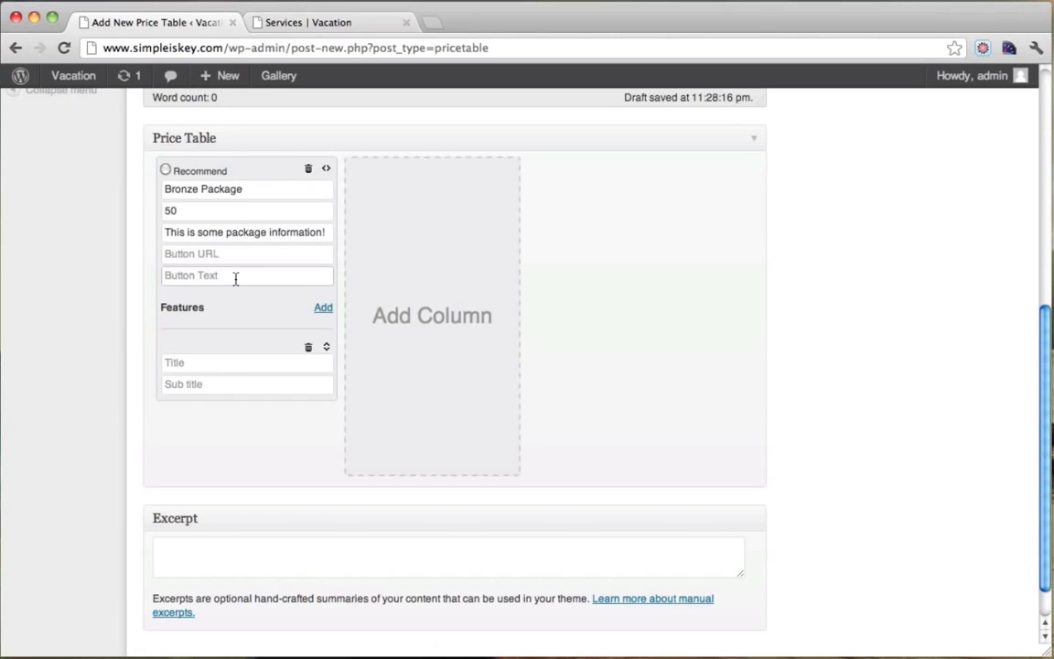
type("Bronze")
Step: Add a second column to the price table and title it "Silver Package"
left_click(418, 309)
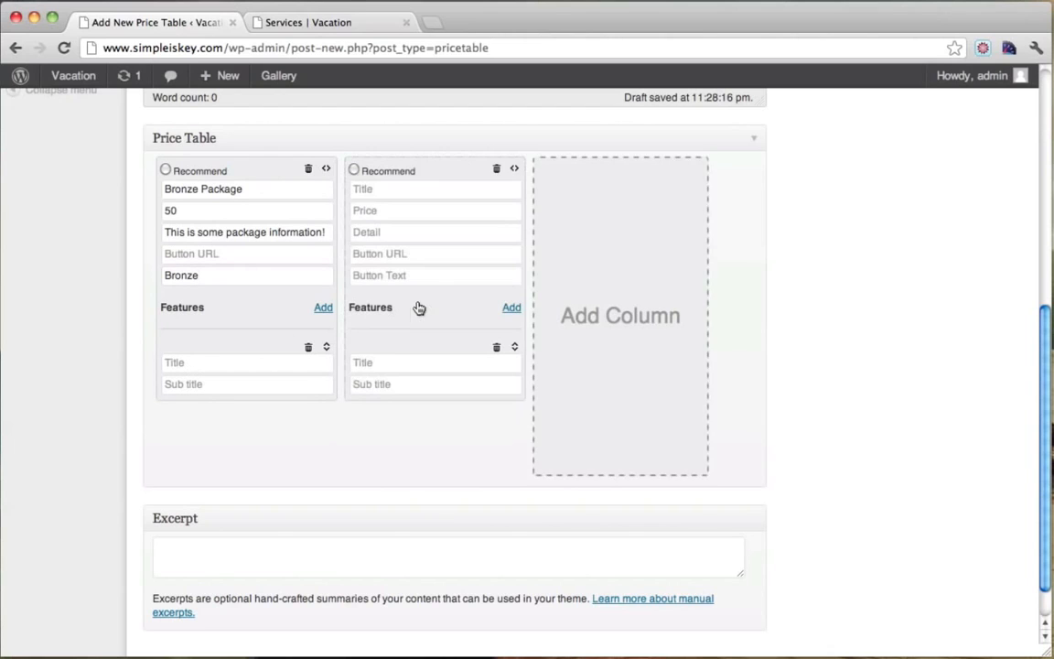
left_click(380, 192)
type("Si")
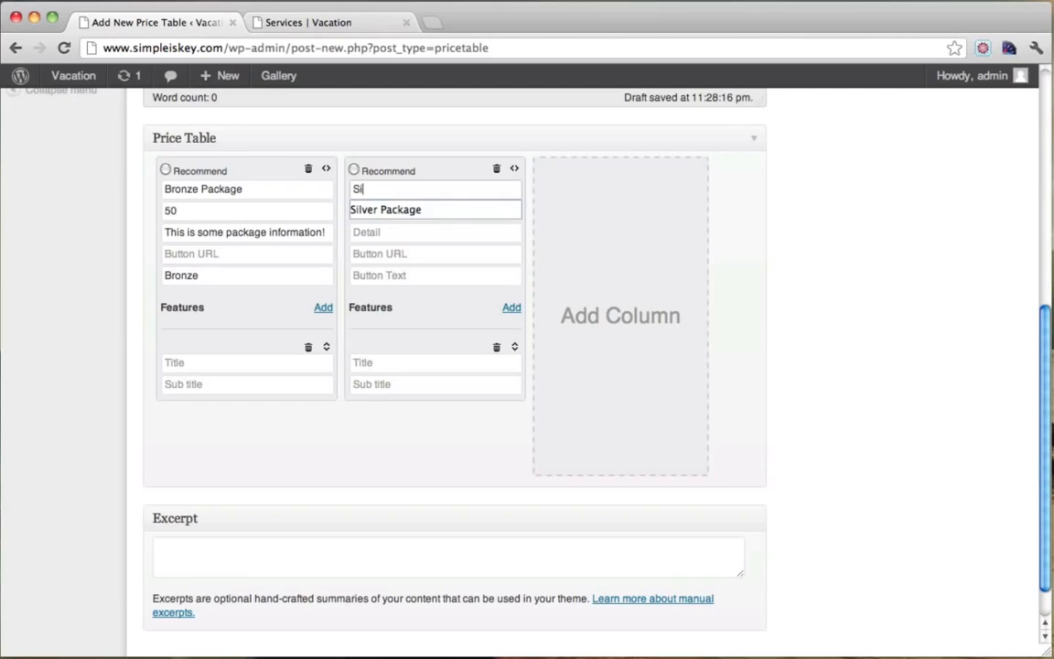
type("l")
key("Down")
key("Return")
Step: Give the Silver Package column the price 200, detail "This is some package information!" and button text "Silver"
left_click(408, 215)
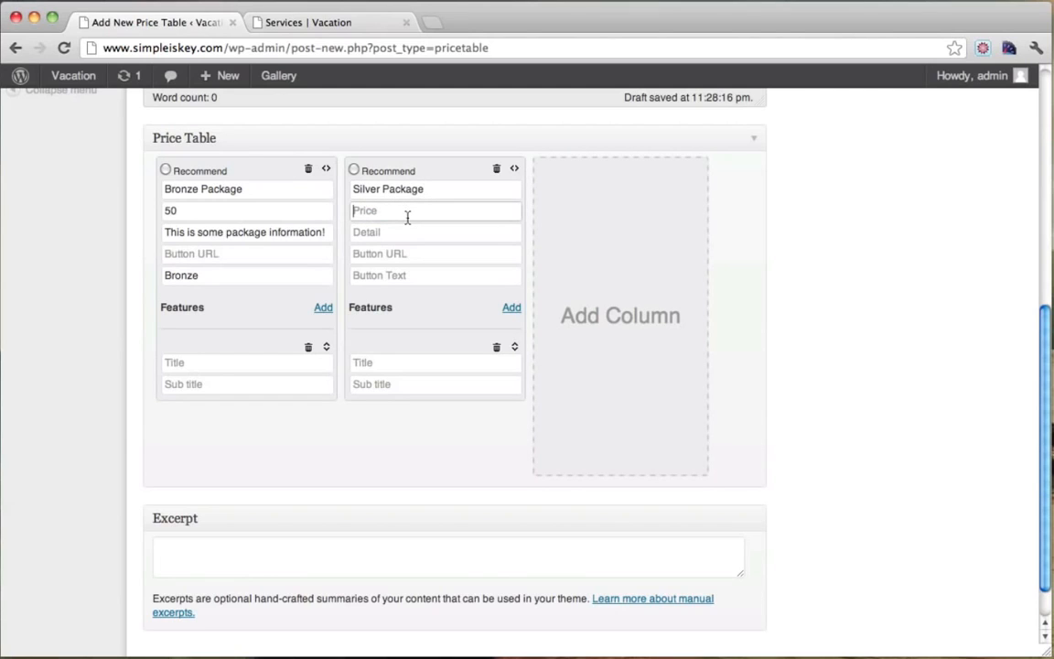
type("1")
key("BackSpace")
type("20")
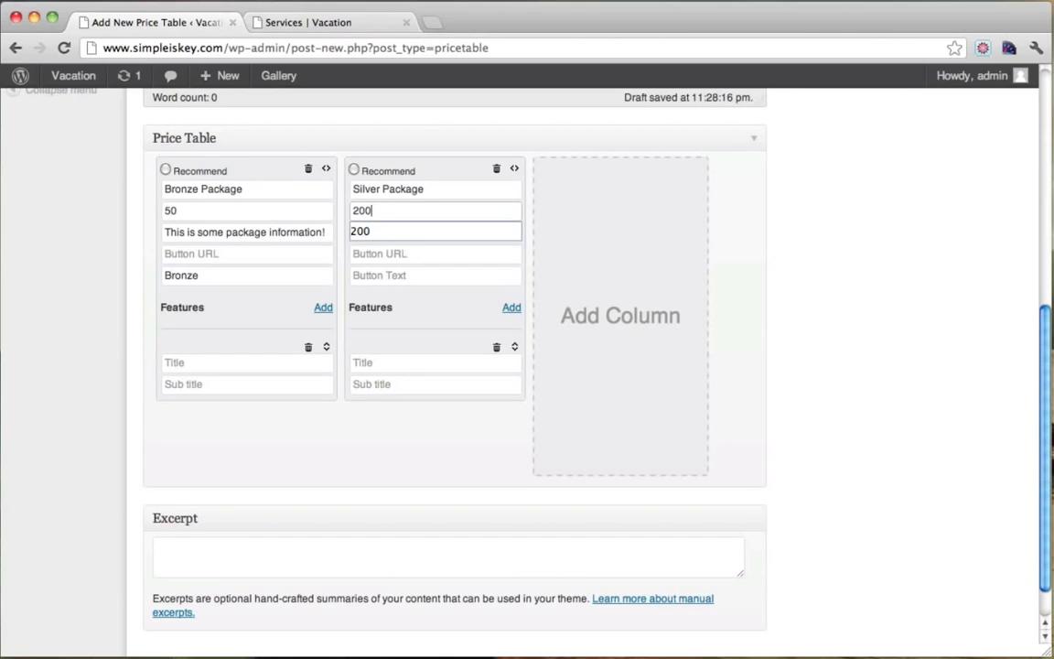
type("0")
key("Tab")
type("T")
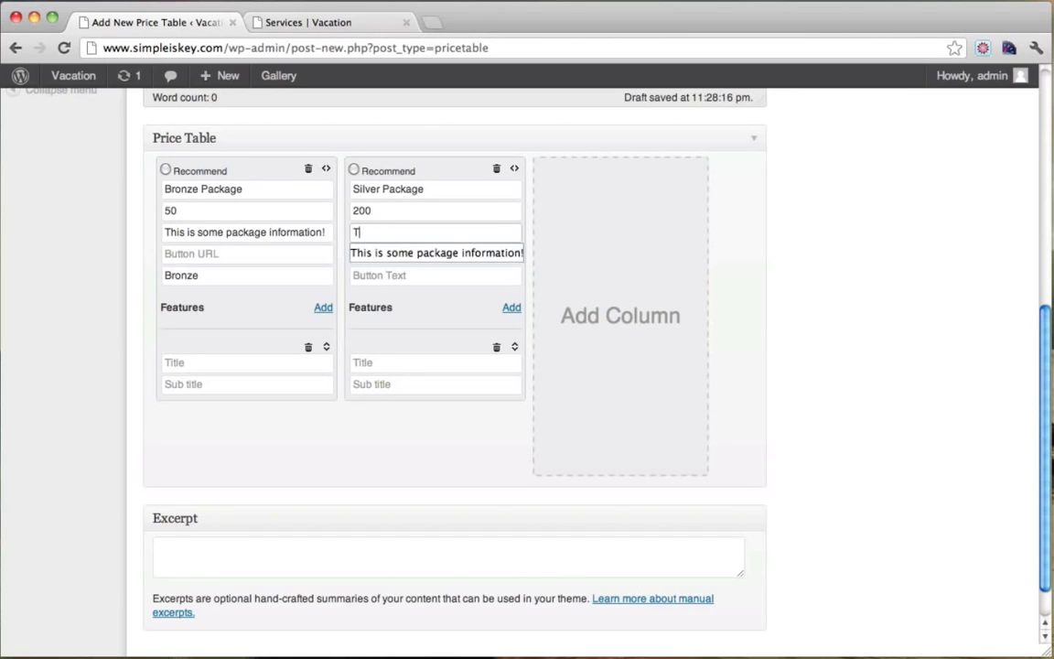
left_click(450, 249)
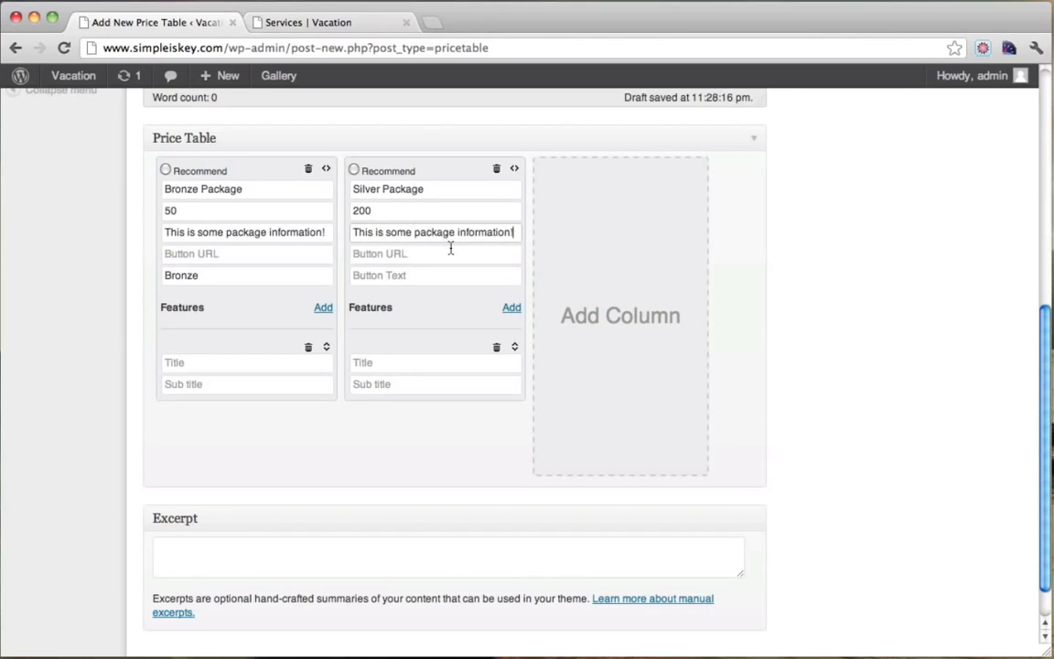
left_click(400, 273)
type("Silver")
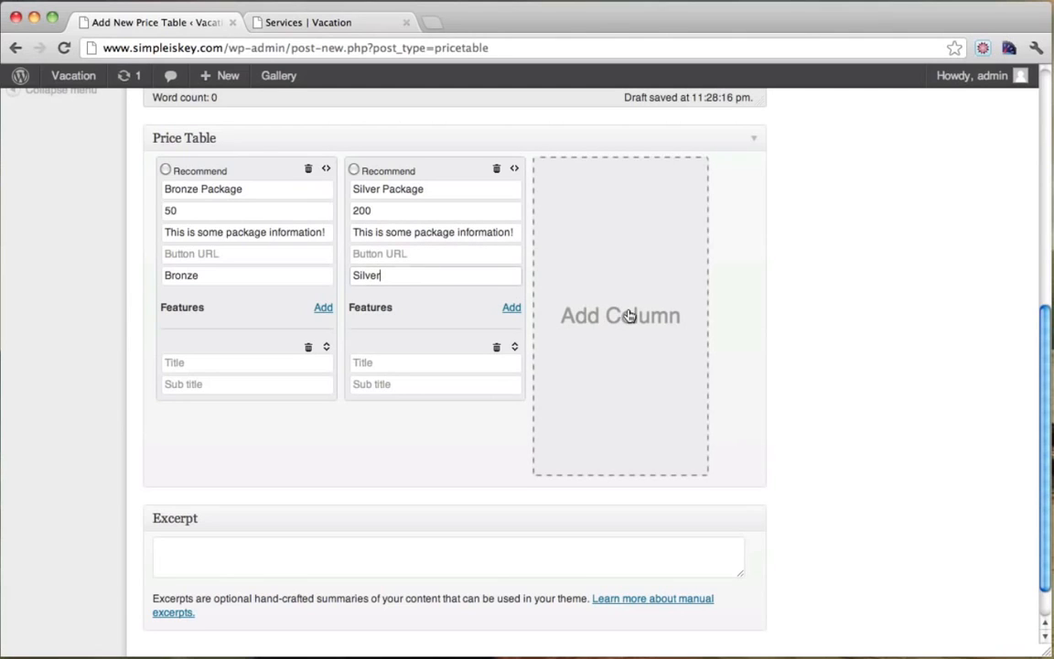
Step: Add a third column to the price table and title it "Gold Package"
left_click(629, 309)
left_click(576, 193)
type("Gold Package")
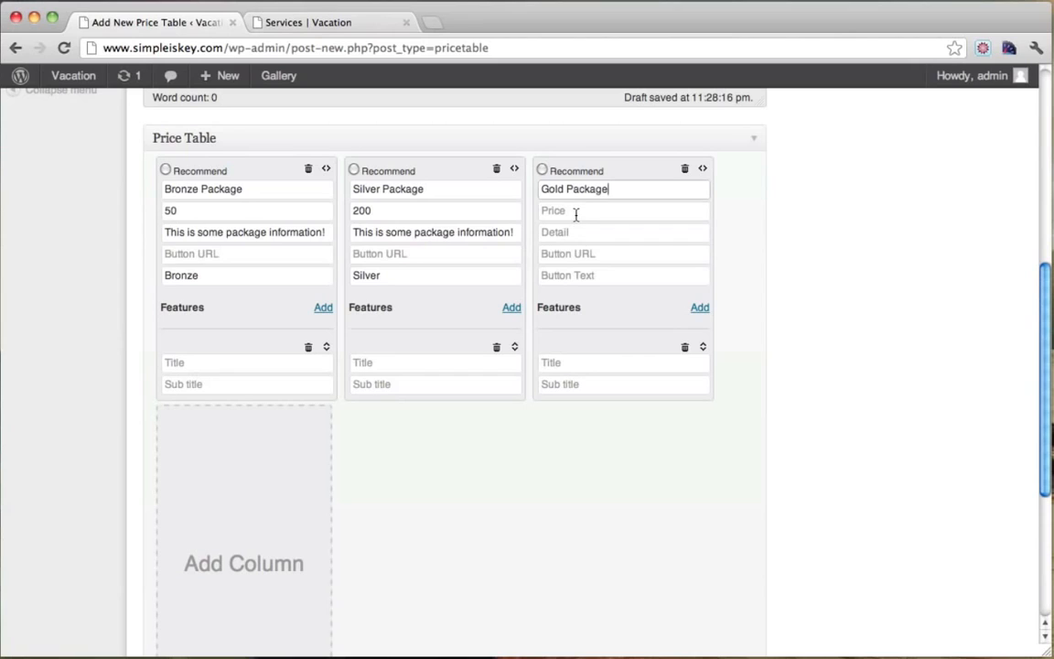
Step: Give the Gold Package column the price 500, detail "This is some package information!" and button text "Gold"
left_click(575, 211)
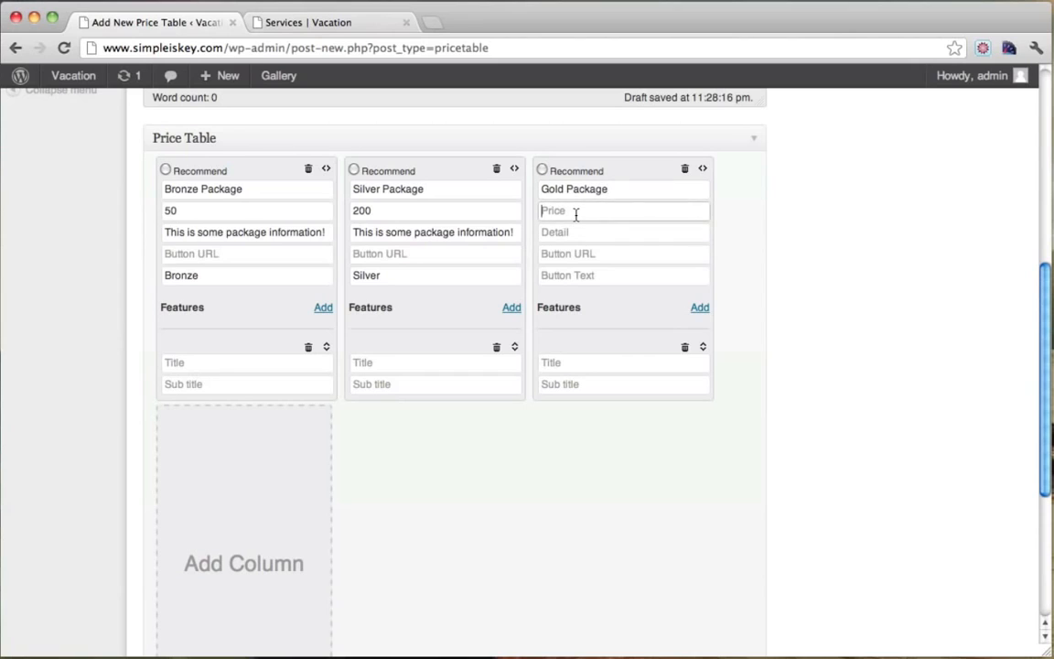
type("500")
key("Tab")
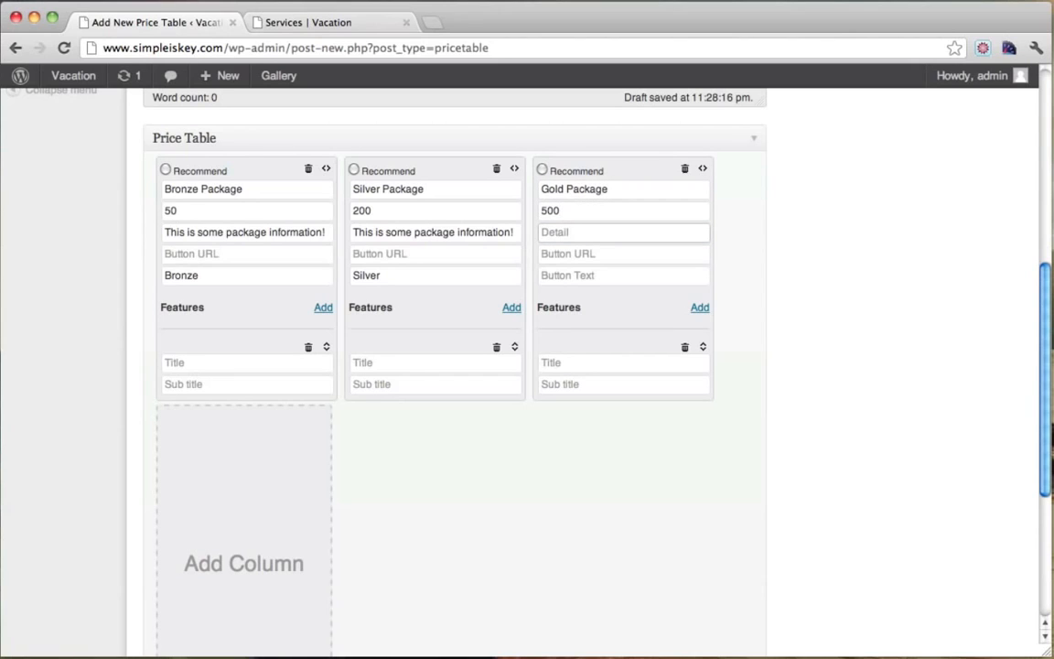
type("T")
key("Down")
key("Return")
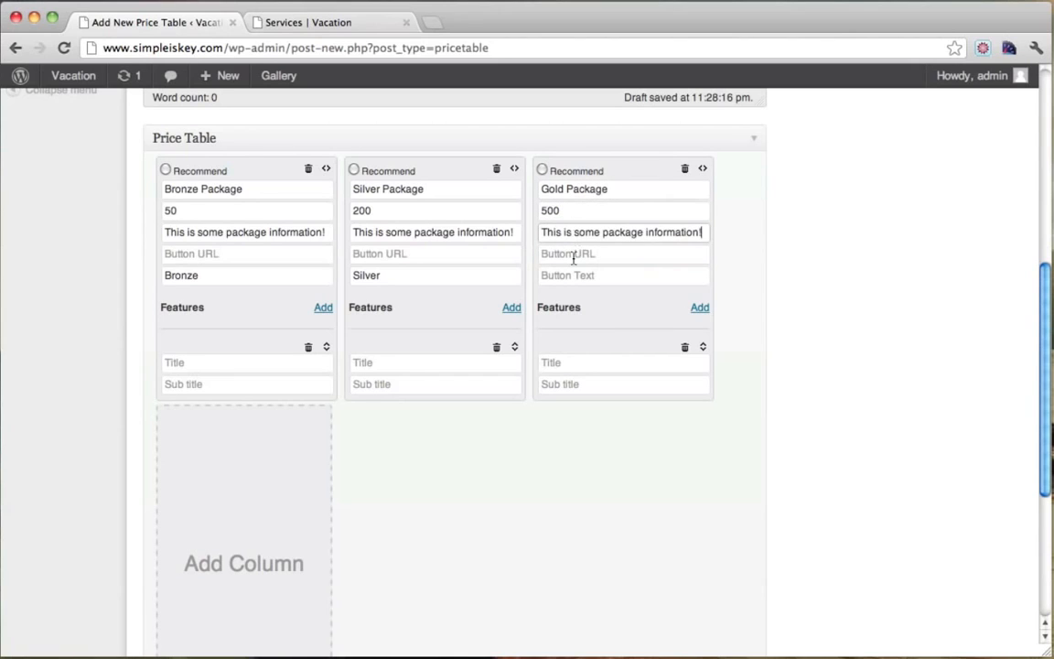
left_click(566, 276)
type("Gold")
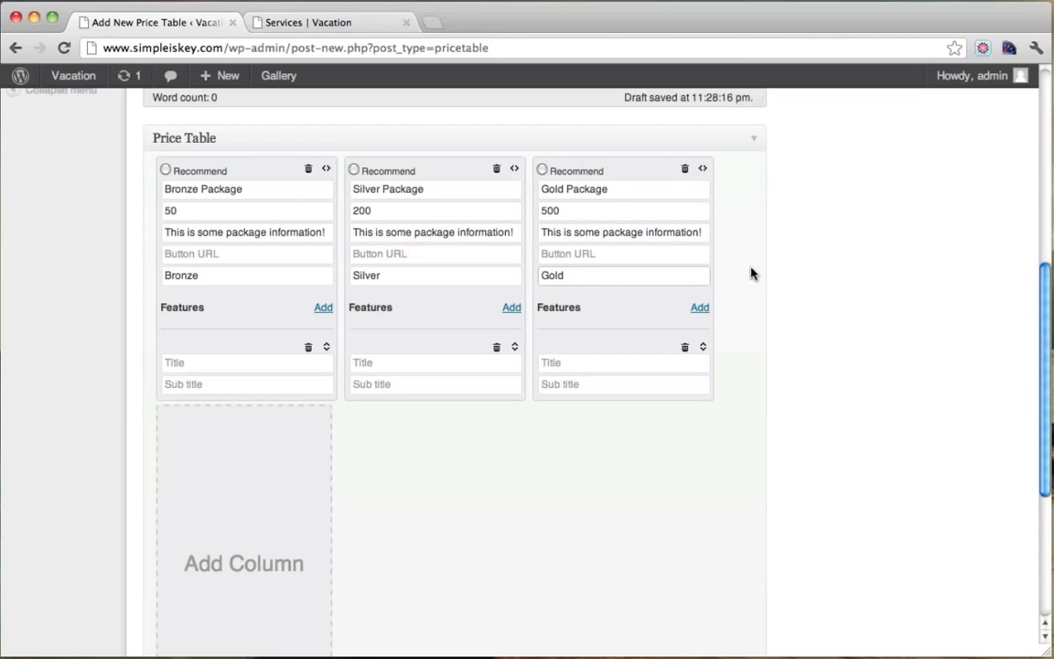
Step: Add a fourth column to the price table and title it "Platinum Package"
left_click(189, 506)
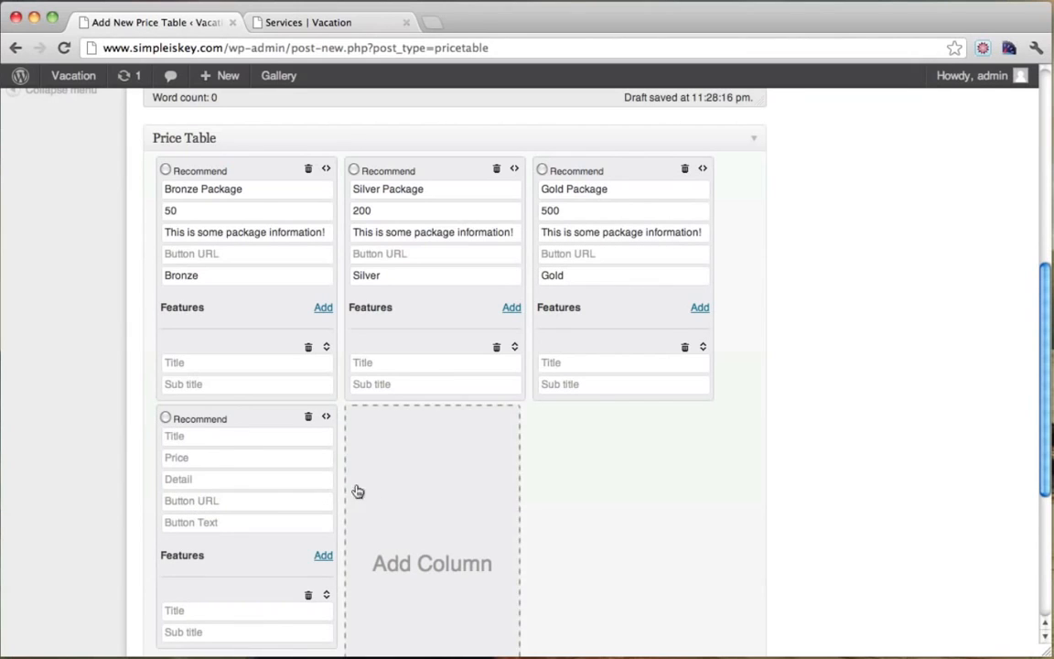
left_click(219, 439)
type("Pl")
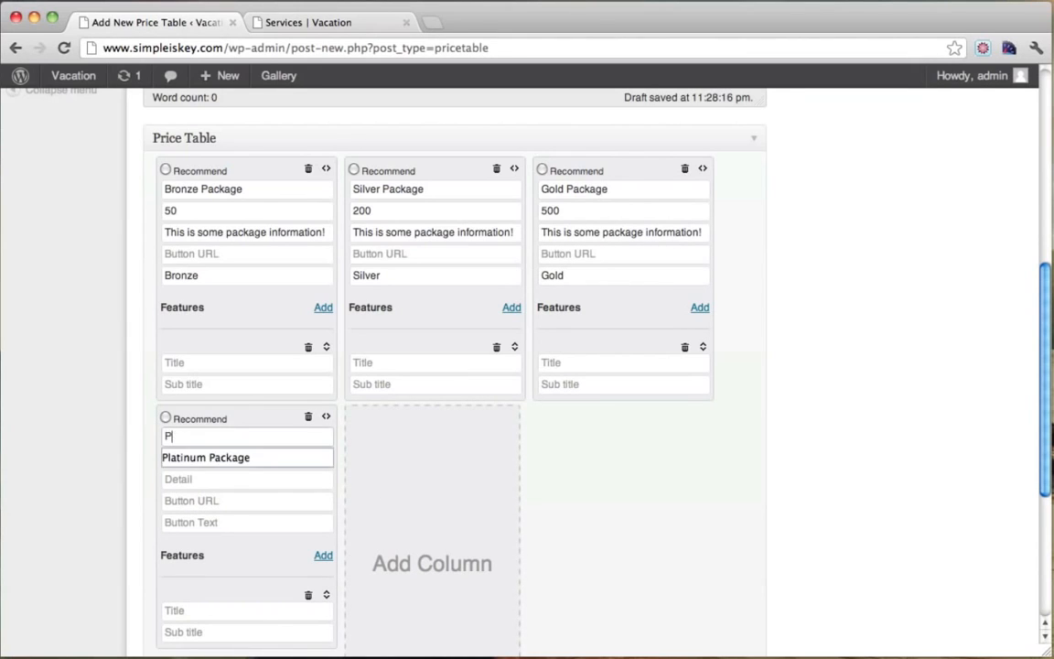
left_click(219, 450)
Step: Give the Platinum Package column the price 1000, detail "This is some package information!" and button text "Platinum"
left_click(189, 458)
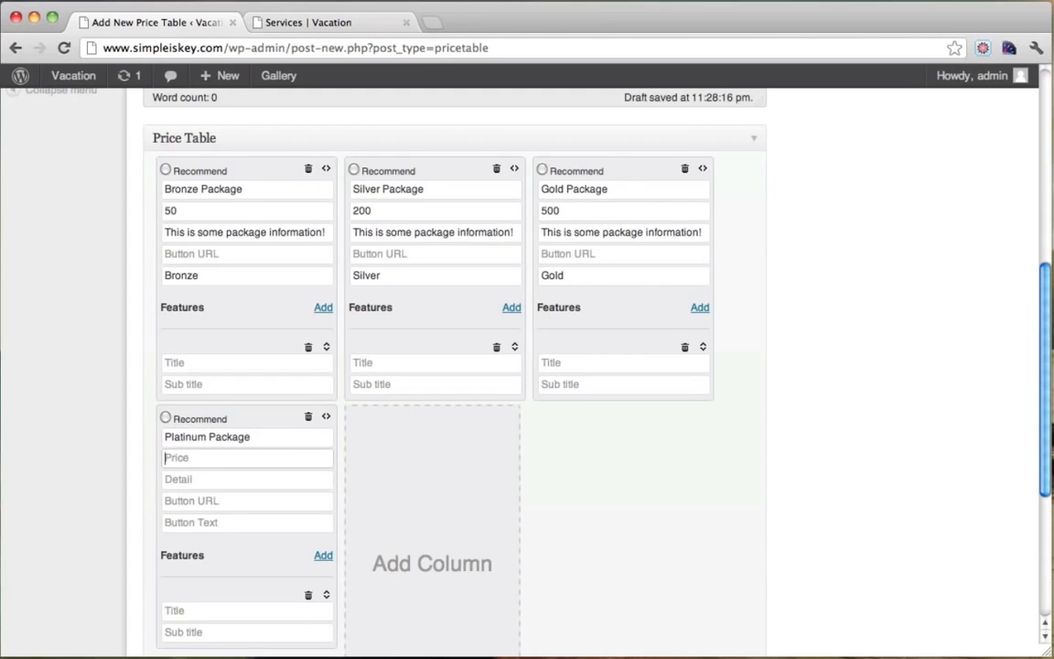
type("1000")
key("Tab")
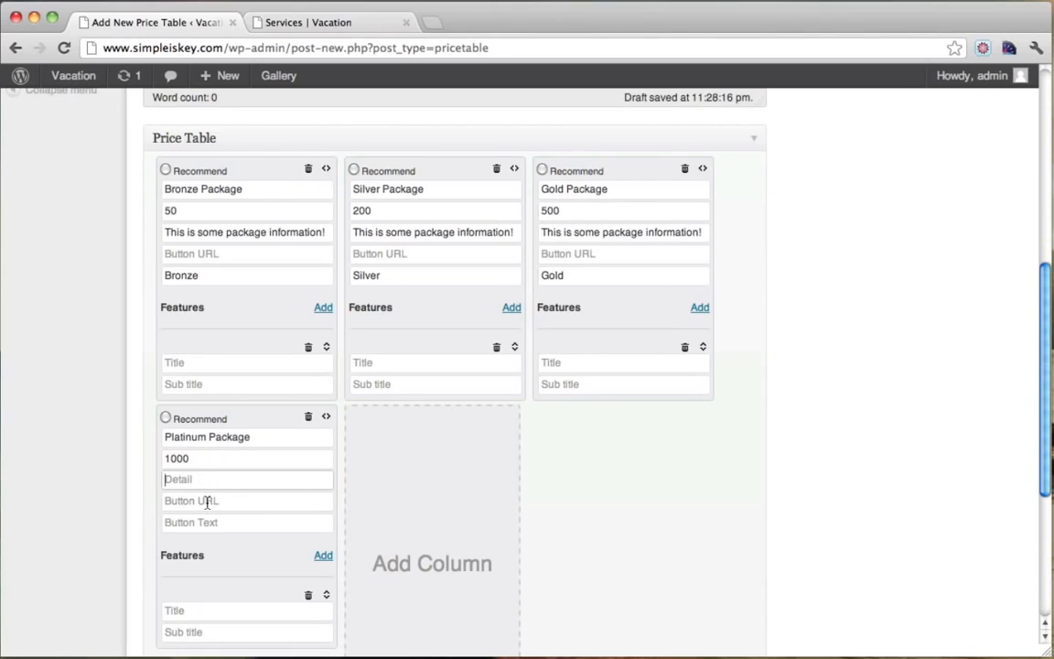
type("T")
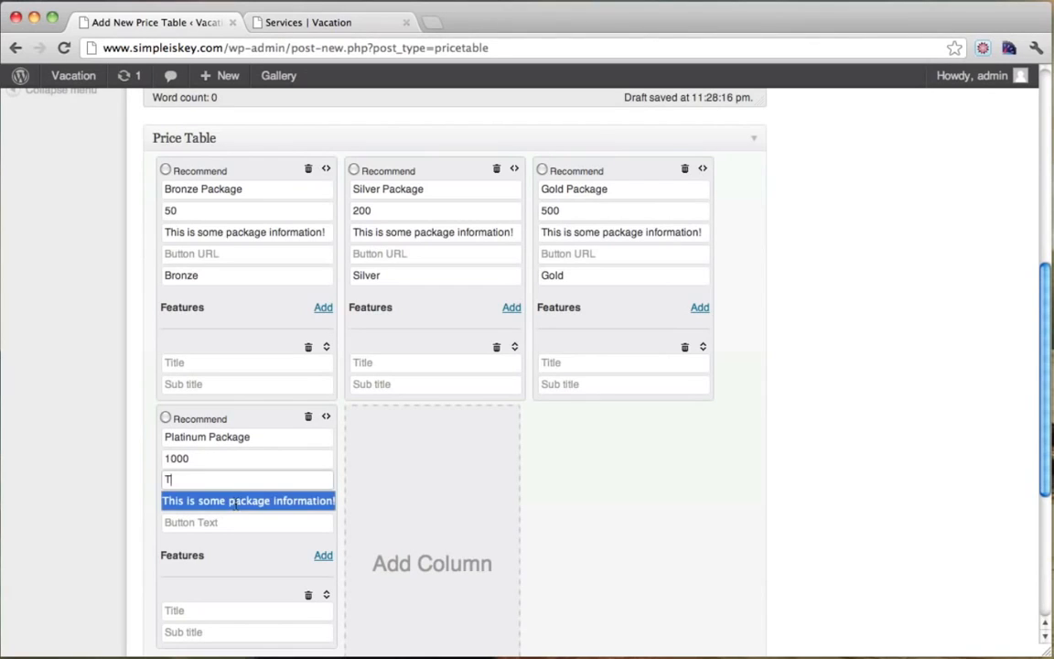
left_click(236, 501)
left_click(190, 523)
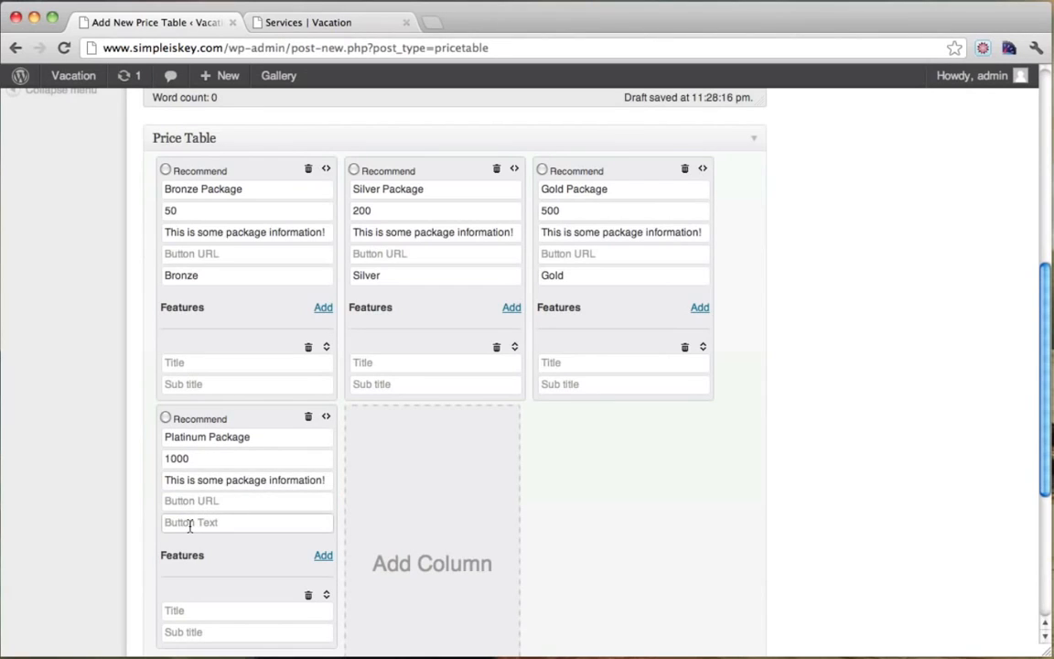
type("Platinum")
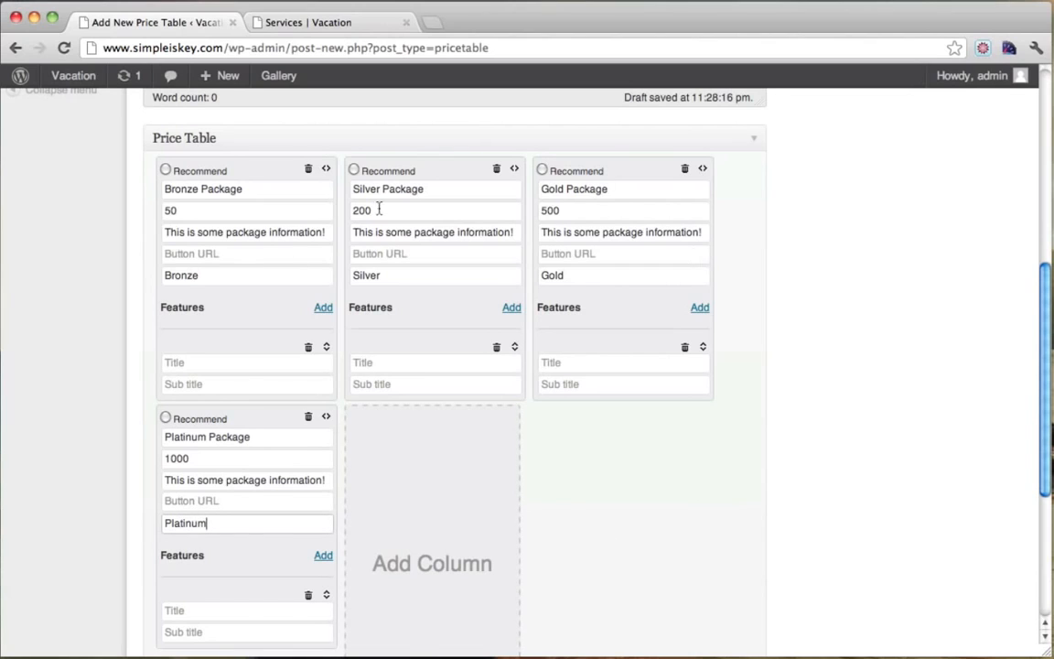
left_click(657, 438)
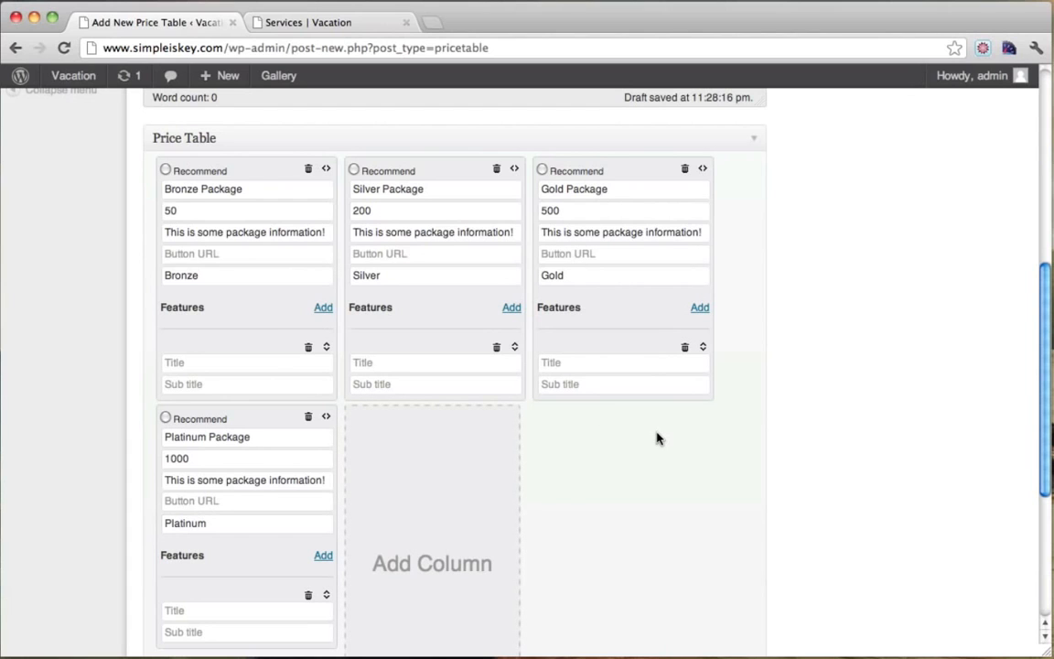
Step: Review the four package columns of the price table, including their prices, details and feature fields
scroll(658, 438, "down", 3)
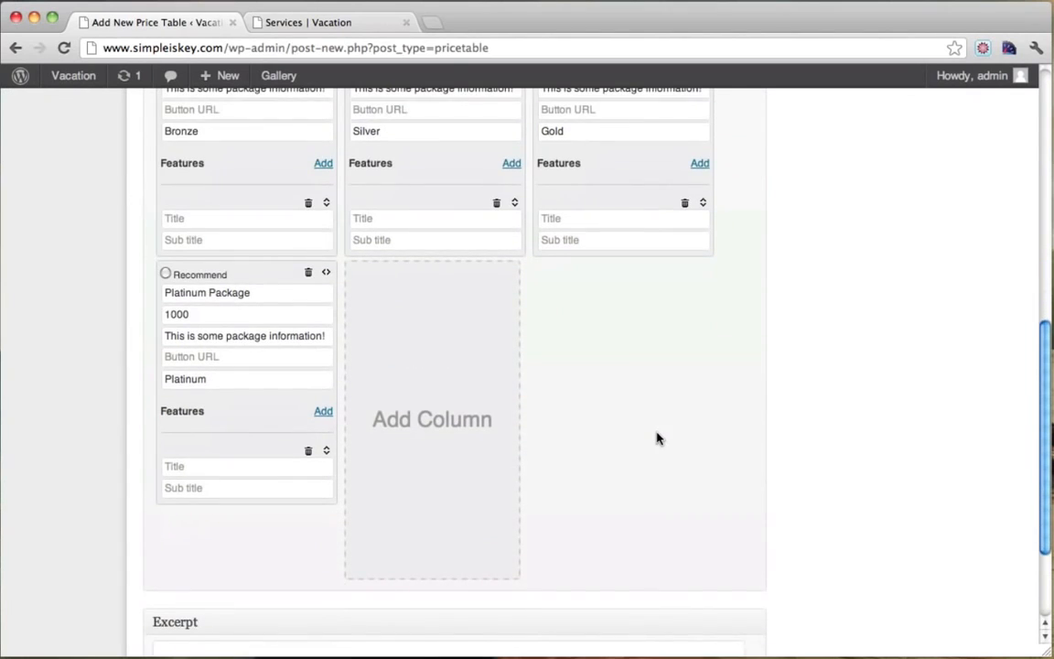
scroll(658, 438, "down", 2)
scroll(667, 437, "up", 8)
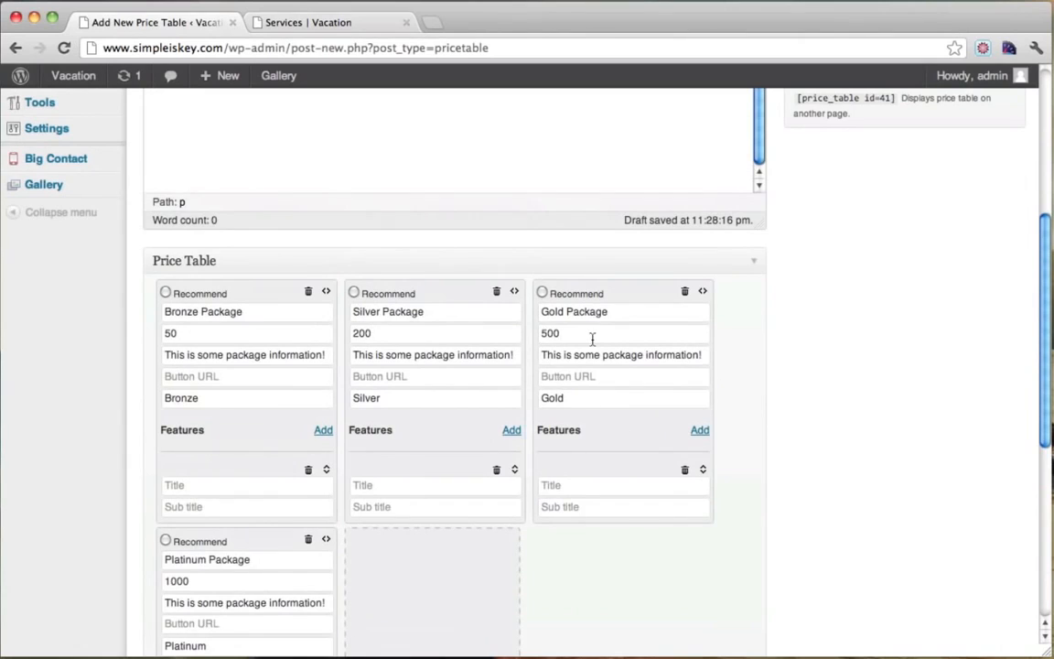
scroll(592, 339, "down", 3)
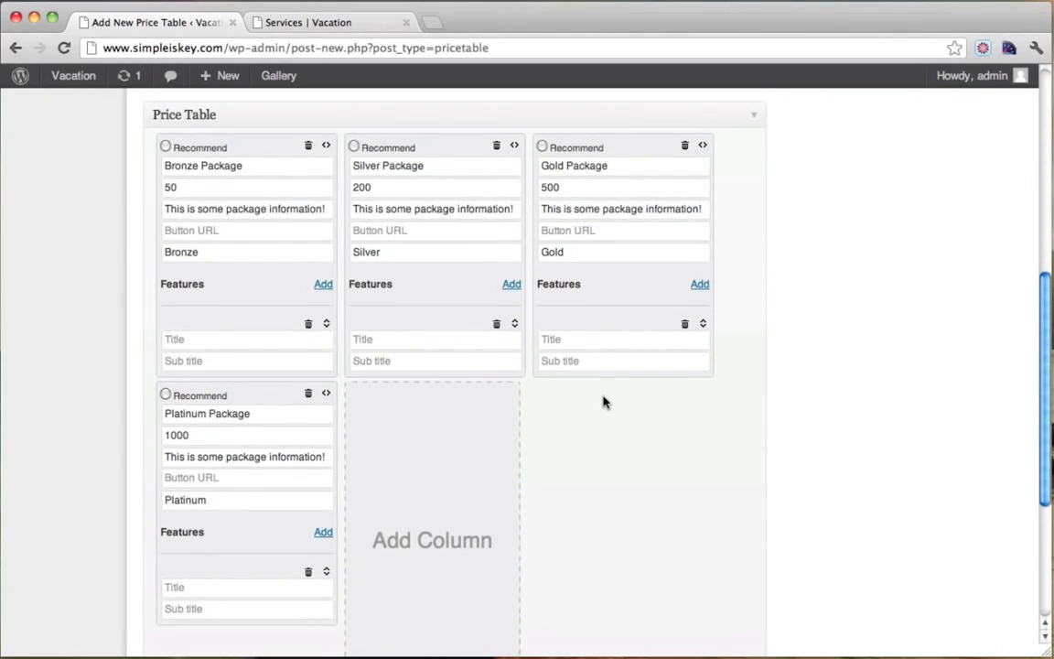
scroll(603, 401, "down", 2)
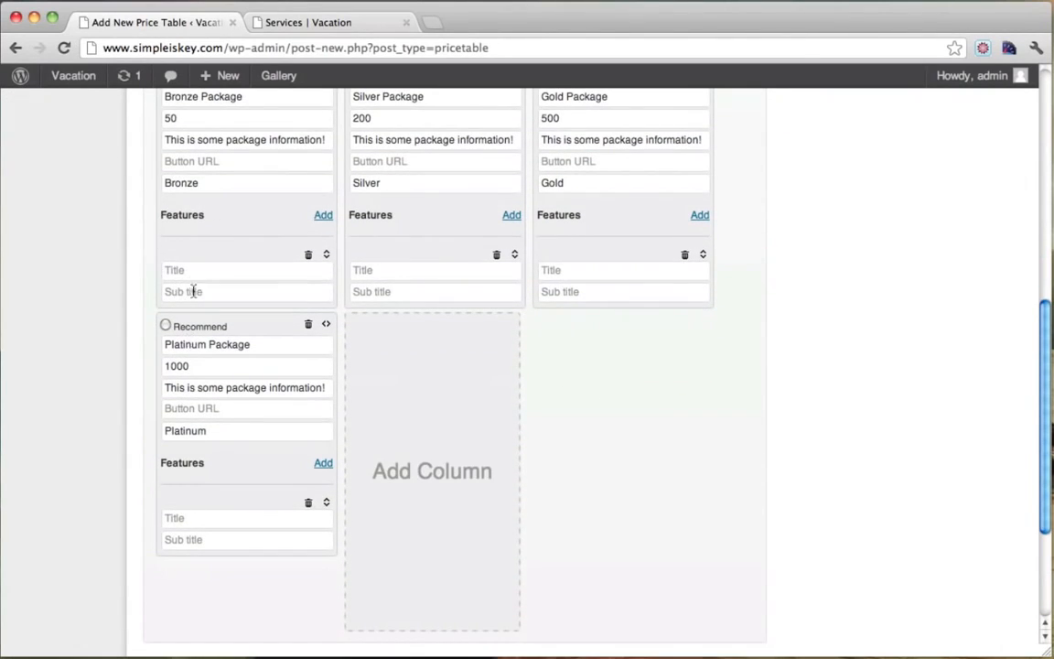
scroll(390, 271, "up", 2)
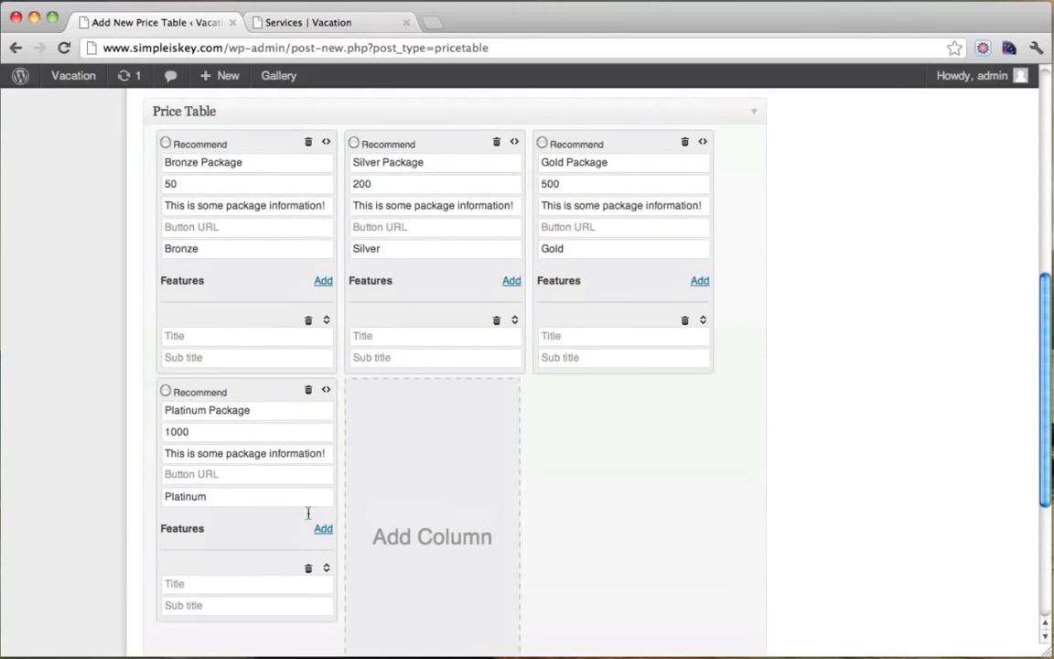
scroll(733, 409, "down", 6)
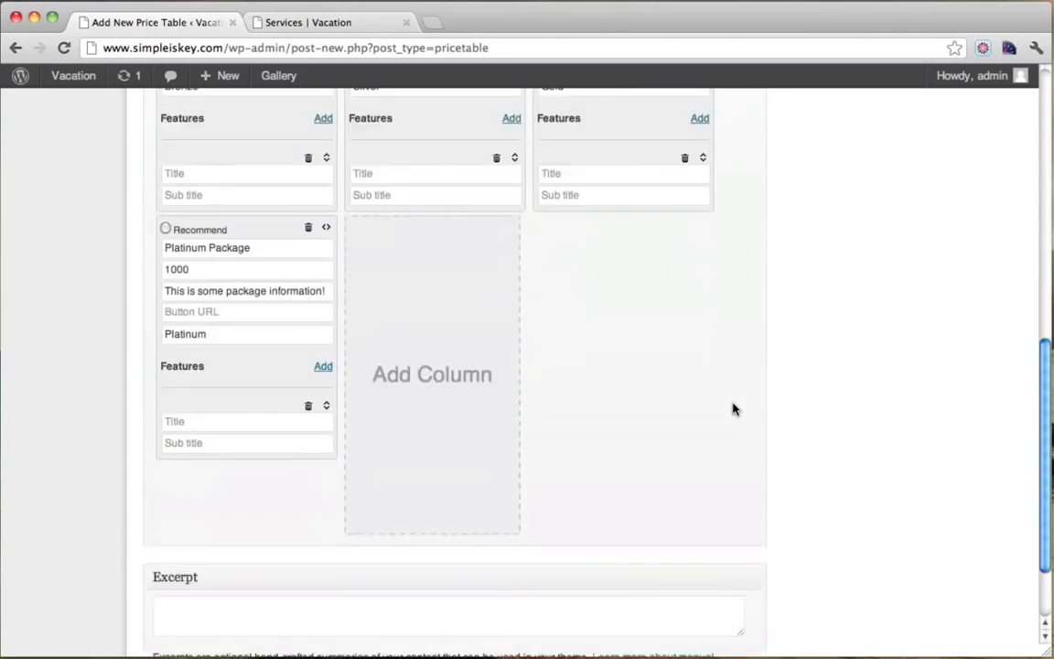
scroll(732, 410, "up", 15)
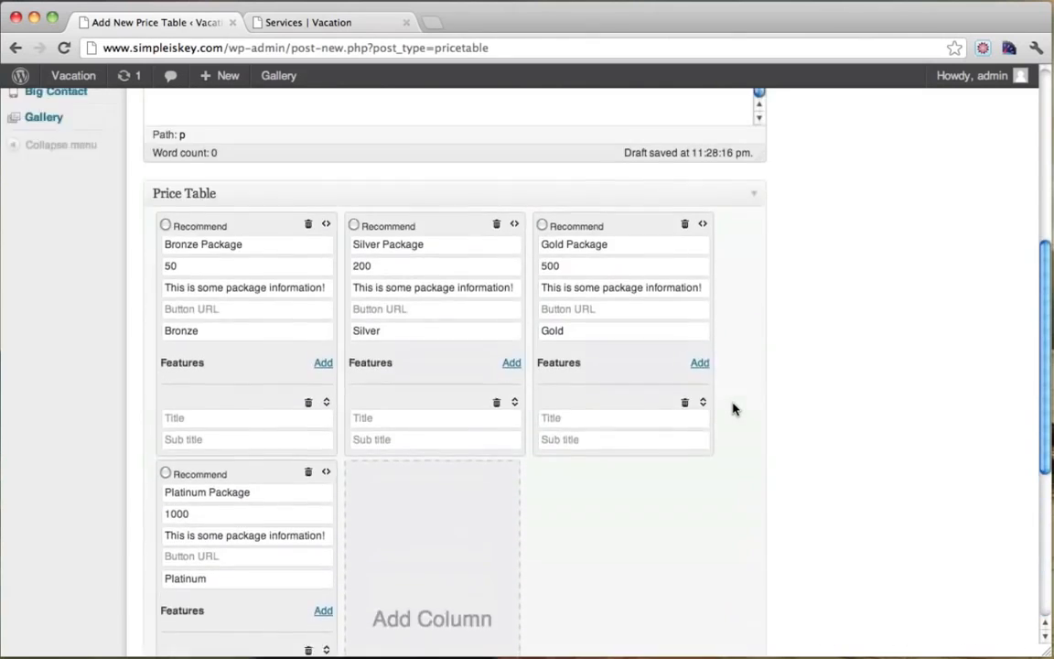
Step: Copy the price table's shortcode [price_table id=41] and publish the Business Packages price table
scroll(732, 410, "up", 1)
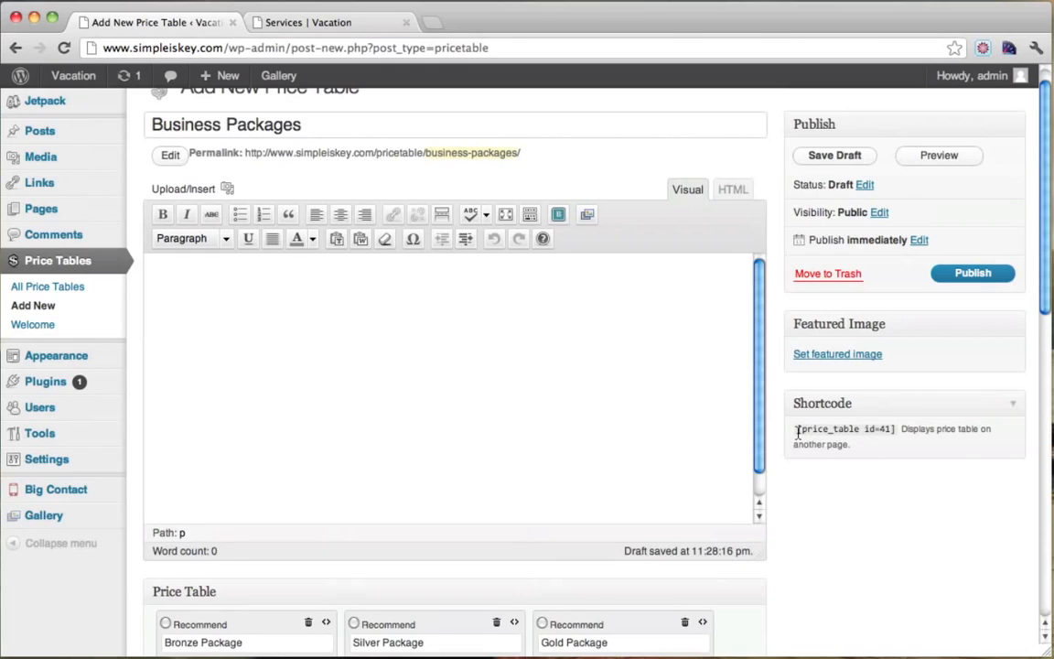
left_click_drag(797, 429, 894, 428)
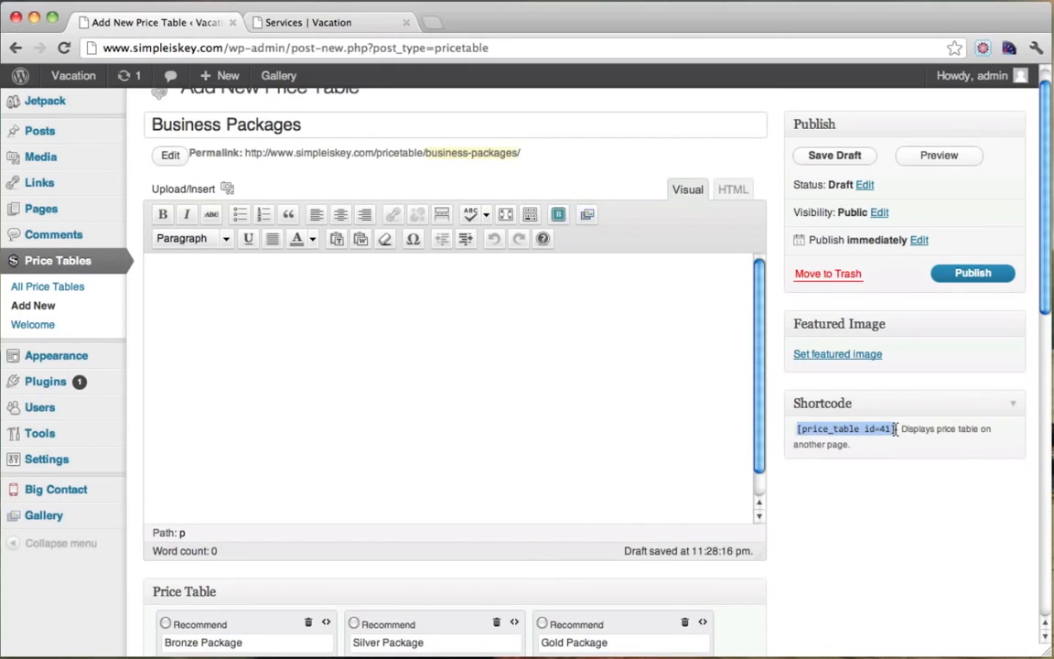
right_click(876, 430)
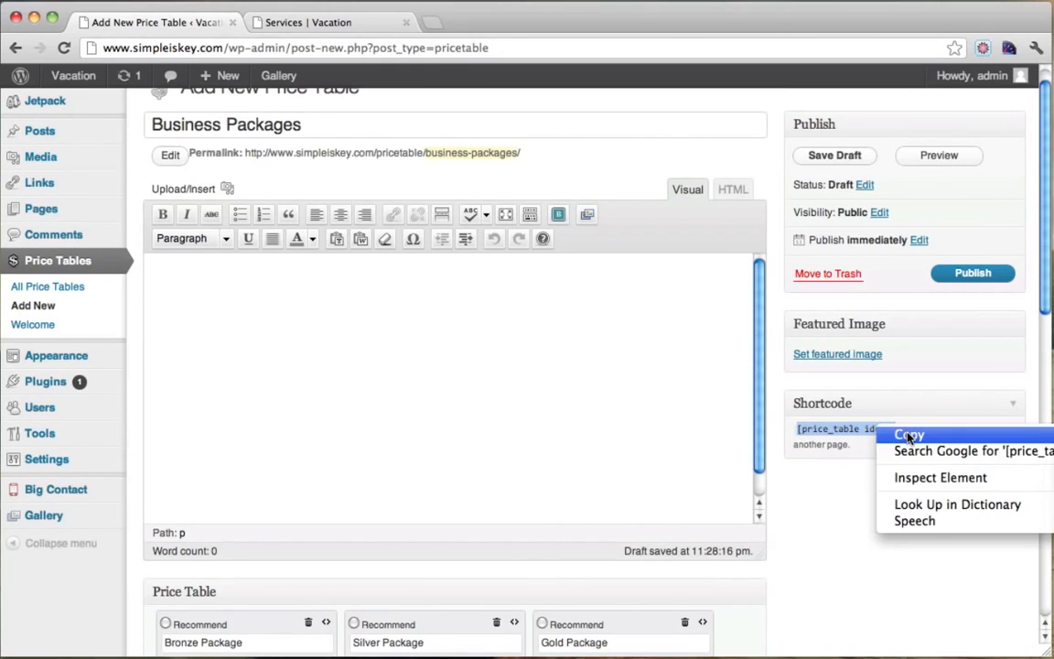
left_click(909, 437)
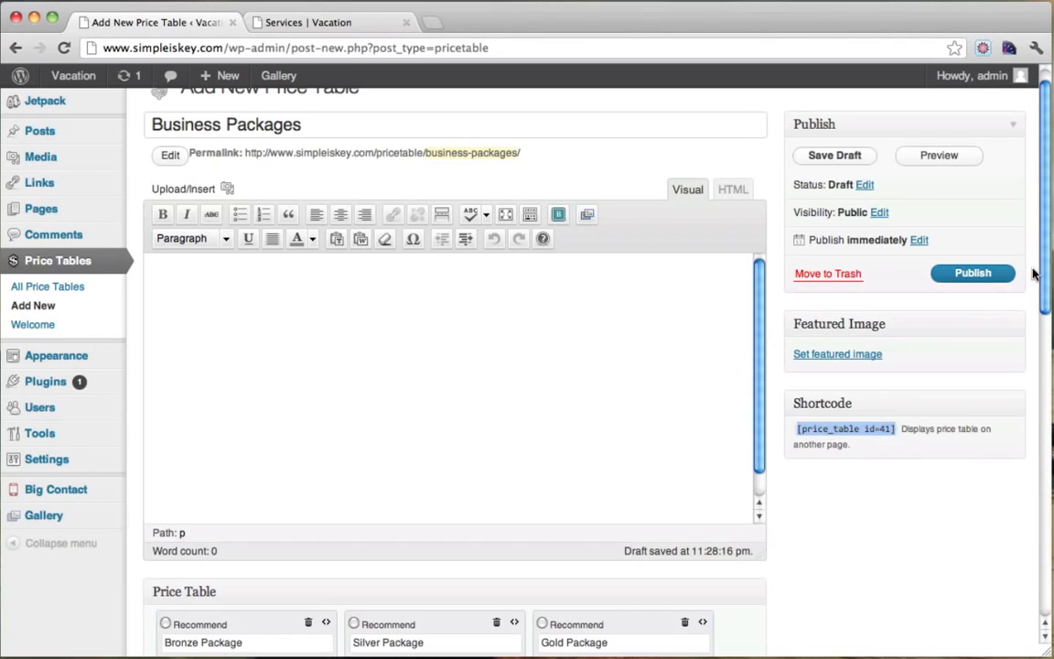
left_click(958, 277)
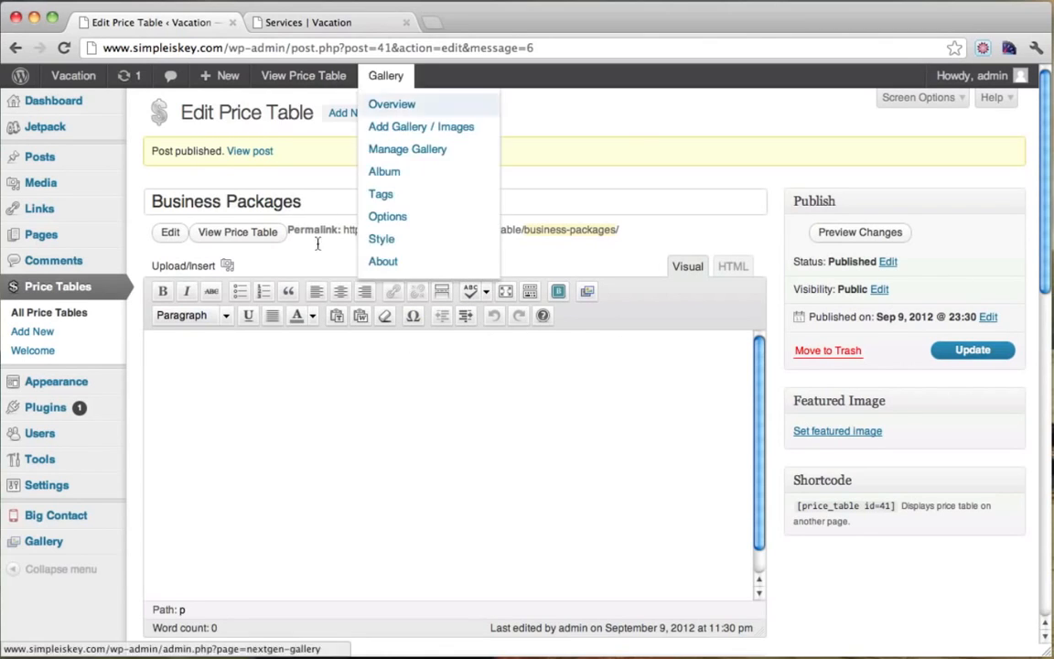
Step: Close the old Services preview and open the Services page for editing from the site's page list
left_click(48, 237)
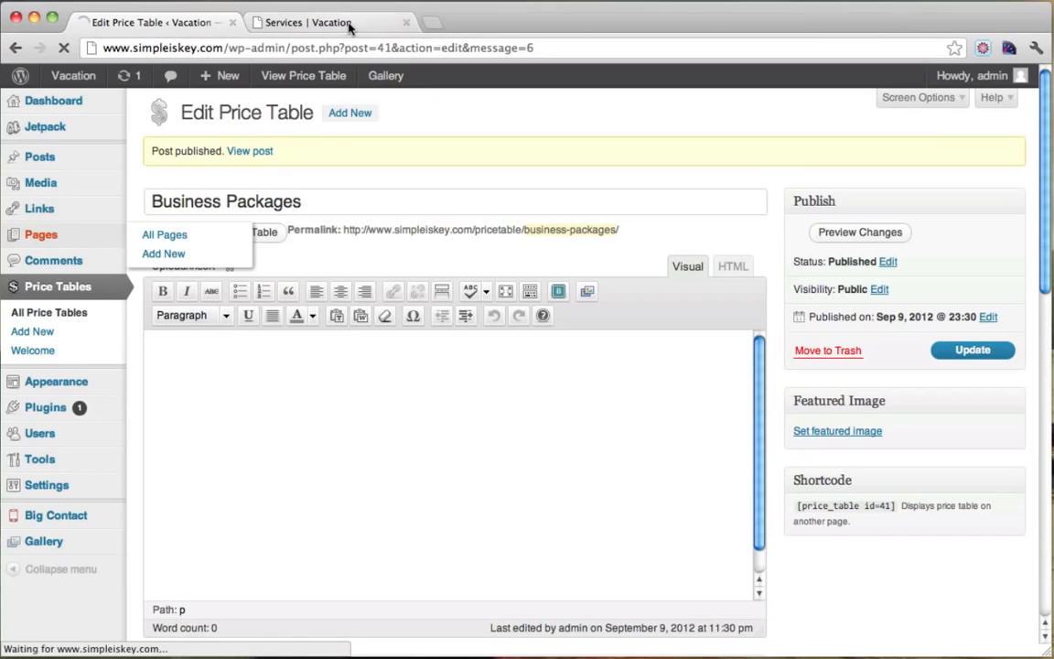
left_click(406, 22)
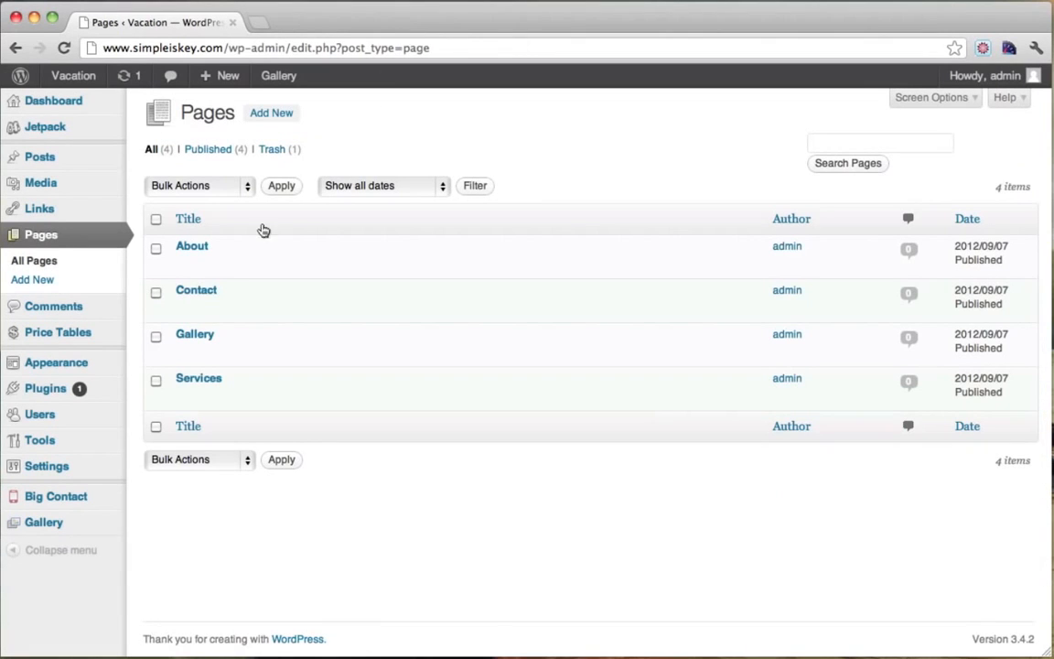
mouse_move(243, 387)
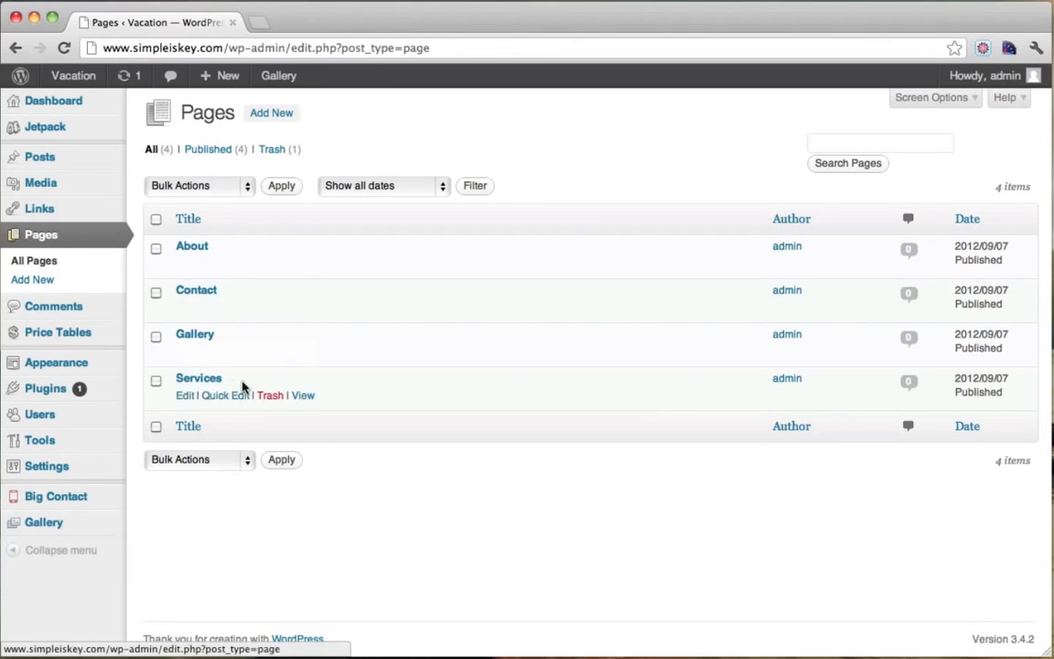
left_click(185, 396)
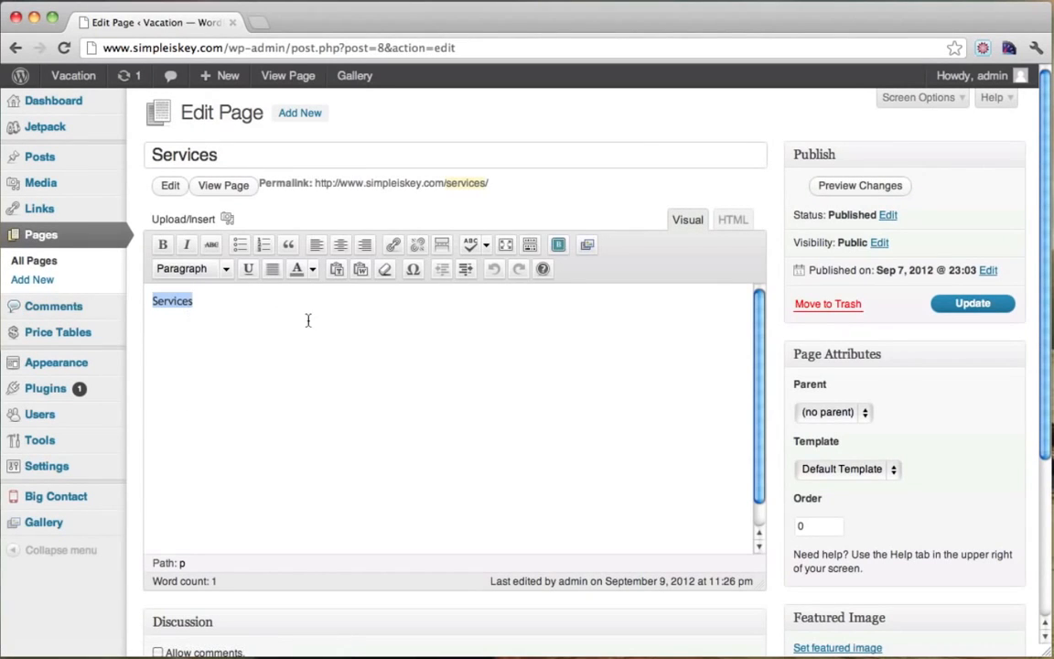
Step: Replace the Services page's body text with [price_table id=41], update the page and view the live result
right_click(246, 310)
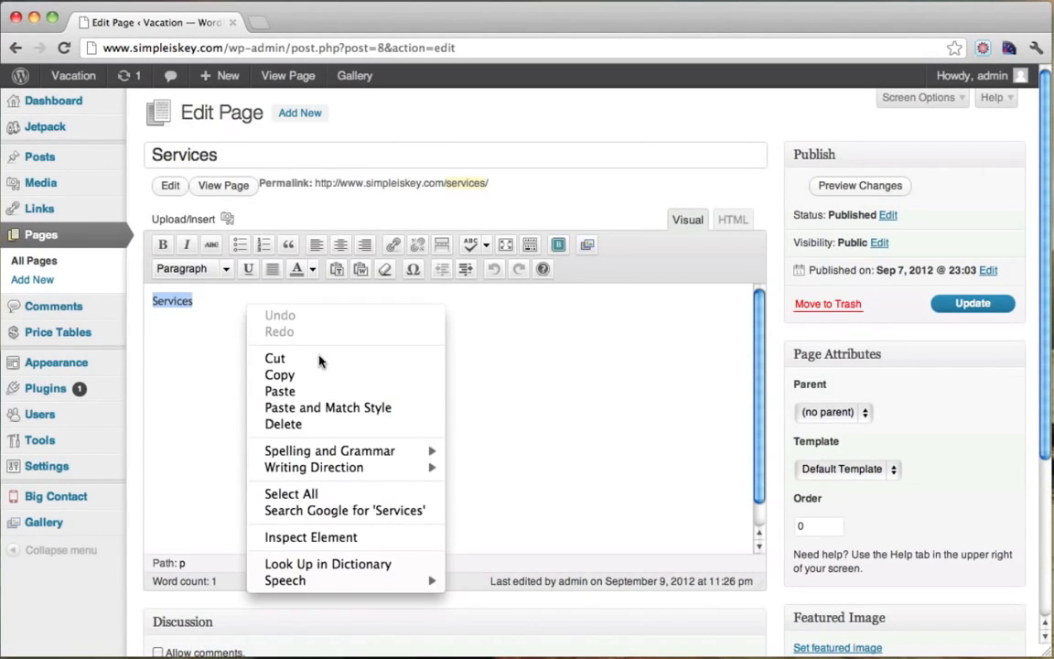
left_click(280, 390)
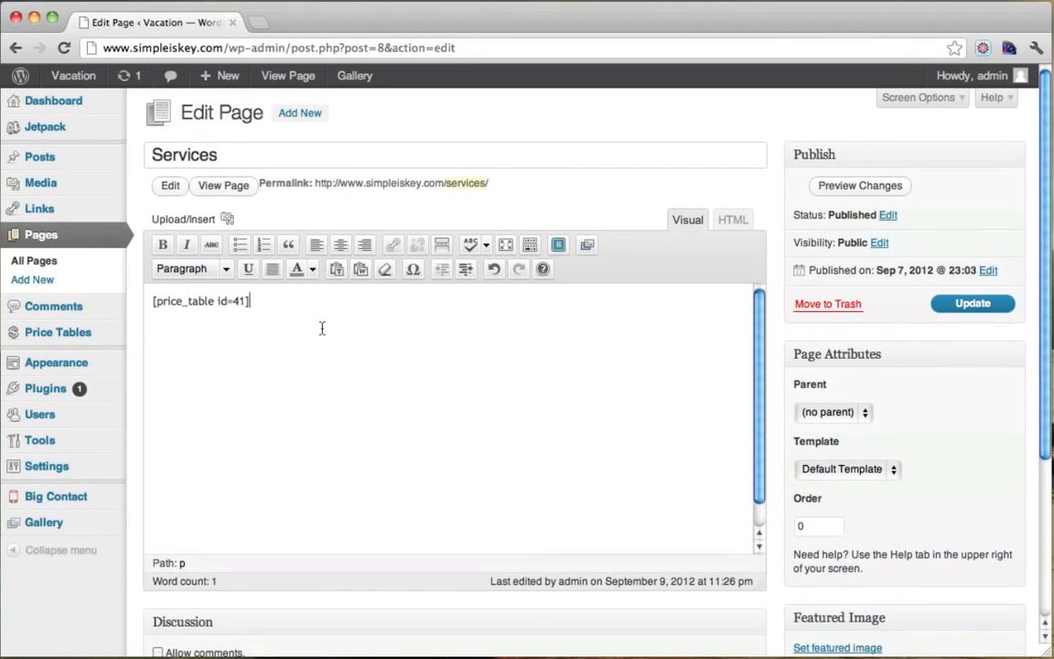
left_click(952, 307)
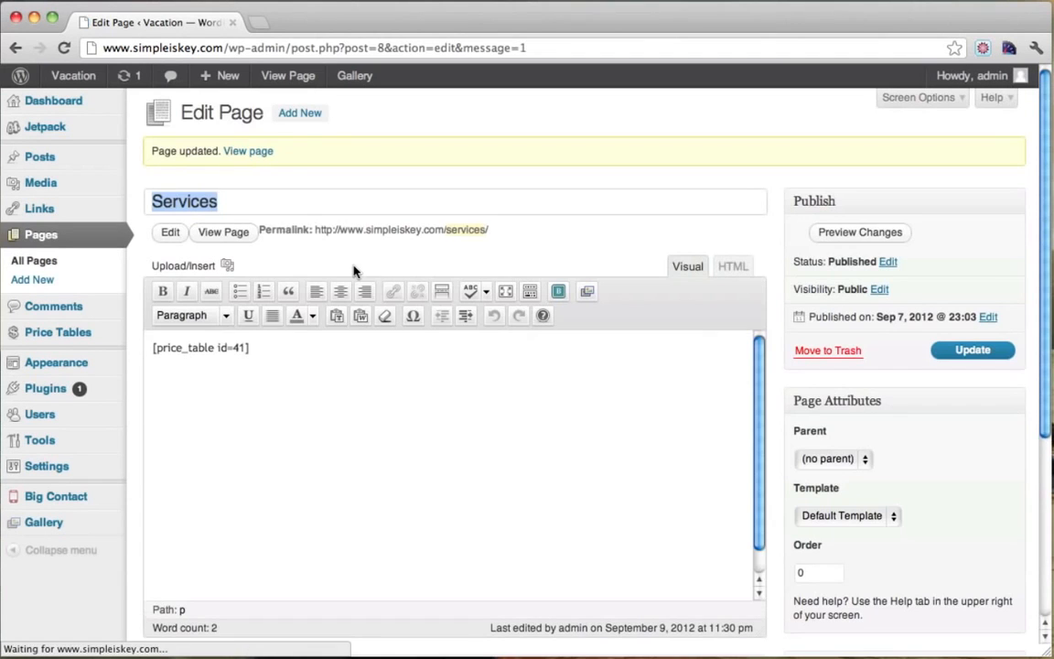
left_click(229, 233)
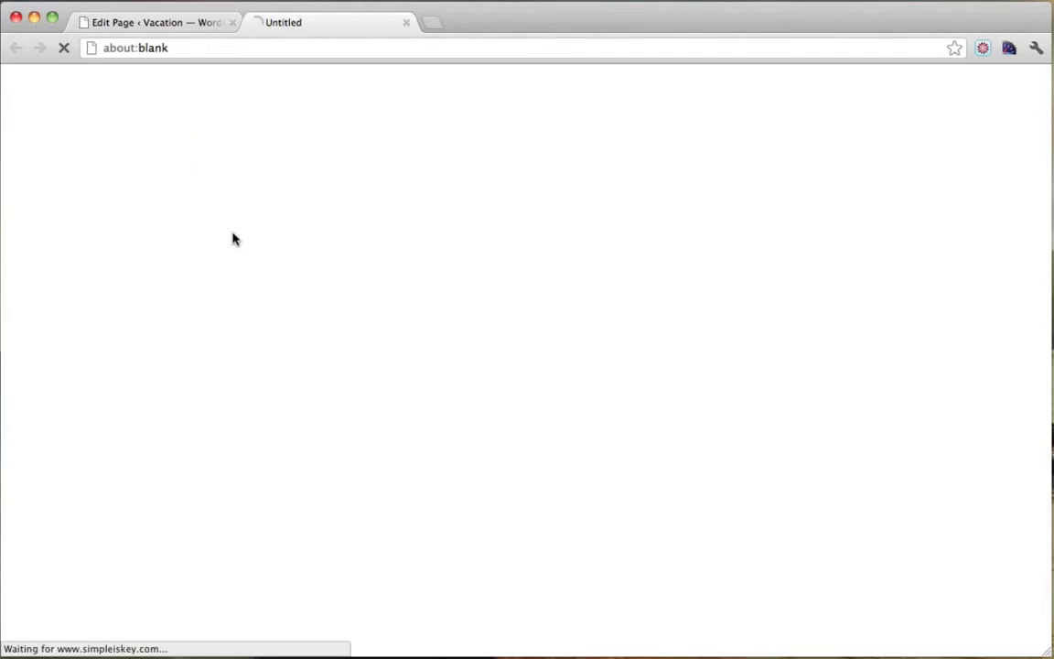
scroll(529, 223, "down", 2)
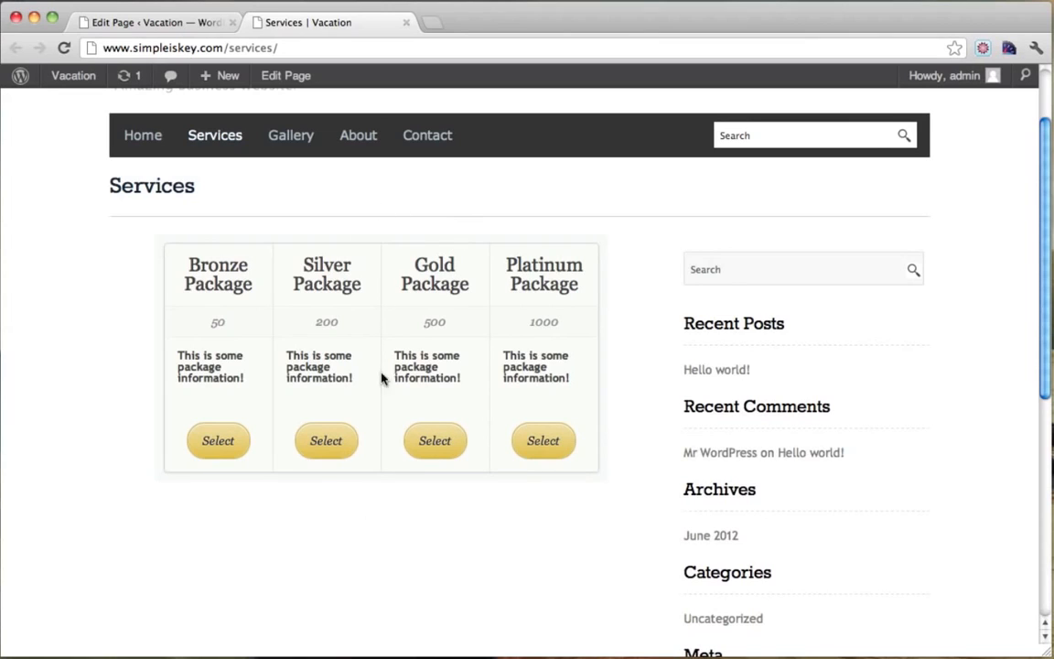
Step: Mark the Gold Package column as recommended in the Business Packages price table, update it and check the live Services page
left_click(159, 28)
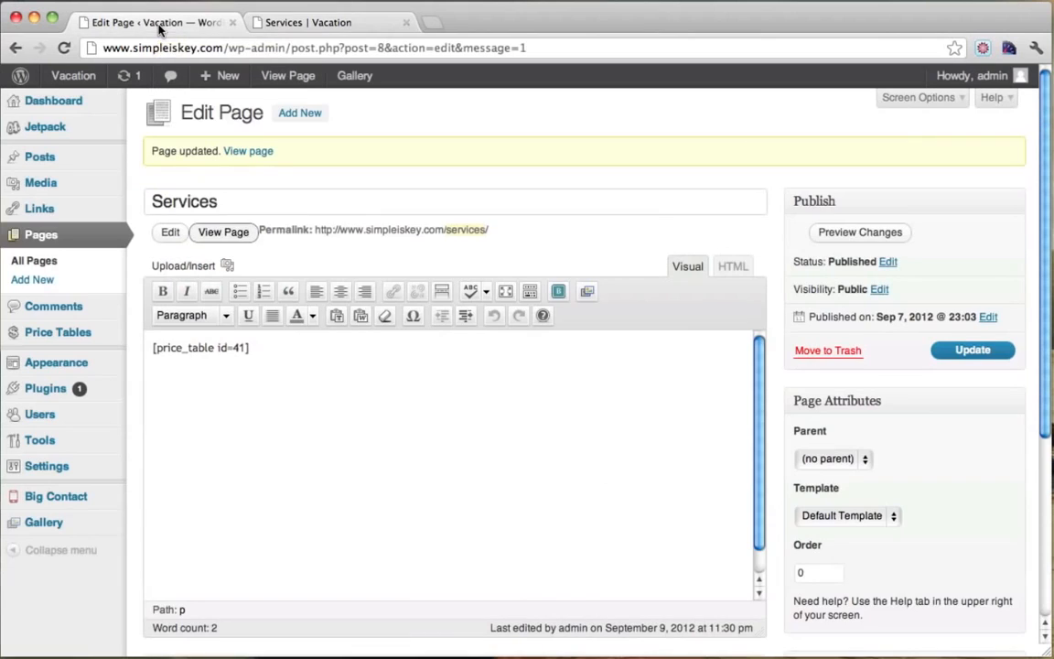
left_click(64, 336)
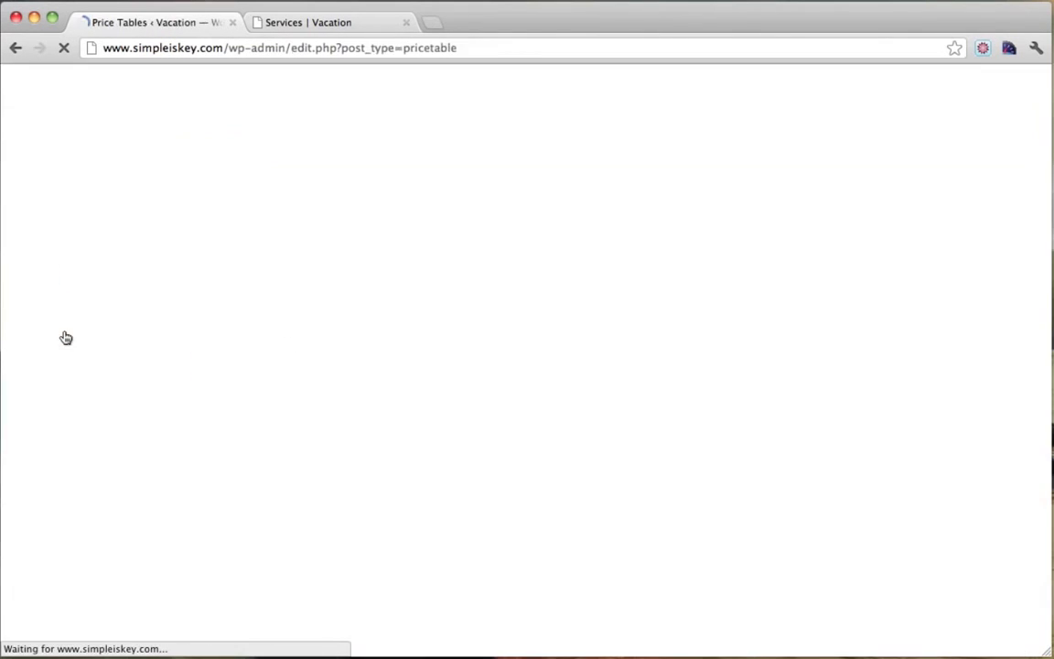
left_click(203, 247)
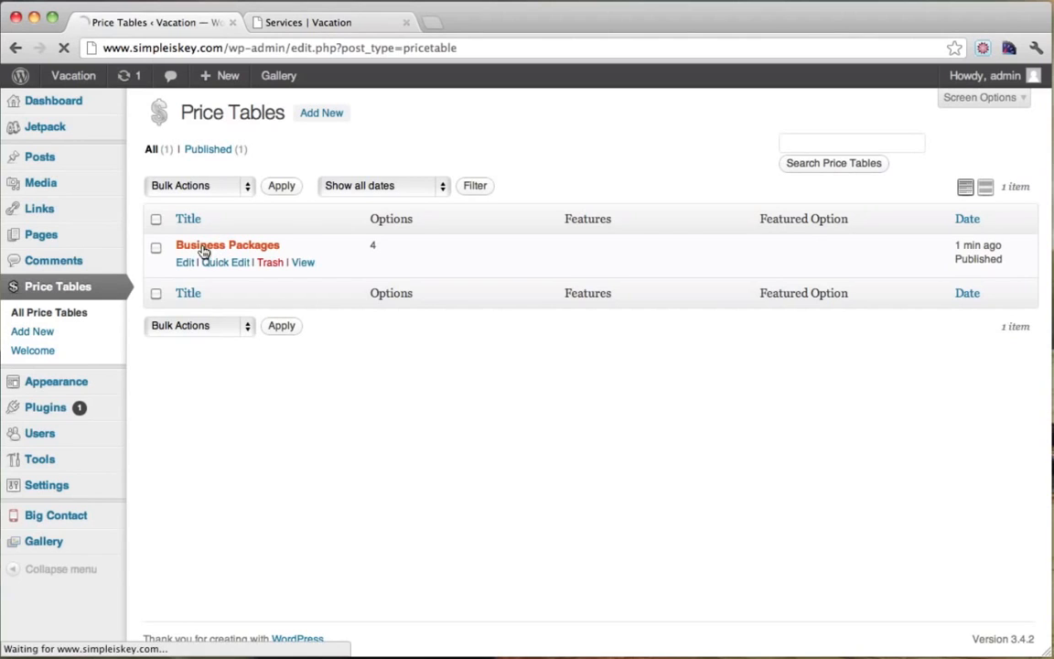
scroll(479, 384, "down", 5)
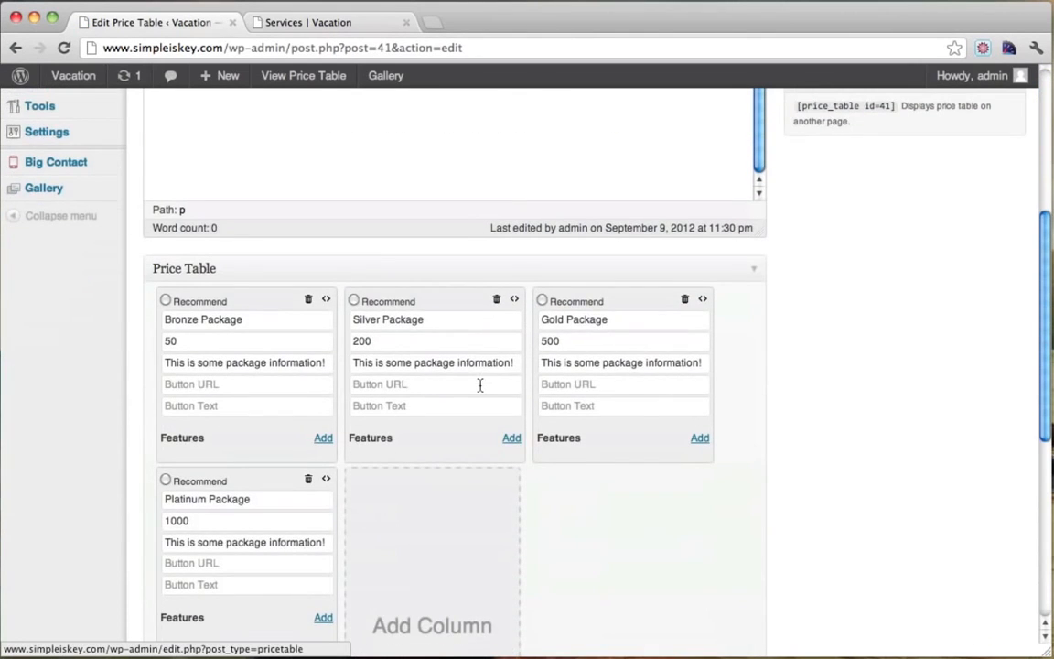
scroll(480, 385, "down", 1)
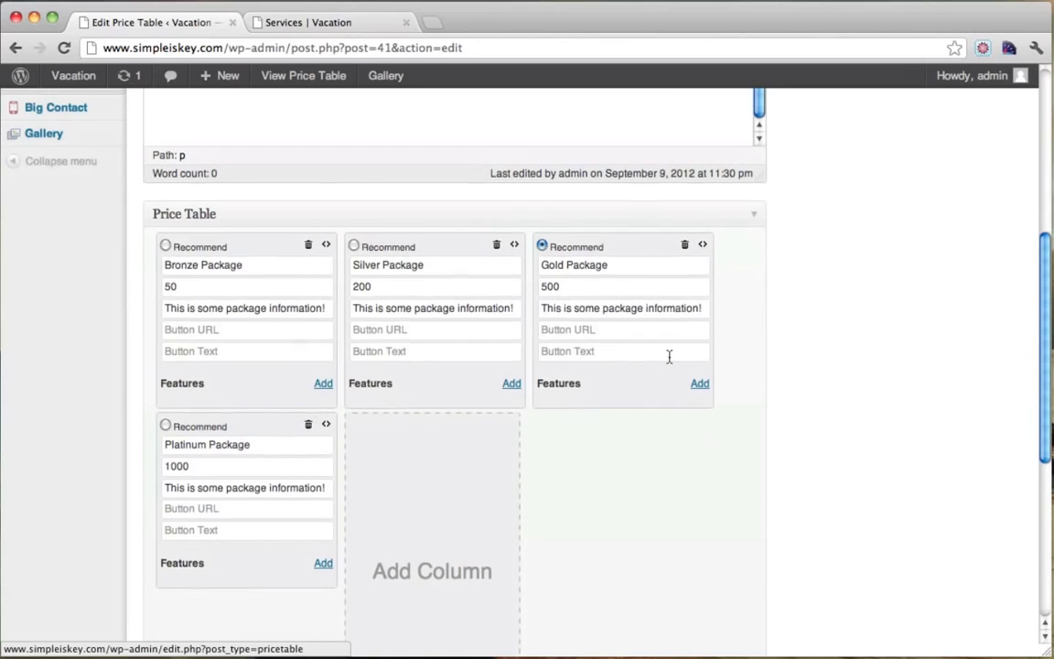
scroll(668, 357, "up", 4)
left_click(983, 193)
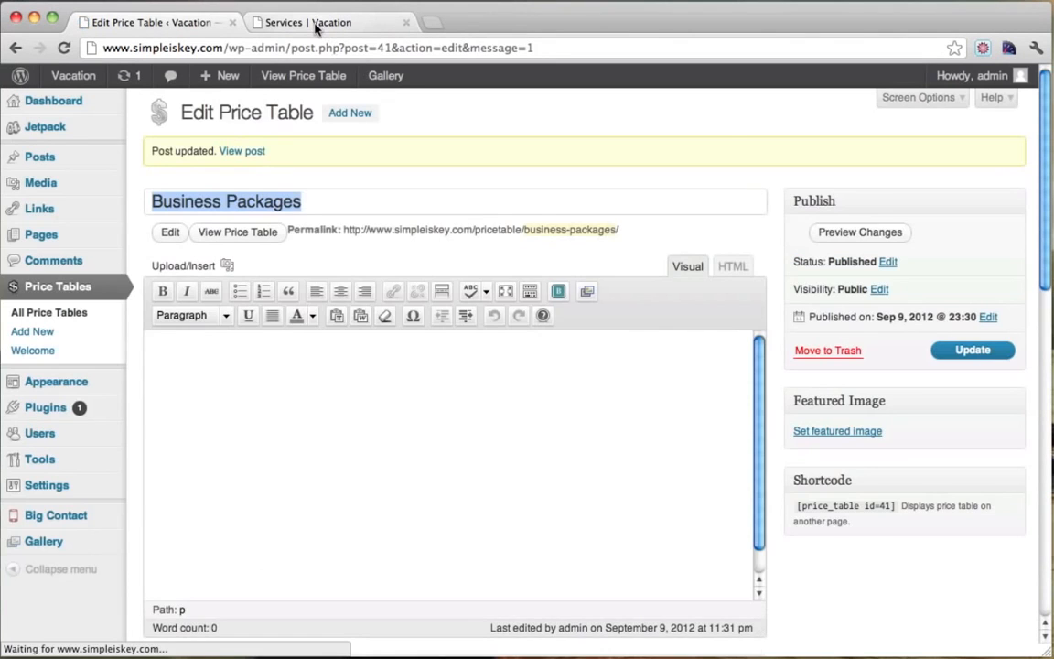
left_click(311, 23)
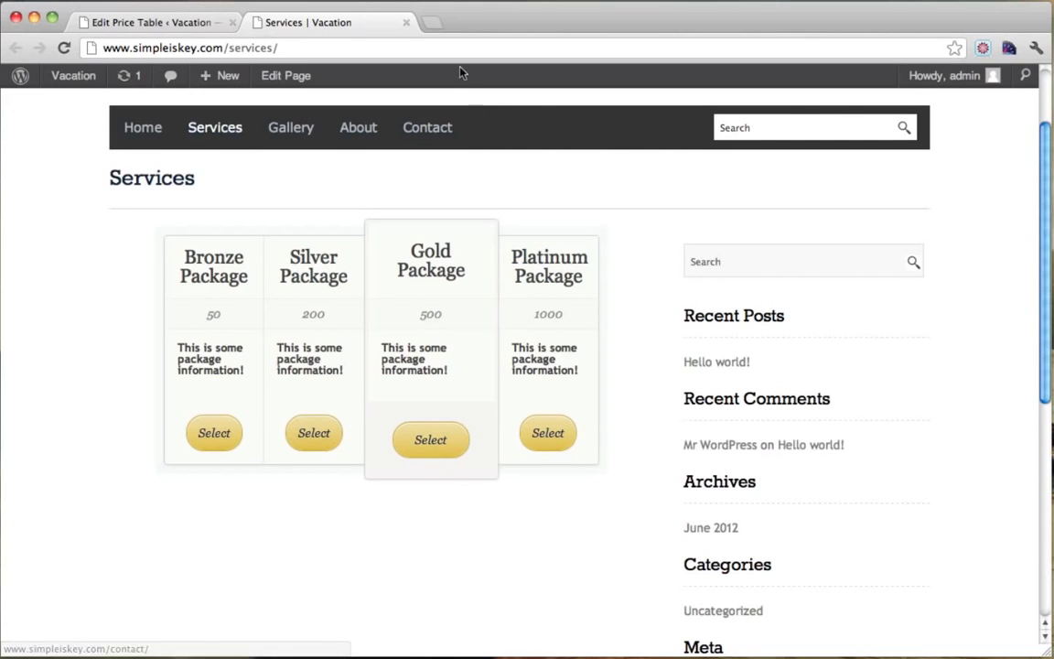
left_click(431, 25)
type("www.")
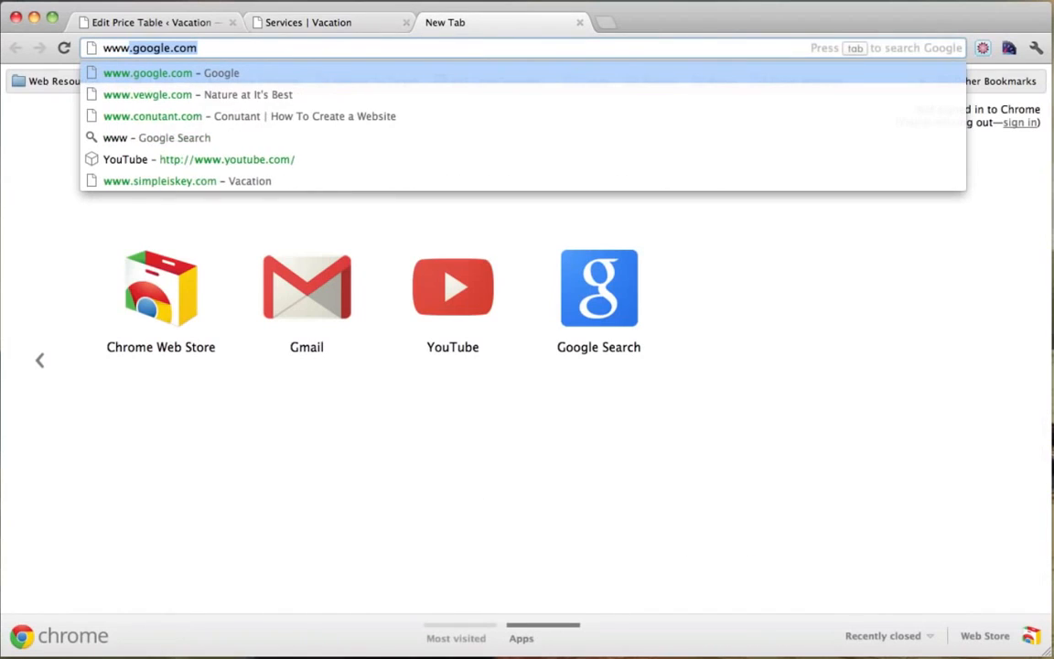
type("paypal.c")
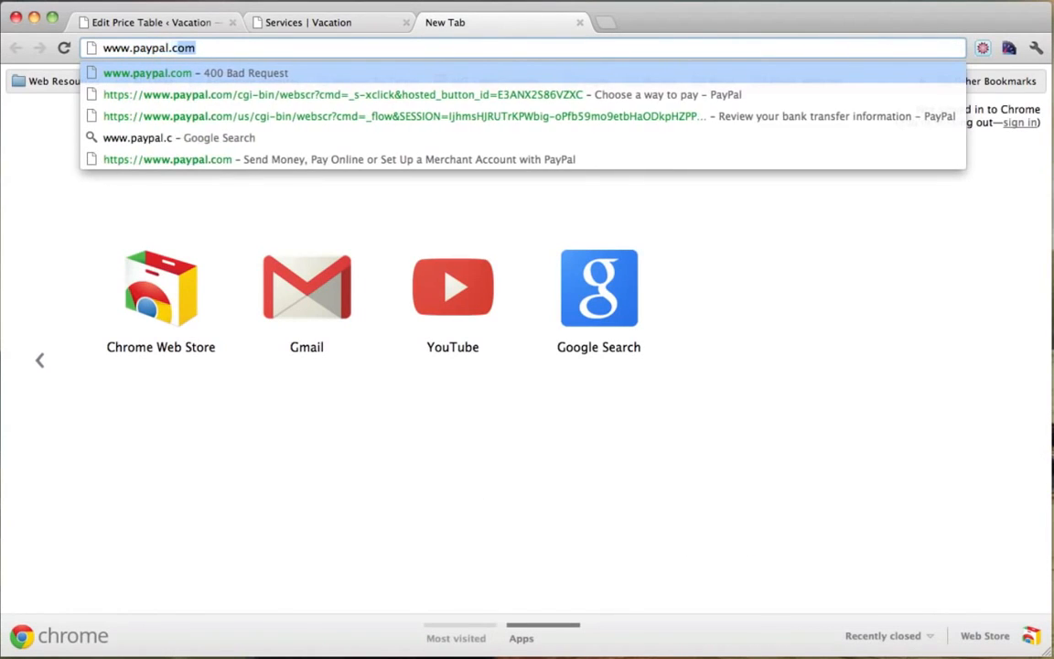
key("Return")
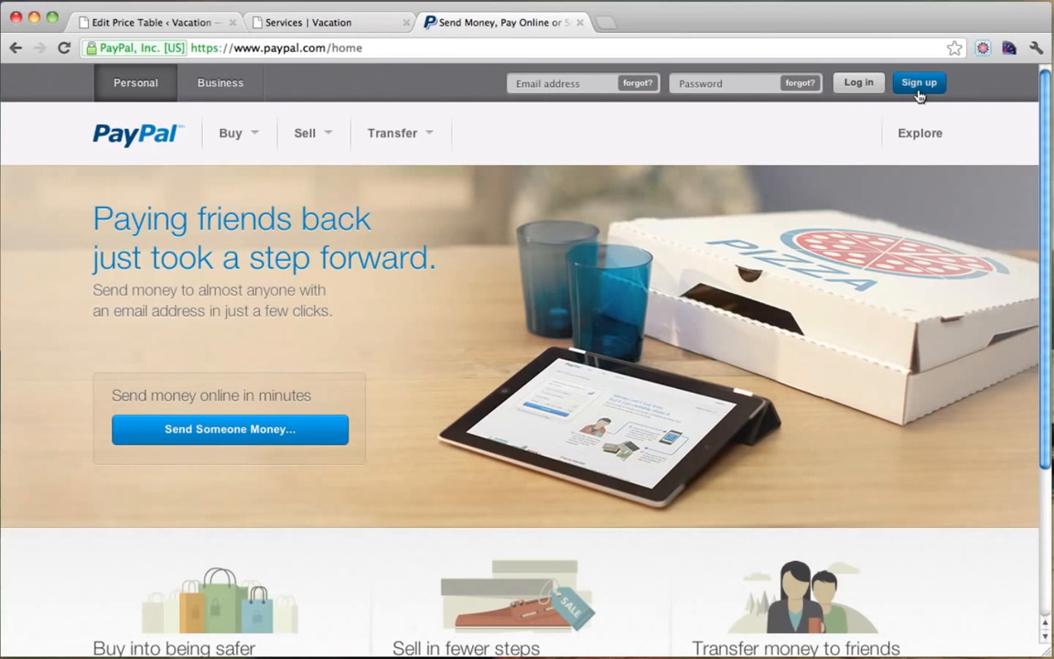
left_click(576, 86)
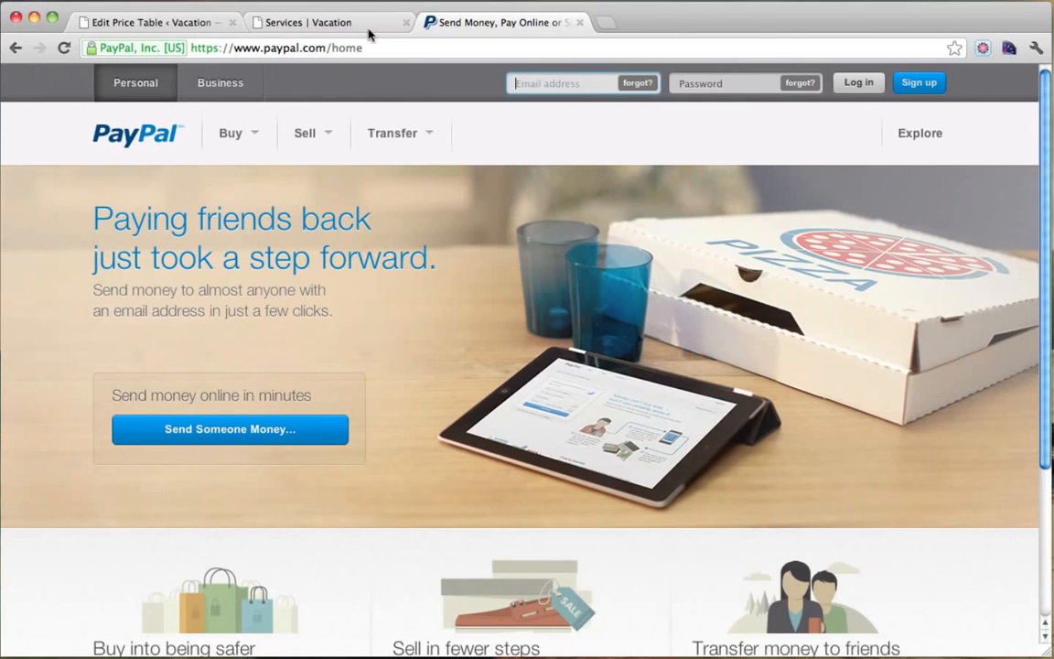
left_click(327, 27)
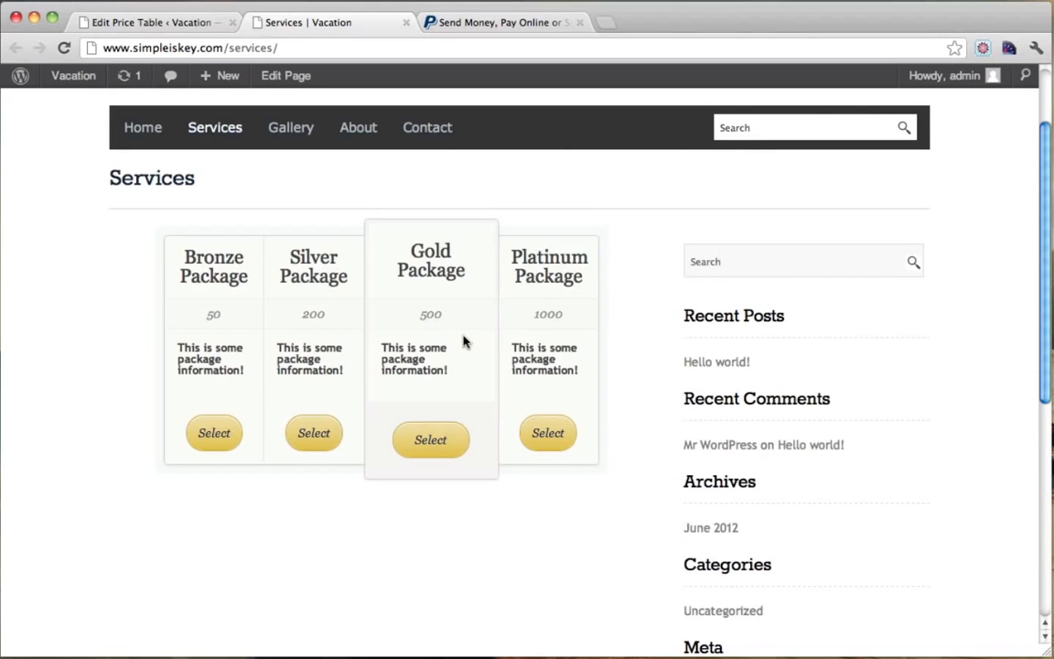
Step: Log in to the PayPal account in the open PayPal page with the account e-mail and password
left_click(482, 26)
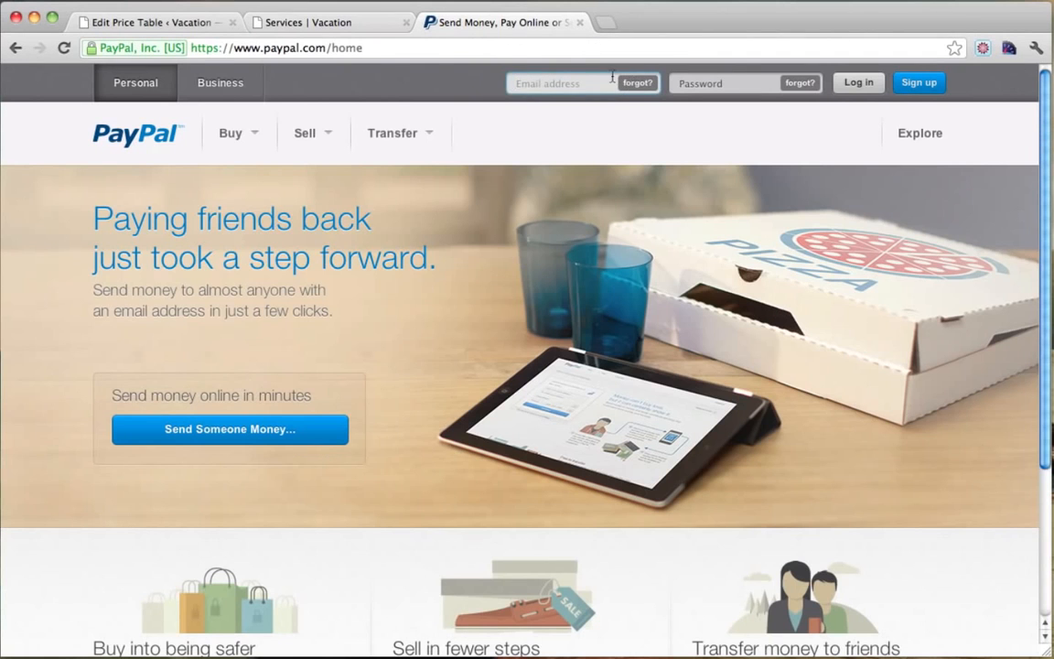
type("t")
key("Down")
key("Return")
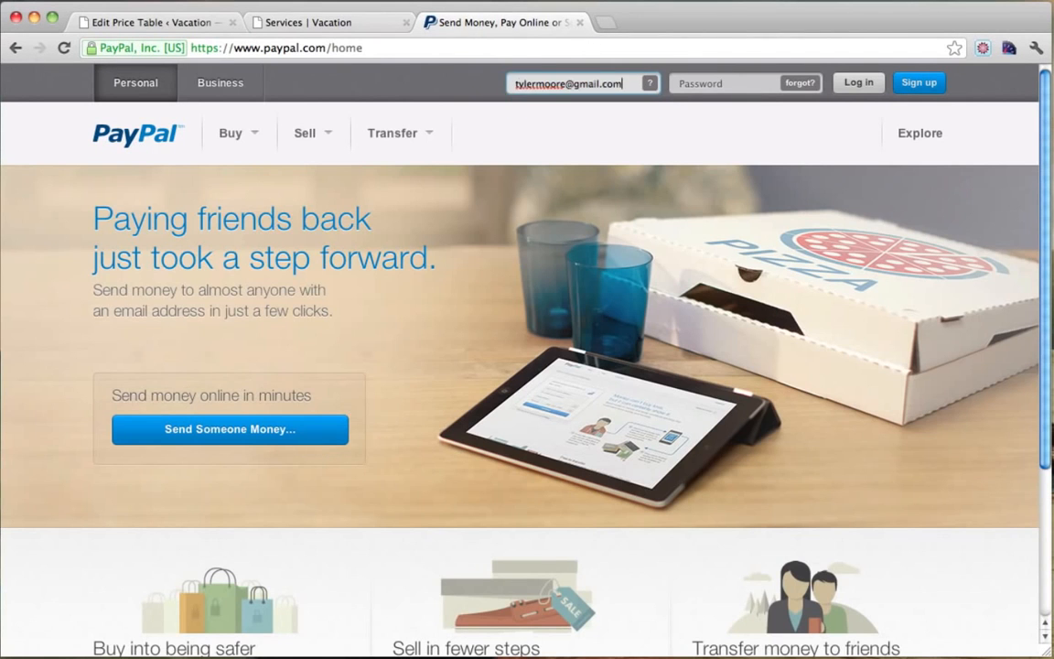
left_click(725, 84)
left_click(346, 26)
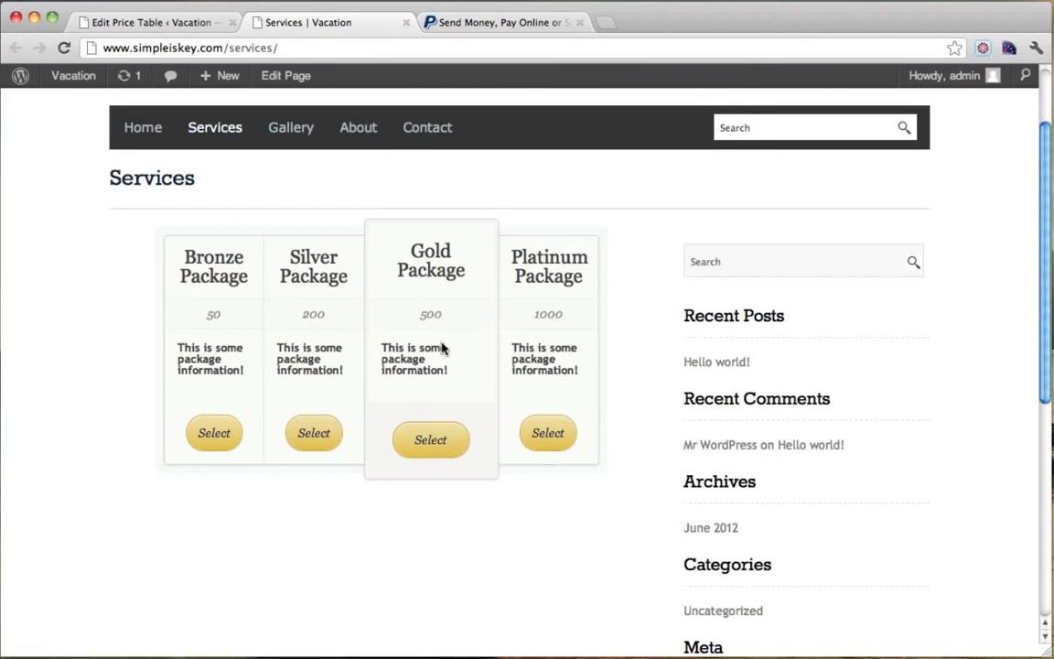
left_click(504, 23)
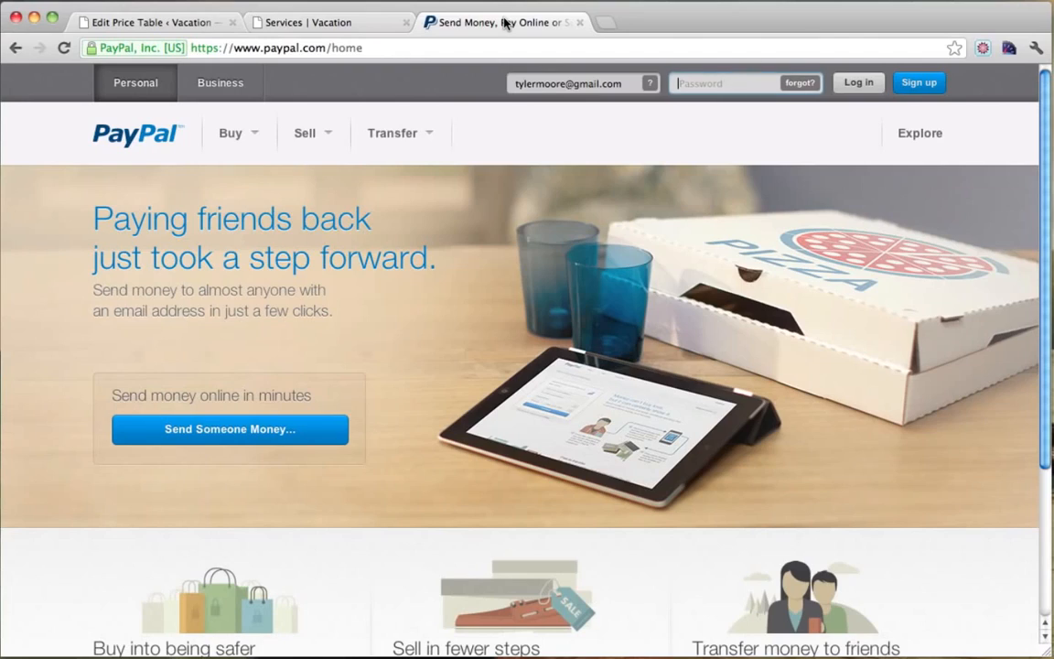
type("••••••")
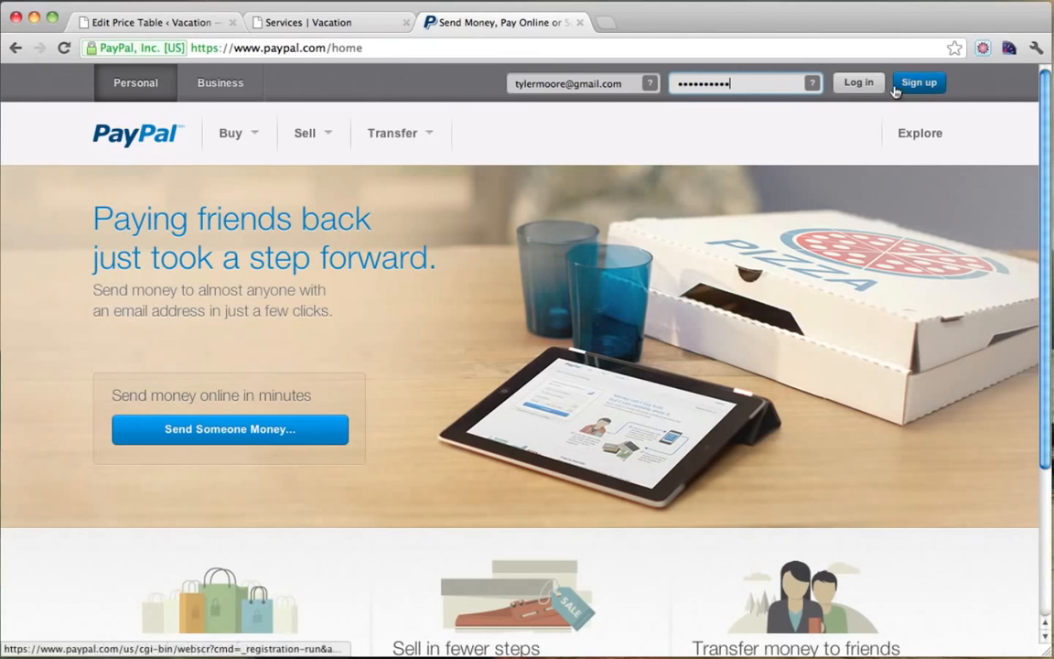
left_click(857, 85)
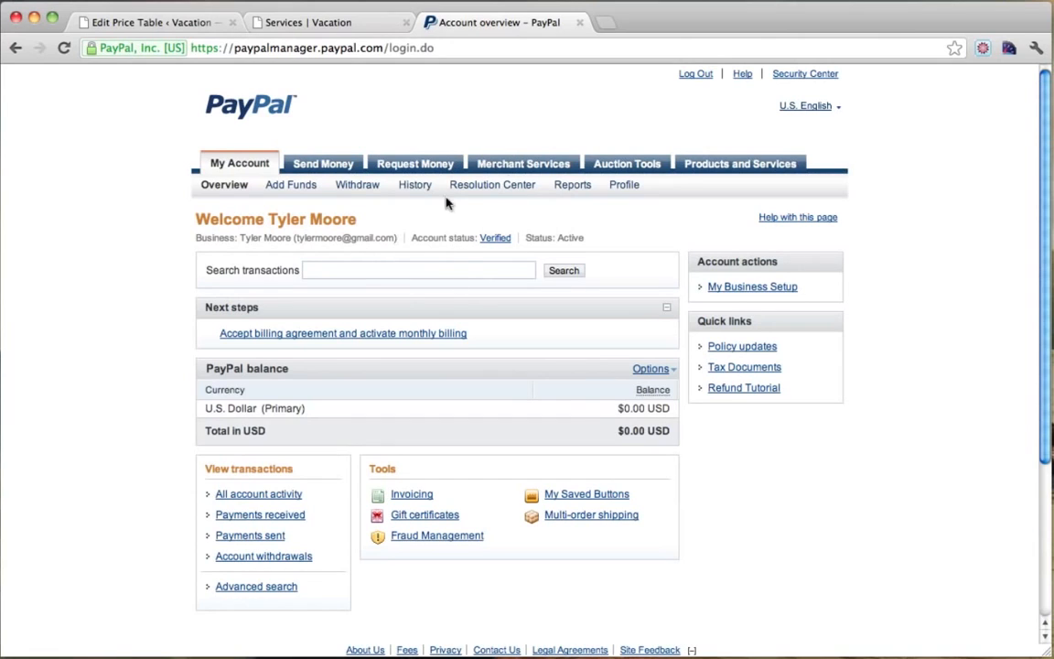
Step: Start a new website payment button from PayPal's Merchant Services and name its item Small Business Package
left_click(517, 170)
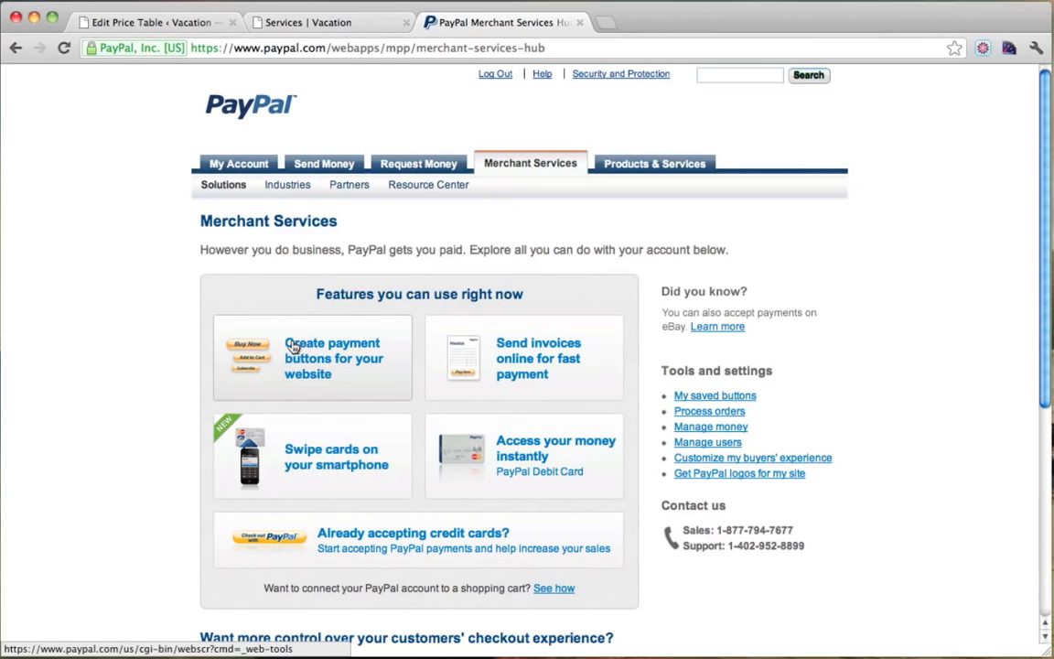
left_click(259, 349)
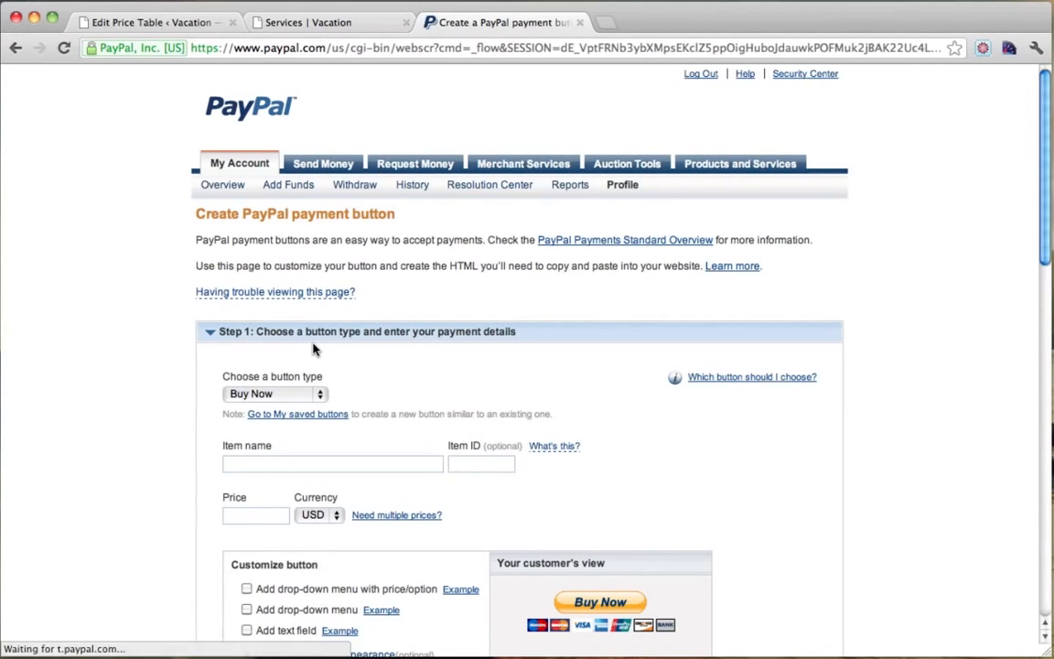
scroll(404, 346, "down", 2)
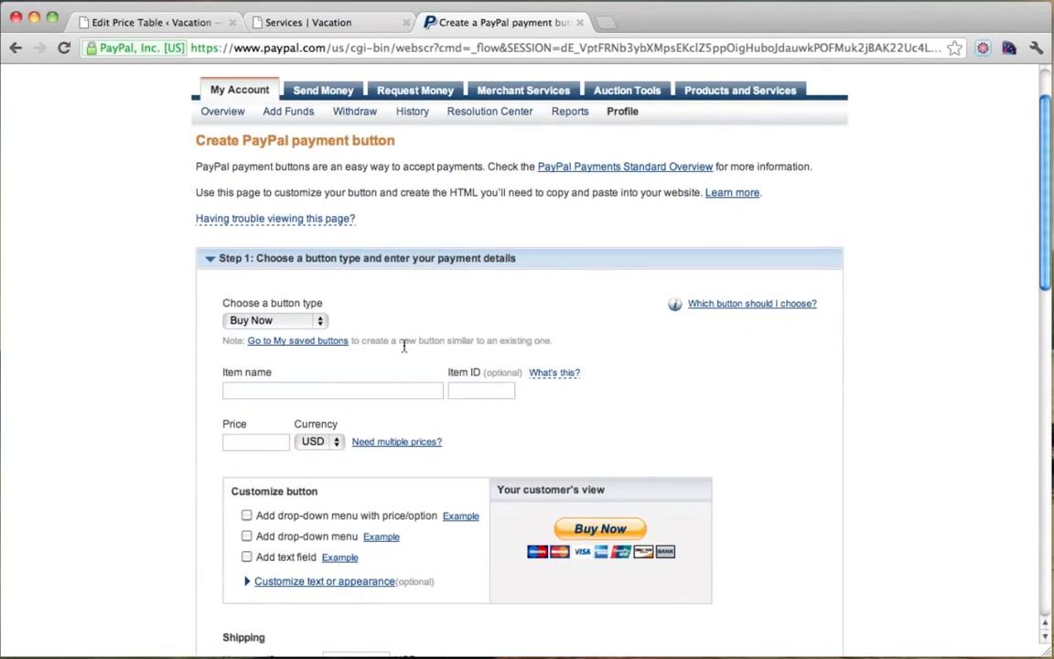
left_click(298, 399)
type("Sm")
key("Down")
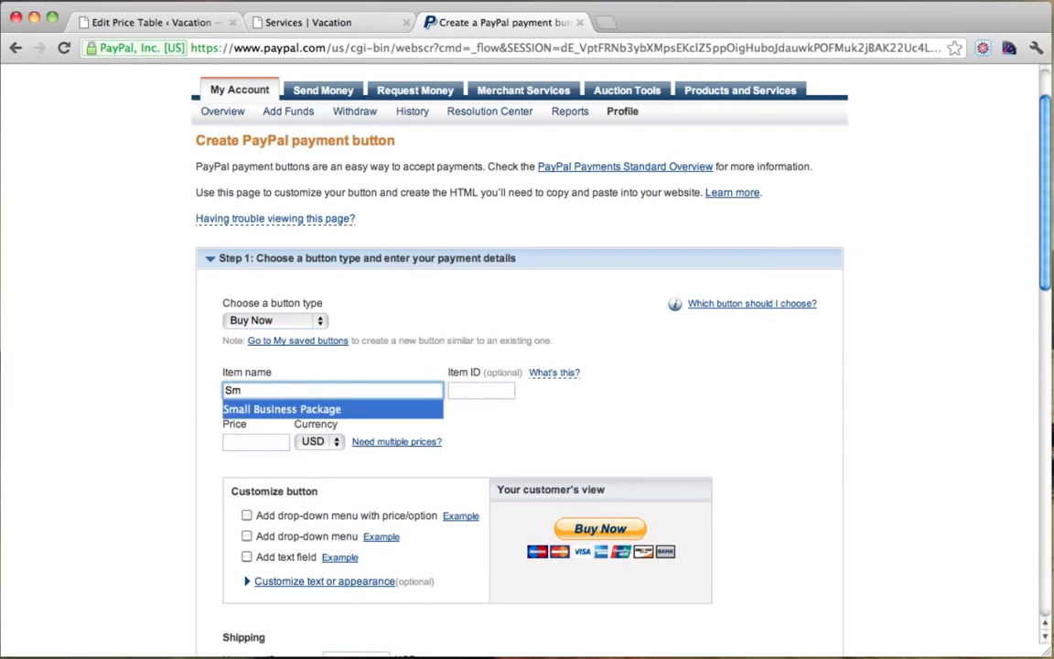
key("Return")
Step: Give the Buy Now button the item ID 6543 and a price of 500 USD, and create the button
left_click(466, 391)
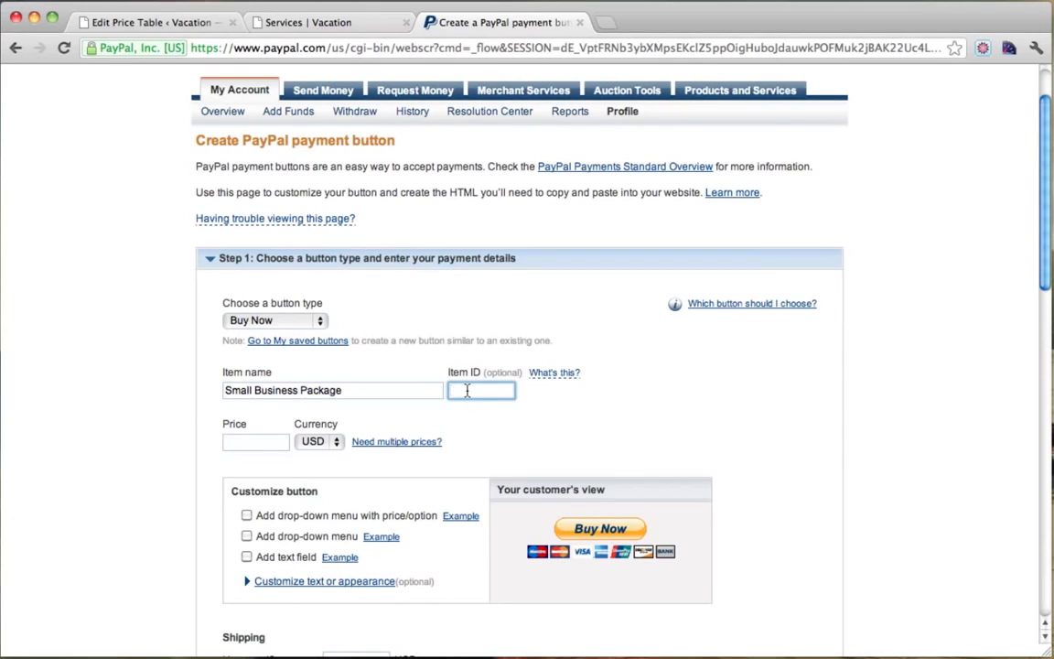
left_click(266, 441)
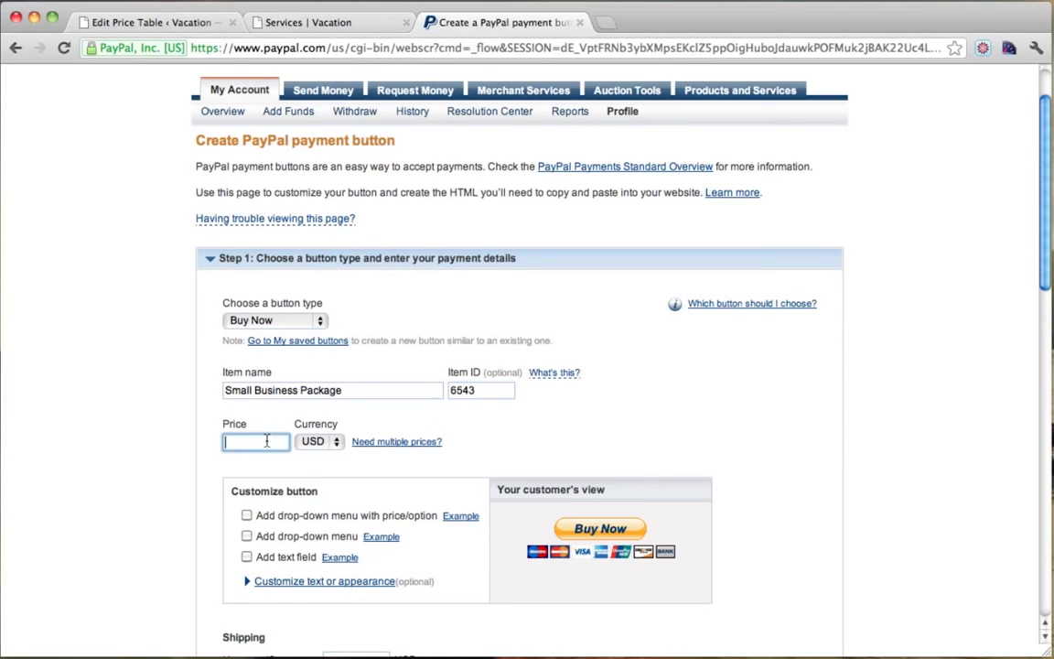
type("500")
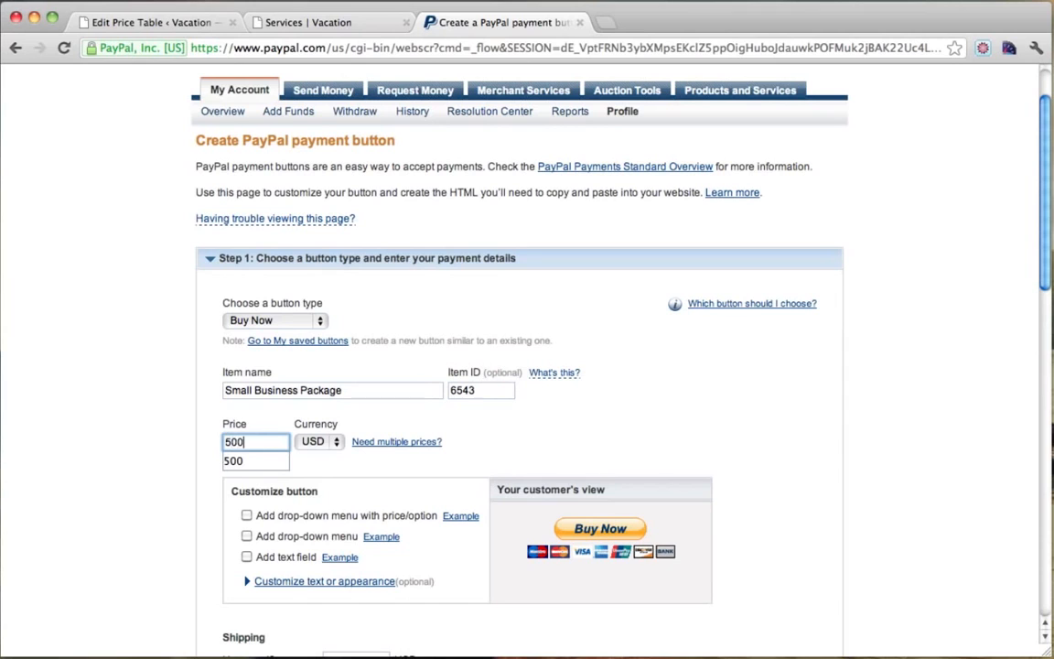
left_click(466, 419)
scroll(464, 420, "down", 5)
scroll(462, 419, "down", 2)
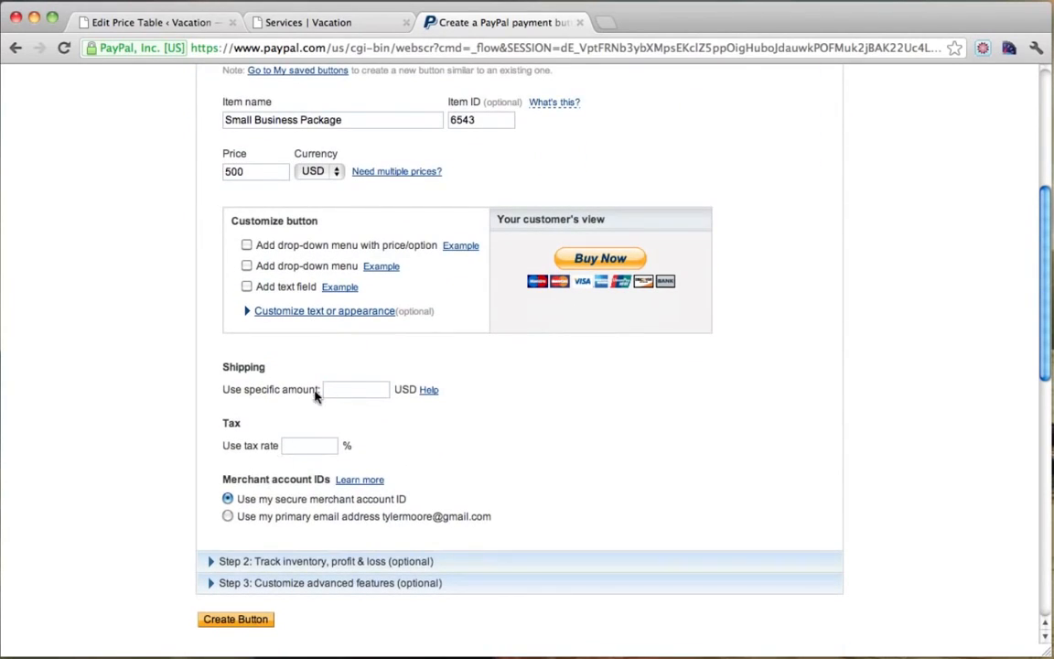
scroll(366, 383, "down", 2)
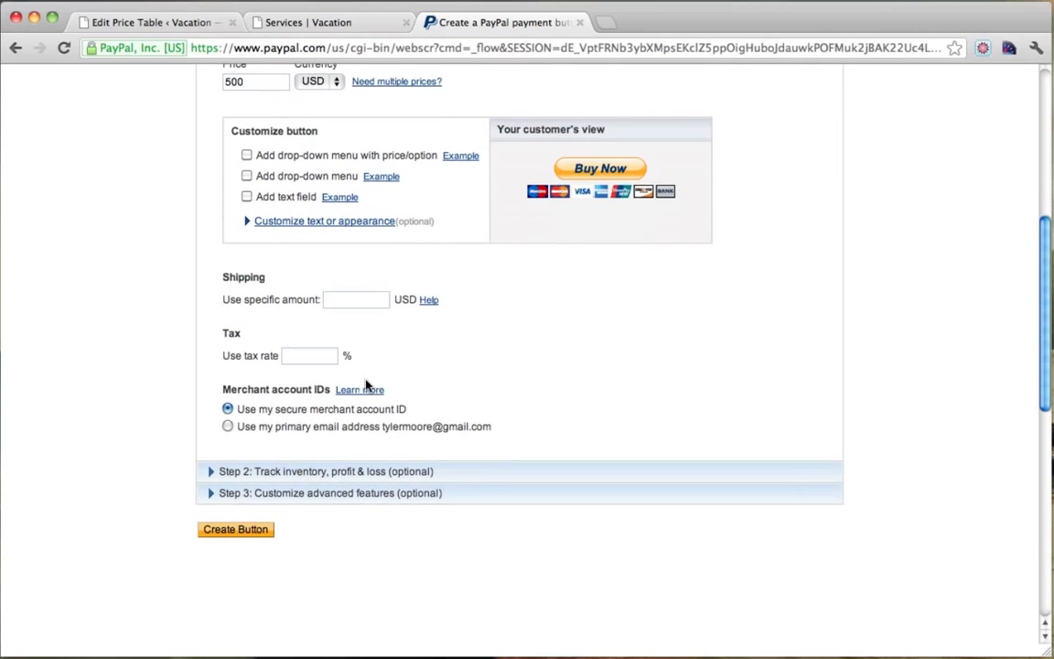
left_click(245, 533)
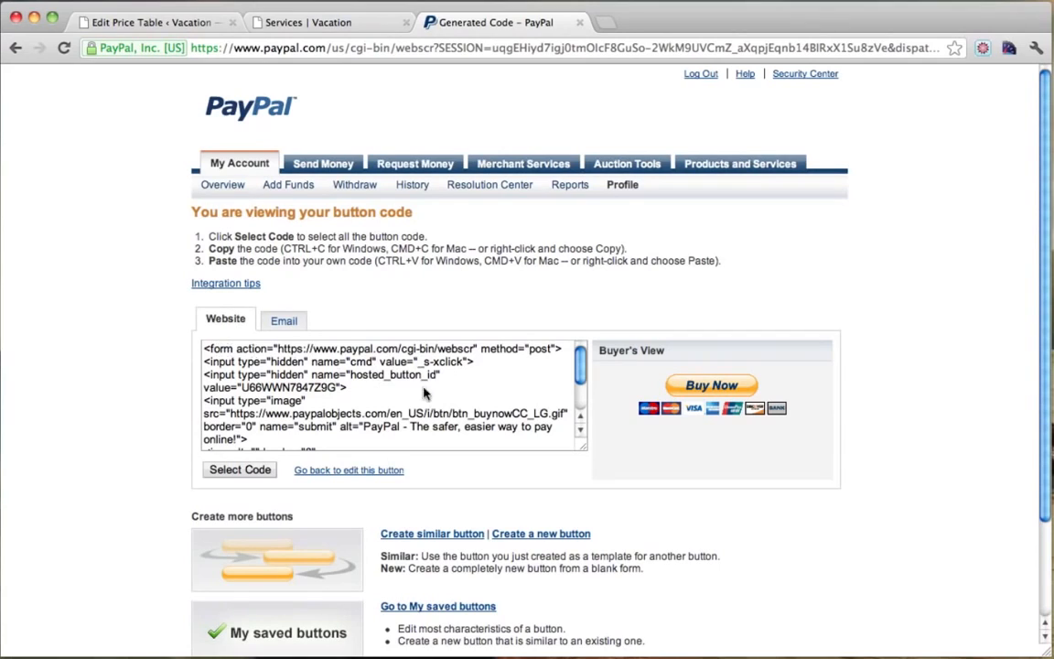
Step: Show the e-mail version of the generated button code and copy its payment link
left_click(286, 322)
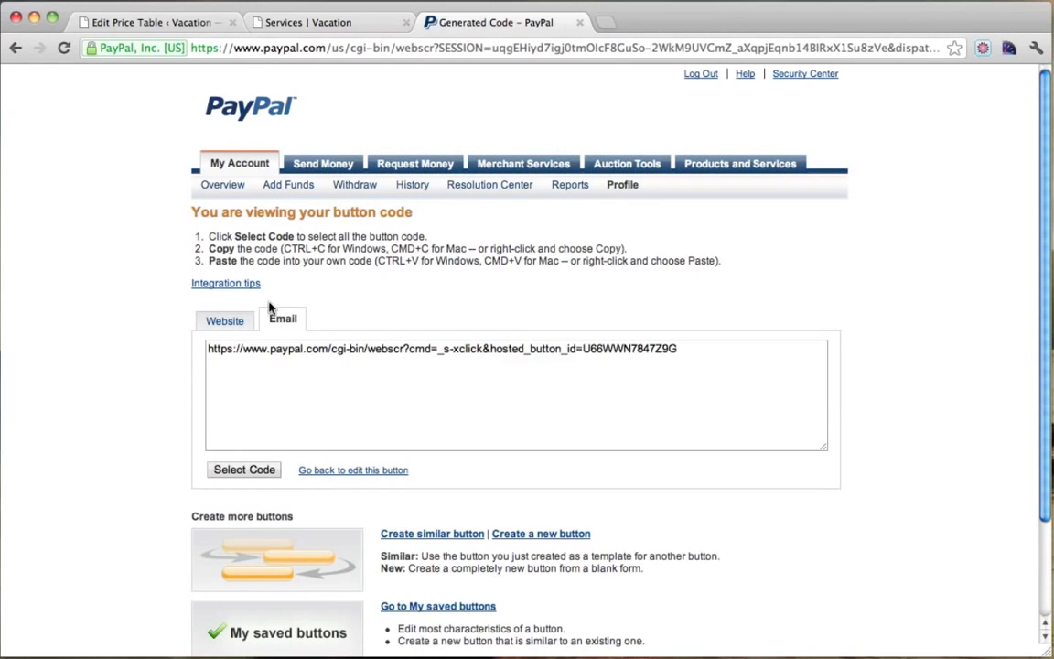
left_click(279, 350)
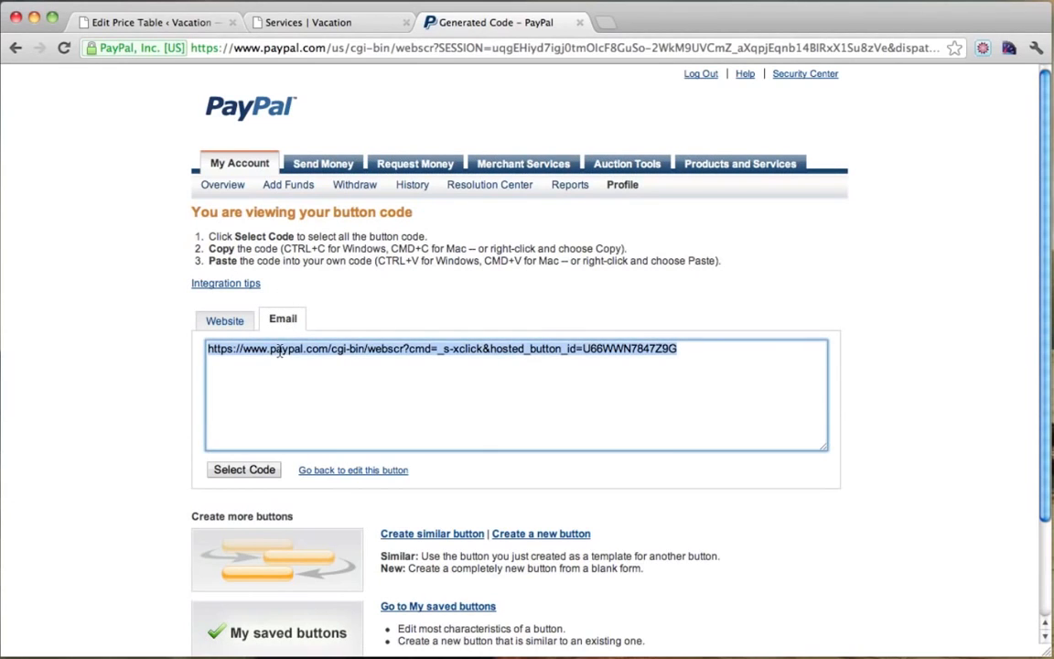
right_click(281, 352)
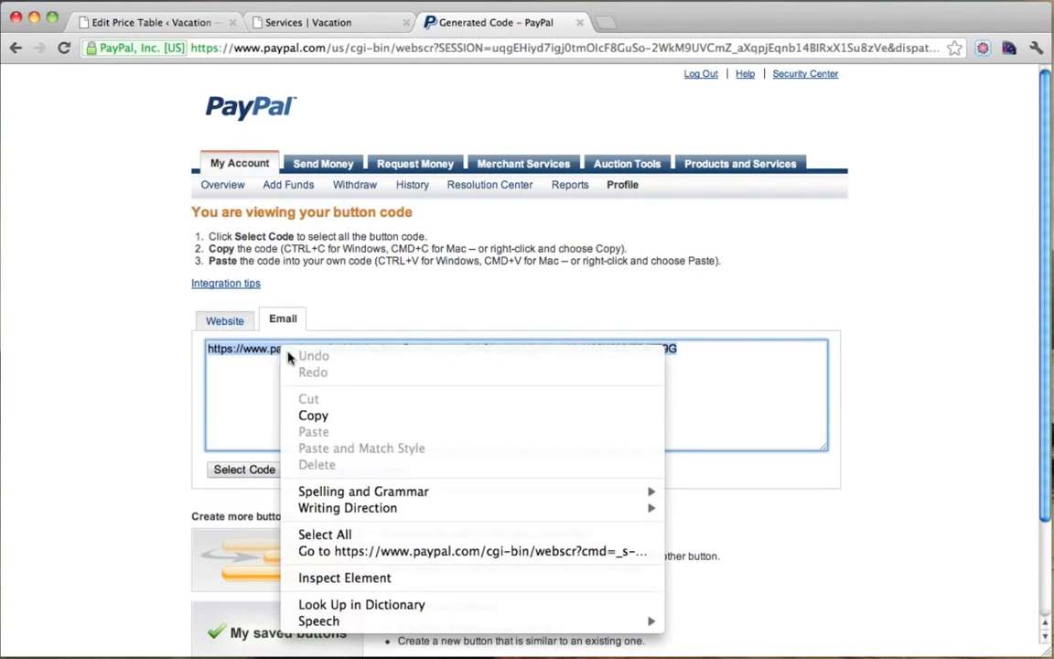
left_click(311, 416)
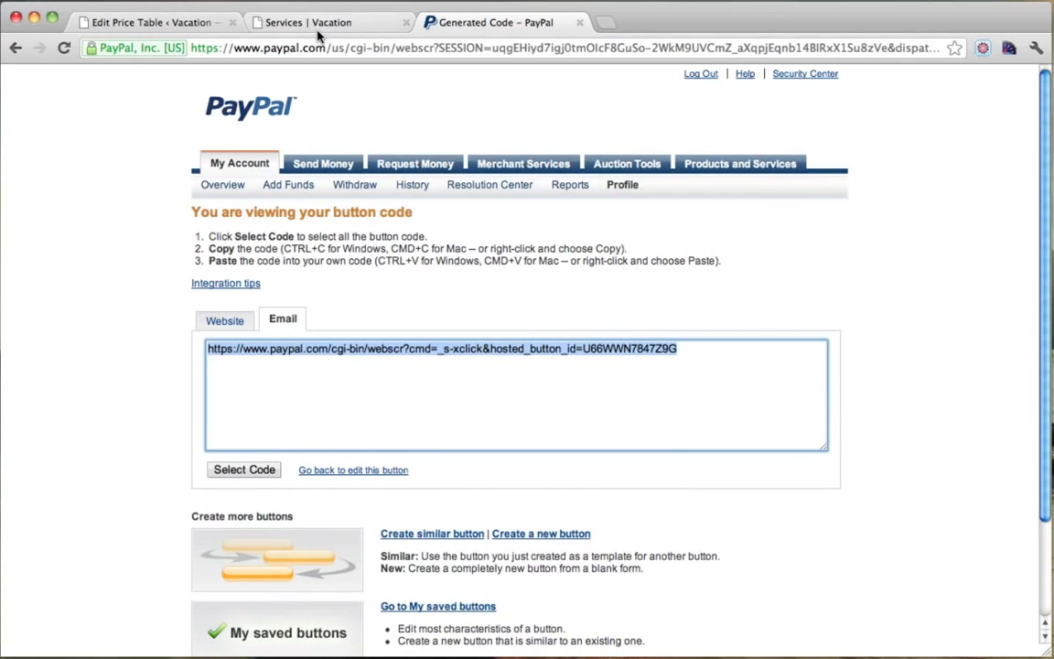
Step: In the Business Packages price table, paste the copied PayPal link as the button URL of the Bronze, Silver, Gold and Platinum columns
left_click(277, 21)
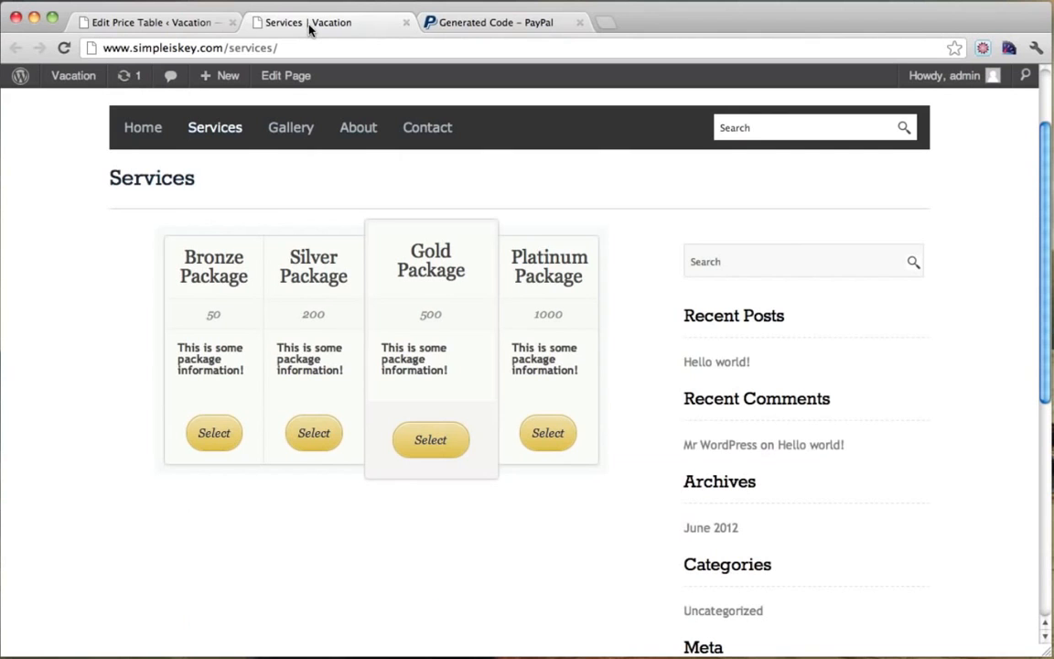
left_click(142, 24)
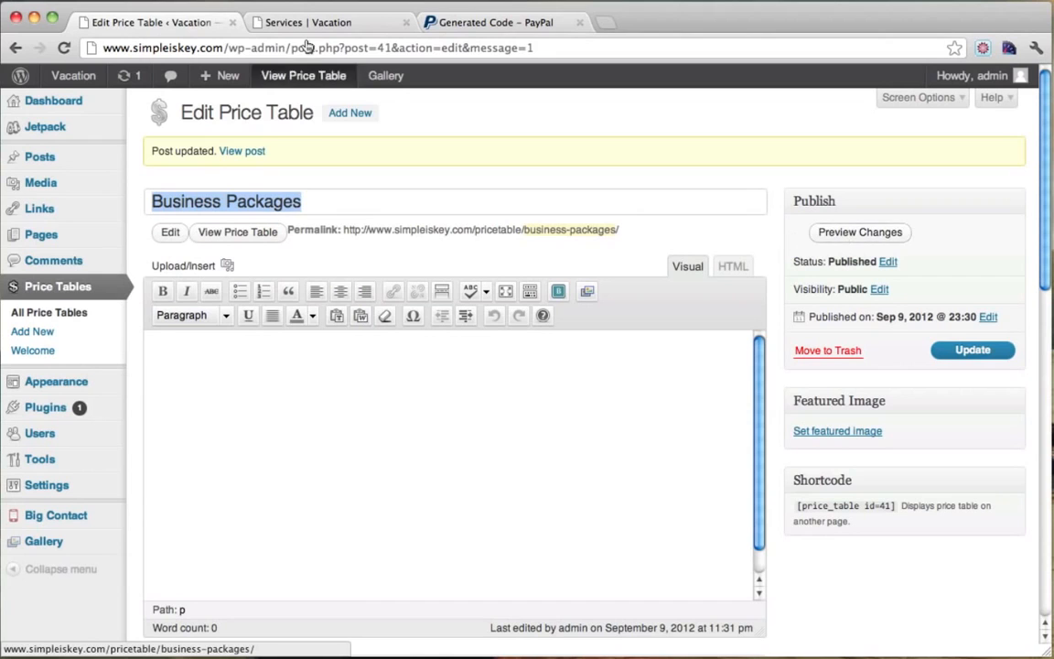
scroll(266, 202, "down", 10)
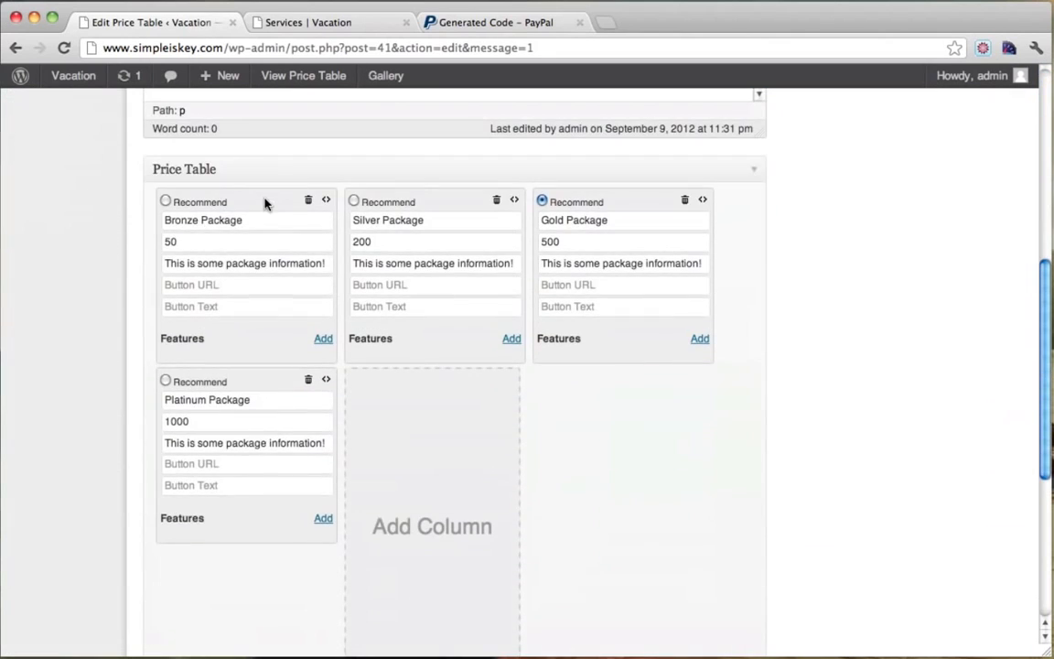
left_click(211, 285)
key("super+v")
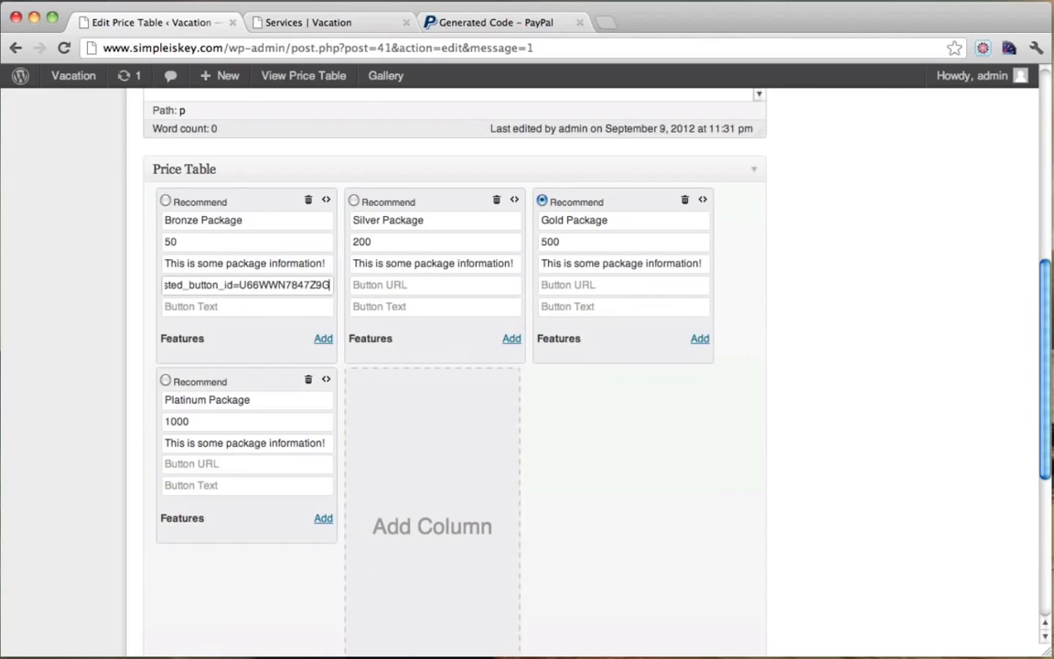
left_click(412, 284)
key("super+v")
left_click(602, 290)
key("super+v")
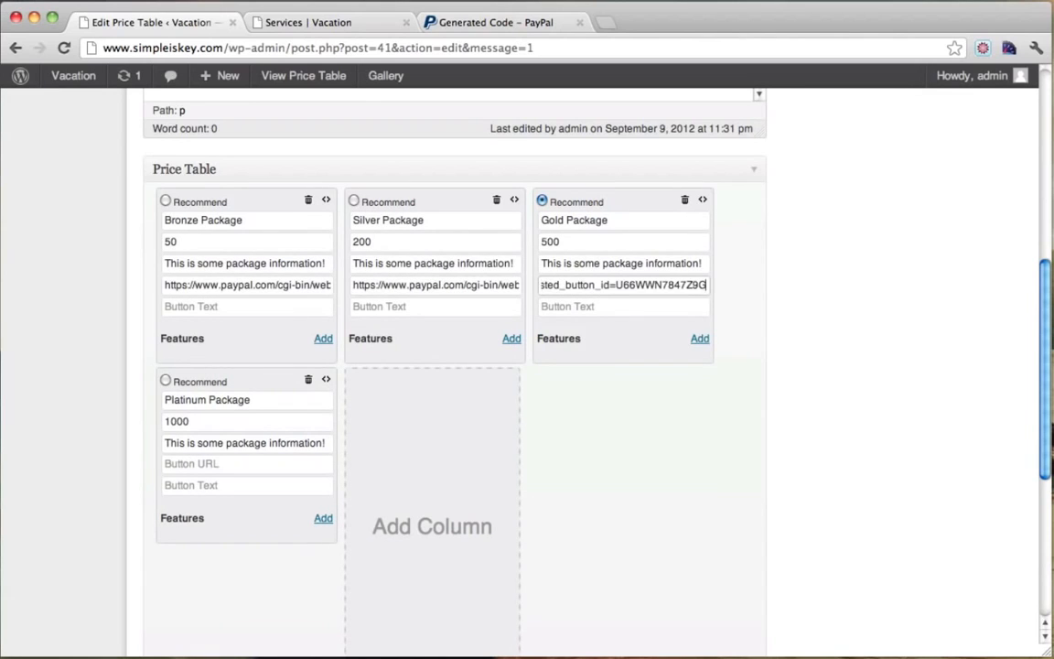
left_click(222, 464)
key("super+v")
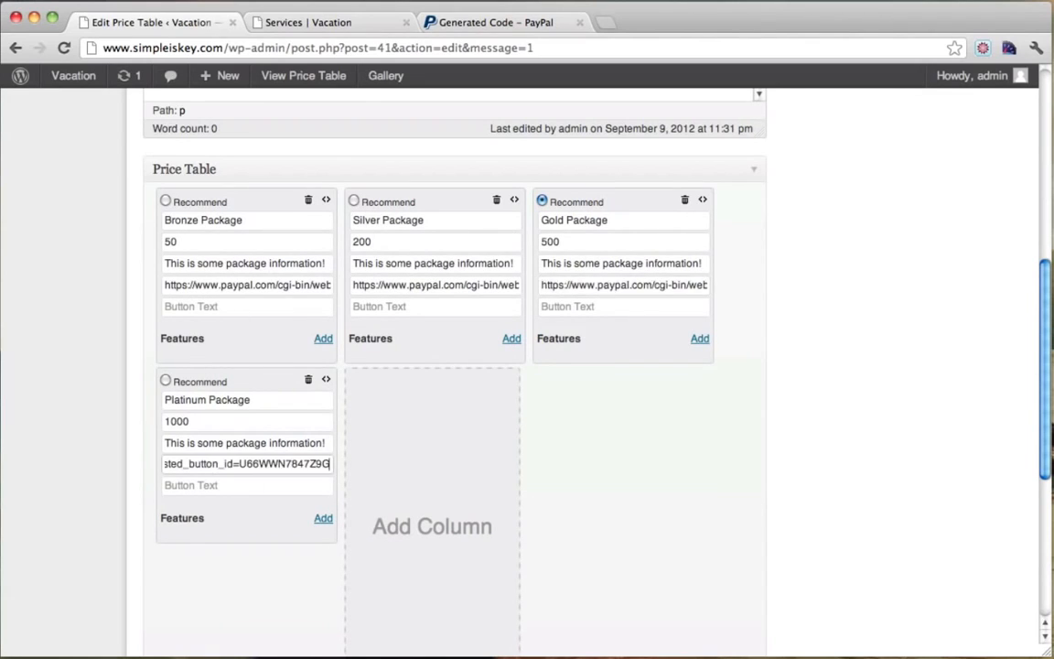
Step: Set the button text of the four package columns to Bronze, Silver, Gold and Platinum
left_click(240, 305)
type("B")
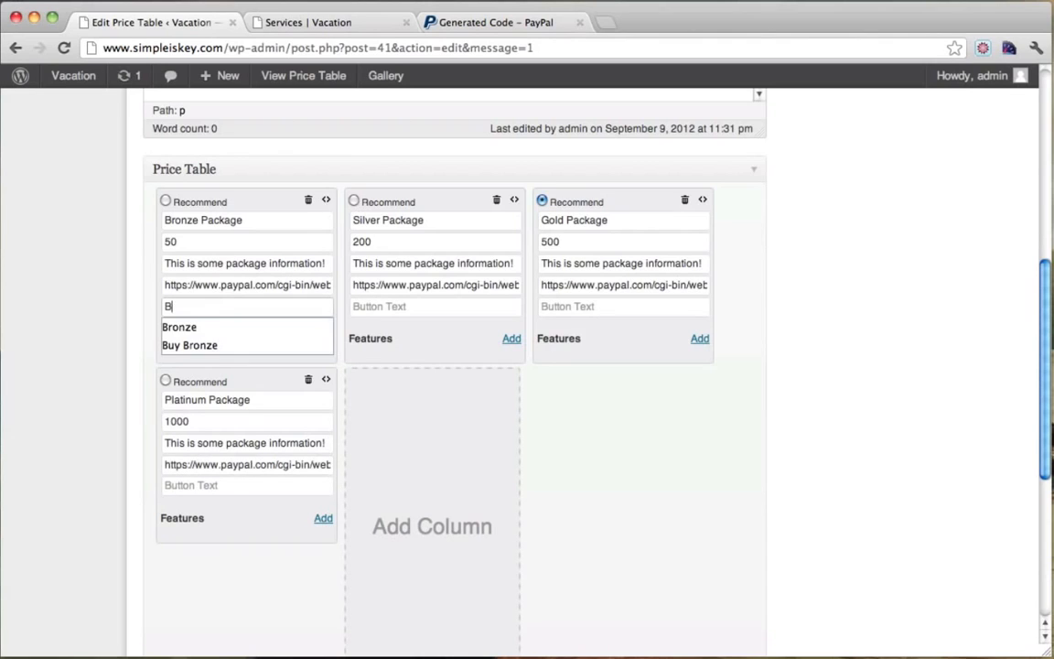
key("Down")
key("Return")
left_click(405, 308)
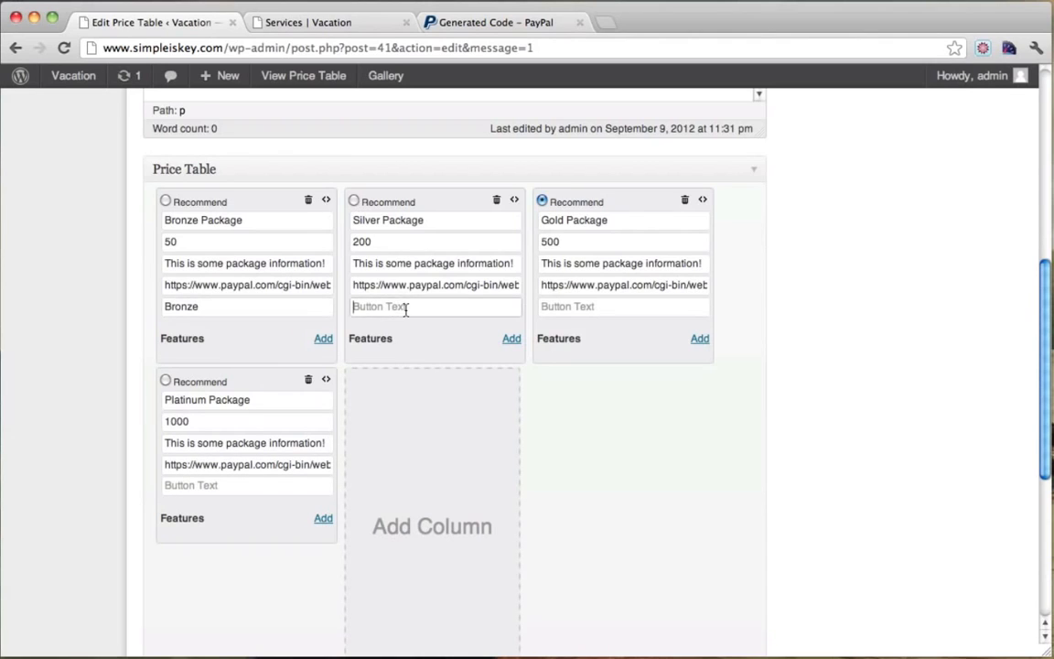
type("S")
left_click(409, 330)
left_click(580, 309)
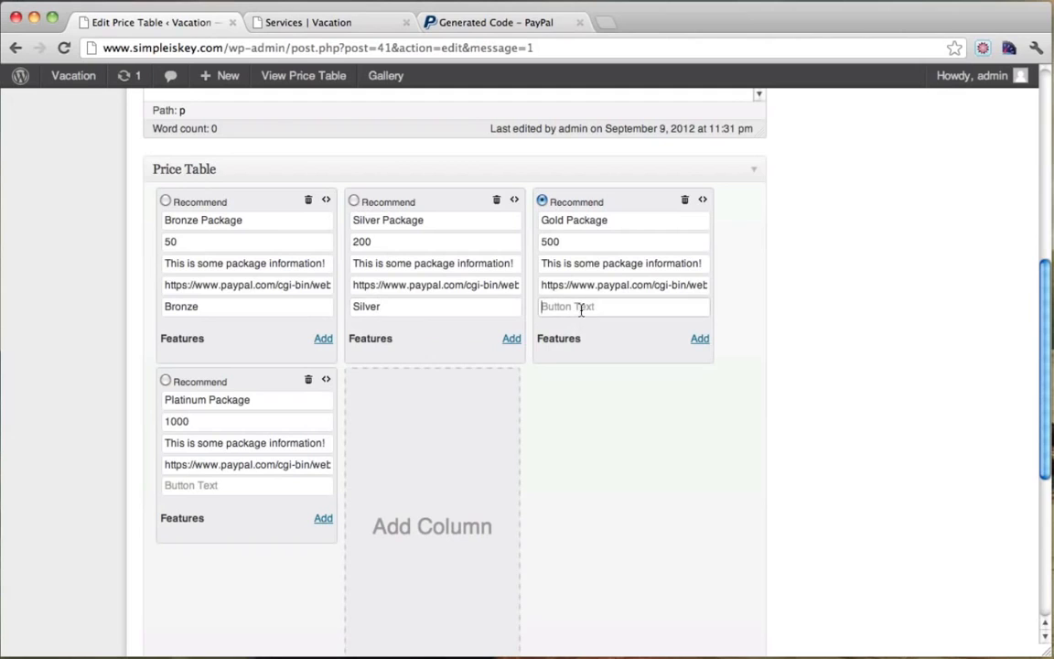
type("G")
left_click(564, 329)
left_click(204, 486)
type("Pl")
left_click(197, 508)
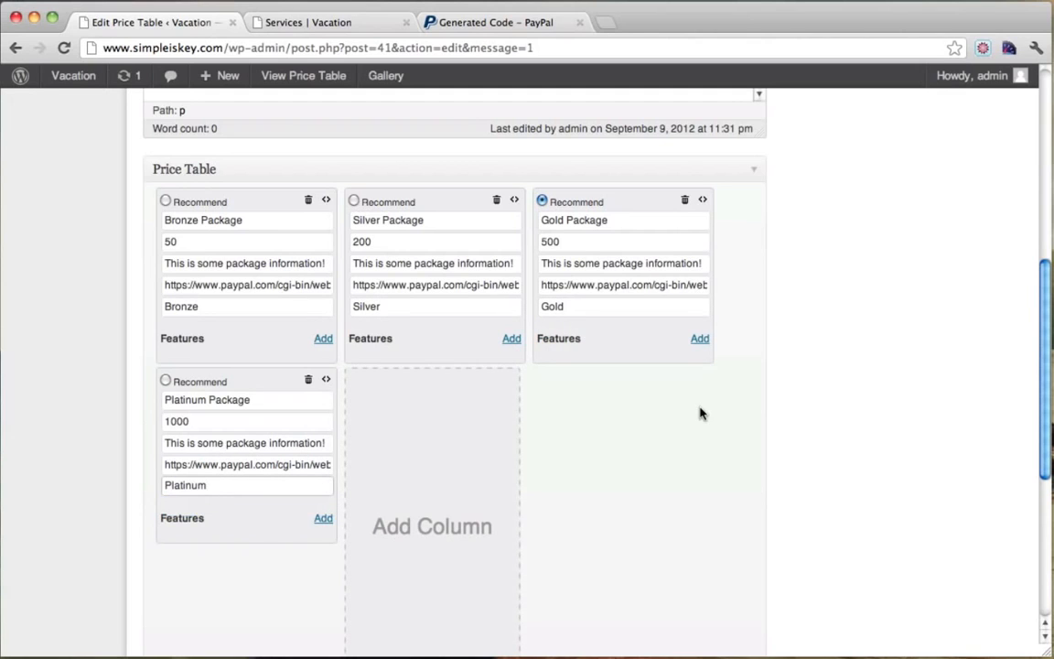
Step: Update the Business Packages price table and reload the live Services page
scroll(702, 413, "up", 8)
left_click(971, 229)
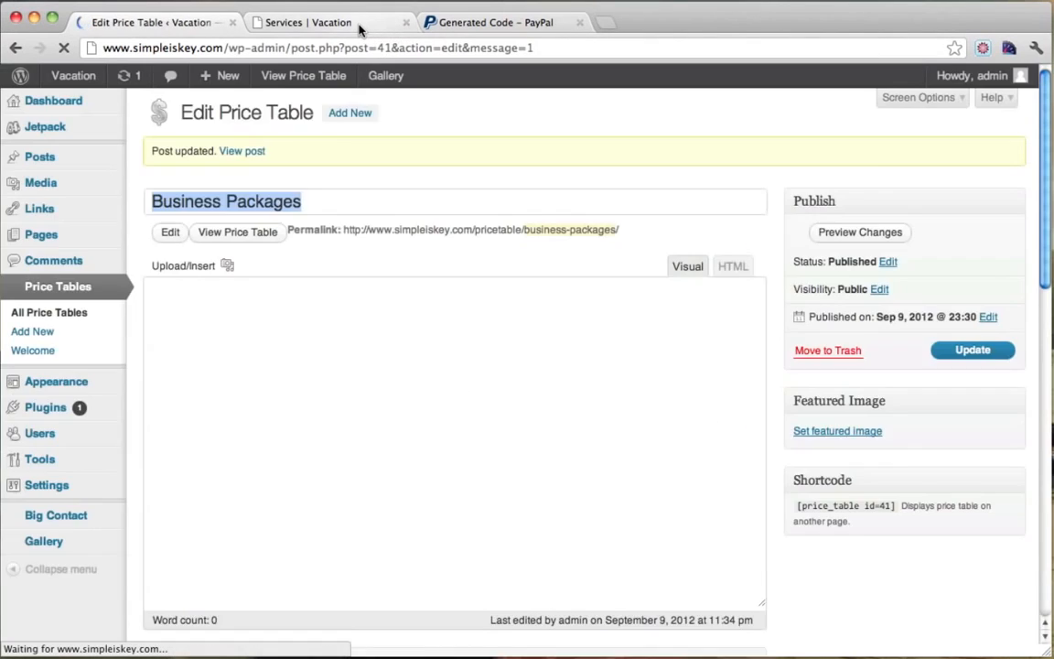
left_click(363, 27)
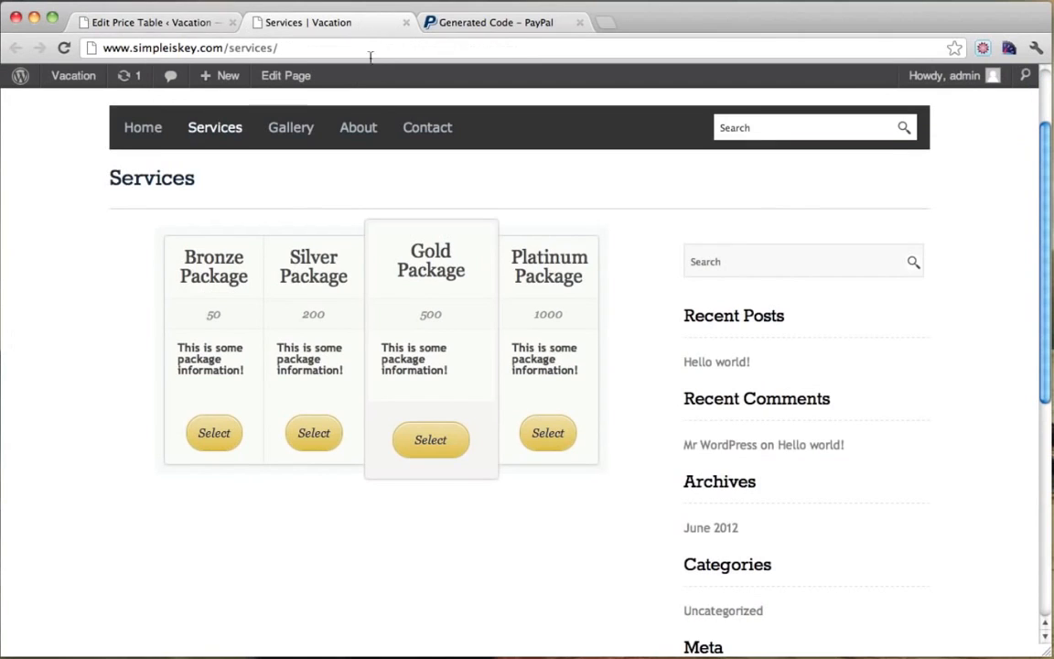
left_click(63, 50)
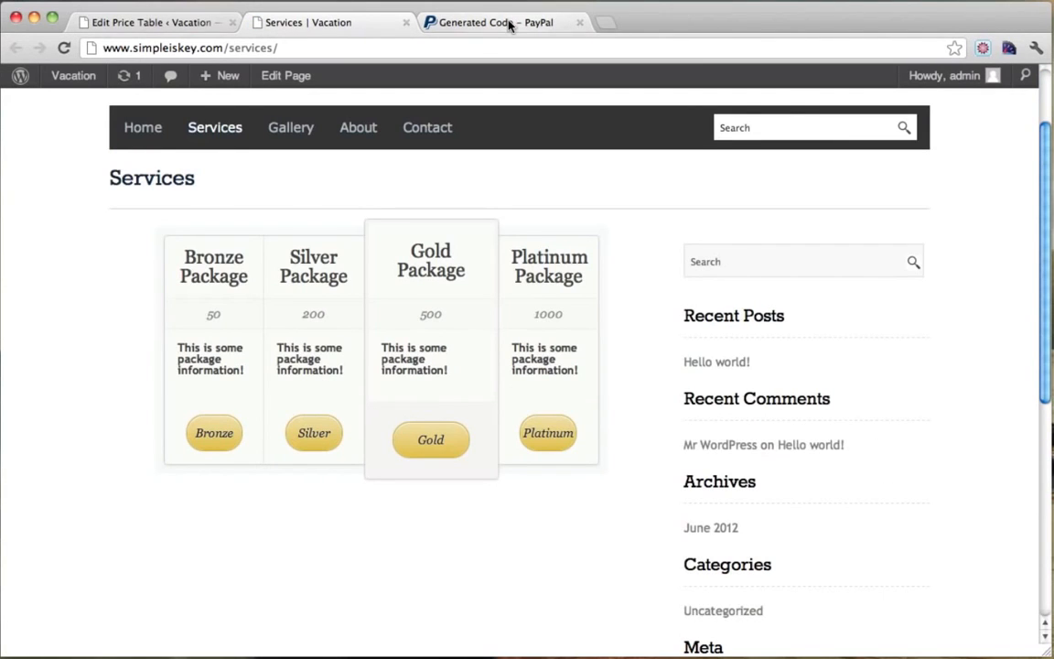
Step: Close the PayPal button code page and test the Gold package's button on the live Services page
left_click(463, 23)
left_click(580, 22)
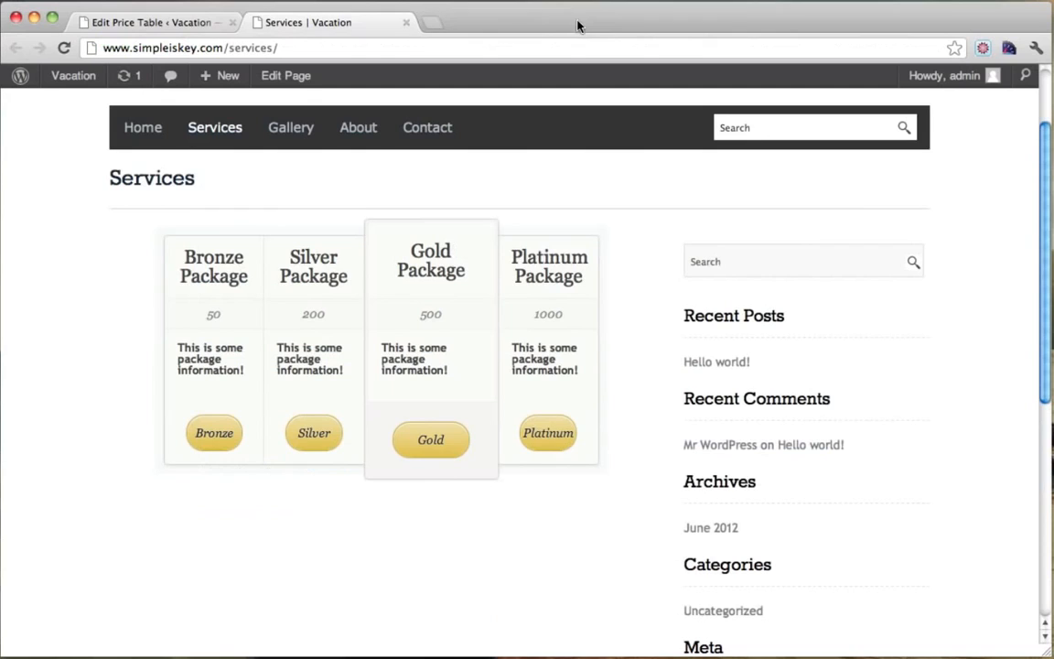
left_click(424, 446)
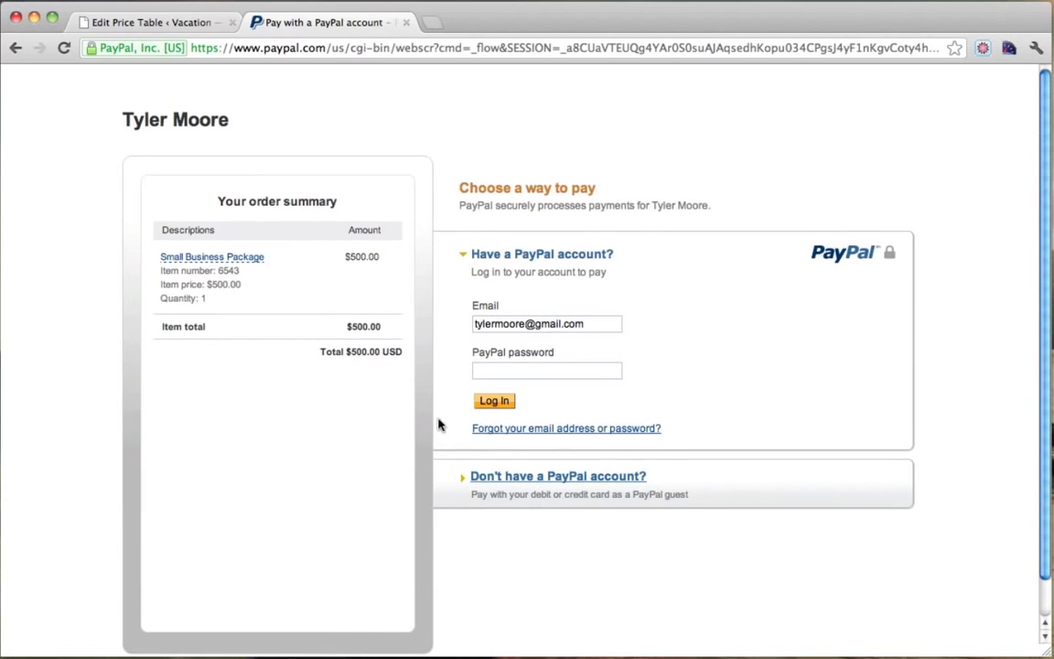
Step: Examine the PayPal guest card payment form and the Small Business Package order summary, and close the checkout page
left_click(514, 483)
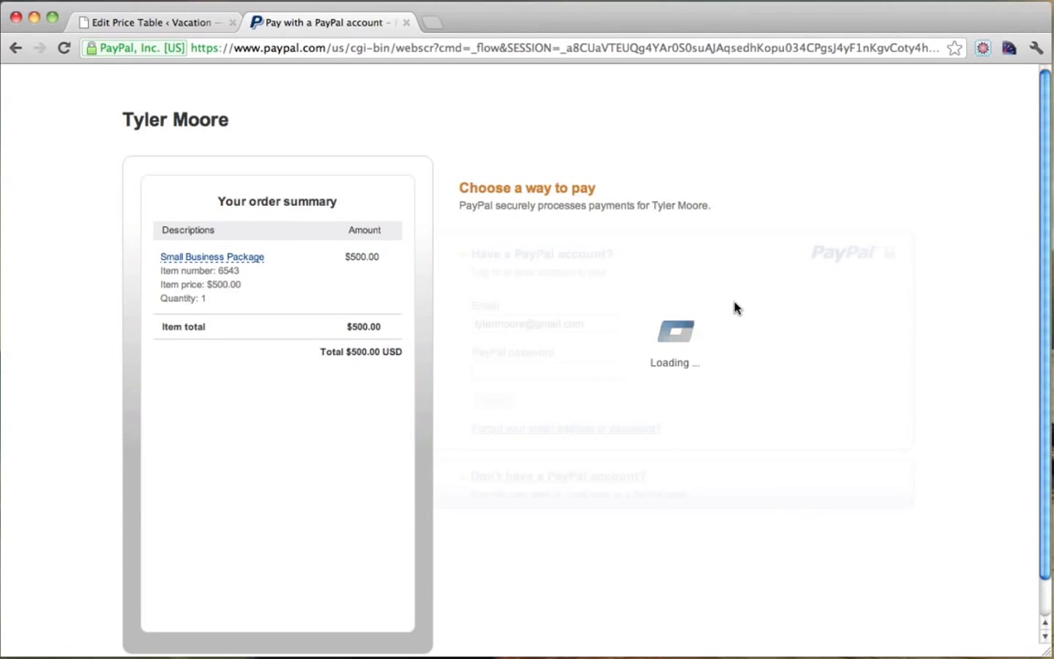
scroll(476, 217, "down", 3)
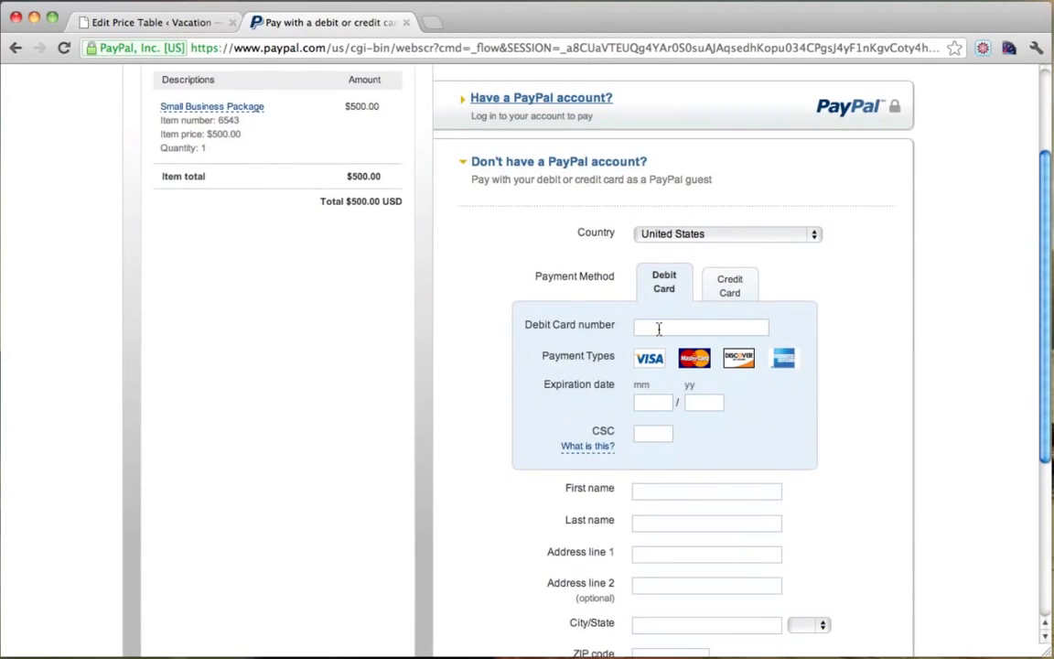
scroll(677, 384, "down", 6)
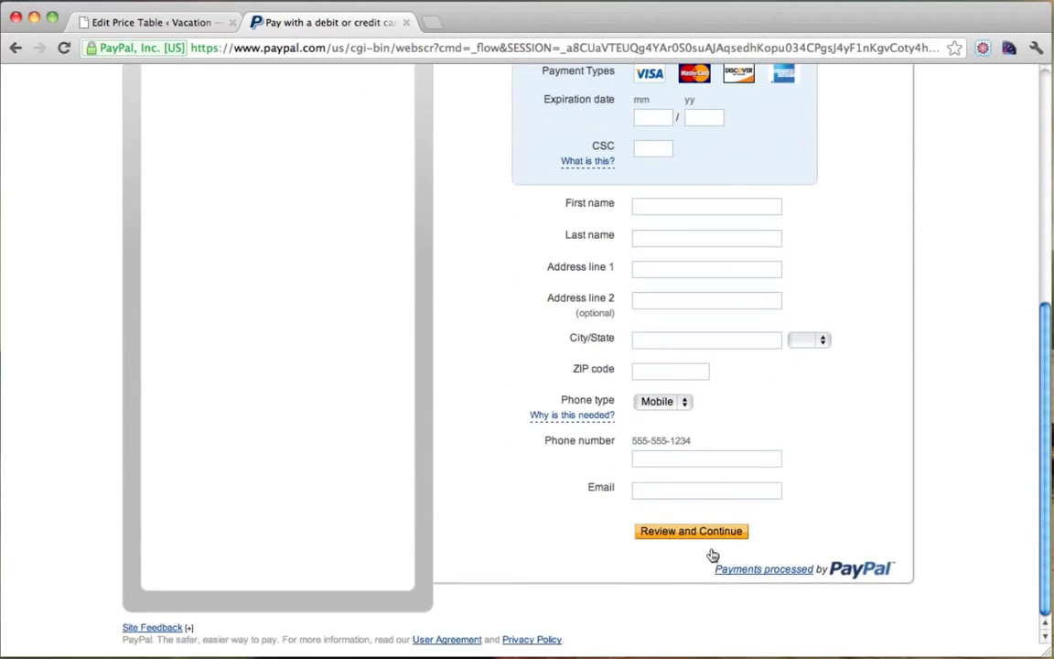
scroll(599, 458, "up", 9)
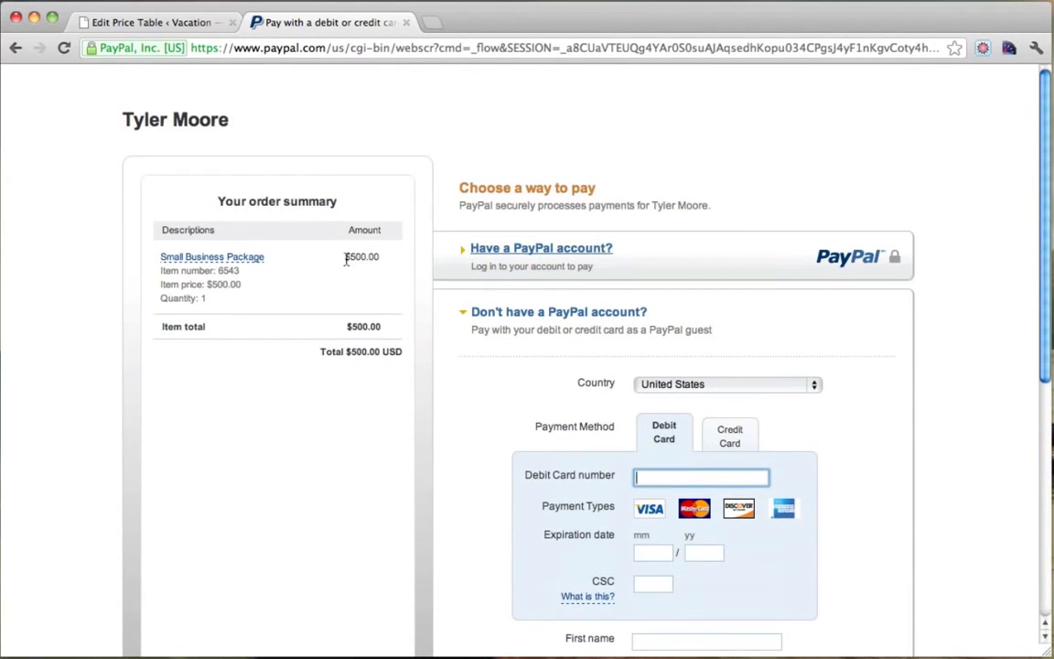
left_click_drag(347, 260, 384, 260)
left_click(368, 261)
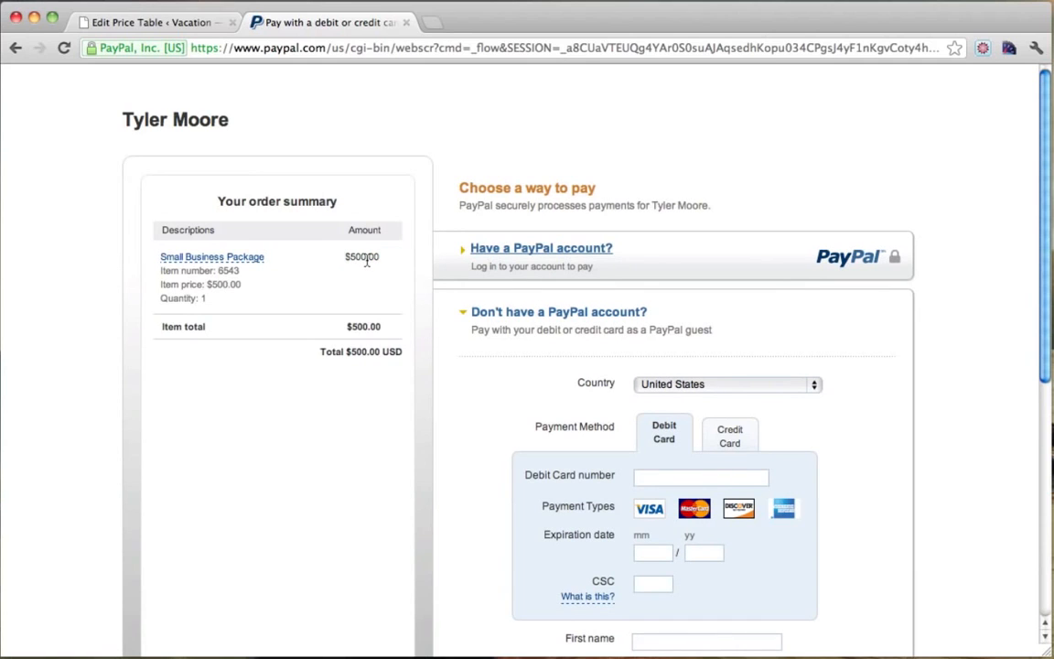
left_click(407, 22)
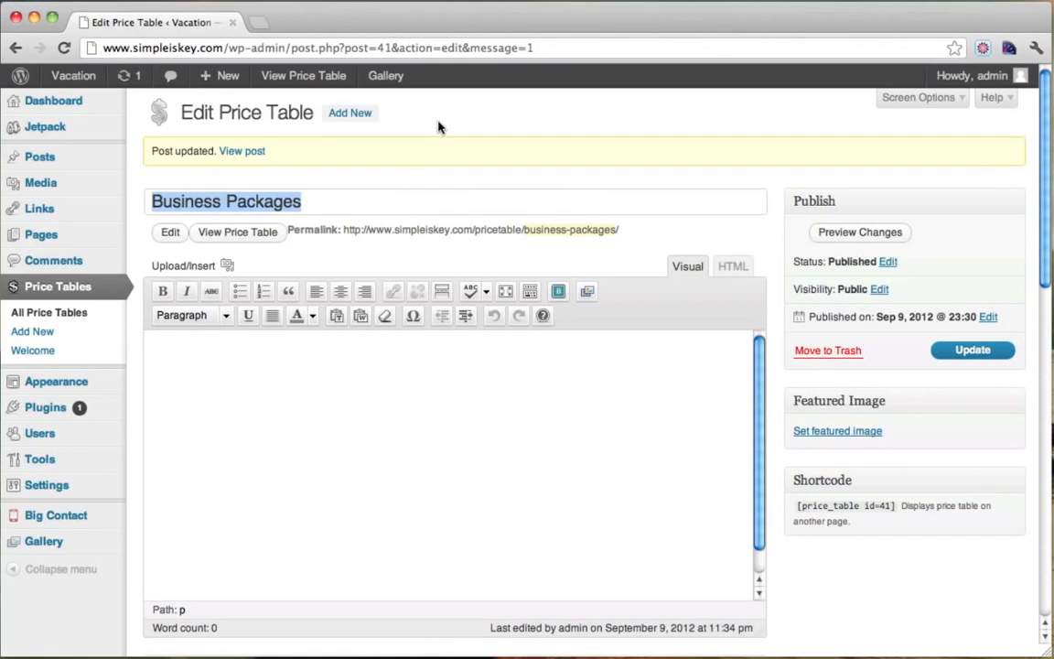
Step: Visit the live site's Services page and open that page for editing
mouse_move(75, 78)
left_click(80, 104)
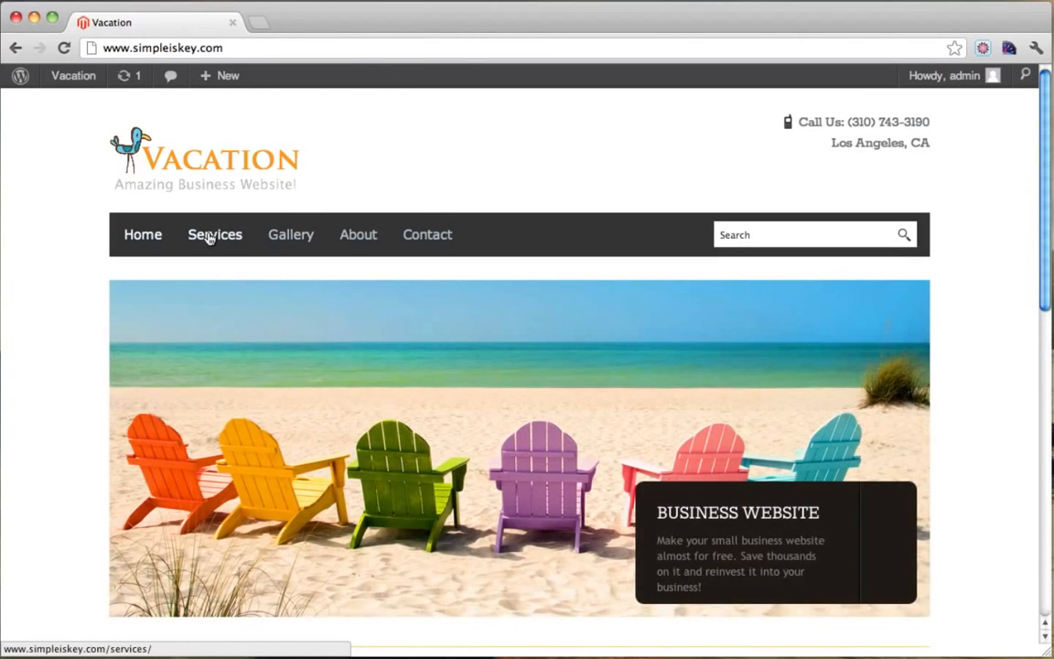
left_click(208, 236)
scroll(443, 307, "down", 3)
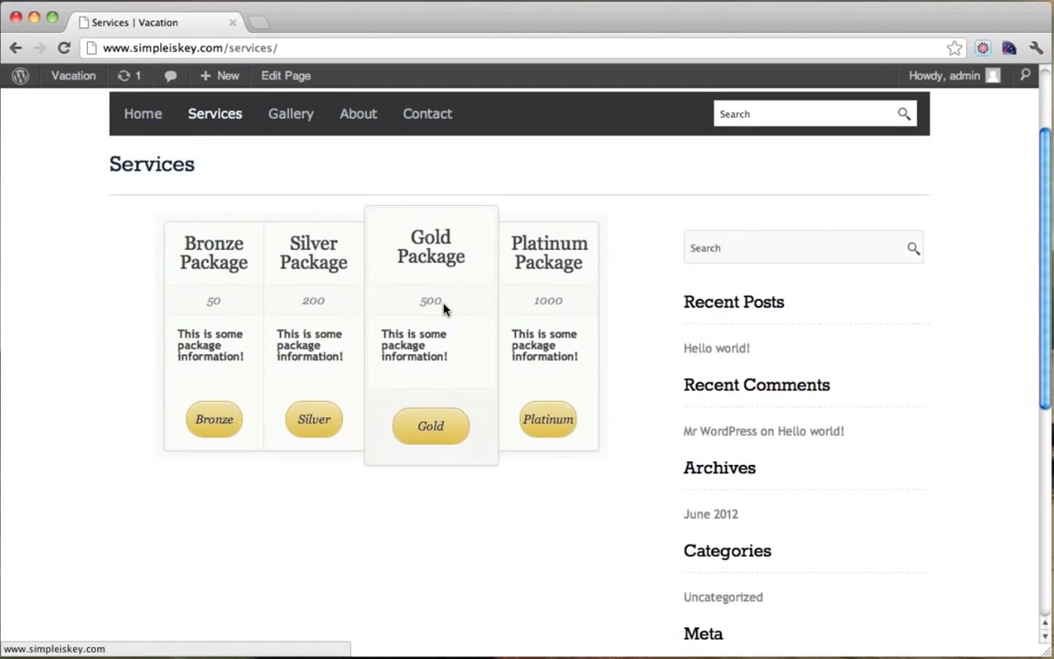
scroll(443, 310, "up", 3)
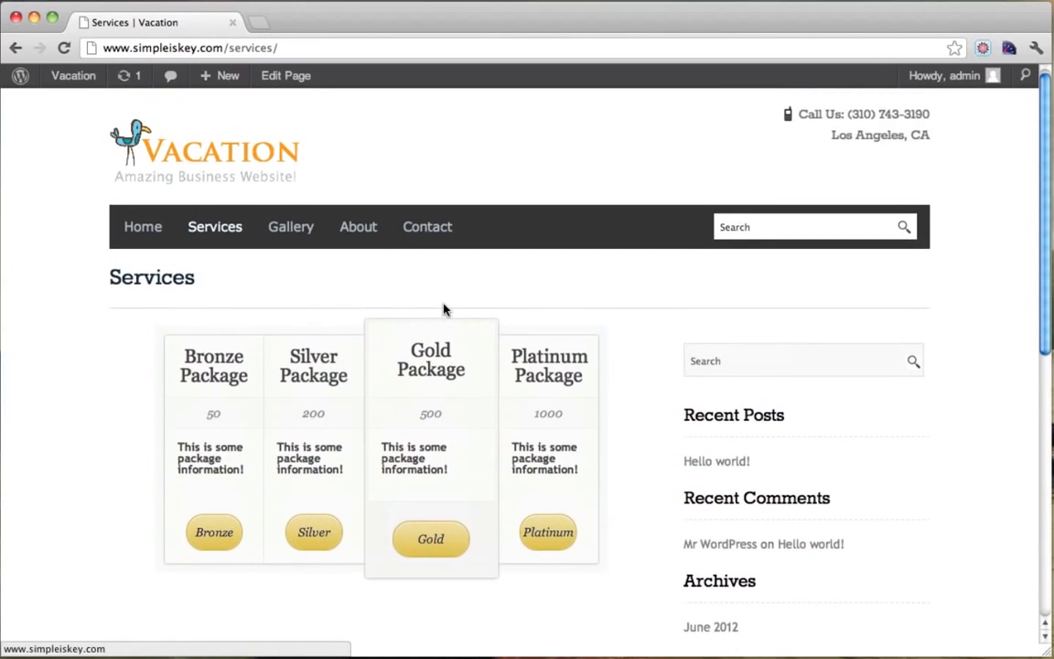
left_click(286, 80)
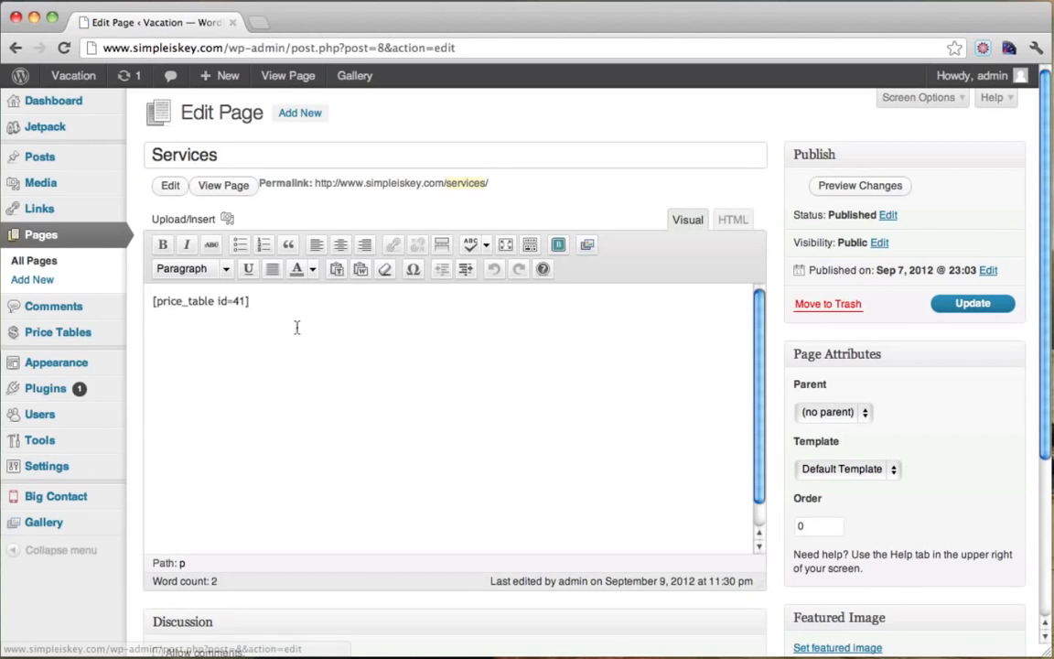
Step: Add the line "Hi there! Check out our business packages!" above the price table shortcode
left_click(152, 308)
key("Return")
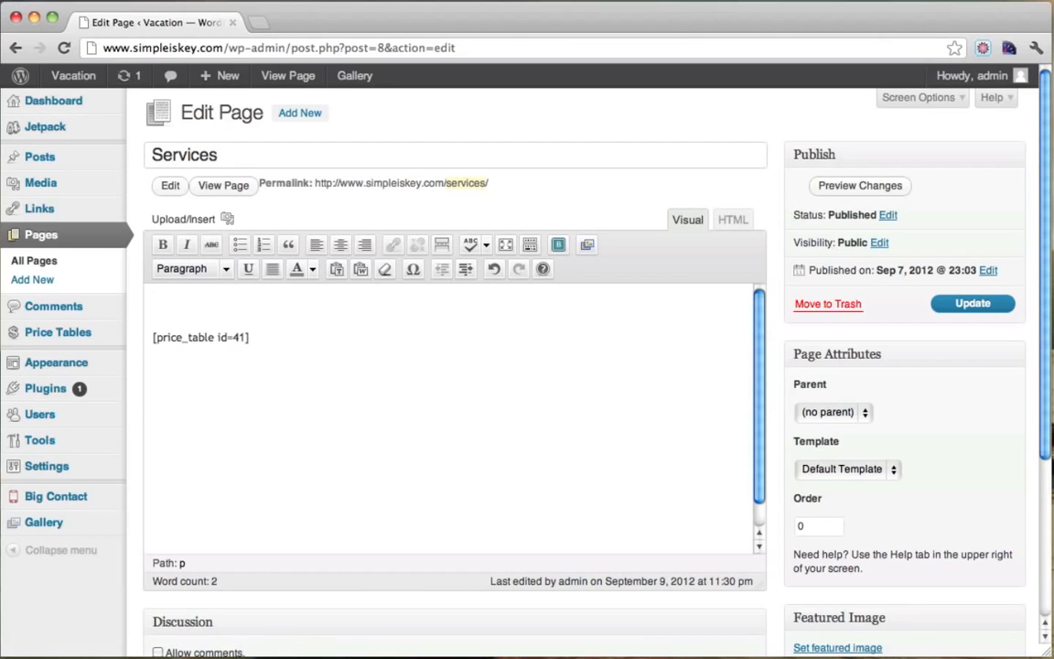
type("Hi Ther")
type("here")
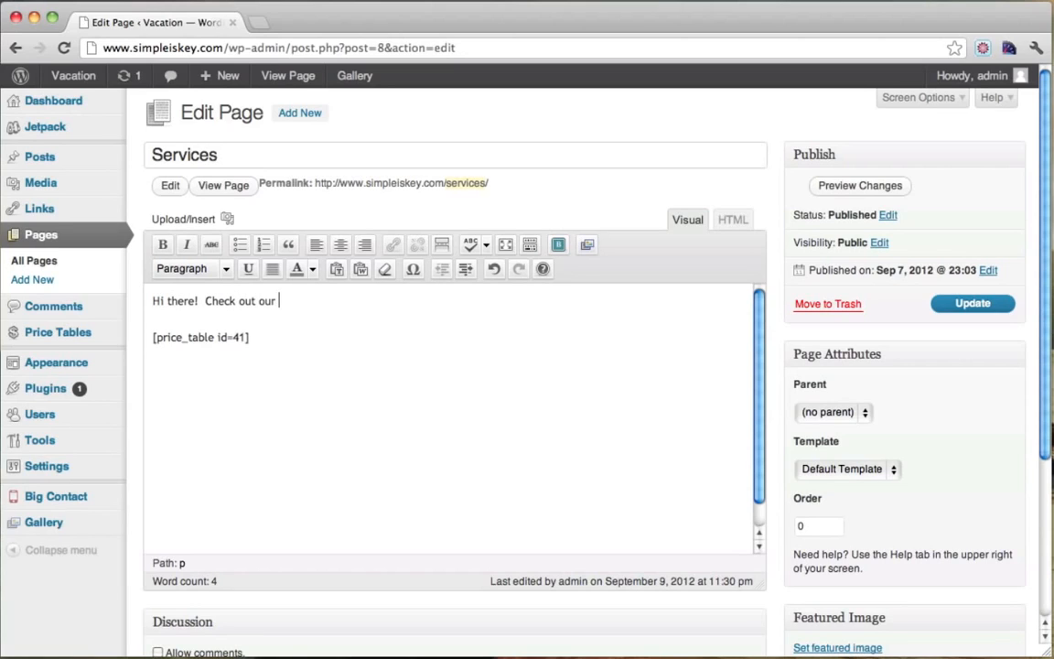
type("business packages!")
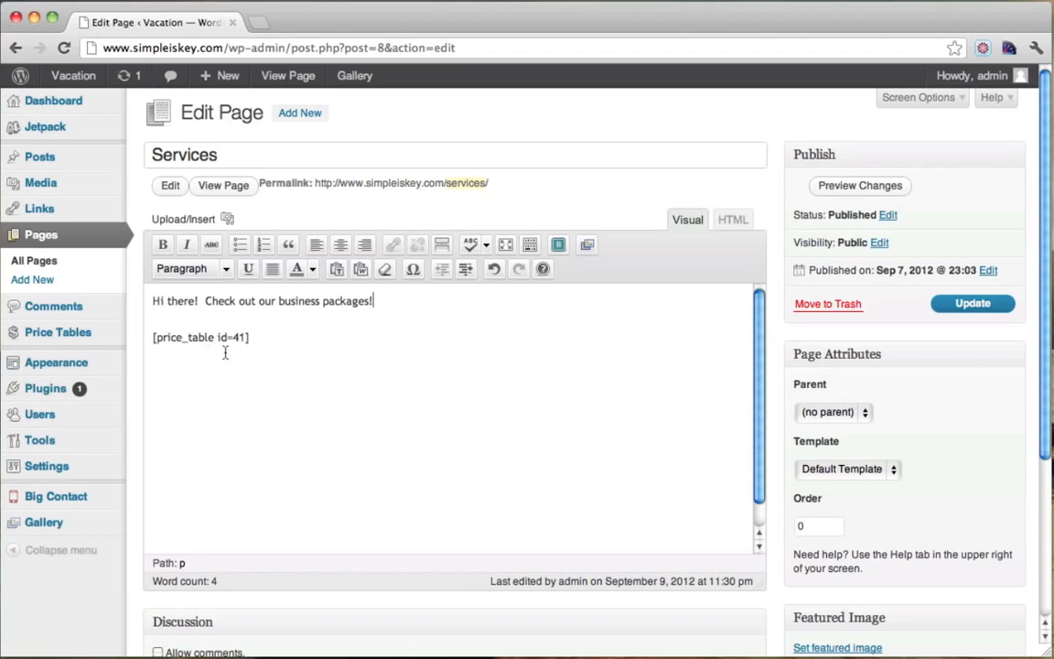
Step: Format the greeting line above the price table shortcode as Heading 4
left_click_drag(373, 301, 118, 301)
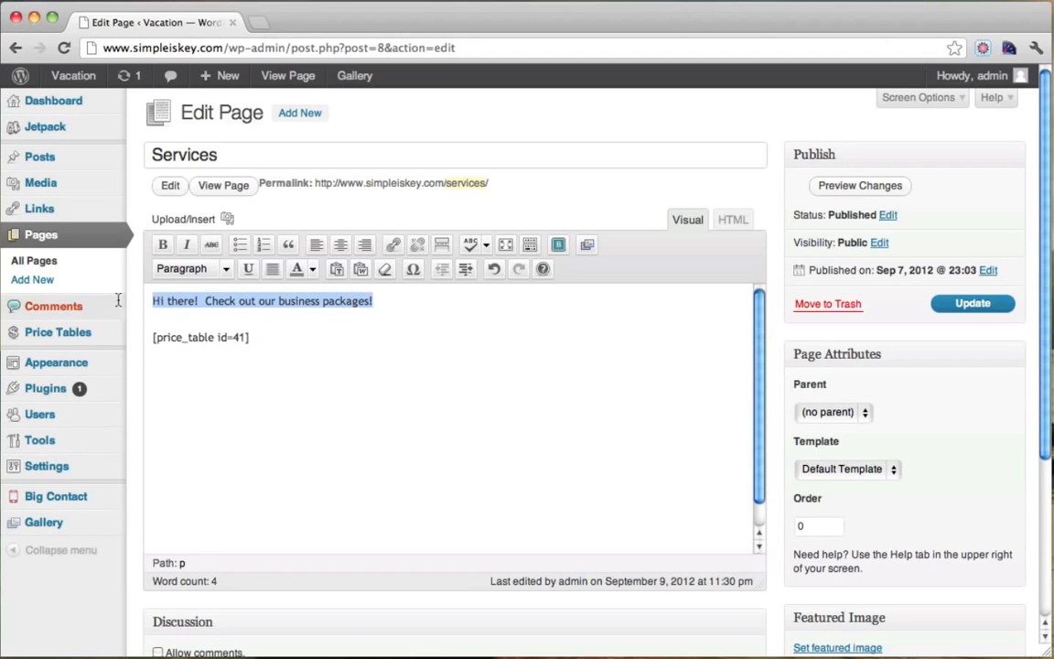
left_click(225, 268)
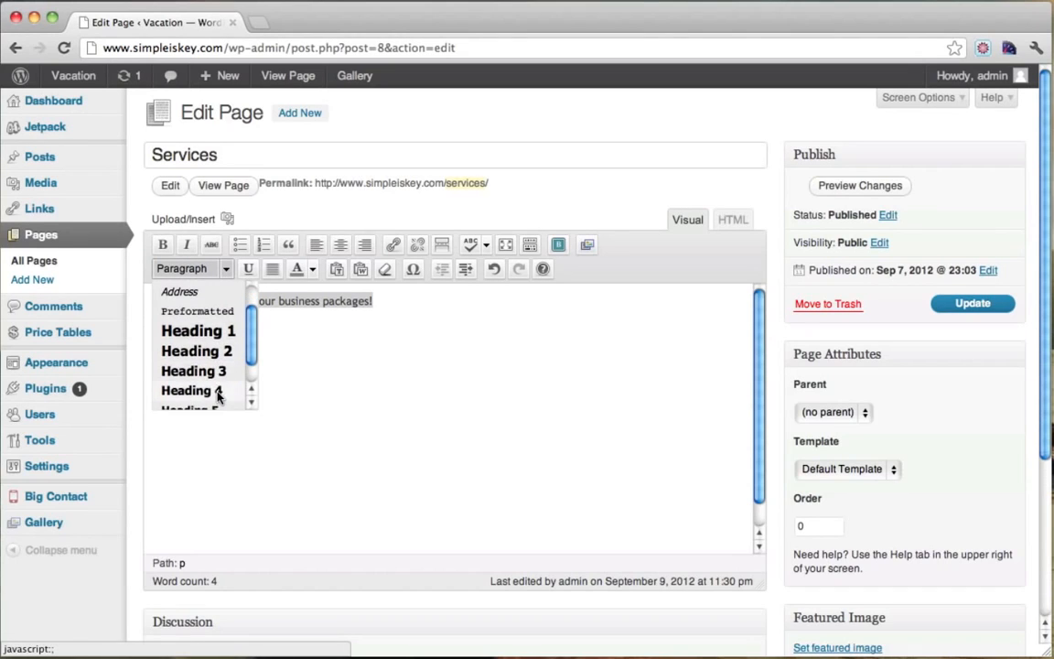
left_click(219, 390)
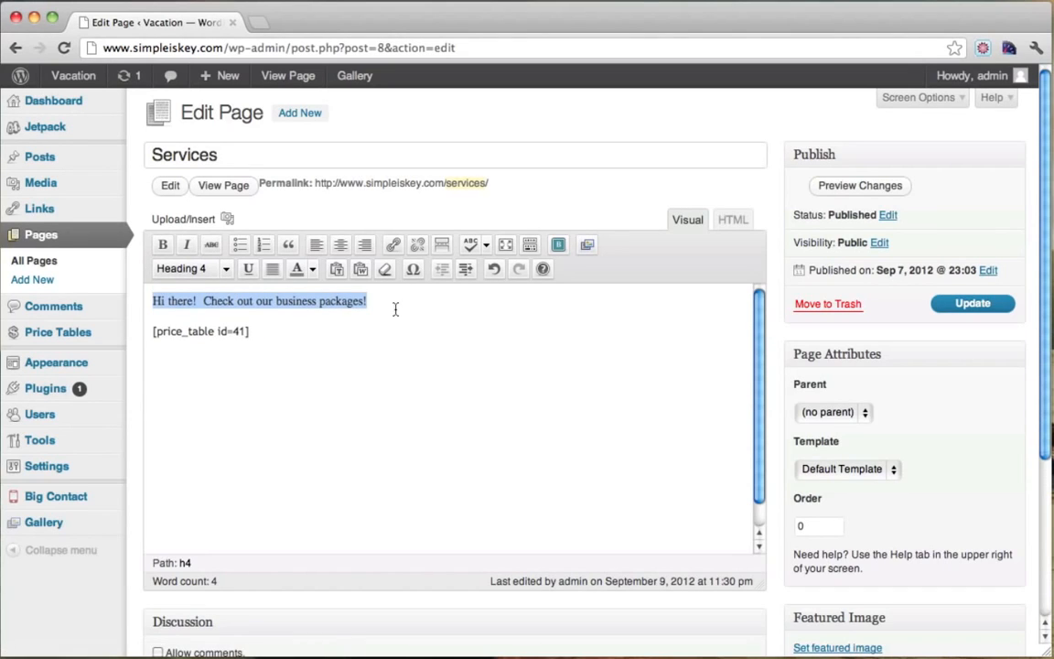
Step: Below the shortcode, leave blank space and write "After payment, please make an appointment on our contact page." with correct spelling
left_click(305, 331)
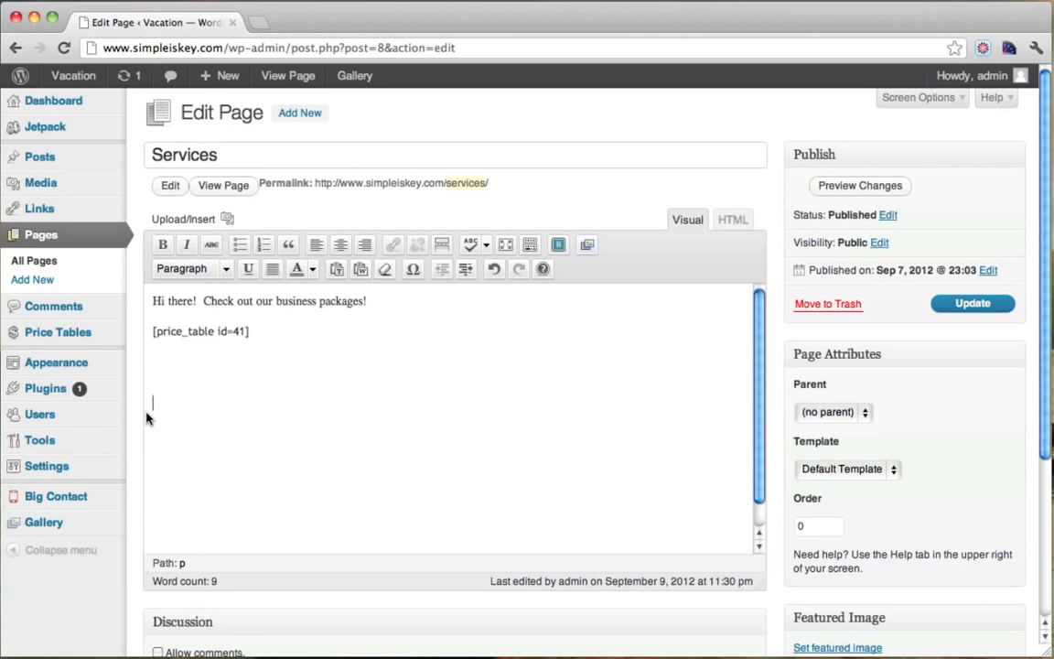
type("After Payment")
key("BackSpace")
key("BackSpace")
key("BackSpace")
key("BackSpace")
type("ment, please make an appo")
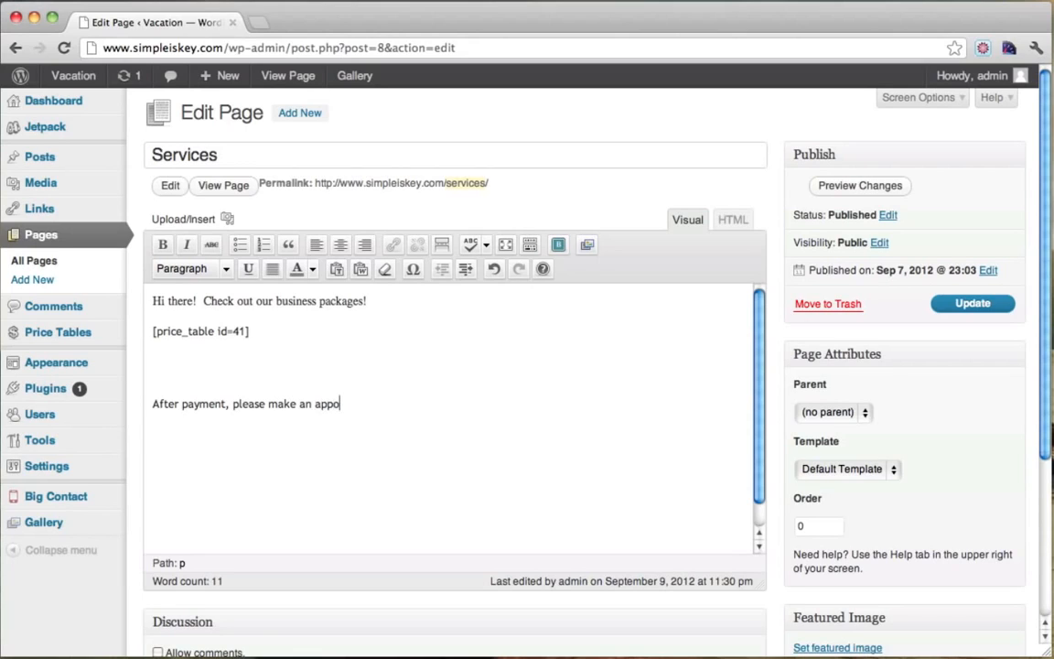
type("itment on our contact page")
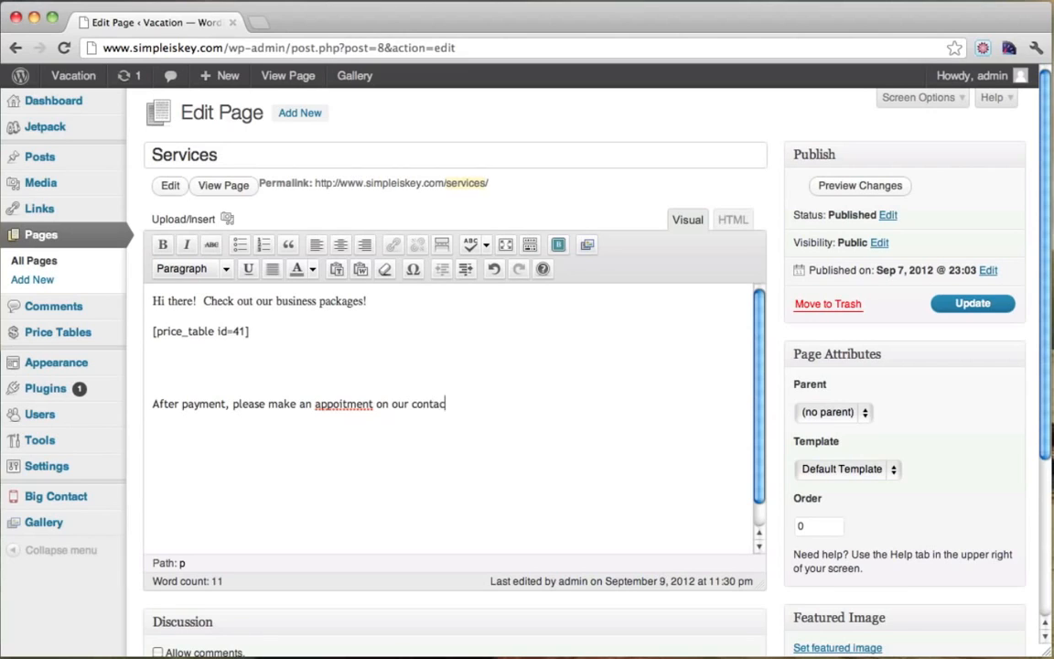
right_click(348, 404)
left_click(403, 378)
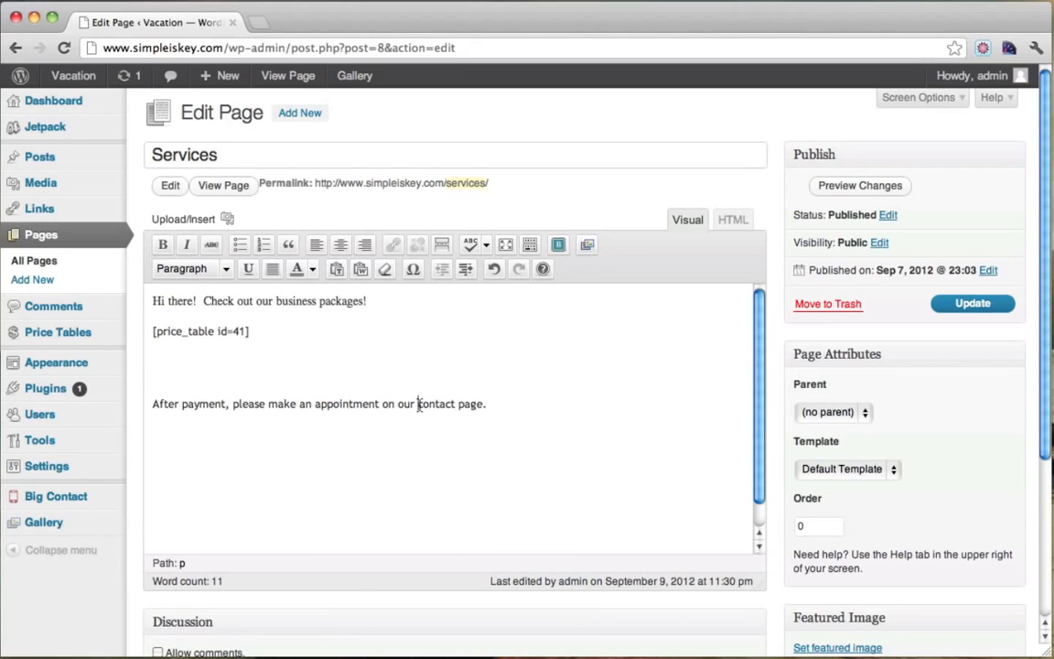
Step: Link the words "contact page" to the site's existing Contact page
left_click_drag(418, 405, 485, 405)
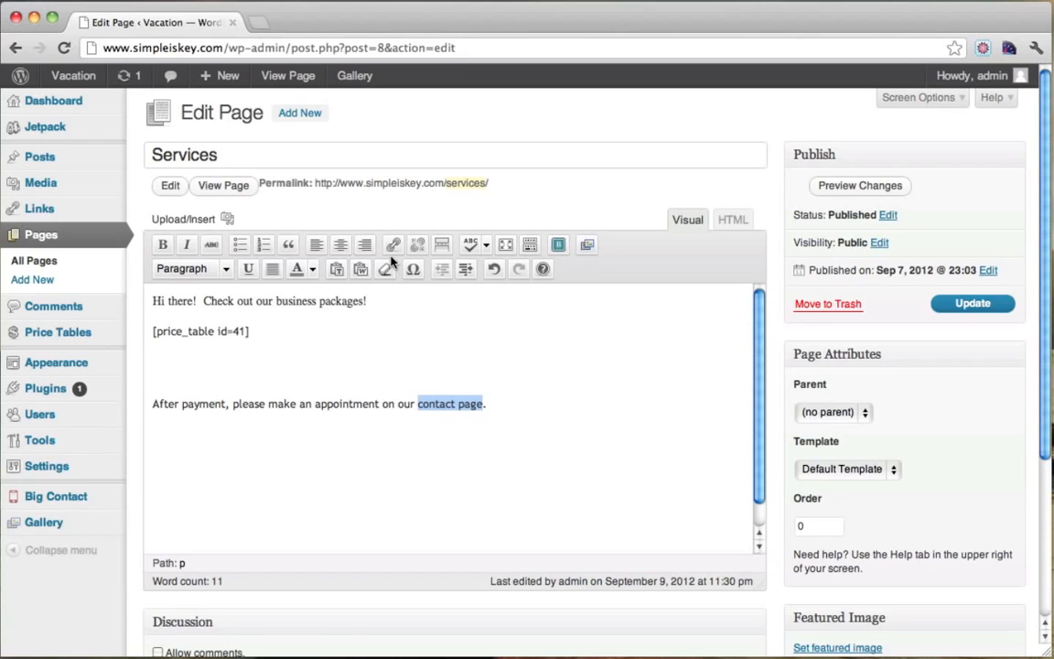
left_click(392, 248)
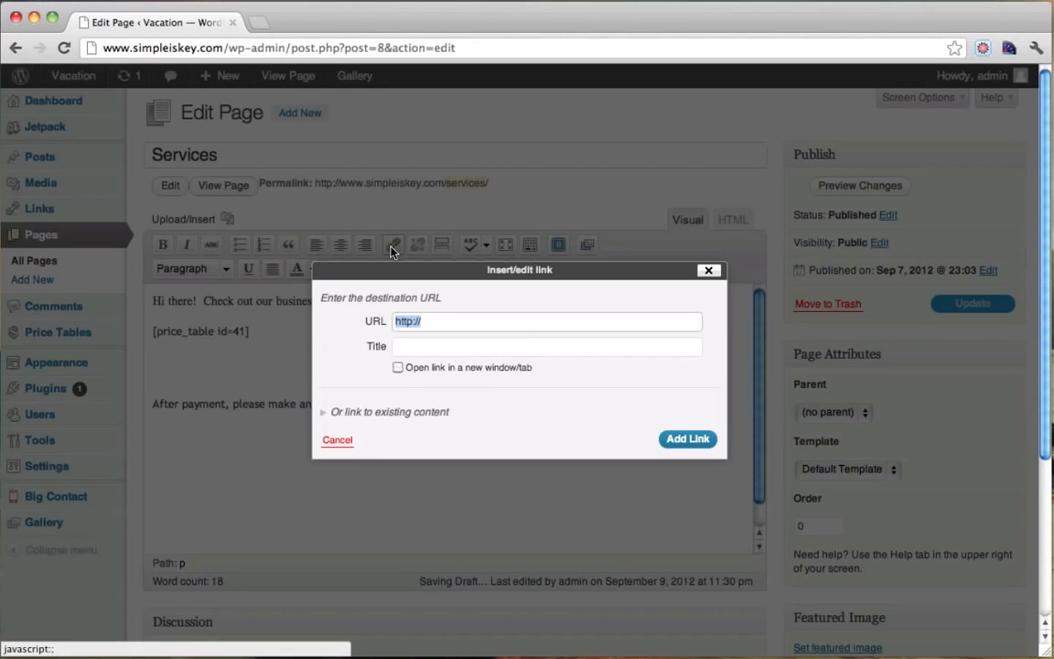
left_click(331, 414)
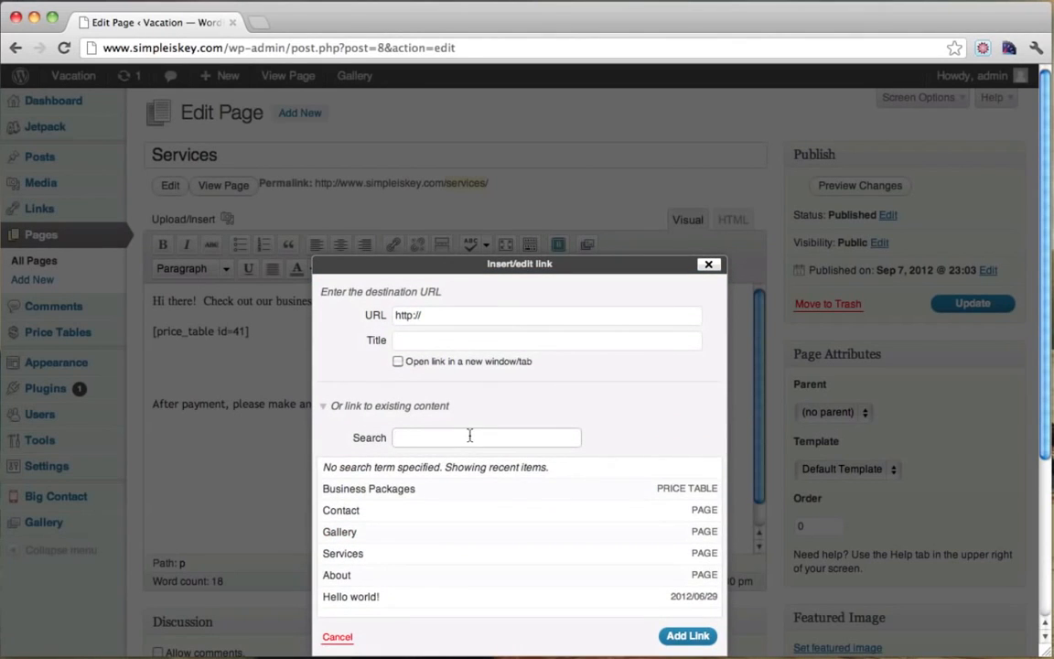
left_click(343, 511)
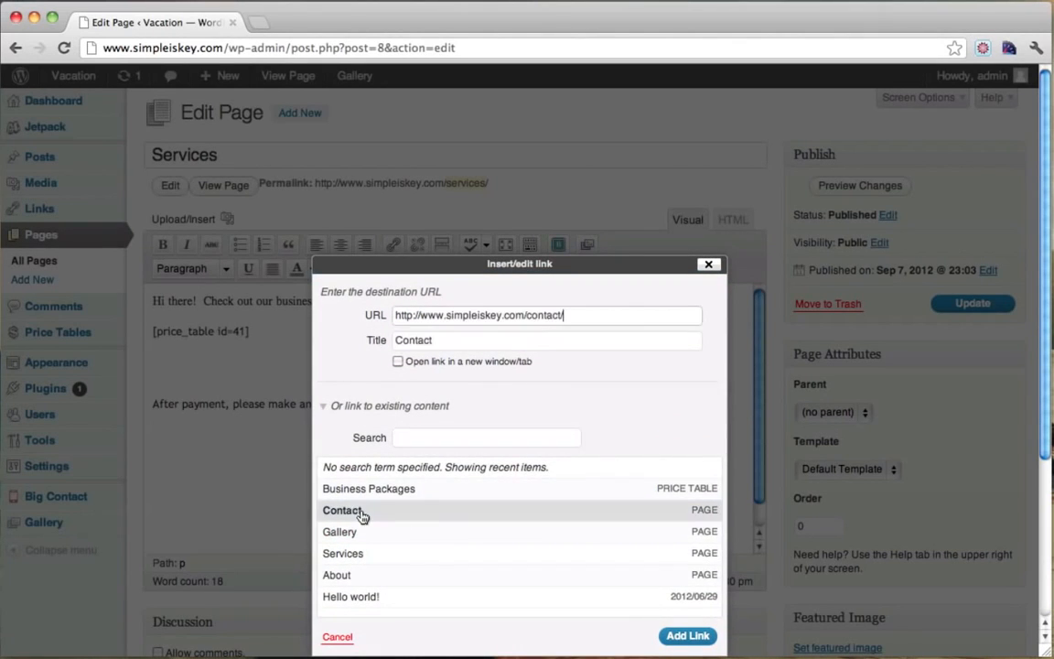
left_click(689, 636)
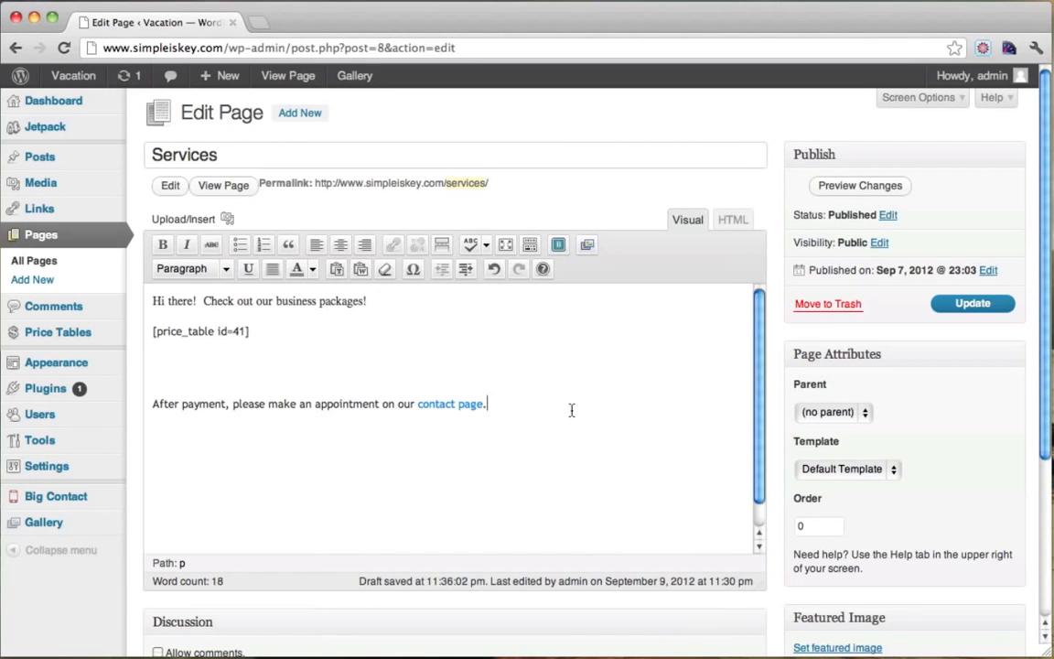
Step: Center the appointment sentence below the shortcode and give it the Address format
left_click_drag(514, 409, 144, 411)
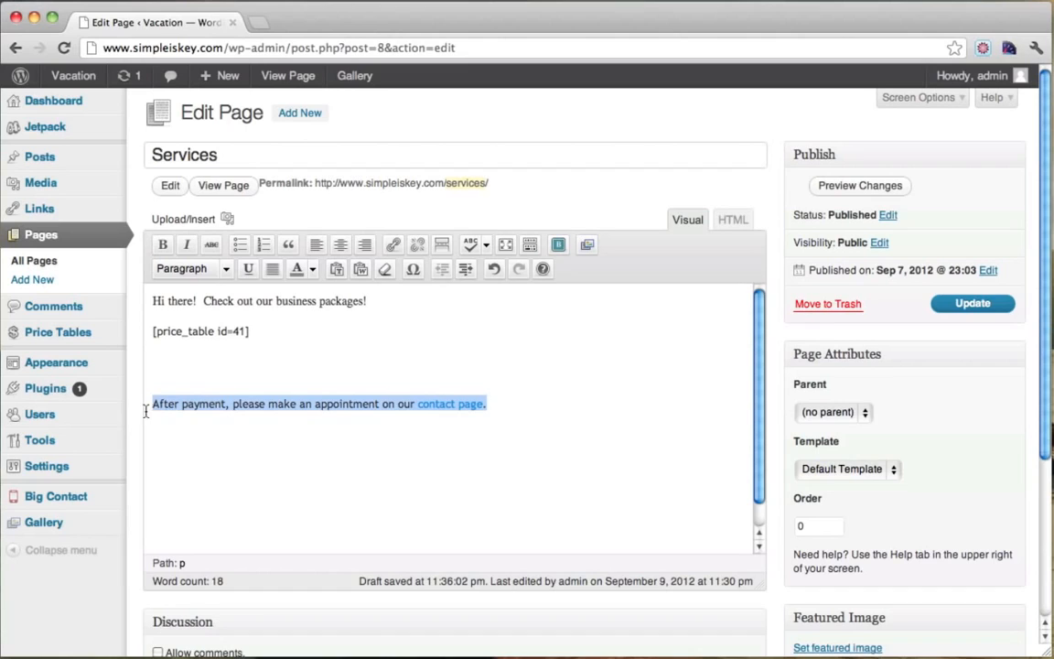
left_click(342, 245)
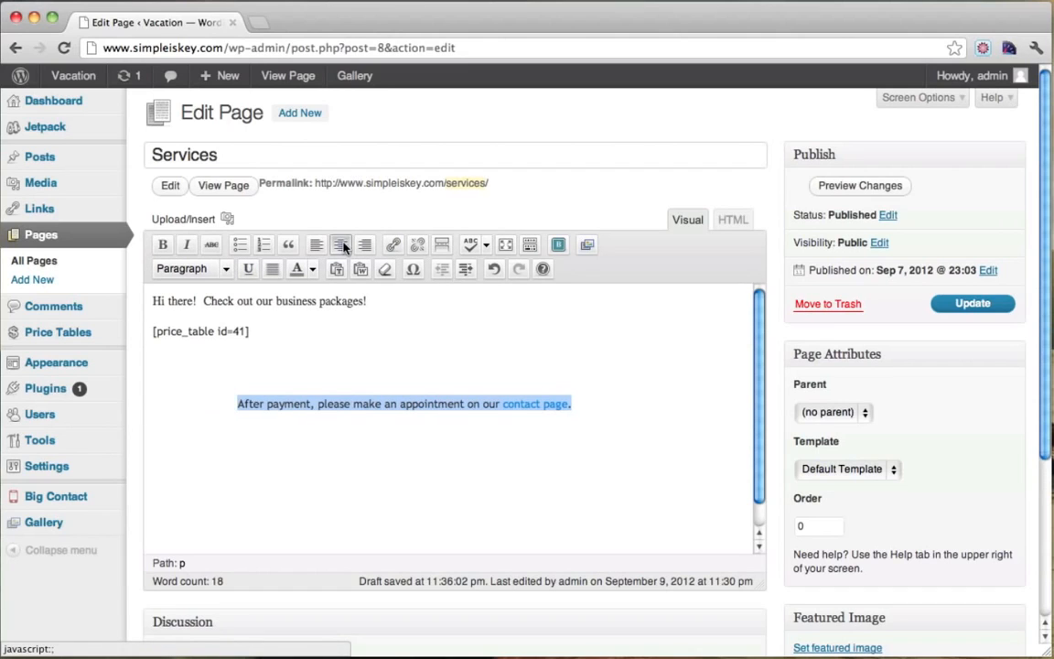
left_click(225, 270)
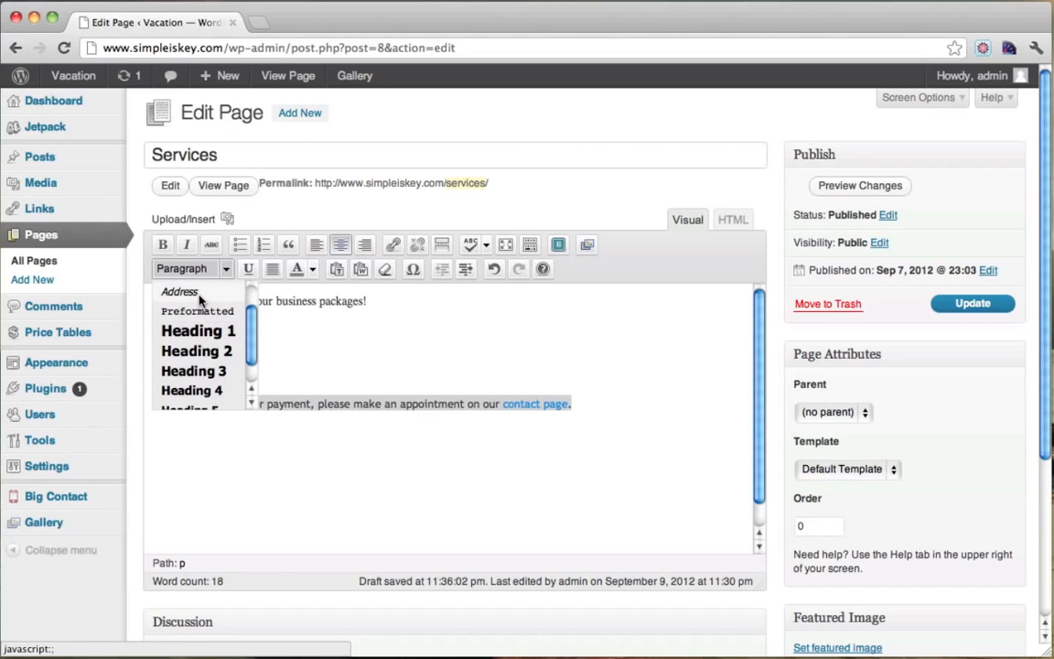
left_click(198, 293)
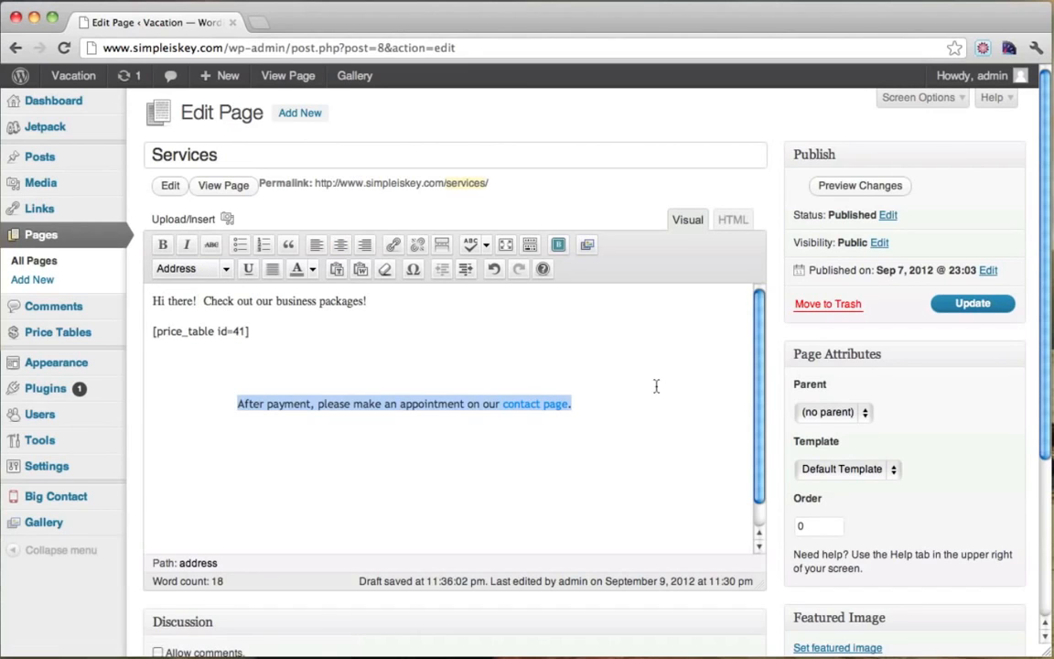
Step: Update the Services page and review its greeting, price table and appointment note on the live site
left_click(986, 307)
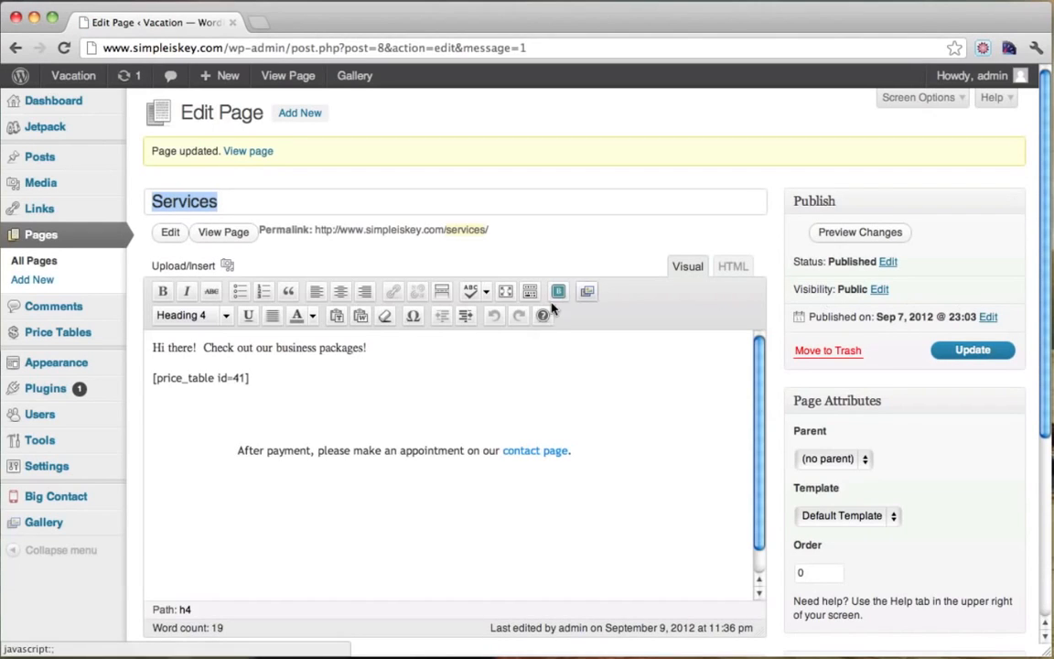
left_click(393, 357)
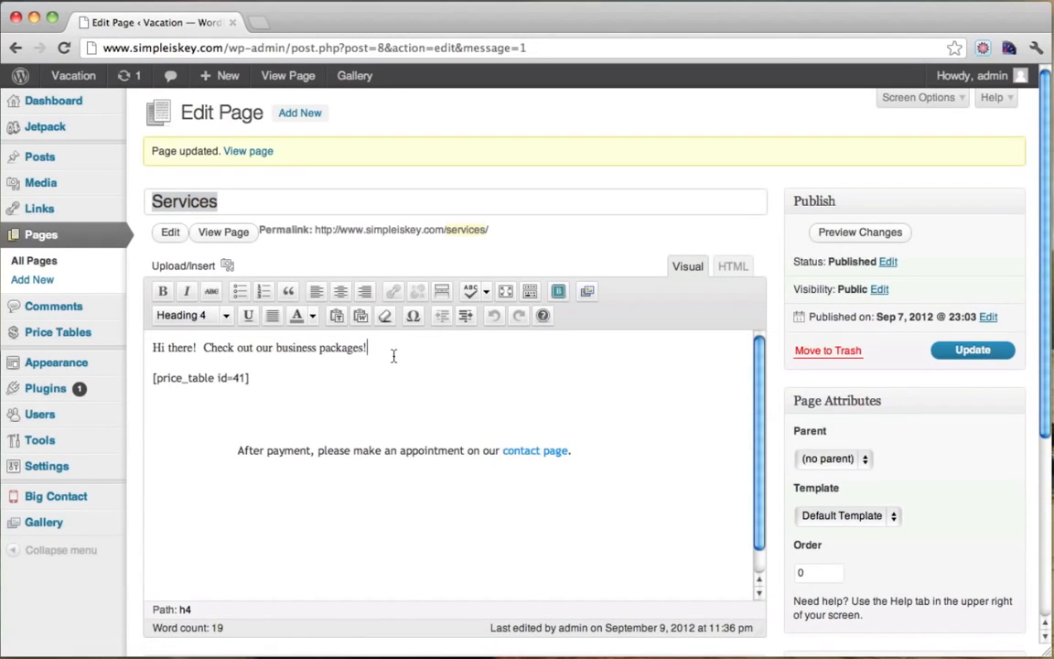
left_click(227, 234, "super")
left_click(342, 22)
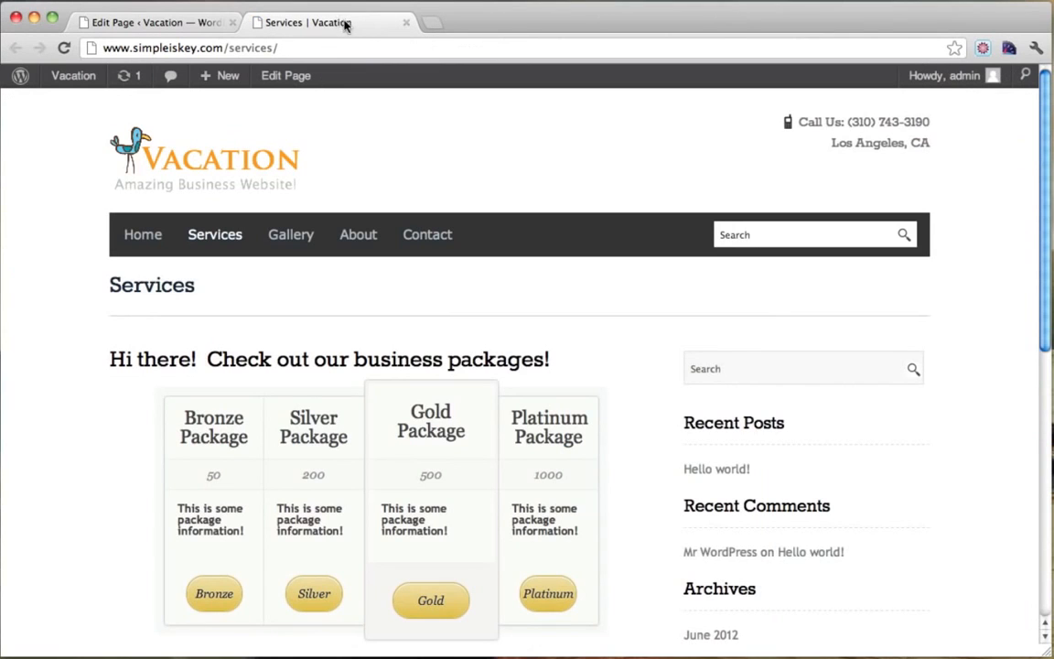
scroll(592, 245, "down", 5)
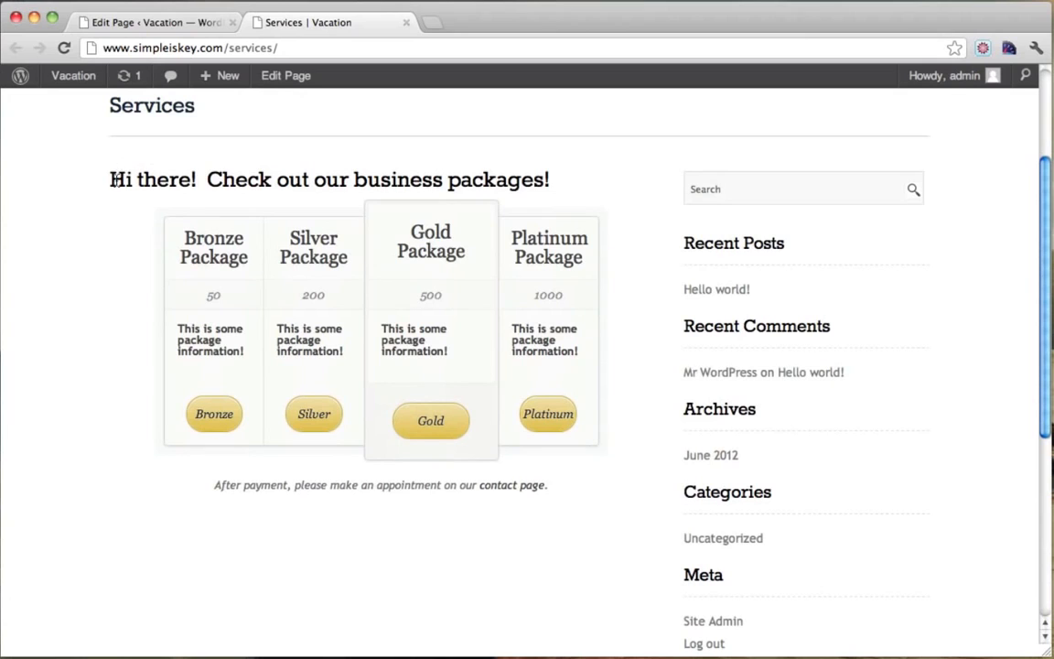
left_click_drag(111, 179, 566, 184)
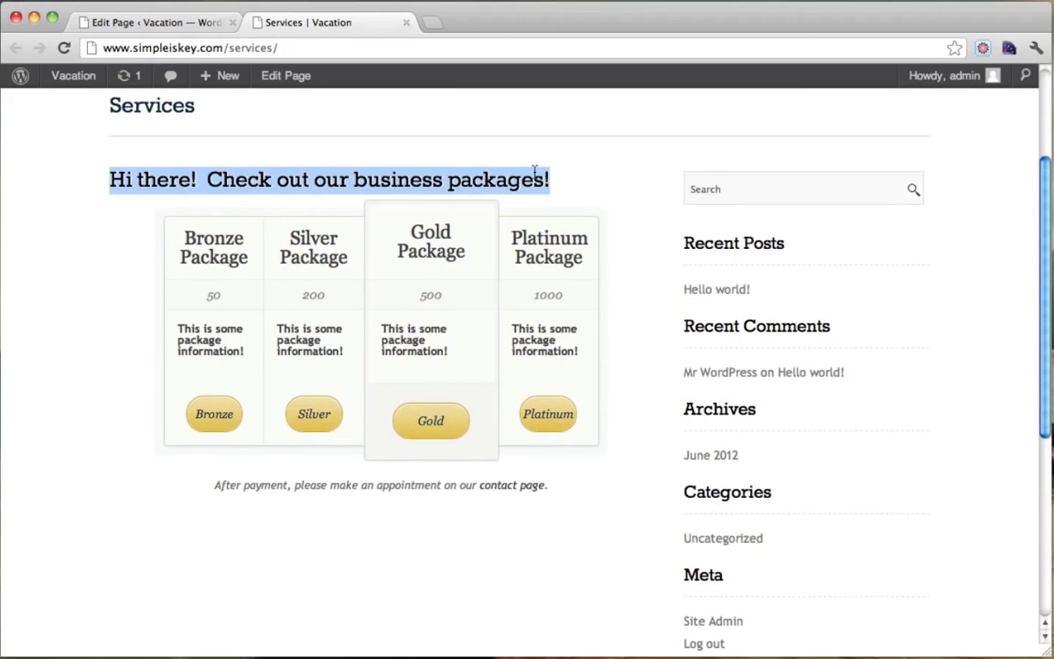
left_click(539, 174)
scroll(550, 217, "down", 2)
scroll(550, 217, "up", 3)
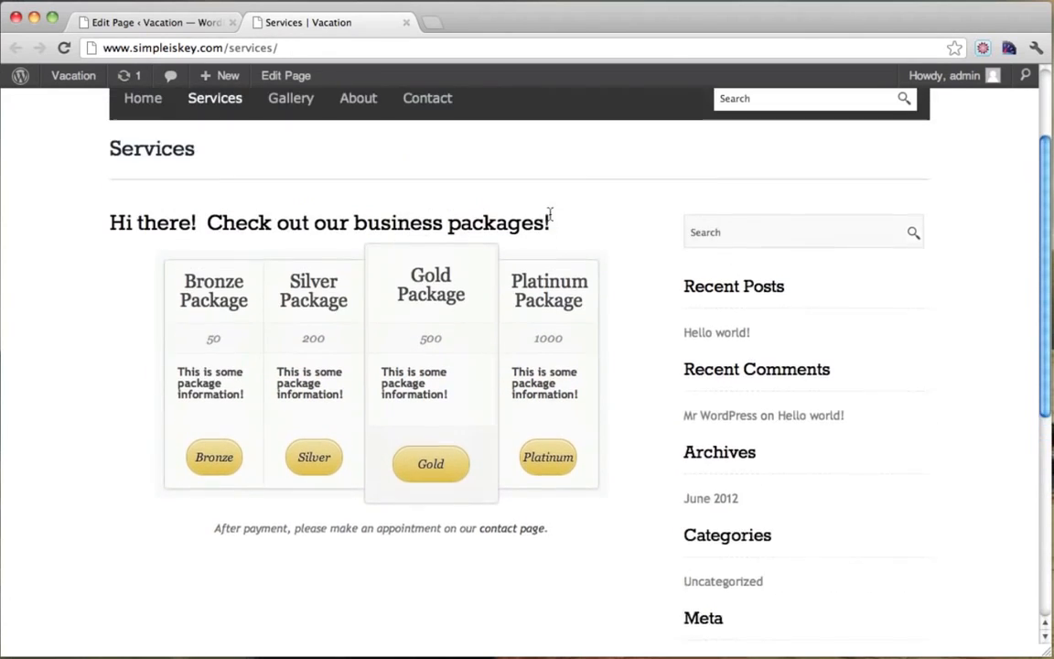
Step: Center the greeting line and the price table shortcode in the Services page and update the page
left_click(177, 22)
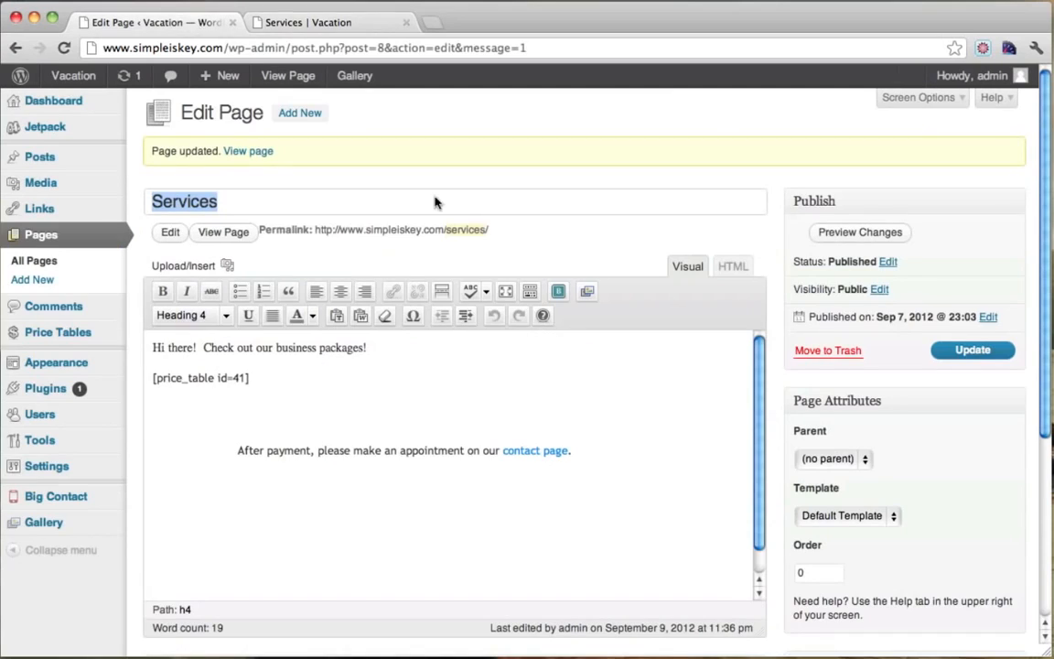
triple_click(348, 347)
left_click(340, 291)
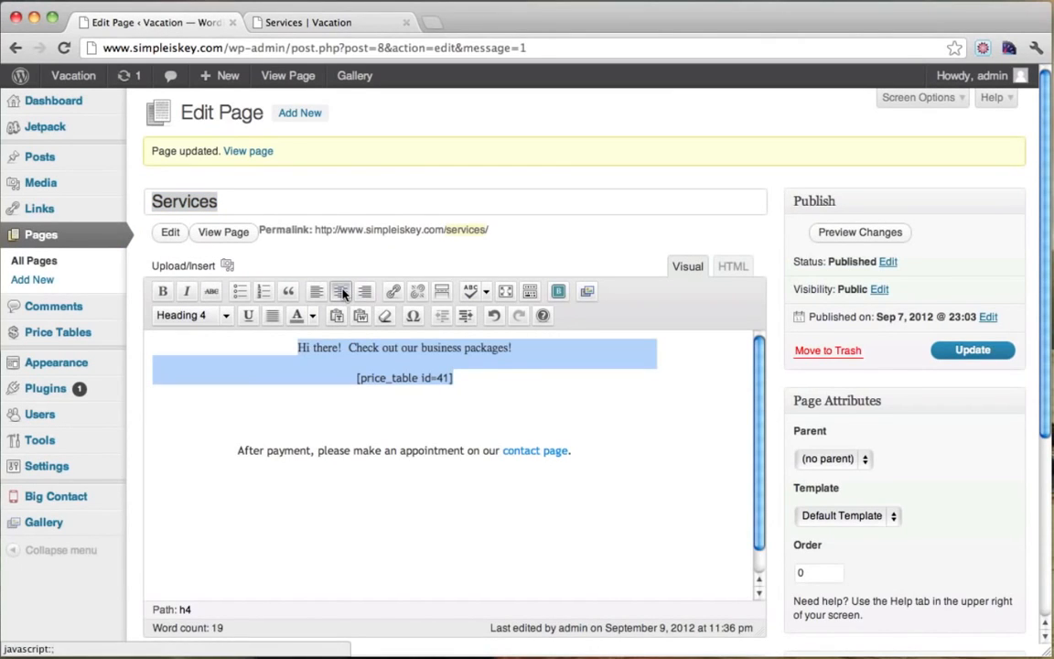
left_click(547, 386)
left_click(970, 350)
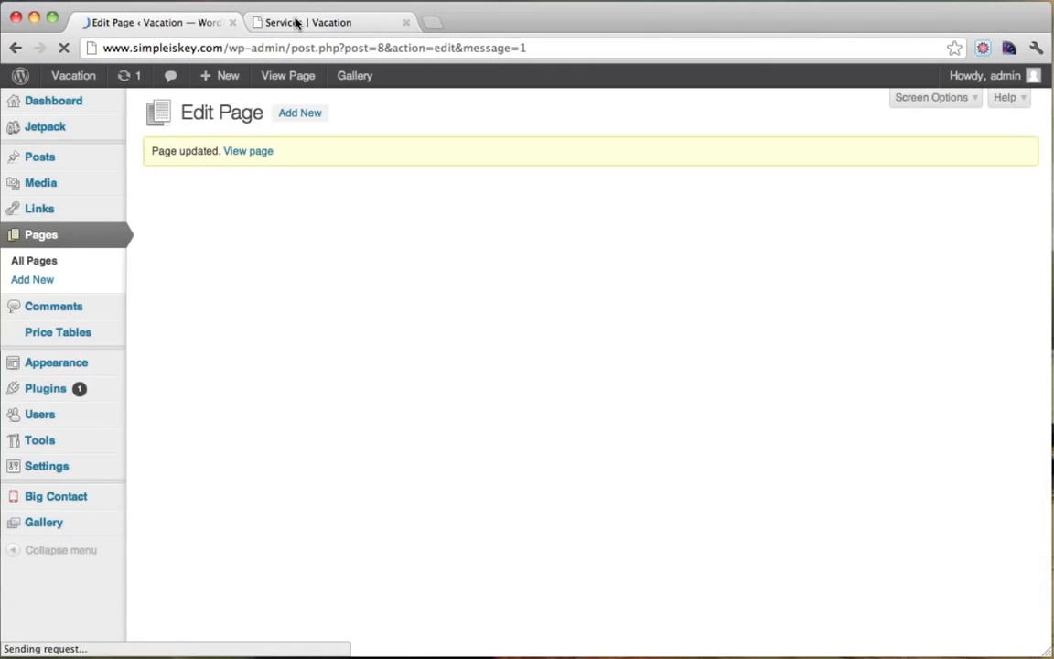
Step: Reload the live Services page and check the alignment of the greeting, package table and appointment note
left_click(295, 22)
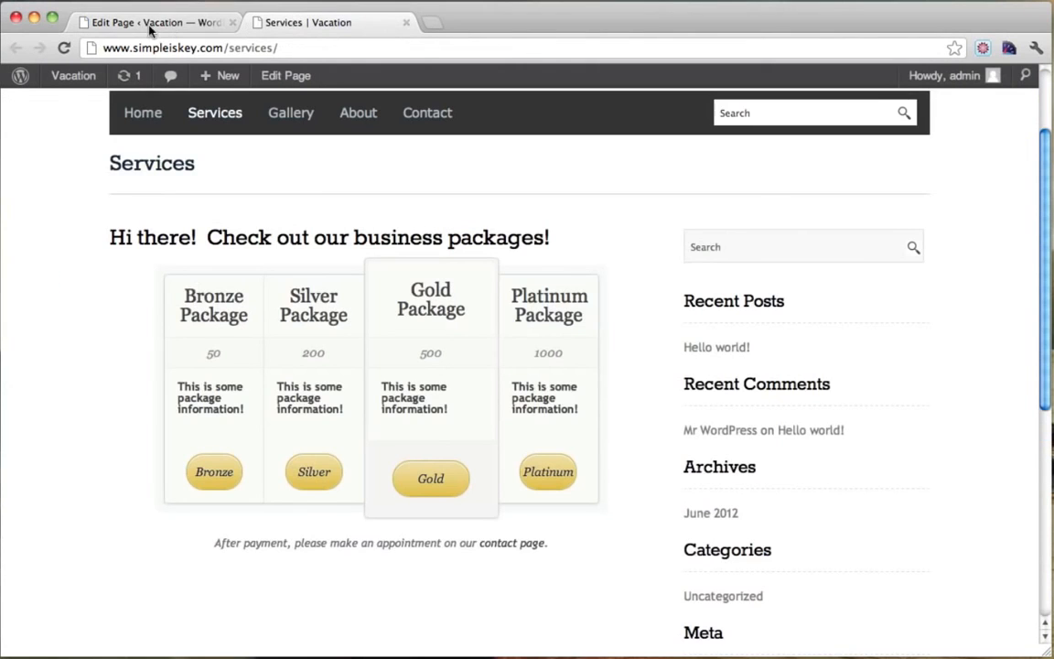
left_click(64, 47)
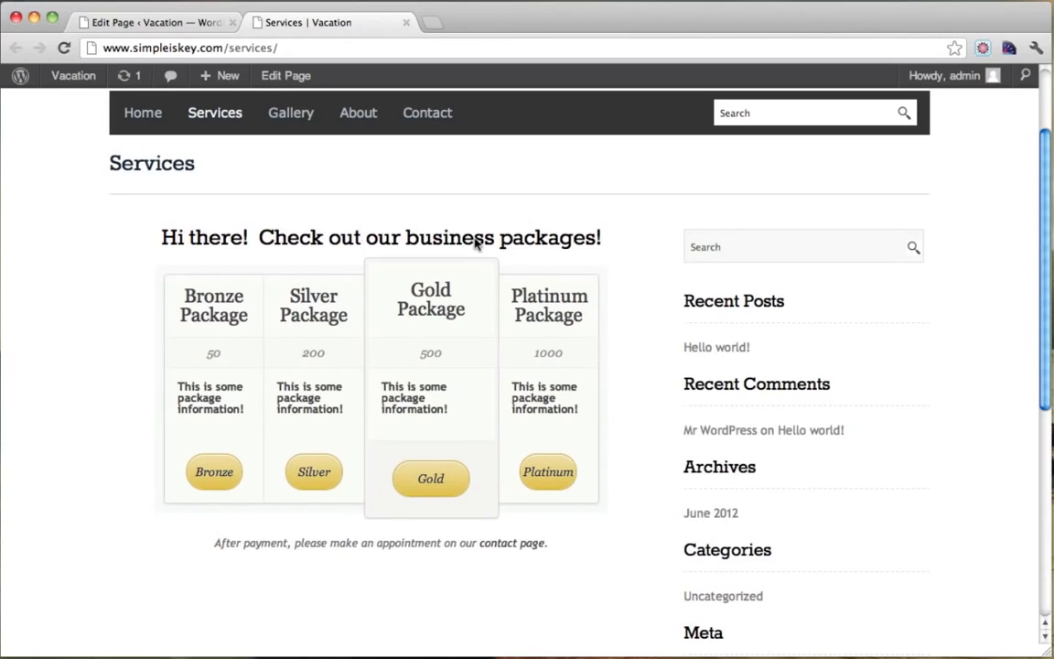
scroll(474, 419, "down", 1)
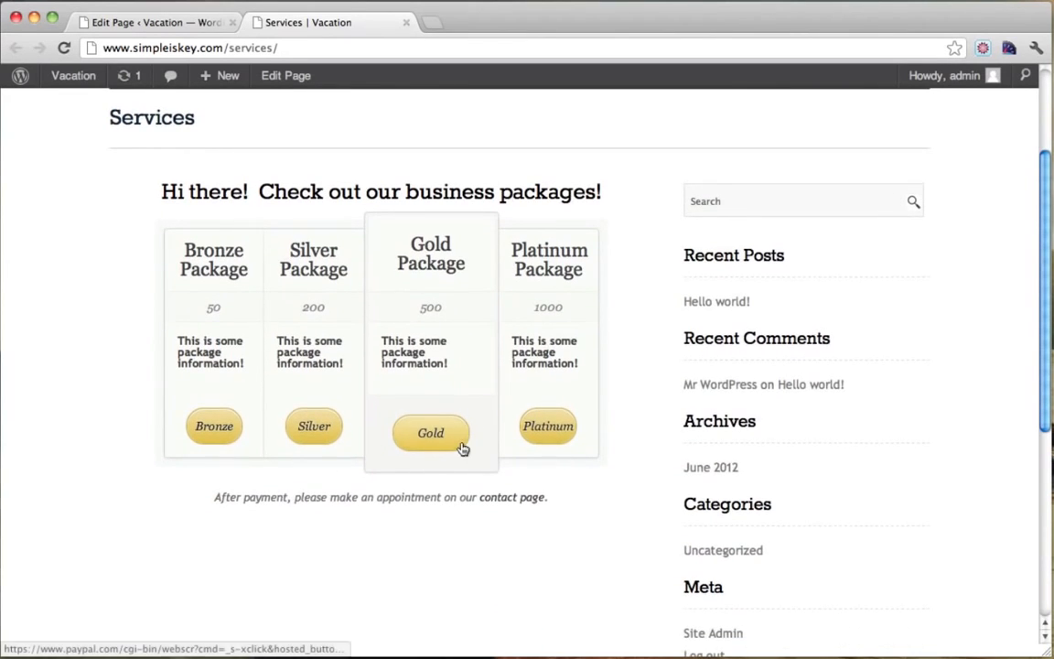
scroll(464, 444, "down", 3)
scroll(464, 447, "up", 6)
scroll(503, 458, "down", 3)
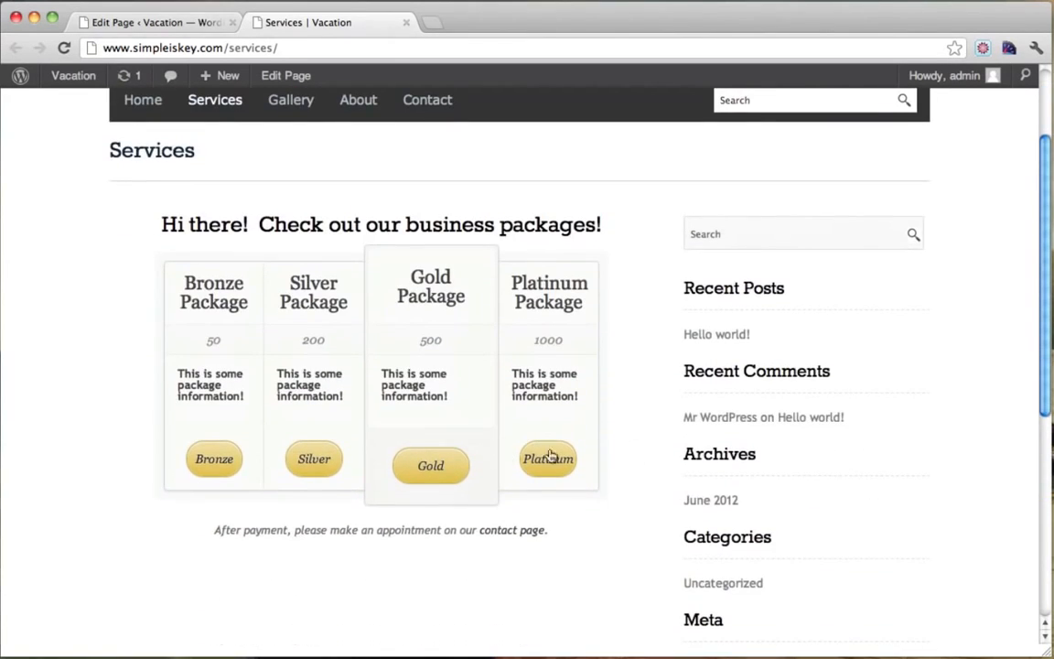
scroll(468, 448, "down", 1)
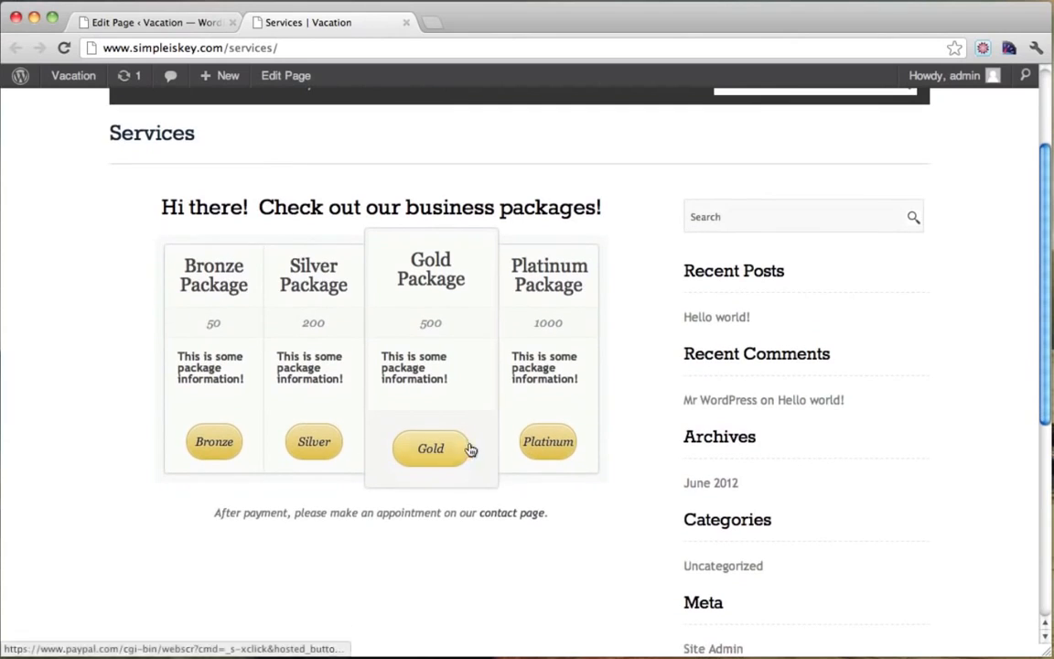
Step: Follow the appointment note's "contact page" link and look over the contact form and appointment calendar
left_click(509, 515)
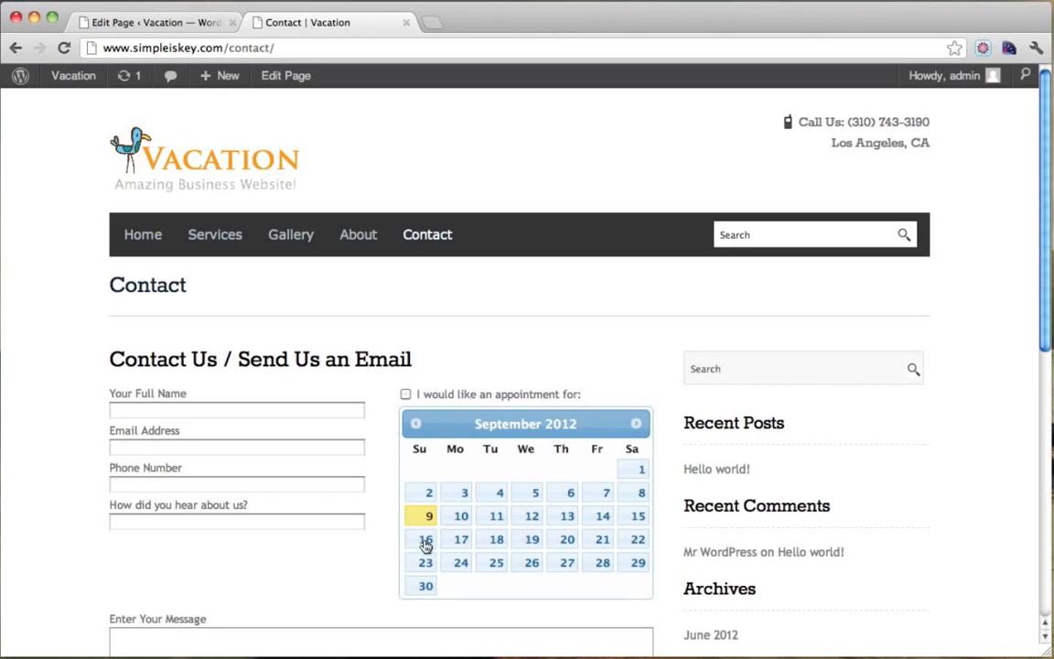
scroll(499, 366, "down", 2)
scroll(498, 366, "down", 1)
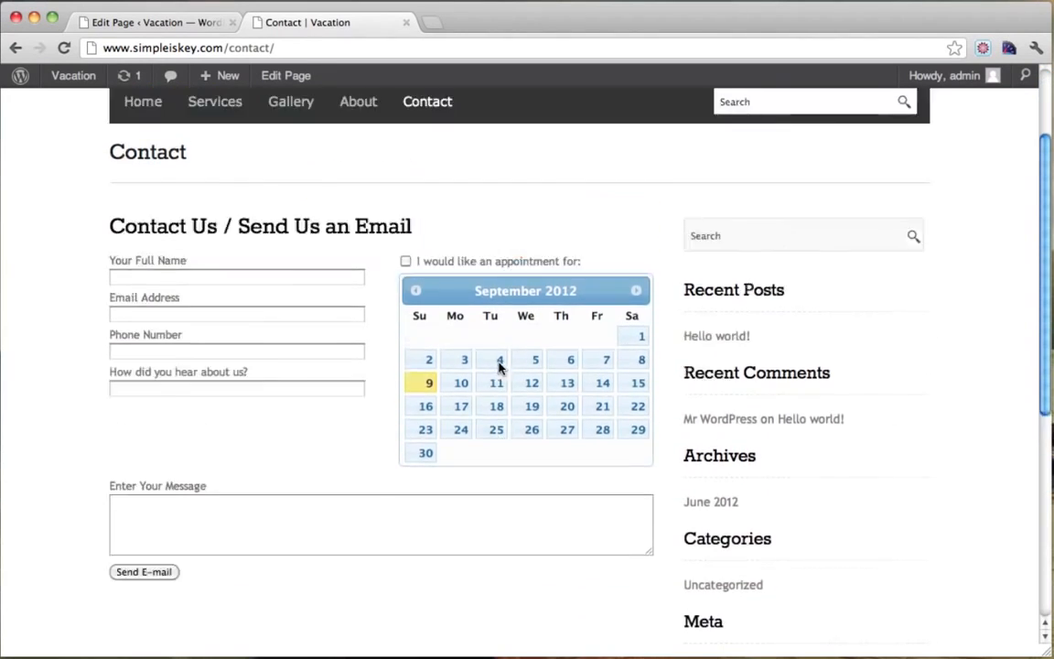
scroll(366, 283, "up", 3)
Step: Return to the live Services page and look over its greeting and package table
left_click(226, 240)
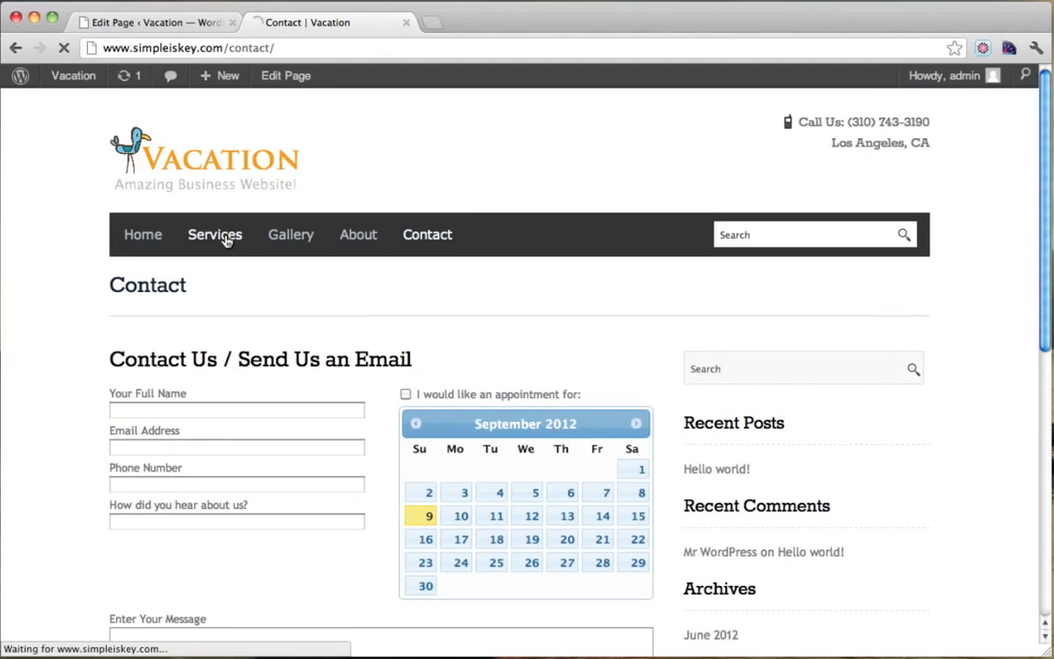
scroll(576, 317, "down", 5)
scroll(577, 317, "up", 5)
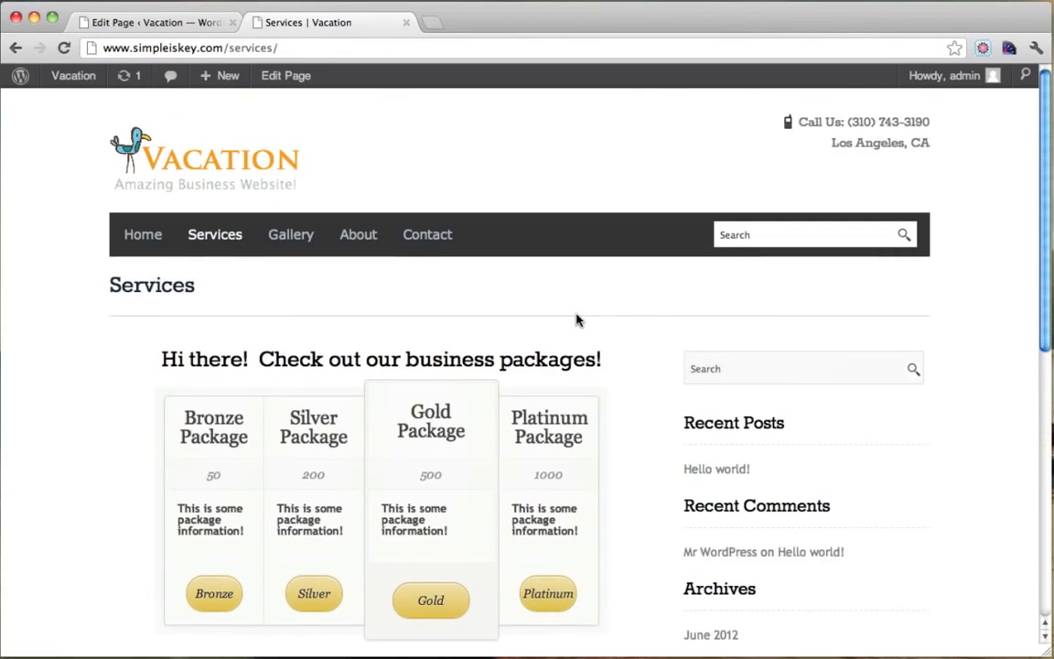
scroll(576, 317, "down", 4)
scroll(577, 318, "up", 4)
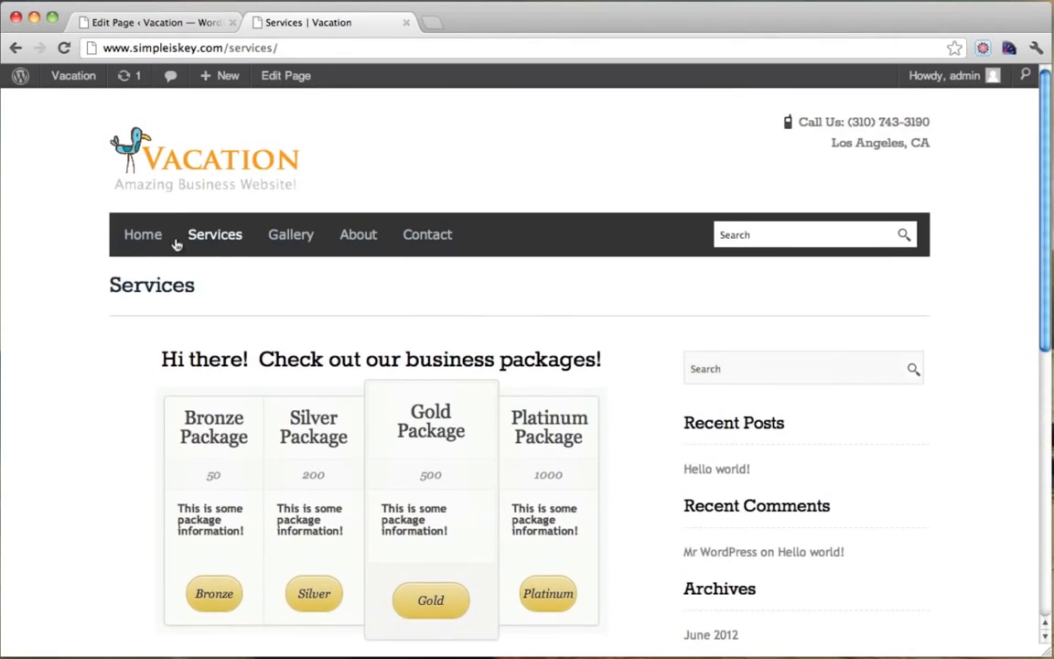
Step: Open the site's home page and close the browser tab holding the page editor
left_click(147, 236)
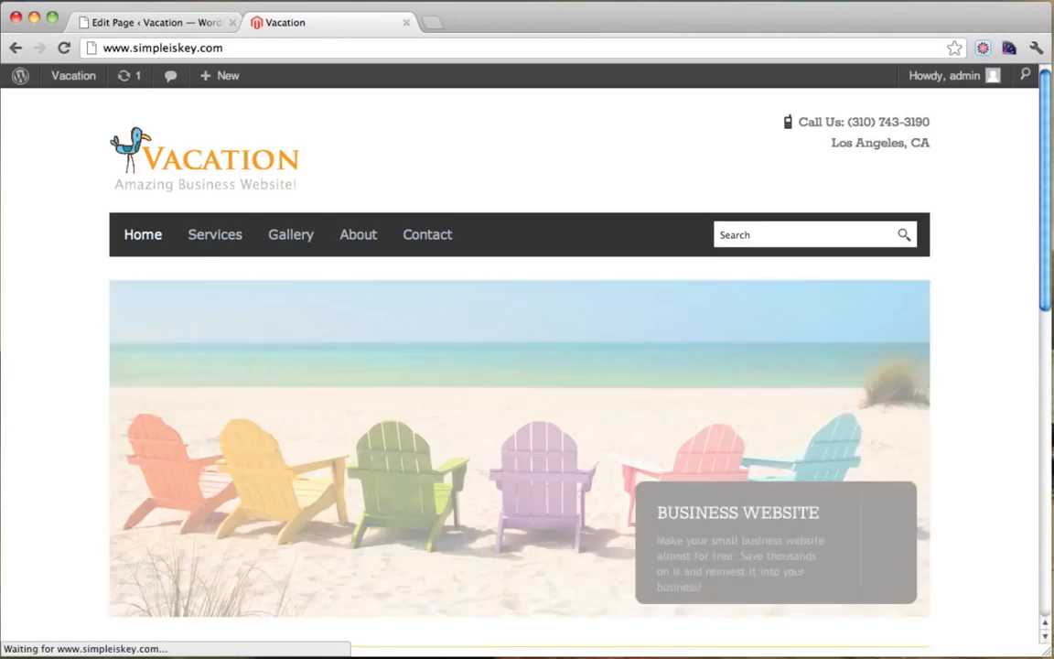
left_click(229, 22)
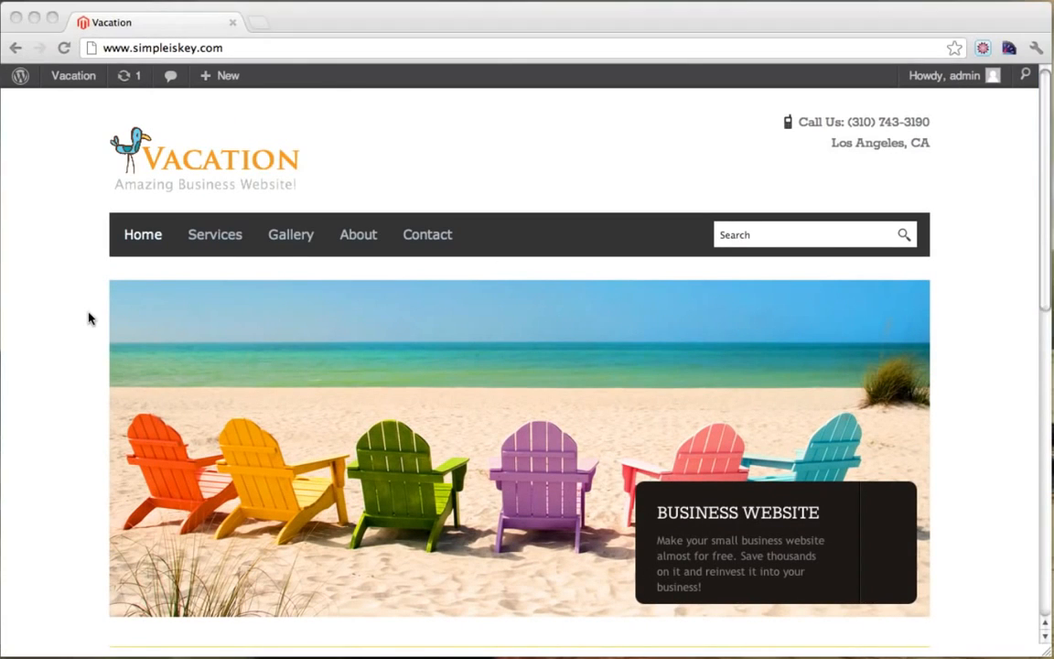
left_click(68, 311)
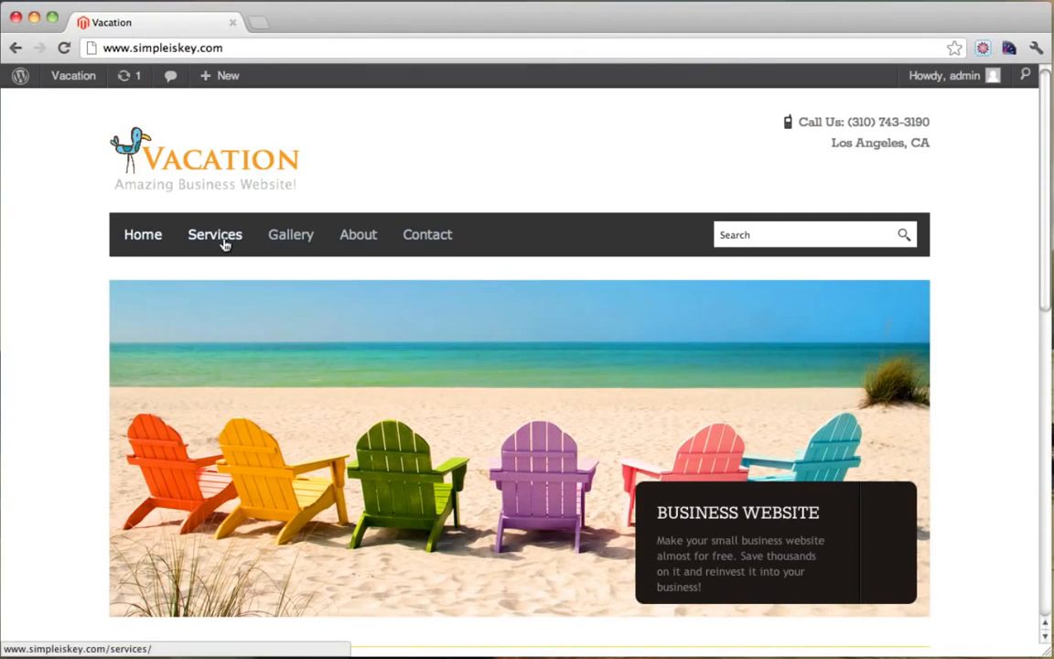
Step: Visit the live Services, Gallery, About and Contact pages in turn to check each one
left_click(223, 243)
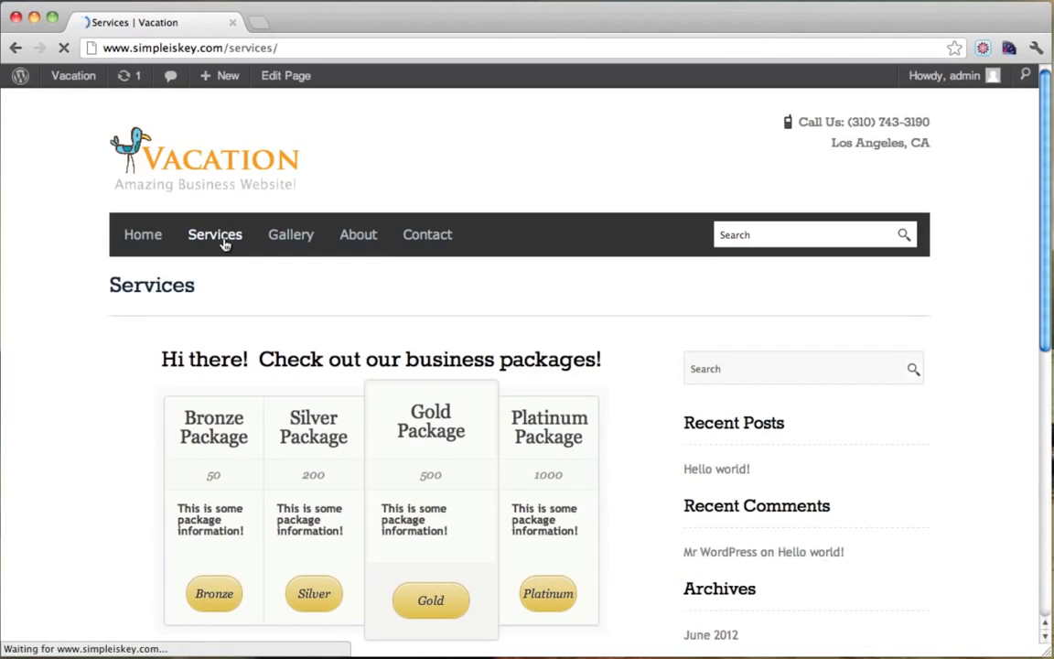
left_click(283, 242)
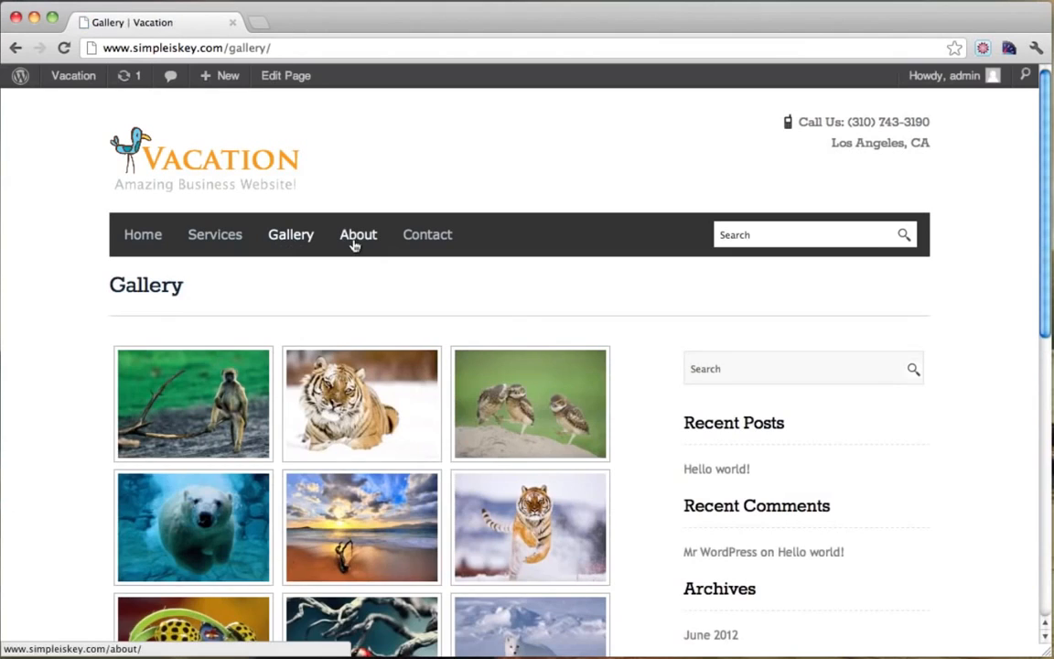
left_click(355, 243)
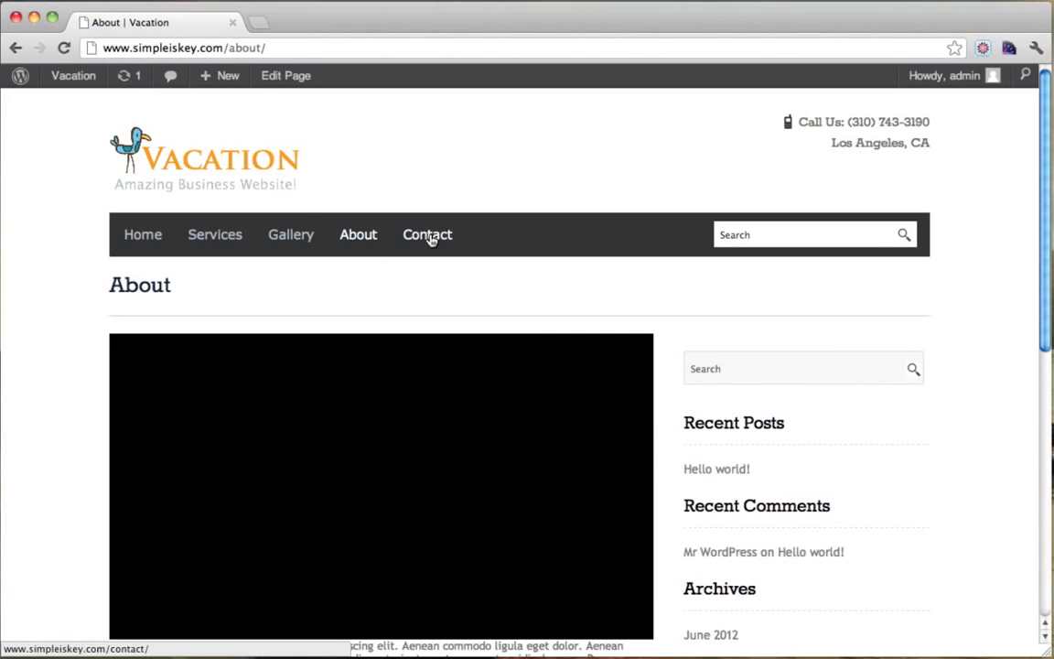
left_click(428, 235)
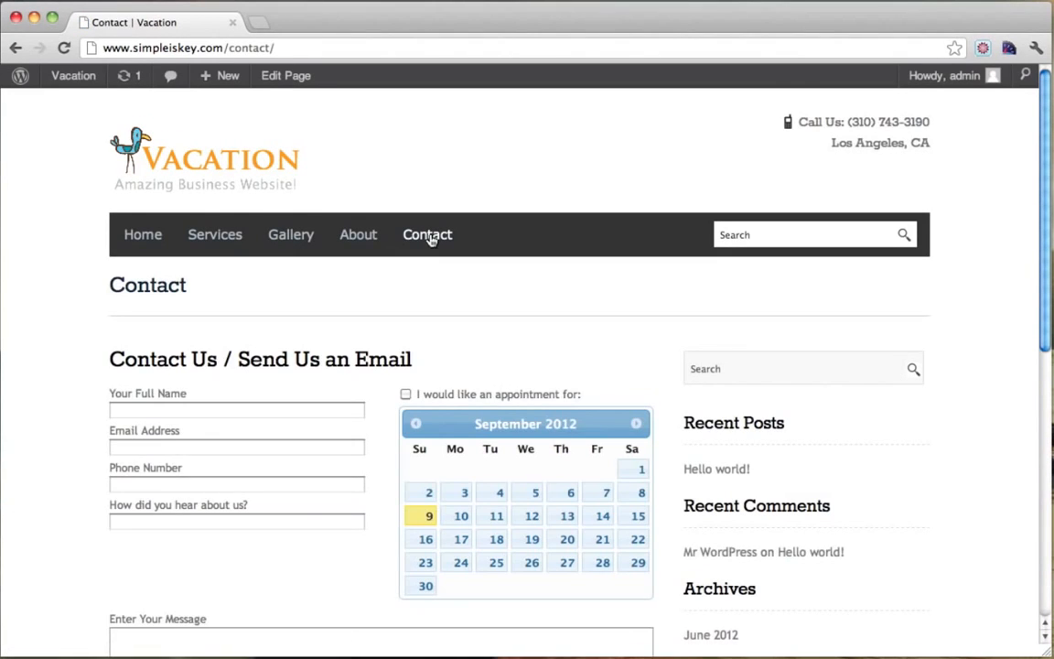
Step: Examine the Contact page's sidebar widgets, from Search and Recent Posts down to Meta
scroll(430, 238, "down", 2)
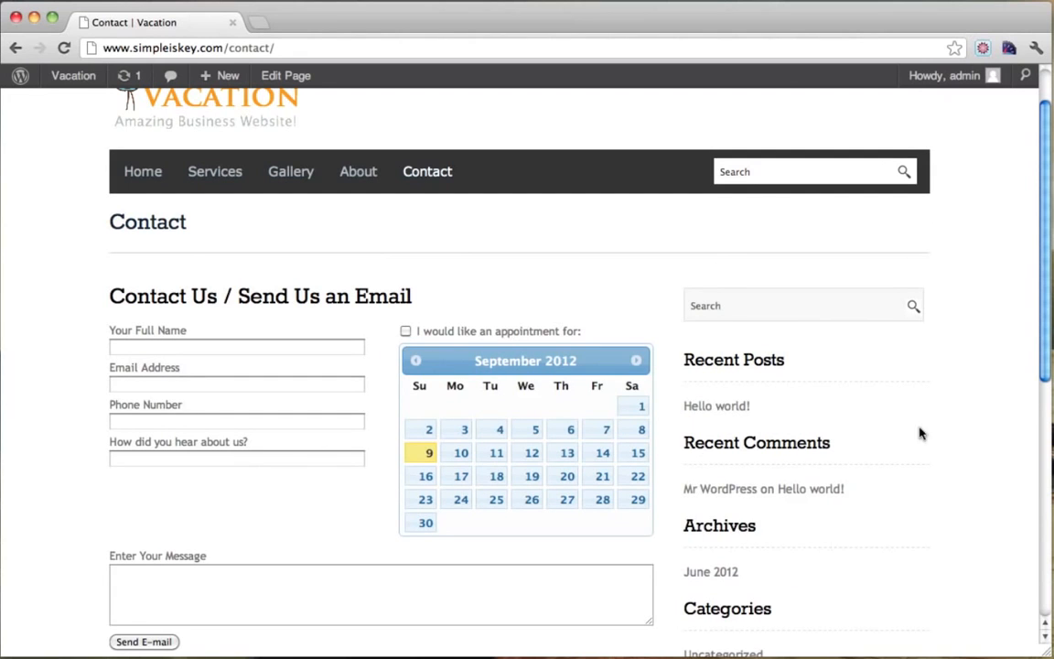
scroll(696, 553, "down", 5)
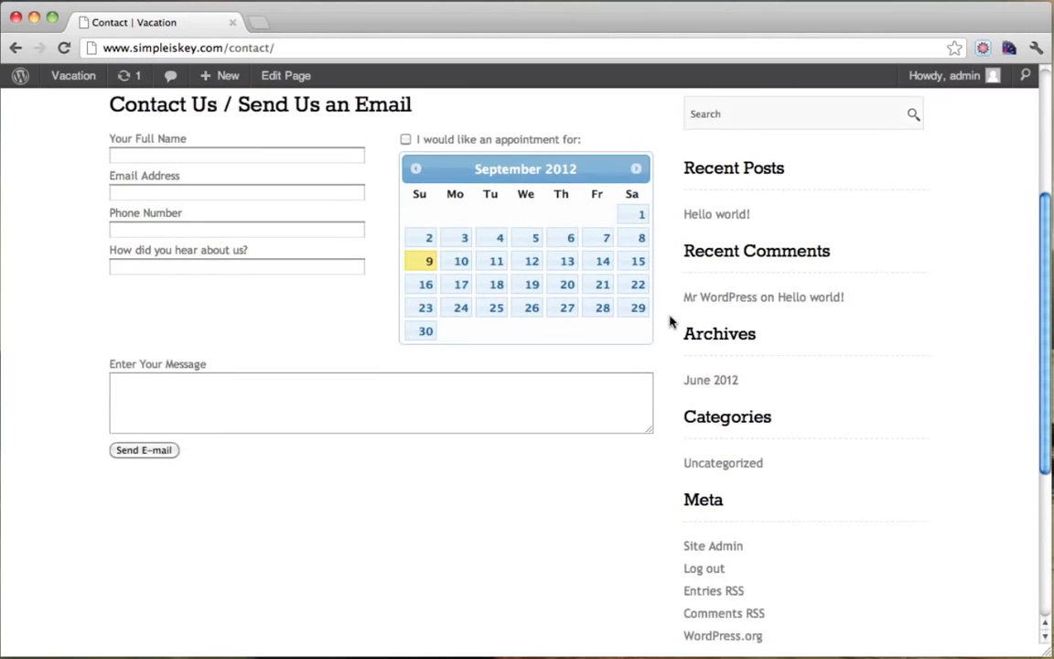
scroll(856, 201, "up", 6)
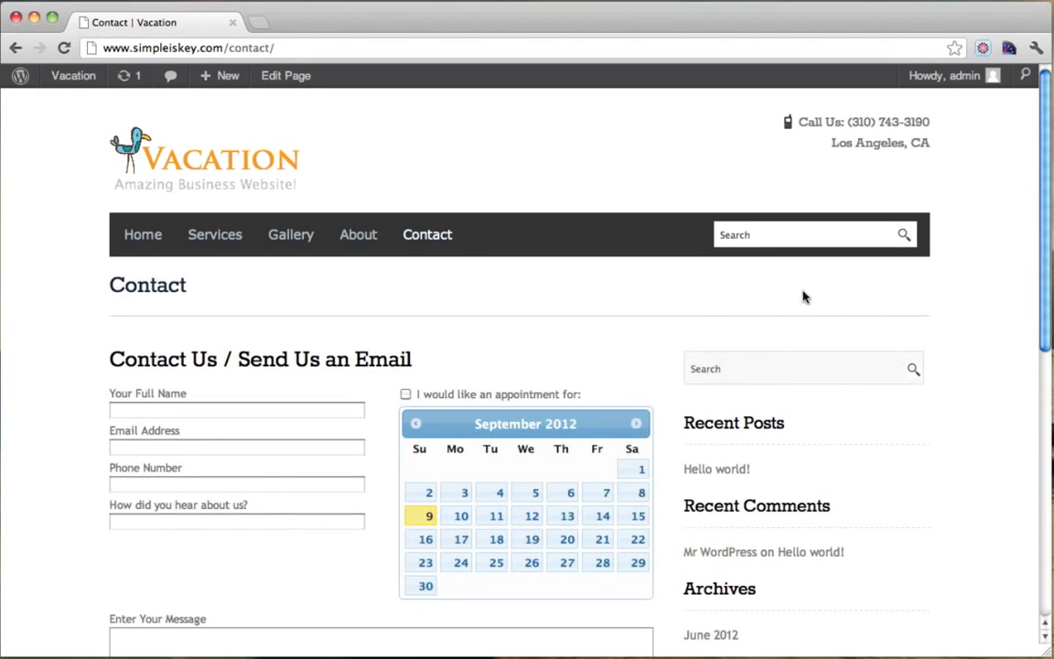
scroll(706, 365, "down", 4)
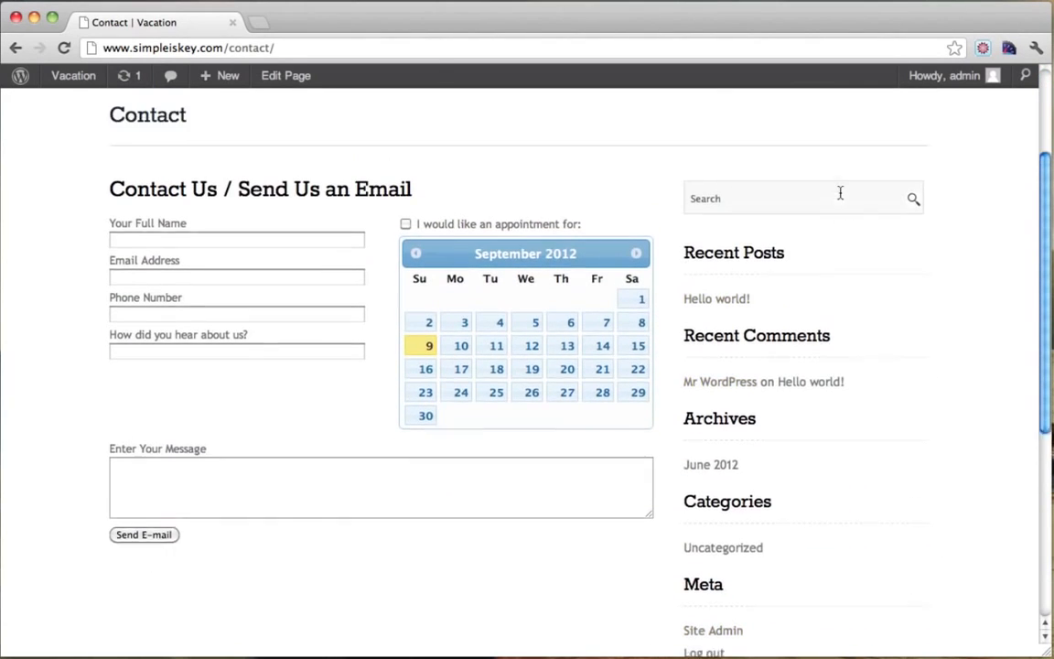
scroll(840, 193, "up", 2)
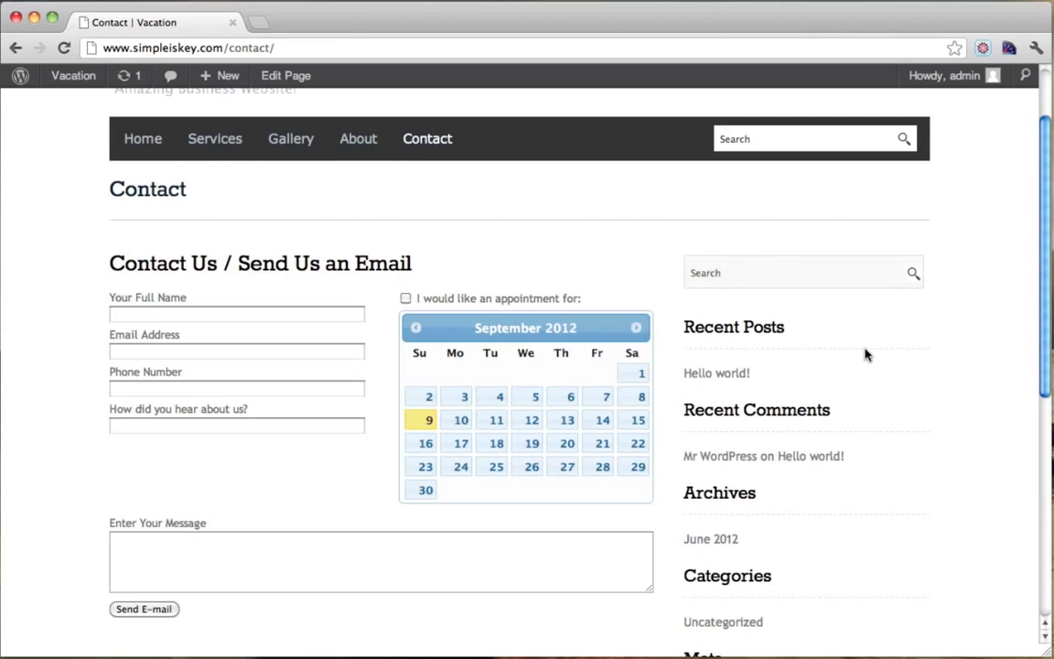
scroll(865, 354, "down", 1)
left_click_drag(685, 278, 767, 278)
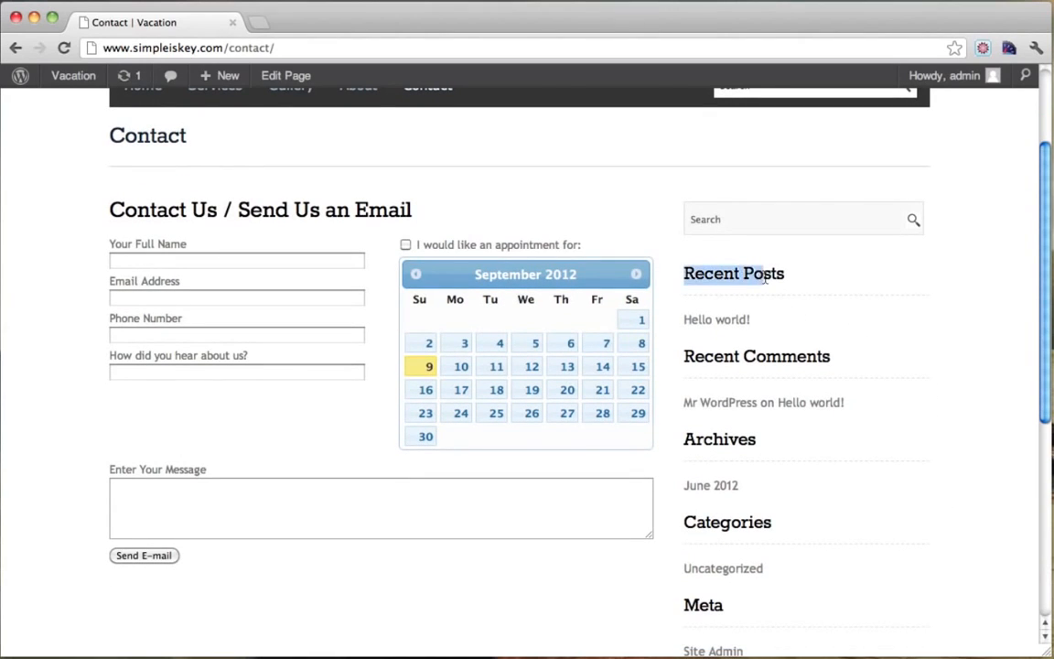
left_click(766, 278)
scroll(745, 333, "up", 1)
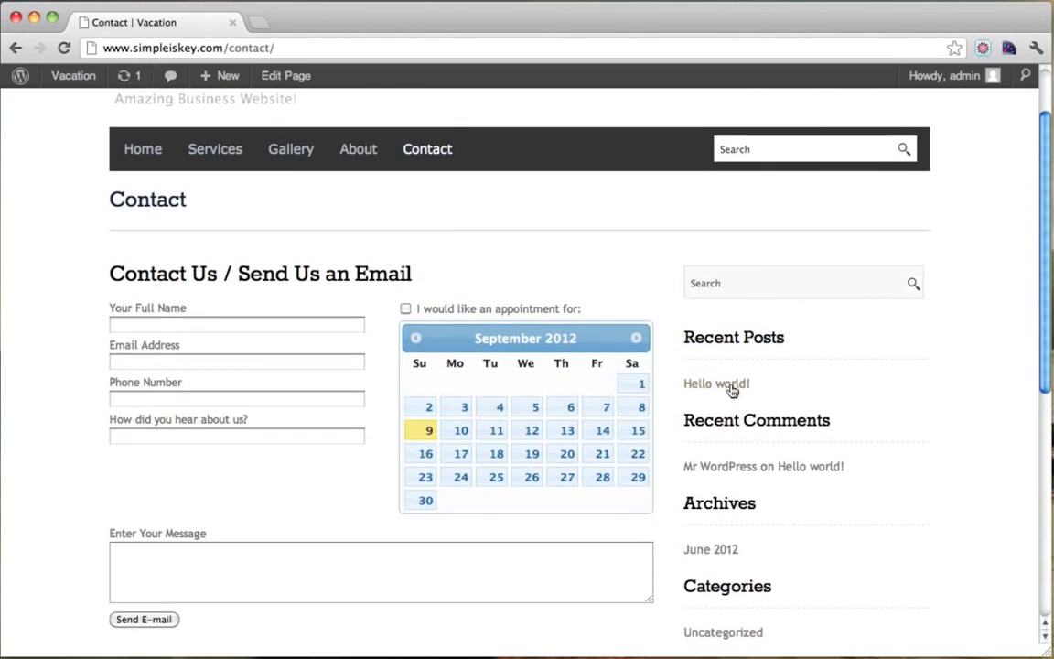
scroll(809, 417, "down", 2)
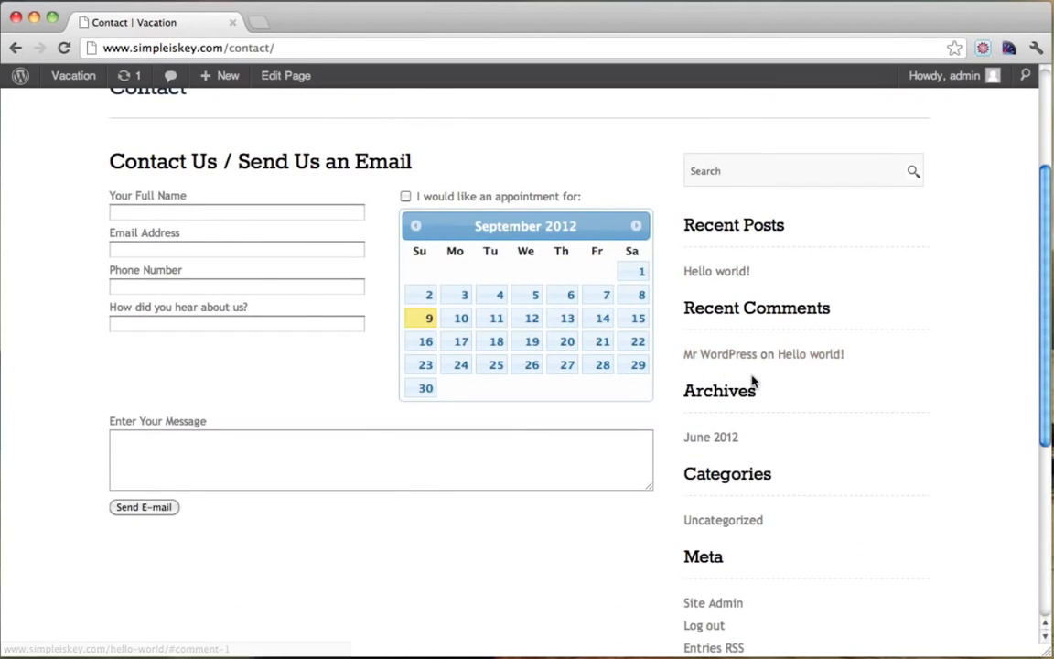
scroll(791, 443, "down", 4)
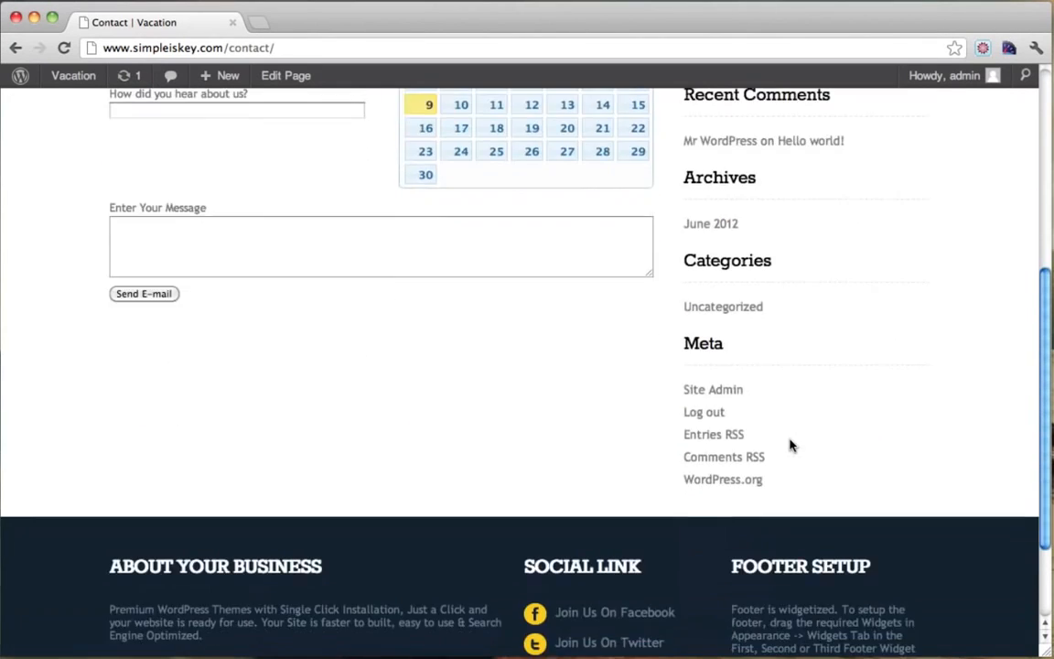
scroll(792, 446, "up", 7)
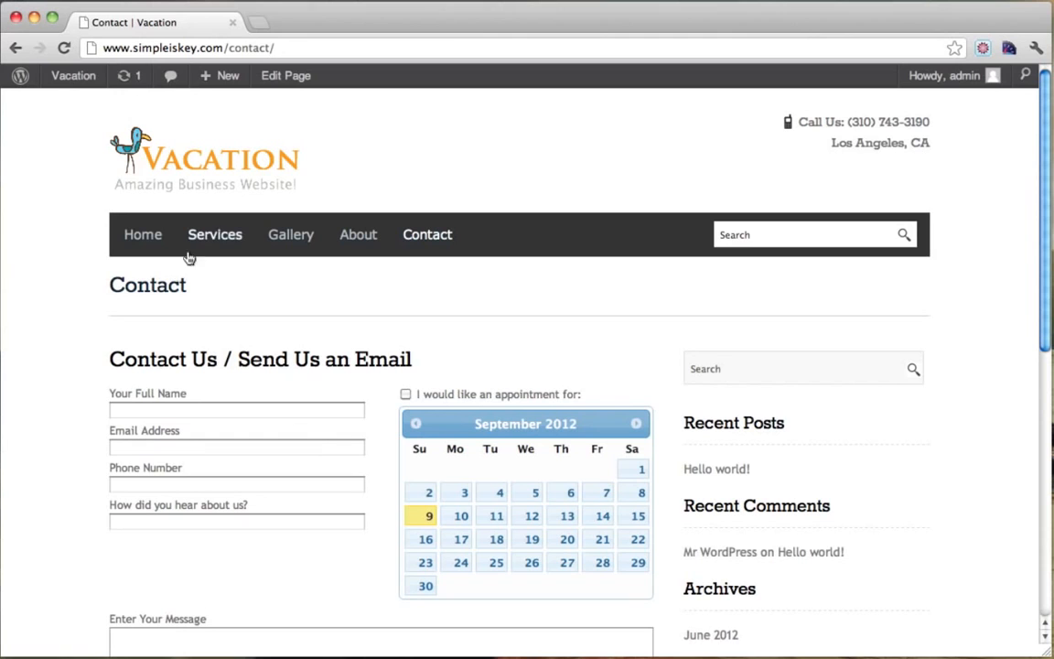
Step: Return to the home page, enter the site's admin dashboard and open the Widgets management page
left_click(140, 250)
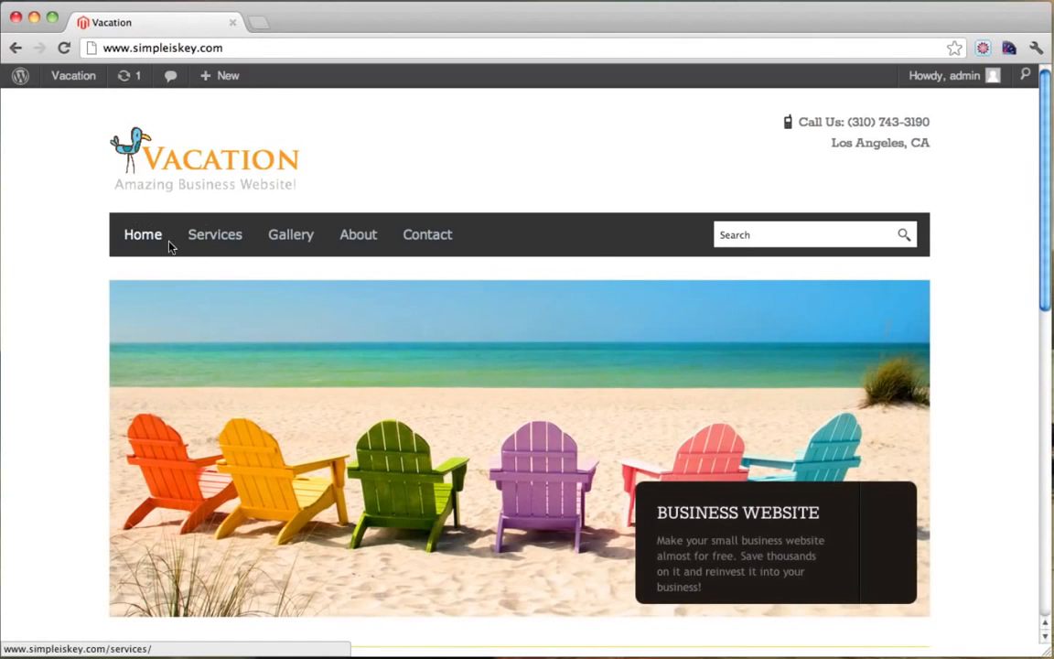
mouse_move(73, 82)
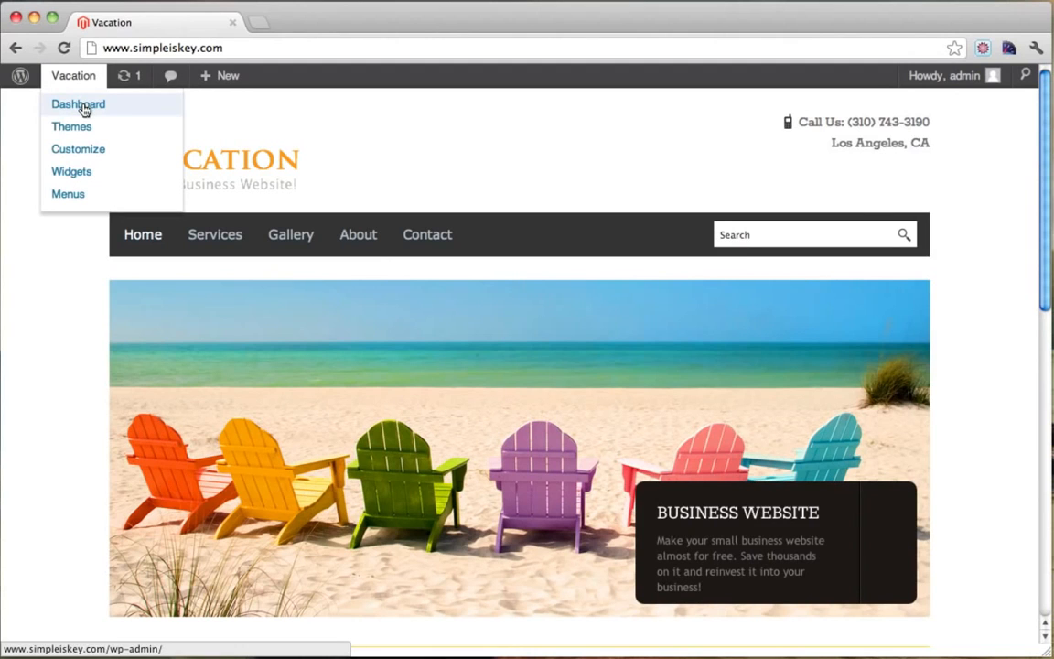
left_click(83, 107)
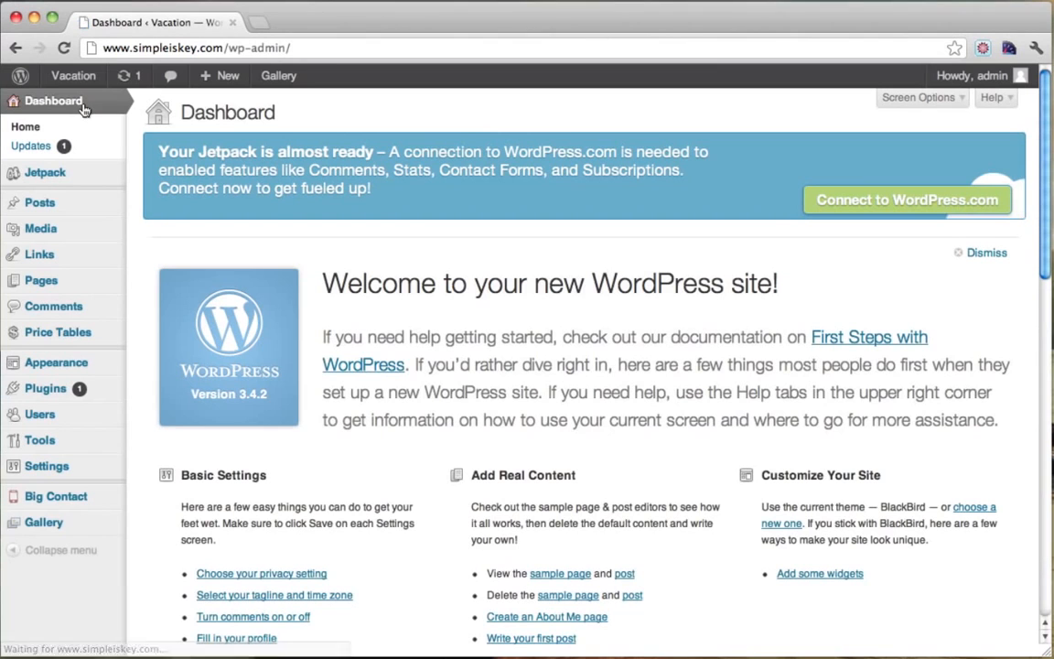
mouse_move(52, 364)
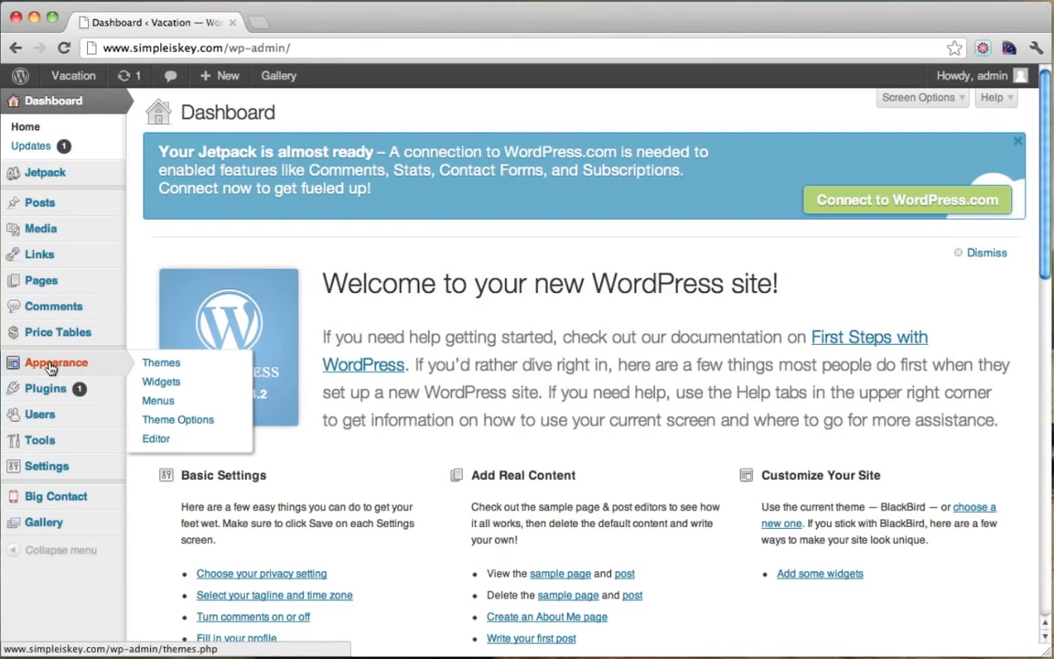
left_click(168, 386)
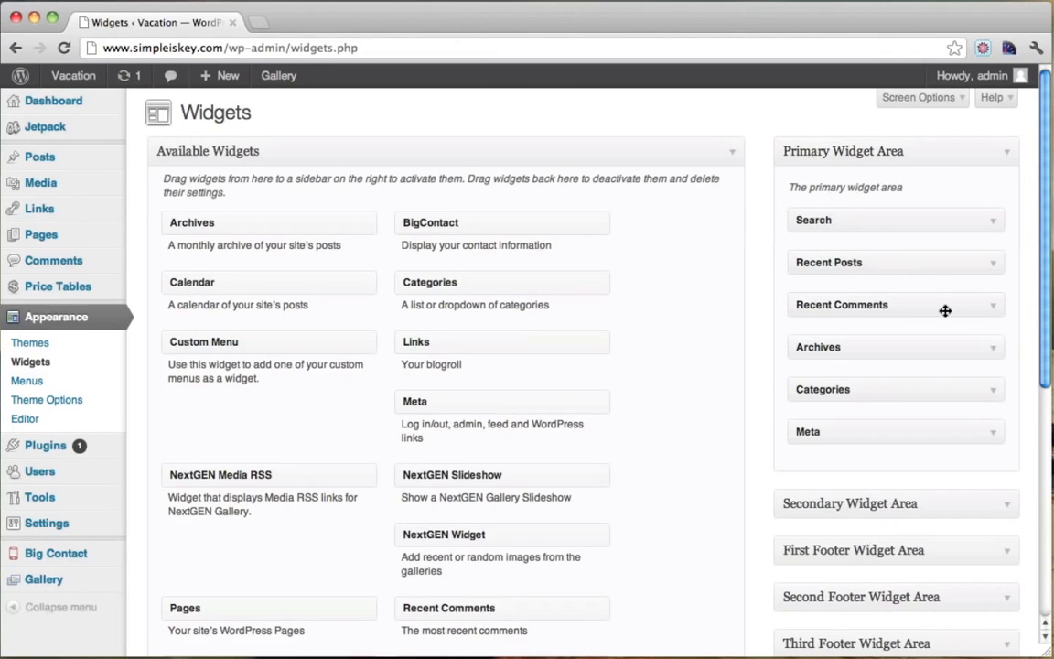
Step: Open the live site in a second browser tab and go to its Services page
scroll(945, 316, "down", 3)
scroll(946, 316, "up", 3)
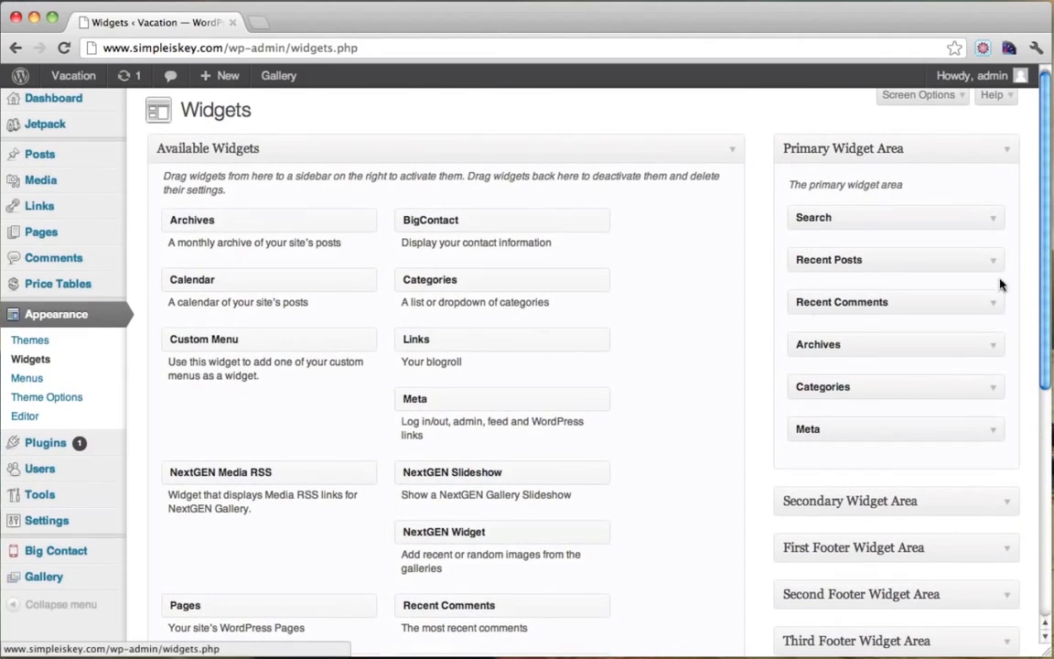
left_click(85, 102, "super")
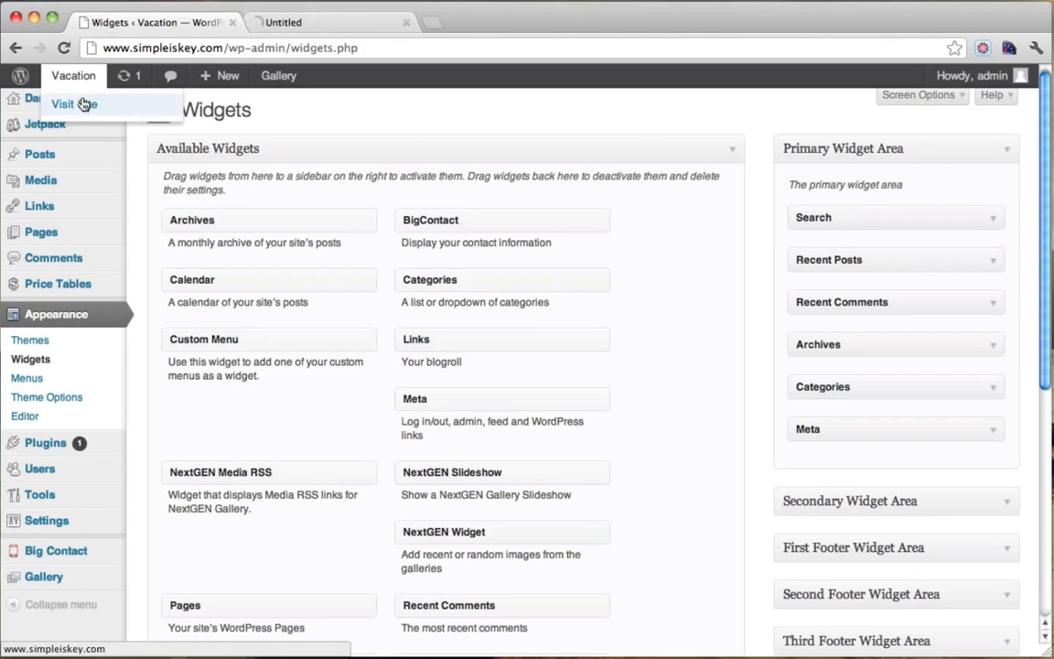
left_click(333, 23)
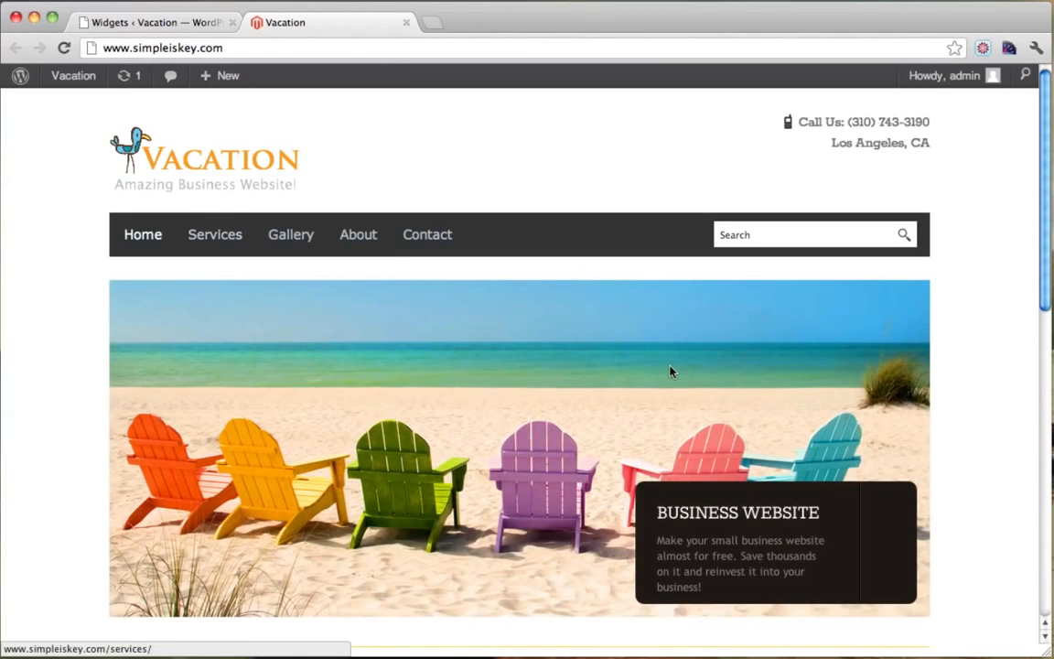
scroll(671, 369, "down", 8)
scroll(392, 302, "up", 8)
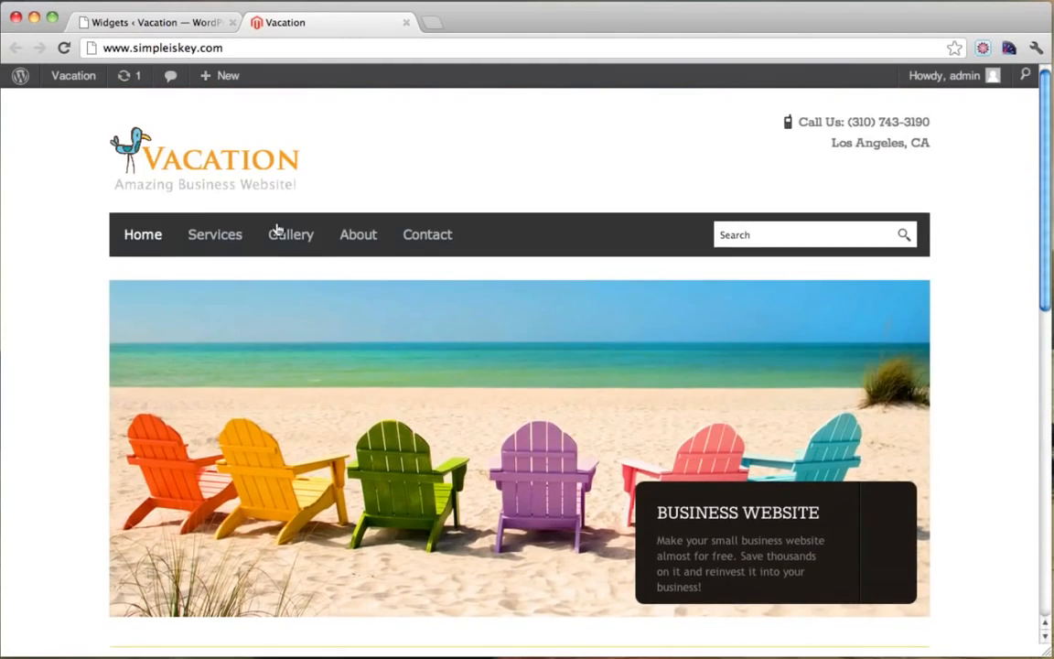
left_click(215, 237)
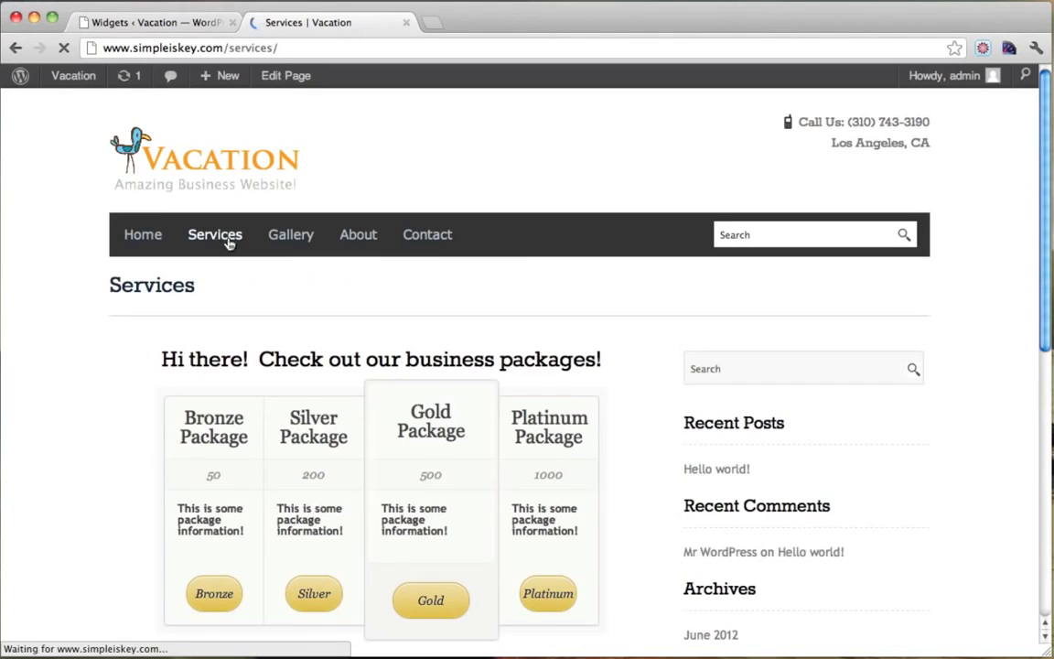
Step: Compare the Services page's sidebar sections, from the search box to Meta, with the widgets listed in the Primary Widget Area
scroll(614, 288, "down", 1)
left_click(757, 335)
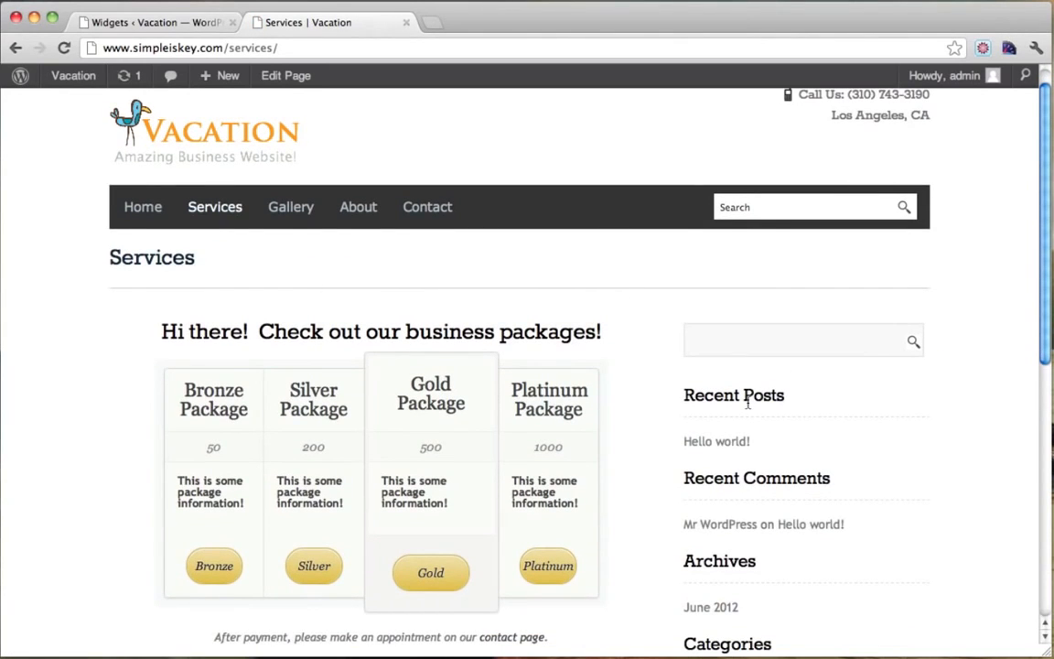
scroll(749, 403, "down", 2)
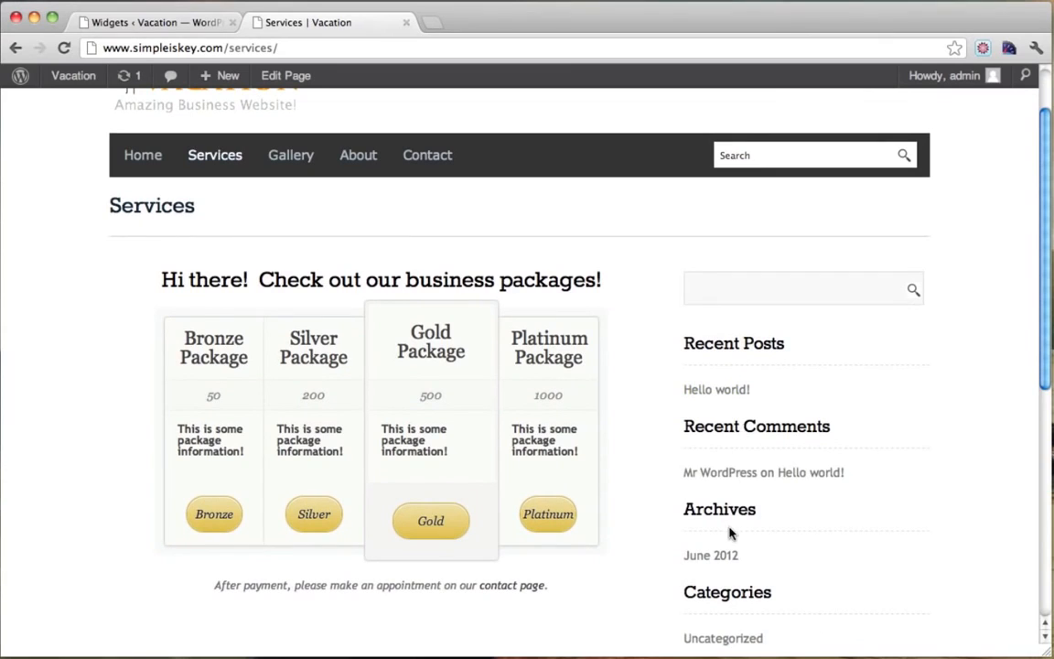
left_click(164, 20)
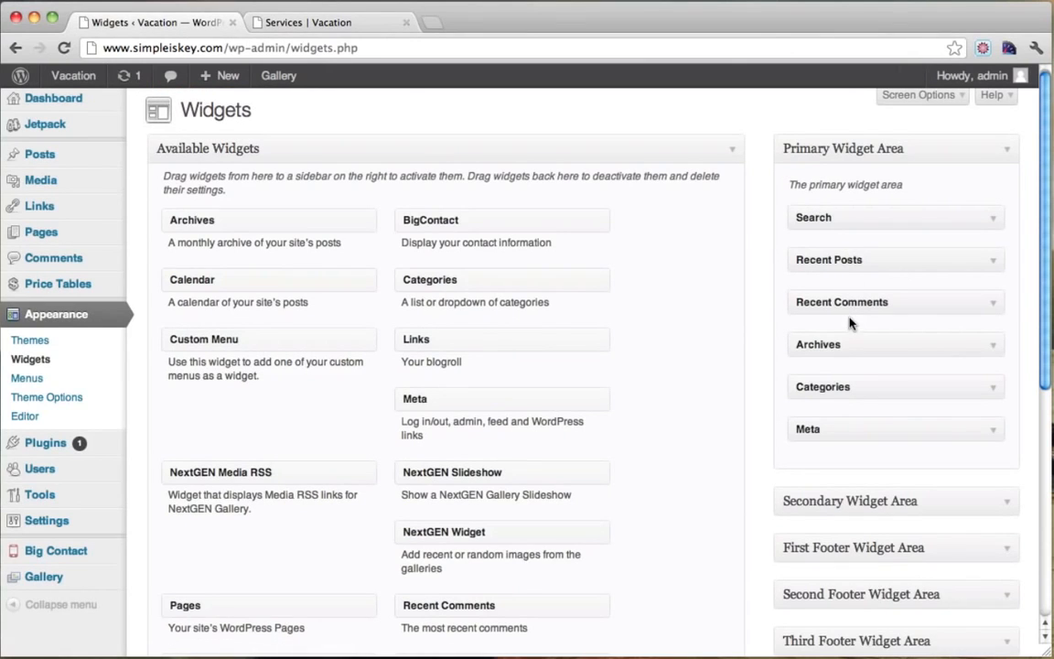
left_click(340, 25)
scroll(565, 200, "down", 10)
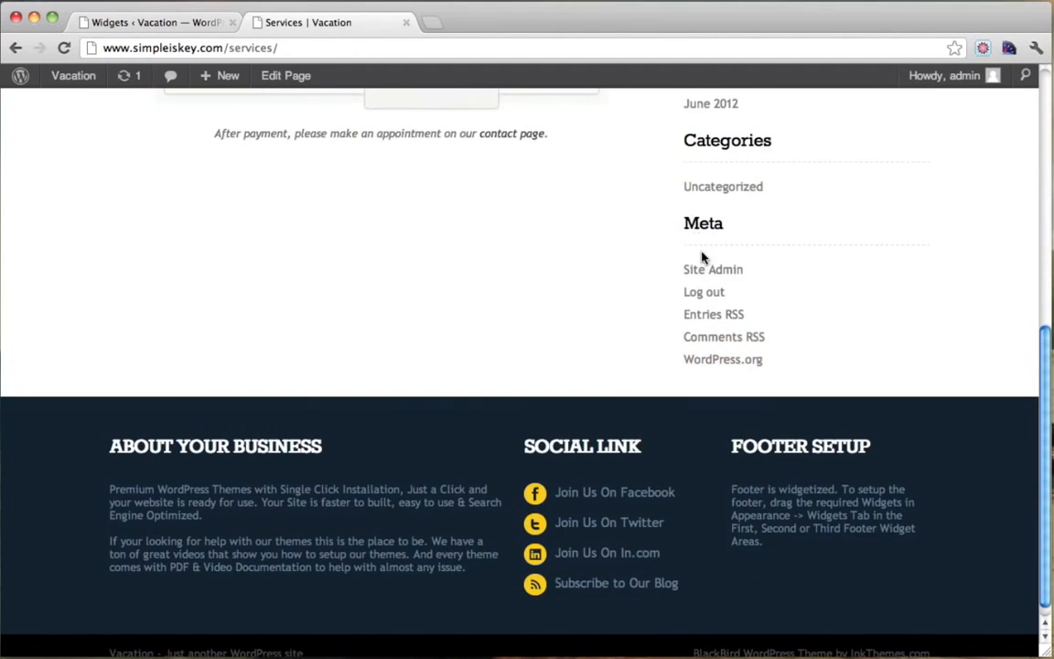
scroll(697, 265, "up", 10)
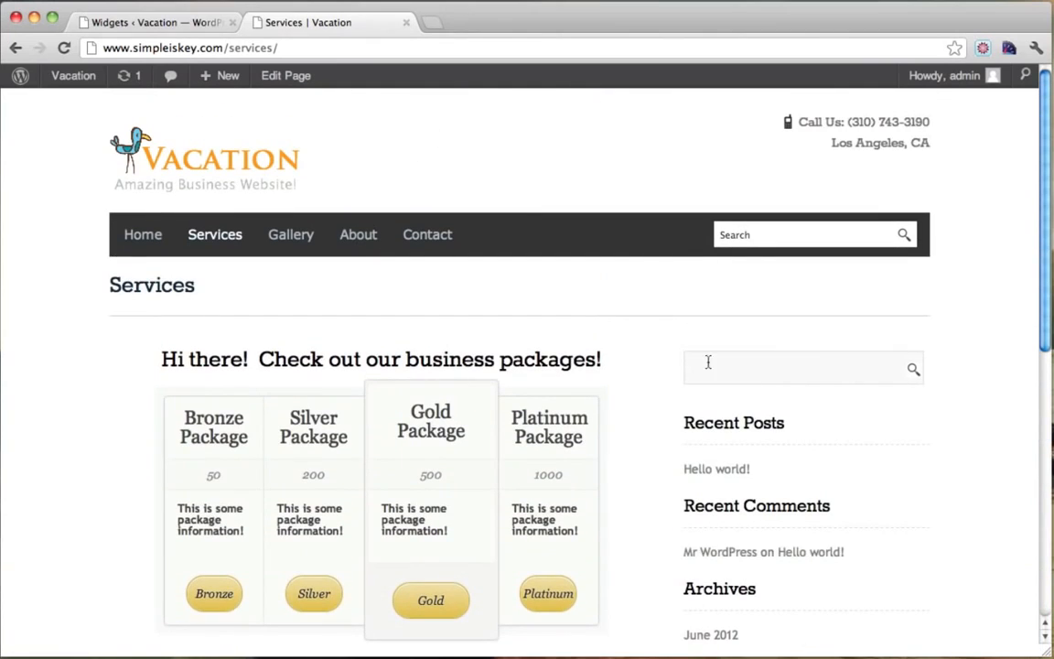
left_click(184, 22)
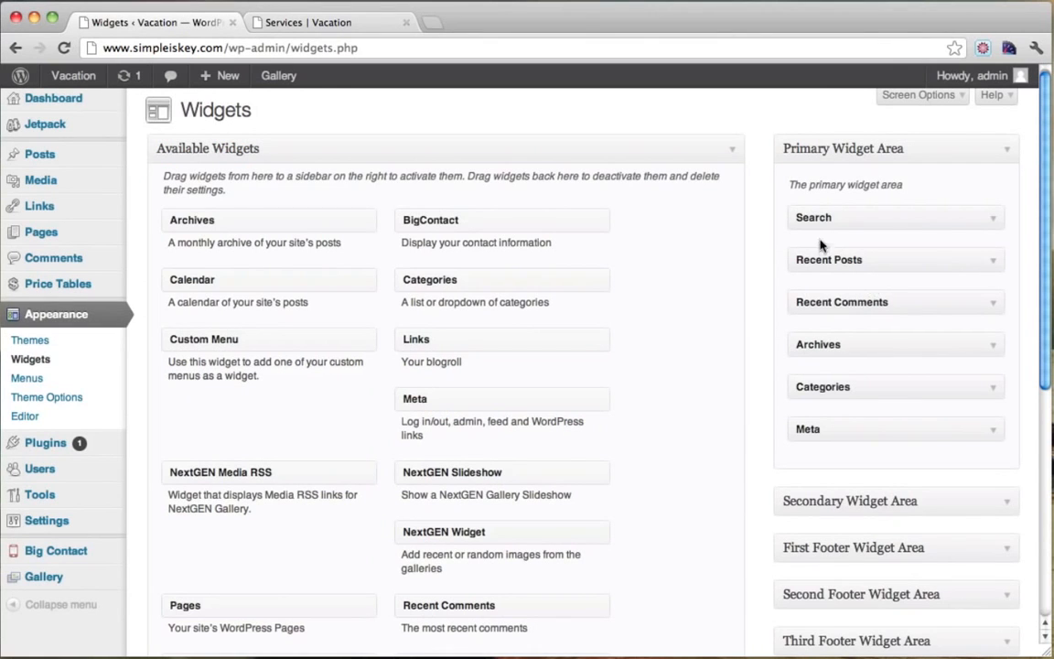
Step: Remove all the widgets, from Search through Meta, from the Primary Widget Area
left_click_drag(863, 215, 485, 274)
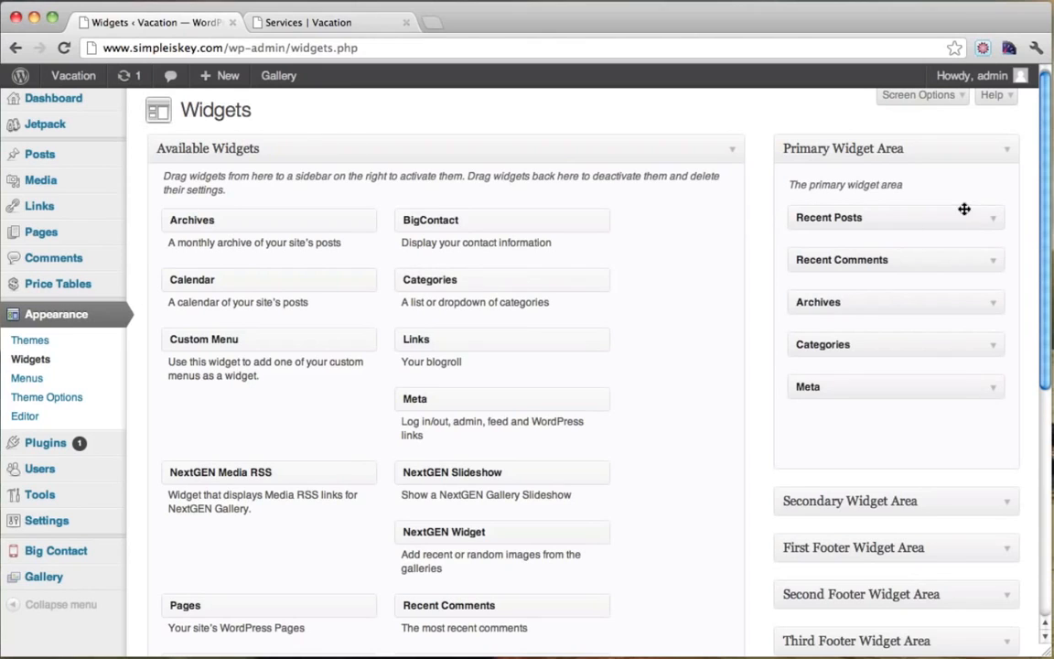
left_click_drag(963, 210, 624, 271)
left_click_drag(854, 226, 671, 251)
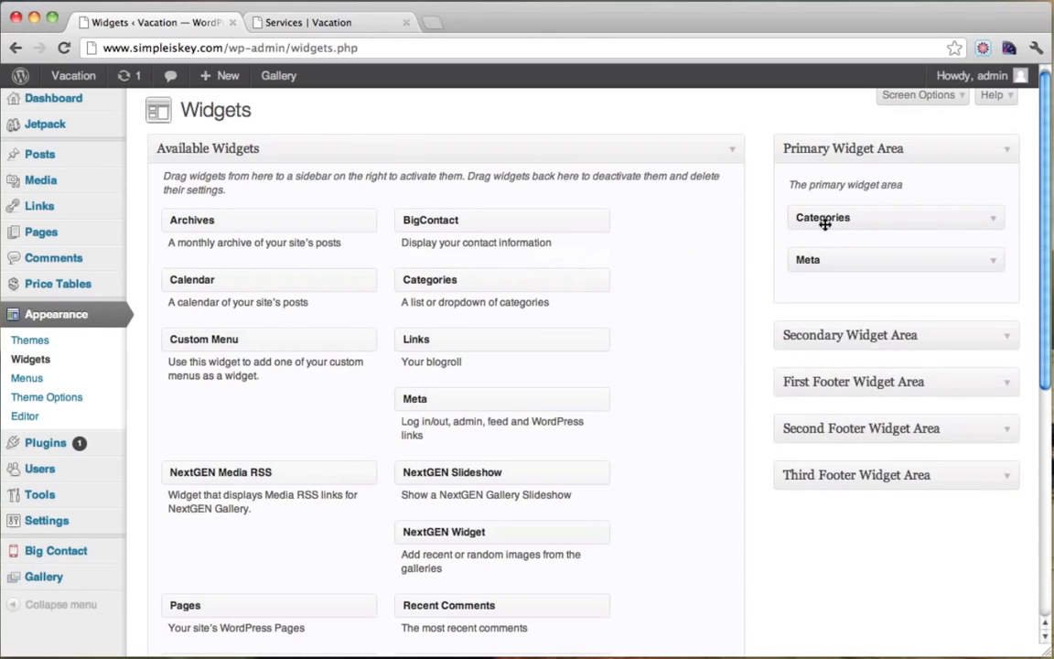
left_click_drag(829, 219, 459, 254)
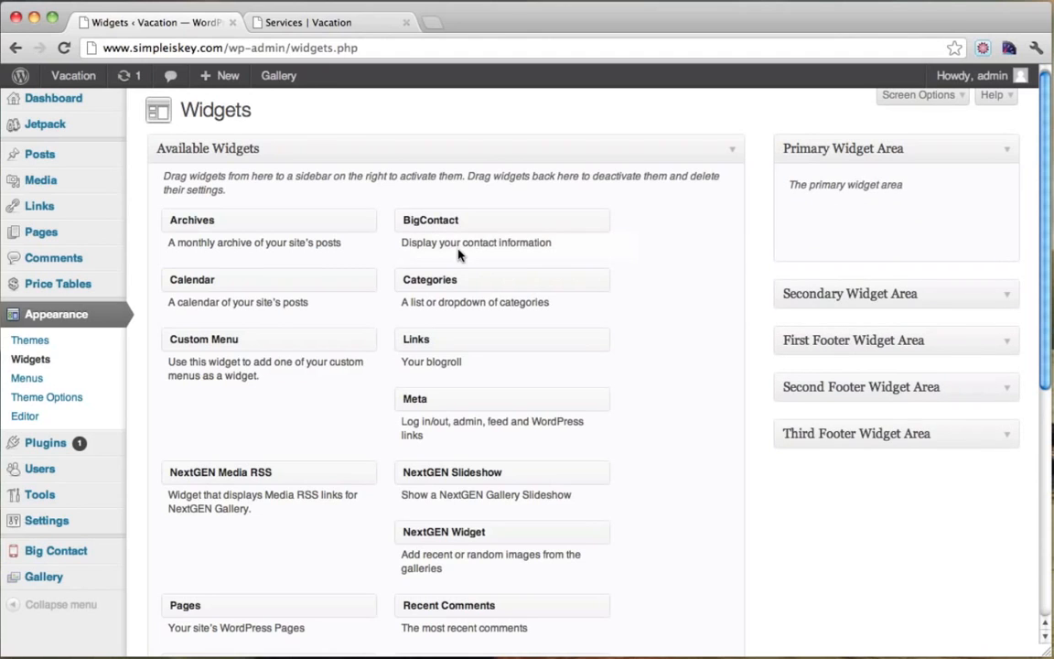
Step: Reload the live Services page to check its sidebar without the removed widgets, and return to the Widgets page
left_click(342, 23)
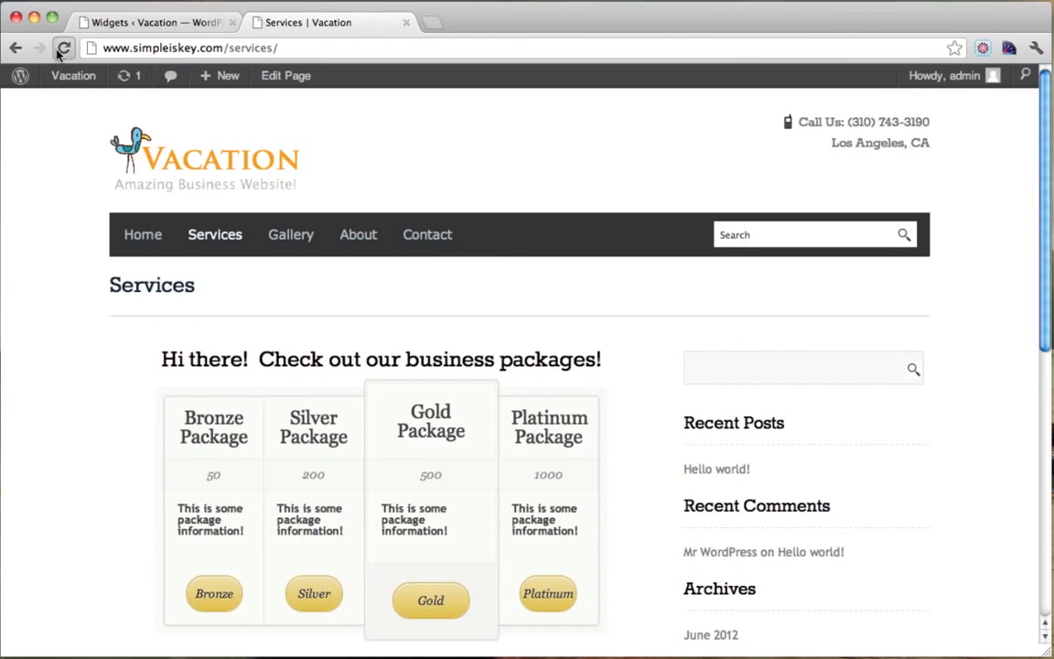
left_click(60, 50)
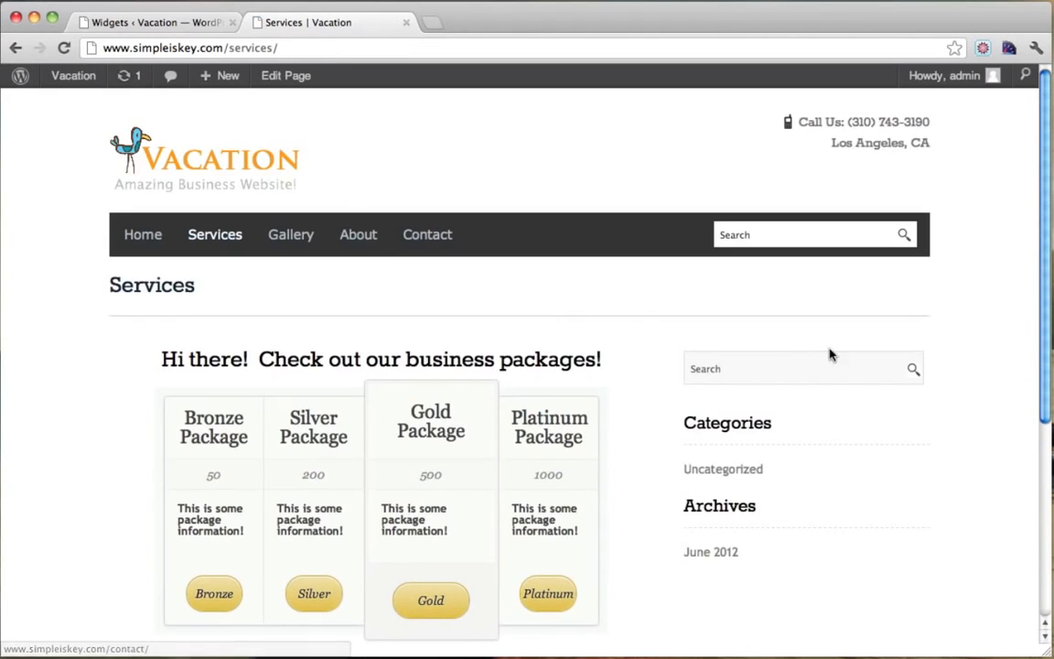
scroll(782, 395, "down", 3)
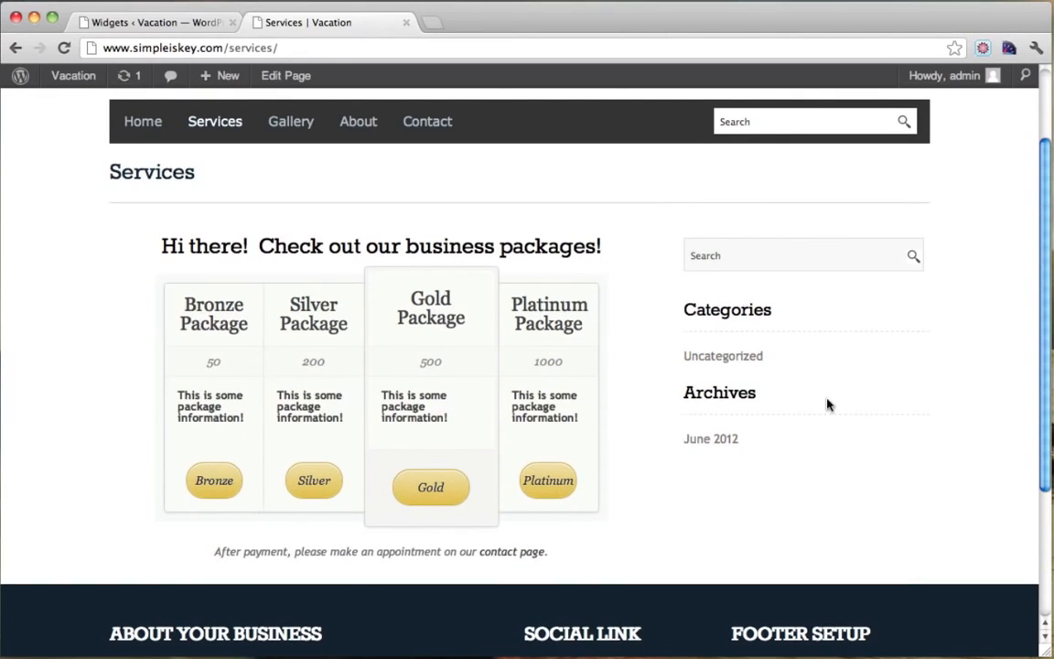
left_click(186, 22)
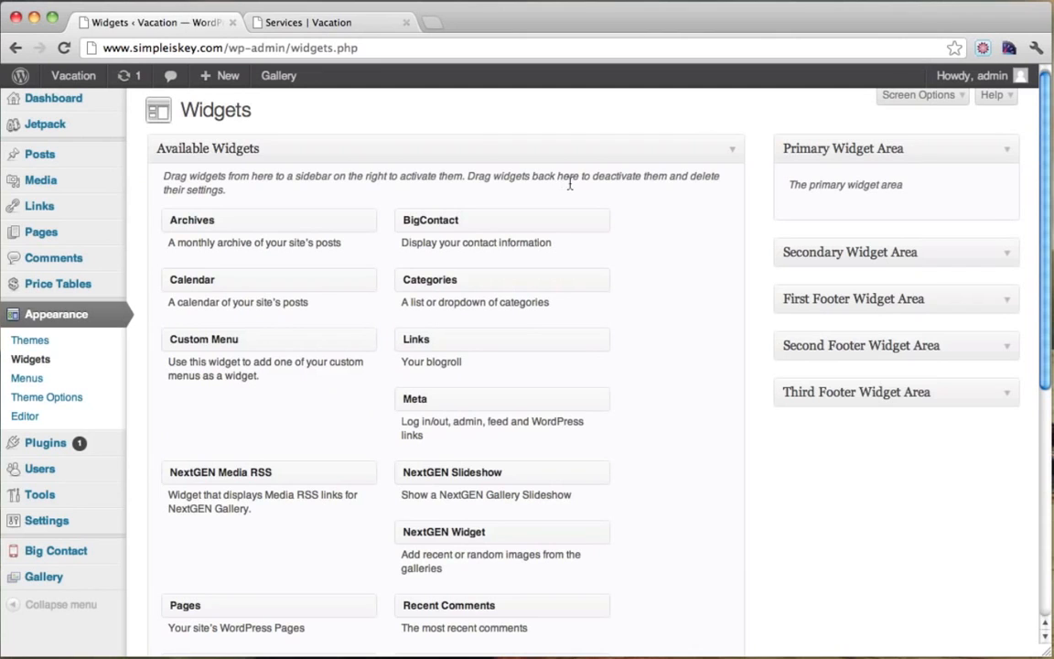
Step: Add a Text widget to the Primary Widget Area with the title "Hello" and the text "Hi!", and save it
scroll(557, 339, "down", 5)
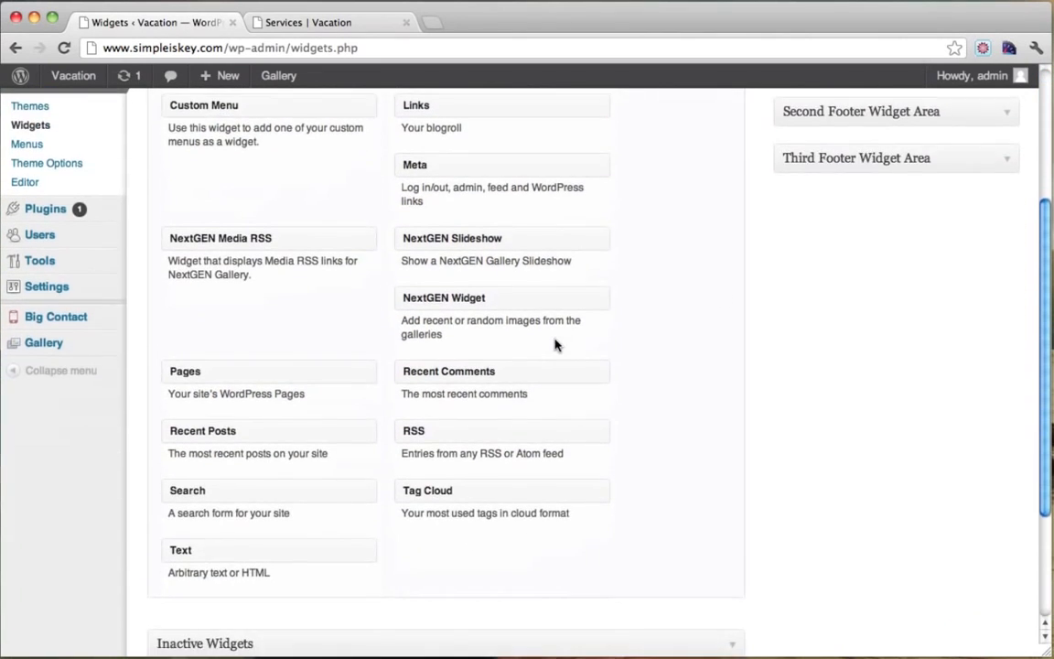
scroll(554, 344, "down", 2)
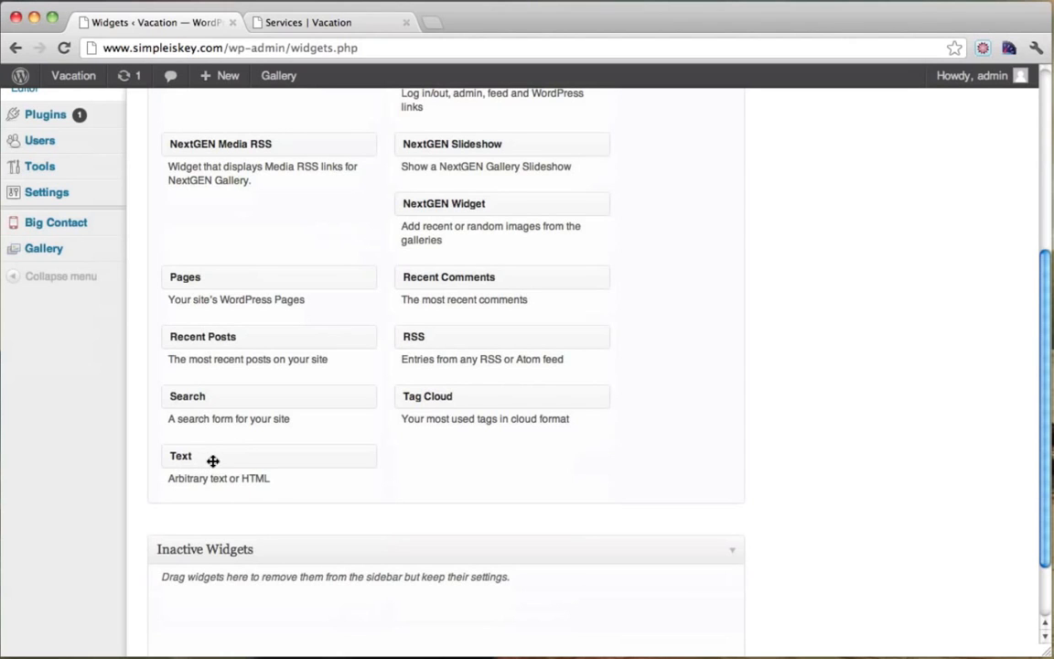
left_click_drag(213, 460, 836, 214)
left_click(674, 266)
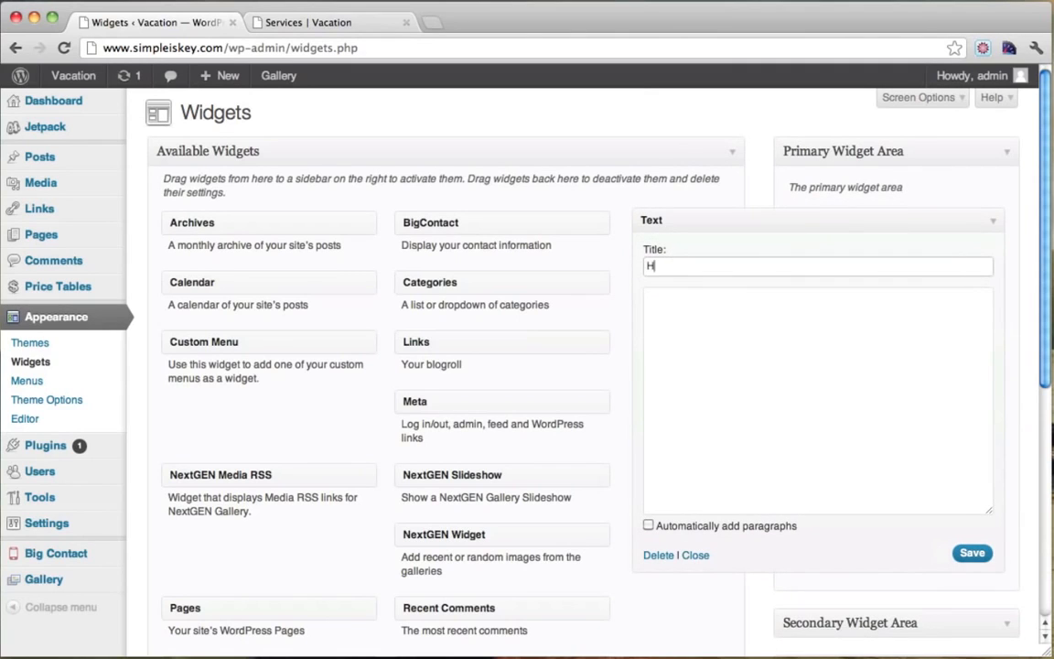
left_click(737, 333)
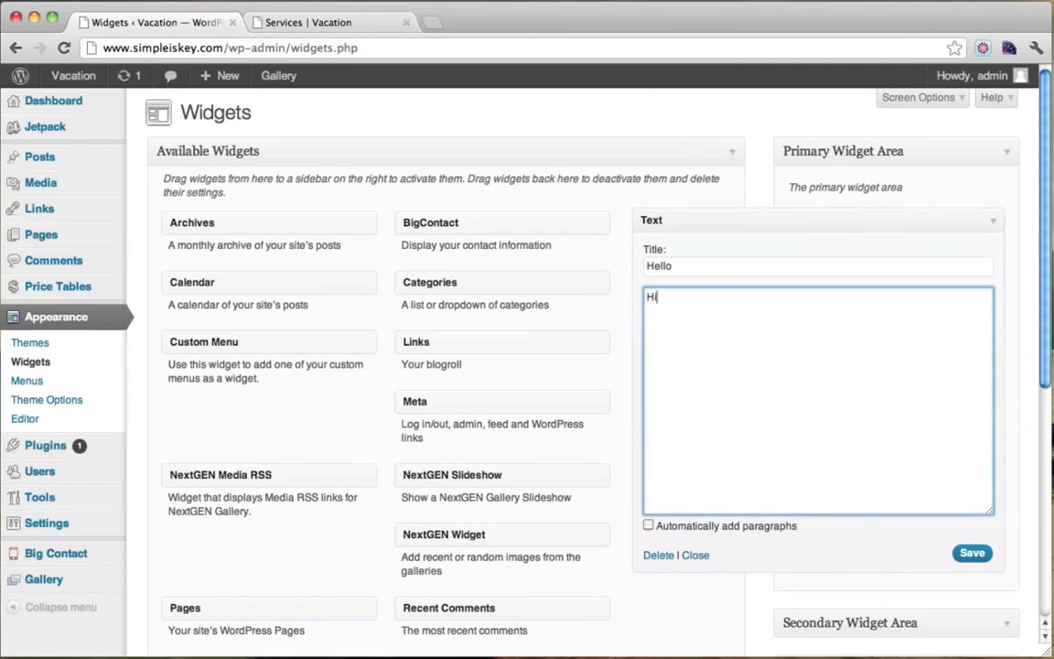
left_click(970, 553)
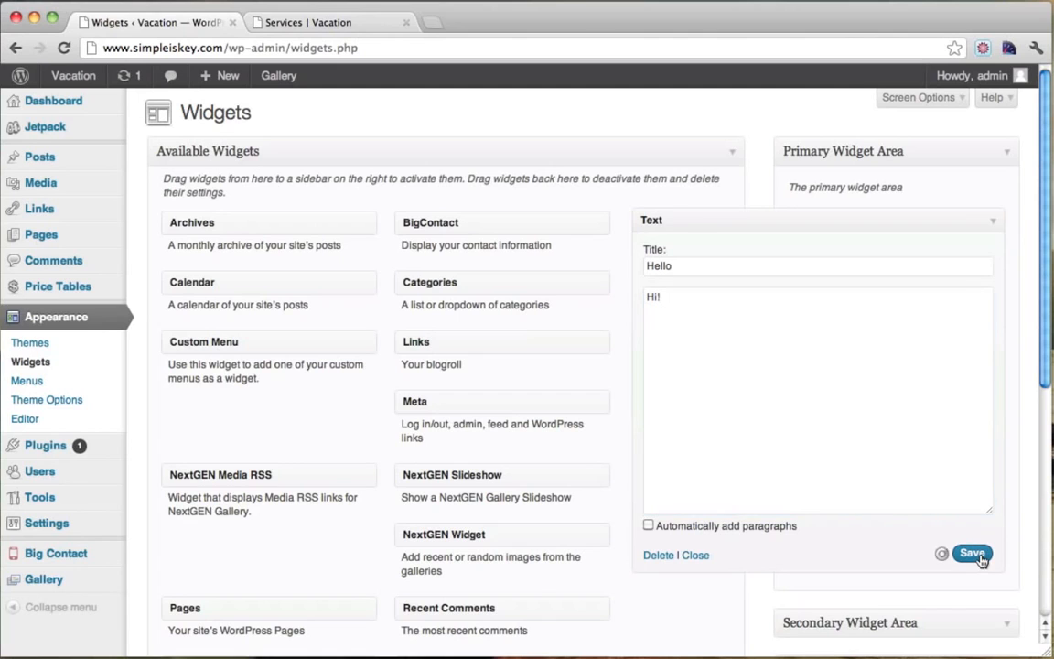
Step: Check the new Text widget in the live Services page's sidebar and return to the Widgets page
left_click(336, 27)
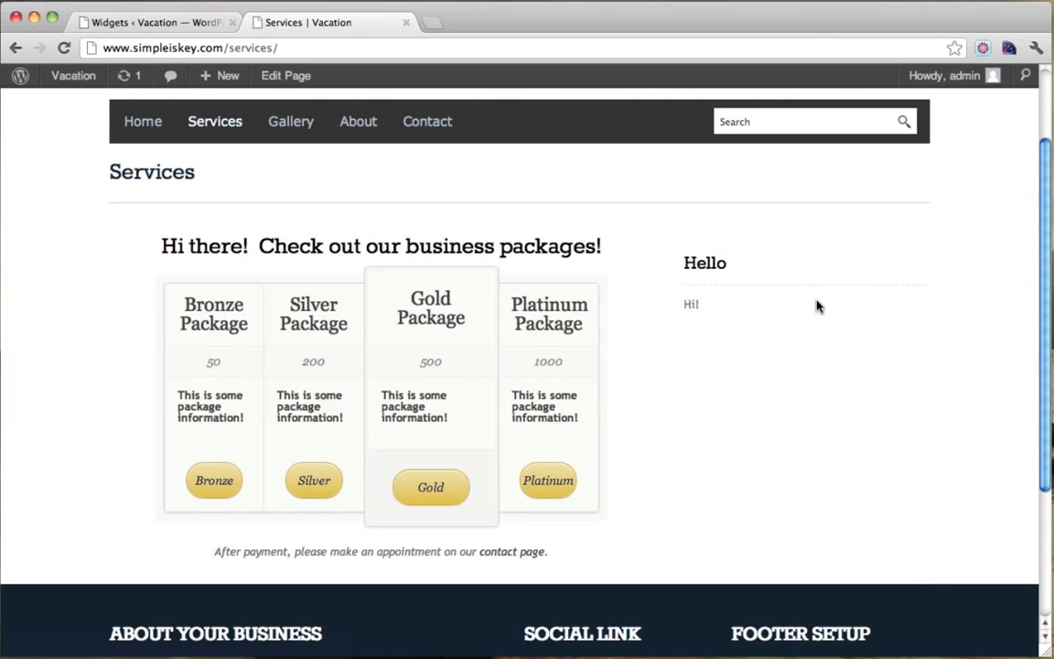
scroll(868, 429, "down", 1)
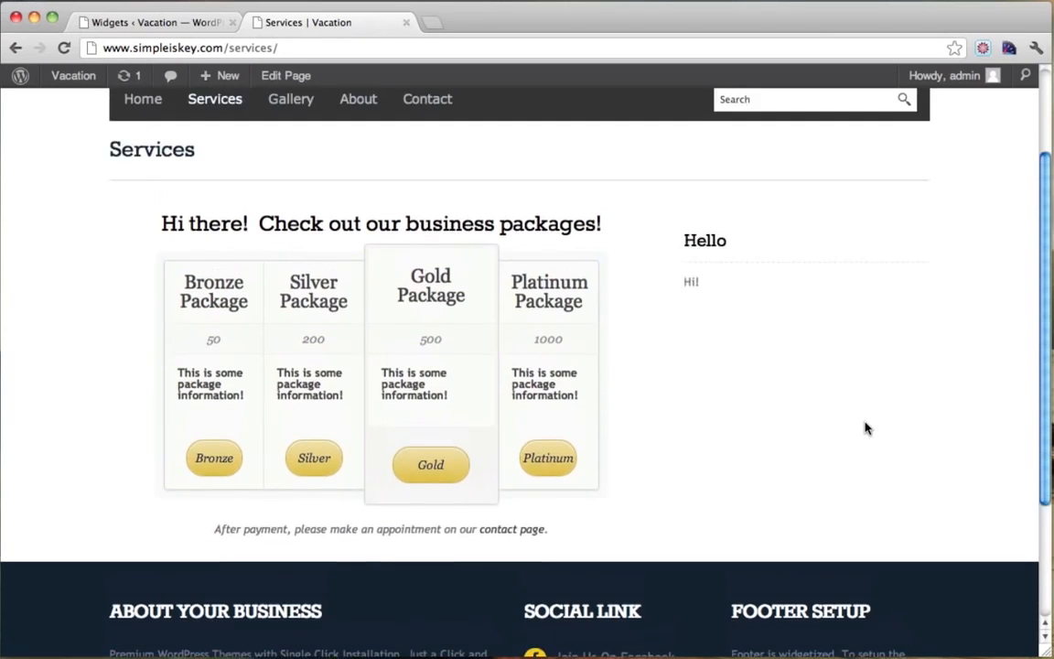
scroll(869, 428, "up", 3)
scroll(859, 449, "down", 1)
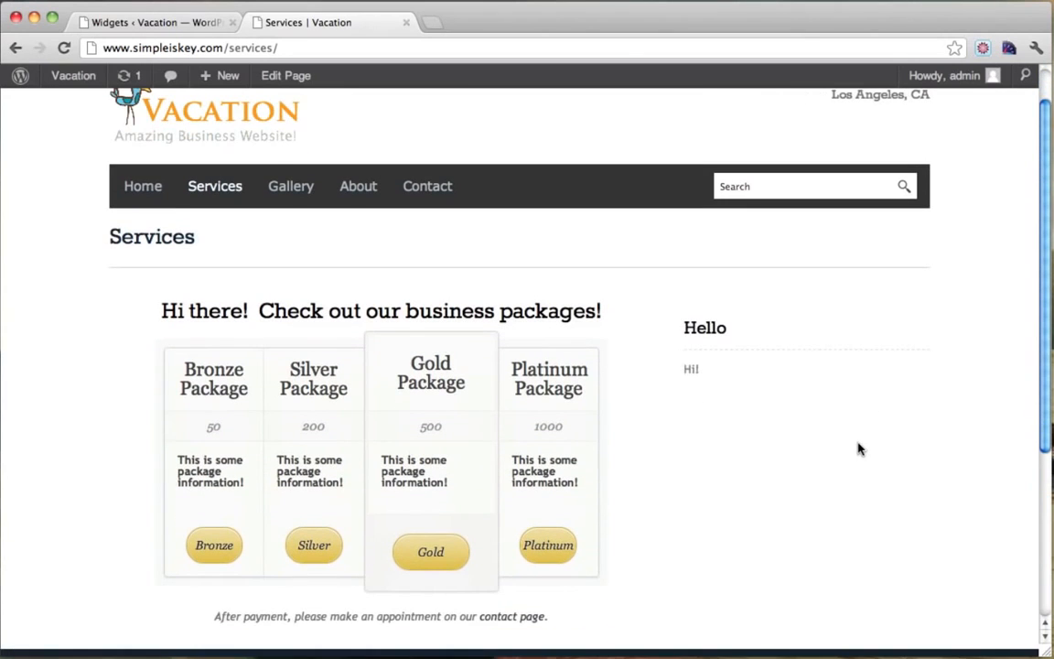
left_click(170, 30)
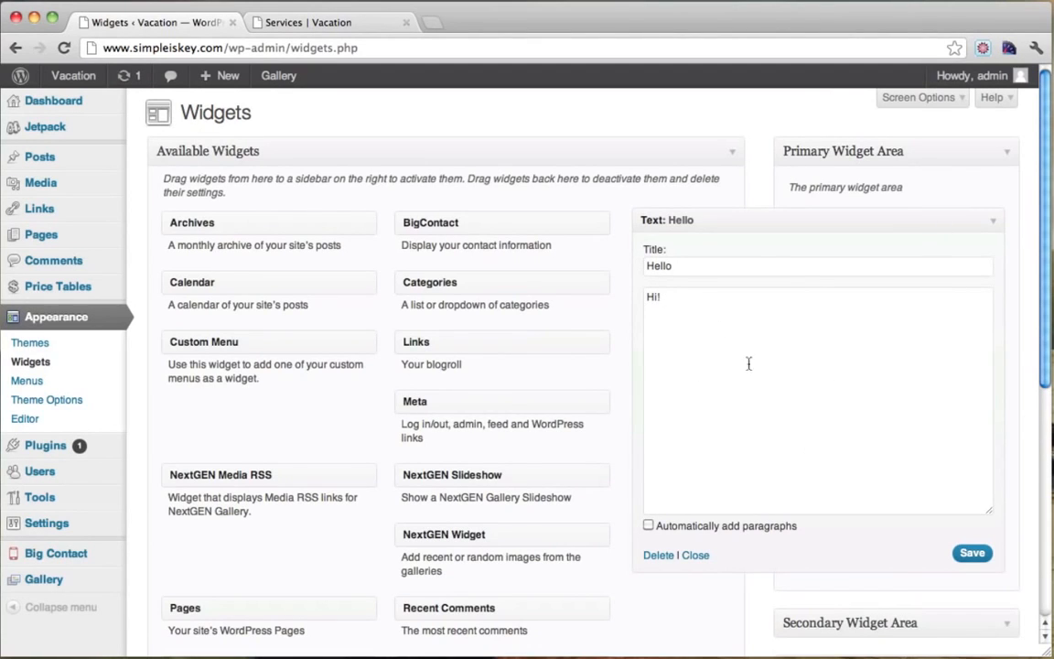
left_click_drag(735, 315, 636, 295)
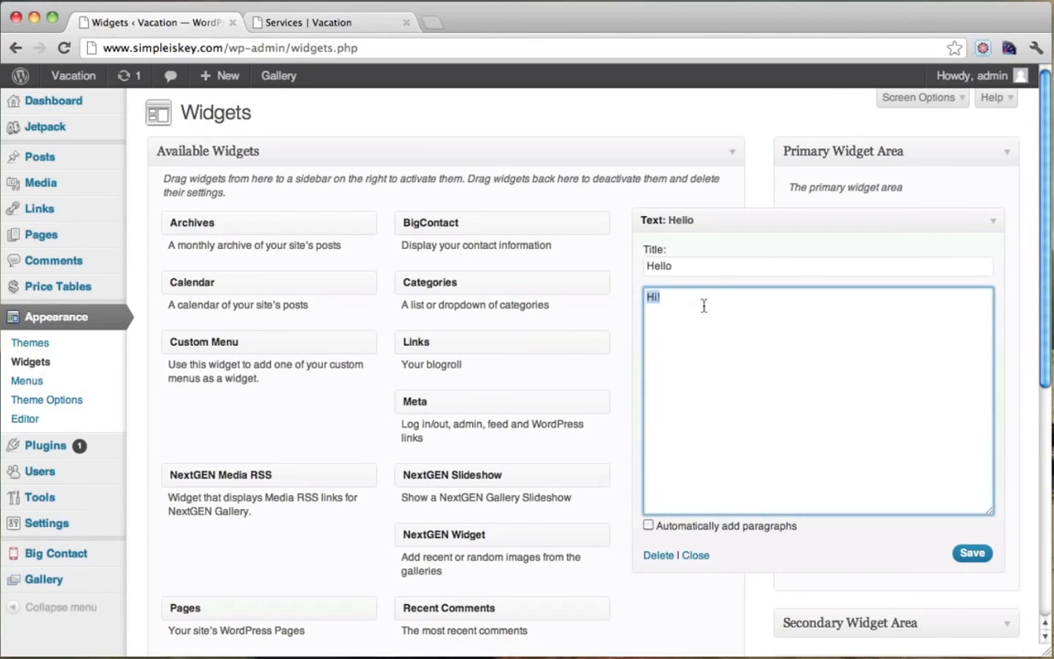
left_click(710, 305)
left_click(991, 221)
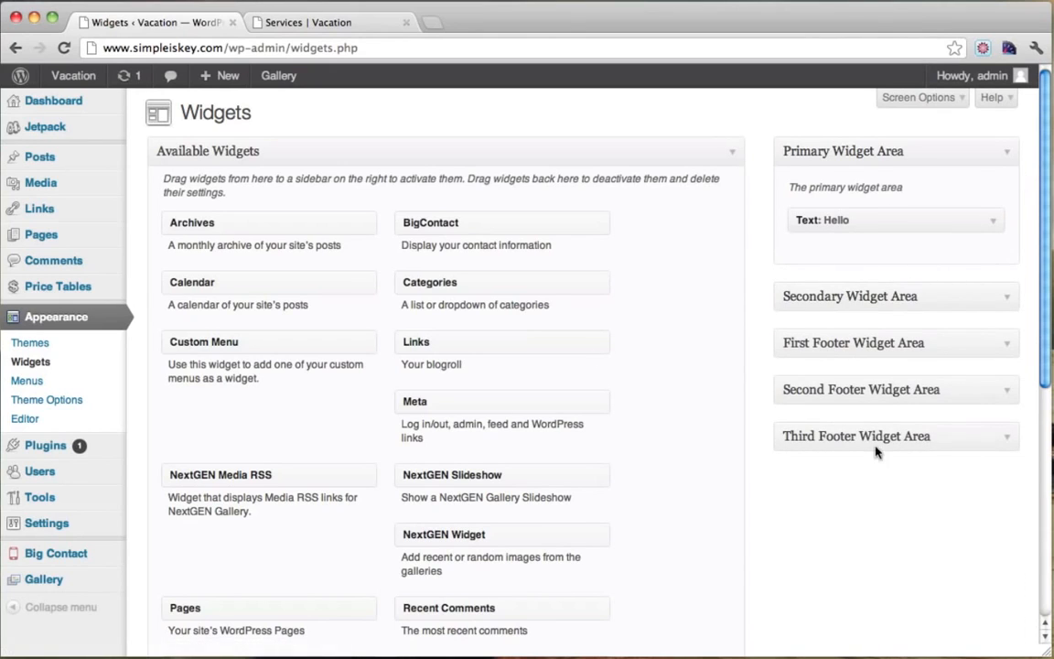
left_click(992, 223)
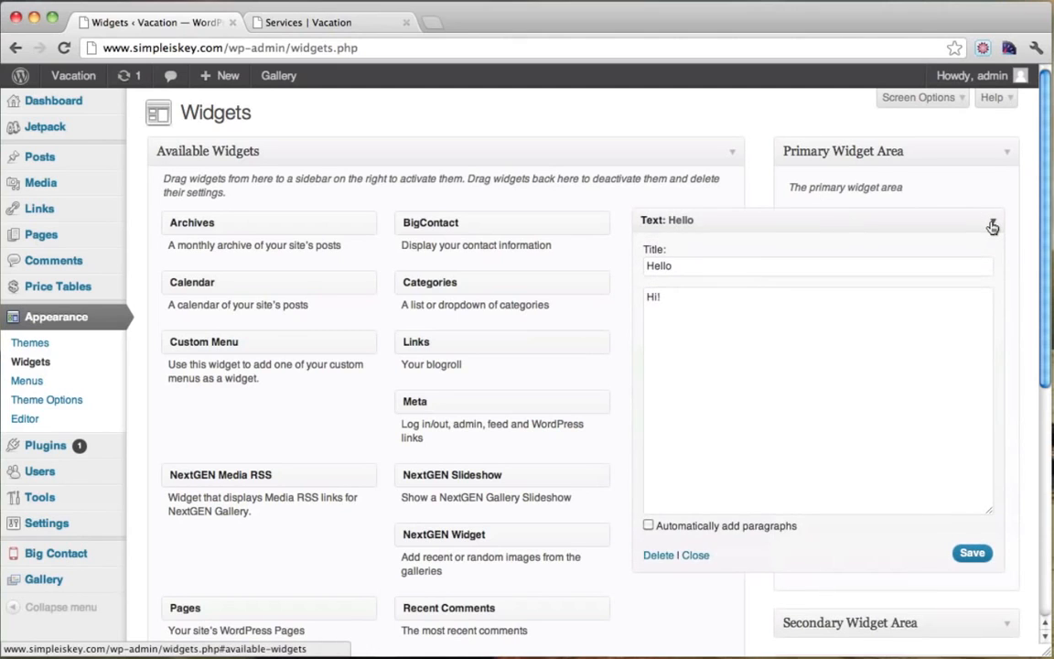
left_click(992, 225)
left_click(993, 225)
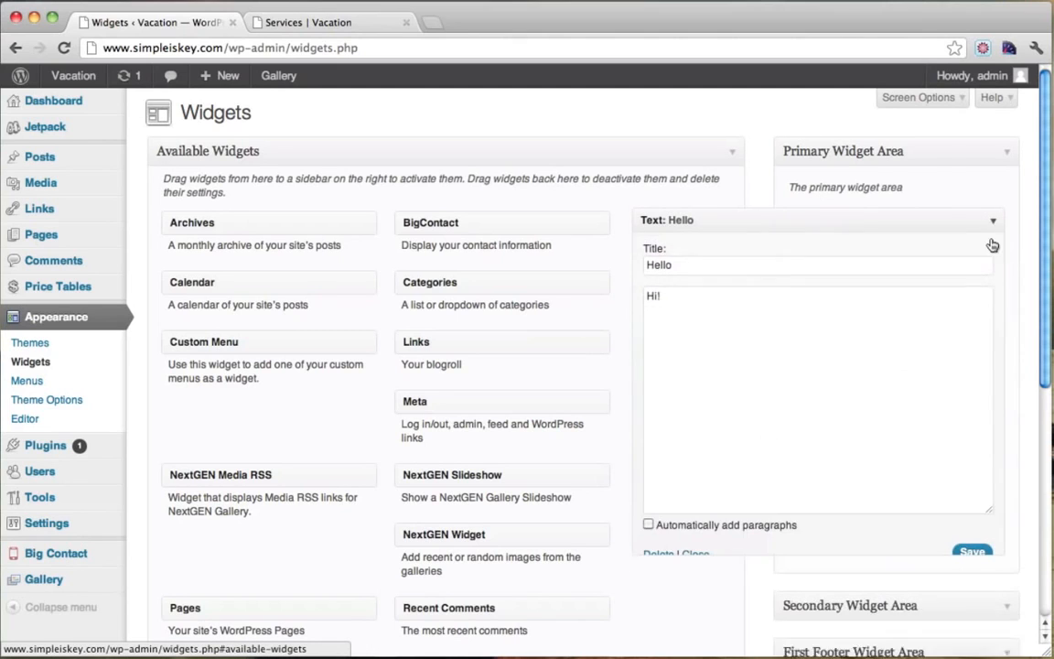
left_click(699, 332)
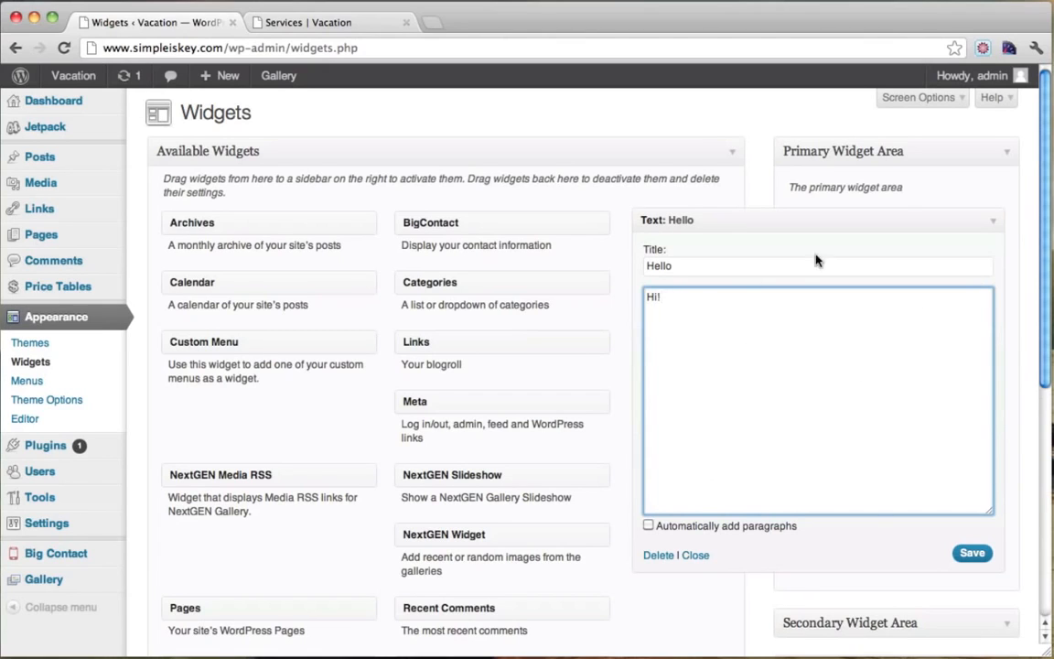
Step: Collapse the Text widget's settings and open the page for adding new plugins
left_click(994, 222)
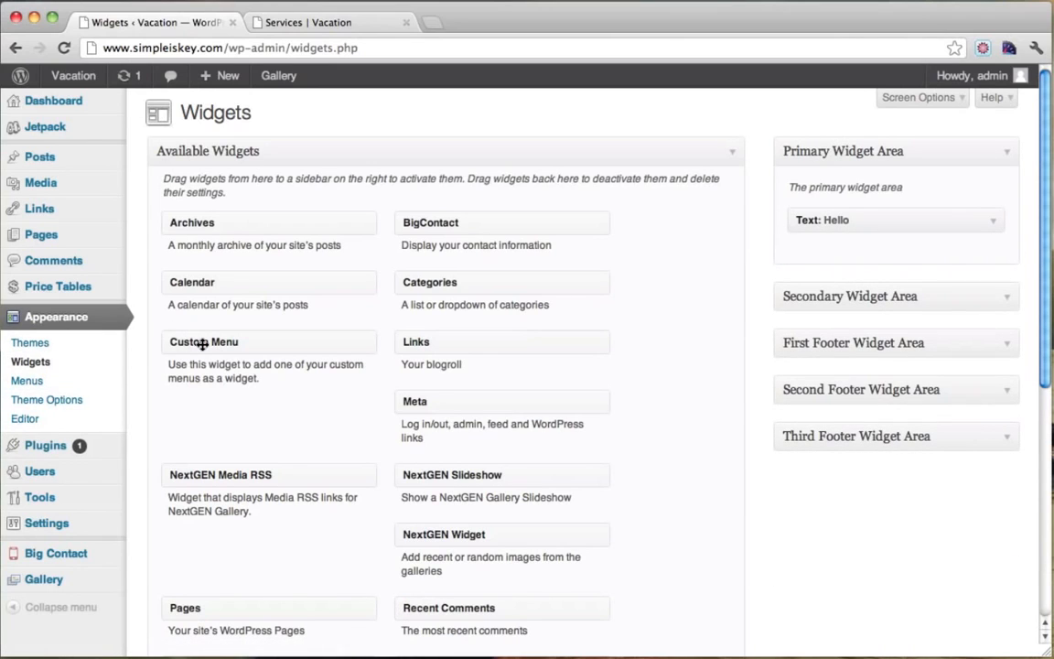
mouse_move(66, 452)
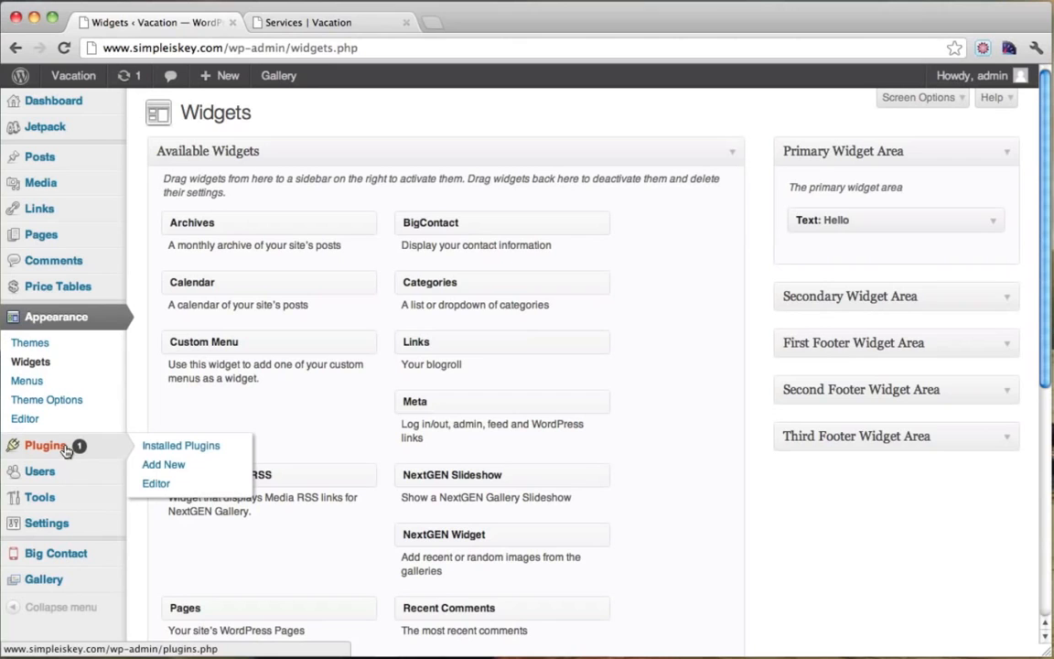
left_click(167, 468)
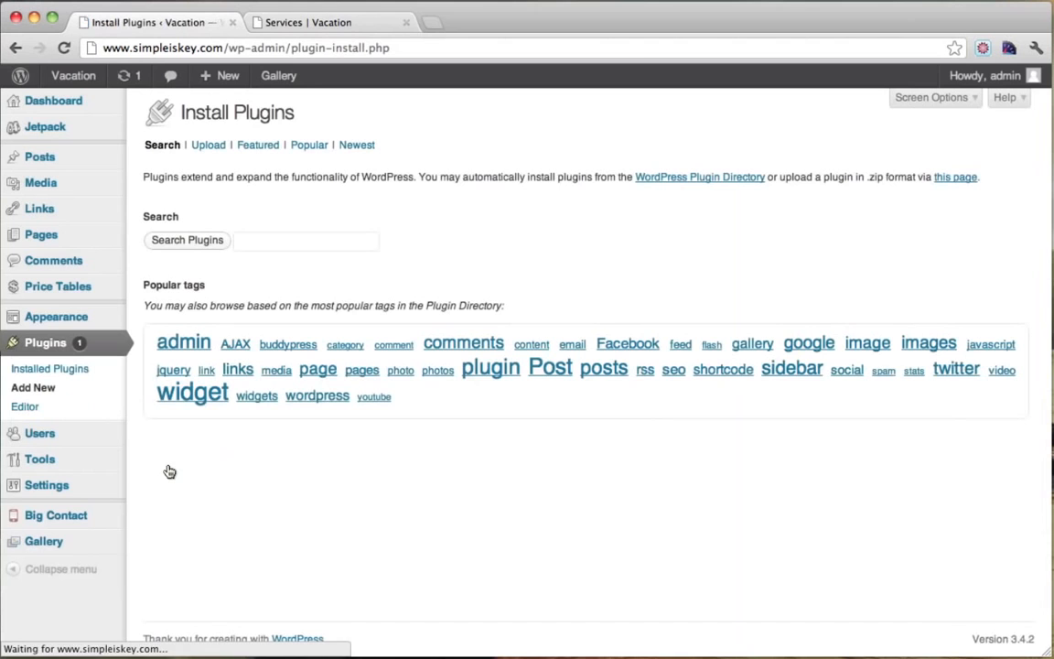
Step: Search the plugin directory for "black"
left_click(284, 240)
type("bac")
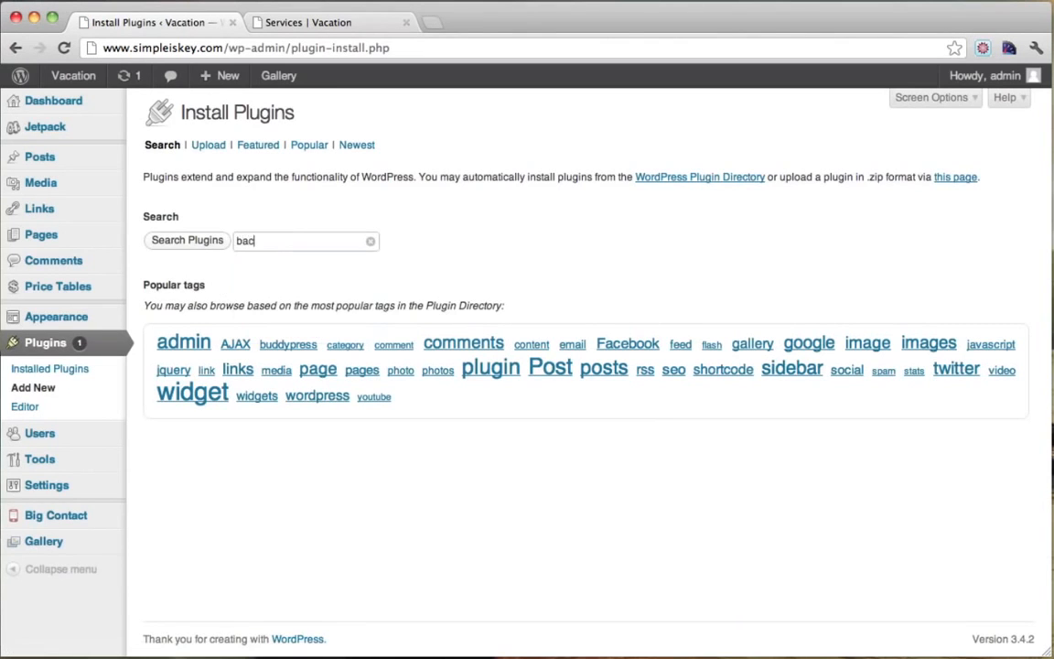
key("BackSpace")
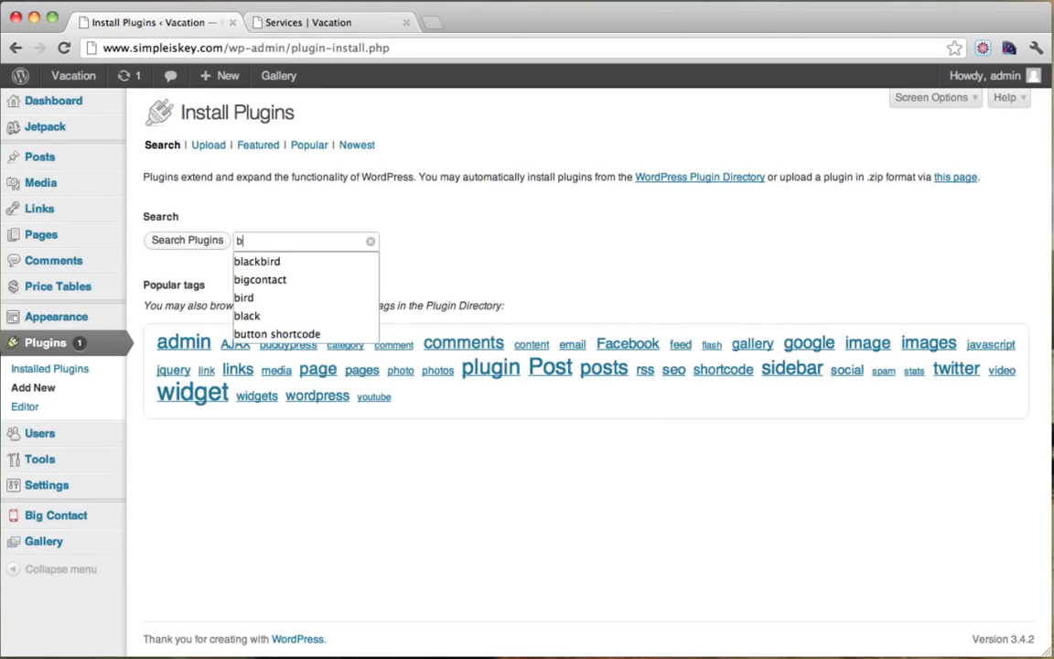
type("lack")
left_click(185, 239)
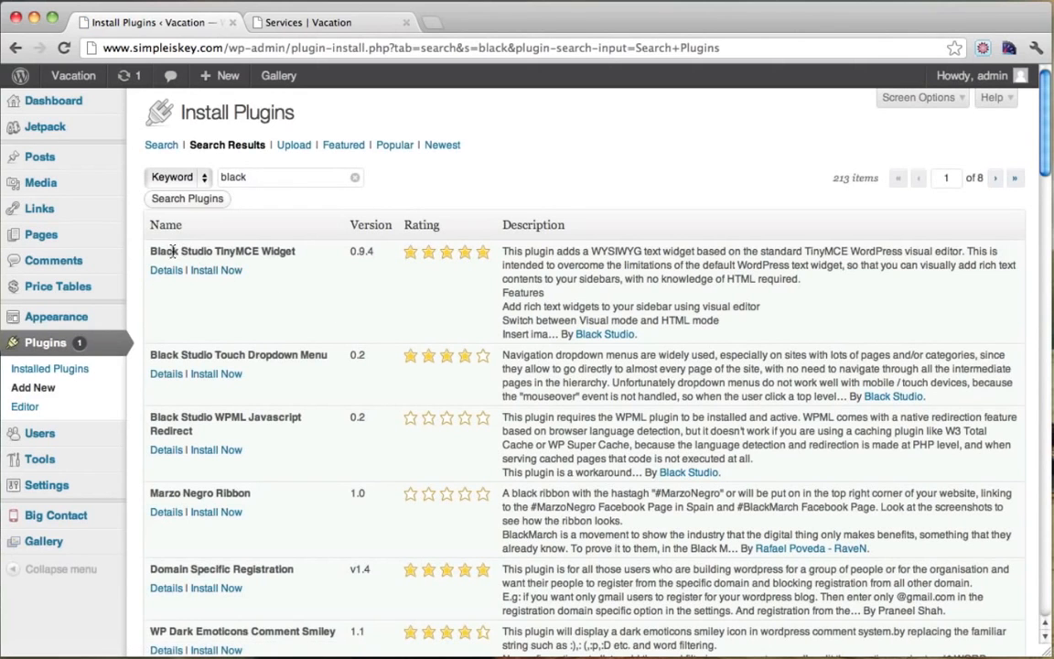
Step: Install the Black Studio TinyMCE Widget plugin from the search results and activate it
left_click_drag(172, 253, 294, 253)
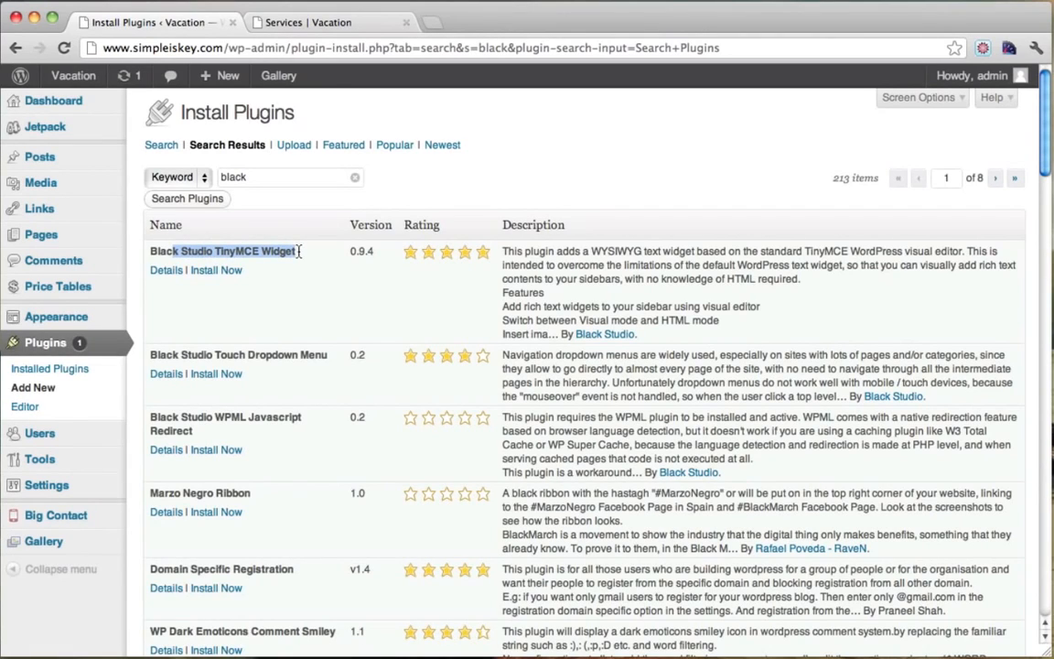
left_click(298, 250)
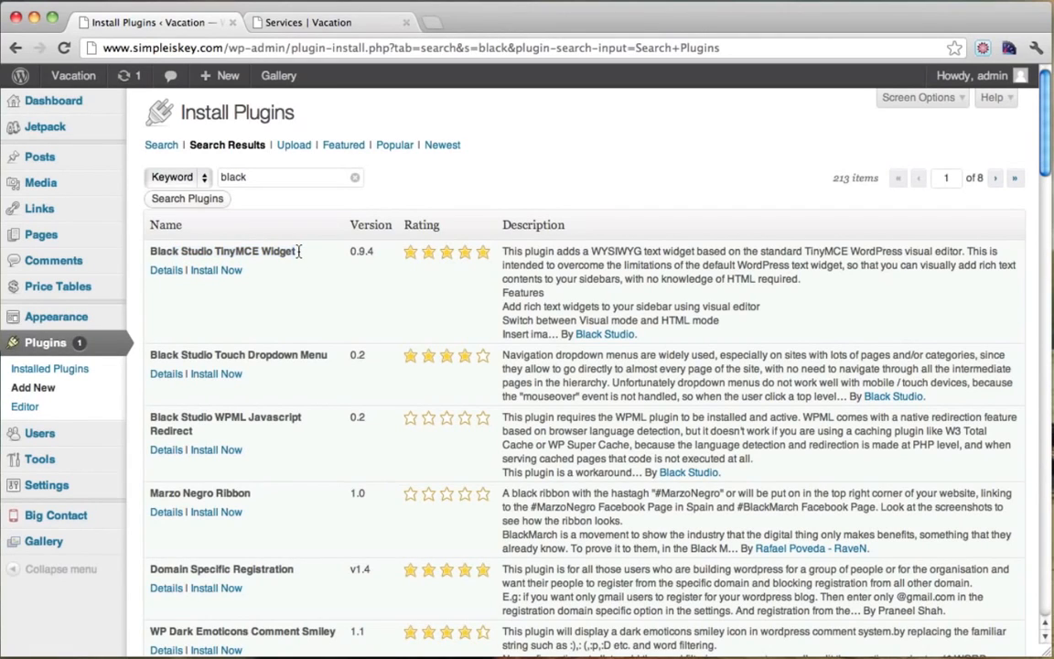
left_click(228, 273)
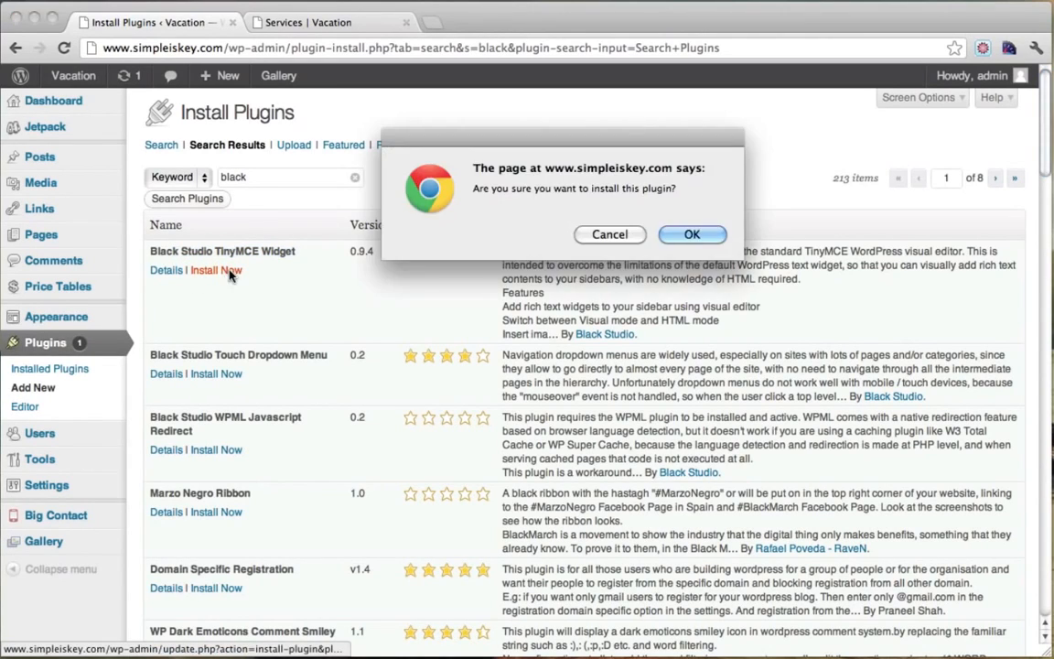
left_click(692, 234)
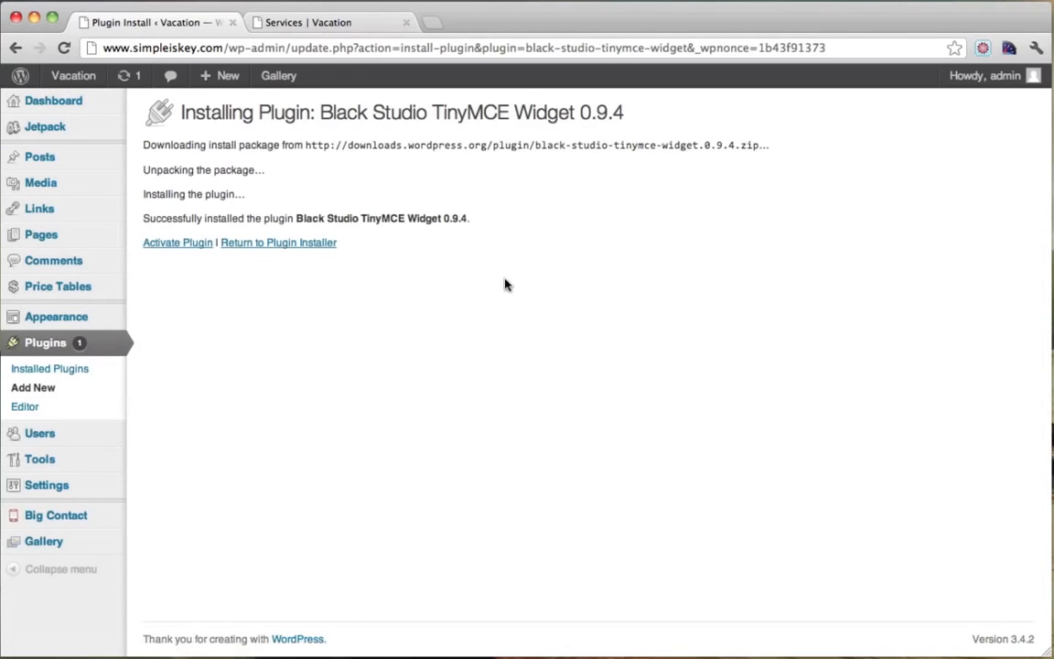
left_click(155, 243)
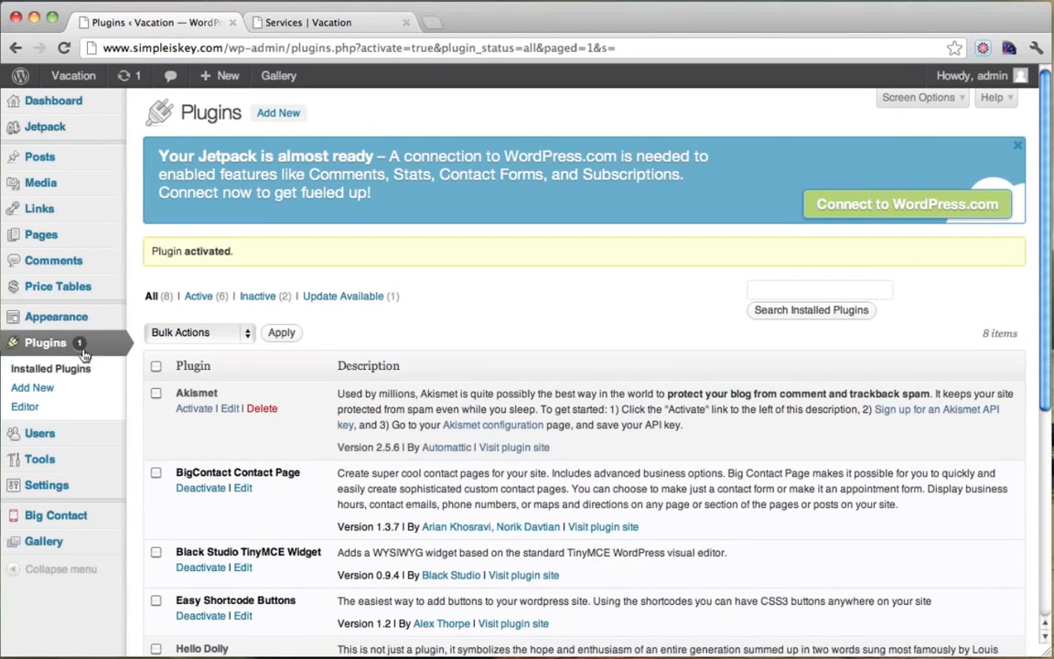
Step: Return to the Widgets page and delete the "Hello" Text widget from the Primary Widget Area
mouse_move(18, 320)
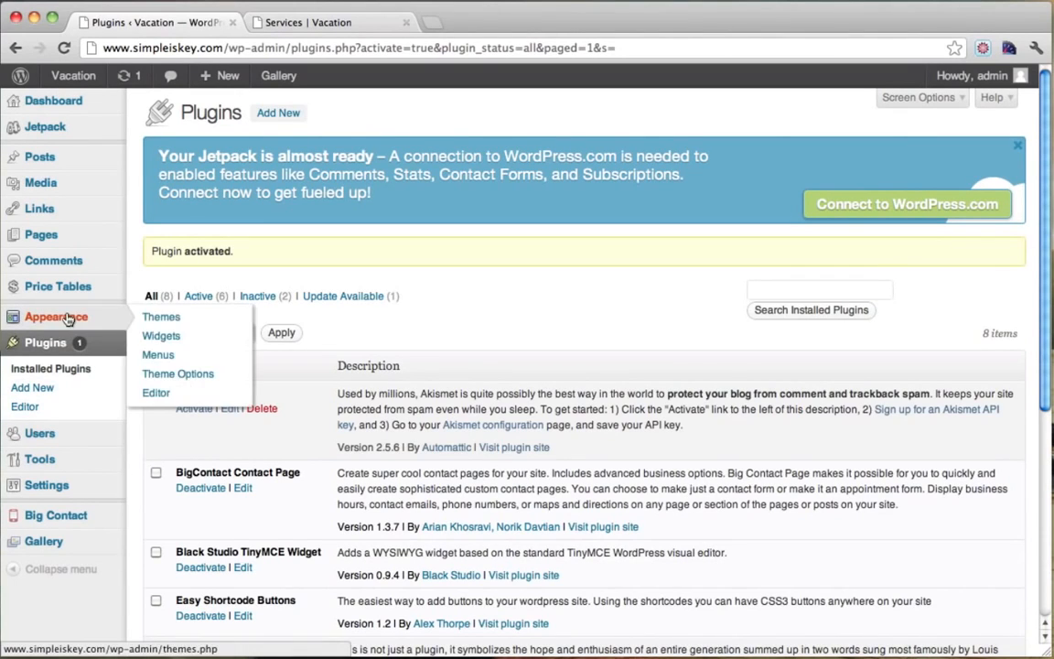
left_click(168, 340)
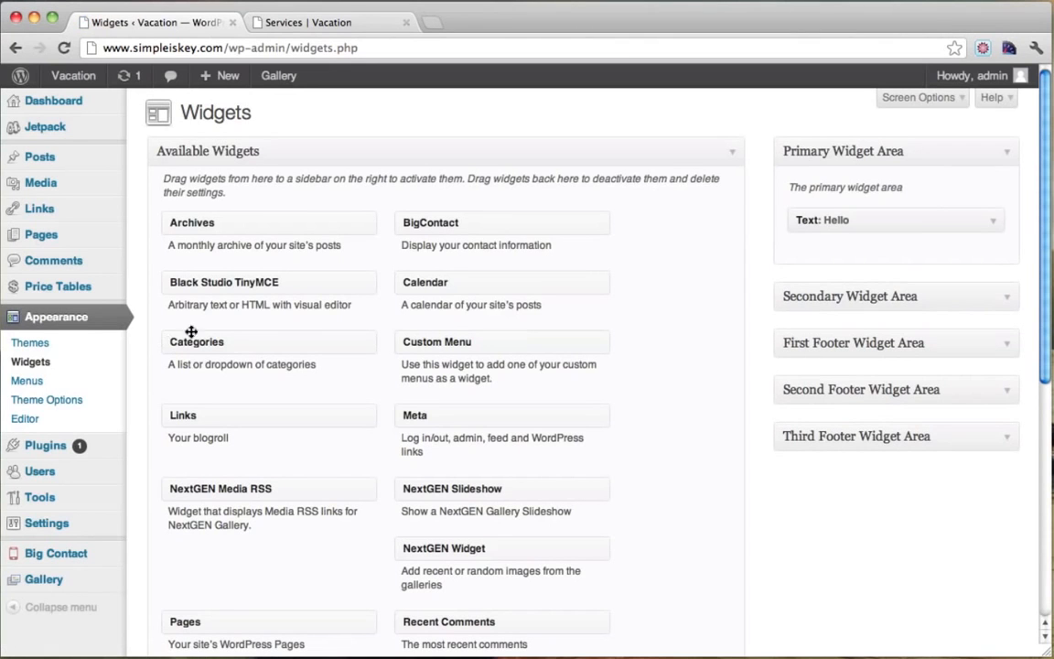
left_click(993, 223)
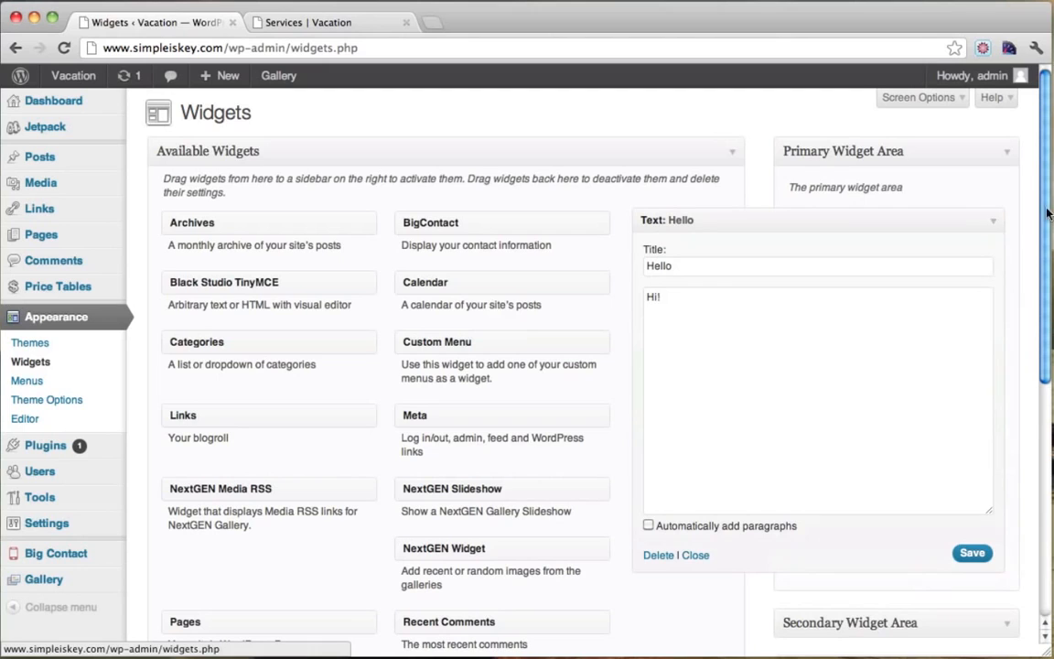
left_click(990, 225)
left_click(990, 224)
left_click(659, 555)
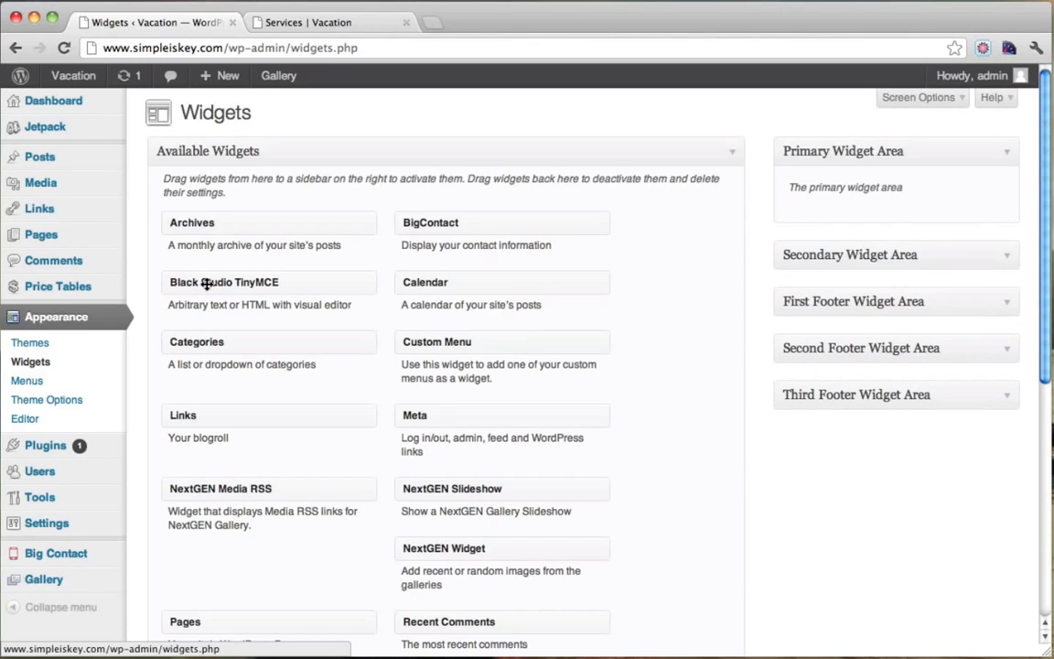
Step: Add a Black Studio TinyMCE widget to the Primary Widget Area and enter a greeting with the owner's first name as its content
left_click_drag(207, 283, 829, 205)
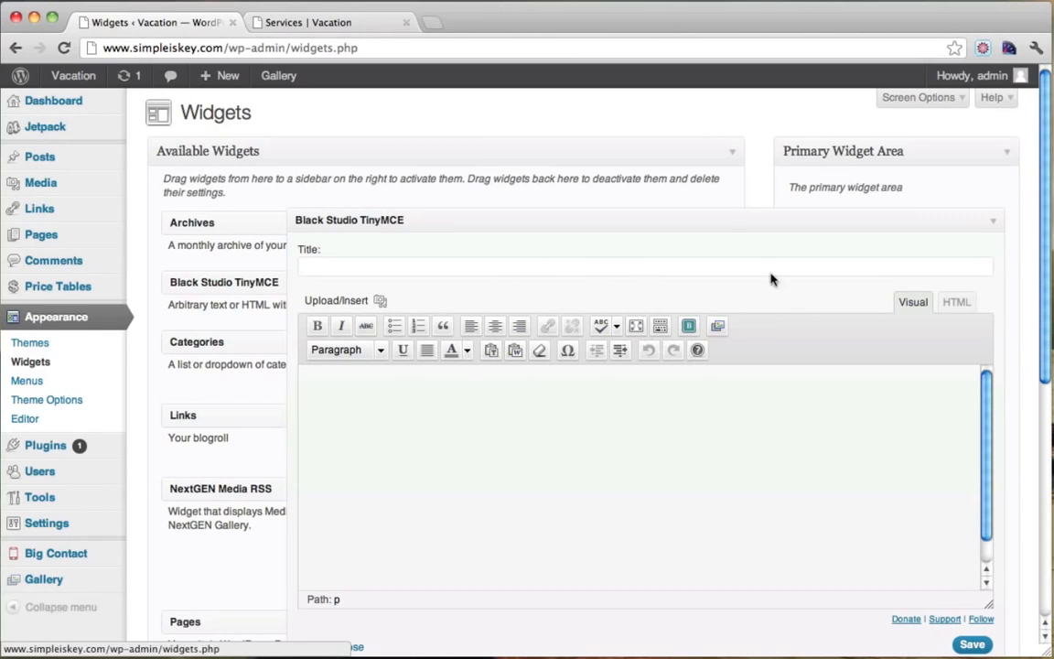
left_click(403, 266)
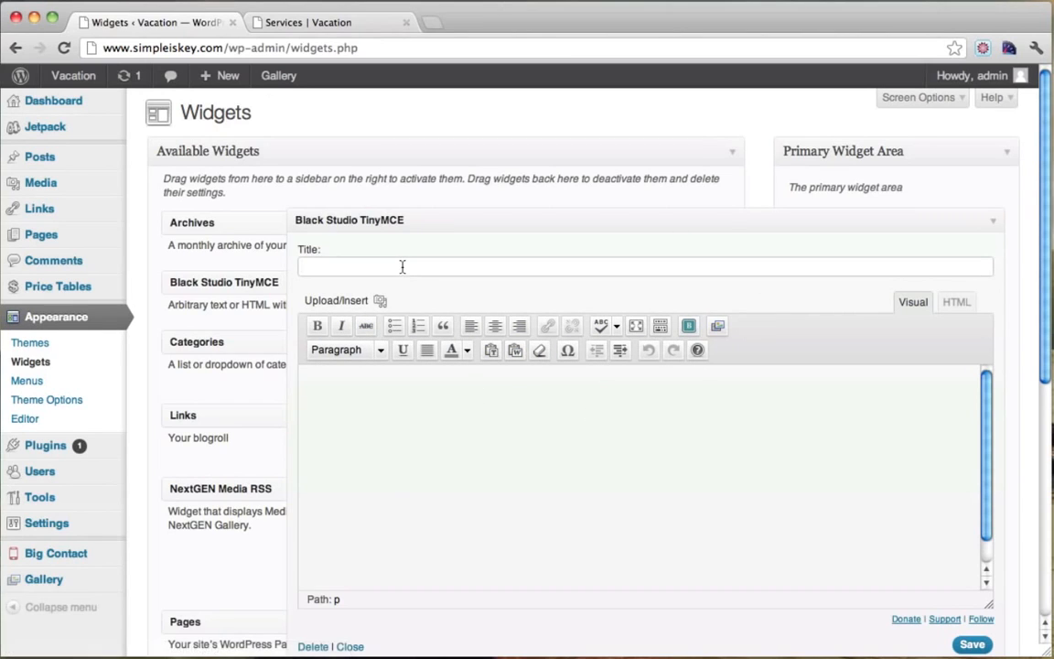
left_click(370, 438)
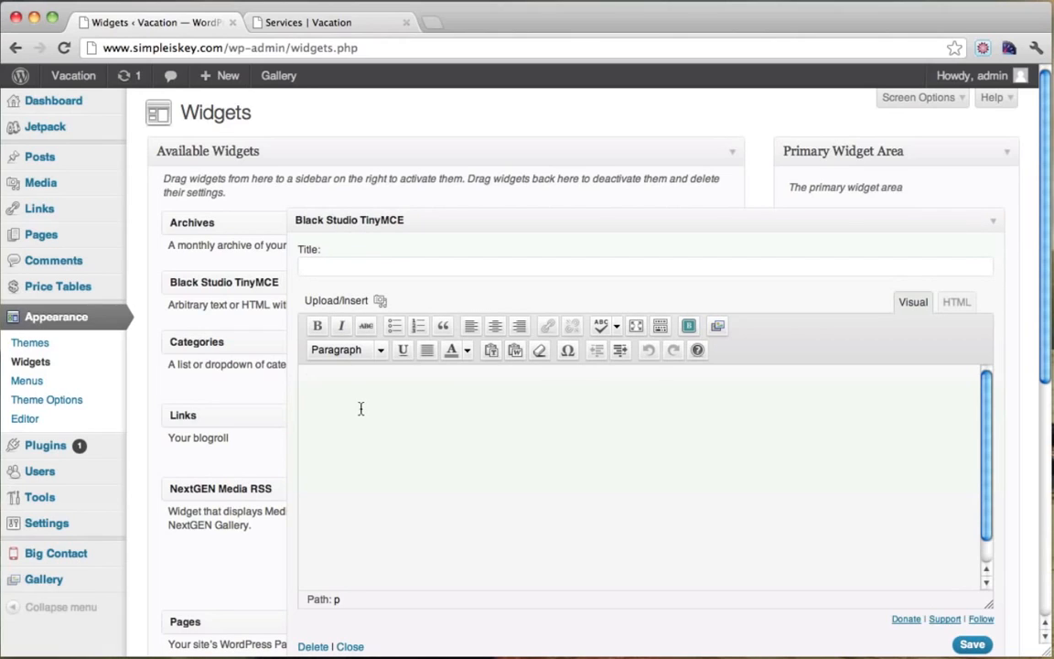
type("Ho")
Step: Format the greeting in the widget as Heading 1 and start a new paragraph below it
left_click_drag(452, 392, 255, 381)
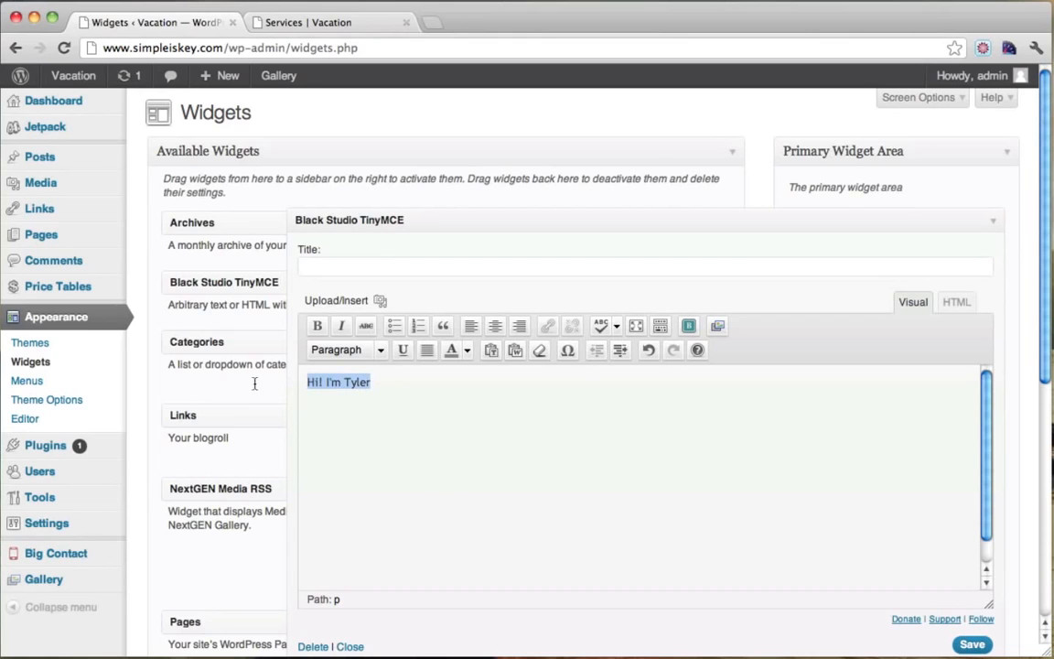
left_click(378, 352)
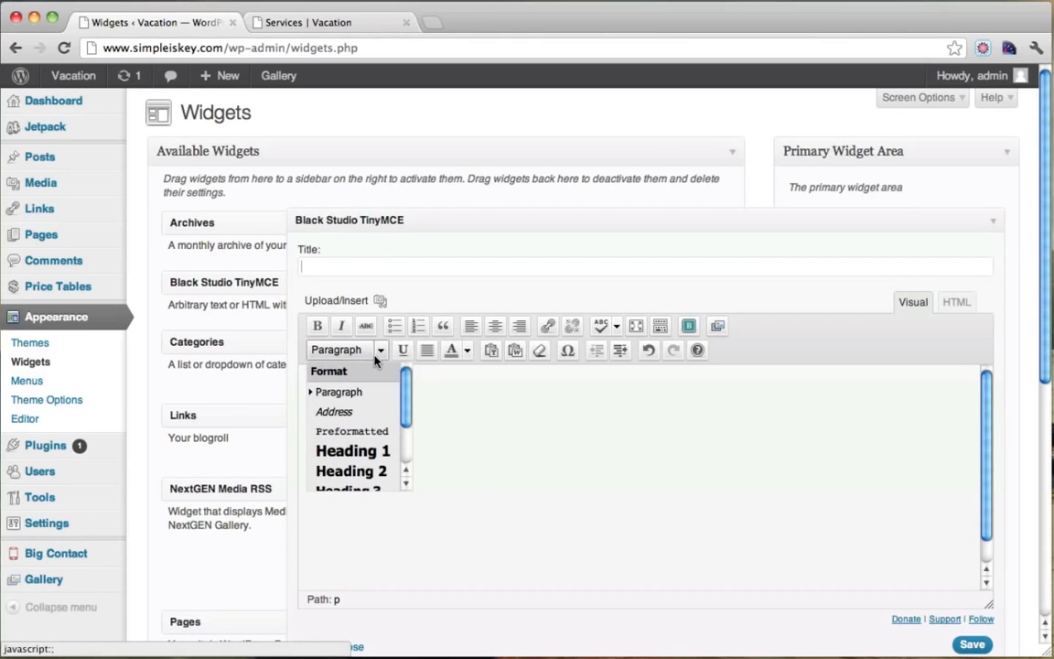
left_click(370, 452)
left_click(457, 409)
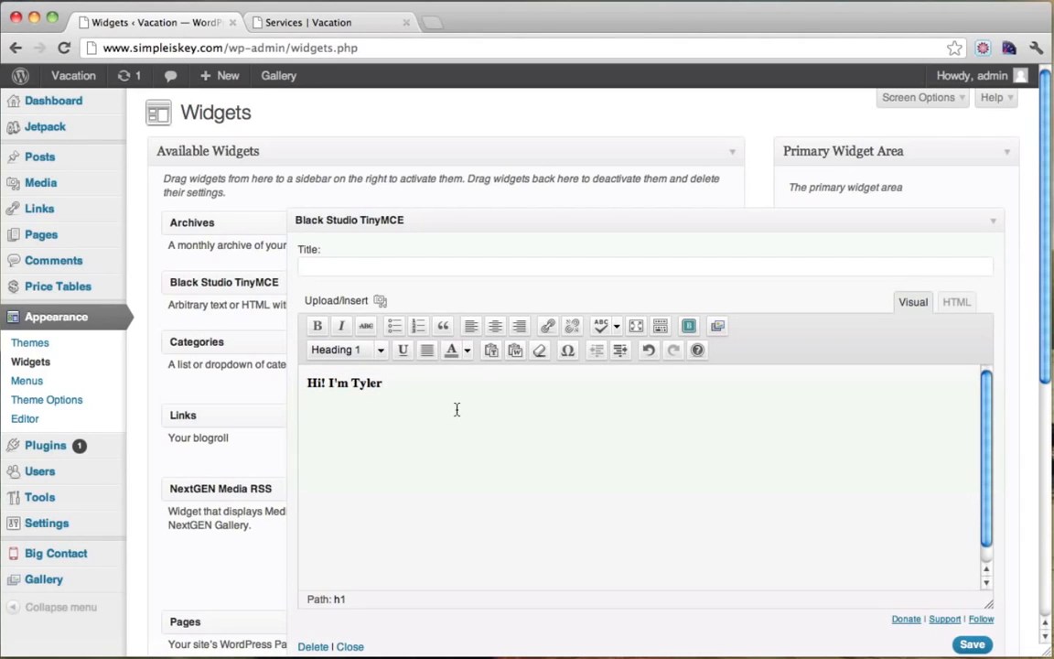
key("Return")
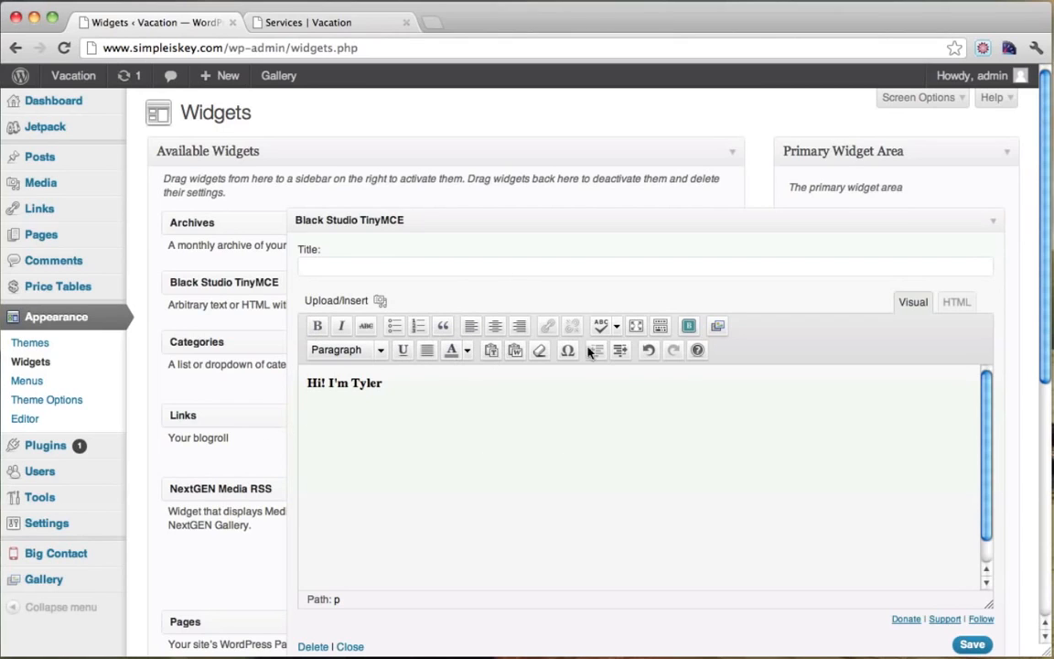
Step: Upload the owner's JPG portrait photo from the Desktop through the widget's media uploader and review its attachment settings
left_click(380, 303)
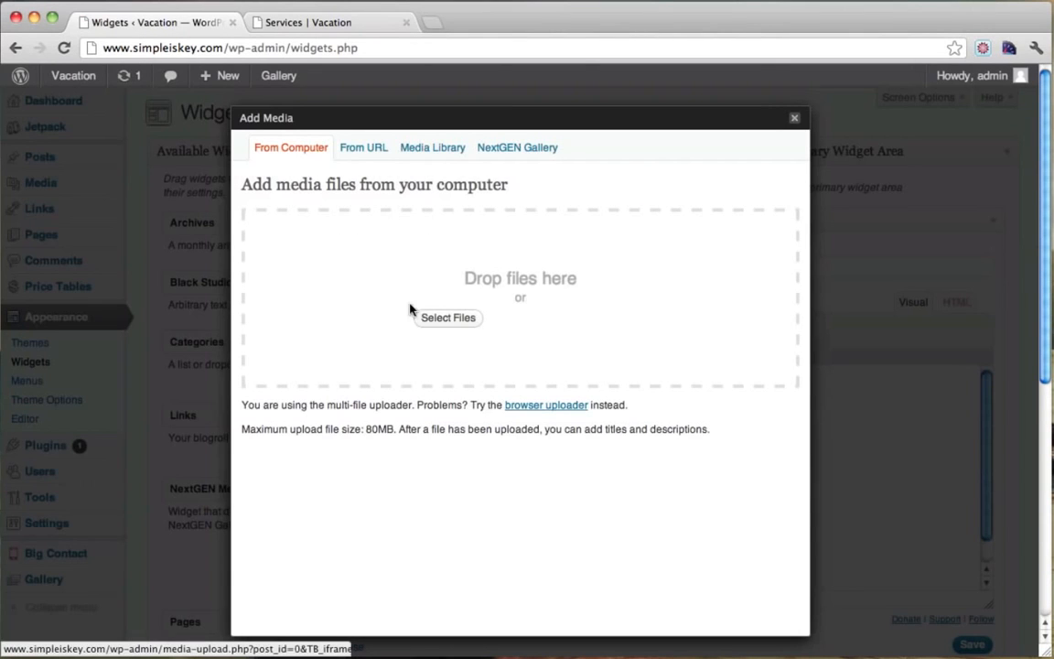
left_click(449, 320)
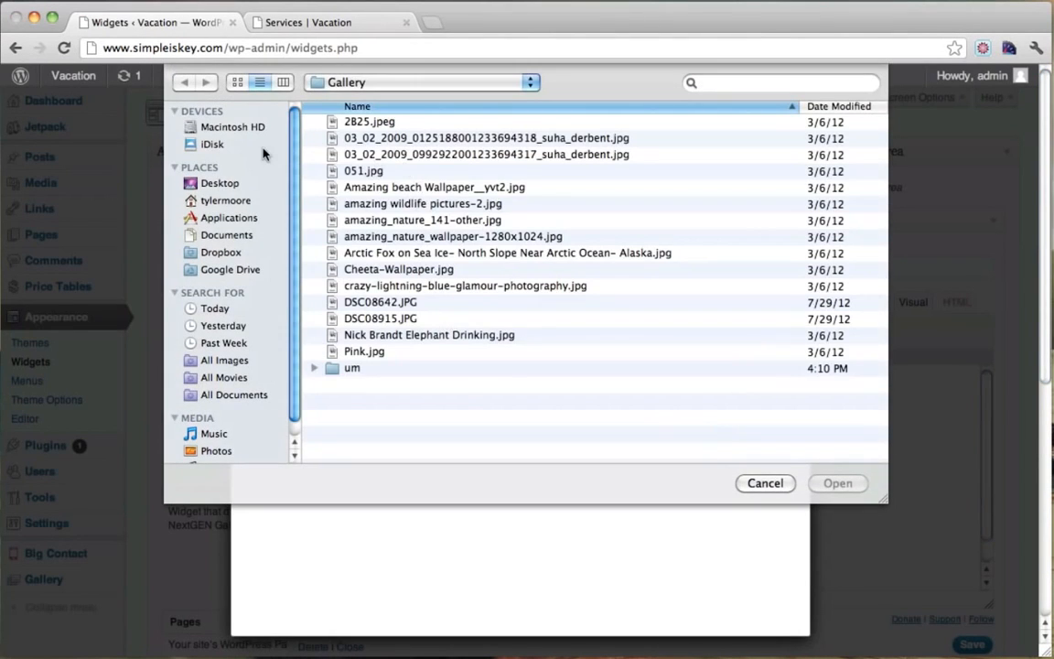
left_click(220, 183)
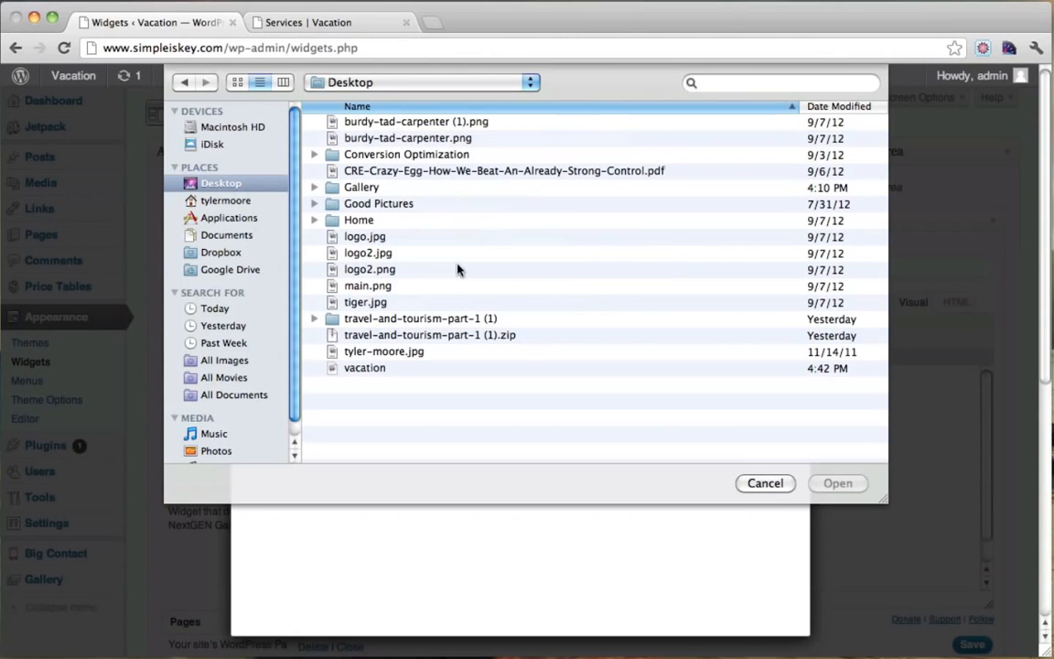
left_click(385, 354)
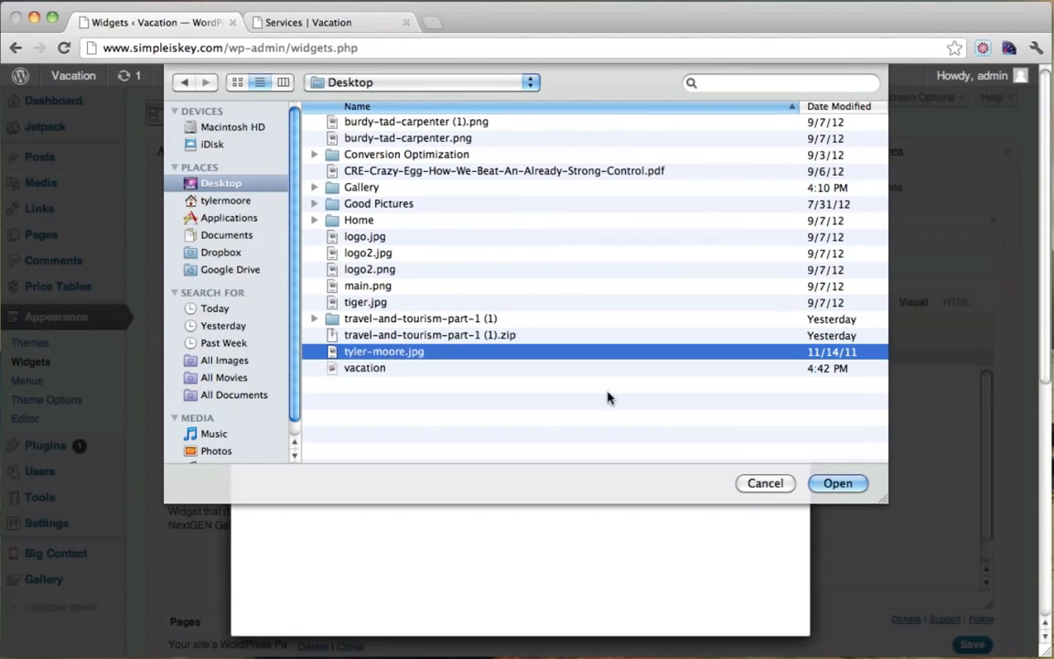
left_click(864, 492)
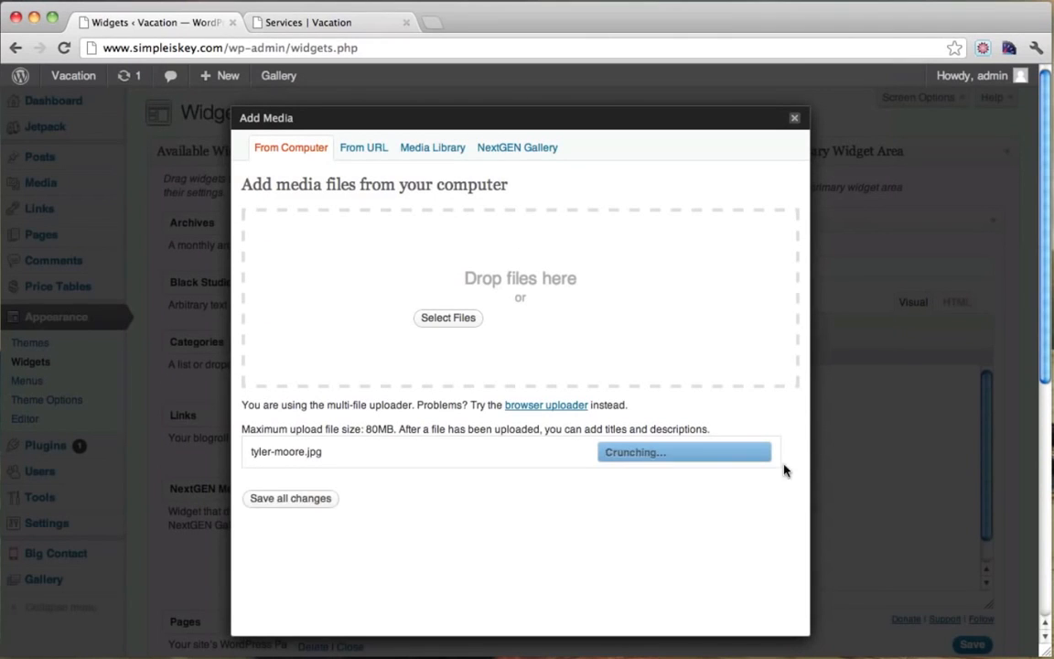
scroll(692, 338, "down", 5)
scroll(692, 339, "down", 5)
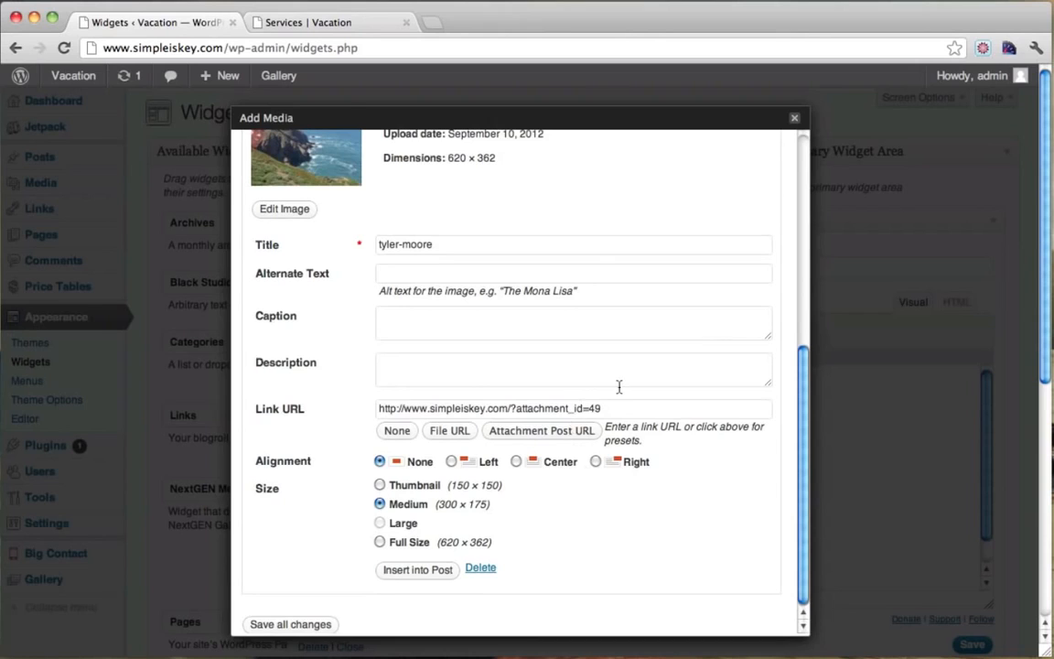
scroll(619, 388, "up", 5)
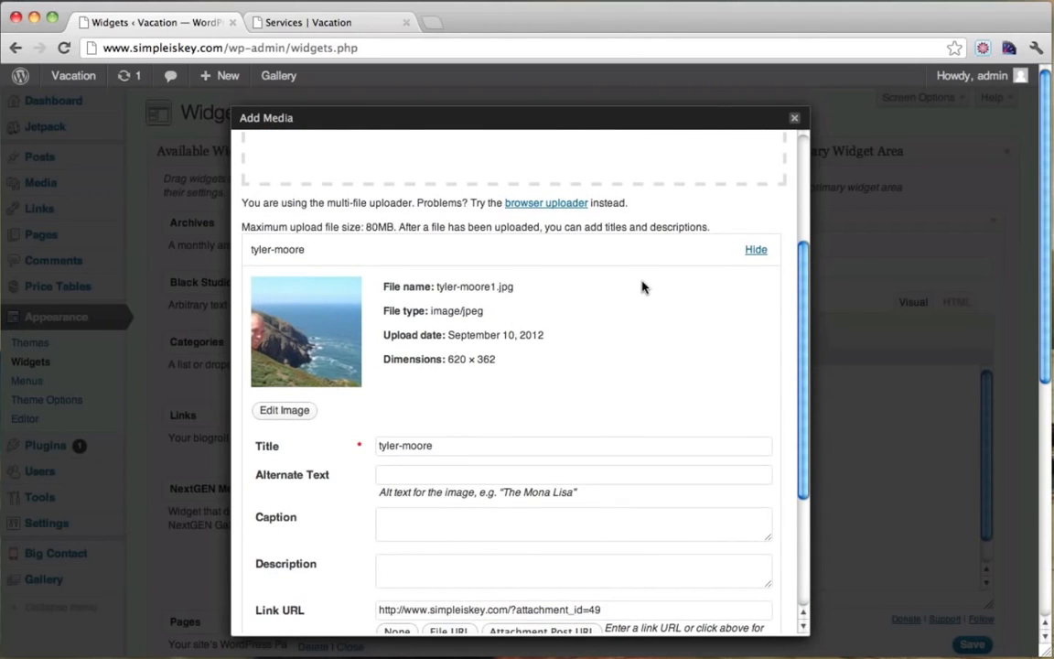
scroll(642, 288, "down", 4)
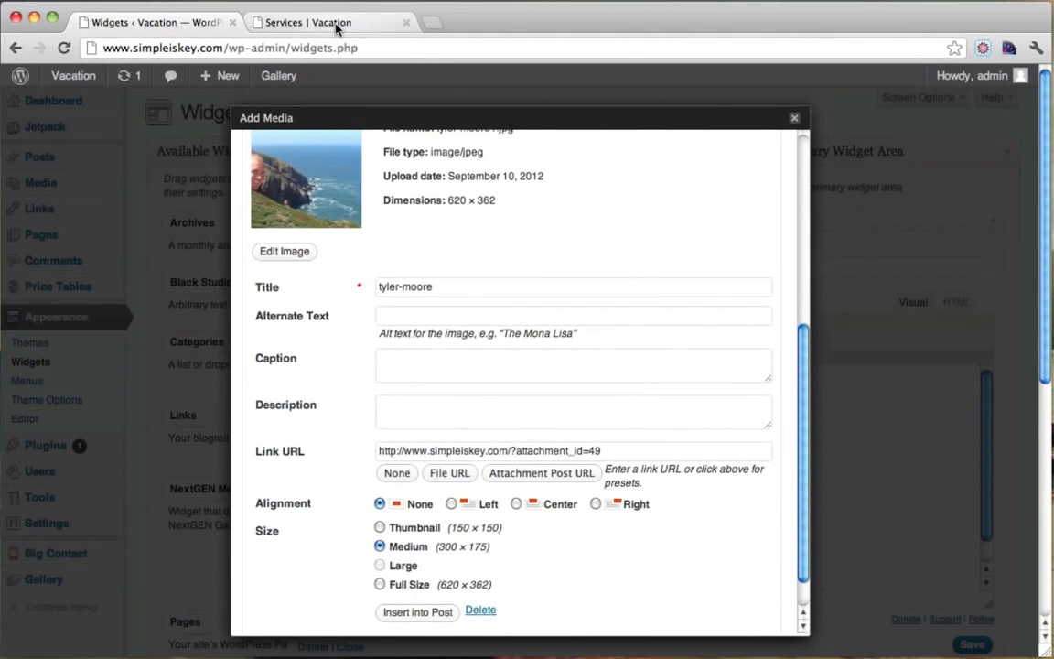
Step: Compare the sidebar space on the live Services page with the uploaded photo's pixel dimensions
left_click(336, 25)
scroll(918, 412, "down", 3)
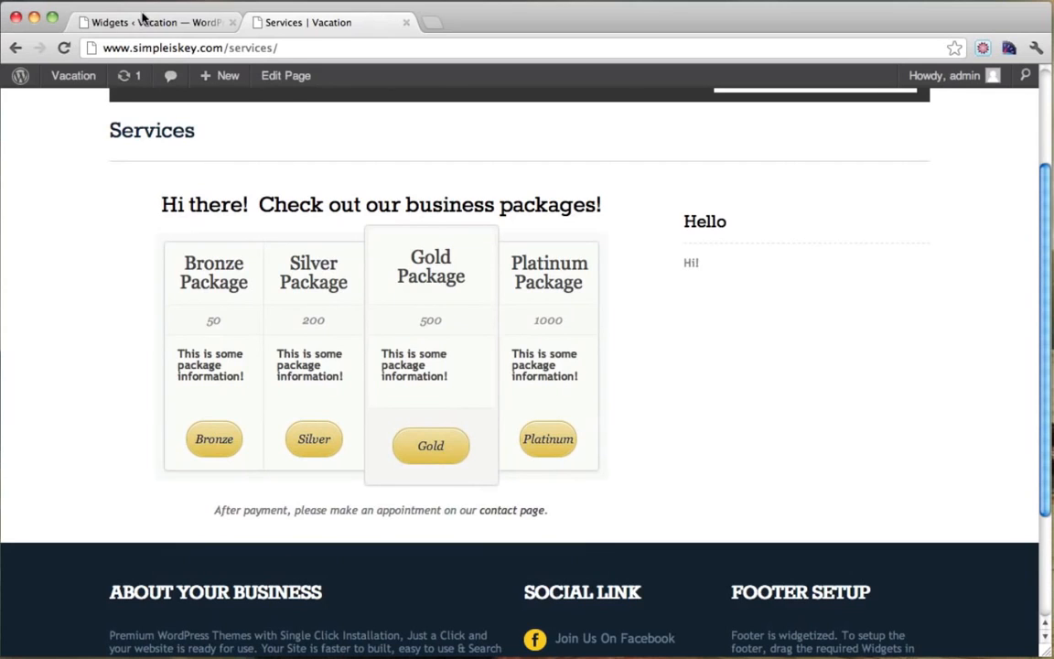
left_click(142, 20)
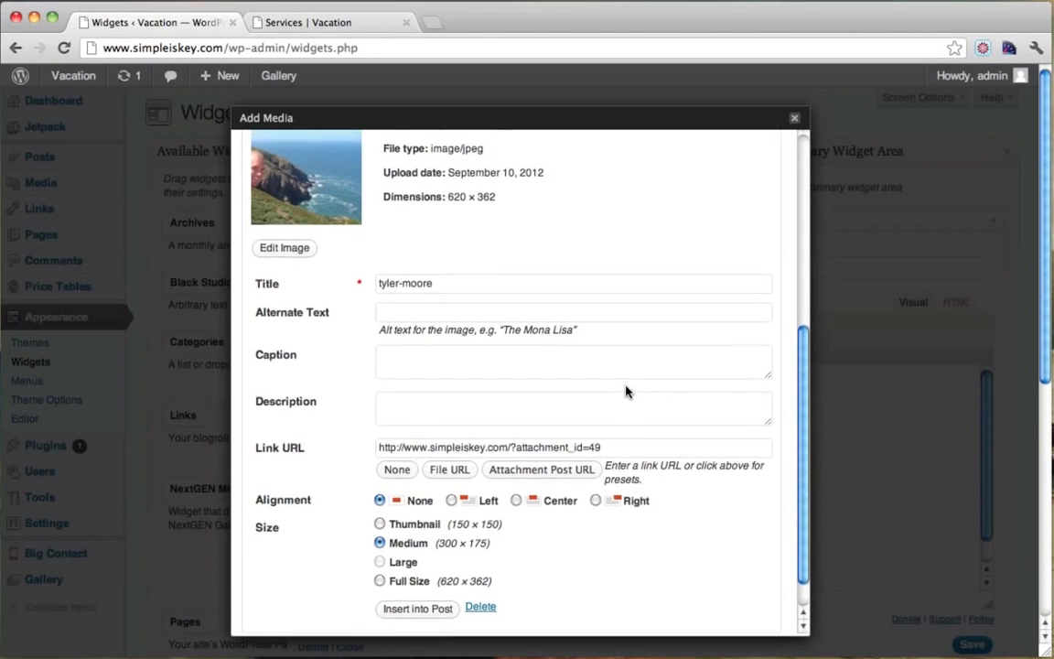
scroll(626, 392, "up", 1)
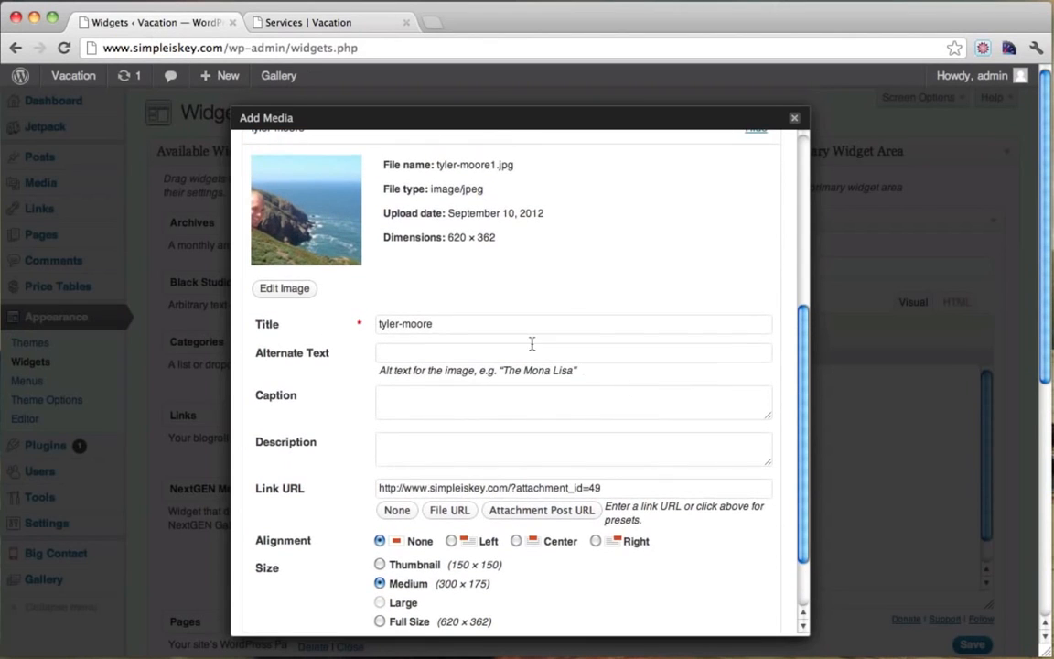
double_click(452, 238)
left_click(455, 241)
double_click(483, 239)
Step: Crop the uploaded portrait to a 285 × 217 selection framing the man and save the edited image for all image sizes
left_click(294, 292)
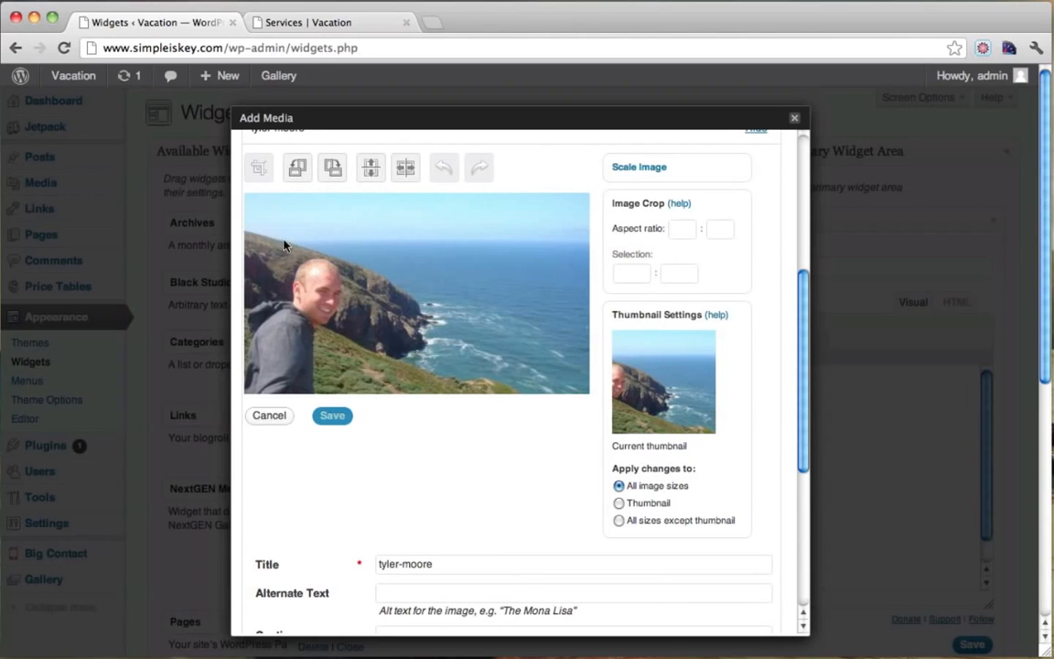
left_click_drag(255, 231, 432, 354)
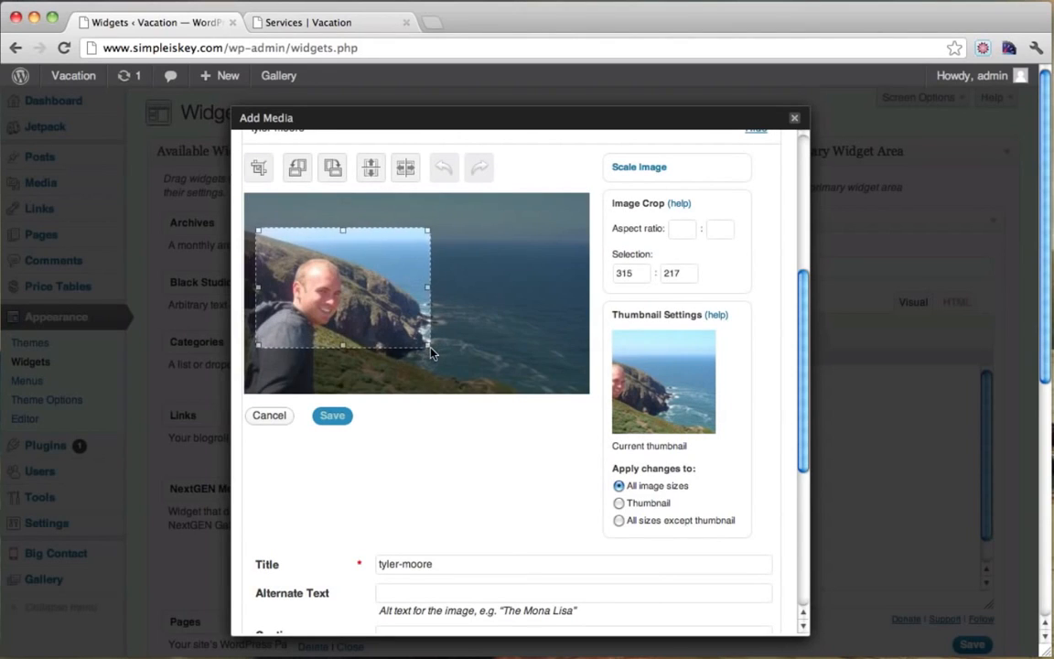
double_click(631, 273)
type("280")
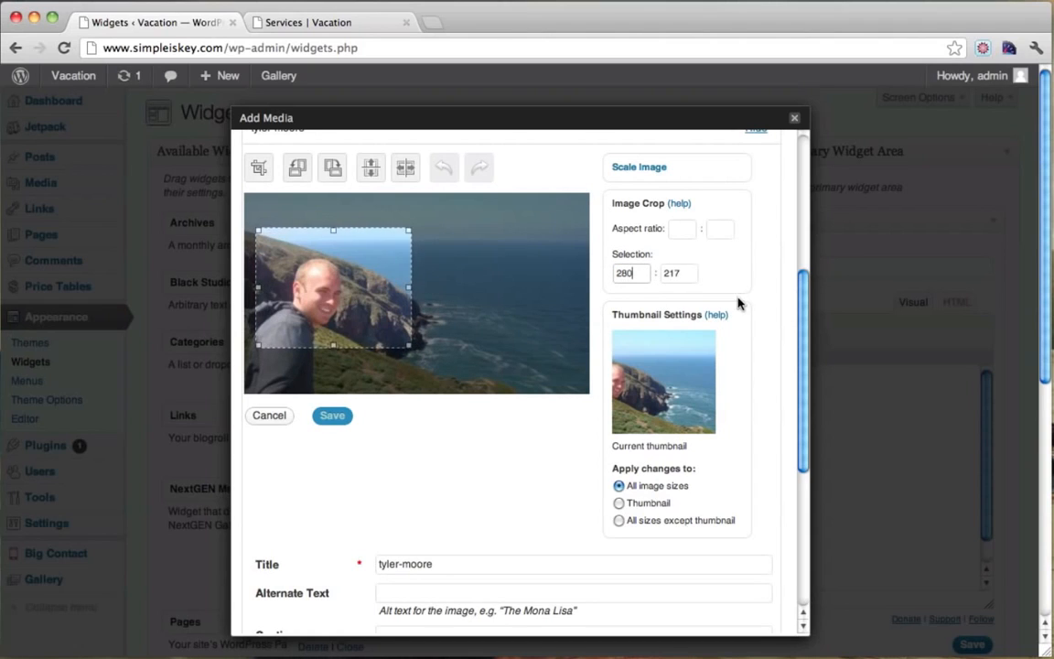
key("BackSpace")
type("5")
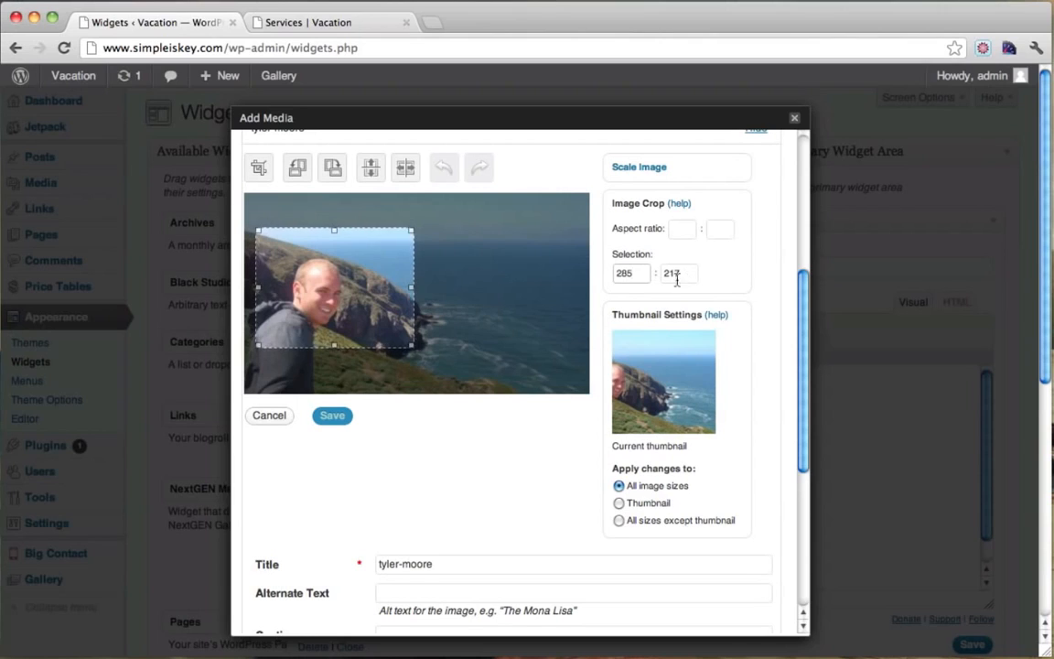
left_click_drag(357, 291, 317, 307)
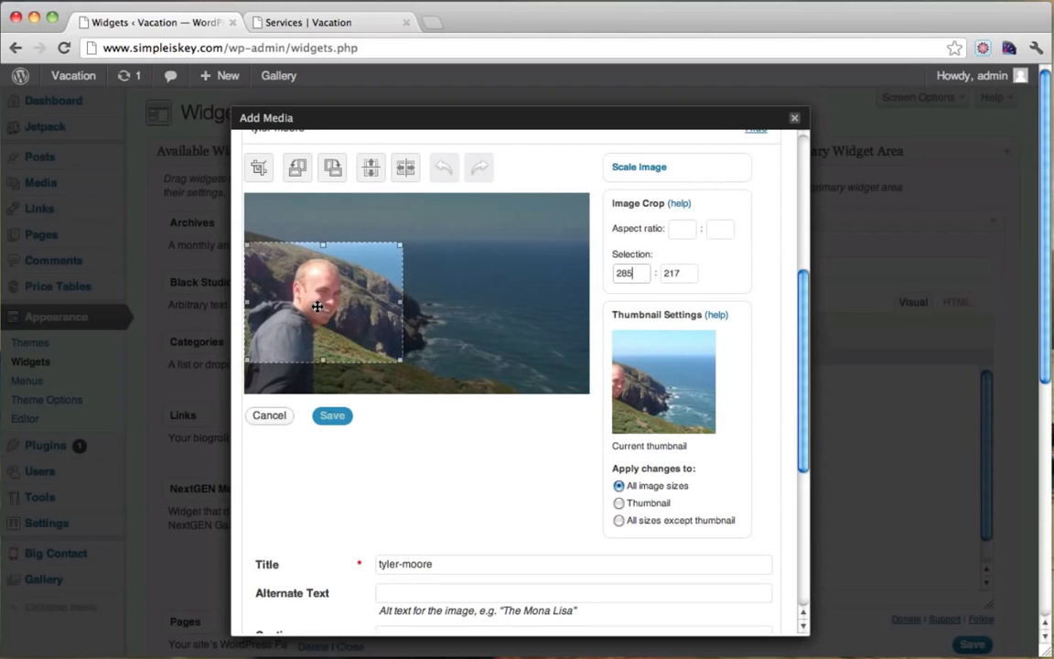
left_click(257, 170)
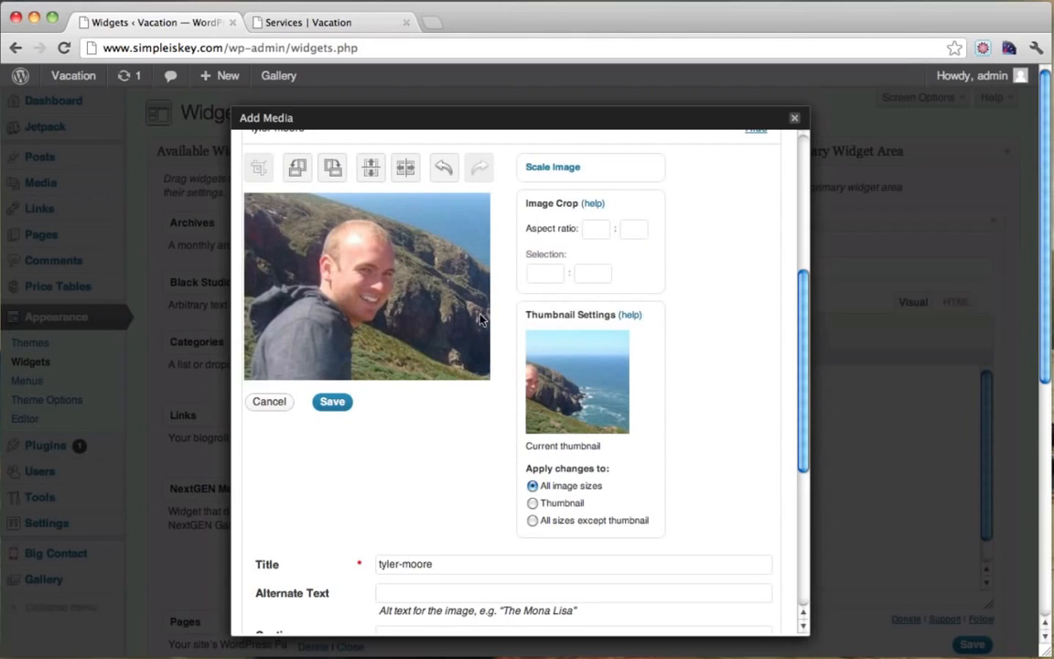
scroll(588, 378, "down", 1)
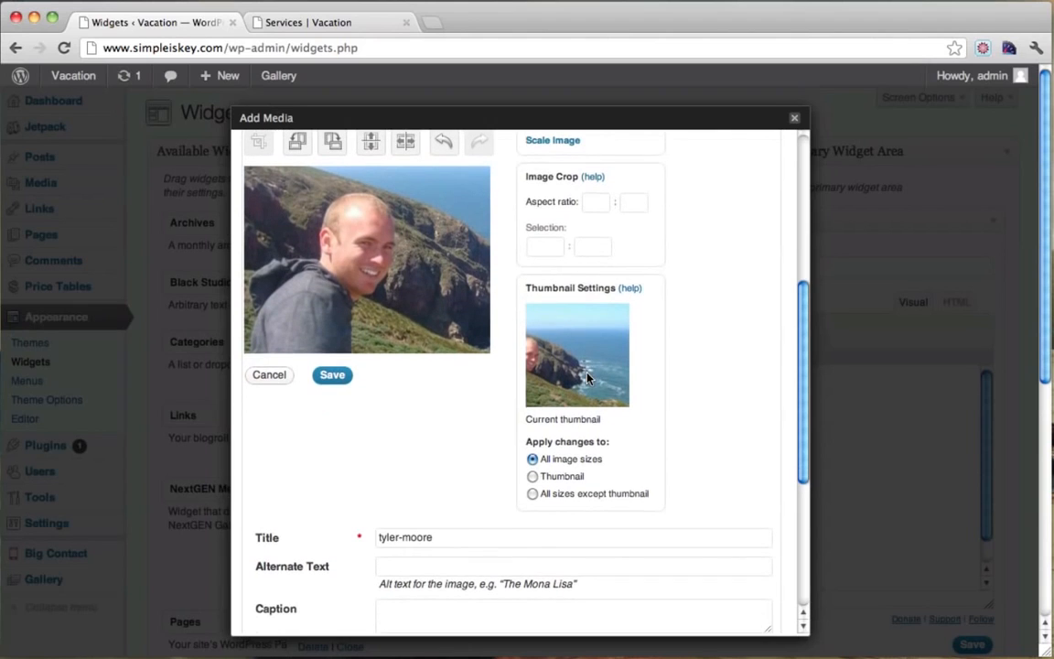
left_click(341, 376)
Step: Insert the cropped photo into the widget with no link URL, Center alignment and Full Size
scroll(569, 393, "down", 7)
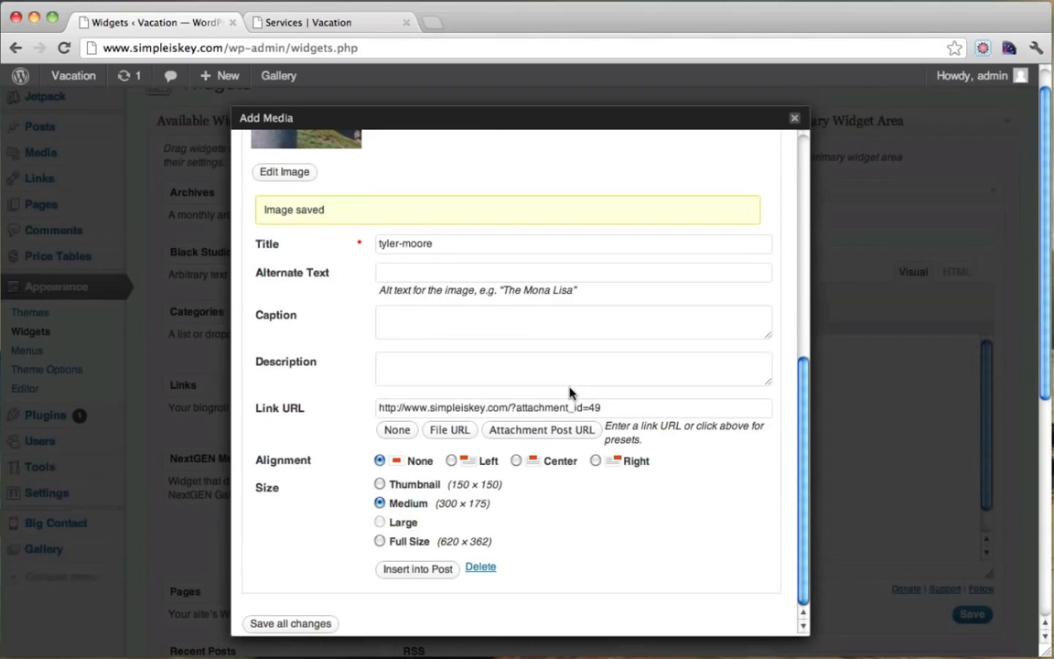
left_click_drag(599, 407, 357, 404)
left_click(396, 430)
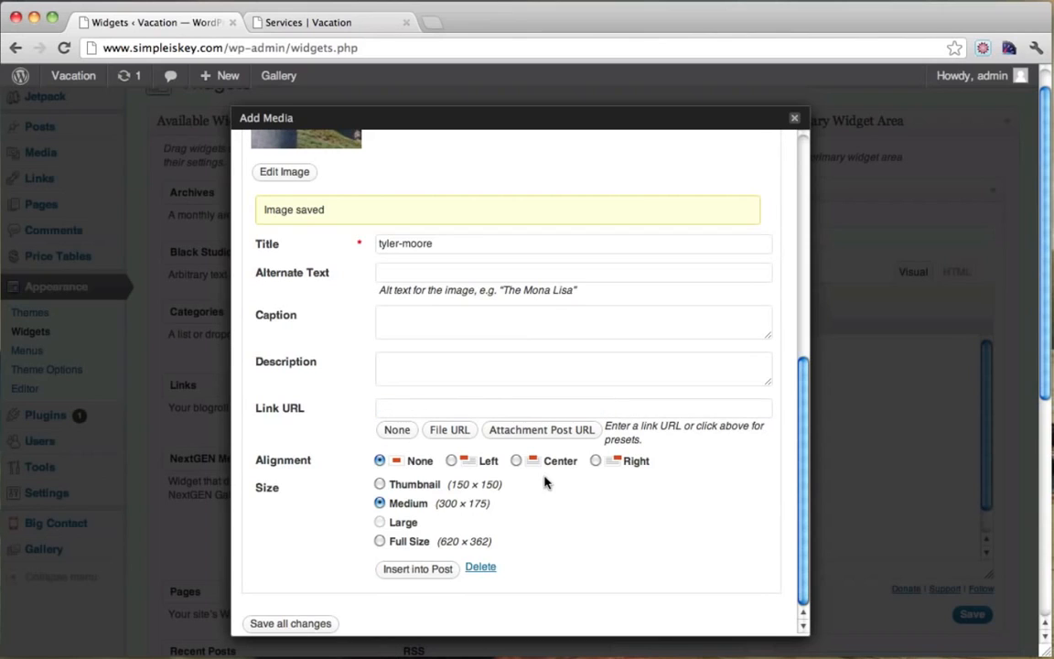
left_click(380, 541)
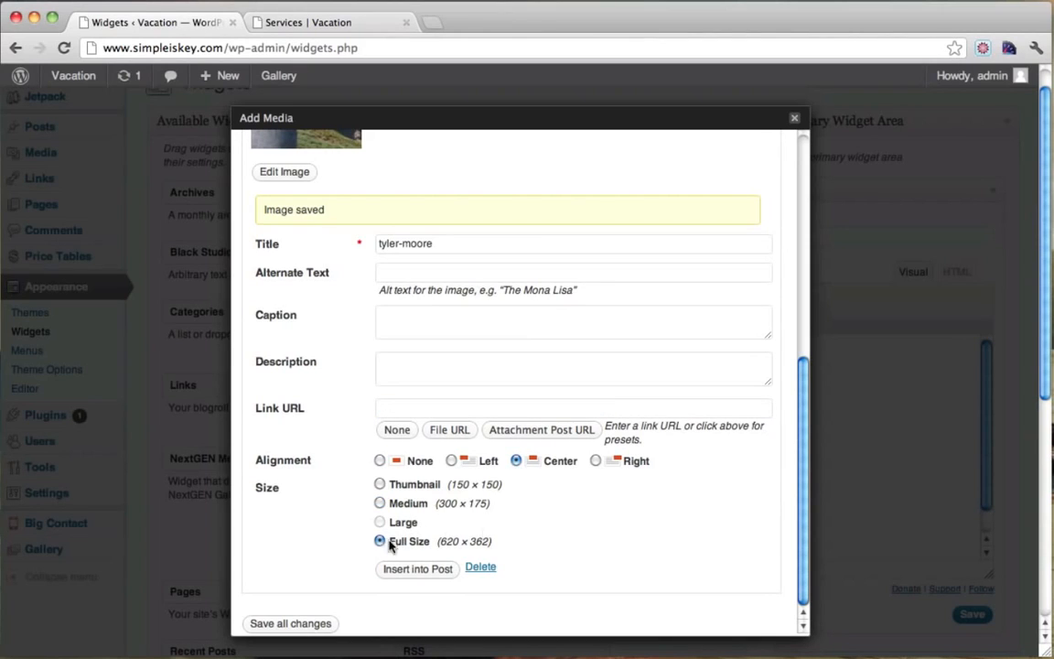
left_click(417, 578)
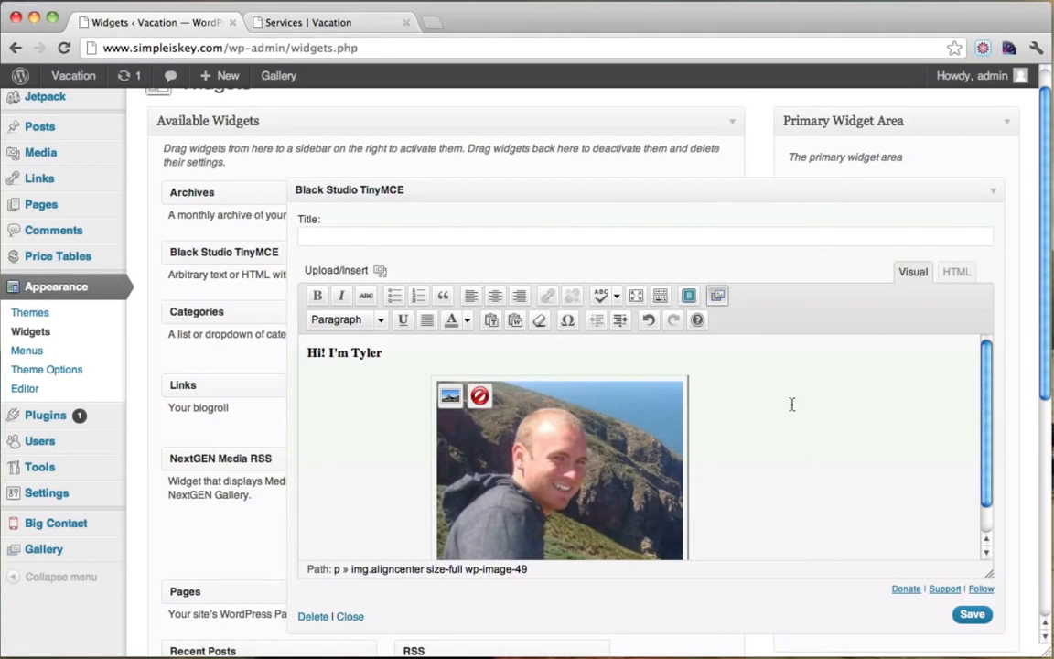
Step: Write an introduction below the photo giving the owner's name, Los Angeles, CA, over 11 years of developing websites and living by the beach
scroll(793, 405, "down", 1)
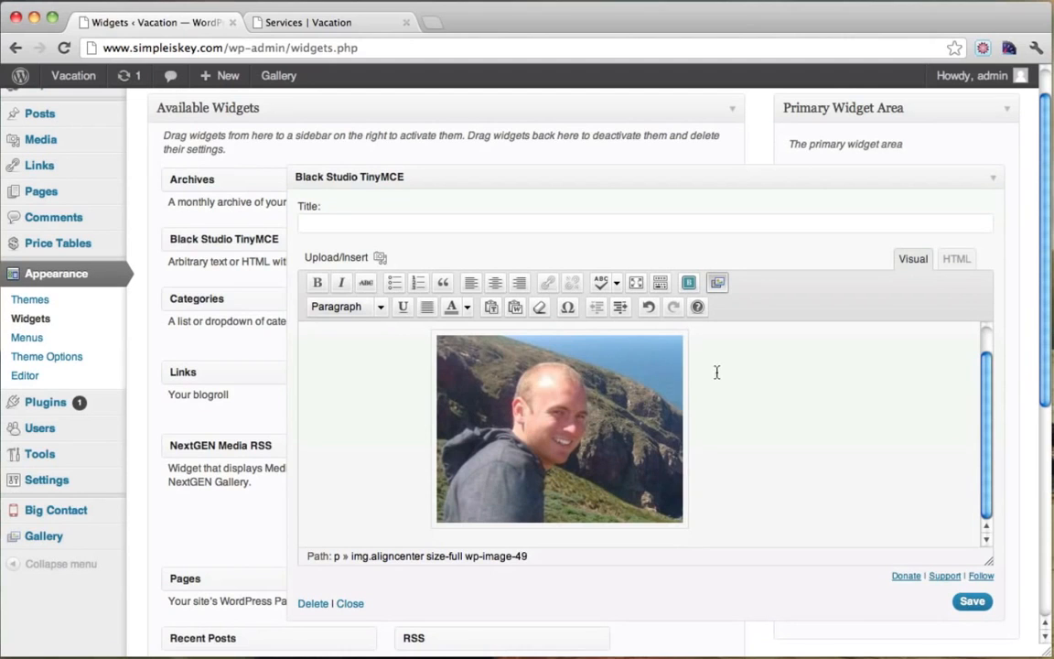
scroll(701, 424, "up", 2)
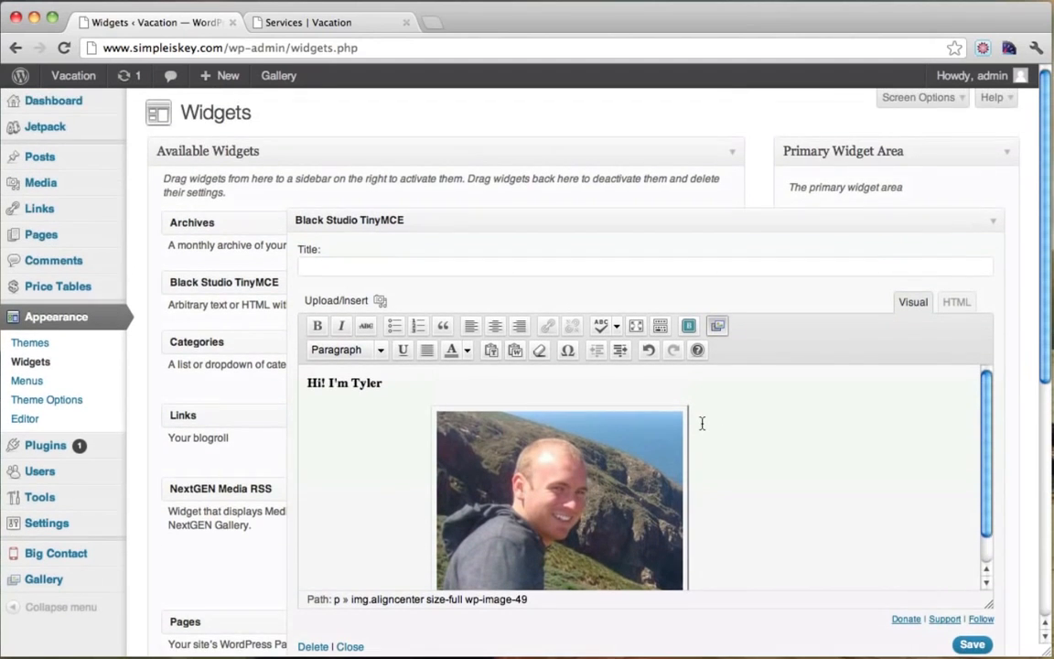
scroll(702, 423, "down", 3)
left_click(734, 480)
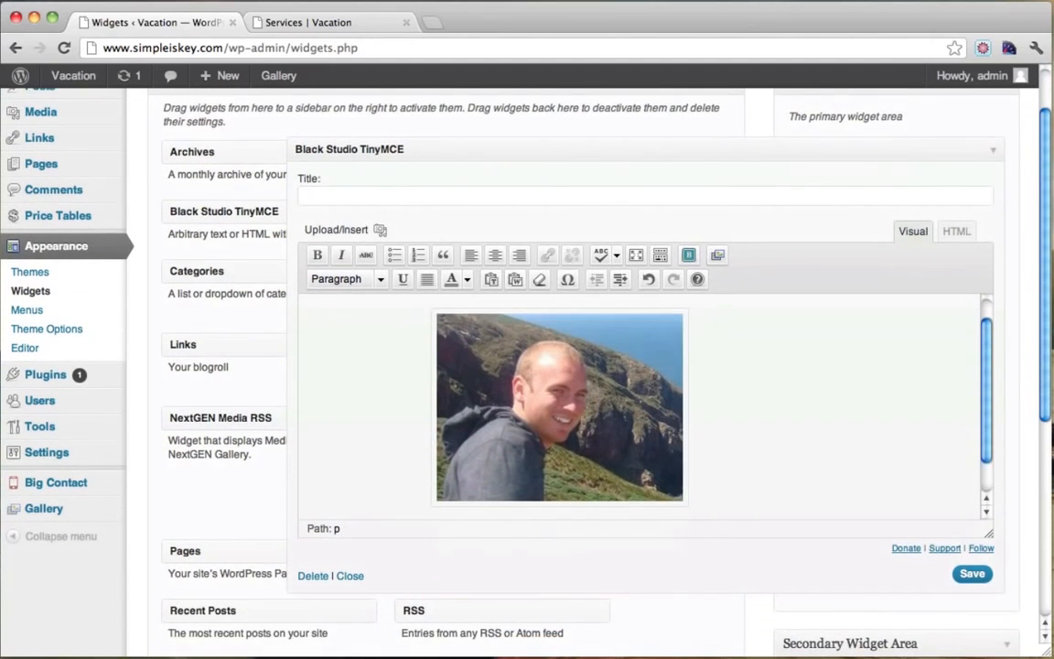
scroll(641, 426, "down", 3)
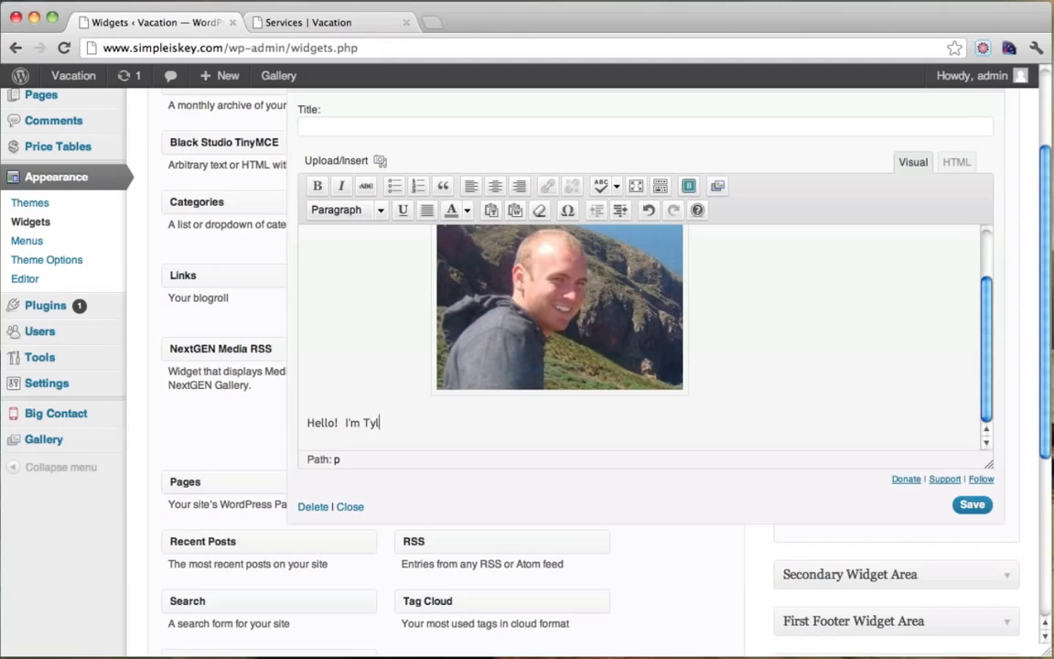
type("from Los Angeles, CA. I have been developing websites for over 11 years")
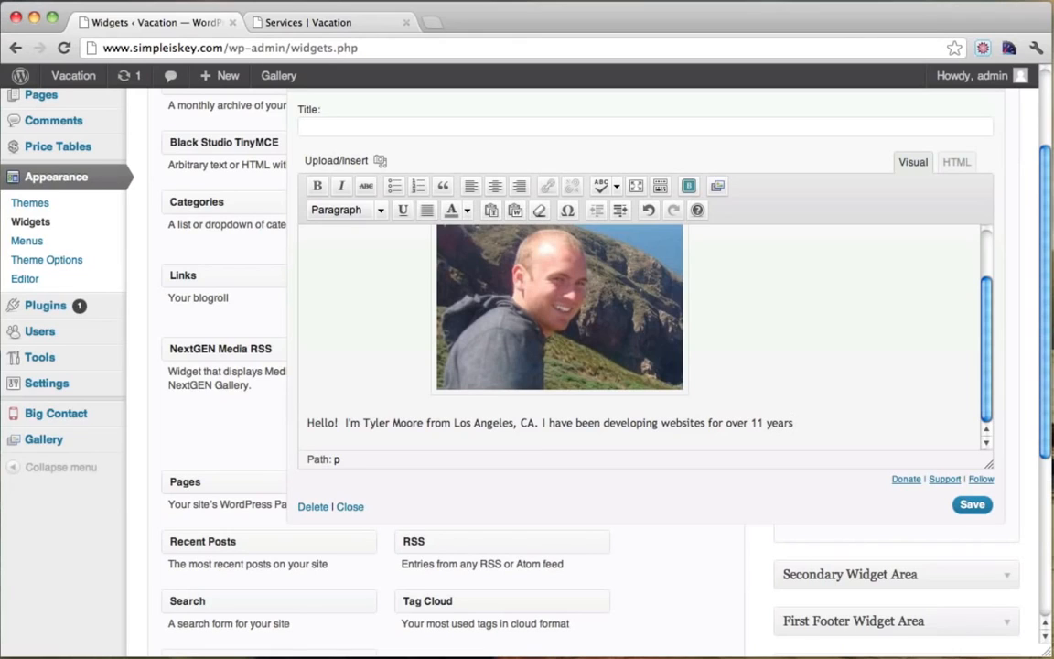
type("and I live by the beach!")
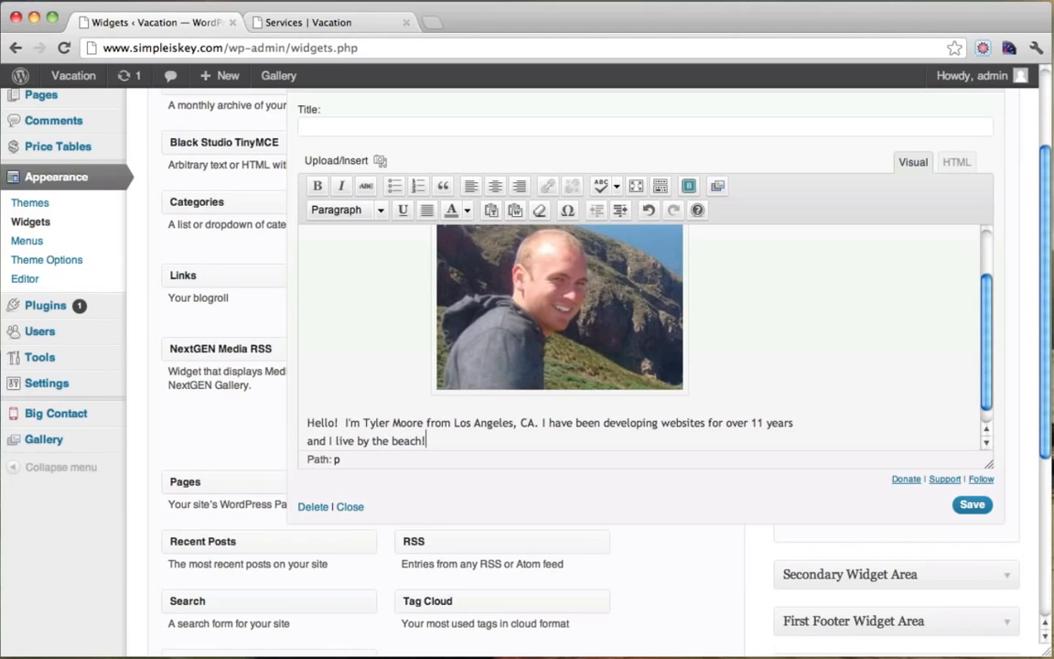
Step: Save the Black Studio TinyMCE widget and collapse it in the Primary Widget Area
scroll(789, 300, "down", 2)
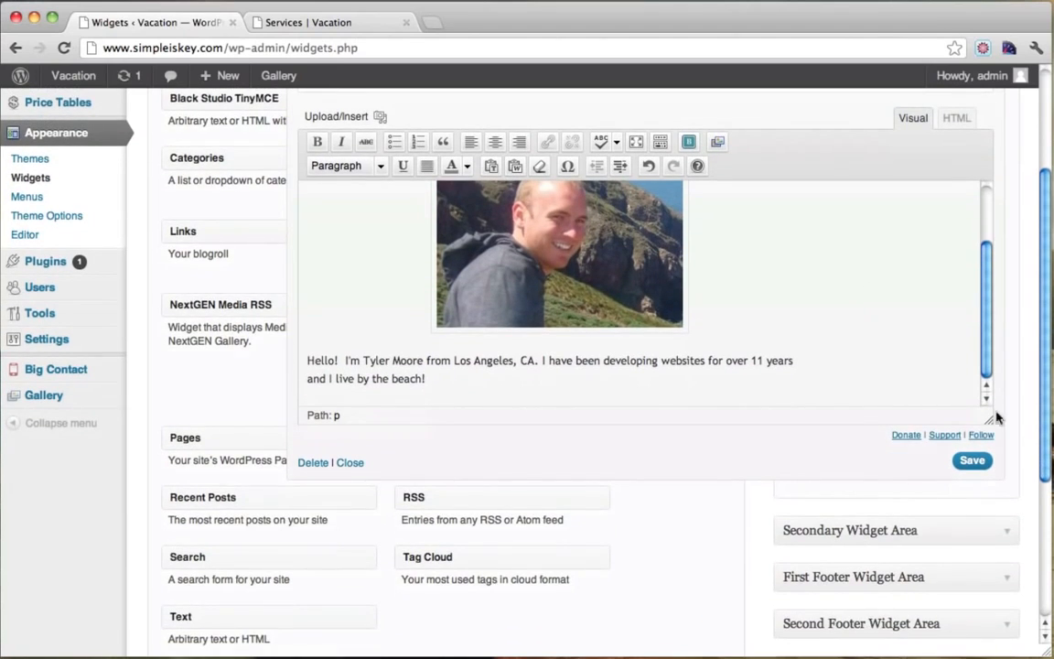
left_click(974, 464)
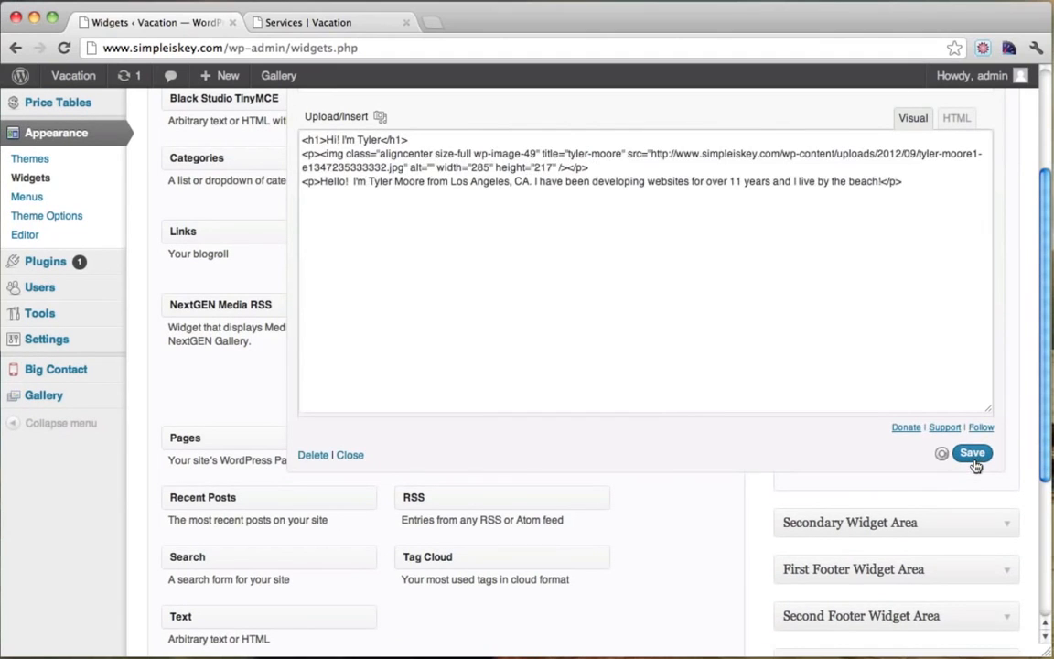
scroll(937, 319, "up", 4)
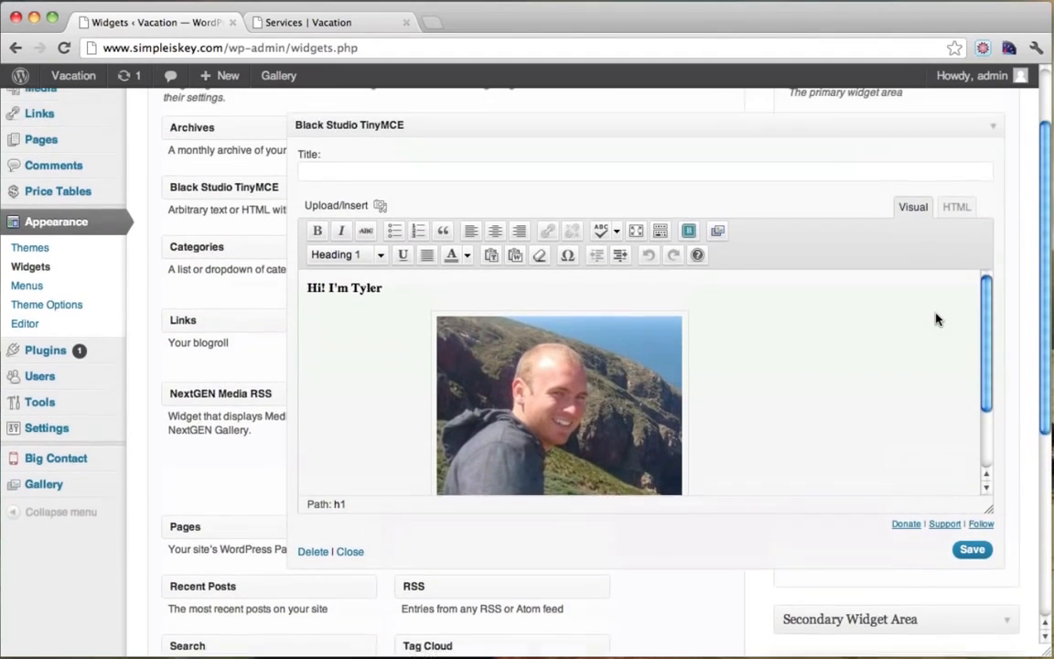
left_click(992, 203)
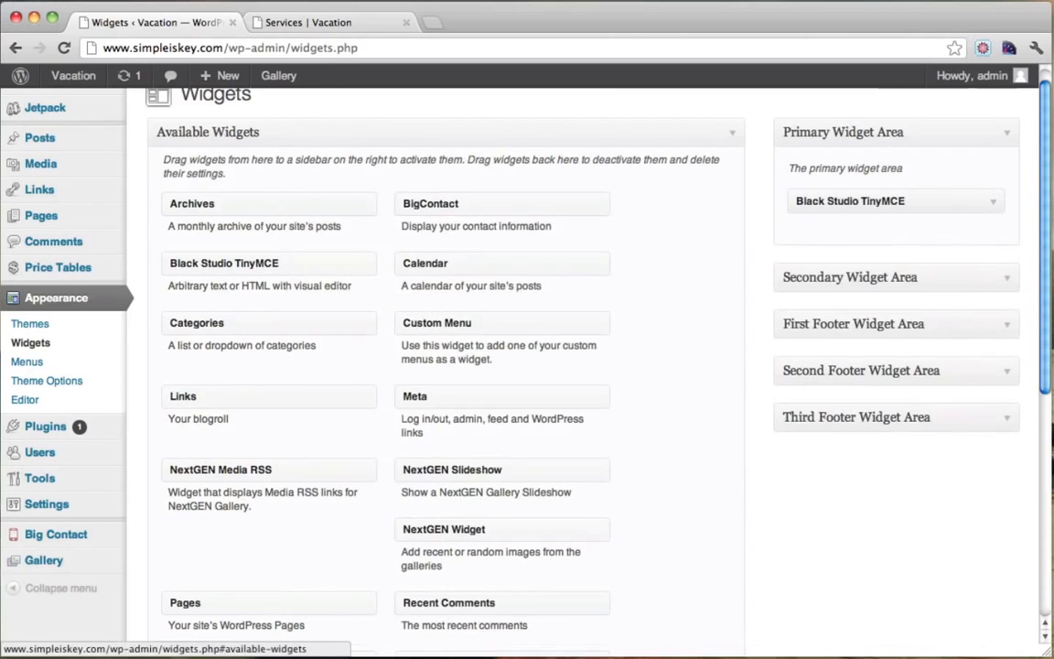
Step: Reload the live Services page and check the heading, photo and introduction in its sidebar
left_click(308, 22)
left_click(65, 49)
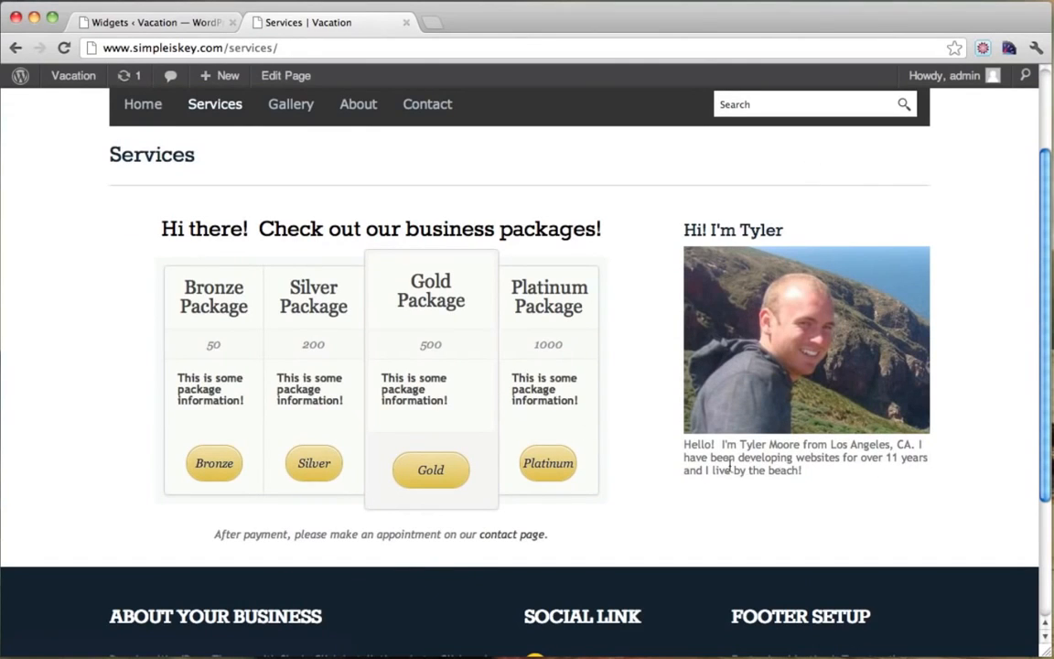
left_click_drag(689, 448, 837, 471)
left_click(842, 473)
Step: Reopen the Black Studio TinyMCE widget on the Widgets admin page to review its content, and collapse it again
left_click(174, 22)
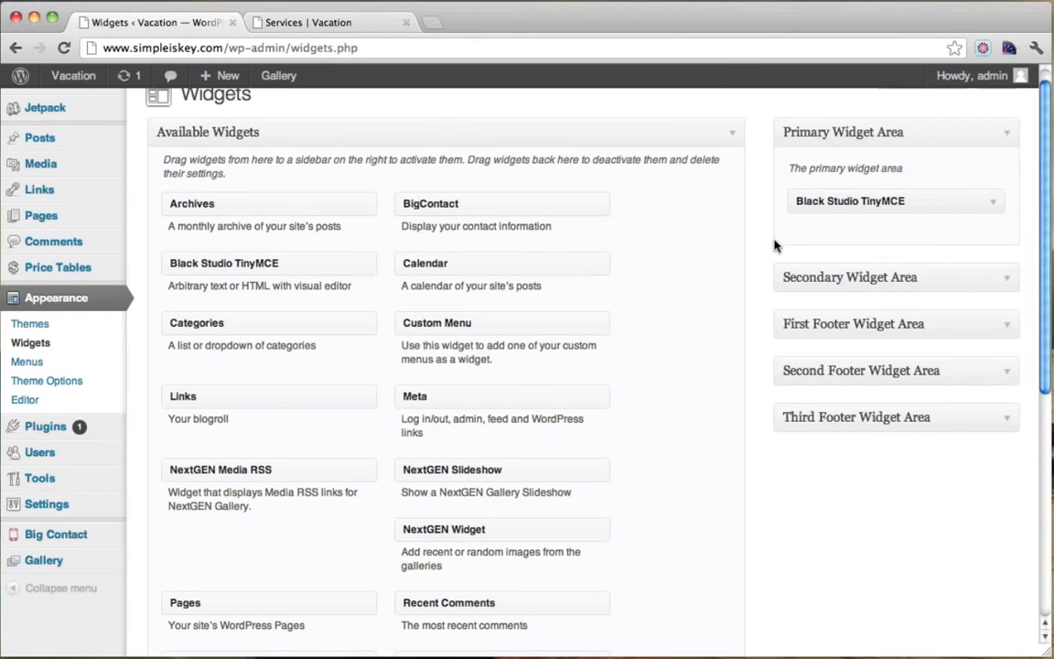
left_click(992, 202)
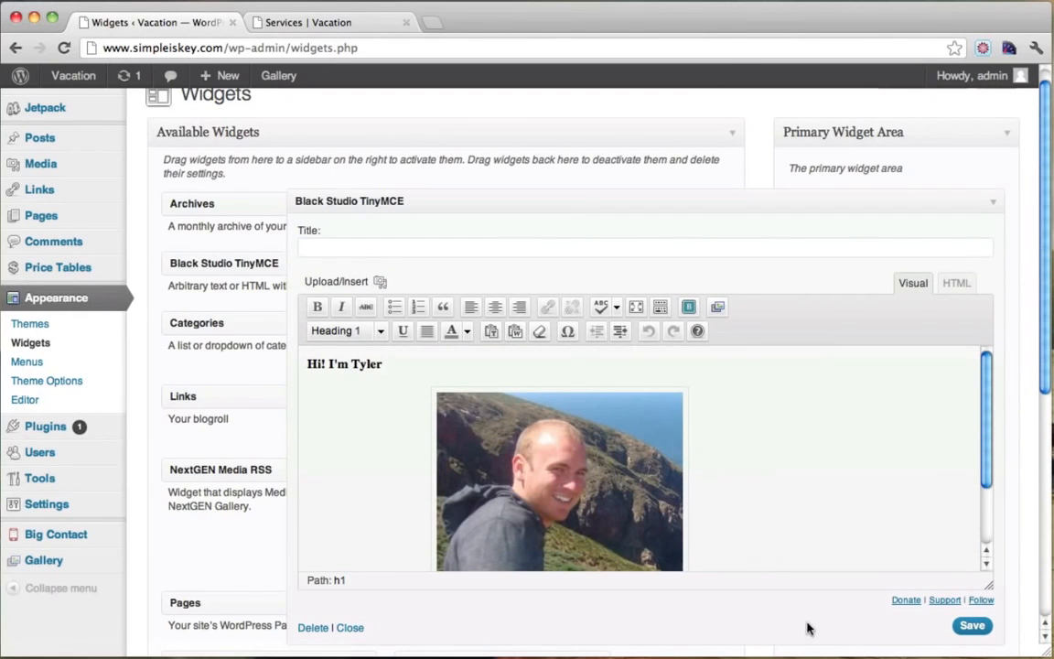
left_click(929, 205)
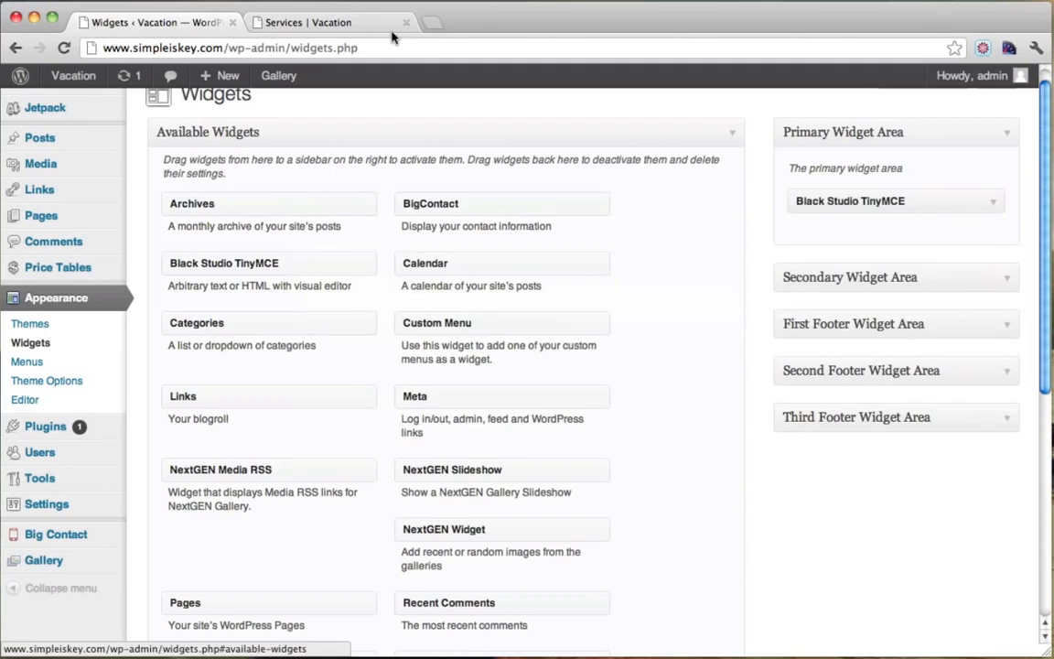
Step: Browse the live Gallery, About, Contact and Services pages to examine how the sidebar widget appears on each
left_click(343, 25)
scroll(492, 273, "up", 3)
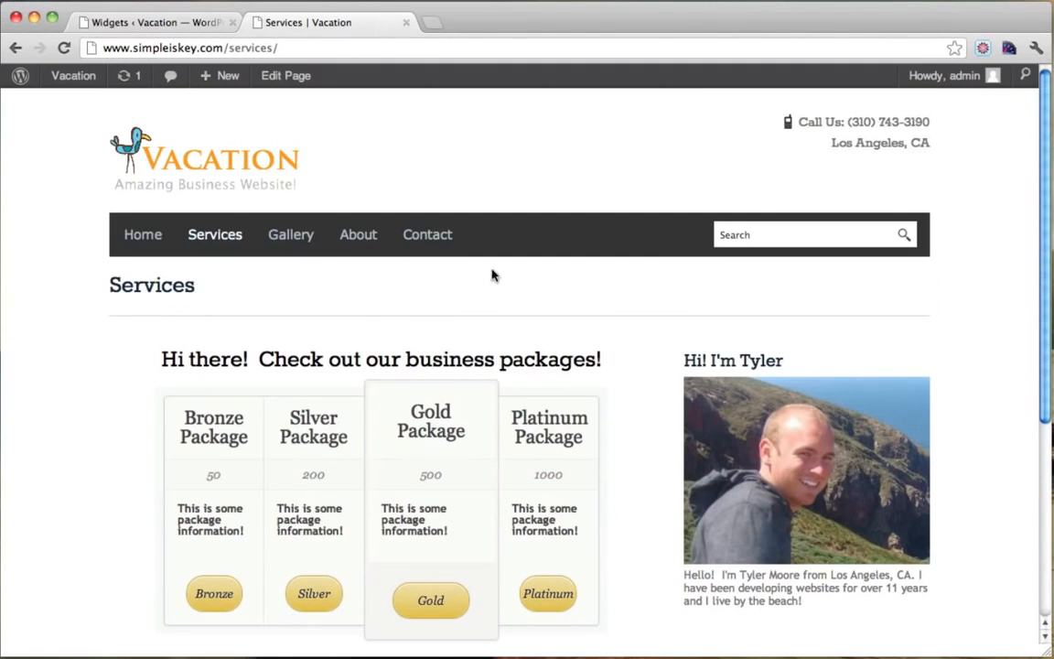
left_click(283, 236)
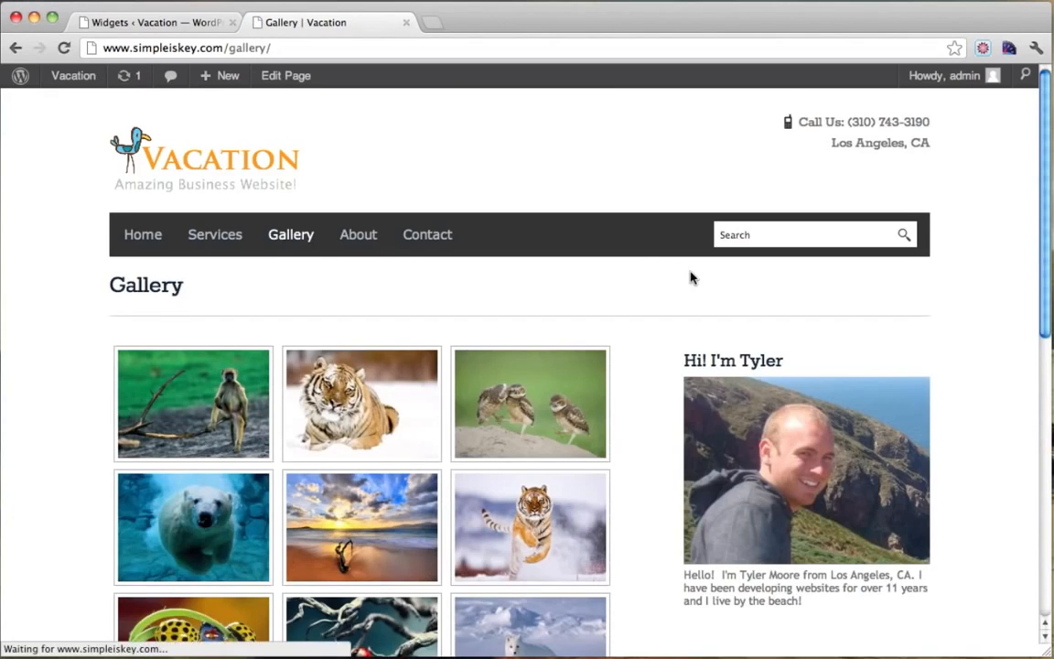
scroll(961, 327, "down", 1)
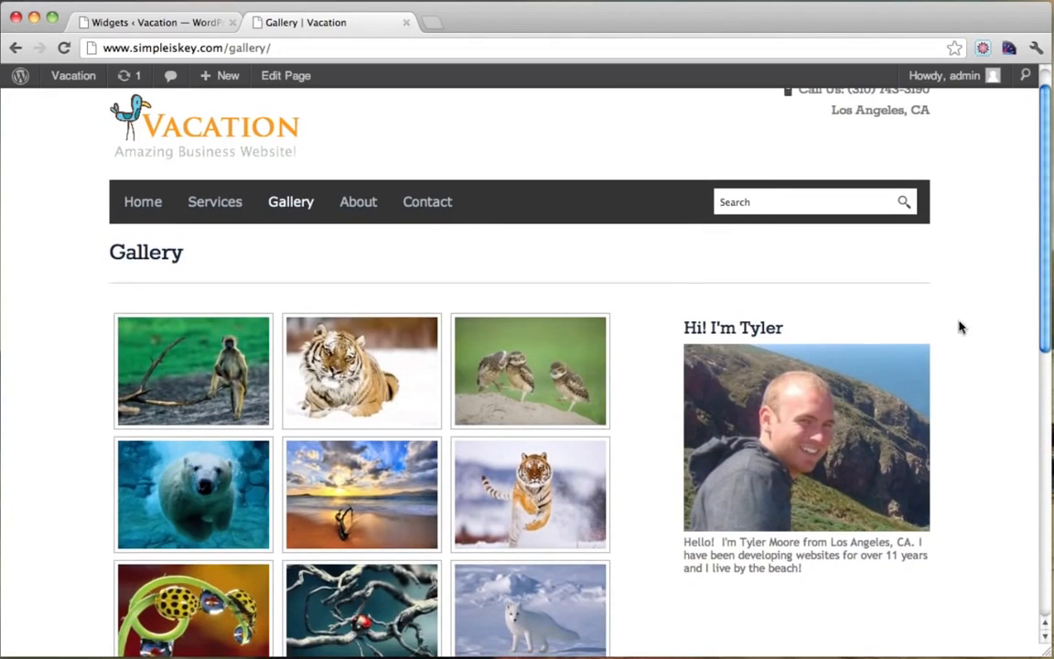
left_click(360, 211)
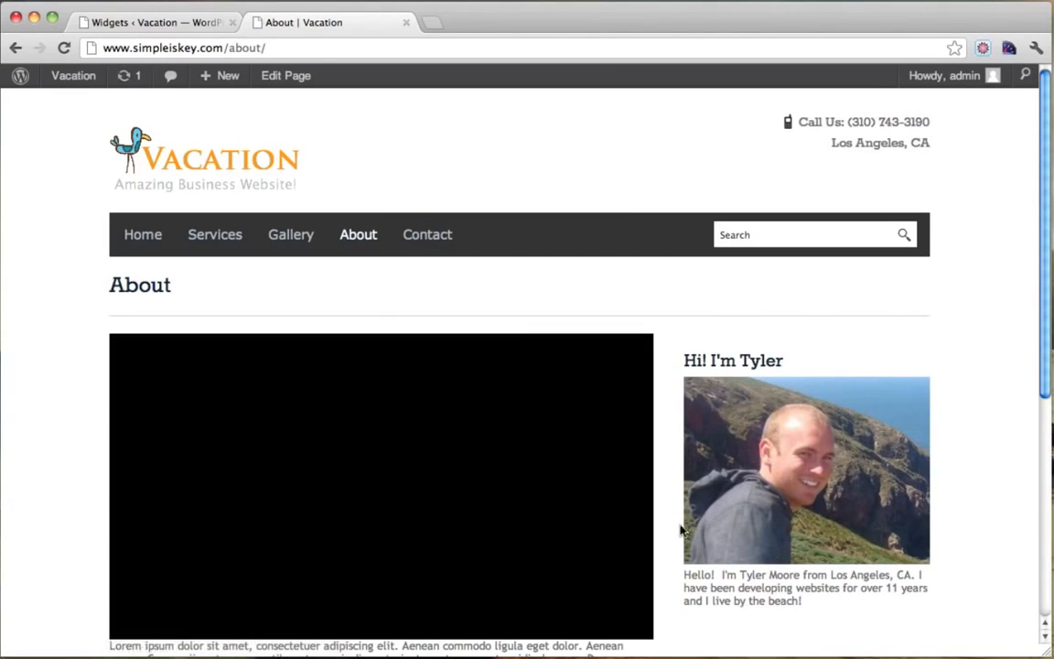
scroll(864, 541, "down", 3)
scroll(864, 541, "up", 3)
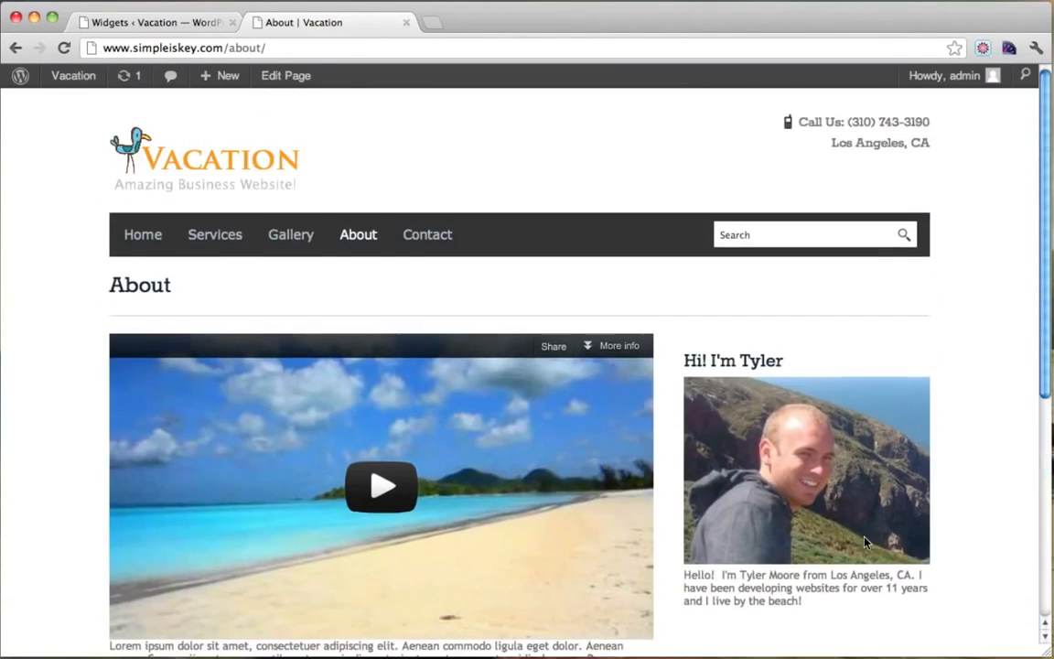
scroll(671, 200, "down", 3)
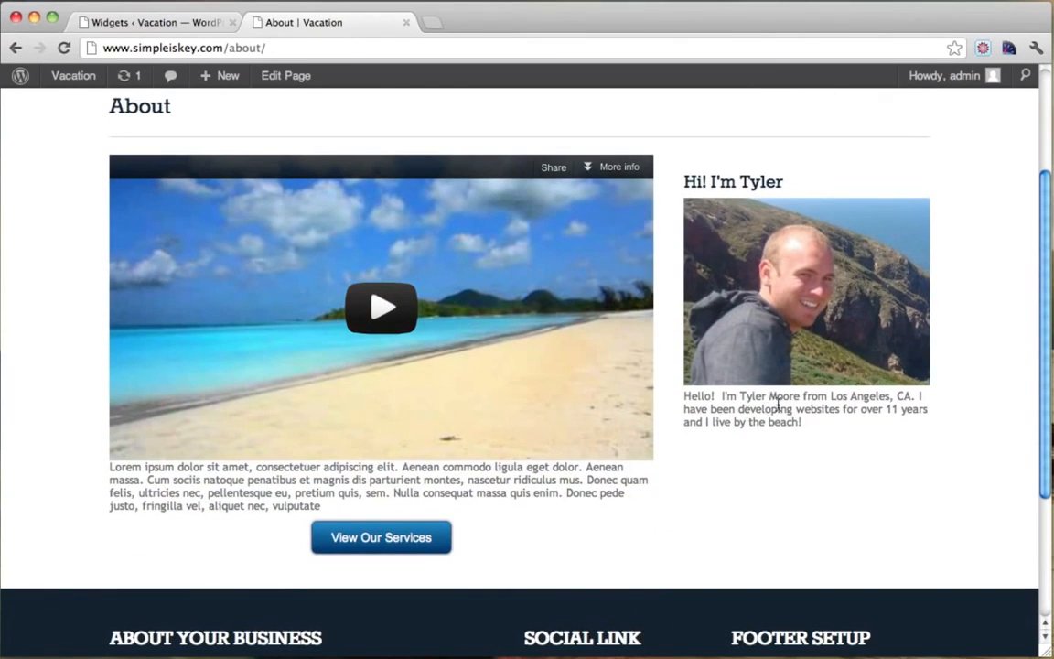
scroll(778, 403, "up", 3)
left_click(424, 236)
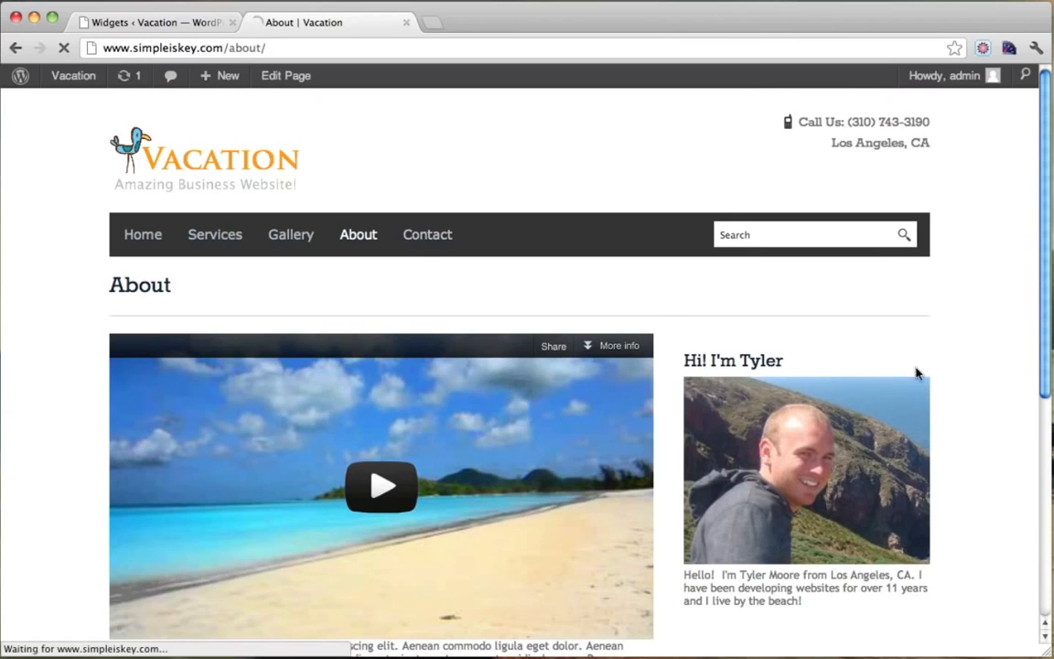
scroll(828, 342, "down", 2)
scroll(831, 343, "up", 2)
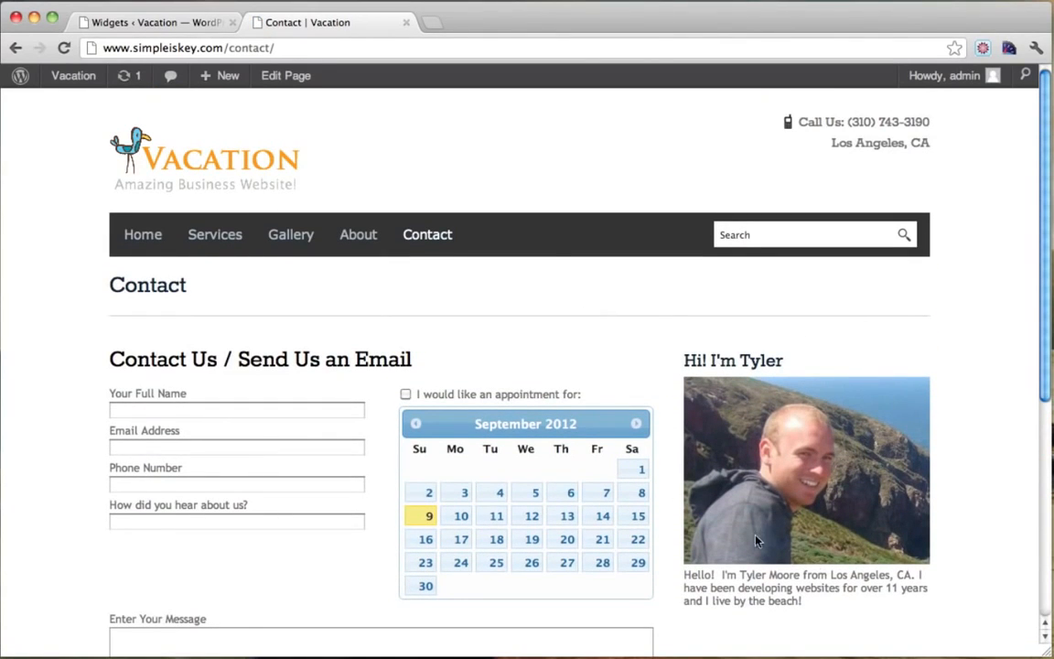
left_click(368, 238)
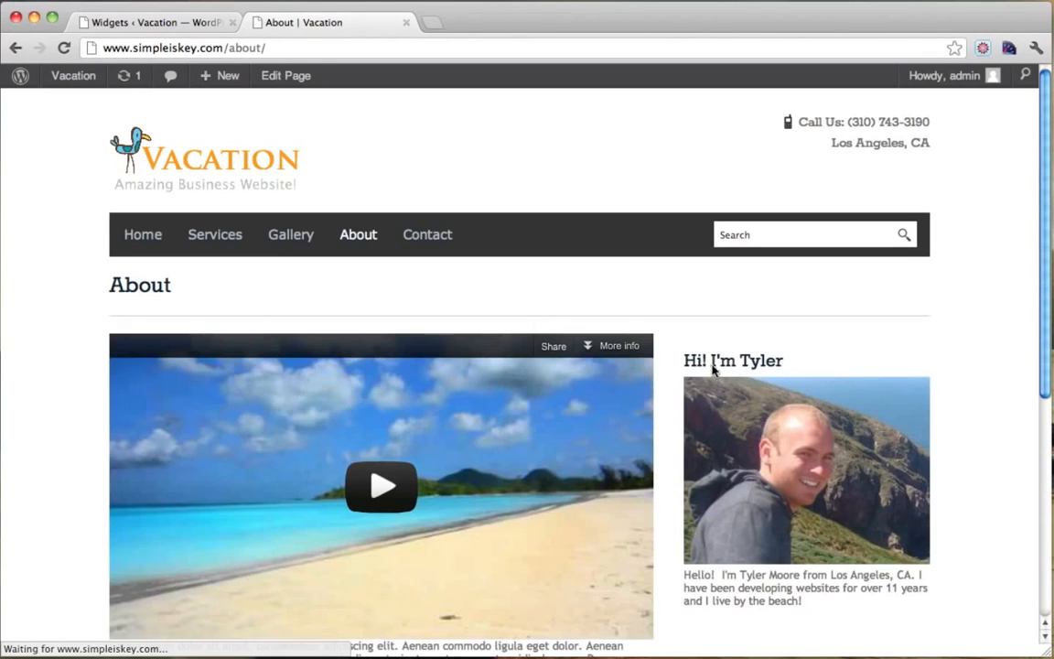
scroll(689, 334, "down", 2)
left_click(212, 151)
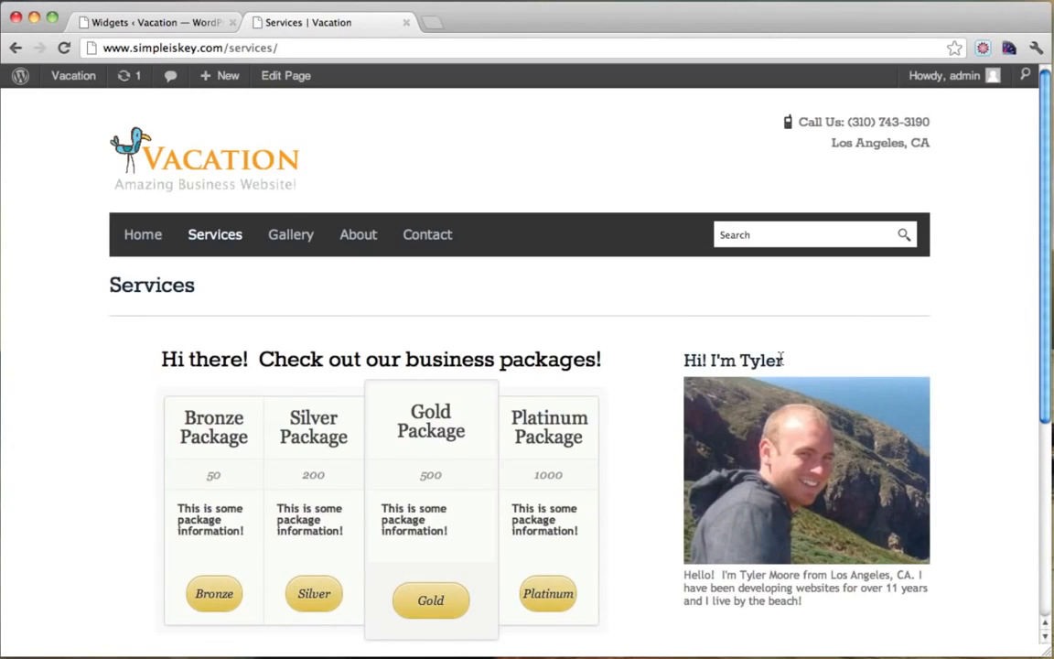
Step: Close the live Services page and open the Install Plugins page in the WordPress admin
left_click(188, 24)
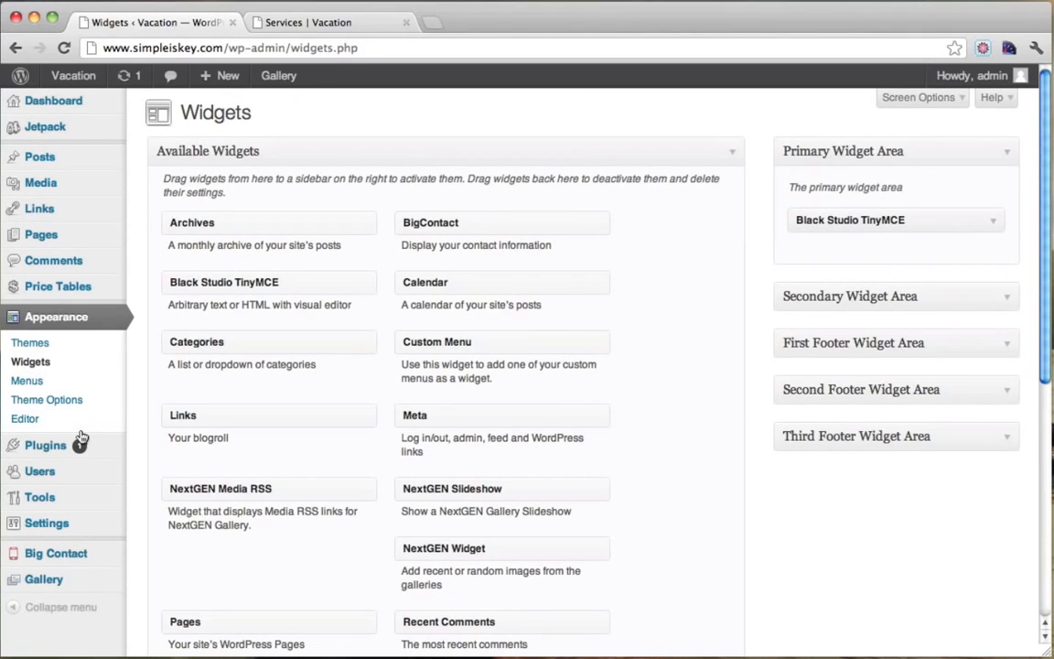
left_click(367, 22)
left_click(406, 23)
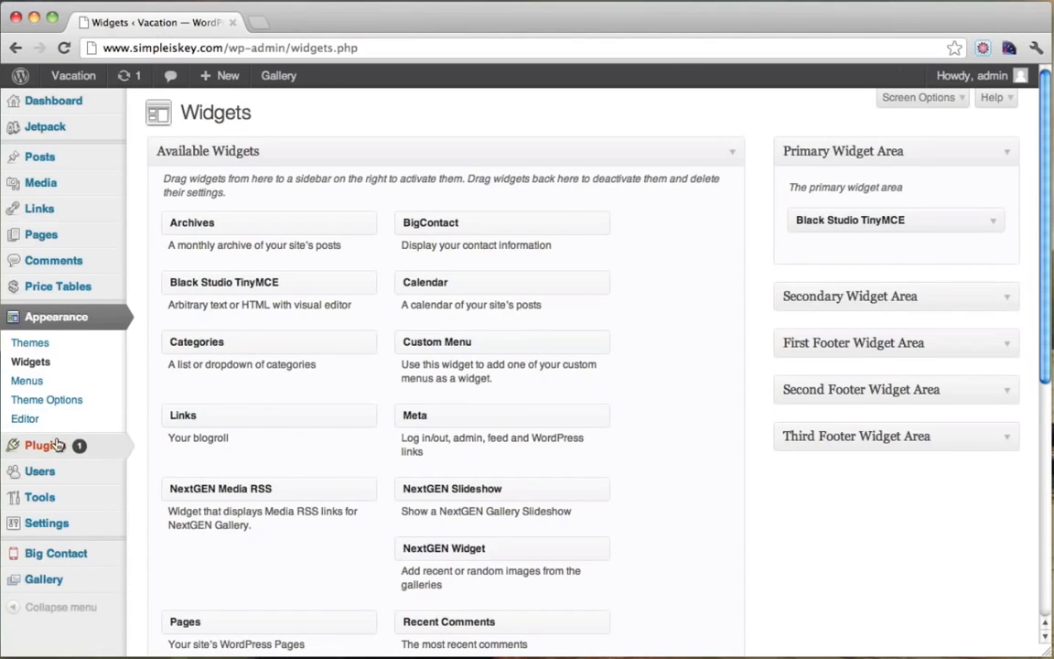
mouse_move(51, 452)
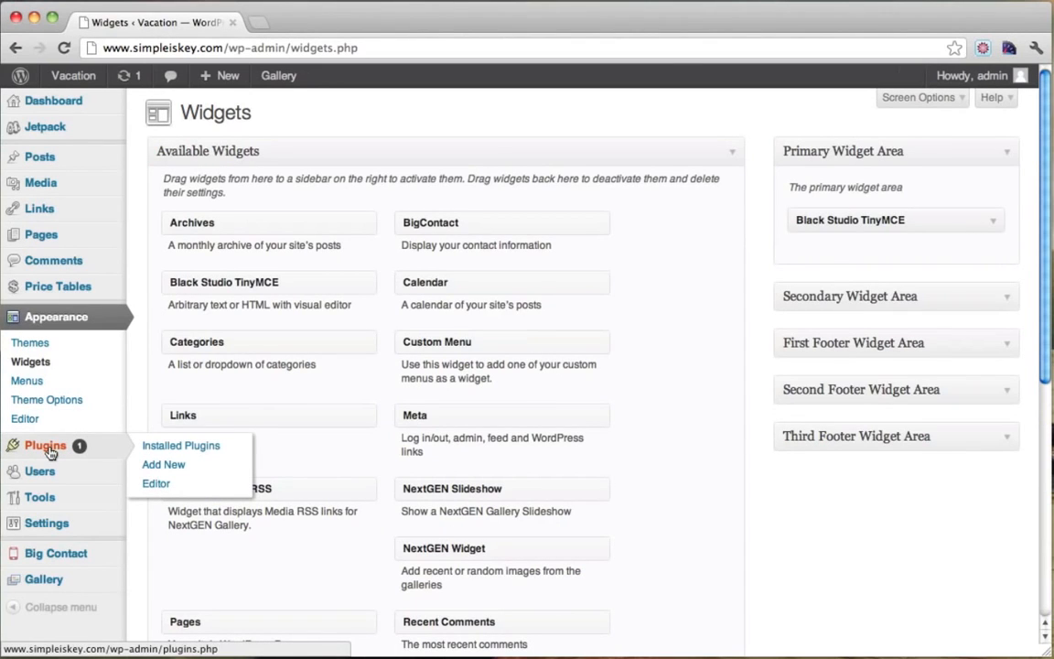
left_click(50, 452)
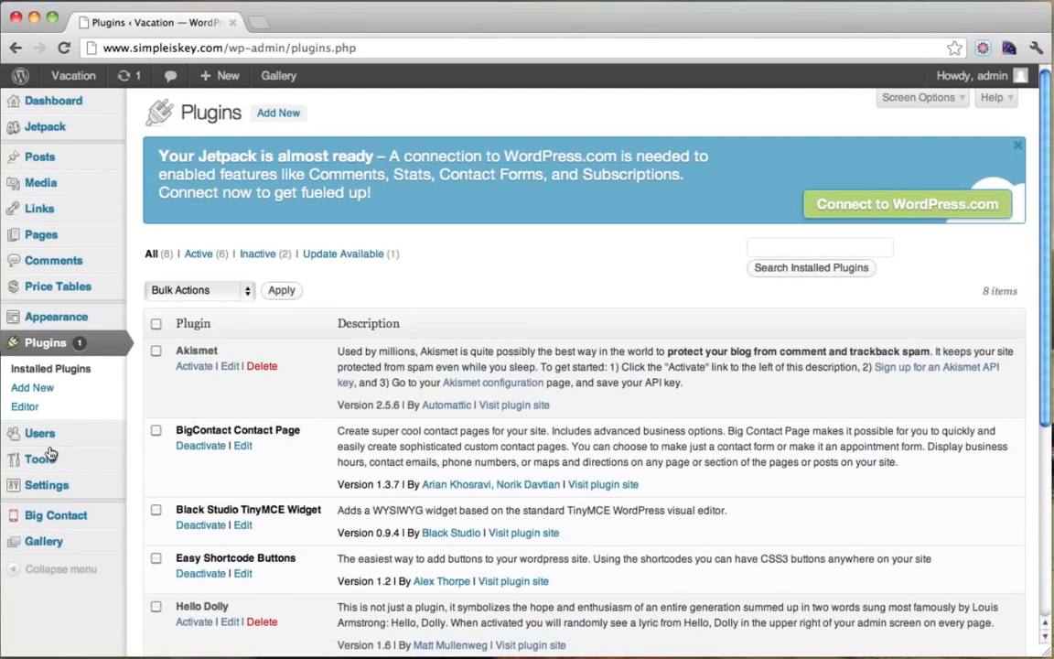
left_click(280, 114)
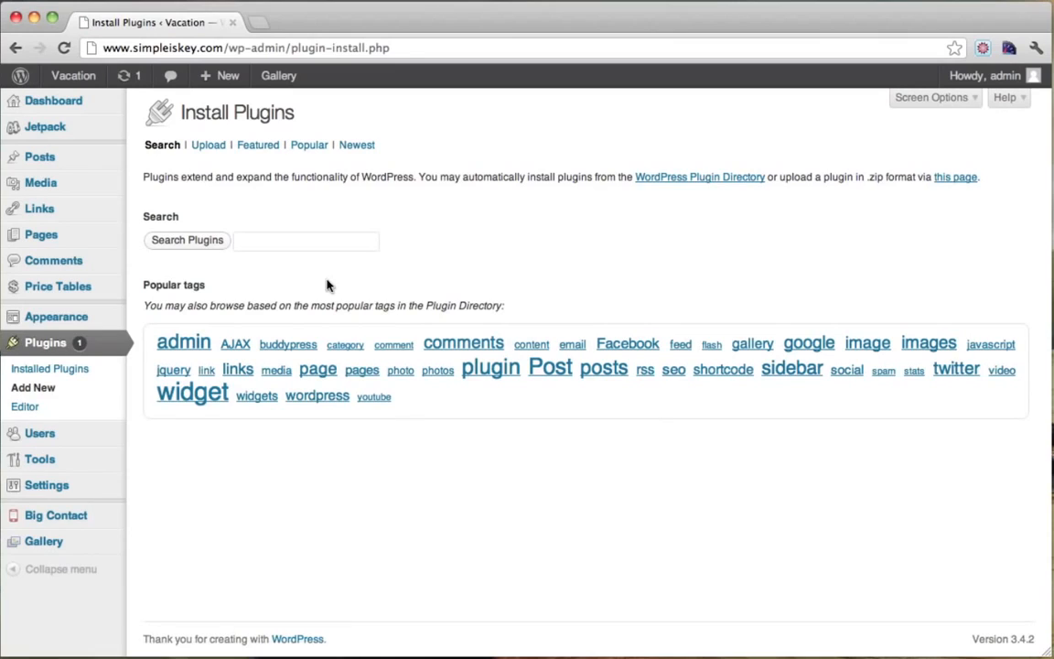
Step: Search the plugin directory for "simple page sidebars"
left_click(281, 243)
type("sim")
key("Down")
key("Return")
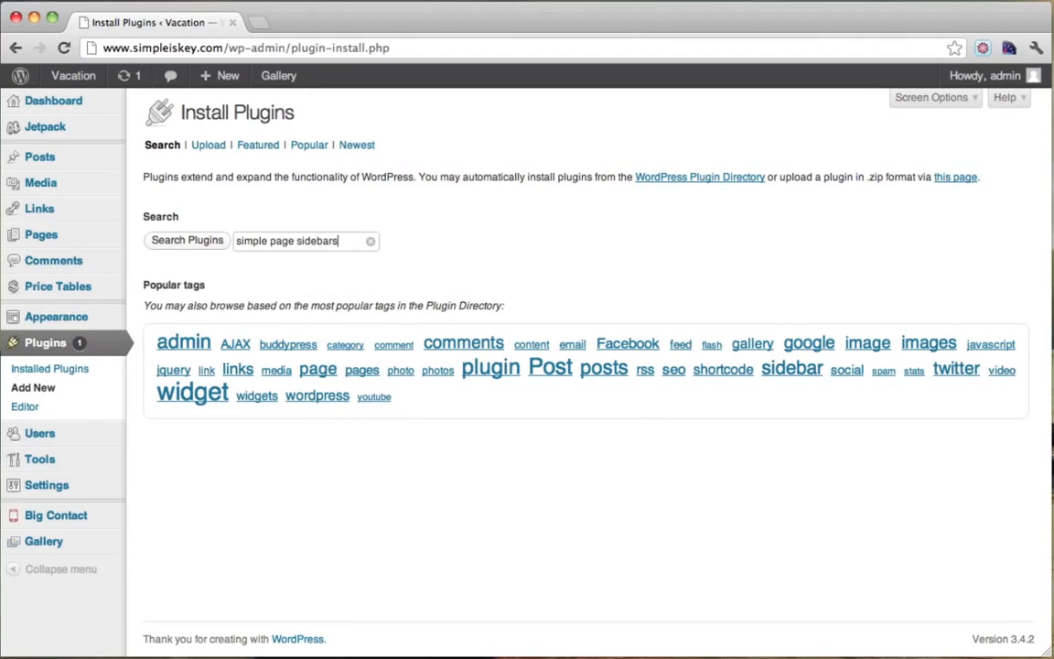
left_click_drag(341, 245, 223, 239)
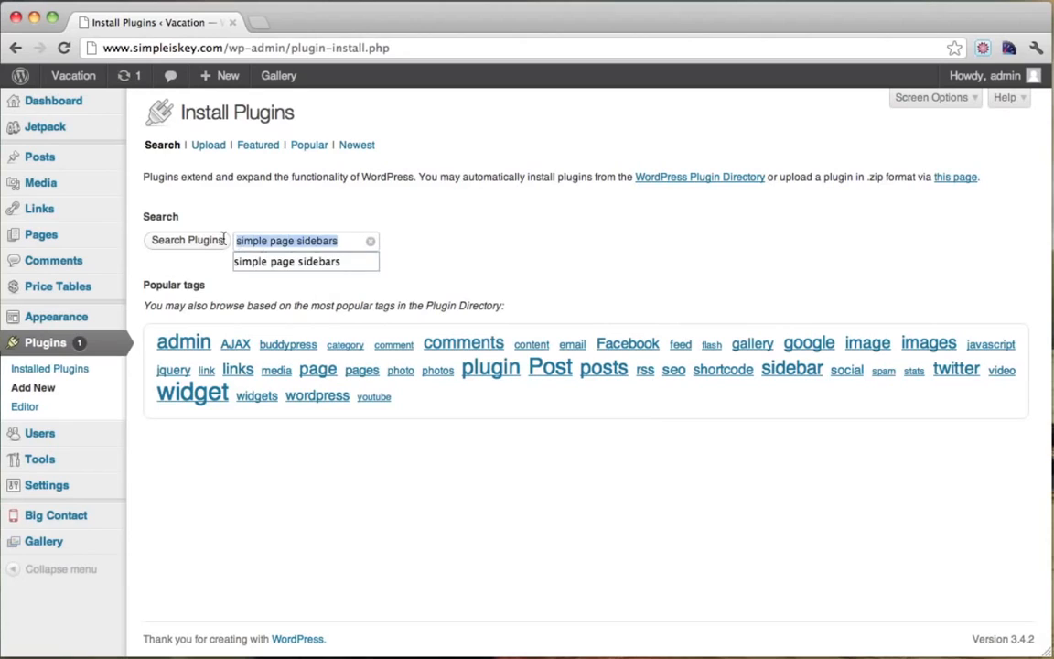
left_click(452, 244)
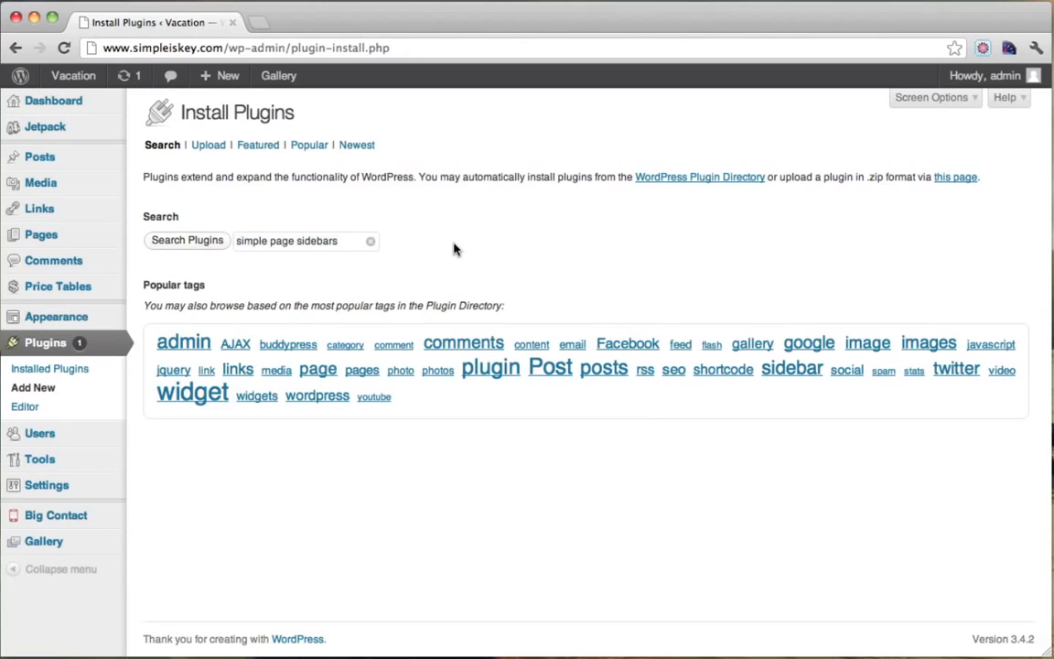
left_click(188, 242)
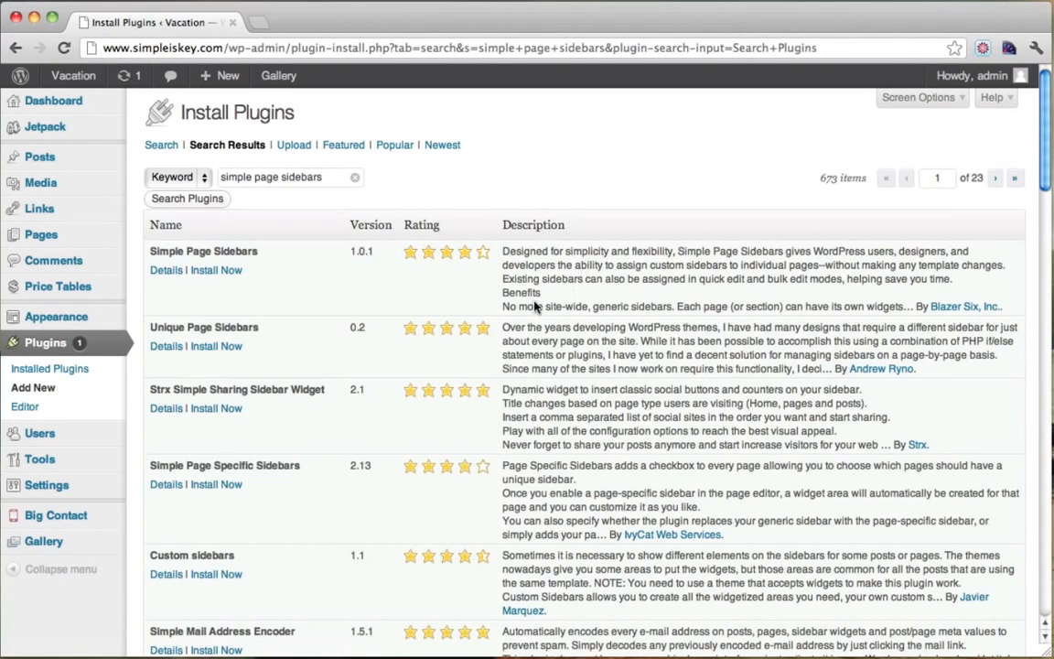
Step: Install the Simple Page Sidebars plugin from the search results and activate it
left_click(218, 269)
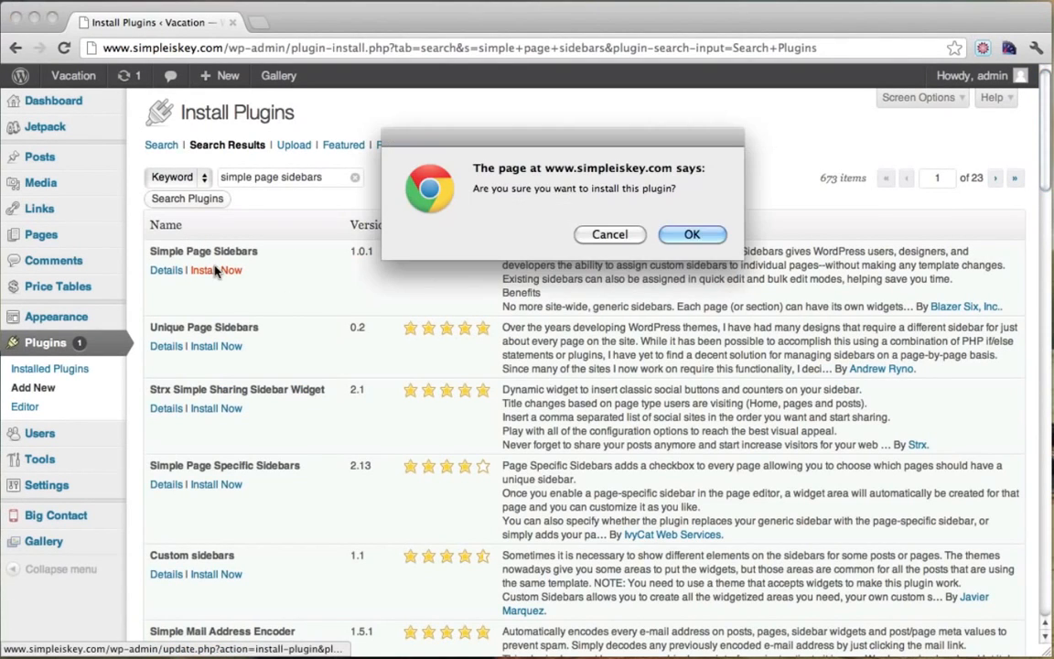
left_click(691, 234)
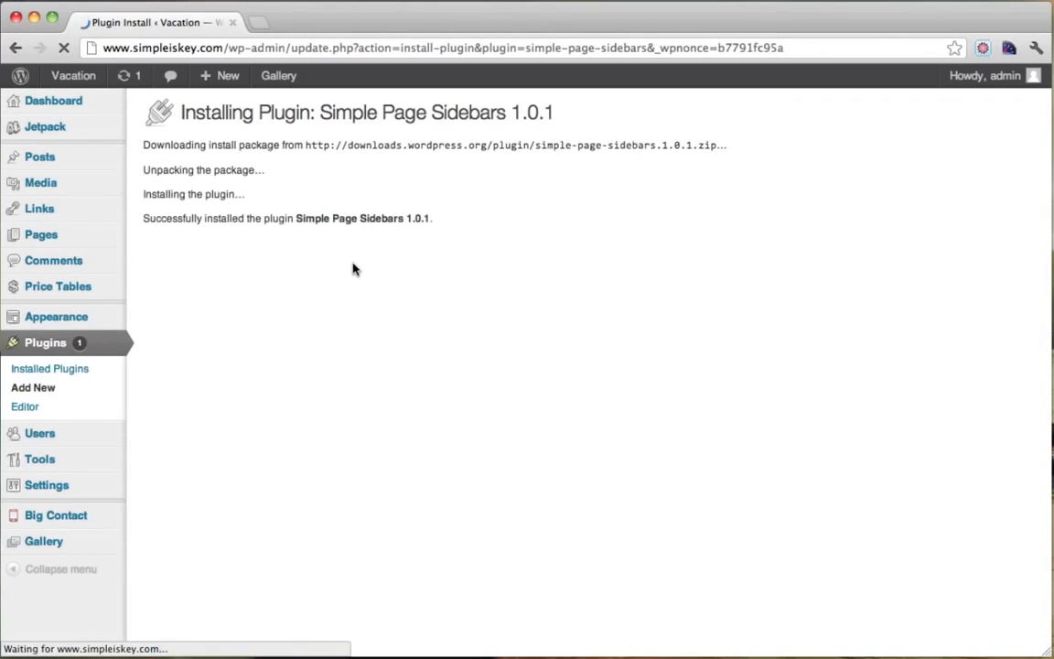
left_click(190, 244)
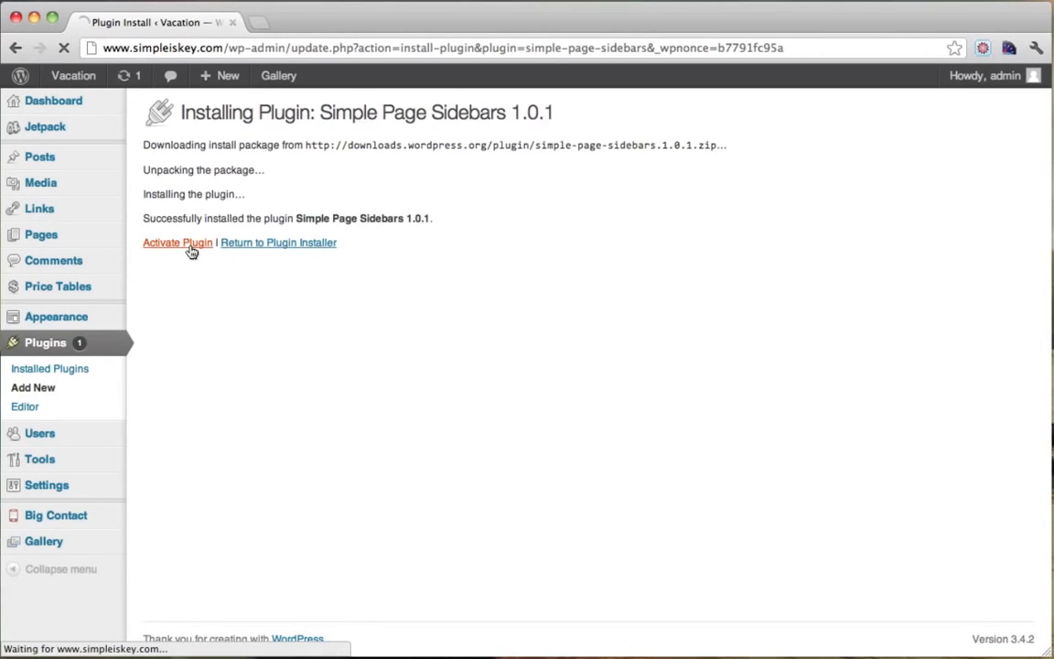
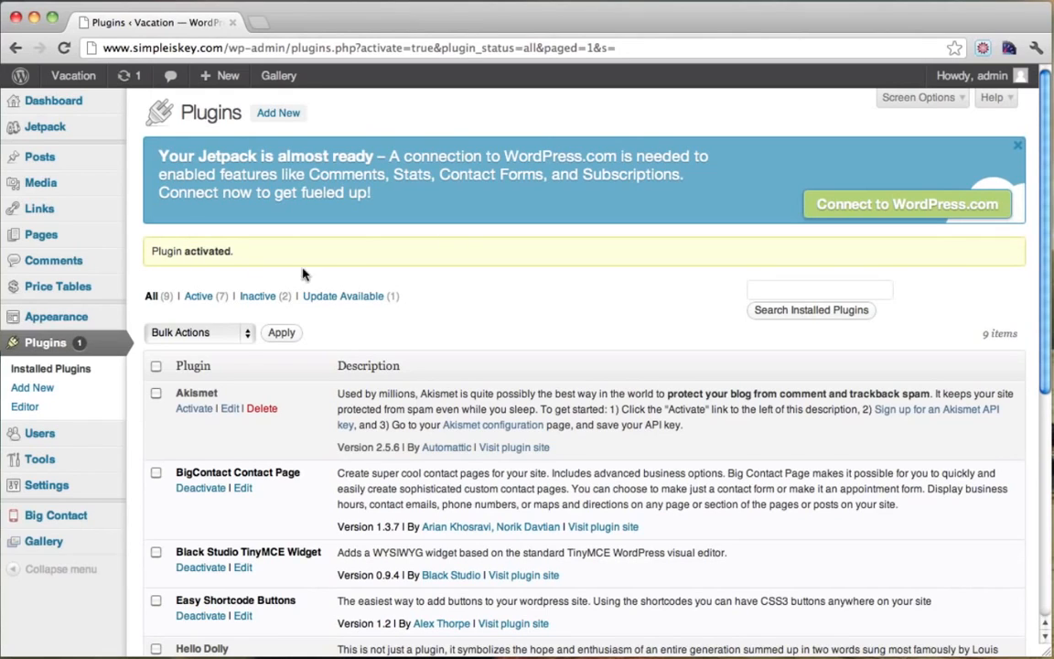
Step: Open the About page for editing from the site's list of pages
left_click(41, 235)
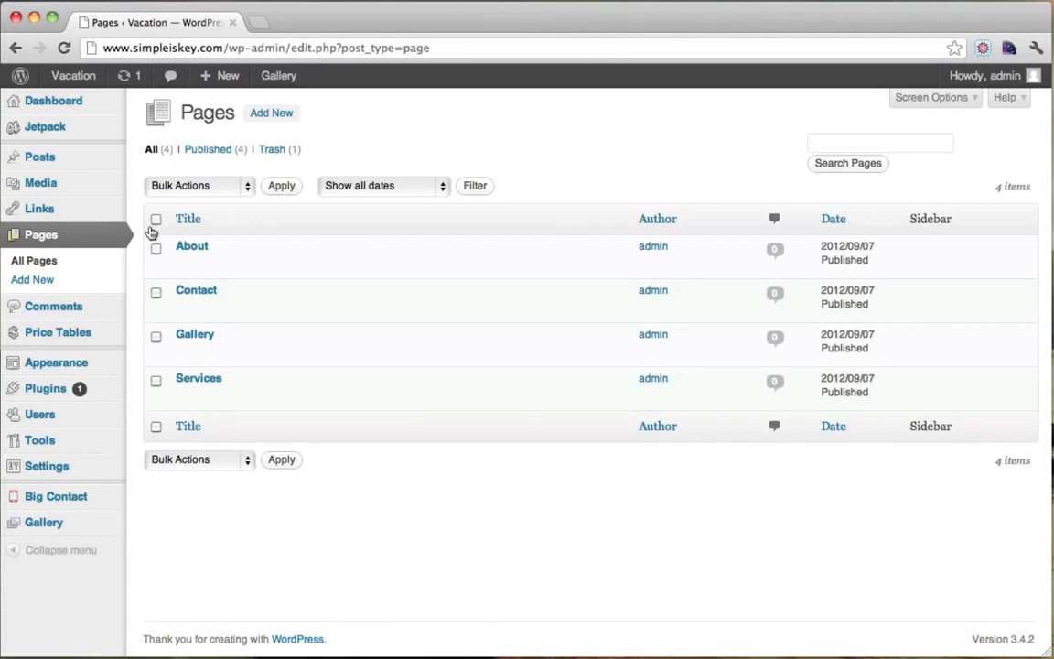
mouse_move(268, 318)
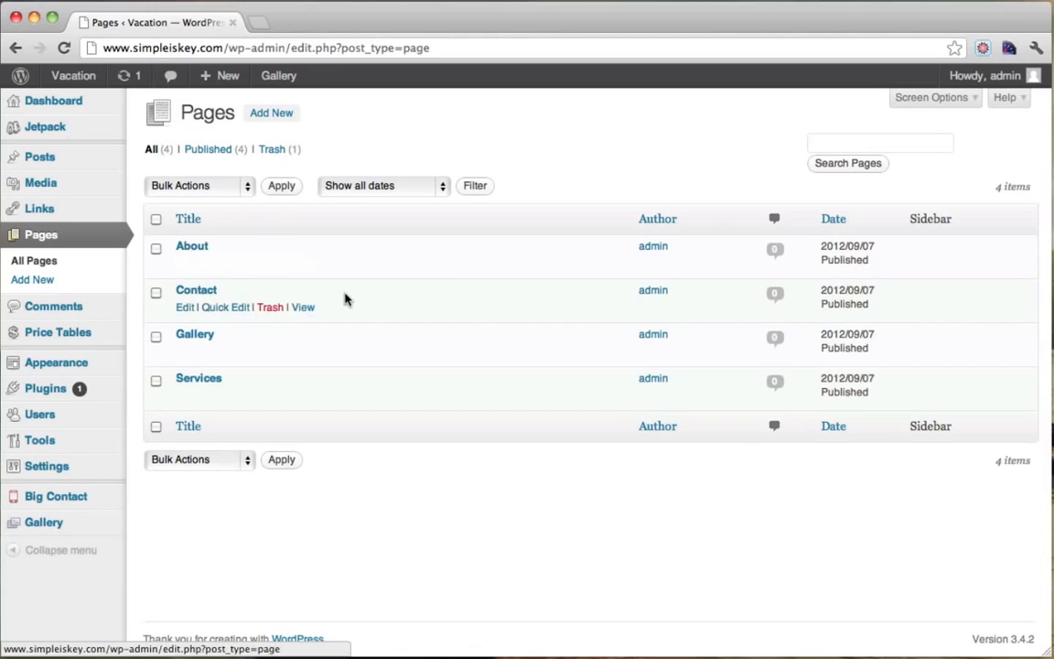
mouse_move(203, 246)
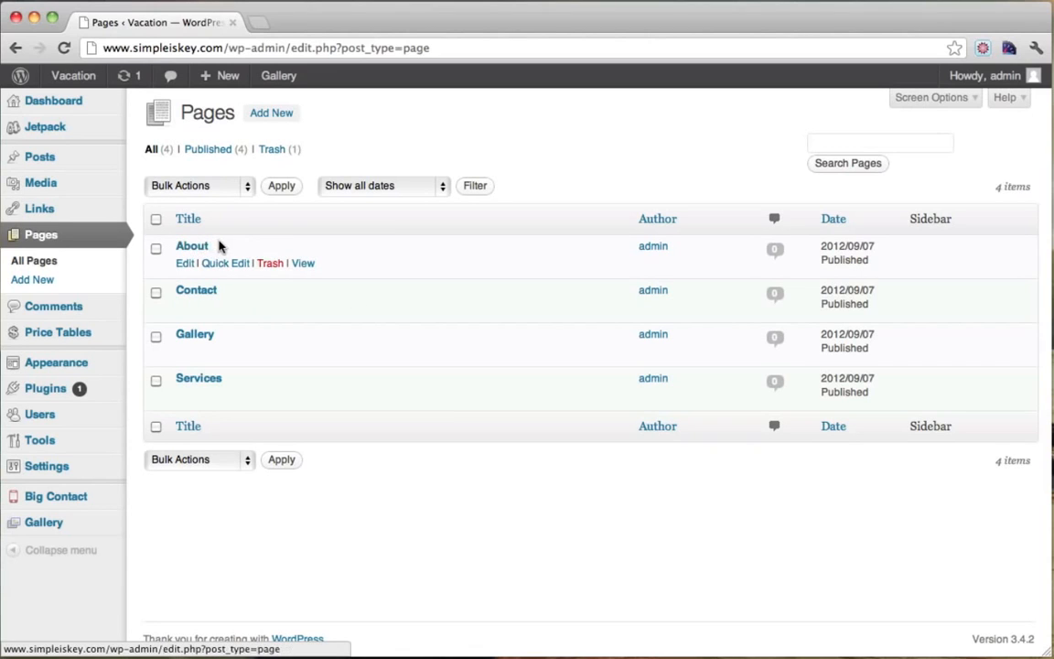
left_click(185, 265)
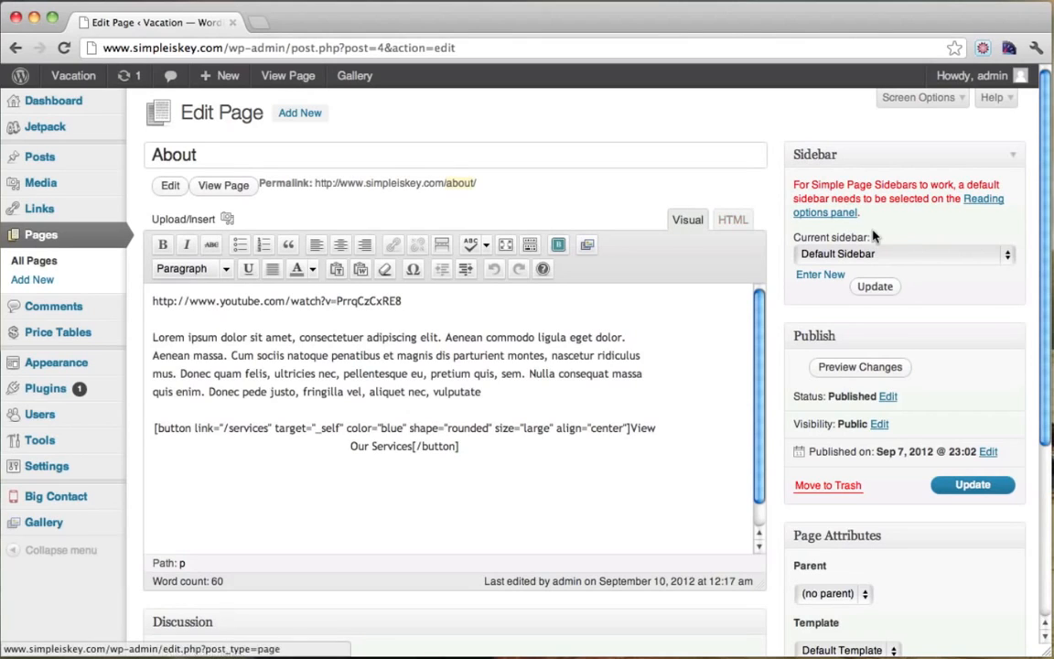
Step: Set the default sidebar to Primary Widget Area in the Reading settings and save the changes
left_click_drag(794, 188, 937, 196)
left_click(938, 196)
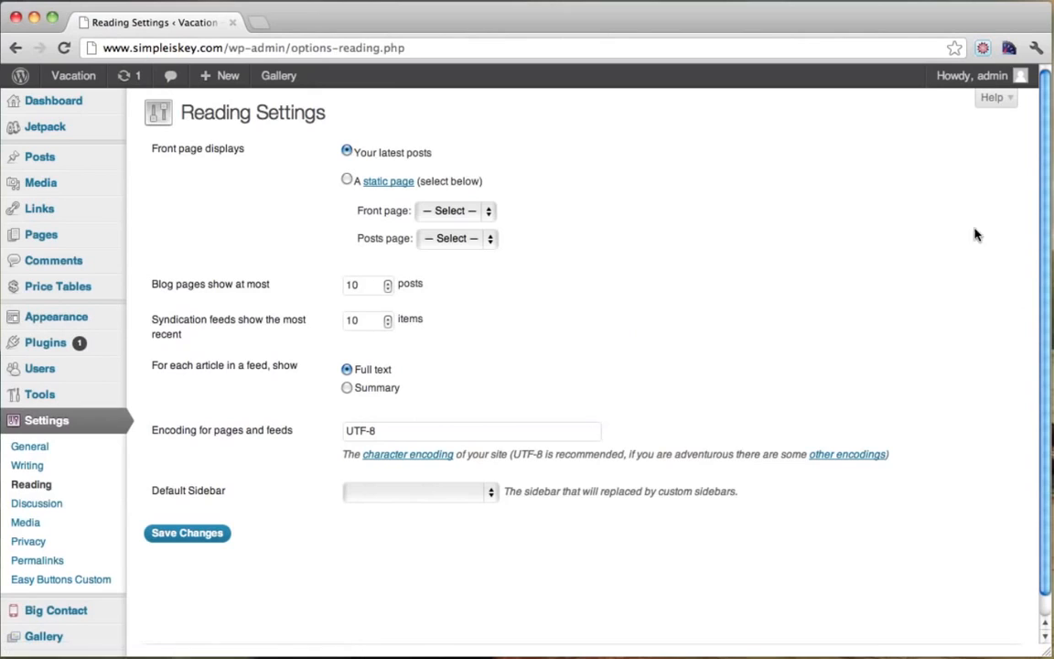
left_click(487, 493)
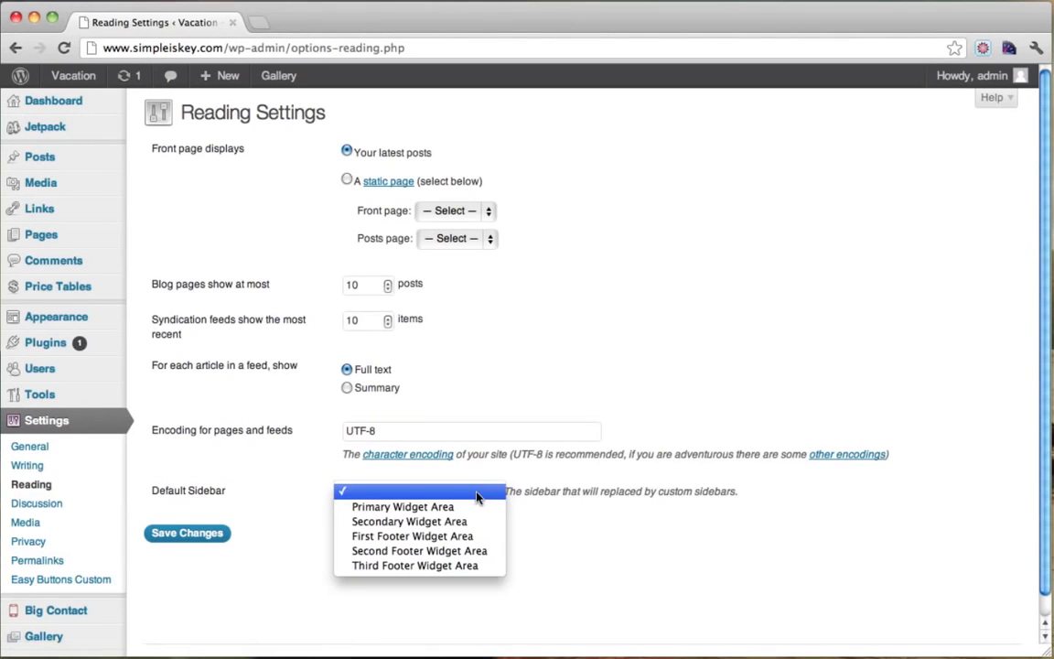
left_click(428, 509)
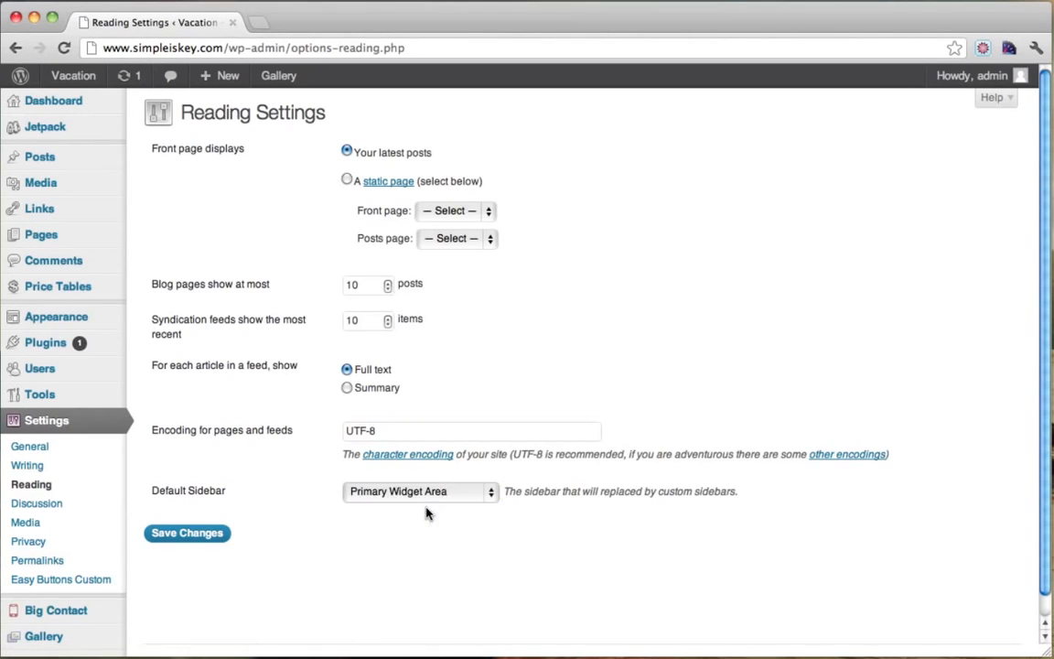
left_click(195, 537)
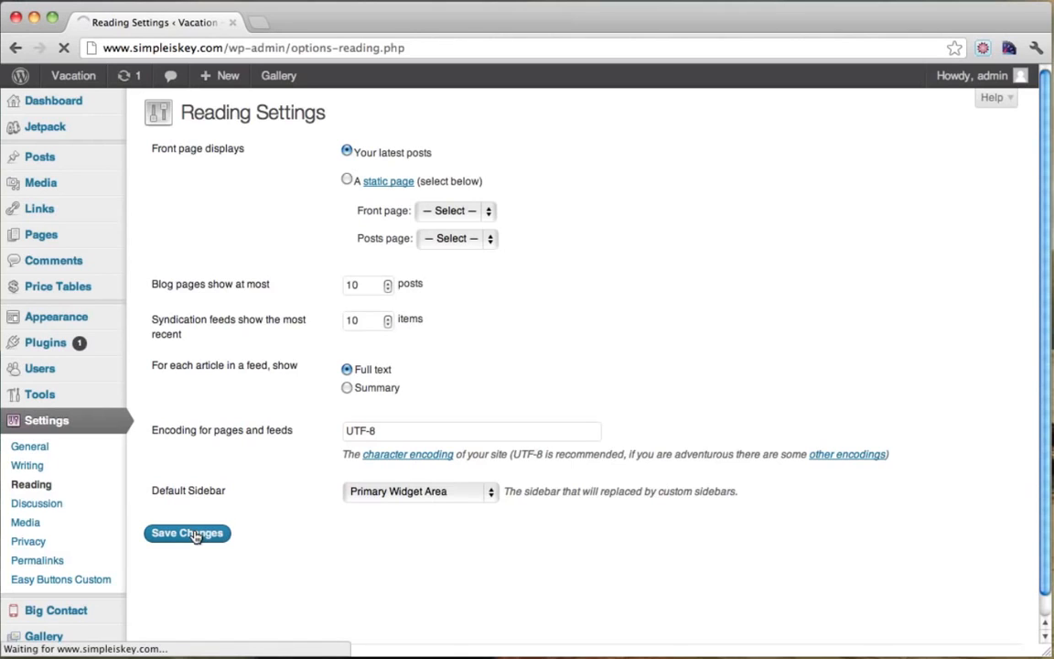
Step: Assign a new sidebar named "About" to the About page and update the page
left_click(91, 235)
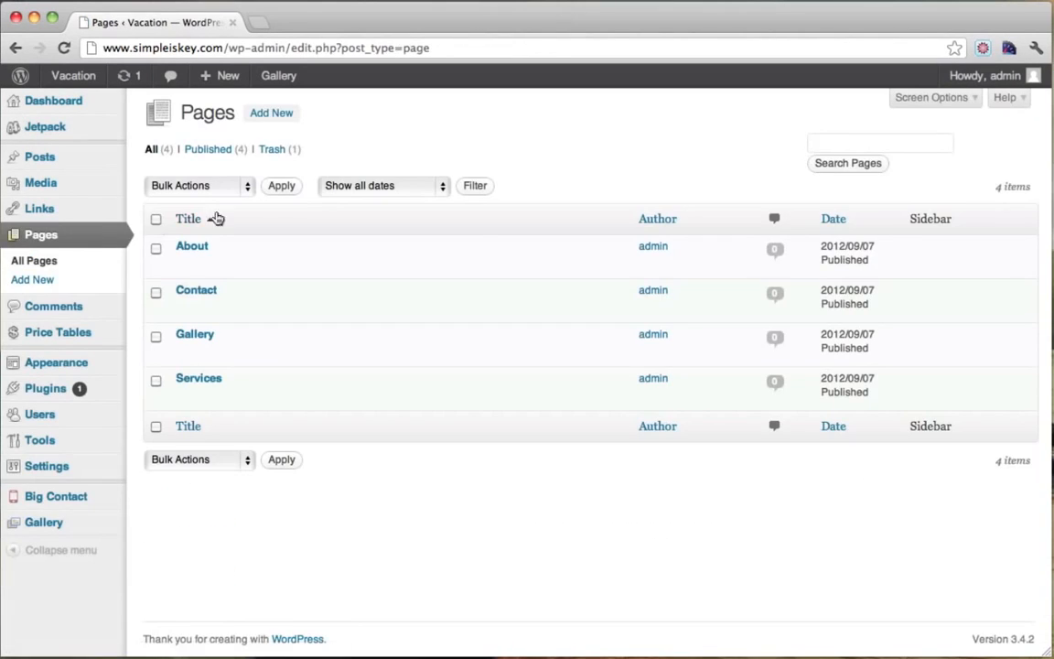
mouse_move(344, 265)
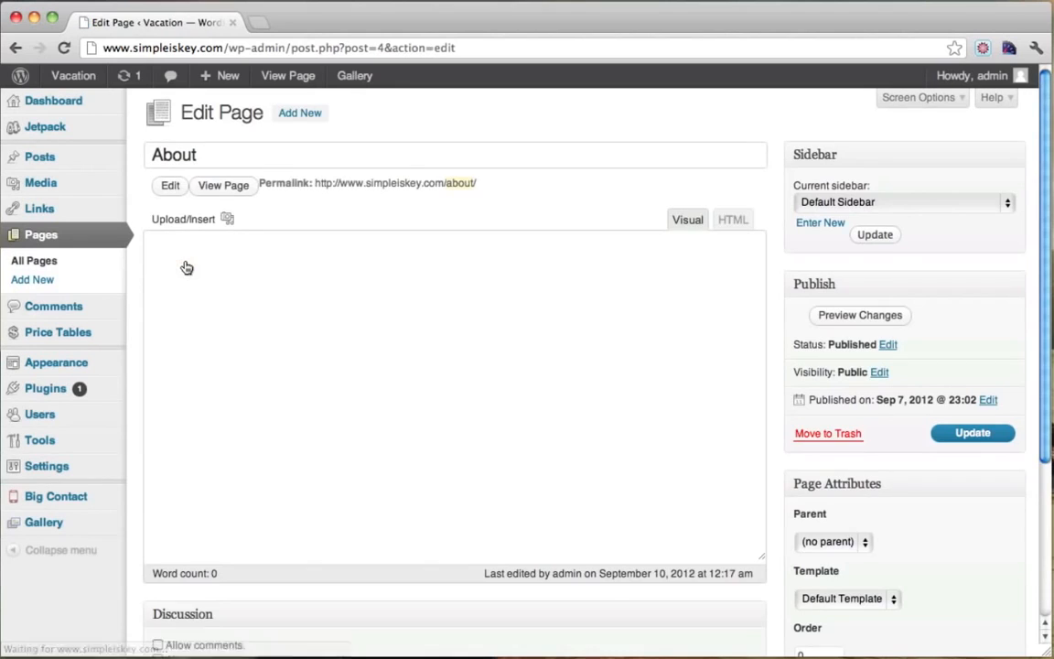
left_click(989, 203)
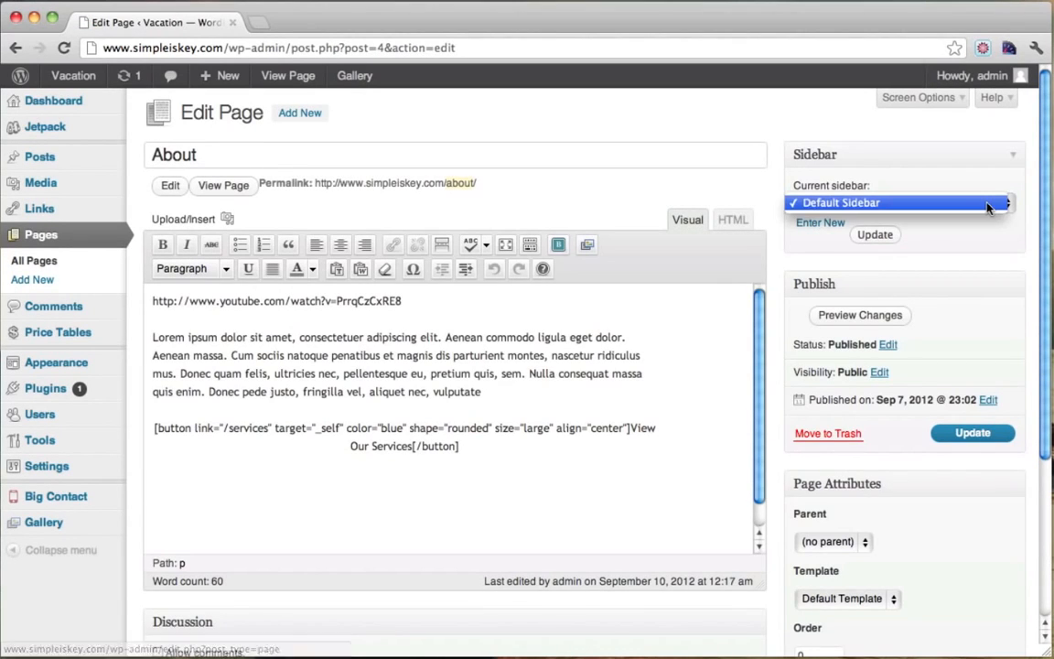
left_click(916, 202)
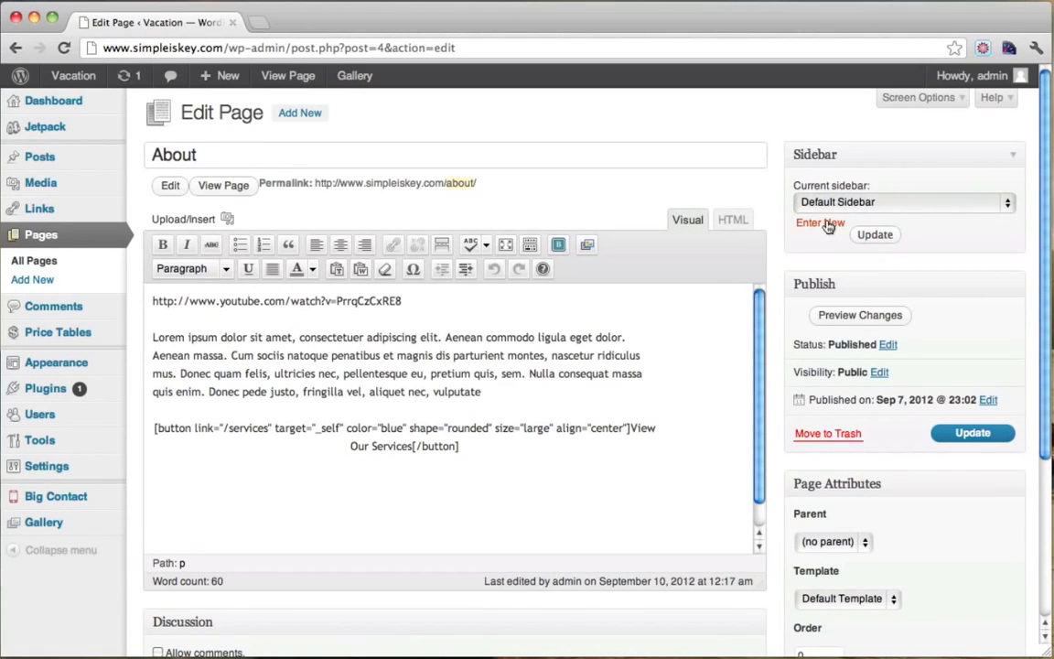
left_click(821, 222)
left_click(850, 203)
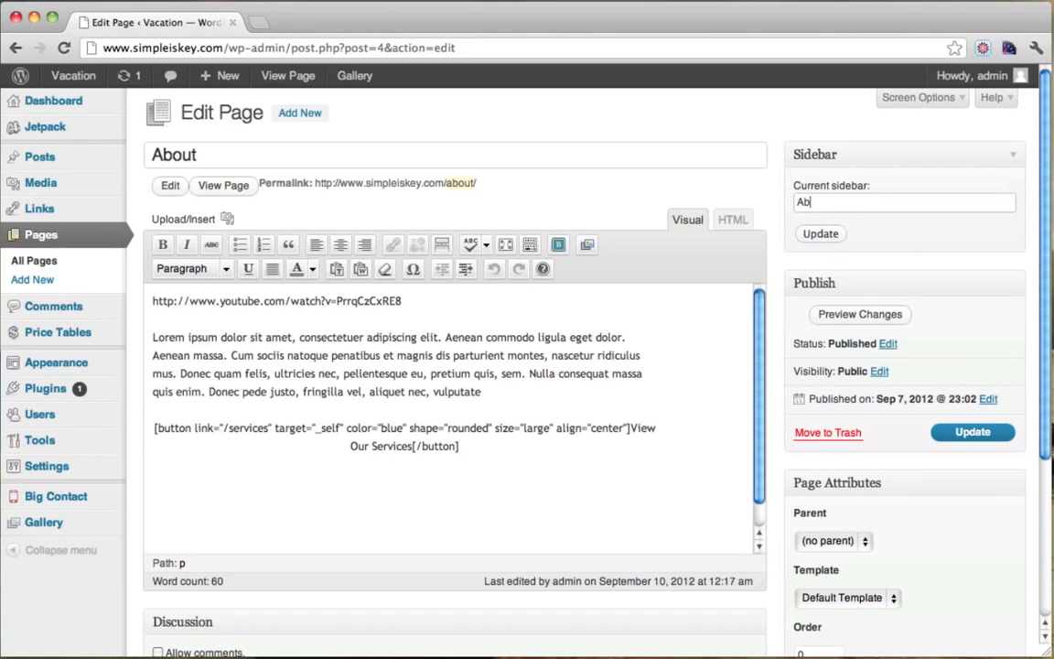
left_click(823, 234)
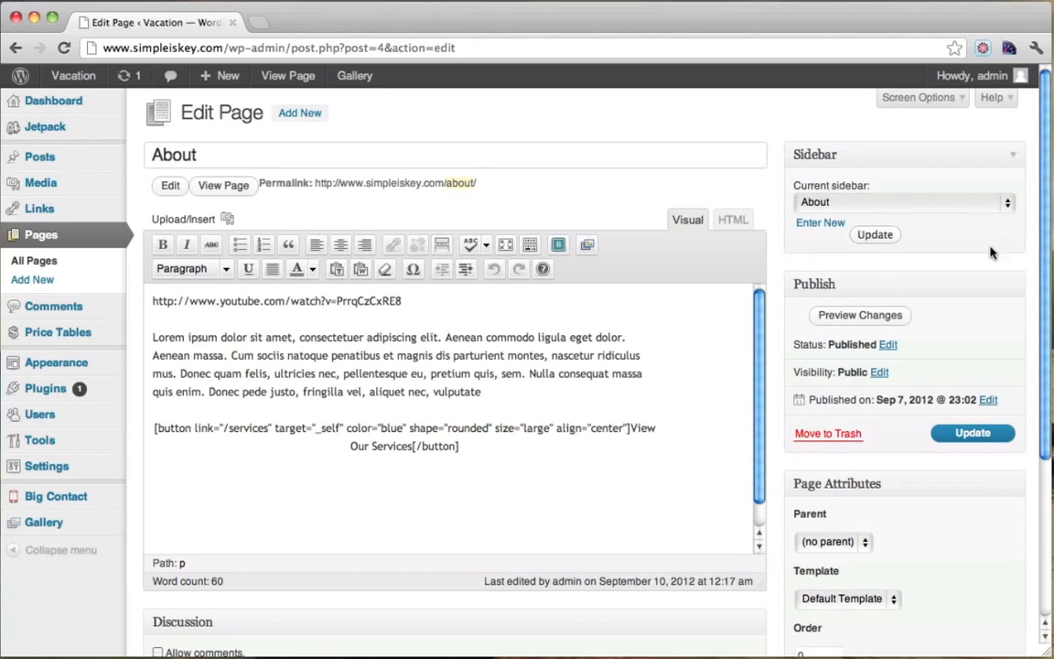
left_click(975, 436)
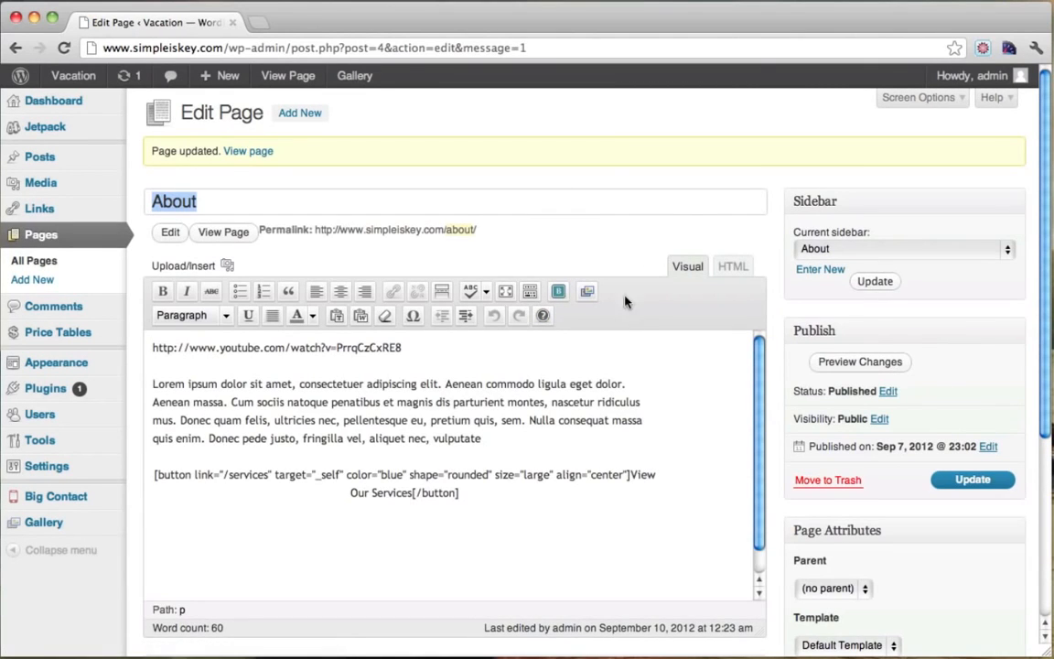
Step: Remove the Search widget from the About sidebar on the Widgets page
mouse_move(91, 364)
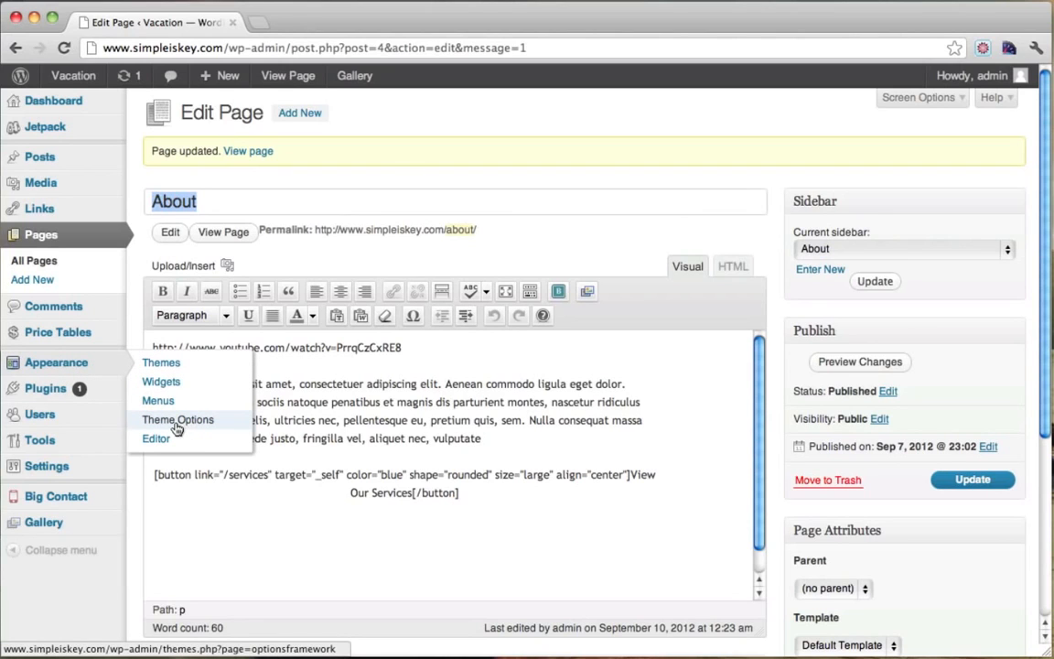
left_click(174, 388)
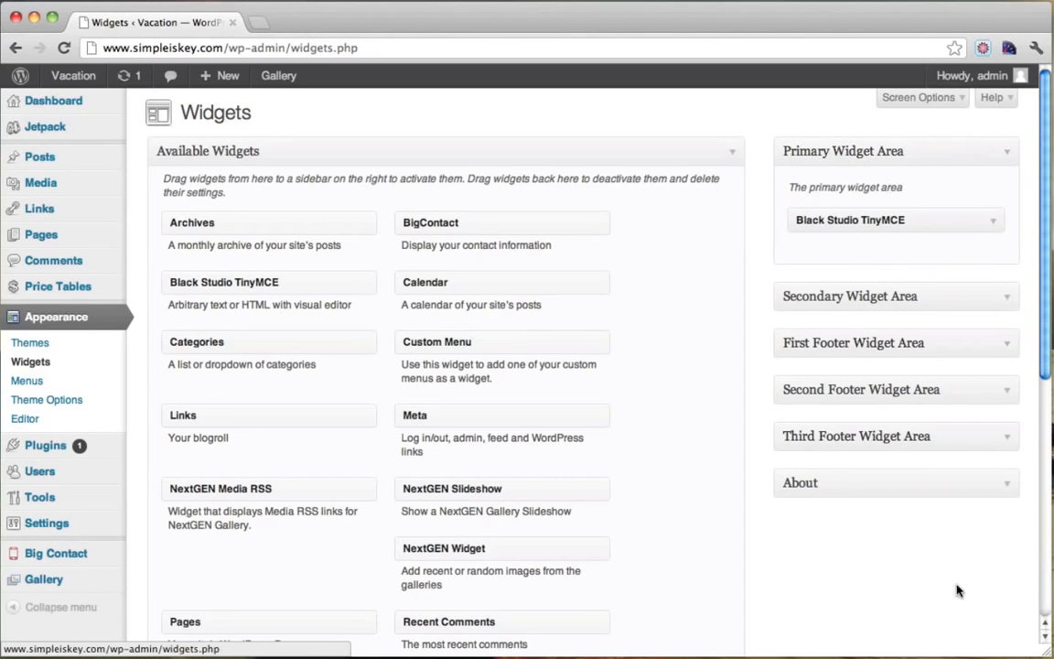
left_click(1004, 482)
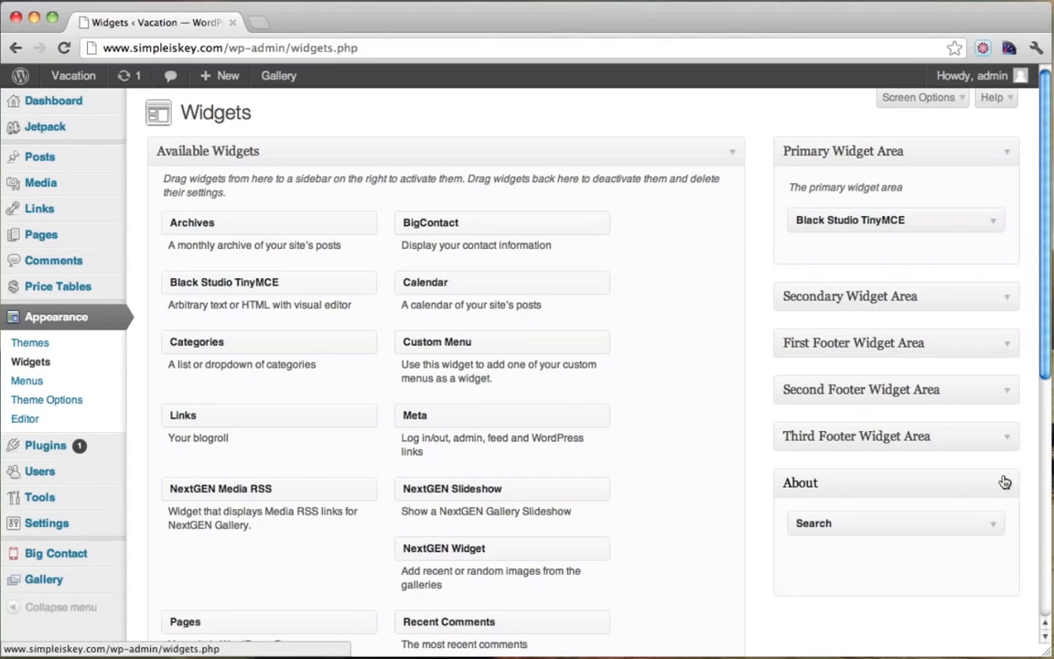
left_click_drag(882, 520, 412, 444)
Step: Add a Text widget to the About sidebar with the title "About Sidebar" and the content "Hi!", and save it
scroll(836, 496, "down", 3)
scroll(640, 452, "down", 4)
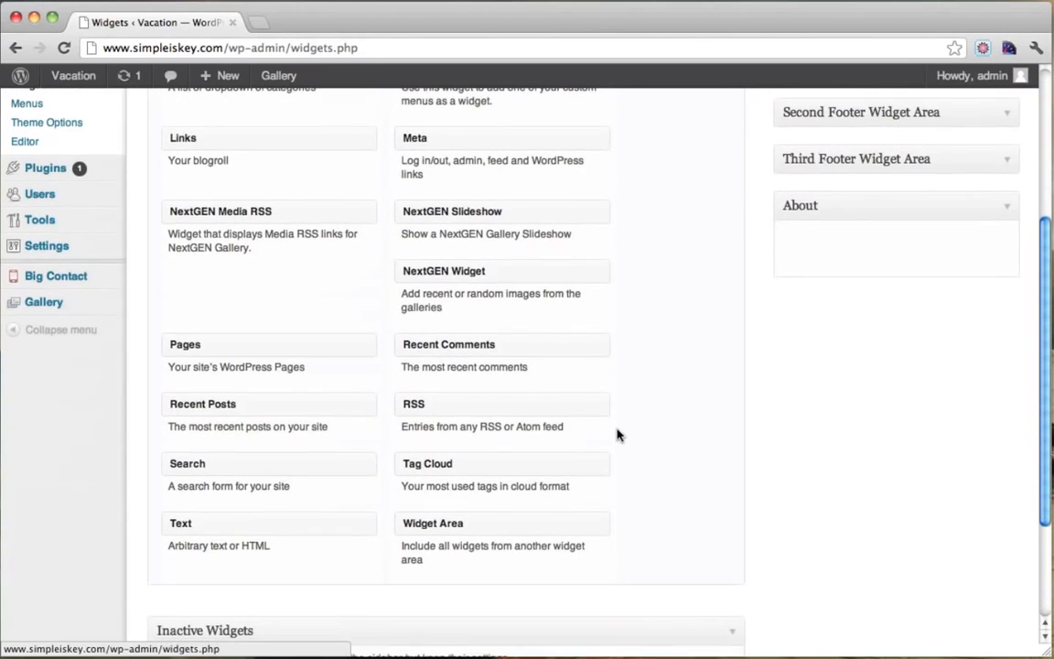
scroll(617, 435, "up", 7)
scroll(617, 435, "down", 7)
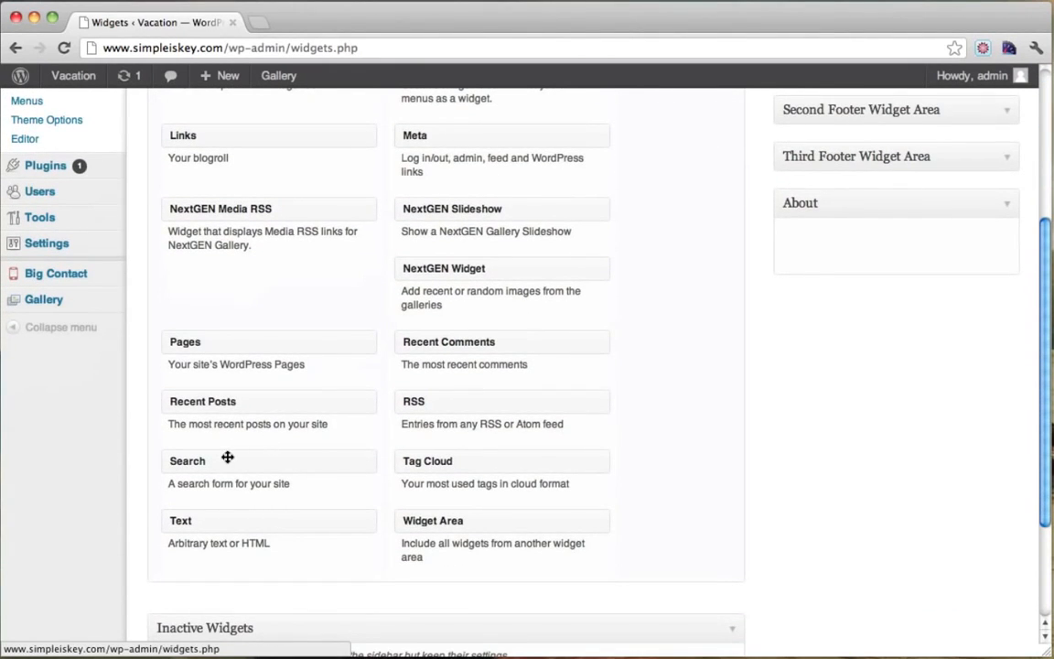
left_click_drag(252, 524, 810, 271)
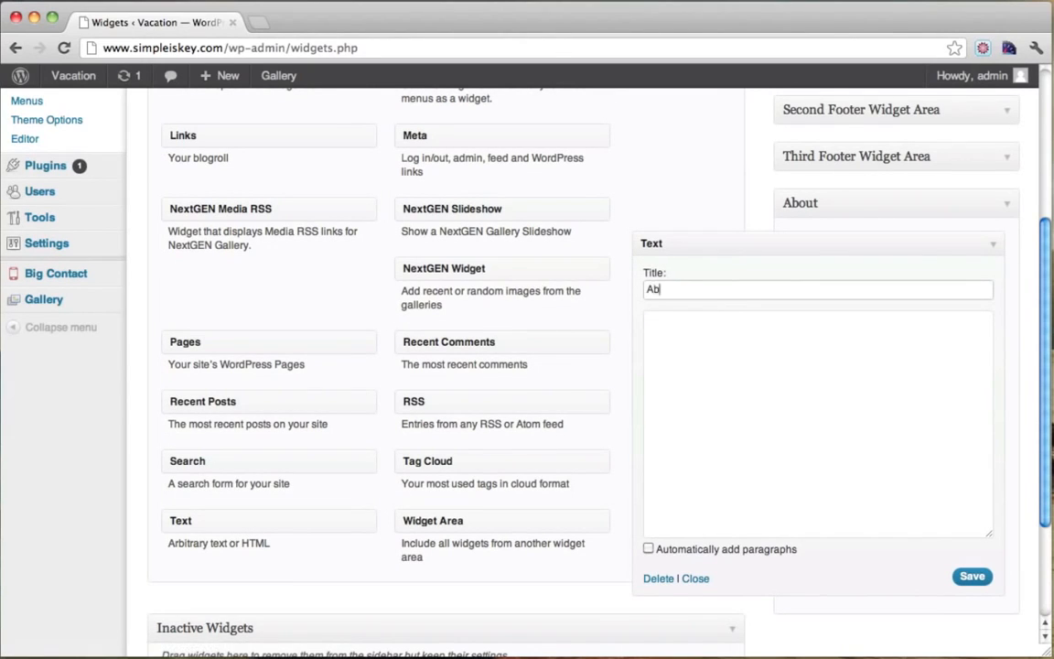
key("Tab")
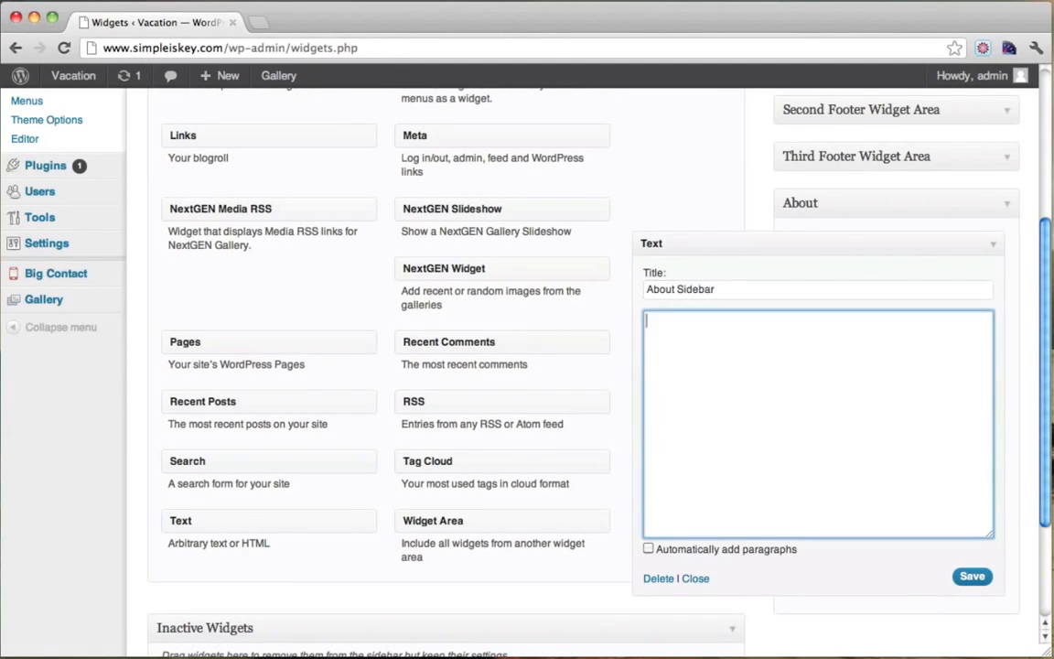
type("Hi!")
left_click(972, 575)
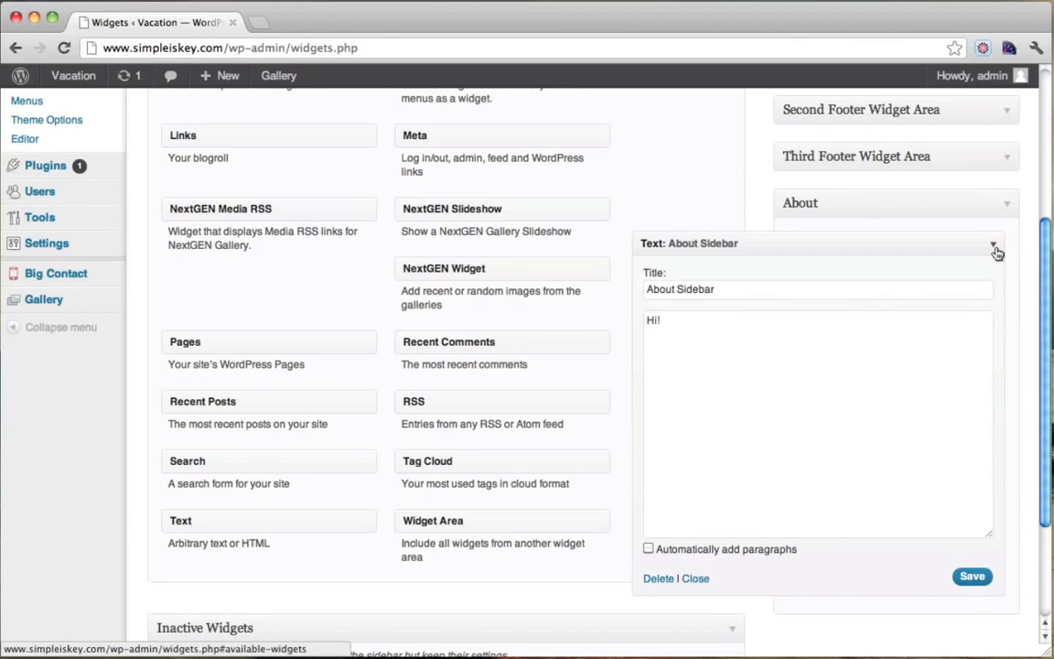
left_click(996, 246)
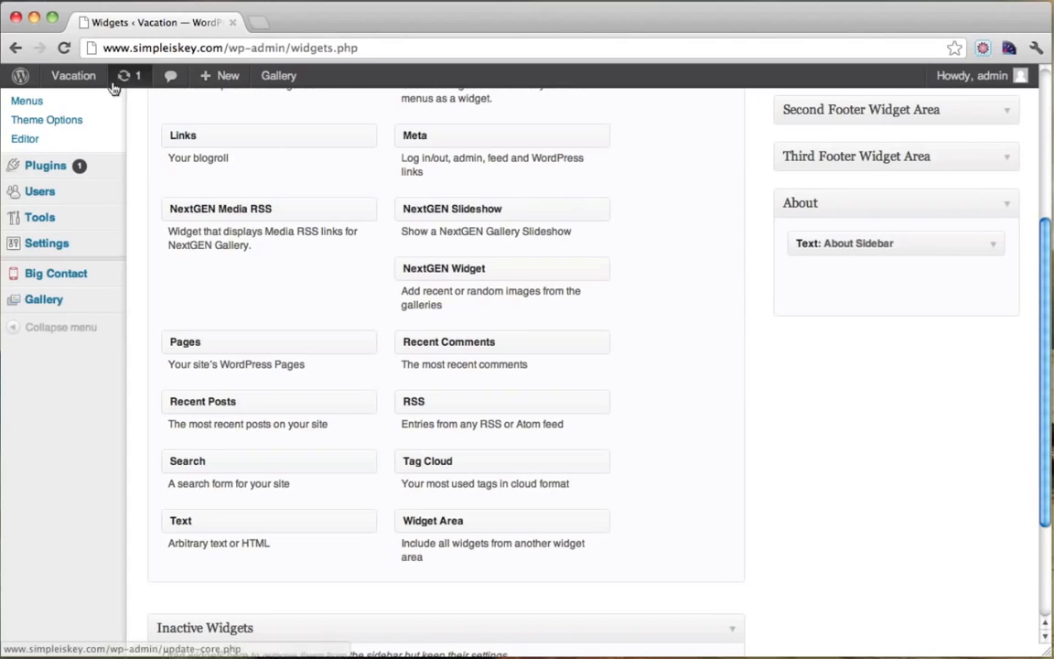
Step: View the live Contact and About pages to compare their sidebars, and close the live site
mouse_move(73, 81)
left_click(82, 104, "super")
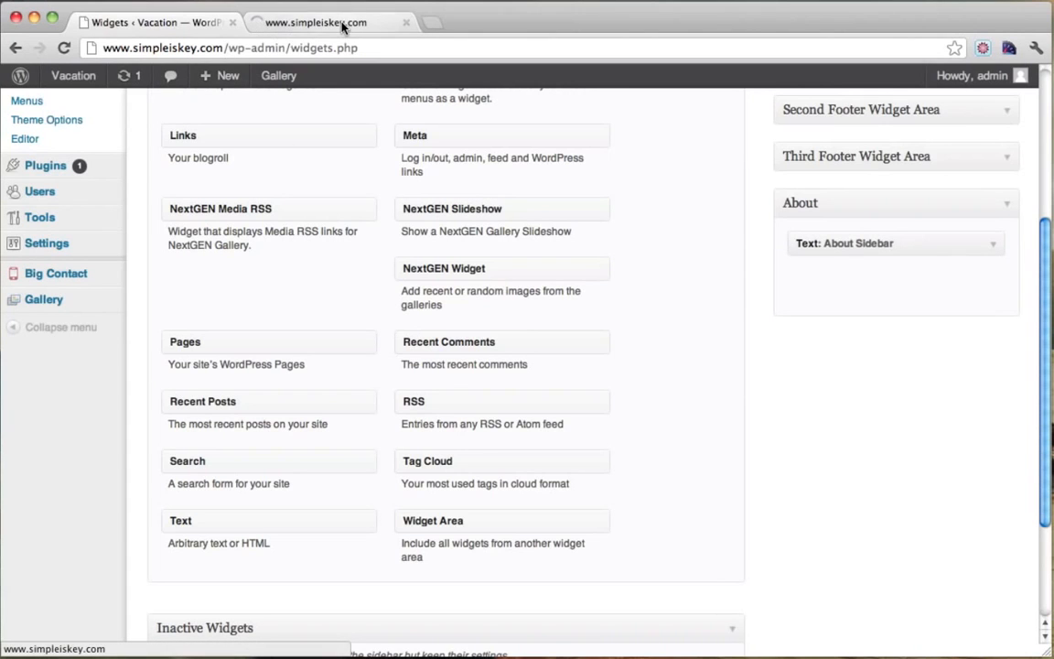
left_click(341, 24)
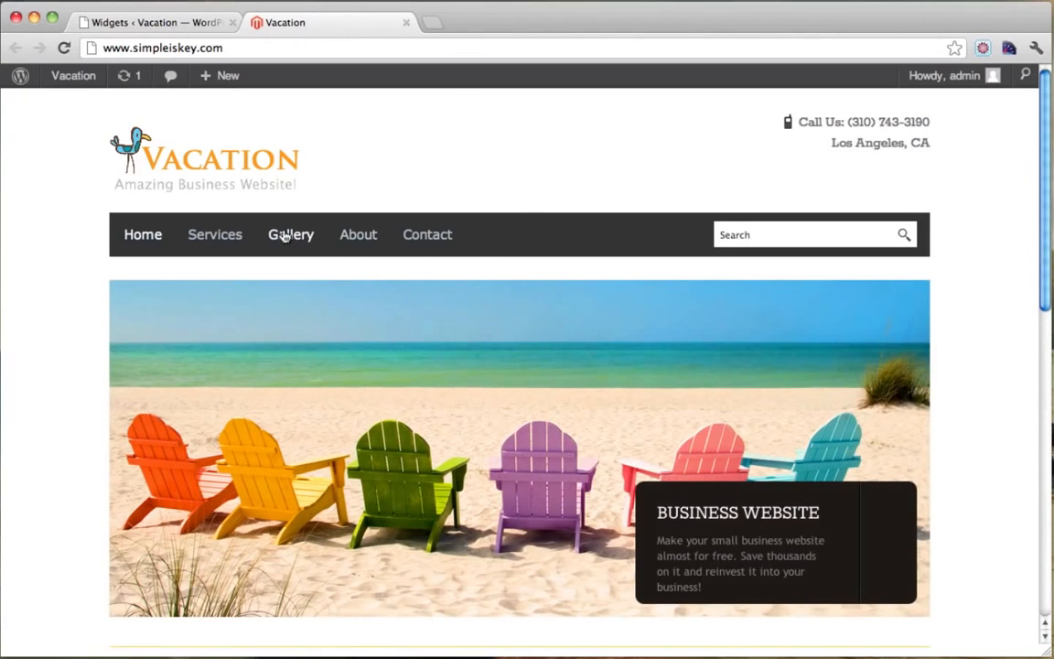
left_click(445, 237)
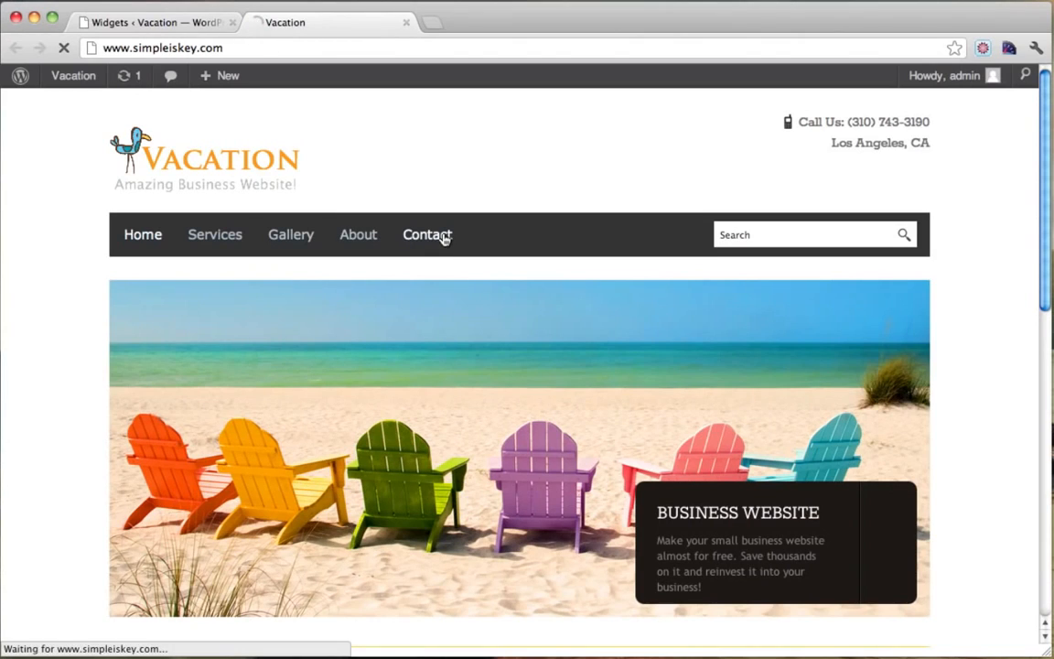
scroll(842, 608, "down", 3)
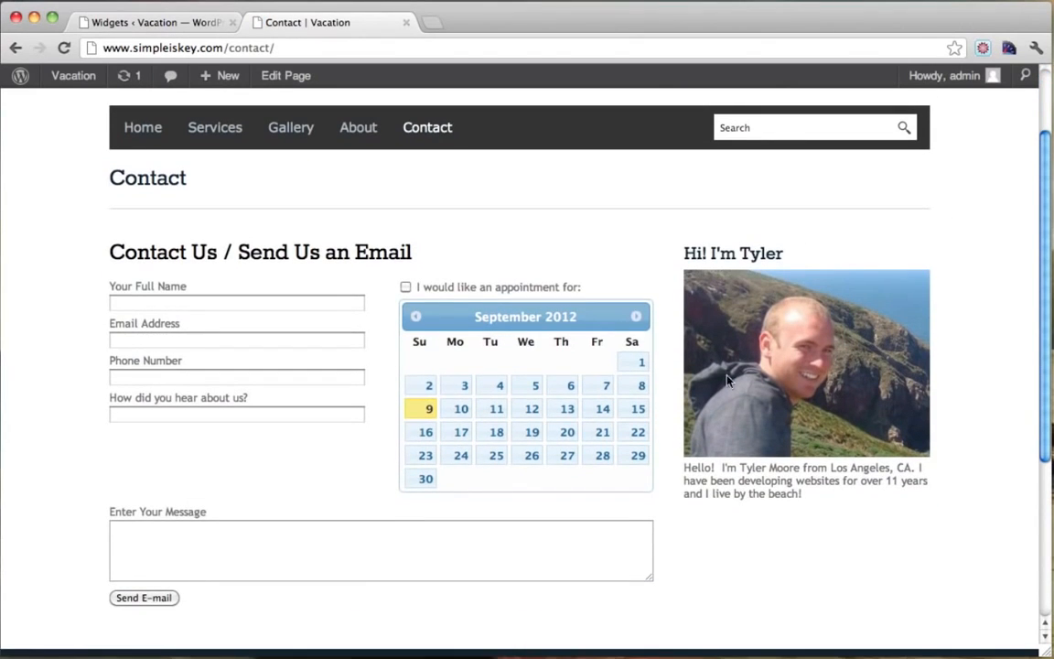
left_click(355, 132)
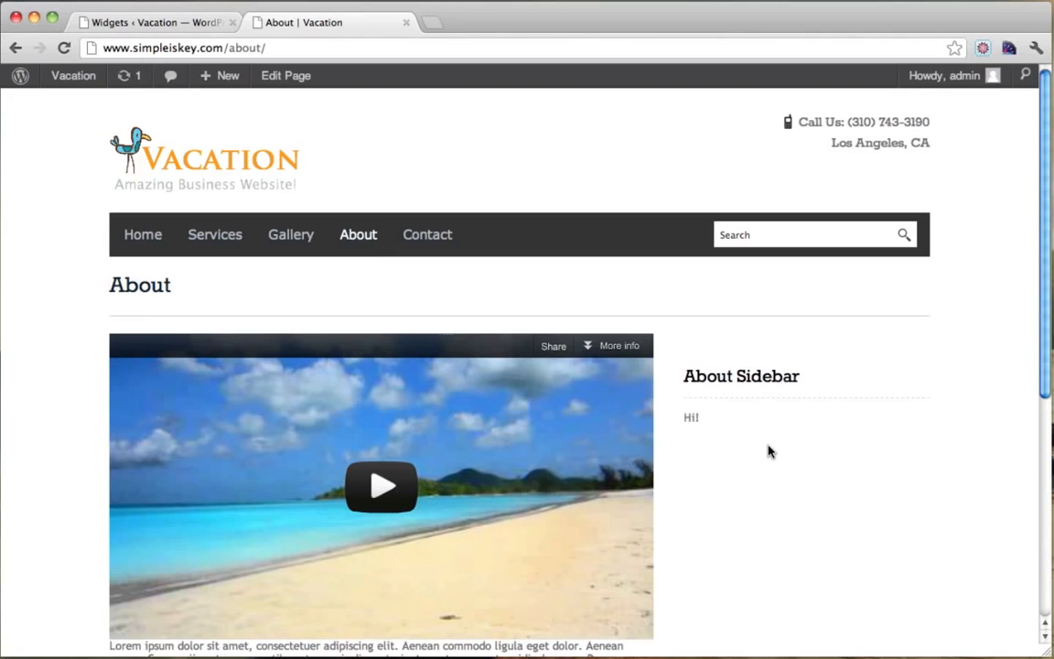
scroll(769, 451, "down", 3)
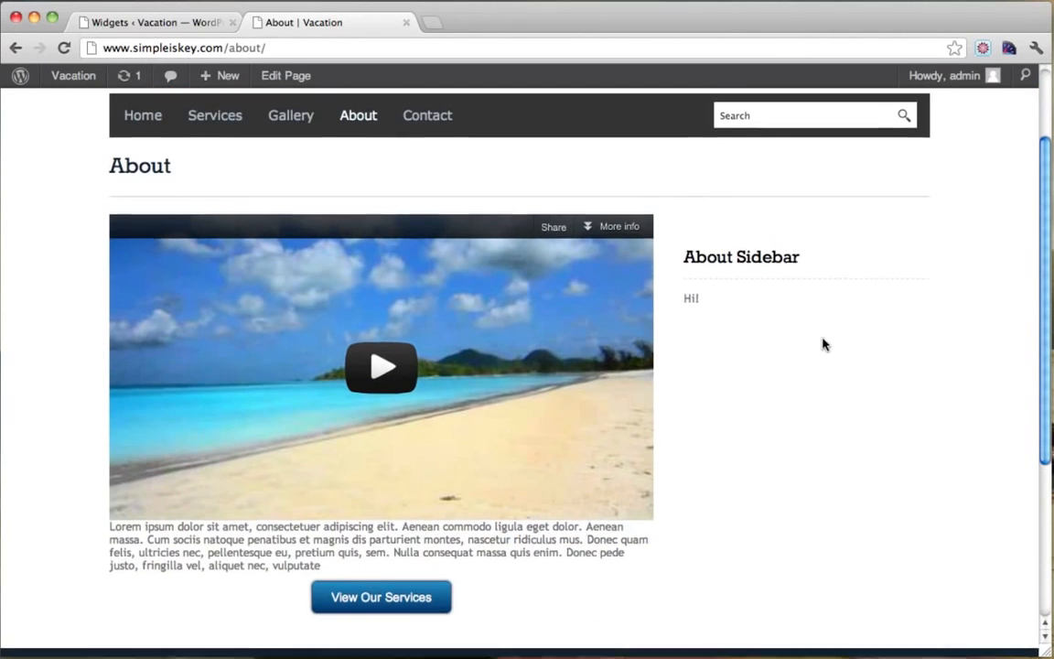
scroll(822, 345, "up", 3)
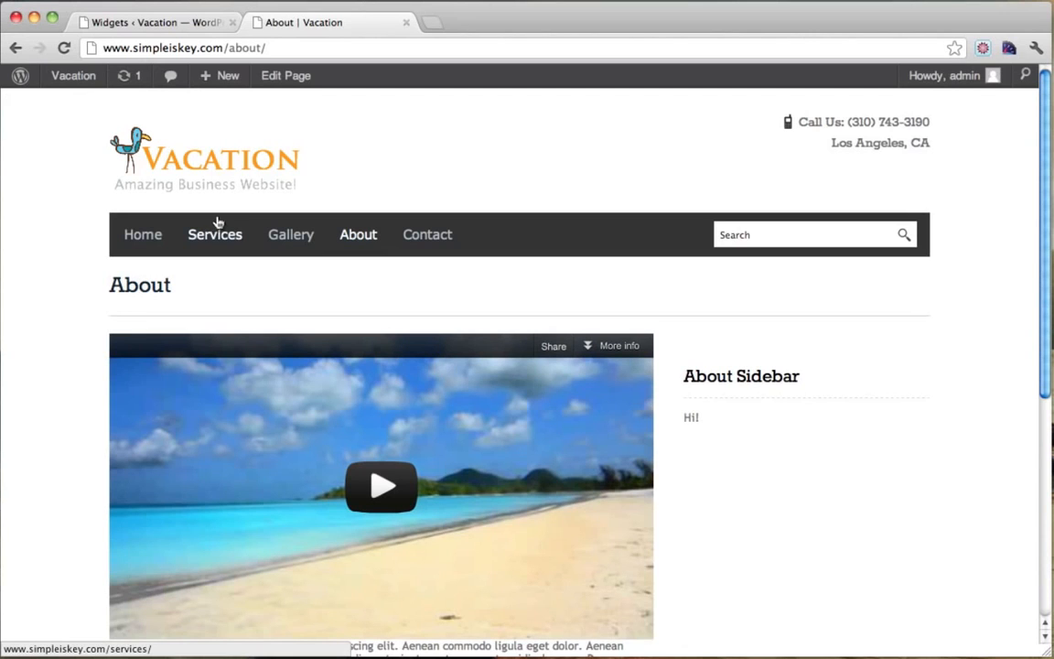
left_click(407, 23)
scroll(590, 306, "up", 5)
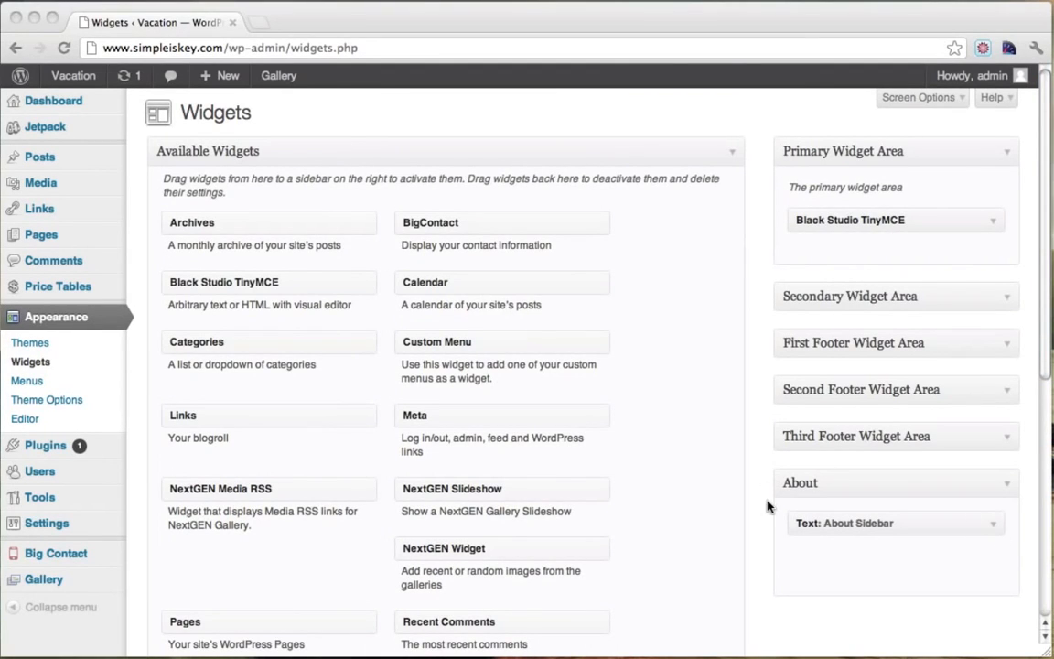
scroll(824, 502, "down", 1)
left_click(988, 511)
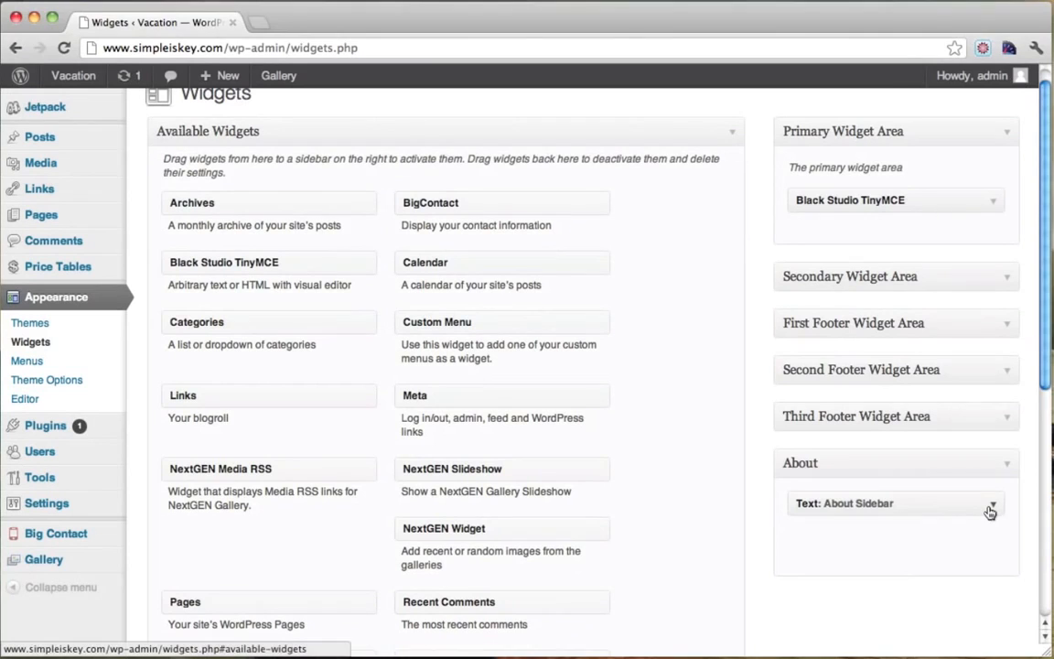
left_click(991, 510)
left_click(990, 510)
scroll(526, 376, "up", 1)
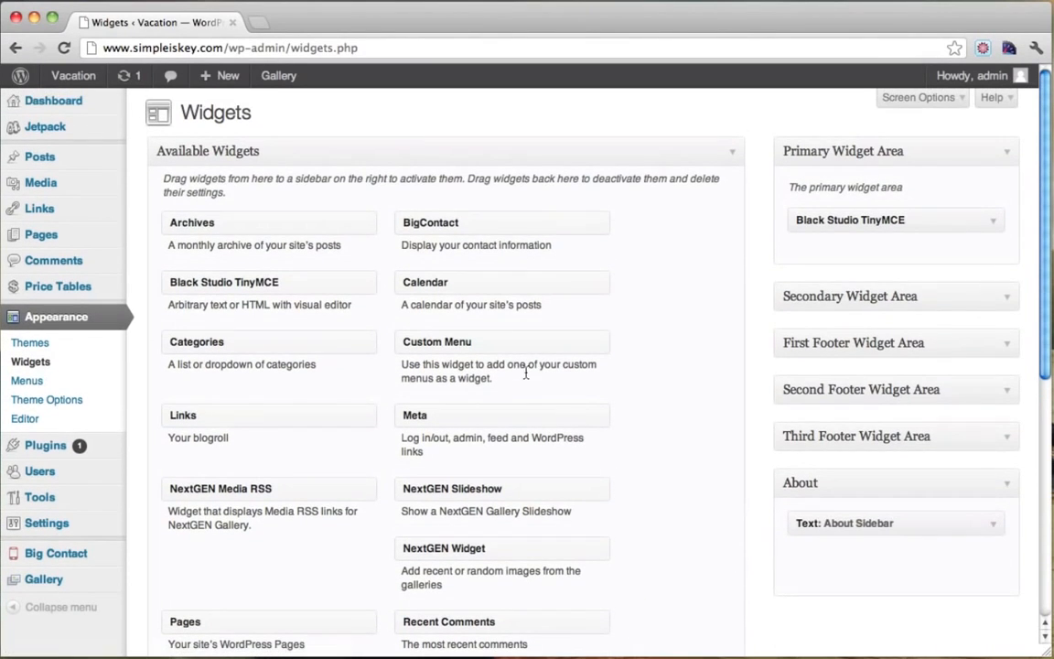
Step: Search Google for "google map generator" in a new browser tab and open the Free Google Map Generator site
left_click(256, 24)
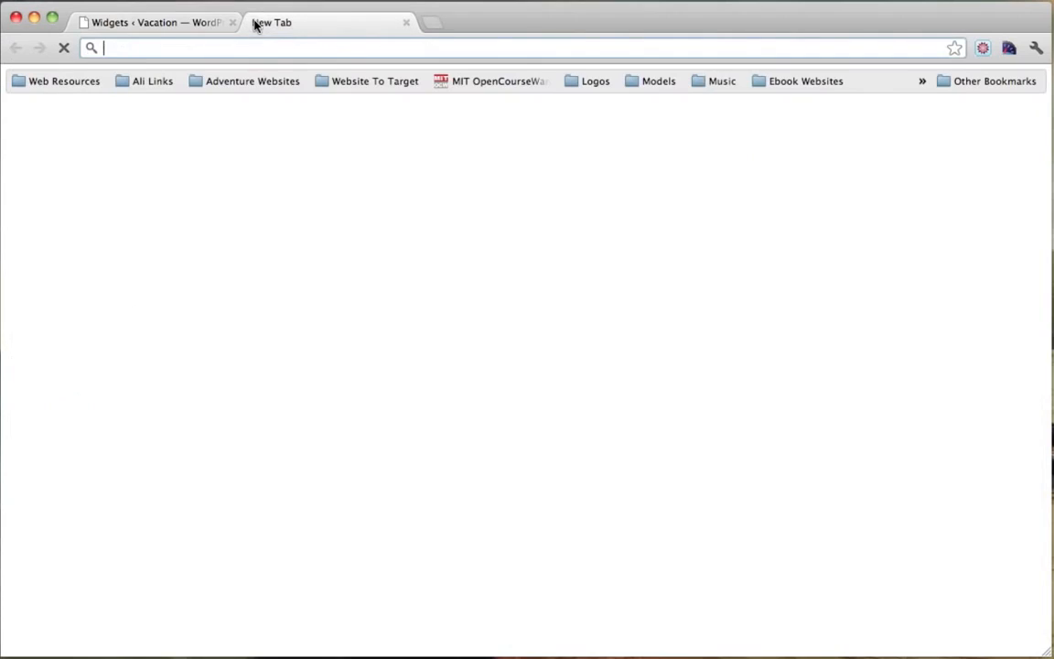
type("www.google.")
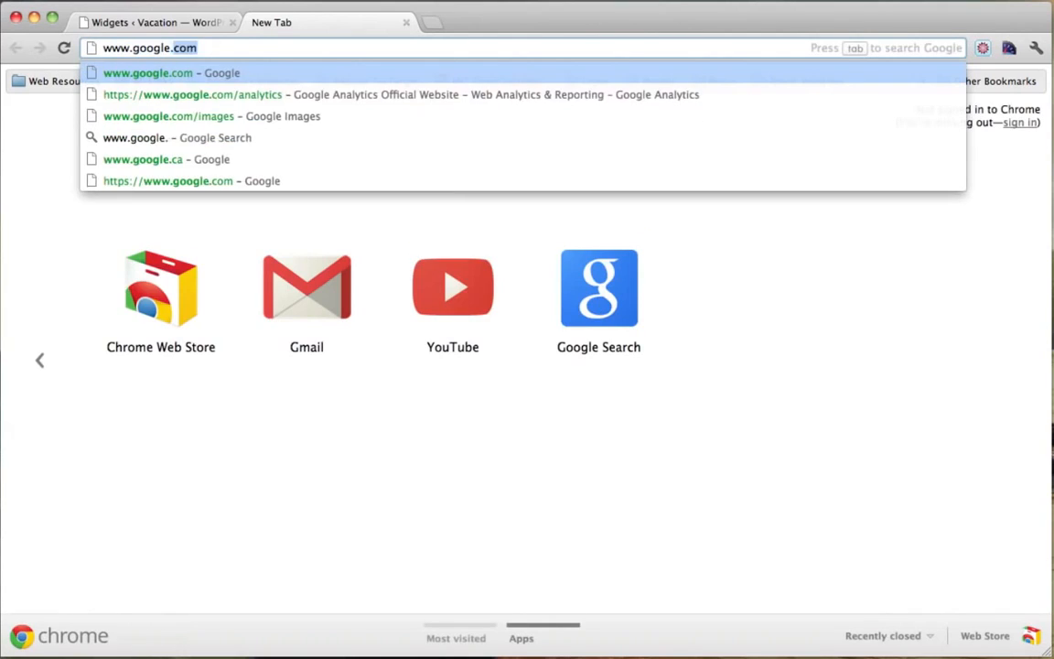
key("Return")
type("google map")
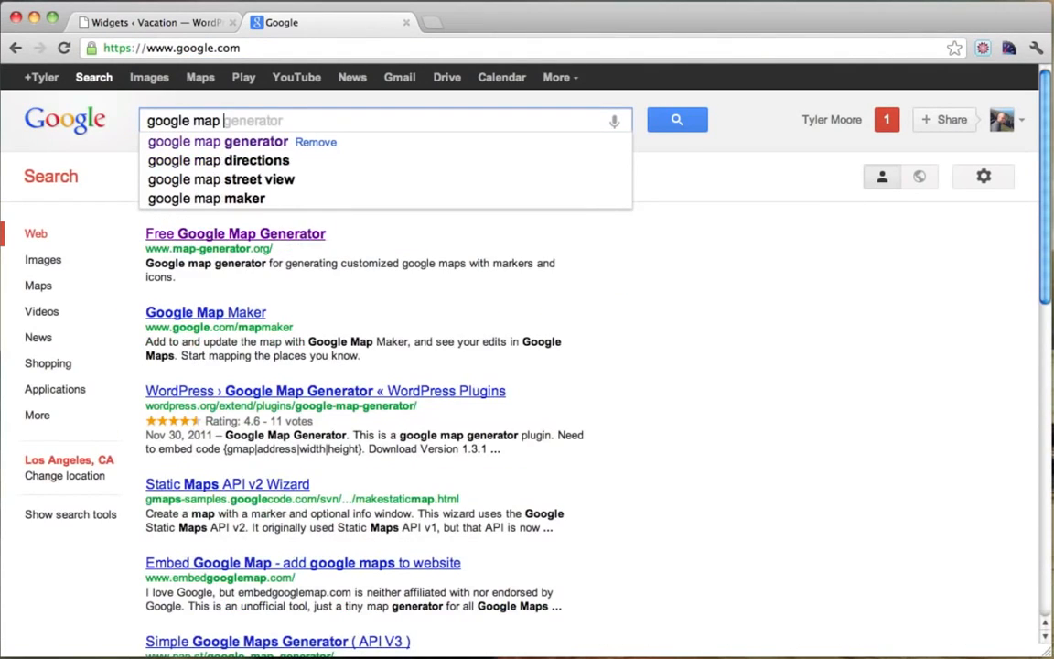
key("Down")
key("Return")
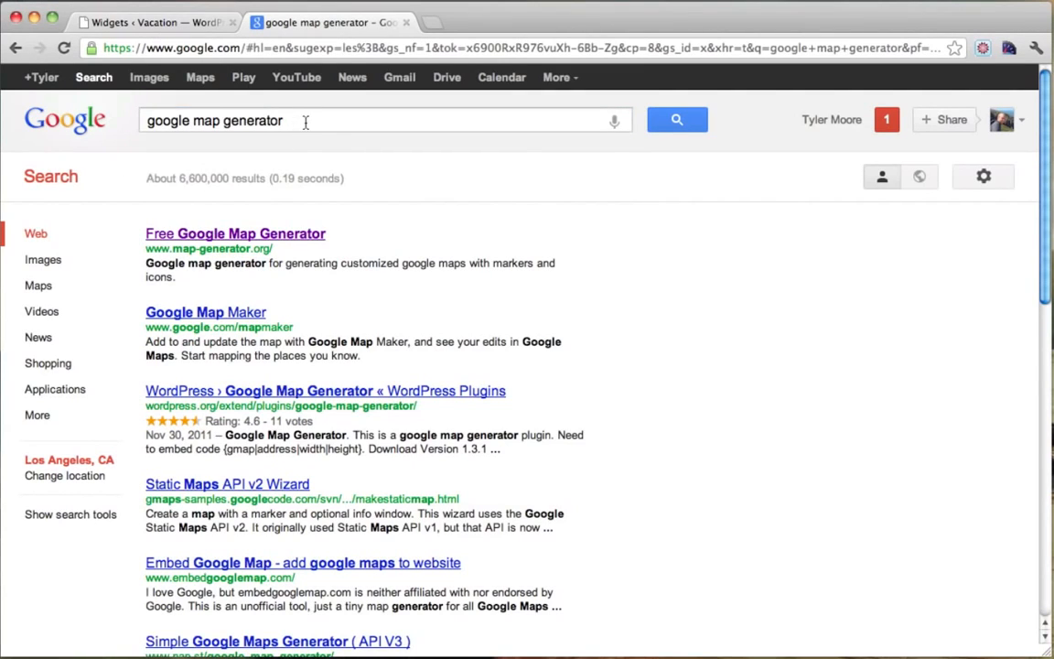
left_click(228, 235)
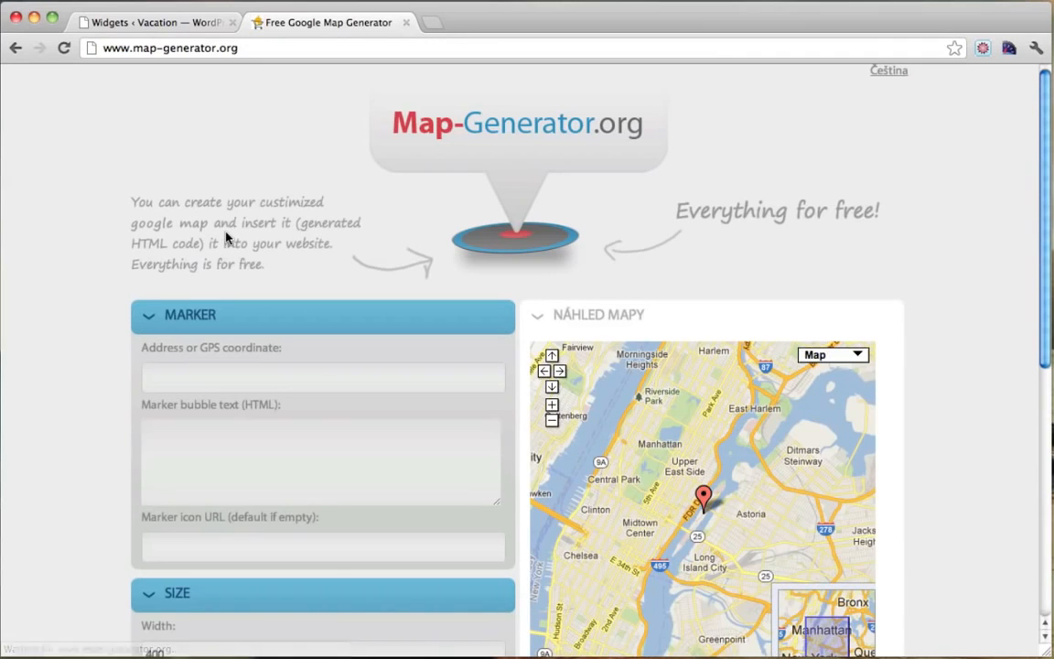
Step: Set the map marker's address to Playa Del Rey, CA
scroll(360, 317, "down", 5)
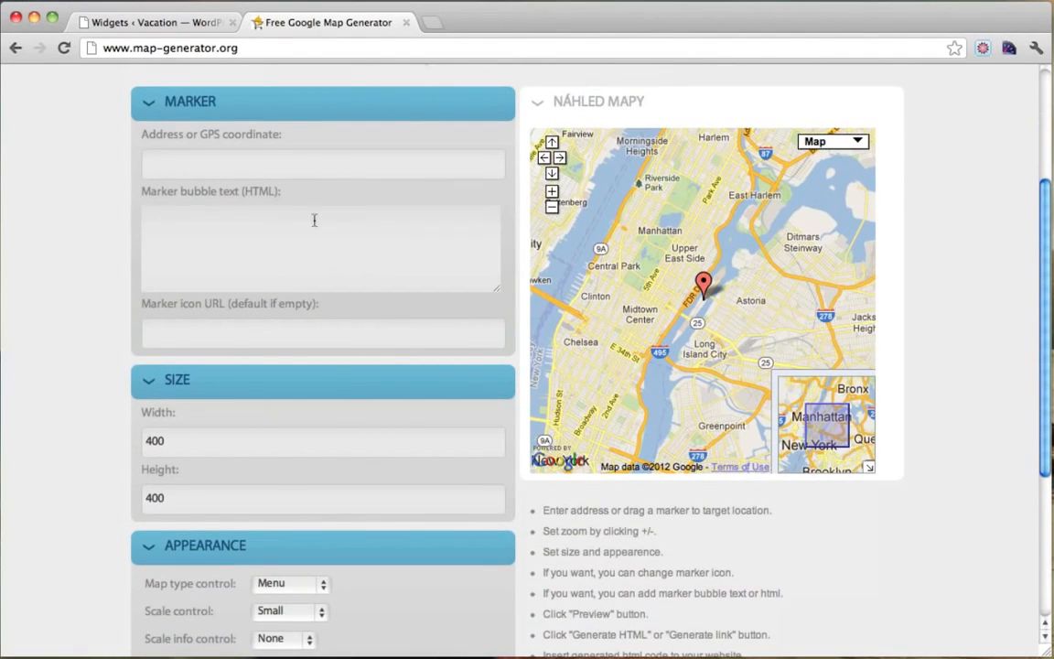
left_click(249, 165)
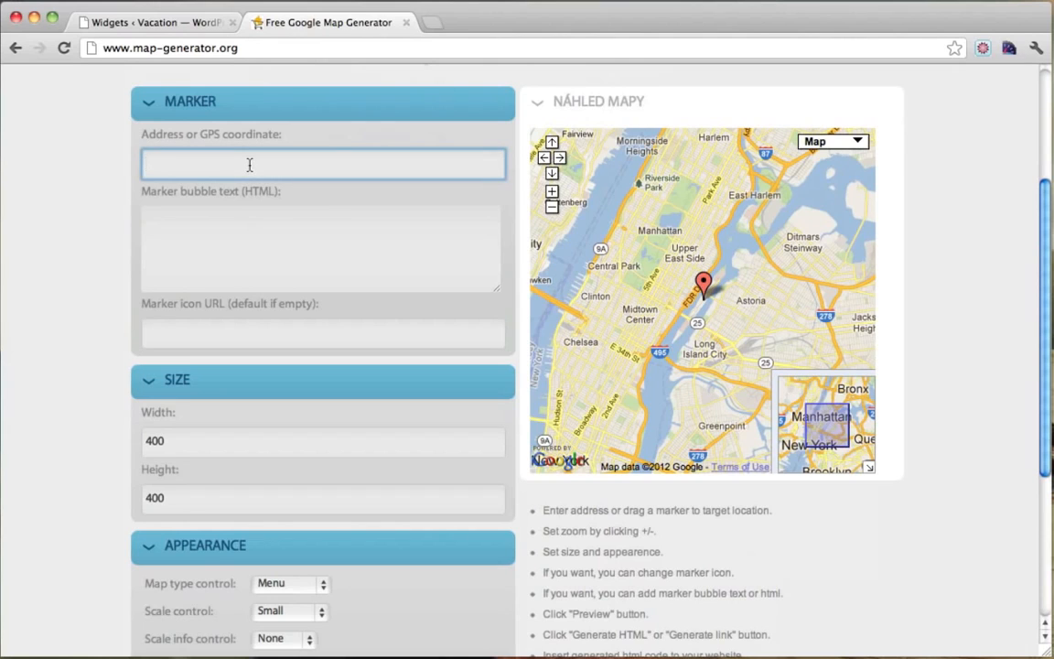
type("Pl")
key("Down")
key("Return")
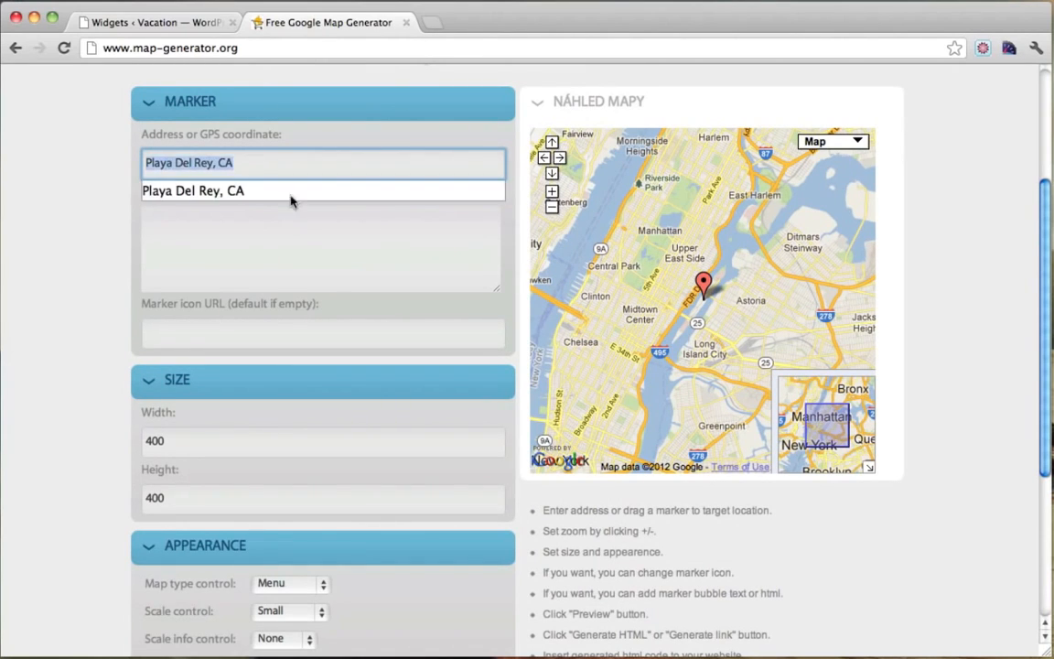
left_click(335, 256)
Step: Set the map size to a width of 285 and a height of 508
scroll(359, 247, "down", 2)
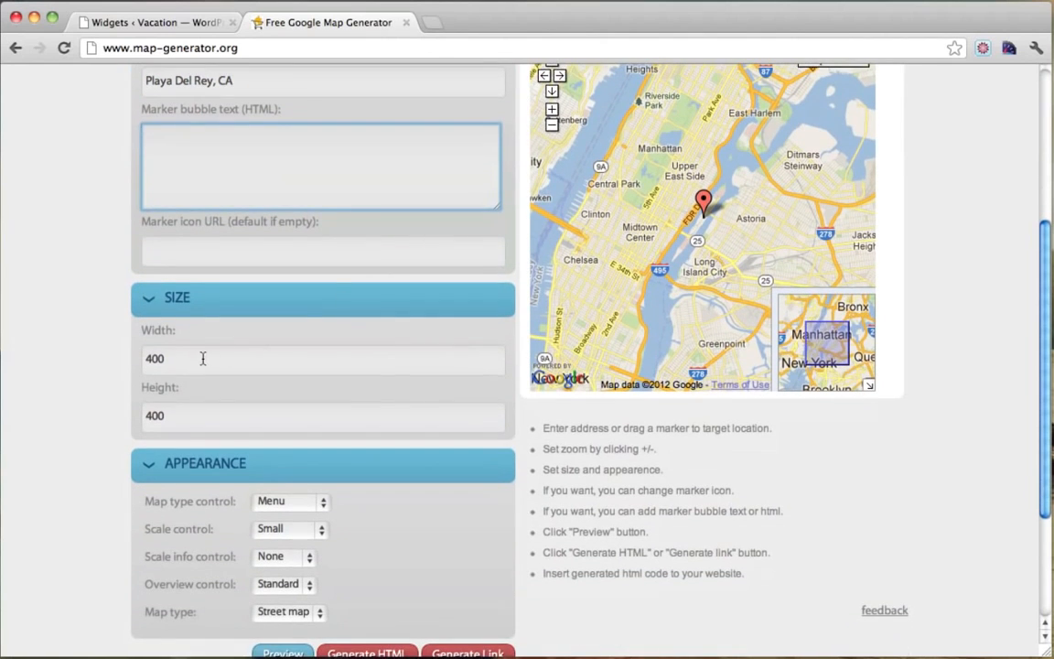
left_click_drag(203, 358, 115, 363)
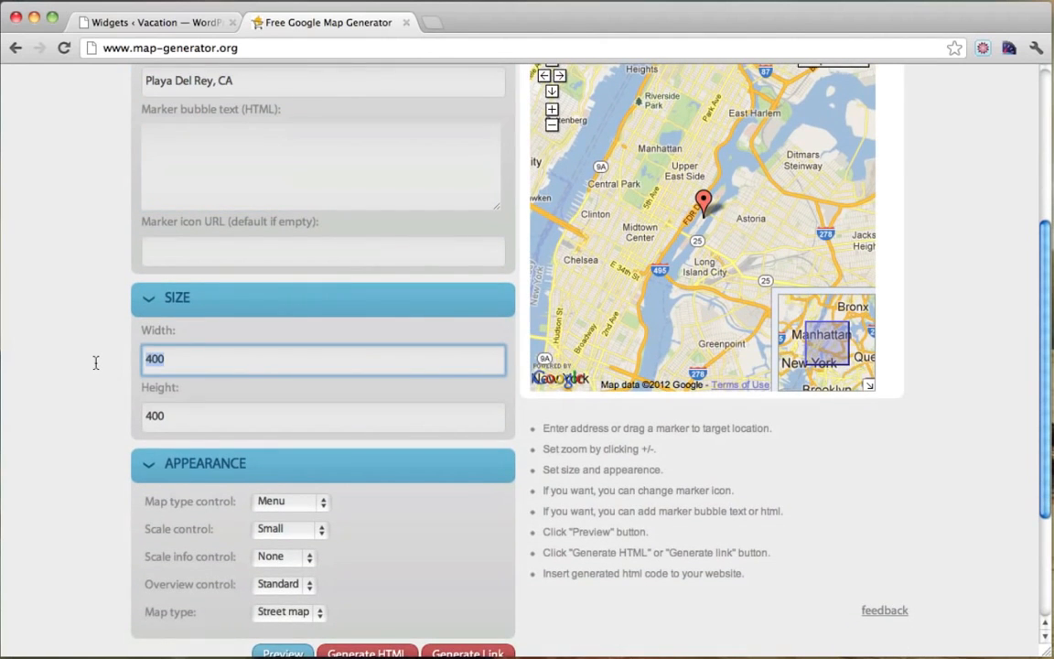
type("285")
left_click_drag(200, 416, 101, 417)
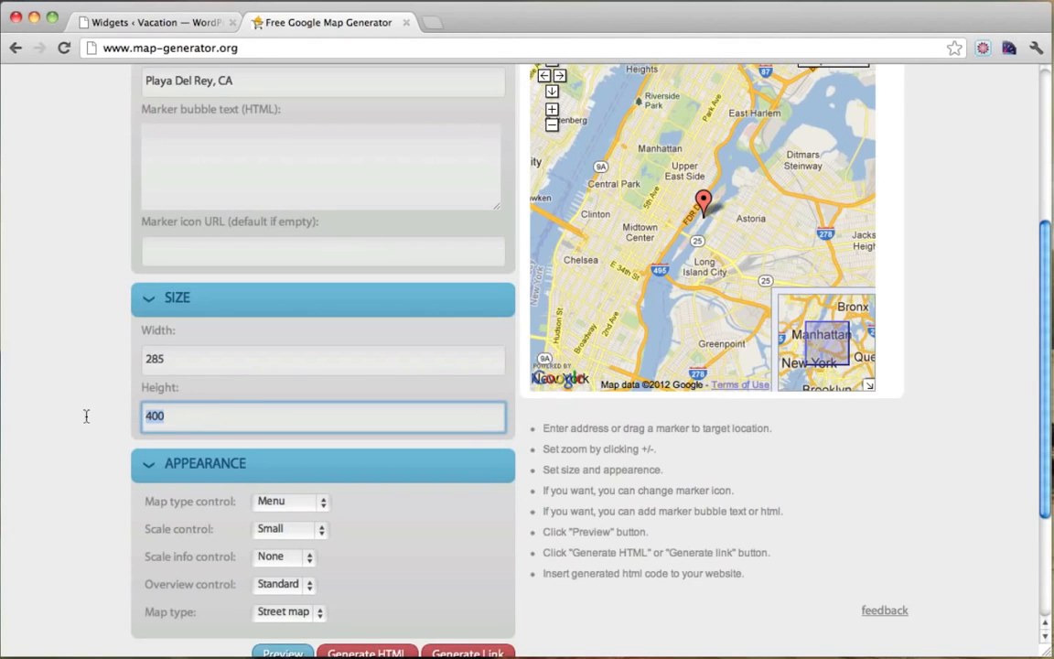
type("508")
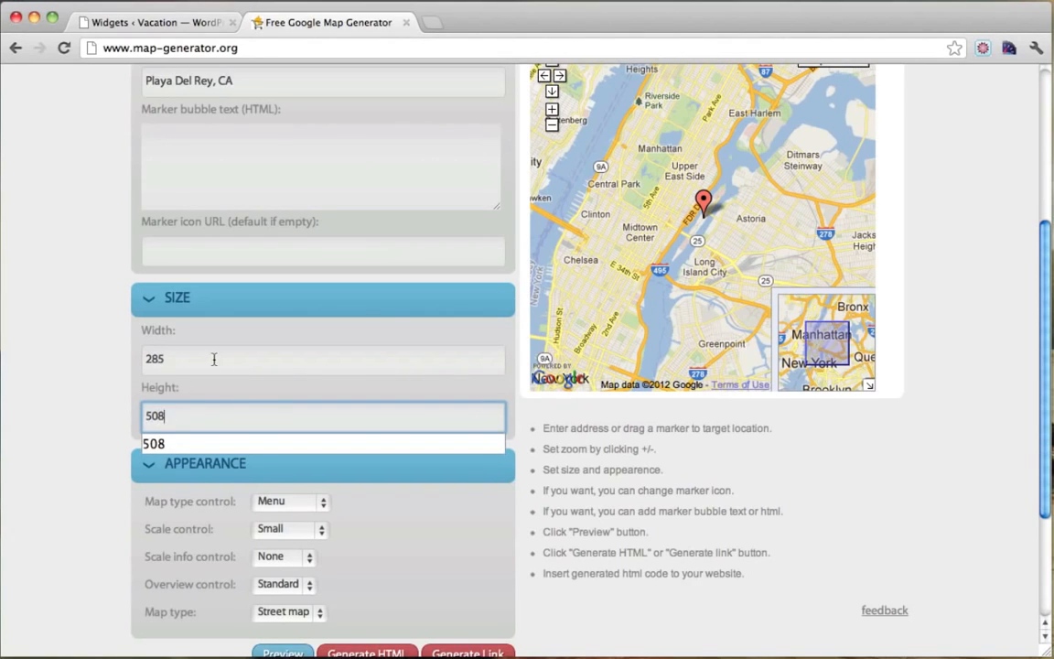
left_click(213, 359)
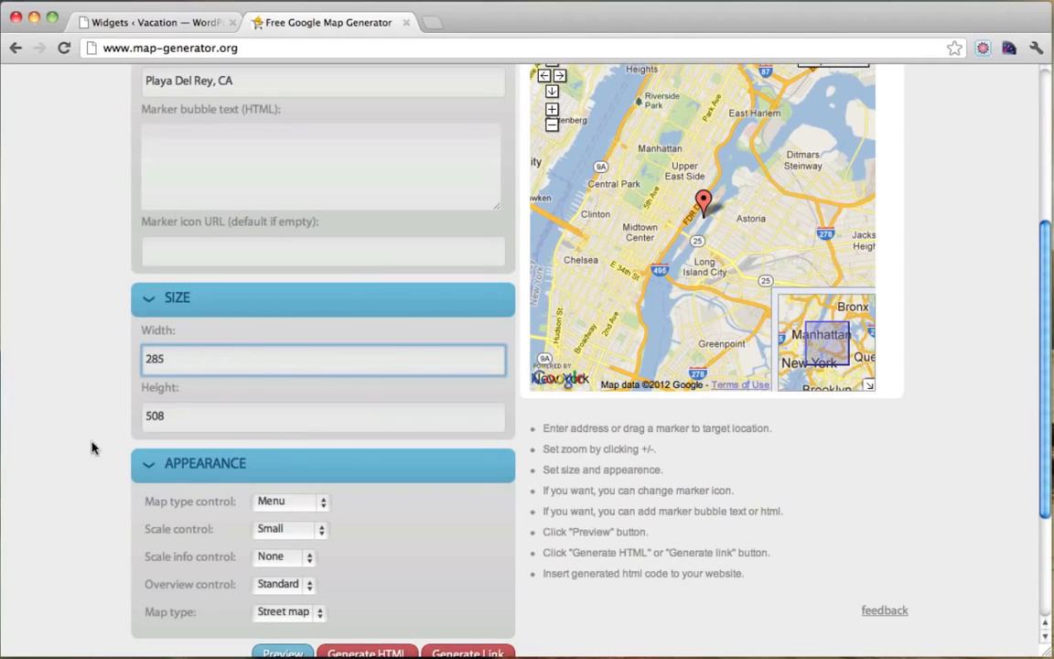
left_click(186, 421)
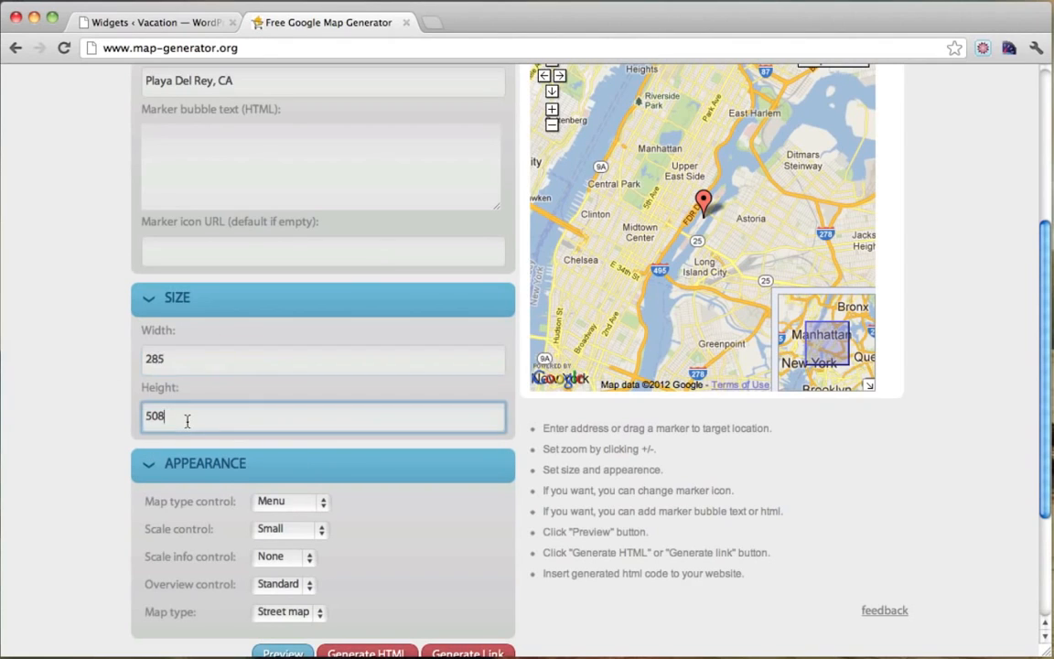
left_click(205, 358)
key("Tab")
left_click(188, 420)
left_click(195, 361)
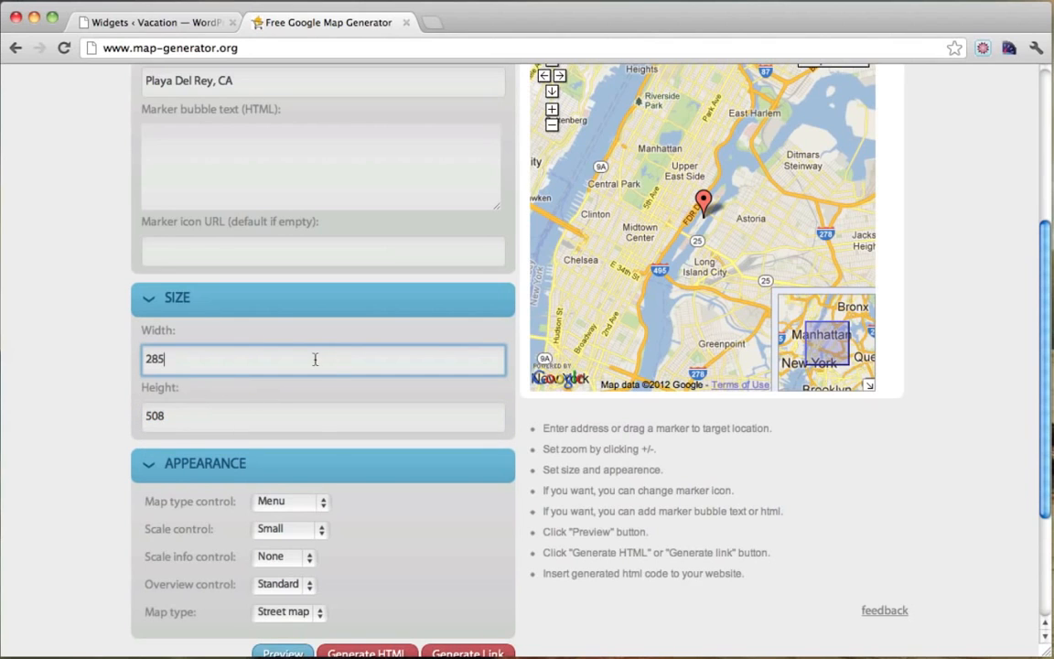
Step: Set the map type, scale, scale info and overview controls to None in the map's appearance settings
scroll(315, 360, "down", 3)
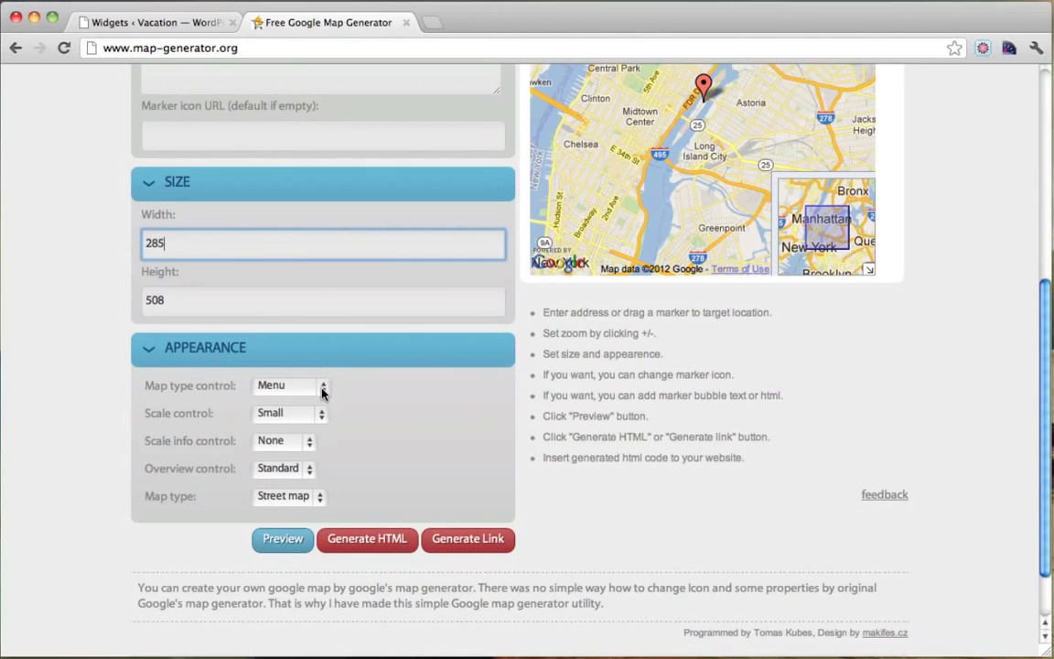
left_click(322, 392)
left_click(291, 351)
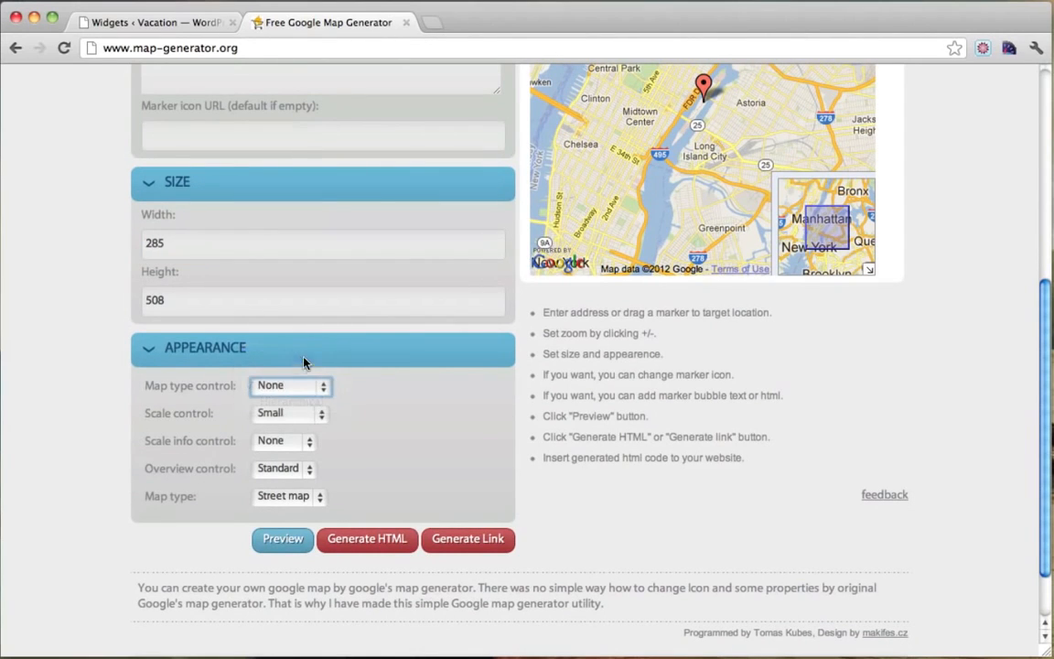
left_click(319, 416)
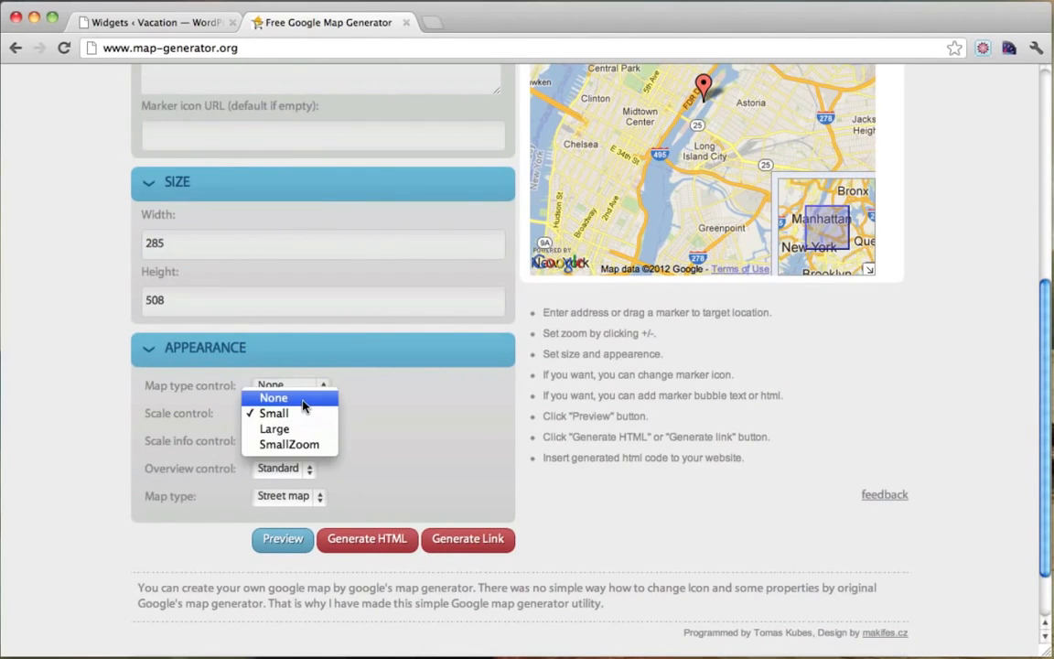
left_click(304, 399)
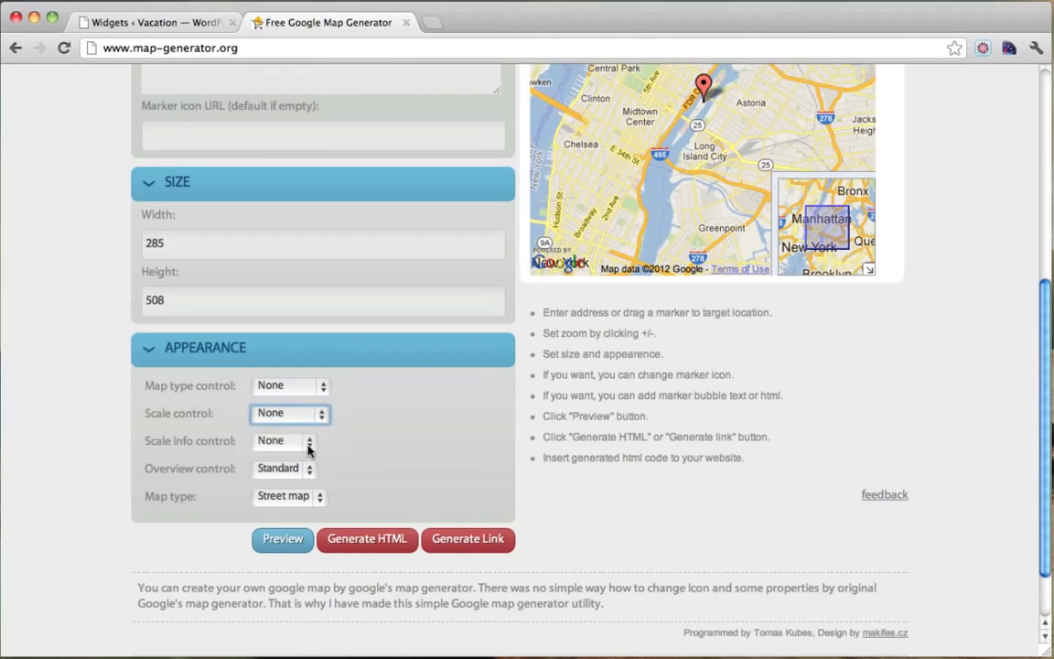
left_click(309, 447)
left_click(308, 445)
left_click(311, 471)
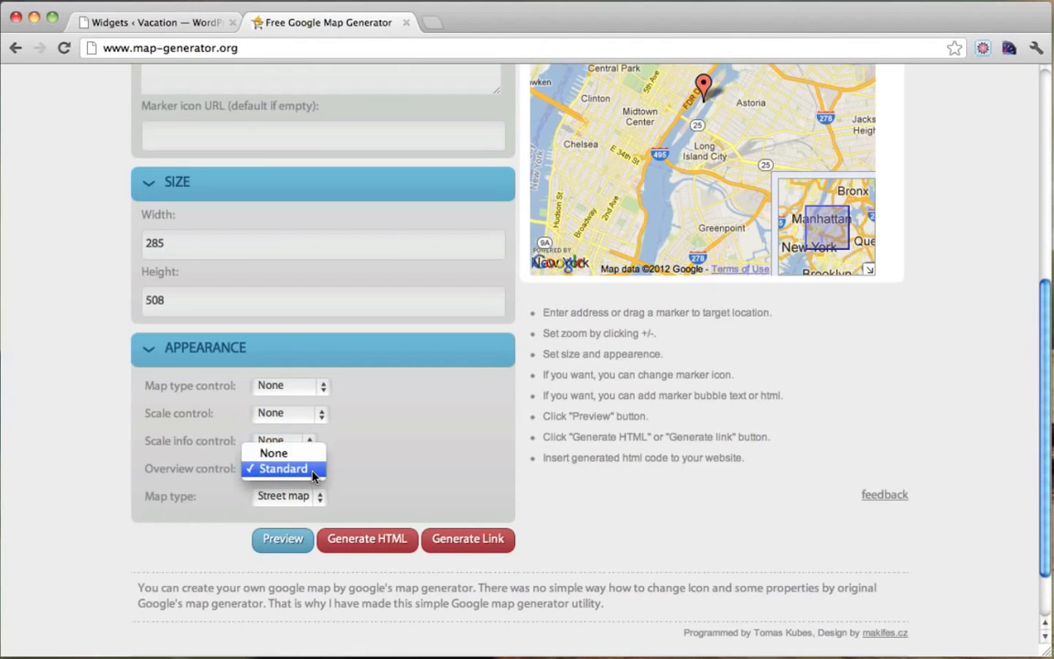
left_click(279, 453)
Step: Preview the Playa Del Rey map with the chosen size and appearance settings
scroll(342, 423, "down", 2)
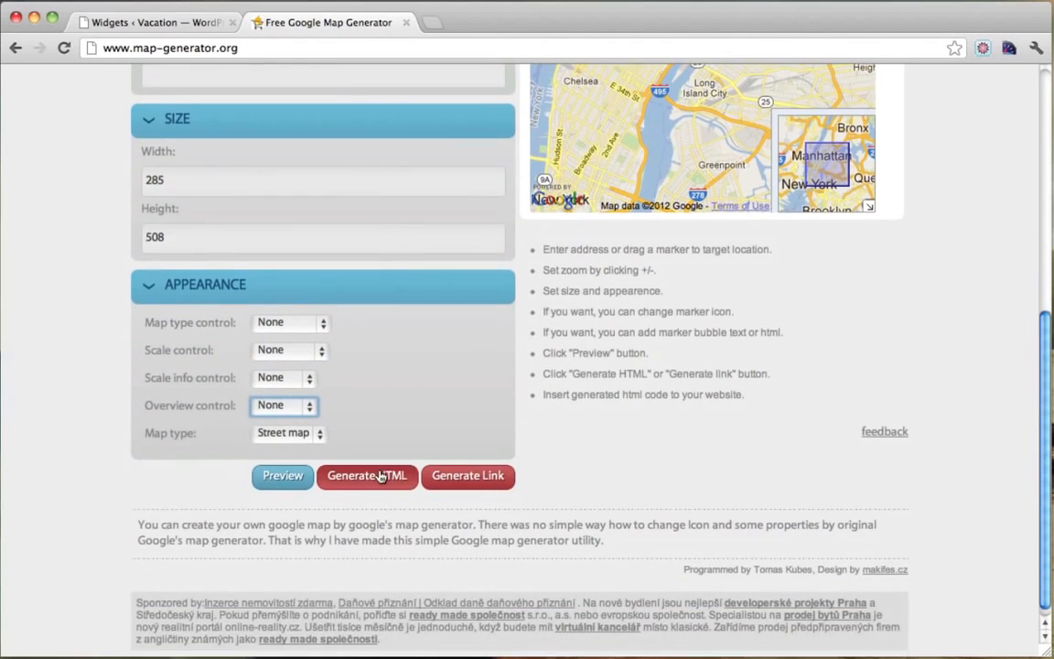
scroll(442, 400, "down", 1)
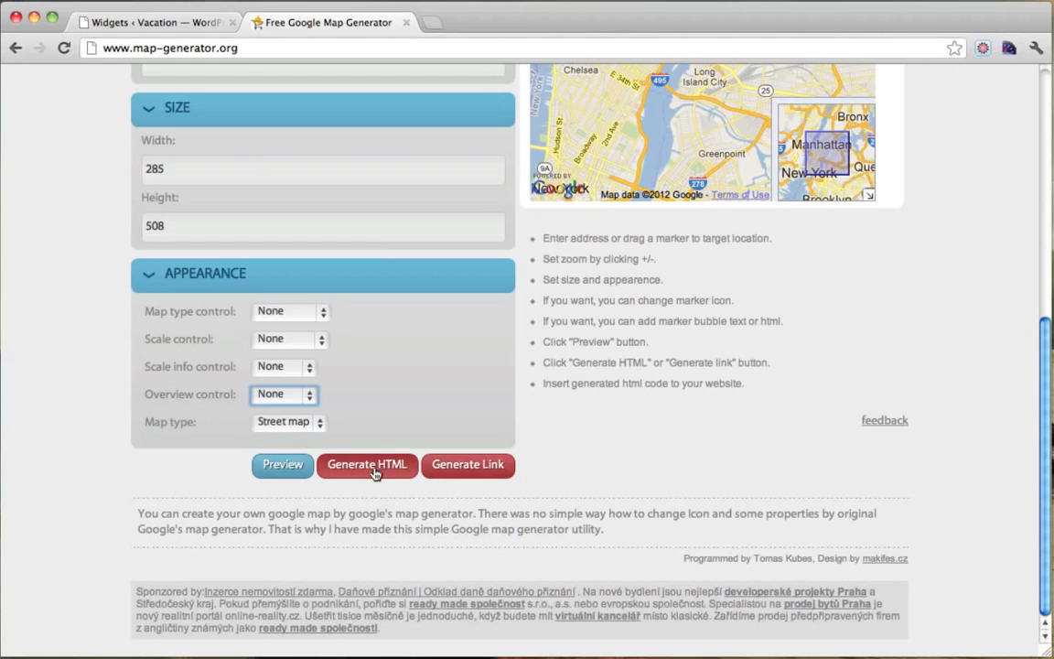
left_click(277, 470)
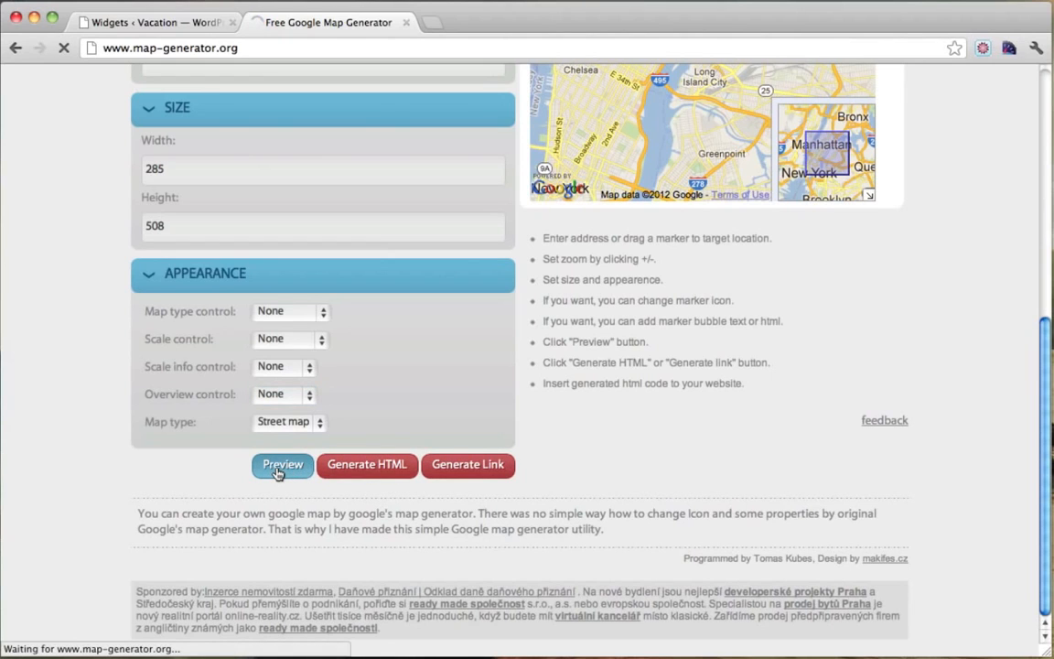
scroll(711, 335, "down", 3)
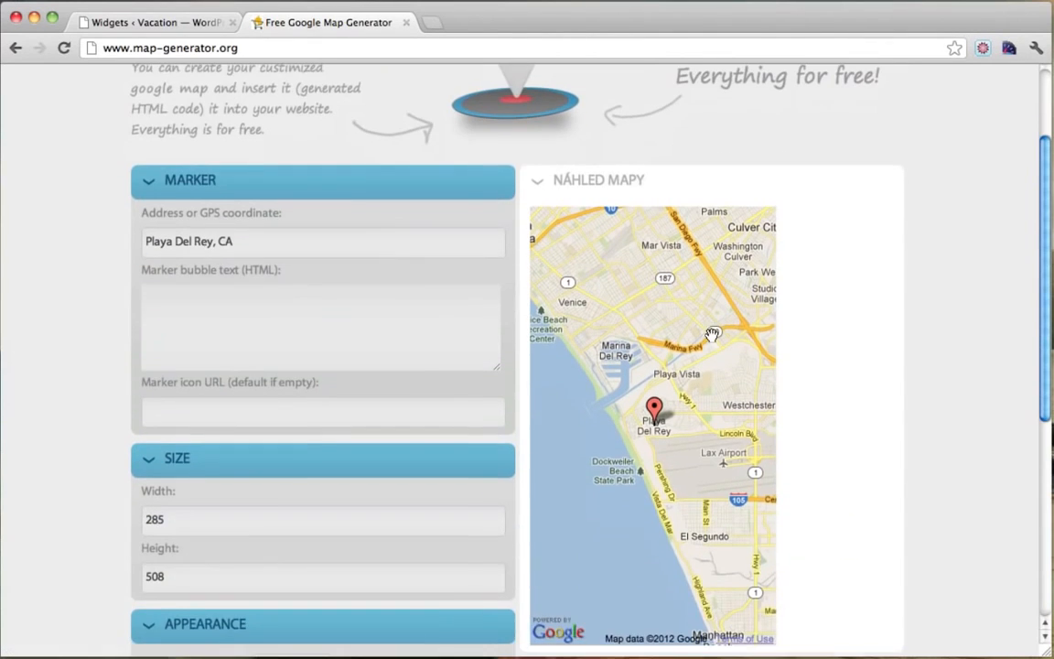
scroll(927, 302, "down", 7)
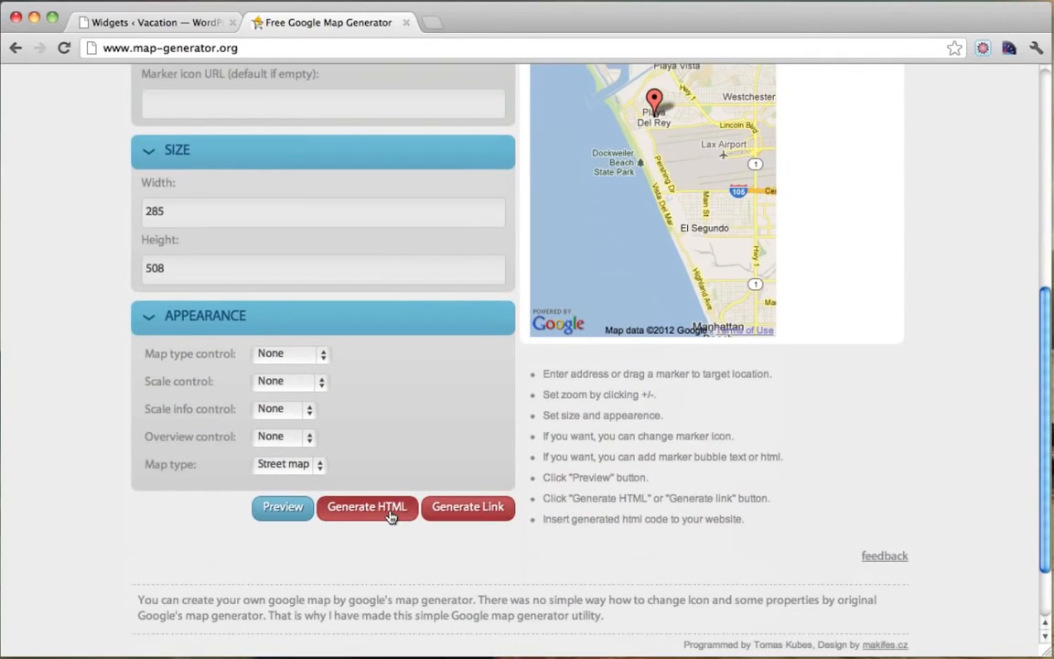
Step: Generate the HTML code for the map and copy the whole iframe snippet
left_click(391, 516)
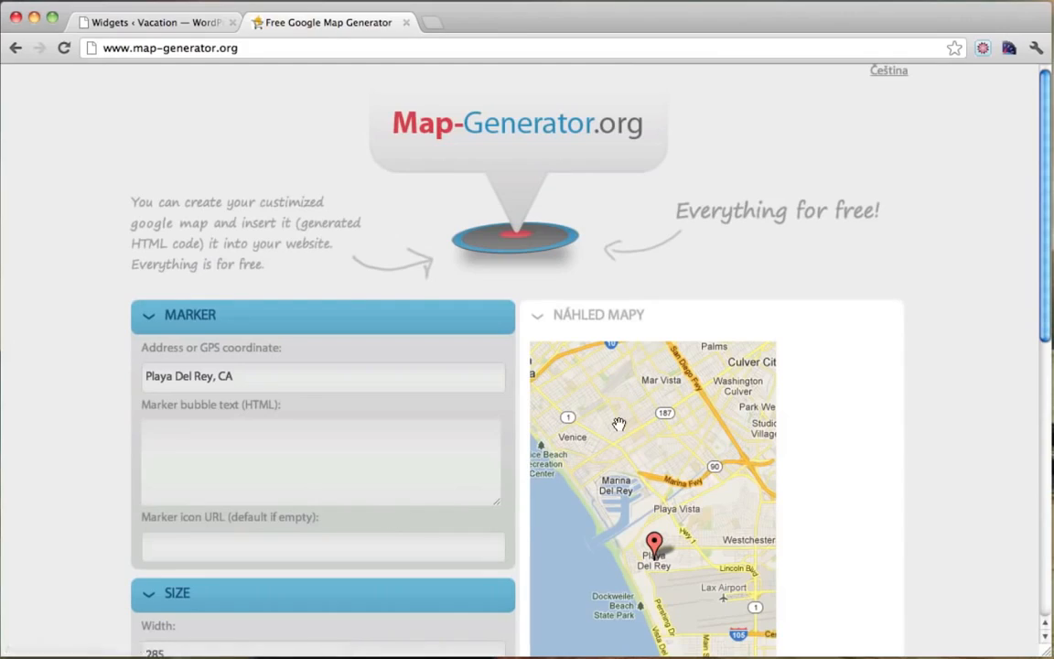
scroll(617, 424, "down", 8)
scroll(619, 428, "down", 3)
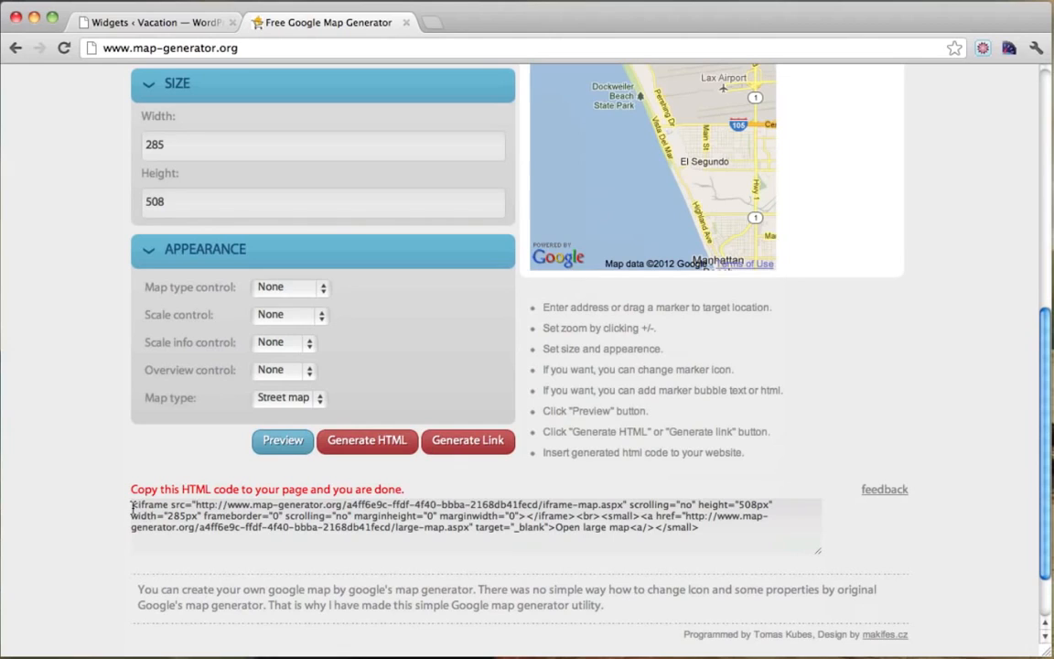
mouse_move(132, 506)
left_mouse_down()
mouse_move(740, 537)
mouse_move(366, 529)
mouse_move(117, 499)
left_mouse_up()
right_click(264, 509)
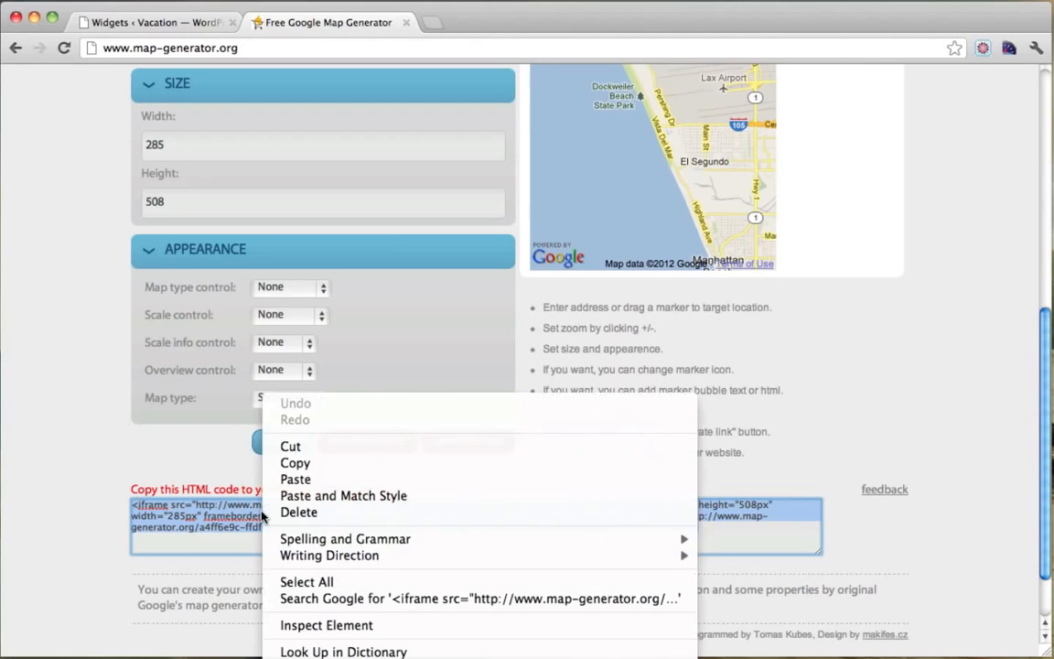
left_click(302, 463)
left_click(722, 541)
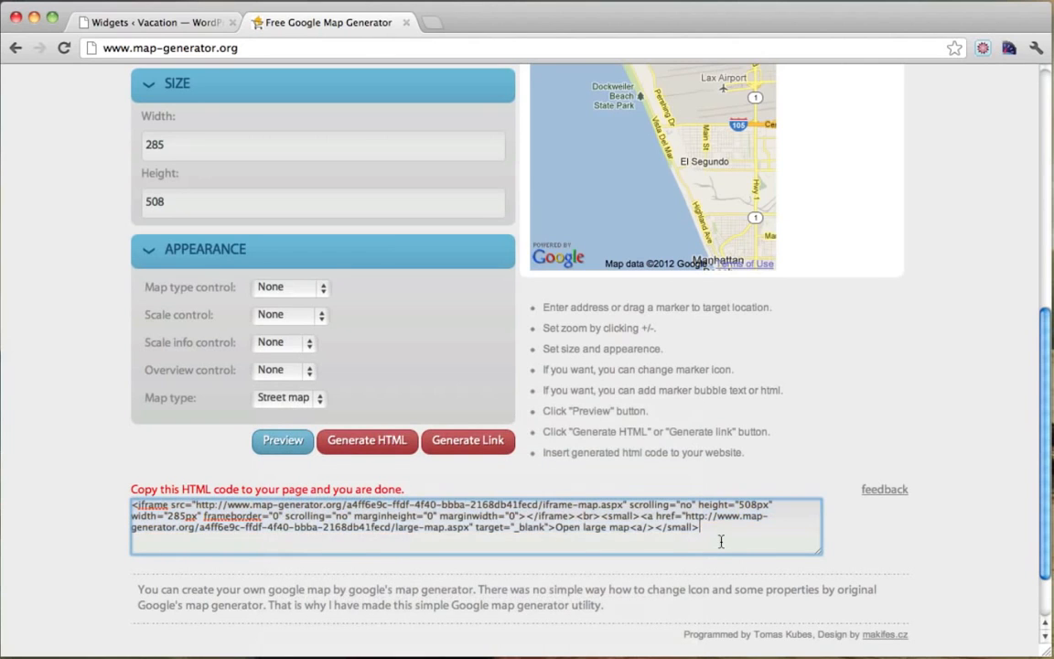
Step: Return to the WordPress widgets page and delete the About Sidebar text widget from the About widget area
left_click(158, 22)
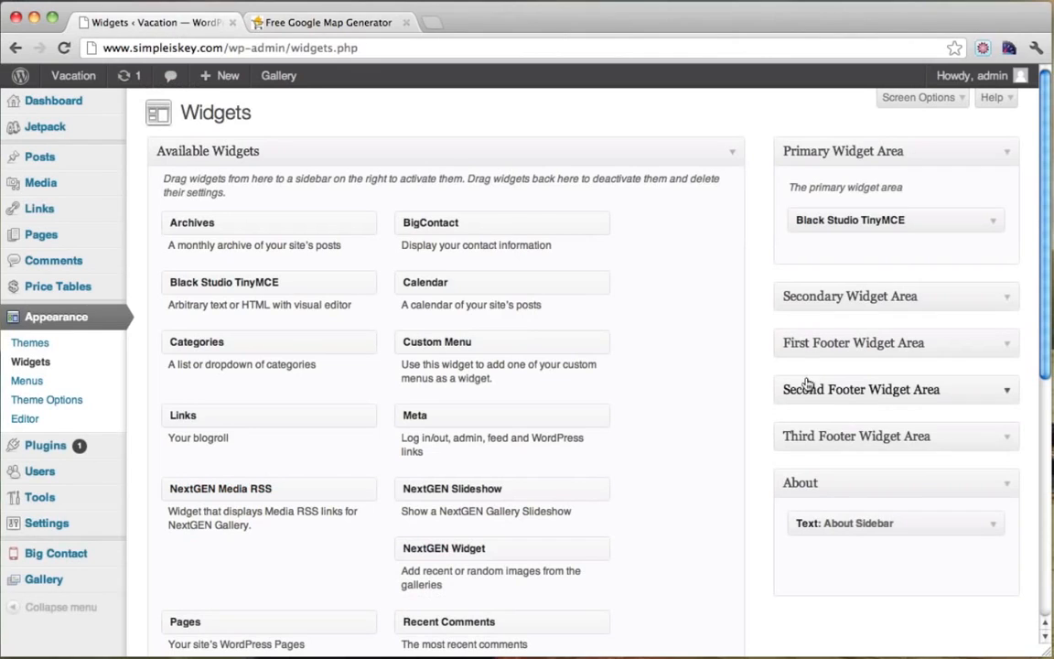
scroll(916, 357, "down", 2)
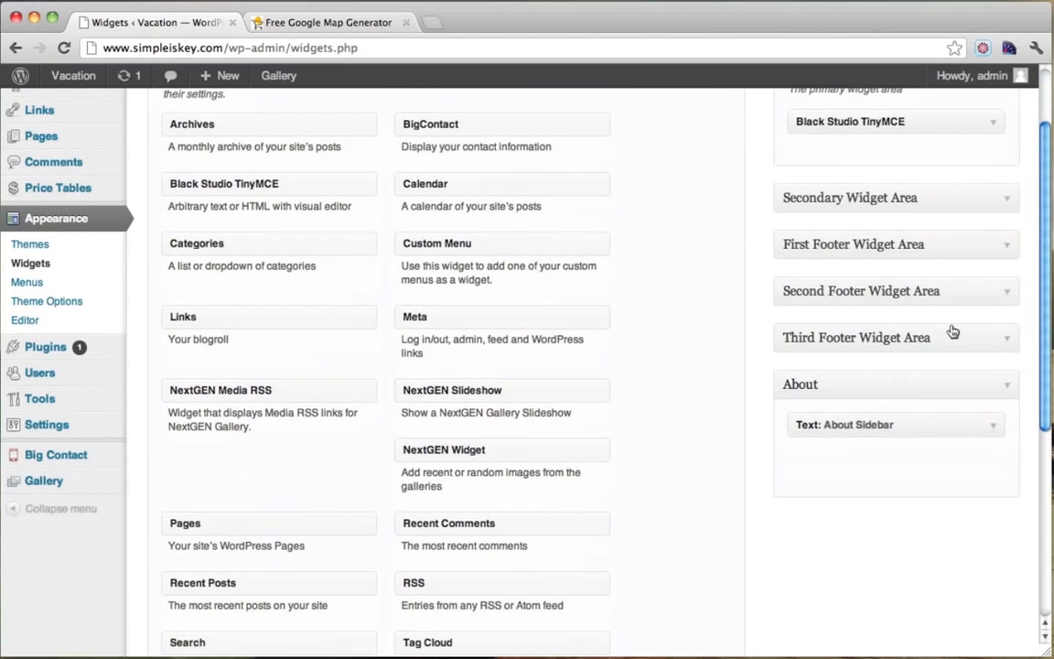
left_click(994, 427)
scroll(918, 509, "down", 2)
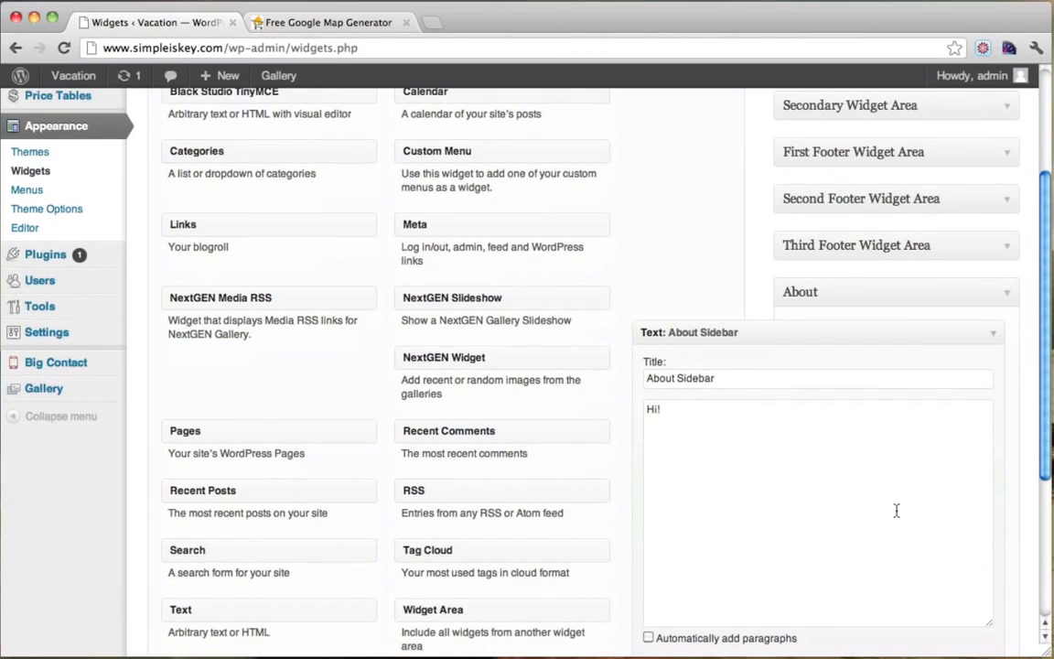
left_click_drag(737, 378, 541, 381)
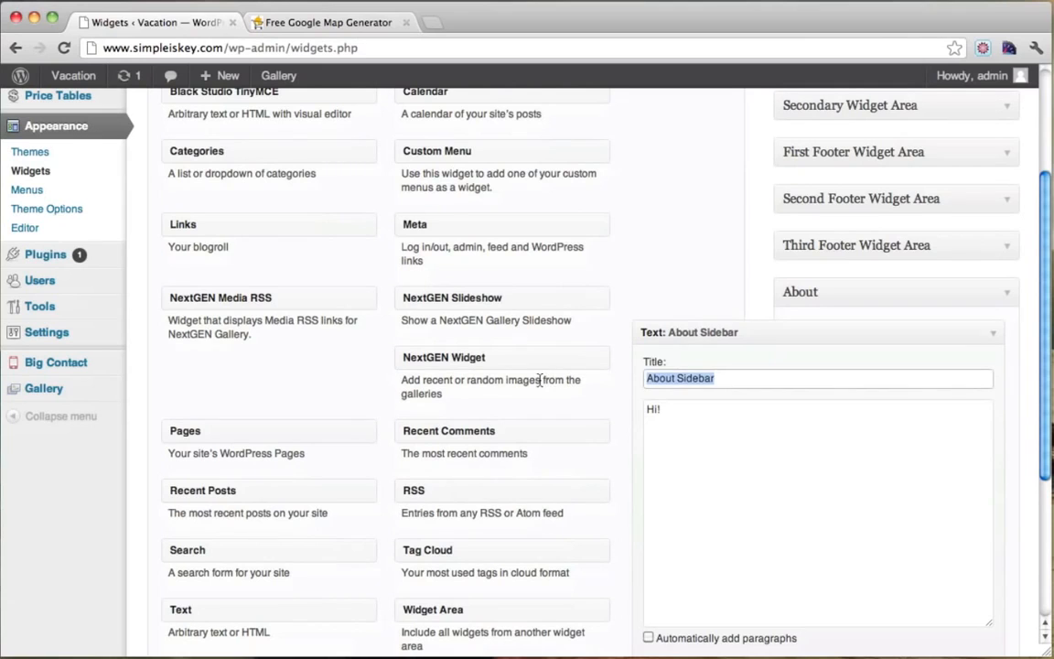
key("BackSpace")
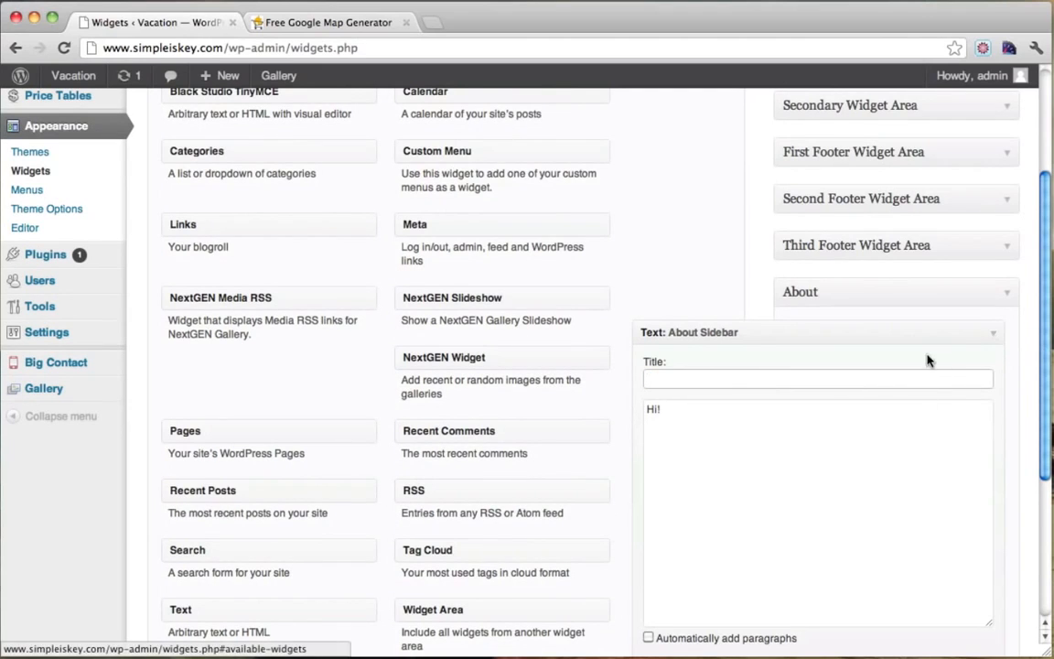
scroll(916, 375, "down", 2)
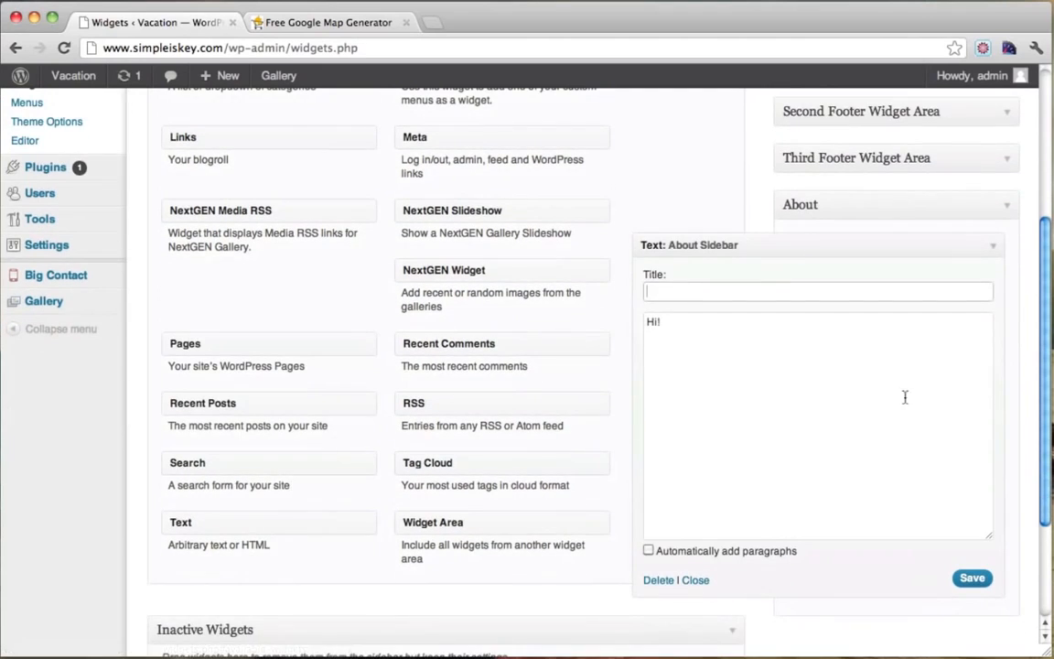
left_click(660, 581)
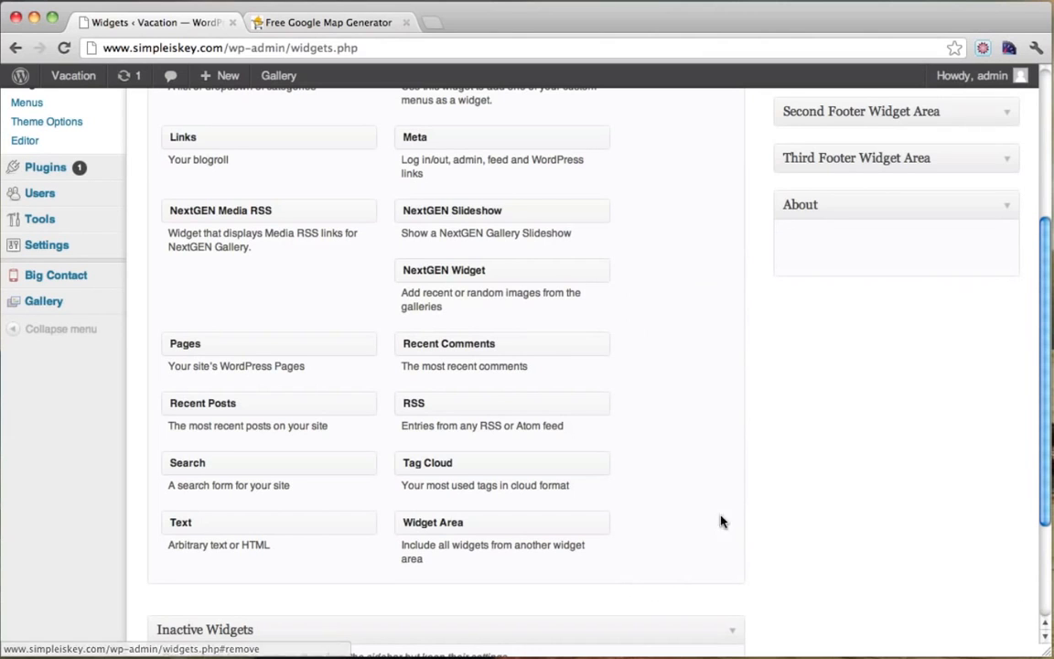
Step: Add a new untitled Text widget to the About area, paste the copied map iframe code into it and save
scroll(568, 419, "up", 2)
scroll(554, 439, "down", 3)
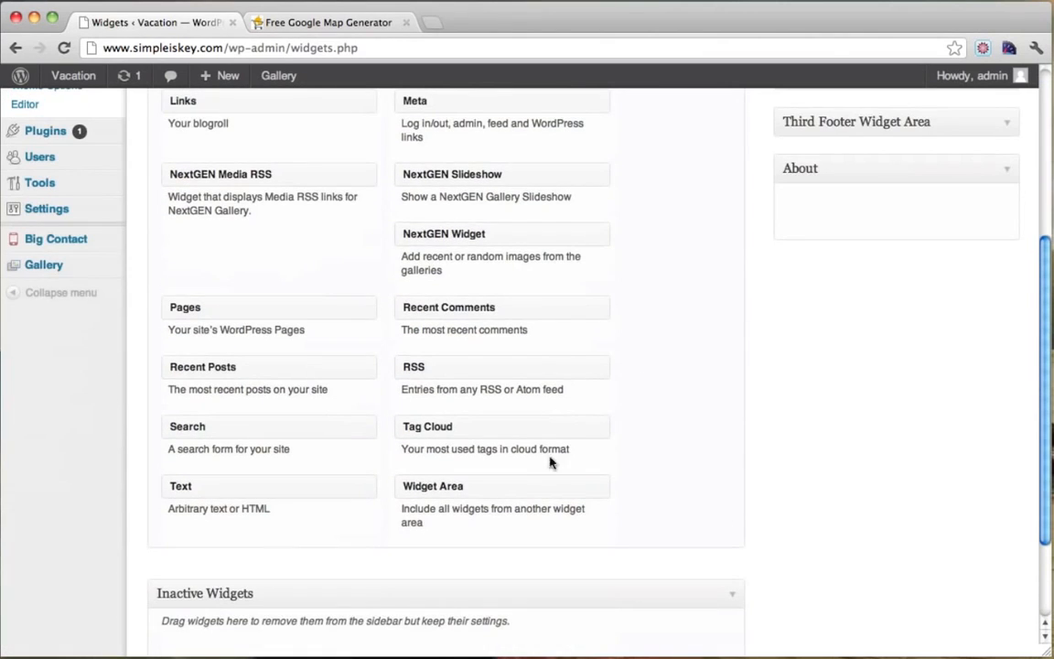
left_click_drag(217, 491, 835, 211)
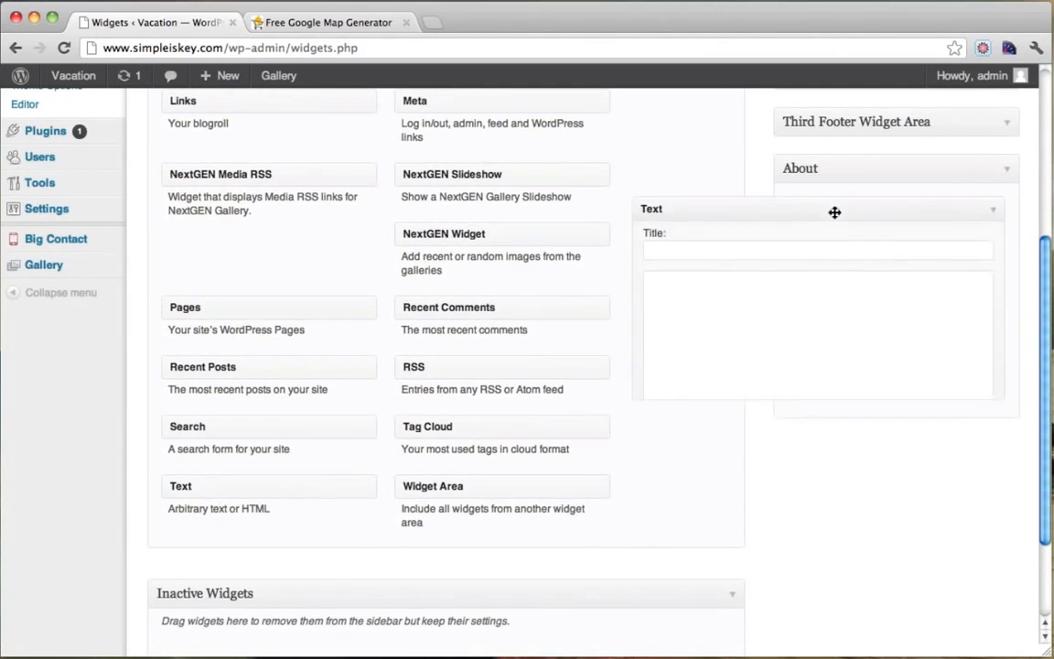
left_click(746, 364)
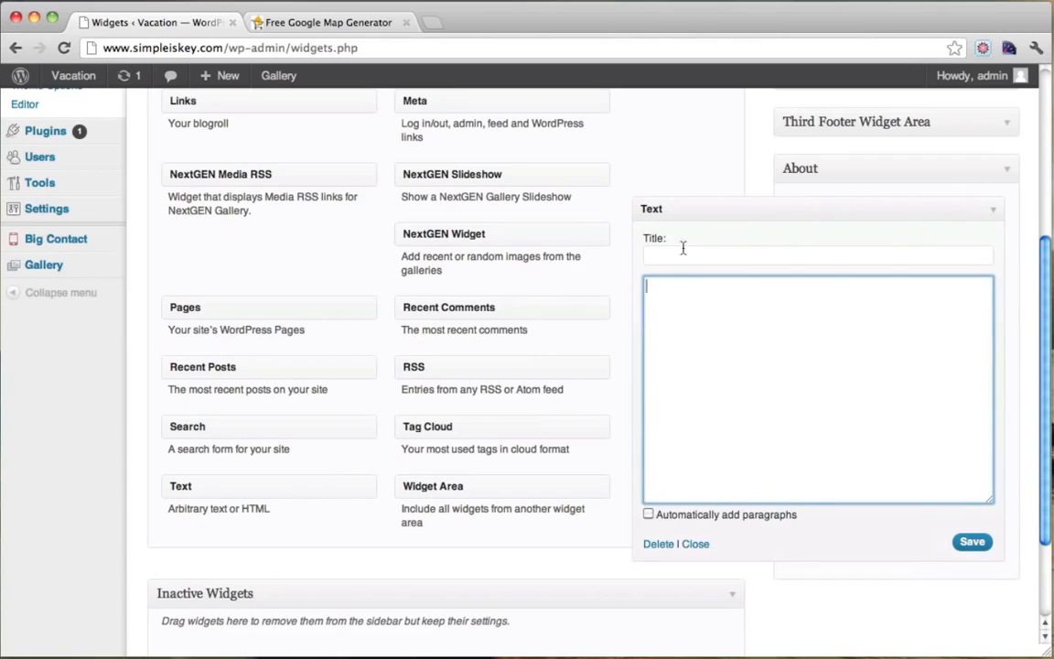
right_click(673, 334)
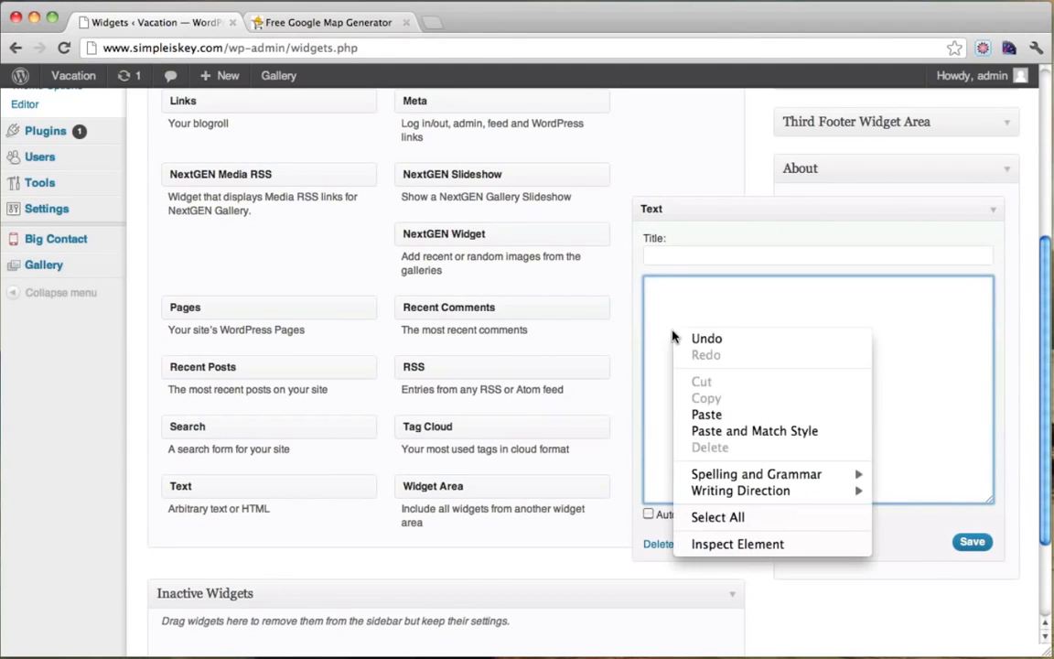
left_click(709, 415)
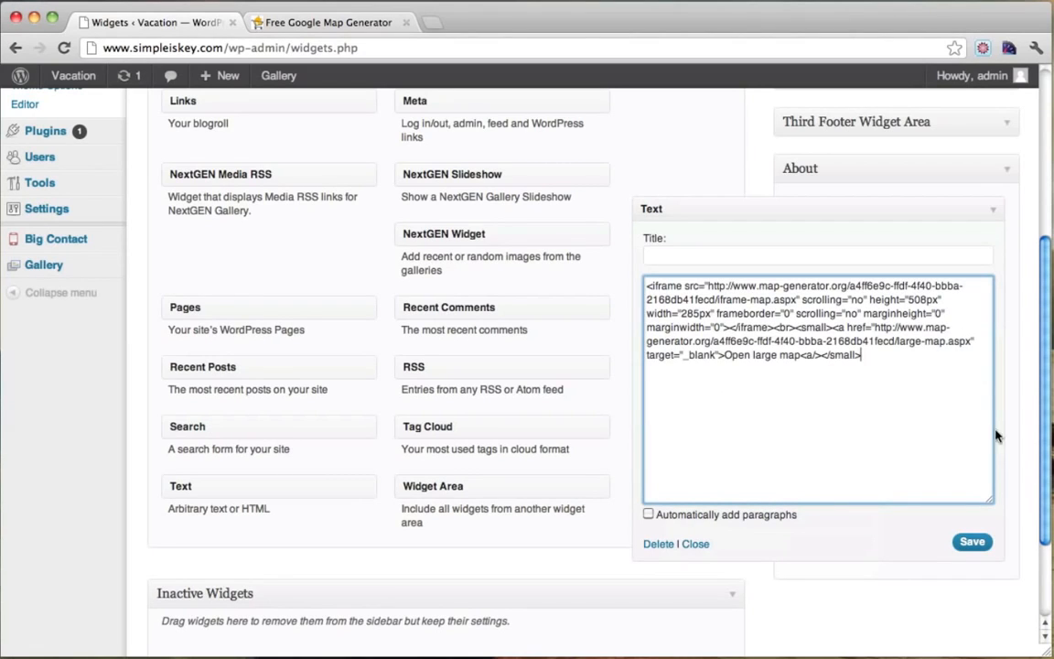
left_click(973, 544)
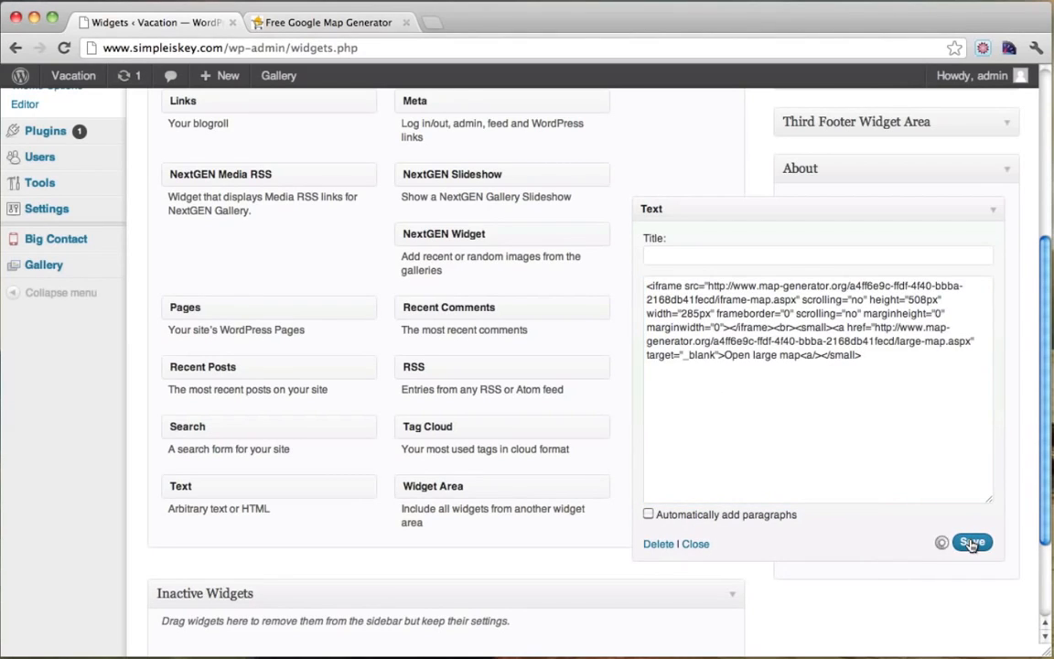
Step: Close the map generator, open the live site in a new tab and examine the sidebar map on the About page
left_click(406, 22)
mouse_move(72, 81)
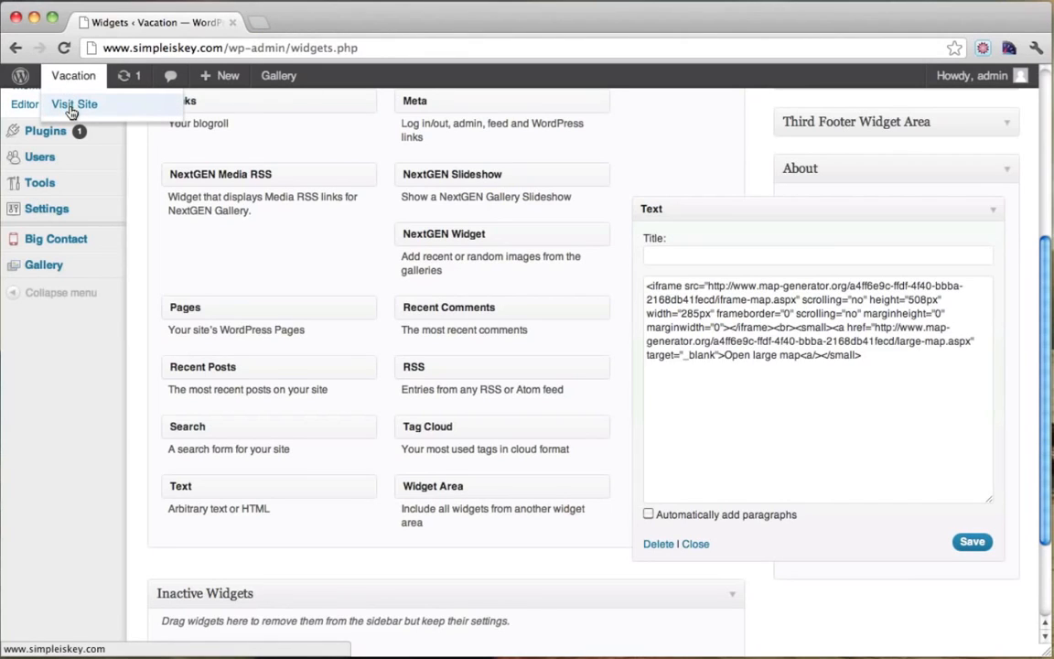
left_click(71, 107, "super")
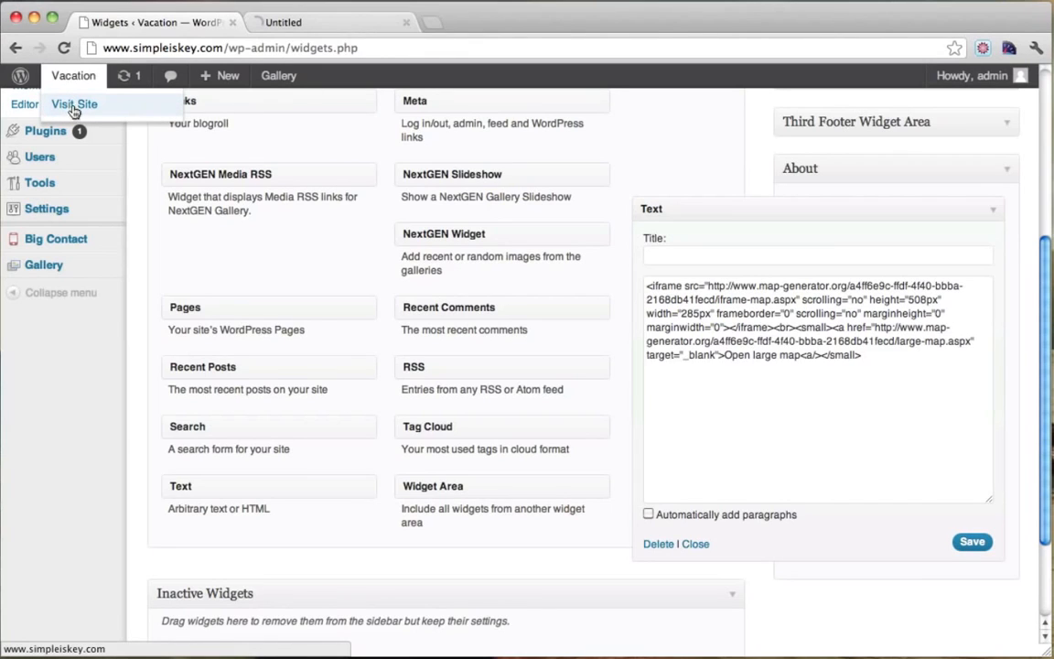
left_click(337, 26)
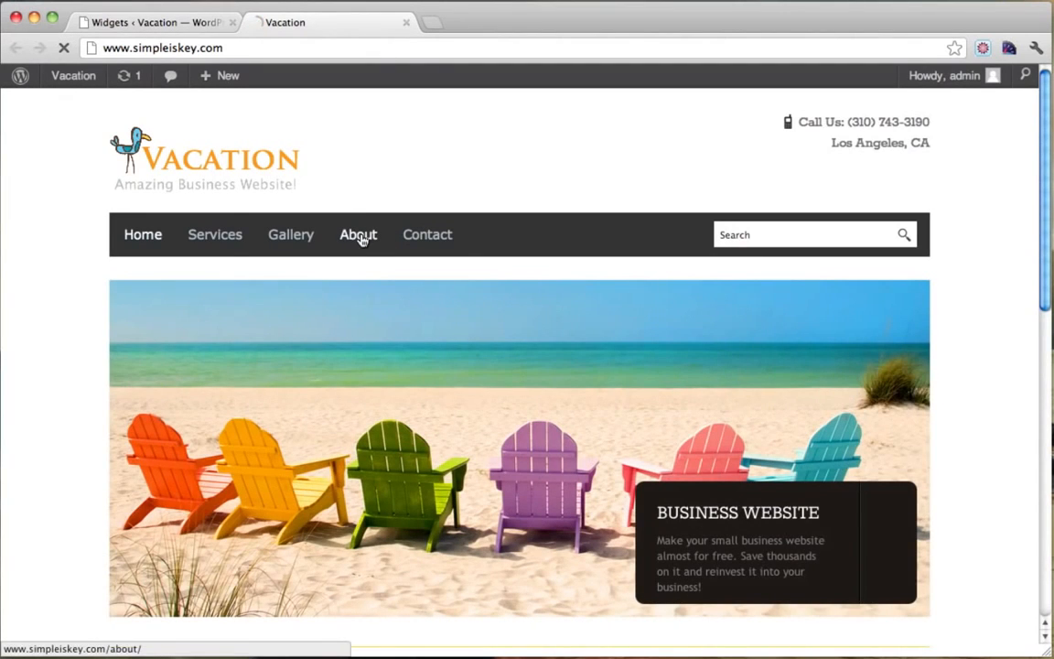
left_click(360, 237)
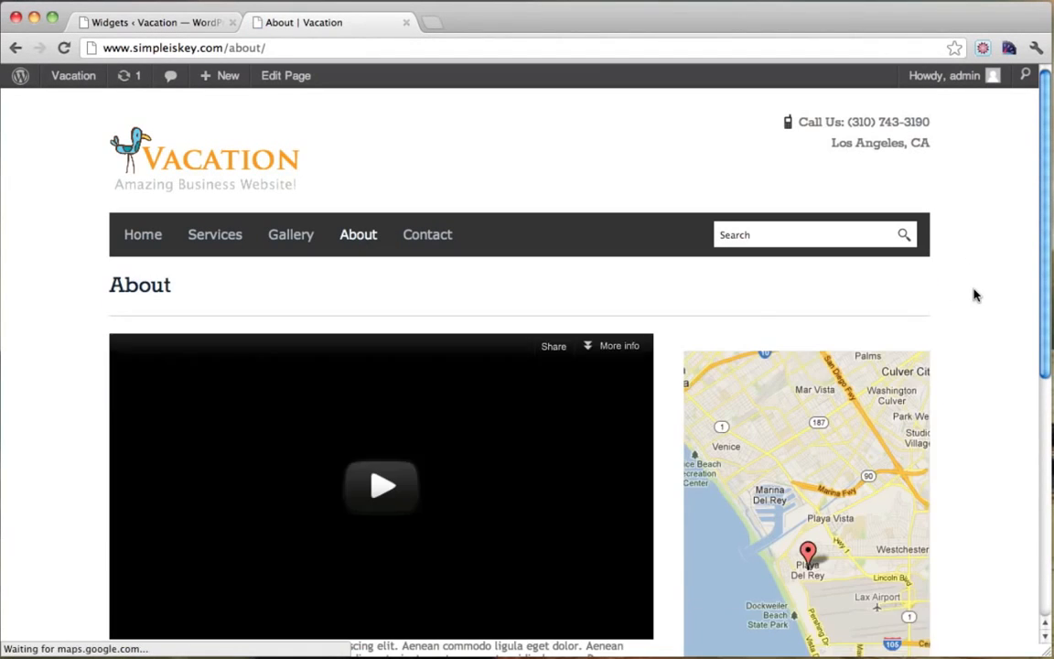
scroll(975, 295, "down", 5)
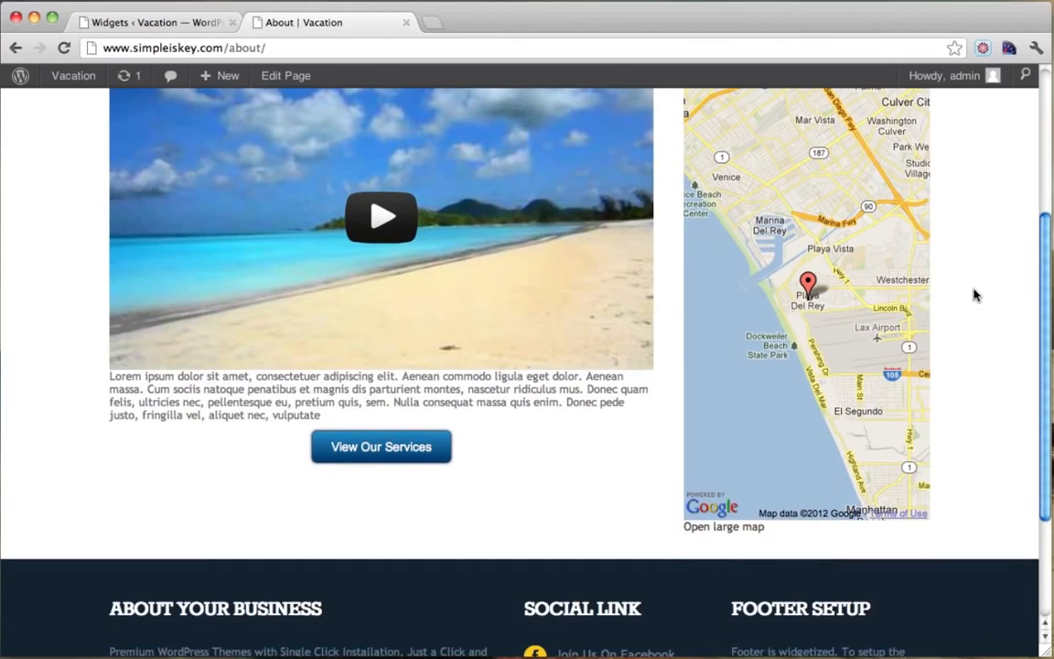
scroll(975, 295, "up", 3)
scroll(974, 294, "down", 3)
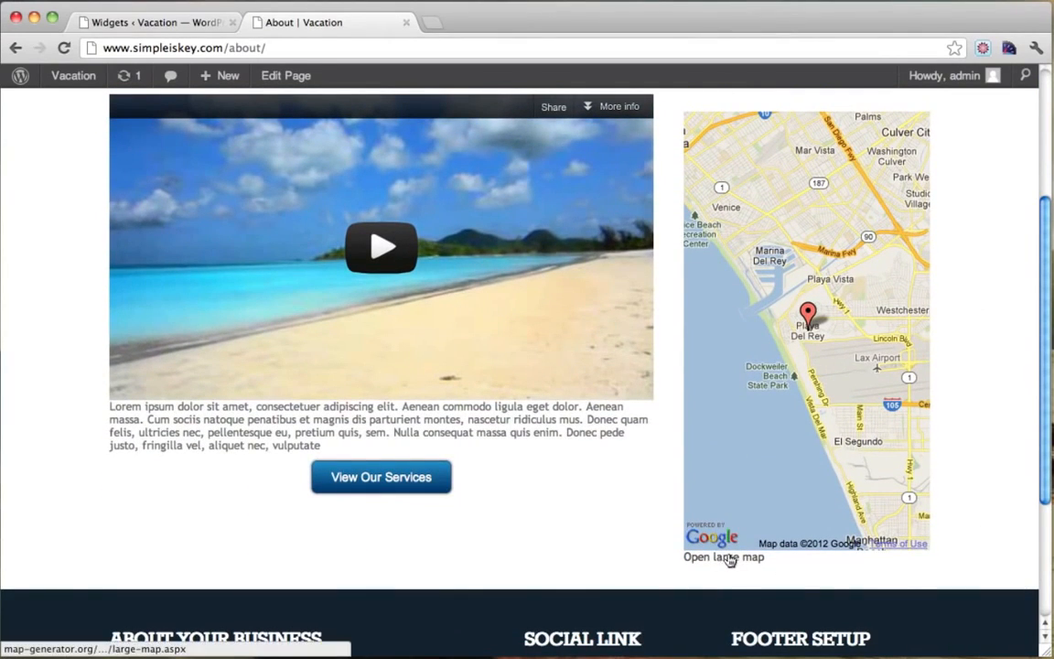
scroll(624, 521, "up", 3)
scroll(623, 520, "down", 1)
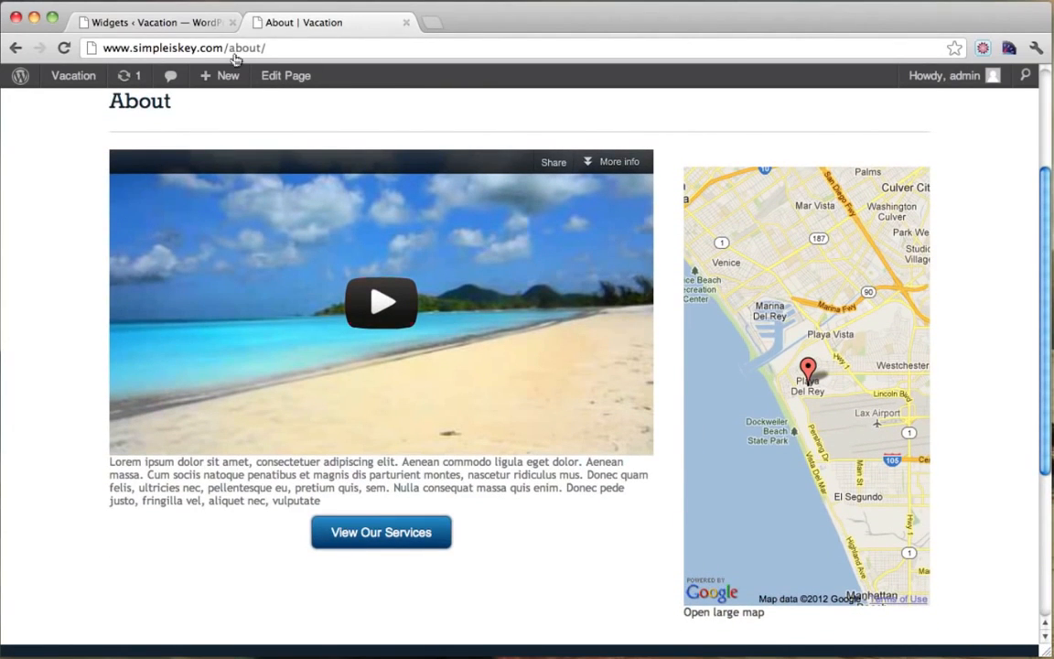
Step: Set the iframe height to 450px in the About area's Text widget code
left_click(156, 22)
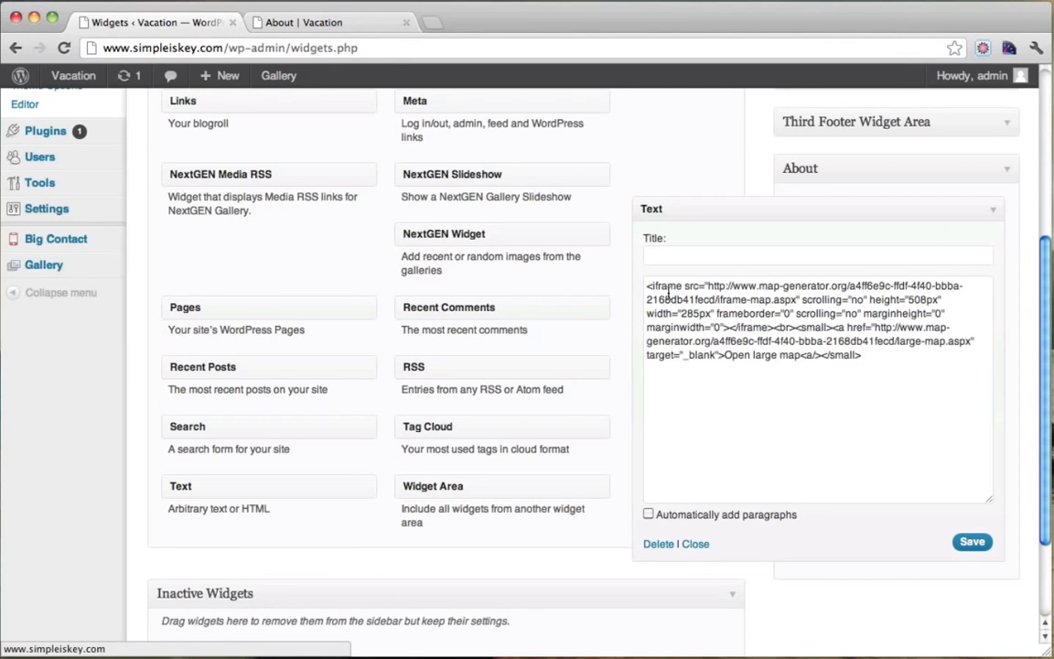
left_click_drag(659, 290, 911, 303)
left_click(907, 313)
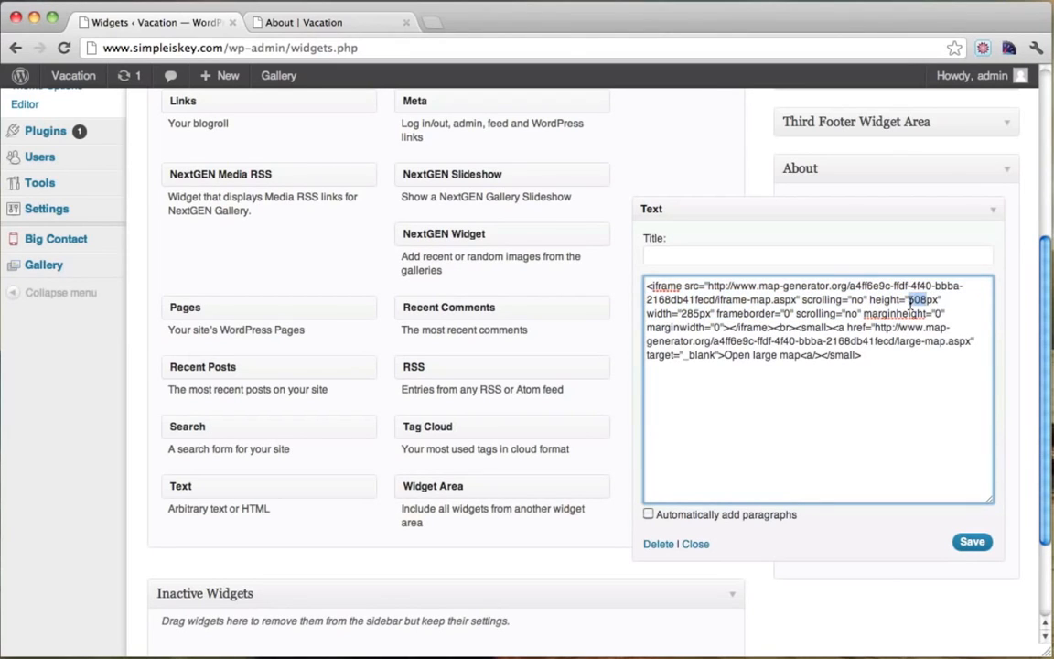
type("450")
left_click(890, 370)
Step: Remove the "Open large map" link code after the closing iframe tag and save the Text widget
left_click_drag(727, 357, 803, 358)
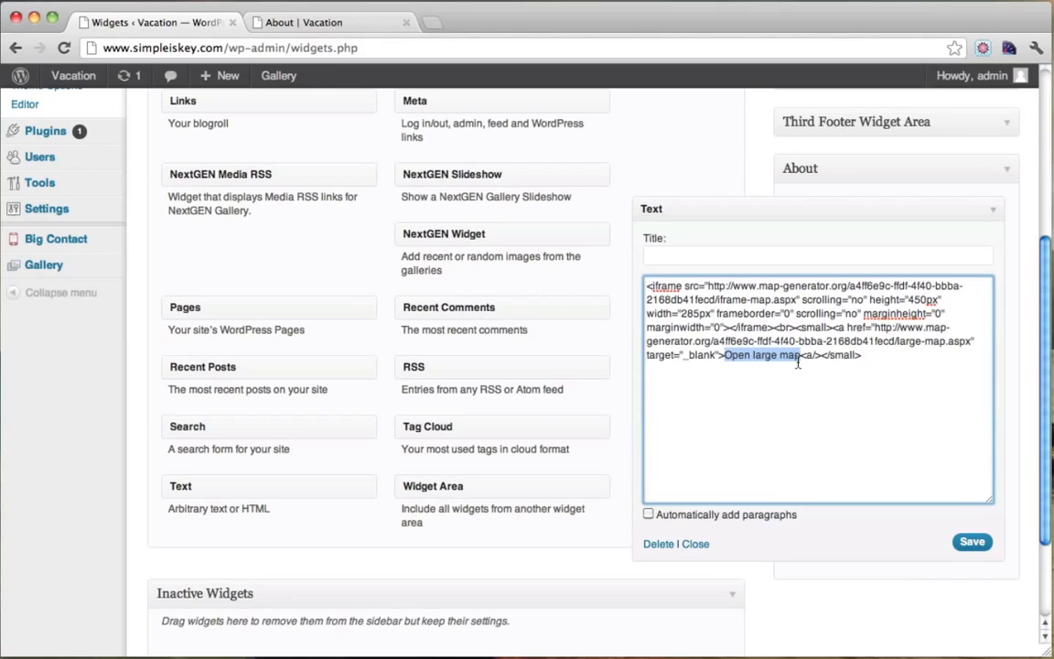
left_click_drag(773, 329, 895, 360)
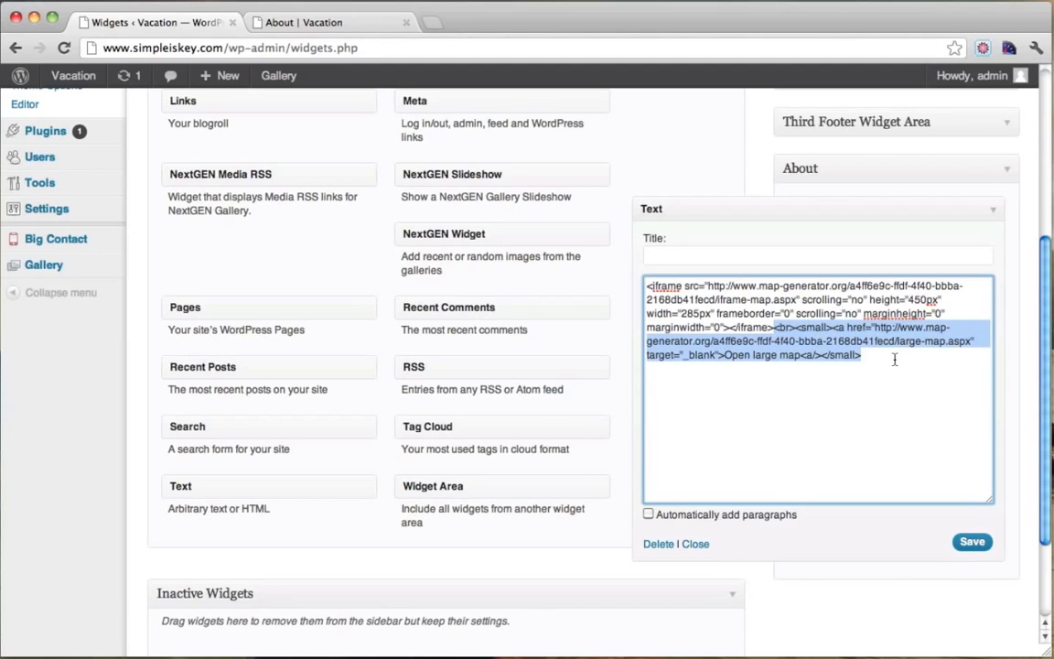
key("BackSpace")
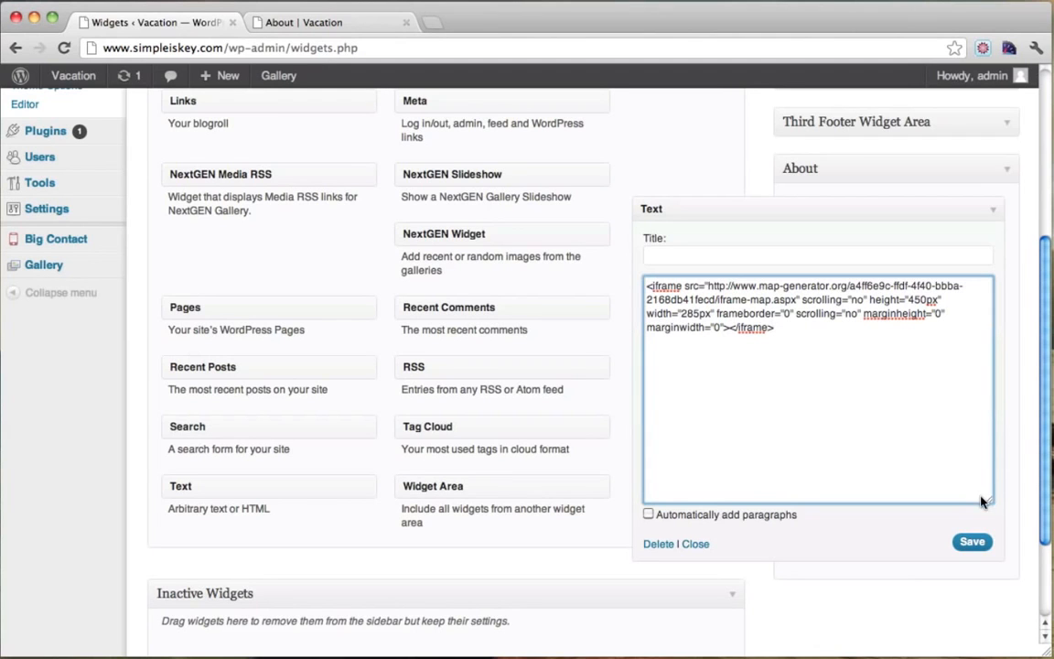
left_click(972, 541)
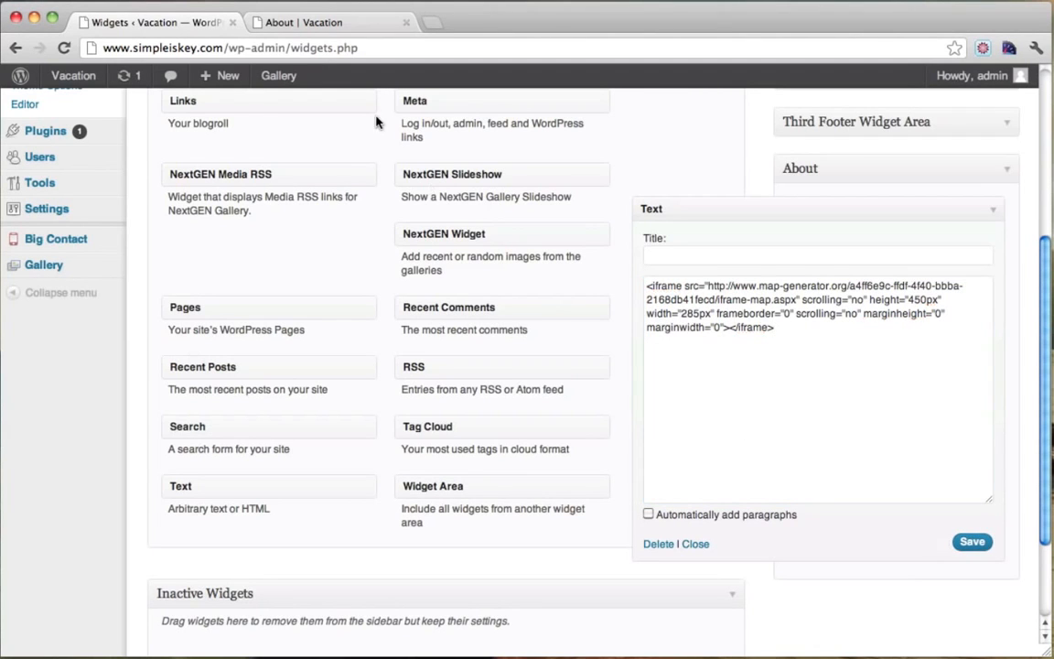
Step: Reload the live About page and check the resized map in the sidebar against the page content and footer
left_click(305, 20)
scroll(723, 192, "down", 2)
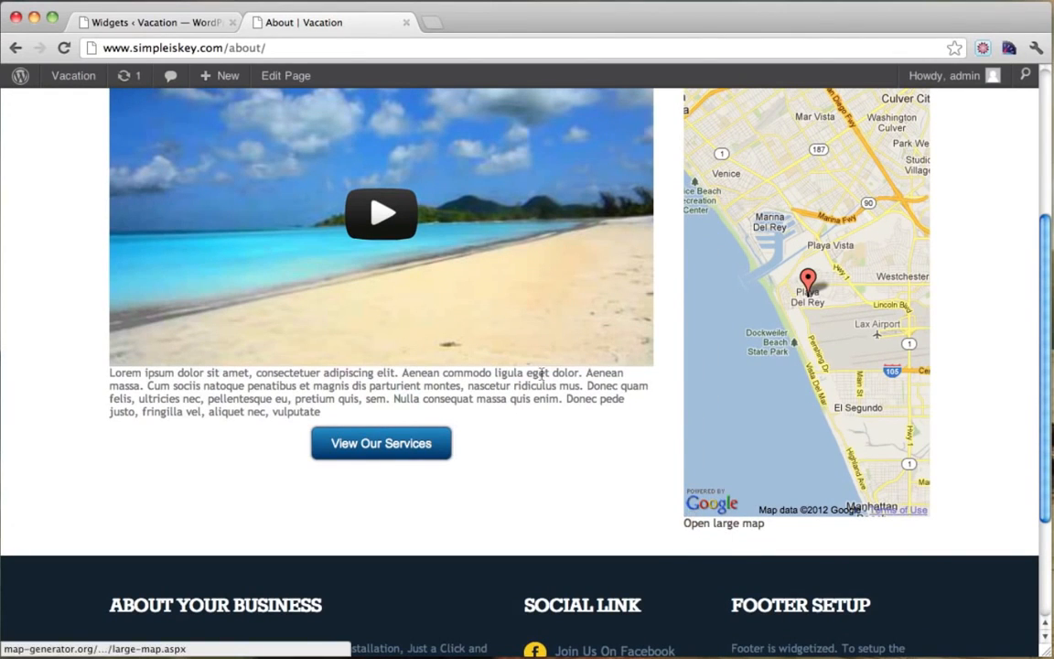
left_click(63, 47)
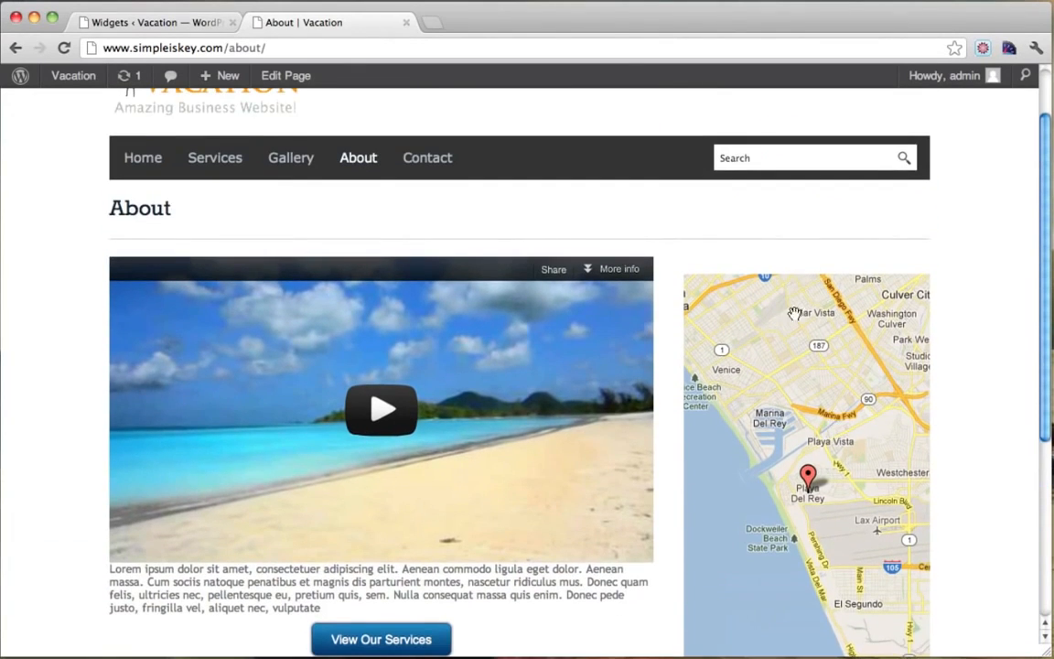
scroll(836, 426, "down", 5)
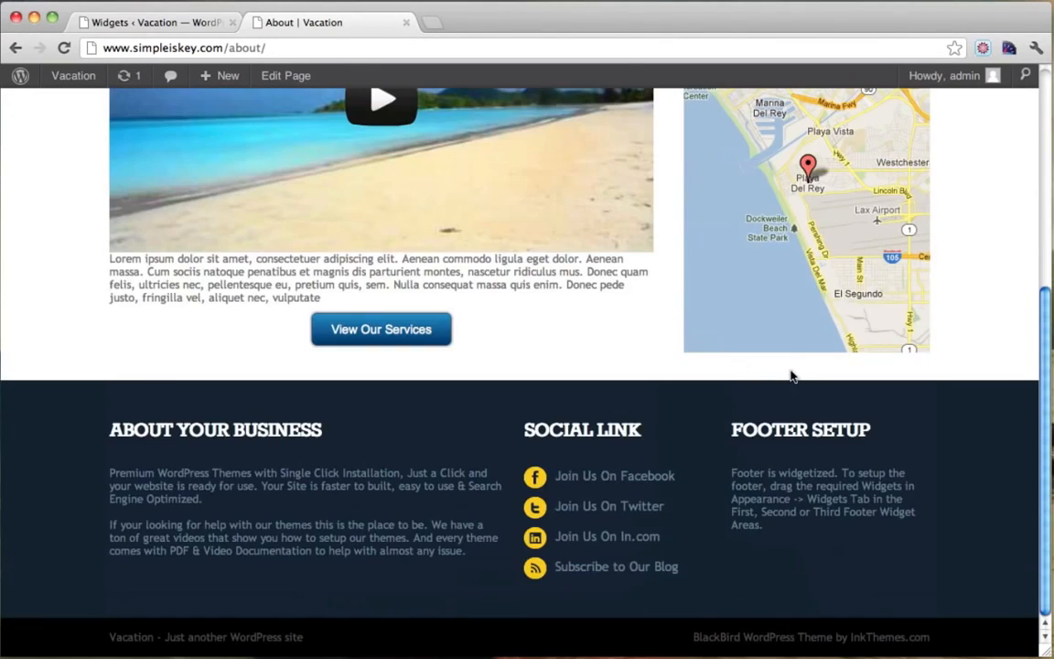
scroll(791, 375, "up", 5)
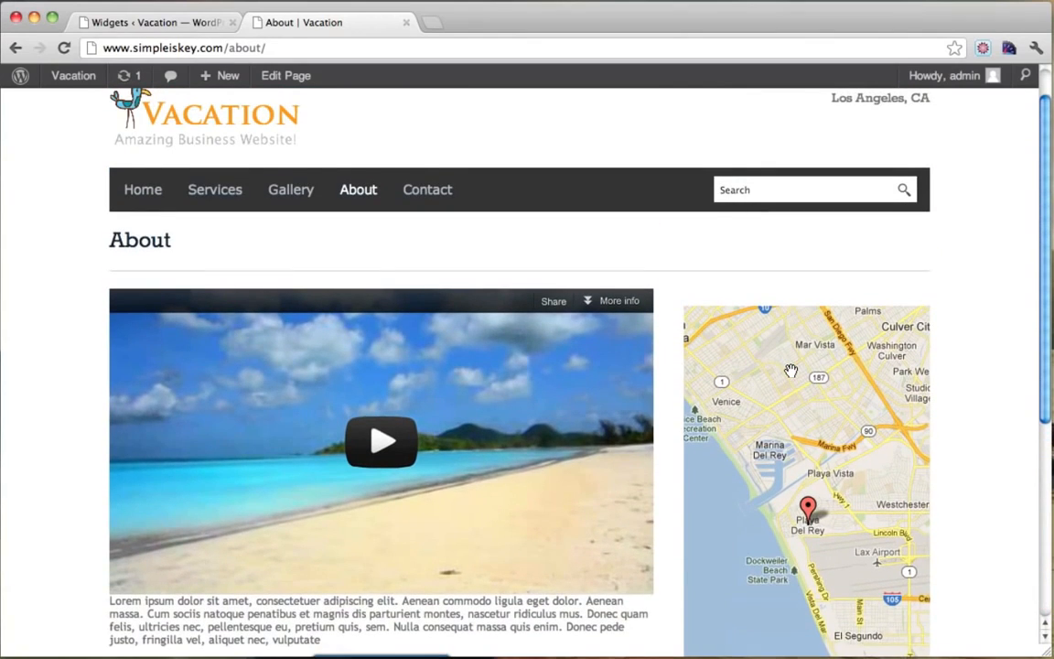
scroll(792, 370, "up", 1)
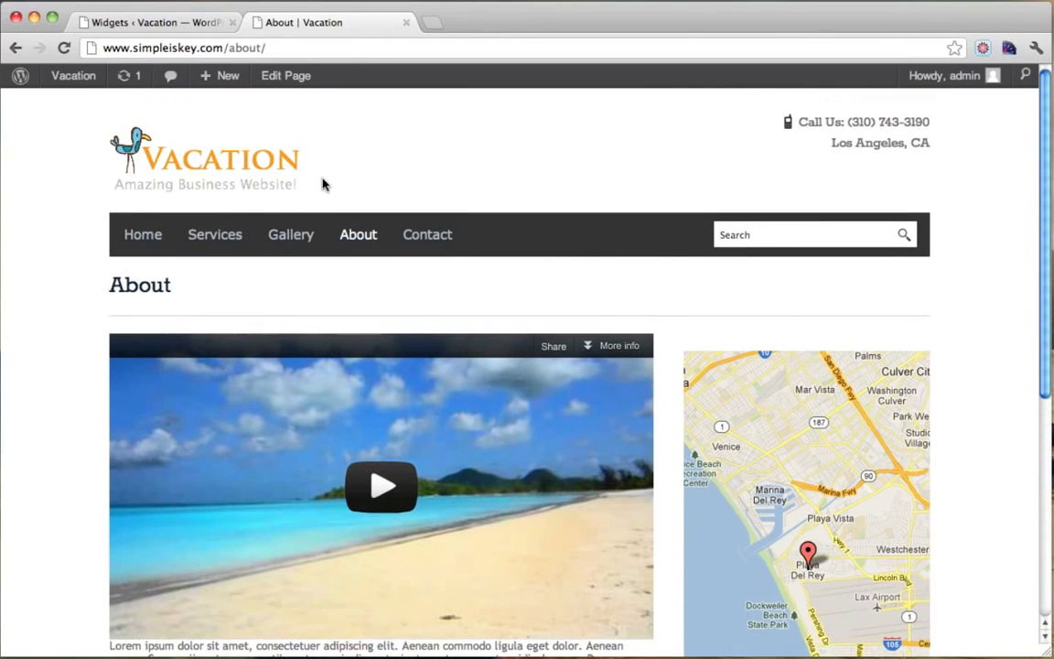
Step: Close the widgets page, go to the WordPress dashboard and open the site's home page from there
left_click(231, 22)
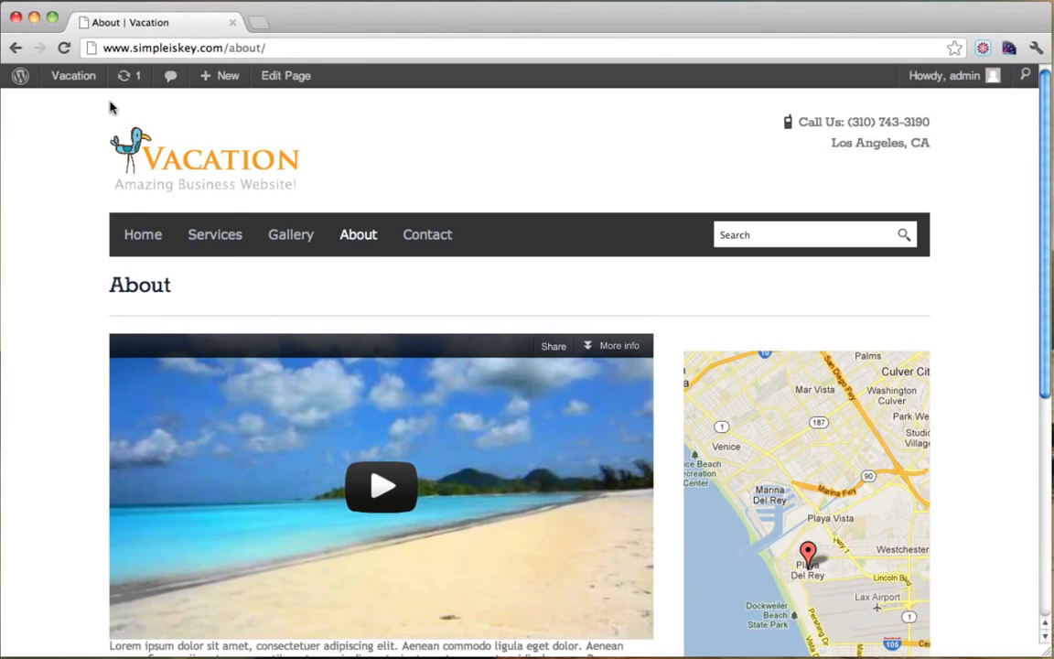
mouse_move(82, 82)
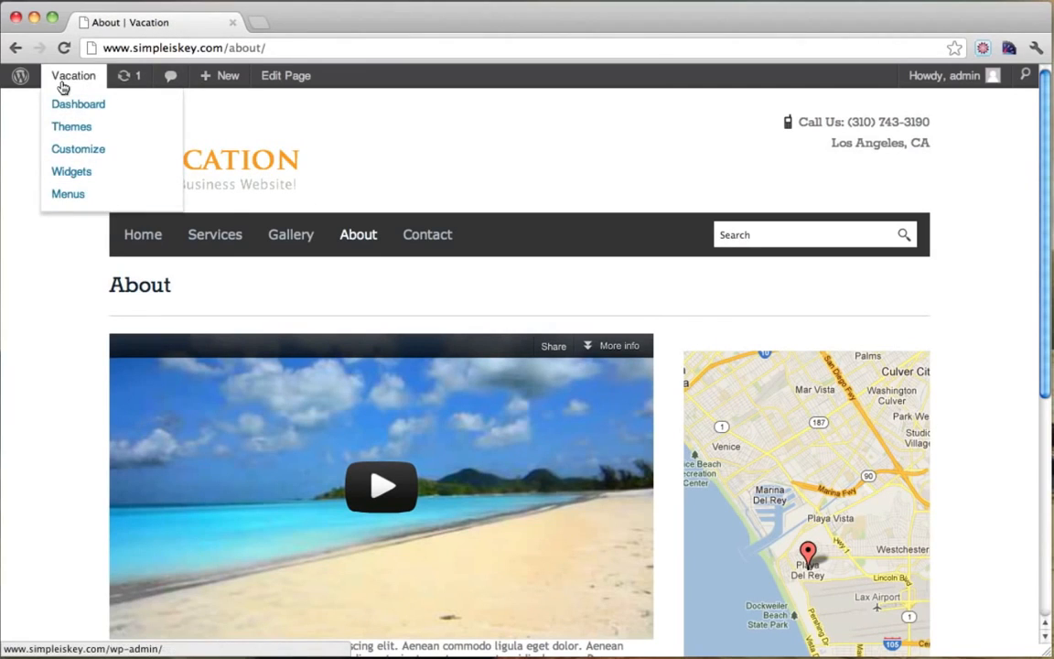
left_click(63, 85)
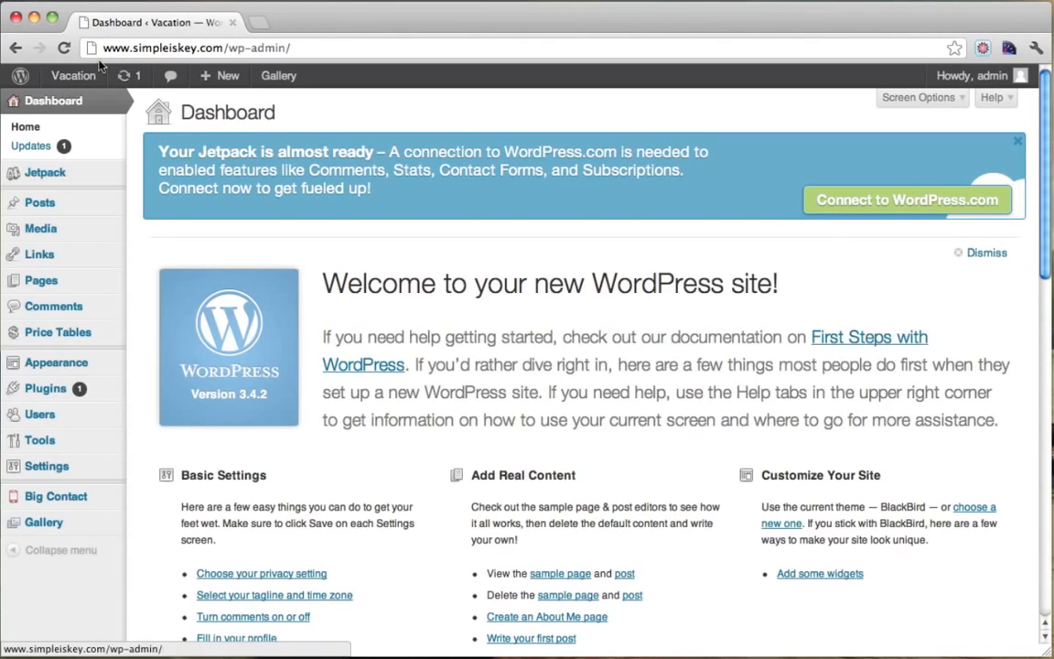
mouse_move(74, 77)
left_click(72, 104)
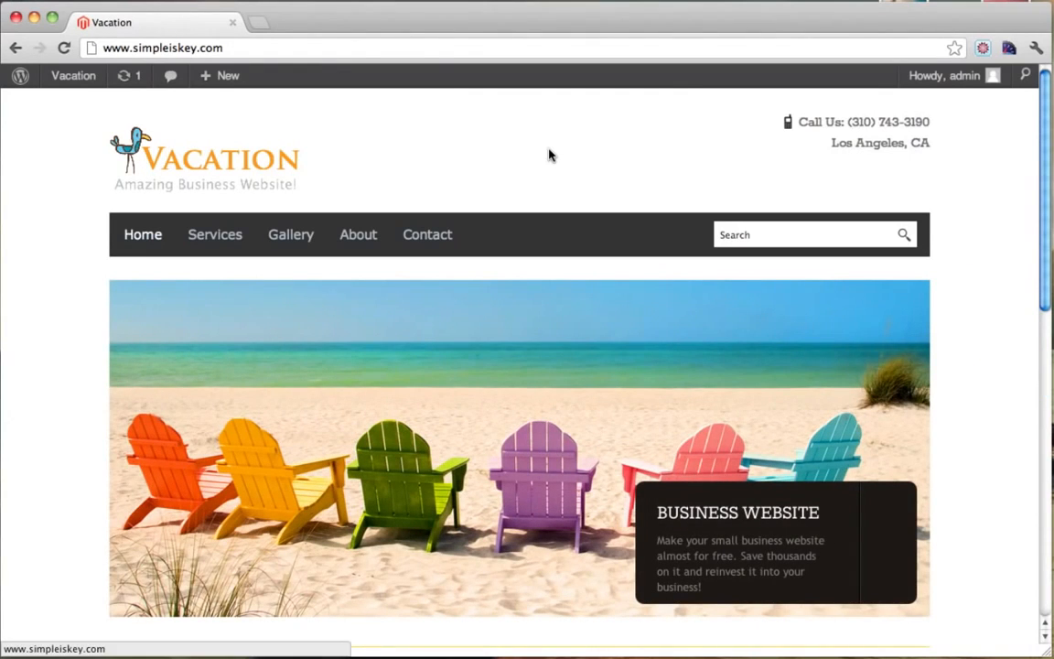
Step: Review the sidebar content on the live Services and About pages
left_click(224, 244)
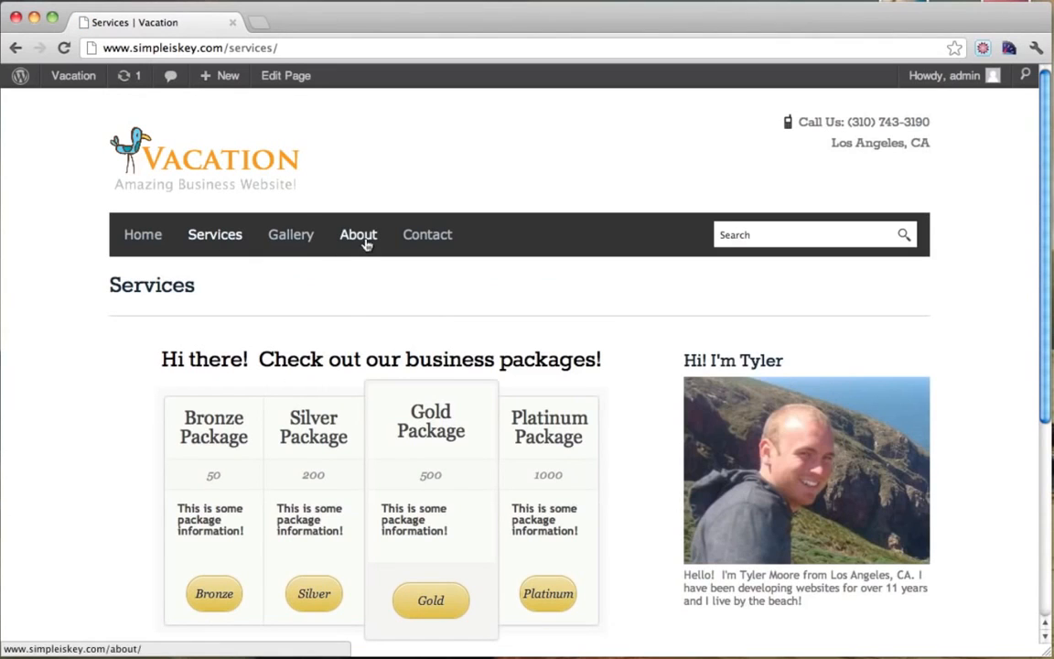
left_click(366, 240)
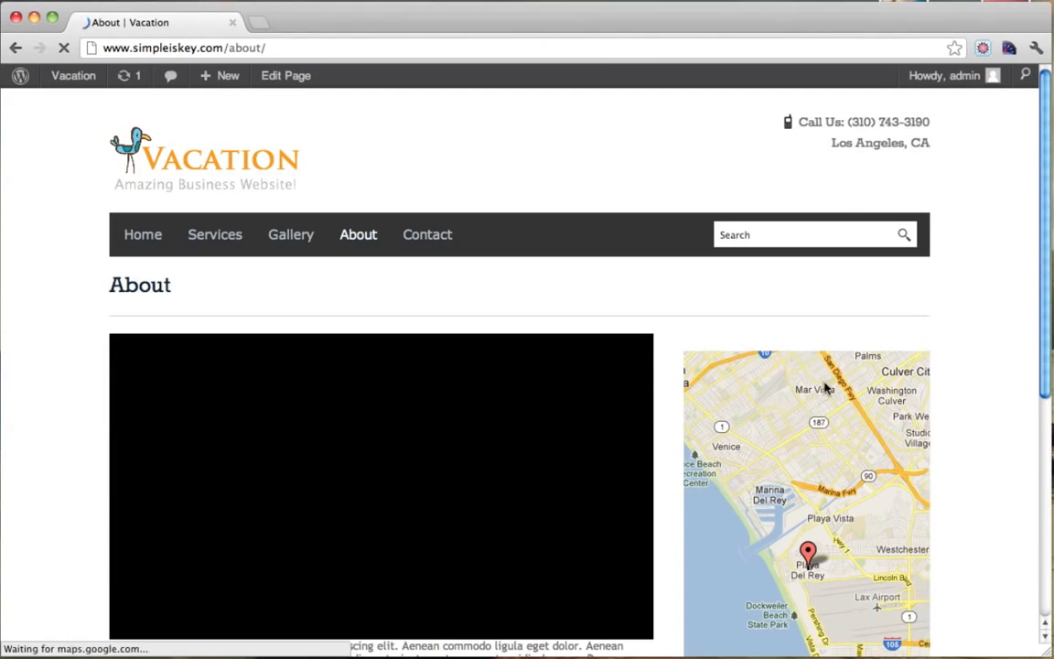
scroll(969, 332, "down", 3)
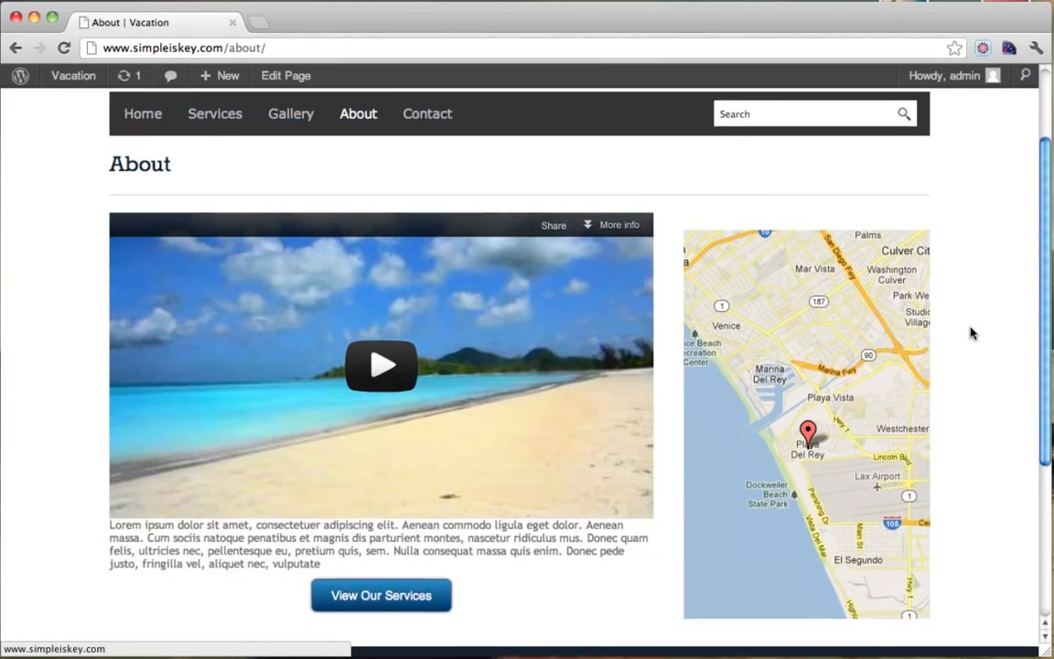
scroll(972, 333, "up", 3)
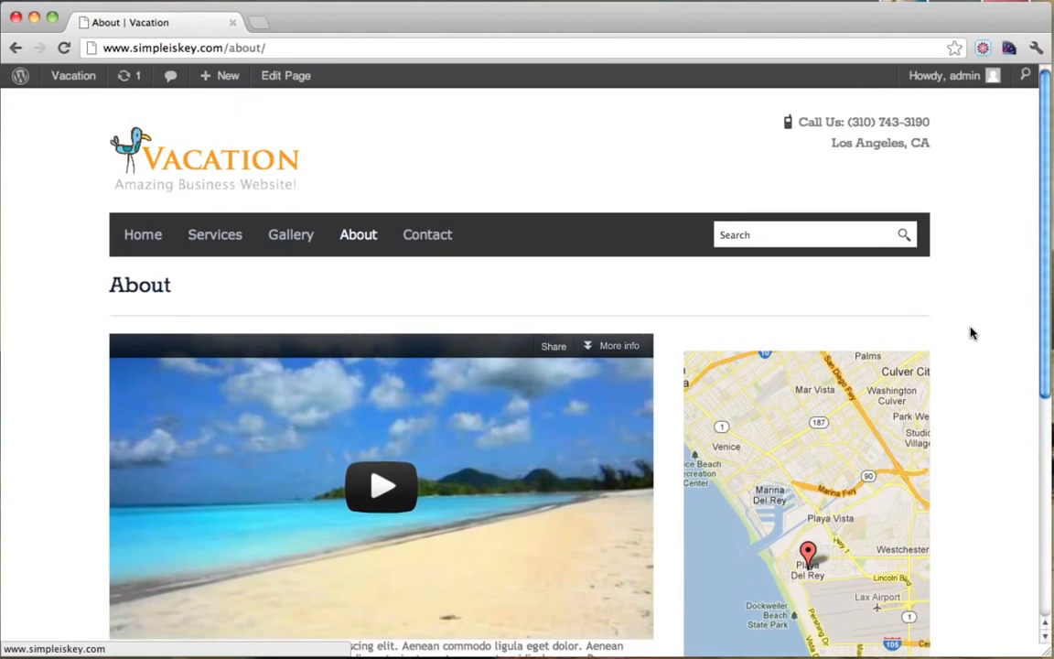
Step: Open the live Gallery page and look over its image grid, sidebar and footer
left_click(295, 239)
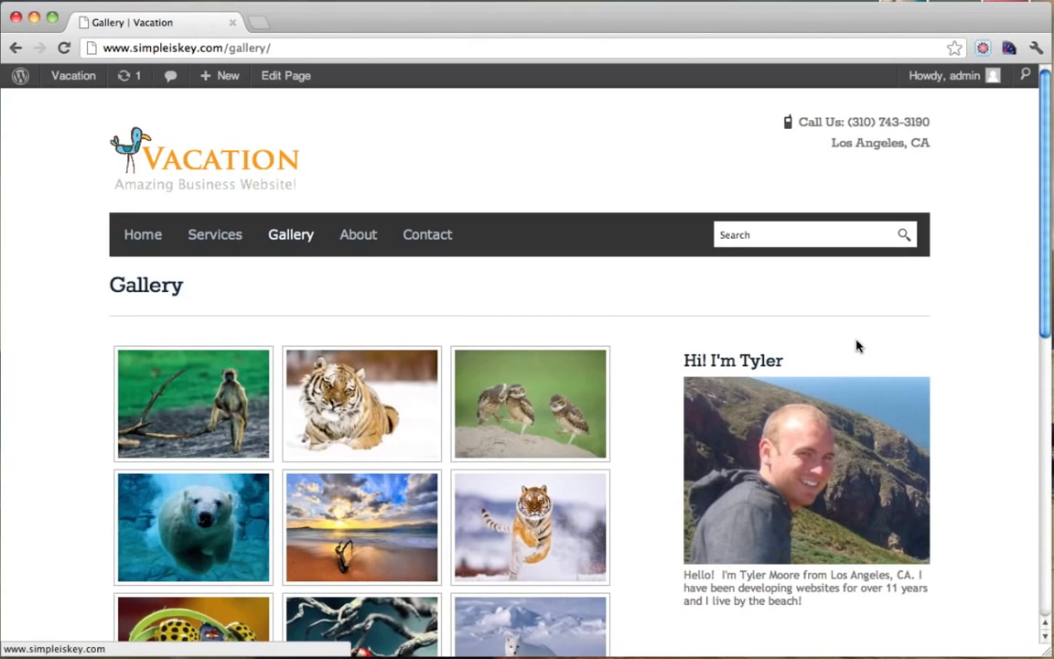
scroll(712, 463, "down", 3)
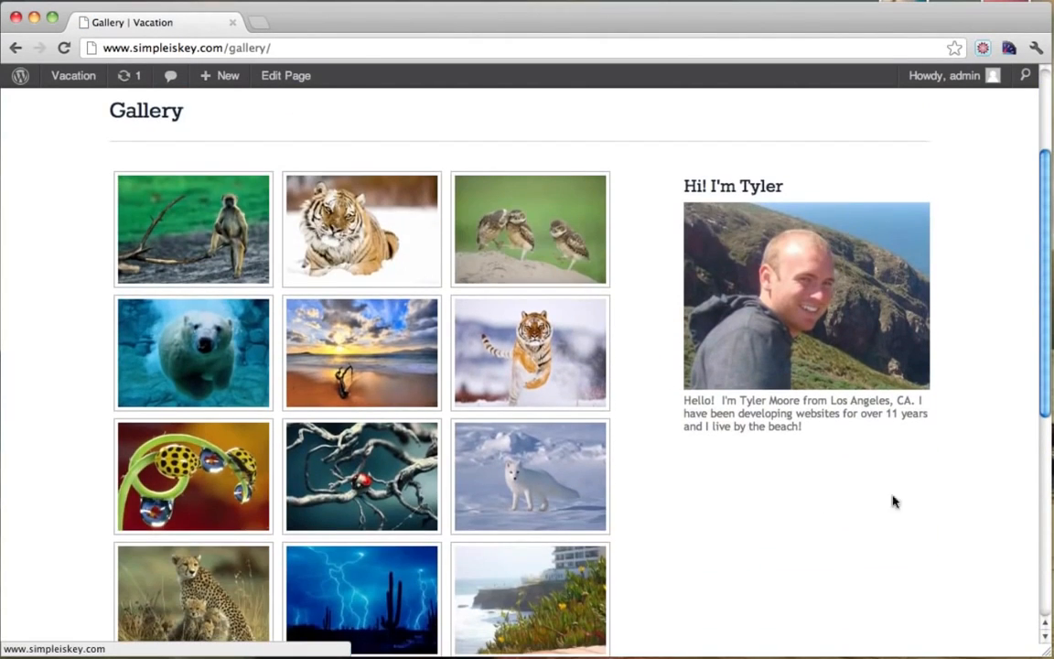
scroll(762, 449, "down", 4)
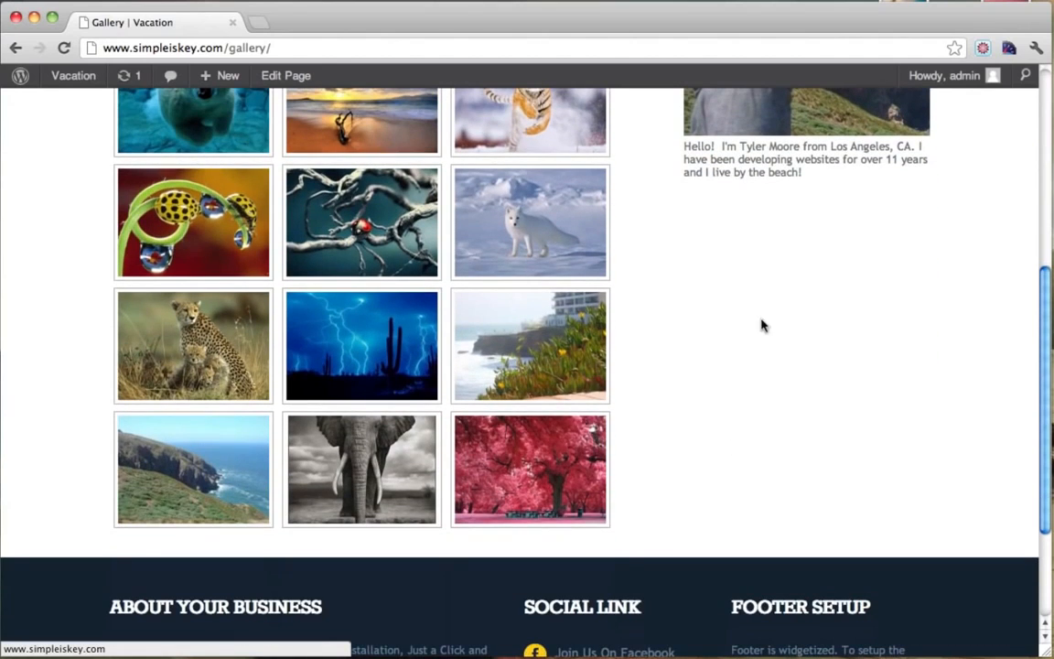
scroll(795, 306, "up", 4)
scroll(796, 307, "up", 3)
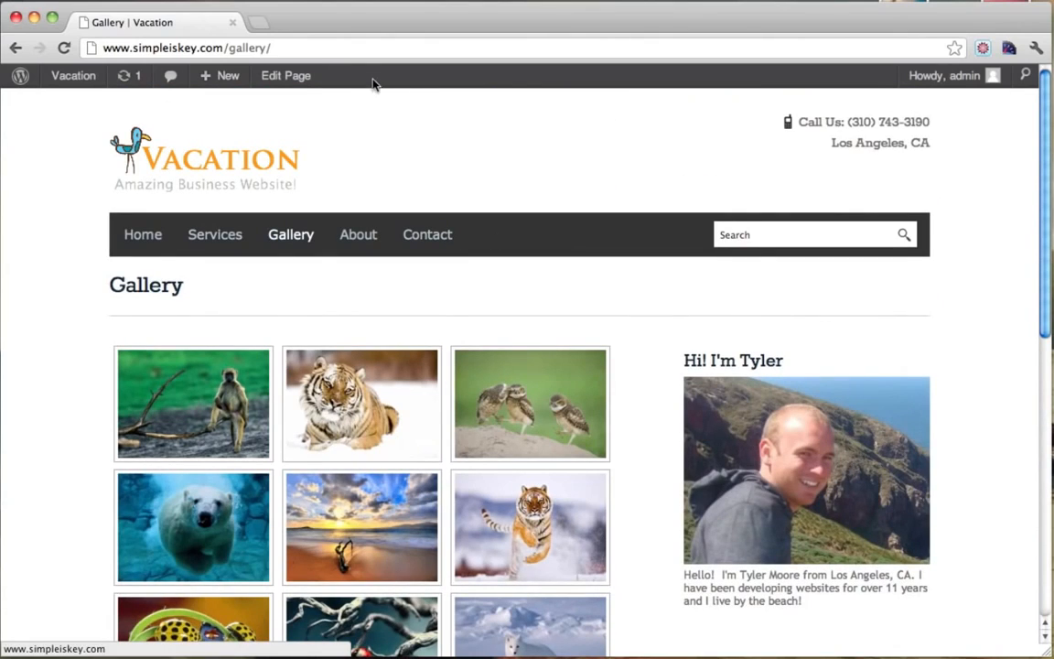
Step: Edit the Gallery page, assign it a new sidebar named "Gallery" and update the page
left_click(287, 86)
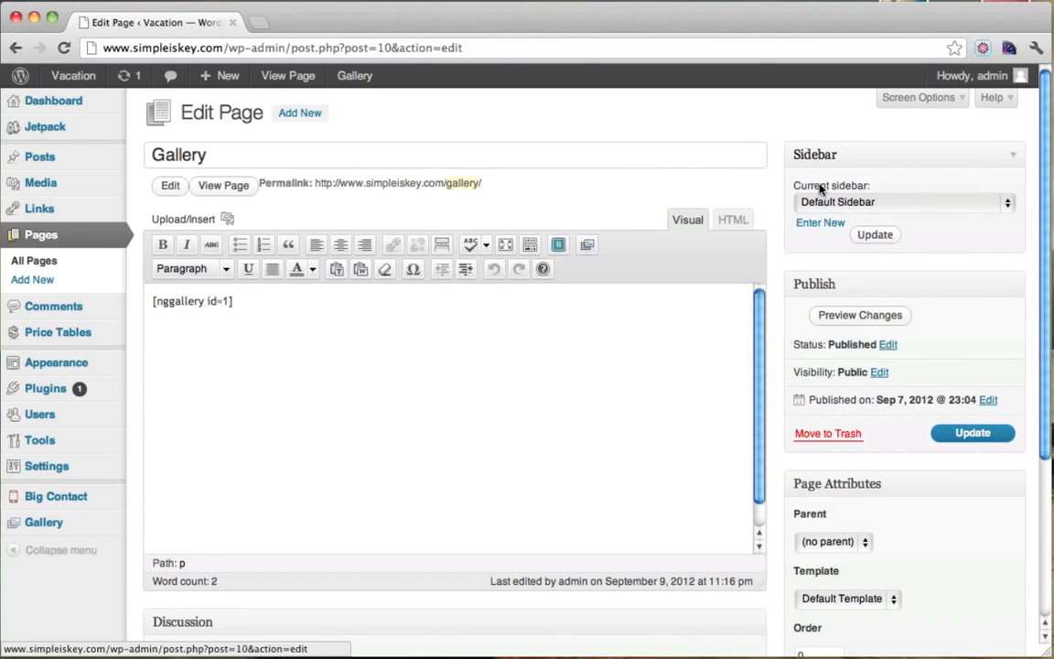
left_click(819, 222)
left_click(840, 205)
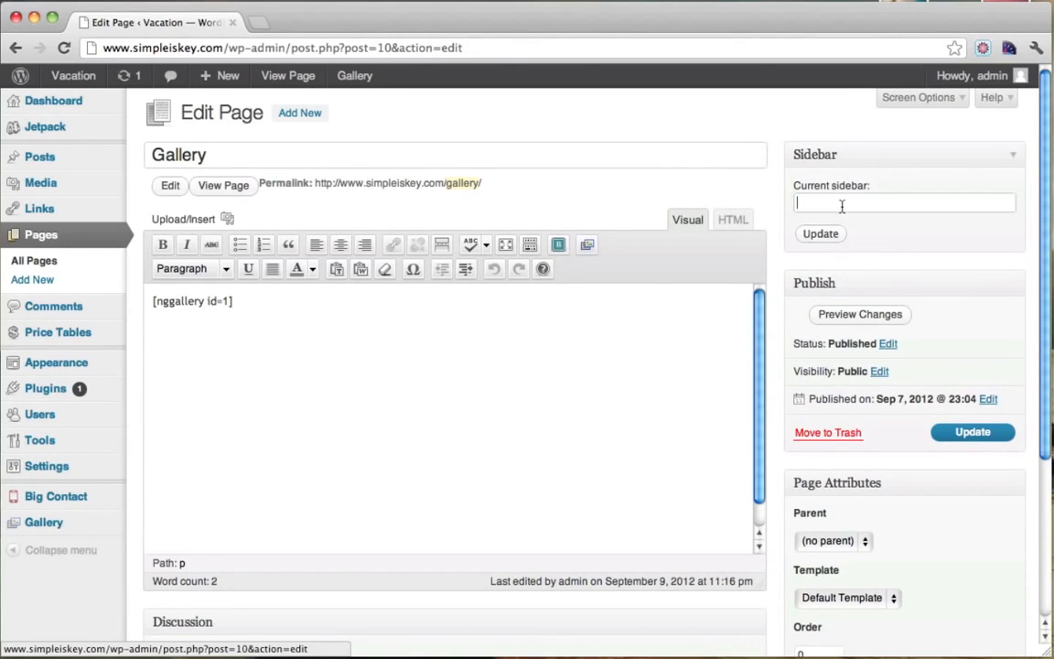
type("Gallery")
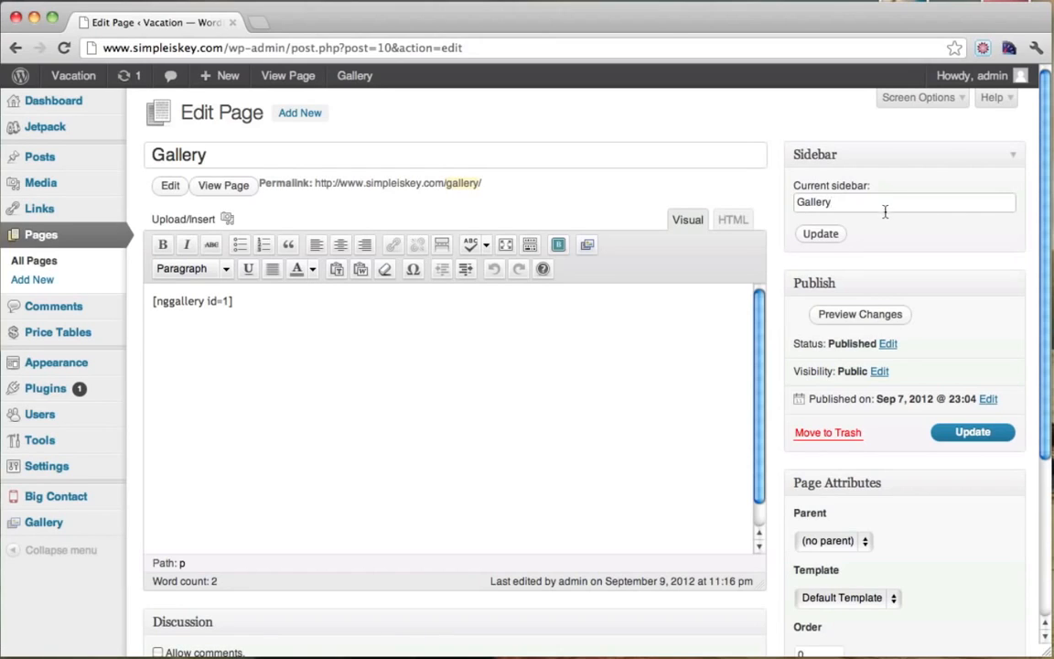
left_click(820, 234)
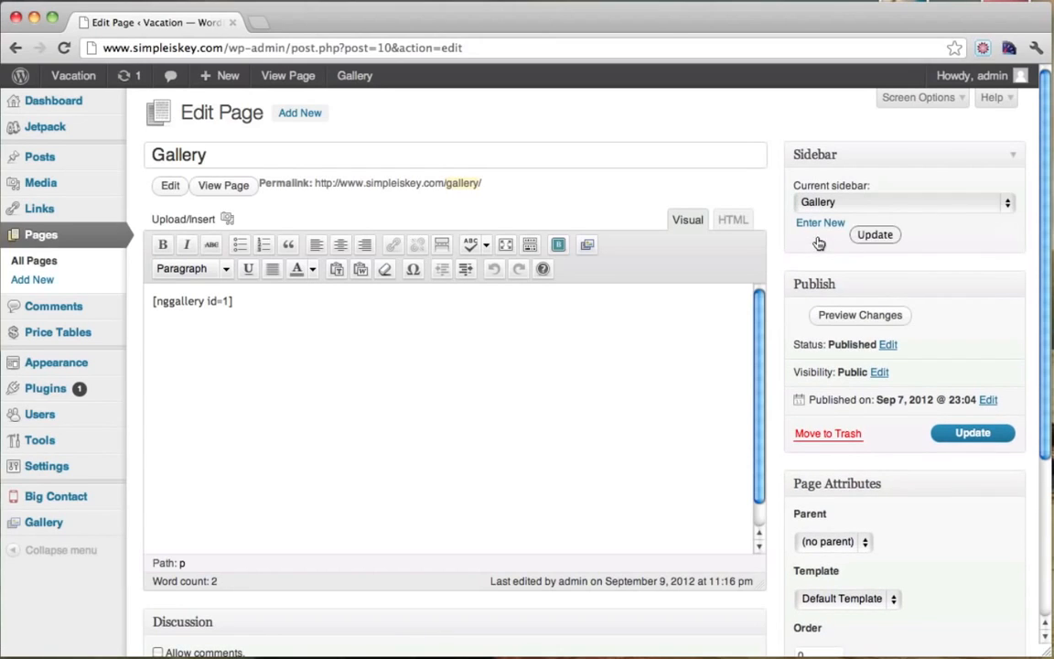
left_click(979, 433)
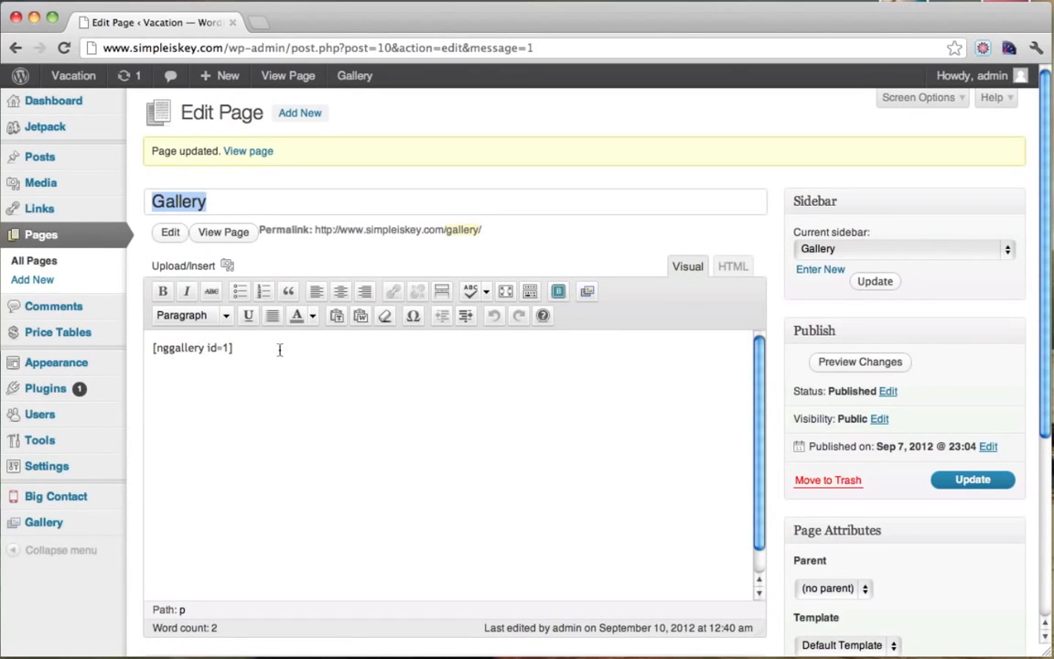
Step: Open the widgets page and add the NextGEN Slideshow widget to the Gallery widget area
mouse_move(82, 362)
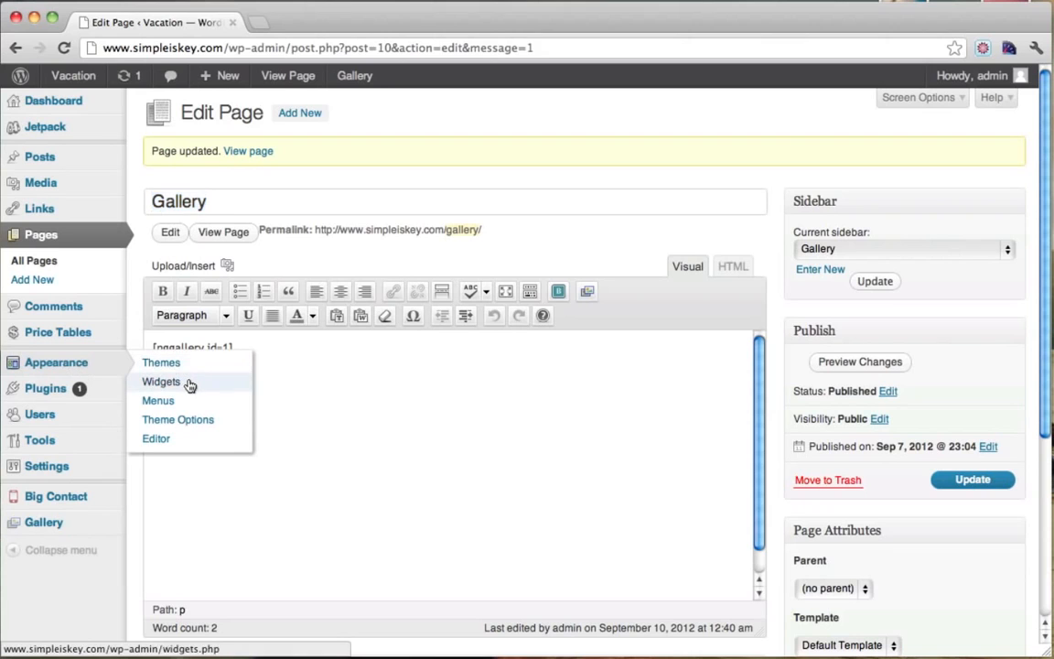
left_click(188, 384)
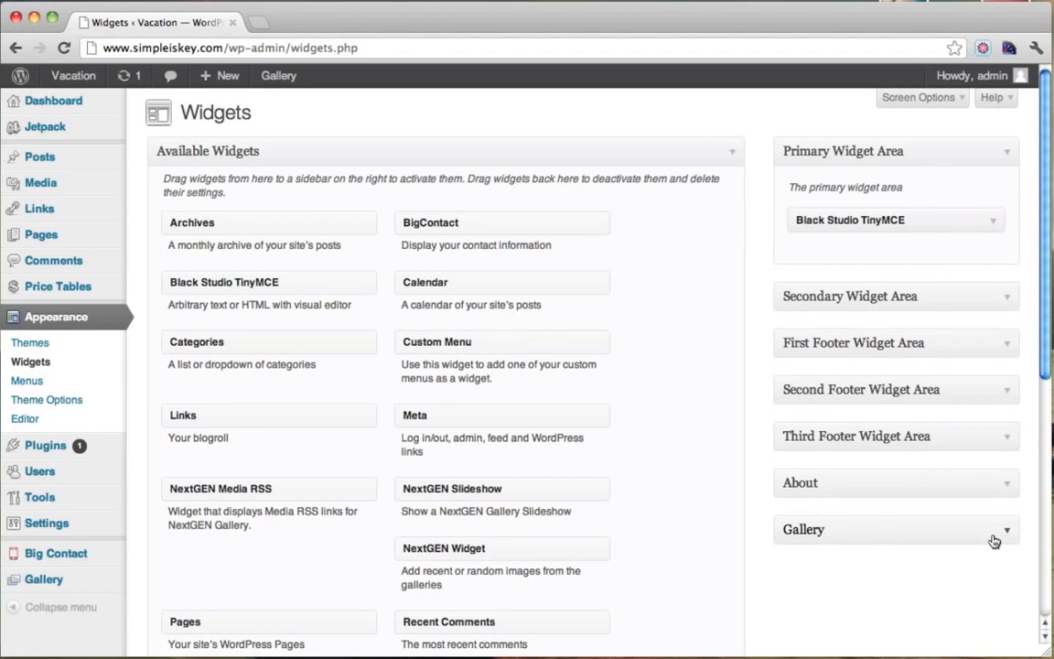
scroll(952, 474, "down", 3)
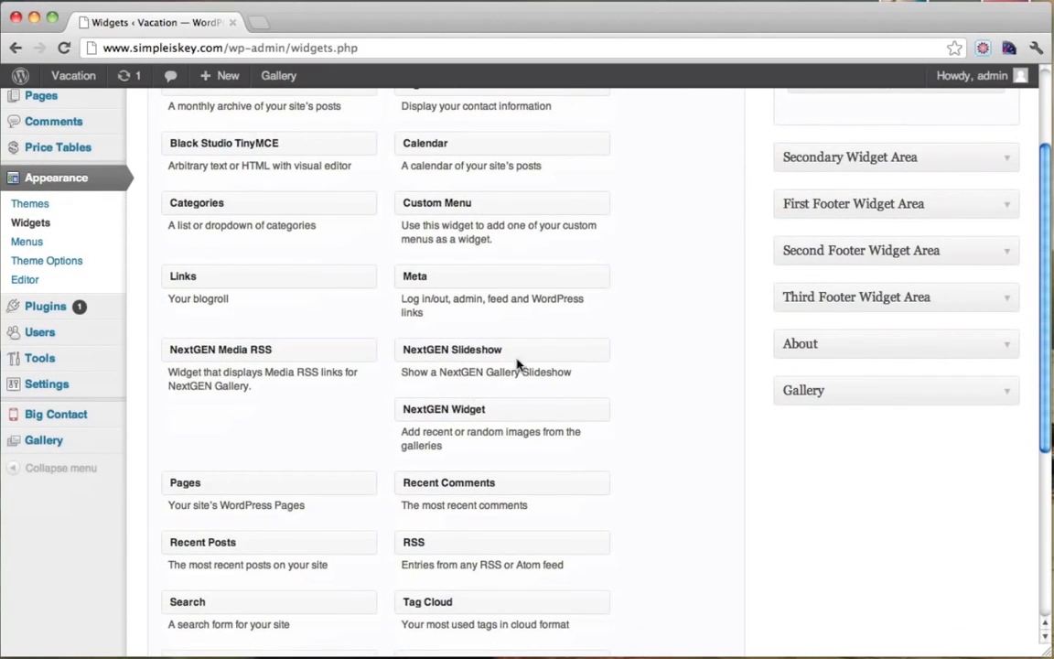
left_click(1007, 394)
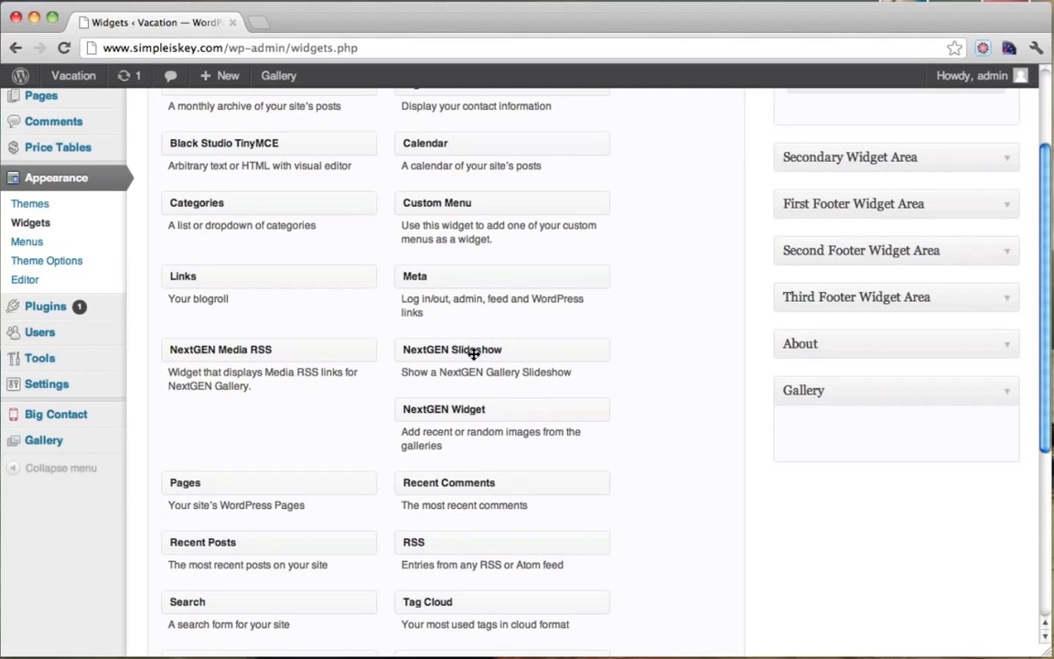
left_click_drag(498, 357, 849, 430)
scroll(891, 476, "down", 2)
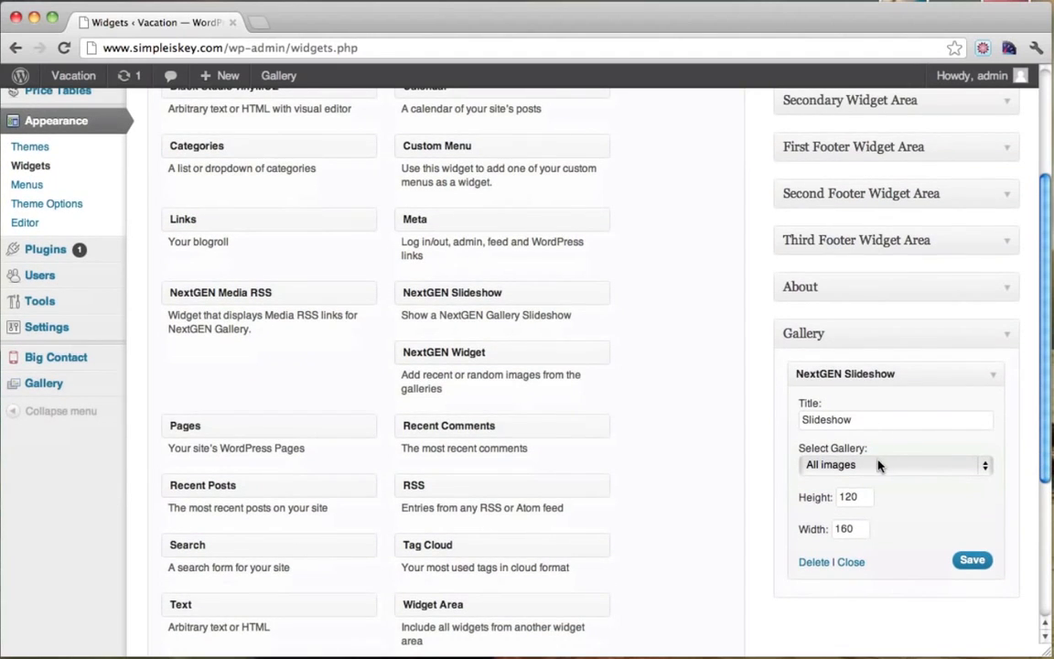
Step: Set the slideshow widget's gallery to portfolio and its title to "Animals"
left_click(878, 467)
left_click(847, 481)
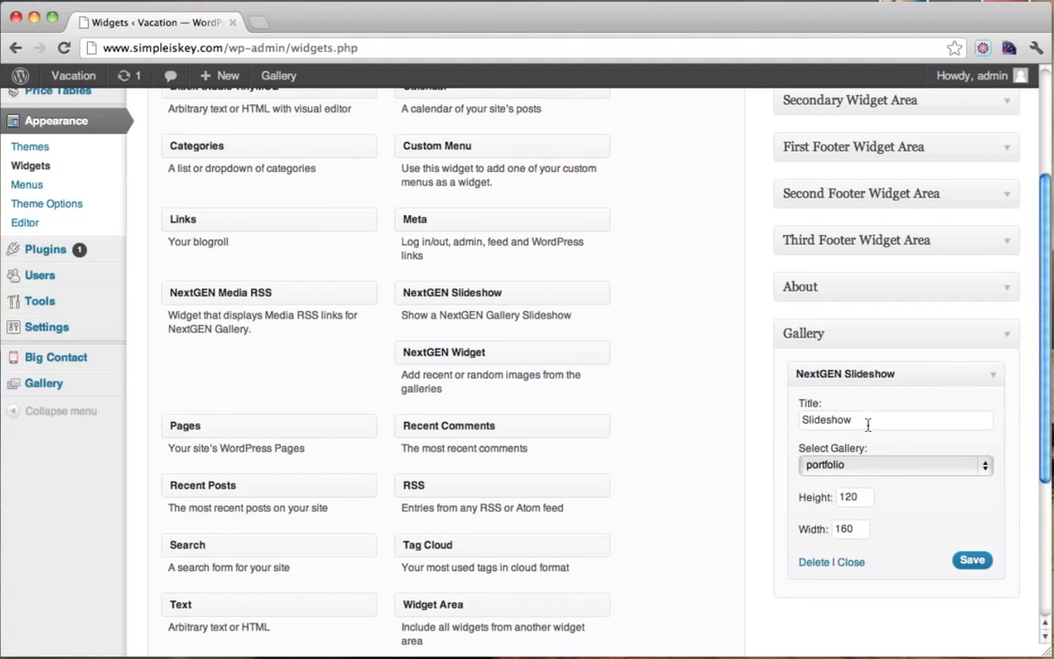
left_click_drag(868, 424, 773, 423)
type("Animals")
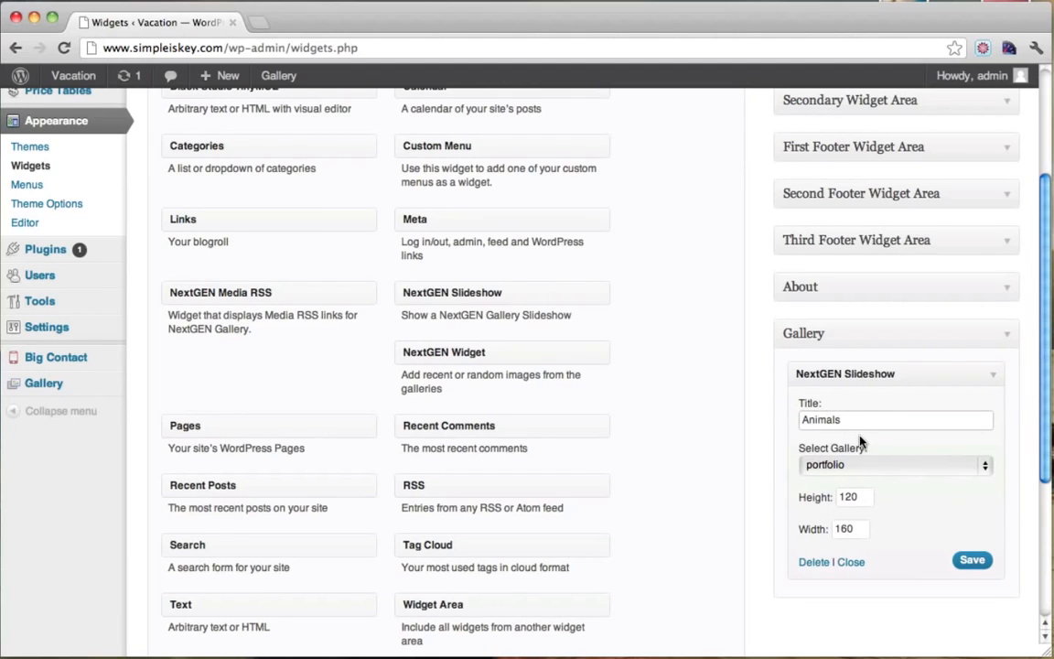
Step: Set the slideshow widget's height to 300 and width to 280, and save it
scroll(861, 440, "down", 1)
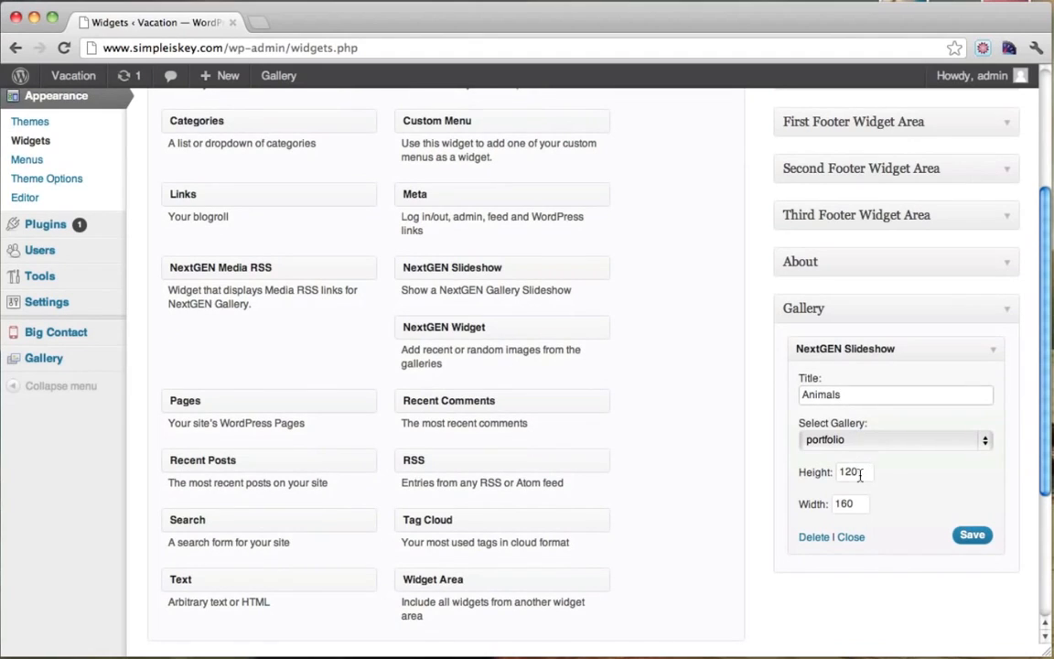
left_click_drag(856, 472, 808, 474)
type("300")
key("Tab")
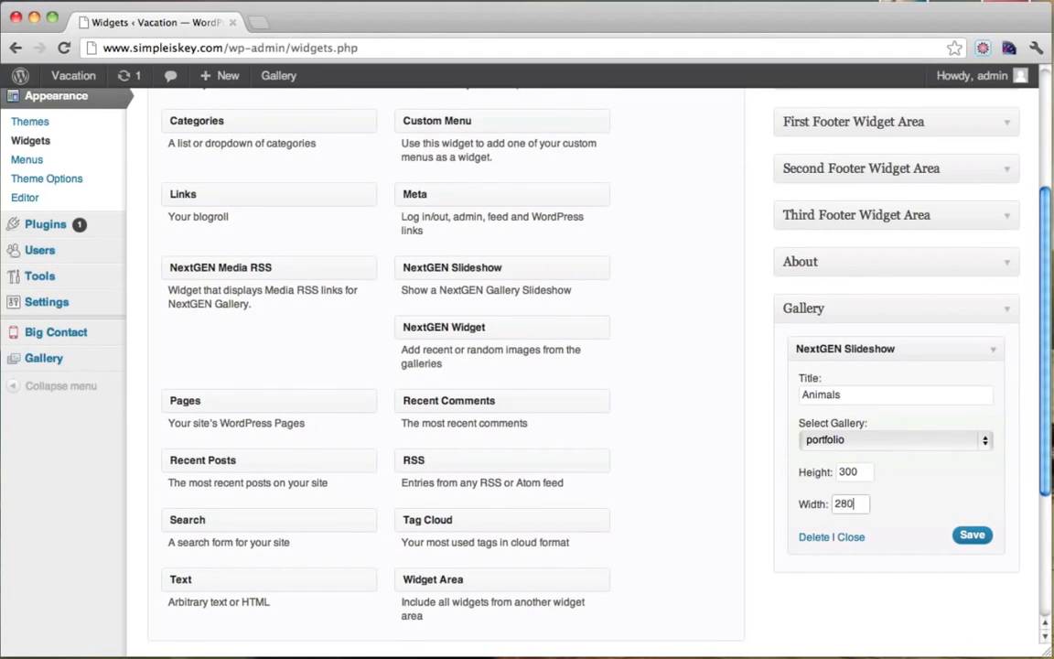
left_click(972, 537)
left_click(260, 24)
type("www")
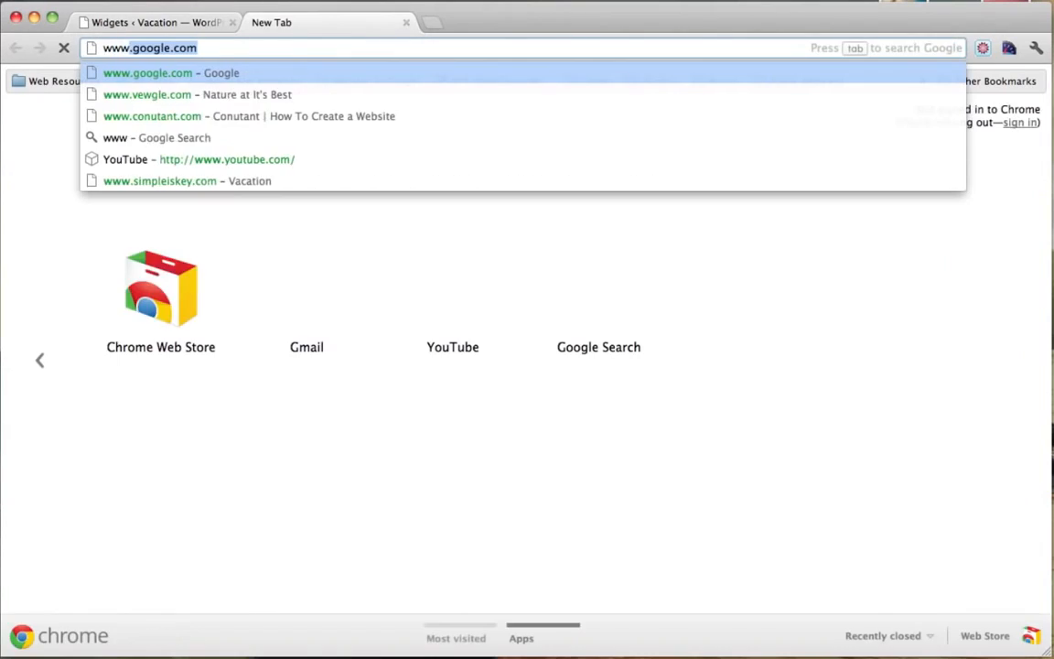
key("BackSpace")
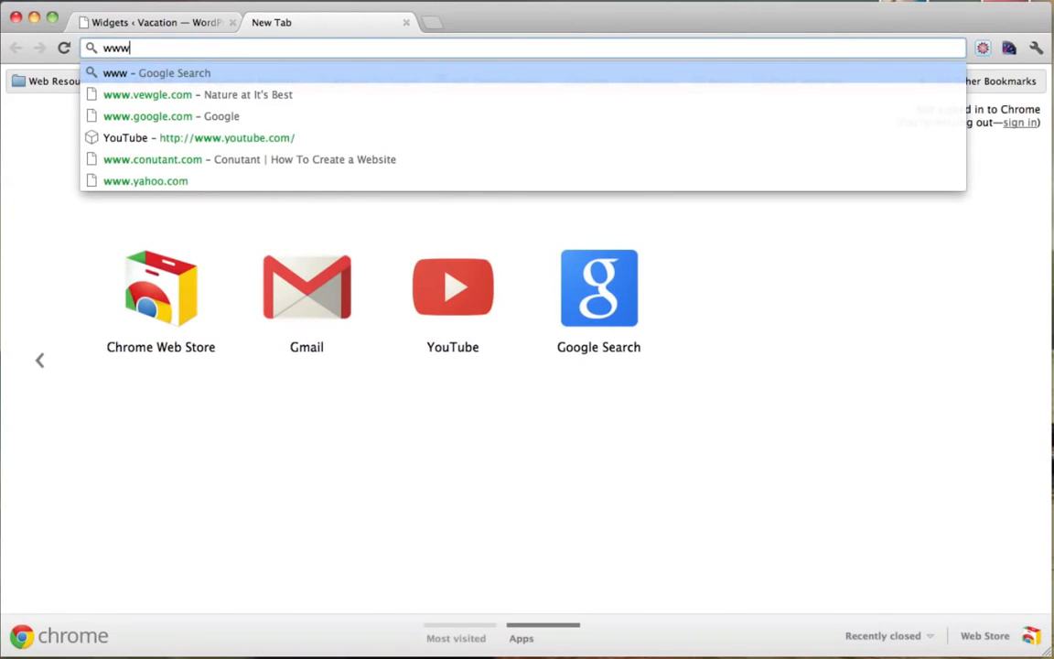
key("BackSpace")
key("BackSpace")
key("BackSpace")
left_click(406, 22)
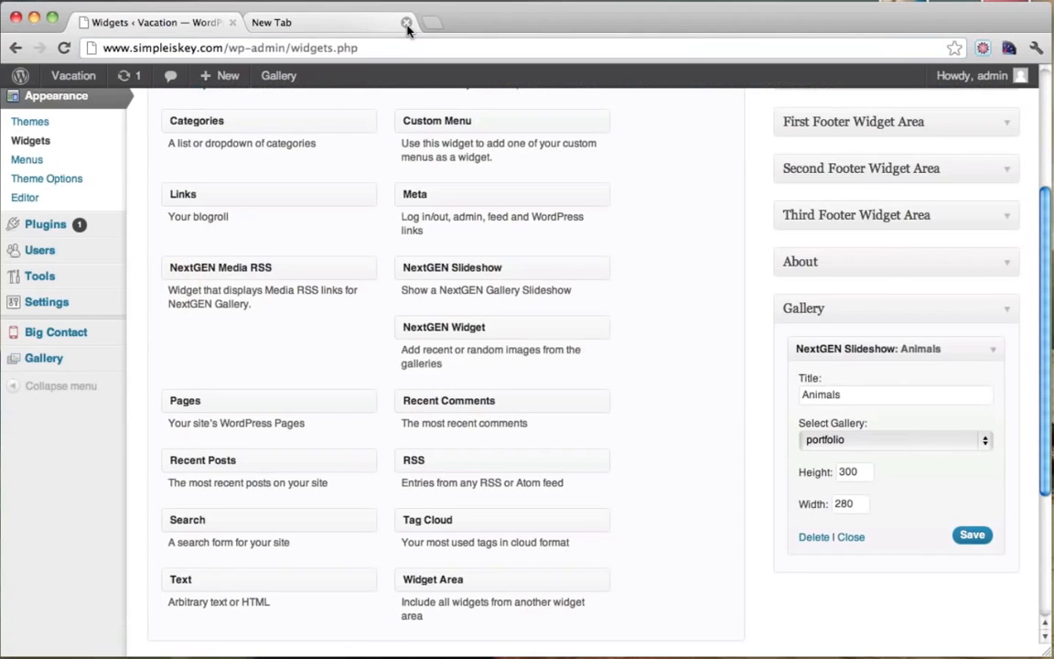
Step: Open the live site in a new tab and check the Animals slideshow in the Gallery page's sidebar
mouse_move(87, 78)
left_click(85, 104, "super")
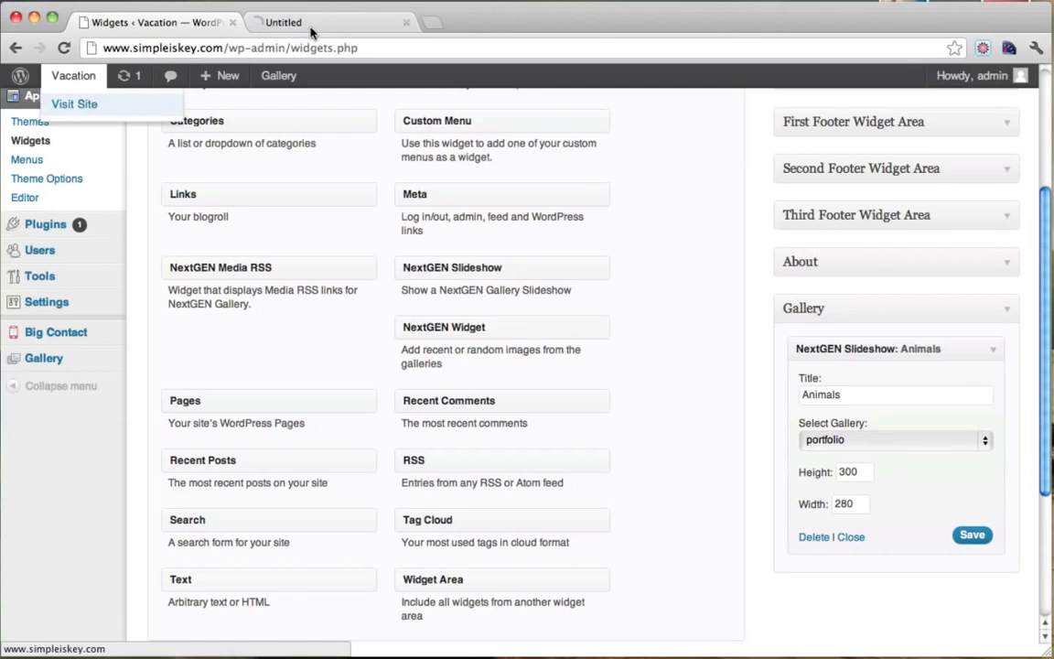
left_click(325, 23)
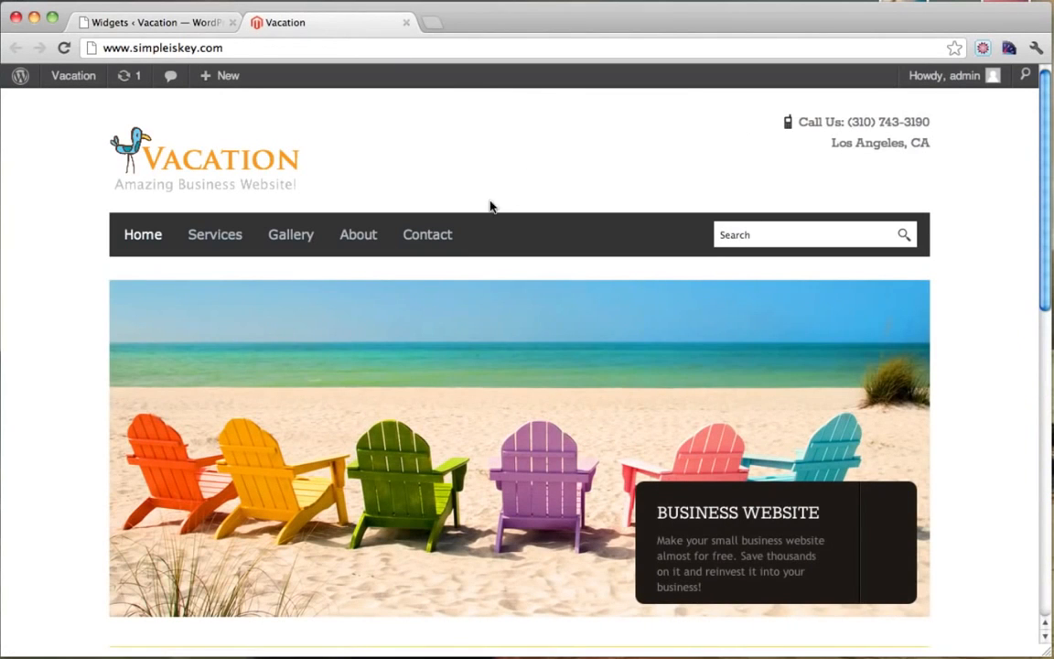
left_click(298, 238)
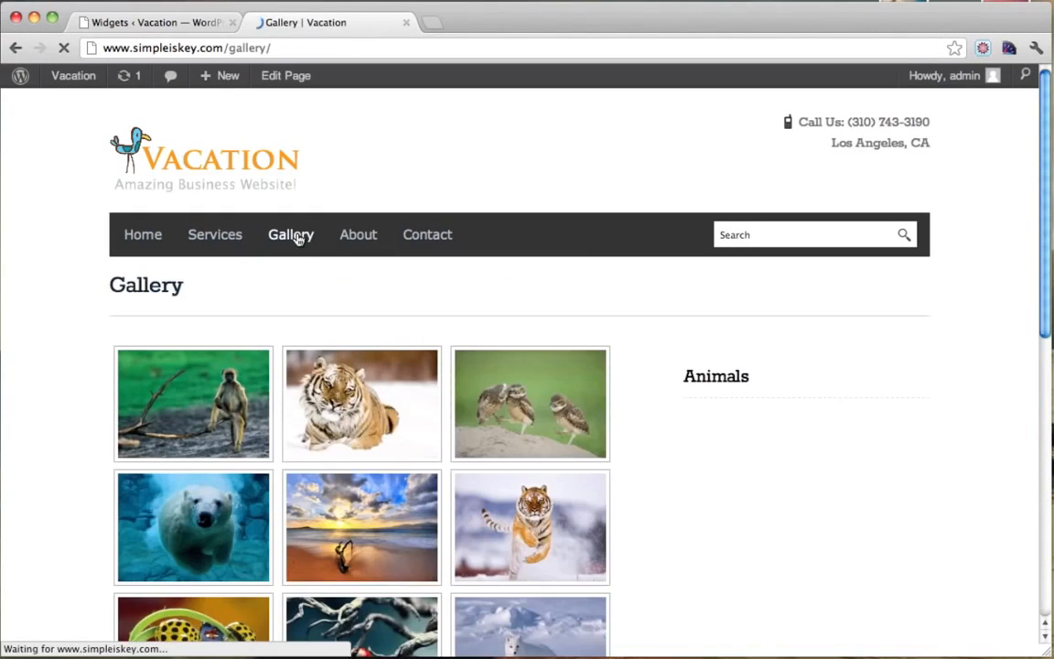
scroll(911, 294, "down", 1)
scroll(911, 294, "down", 2)
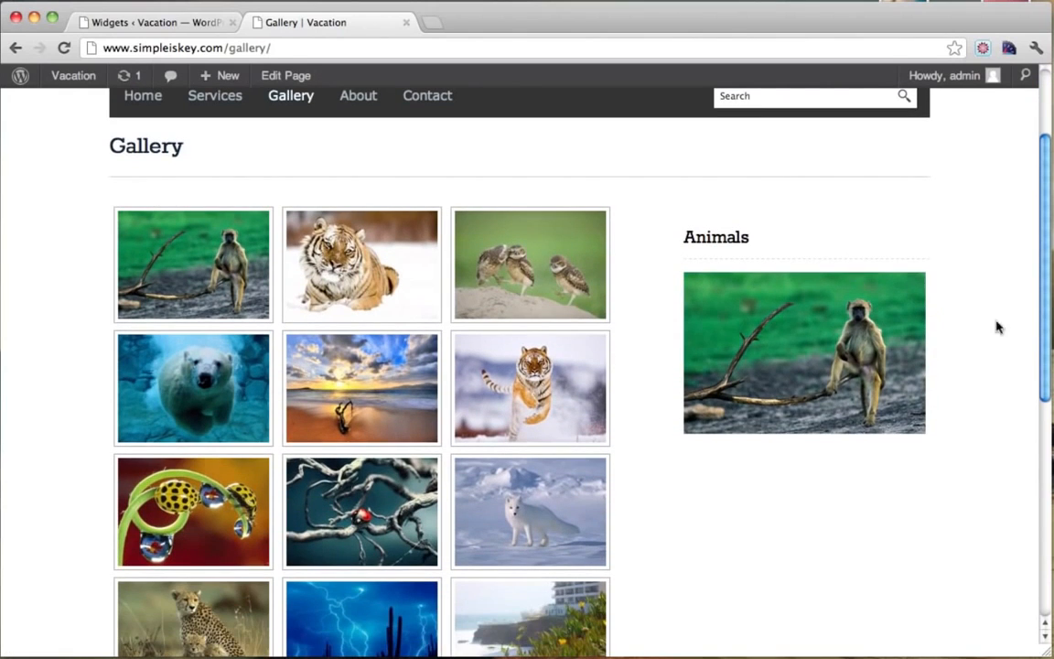
scroll(880, 367, "down", 3)
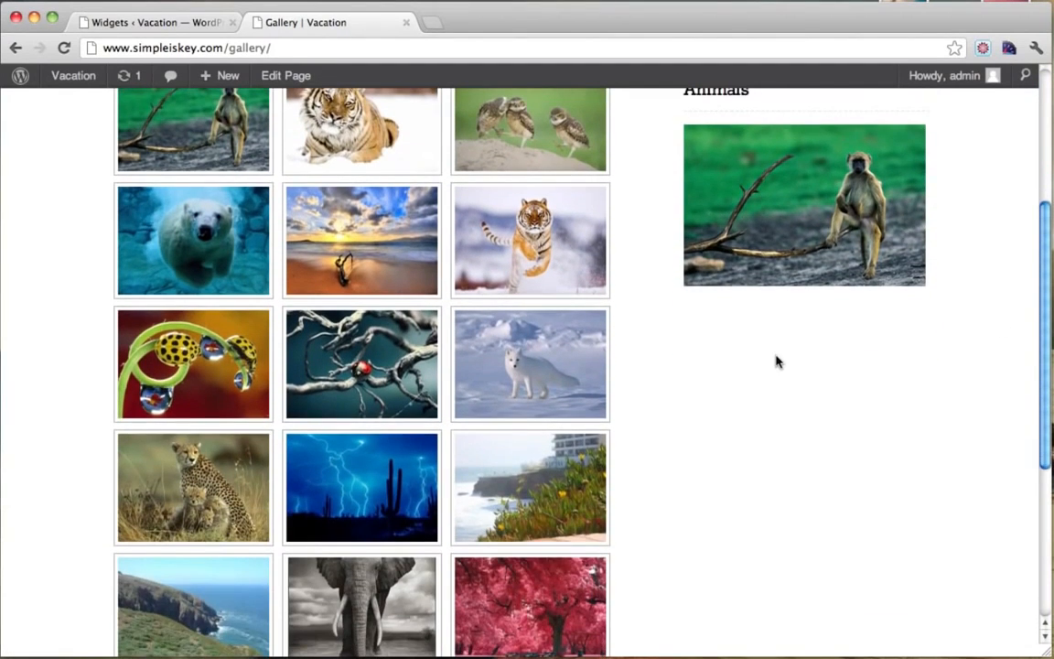
scroll(776, 361, "up", 1)
scroll(810, 411, "down", 6)
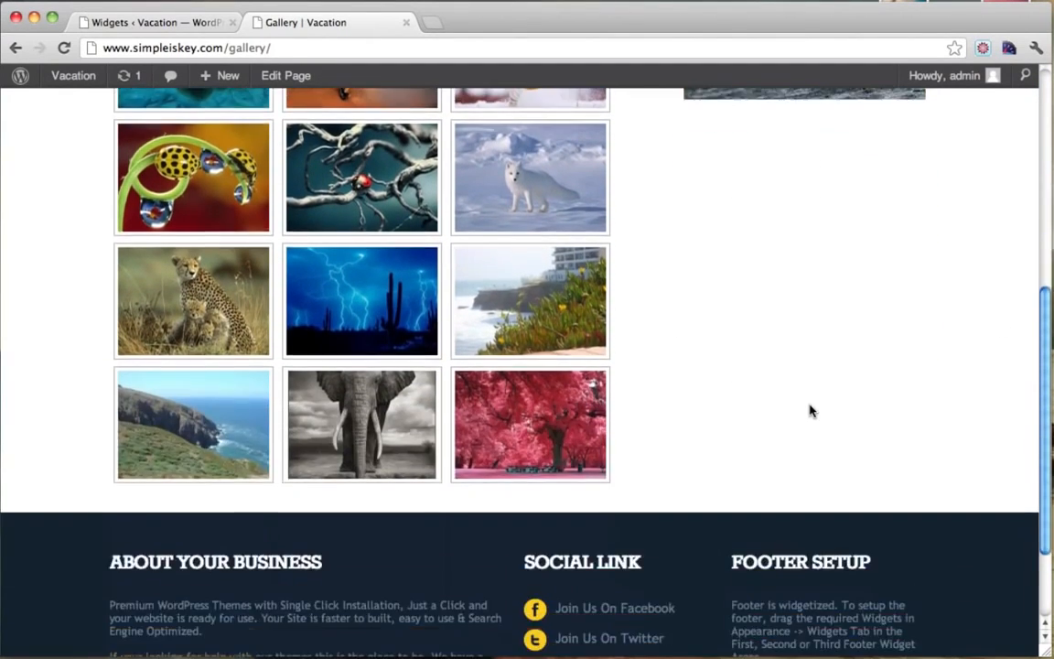
scroll(810, 412, "up", 6)
scroll(762, 518, "up", 4)
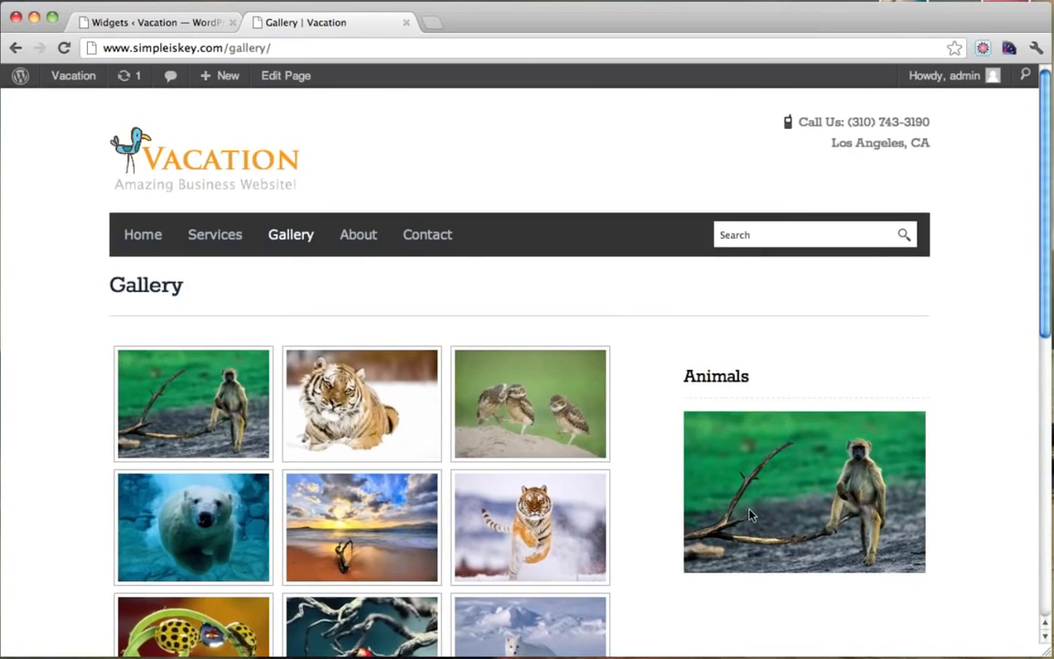
Step: Return to the widgets page, keep portfolio as the slideshow widget's gallery and save the widget
left_click(154, 27)
mouse_move(47, 366)
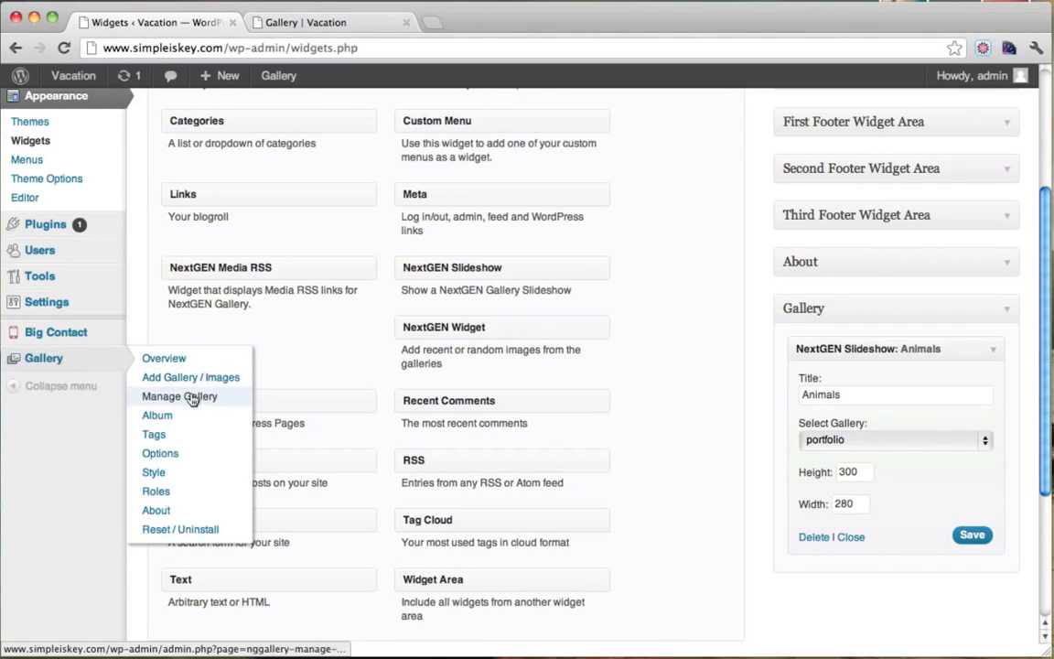
left_click(967, 449)
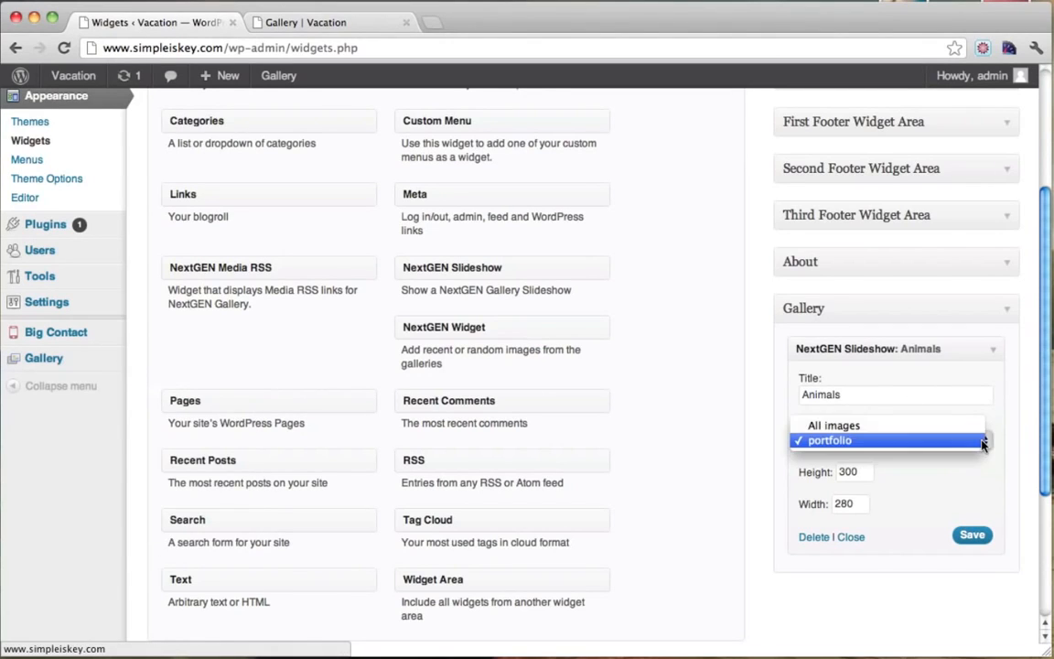
left_click(936, 449)
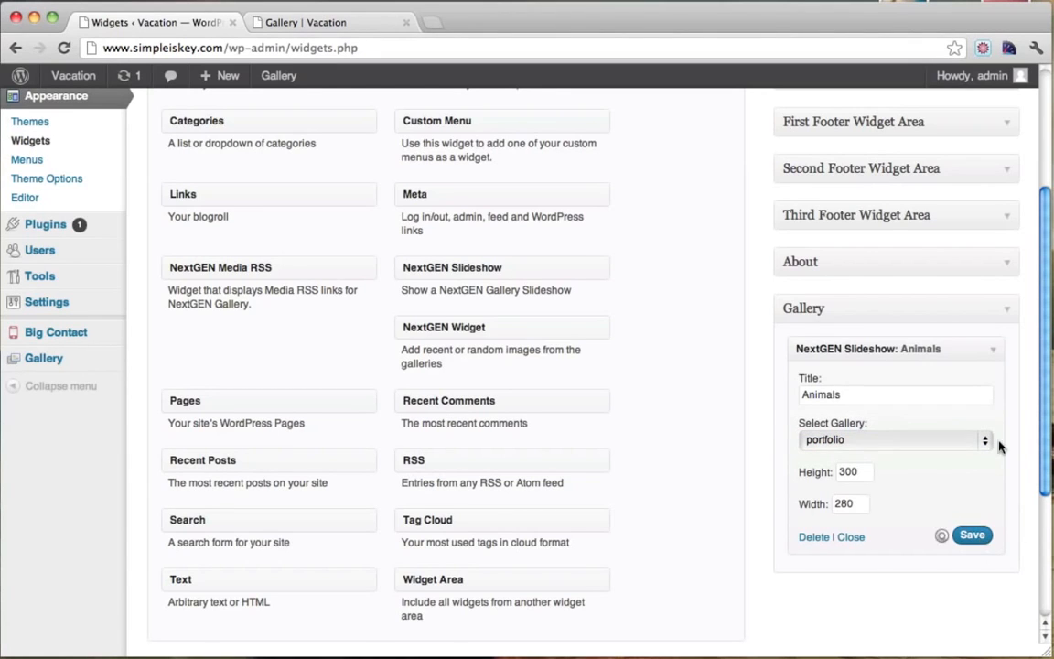
Step: Open the NextGEN gallery page for adding galleries and images
mouse_move(58, 365)
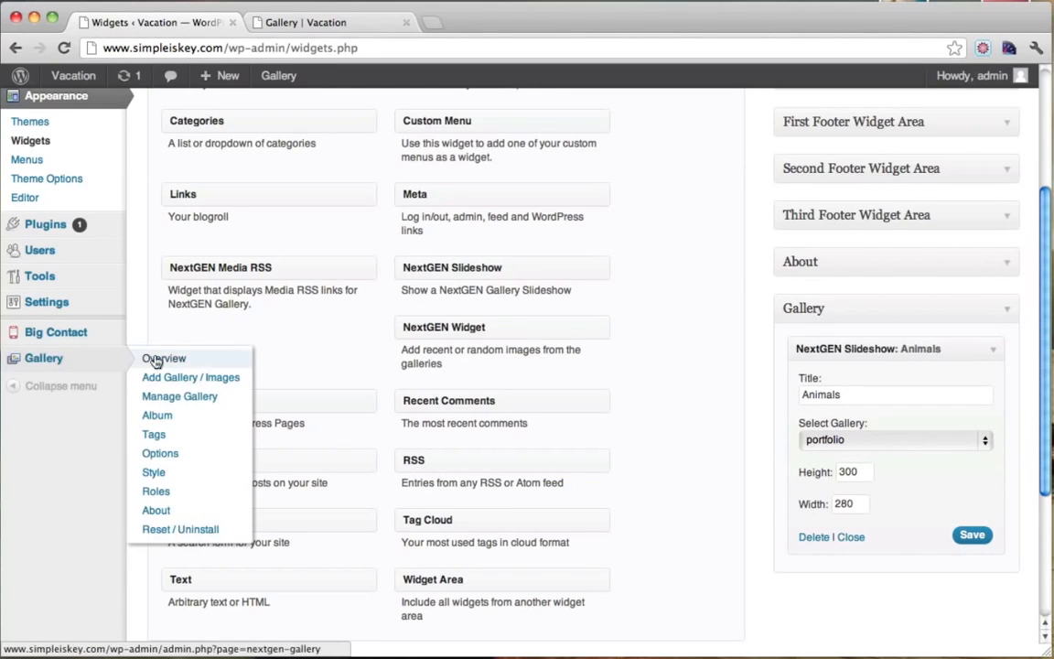
left_click(183, 378)
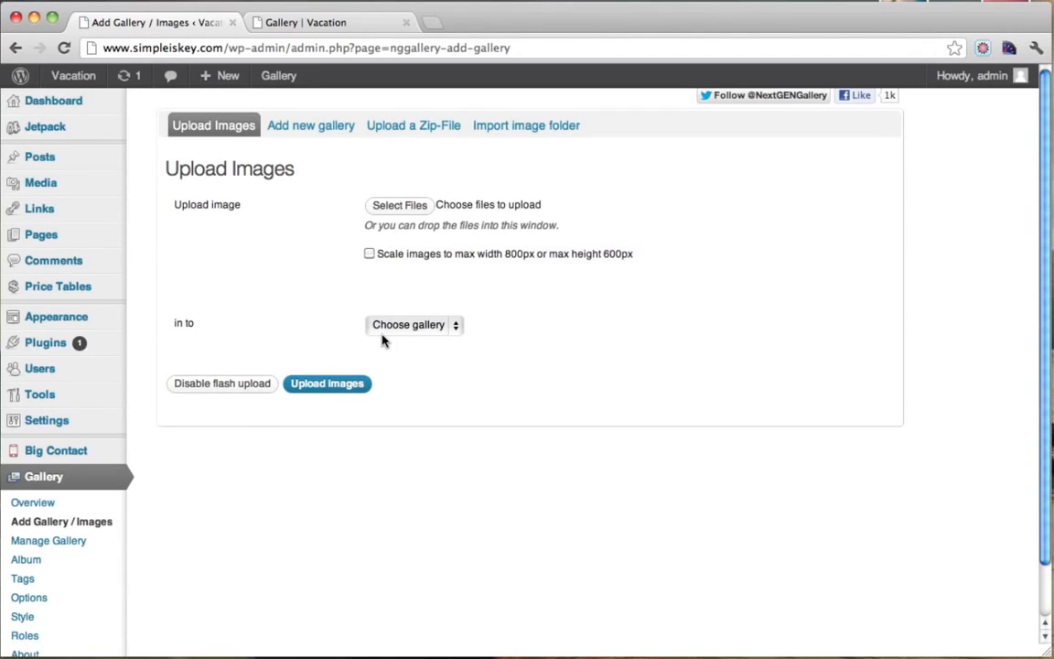
left_click(408, 206)
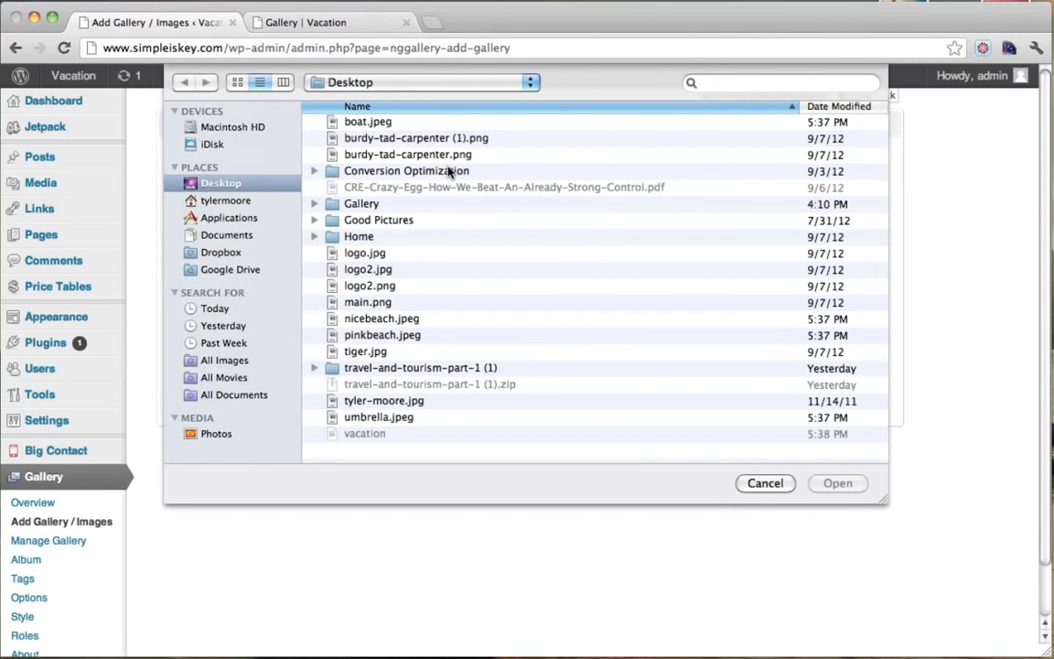
left_click(833, 106)
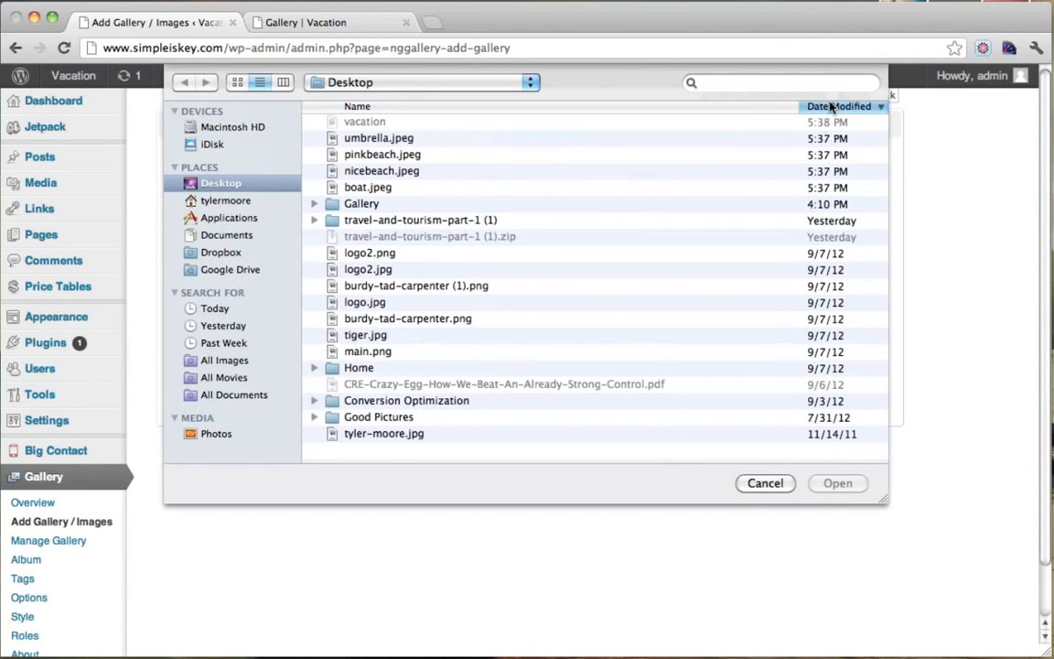
left_click(383, 139)
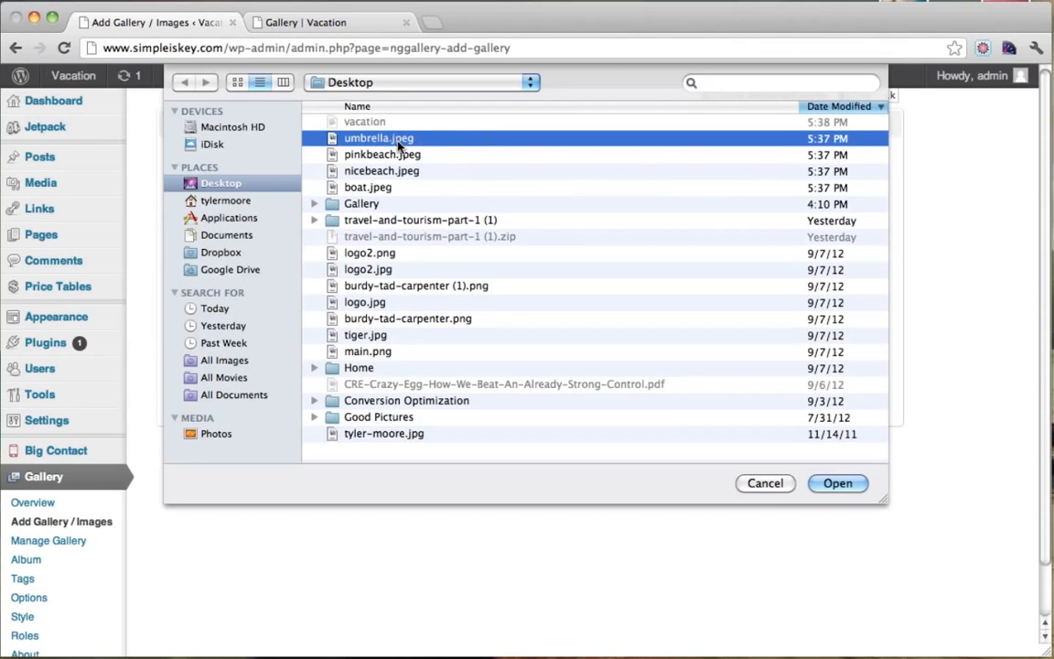
left_click(366, 186, "shift")
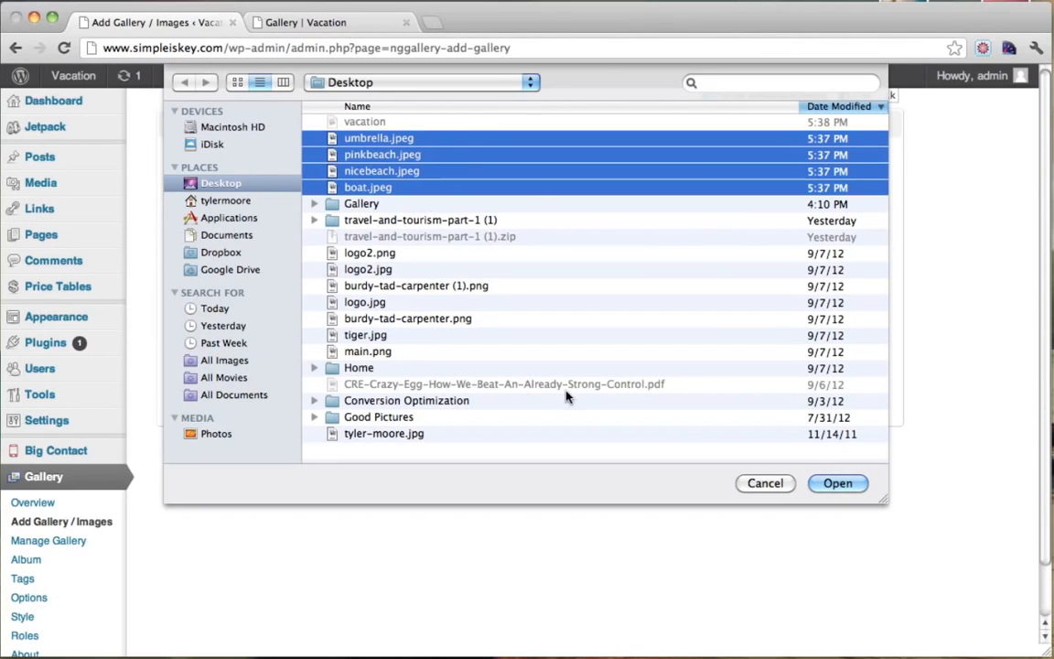
left_click(845, 486)
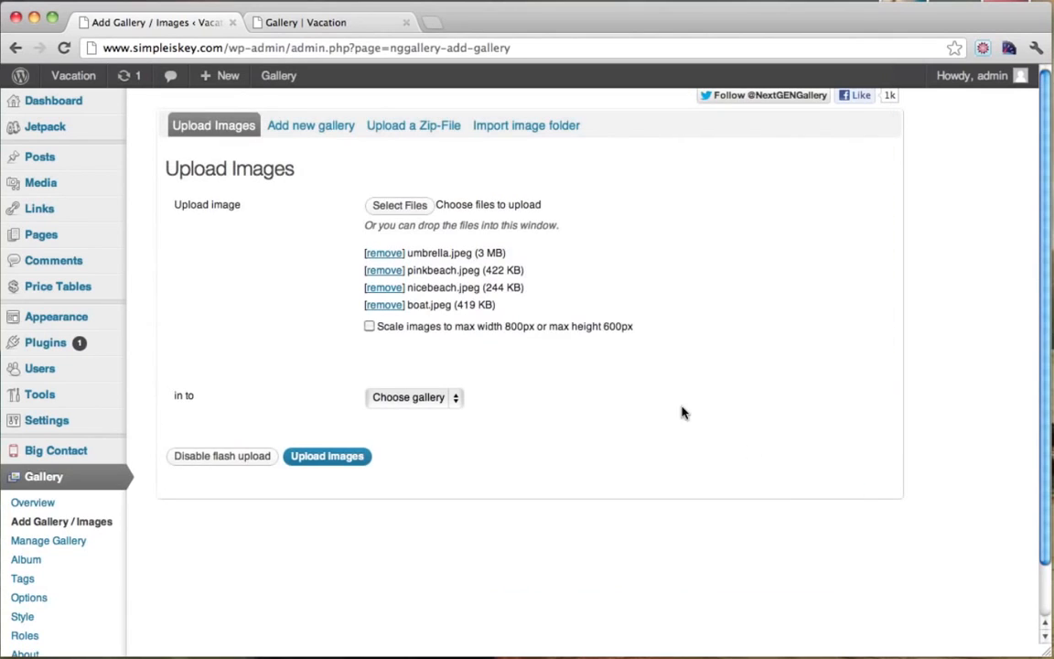
left_click(436, 399)
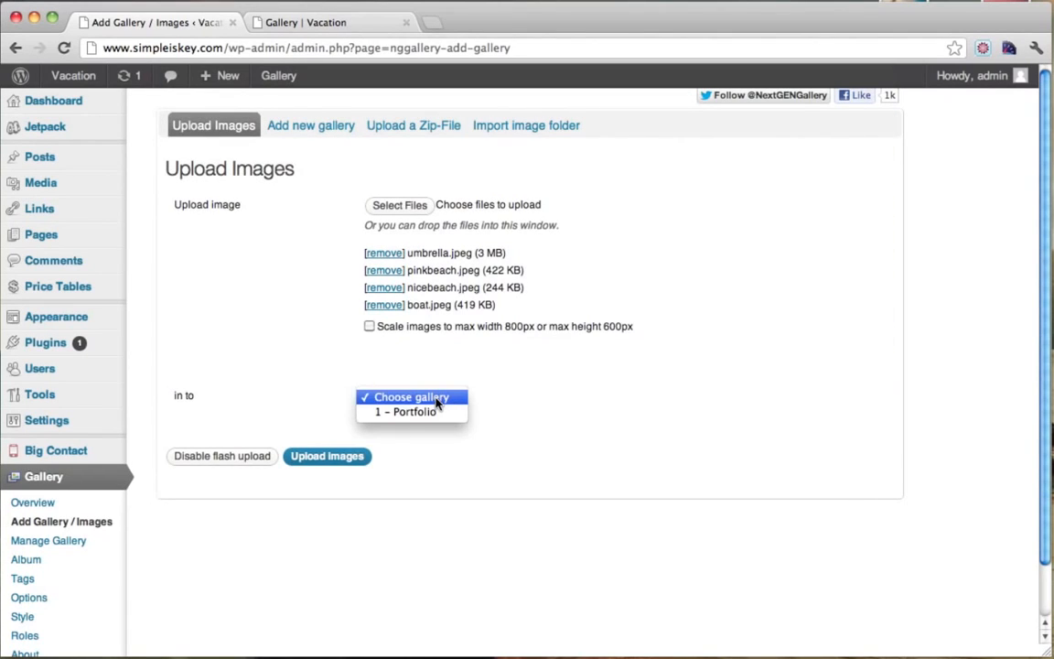
left_click(436, 401)
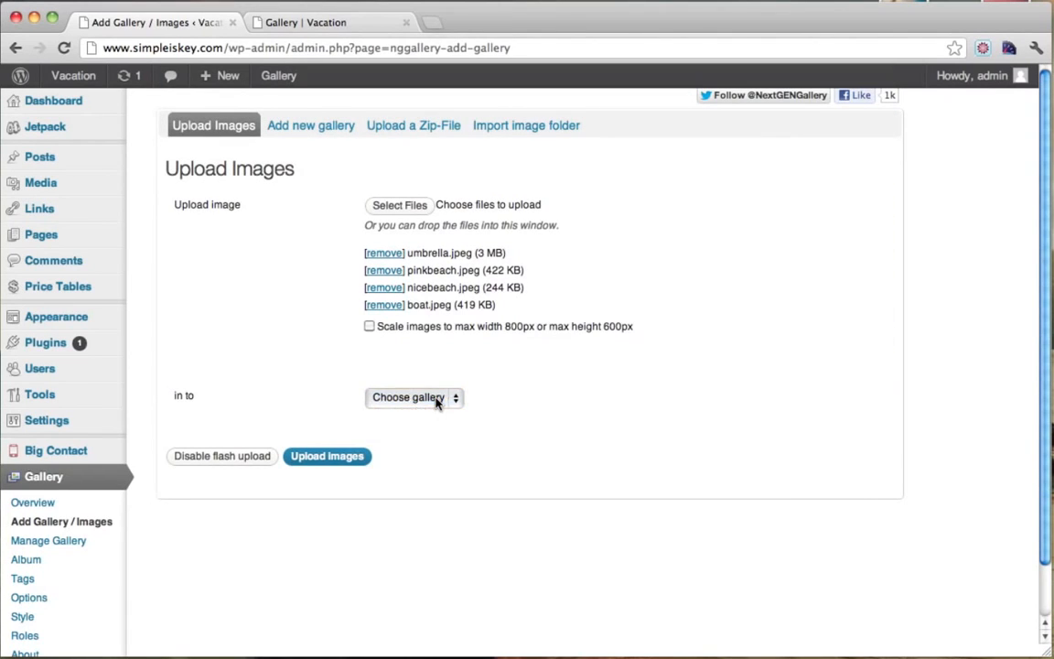
Step: Create a new gallery named "Beaches"
left_click(316, 129)
left_click(422, 208)
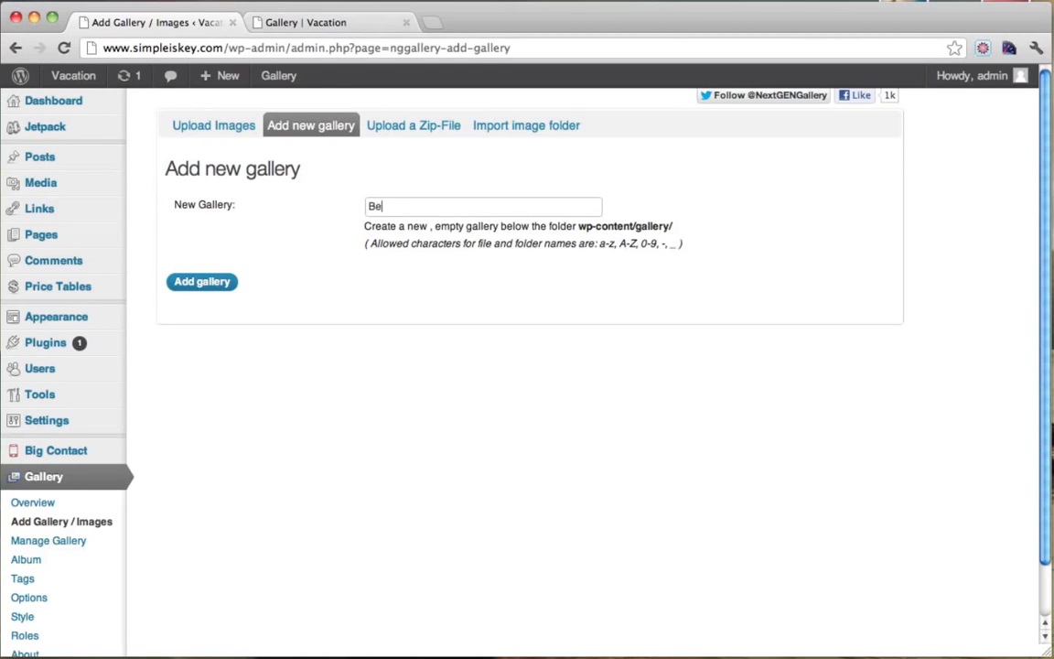
left_click(224, 283)
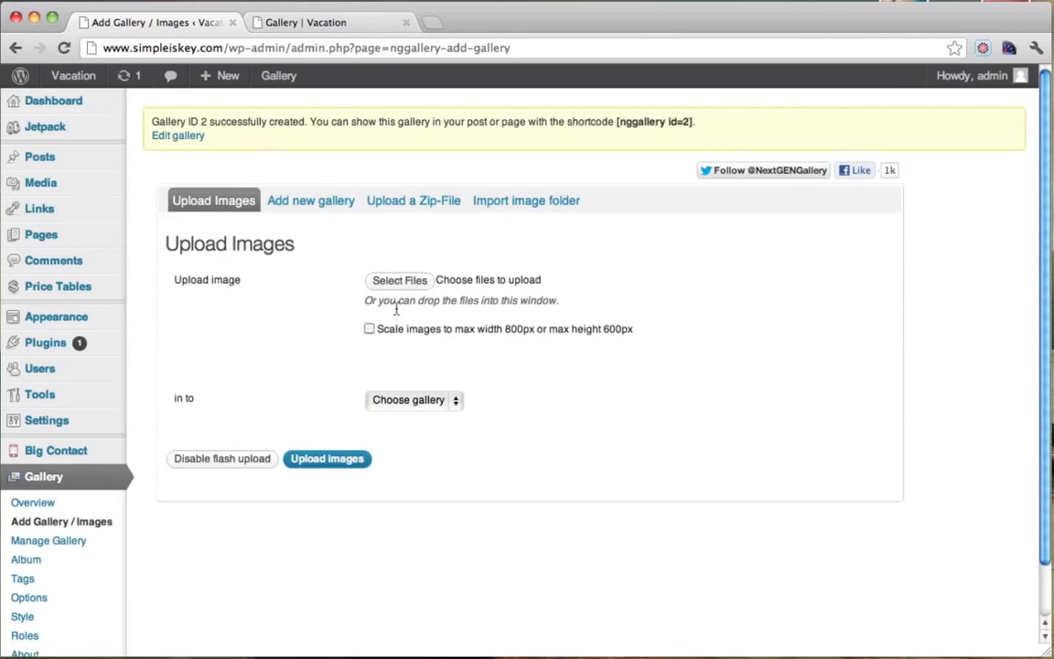
Step: Upload umbrella.jpeg, pinkbeach.jpeg, nicebeach.jpeg and boat.jpeg from the Desktop into the Beaches gallery
scroll(252, 460, "down", 2)
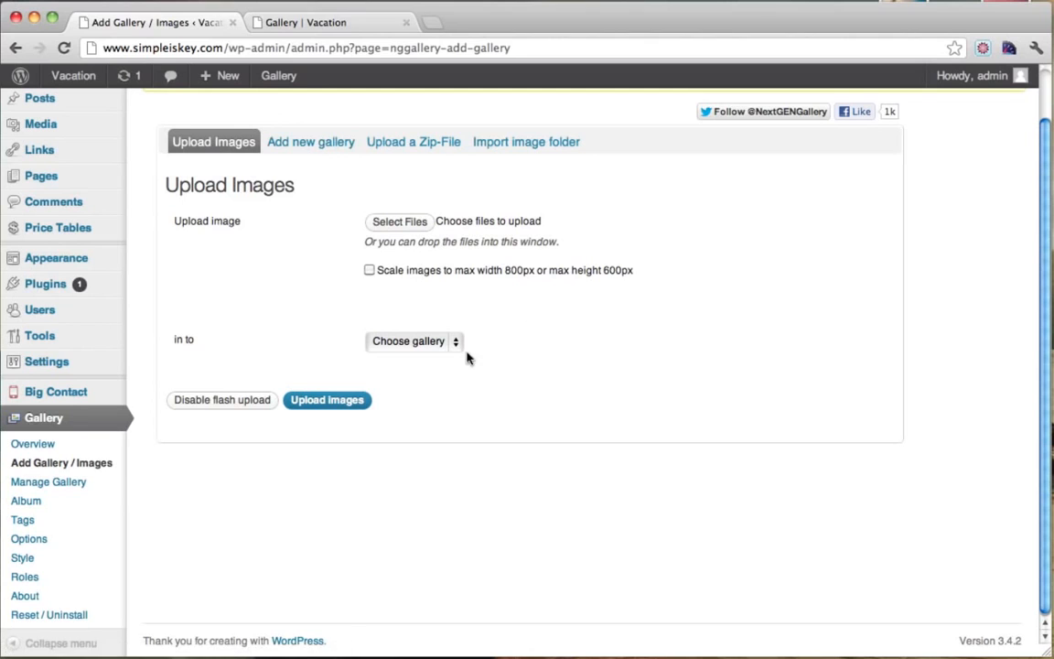
left_click(408, 227)
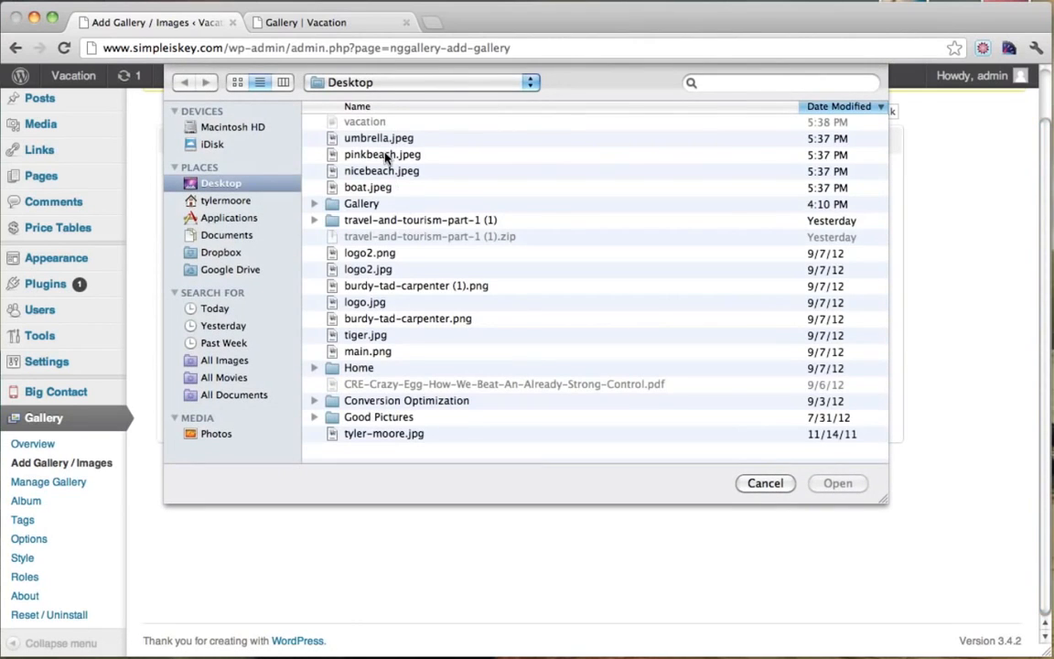
left_click(348, 136)
left_click(371, 186, "shift")
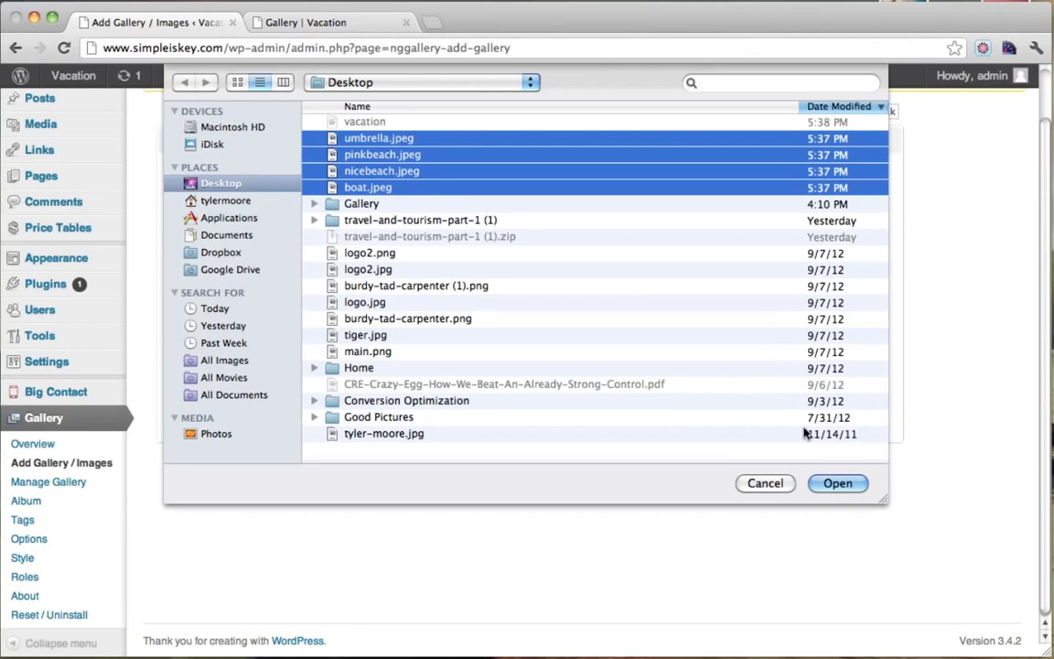
left_click(838, 482)
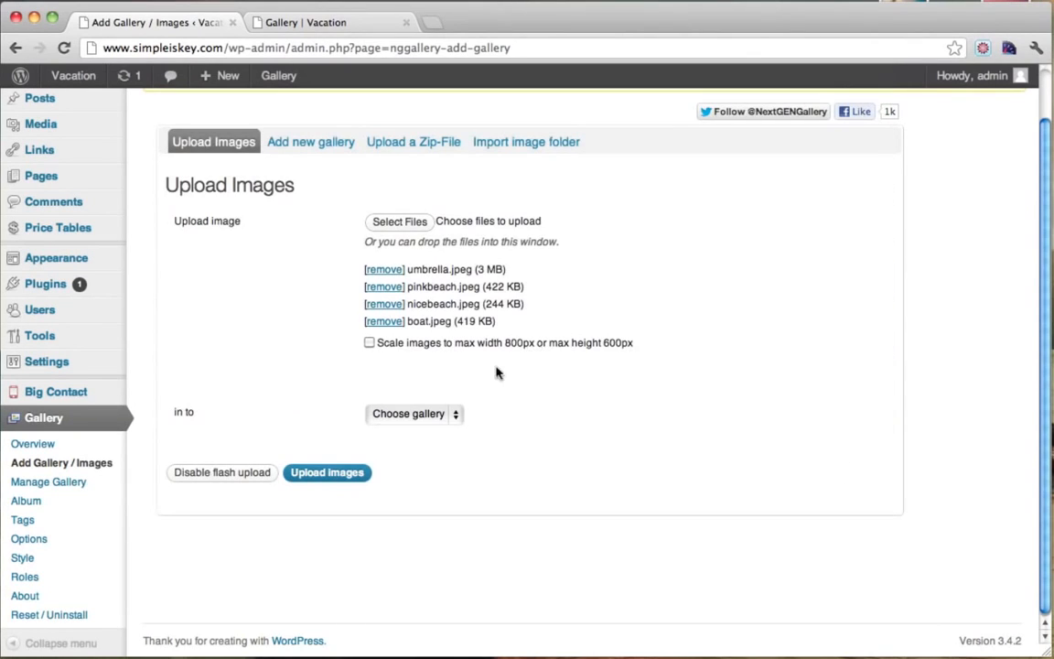
left_click(437, 413)
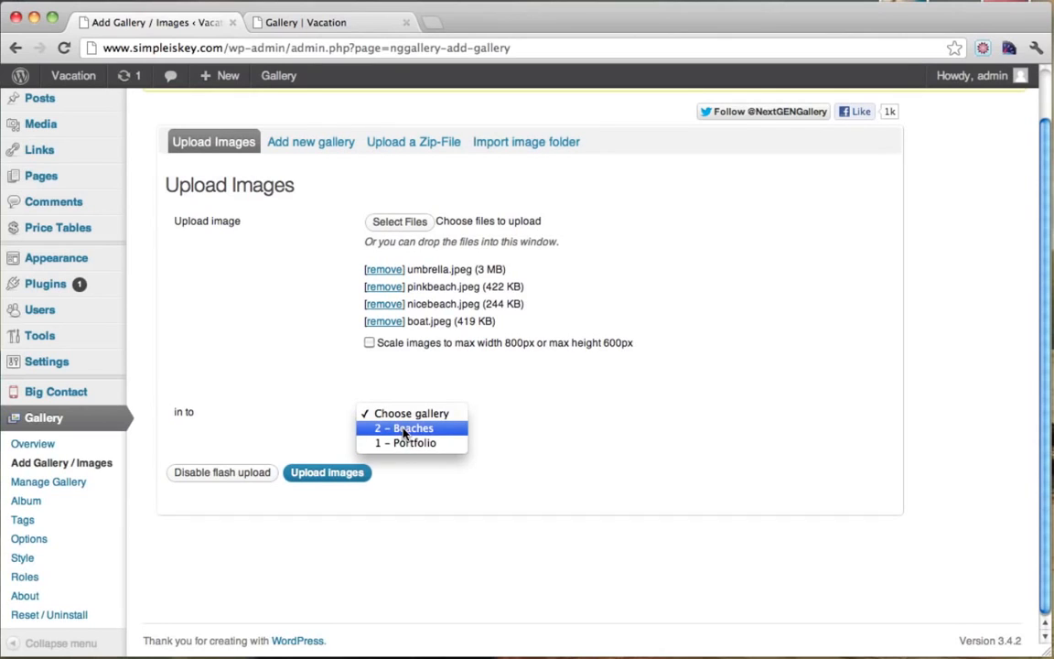
left_click(405, 432)
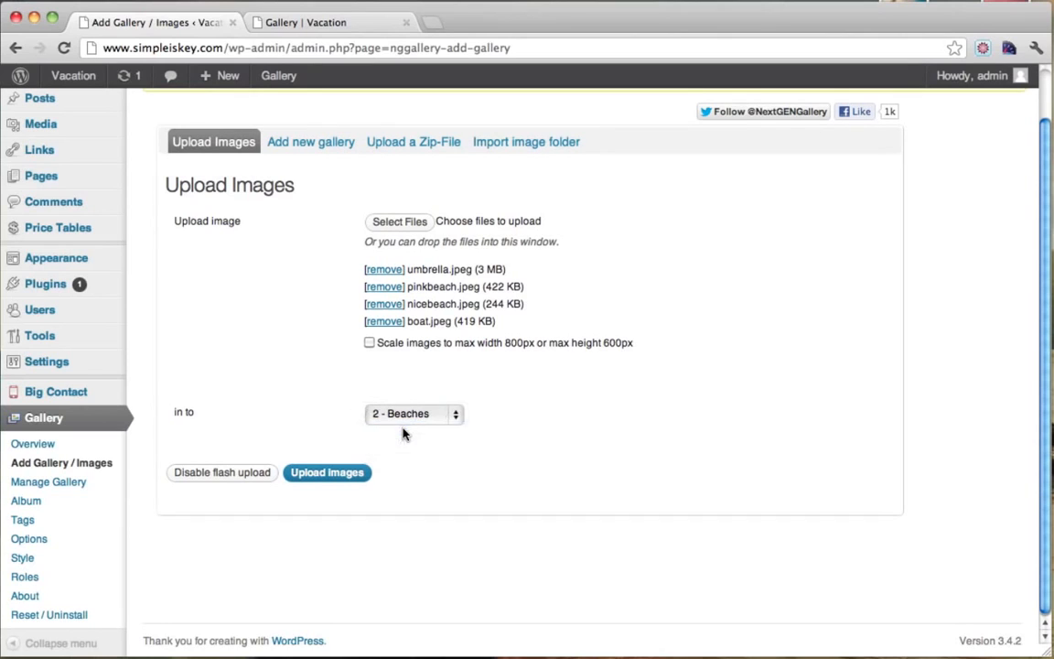
left_click(344, 476)
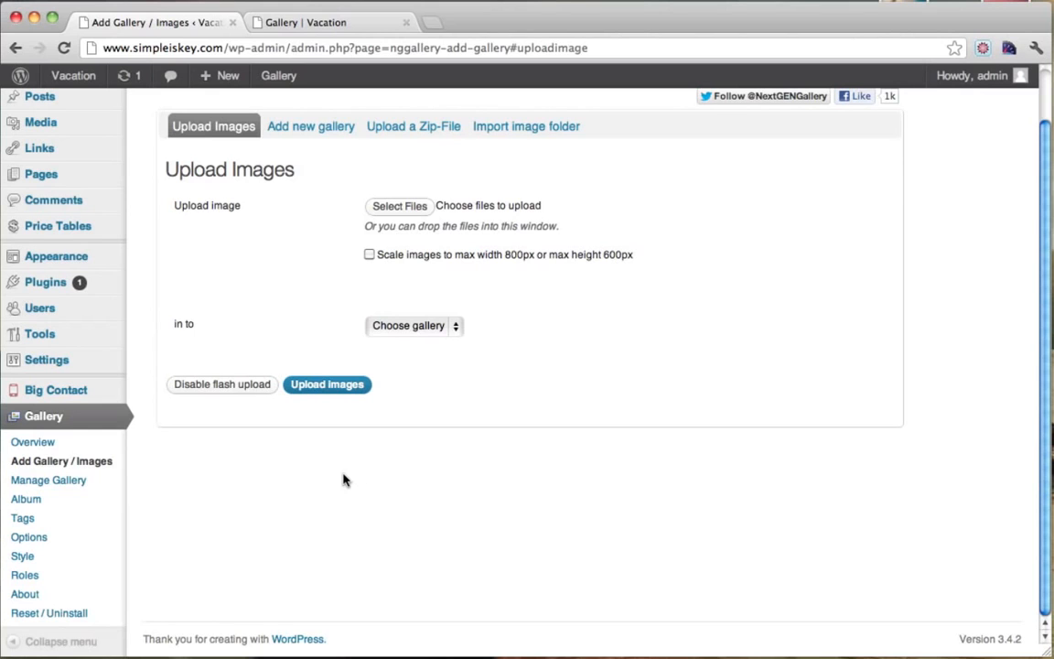
scroll(462, 467, "up", 2)
scroll(462, 467, "down", 1)
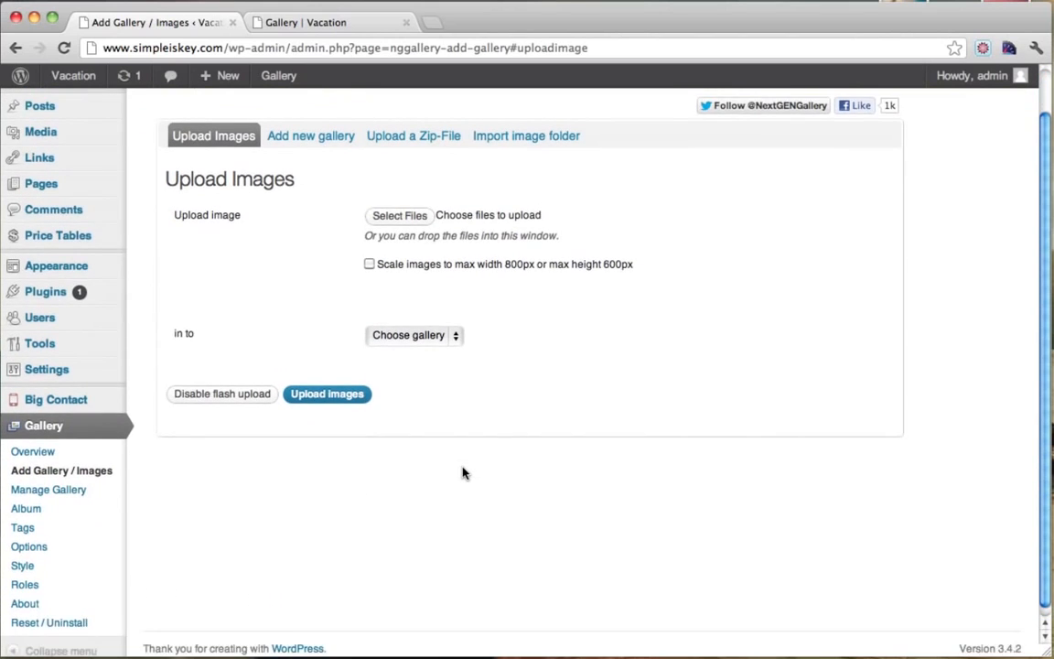
scroll(462, 474, "up", 1)
Step: Return to the widgets page and add a second NextGEN Slideshow widget to the Gallery widget area, below Animals
mouse_move(55, 317)
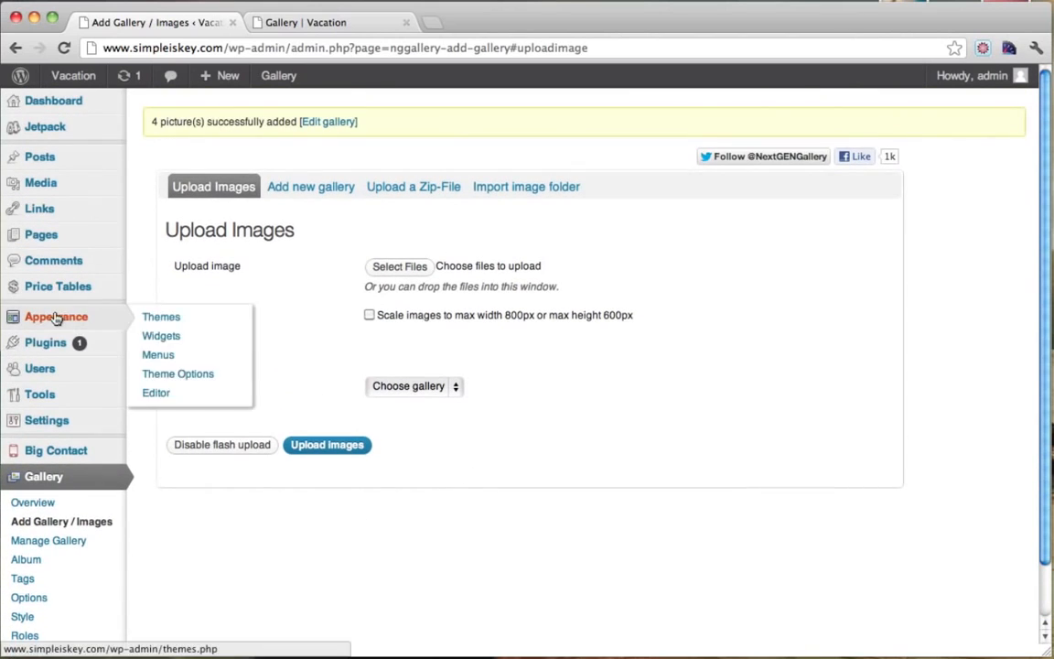
left_click(161, 337)
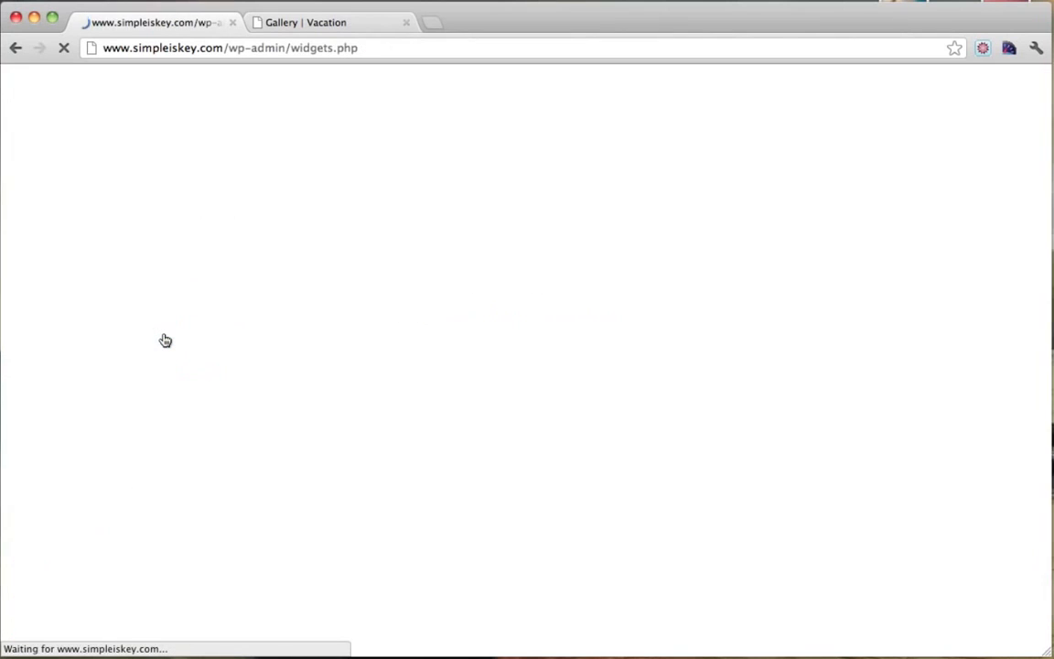
scroll(656, 358, "down", 3)
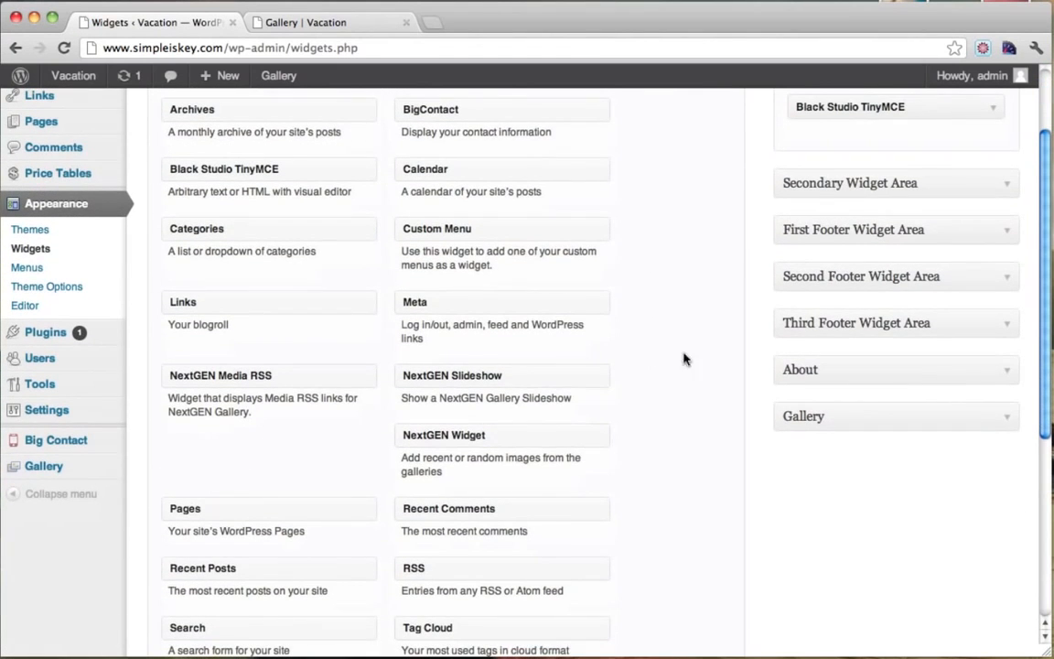
left_click(999, 419)
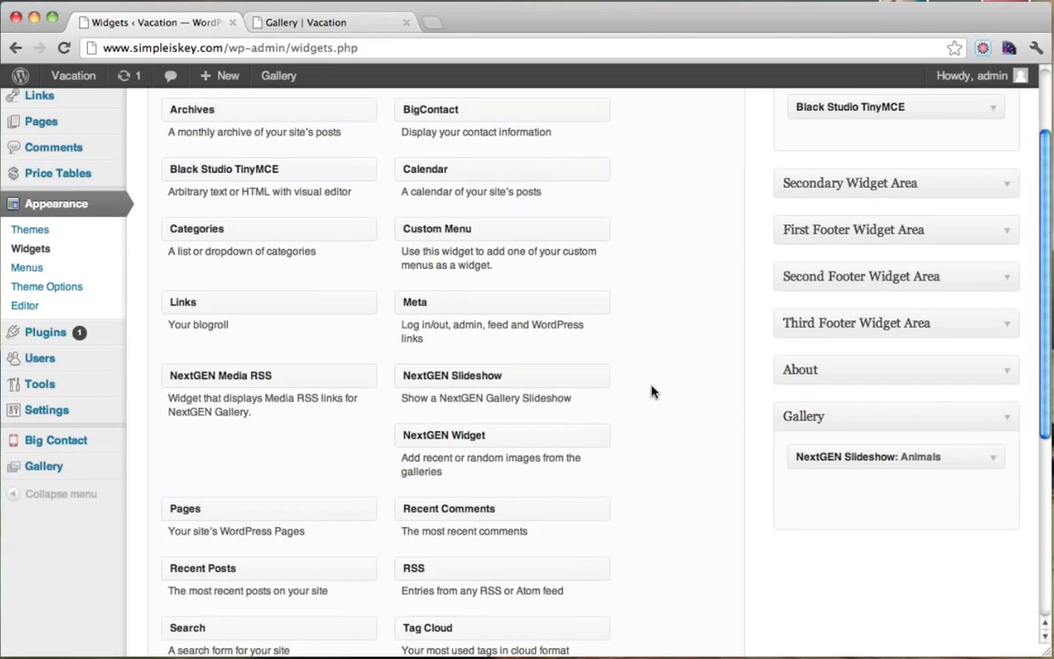
scroll(549, 348, "down", 2)
left_click_drag(444, 319, 814, 448)
scroll(882, 467, "down", 2)
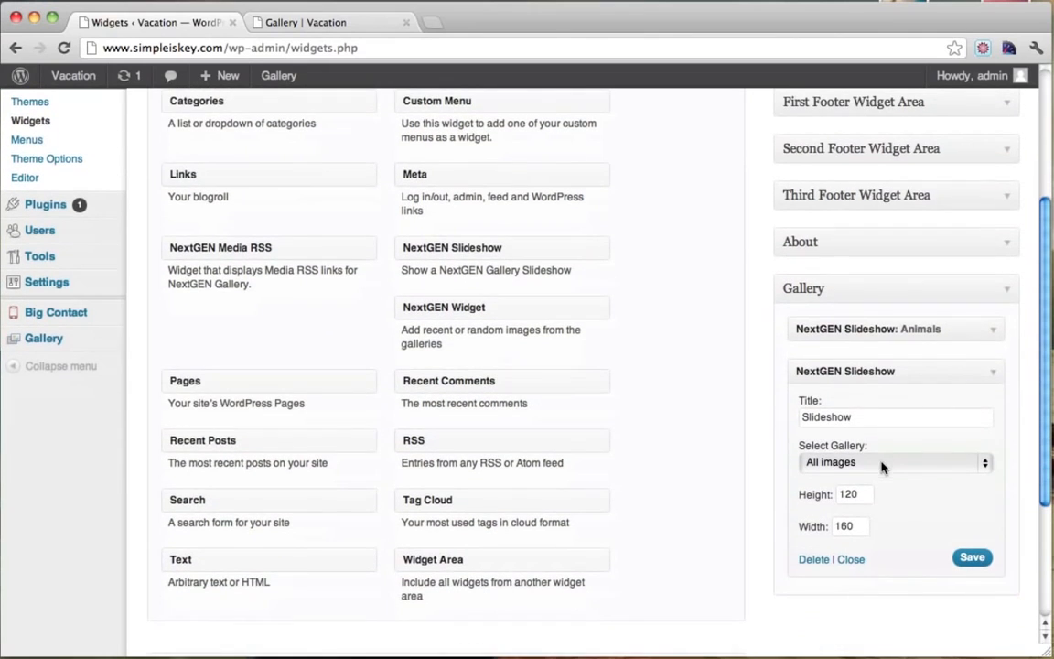
Step: Set the new slideshow widget's height to 300, width to 280 and gallery to beaches, and save it
left_click(992, 335)
left_click(989, 337)
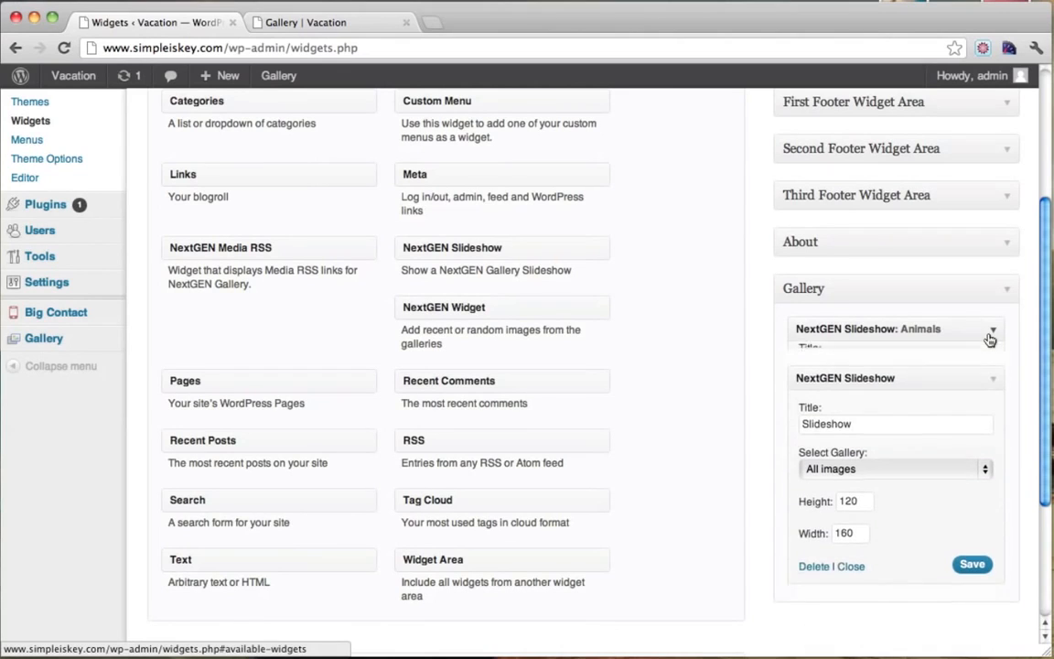
double_click(857, 496)
type("3")
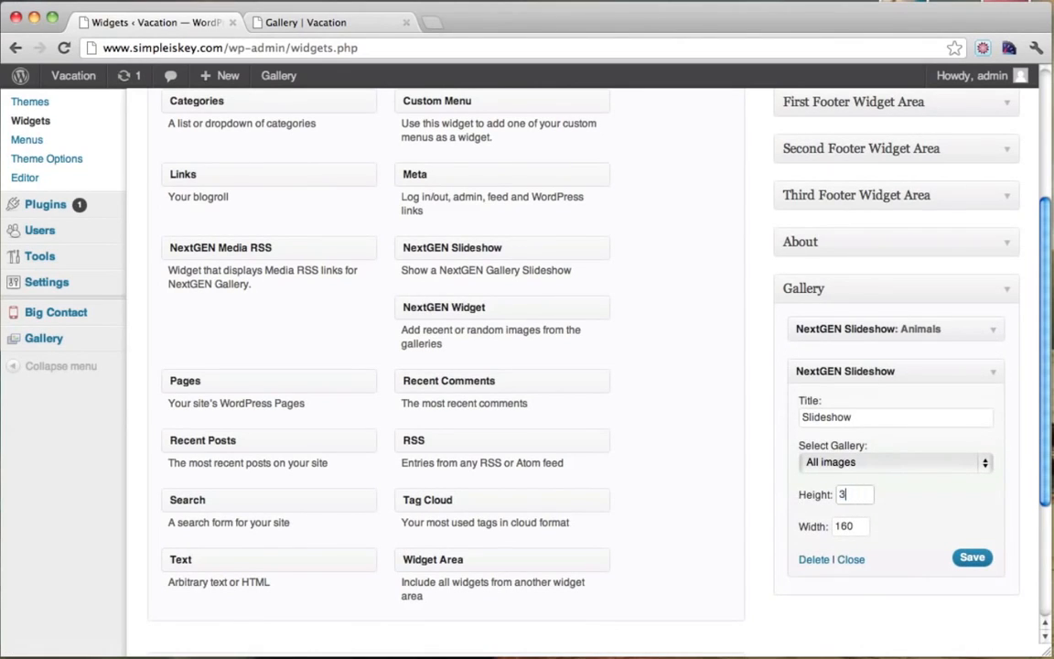
type("00")
key("Tab")
left_click(876, 462)
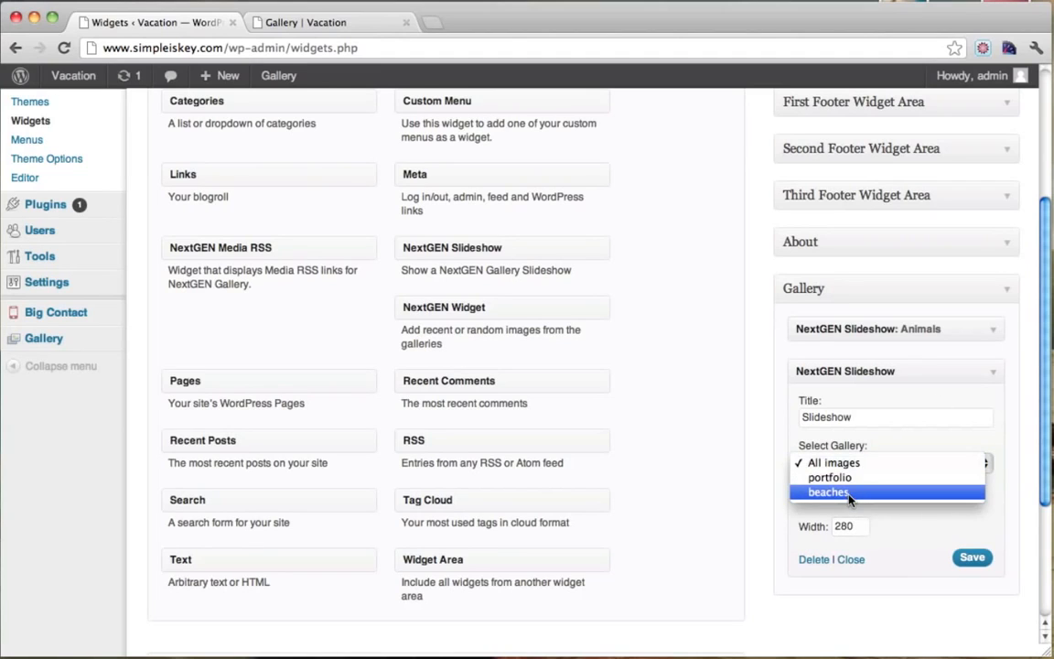
left_click(853, 493)
left_click(973, 560)
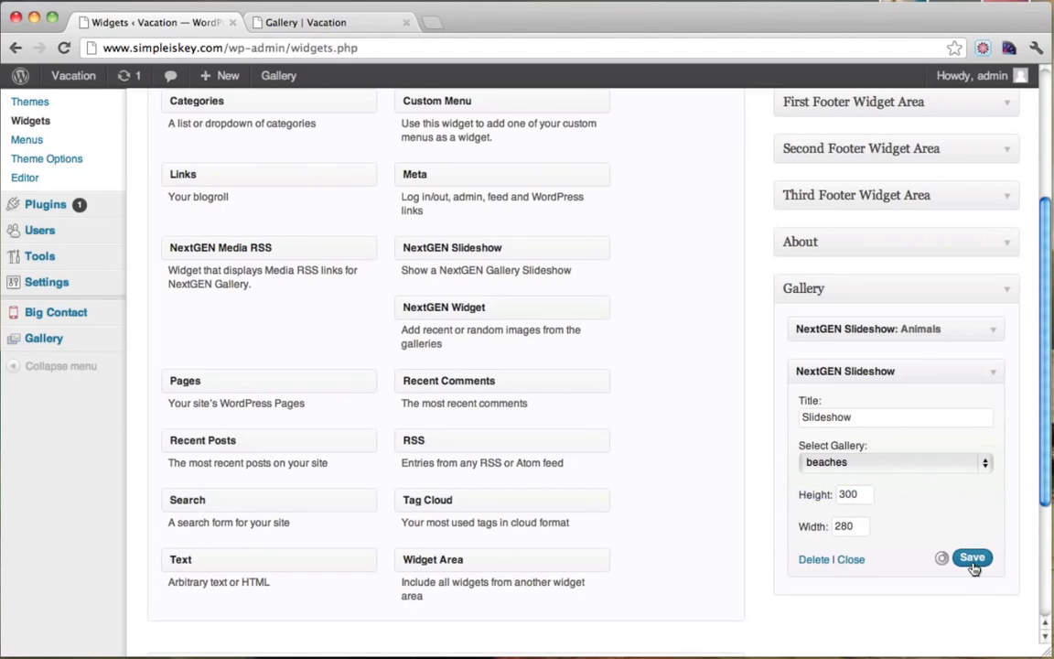
Step: Reload the live Gallery page and check the new slideshow below Animals in the sidebar
left_click(320, 22)
left_click(63, 48)
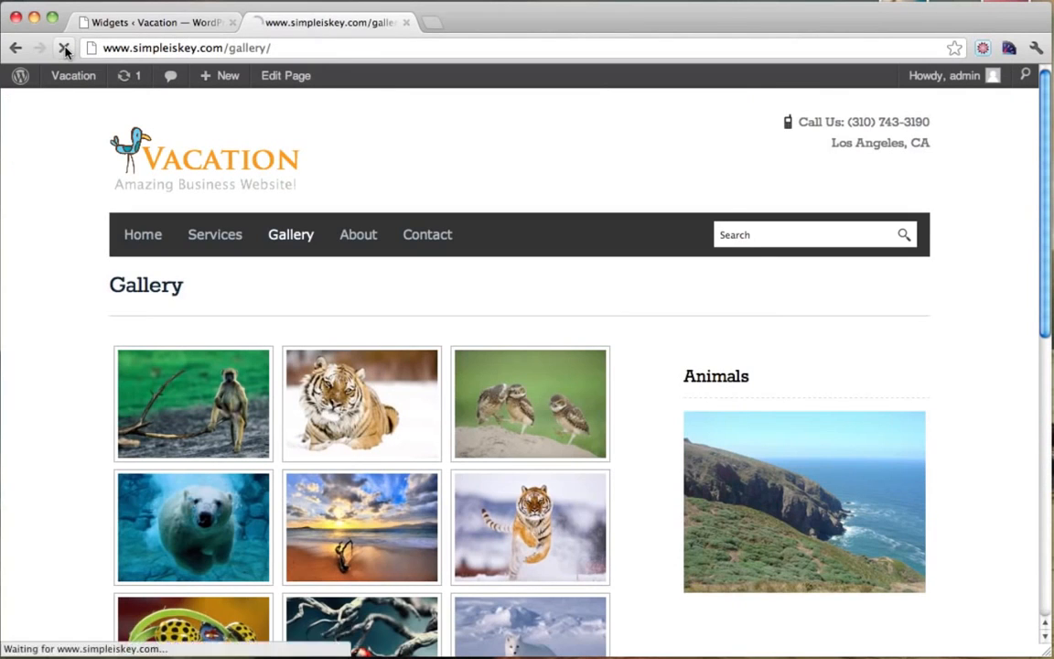
scroll(744, 272, "down", 5)
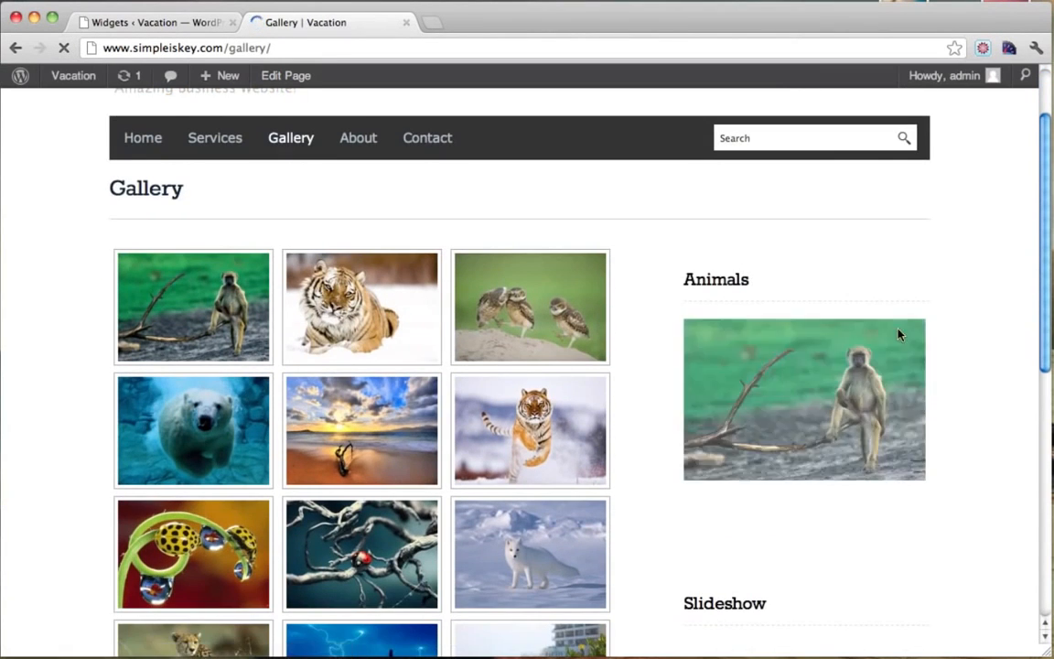
scroll(766, 536, "down", 1)
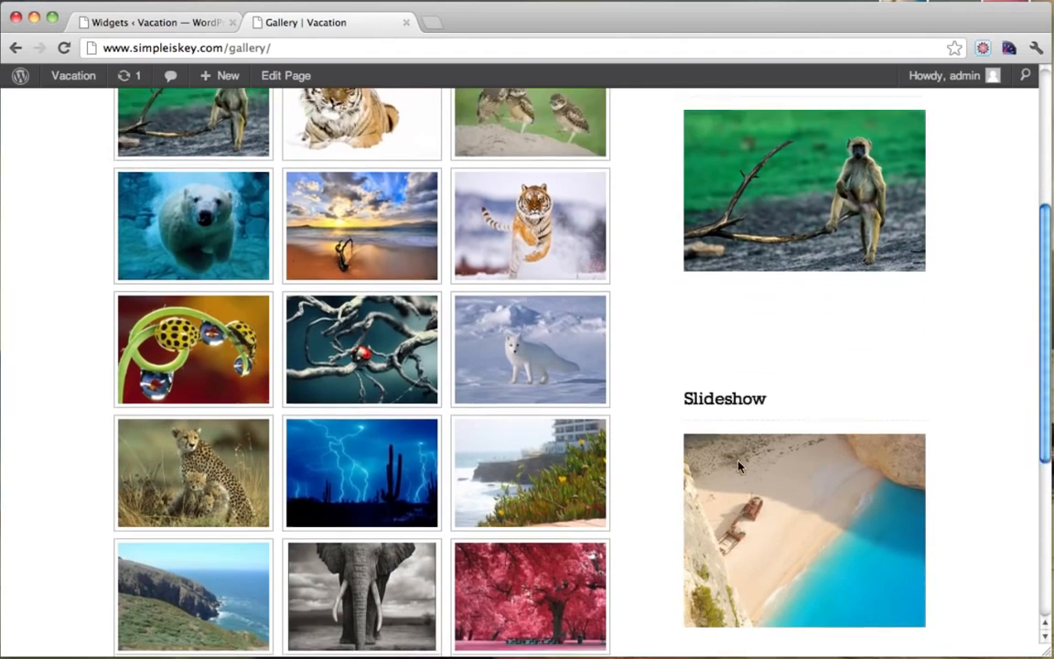
Step: Return to the widgets page, change the second slideshow widget's title to "Beaches" and save it
left_click(158, 25)
double_click(860, 417)
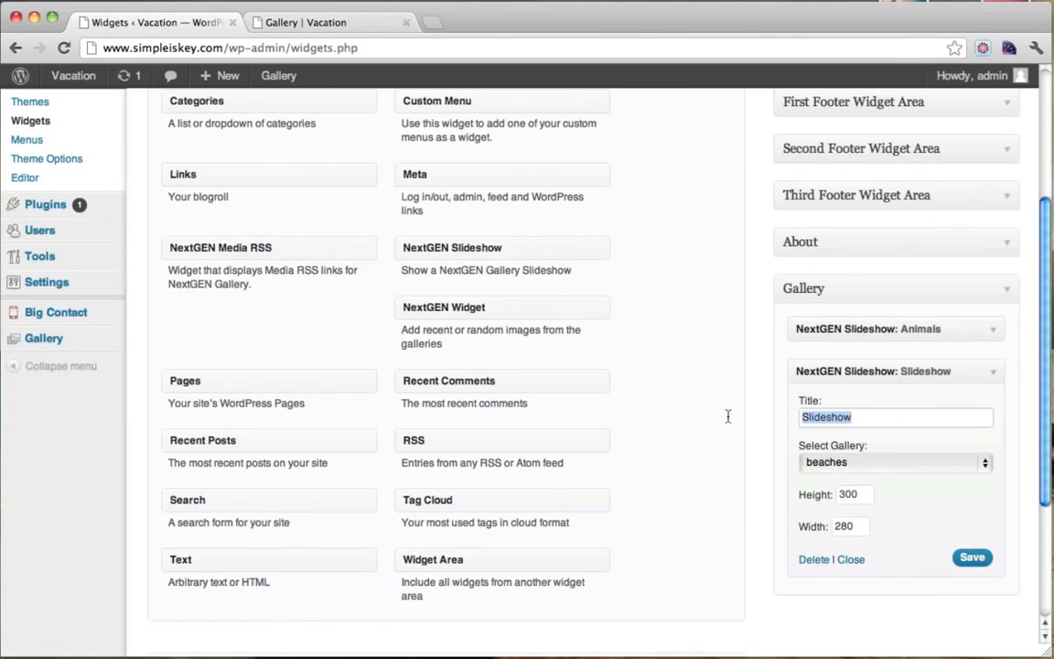
type("Beaches")
left_click(972, 558)
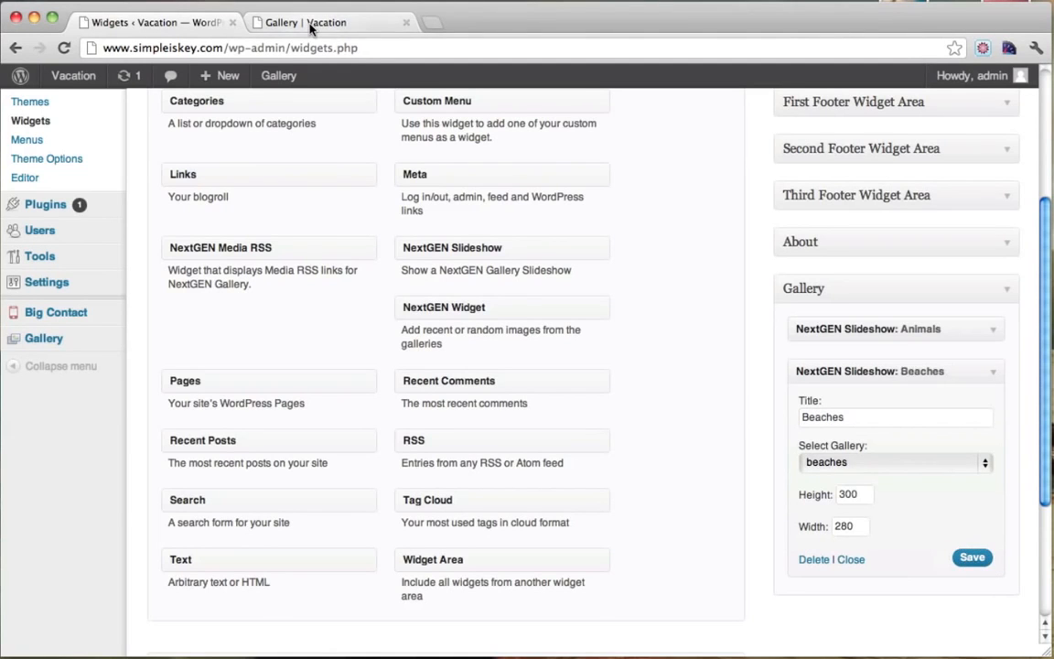
Step: Reload the live Gallery page and check the second slideshow's new title in the sidebar
left_click(309, 23)
left_click(64, 48)
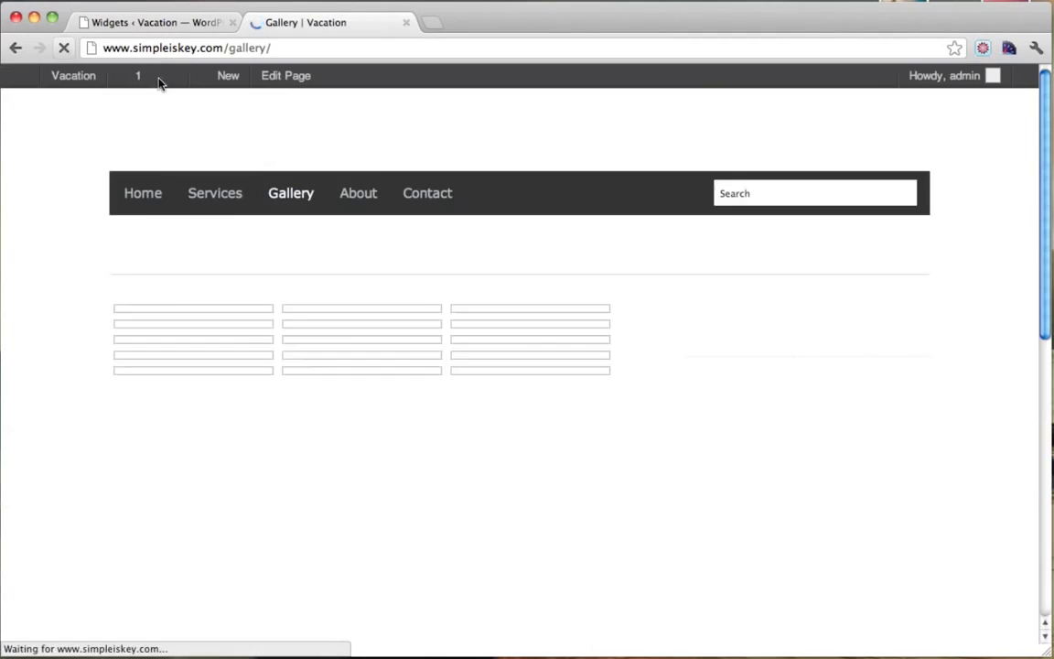
scroll(925, 325, "down", 5)
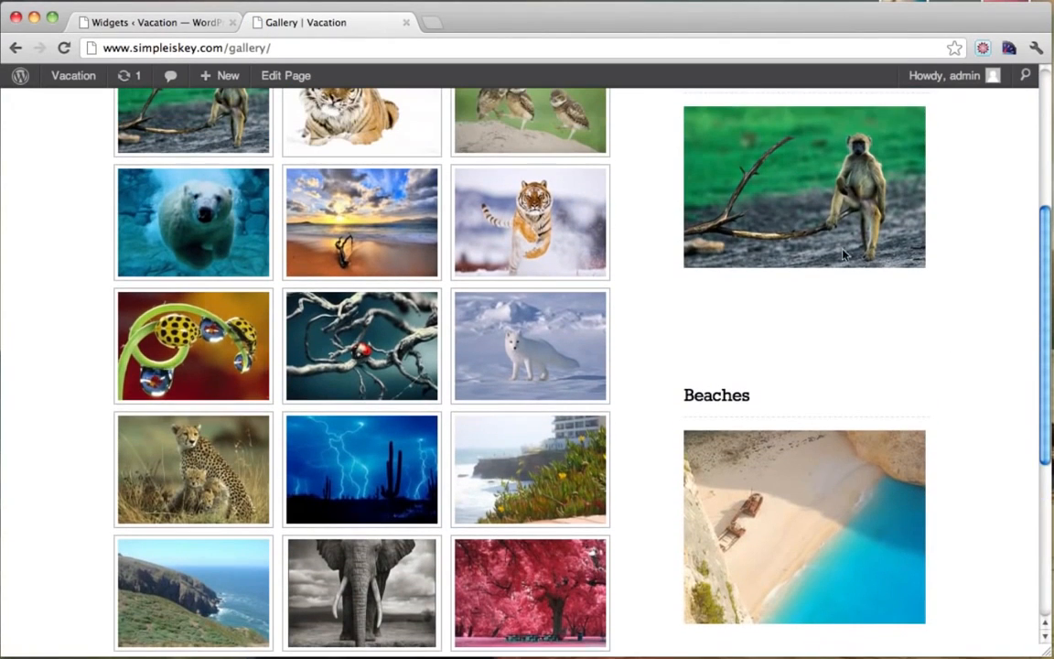
Step: Look over the Animals and Beaches slideshows in the live Gallery page's sidebar
scroll(844, 247, "up", 2)
scroll(842, 234, "down", 4)
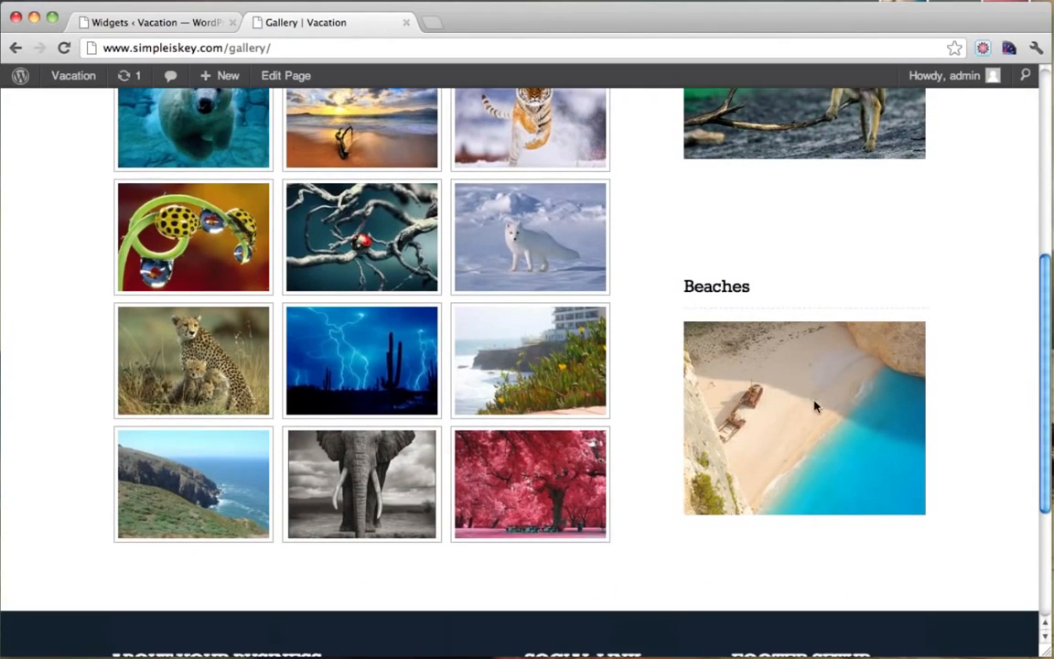
scroll(981, 399, "up", 1)
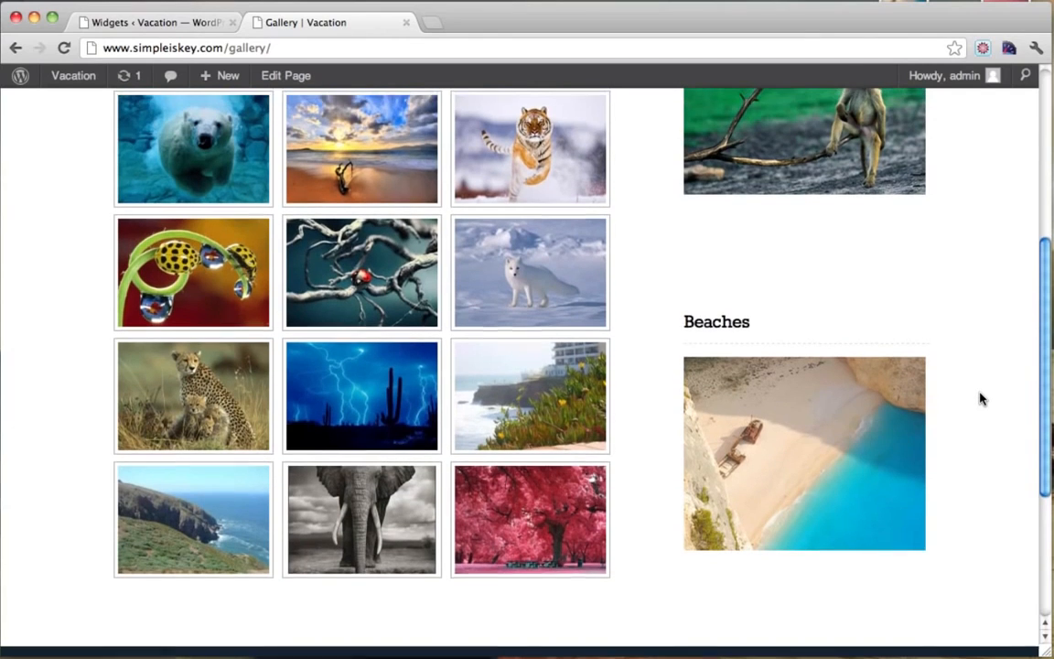
scroll(981, 399, "up", 1)
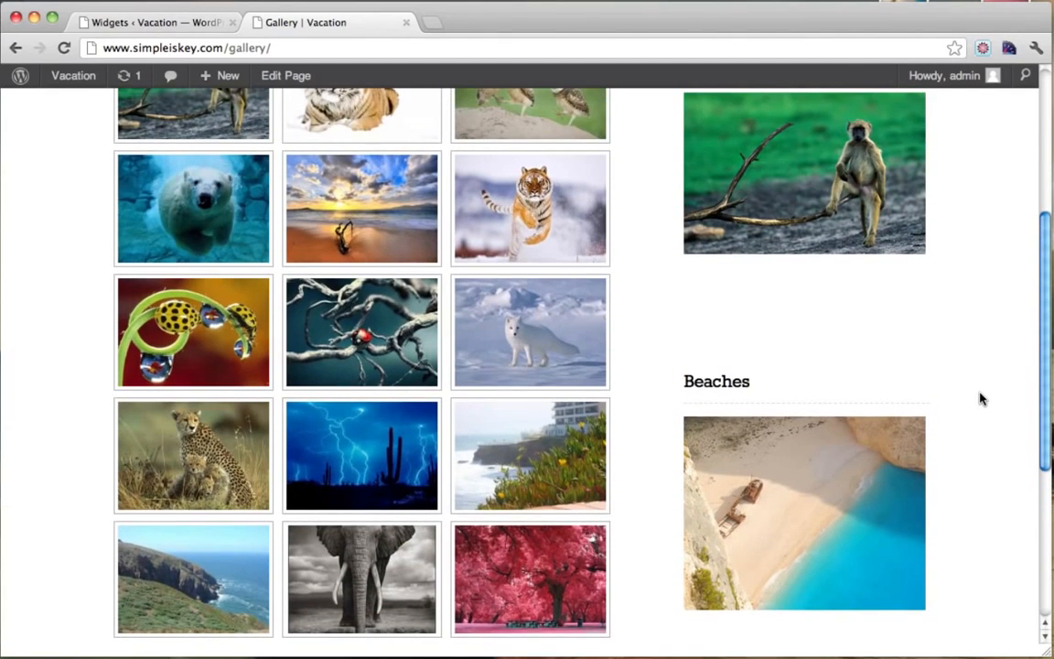
scroll(501, 412, "down", 5)
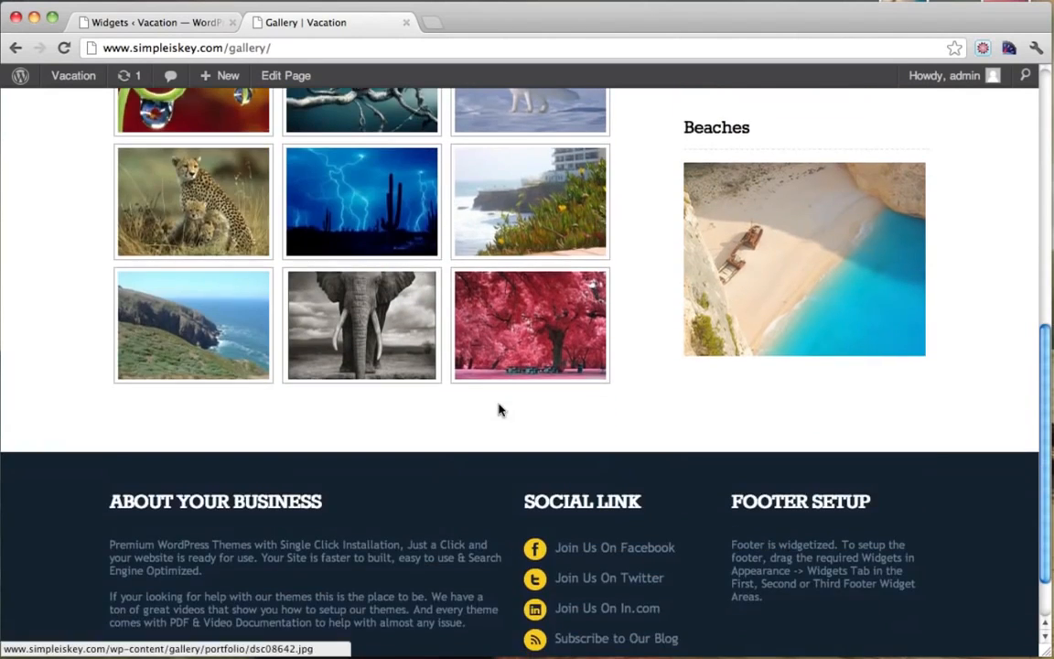
scroll(499, 411, "up", 5)
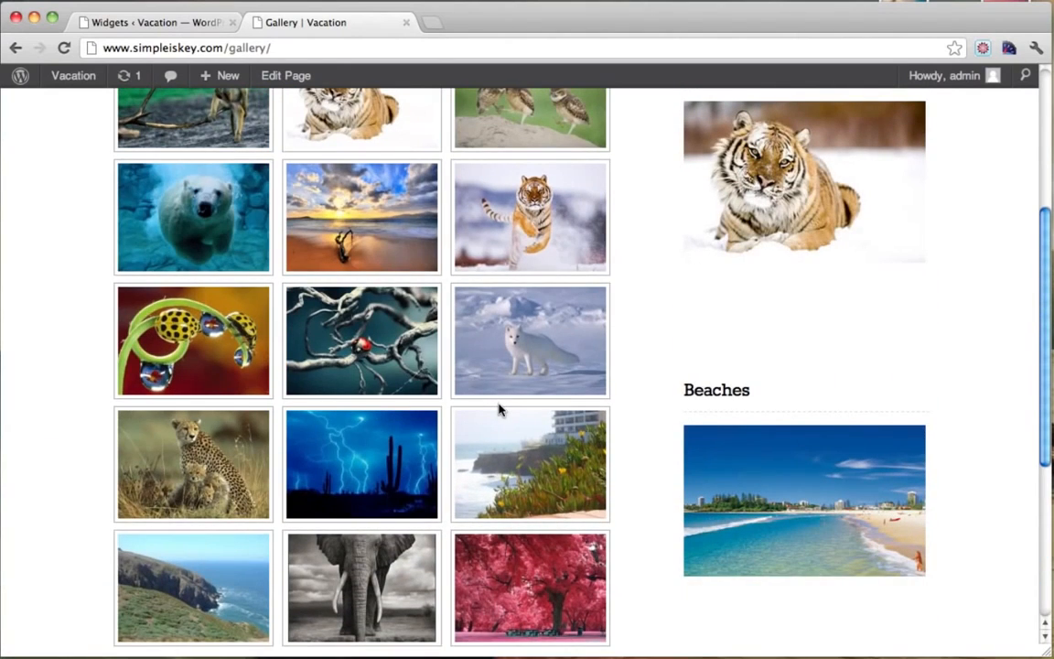
scroll(499, 411, "up", 6)
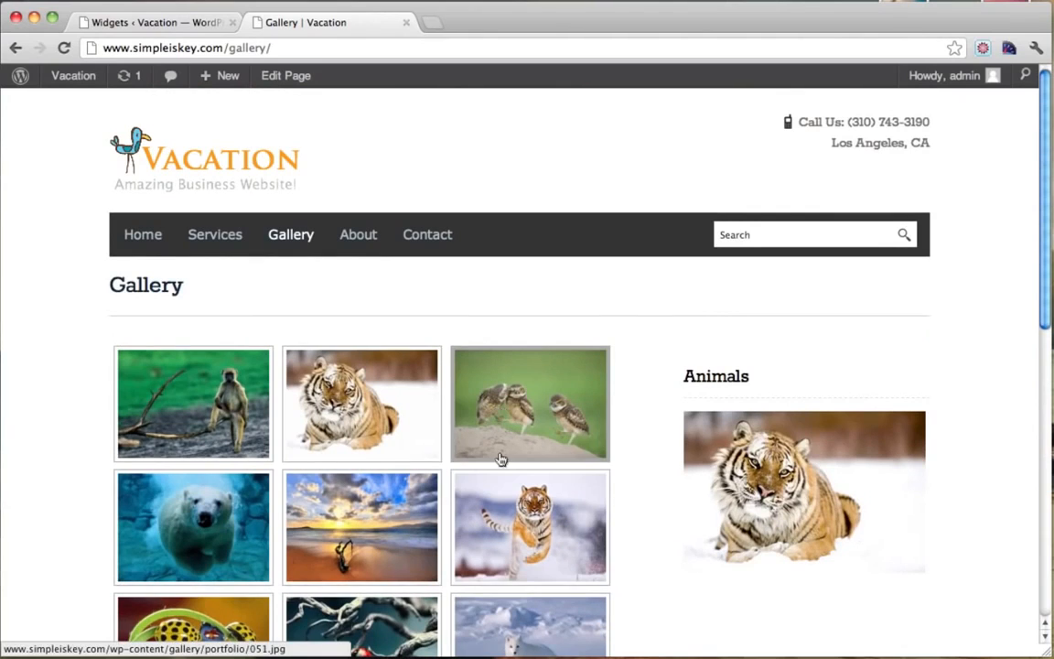
Step: Visit the live Services, Gallery, About and Contact pages in turn and compare their sidebars
left_click(215, 242)
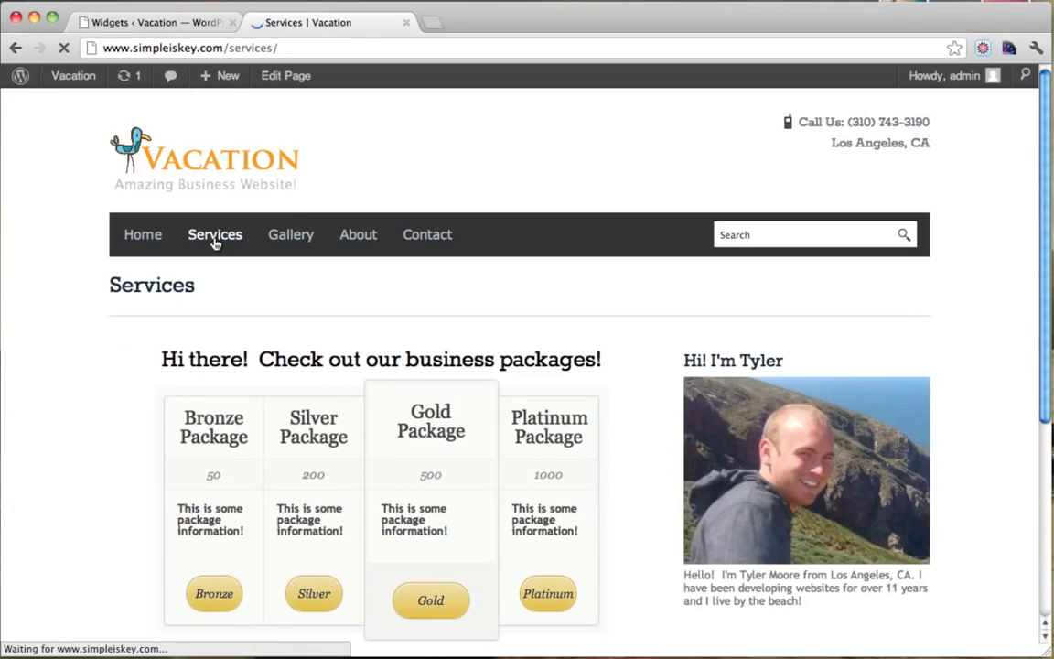
left_click(290, 237)
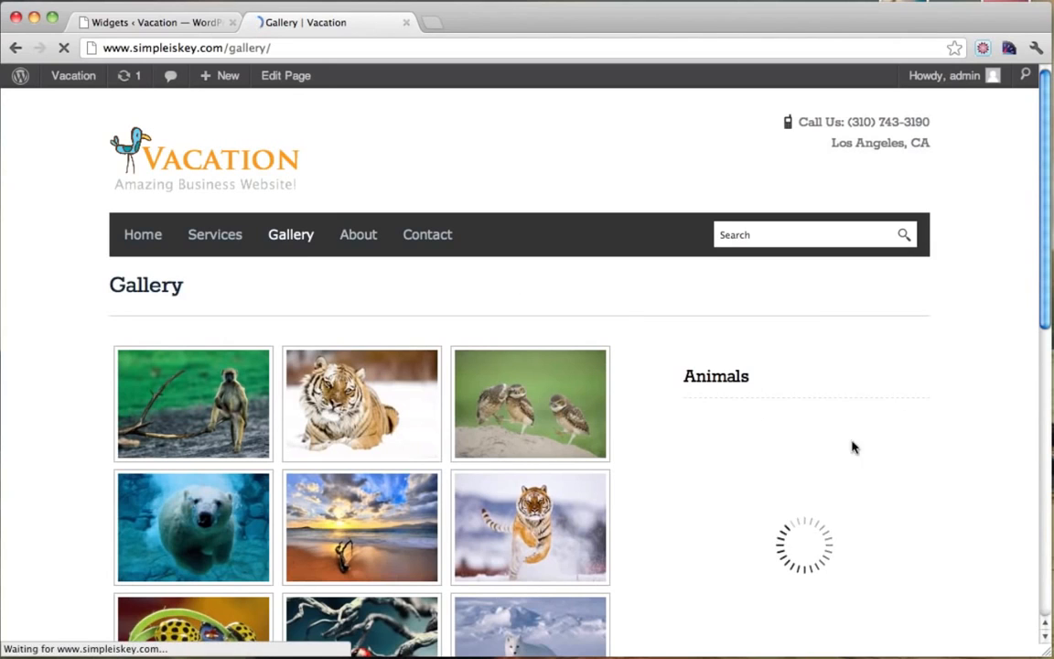
left_click(361, 237)
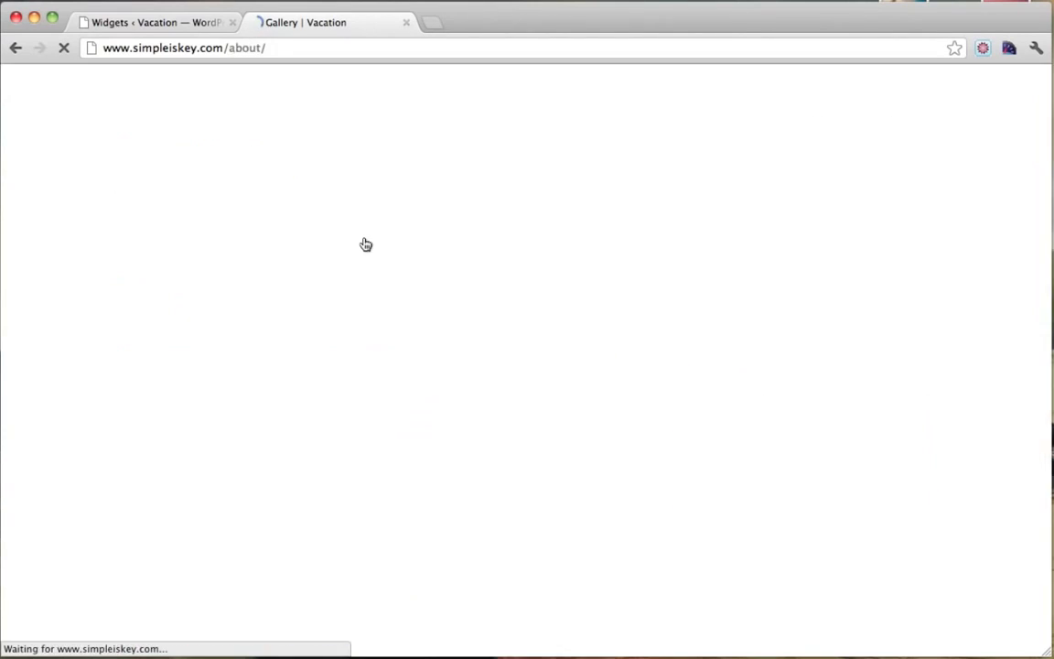
scroll(816, 317, "down", 1)
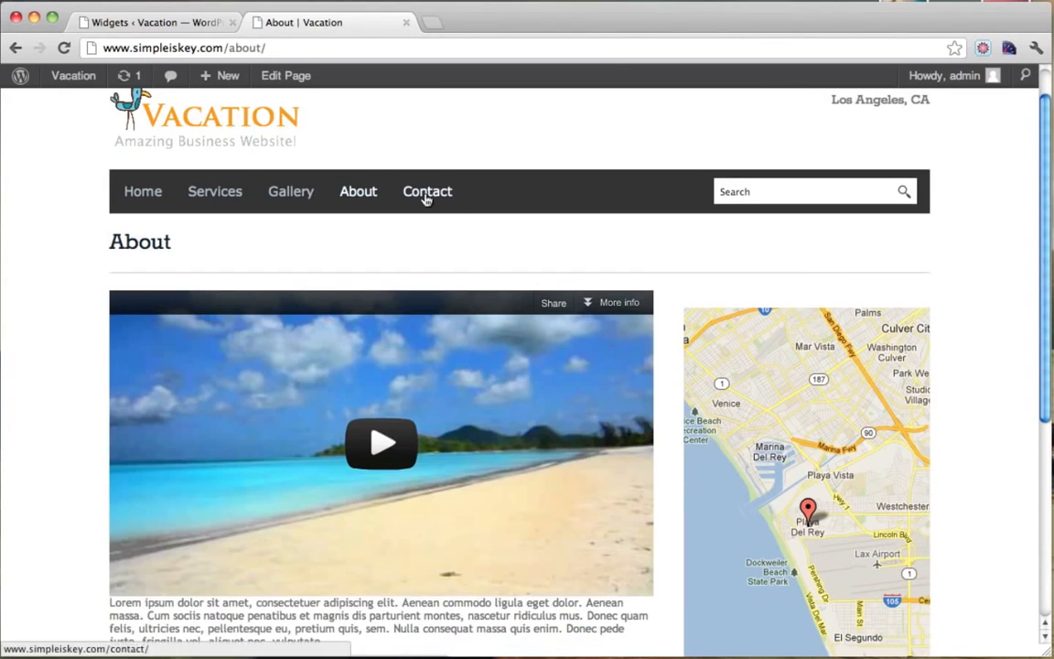
left_click(426, 198)
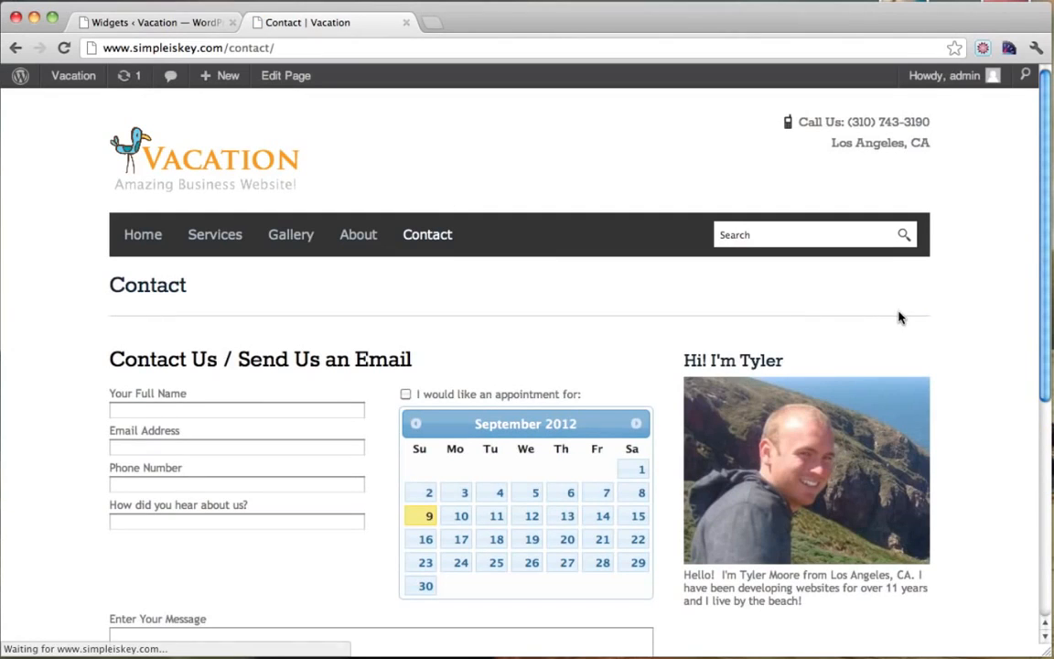
scroll(860, 288, "down", 1)
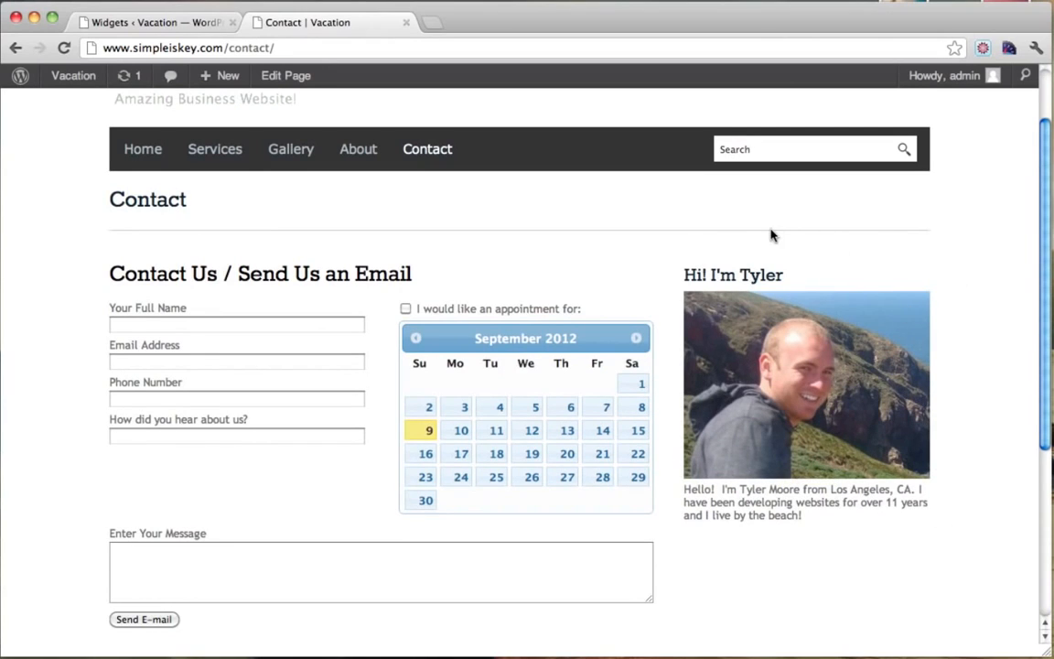
scroll(771, 235, "up", 1)
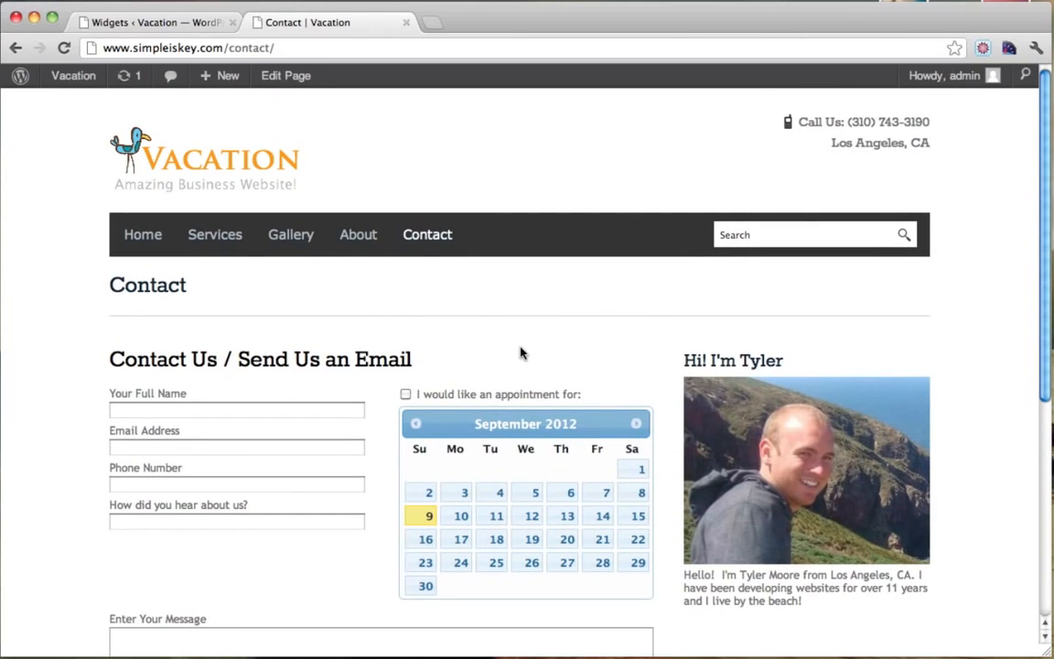
Step: Return to the site admin, assign a new sidebar named "Contact" to the Contact page and update the page
left_click(225, 23)
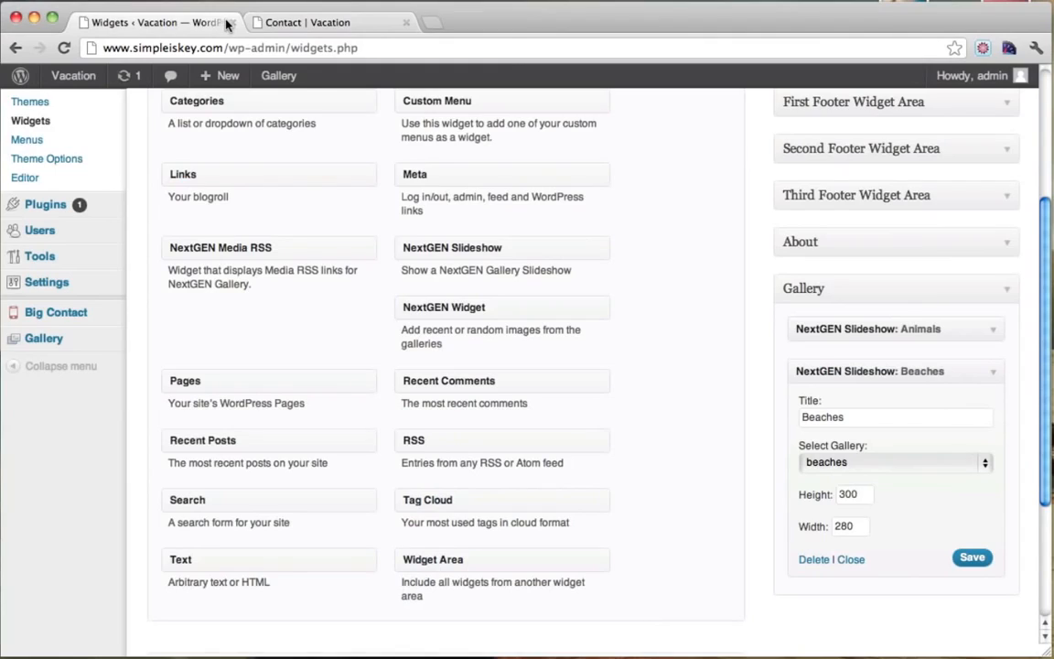
left_click(229, 23)
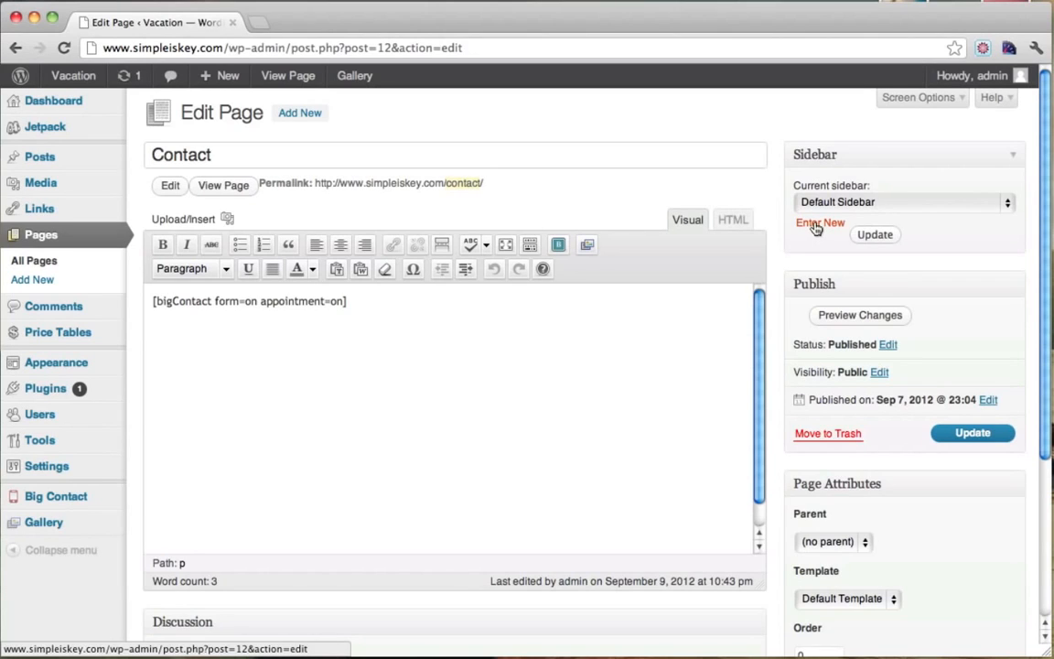
left_click(816, 225)
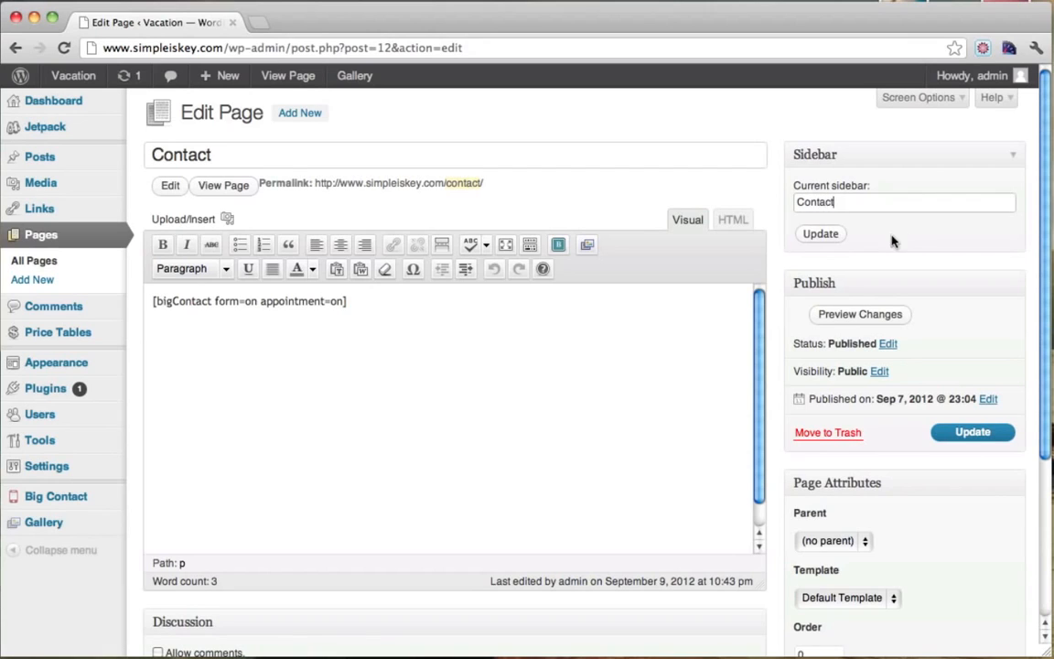
left_click(824, 236)
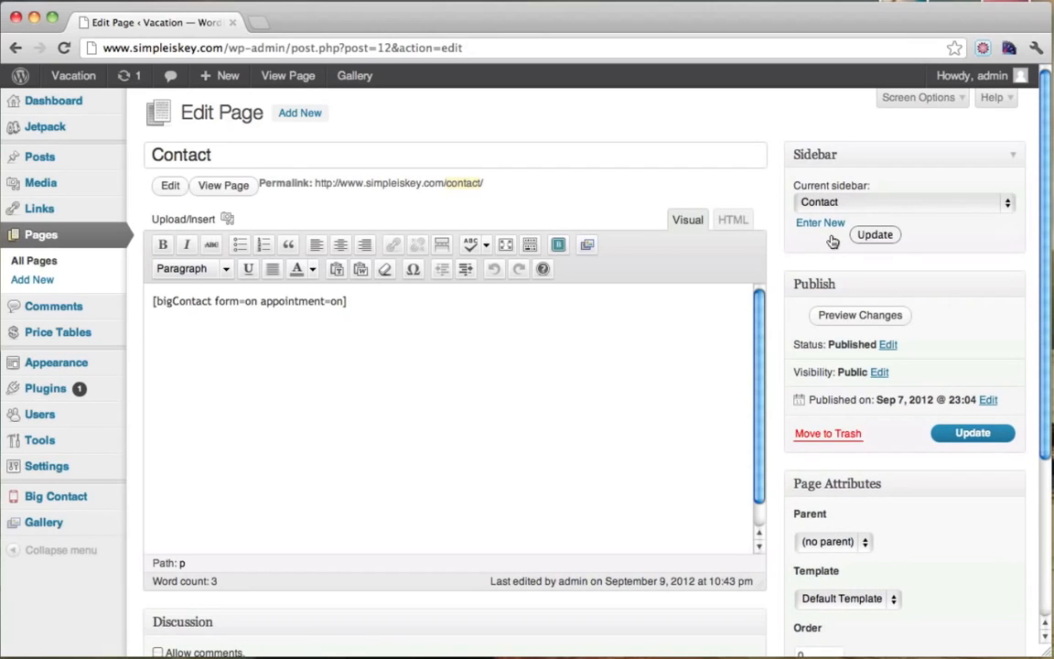
left_click(966, 434)
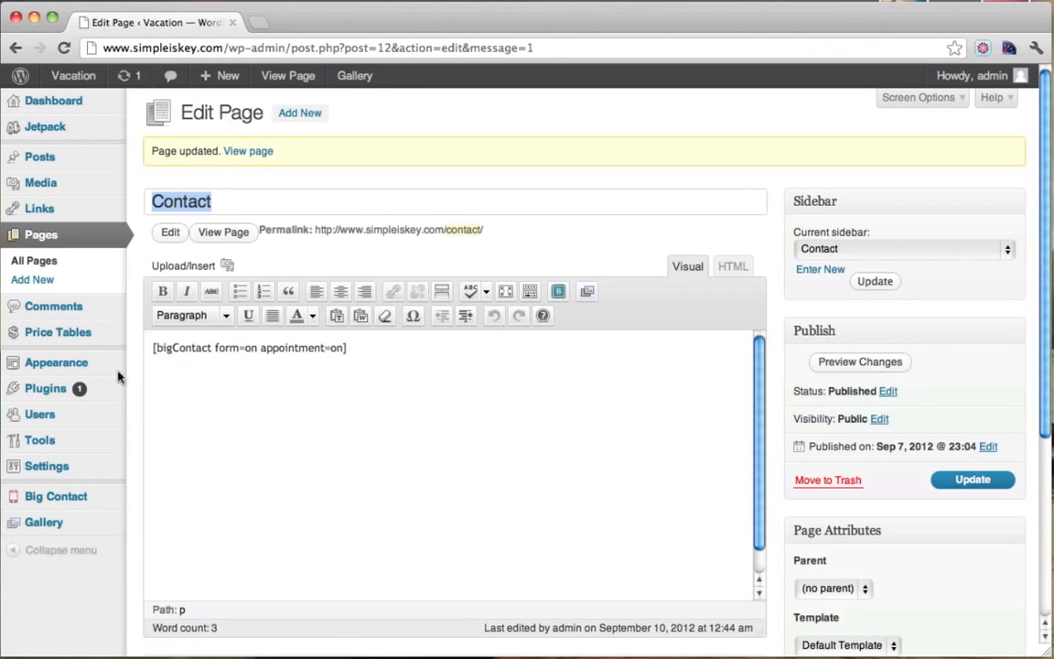
Step: Go to the widgets page and inspect the new Contact widget area
mouse_move(77, 371)
left_click(170, 383)
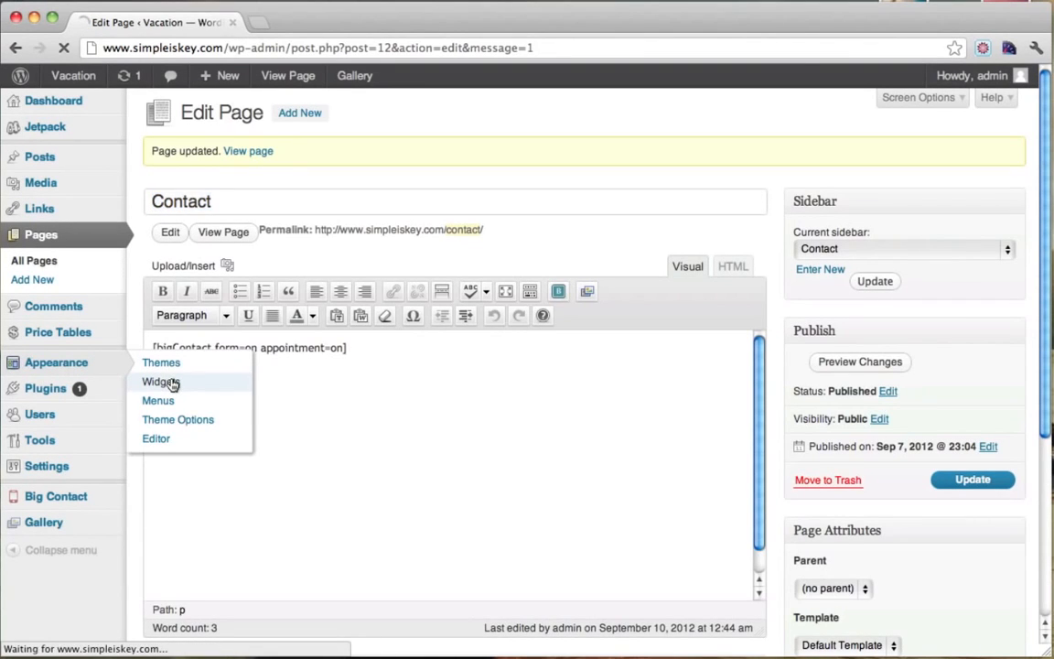
scroll(875, 371, "down", 2)
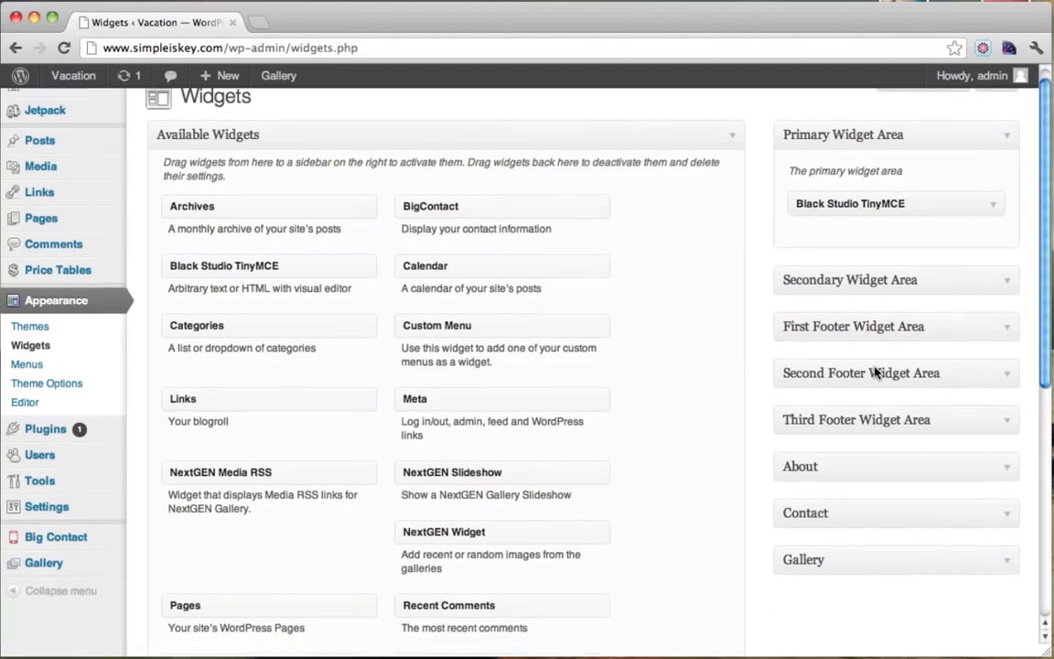
left_click(1007, 477)
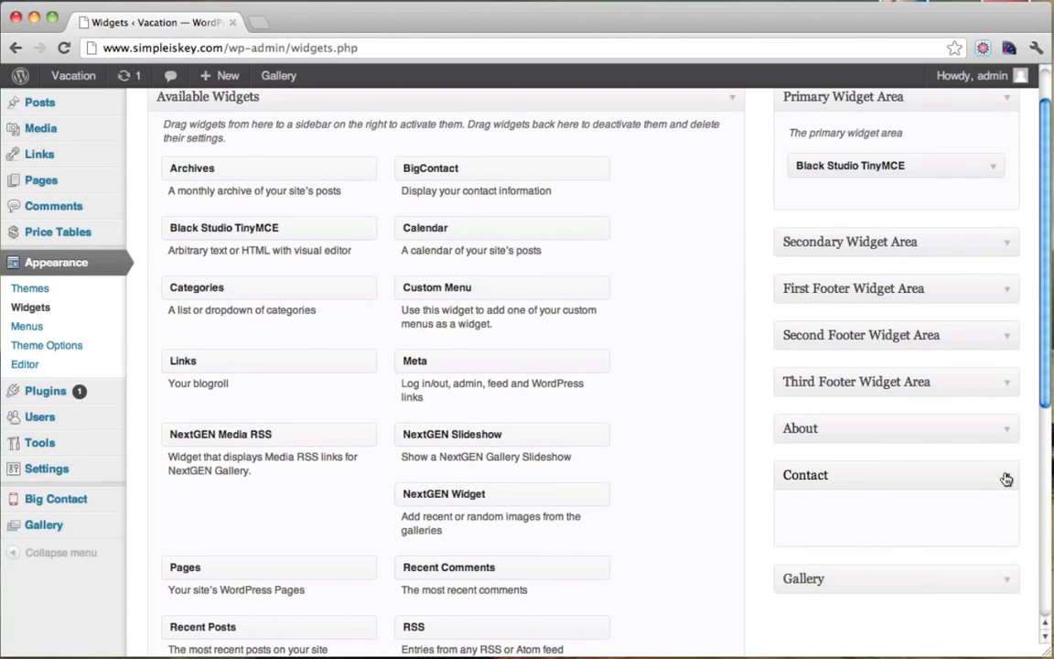
left_click(1007, 477)
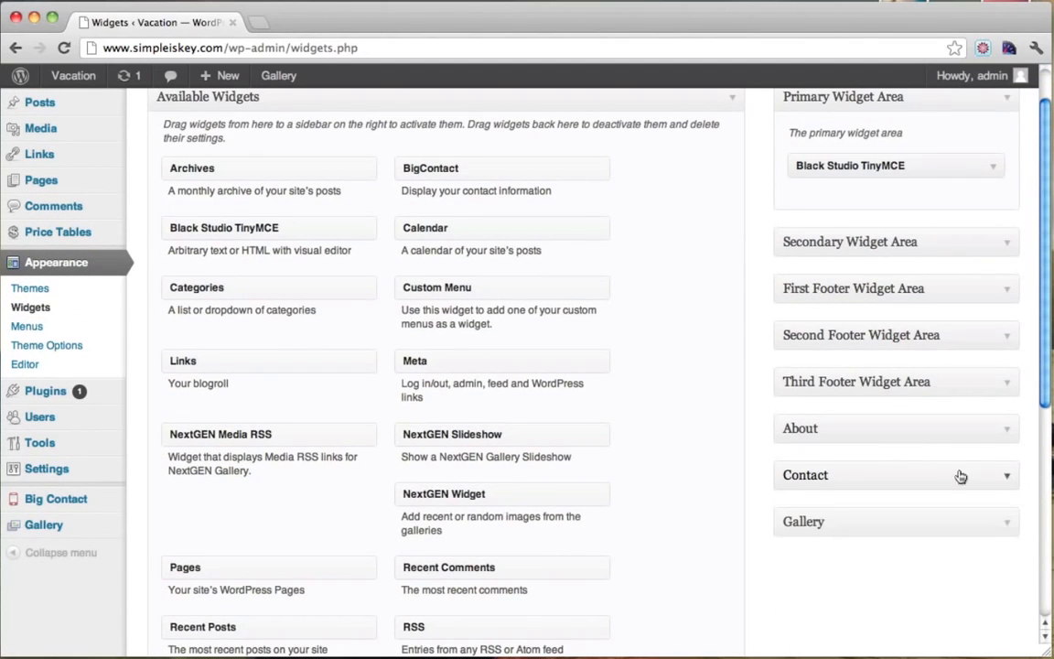
Step: In a new browser tab, search Google for "facebook like box" and open the Facebook Developers Like Box page
left_click(259, 23)
type("www.google.com")
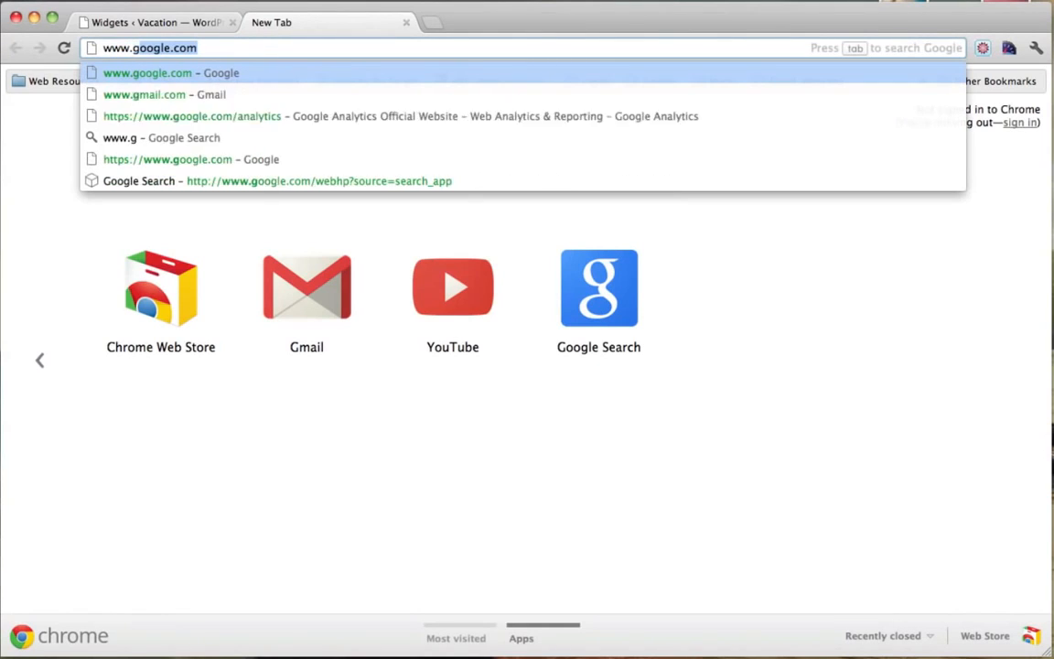
key("Return")
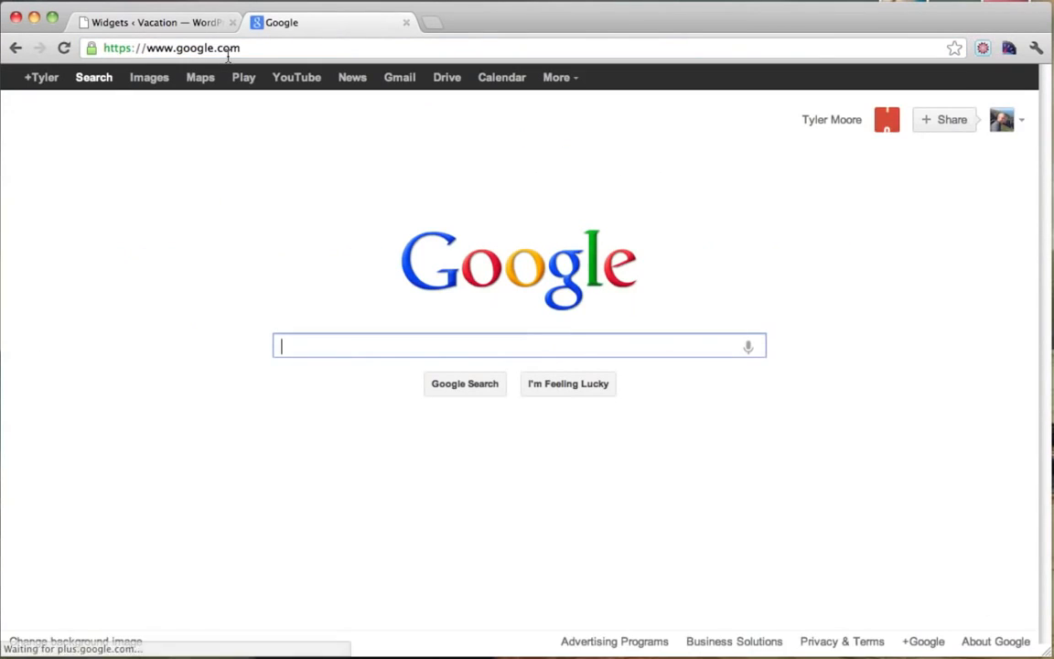
type("facebook l")
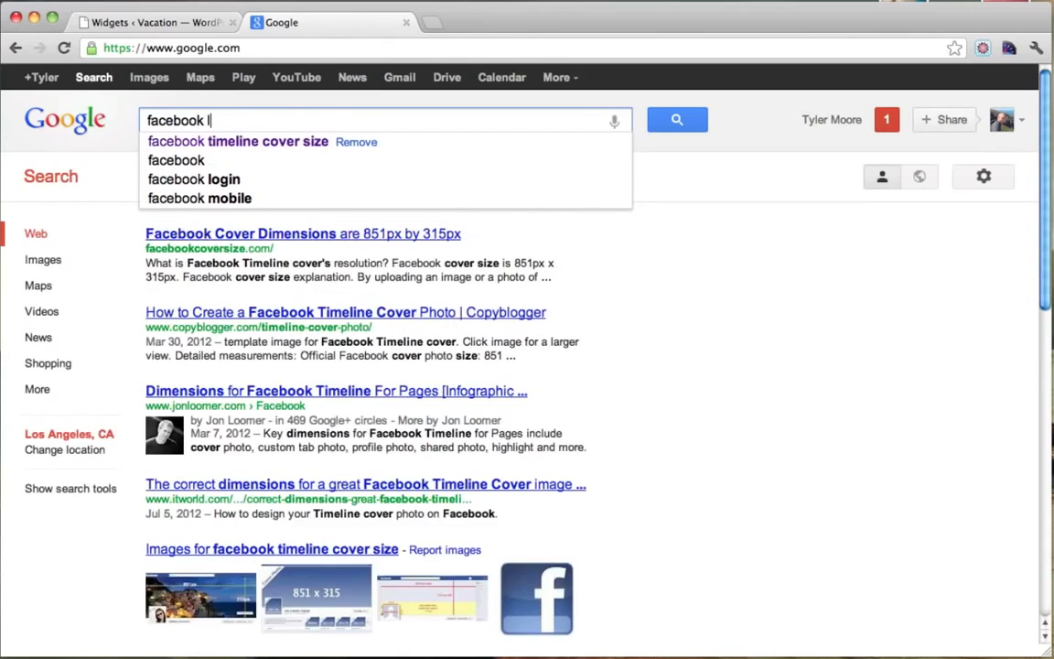
type("ike ")
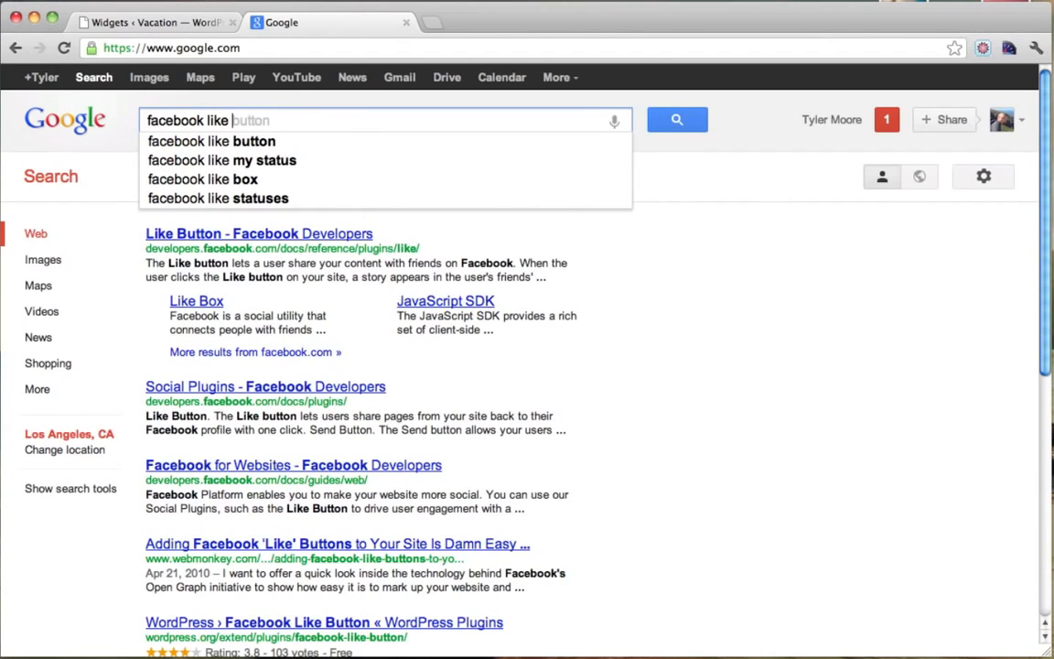
type("box")
key("Return")
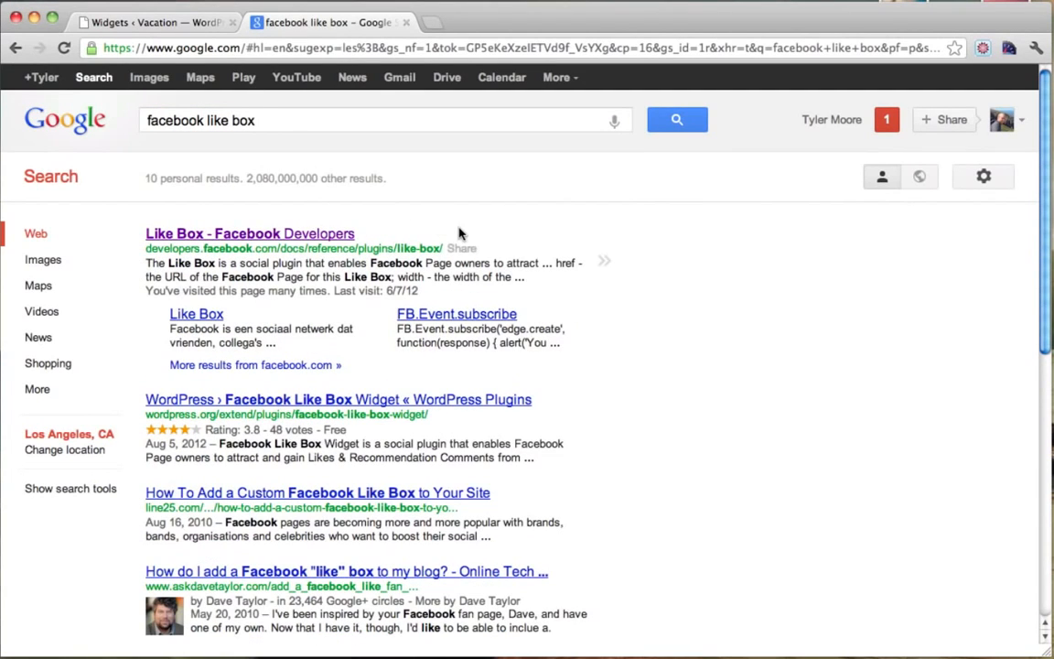
left_click(241, 237)
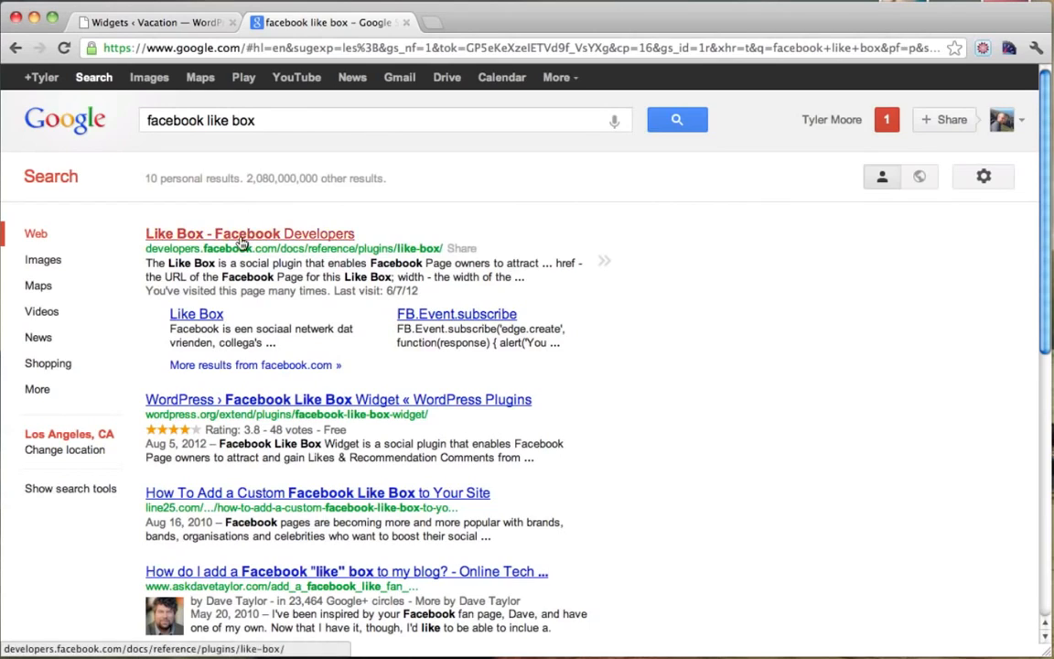
scroll(242, 243, "down", 2)
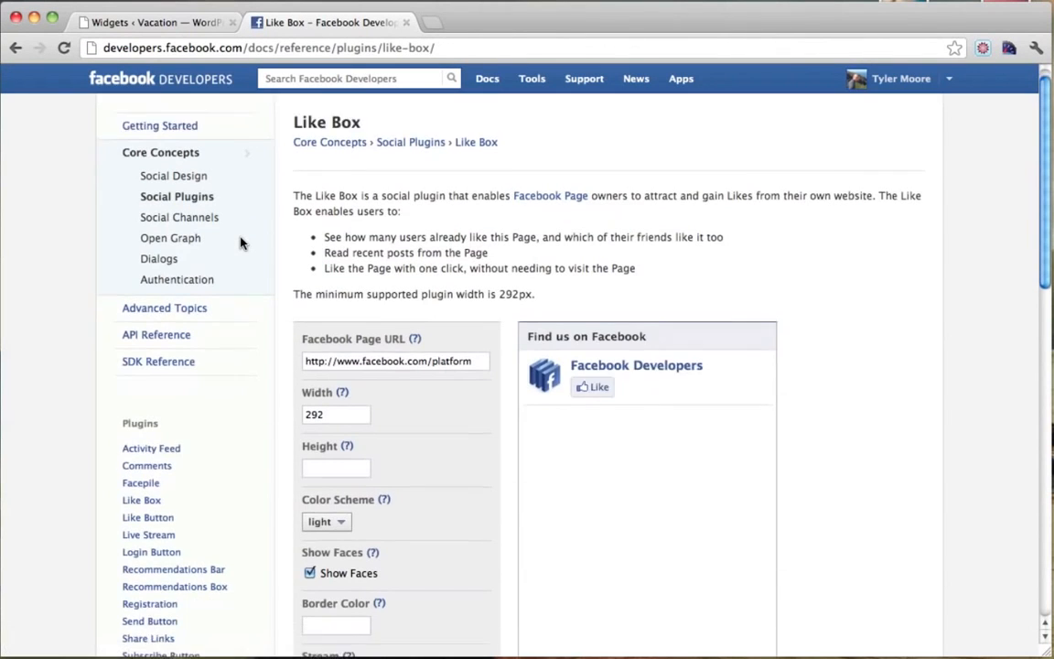
scroll(242, 243, "down", 2)
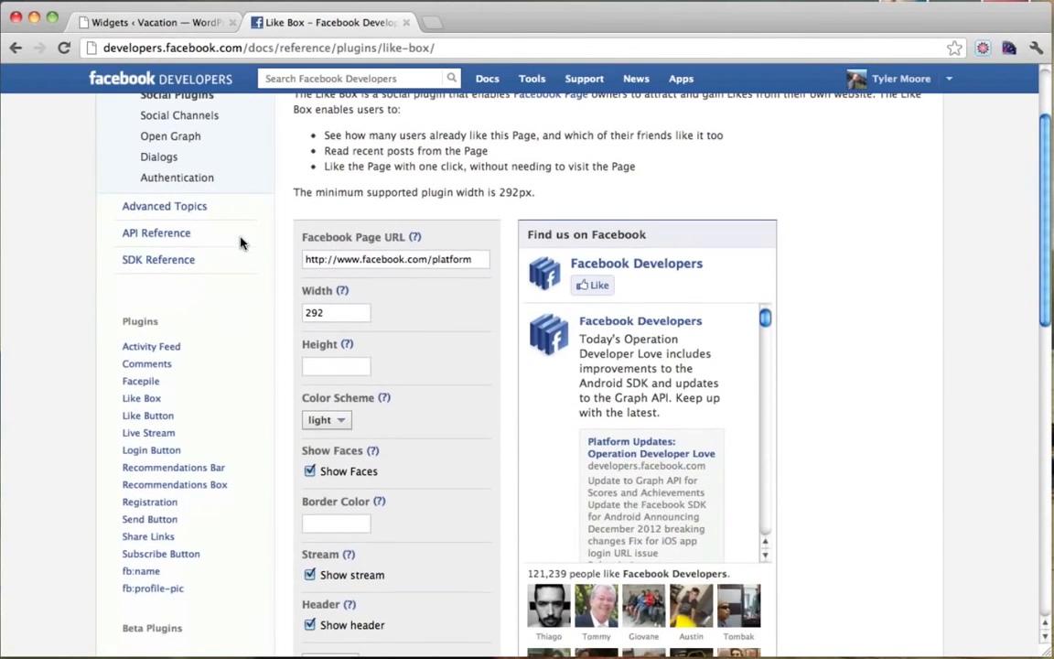
double_click(438, 264)
type("conutan")
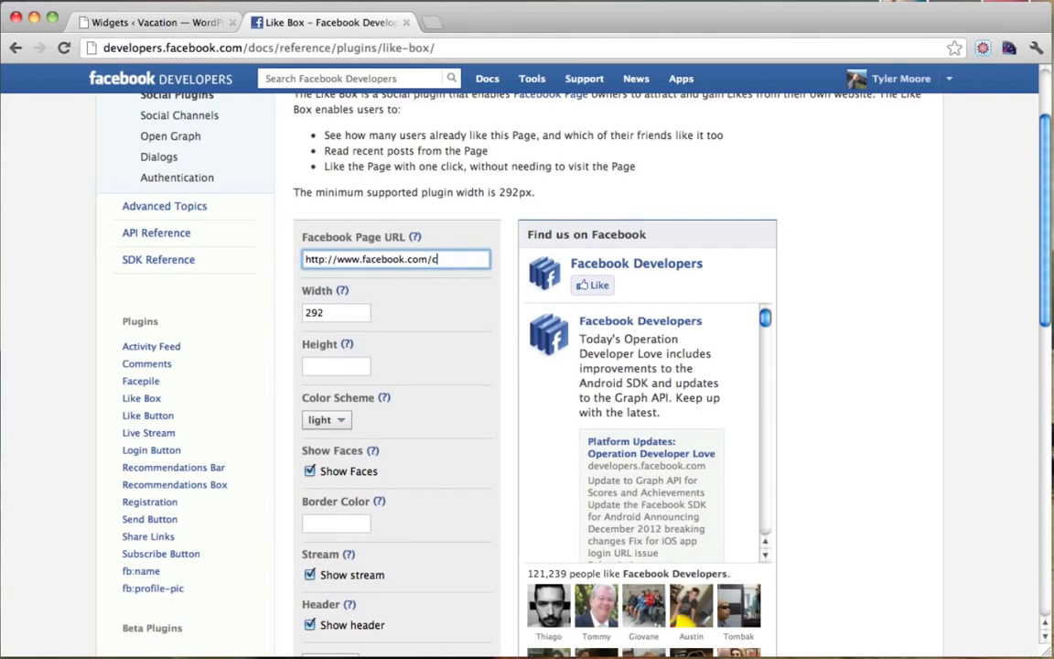
left_click(340, 313)
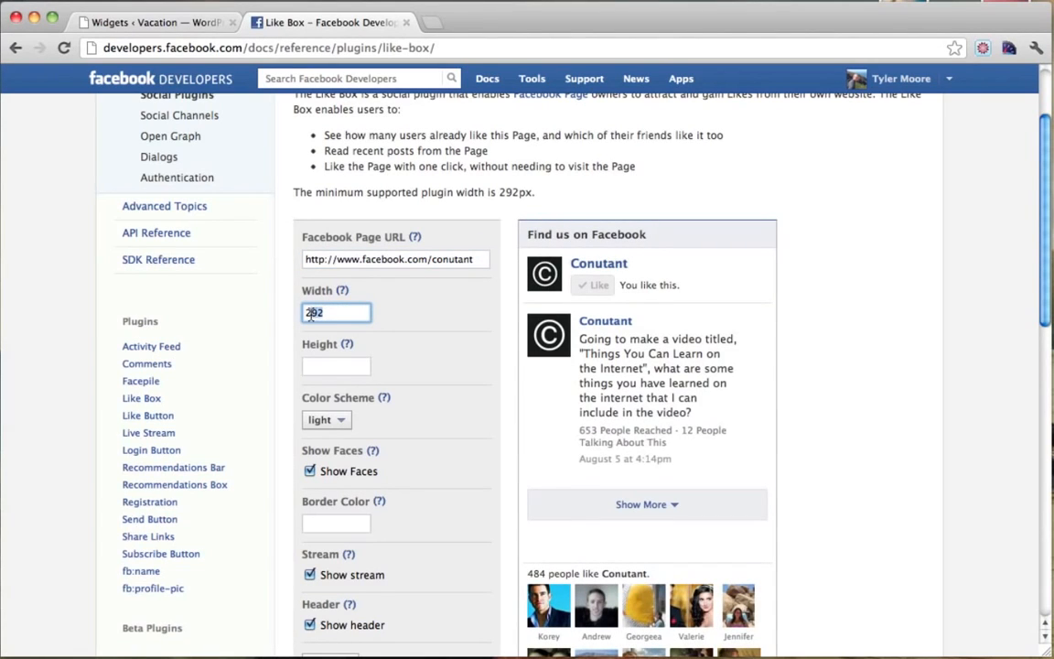
type("285")
left_click(347, 366)
Step: Turn off the stream and the header for the Like Box
scroll(347, 366, "down", 3)
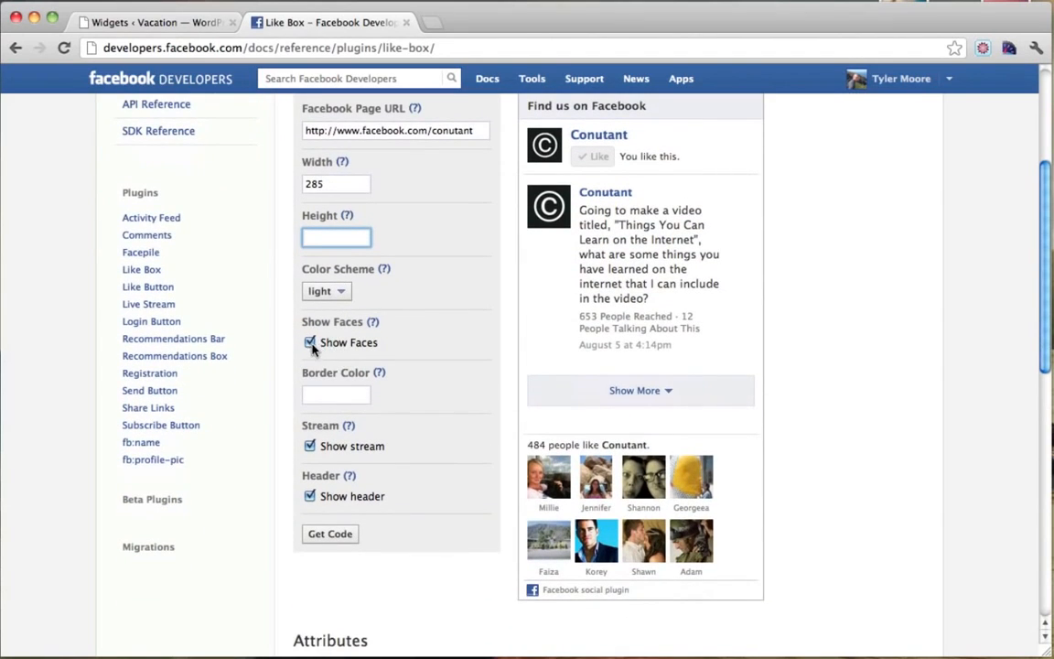
left_click(314, 439)
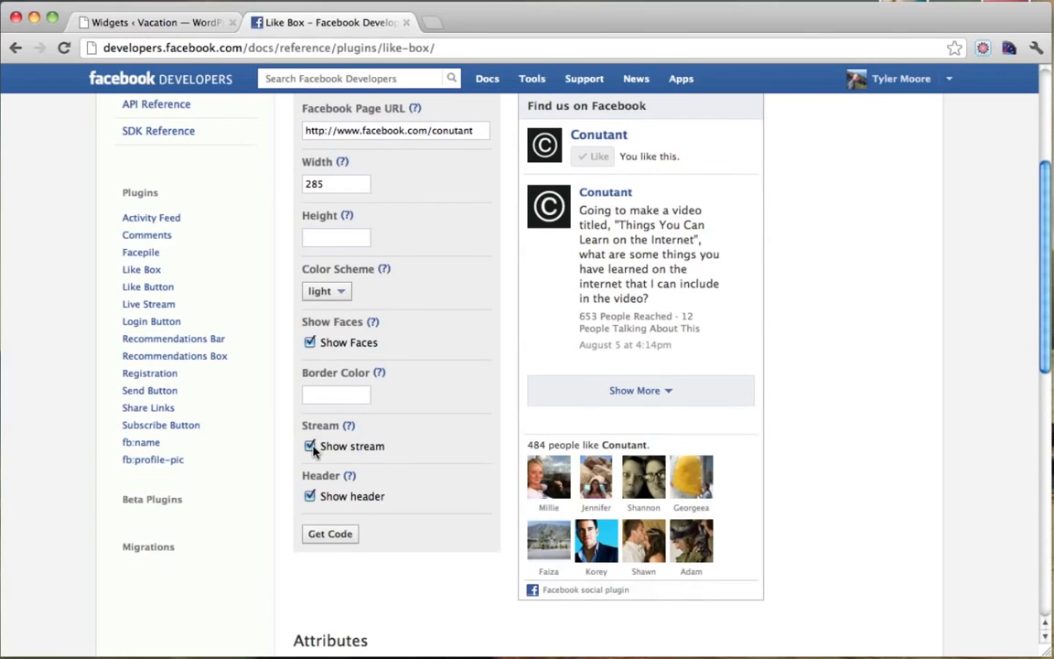
left_click(311, 447)
left_click(311, 497)
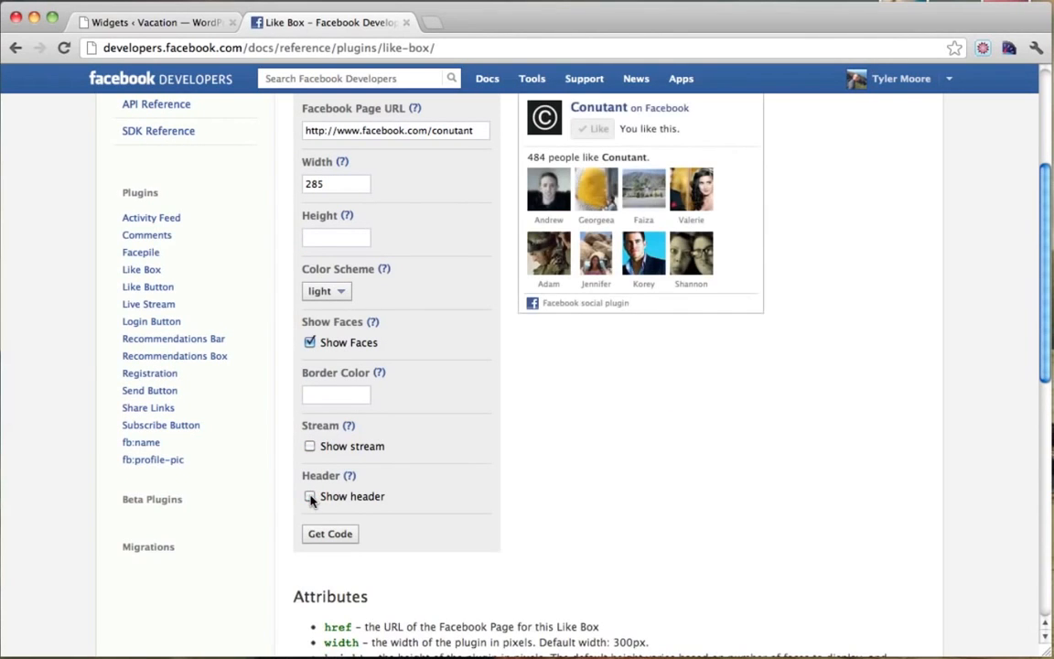
Step: Set the Like Box's height to 600 and check the updated preview
scroll(482, 328, "up", 3)
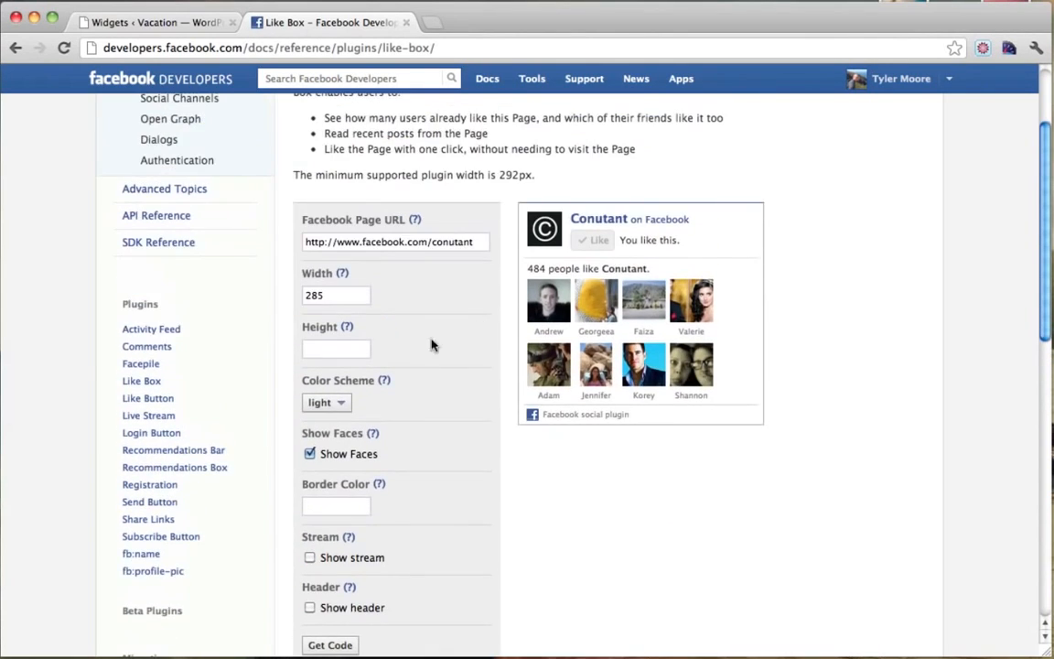
left_click(341, 349)
left_click_drag(343, 349, 277, 349)
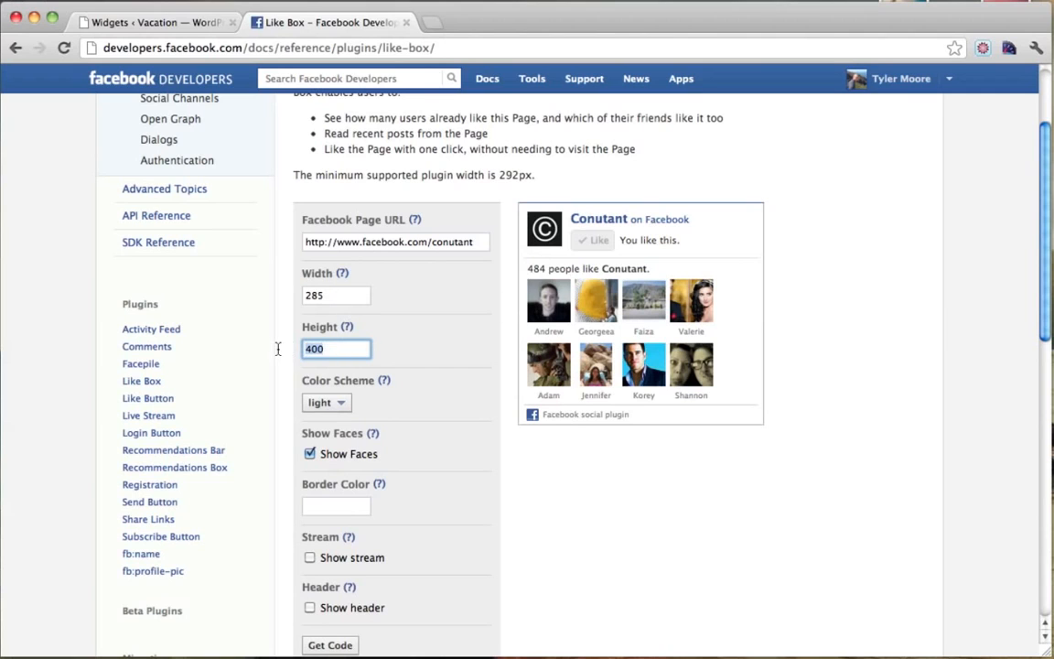
left_click(360, 297)
scroll(886, 322, "down", 2)
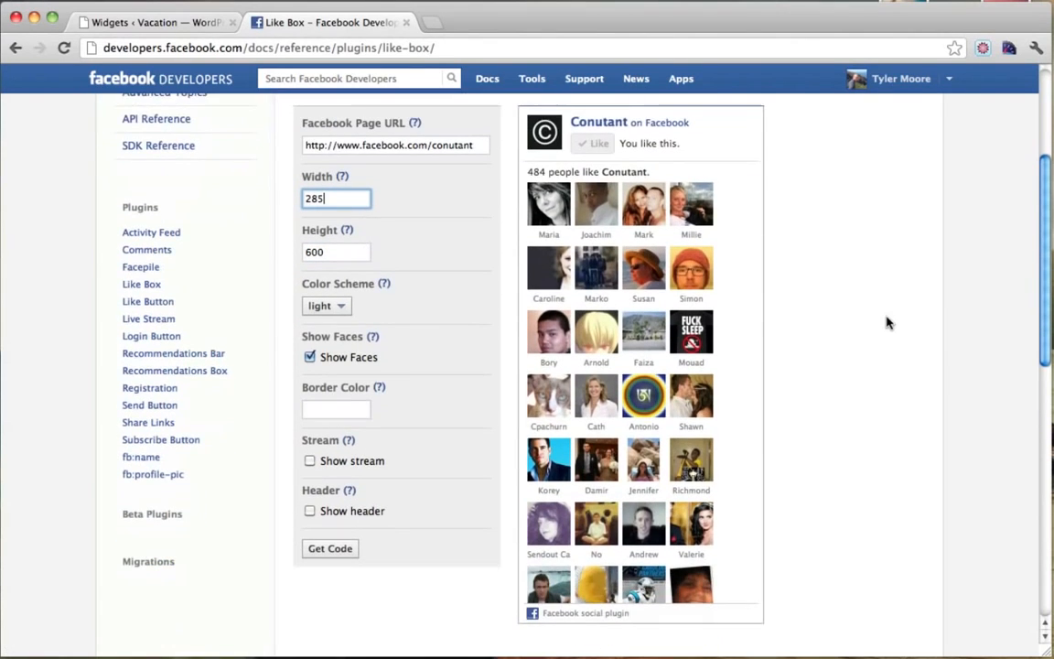
scroll(510, 441, "up", 1)
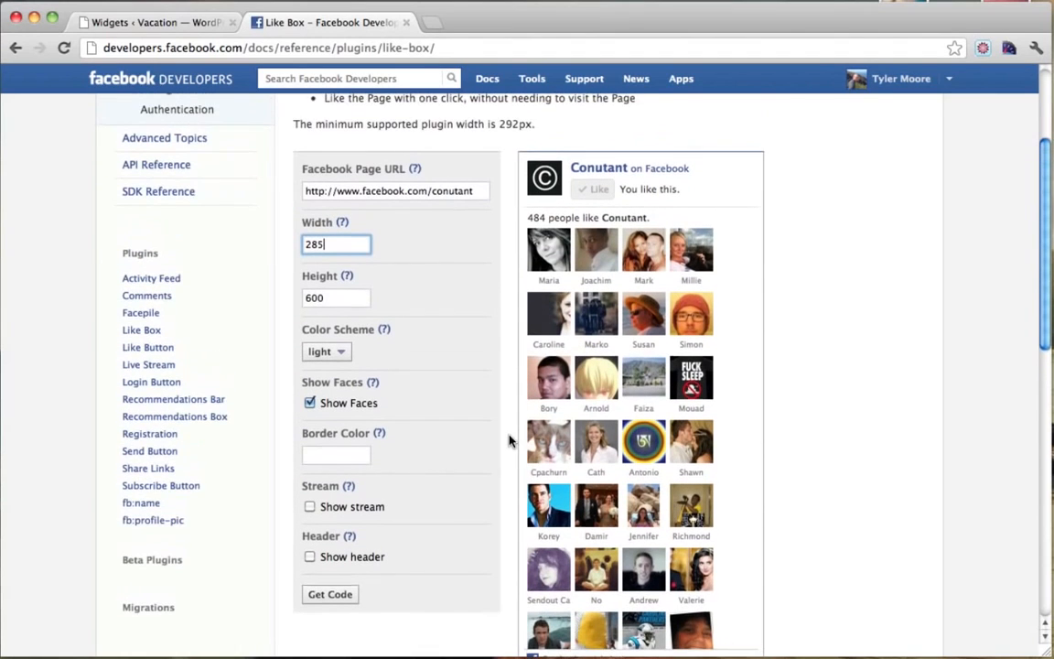
Step: Generate the Like Box plugin code, copy its IFRAME version, and close the code dialog
left_click(332, 596)
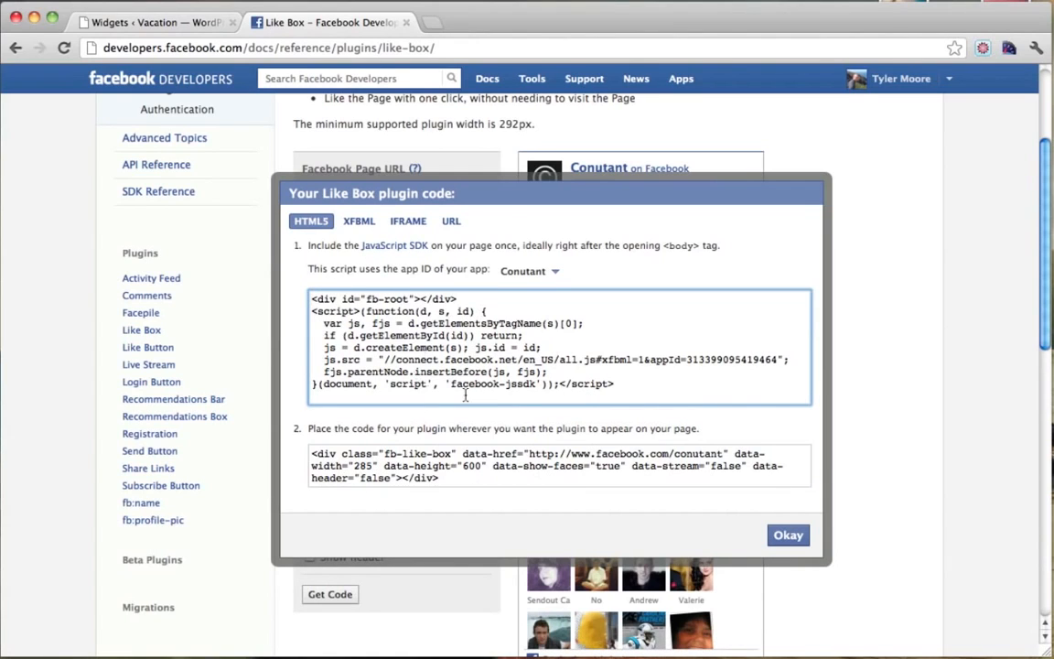
left_click(409, 224)
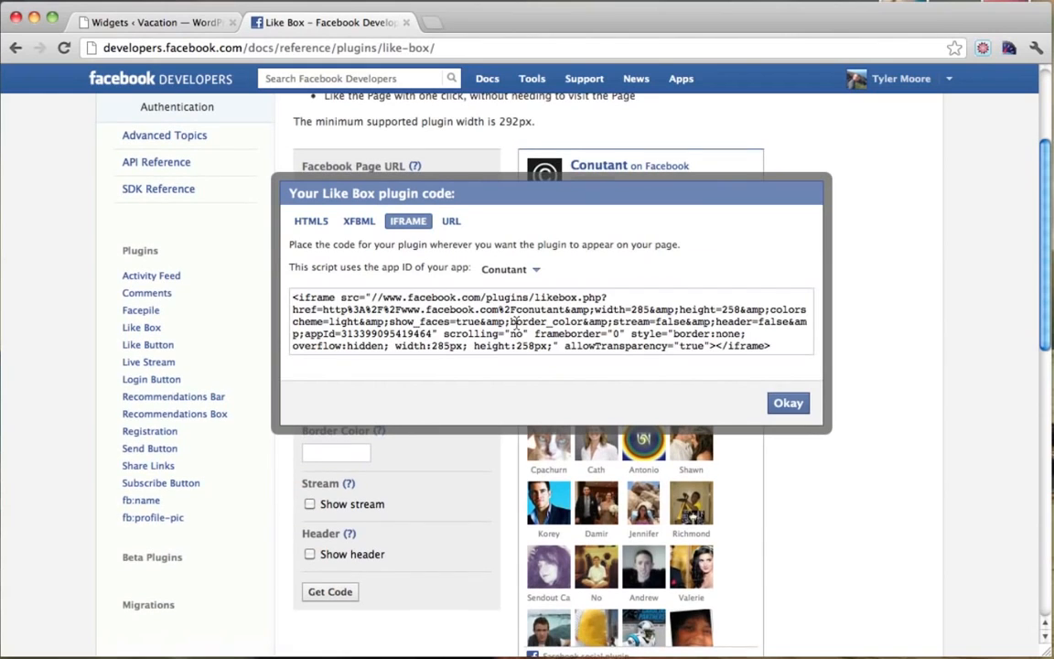
left_click(515, 322)
right_click(516, 322)
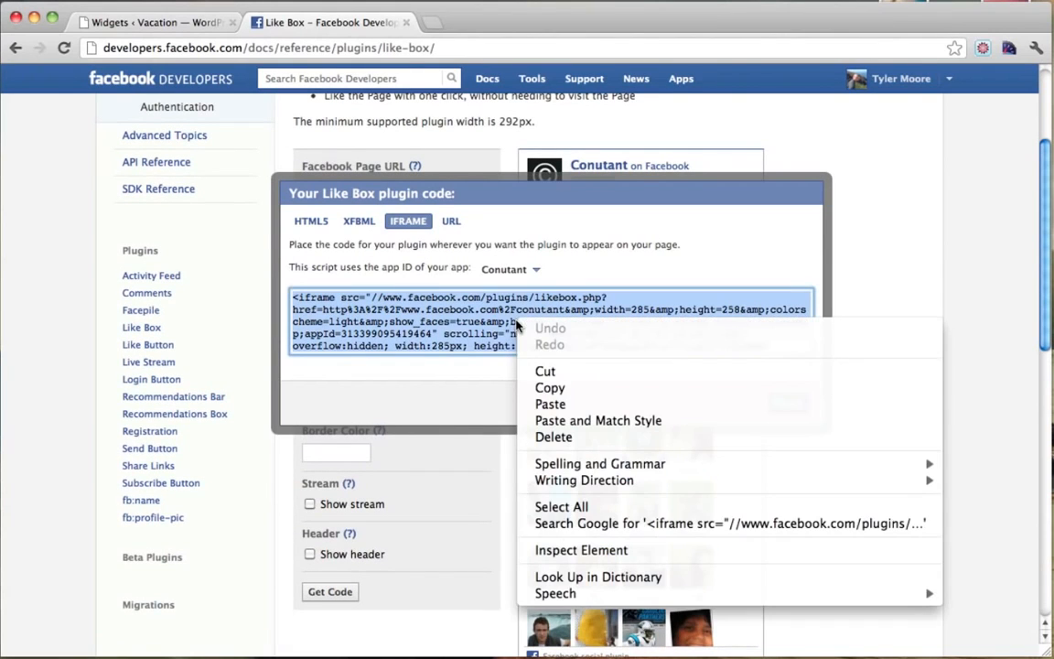
left_click(560, 389)
left_click(796, 404)
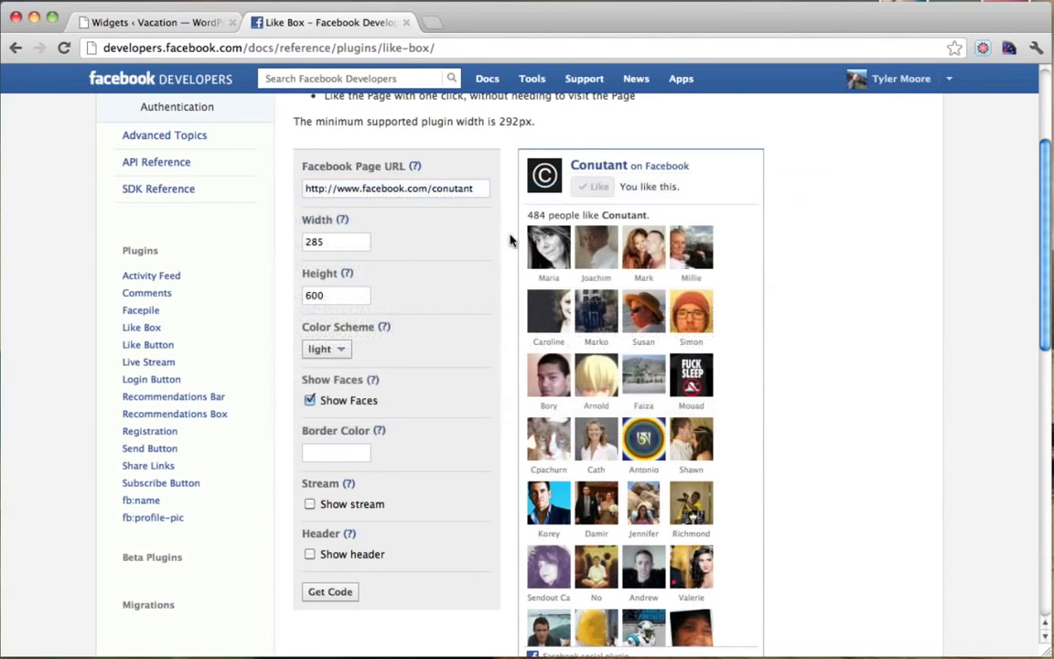
Step: On the WordPress widgets page, add a Text widget to the Contact widget area and paste the copied iframe code into it
left_click(165, 20)
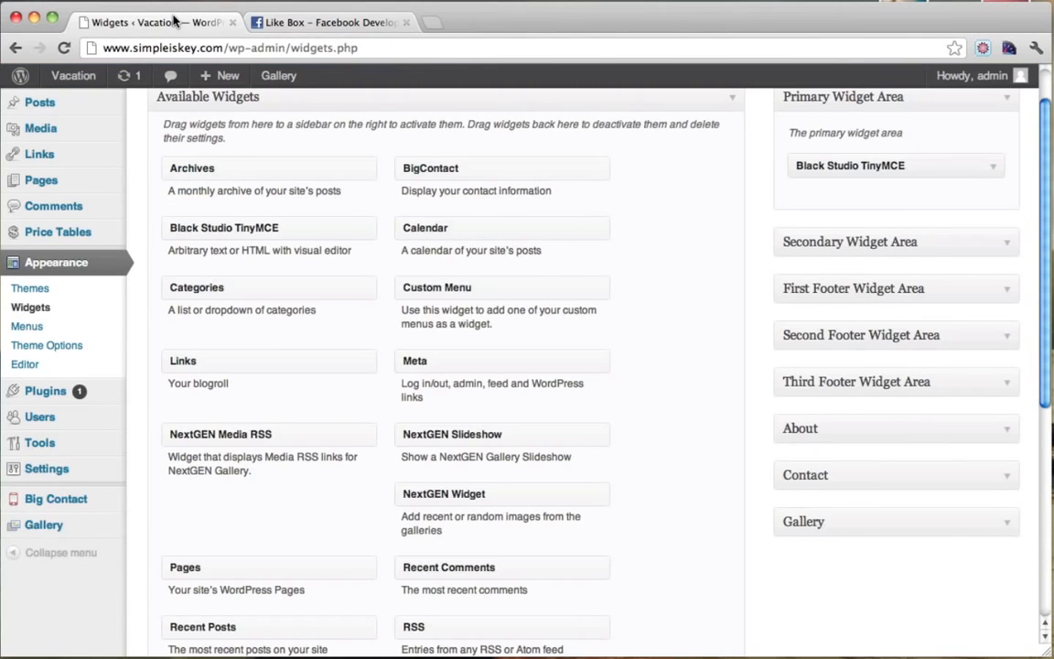
scroll(857, 421, "down", 3)
scroll(857, 421, "down", 1)
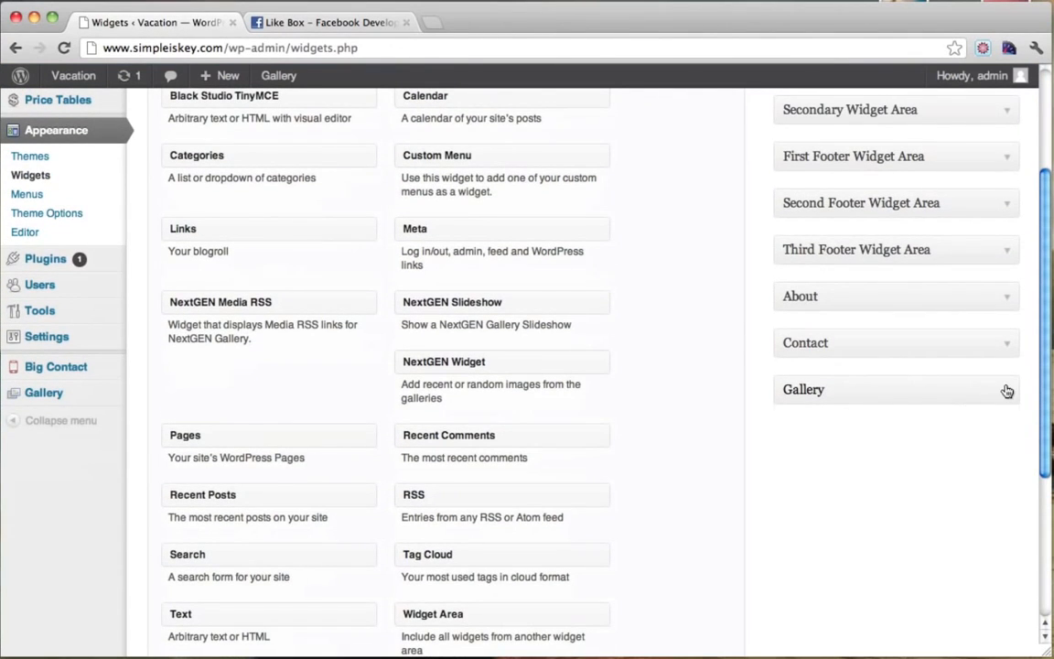
left_click(1005, 391)
left_click(978, 397)
left_click(1007, 344)
scroll(676, 405, "down", 4)
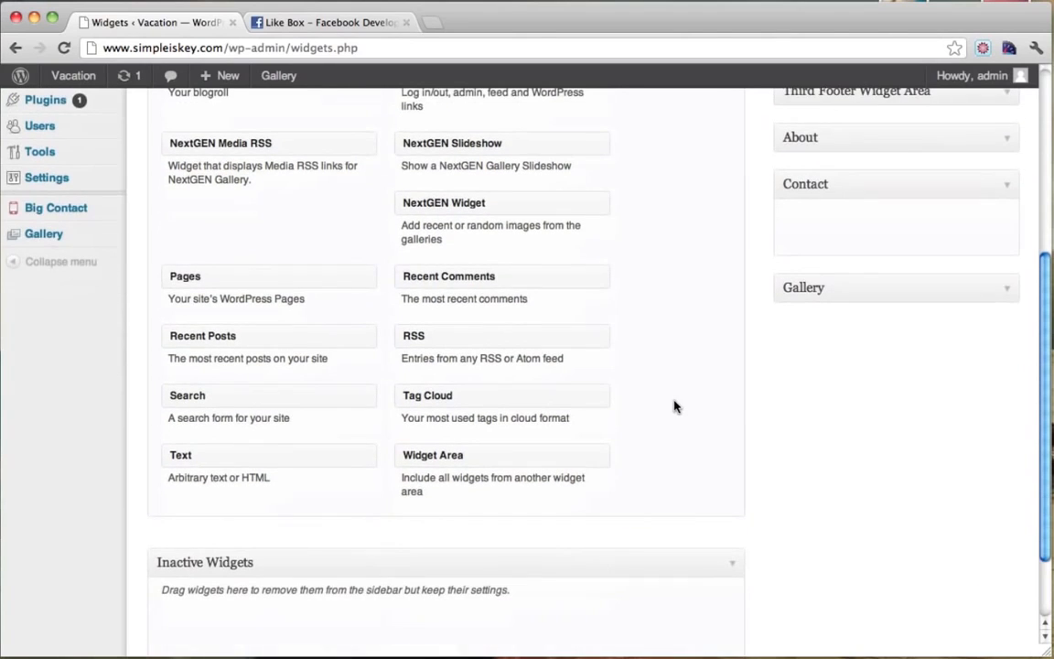
left_click_drag(335, 411, 869, 230)
left_click(768, 352)
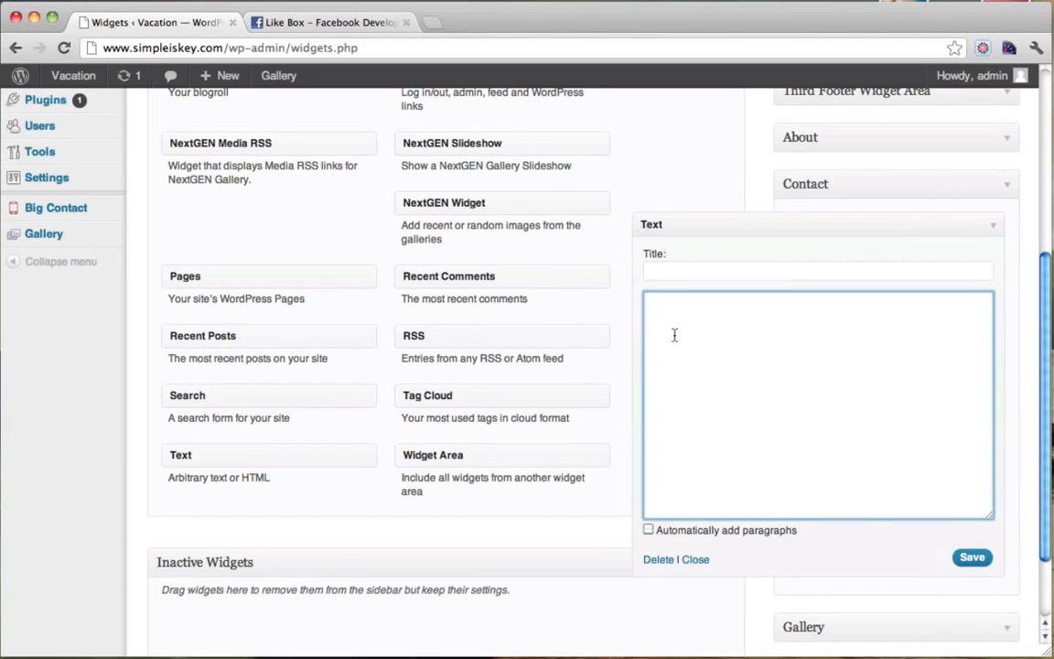
right_click(646, 324)
left_click(696, 414)
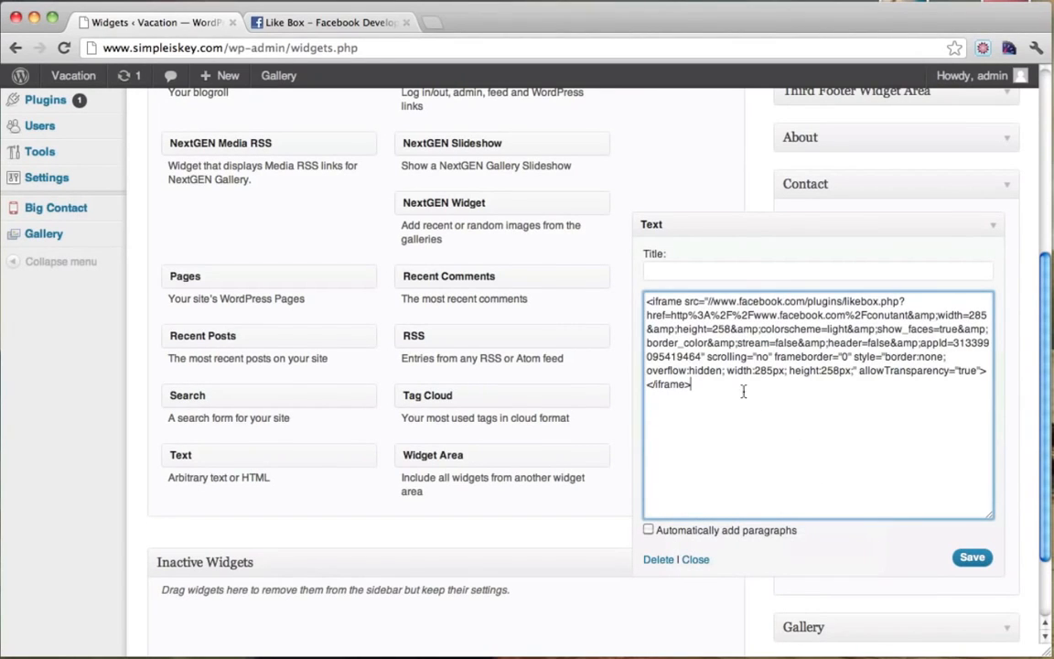
Step: Set both height values in the Contact Text widget's iframe code to 600 and save the widget
left_click_drag(744, 392, 731, 376)
left_click(800, 393)
left_click_drag(939, 315, 972, 315)
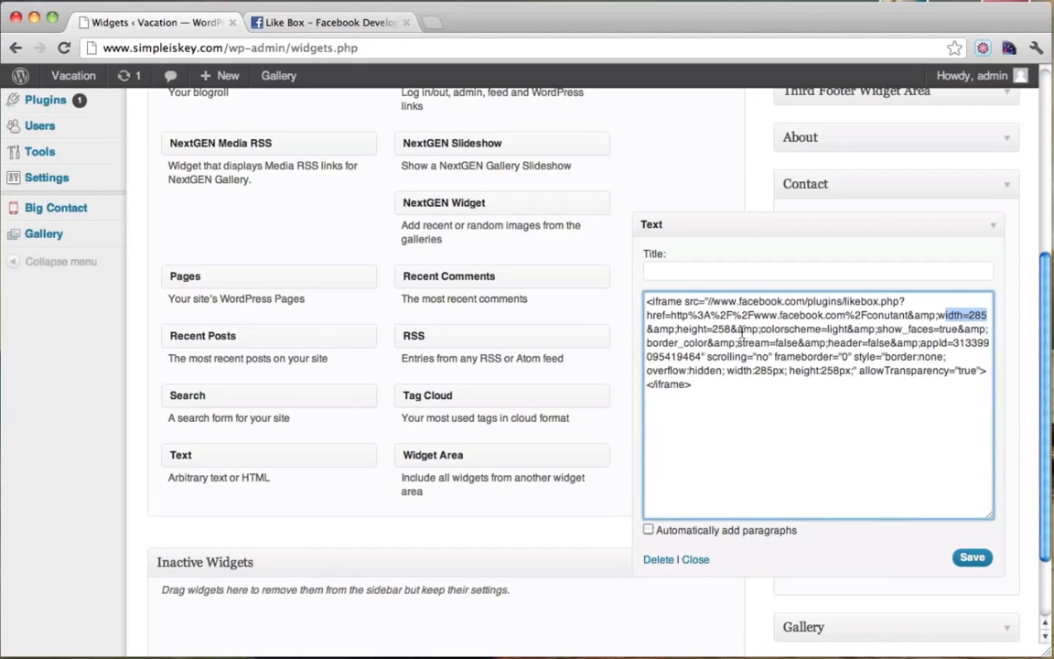
left_click_drag(706, 329, 735, 330)
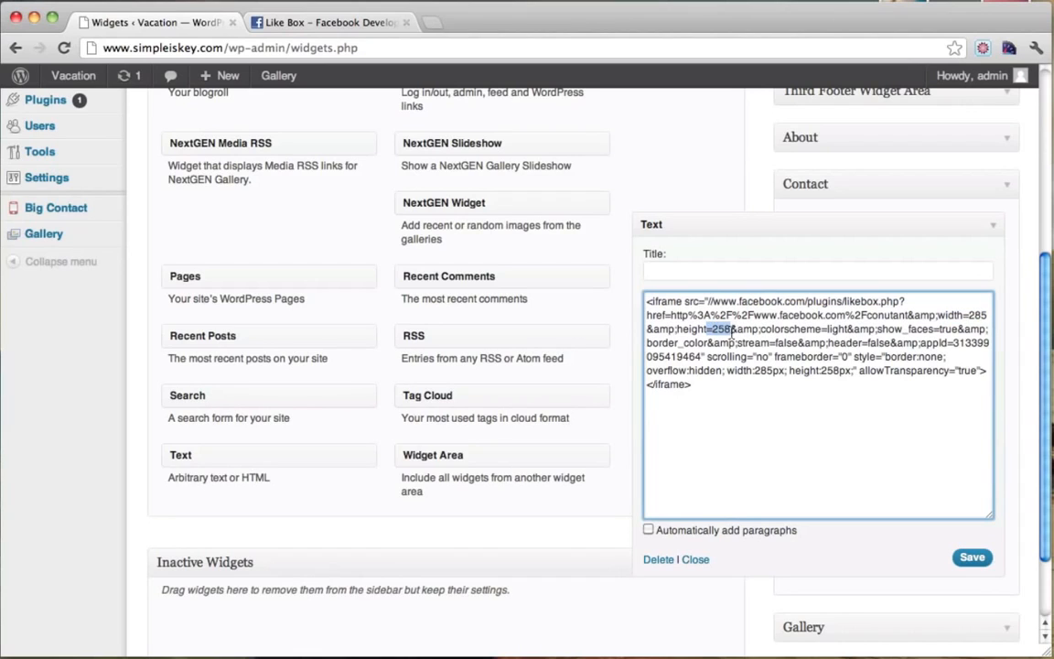
left_click(732, 330)
type("600")
type("6")
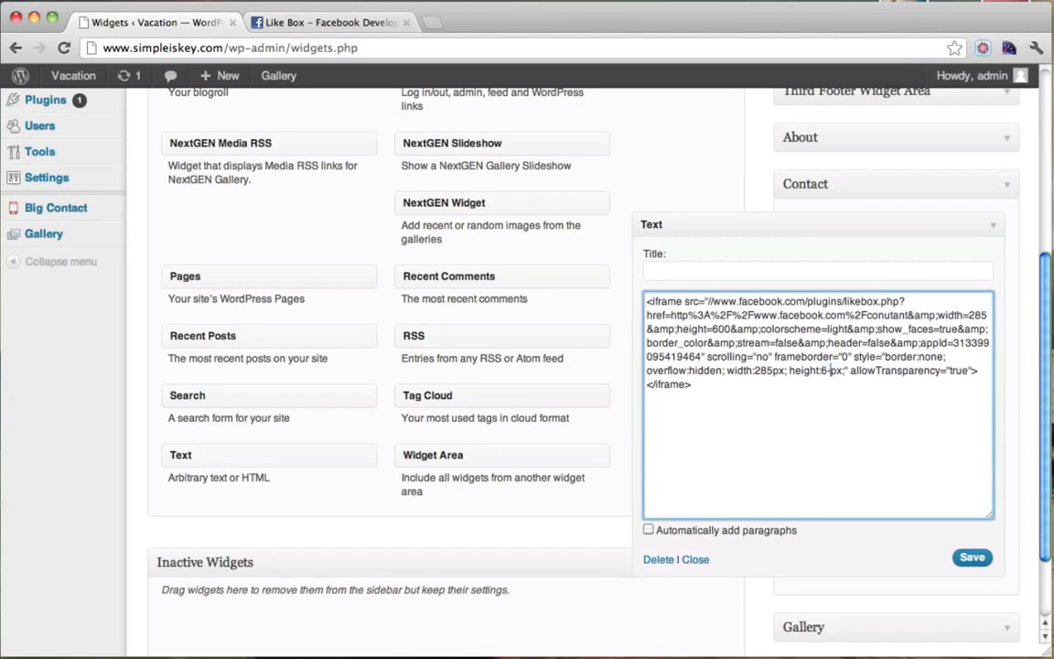
type("00")
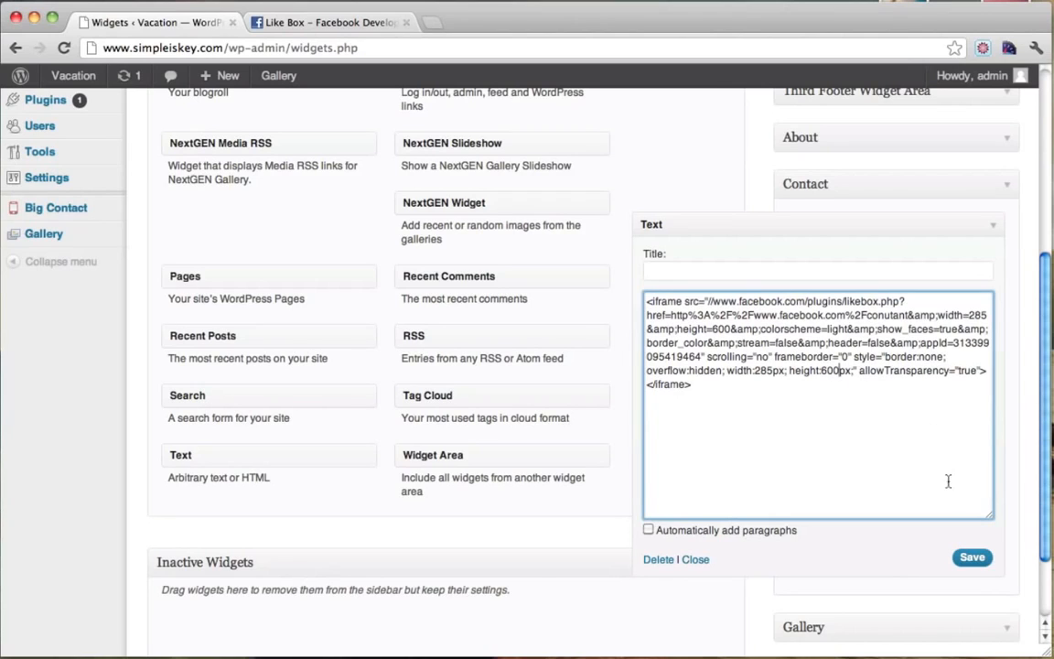
left_click(975, 558)
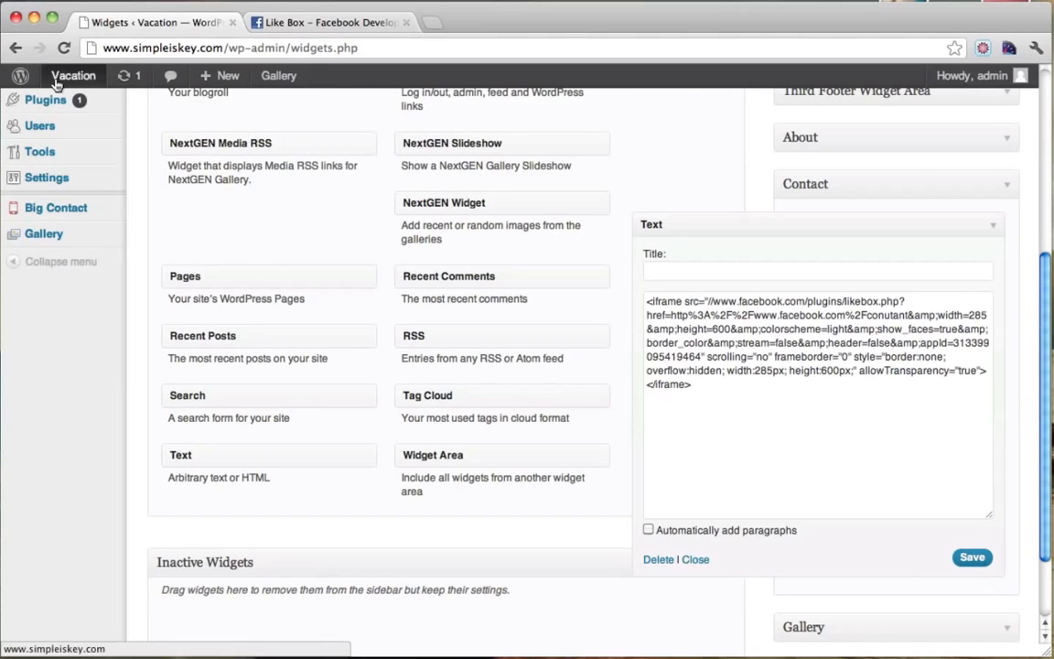
Step: Open the live site in a new browser tab and examine the Facebook Like Box in the Contact page's sidebar
mouse_move(73, 76)
left_click(75, 104, "super")
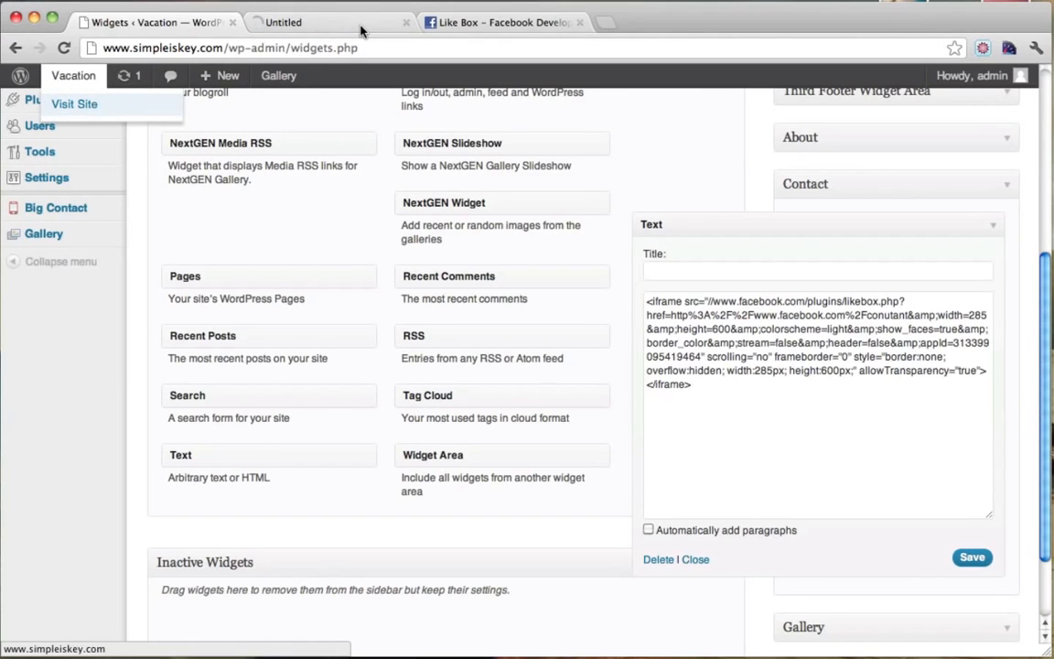
left_click(356, 28)
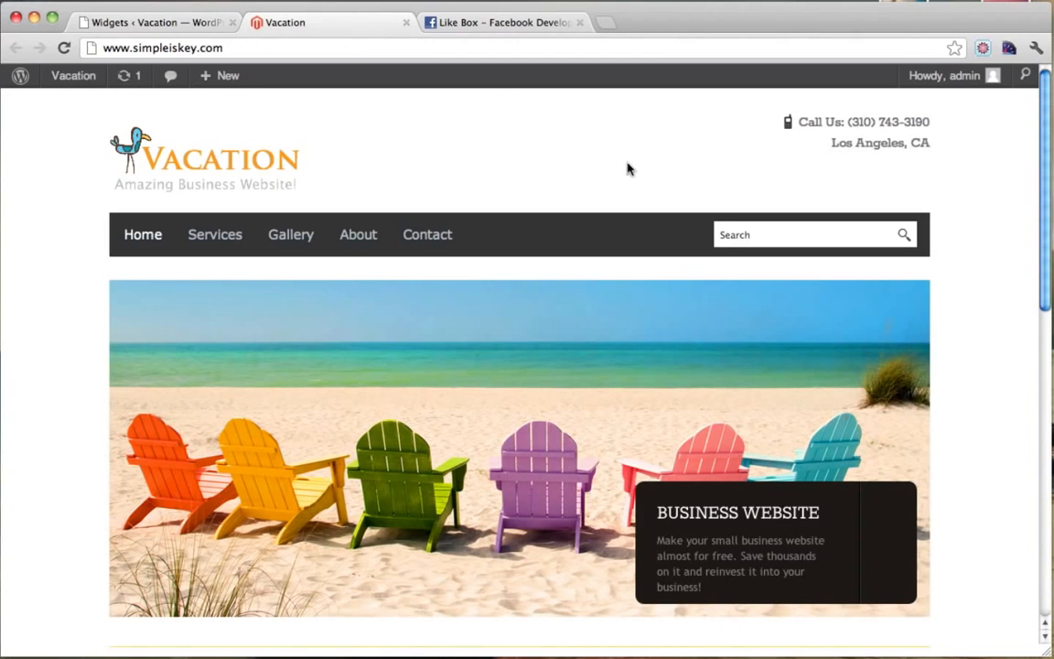
left_click(414, 246)
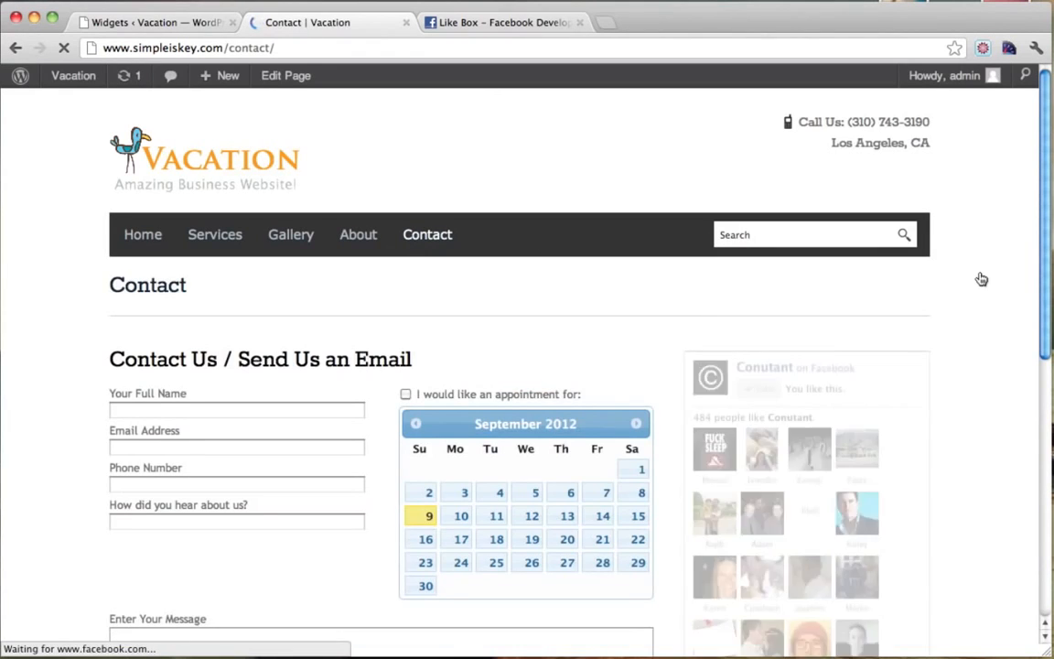
scroll(981, 279, "down", 3)
scroll(981, 279, "down", 1)
scroll(982, 278, "up", 4)
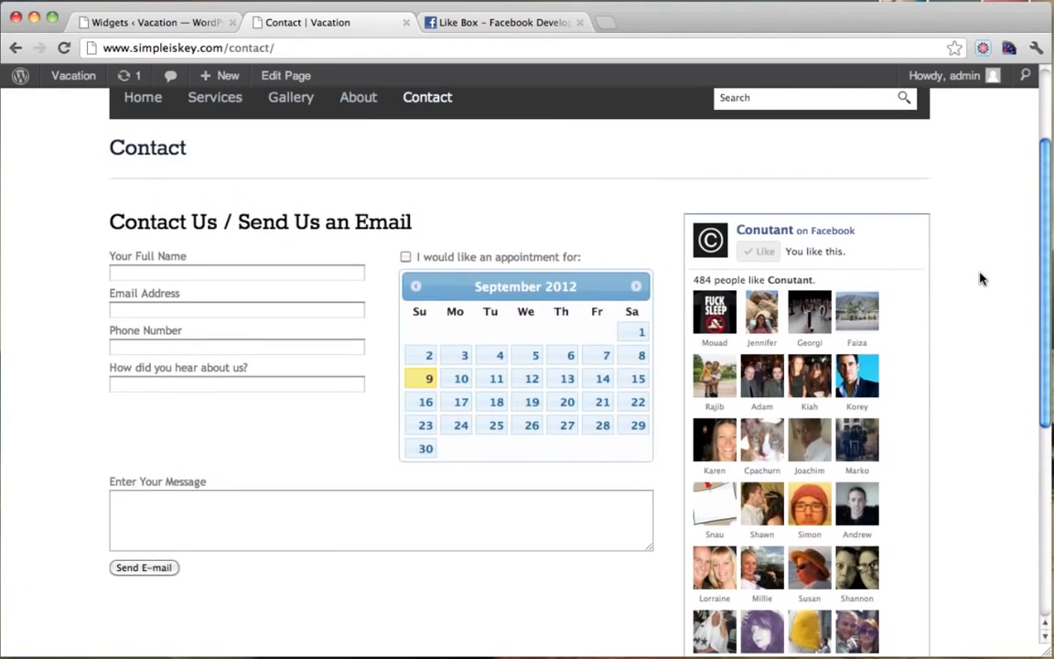
scroll(897, 301, "down", 3)
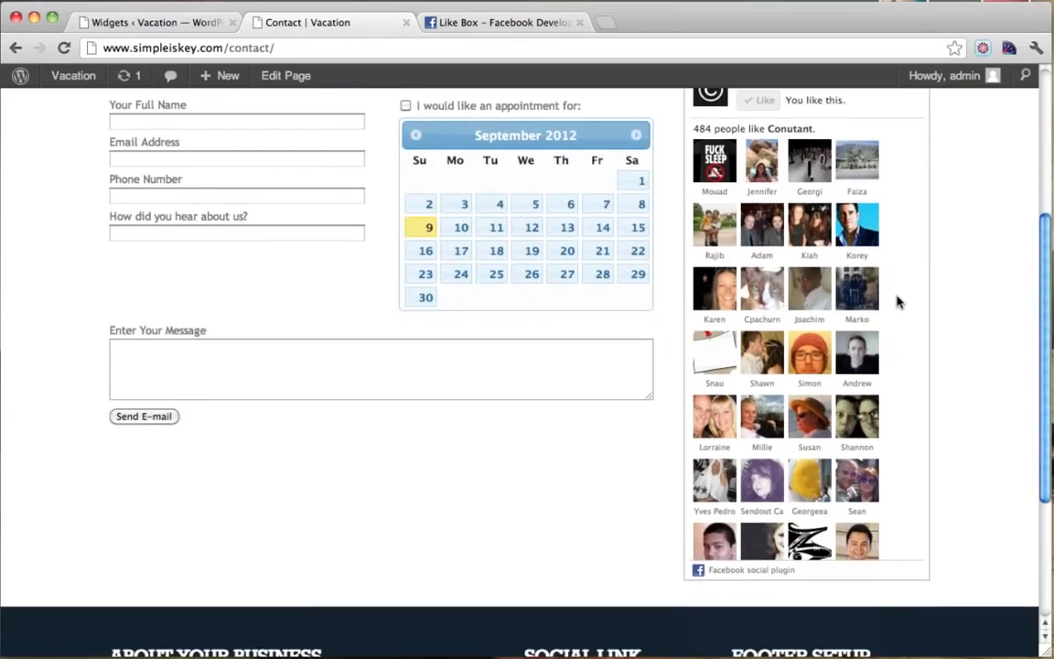
scroll(669, 437, "up", 3)
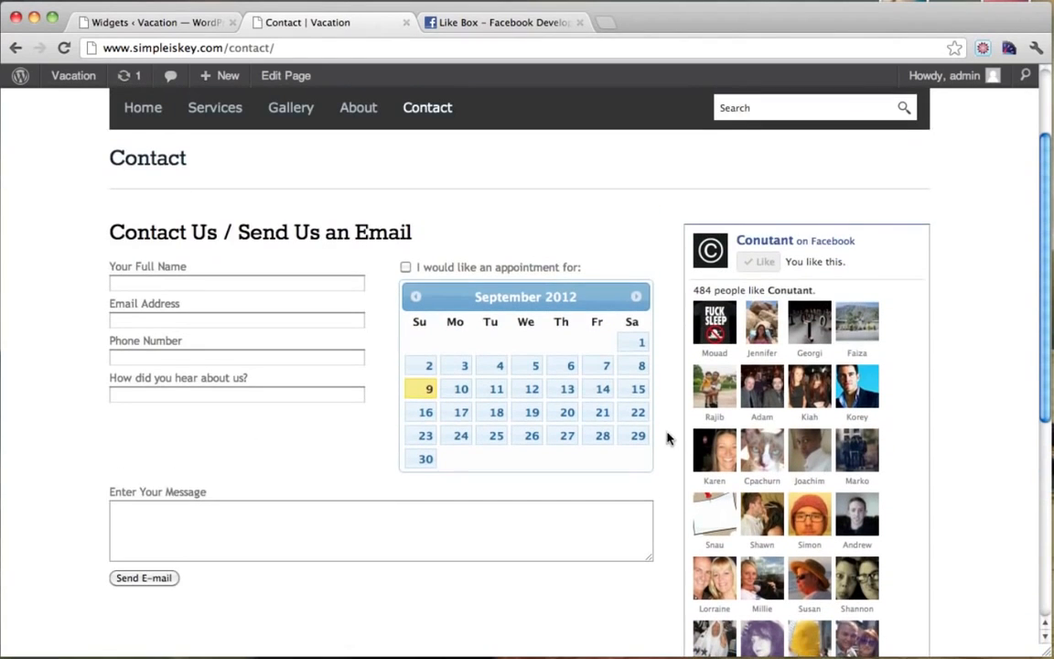
Step: Back on the widgets page, set both height values in the Contact widget's iframe code to 400 and save the widget
left_click(157, 23)
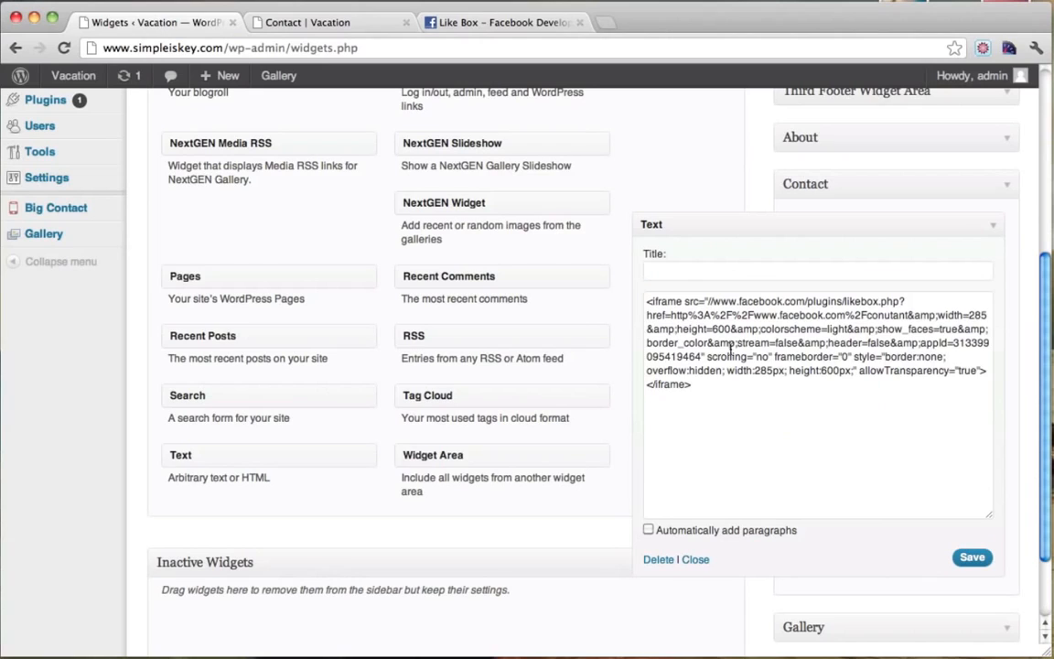
left_click(826, 370)
key("BackSpace")
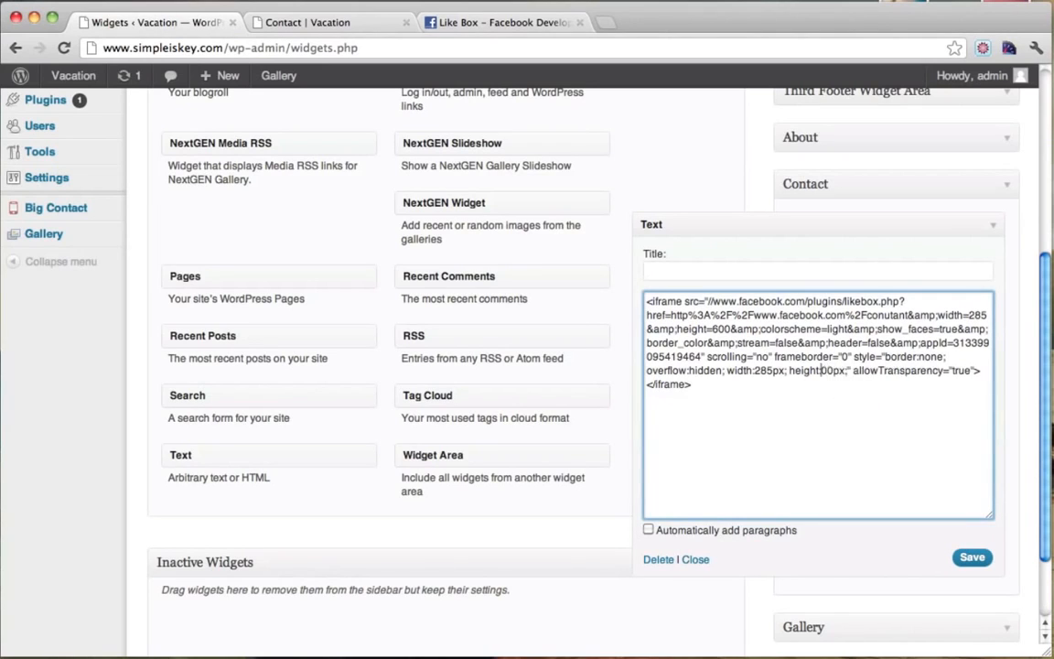
type("4")
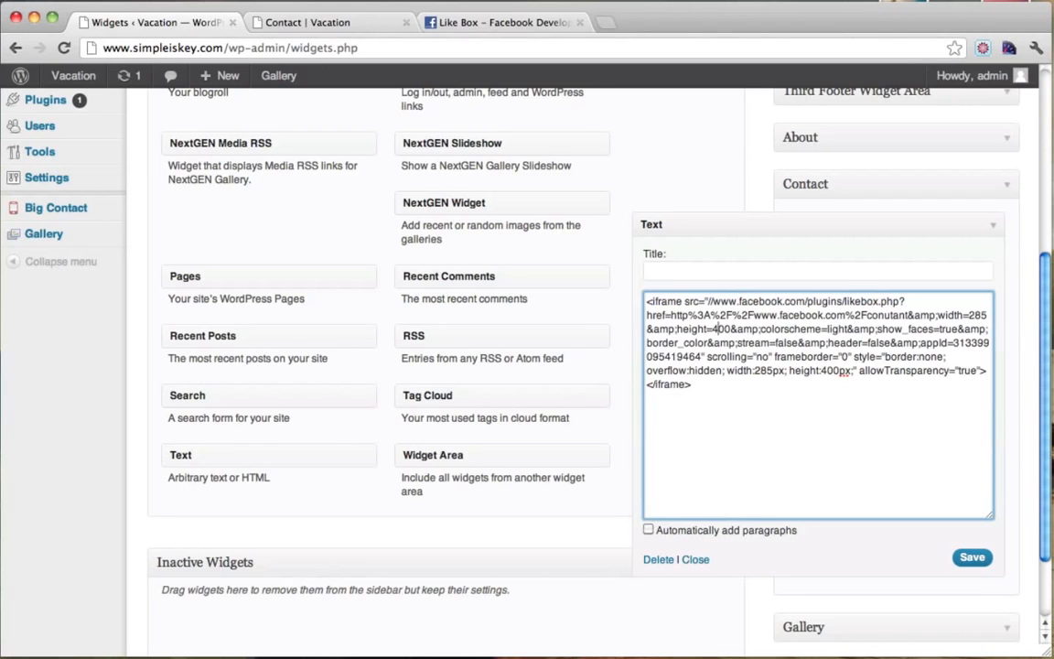
left_click(973, 558)
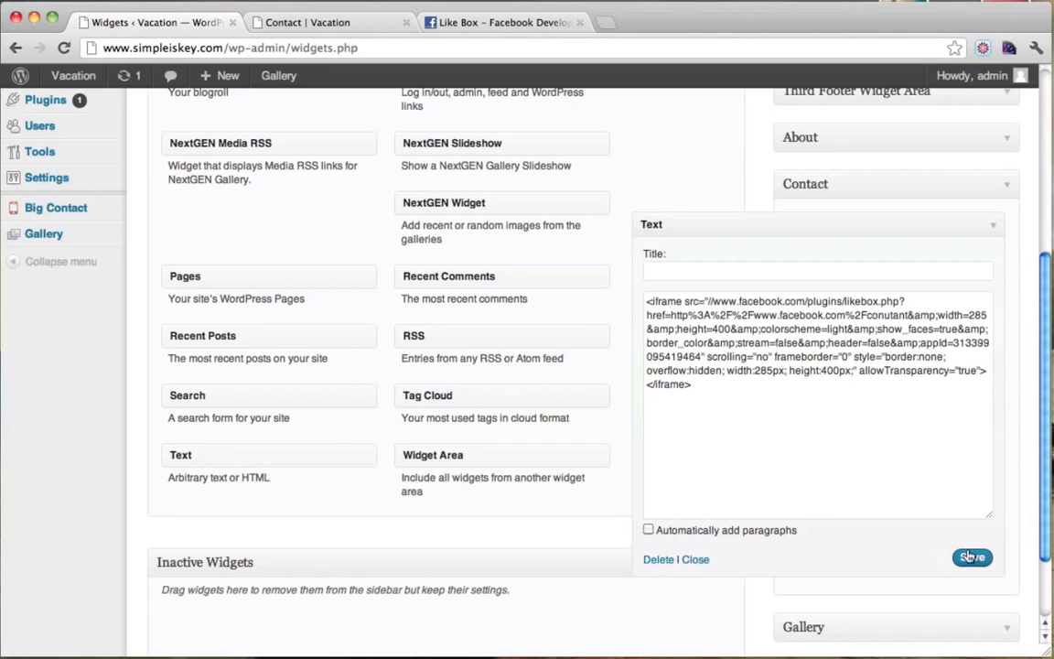
Step: Reload the live Contact page and check the resized Like Box beside the contact form
left_click(493, 23)
left_click(309, 20)
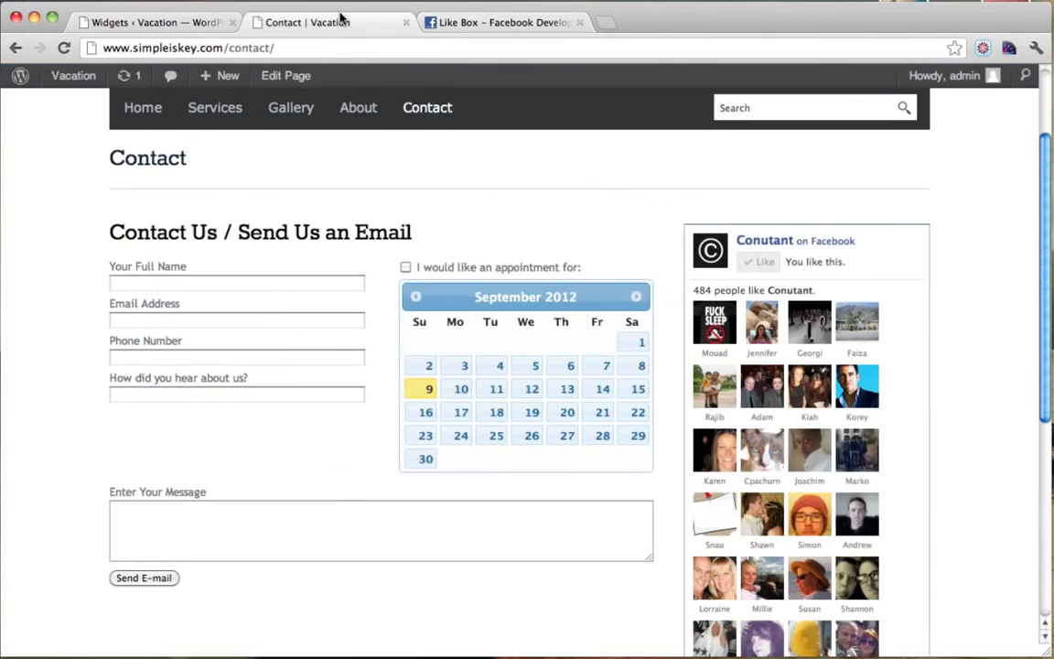
left_click(64, 47)
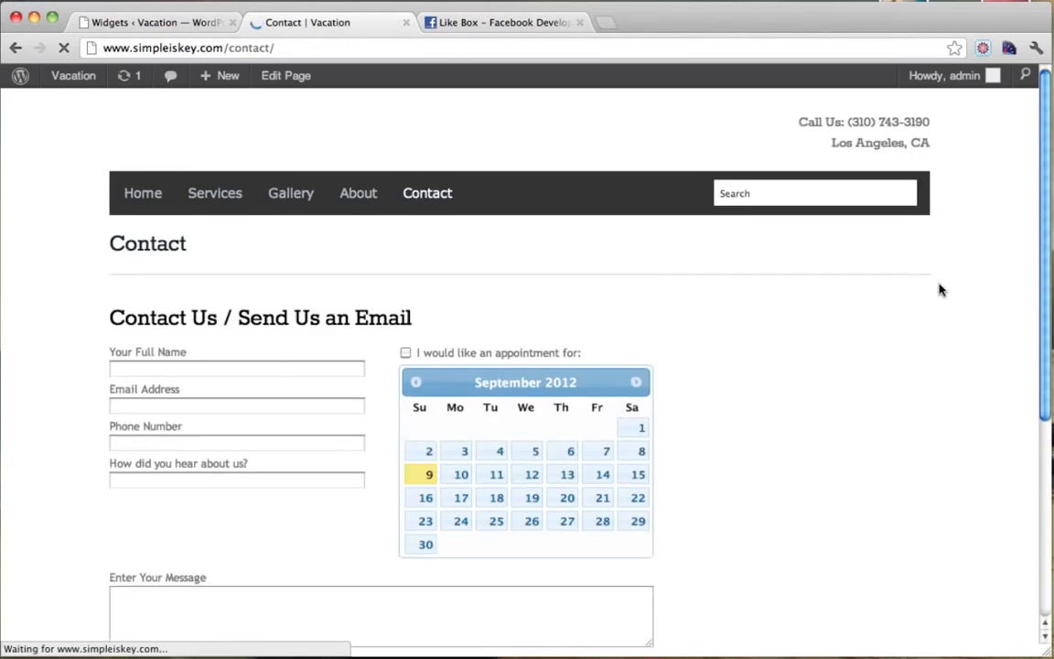
scroll(939, 289, "down", 5)
scroll(942, 296, "up", 3)
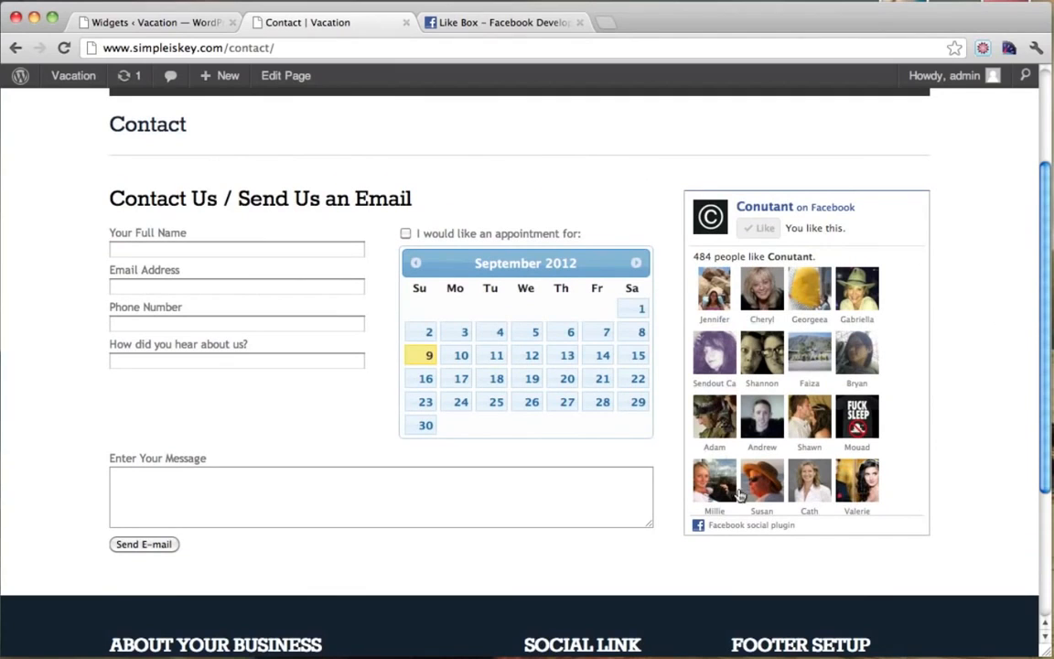
scroll(835, 384, "up", 4)
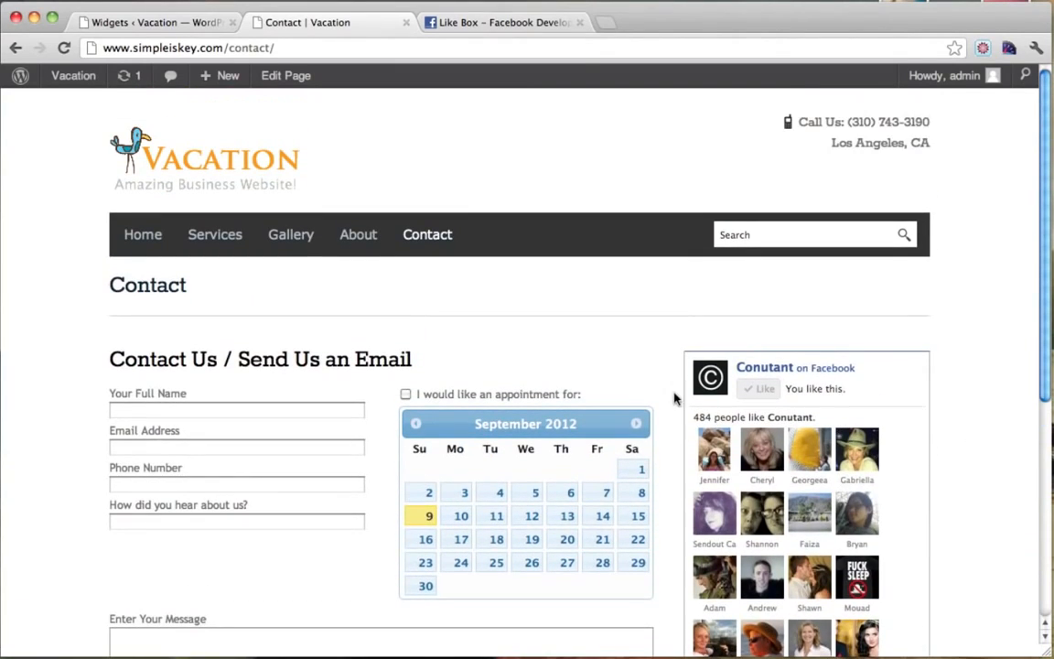
Step: Visit the site's About and Gallery pages to review their page-specific sidebars
left_click(358, 246)
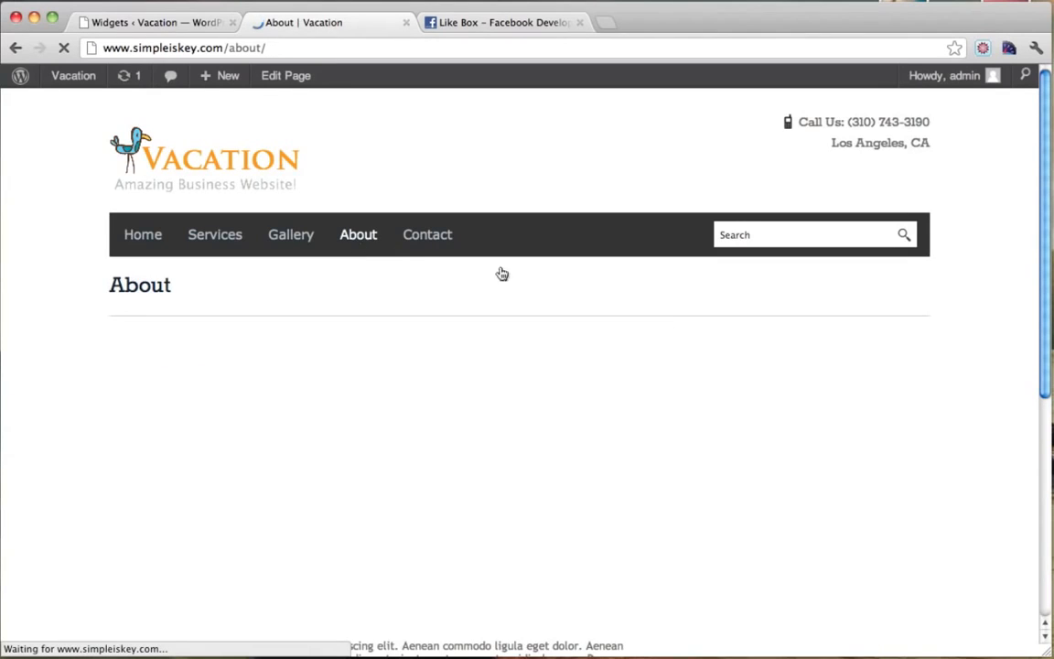
scroll(754, 318, "down", 3)
scroll(776, 360, "up", 3)
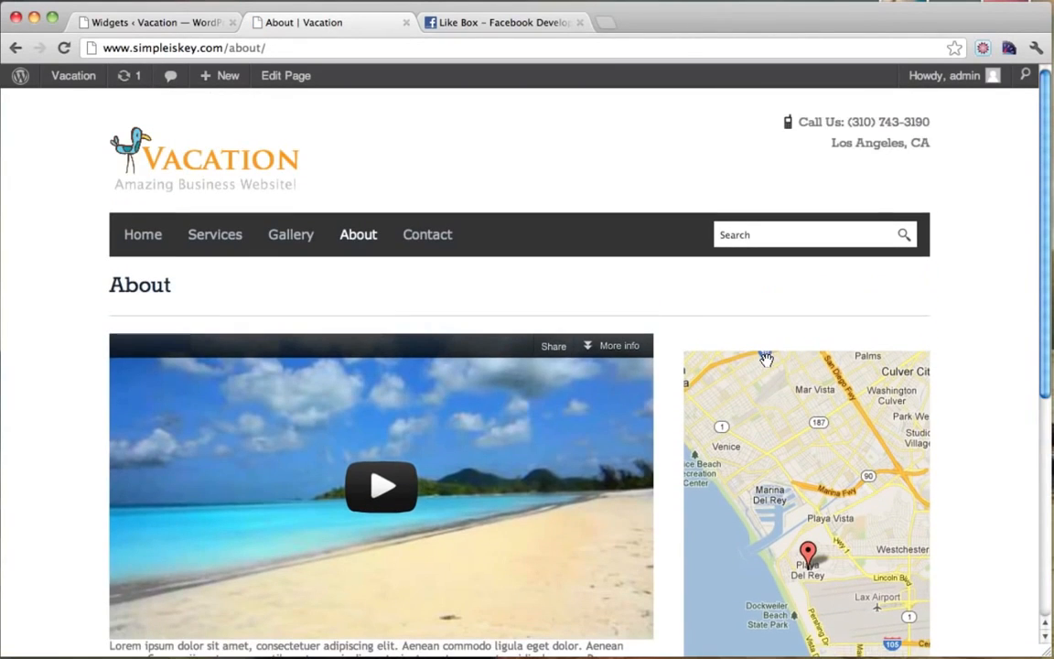
left_click(299, 244)
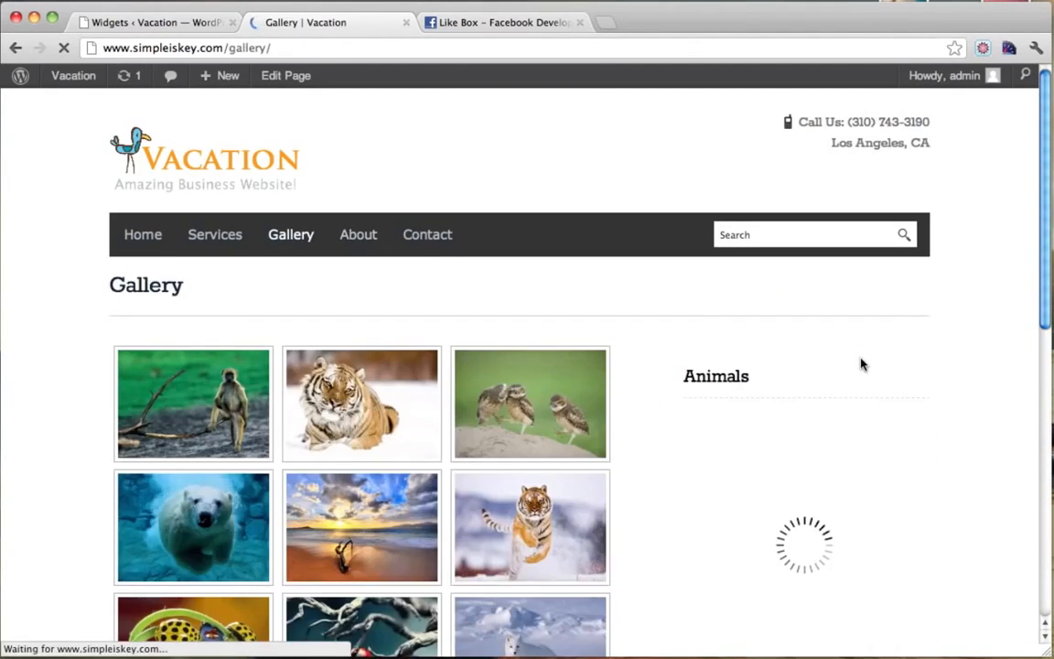
Step: Review the sidebars of the live Gallery and Services pages and return to the site's home page
scroll(862, 363, "down", 1)
scroll(922, 392, "down", 5)
scroll(923, 392, "up", 5)
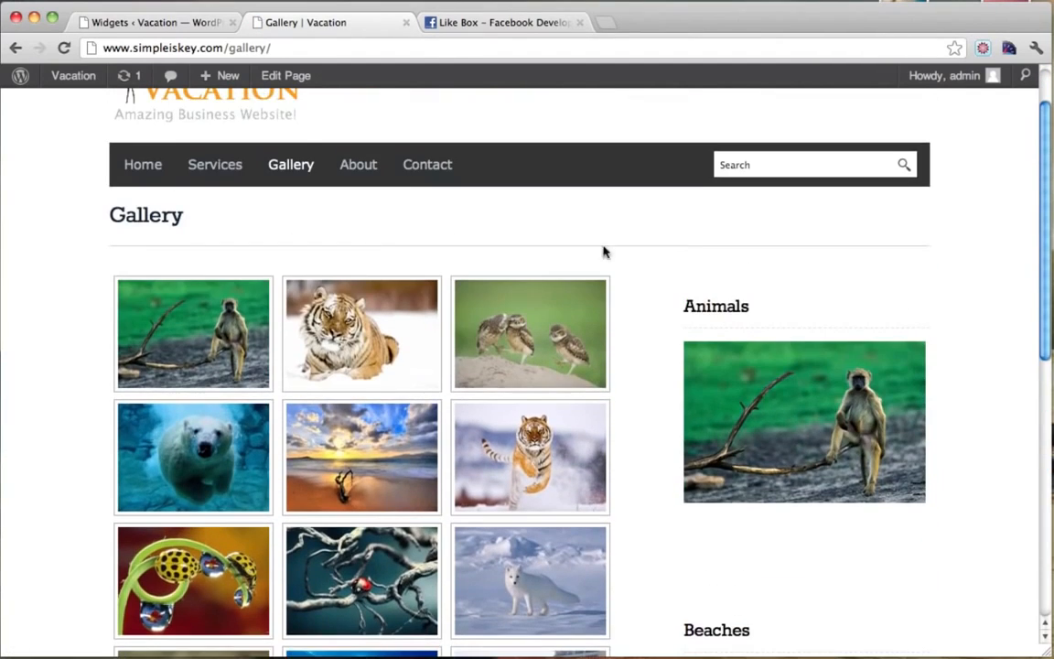
left_click(228, 162)
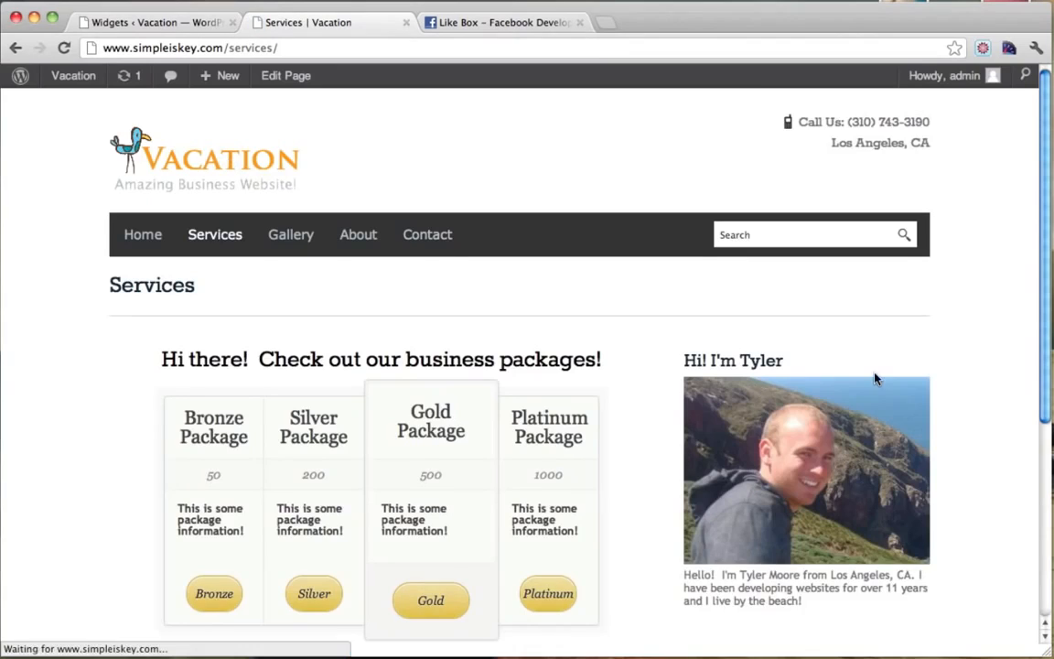
scroll(875, 376, "down", 2)
scroll(698, 381, "up", 2)
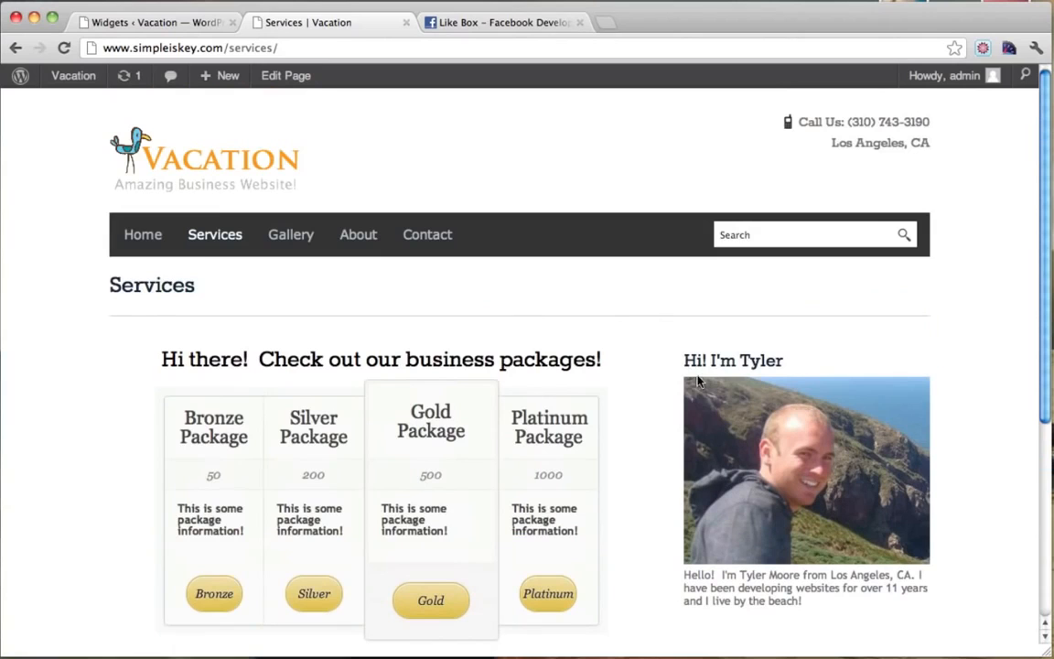
left_click(140, 240)
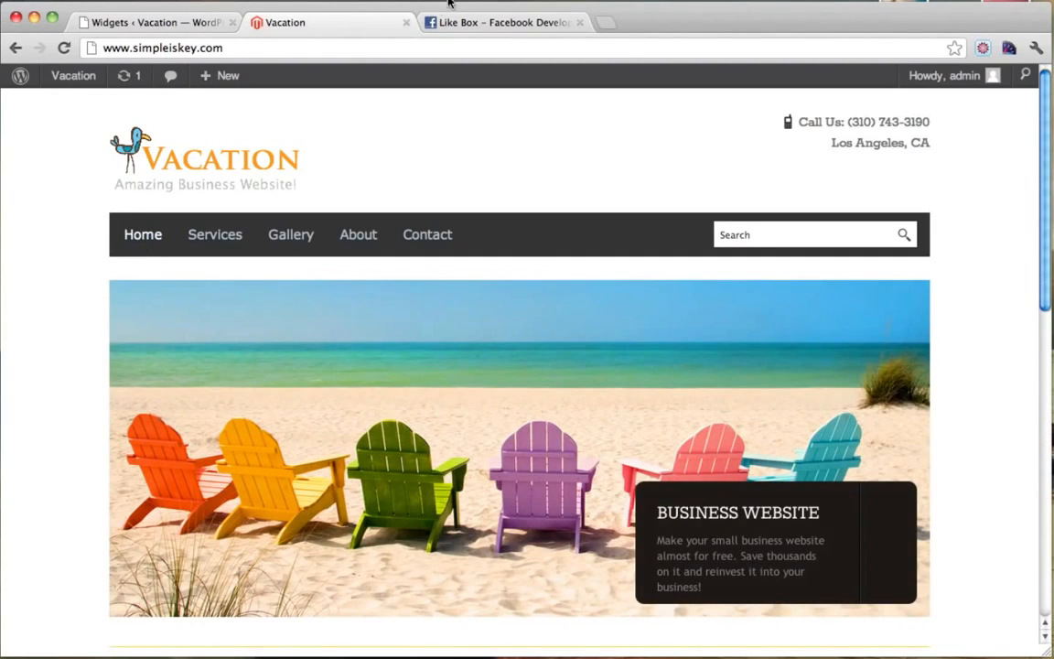
Step: Close the Facebook Like Box and Widgets browser tabs, keeping only the live site open
left_click(486, 22)
left_click(580, 23)
left_click(198, 23)
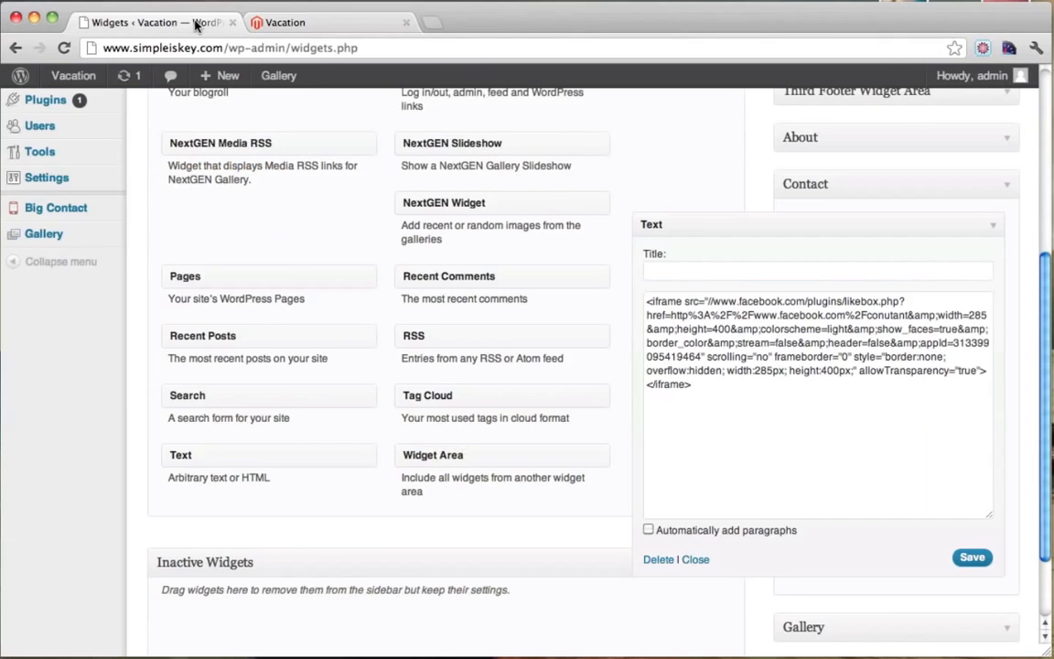
left_click(233, 23)
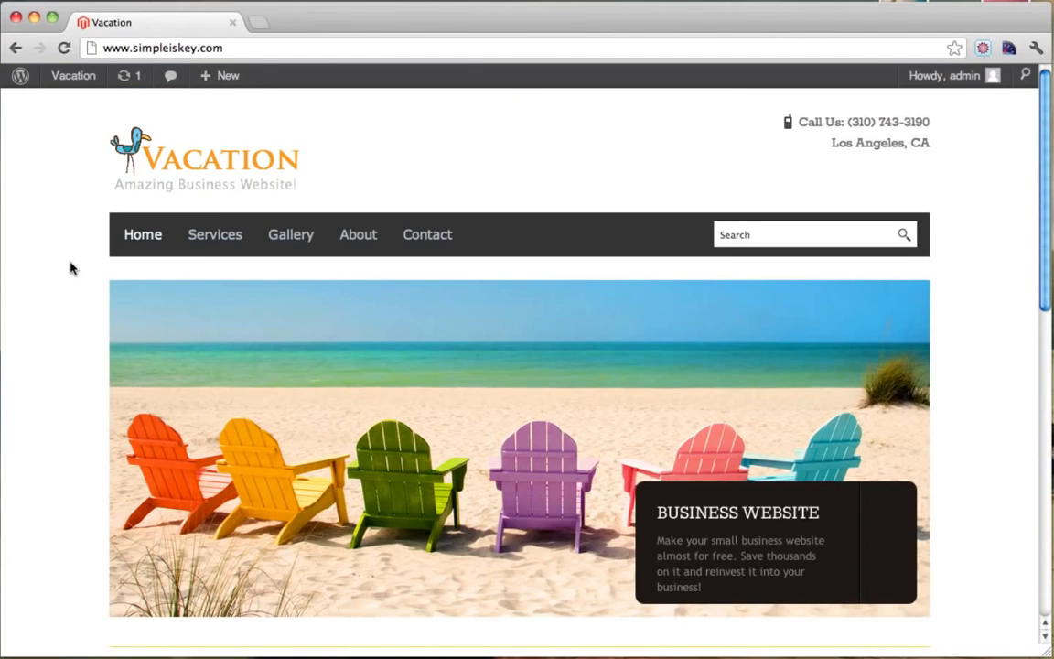
Step: Examine the home page's footer, including the About Your Business text, social links and footer setup column
scroll(37, 240, "down", 10)
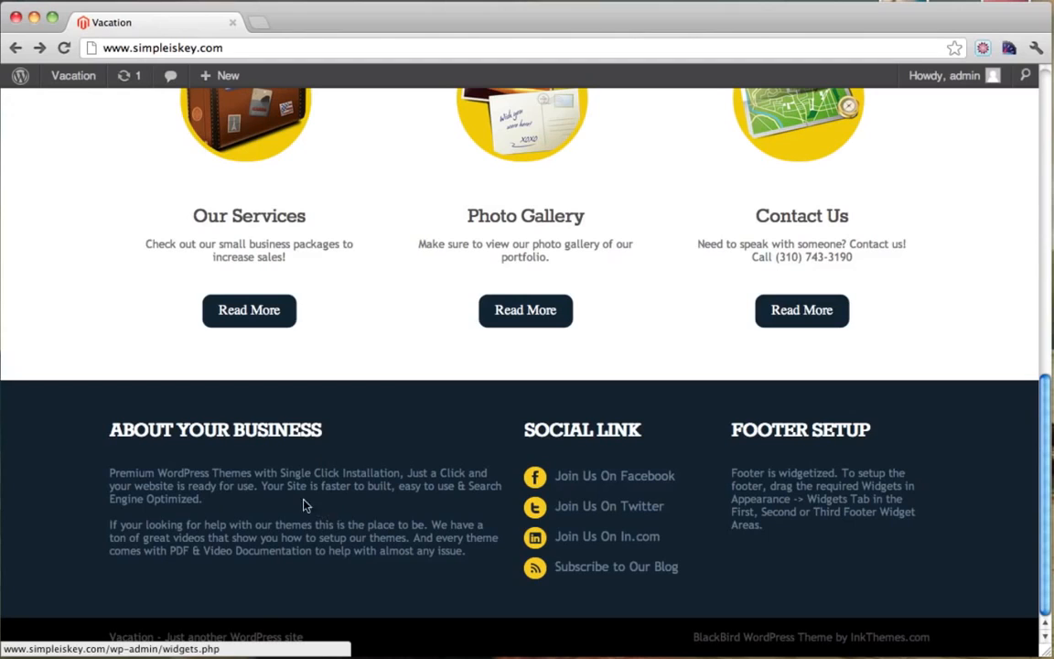
left_click_drag(201, 478, 388, 552)
left_click(388, 552)
scroll(485, 474, "up", 15)
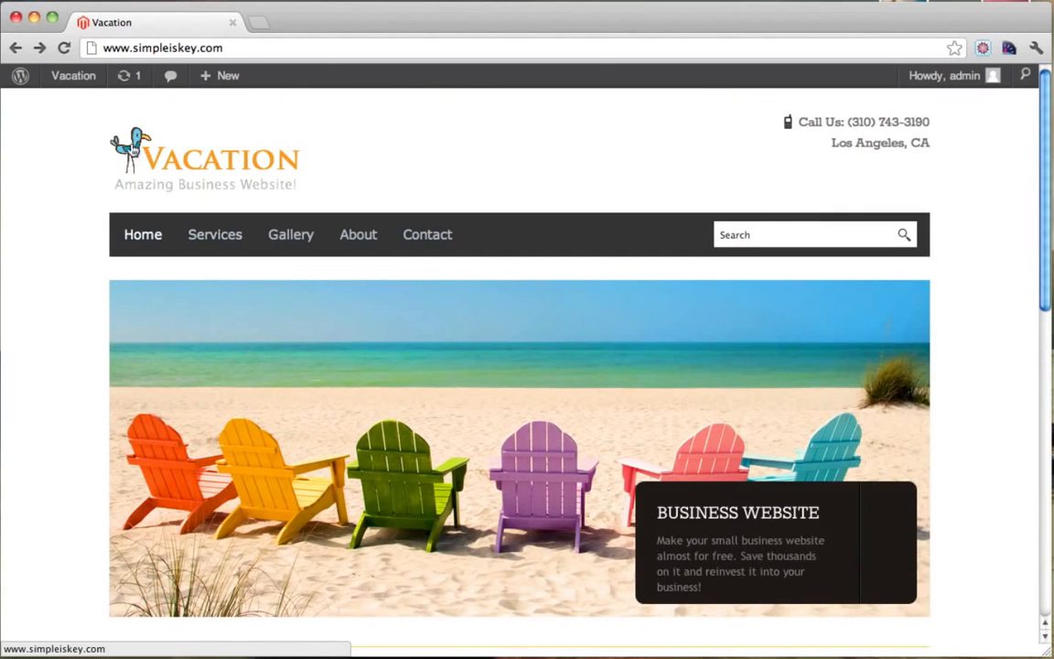
Step: Go to the site's WordPress dashboard and open the Widgets page
mouse_move(66, 70)
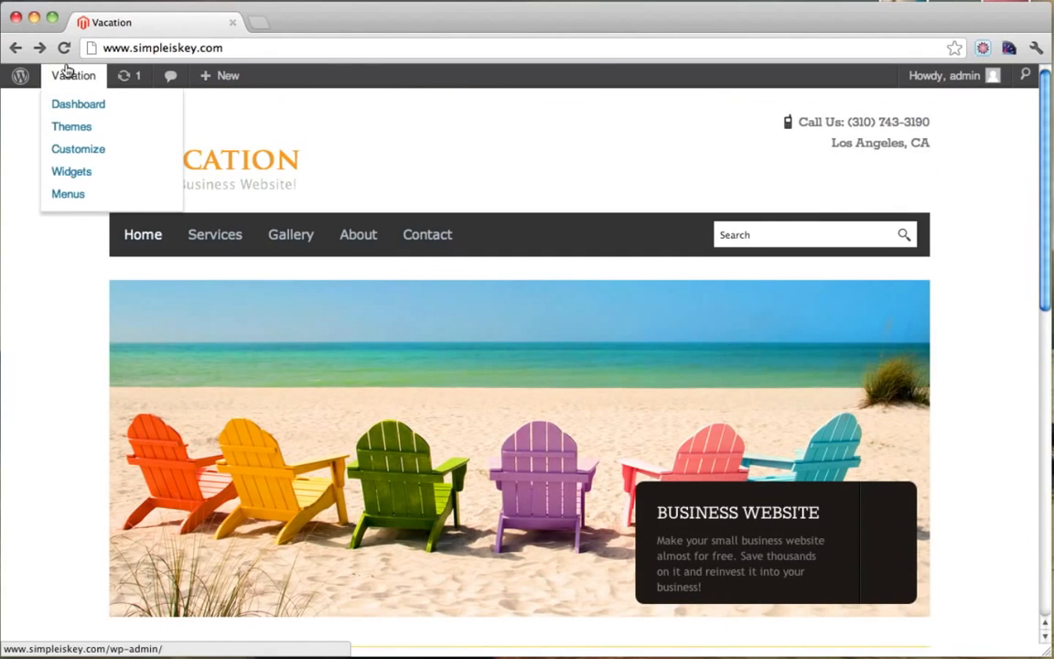
left_click(87, 106)
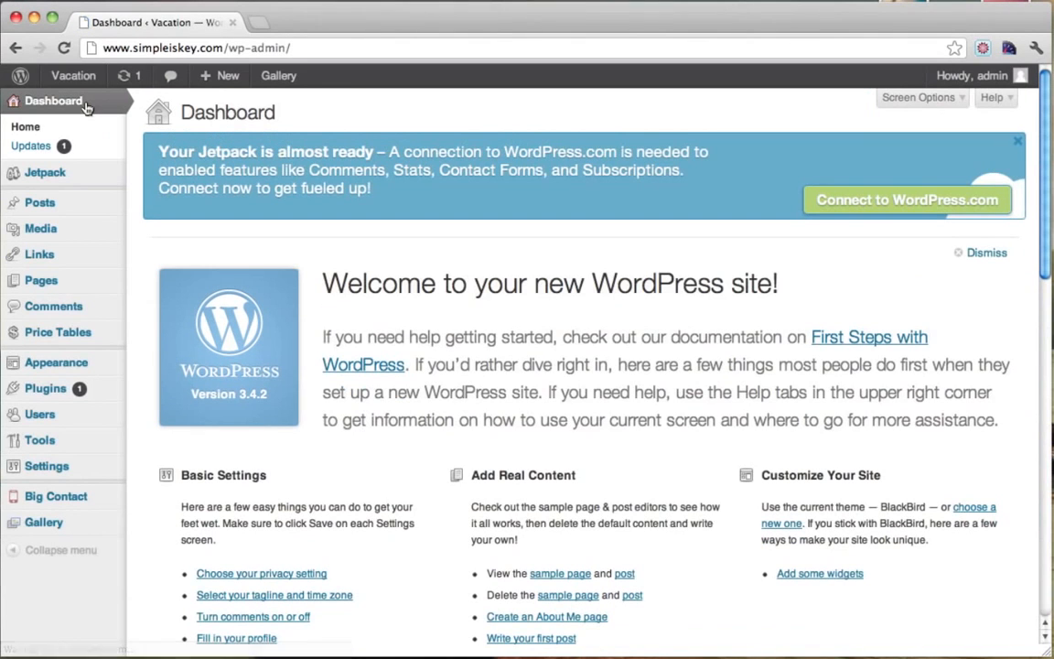
mouse_move(73, 371)
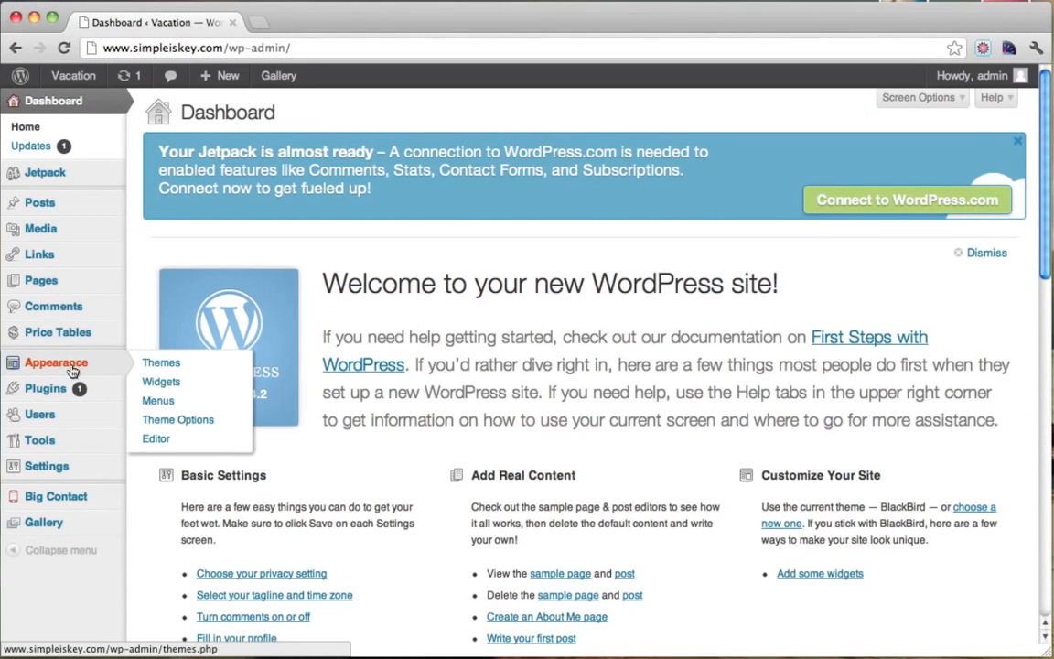
left_click(181, 388)
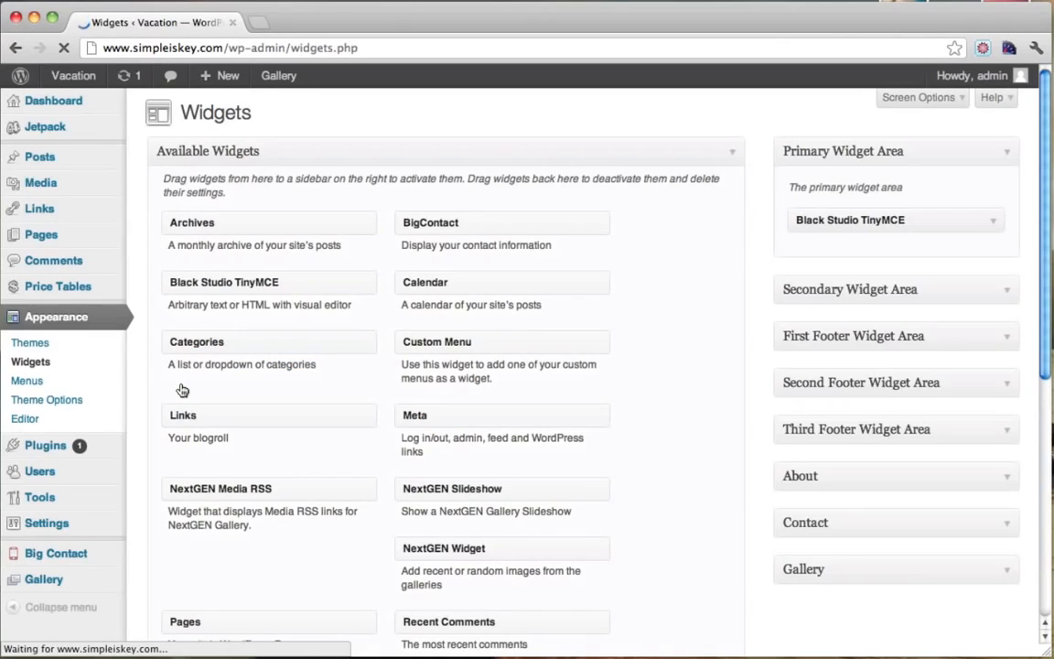
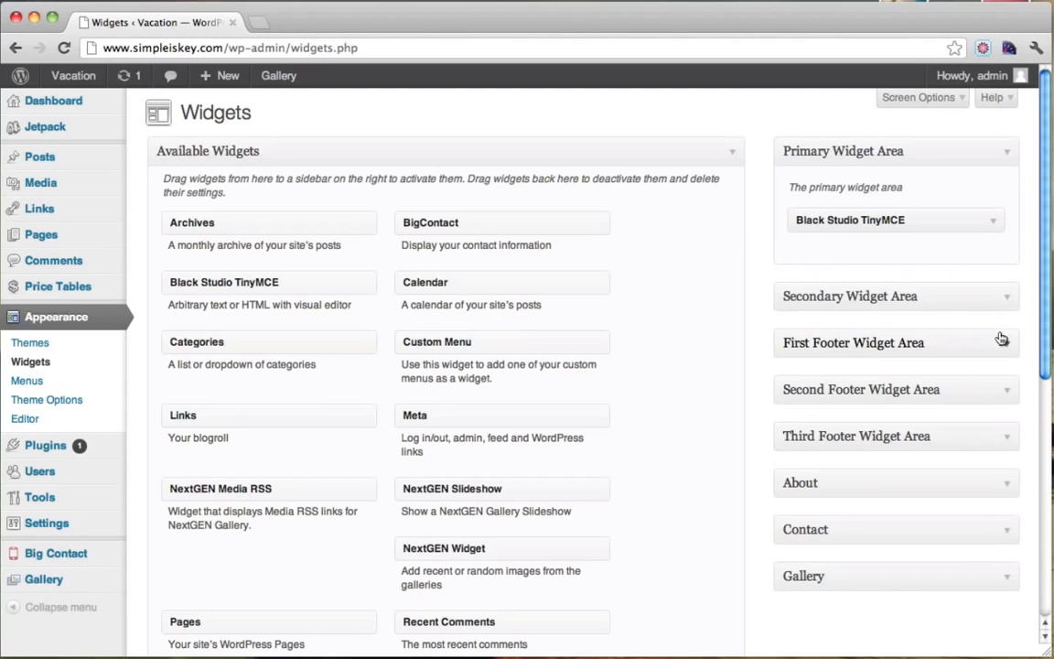
left_click(259, 31)
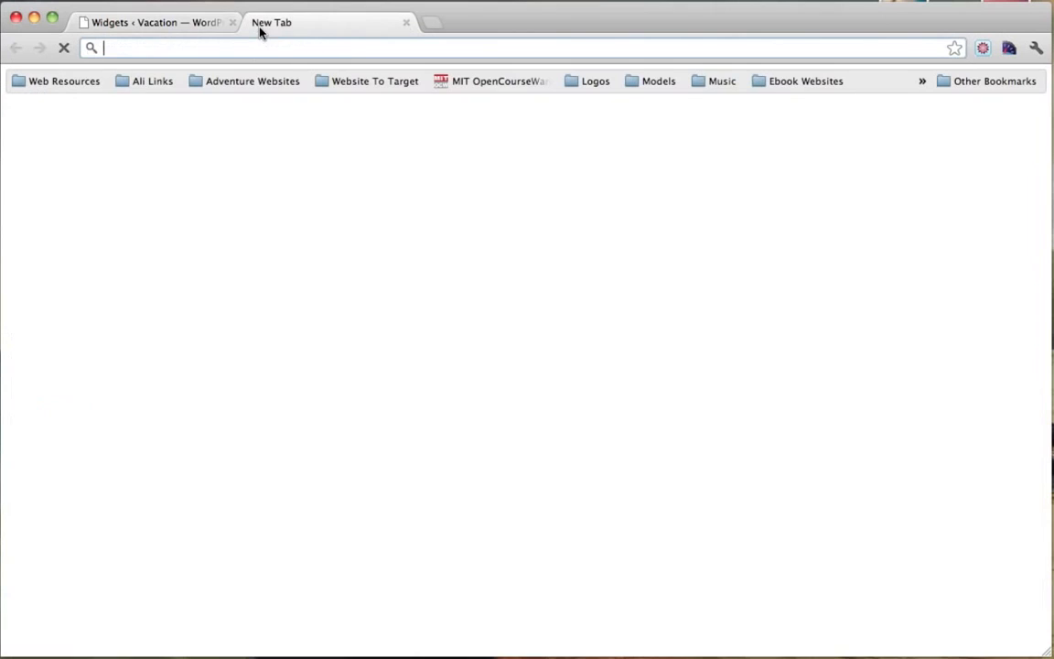
type("www.sim")
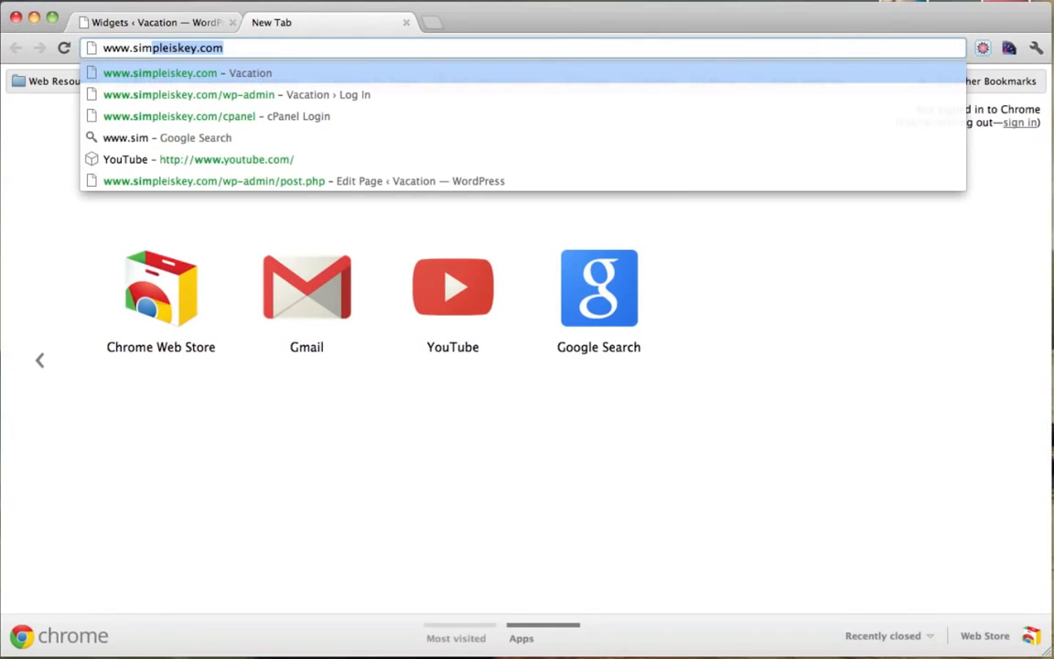
key("Return")
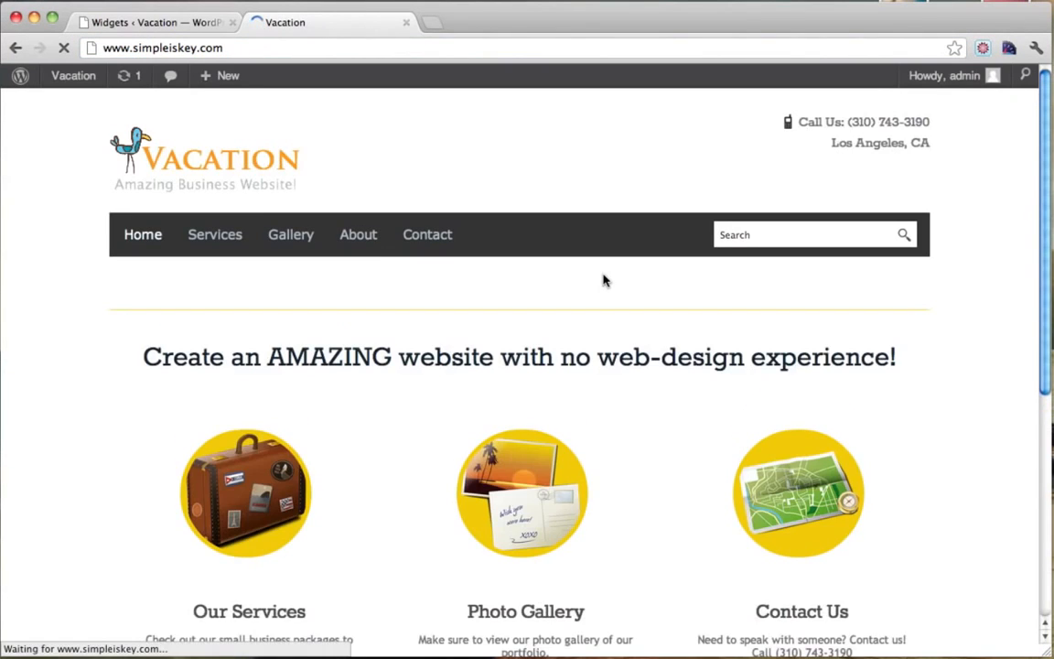
scroll(602, 280, "down", 5)
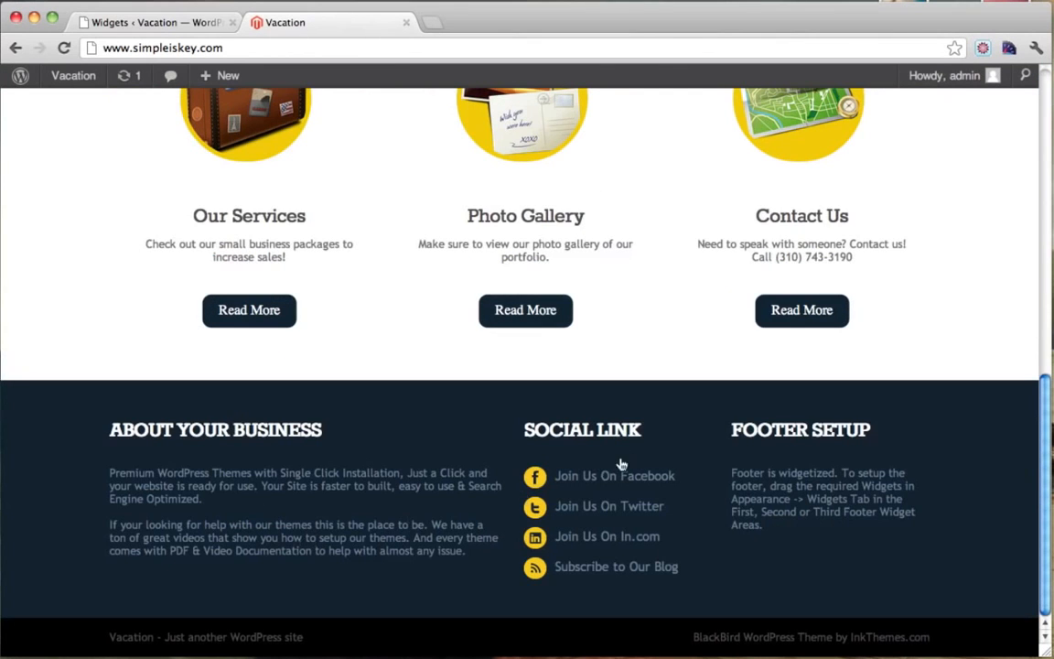
left_click(225, 27)
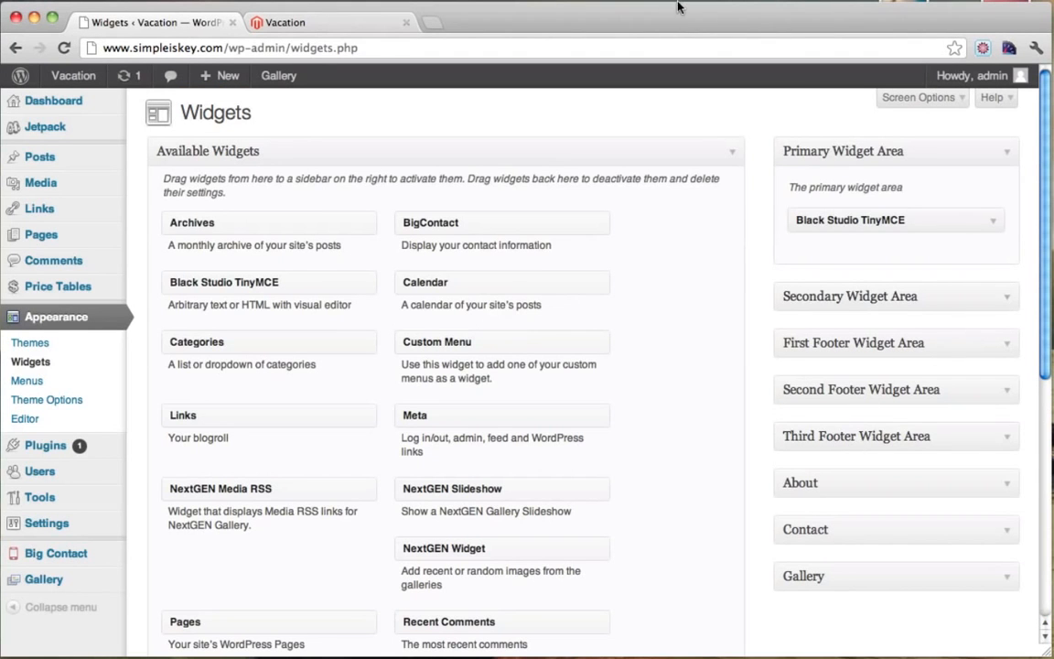
Step: Search the web for "dummy text", open the Blind Text Generator site, and copy its Lorem ipsum text to the clipboard
left_click(438, 24)
type("dummy")
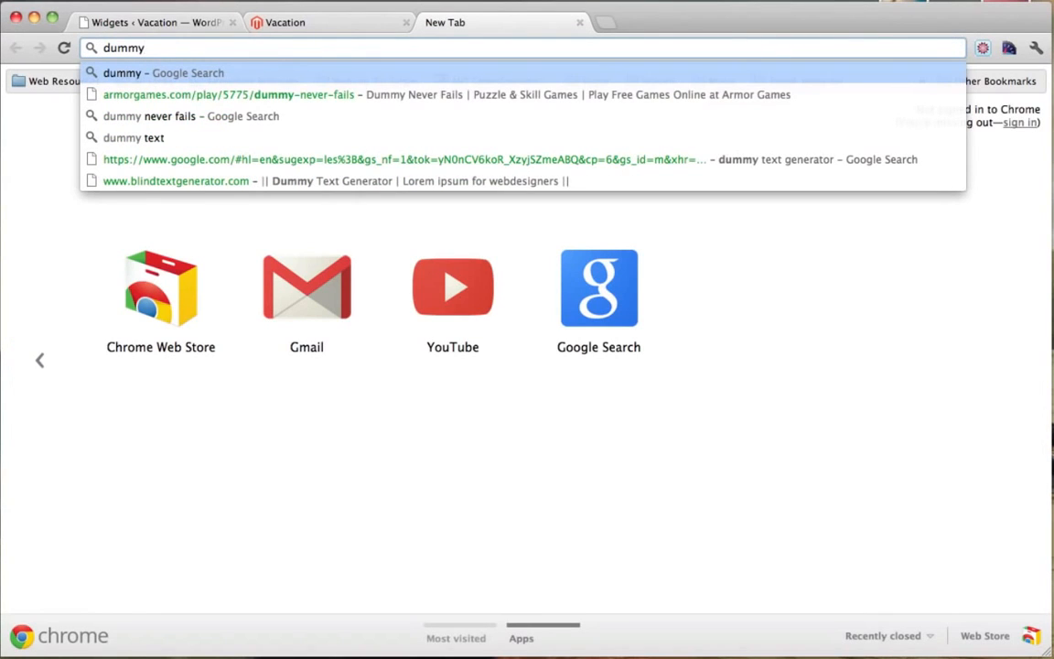
type(" text")
key("Return")
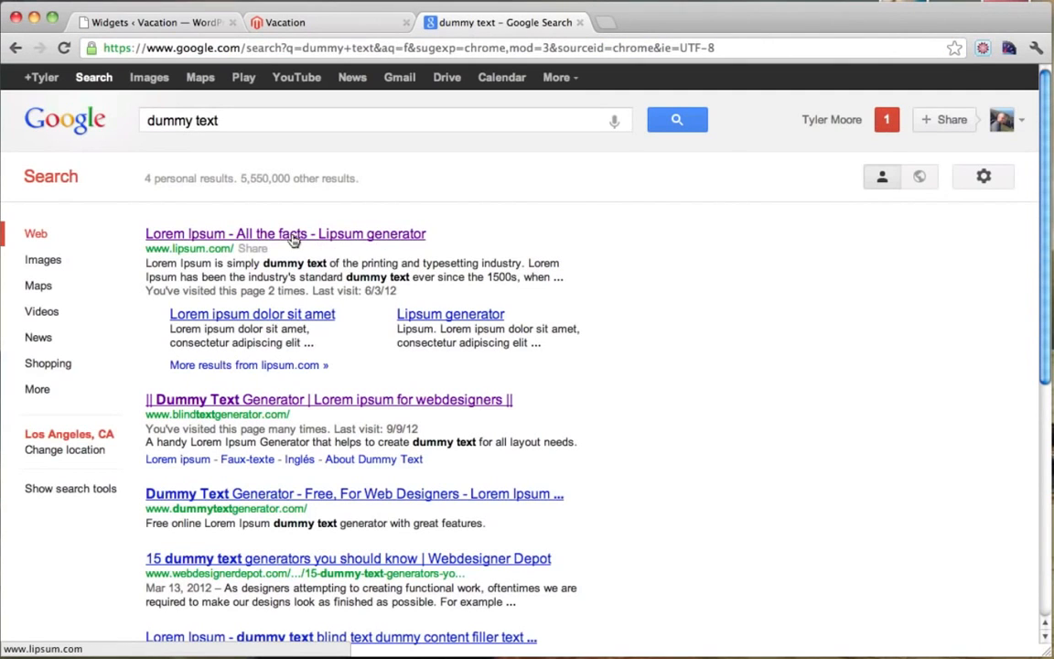
left_click(289, 400)
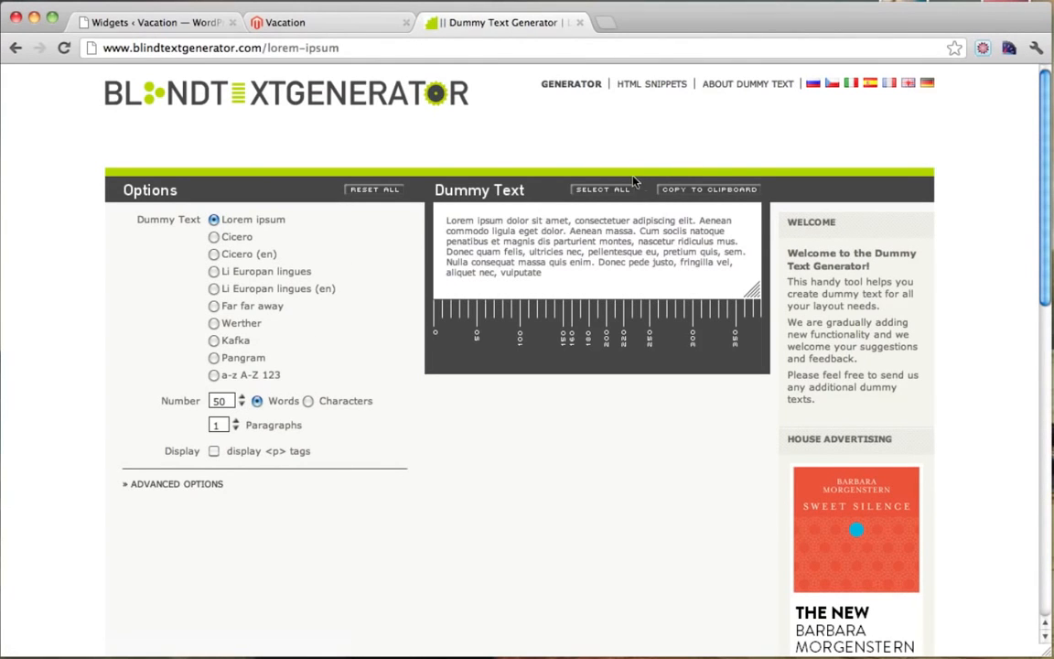
left_click(688, 195)
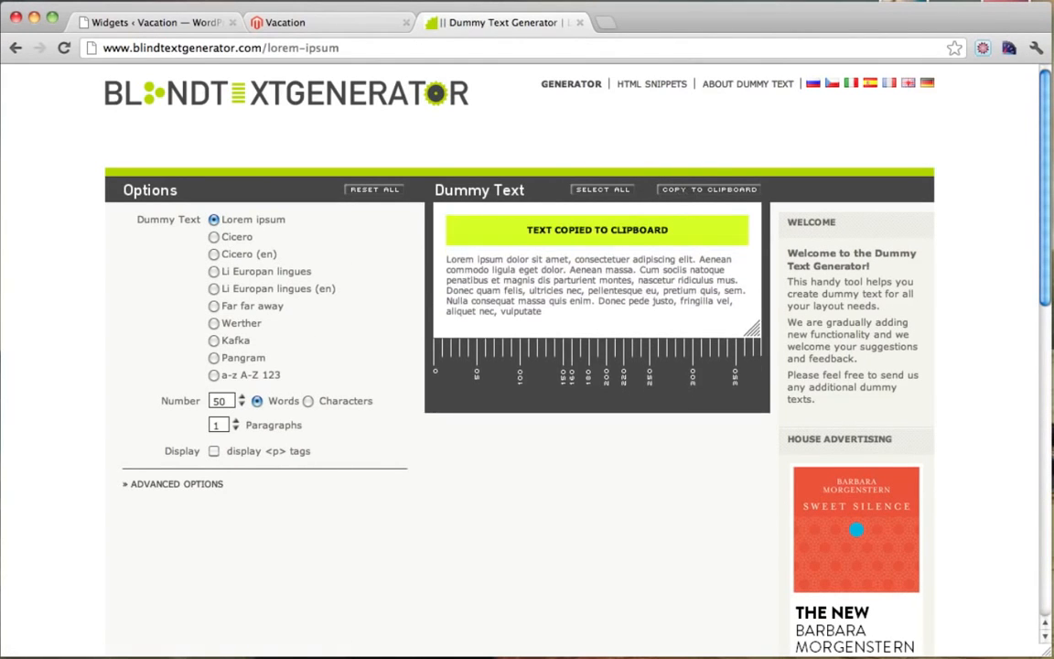
Step: Add a Text widget to the First Footer Widget Area in the site's widget settings
left_click(169, 22)
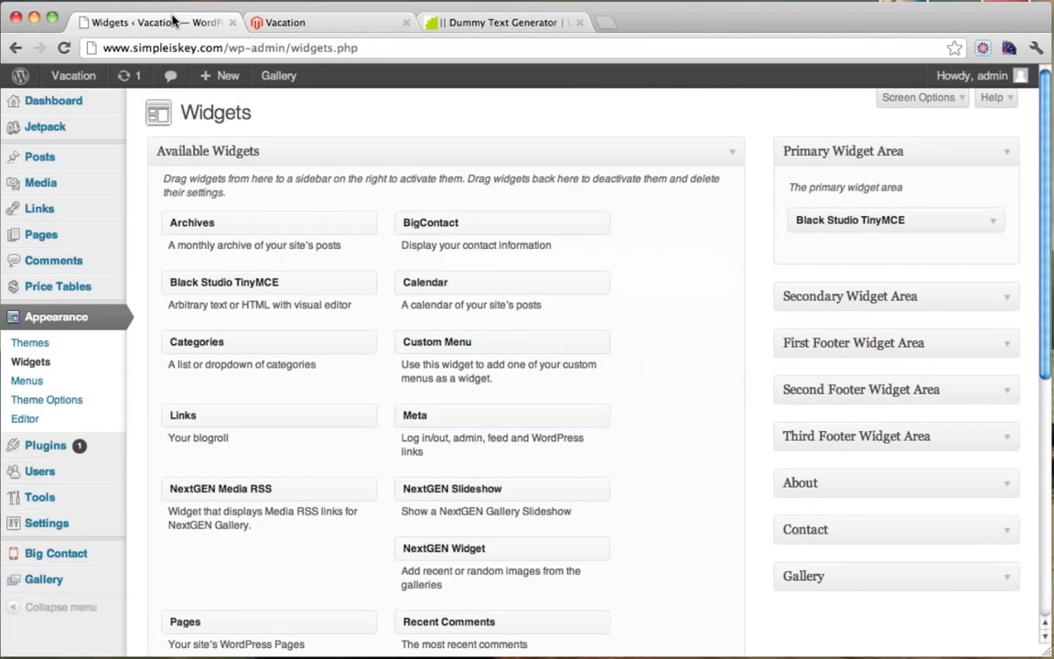
left_click(975, 348)
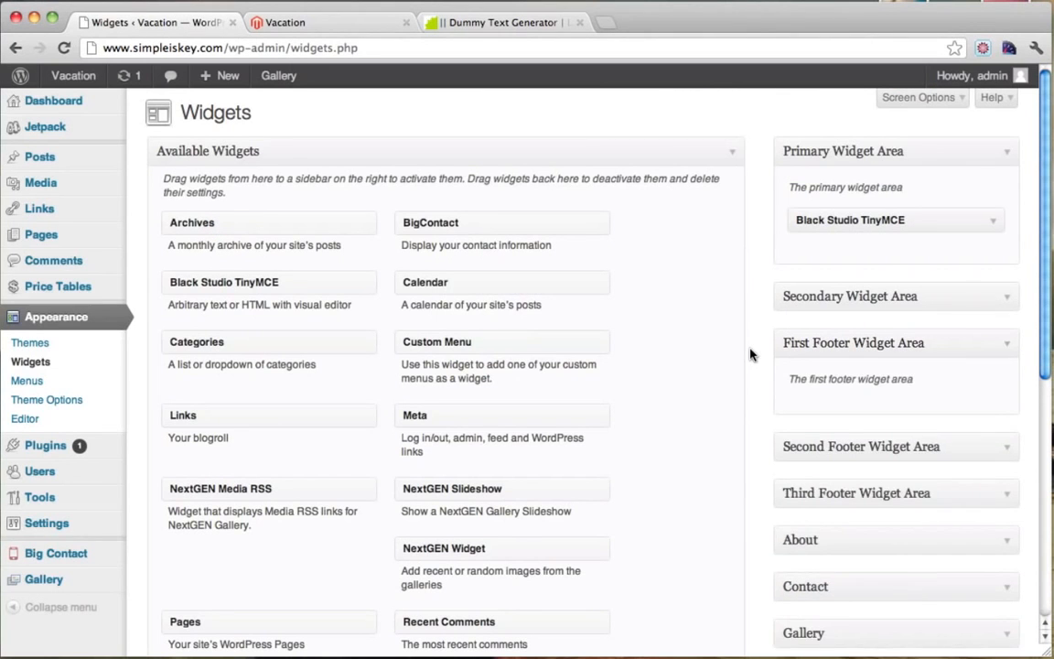
scroll(753, 354, "down", 5)
scroll(752, 354, "up", 2)
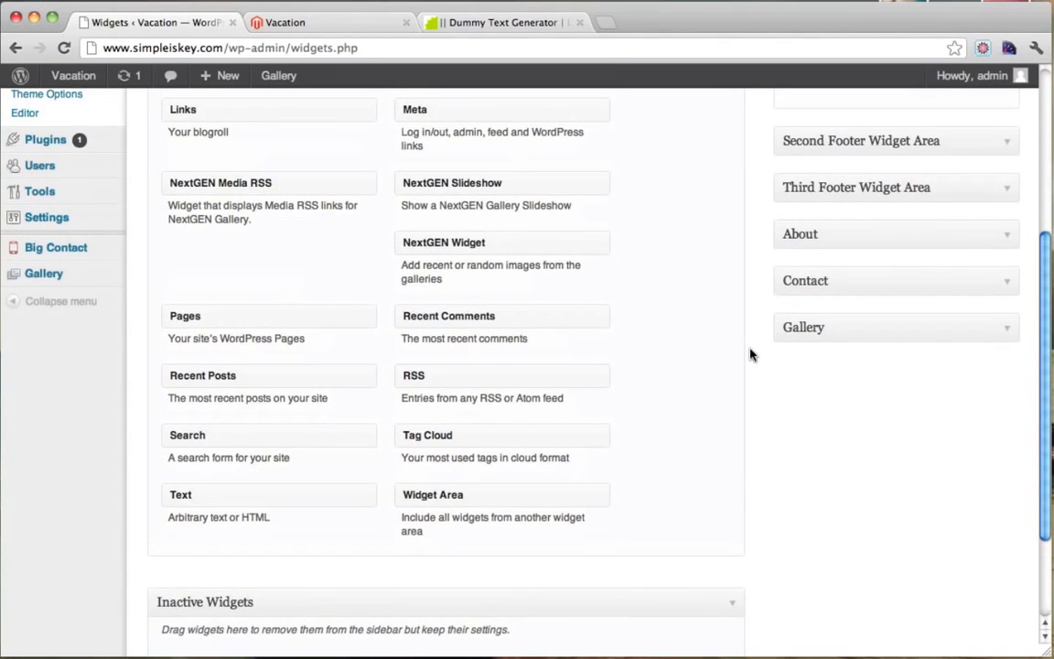
left_click_drag(259, 499, 740, 243)
Step: Paste the copied Lorem ipsum text into the new Text widget, title it "About Our Business", and save it
left_click(706, 332)
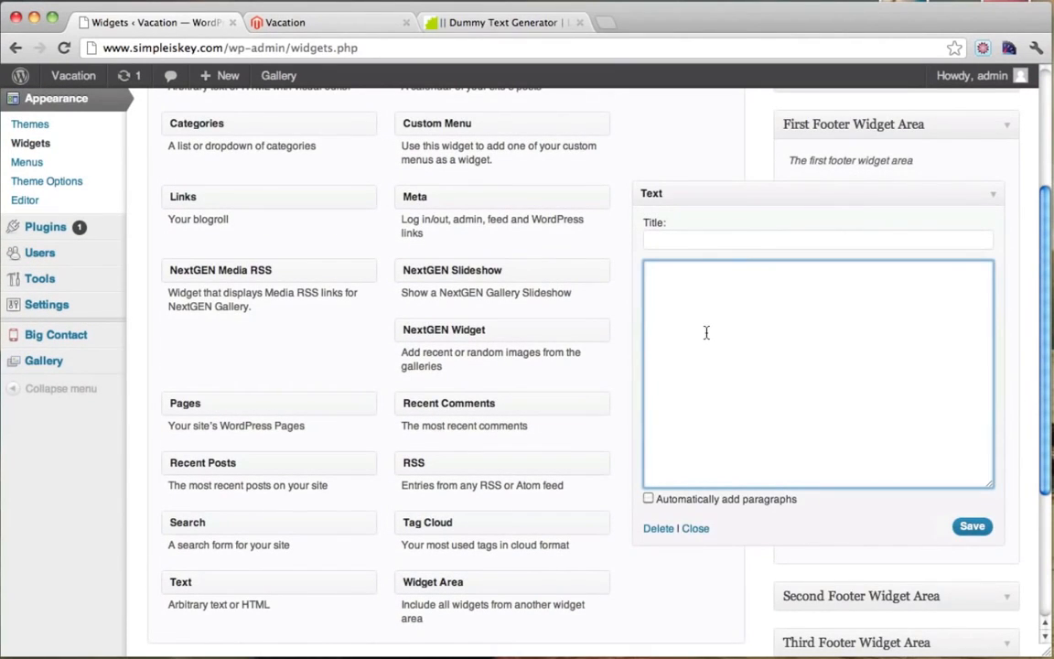
key("super+v")
left_click(690, 244)
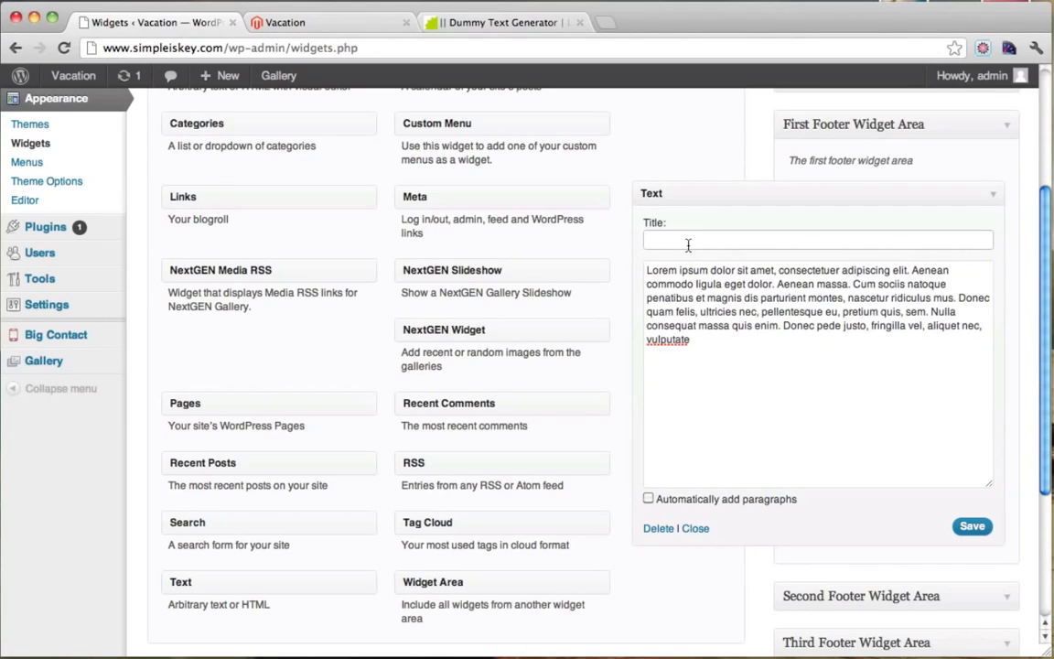
left_click(972, 526)
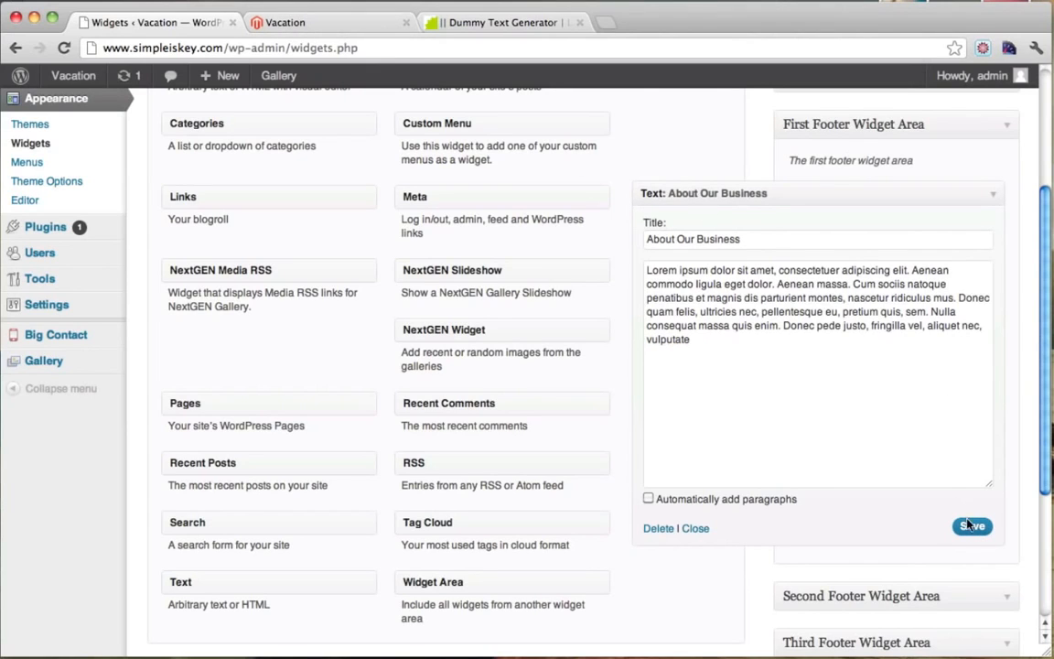
Step: Reload the live home page and check the first footer column's heading and text
left_click(293, 26)
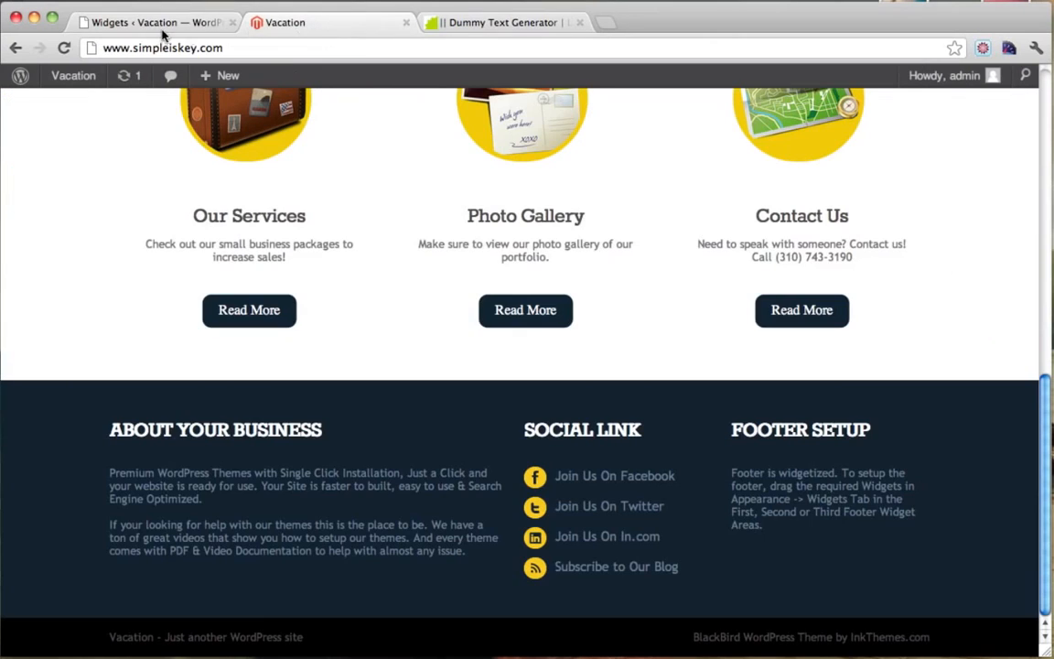
left_click(62, 47)
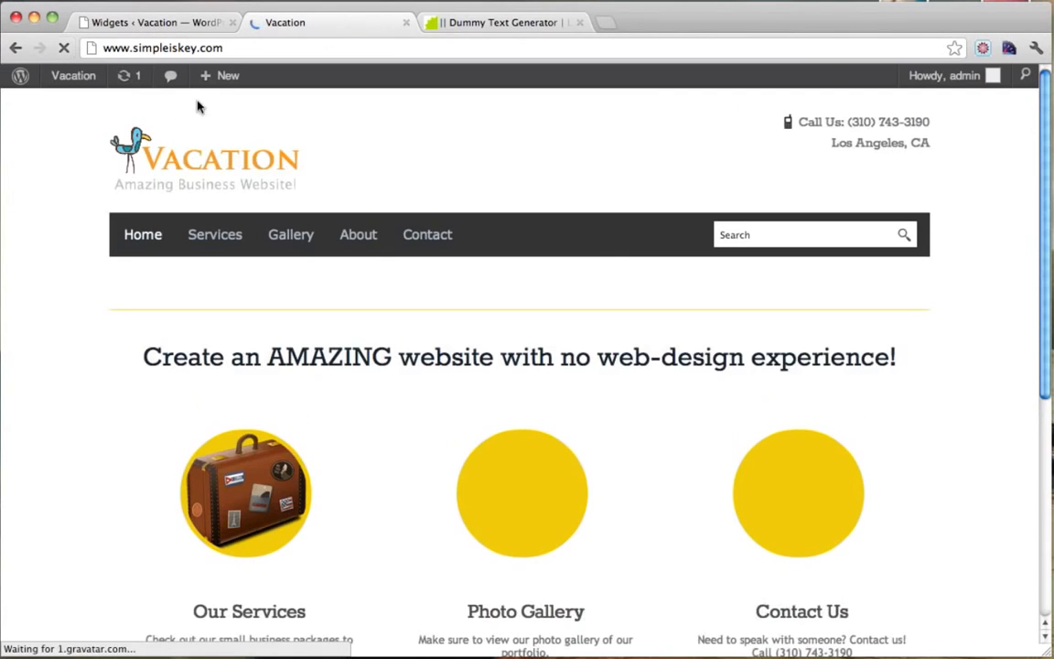
scroll(614, 255, "down", 10)
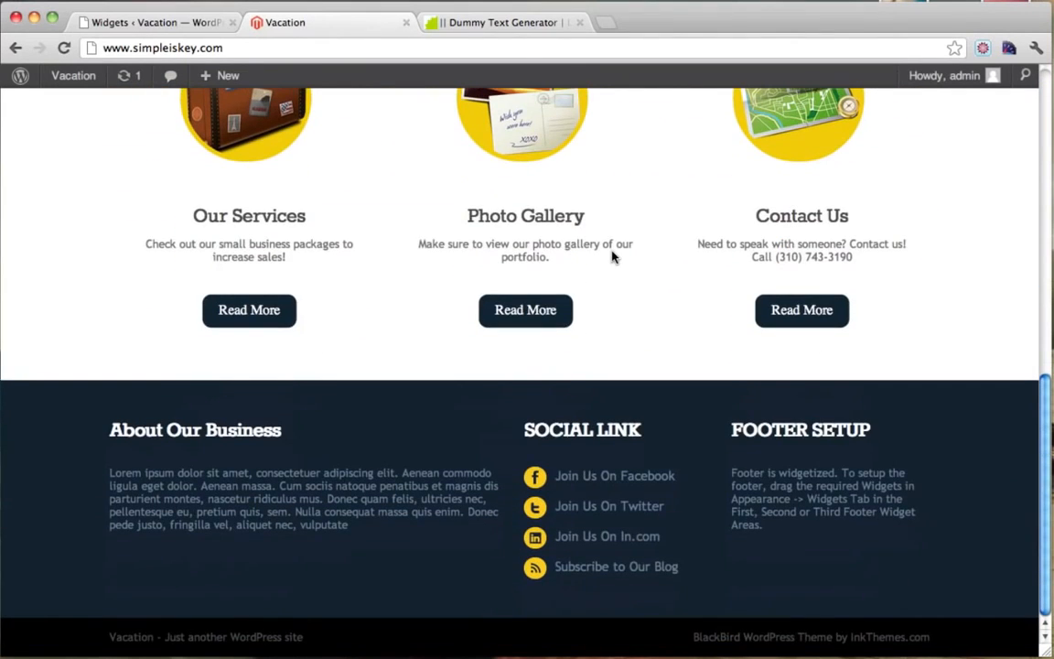
left_click_drag(248, 472, 320, 513)
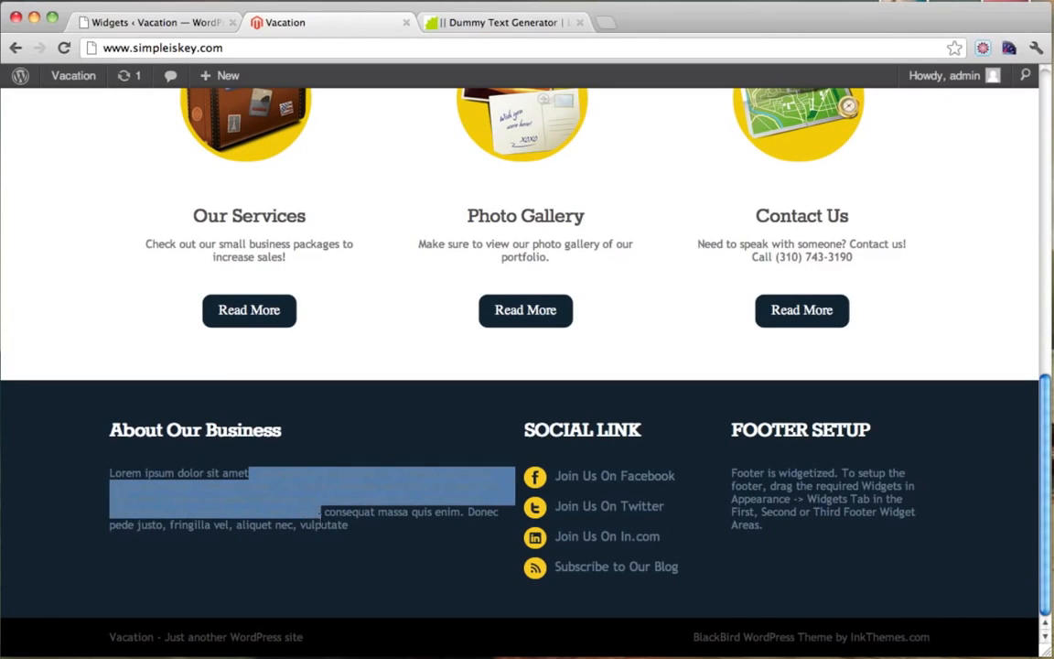
left_click(350, 525)
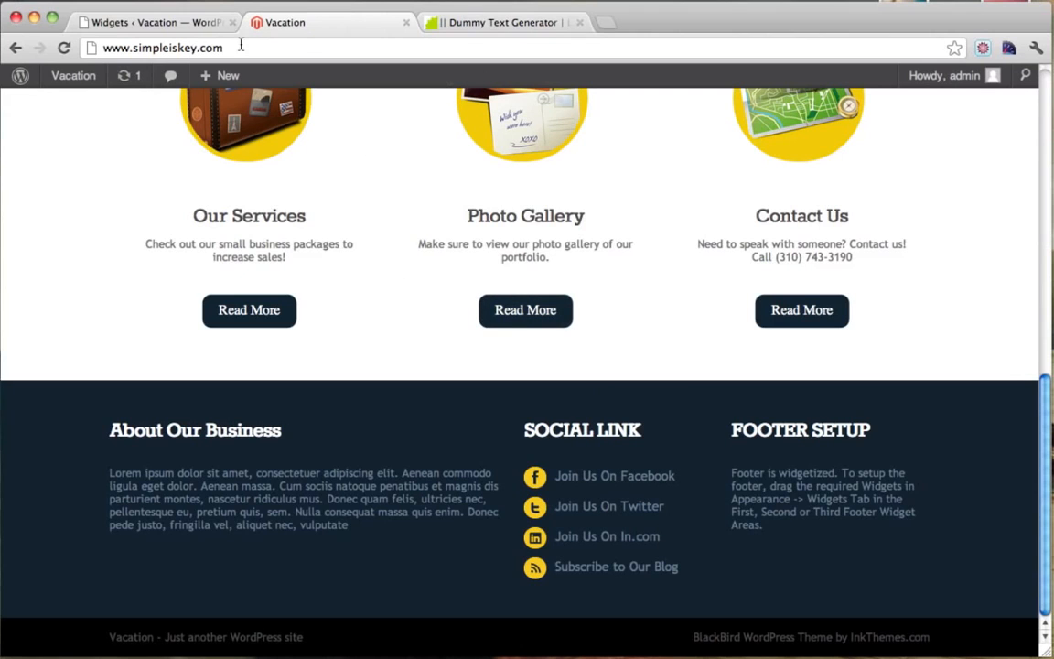
Step: Return to the widget settings, collapse the About Our Business text widget, and expand the Second Footer Widget Area
left_click(174, 23)
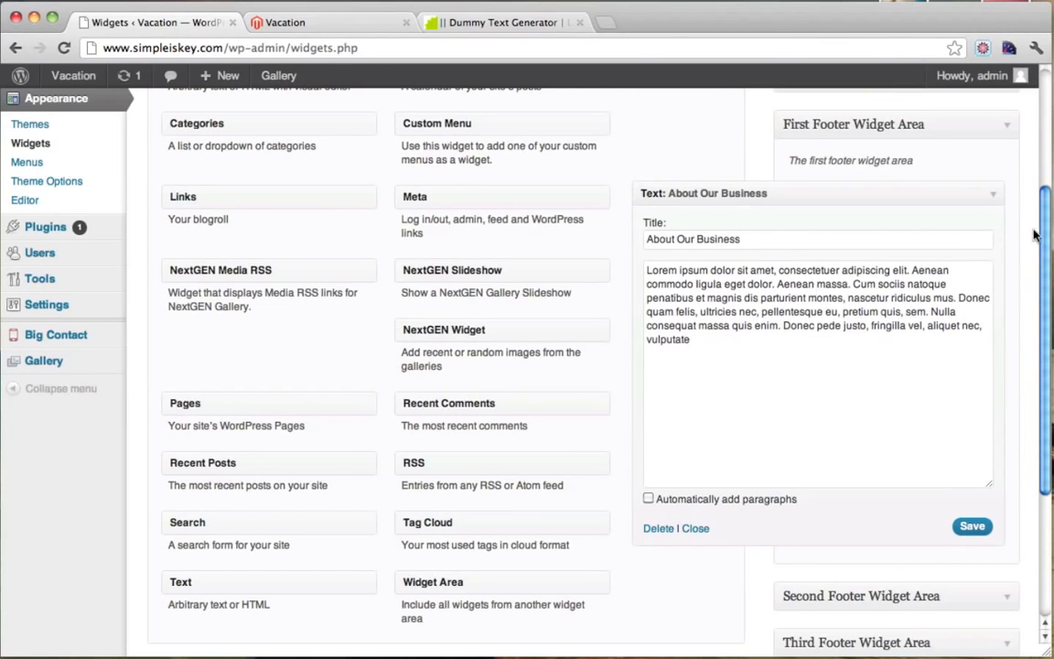
left_click(993, 195)
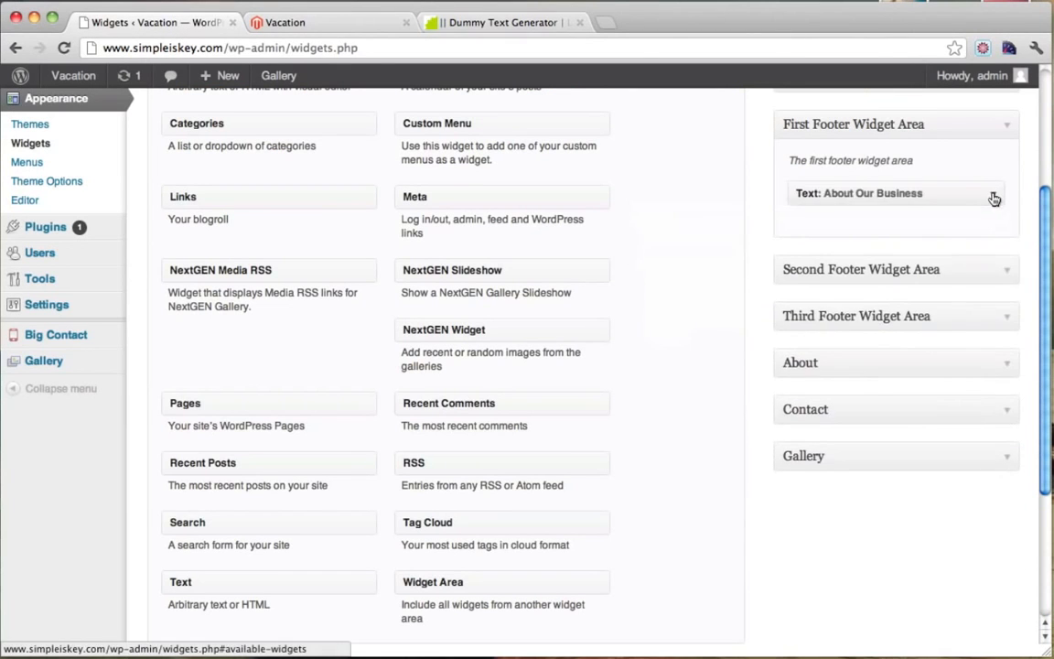
left_click(1004, 272)
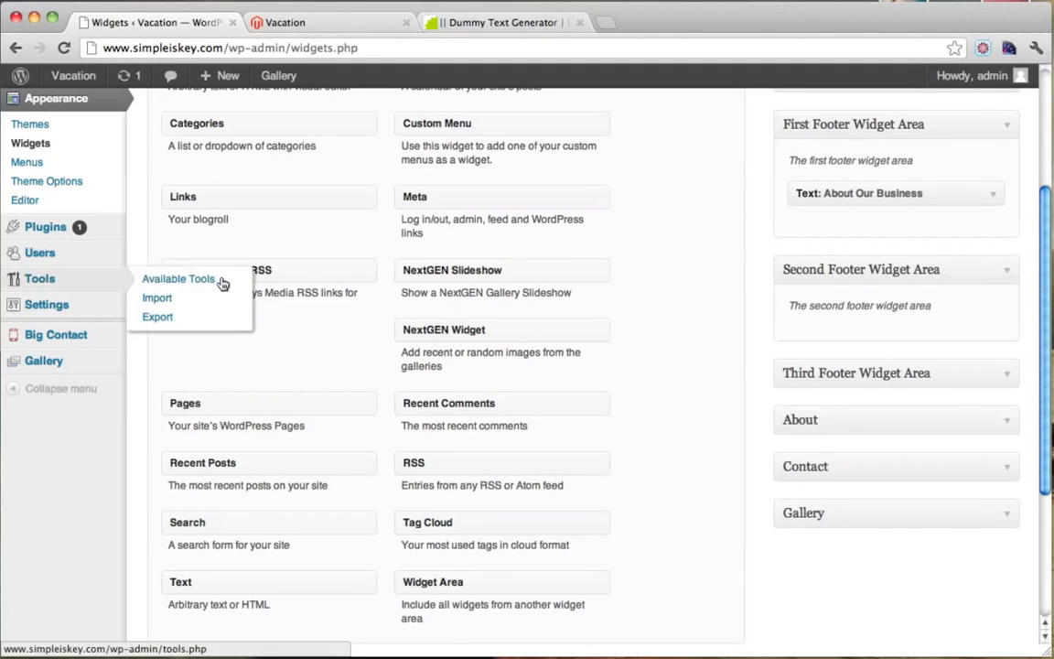
Step: Search the installable WordPress plugins for "tipsy"
mouse_move(50, 232)
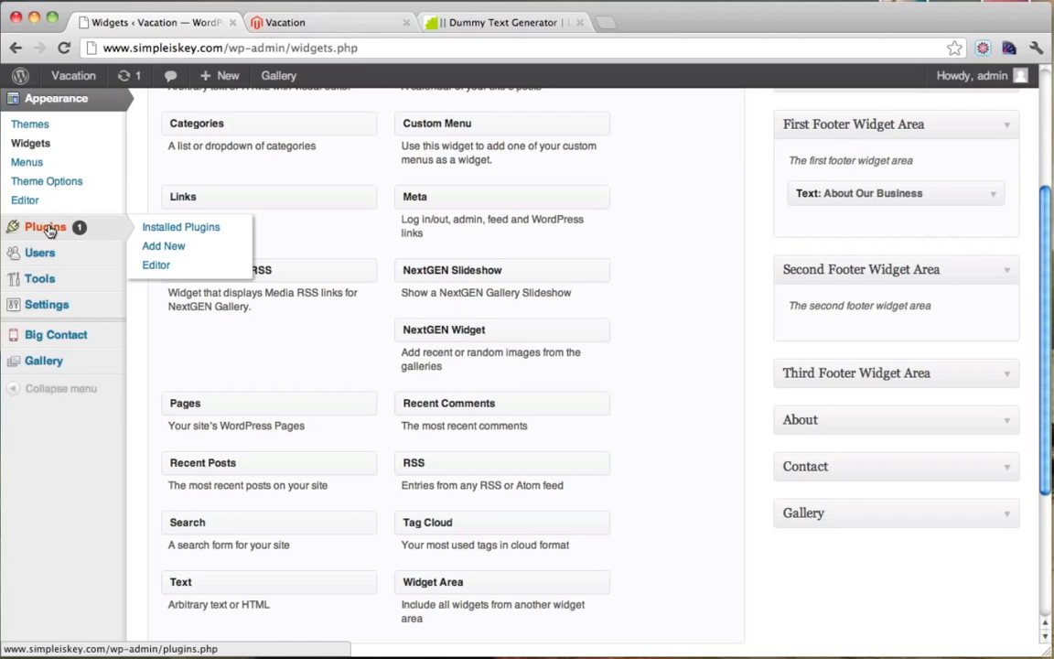
left_click(170, 254)
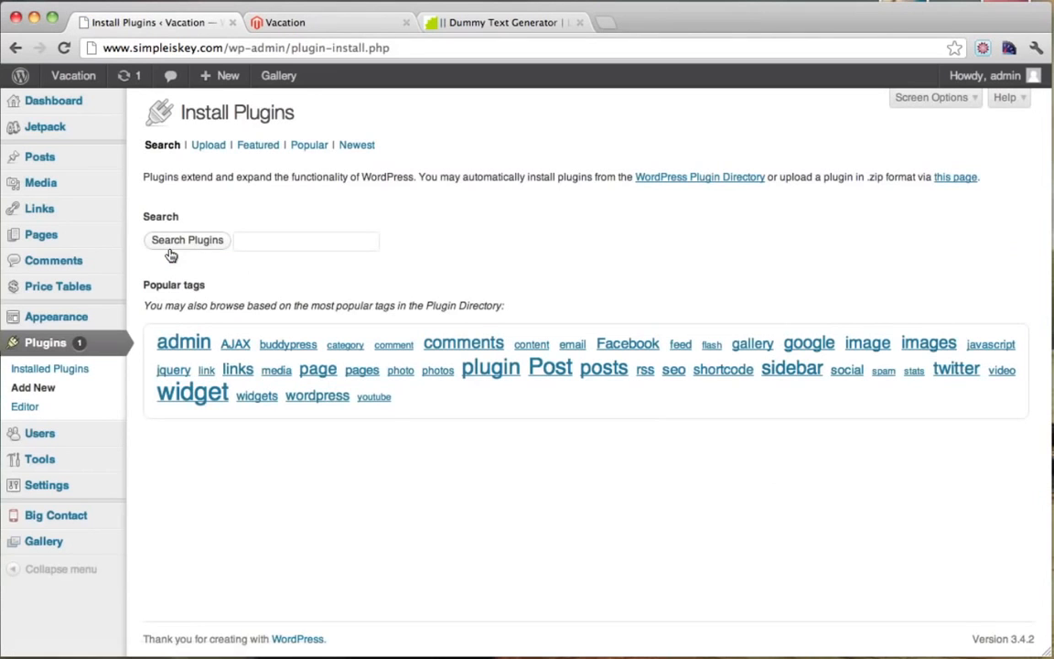
left_click(274, 244)
type("tipsy")
key("Return")
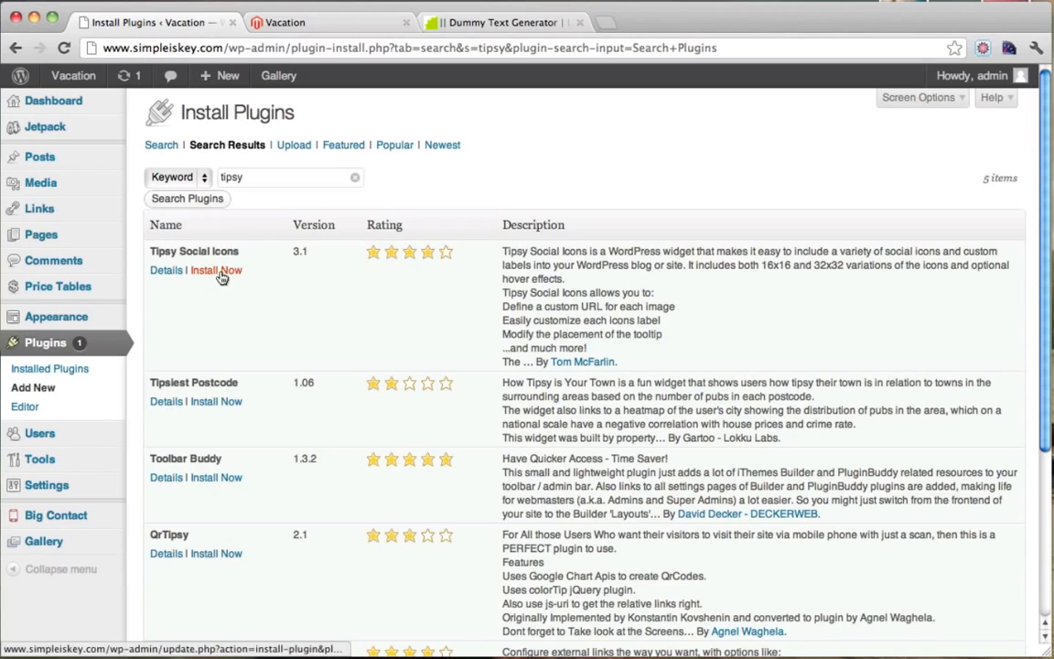
Step: Install and activate the Tipsy Social Icons plugin
left_click(221, 271)
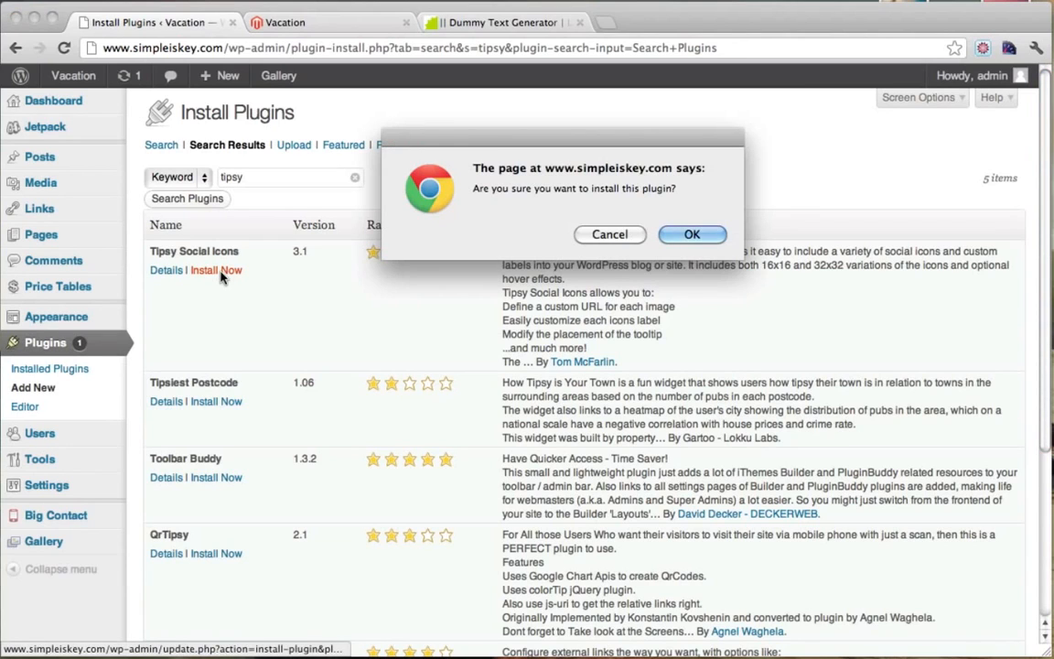
left_click(696, 234)
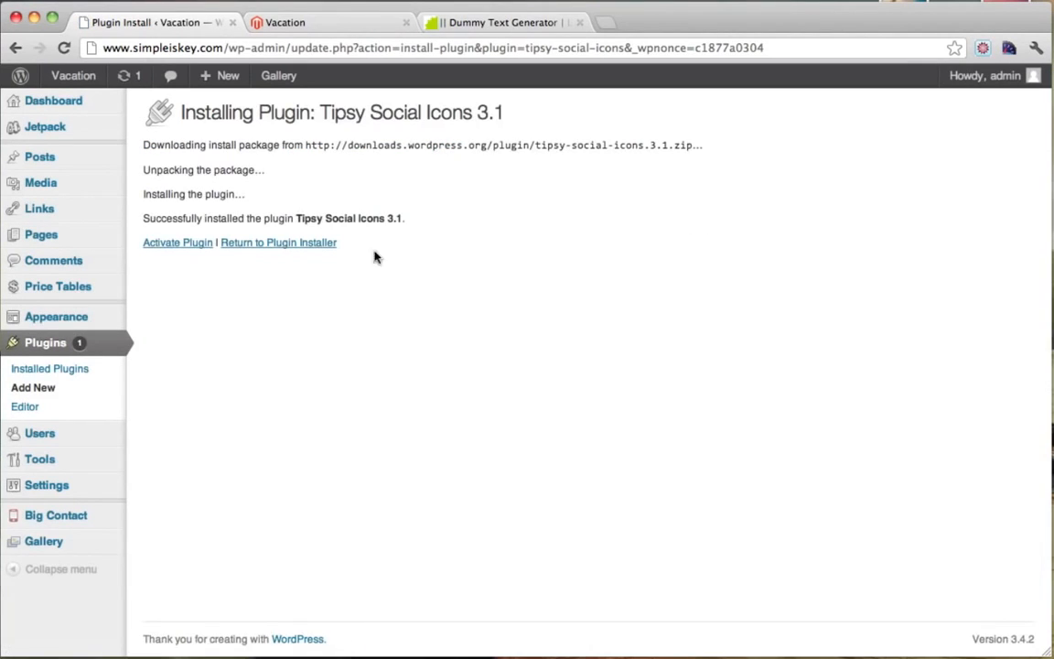
left_click(178, 245)
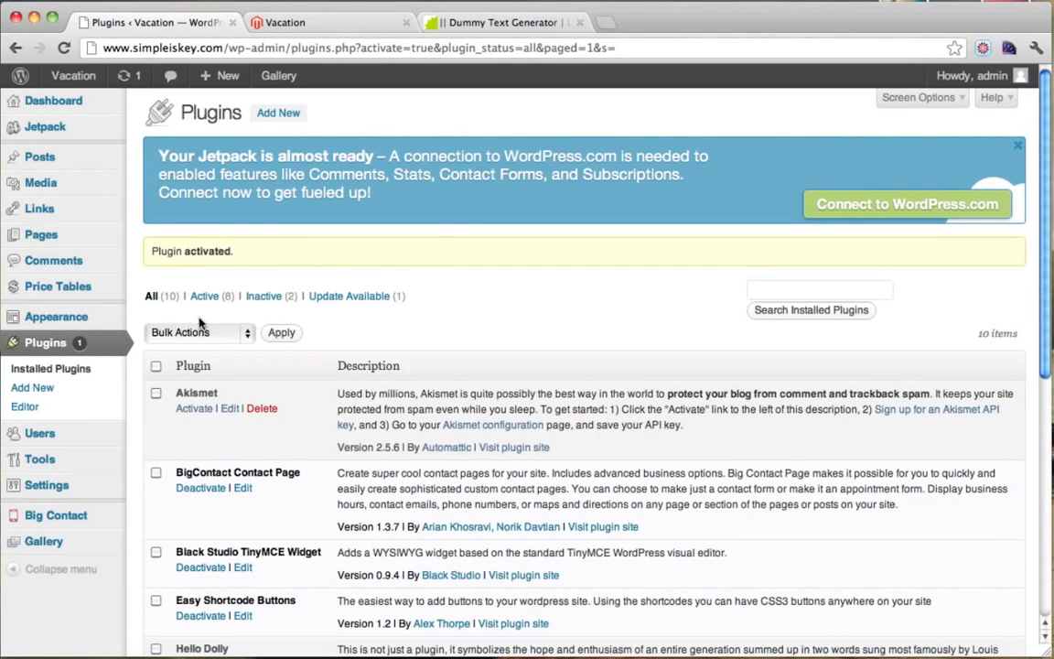
Step: Return to the widget settings and expand the Second Footer Widget Area
mouse_move(75, 318)
left_click(163, 336)
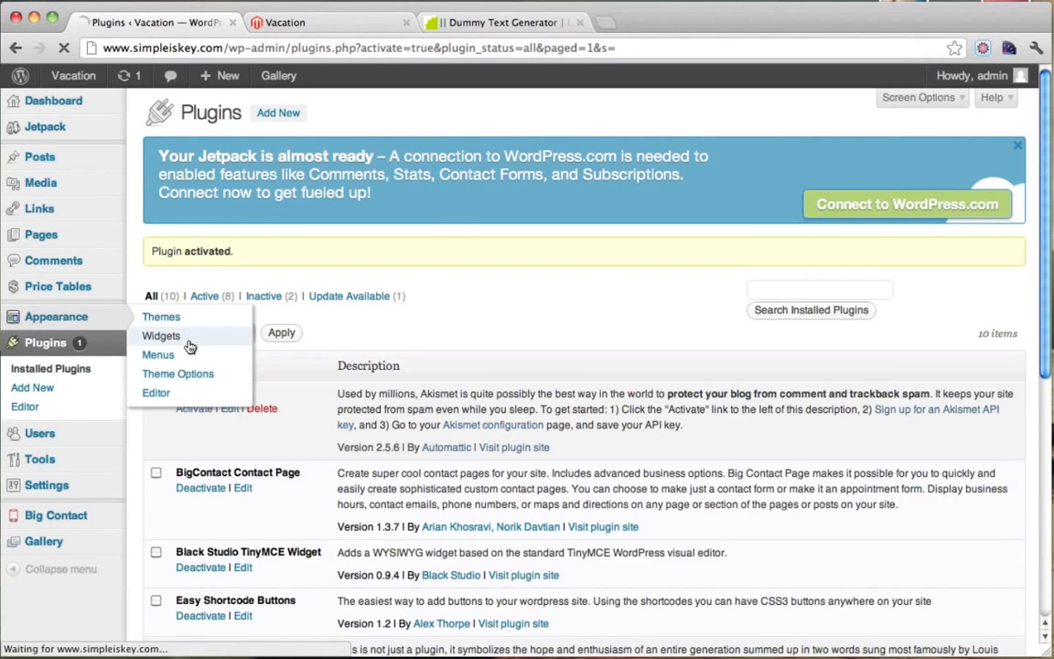
scroll(849, 411, "down", 3)
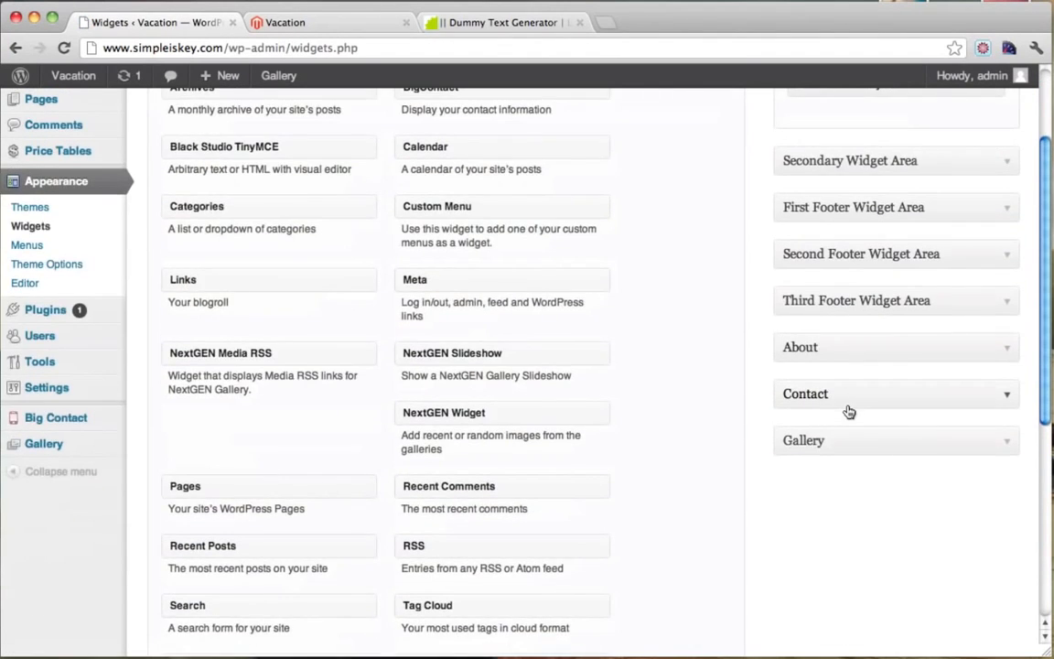
scroll(849, 411, "up", 3)
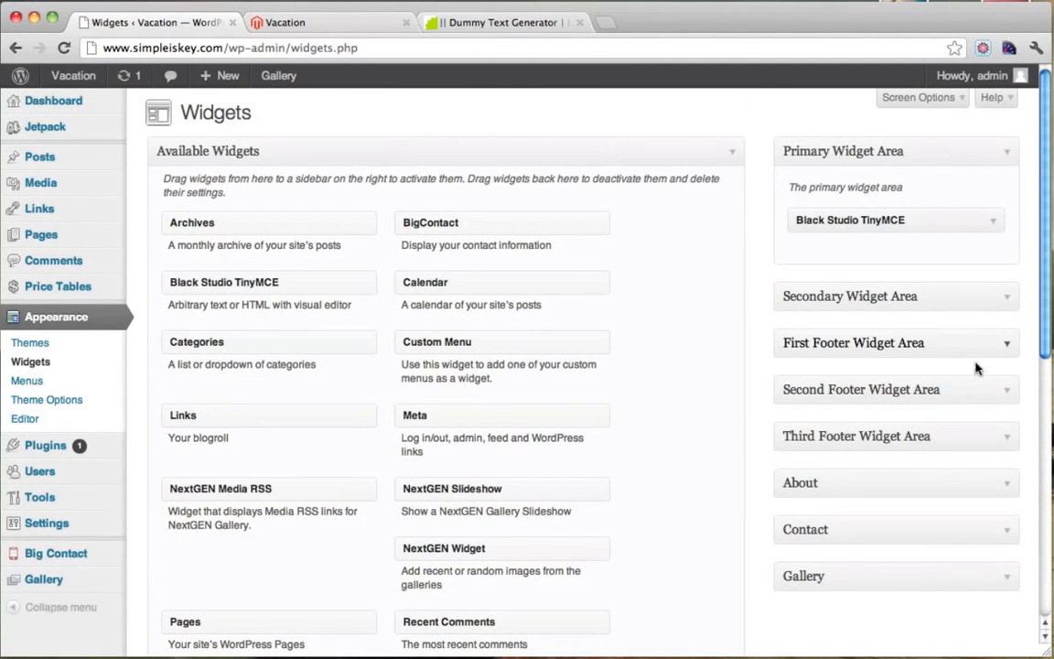
left_click(966, 389)
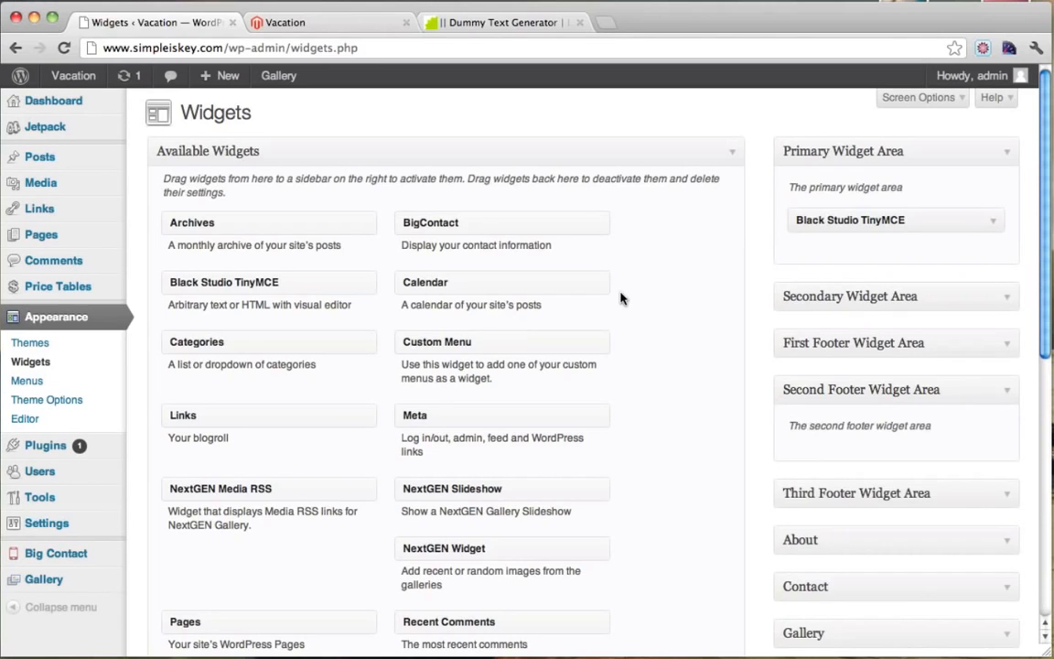
Step: Add the Tipsy Social Icons widget to the Second Footer Widget Area
scroll(617, 290, "down", 5)
scroll(617, 290, "down", 2)
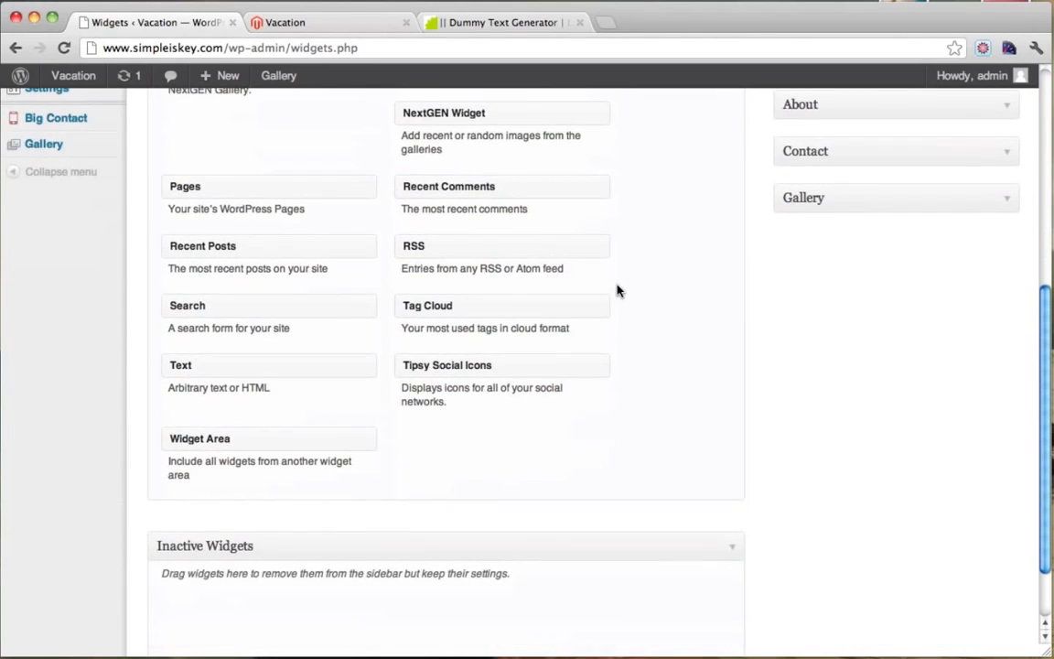
scroll(465, 374, "up", 3)
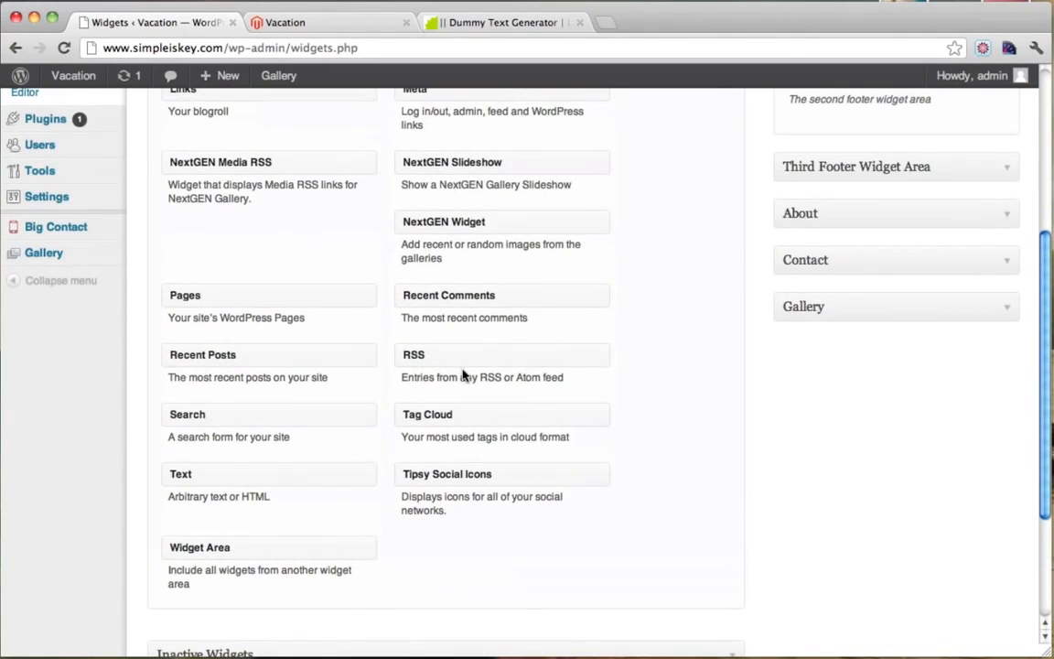
left_click_drag(463, 468, 876, 153)
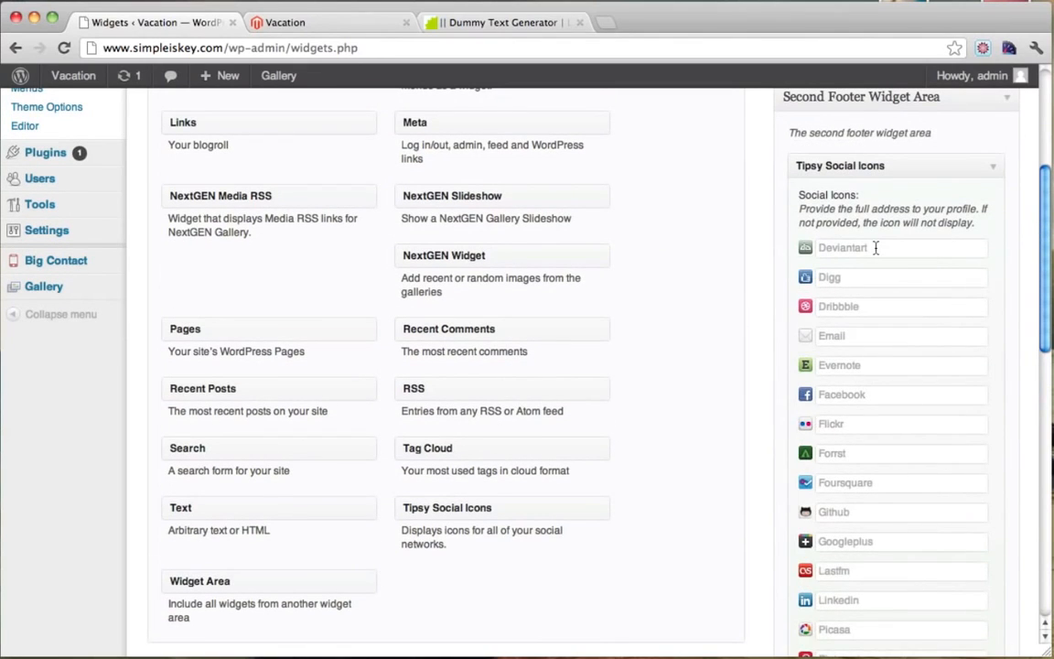
Step: Fill the social profile addresses with placeholders: Deviantart gkjhgkh, Digg hjkhjkh, Dribbble jhkjhkj, Email hkjhkj, Evernote hjkhkj
left_click(876, 247)
type("gkjhgkh")
key("Tab")
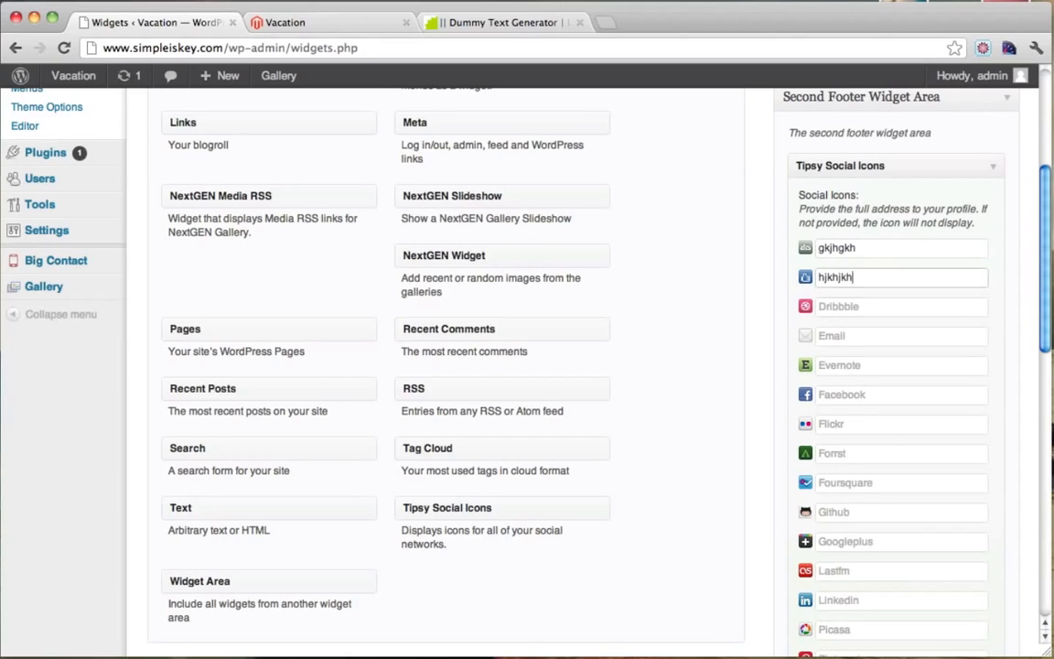
key("Tab")
type("jhkjhkj")
key("Tab")
type("hkjhkj")
key("Tab")
type("hjkhkj")
key("Tab")
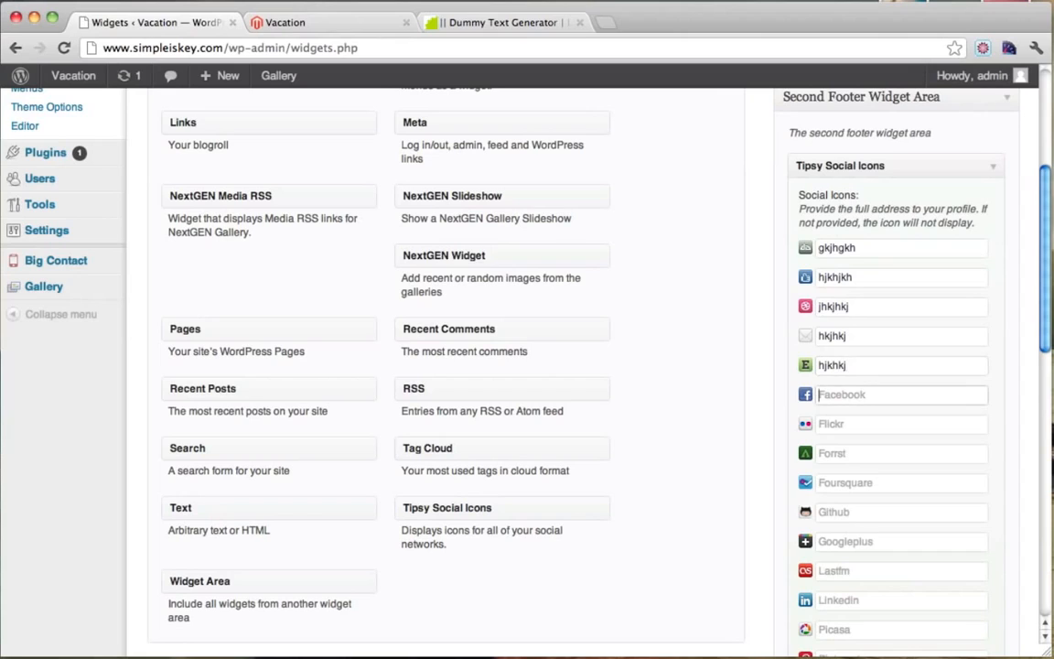
type("h")
type("ttp://www.facebook.com/conutant")
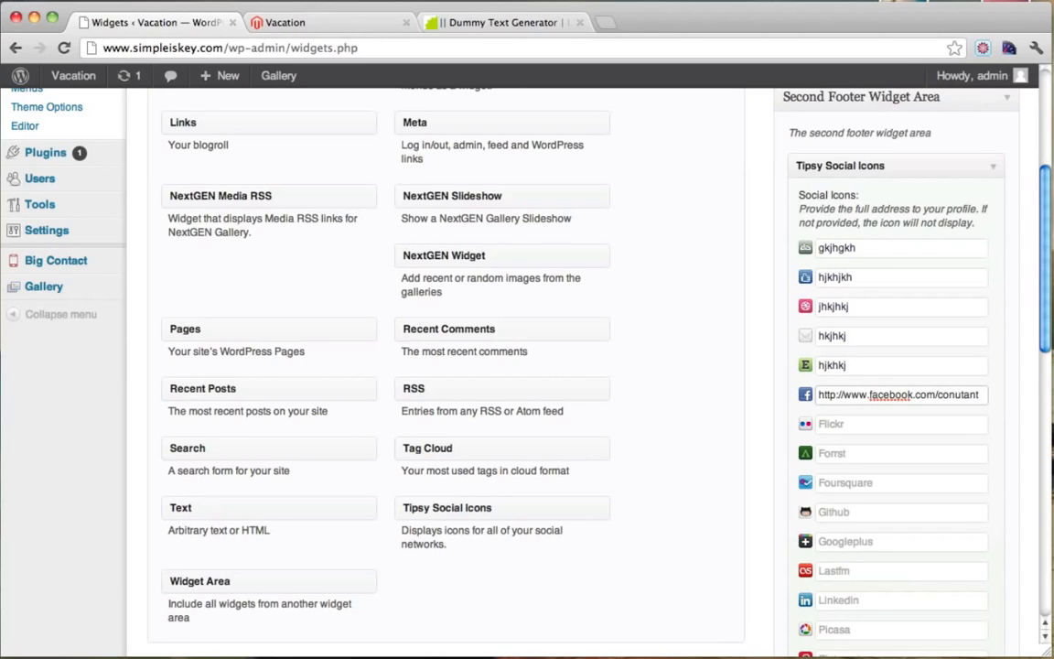
key("Tab")
type("jkljkl")
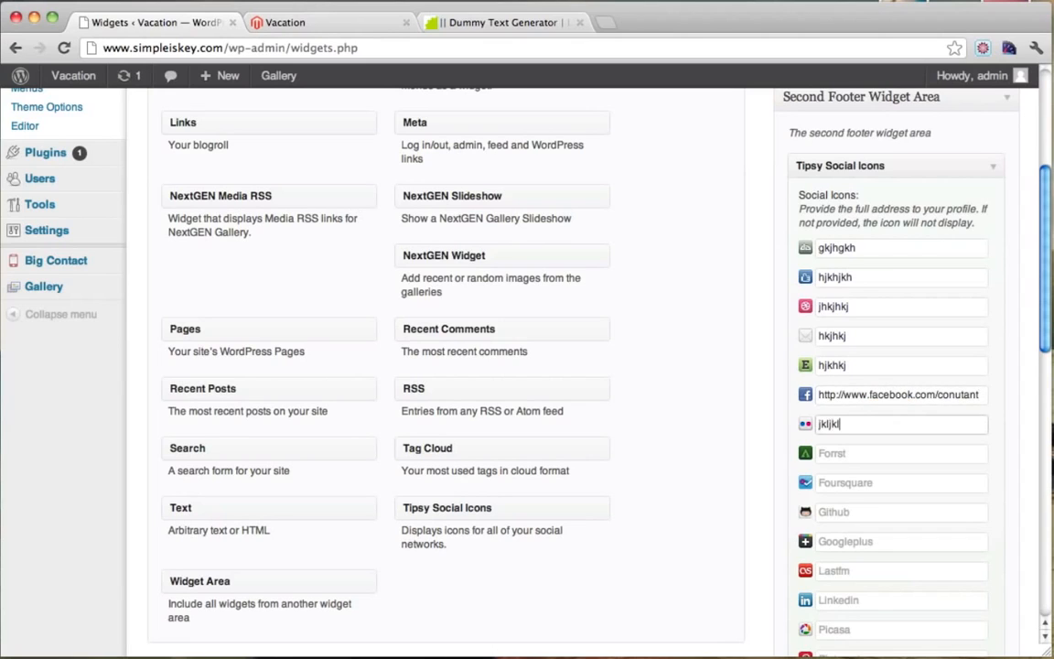
type("j")
key("Tab")
type("jlkjlk")
key("Tab")
type("j")
key("Tab")
key("Tab")
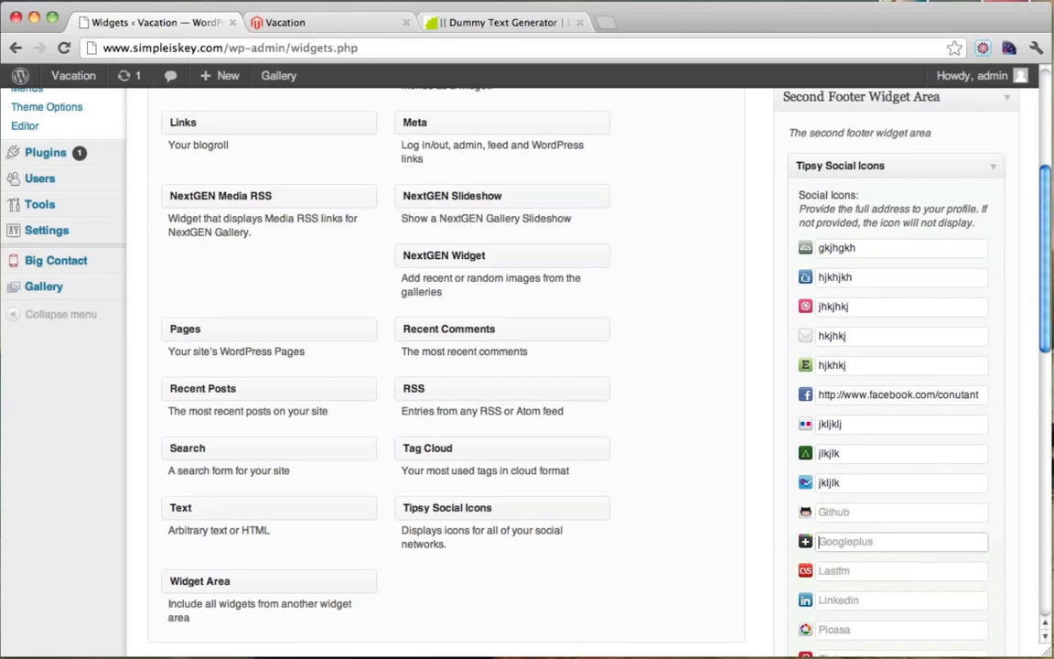
Step: Enter placeholder addresses jlkjlkjlk for Googleplus, jkhkjh for Lastfm and hjkljj for LinkedIn, leaving Github empty
type("jlkjlkjlk")
key("Tab")
type("jk")
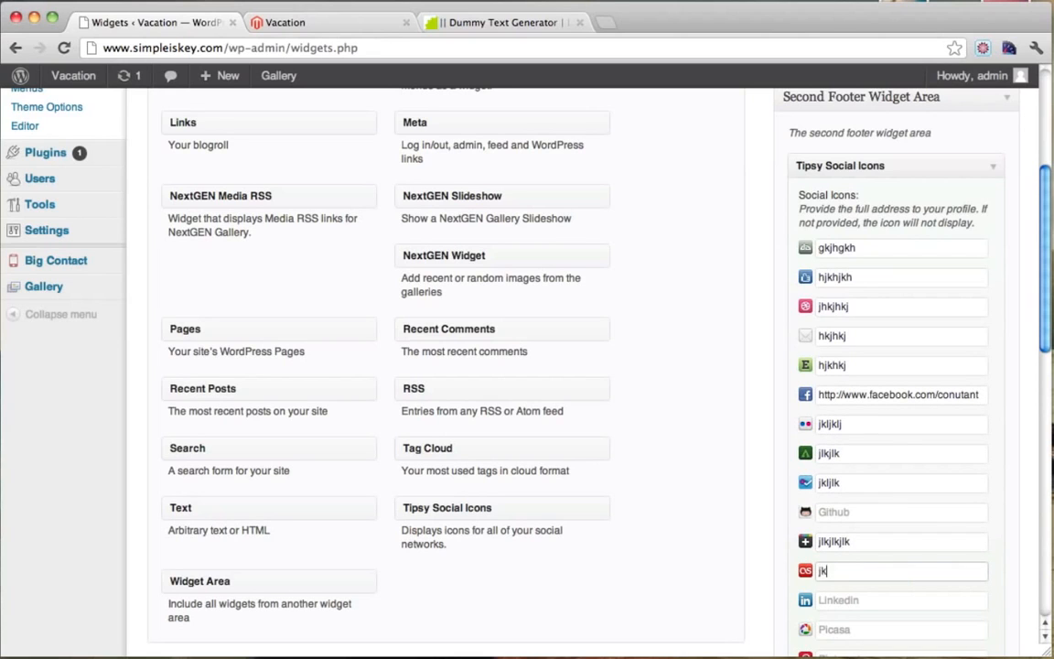
type("hkjh")
scroll(1039, 234, "down", 3)
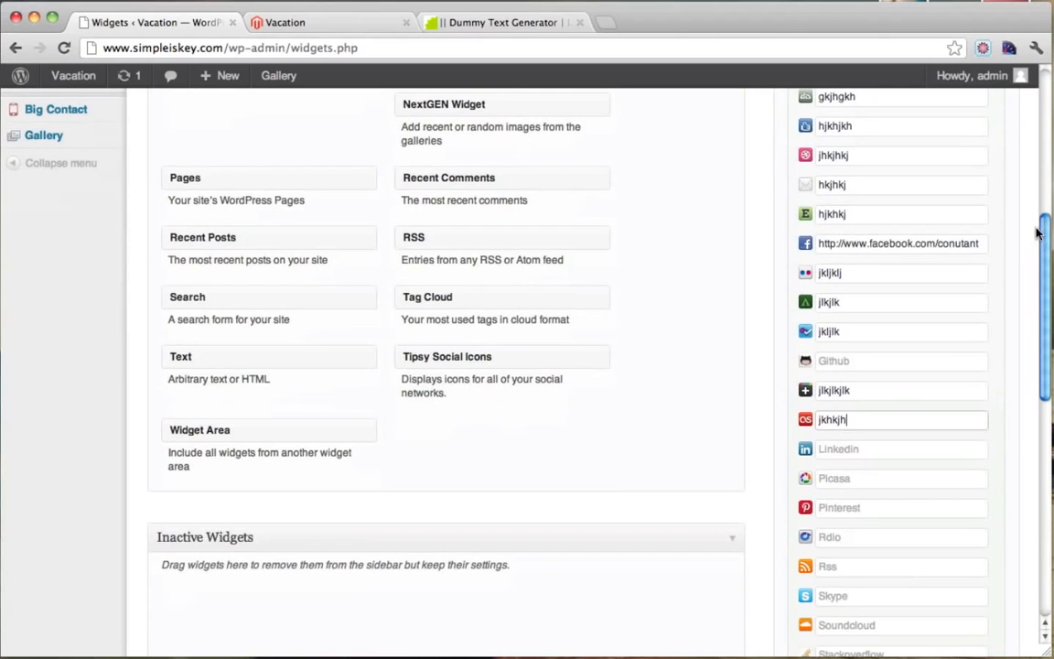
left_click(850, 449)
type("hjklj")
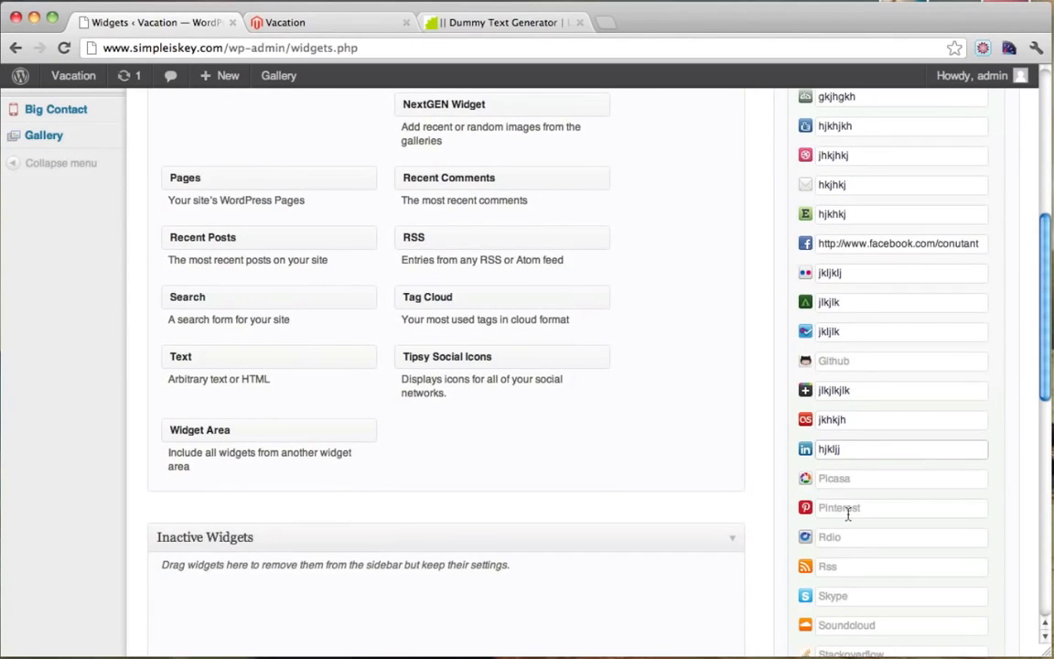
scroll(848, 515, "down", 2)
left_click(872, 527)
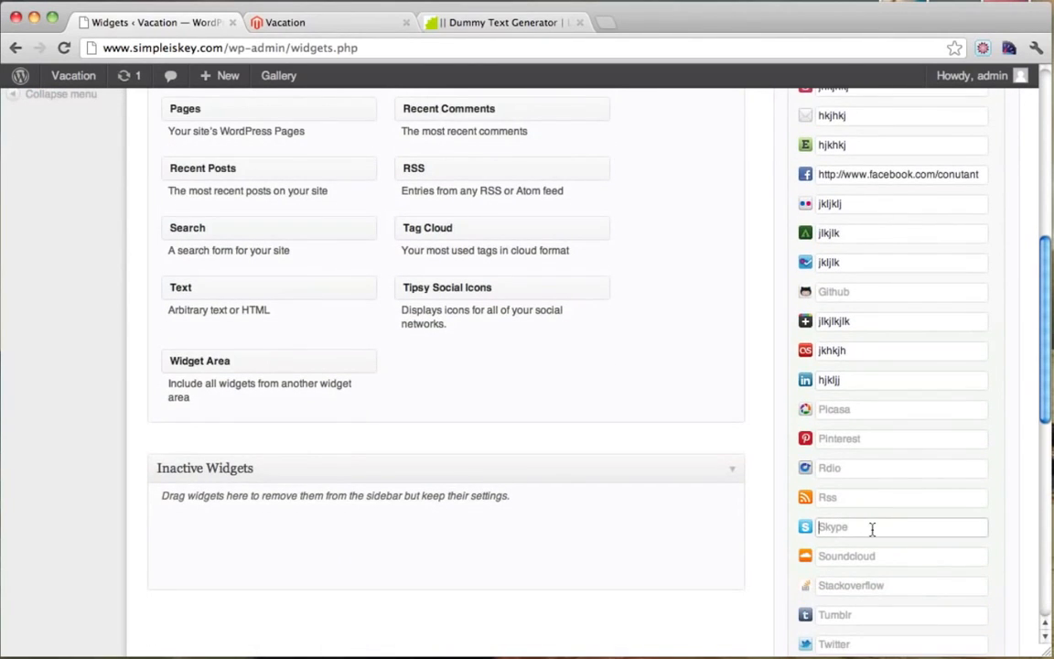
scroll(872, 529, "down", 2)
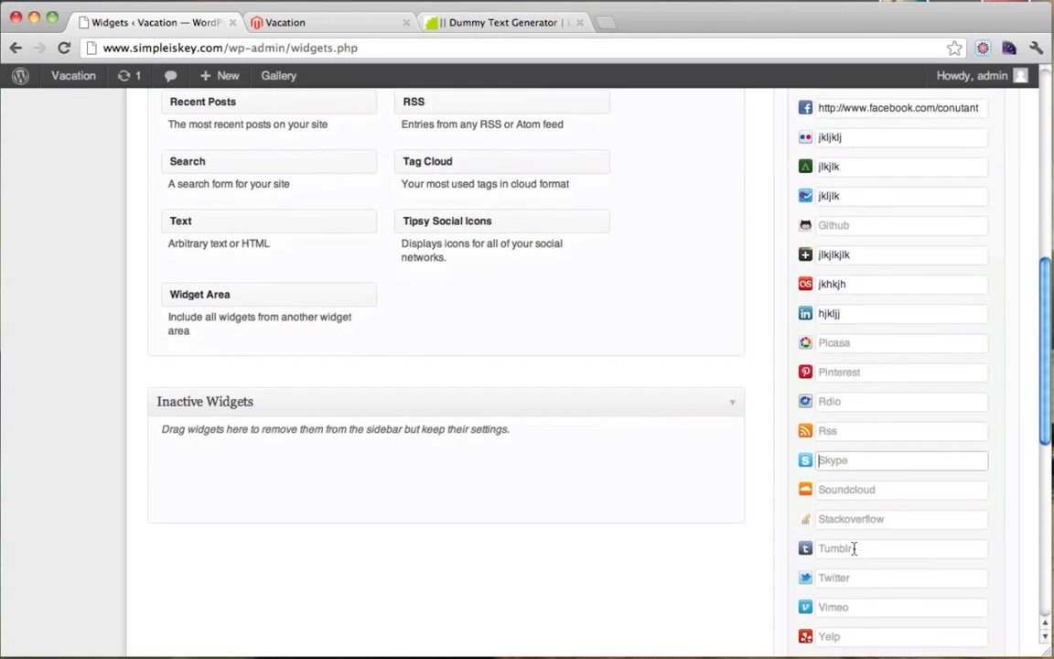
left_click(860, 574)
type("http://www.twitter.com/conutant")
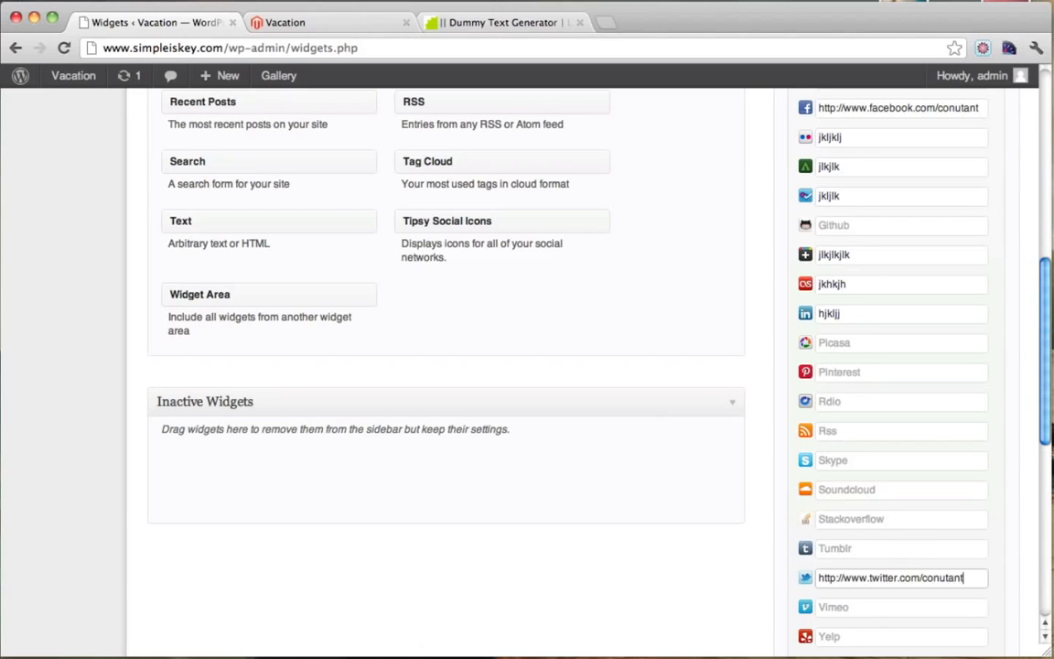
scroll(923, 572, "down", 3)
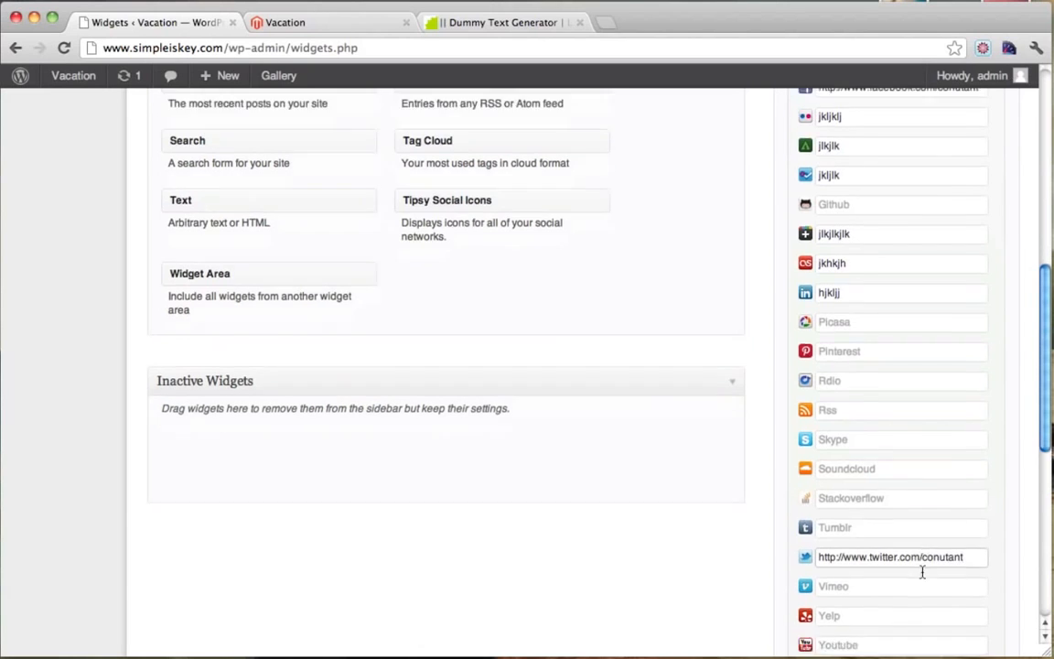
type("http://www.youtube.com/conutant")
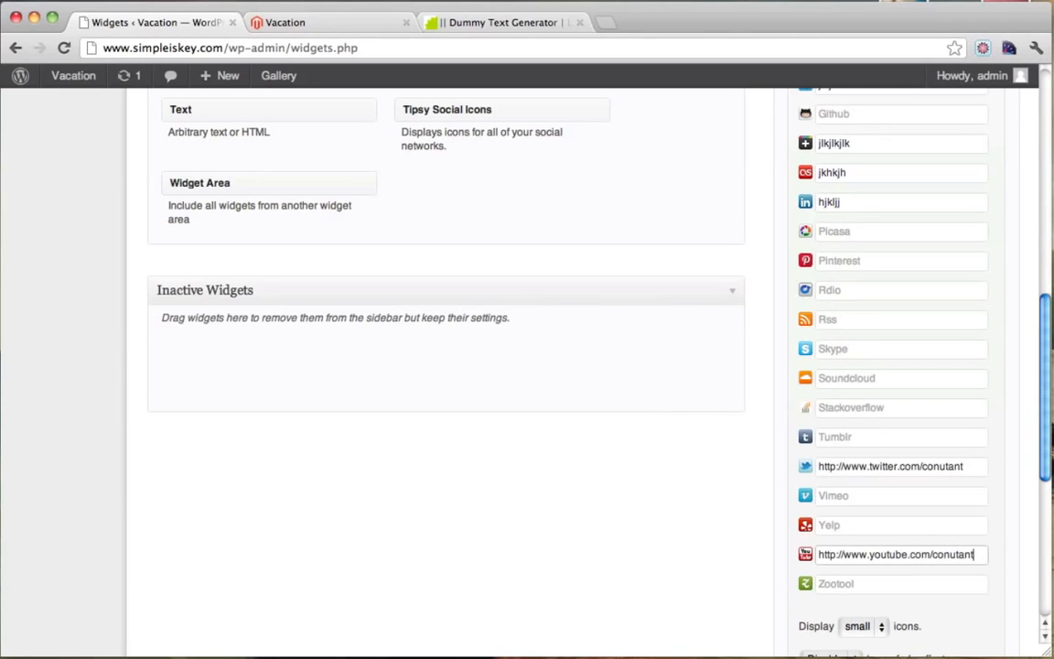
Step: Set the Tipsy Social Icons display size to large and save the widget
scroll(847, 507, "down", 3)
left_click(860, 488)
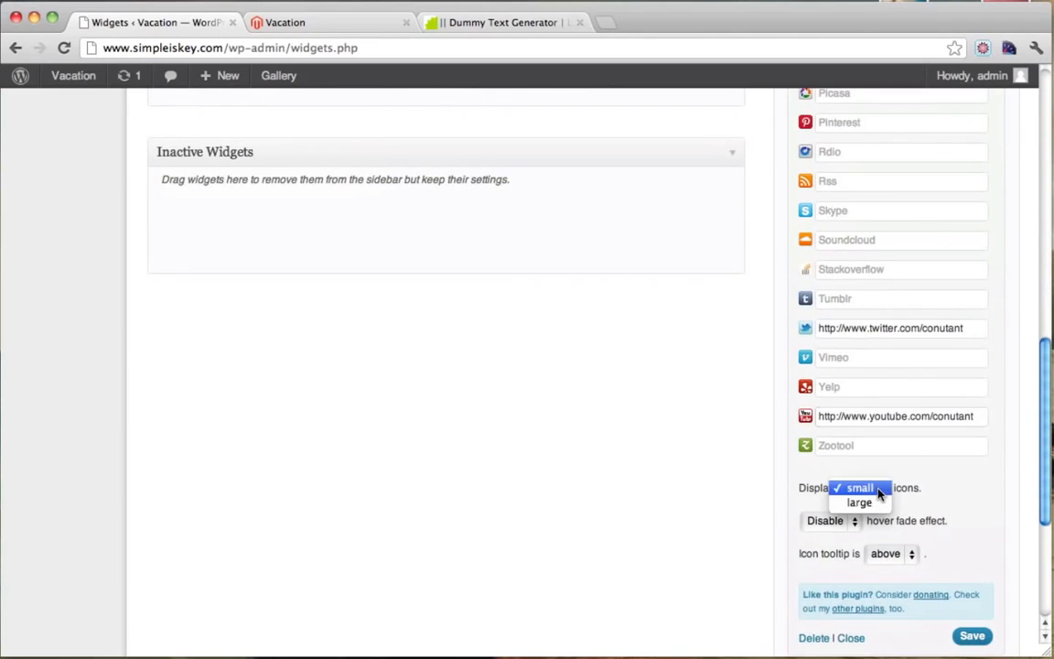
left_click(870, 503)
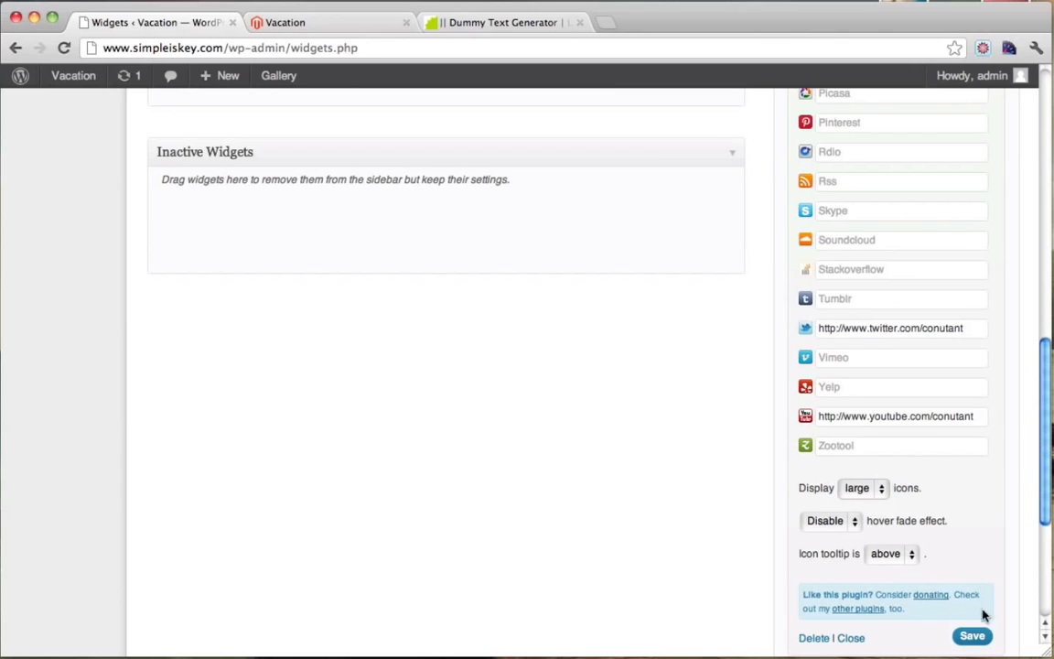
left_click(971, 637)
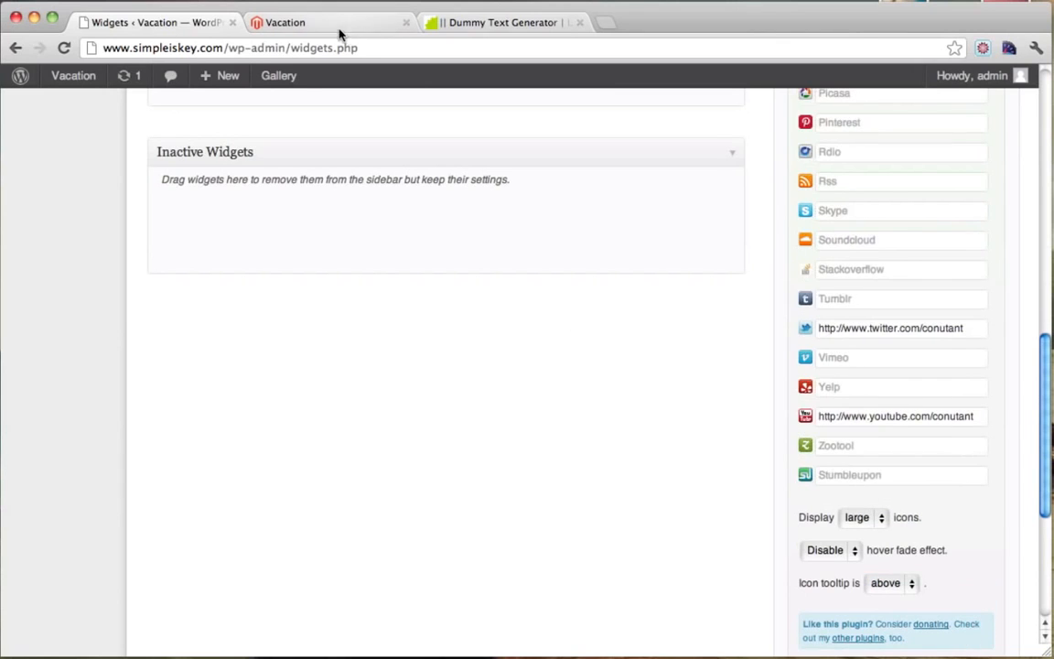
Step: Reload the live site, test the footer's YouTube icon link, and close the page it opens
left_click(307, 24)
left_click(65, 49)
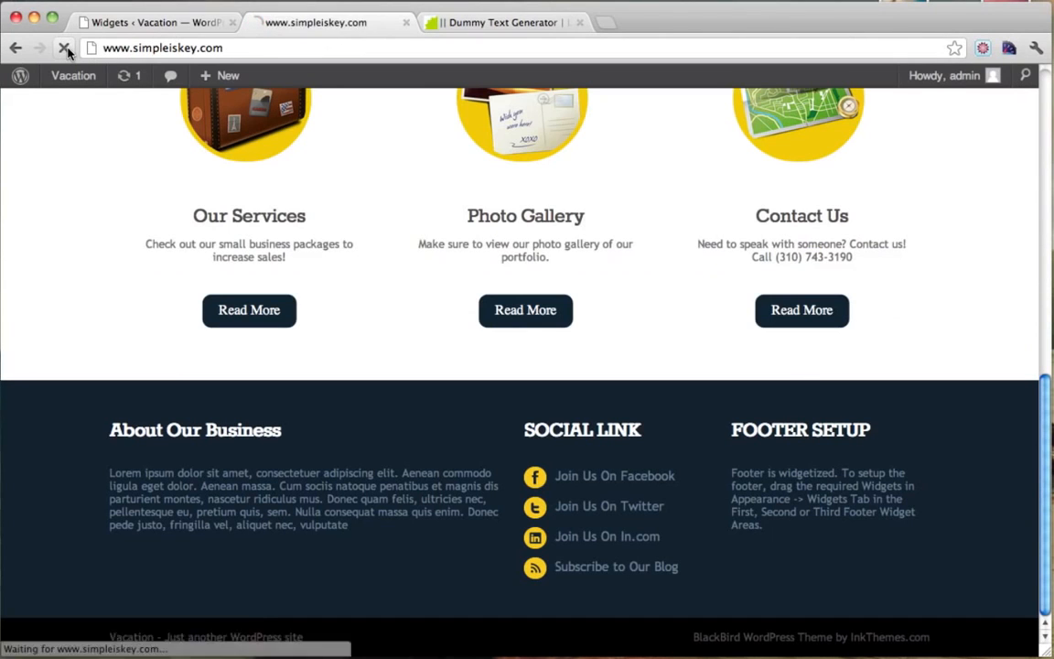
scroll(654, 297, "down", 4)
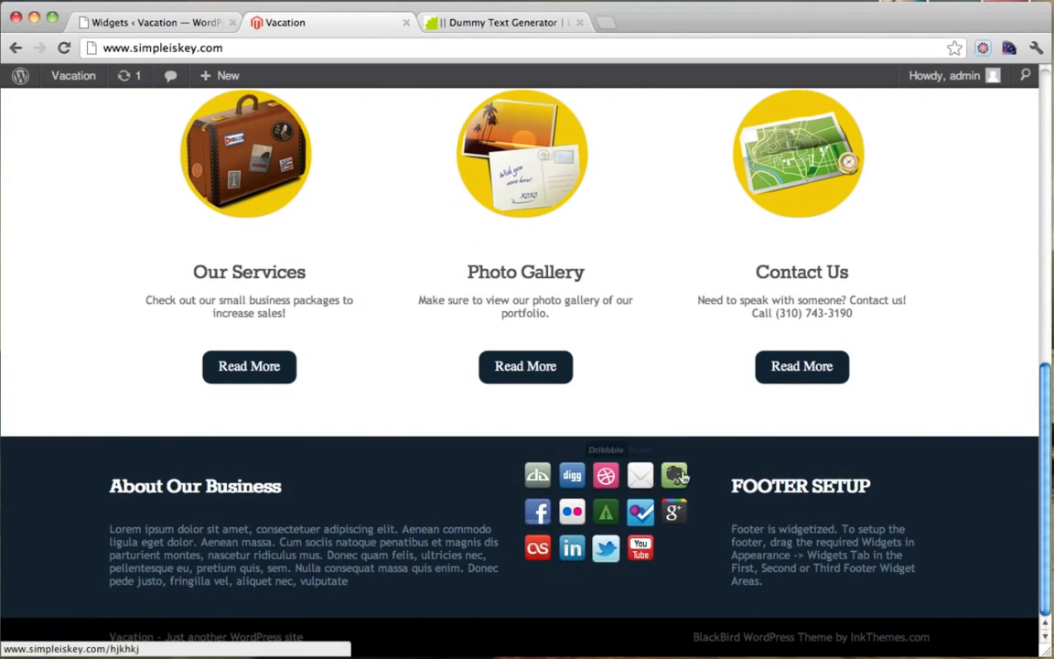
left_click(641, 552)
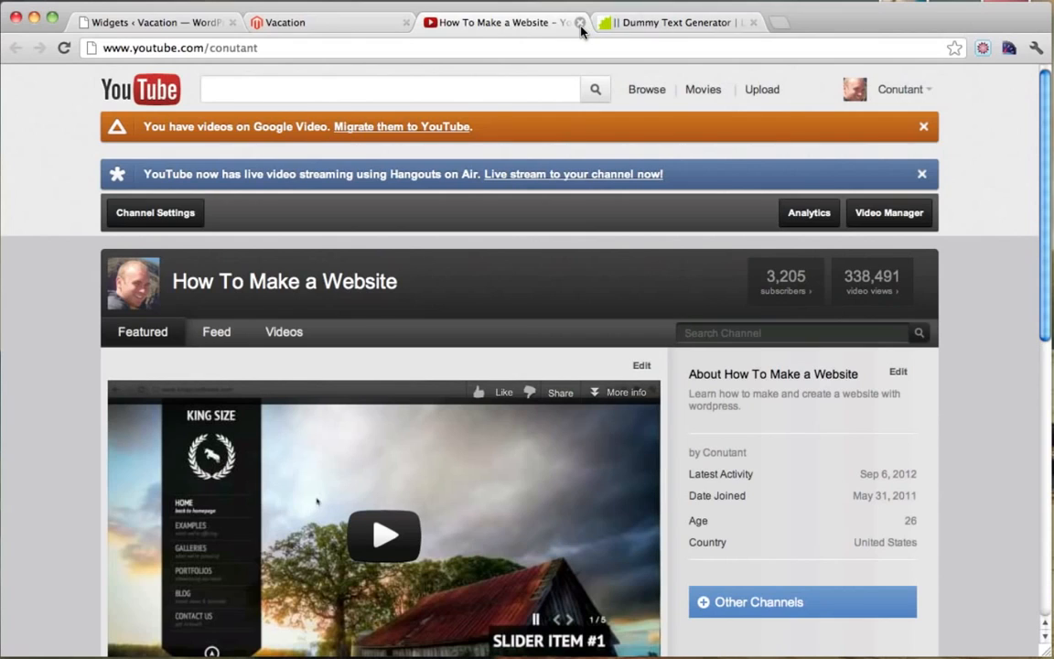
left_click(580, 24)
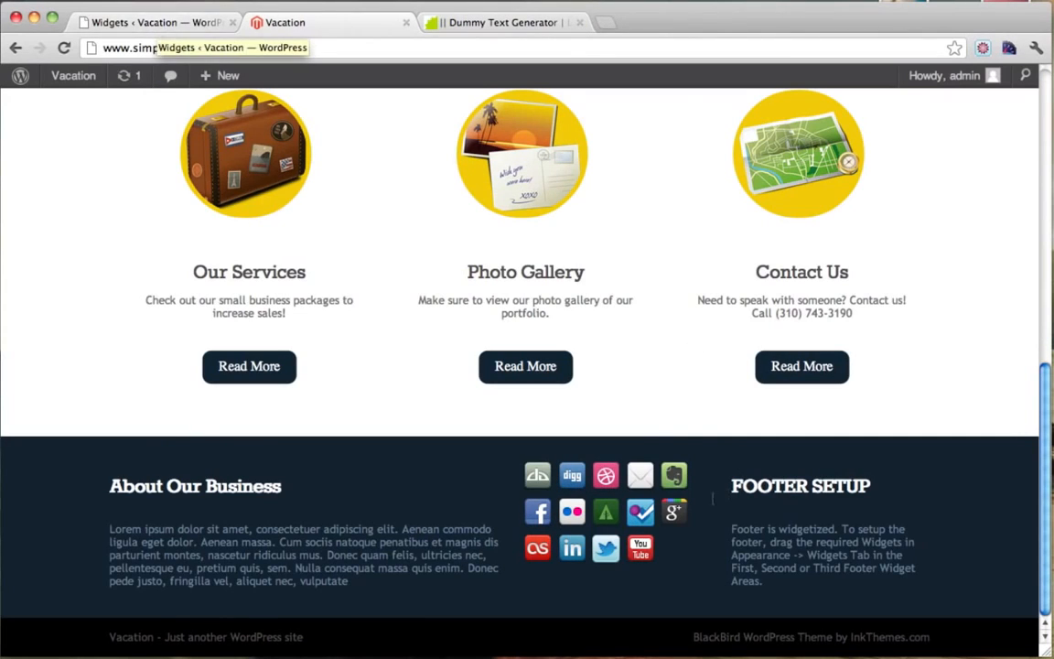
Step: Return to the widget settings, enter dfasdf as the Stumbleupon address, and save the Tipsy Social Icons widget
left_click(177, 22)
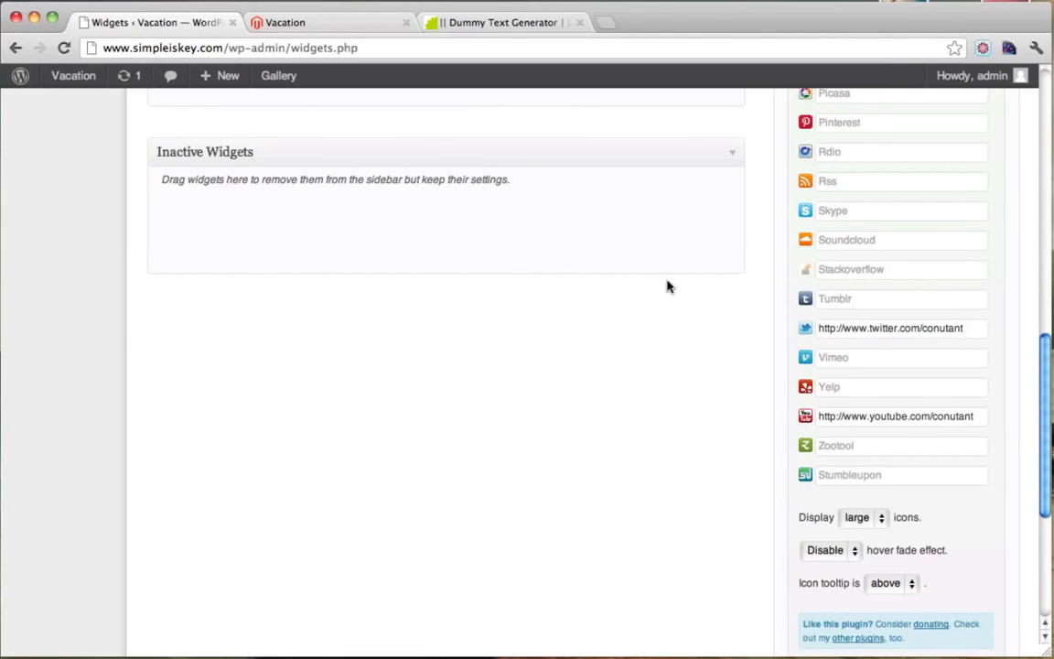
scroll(671, 288, "down", 1)
scroll(977, 497, "up", 1)
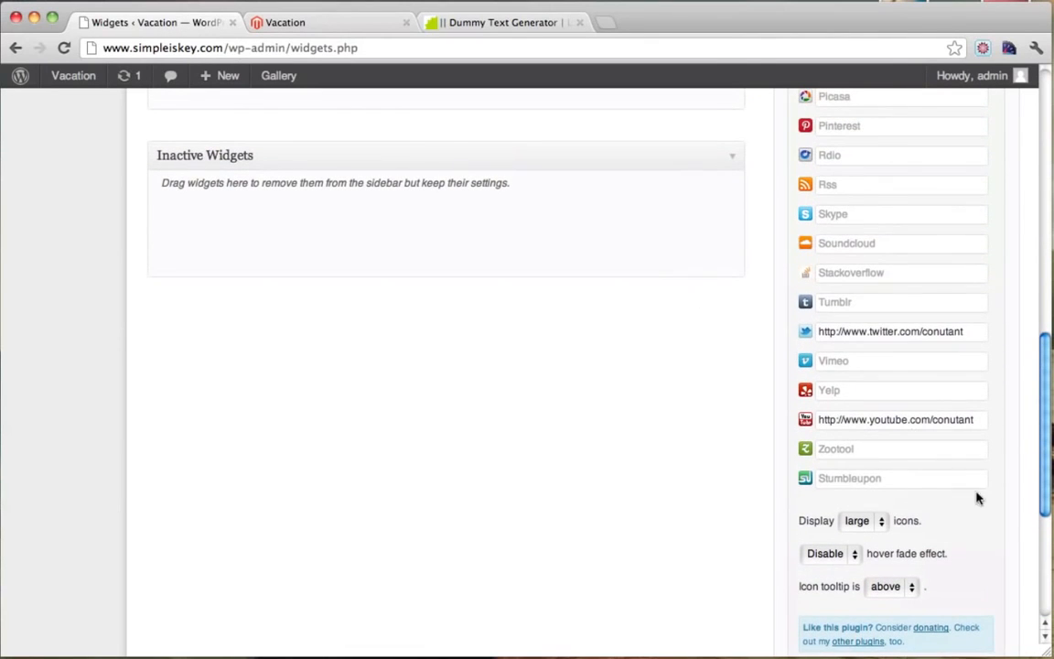
left_click(875, 480)
type("dfasdf")
scroll(874, 480, "down", 5)
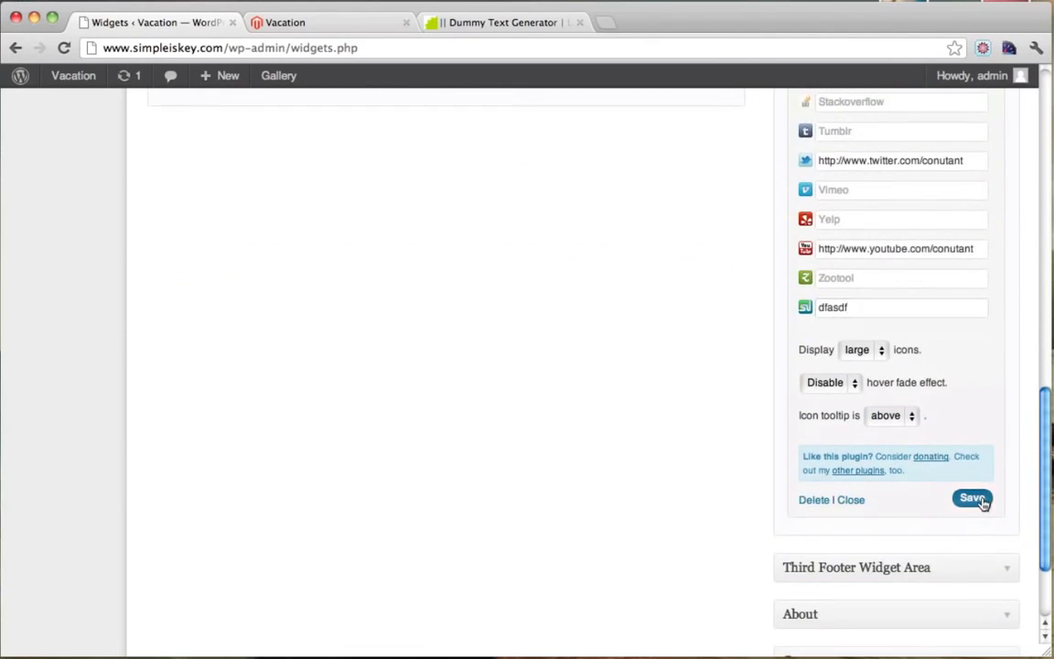
left_click(977, 500)
Step: Reload the live site to check the footer's social icons, and return to the widget settings
left_click(357, 25)
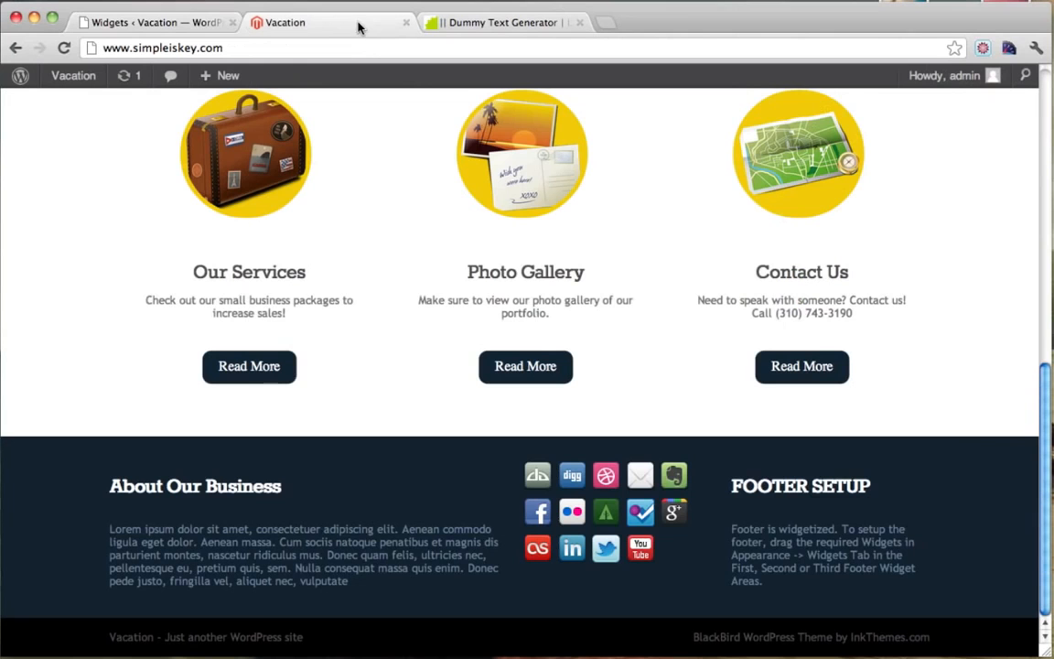
left_click(64, 47)
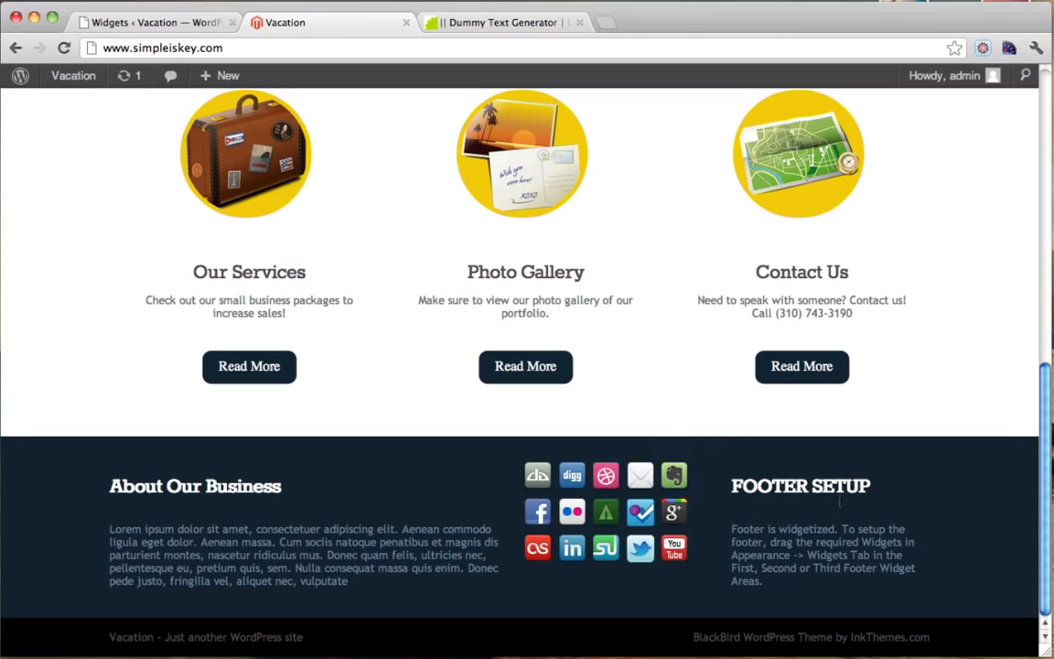
left_click(144, 26)
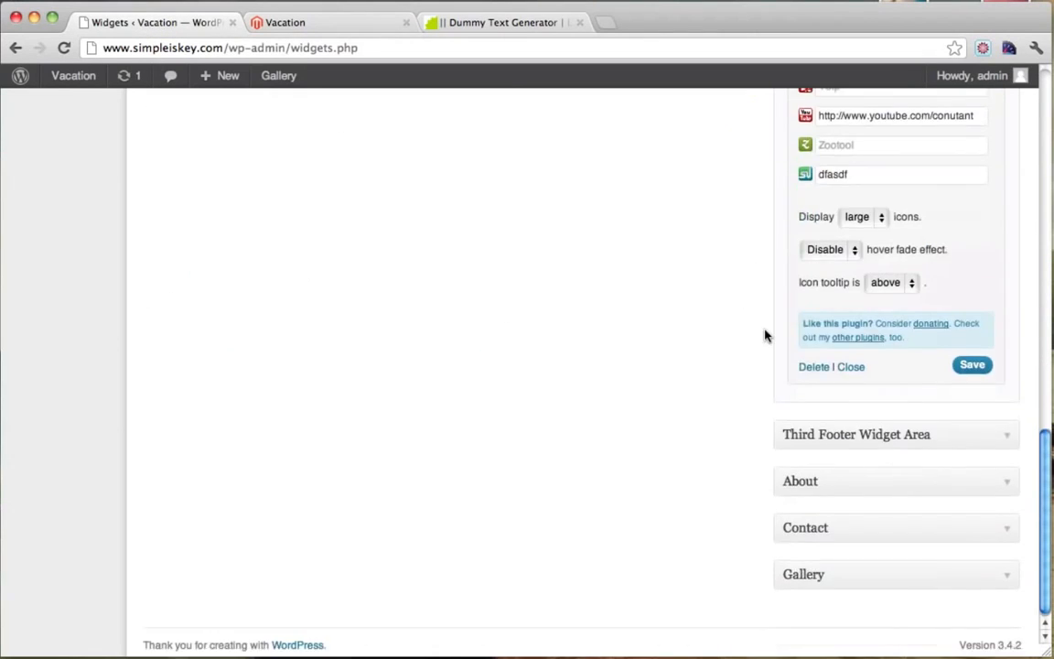
Step: Add a Text widget titled "Our History" to the Third Footer Widget Area
left_click(996, 440)
scroll(664, 426, "up", 10)
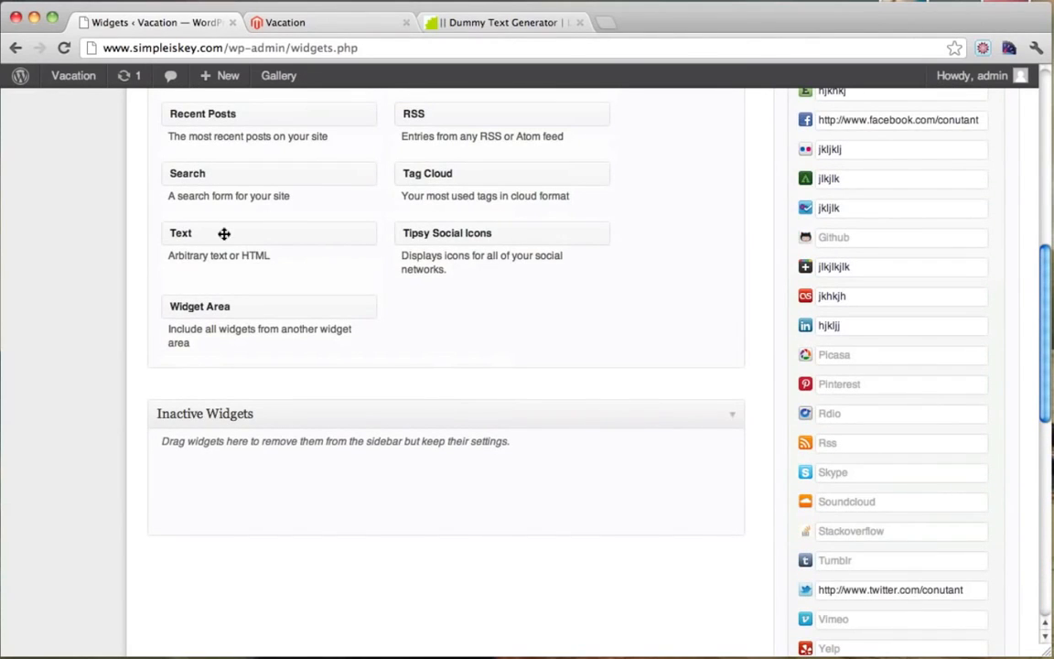
scroll(534, 388, "up", 10)
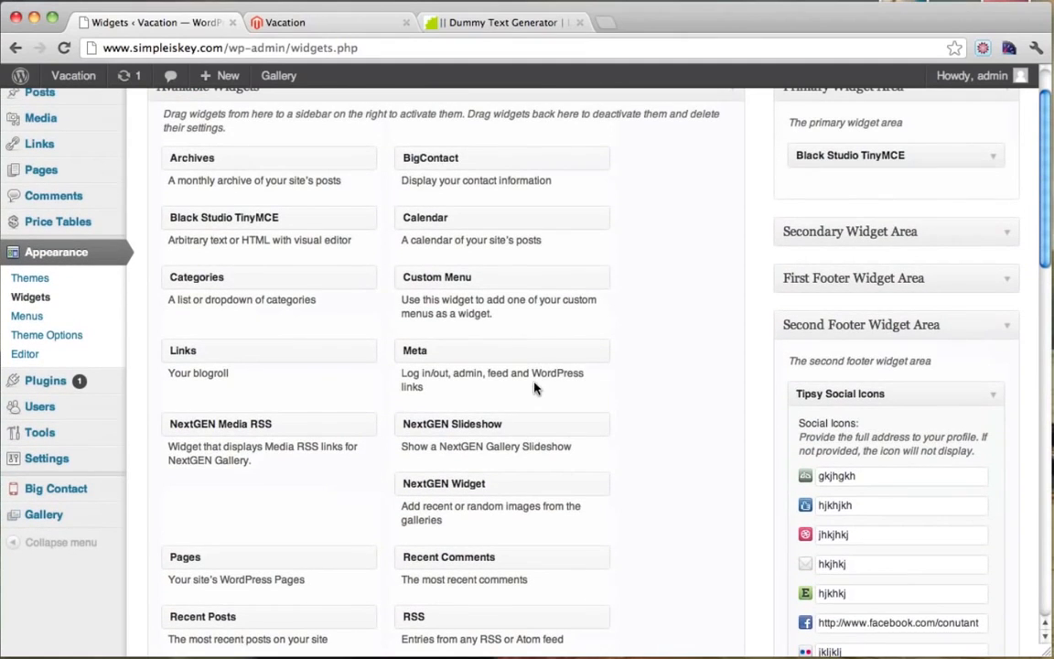
scroll(325, 243, "down", 2)
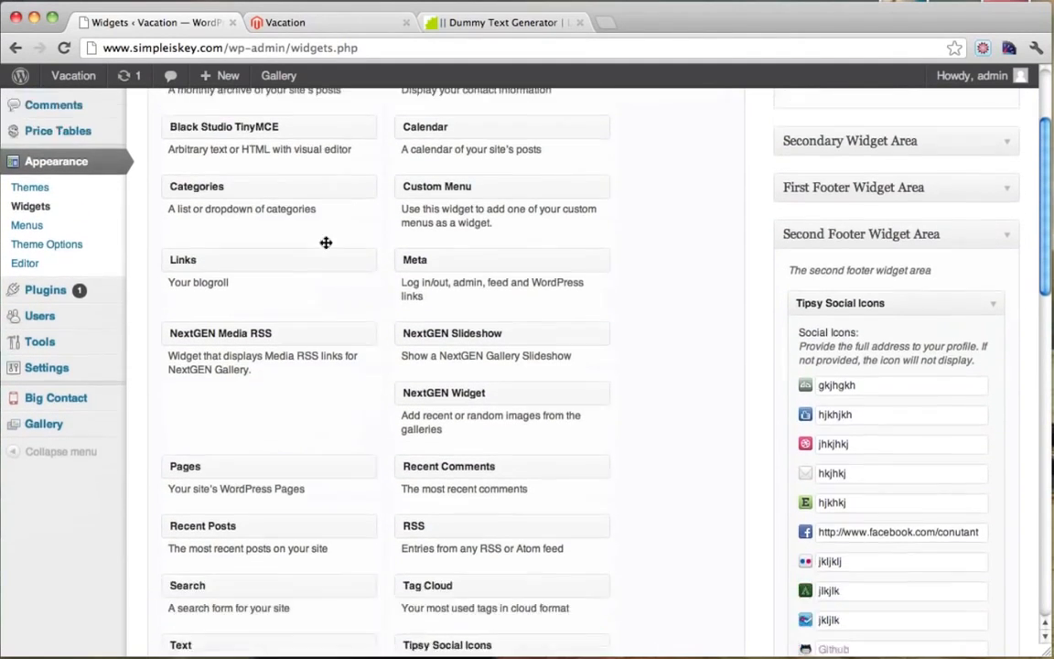
scroll(326, 242, "down", 8)
left_click_drag(249, 304, 887, 595)
scroll(652, 473, "down", 10)
scroll(794, 518, "down", 3)
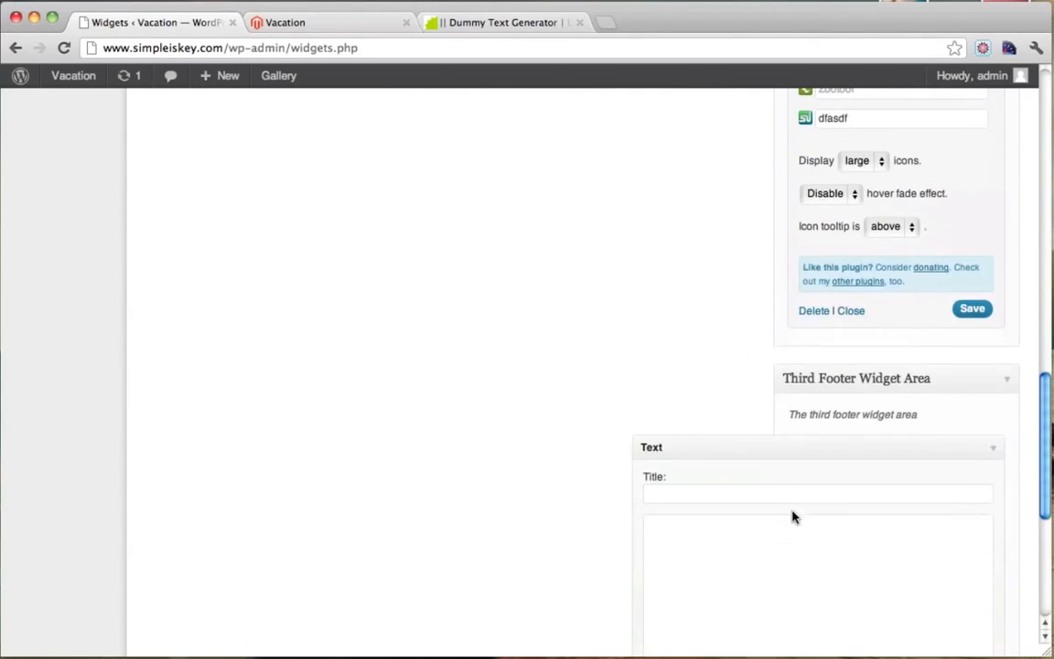
left_click(703, 495)
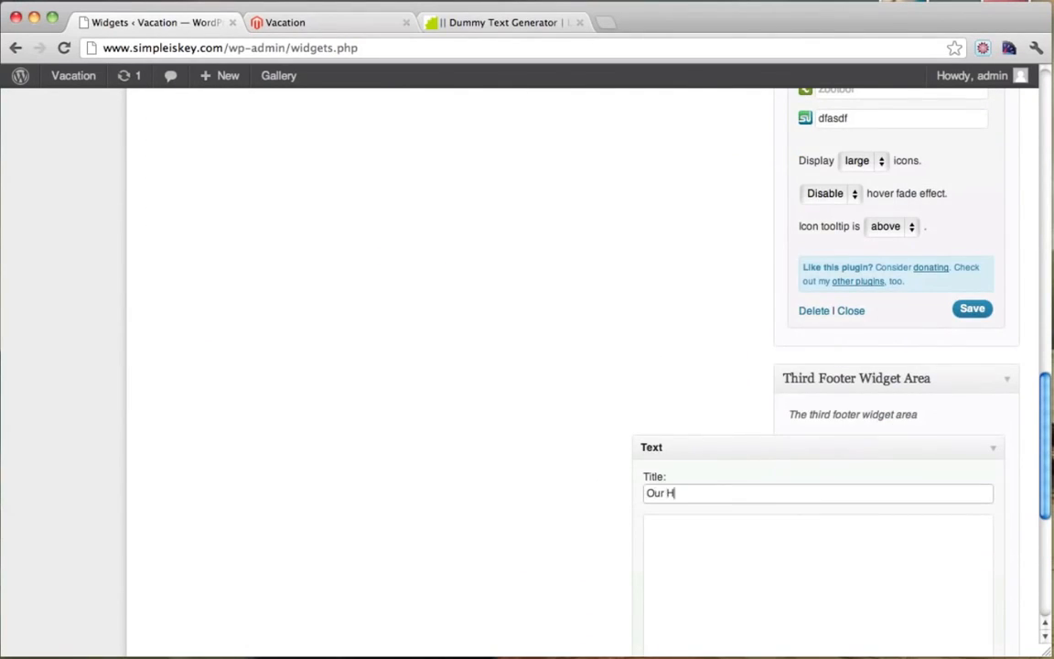
left_click(742, 527)
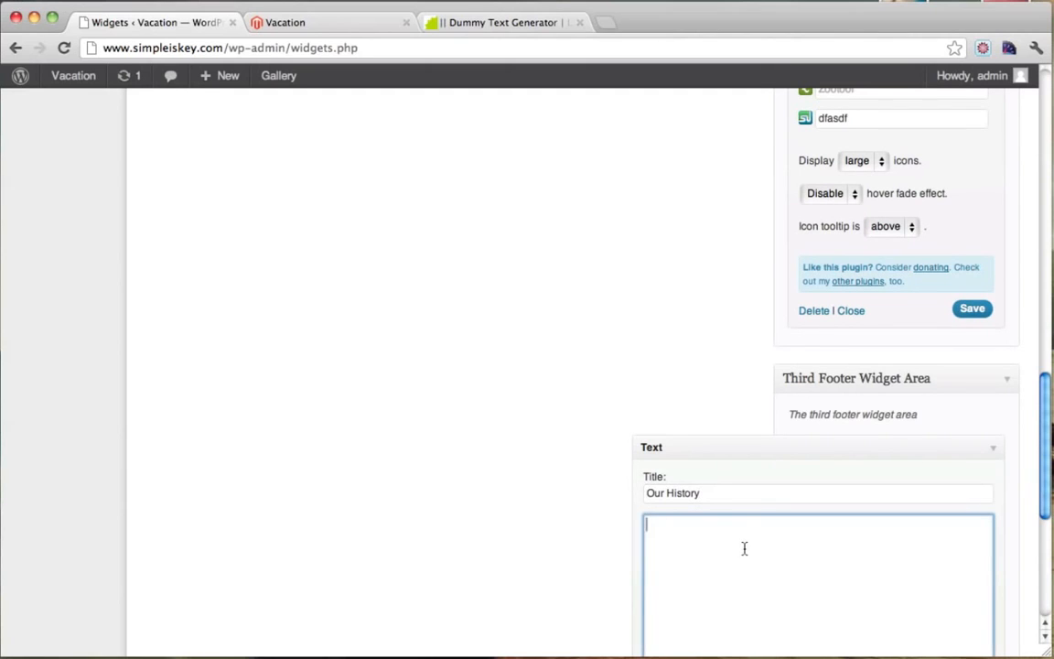
Step: Paste the Lorem ipsum text into the Our History widget, cut it off after "parturient montes.", and save the widget
key("super+v")
left_click_drag(747, 608, 848, 555)
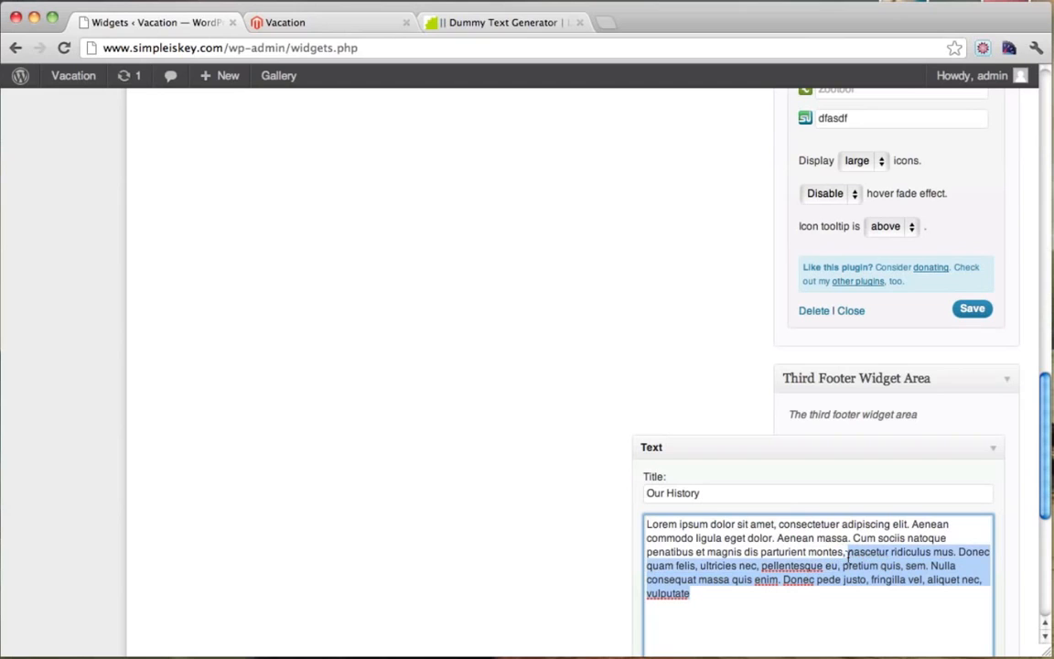
key("BackSpace")
type(".")
scroll(913, 564, "down", 1)
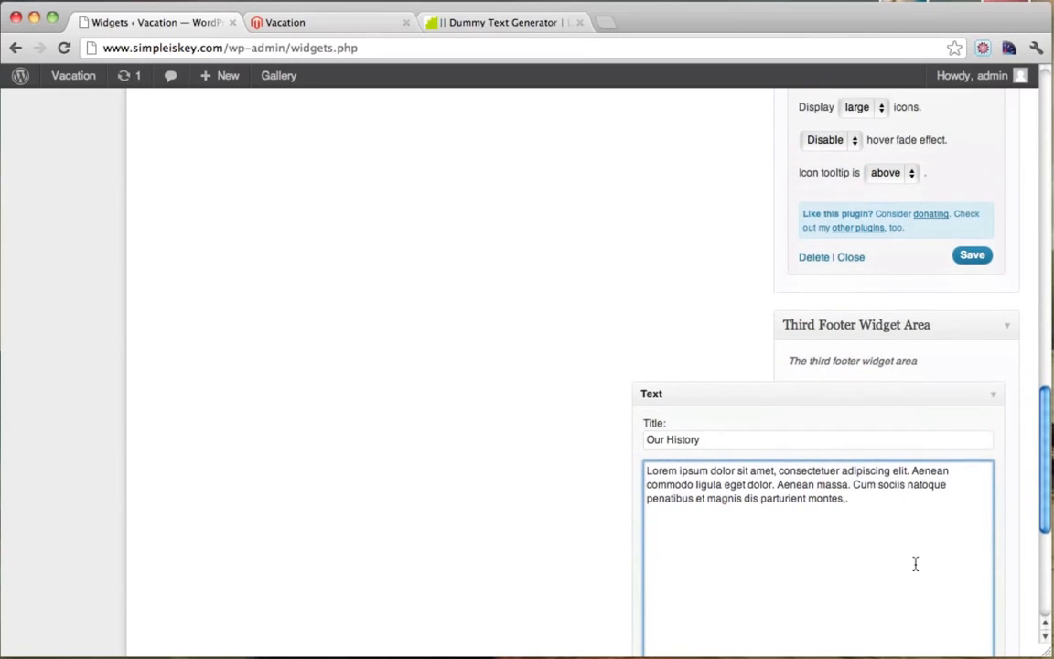
scroll(913, 563, "down", 3)
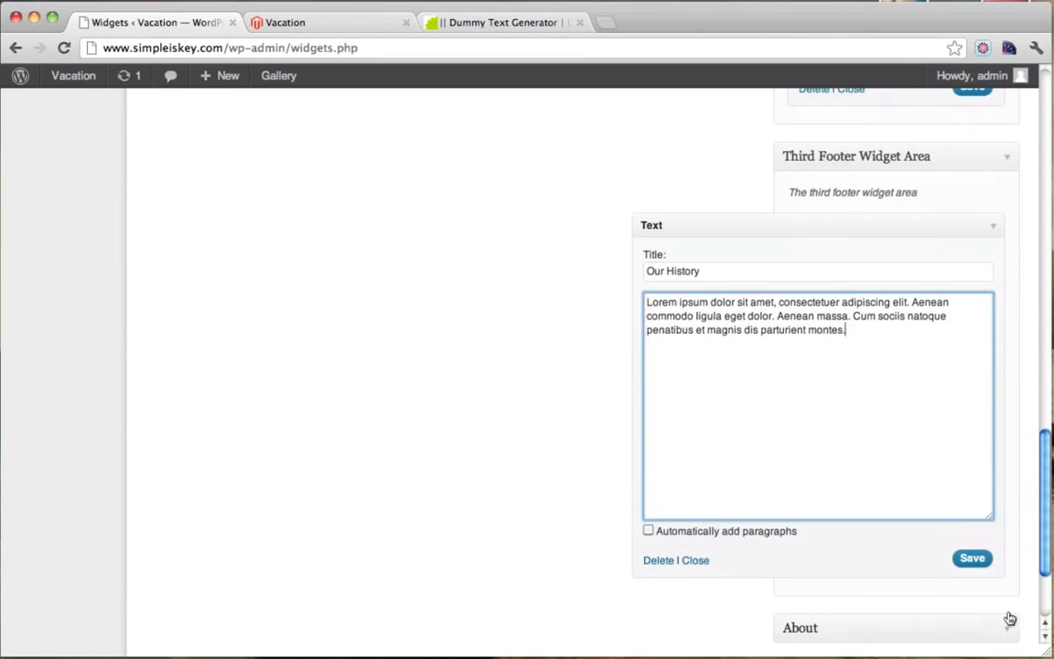
left_click(973, 560)
Step: Reload the live site and check the Our History text in the footer
left_click(316, 24)
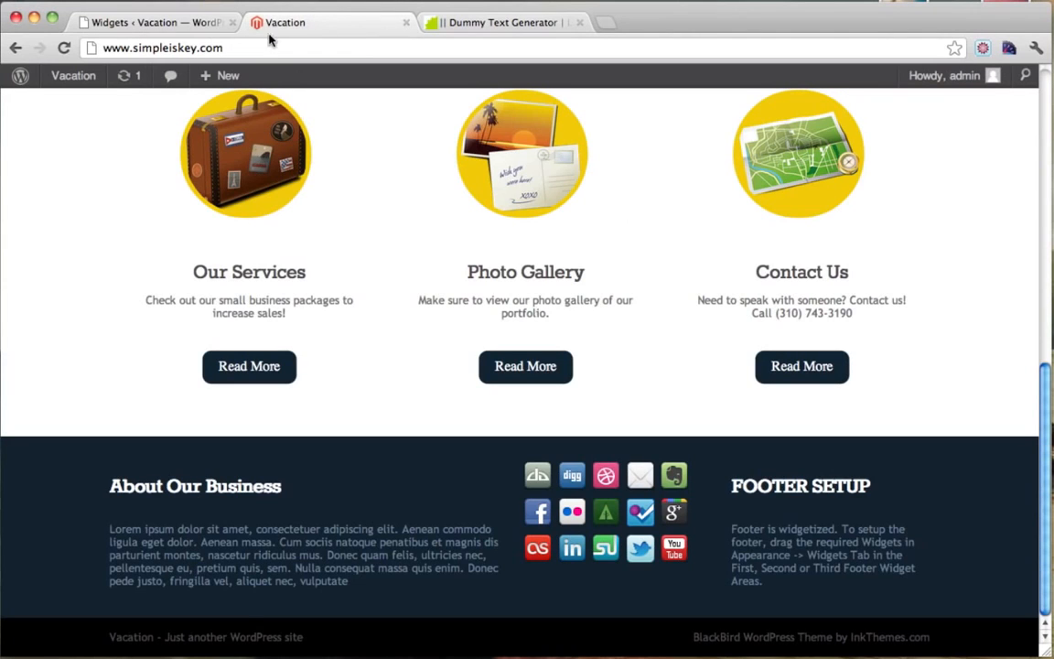
left_click(64, 48)
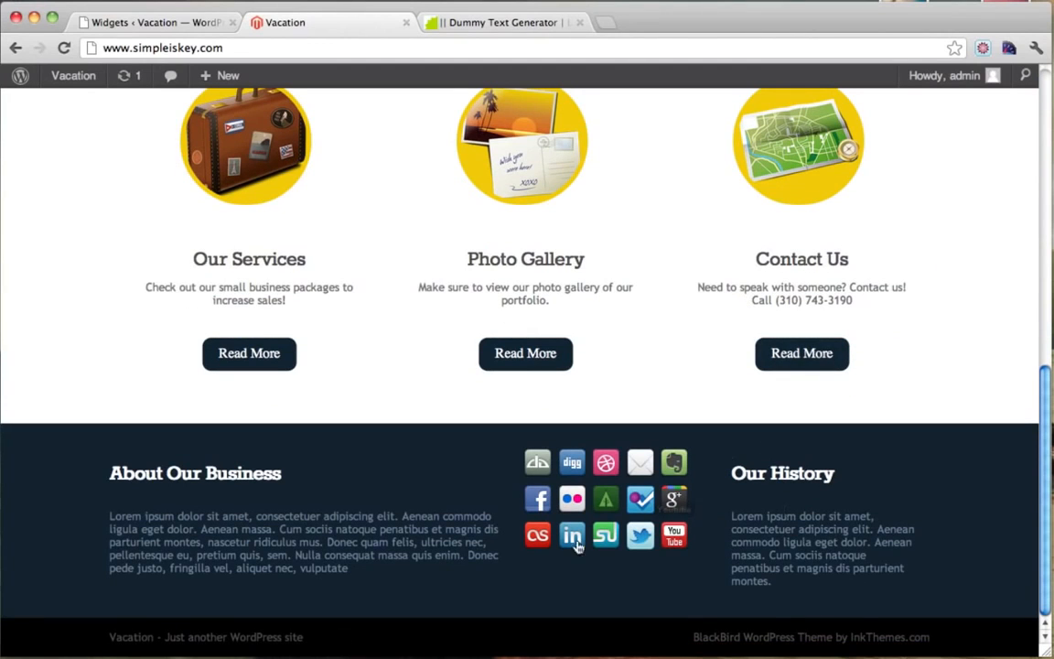
left_click_drag(754, 521, 803, 547)
left_click(801, 548)
scroll(532, 238, "up", 15)
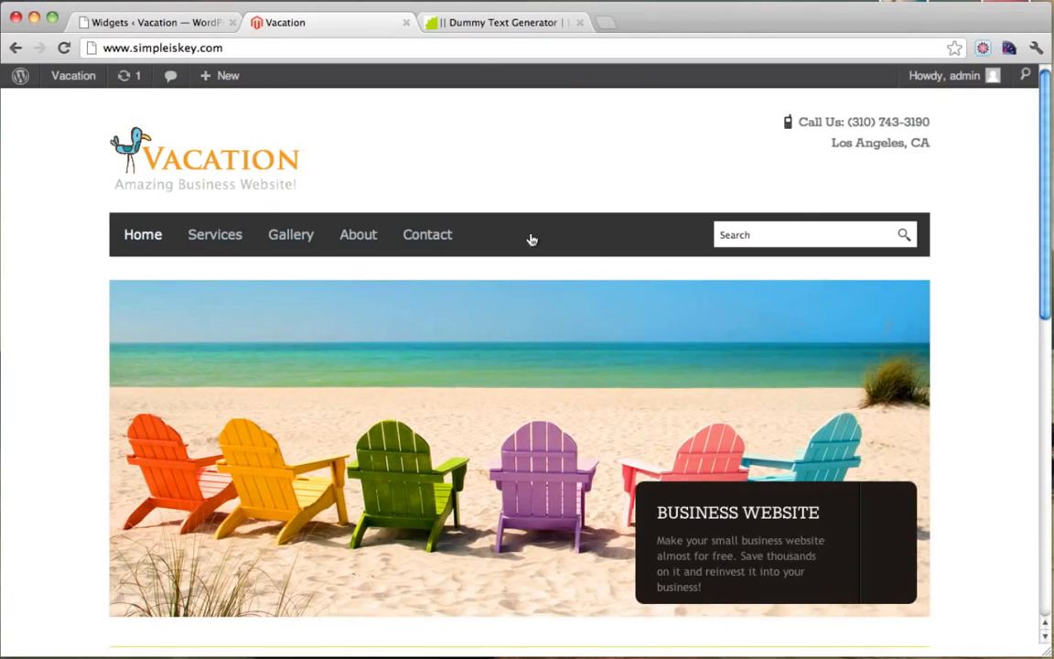
Step: Close the Dummy Text Generator and Widgets pages, and look over the live site's footer
left_click(498, 25)
left_click(580, 25)
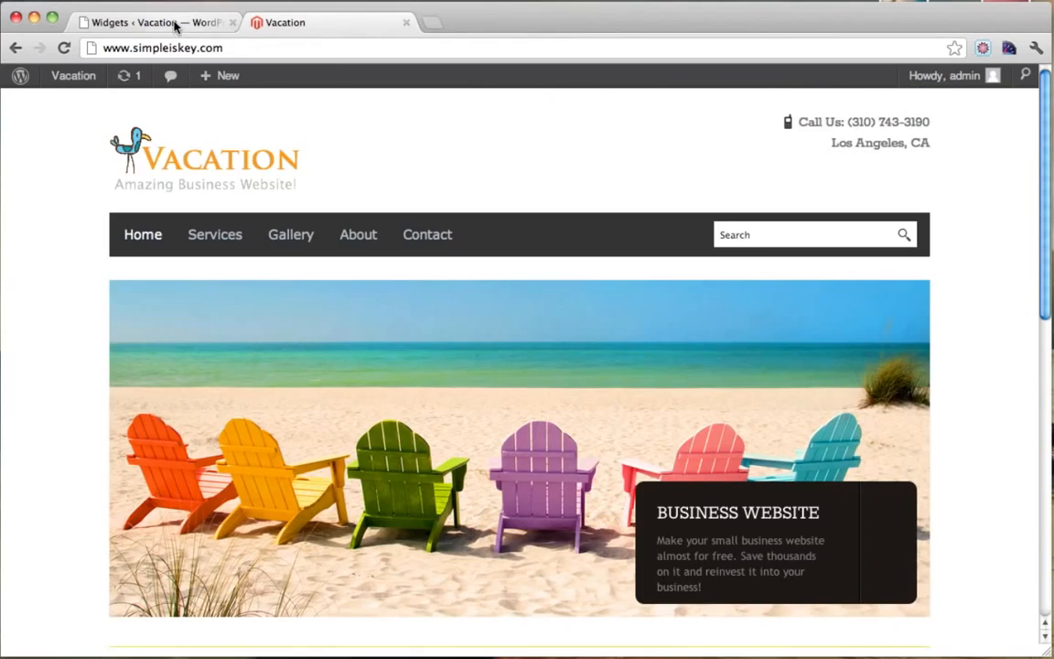
left_click(183, 22)
left_click(232, 22)
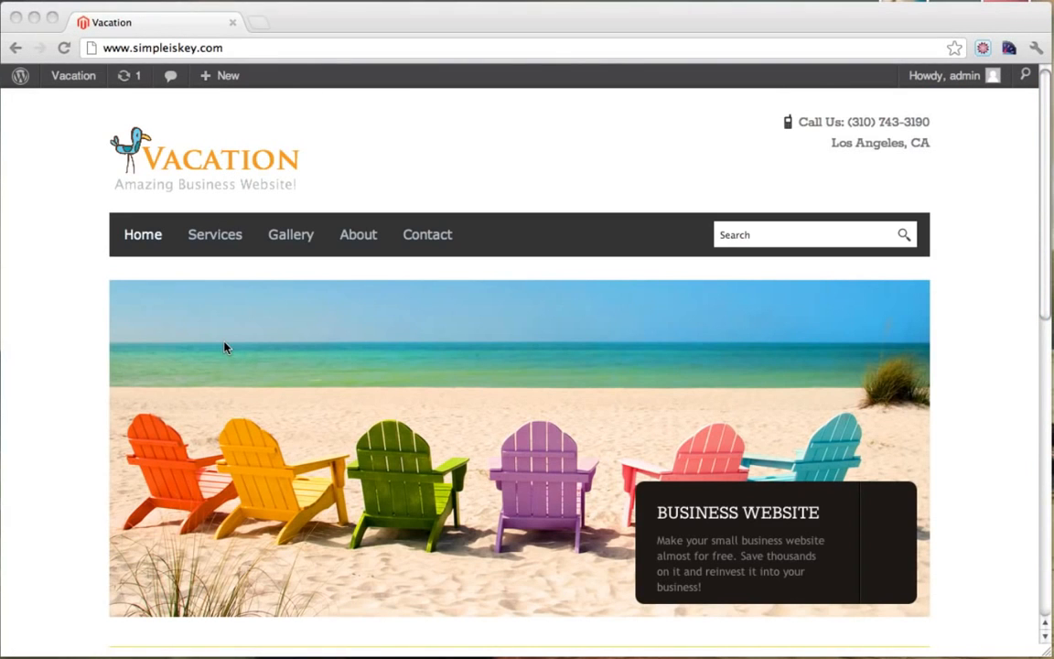
scroll(116, 257, "down", 10)
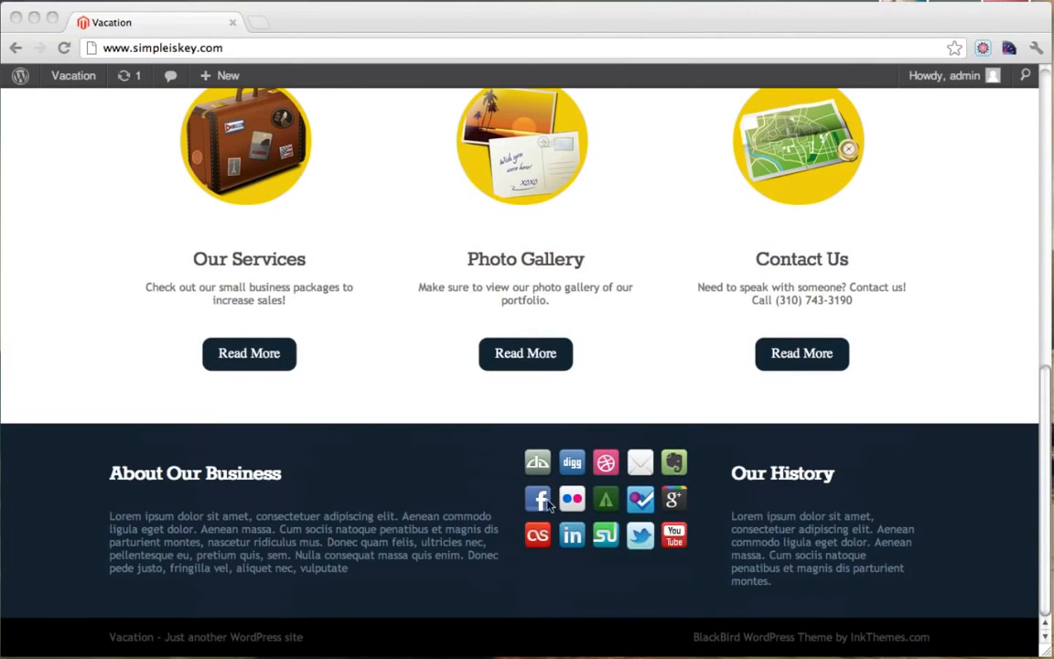
scroll(457, 450, "up", 3)
scroll(459, 452, "down", 3)
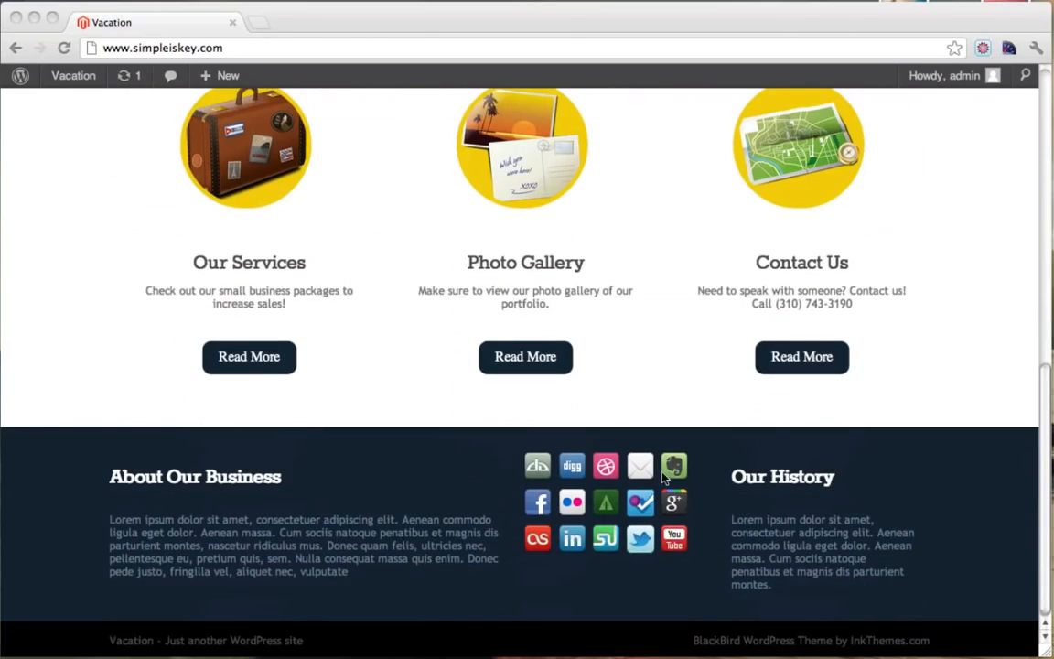
scroll(376, 441, "up", 10)
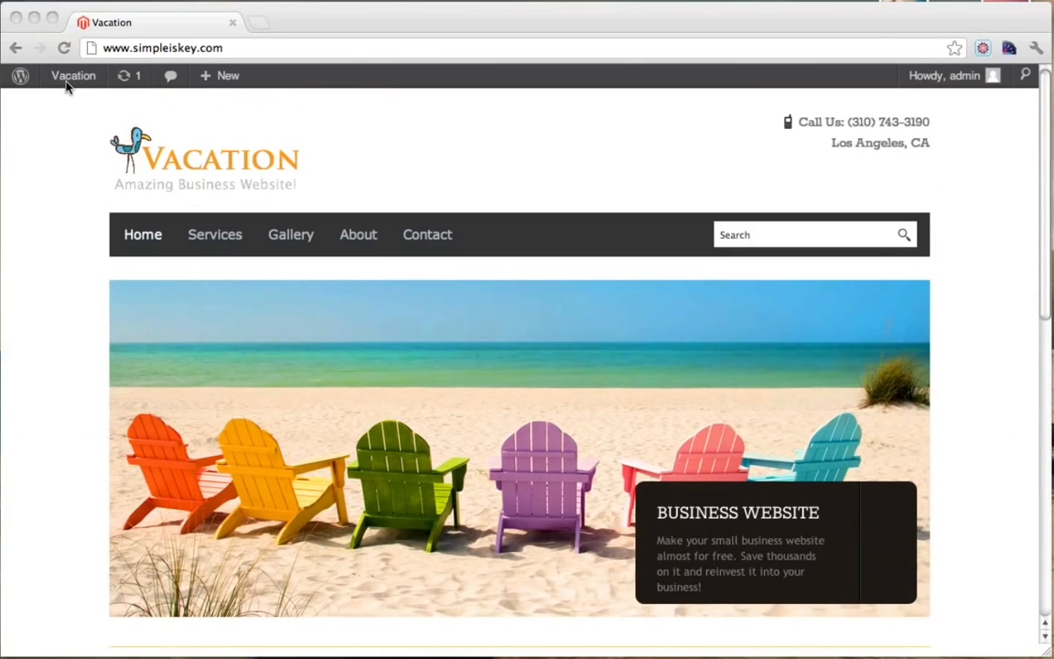
Step: Open the site's widget settings and delete the Tipsy Social Icons widget from the Second Footer Widget Area
left_click(69, 111)
mouse_move(73, 83)
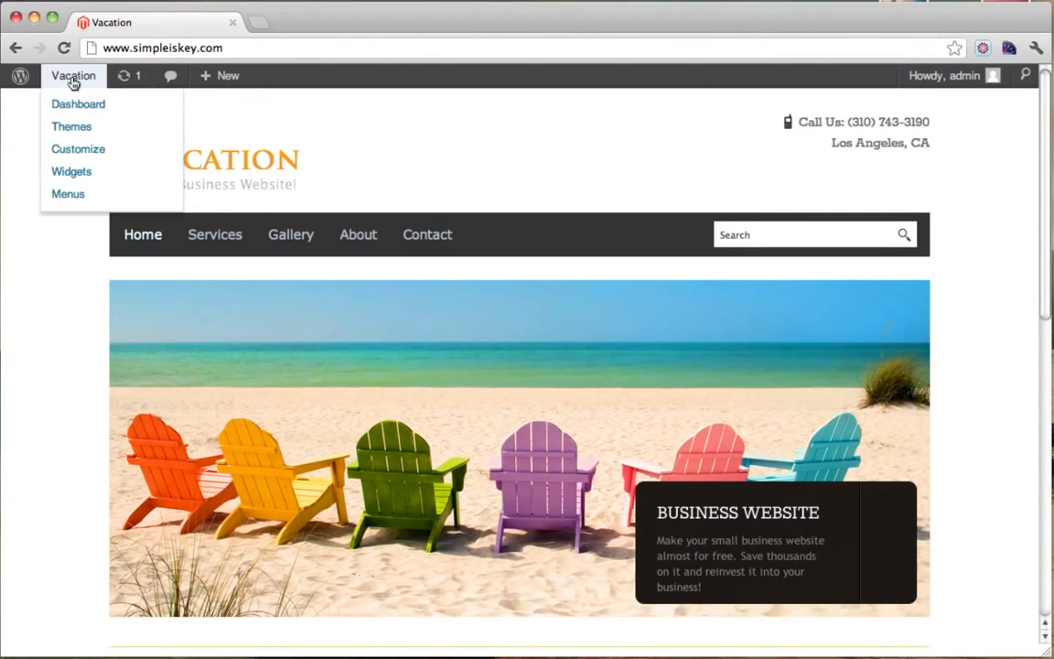
left_click(77, 173)
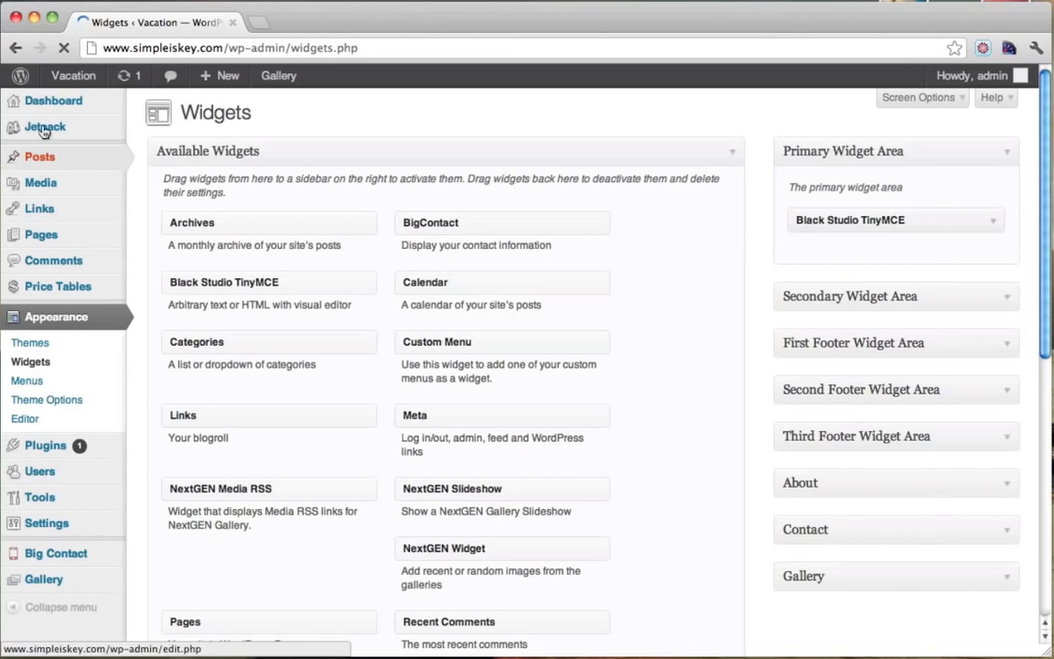
scroll(654, 344, "down", 1)
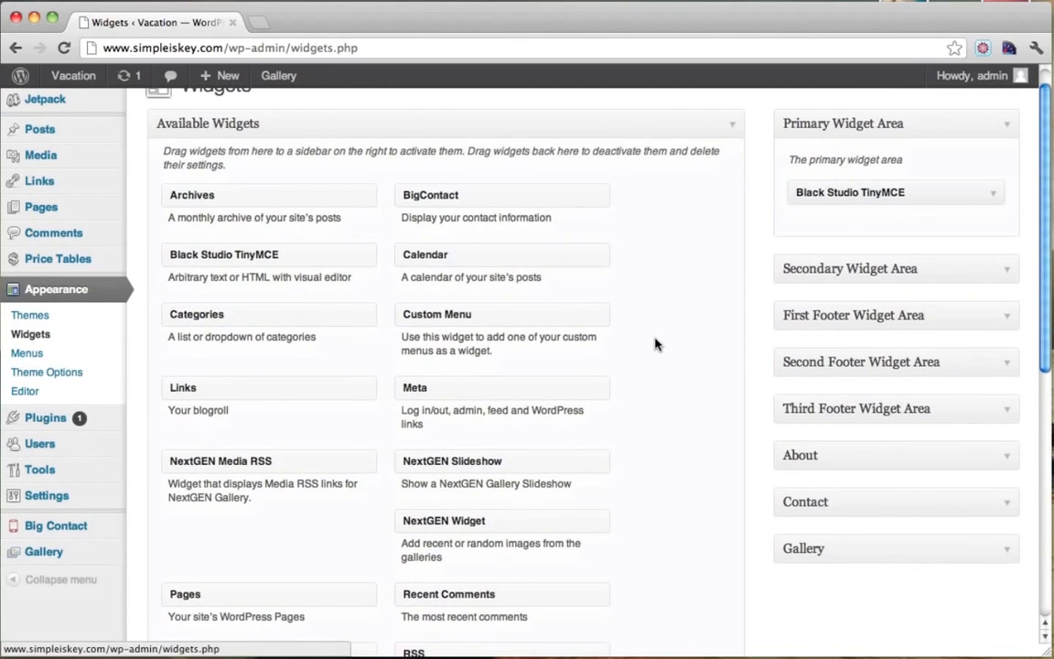
left_click(1006, 368)
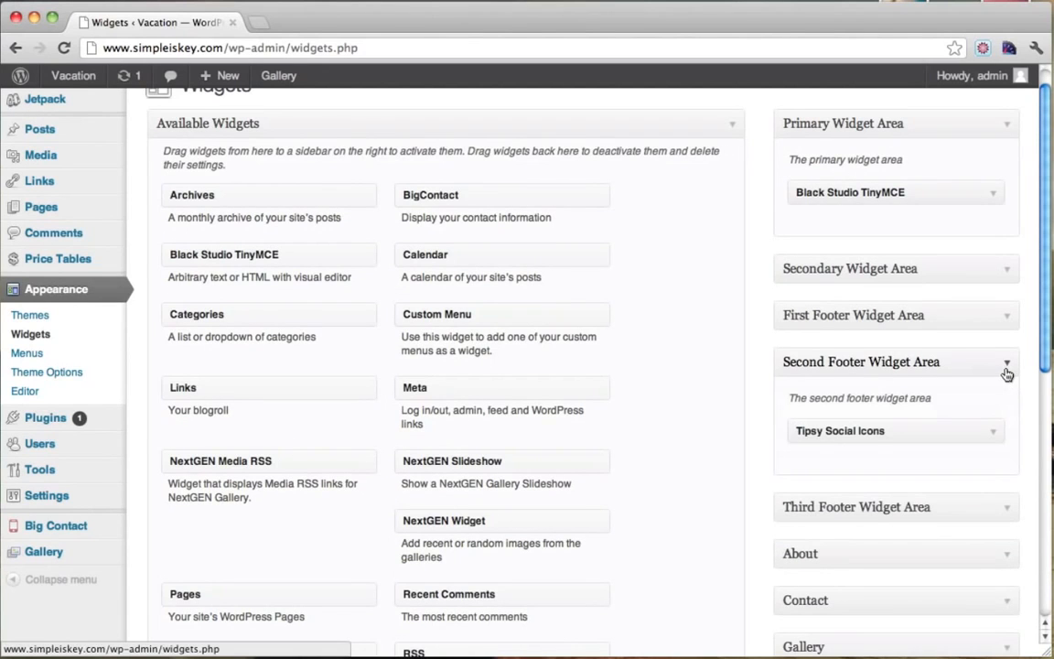
left_click(992, 438)
scroll(976, 436, "down", 10)
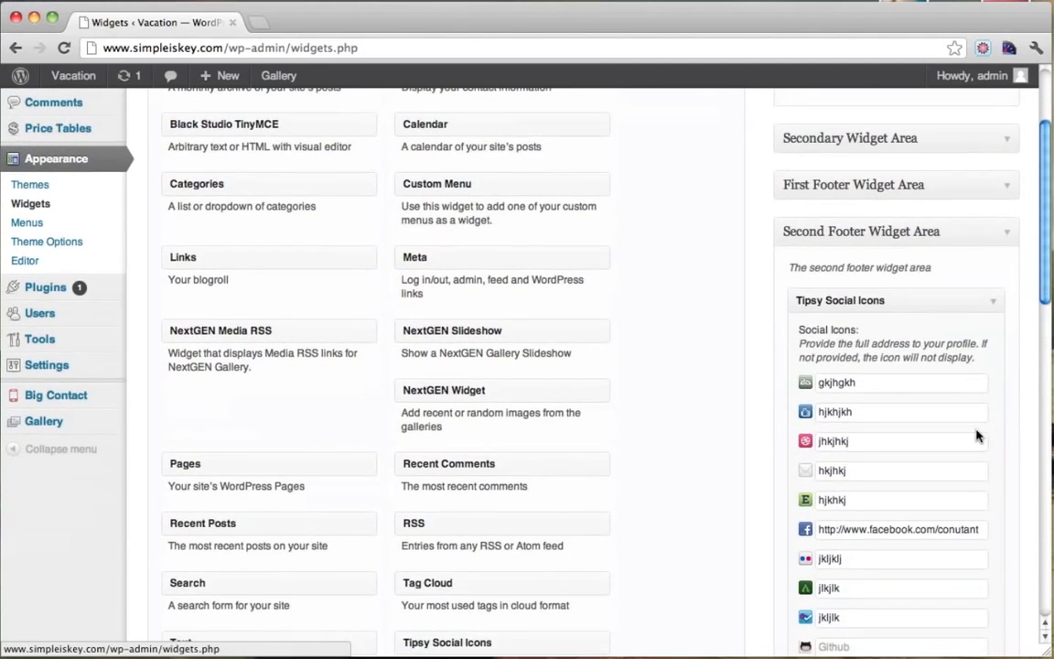
scroll(976, 434, "down", 1)
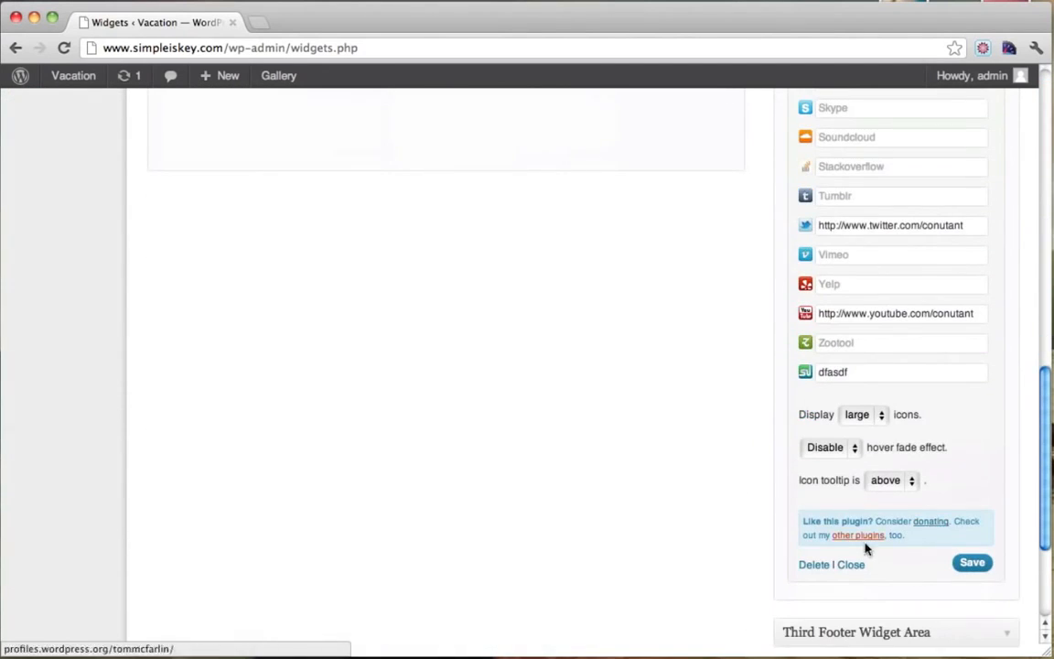
left_click(824, 564)
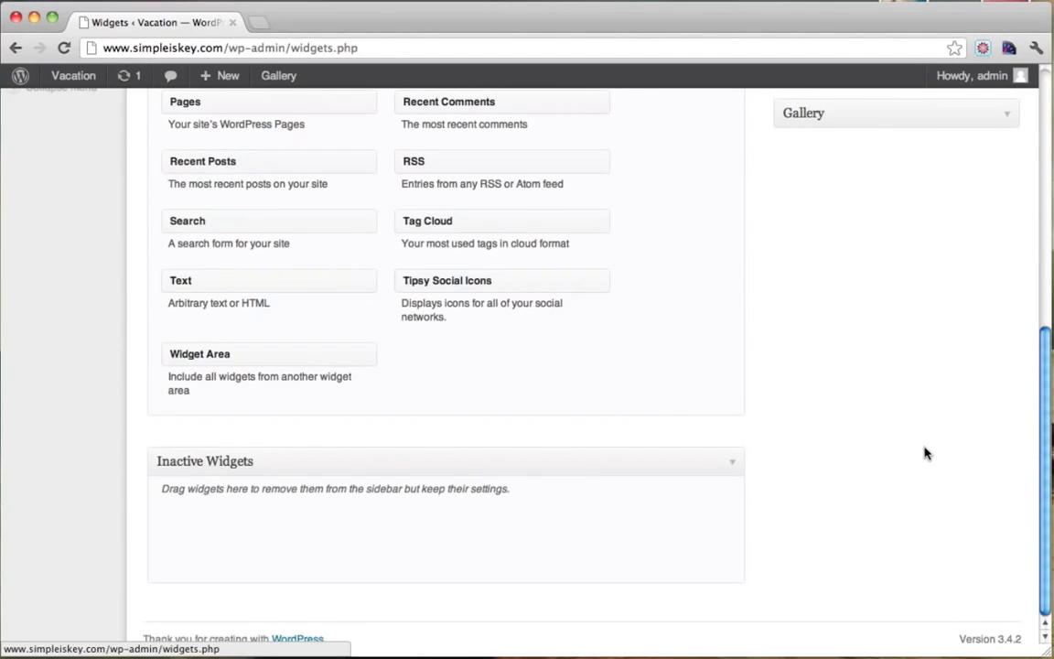
scroll(924, 452, "up", 5)
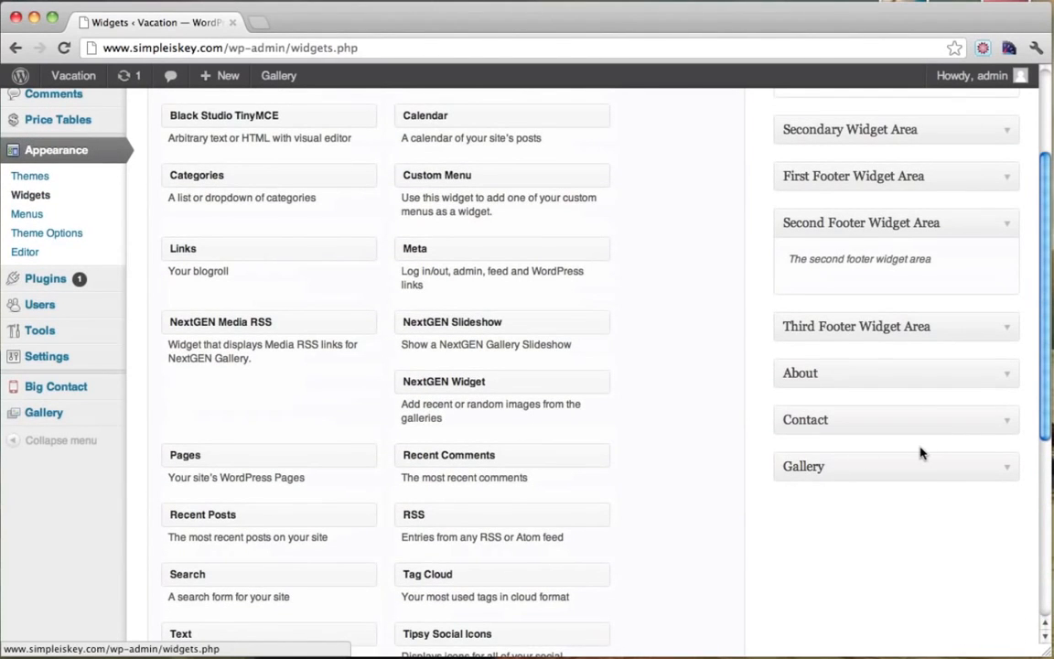
mouse_move(72, 362)
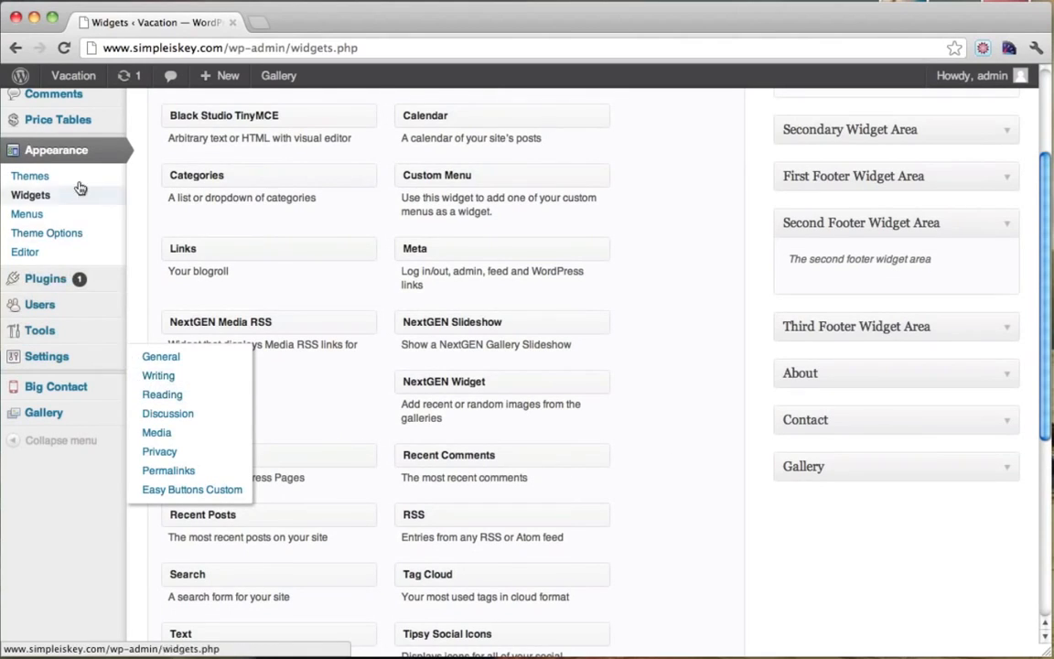
left_click(54, 236)
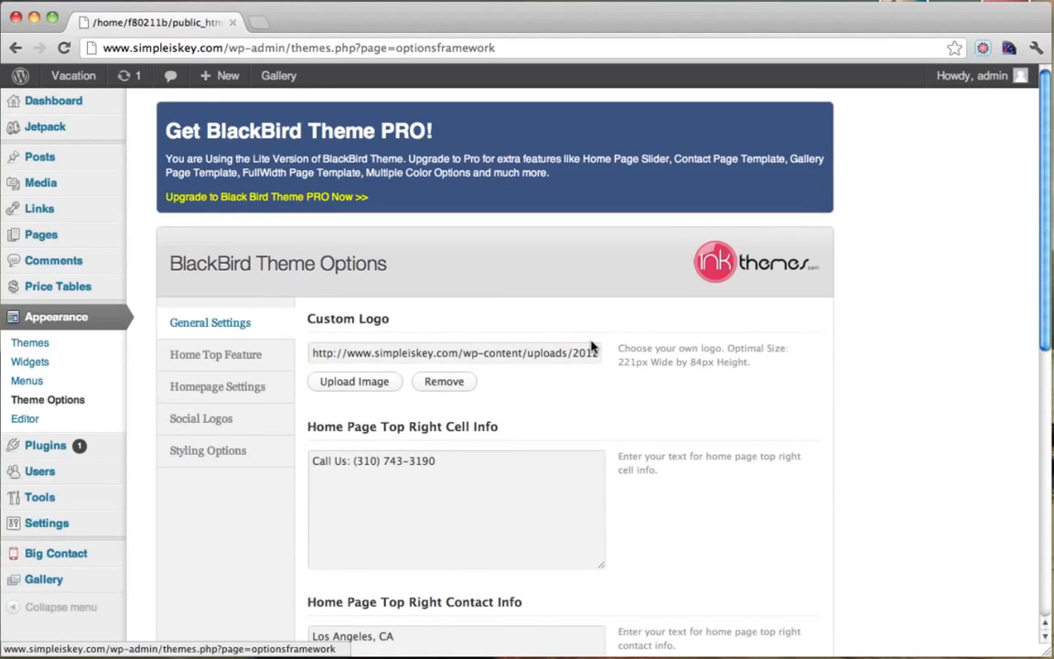
left_click(213, 423)
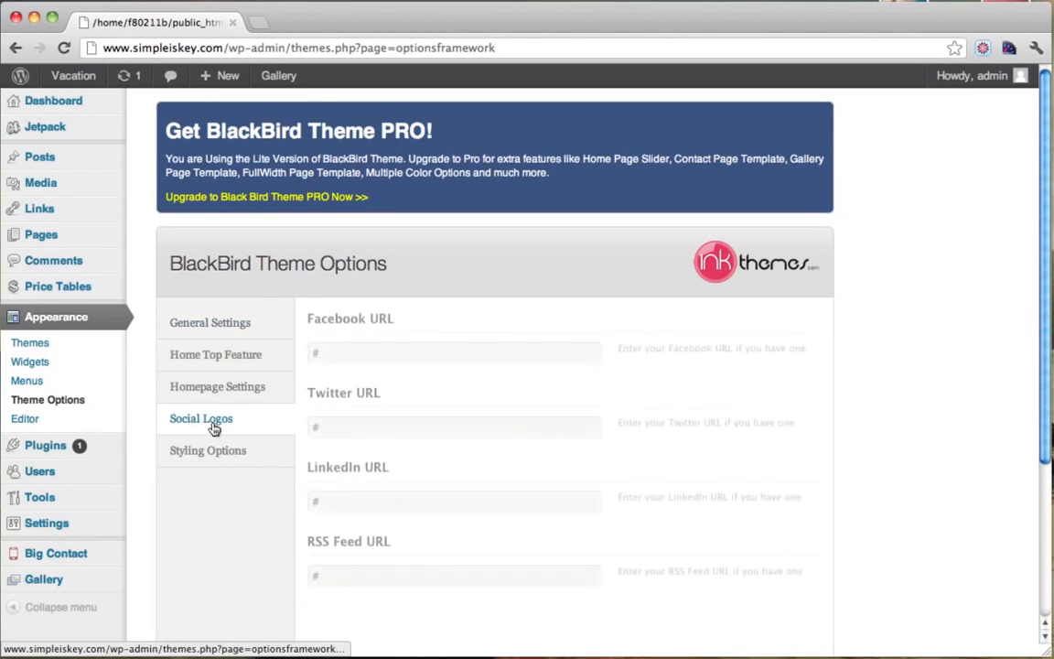
left_click_drag(436, 357, 248, 357)
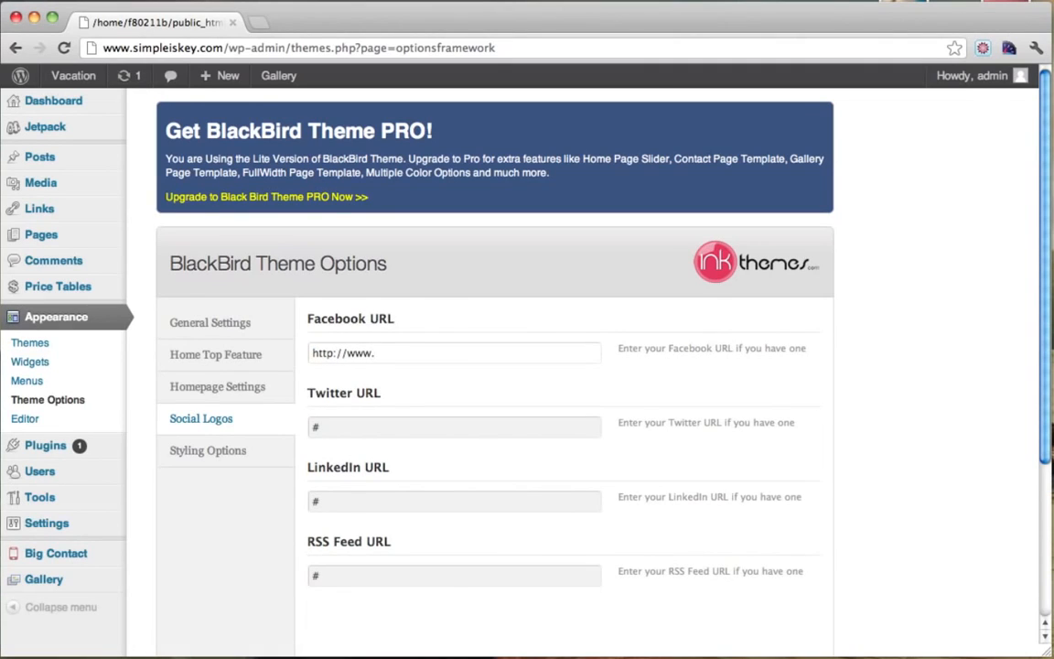
type("http://www.facebbok.c")
key("BackSpace")
key("BackSpace")
key("BackSpace")
type(".com/conutant")
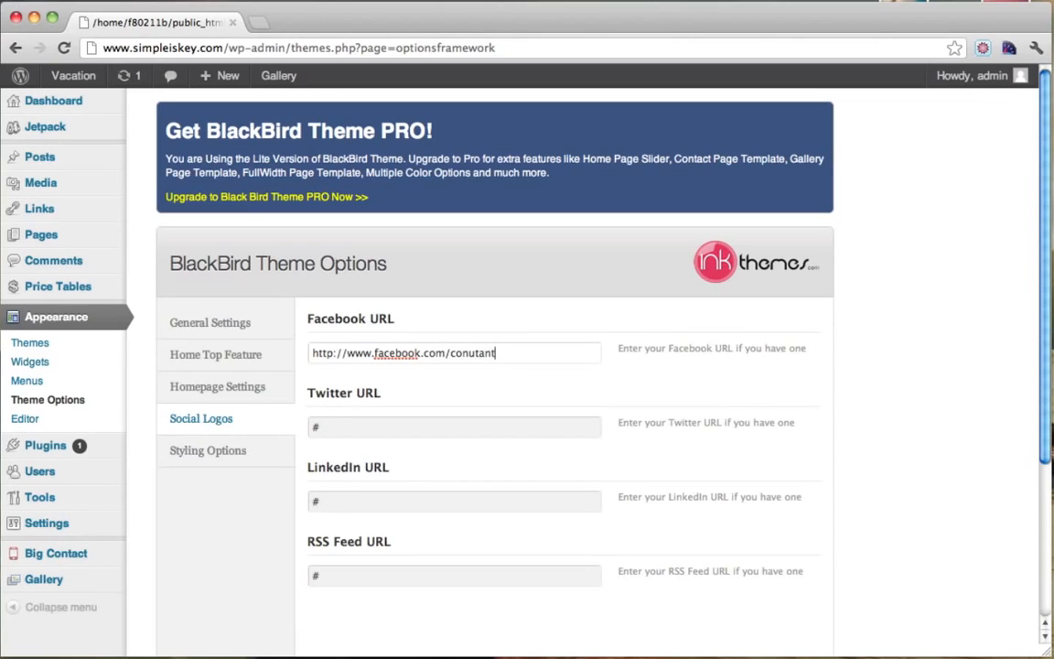
key("Tab")
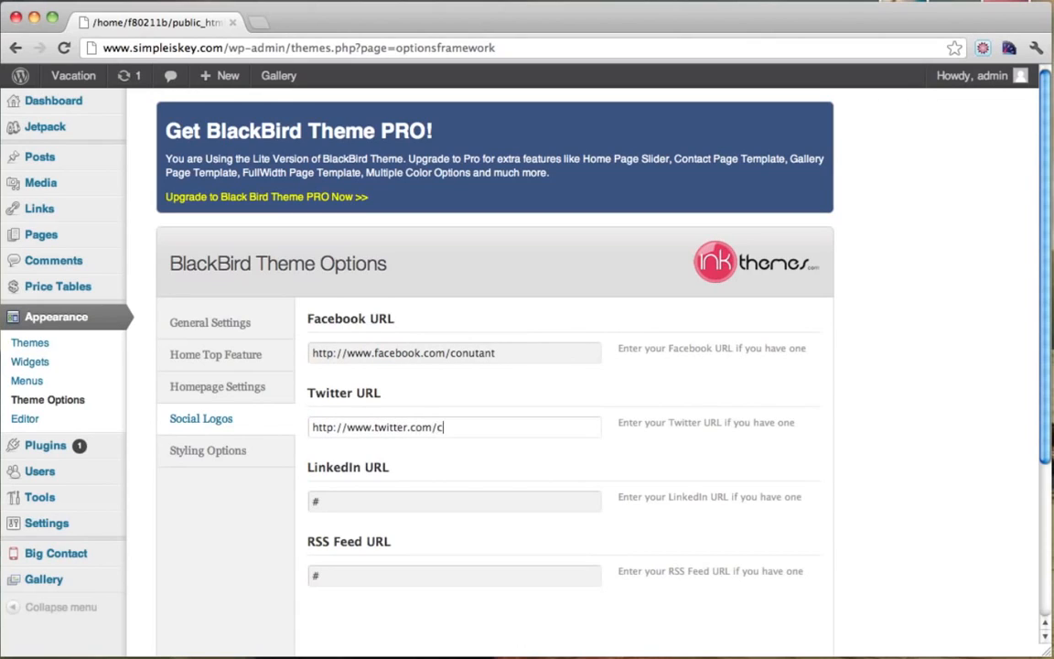
scroll(471, 391, "down", 5)
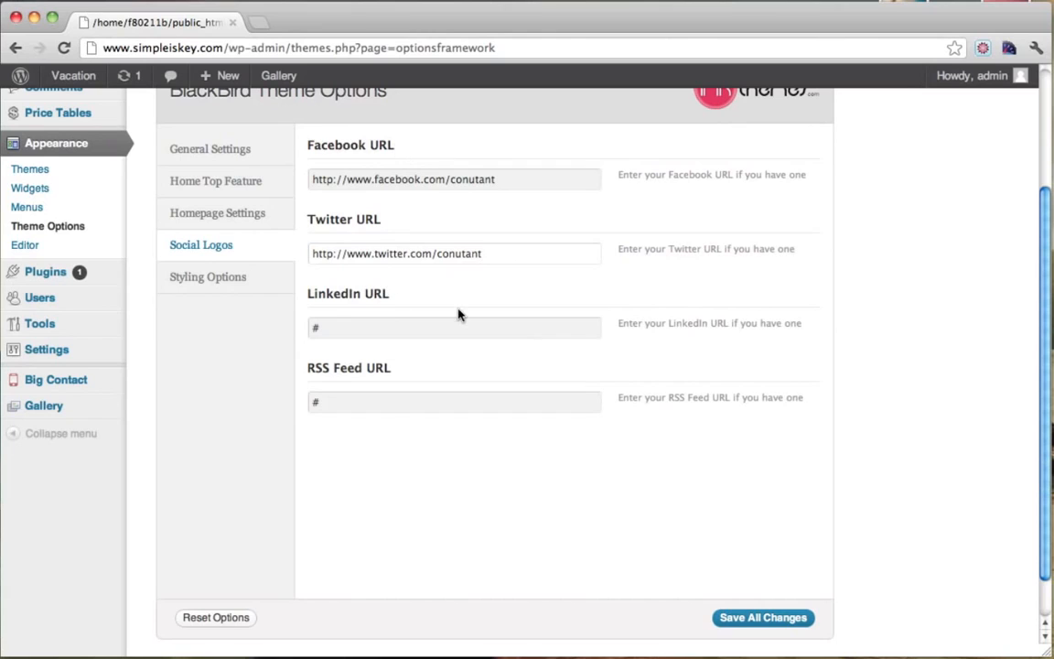
left_click(767, 624)
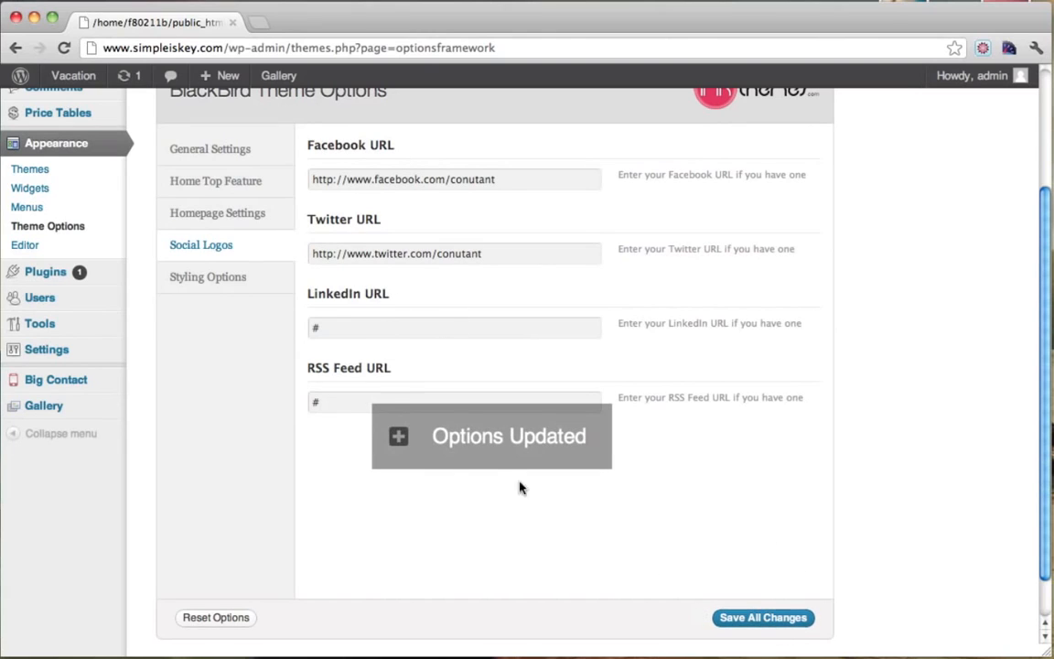
left_click_drag(356, 406, 239, 406)
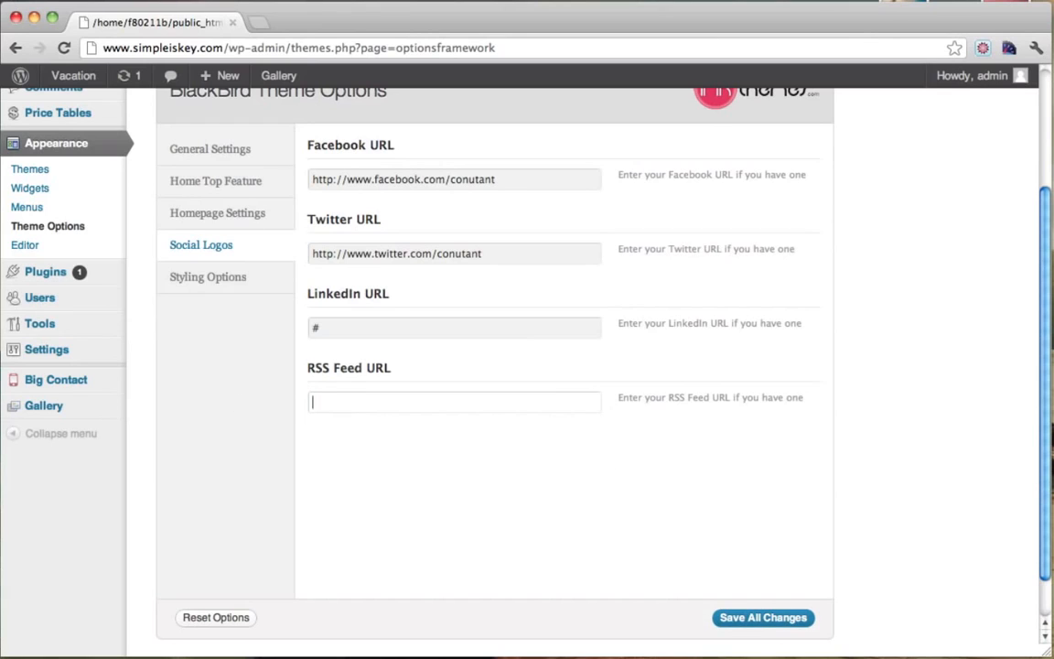
left_click(779, 617)
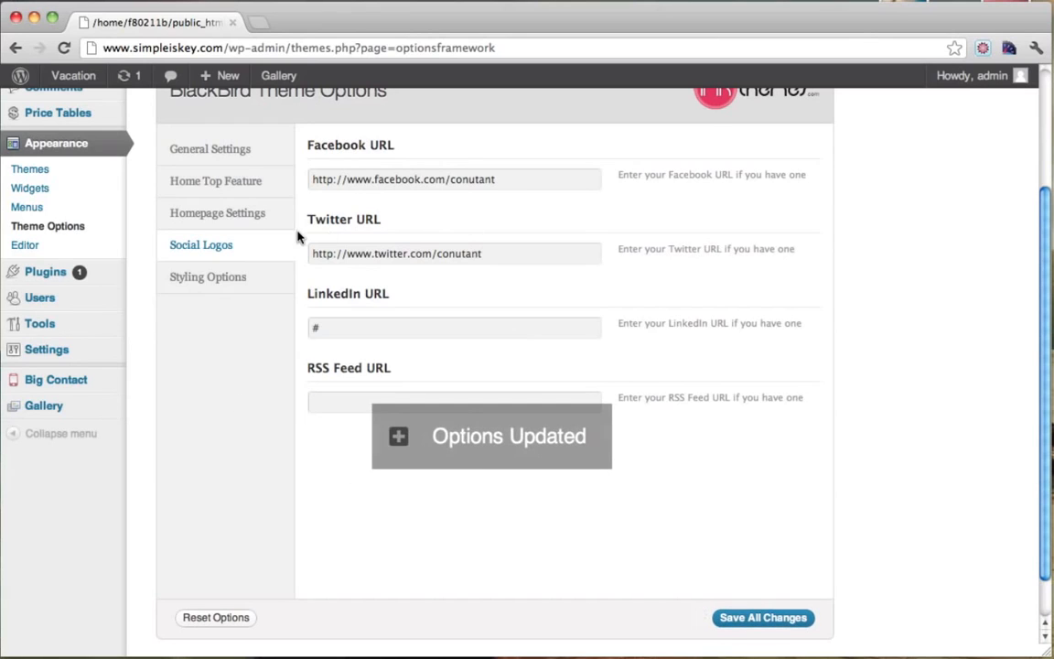
Step: Visit the live site and check the social links in the footer's second area
mouse_move(80, 89)
left_click(76, 114)
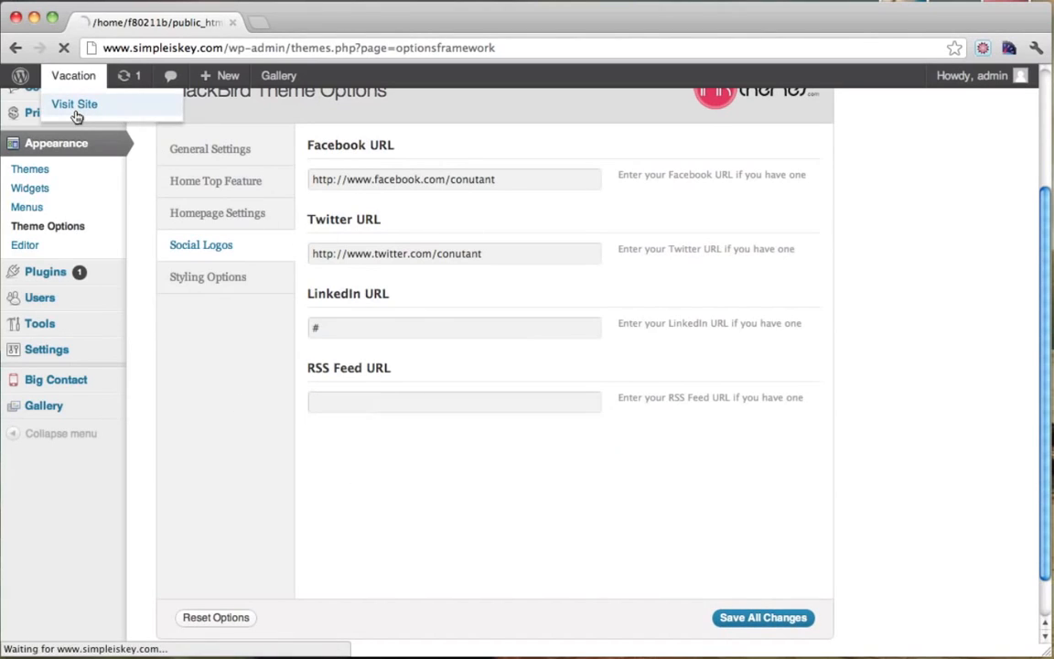
scroll(694, 296, "down", 5)
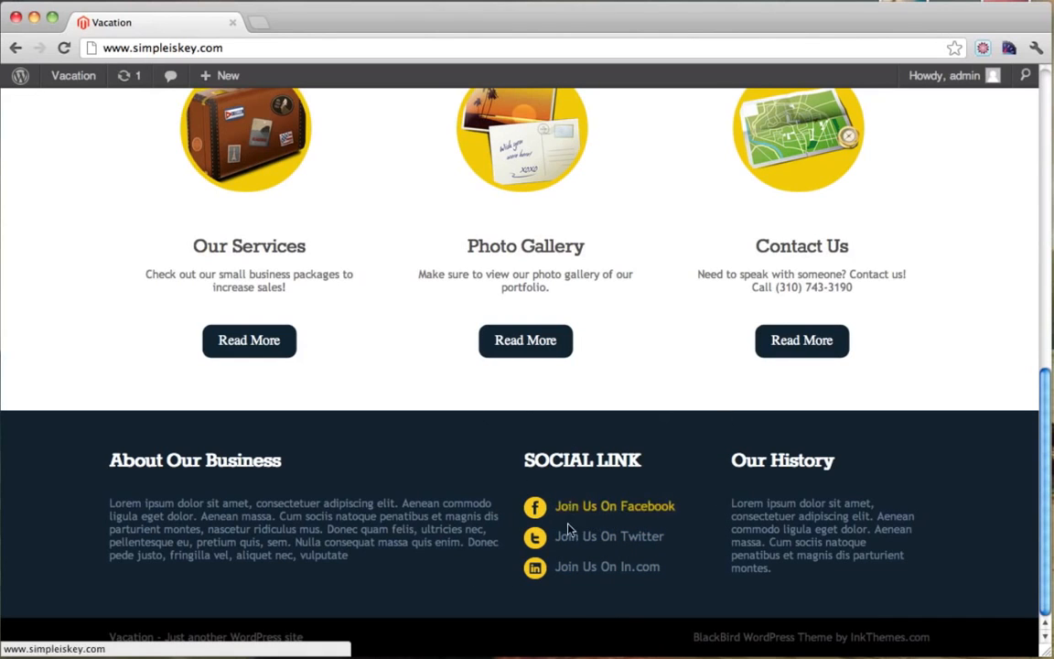
scroll(568, 535, "up", 10)
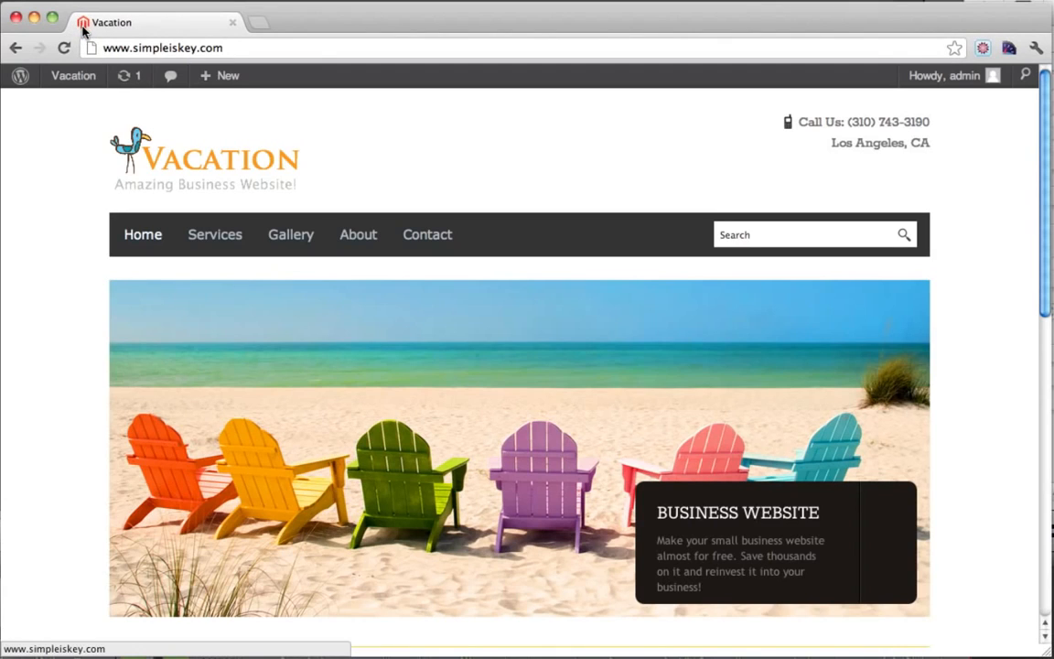
Step: Open the site's dashboard in a new tab and go to the BlackBird theme options
mouse_move(63, 83)
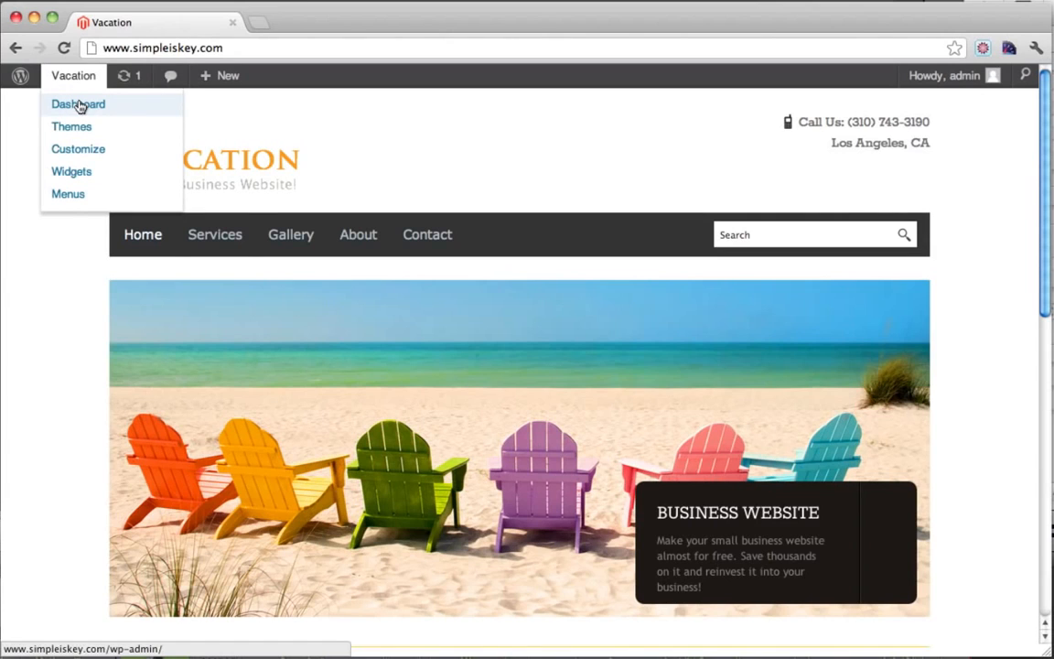
left_click(80, 107, "super")
left_click(322, 28)
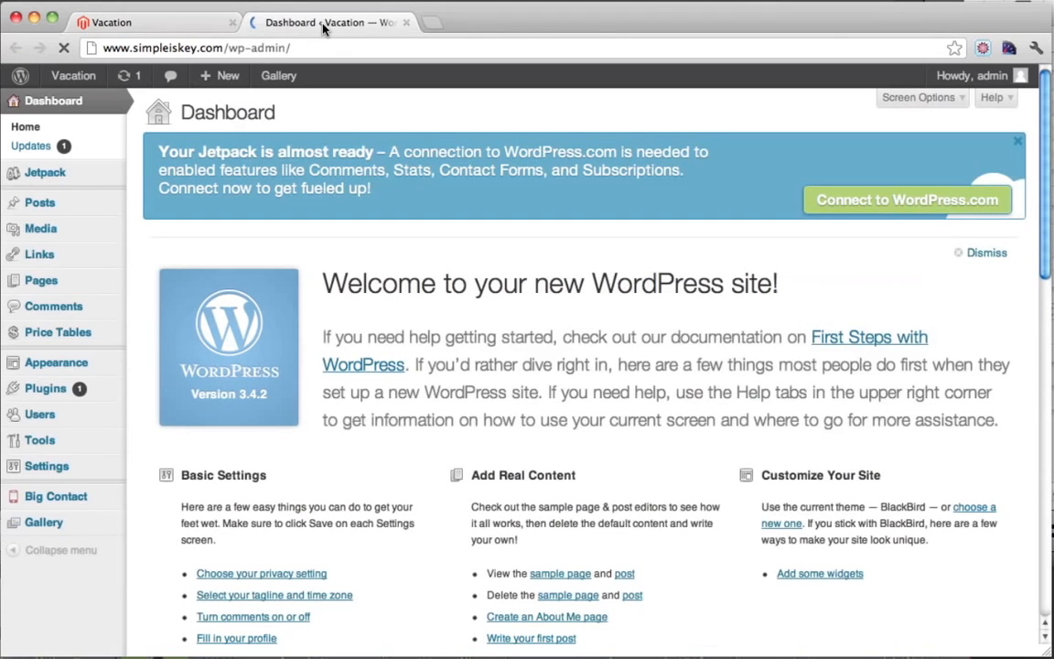
mouse_move(78, 367)
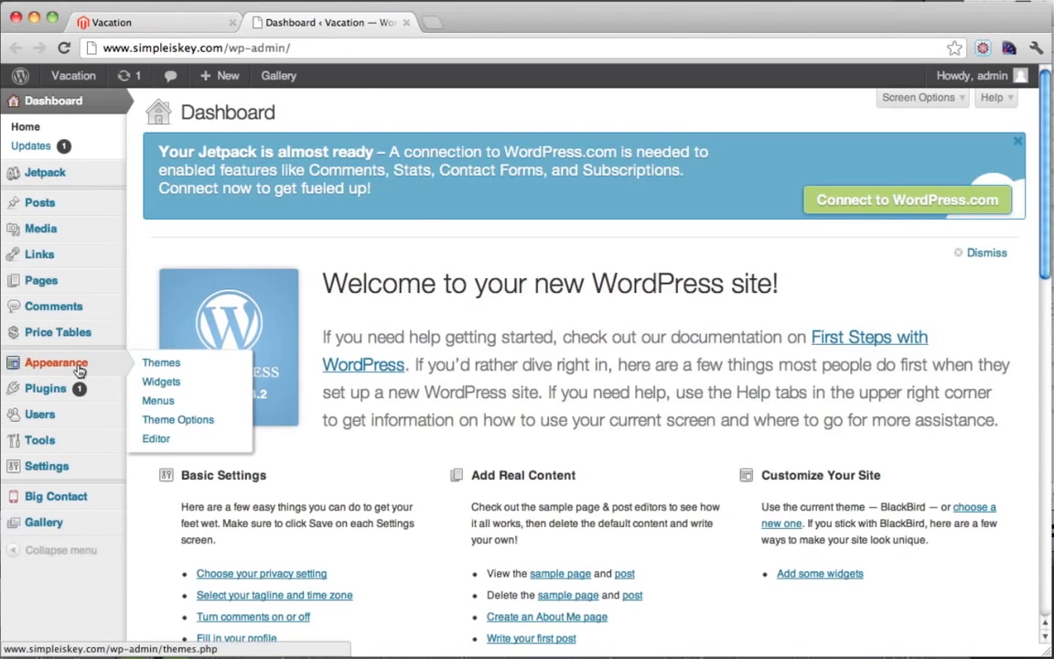
left_click(193, 422)
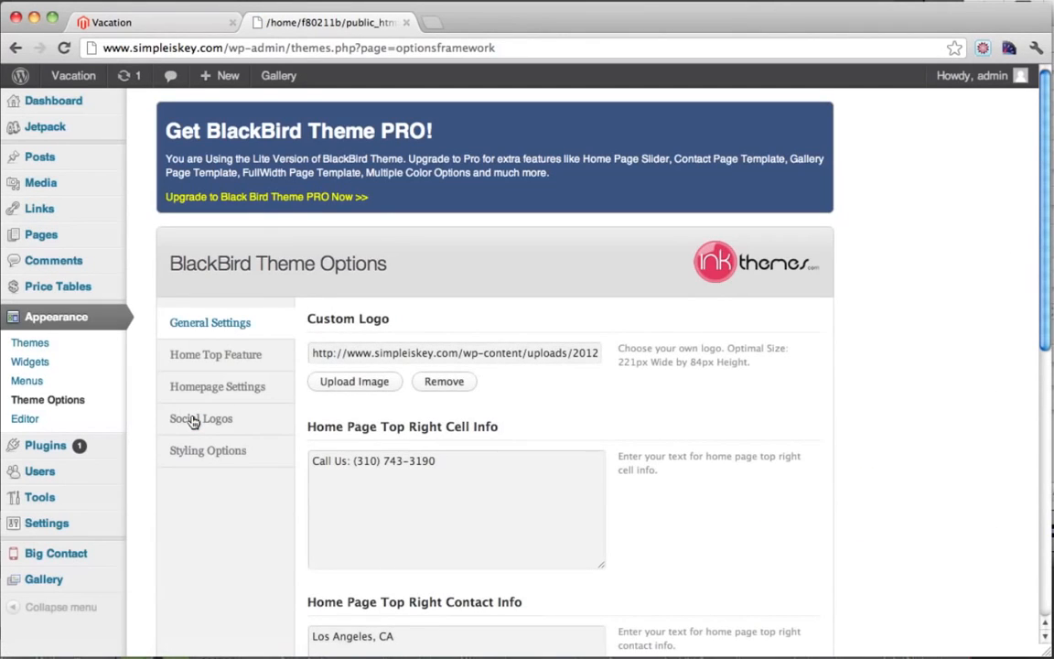
Step: Examine the Custom Favicon setting in the General Settings and its required image size
scroll(672, 332, "down", 5)
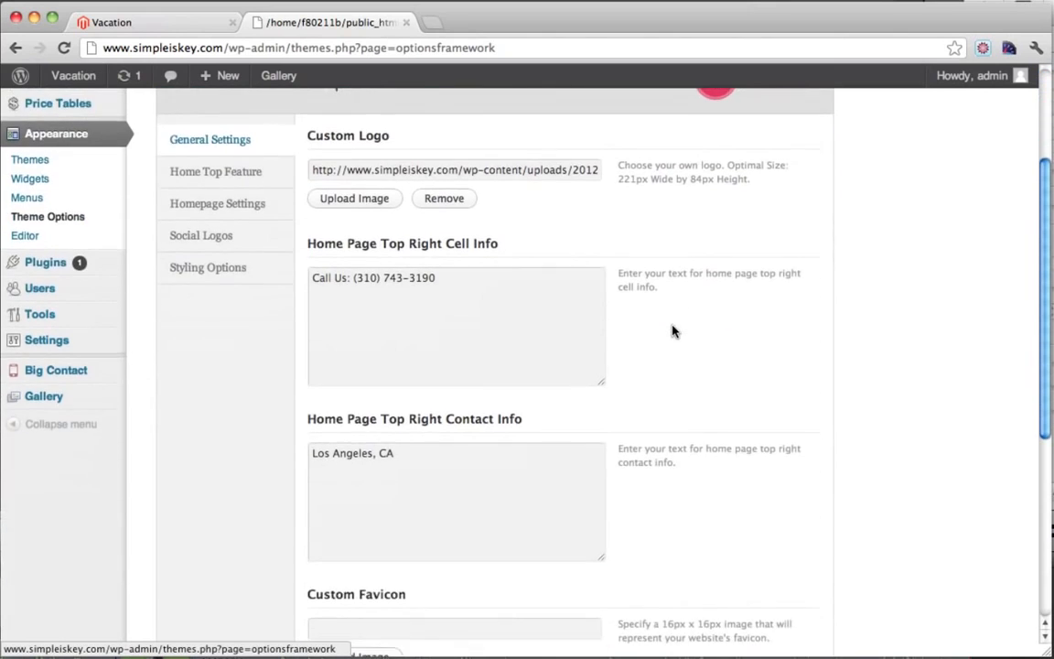
scroll(673, 331, "up", 4)
scroll(673, 331, "down", 5)
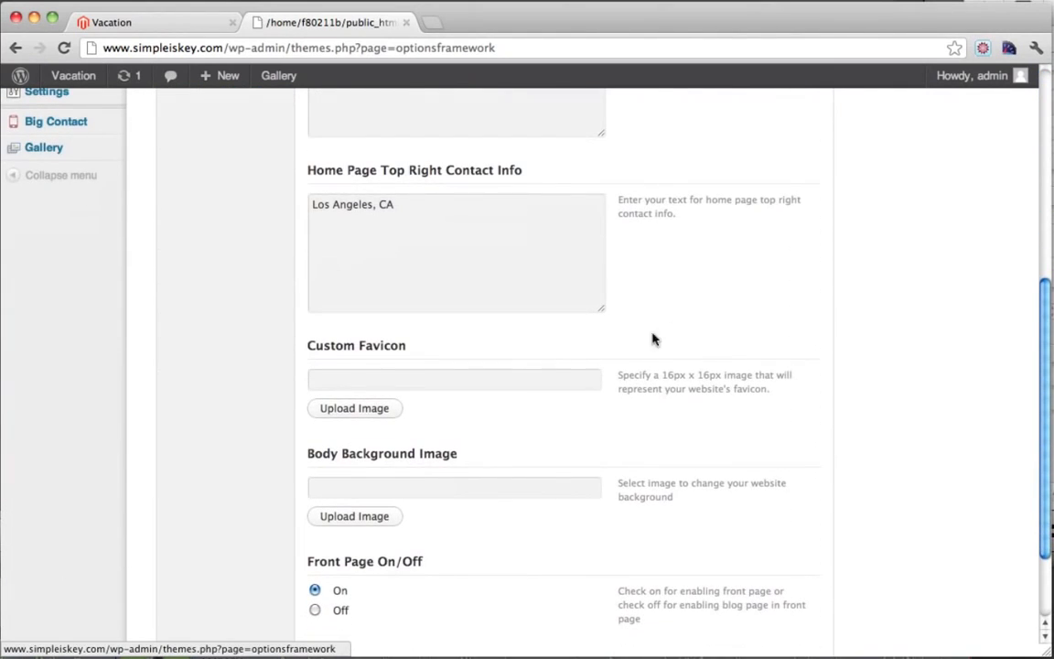
left_click_drag(315, 346, 419, 345)
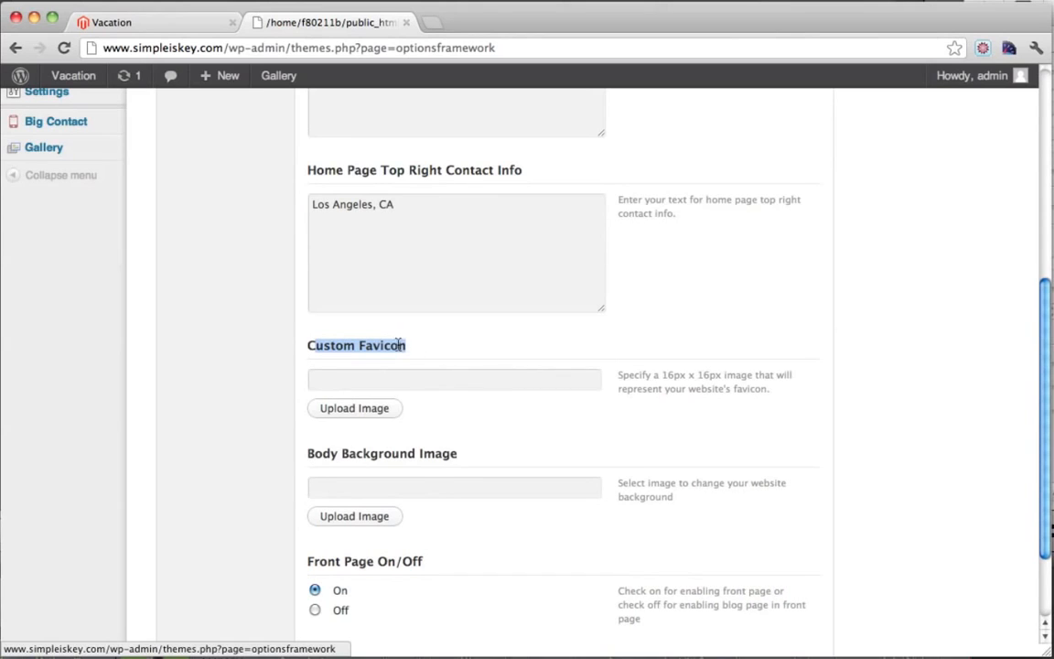
left_click(398, 344)
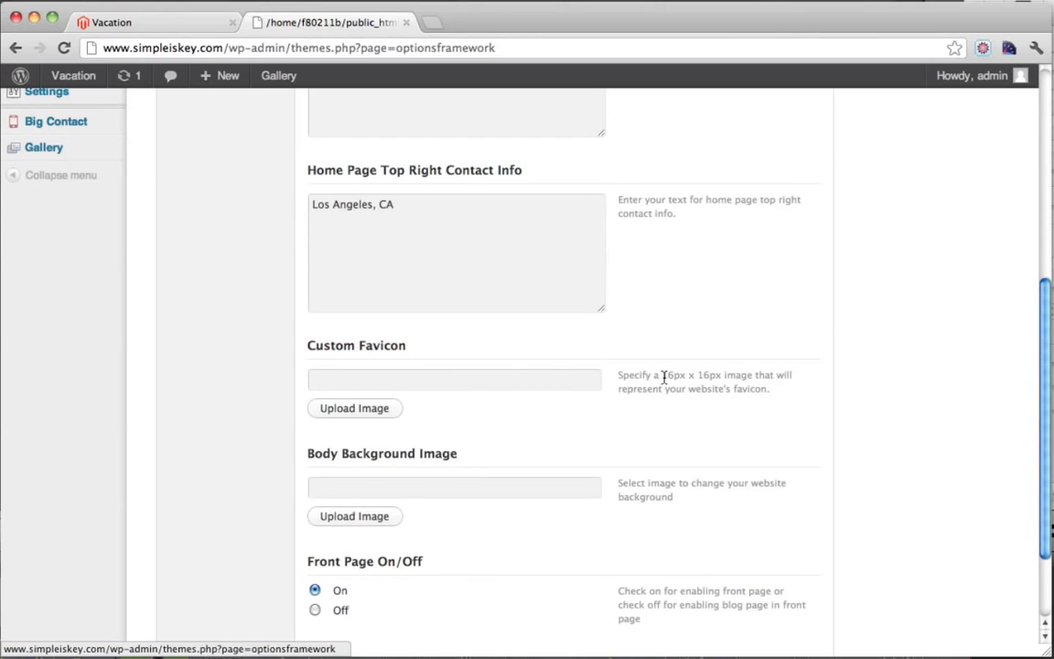
left_click_drag(663, 376, 712, 376)
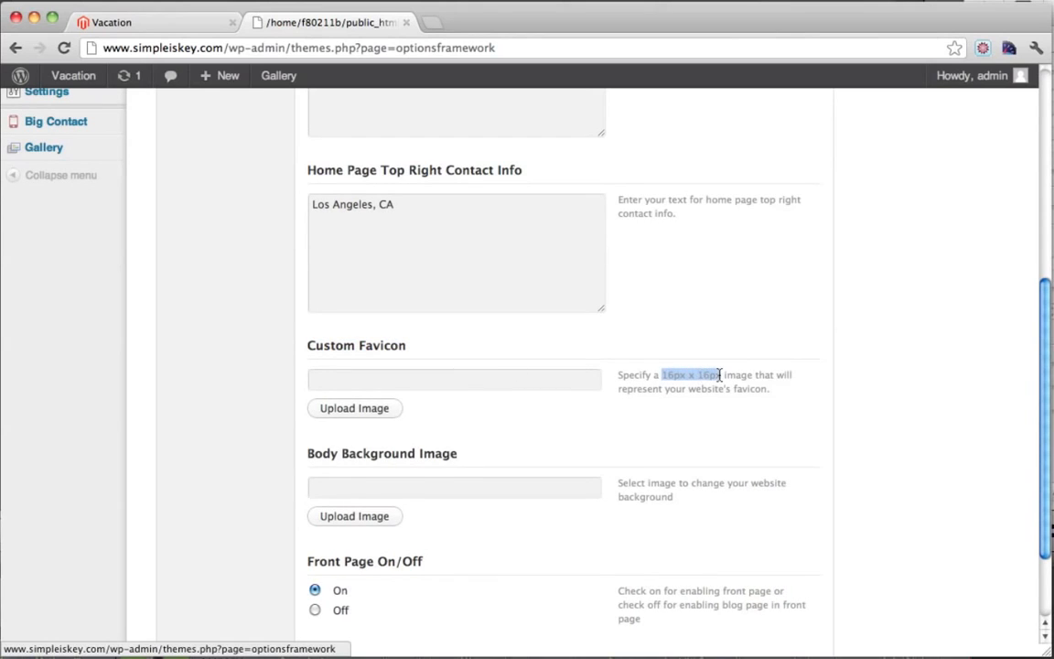
left_click(718, 375)
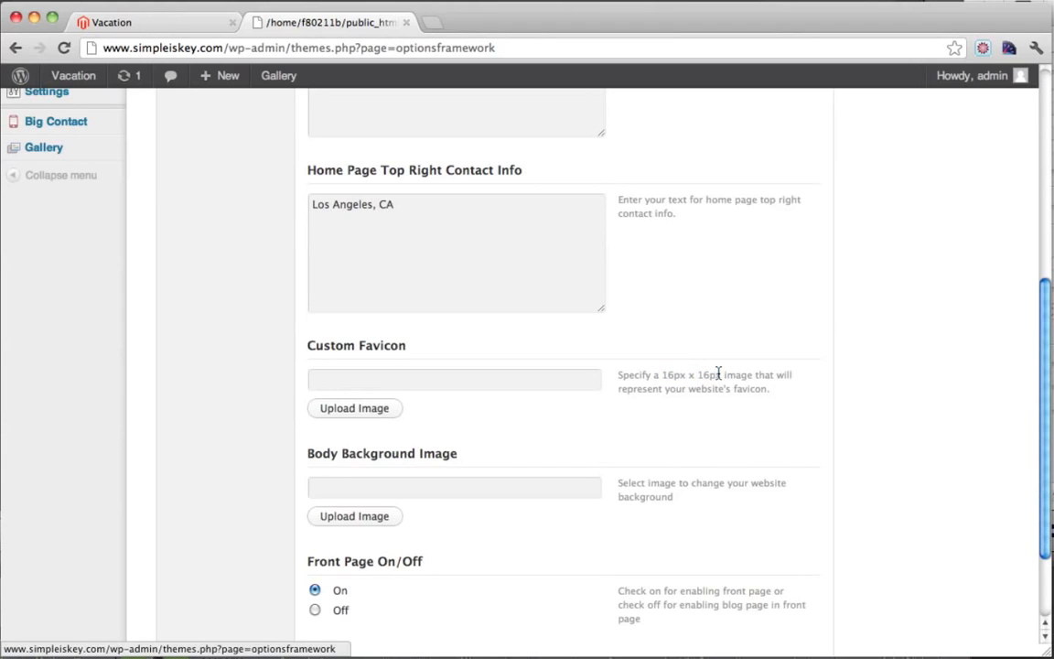
left_click(431, 22)
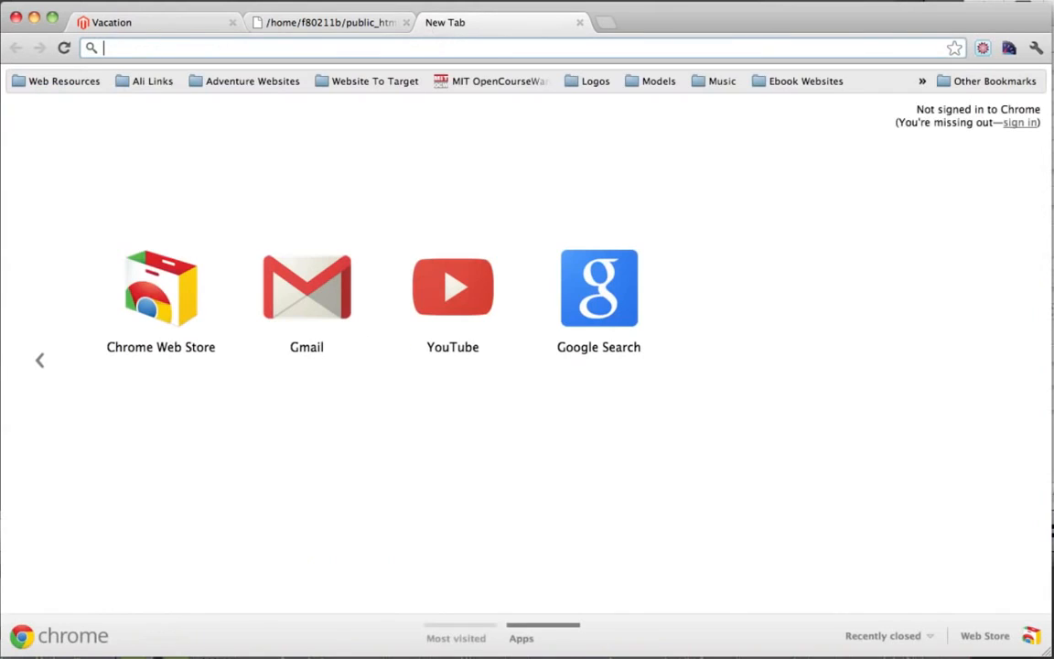
type("www.pix")
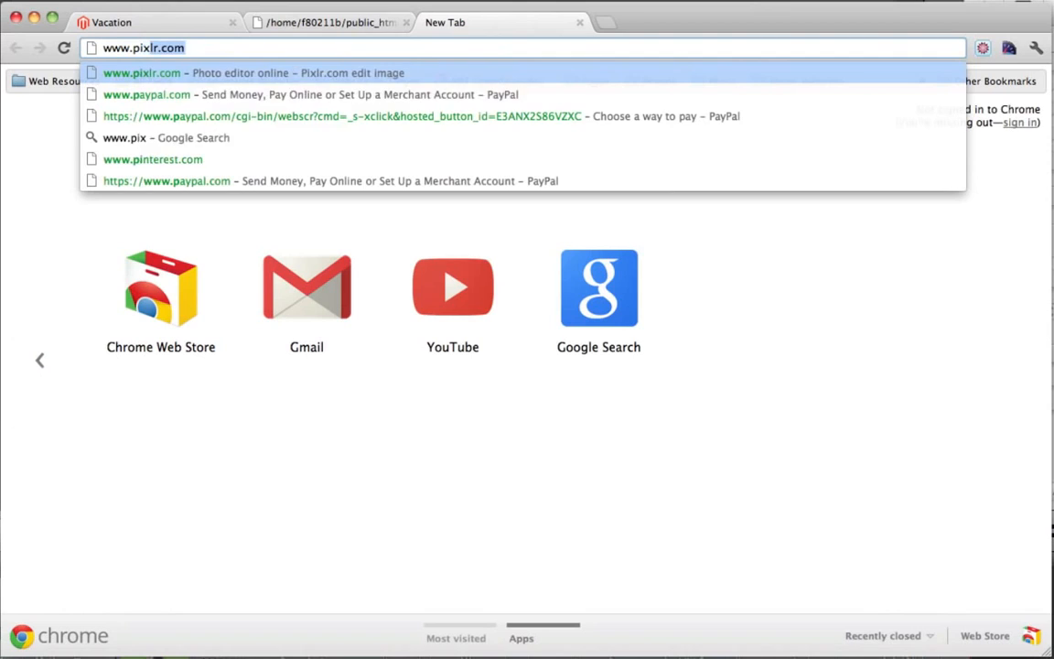
key("Return")
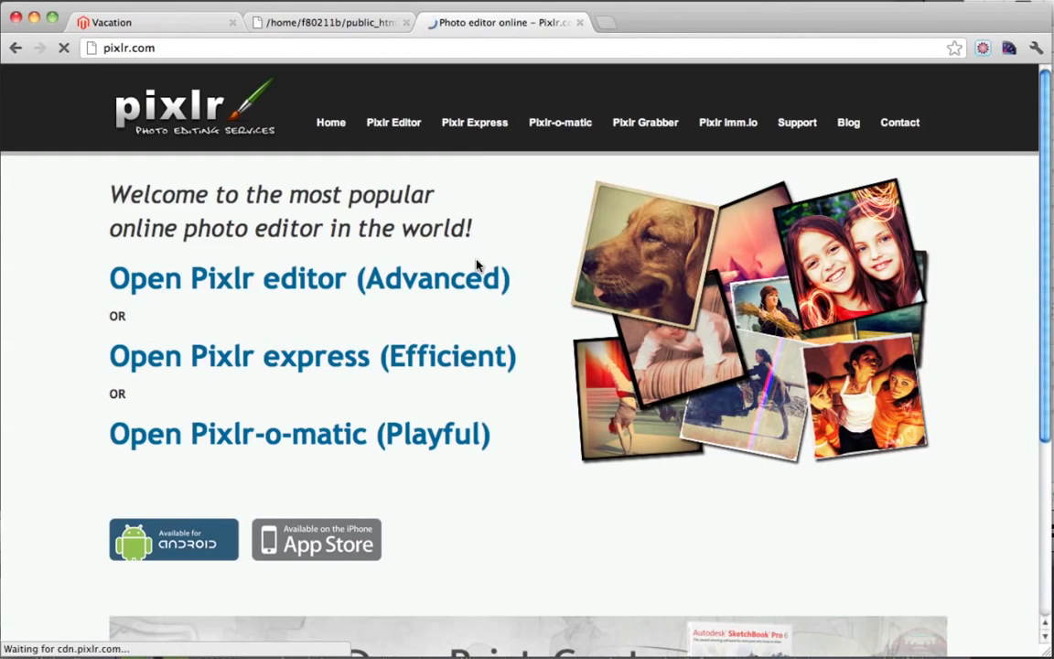
triple_click(341, 277)
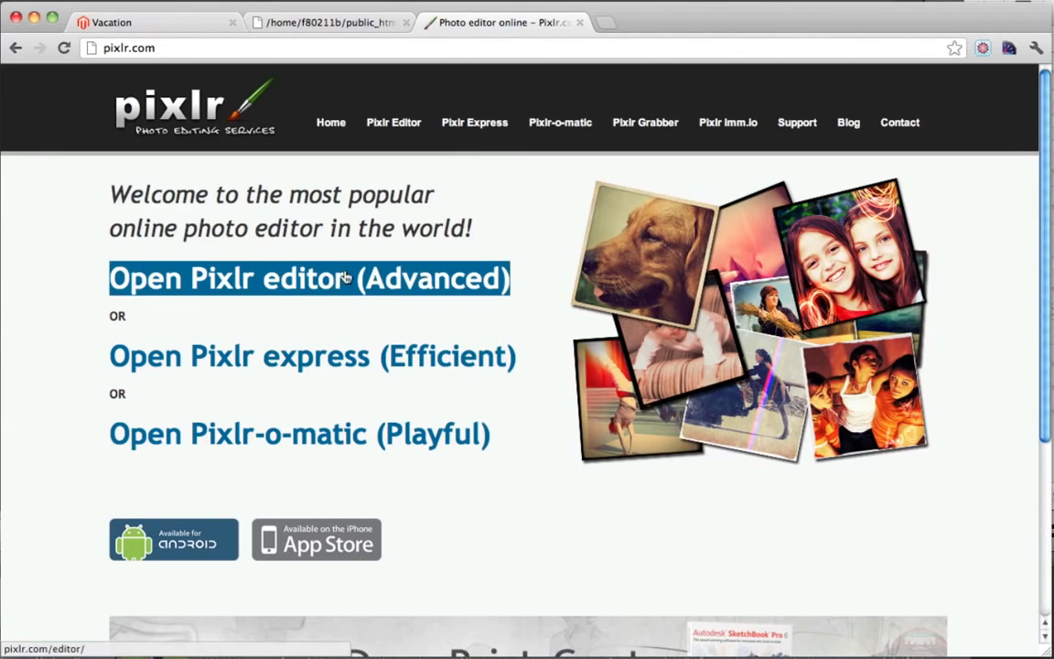
left_click(224, 285)
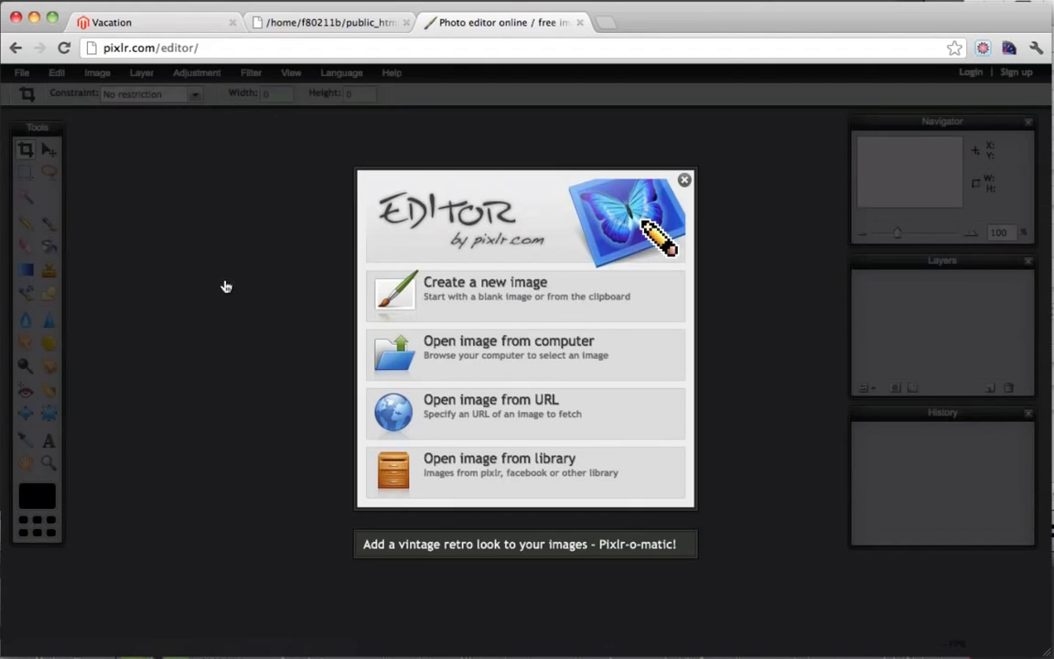
Step: Set up a new blank image with a width of 16, a height of 16 and a transparent background
left_click(419, 279)
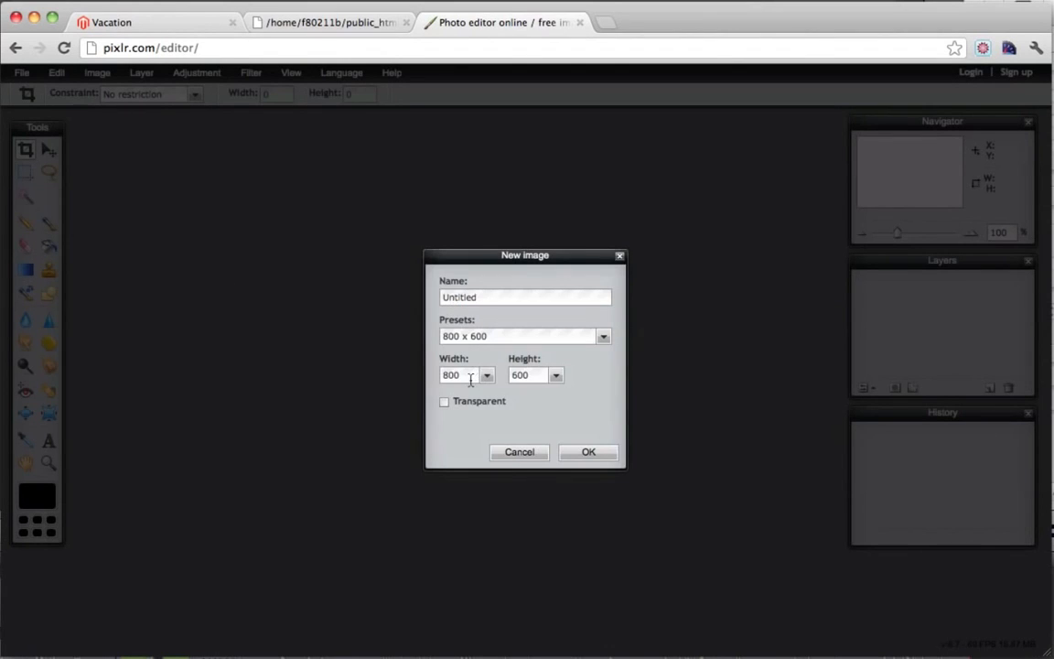
left_click_drag(460, 377, 427, 379)
type("16")
key("Tab")
type("1")
left_click(444, 403)
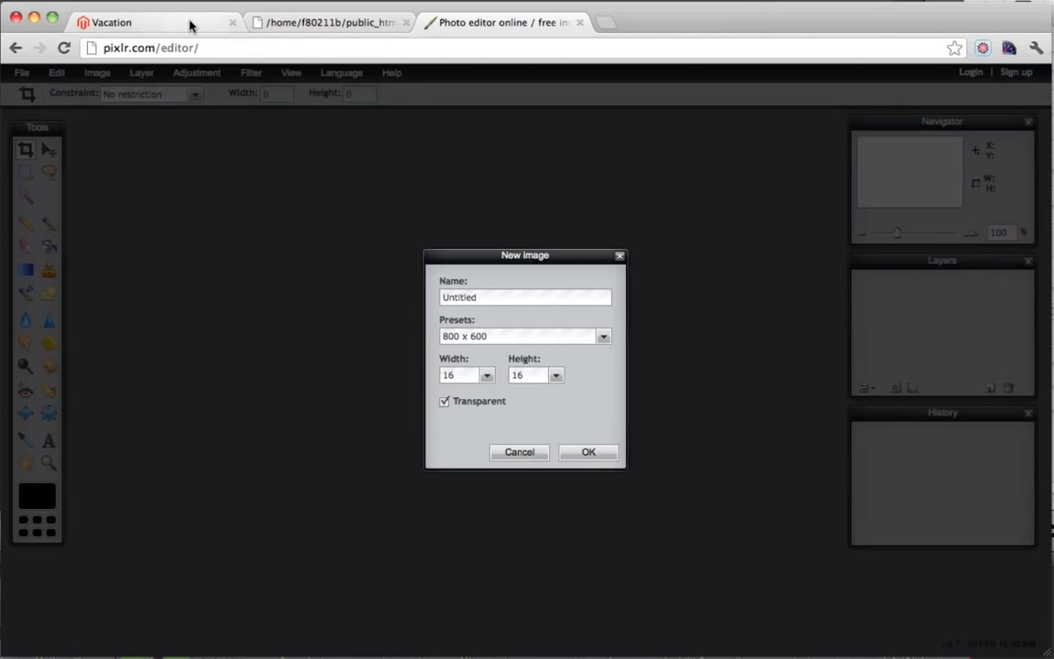
Step: Check the live site's tab icon, name the new image favicon, create it and enlarge its window
left_click(82, 25)
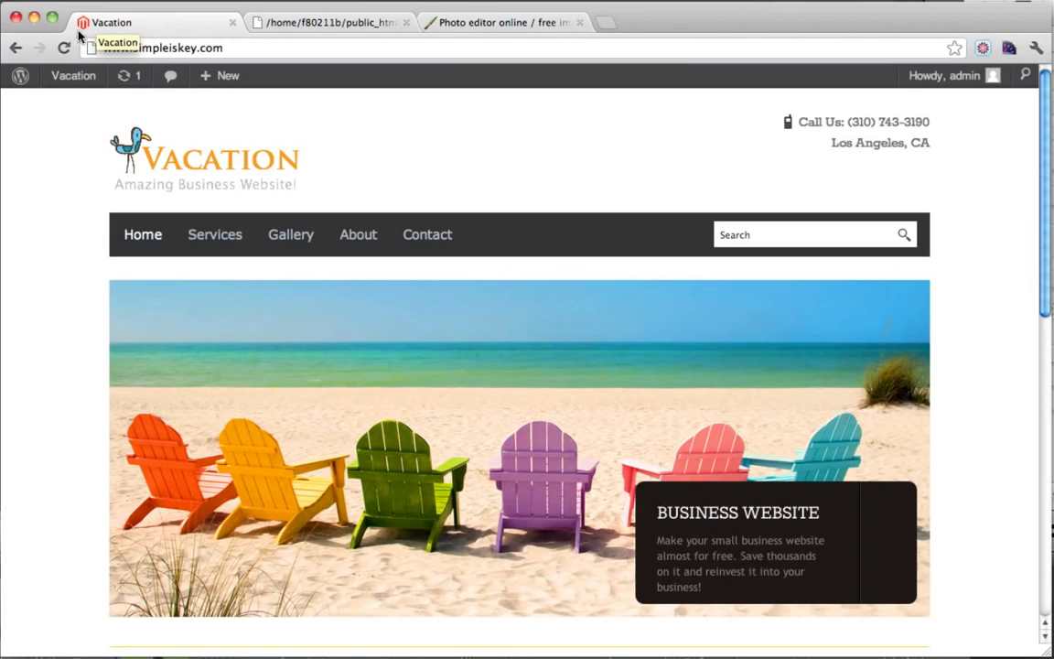
left_click(487, 25)
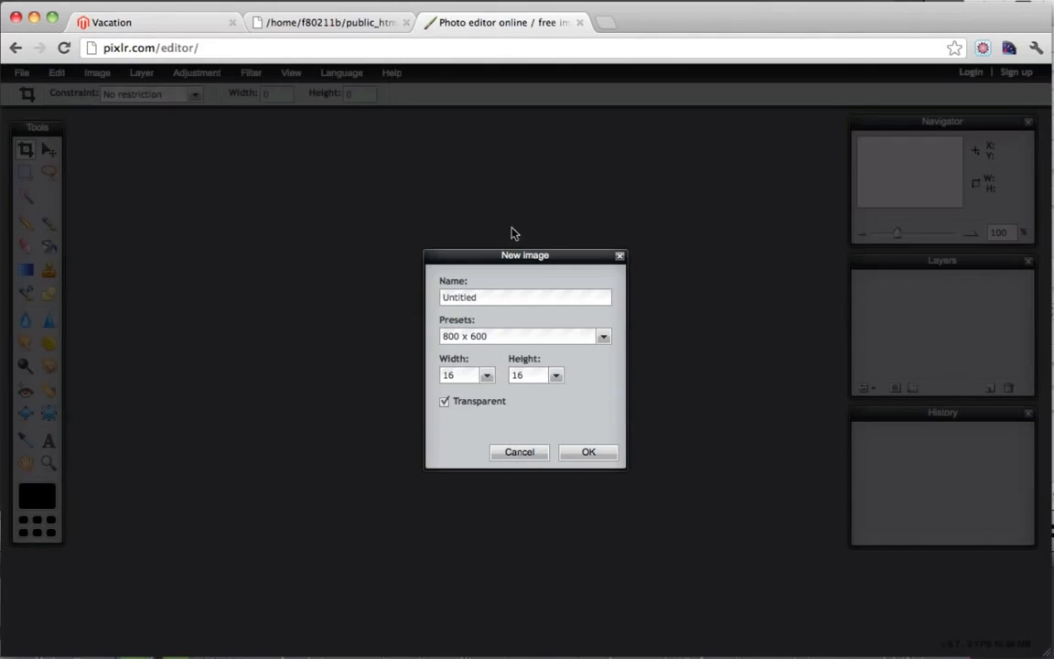
left_click_drag(491, 298, 394, 298)
type("favicon")
left_click(592, 451)
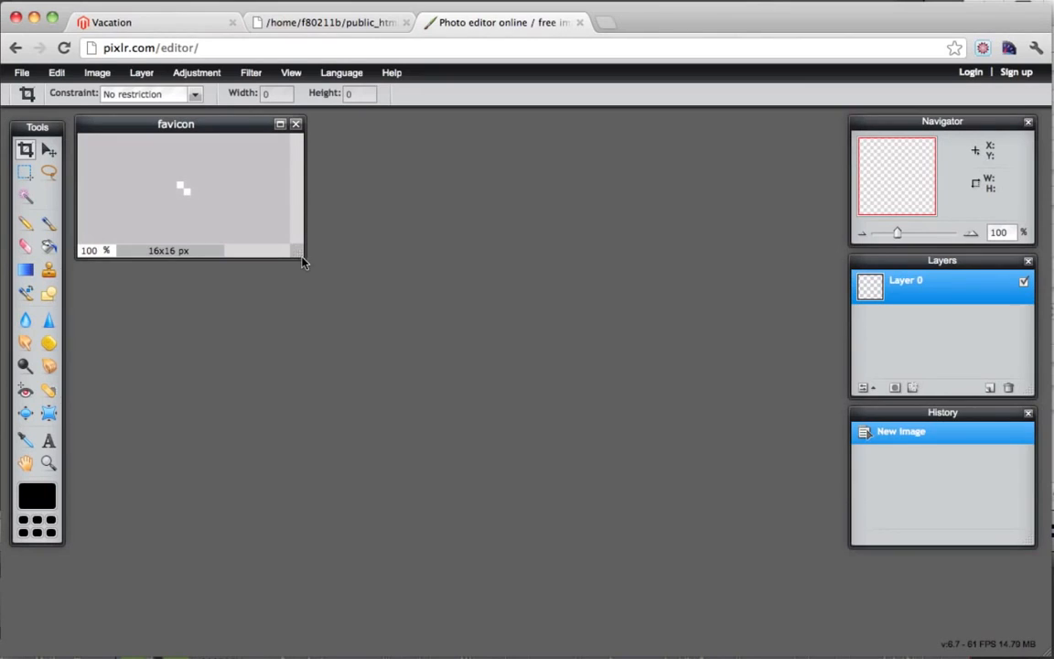
left_click_drag(303, 259, 606, 393)
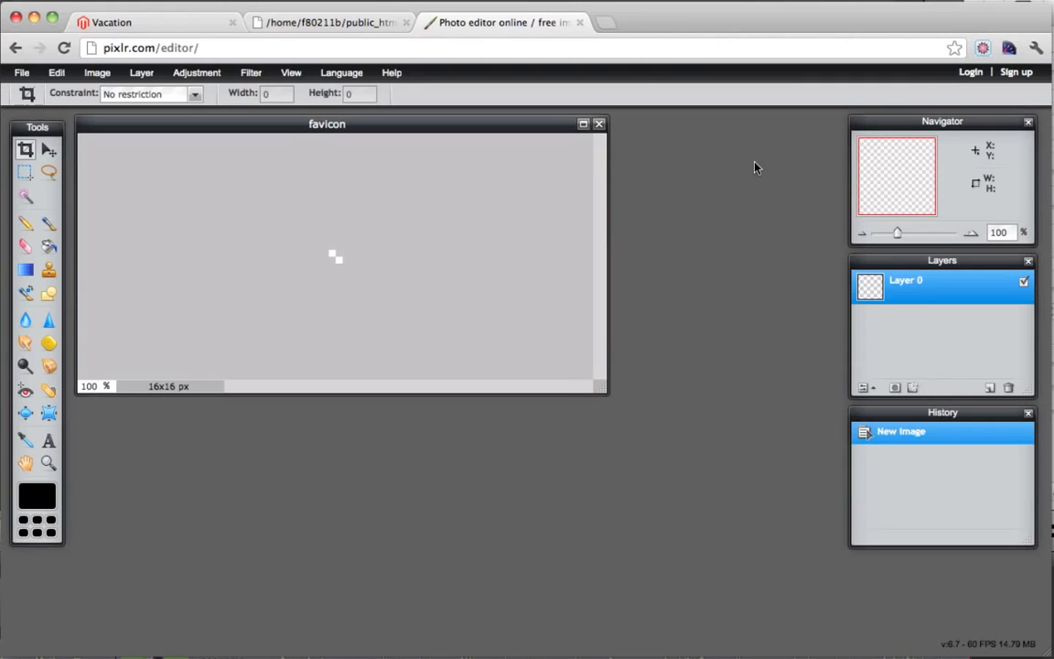
Step: Open Google Images in a new browser tab, search for "bird" and refine the search to "bird icon"
left_click(606, 21)
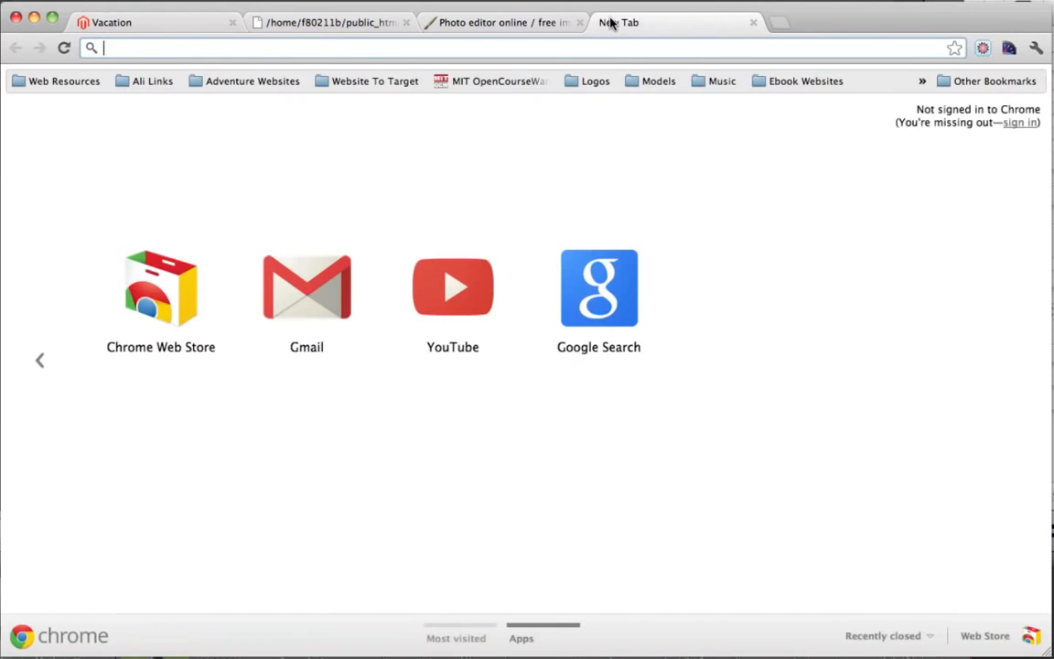
type("www.google.com")
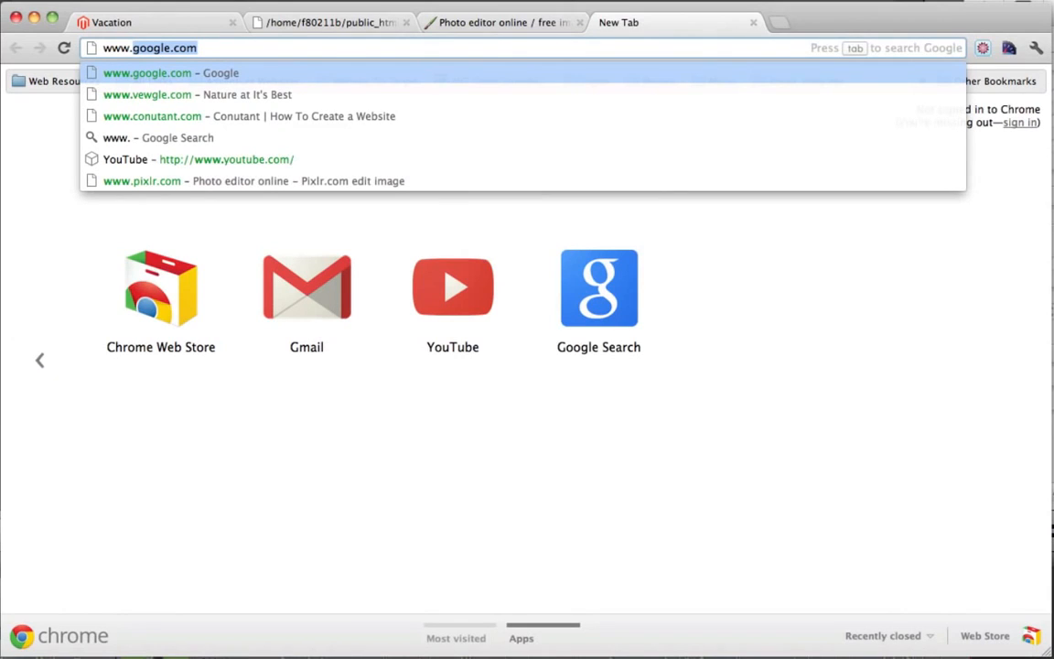
key("Return")
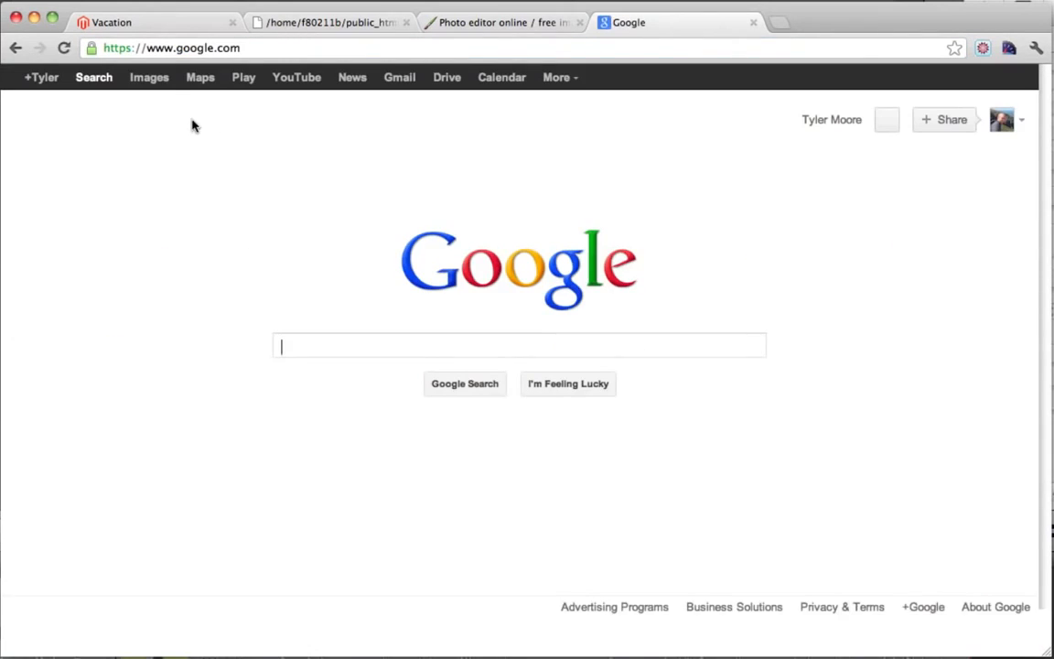
left_click(151, 80)
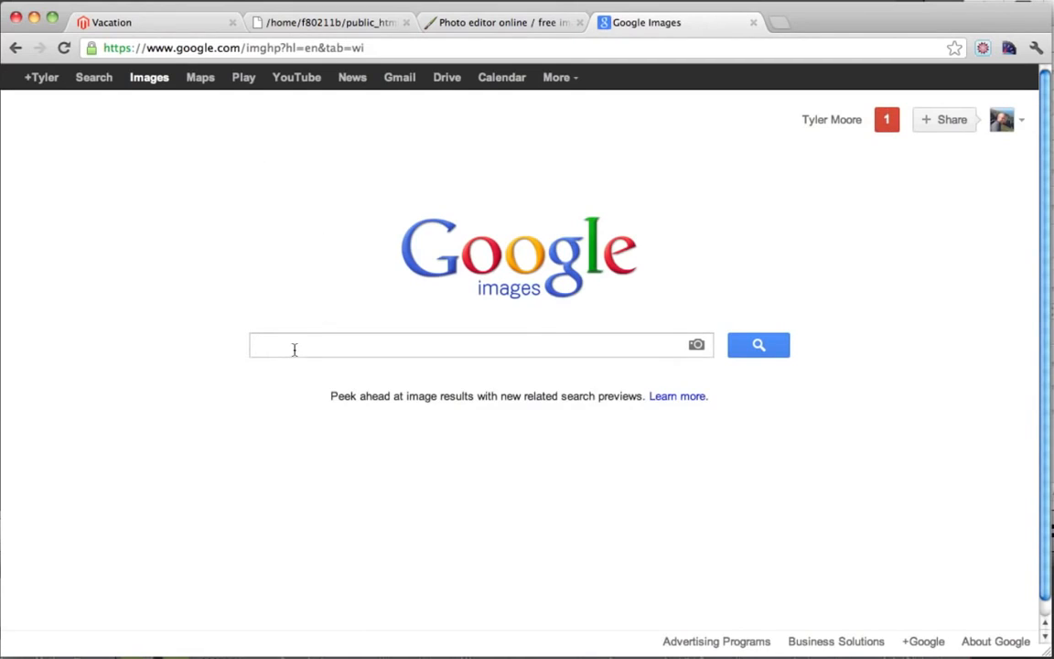
type("bird")
key("Return")
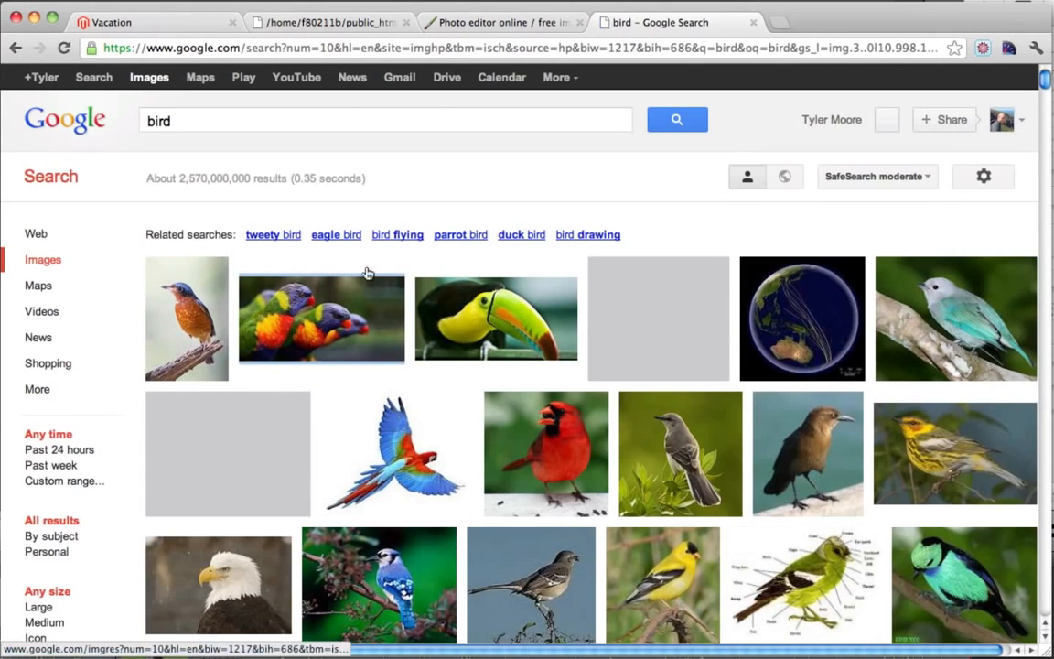
left_click(204, 120)
type("icon")
key("Return")
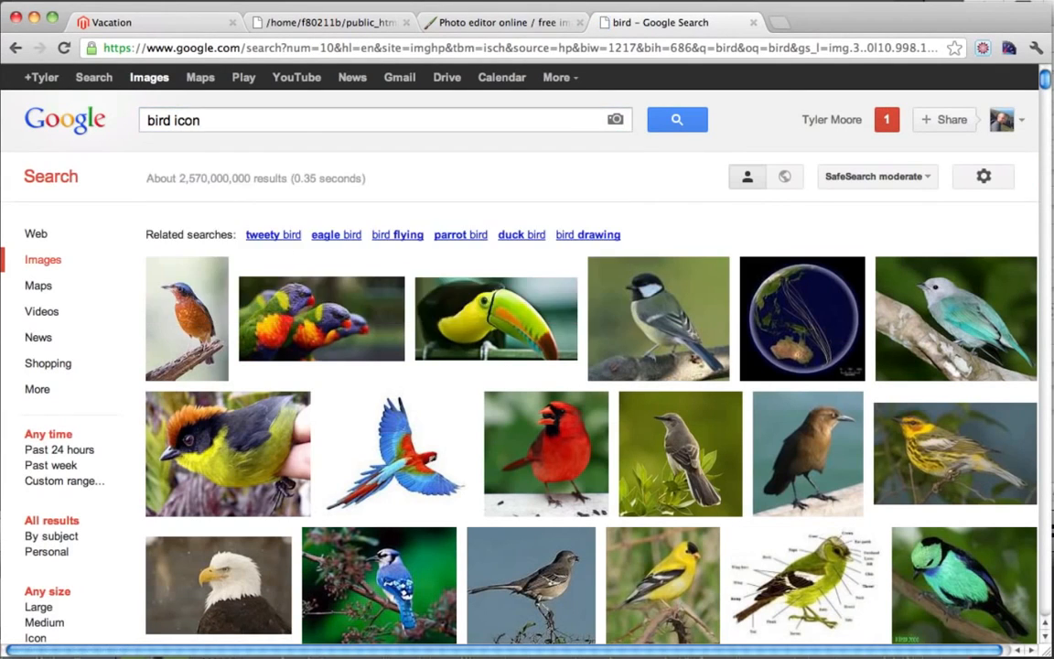
Step: Open the long-legged blue bird with a yellow beak from drawn.ca and save the image to the Desktop
scroll(949, 438, "down", 5)
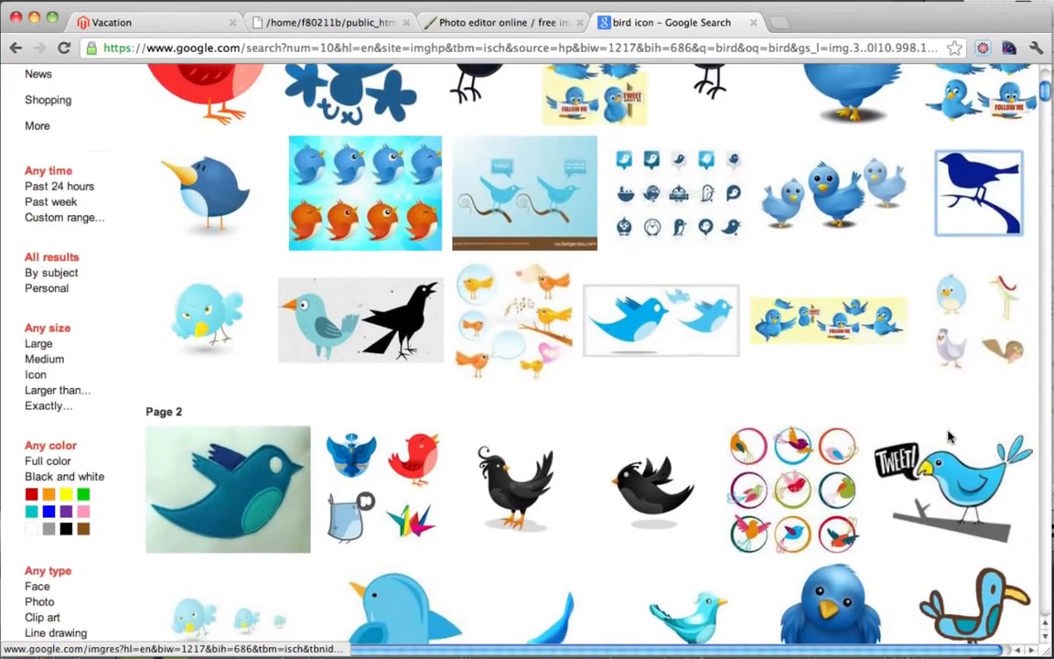
scroll(949, 437, "down", 1)
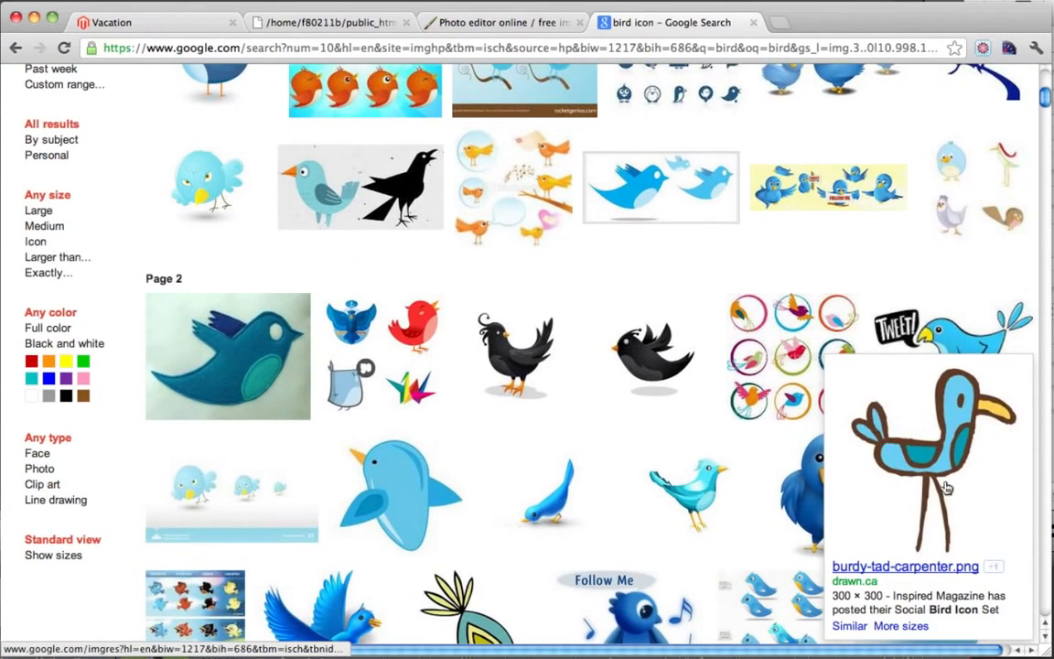
left_click(935, 494)
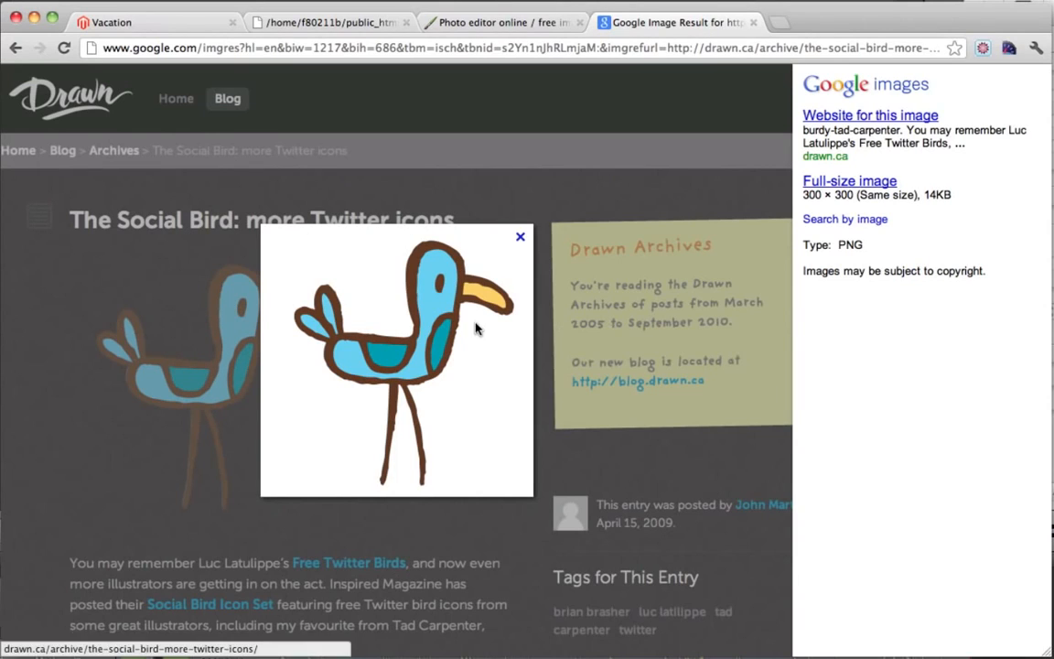
right_click(375, 326)
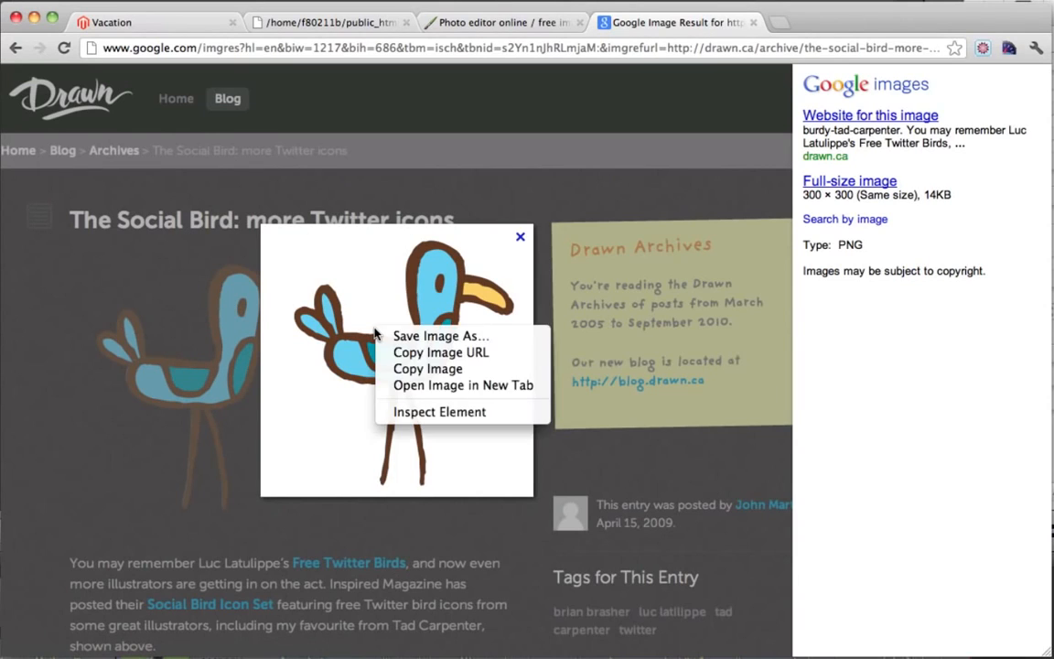
left_click(425, 338)
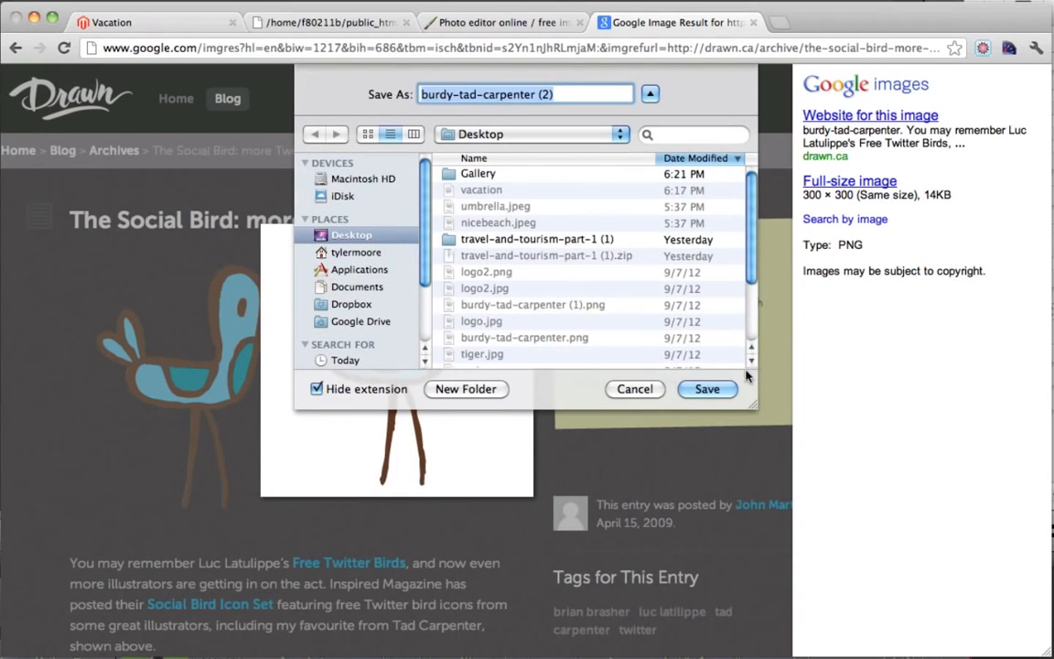
left_click(706, 391)
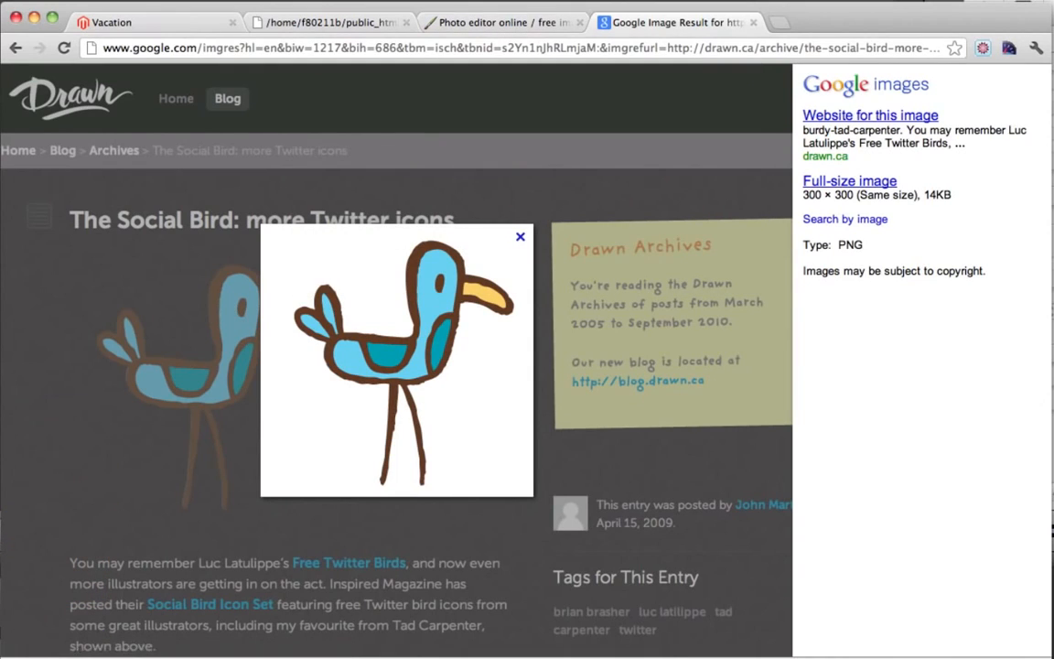
Step: Close the image search page, open the most recently saved bird PNG from the Desktop in Pixlr and move its window clear of the favicon canvas
left_click(486, 24)
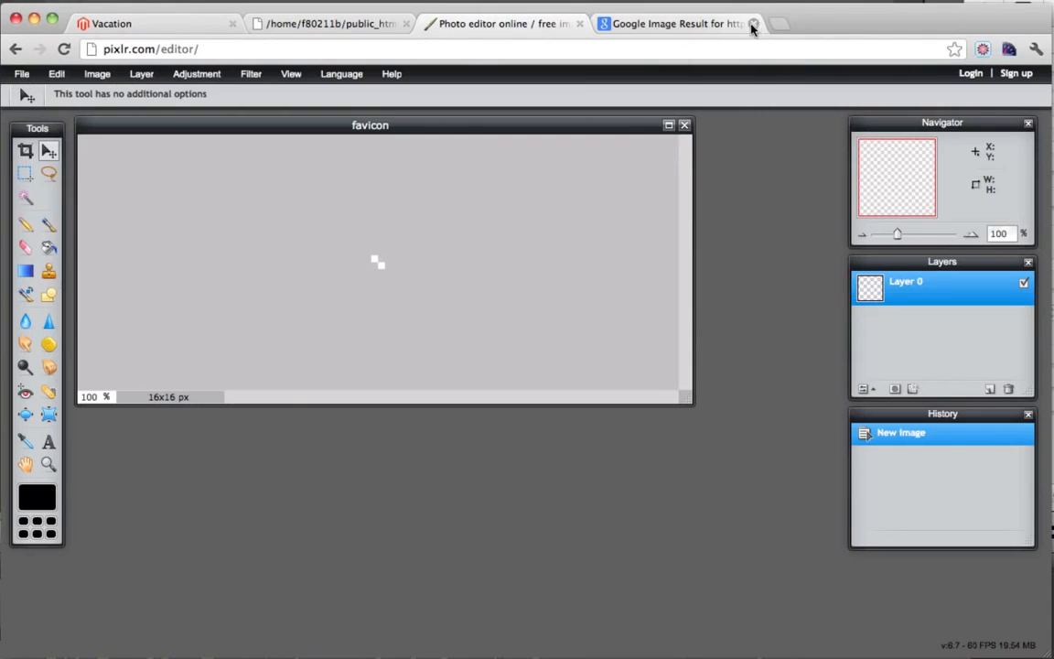
left_click(752, 25)
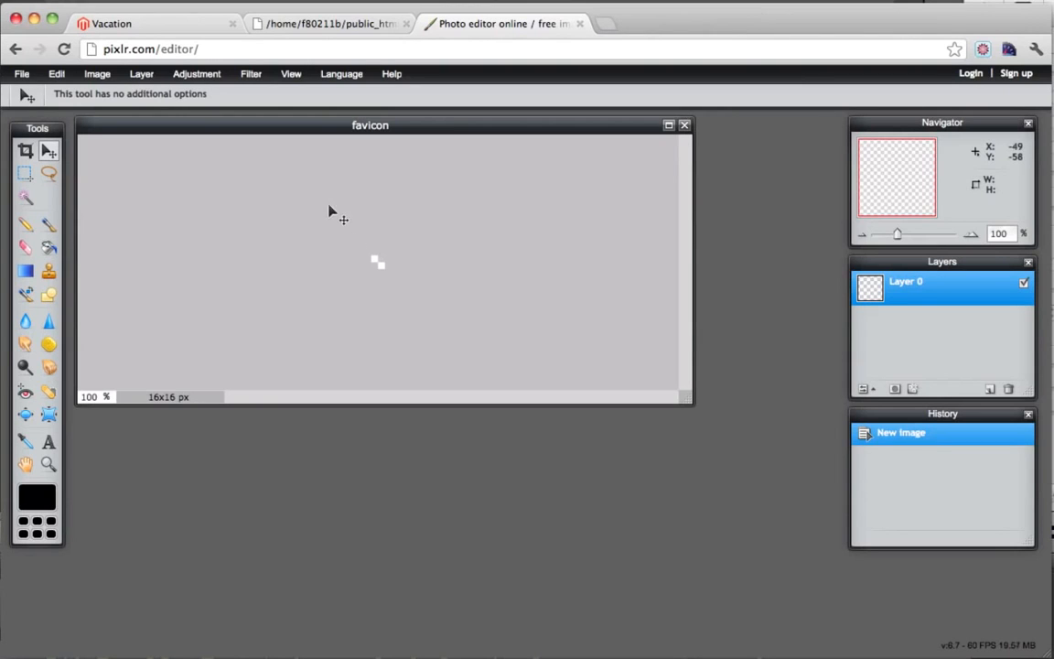
left_click(22, 76)
left_click(43, 110)
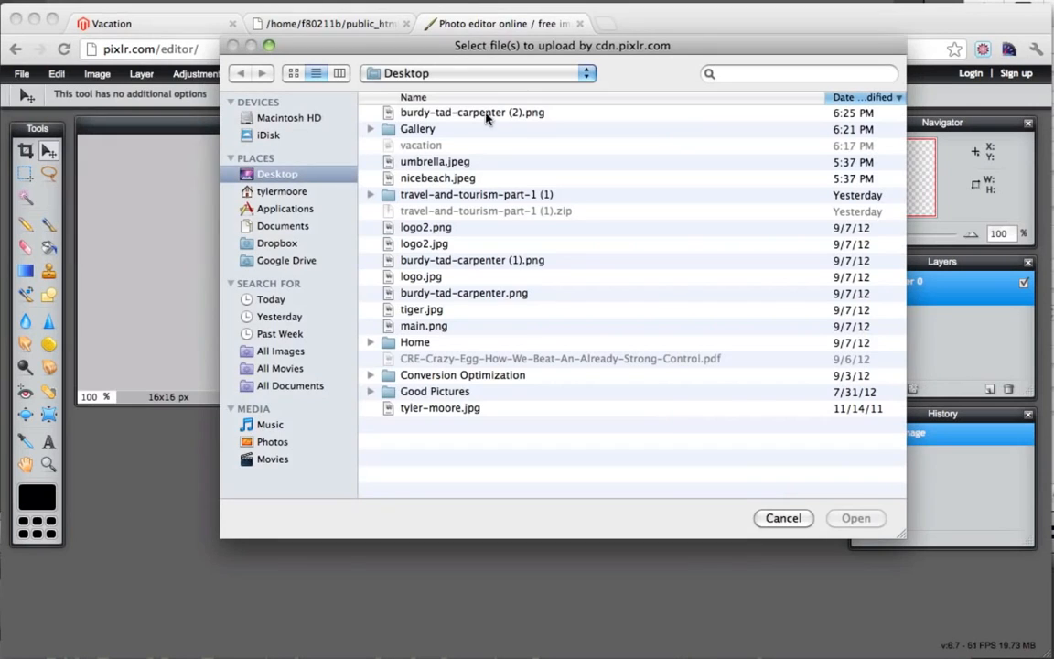
left_click(488, 114)
left_click(858, 519)
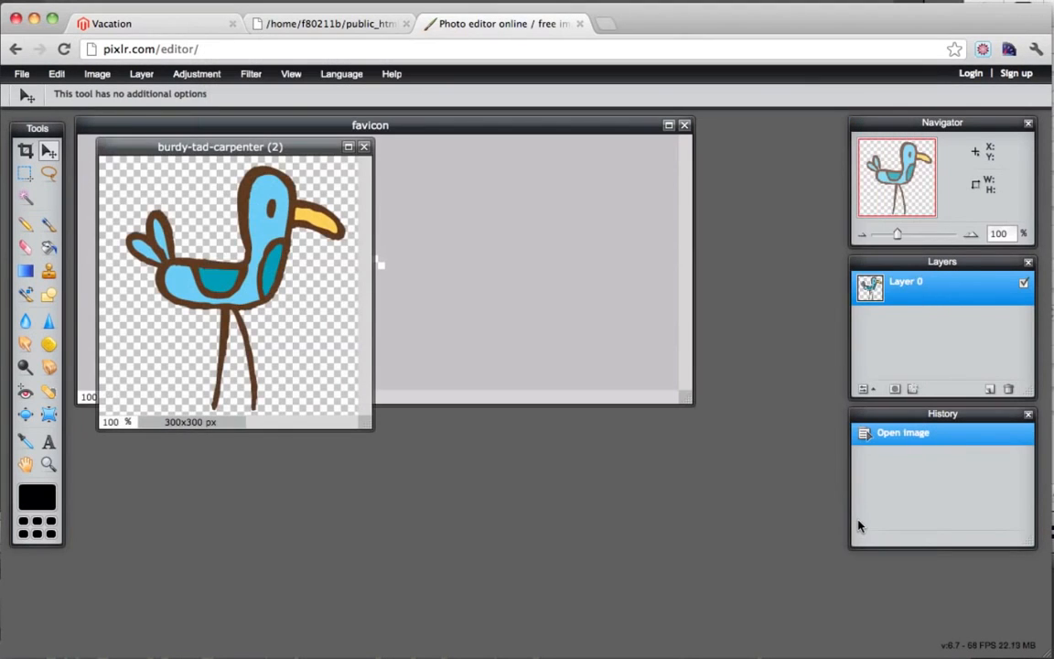
left_click_drag(285, 147, 539, 340)
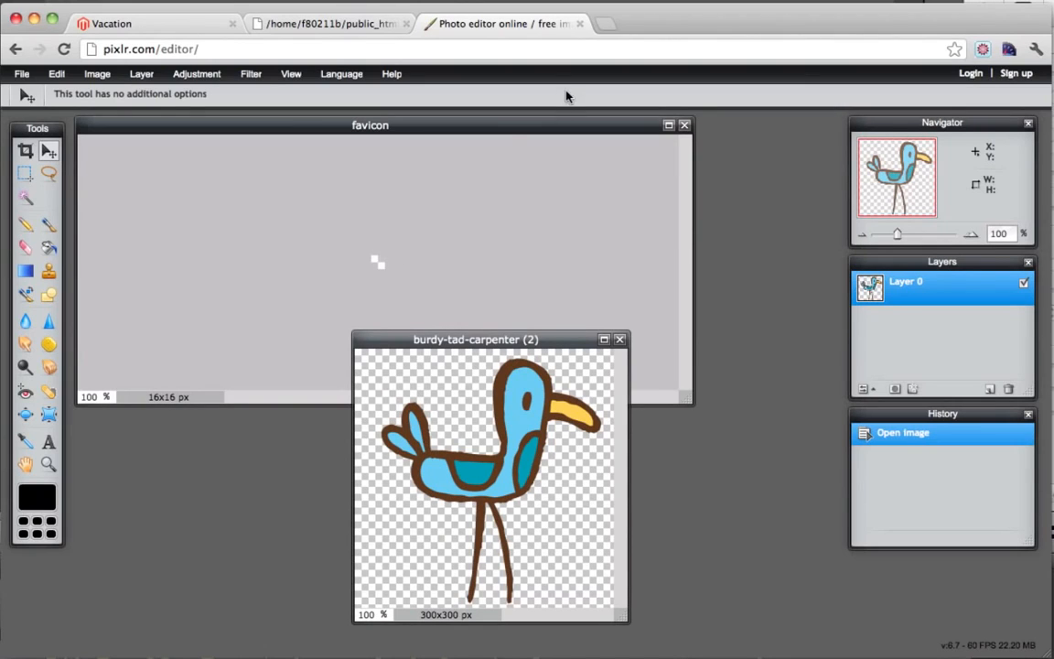
Step: Copy the entire bird image and paste it into the favicon image
left_click(504, 135)
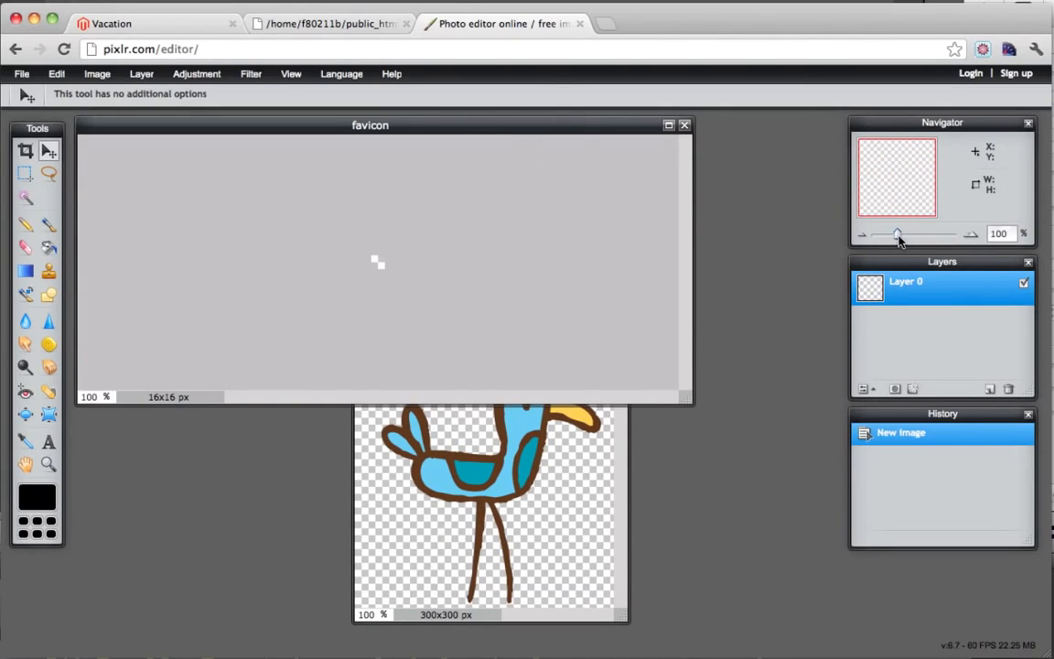
left_click_drag(897, 236, 952, 238)
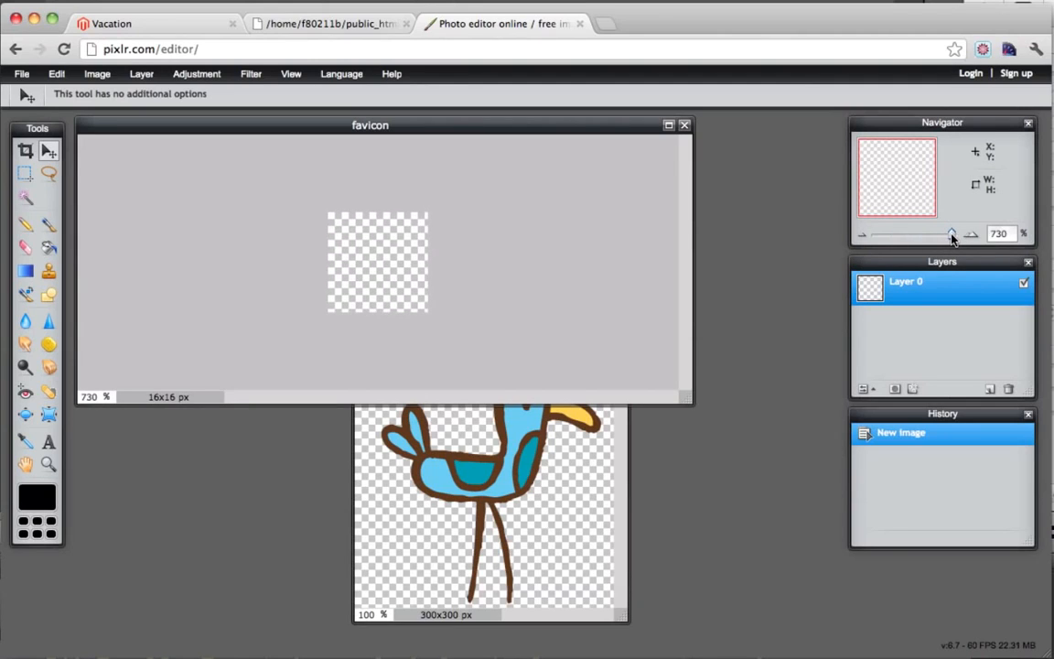
left_click(611, 446)
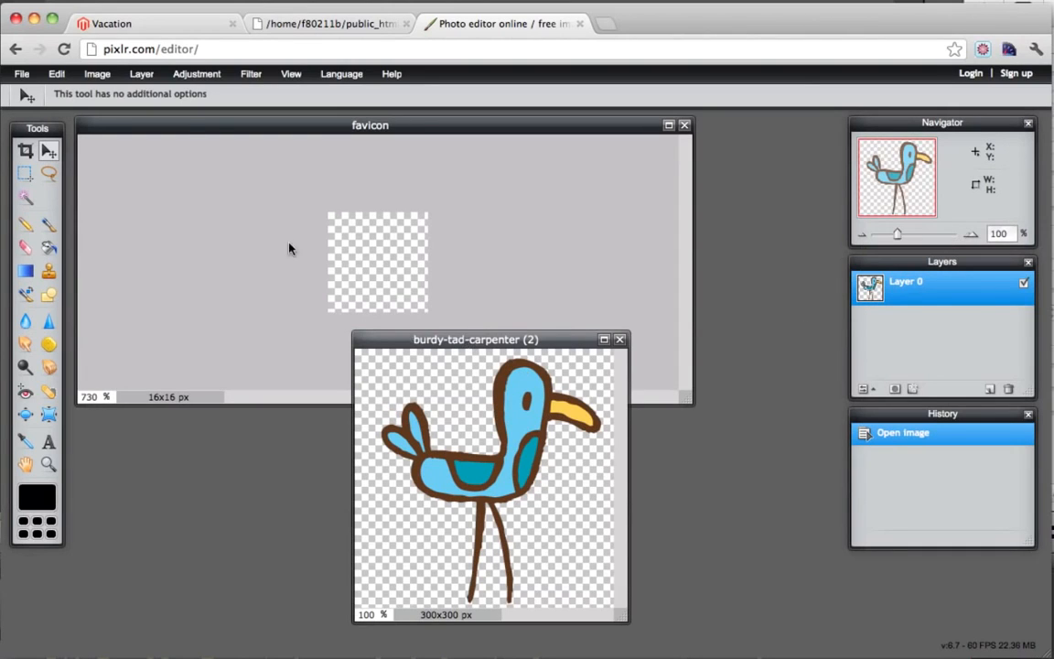
left_click(58, 75)
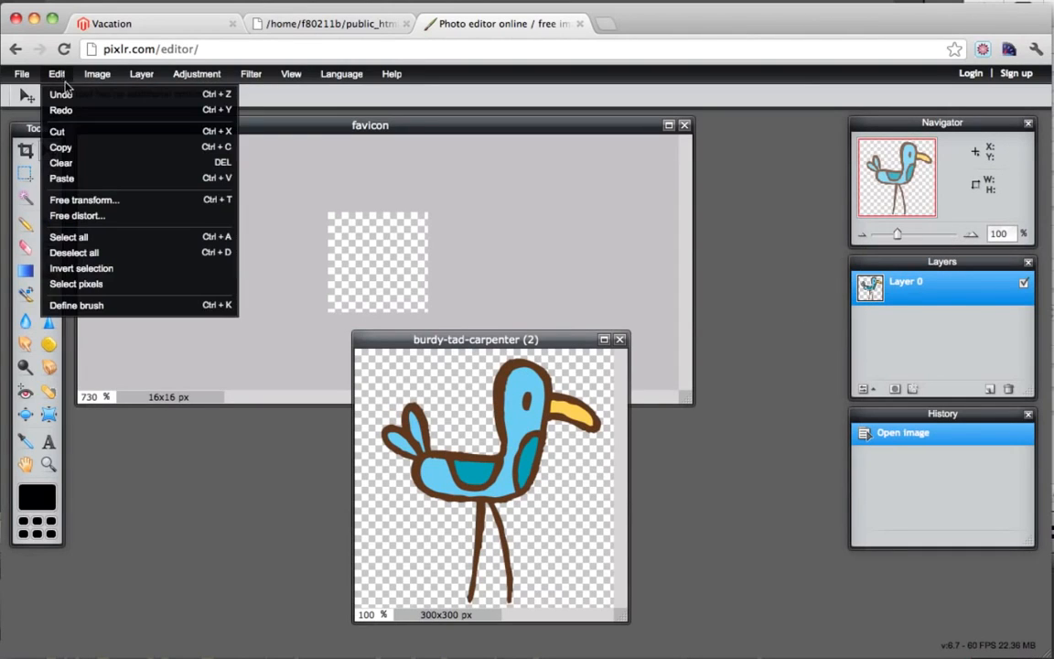
left_click(73, 238)
left_click(56, 75)
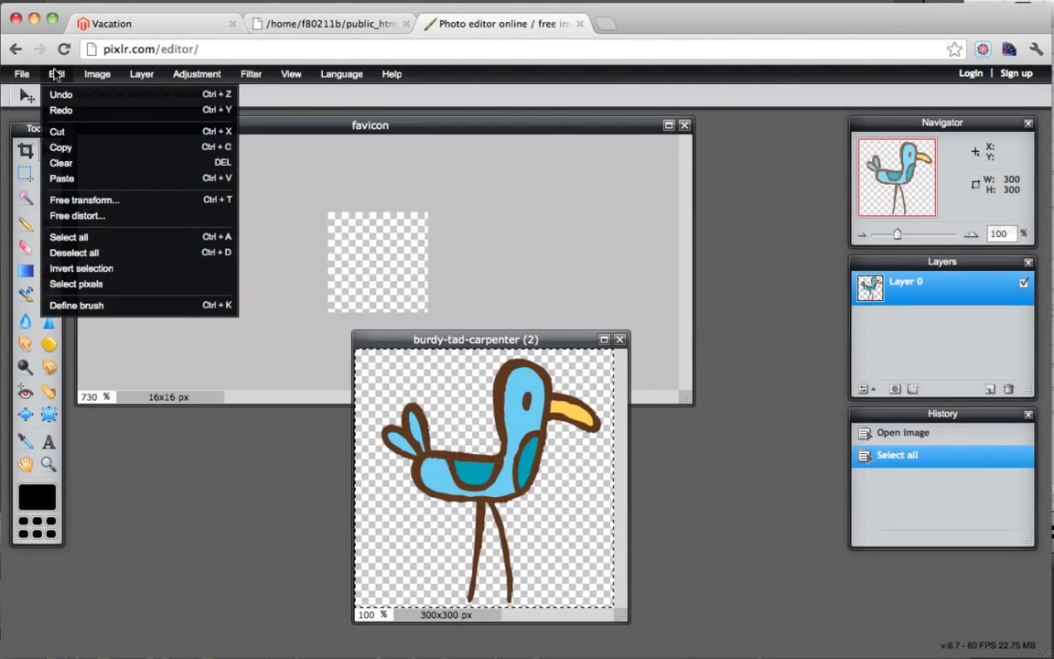
left_click(60, 147)
left_click(423, 131)
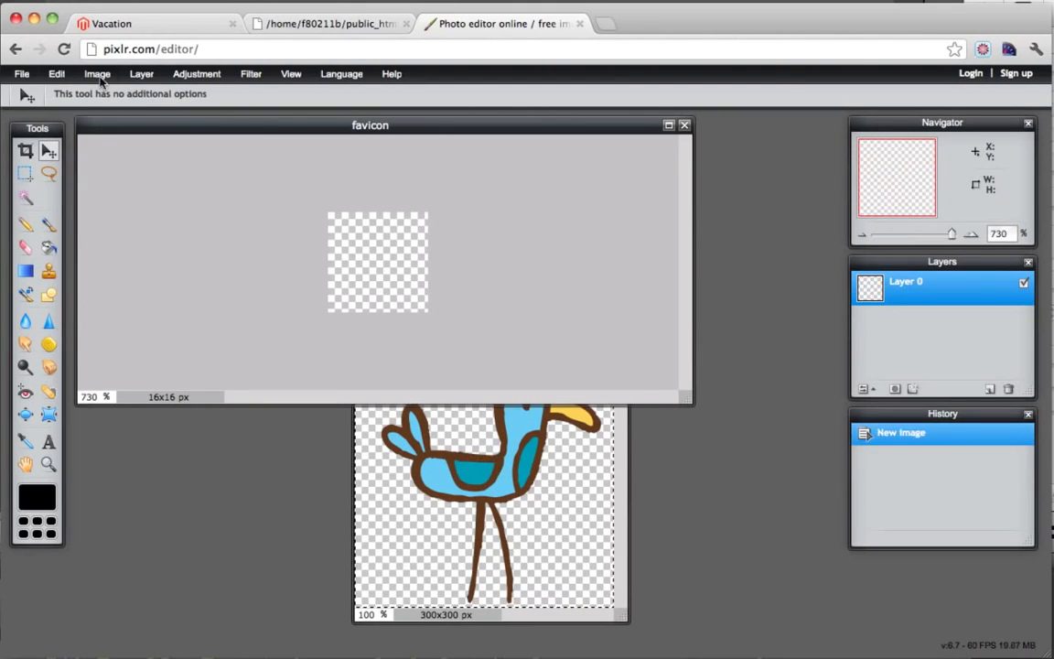
left_click(57, 74)
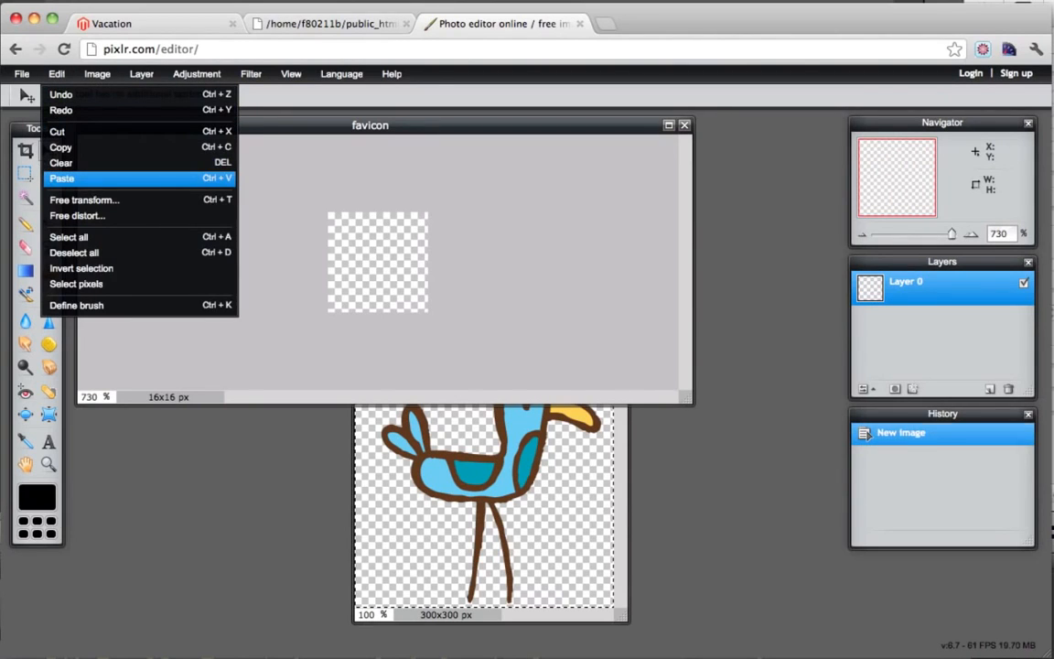
left_click(91, 179)
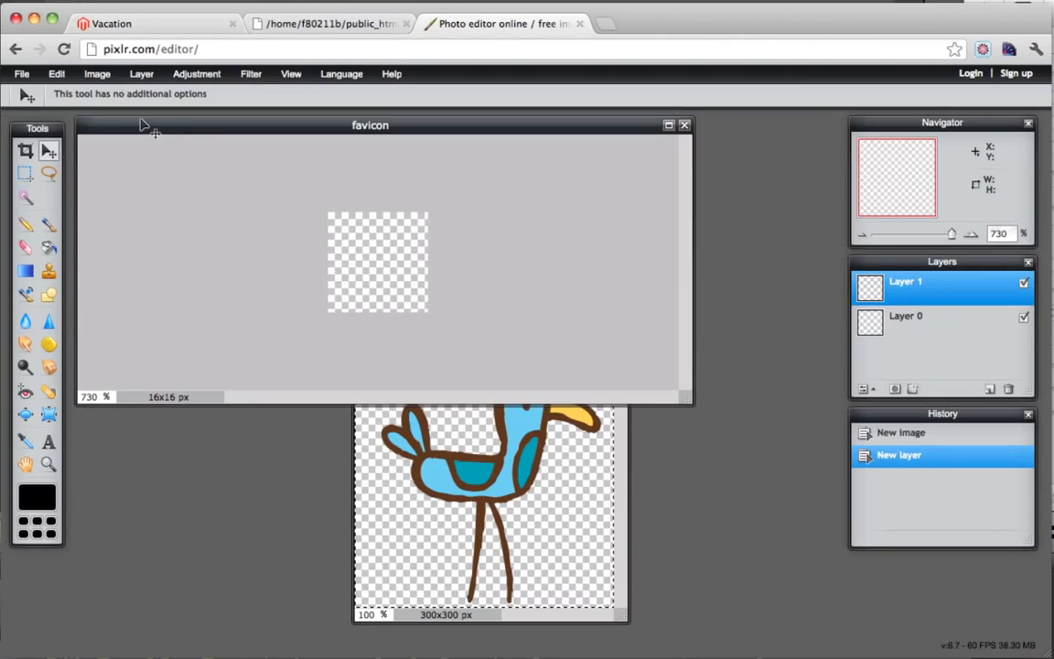
Step: Try to move the pasted bird layer so that the bird shows on the favicon canvas
left_click_drag(370, 228, 264, 188)
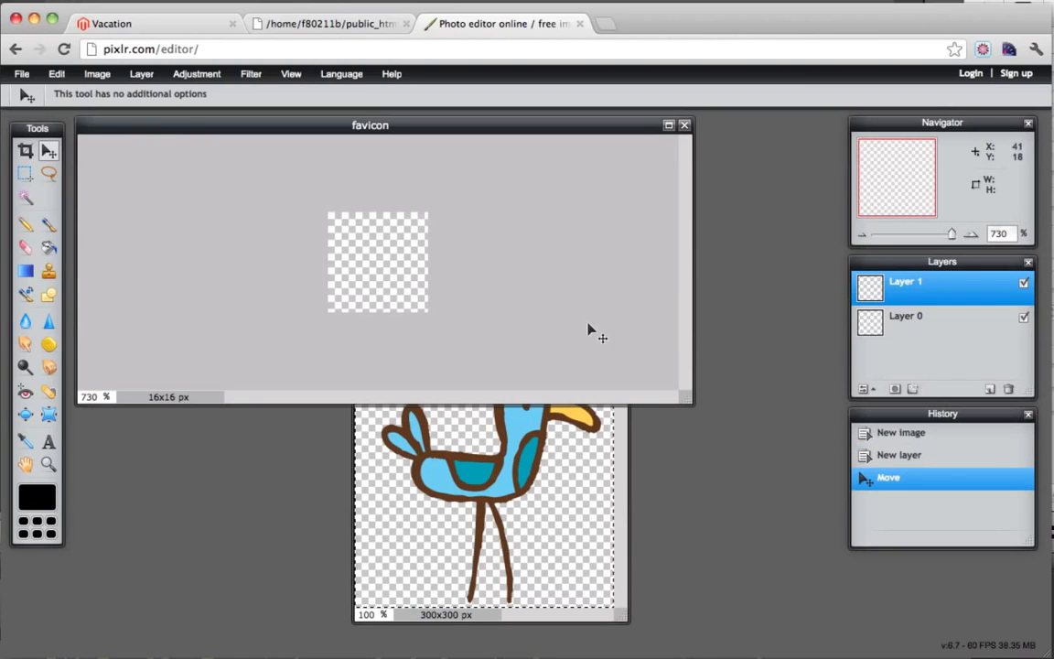
left_click_drag(373, 253, 234, 139)
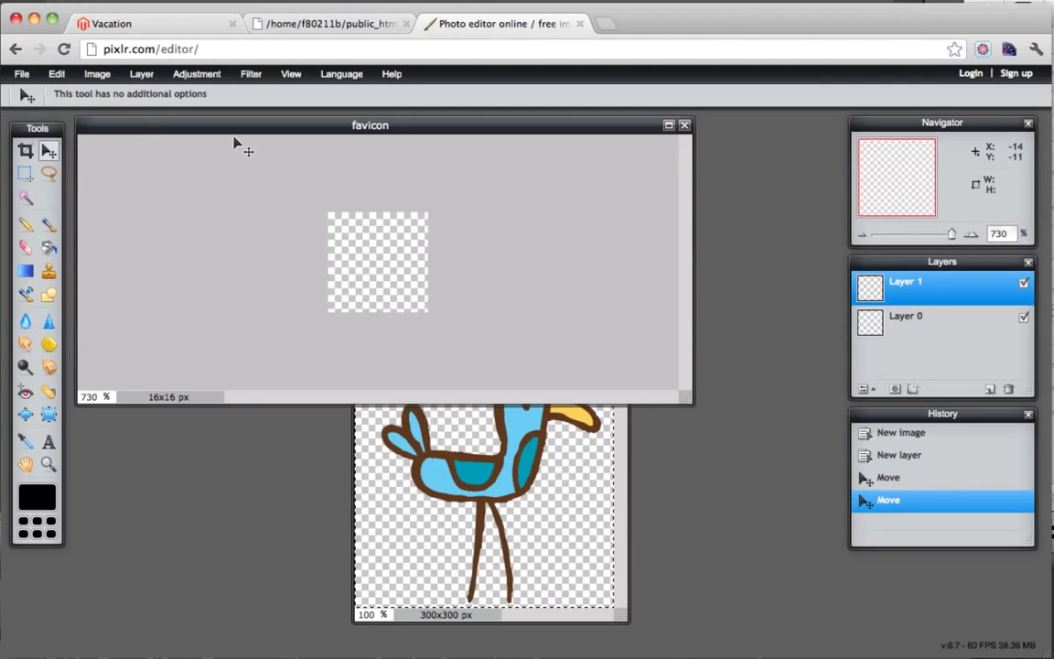
left_click_drag(524, 351, 362, 330)
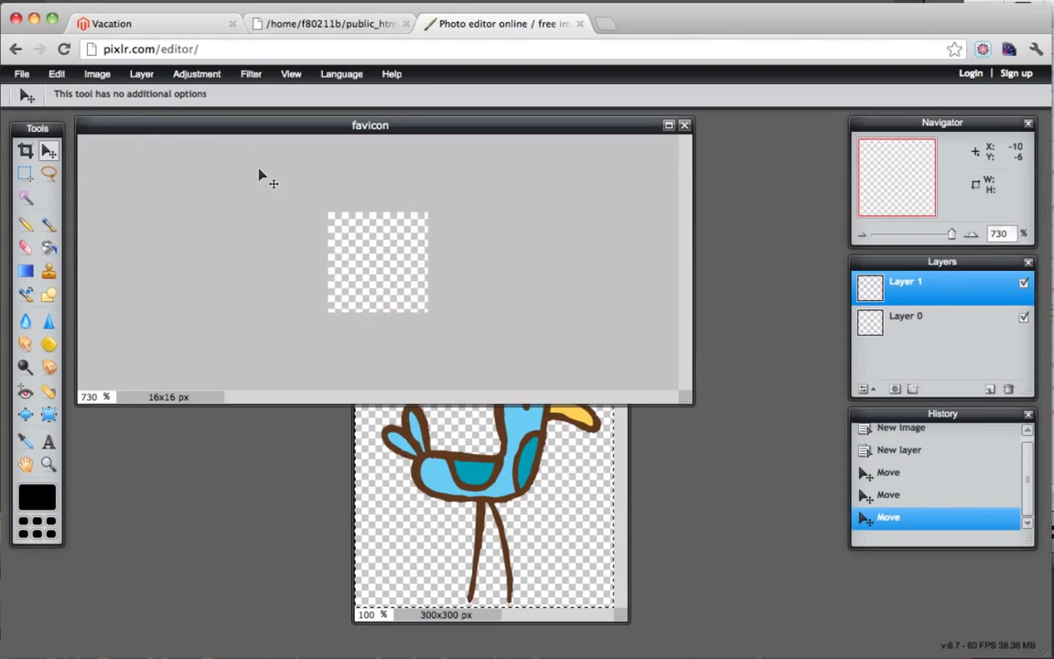
left_click_drag(259, 176, 515, 343)
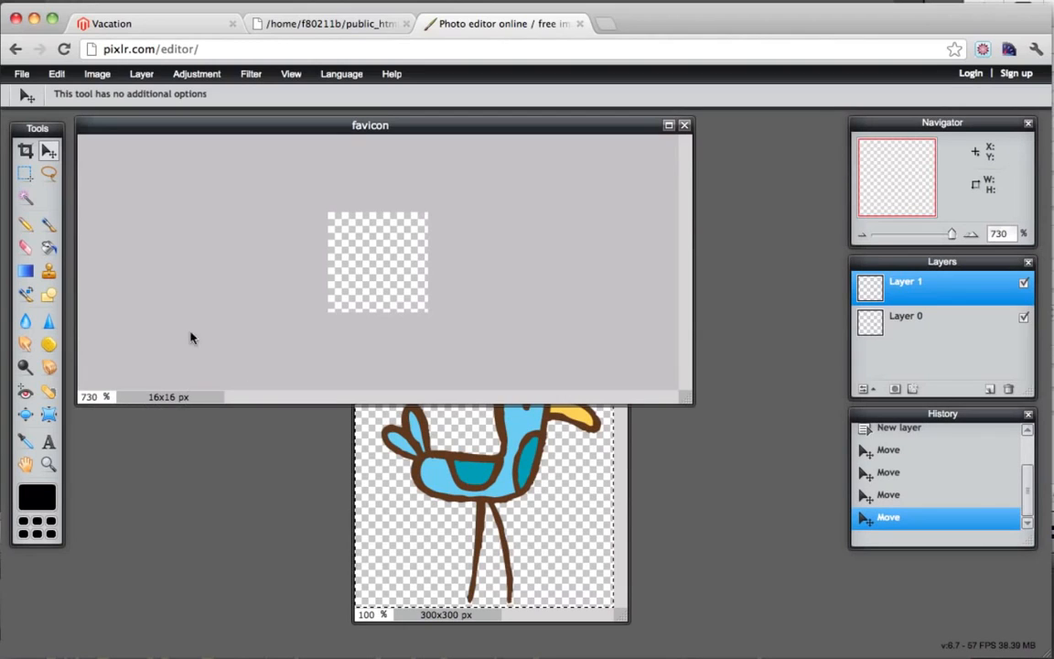
left_click_drag(282, 177, 328, 238)
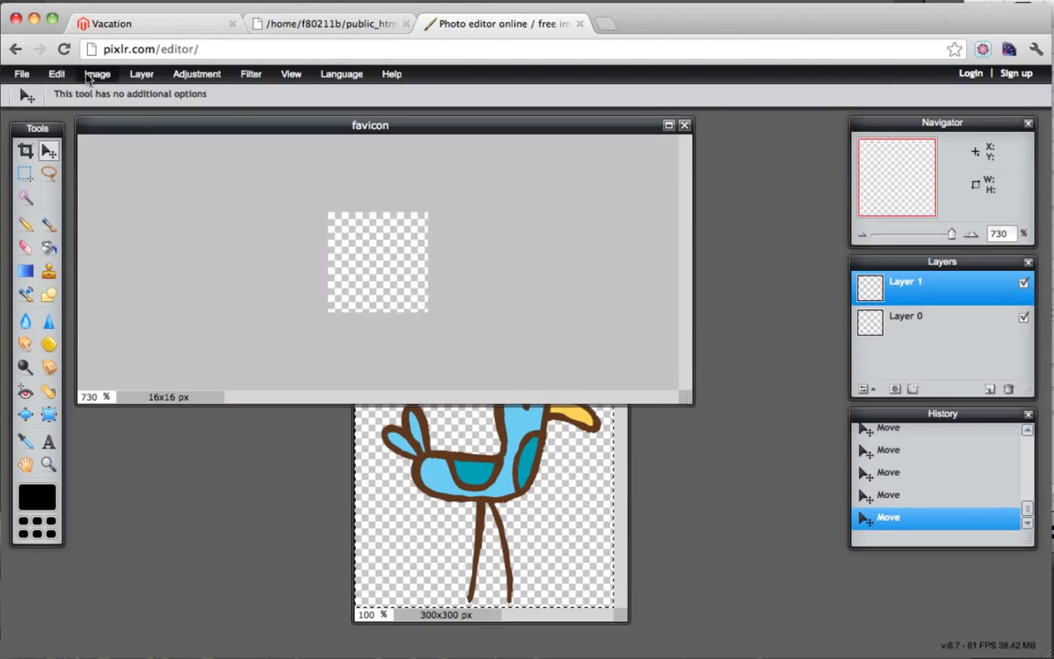
Step: Use Free transform to shrink the pasted bird layer repeatedly, pulling it back over the favicon canvas
left_click(58, 76)
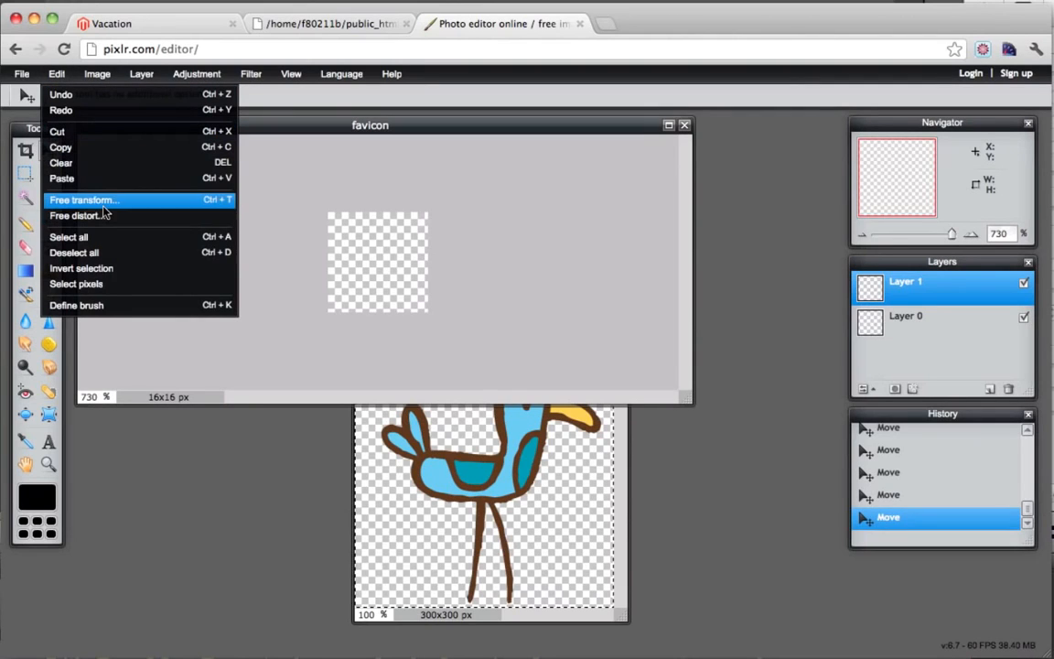
left_click(104, 205)
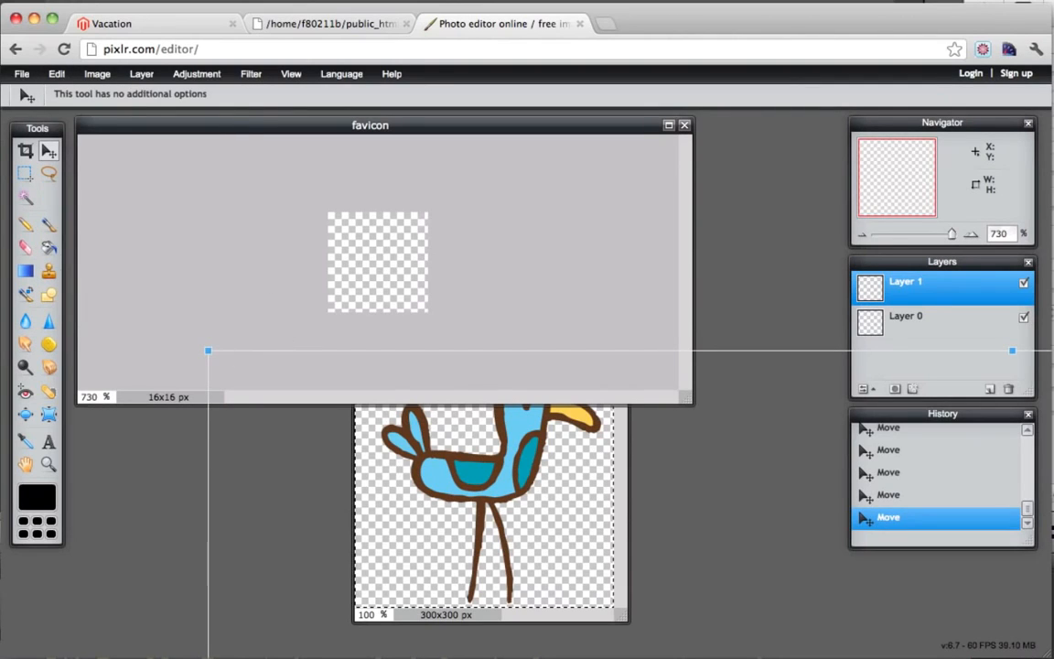
left_click_drag(448, 370, 376, 187)
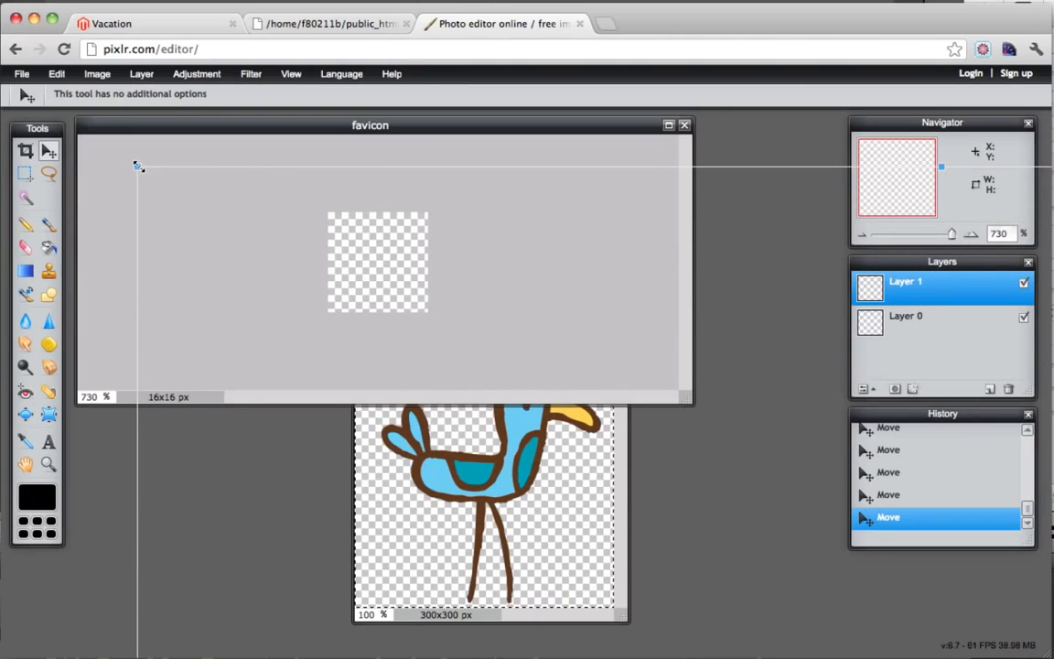
left_click_drag(138, 166, 288, 250)
left_click_drag(521, 358, 337, 184)
left_click_drag(101, 156, 274, 239)
left_click_drag(556, 371, 388, 195)
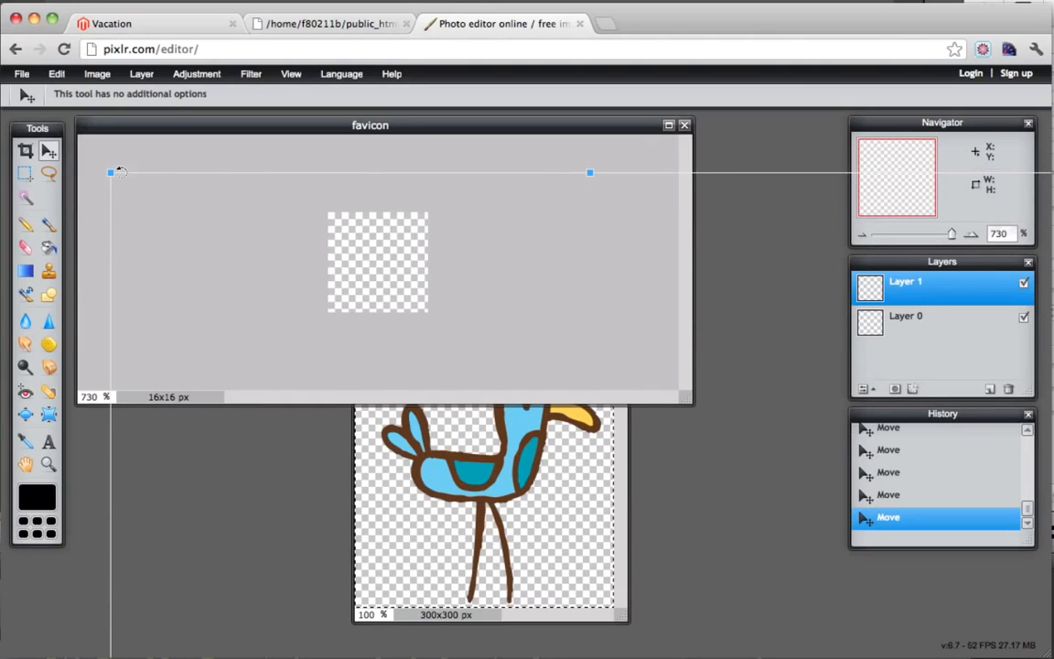
left_click_drag(111, 172, 281, 235)
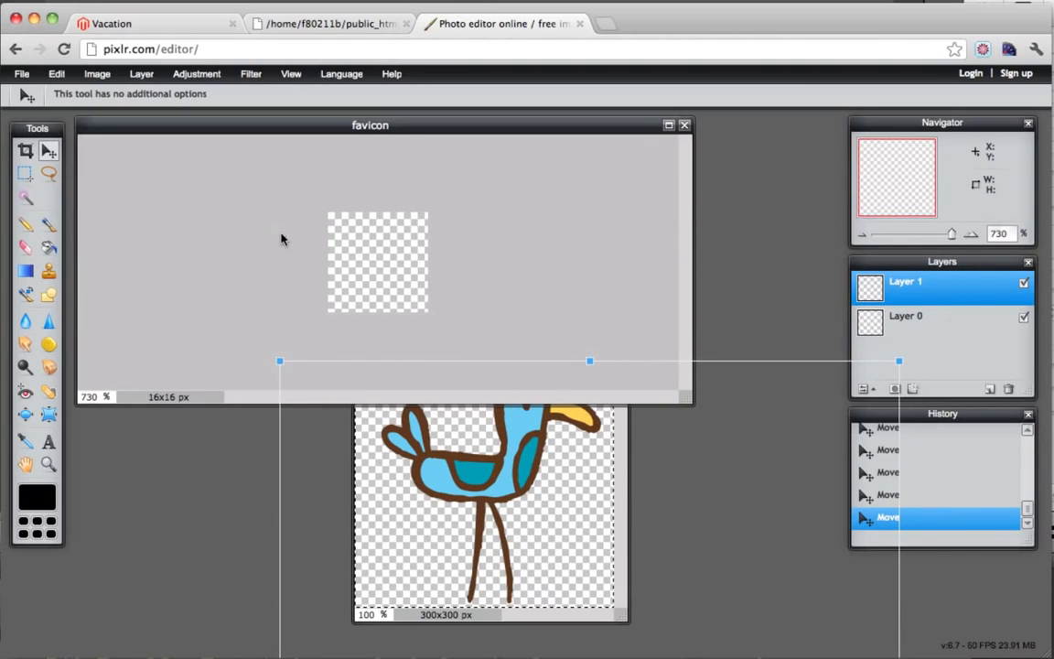
left_click_drag(524, 376, 342, 190)
left_click_drag(95, 169, 263, 247)
left_click_drag(494, 384, 410, 243)
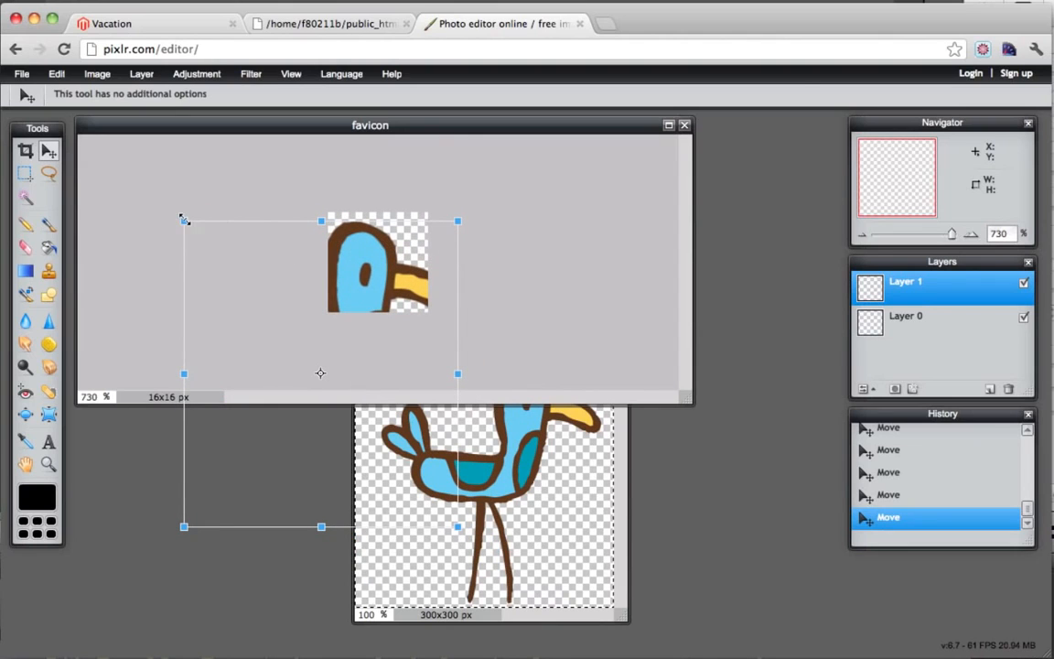
Step: Shrink the bird slightly more, position its head and beak within the favicon canvas and apply the transform
left_click_drag(183, 221, 227, 231)
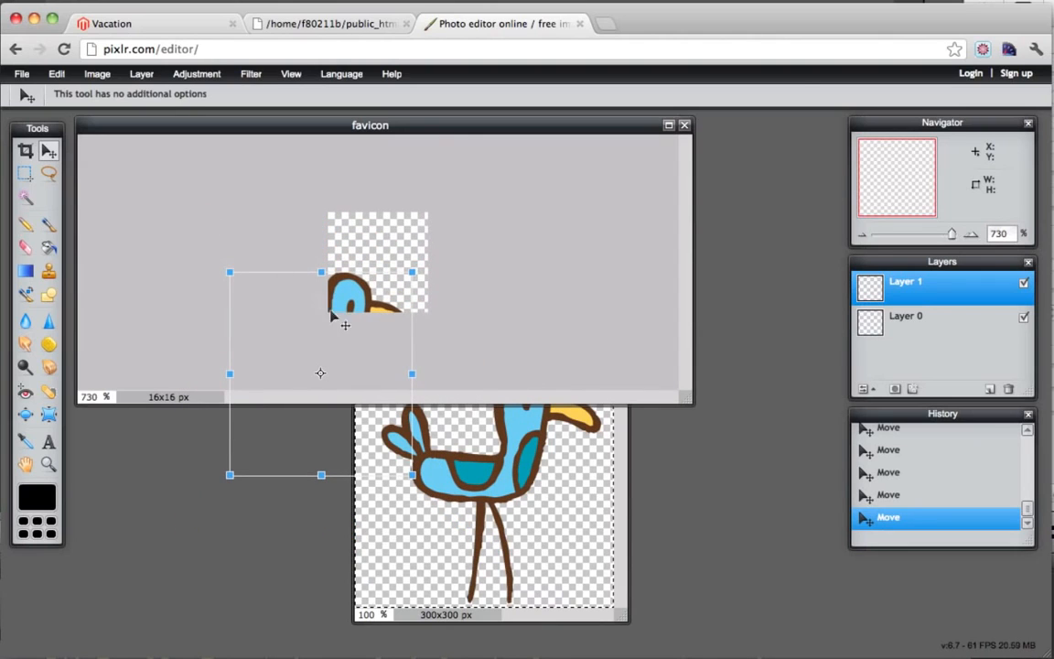
left_click_drag(331, 316, 373, 296)
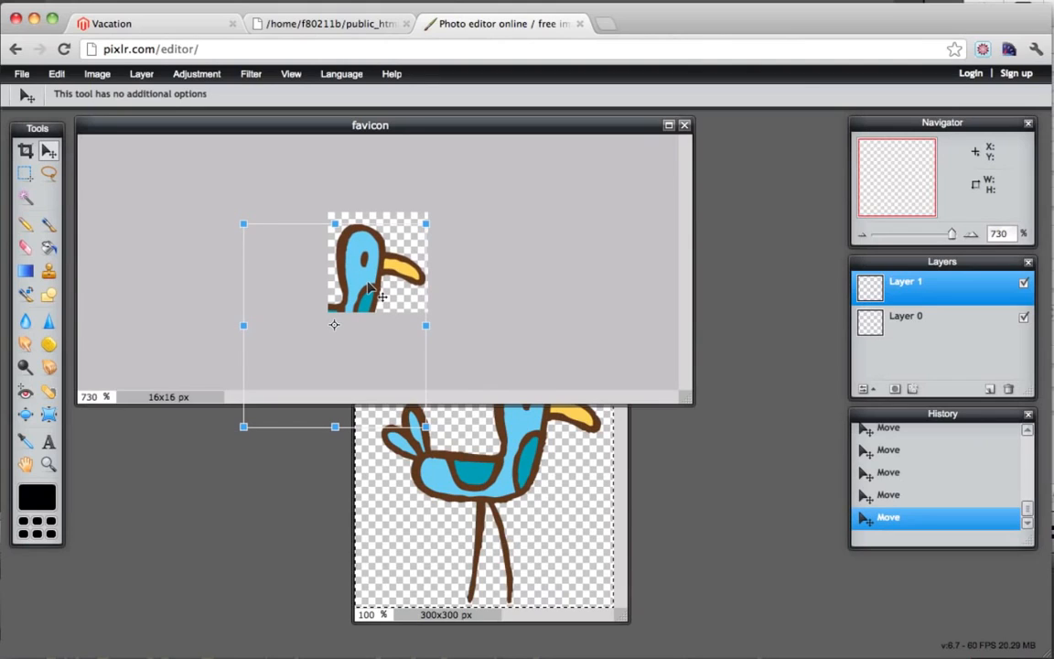
key("Return")
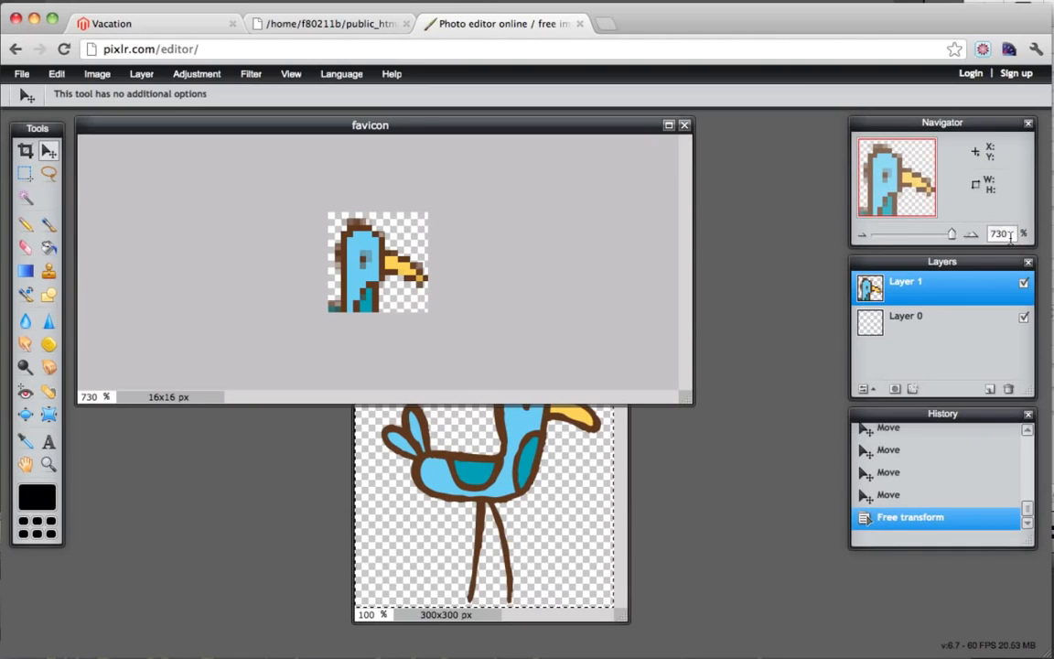
Step: Check the favicon at 100% zoom and save it to the Desktop as favicon.png in transparent, full-quality PNG format
left_click_drag(1008, 235, 980, 236)
type("100")
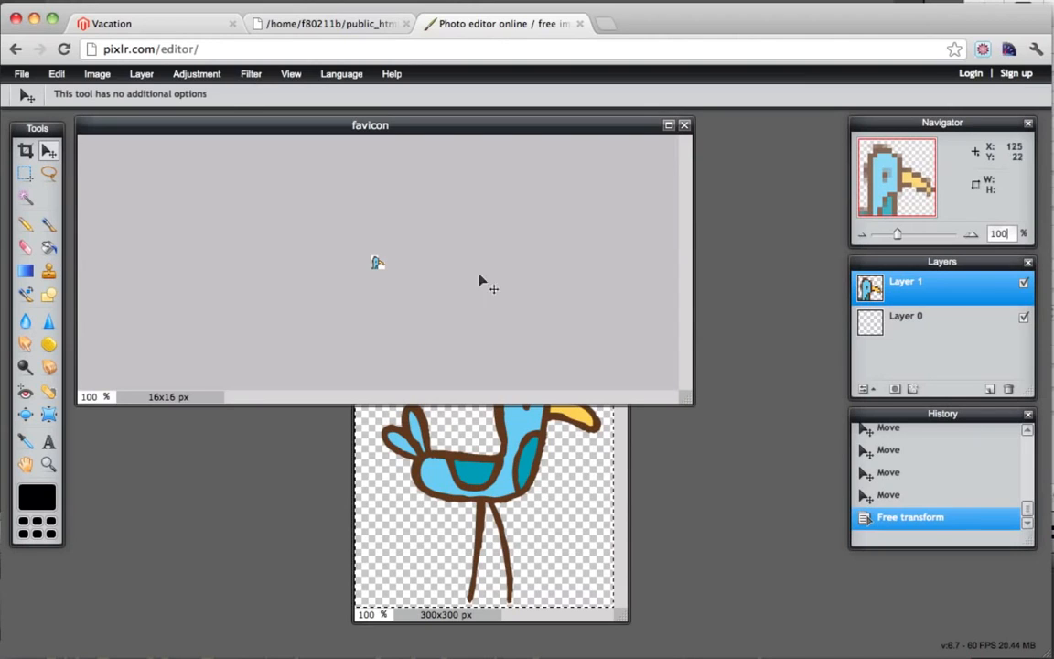
left_click(21, 74)
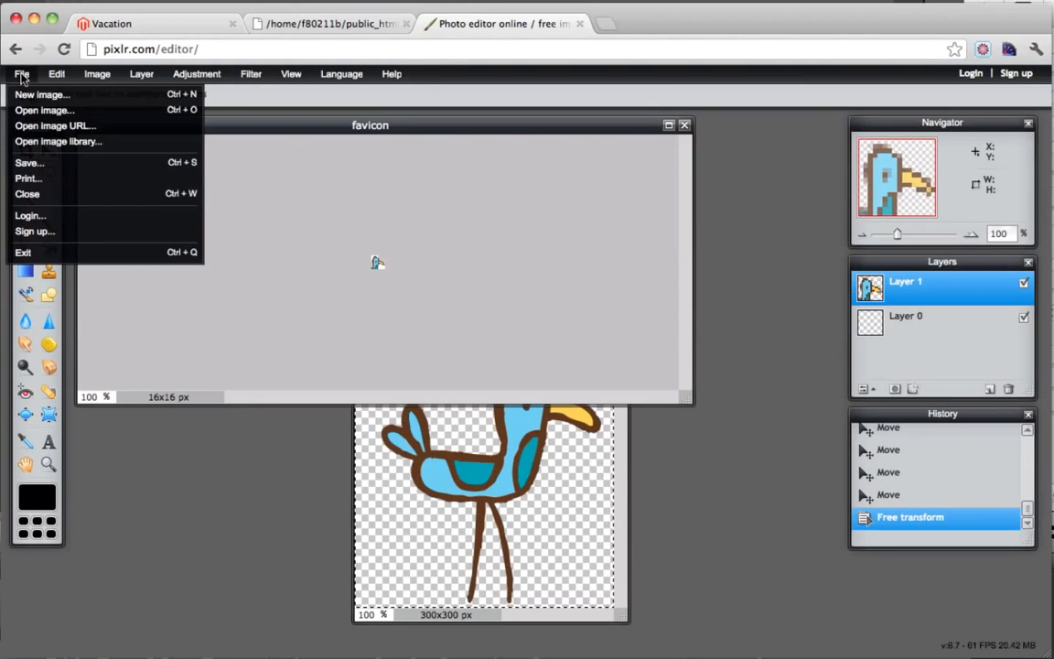
left_click(53, 163)
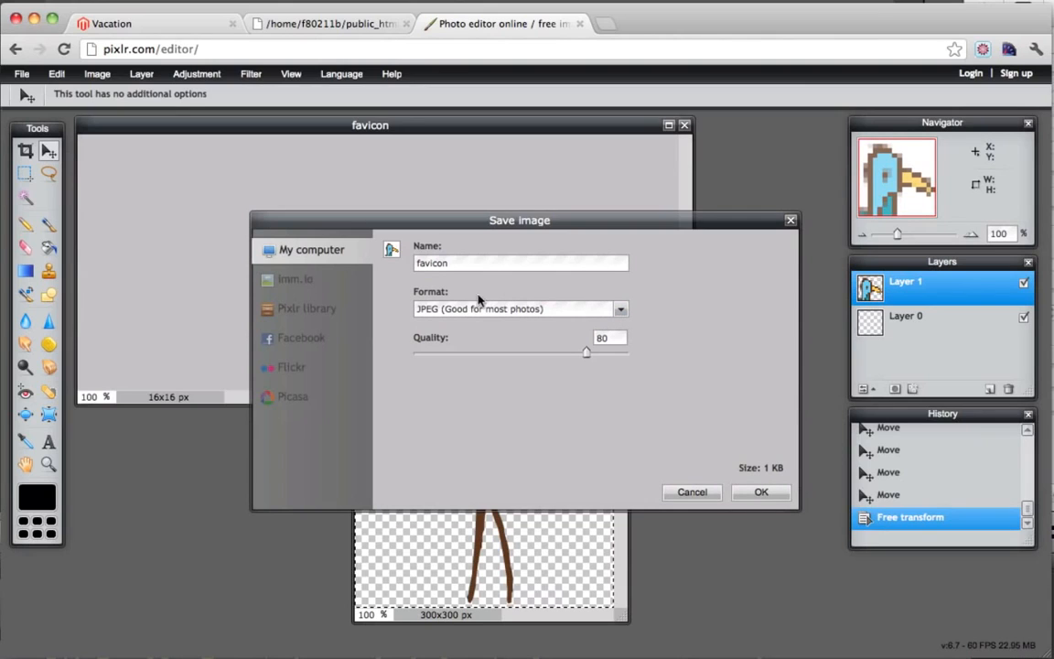
left_click(620, 312)
left_click(539, 344)
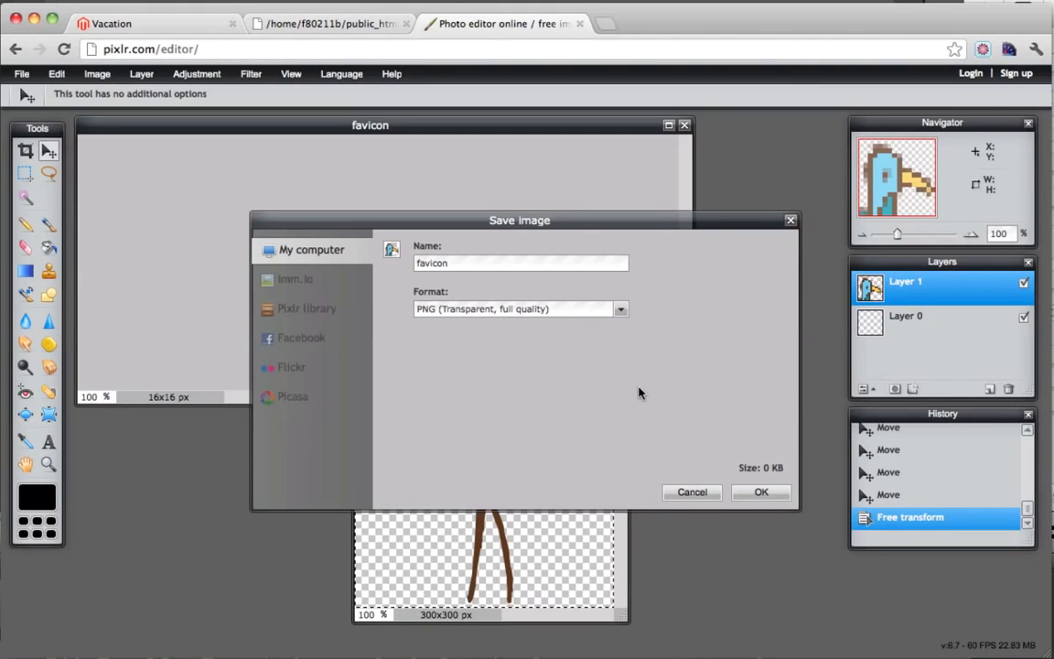
left_click(768, 493)
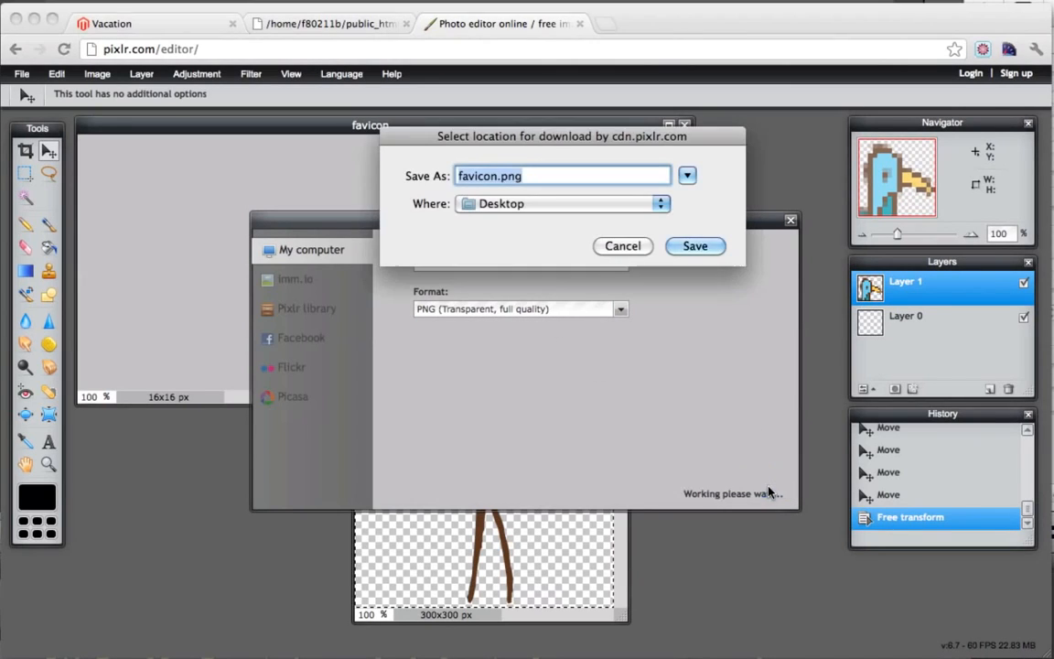
left_click(695, 245)
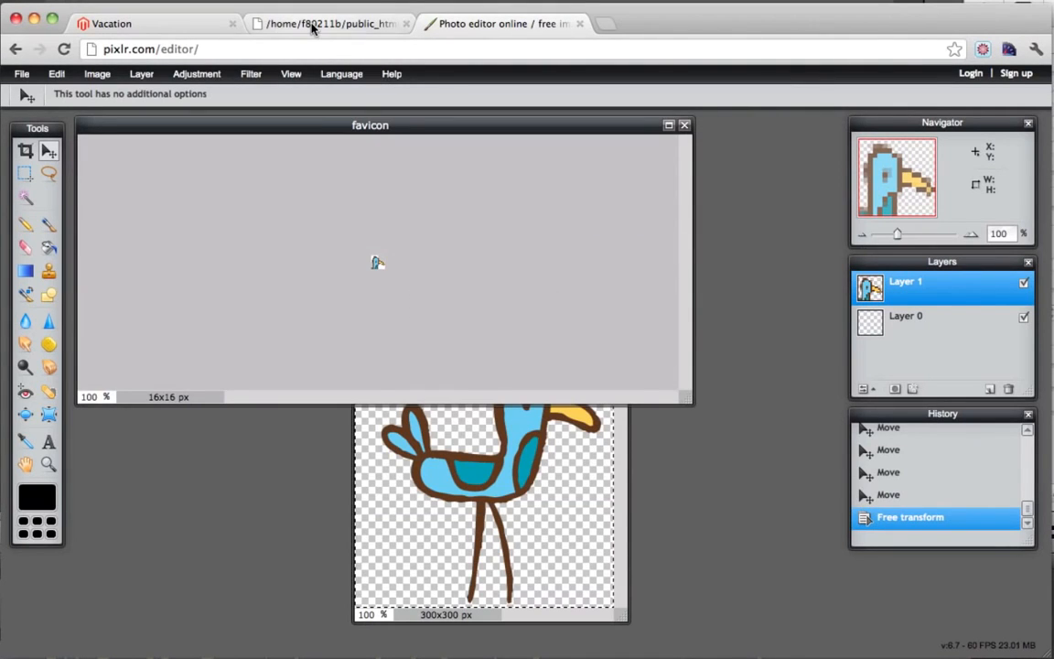
Step: Upload favicon.png from the Desktop as the Custom Favicon in the theme options and save all changes
left_click(312, 25)
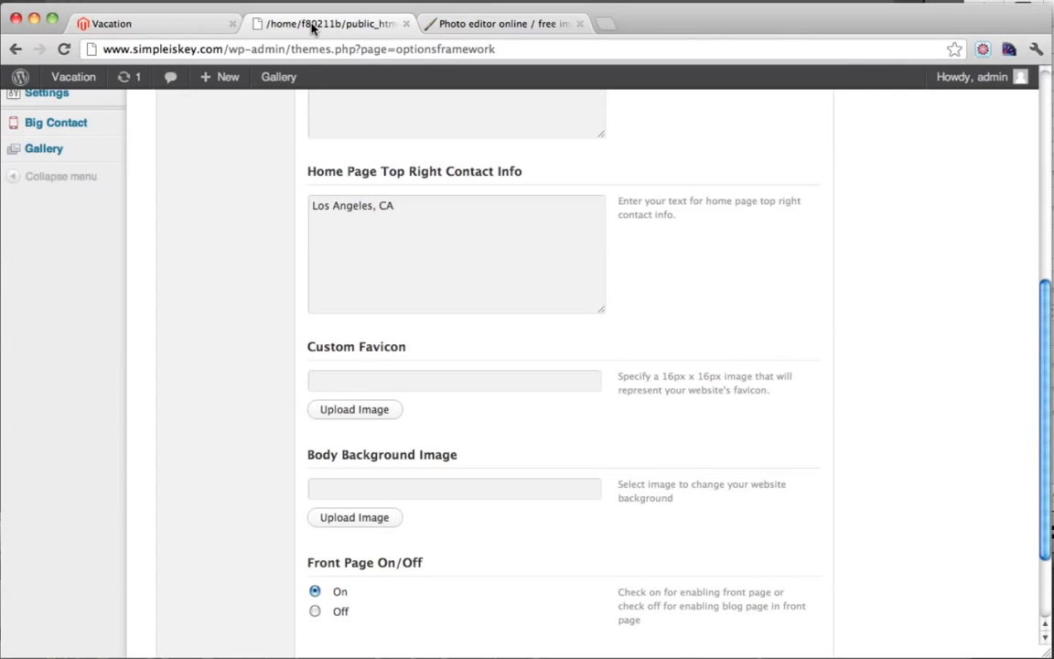
left_click(314, 415)
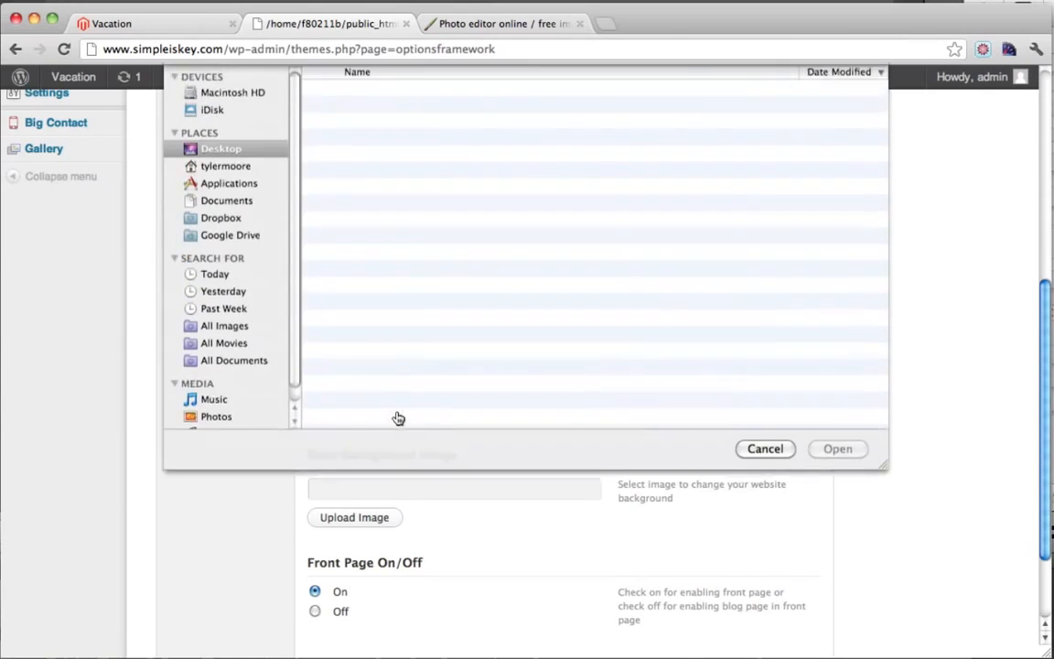
left_click(385, 124)
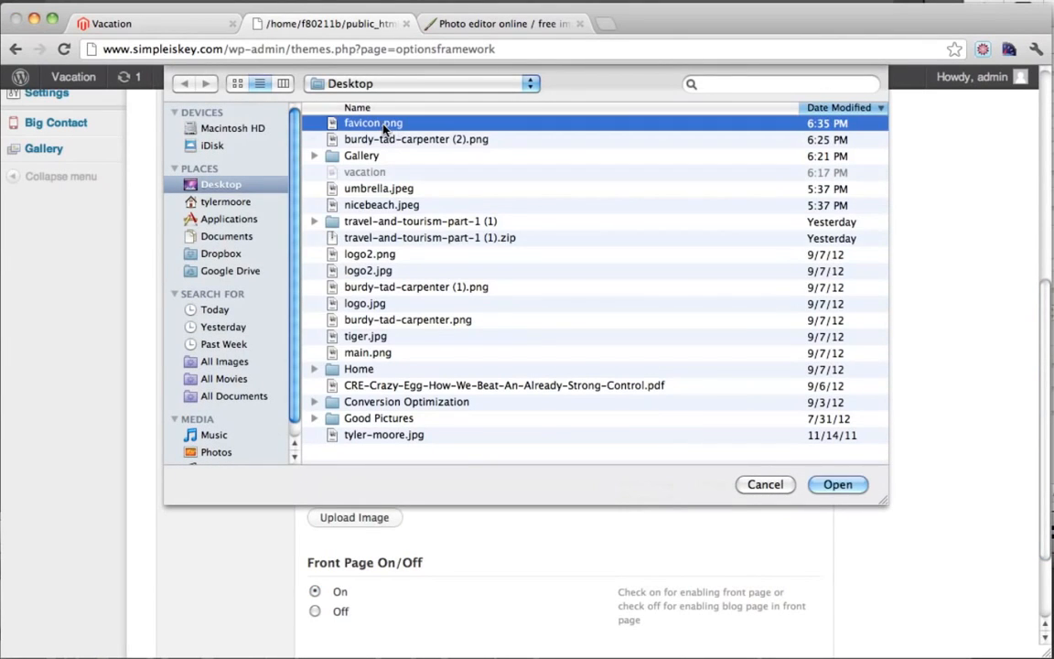
left_click(838, 485)
scroll(735, 371, "down", 3)
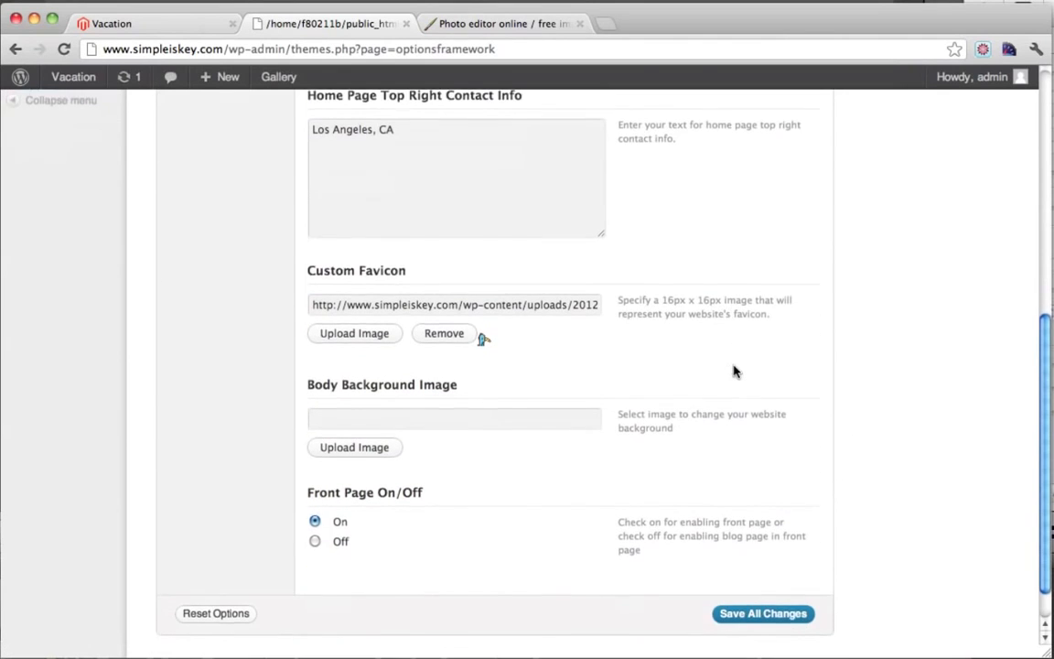
left_click(749, 568)
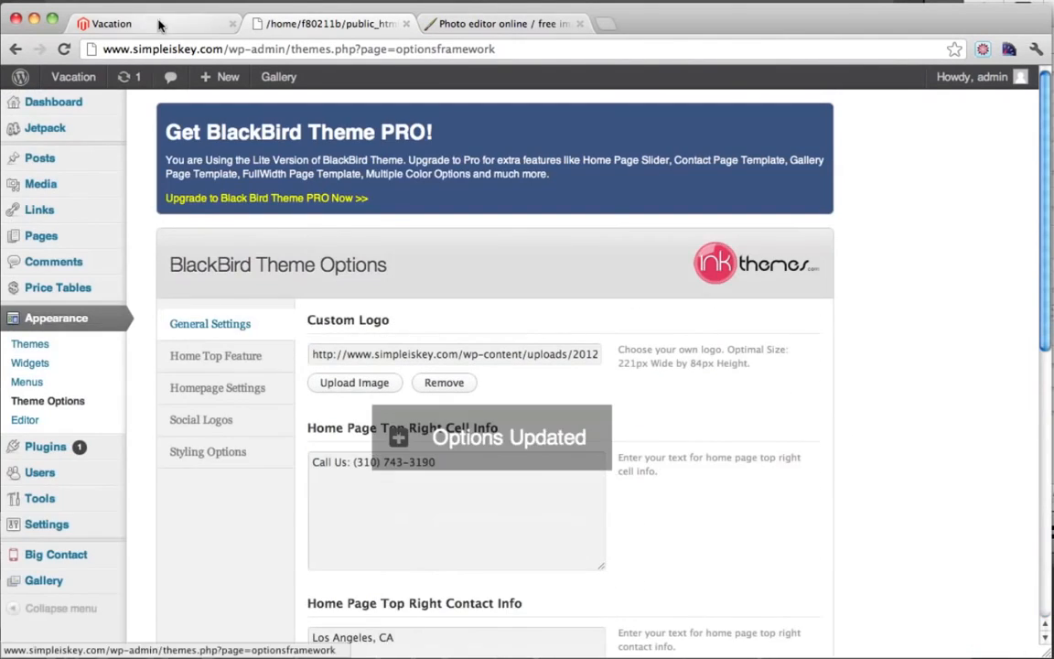
Step: Reload the Vacation home page to check the favicon, and close the theme options and Pixlr pages
left_click(160, 27)
left_click(64, 49)
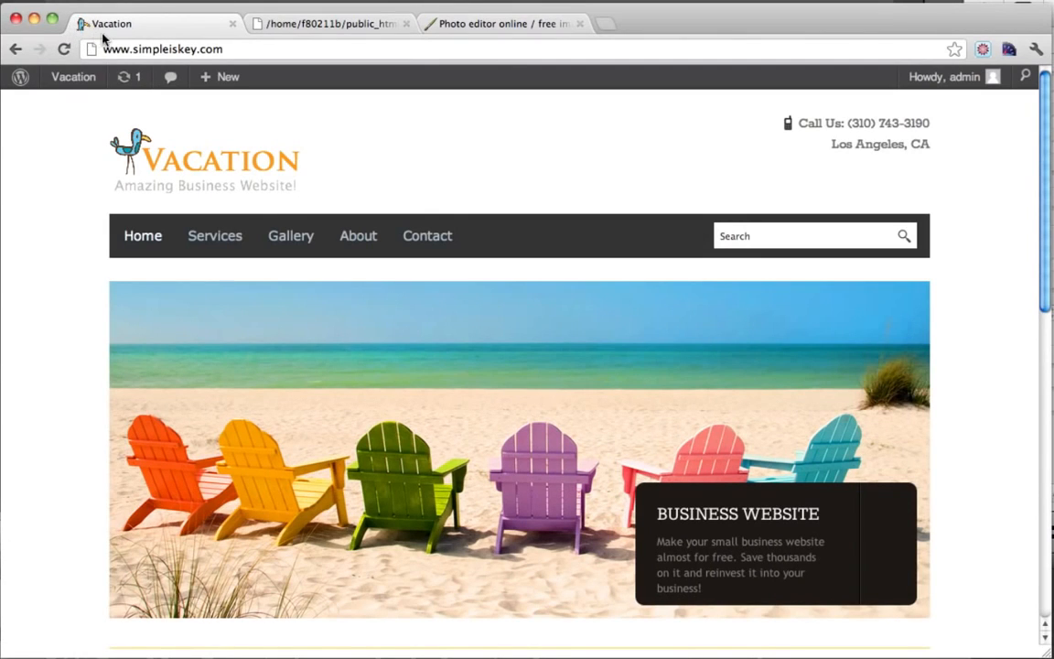
left_click(364, 28)
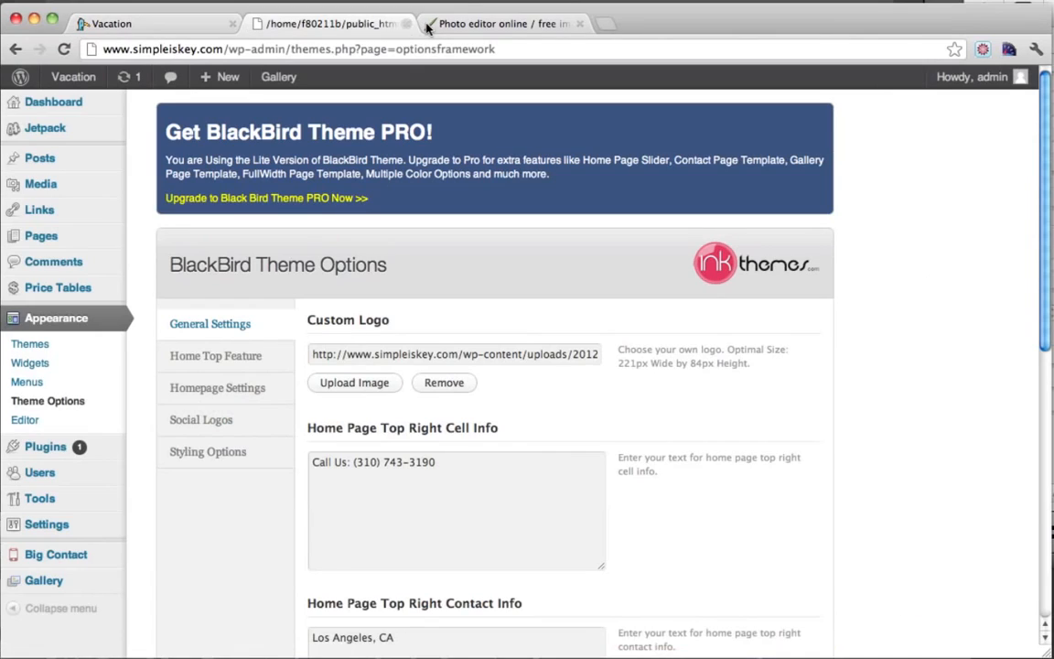
left_click(406, 25)
left_click(408, 25)
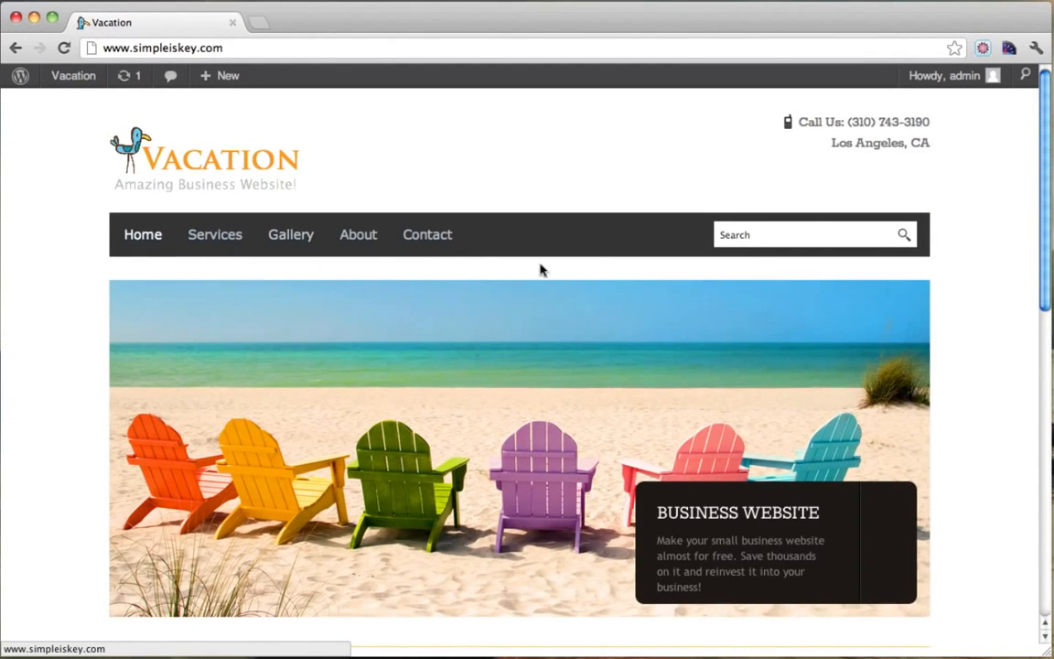
scroll(487, 391, "down", 5)
scroll(485, 391, "up", 5)
Step: Add a new page titled "Blog" from the site's dashboard
mouse_move(78, 72)
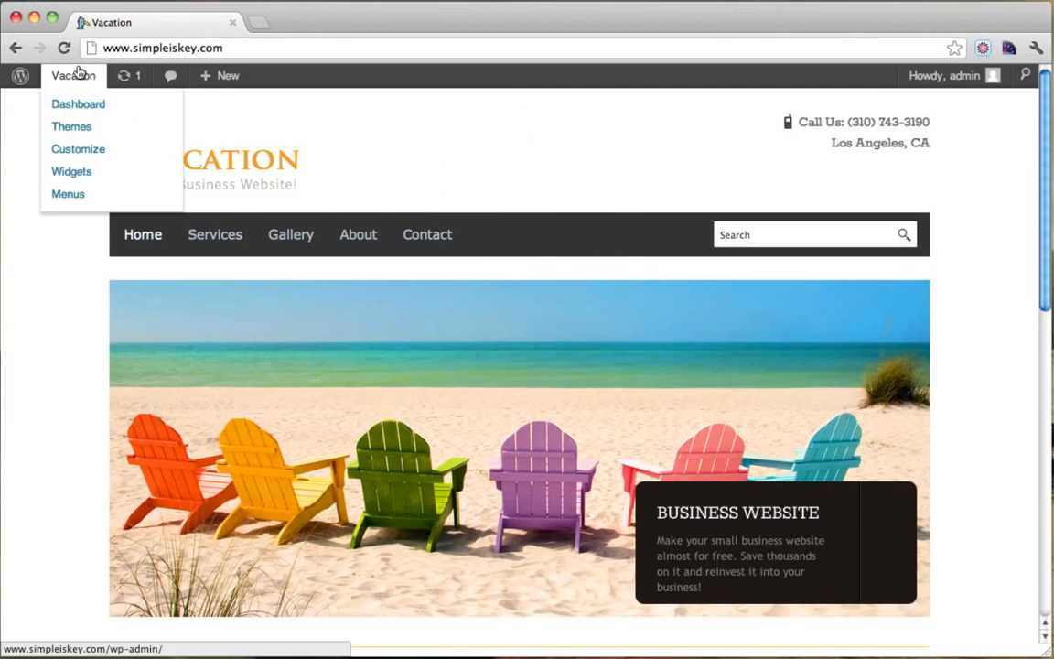
left_click(80, 105)
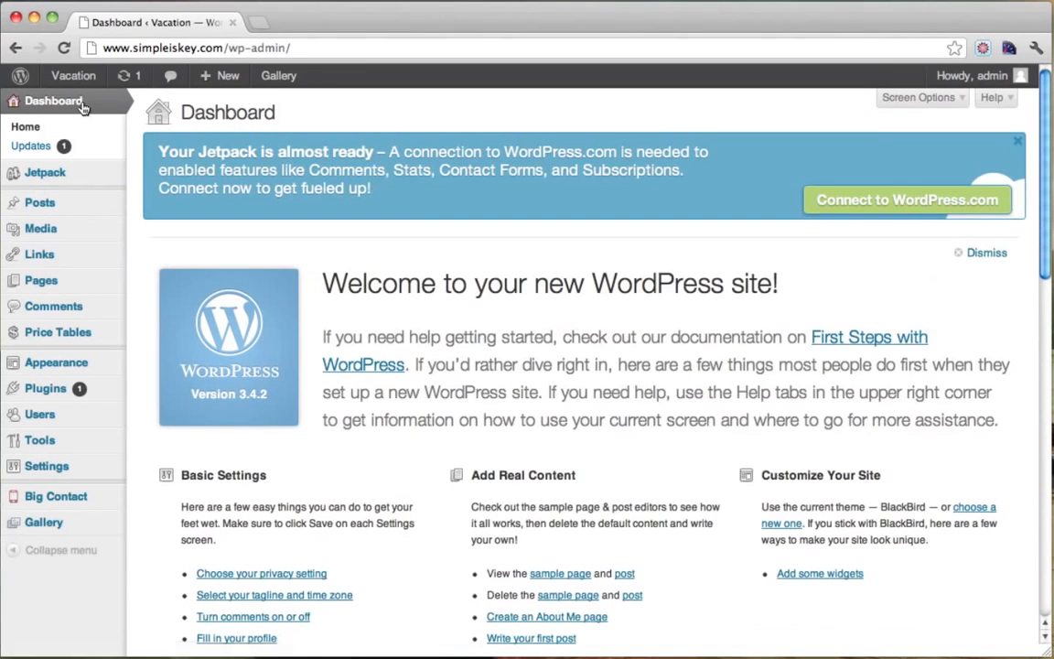
mouse_move(71, 283)
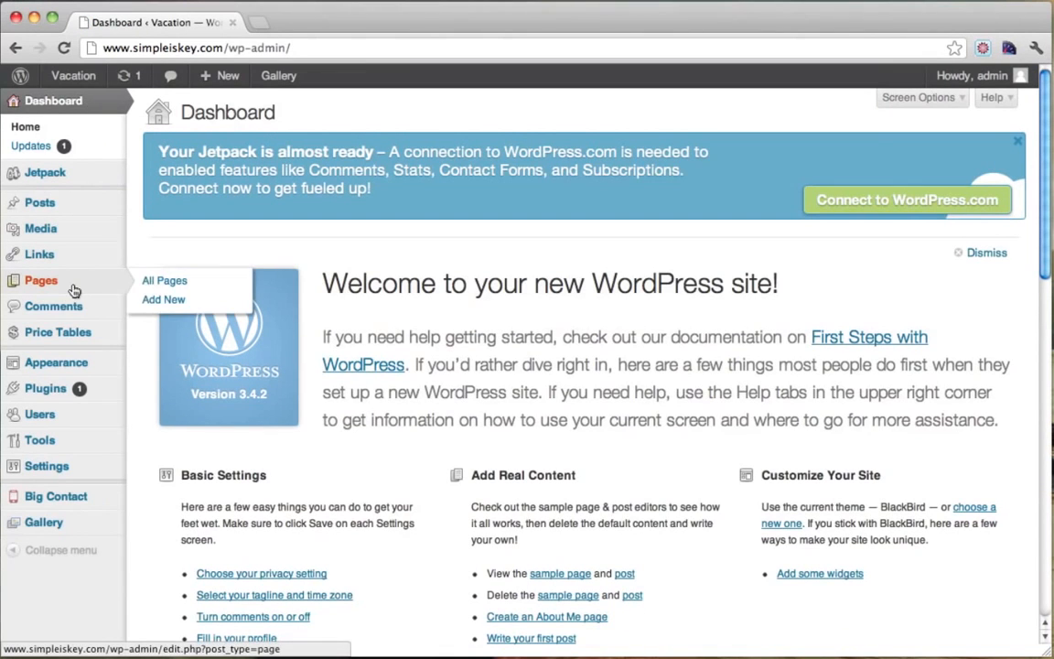
left_click(170, 302)
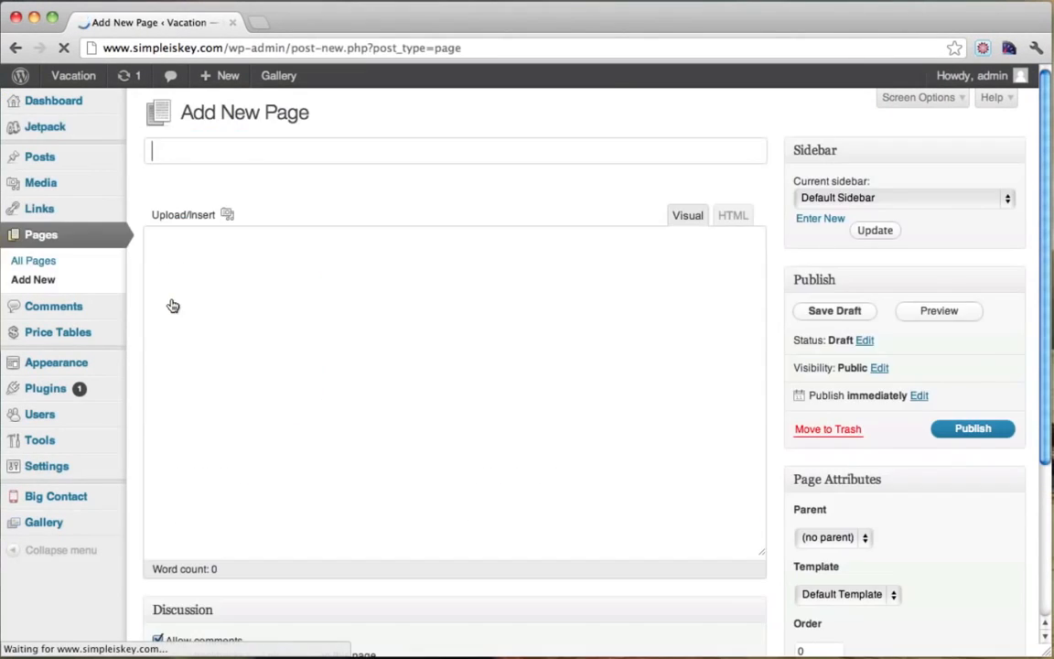
left_click(268, 160)
type("Blog")
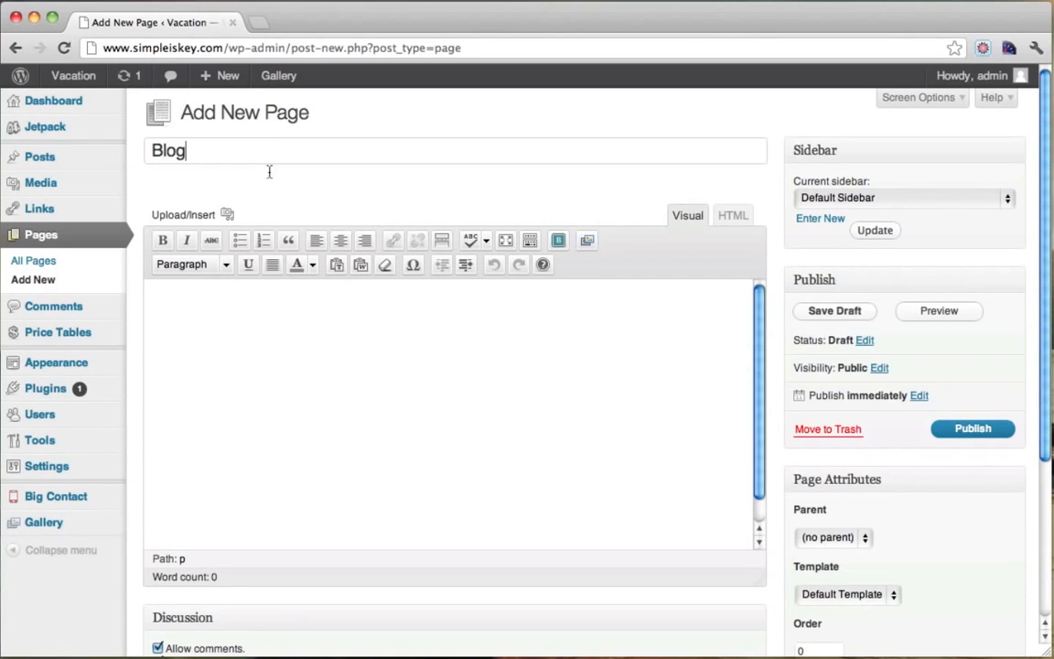
left_click(316, 363)
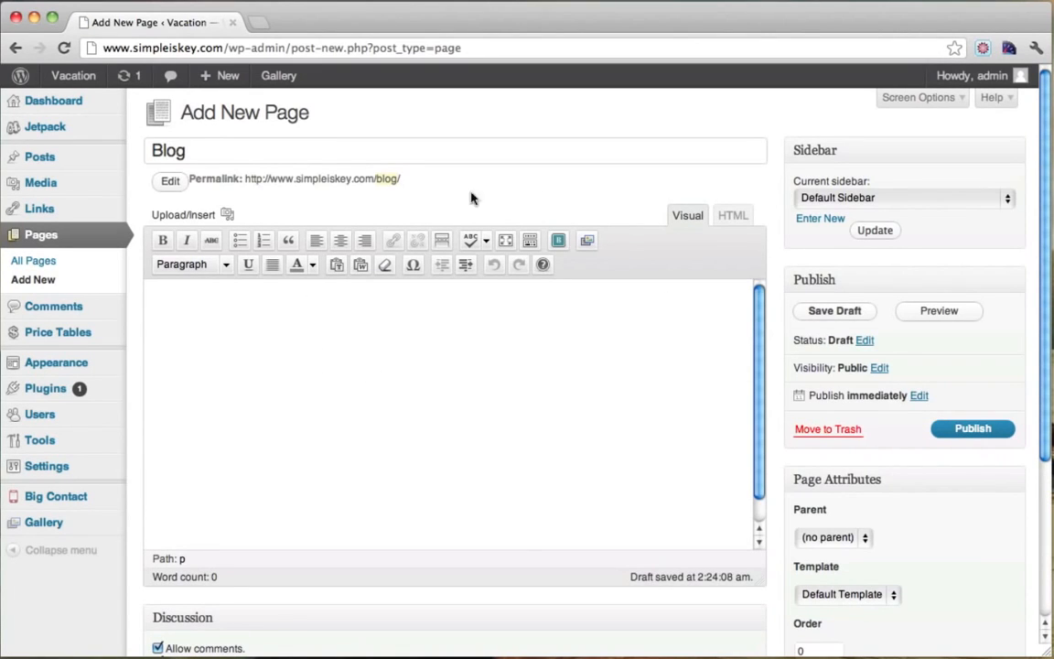
Step: Set the new page's template to Blog Page and publish it
scroll(940, 436, "down", 2)
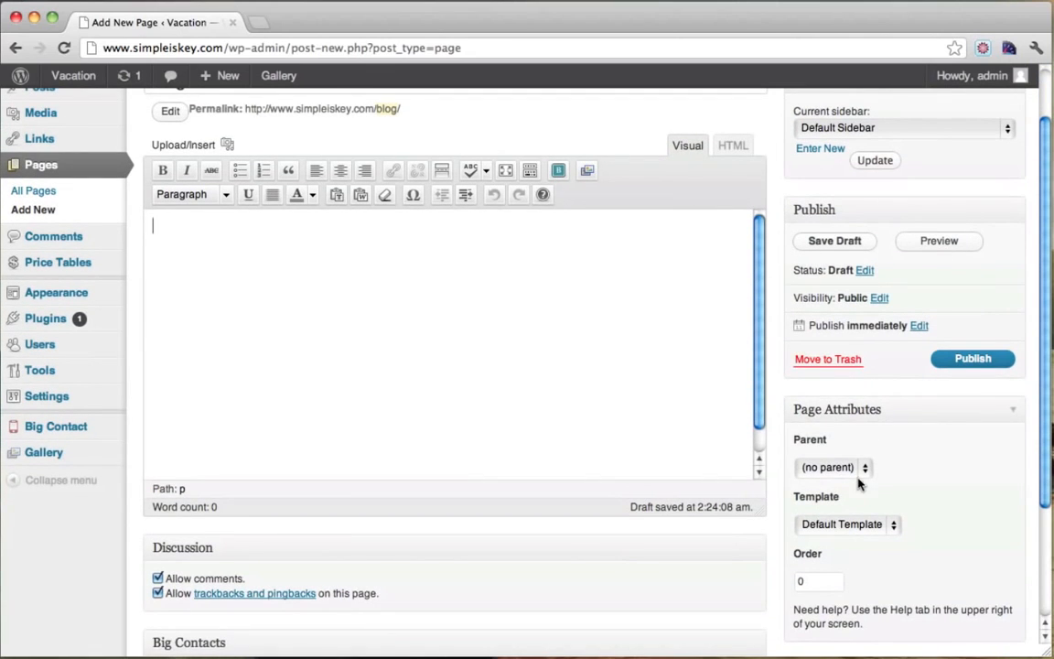
left_click(893, 523)
left_click(856, 542)
left_click(972, 361)
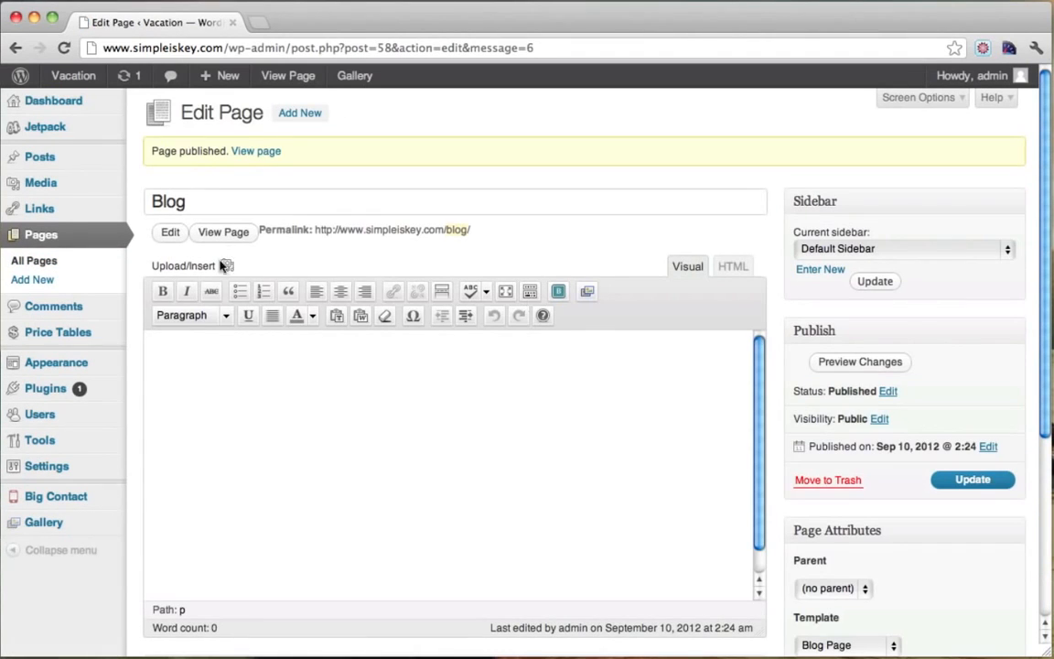
Step: Add the Blog page to the site's navigation menu and save the menu
mouse_move(82, 367)
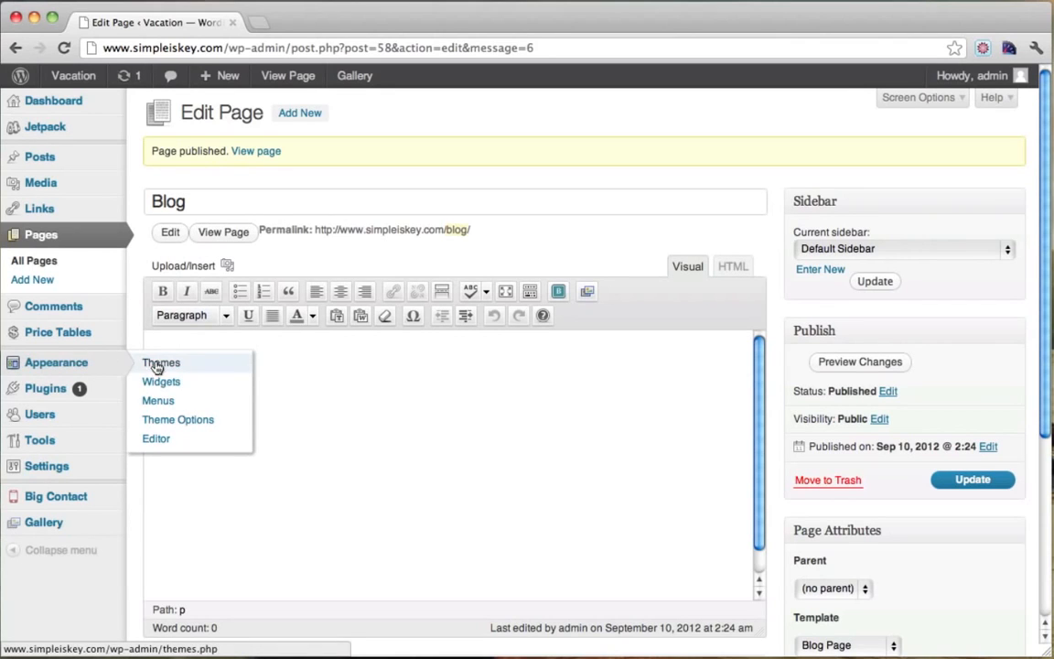
left_click(181, 403)
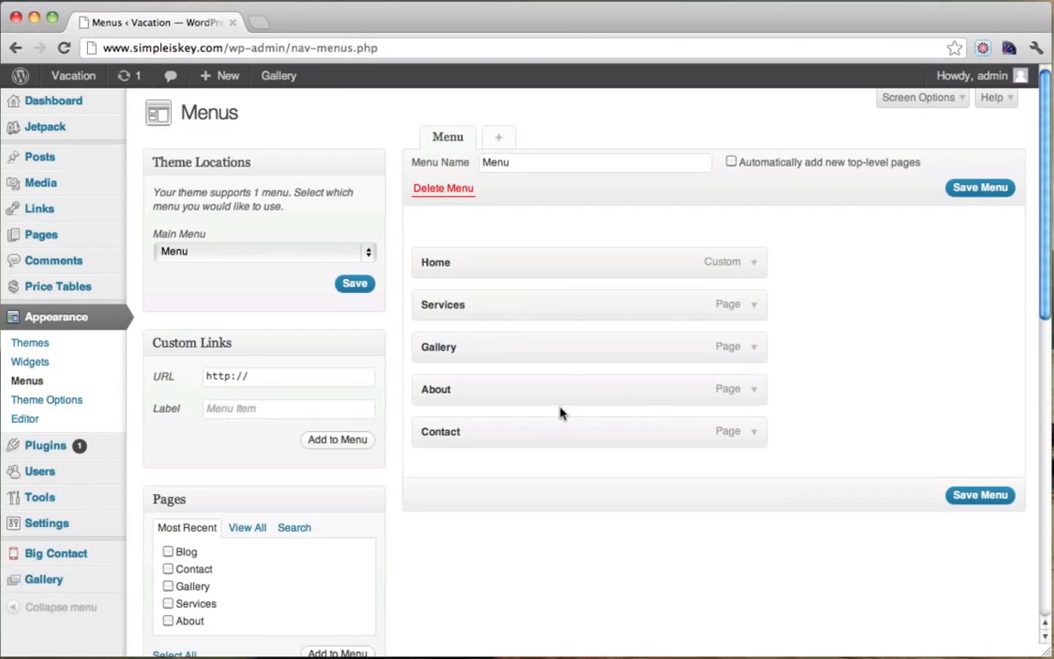
scroll(561, 414, "down", 2)
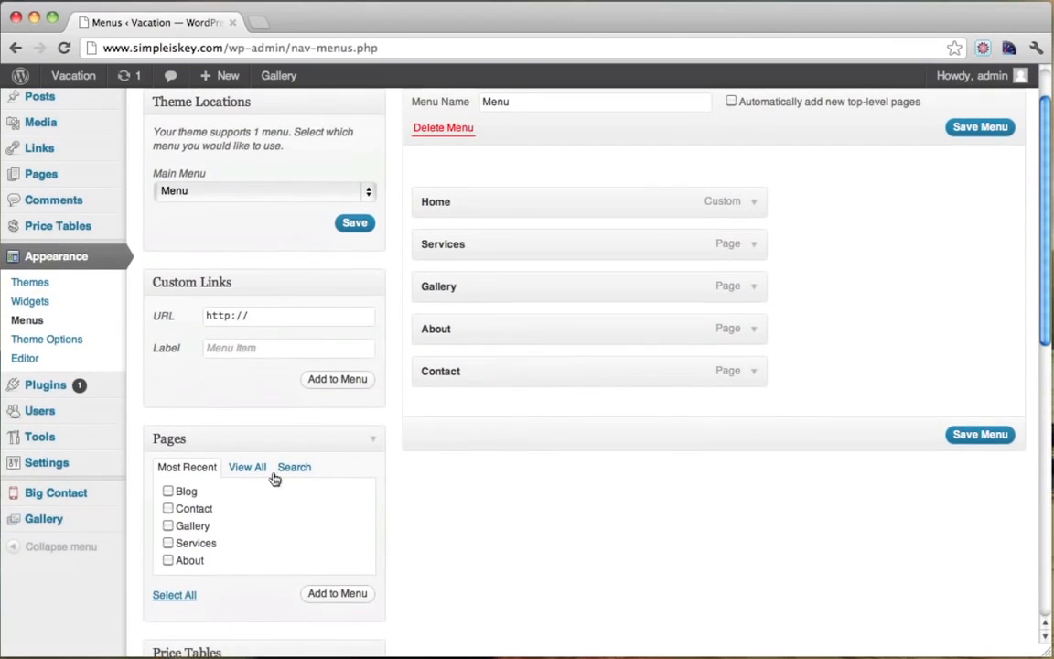
left_click(337, 594)
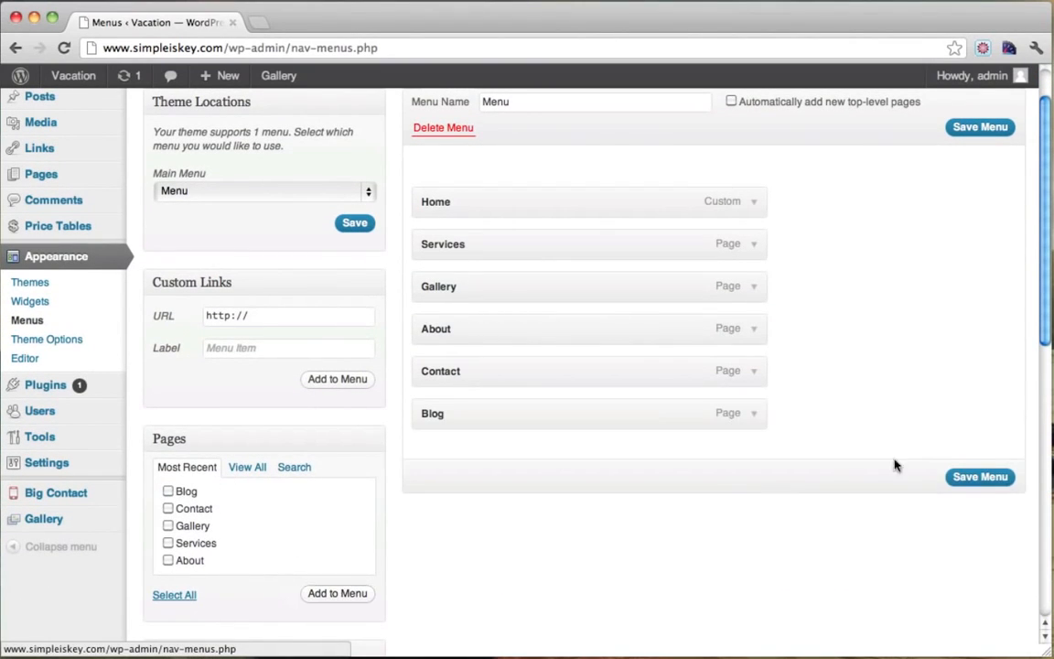
left_click(964, 481)
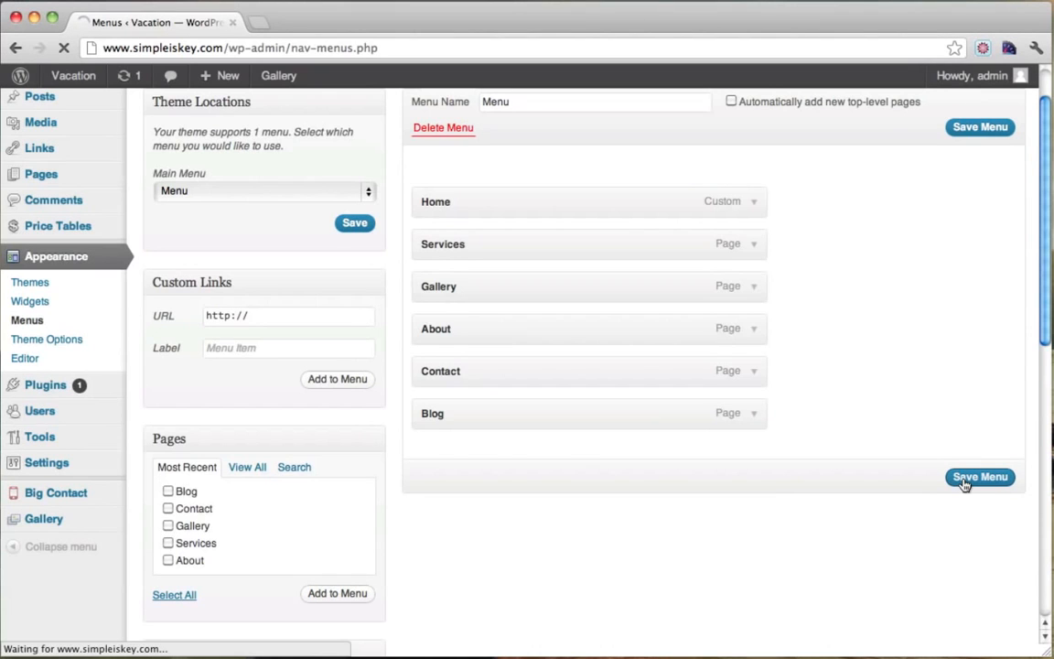
Step: Visit the site and look over the Blog page through its navigation link
mouse_move(77, 79)
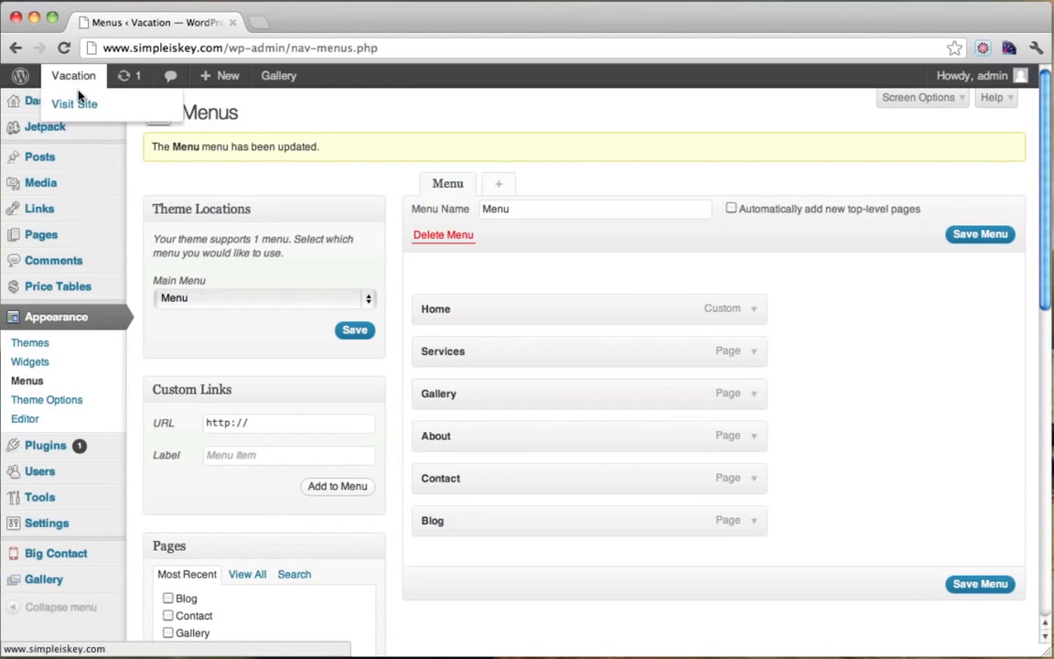
left_click(81, 103)
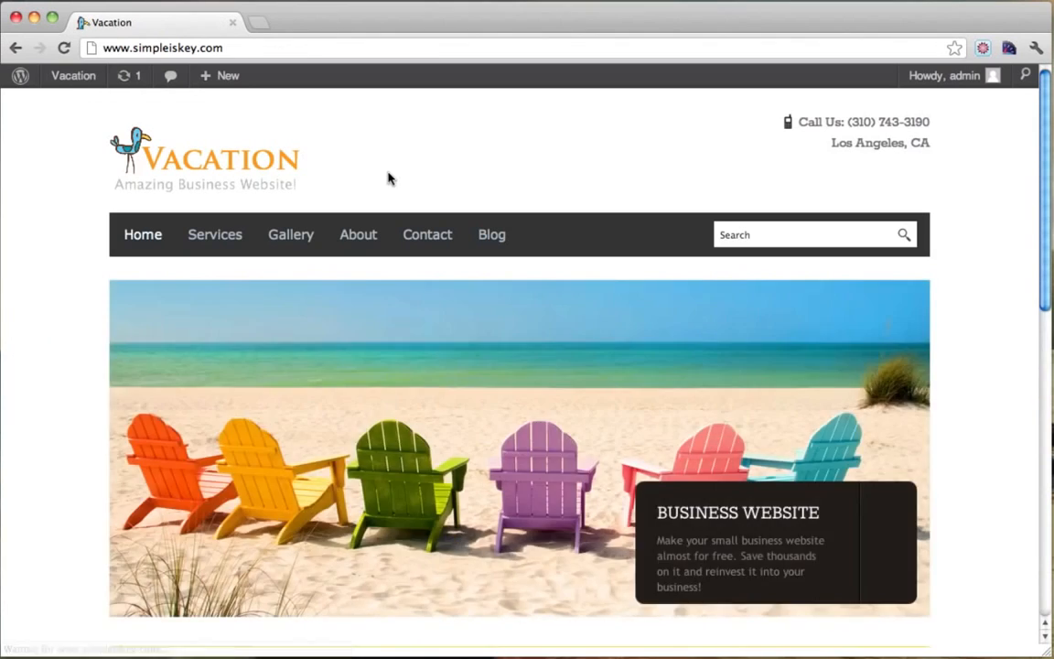
left_click(500, 245)
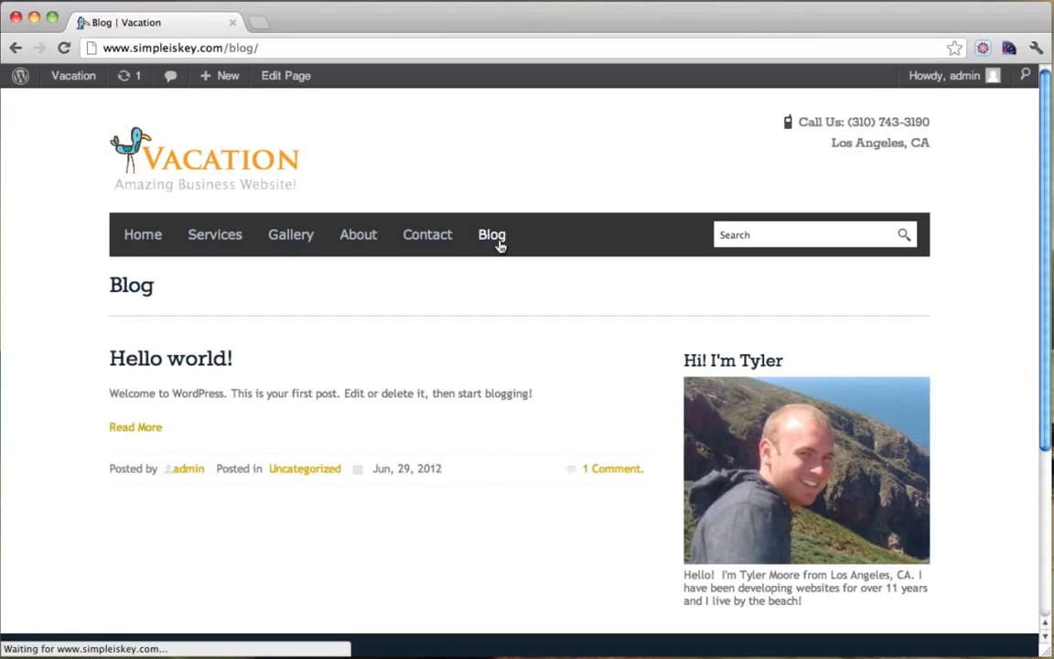
scroll(500, 246, "down", 1)
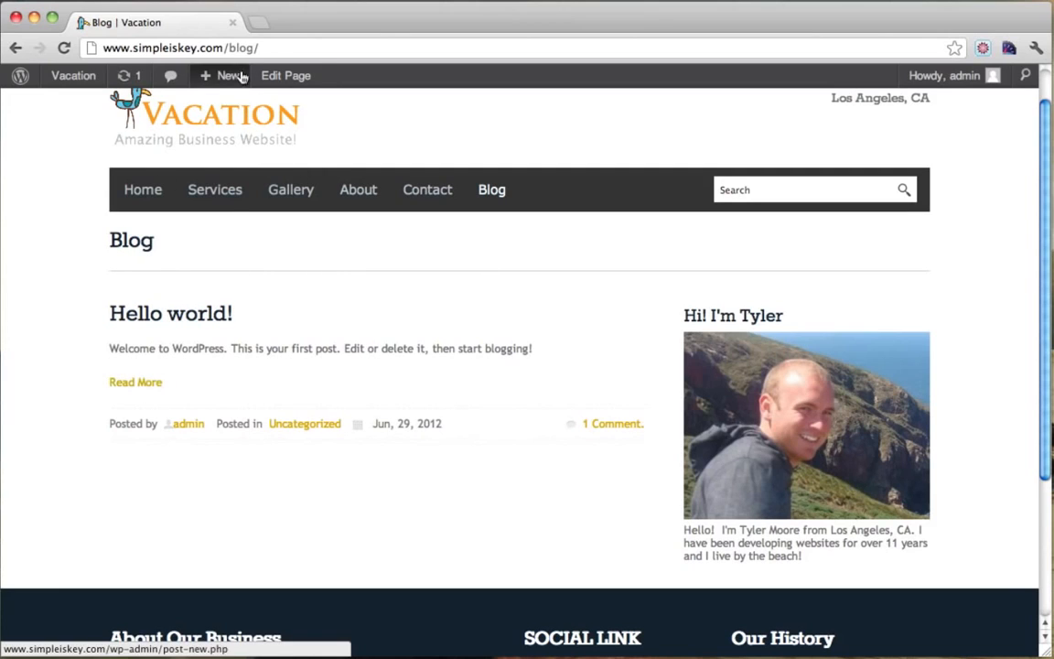
Step: Open the Blog page for editing, check its template setting and update the page
left_click(288, 81)
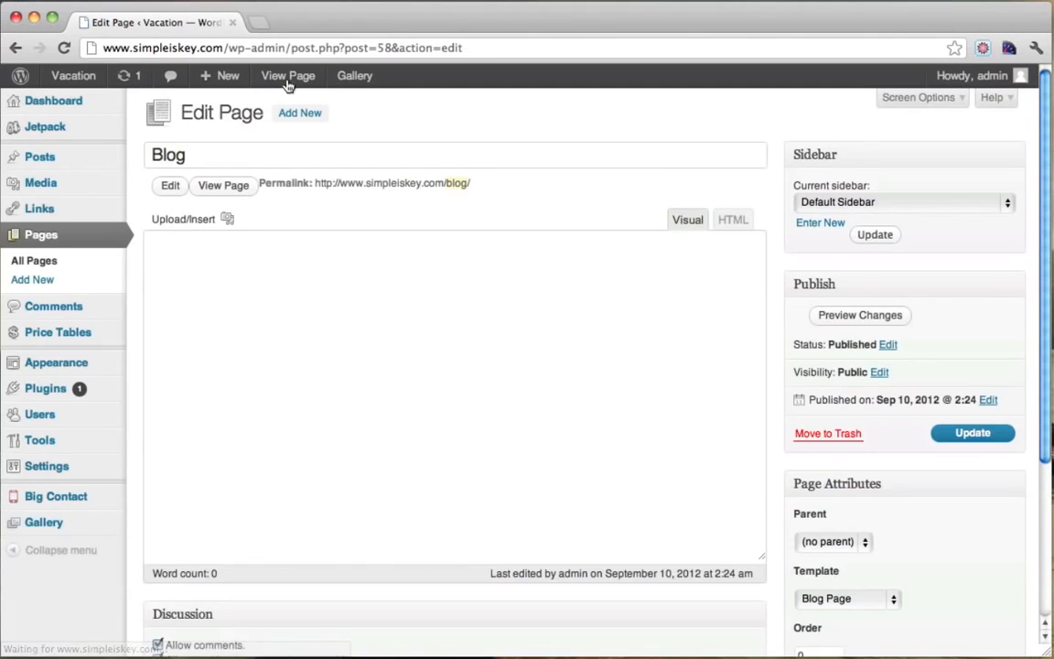
scroll(942, 544, "down", 1)
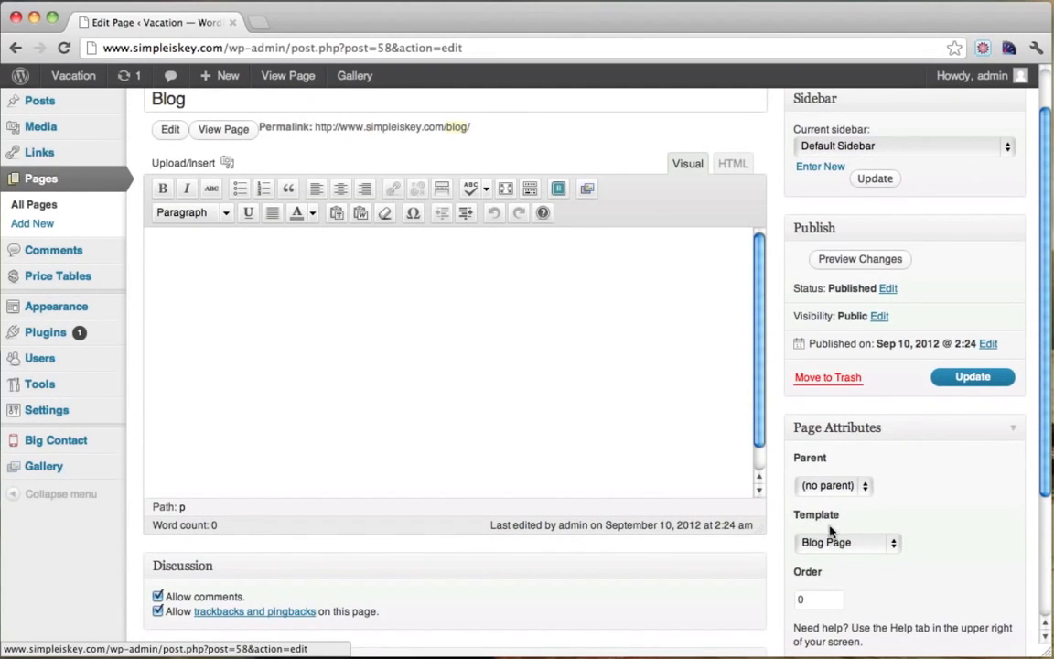
scroll(906, 529, "up", 1)
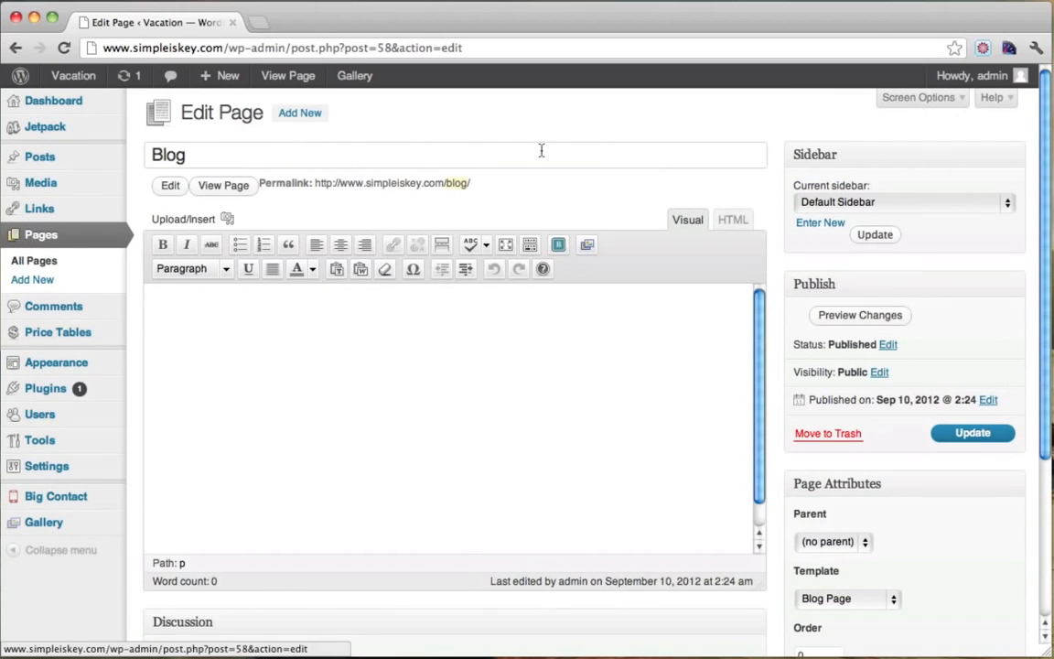
left_click(961, 431)
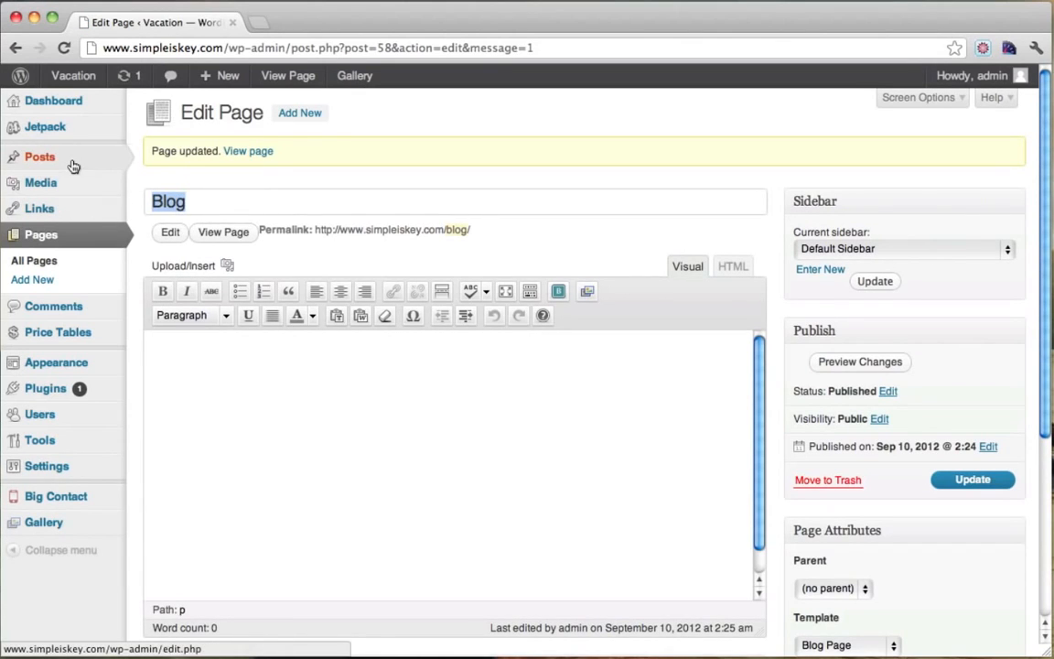
Step: Create and publish a post titled "New Blog Post!" with the body text "This is a new blog post!"
mouse_move(74, 166)
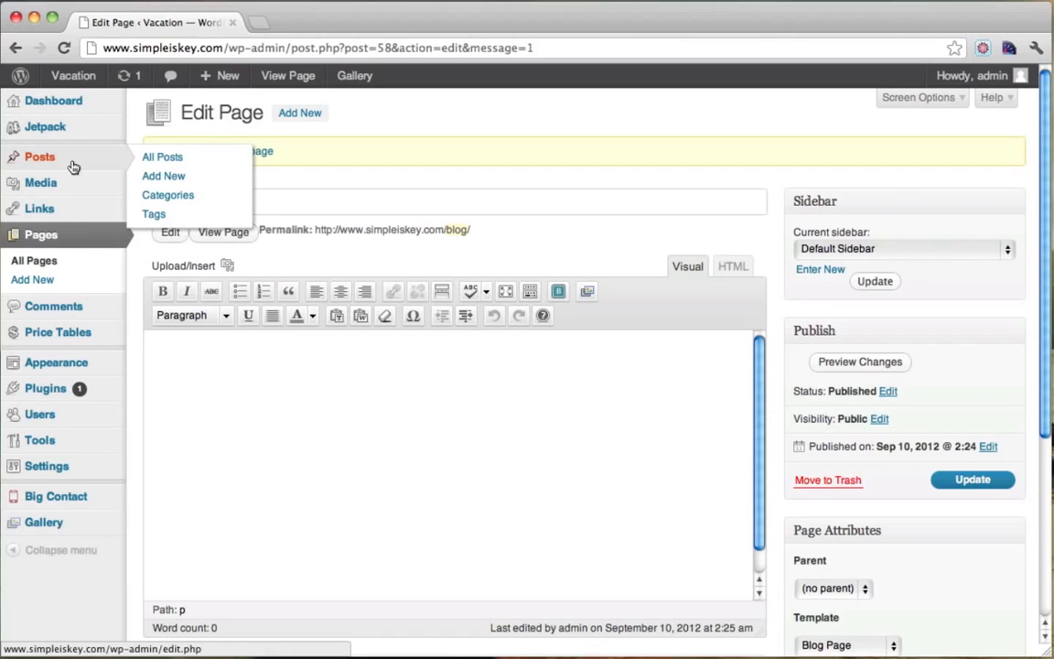
left_click(178, 181)
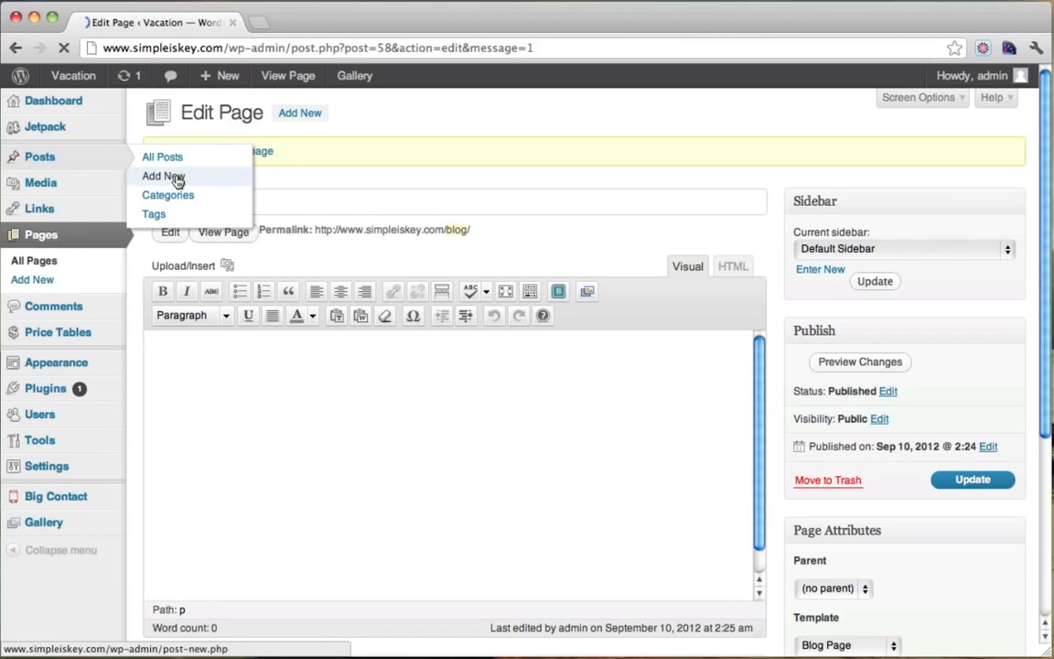
type("N")
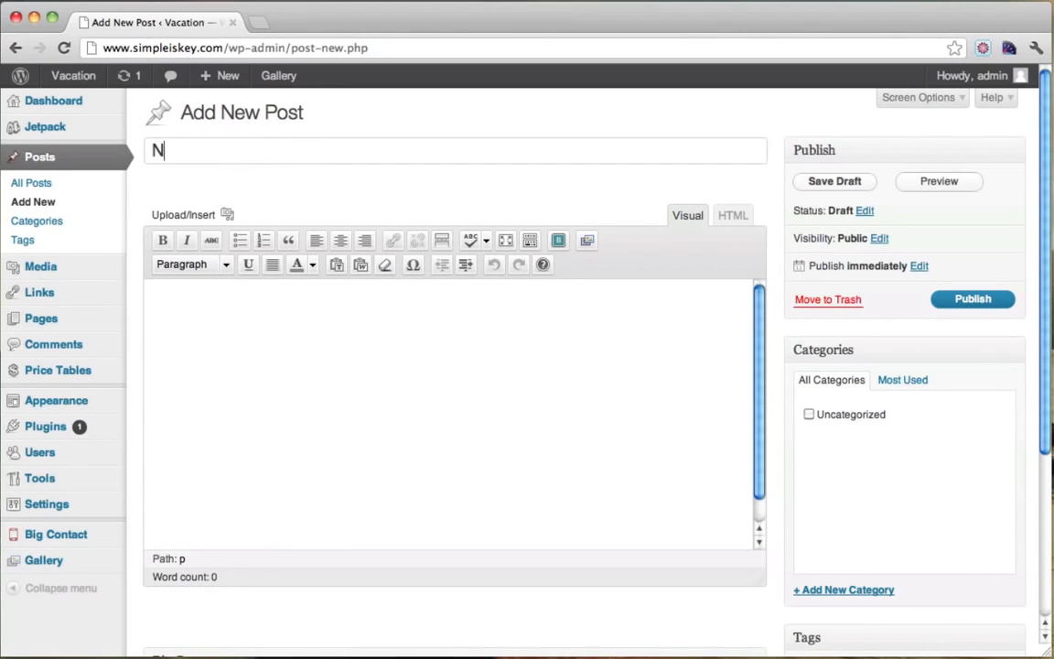
type("ew Blog Post!")
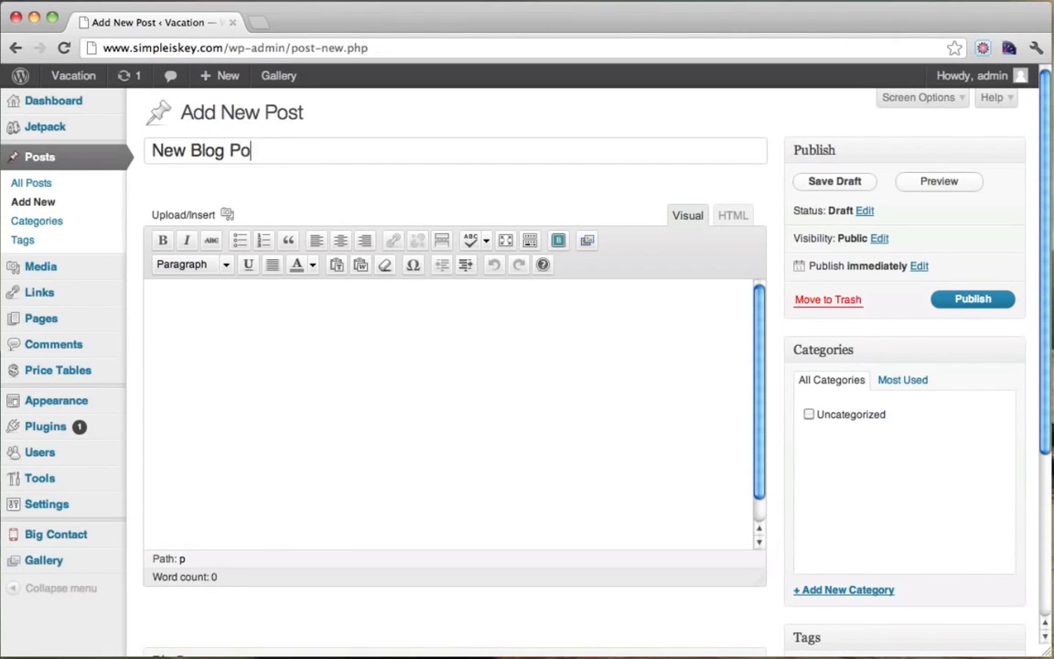
left_click(348, 310)
type("Thi")
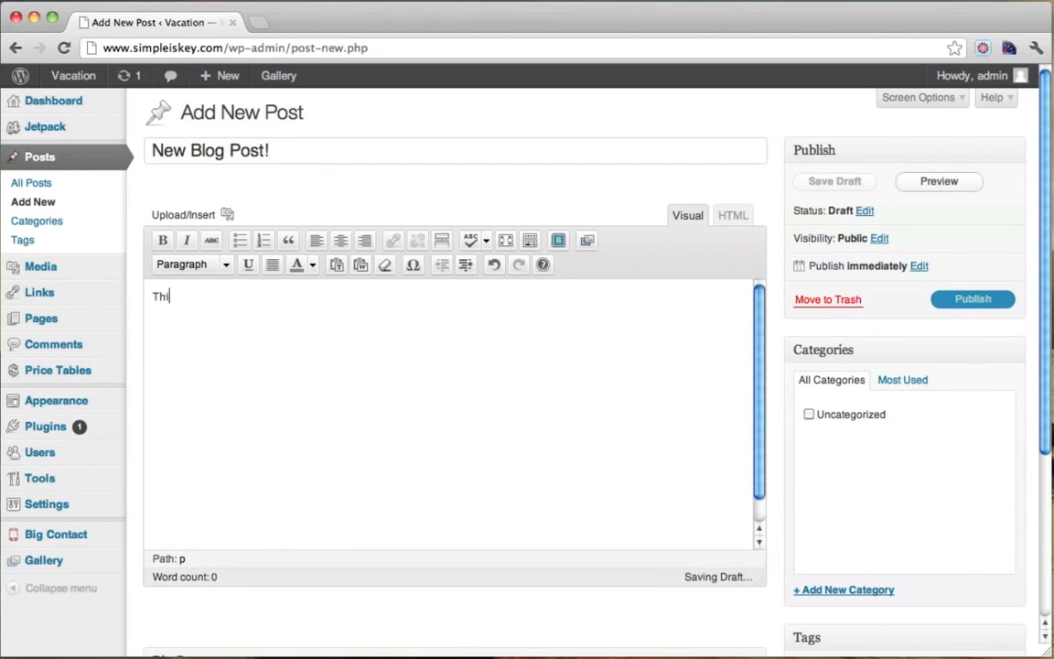
type("s is a new")
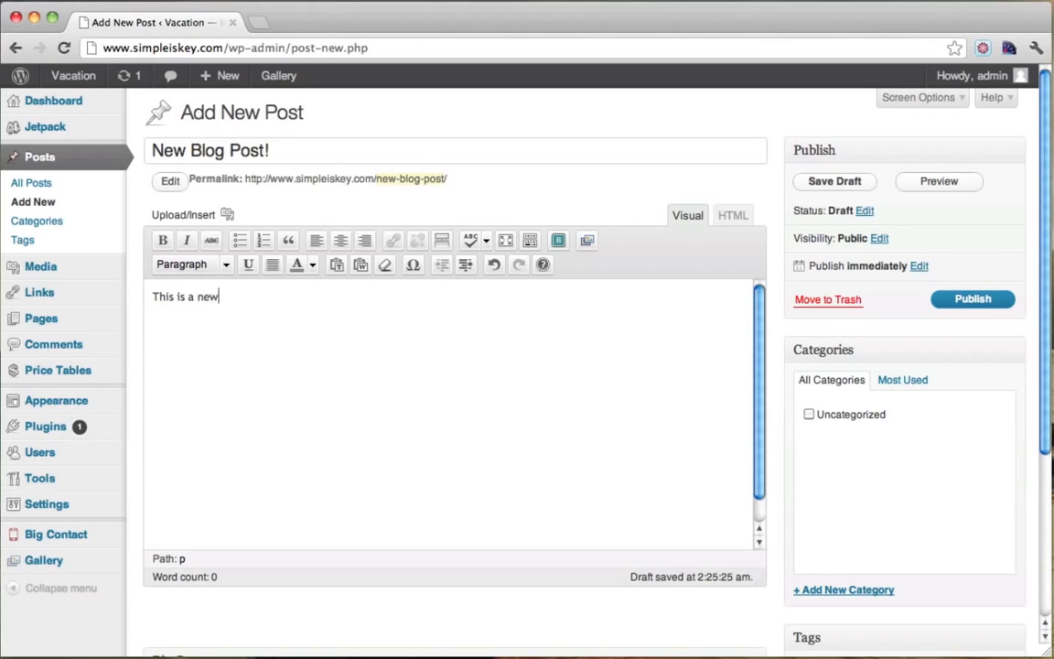
type(" blog post!")
left_click(962, 302)
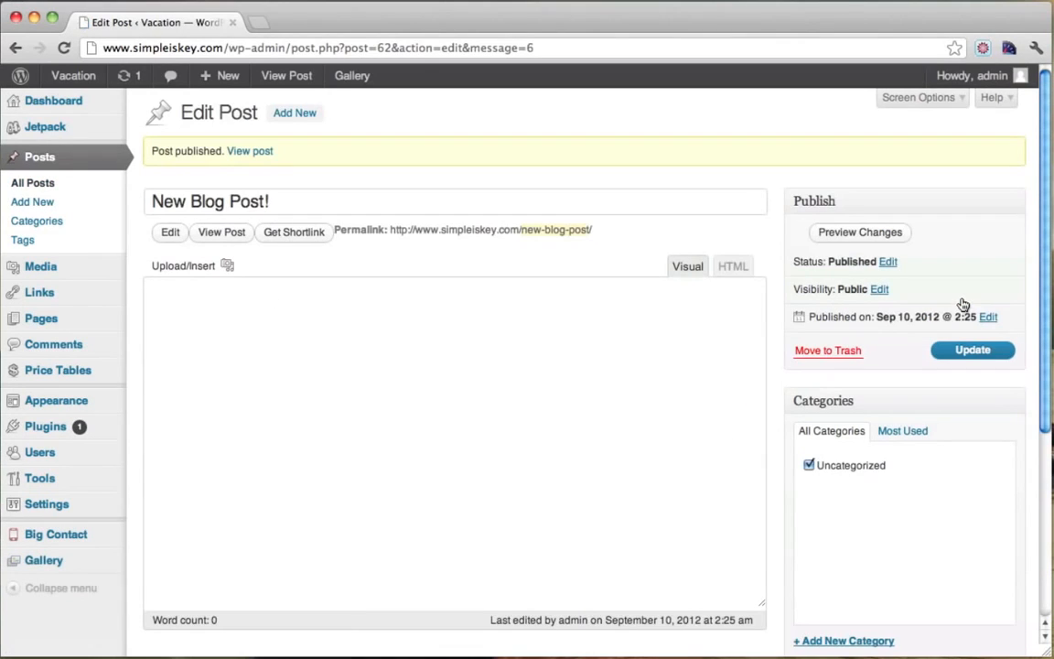
Step: Visit the site, look over the new post on the Blog page and in its full view, and return to the home page
mouse_move(38, 85)
left_click(74, 104)
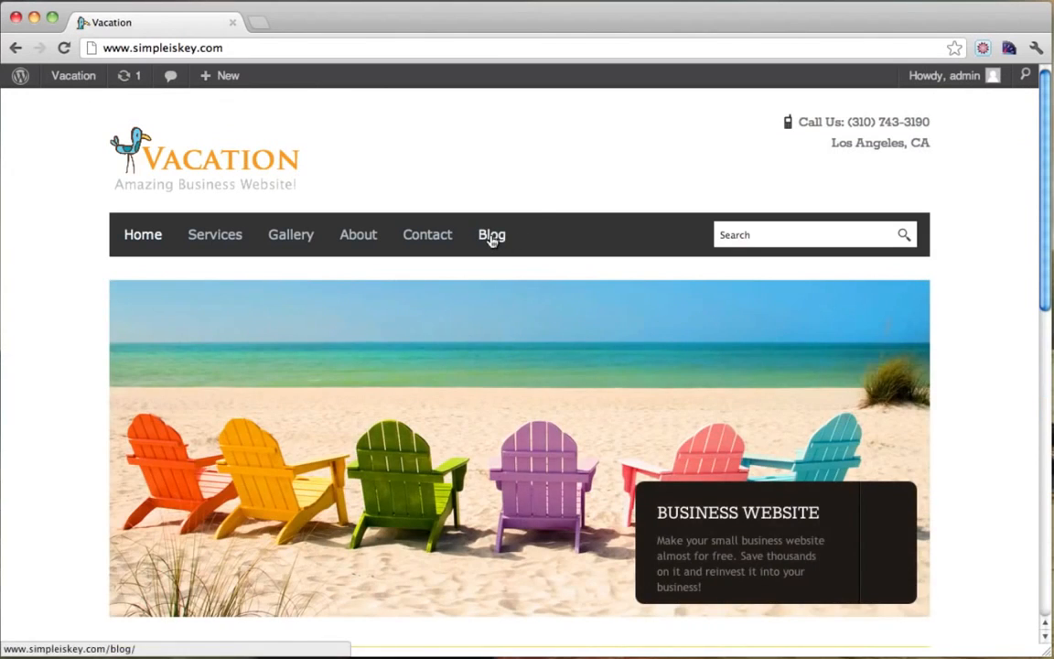
left_click(491, 236)
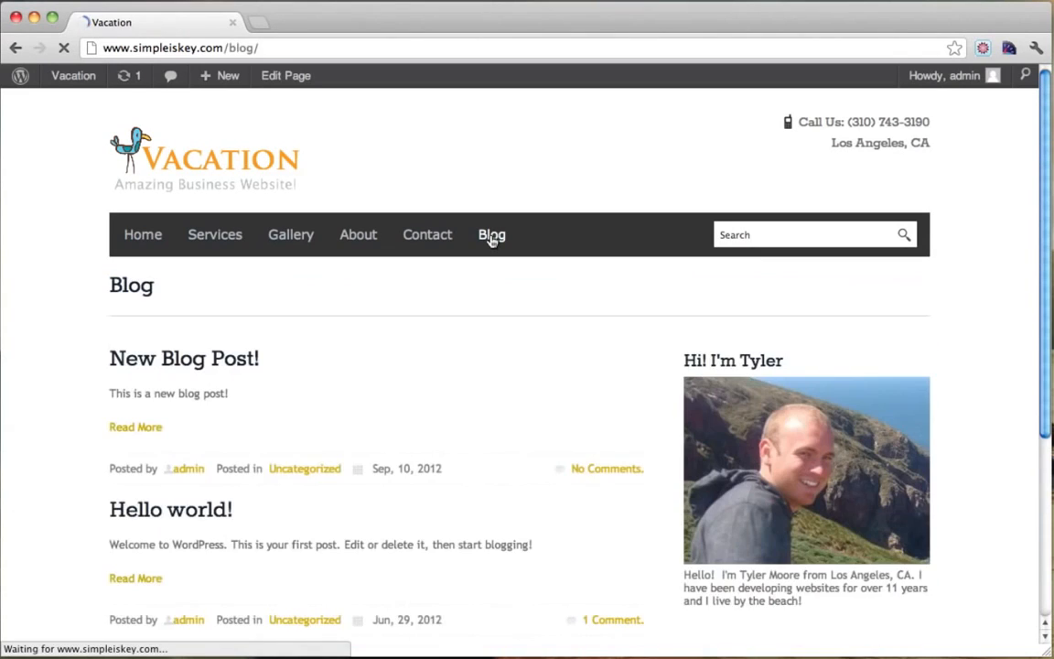
scroll(190, 236, "down", 3)
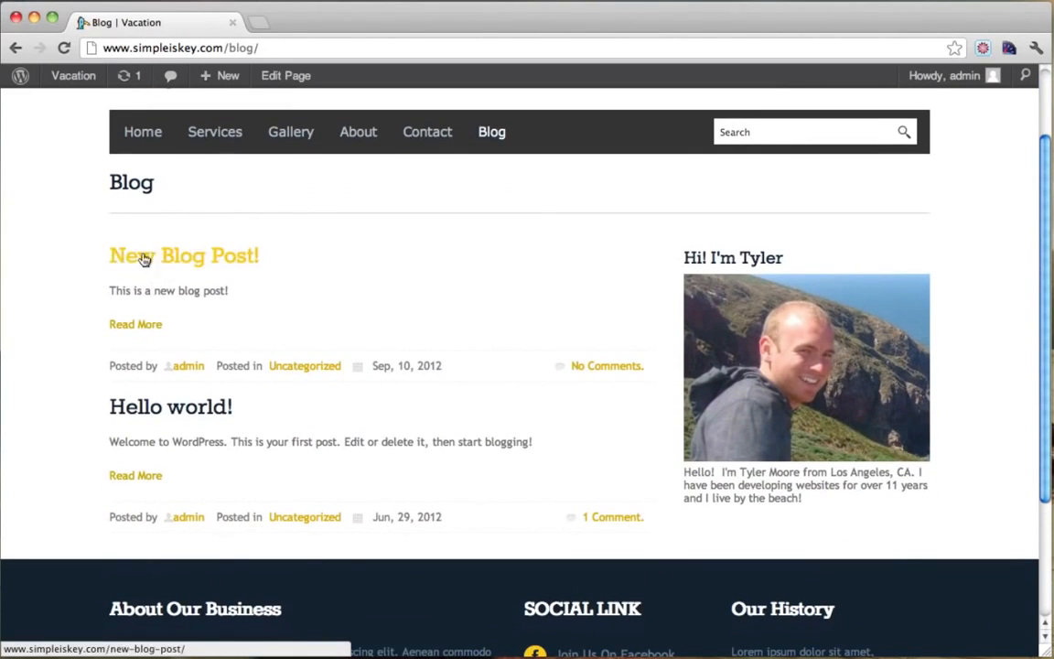
left_click(150, 328)
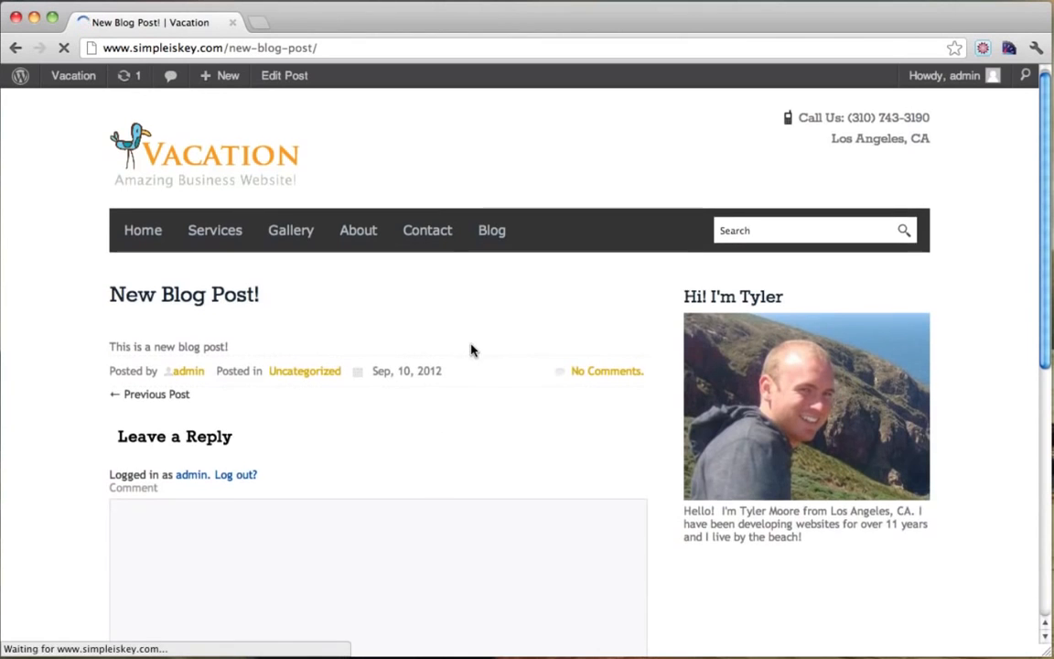
scroll(471, 347, "down", 6)
scroll(471, 347, "up", 3)
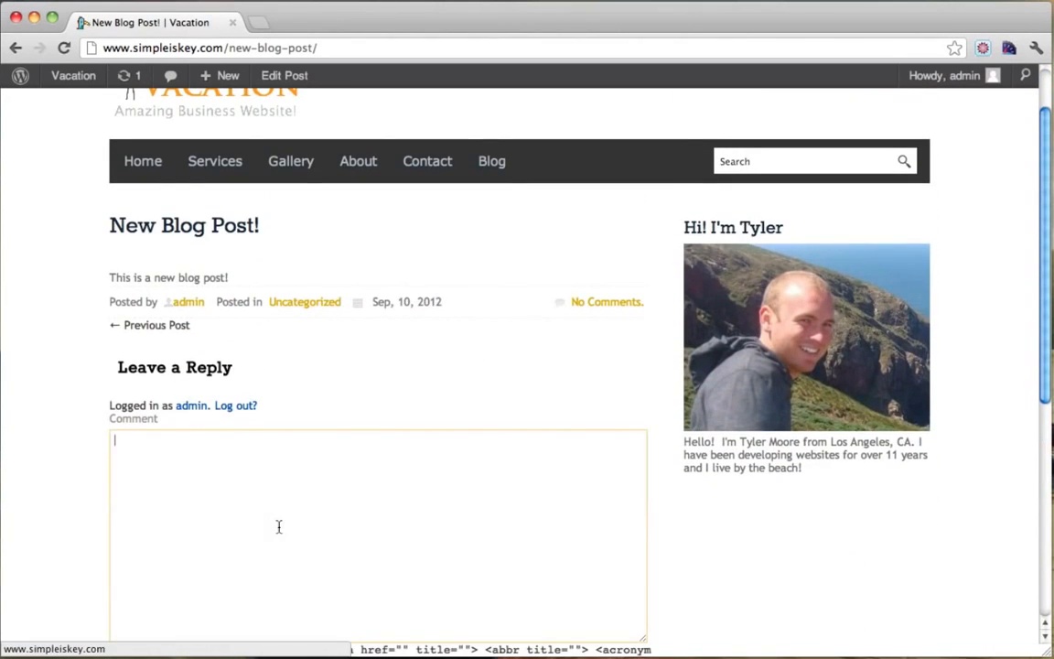
scroll(415, 418, "up", 1)
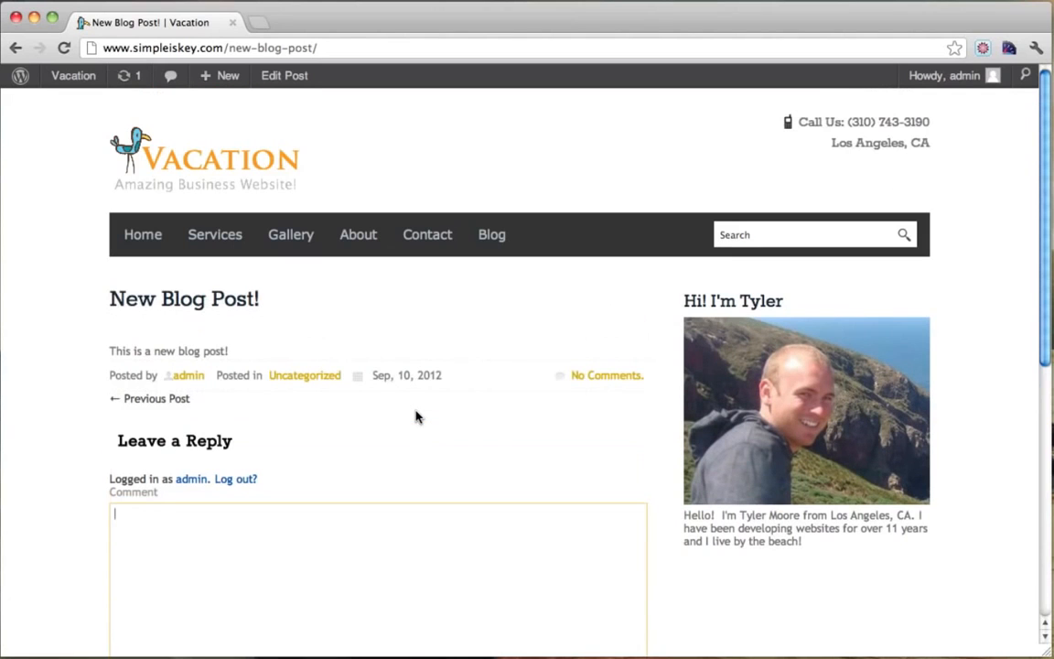
left_click(153, 240)
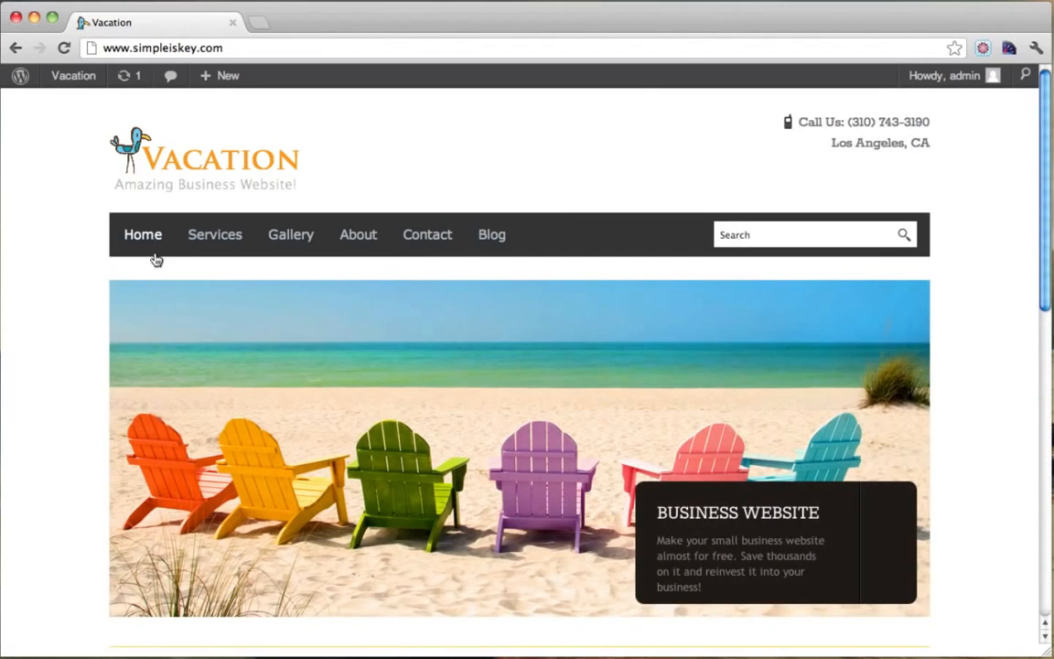
Step: Remove the Blog item from the site's navigation menu, save the menu and view the site
mouse_move(73, 81)
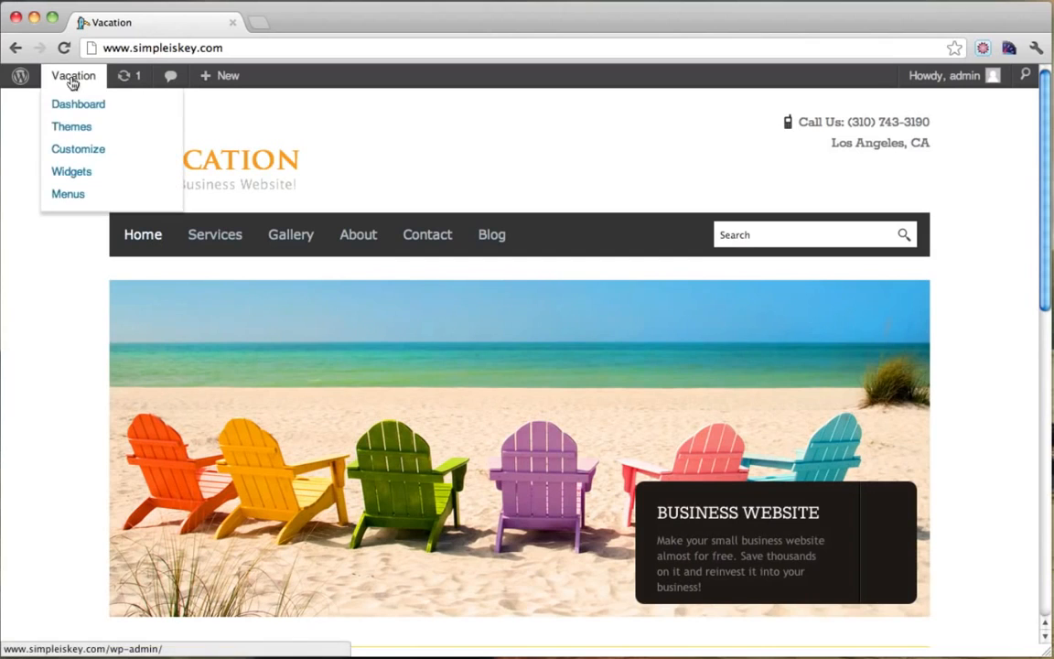
left_click(77, 196)
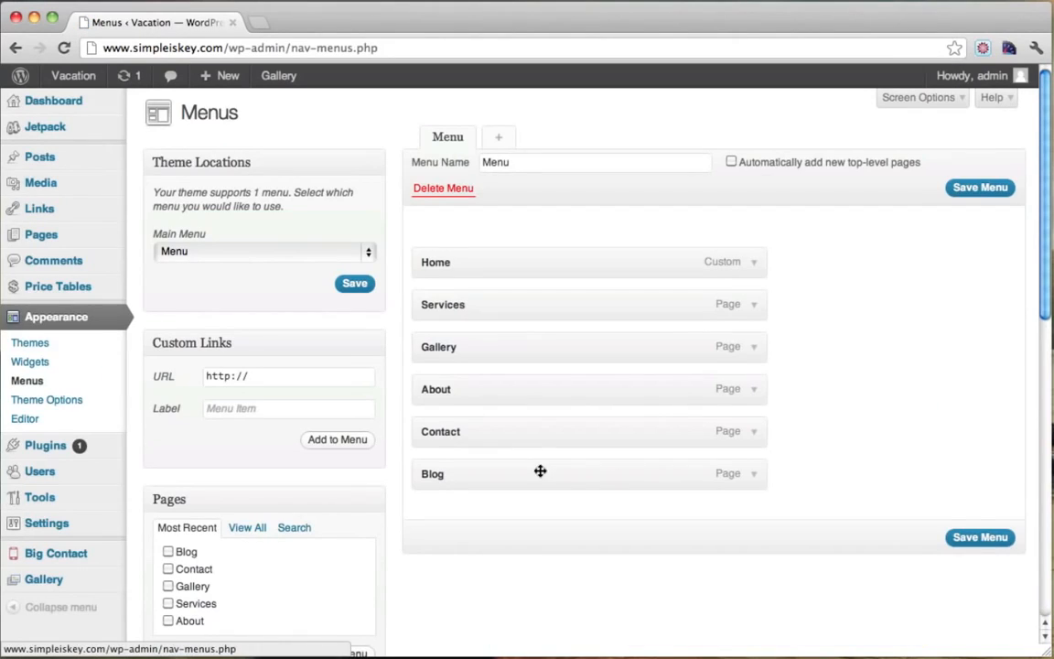
left_click(752, 474)
scroll(527, 560, "down", 1)
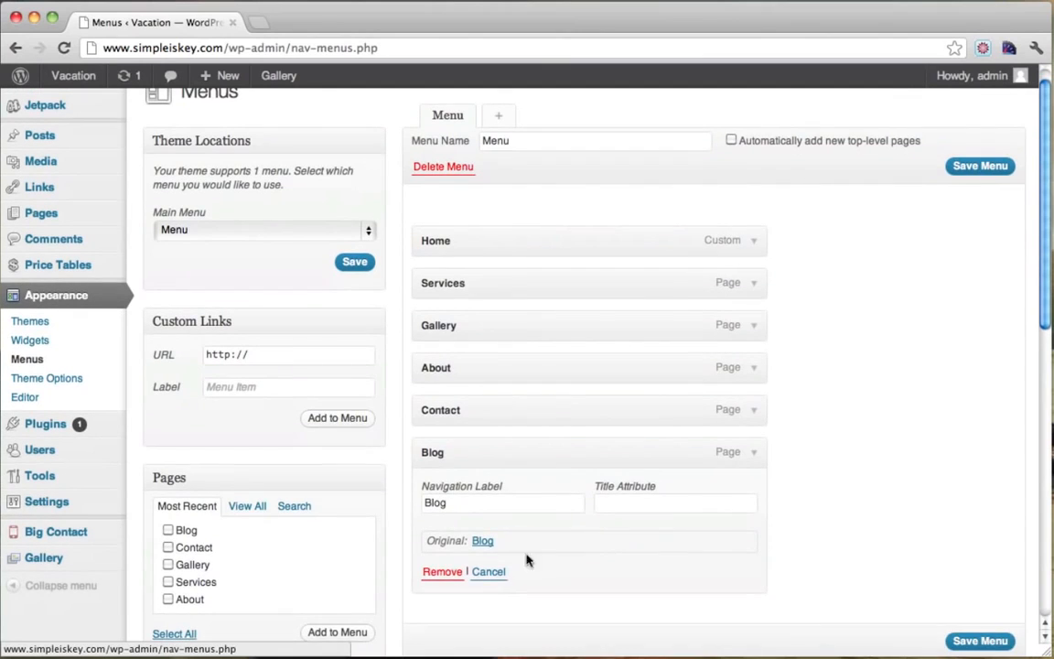
left_click(448, 572)
left_click(981, 474)
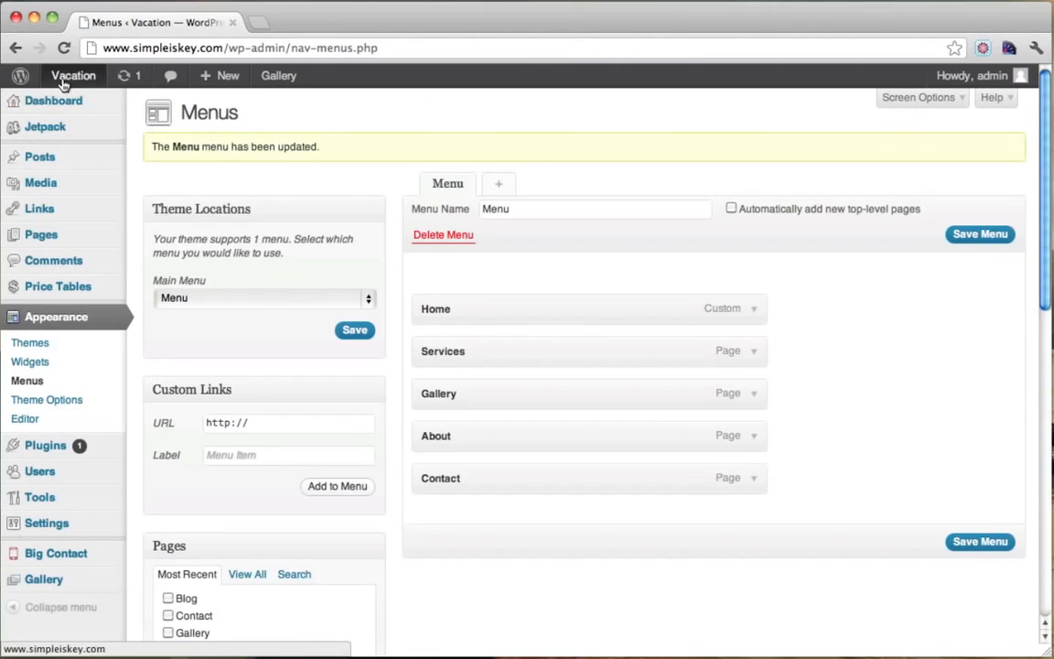
mouse_move(75, 75)
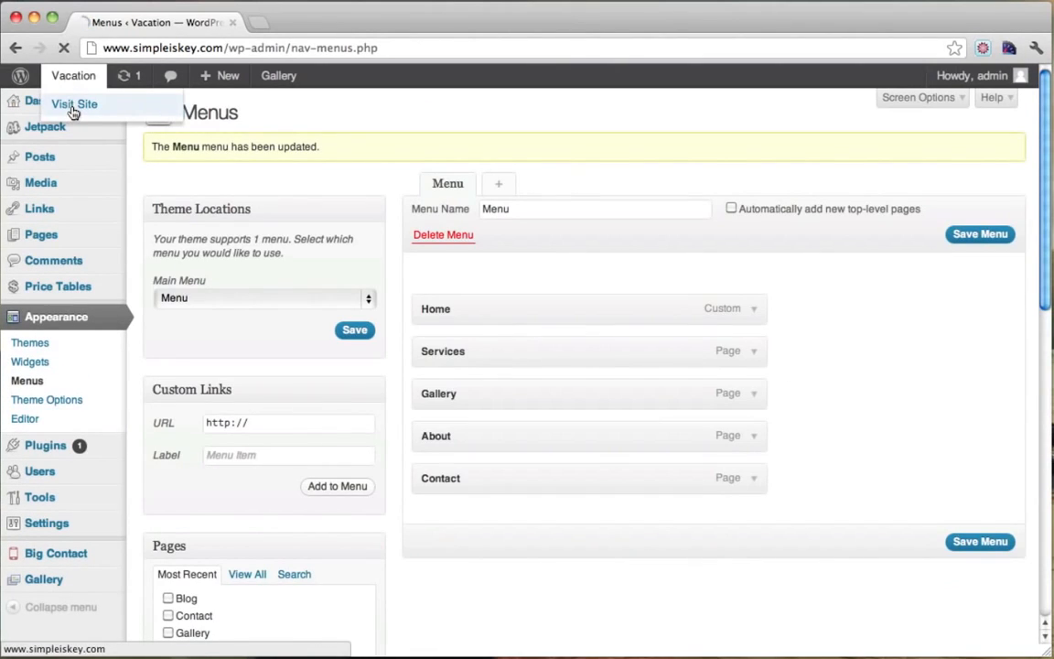
left_click(73, 108)
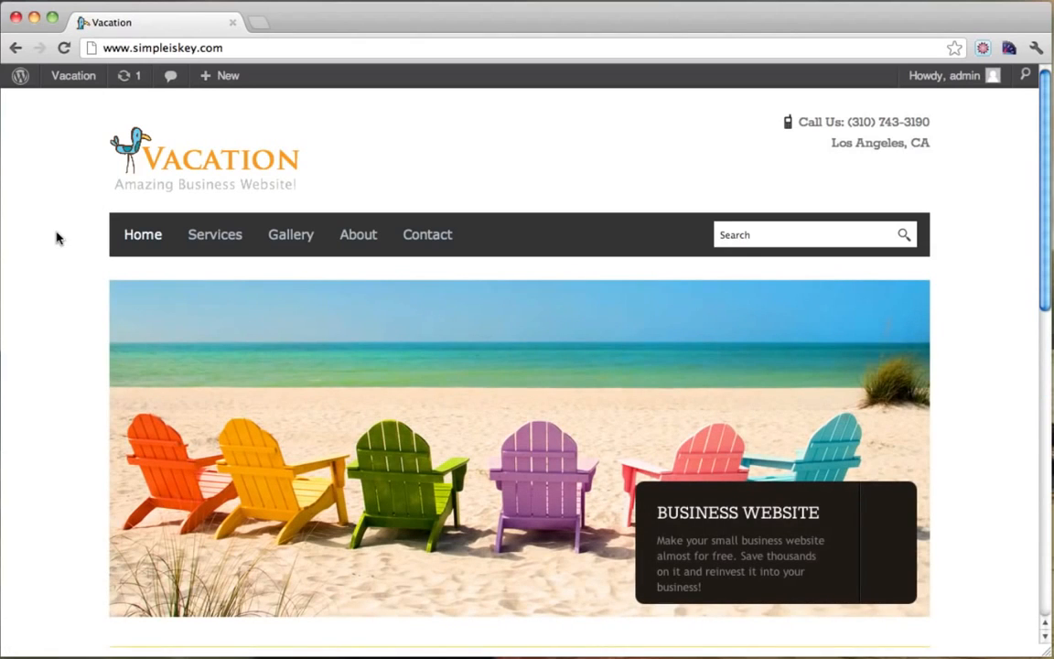
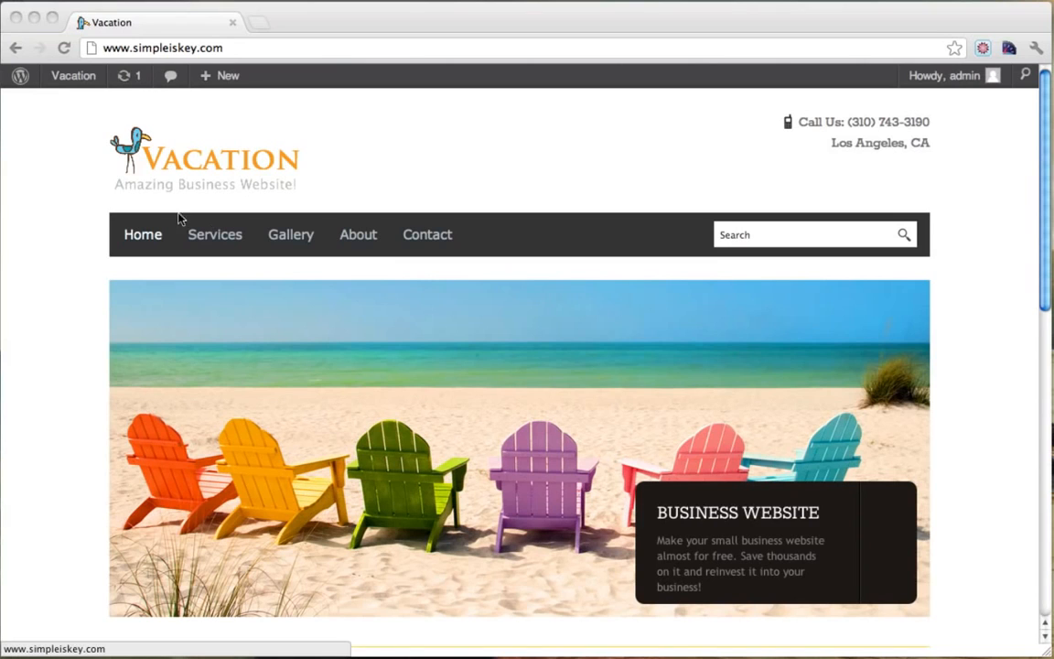
Step: Look over the site's home page from the navigation bar and search box down to the feature columns and footer
scroll(557, 263, "down", 3)
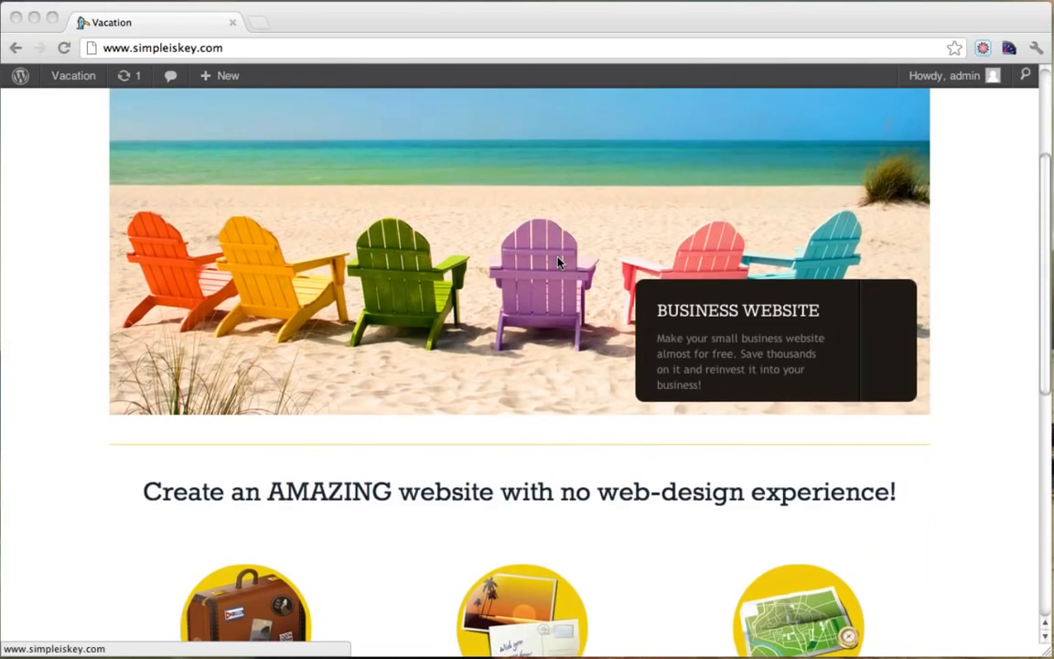
scroll(339, 389, "down", 2)
scroll(334, 388, "up", 1)
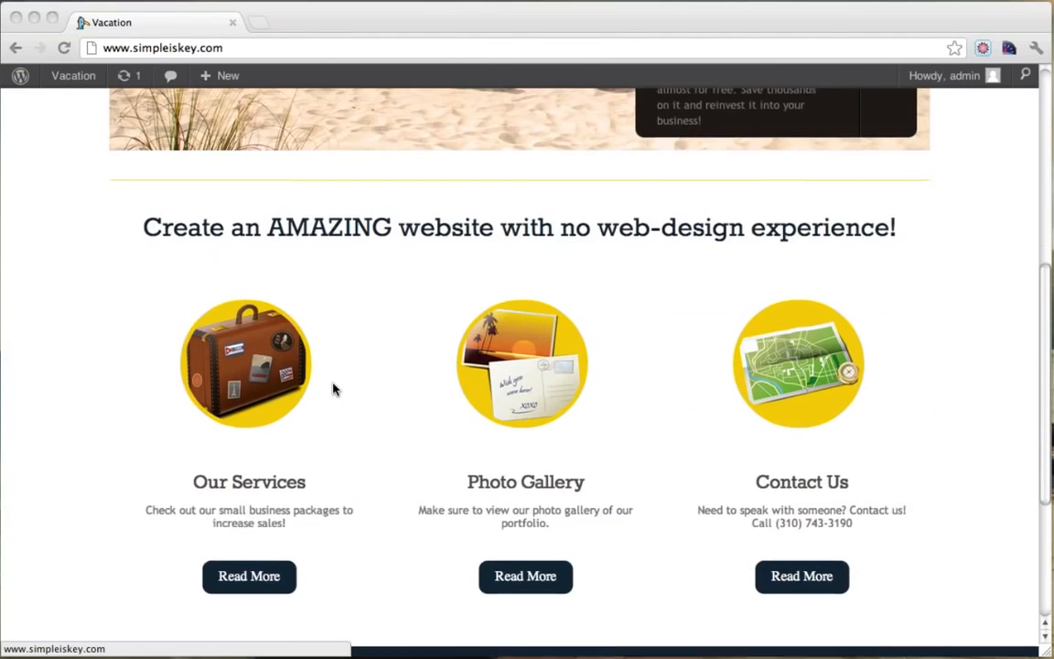
scroll(467, 277, "down", 2)
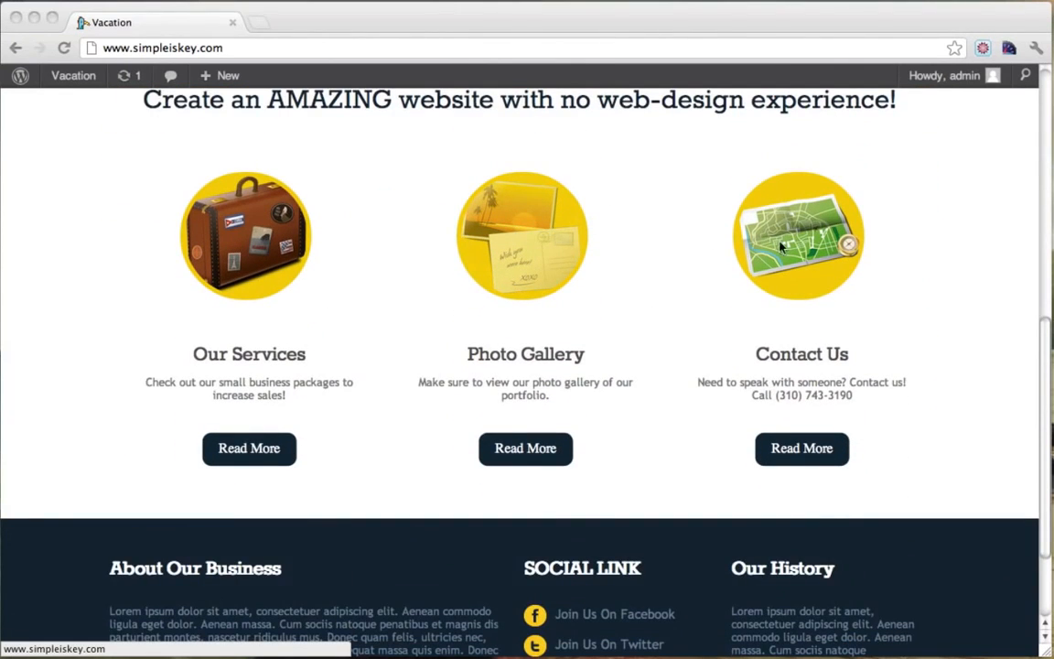
scroll(513, 275, "down", 2)
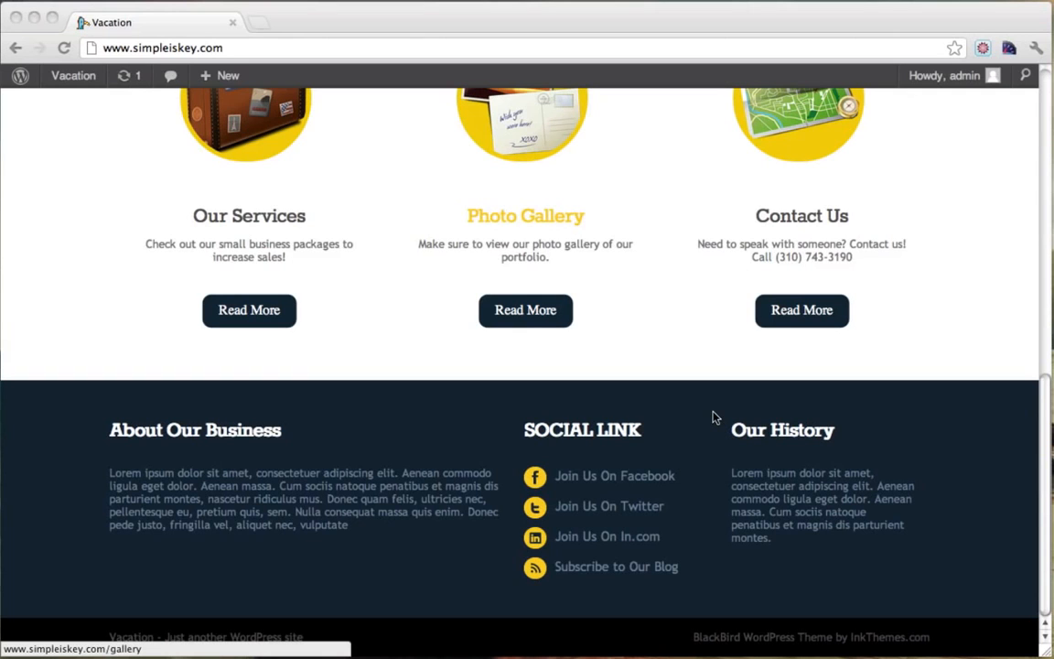
scroll(715, 417, "up", 10)
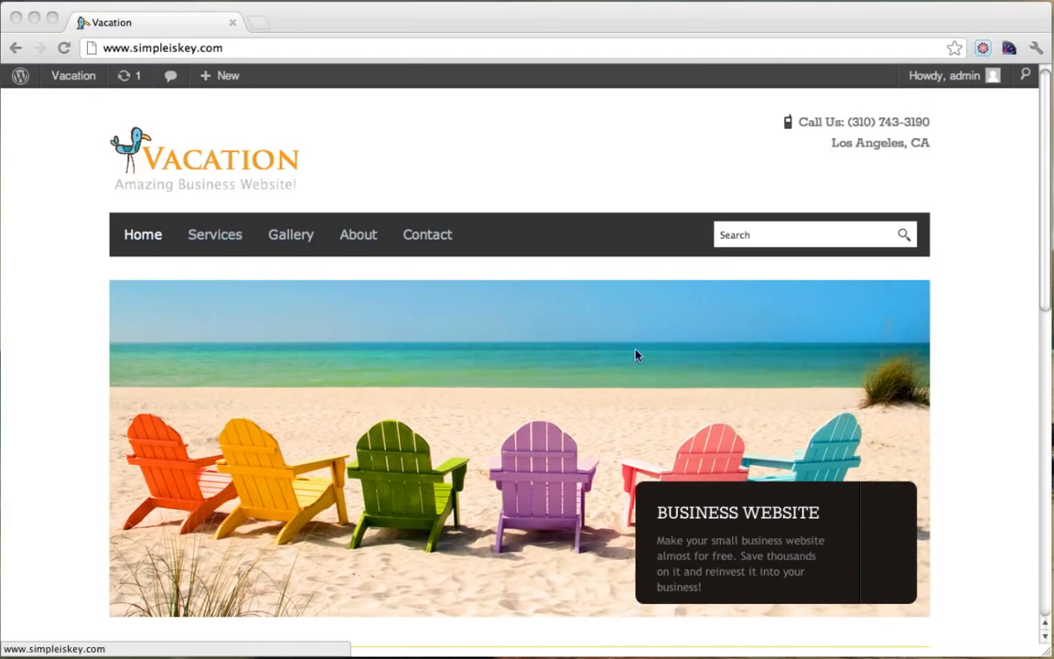
left_click(771, 236)
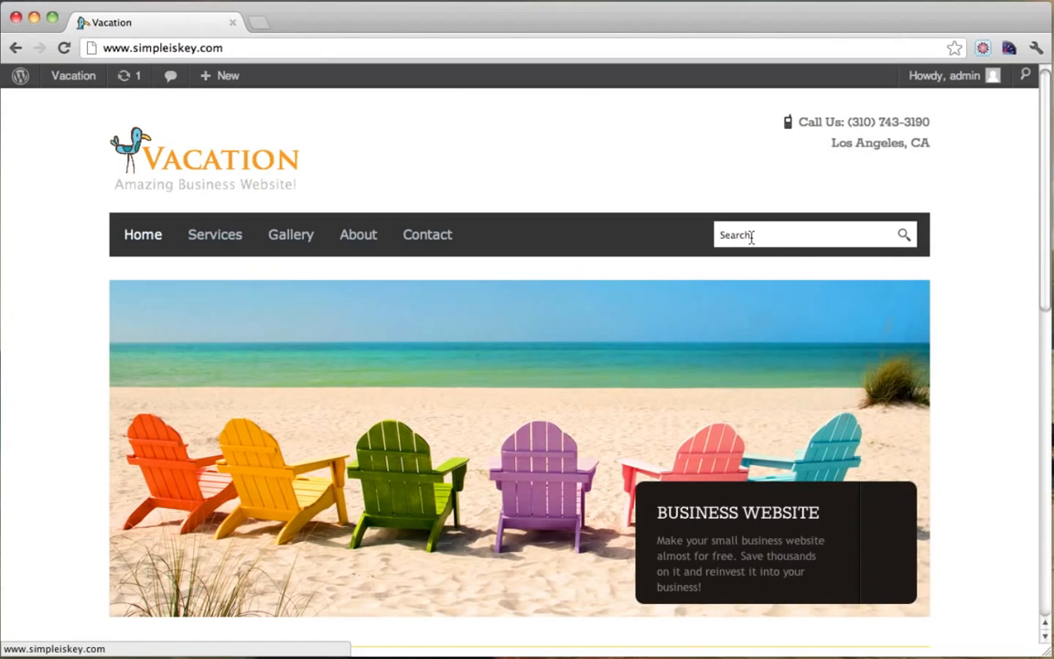
left_click(749, 235)
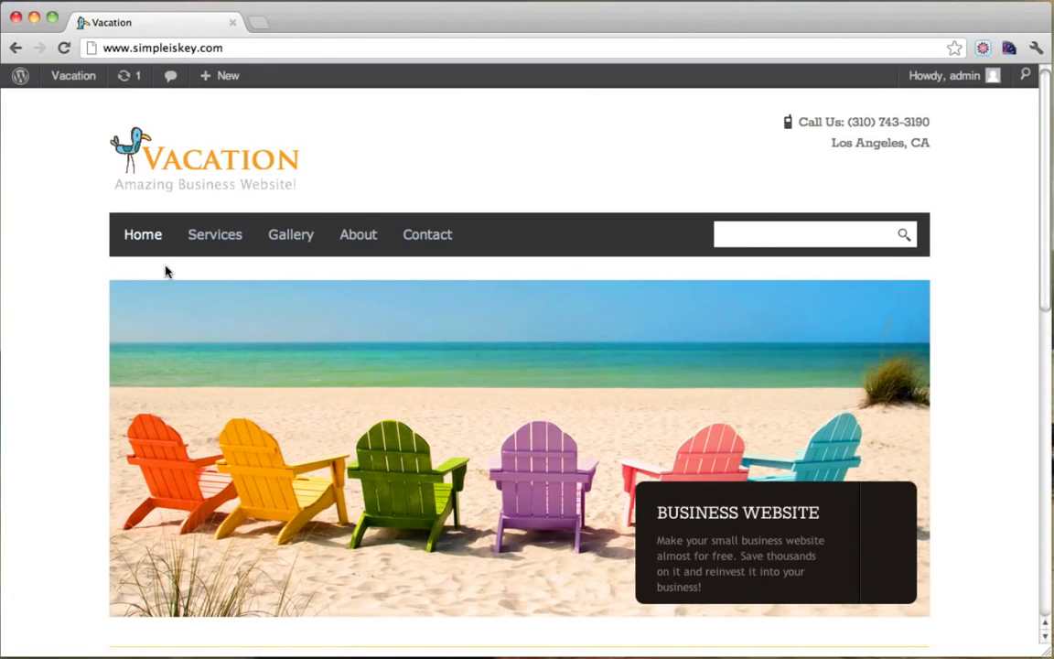
scroll(749, 235, "down", 10)
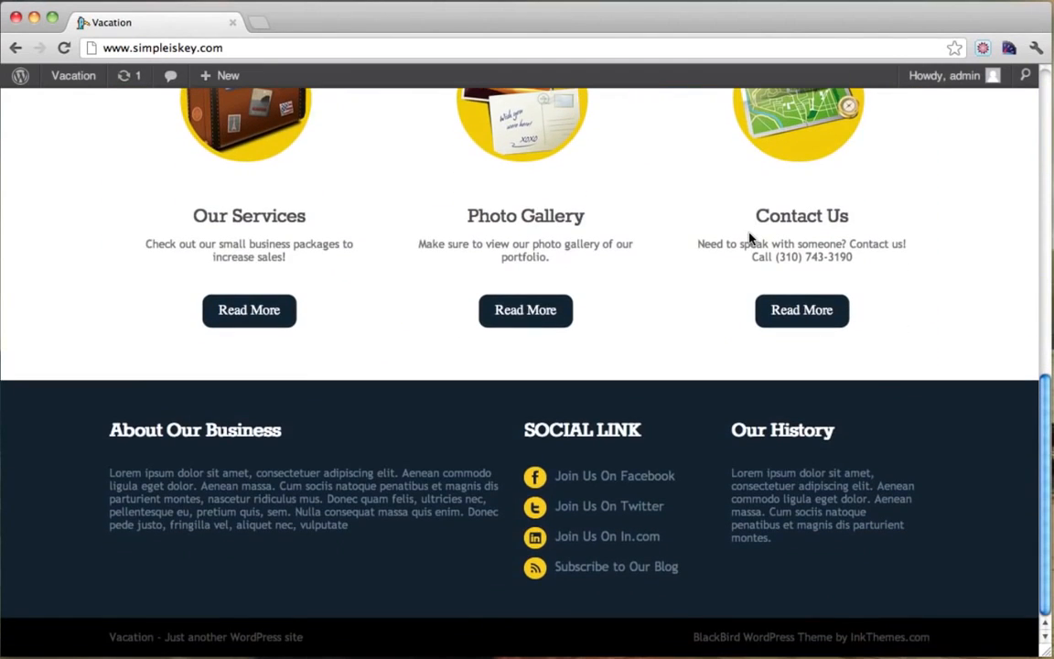
scroll(749, 238, "up", 10)
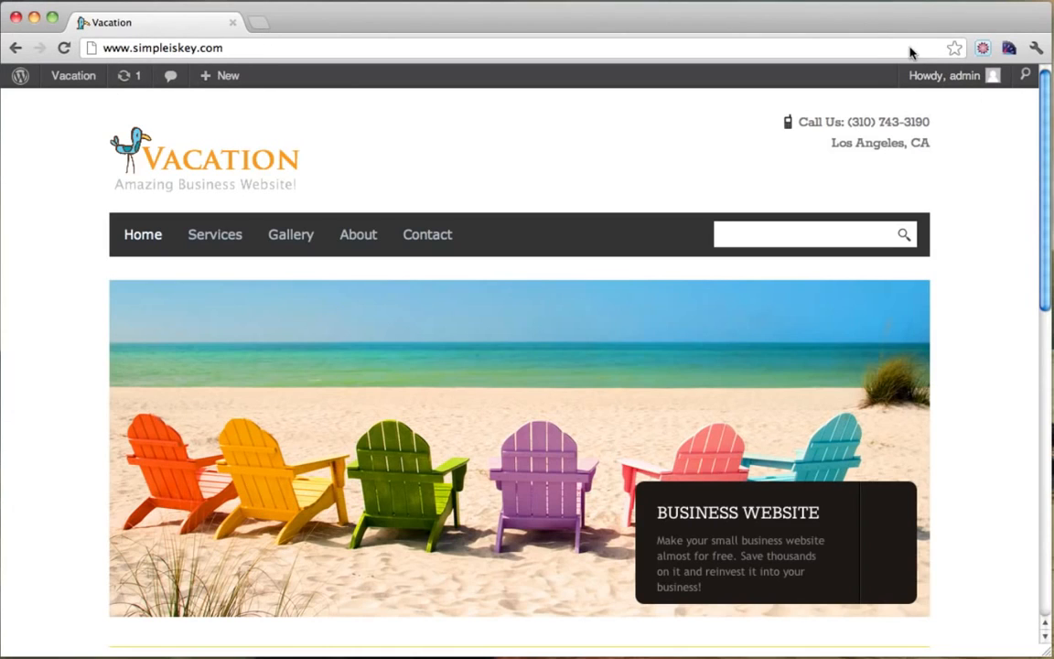
Step: Search the web for "download firefox" in a new browser tab
mouse_move(889, 71)
left_click(260, 24)
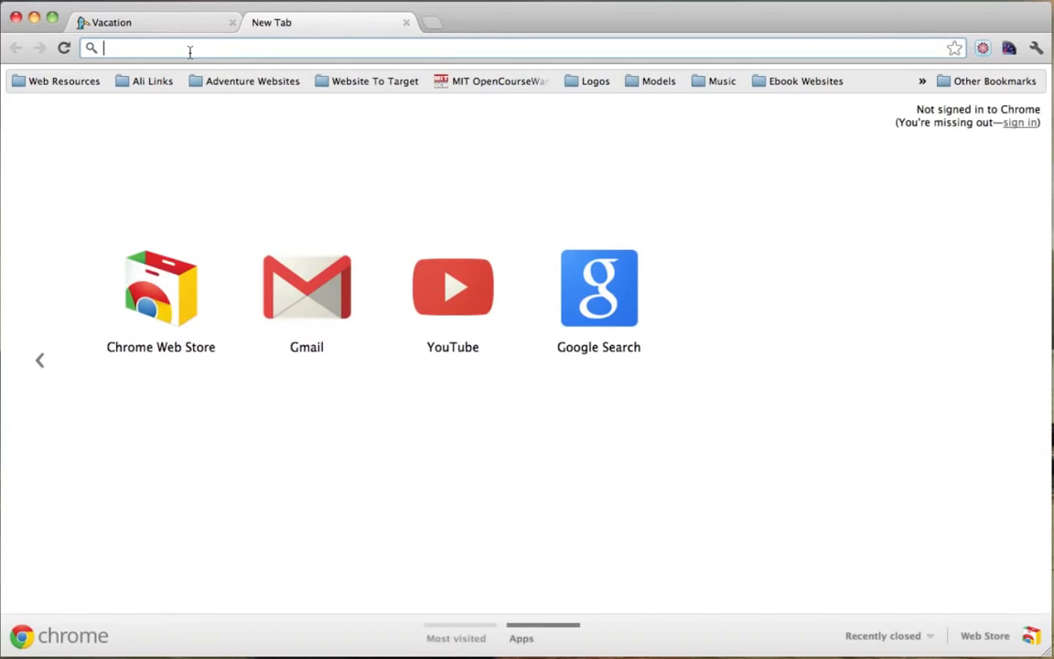
type("download ")
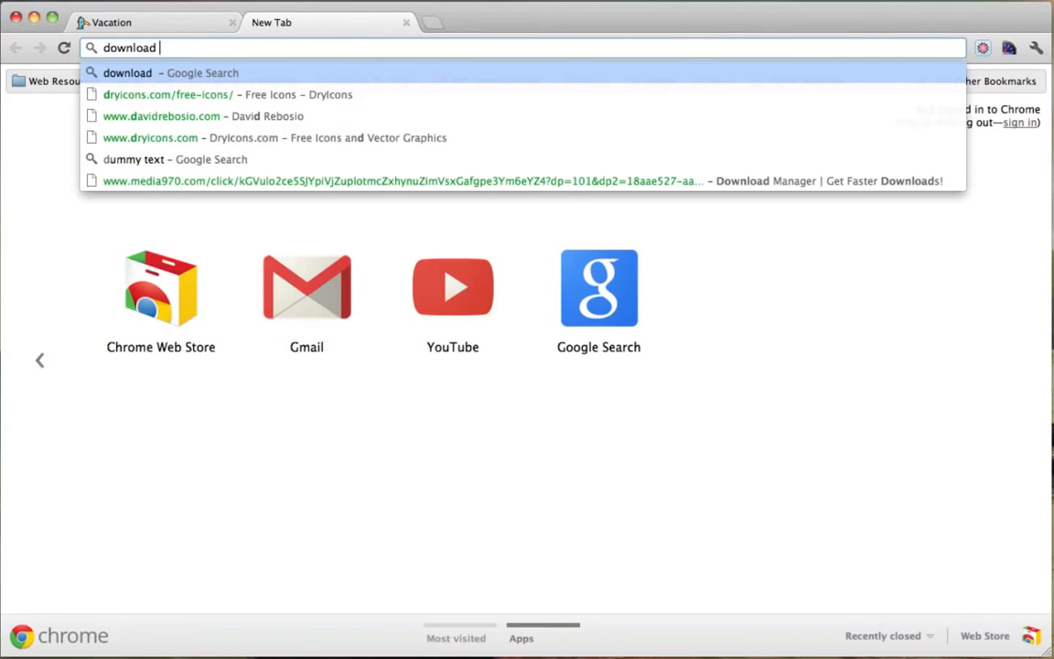
type("firefox")
key("Return")
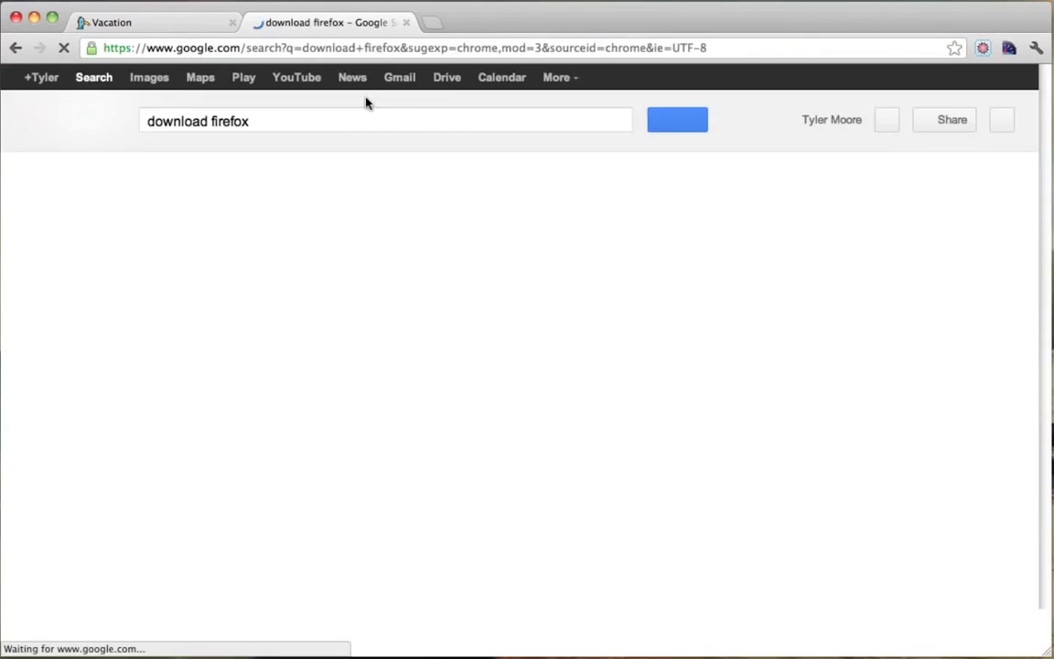
Step: Go to the google.com home page and run the "download firefox" search from there
left_click_drag(241, 48, 701, 51)
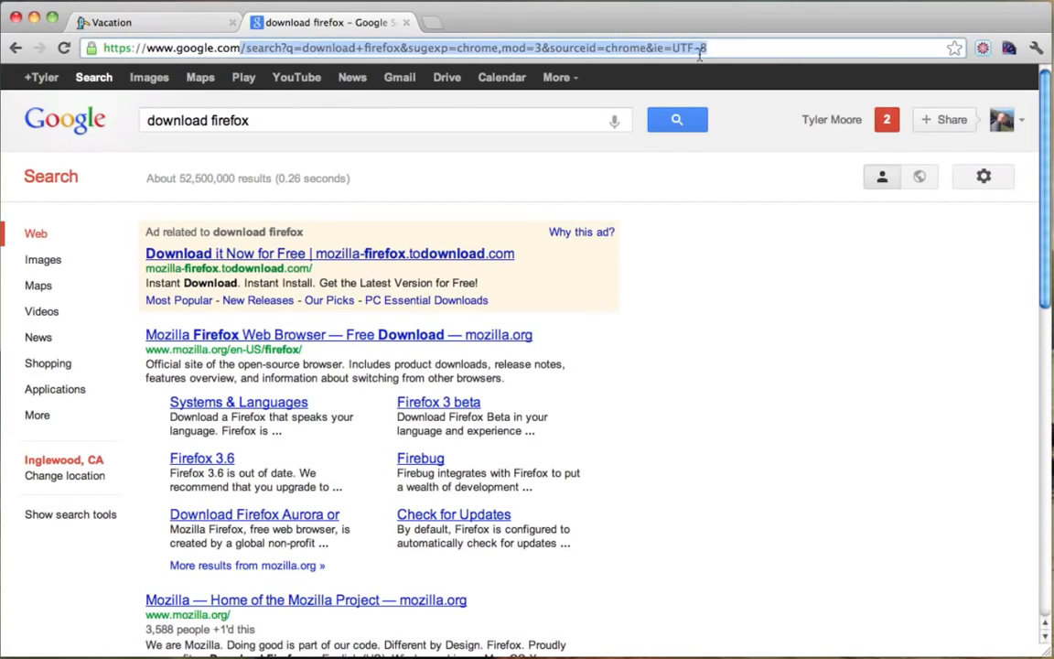
key("BackSpace")
key("Return")
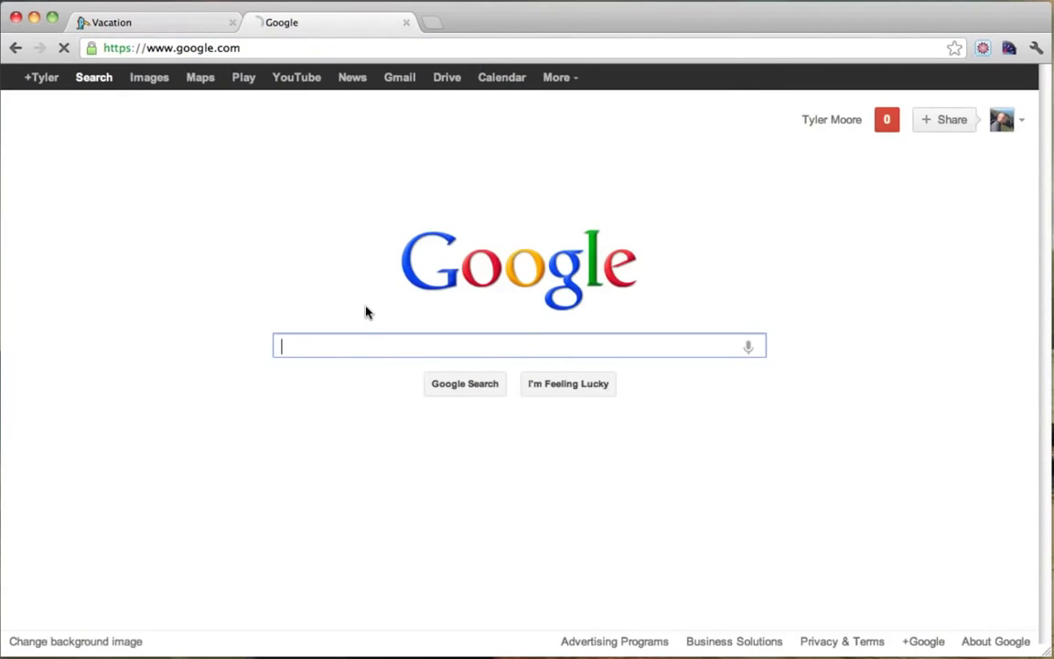
type("download fo")
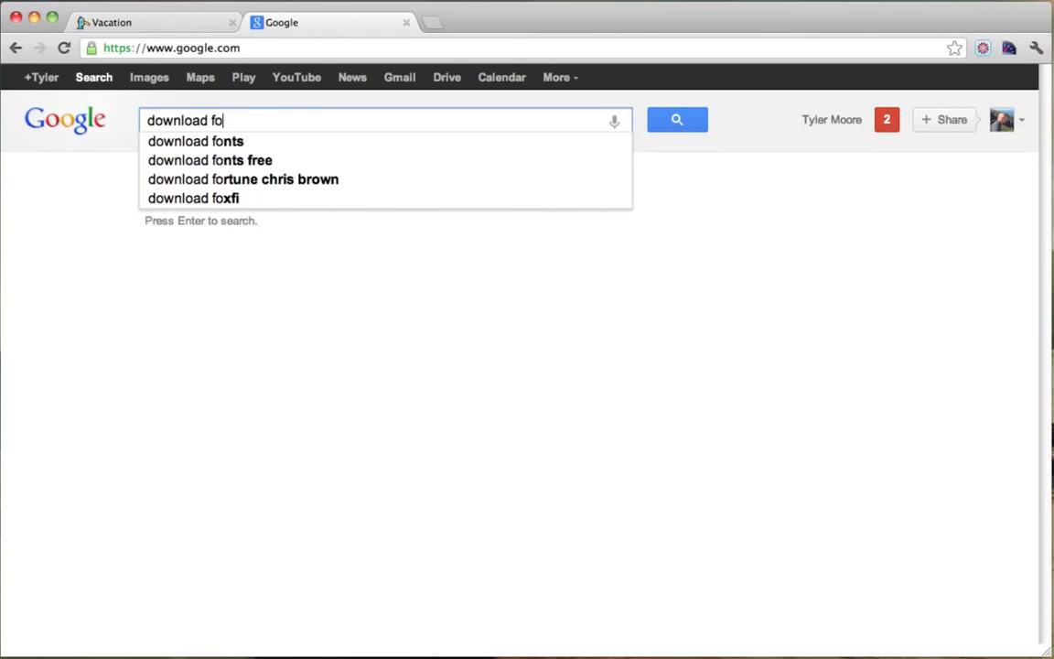
key("BackSpace")
type("irefox")
key("Return")
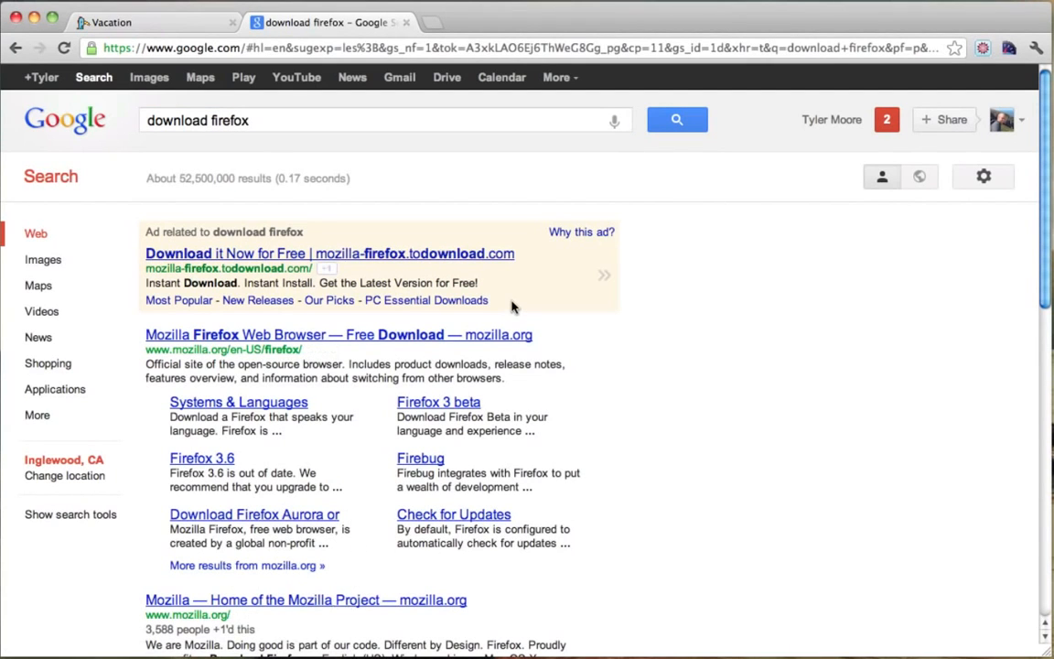
Step: Open the official mozilla.org Firefox result, start the free Firefox download and read through the installation instructions
scroll(384, 315, "down", 1)
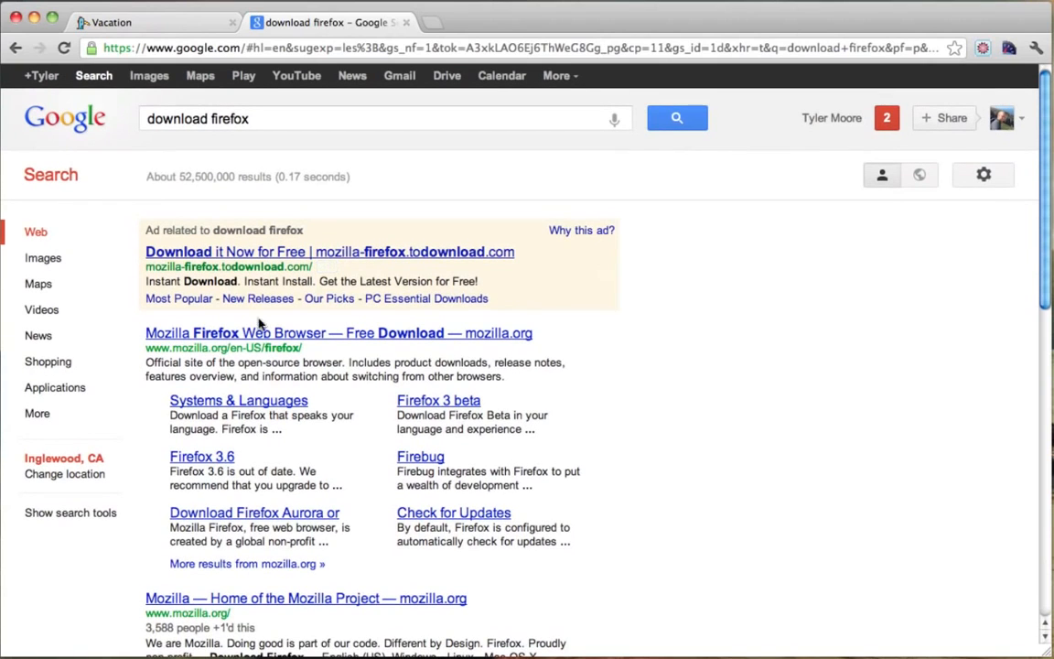
left_click(249, 335)
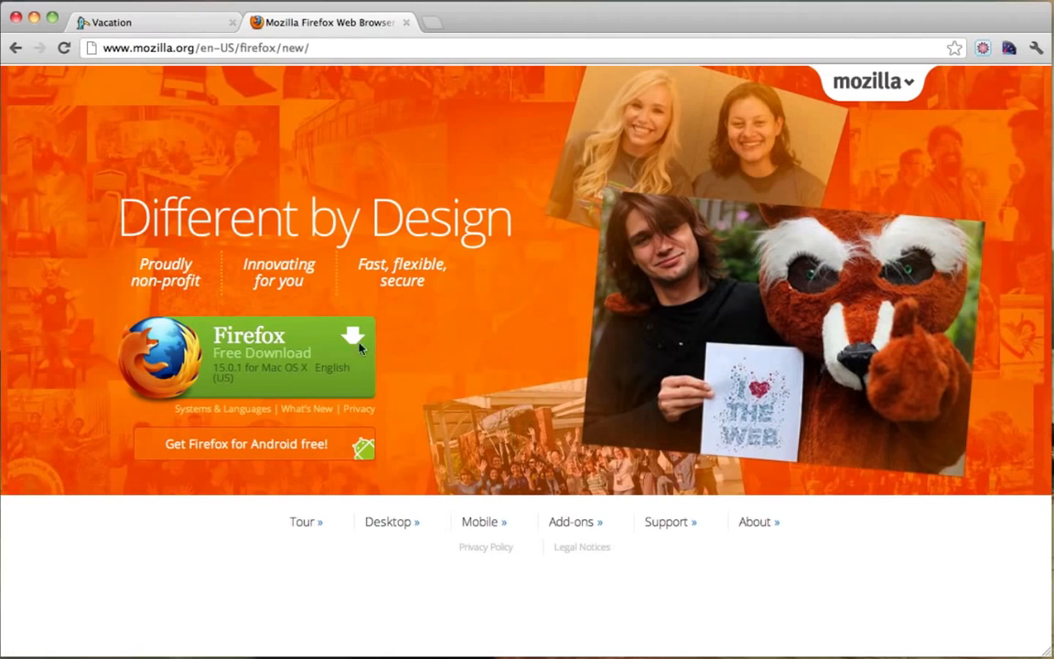
left_click(297, 351)
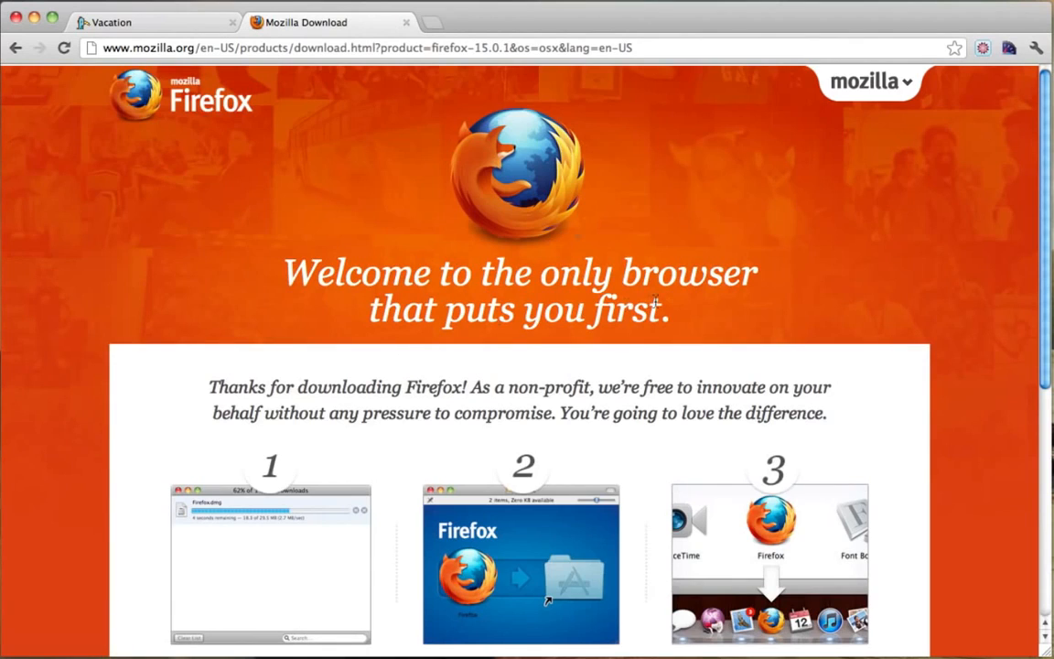
scroll(656, 305, "down", 5)
scroll(656, 304, "down", 5)
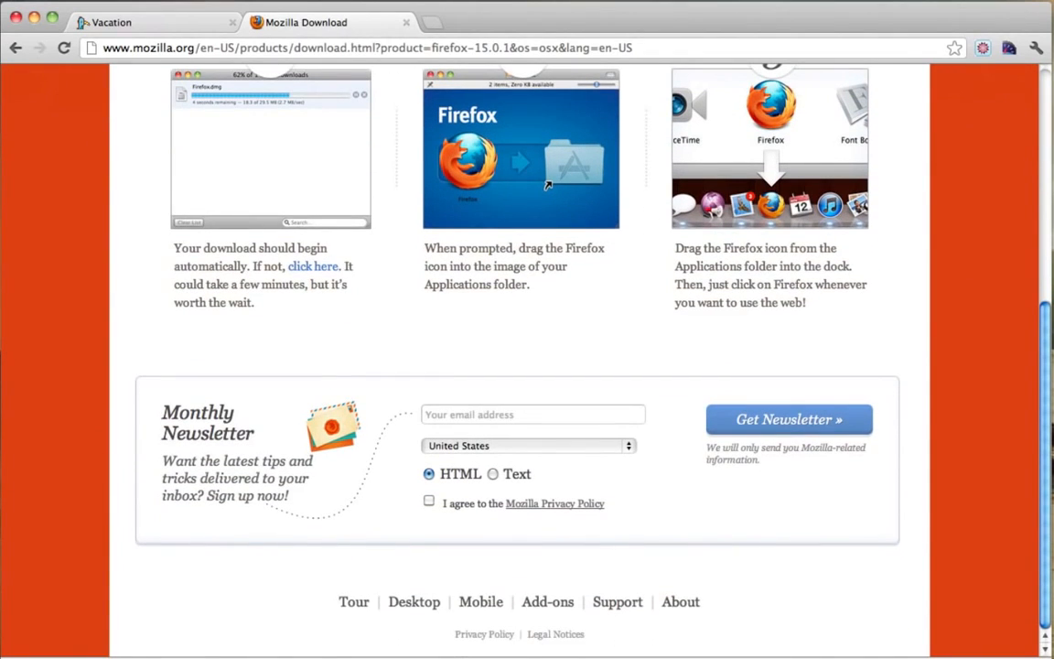
scroll(450, 534, "up", 1)
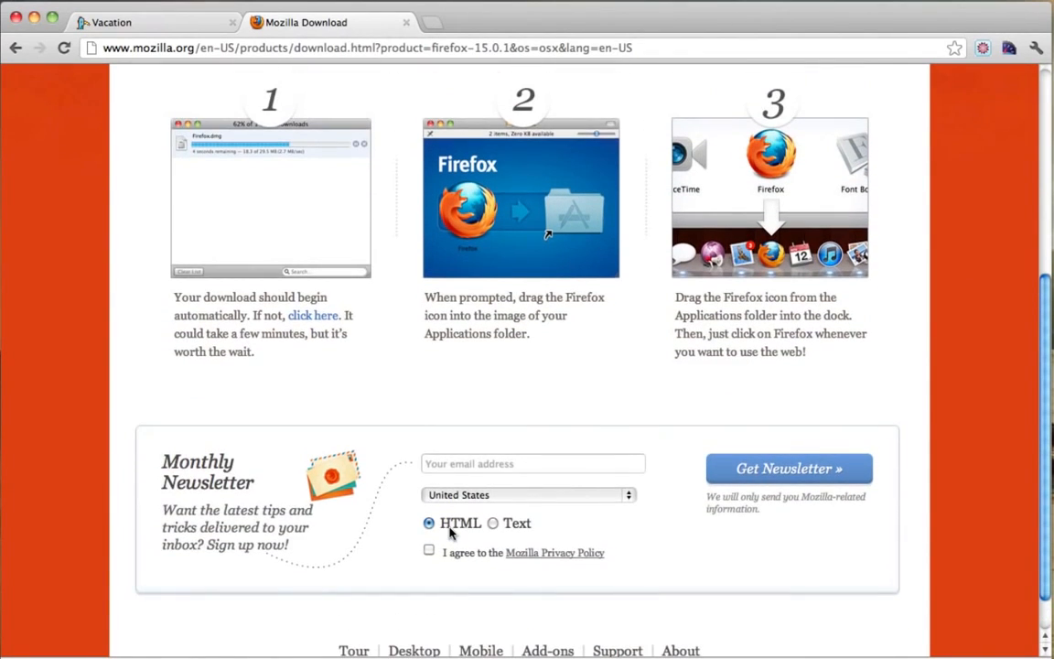
scroll(473, 367, "up", 2)
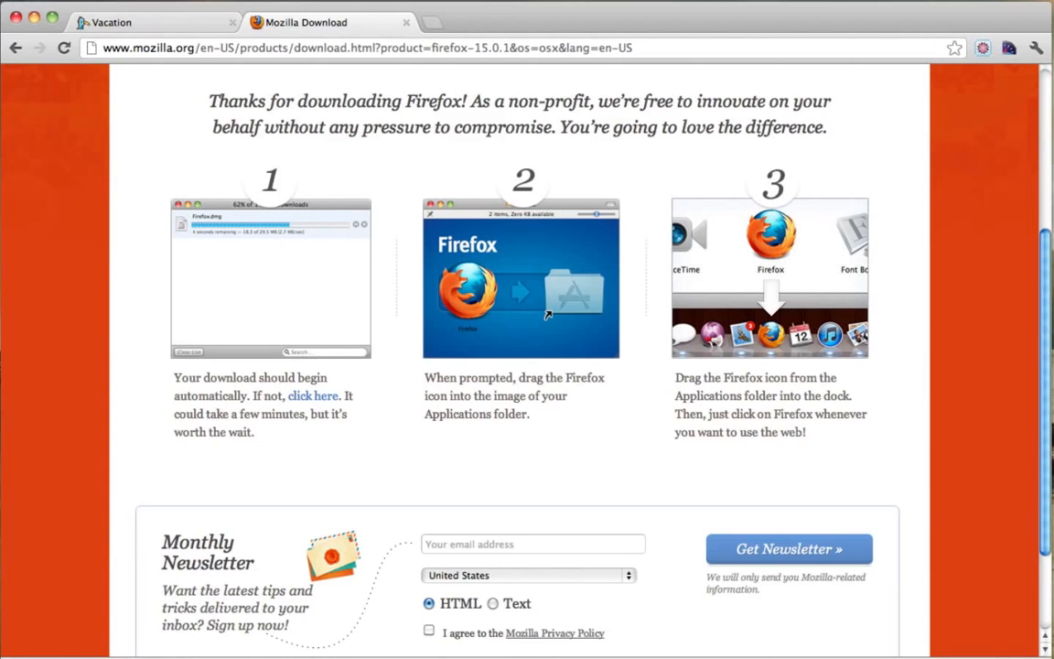
Step: Minimize the browser, arrange the desktop so the downloaded Firefox 15.0.1 (1).dmg is in clear view and open the disk image
left_click(34, 18)
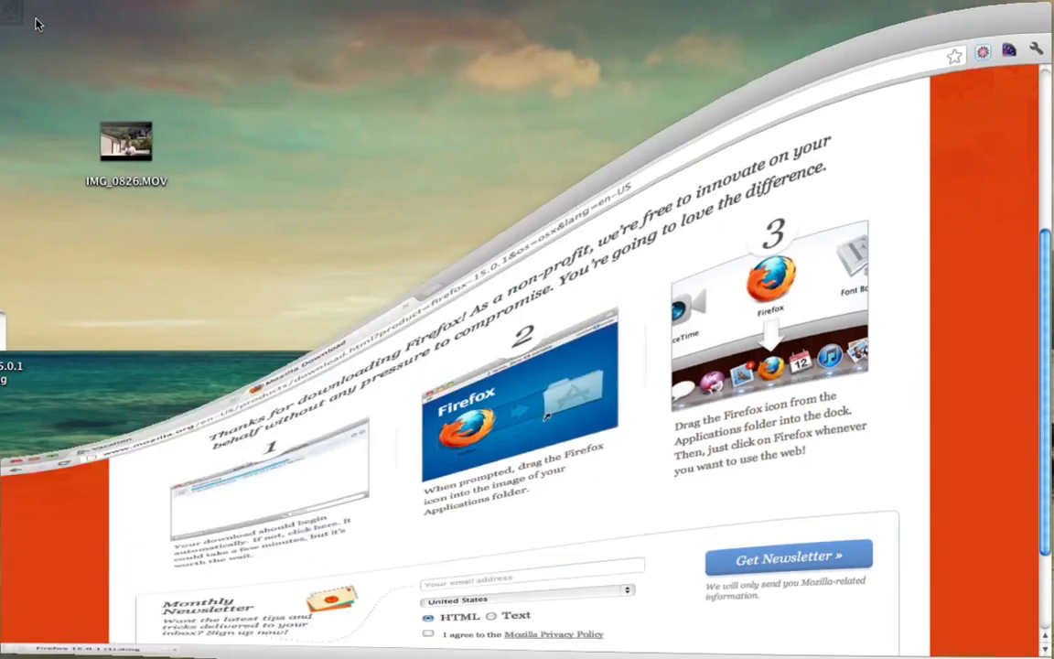
left_click_drag(5, 334, 530, 264)
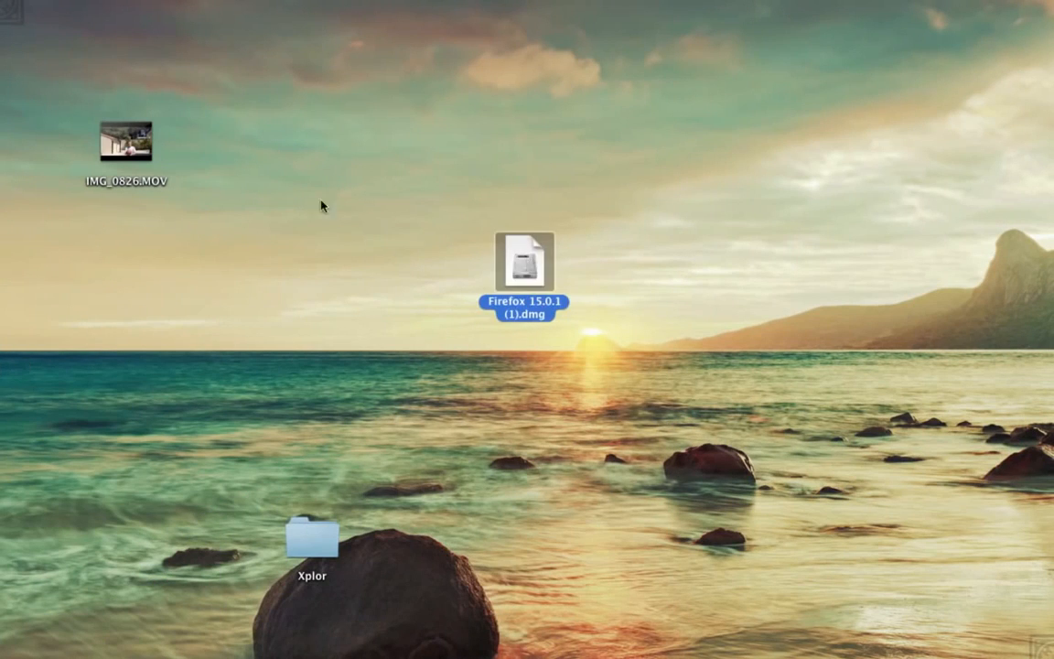
left_click_drag(140, 144, 1042, 657)
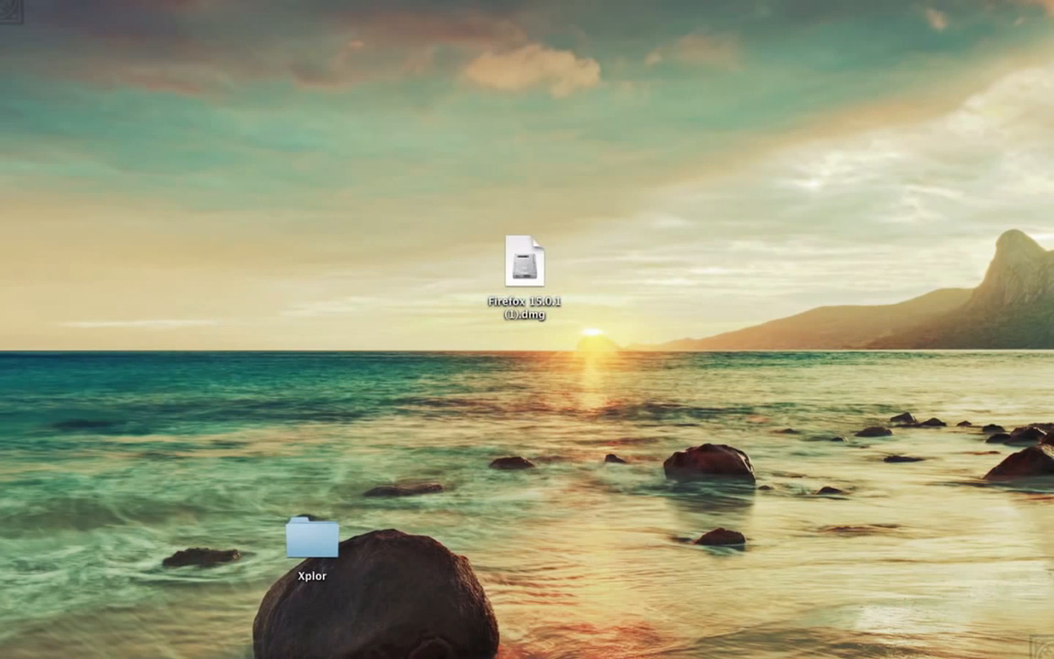
left_click_drag(516, 261, 442, 275)
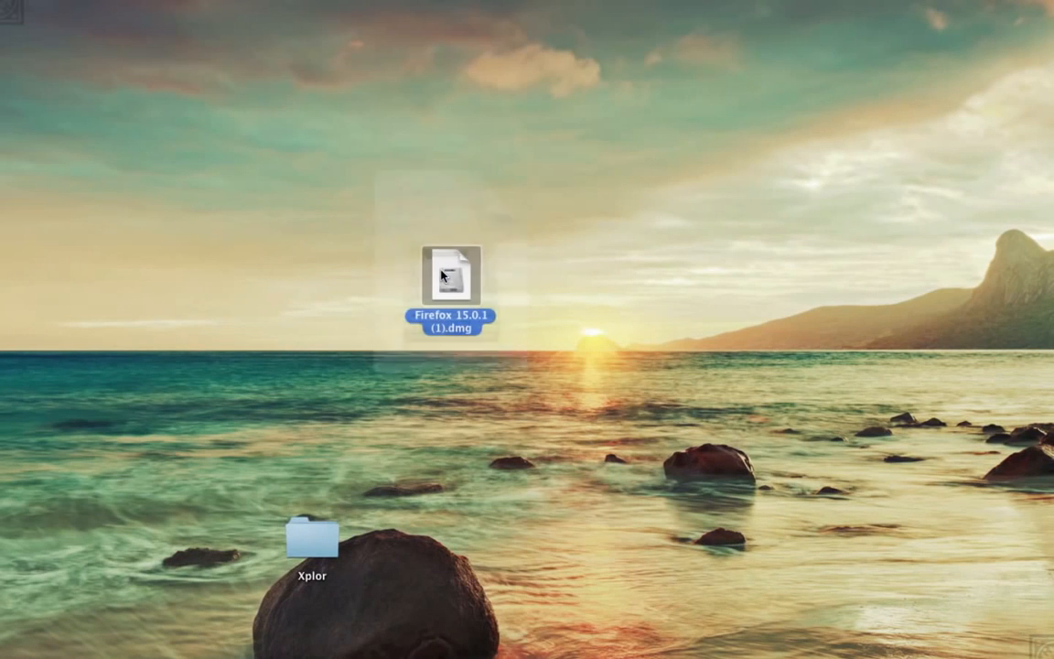
double_click(442, 274)
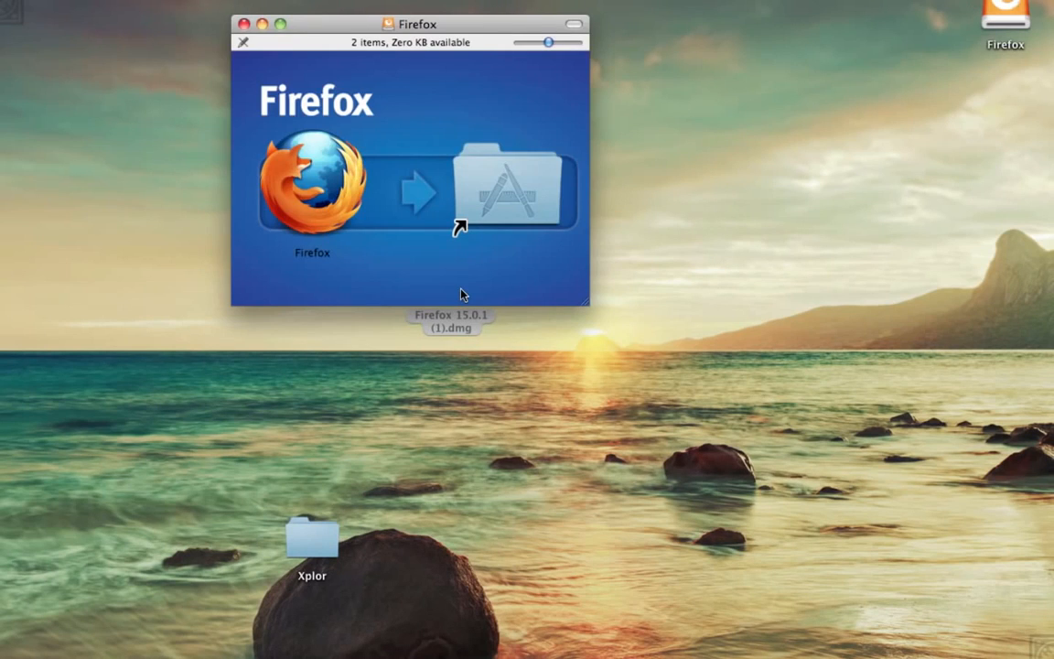
Step: Copy Firefox into the Applications folder and launch it from there, allowing the downloaded application to open
left_click_drag(276, 179, 505, 202)
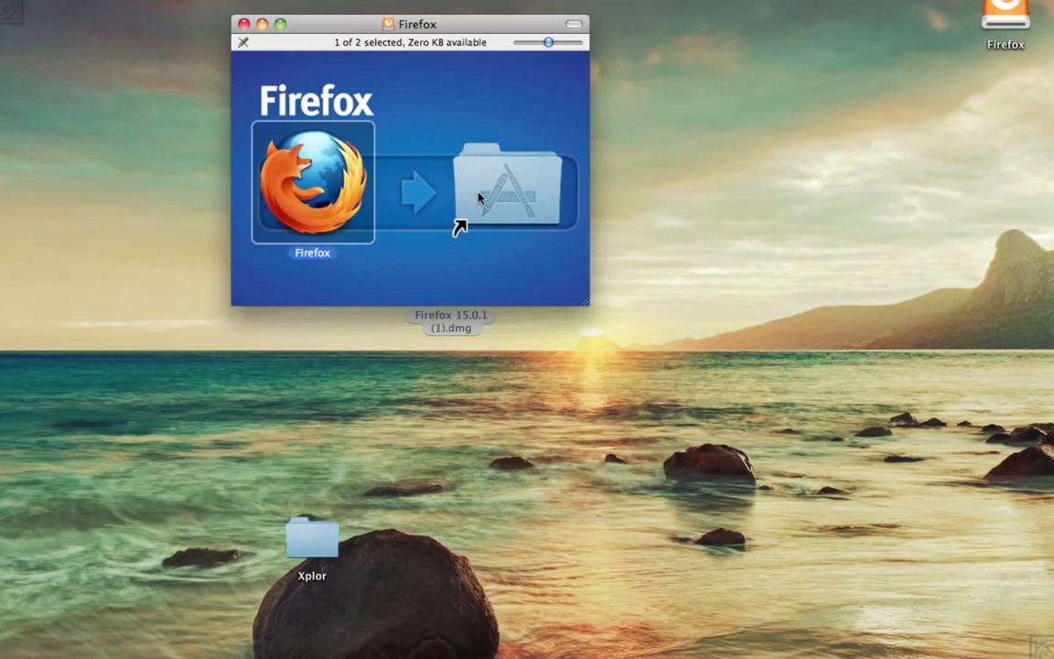
double_click(504, 204)
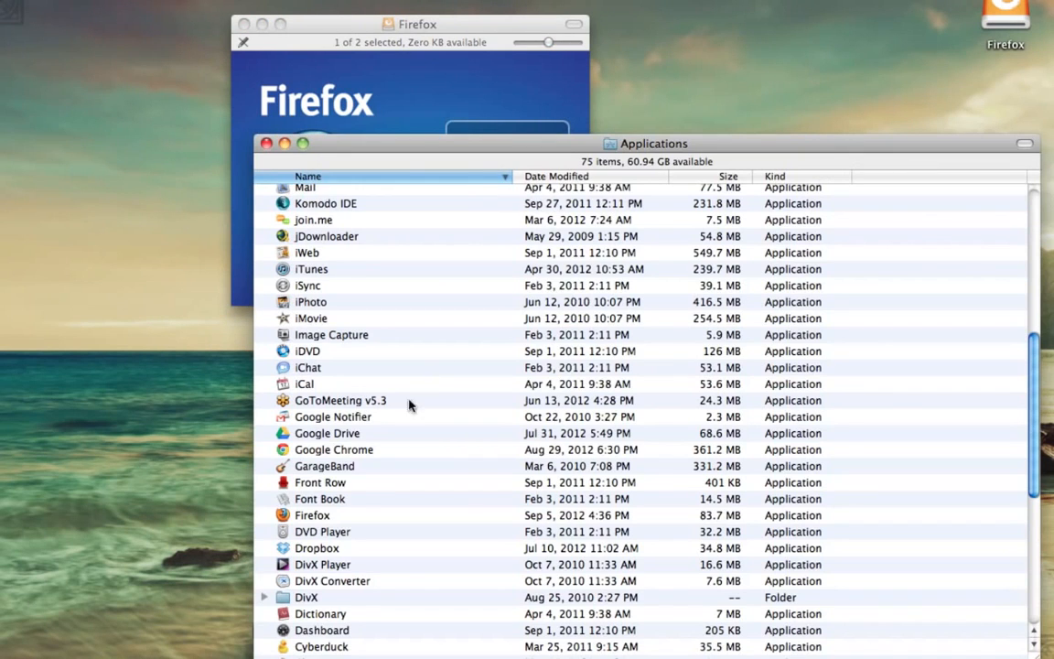
left_click(314, 517)
double_click(314, 516)
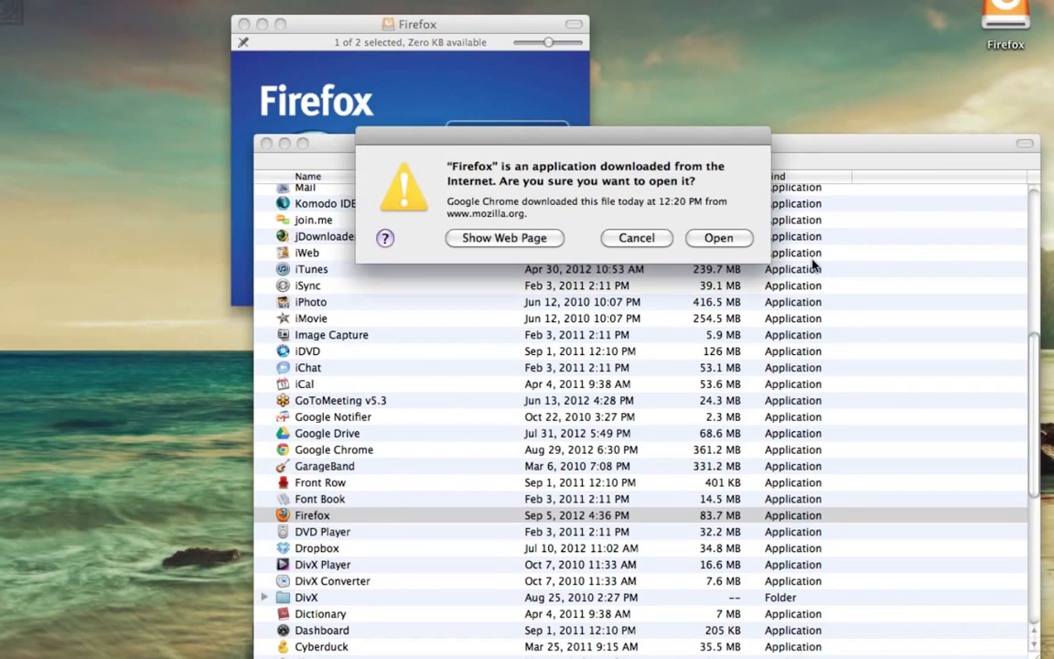
left_click(719, 238)
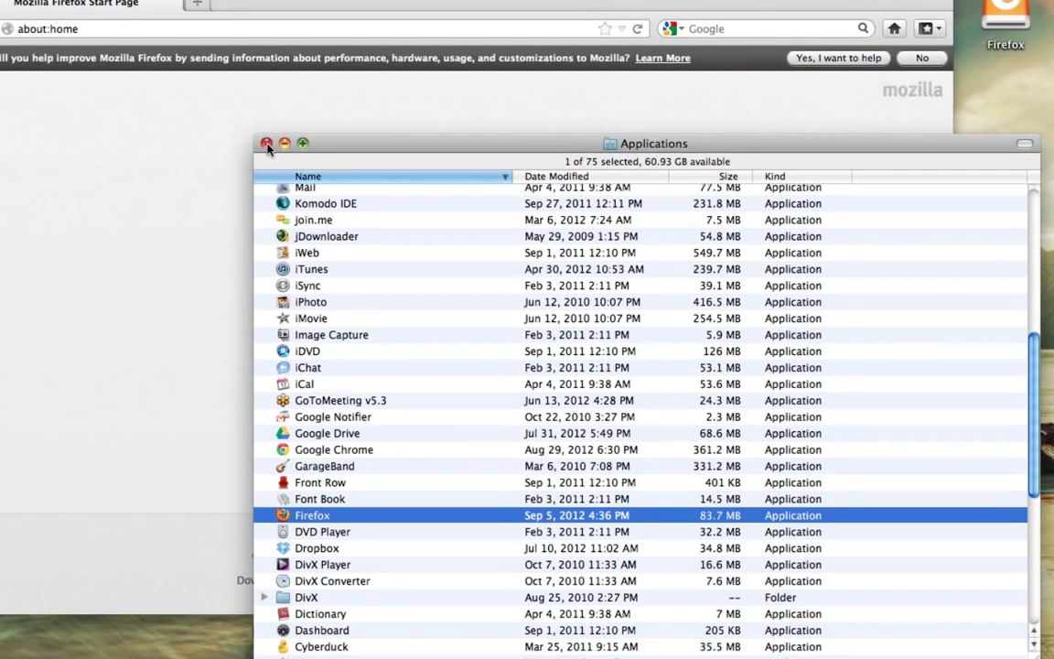
Step: Close the Applications window, bring the Firefox browser to the front and resize its window to fill the screen
left_click(268, 144)
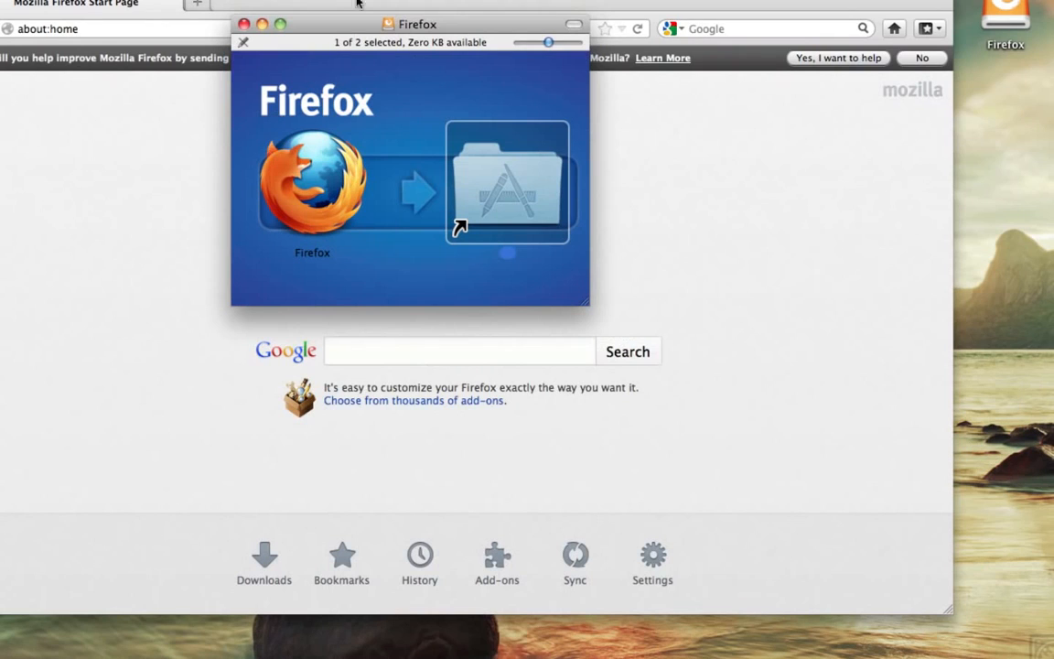
left_click(220, 30)
left_click_drag(376, 62, 292, 19)
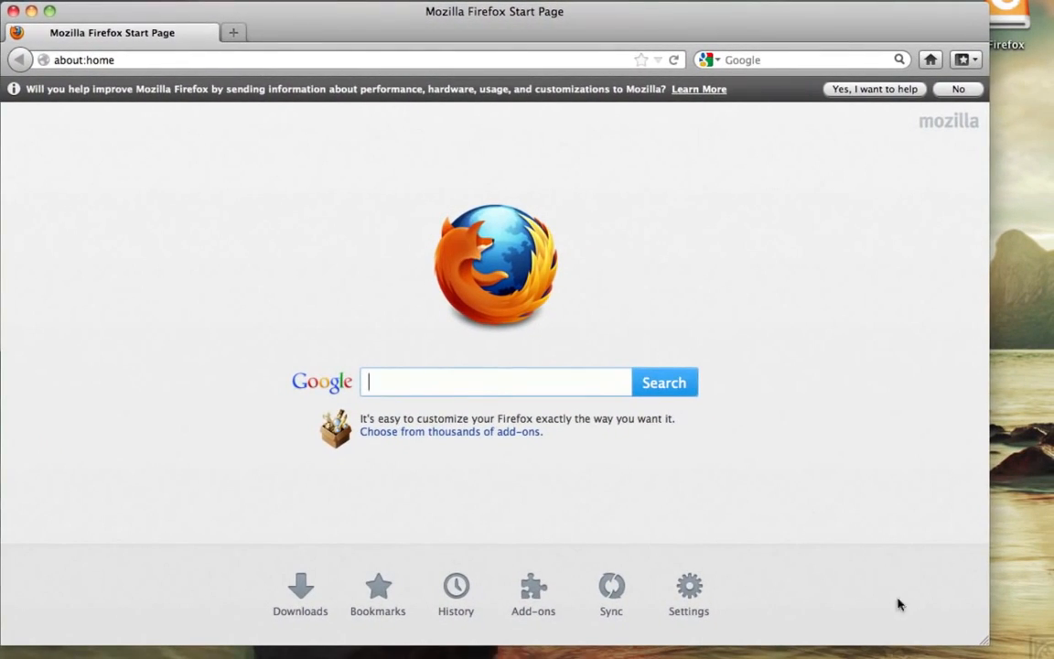
left_click_drag(983, 638, 1044, 653)
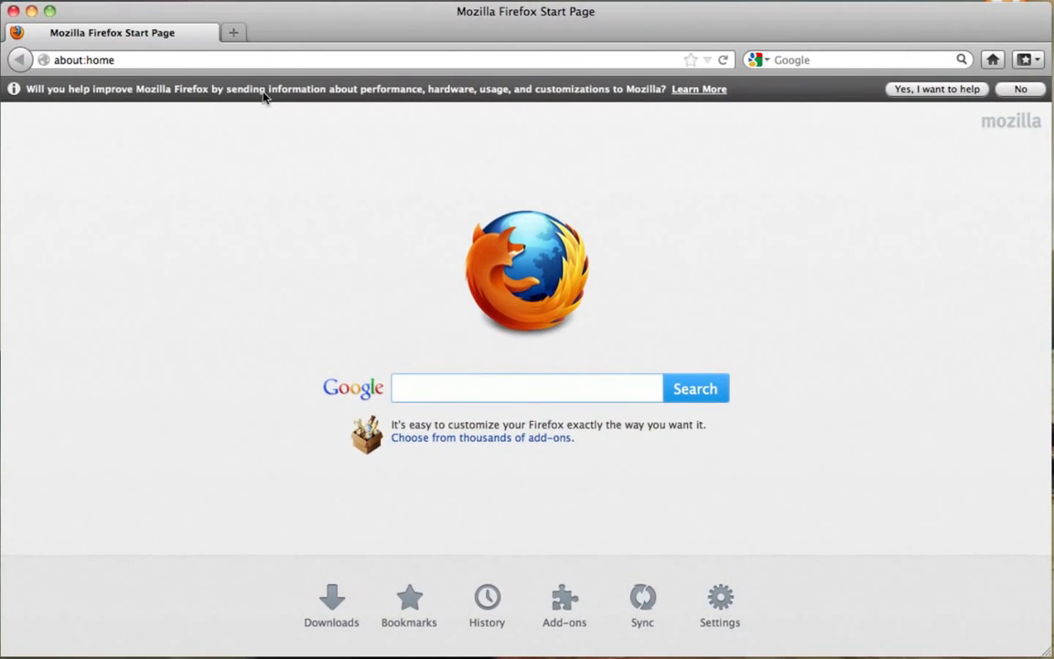
left_click(183, 60)
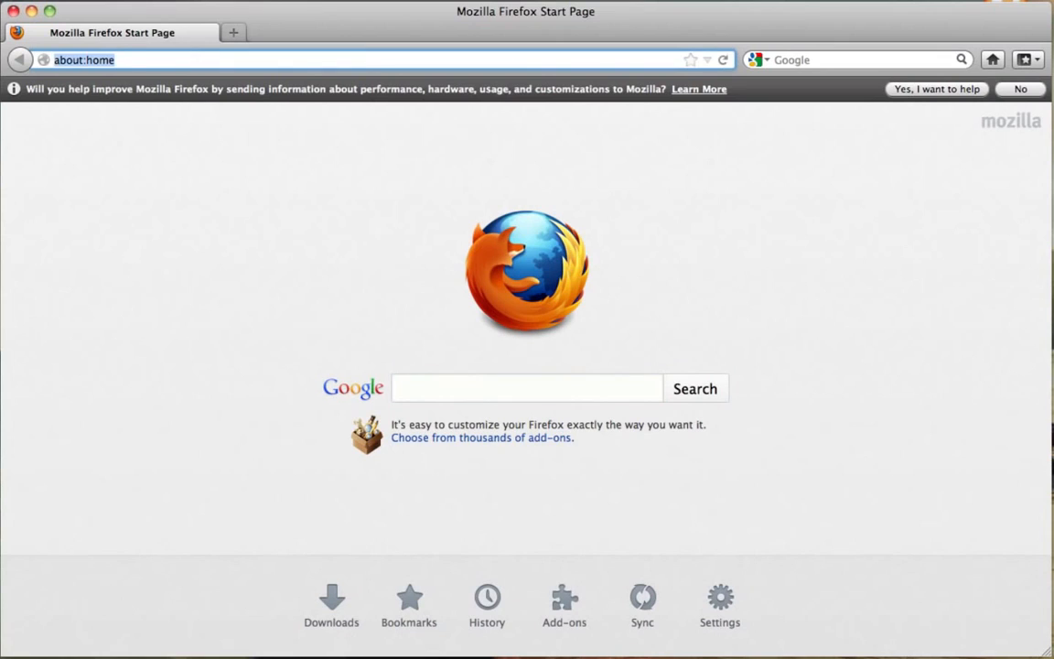
key("BackSpace")
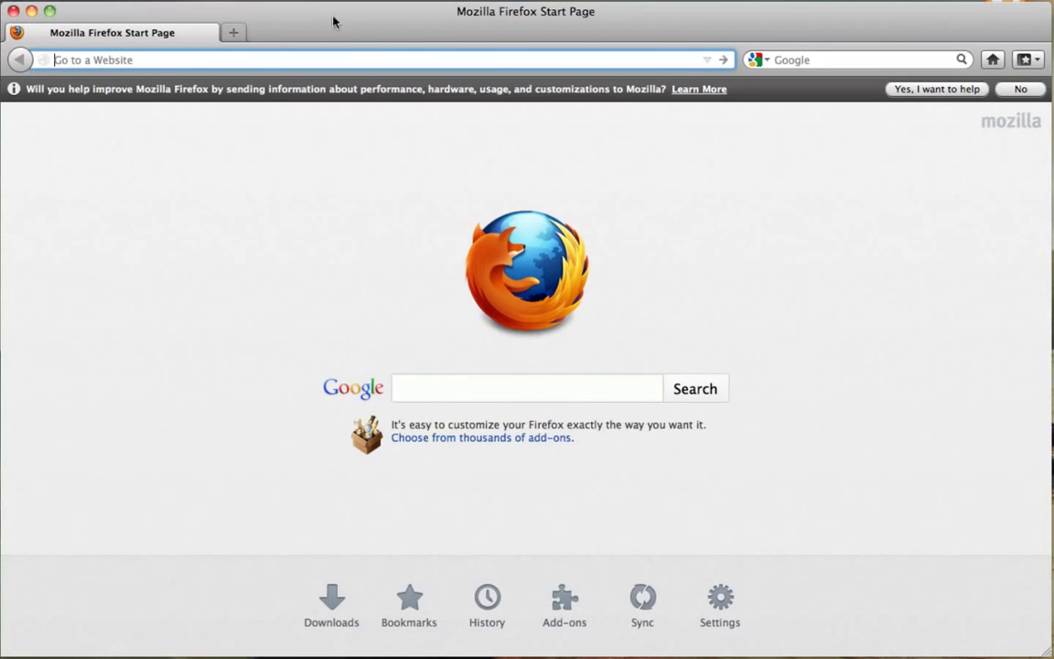
right_click(2, 417)
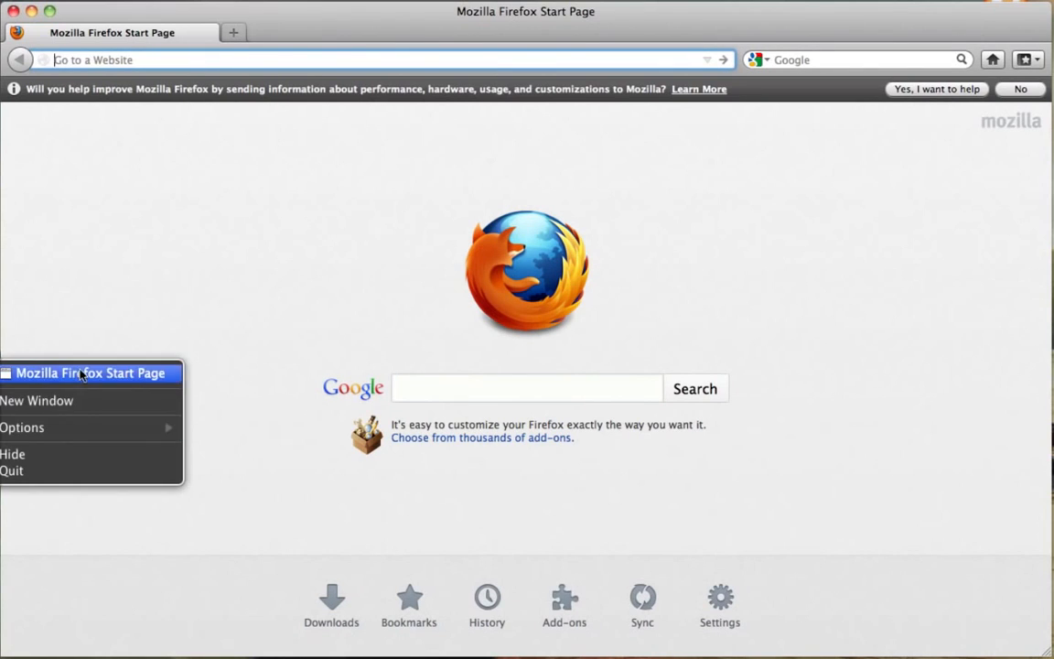
mouse_move(82, 427)
left_click(207, 426)
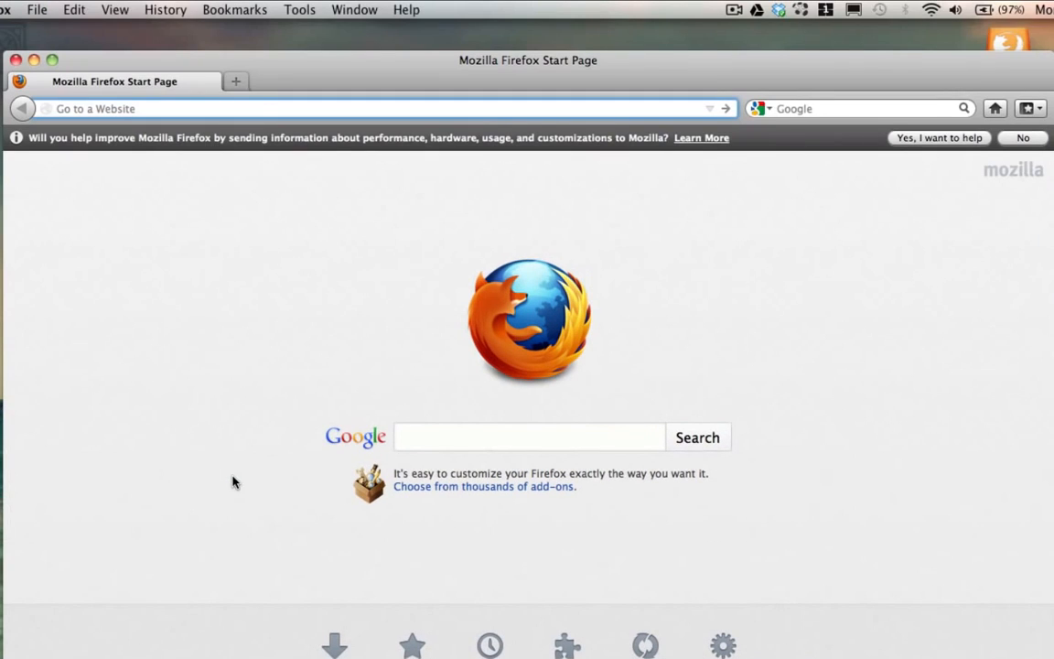
Step: Find firebug in the Add-ons Manager and install Firebug 1.10.3, closing the first-run page it opens
left_click(300, 9)
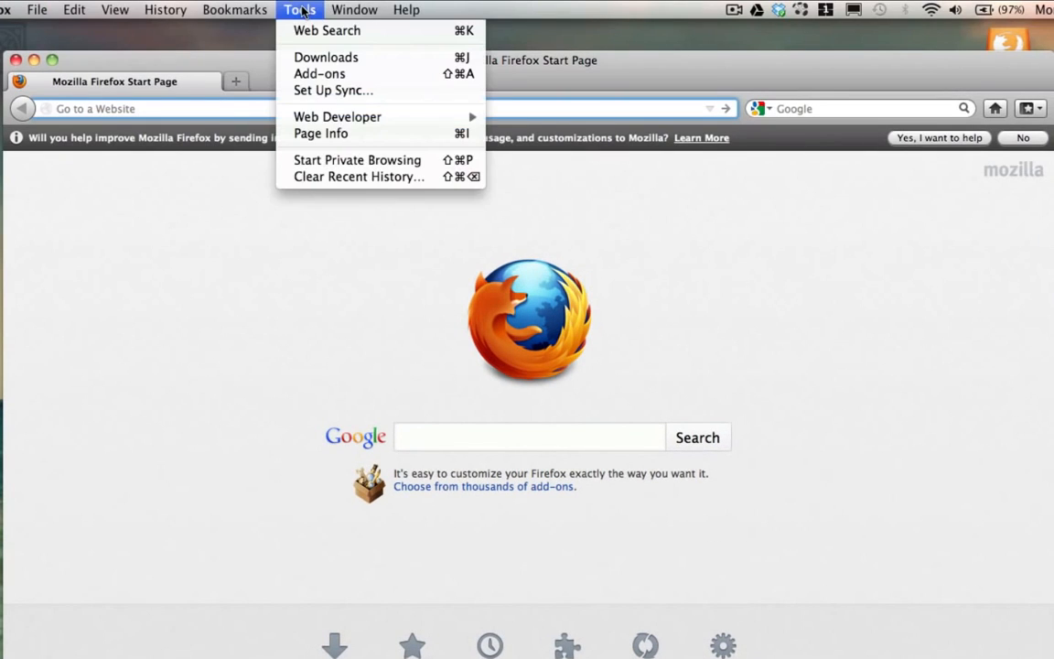
left_click(320, 75)
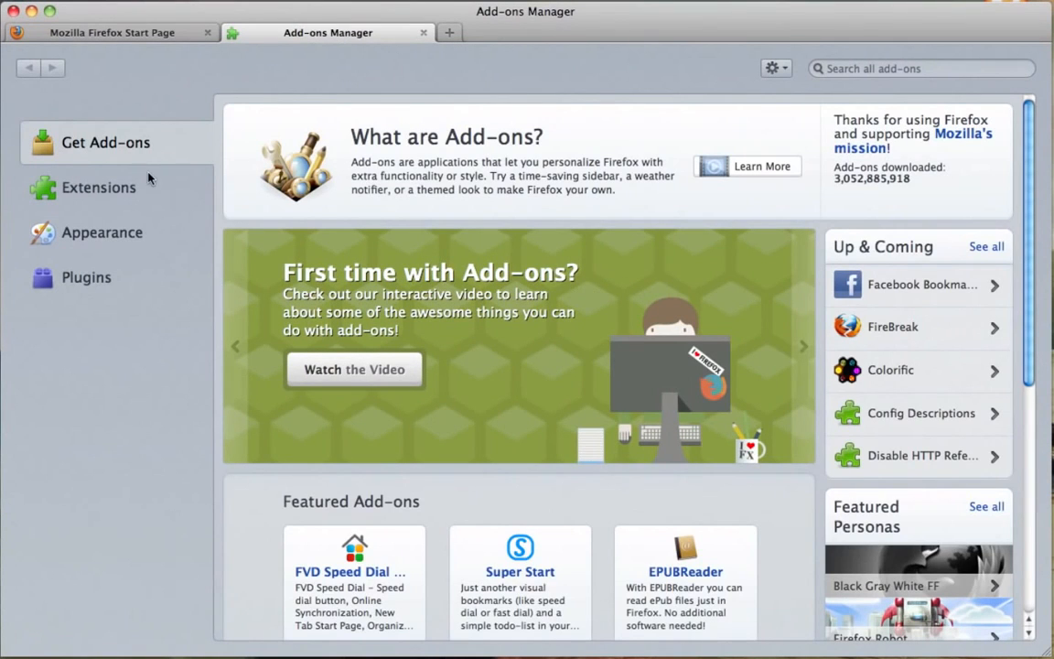
left_click(874, 74)
type("firebug")
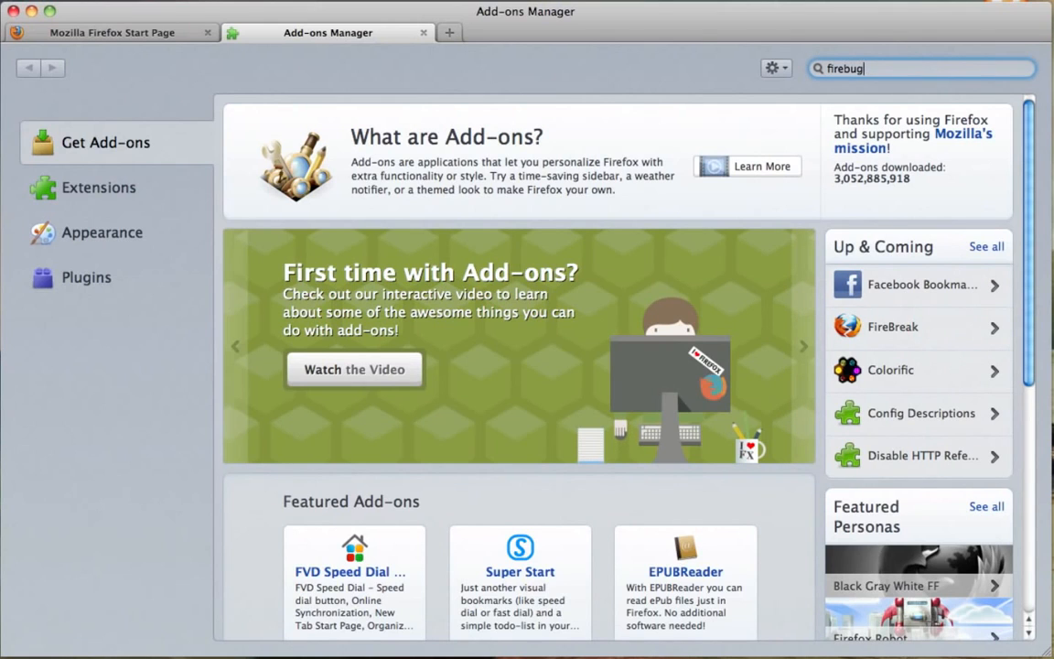
key("Return")
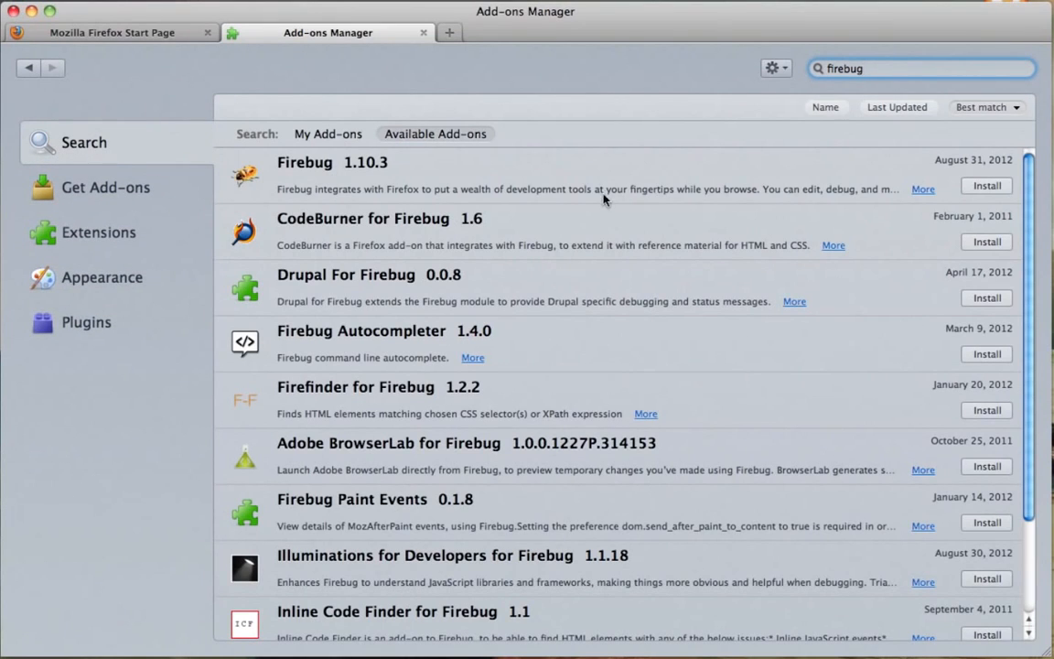
left_click(979, 189)
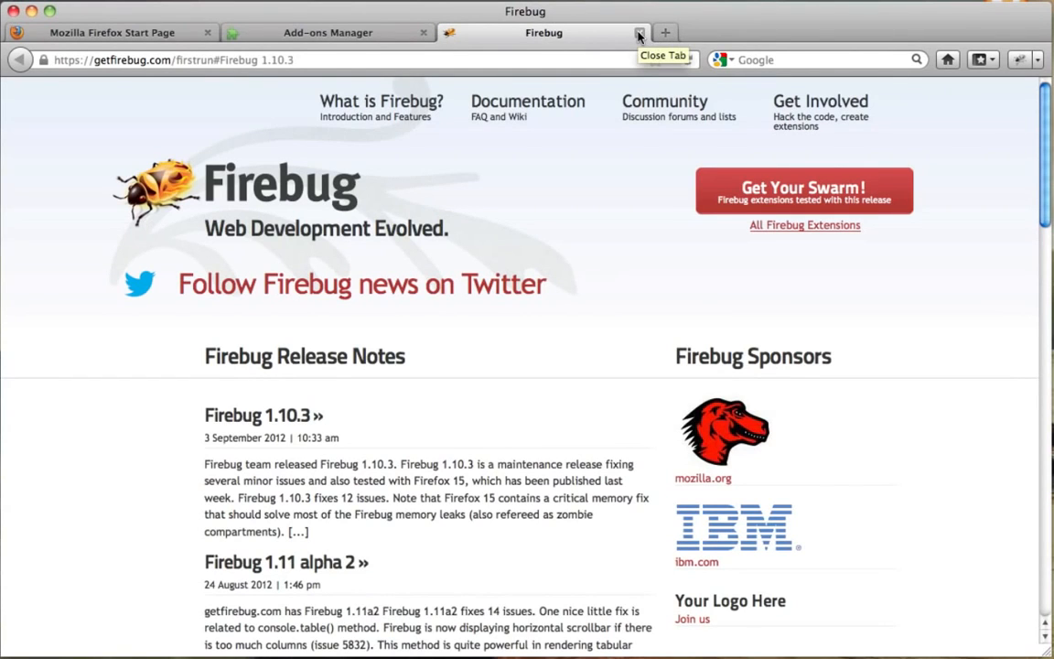
left_click(640, 34)
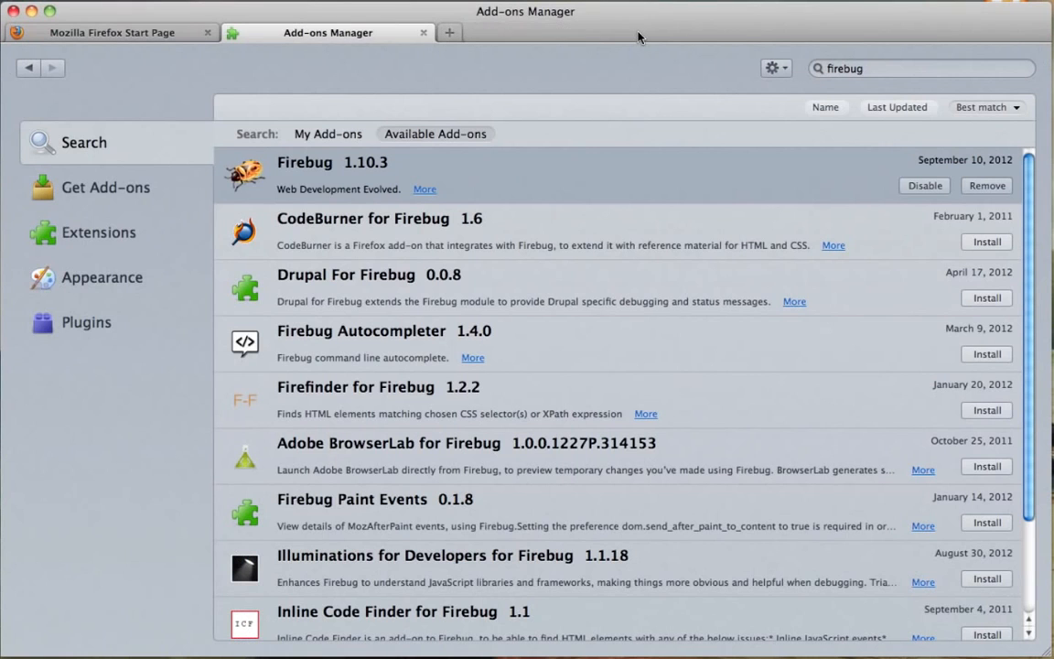
Step: Search the available add-ons for firepicker and install Firepicker 1.4.1
left_click(874, 72)
type("fi")
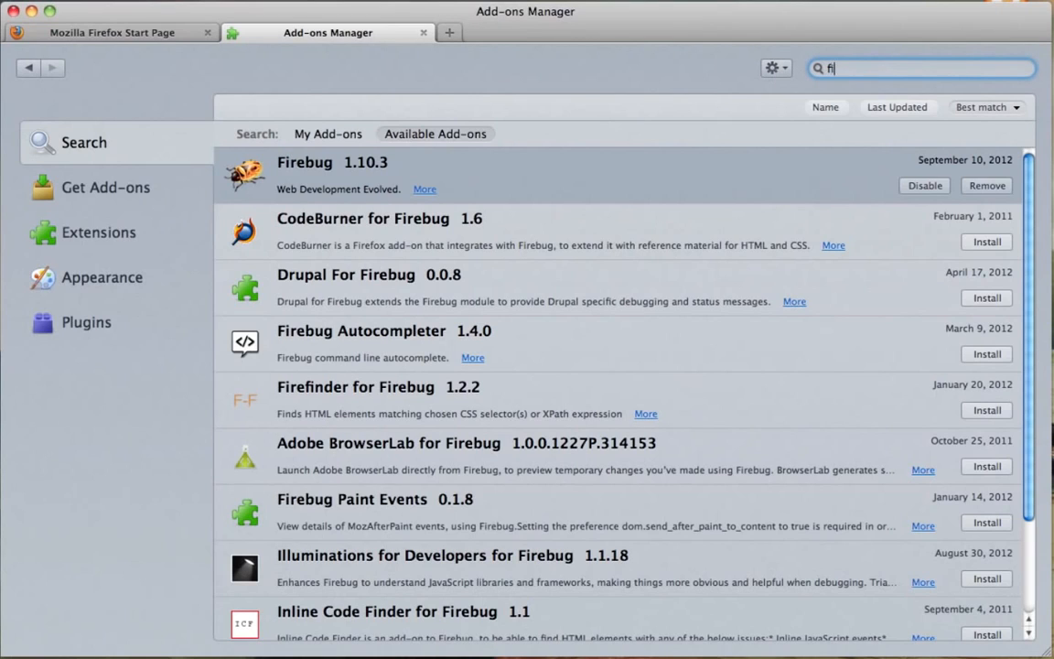
type("repicker")
key("Return")
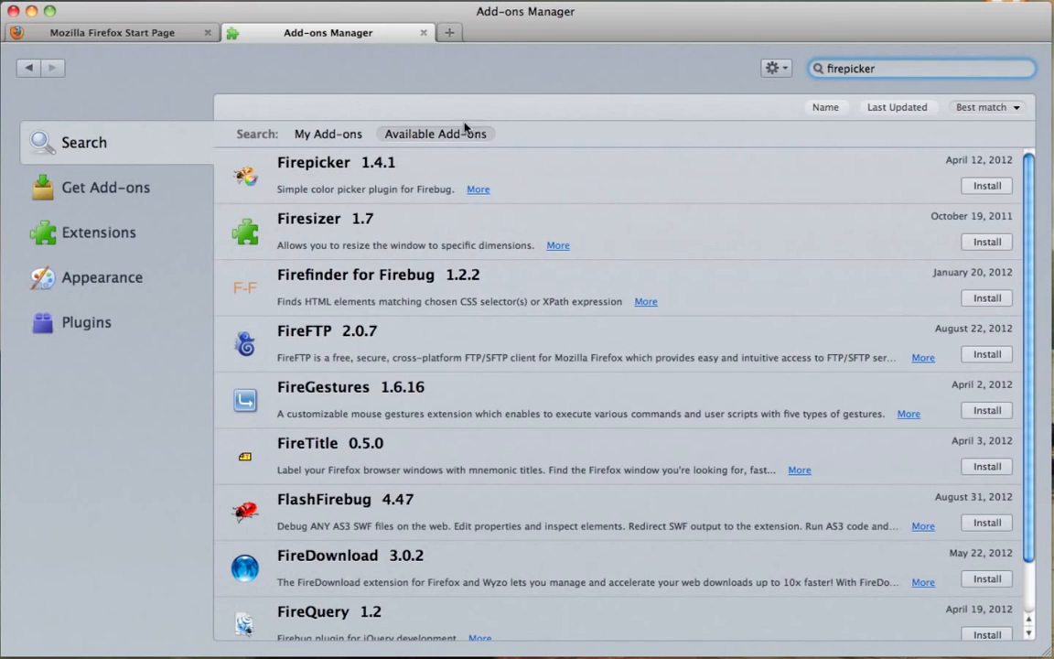
left_click(981, 189)
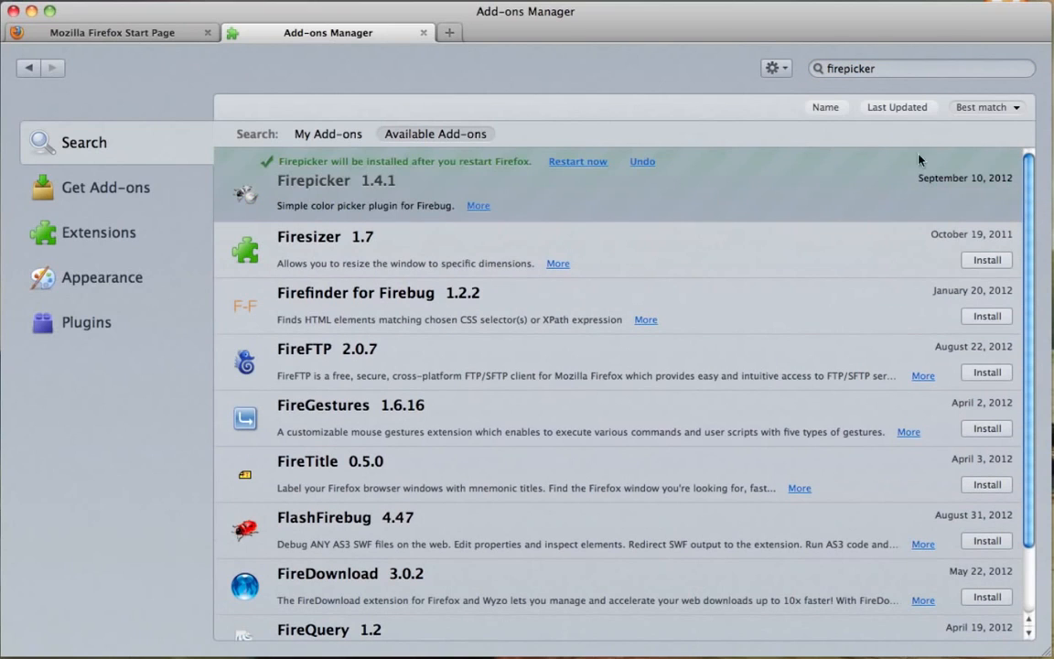
Step: Search the add-ons for color rainbow, install Rainbow Color Tools 1.5.1 and close the Add-ons Manager
left_click(895, 71)
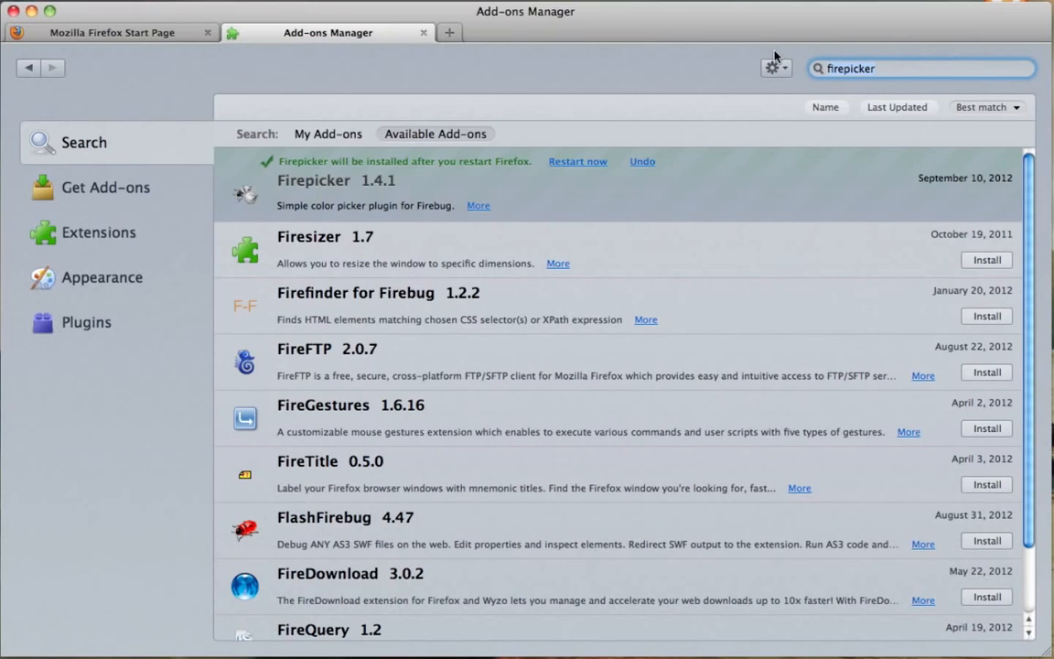
key("super+a")
type("color ra")
type("in")
type("box")
key("Return")
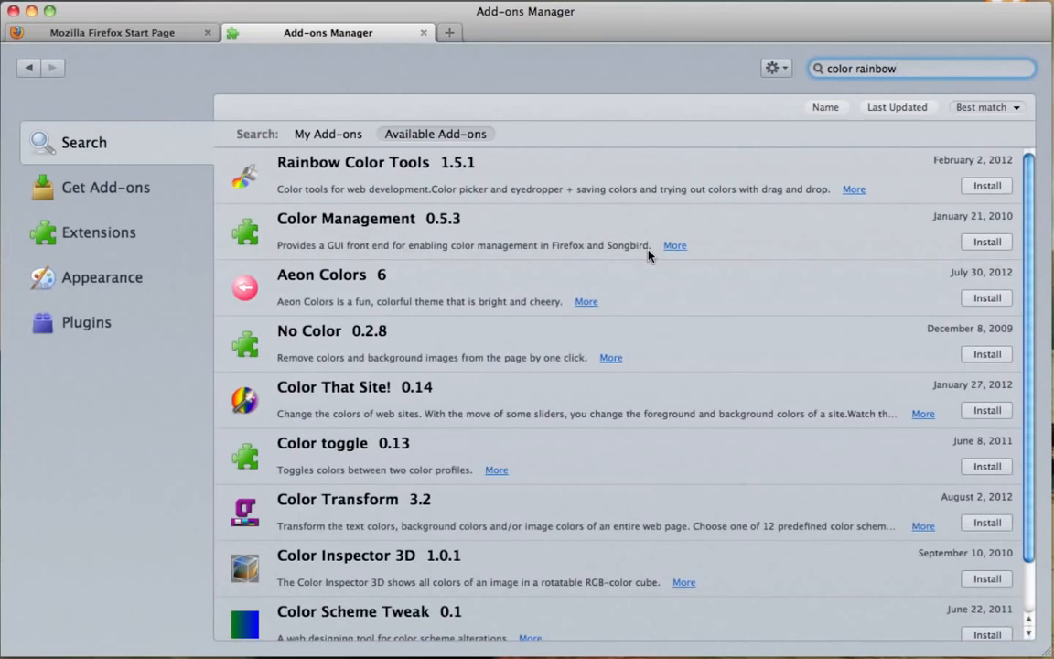
left_click(558, 177)
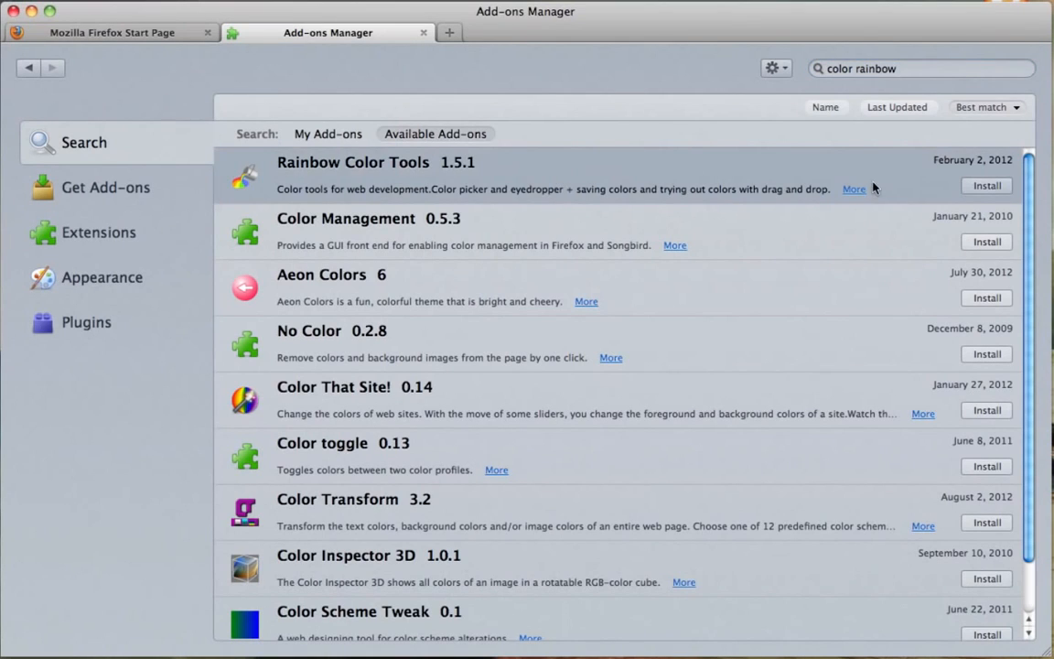
left_click(977, 186)
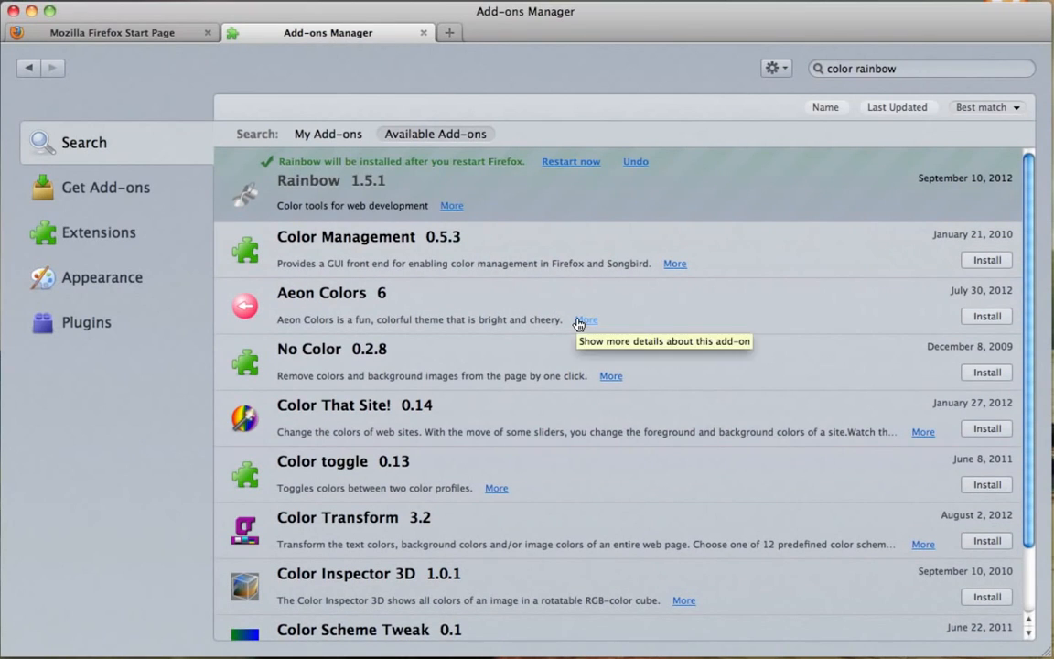
left_click(423, 33)
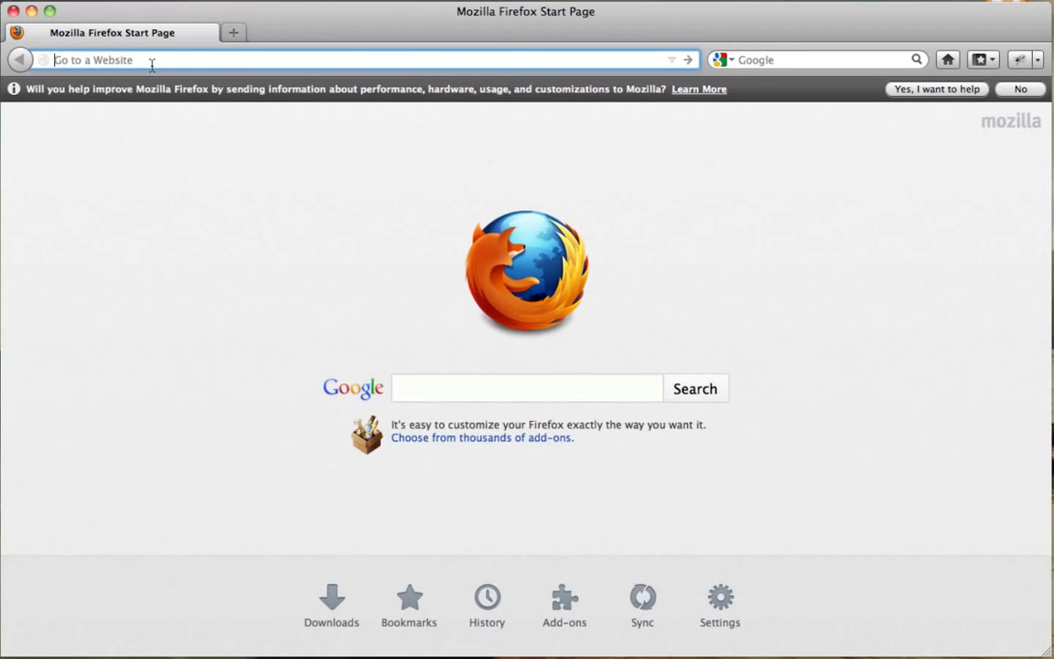
type("www.si")
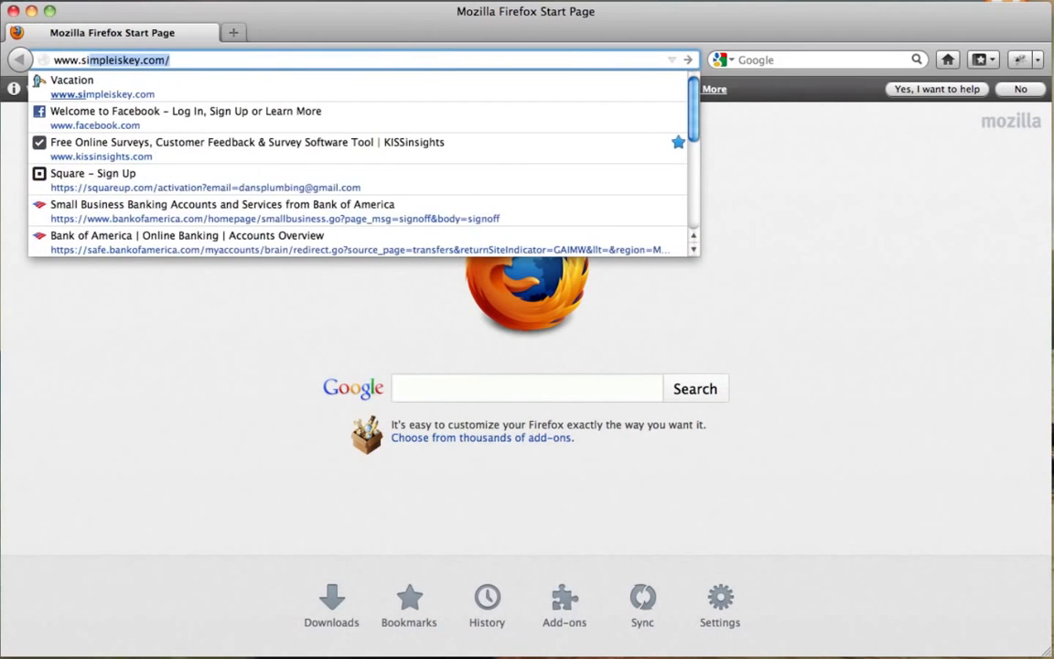
type("m")
key("Down")
key("Return")
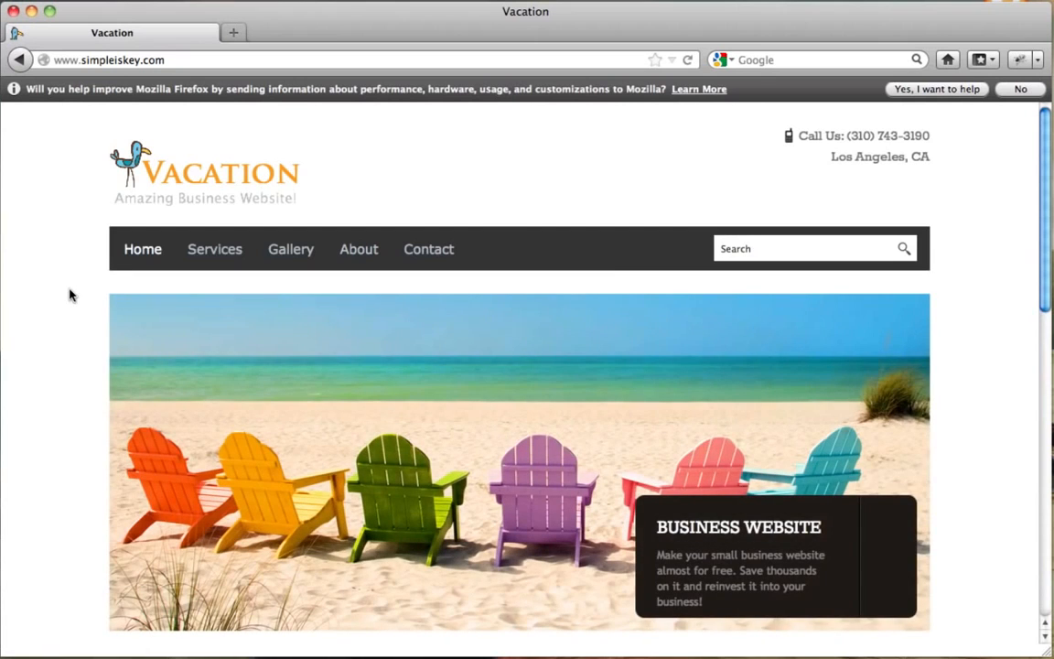
left_click(1023, 90)
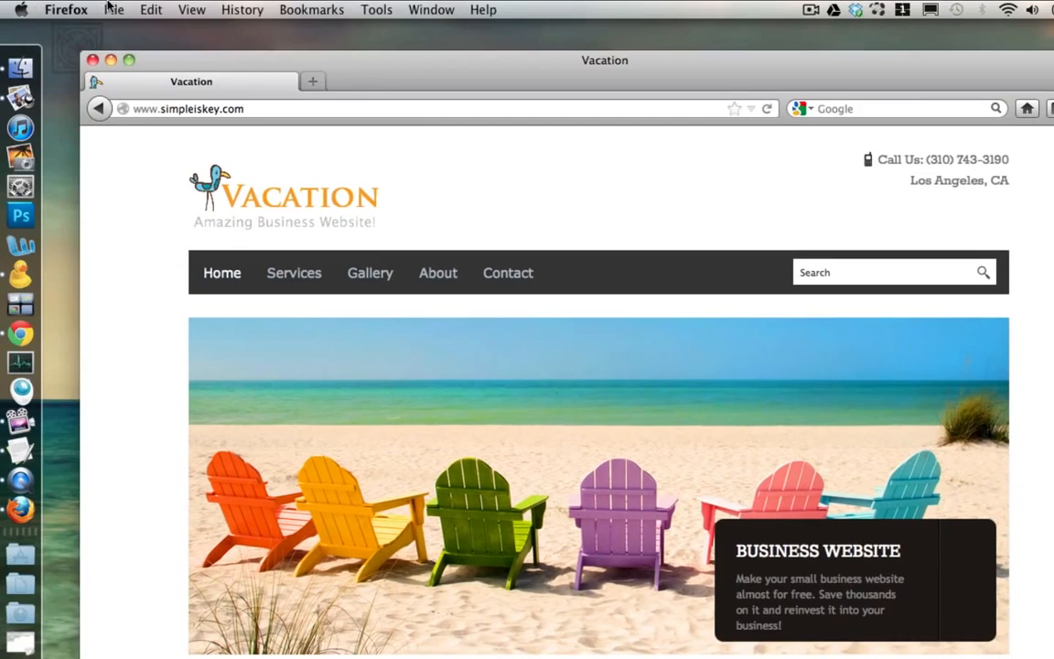
Step: Quit Firefox completely and launch it again to finish installing the Firepicker and Rainbow add-ons
left_click(112, 9)
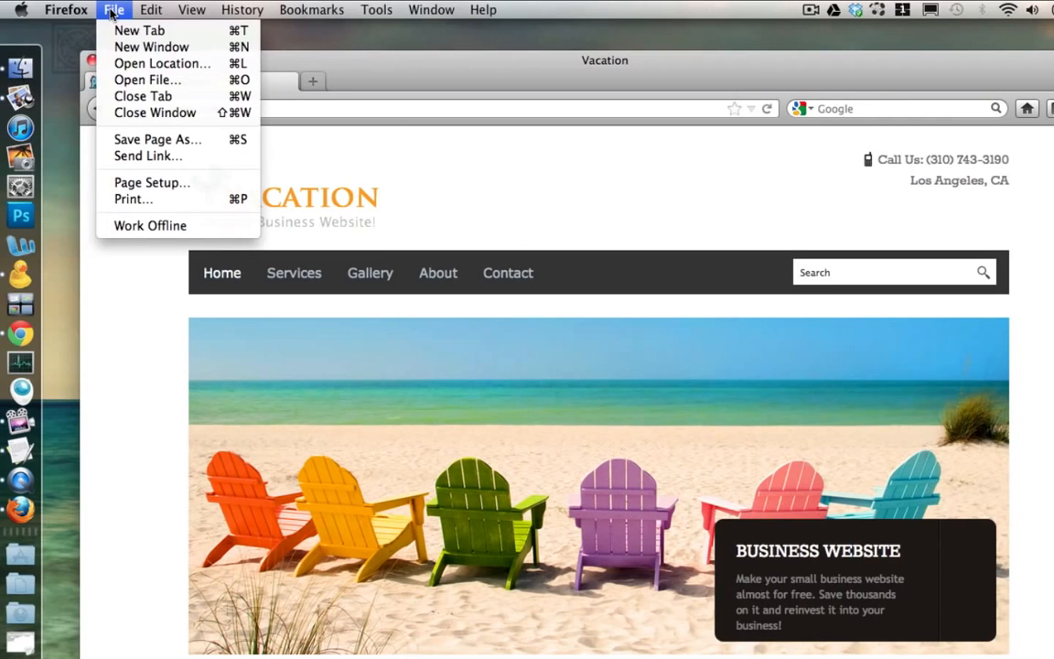
mouse_move(58, 13)
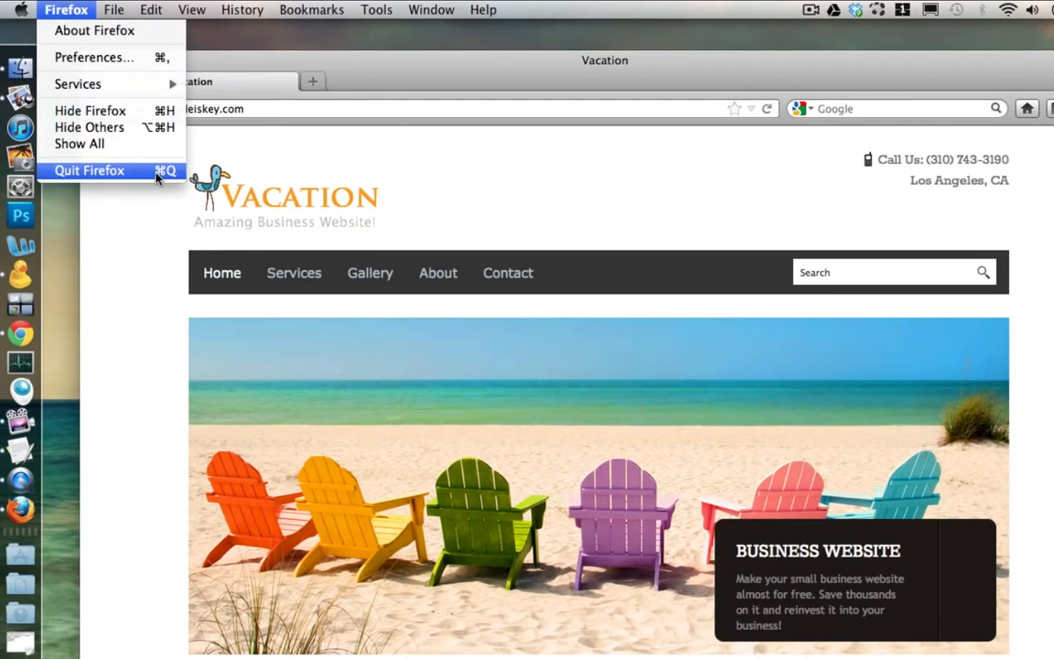
left_click(158, 177)
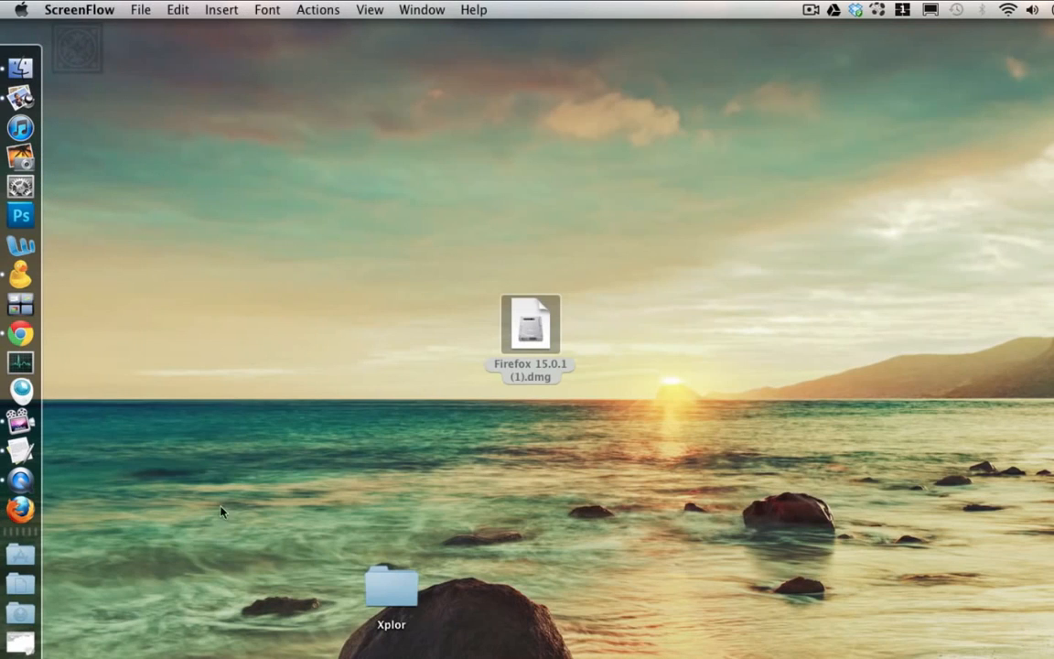
left_click(22, 511)
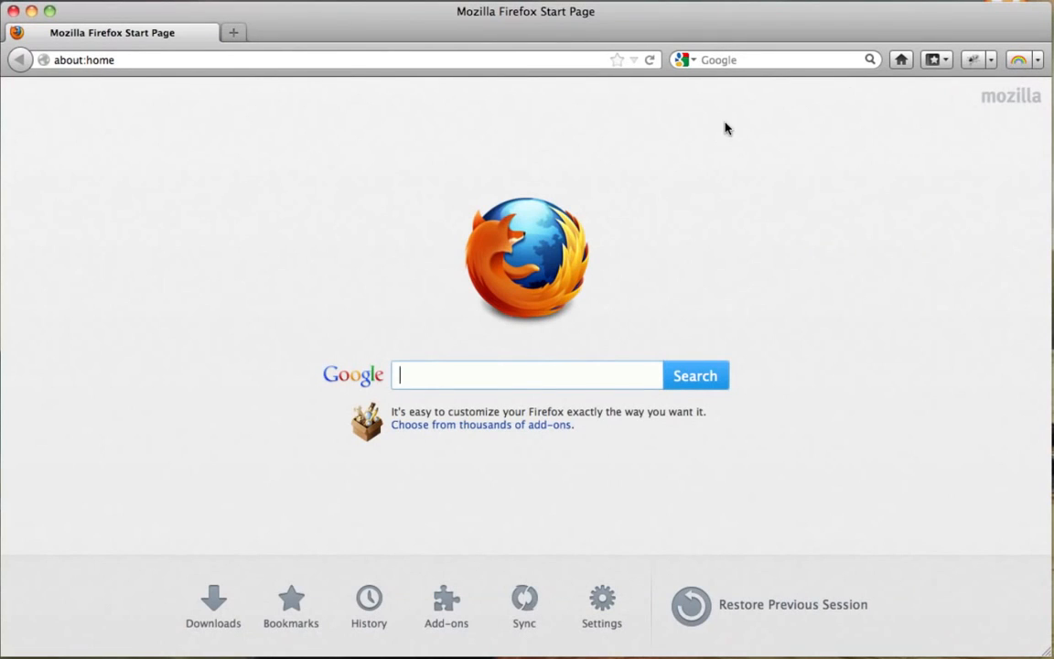
left_click(264, 58)
type("www.simpleiskey.com/")
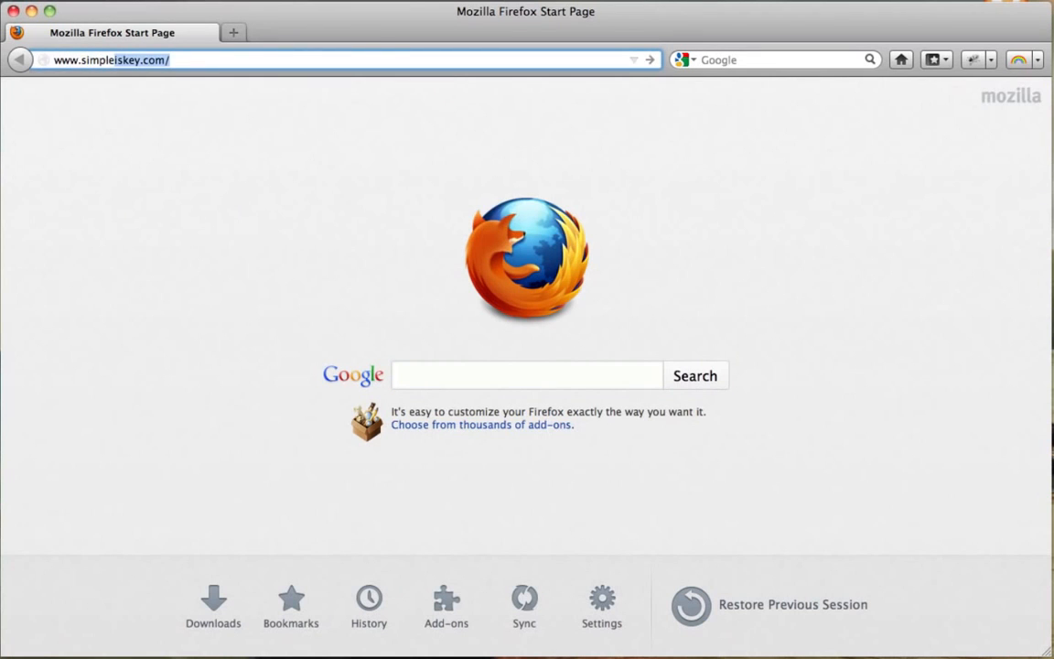
key("Return")
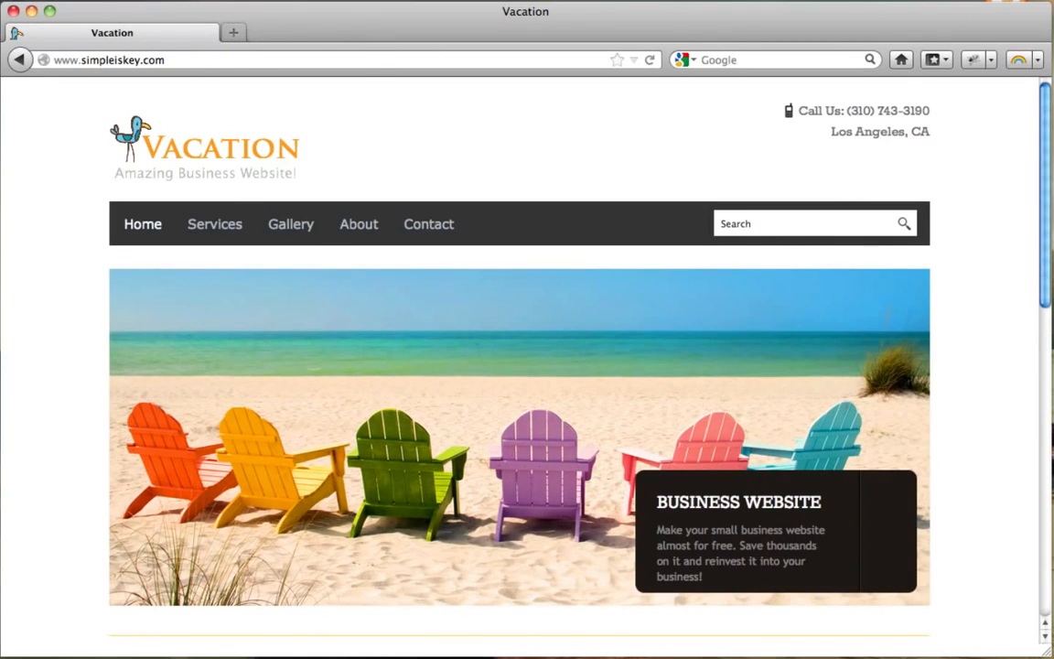
left_click(196, 63)
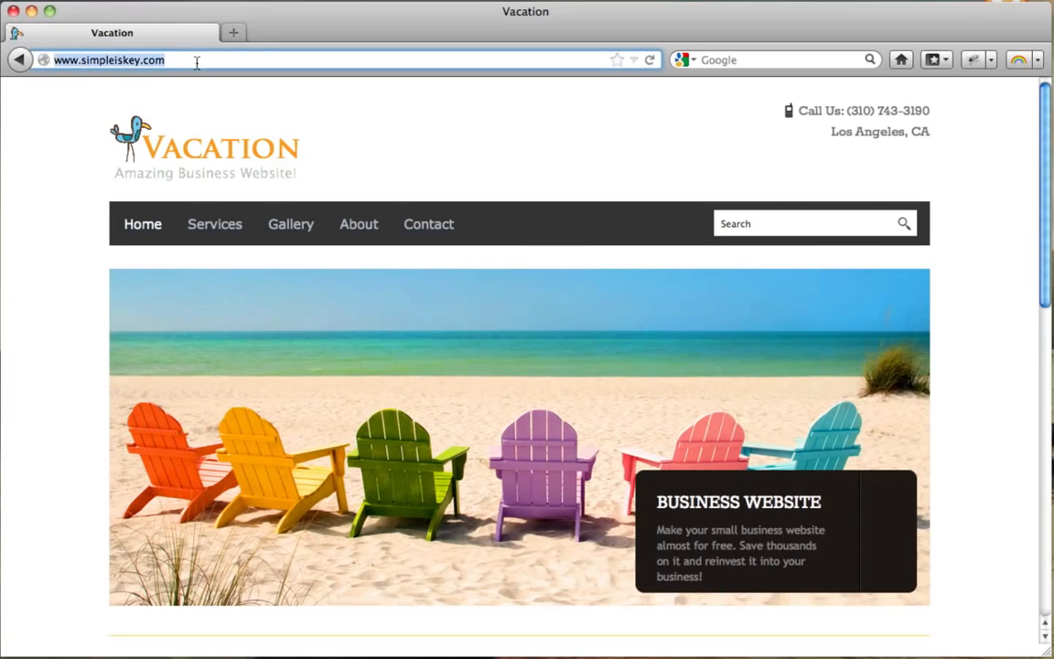
left_click(195, 63)
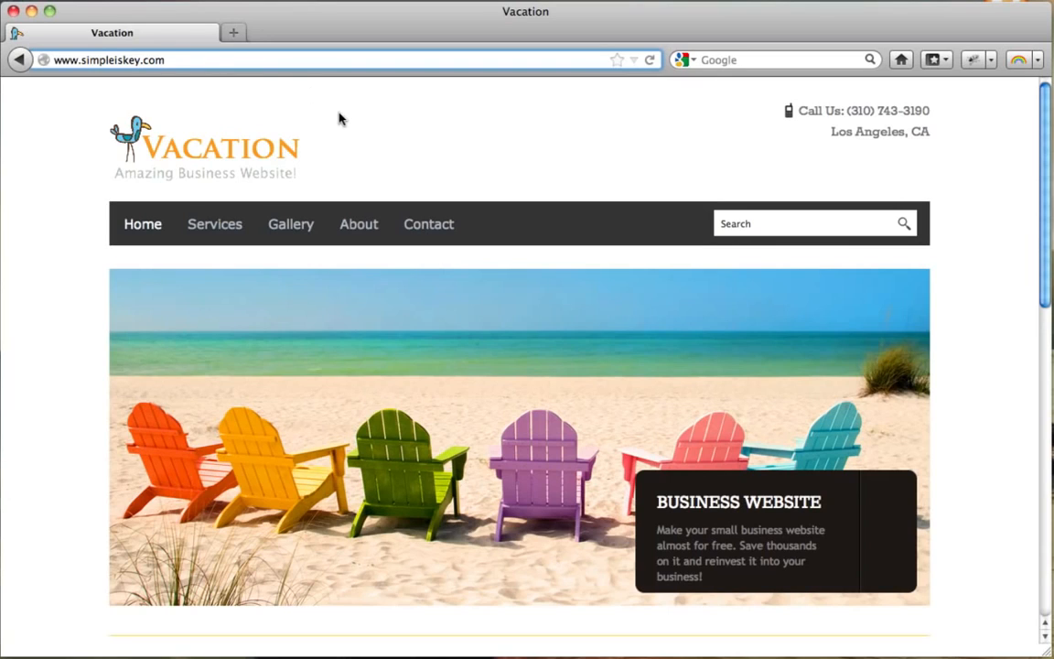
scroll(356, 147, "down", 3)
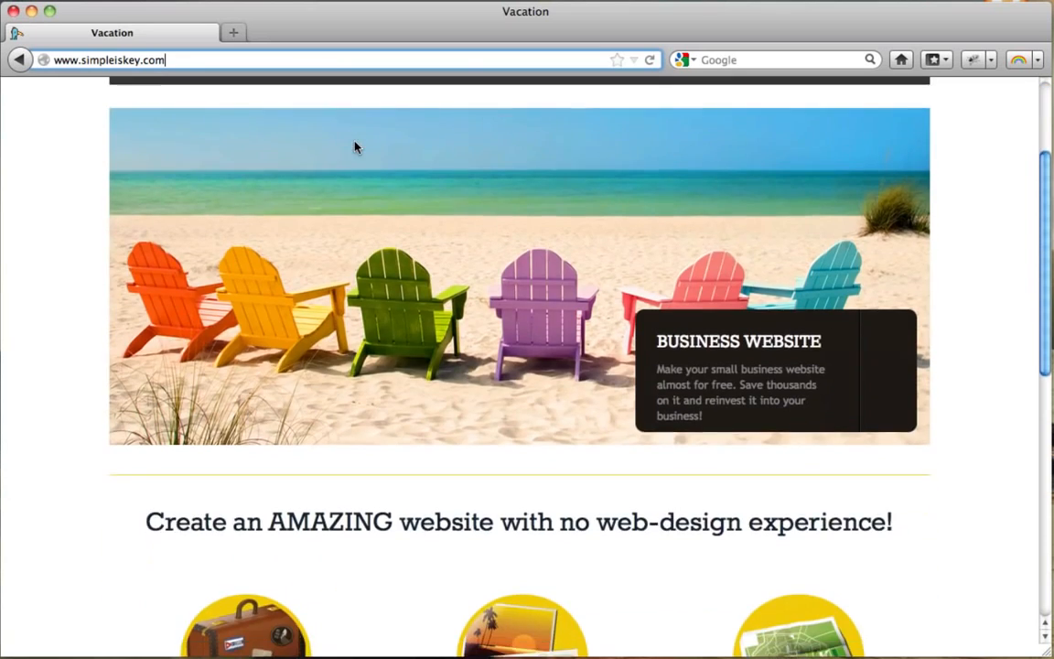
scroll(356, 146, "up", 3)
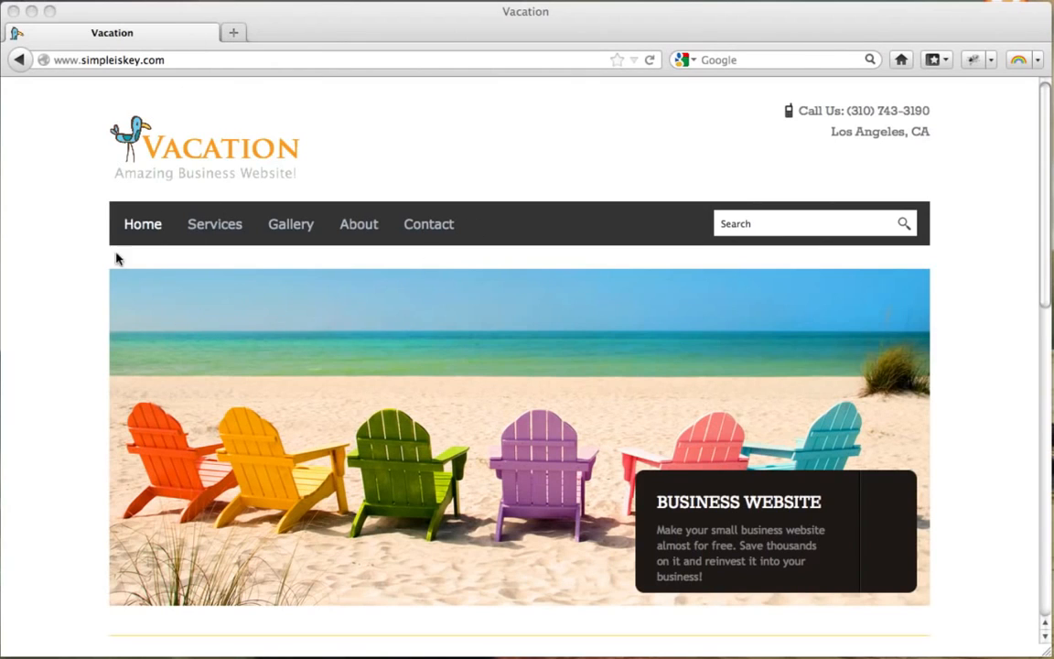
left_click(232, 33)
type("www.si")
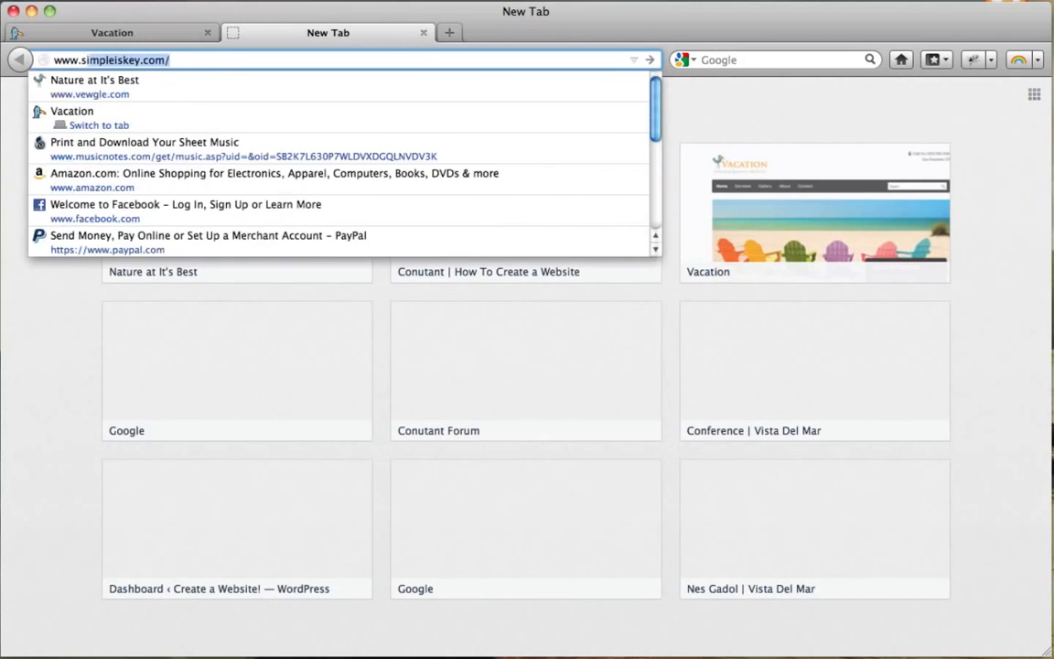
type("mpleiskey.com/")
key("Return")
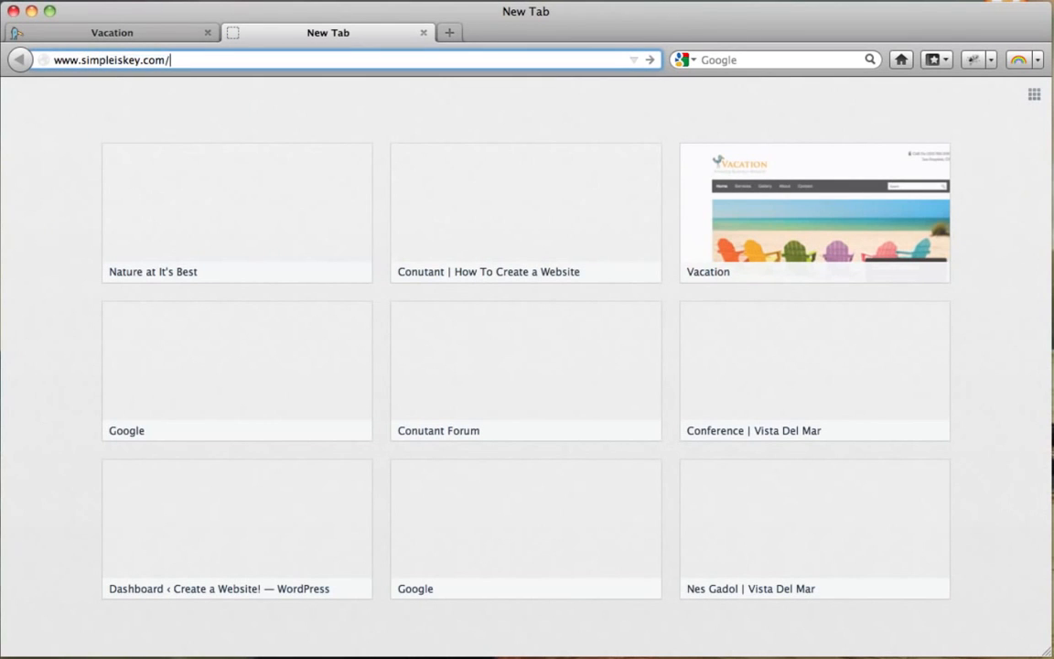
type("wp-admin")
key("Return")
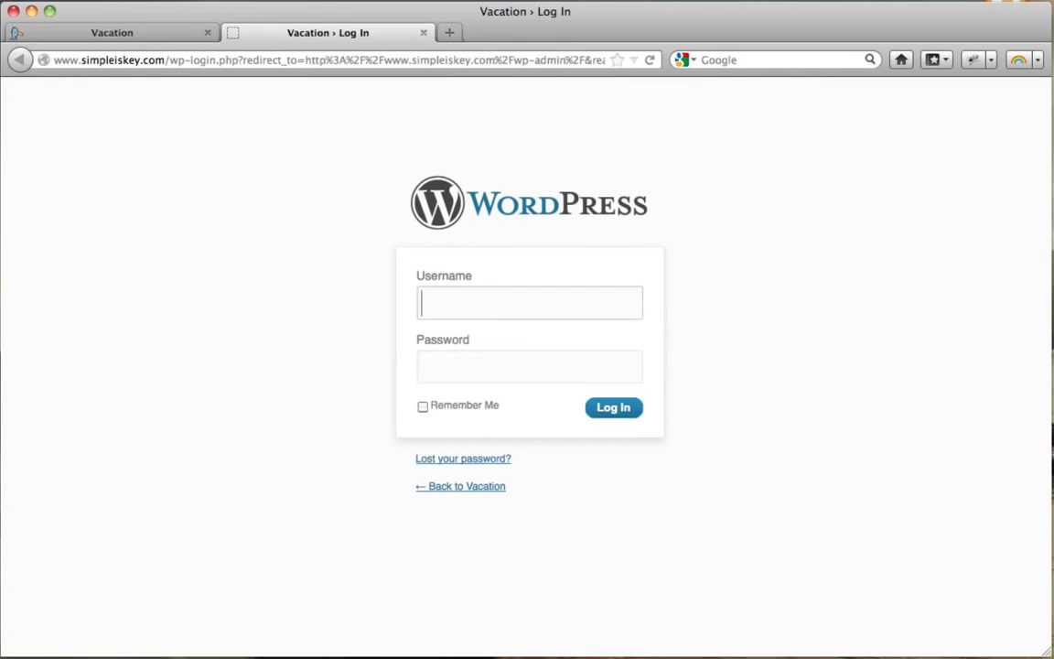
Step: Log in to WordPress as admin with the account password and dismiss the offer to remember the password
type("admin")
key("Tab")
type("•••••")
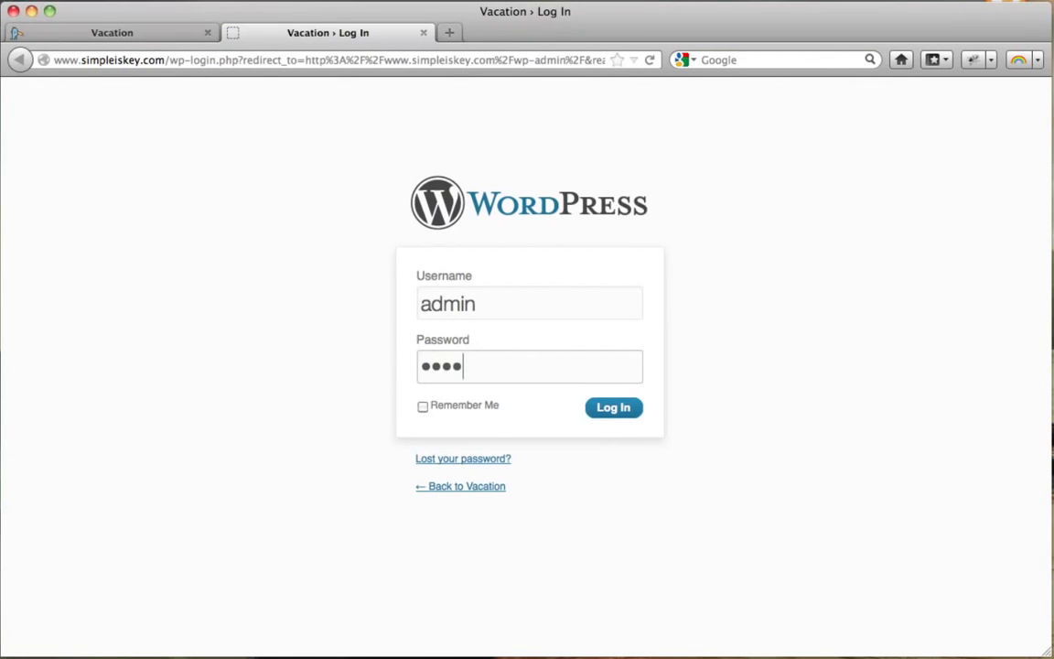
type("••••••")
key("Return")
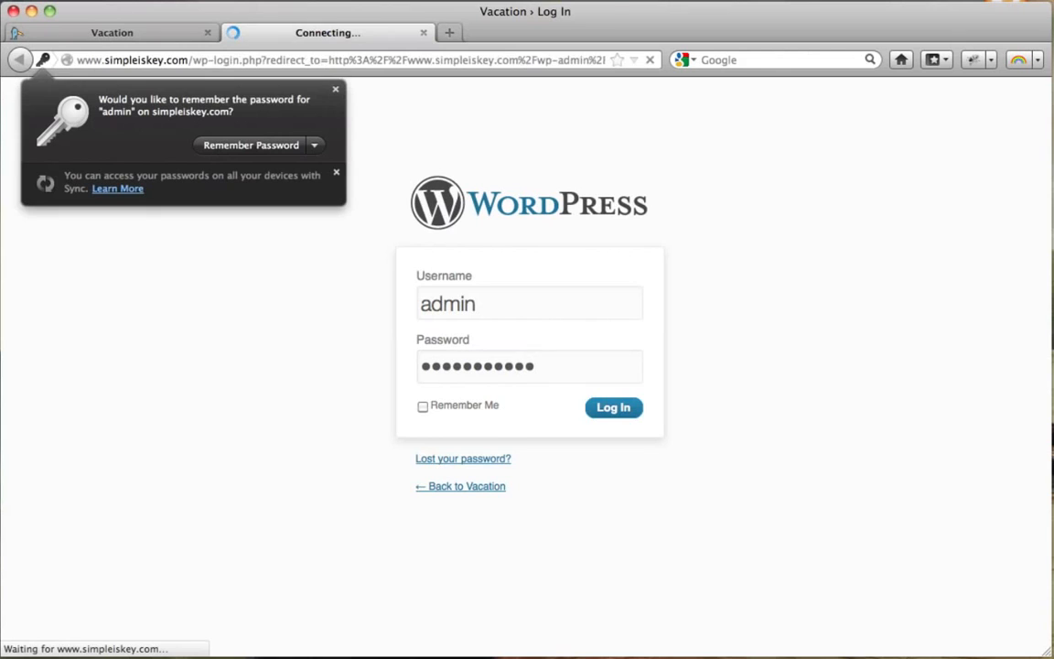
left_click(335, 89)
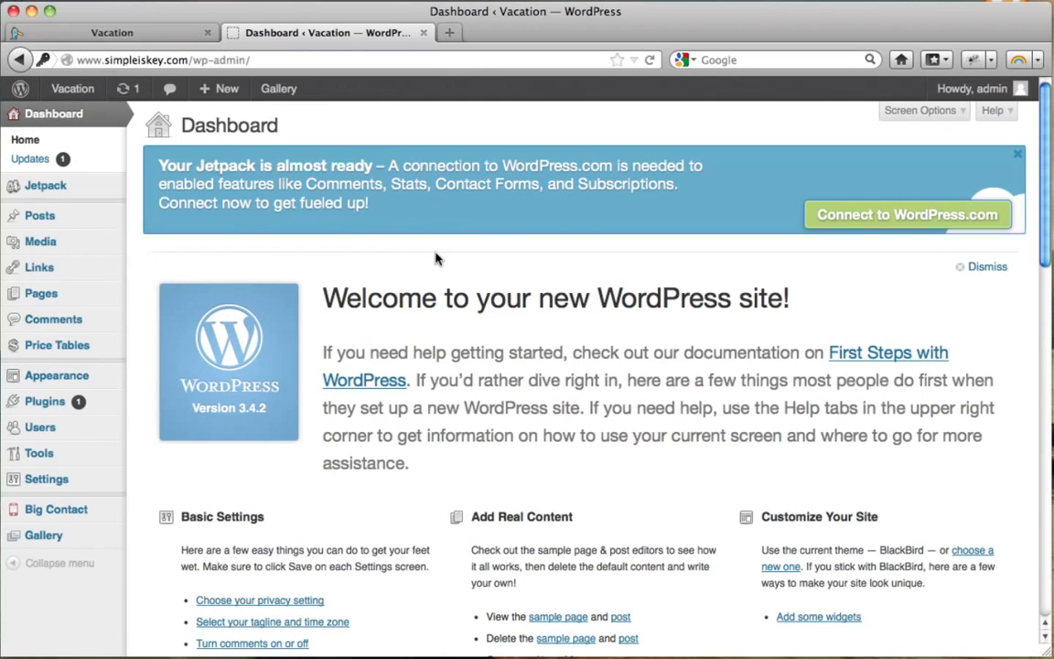
Step: Look over the Vacation home page from the banner down to the footer and back up to the navigation bar
left_click(152, 34)
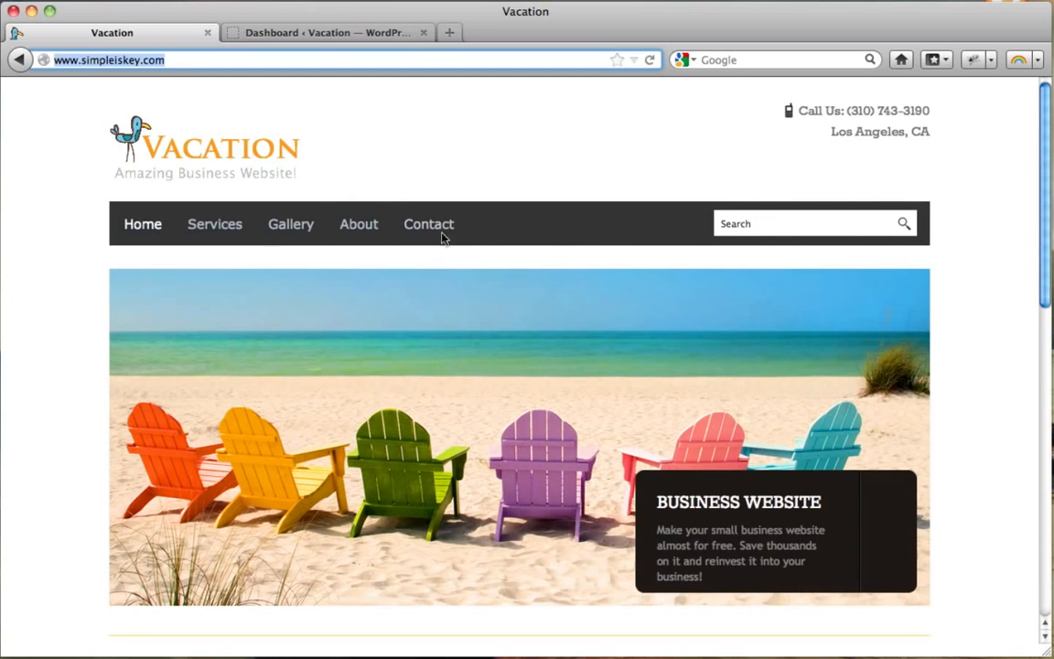
scroll(506, 259, "down", 5)
scroll(506, 259, "up", 5)
scroll(539, 225, "down", 6)
scroll(539, 224, "down", 7)
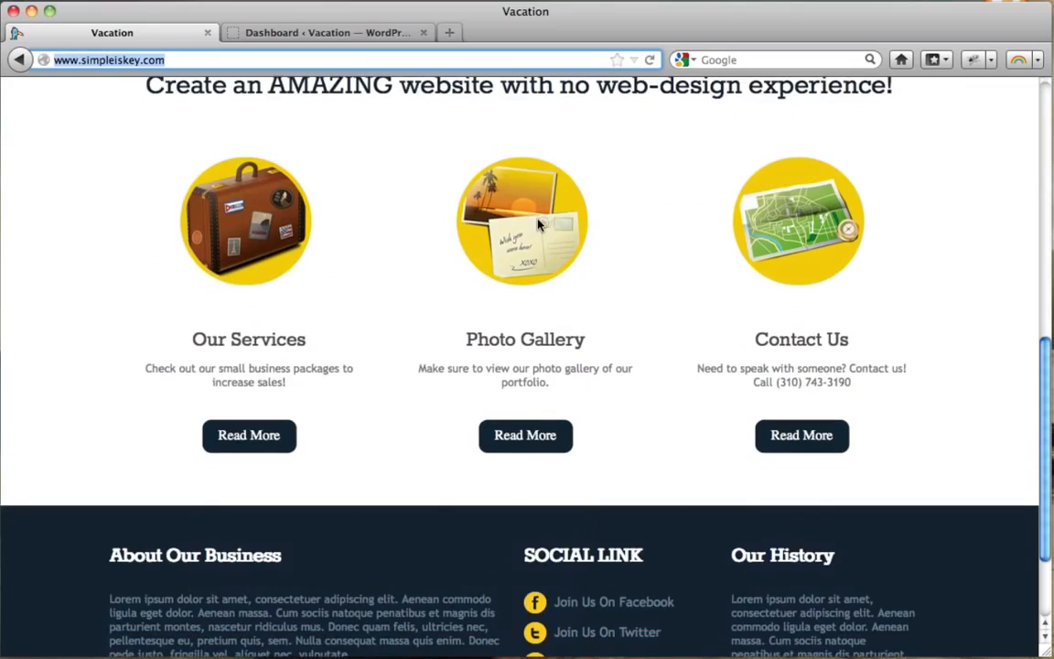
scroll(539, 224, "down", 3)
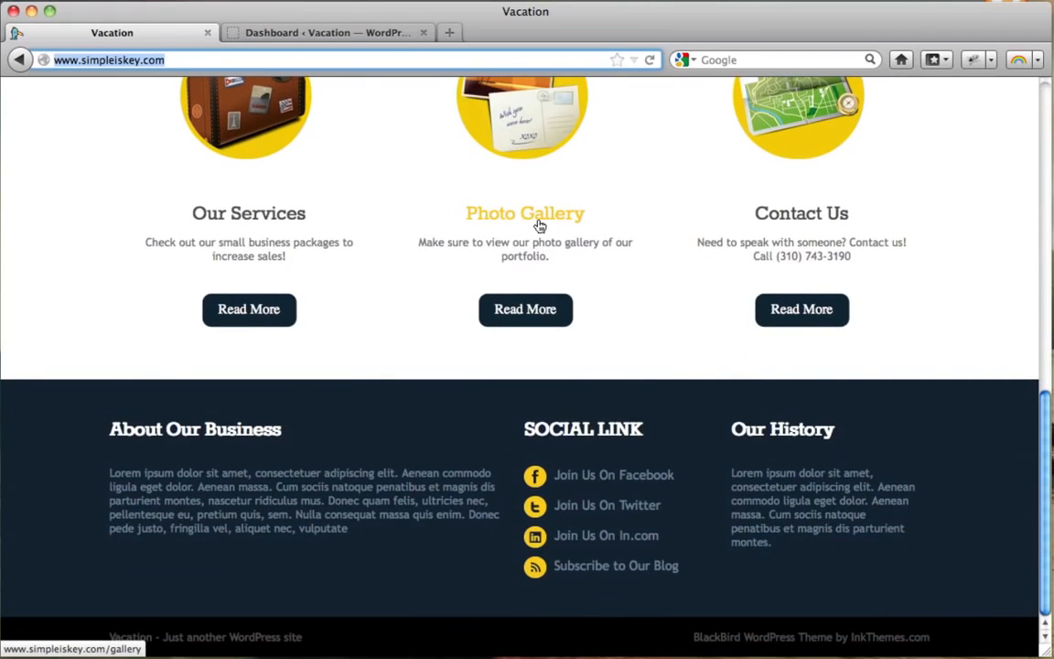
scroll(538, 225, "up", 8)
scroll(539, 224, "up", 7)
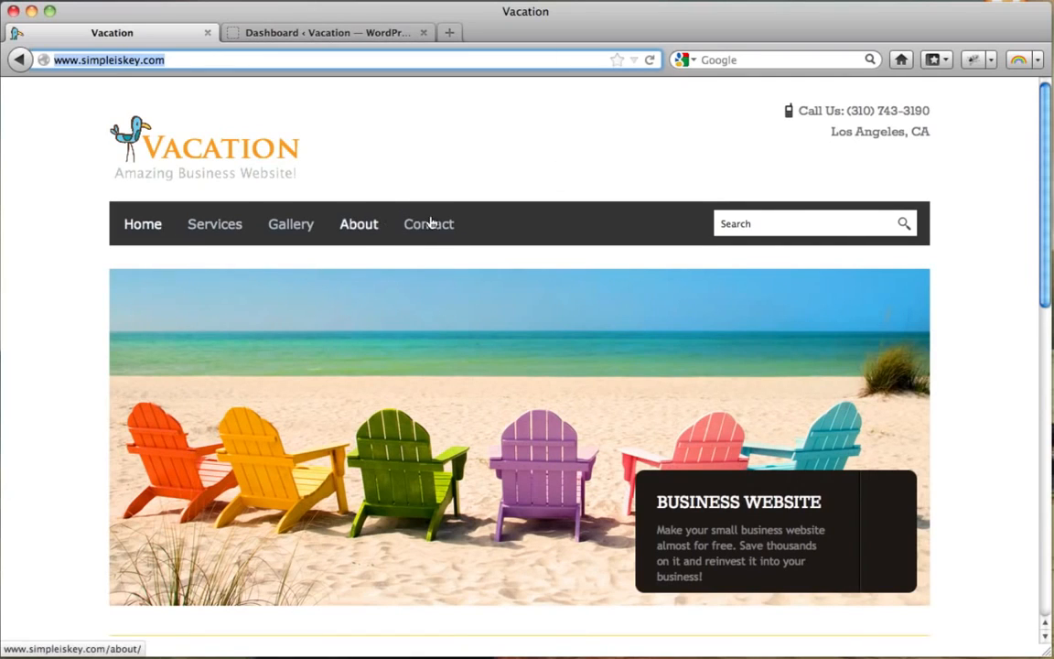
Step: Open the BlackBird theme's stylesheet (style.css) in the WordPress theme editor
left_click(334, 36)
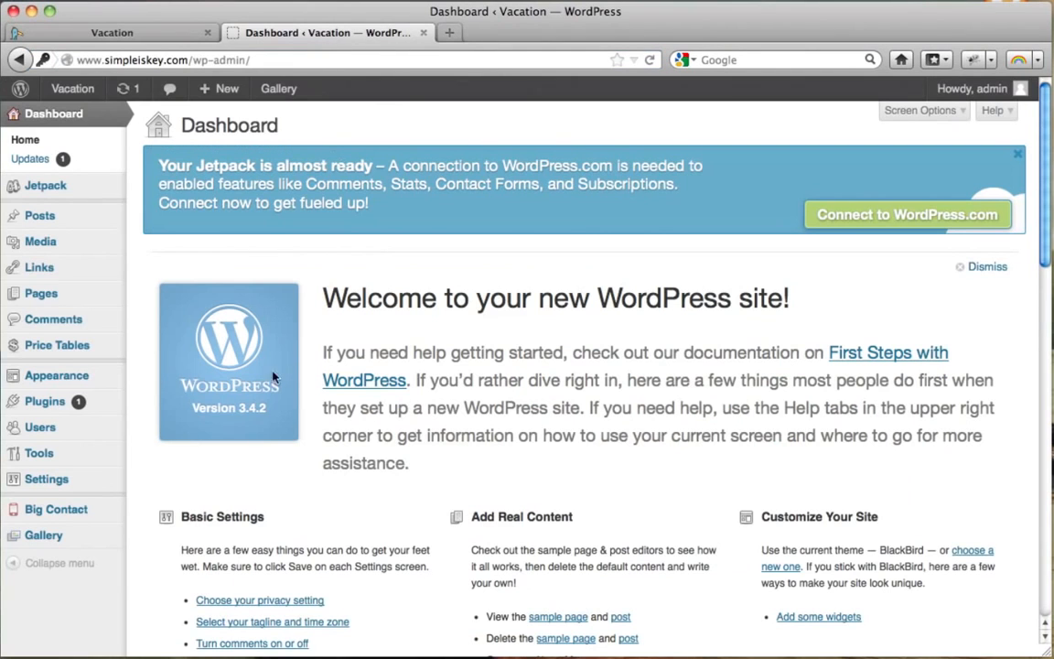
mouse_move(90, 376)
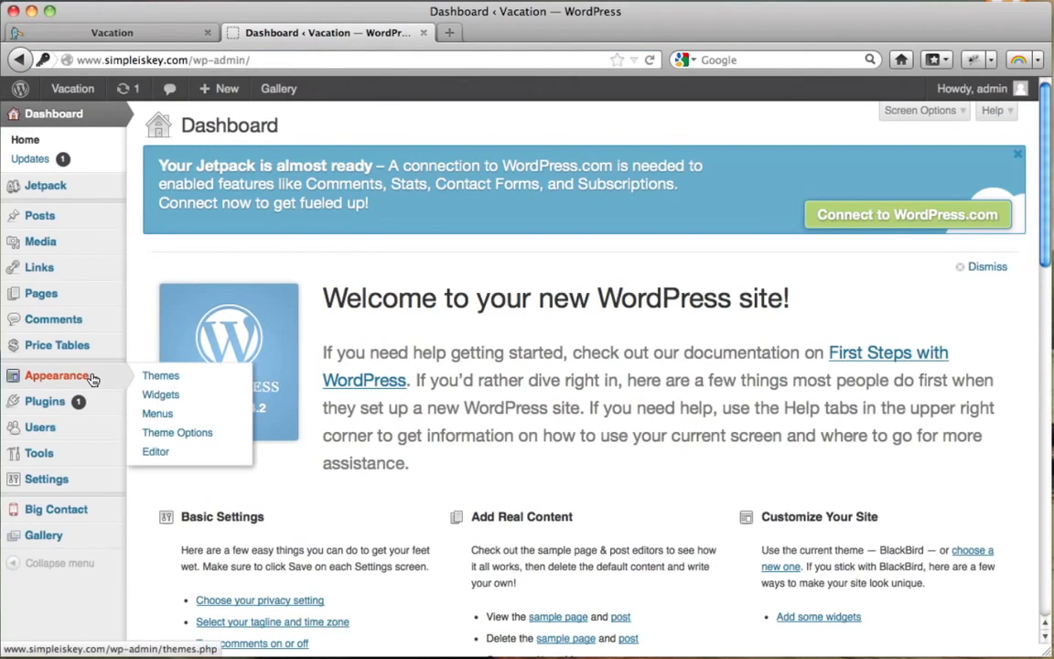
left_click(175, 456)
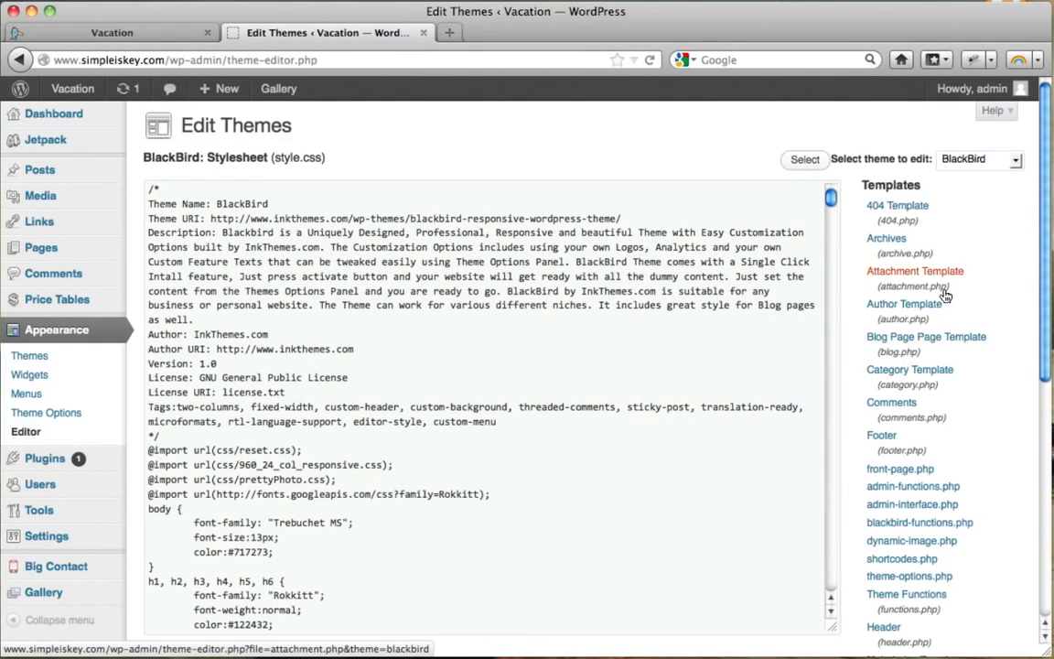
scroll(946, 294, "down", 3)
scroll(945, 295, "down", 8)
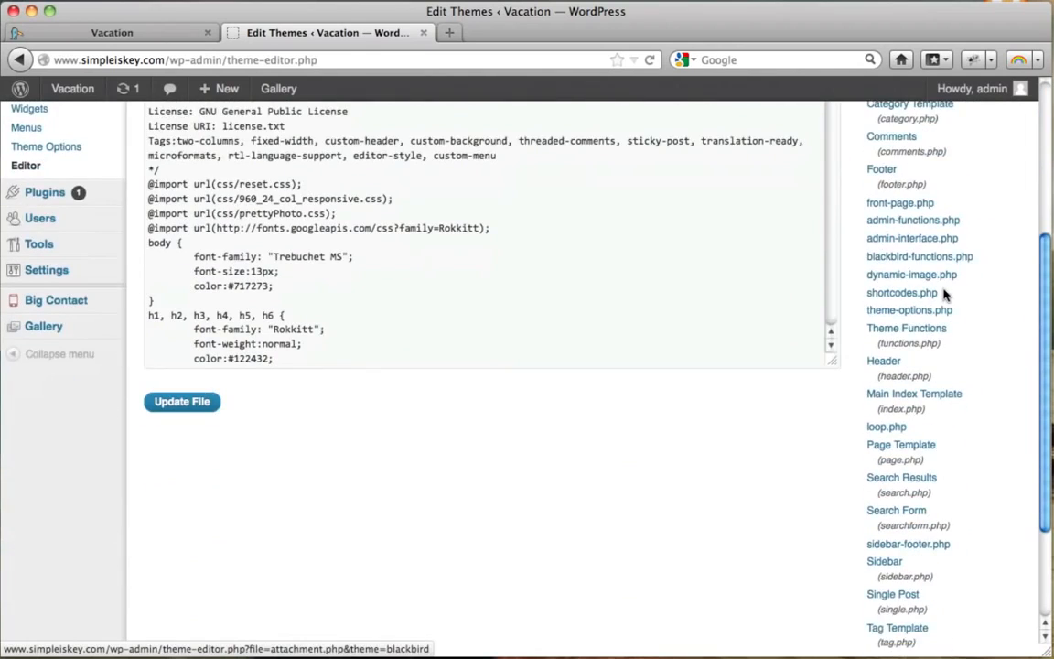
left_click(895, 542)
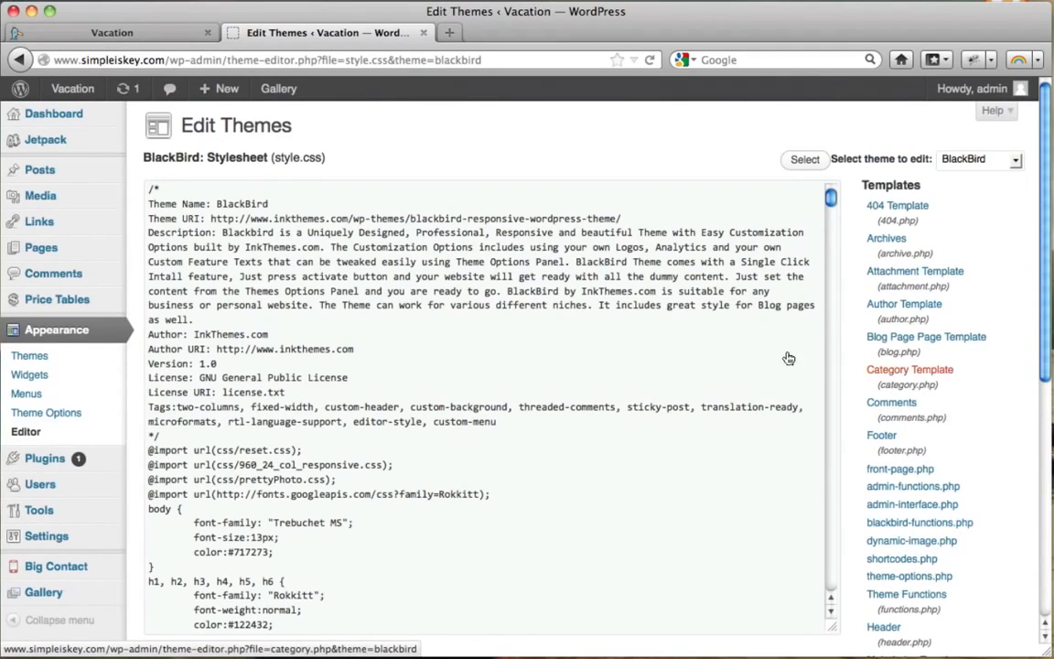
Step: Read through style.css from the heading rules to the signup section and highlight the .signuparea .signup-content selector
scroll(645, 246, "down", 10)
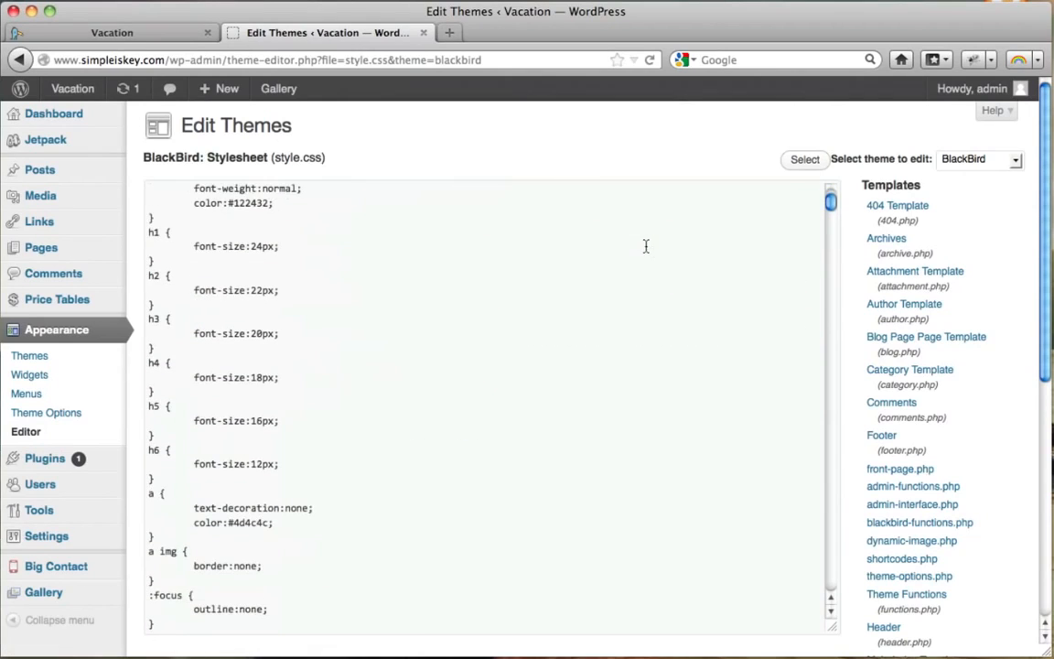
left_click_drag(830, 204, 830, 320)
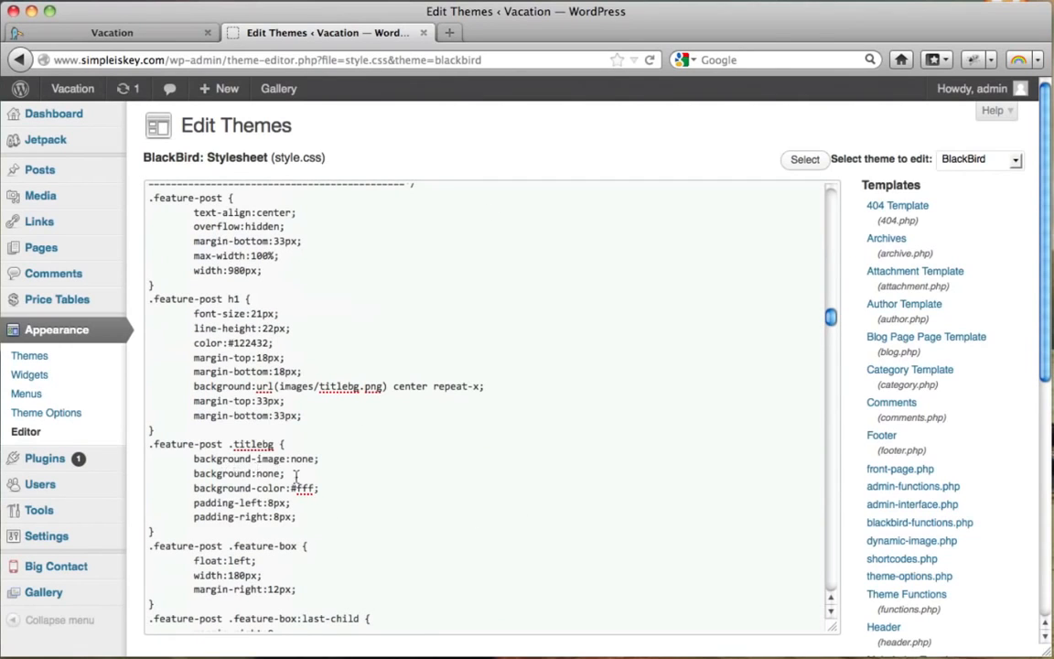
scroll(296, 476, "down", 10)
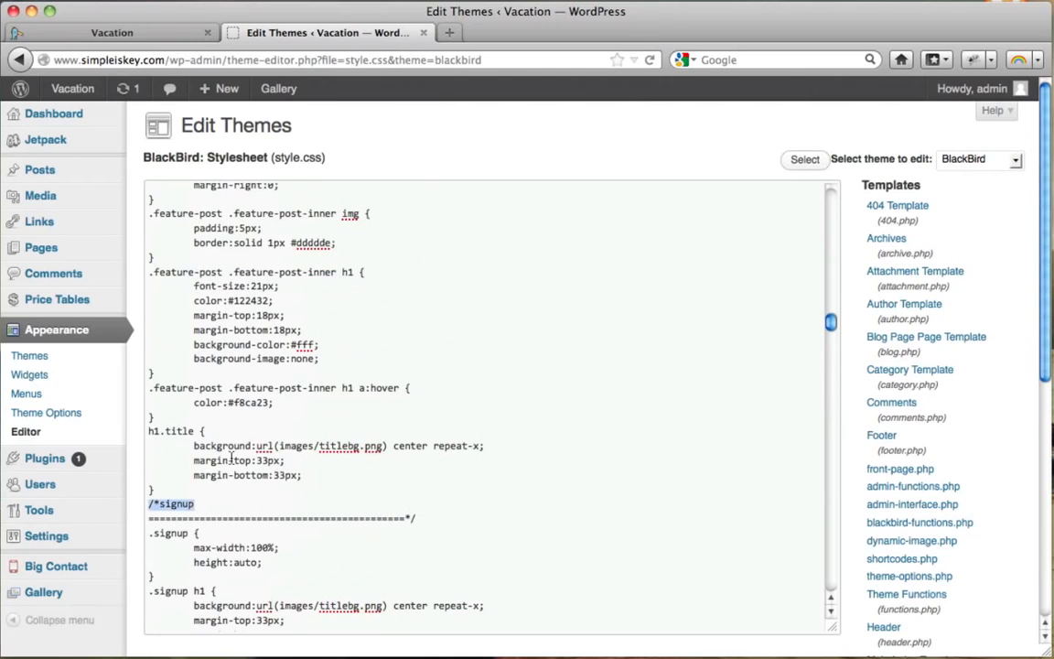
left_click_drag(232, 457, 113, 190)
left_click(515, 380)
scroll(514, 381, "down", 10)
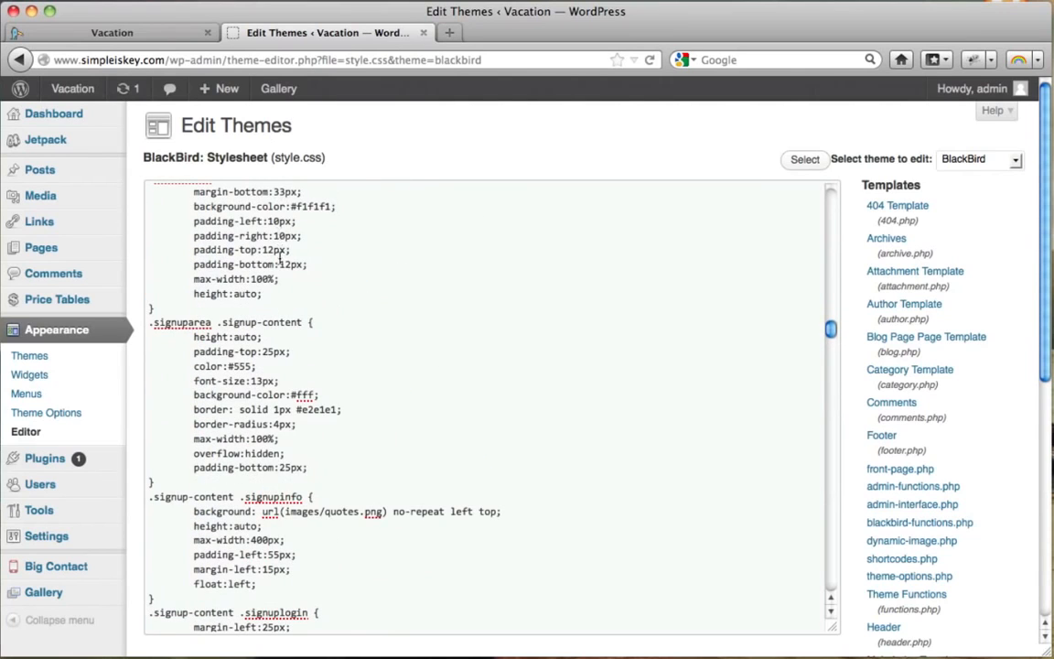
left_click_drag(153, 323, 300, 323)
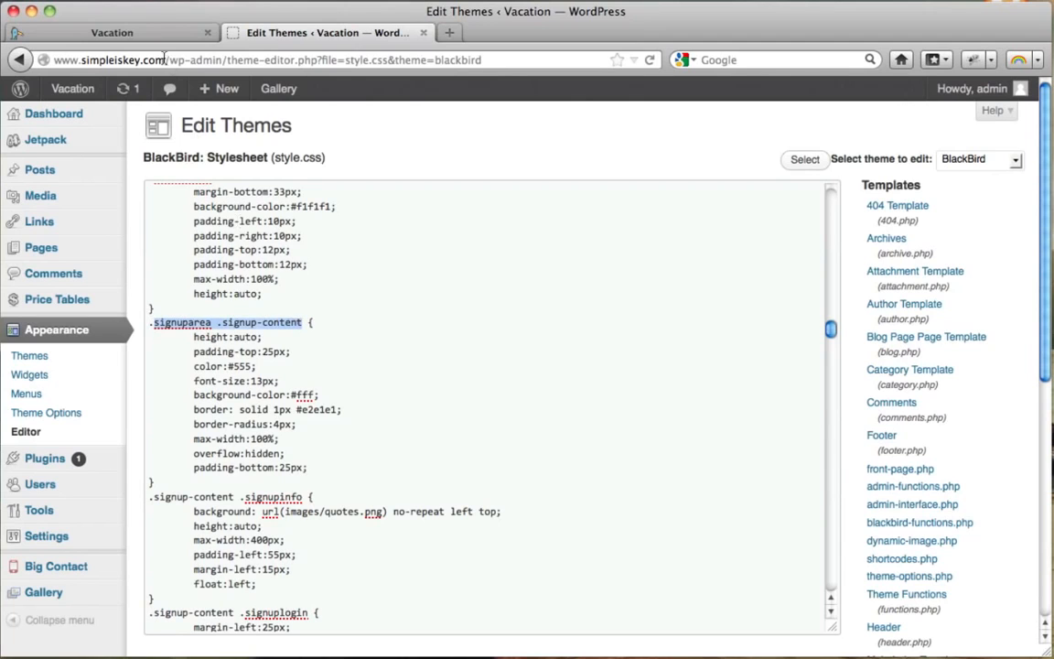
Step: Compare the home page with the stylesheet and examine the color declaration in the .signuparea .signup-content rule and the rules above it
left_click(146, 35)
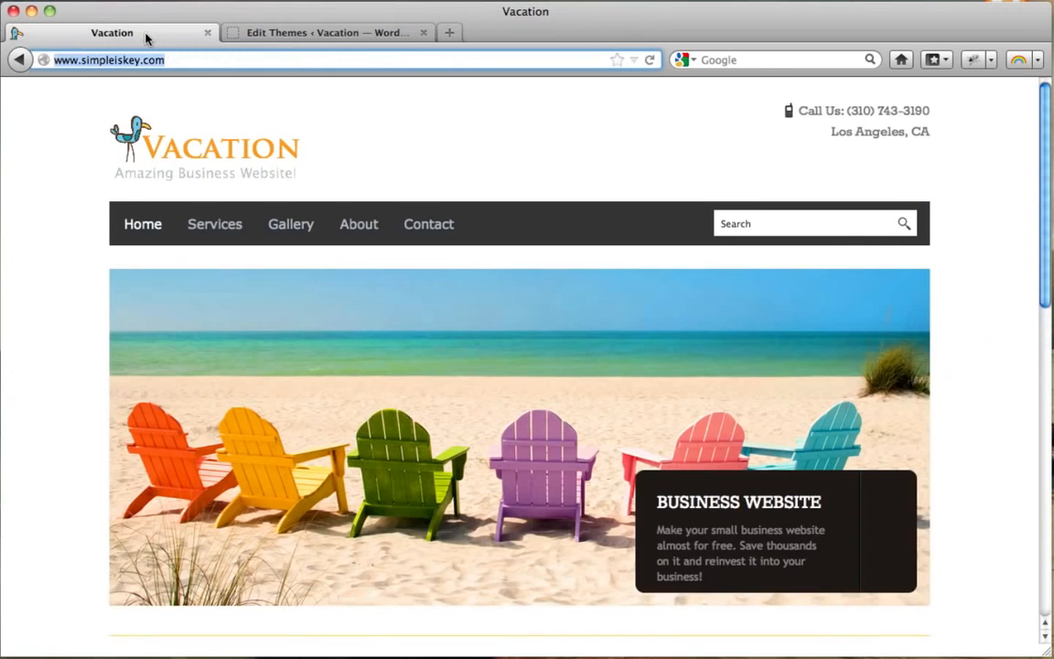
left_click(320, 35)
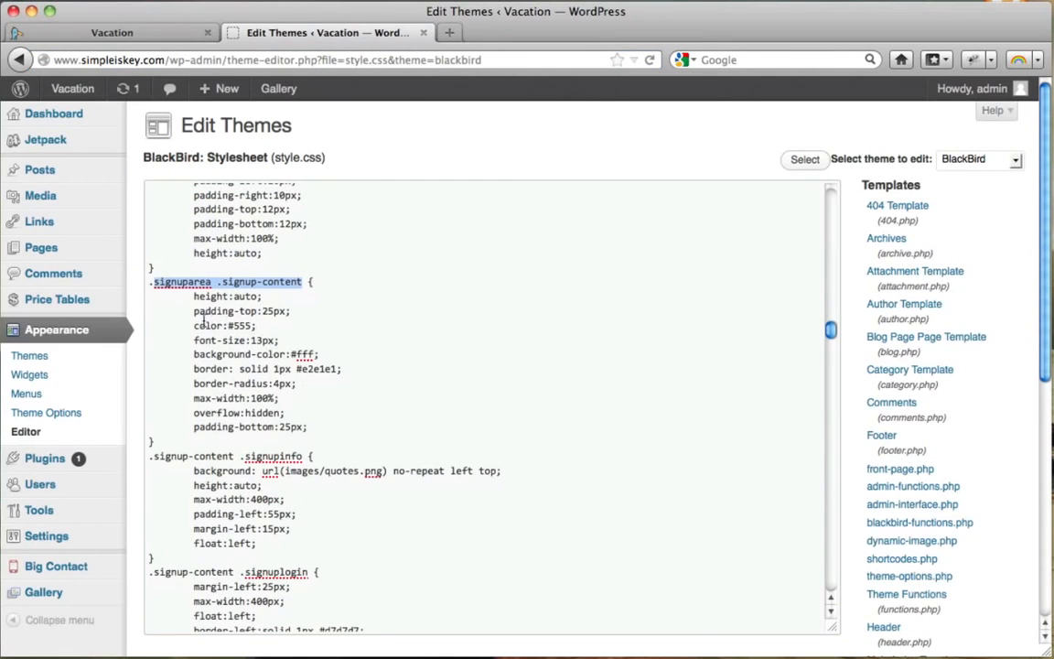
left_click_drag(194, 326, 259, 328)
left_click(250, 326)
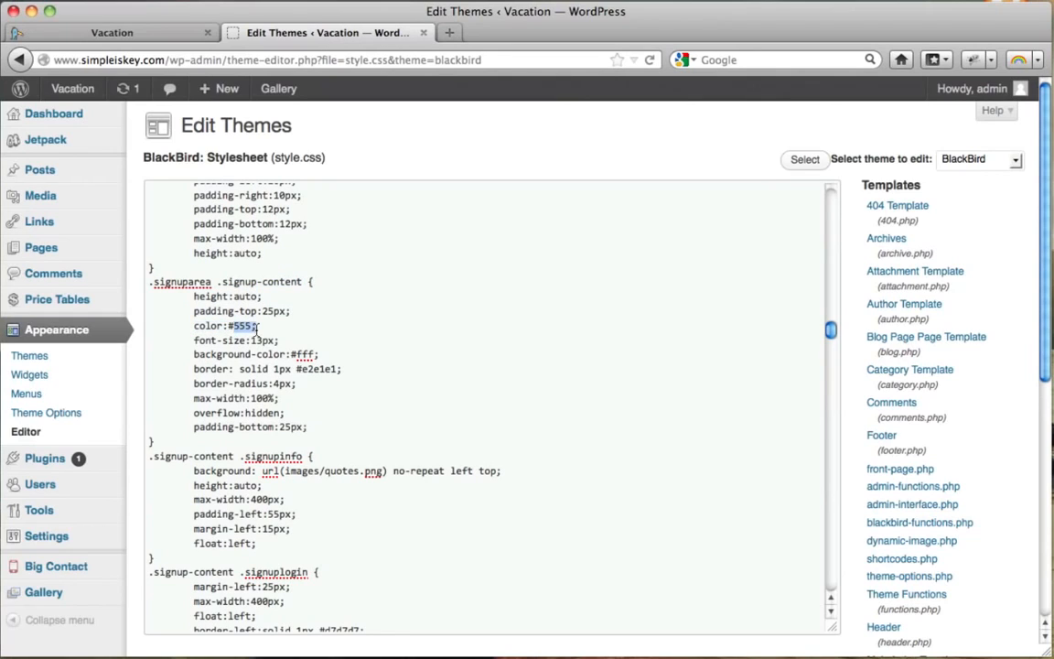
left_click(255, 329)
left_click_drag(227, 328, 255, 326)
scroll(320, 328, "down", 2)
scroll(318, 327, "up", 8)
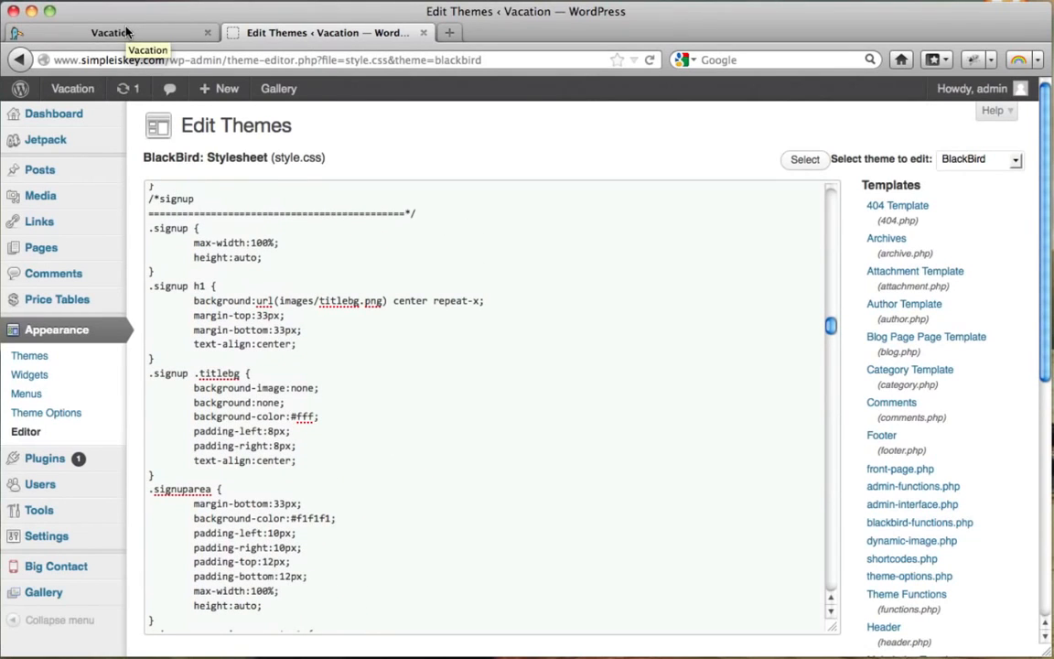
scroll(612, 362, "up", 15)
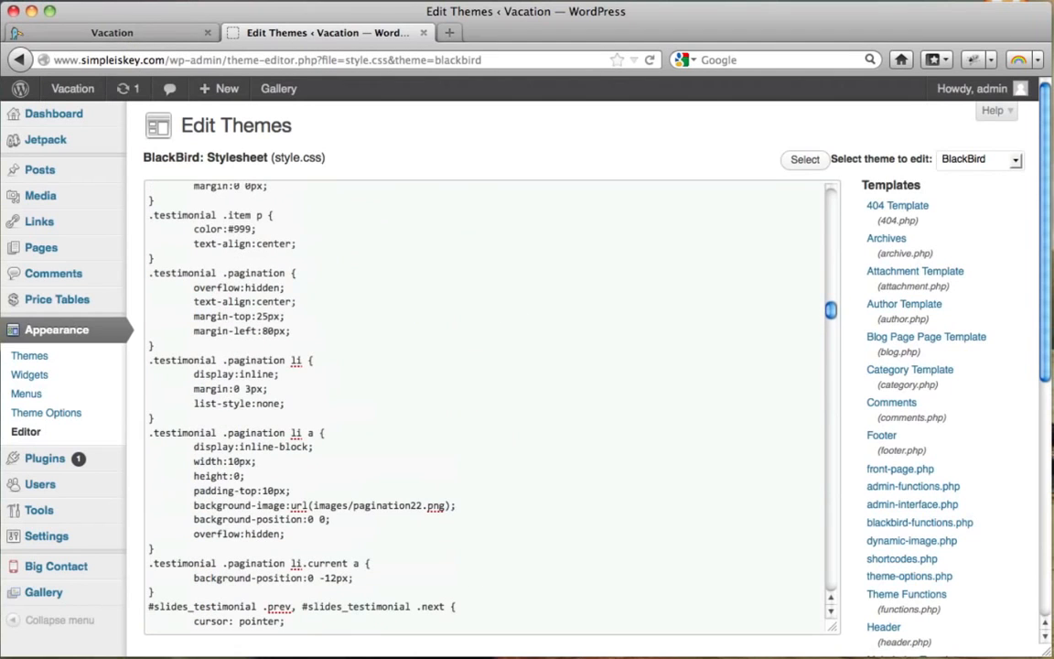
Step: Activate Firebug on the Vacation home page and inspect the navigation bar's menu_wrapper element
left_click(127, 30)
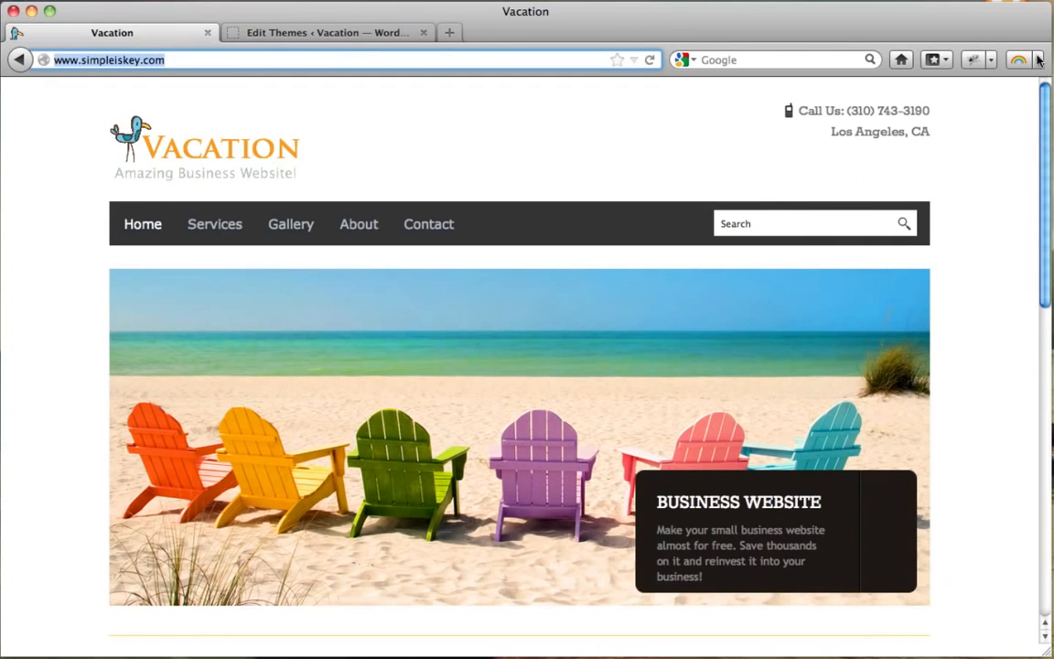
left_click(976, 61)
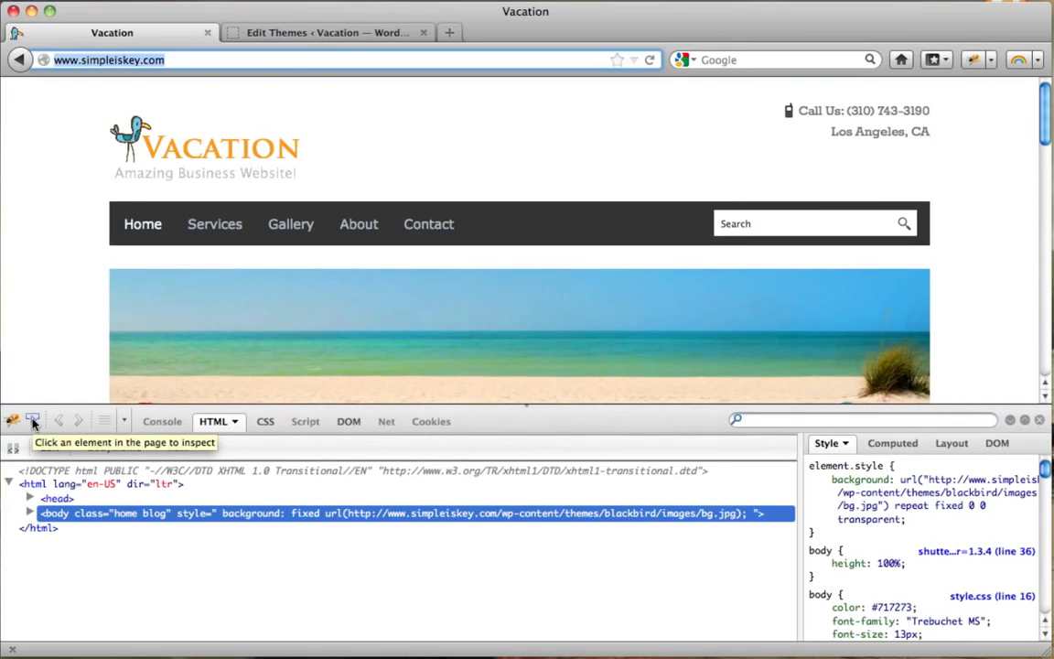
left_click(32, 421)
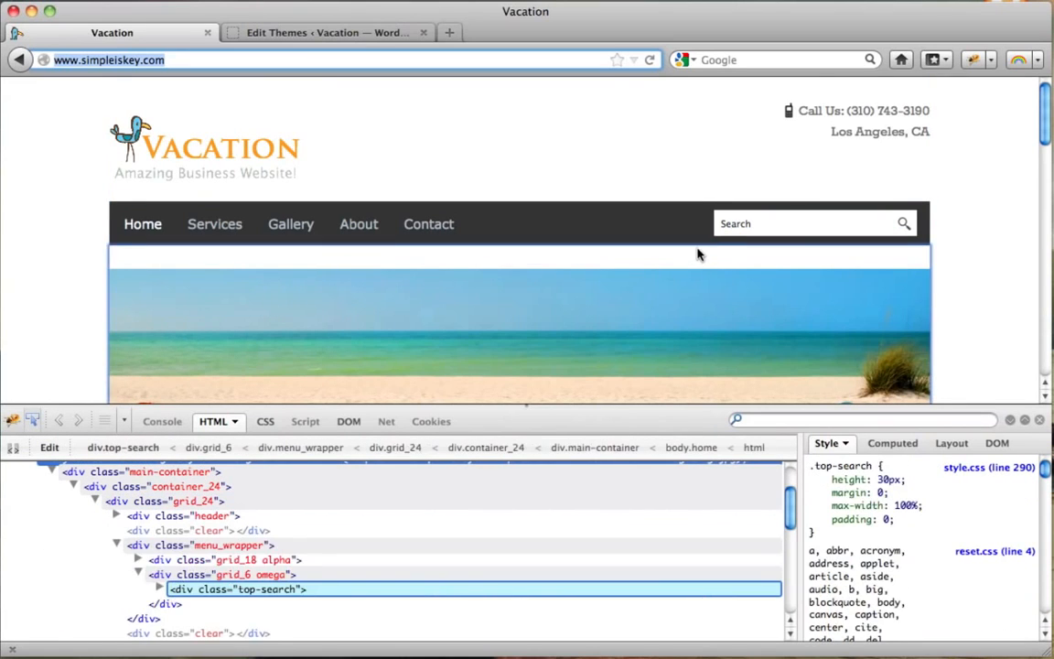
left_click(745, 245)
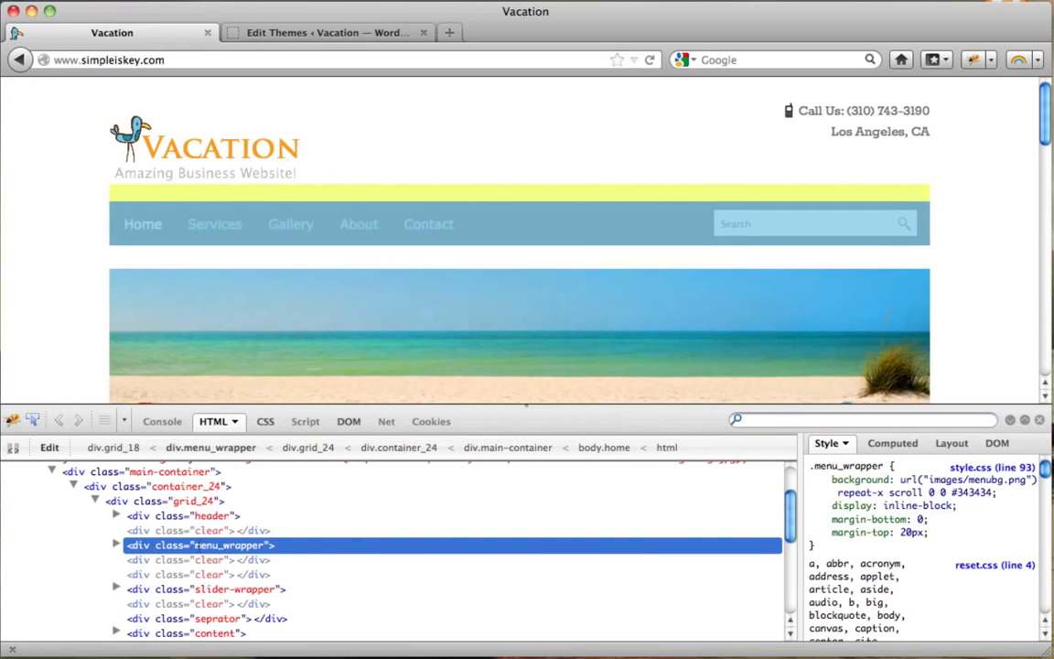
Step: Replace the .menu_wrapper background image value with the plain colour #fff in Firebug
mouse_move(907, 486)
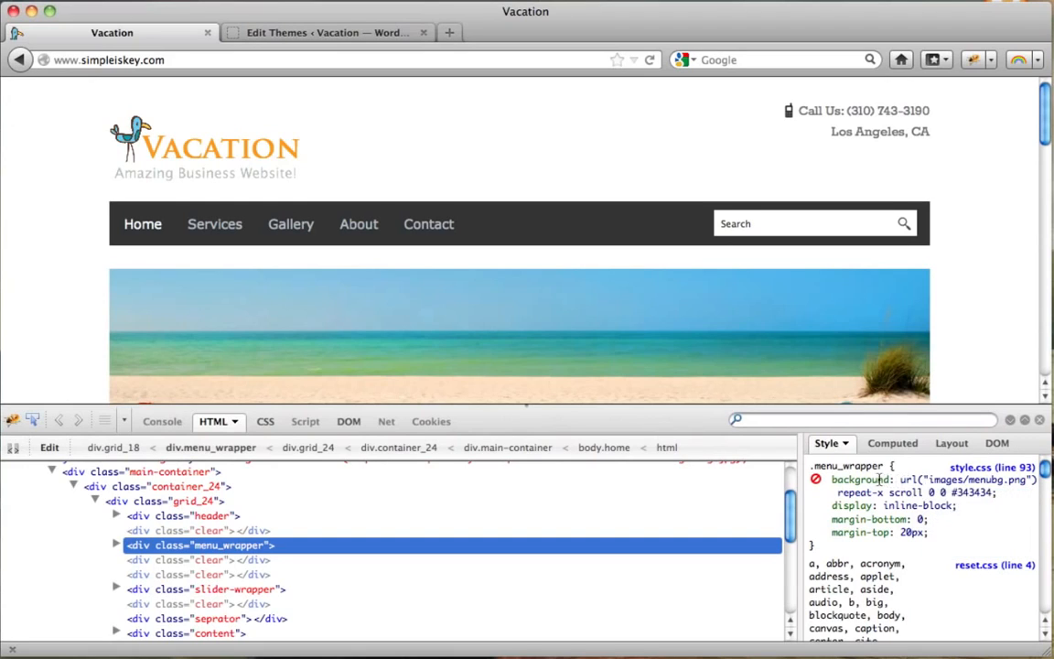
left_click(936, 480)
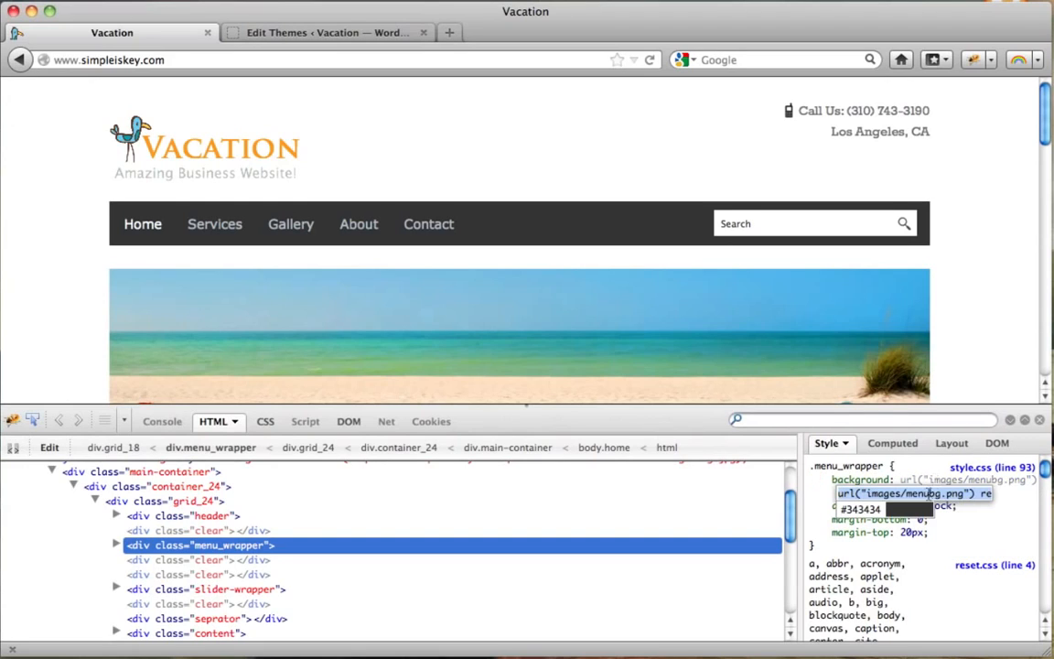
left_click(925, 483)
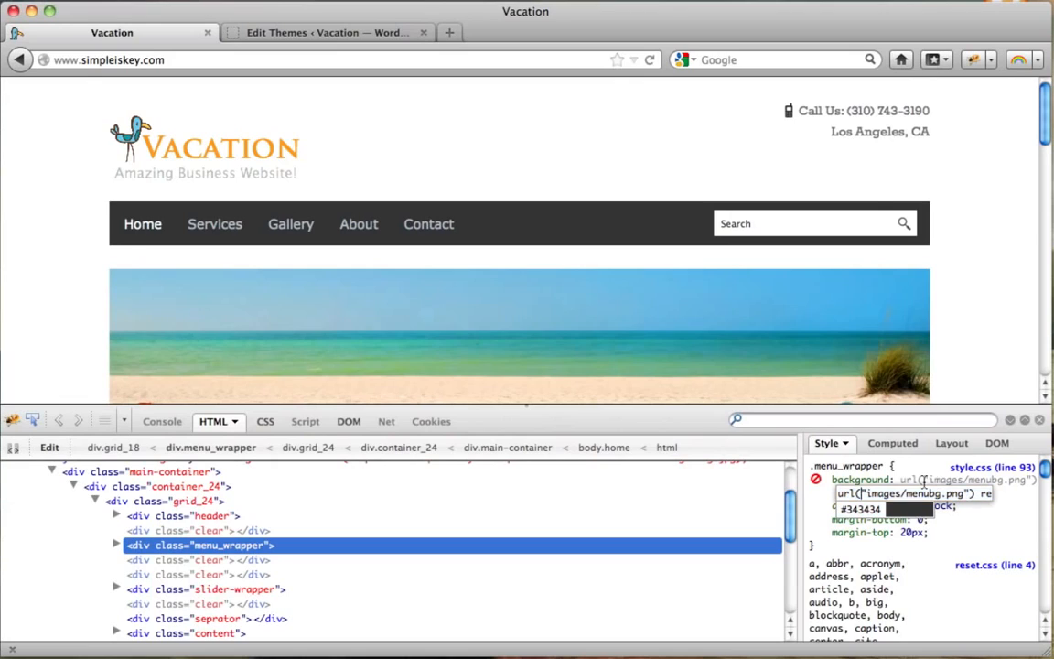
left_click(1017, 493)
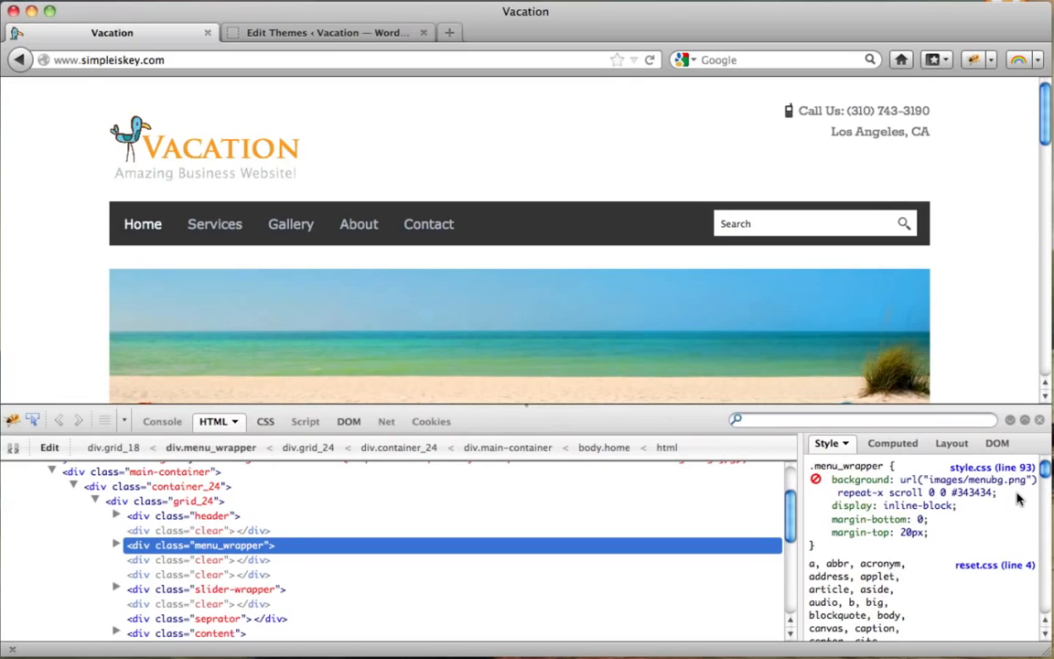
left_click(926, 481)
key("BackSpace")
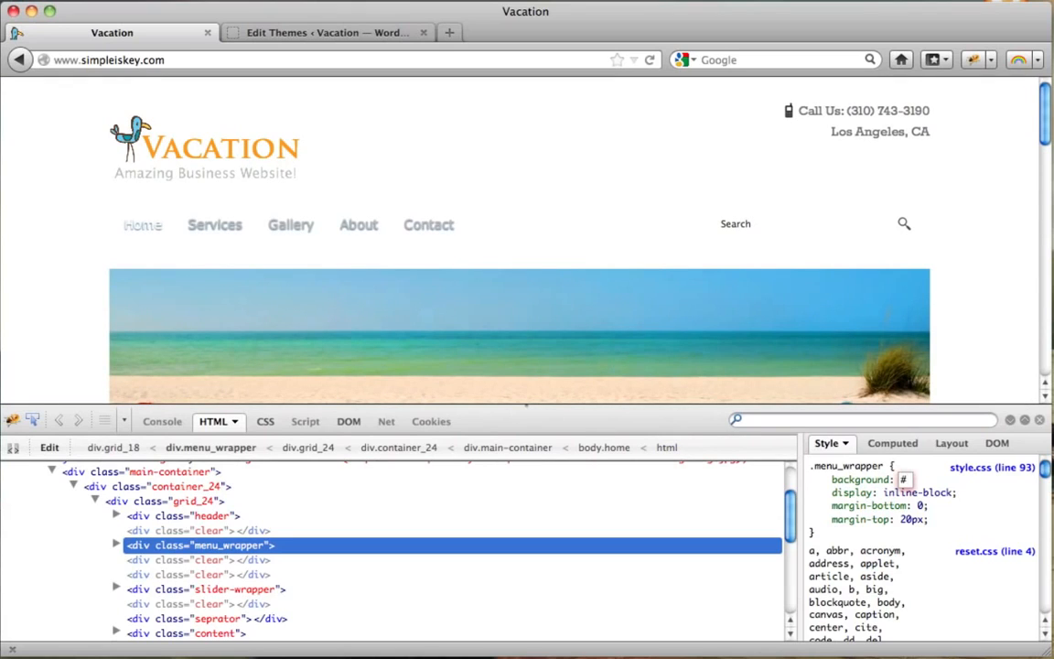
type("fff")
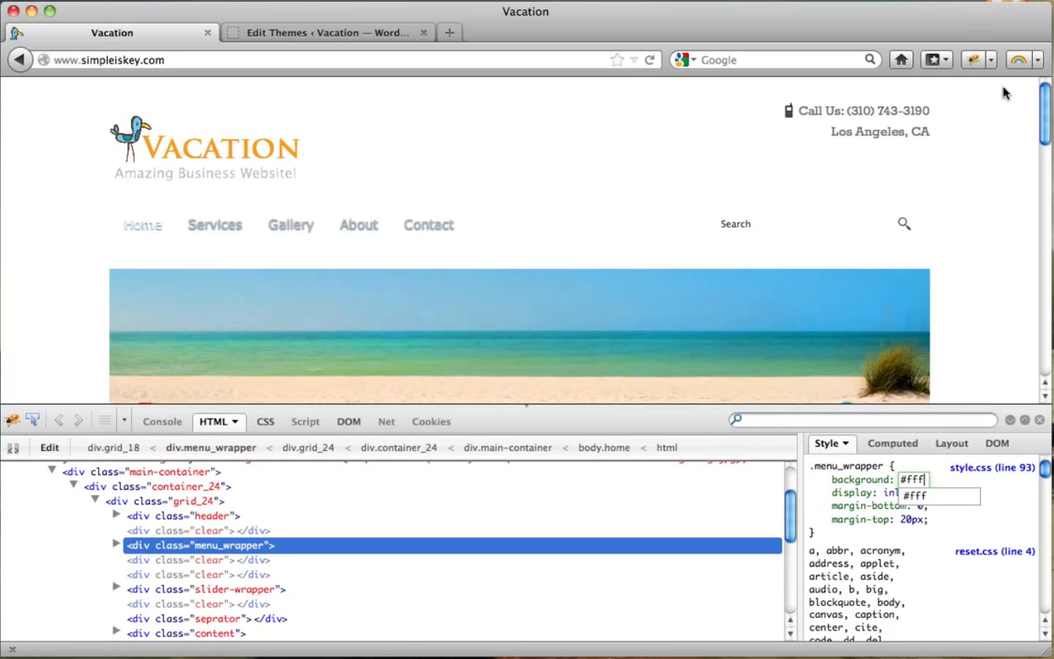
Step: Pick the red #CB4949 as the .menu_wrapper background with the colour picker, then close the picker
left_click(961, 503)
left_click_drag(1036, 453, 993, 409)
left_click_drag(977, 535, 1051, 446)
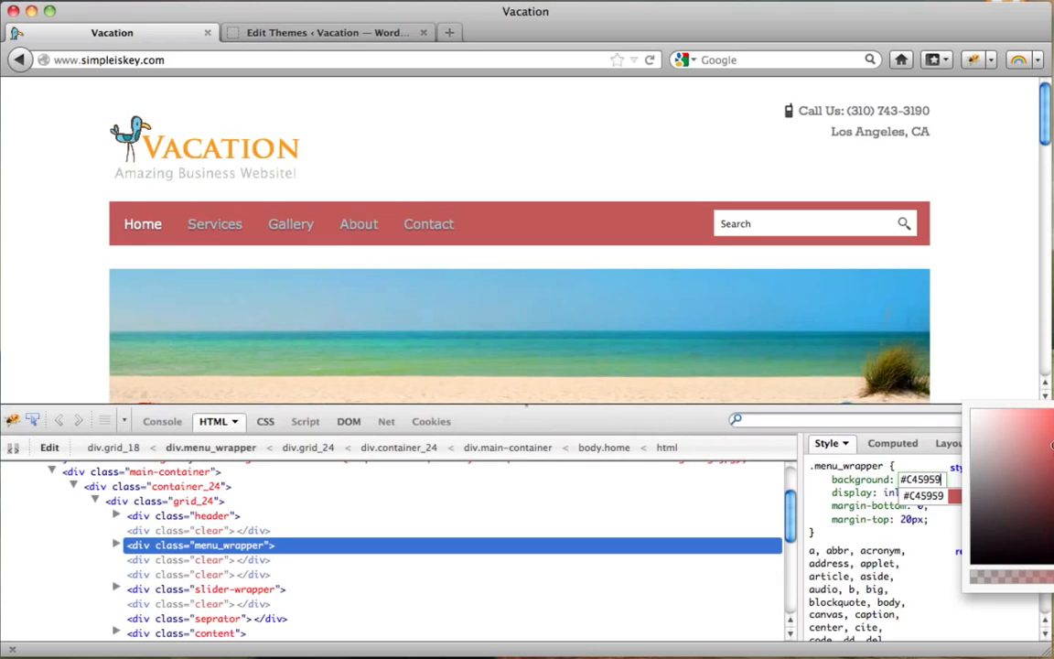
left_click_drag(1051, 445, 1053, 442)
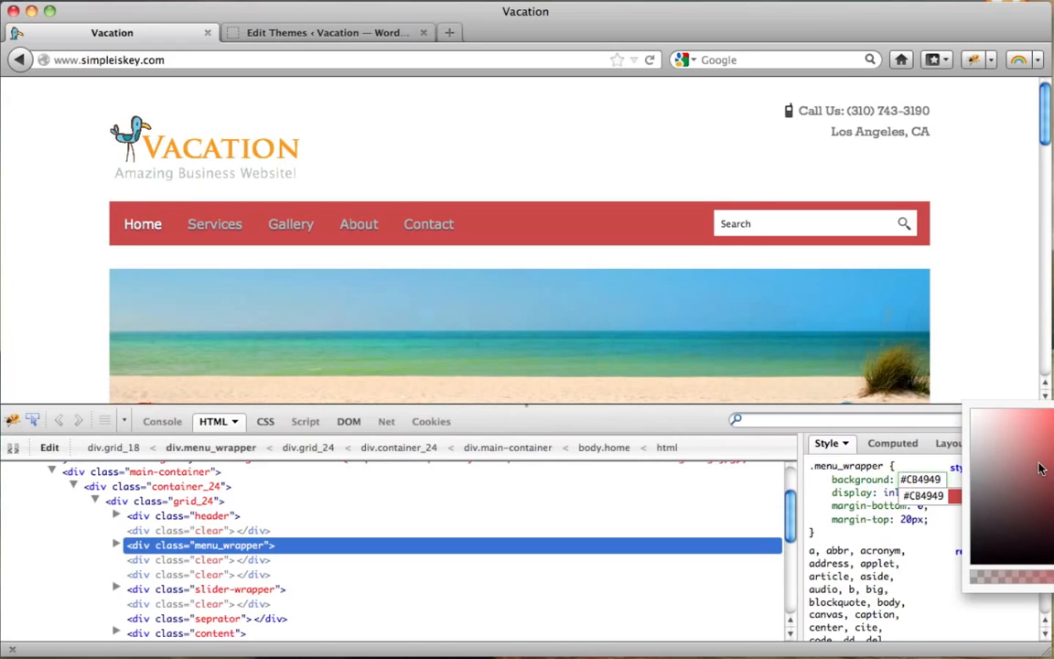
left_click(925, 458)
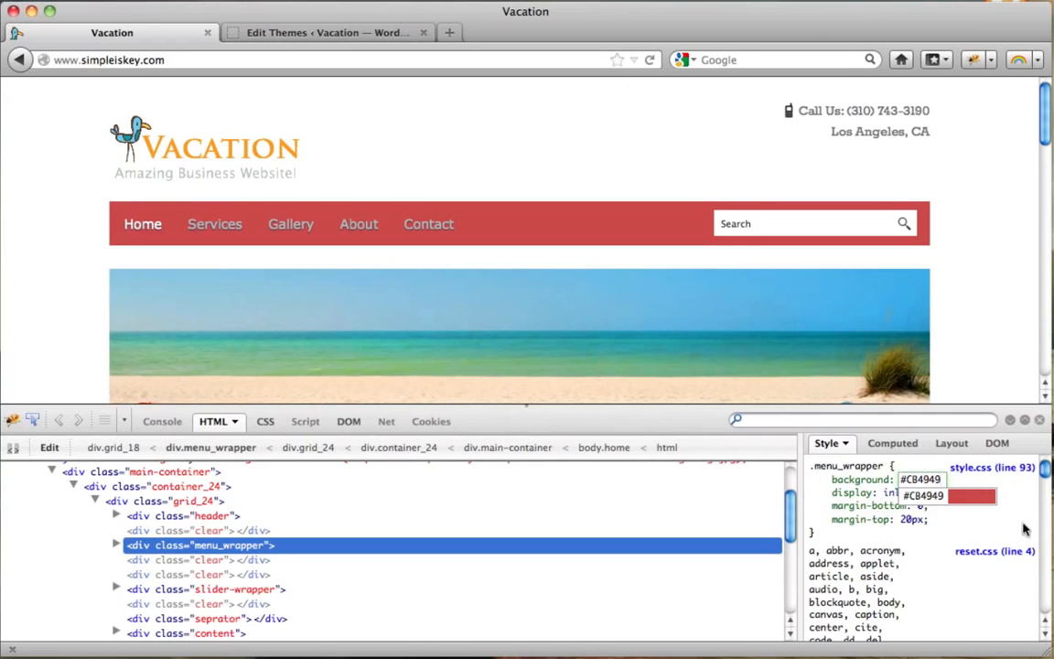
Step: Confirm the red background edit, inspect the navigation bar again and select its menu_wrapper element
key("Return")
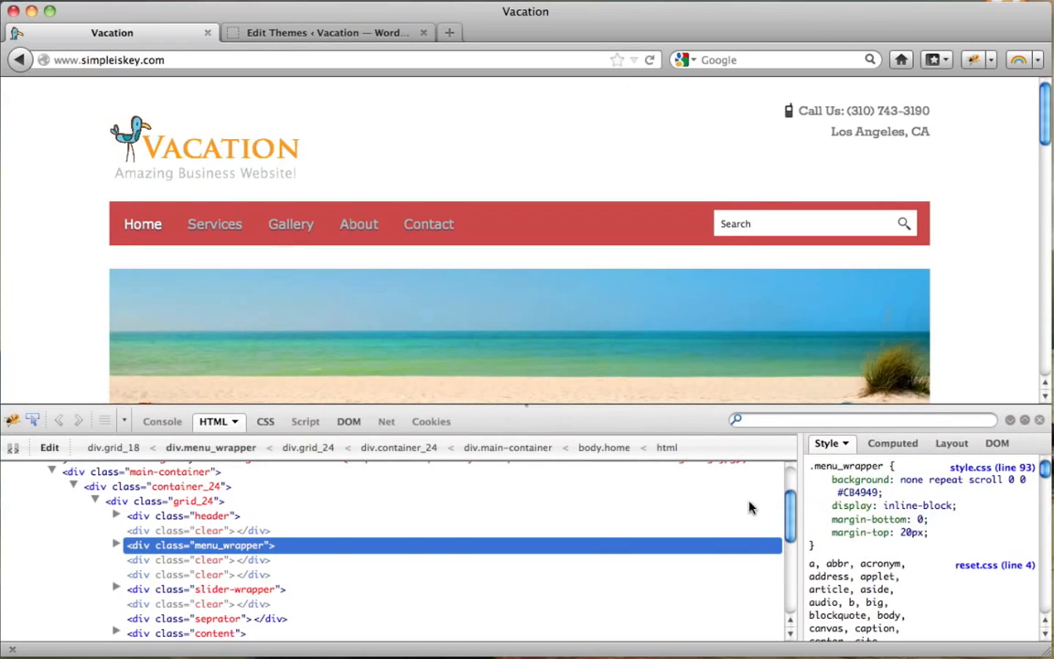
left_click(32, 421)
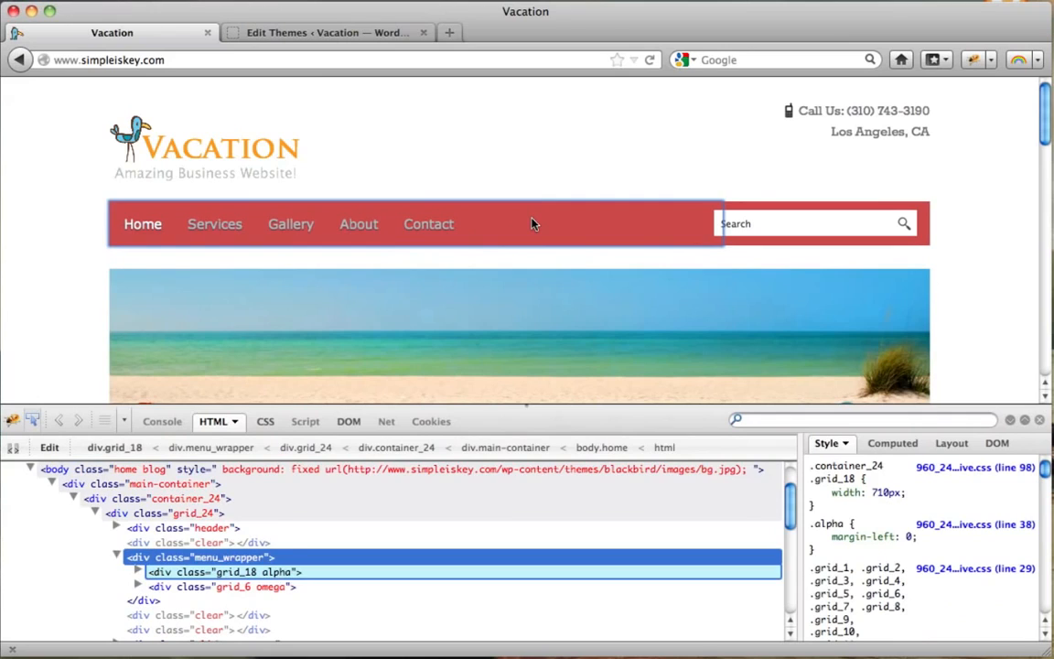
left_click(534, 224)
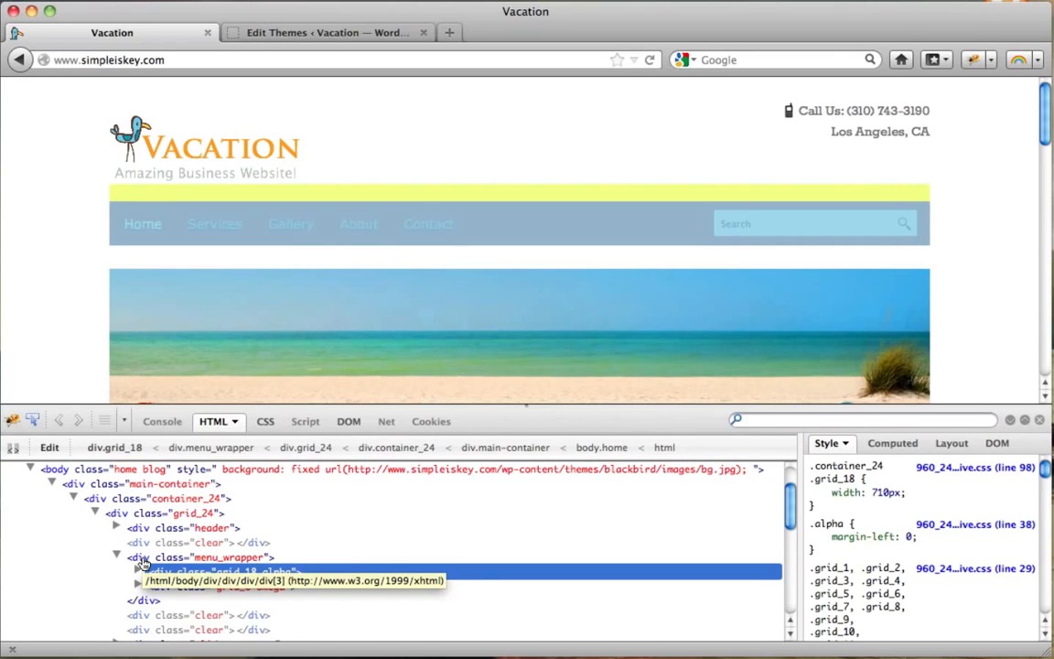
left_click(142, 557)
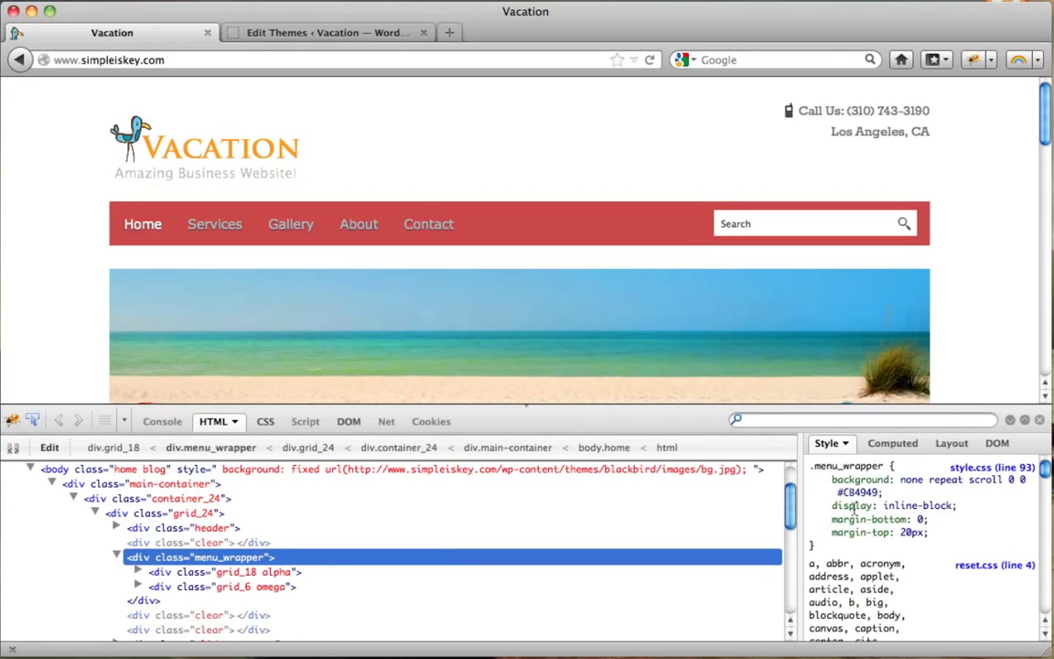
Step: Replace the .menu_wrapper background value with #fff and pick the blue #3B87F1 for it with the colour picker
left_click(918, 480)
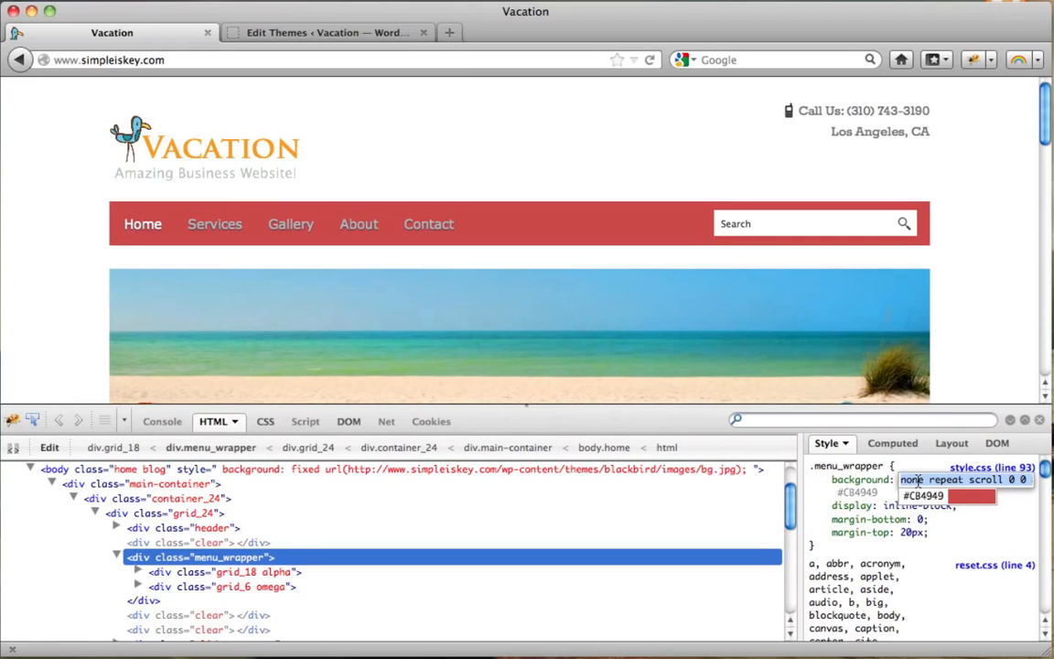
type("#fff")
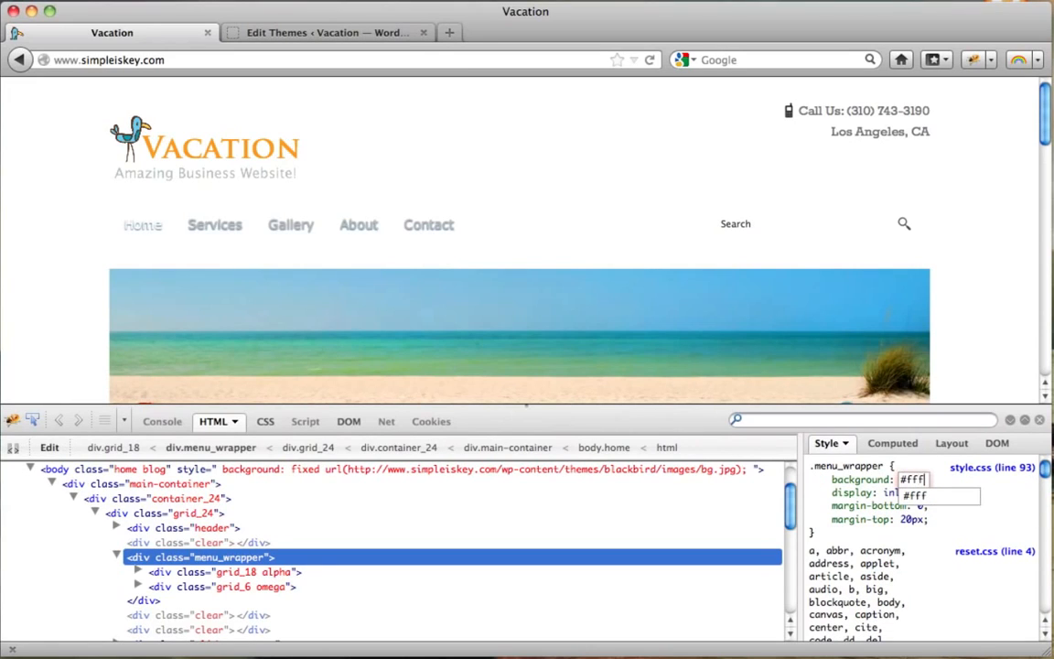
left_click(950, 502)
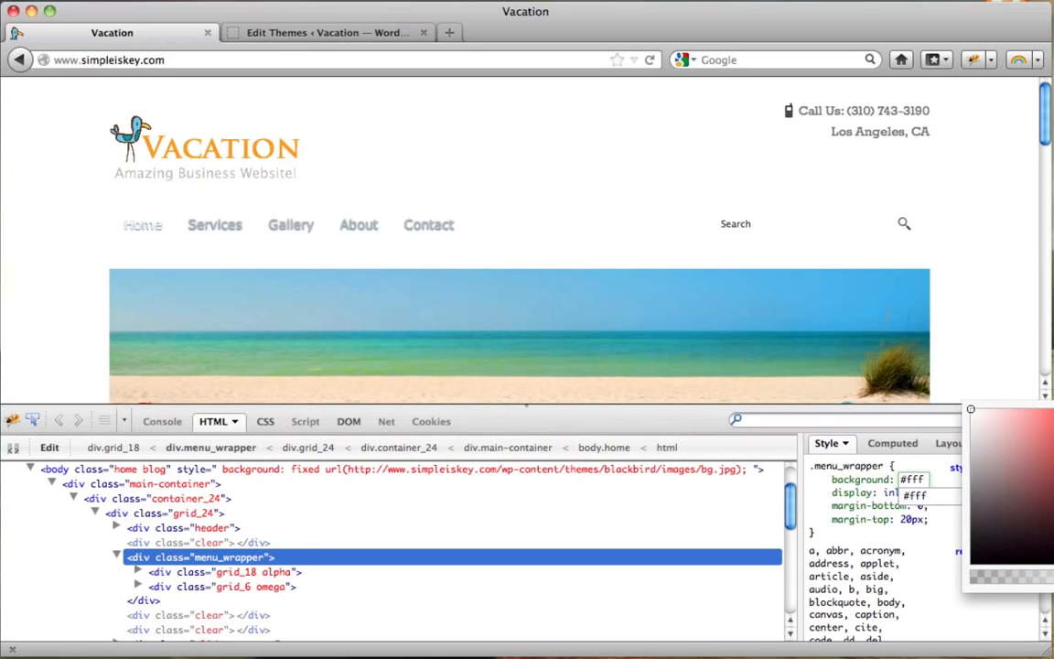
mouse_move(1053, 485)
left_mouse_down()
mouse_move(1053, 510)
mouse_move(1053, 501)
left_mouse_up()
left_click_drag(1053, 450, 1053, 418)
left_click(955, 526)
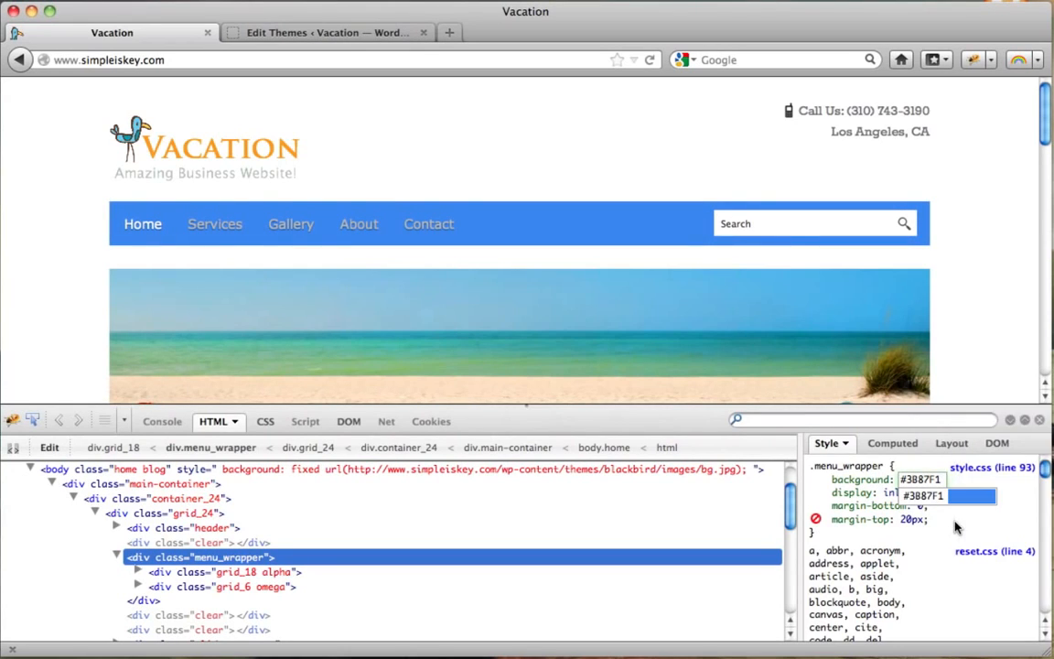
left_click(997, 521)
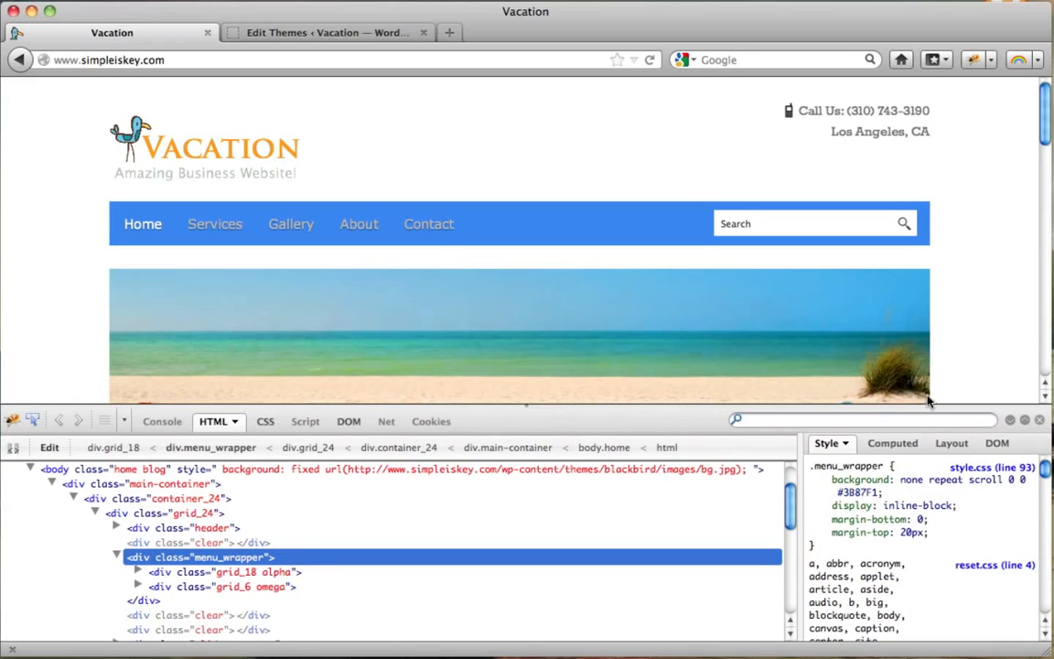
Step: Sample the sky blue #41AEE9 from the beach slider image and paste it as the .menu_wrapper background
left_click(1020, 62)
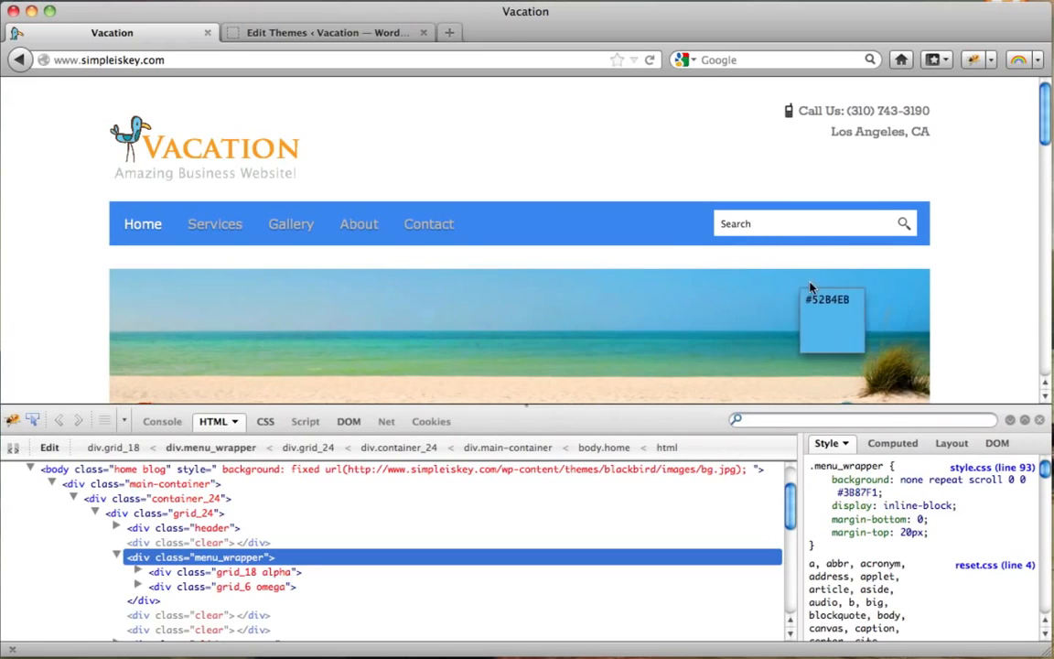
left_click(901, 282)
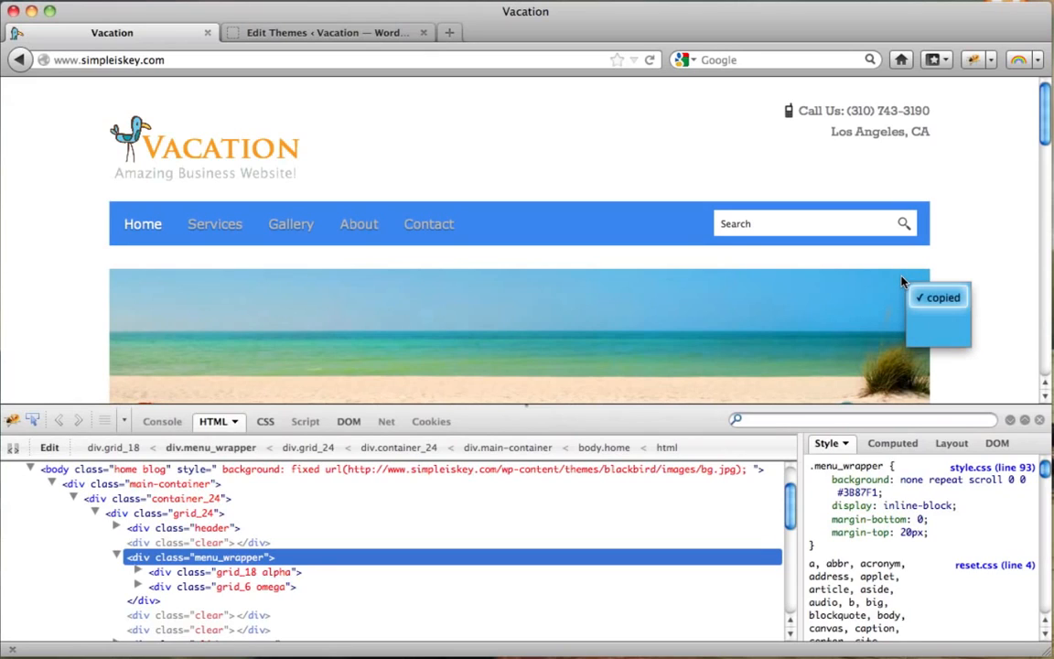
left_click(912, 482)
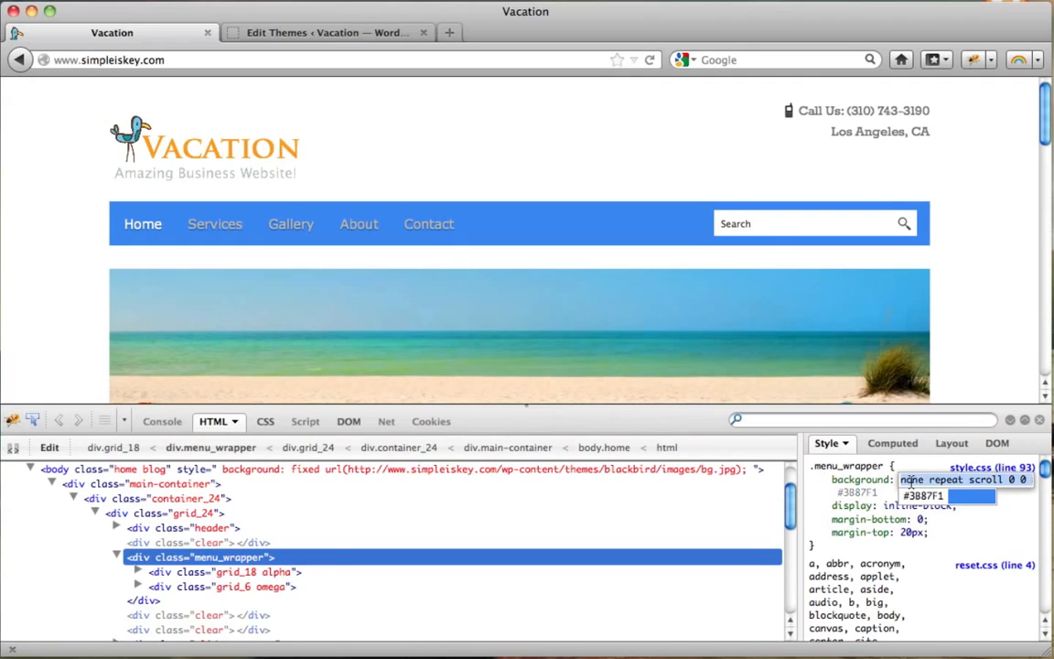
right_click(912, 482)
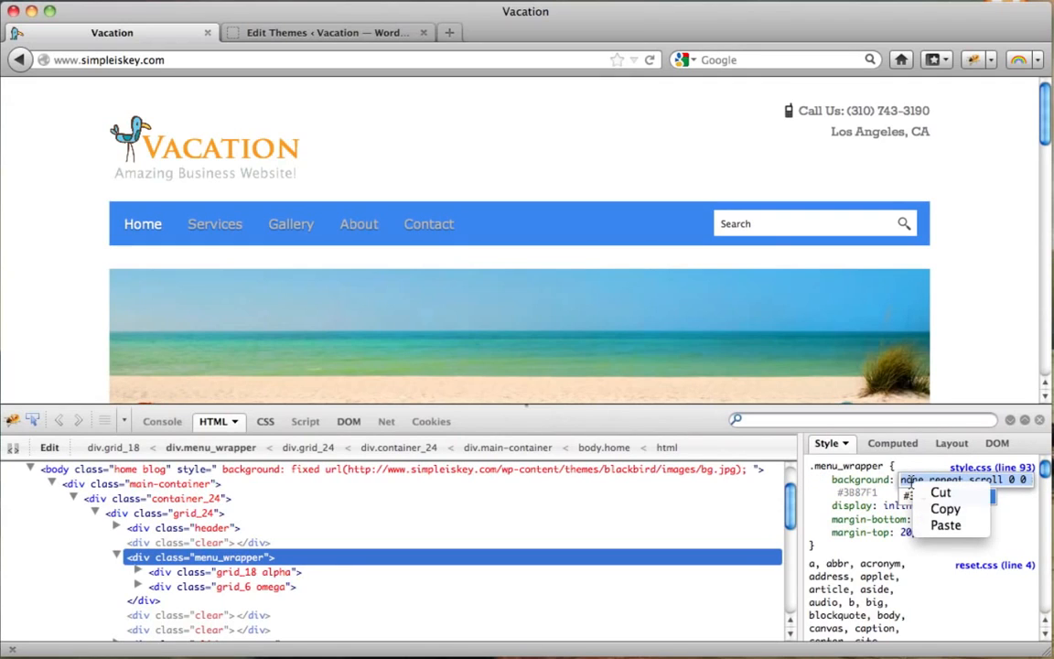
left_click(945, 525)
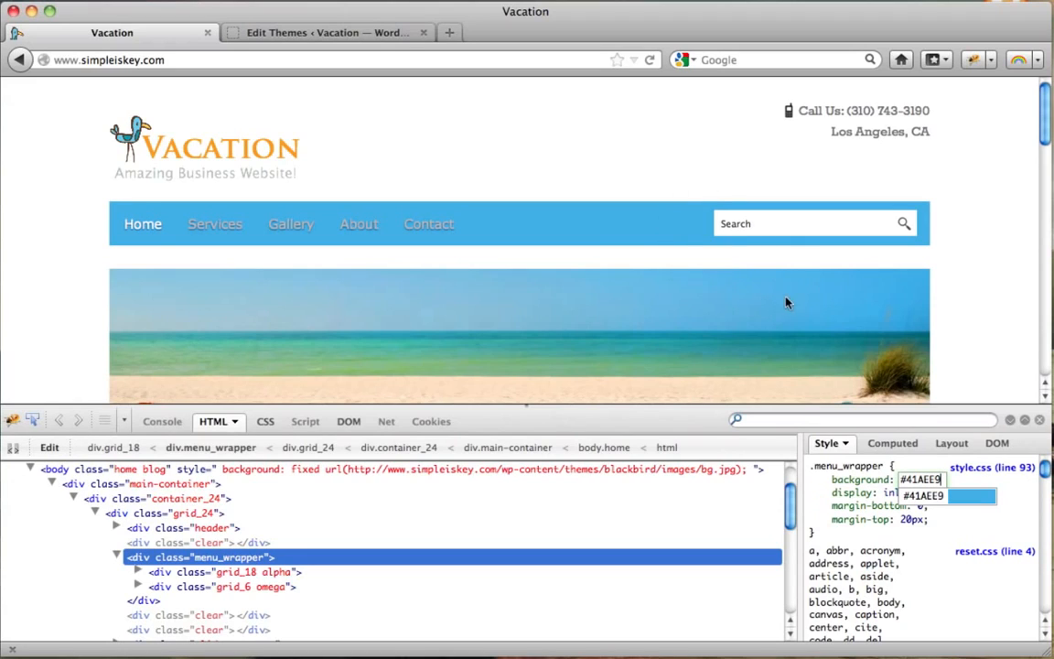
left_click(1019, 512)
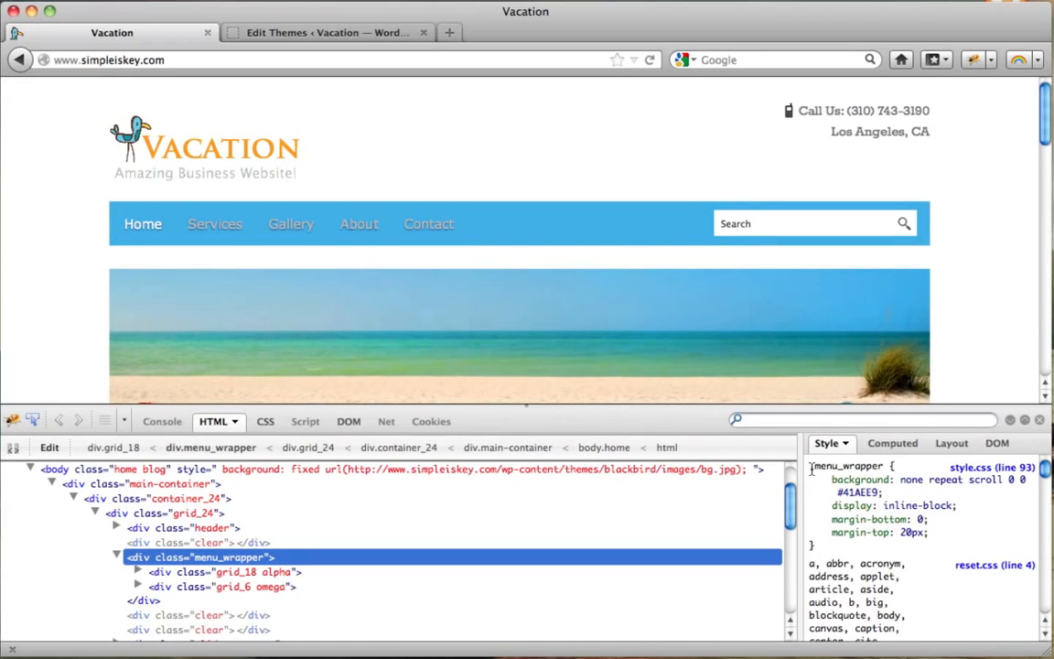
Step: Reload the home page to discard the Firebug edits and inspect the navigation bar's grid_18 alpha element
left_click(649, 60)
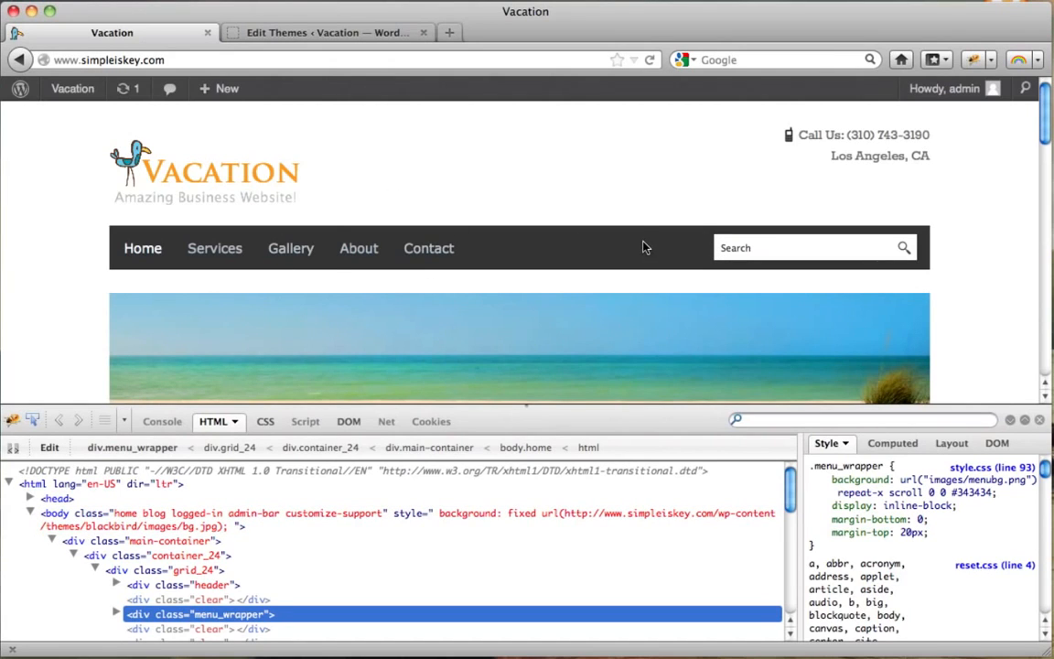
left_click(32, 420)
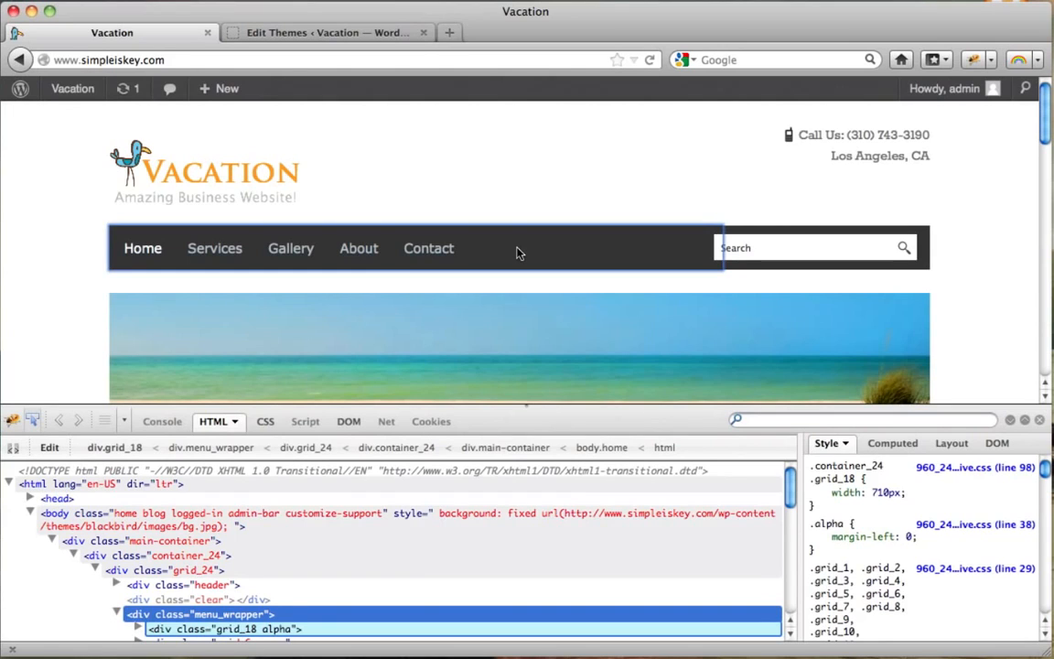
left_click(518, 253)
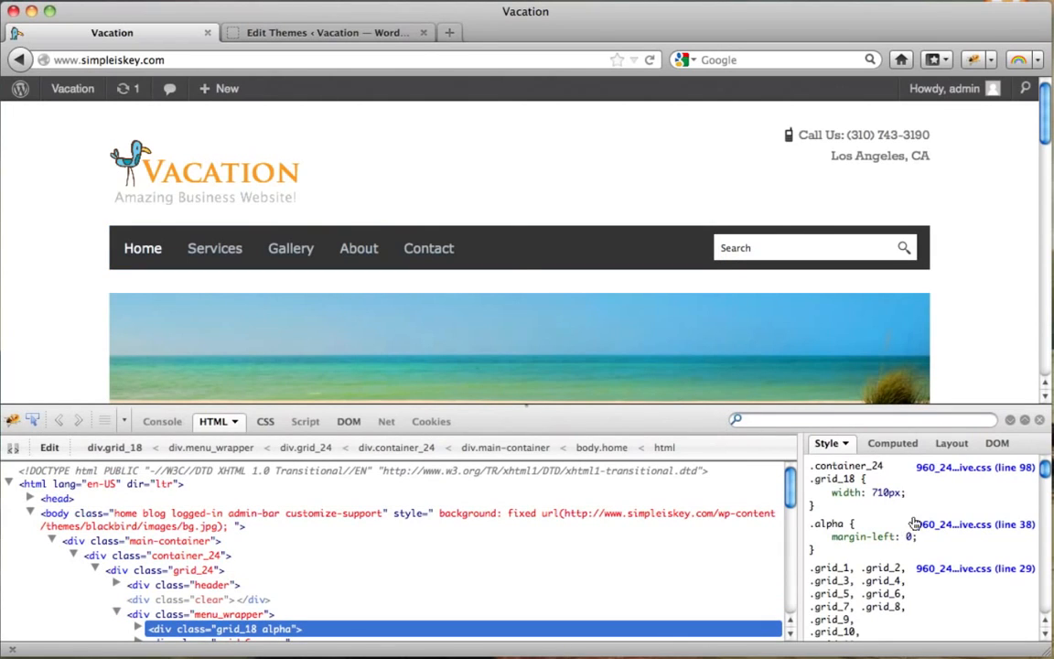
Step: Examine the style rules that apply to the grid_18 alpha element for a background declaration
scroll(916, 476, "down", 1)
scroll(914, 515, "up", 1)
scroll(913, 515, "down", 2)
scroll(914, 516, "up", 2)
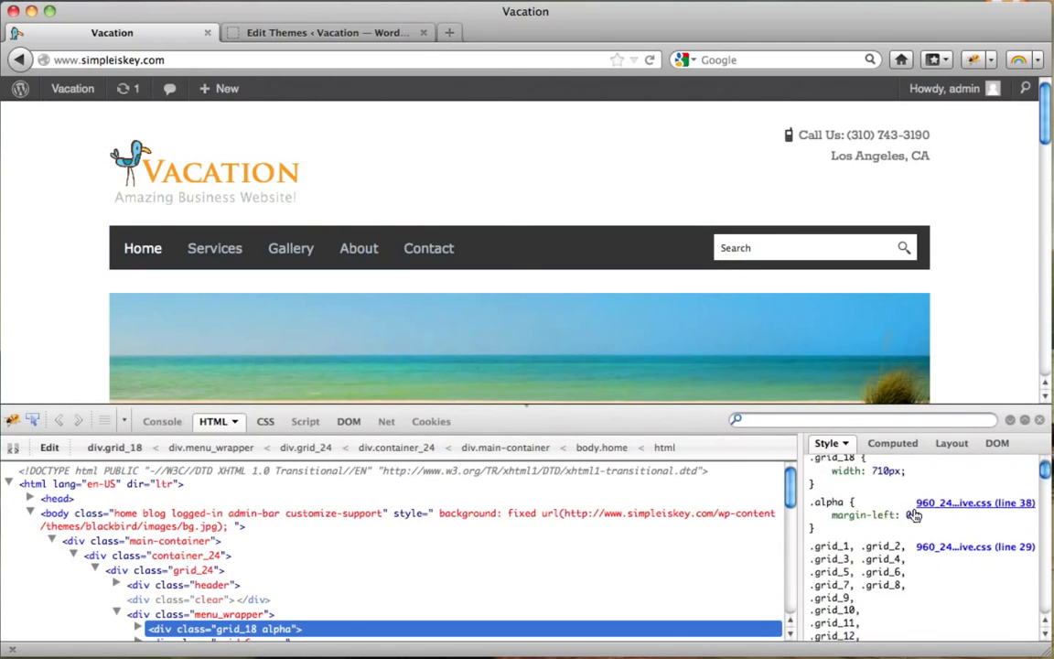
scroll(914, 516, "down", 5)
scroll(914, 515, "up", 3)
scroll(914, 515, "down", 1)
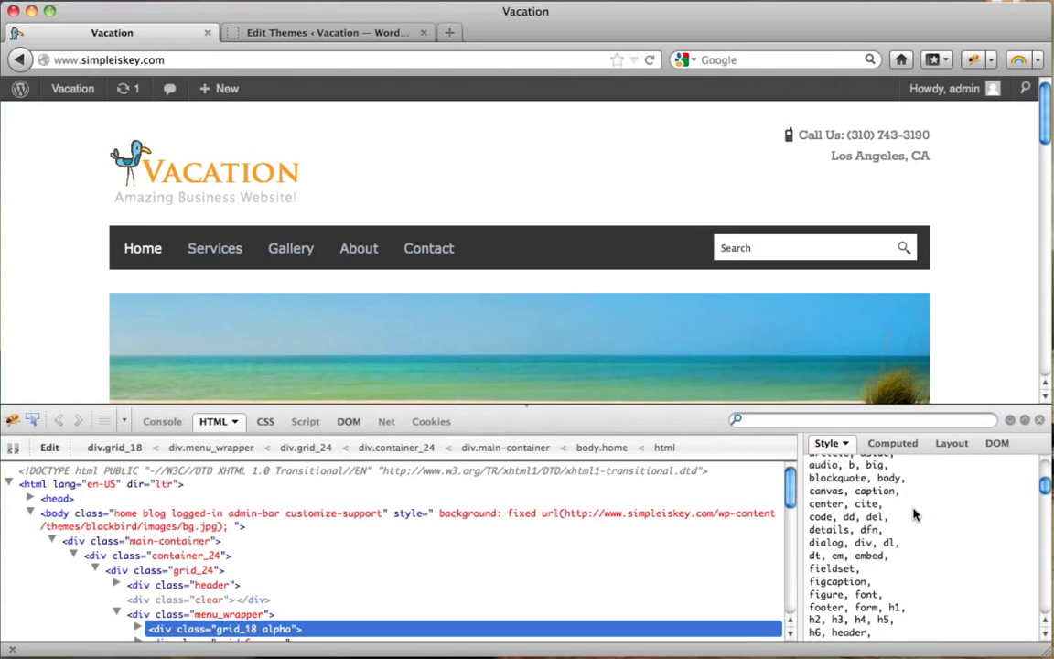
scroll(913, 515, "up", 10)
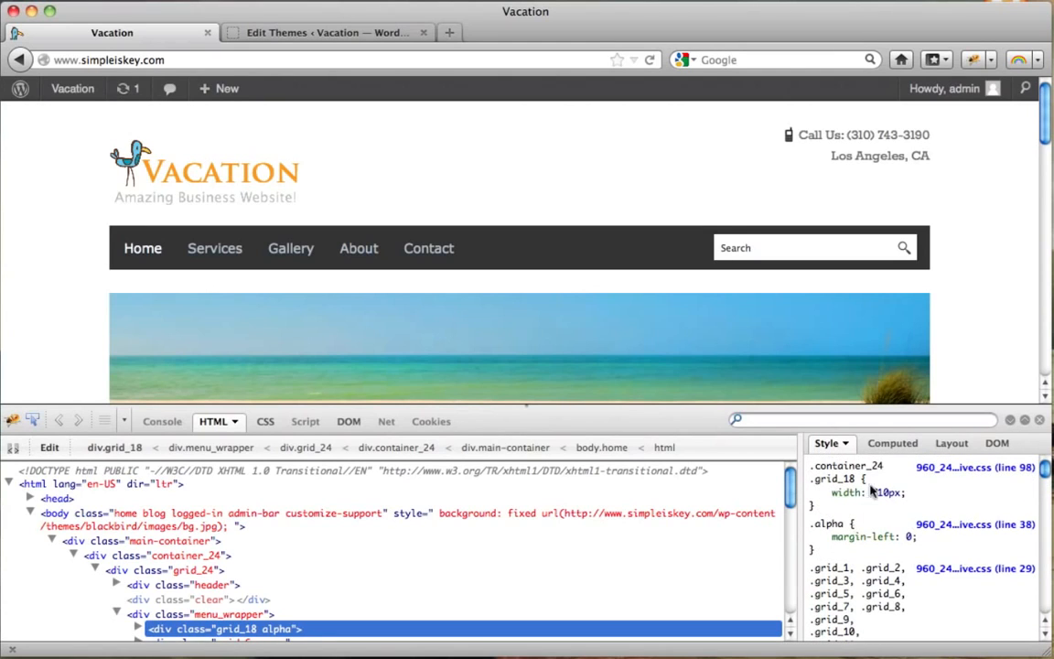
scroll(508, 547, "down", 1)
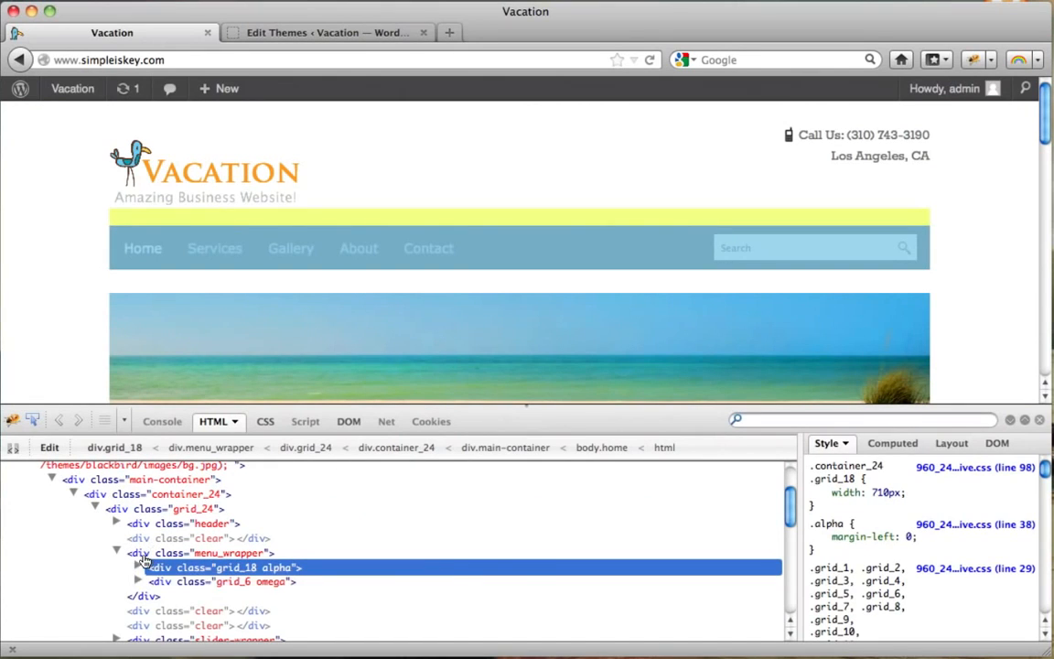
Step: Compare the style rules of menu_wrapper with those of the nested MainNav element, finishing with menu_wrapper selected
left_click(140, 554)
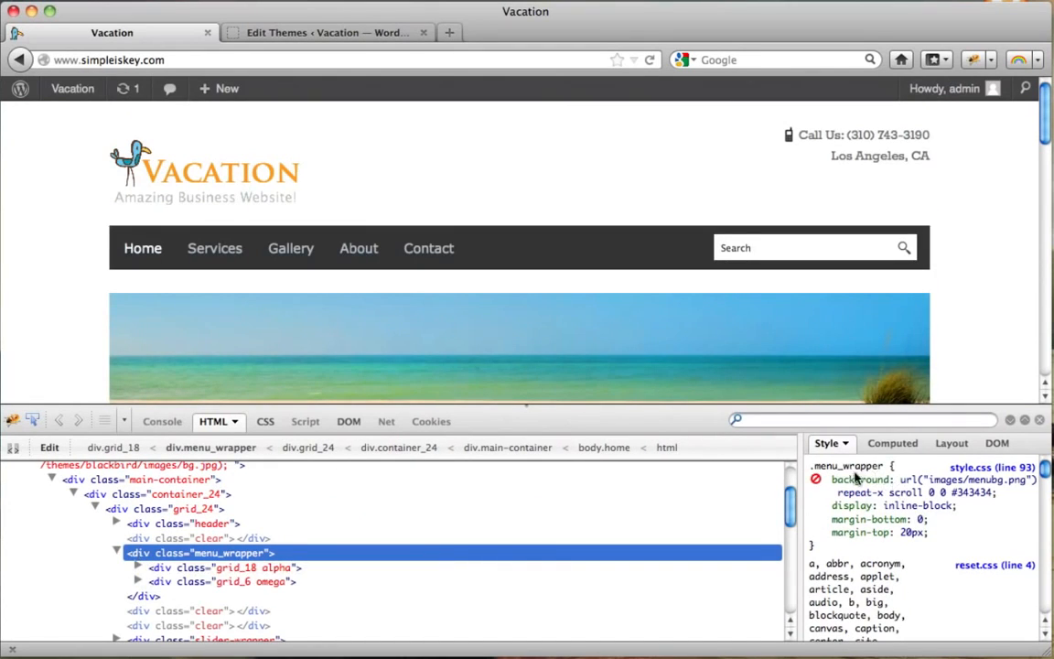
left_click(138, 568)
left_click(191, 584)
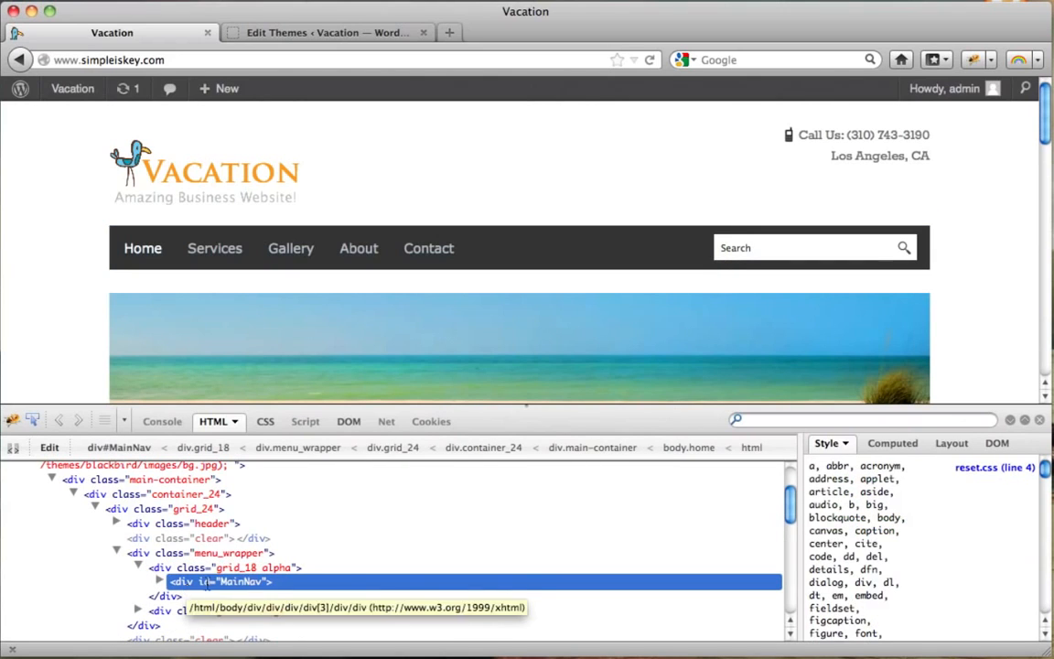
scroll(884, 520, "down", 3)
scroll(884, 519, "down", 5)
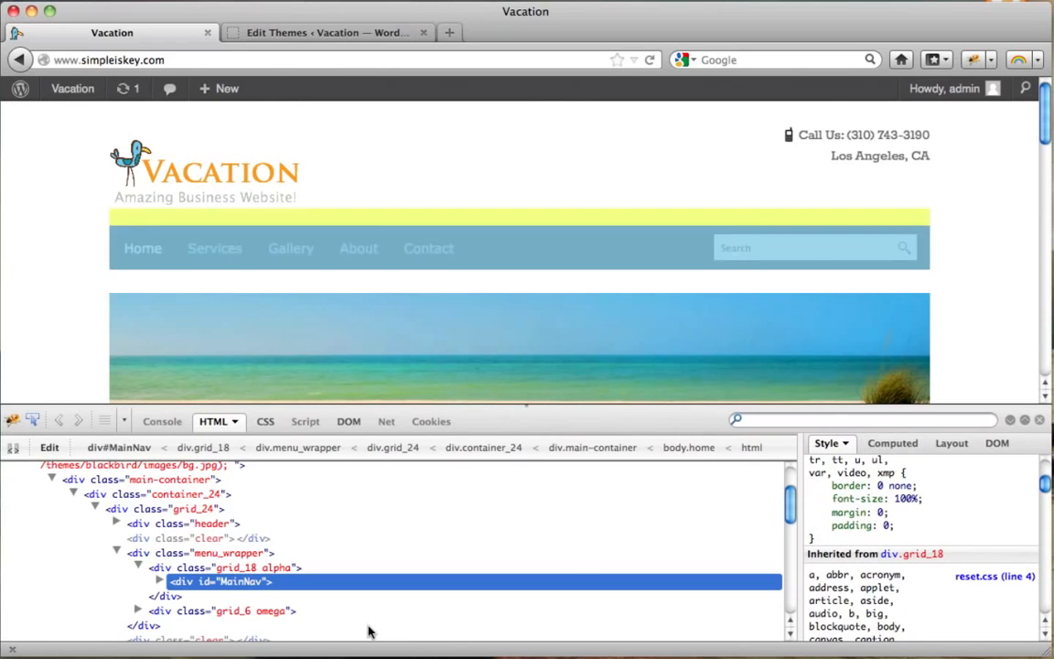
scroll(879, 522, "down", 5)
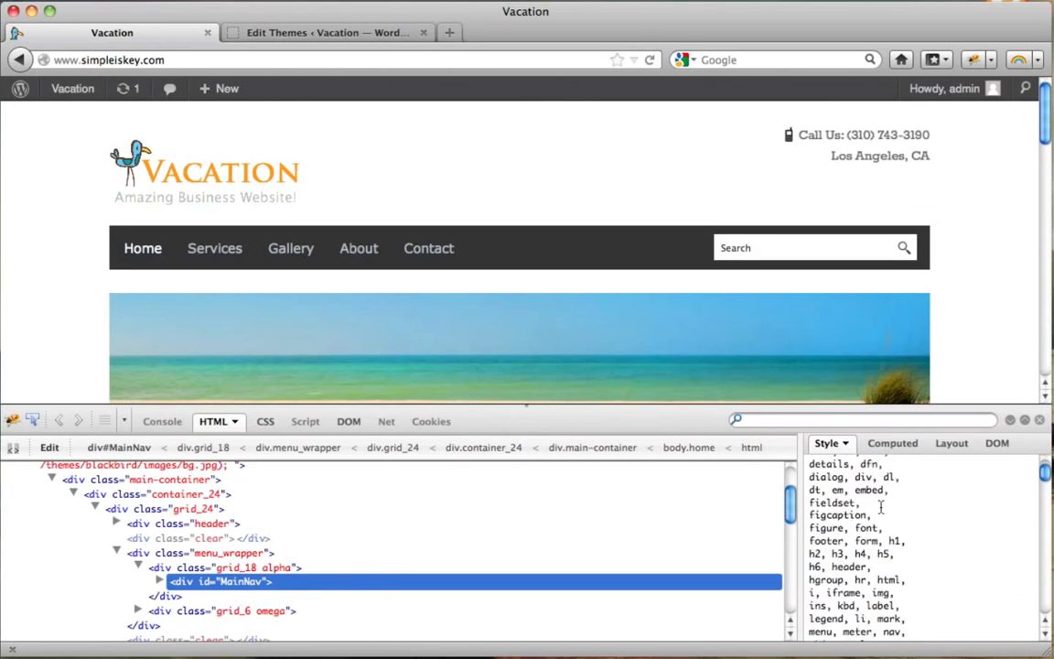
left_click(145, 555)
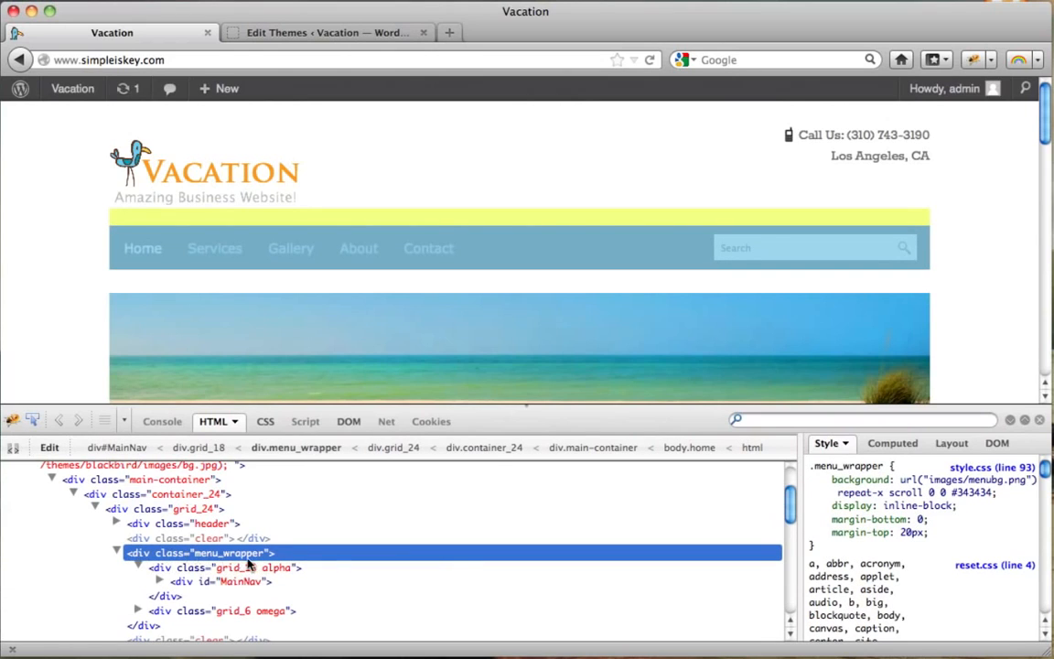
Step: Set the .menu_wrapper background to #69c5f7 and sample a blue from the sky in the beach slider image
left_click(912, 482)
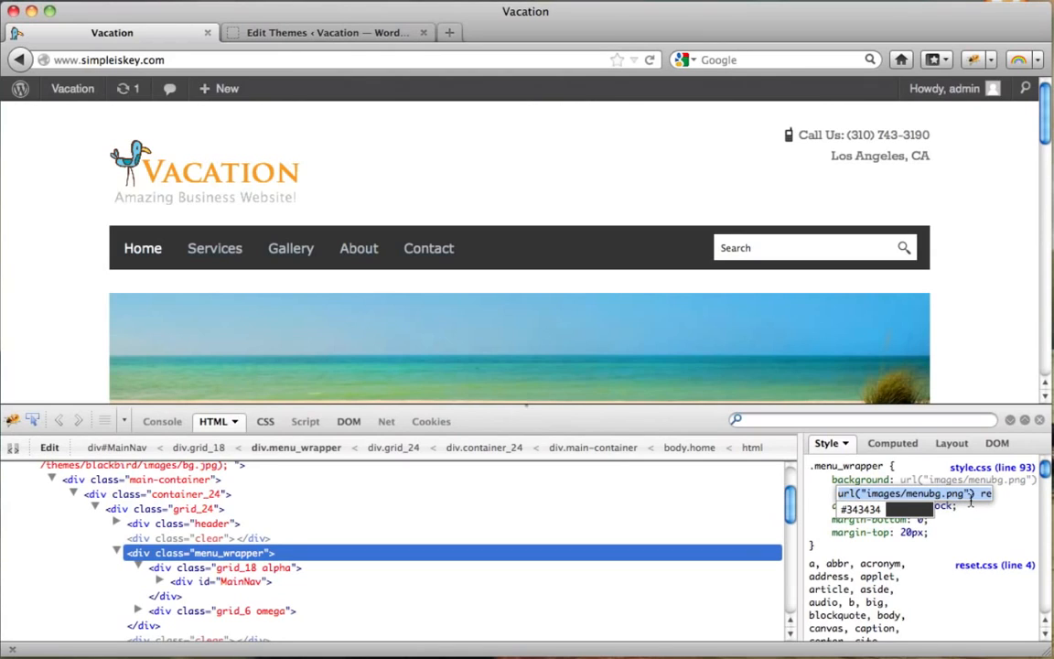
type("#69")
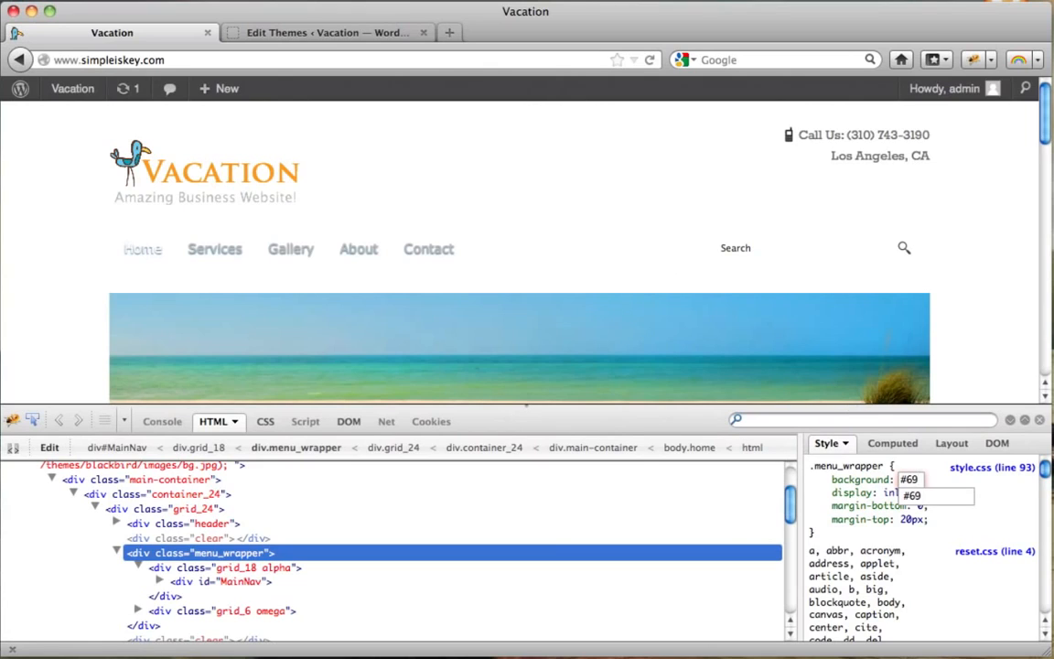
type("c5f7")
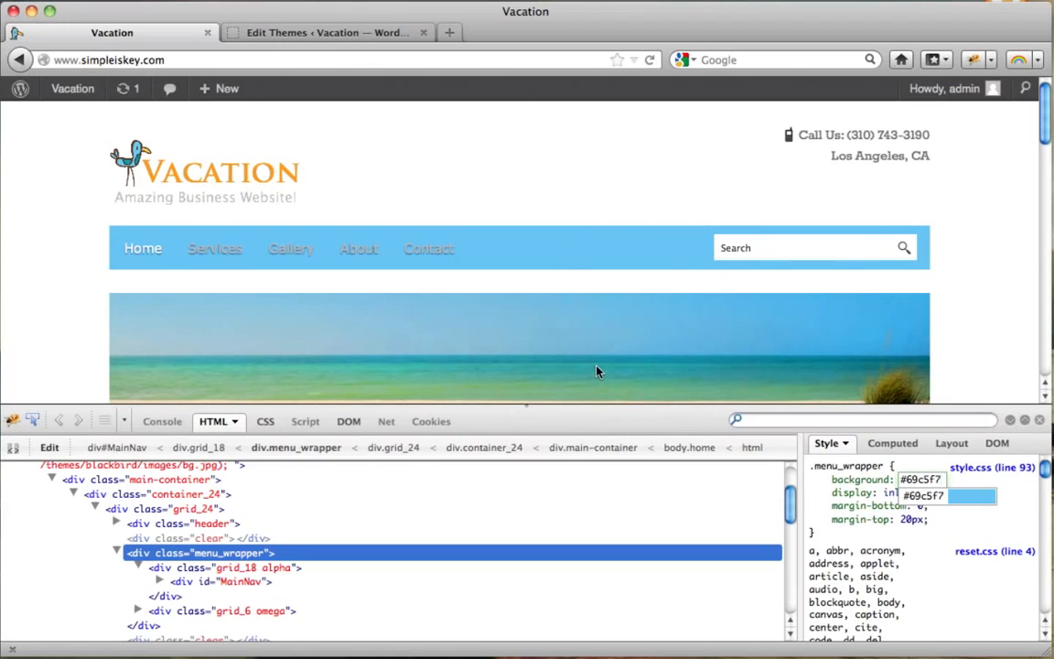
left_click(1023, 497)
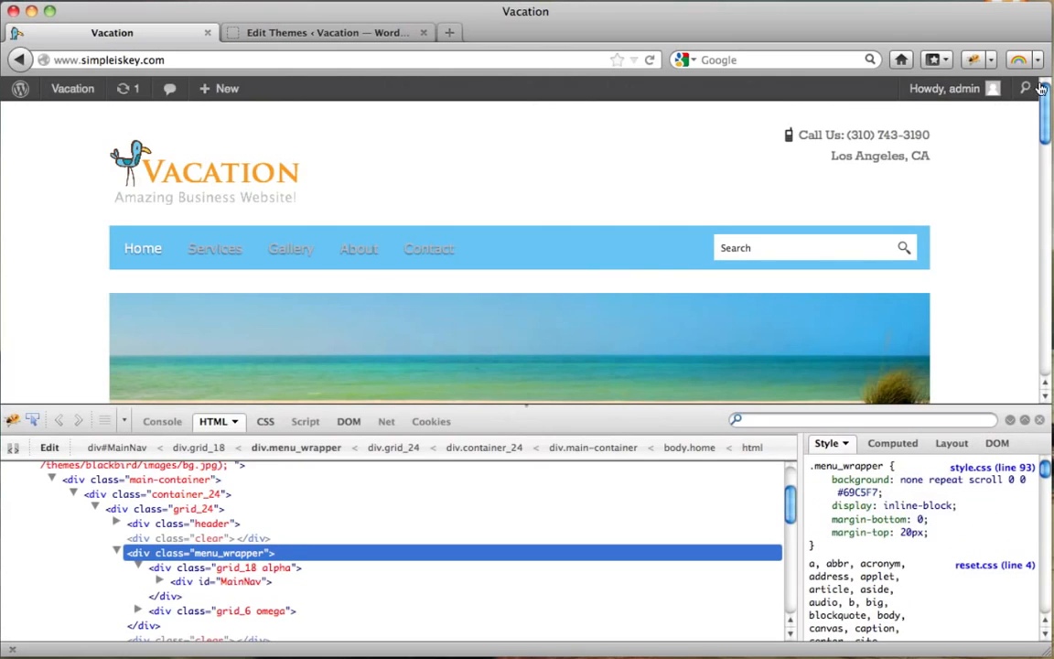
left_click(1019, 62)
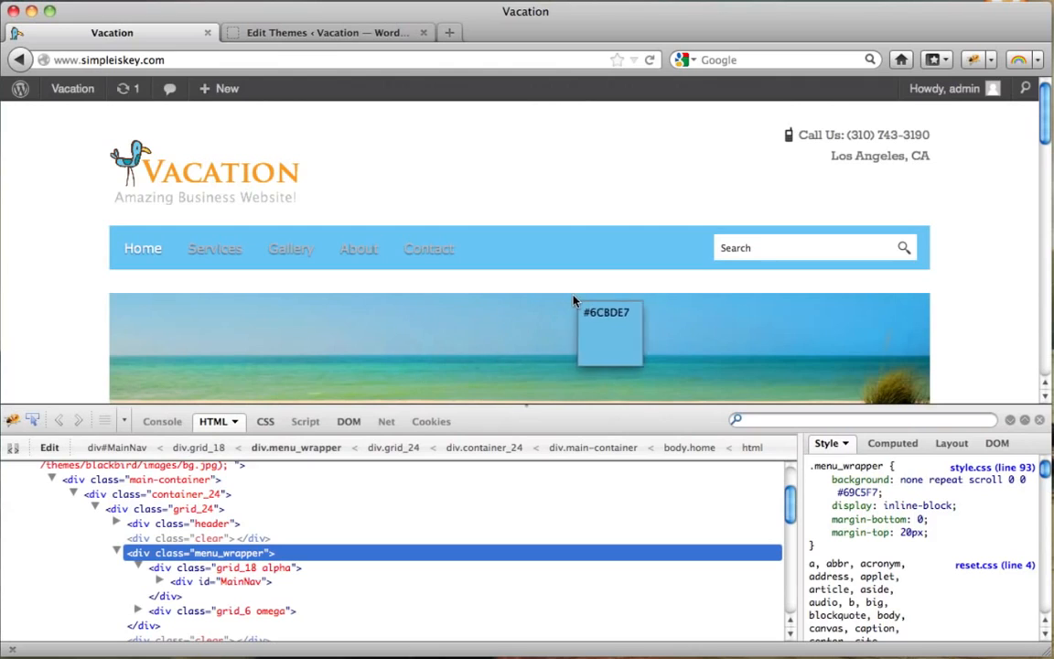
left_click(518, 321)
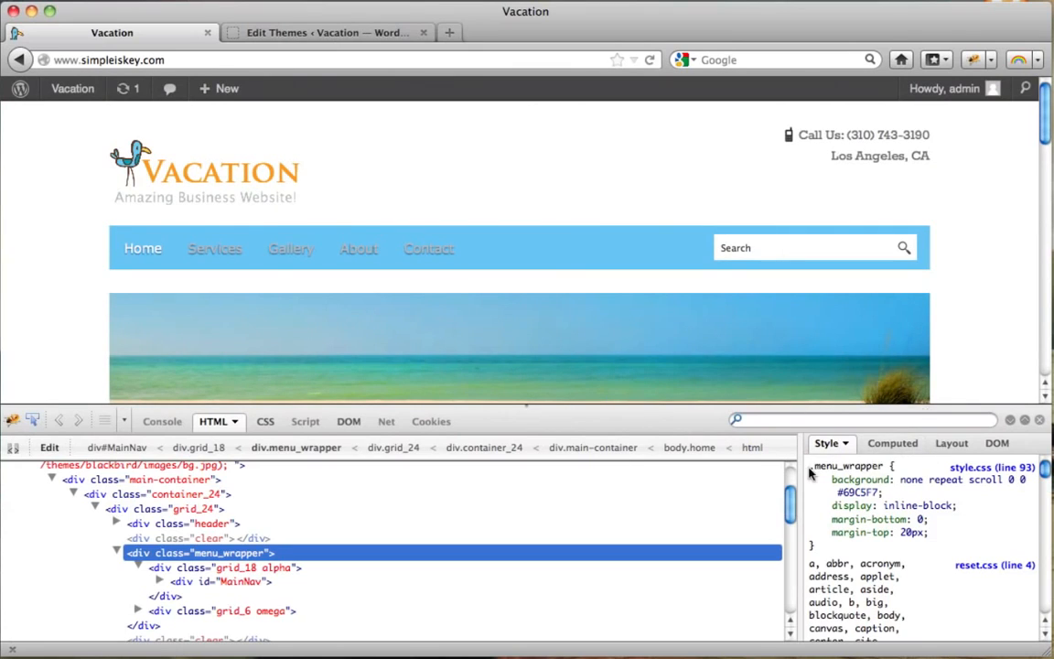
Step: Copy the whole .menu_wrapper rule from Firebug and open its selector for editing
left_click_drag(811, 467, 862, 547)
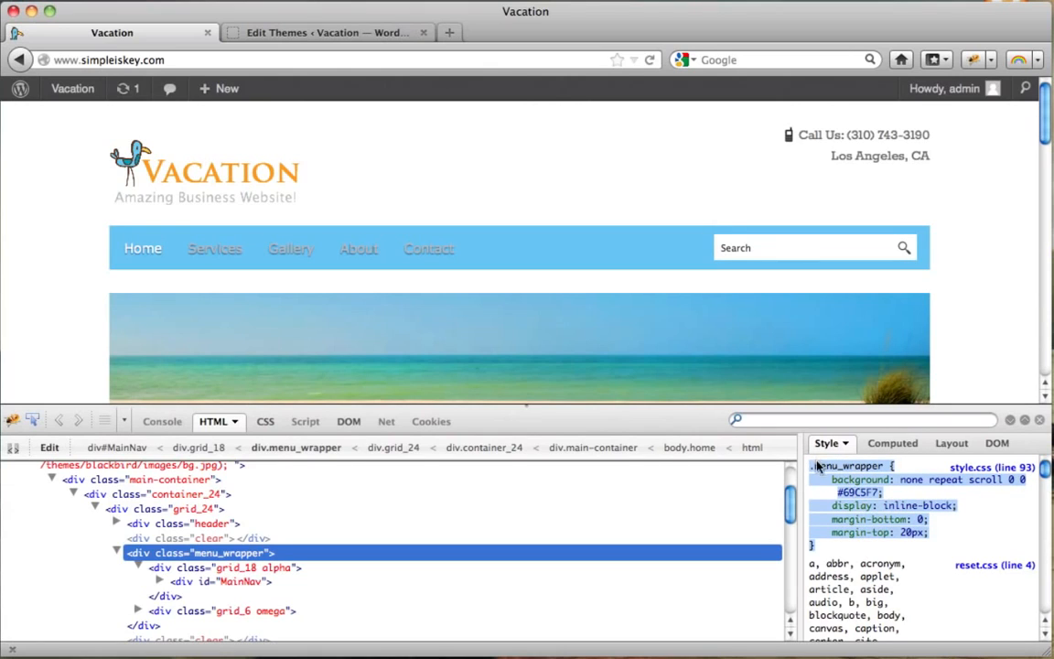
right_click(849, 468)
left_click(880, 479)
left_click(811, 467)
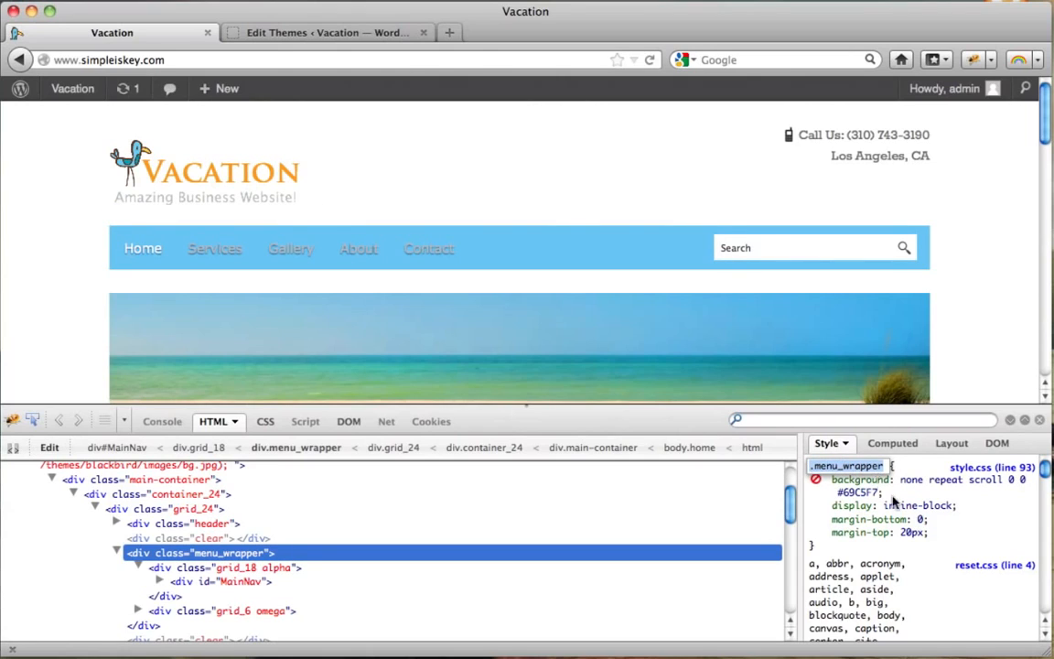
Step: Copy the complete .menu_wrapper rule, from its selector to the closing brace, out of the style inspector
left_click(915, 553)
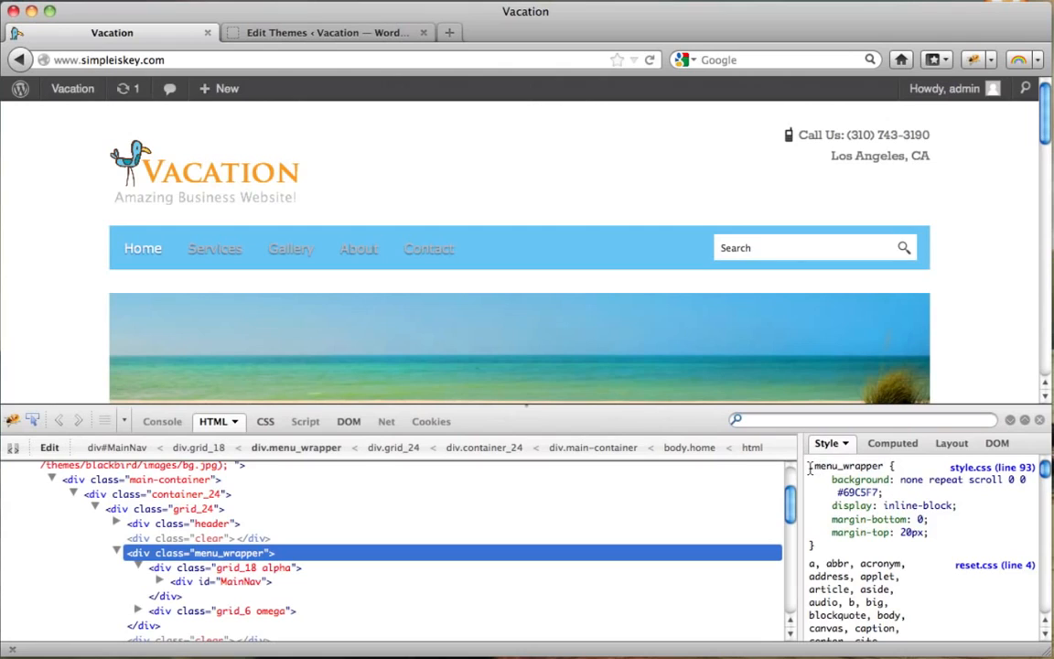
left_click_drag(810, 468, 814, 547)
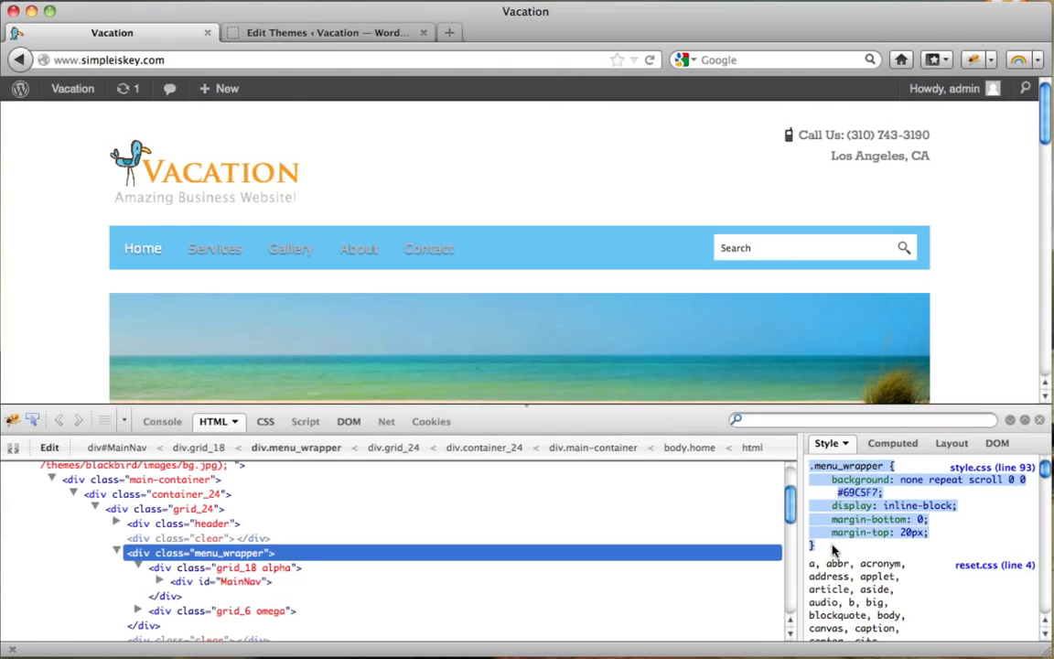
right_click(846, 474)
left_click(874, 482)
Step: Return to the WordPress admin and open the BlackBird Theme Options page
left_click(305, 35)
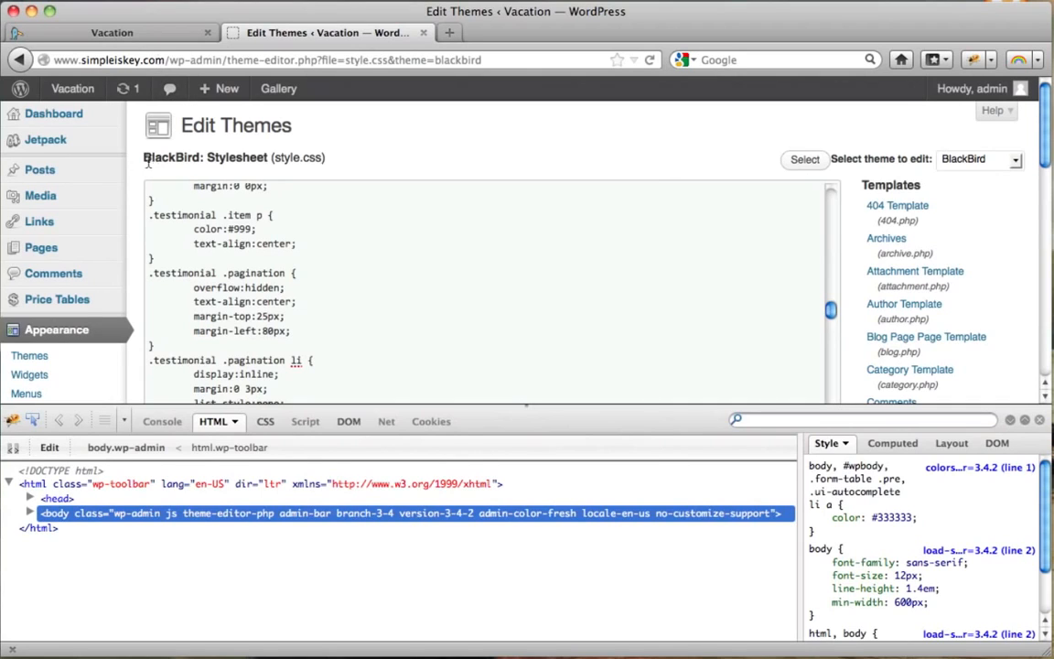
left_click_drag(133, 147, 219, 161)
left_click(218, 161)
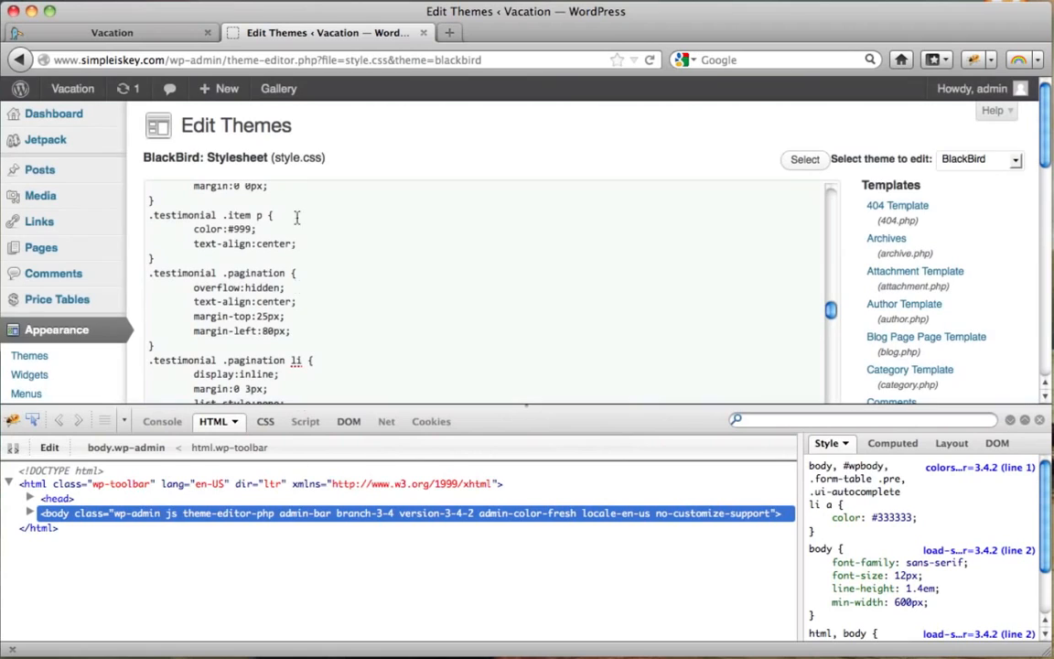
mouse_move(104, 245)
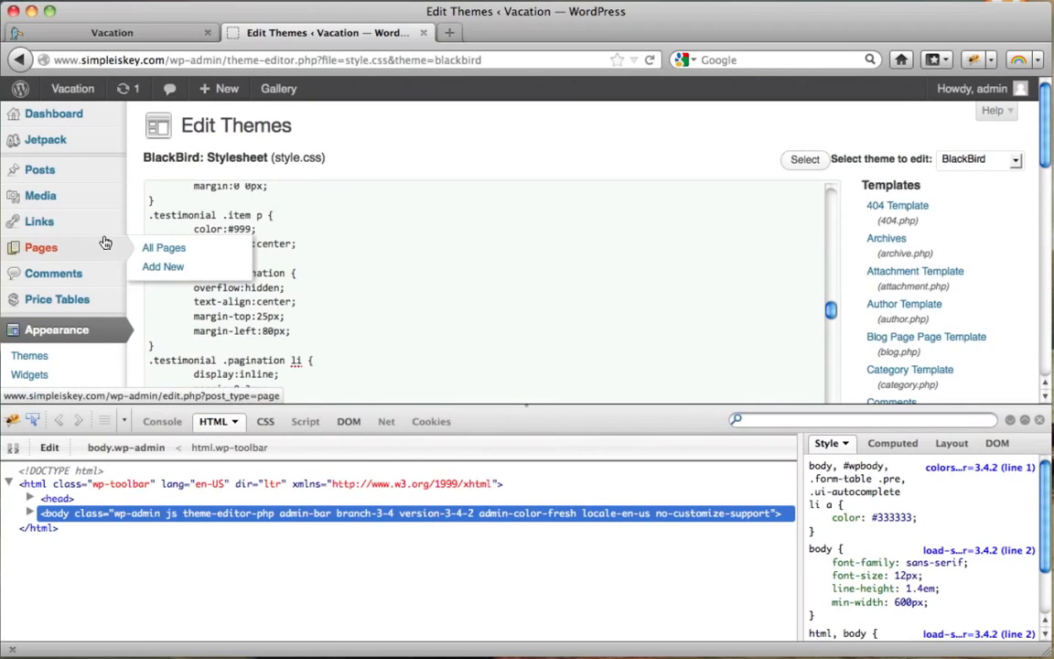
scroll(105, 242, "down", 1)
scroll(106, 243, "down", 6)
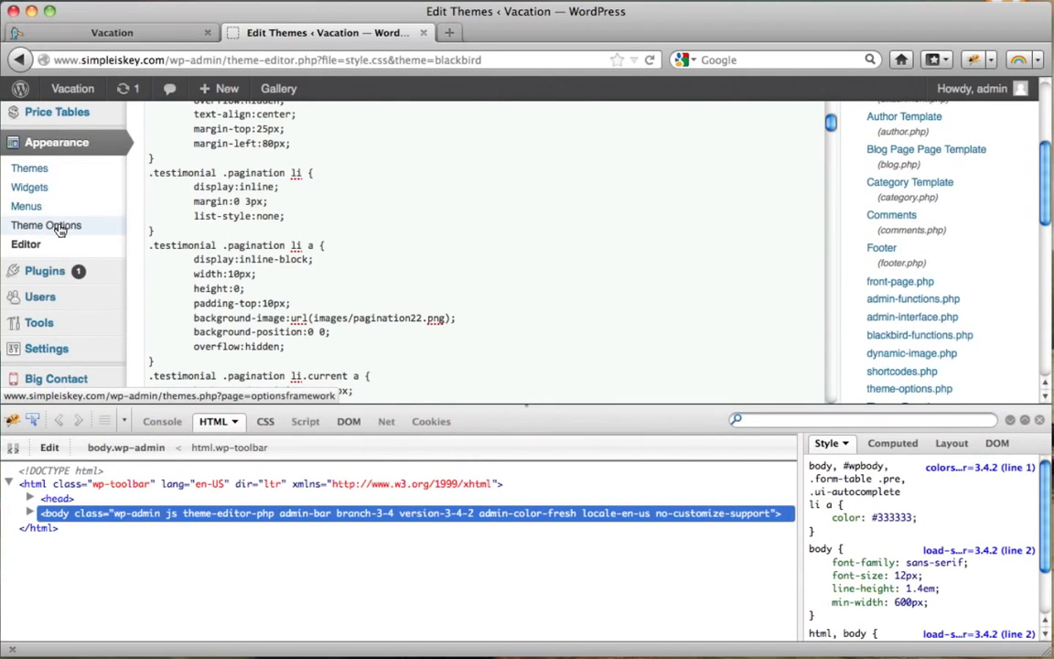
left_click(59, 230)
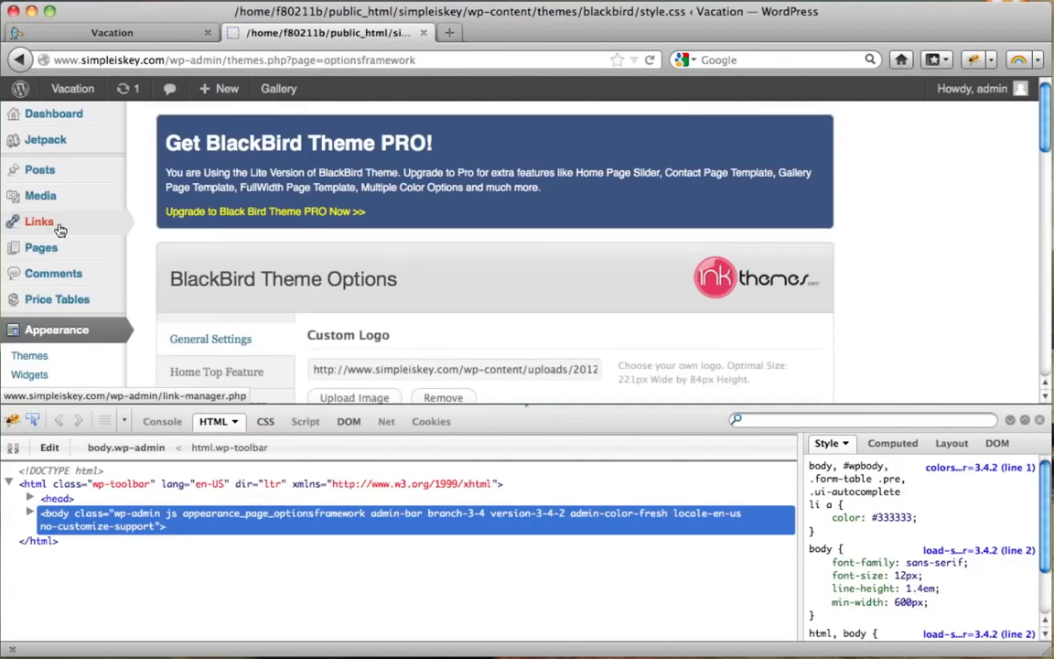
Step: Minimize Firebug and open the Styling Options section of the BlackBird theme options
scroll(932, 263, "down", 10)
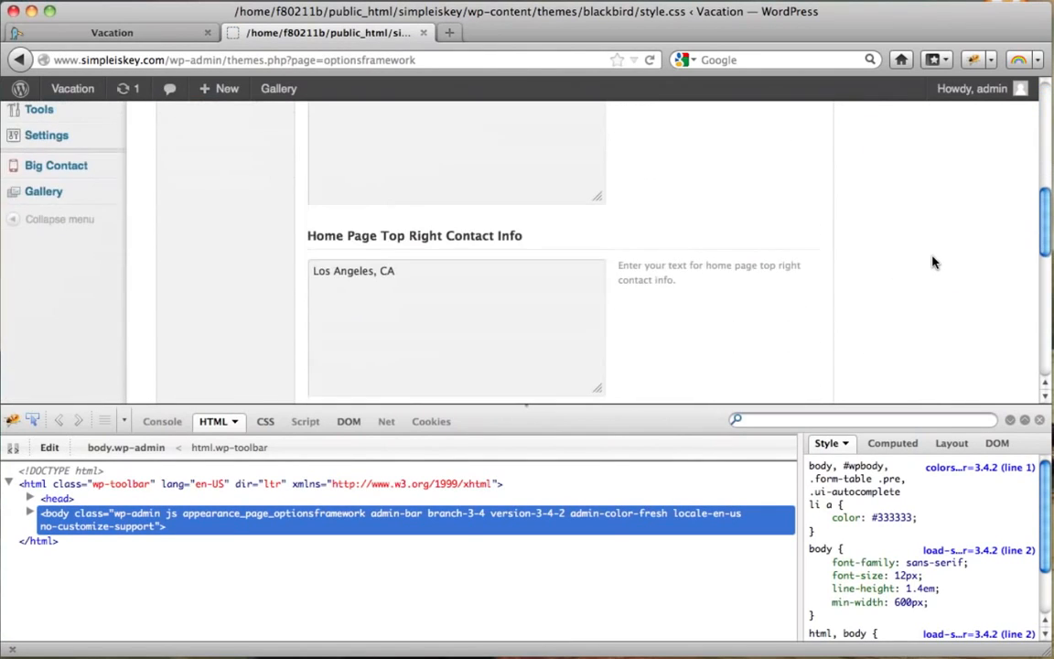
scroll(932, 263, "down", 3)
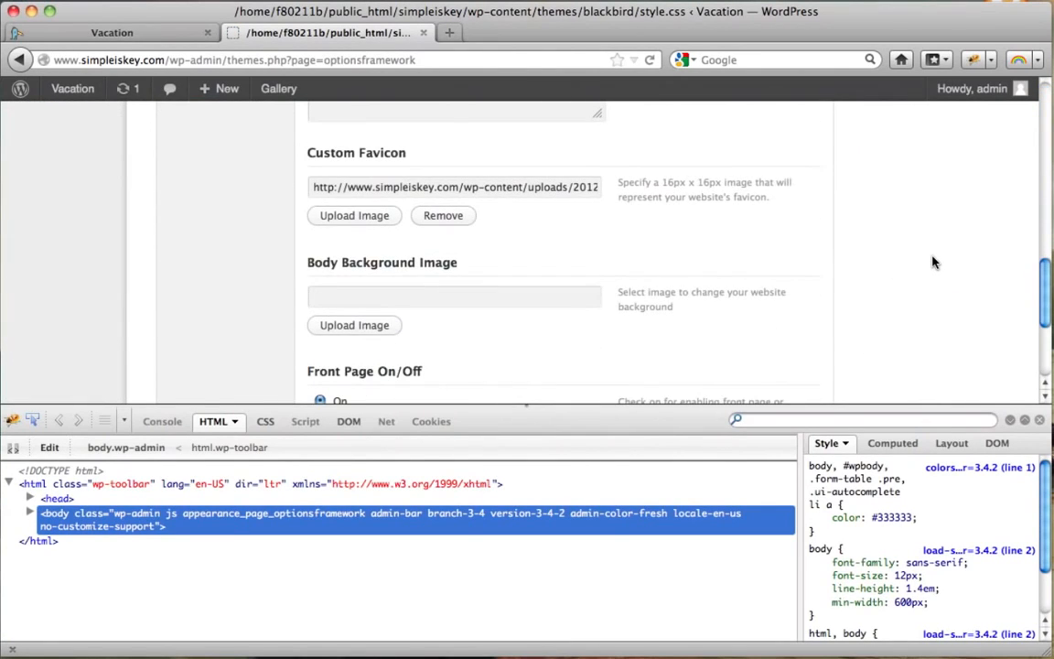
left_click(1010, 422)
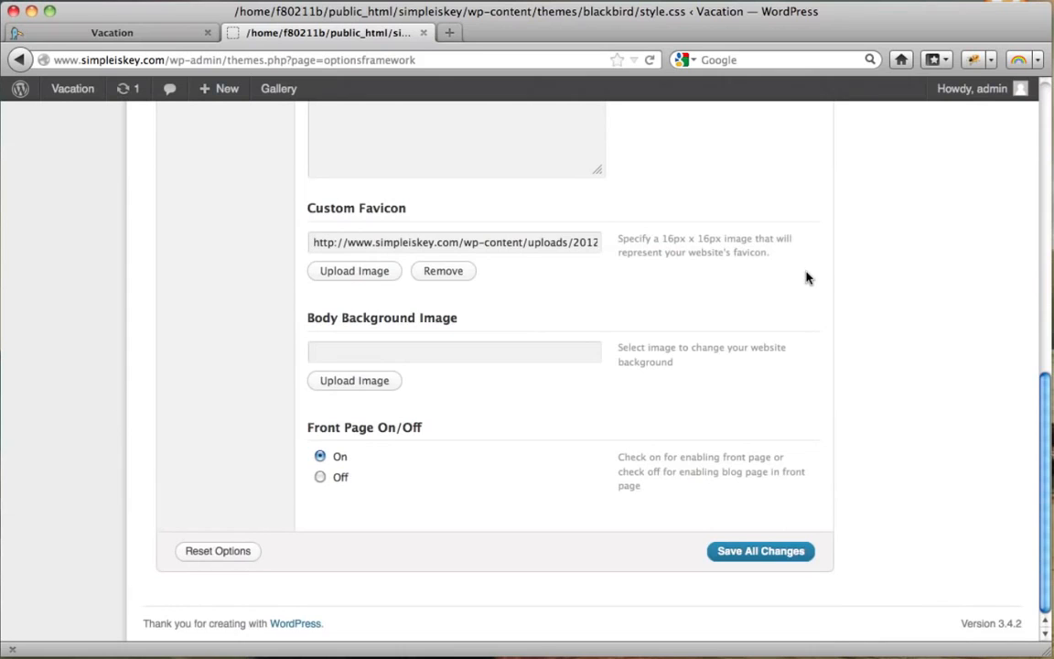
scroll(807, 278, "up", 3)
scroll(807, 277, "up", 5)
scroll(808, 277, "down", 2)
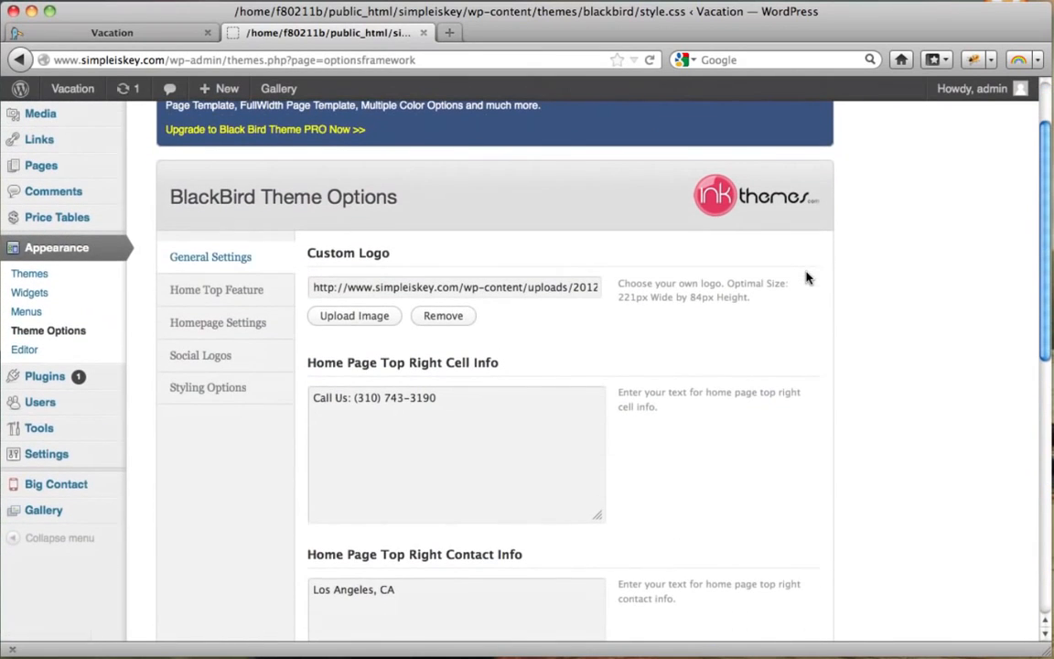
left_click(217, 396)
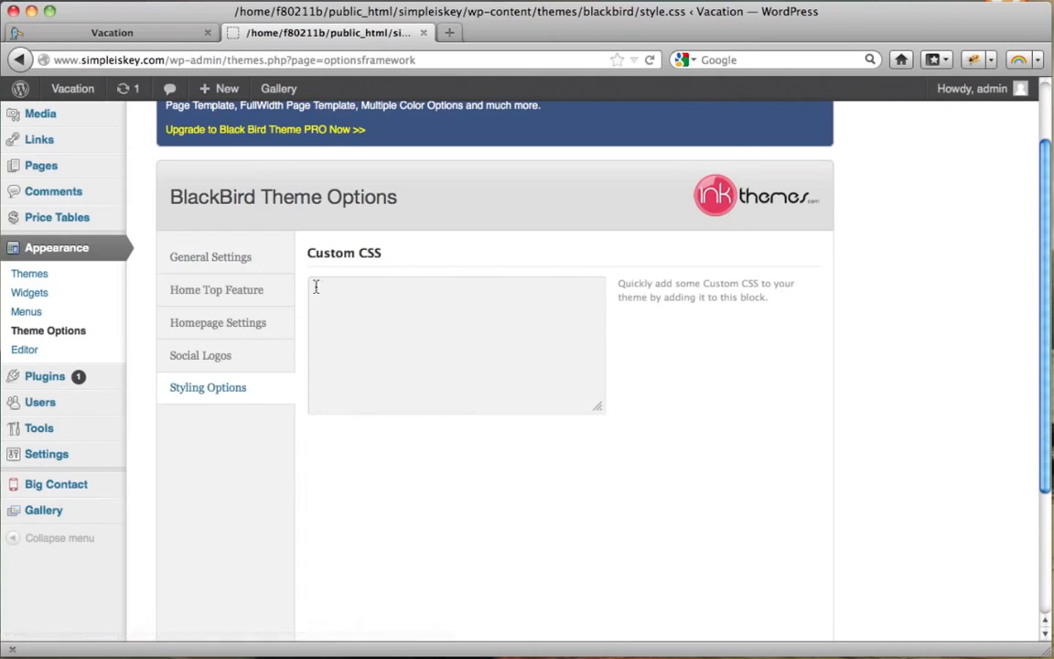
Step: Paste the copied .menu_wrapper rule with background #69C5F7 into the Custom CSS block and save all changes
left_click(346, 294)
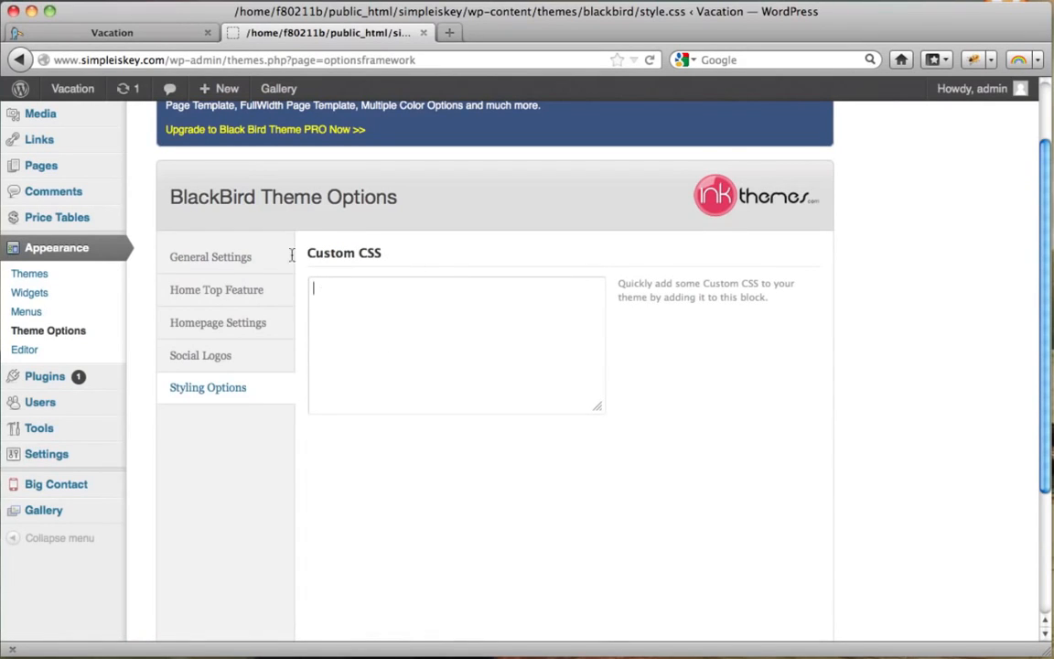
right_click(347, 294)
left_click(409, 365)
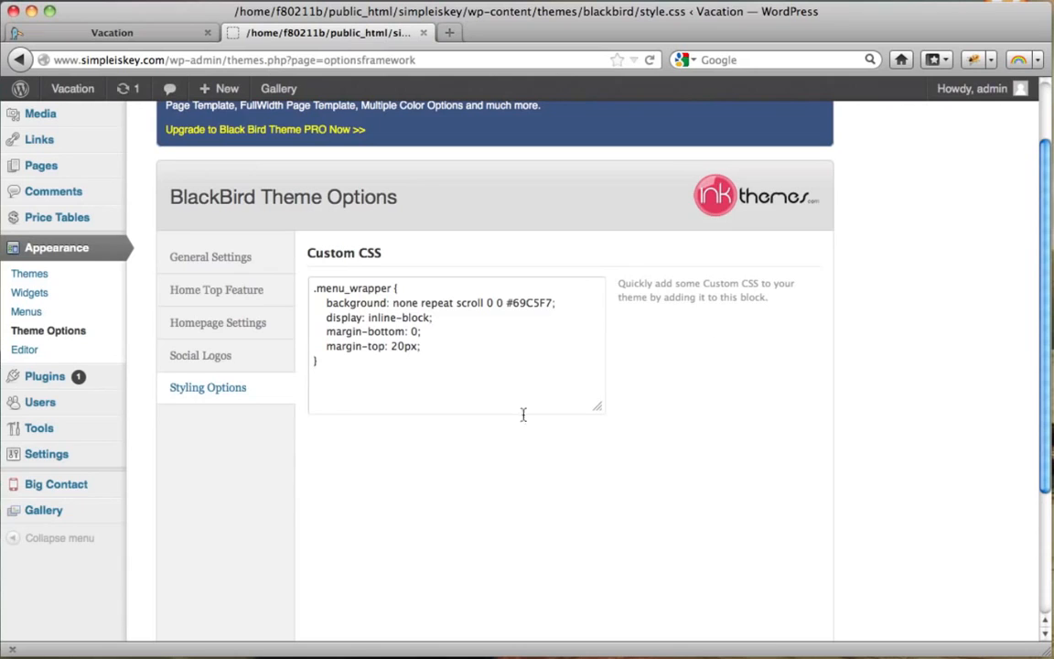
scroll(348, 421, "down", 4)
left_click(767, 552)
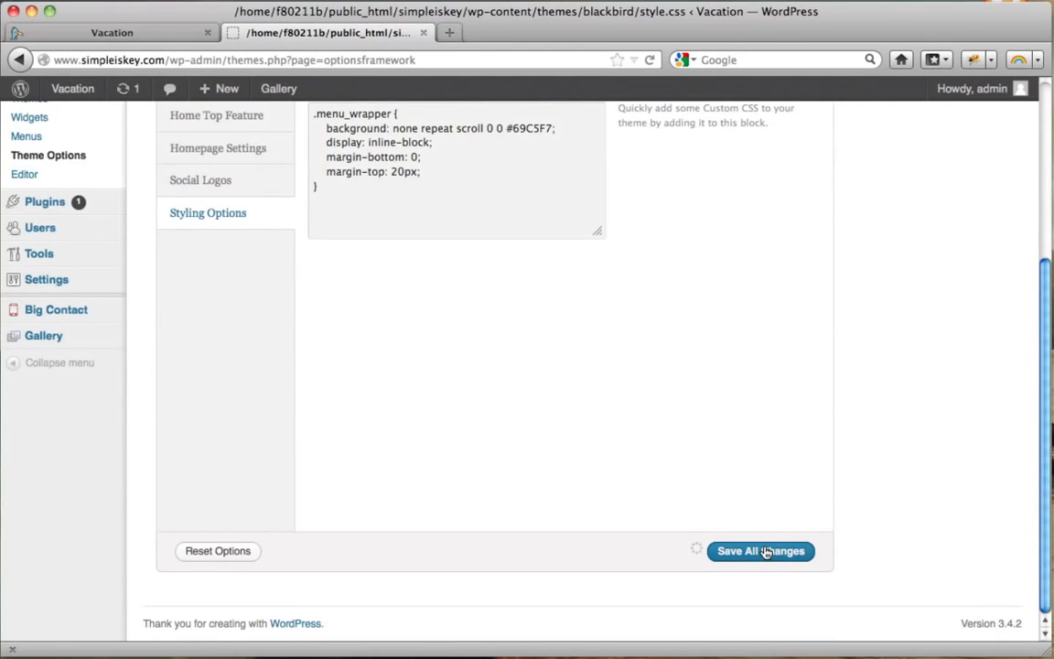
Step: Reload the Vacation home page and reopen Firebug on it
left_click(152, 32)
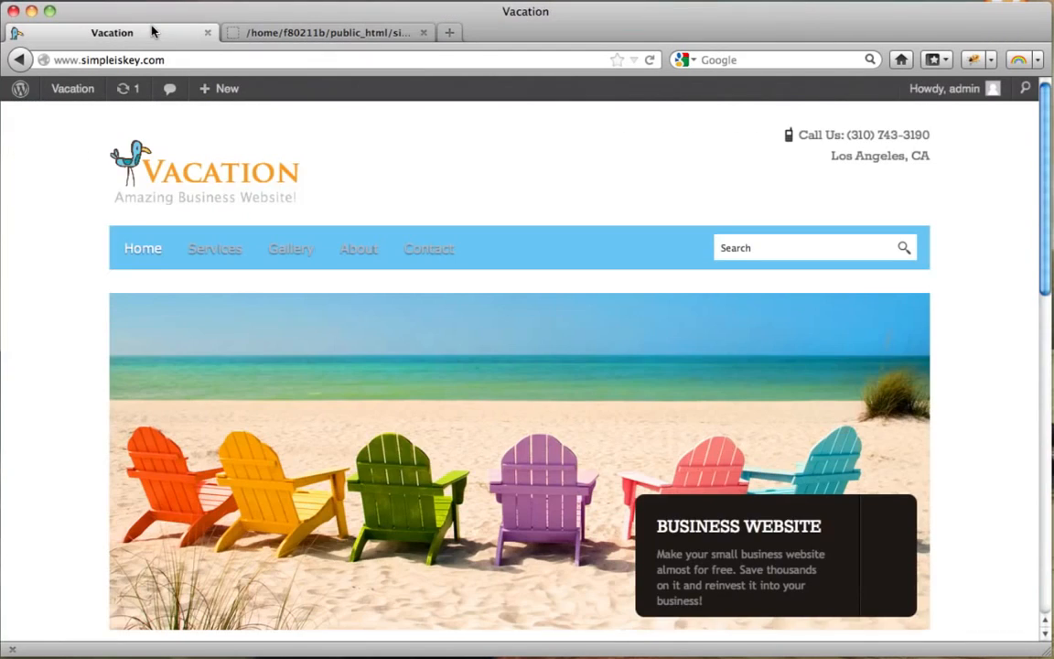
left_click(651, 60)
left_click(972, 60)
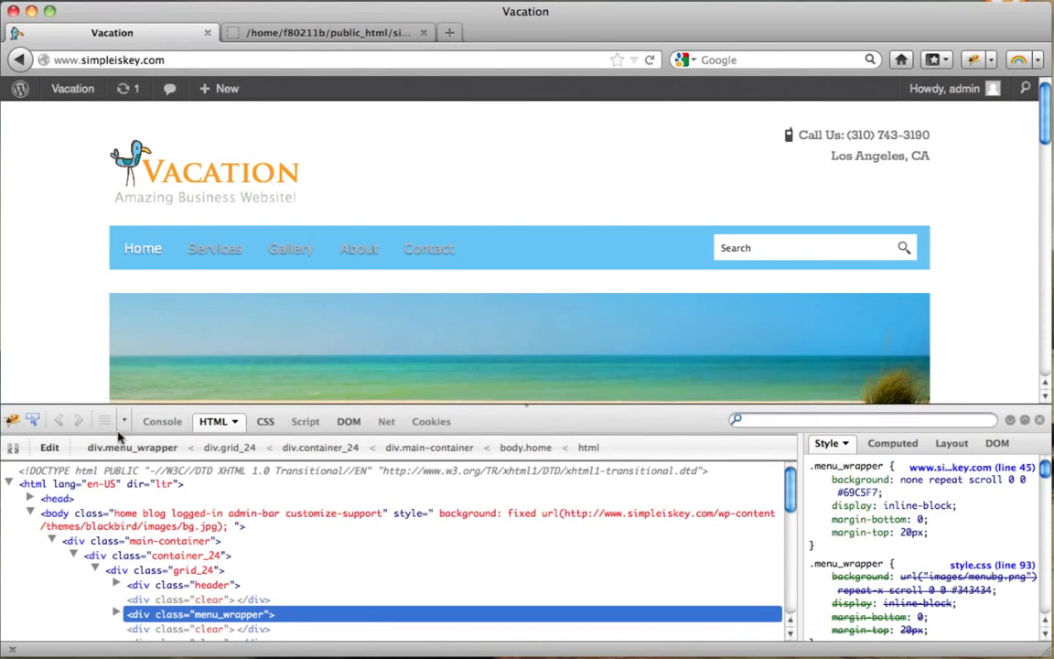
Step: Inspect the Services link in the navigation bar to bring up its #menu li a rule
scroll(166, 298, "down", 5)
scroll(166, 298, "up", 5)
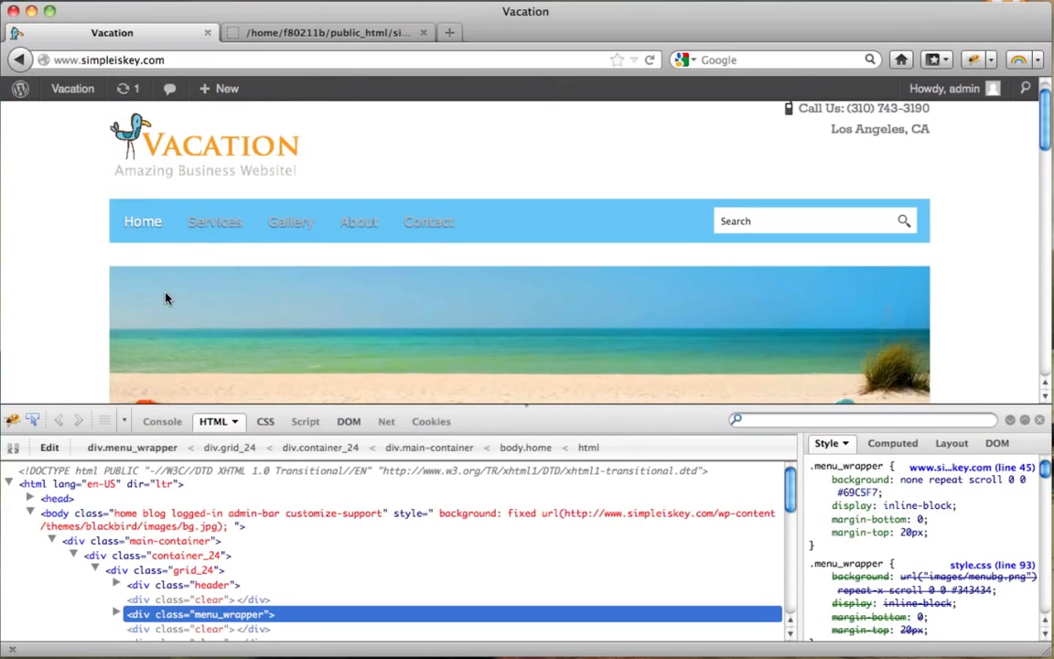
left_click(33, 421)
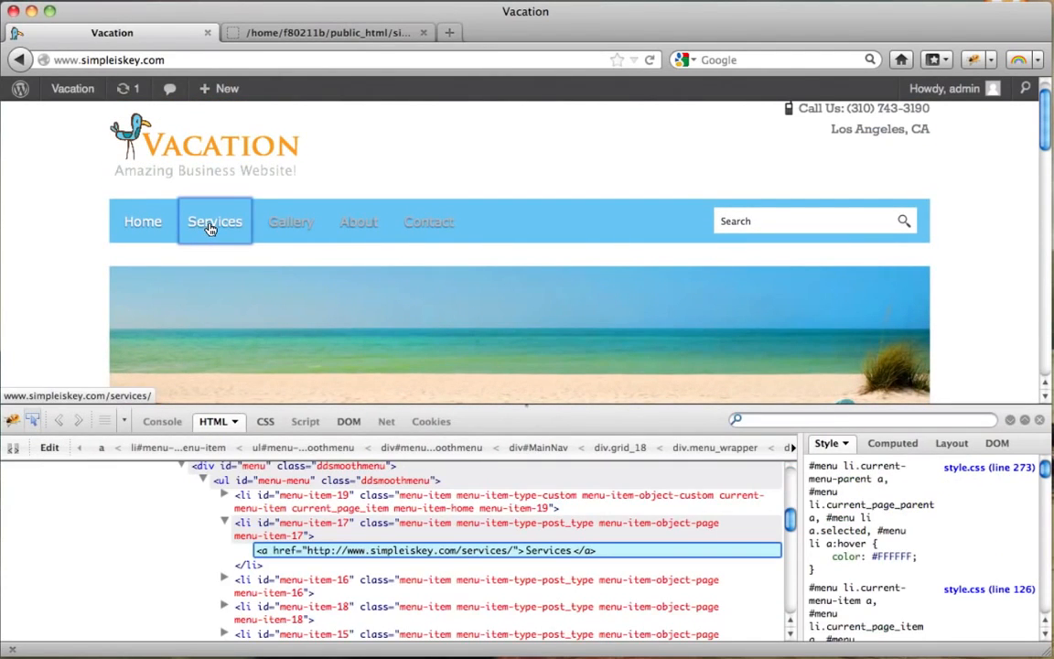
left_click(210, 229)
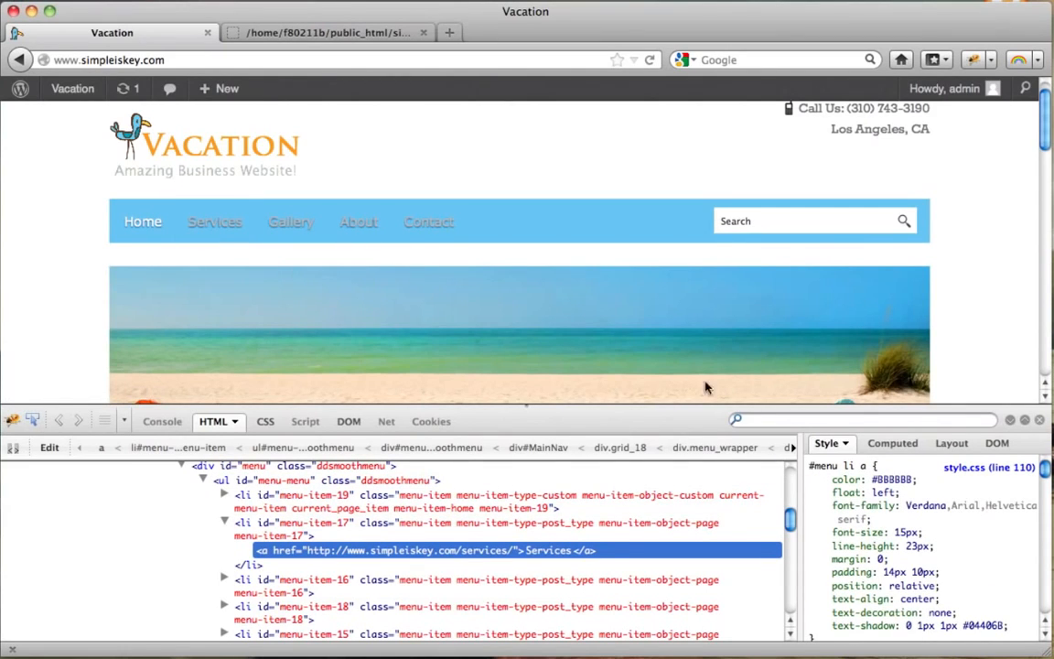
Step: Try the dark red #873737 as the text colour in the #menu li a rule
mouse_move(892, 480)
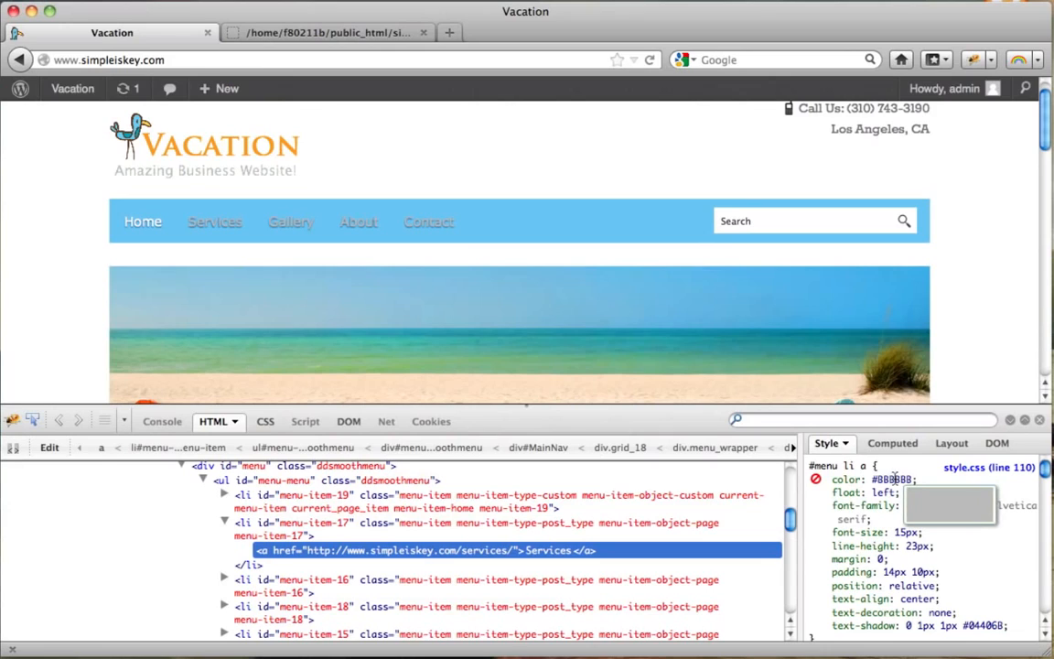
left_click(895, 479)
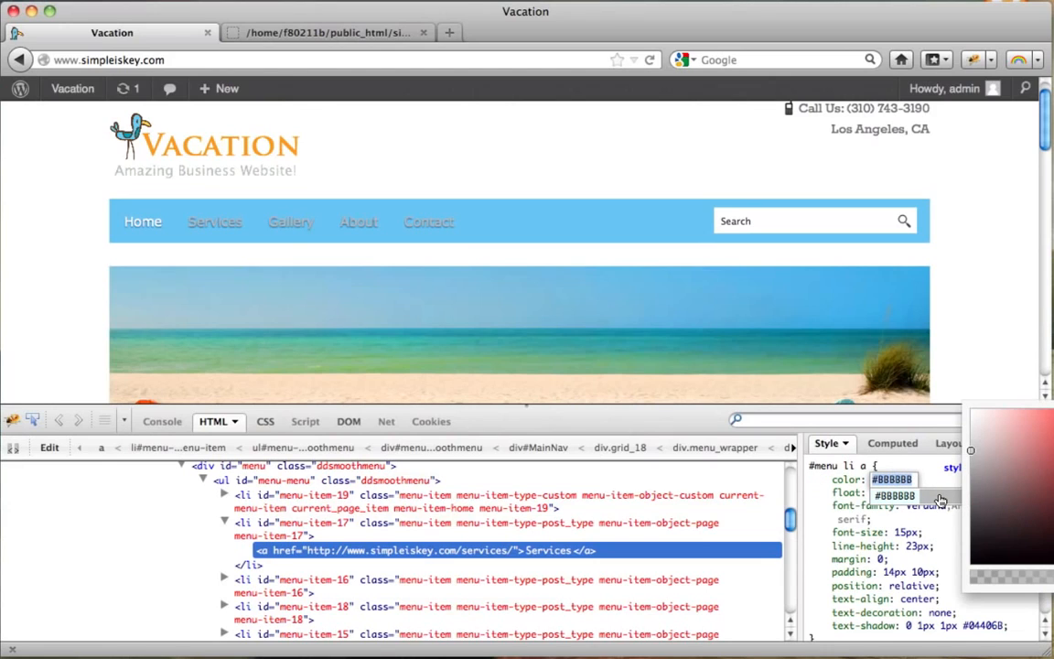
mouse_move(1020, 434)
left_mouse_down()
mouse_move(1053, 429)
mouse_move(1030, 382)
mouse_move(961, 352)
mouse_move(1038, 370)
mouse_move(989, 478)
mouse_move(1029, 527)
mouse_move(1021, 483)
left_mouse_up()
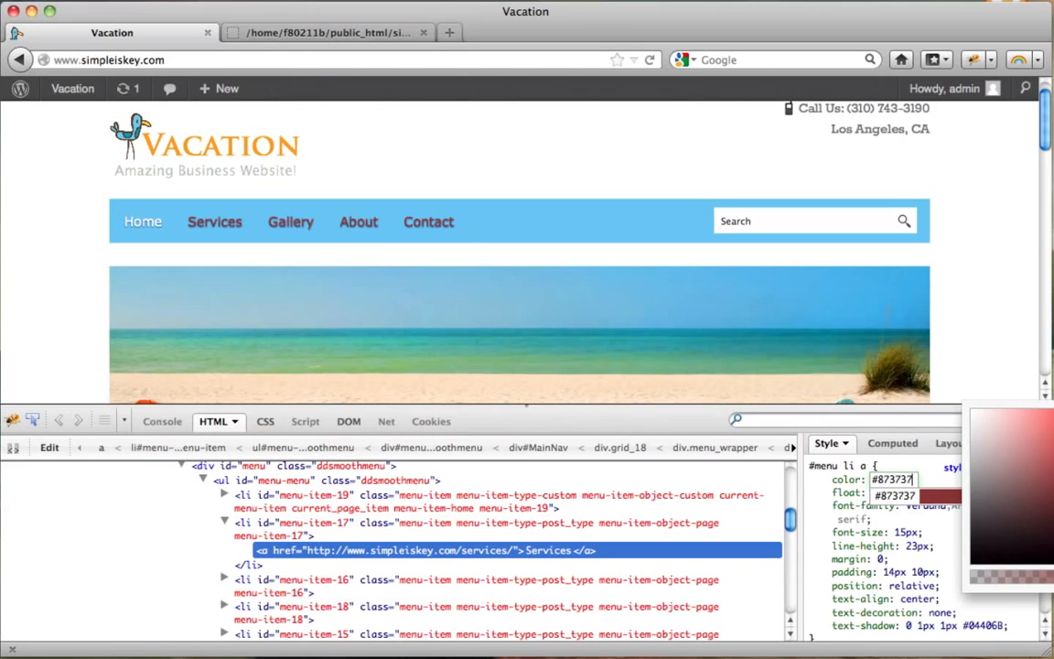
left_click(939, 485)
key("Return")
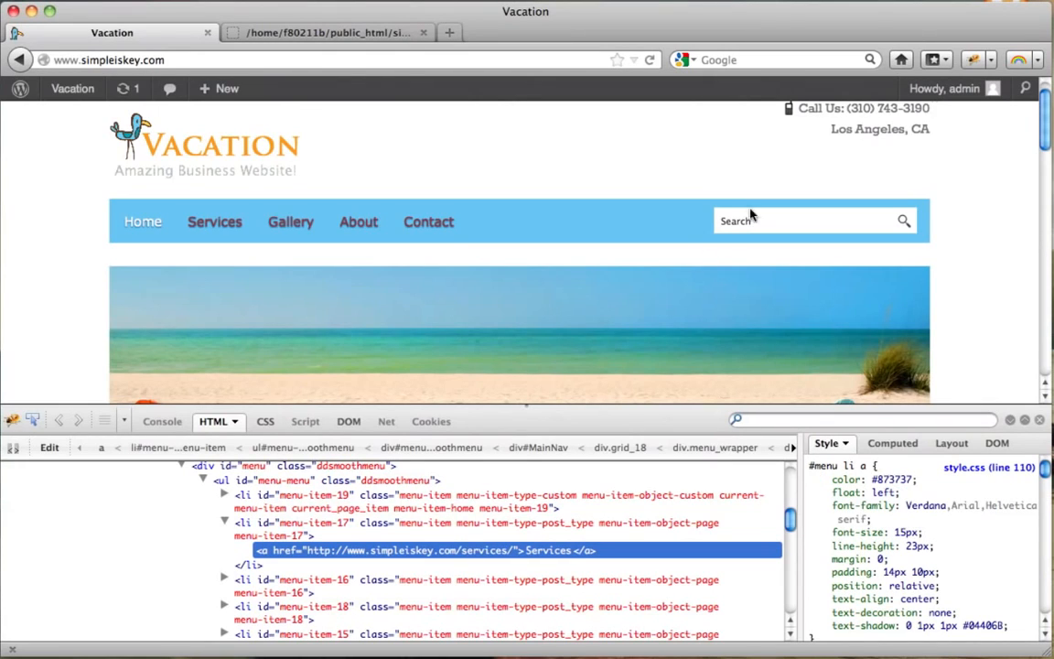
Step: Sample a sand tone from the beach slider image and apply it, #FFE3C5, as the #menu li a text colour
left_click(1018, 60)
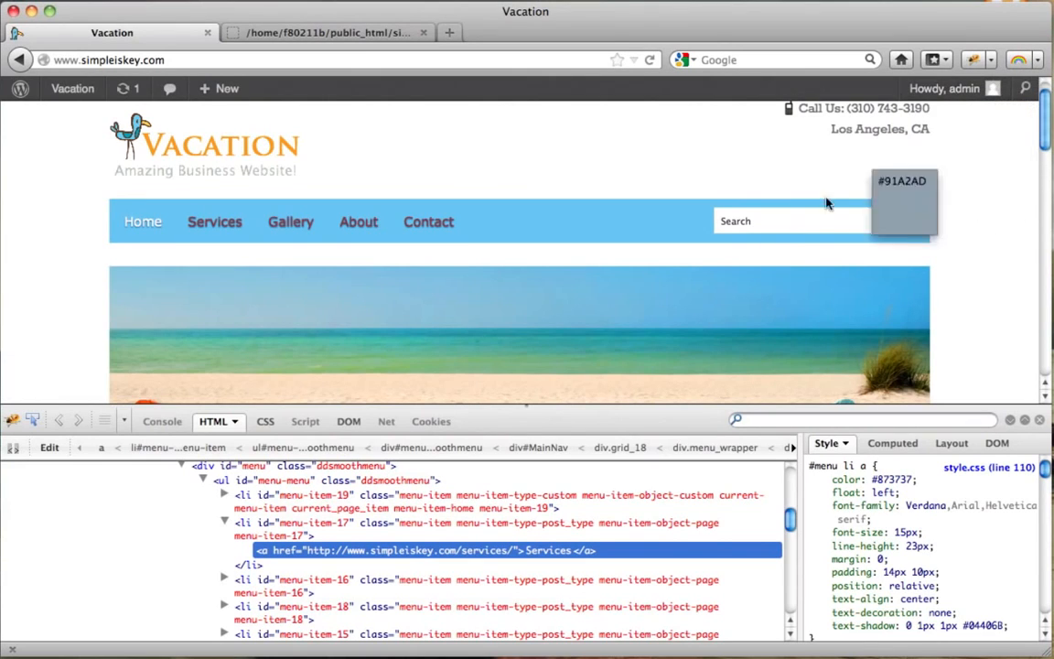
scroll(787, 227, "down", 1)
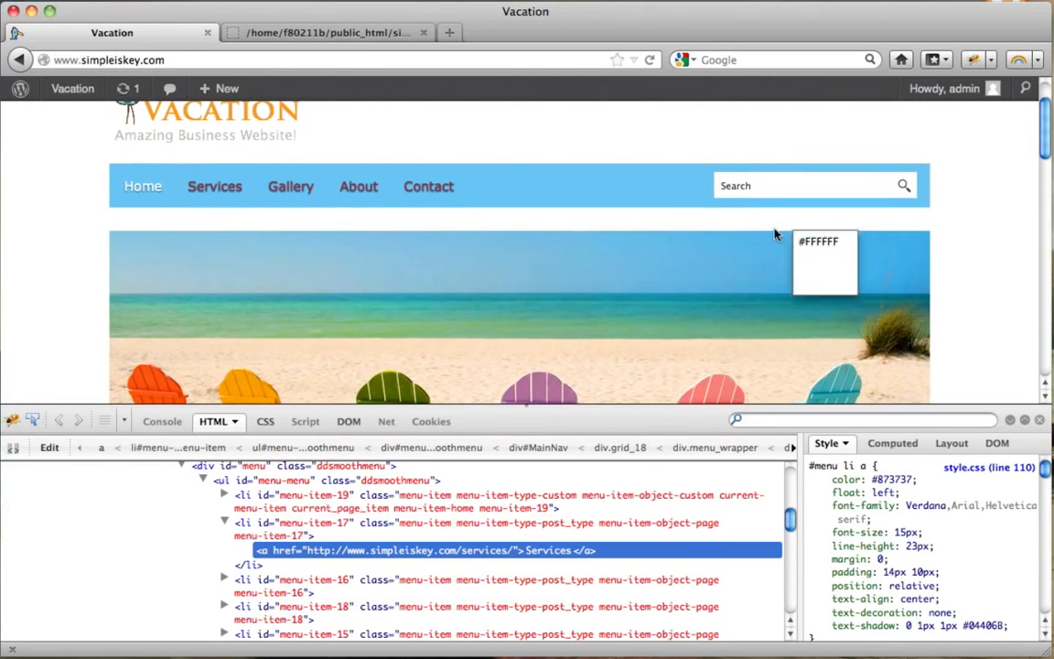
left_click(316, 373)
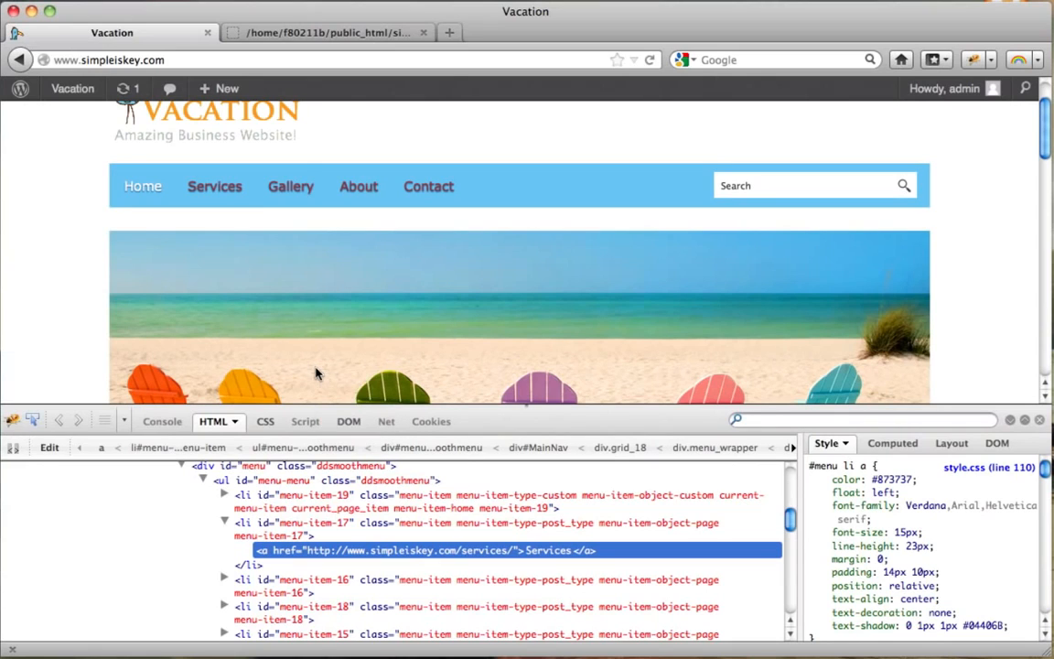
left_click(893, 478)
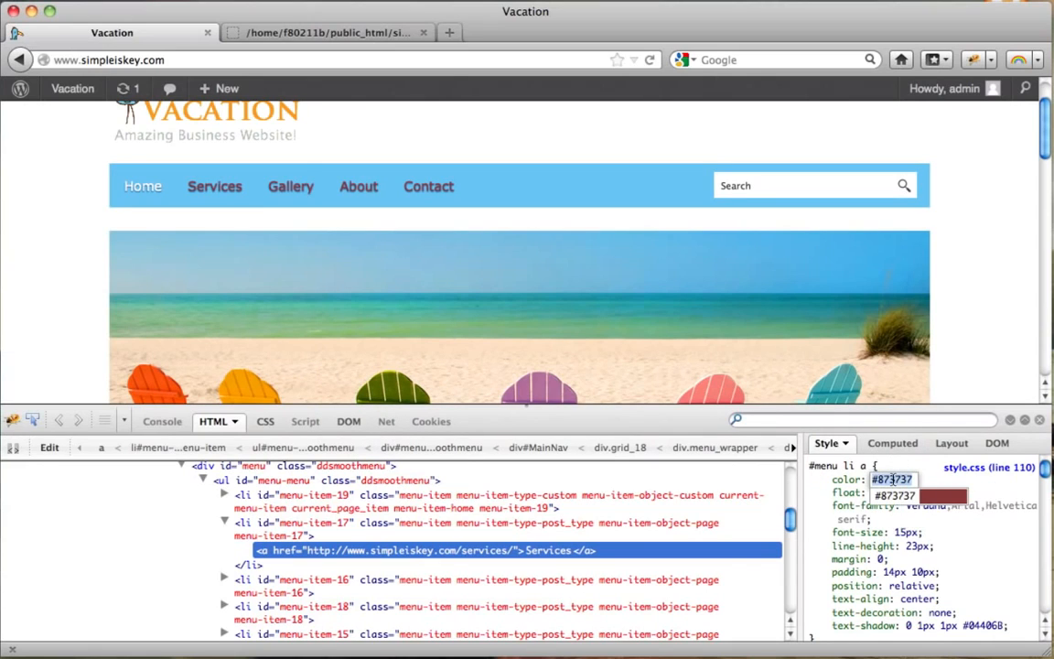
right_click(893, 478)
left_click(929, 519)
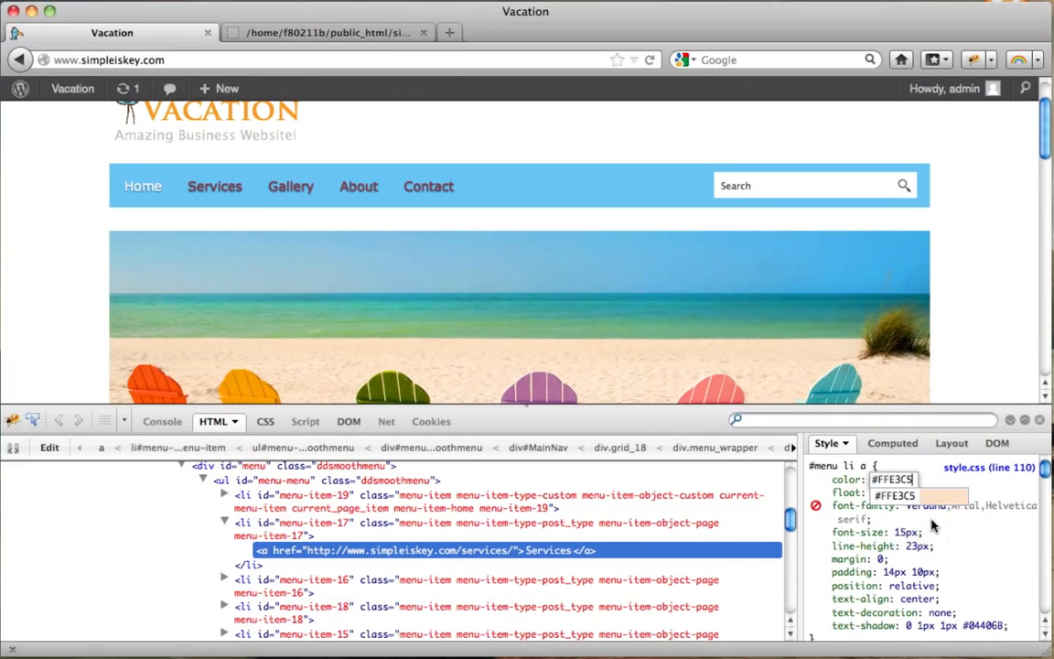
left_click(972, 482)
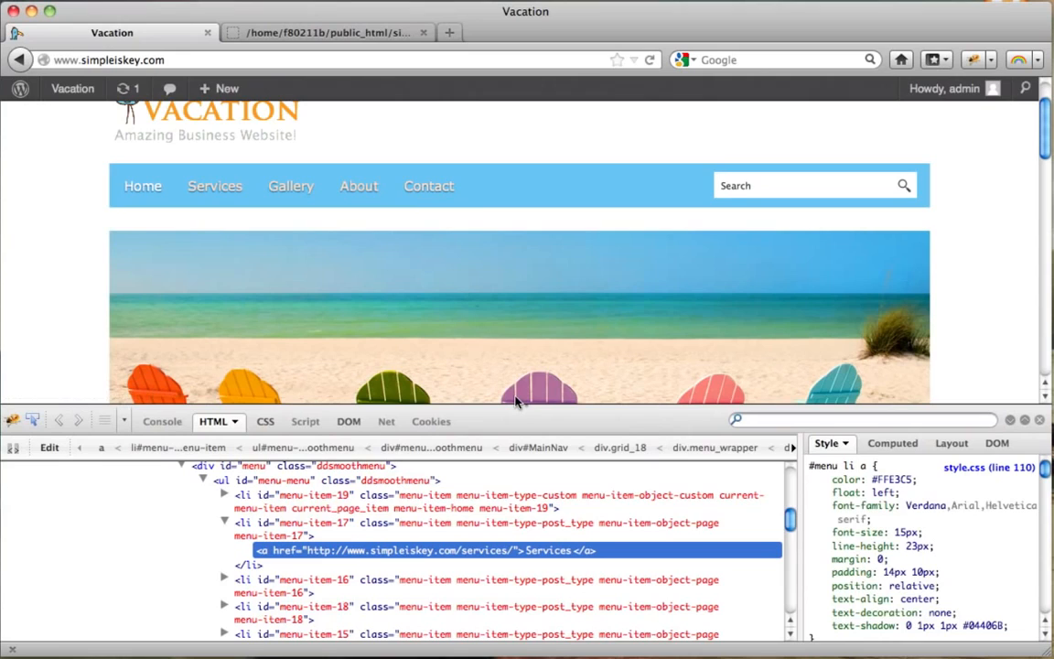
Step: Set the text colour in the #menu li a rule to the light blue #C7EBFF
left_click(887, 480)
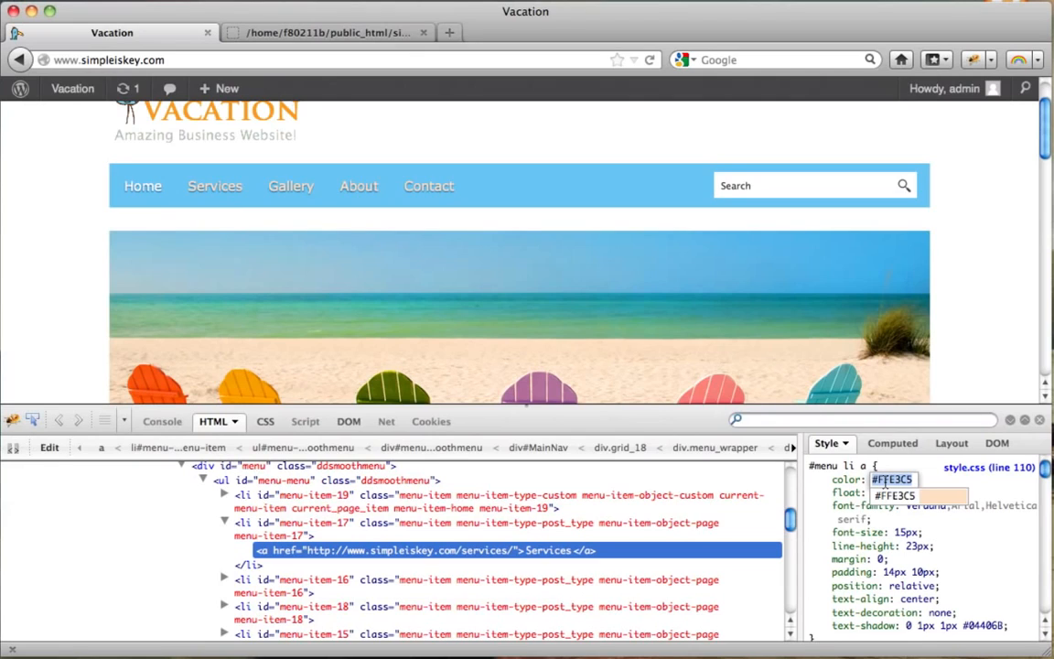
type("#")
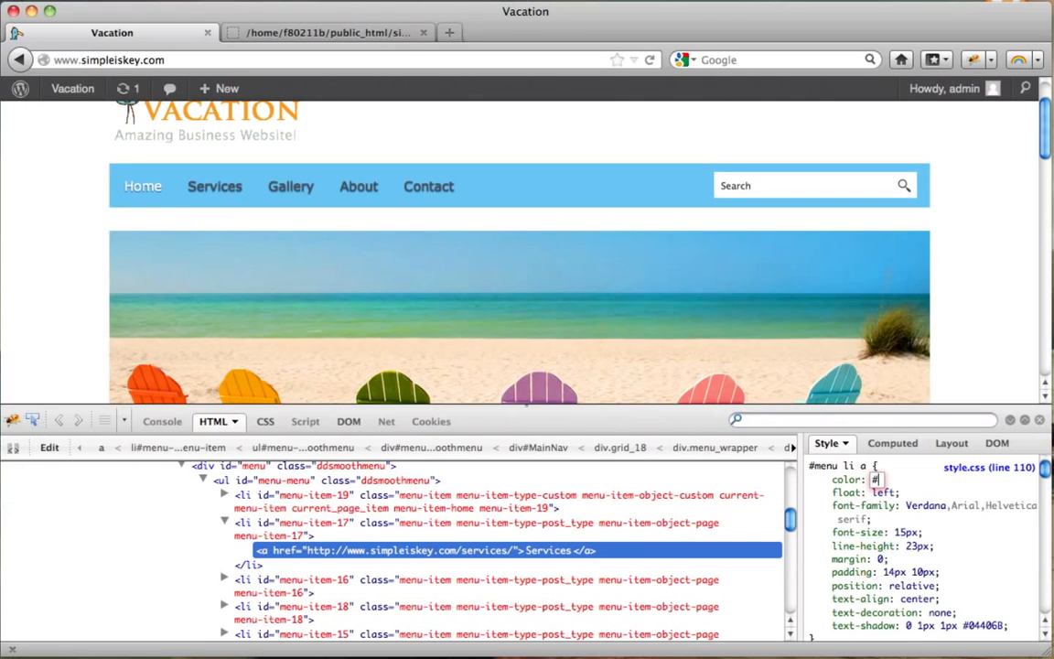
type("c7")
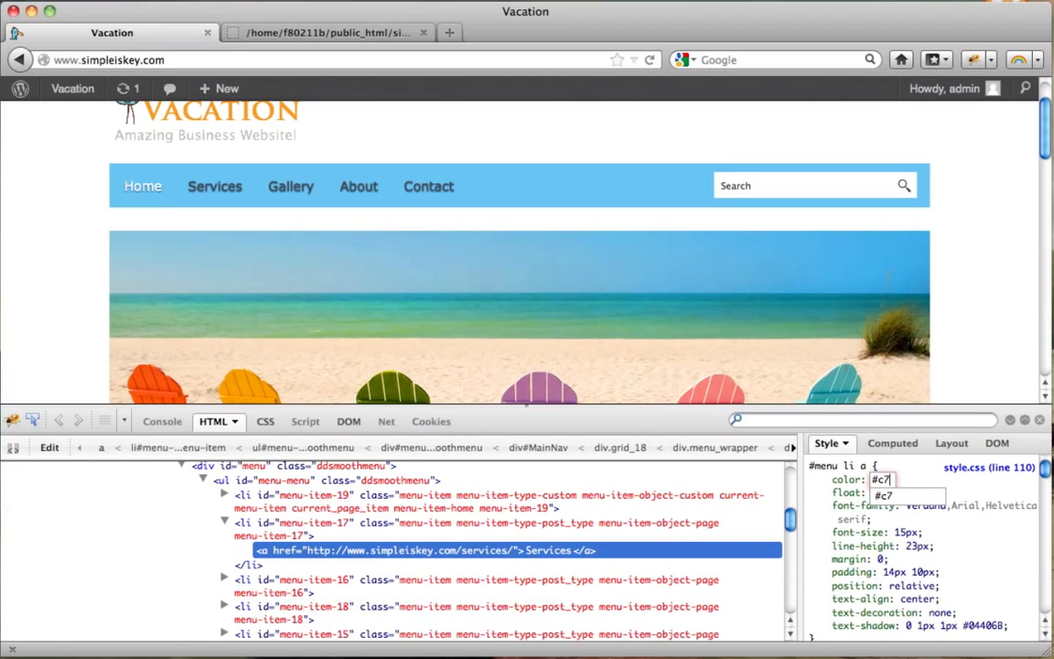
type("ebff")
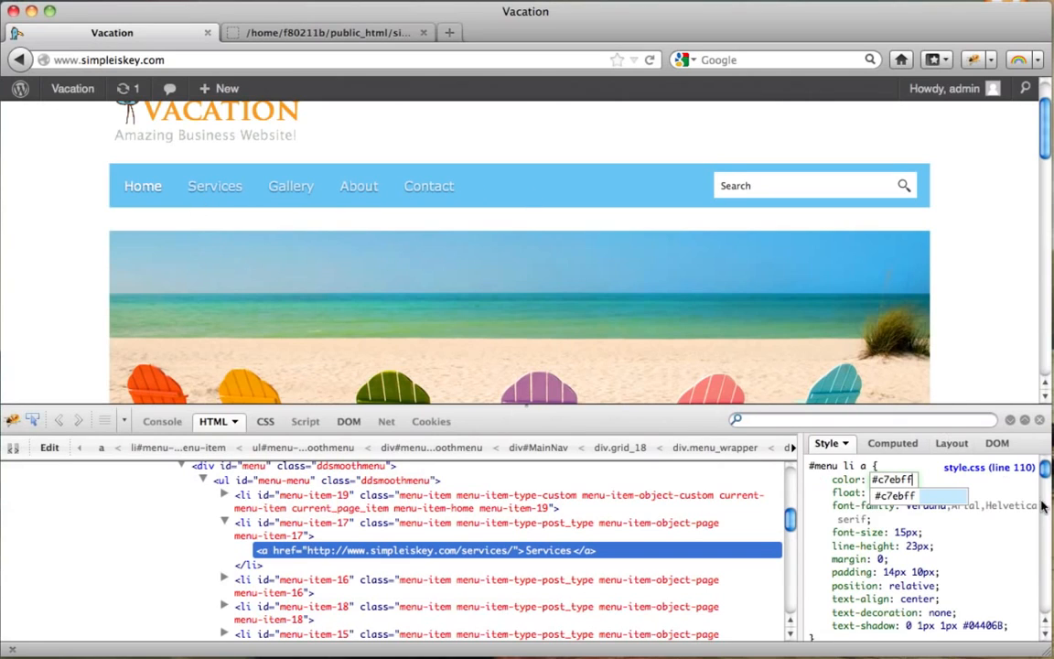
left_click(995, 490)
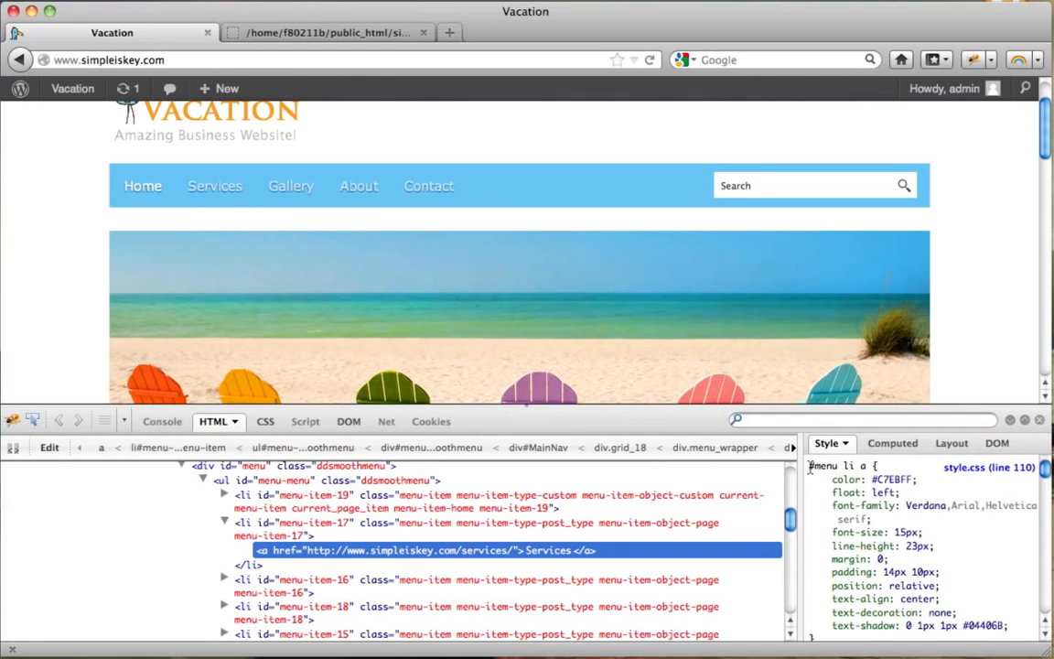
Step: Copy the complete #menu li a rule, including the #C7EBFF text colour, from Firebug's style listing
left_click_drag(810, 467, 870, 634)
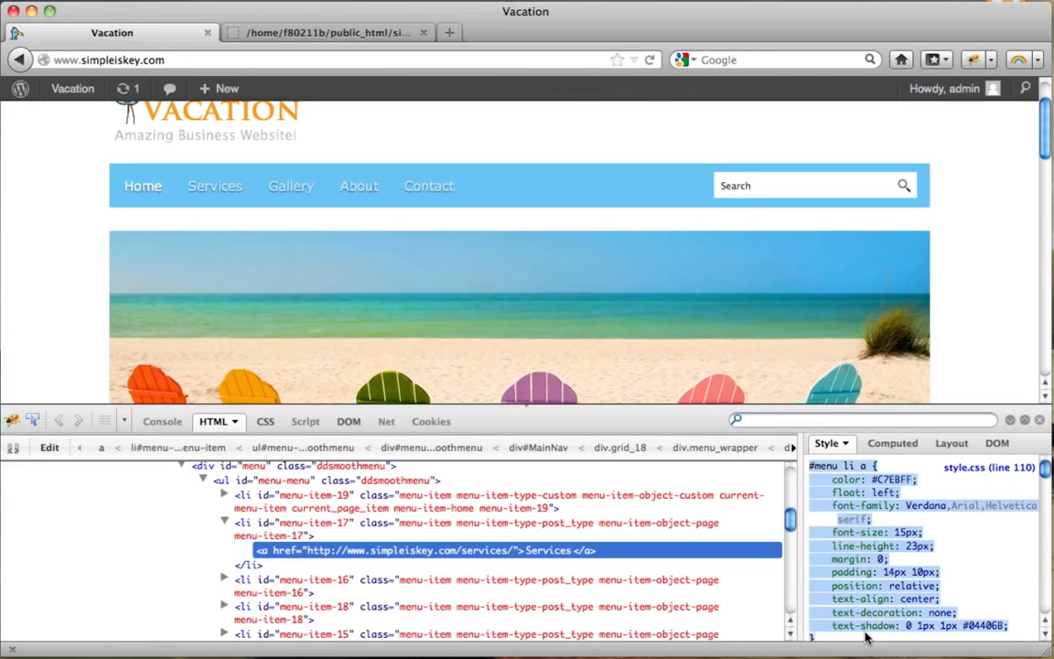
right_click(826, 561)
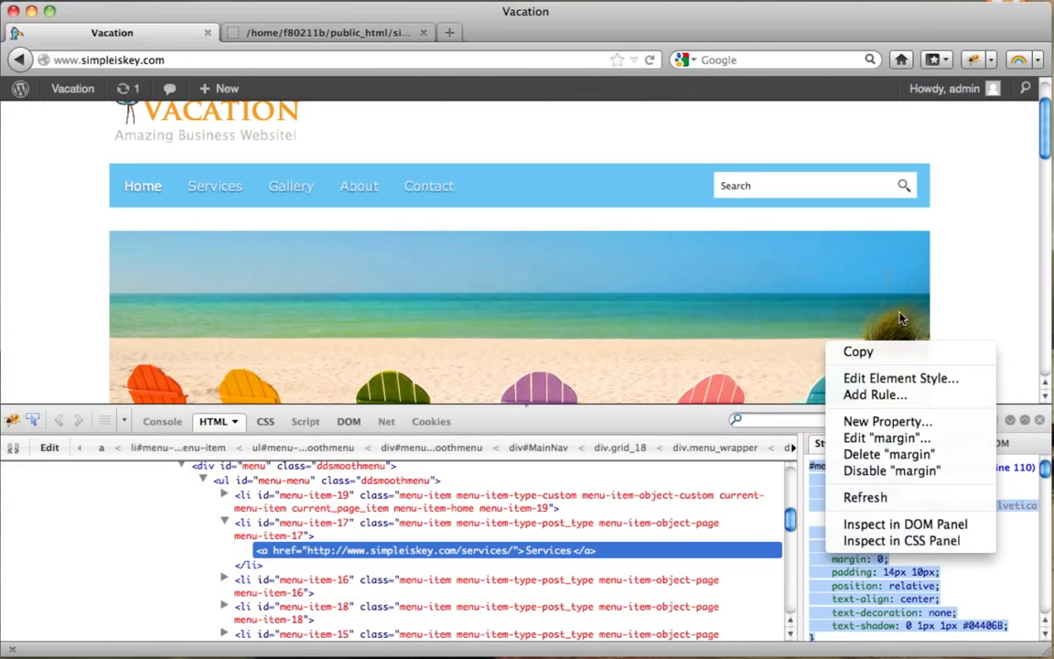
left_click(885, 359)
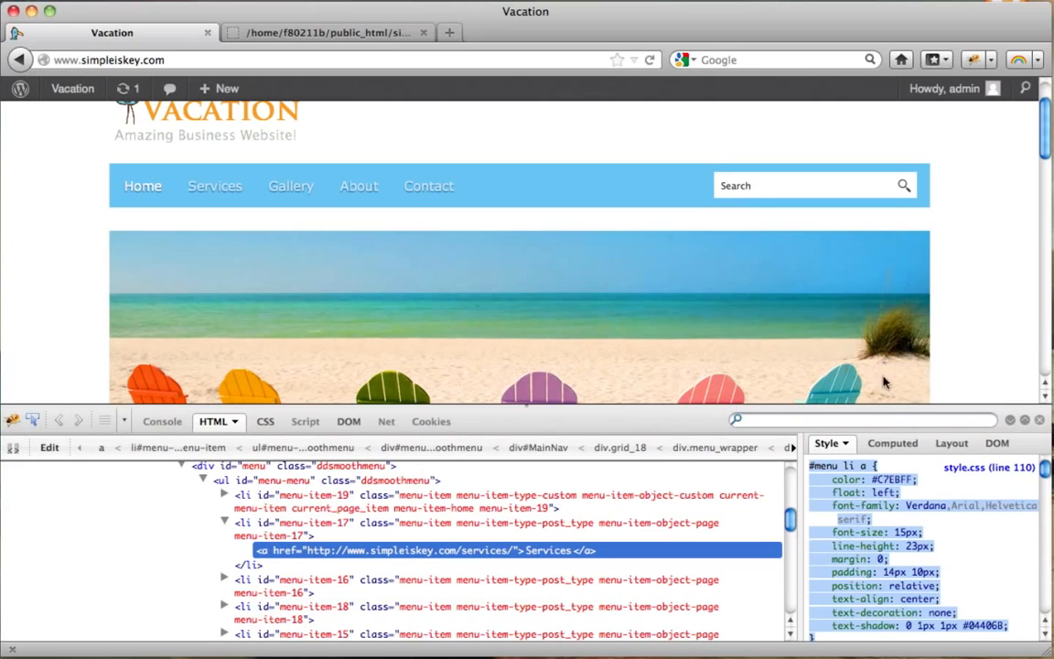
scroll(892, 505, "right", 1)
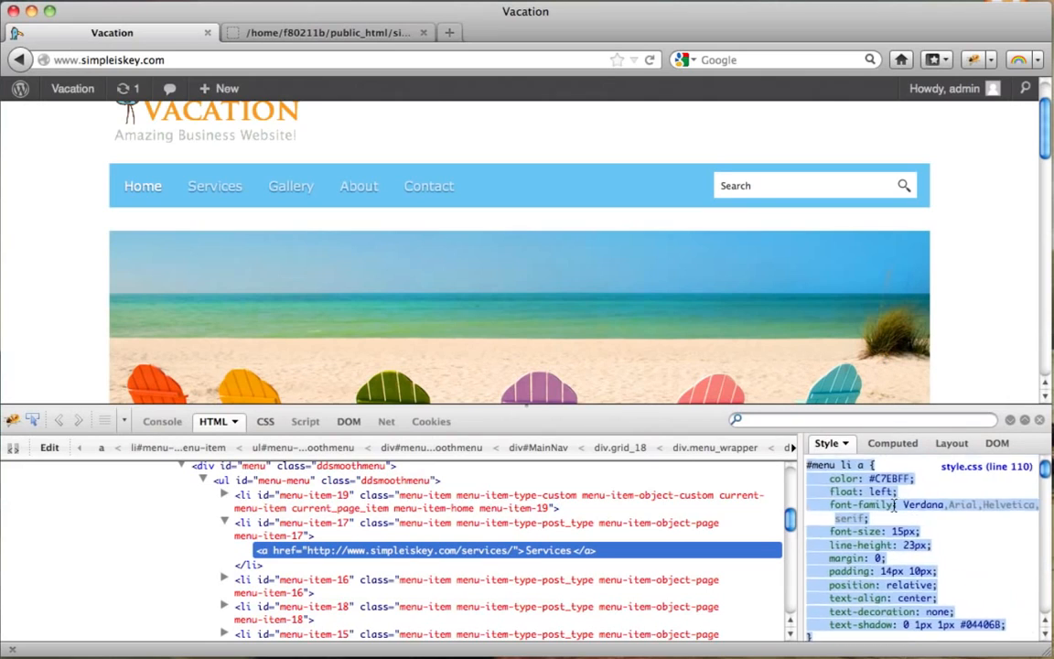
Step: Paste the copied #menu li a rule below the .menu_wrapper rule in the BlackBird theme's Custom CSS, separated by a blank line
left_click(316, 34)
scroll(628, 248, "up", 2)
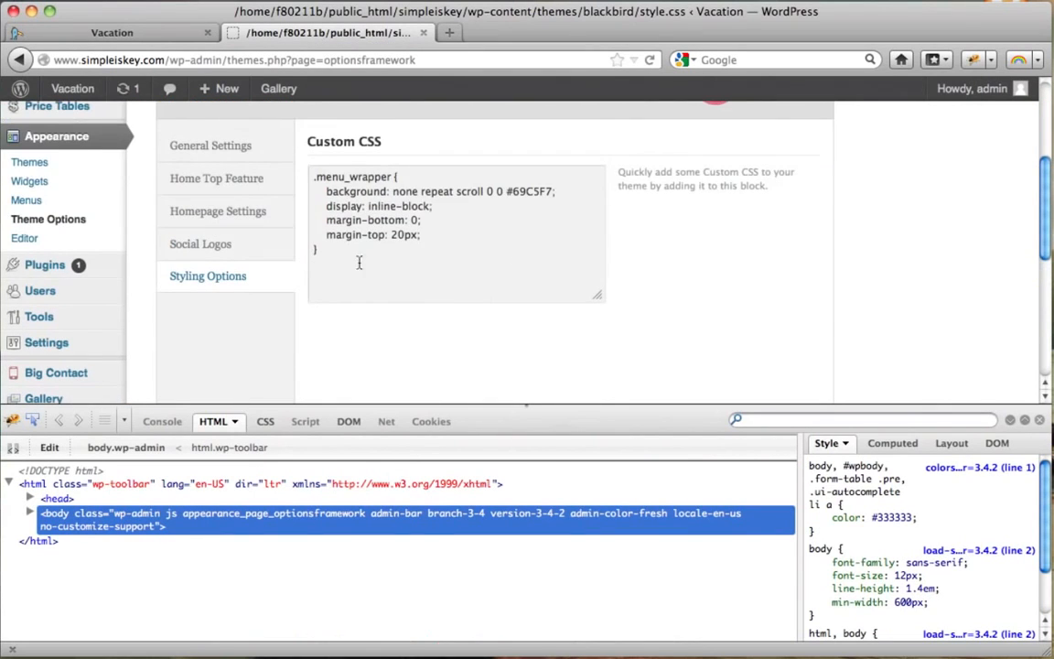
scroll(419, 243, "up", 5)
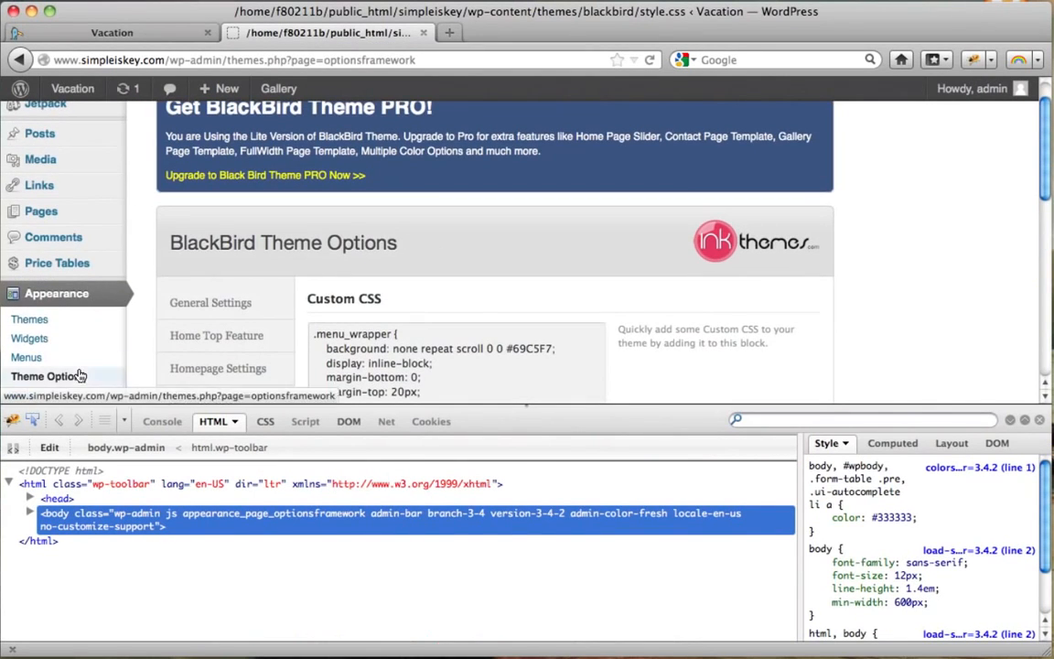
scroll(332, 291, "down", 3)
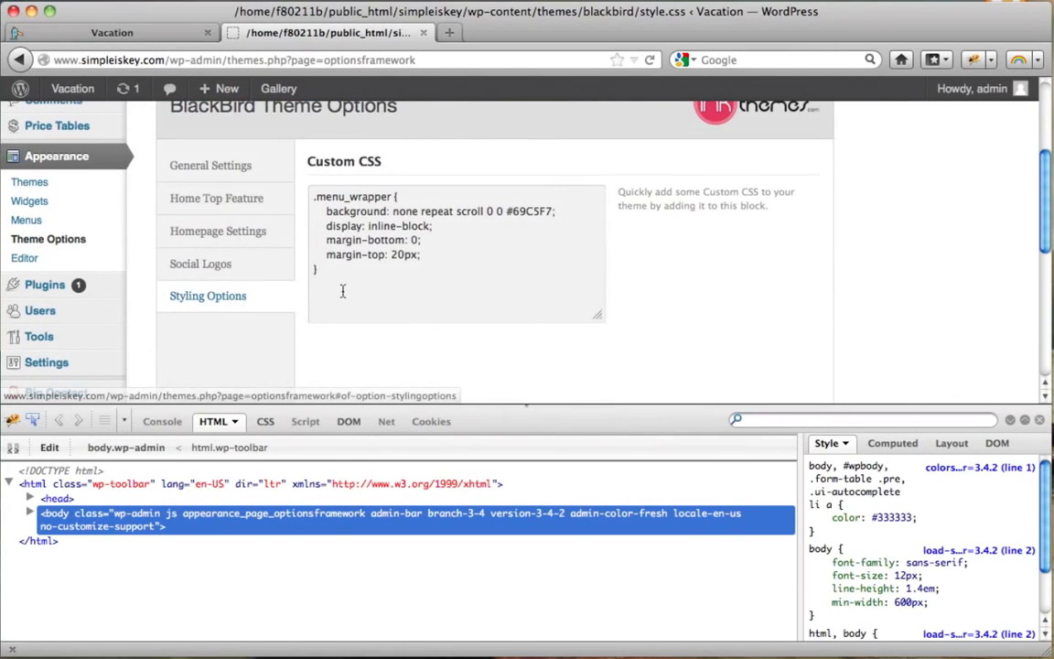
left_click(342, 295)
left_click(330, 276)
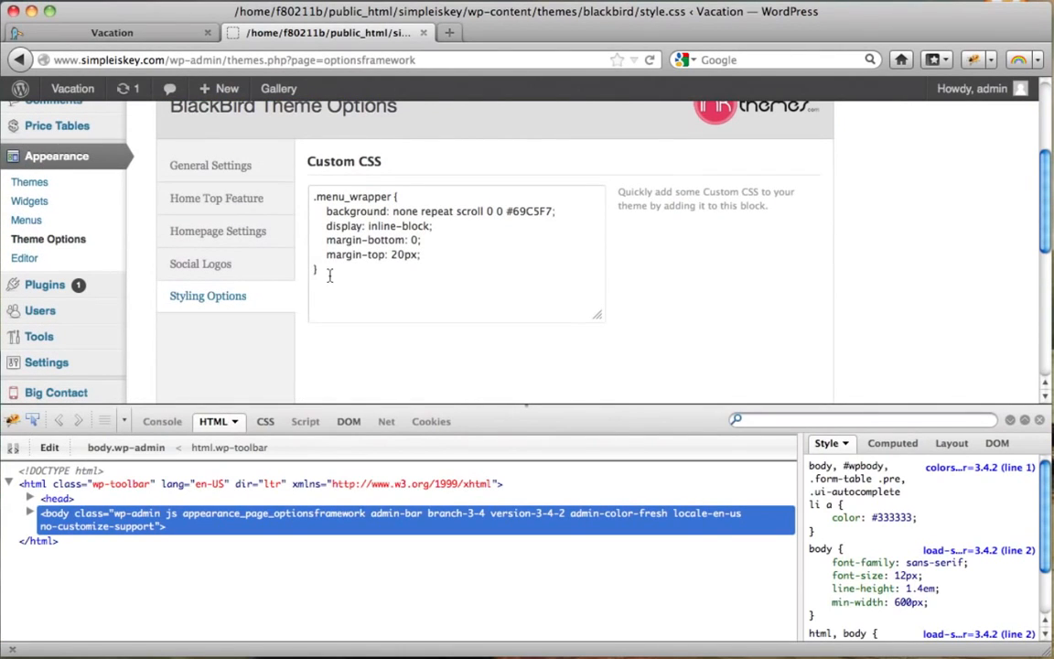
key("Return")
key("Return")
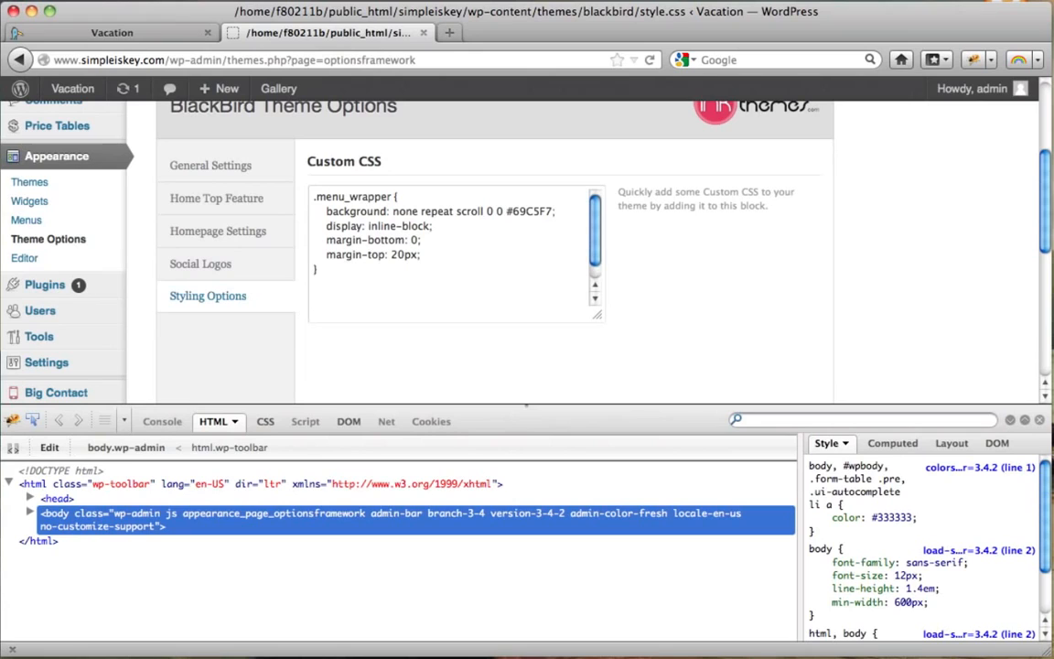
key("super+v")
scroll(421, 254, "up", 2)
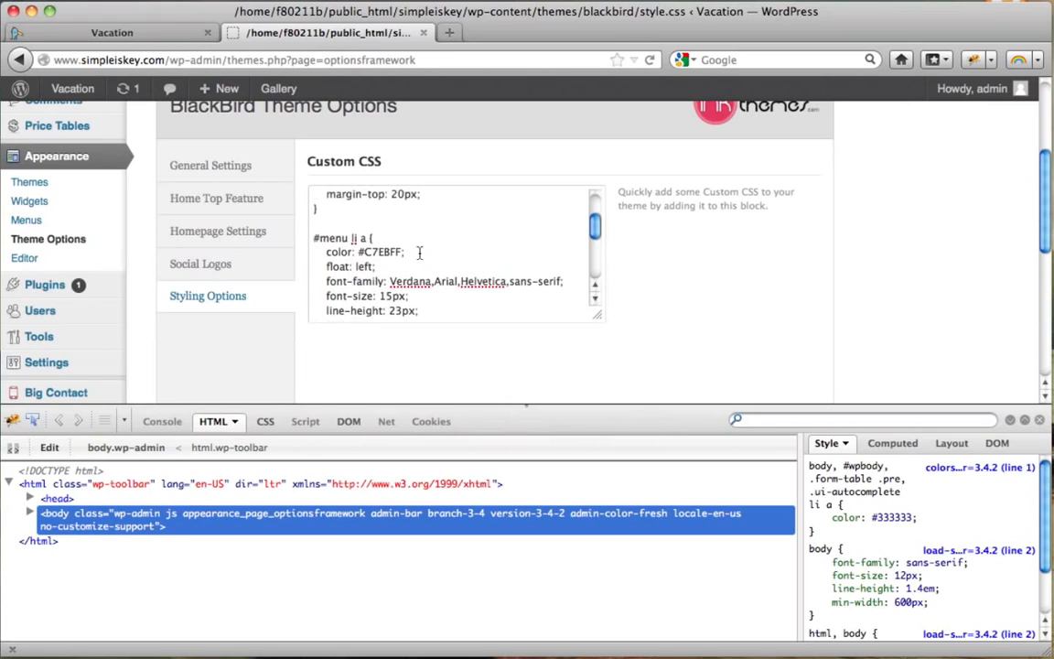
Step: Save all changes to the BlackBird theme options
scroll(420, 238, "down", 3)
scroll(767, 288, "down", 5)
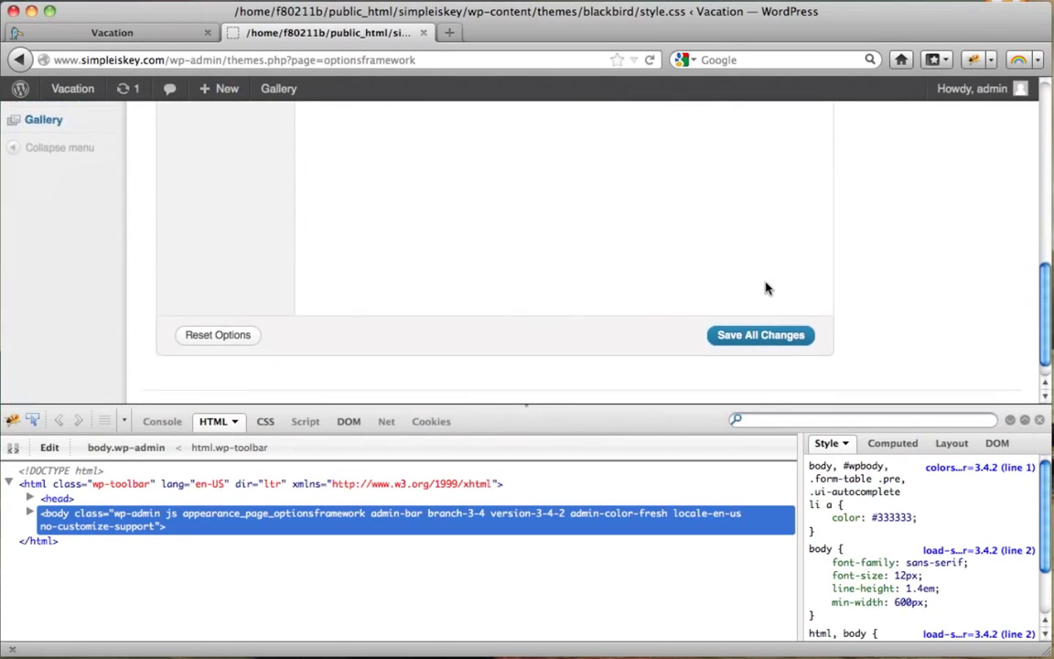
left_click(738, 316)
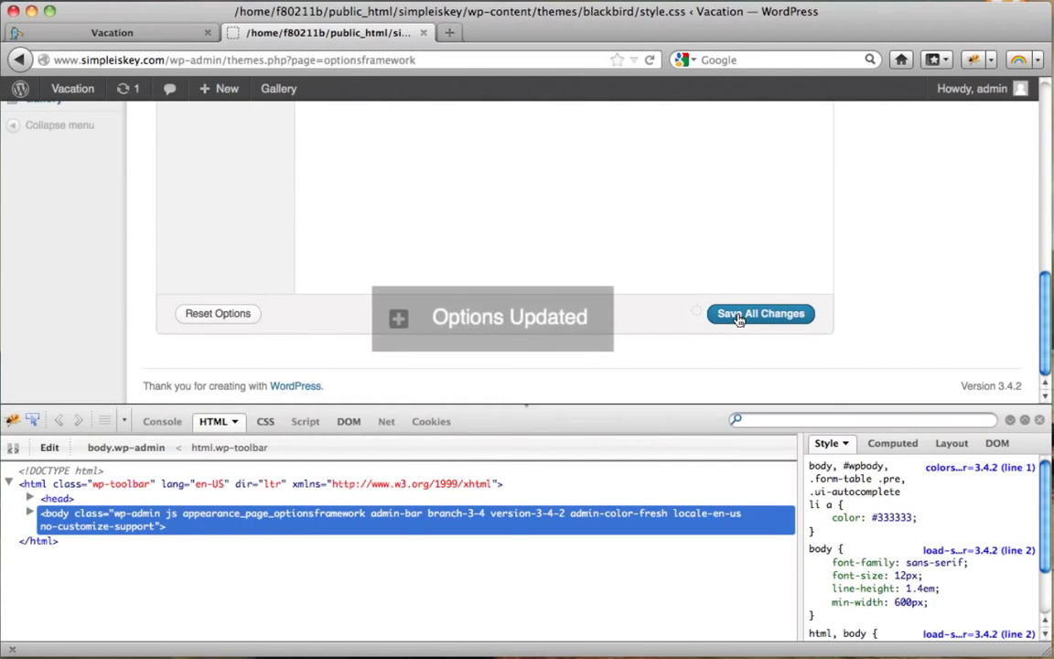
Step: Return to the Vacation home page, hide Firebug and reload the page to check the saved styling
left_click(111, 33)
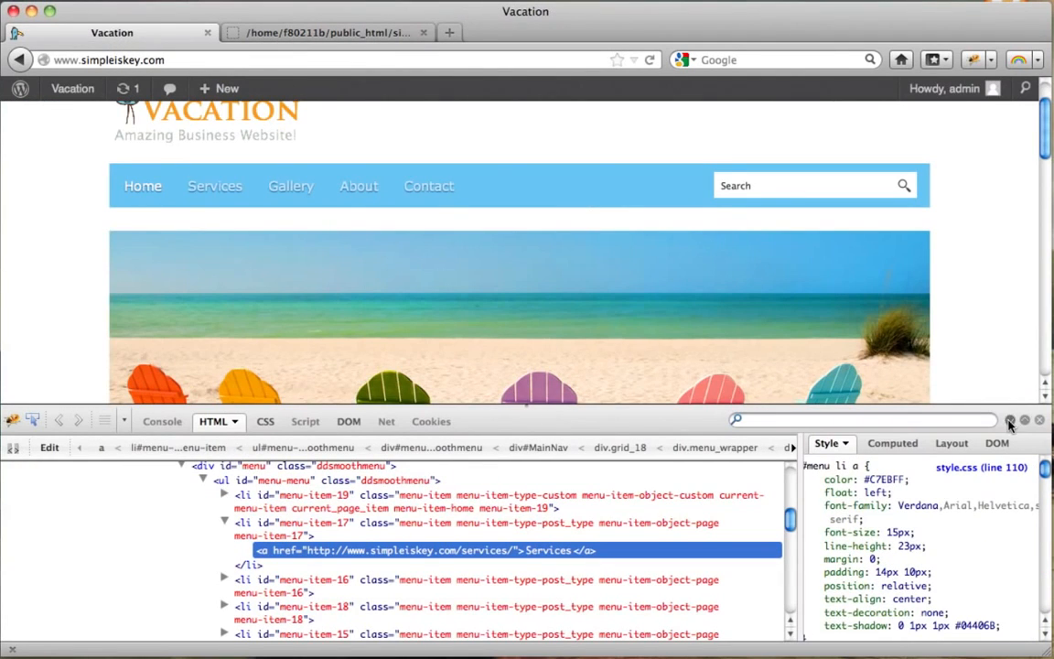
key("F12")
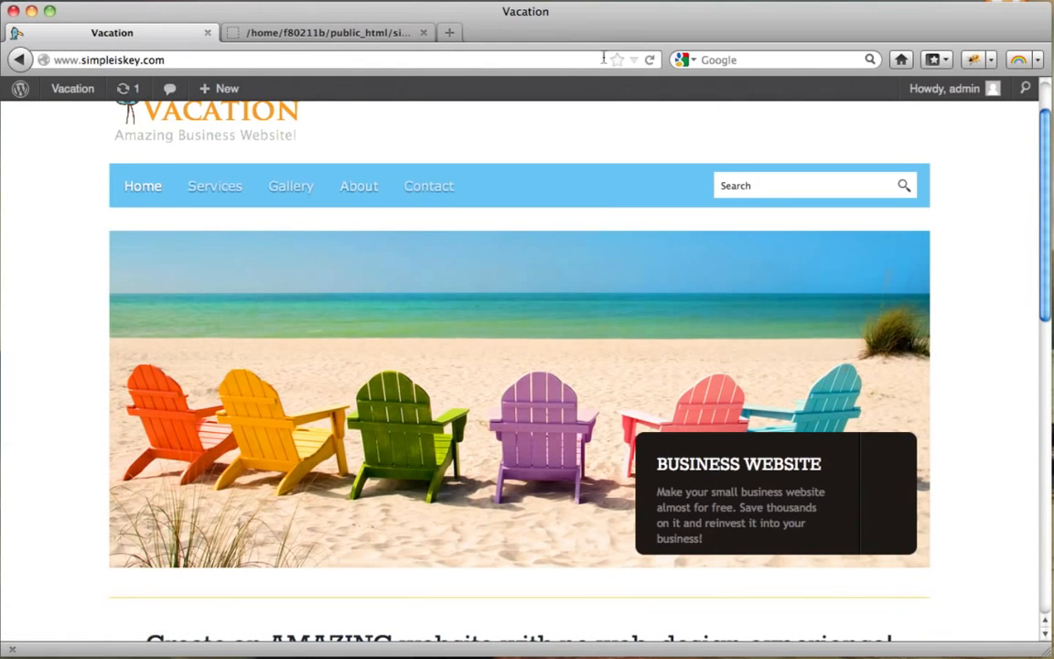
left_click(650, 60)
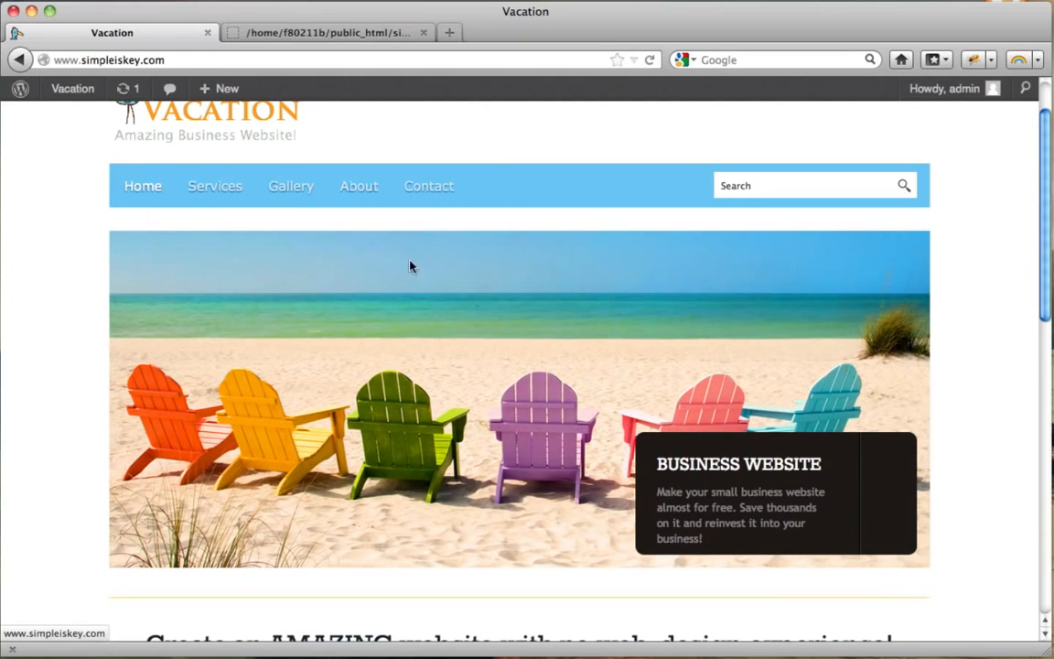
Step: Examine the home page's navigation bar, slider and content sections, reloading the page once more
scroll(409, 266, "up", 1)
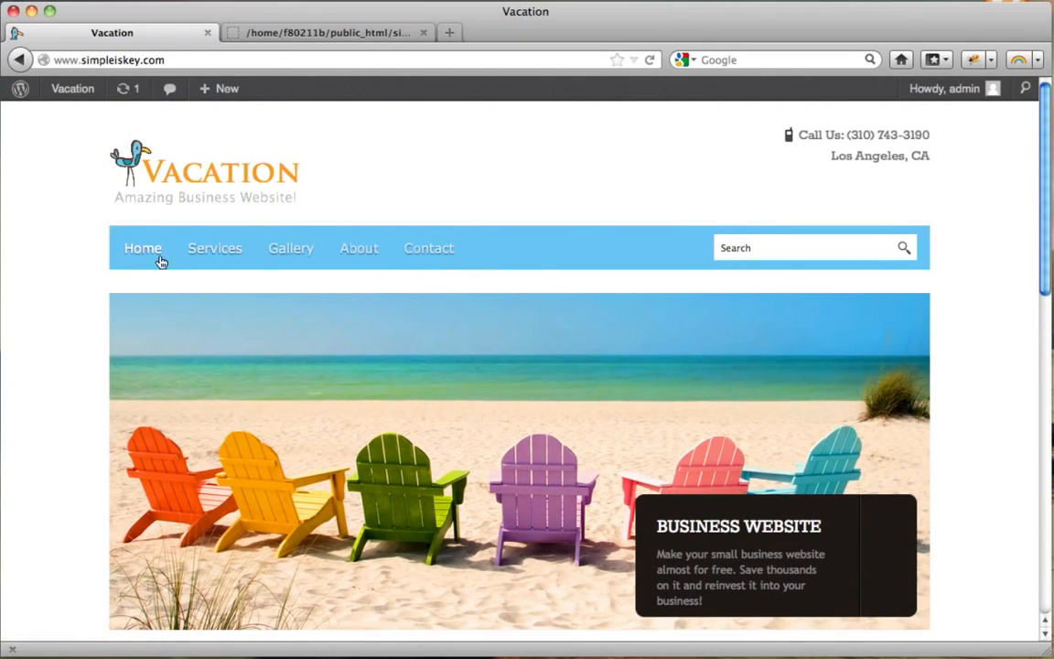
scroll(907, 380, "down", 1)
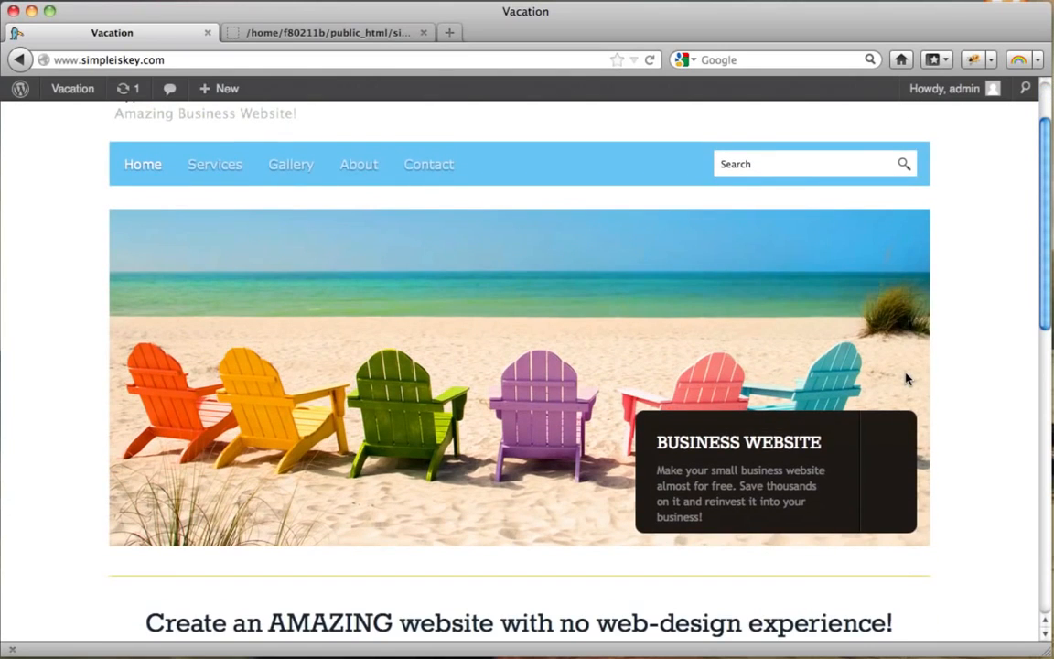
scroll(907, 379, "up", 1)
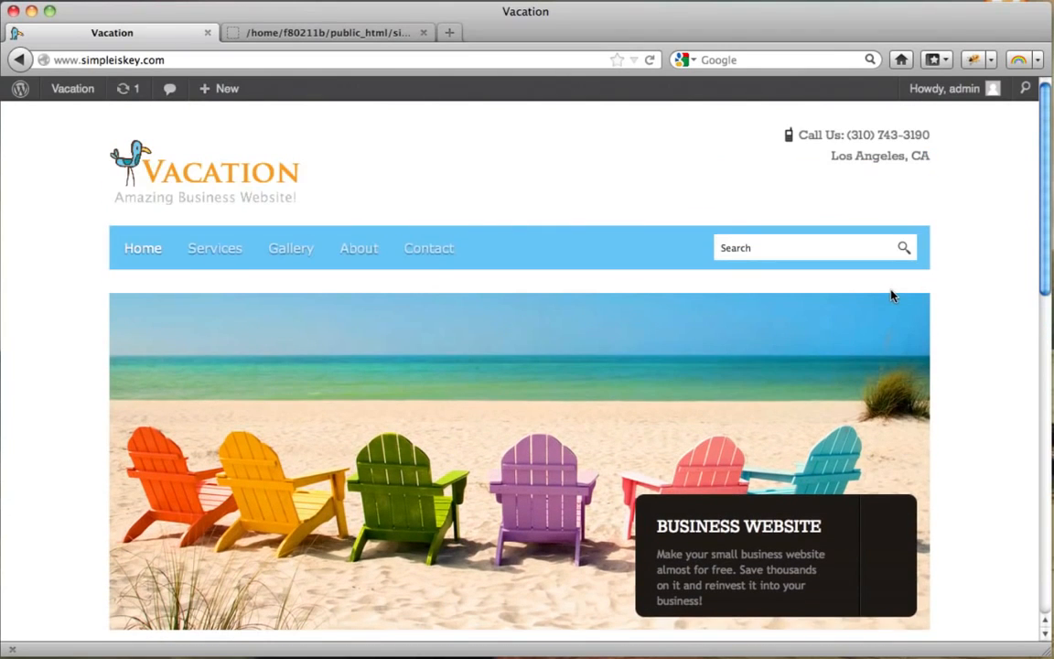
scroll(911, 307, "down", 3)
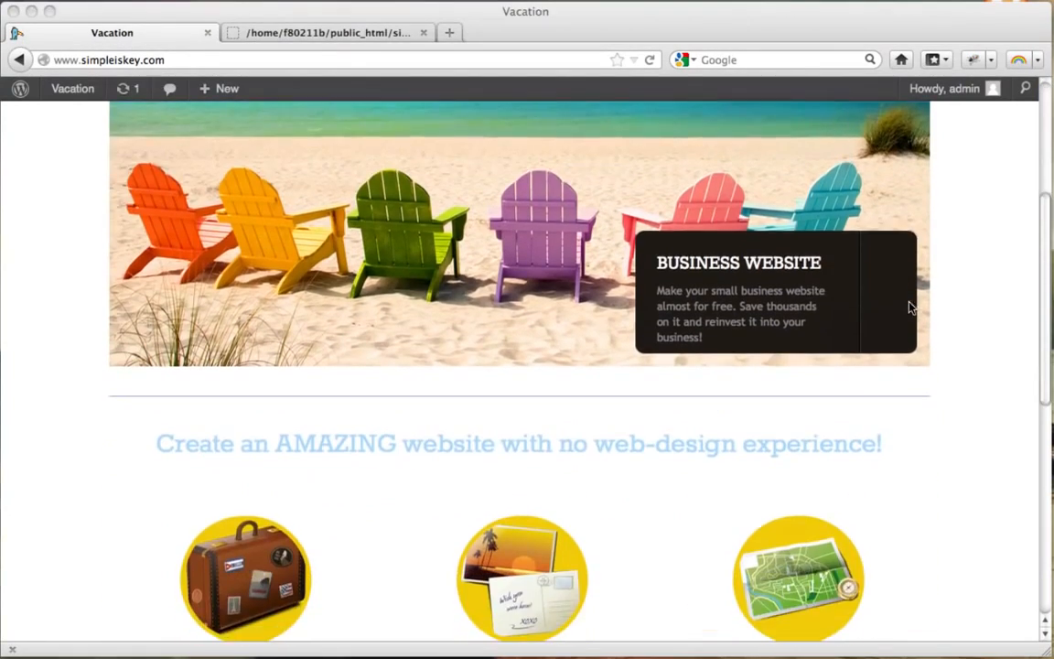
scroll(911, 306, "up", 3)
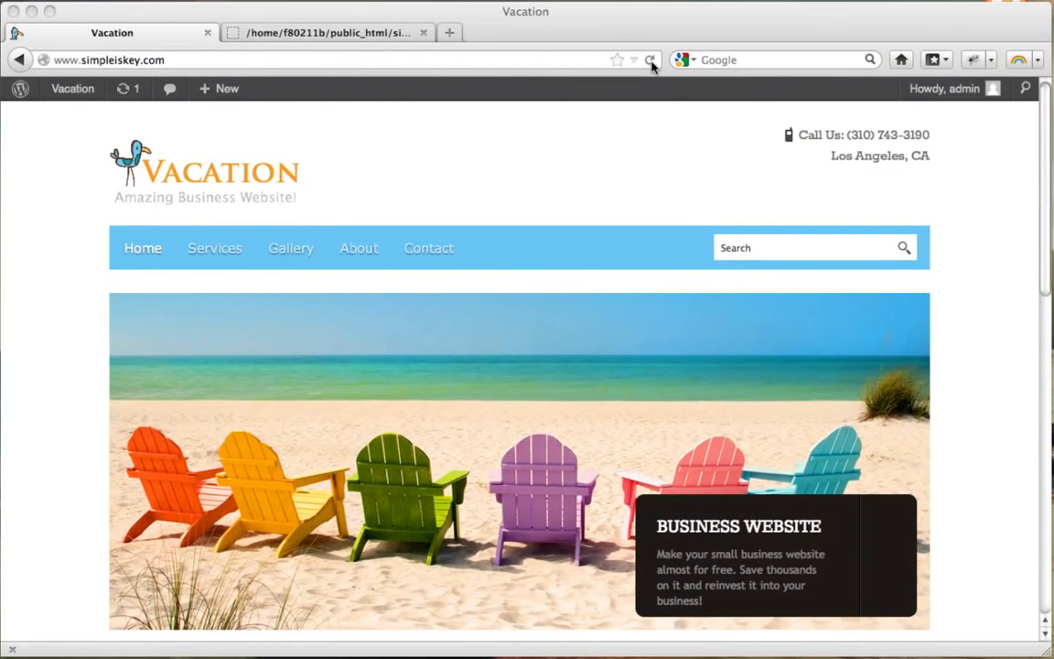
left_click(651, 62)
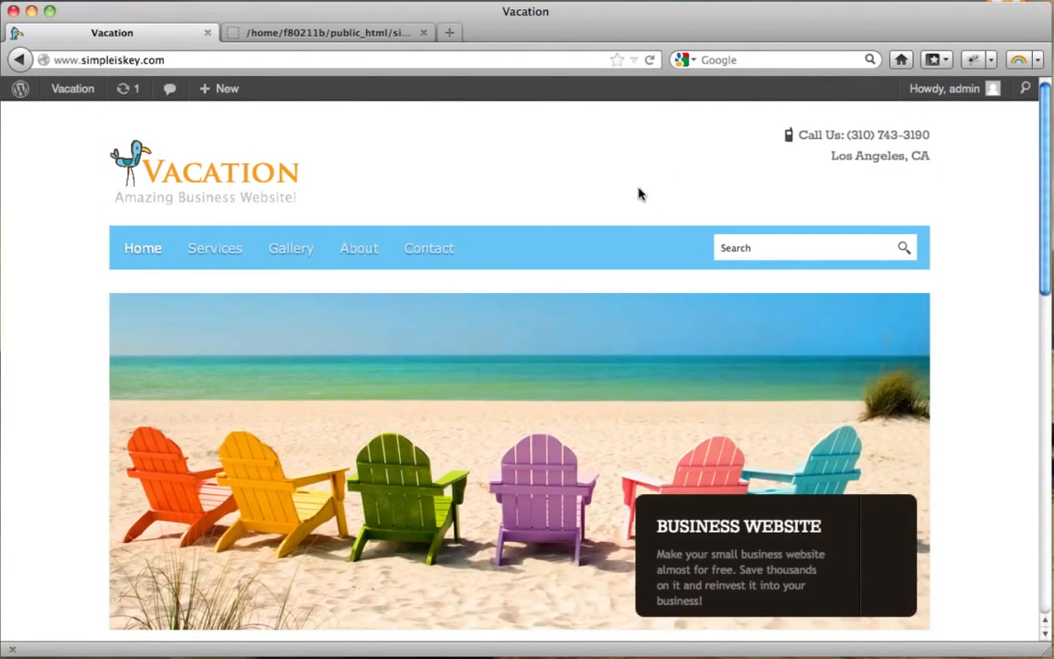
scroll(640, 194, "down", 4)
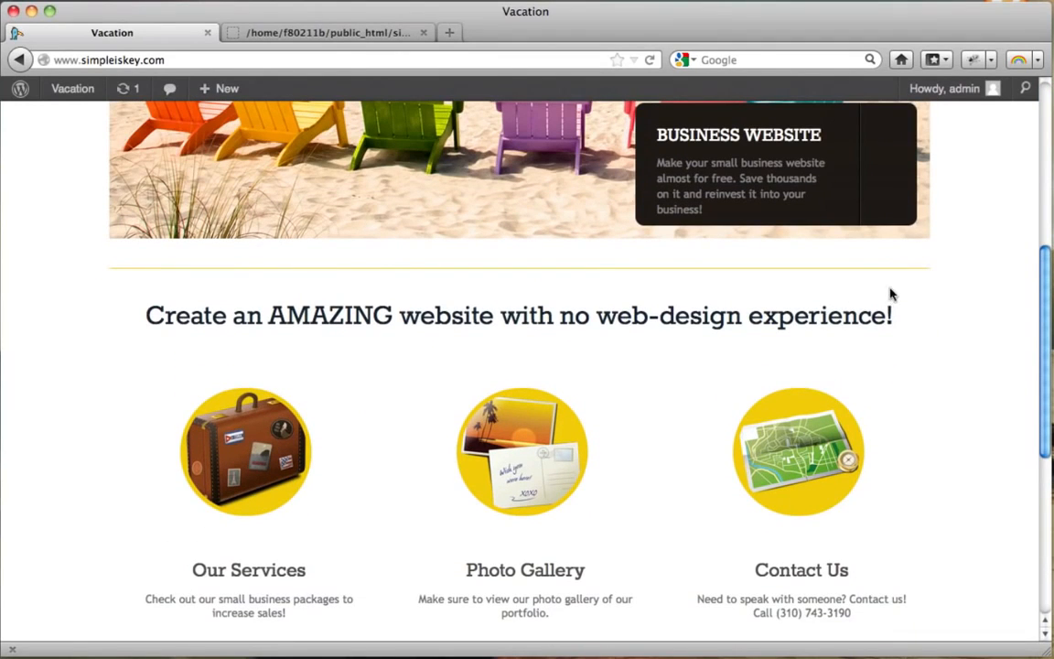
scroll(328, 294, "up", 2)
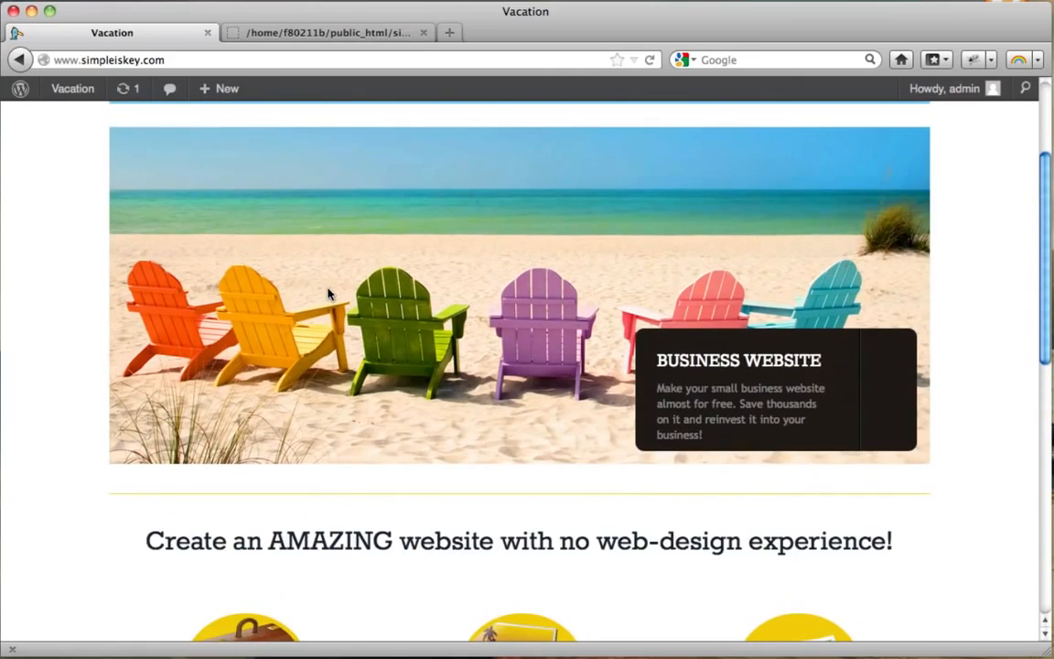
scroll(328, 294, "up", 2)
scroll(328, 294, "down", 1)
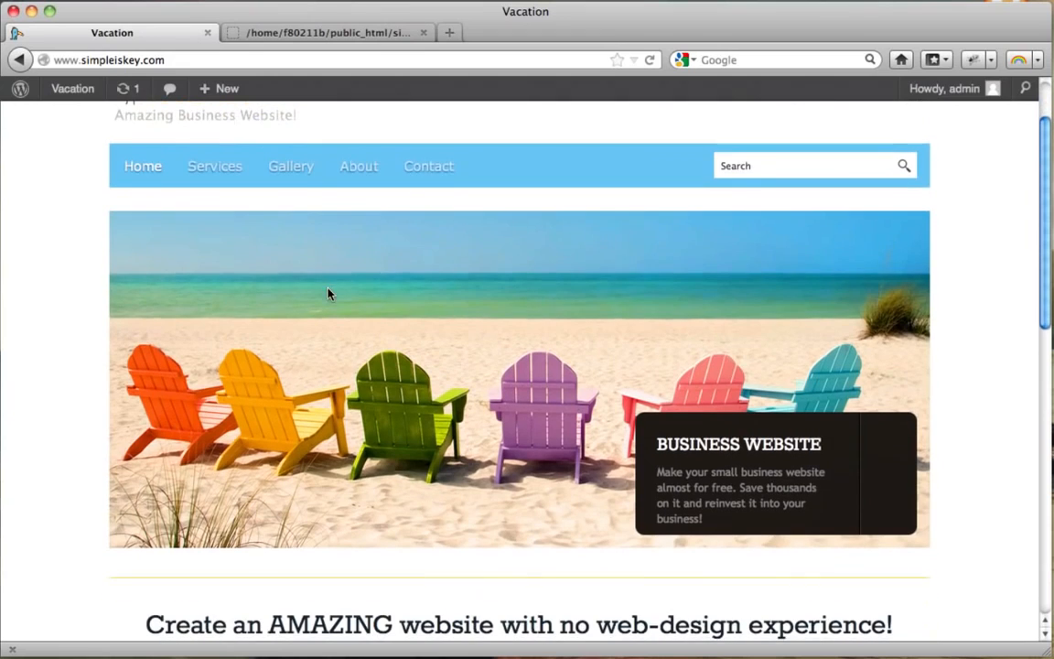
Step: Reopen Firebug and inspect the "Create an AMAZING website" heading to bring up its .content h1 rule
left_click(976, 61)
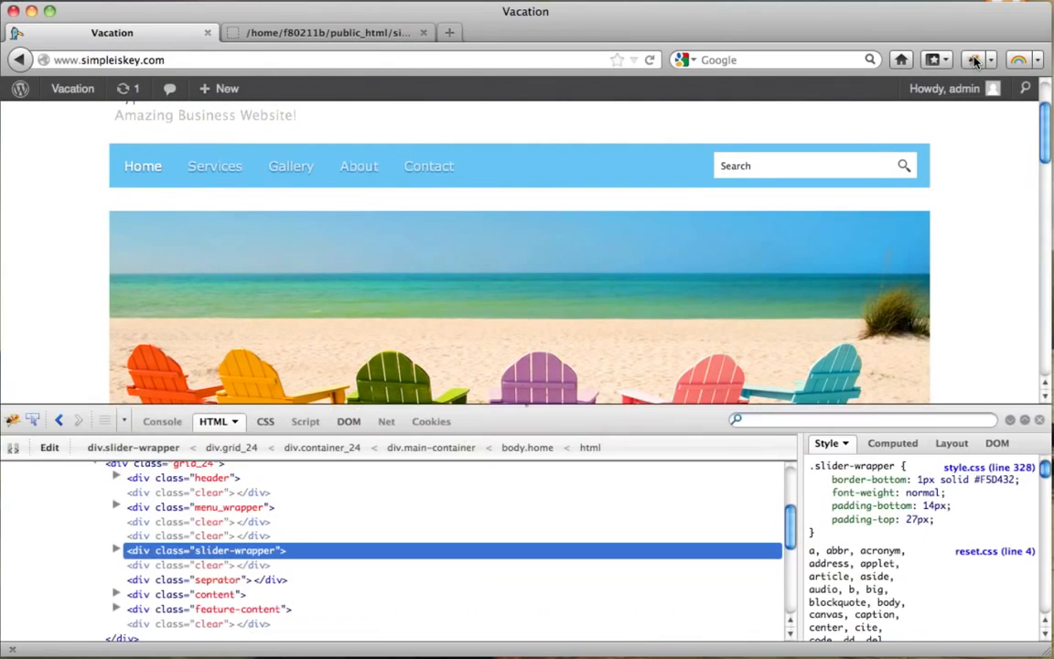
scroll(737, 241, "down", 6)
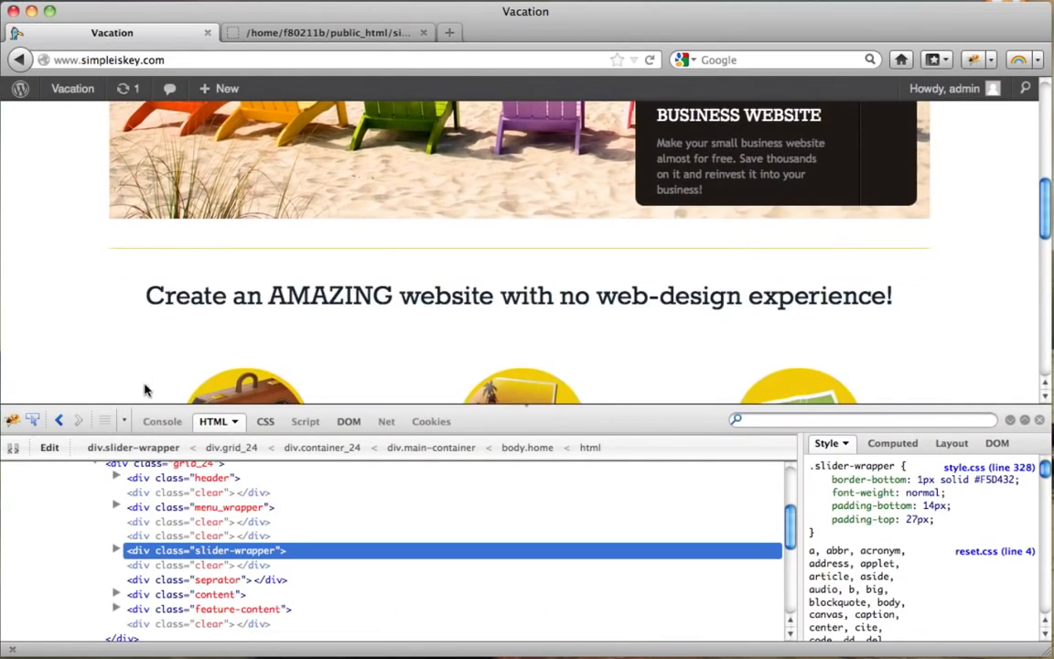
left_click(32, 422)
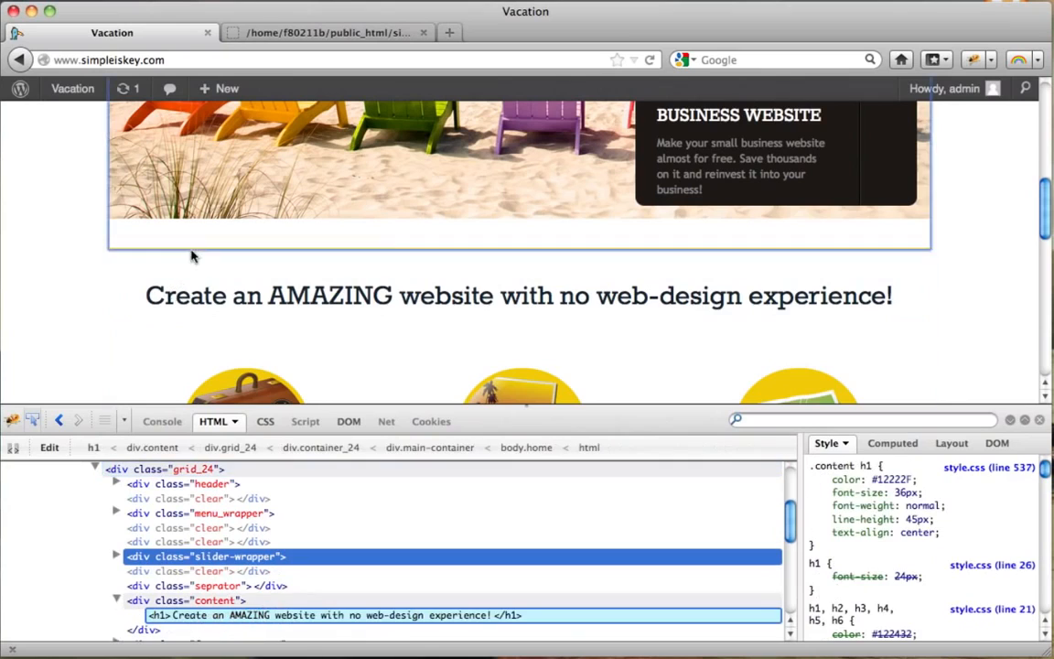
left_click(229, 295)
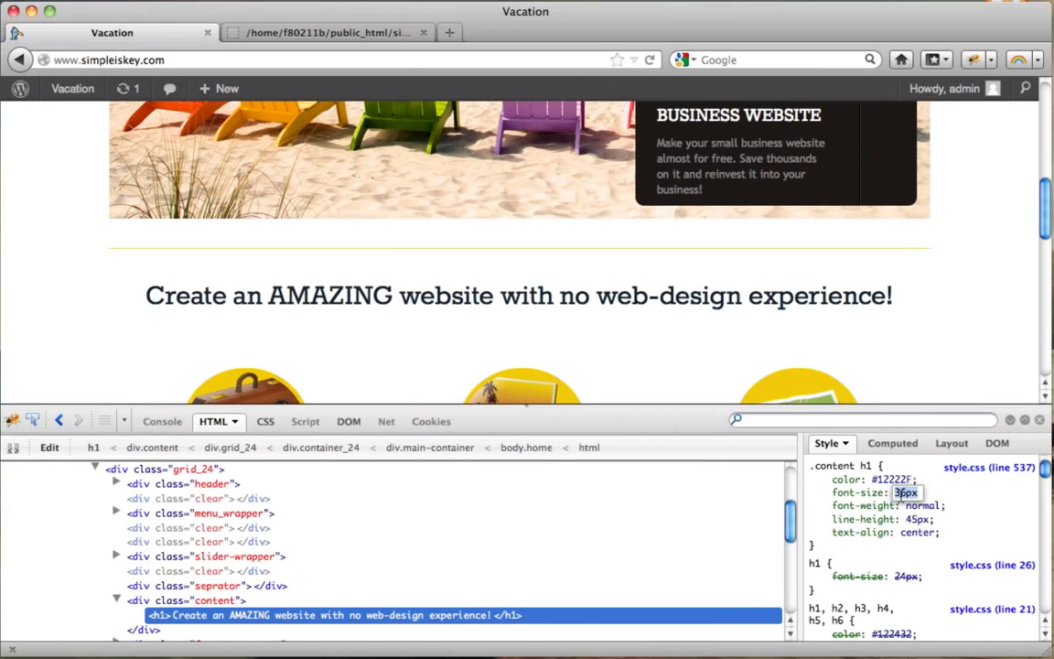
Step: Try different font sizes for the heading in the .content h1 rule, ending at 38px
key("Up")
key("Up")
key("Up")
key("Up")
key("Up")
key("Up")
key("Down")
key("Down")
key("Down")
key("Down")
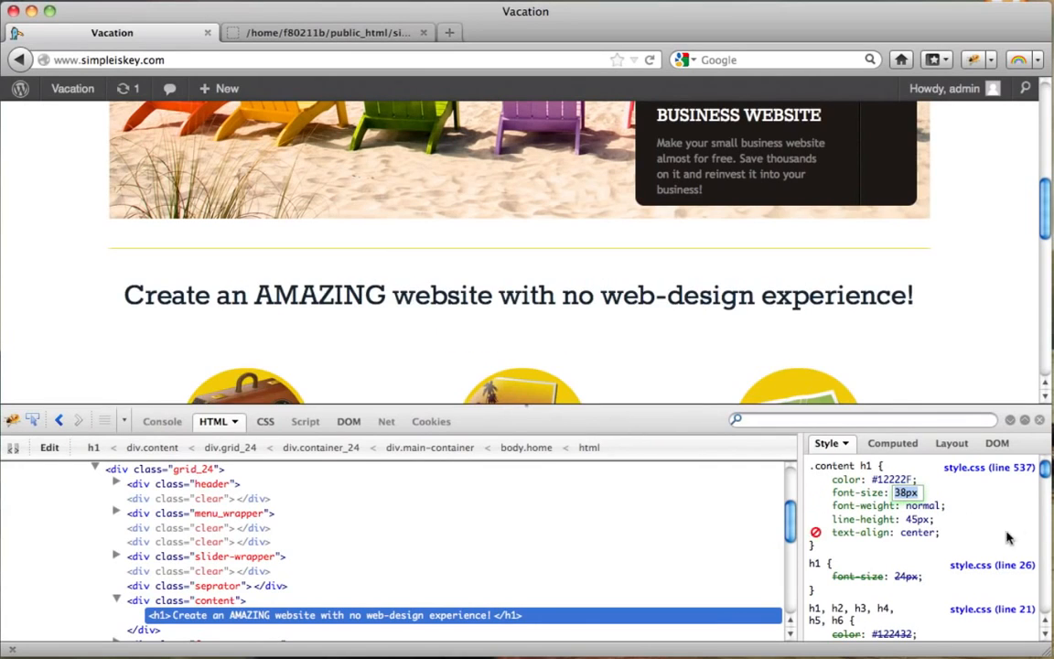
Step: Inspect the yellow divider line below the slider image to bring up its .slider-wrapper rule
left_click(33, 421)
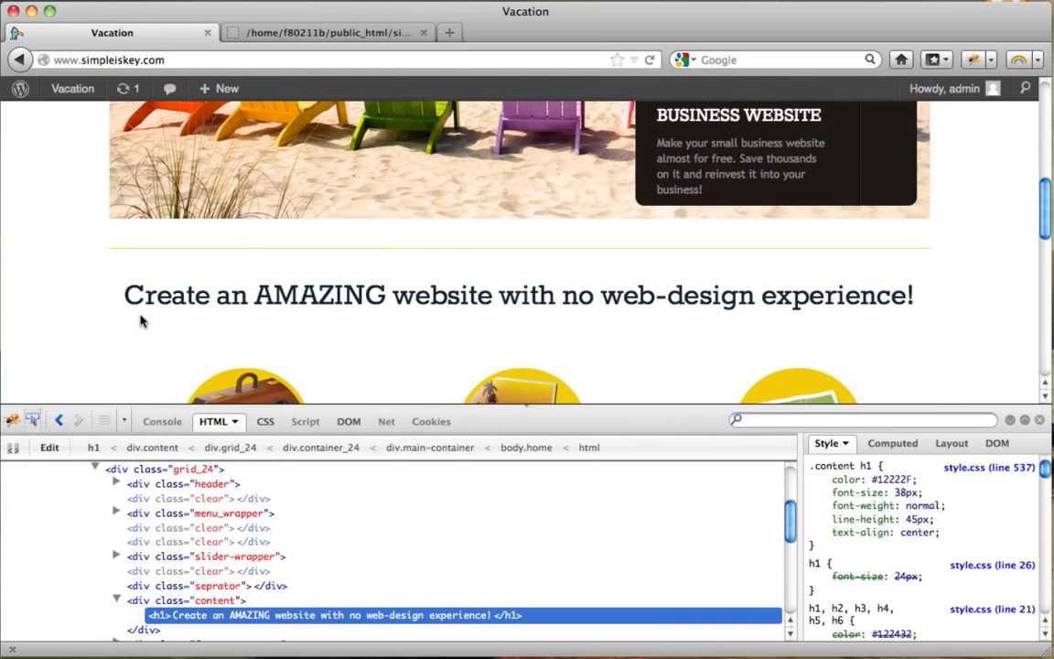
left_click(241, 245)
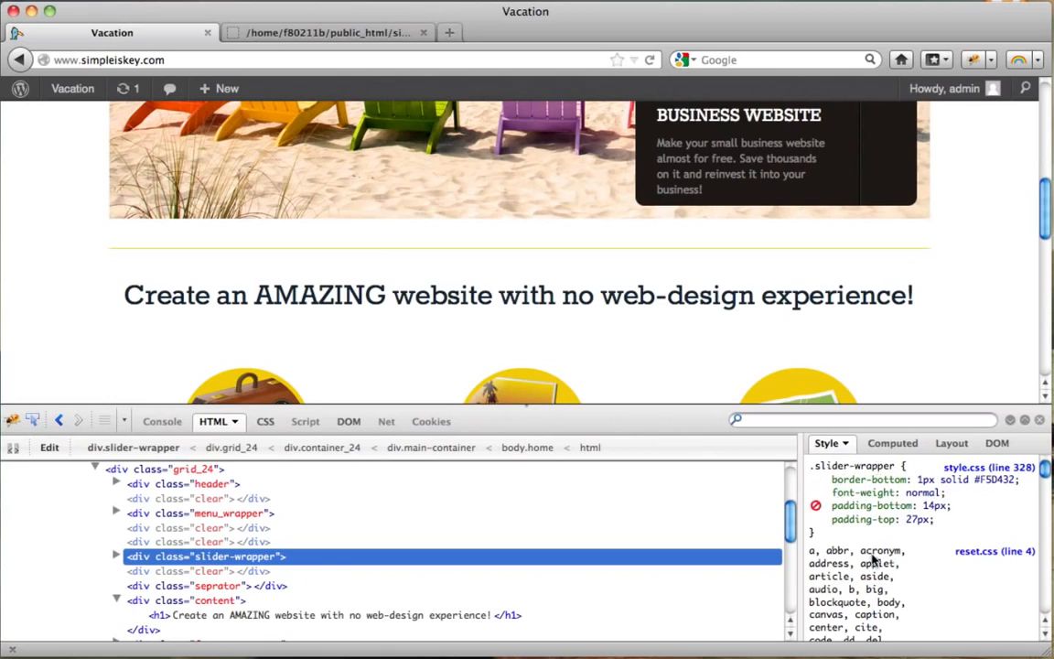
Step: Try larger padding-top values such as 33px in the .slider-wrapper rule, and bring the value back to 27px
left_click(916, 519)
key("Up")
key("Up")
key("Up")
key("Up")
key("Up")
key("Up")
key("Up")
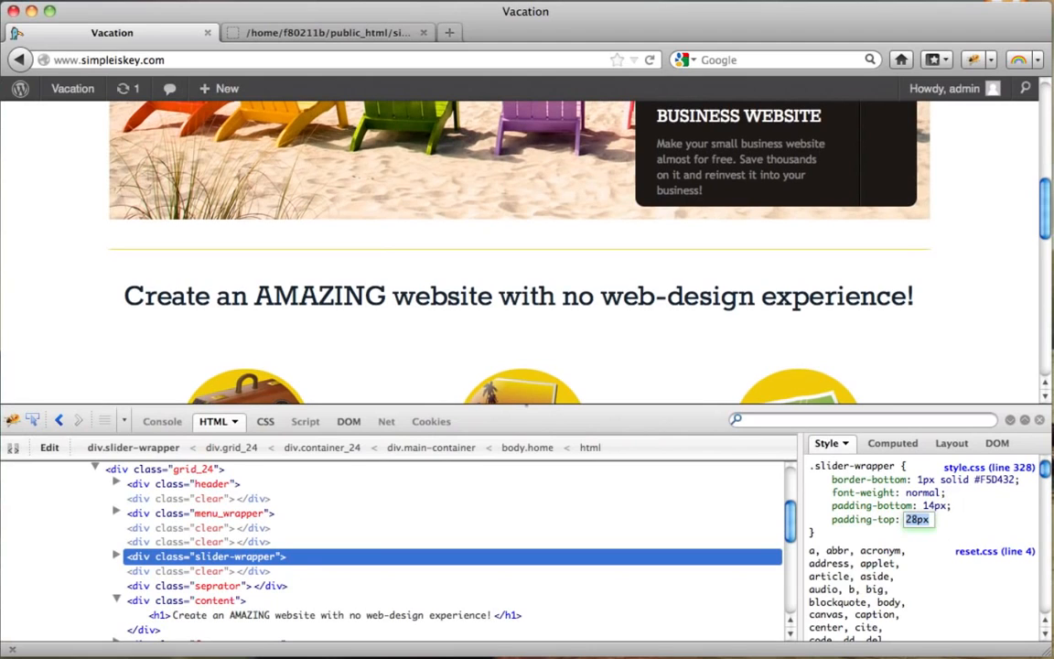
key("Down")
key("Down")
key("Down")
key("Down")
key("Down")
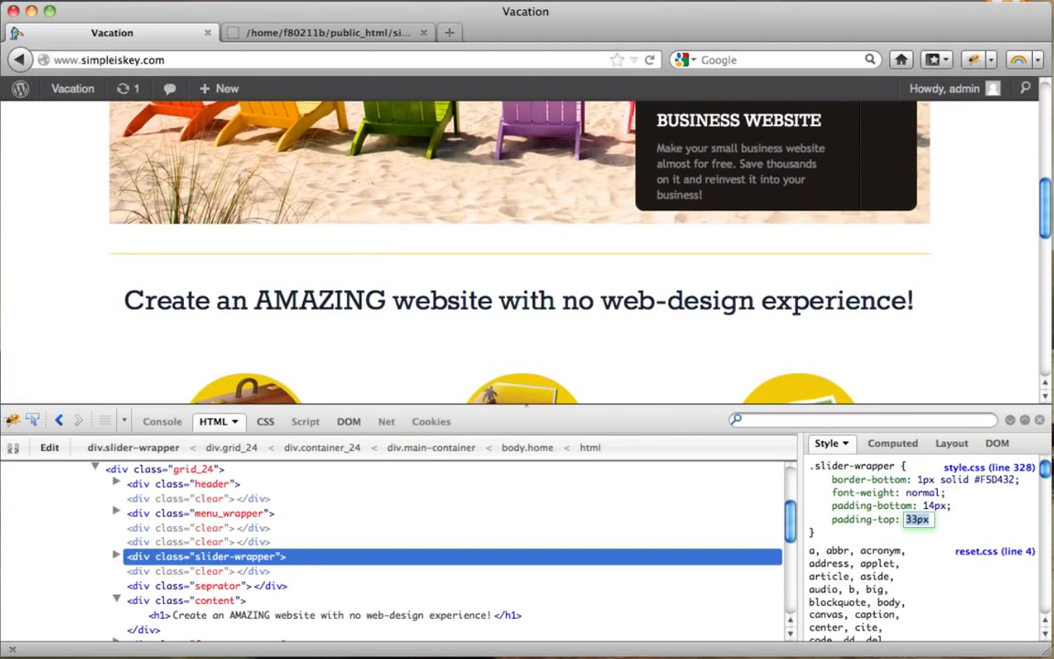
key("Down")
key("Down")
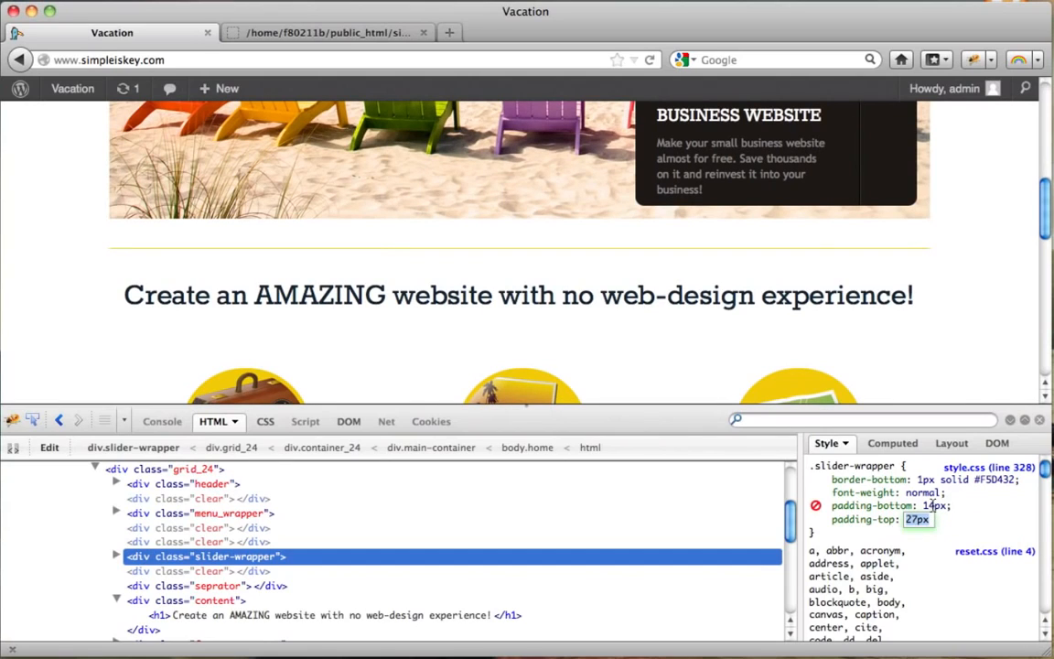
Step: Try larger padding-bottom values such as 15px in the .slider-wrapper rule, and bring the value back to 14px
left_click(933, 505)
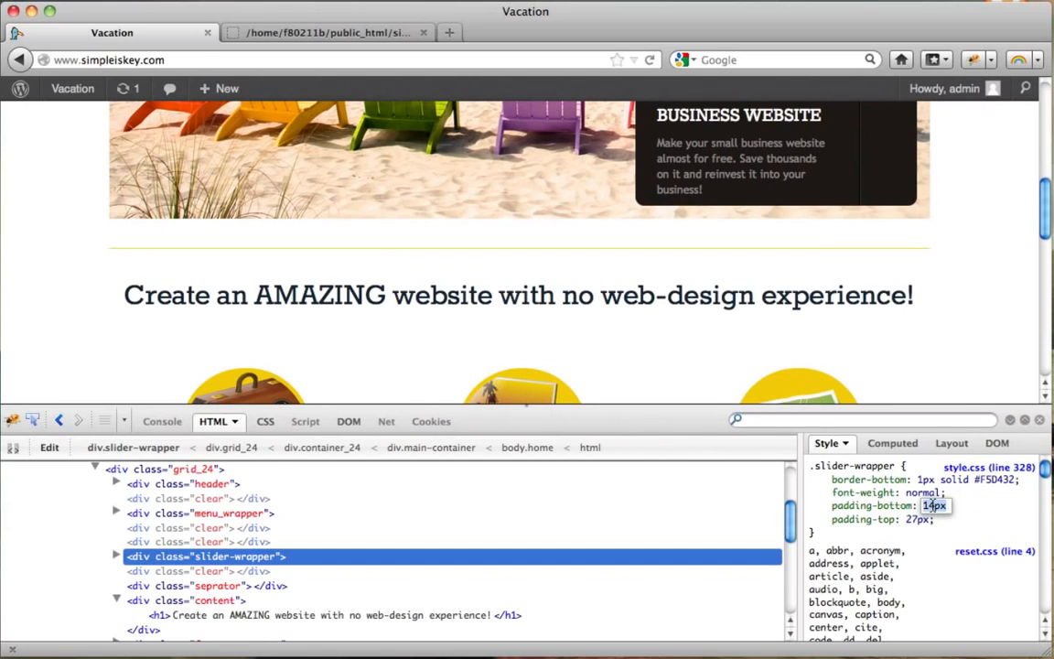
key("Up")
key("Up")
key("Up")
key("Up")
key("Up")
key("Down")
key("Down")
key("Down")
key("Down")
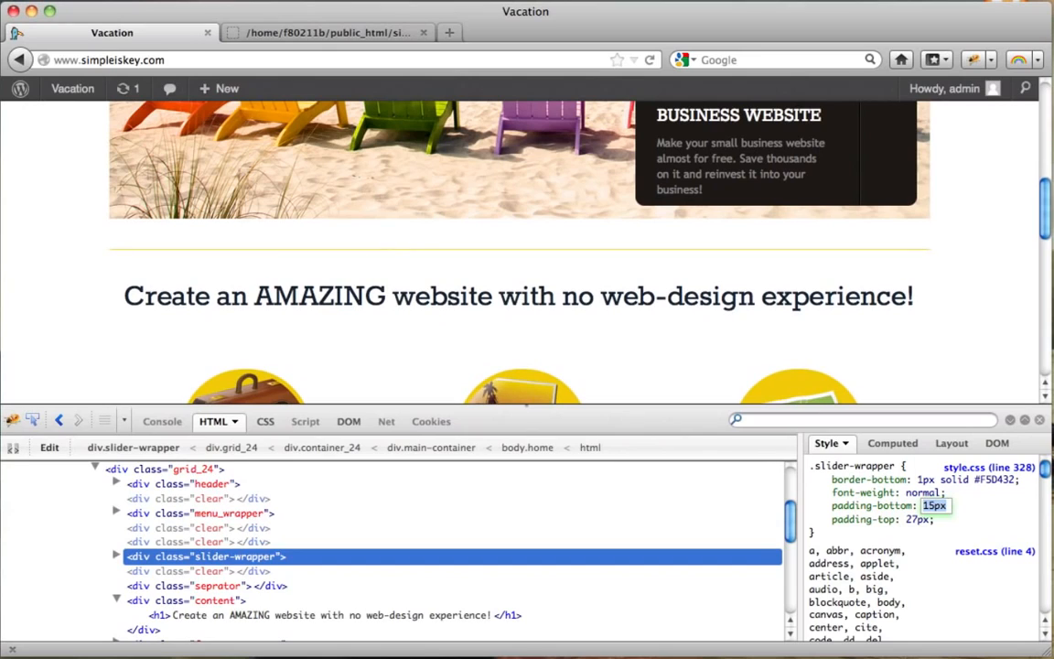
key("Down")
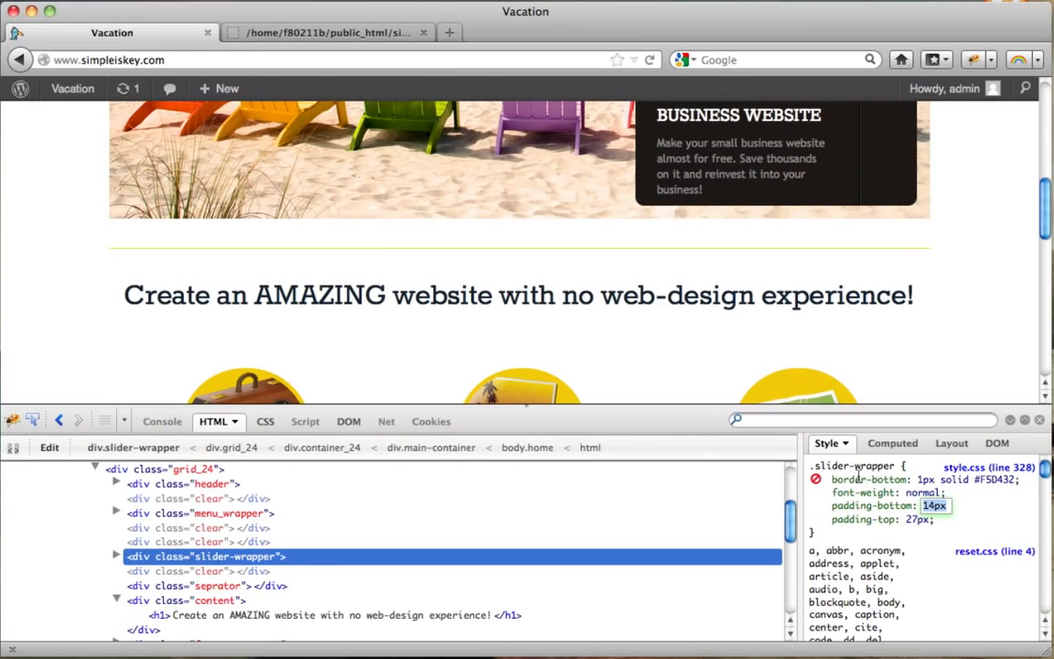
Step: Try thicker border-bottom widths such as 3px and 25px in the .slider-wrapper rule, and return the width to 1px
left_click(930, 480)
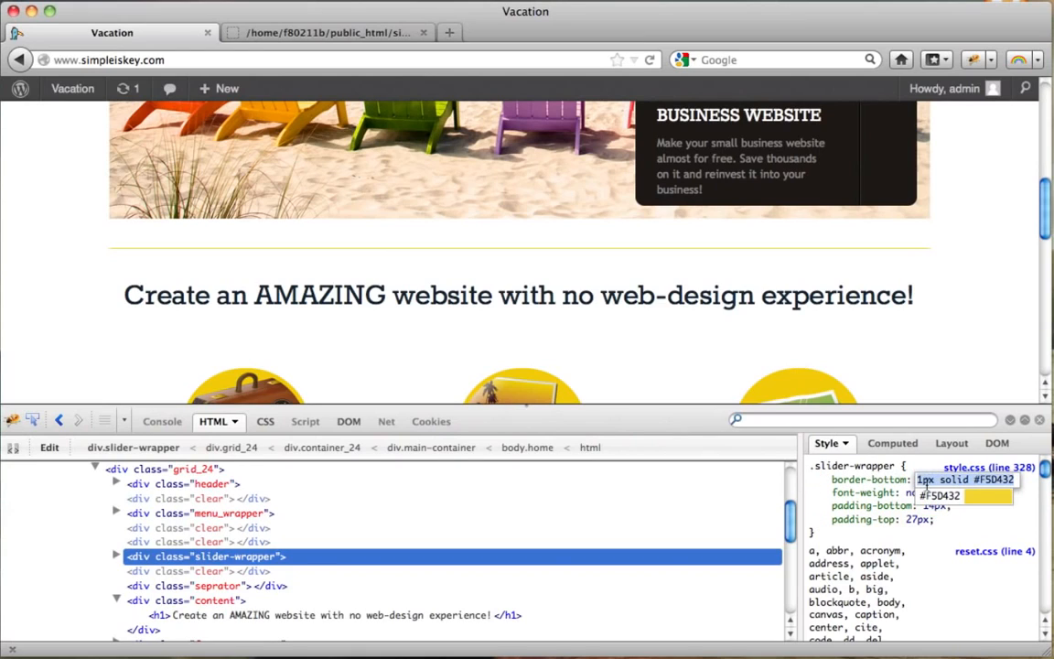
left_click(928, 479)
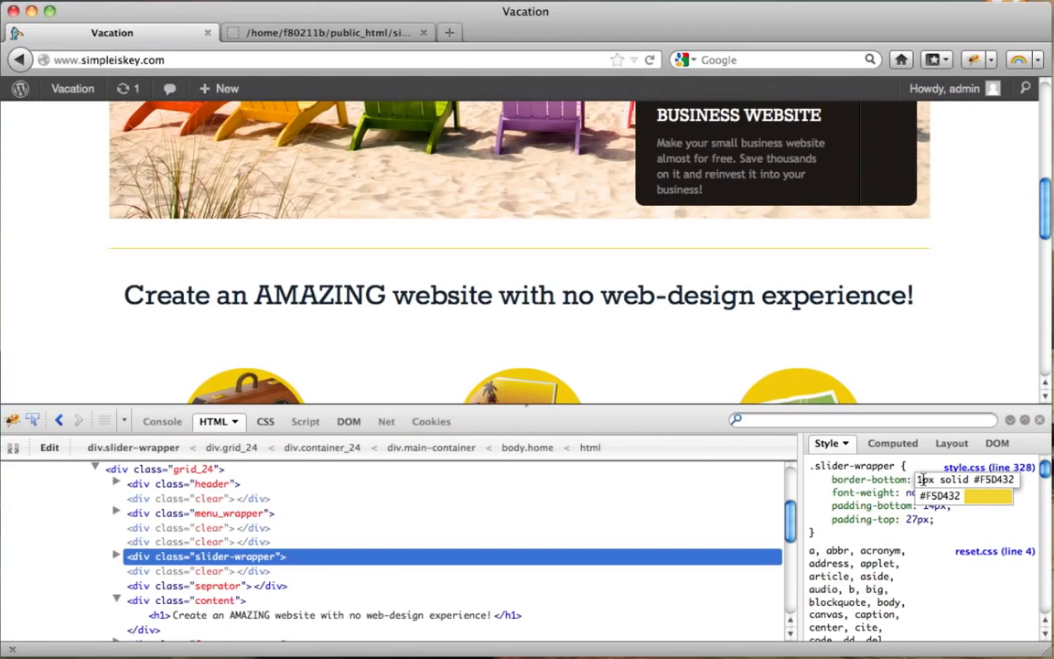
key("Up")
key("Up")
key("Up")
key("Up")
key("Up")
key("Up")
key("Up")
key("Up")
key("Up")
key("Up")
key("Up")
key("Up")
key("Up")
key("Up")
key("Up")
key("Up")
key("Up")
key("Up")
key("Up")
key("Up")
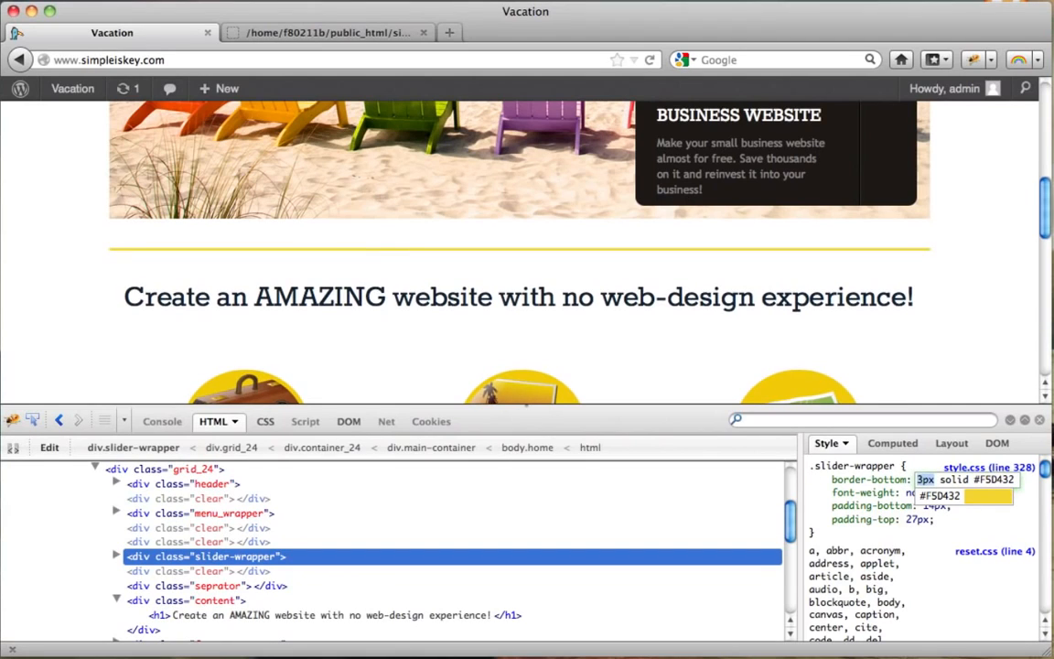
key("Up")
key("Up")
key("Up")
key("Up")
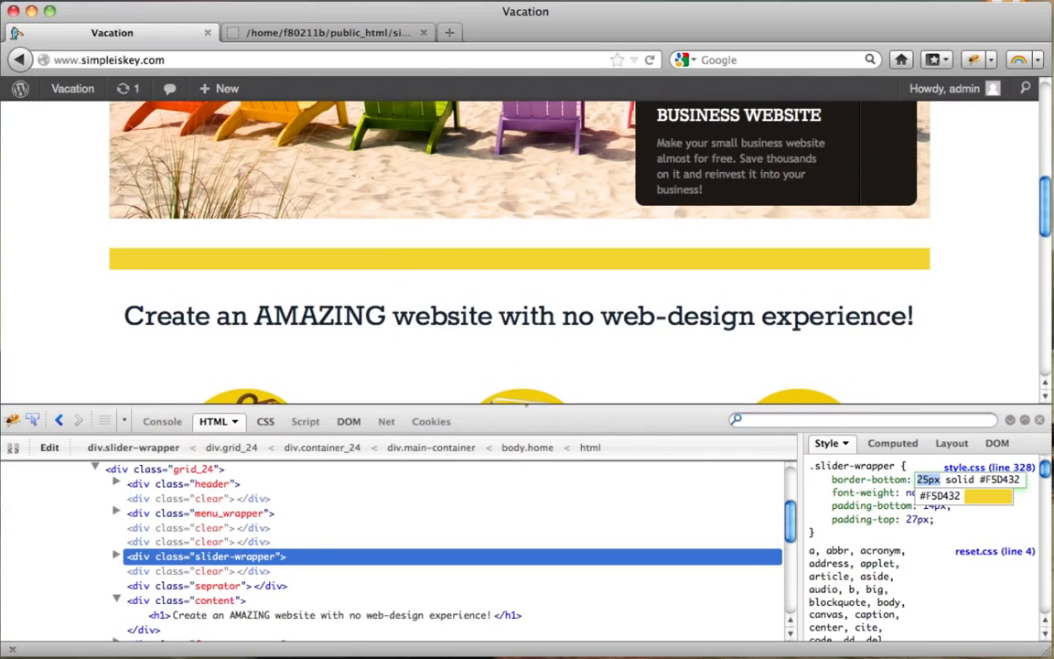
key("Left")
key("Delete")
key("Delete")
type("1")
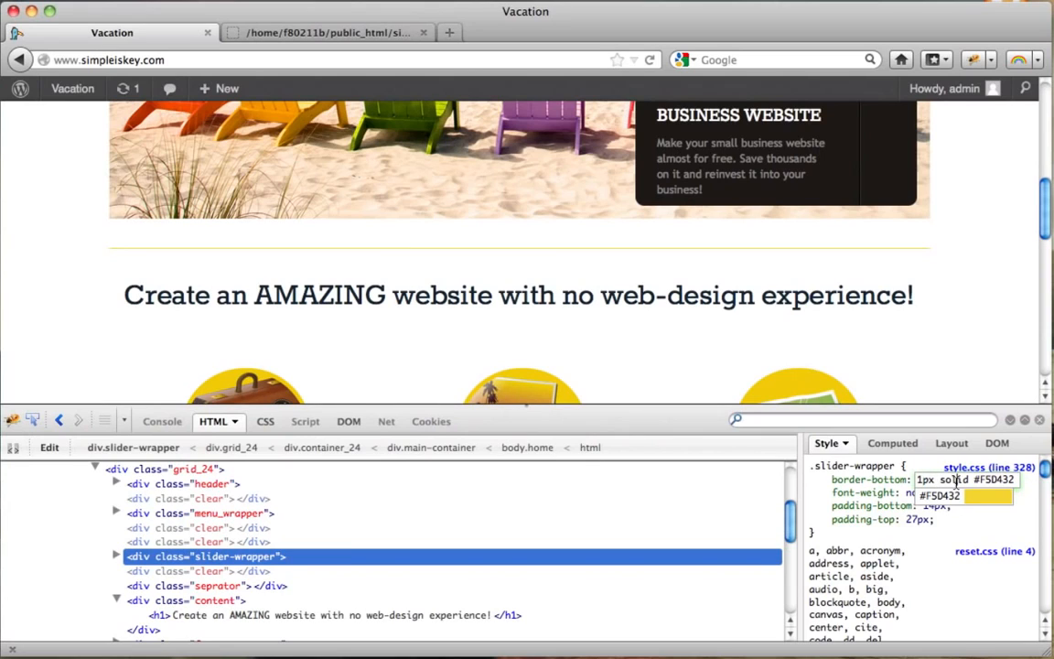
Step: Change the .slider-wrapper border-bottom to a dashed line with a width of 9px
double_click(956, 481)
key("Up")
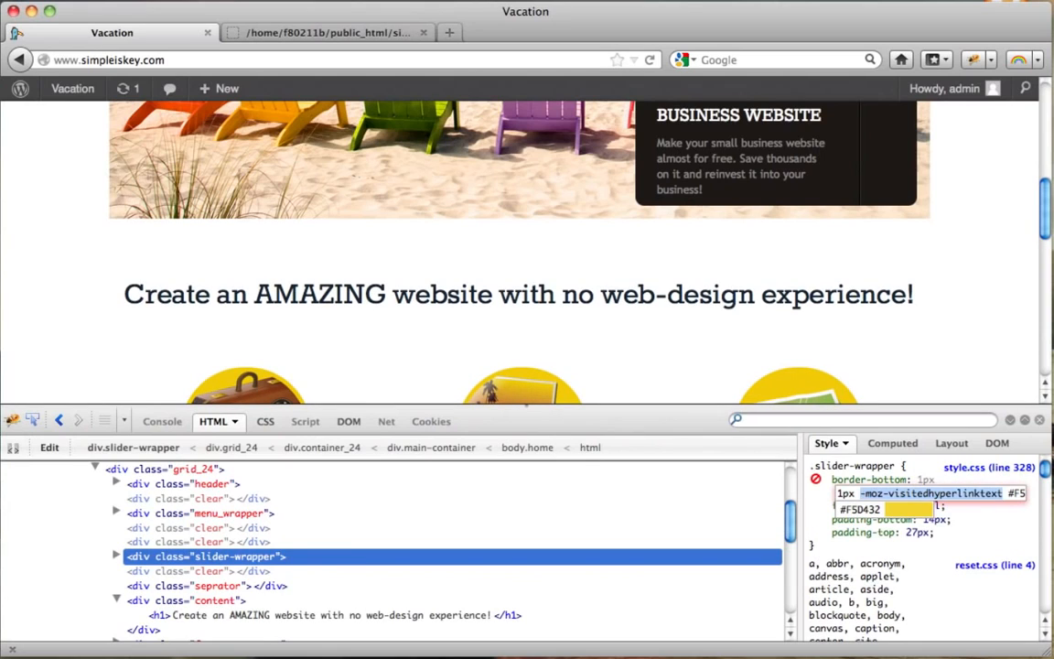
key("Down")
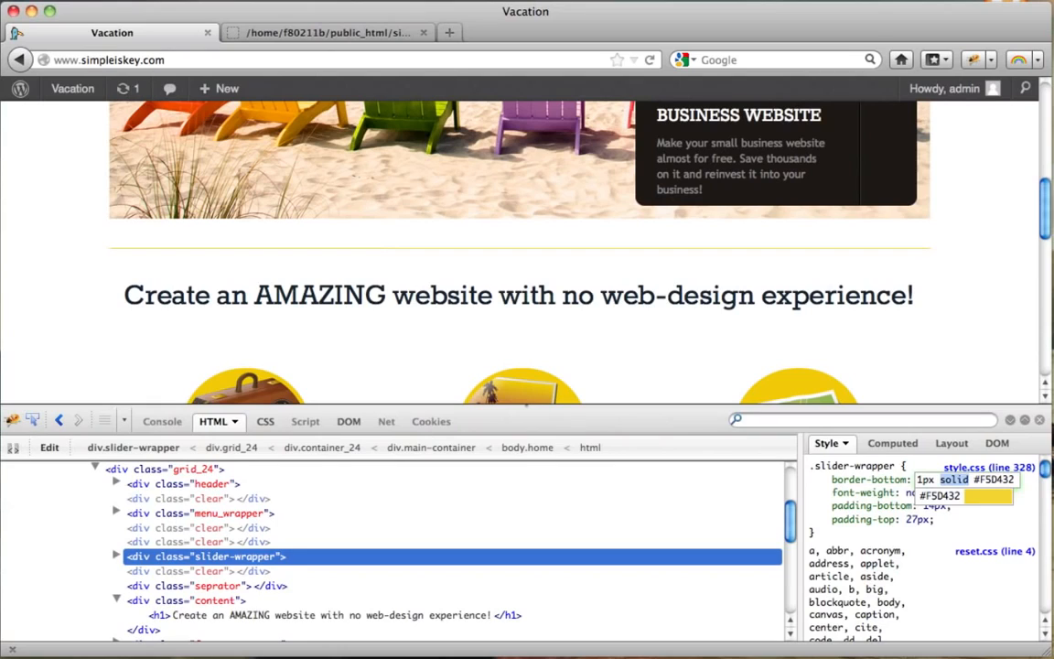
type("do")
key("BackSpace")
key("BackSpace")
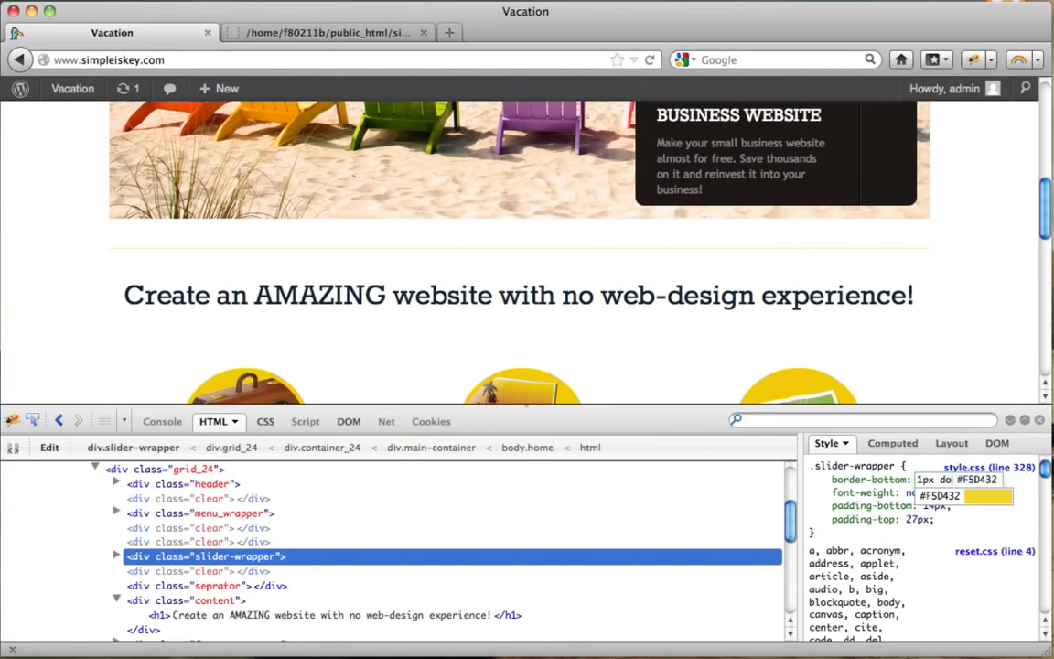
type("ashed")
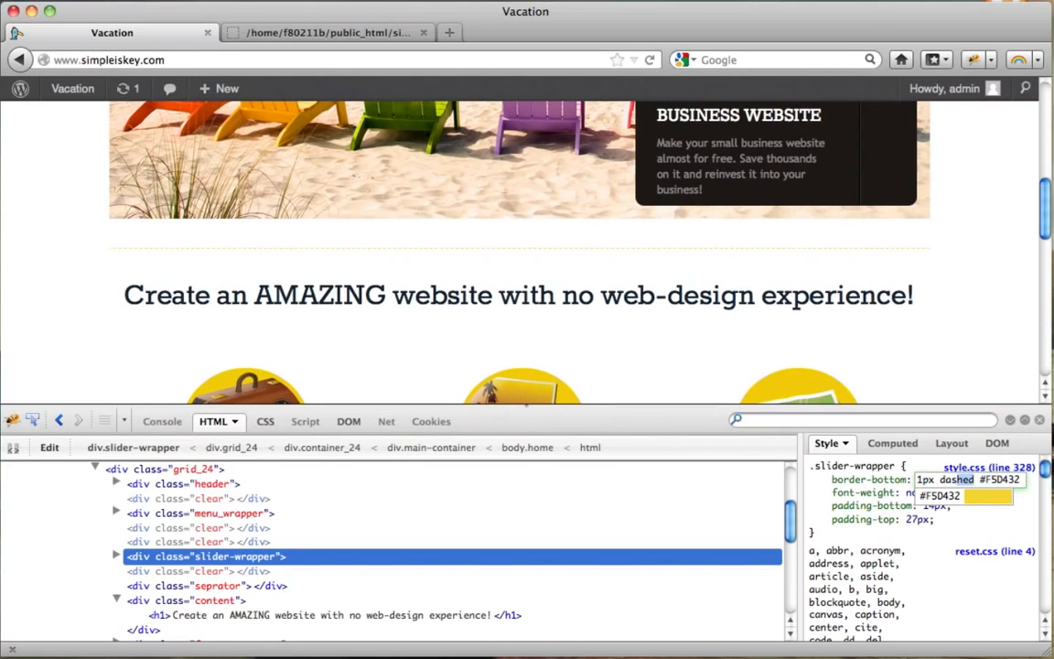
key("Left")
key("Left")
key("Up")
key("Up")
key("Up")
key("Up")
key("Up")
key("Up")
key("Up")
key("Up")
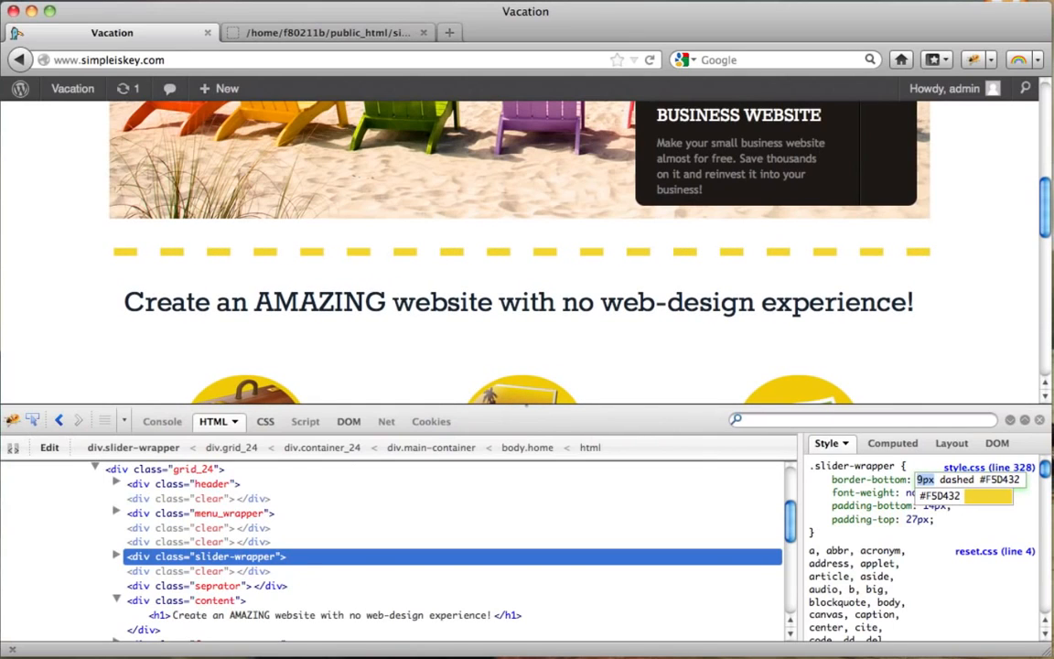
Step: Change the colour of the dashed .slider-wrapper border to pink #F532D4
left_click(988, 499)
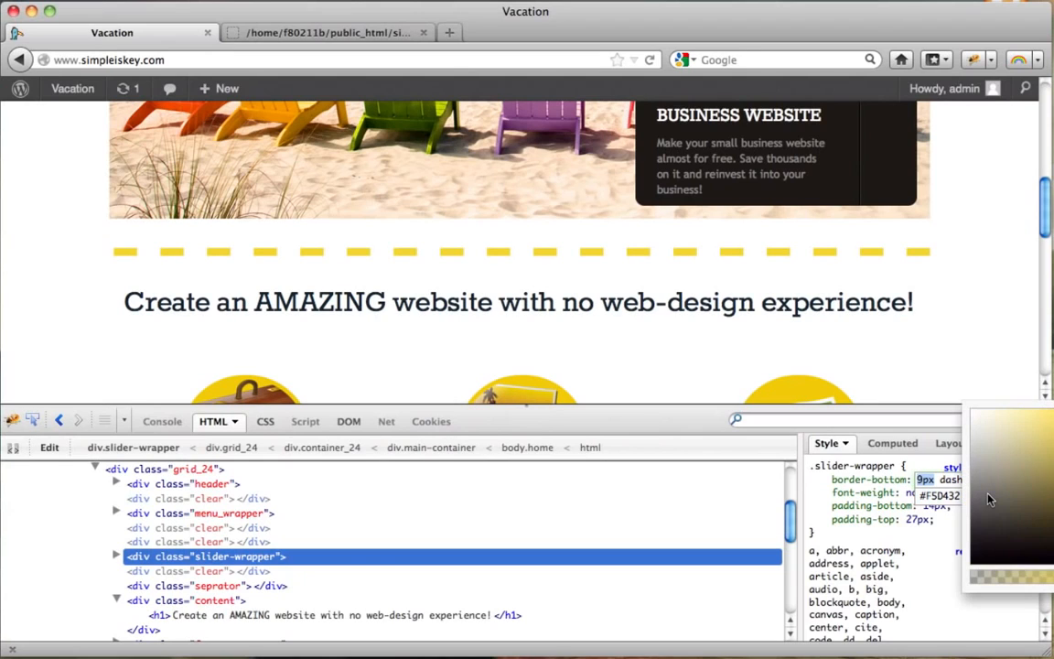
left_click_drag(1053, 430, 1053, 538)
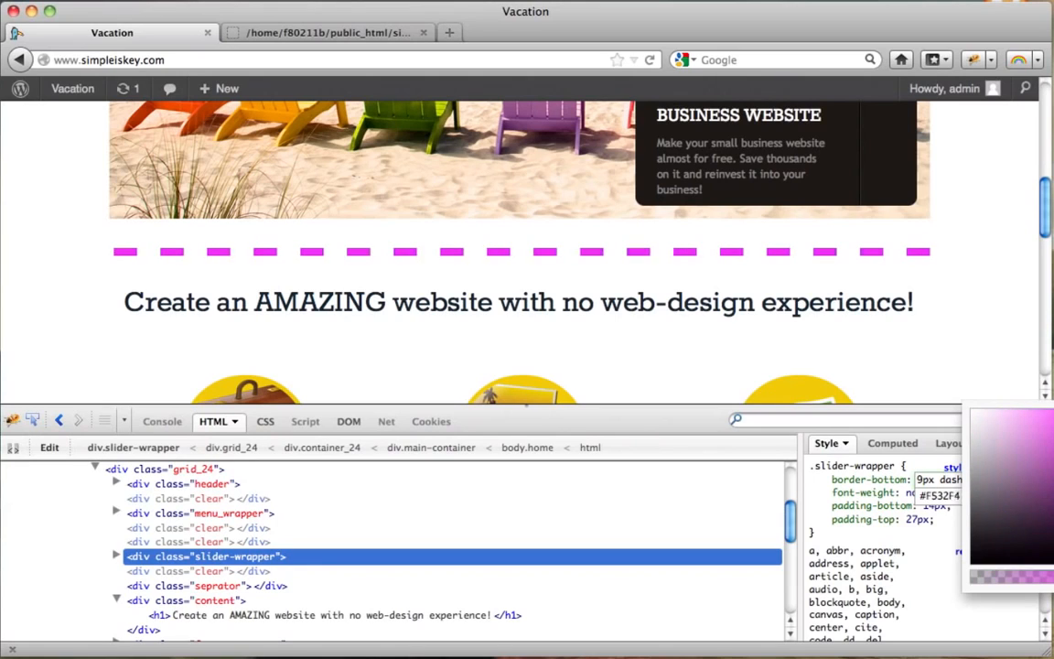
left_click(918, 469)
left_click(951, 522)
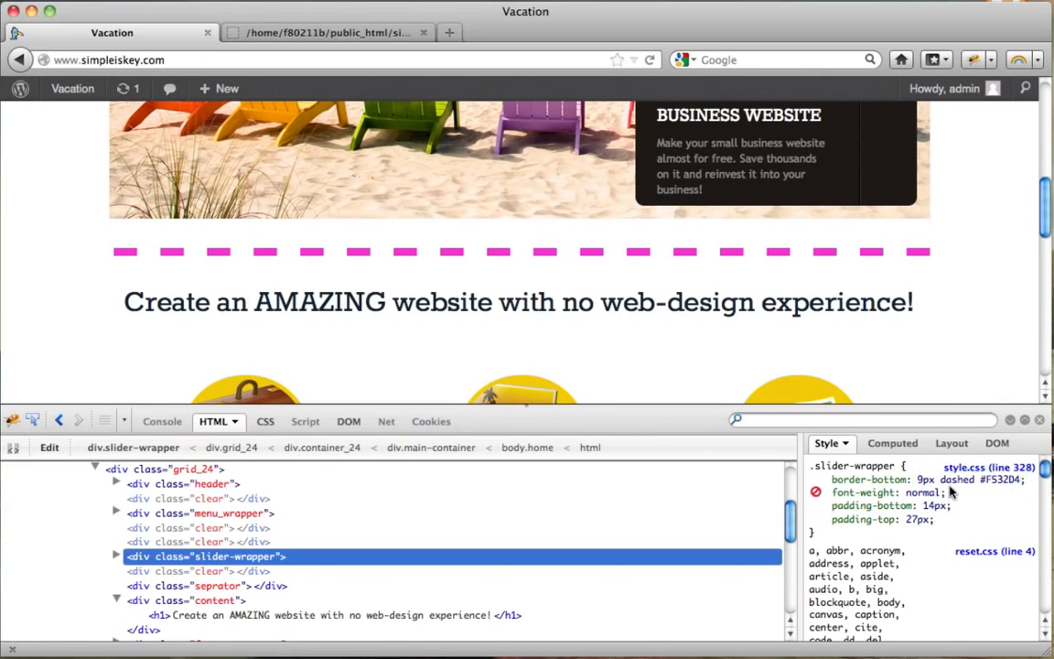
Step: Remove the divider line by setting border-bottom to none in the .slider-wrapper rule
left_click(949, 480)
type("none")
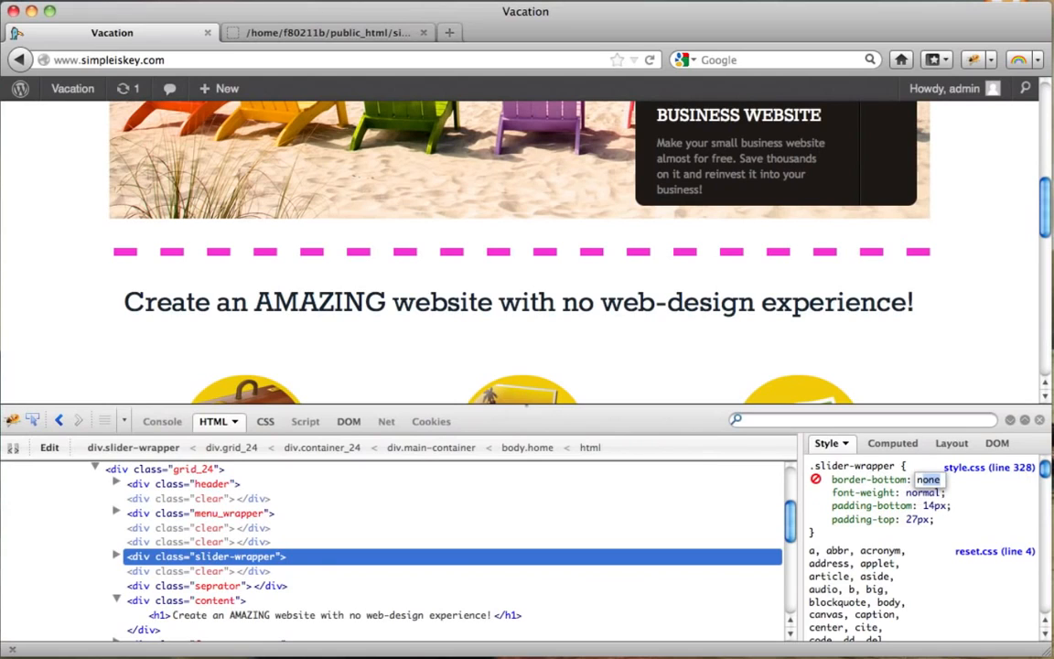
left_click(970, 508)
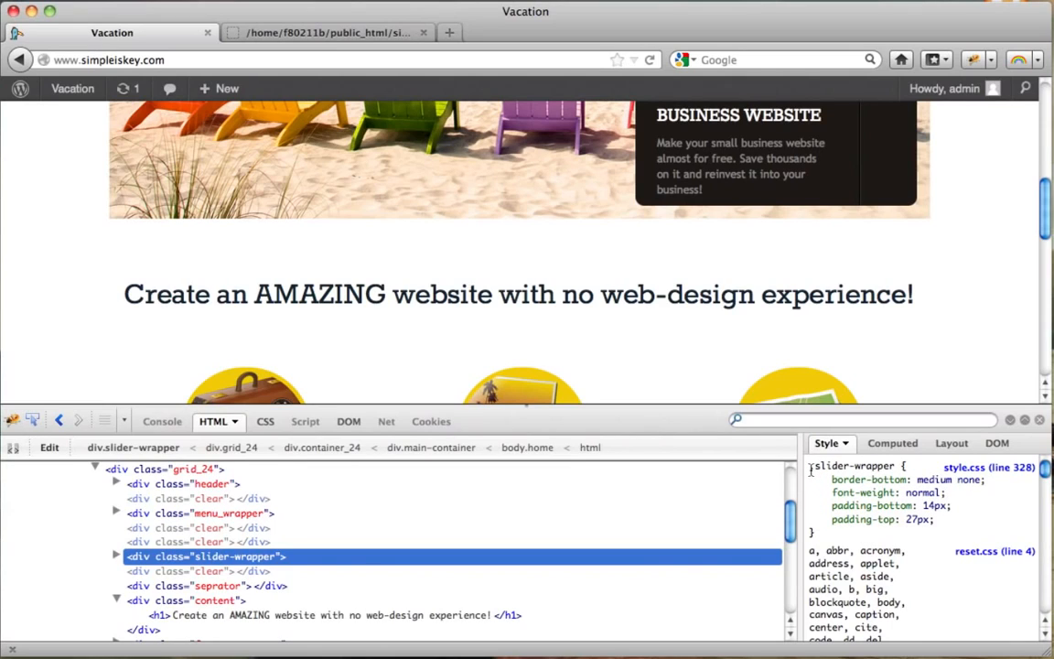
Step: Copy the complete .slider-wrapper rule from its selector to the closing brace
left_click_drag(811, 468, 865, 521)
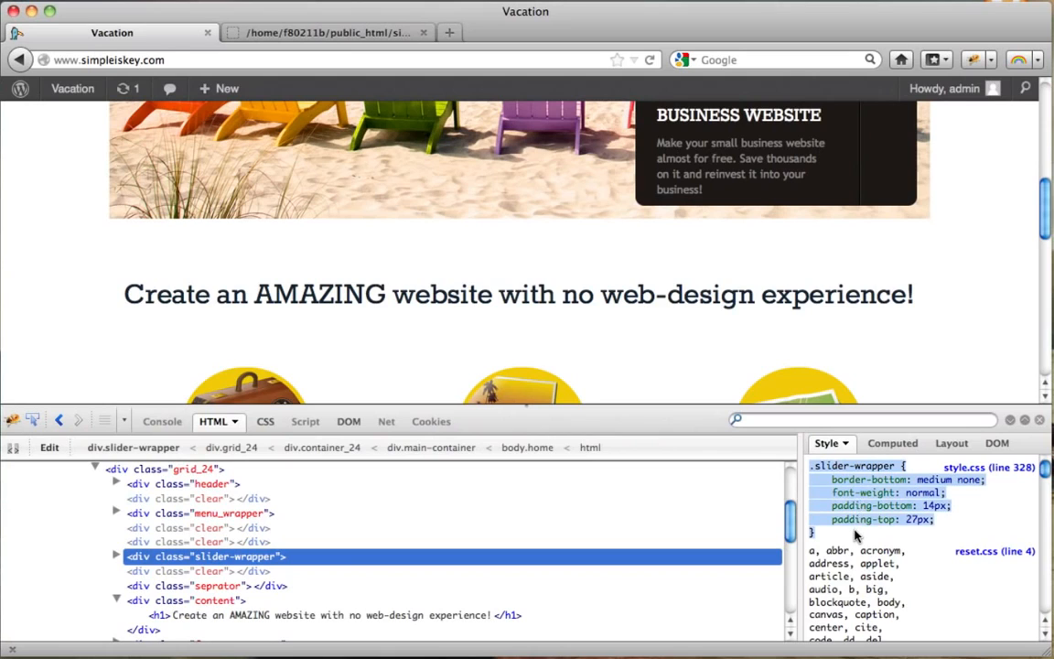
right_click(856, 505)
left_click(885, 516)
Step: Paste the copied rule below the #menu li a rule in the theme's Custom CSS and save all changes
left_click(313, 37)
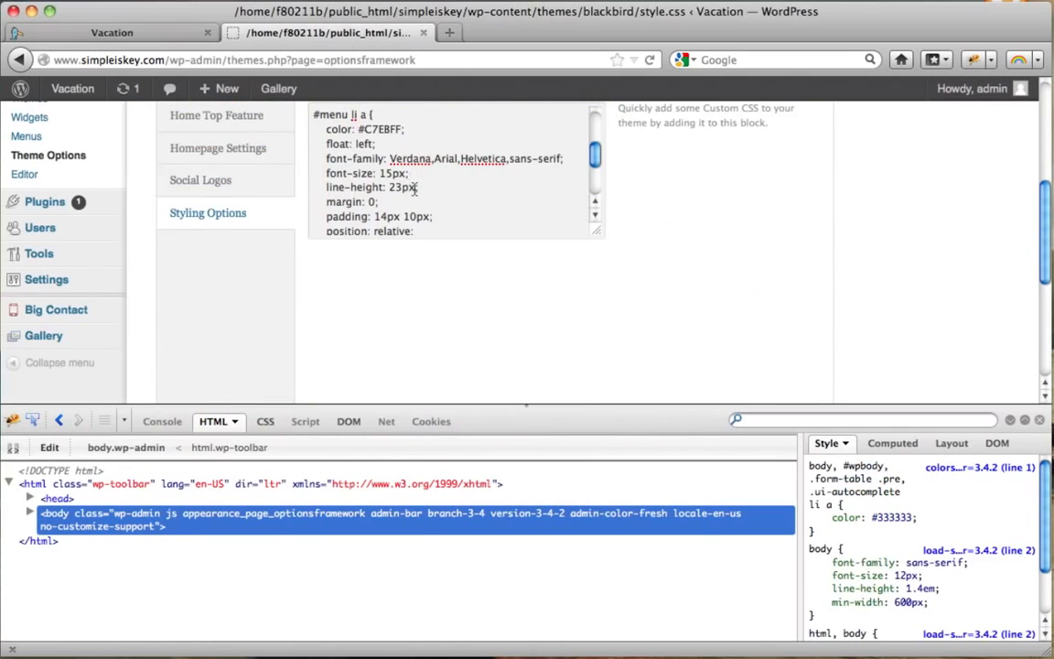
scroll(471, 207, "down", 3)
left_click(360, 217)
key("Return")
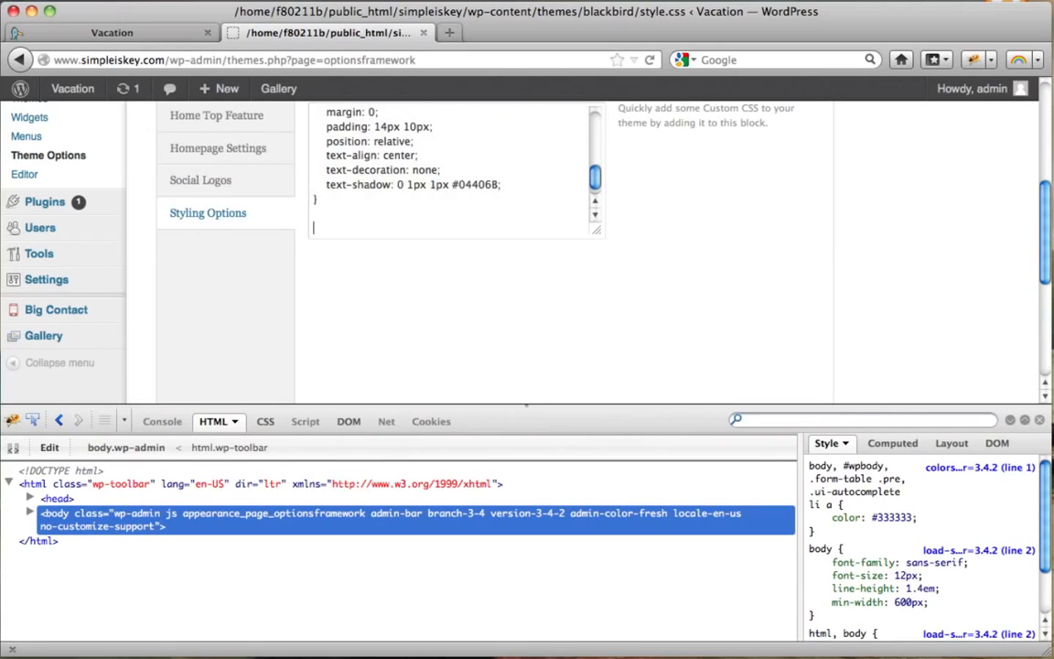
key("ctrl+v")
scroll(815, 222, "up", 3)
scroll(815, 219, "down", 6)
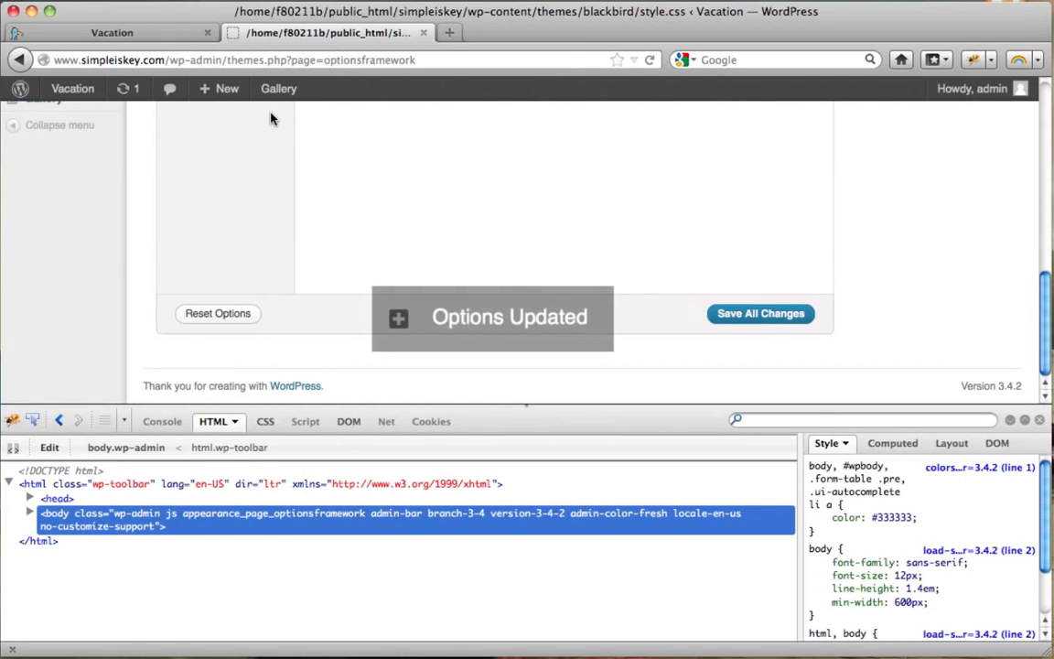
Step: Reload the Vacation home page and check the area between the slider image and the heading
left_click(117, 33)
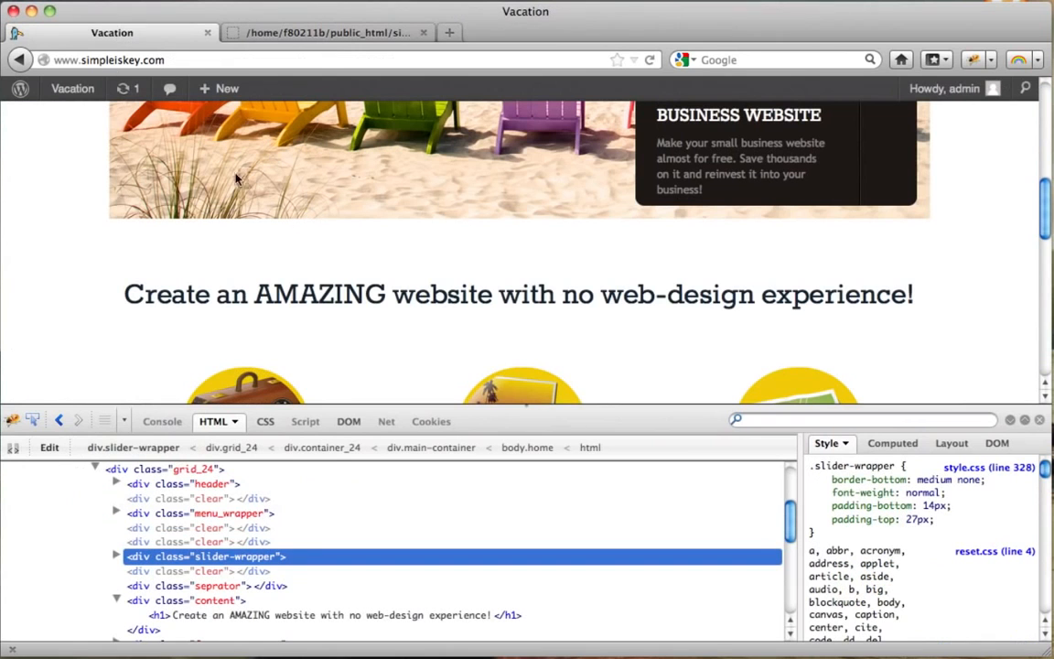
left_click(652, 62)
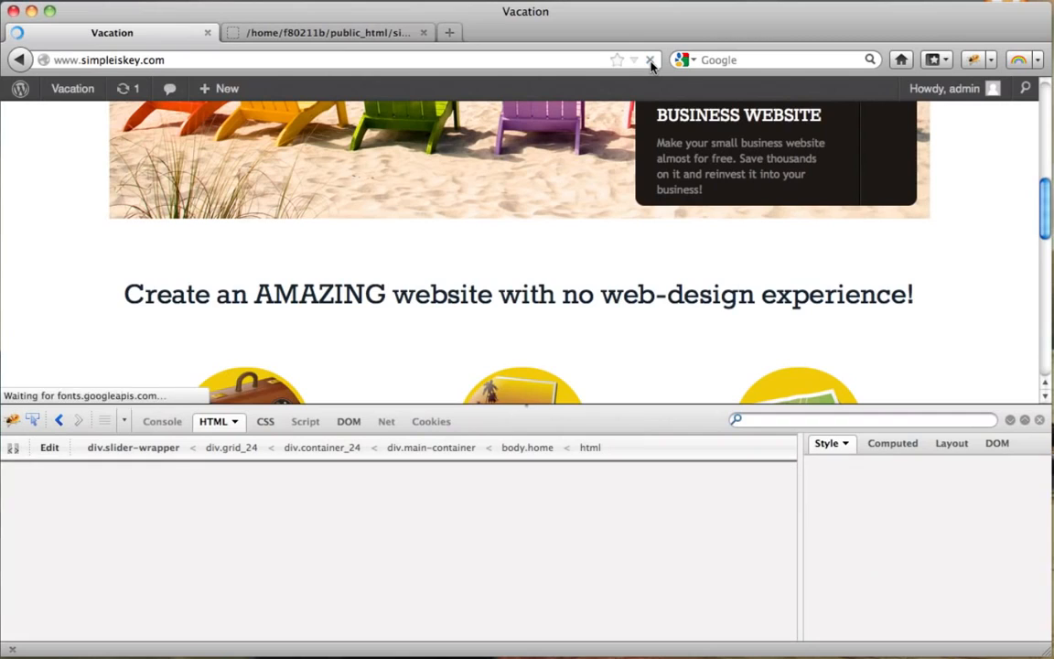
scroll(819, 161, "down", 3)
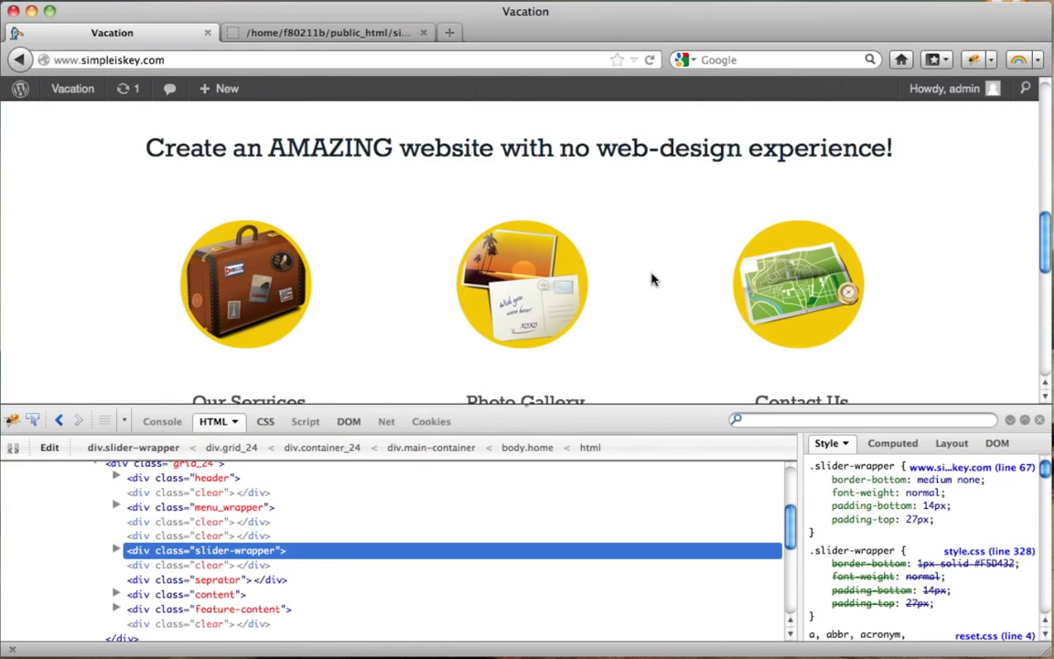
scroll(647, 216, "down", 1)
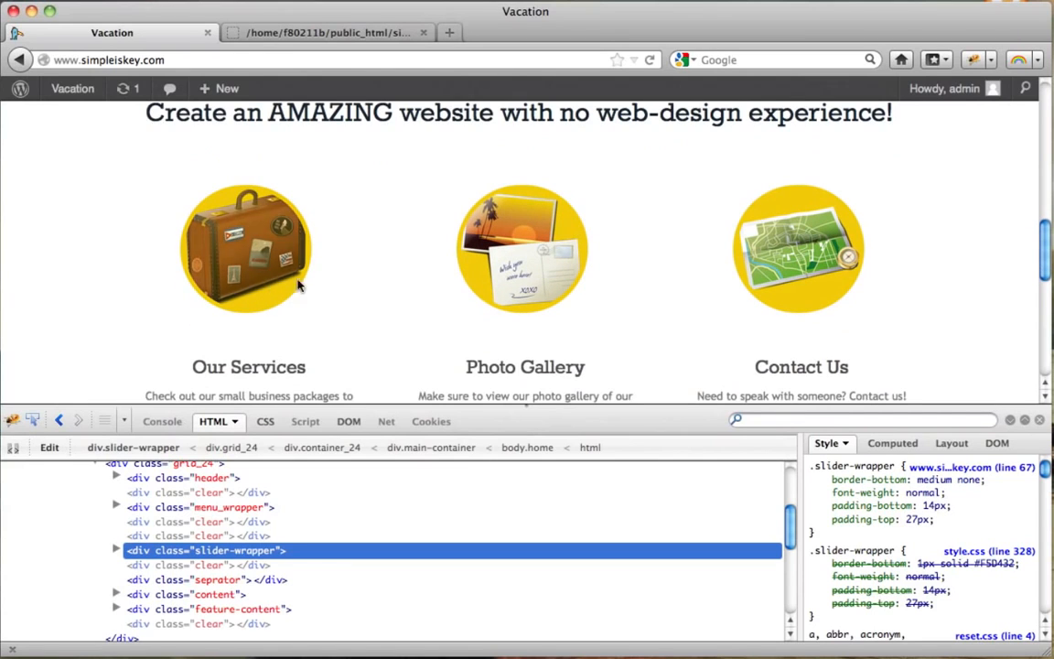
scroll(576, 247, "up", 9)
scroll(577, 247, "down", 4)
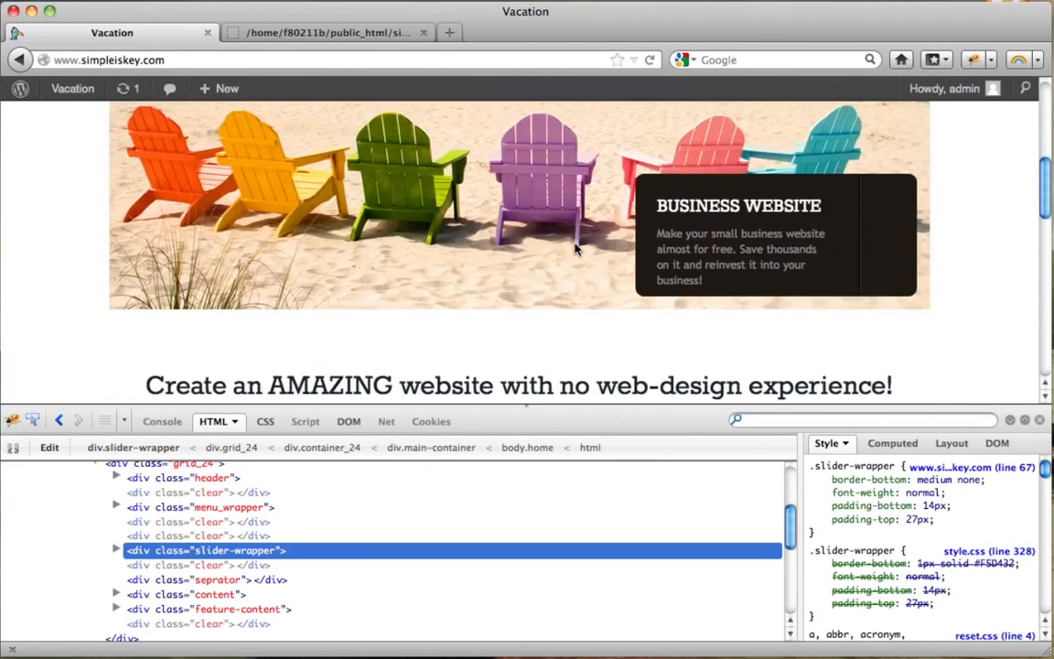
scroll(576, 247, "down", 5)
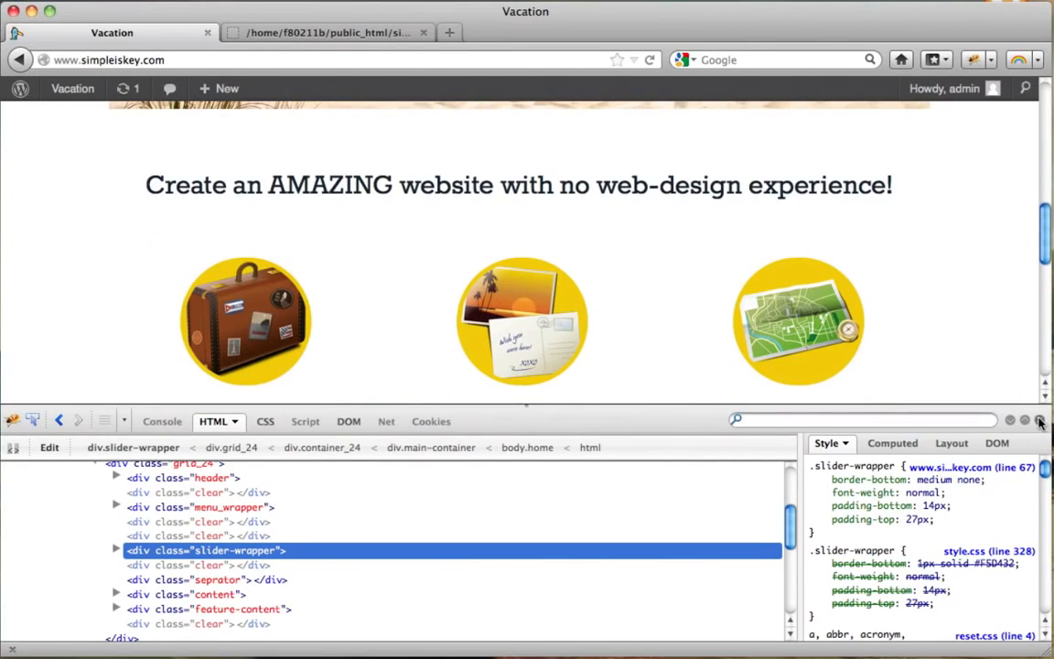
Step: Close and reopen Firebug, and inspect the suitcase image above Our Services to bring up its .circle img rule
left_click(1040, 421)
scroll(950, 163, "up", 4)
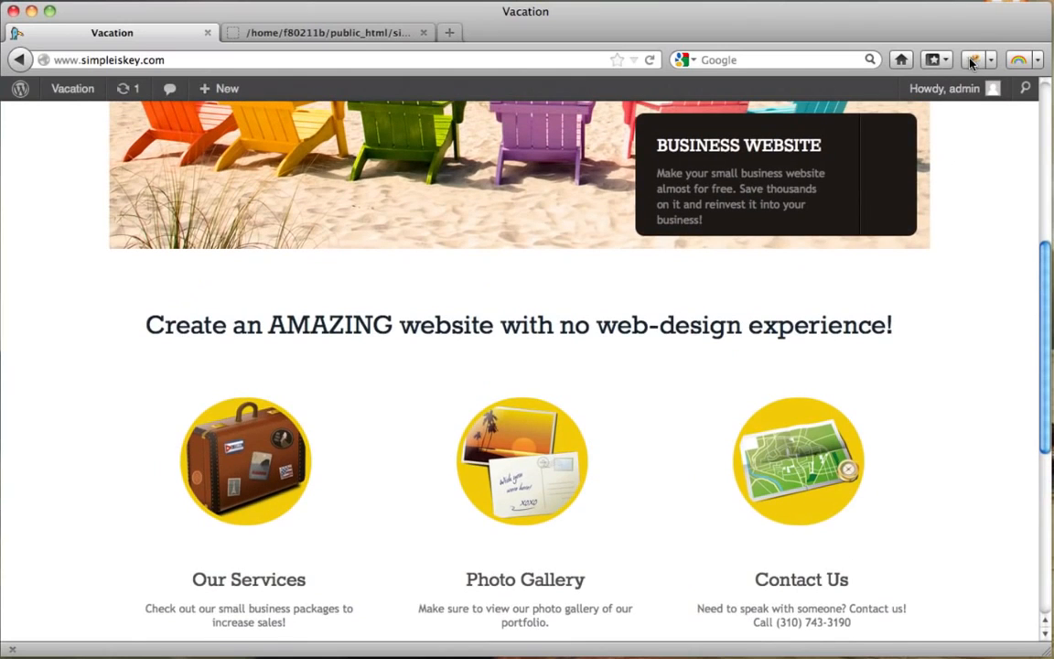
left_click(972, 59)
scroll(601, 247, "down", 5)
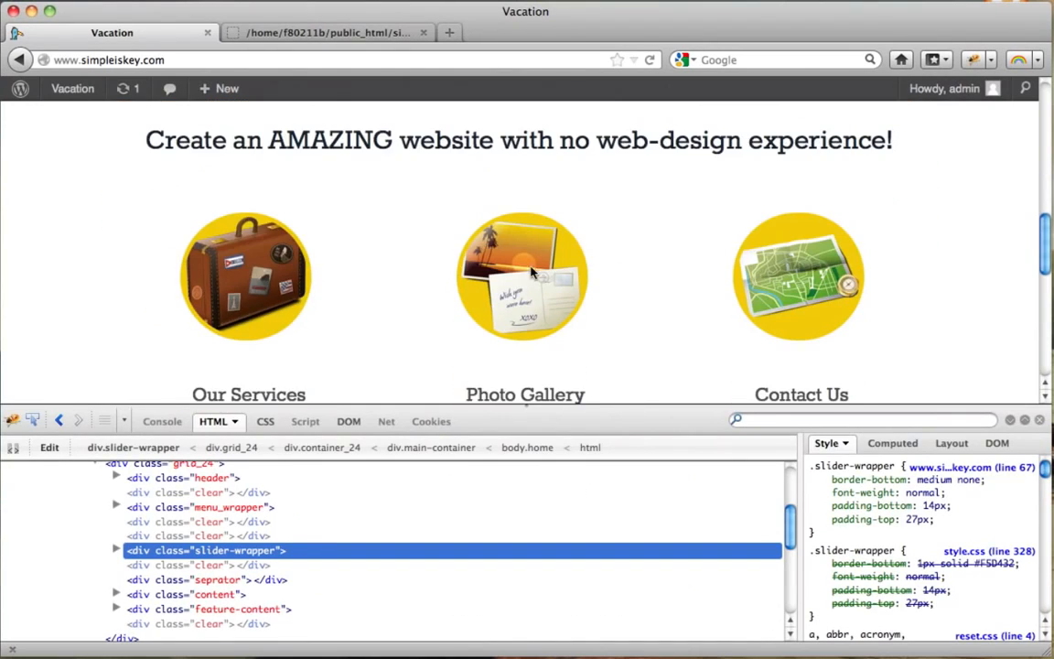
left_click(34, 420)
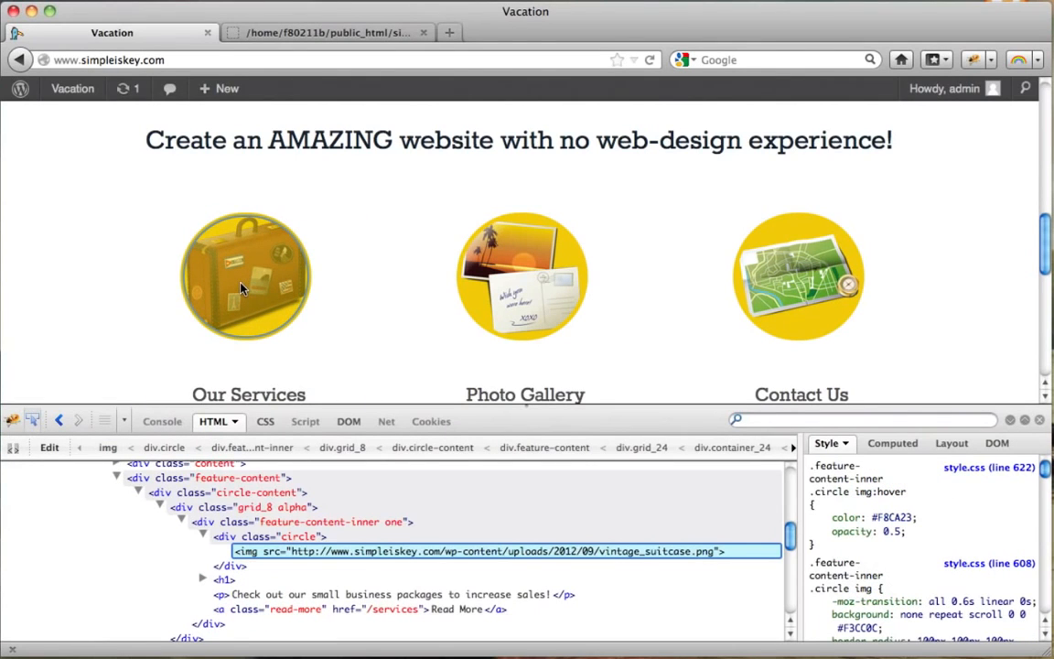
left_click(239, 289)
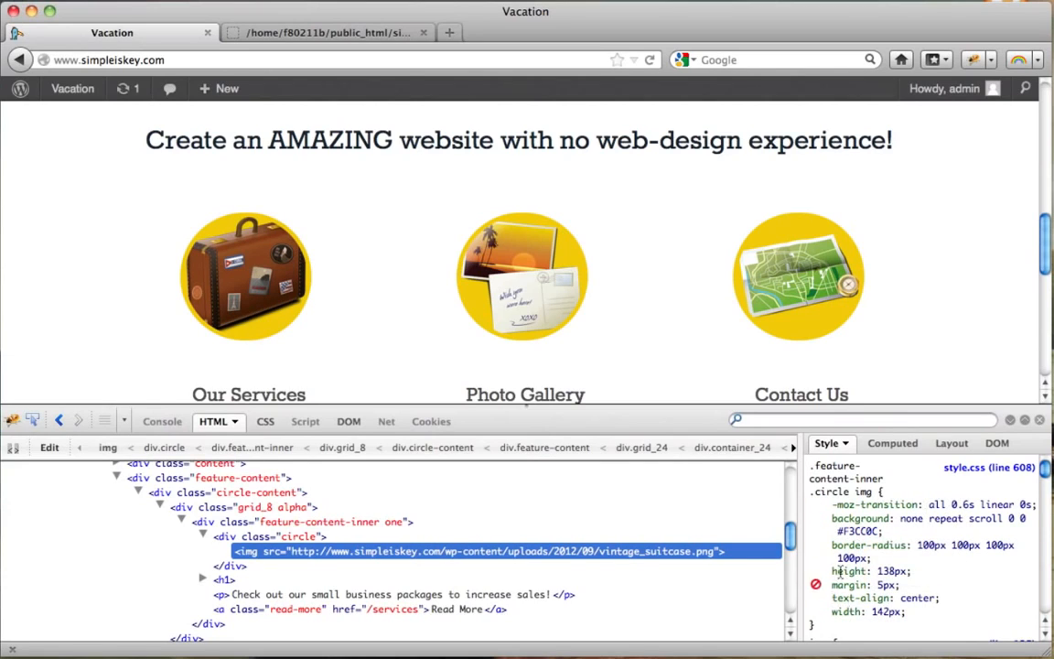
Step: Try disabling border-radius in the .circle img rule, and enable it again
left_click(816, 547)
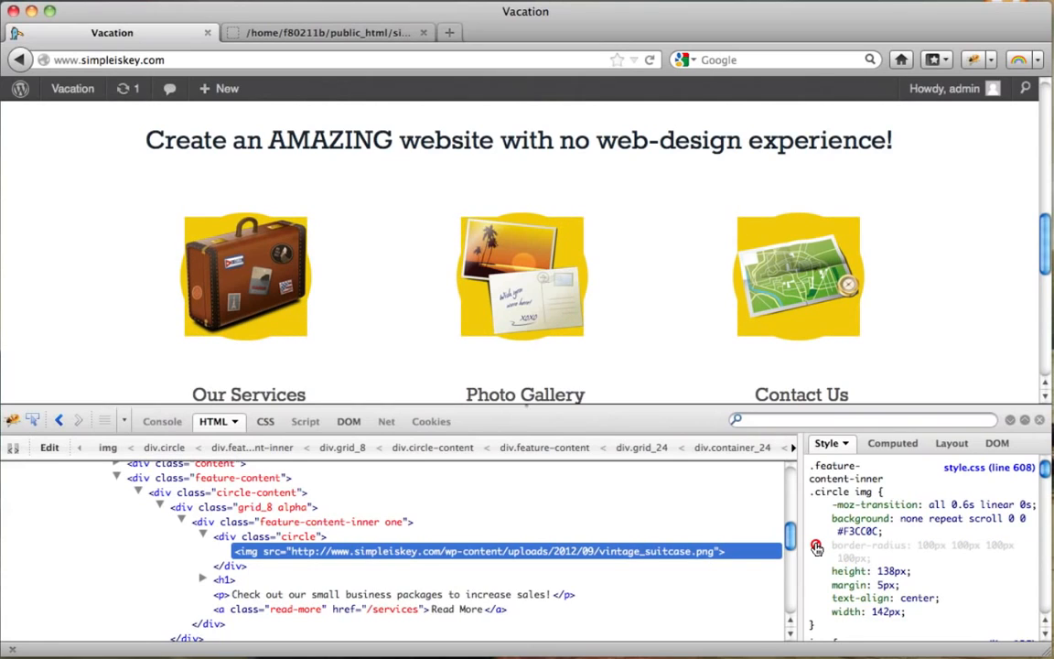
left_click(817, 548)
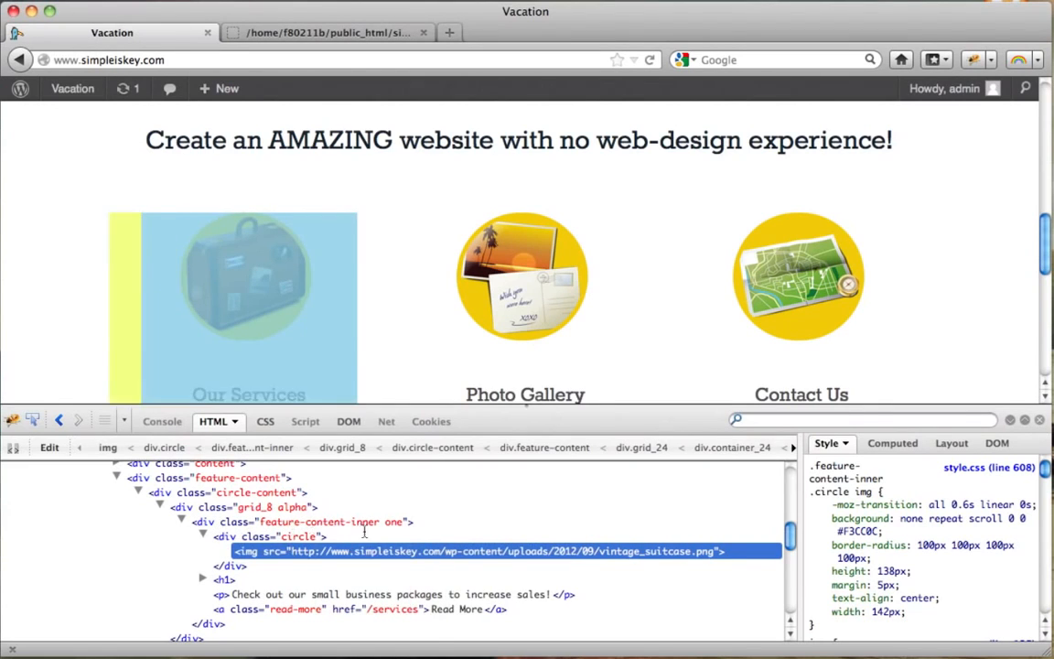
Step: Select the circle div that encloses the suitcase image to bring up its .circle rule
left_click(229, 538)
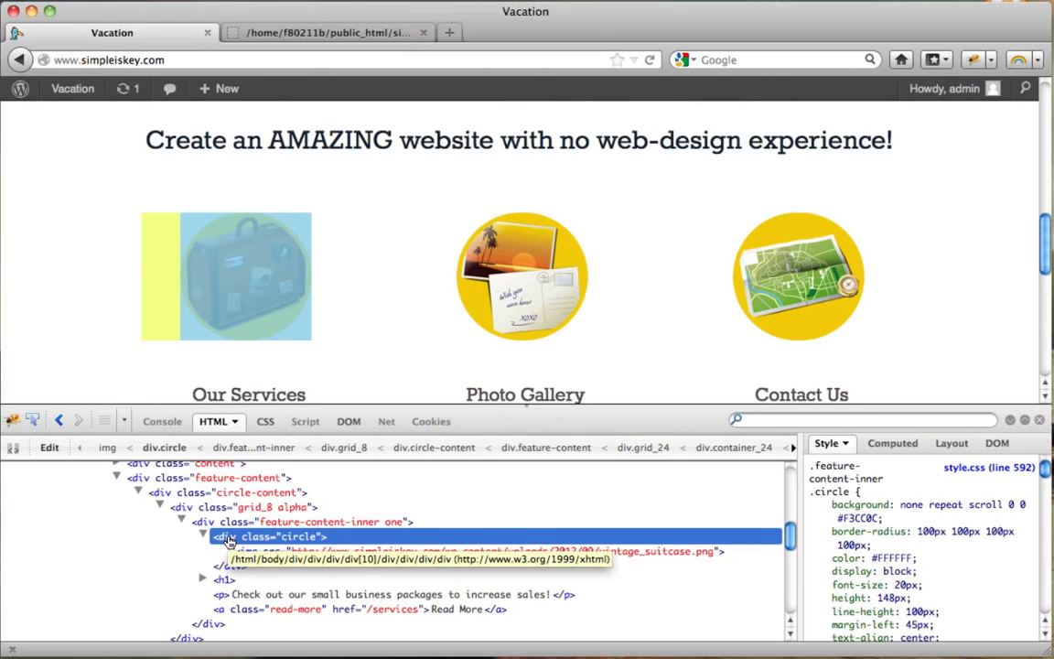
Step: Try a purple background colour, #987CB3, in the .feature-content-inner .circle rule
left_click(212, 525)
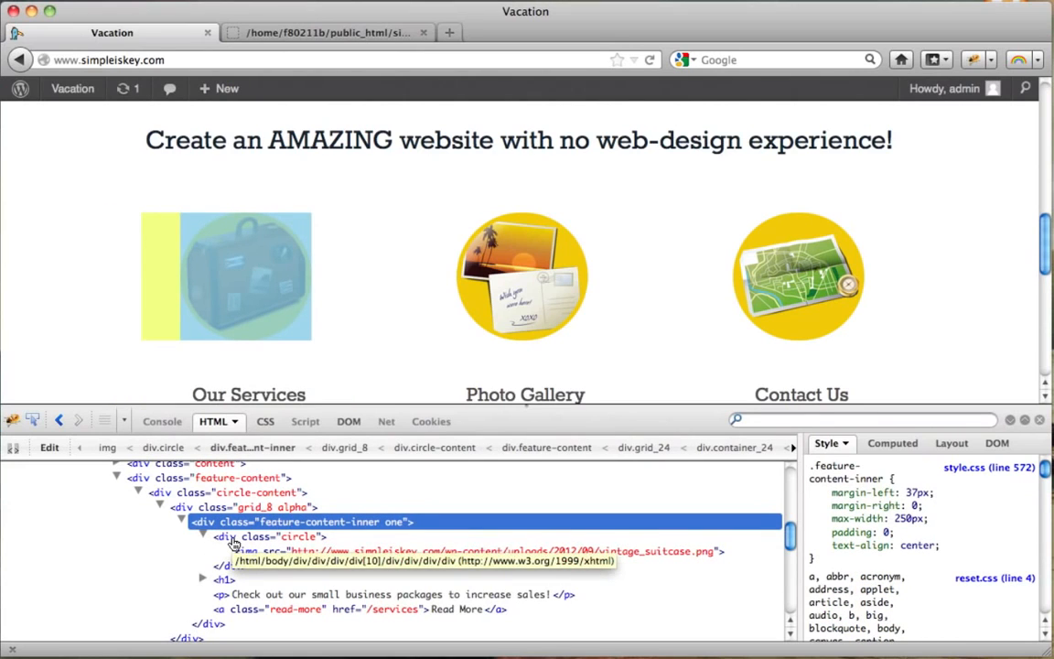
left_click(234, 540)
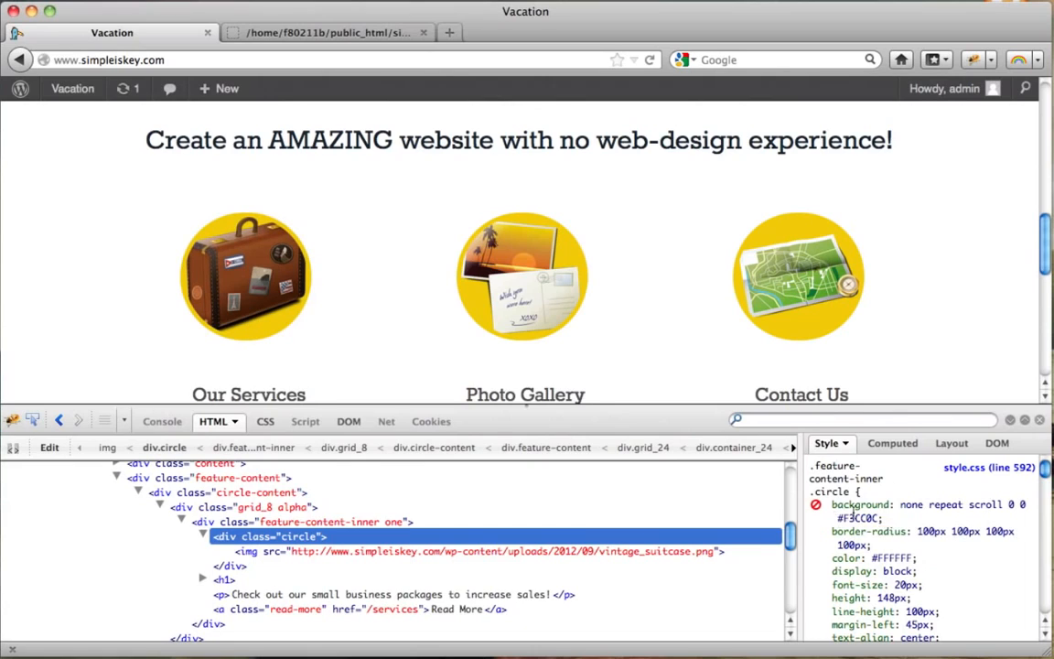
left_click(909, 505)
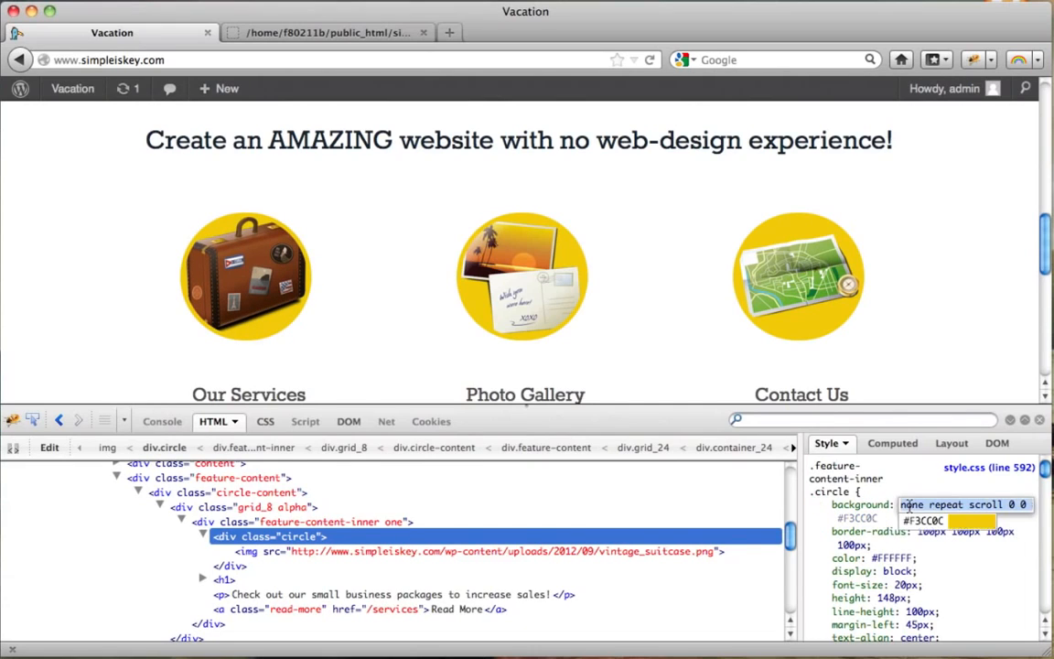
left_click(979, 523)
left_click_drag(1005, 488, 1053, 539)
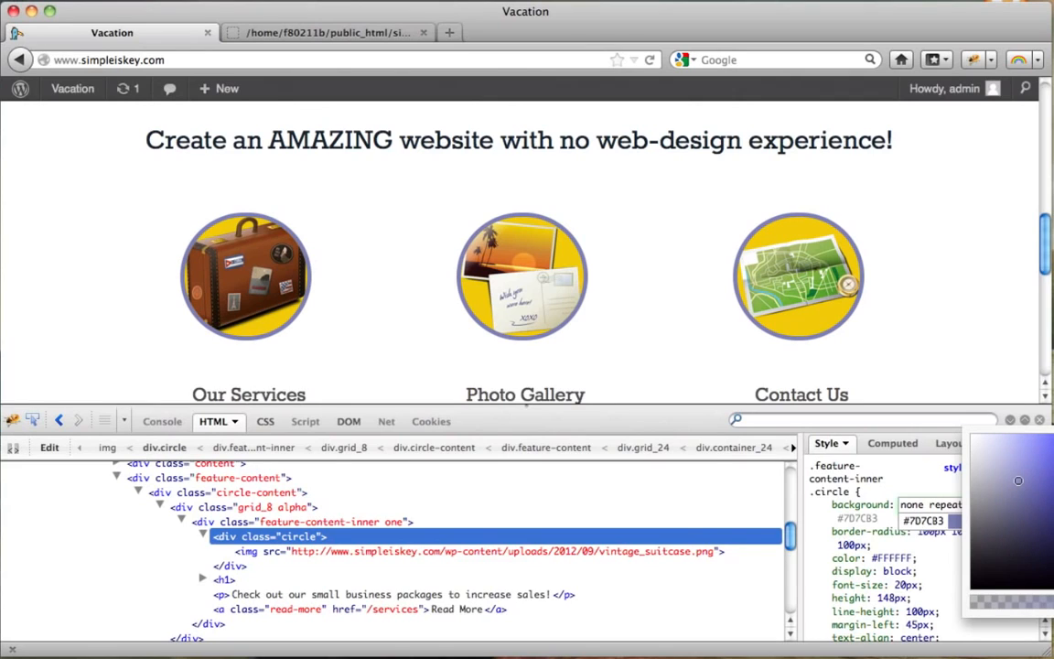
left_click_drag(1053, 544, 1053, 549)
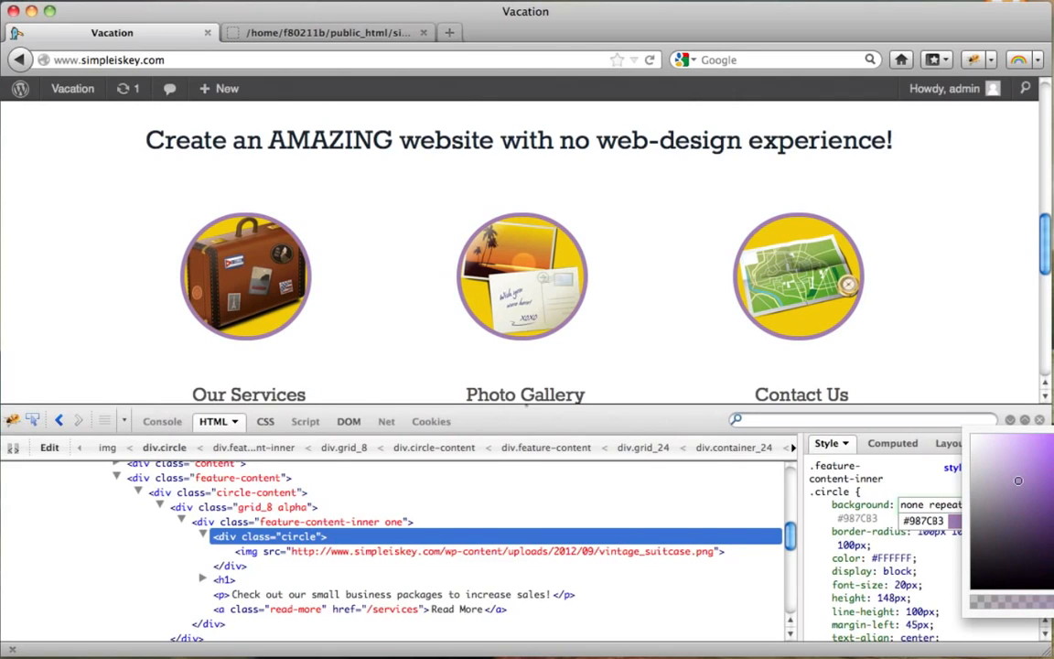
left_click(906, 493)
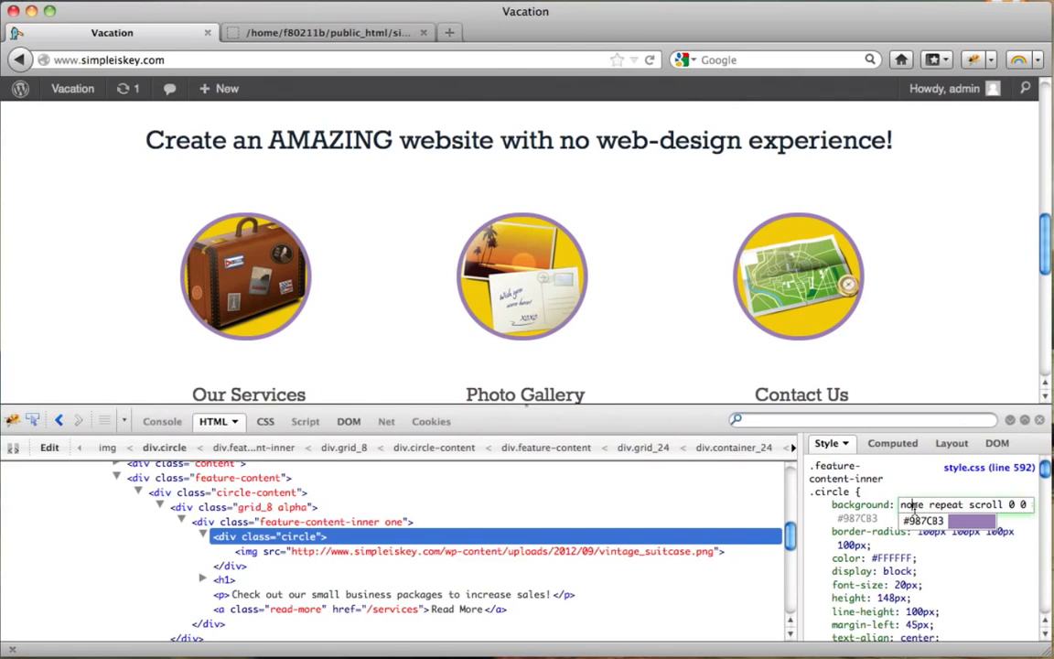
Step: Set the background in the .feature-content-inner .circle rule to none
triple_click(914, 506)
type("none")
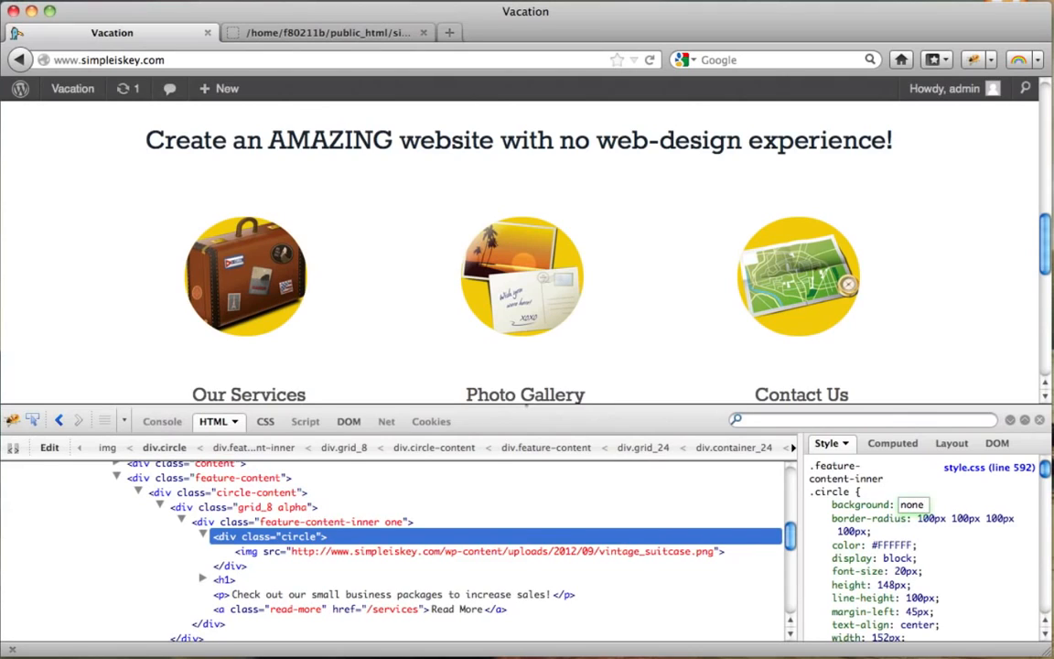
left_click(954, 492)
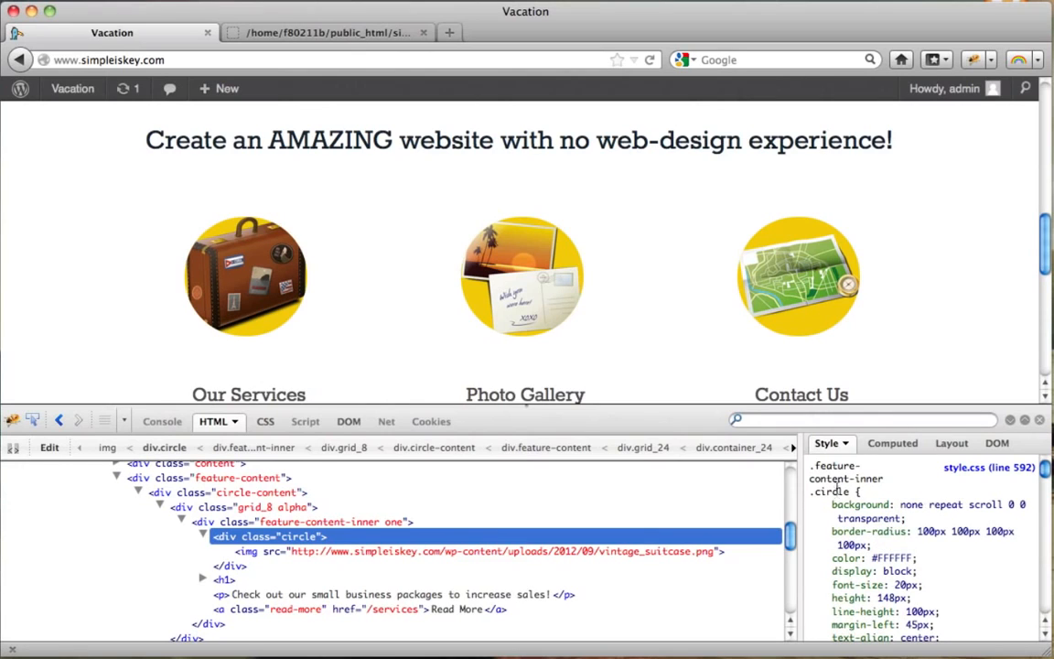
Step: Copy the entire .feature-content-inner .circle rule with its transparent background
left_click_drag(811, 469, 874, 495)
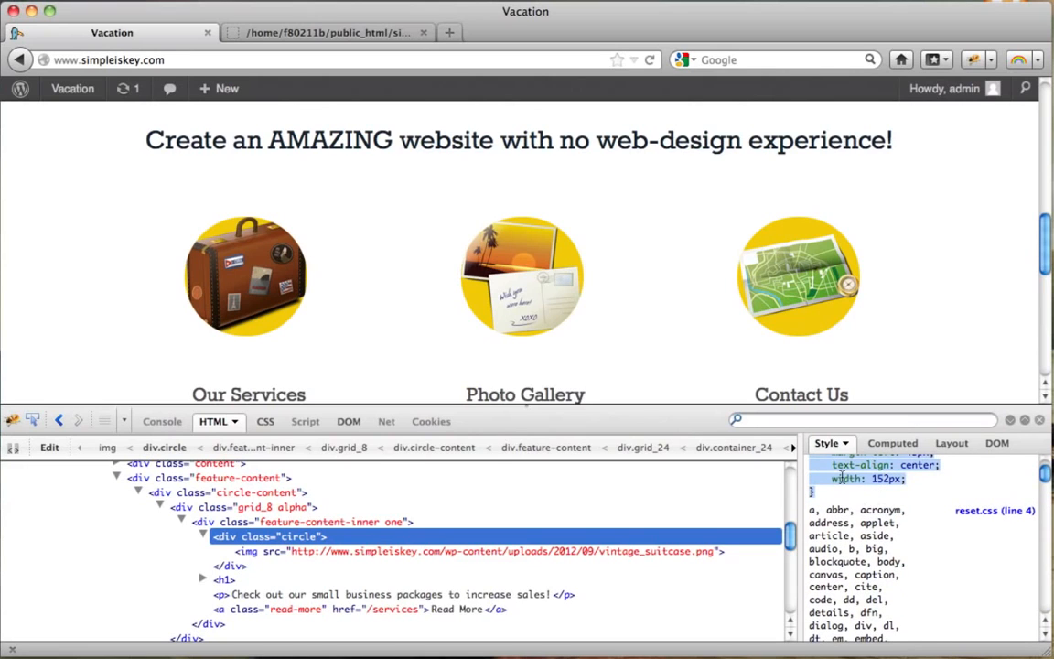
right_click(856, 476)
left_click(877, 488)
Step: Append the copied .circle rule below the .slider-wrapper rule in the theme's Custom CSS and save all changes
left_click(302, 35)
scroll(450, 280, "down", 10)
scroll(449, 281, "up", 2)
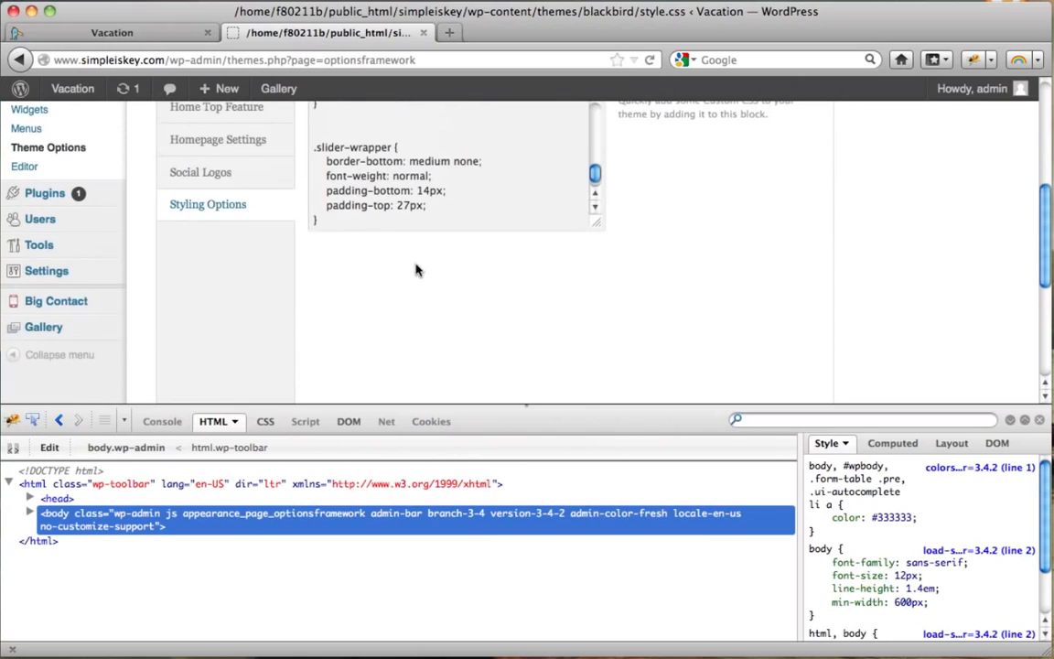
left_click(319, 198)
key("Return")
key("Return")
key("super+v")
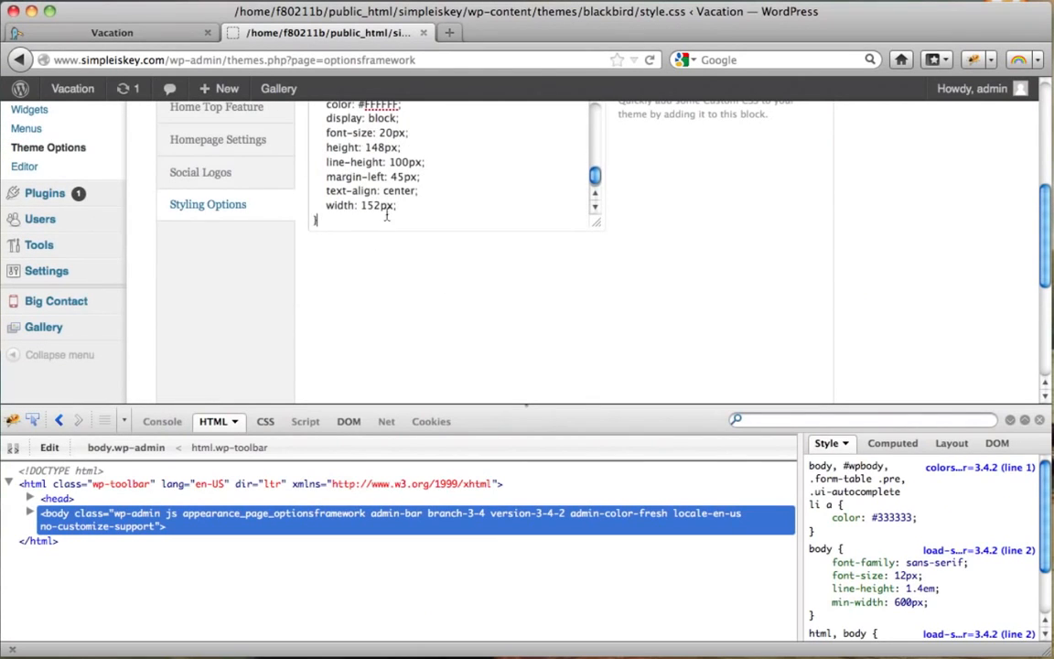
scroll(749, 263, "down", 5)
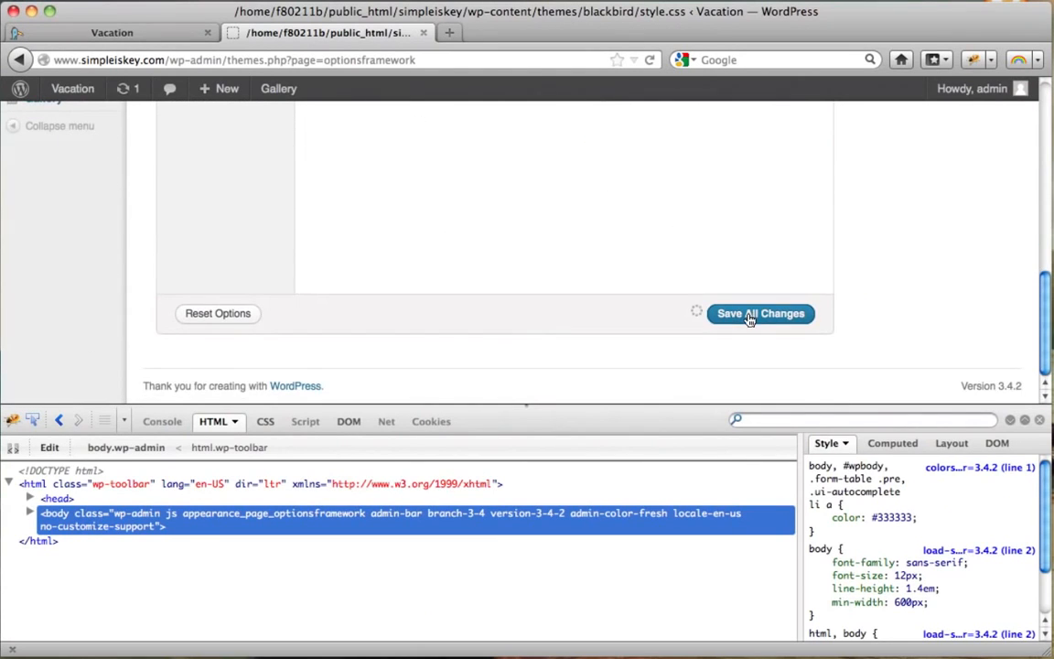
Step: Return to the Vacation page and select the suitcase img element to bring up its .circle img rule
left_click(139, 37)
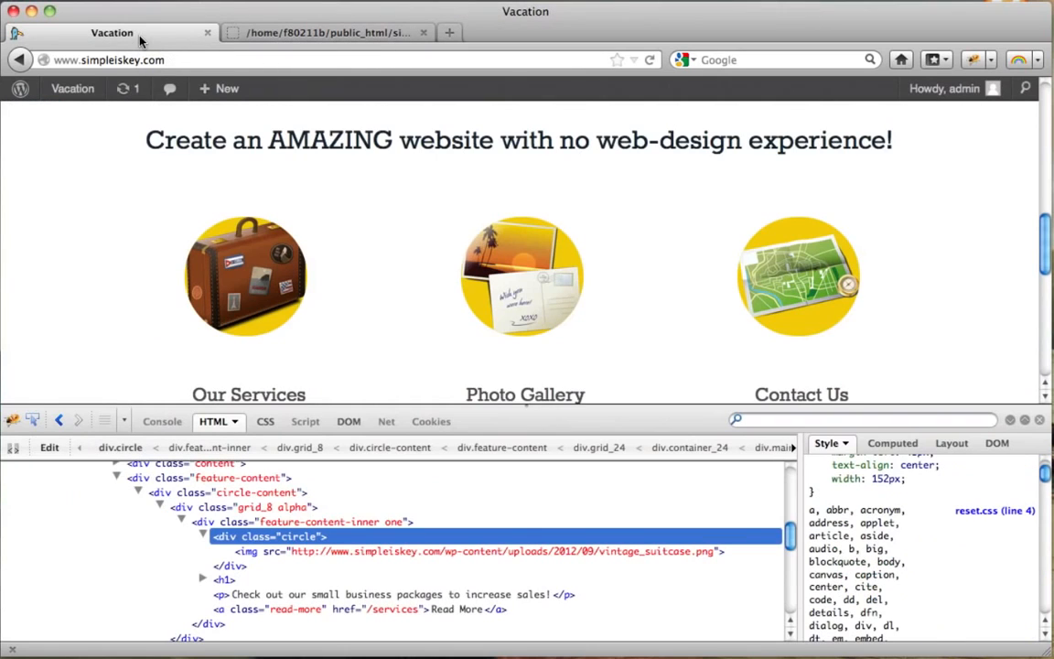
scroll(722, 252, "down", 1)
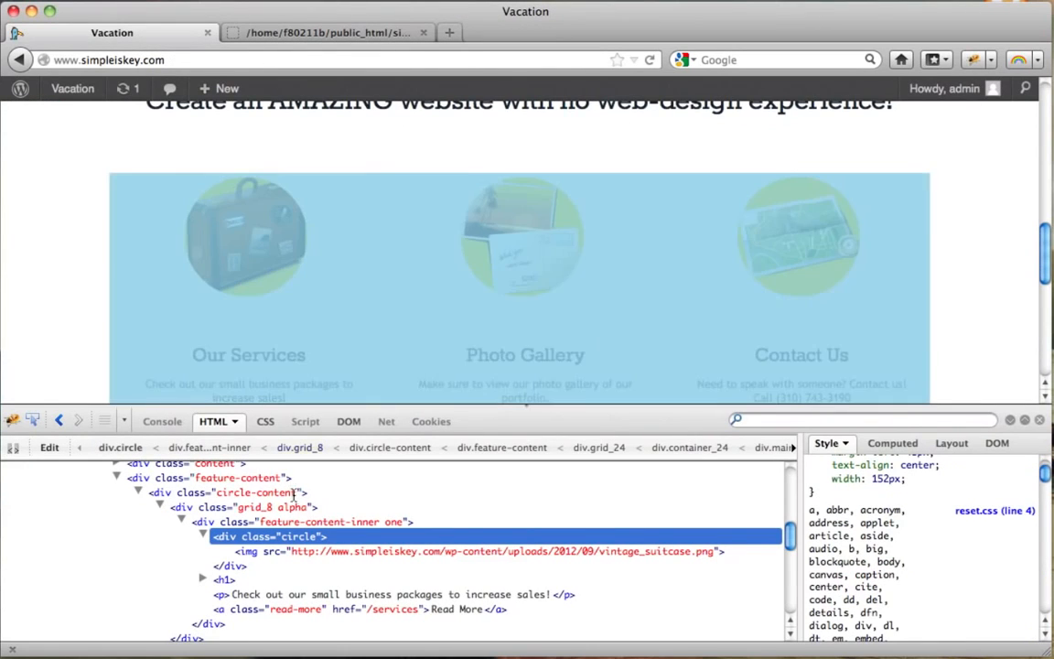
left_click(247, 554)
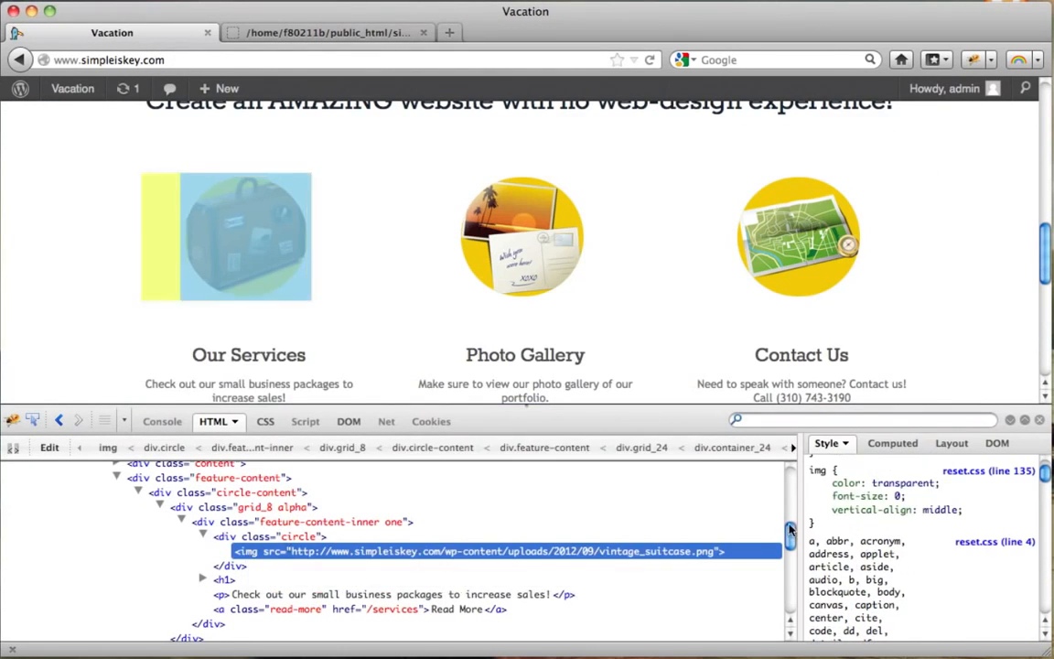
scroll(828, 480, "up", 3)
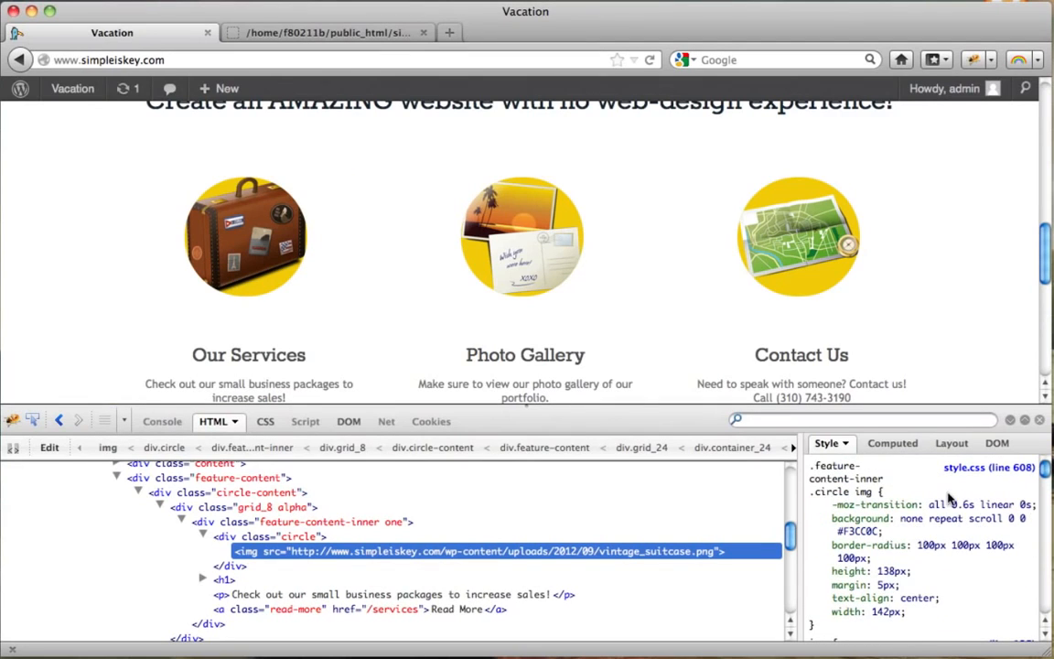
Step: Try a purple background colour, #6E29C6, in the .feature-content-inner .circle img rule
left_click(915, 522)
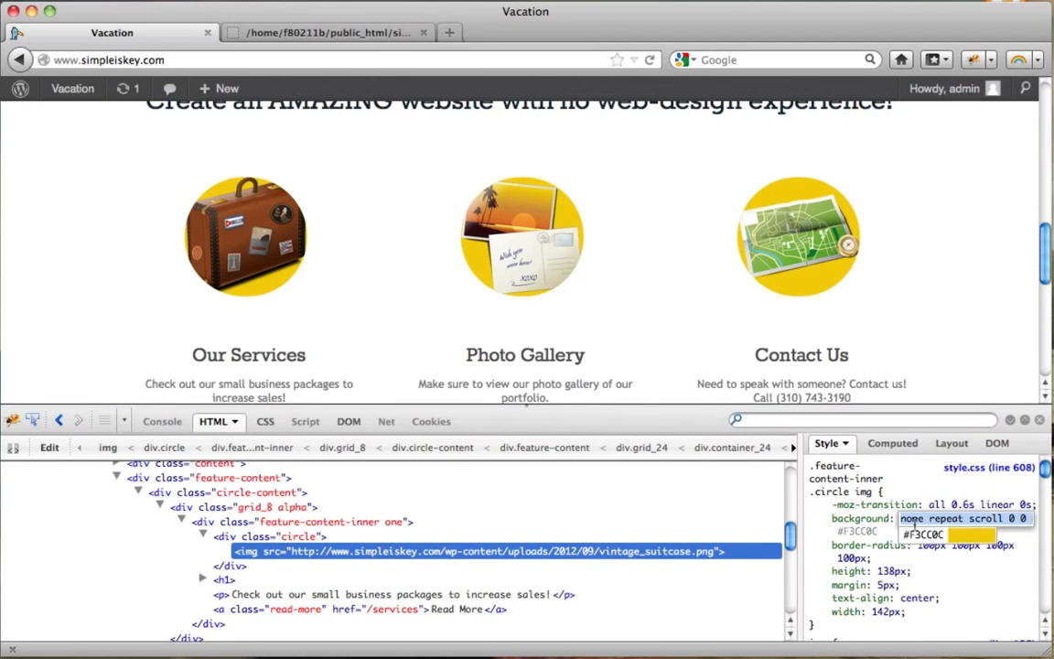
left_click(975, 543)
left_click_drag(1051, 480, 1053, 563)
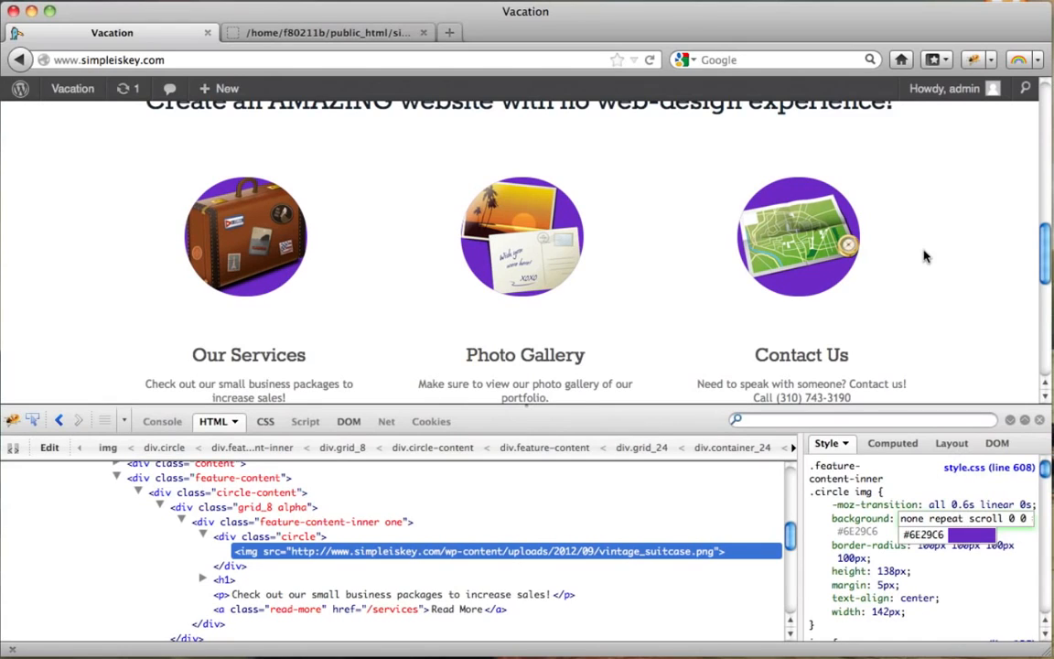
Step: Sample the pale blue #ABCBD1 from the sky just above the horizon in the beach chairs slider image
scroll(923, 255, "up", 5)
scroll(924, 256, "up", 1)
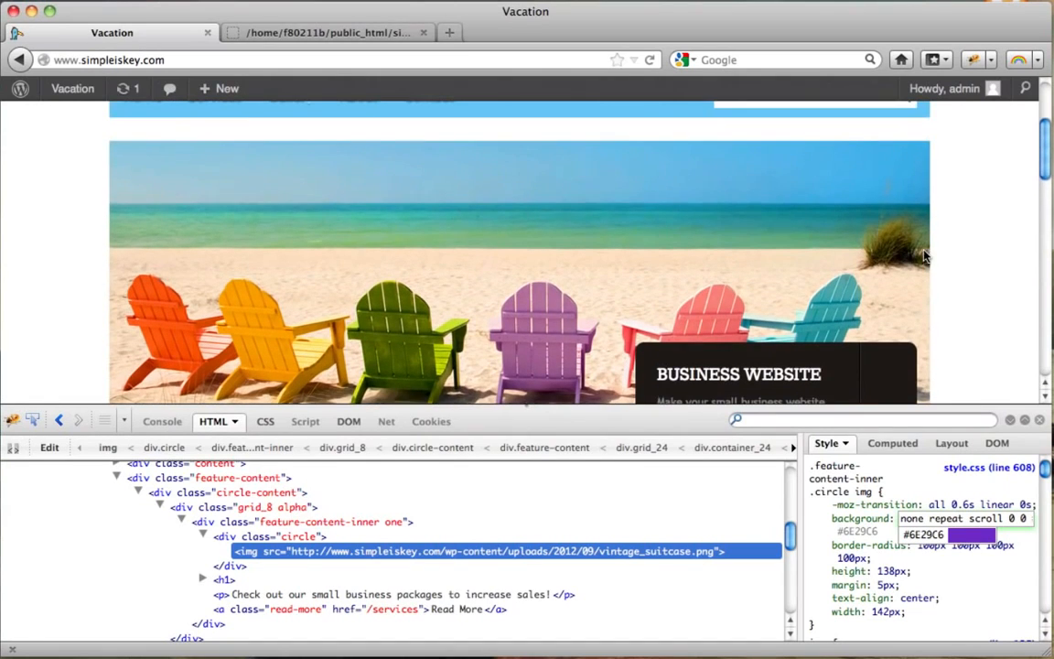
left_click(1017, 63)
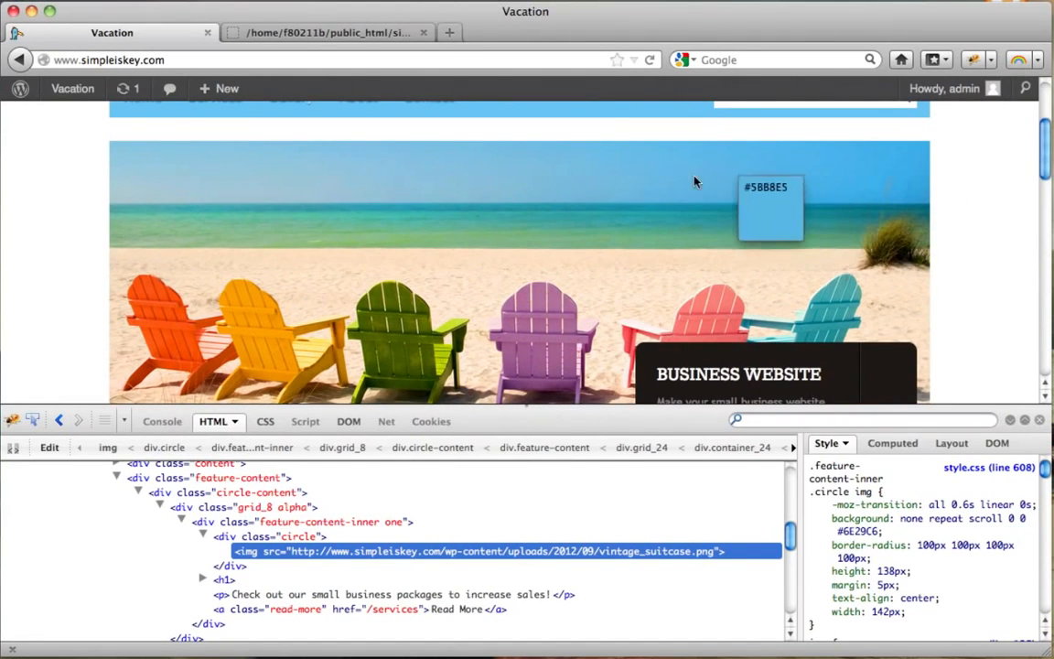
left_click(139, 198)
Step: Set the background in the .circle img rule to the sampled #ABCBD1 and compare it with the slider image
scroll(717, 205, "down", 5)
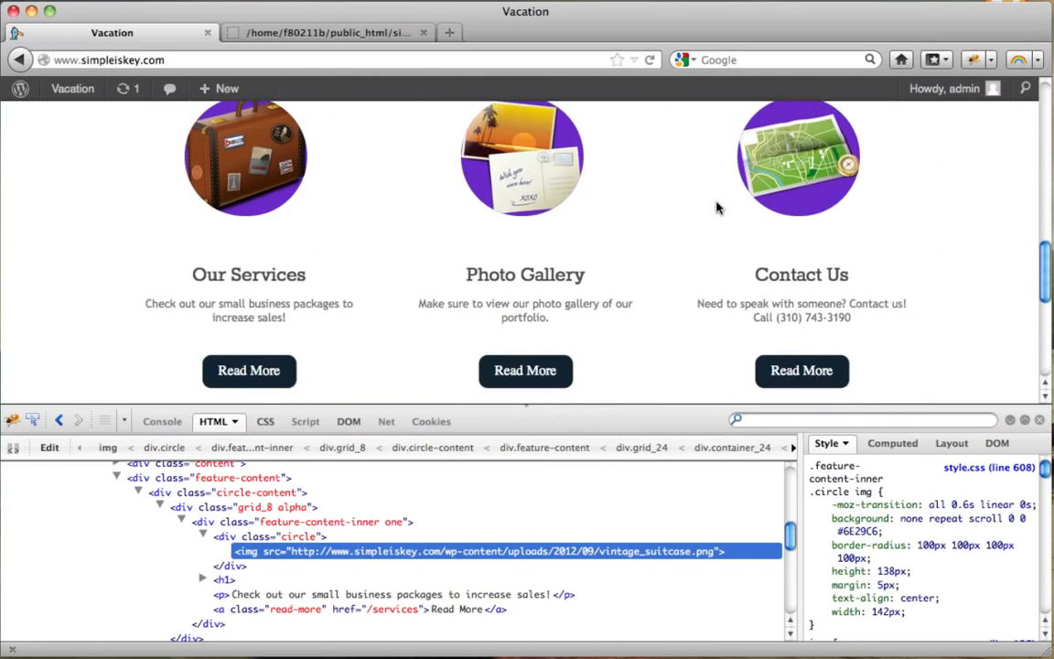
left_click(915, 519)
key("super+v")
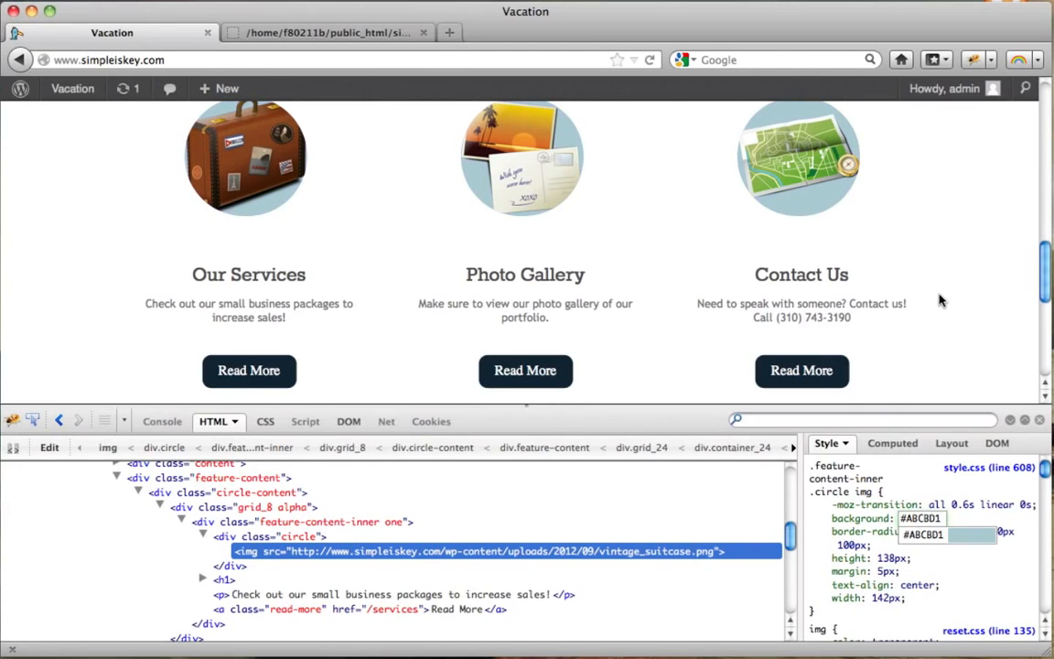
scroll(941, 299, "up", 5)
scroll(940, 300, "down", 4)
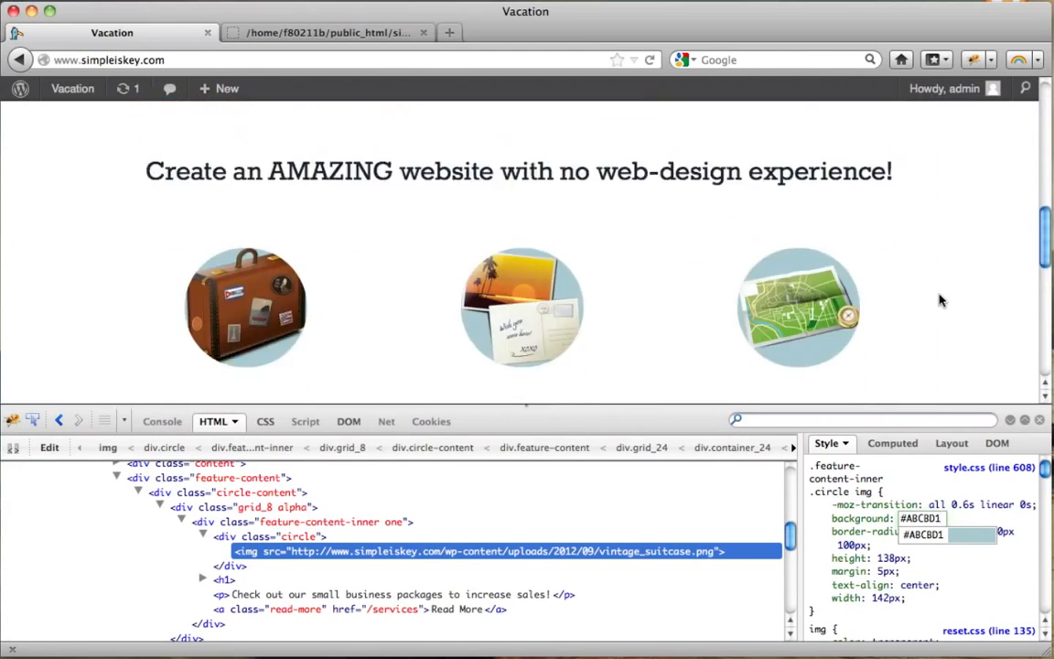
scroll(941, 299, "up", 6)
scroll(941, 299, "down", 5)
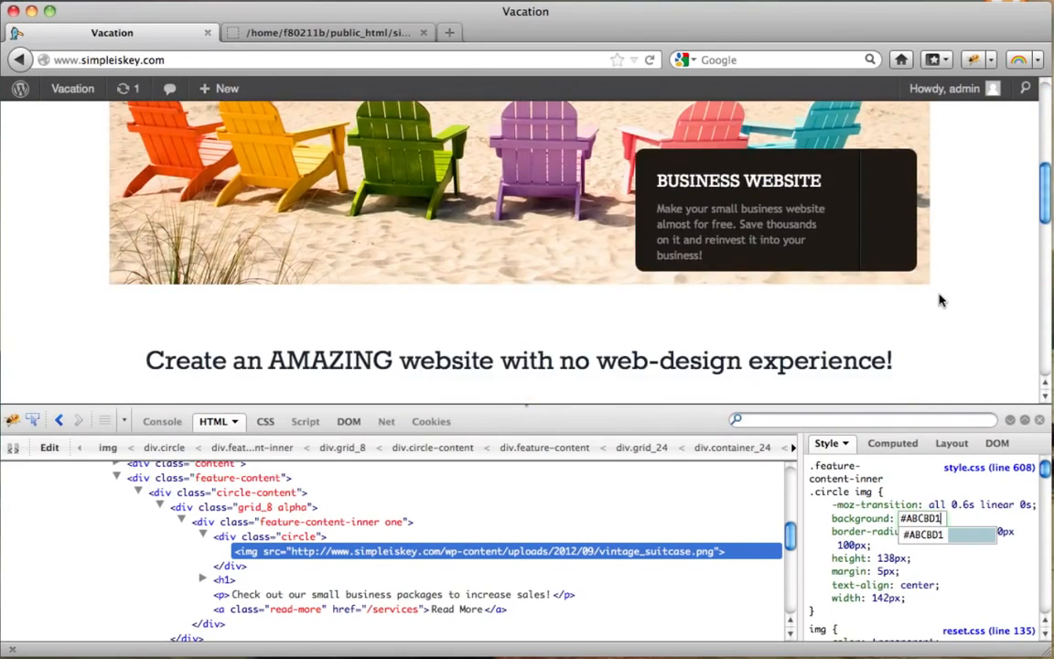
key("Return")
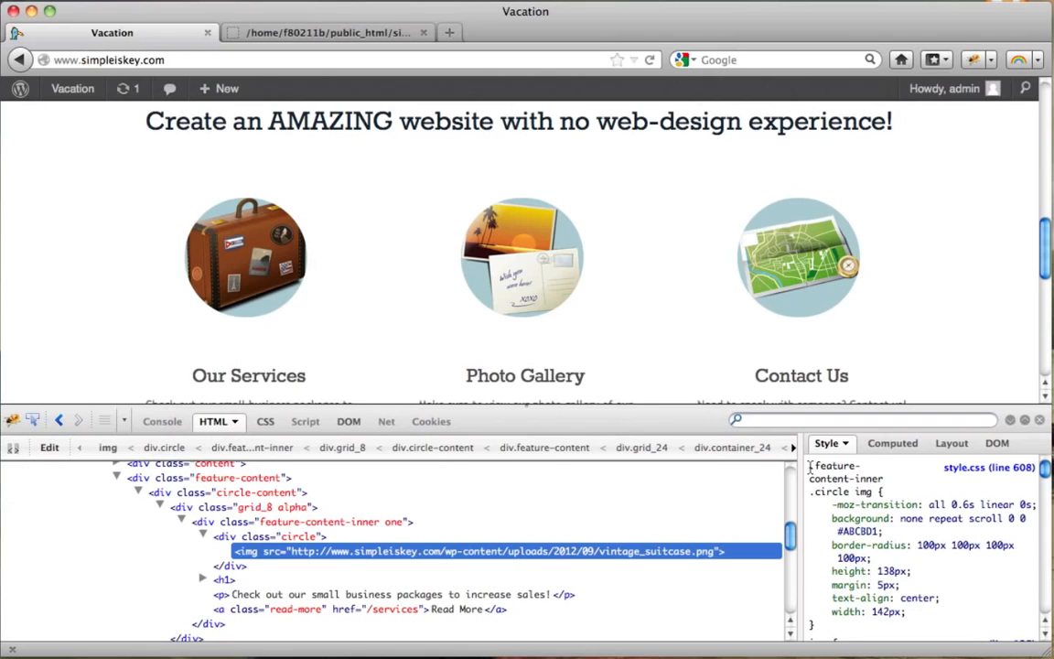
Step: Copy the entire .feature-content-inner .circle img rule
left_click_drag(810, 467, 852, 633)
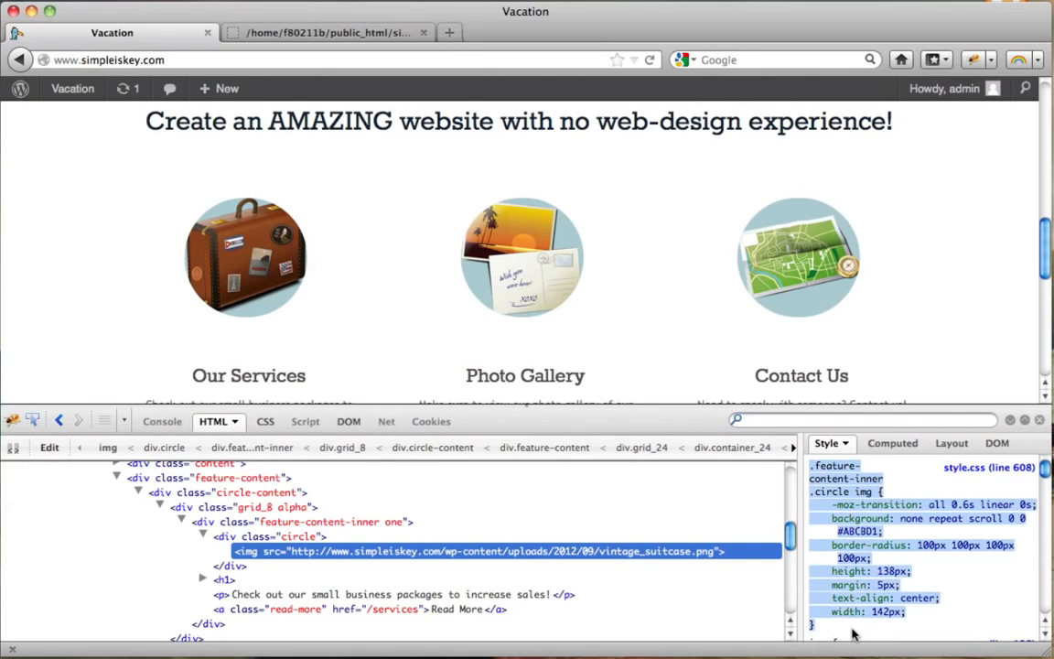
right_click(864, 572)
left_click(897, 370)
Step: Append the copied .circle img rule at the end of the theme's Custom CSS and save all changes
left_click(323, 32)
scroll(458, 176, "up", 5)
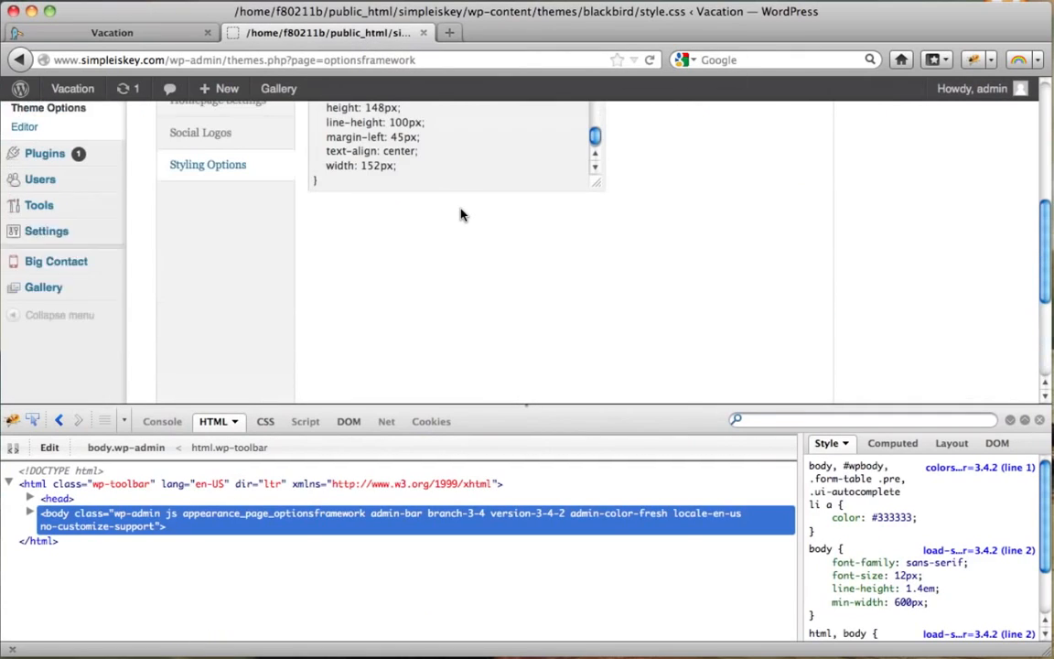
scroll(461, 215, "up", 1)
left_click(334, 193)
key("Return")
key("Return")
key("super+v")
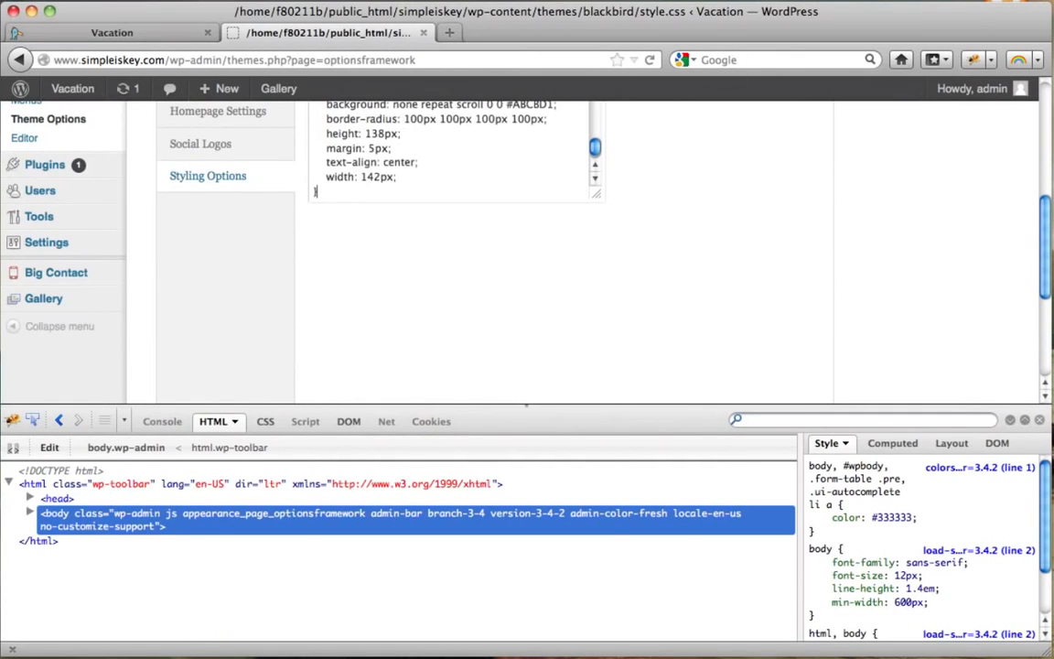
scroll(771, 238, "down", 5)
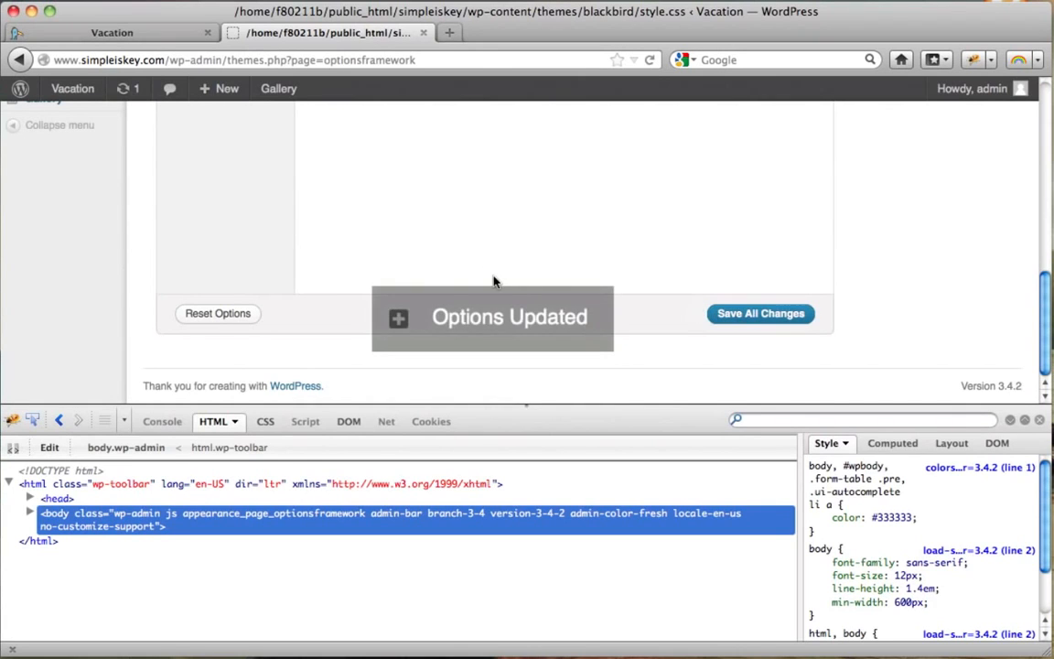
scroll(495, 281, "up", 10)
scroll(495, 281, "down", 3)
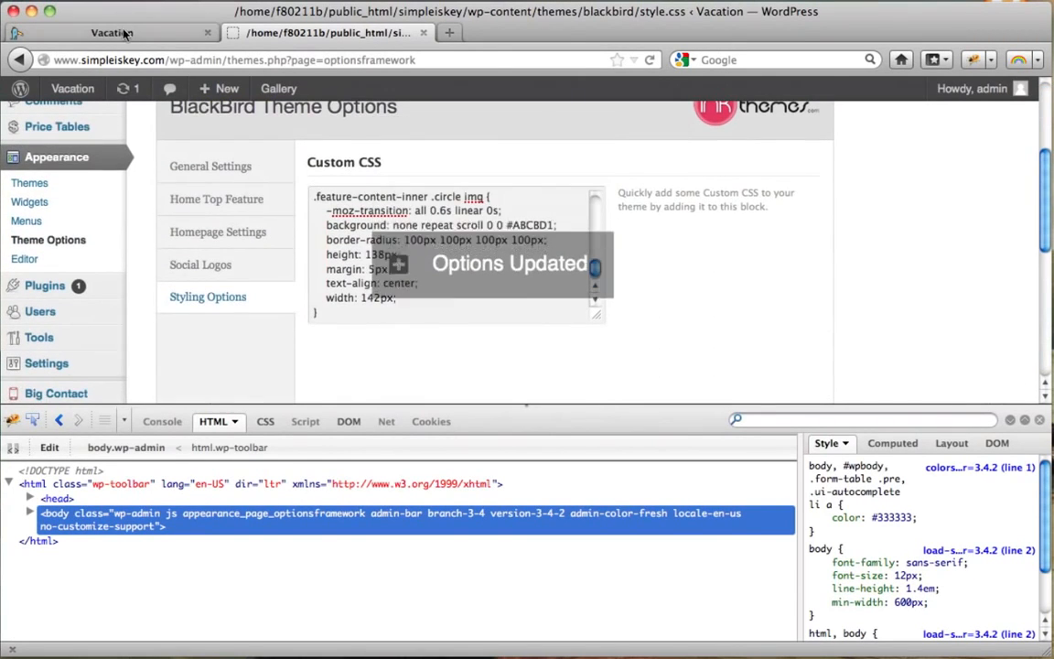
Step: Return to the Vacation page and inspect the dark footer area to bring up its .footer rule
left_click(112, 32)
scroll(673, 251, "down", 8)
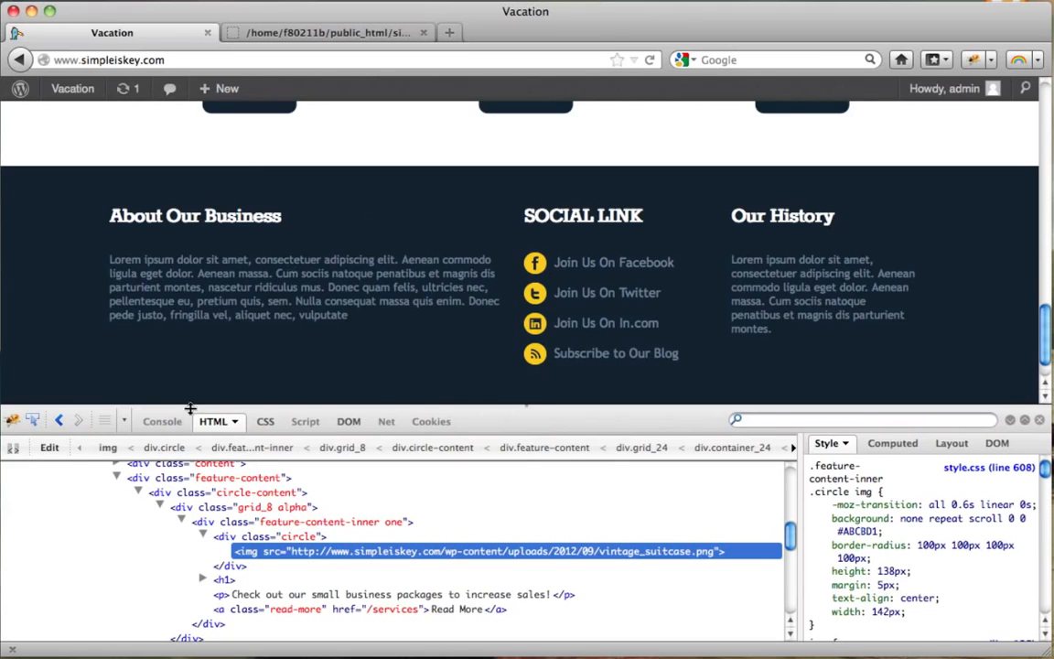
scroll(315, 228, "up", 3)
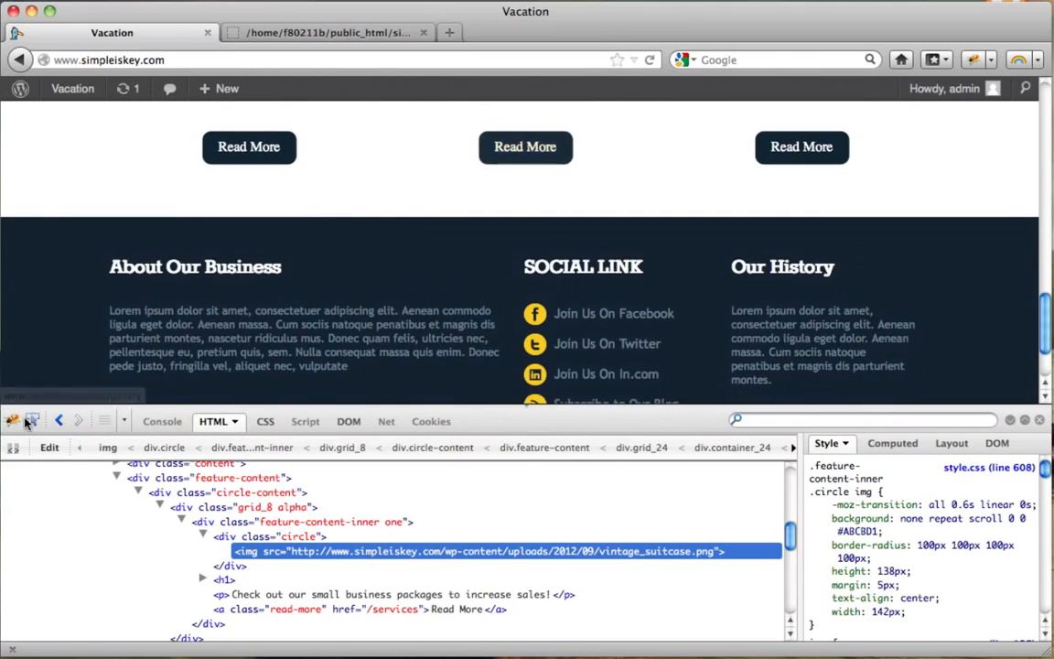
left_click(30, 421)
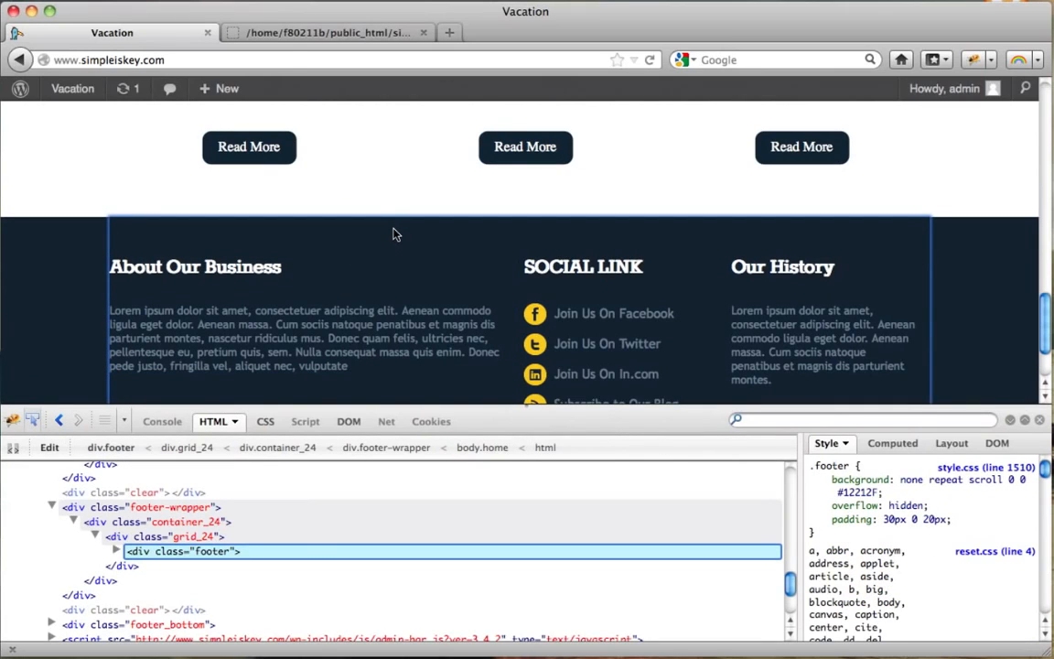
left_click(394, 234)
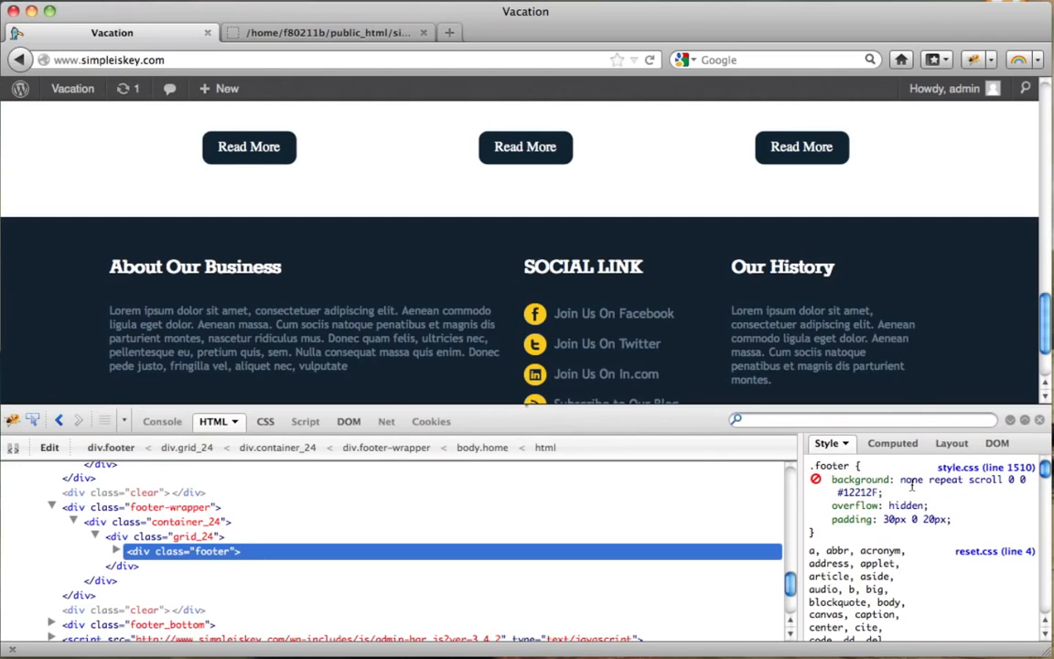
scroll(871, 305, "up", 15)
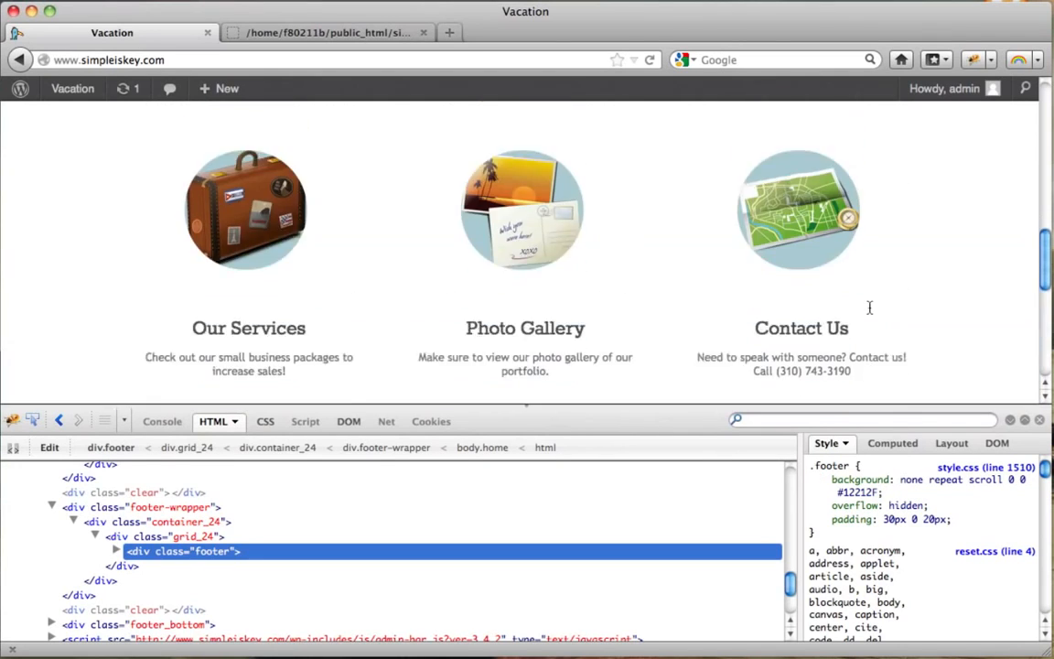
Step: Inspect the blue navigation bar and select its menu_wrapper div to read the background colour in its rule
scroll(870, 311, "up", 3)
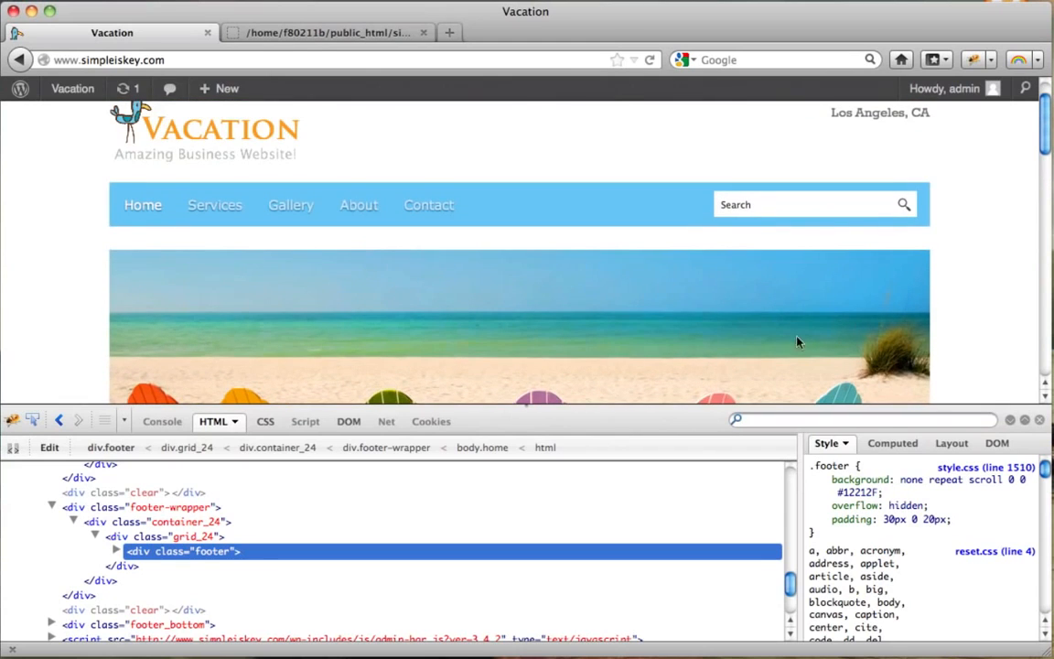
left_click(35, 420)
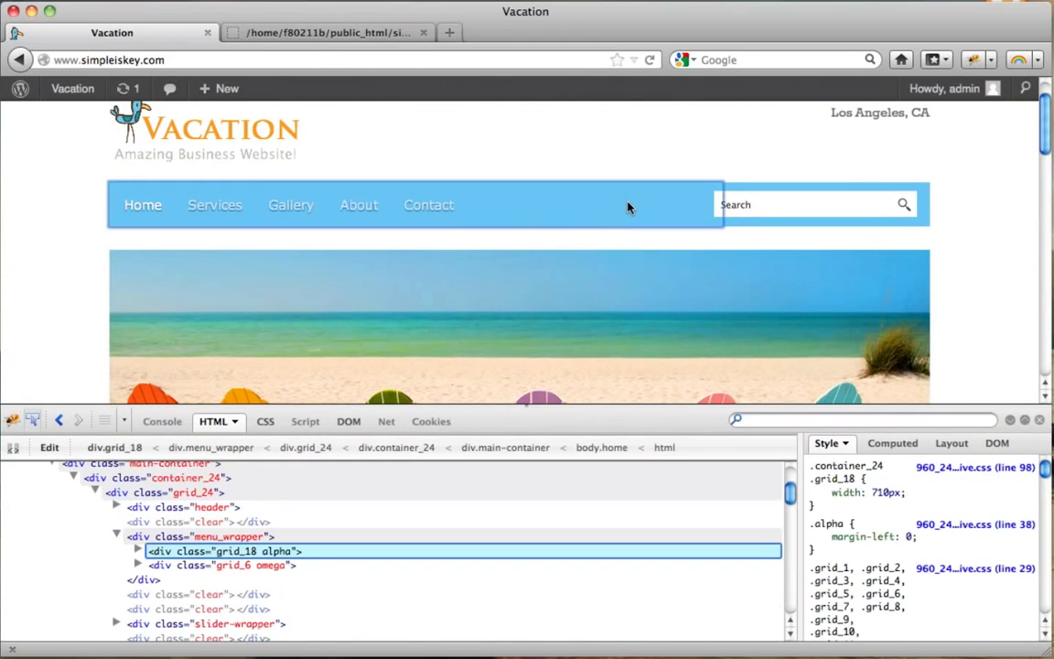
left_click(626, 207)
left_click(140, 536)
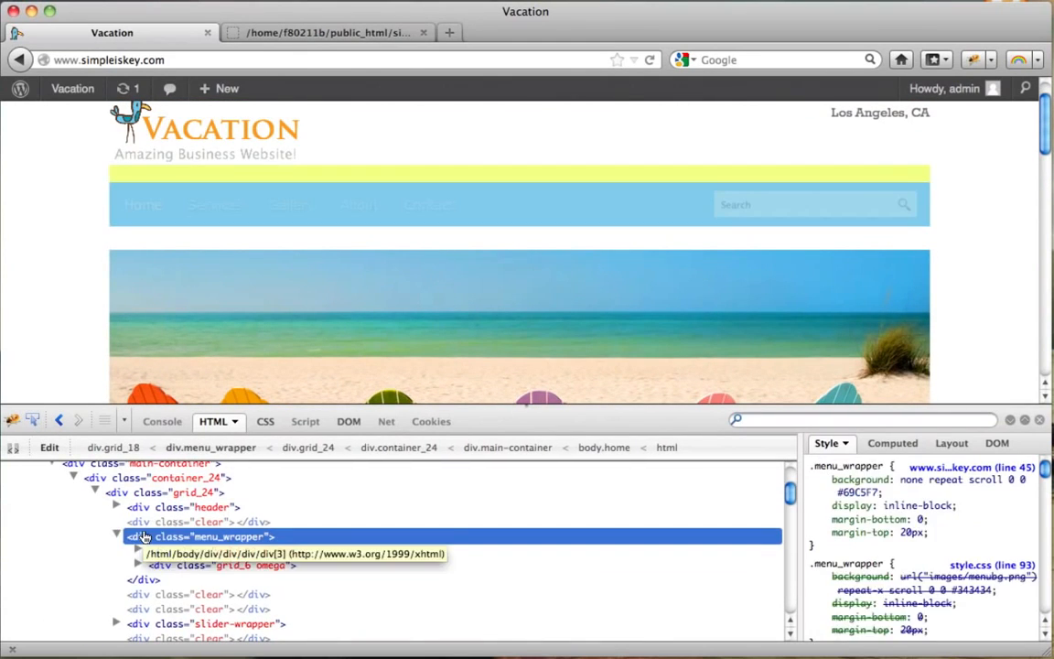
mouse_move(854, 493)
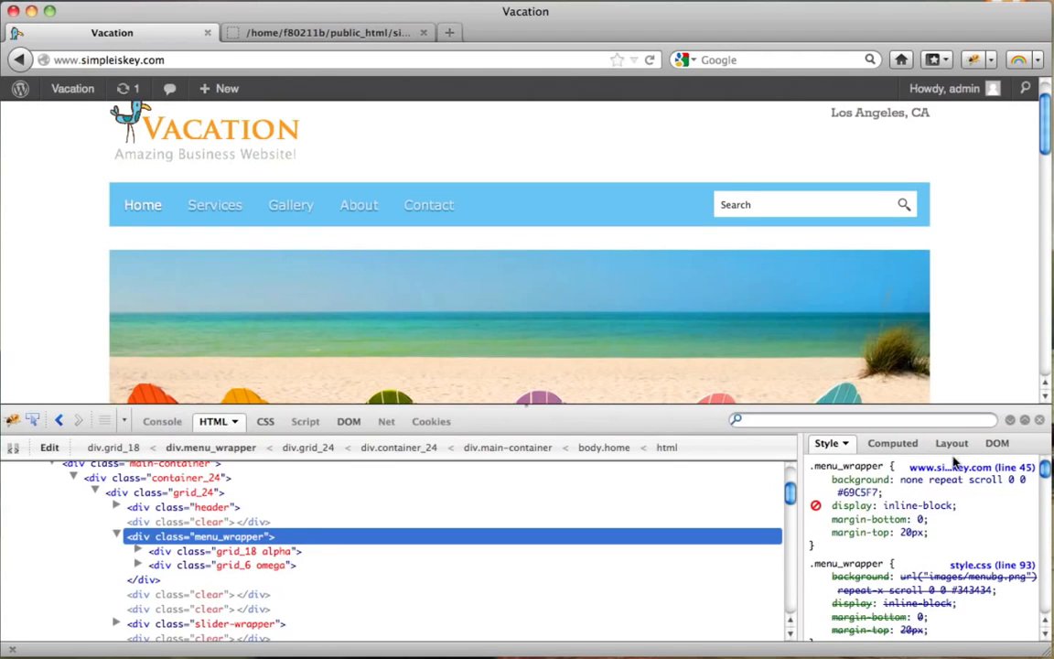
Step: Sample the sand colour #FFE6CC from the beach slider image
scroll(980, 327, "down", 3)
scroll(976, 220, "up", 2)
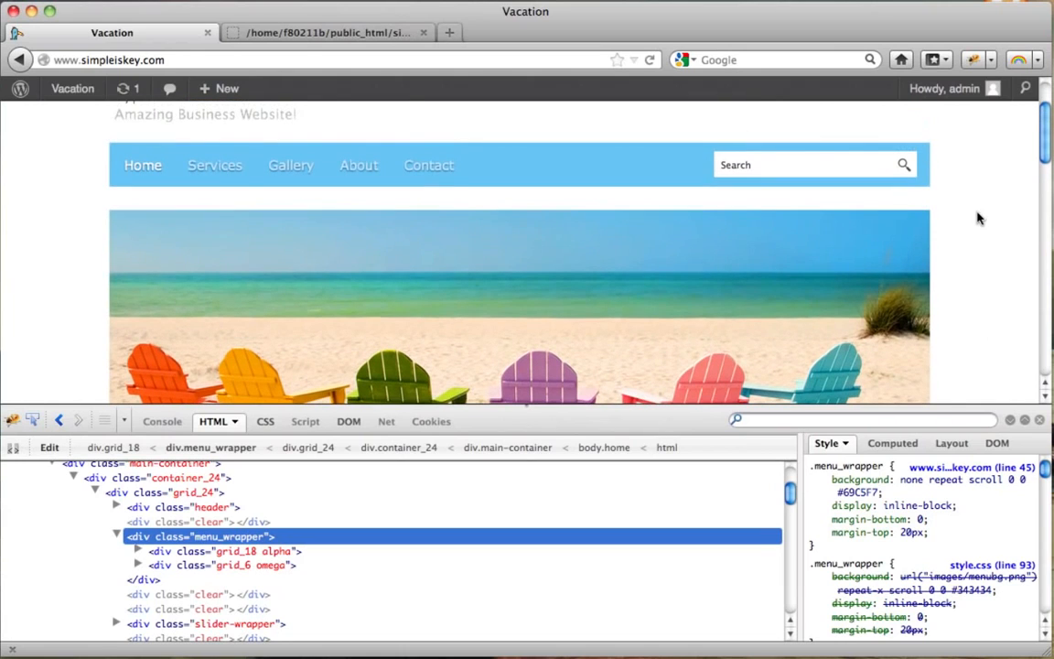
scroll(878, 178, "down", 1)
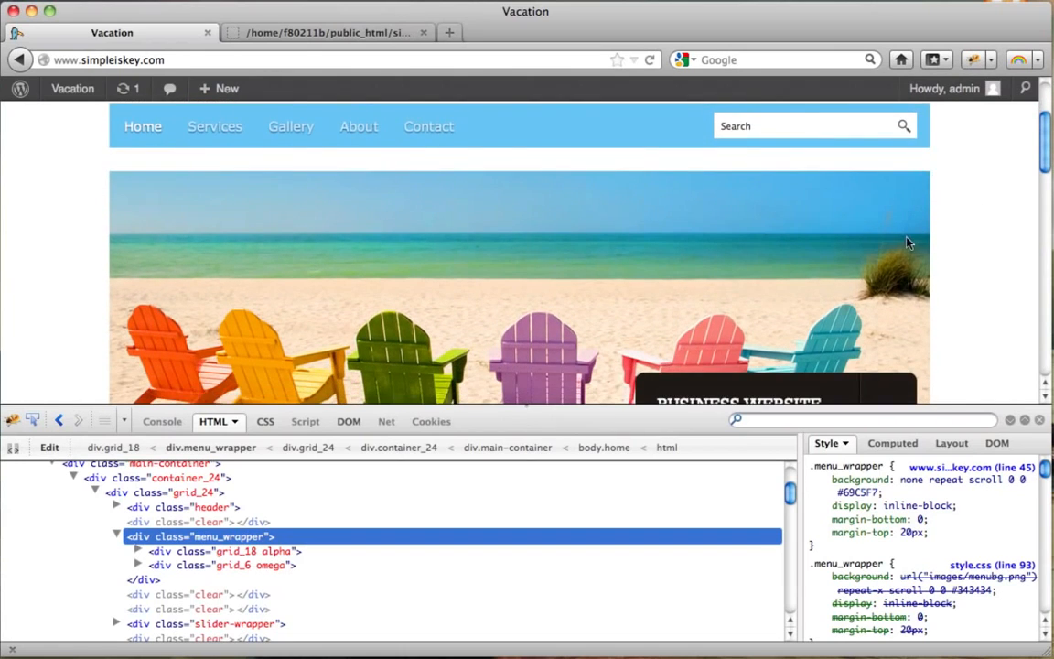
scroll(907, 243, "down", 10)
scroll(863, 198, "up", 10)
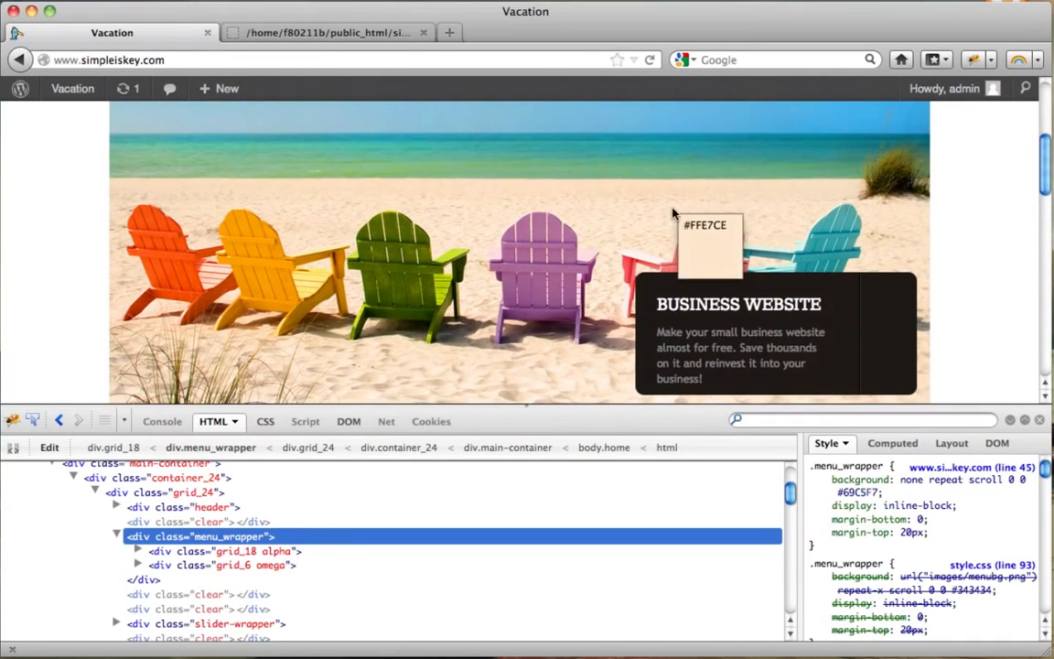
left_click(614, 224)
Step: Inspect the footer area and set the background in its .footer rule to the sampled #FFE6CC
scroll(977, 217, "down", 10)
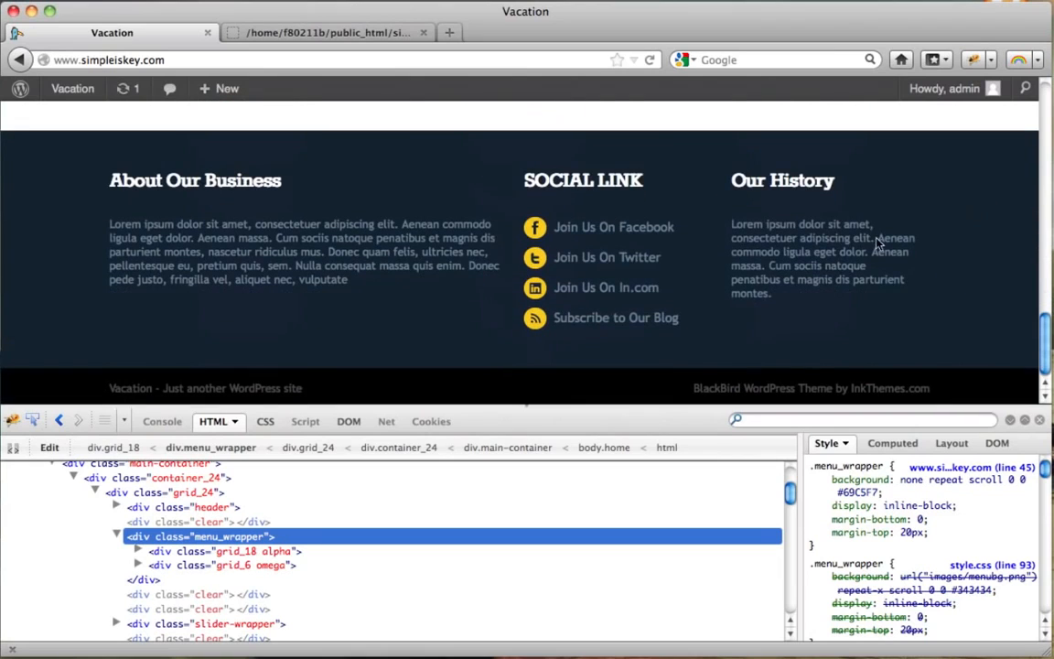
left_click(33, 423)
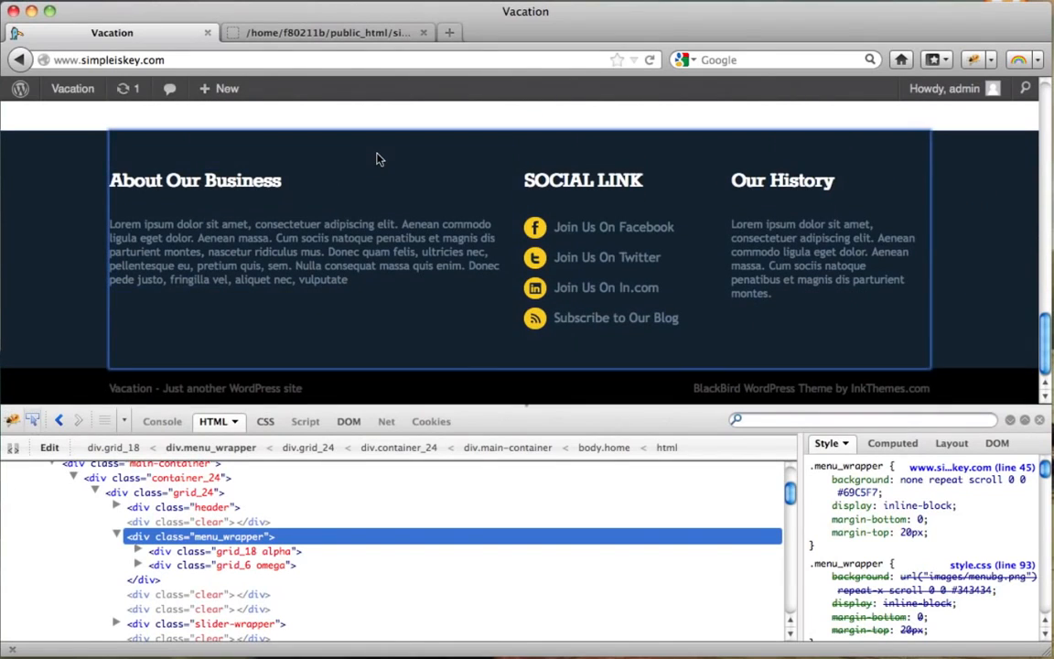
left_click(376, 161)
left_click(908, 481)
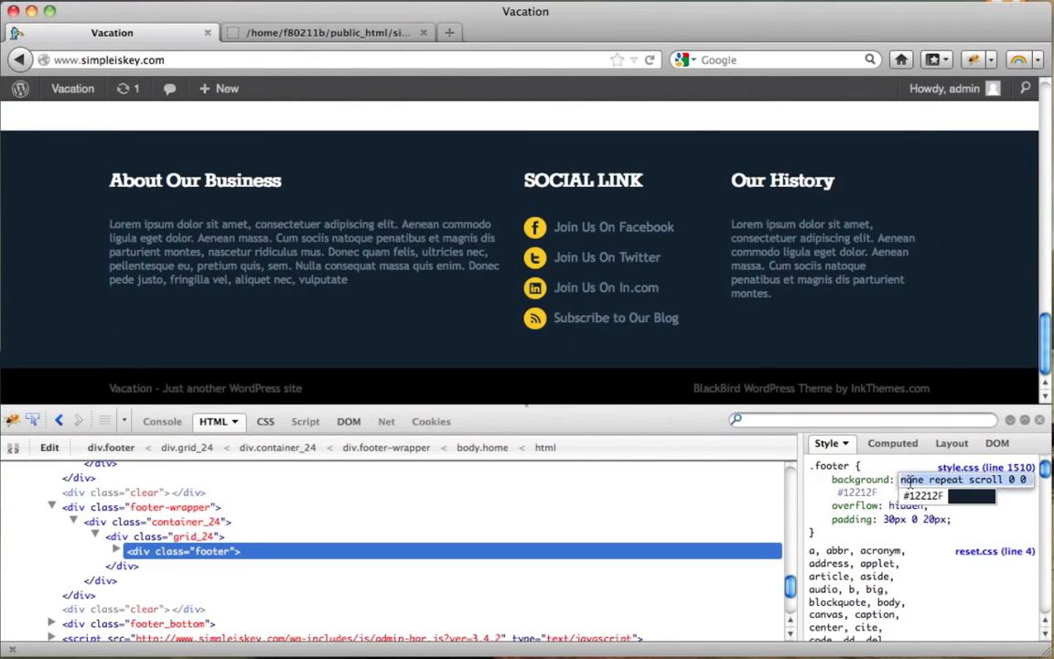
type("#FFE6CC")
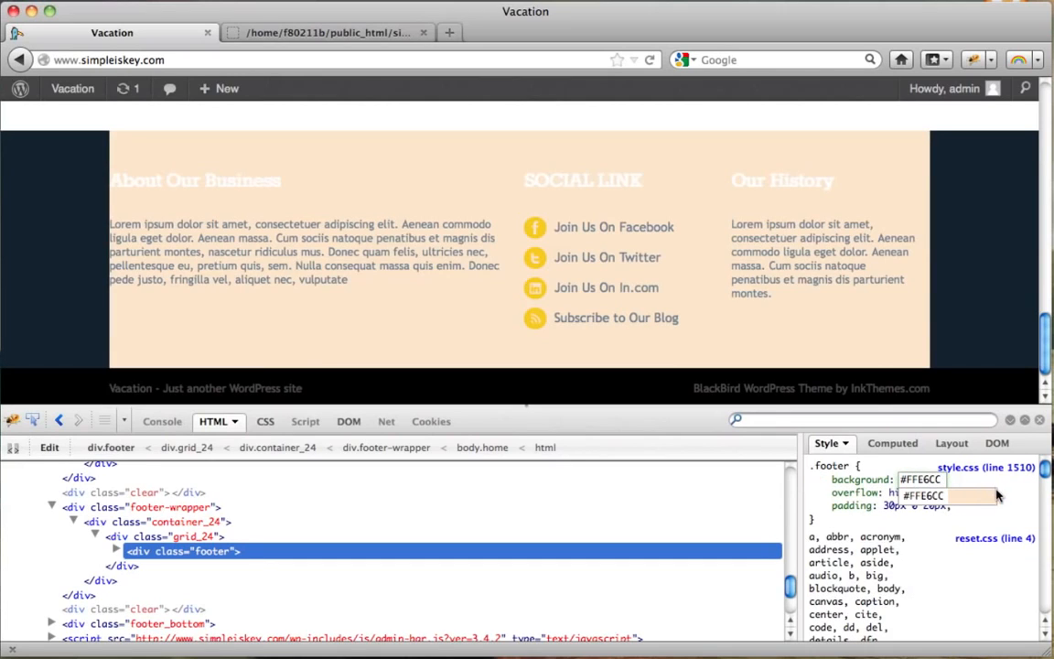
left_click(1011, 503)
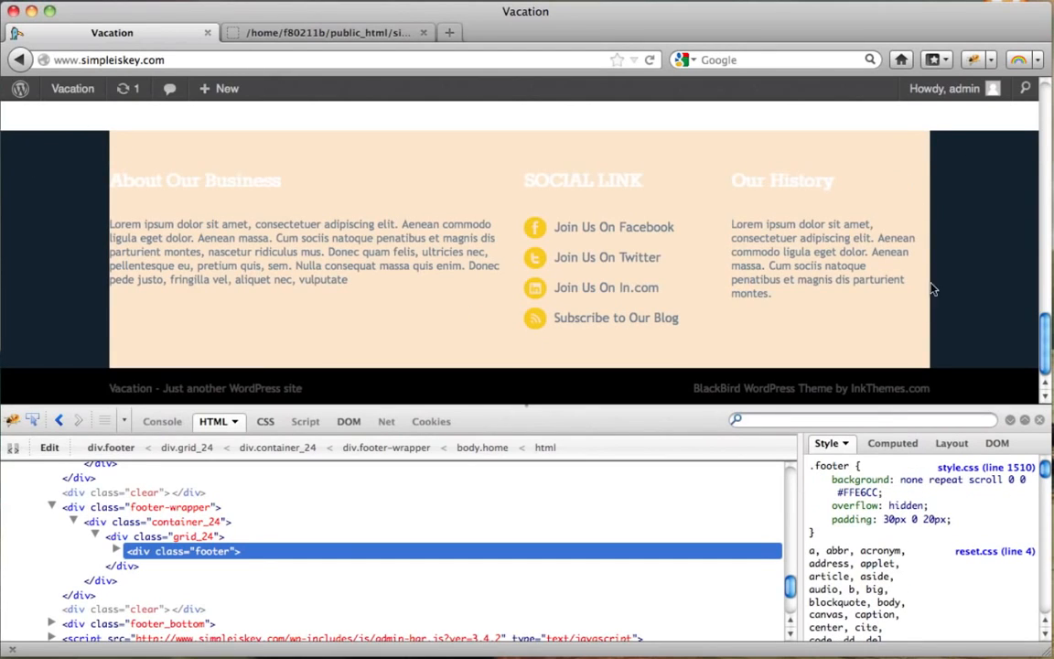
Step: Inspect the dark area beside the footer content and set the .footer-wrapper background-color to #FFE6CC
left_click(34, 419)
left_click(57, 174)
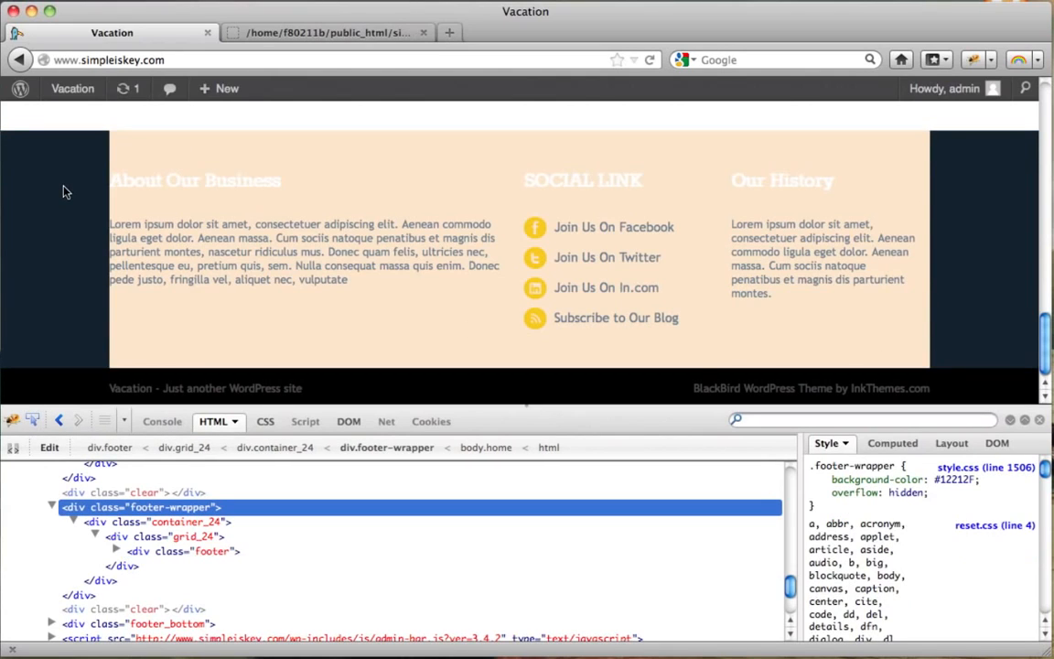
mouse_move(958, 481)
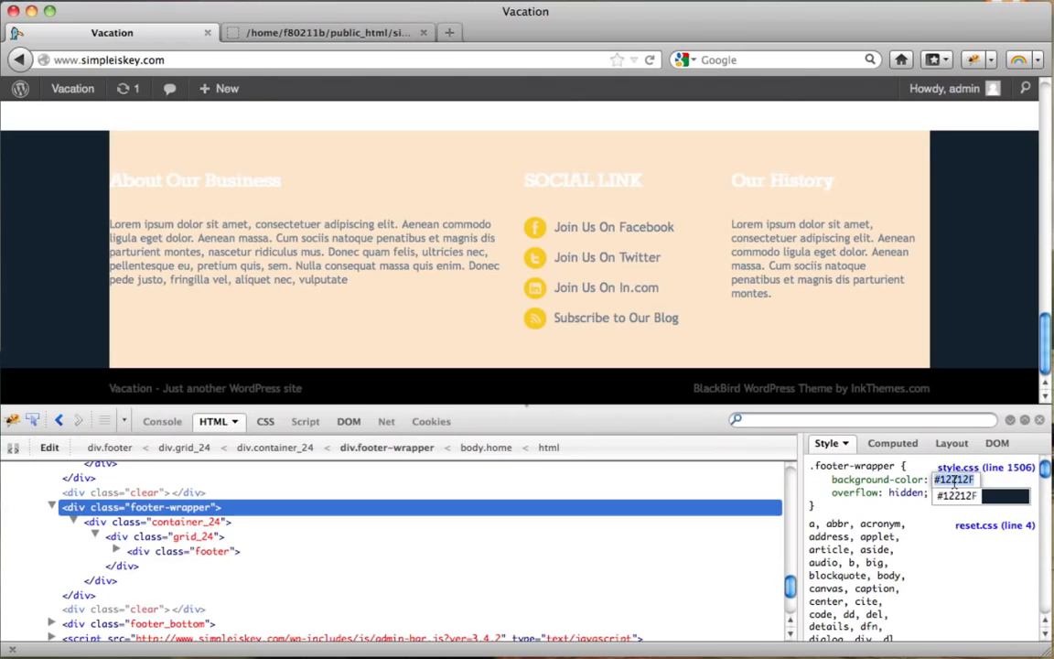
type("#FFE6CC")
left_click(932, 520)
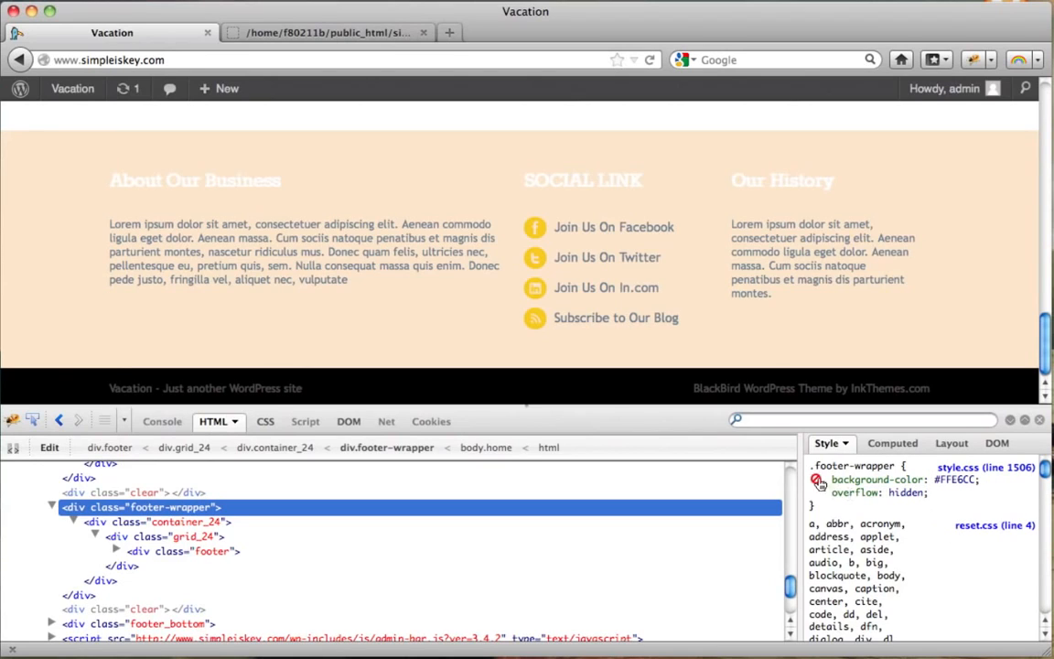
Step: Copy the entire .footer-wrapper rule and append it at the end of the theme's Custom CSS
left_click_drag(810, 471, 843, 508)
key("ctrl+c")
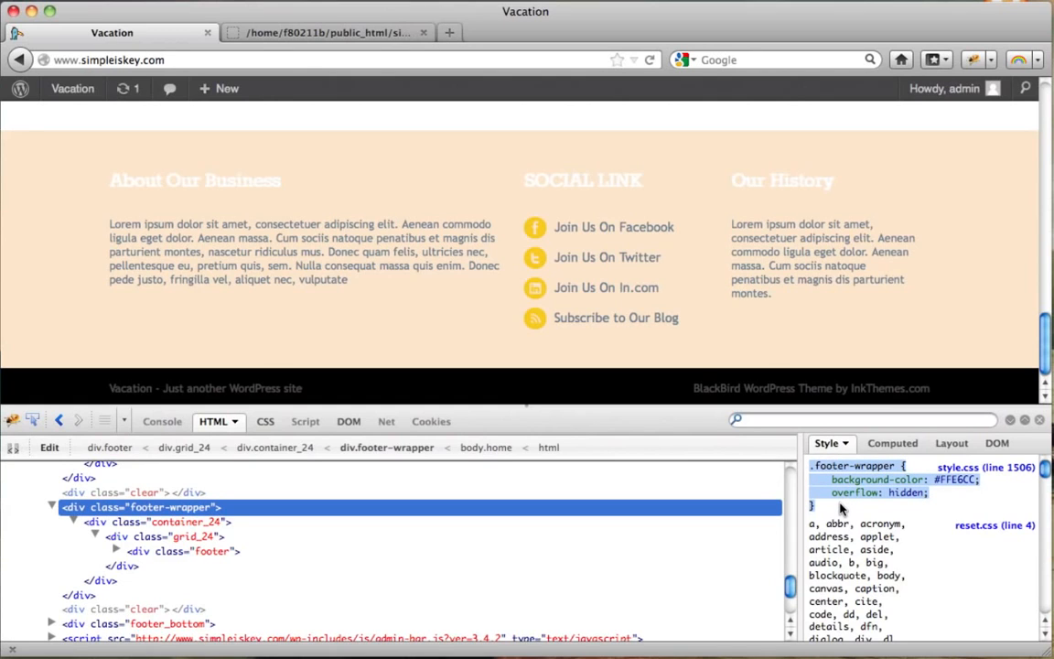
left_click(348, 33)
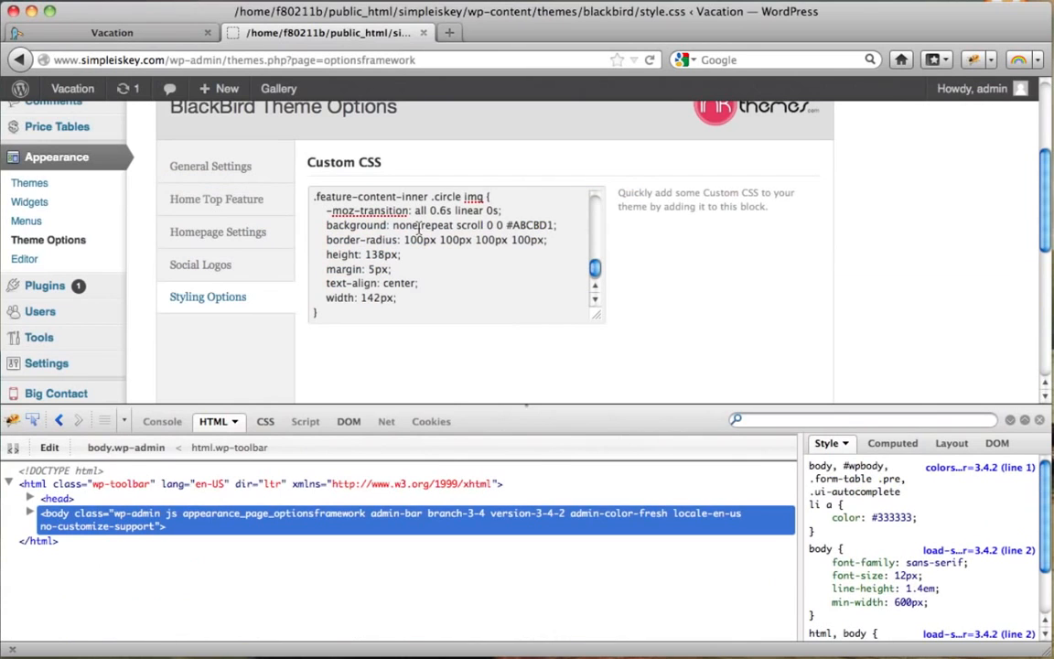
left_click(334, 314)
key("Return")
key("Return")
key("ctrl+v")
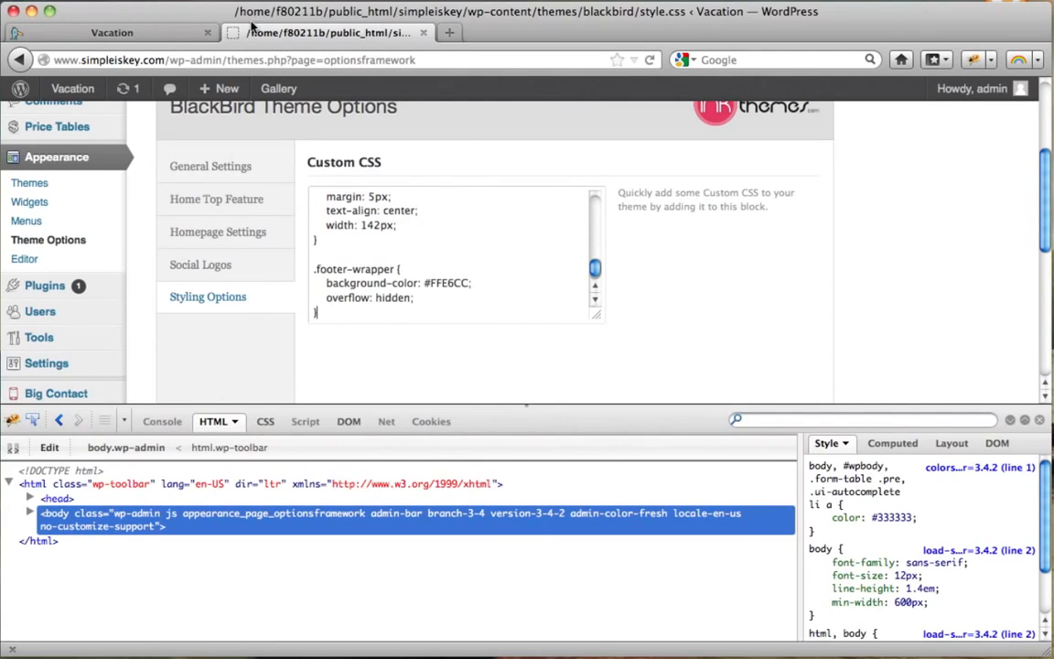
Step: Inspect the footer on the Vacation page, copy its whole .footer rule and add it below the .footer-wrapper rule in Custom CSS
left_click(144, 33)
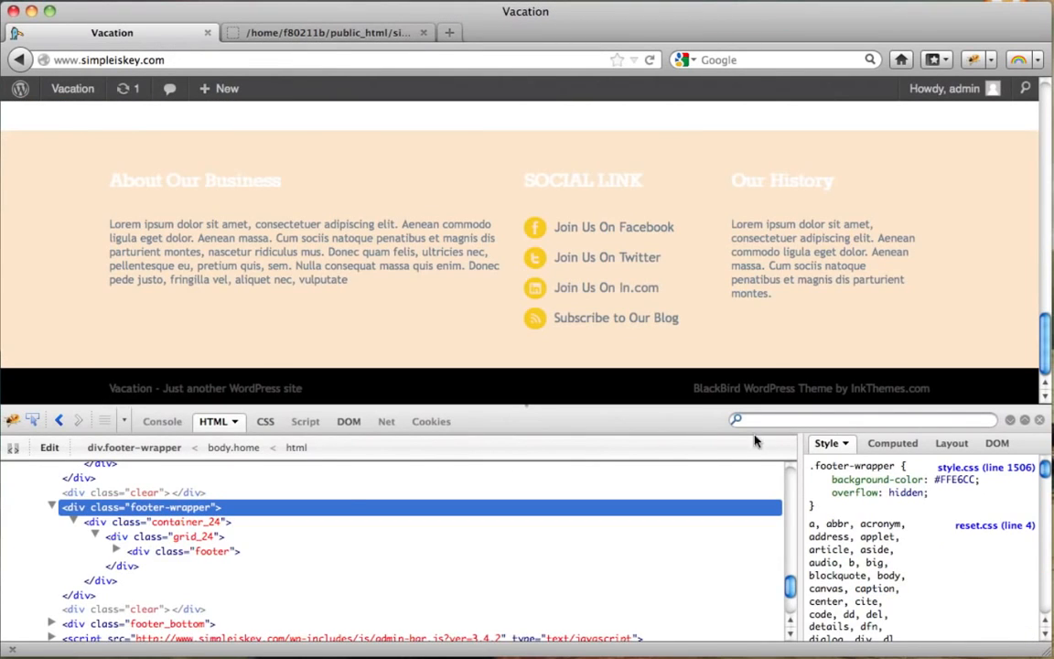
left_click(32, 421)
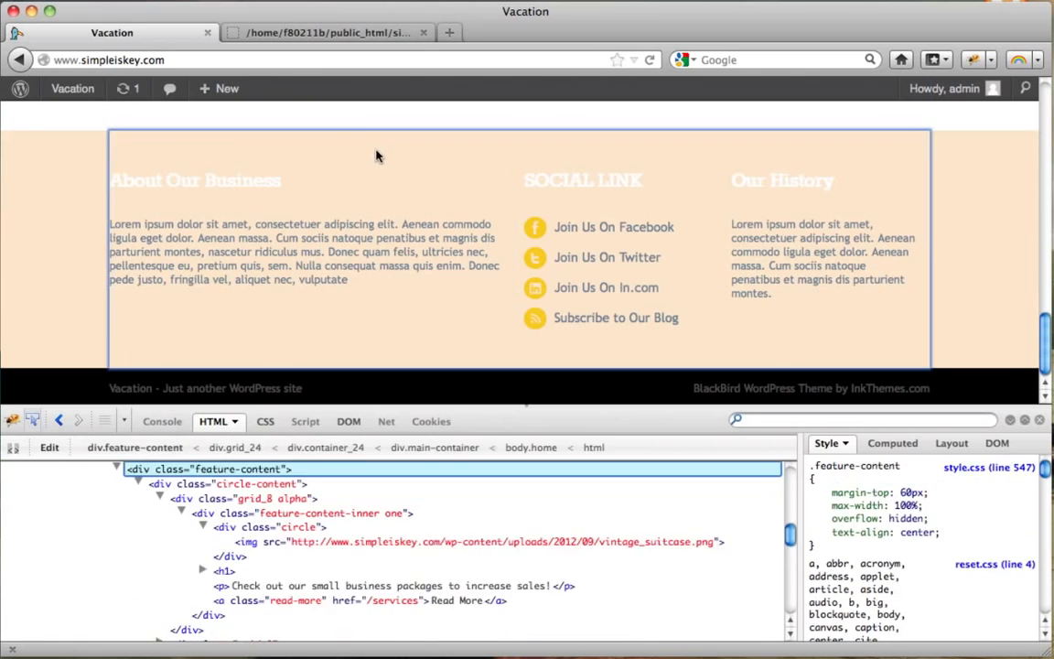
key("Escape")
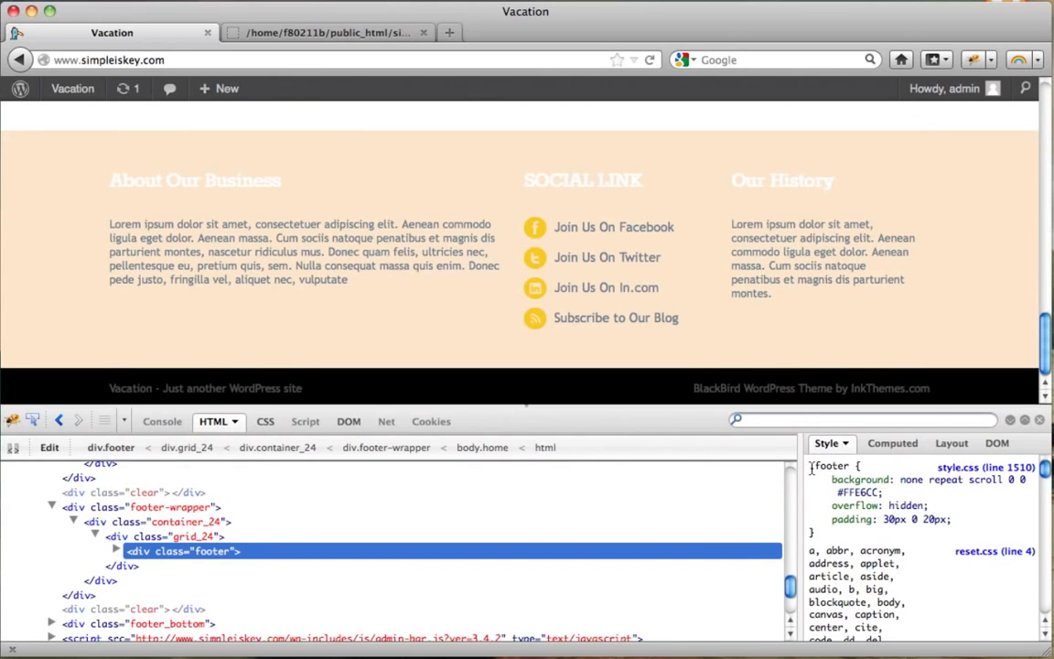
left_click_drag(811, 469, 858, 538)
key("super+c")
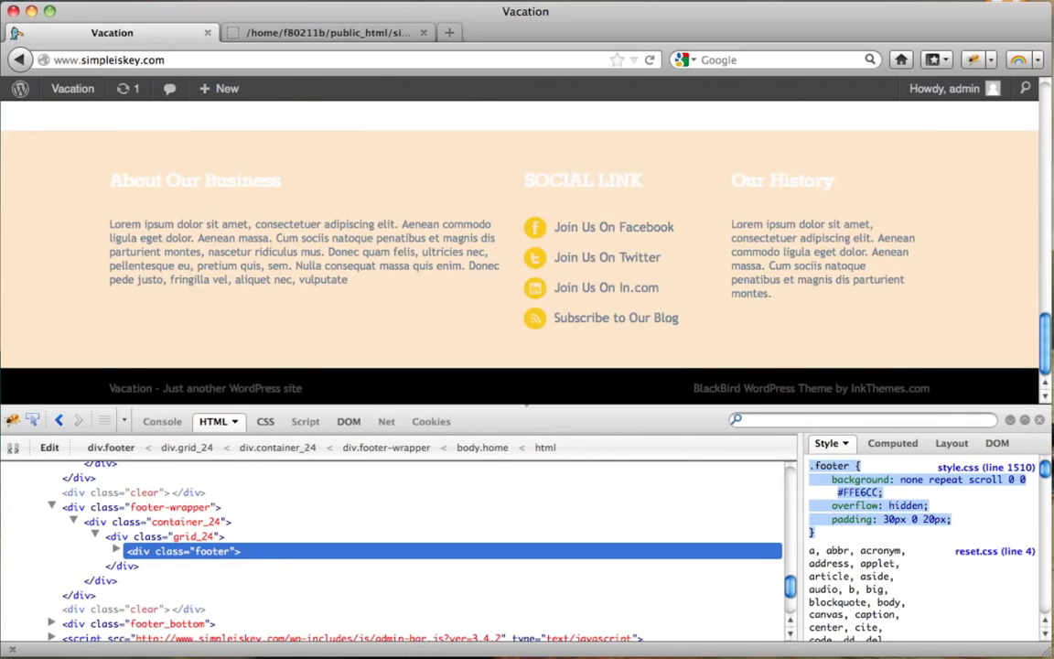
left_click(302, 32)
key("Return")
key("Return")
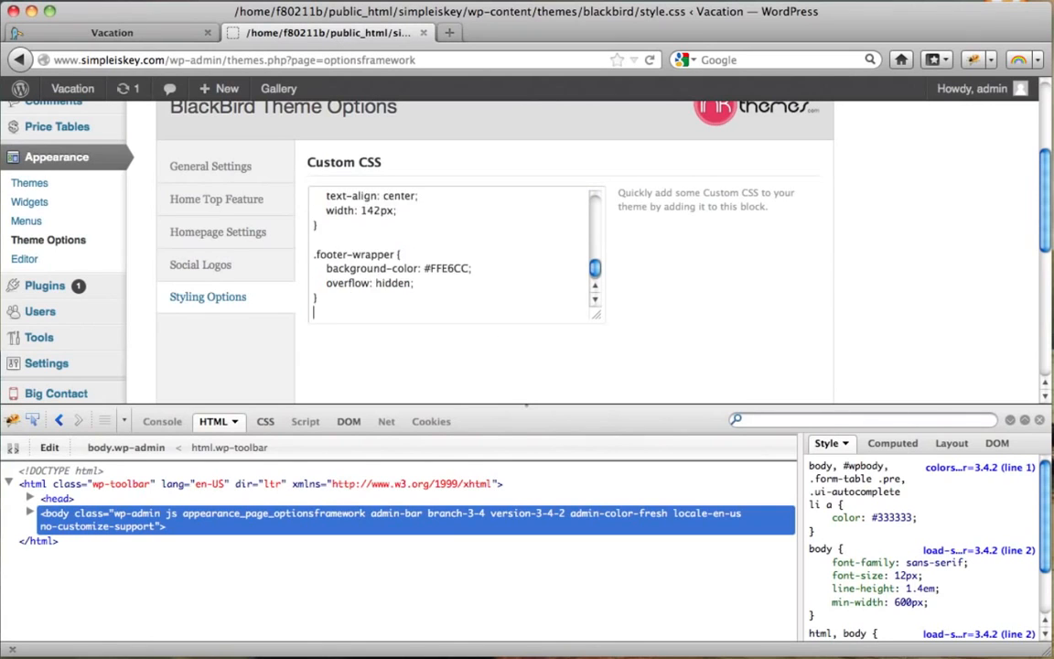
key("super+v")
Step: Inspect the About Our Business heading on the Vacation page and set the color in the .footer h1–h6 rule to #69C5F7
left_click(152, 35)
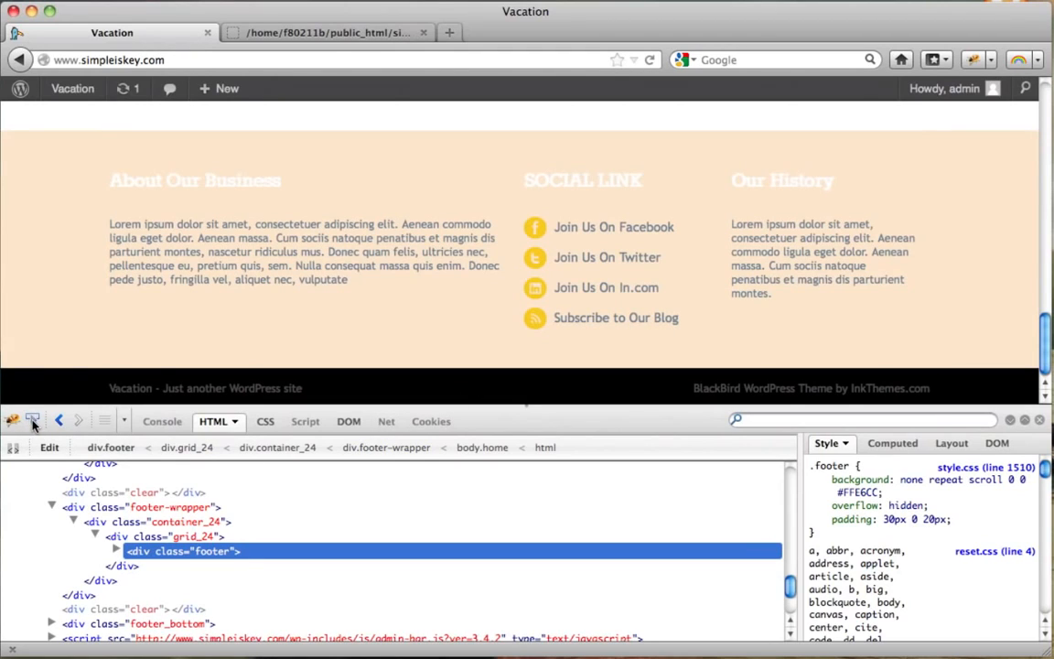
left_click(32, 423)
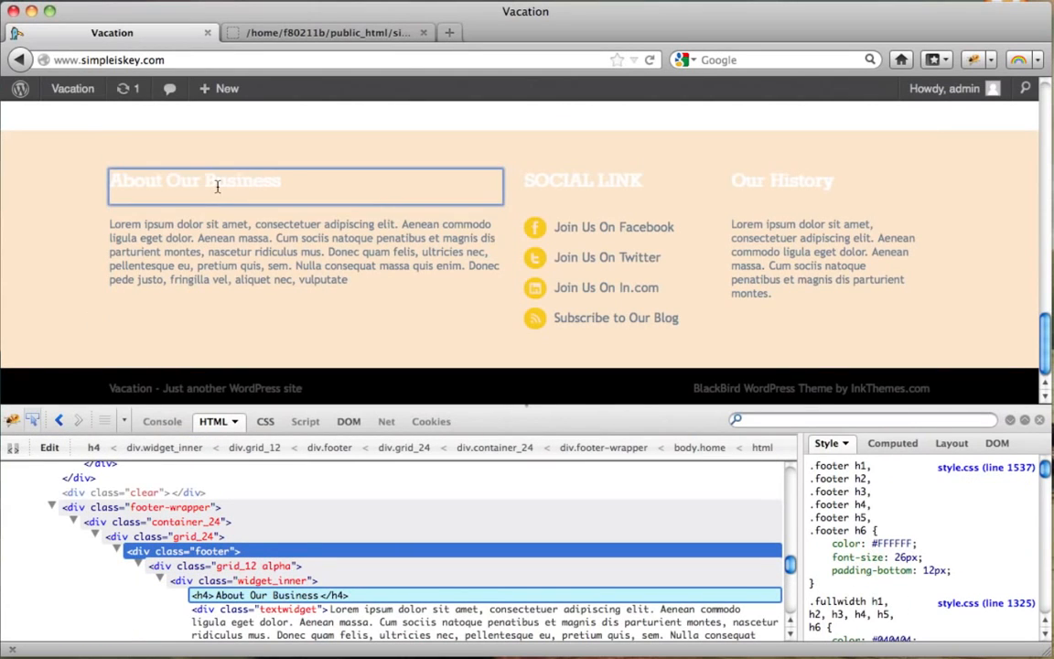
left_click(218, 186)
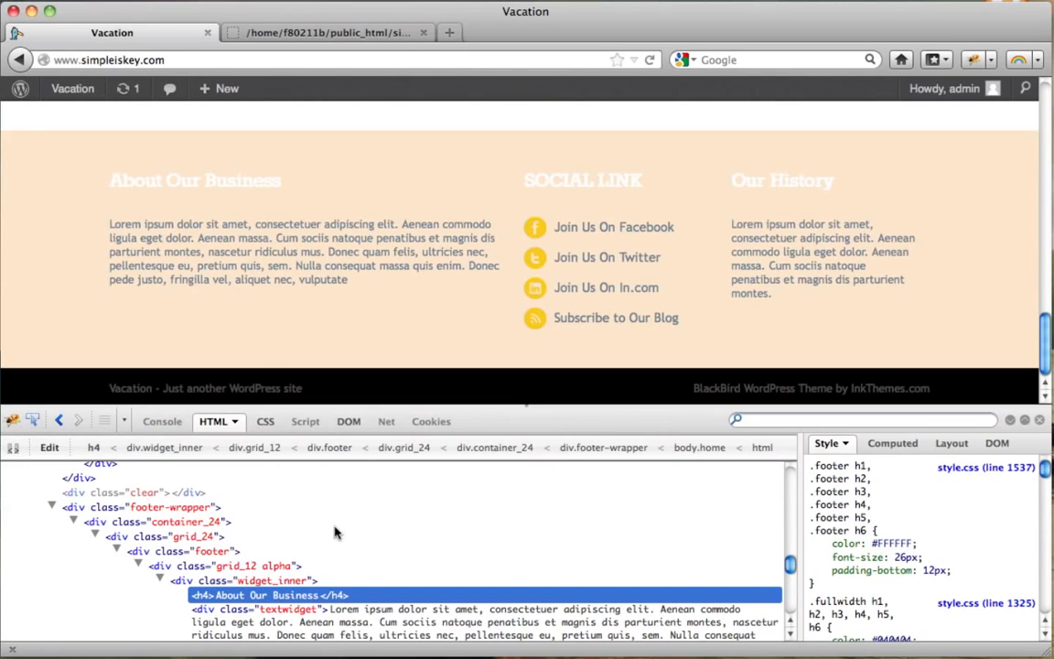
left_click(32, 421)
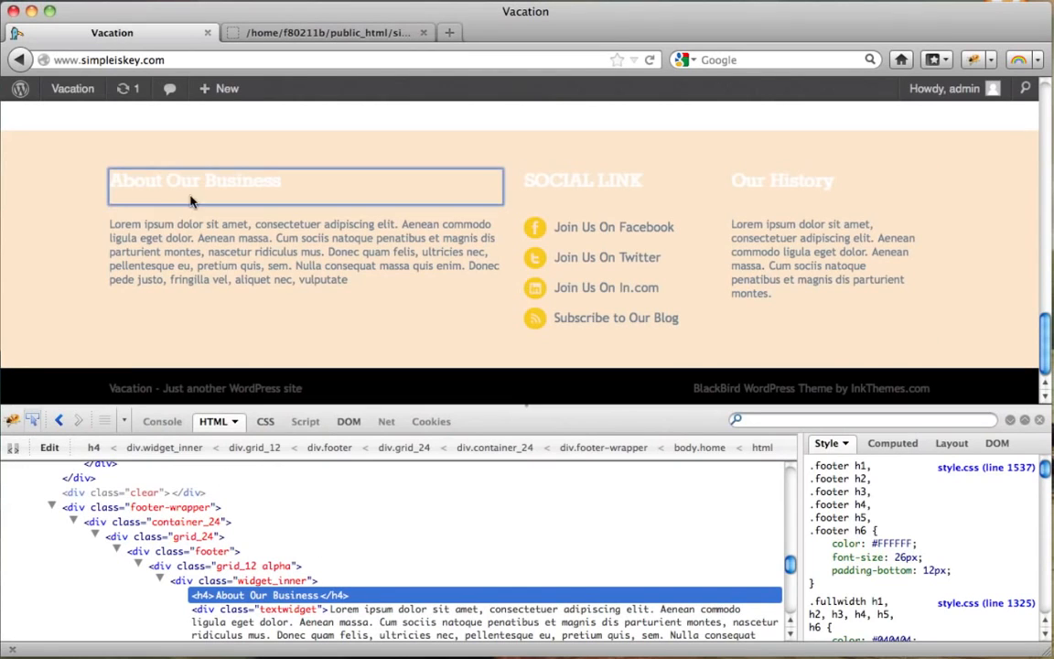
left_click(216, 186)
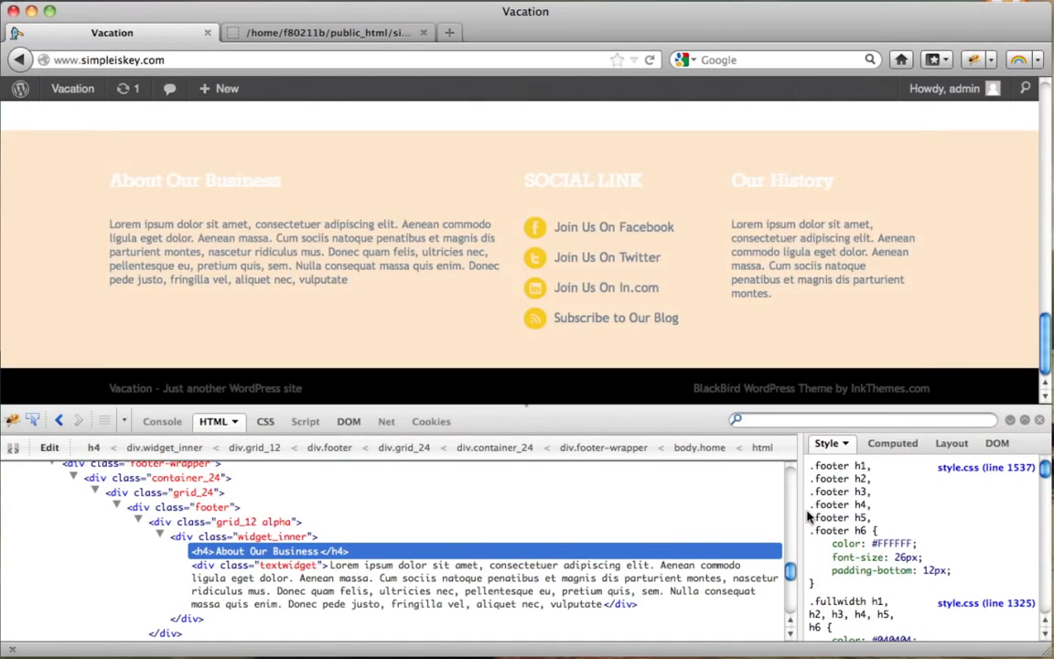
left_click(894, 544)
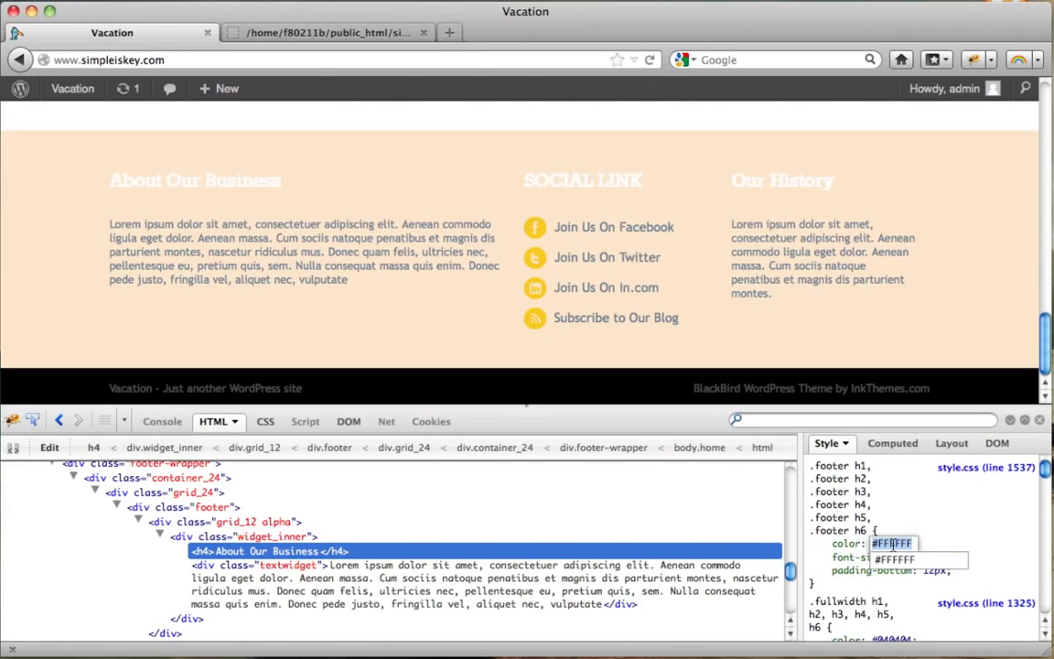
type("#")
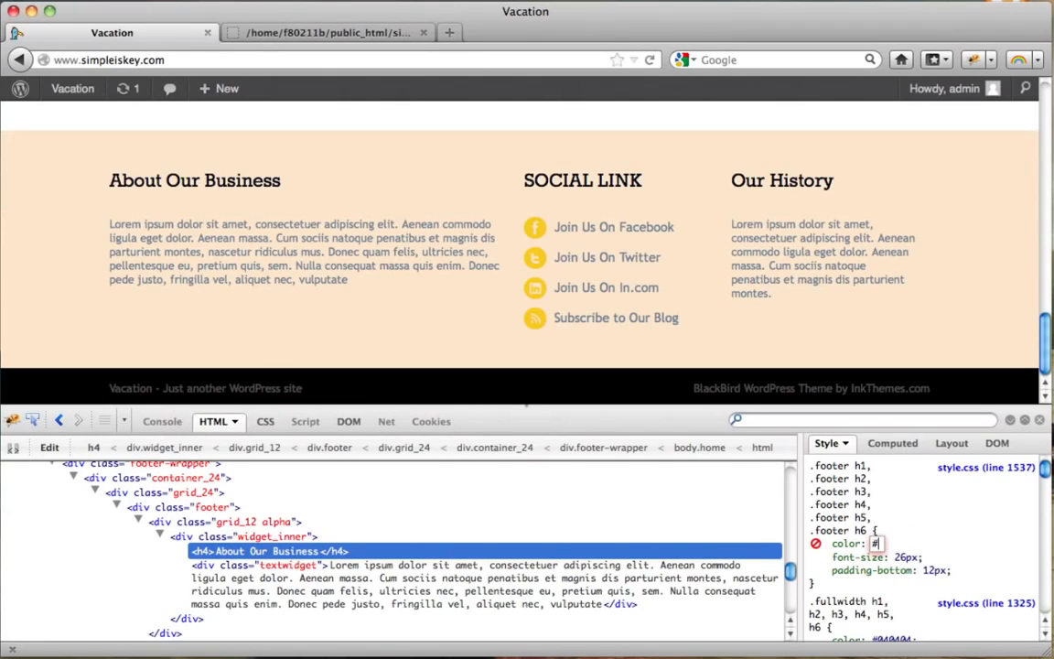
type("69")
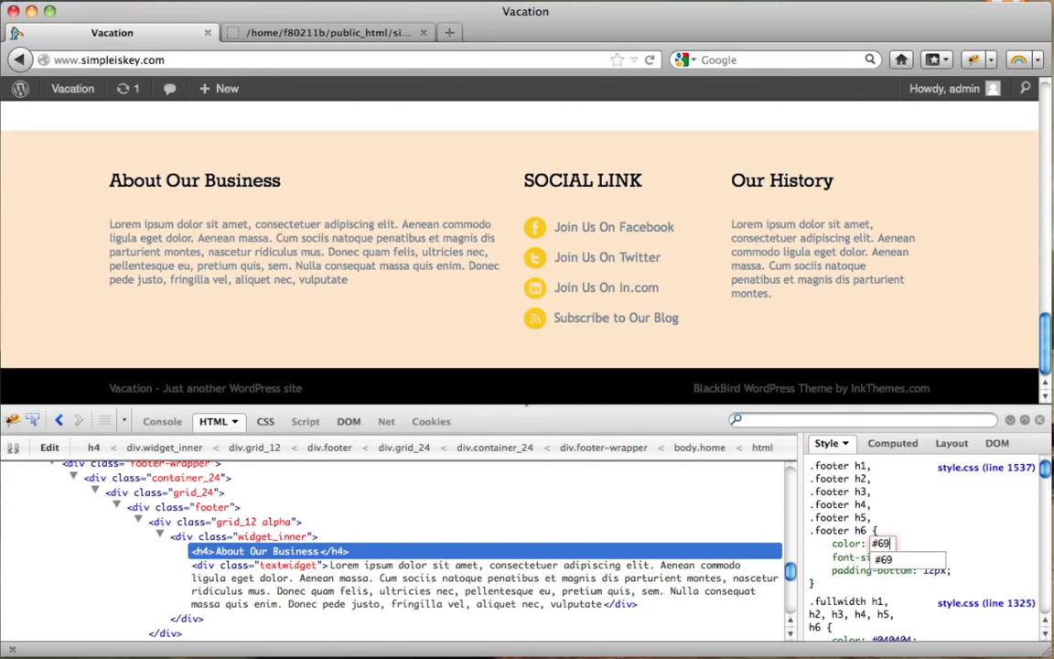
type("c5f7")
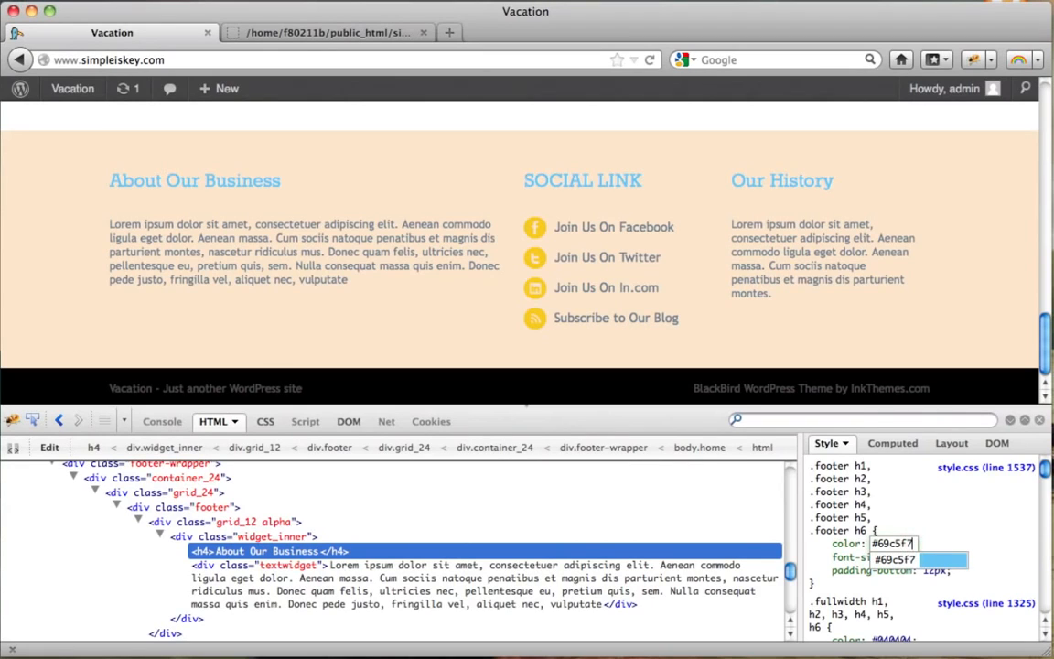
key("Return")
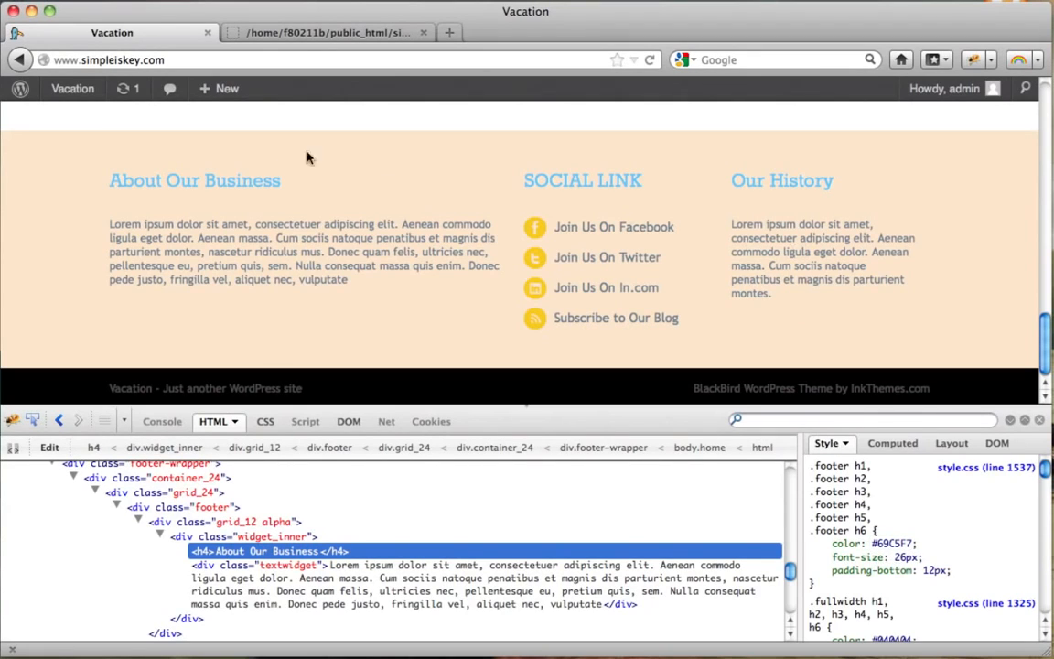
scroll(666, 229, "up", 15)
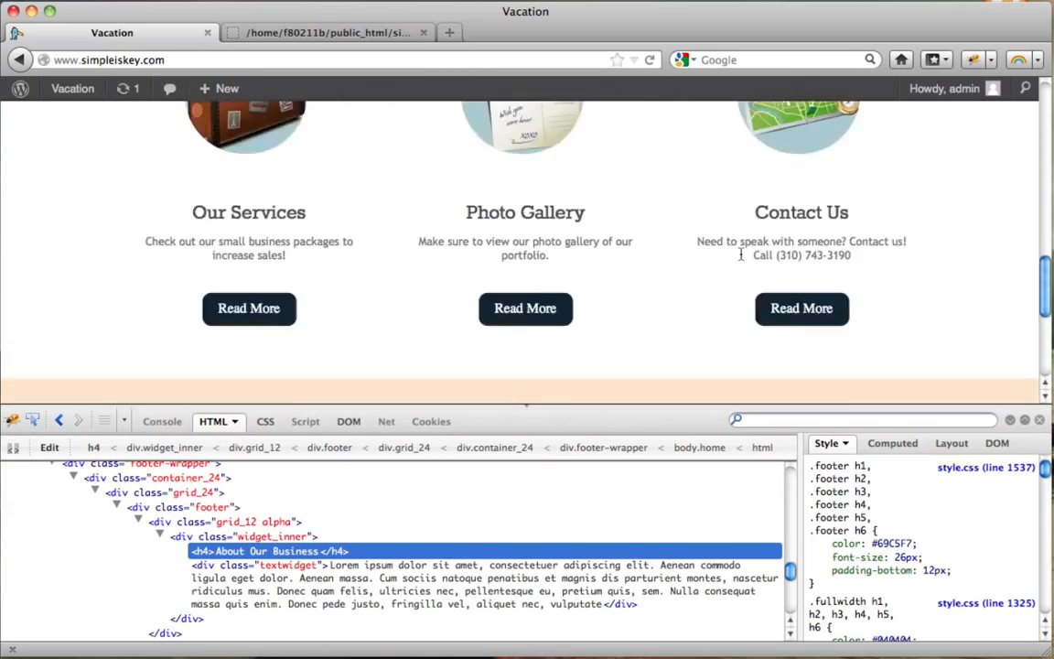
scroll(605, 240, "down", 10)
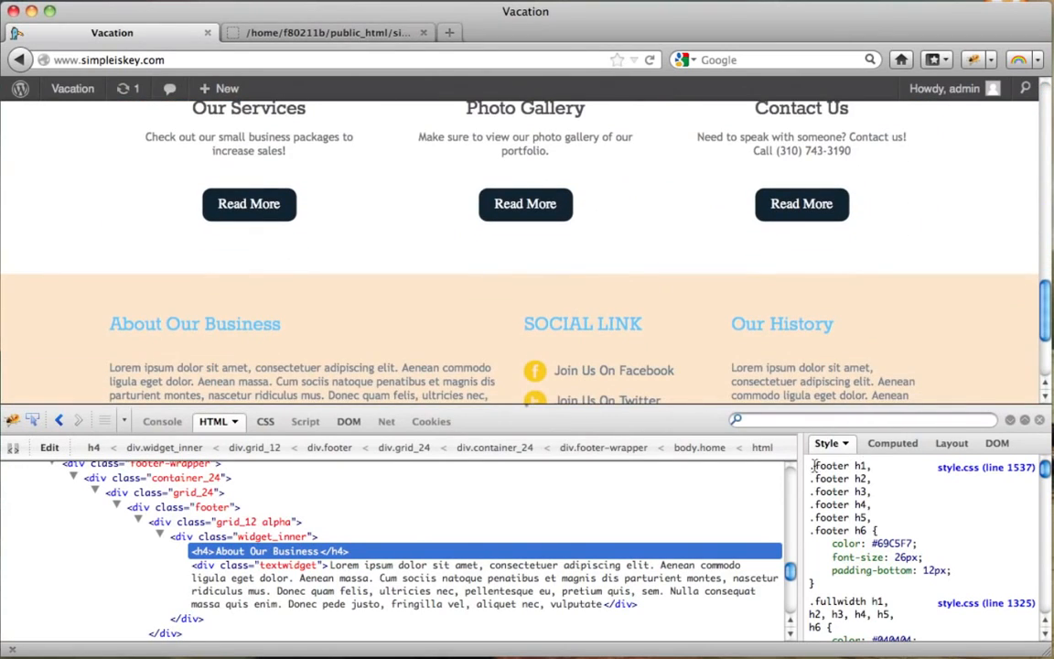
Step: Copy the entire .footer h1–h6 rule with its #69C5F7 colour from the inspected styles
left_click_drag(811, 467, 815, 583)
right_click(841, 506)
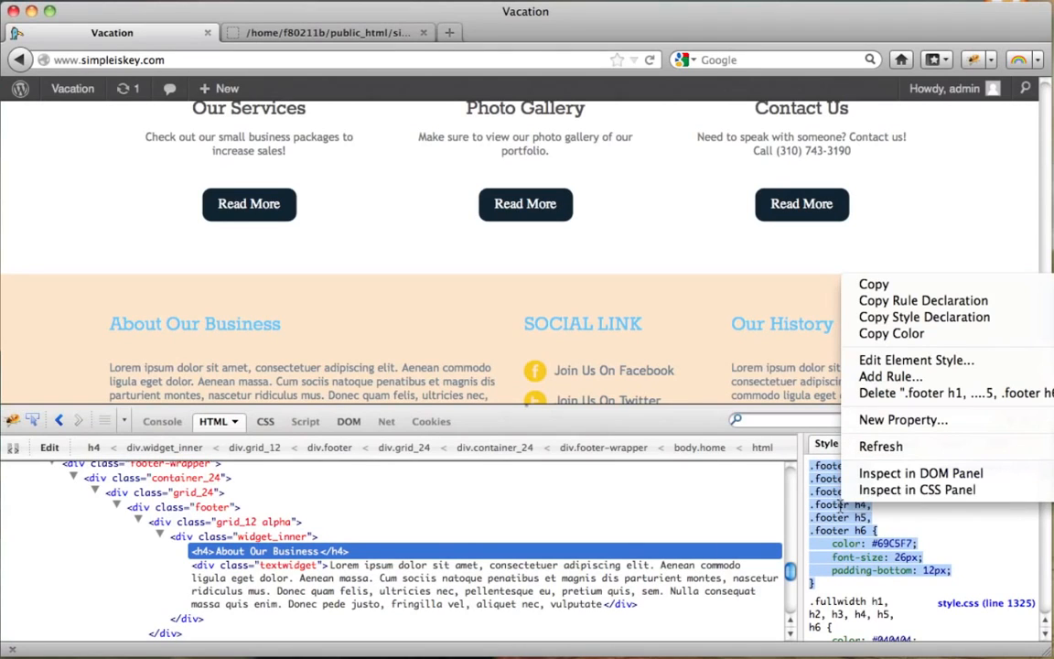
left_click(874, 284)
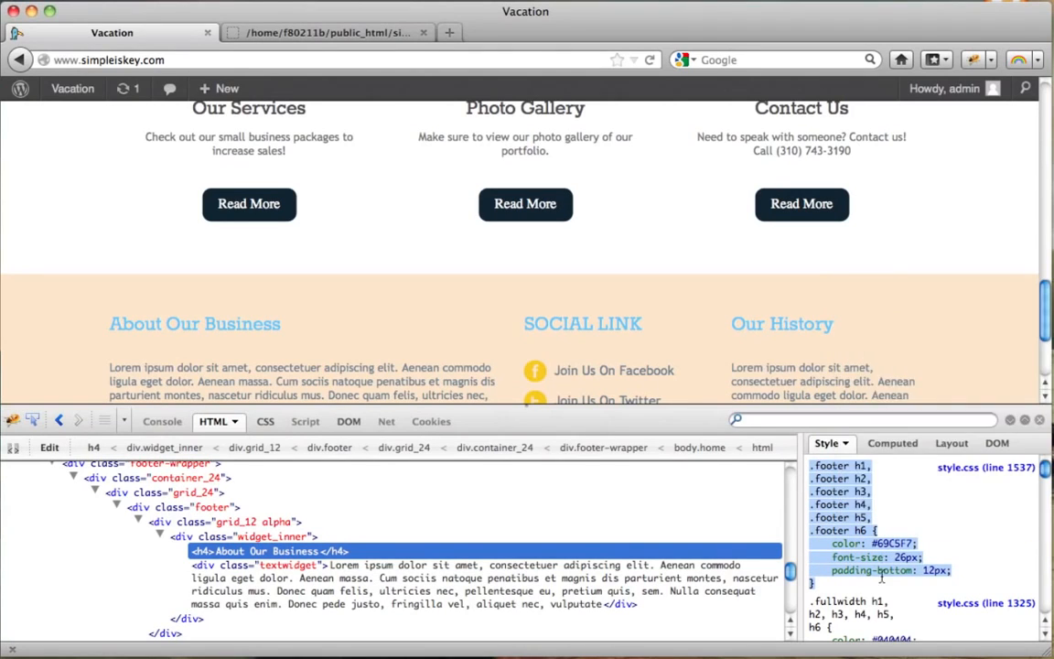
Step: Try larger font sizes in the live .footer h1–h6 rule, going up to 41px and back down to 29px
left_click(903, 558)
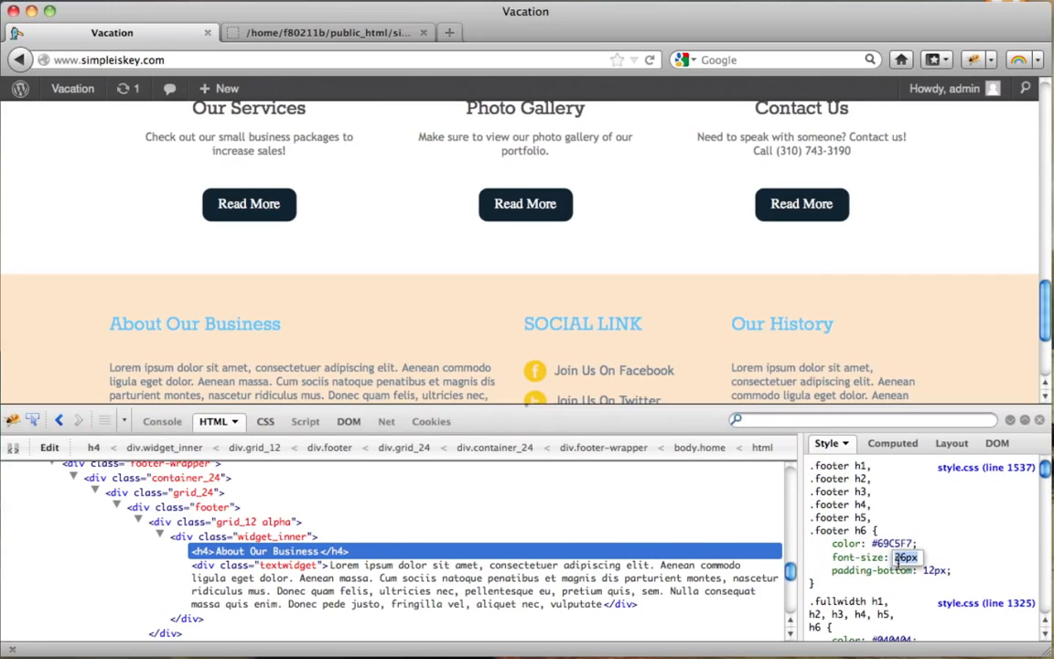
key("Up")
key("Up")
key("Up")
key("Up")
key("Up")
key("Up")
key("Up")
key("Up")
key("Up")
key("Up")
key("Up")
key("Up")
key("Up")
key("Up")
key("Up")
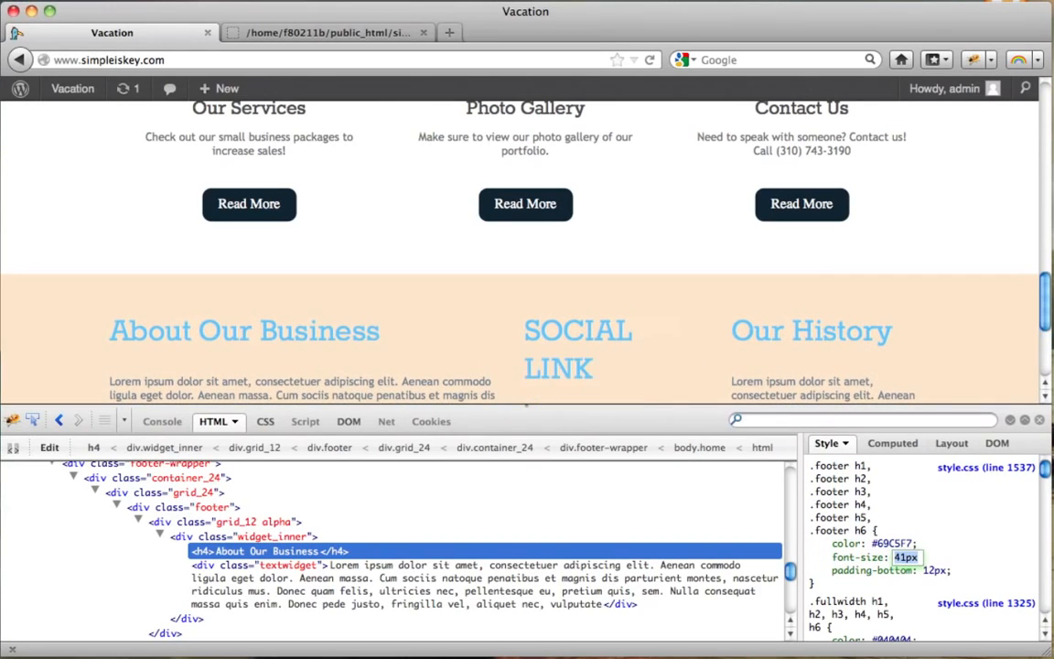
key("Down")
key("Down")
key("Down")
key("Down")
key("Down")
key("Down")
key("Down")
key("Down")
key("Down")
key("Down")
key("Down")
key("Down")
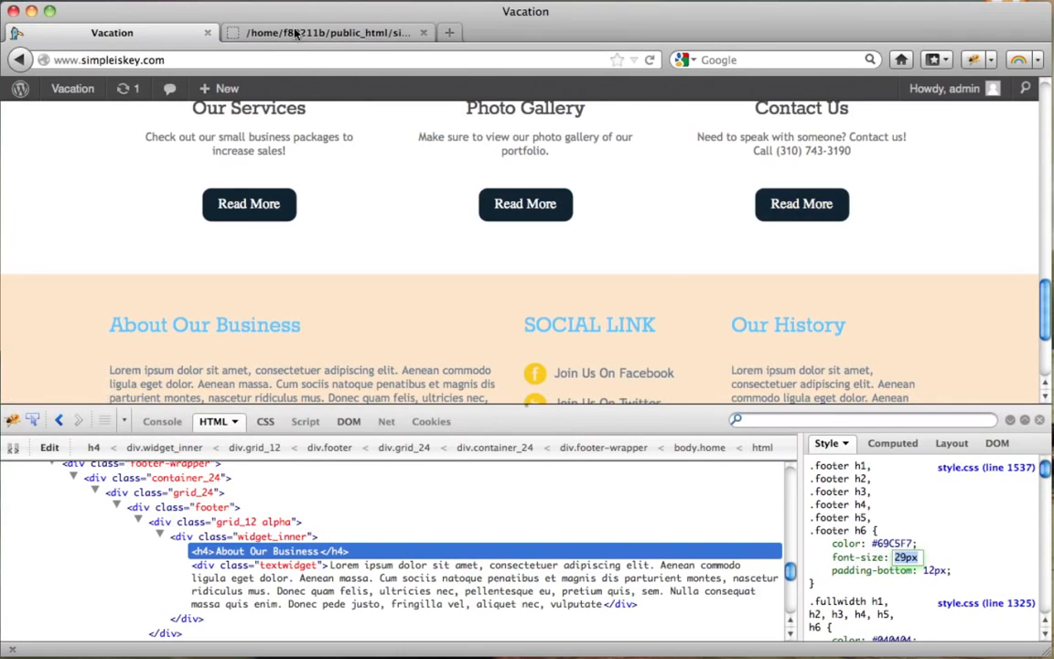
Step: Add the copied .footer h1–h6 rule at the end of the theme's Custom CSS, save all changes and close Firebug
left_click(260, 34)
scroll(378, 318, "down", 2)
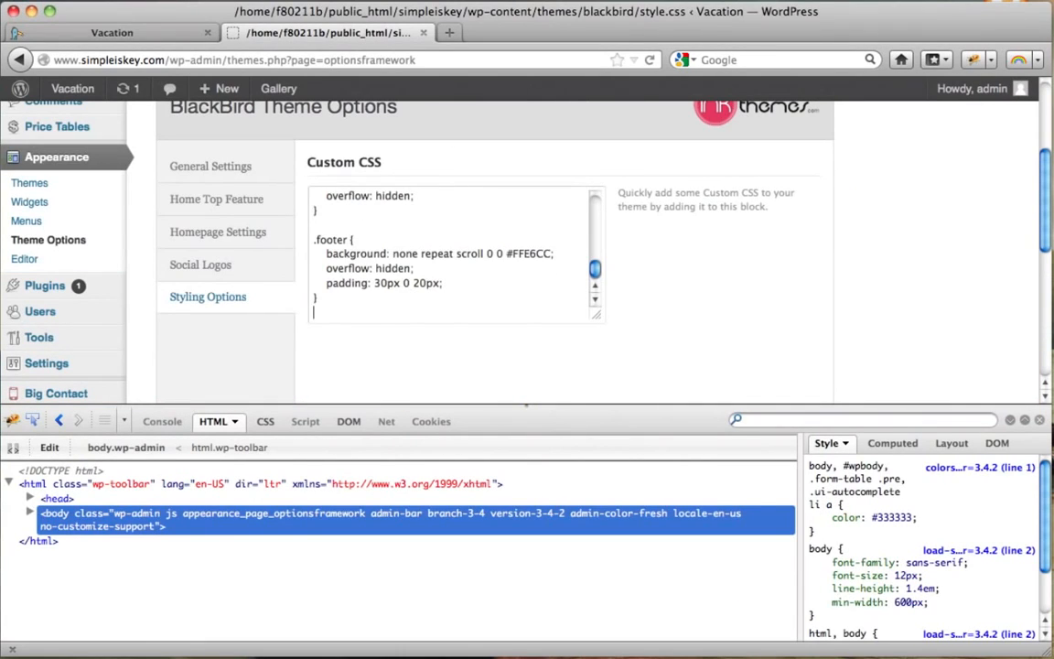
scroll(796, 301, "down", 5)
scroll(796, 301, "down", 2)
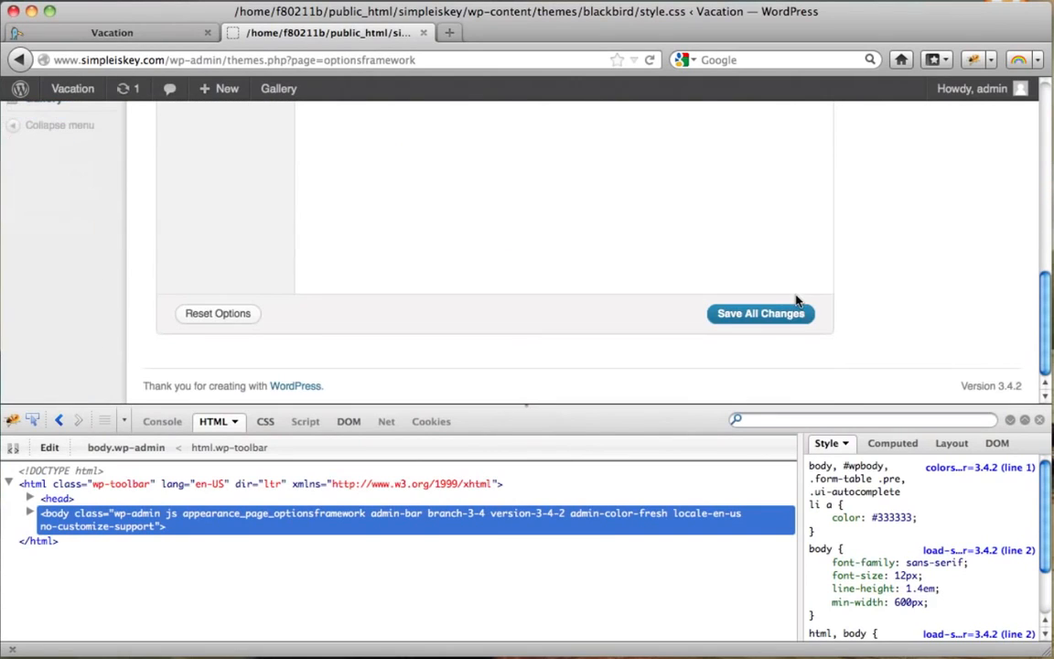
left_click(759, 314)
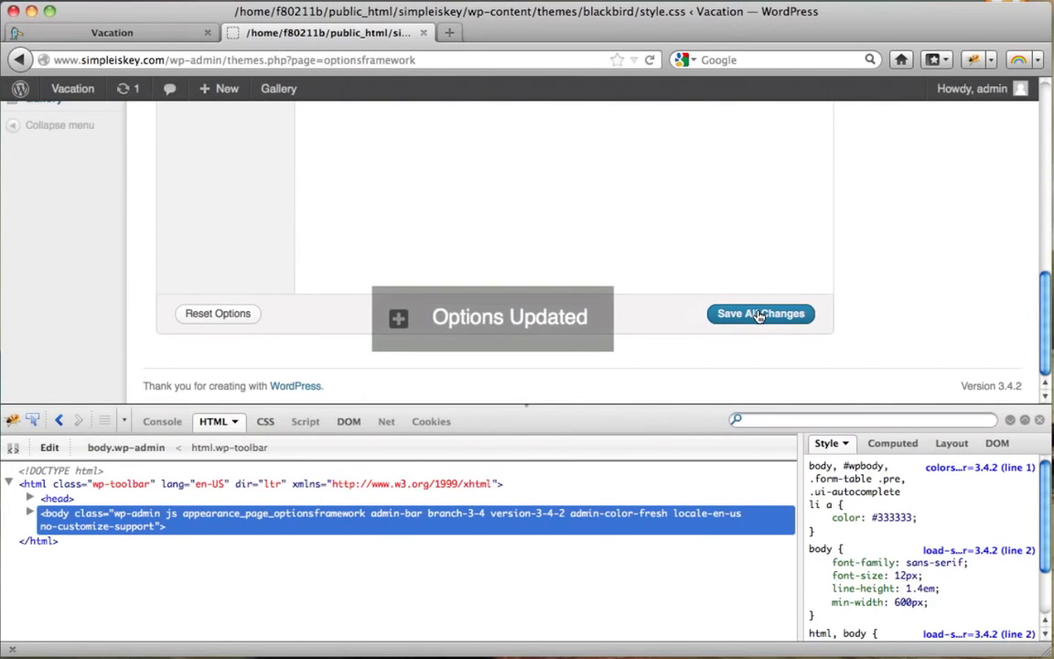
left_click(1040, 419)
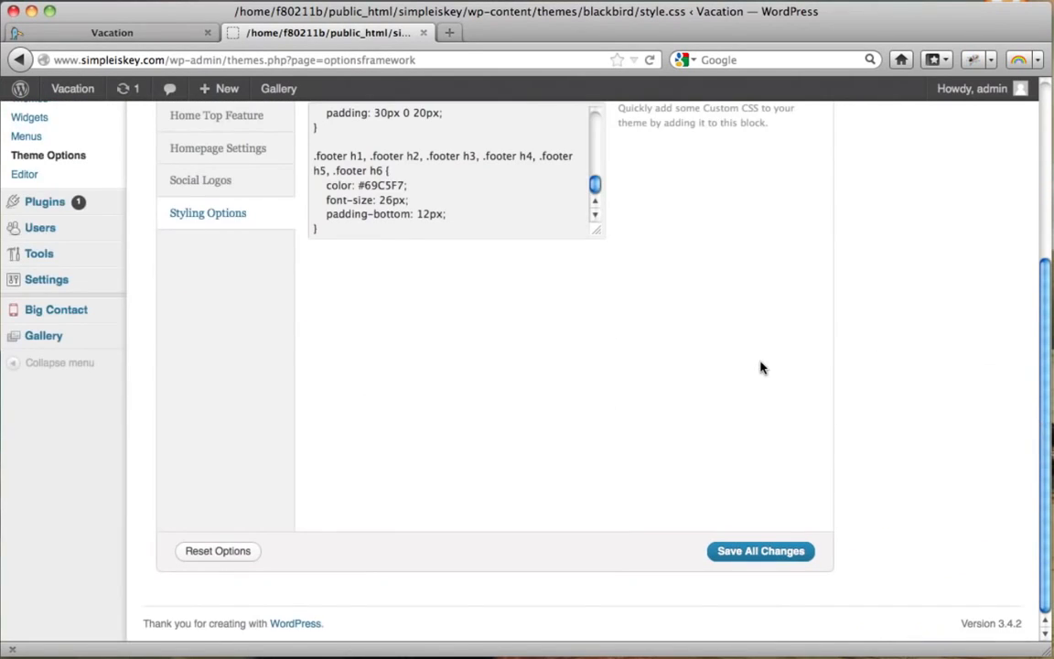
scroll(760, 367, "up", 5)
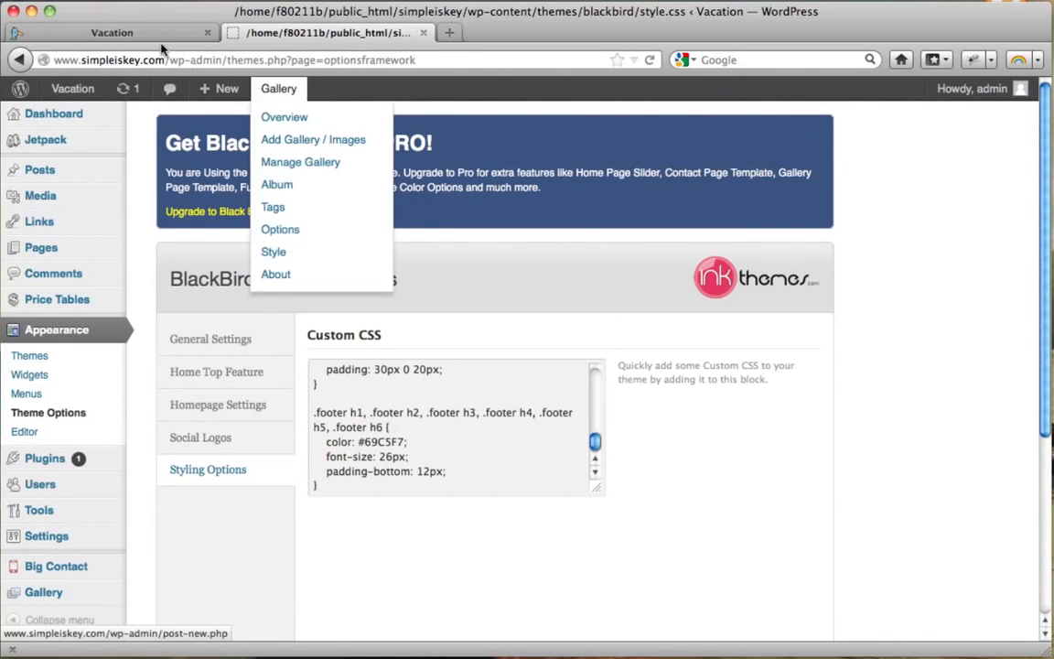
Step: Return to the Vacation home page and reload it with the saved styles
left_click(154, 38)
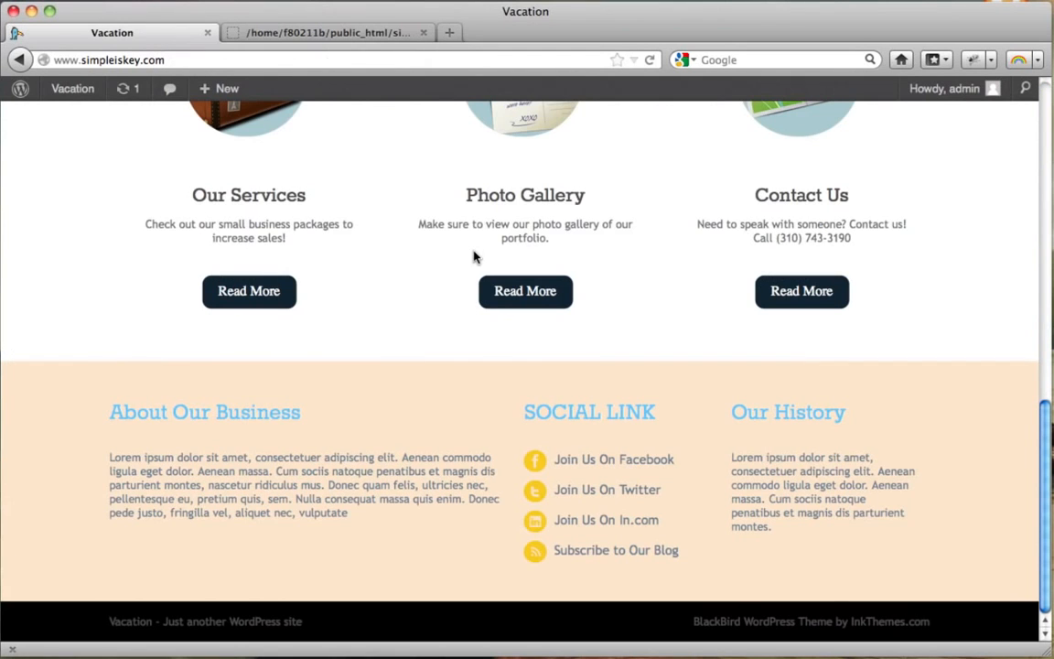
scroll(475, 258, "up", 10)
scroll(474, 257, "up", 4)
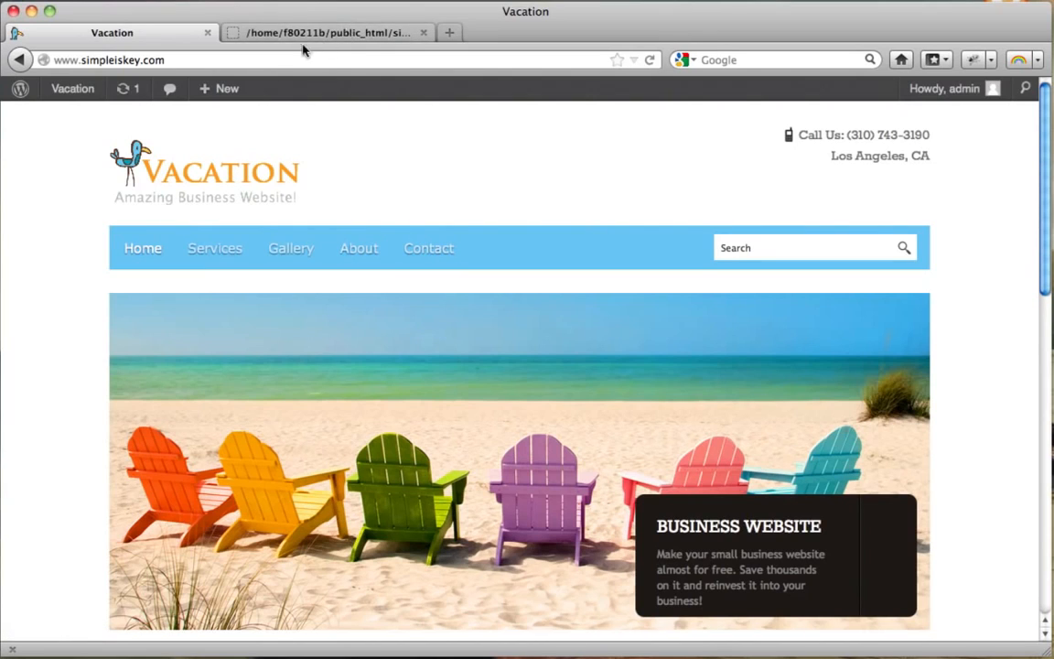
left_click(263, 62)
triple_click(265, 63)
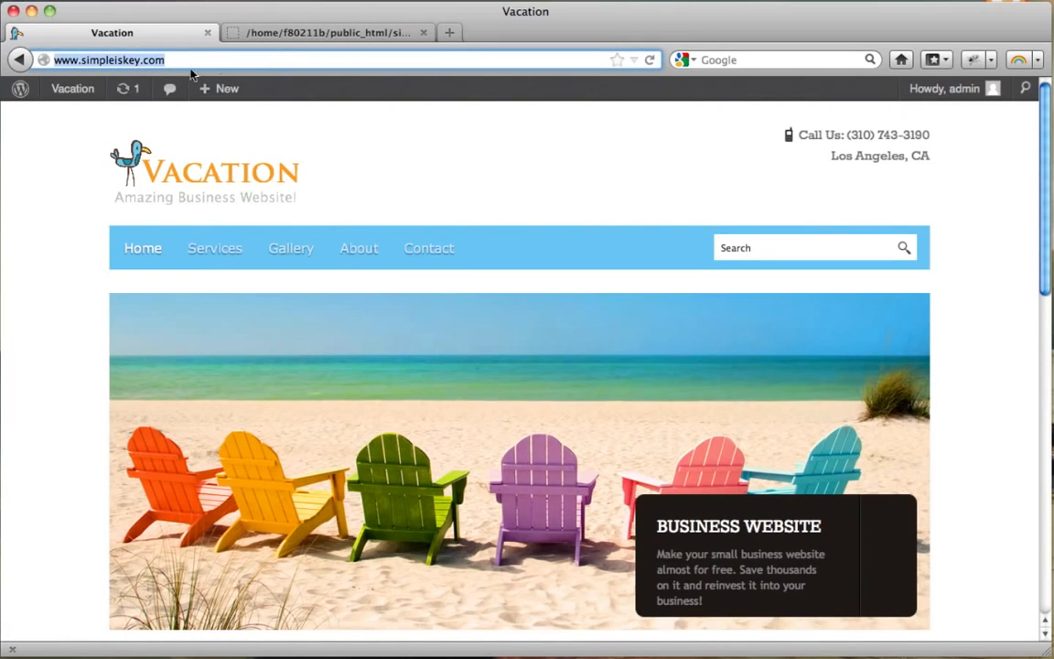
left_click(649, 60)
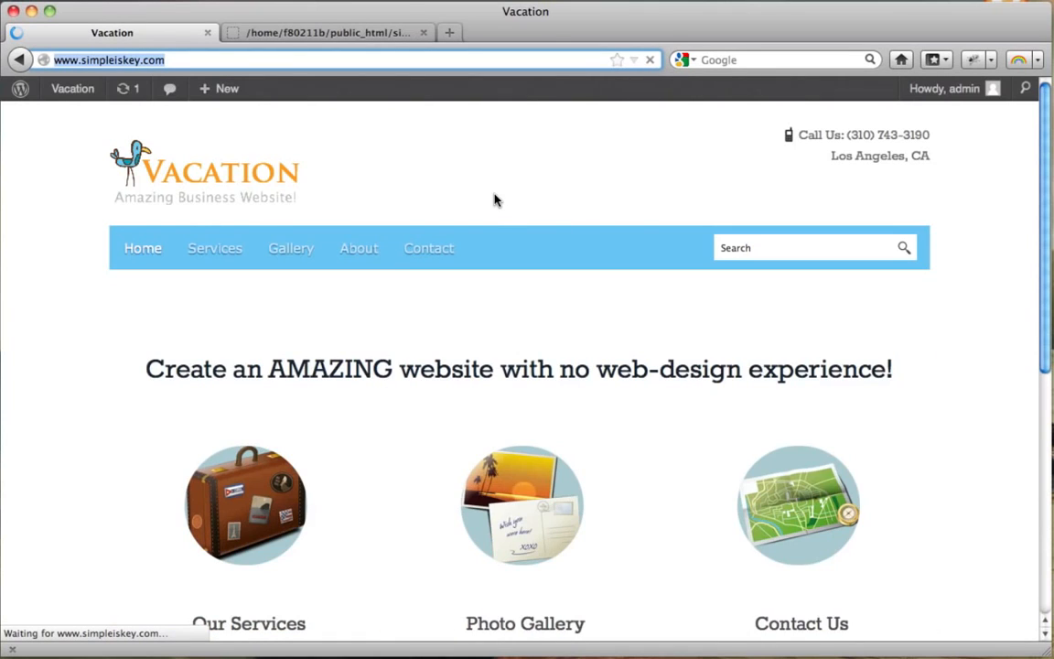
Step: Look over the reloaded home page, including the beach image with its Business Website caption box and the sections below
scroll(494, 201, "down", 5)
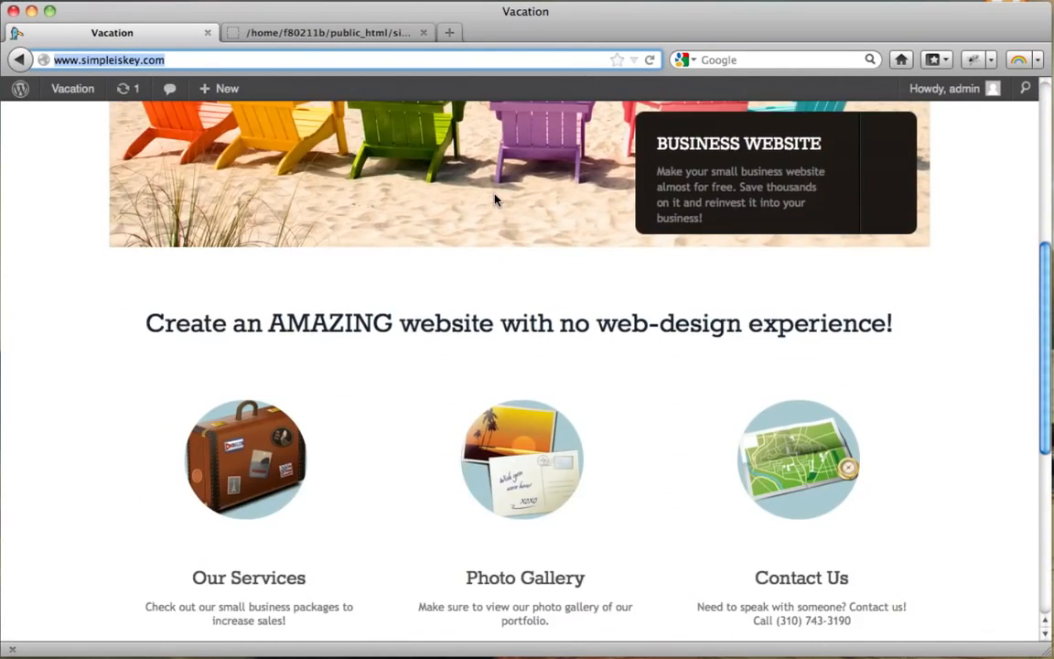
scroll(494, 201, "down", 4)
scroll(494, 201, "up", 5)
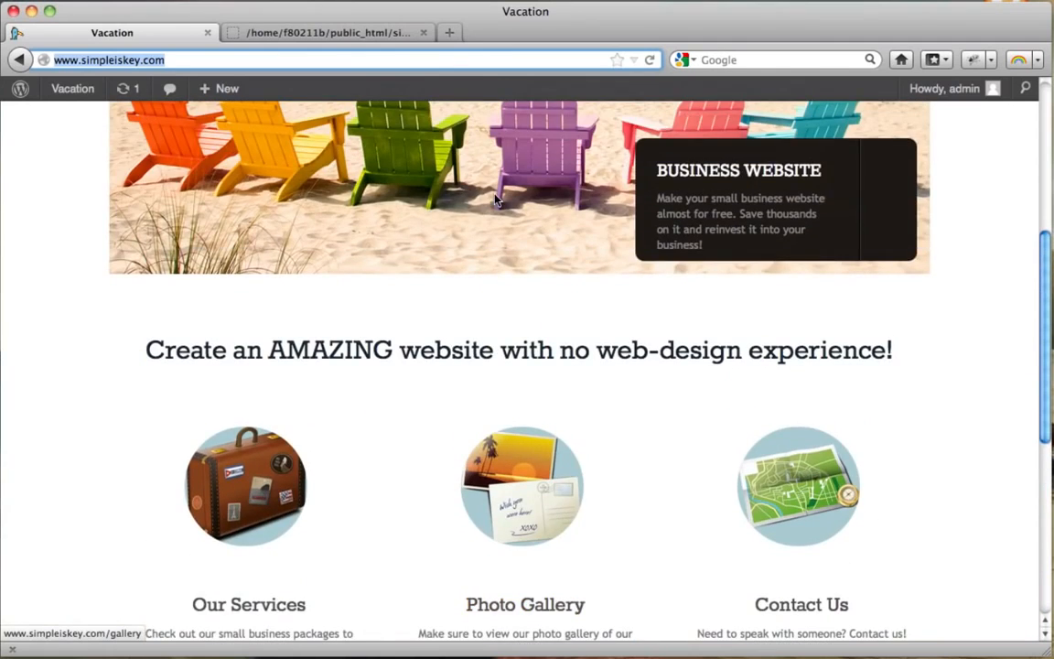
scroll(495, 201, "up", 5)
left_click(499, 188)
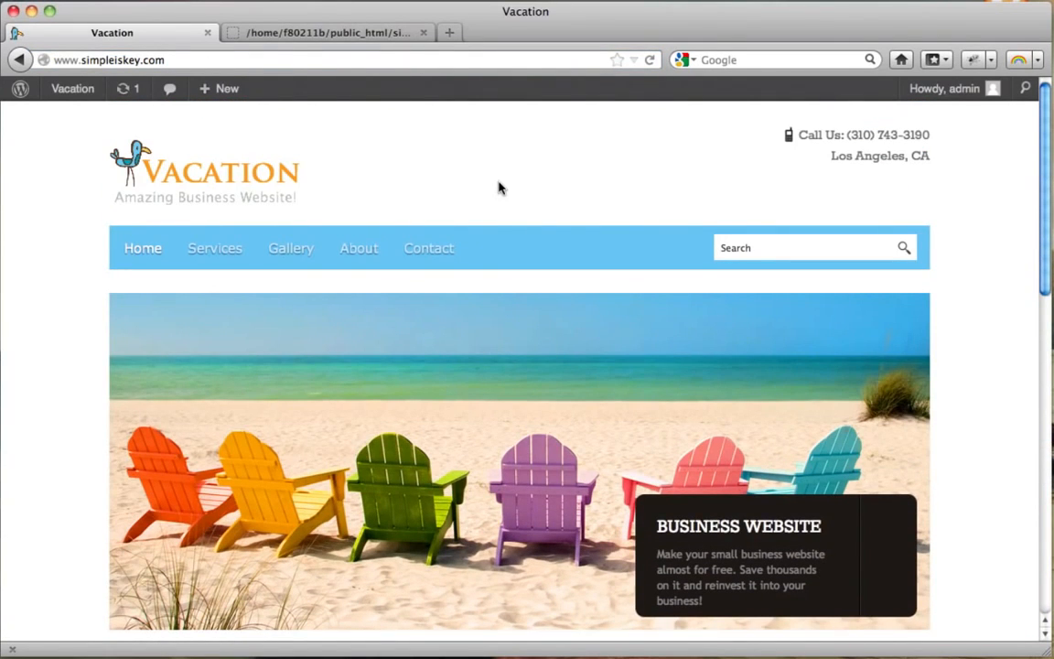
scroll(679, 414, "down", 2)
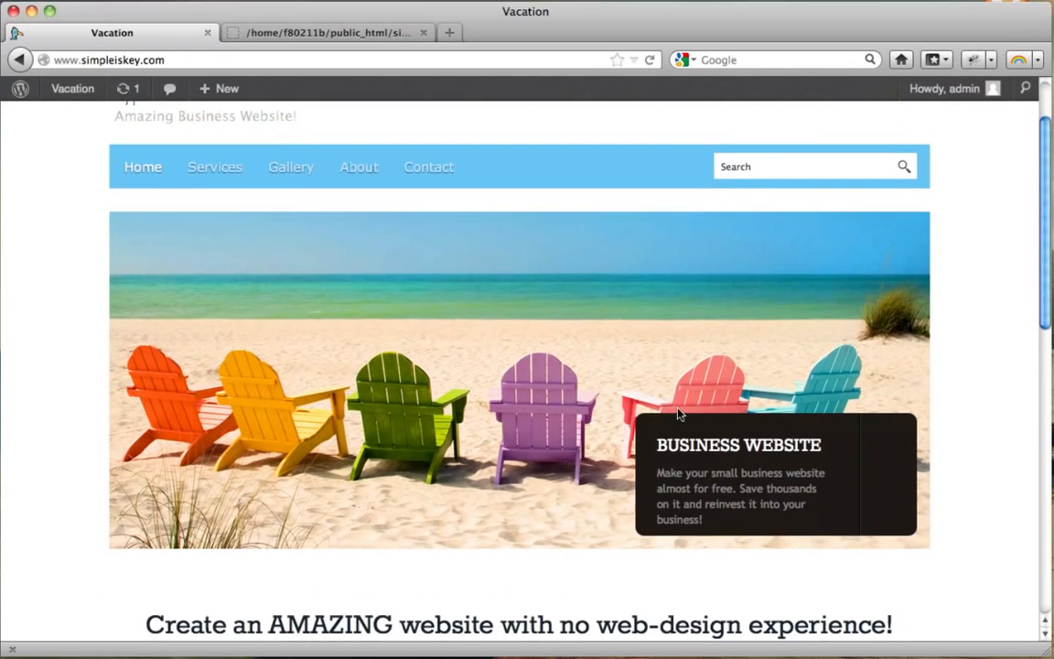
scroll(501, 446, "up", 1)
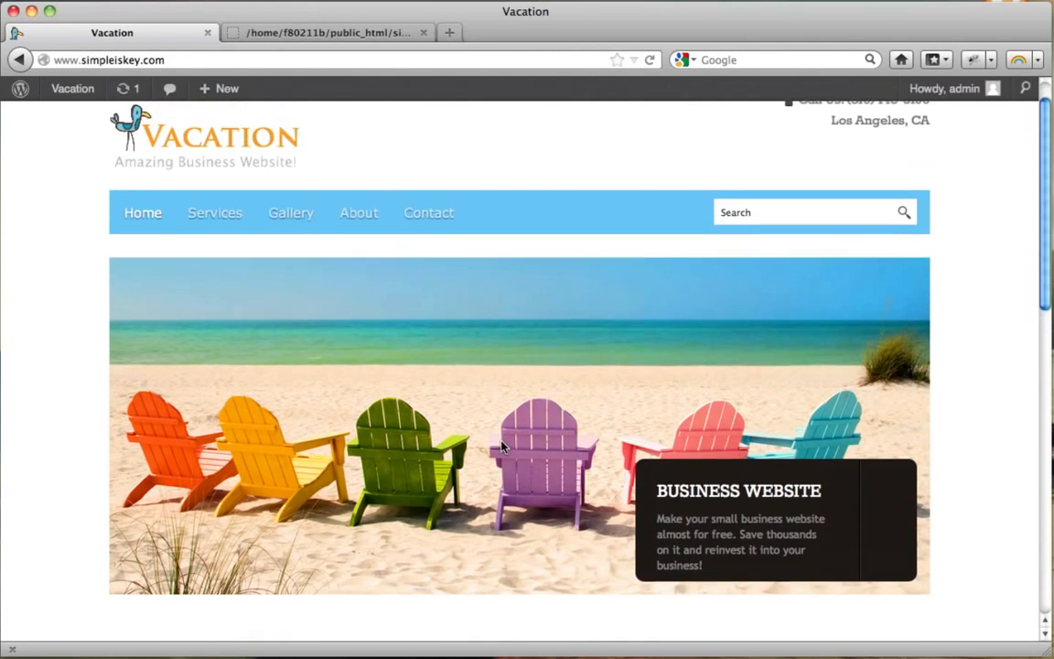
scroll(502, 445, "up", 1)
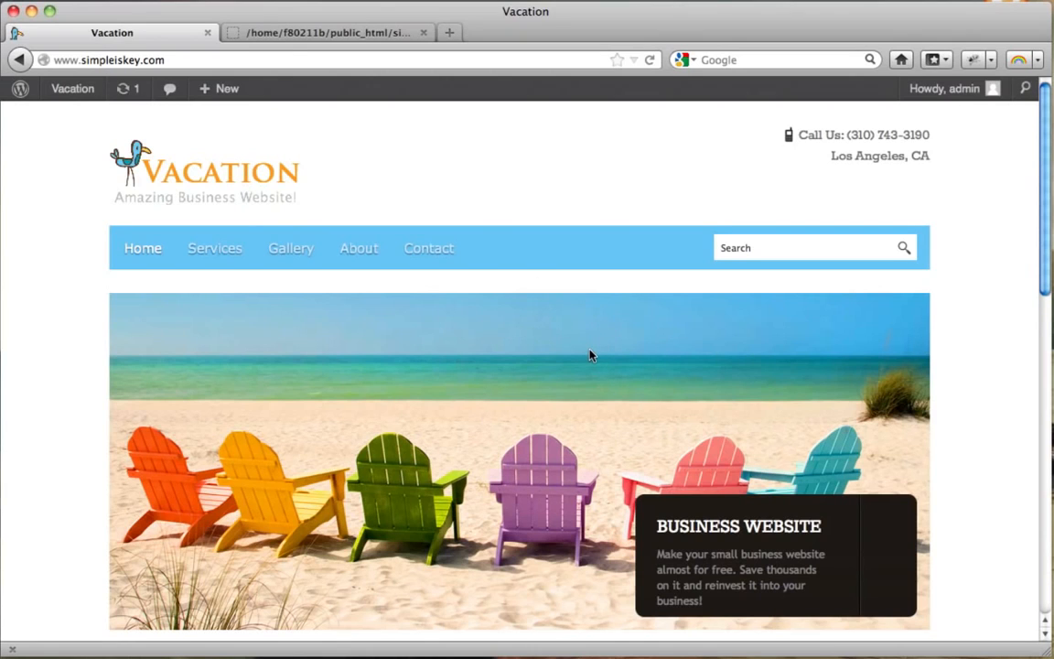
scroll(590, 357, "down", 2)
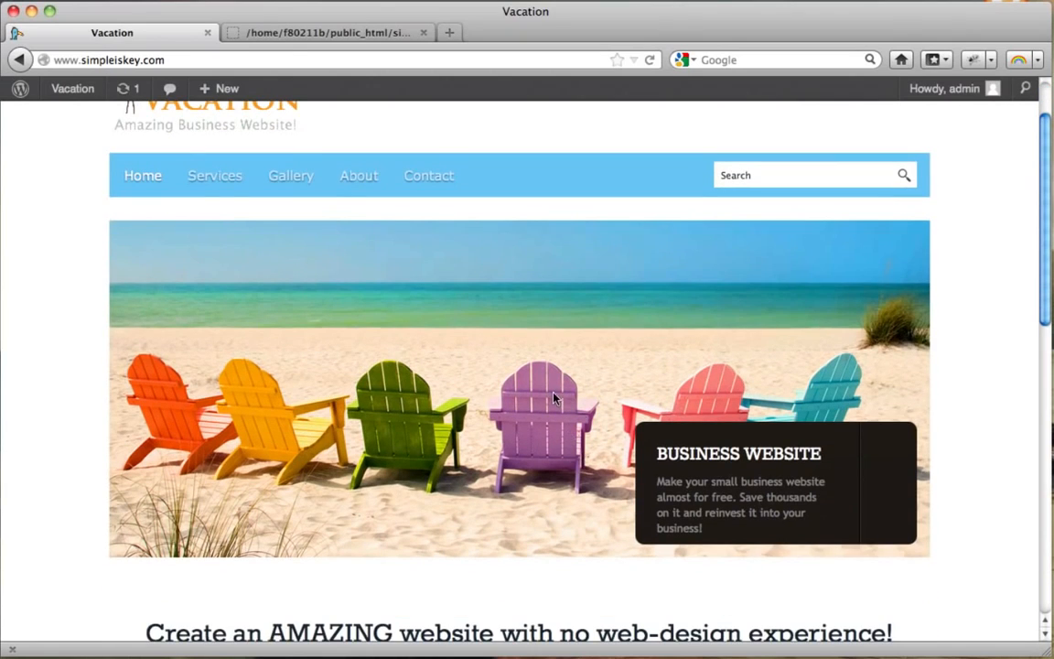
scroll(553, 399, "up", 2)
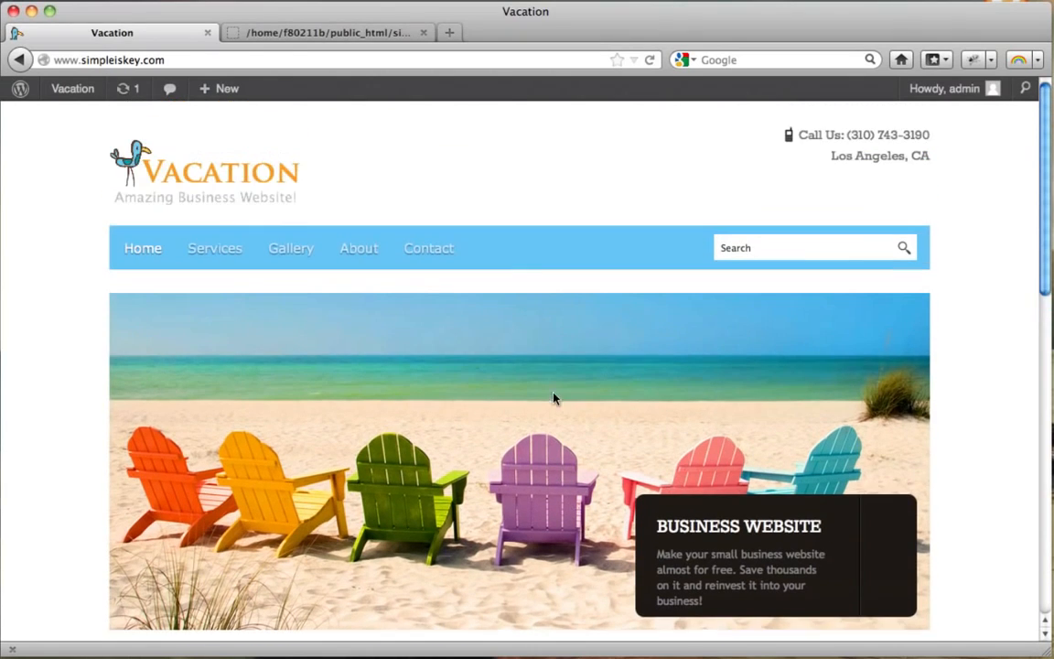
left_click(450, 33)
type("www.google.com/")
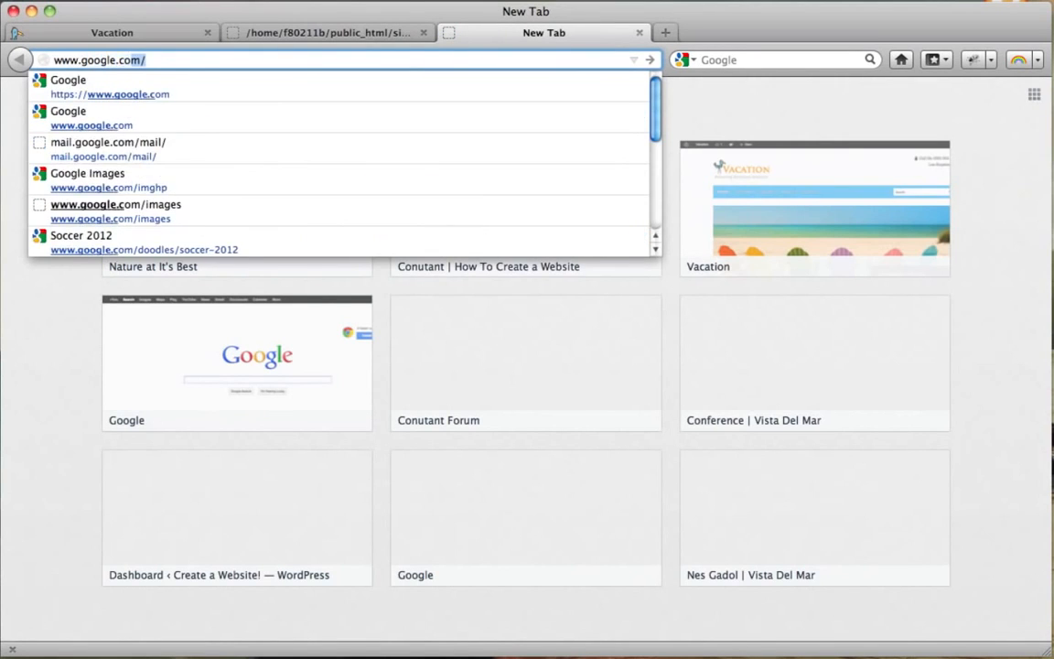
key("Return")
type("make im")
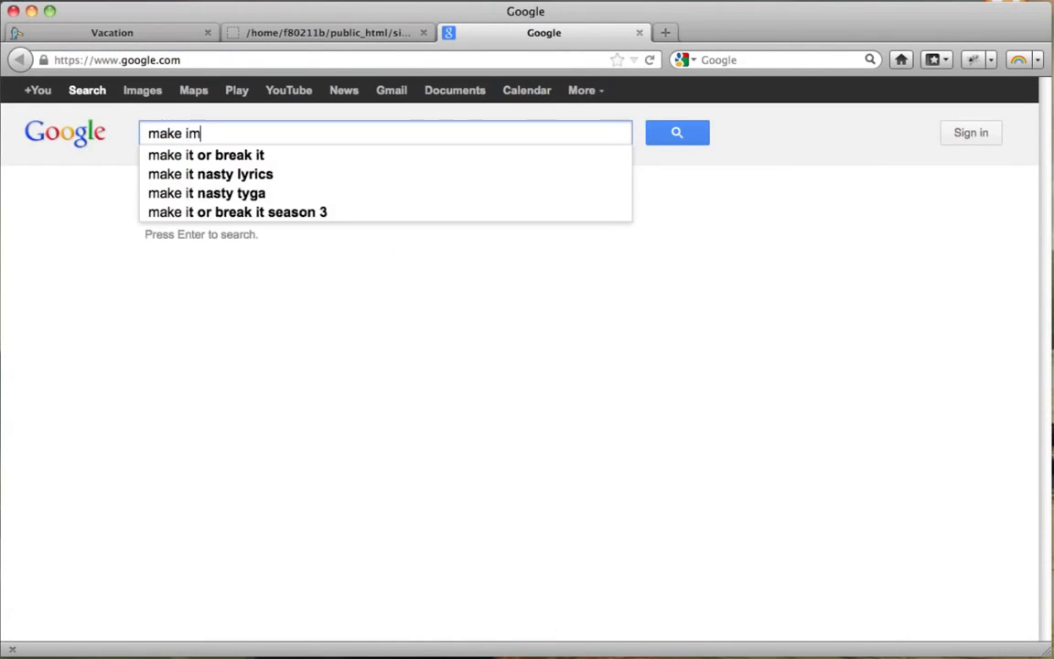
type("age")
key("Down")
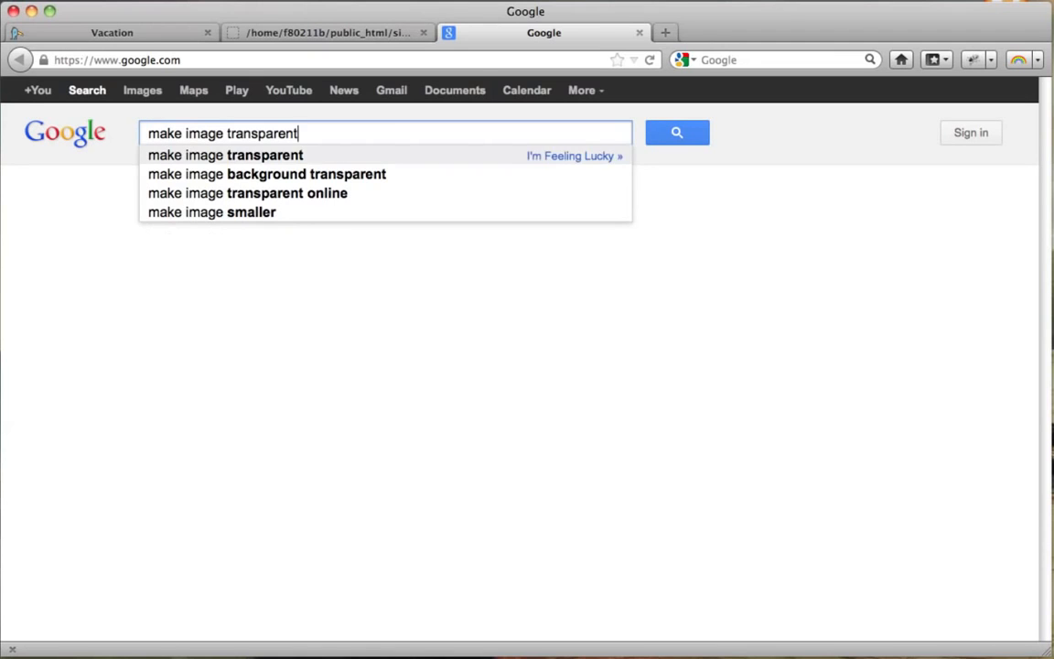
type("css")
key("Return")
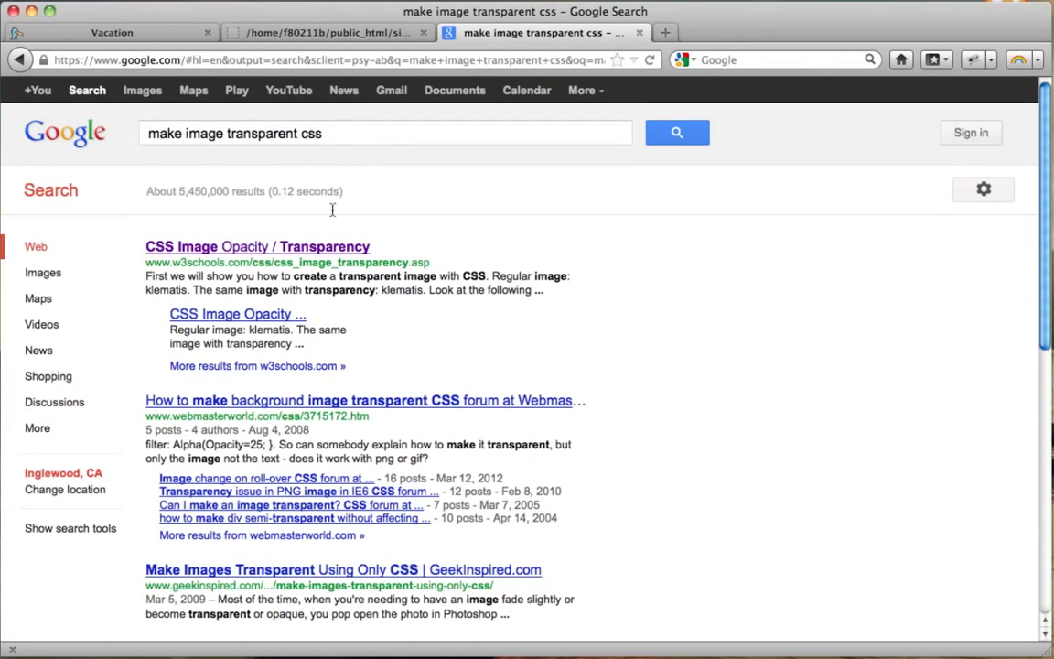
Step: Open the w3schools CSS Image Opacity / Transparency page and find the CSS code under Example 1
left_click(293, 248)
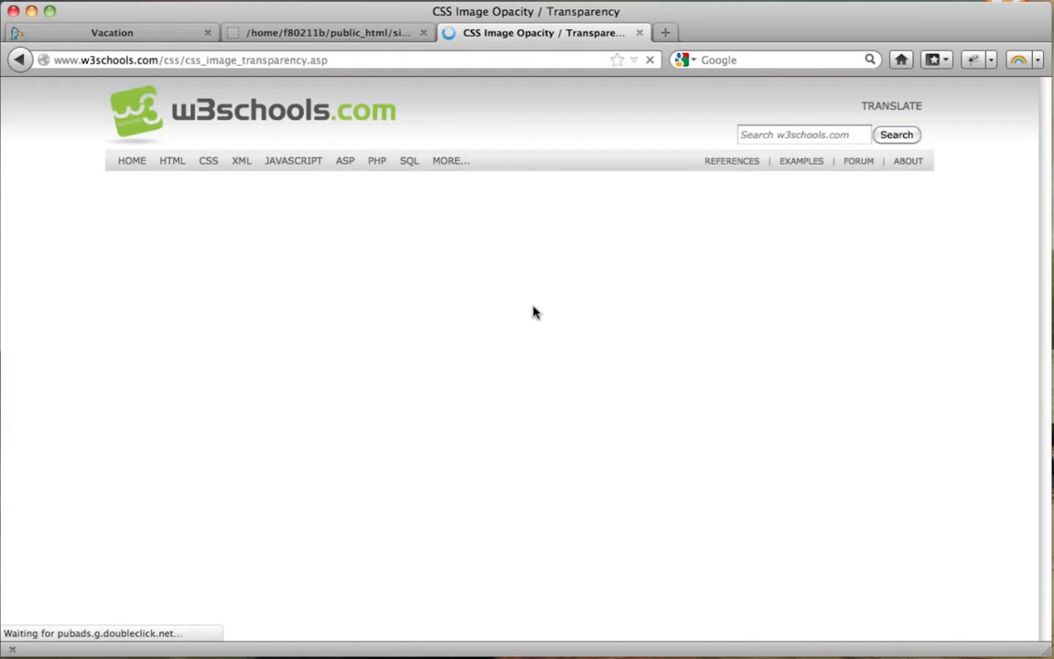
scroll(538, 314, "down", 3)
scroll(537, 314, "down", 5)
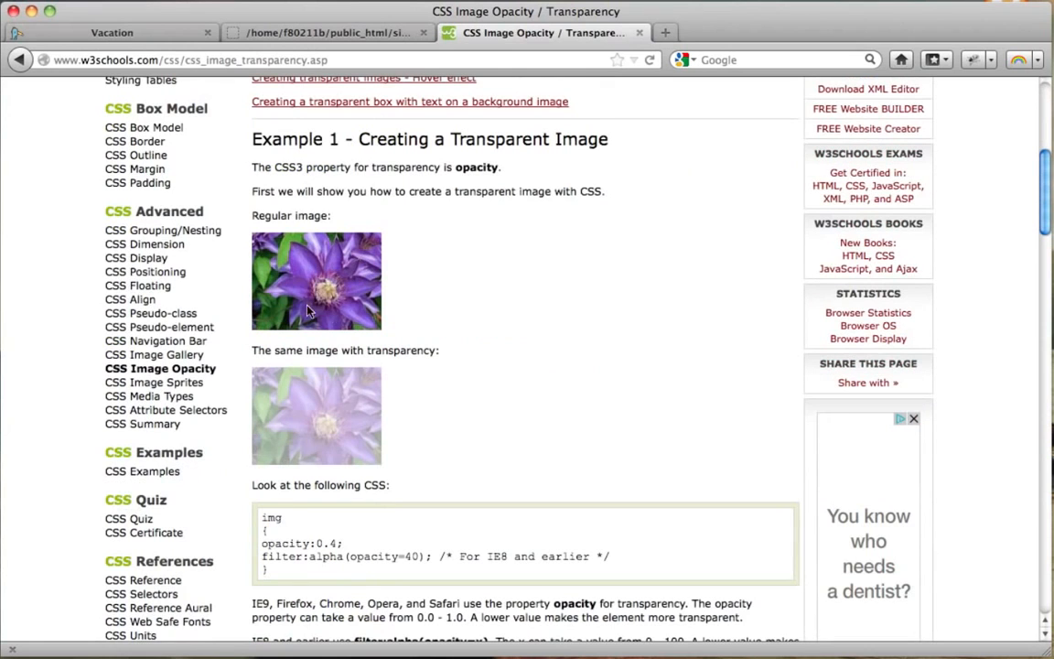
scroll(357, 484, "down", 2)
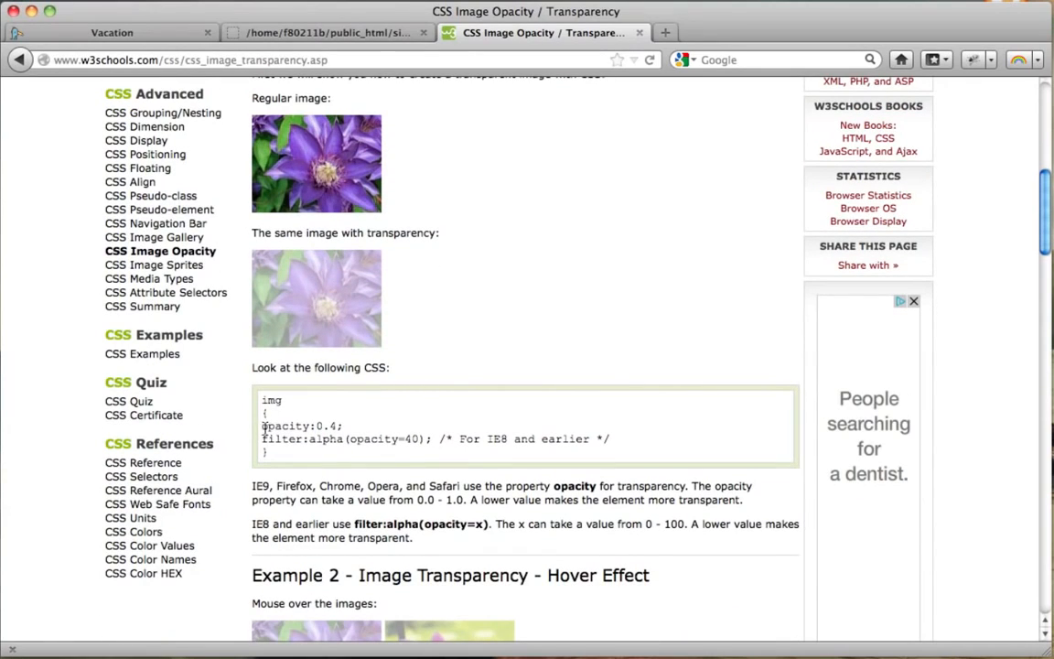
Step: Examine the opacity:0.4 and filter:alpha(opacity=40) declarations in the Example 1 img rule
left_click_drag(262, 427, 344, 427)
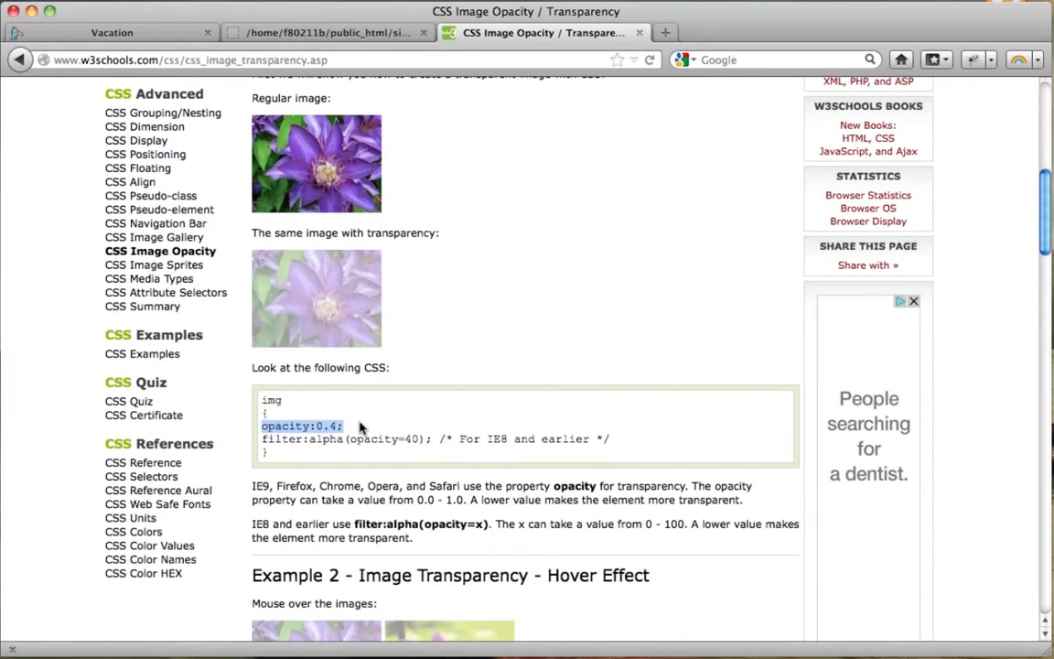
left_click_drag(263, 441, 430, 441)
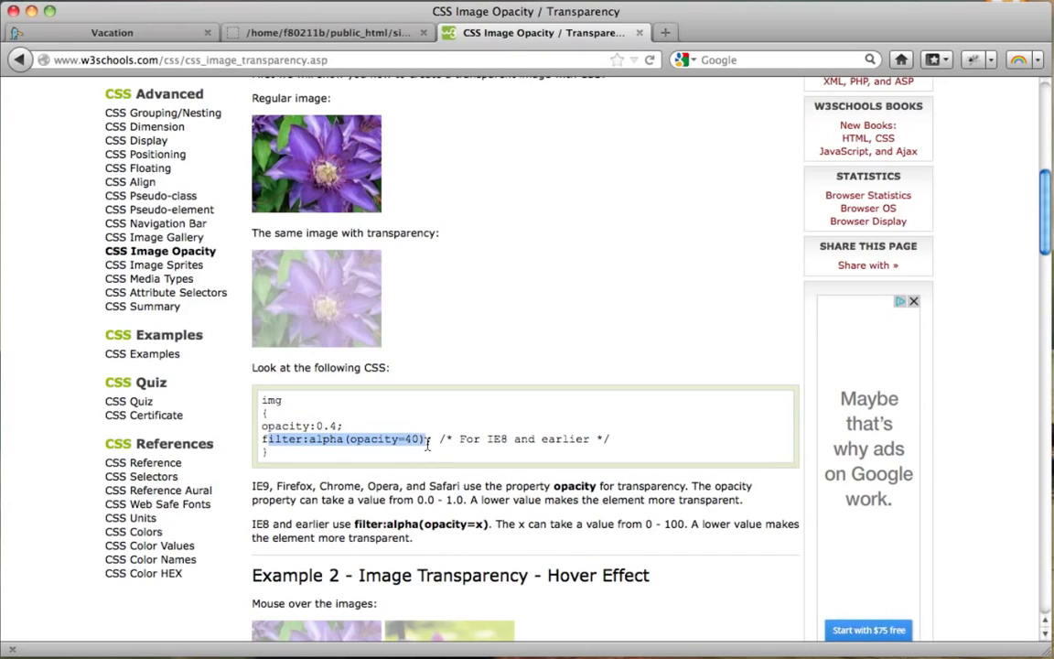
left_click(427, 444)
left_click_drag(318, 427, 338, 427)
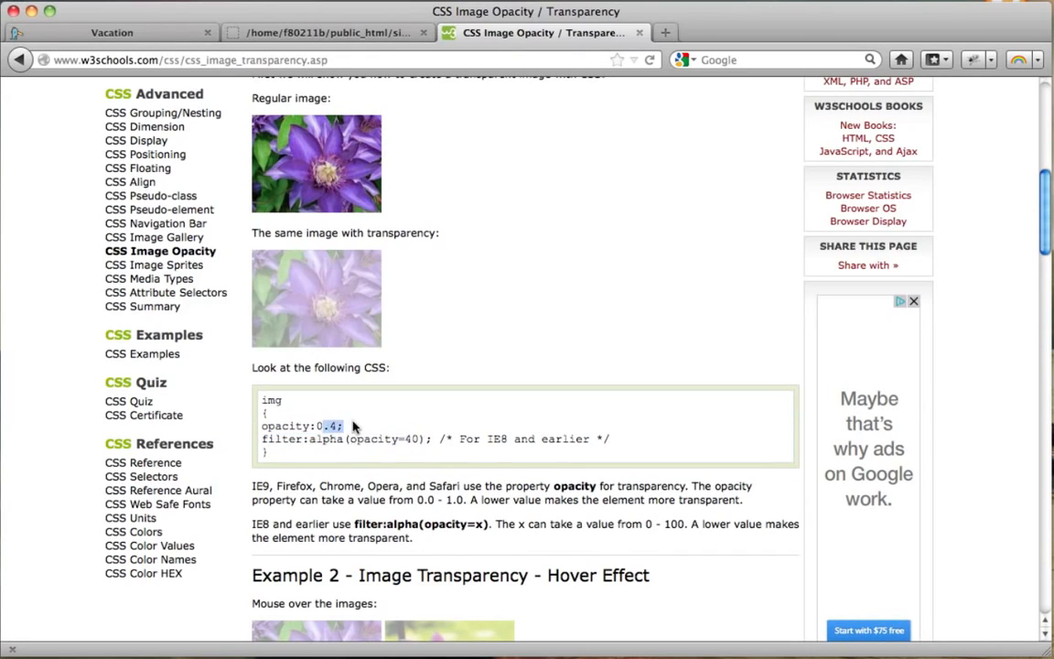
double_click(406, 441)
left_click(403, 441)
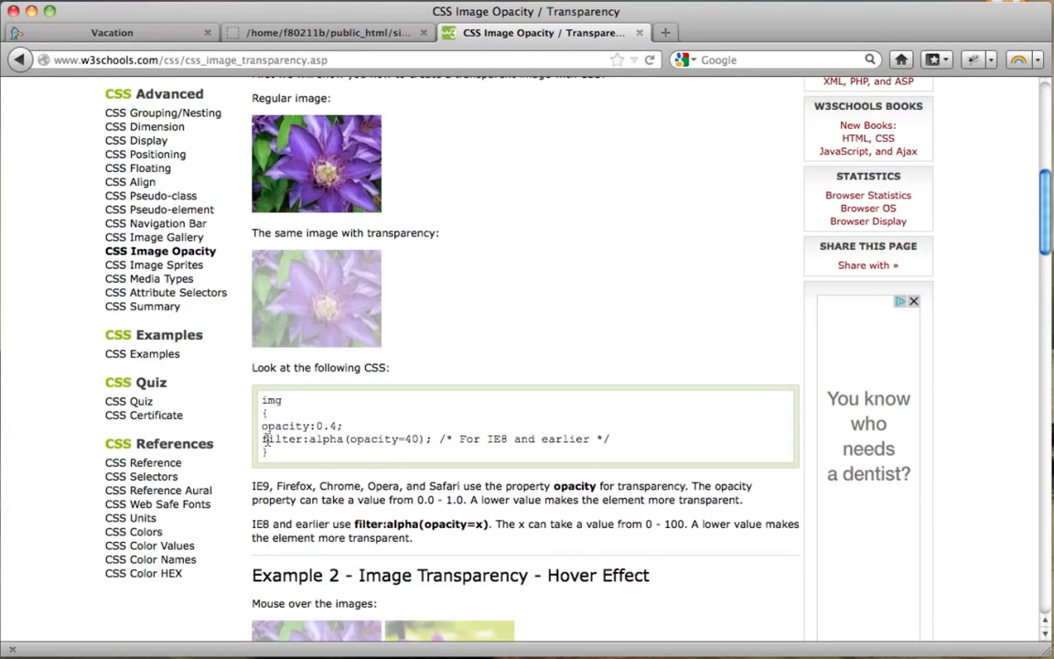
left_click_drag(264, 440, 557, 441)
left_click(506, 440)
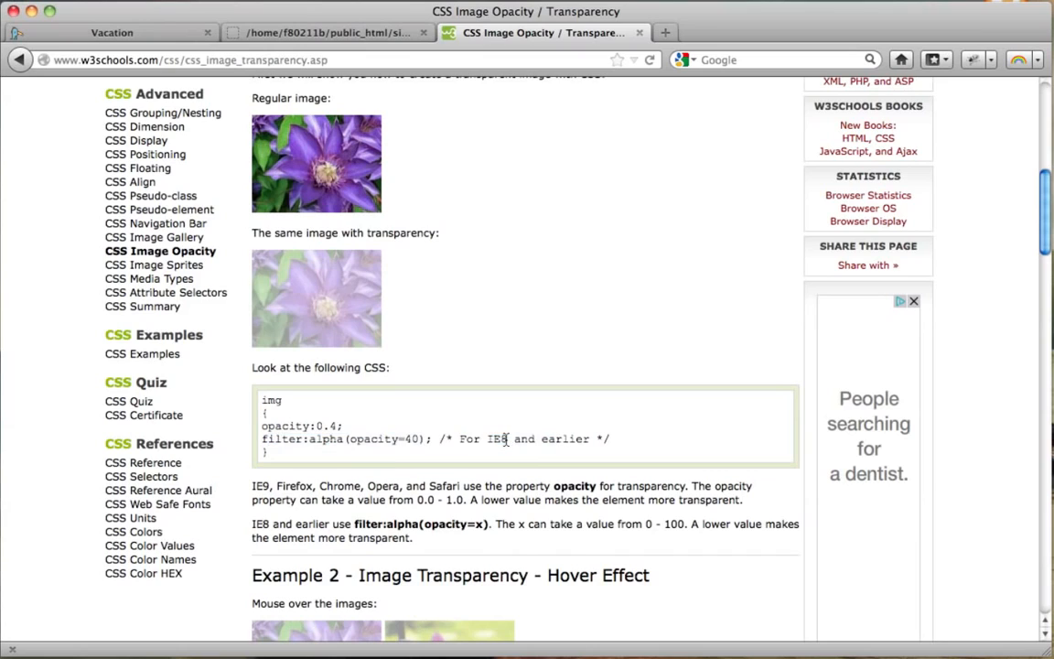
left_click_drag(451, 441, 249, 440)
left_click(617, 443)
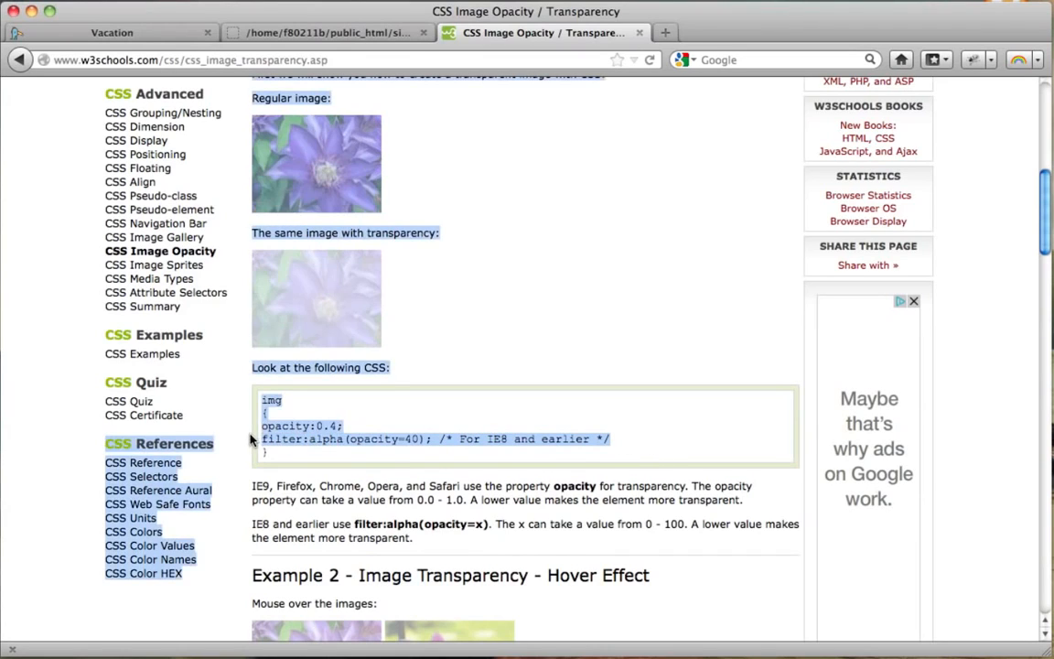
Step: Examine the filter:alpha(opacity=40) line for IE8 and earlier in the Example 1 code
left_click(307, 439)
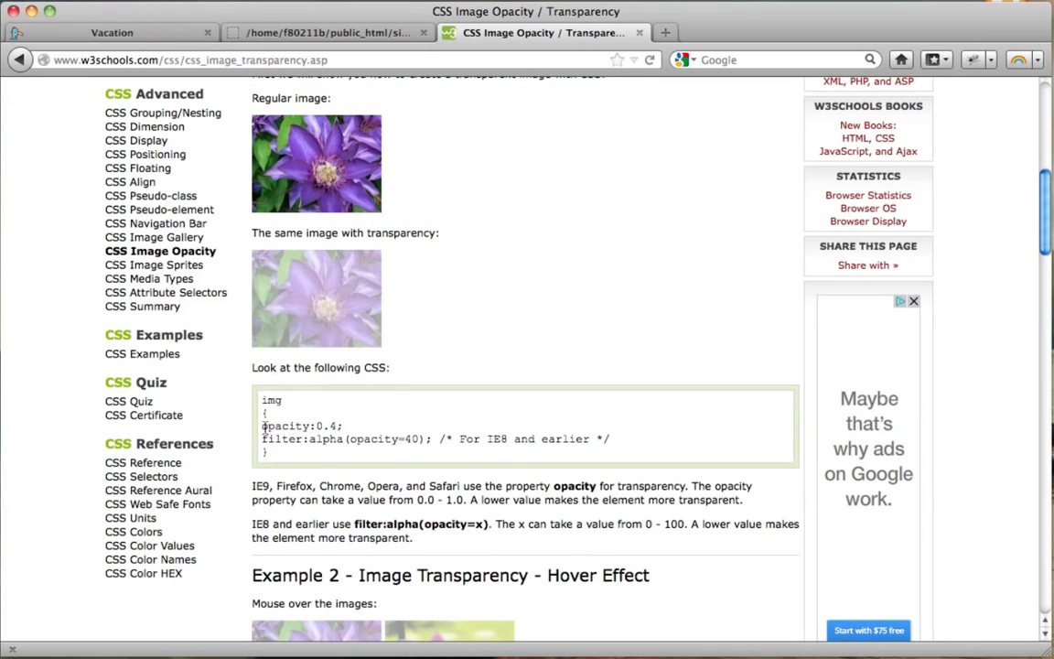
left_click_drag(265, 439, 456, 440)
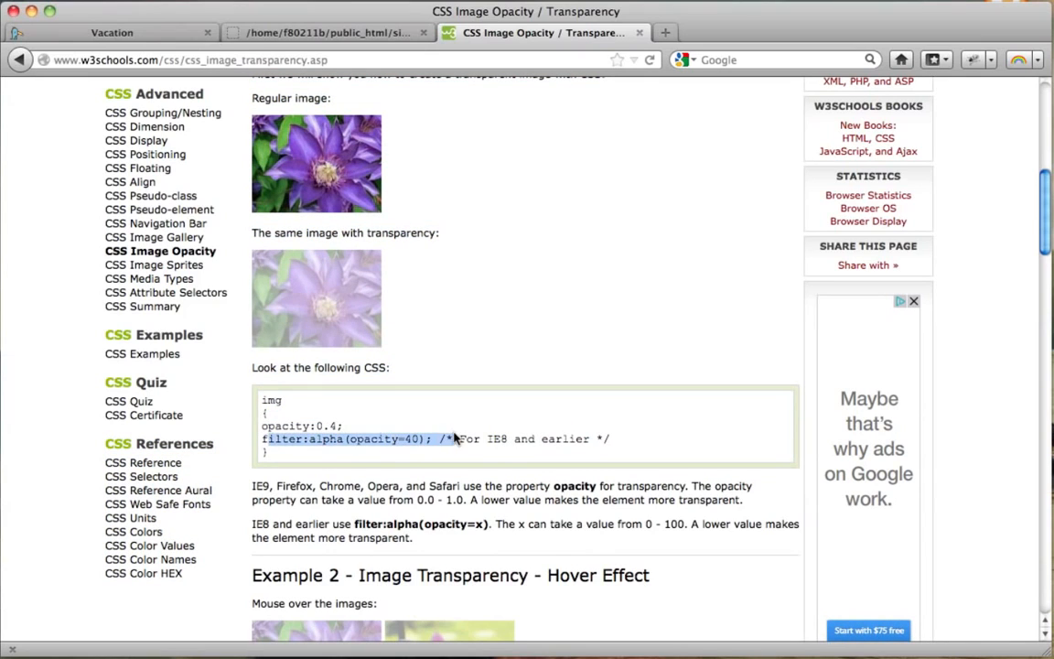
left_click(457, 440)
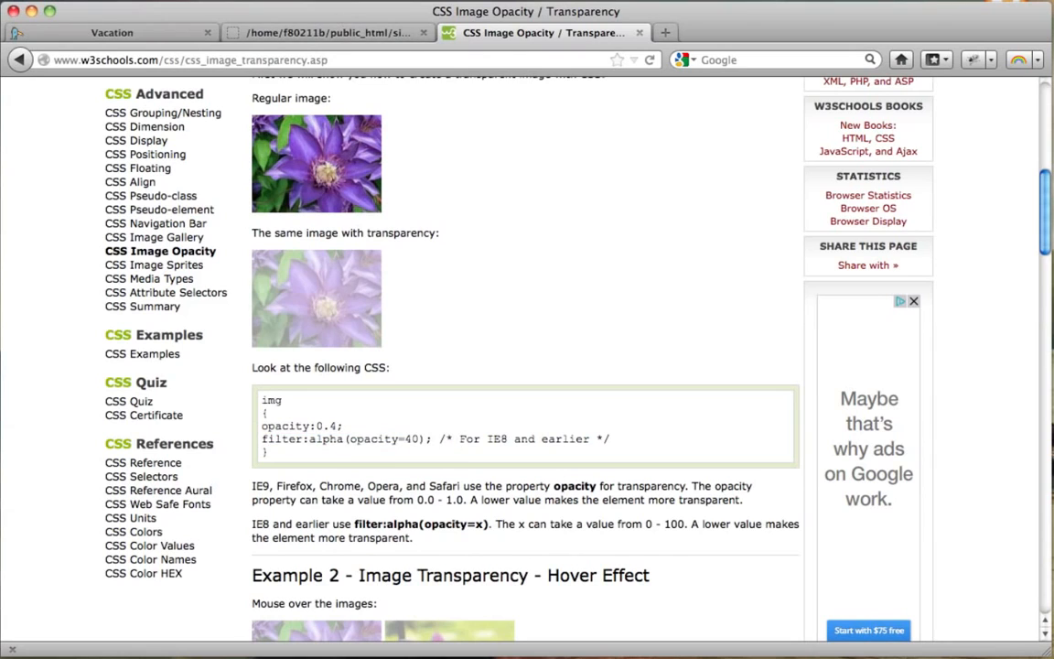
Step: Return to the Vacation home page and inspect the Business Website caption box with Firebug
left_click(119, 32)
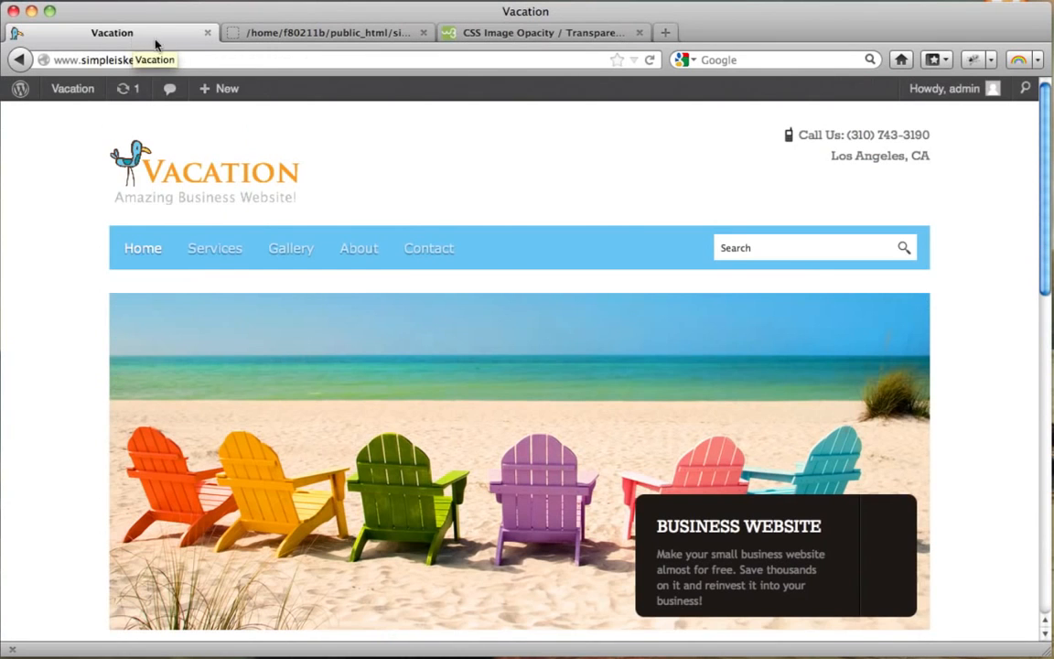
left_click(972, 60)
scroll(810, 227, "down", 5)
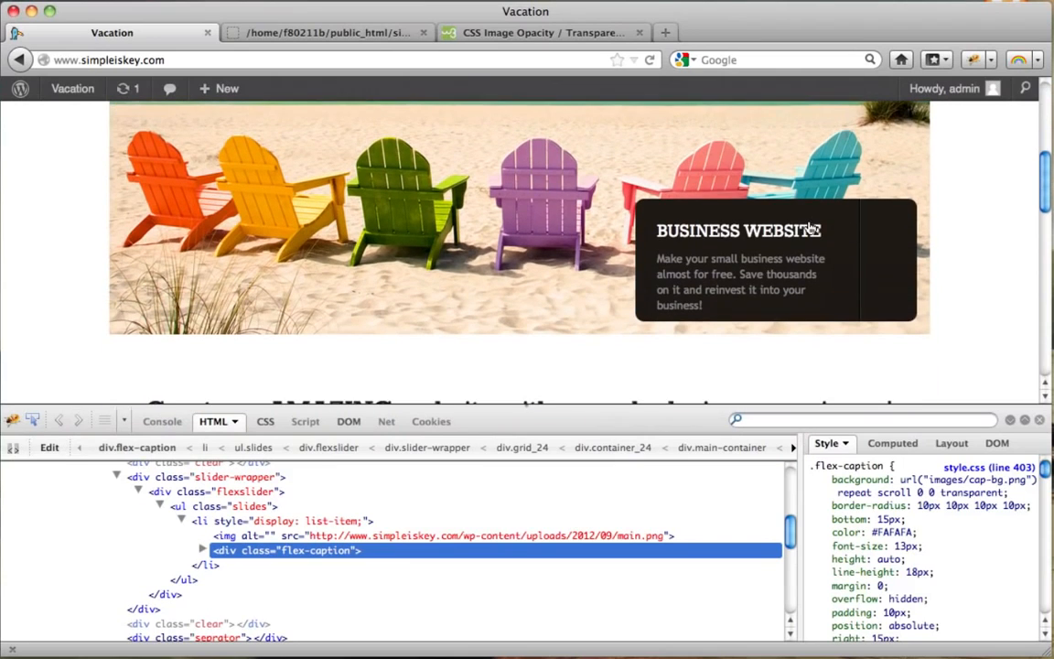
left_click(33, 422)
left_click(650, 215)
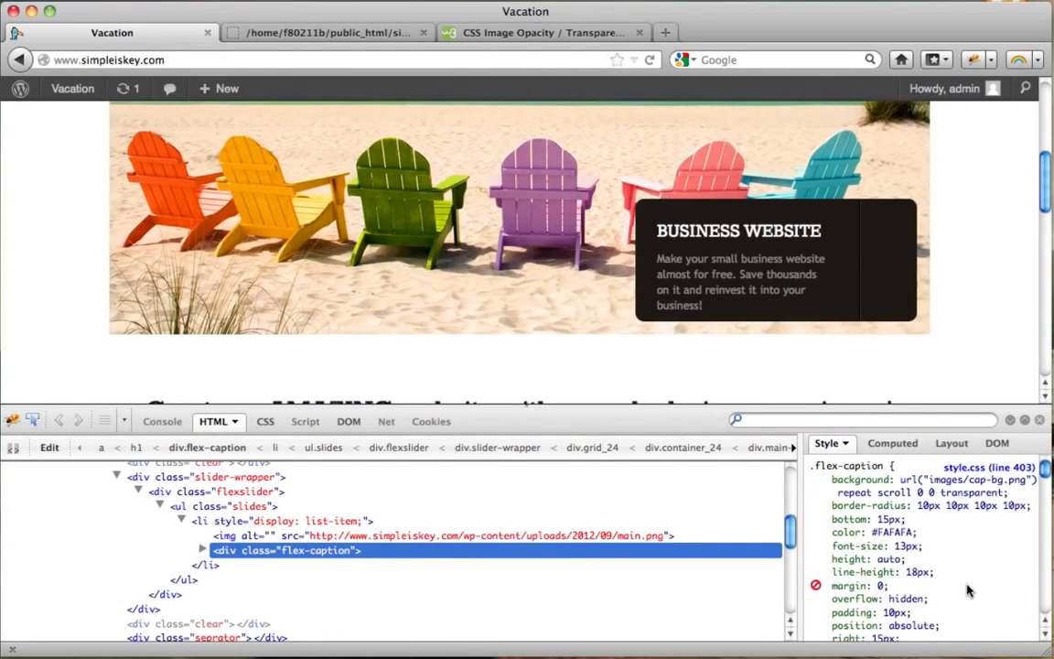
Step: Add a new opacity property with the value .4 to the .flex-caption rule in Firebug
scroll(968, 592, "down", 2)
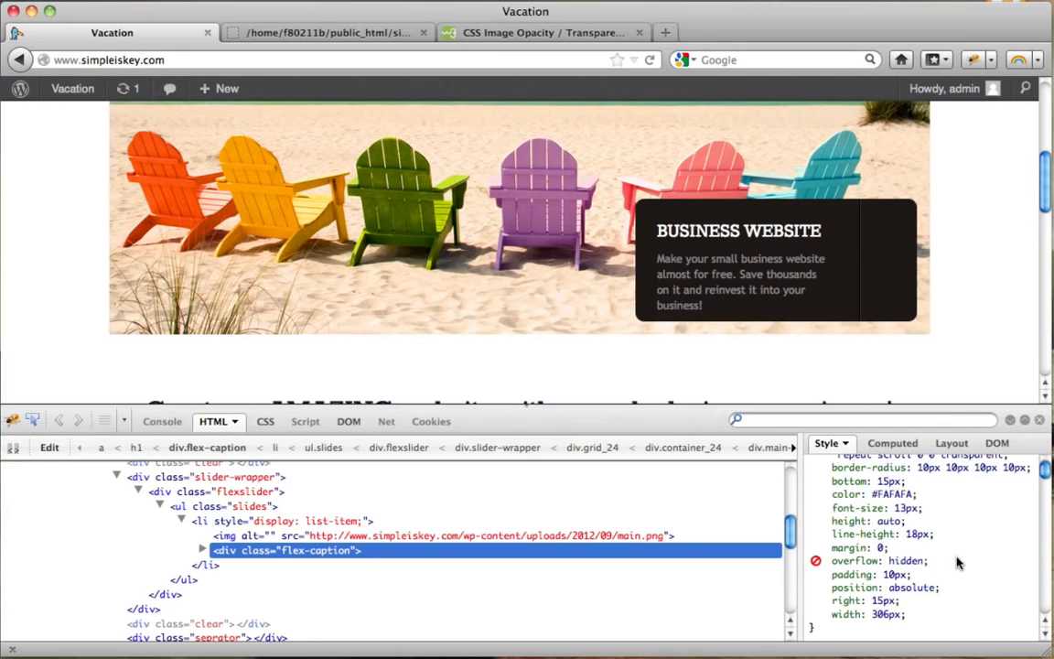
right_click(958, 562)
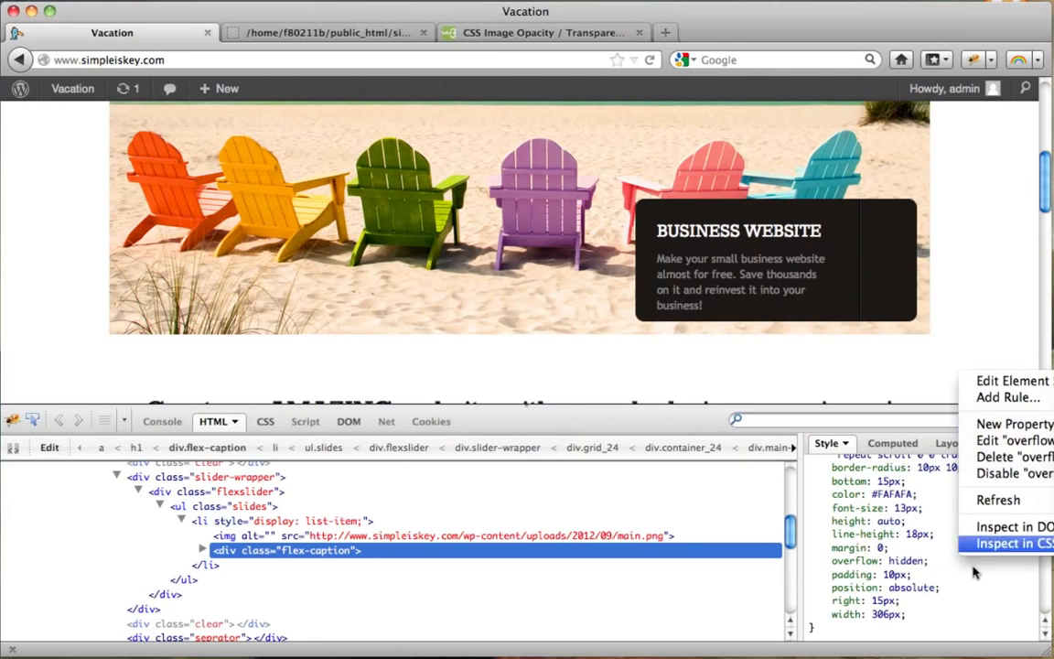
right_click(922, 574)
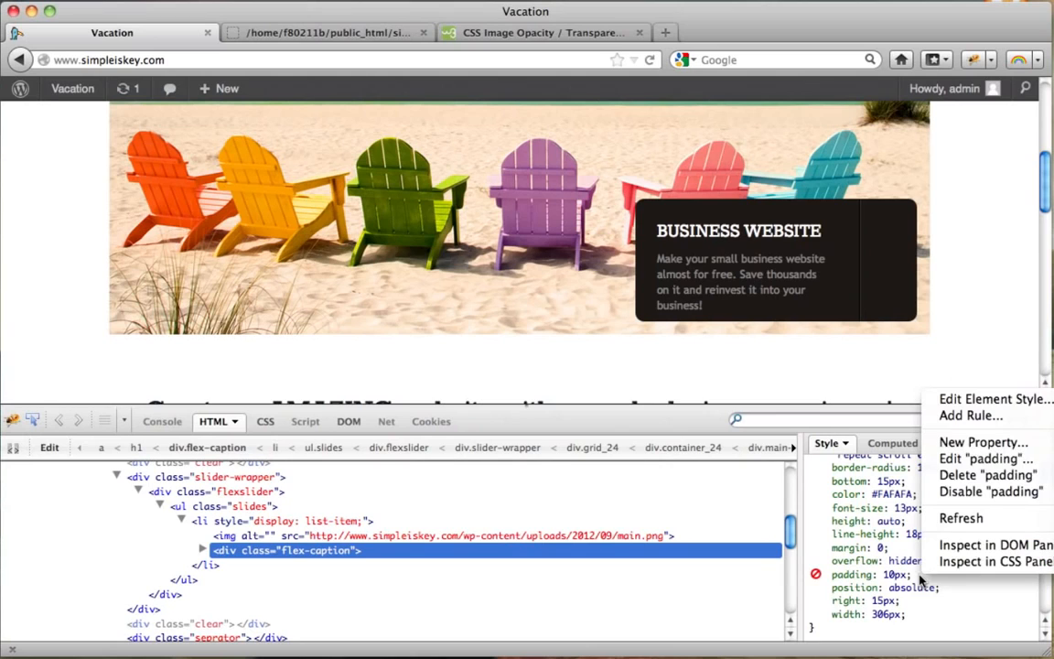
left_click(983, 442)
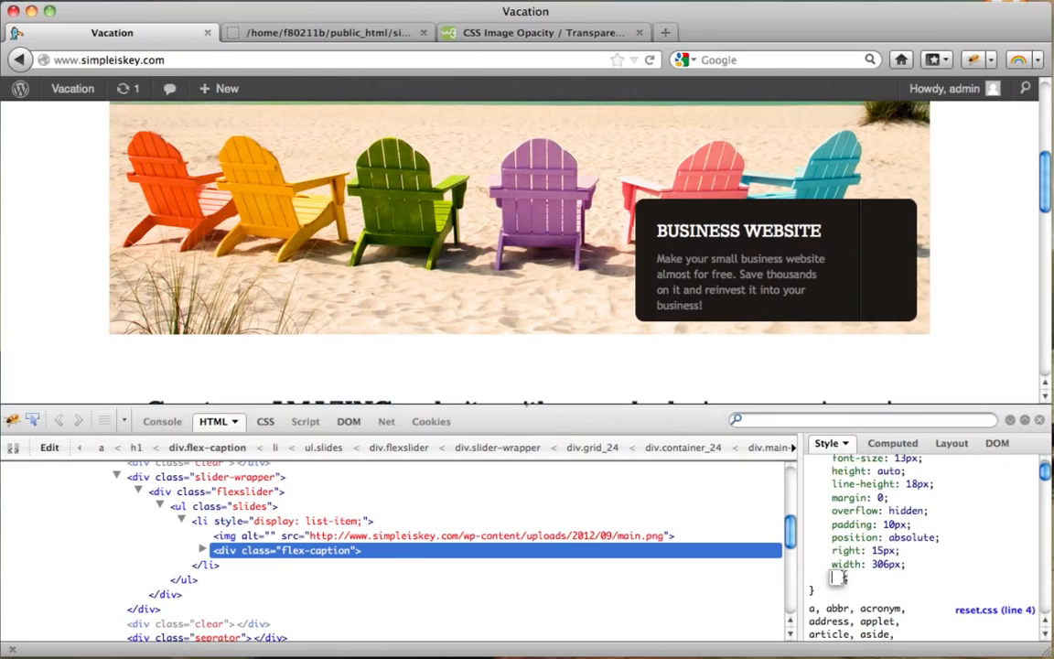
type("opacity")
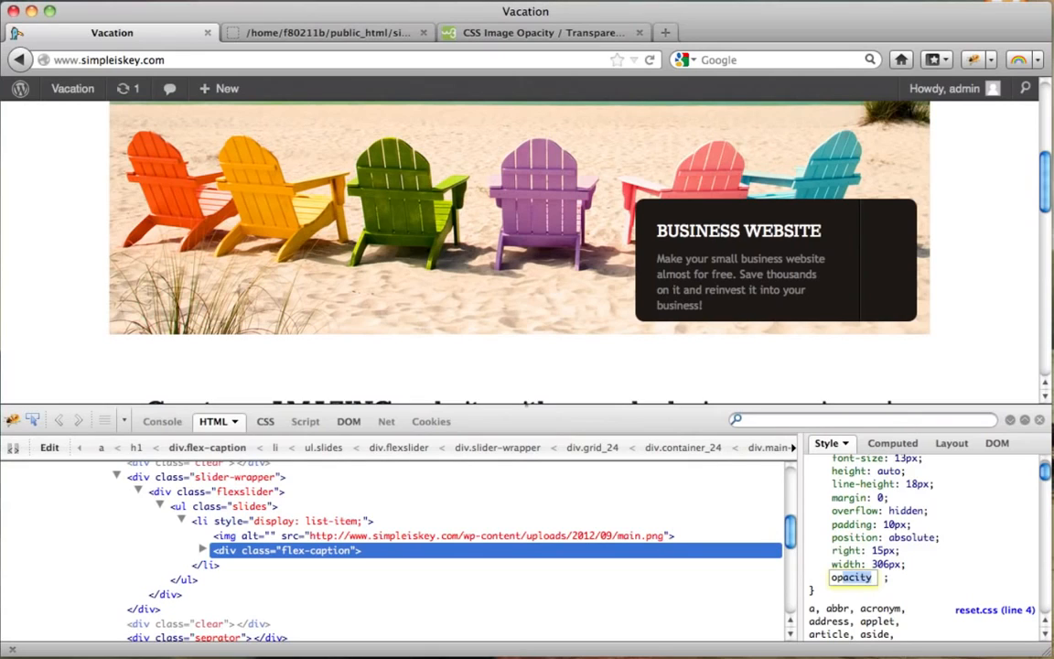
key("Tab")
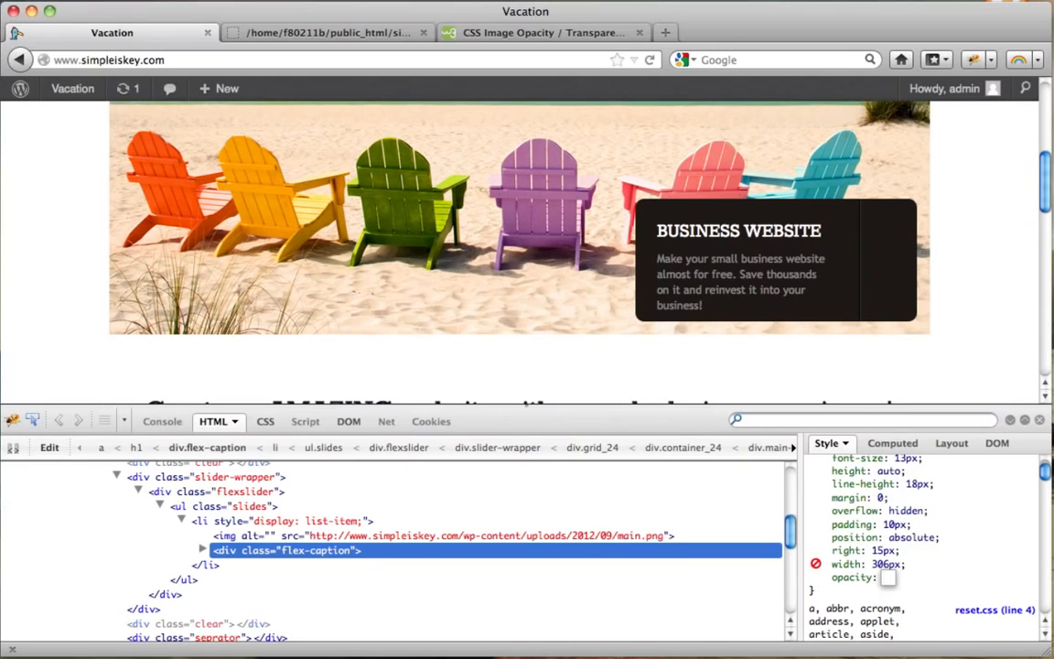
type(".4")
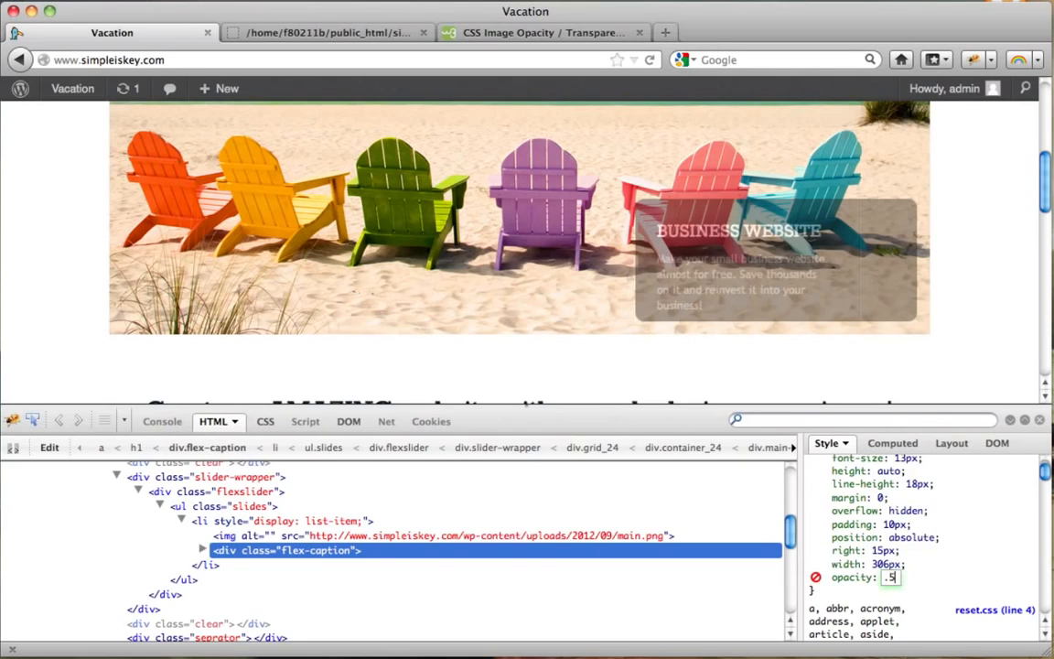
Step: Raise the caption box's opacity in the .flex-caption rule to .9
key("Up")
key("Up")
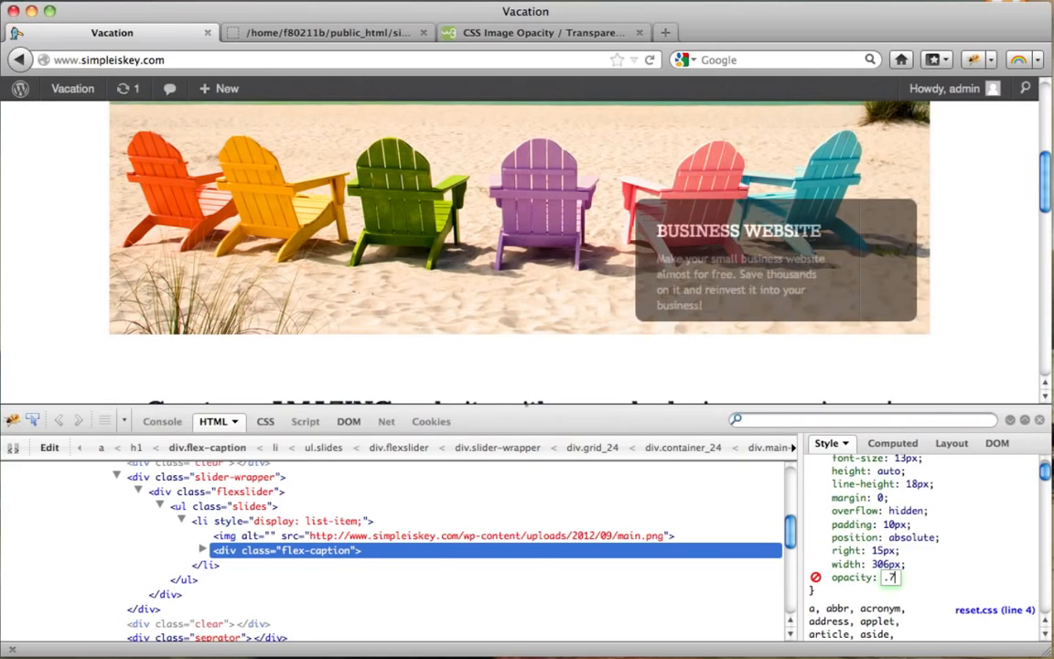
key("Up")
key("Up")
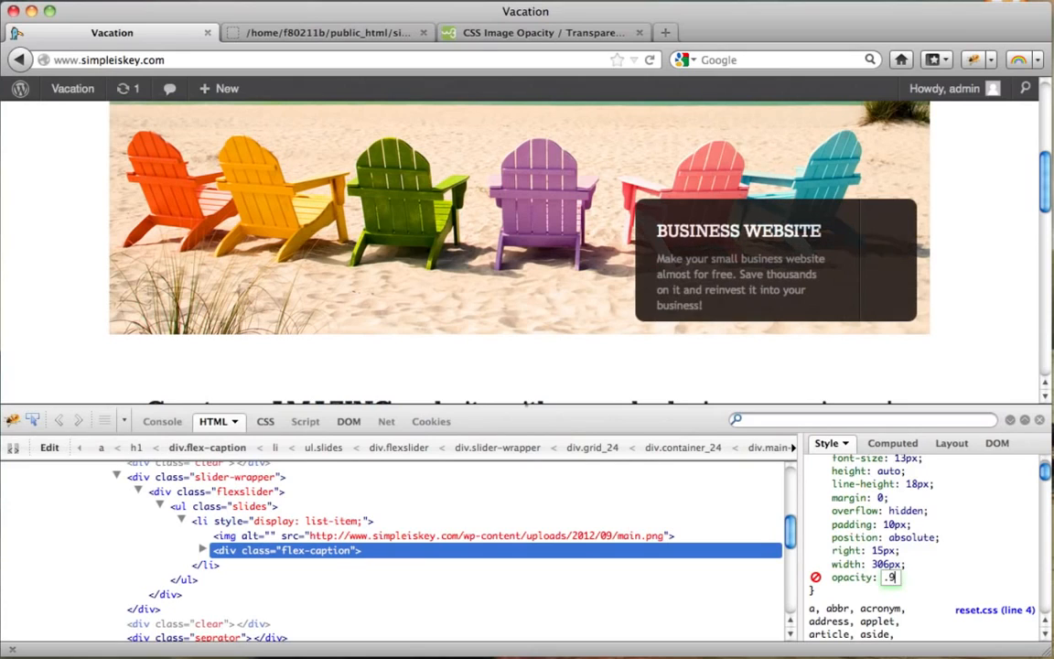
left_click(947, 576)
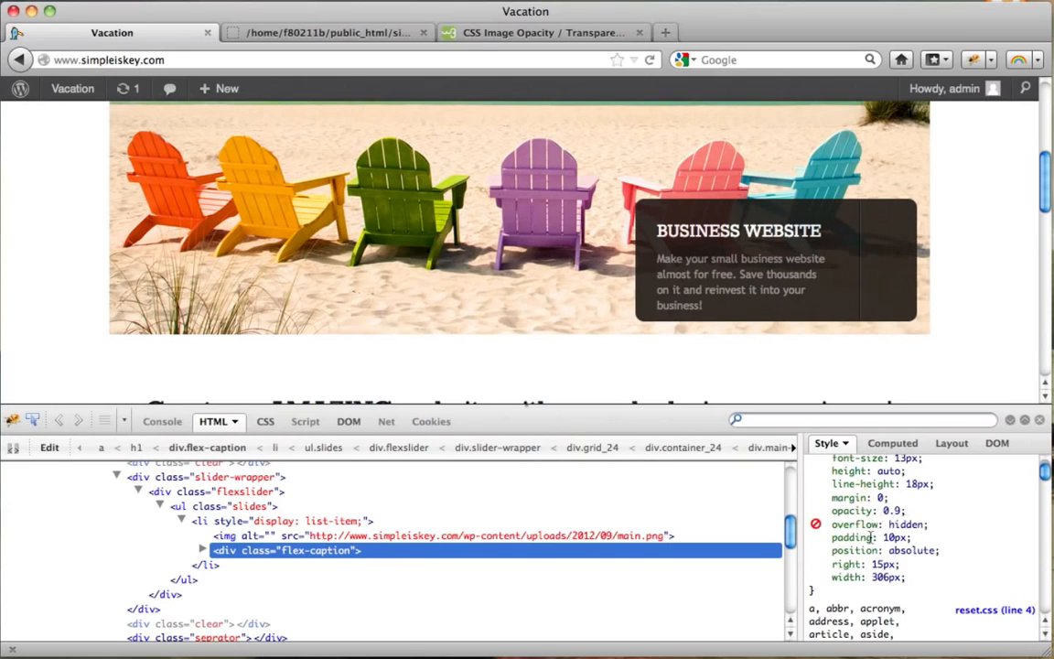
Step: Copy the whole .flex-caption rule from Firebug's style listing
scroll(904, 545, "up", 3)
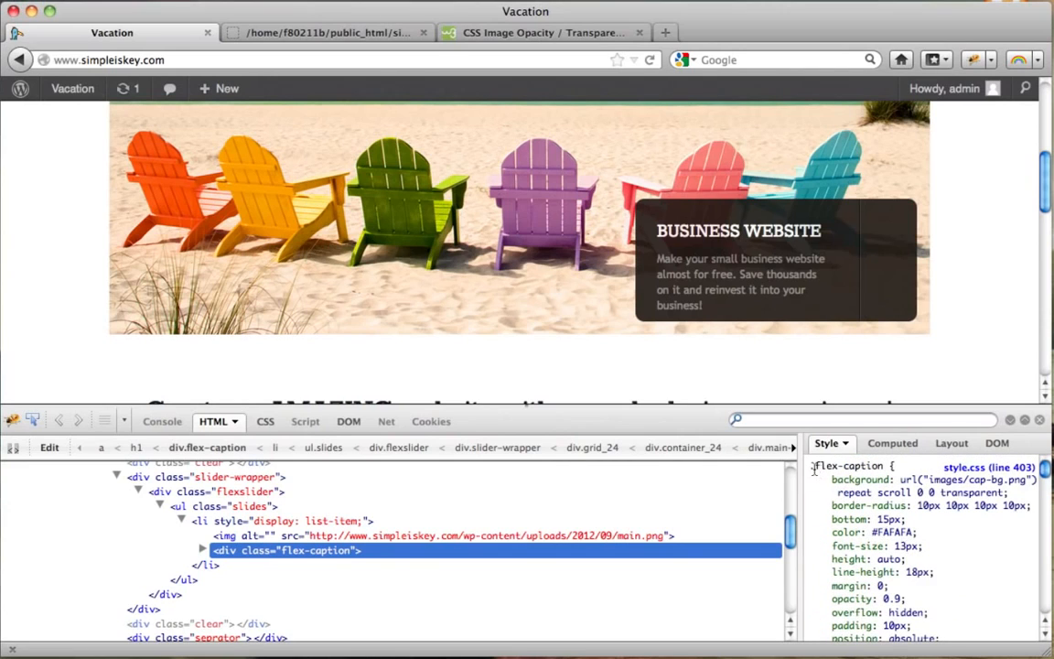
mouse_move(811, 465)
left_mouse_down()
mouse_move(870, 506)
mouse_move(906, 559)
mouse_move(893, 638)
mouse_move(900, 446)
mouse_move(805, 471)
left_mouse_up()
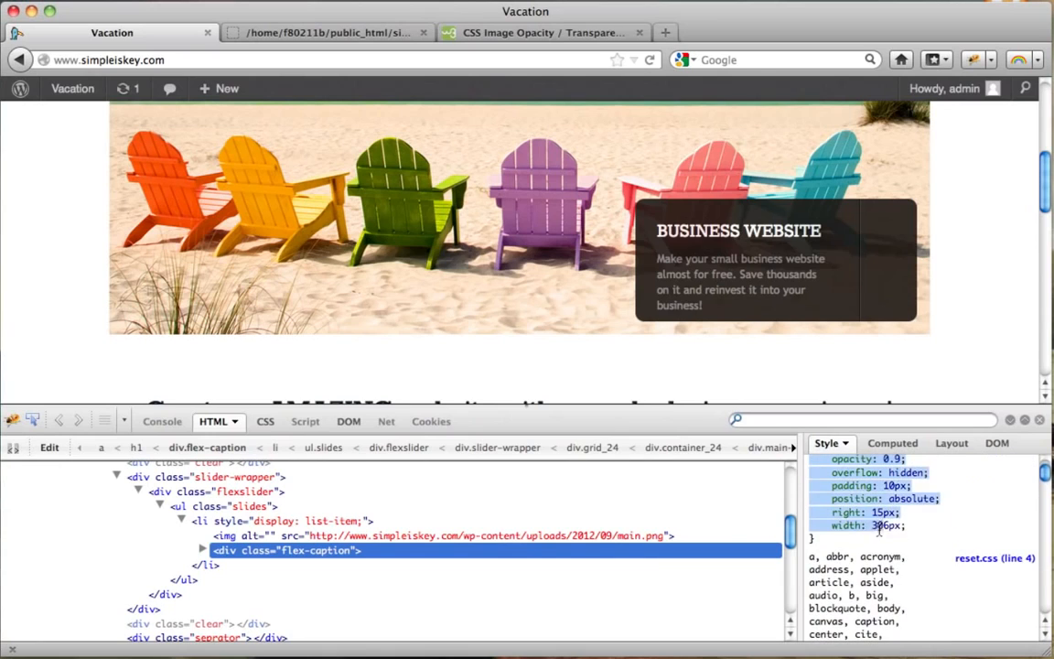
right_click(852, 513)
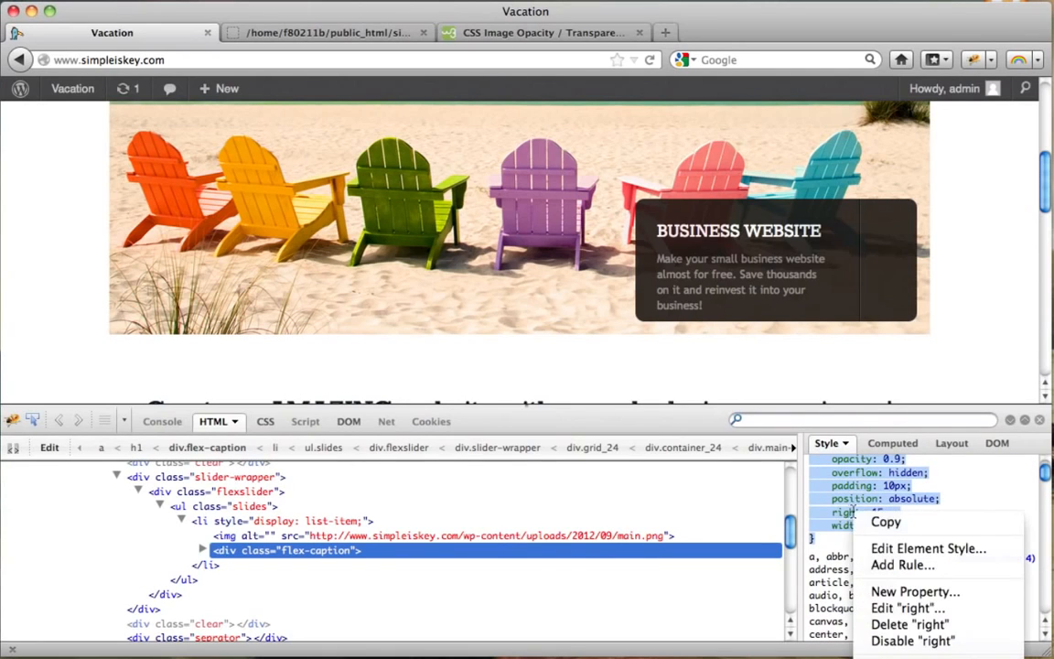
left_click(884, 521)
Step: Paste the copied flex-caption rule on new lines at the end of the theme's Custom CSS
left_click(361, 43)
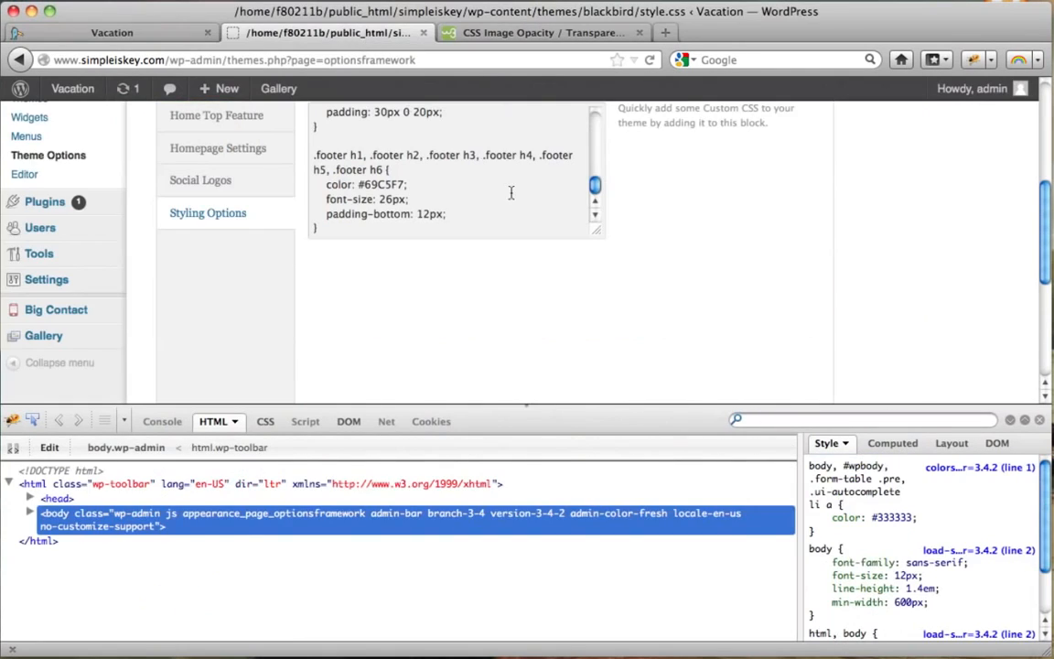
scroll(389, 174, "down", 5)
key("Return")
key("Return")
key("Return")
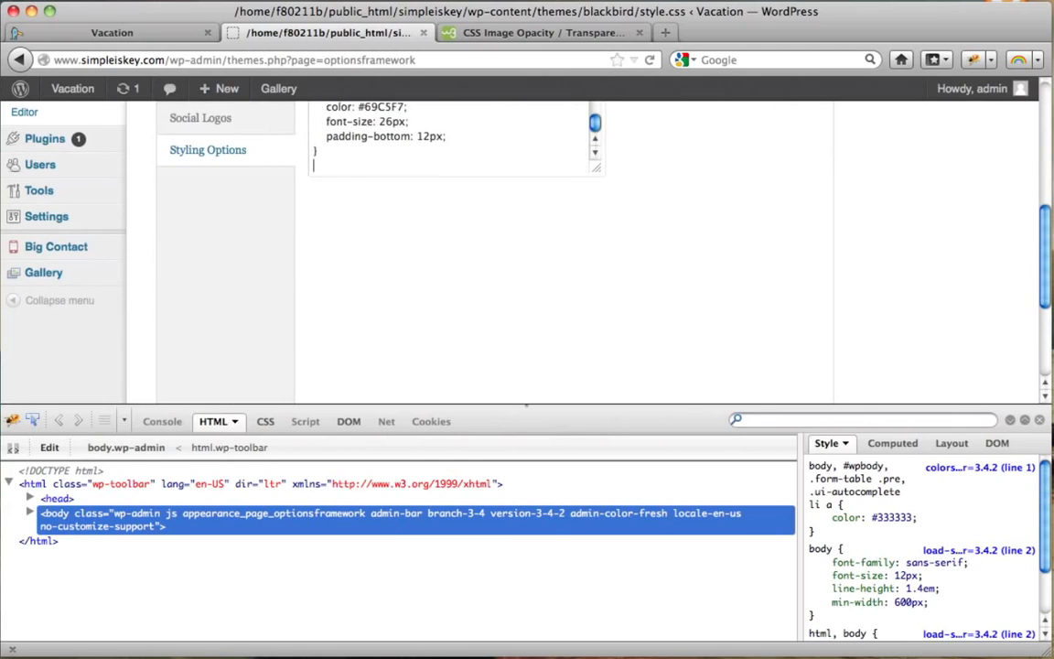
key("super+v")
Step: Delete every declaration except opacity: 0.9 from the pasted flex-caption rule, along with the leftover line below it
scroll(424, 201, "up", 3)
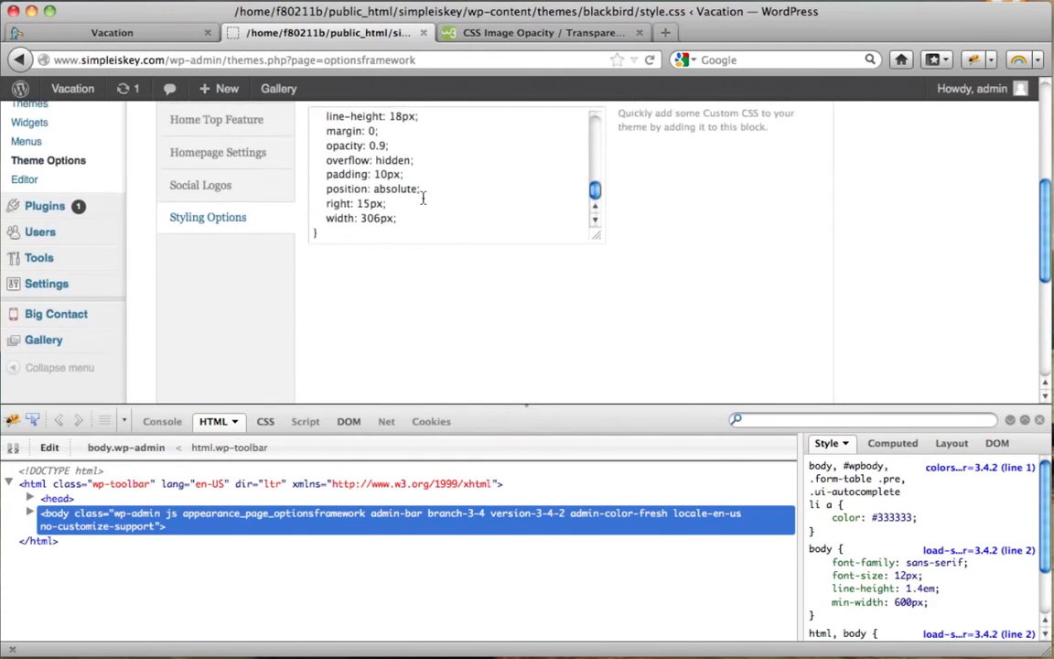
scroll(425, 233, "up", 3)
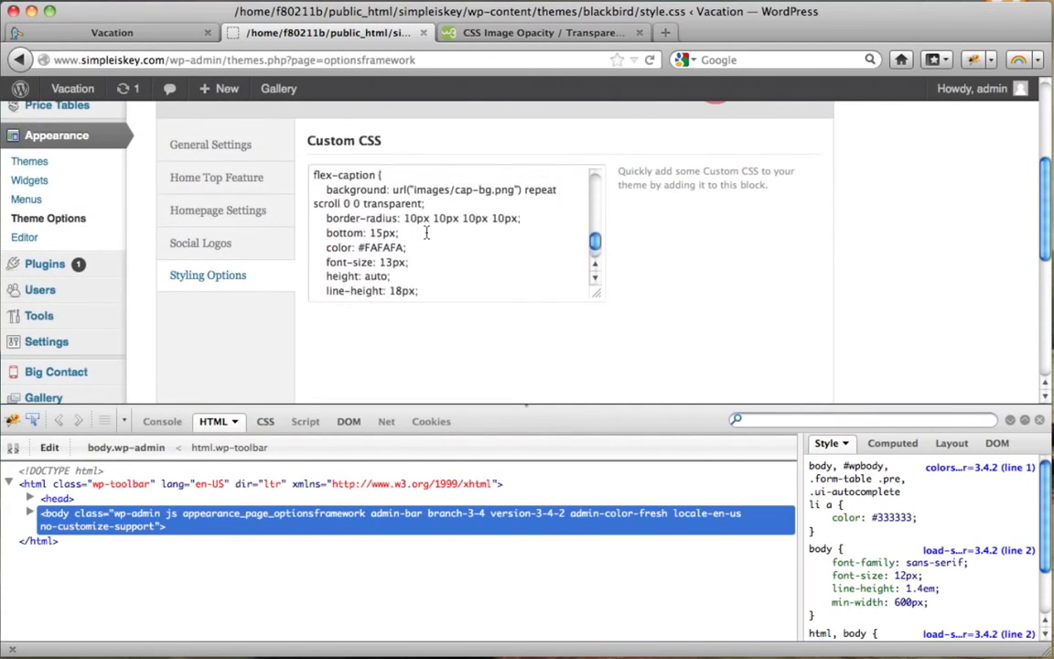
scroll(425, 233, "up", 2)
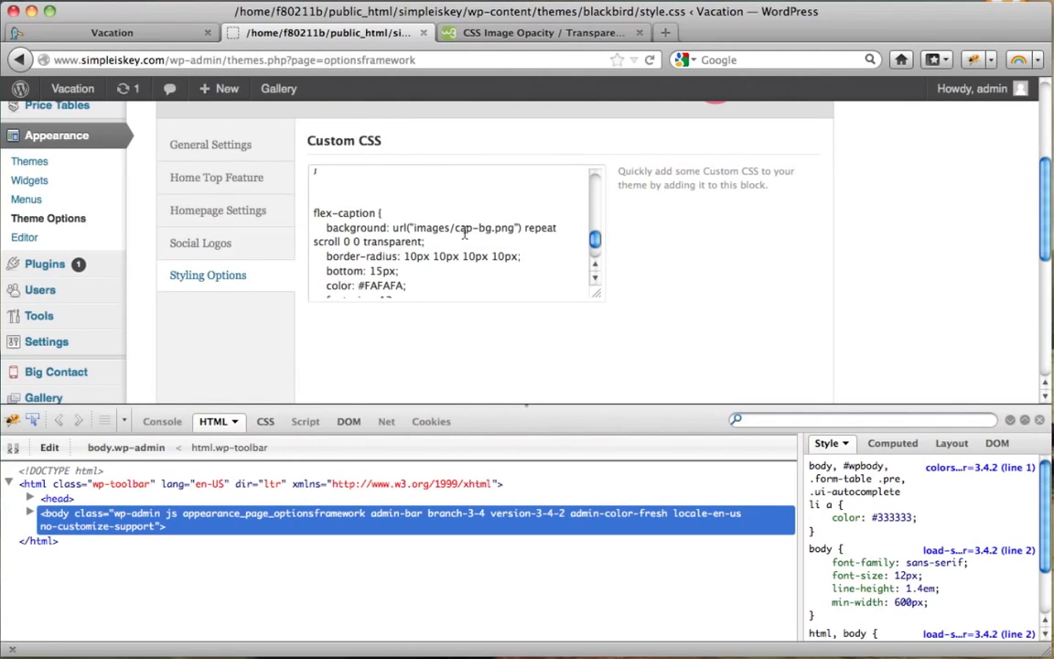
scroll(464, 232, "down", 1)
left_click_drag(322, 186, 470, 191)
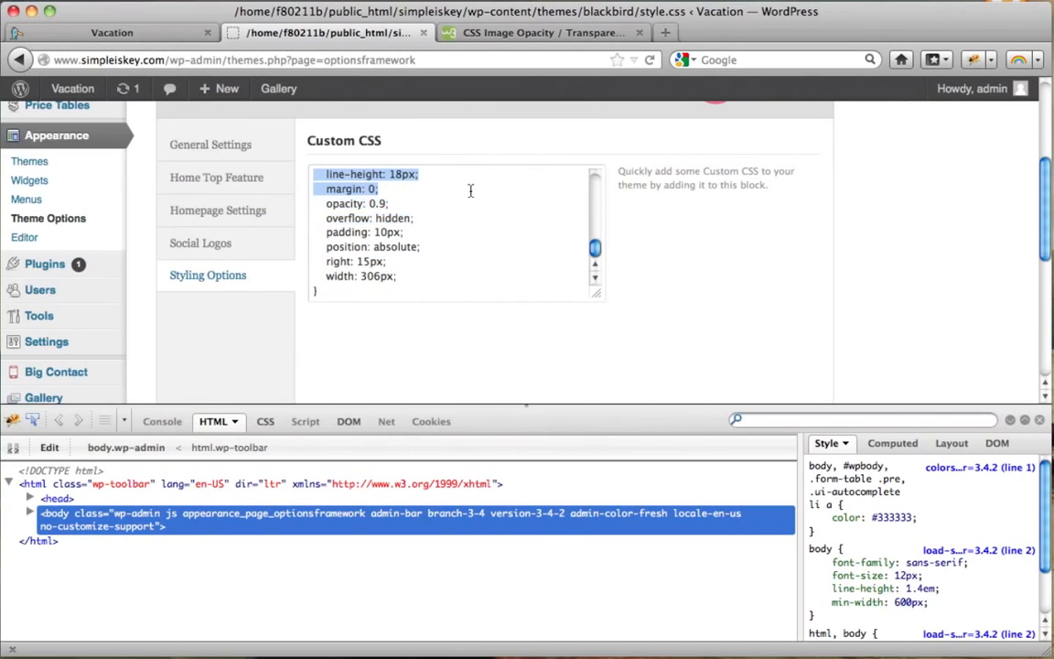
key("BackSpace")
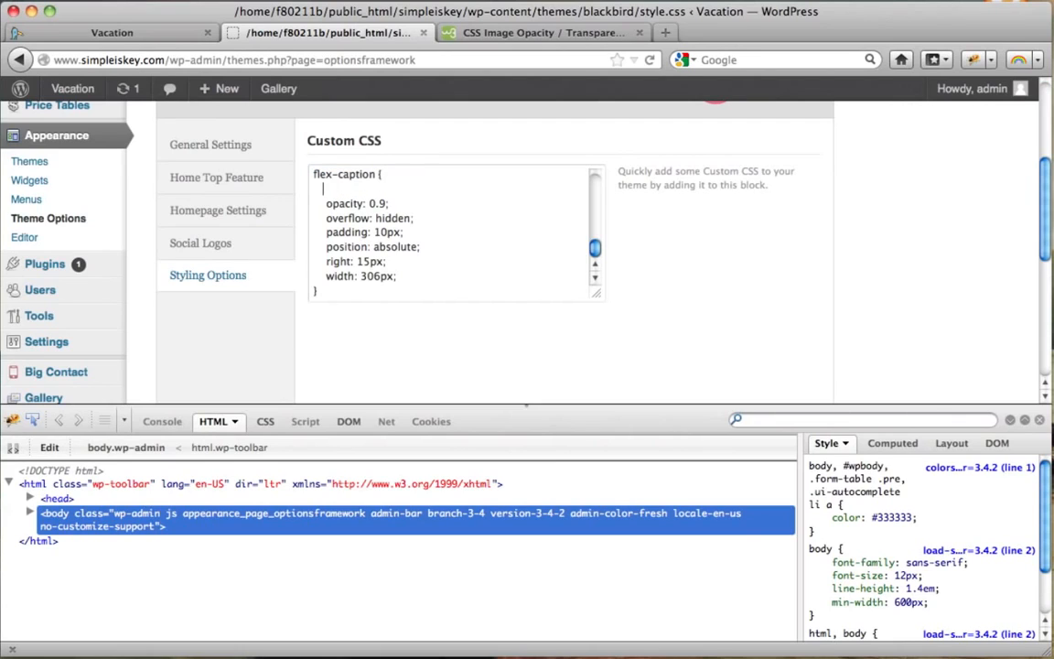
left_click_drag(325, 218, 451, 279)
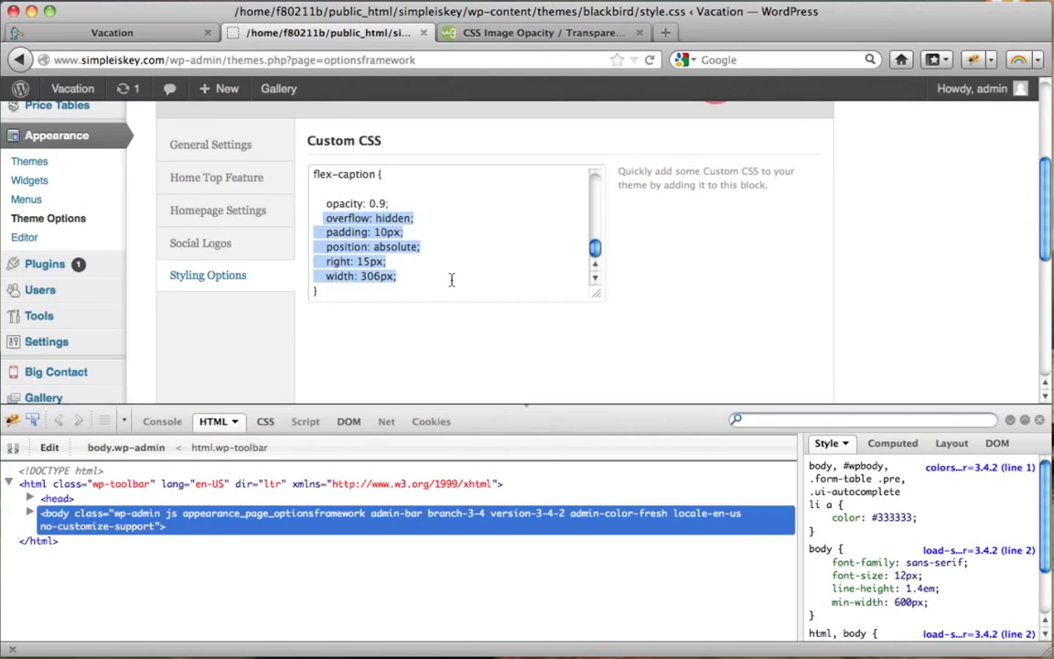
key("BackSpace")
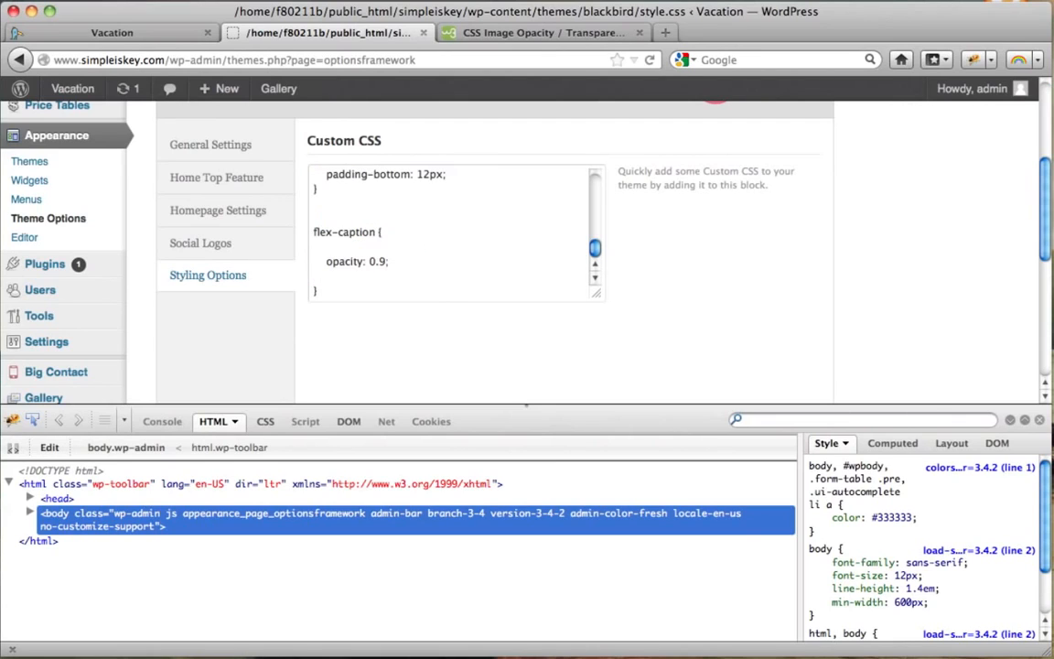
key("BackSpace")
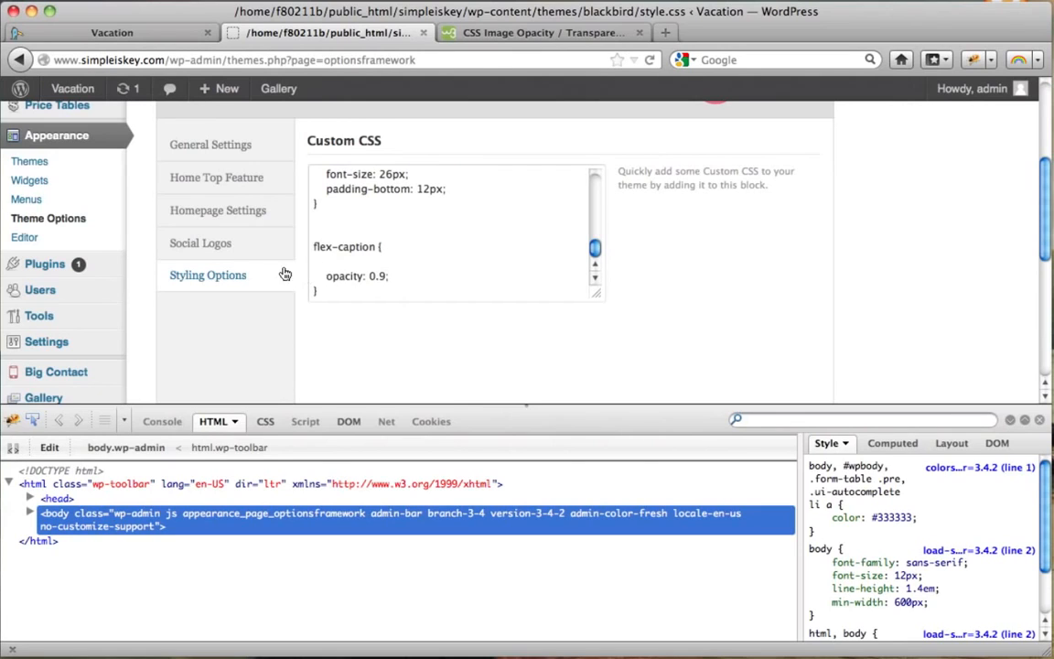
Step: Correct the pasted selector to .flex-caption and remove the blank line above opacity: 0.9
left_click_drag(332, 247, 293, 248)
left_click(402, 247)
left_click_drag(324, 277, 405, 276)
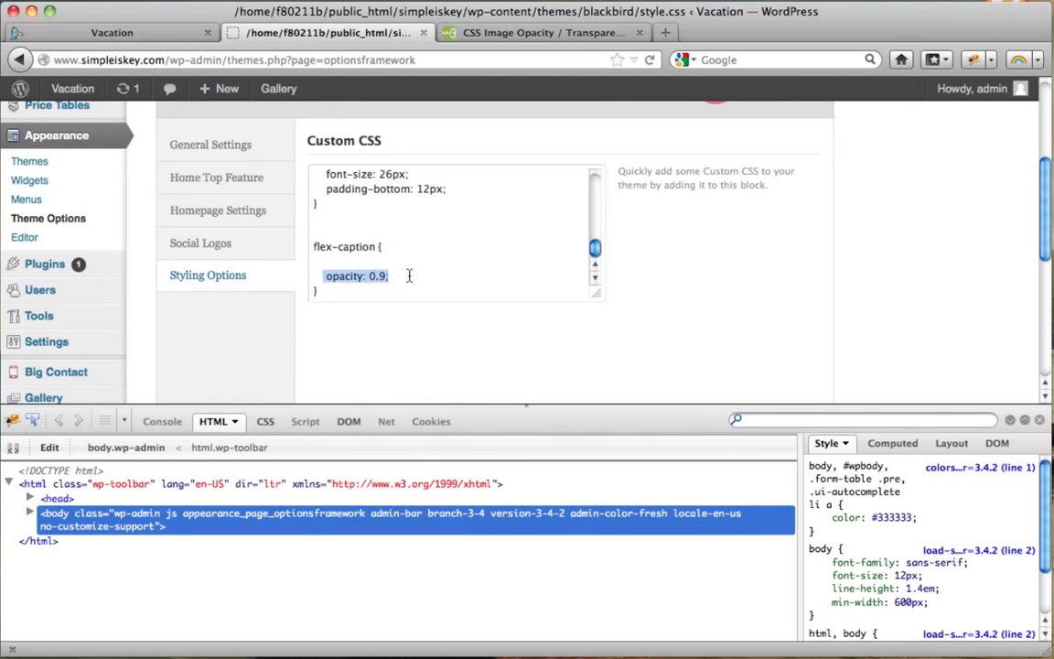
left_click(396, 275)
left_click(323, 261)
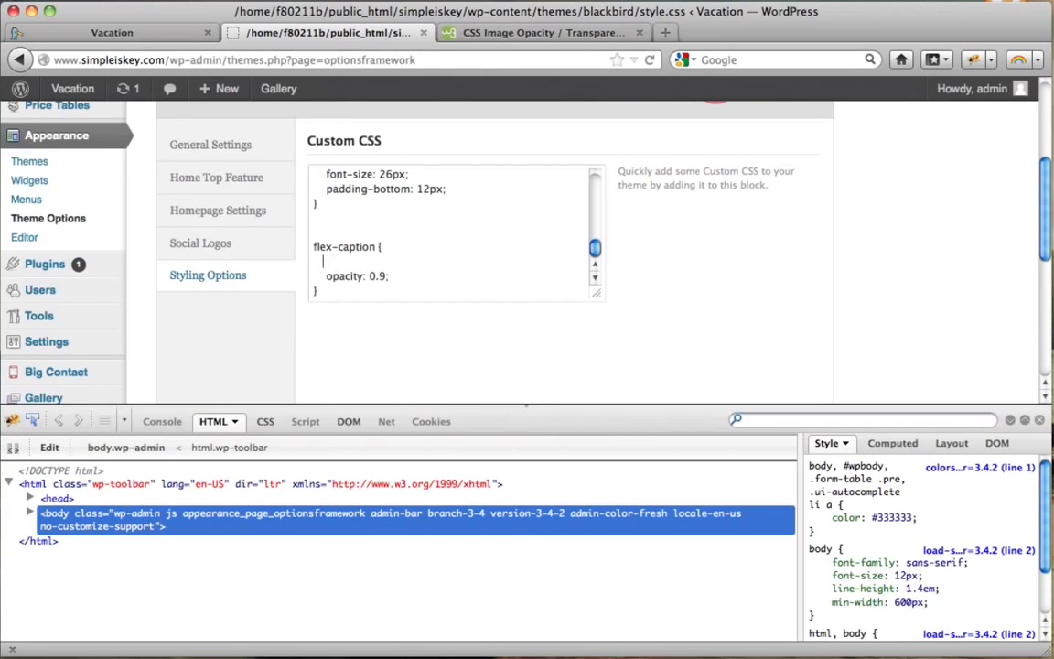
key("BackSpace")
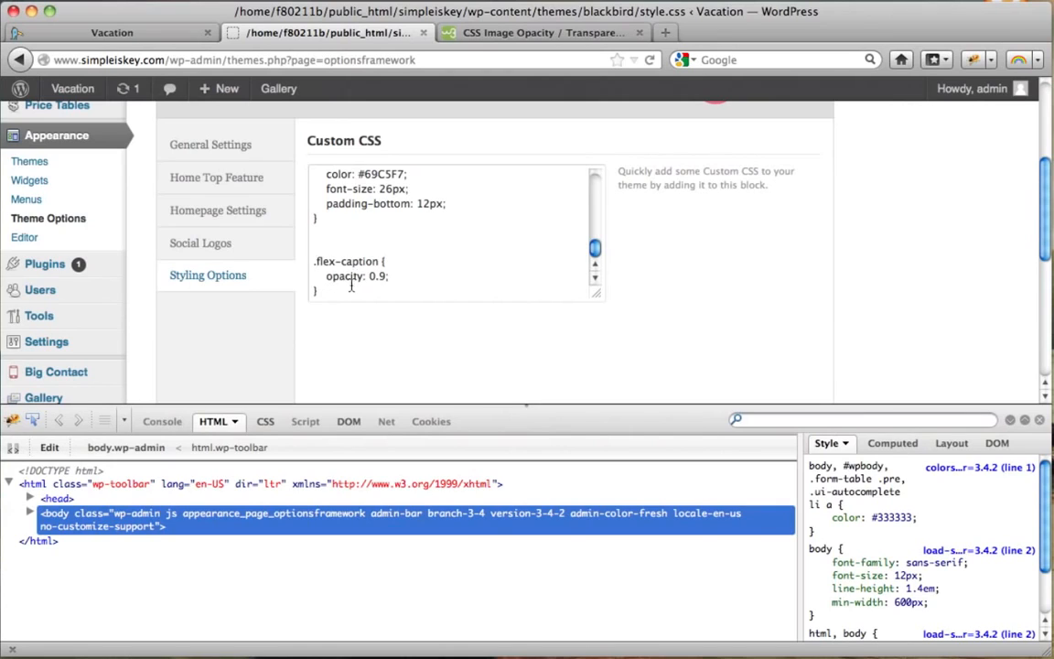
left_click_drag(312, 264, 401, 265)
left_click(401, 264)
left_click_drag(314, 264, 405, 263)
left_click(404, 263)
Step: Return to the w3schools image transparency page and re-examine the opacity:0.4 line in Example 1
left_click(564, 34)
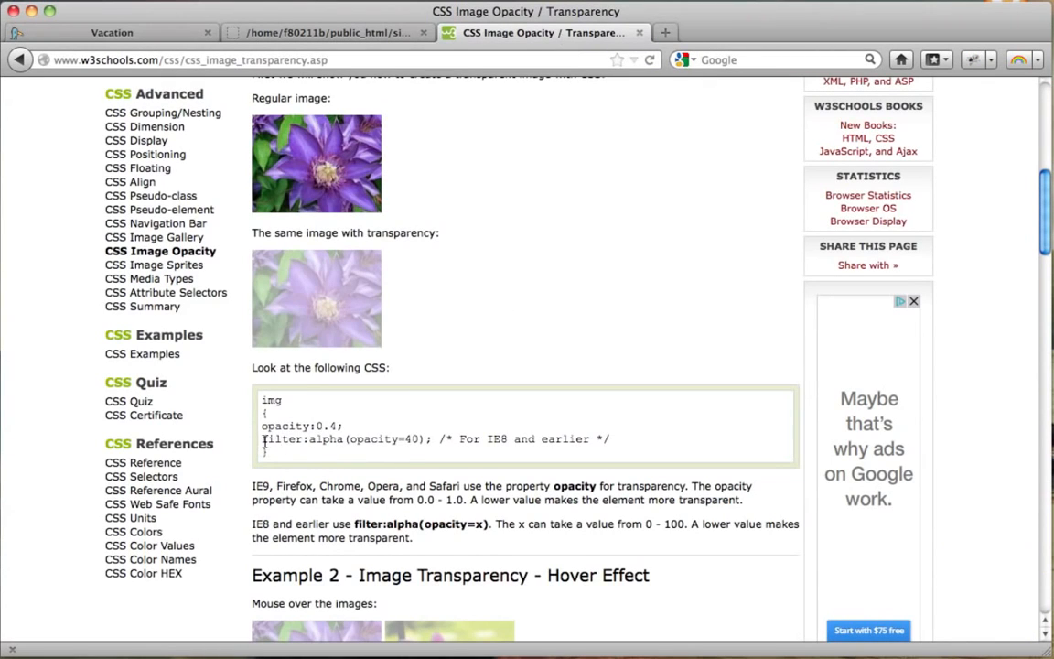
left_click_drag(262, 426, 344, 425)
left_click(357, 426)
triple_click(357, 426)
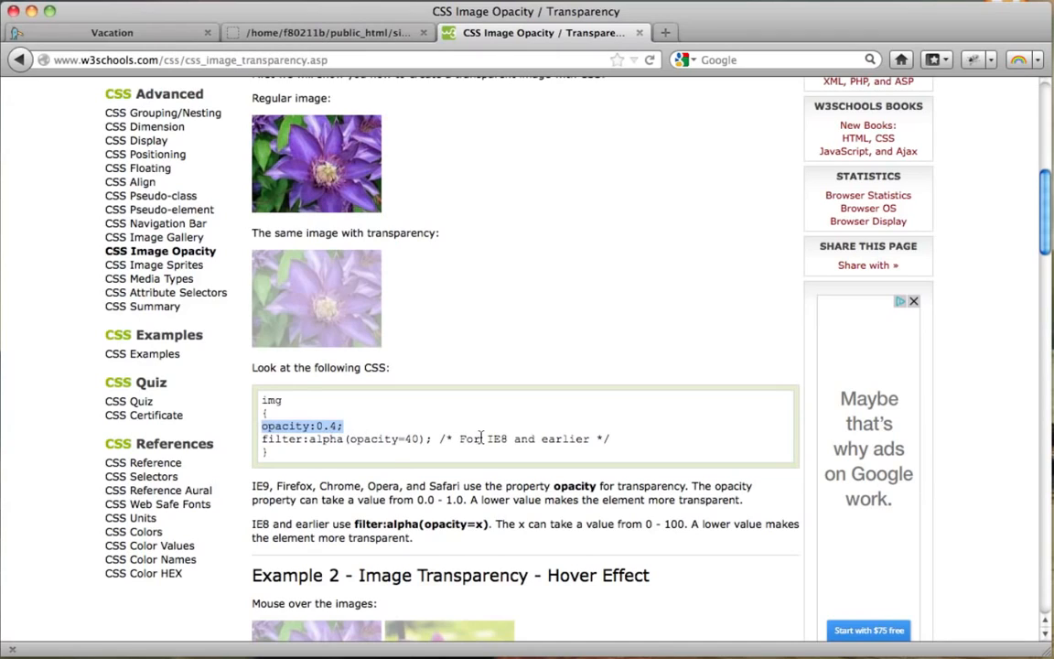
Step: Copy the IE8 declaration filter:alpha(opacity=40); from the Example 1 CSS, leaving out its comment
left_click_drag(461, 439, 609, 439)
left_click_drag(263, 439, 434, 441)
right_click(413, 438)
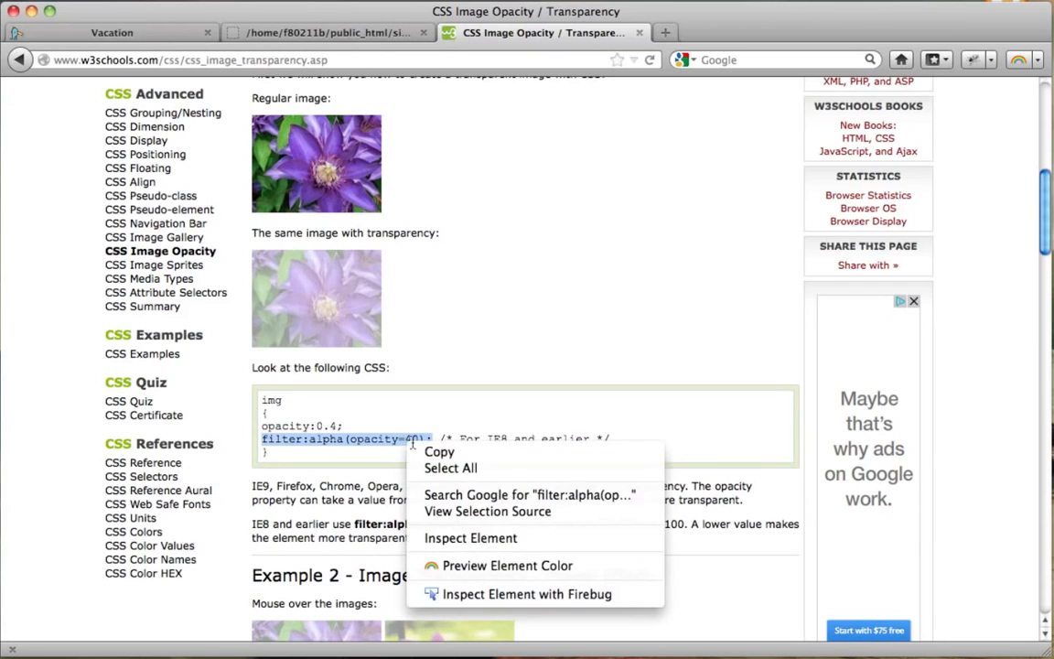
left_click(428, 449)
Step: Paste the copied filter declaration on a new line below opacity: 0.9 in the Custom CSS .flex-caption rule
left_click(320, 32)
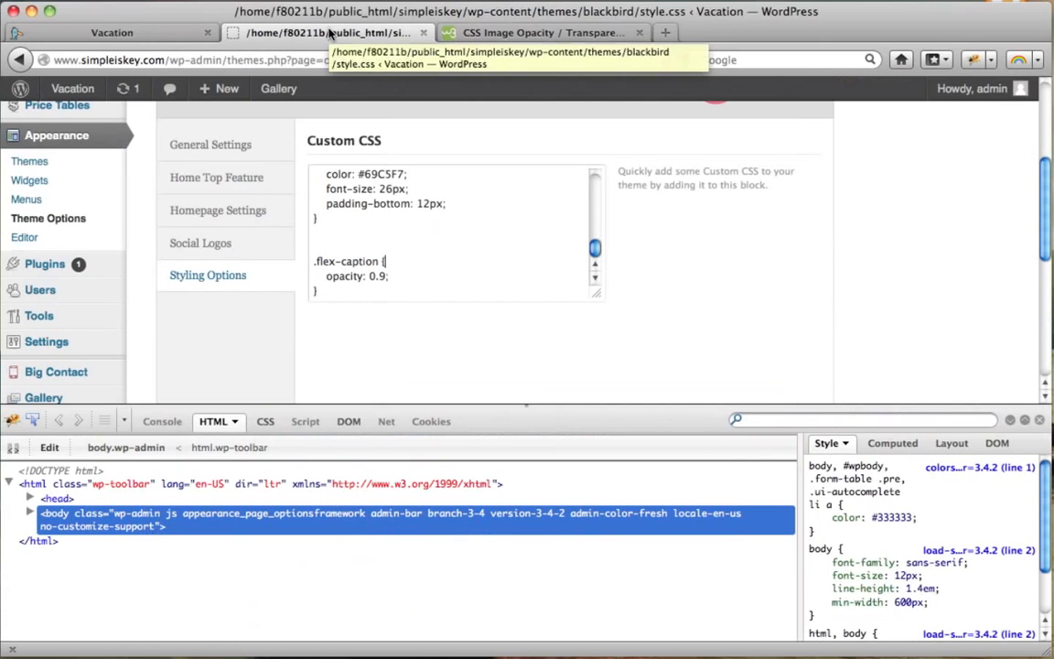
left_click(411, 276)
key("Return")
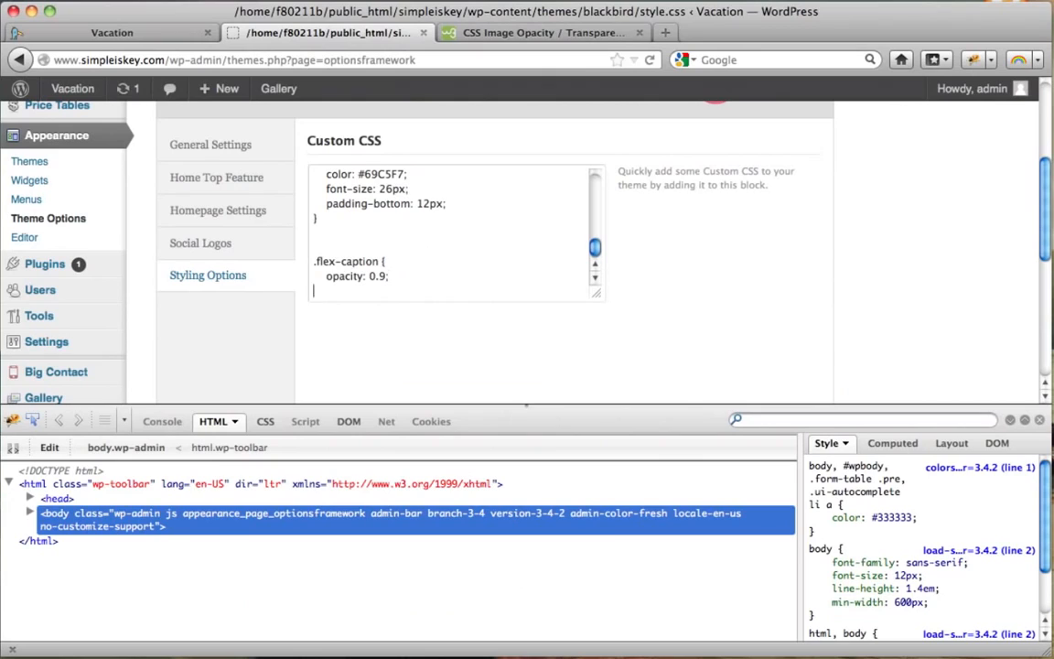
key("super+v")
Step: Set the alpha opacity in the pasted filter declaration to 90 and check it against the opacity line above
left_click(434, 292)
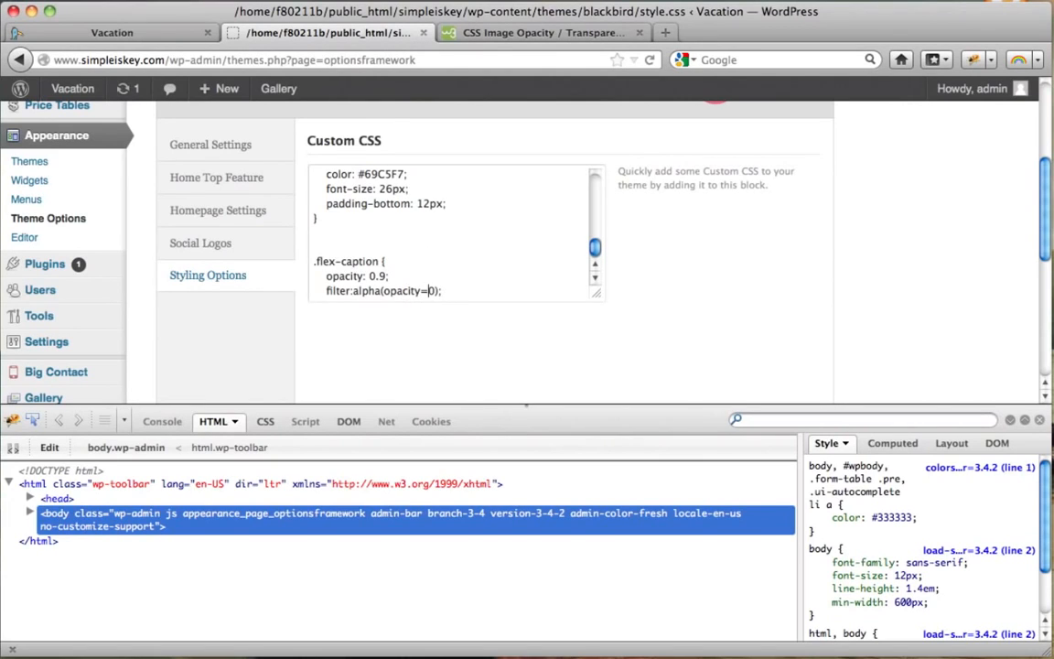
key("BackSpace")
type("9")
left_click(480, 284)
left_click_drag(370, 278, 454, 294)
left_click(417, 295)
left_click(470, 292)
Step: Save all the theme option changes and close the Firebug pane
scroll(501, 279, "down", 1)
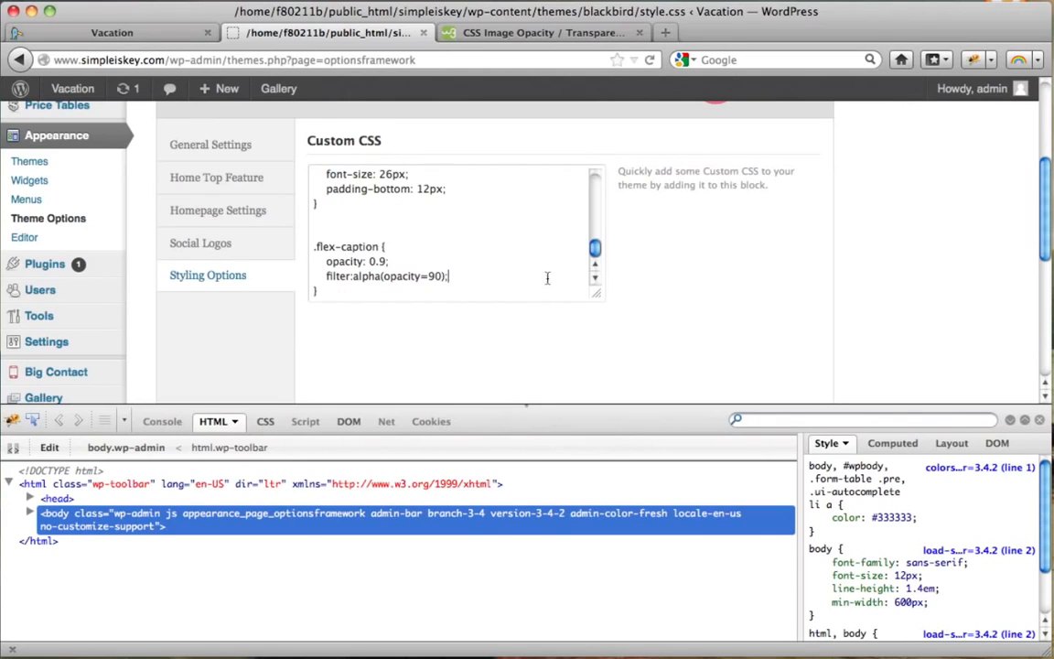
scroll(659, 285, "down", 5)
left_click(754, 313)
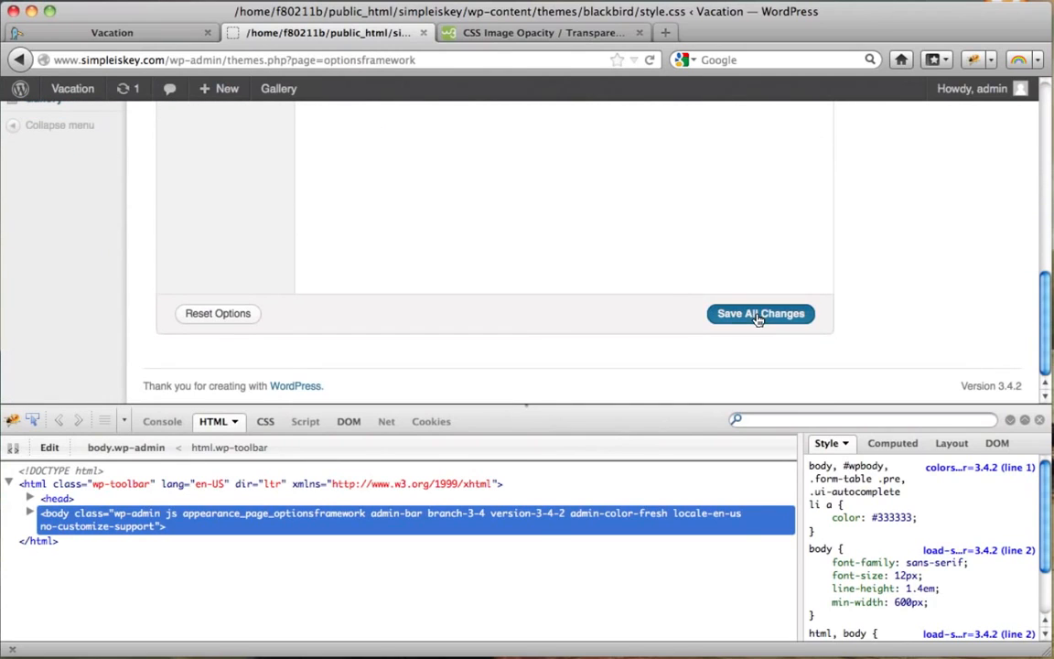
left_click(1039, 421)
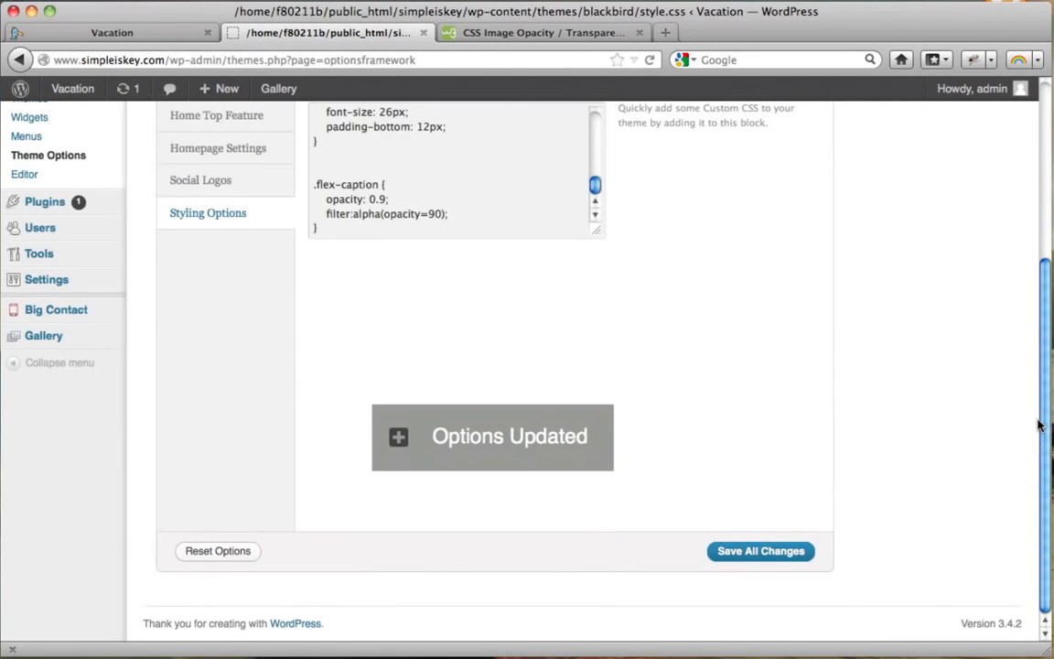
Step: Return to the Vacation home page and reload it to check the saved caption transparency
scroll(727, 315, "up", 5)
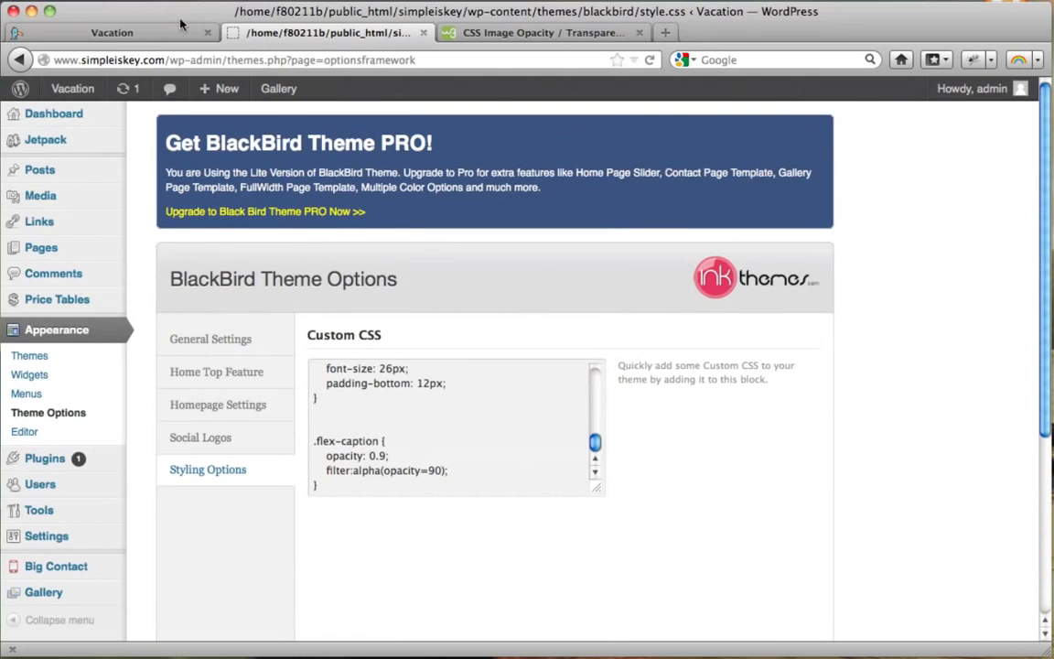
left_click(150, 32)
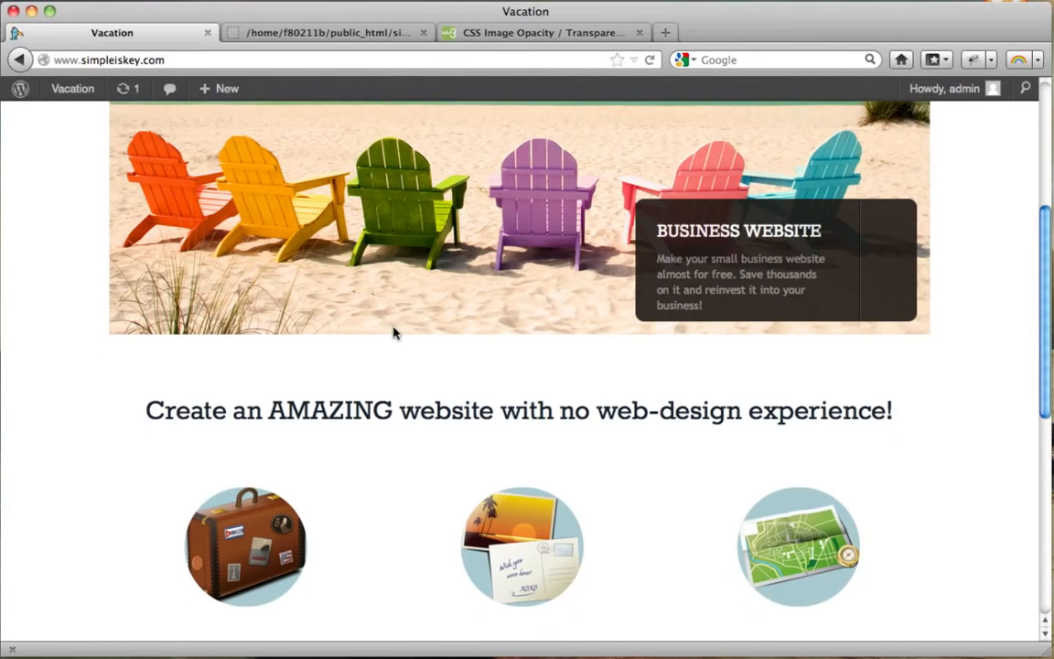
scroll(394, 333, "up", 5)
left_click(649, 60)
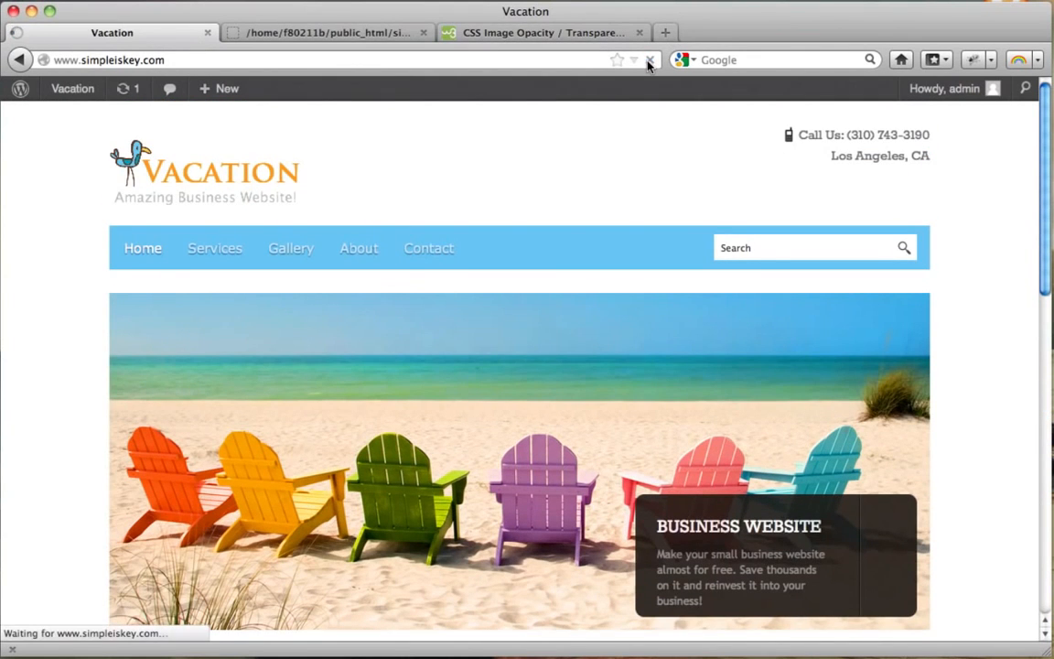